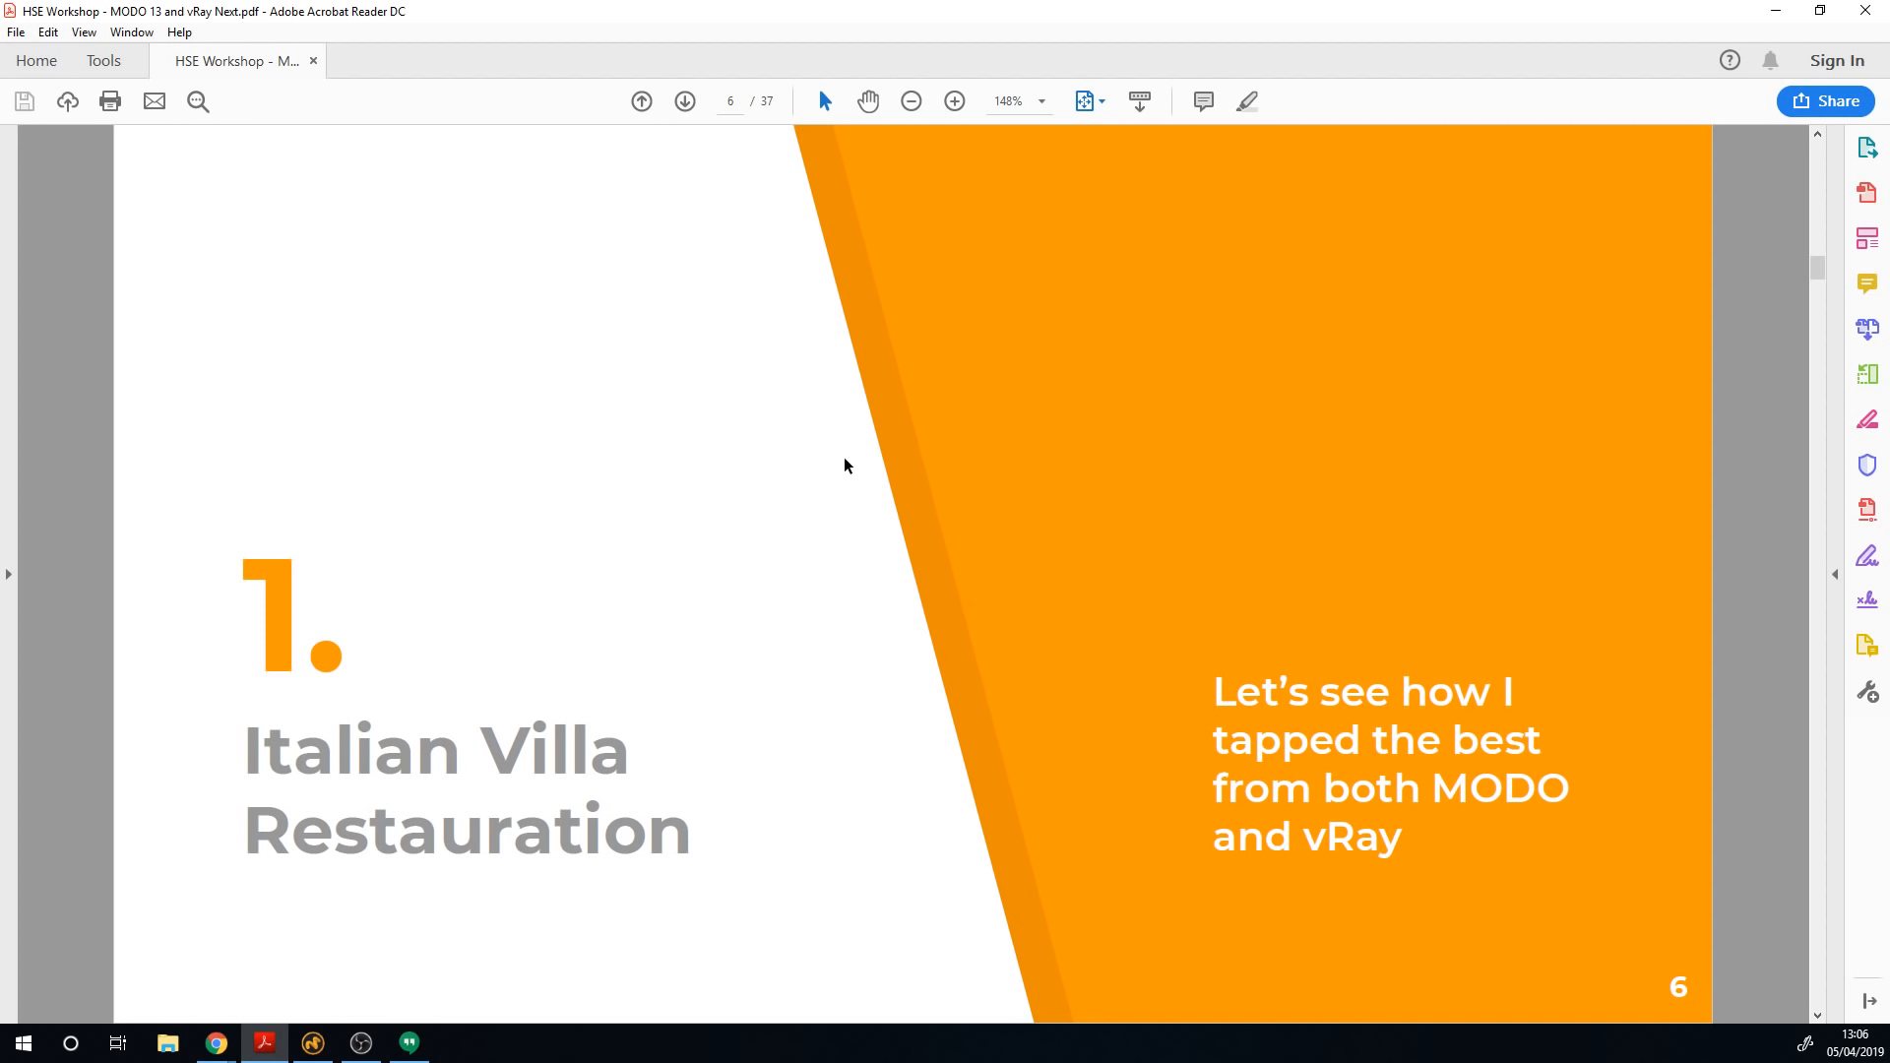
Step: Look through the workshop slides from the Italian Villa Restauration renders on page 7 to the Modo section title on page 12
{"action": "scroll", "coordinate": [844, 459], "scroll_direction": "down", "scroll_amount": 2}
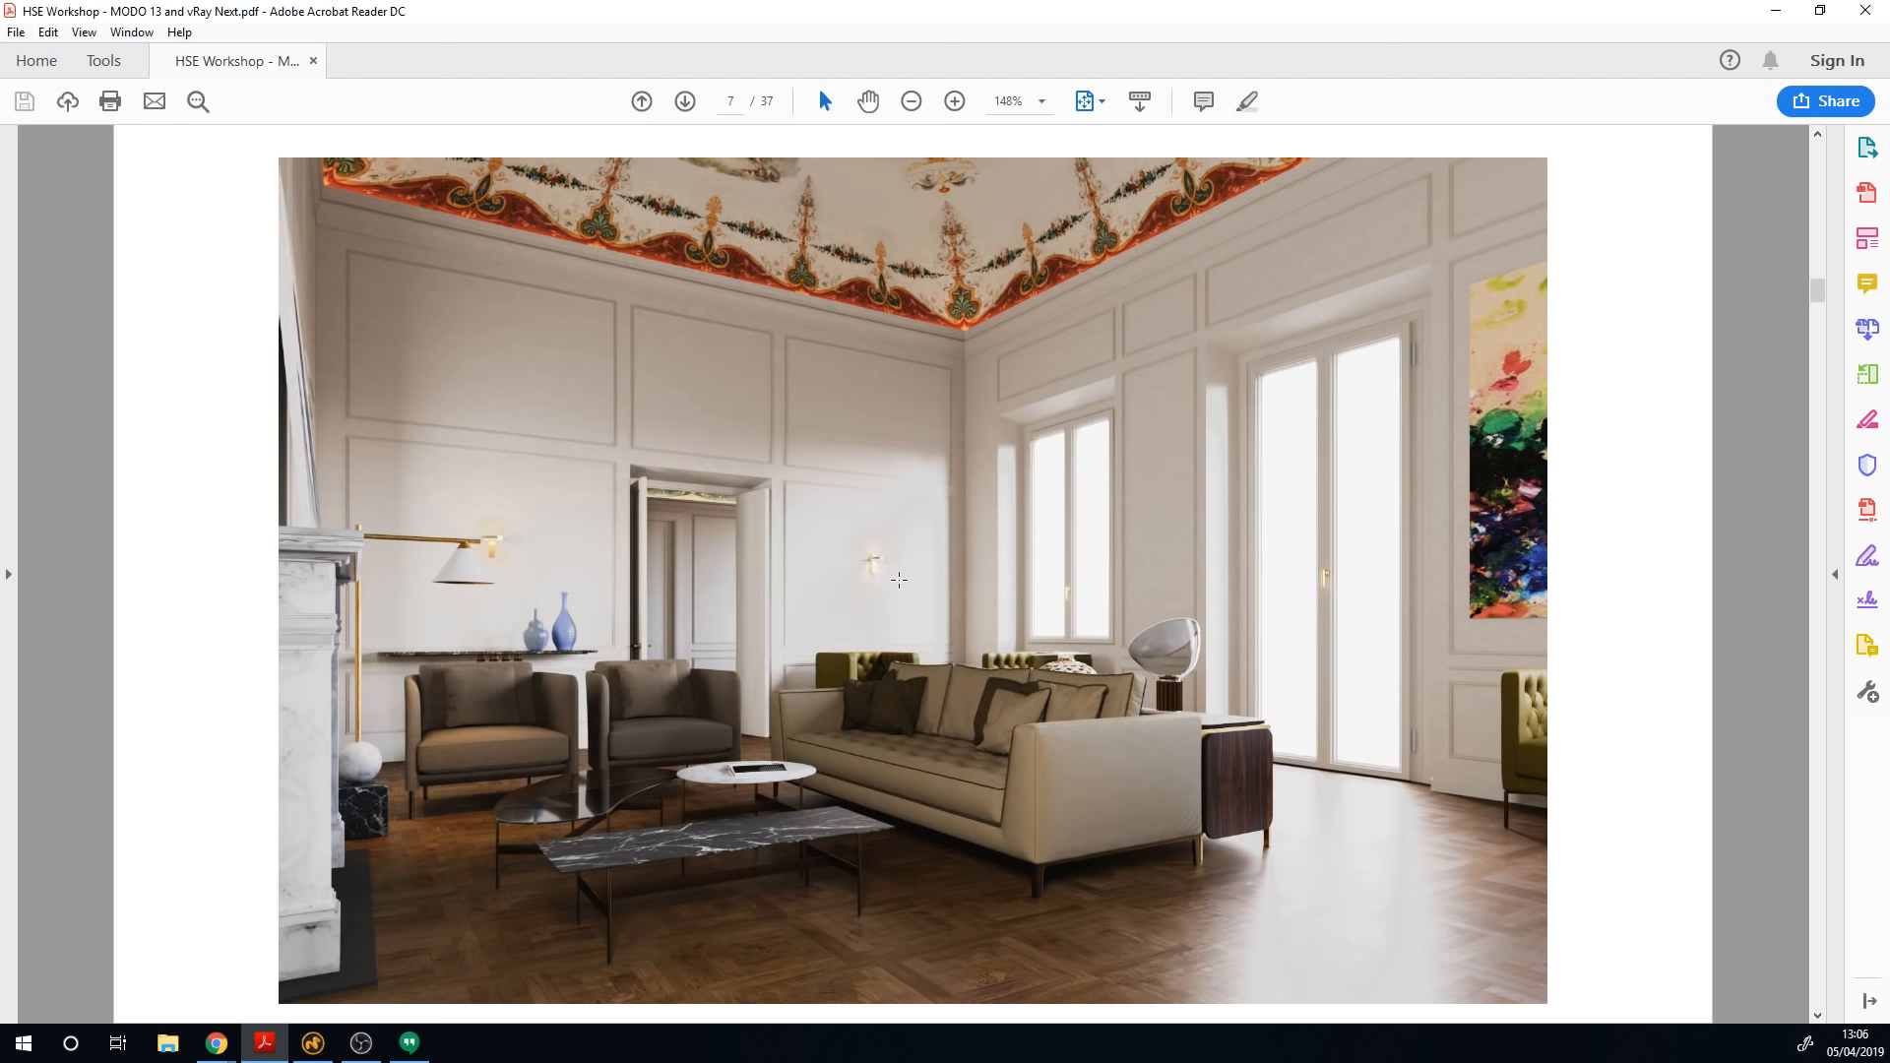
{"action": "scroll", "coordinate": [899, 580], "scroll_direction": "down", "scroll_amount": 2}
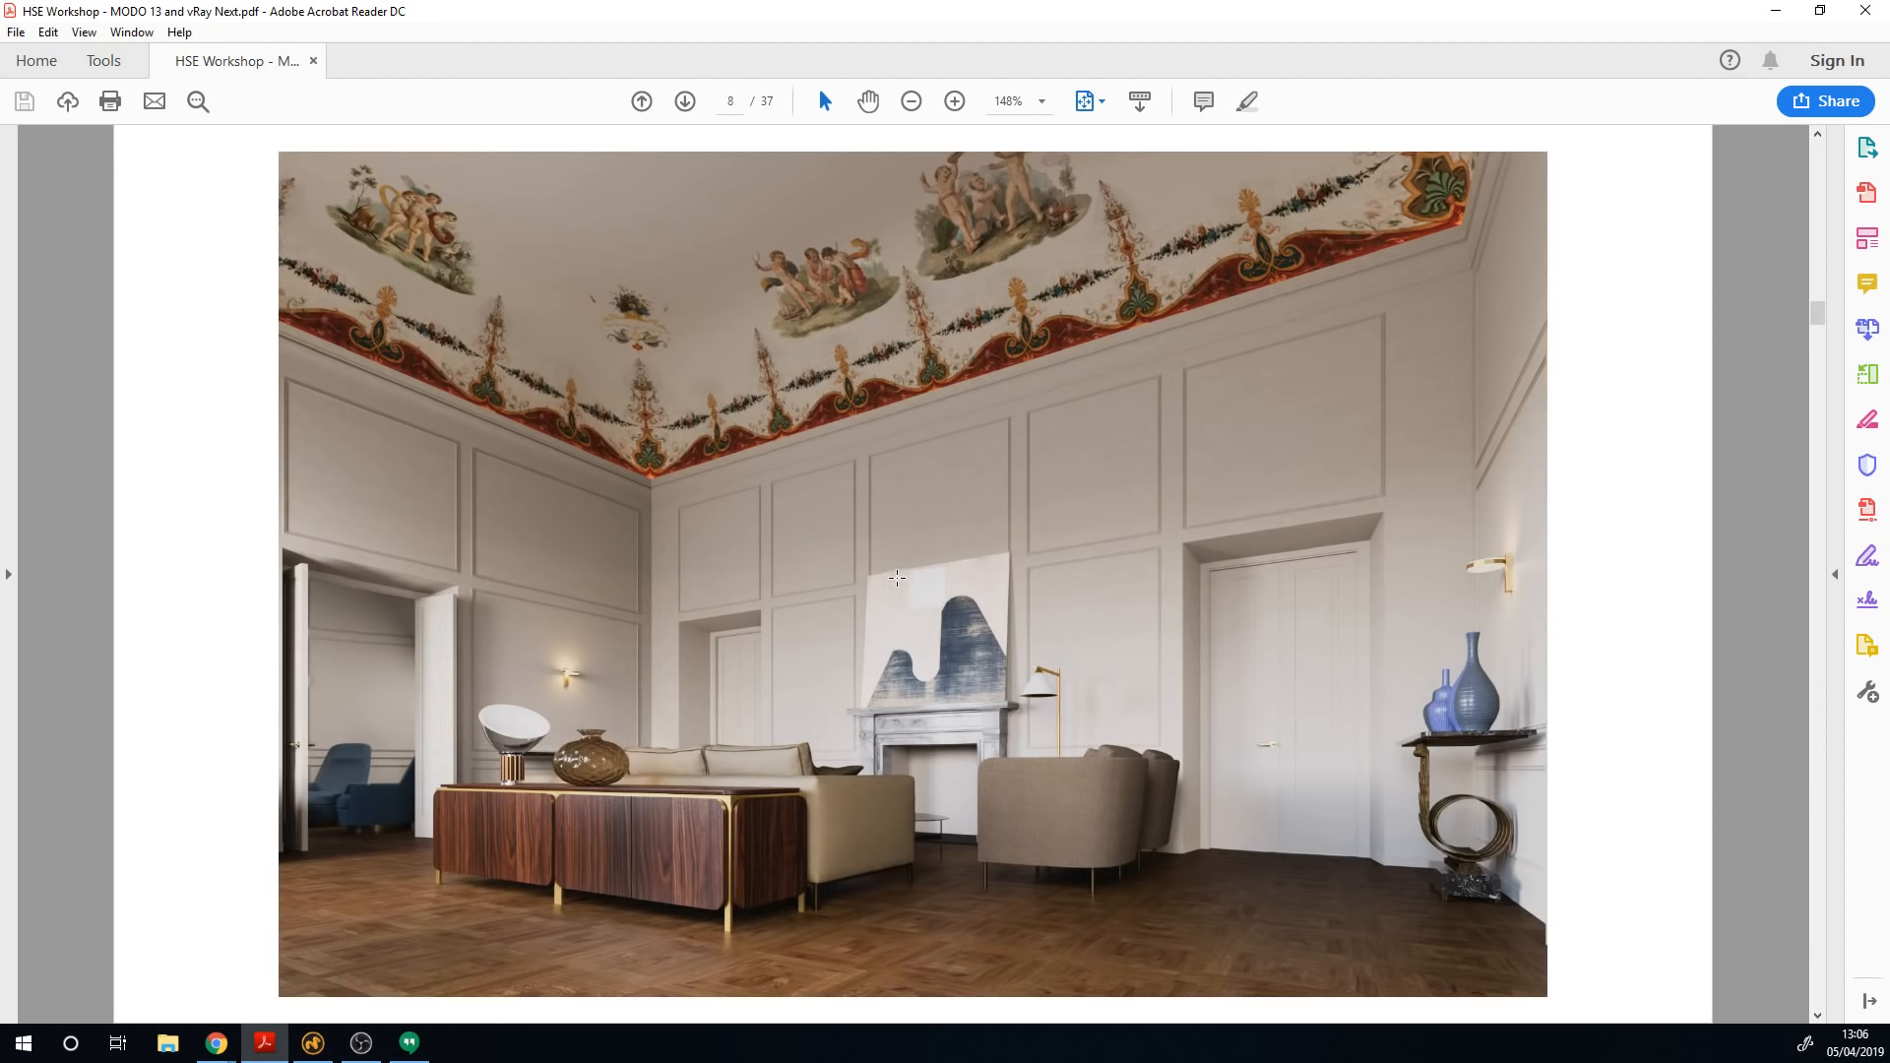
{"action": "scroll", "coordinate": [897, 577], "scroll_direction": "down", "scroll_amount": 2}
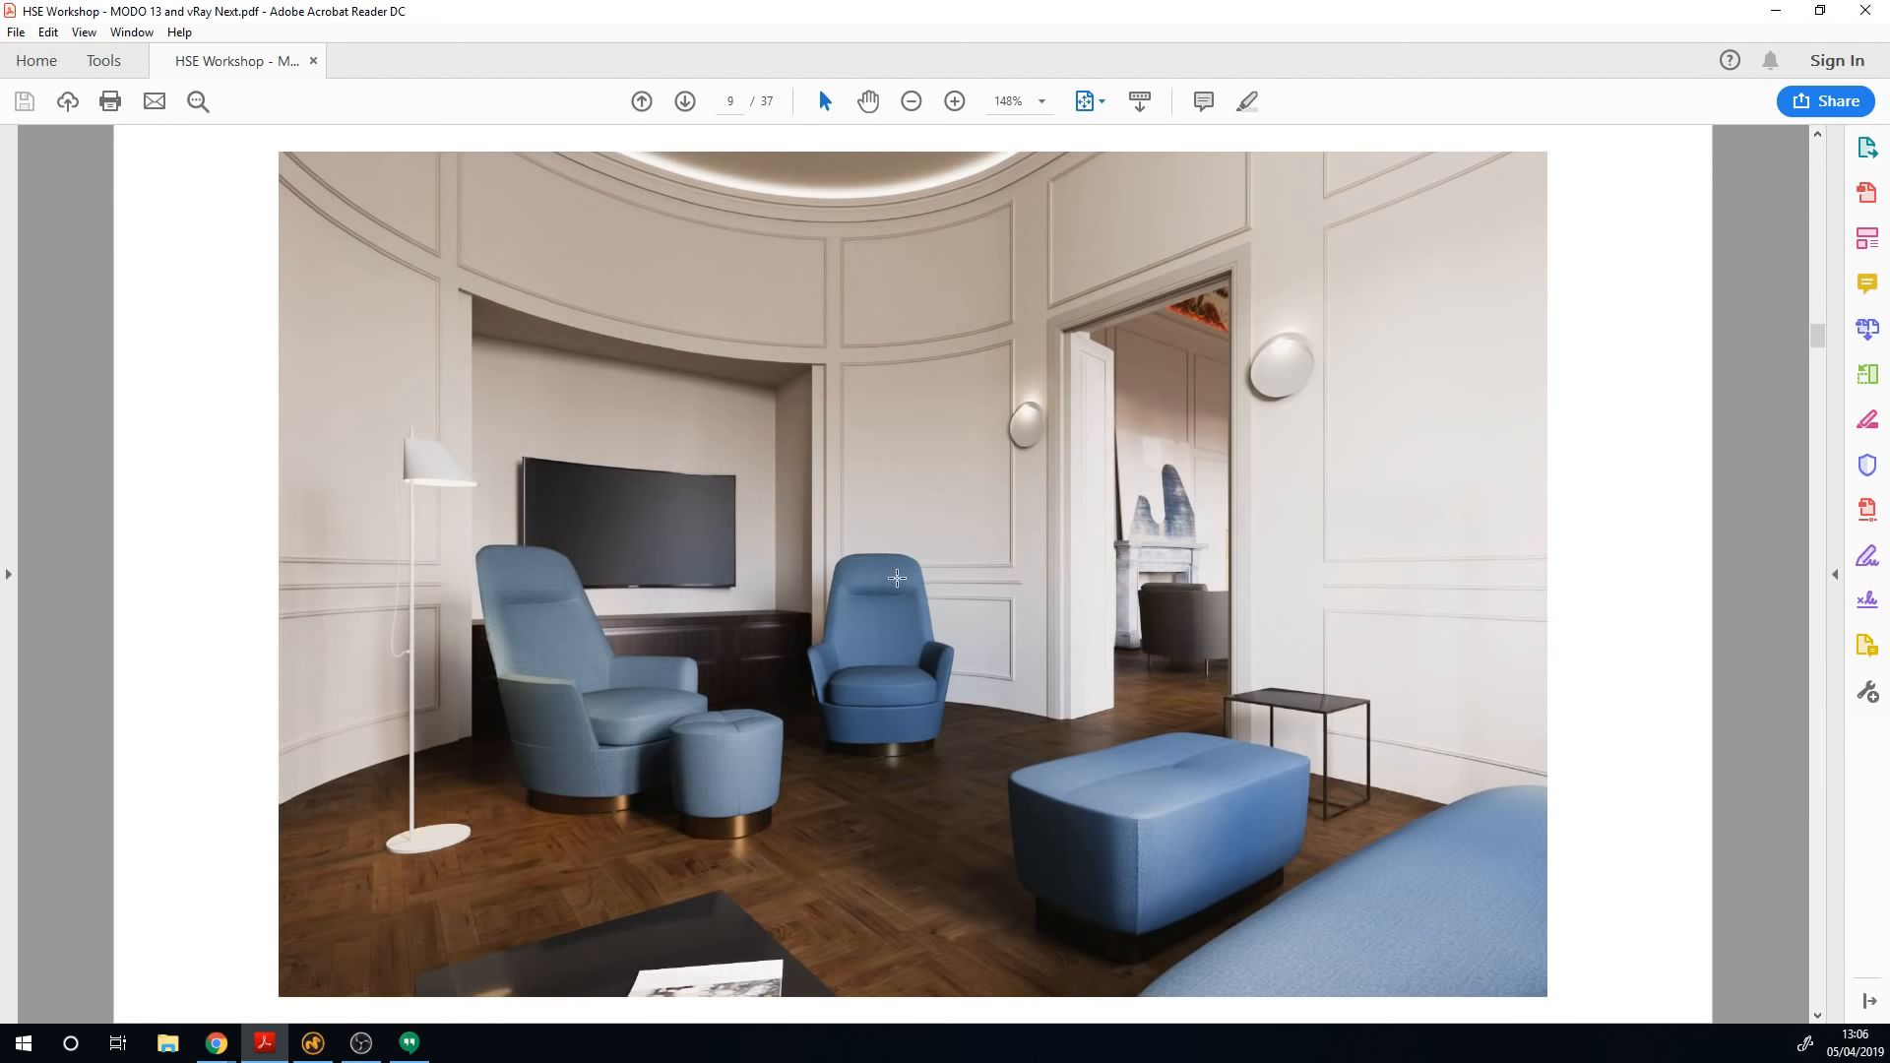
{"action": "scroll", "coordinate": [896, 577], "scroll_direction": "down", "scroll_amount": 2}
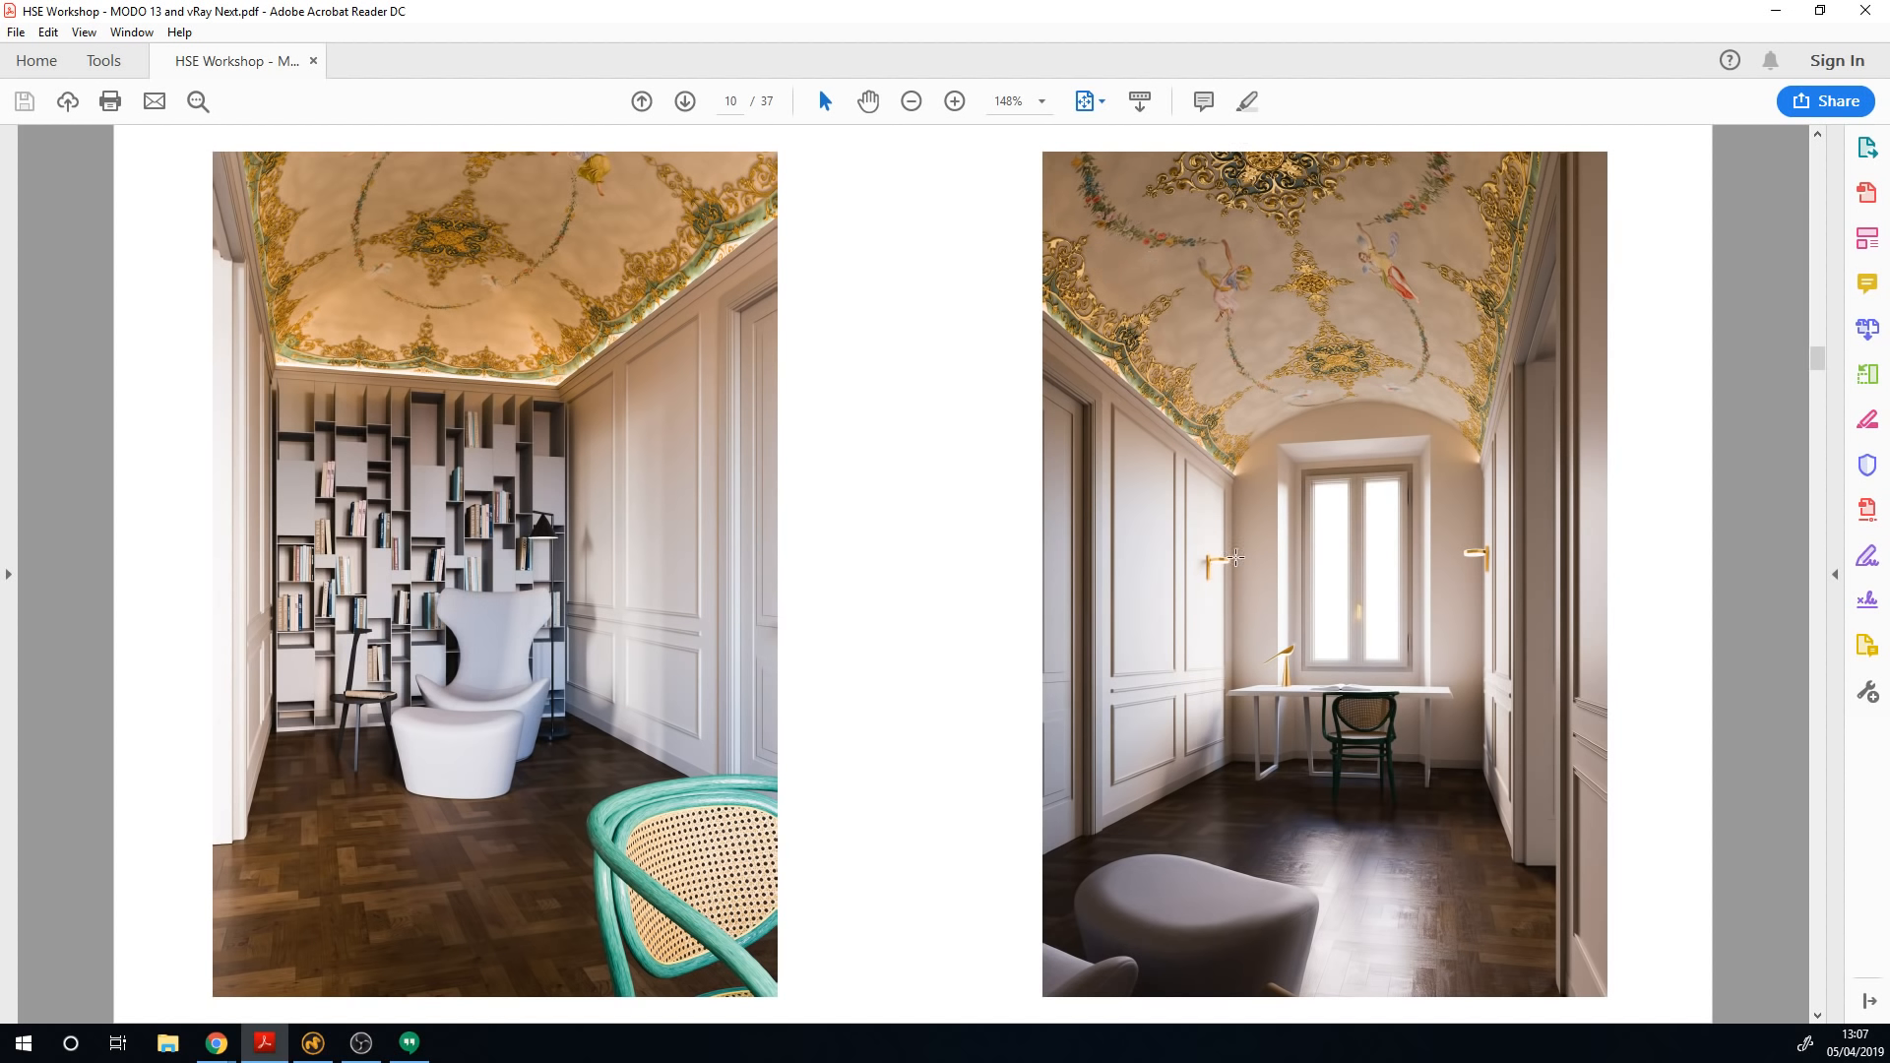
{"action": "scroll", "coordinate": [1233, 556], "scroll_direction": "down", "scroll_amount": 1}
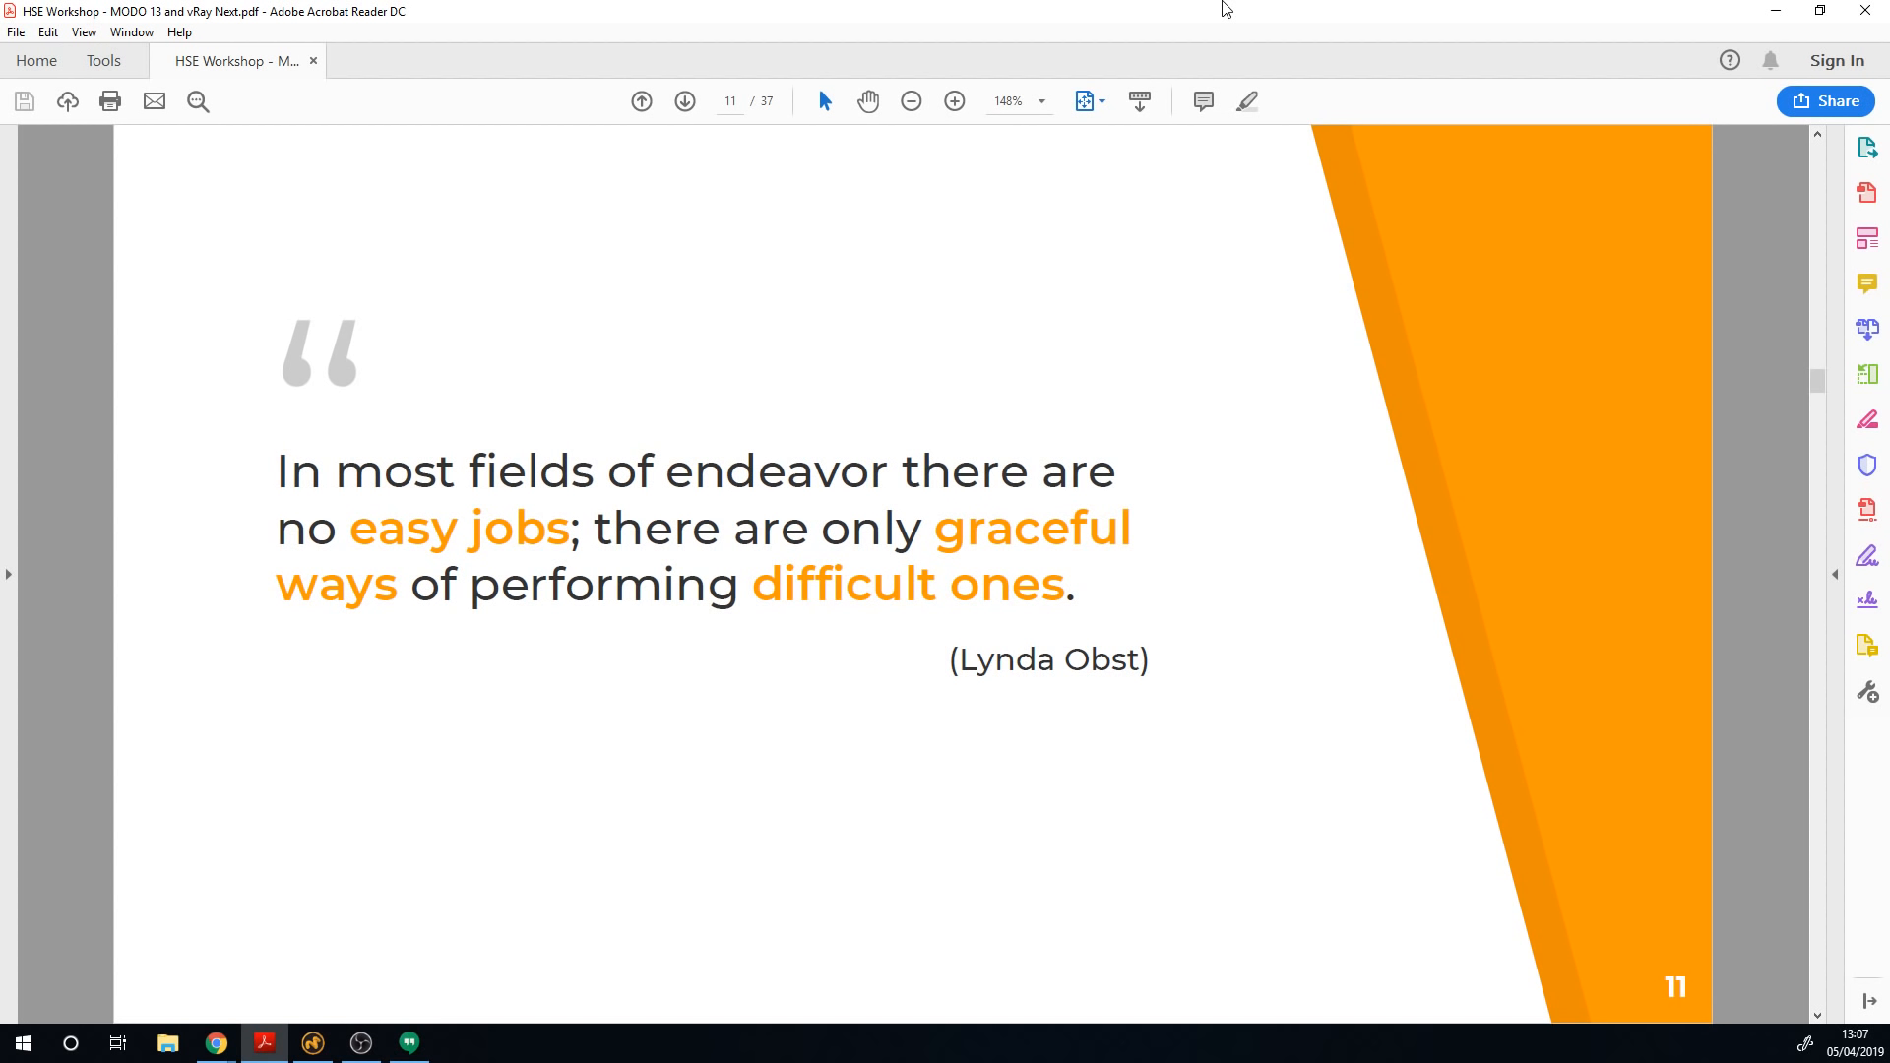
{"action": "scroll", "coordinate": [971, 356], "scroll_direction": "up", "scroll_amount": 1}
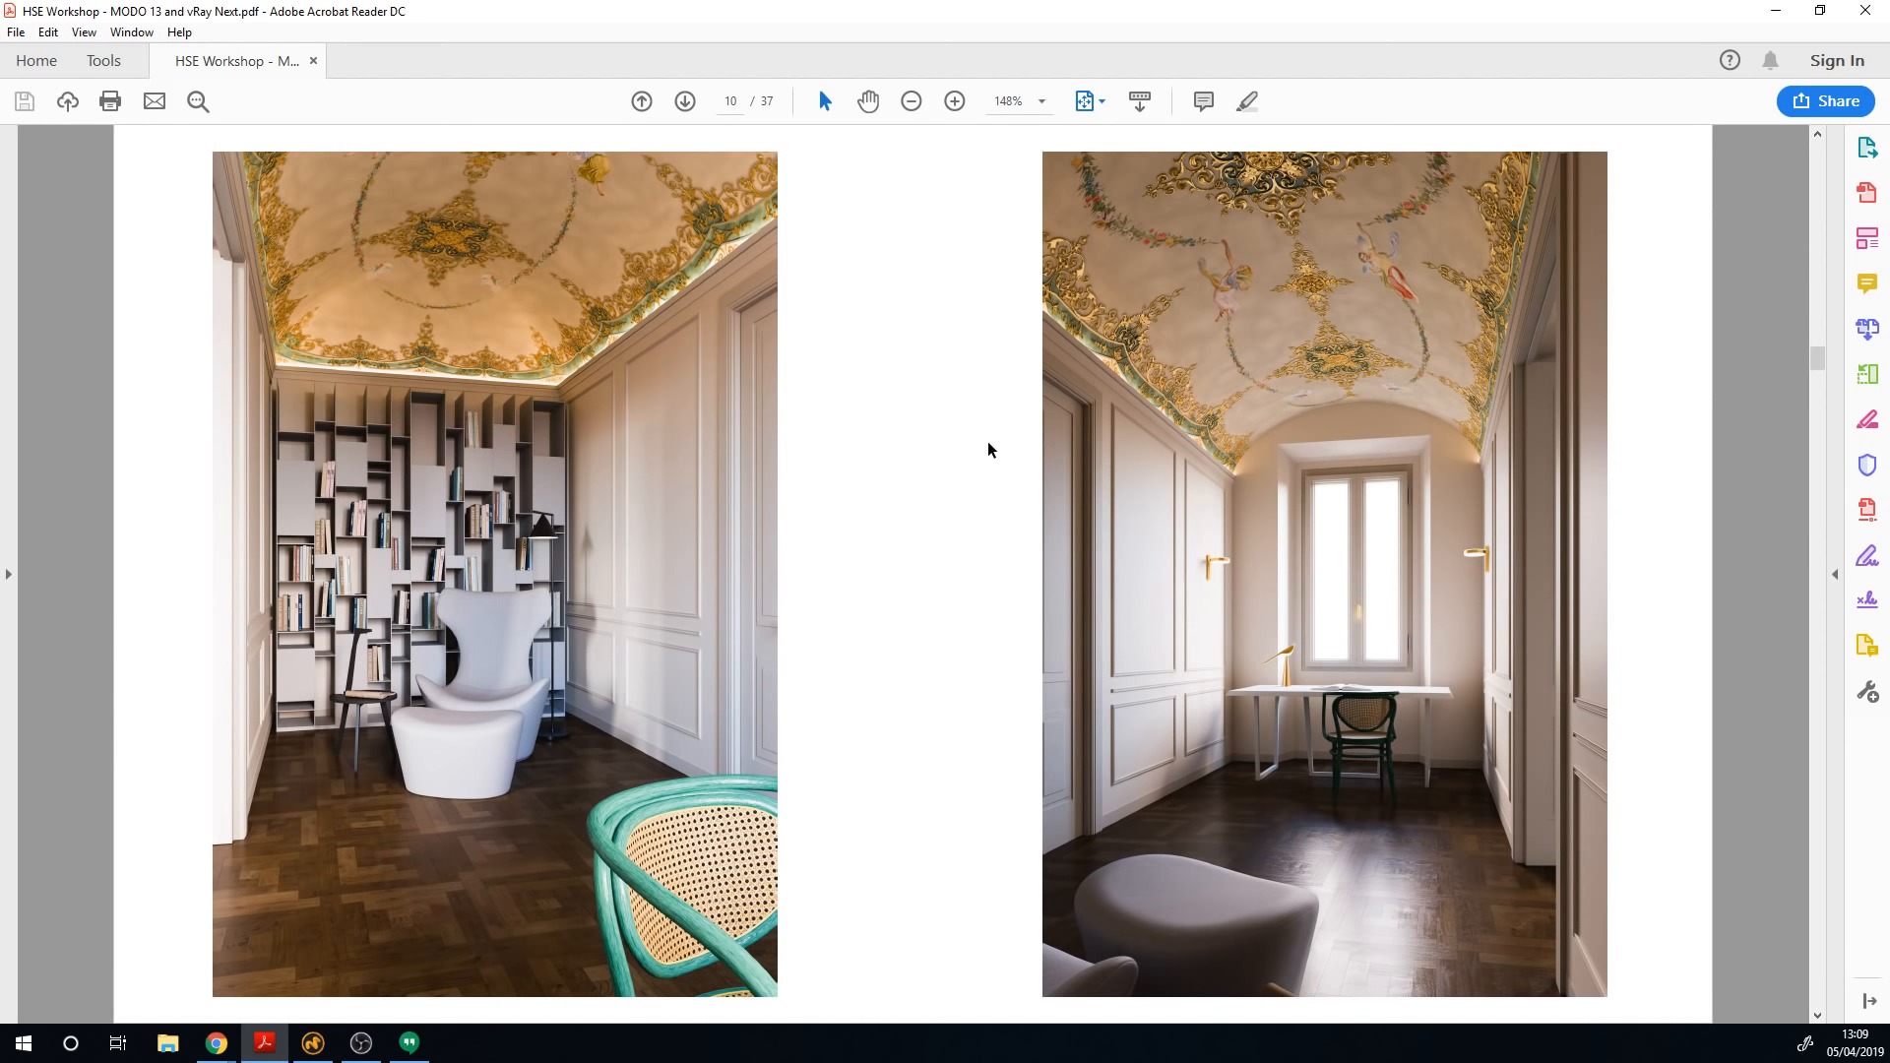
{"action": "scroll", "coordinate": [988, 449], "scroll_direction": "down", "scroll_amount": 1}
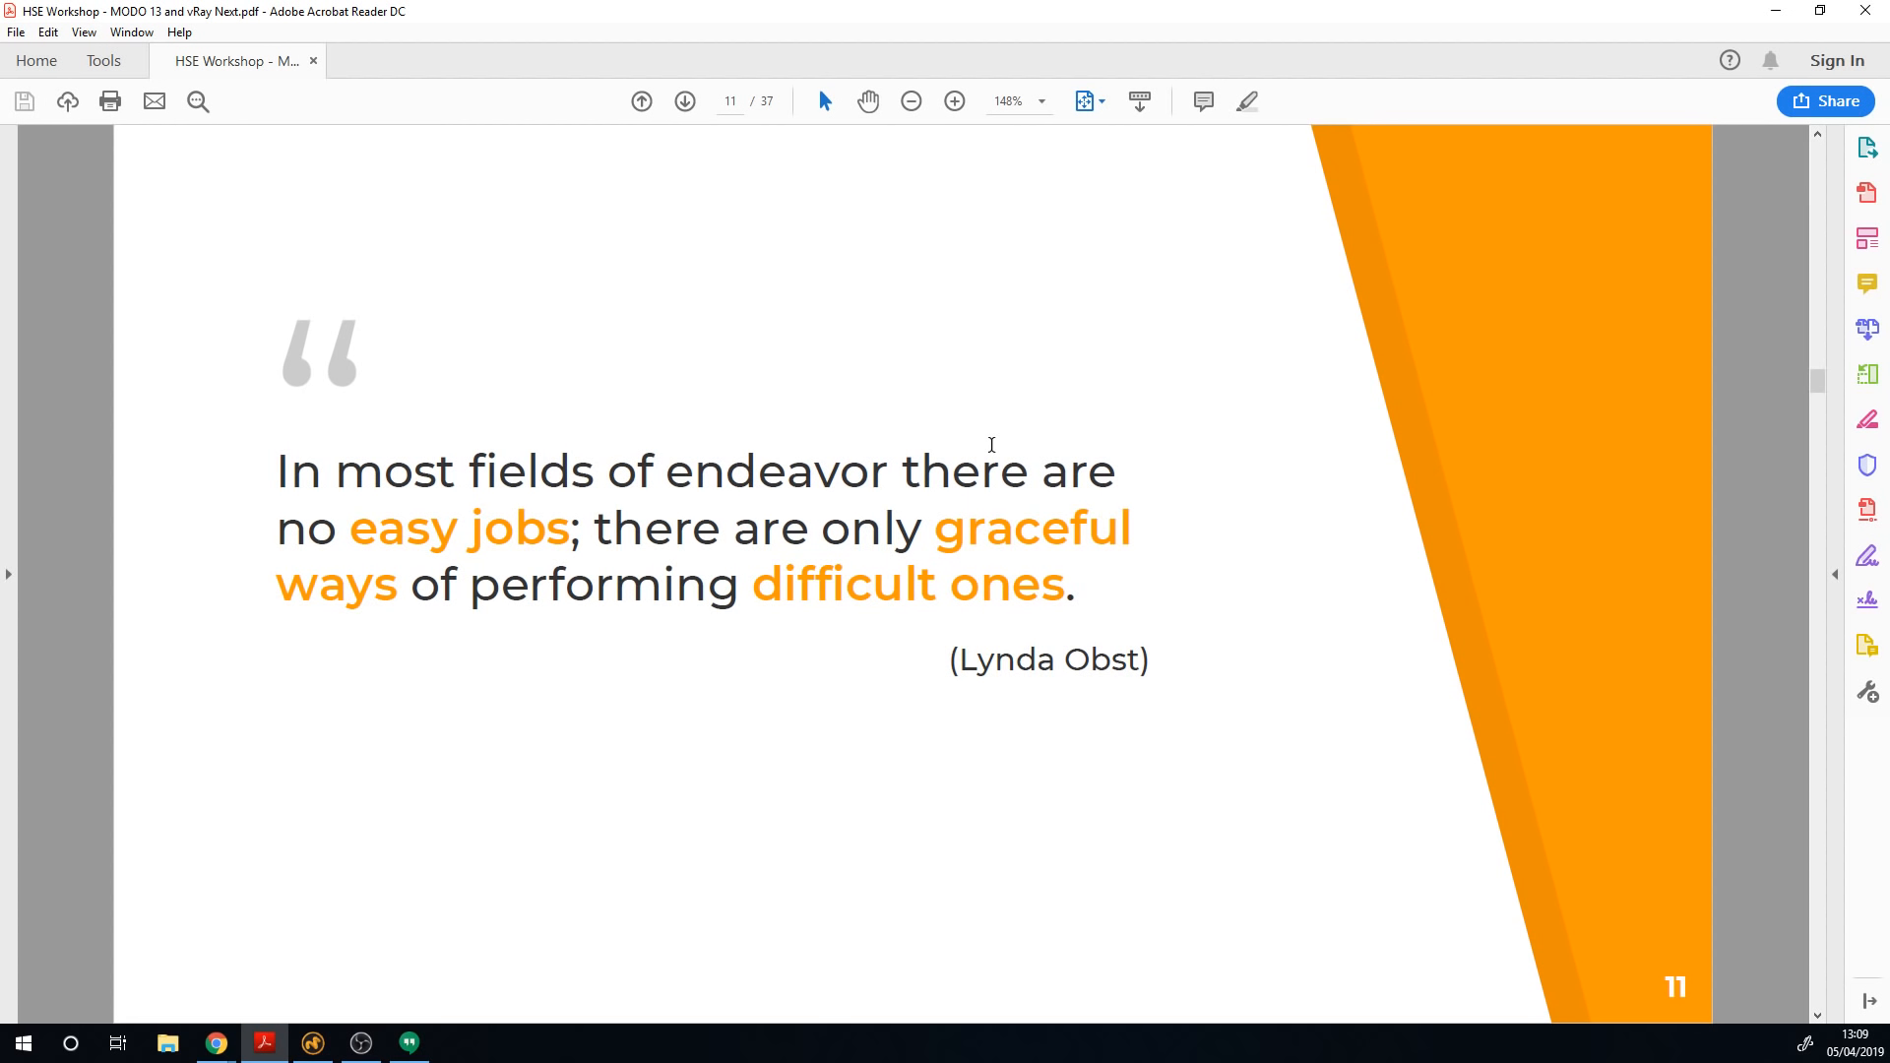
{"action": "scroll", "coordinate": [992, 445], "scroll_direction": "down", "scroll_amount": 1}
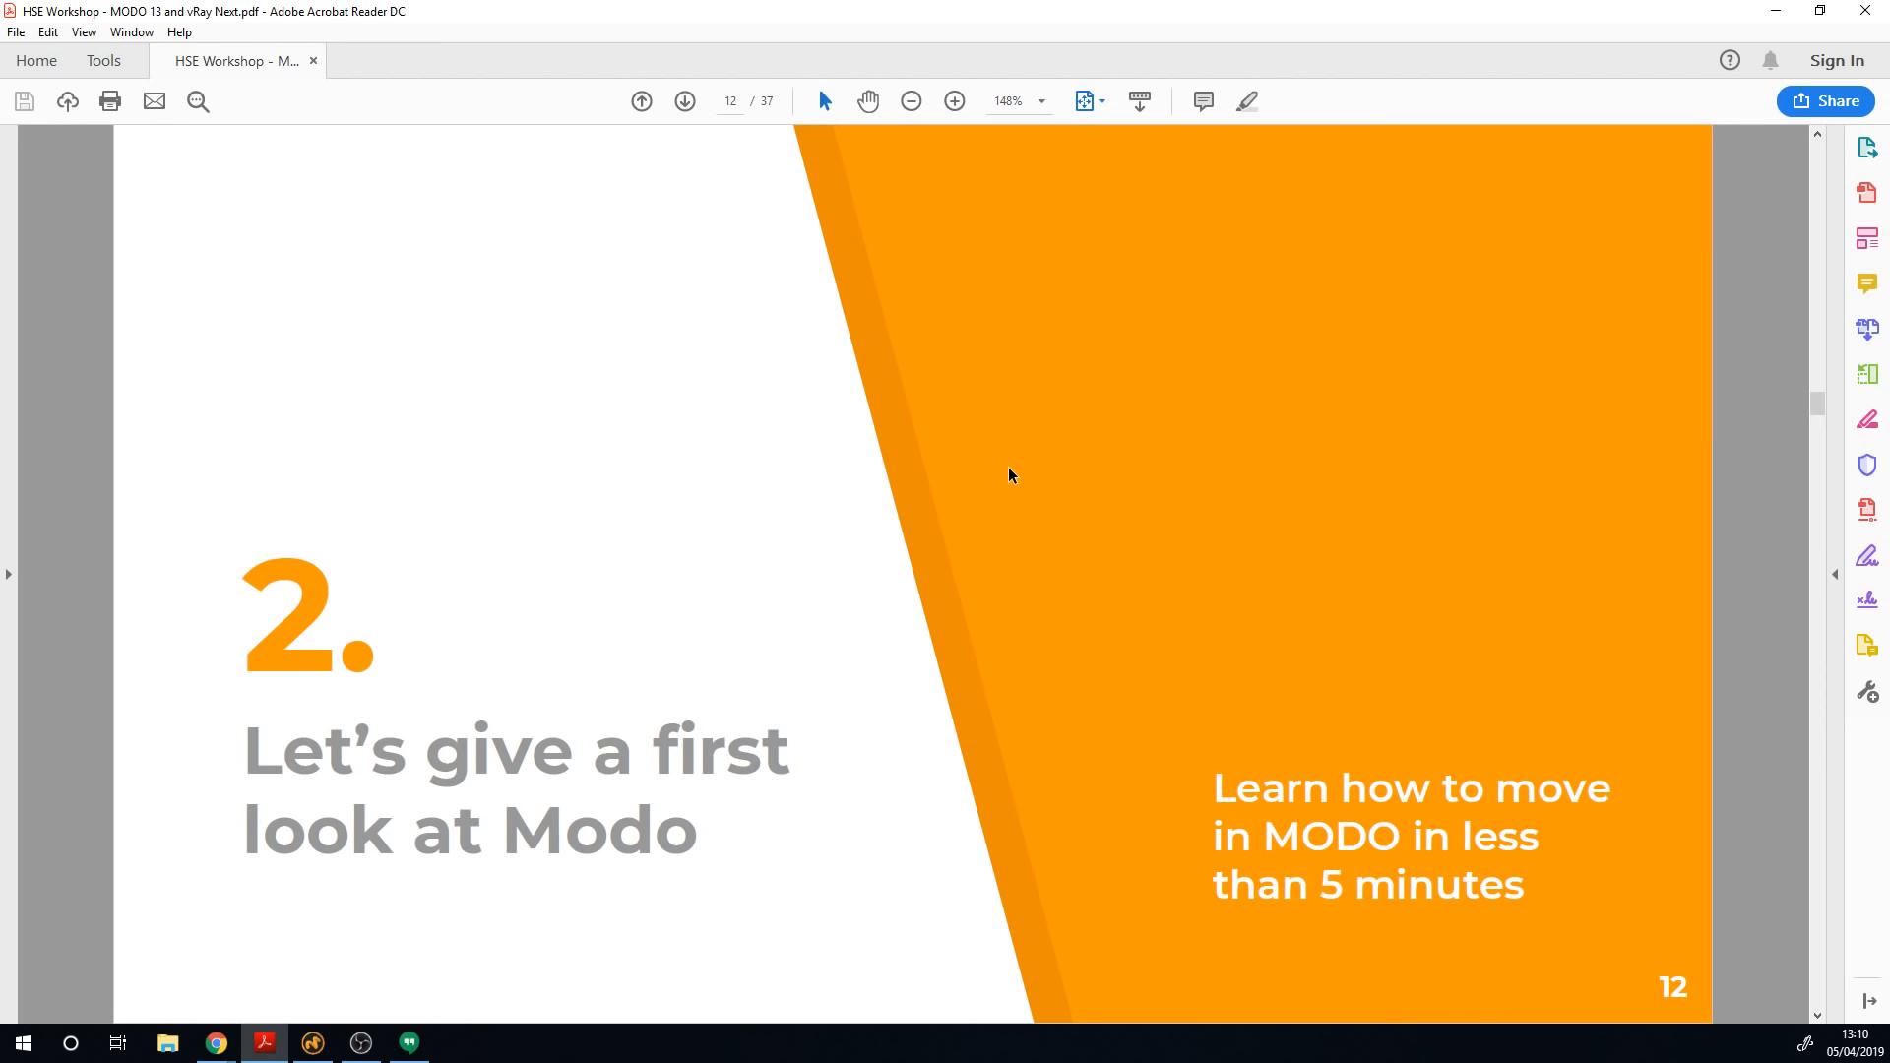
Step: Switch to Modo, create a new empty scene and collapse the Villa_Next_Share.lxo scene in the item list
{"action": "left_click", "coordinate": [313, 1042]}
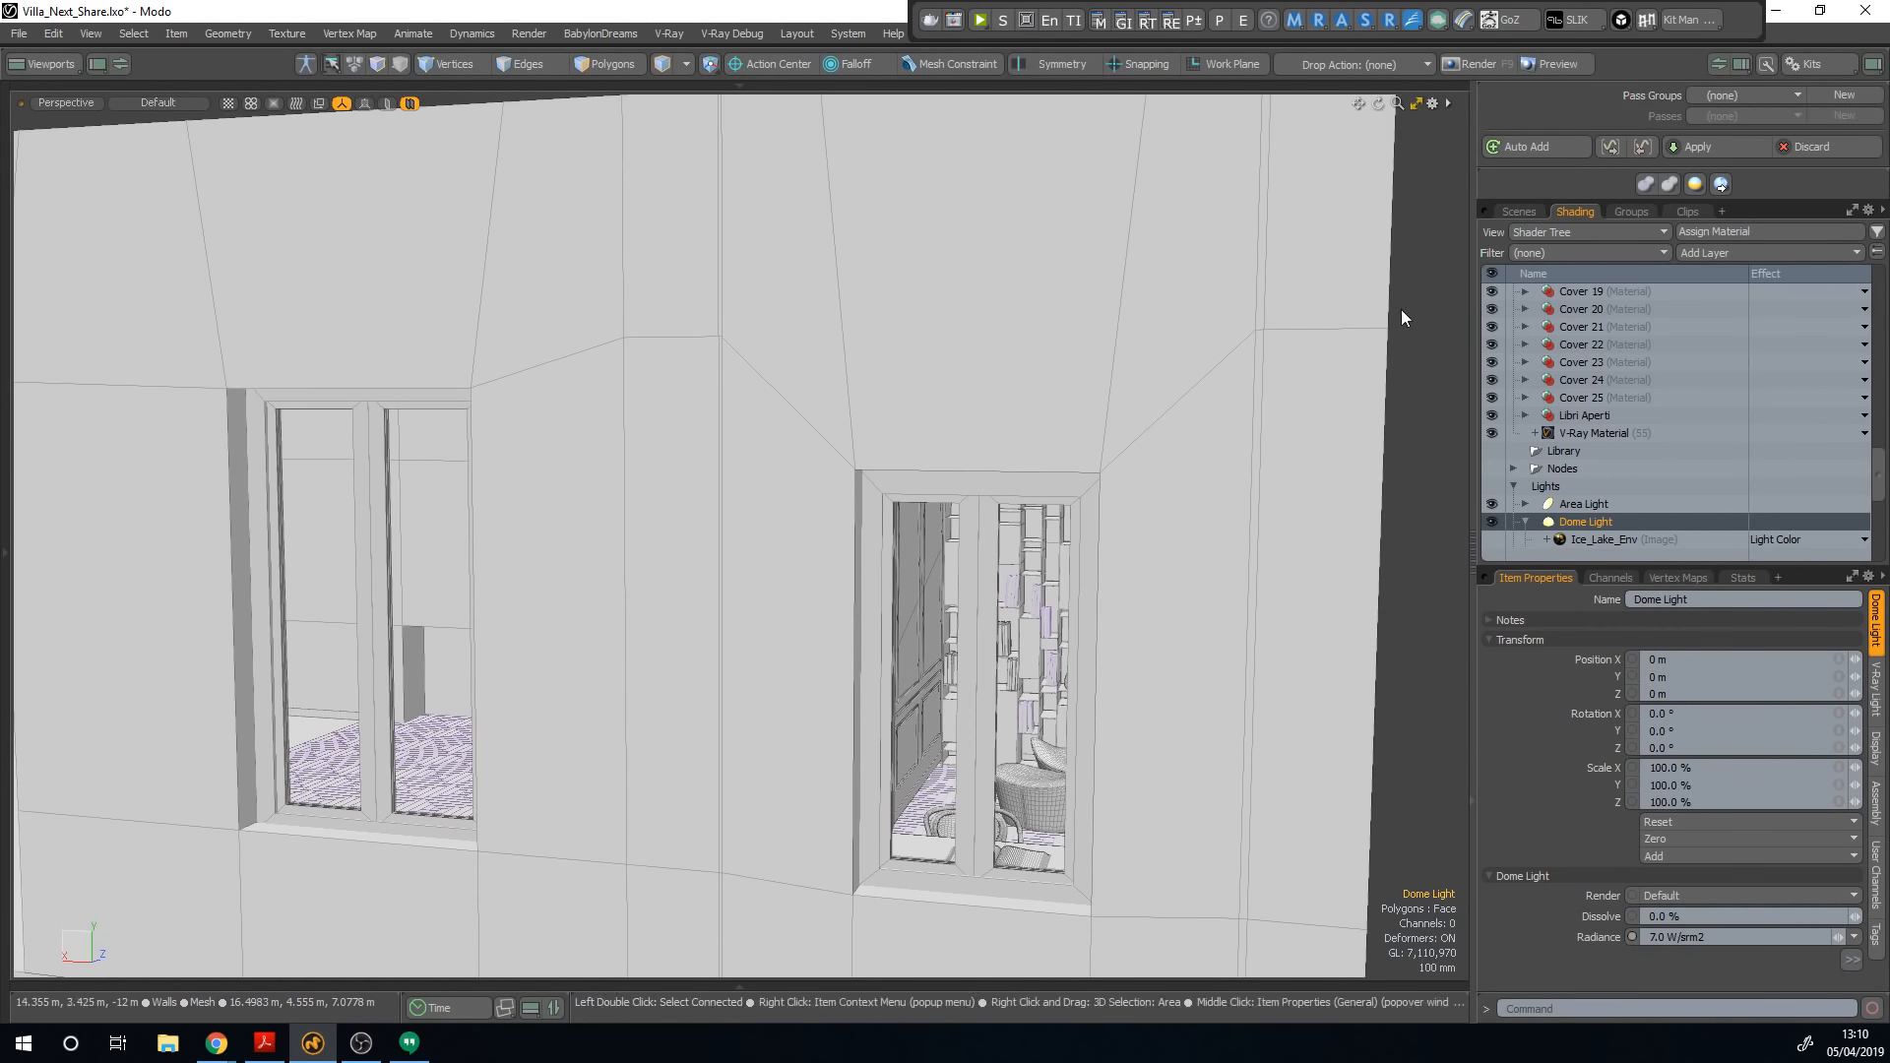
{"action": "left_click", "coordinate": [1519, 211]}
{"action": "key", "text": "ctrl+n"}
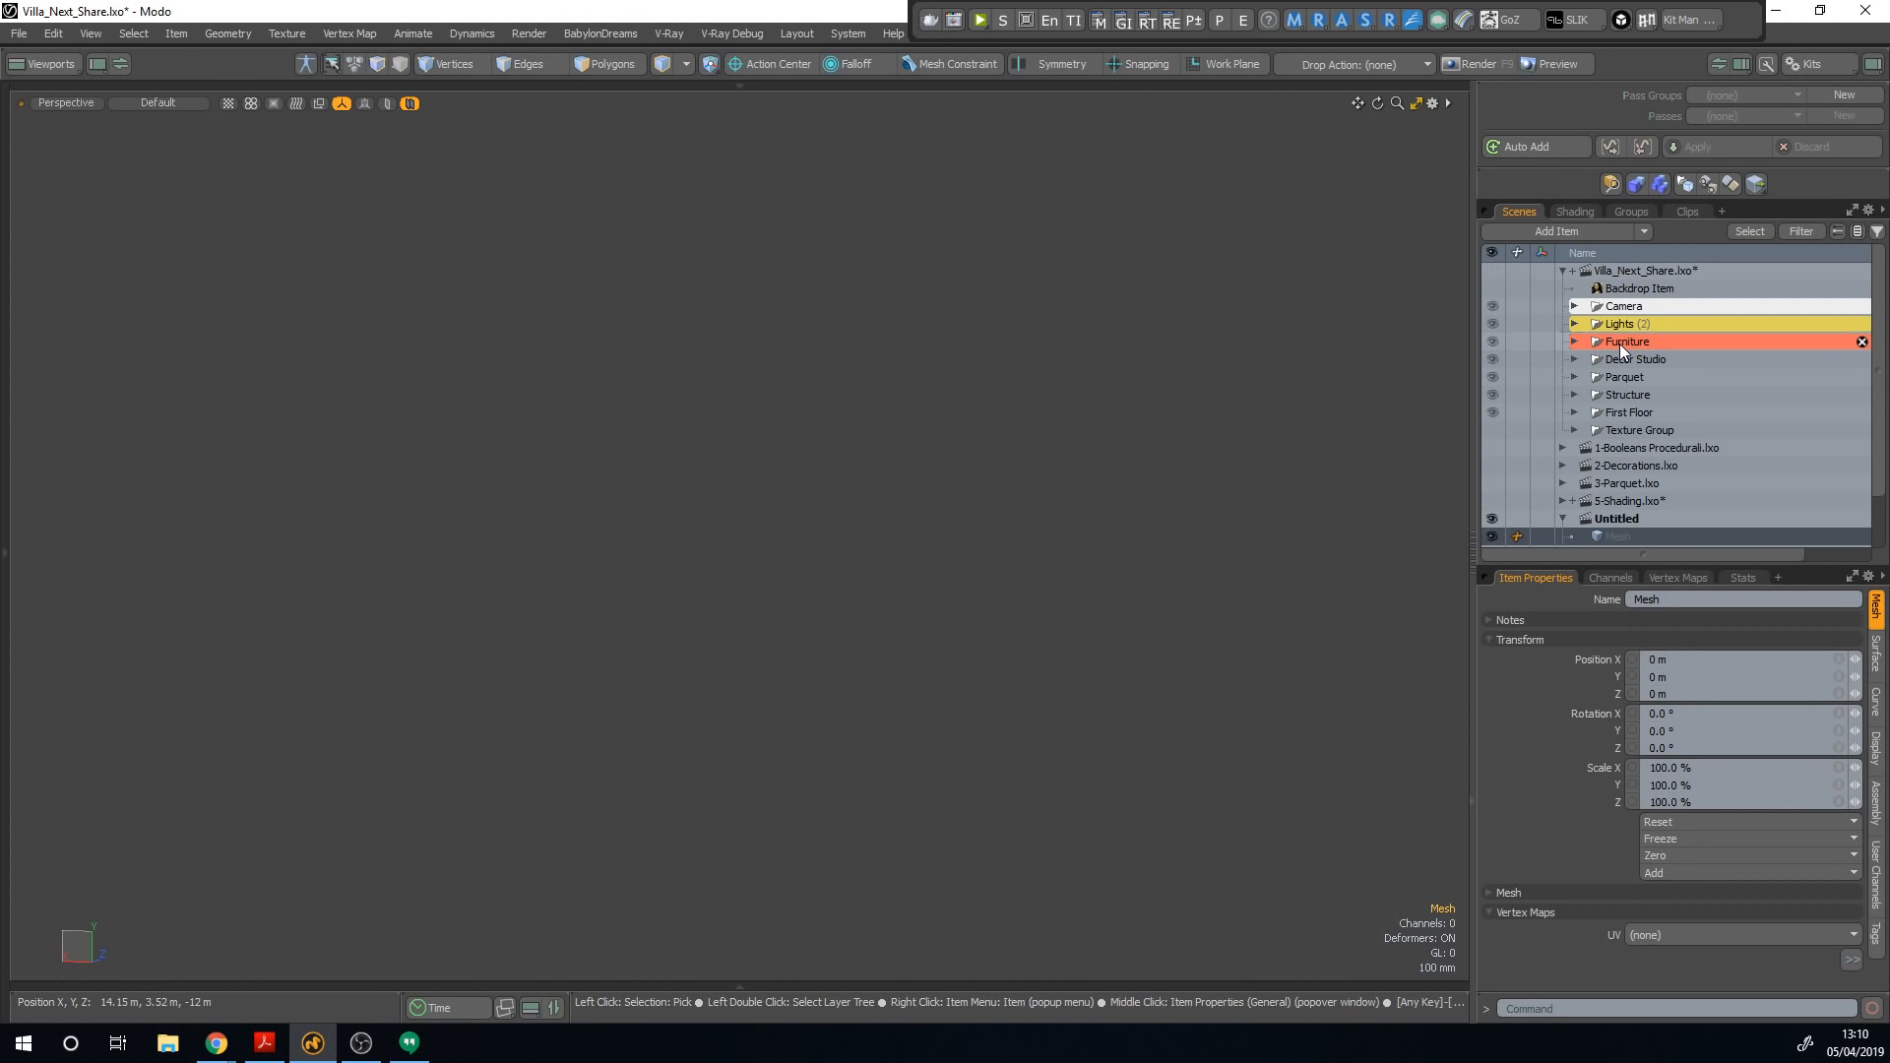
{"action": "left_click", "coordinate": [1562, 269]}
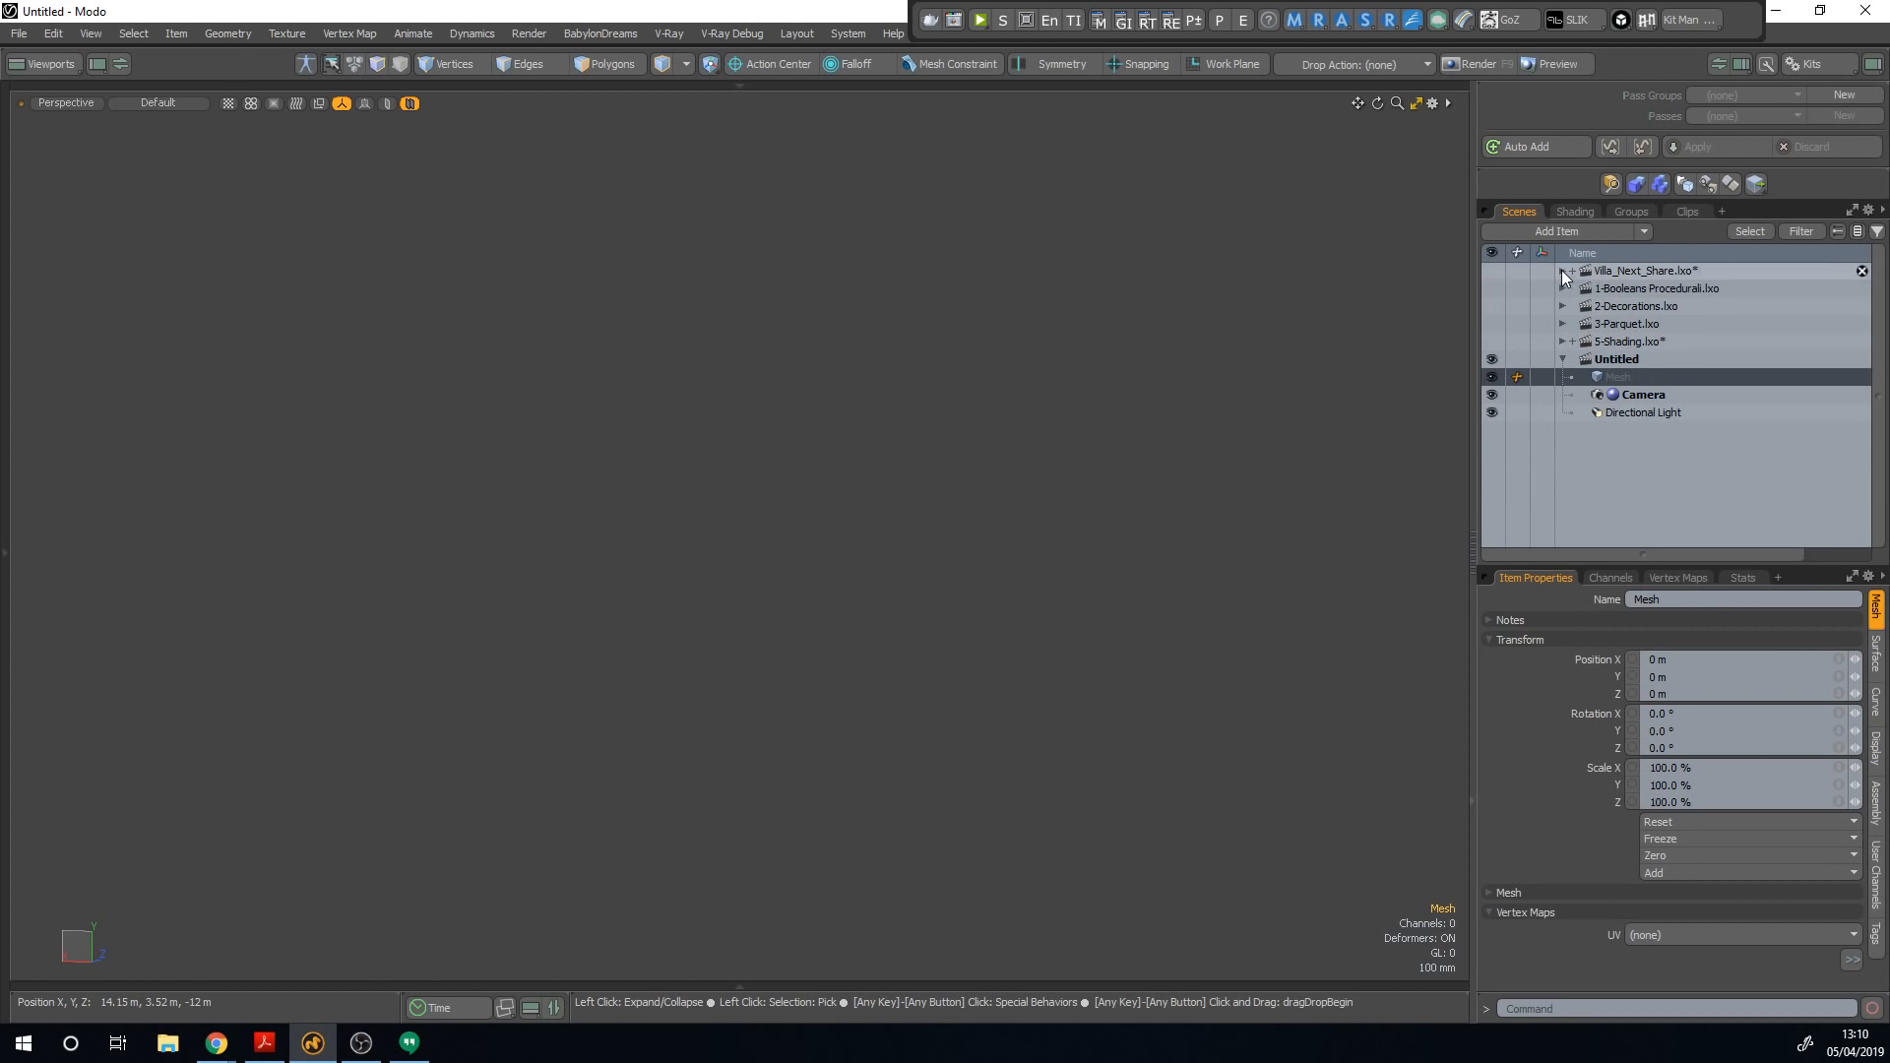
Step: Reveal the hidden layout switcher and the modeling toolbox with its primitive creation tools
{"action": "left_click", "coordinate": [1780, 46]}
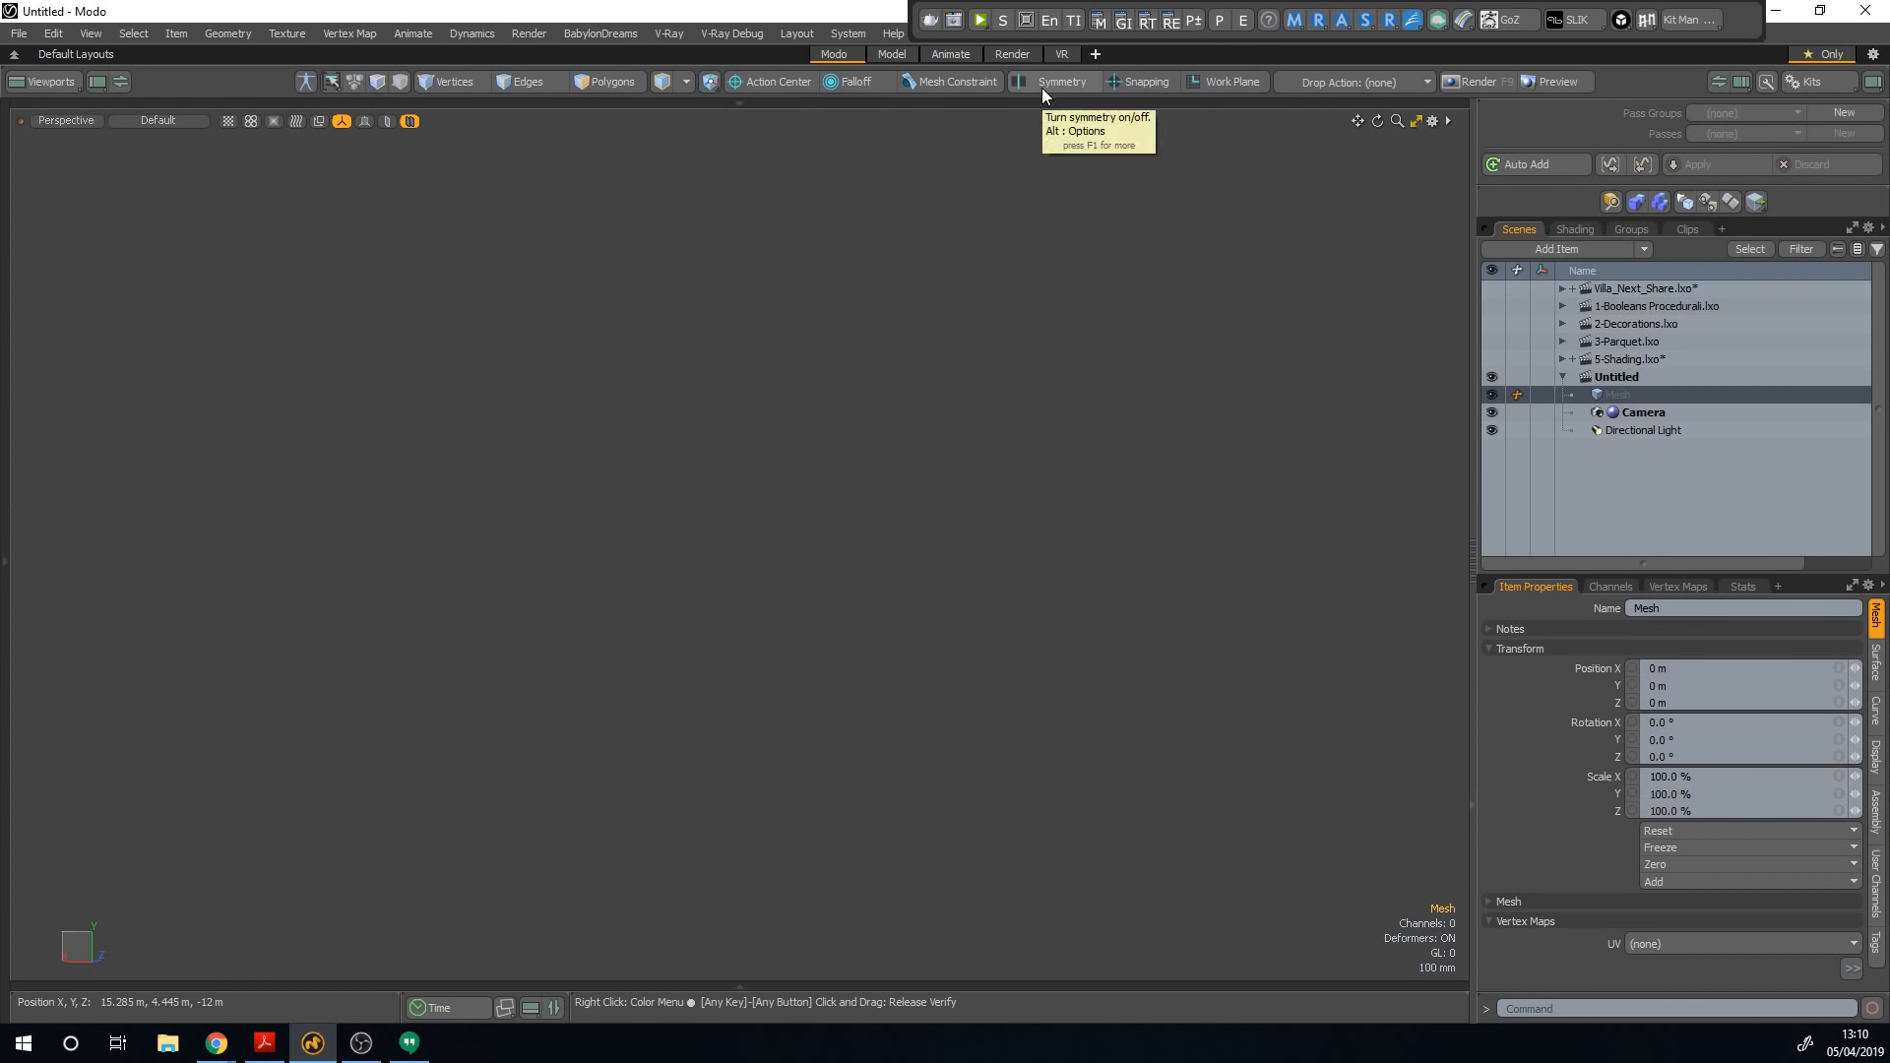
{"action": "left_click", "coordinate": [5, 405]}
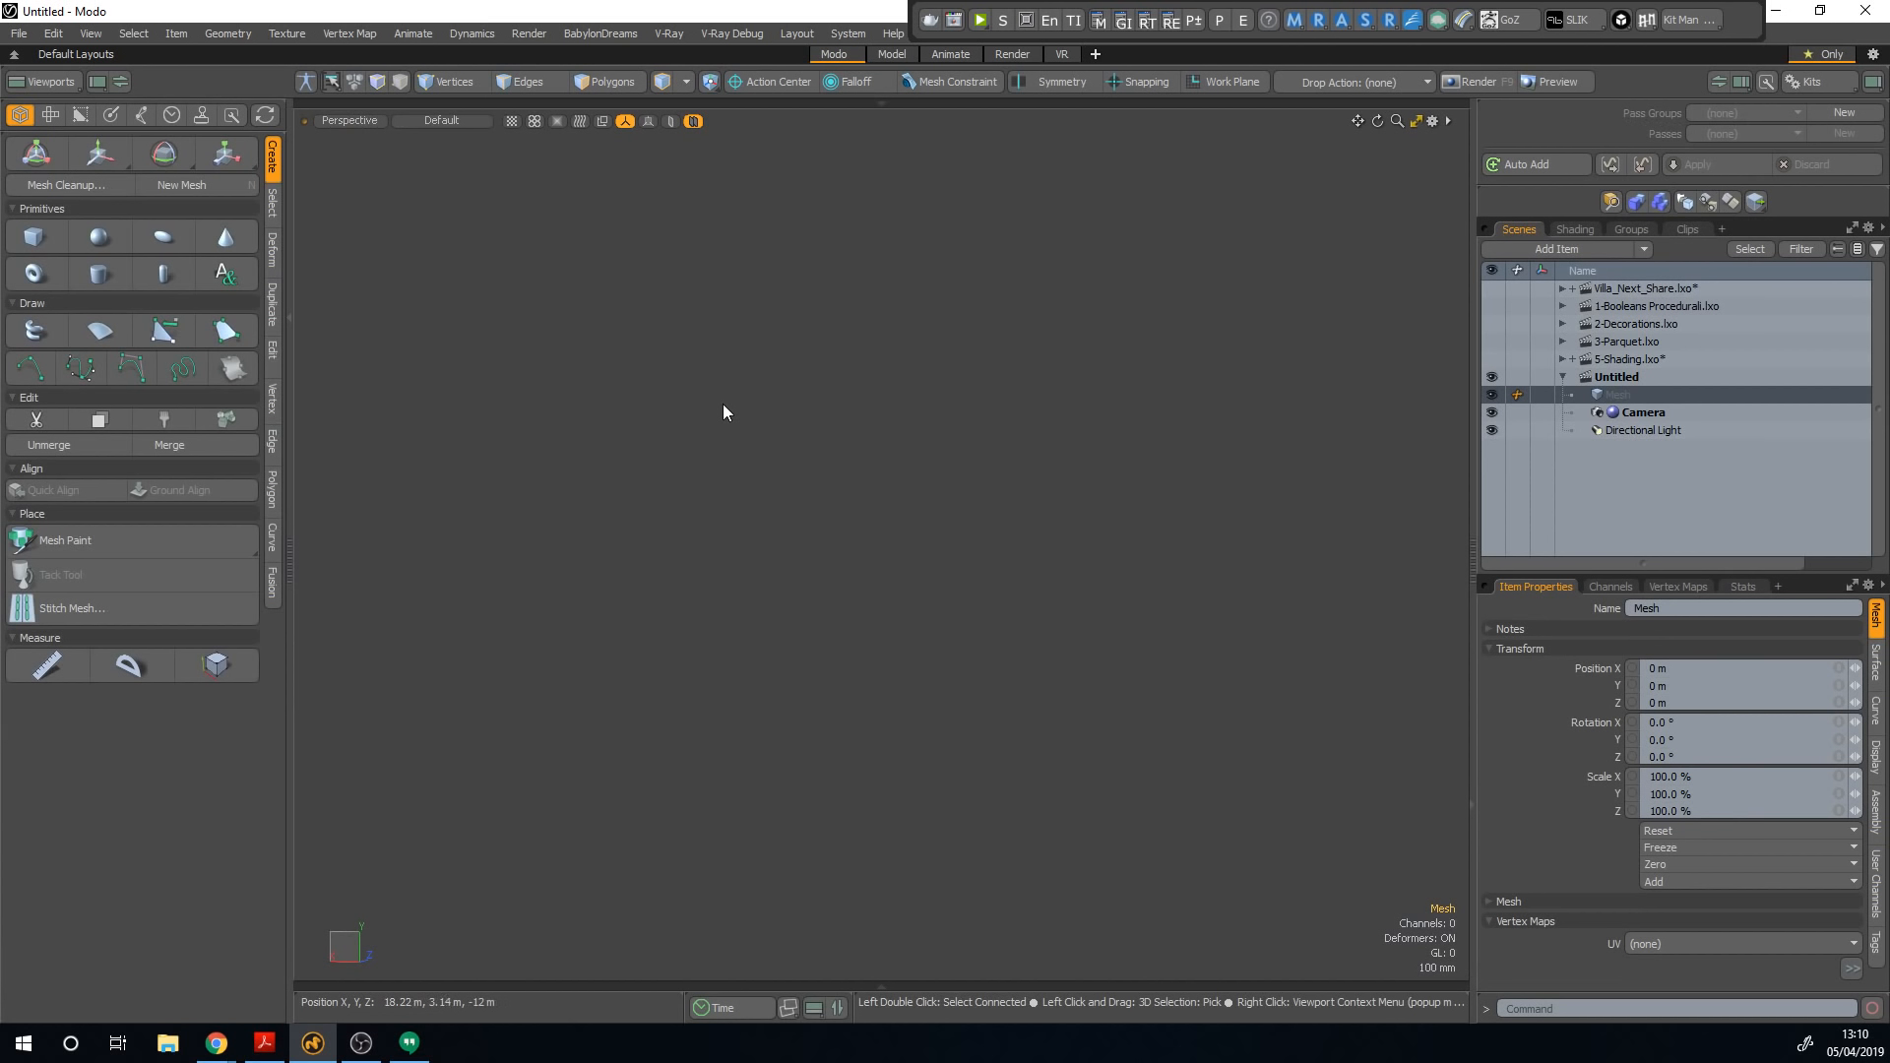
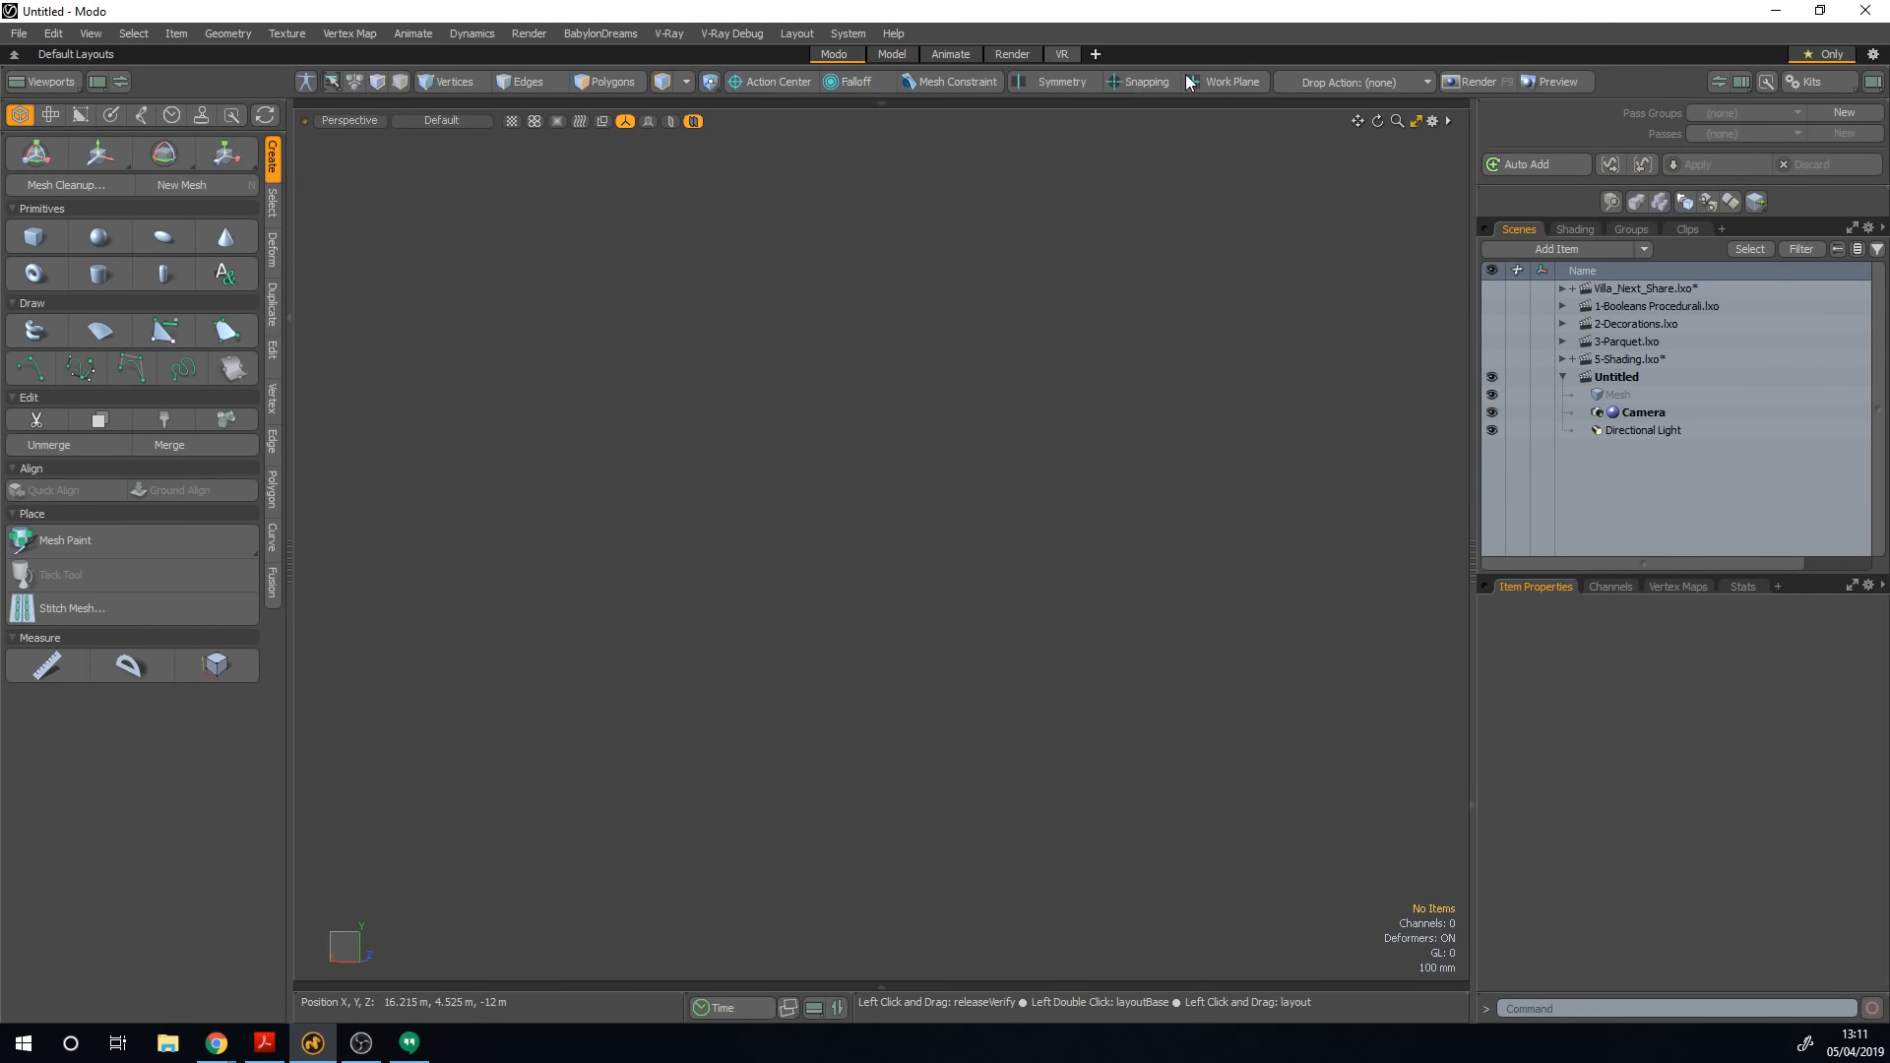
Step: Display all layouts instead of only the favorites and look through the UV, Topology, Animate and Render V-Ray layouts
{"action": "left_click", "coordinate": [1809, 56]}
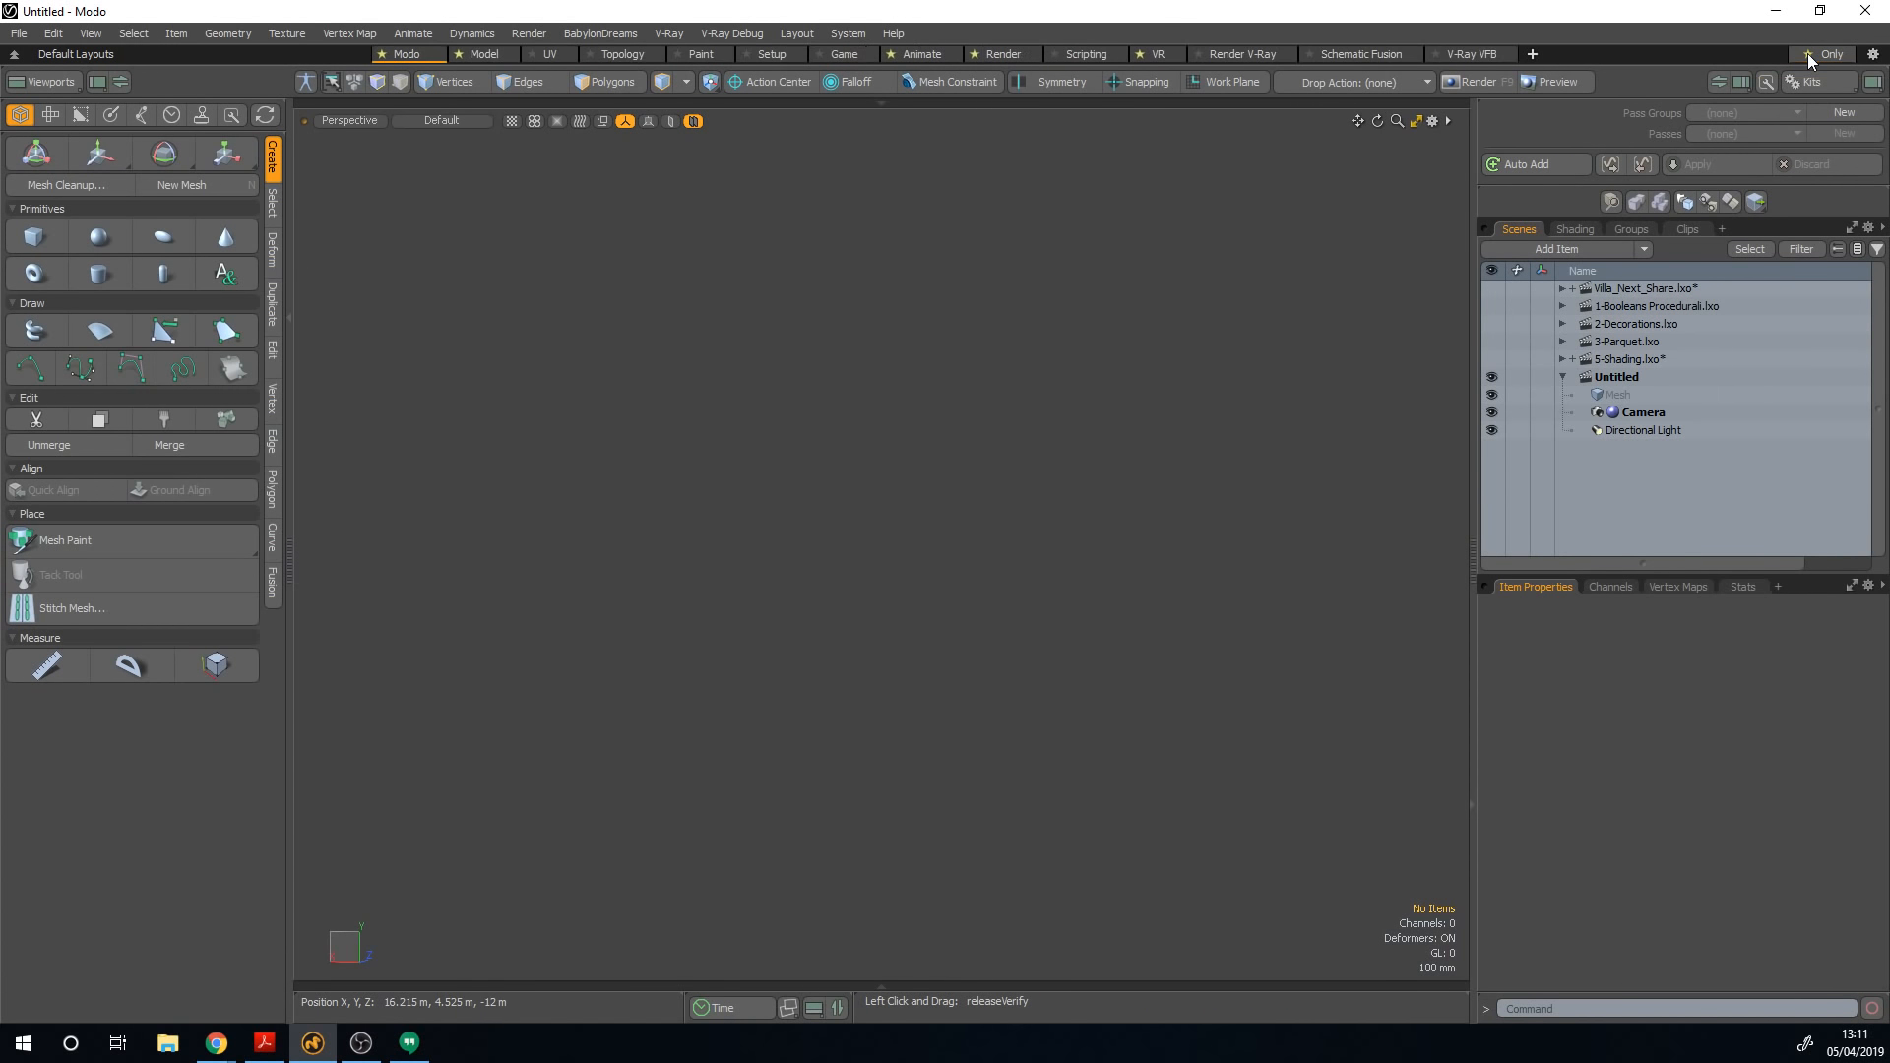
{"action": "left_click", "coordinate": [547, 56]}
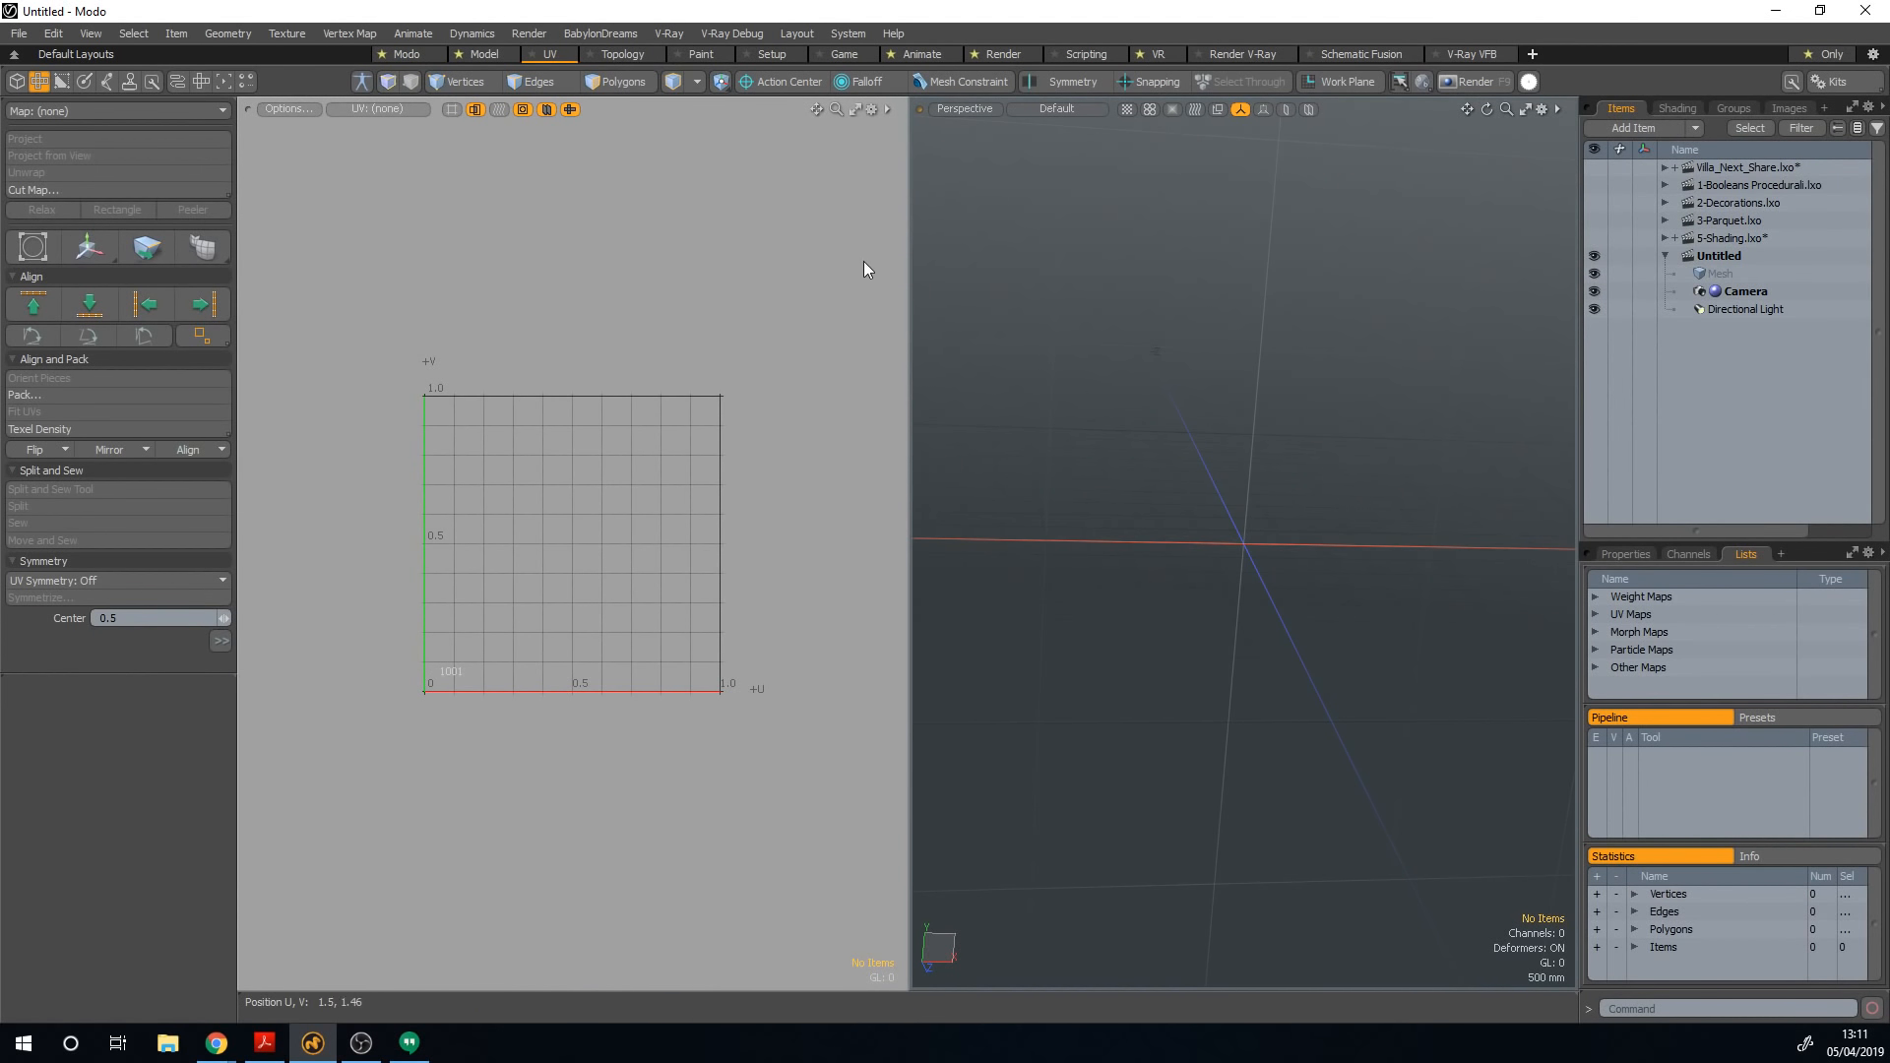
{"action": "left_click_drag", "start_coordinate": [907, 261], "coordinate": [836, 262]}
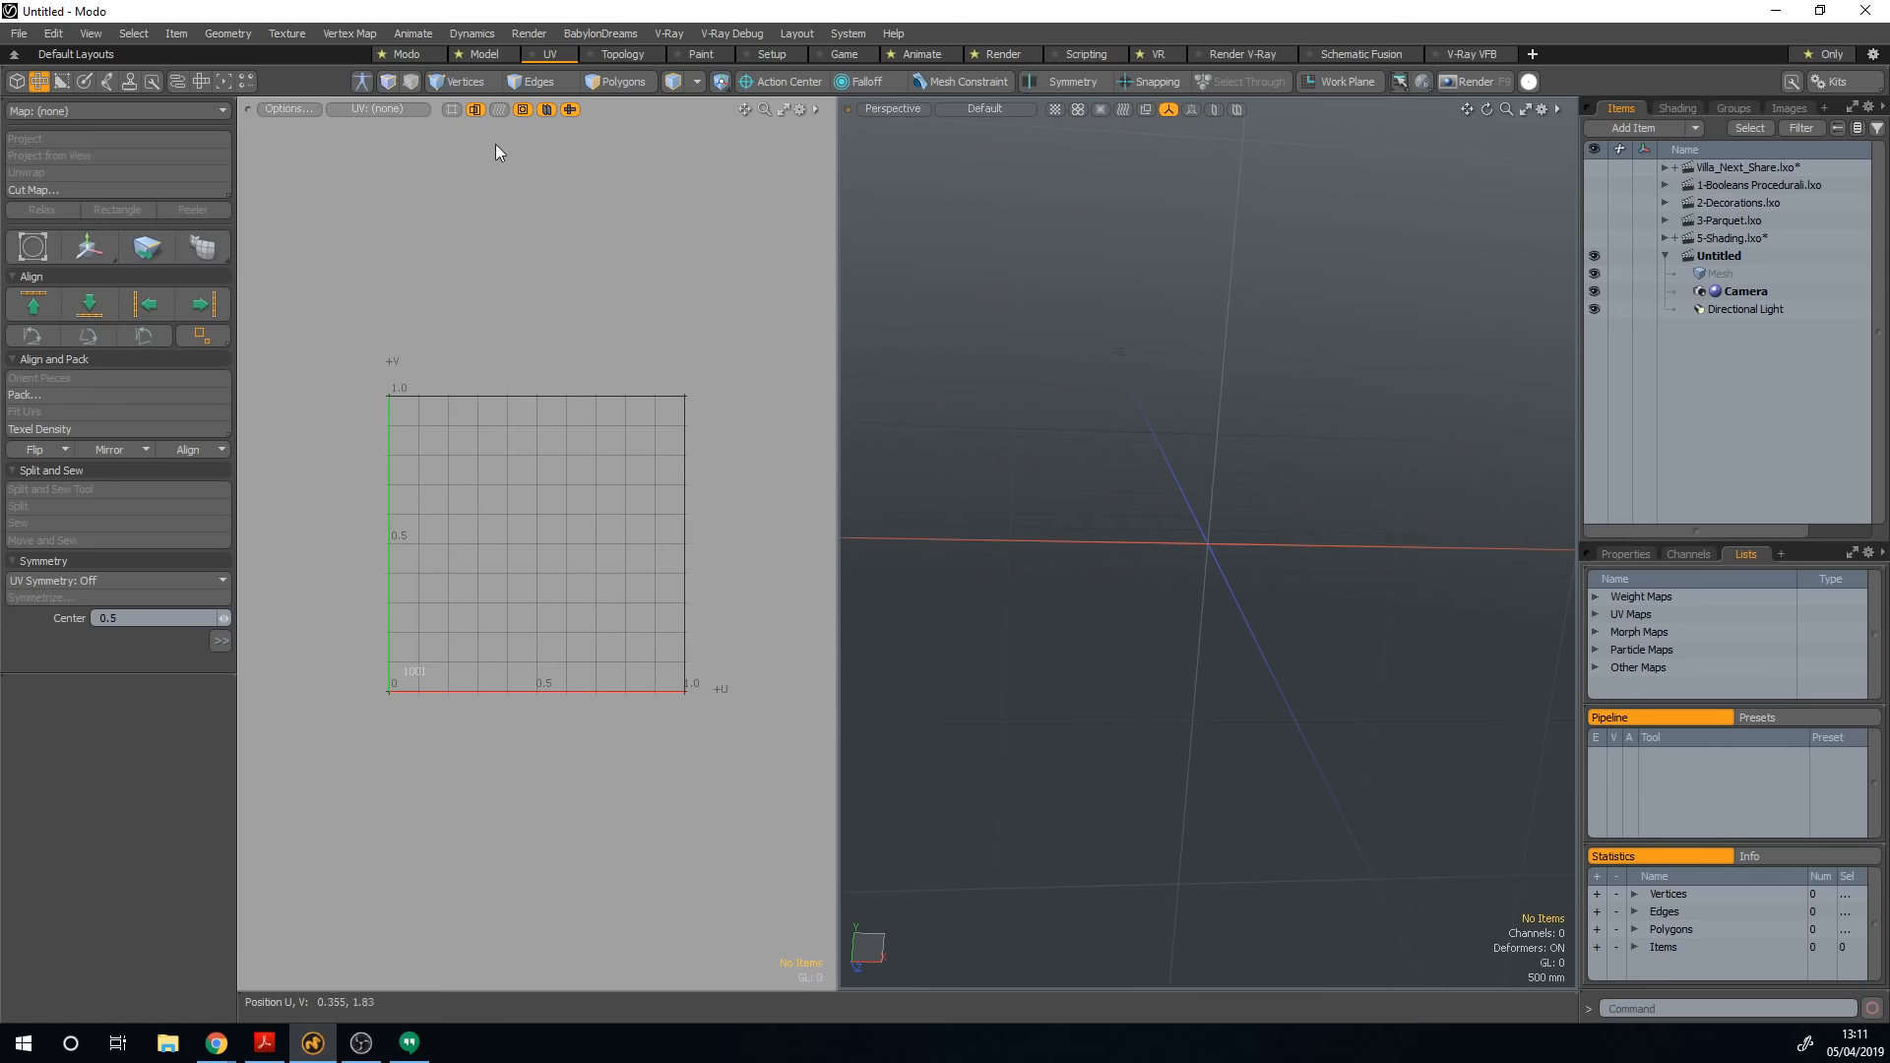
{"action": "left_click", "coordinate": [624, 54]}
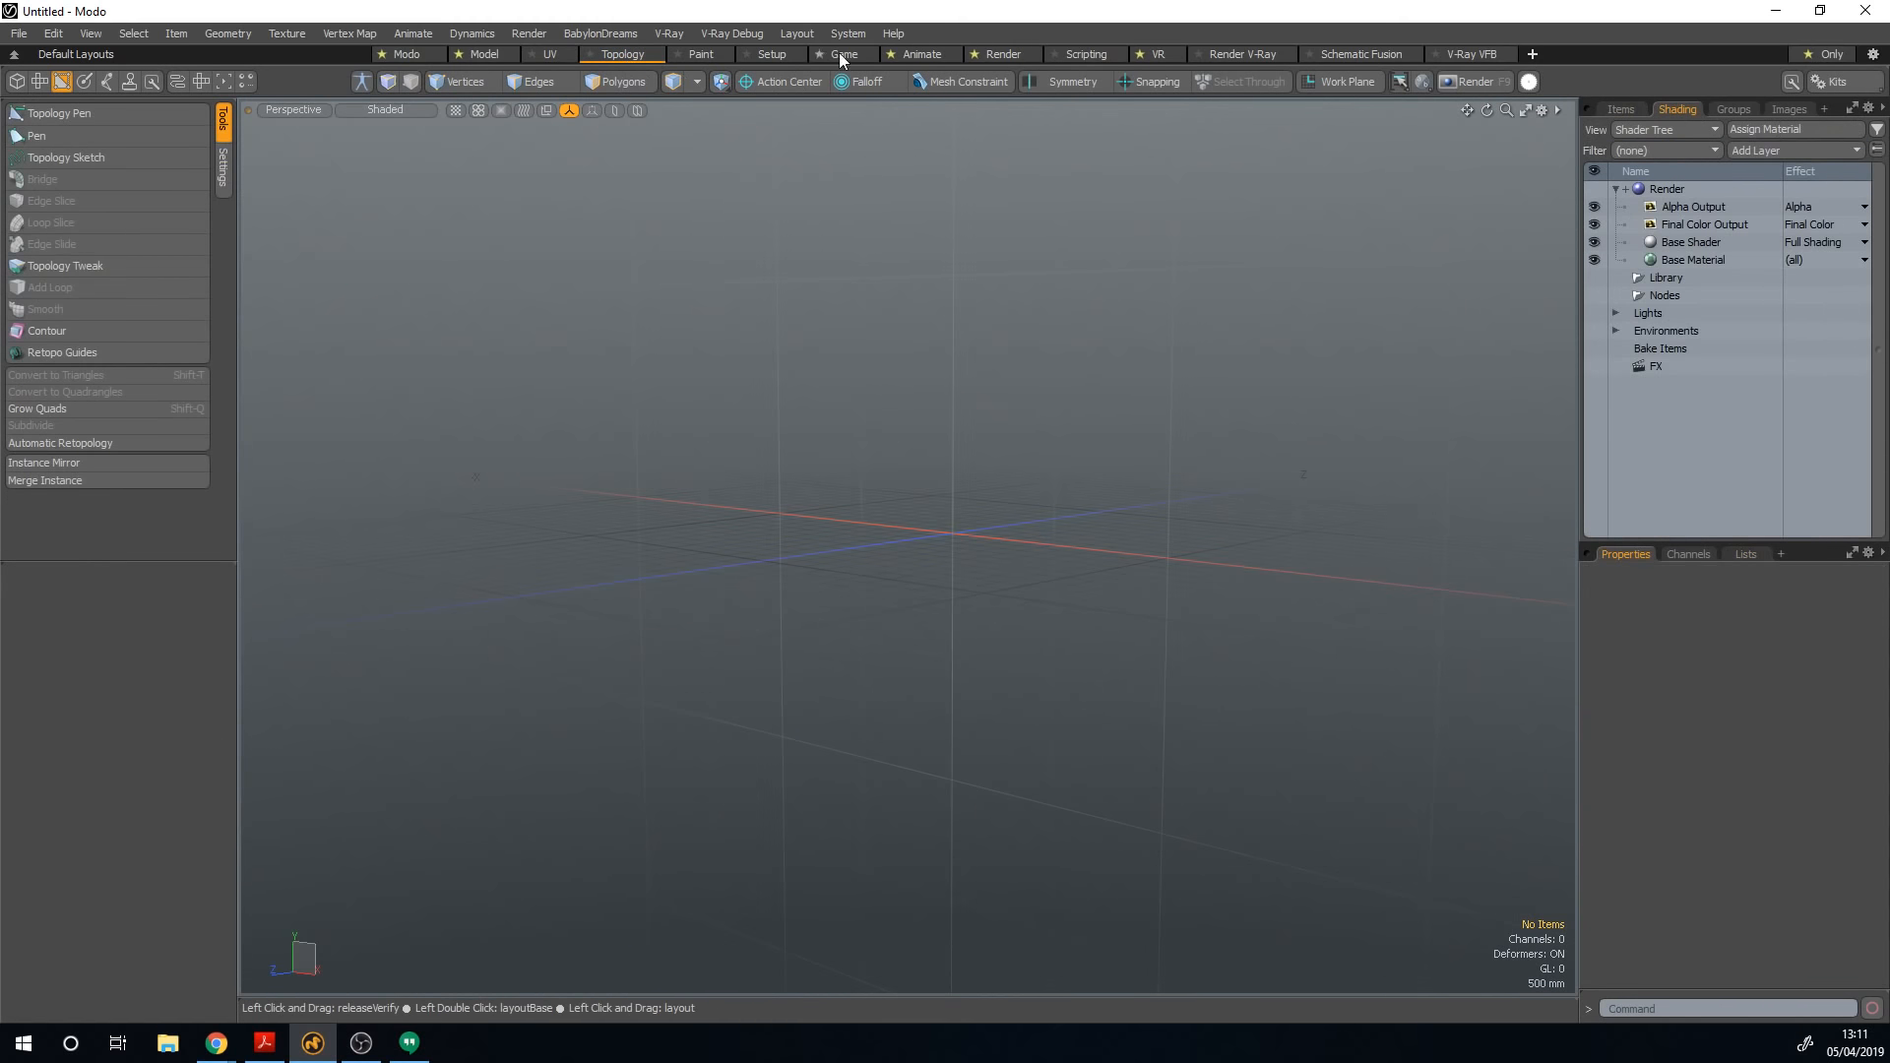
{"action": "left_click", "coordinate": [924, 54]}
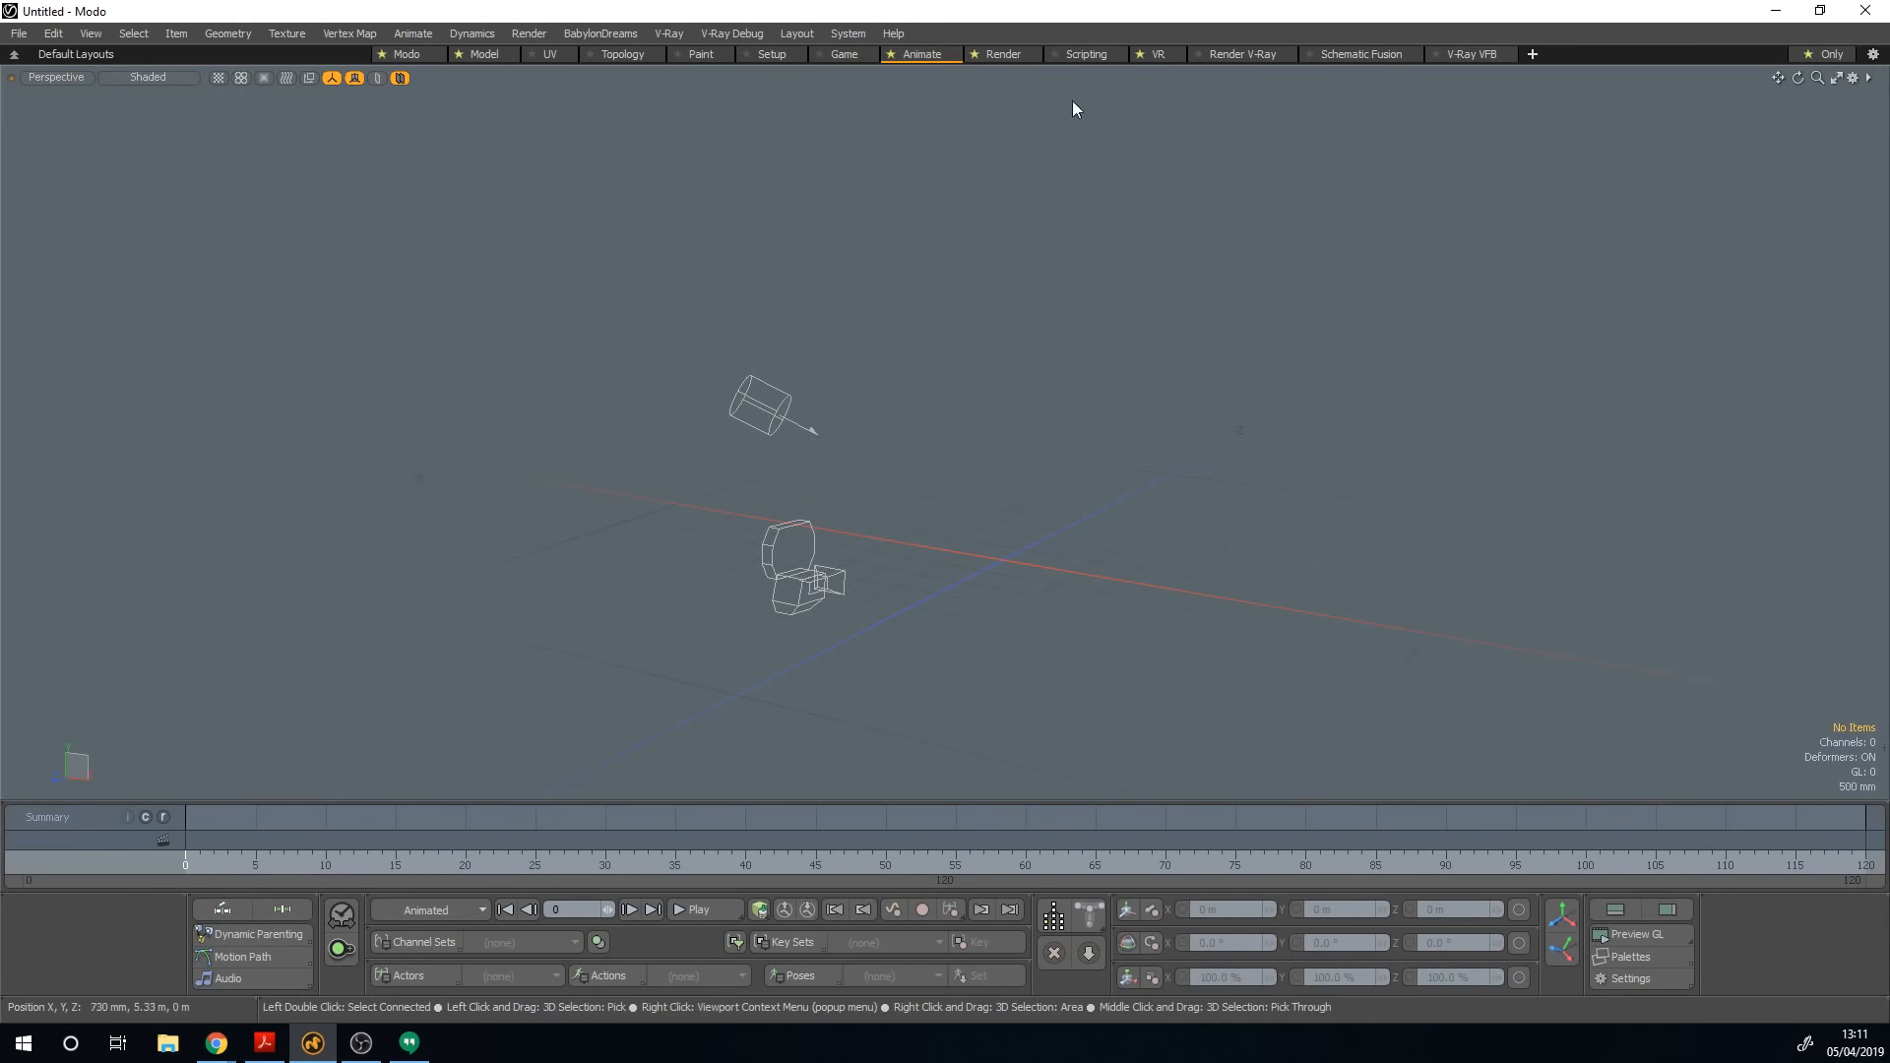
{"action": "left_click", "coordinate": [1242, 55]}
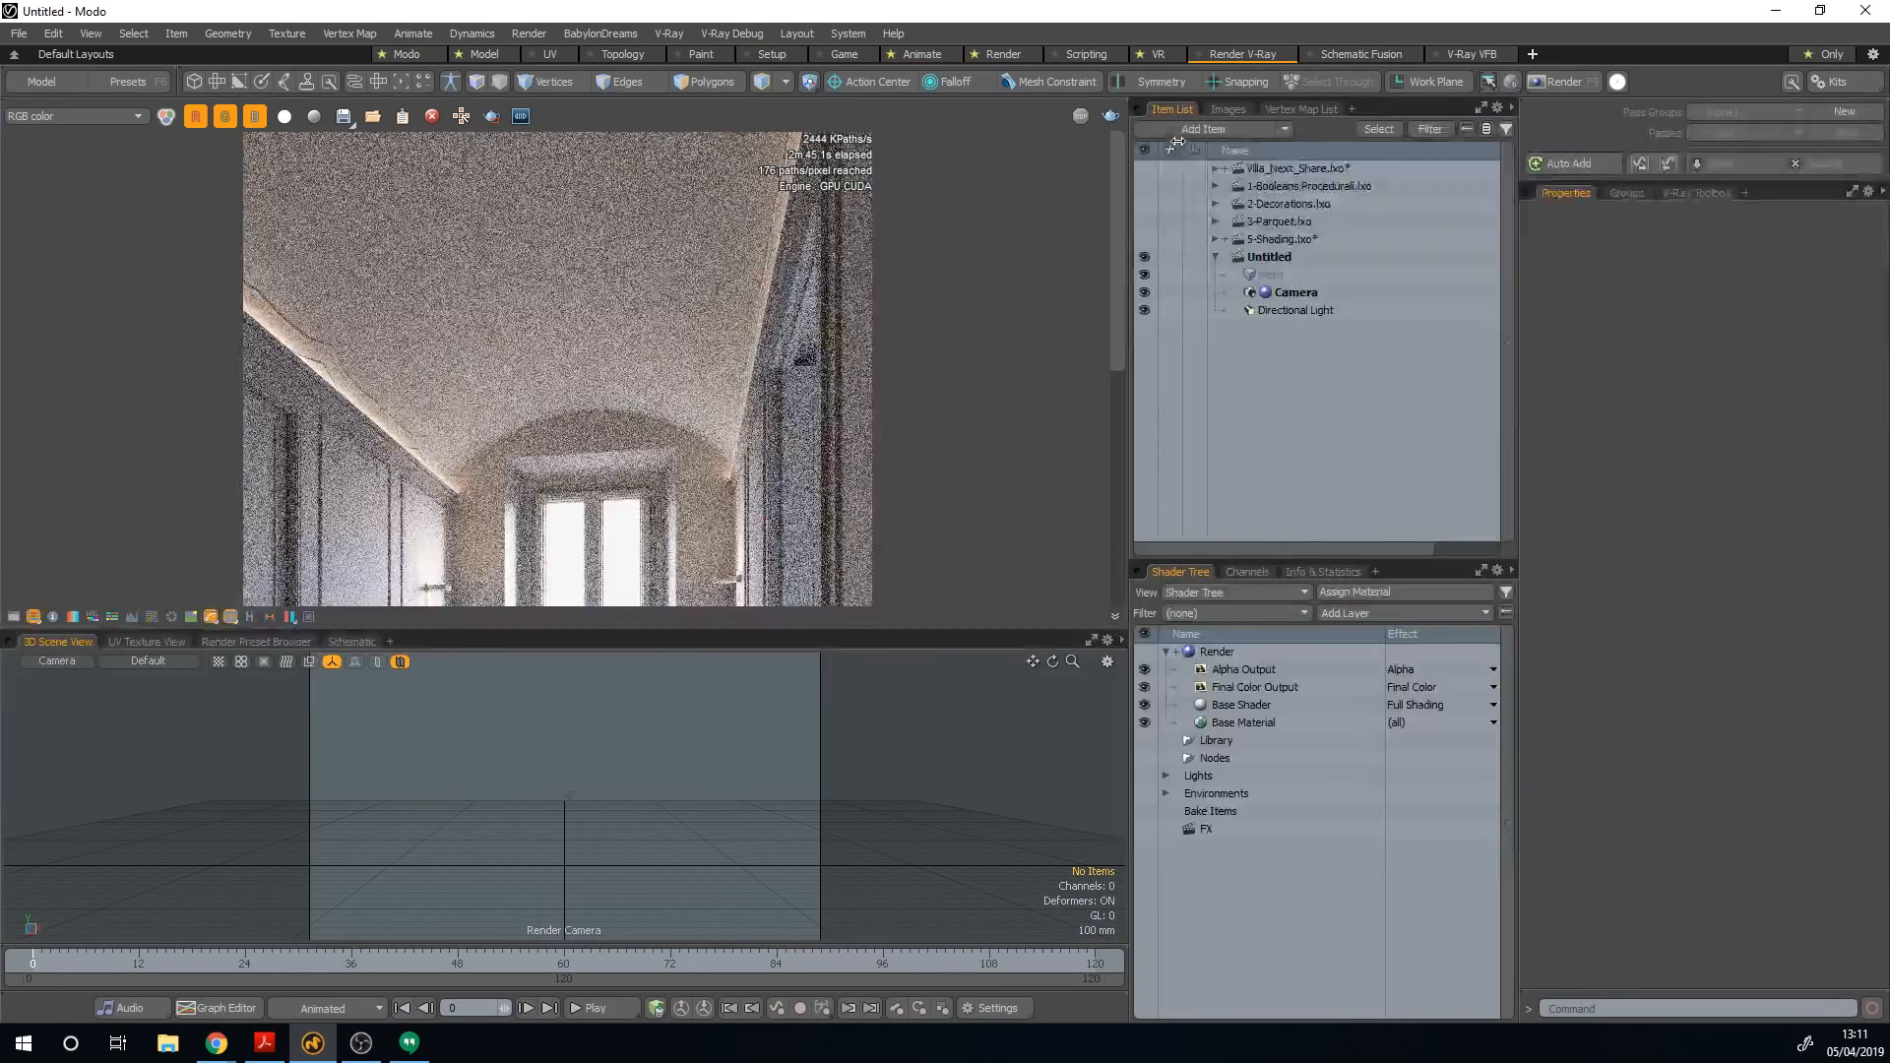
Step: Return to the Modo layout, list only the favorite layouts and hide the layout switcher
{"action": "left_click", "coordinate": [406, 55]}
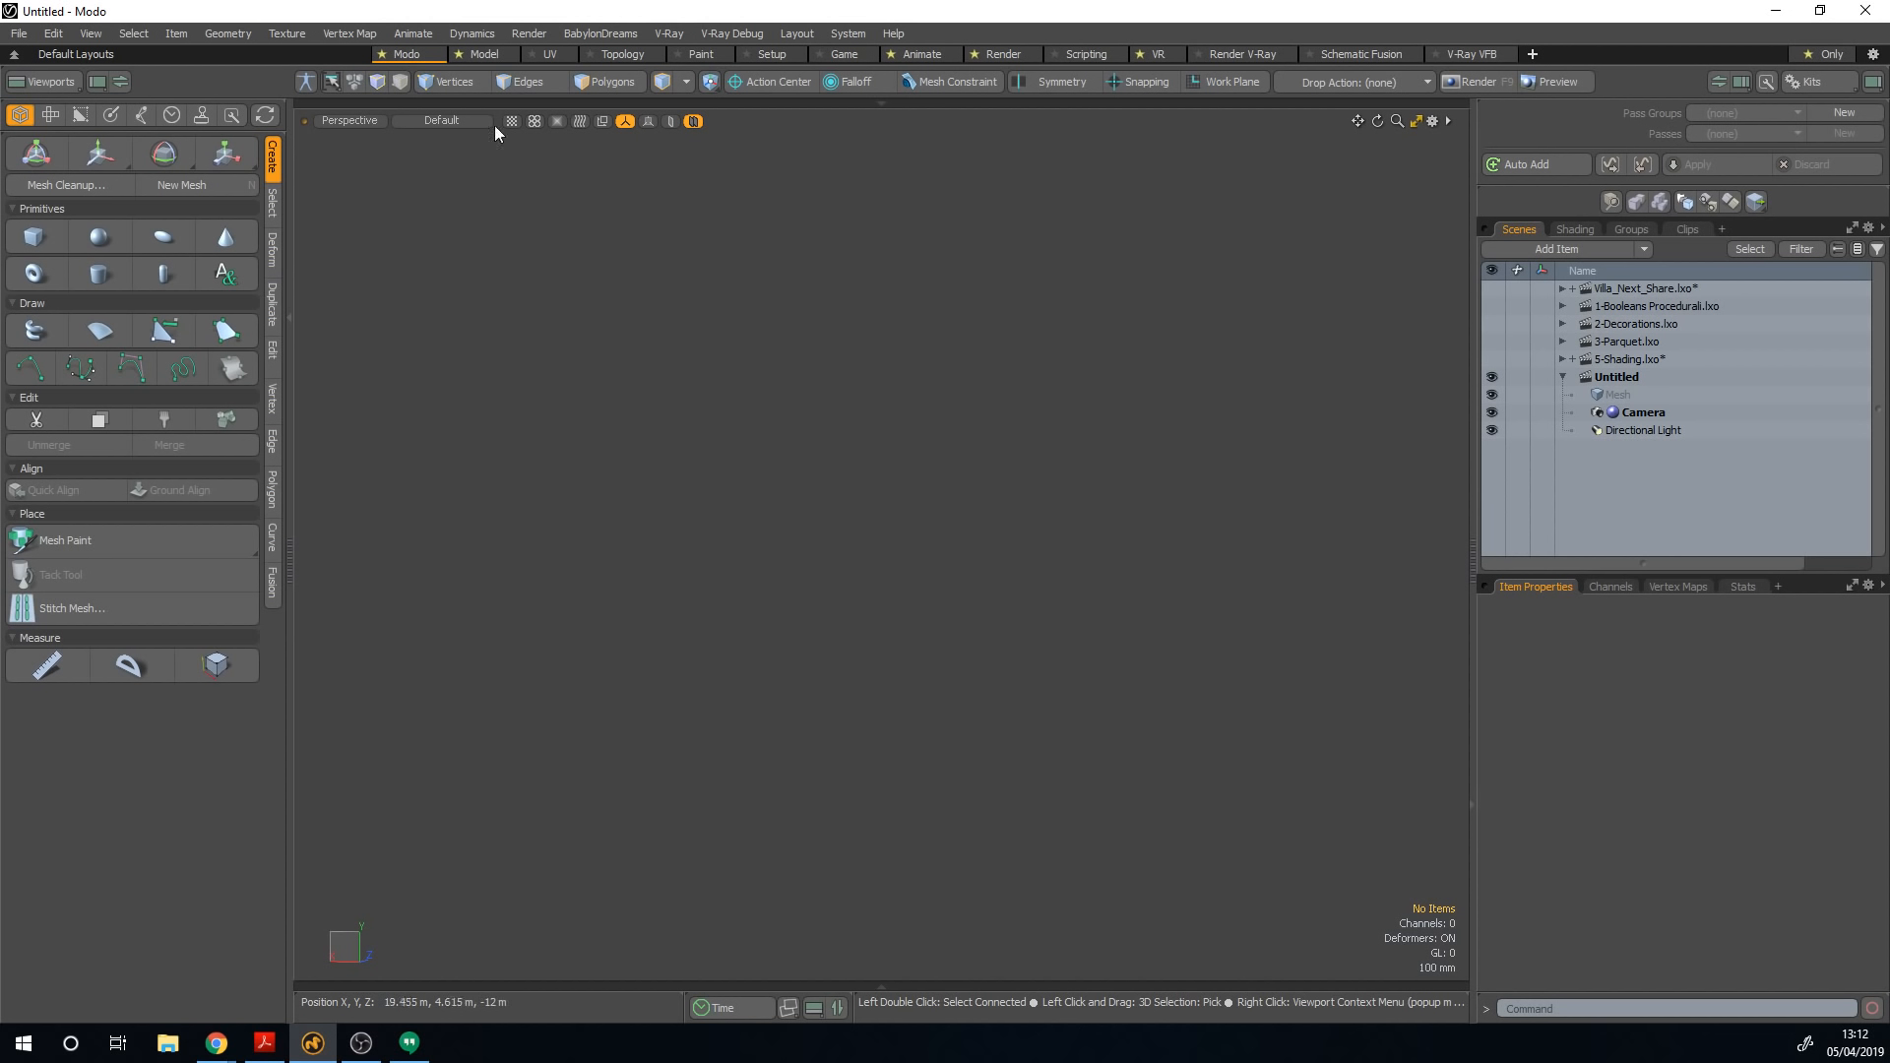
{"action": "left_click", "coordinate": [1829, 54]}
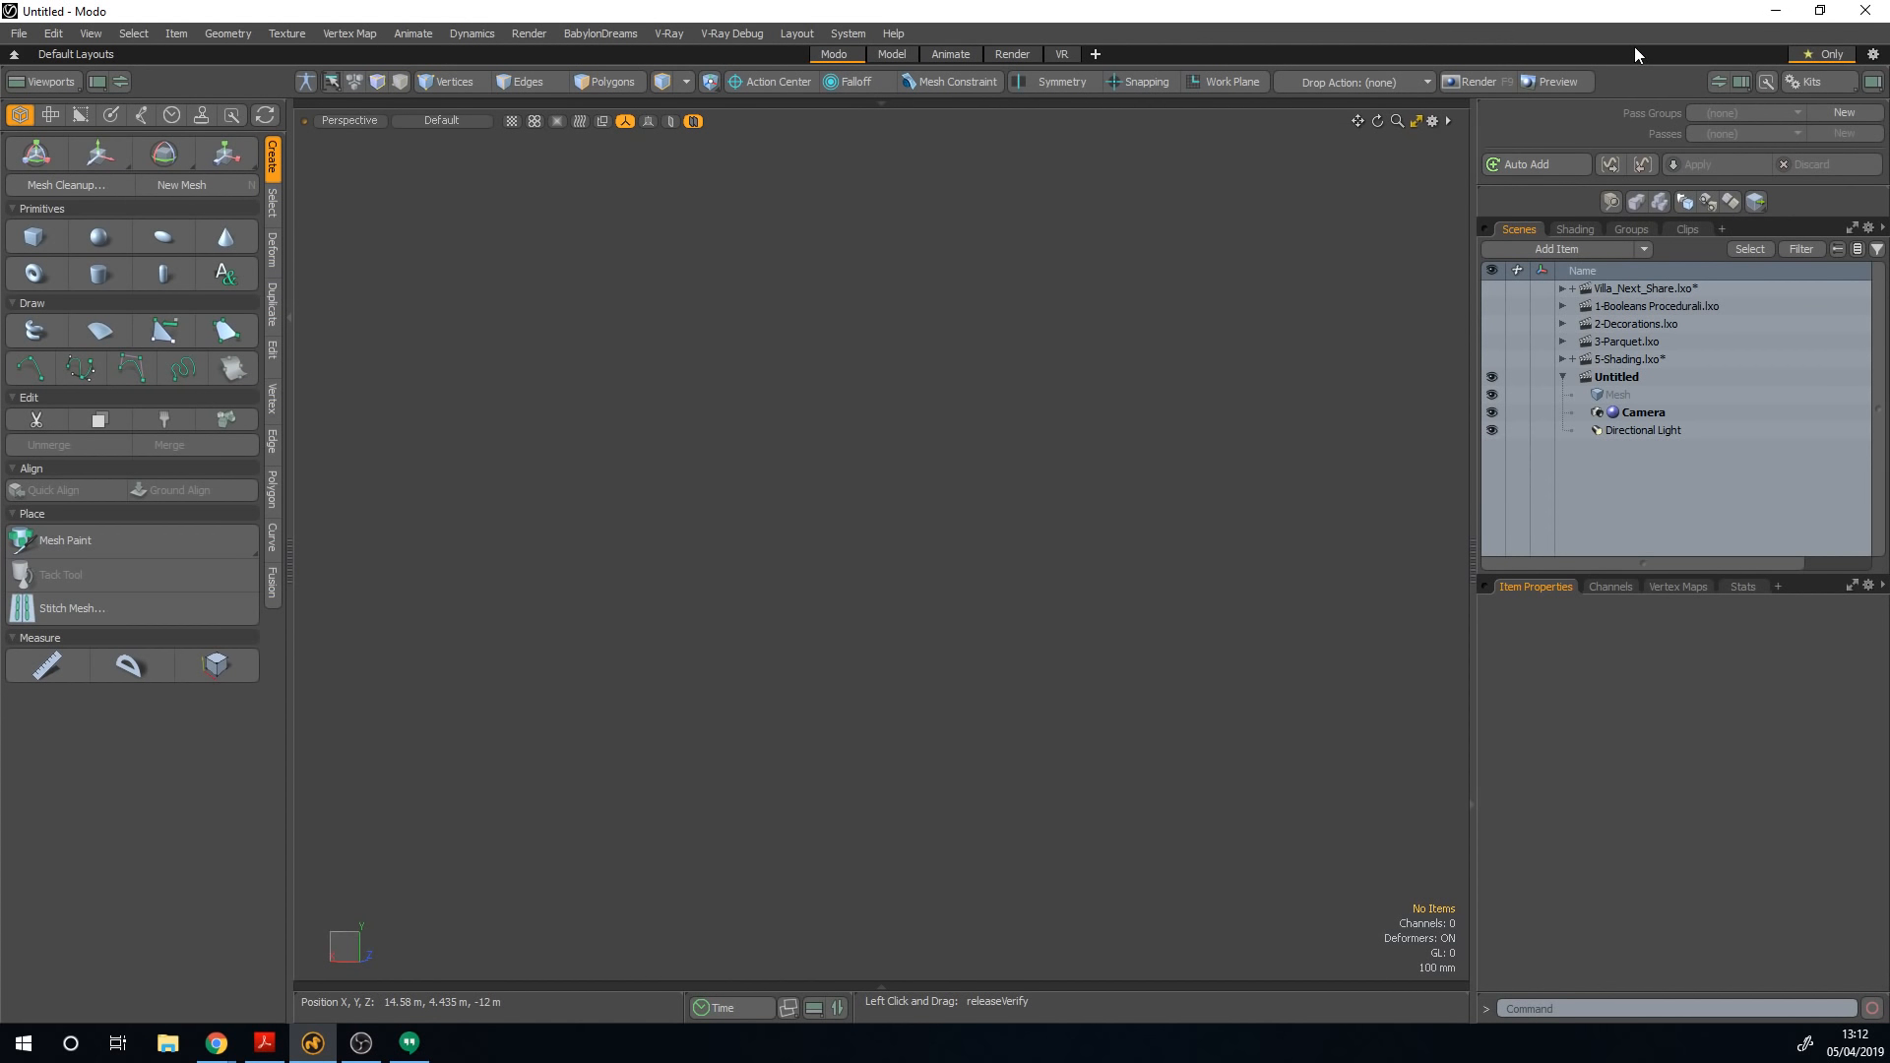
{"action": "middle_click", "coordinate": [1579, 54]}
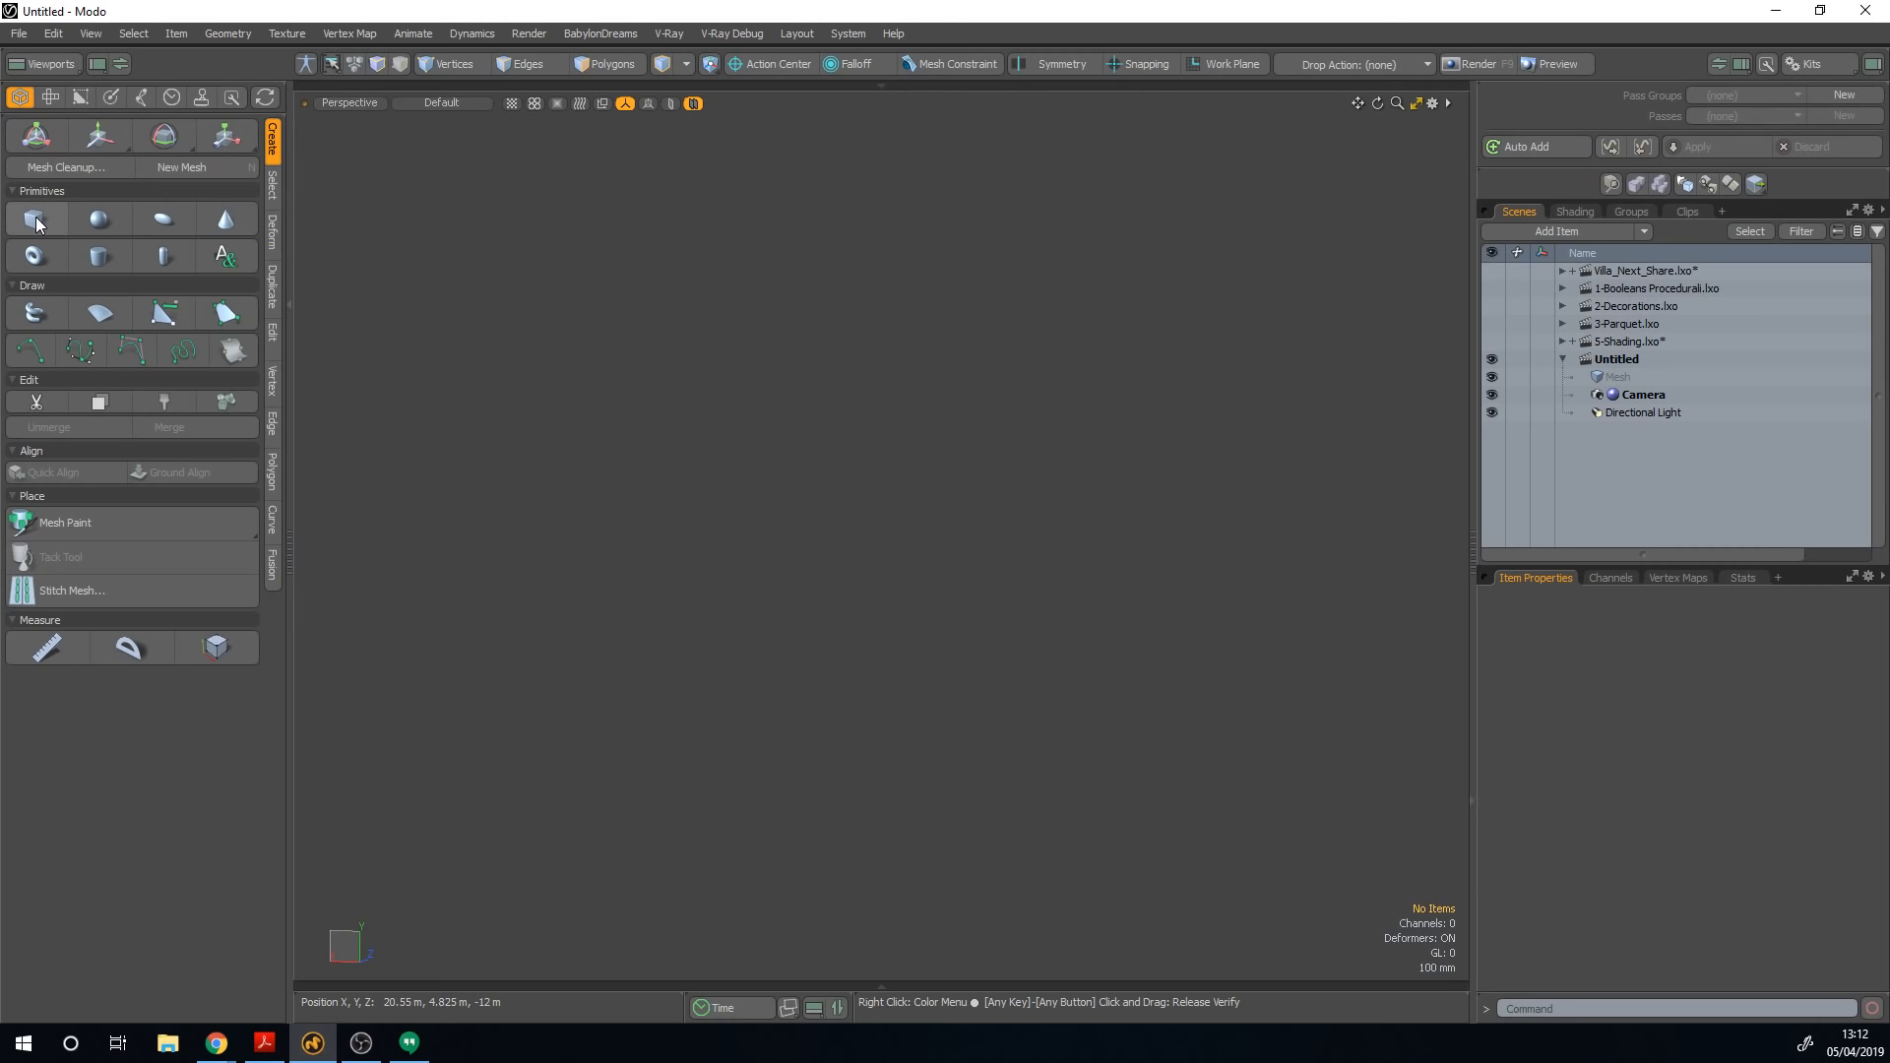
Step: Look through the Duplicate, Edit, Vertex, UV and sculpting tool sets, ending on the Create tools
{"action": "left_click", "coordinate": [274, 286]}
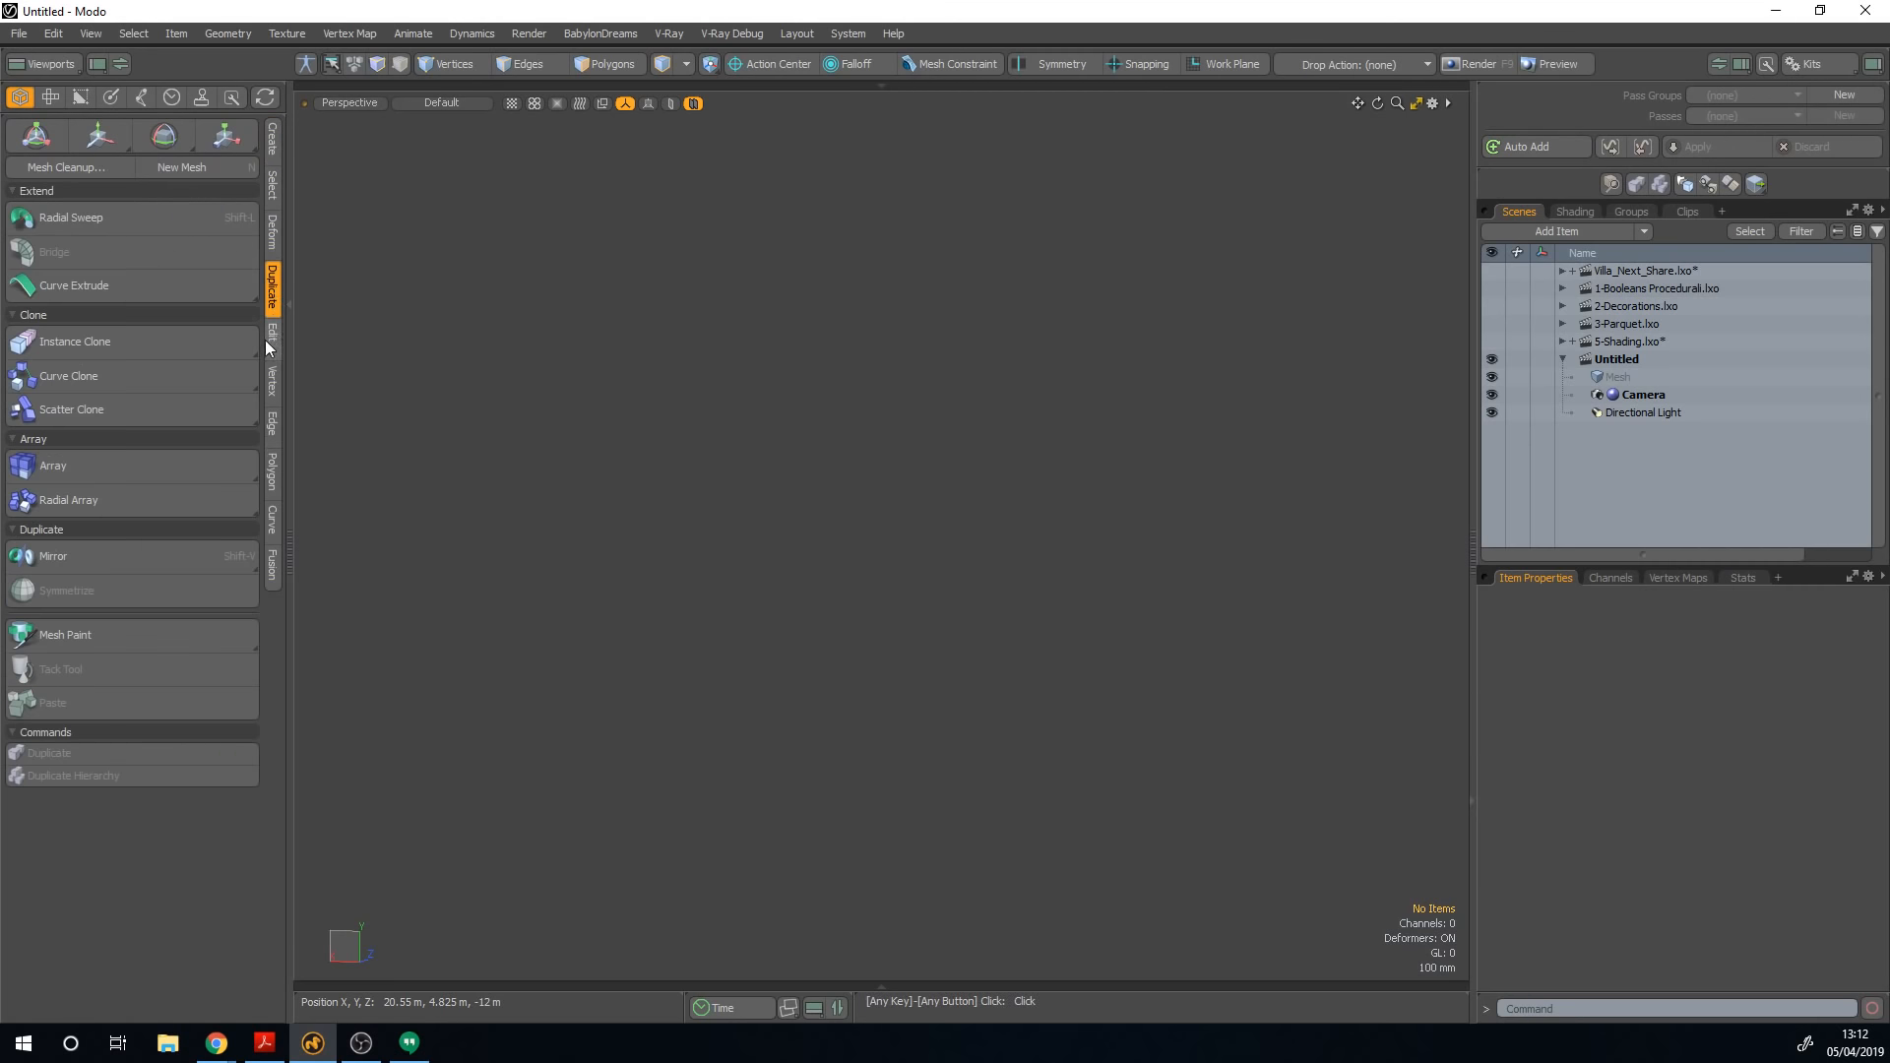
{"action": "left_click", "coordinate": [273, 332]}
{"action": "left_click", "coordinate": [274, 386]}
{"action": "left_click", "coordinate": [50, 97]}
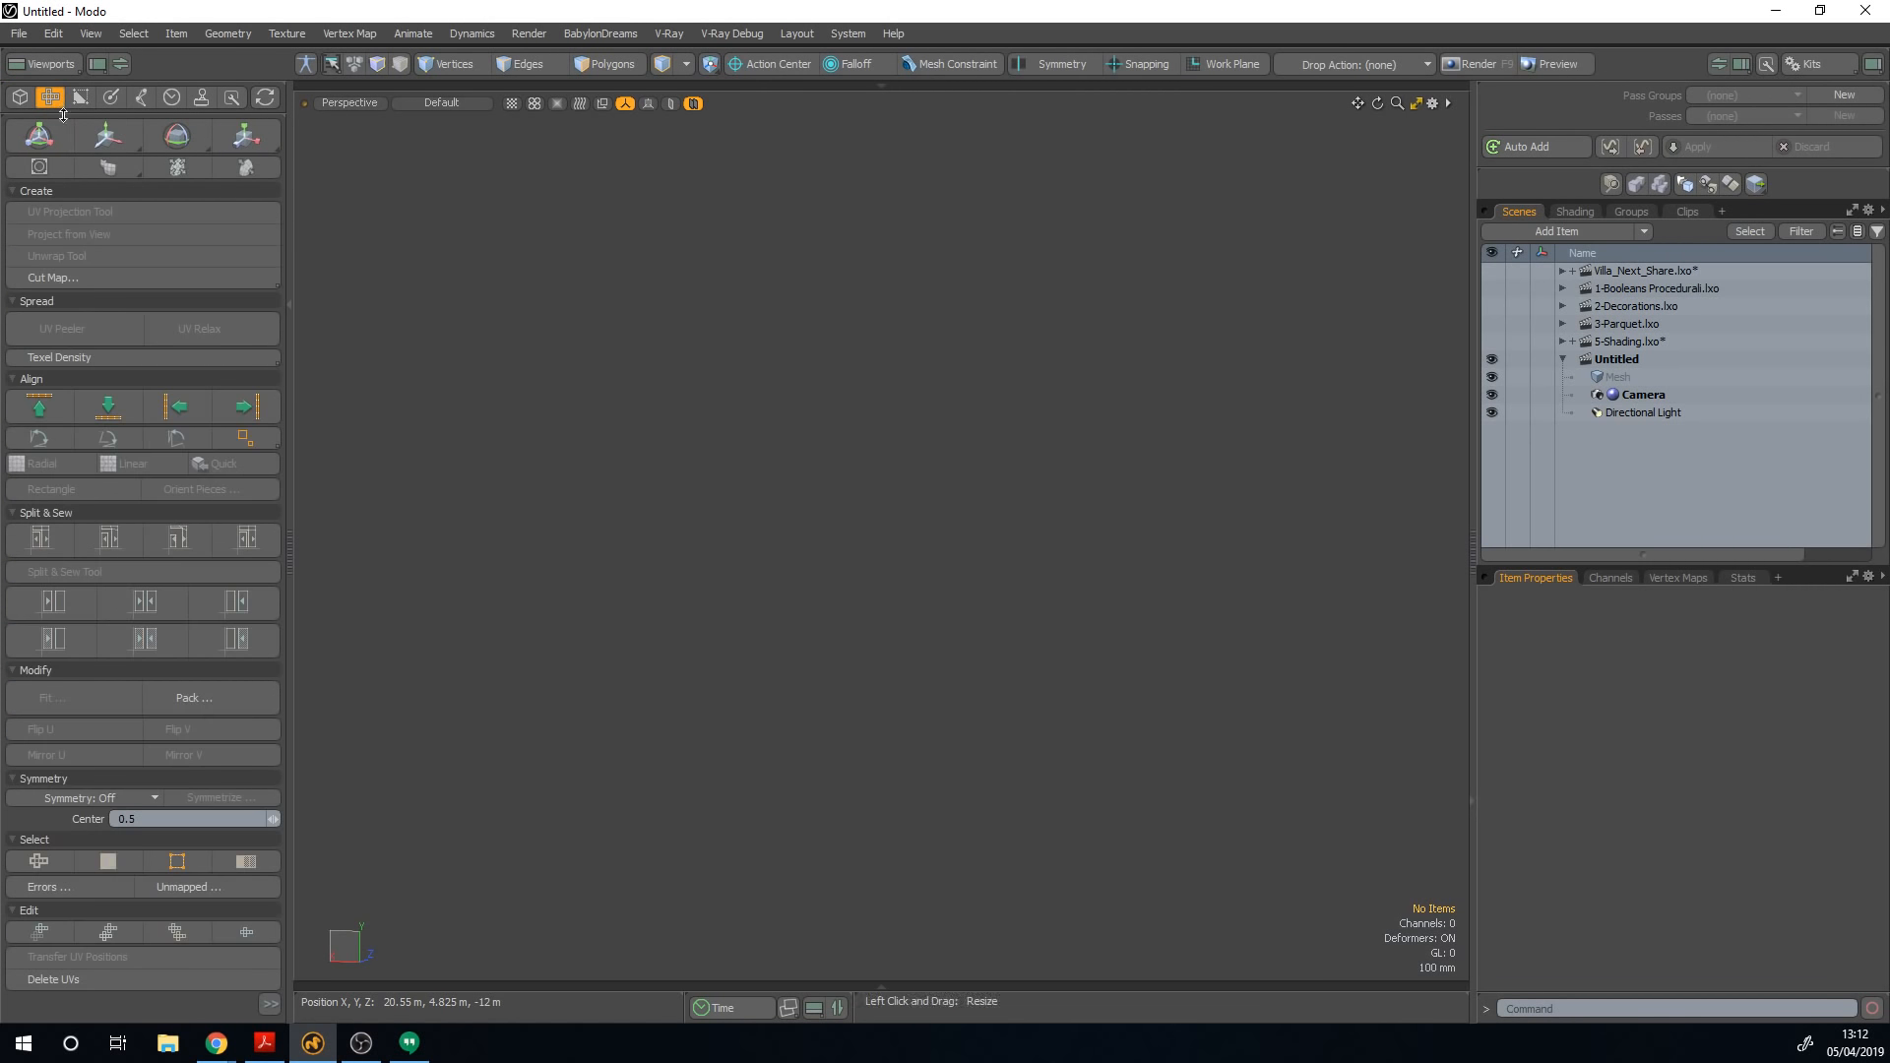
{"action": "left_click", "coordinate": [83, 99]}
{"action": "left_click", "coordinate": [115, 101]}
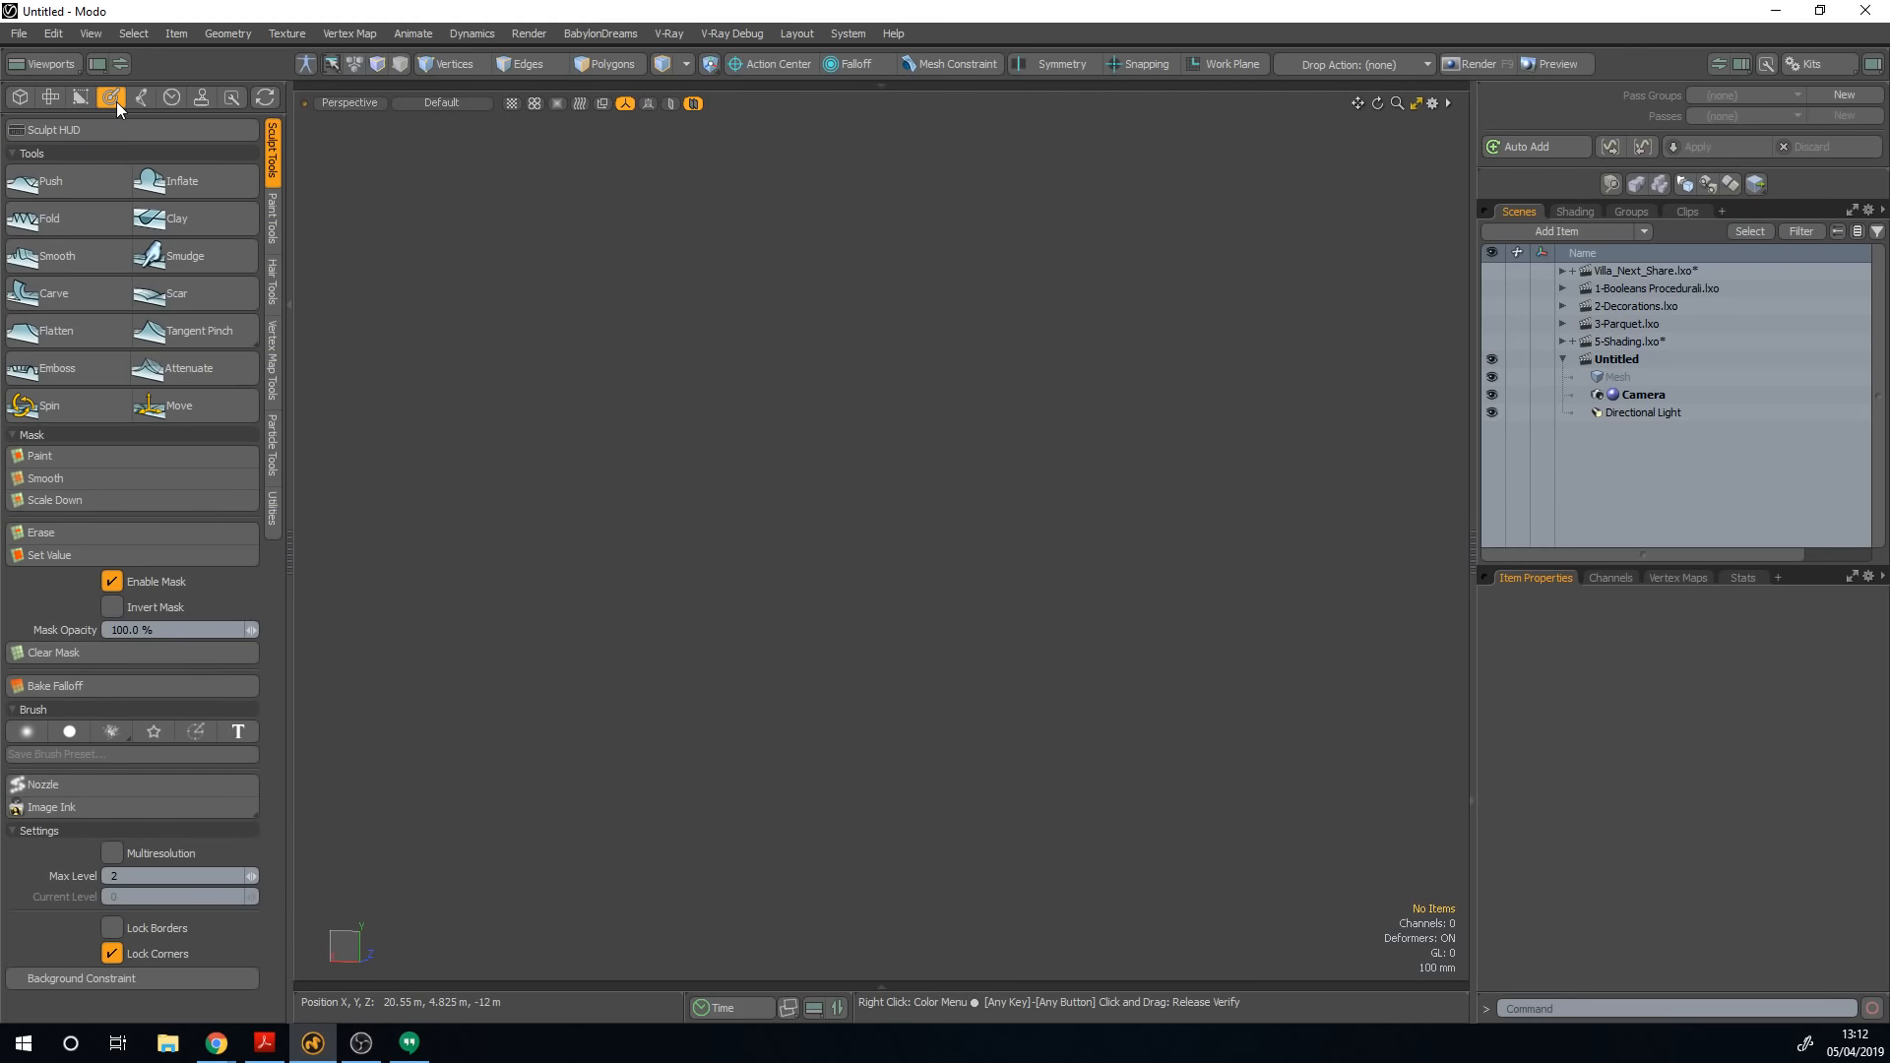
{"action": "left_click", "coordinate": [23, 97]}
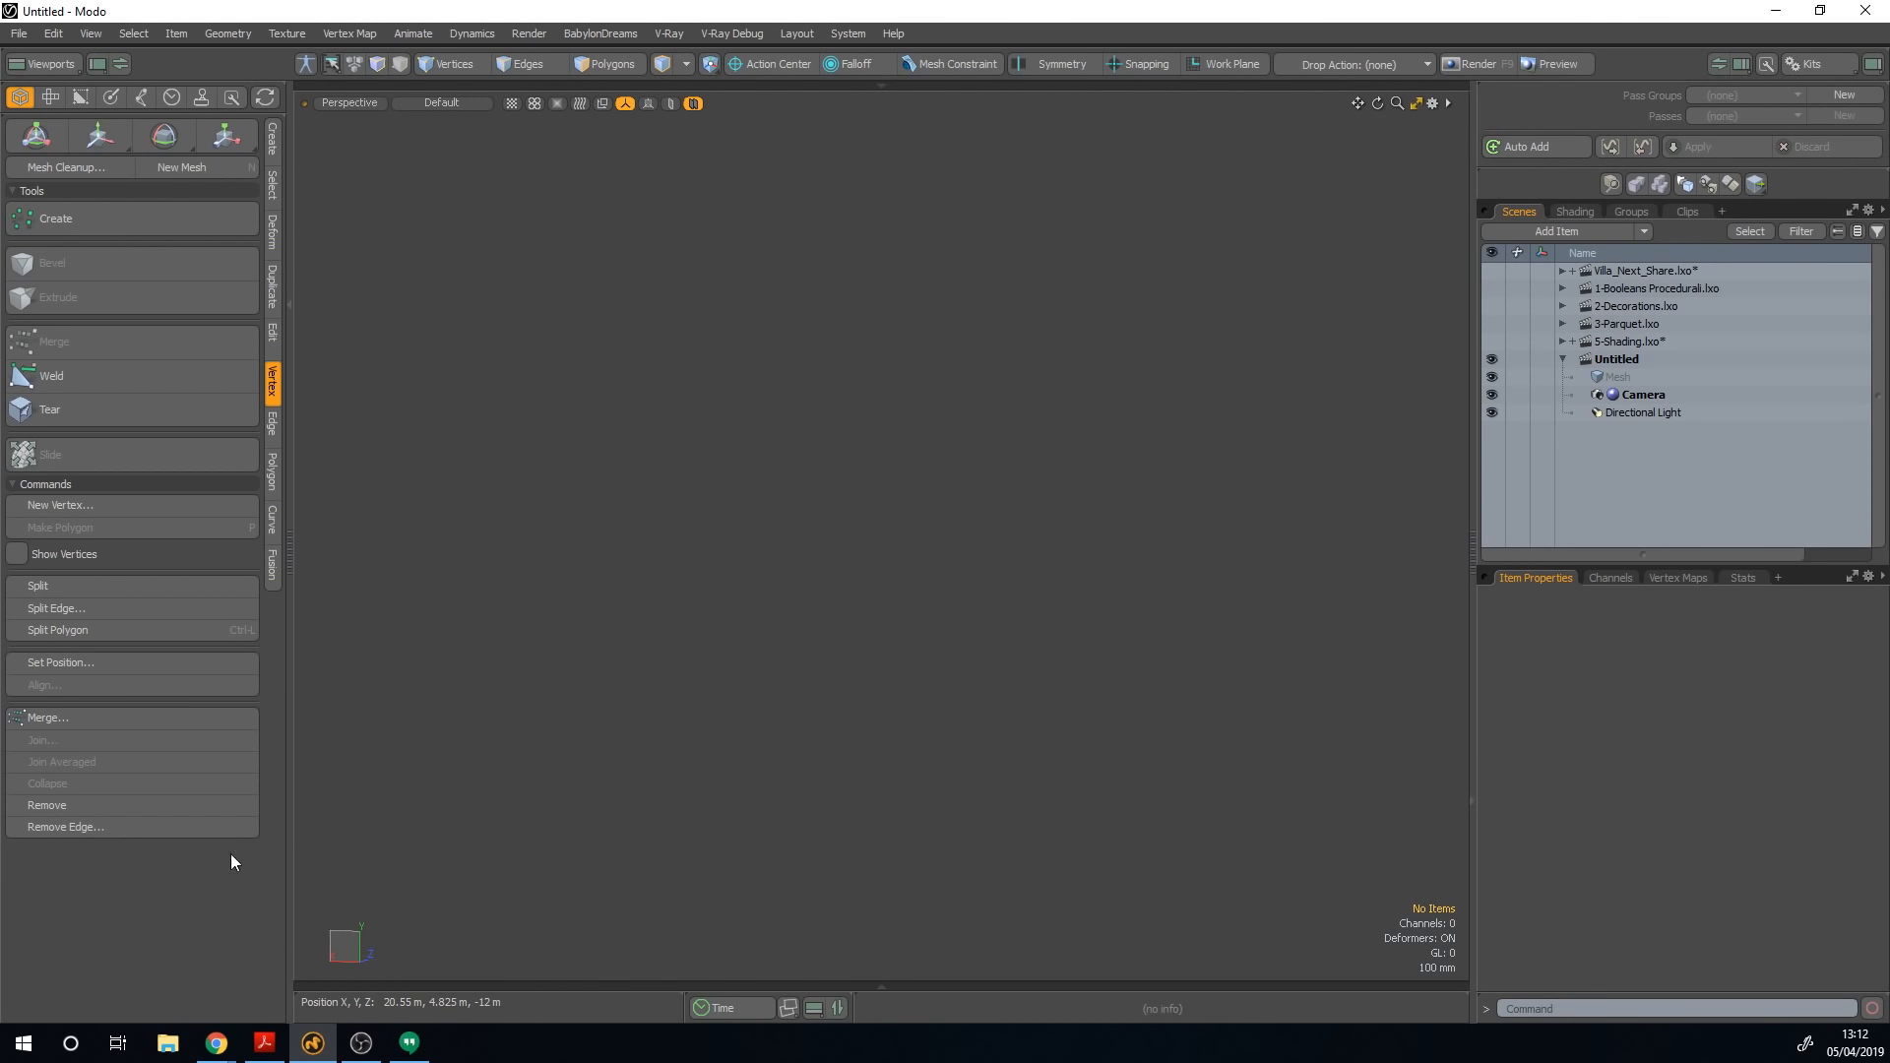
{"action": "left_click", "coordinate": [273, 140]}
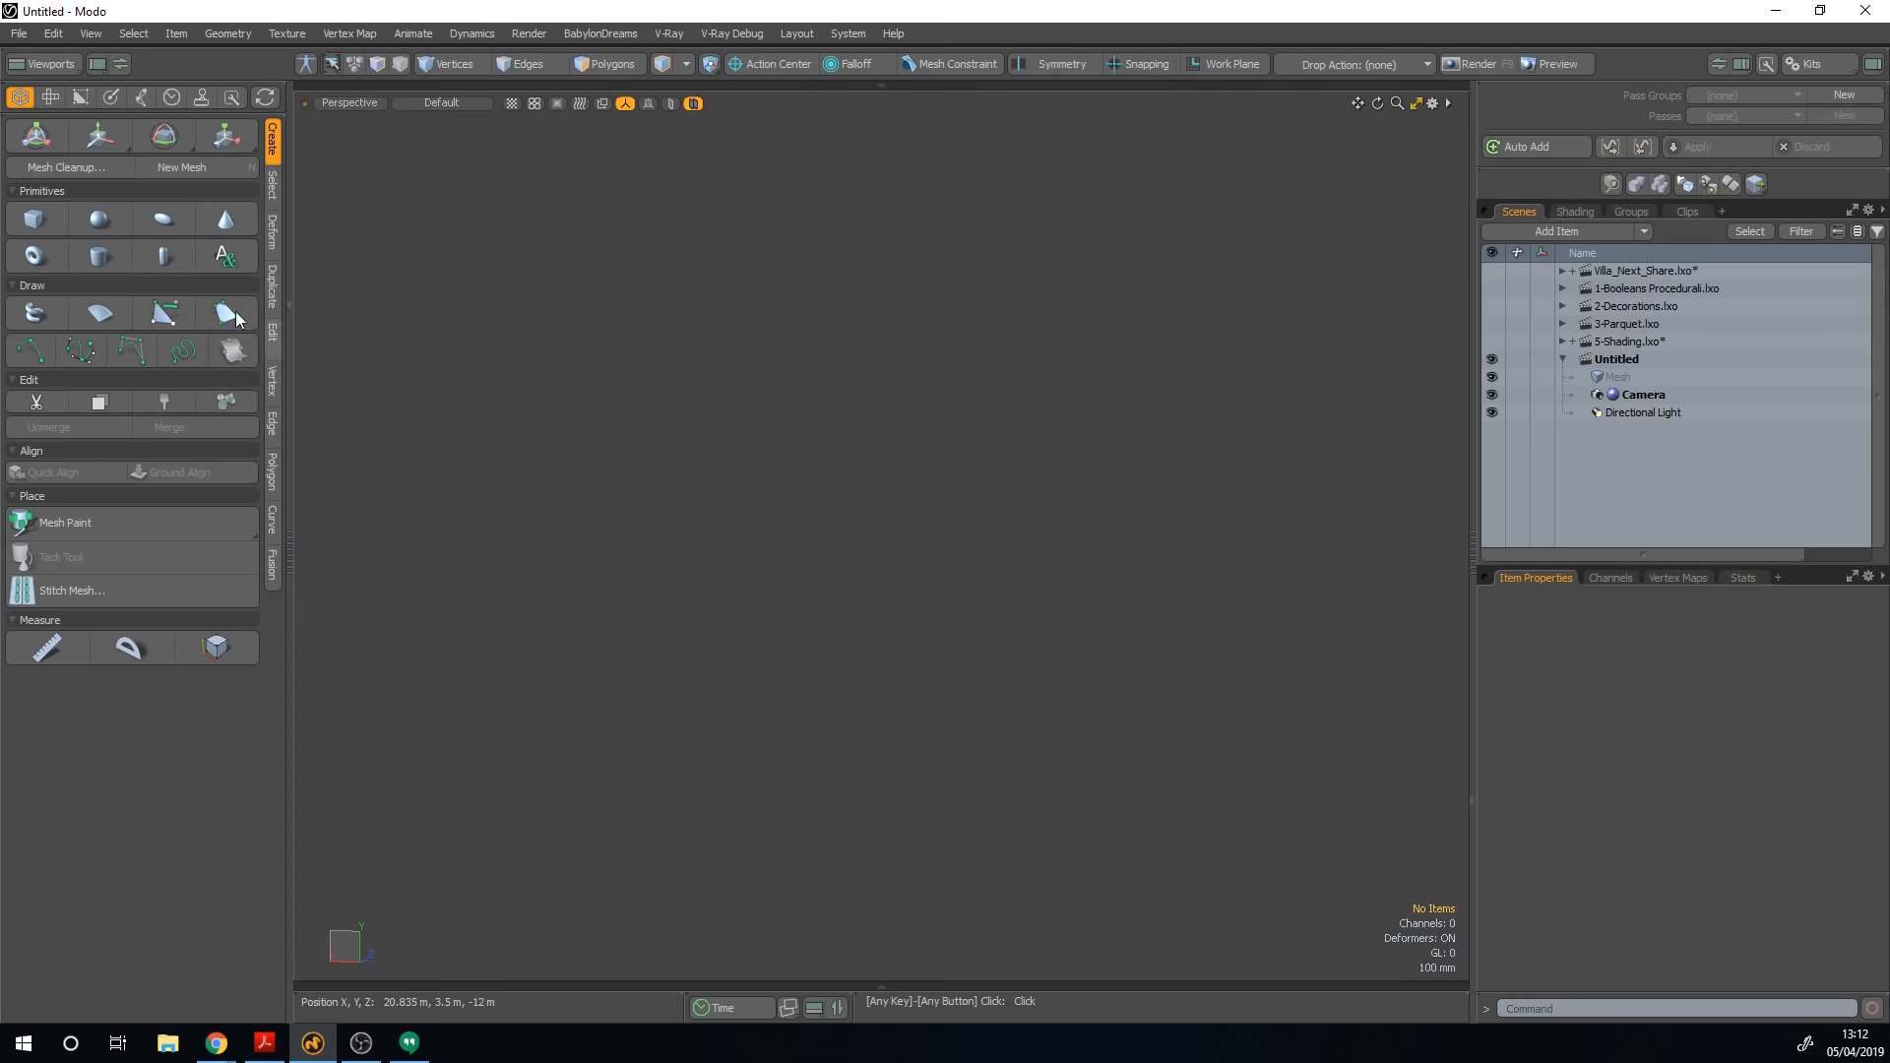
Step: Create a unit cube as a new mesh item and frame it in the perspective view, seen from above
{"action": "left_click", "coordinate": [36, 221], "text": "ctrl"}
{"action": "key", "text": "a"}
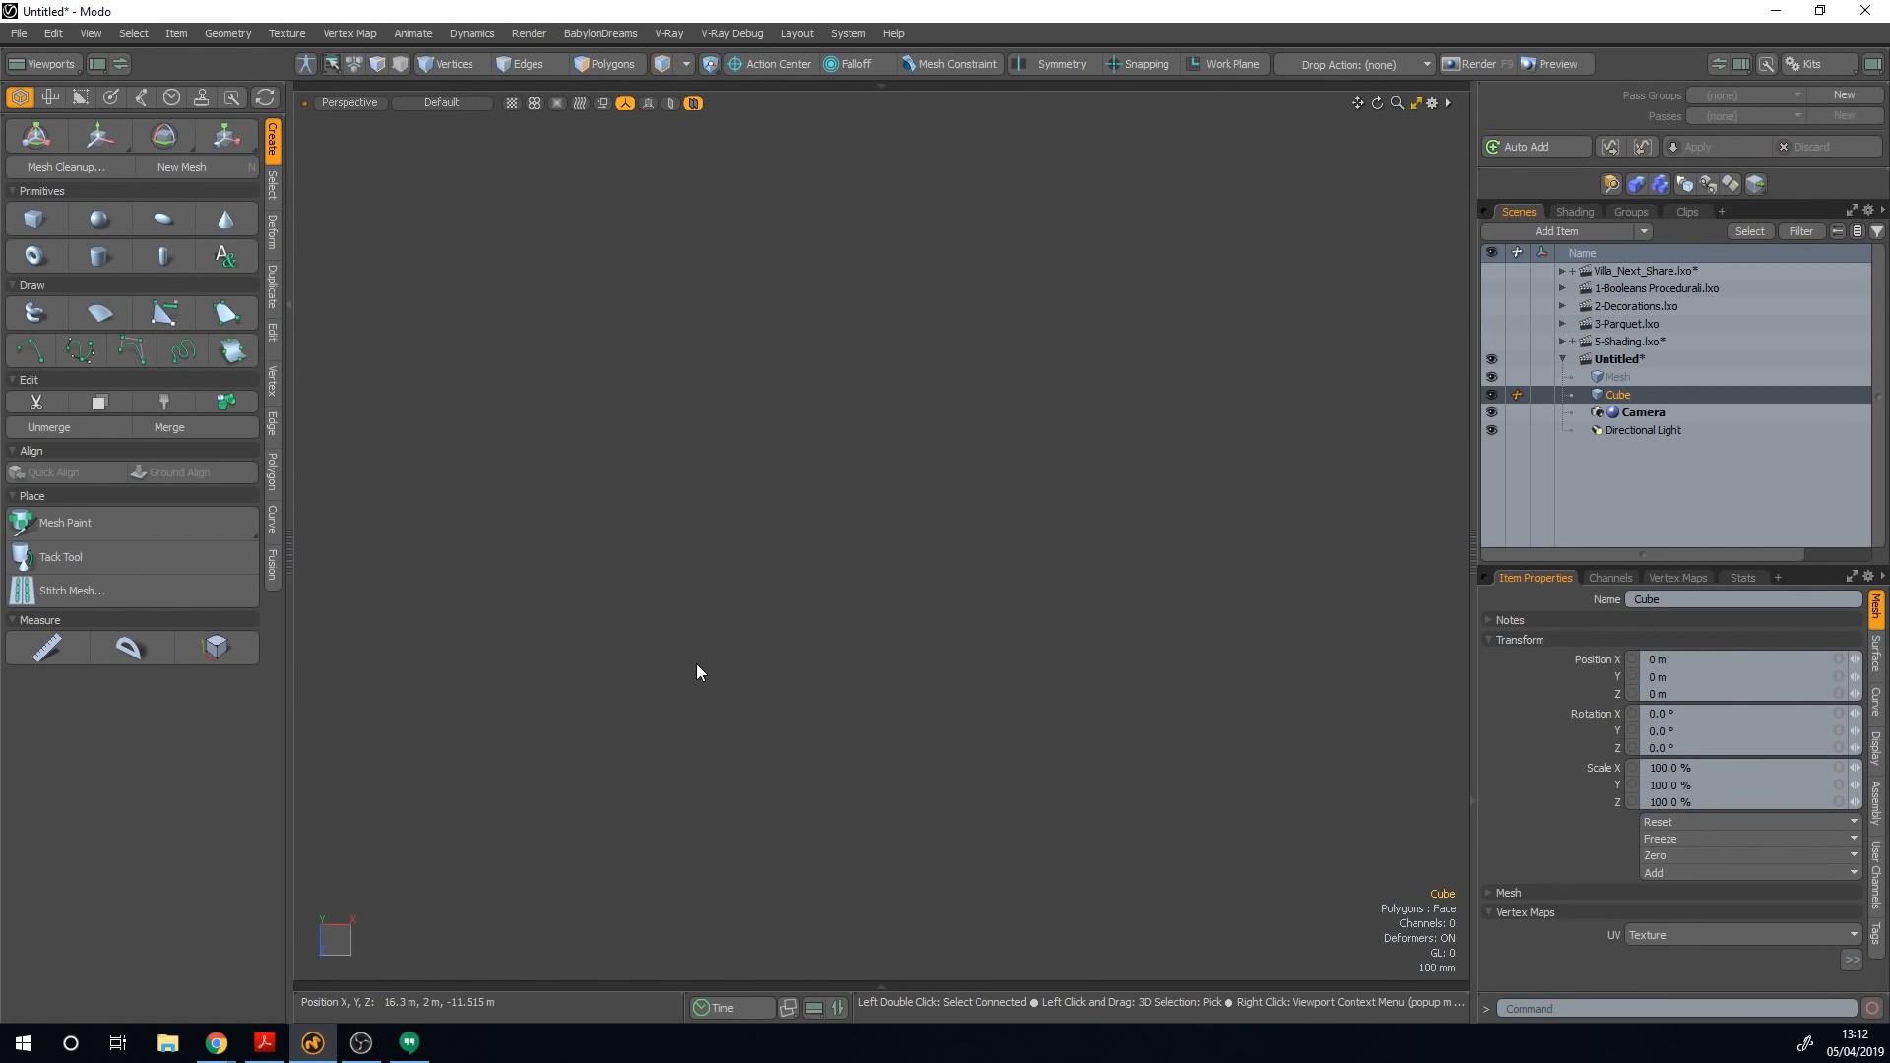
{"action": "left_click_drag", "start_coordinate": [695, 664], "coordinate": [883, 727], "text": "alt"}
{"action": "scroll", "coordinate": [870, 658], "scroll_direction": "down", "scroll_amount": 5}
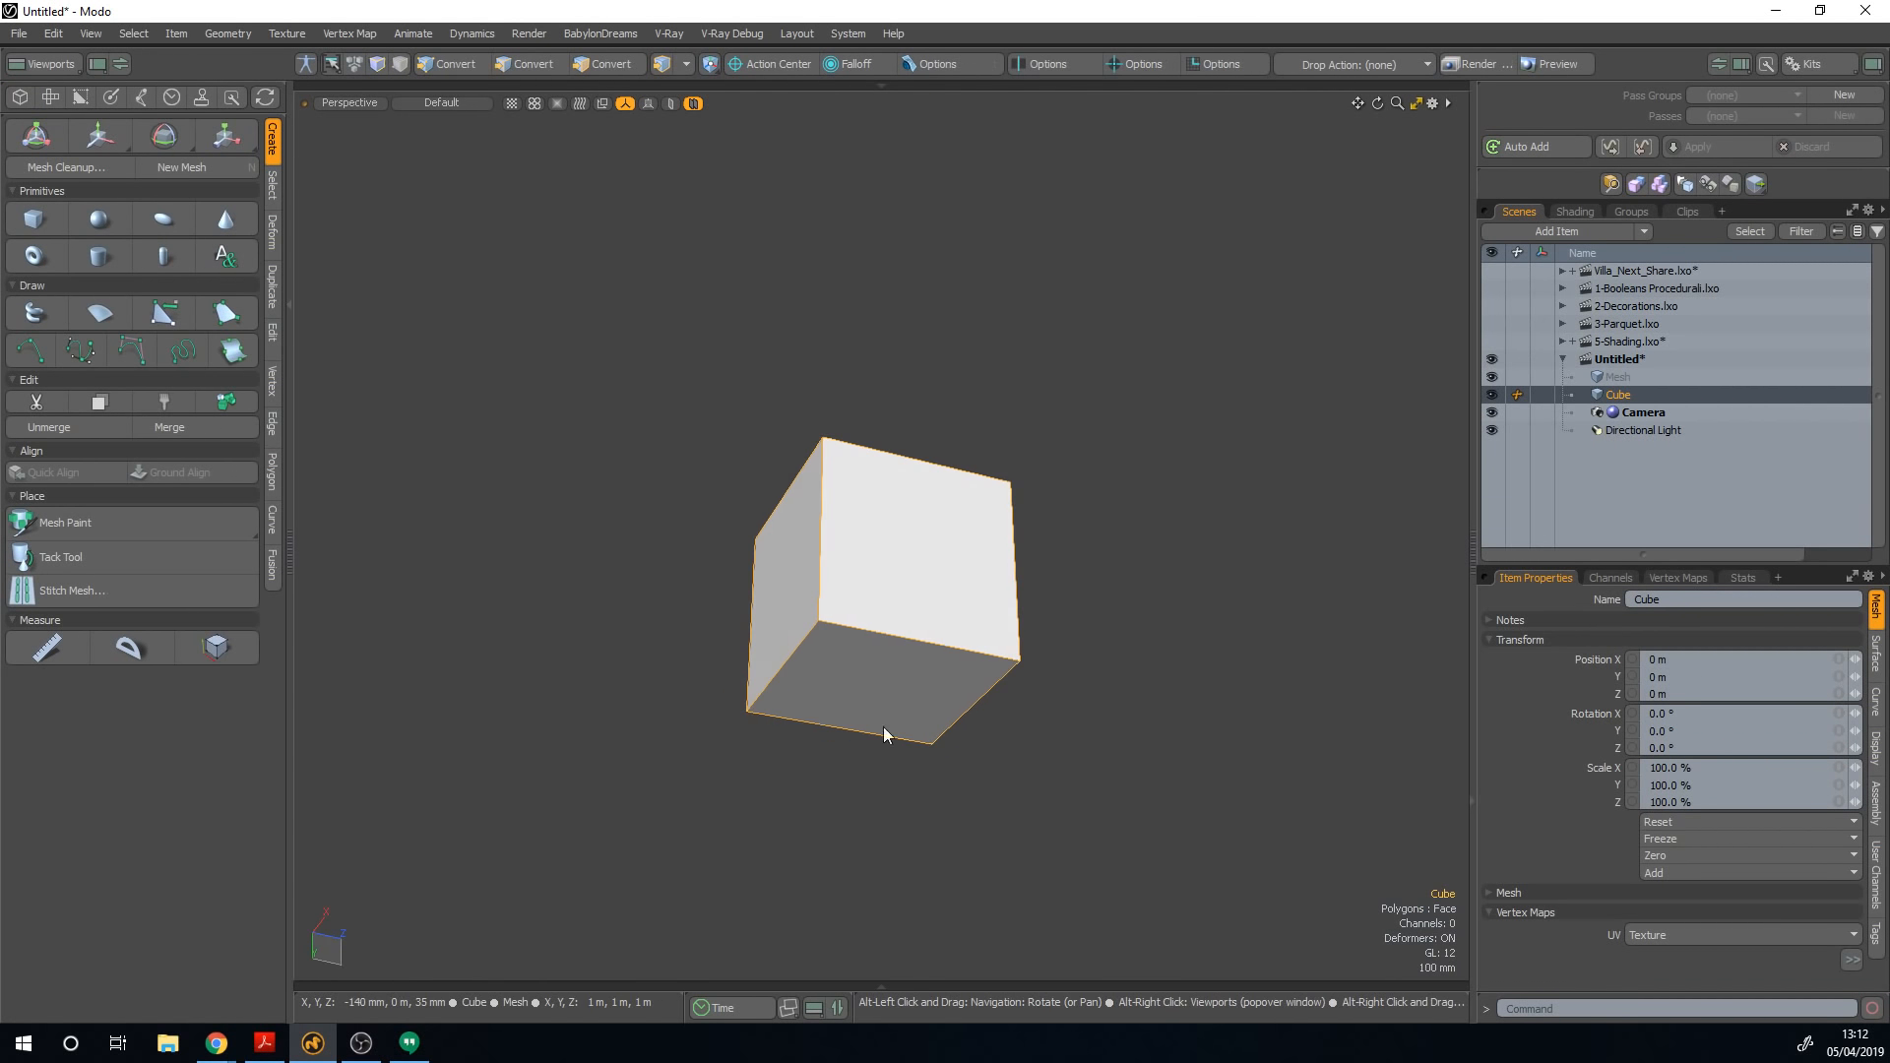
{"action": "left_click_drag", "start_coordinate": [913, 811], "coordinate": [1043, 663], "text": "alt"}
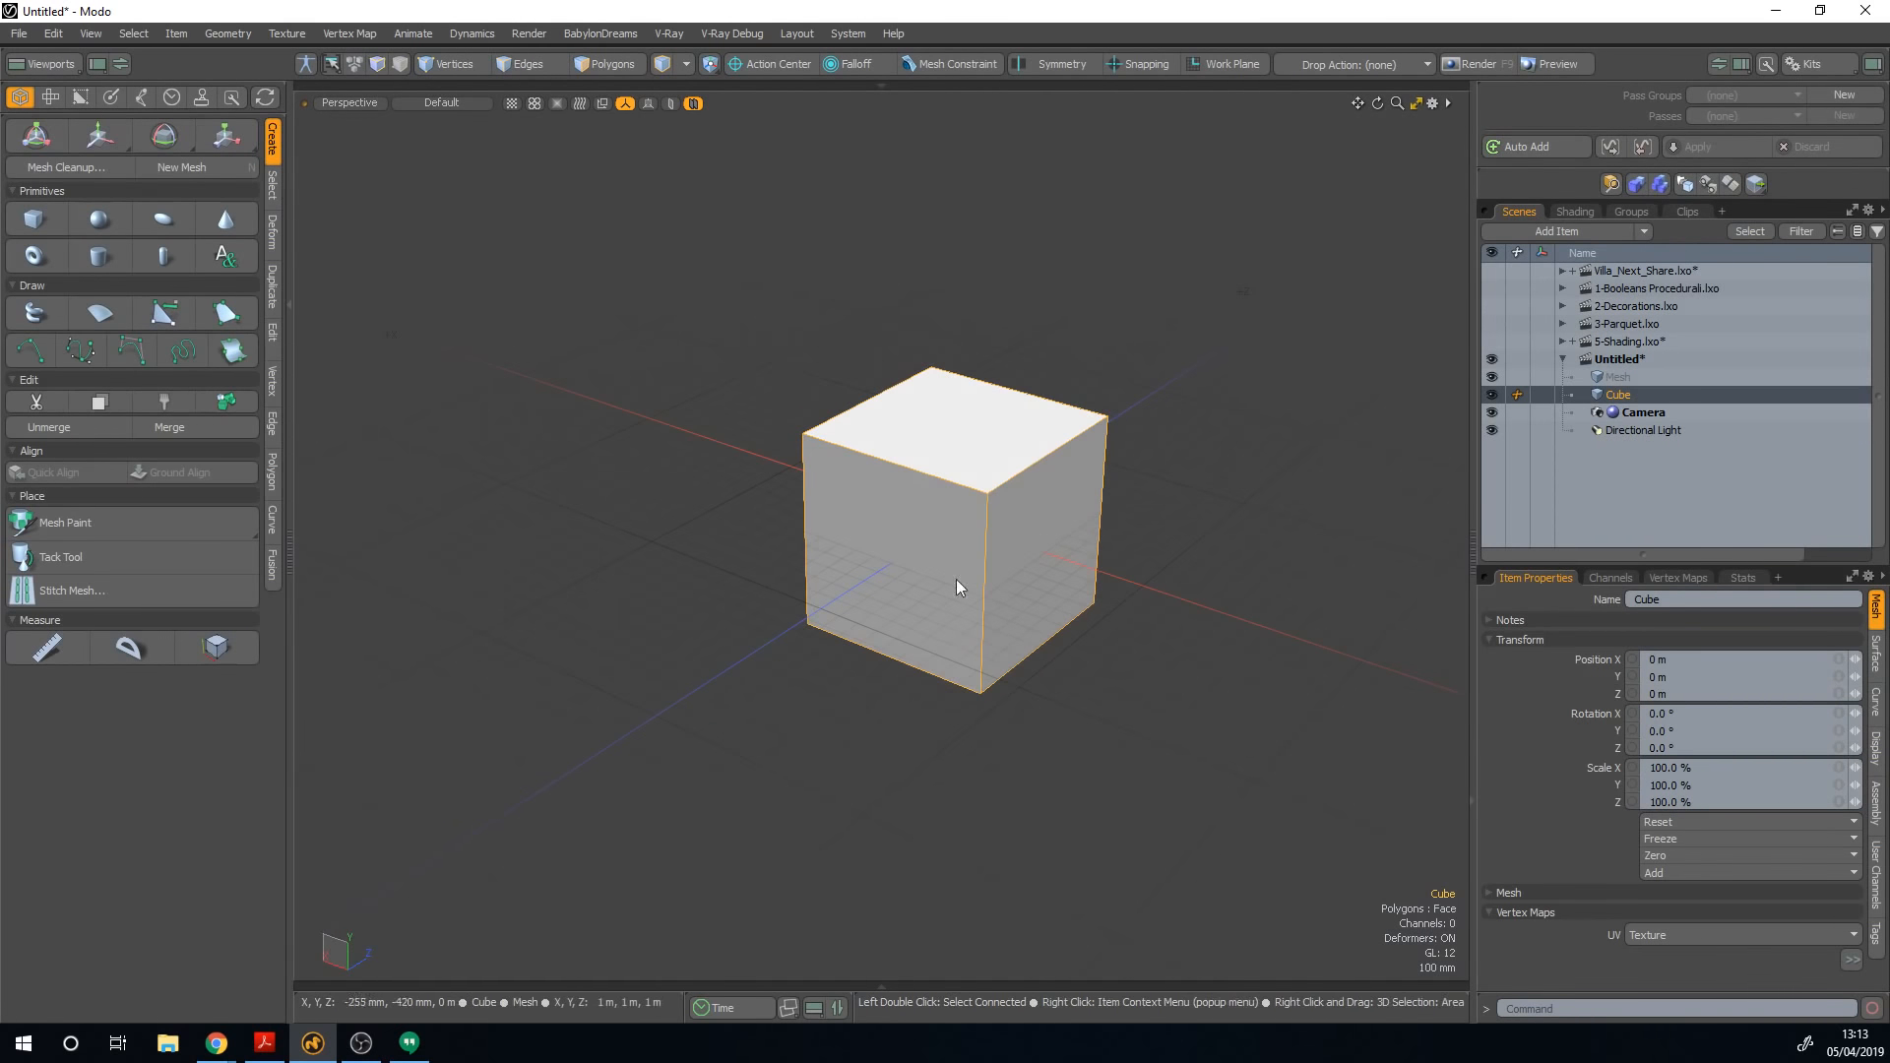
Step: Switch the viewport through the Left and Front views to the Render Camera view
{"action": "left_click", "coordinate": [365, 104]}
{"action": "left_click", "coordinate": [344, 102]}
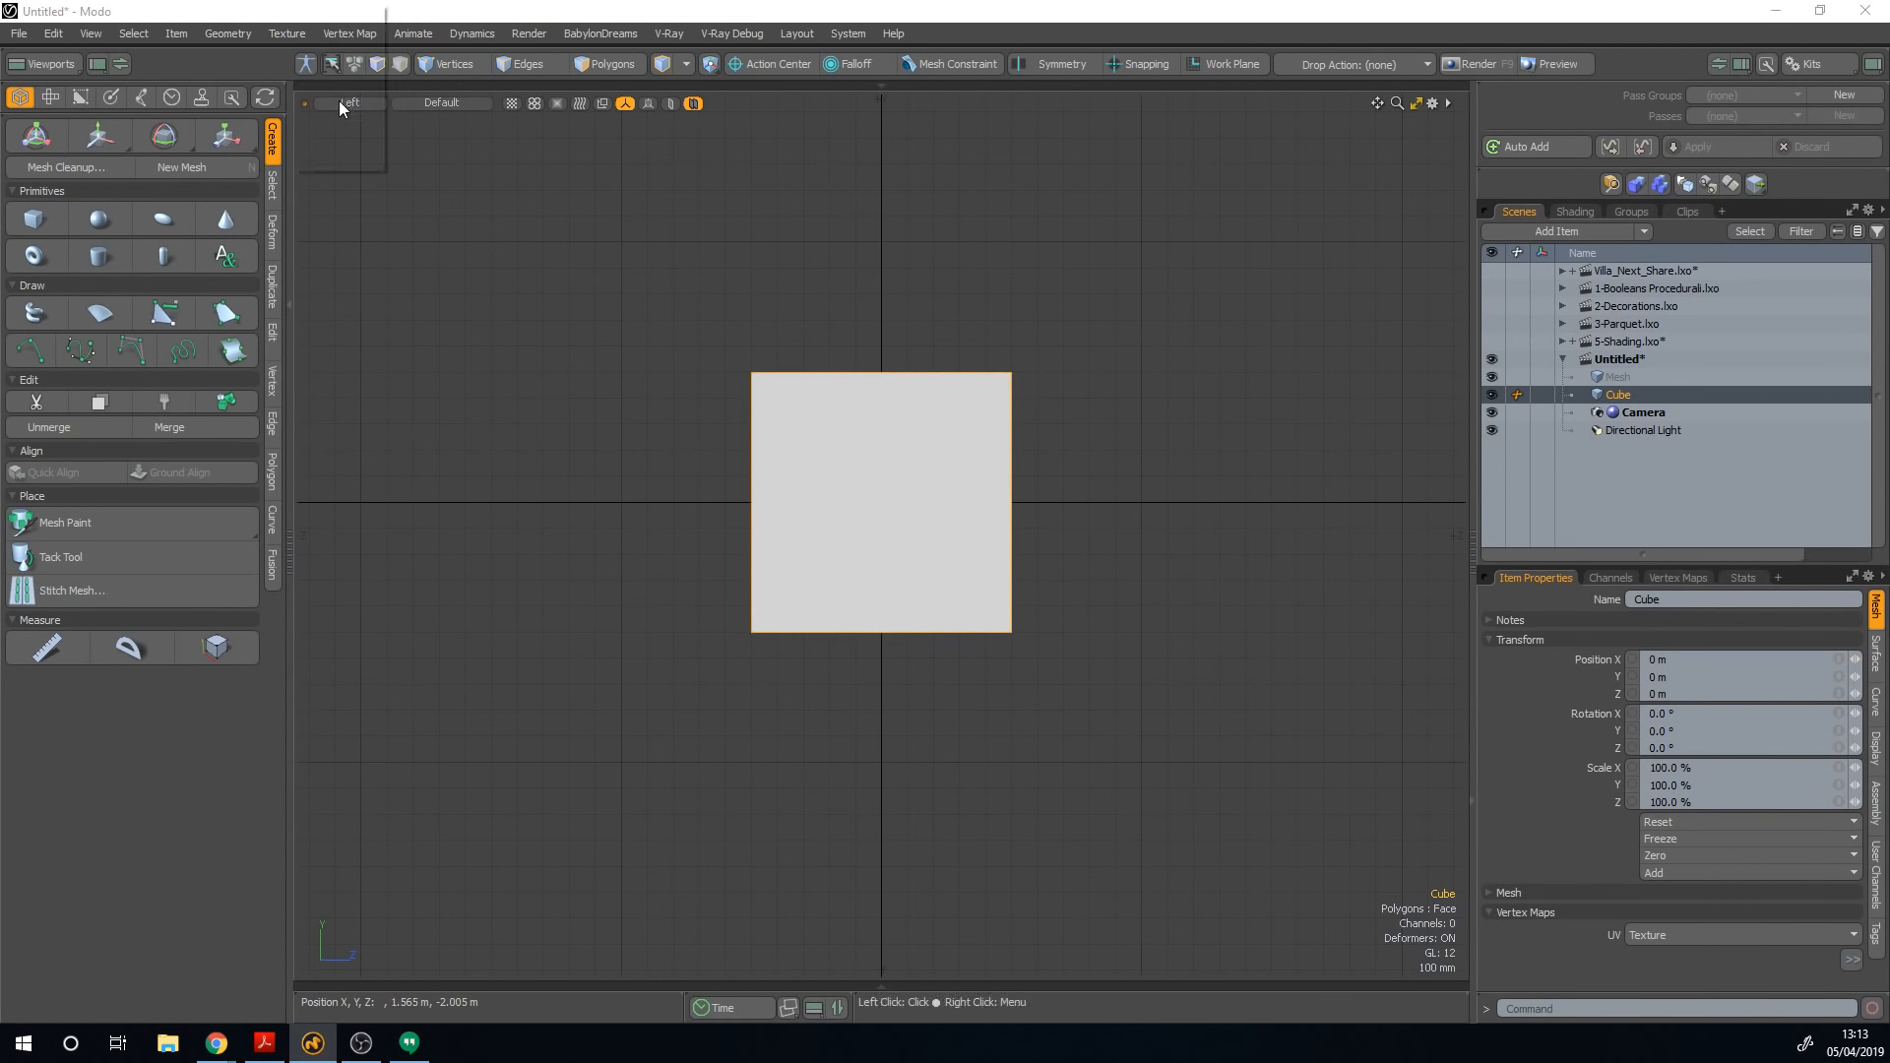
{"action": "left_click", "coordinate": [338, 100]}
{"action": "left_click", "coordinate": [341, 69]}
{"action": "left_click", "coordinate": [353, 104]}
{"action": "mouse_move", "coordinate": [359, 169]}
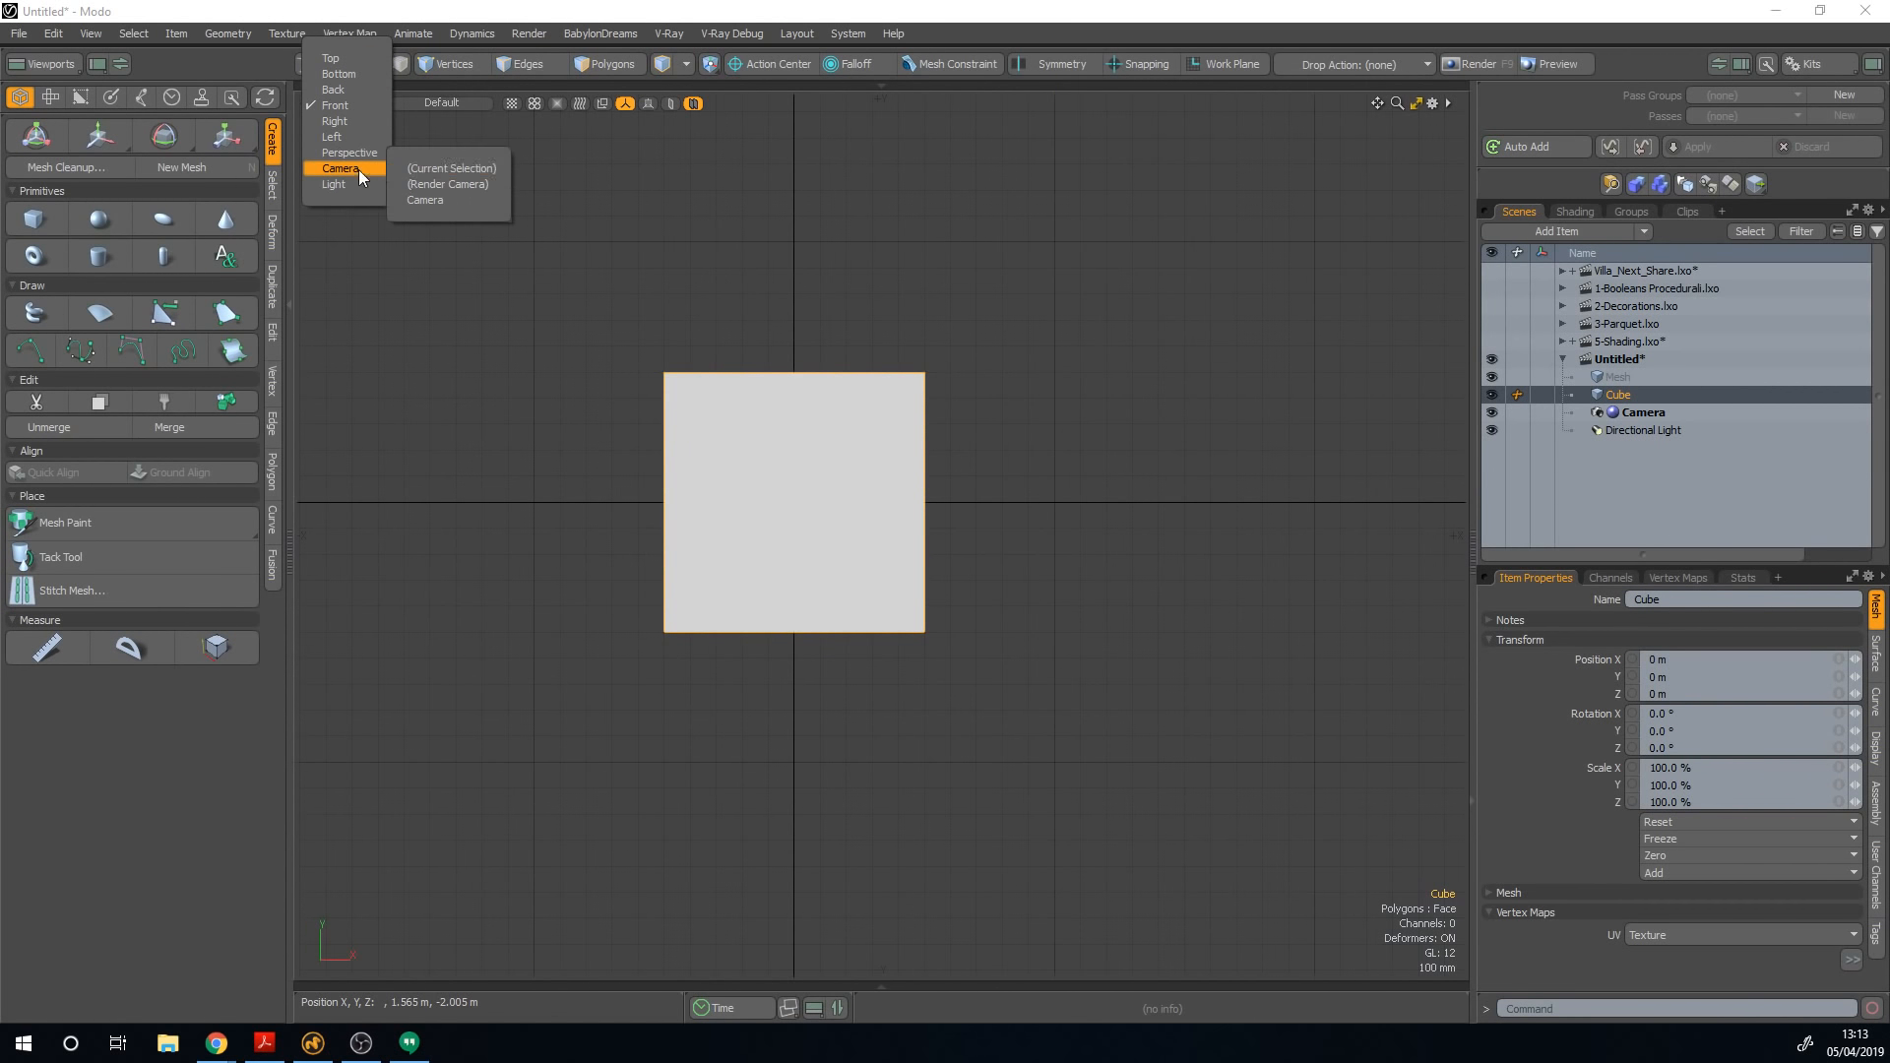
{"action": "left_click", "coordinate": [428, 186]}
Step: Set the viewport's shading style to Reflection
{"action": "left_click", "coordinate": [441, 103]}
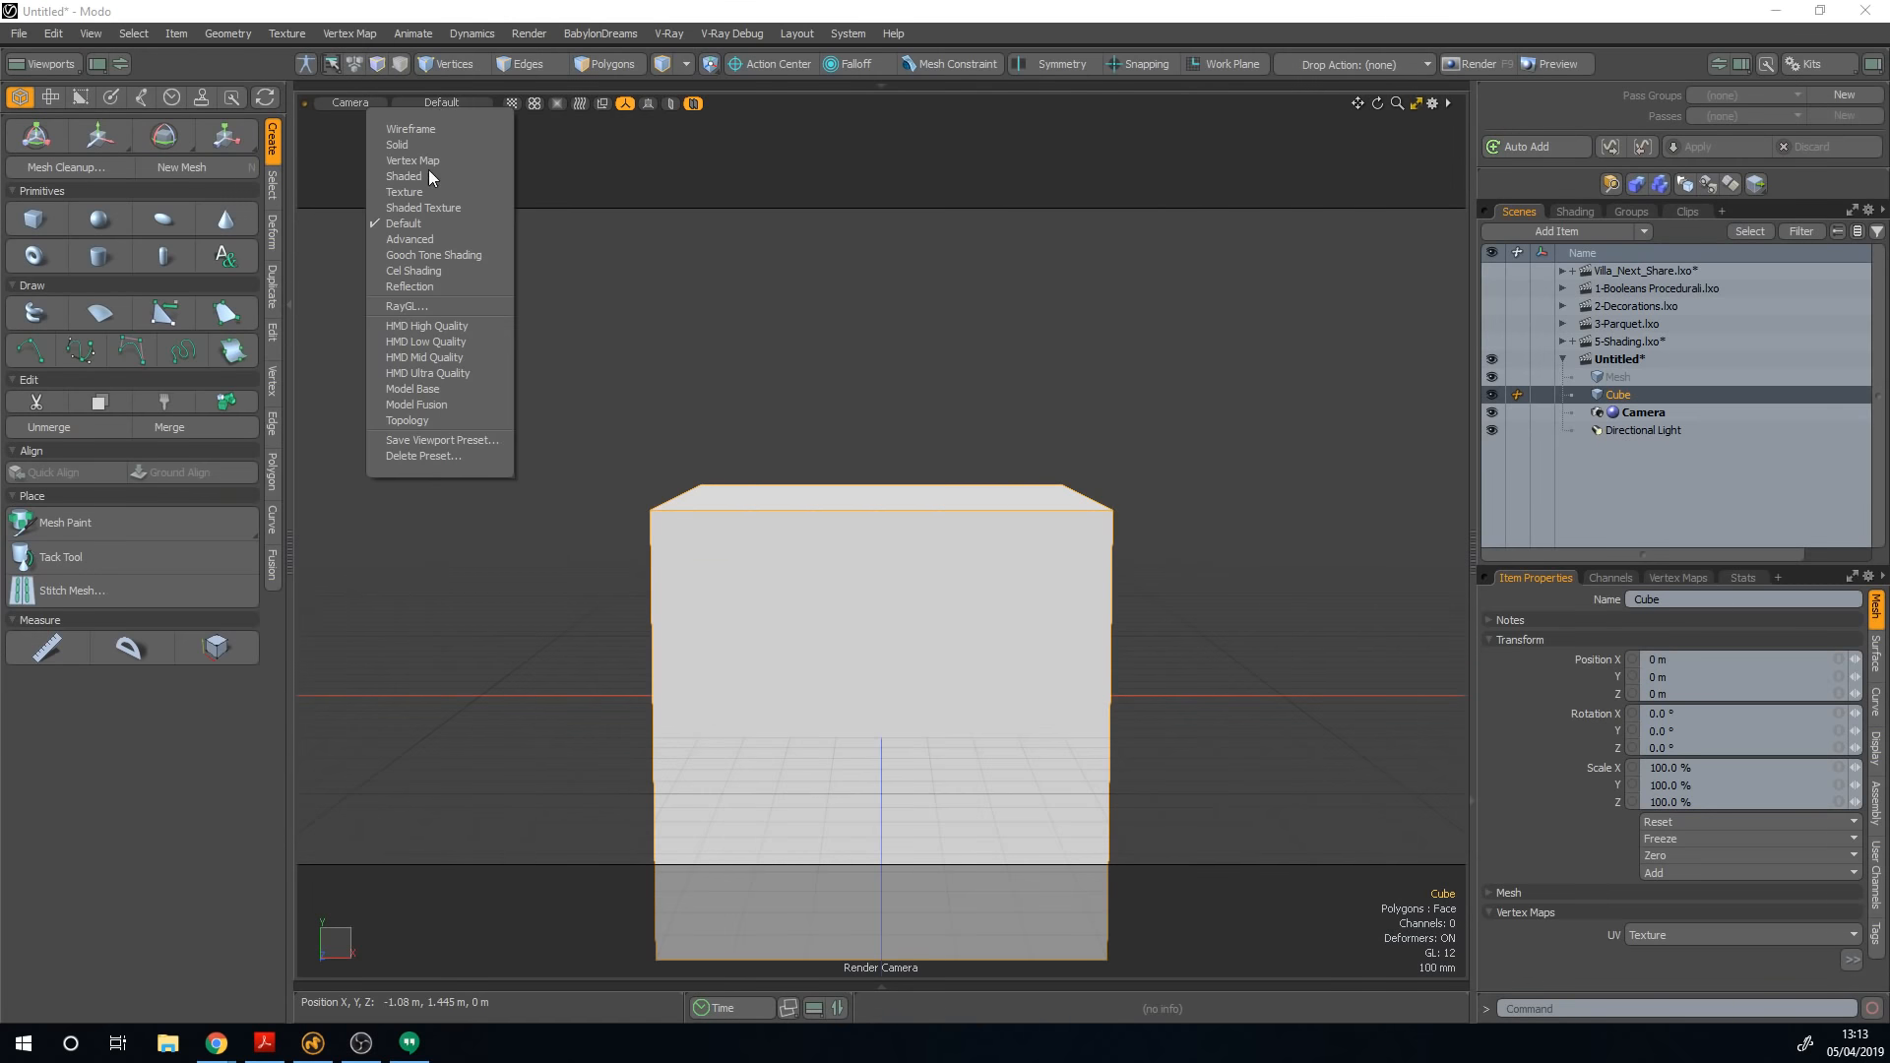
{"action": "left_click", "coordinate": [417, 284]}
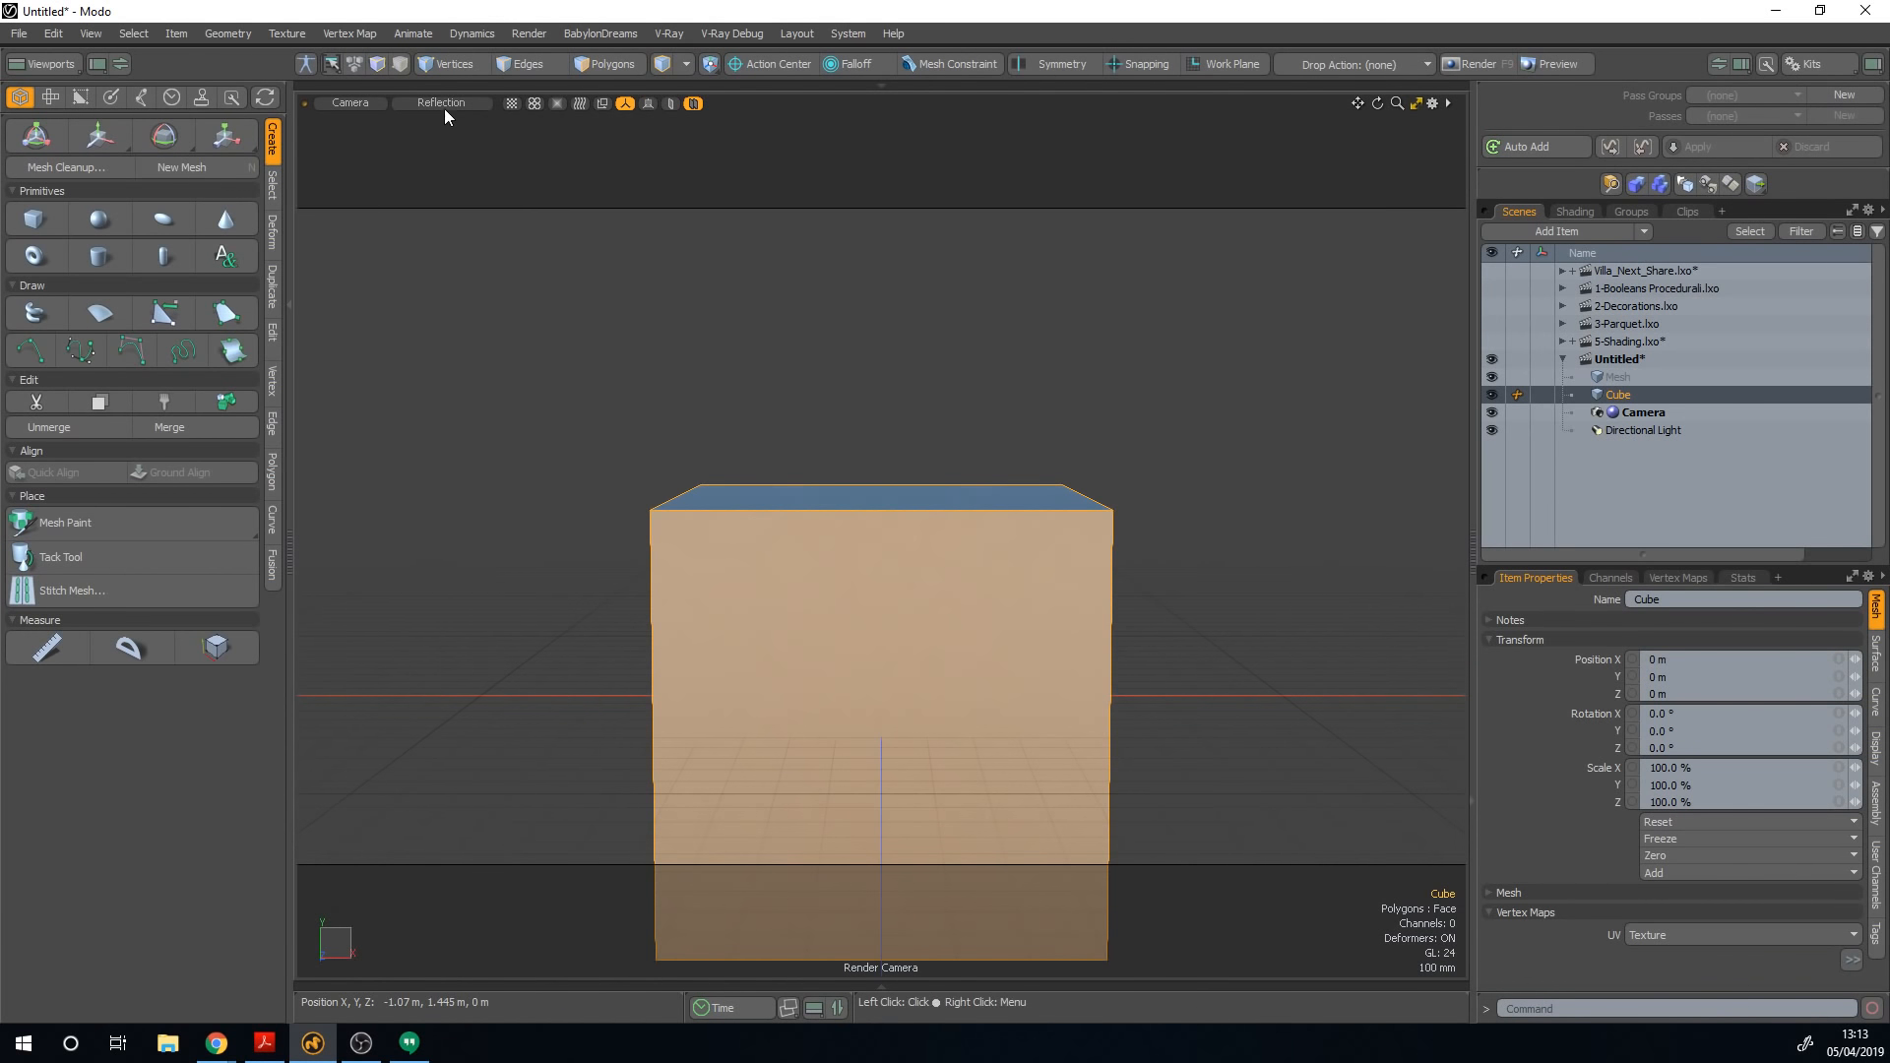
Step: Set the viewport's shading style to Texture and deselect the cube
{"action": "left_click", "coordinate": [446, 104]}
{"action": "left_click", "coordinate": [428, 188]}
{"action": "left_click", "coordinate": [844, 386]}
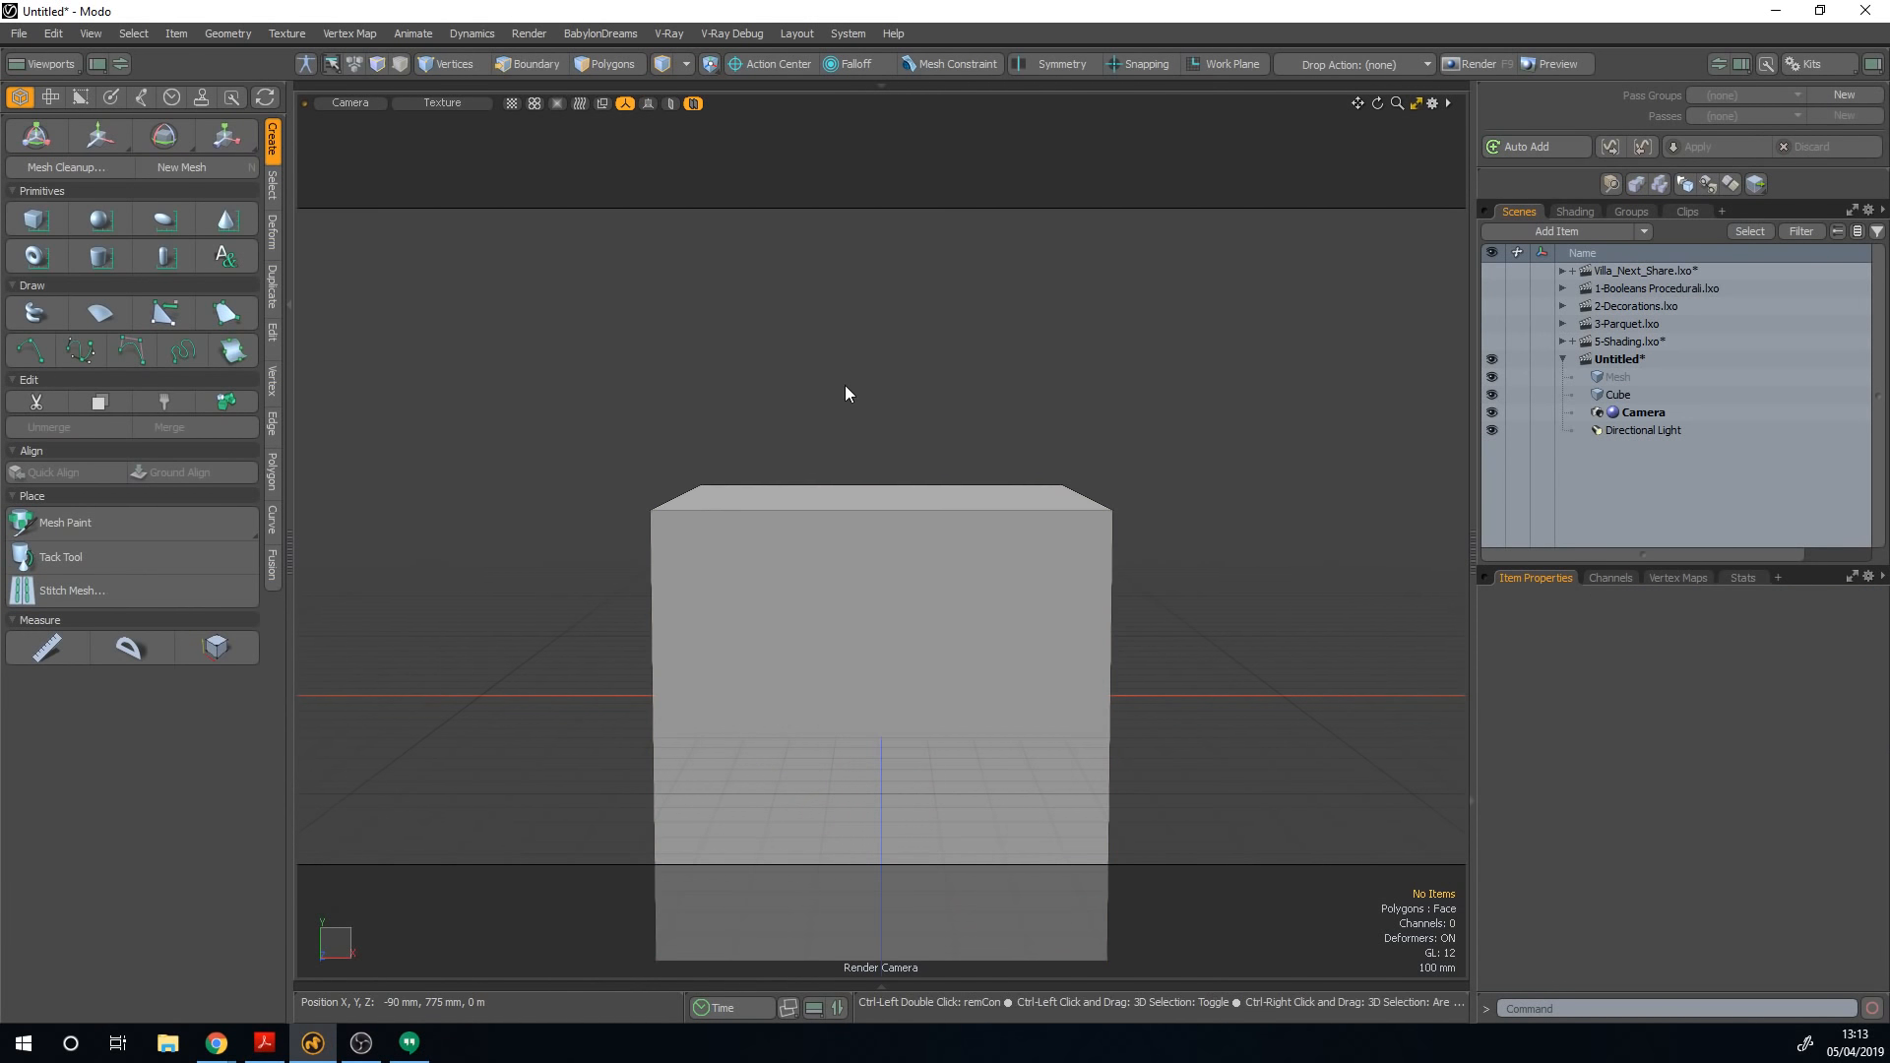
Step: Switch the viewport to the Perspective view, look at the Right view, and return to Perspective
{"action": "key", "text": "ctrl+space"}
{"action": "left_click", "coordinate": [920, 313]}
{"action": "key", "text": "ctrl+space"}
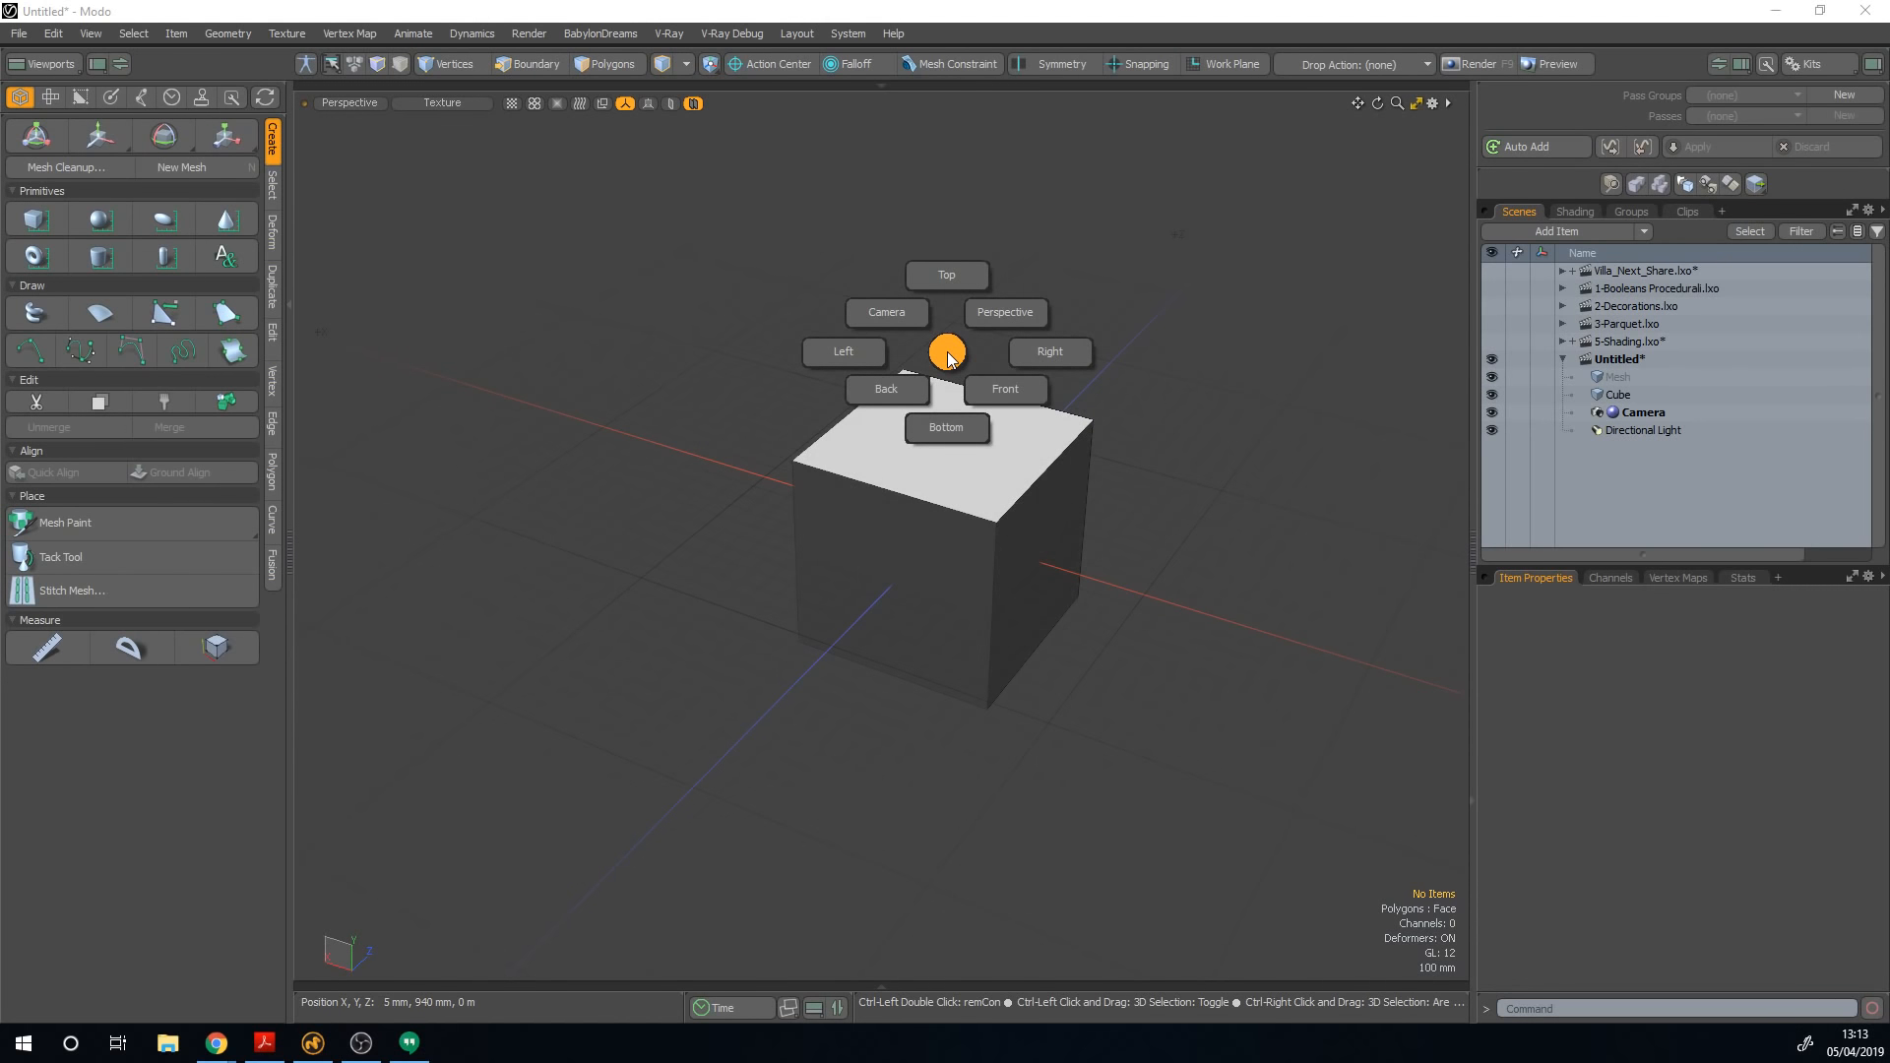
{"action": "left_click", "coordinate": [1046, 354]}
{"action": "key", "text": "ctrl+space"}
{"action": "left_click", "coordinate": [1099, 309]}
Step: Set the viewport's shading style to Default and examine the shaded cube from several angles
{"action": "key", "text": "ctrl+2"}
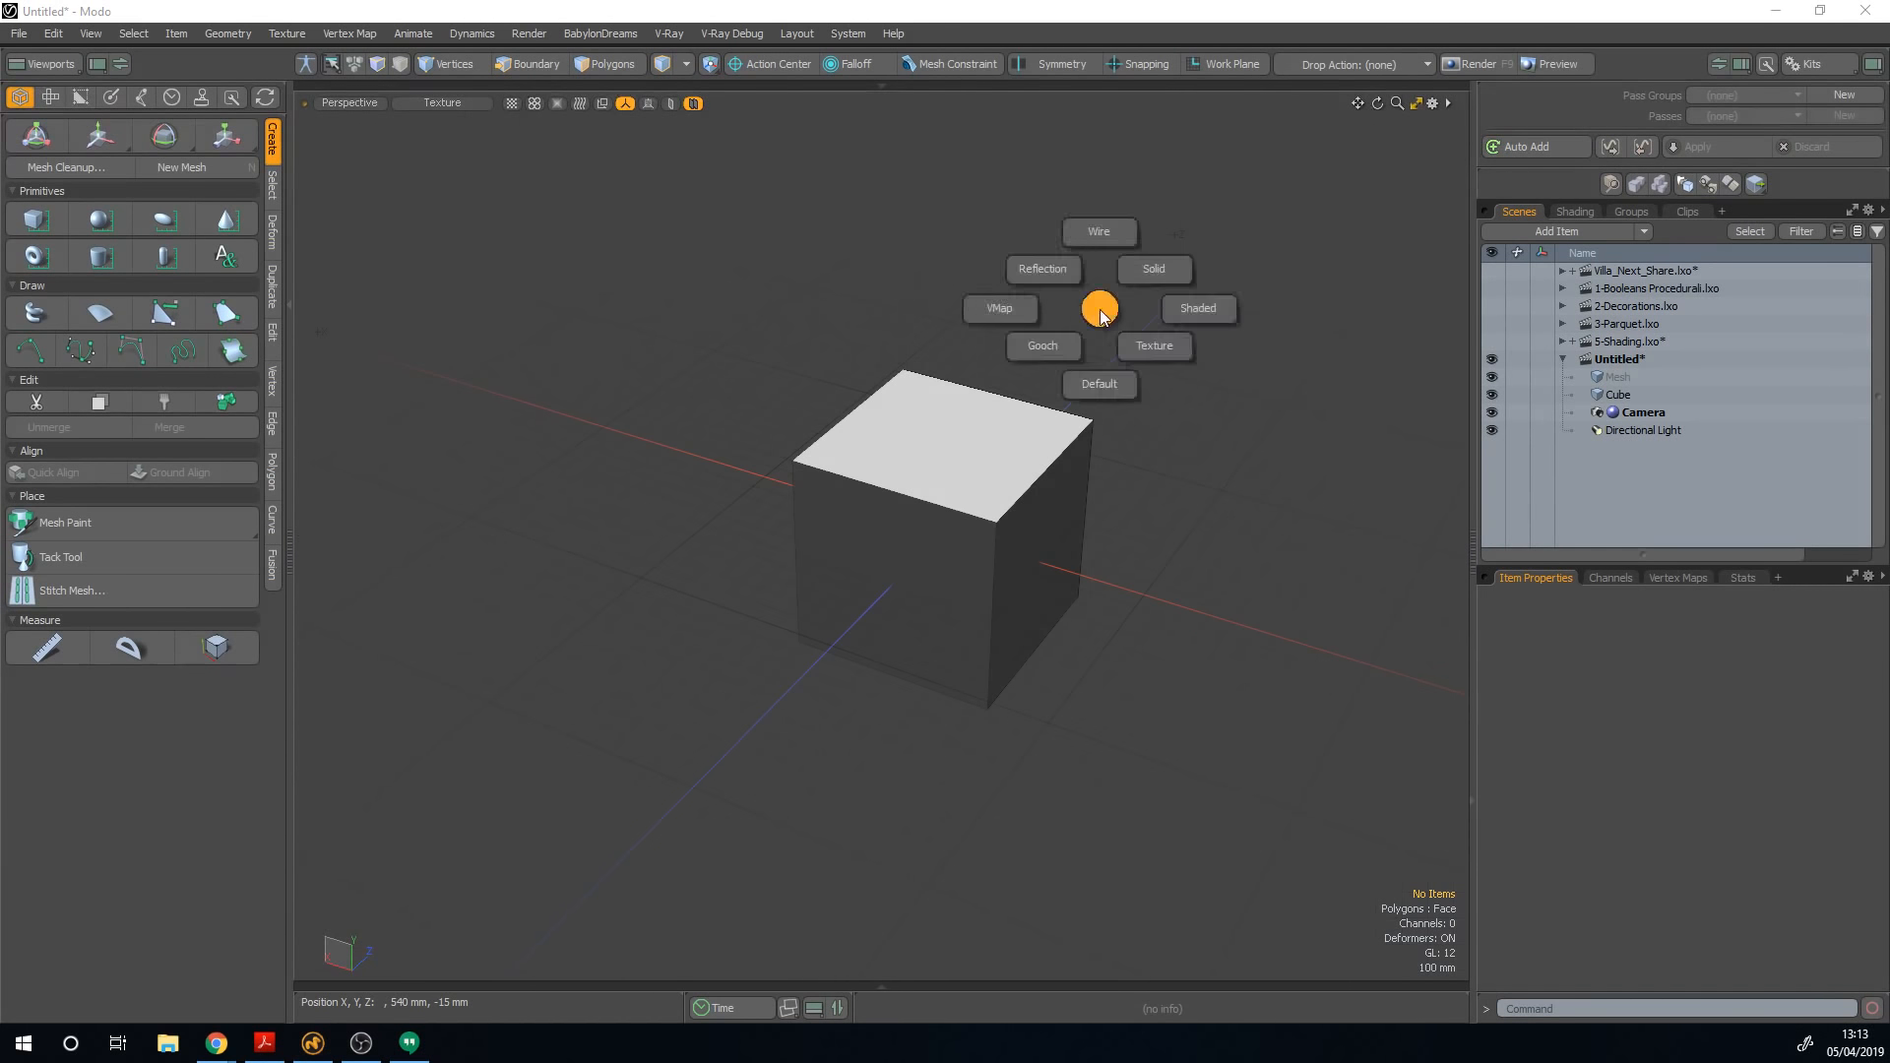
{"action": "left_click", "coordinate": [1040, 368]}
{"action": "key", "text": "ctrl+2"}
{"action": "left_click", "coordinate": [1040, 305]}
{"action": "mouse_move", "coordinate": [859, 465]}
{"action": "left_mouse_down", "text": "alt"}
{"action": "mouse_move", "coordinate": [1038, 476]}
{"action": "mouse_move", "coordinate": [878, 471]}
{"action": "left_mouse_up", "text": "alt"}
{"action": "scroll", "coordinate": [878, 471], "scroll_direction": "up", "scroll_amount": 5}
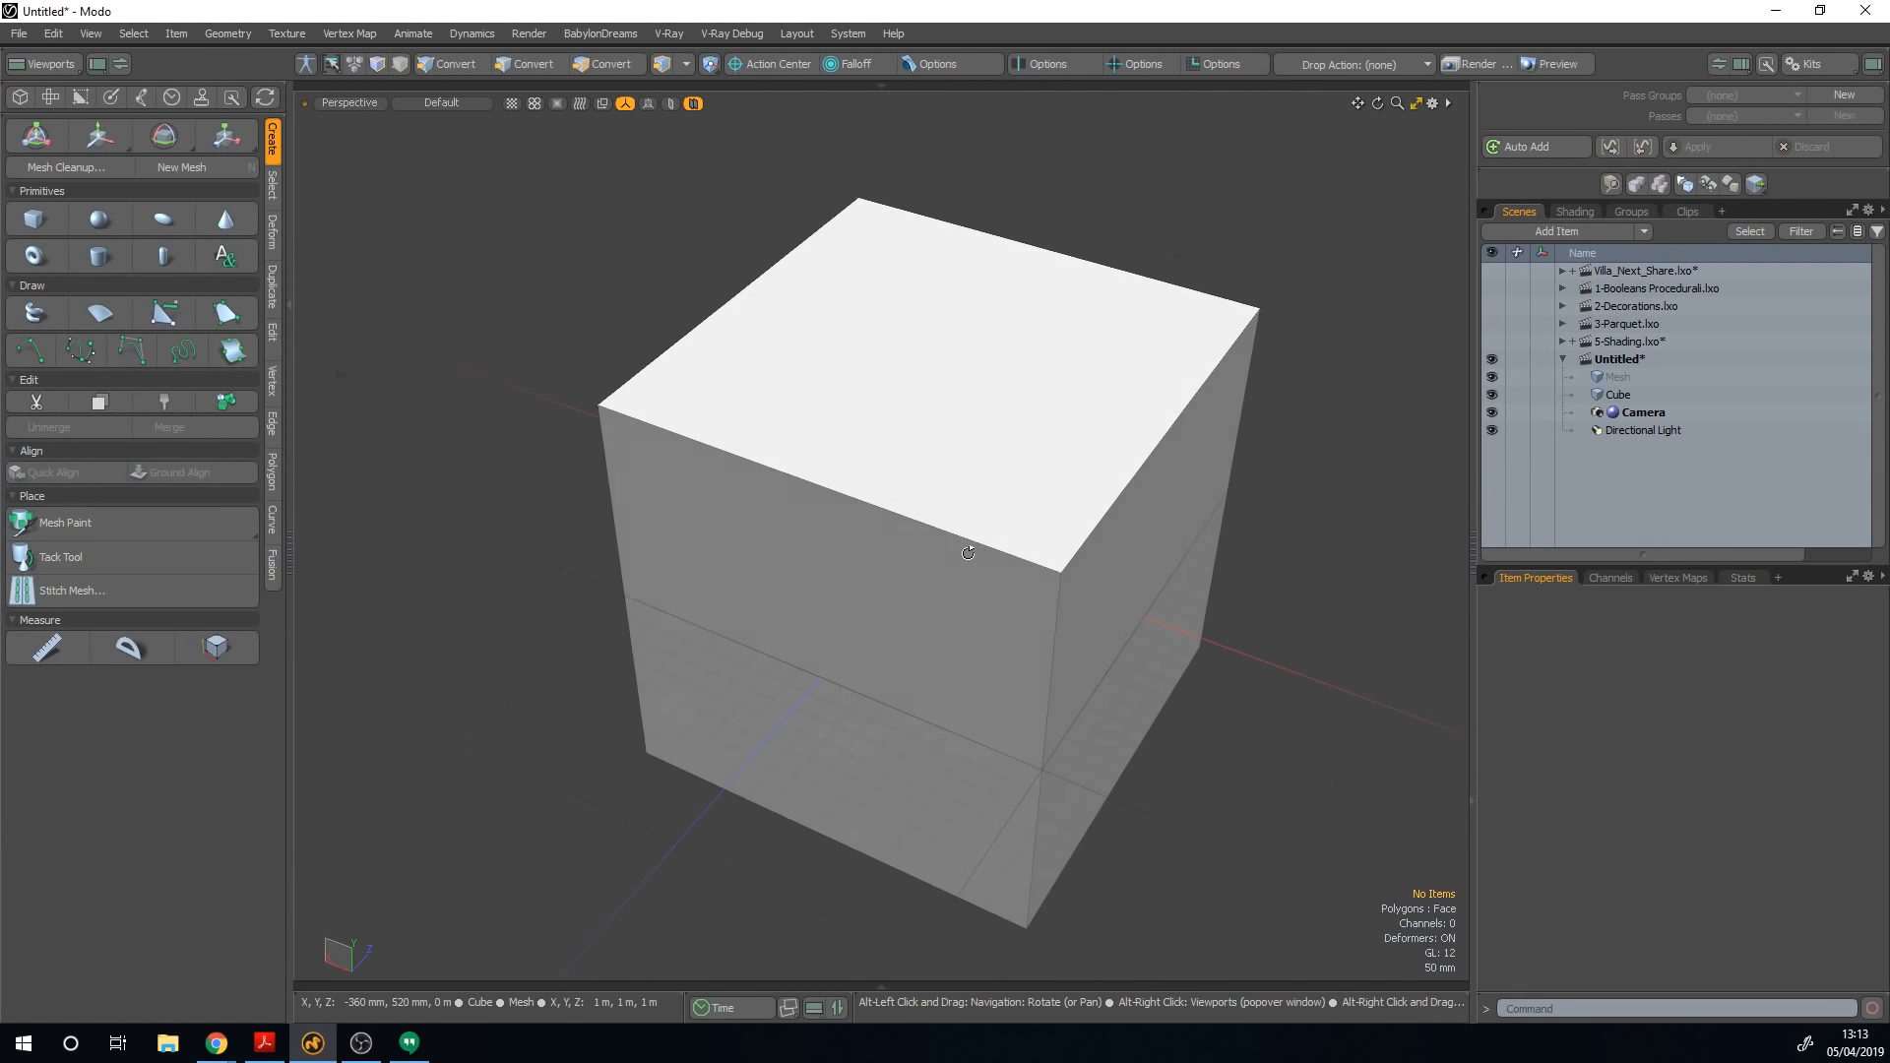
{"action": "left_click_drag", "start_coordinate": [989, 557], "coordinate": [919, 541], "text": "alt"}
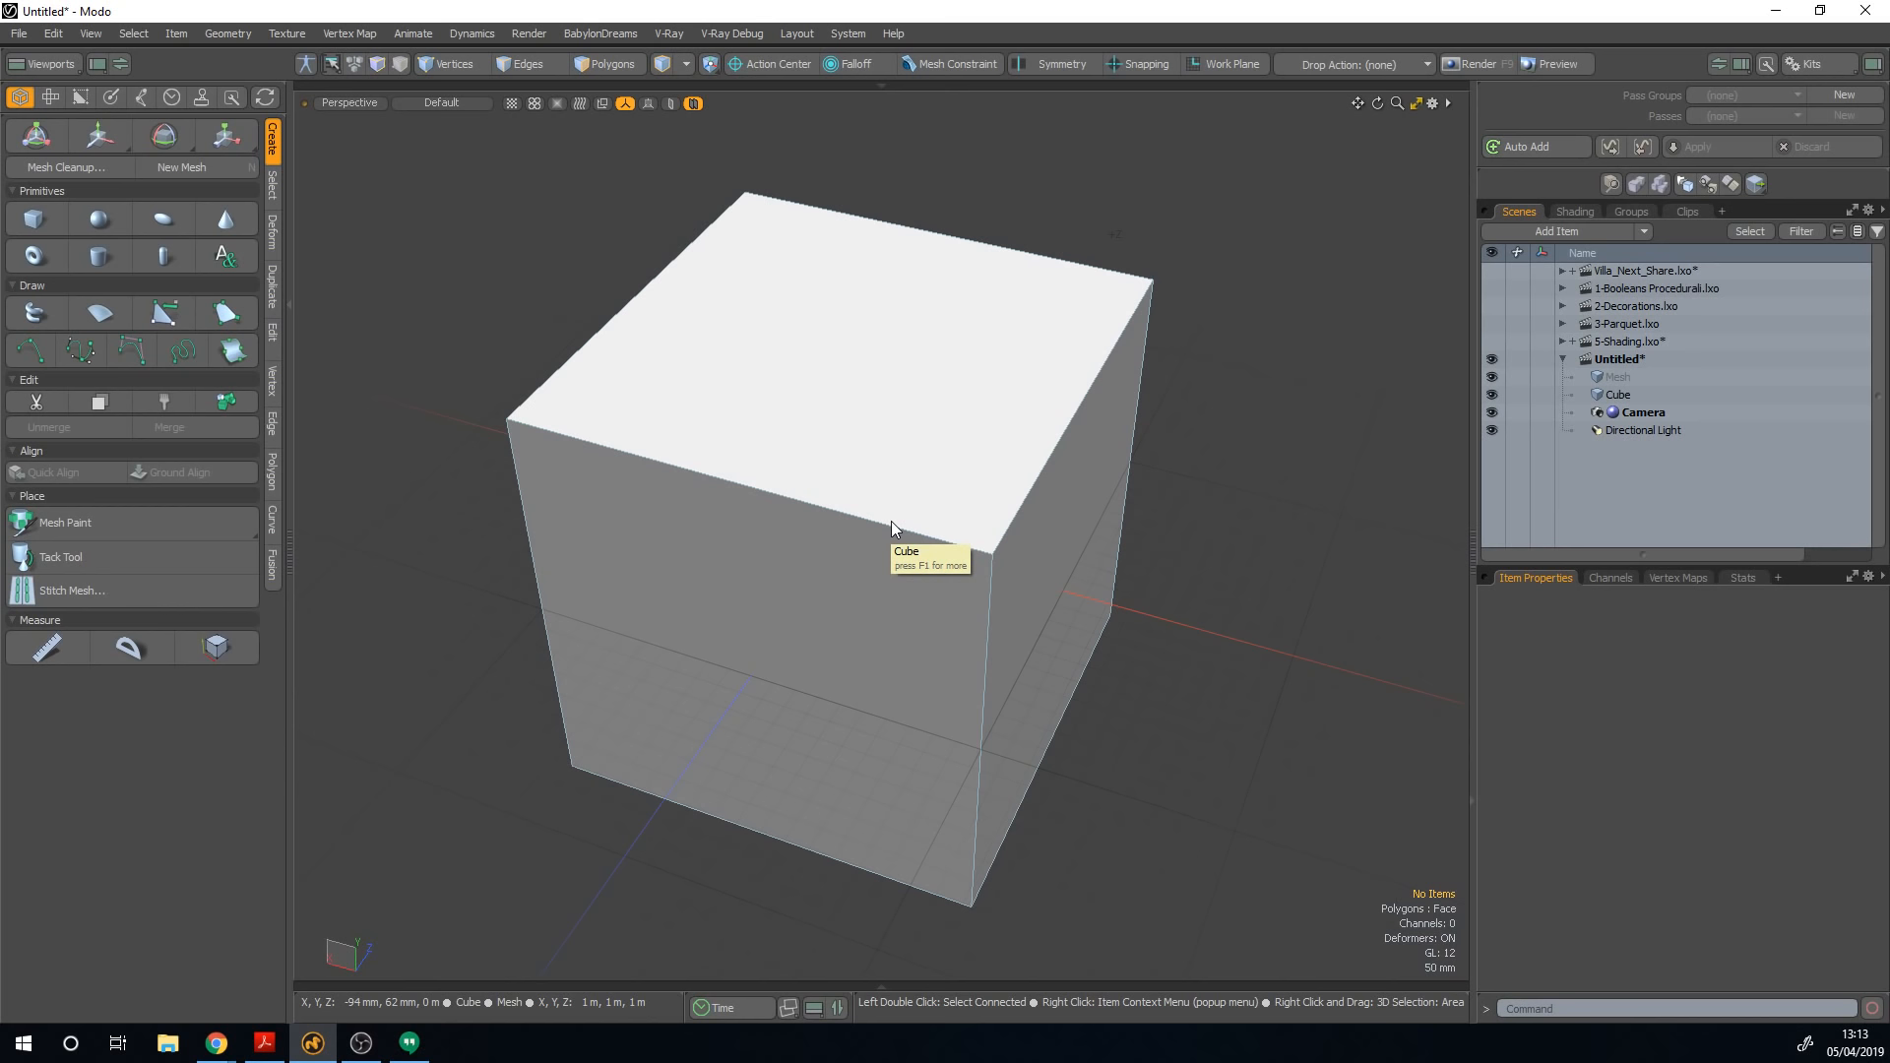
{"action": "left_click_drag", "start_coordinate": [892, 524], "coordinate": [949, 540], "text": "alt"}
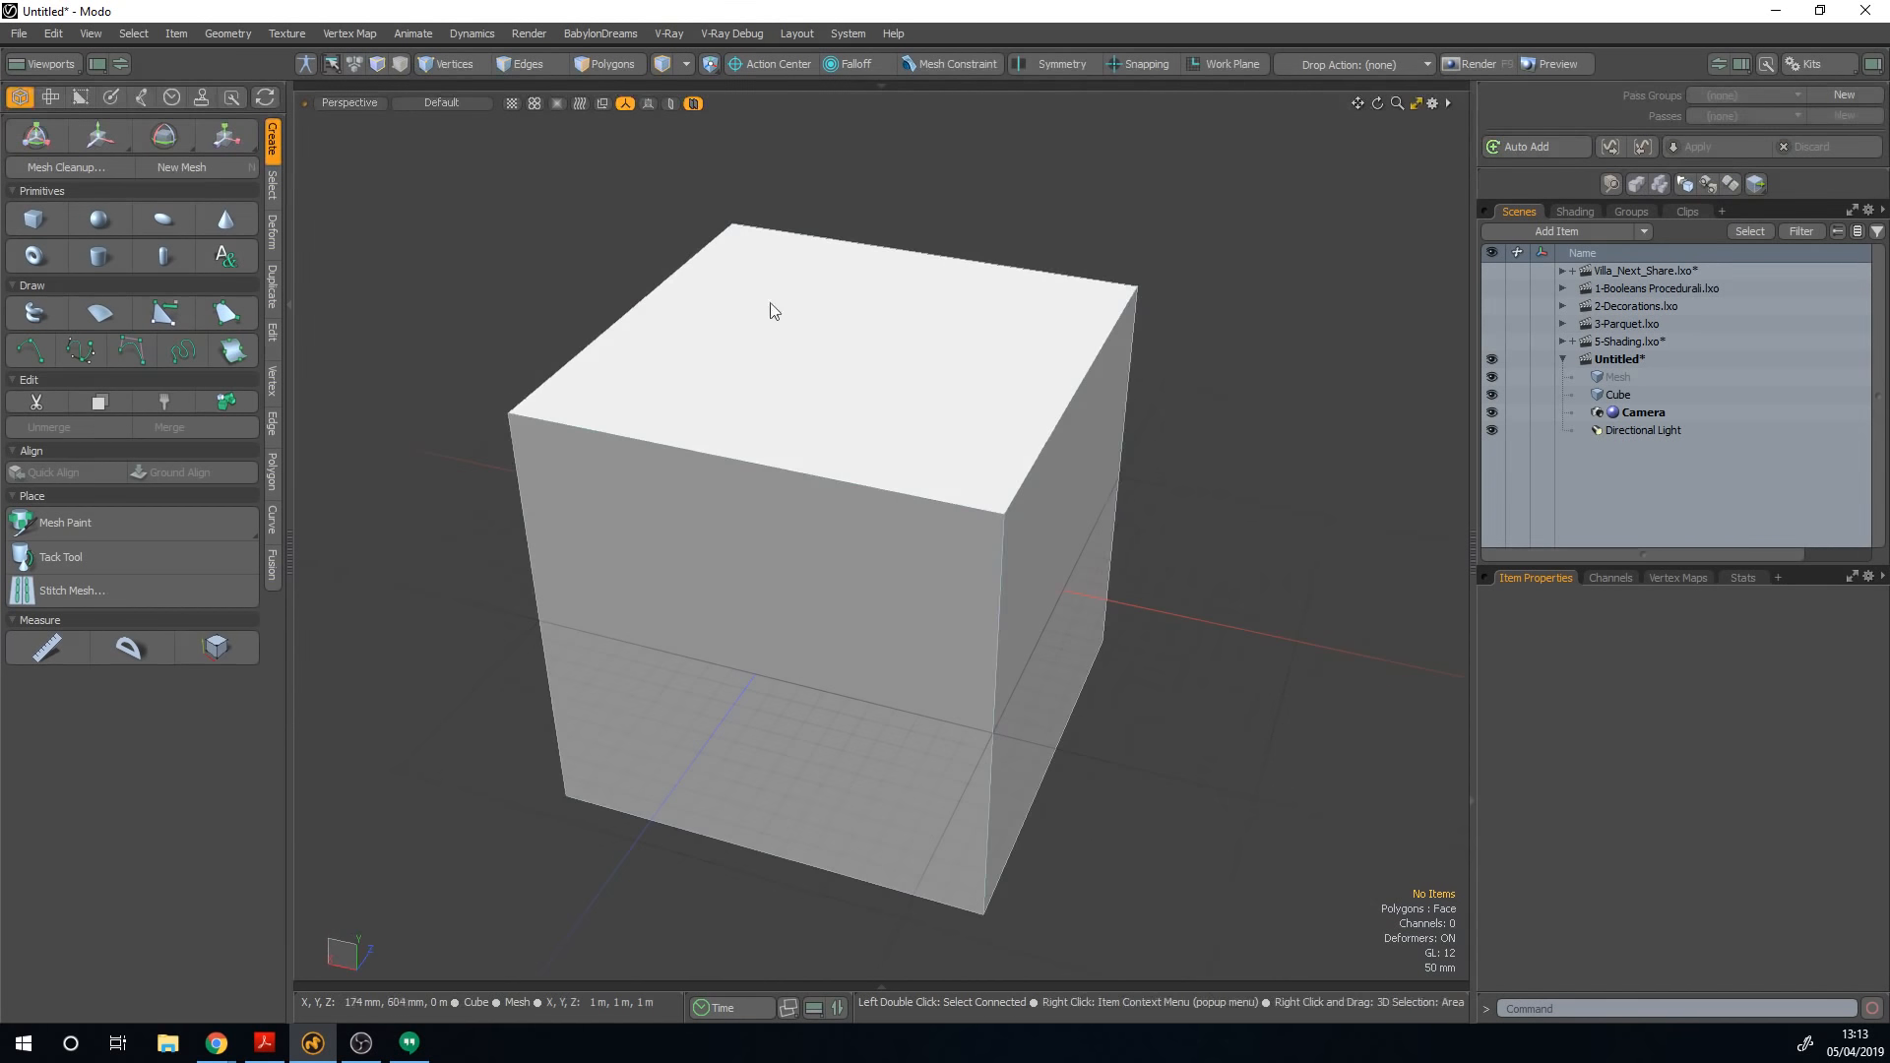
{"action": "left_click_drag", "start_coordinate": [815, 333], "coordinate": [935, 315], "text": "alt"}
{"action": "scroll", "coordinate": [840, 362], "scroll_direction": "down", "scroll_amount": 3}
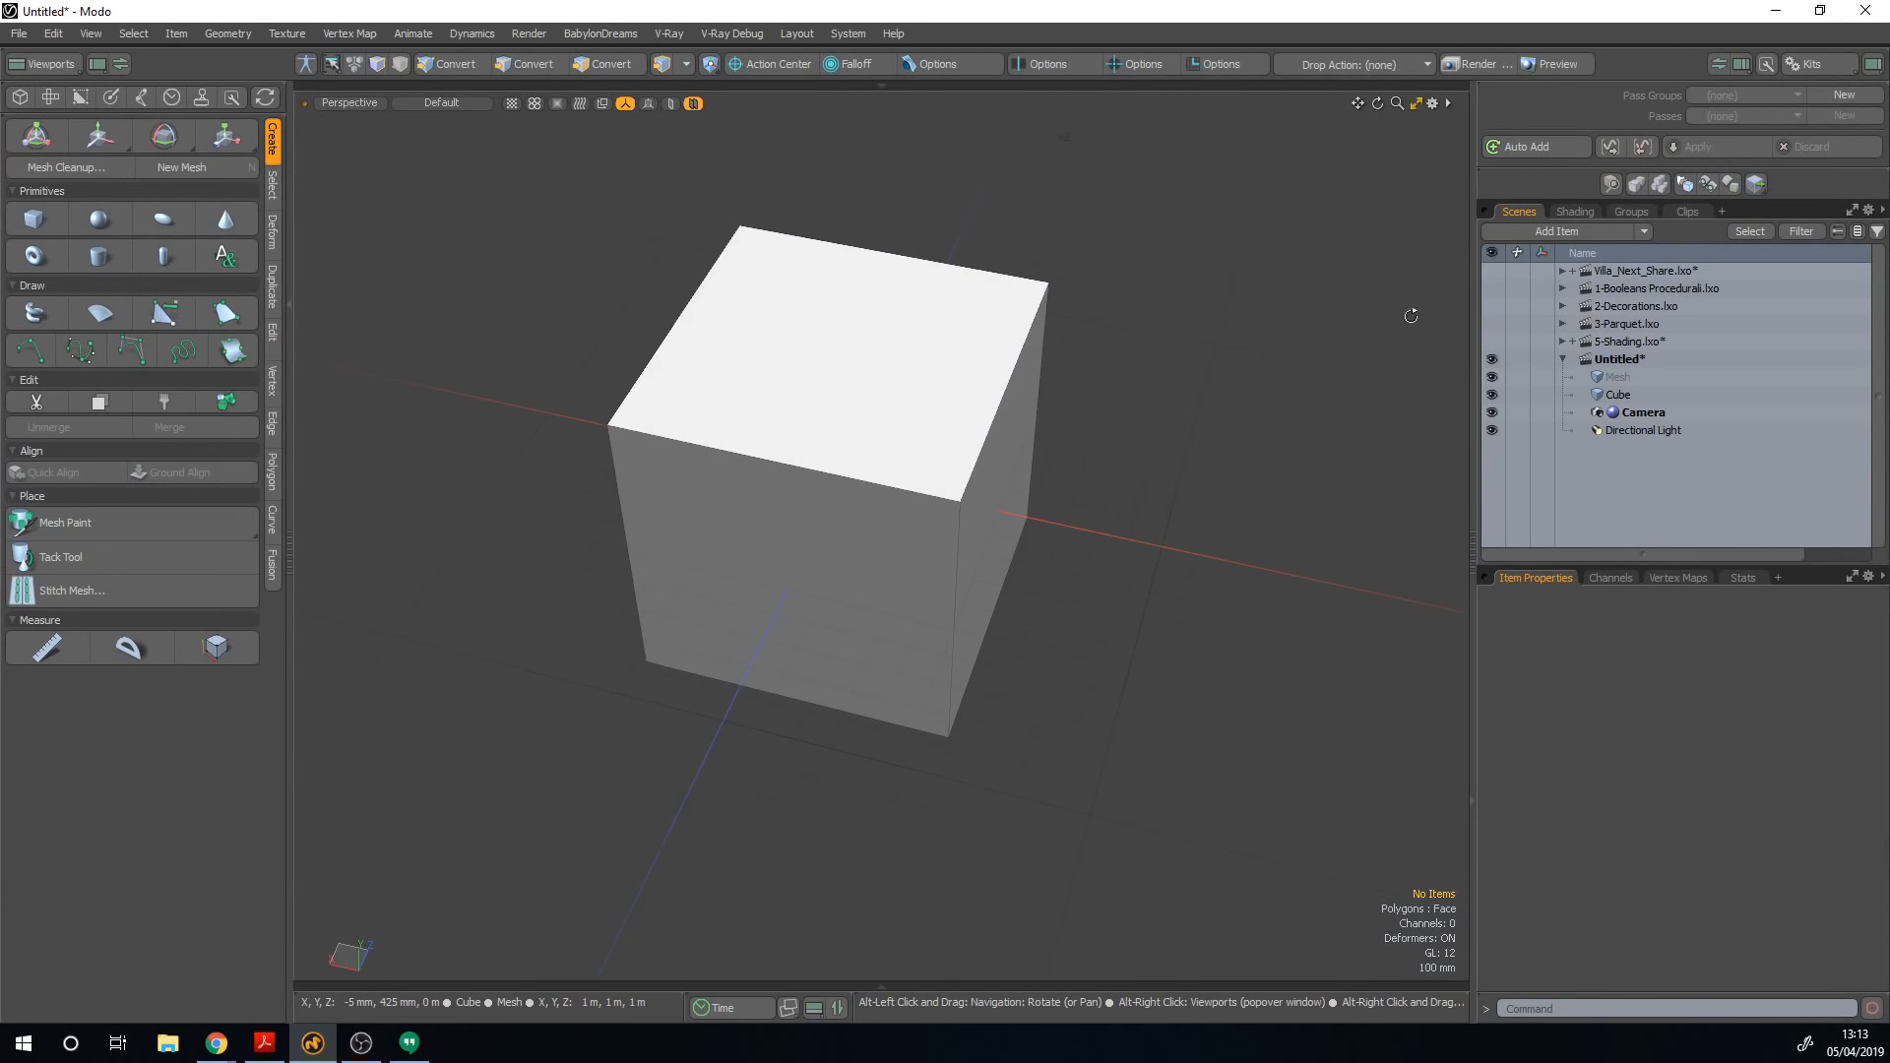
Step: Open the 3D Viewport Properties, close the window, and reopen it beside the cube
{"action": "left_click", "coordinate": [1433, 103]}
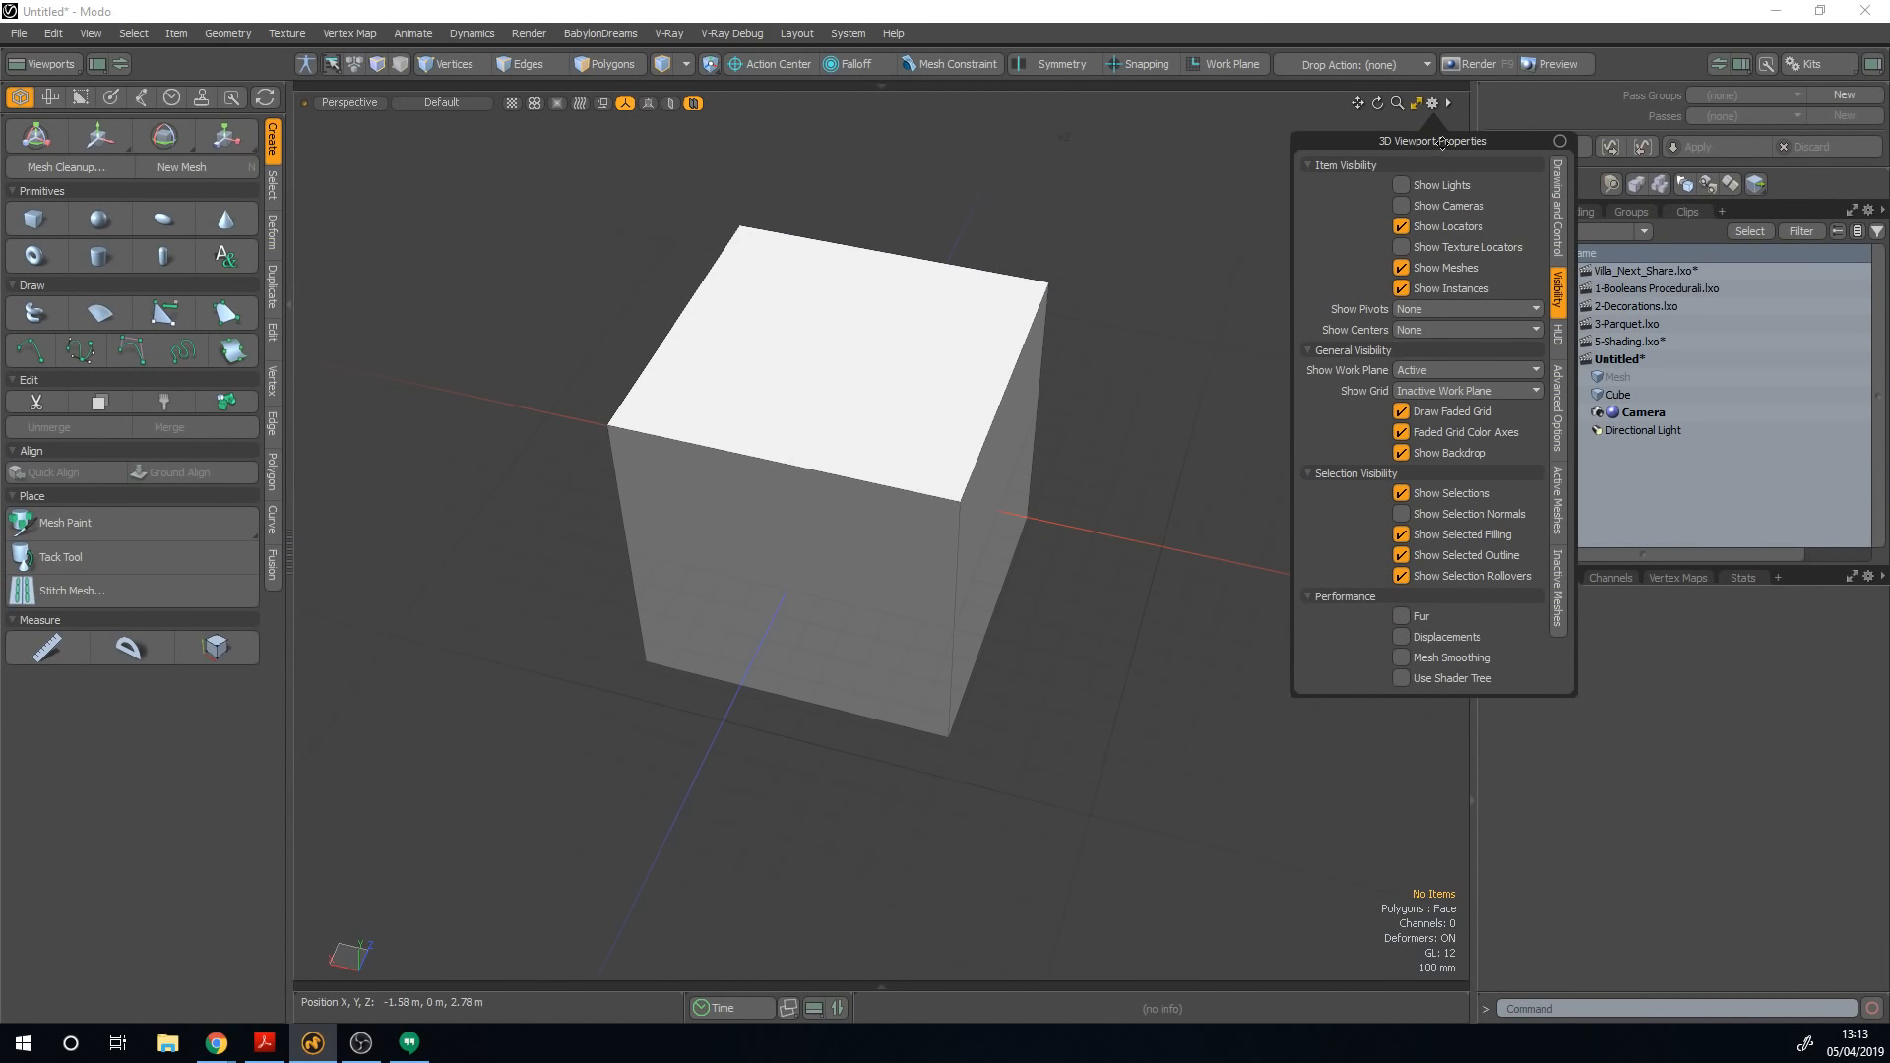
{"action": "left_click_drag", "start_coordinate": [1453, 317], "coordinate": [1172, 317]}
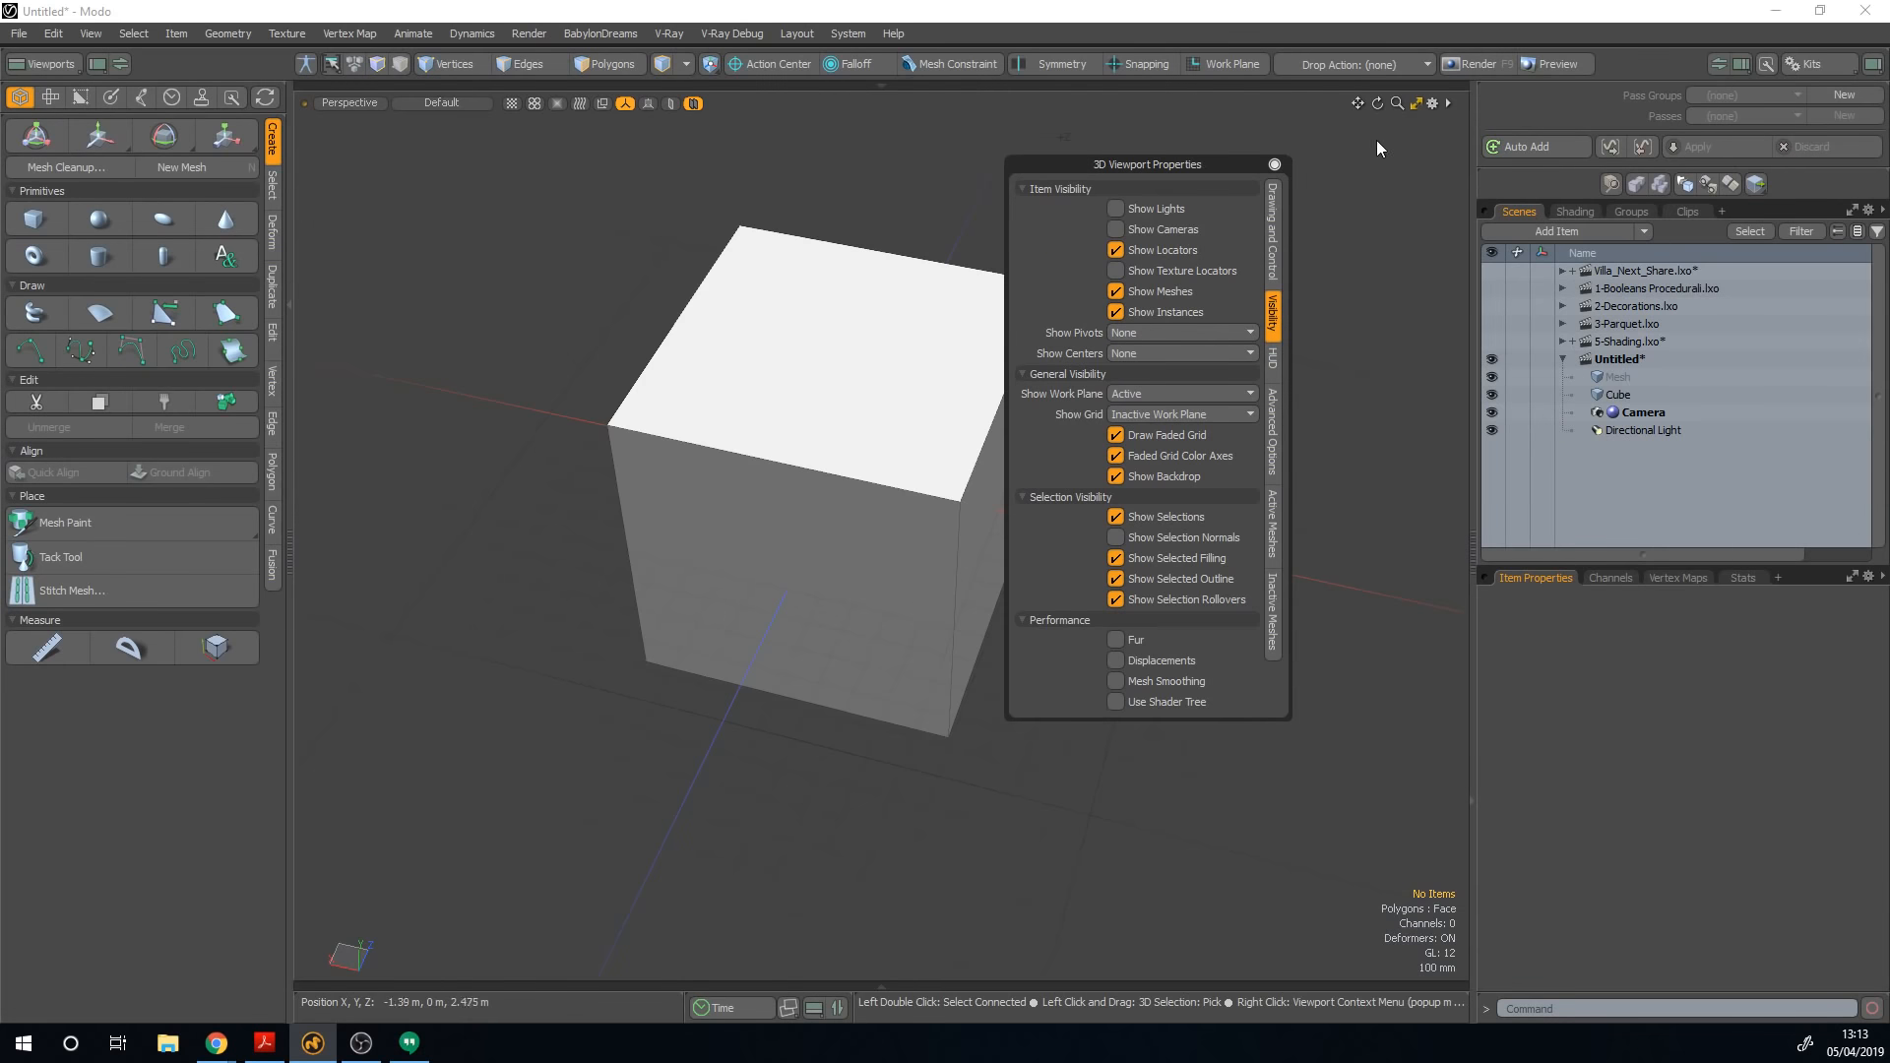
{"action": "left_click", "coordinate": [1276, 165]}
{"action": "key", "text": "o"}
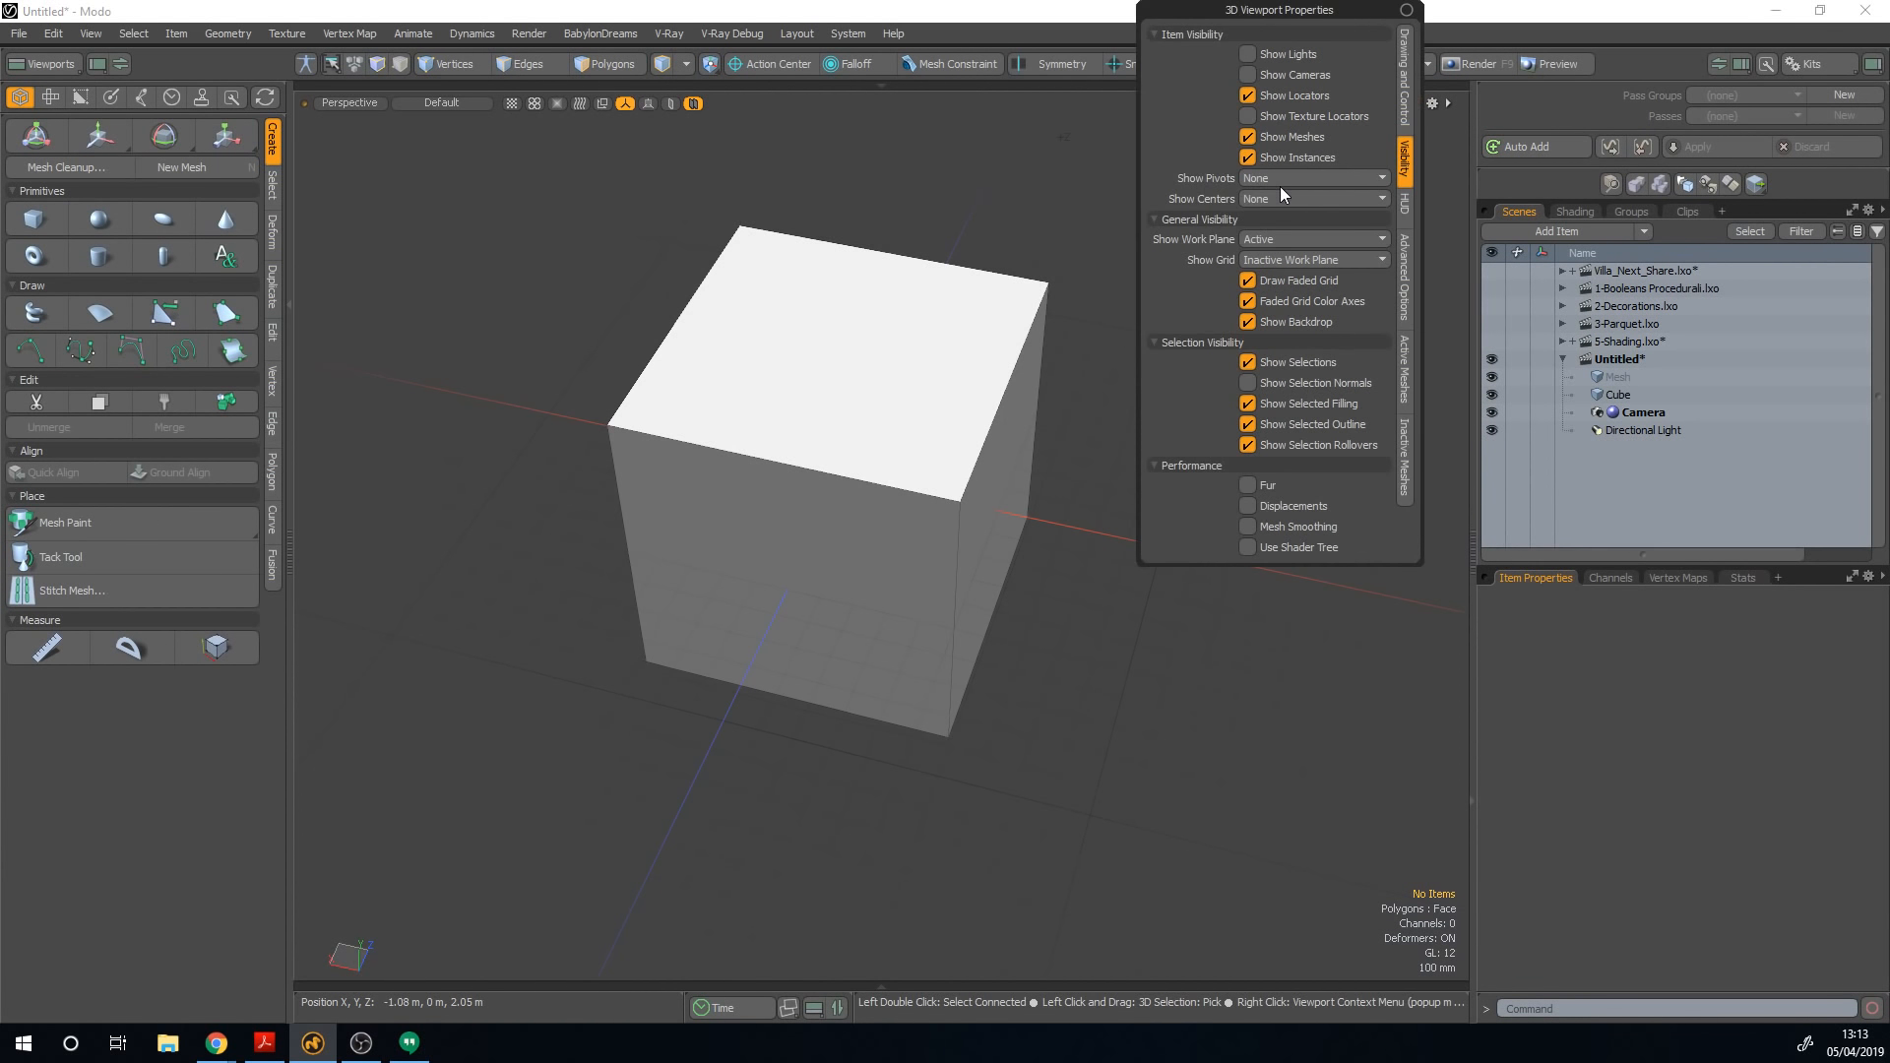
{"action": "left_click_drag", "start_coordinate": [1285, 12], "coordinate": [1227, 196]}
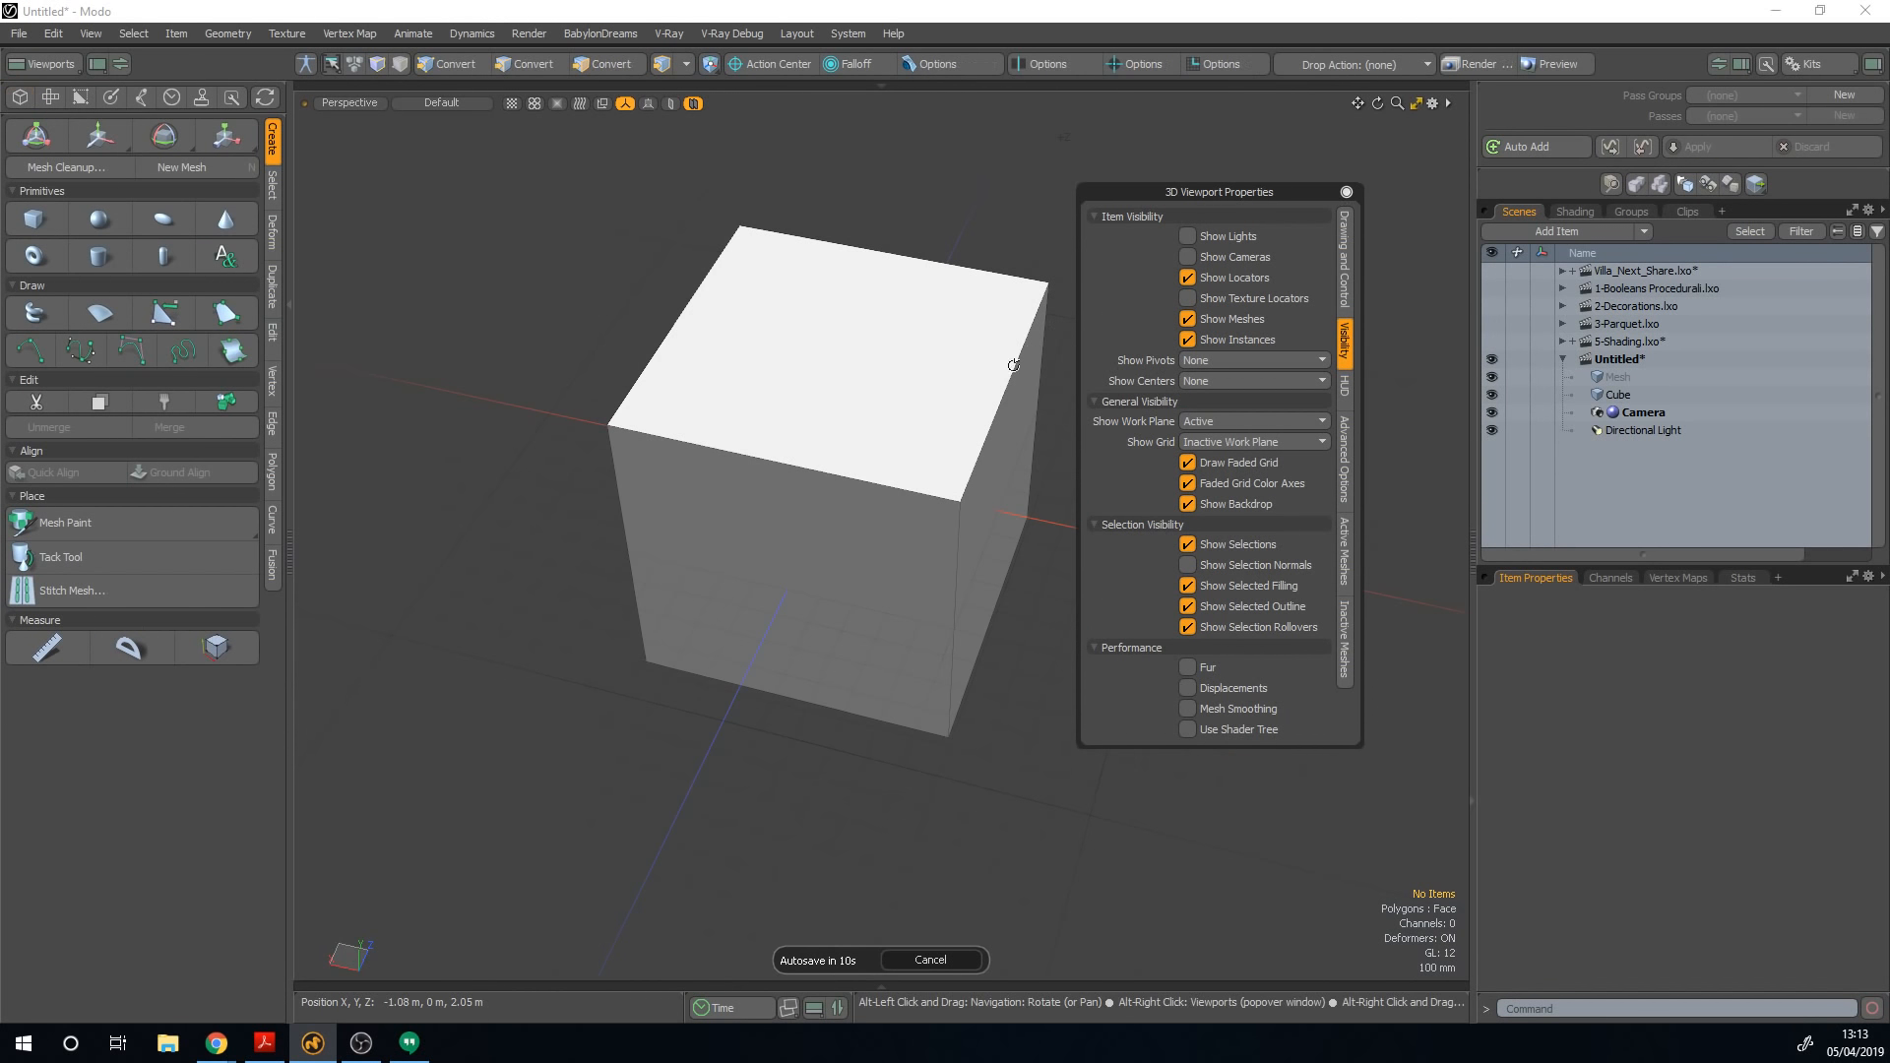
Step: View the viewport's Active Meshes and Inactive Meshes settings, keeping the properties window clear of the cube
{"action": "left_click", "coordinate": [1352, 533]}
{"action": "left_click", "coordinate": [1345, 638]}
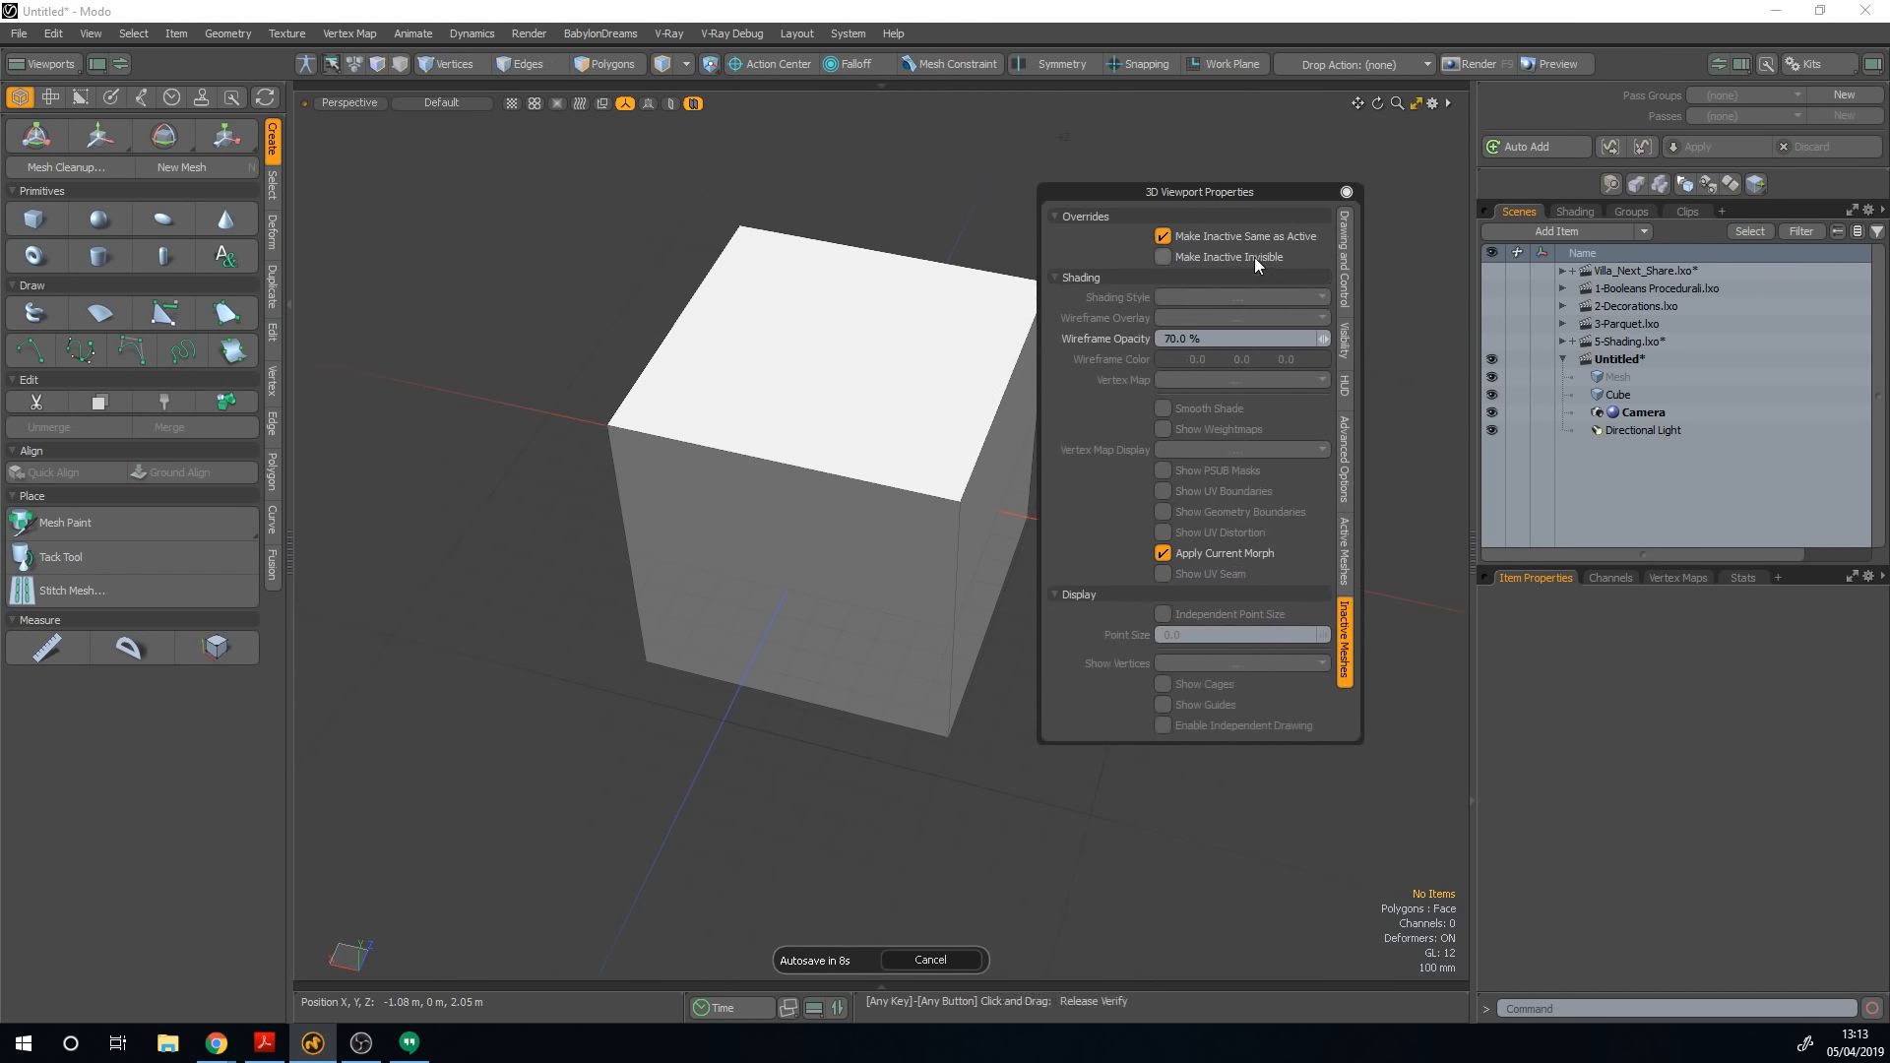
{"action": "left_click_drag", "start_coordinate": [1231, 183], "coordinate": [1403, 182]}
Step: Create a unit sphere as a new mesh item and move it about 1.585 m along Z, beside the cube
{"action": "left_click_drag", "start_coordinate": [1078, 445], "coordinate": [945, 465], "text": "alt"}
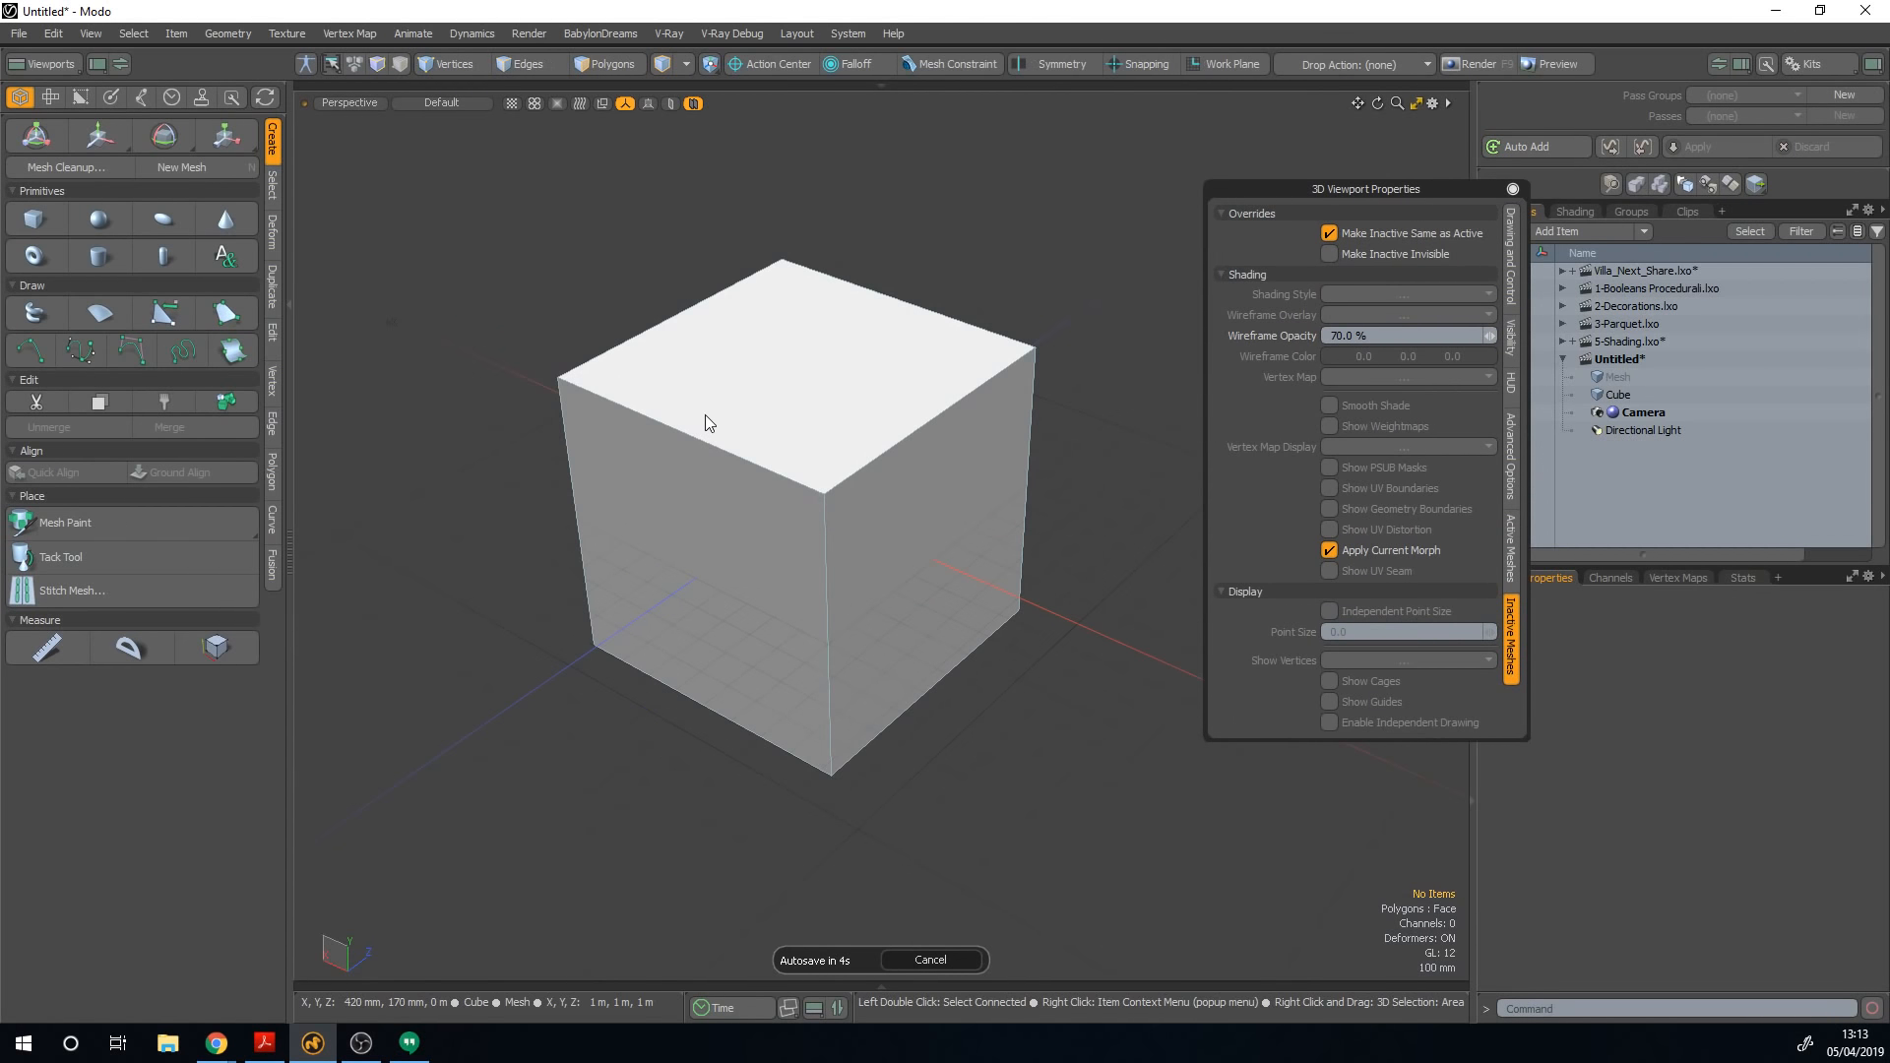
{"action": "left_click_drag", "start_coordinate": [705, 423], "coordinate": [904, 292], "text": "alt"}
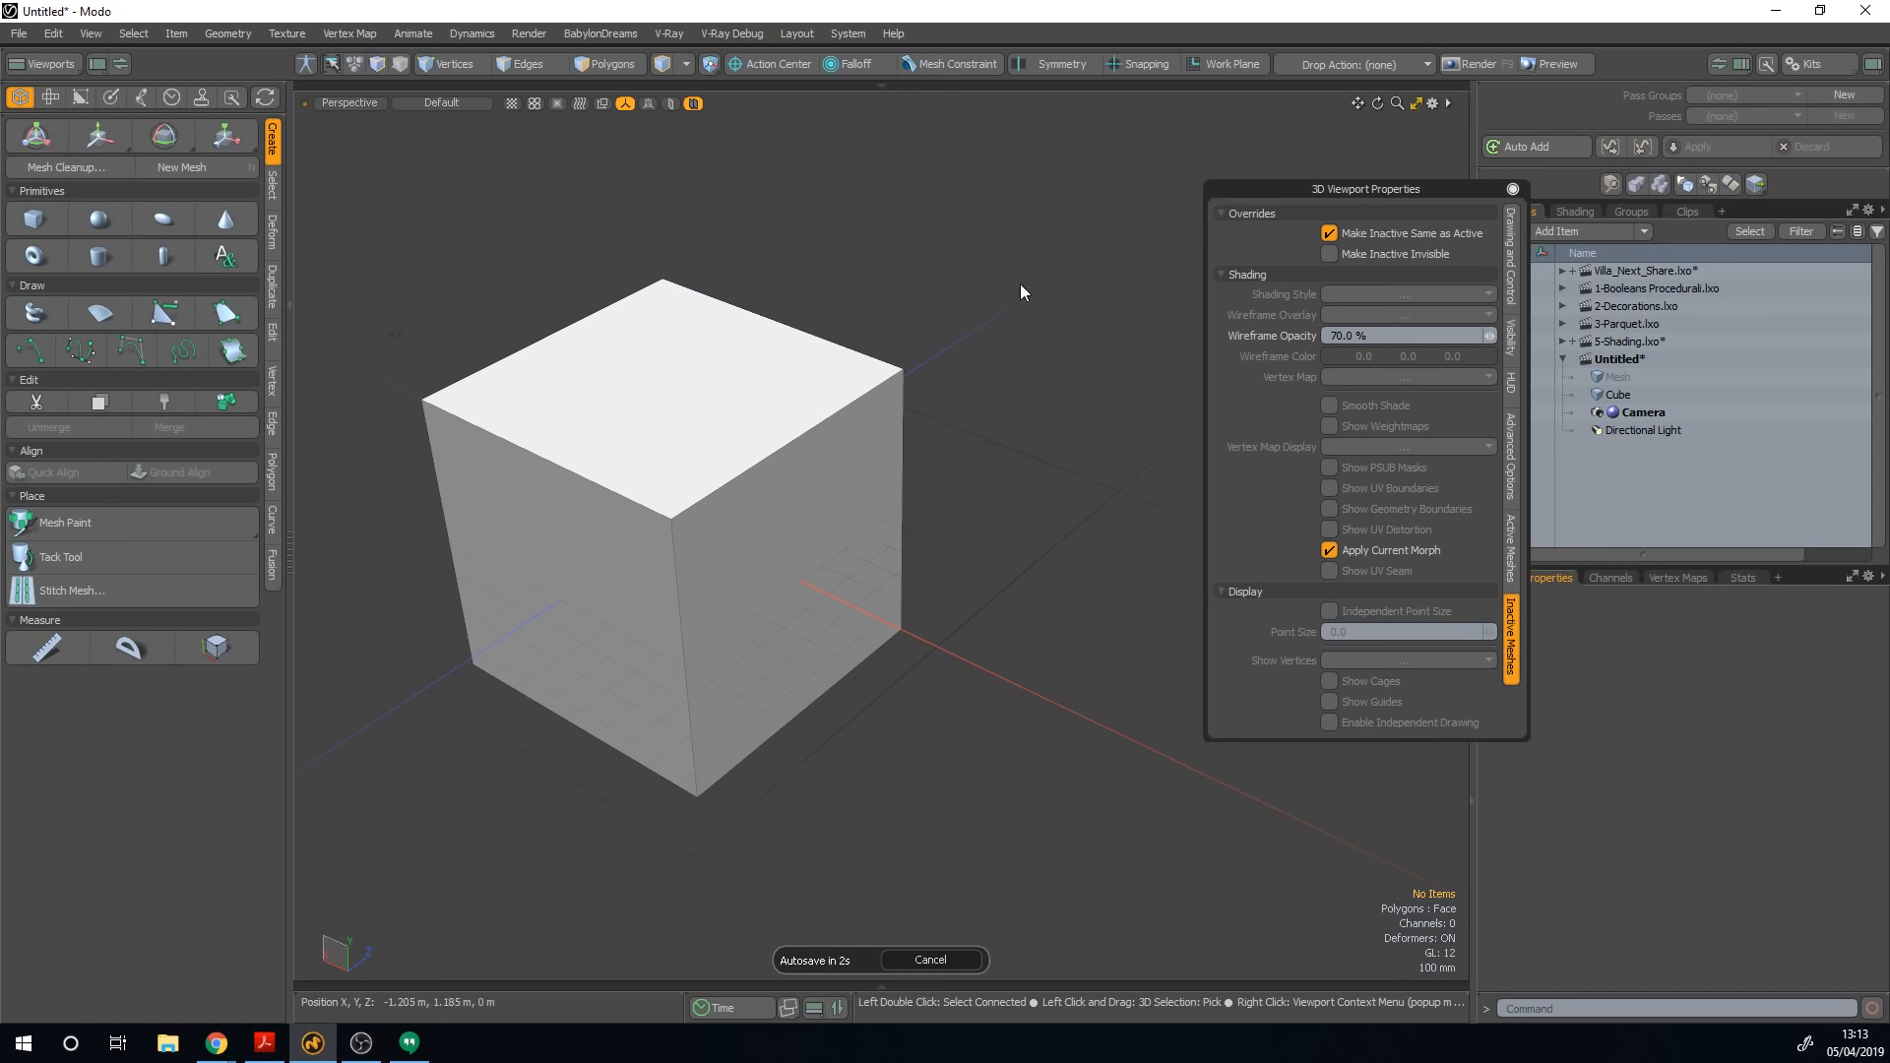
{"action": "left_click", "coordinate": [99, 219]}
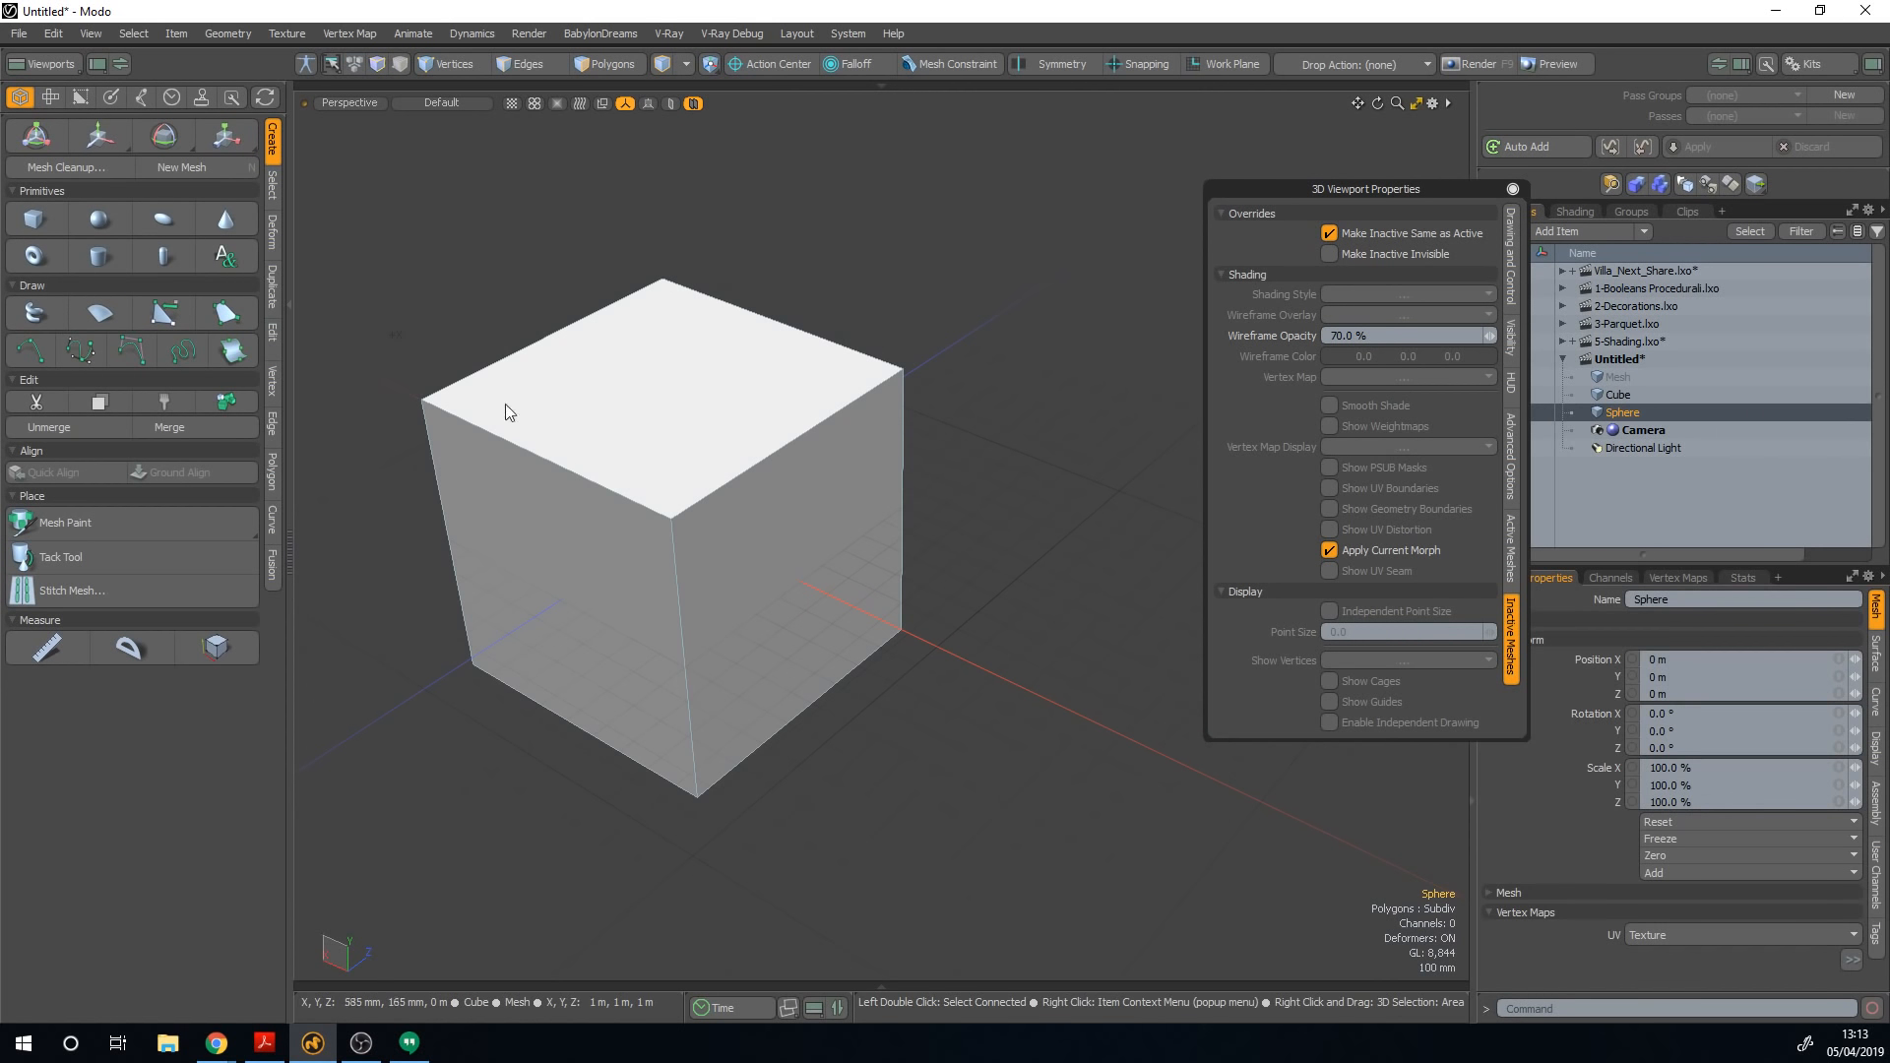
{"action": "left_click_drag", "start_coordinate": [886, 439], "coordinate": [842, 466], "text": "alt+shift"}
{"action": "key", "text": "w"}
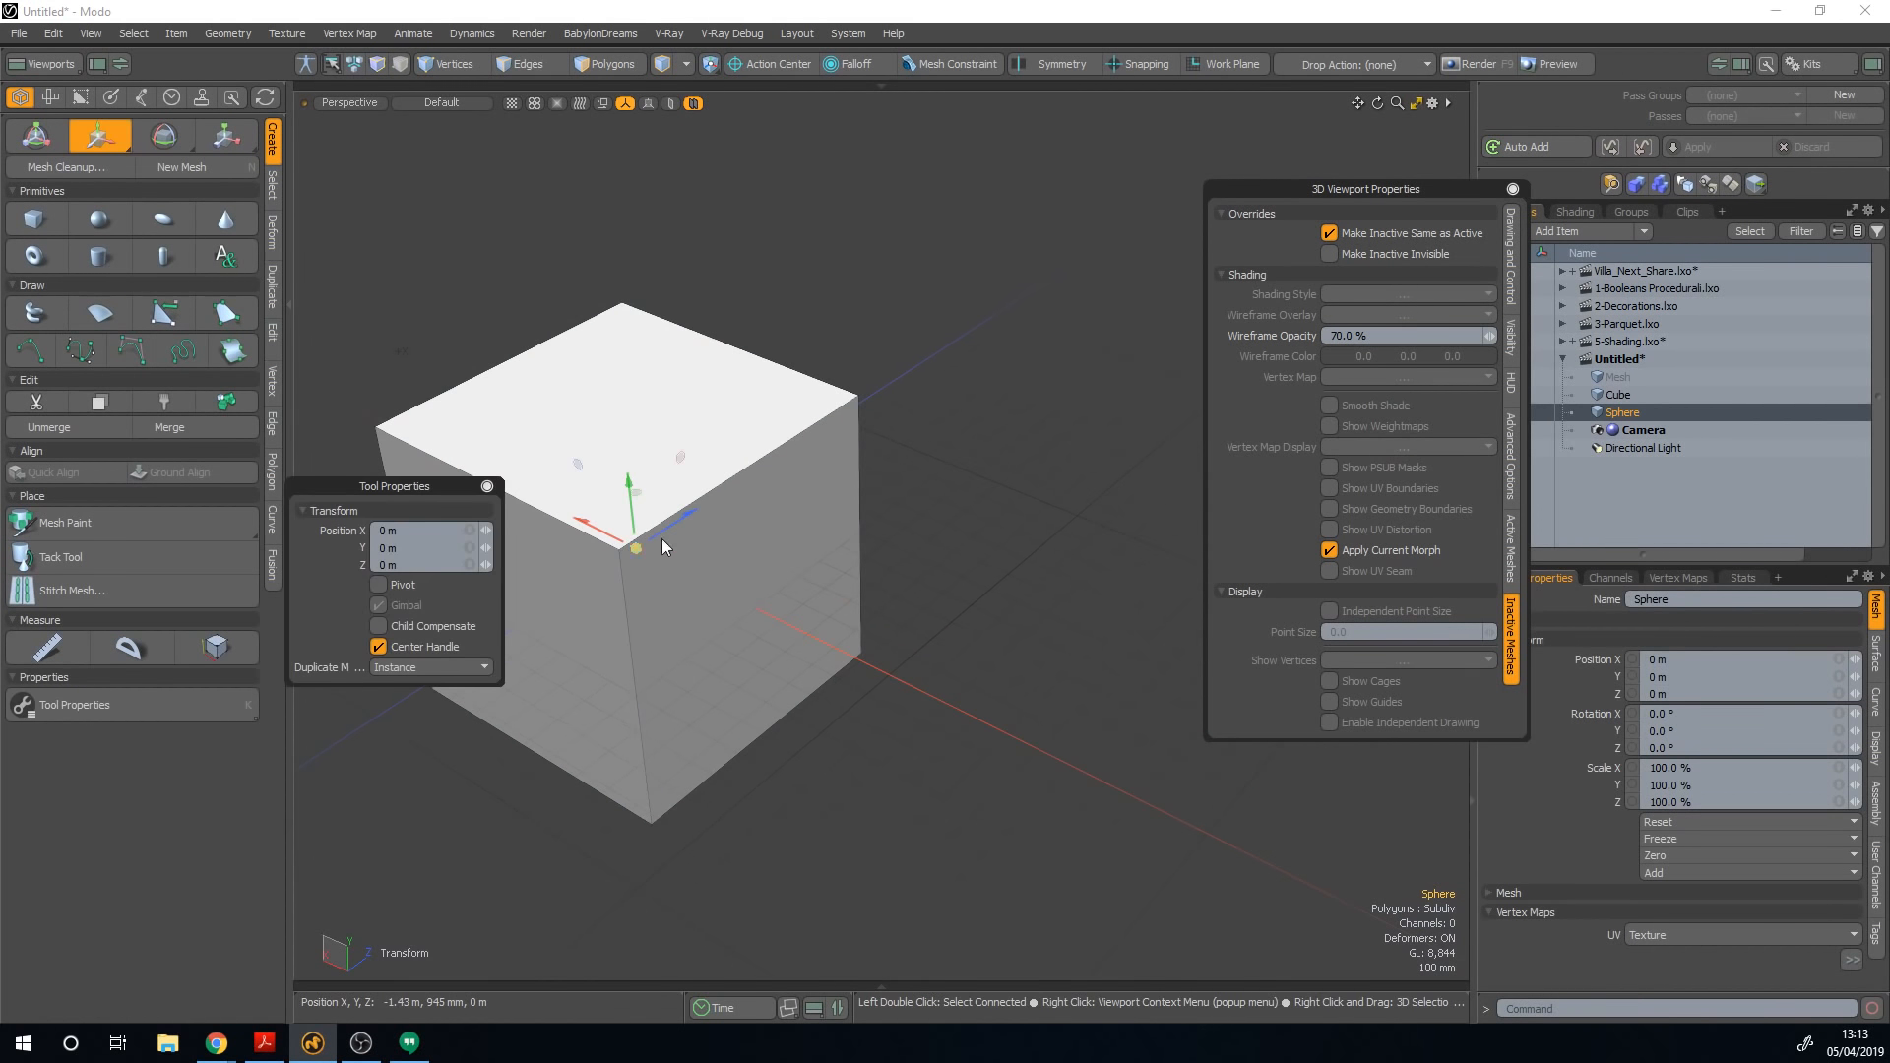
{"action": "left_click_drag", "start_coordinate": [674, 526], "coordinate": [1301, 382]}
{"action": "key", "text": "space"}
{"action": "left_click_drag", "start_coordinate": [1154, 590], "coordinate": [1114, 541], "text": "alt"}
Step: Select the cube and turn off Make Inactive Same as Active in the viewport's Inactive Meshes settings
{"action": "left_click", "coordinate": [1509, 561]}
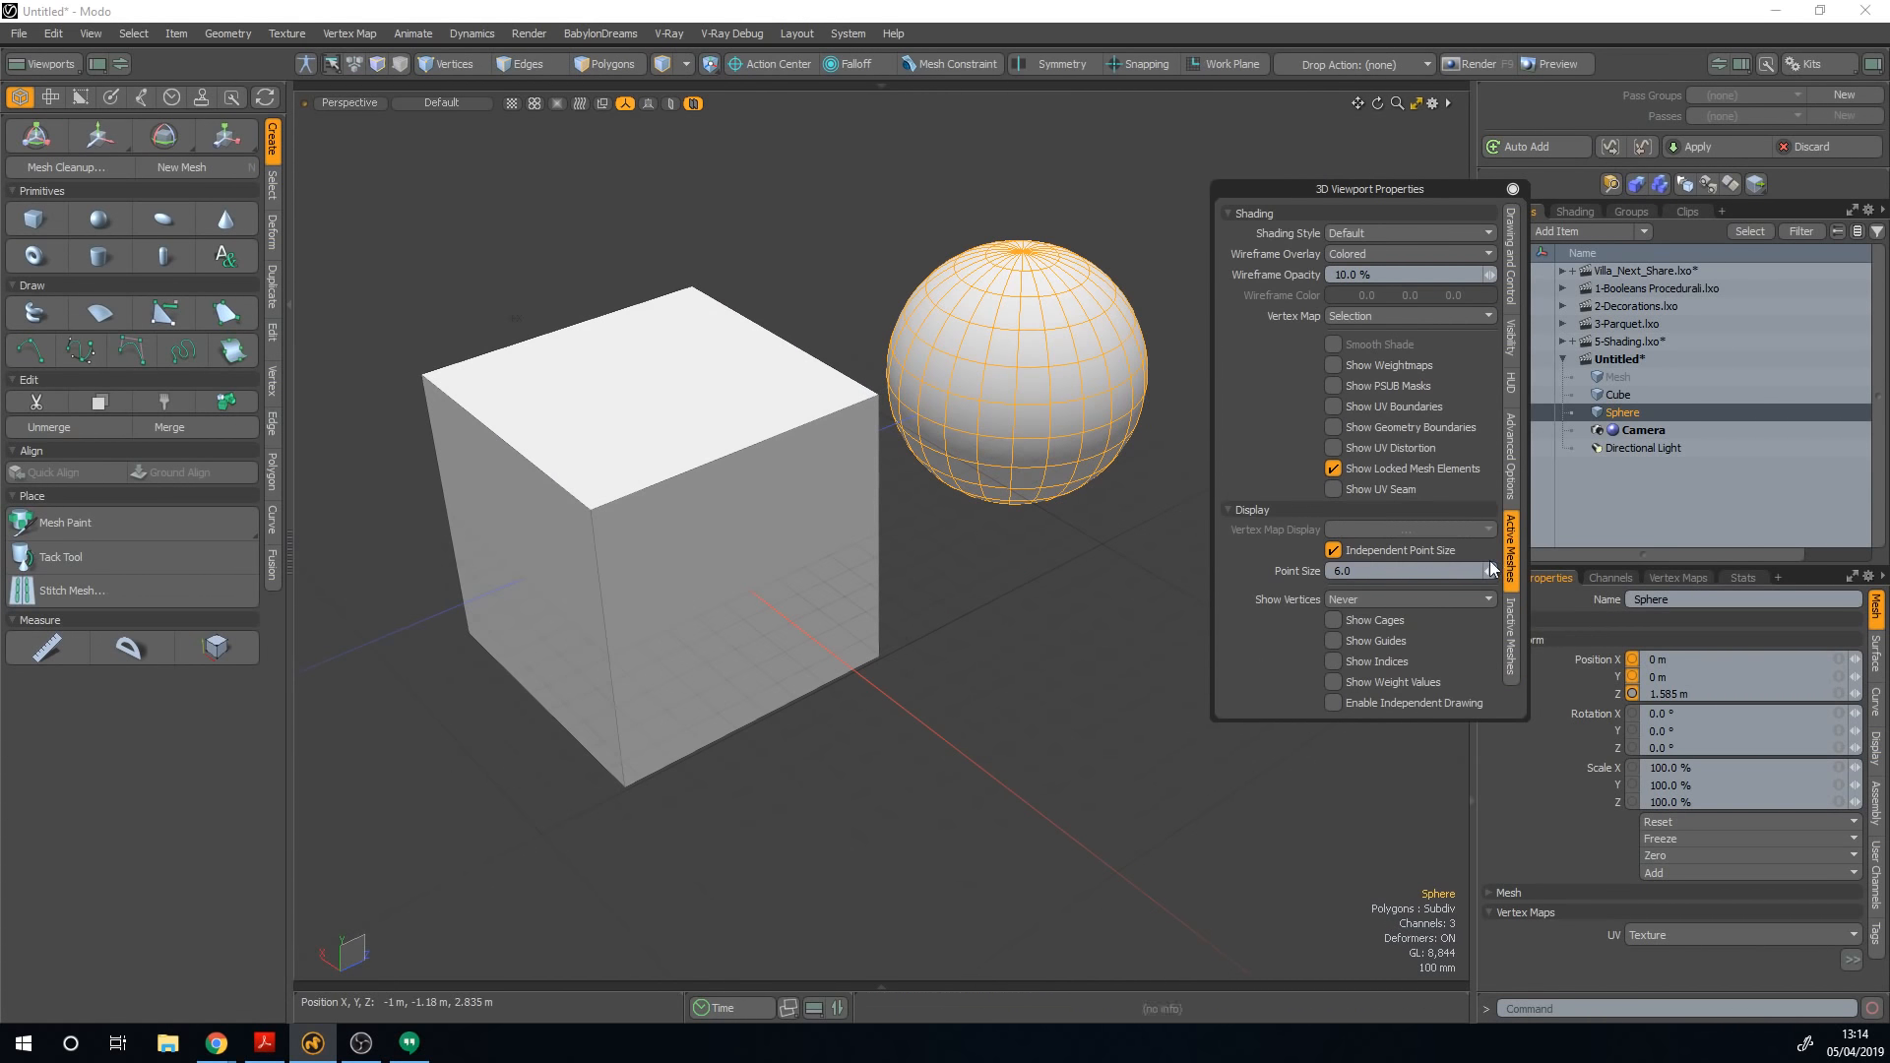
{"action": "left_click", "coordinate": [699, 416]}
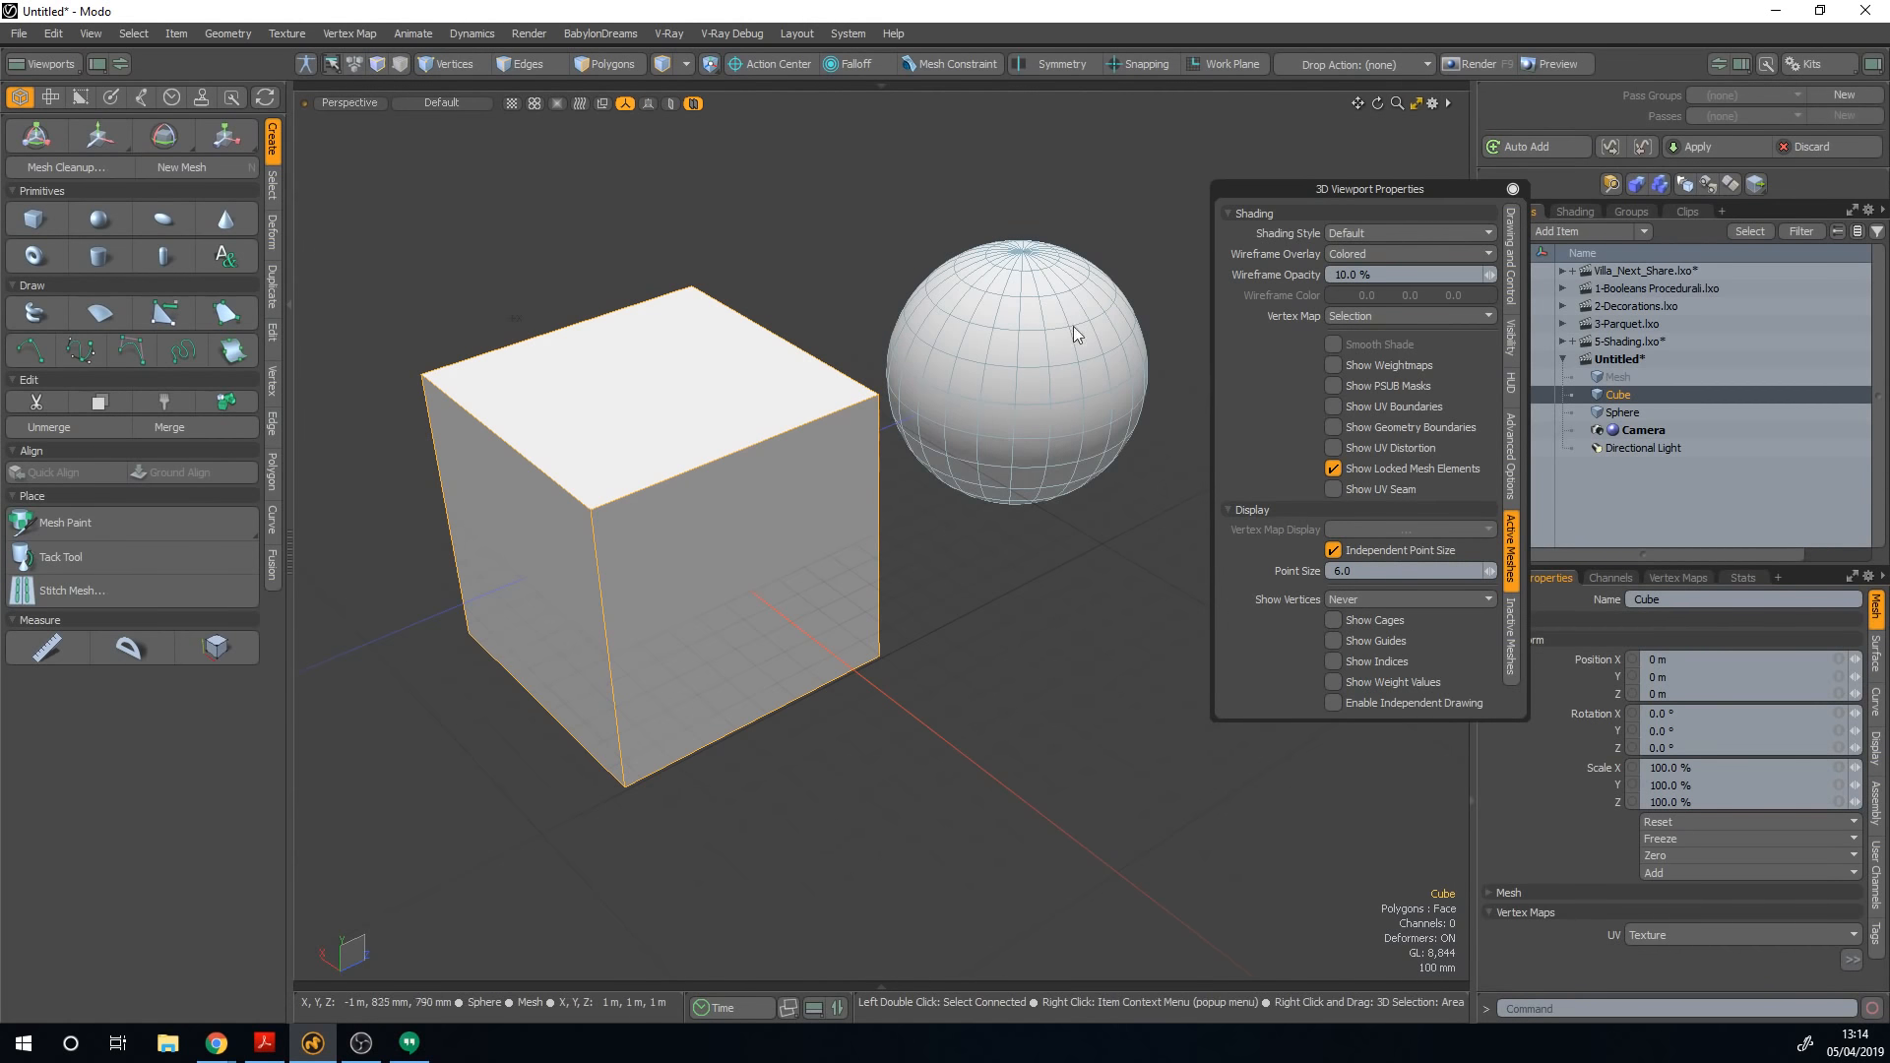
{"action": "left_click", "coordinate": [1509, 630]}
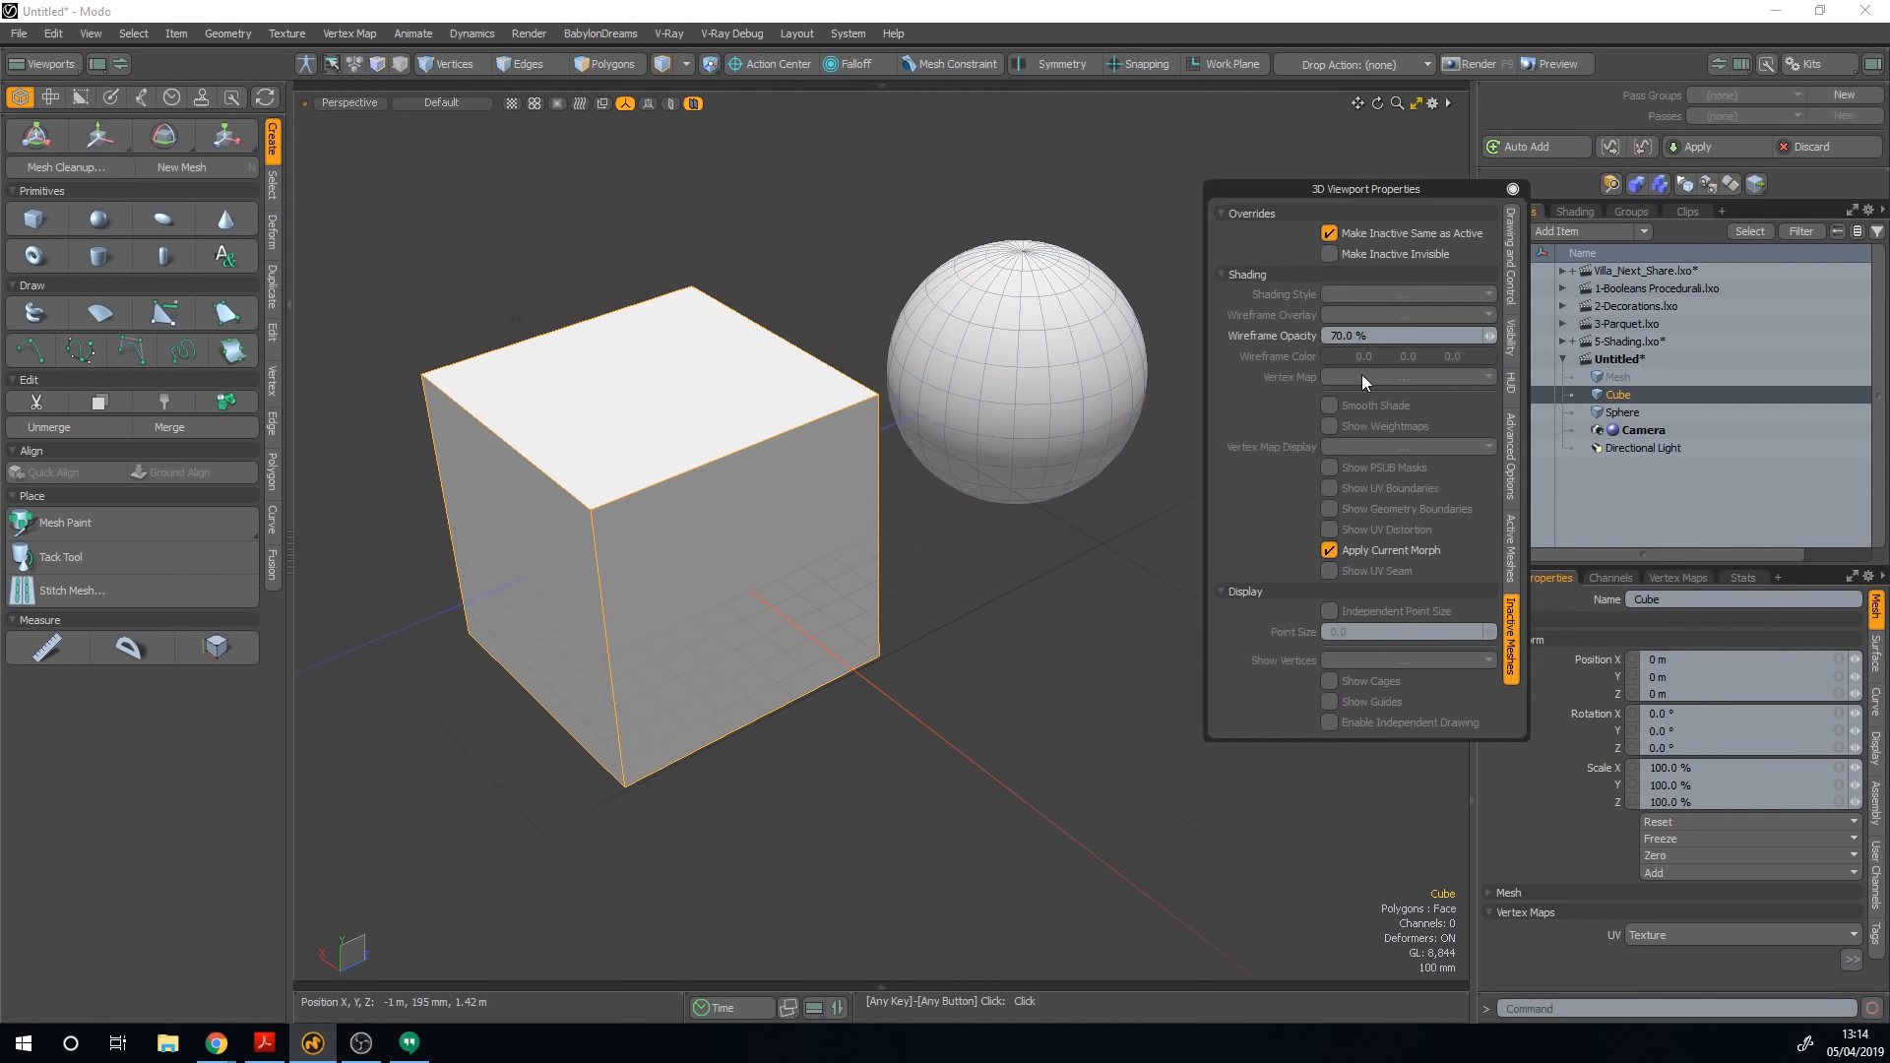
{"action": "left_click", "coordinate": [1385, 236]}
Step: Alternate the selection between the cube and the sphere to compare active and inactive mesh display, and close the viewport properties
{"action": "left_click_drag", "start_coordinate": [1006, 382], "coordinate": [1073, 414], "text": "alt"}
{"action": "left_click", "coordinate": [985, 369]}
{"action": "left_click", "coordinate": [629, 528]}
{"action": "left_click", "coordinate": [906, 359]}
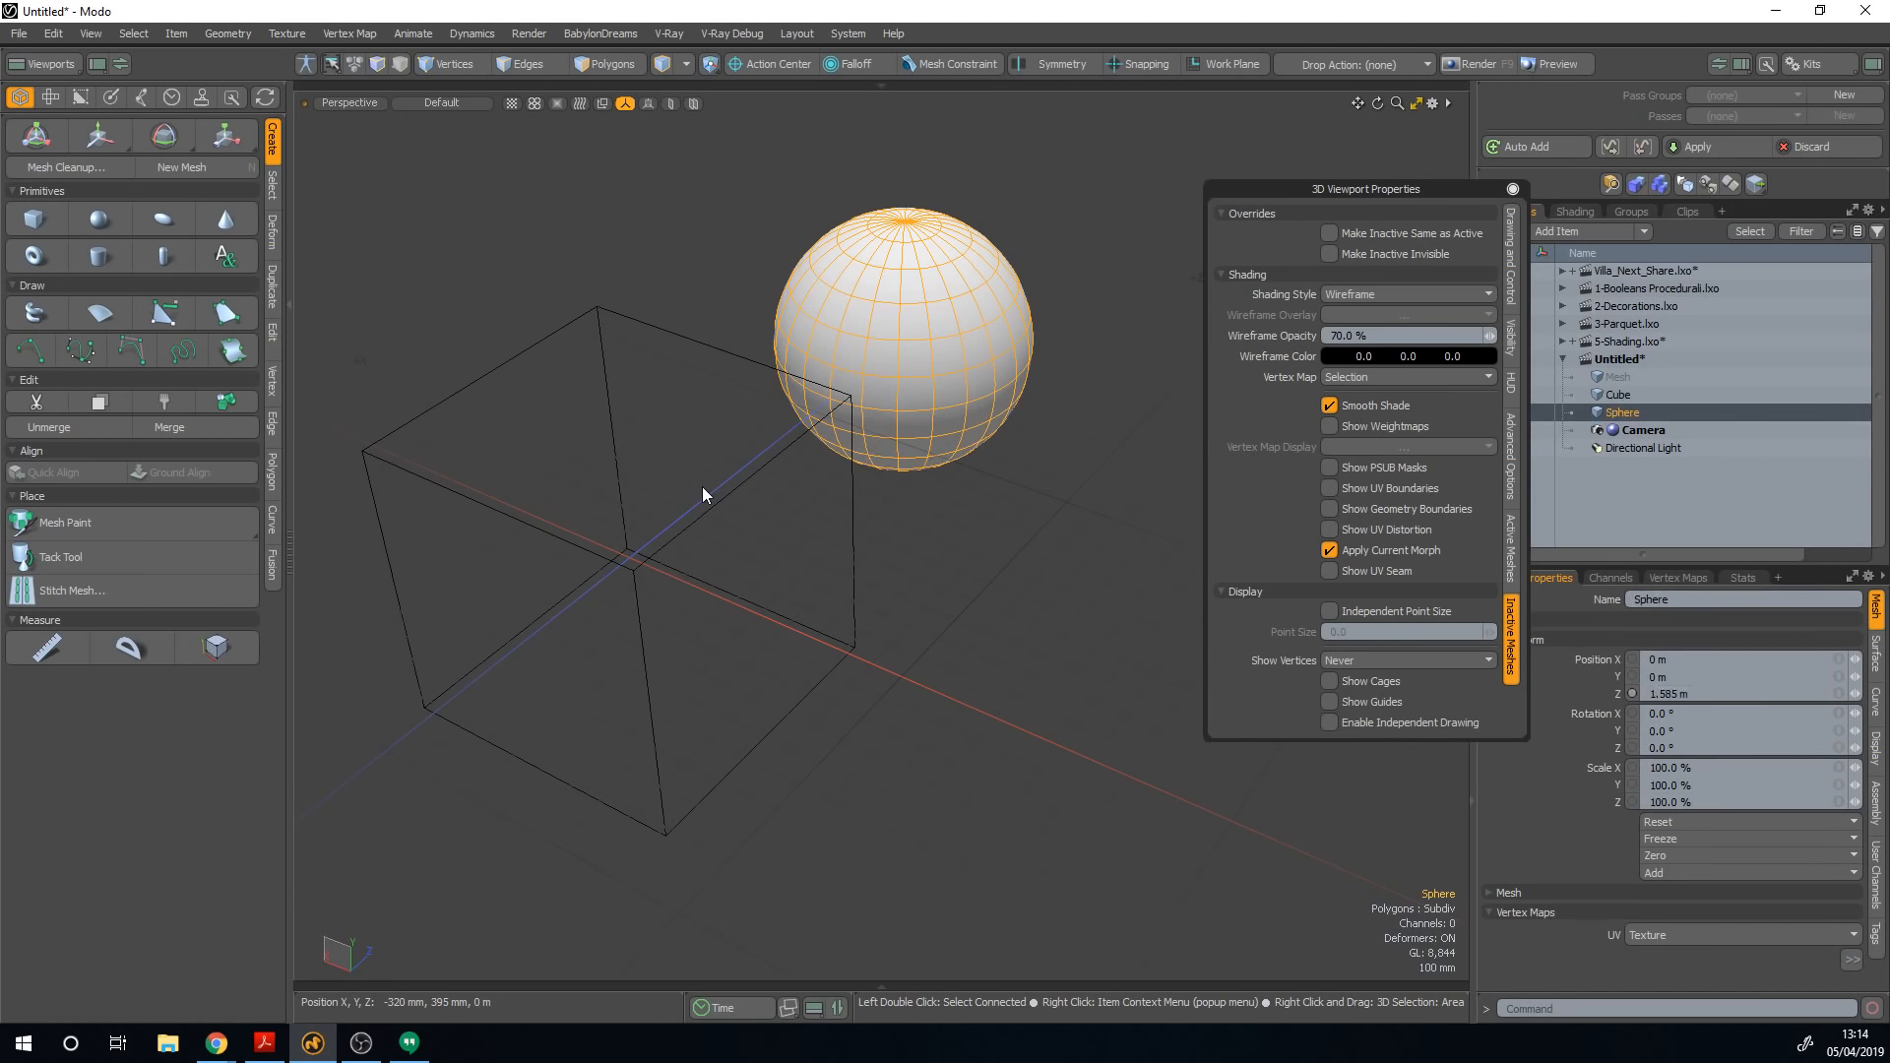
{"action": "left_click", "coordinate": [701, 486]}
{"action": "left_click", "coordinate": [764, 465]}
{"action": "left_click", "coordinate": [857, 399]}
{"action": "mouse_move", "coordinate": [843, 414]}
{"action": "left_mouse_down", "text": "alt"}
{"action": "mouse_move", "coordinate": [781, 410]}
{"action": "mouse_move", "coordinate": [929, 427]}
{"action": "left_mouse_up", "text": "alt"}
{"action": "left_click", "coordinate": [807, 422]}
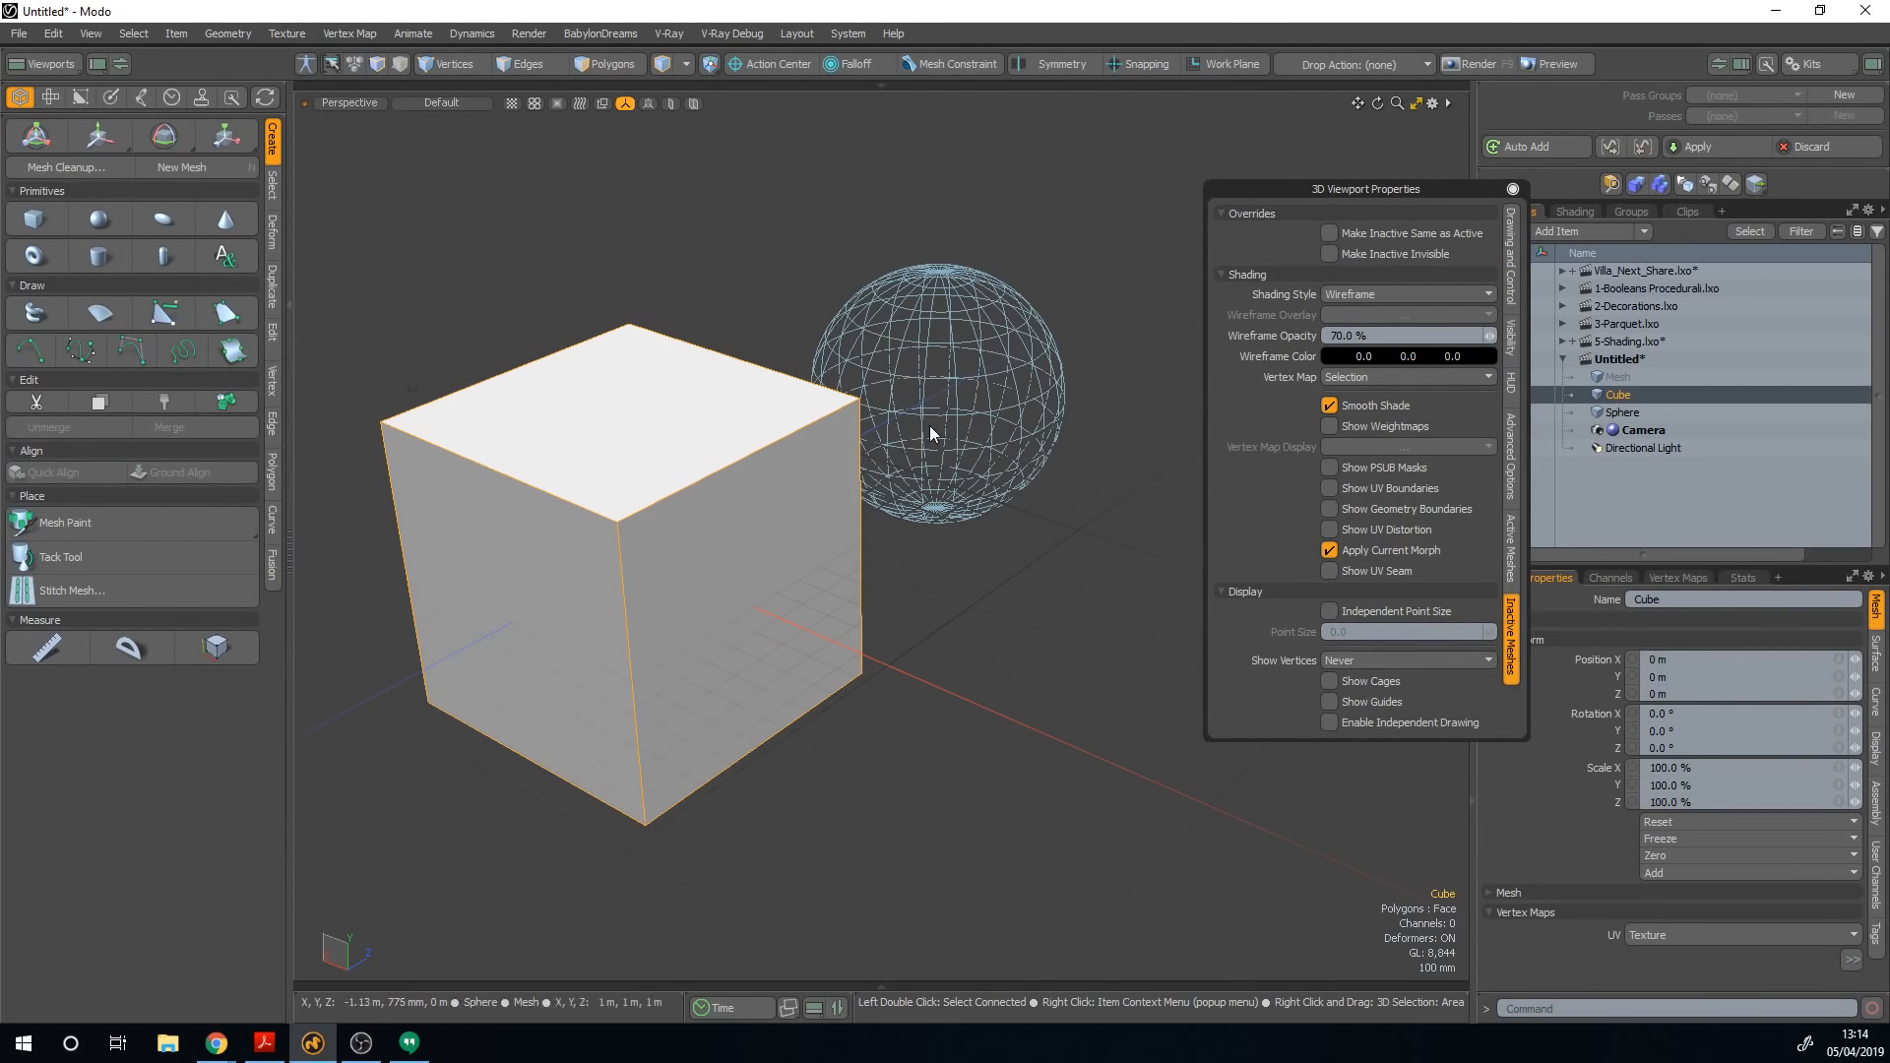
{"action": "left_click", "coordinate": [925, 426]}
{"action": "left_click", "coordinate": [918, 396]}
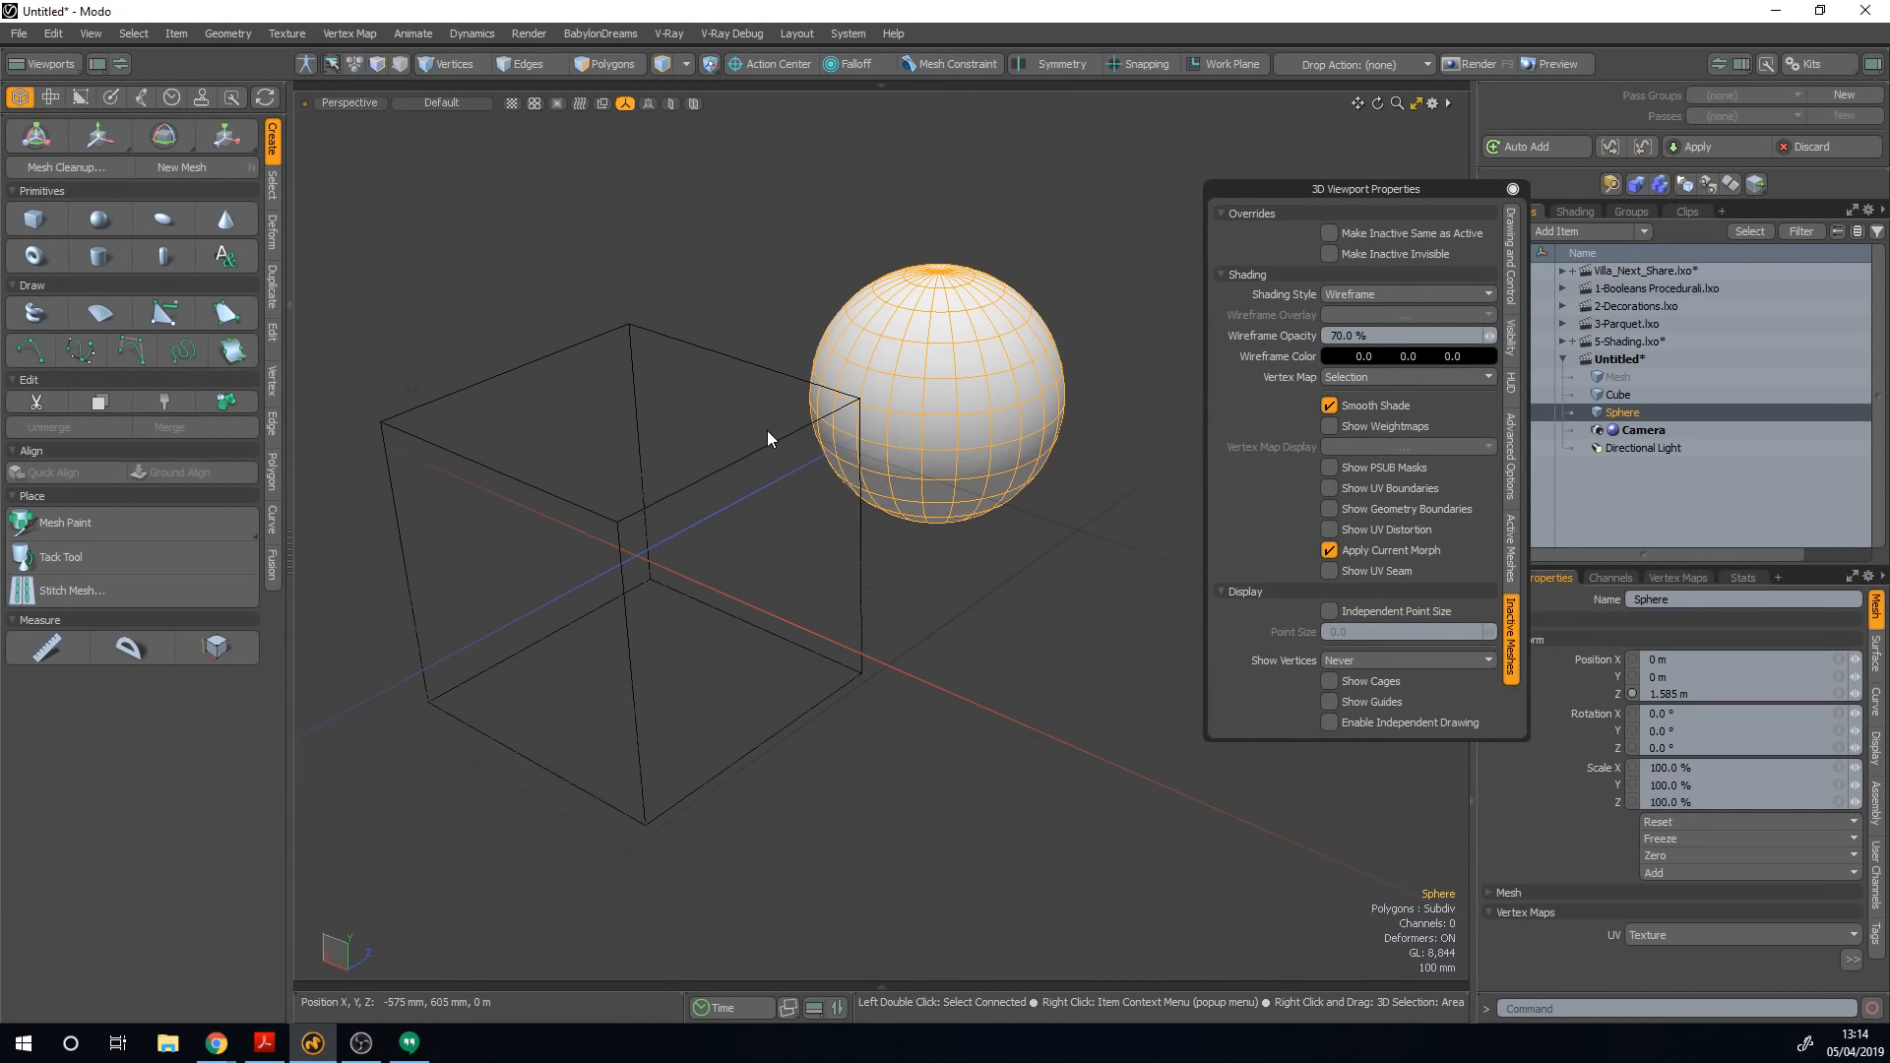
{"action": "left_click", "coordinate": [766, 430]}
{"action": "left_click", "coordinate": [1009, 393]}
{"action": "left_click_drag", "start_coordinate": [831, 411], "coordinate": [1126, 397], "text": "alt"}
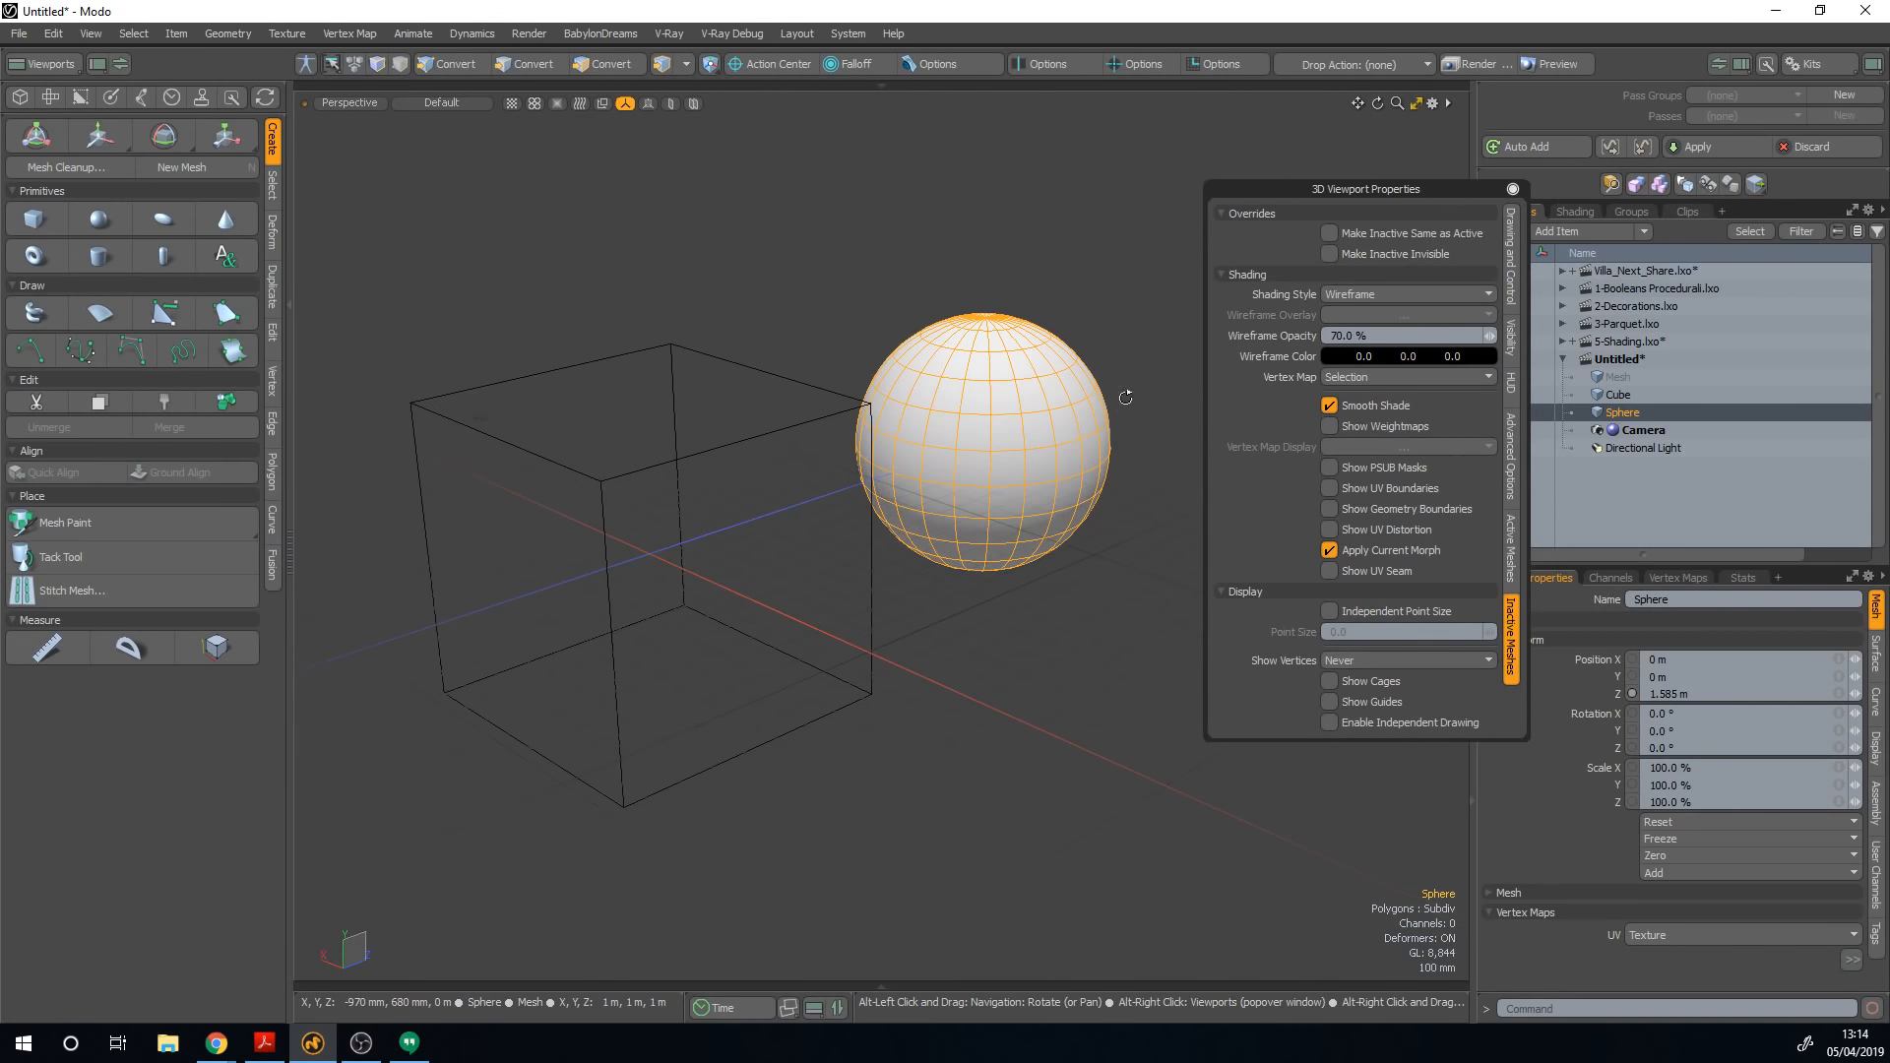
{"action": "left_click", "coordinate": [1513, 189]}
{"action": "left_click_drag", "start_coordinate": [984, 455], "coordinate": [1078, 484], "text": "alt"}
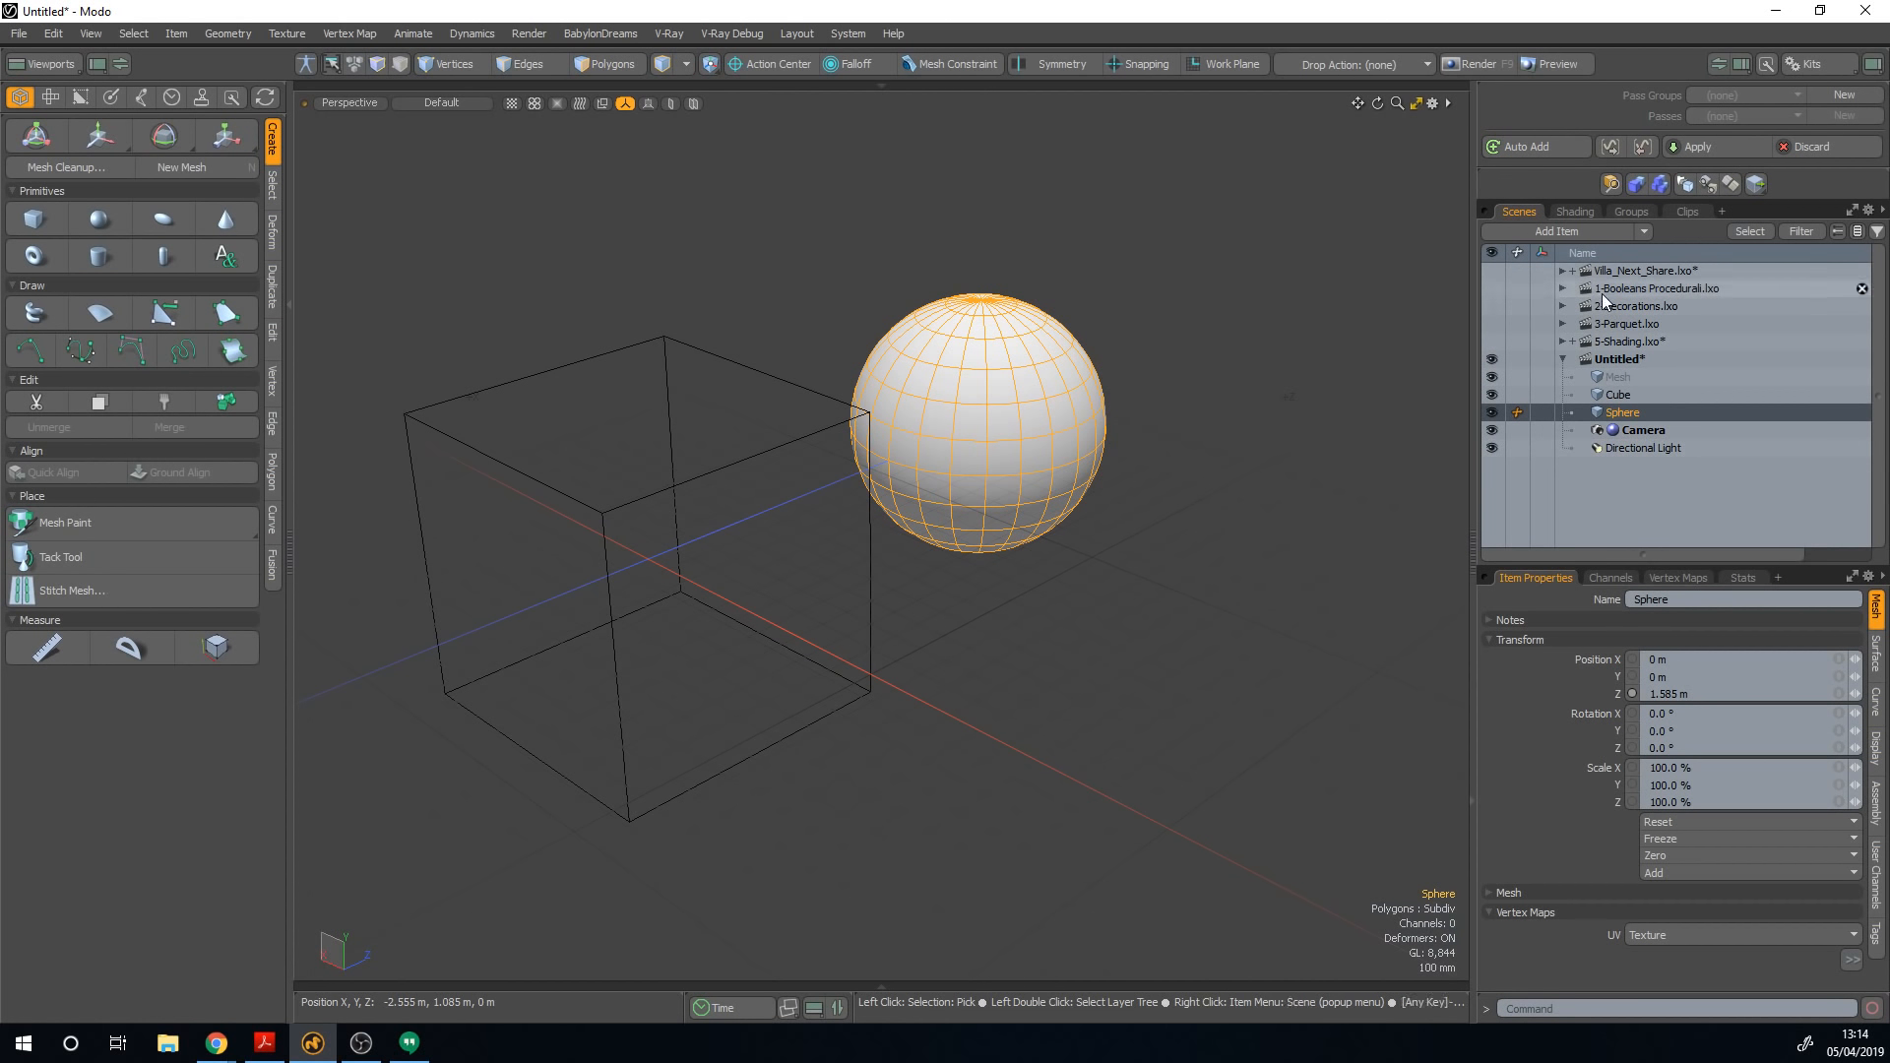
Step: Browse the item types available to add to the scene and close the browser without adding any
{"action": "left_click", "coordinate": [1593, 235]}
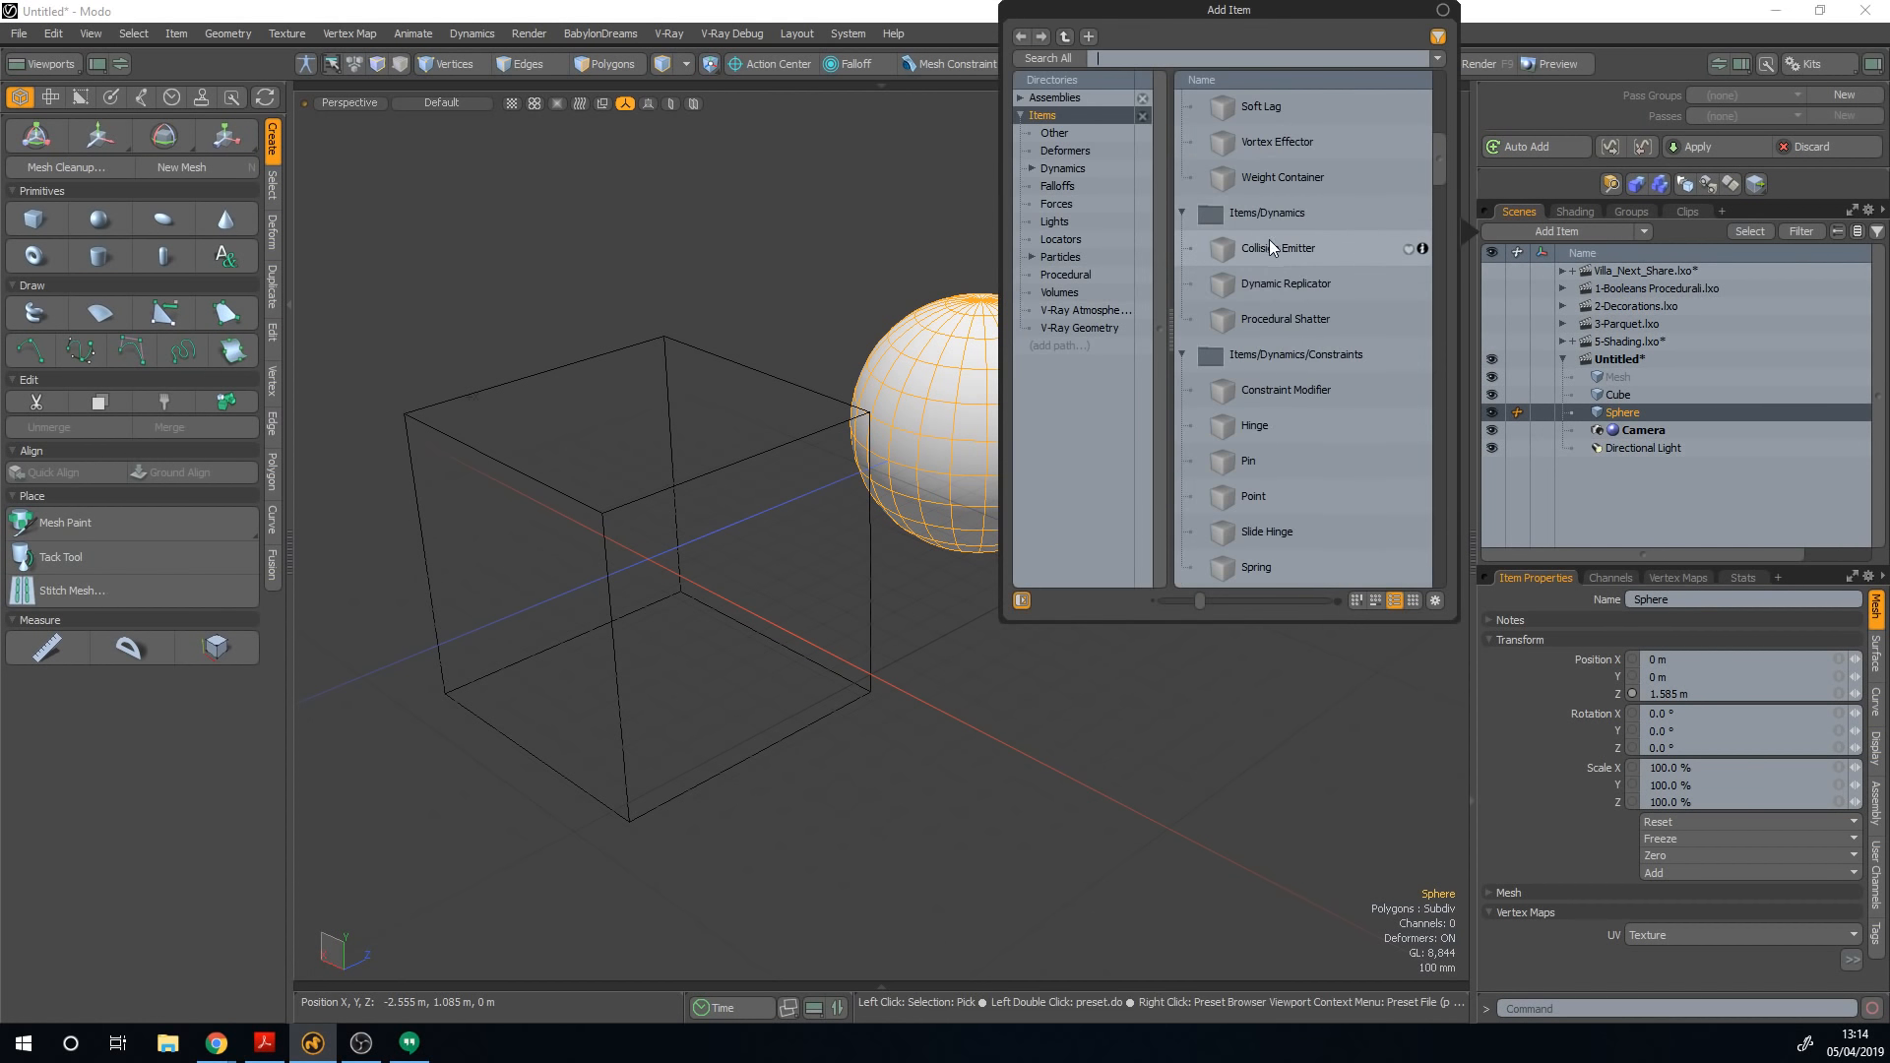
{"action": "scroll", "coordinate": [1290, 260], "scroll_direction": "up", "scroll_amount": 5}
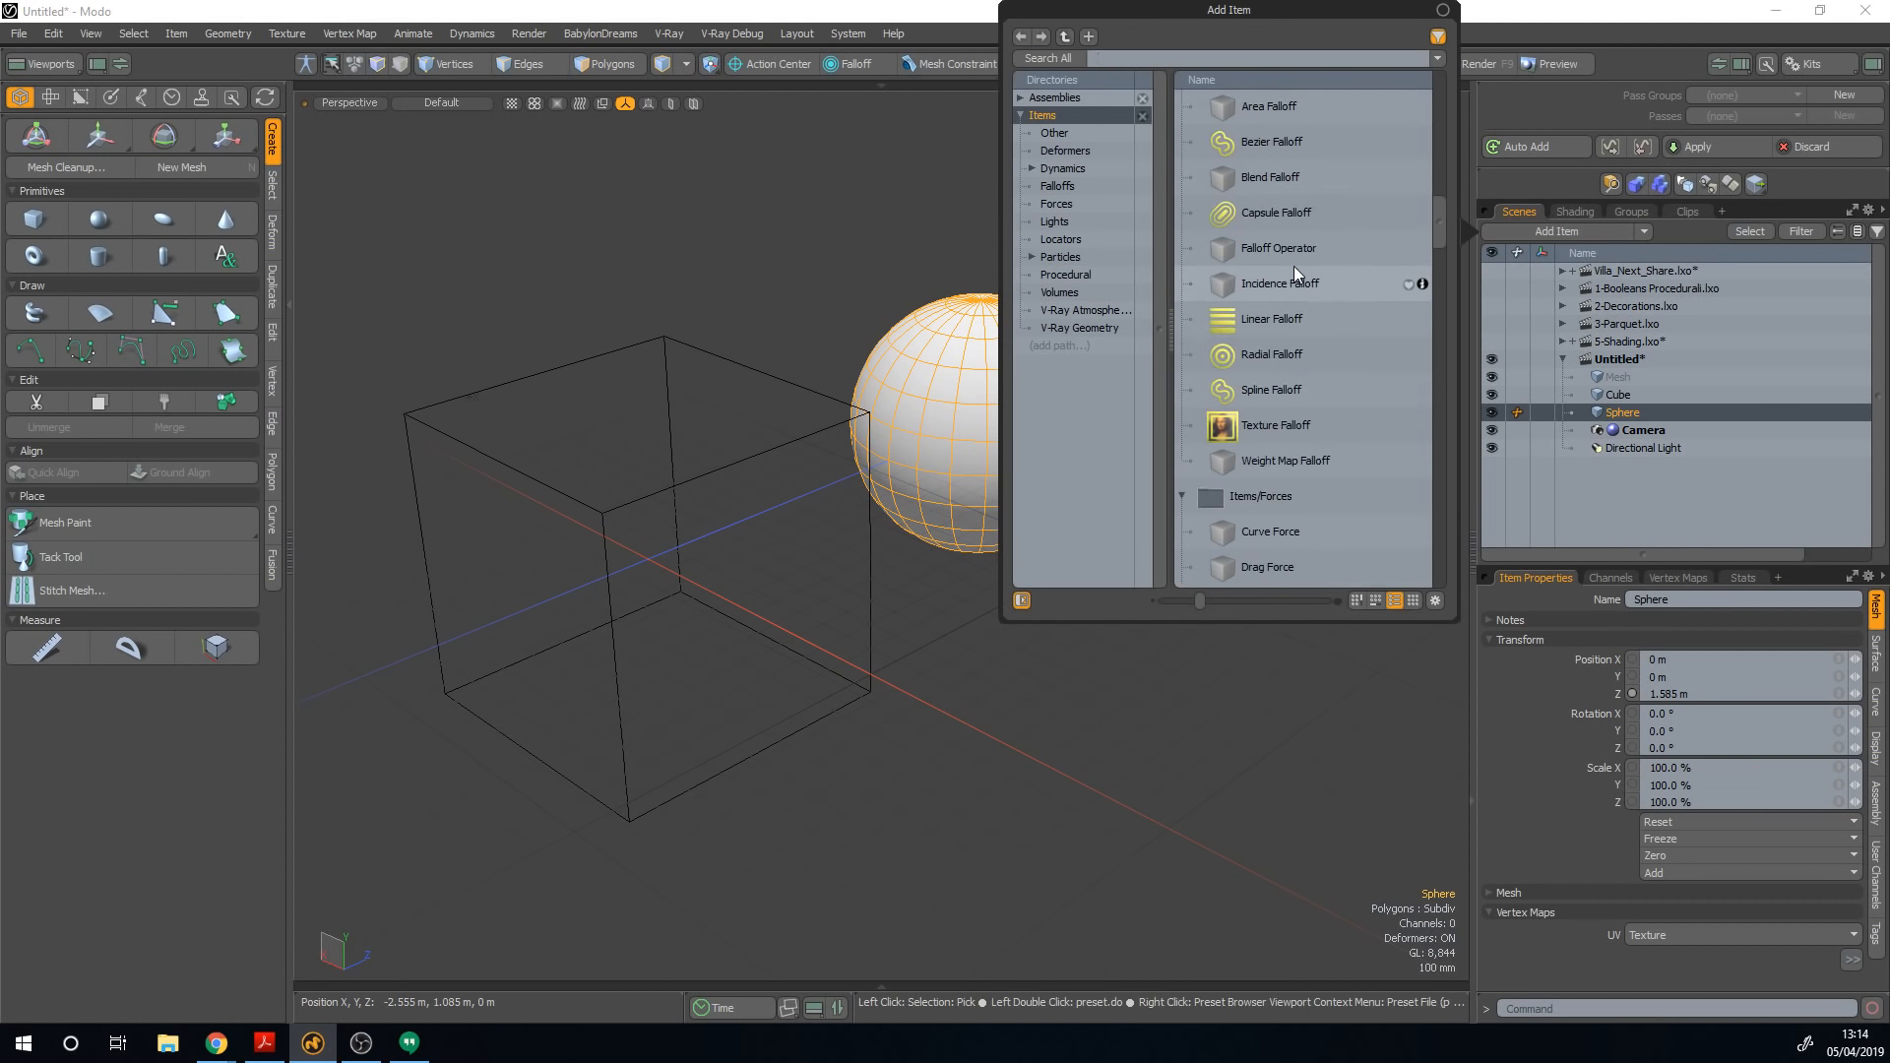
{"action": "left_click", "coordinate": [1532, 16]}
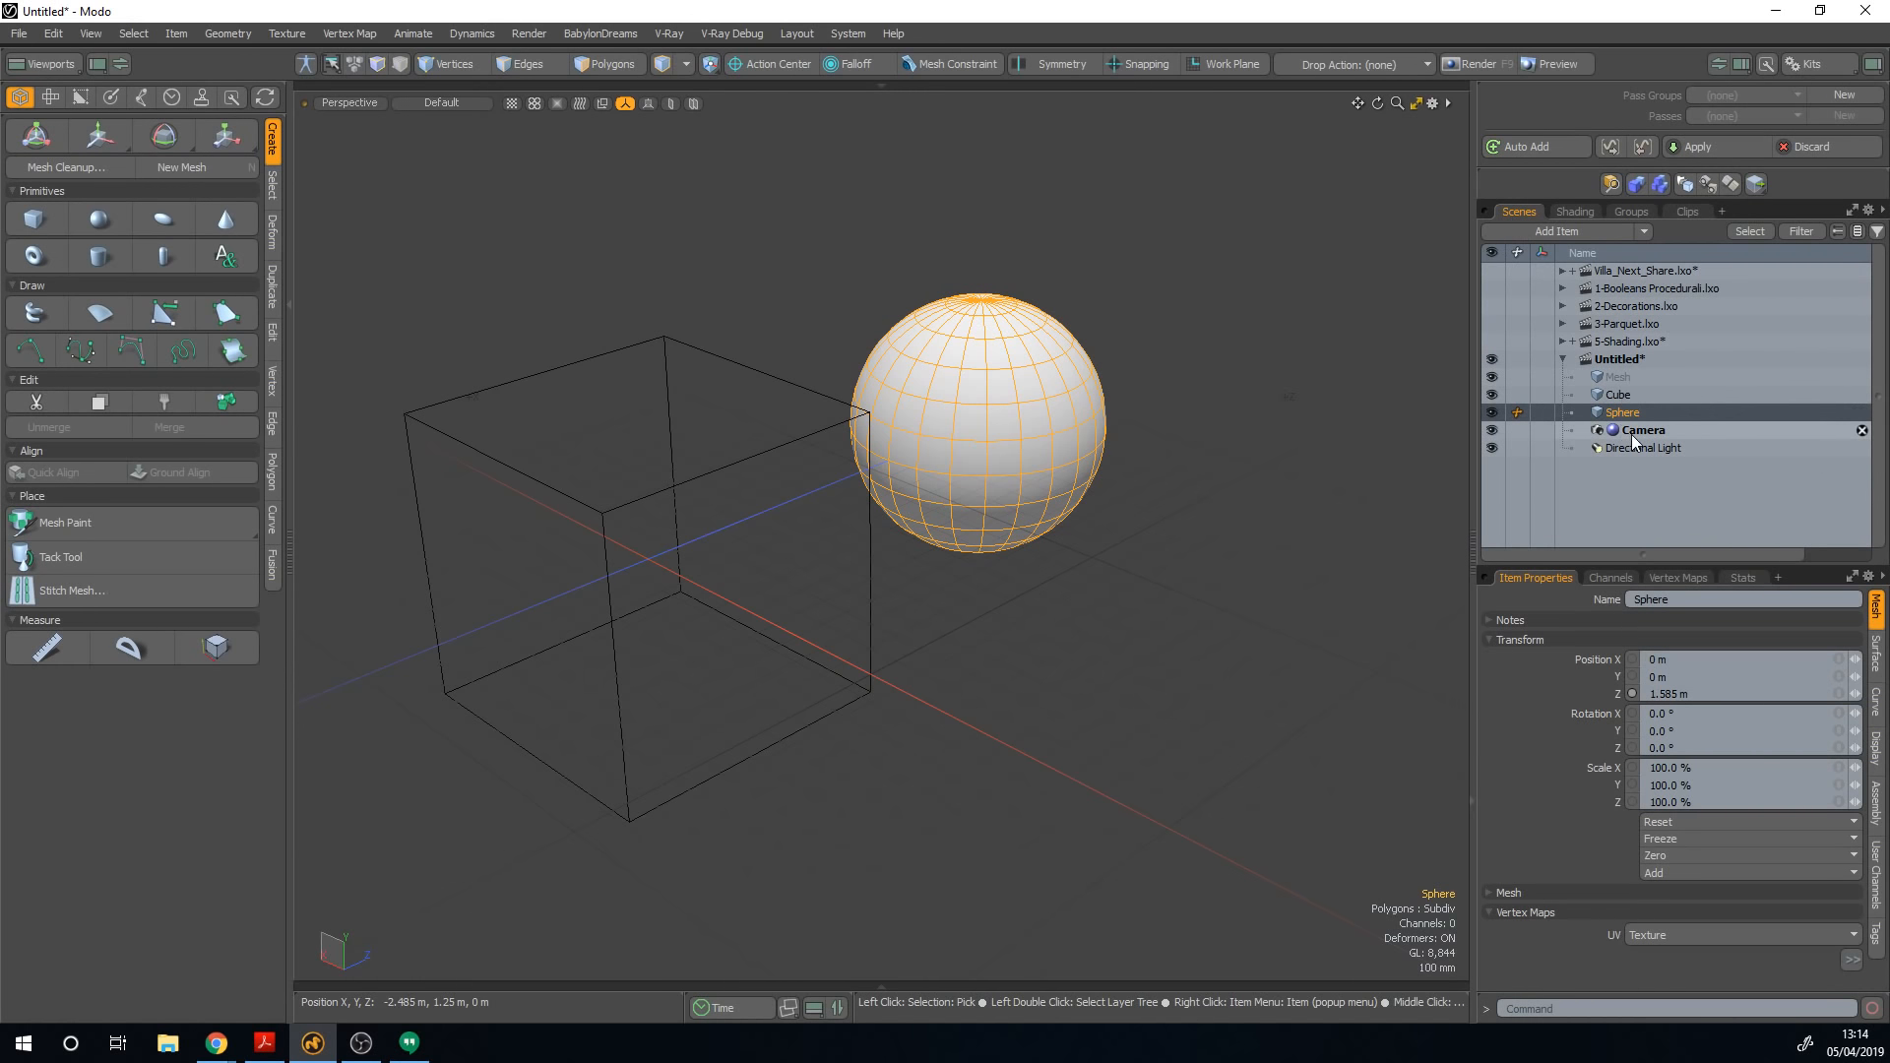
Step: Show the Shader Tree and expand its Environments and Lights branches
{"action": "left_click", "coordinate": [1577, 212]}
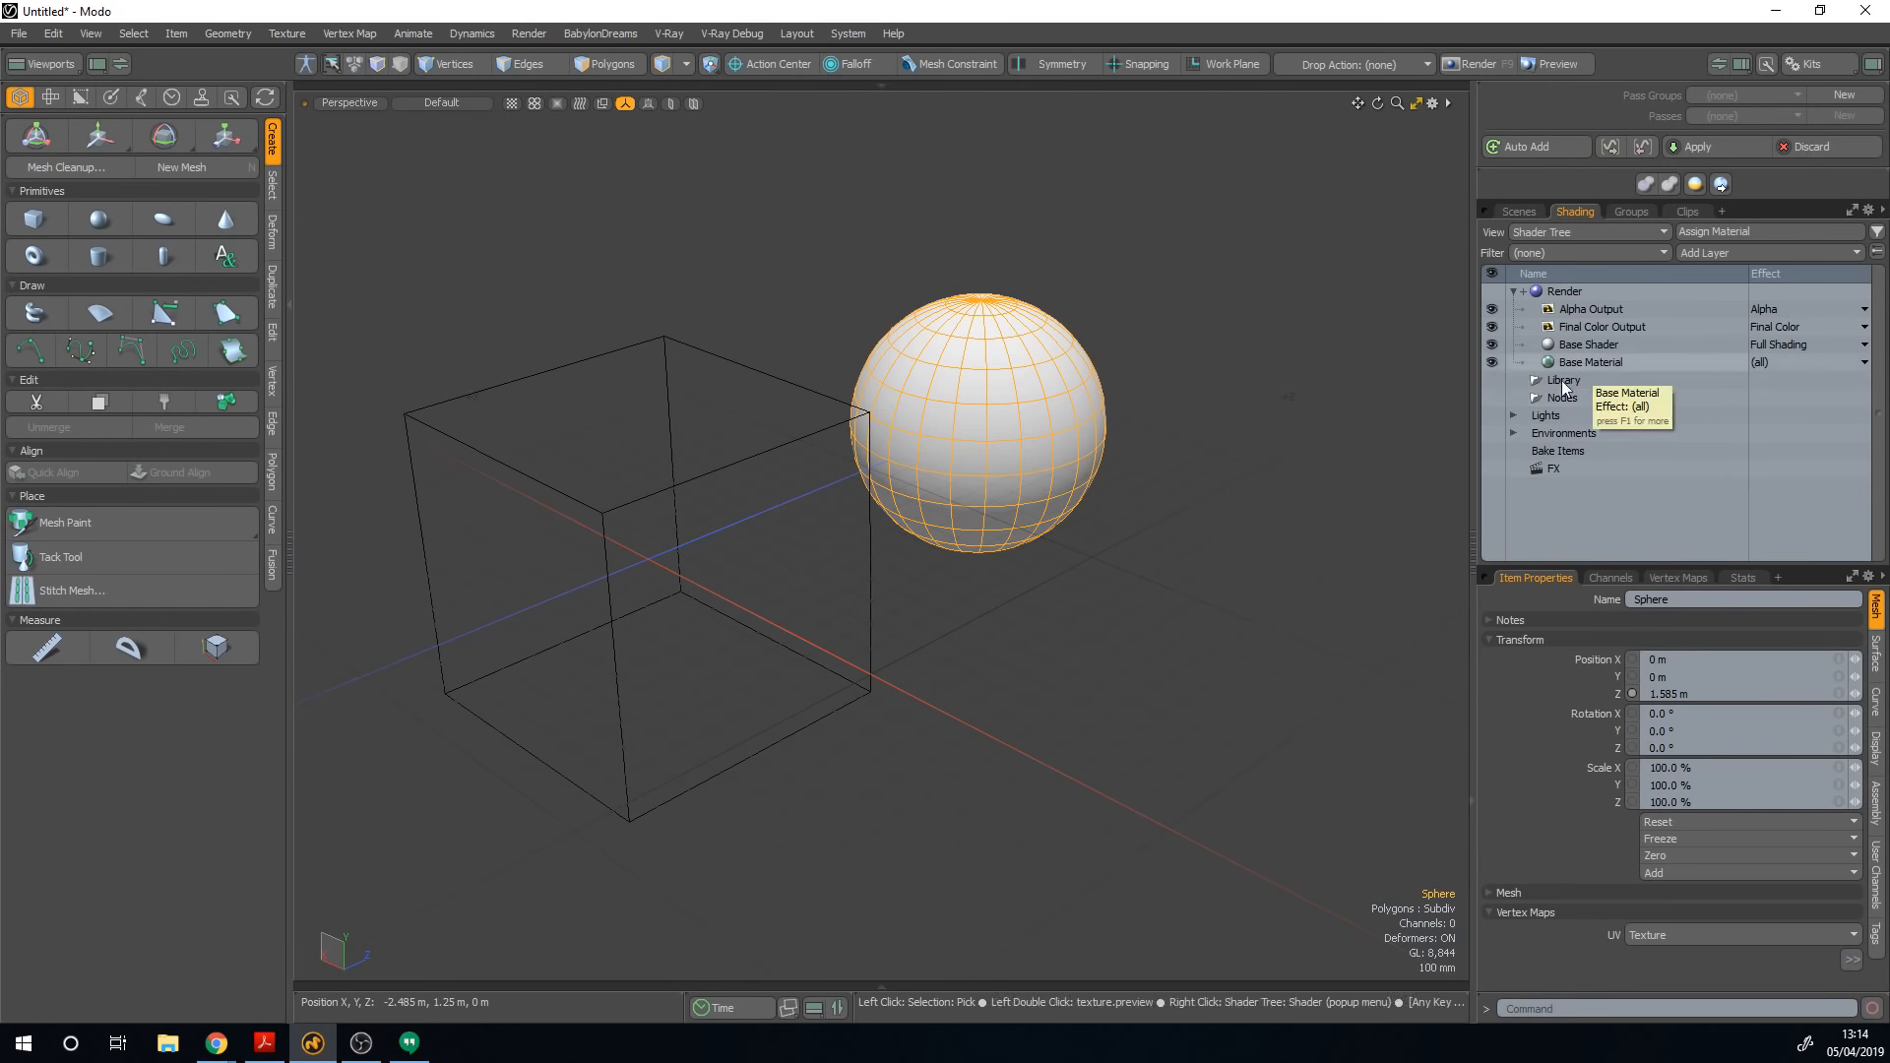
{"action": "left_click", "coordinate": [1515, 435]}
{"action": "left_click", "coordinate": [1514, 415]}
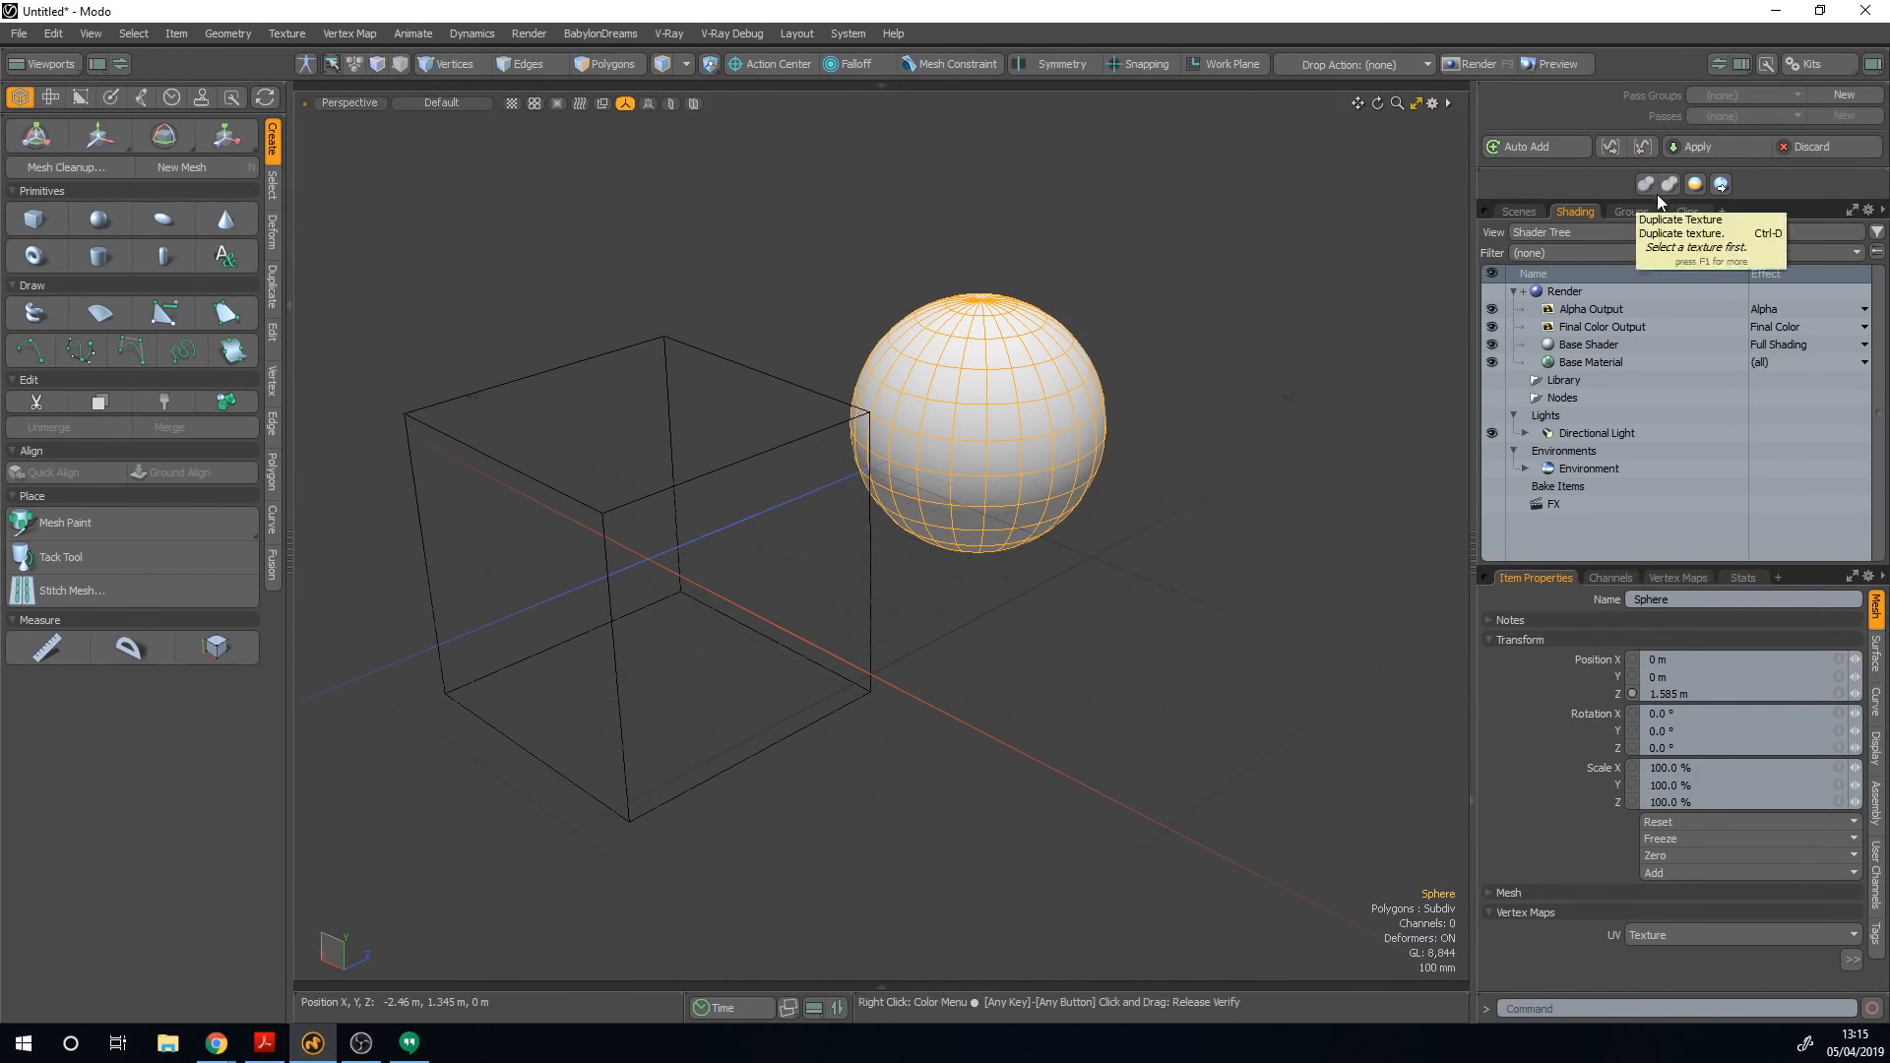
Step: View the scene's Groups and Clips lists and return to the item list
{"action": "left_click", "coordinate": [1630, 211]}
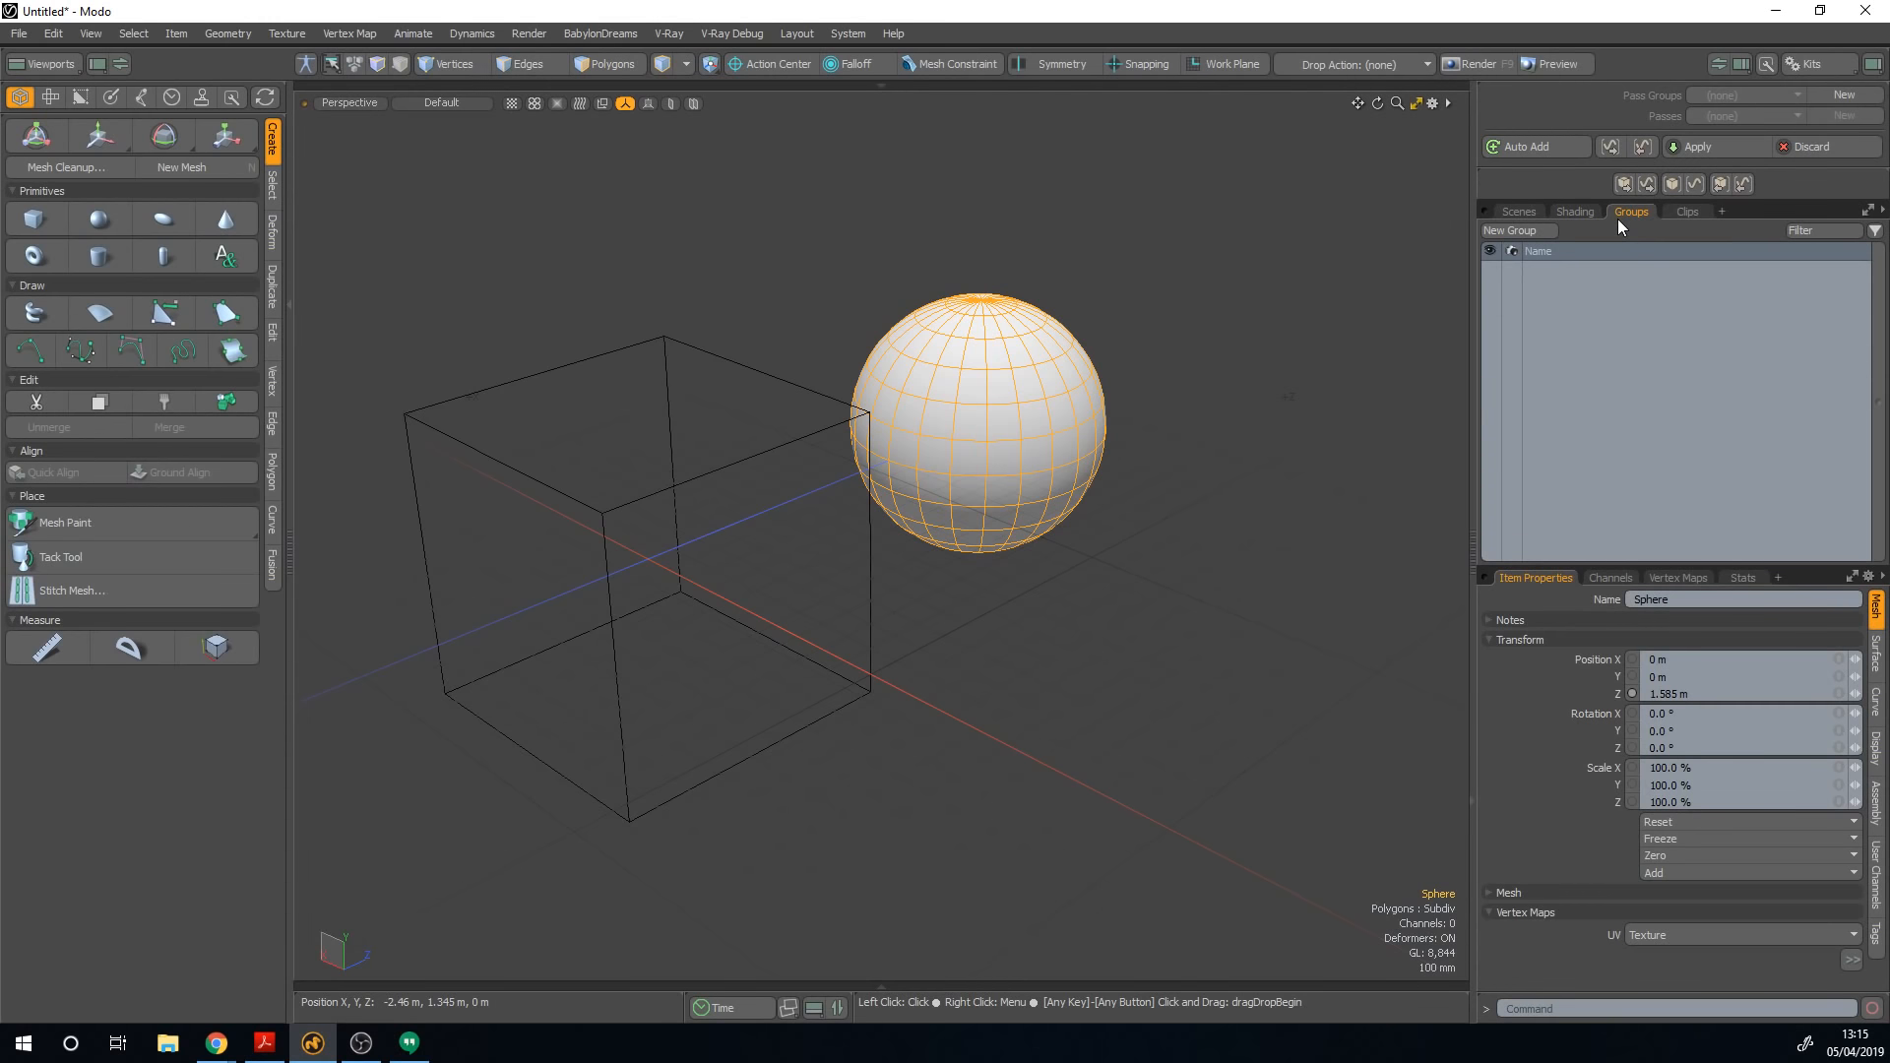
{"action": "left_click", "coordinate": [1678, 211]}
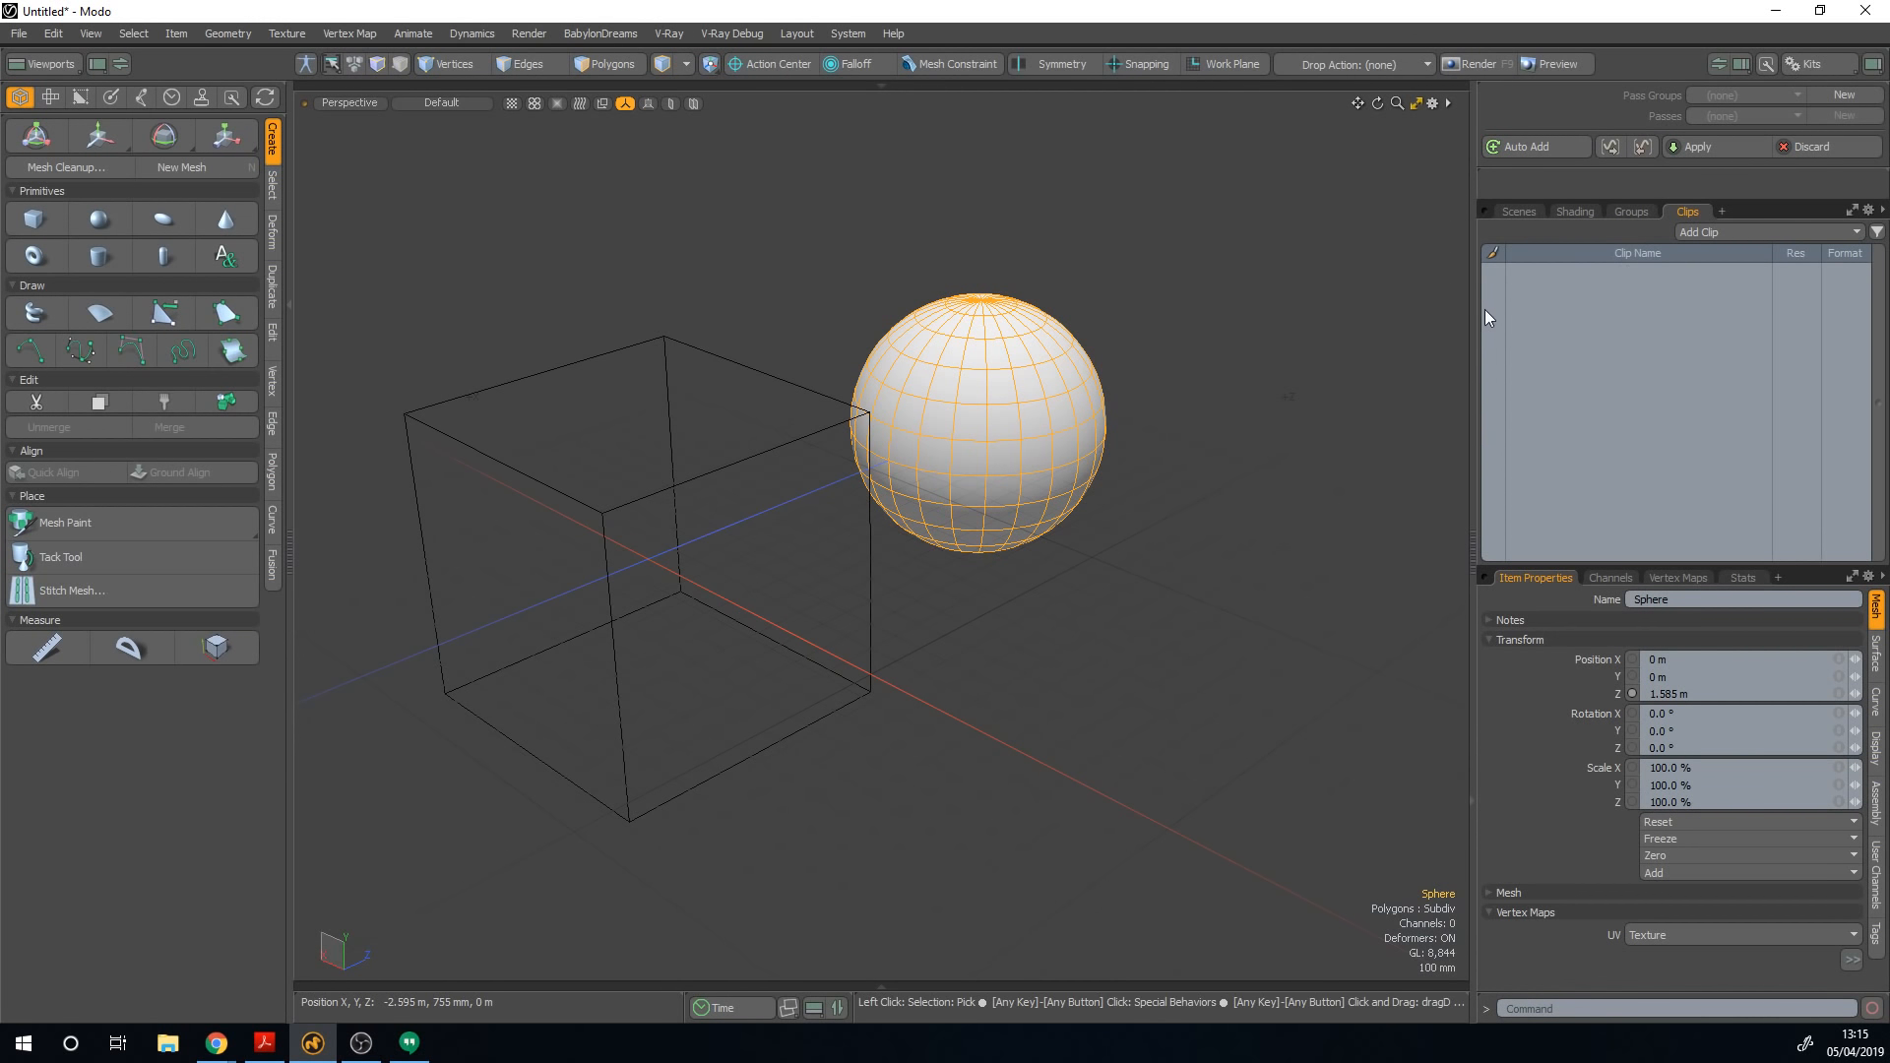
{"action": "left_click", "coordinate": [1504, 214]}
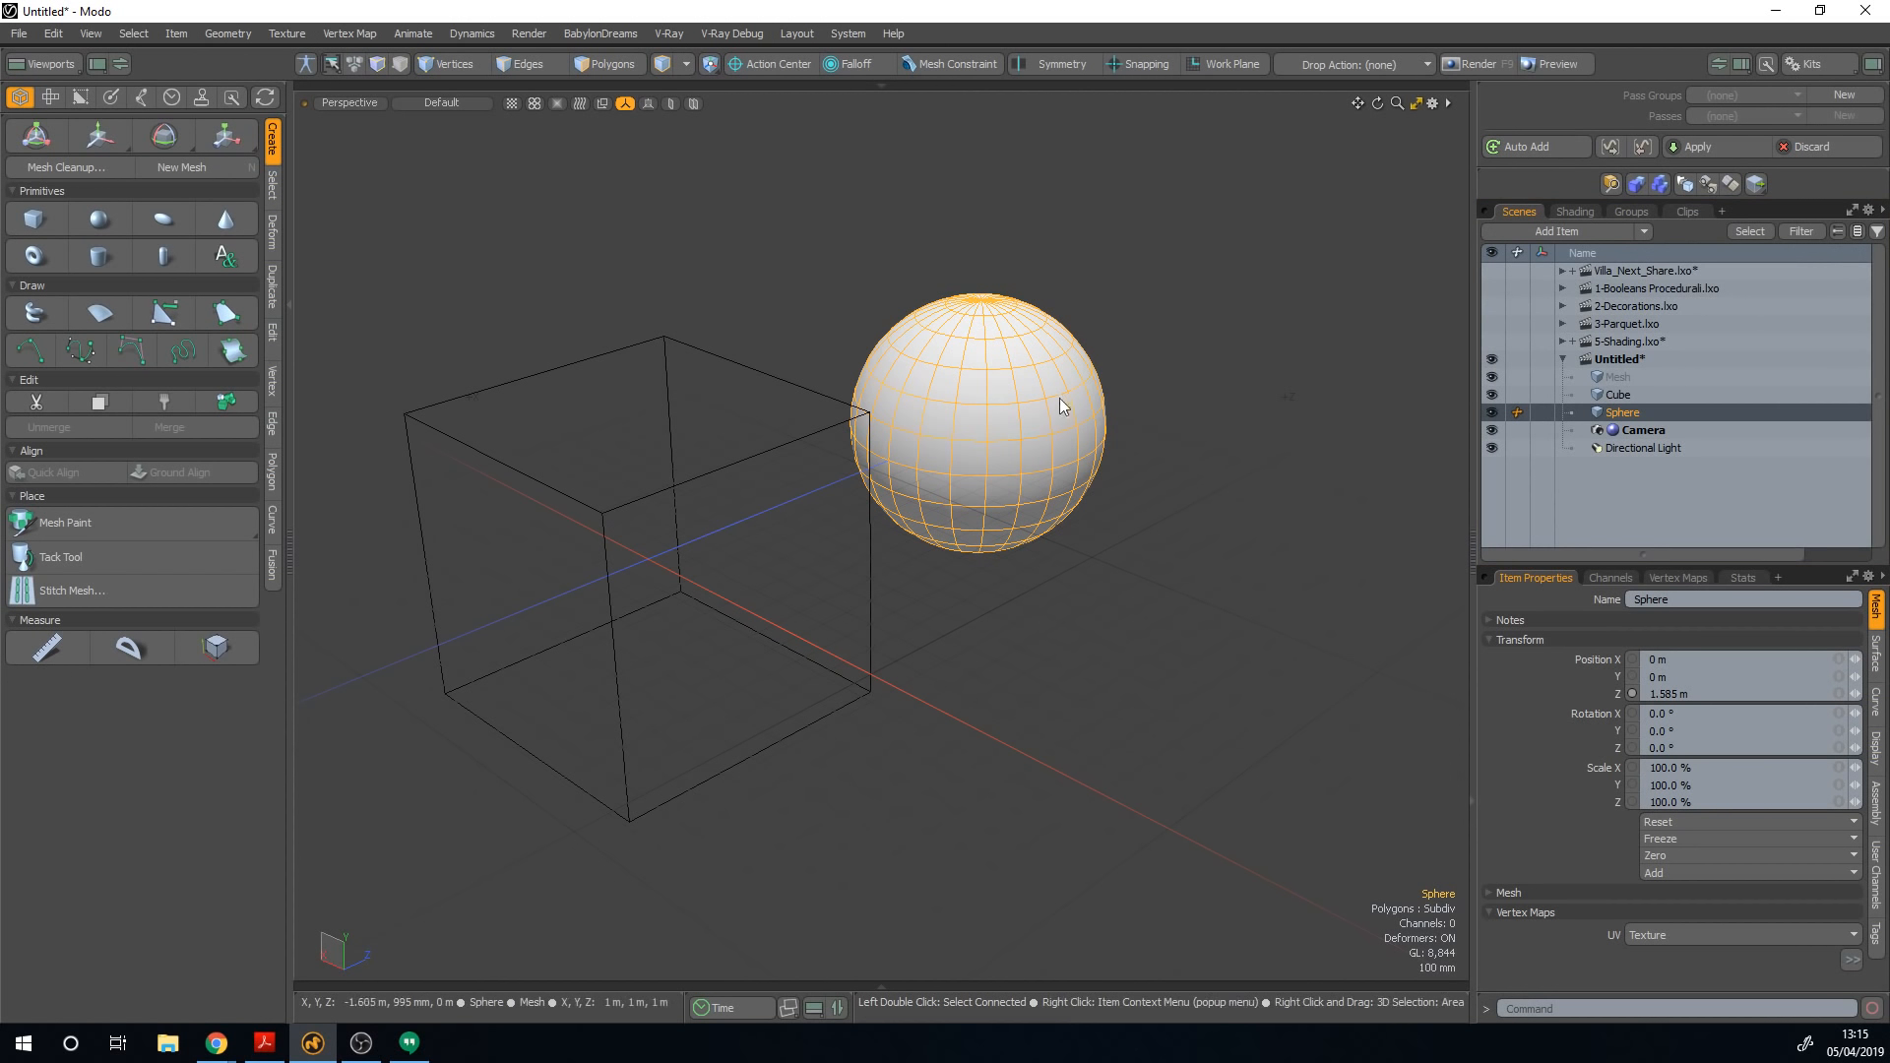
Step: Select the sphere and the camera in turn to view their item properties
{"action": "left_click", "coordinate": [1112, 612]}
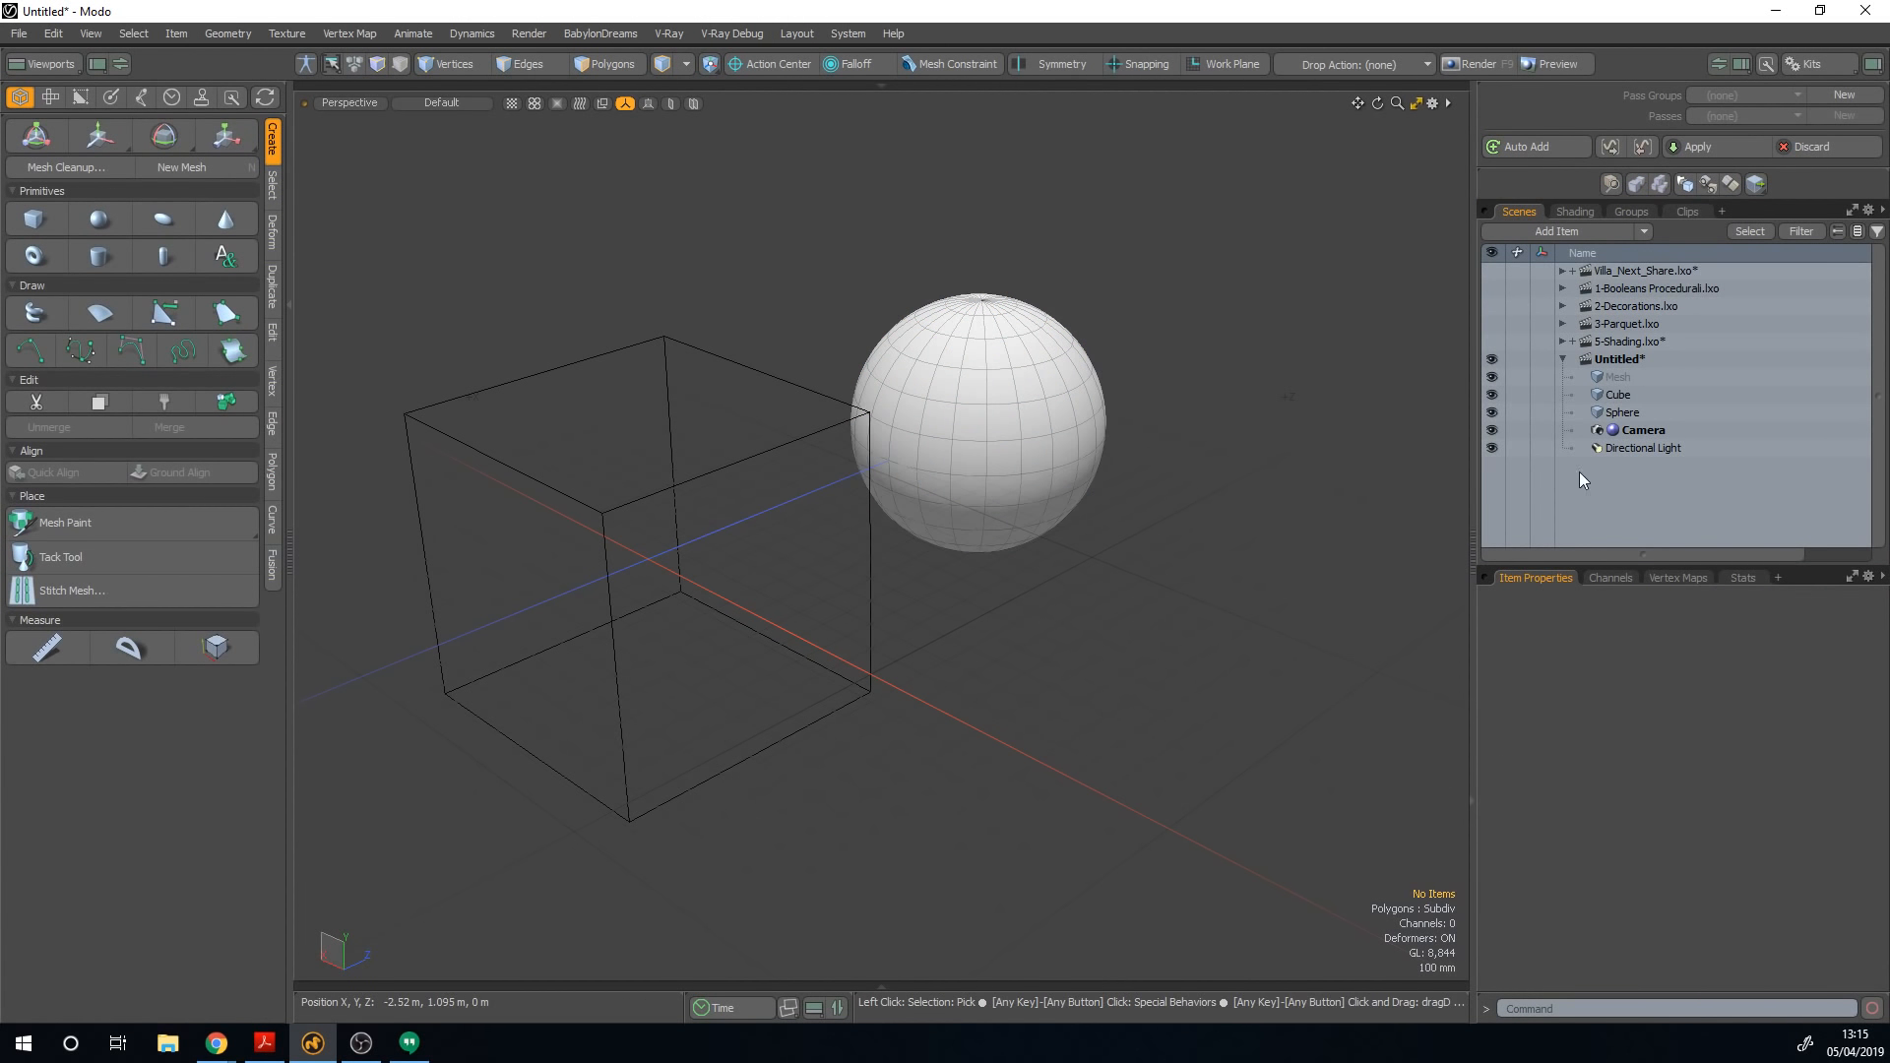
{"action": "left_click", "coordinate": [1028, 347]}
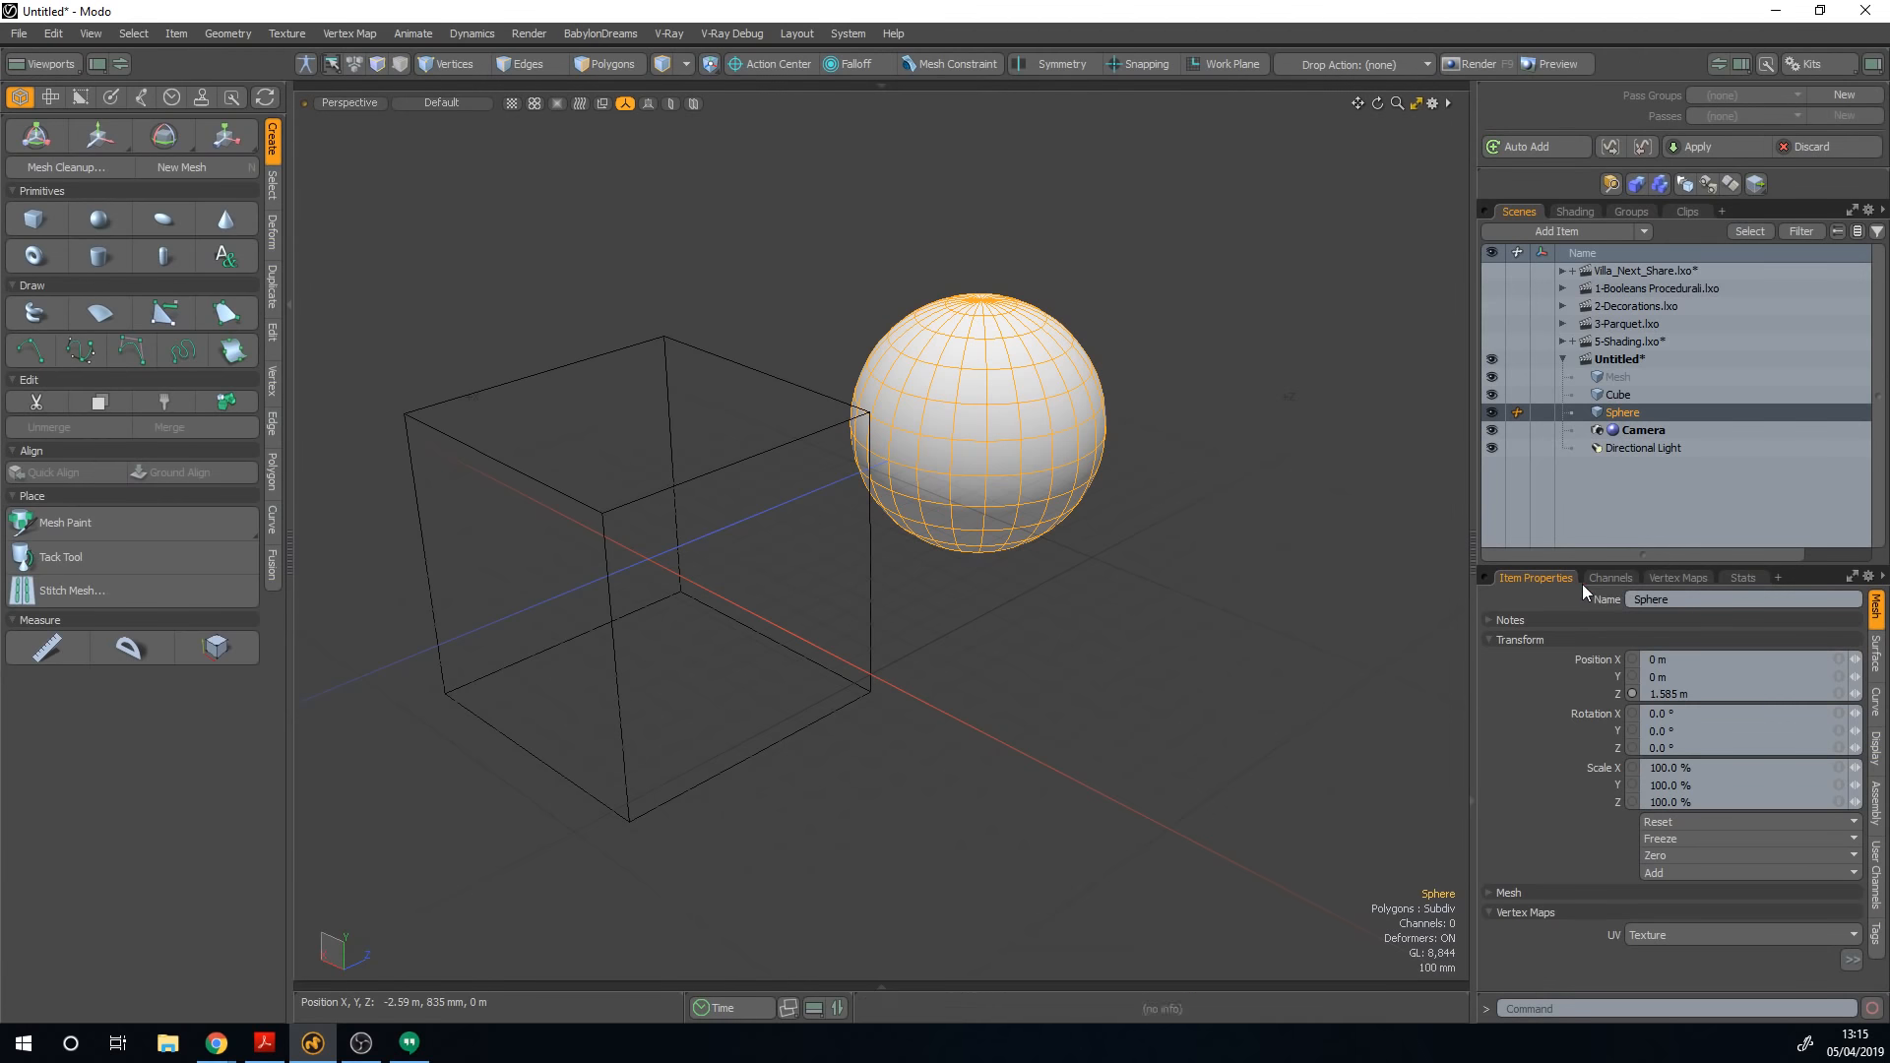
{"action": "left_click", "coordinate": [1651, 433]}
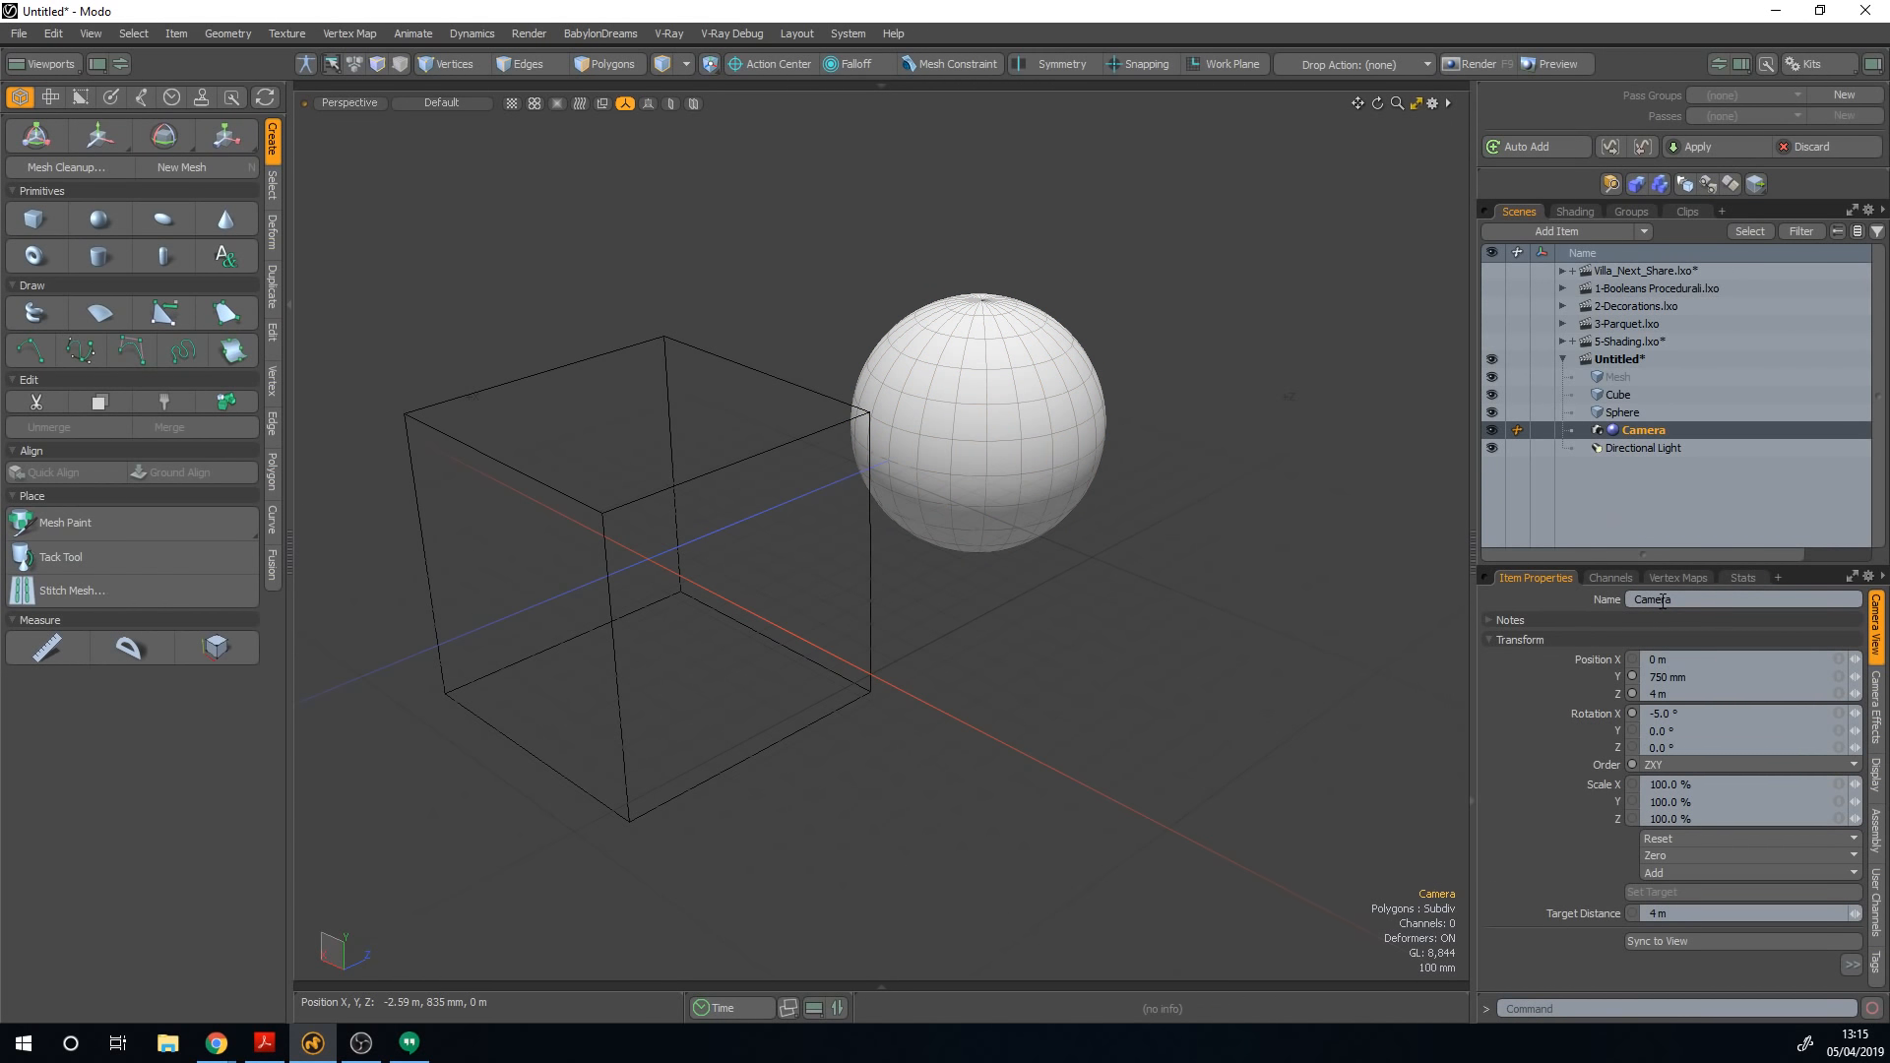
Step: Select the Base Material in the Shader Tree and review its reflection, surface normal and ray settings
{"action": "left_click", "coordinate": [1575, 212]}
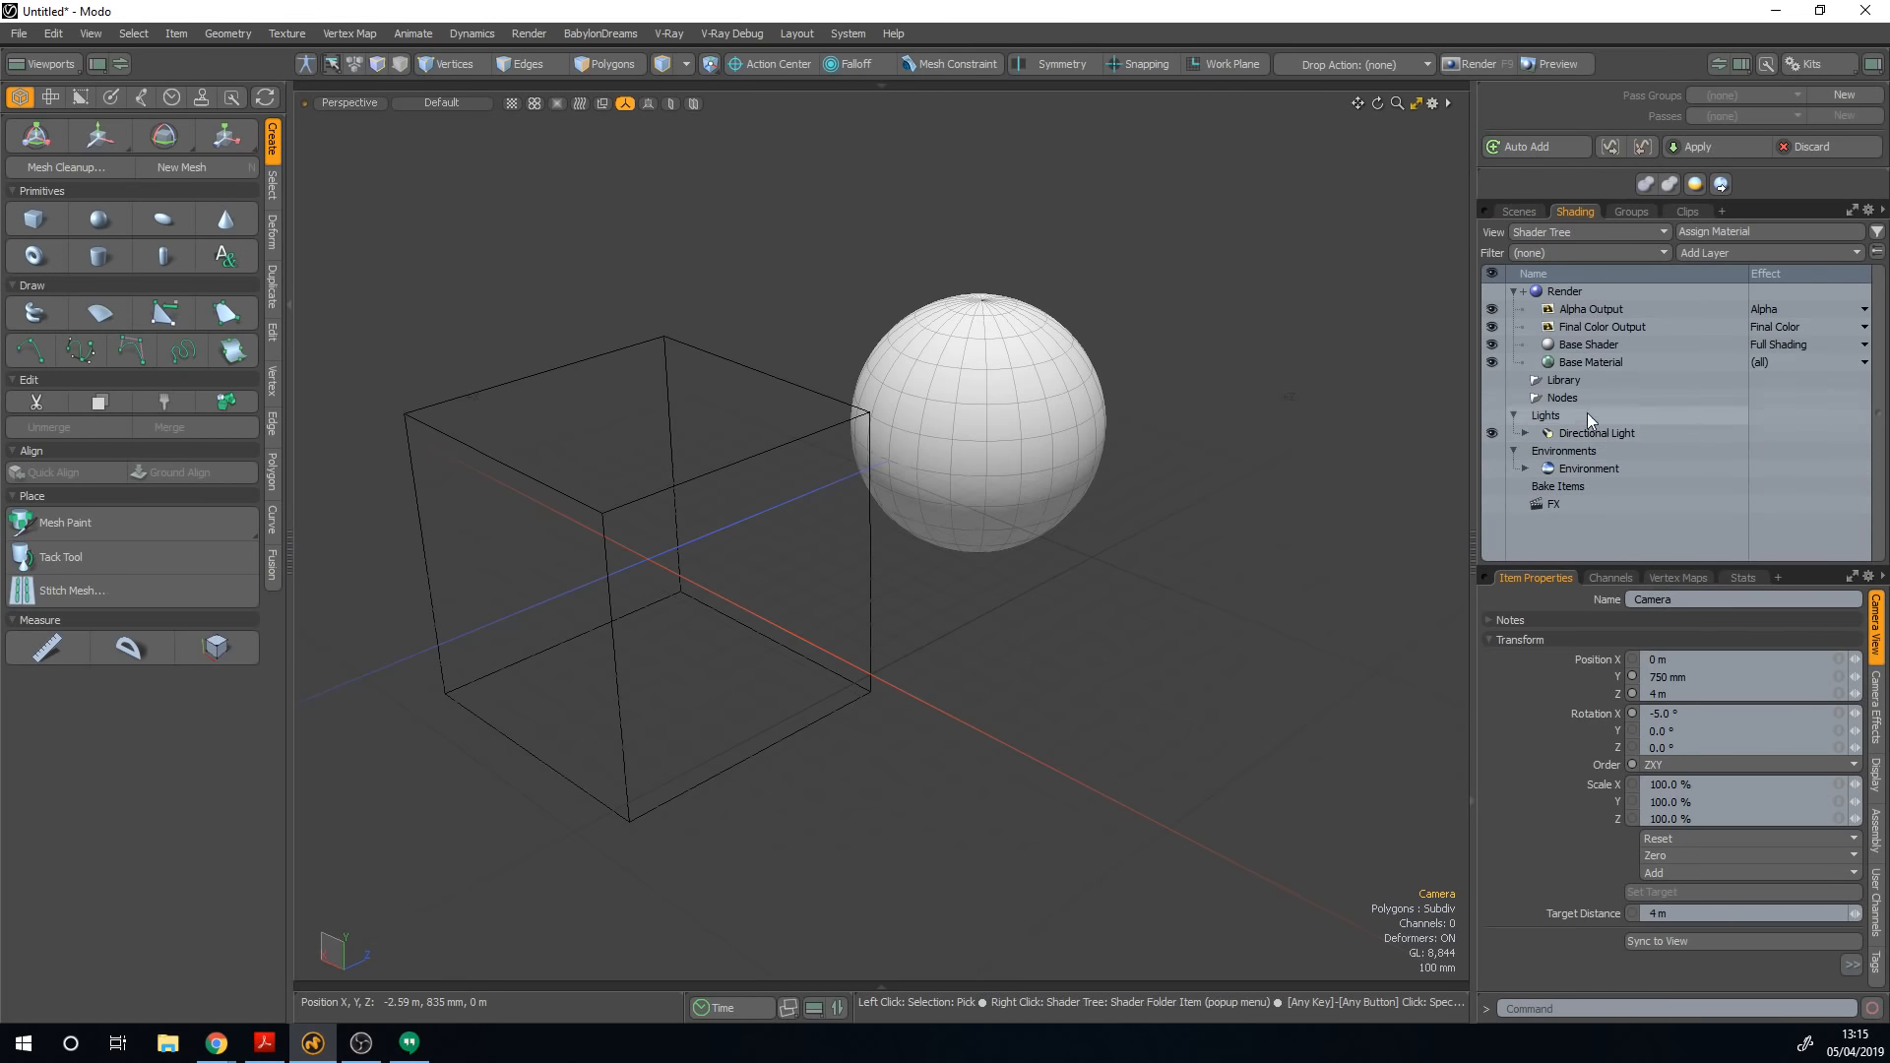
{"action": "left_click", "coordinate": [1587, 361]}
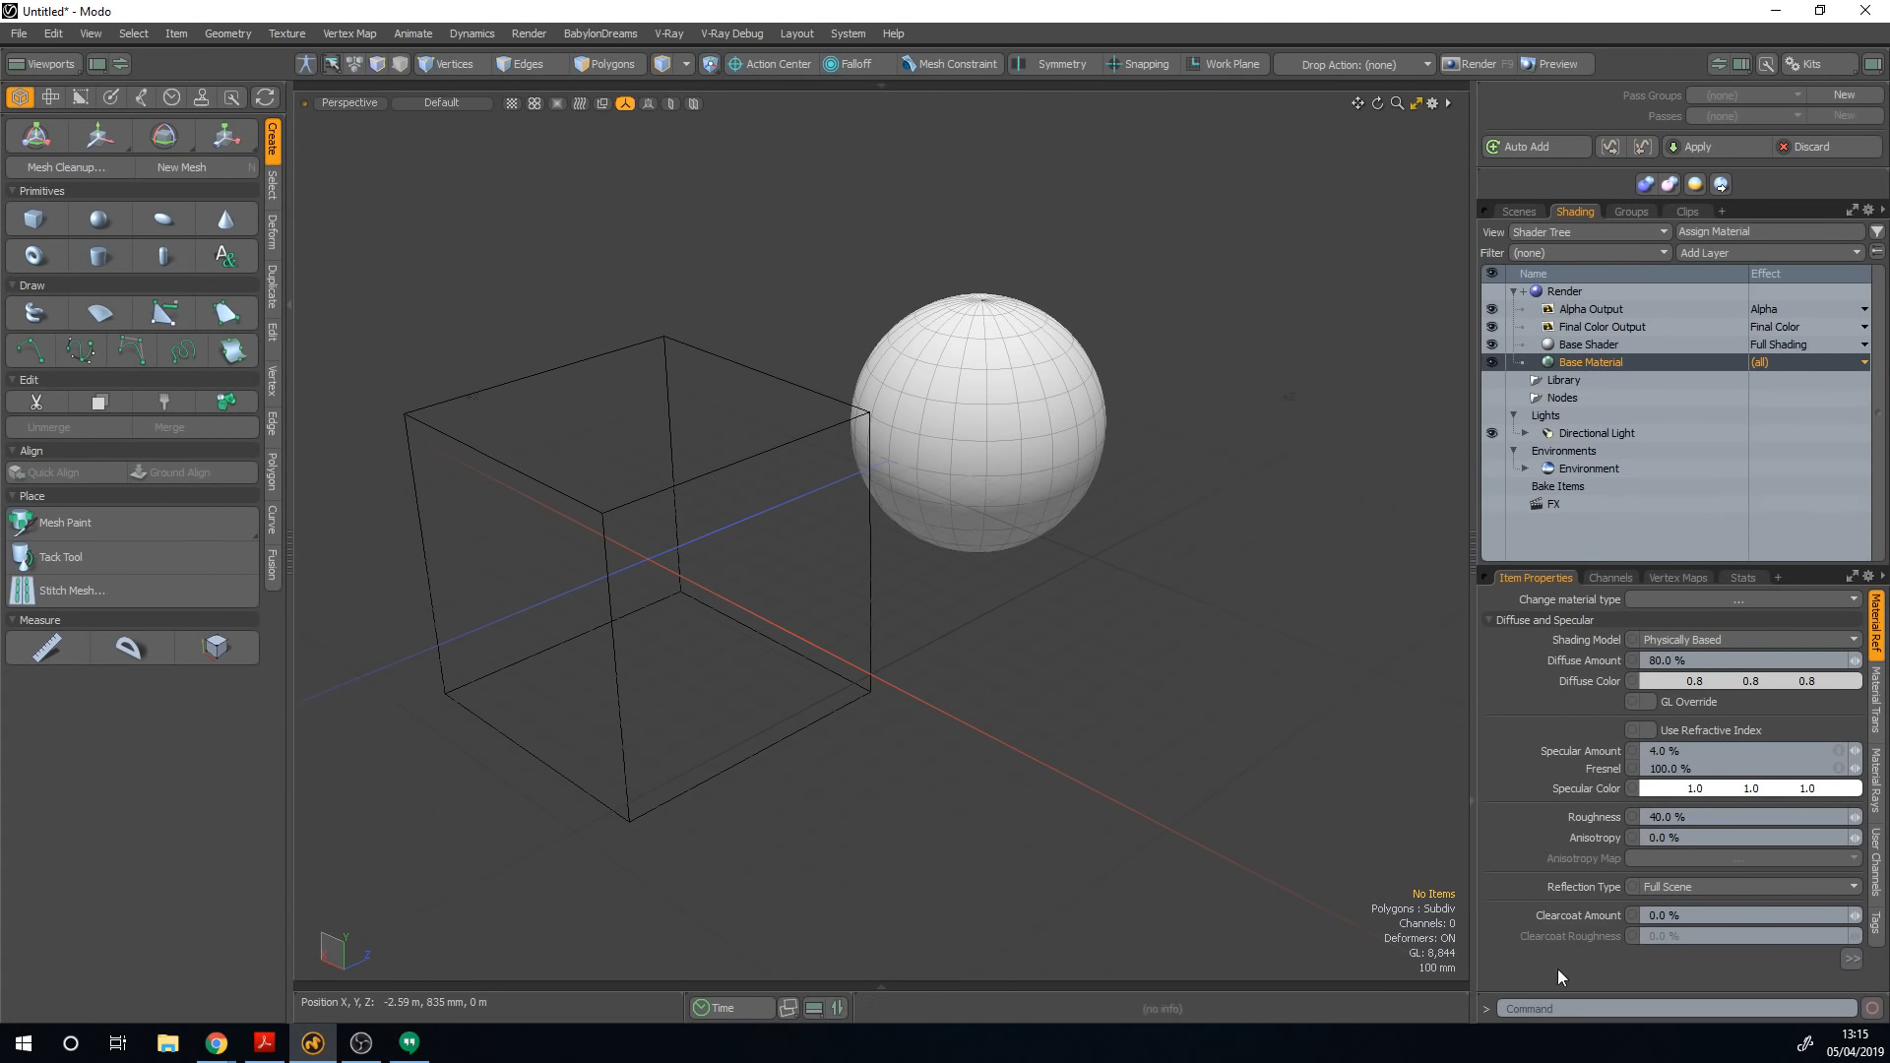
{"action": "left_click", "coordinate": [1850, 958]}
{"action": "left_click_drag", "start_coordinate": [1611, 642], "coordinate": [1173, 597]}
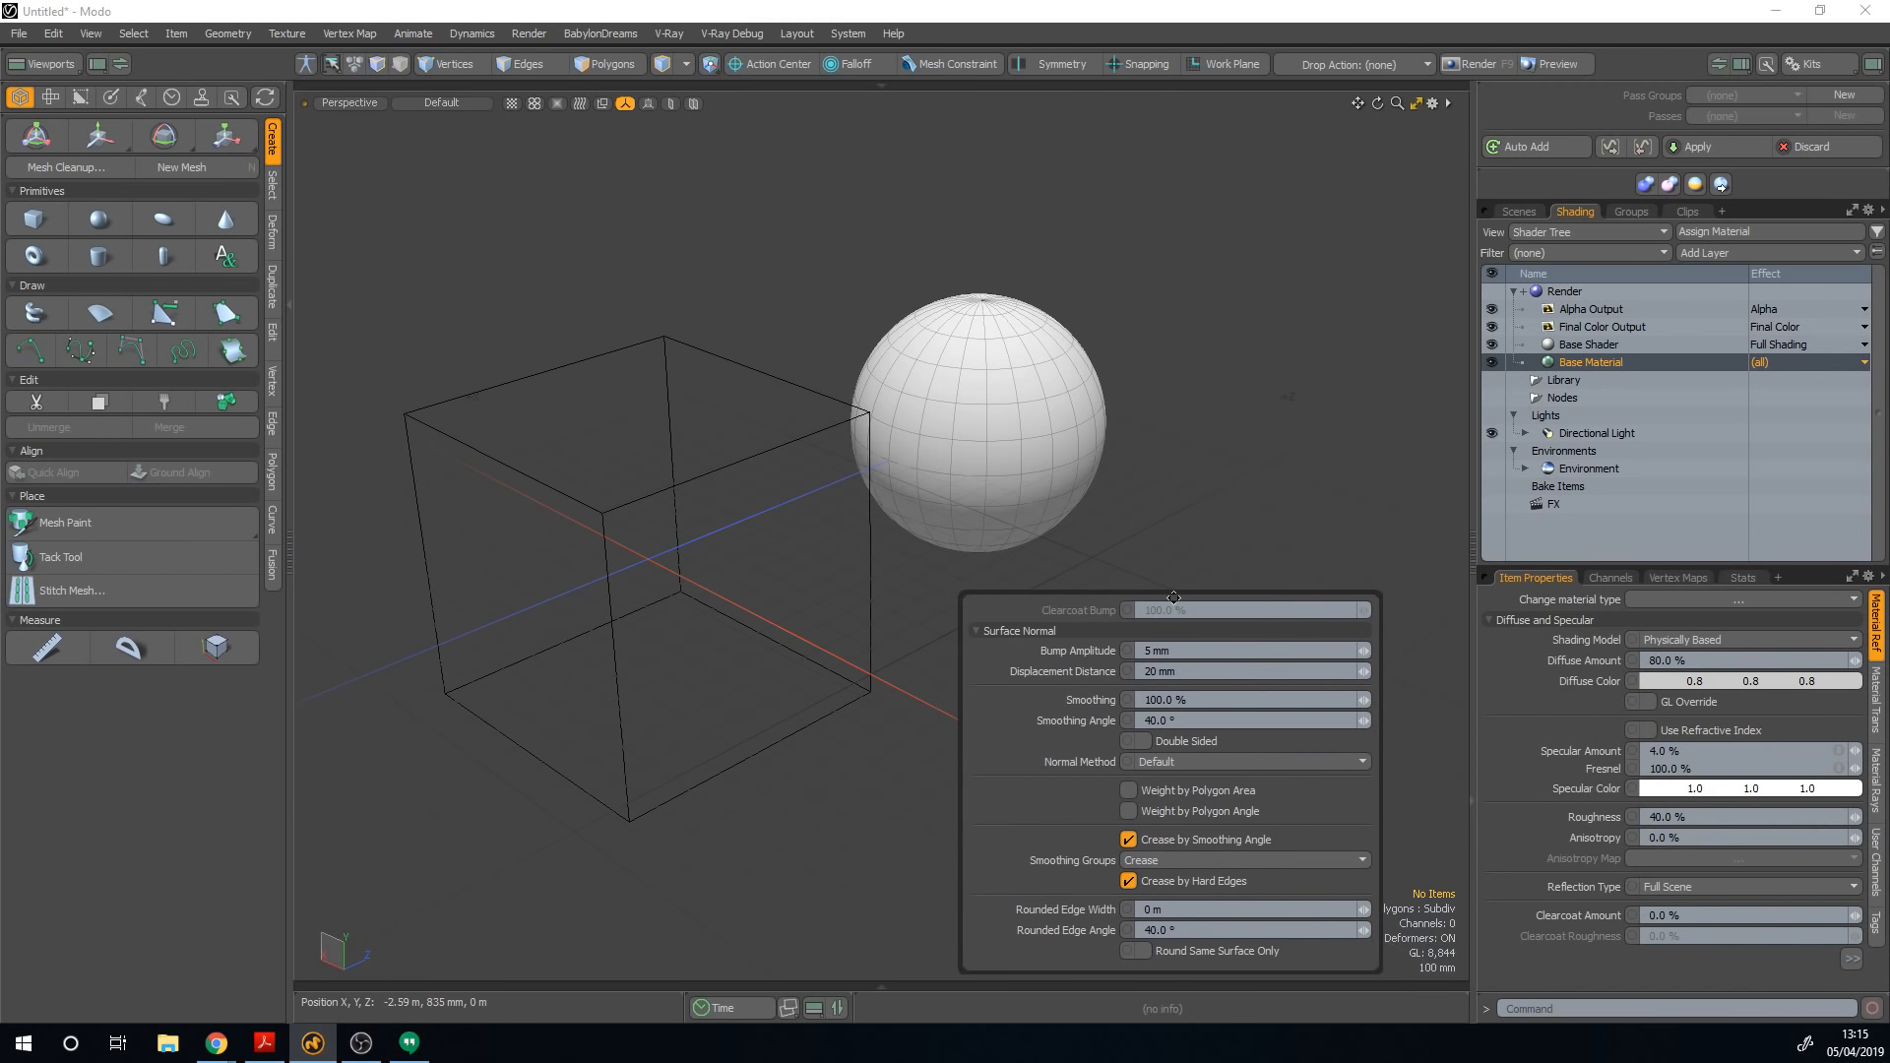
{"action": "left_click", "coordinate": [1876, 717]}
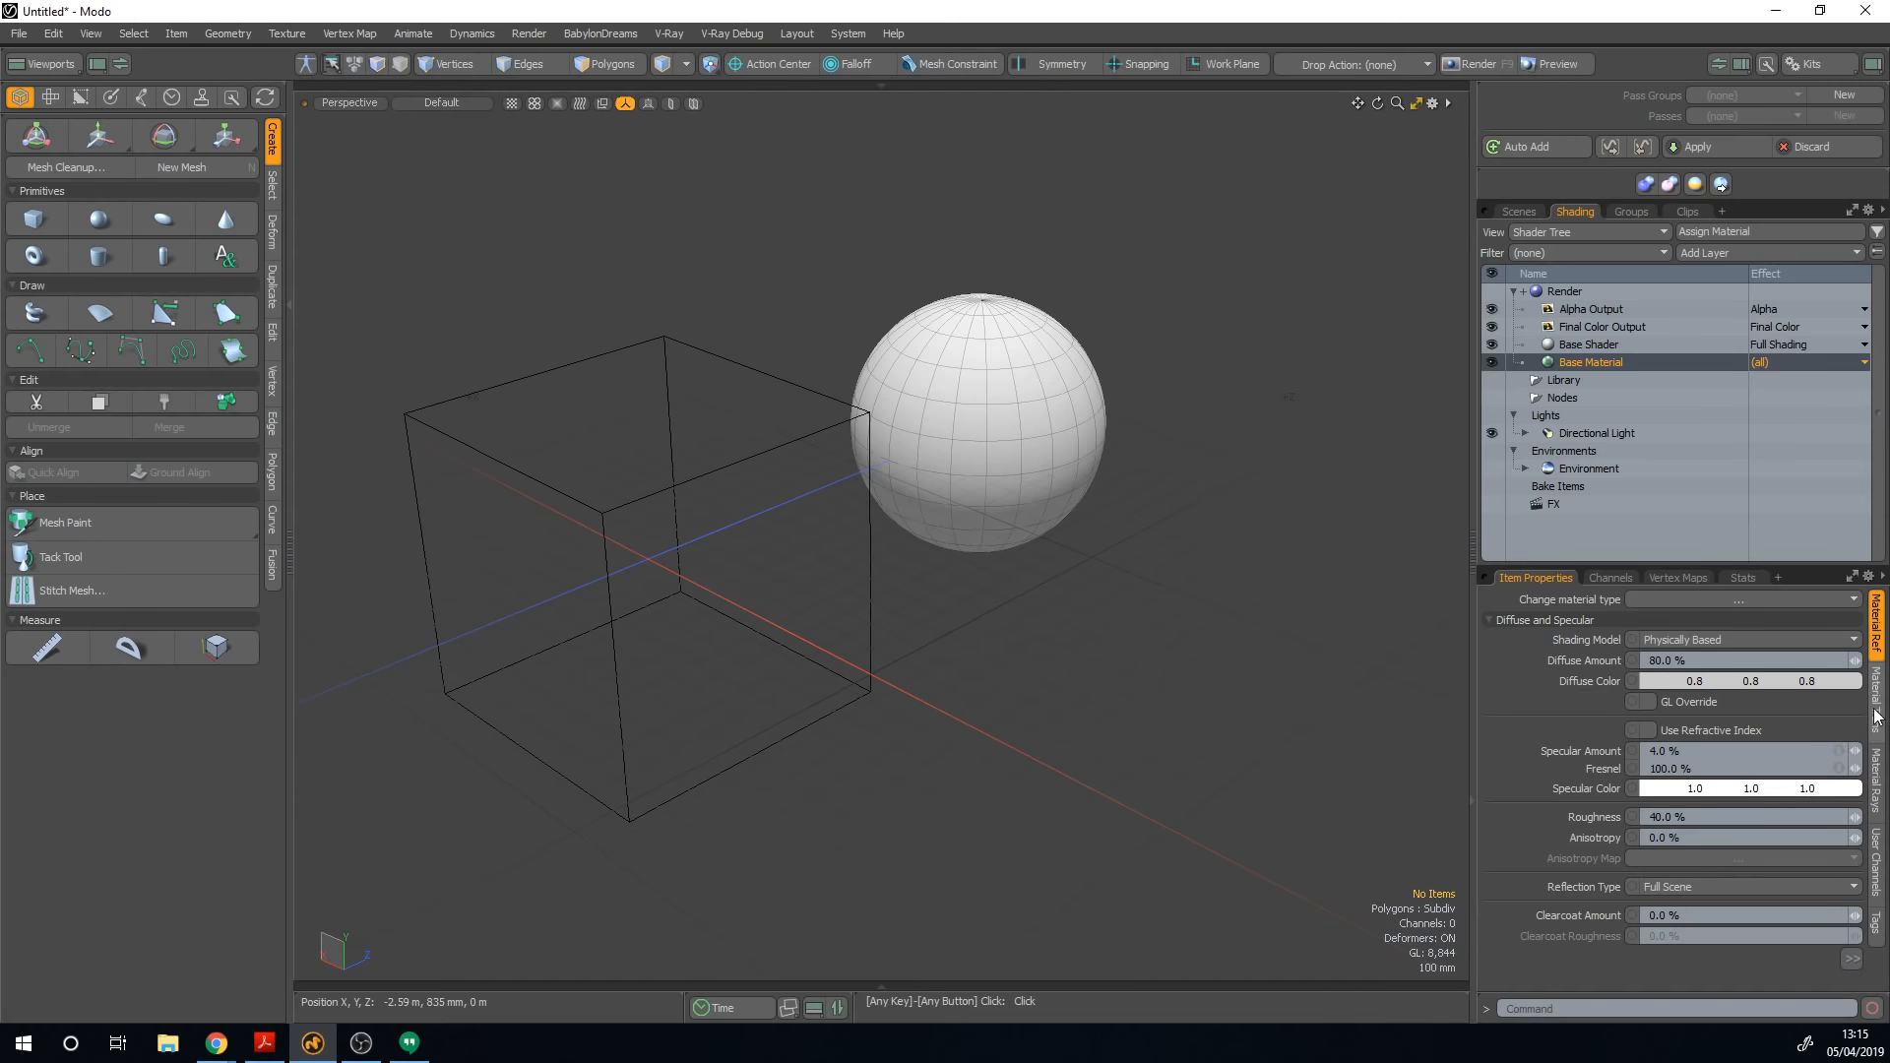
{"action": "left_click", "coordinate": [1877, 782]}
{"action": "left_click", "coordinate": [1874, 628]}
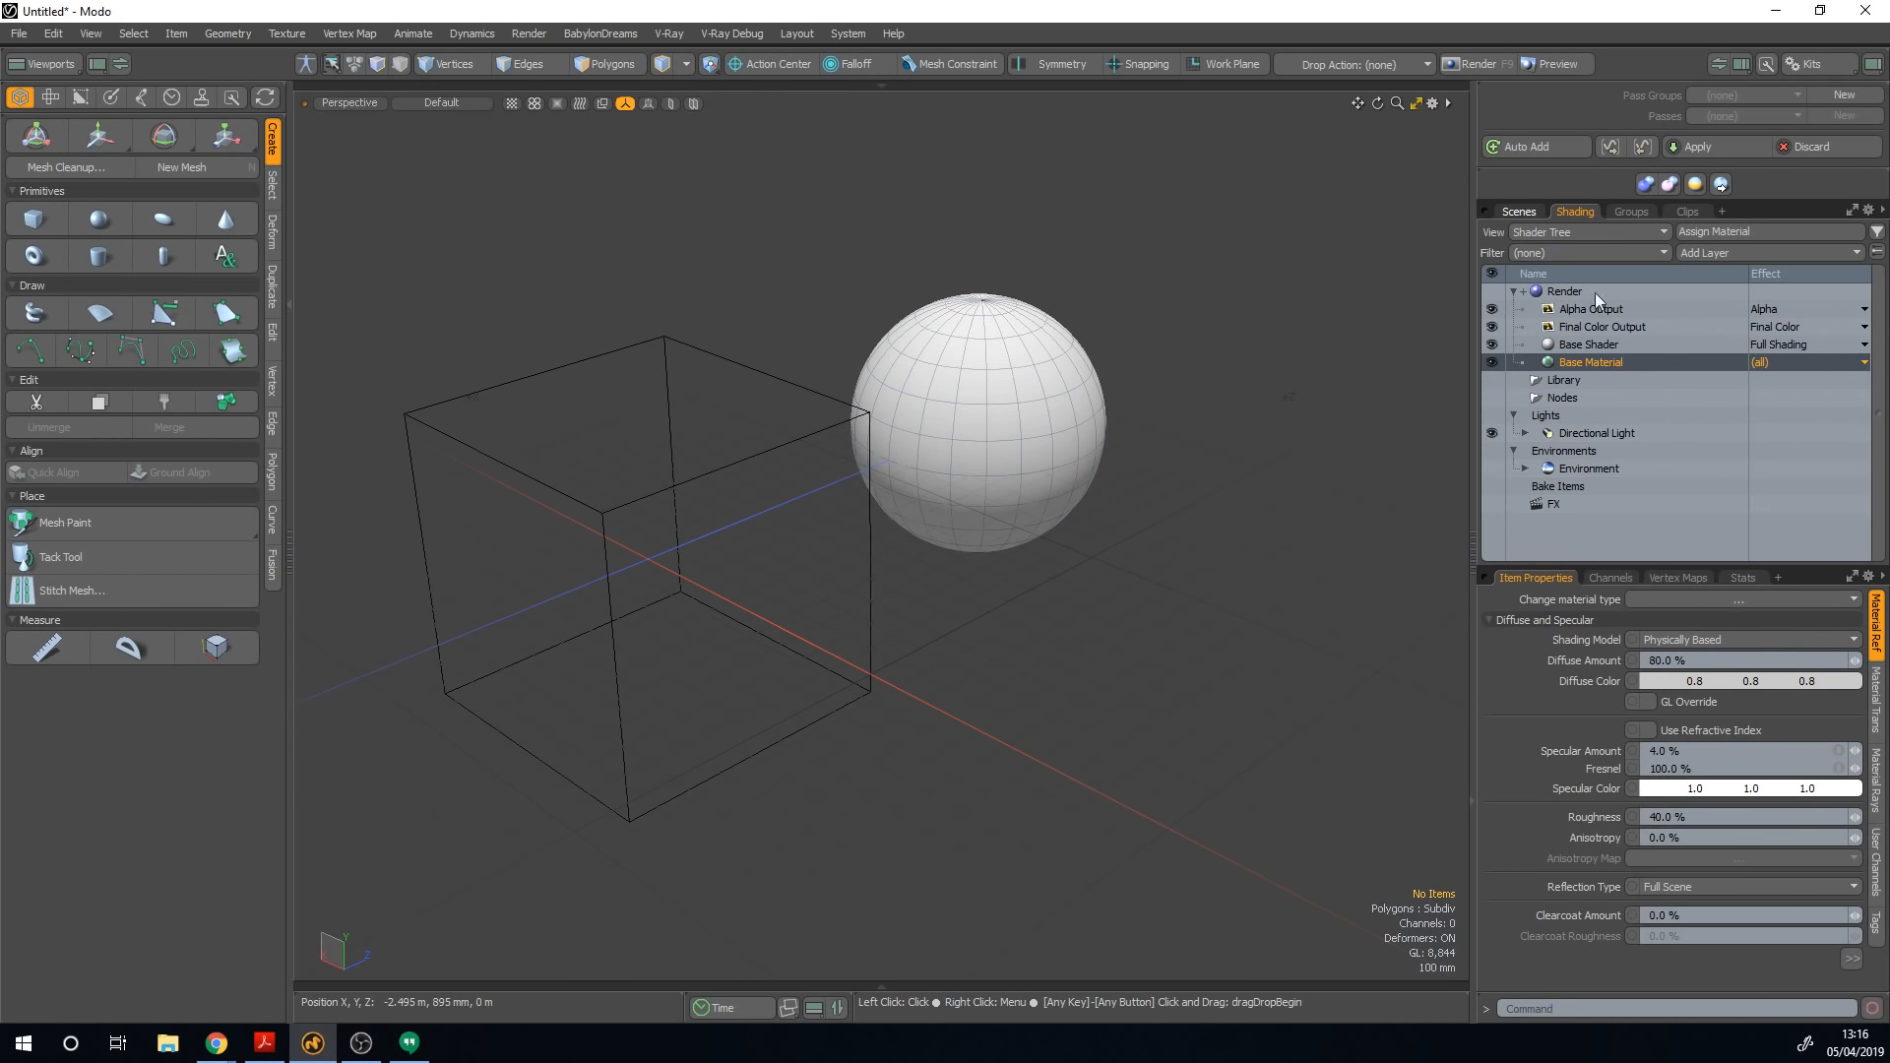
Step: Return to the scene's item list and select the sphere and the cube alternately in the viewport, ending on the cube
{"action": "left_click", "coordinate": [1519, 211]}
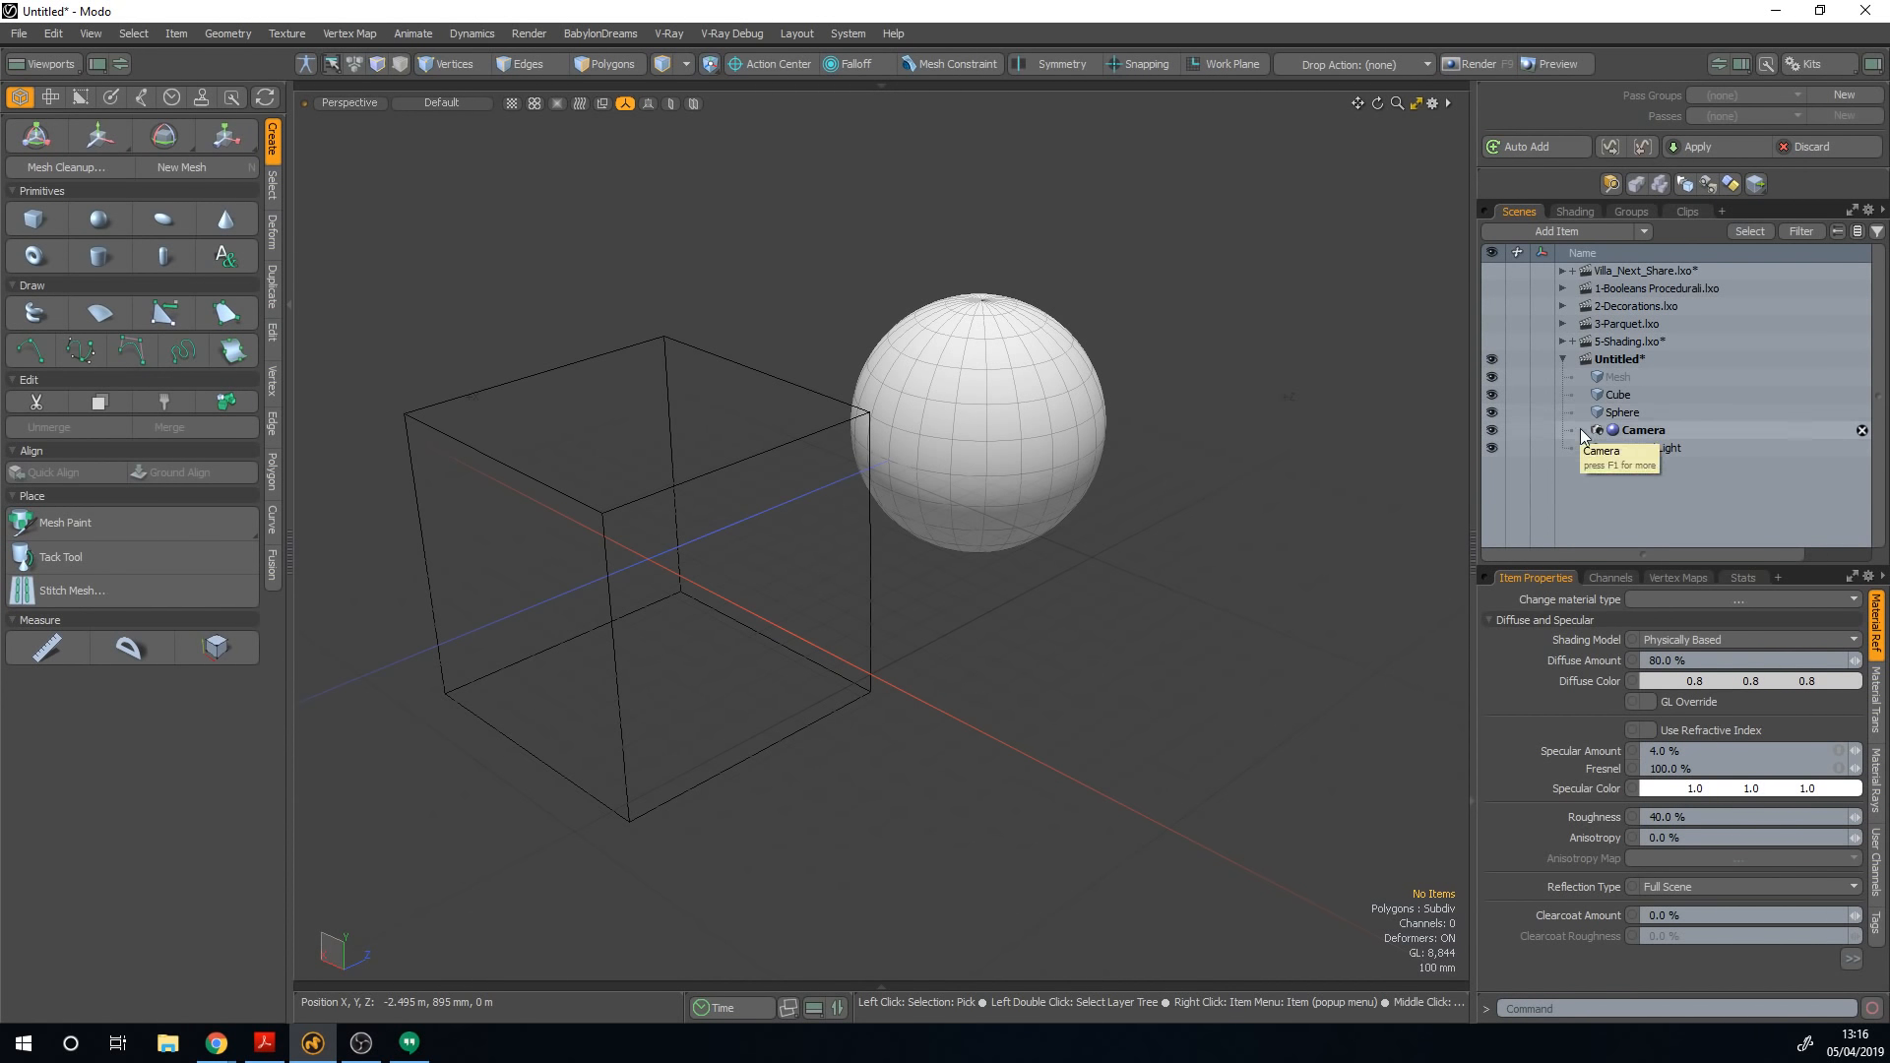
{"action": "left_click", "coordinate": [734, 368]}
{"action": "left_click", "coordinate": [1083, 356]}
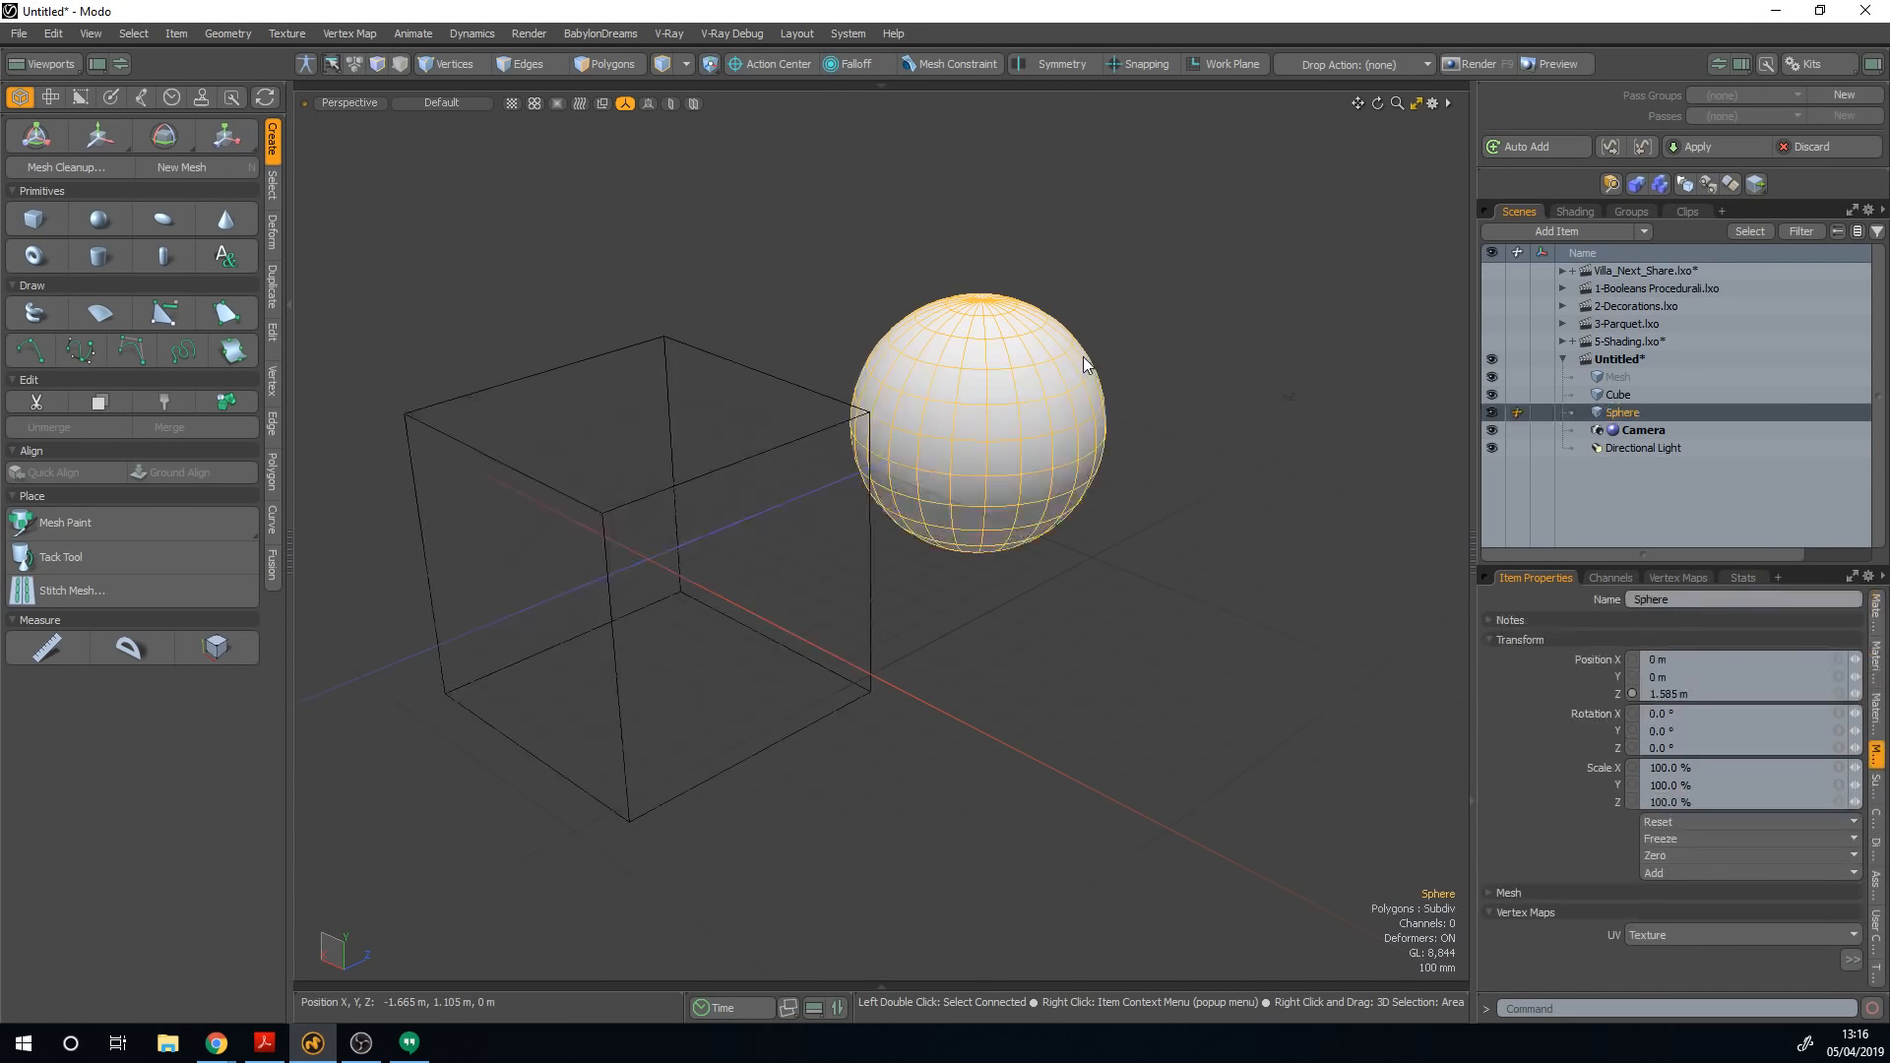
{"action": "left_click", "coordinate": [832, 423]}
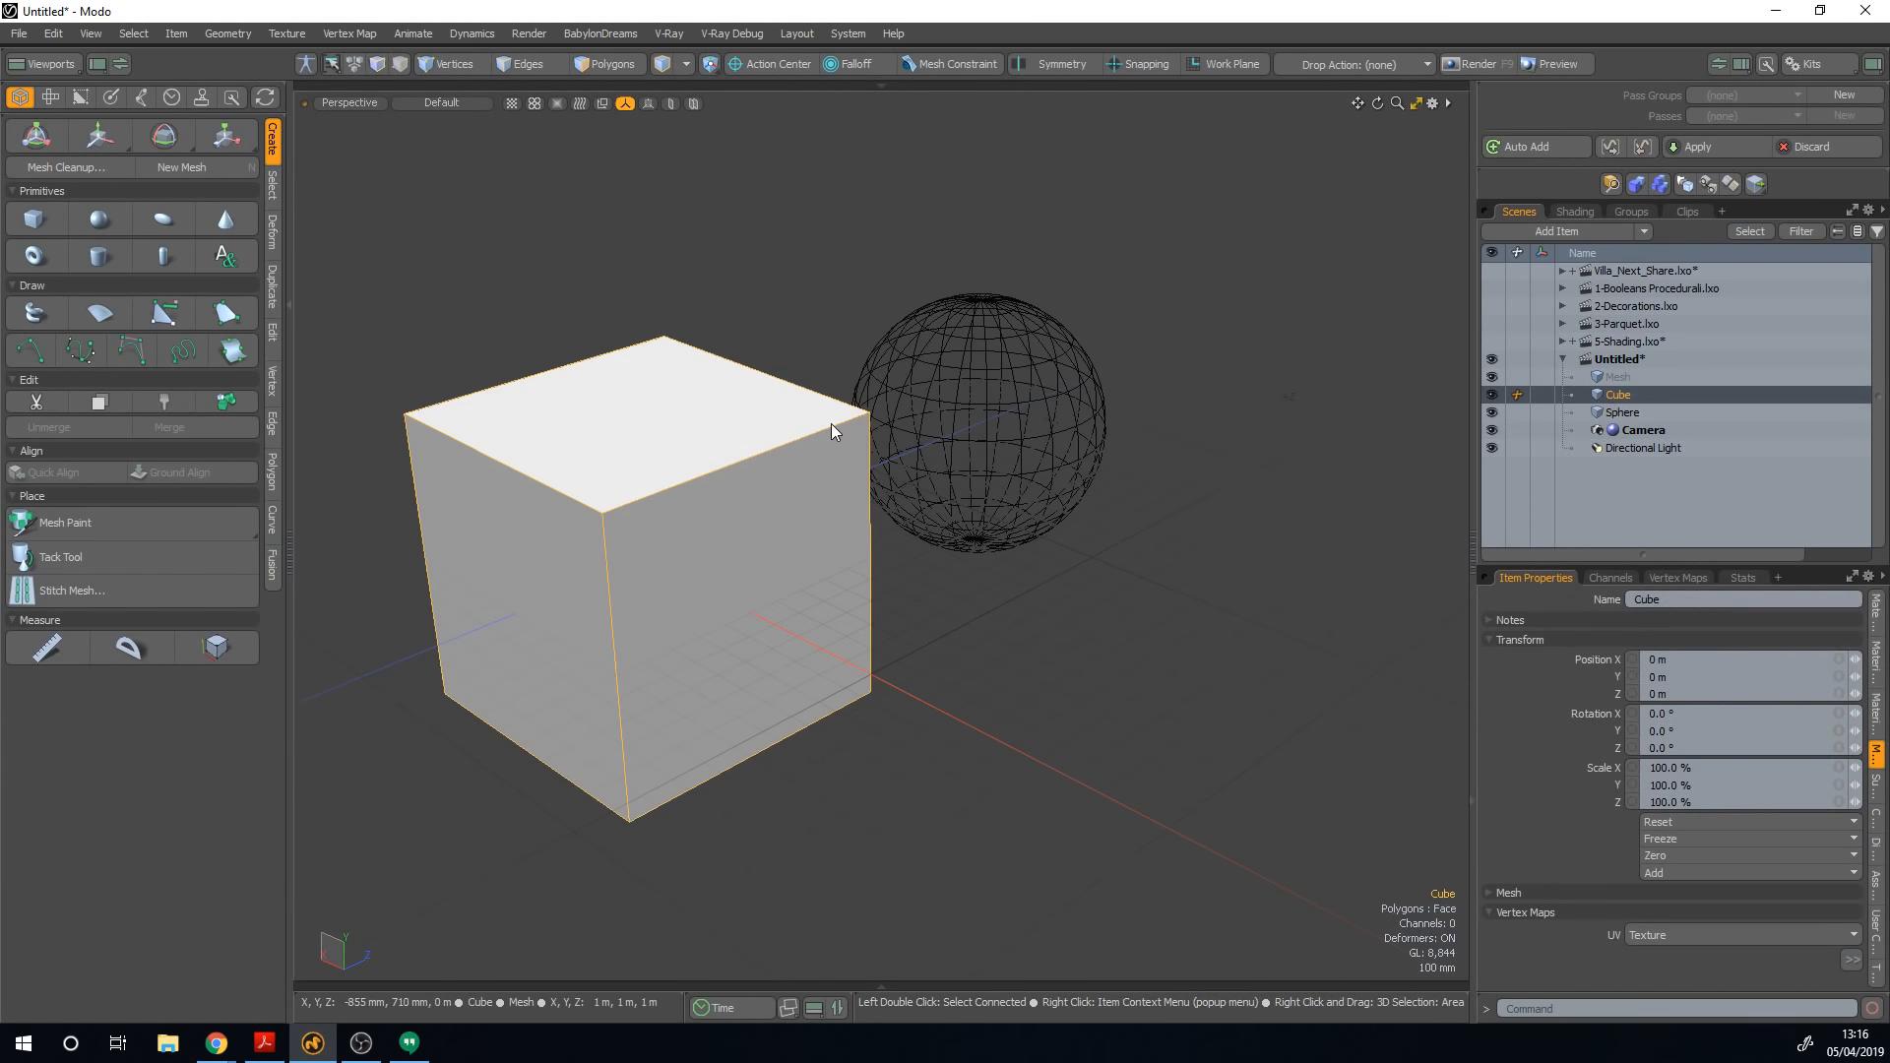
{"action": "left_click", "coordinate": [1191, 358]}
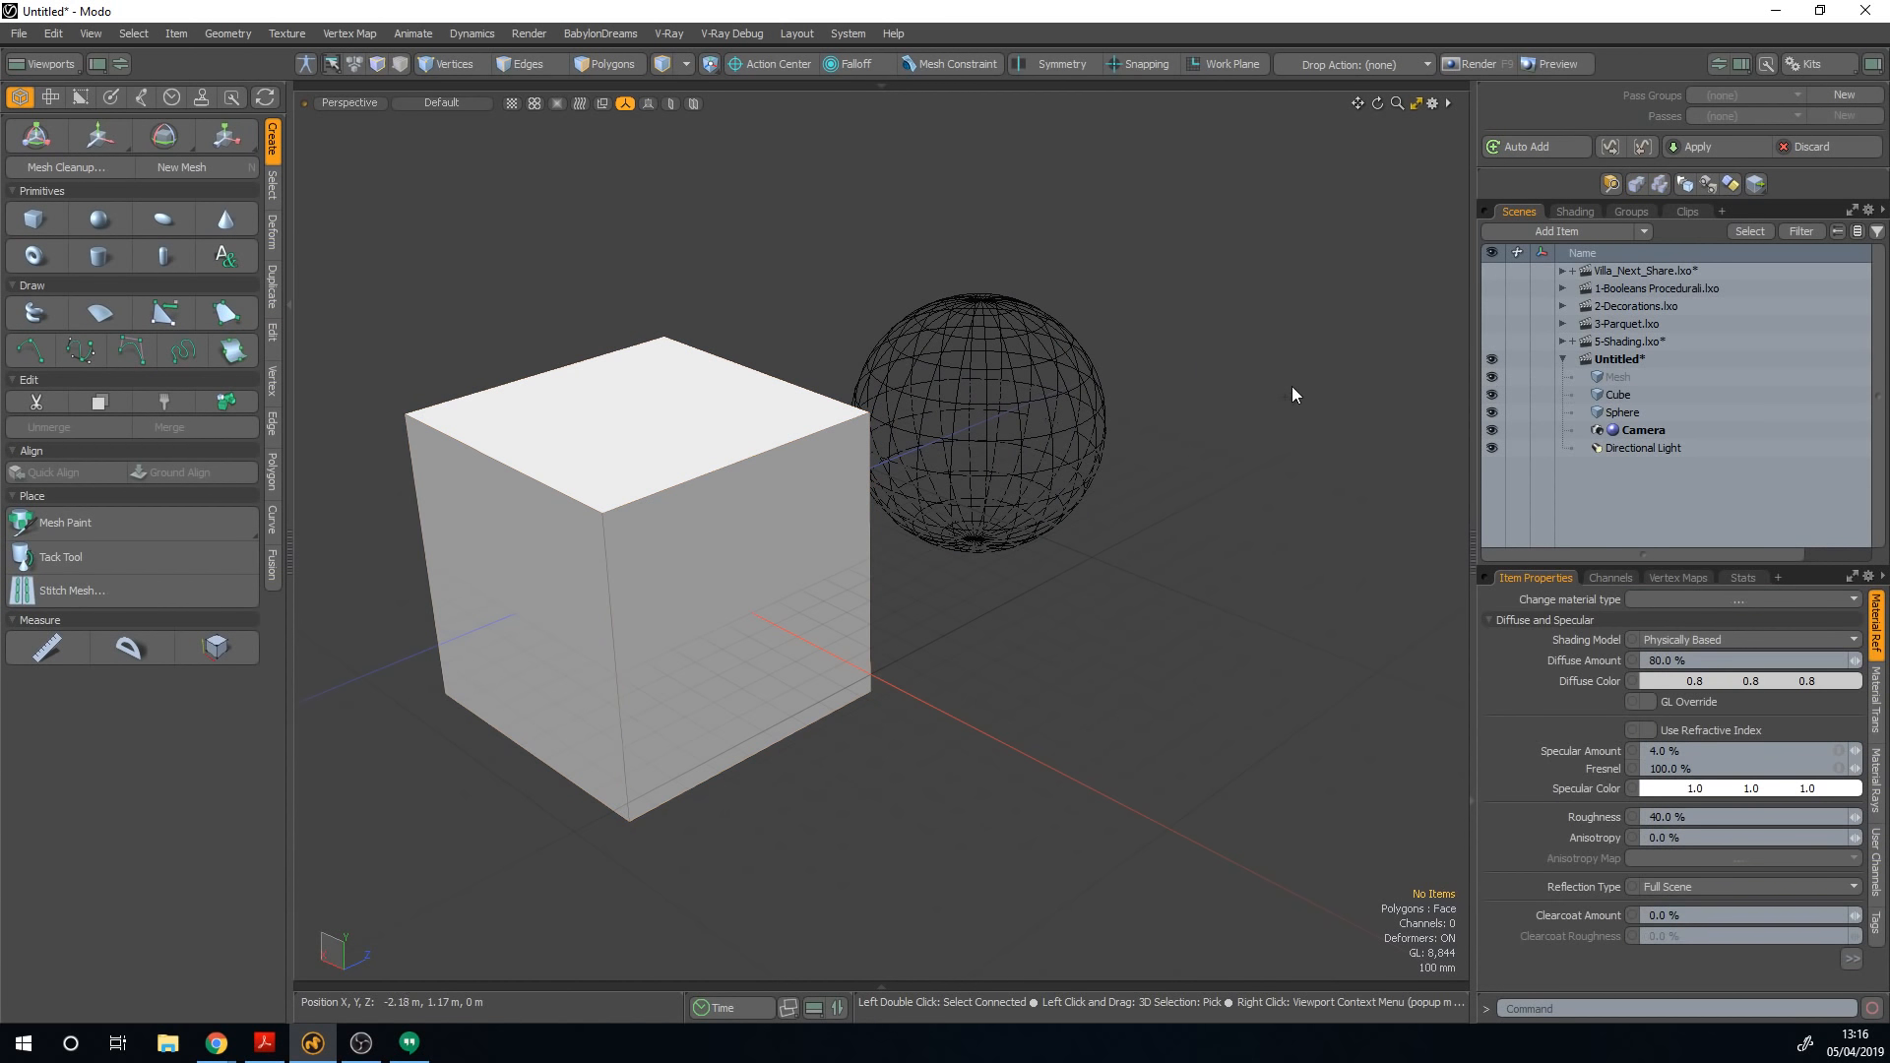
{"action": "left_click", "coordinate": [1075, 342]}
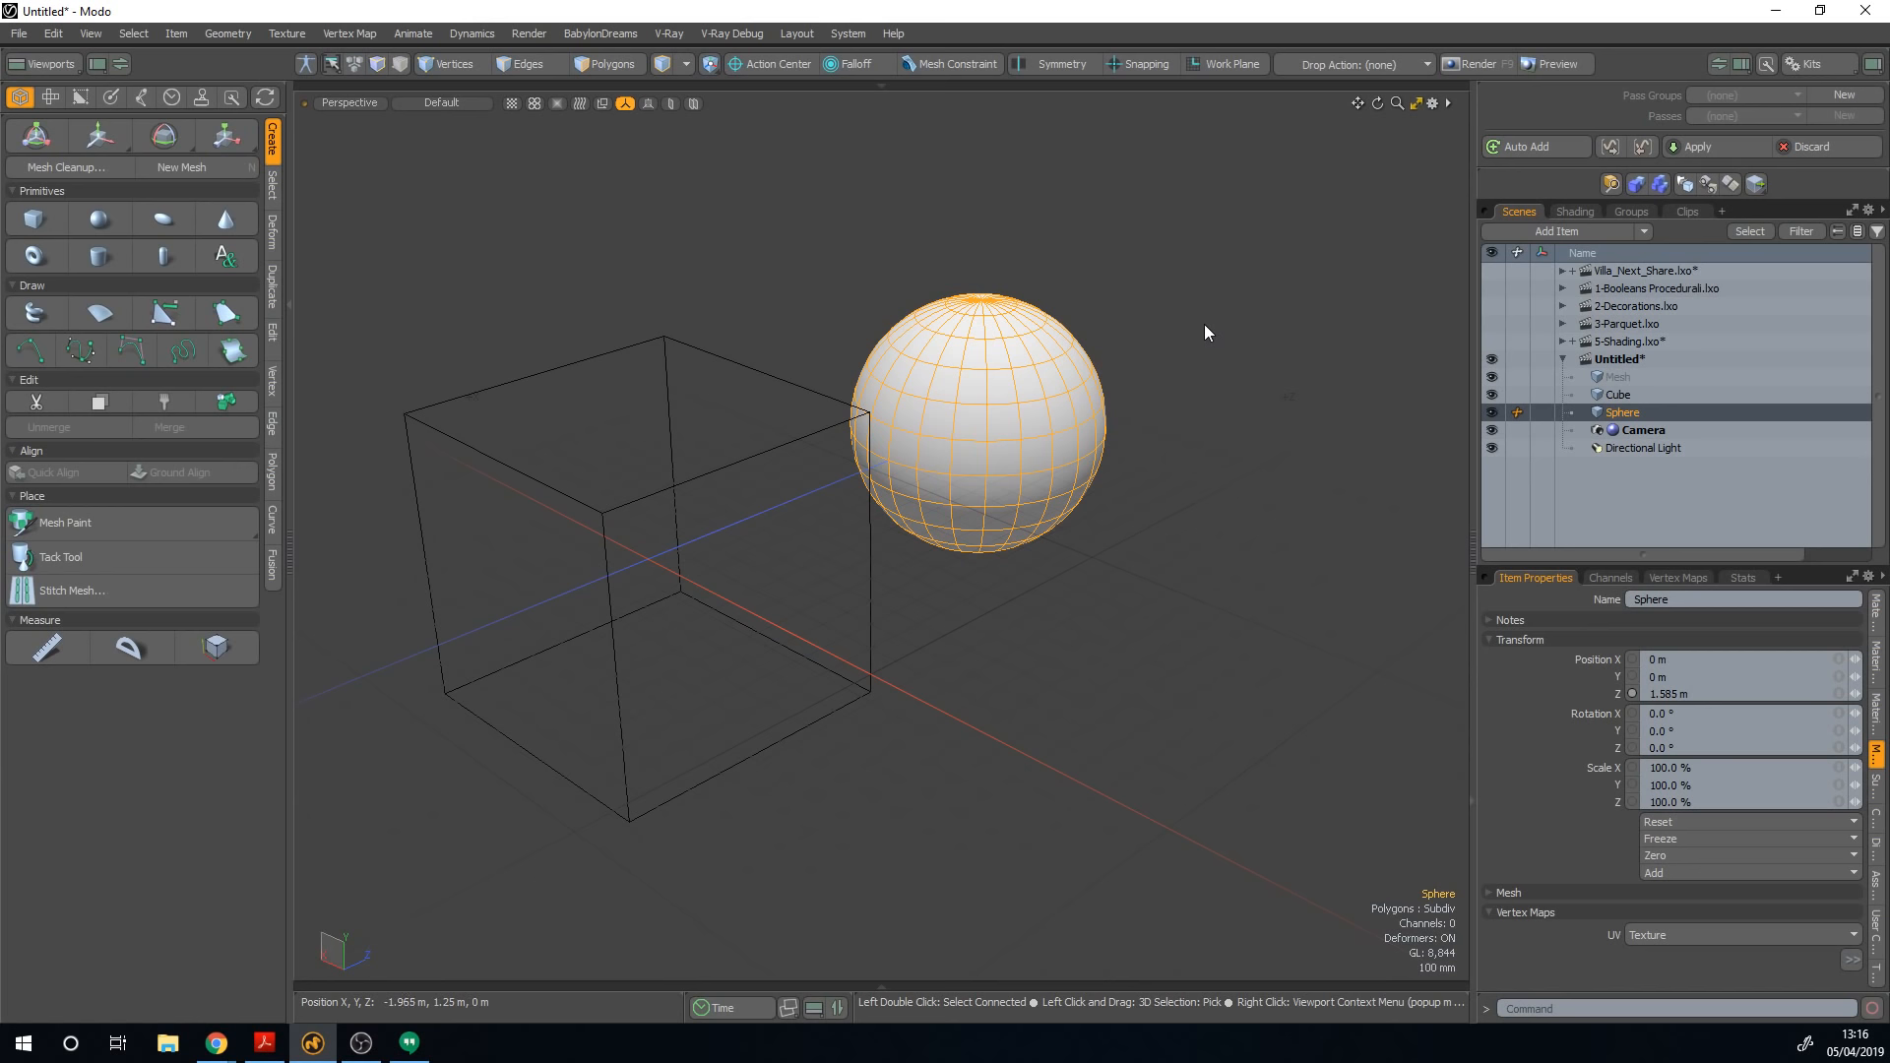
{"action": "left_click", "coordinate": [675, 340]}
{"action": "left_click", "coordinate": [1198, 269]}
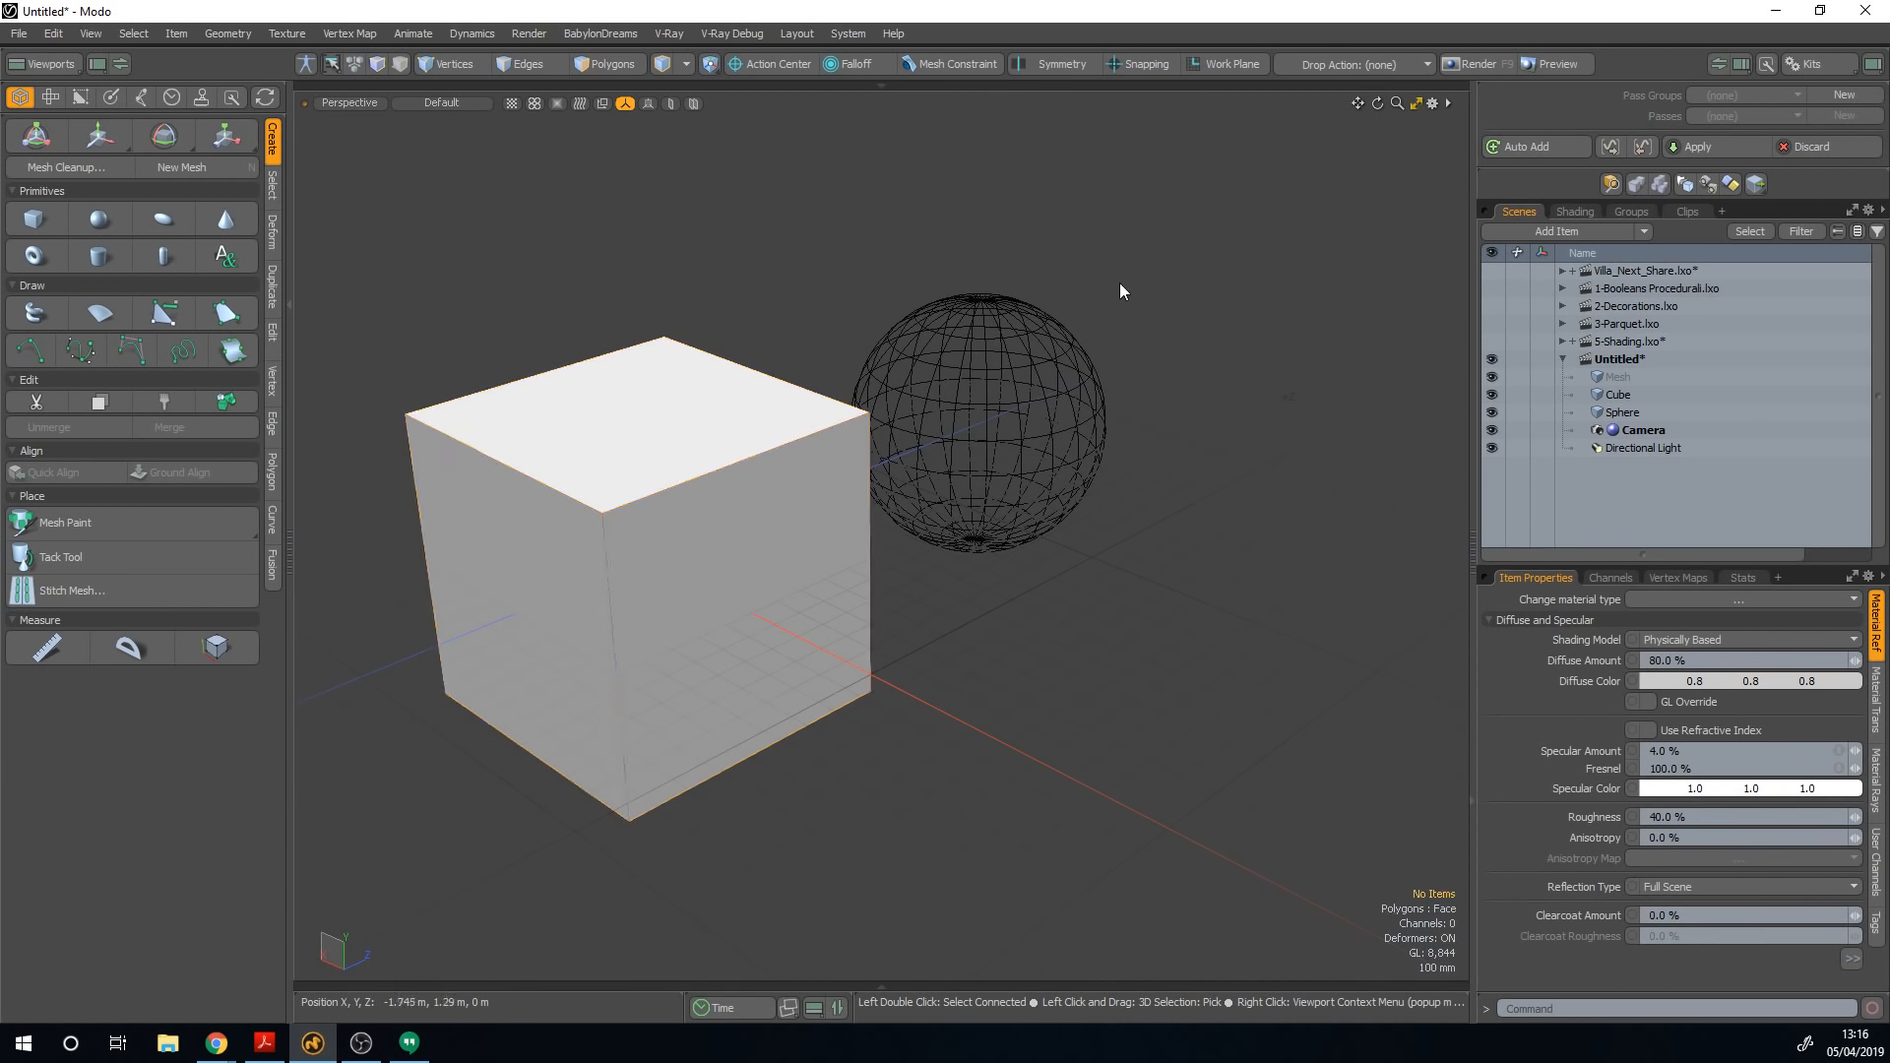
{"action": "left_click", "coordinate": [770, 381]}
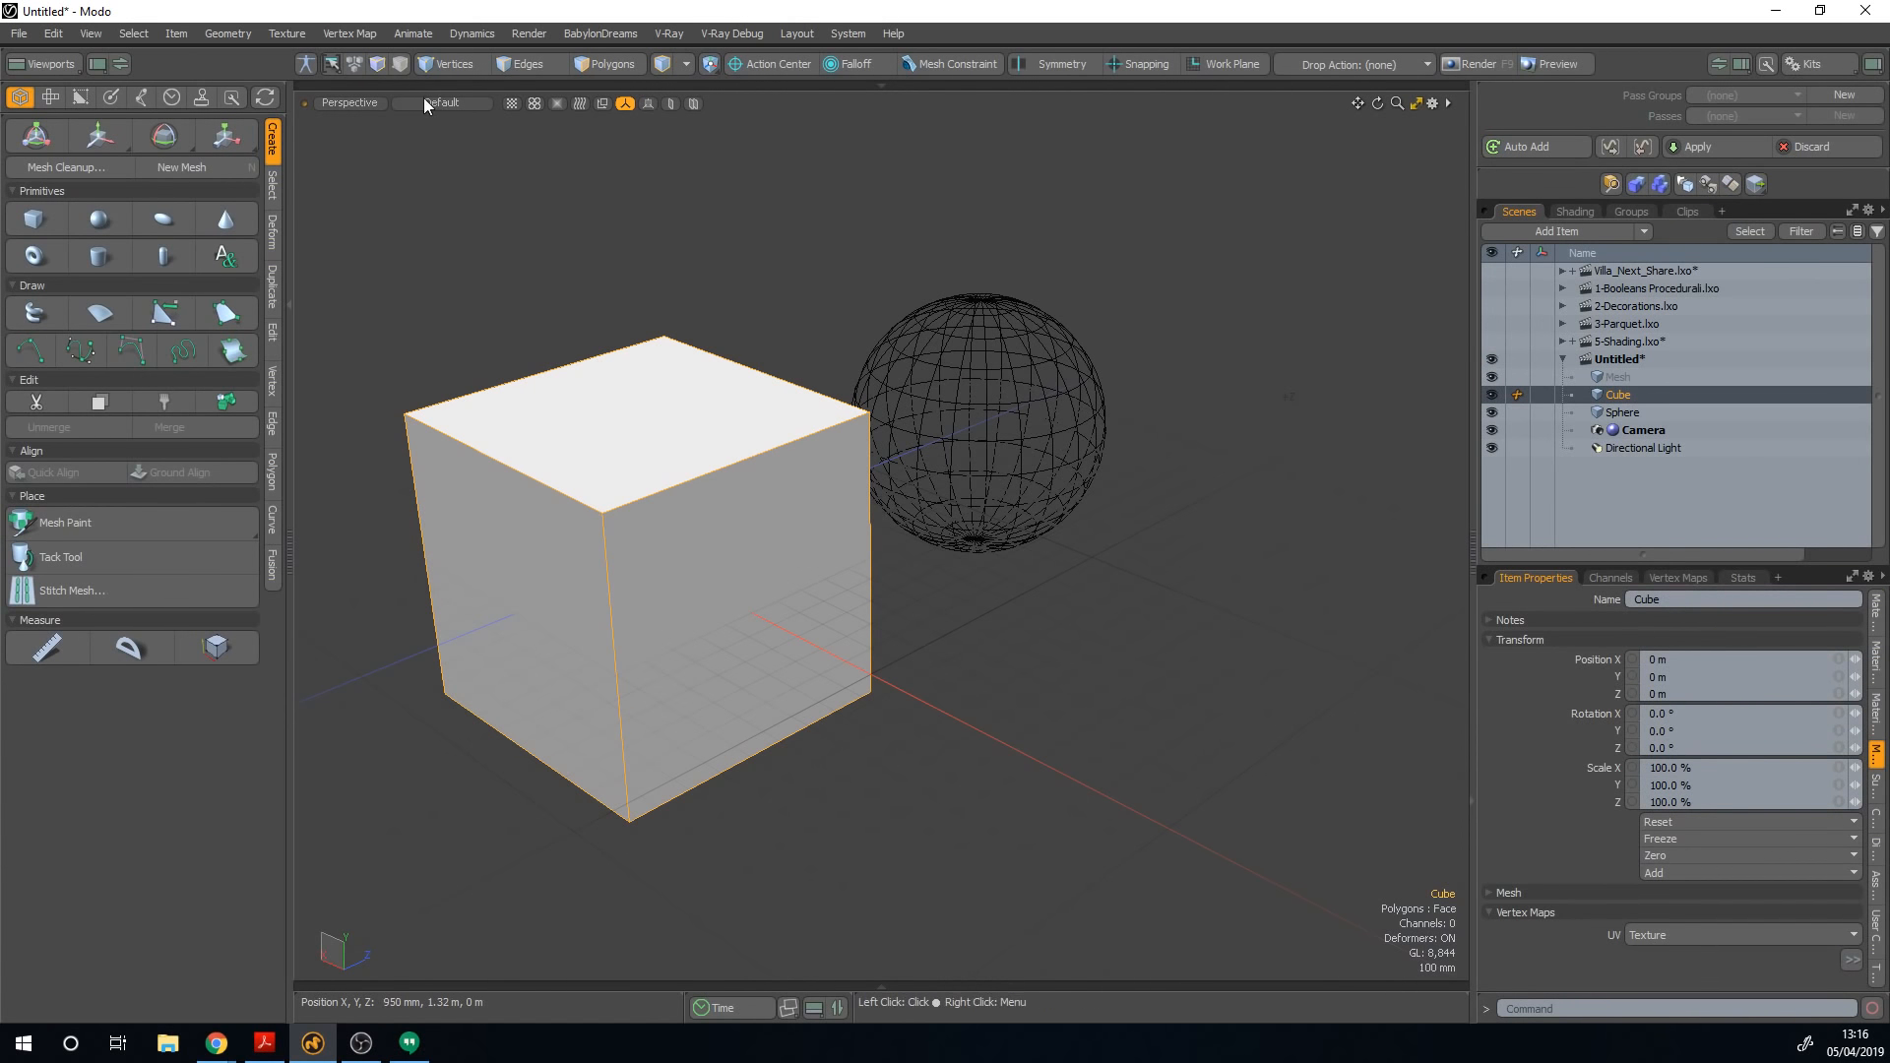
Step: Select faces, edges and vertices of the cube in their respective selection modes, return to polygon mode and clear the selection
{"action": "left_click", "coordinate": [502, 63]}
{"action": "left_click", "coordinate": [597, 63]}
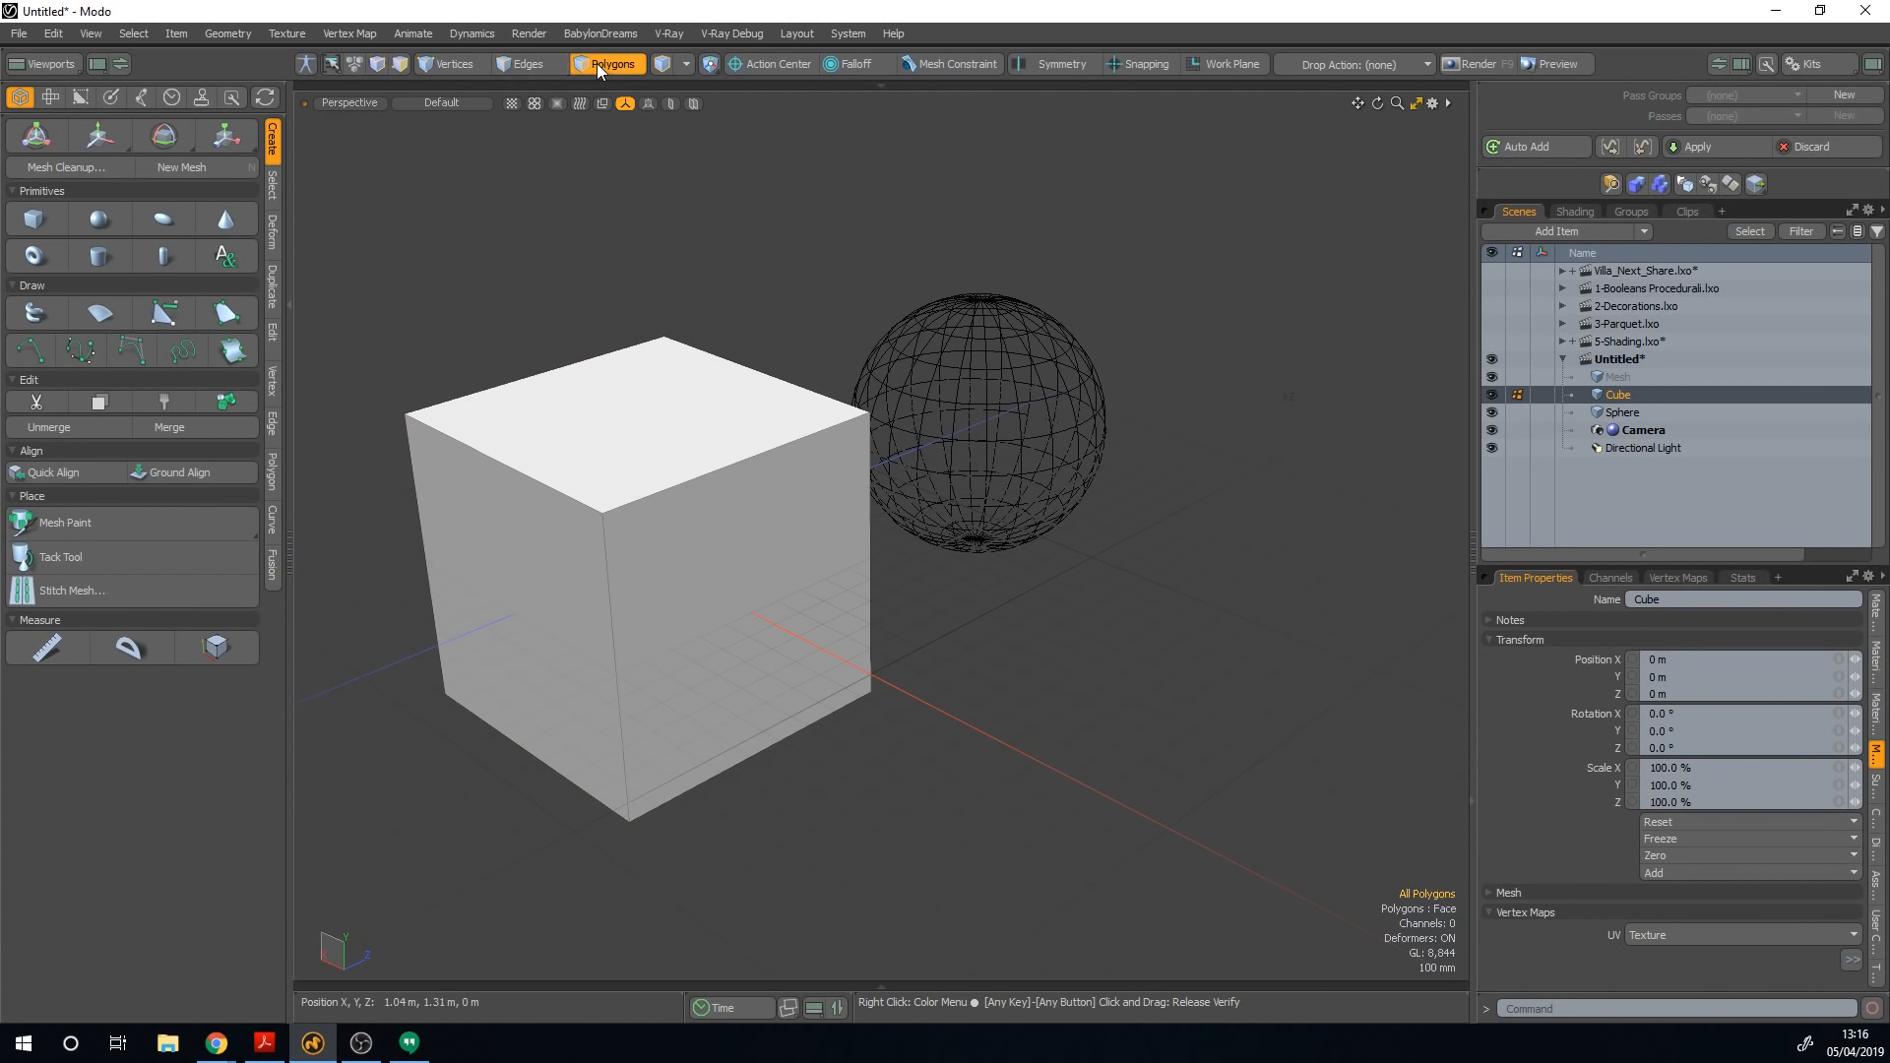
{"action": "mouse_move", "coordinate": [615, 428]}
{"action": "left_mouse_down"}
{"action": "mouse_move", "coordinate": [661, 504]}
{"action": "mouse_move", "coordinate": [694, 517]}
{"action": "left_mouse_up"}
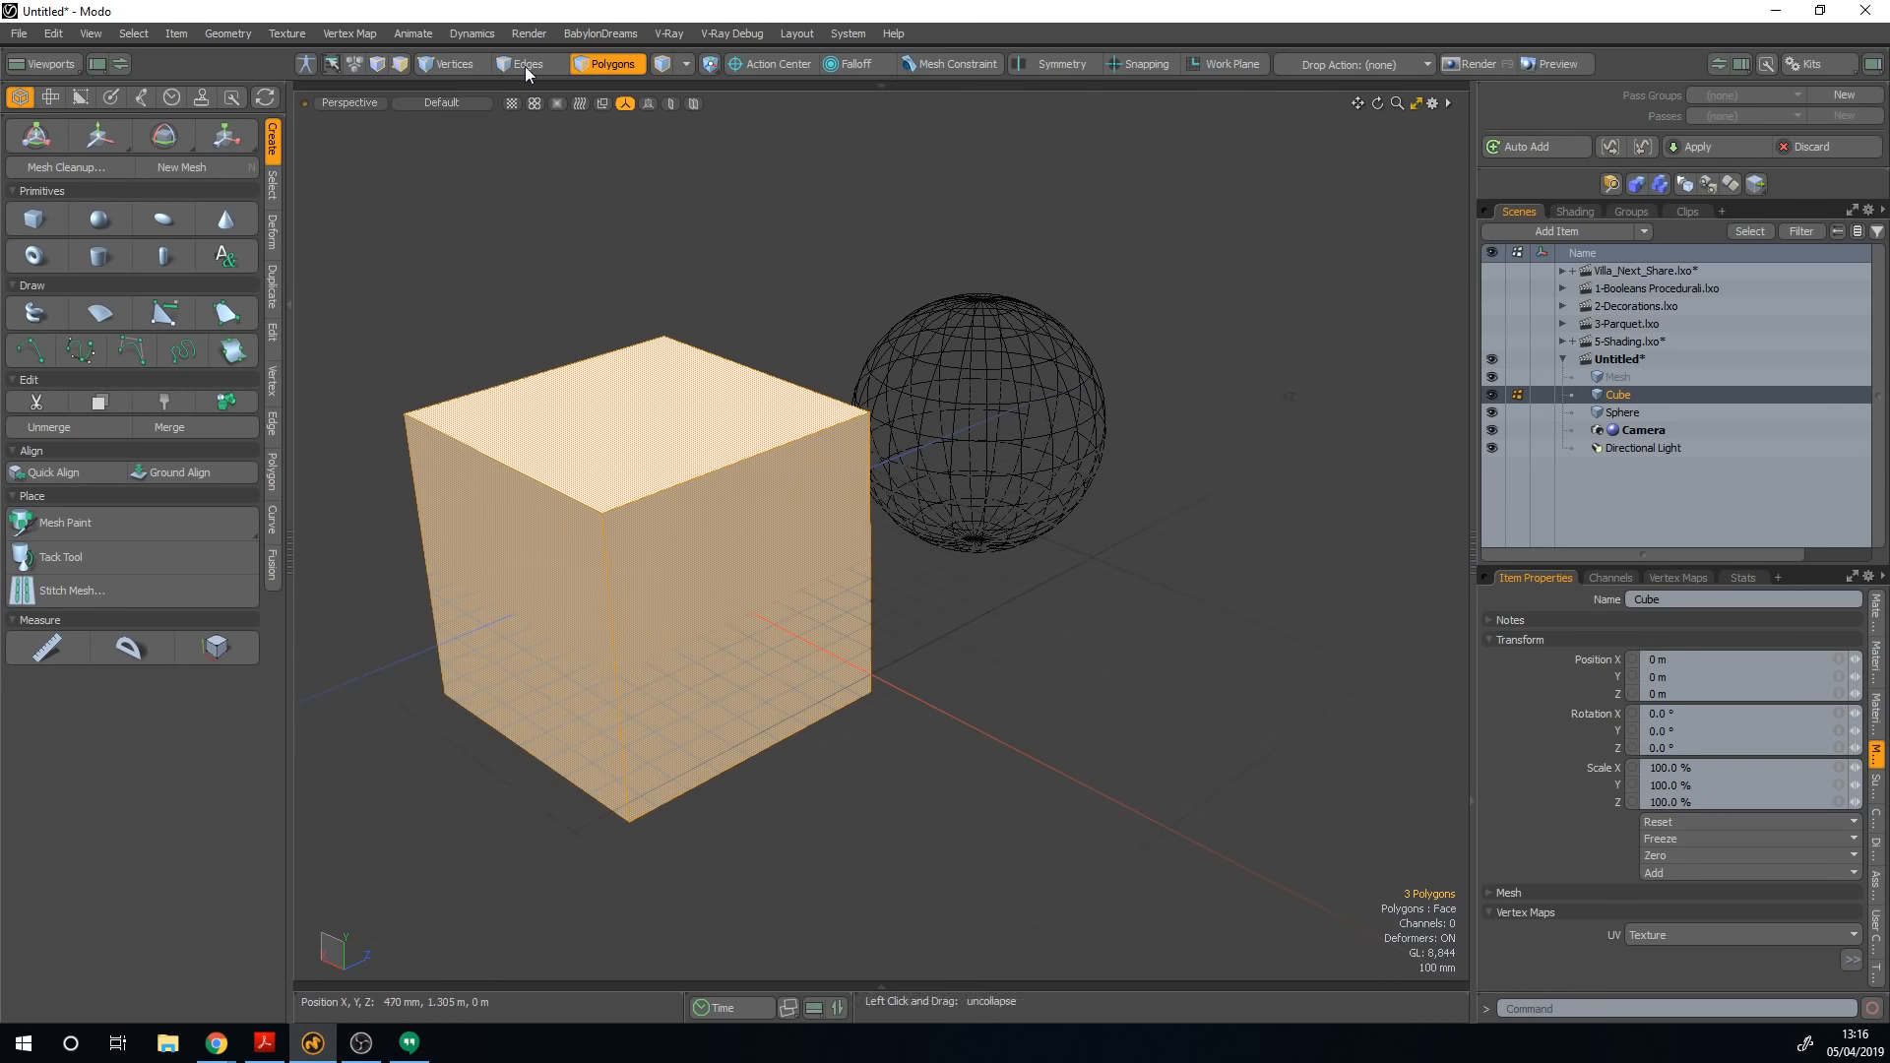
{"action": "left_click", "coordinate": [531, 65]}
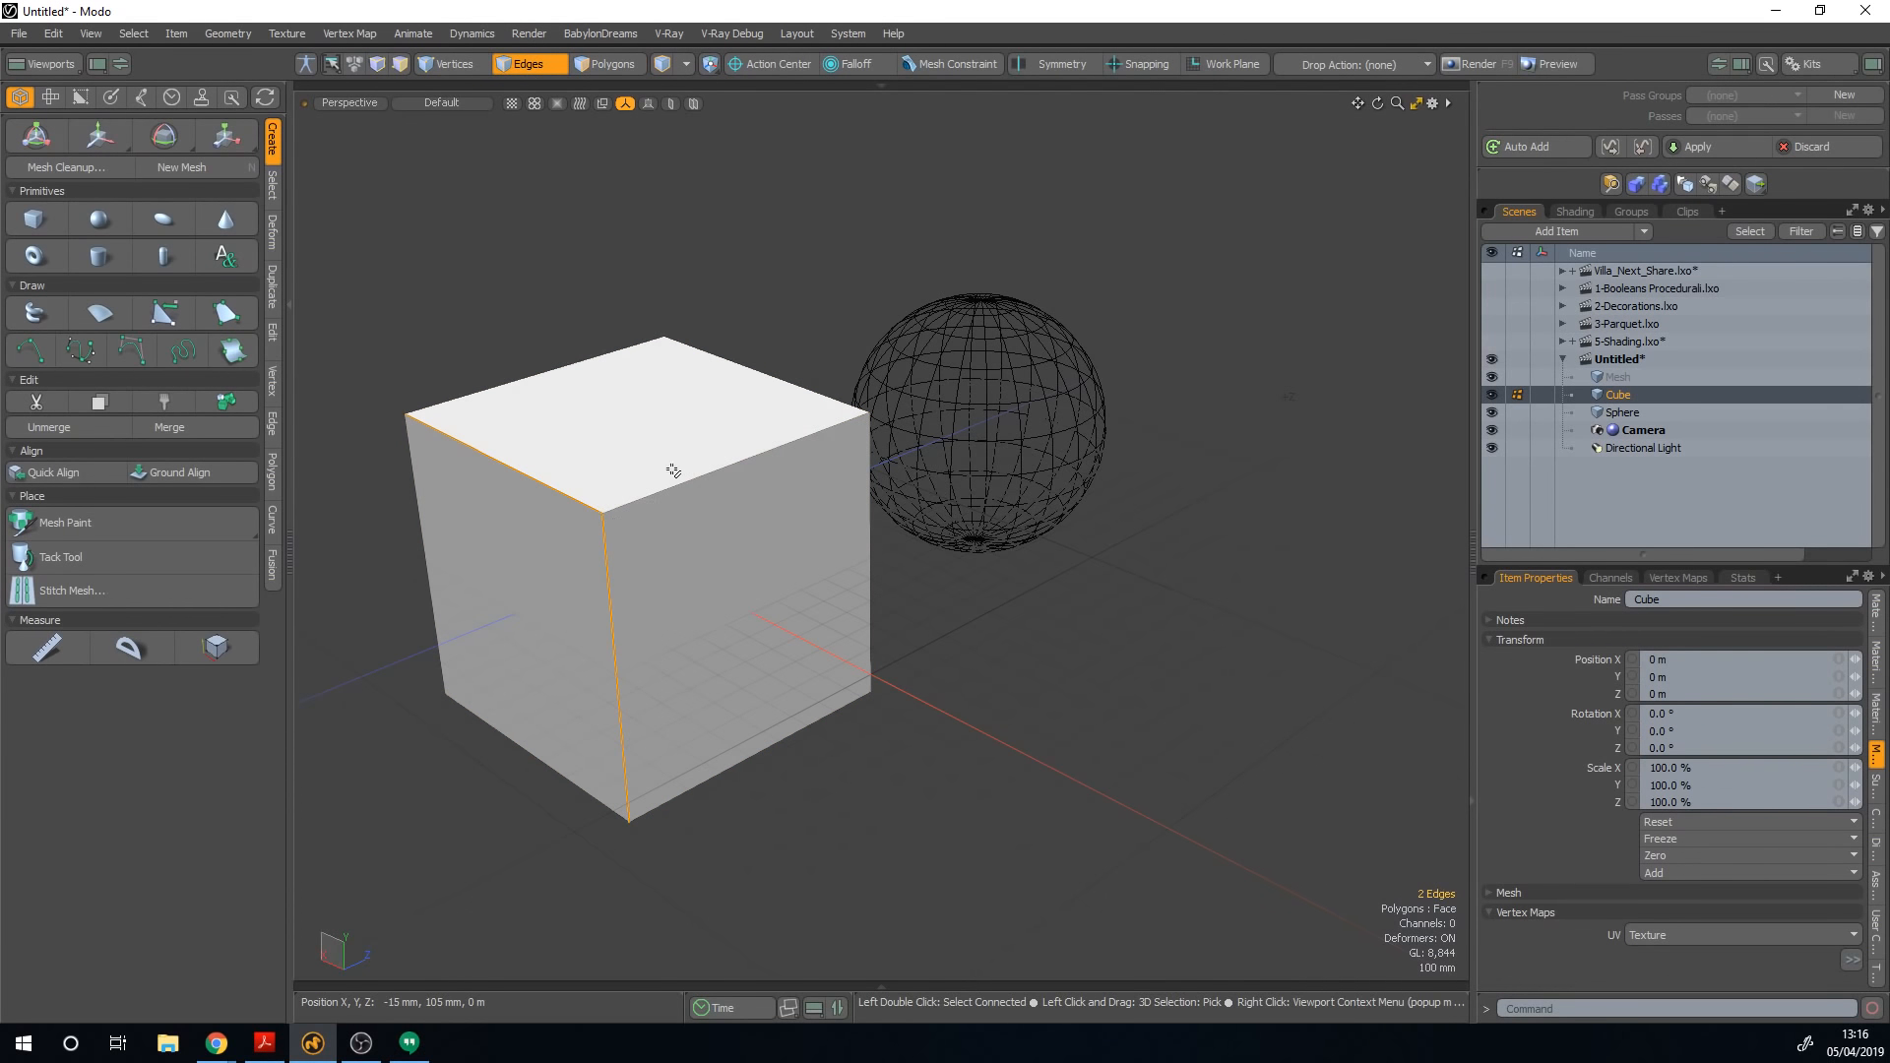
{"action": "key", "text": "1"}
{"action": "mouse_move", "coordinate": [416, 331]}
{"action": "right_mouse_down"}
{"action": "mouse_move", "coordinate": [325, 477]}
{"action": "mouse_move", "coordinate": [418, 295]}
{"action": "mouse_move", "coordinate": [414, 330]}
{"action": "right_mouse_up"}
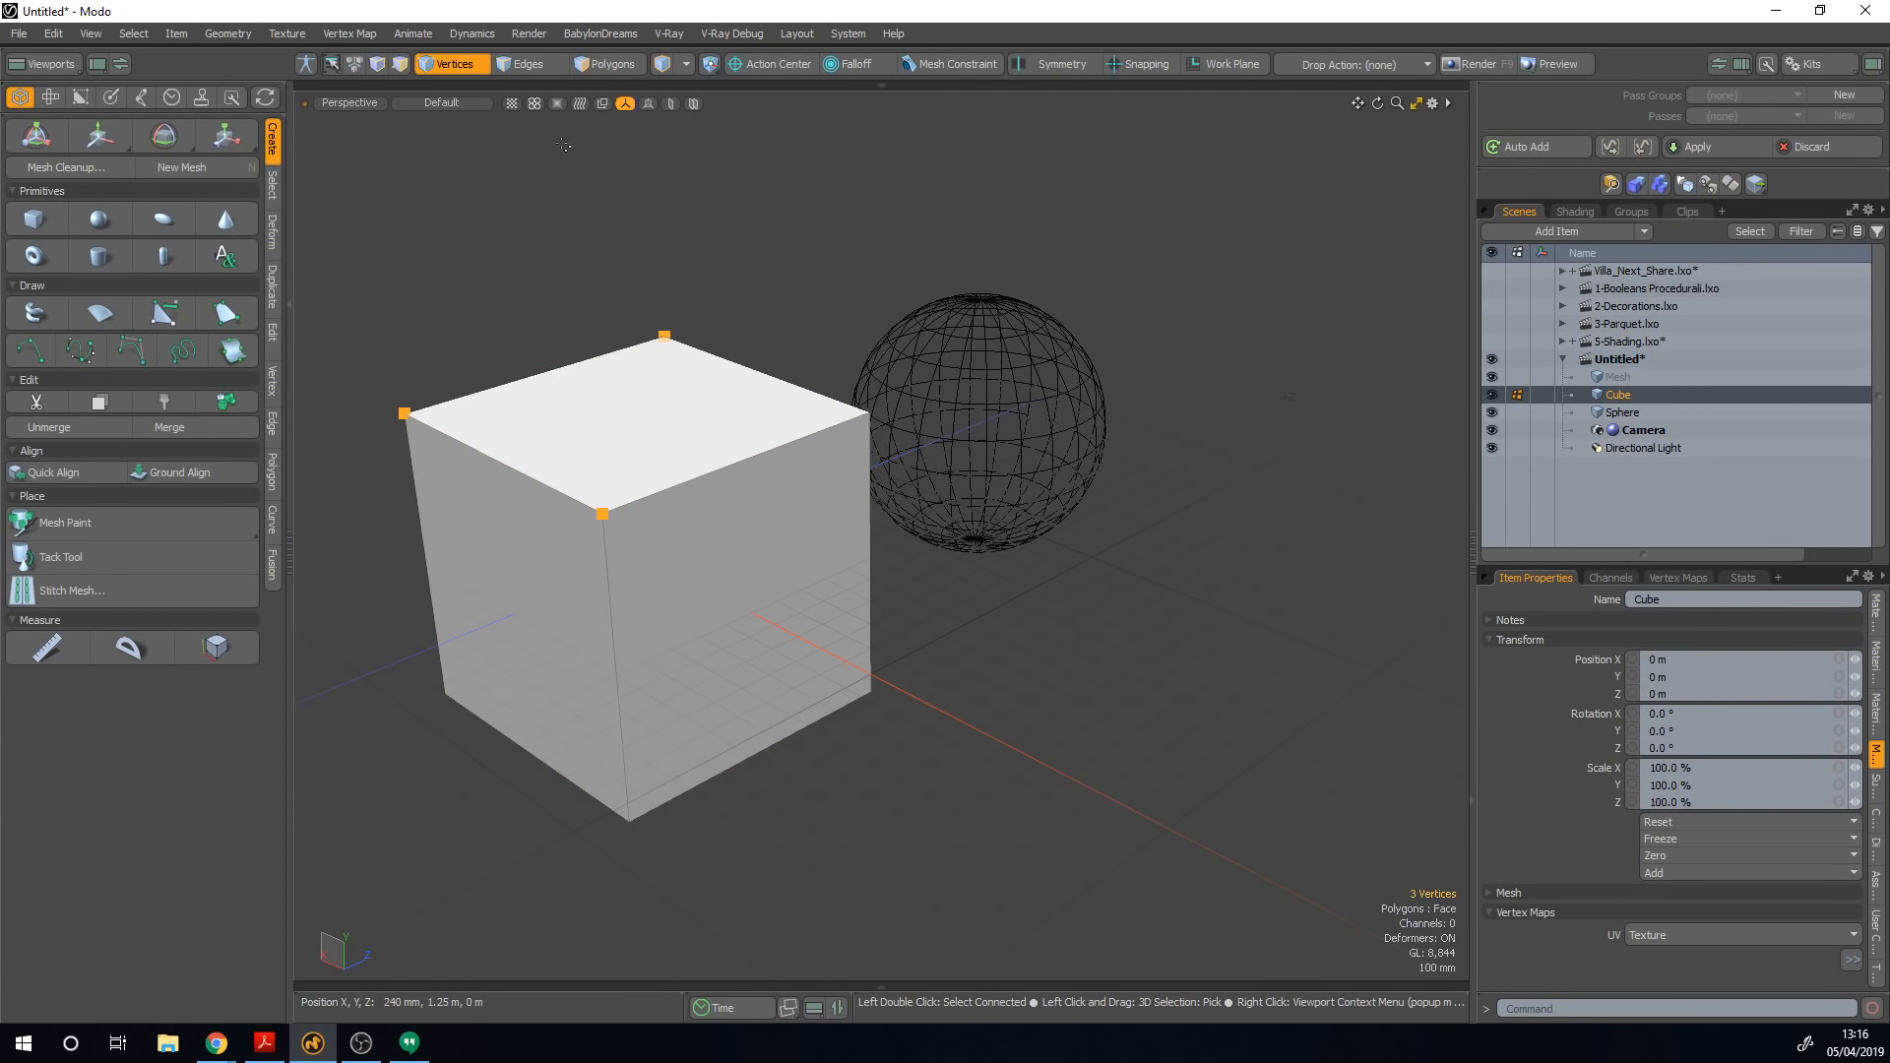
{"action": "key", "text": "3"}
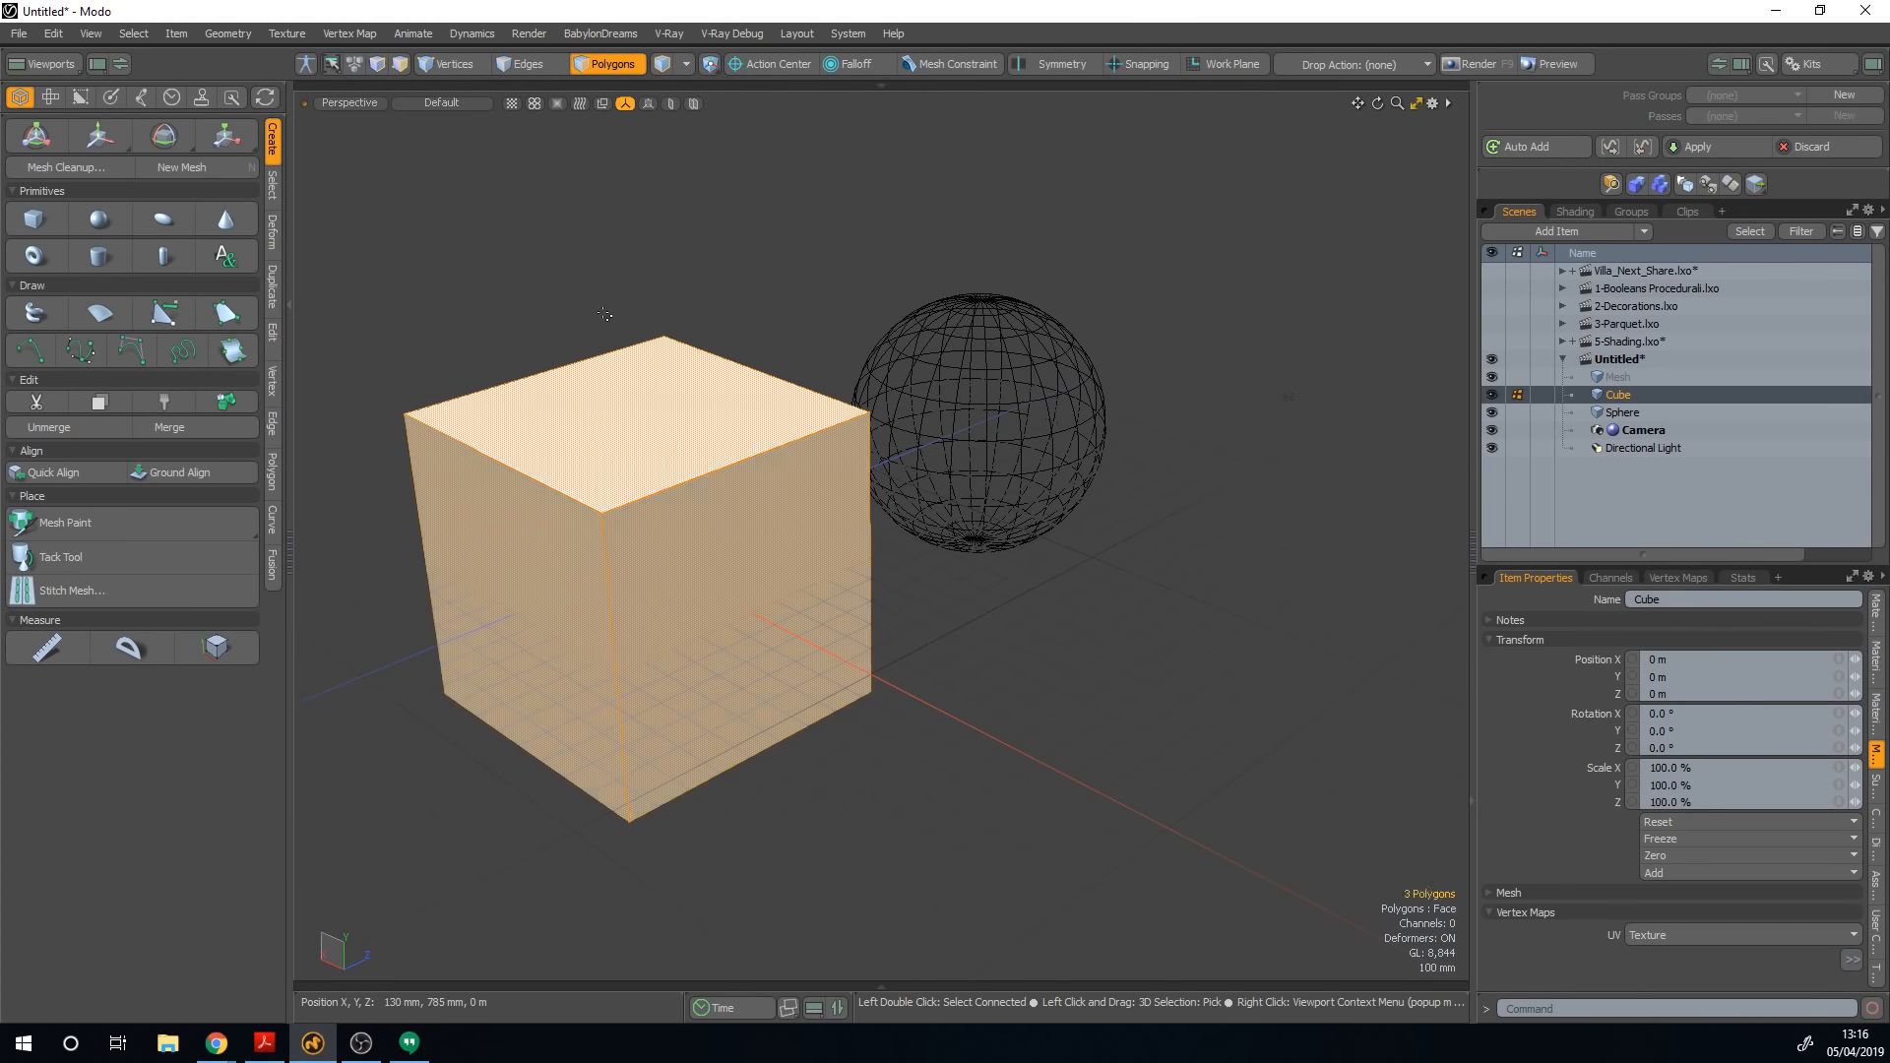
{"action": "left_click", "coordinate": [818, 315]}
Step: Bevel one side face of the cube outward and bevel it again with an inset of 51 mm
{"action": "left_click_drag", "start_coordinate": [688, 401], "coordinate": [735, 450], "text": "alt"}
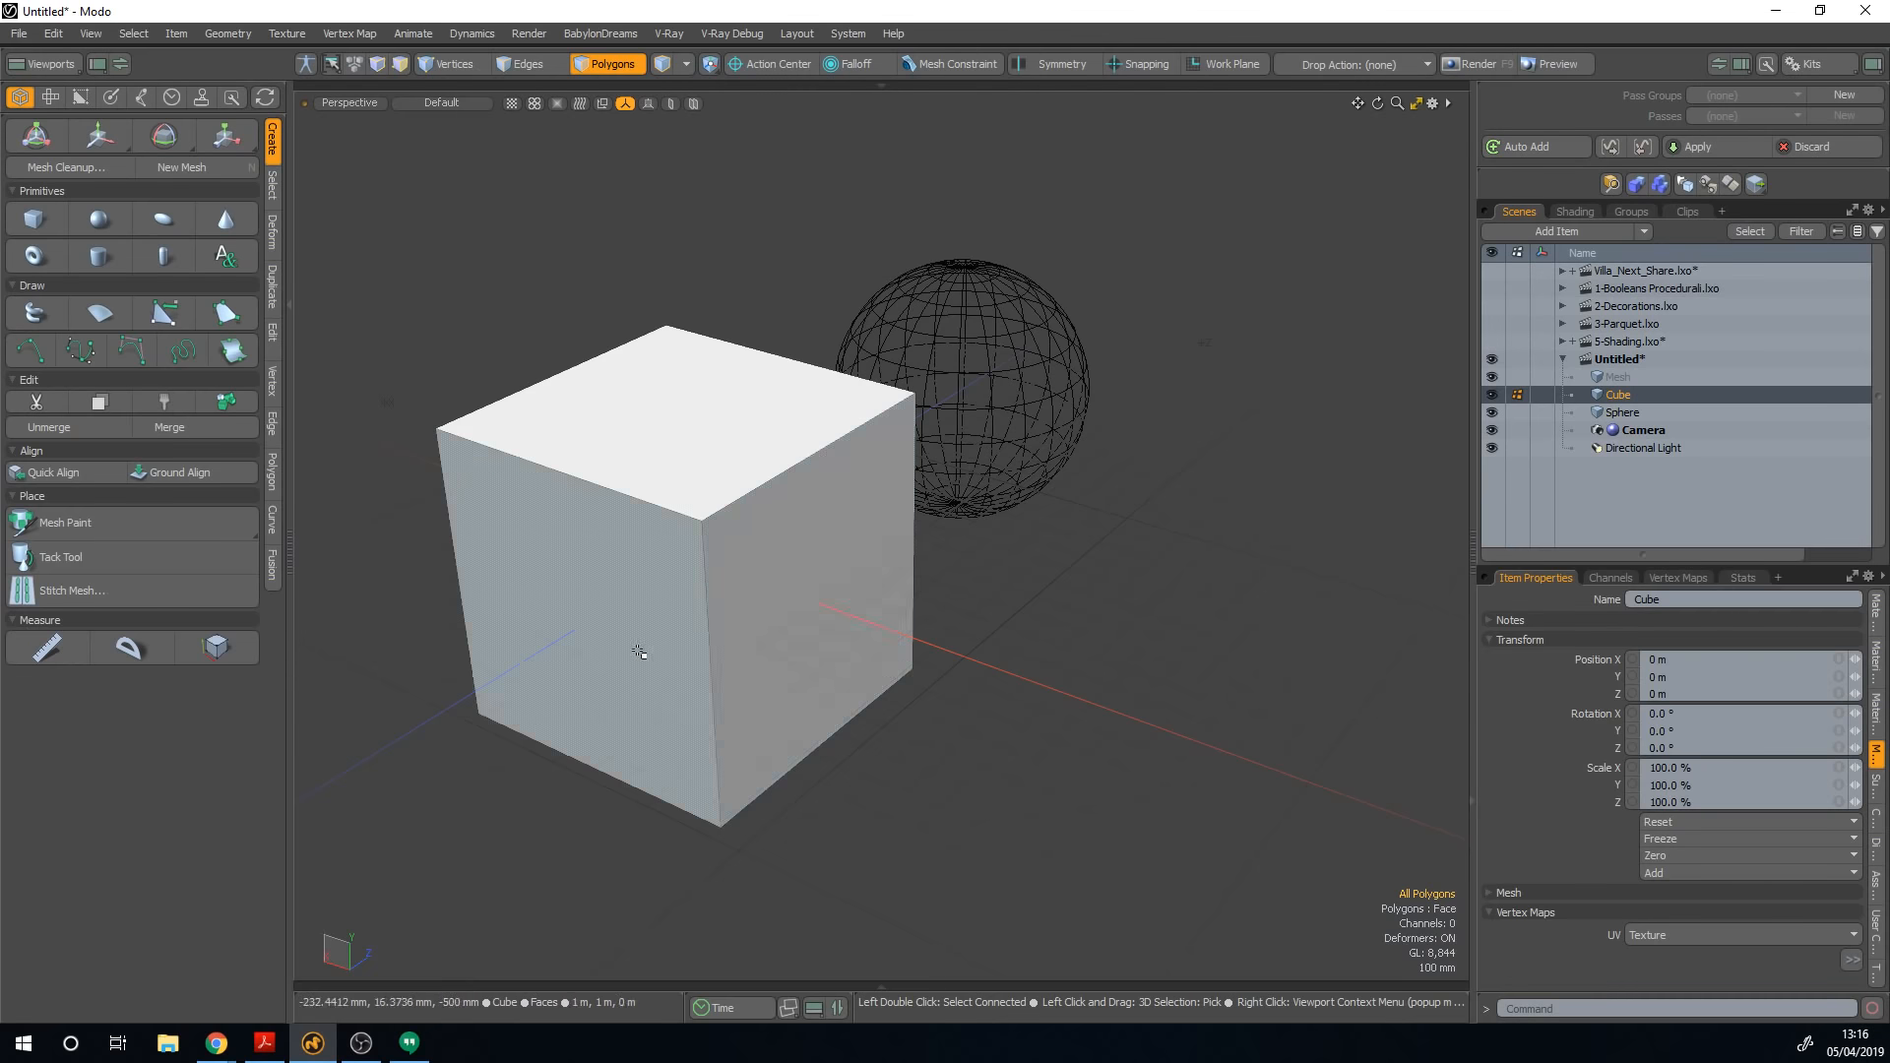
{"action": "left_click", "coordinate": [814, 540]}
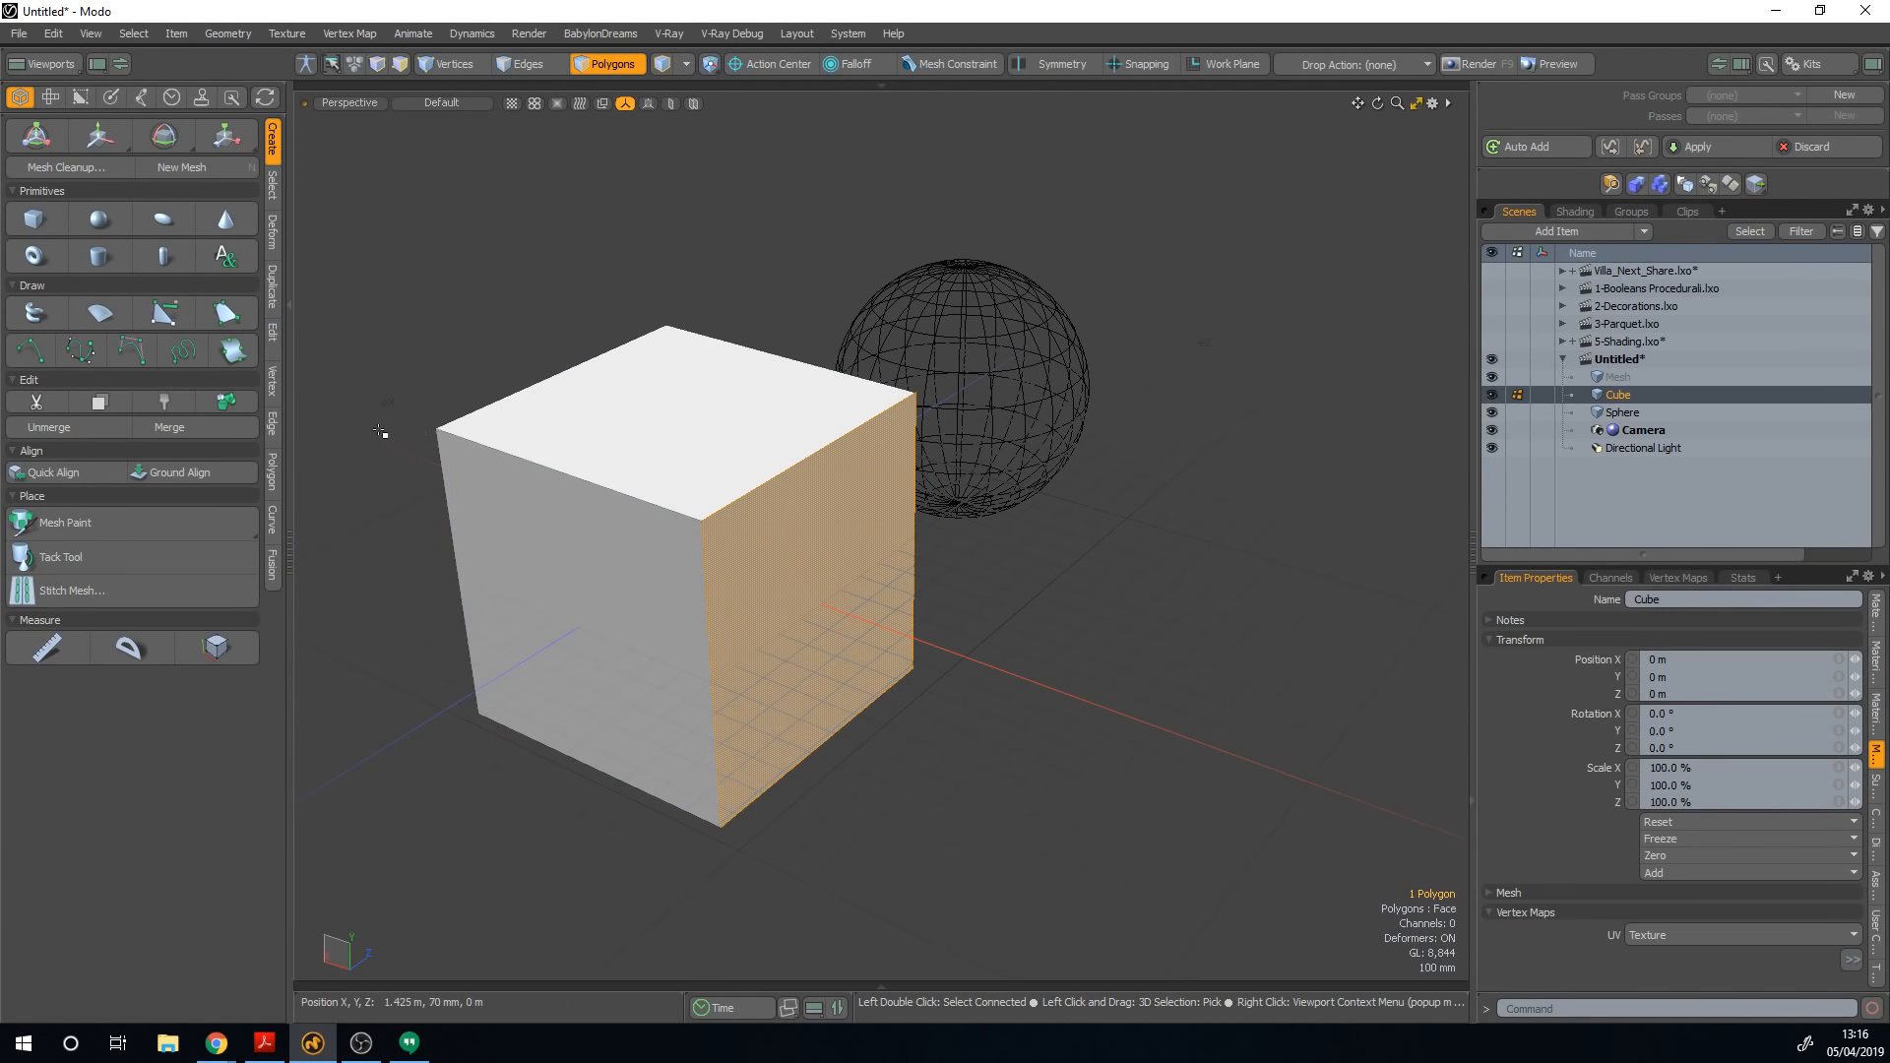
{"action": "left_click", "coordinate": [274, 476]}
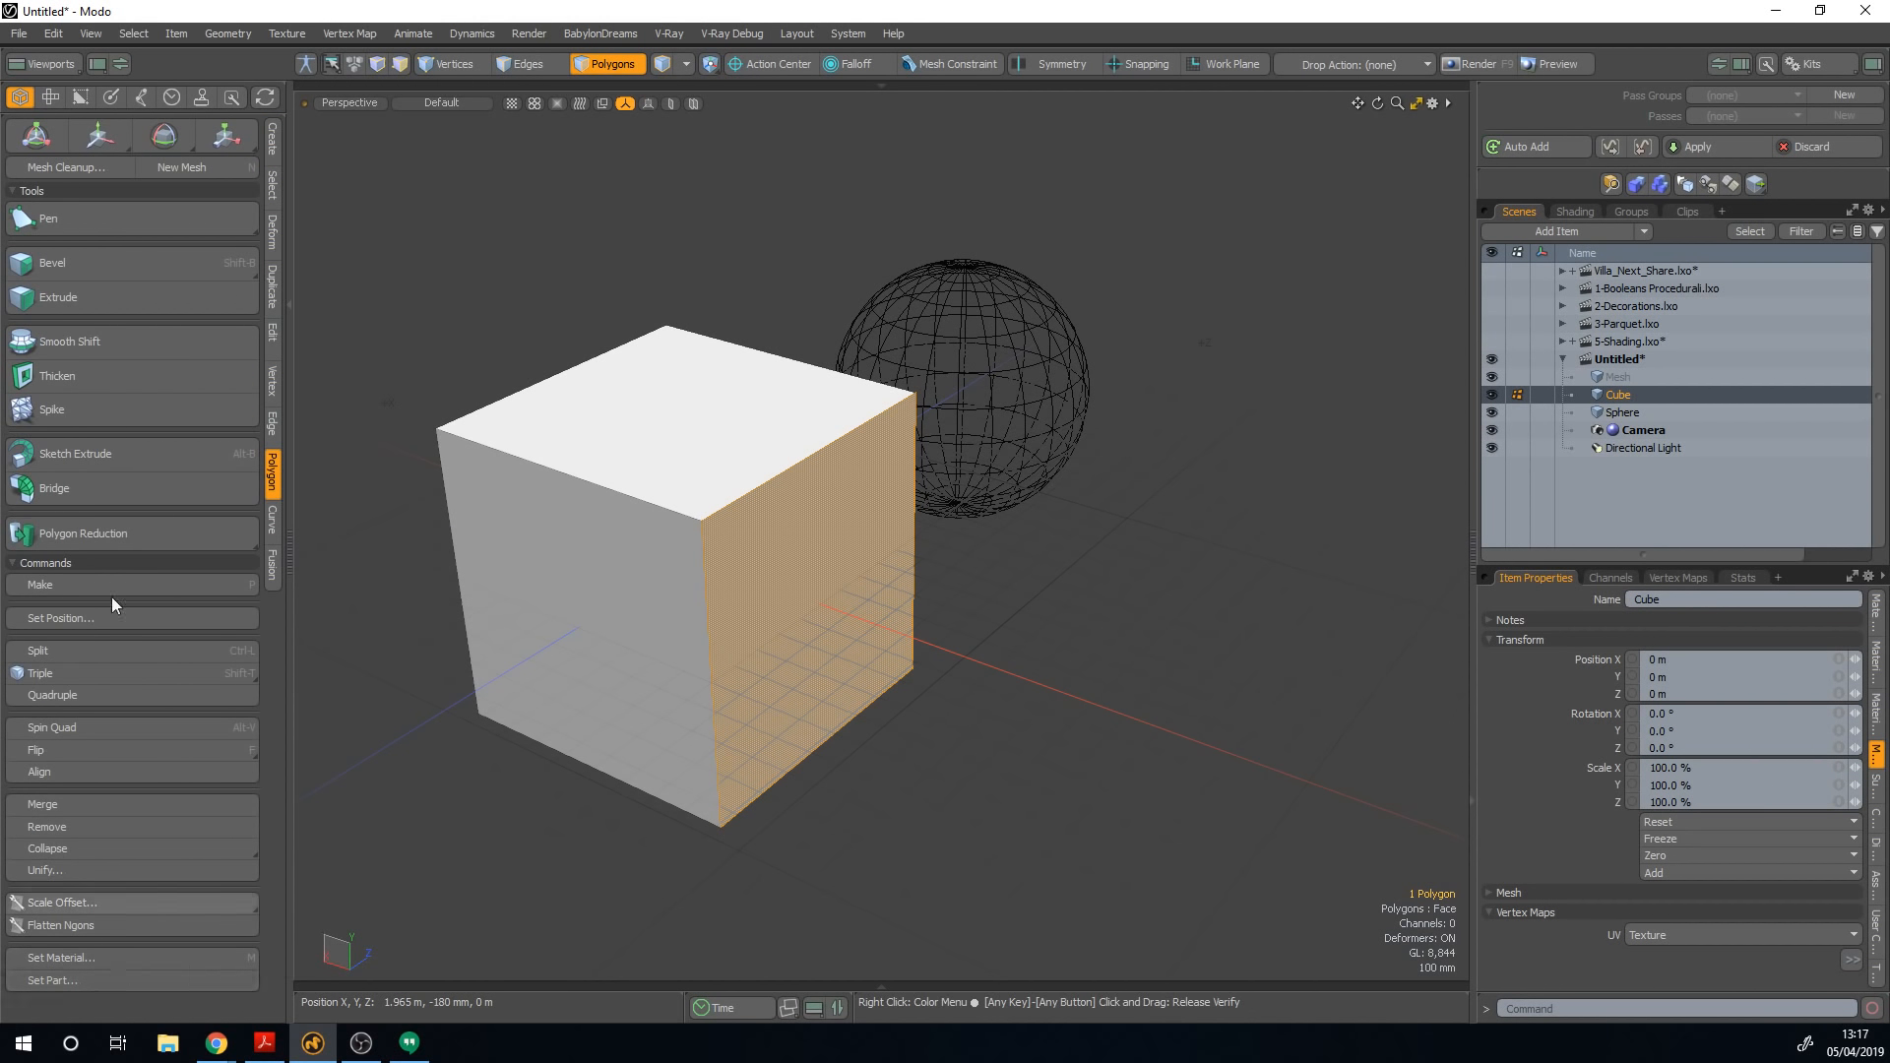
{"action": "left_click", "coordinate": [153, 271]}
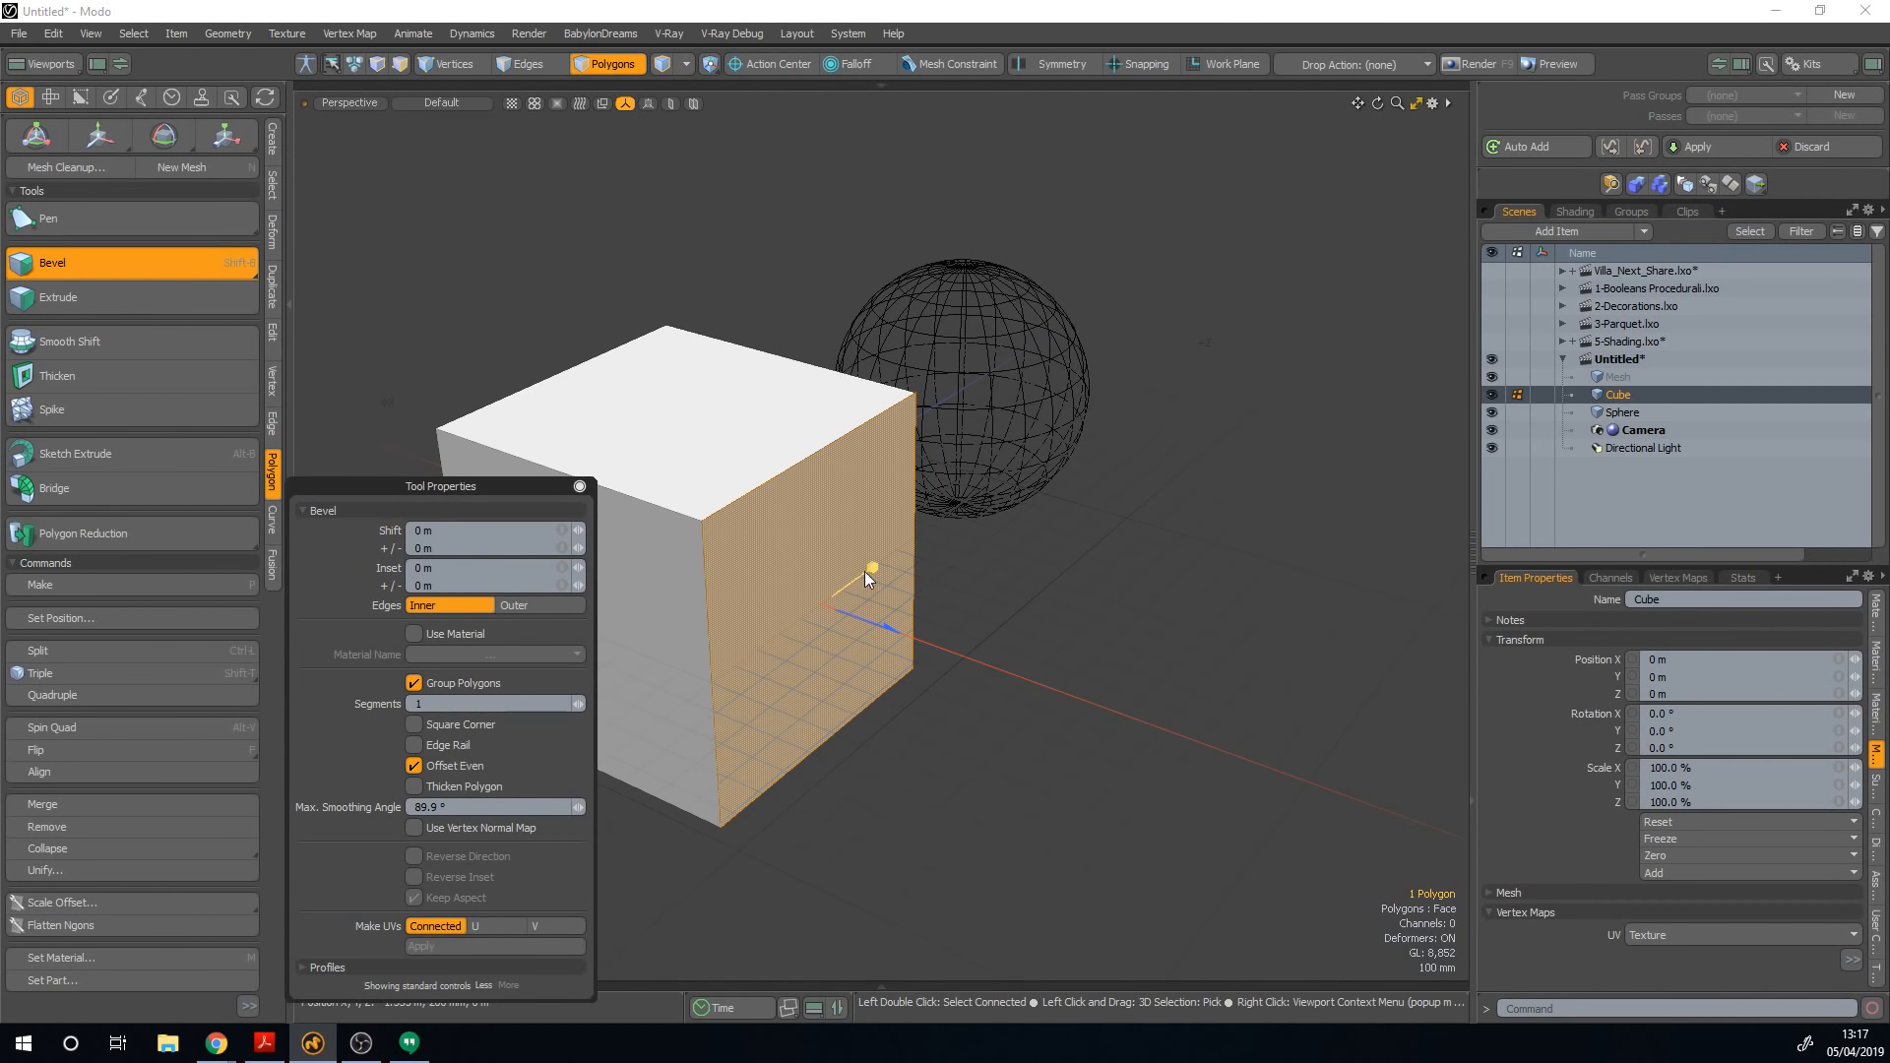
{"action": "left_click_drag", "start_coordinate": [870, 571], "coordinate": [975, 585]}
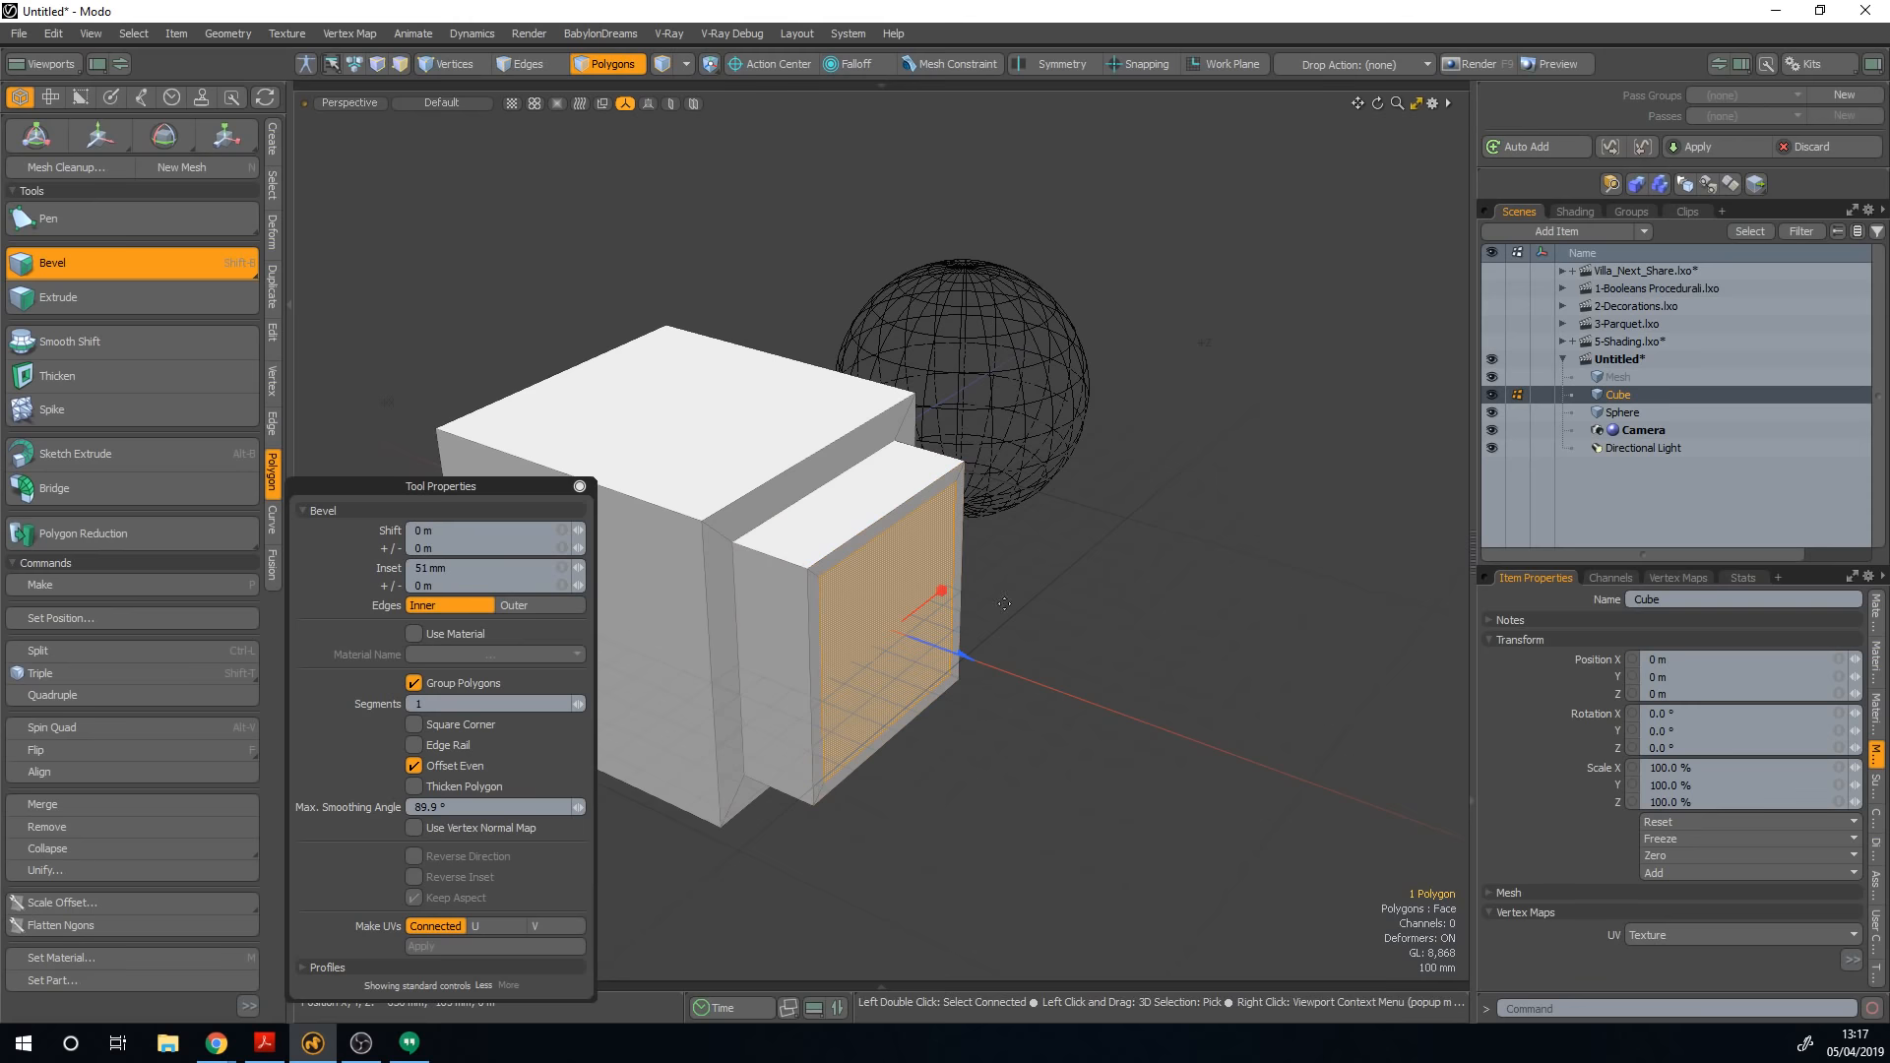
{"action": "key", "text": "space"}
{"action": "left_click", "coordinate": [1080, 560]}
{"action": "left_click_drag", "start_coordinate": [1209, 569], "coordinate": [995, 552], "text": "alt"}
Step: Undo the bevels on the cube and return to the Create tool set
{"action": "key", "text": "ctrl+z"}
{"action": "key", "text": "ctrl+z"}
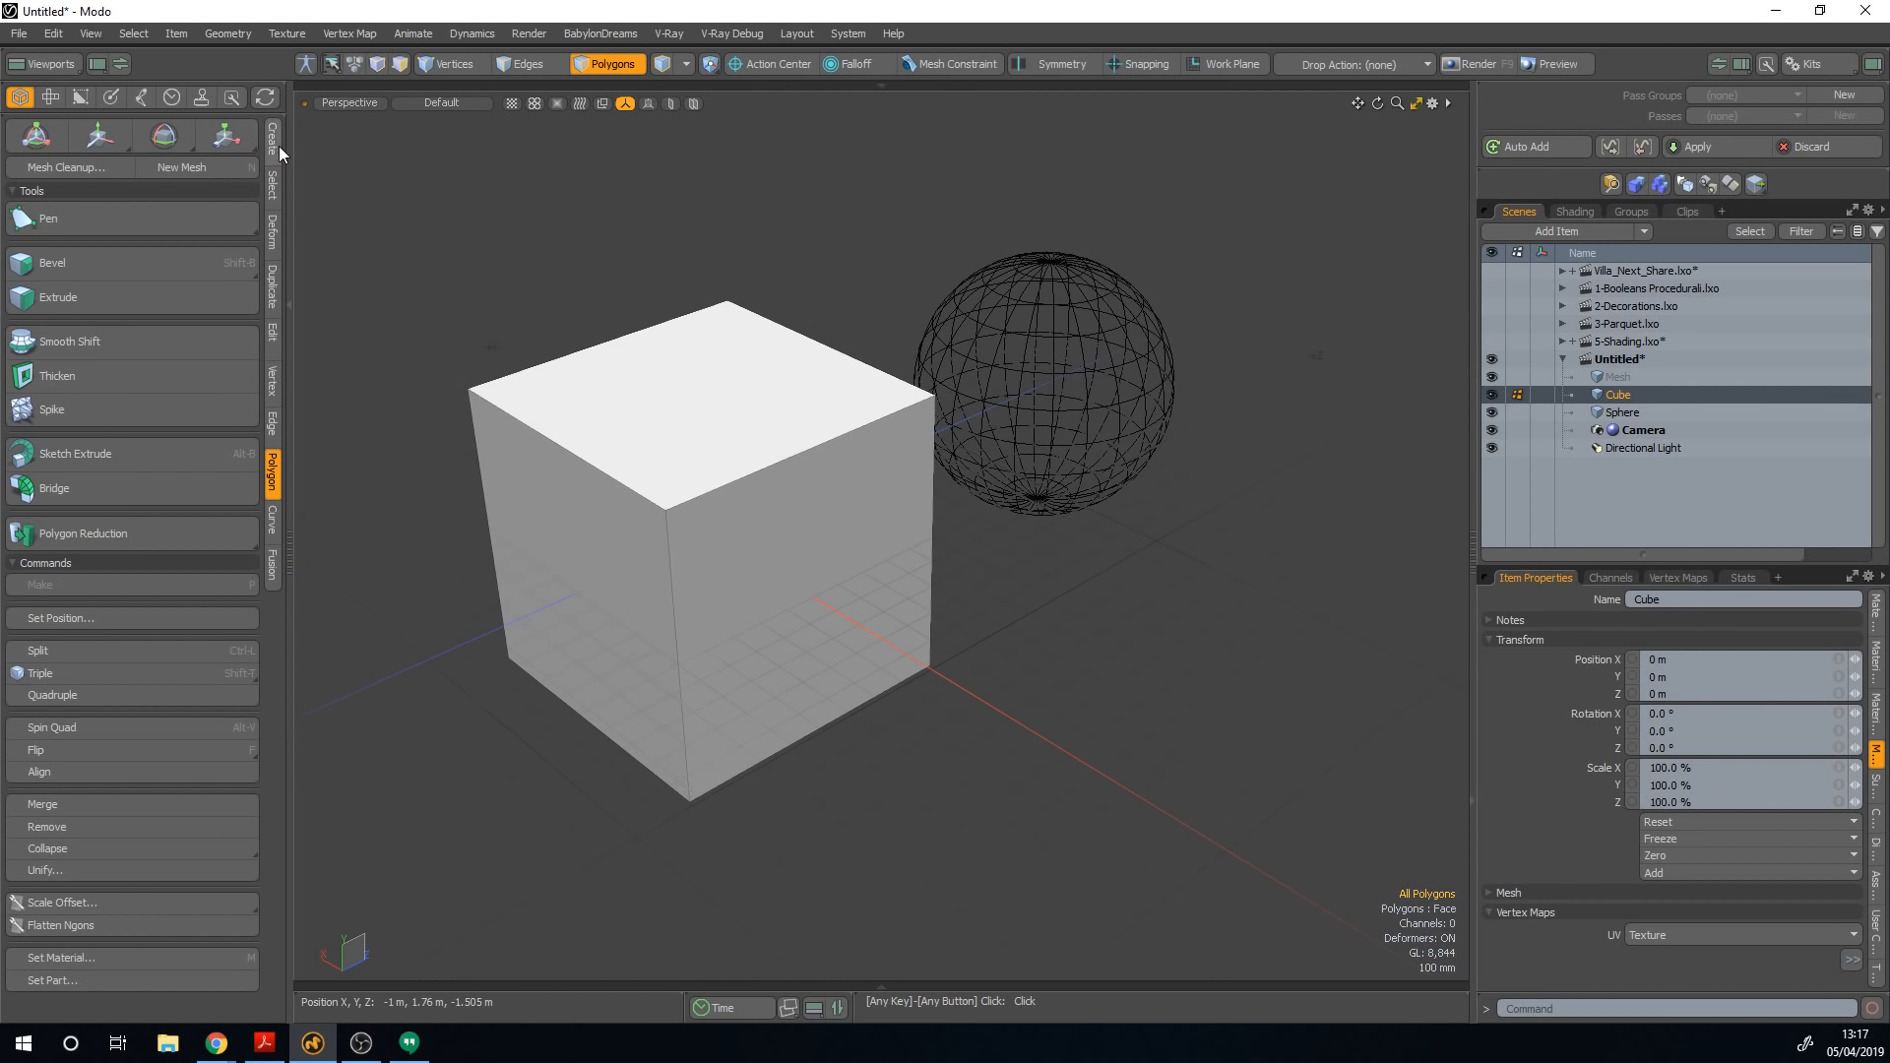
{"action": "left_click", "coordinate": [274, 140]}
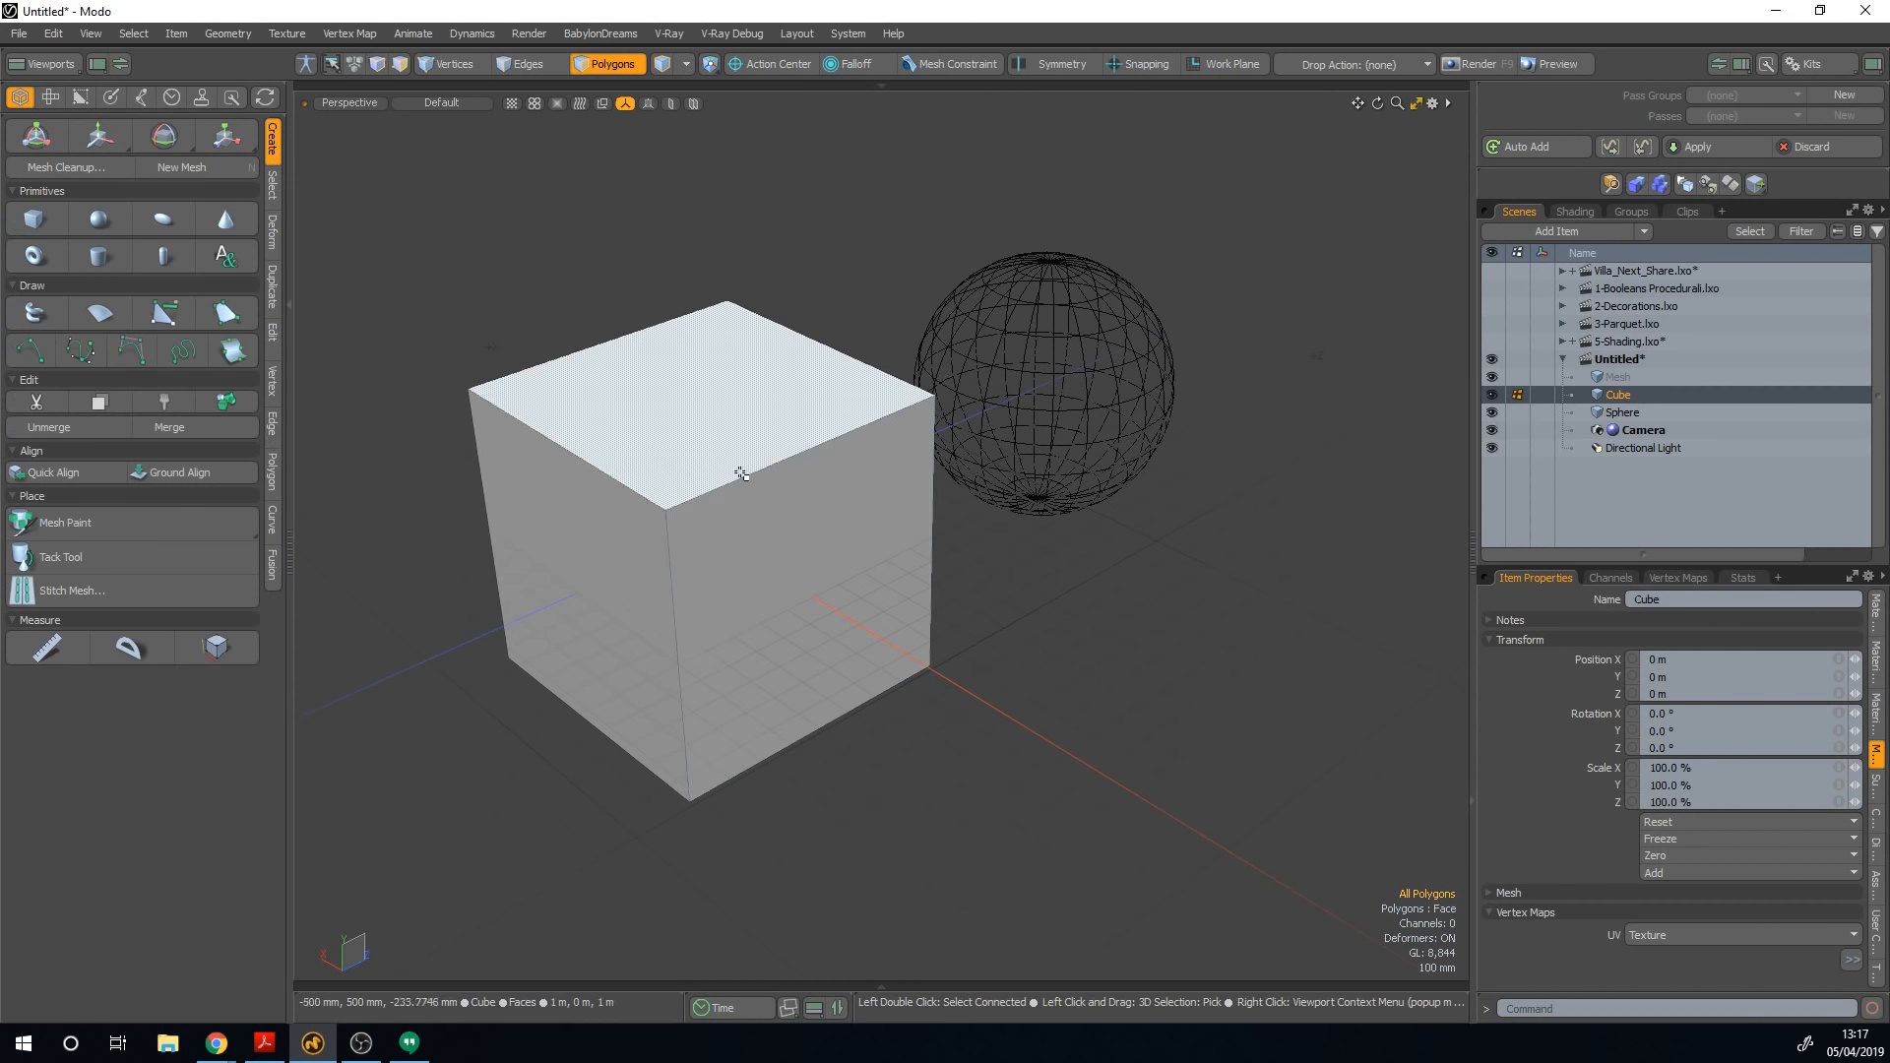
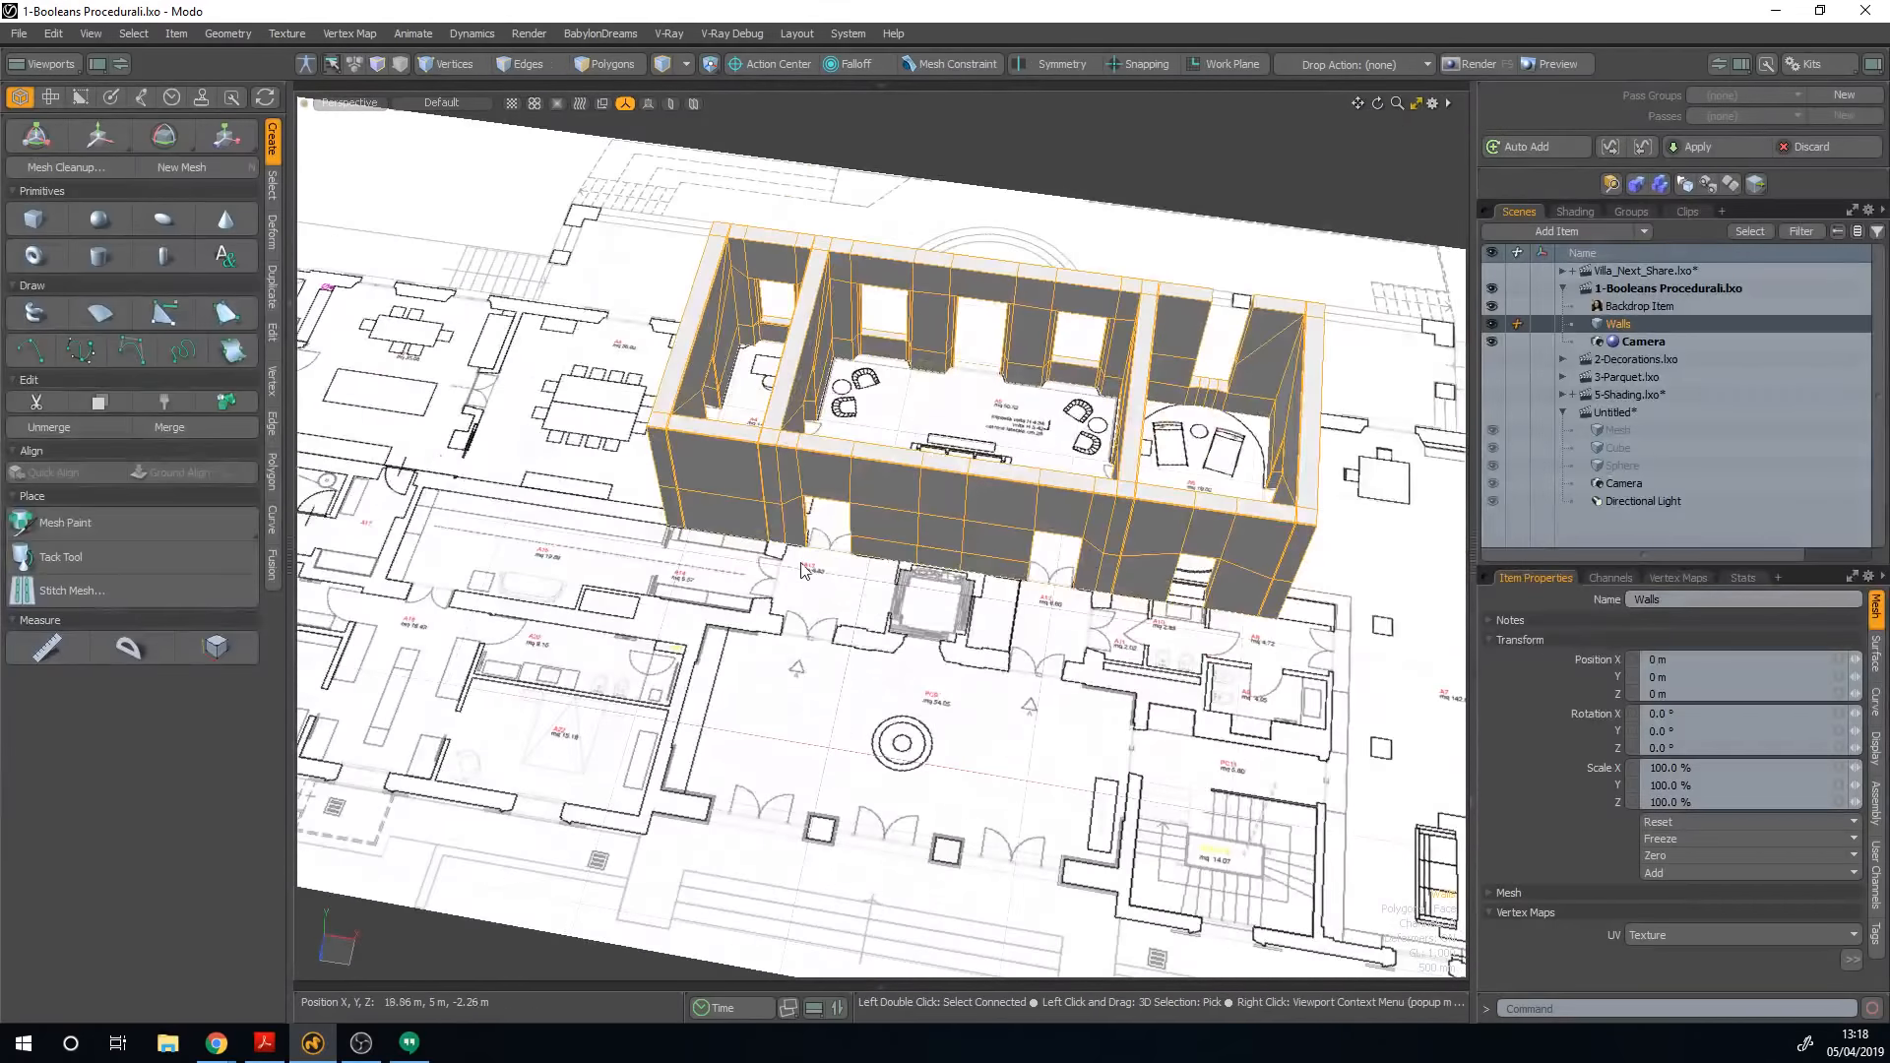
Step: Select the floor-plan backdrop in the 1-Booleans Procedurali.lxo scene and hide the unselected walls to inspect the plan
{"action": "left_click_drag", "start_coordinate": [805, 572], "coordinate": [945, 581], "text": "alt"}
{"action": "left_click_drag", "start_coordinate": [689, 630], "coordinate": [753, 579], "text": "alt+shift"}
{"action": "left_click", "coordinate": [753, 579]}
{"action": "key", "text": "shift+h"}
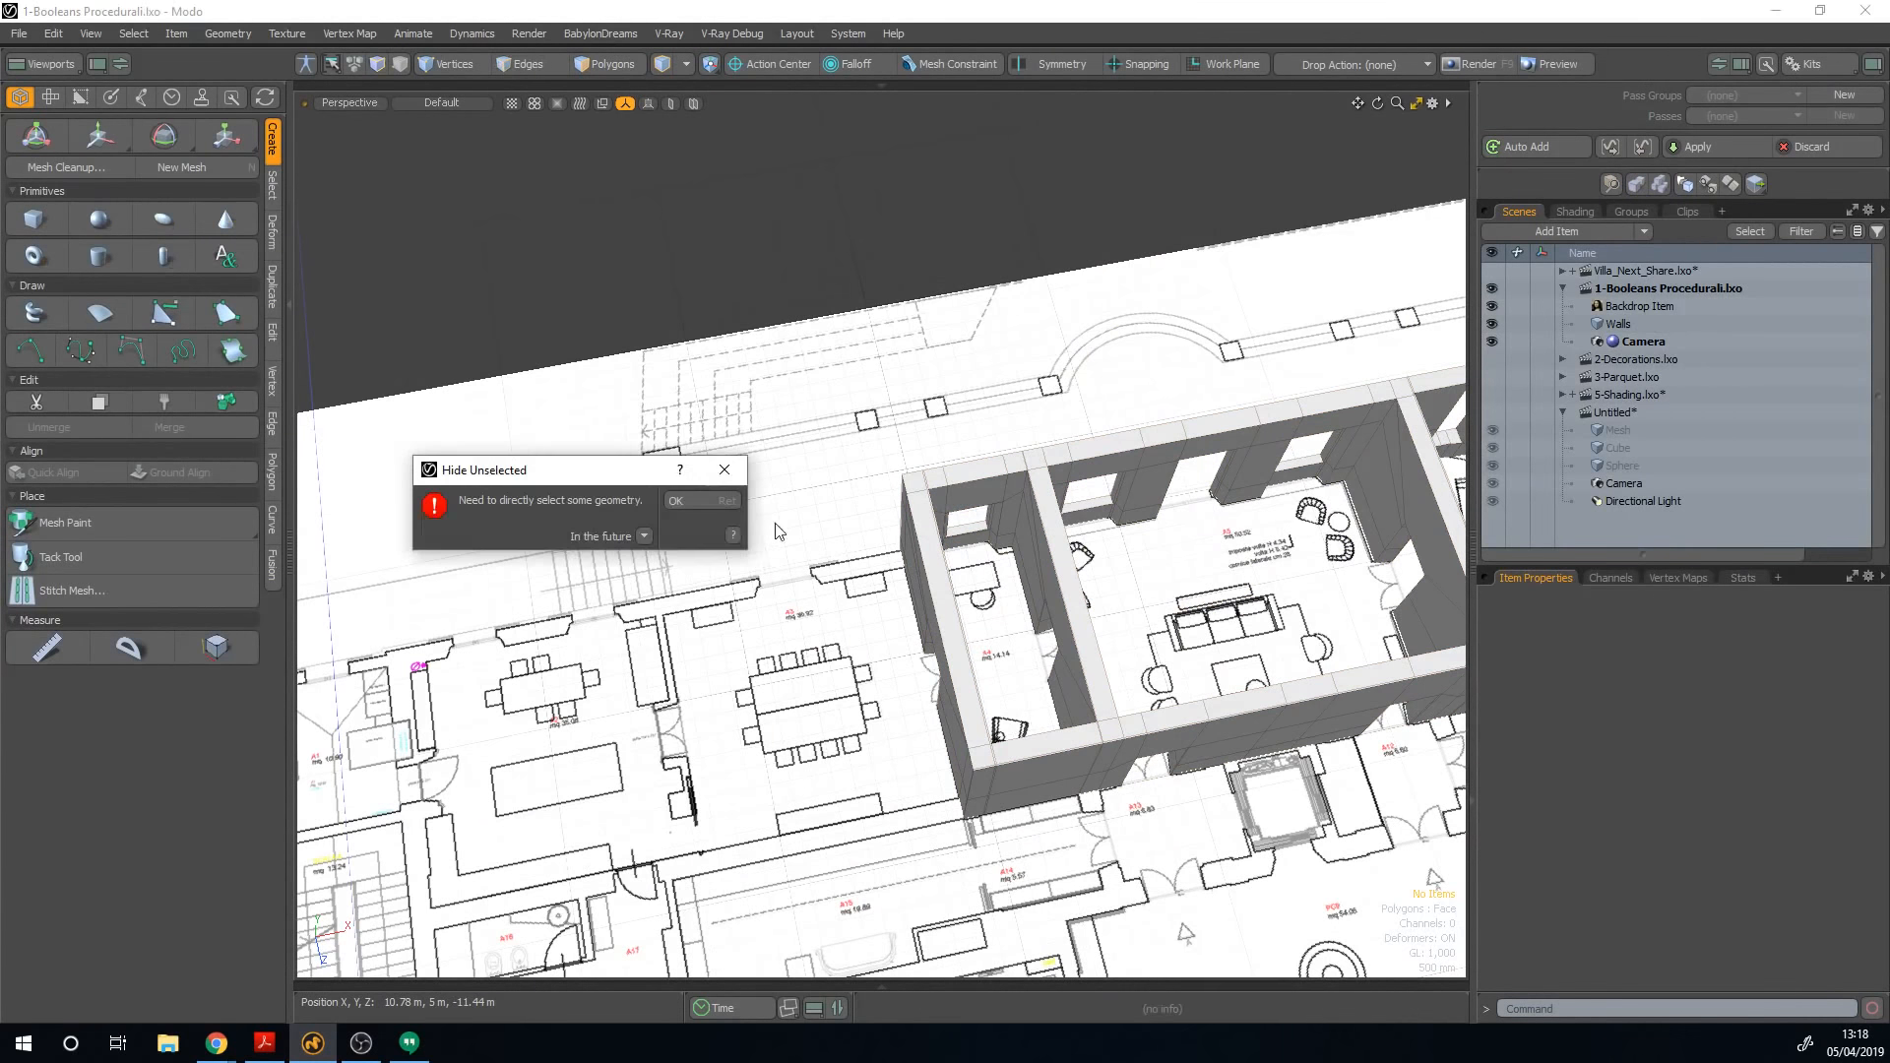
{"action": "left_click", "coordinate": [717, 499]}
{"action": "left_click", "coordinate": [745, 457]}
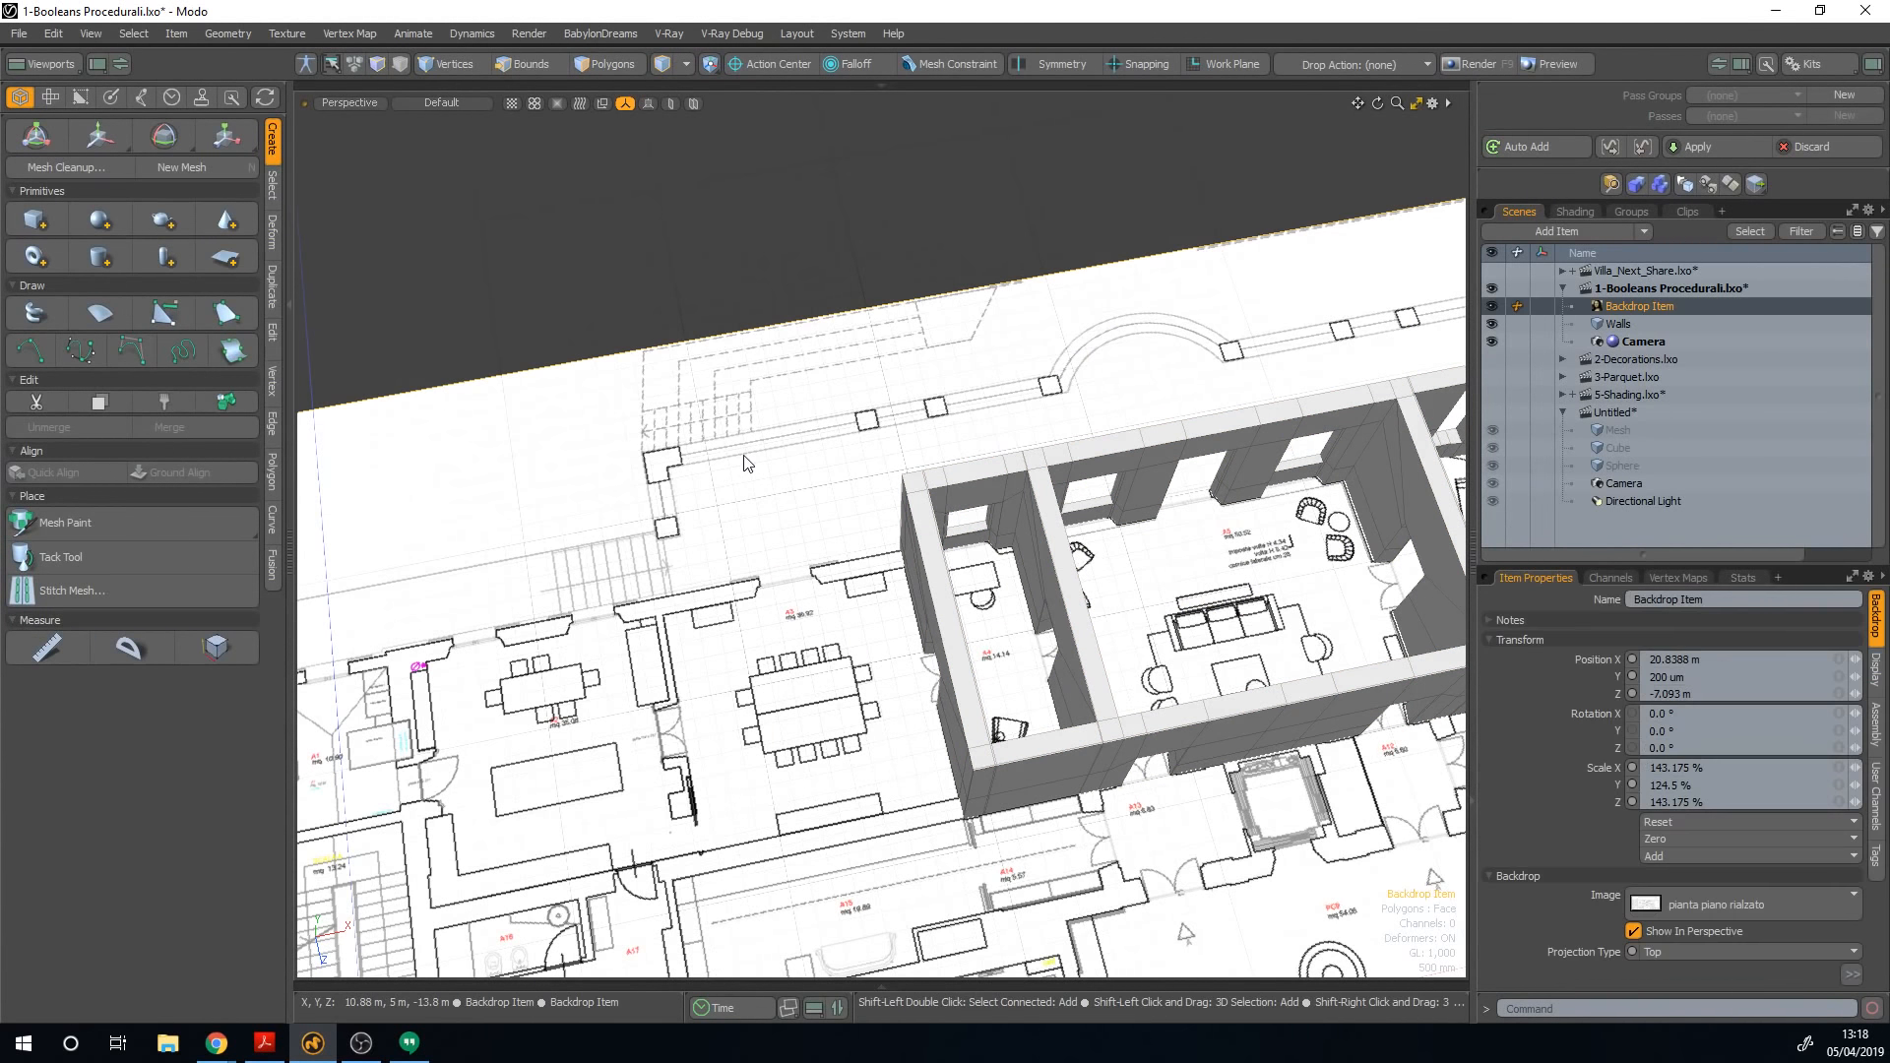
{"action": "key", "text": "shift+h"}
{"action": "scroll", "coordinate": [744, 455], "scroll_direction": "down", "scroll_amount": 3}
{"action": "left_click_drag", "start_coordinate": [1216, 492], "coordinate": [1040, 454], "text": "alt"}
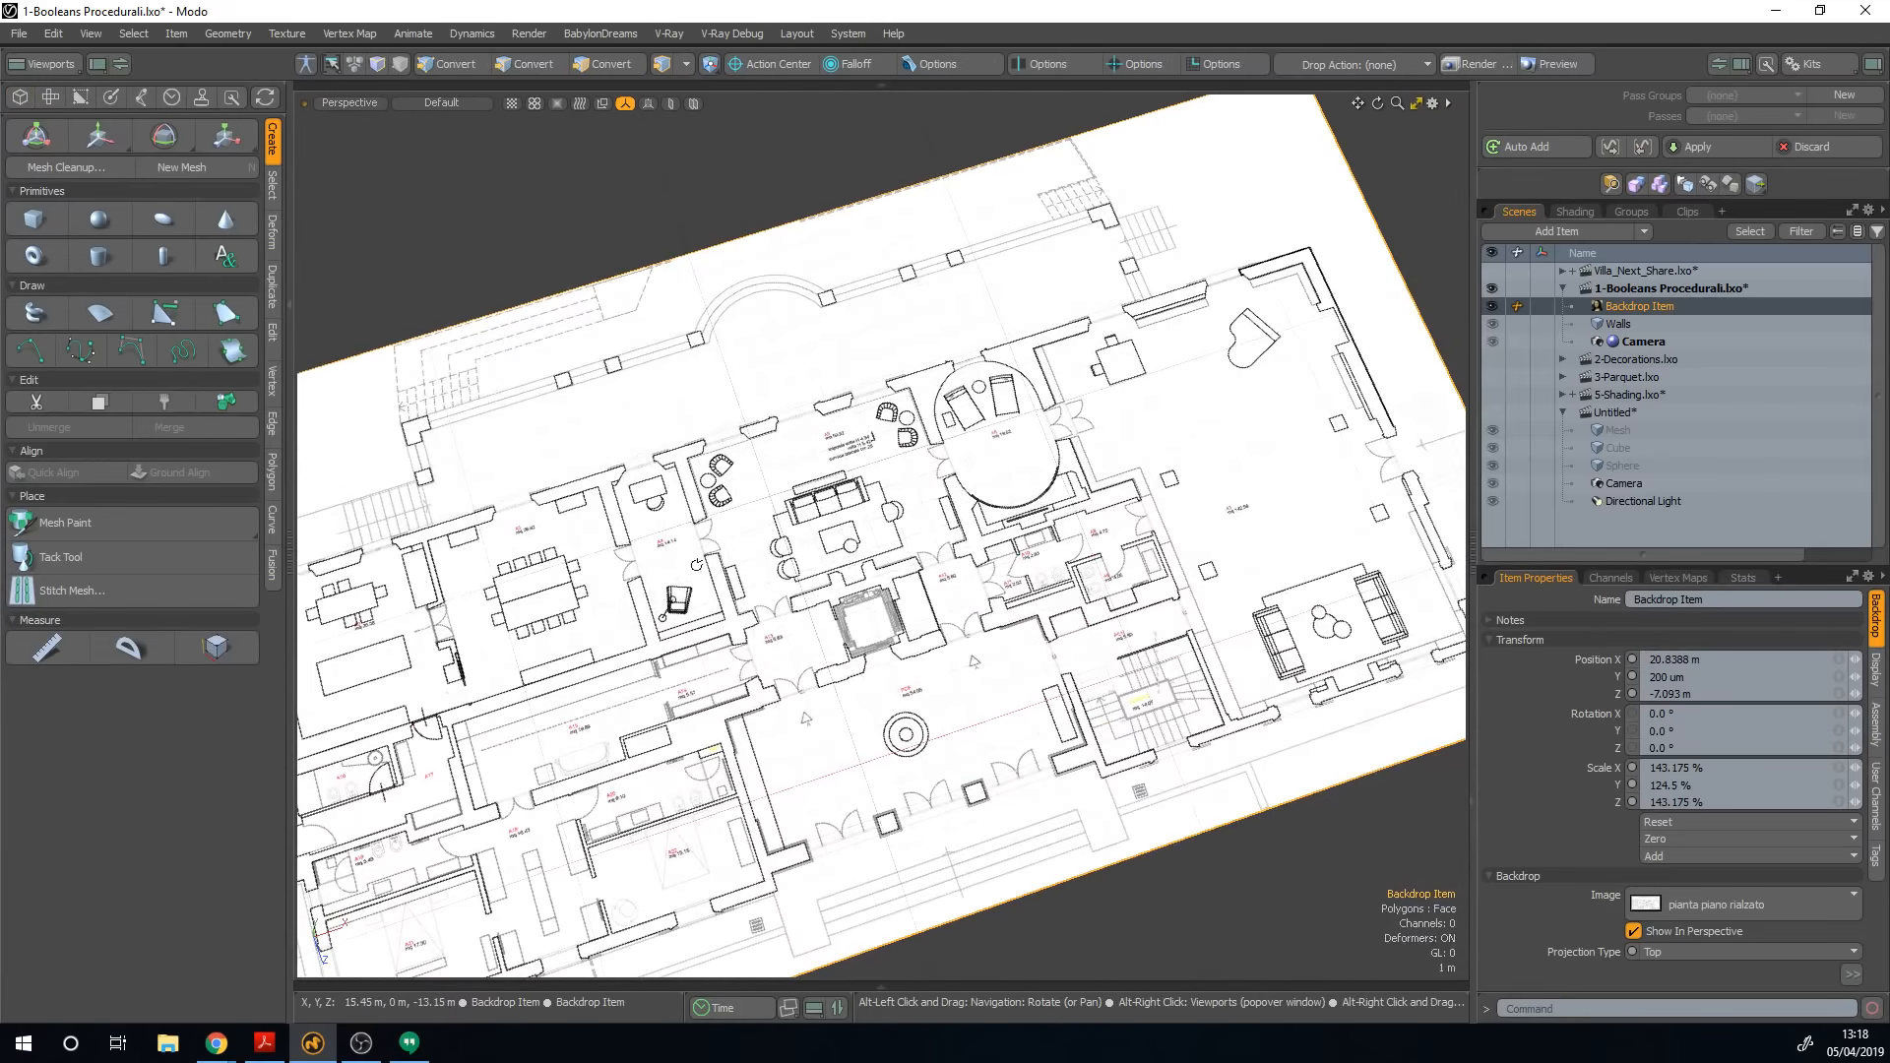
{"action": "left_click_drag", "start_coordinate": [697, 565], "coordinate": [855, 426], "text": "alt"}
{"action": "scroll", "coordinate": [881, 456], "scroll_direction": "up", "scroll_amount": 4}
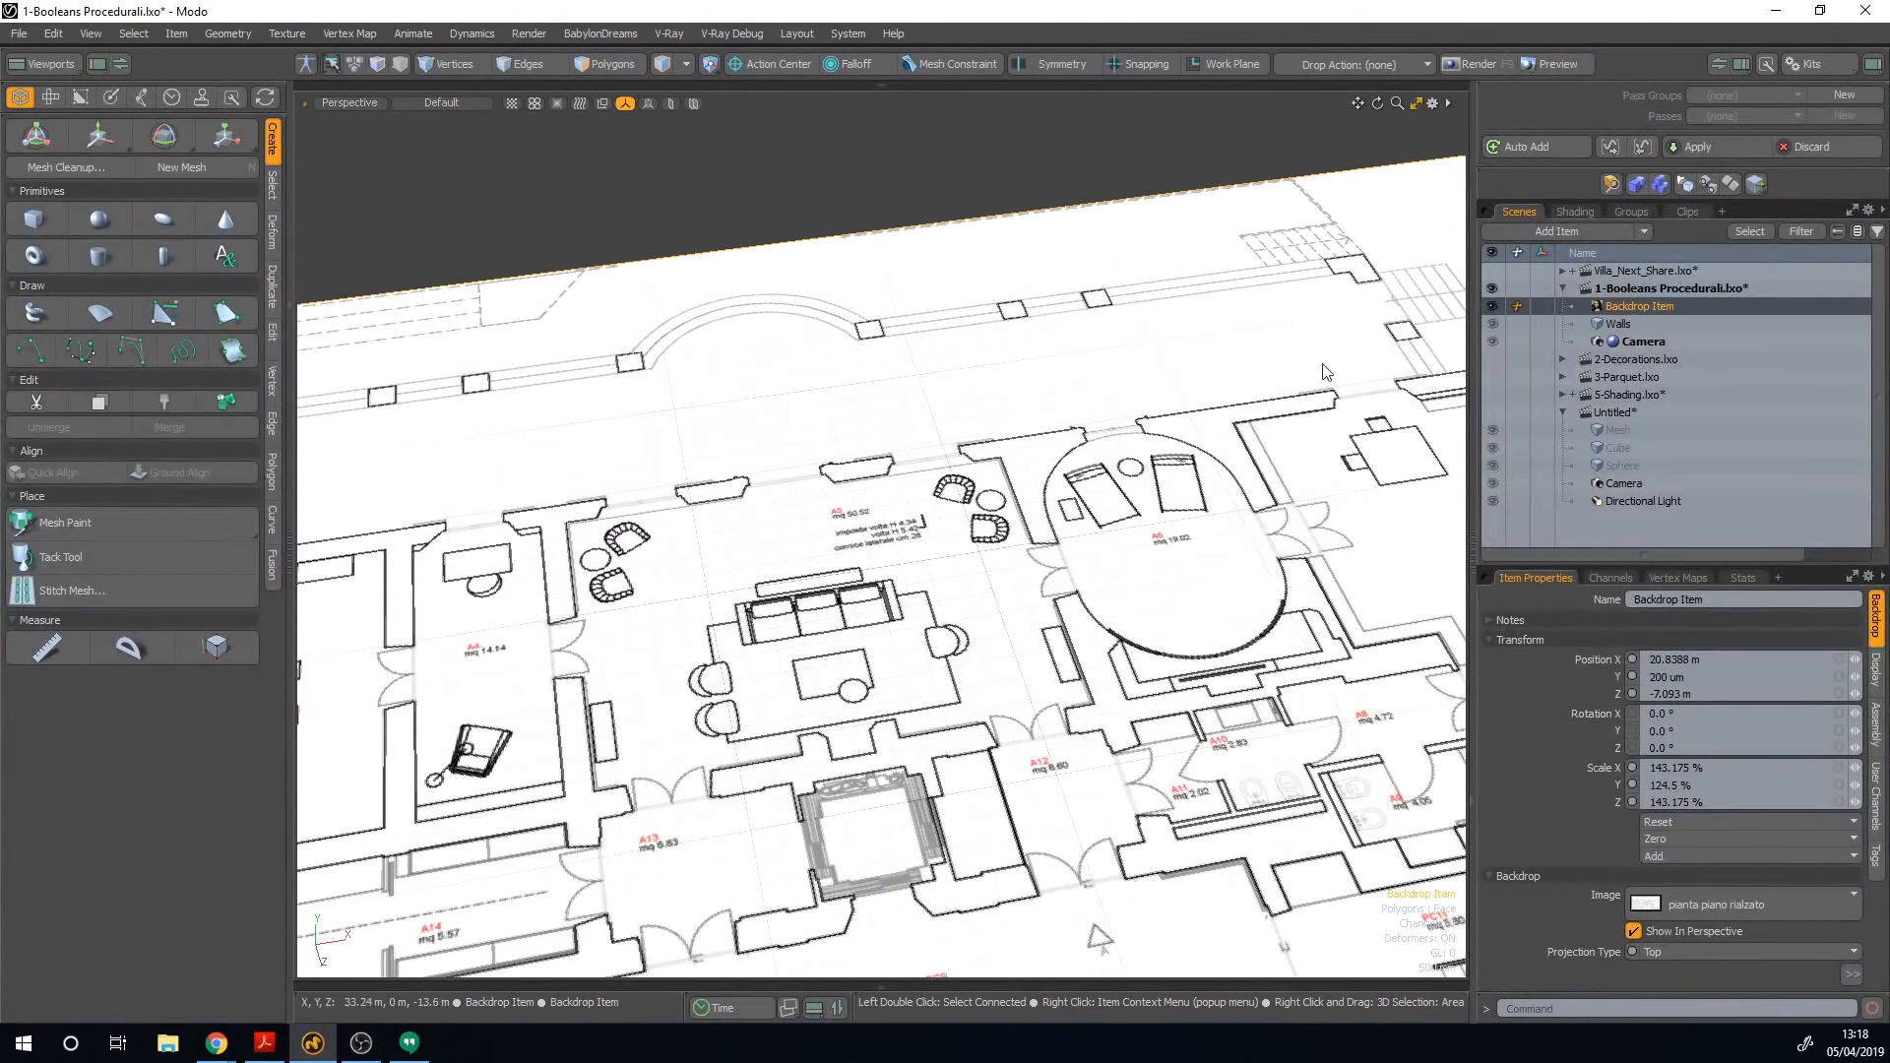
Step: Unhide the walls over the floor plan and inspect them from the front
{"action": "key", "text": "u"}
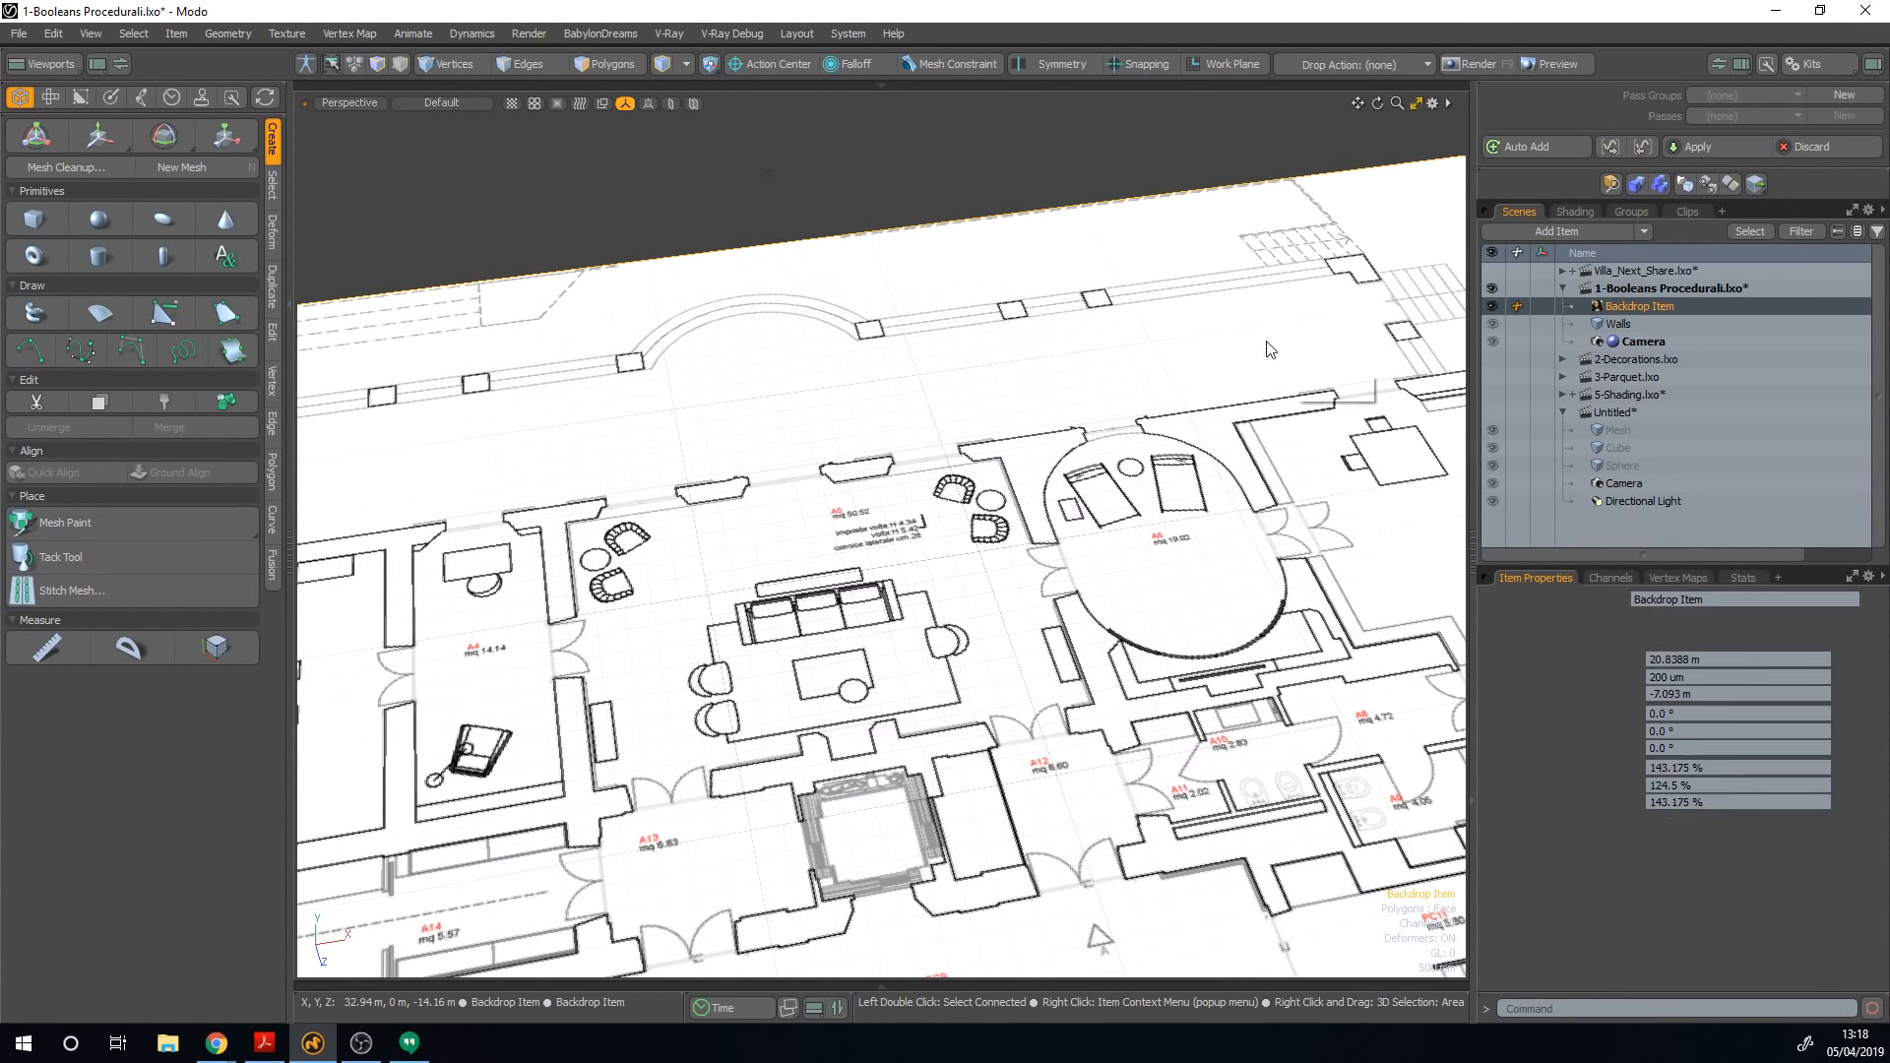
{"action": "key", "text": "o"}
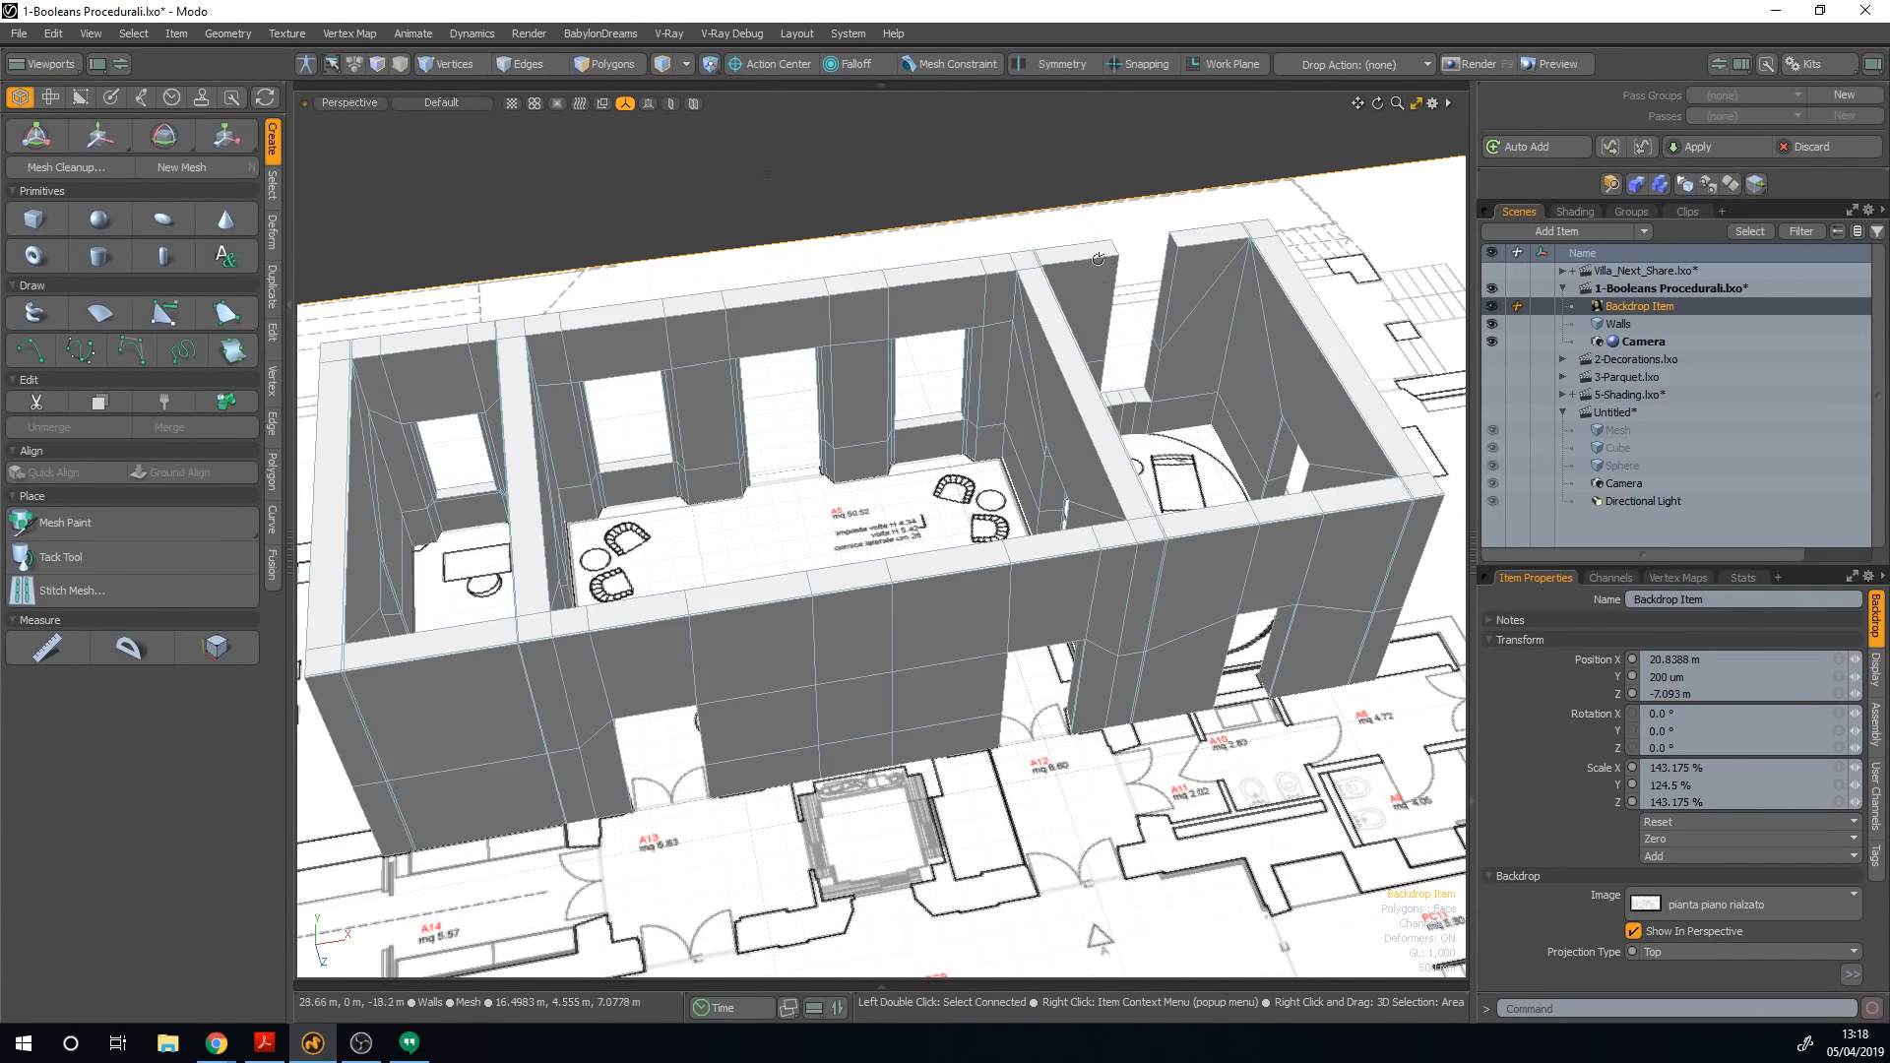
{"action": "left_click_drag", "start_coordinate": [1158, 288], "coordinate": [1256, 342], "text": "alt"}
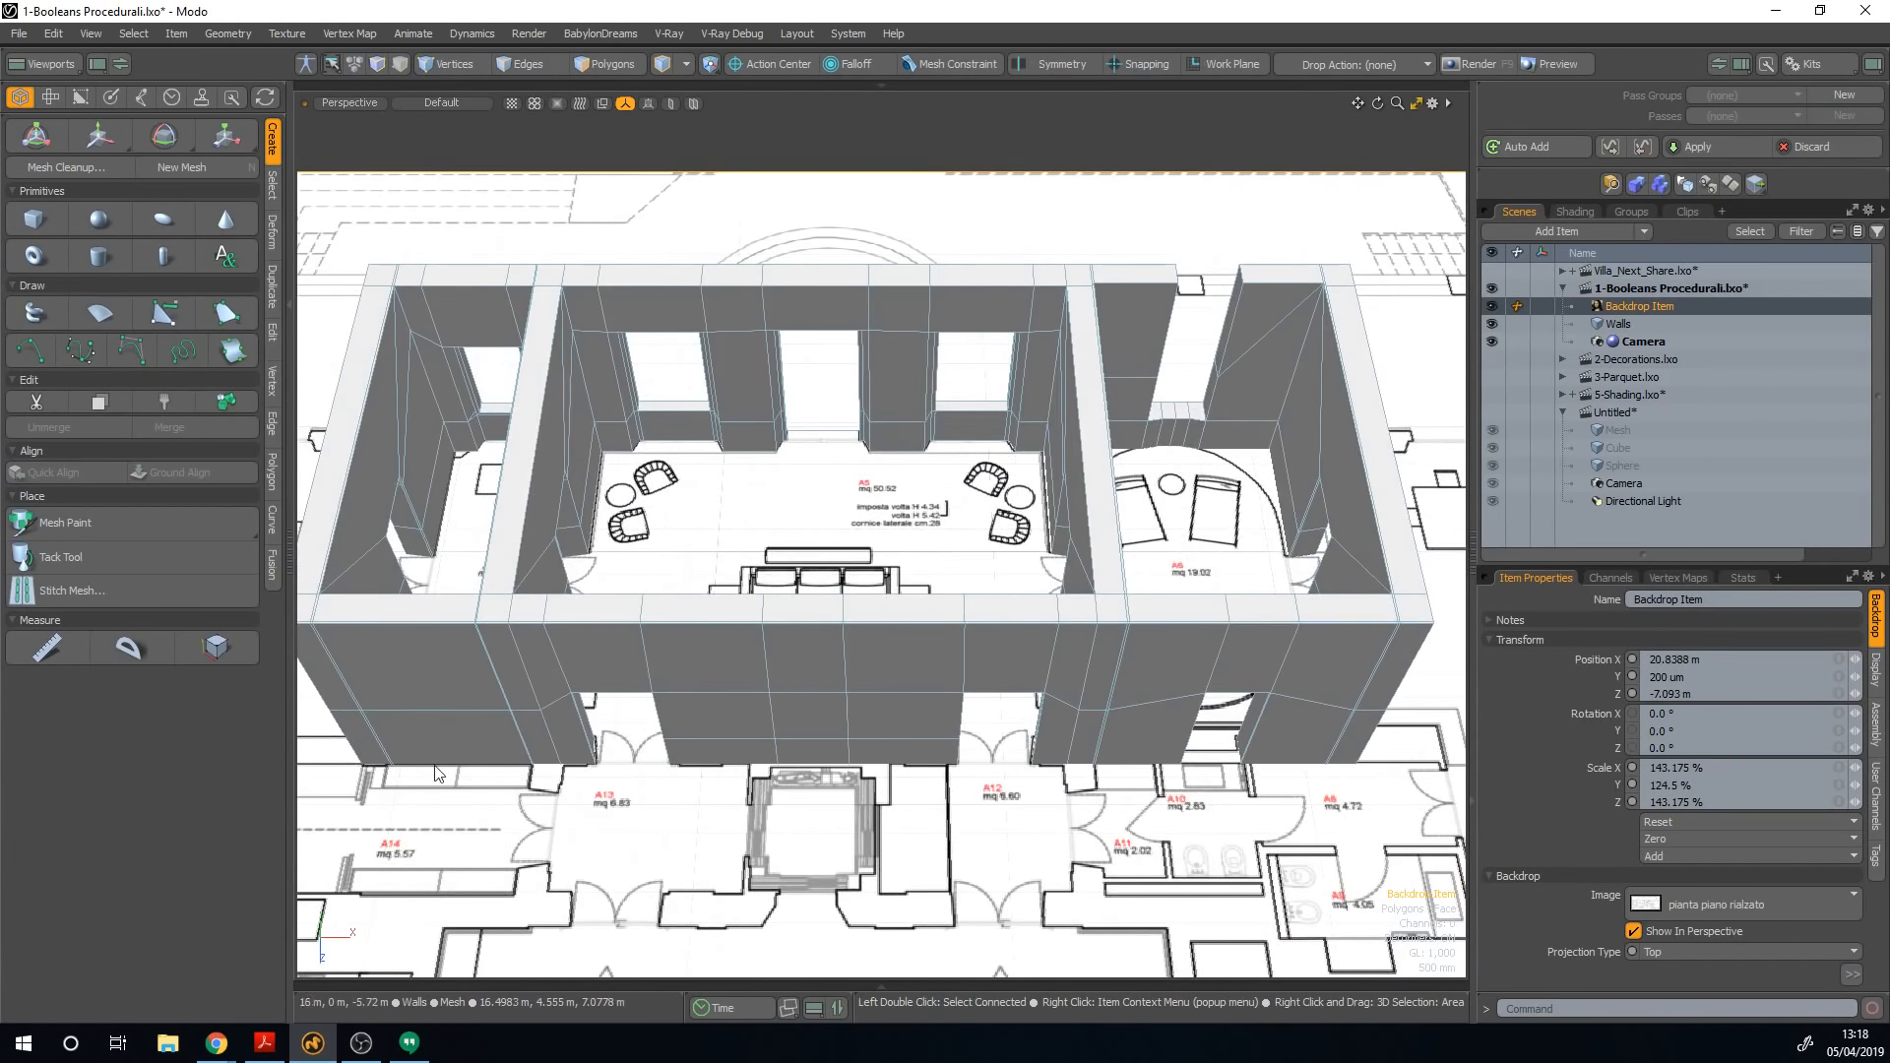
{"action": "left_click_drag", "start_coordinate": [723, 401], "coordinate": [816, 414], "text": "alt+shift"}
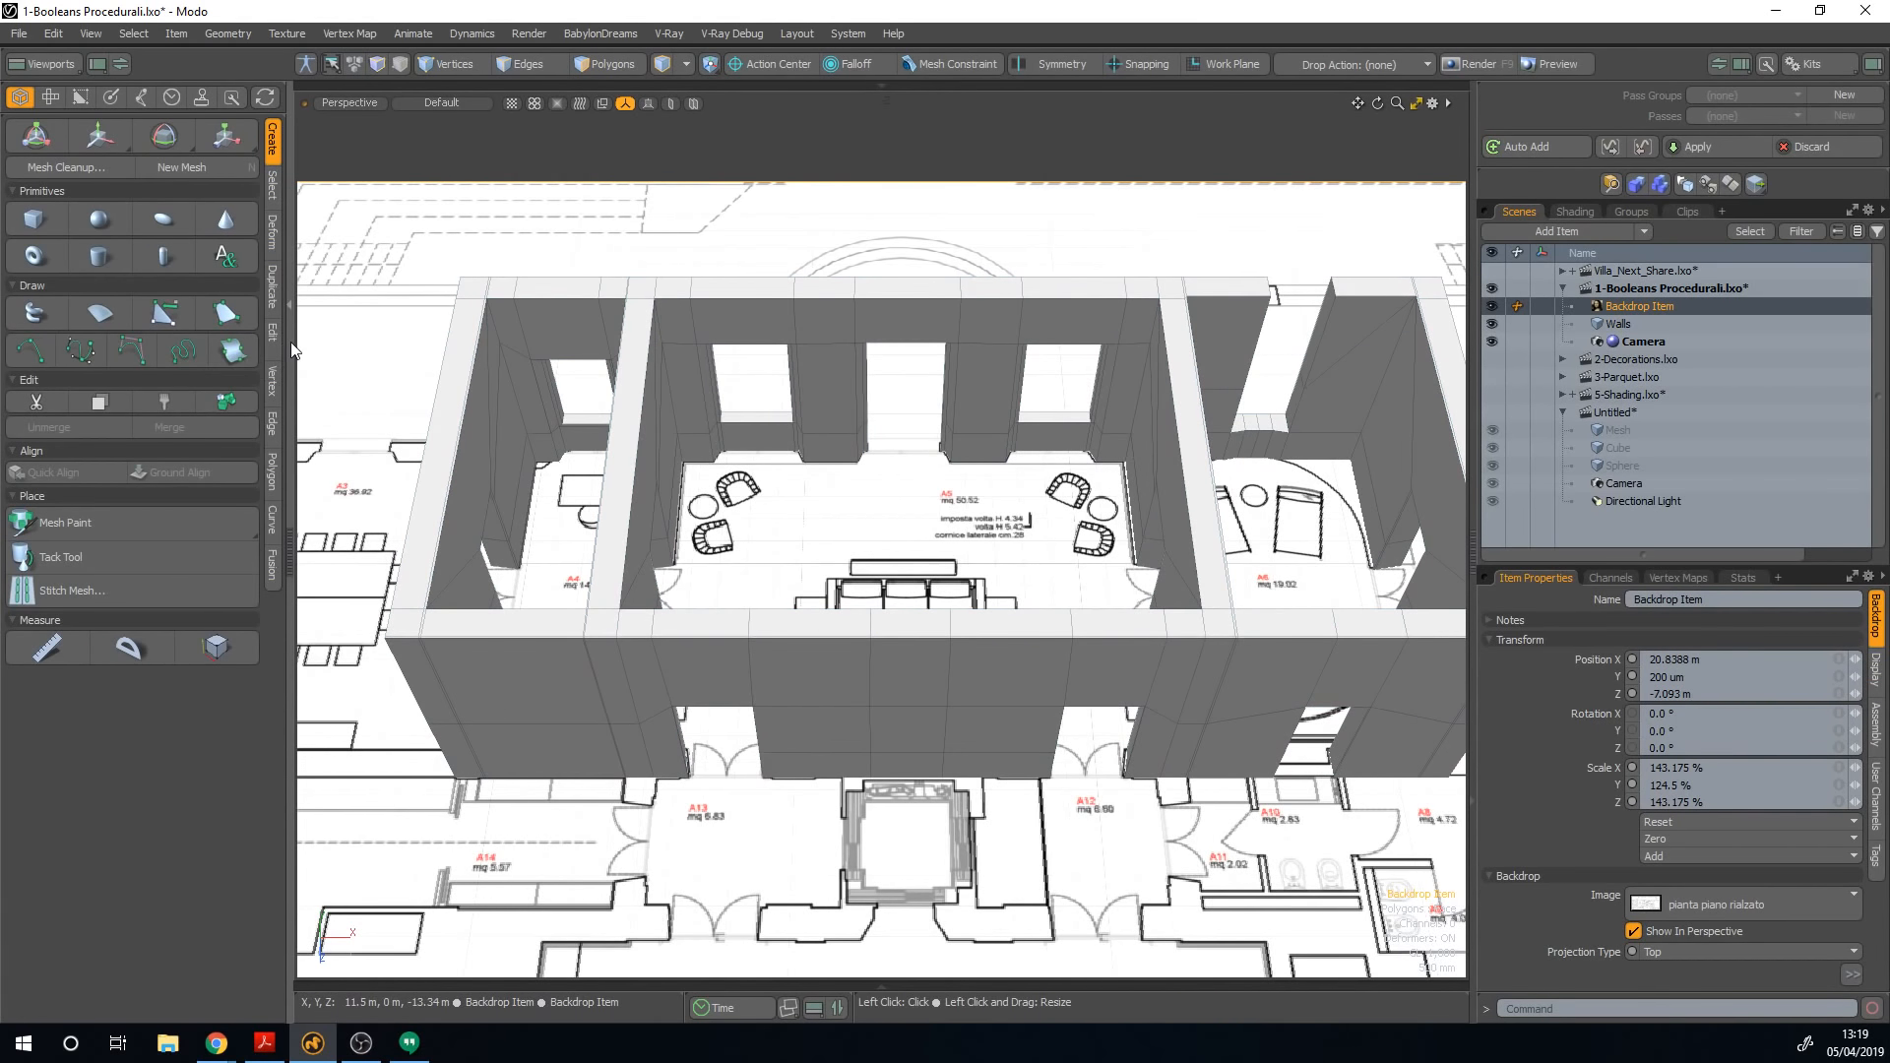
Step: Add a mesh item named Shell and draw a flat cube over rooms A4 and A5 in the top view
{"action": "left_click", "coordinate": [1561, 233]}
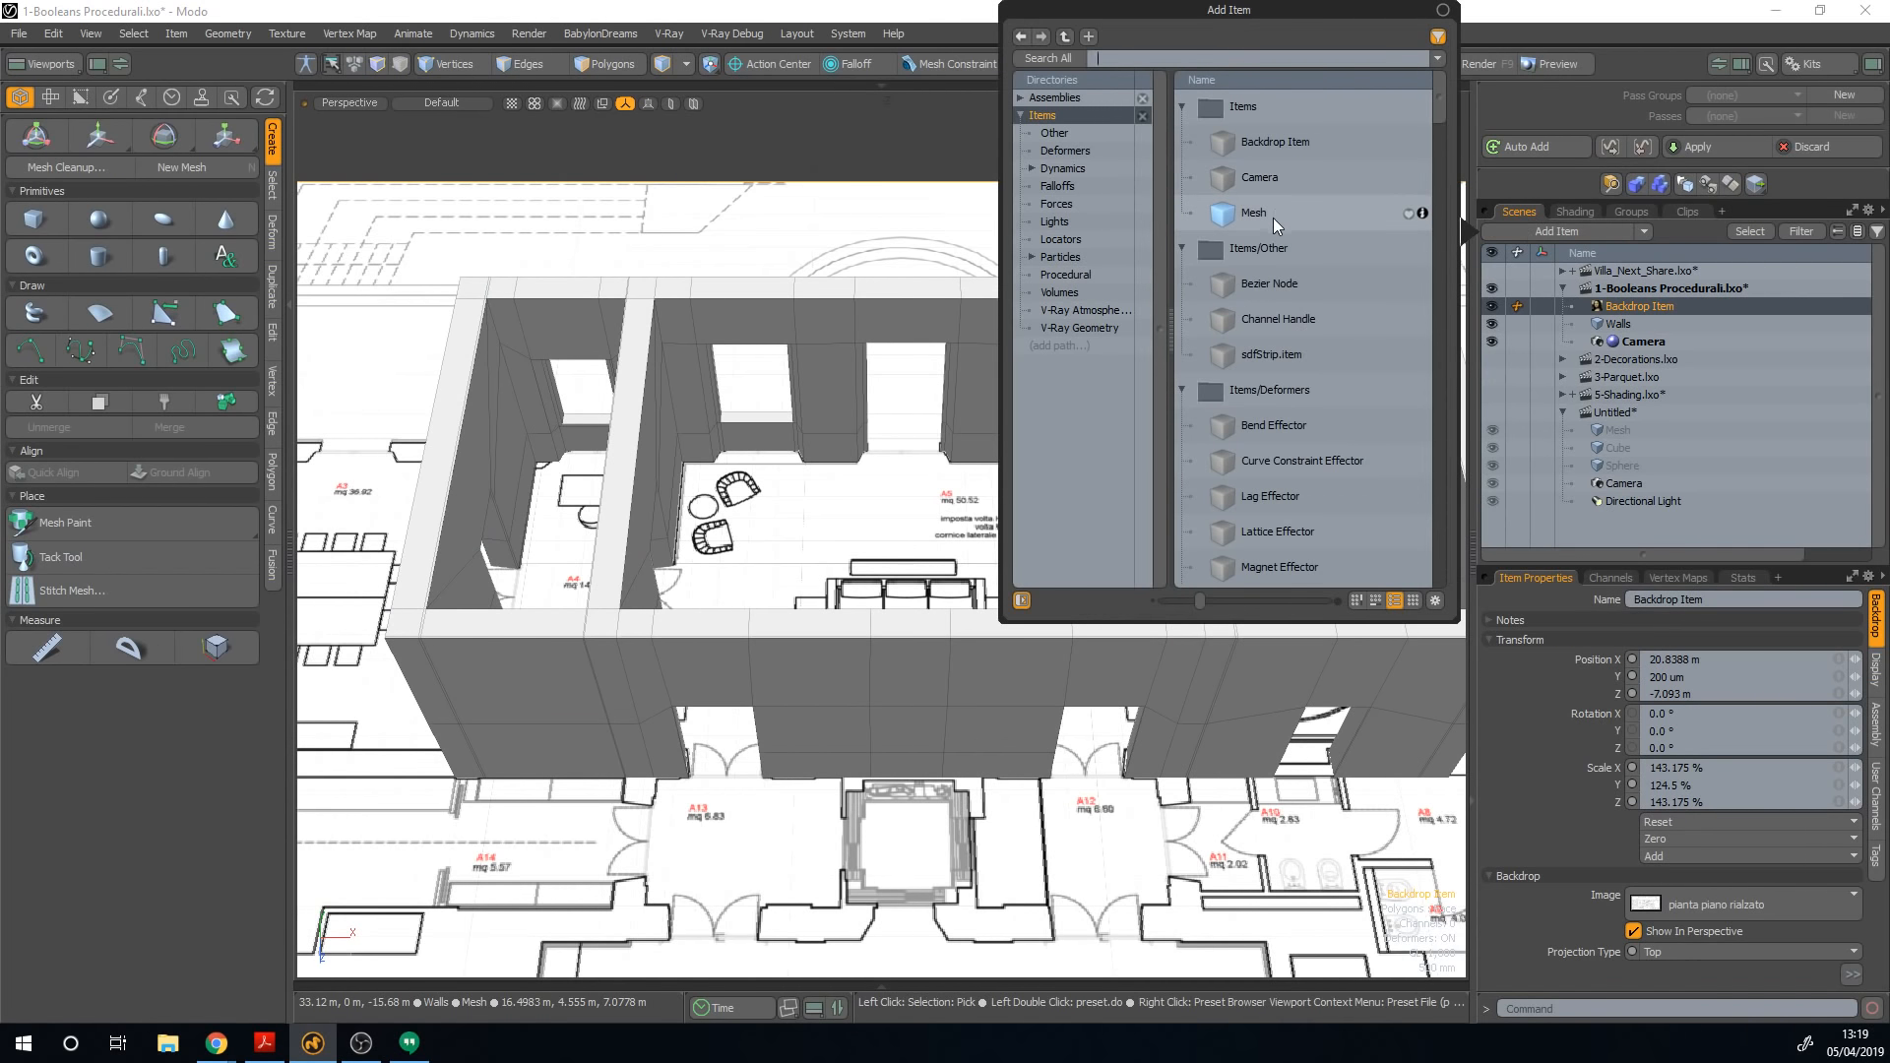
{"action": "key", "text": "Escape"}
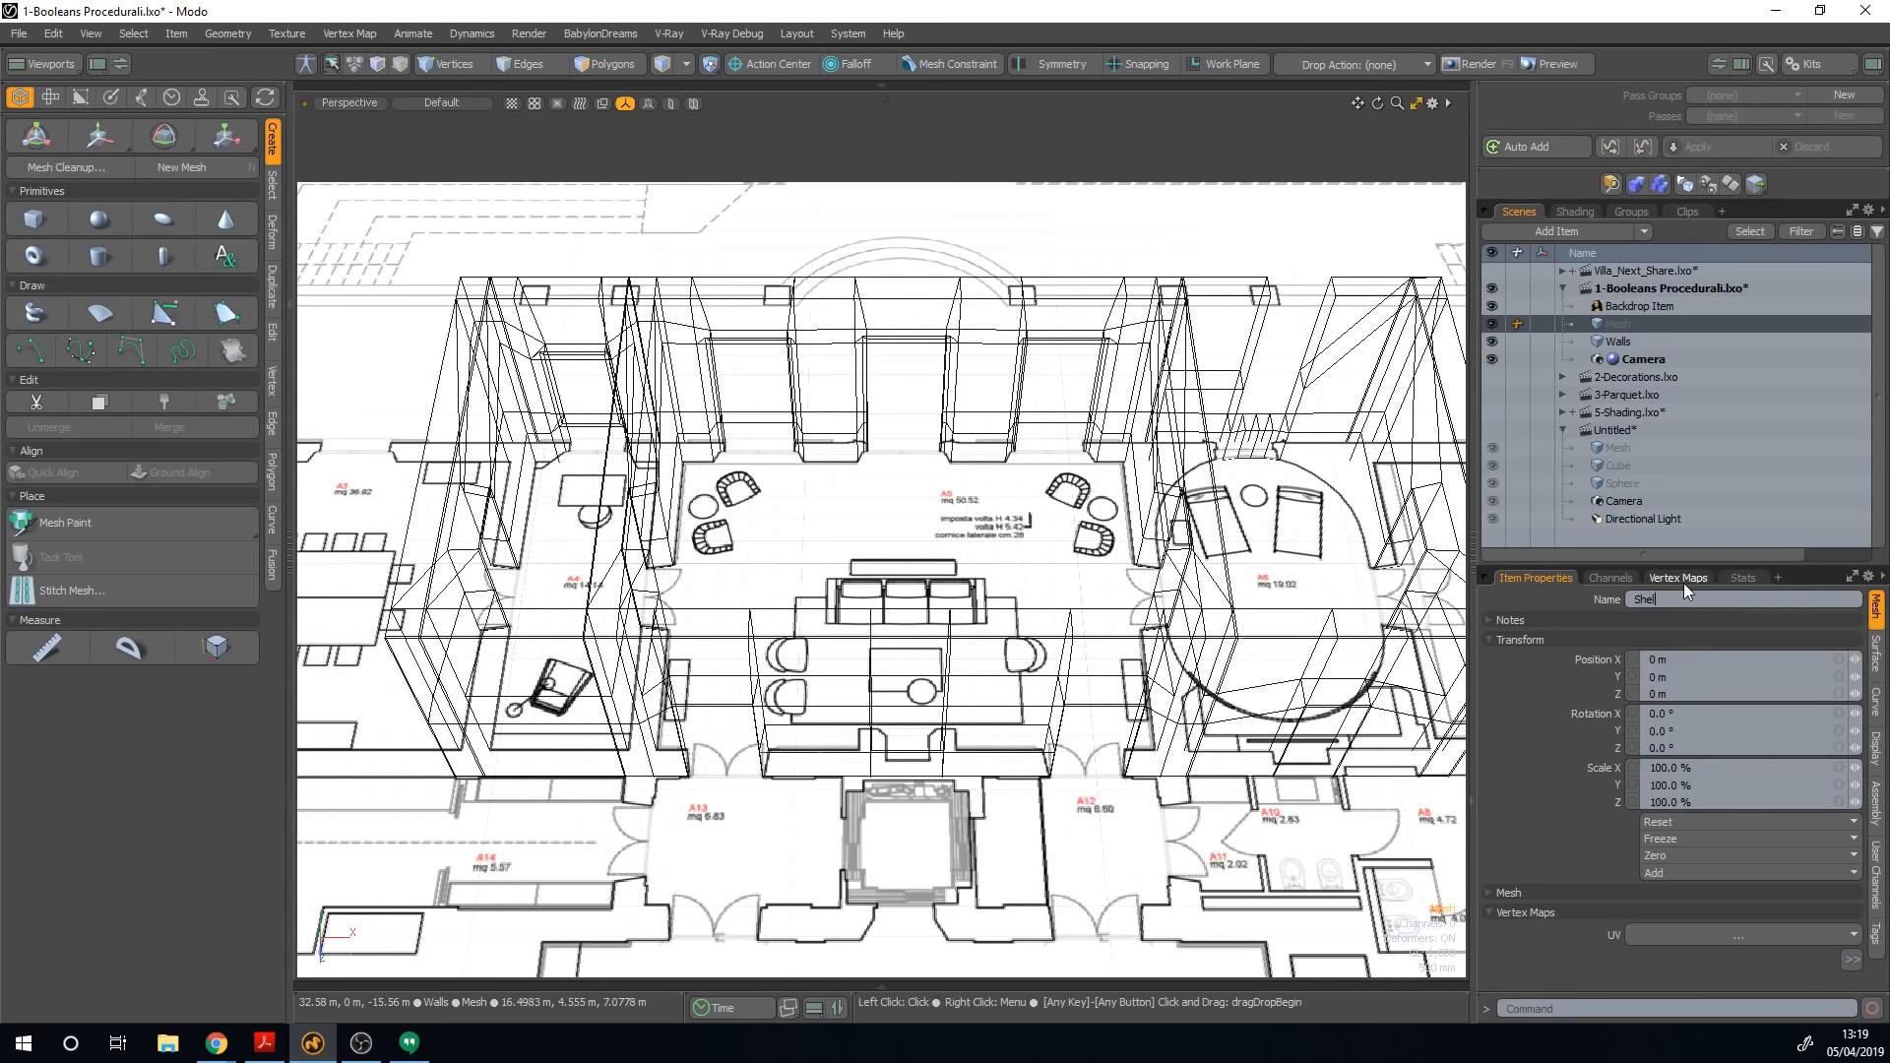
{"action": "left_click", "coordinate": [38, 227]}
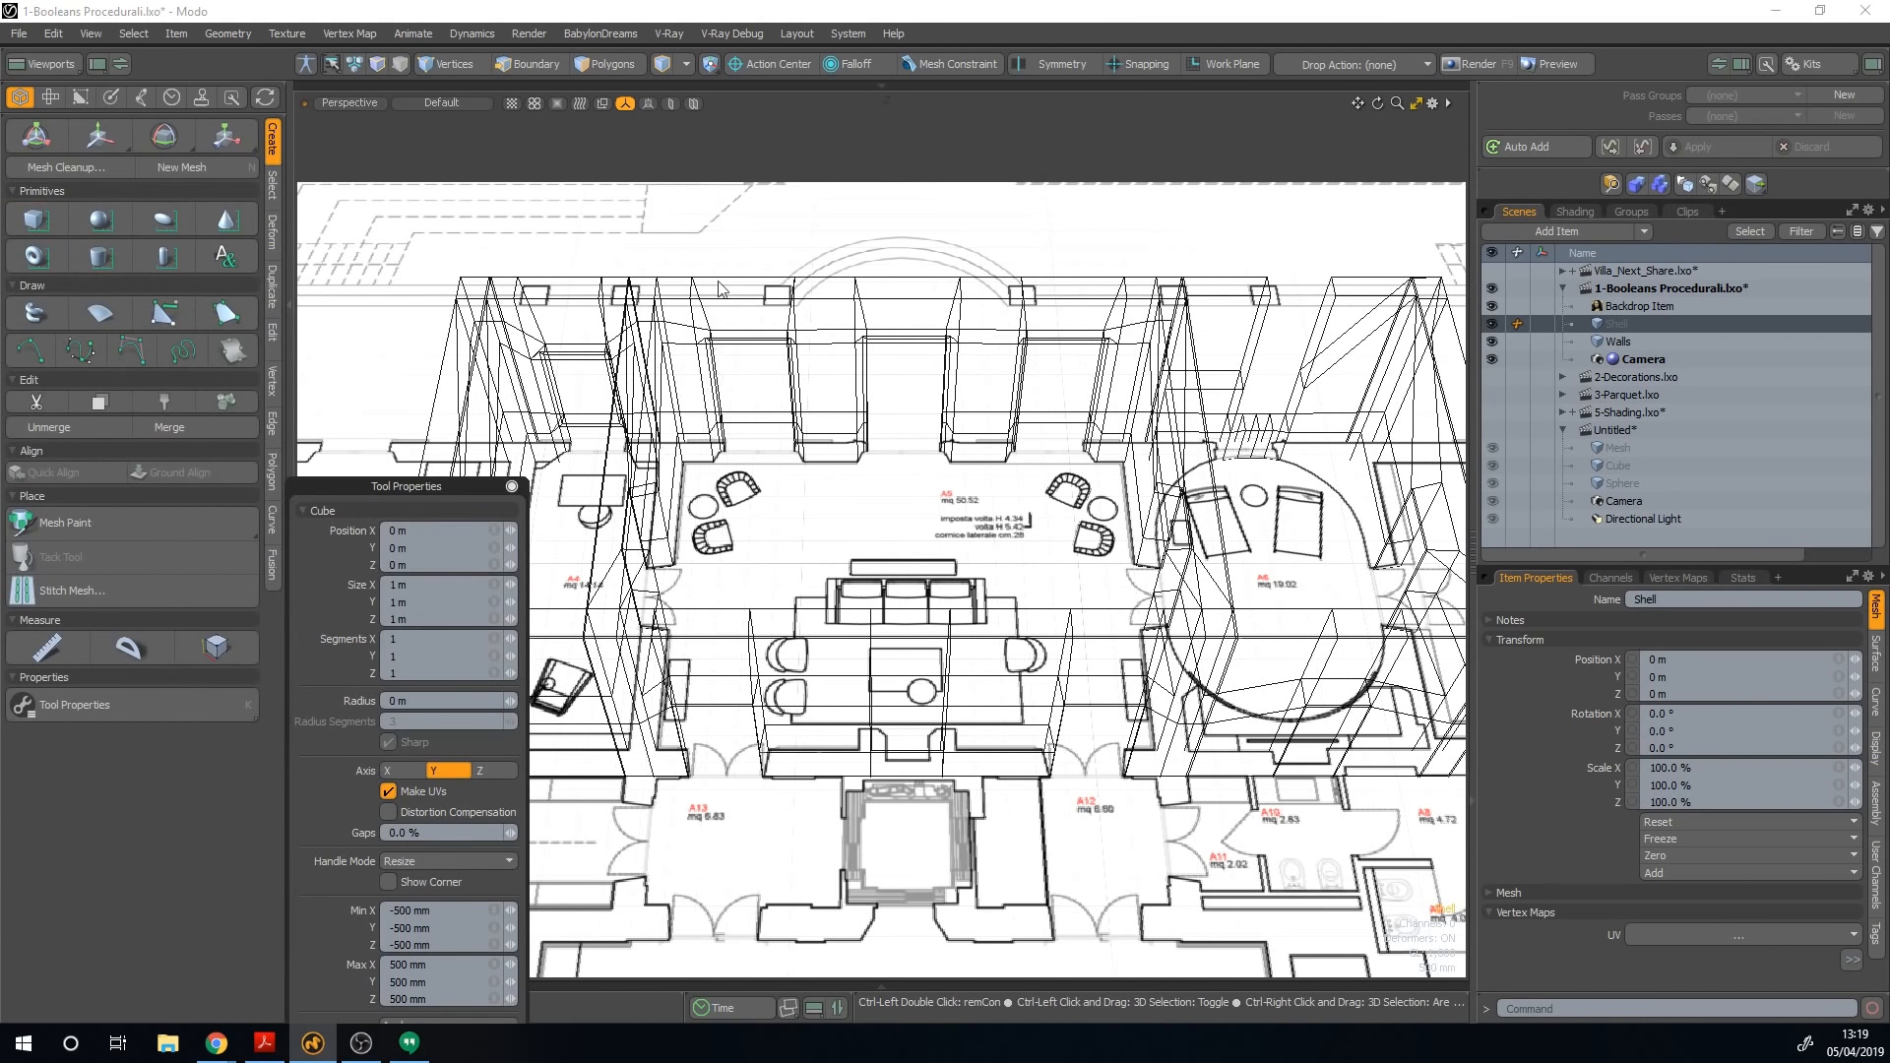
{"action": "key", "text": "ctrl+space"}
{"action": "left_click", "coordinate": [713, 378]}
{"action": "left_click", "coordinate": [510, 486]}
{"action": "left_click_drag", "start_coordinate": [405, 289], "coordinate": [1314, 784], "text": "alt+shift"}
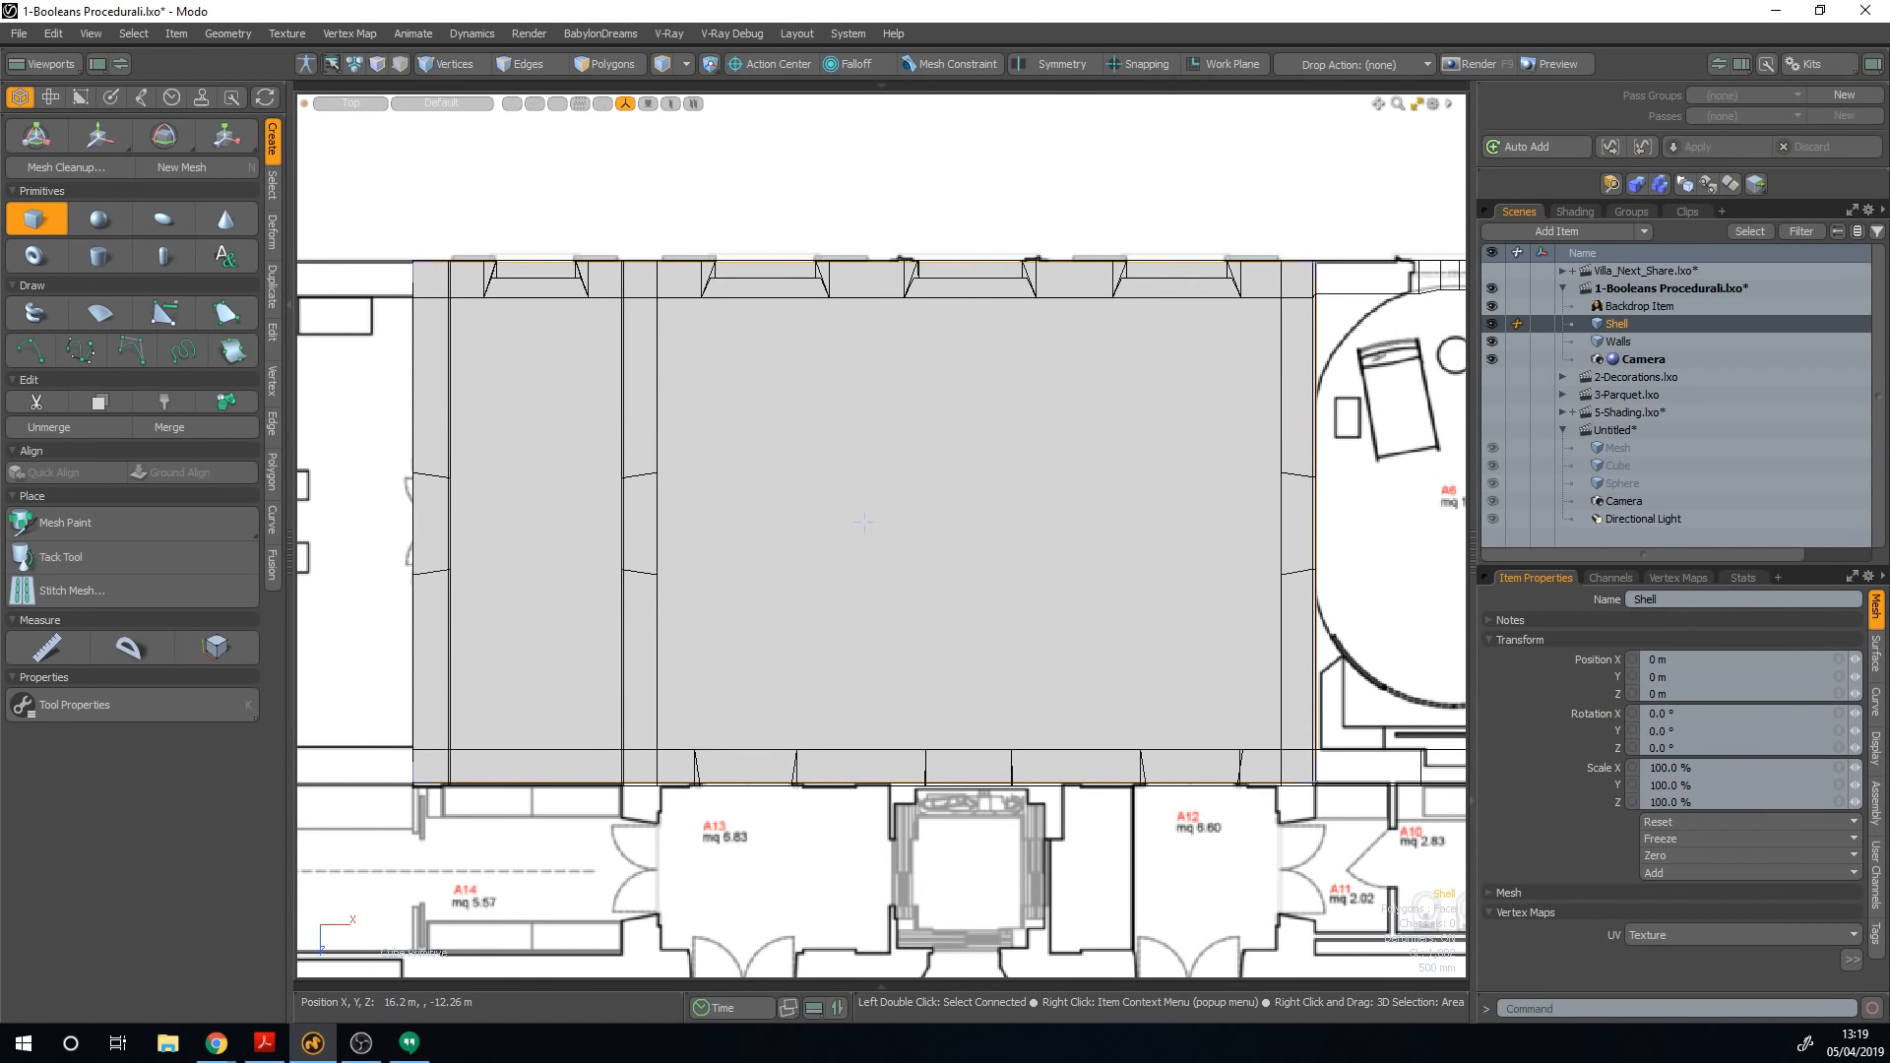
Step: Raise the cube to room height and snap its top face to the top of the existing walls
{"action": "key", "text": "ctrl+space"}
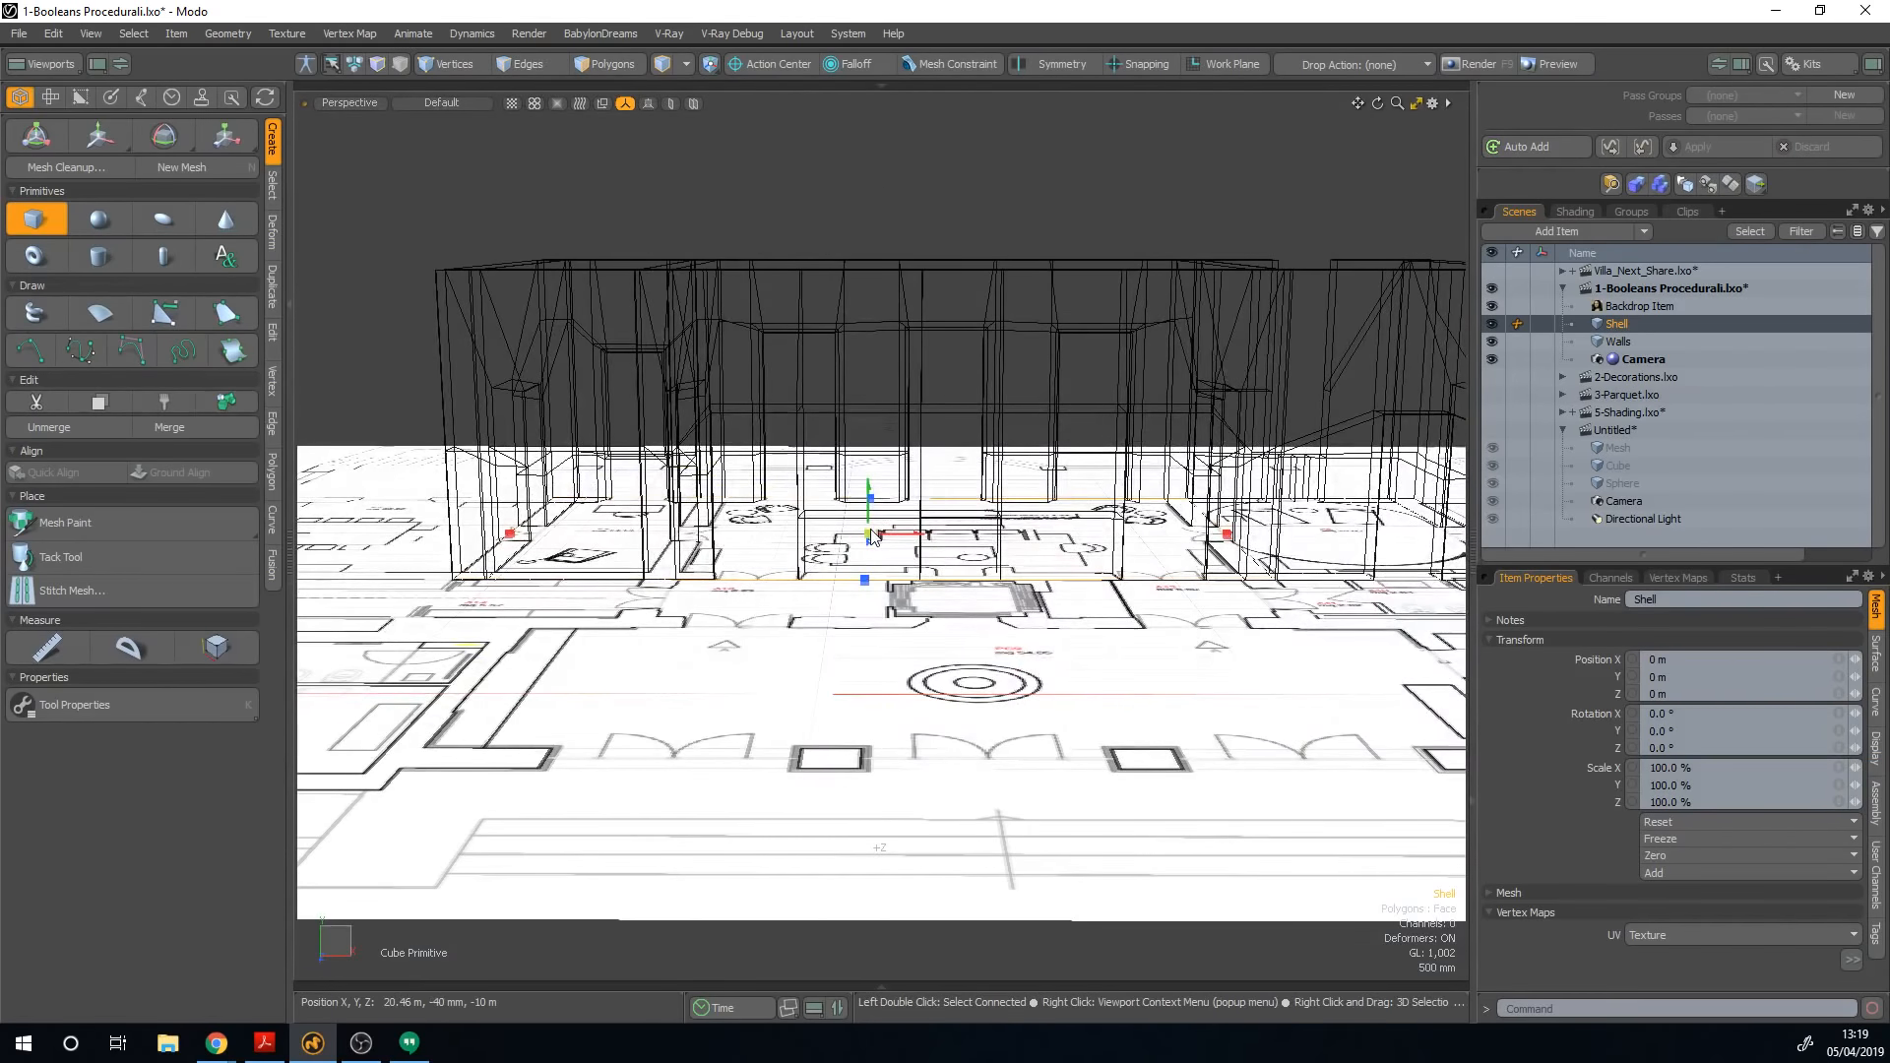
{"action": "left_click_drag", "start_coordinate": [870, 535], "coordinate": [890, 226]}
{"action": "key", "text": "space"}
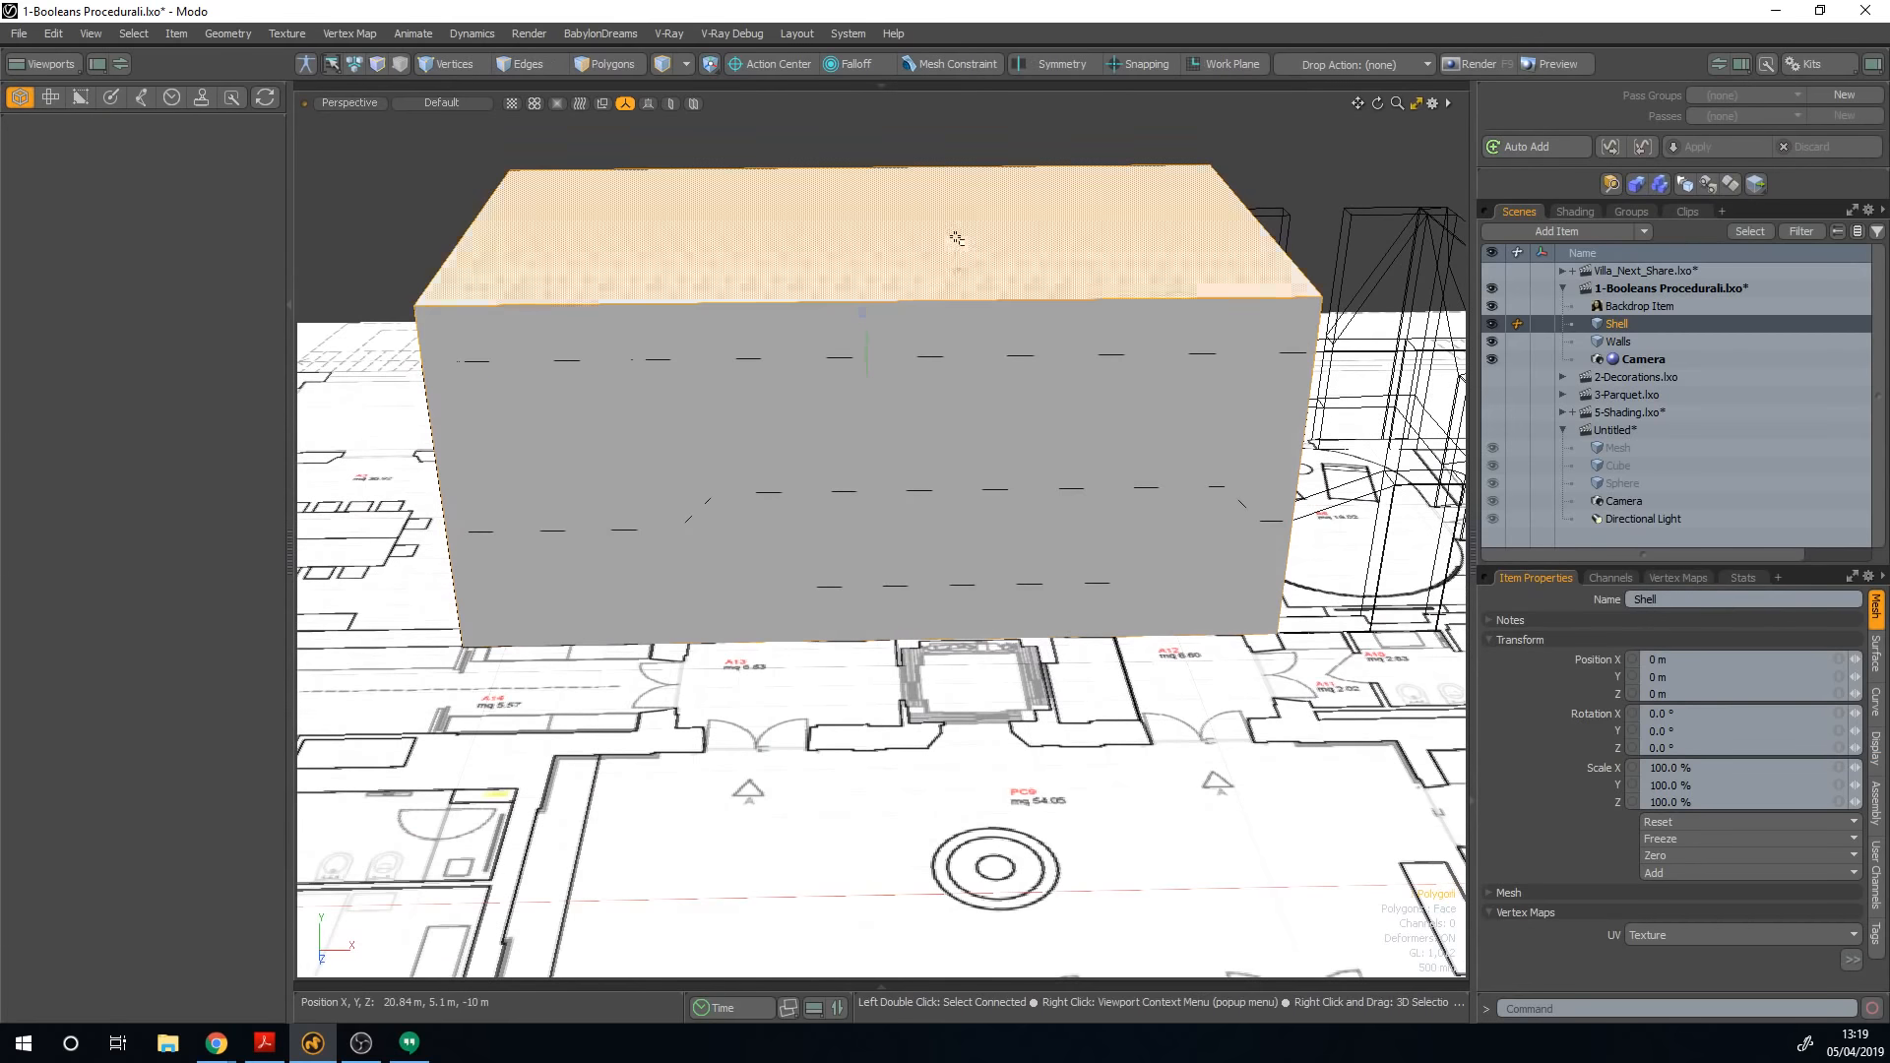
{"action": "key", "text": "w"}
{"action": "left_click_drag", "start_coordinate": [868, 153], "coordinate": [909, 212]}
{"action": "key", "text": "space"}
{"action": "left_click", "coordinate": [1139, 165]}
{"action": "left_click_drag", "start_coordinate": [1139, 164], "coordinate": [1108, 274], "text": "alt"}
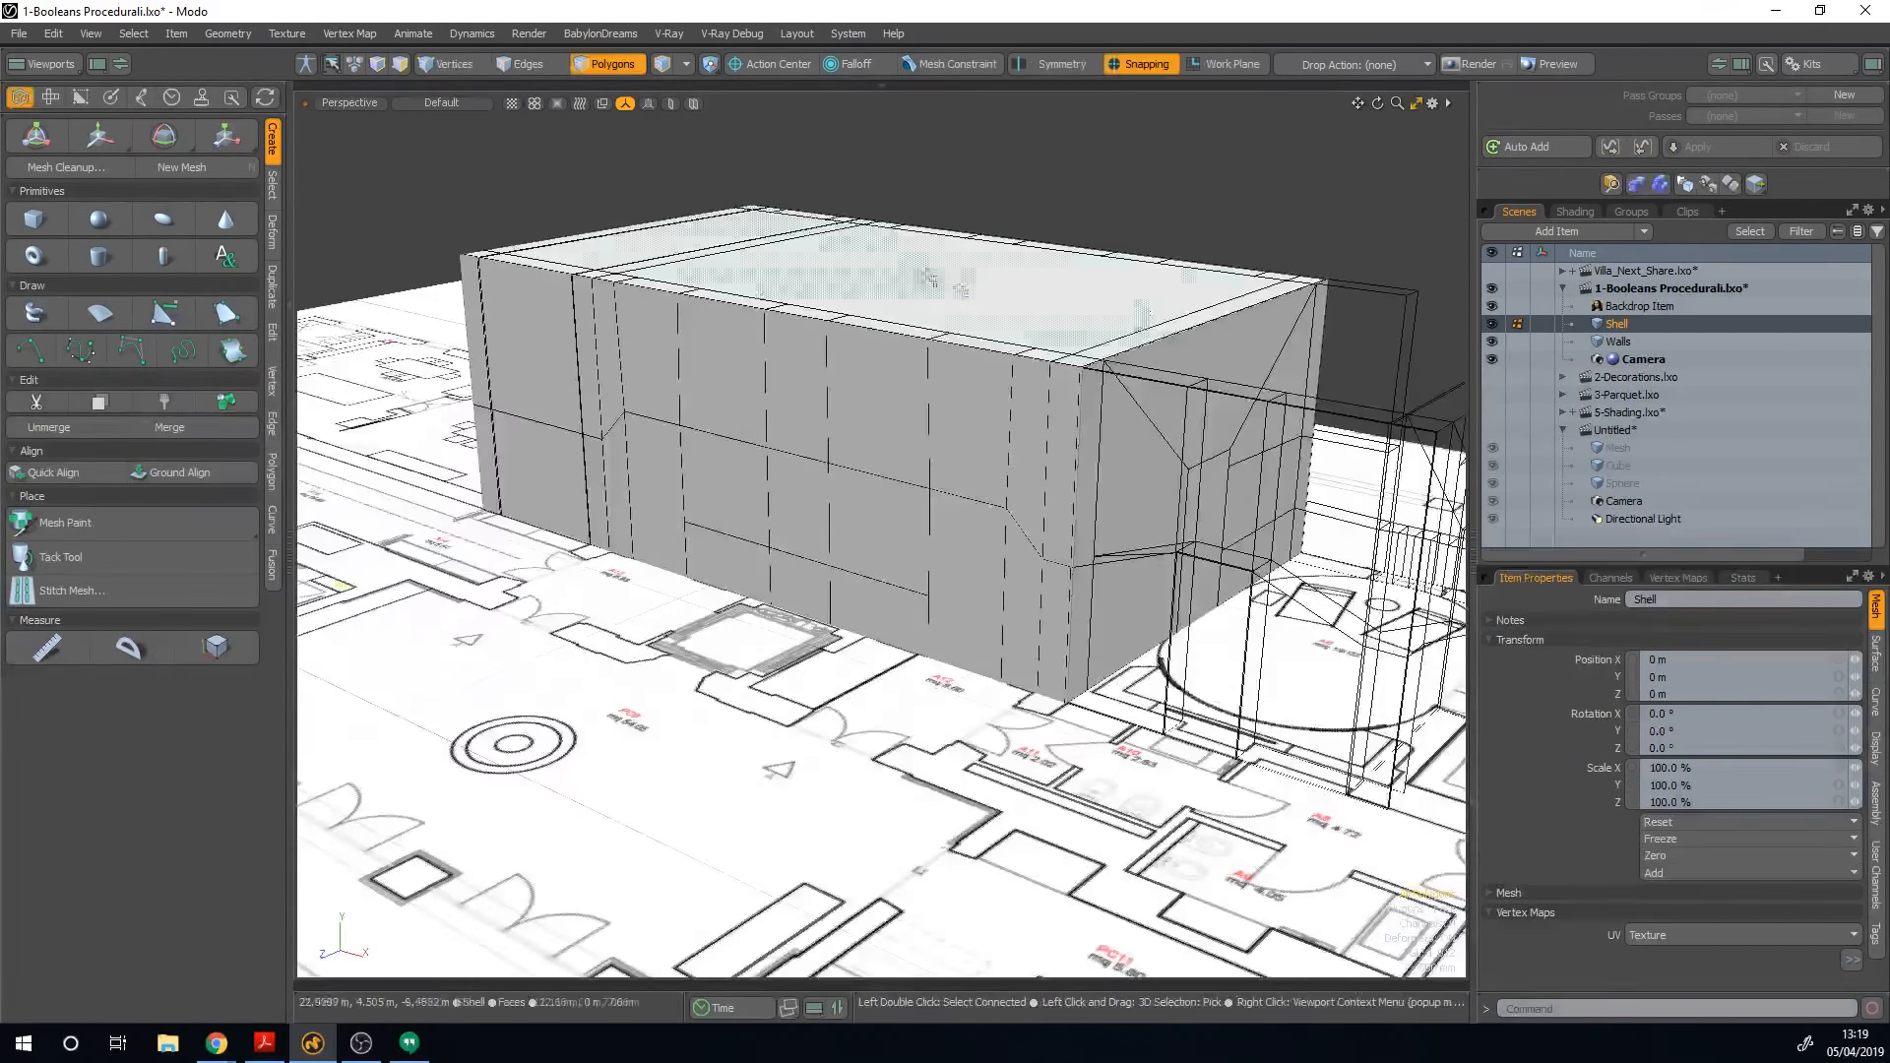
{"action": "left_click_drag", "start_coordinate": [630, 315], "coordinate": [1268, 357], "text": "alt"}
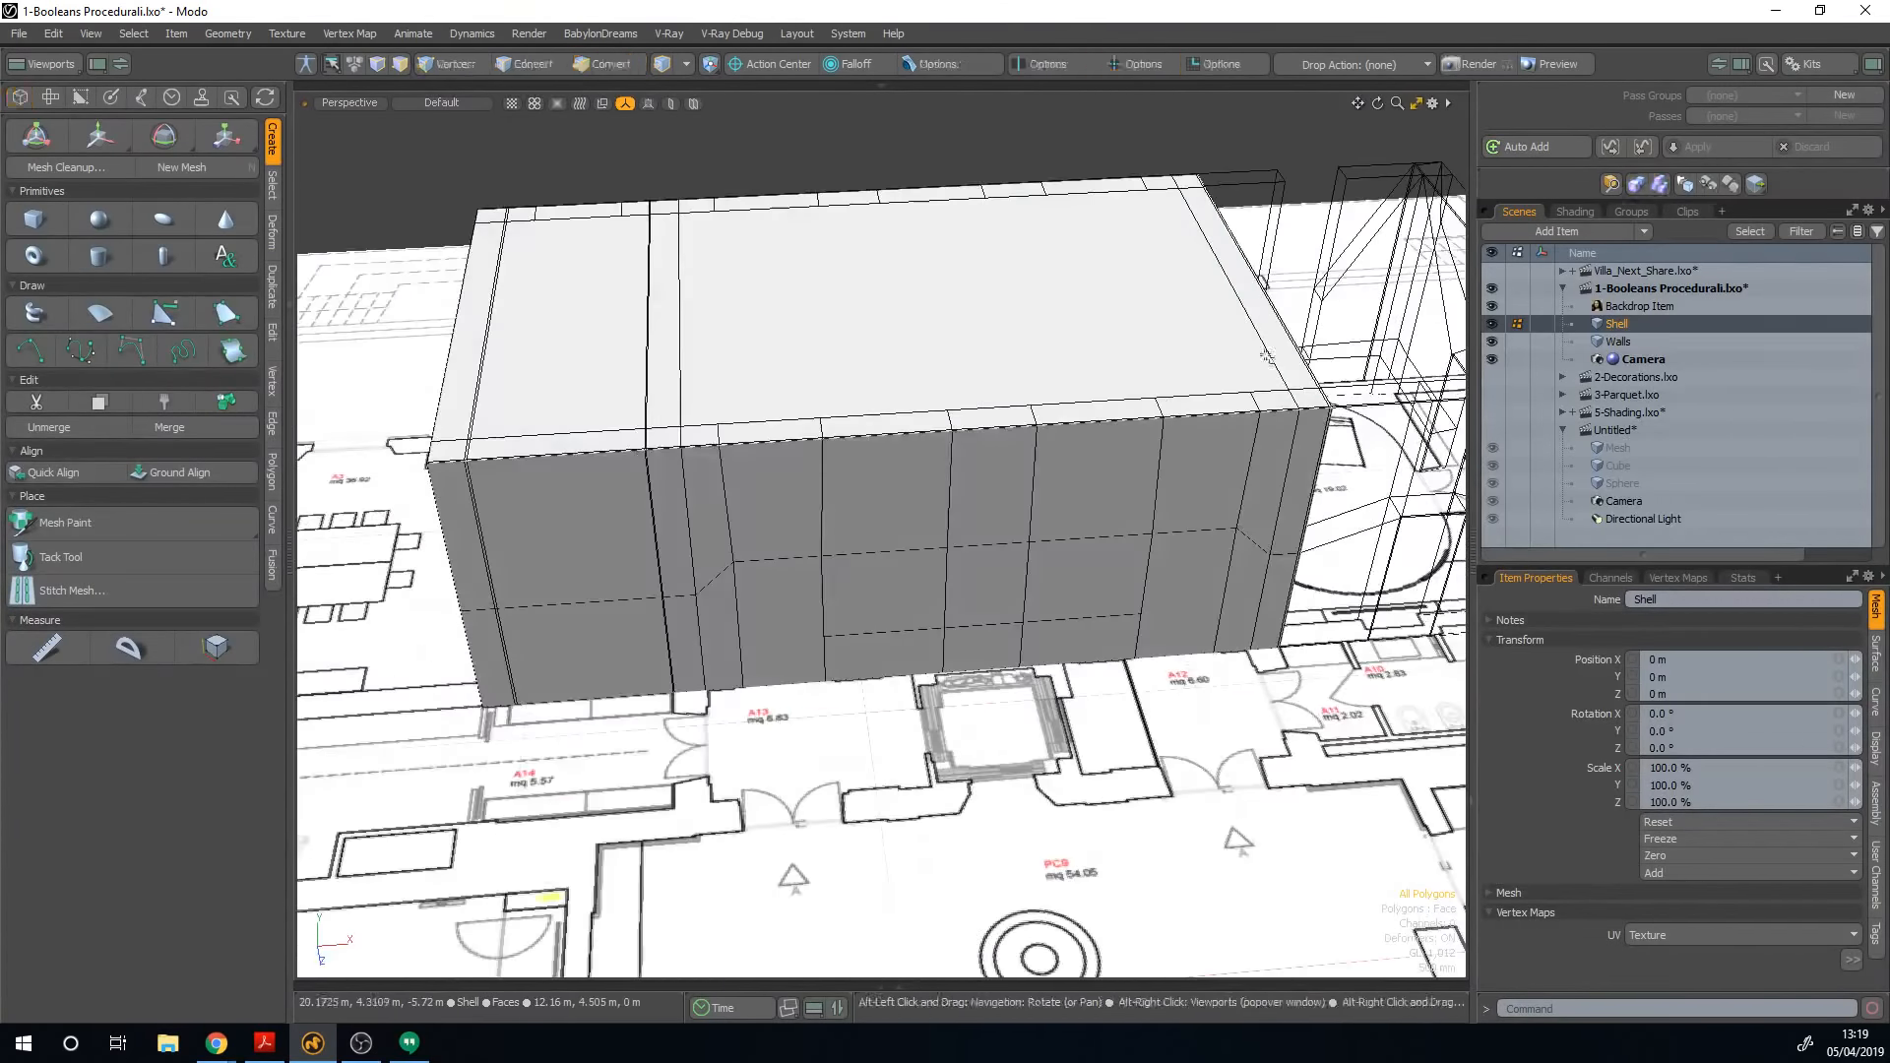
Step: Hide the Walls mesh and display the Shell as wireframe over the floor plan
{"action": "left_click", "coordinate": [1495, 341]}
{"action": "mouse_move", "coordinate": [1049, 331]}
{"action": "left_mouse_down", "text": "alt"}
{"action": "mouse_move", "coordinate": [1017, 404]}
{"action": "mouse_move", "coordinate": [928, 464]}
{"action": "left_mouse_up", "text": "alt"}
{"action": "key", "text": "8"}
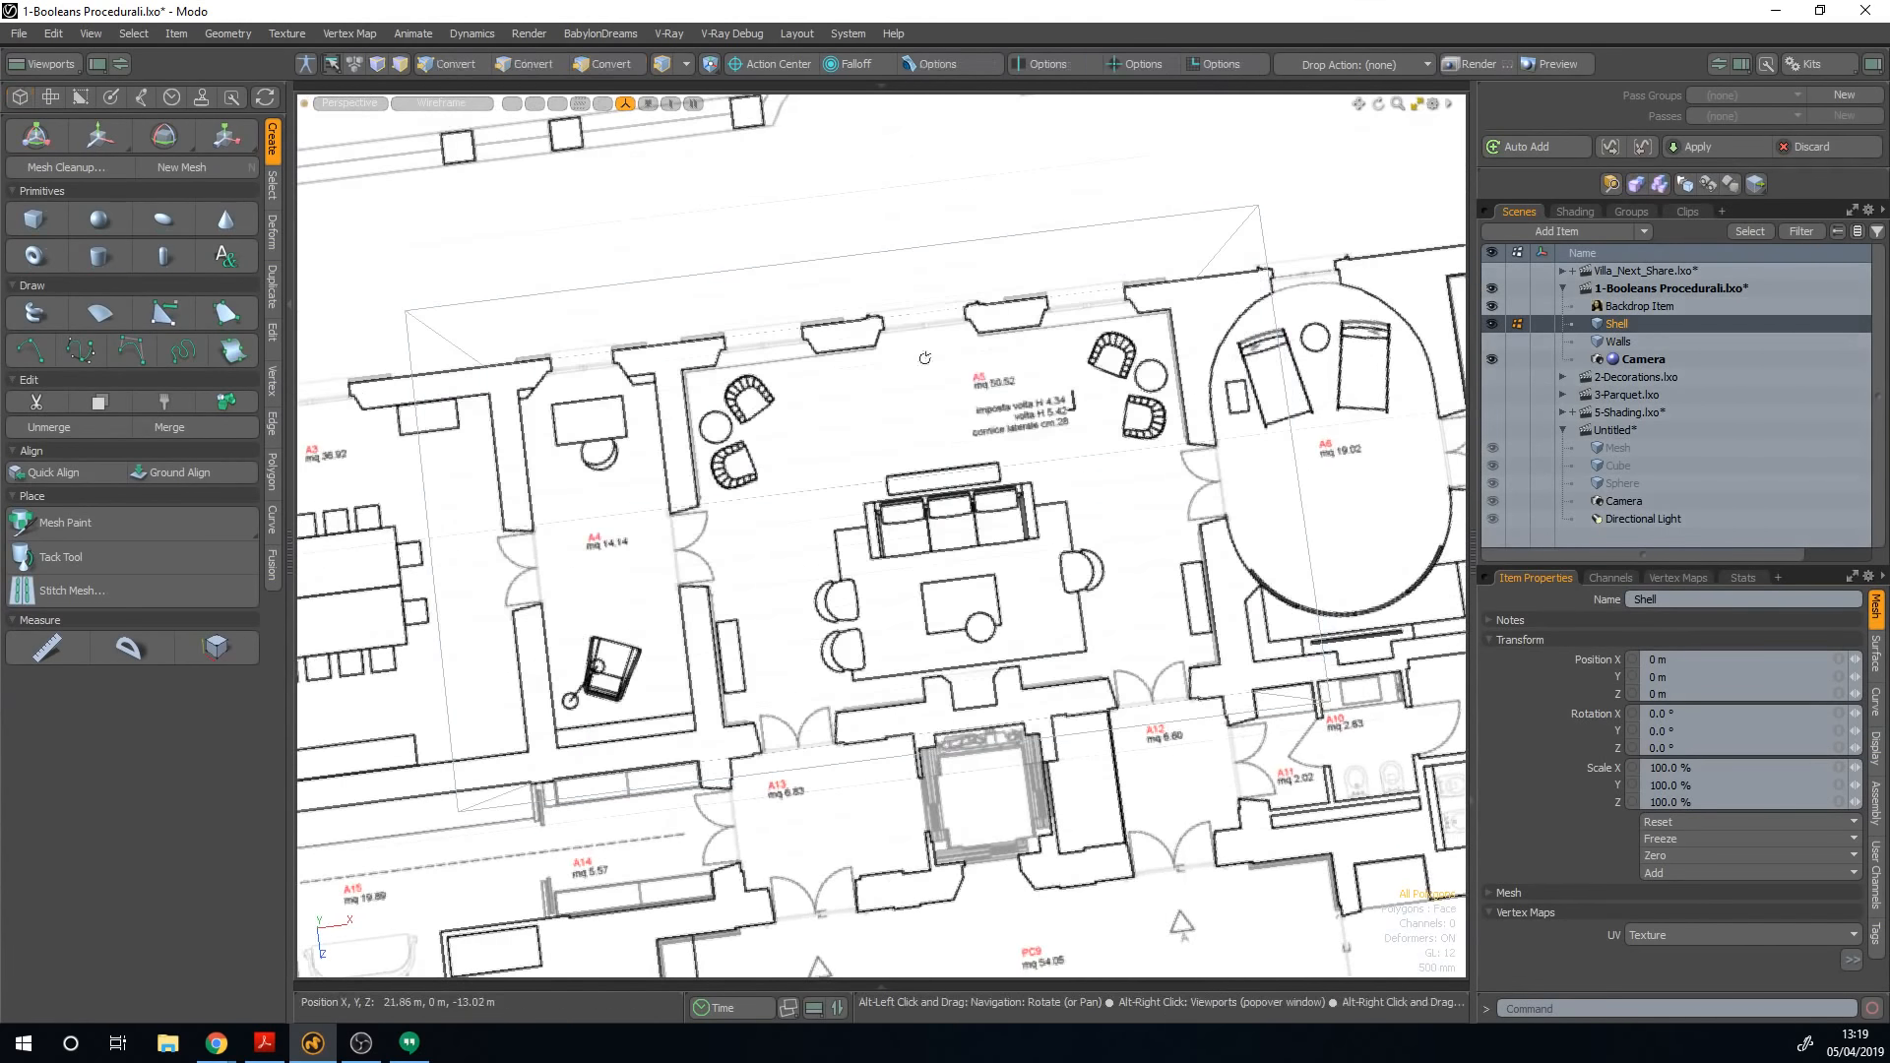
{"action": "left_click_drag", "start_coordinate": [924, 358], "coordinate": [930, 426], "text": "alt"}
{"action": "key", "text": "KP_1"}
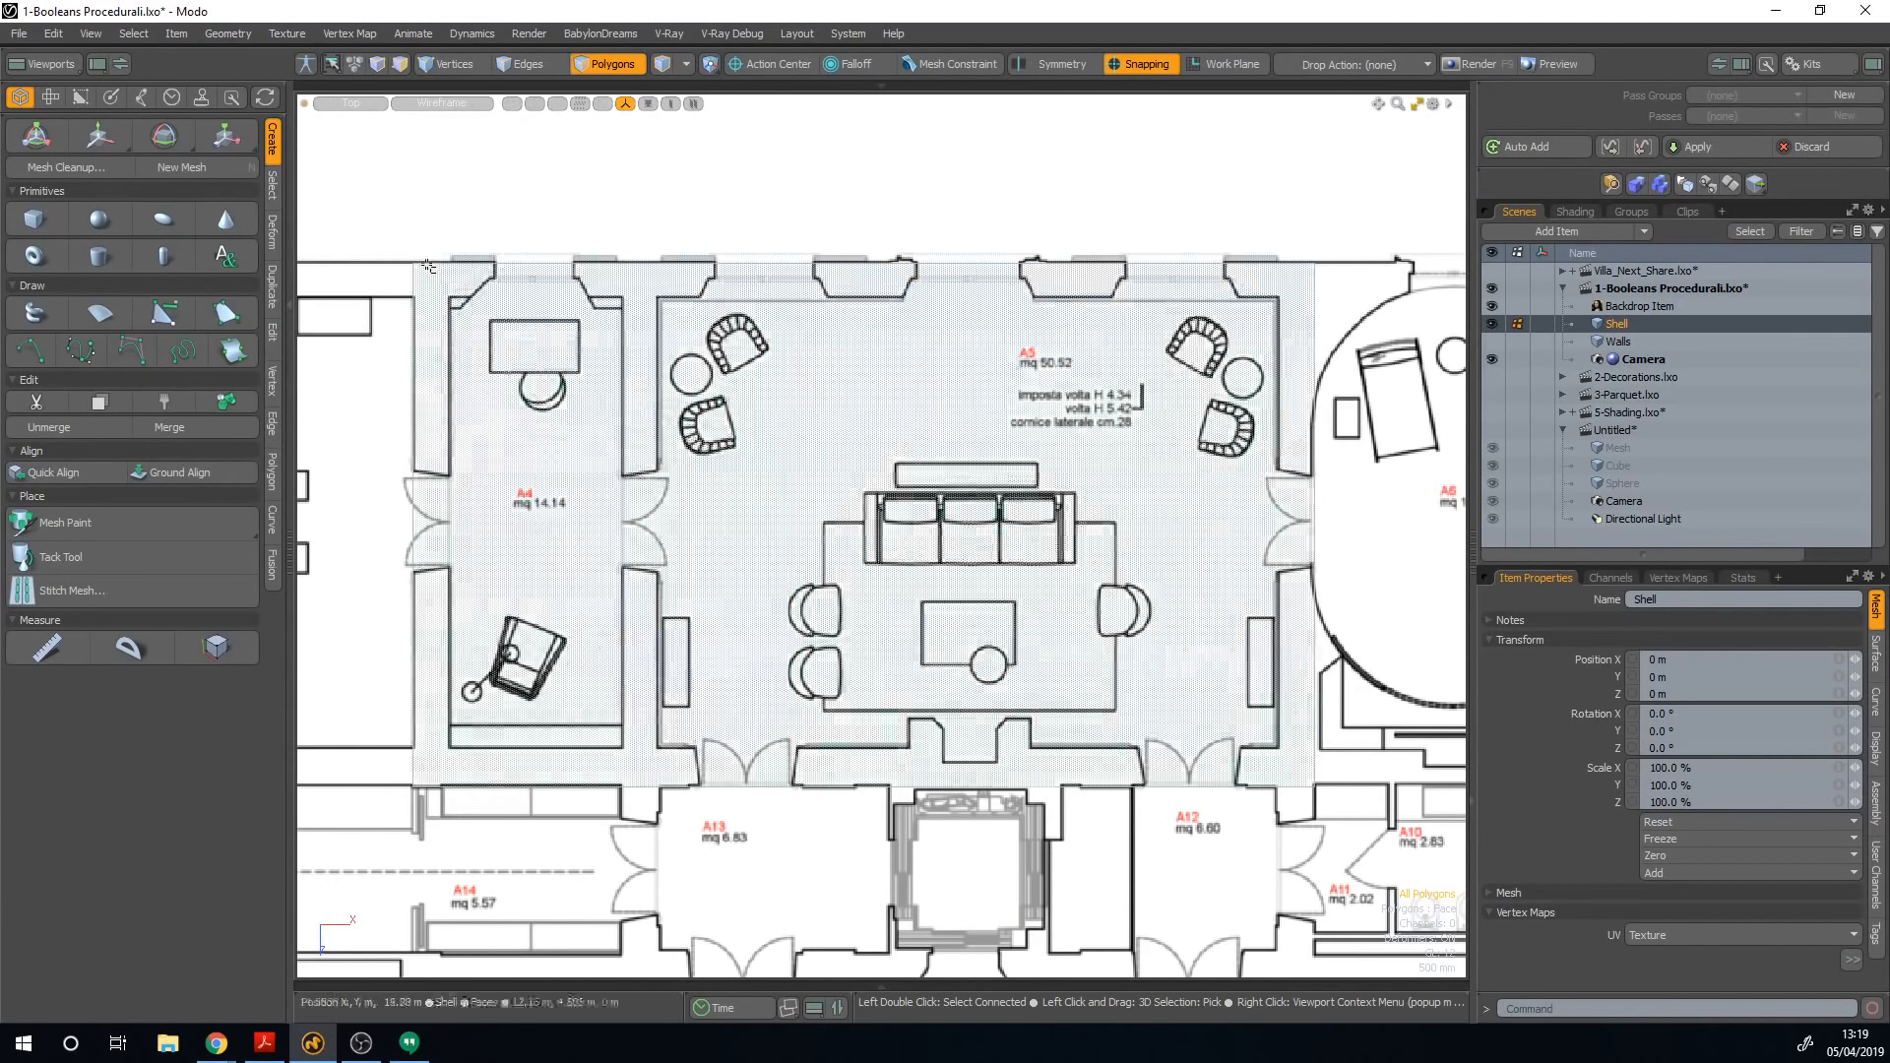
{"action": "left_click_drag", "start_coordinate": [1113, 499], "coordinate": [1029, 557], "text": "alt"}
Step: Select the Shell's top and bottom faces and bevel them inward to the inner wall line on the plan
{"action": "key", "text": "ctrl+2"}
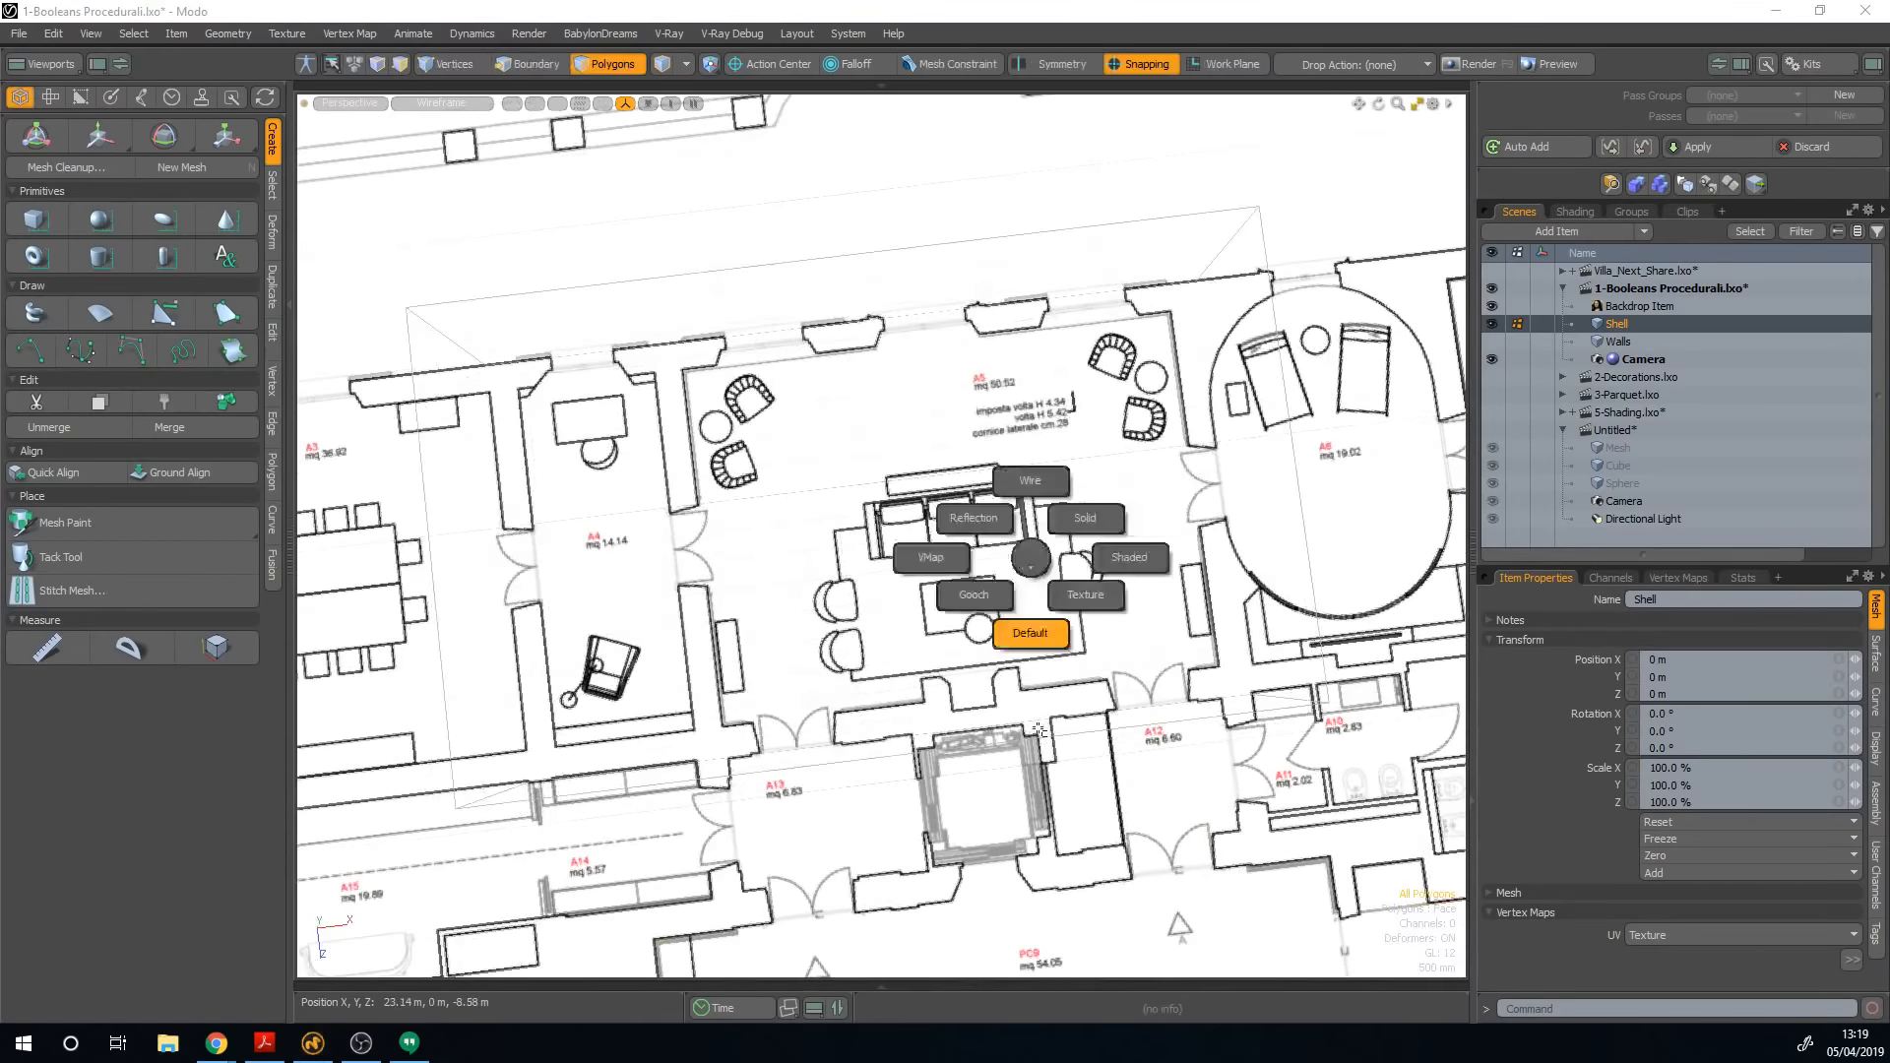
{"action": "left_click", "coordinate": [1025, 633]}
{"action": "mouse_move", "coordinate": [955, 656]}
{"action": "left_mouse_down", "text": "alt"}
{"action": "mouse_move", "coordinate": [910, 522]}
{"action": "mouse_move", "coordinate": [999, 690]}
{"action": "left_mouse_up", "text": "alt"}
{"action": "key", "text": "ctrl+2"}
{"action": "left_click", "coordinate": [996, 640]}
{"action": "key", "text": "ctrl+1"}
{"action": "left_click", "coordinate": [989, 455]}
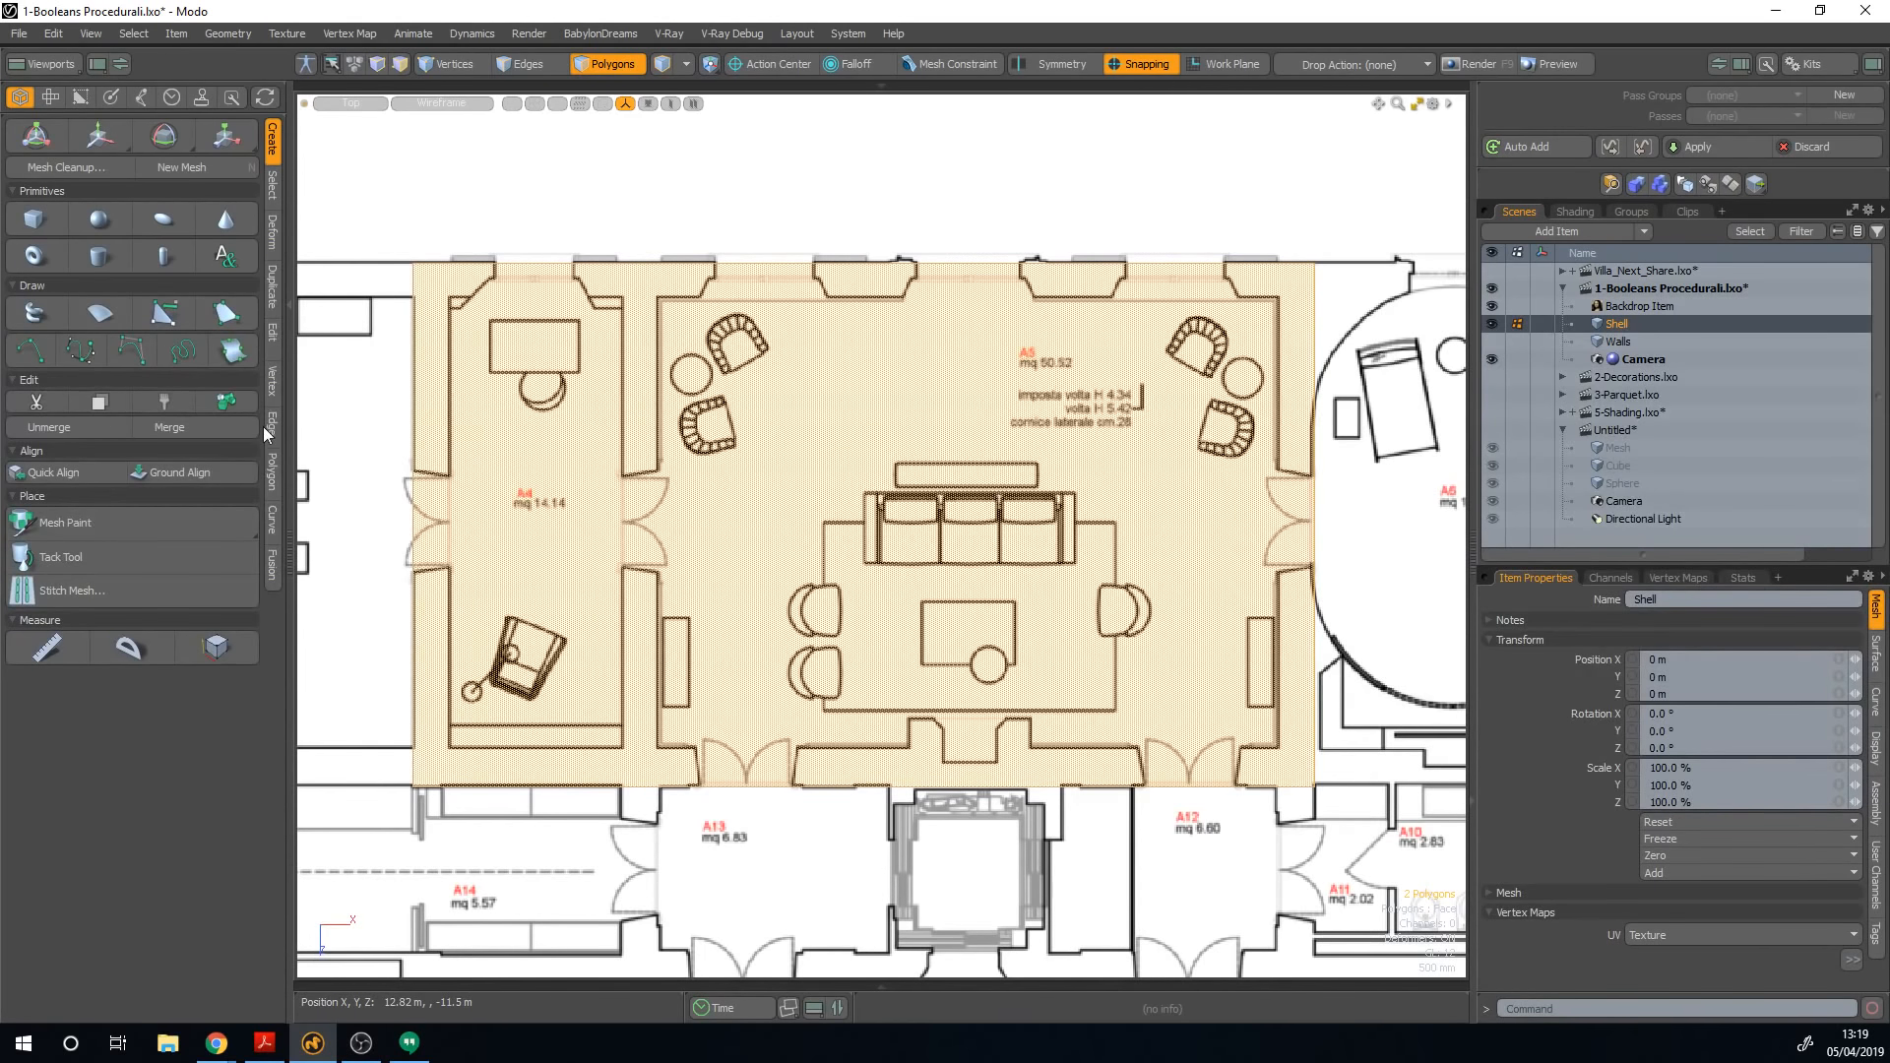
{"action": "left_click", "coordinate": [272, 473]}
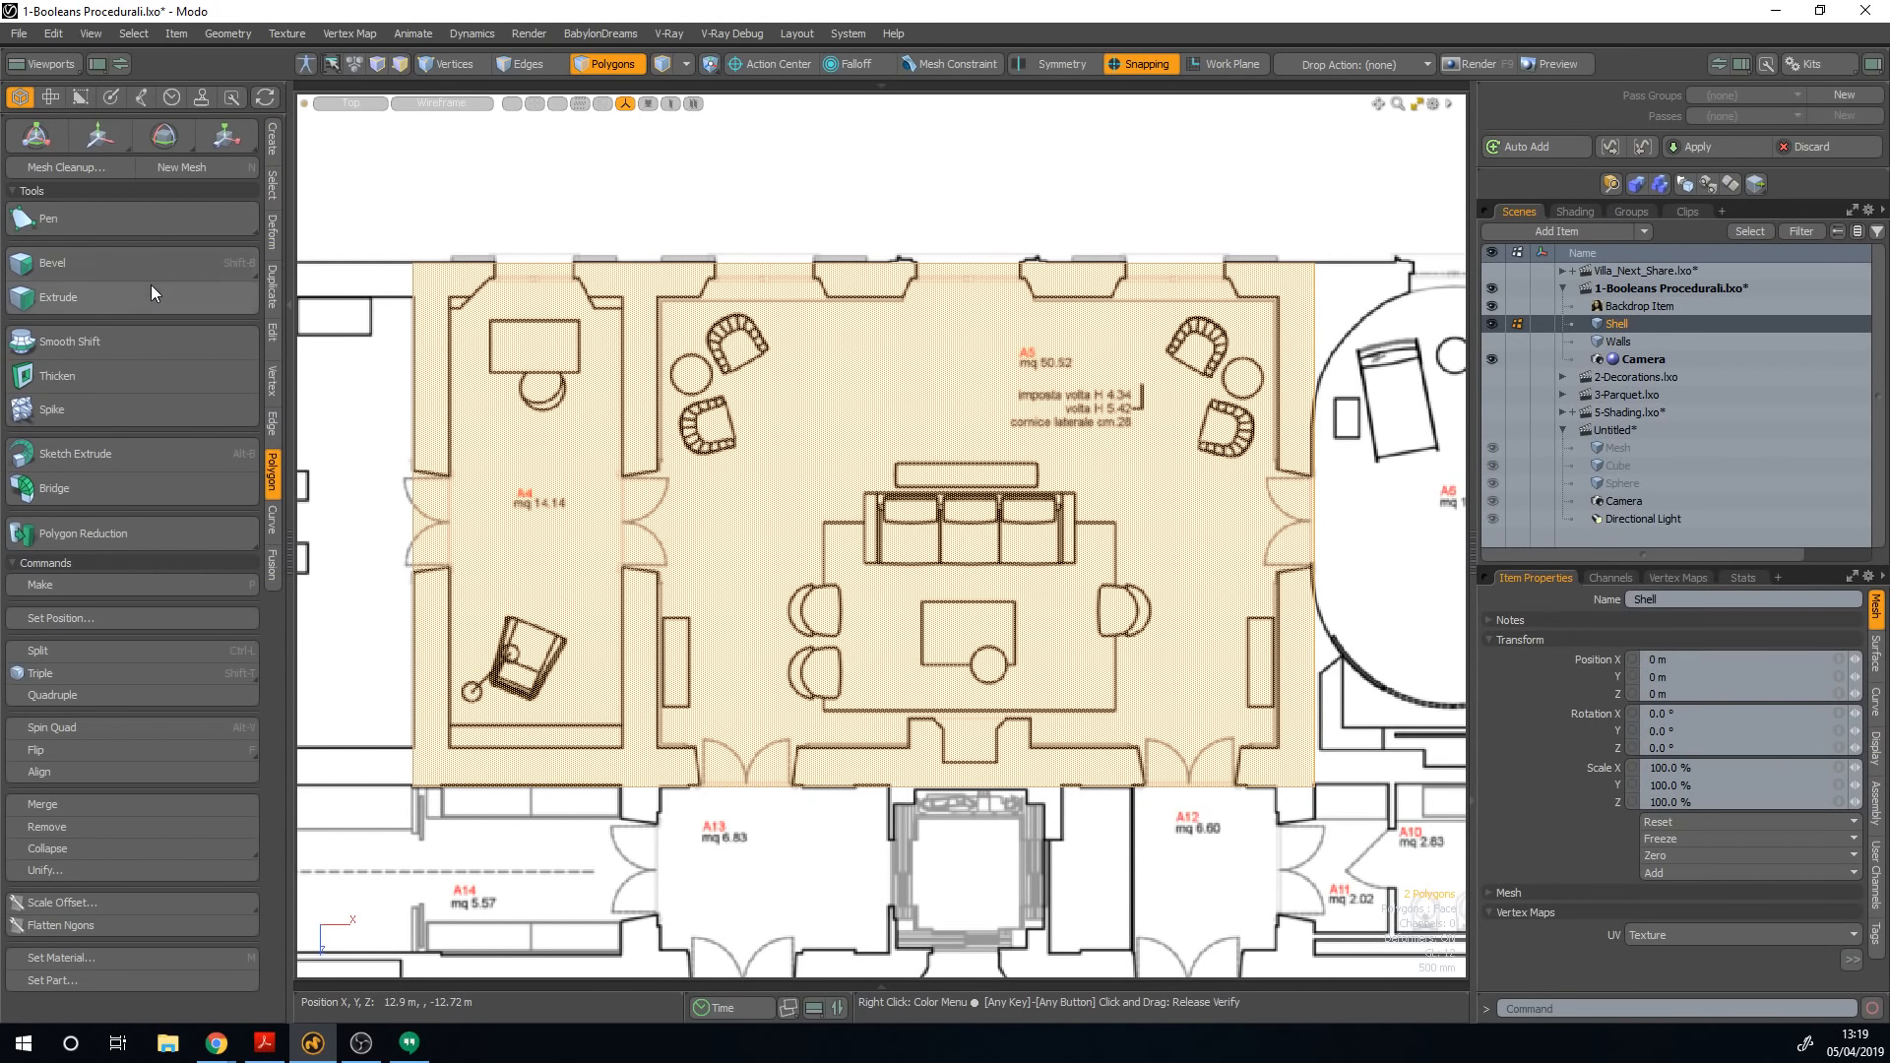
{"action": "left_click", "coordinate": [59, 263]}
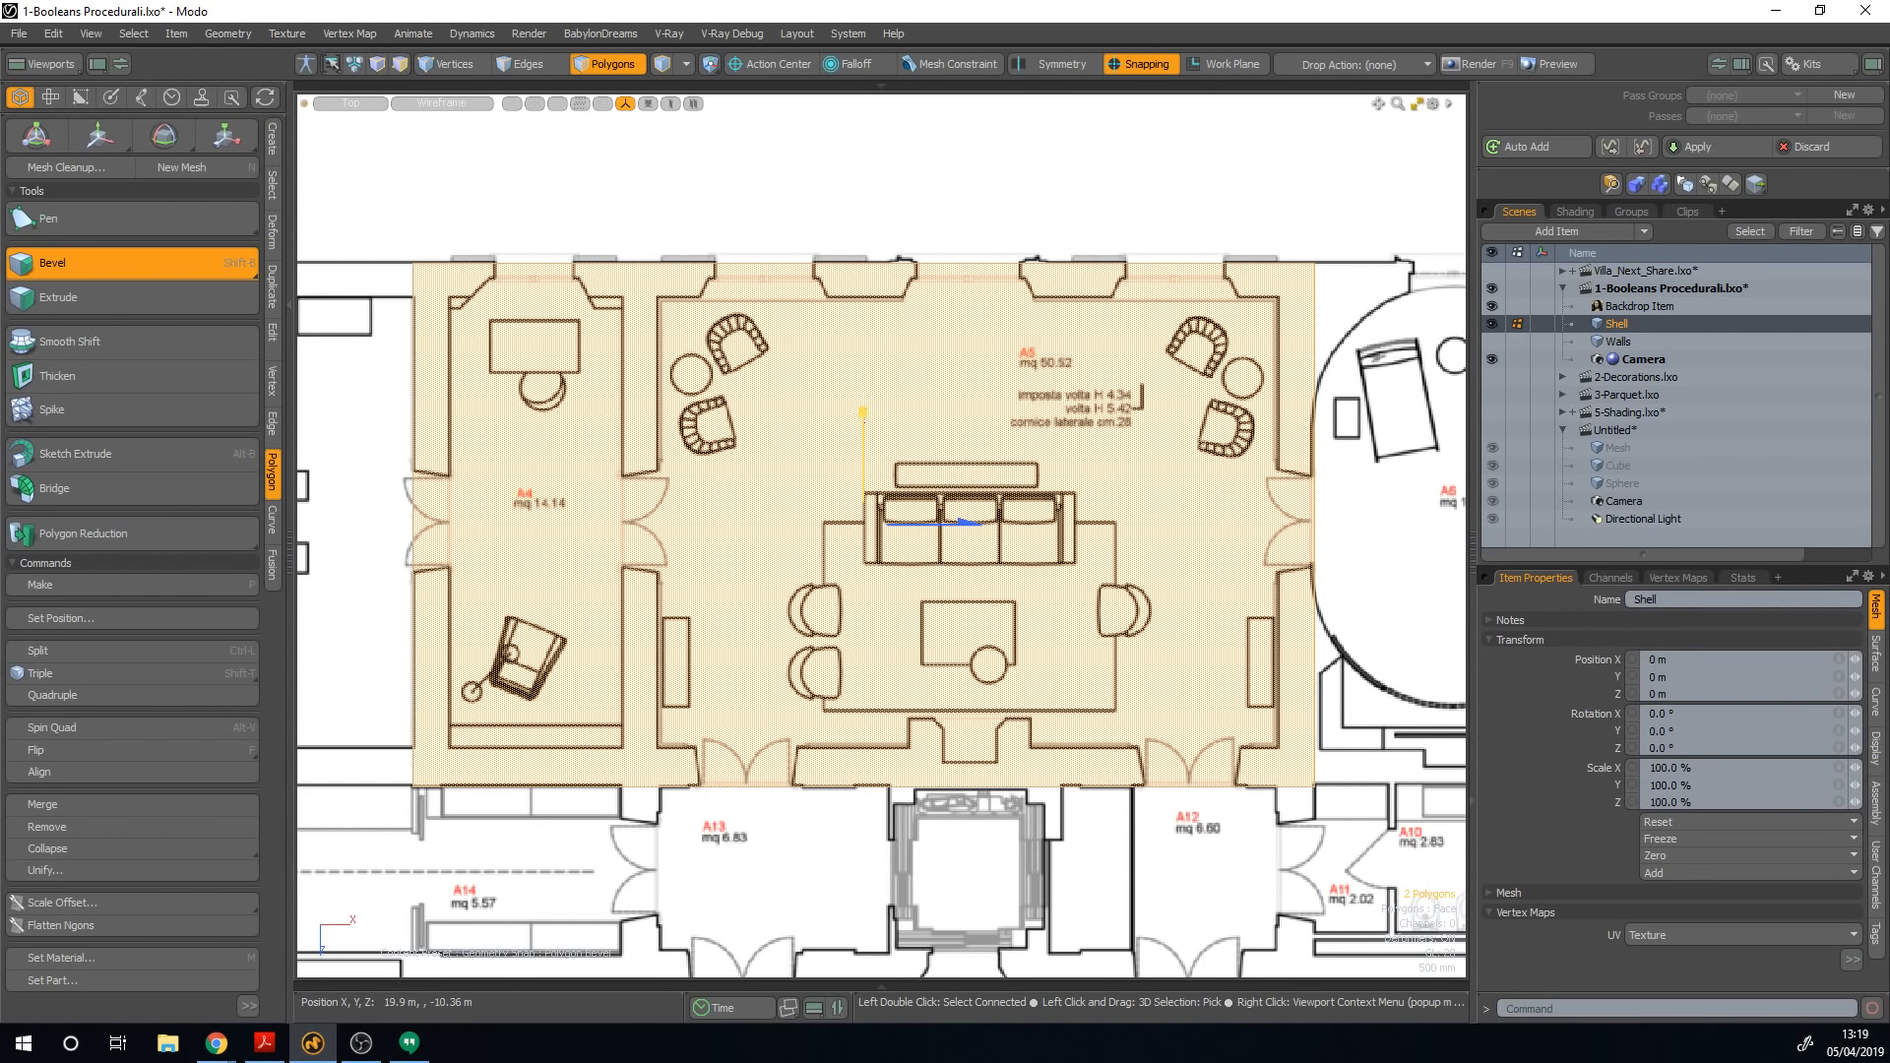
{"action": "left_click_drag", "start_coordinate": [863, 411], "coordinate": [863, 455]}
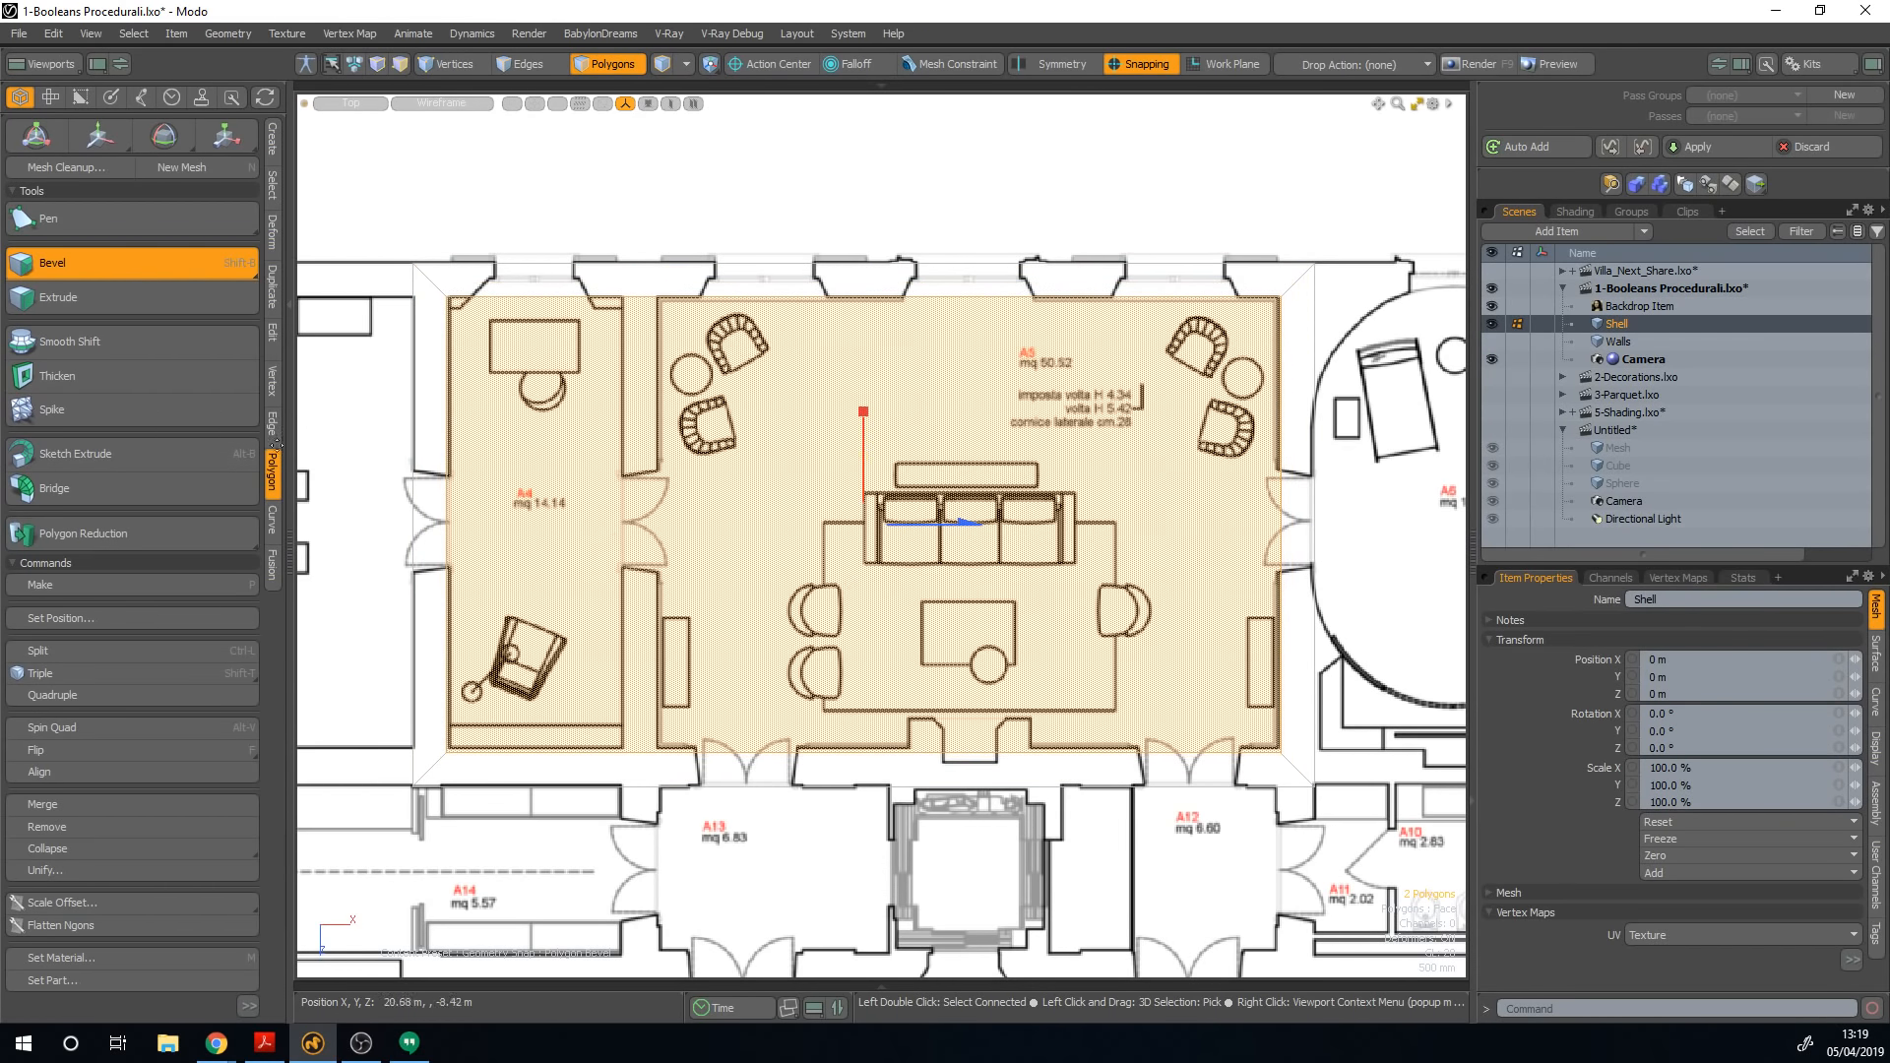
Step: Bridge the inset top and bottom faces to hollow out the Shell
{"action": "left_click", "coordinate": [124, 498]}
{"action": "left_click", "coordinate": [702, 510]}
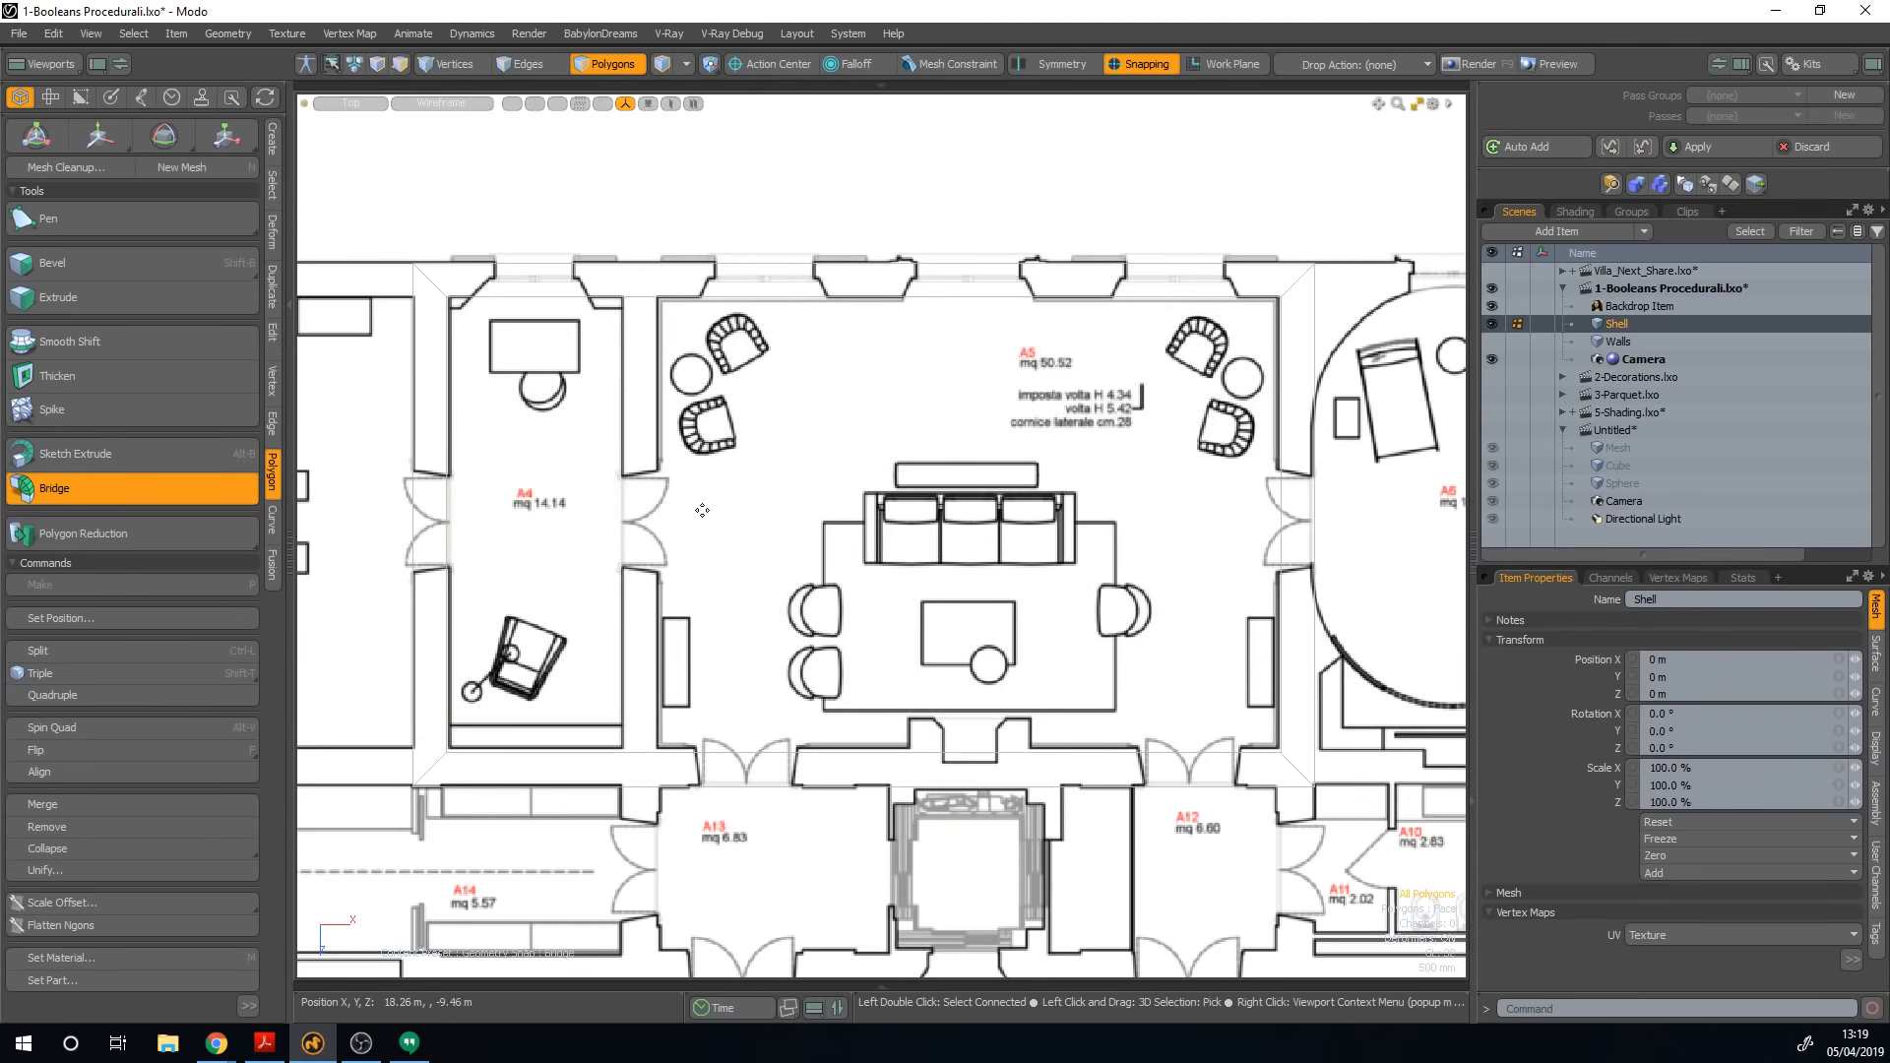
{"action": "key", "text": "KP_Decimal"}
{"action": "key", "text": "KP_5"}
{"action": "mouse_move", "coordinate": [956, 296]}
{"action": "left_mouse_down", "text": "alt"}
{"action": "mouse_move", "coordinate": [985, 384]}
{"action": "mouse_move", "coordinate": [935, 433]}
{"action": "left_mouse_up", "text": "alt"}
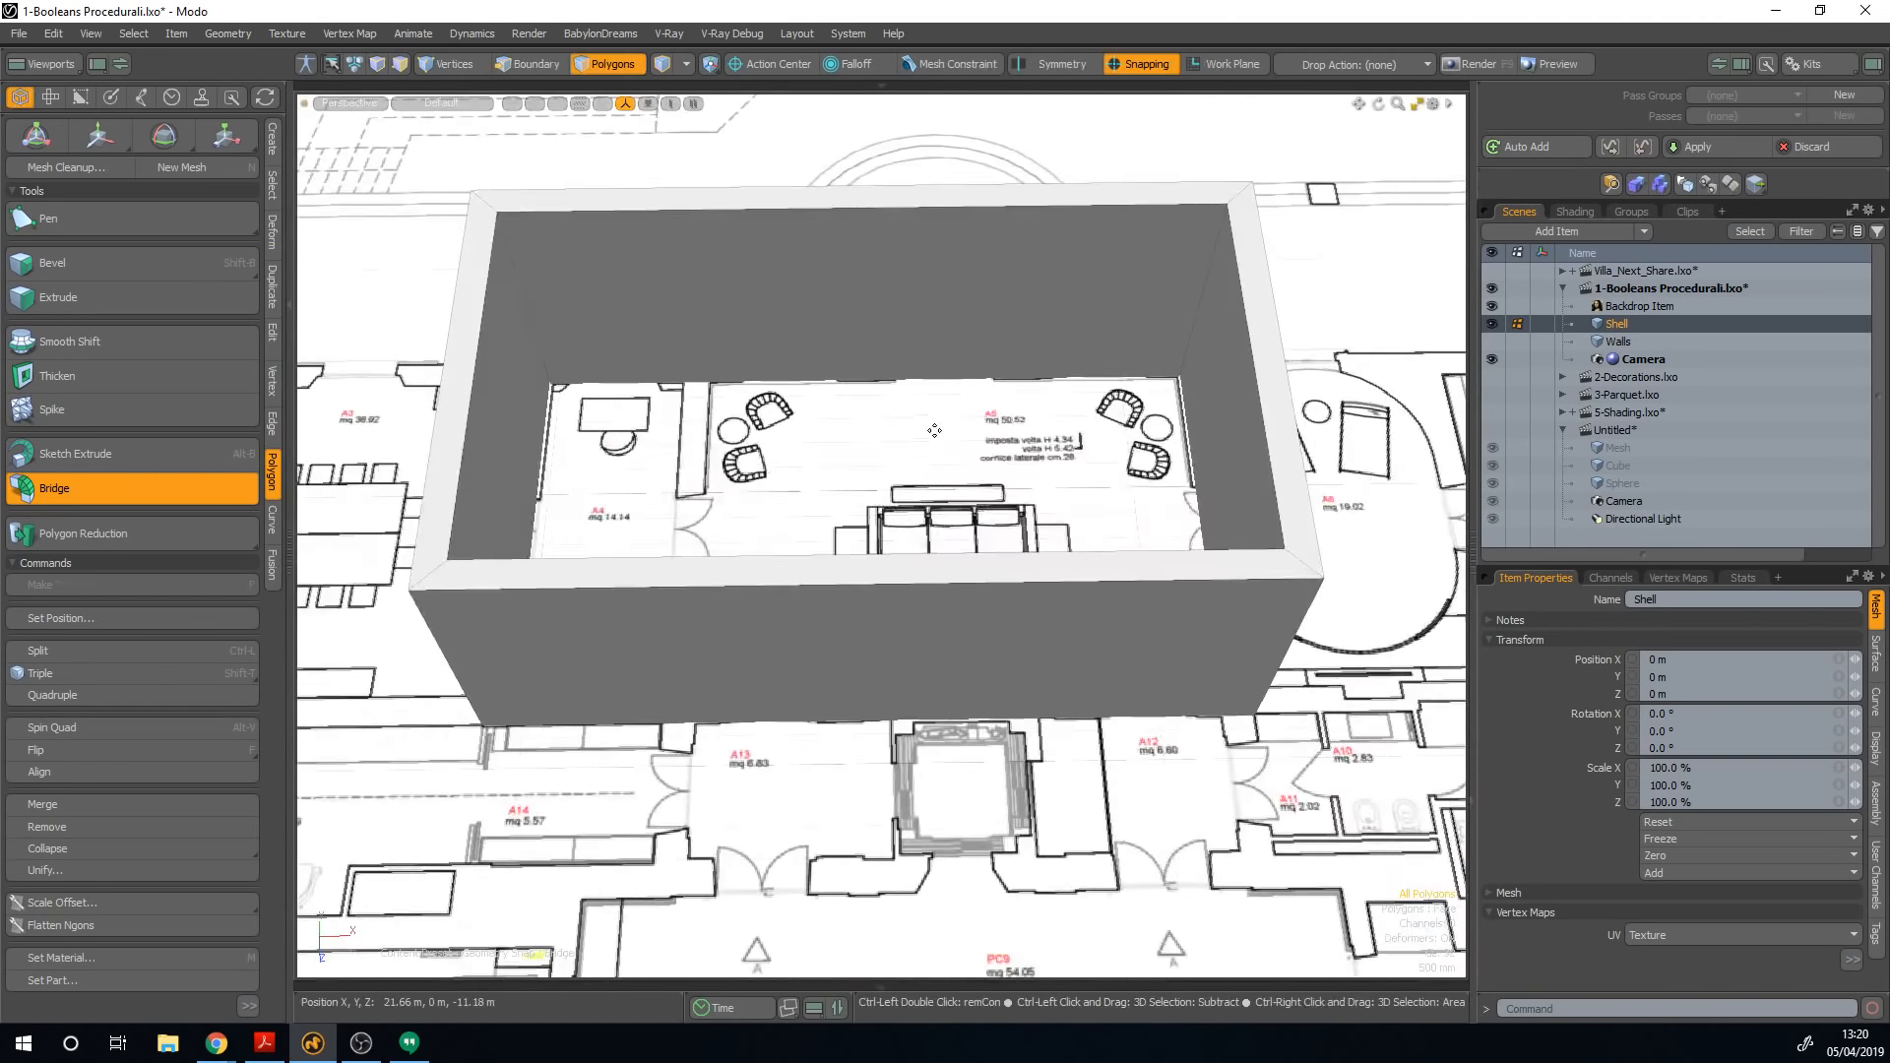
Step: Try moving the whole Shell across the plan in the top view, and undo the move
{"action": "key", "text": "KP_7"}
{"action": "scroll", "coordinate": [696, 378], "scroll_direction": "up", "scroll_amount": 6}
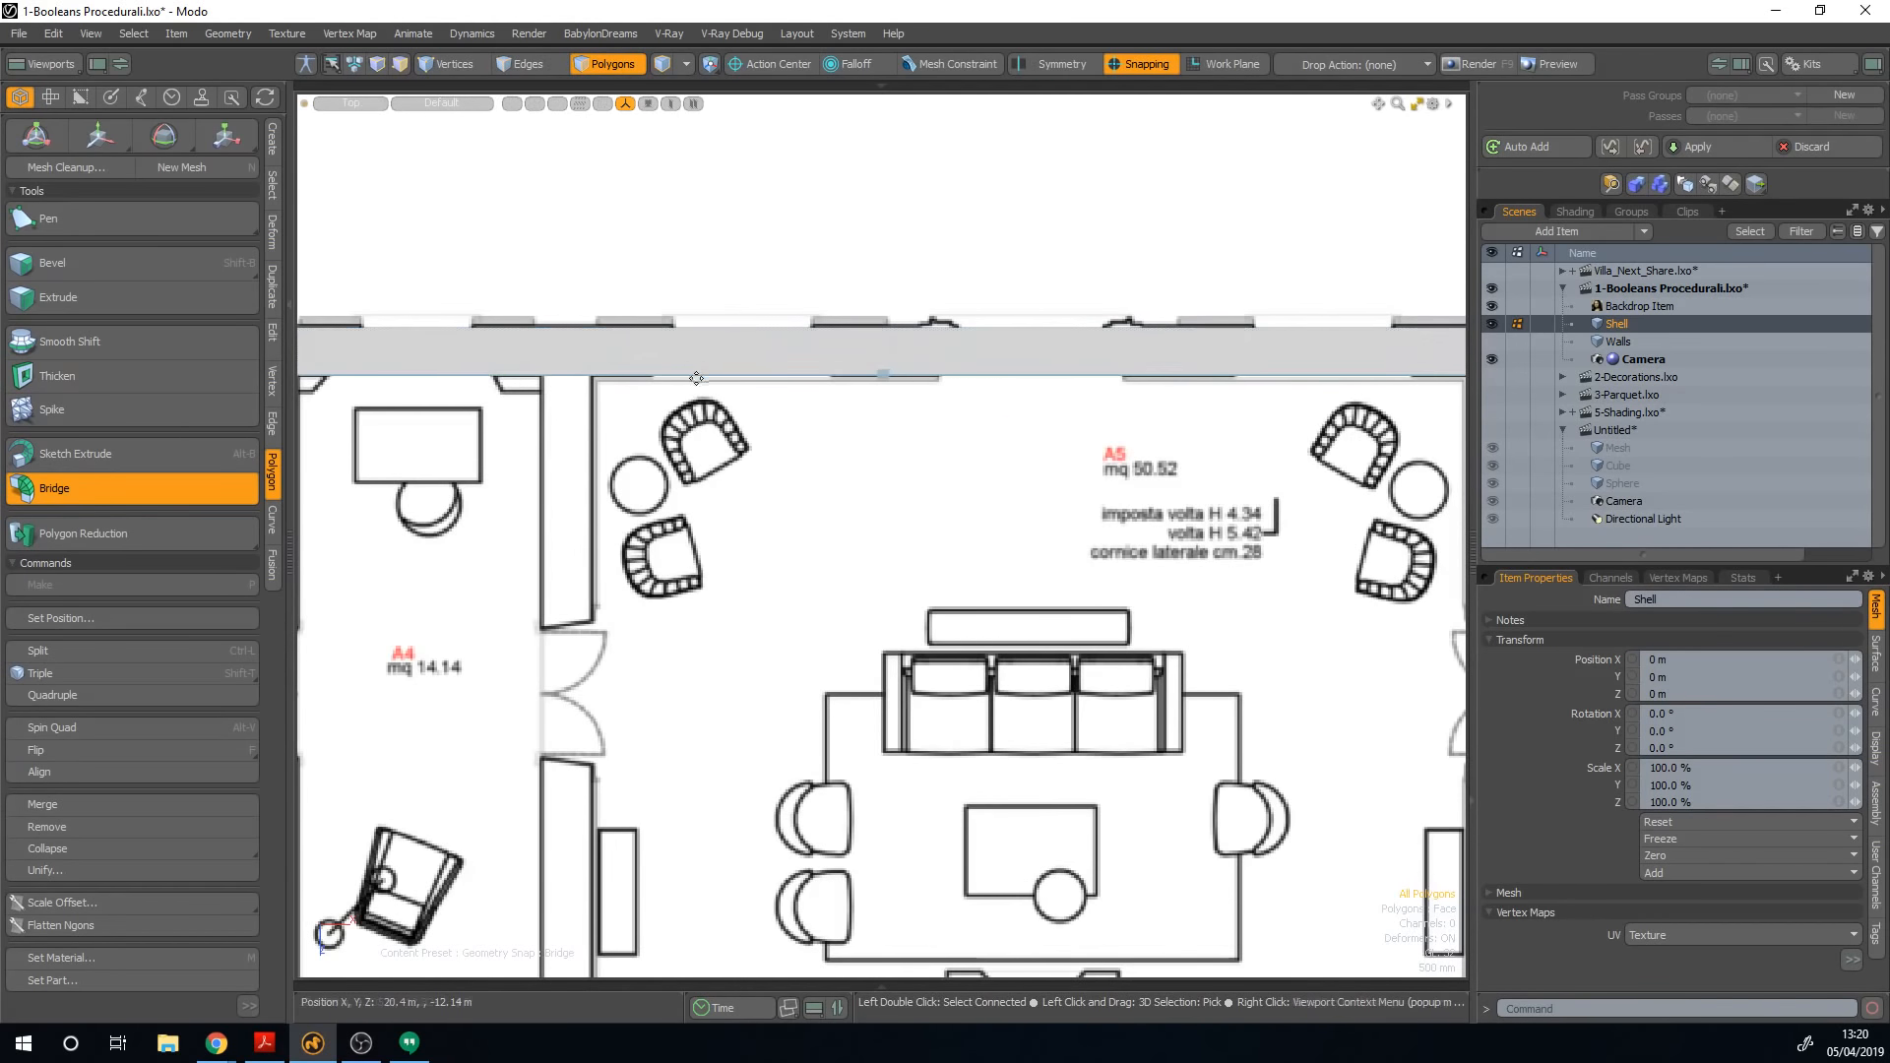
{"action": "key", "text": "q"}
{"action": "double_click", "coordinate": [723, 359]}
{"action": "key", "text": "w"}
{"action": "left_click_drag", "start_coordinate": [733, 361], "coordinate": [775, 443]}
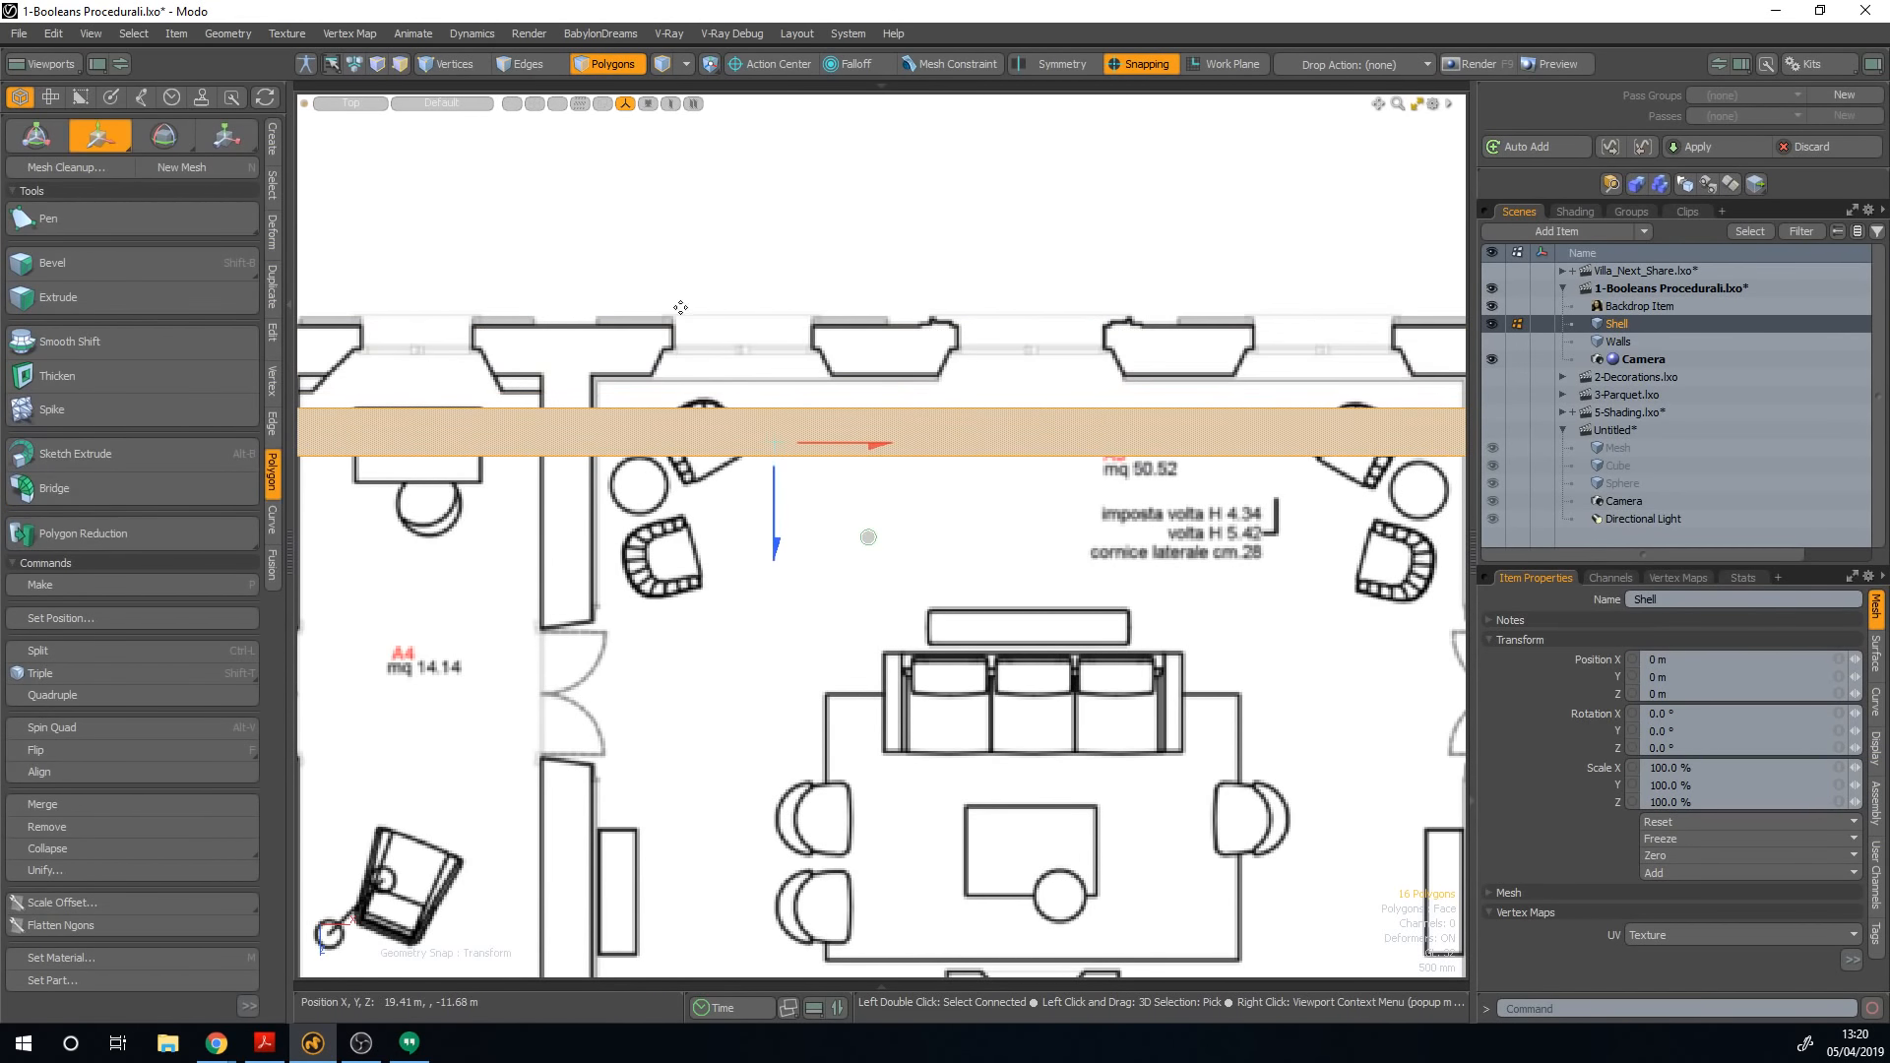
{"action": "key", "text": "ctrl+z"}
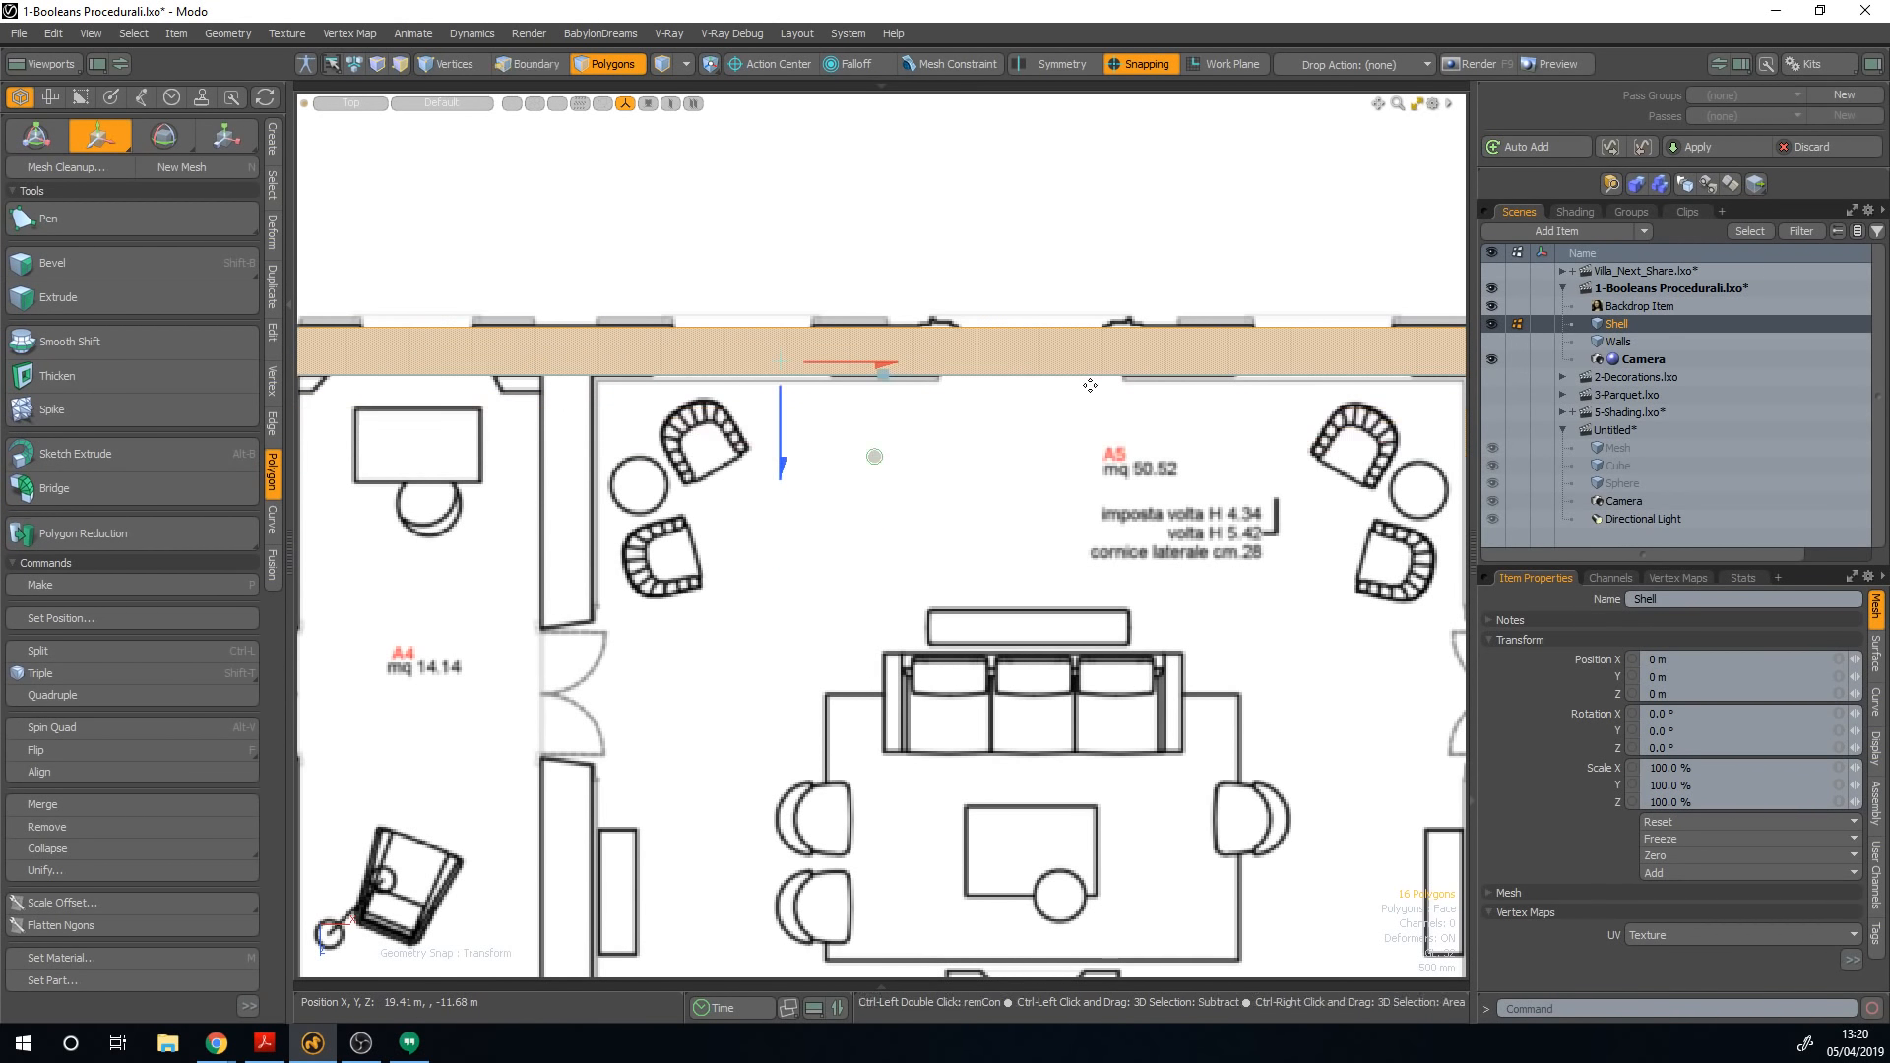
{"action": "key", "text": "q"}
{"action": "left_click", "coordinate": [1002, 287]}
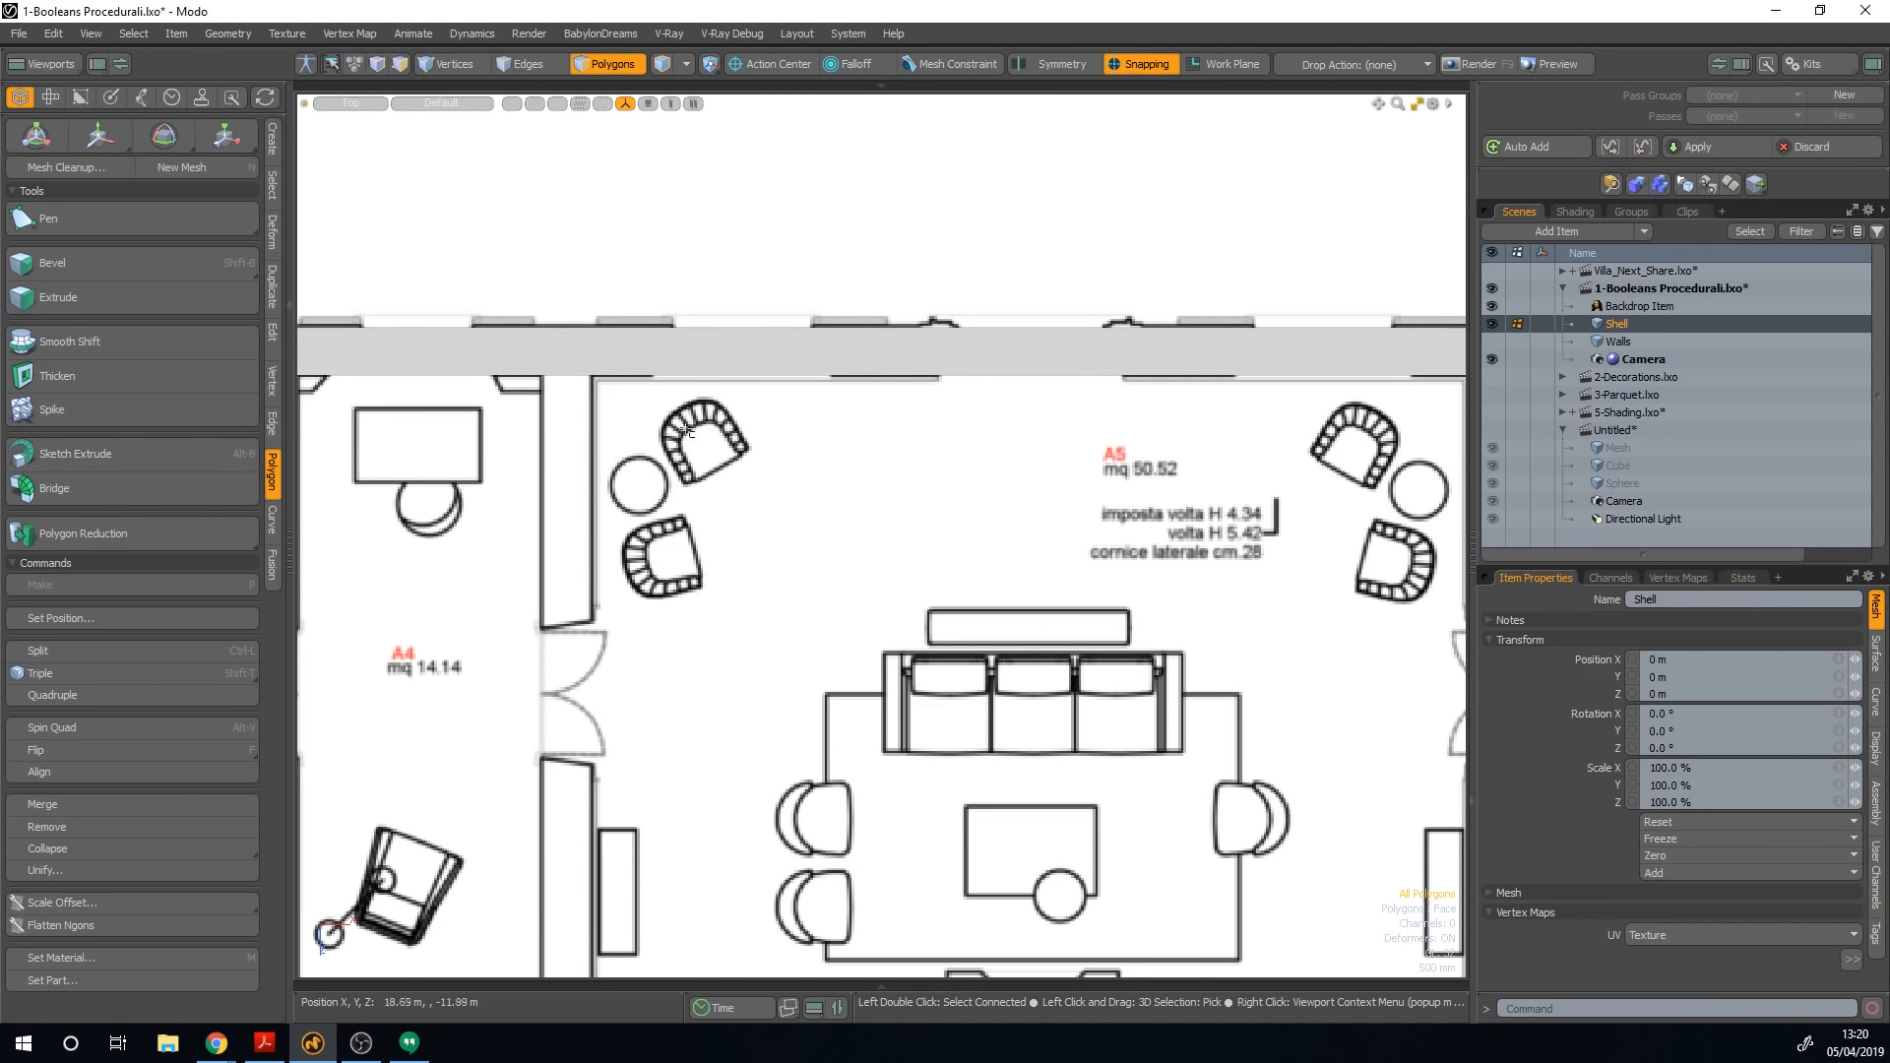
Step: Show the Walls mesh again in the perspective view and make it the active item
{"action": "key", "text": "ctrl+space"}
{"action": "left_click", "coordinate": [756, 423]}
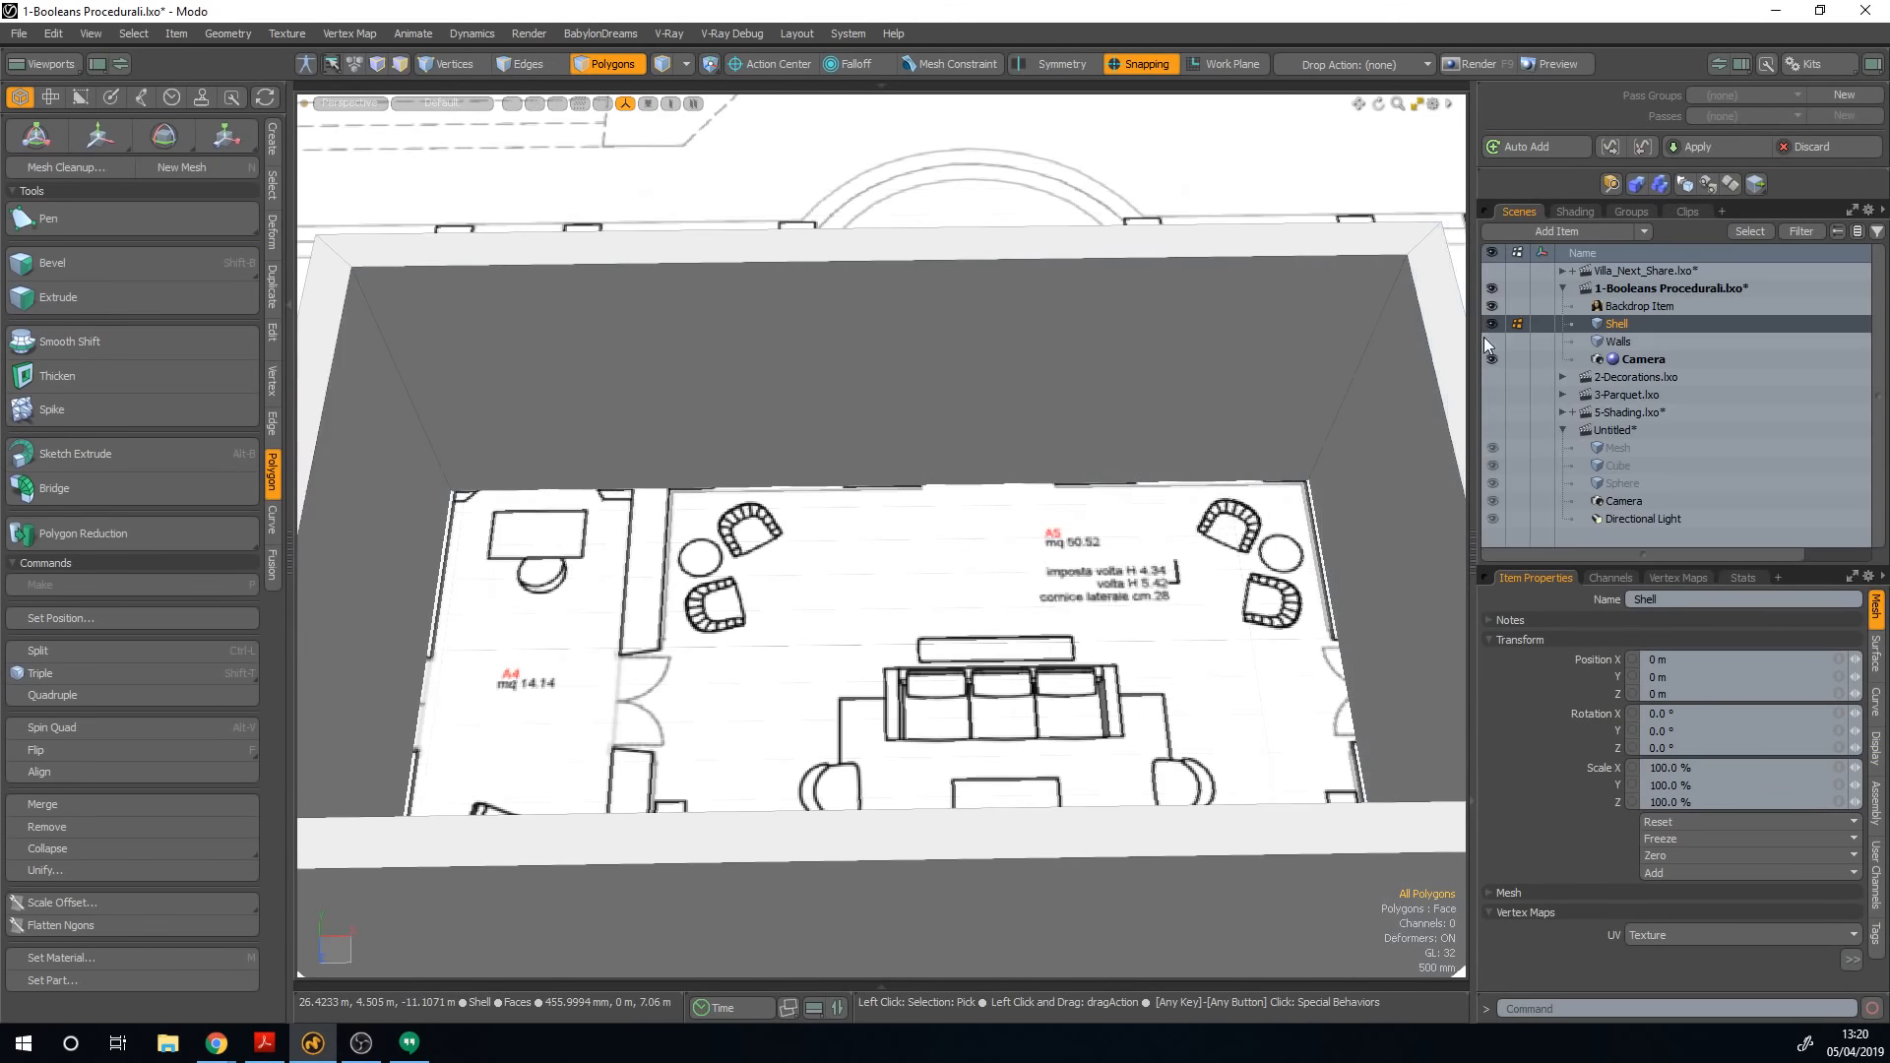
{"action": "left_click", "coordinate": [1492, 342]}
{"action": "left_click", "coordinate": [1543, 347]}
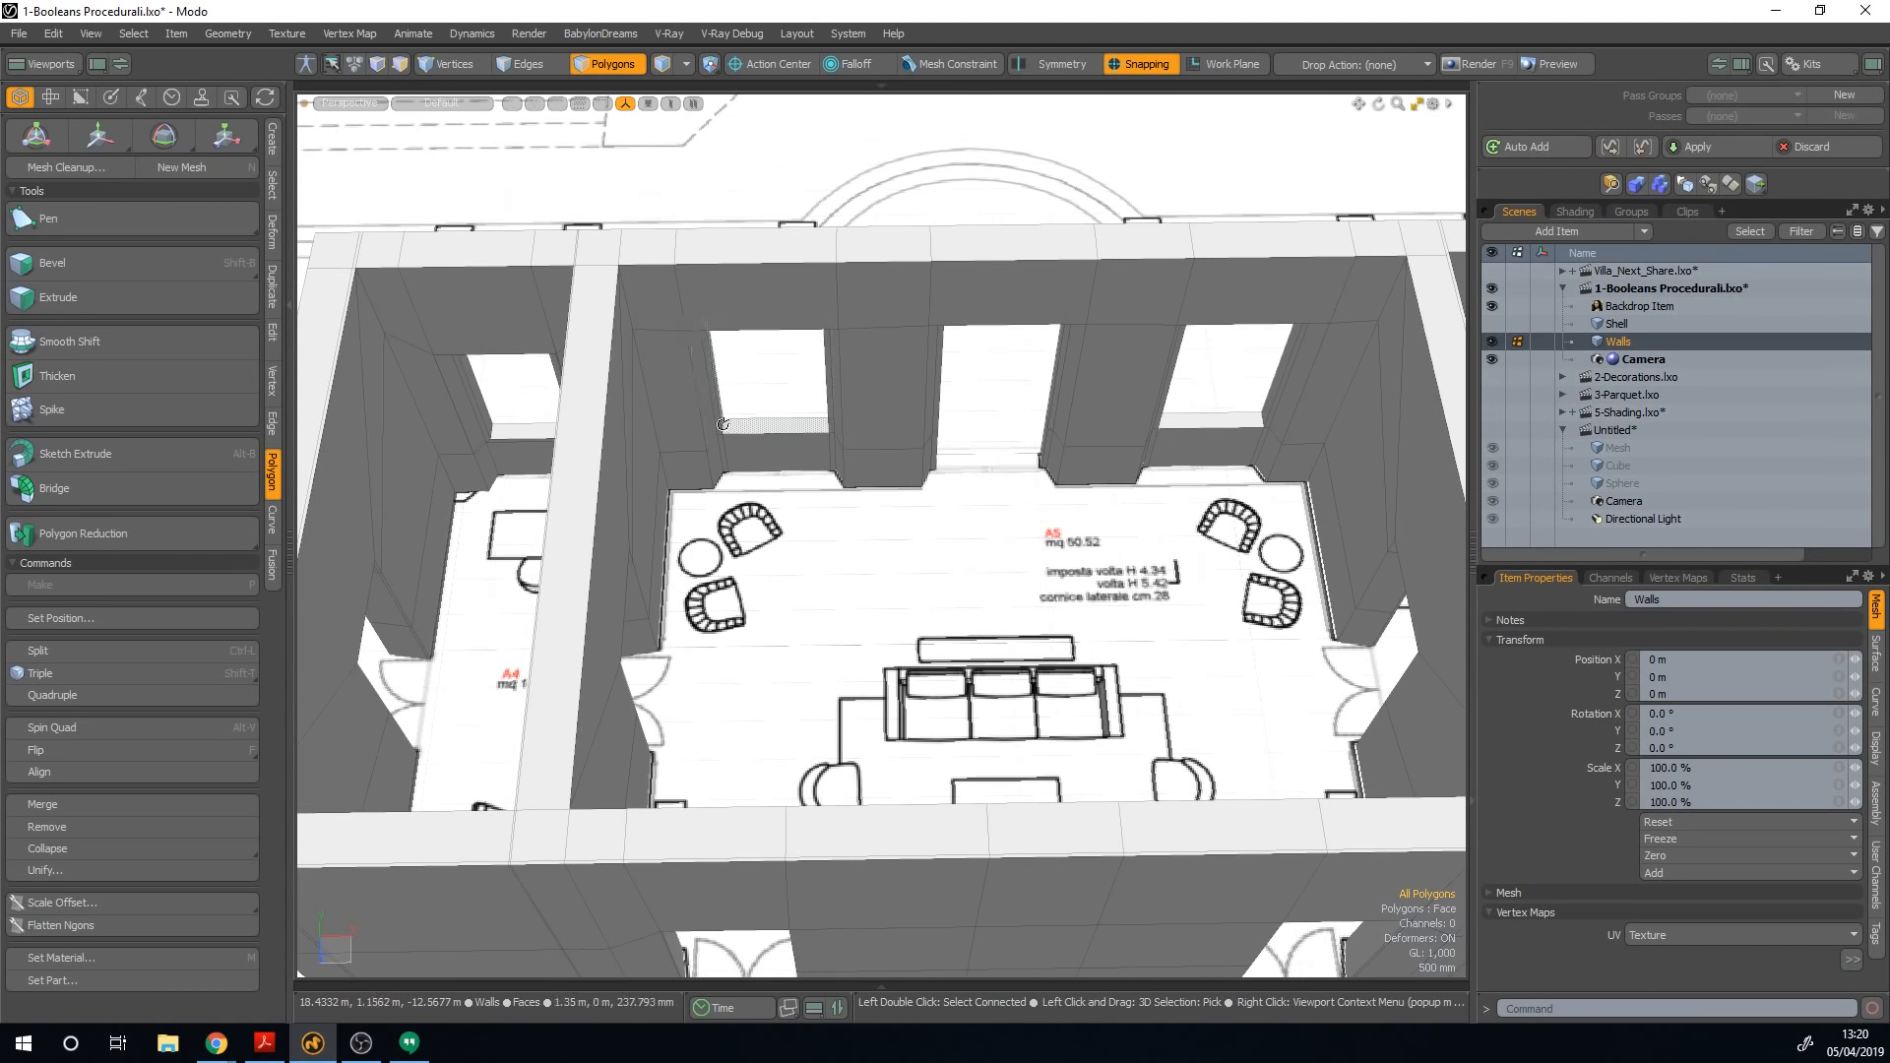
Step: Select all polygons of one rear-wall window recess, including its side reveals, lintel, sill and parapet
{"action": "left_click_drag", "start_coordinate": [876, 394], "coordinate": [759, 434], "text": "alt"}
{"action": "scroll", "coordinate": [759, 434], "scroll_direction": "up", "scroll_amount": 4}
{"action": "mouse_move", "coordinate": [950, 420]}
{"action": "left_mouse_down"}
{"action": "mouse_move", "coordinate": [797, 396]}
{"action": "mouse_move", "coordinate": [813, 433]}
{"action": "mouse_move", "coordinate": [764, 392]}
{"action": "mouse_move", "coordinate": [764, 186]}
{"action": "mouse_move", "coordinate": [777, 511]}
{"action": "mouse_move", "coordinate": [959, 429]}
{"action": "mouse_move", "coordinate": [1021, 611]}
{"action": "left_mouse_up"}
{"action": "scroll", "coordinate": [992, 433], "scroll_direction": "up", "scroll_amount": 3}
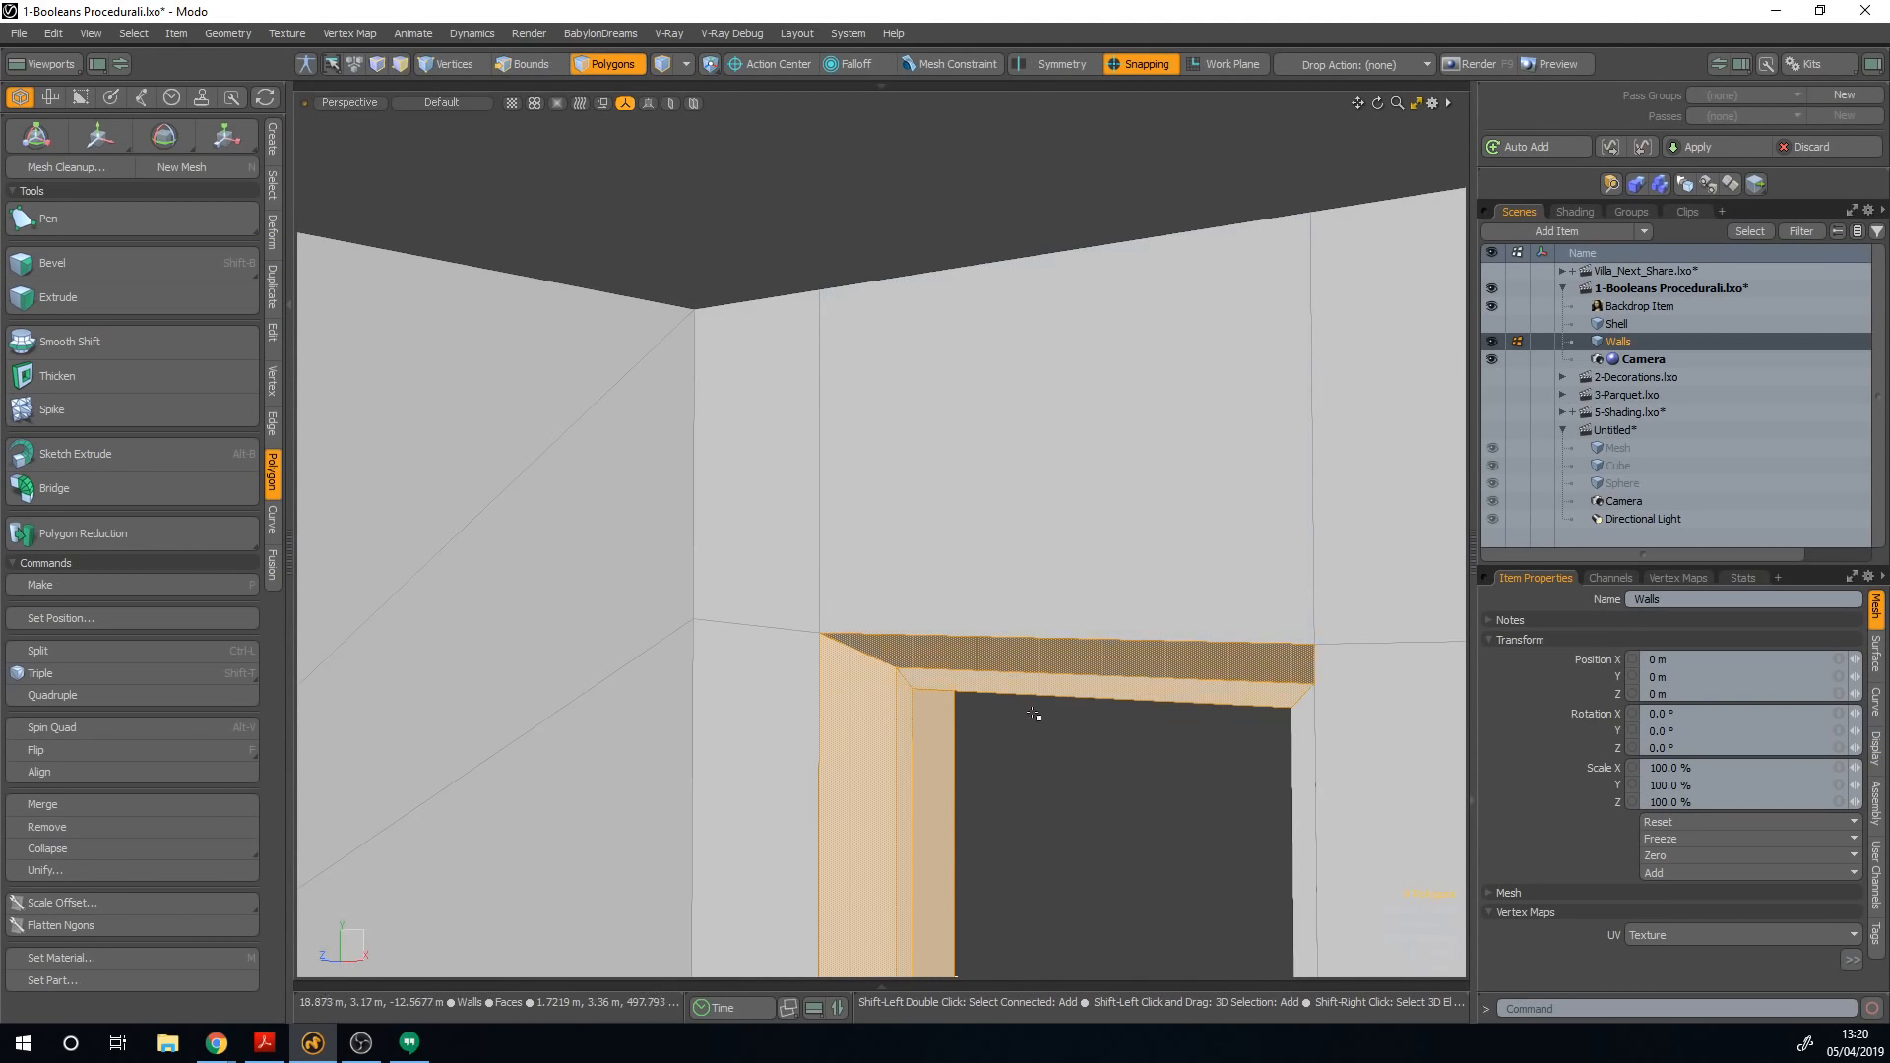
{"action": "left_click_drag", "start_coordinate": [1032, 714], "coordinate": [886, 354], "text": "alt+shift"}
{"action": "left_click_drag", "start_coordinate": [940, 522], "coordinate": [1473, 449], "text": "alt"}
{"action": "left_click", "coordinate": [1104, 495], "text": "shift"}
{"action": "left_click", "coordinate": [1159, 504], "text": "shift"}
{"action": "left_click_drag", "start_coordinate": [1159, 504], "coordinate": [1149, 305], "text": "alt+shift"}
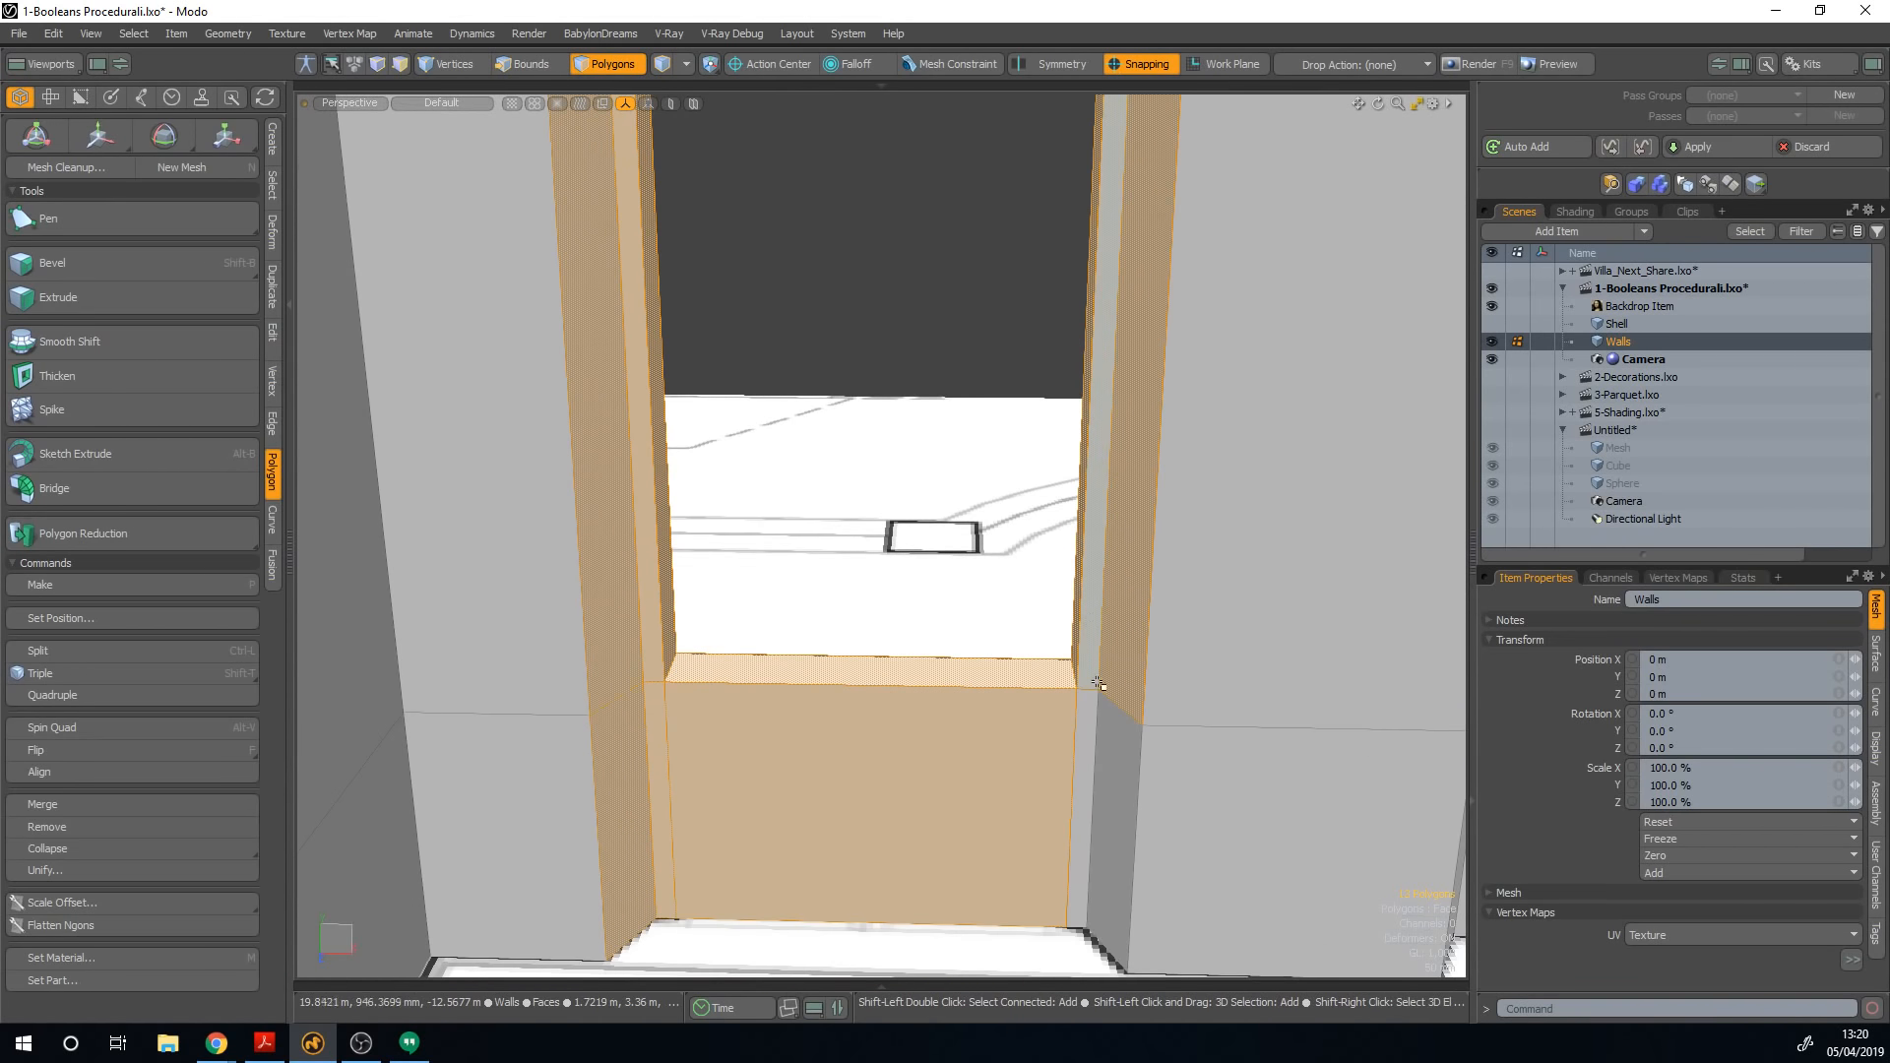
Step: Copy the selected window recess polygons into a new mesh item named Boolean
{"action": "key", "text": "n"}
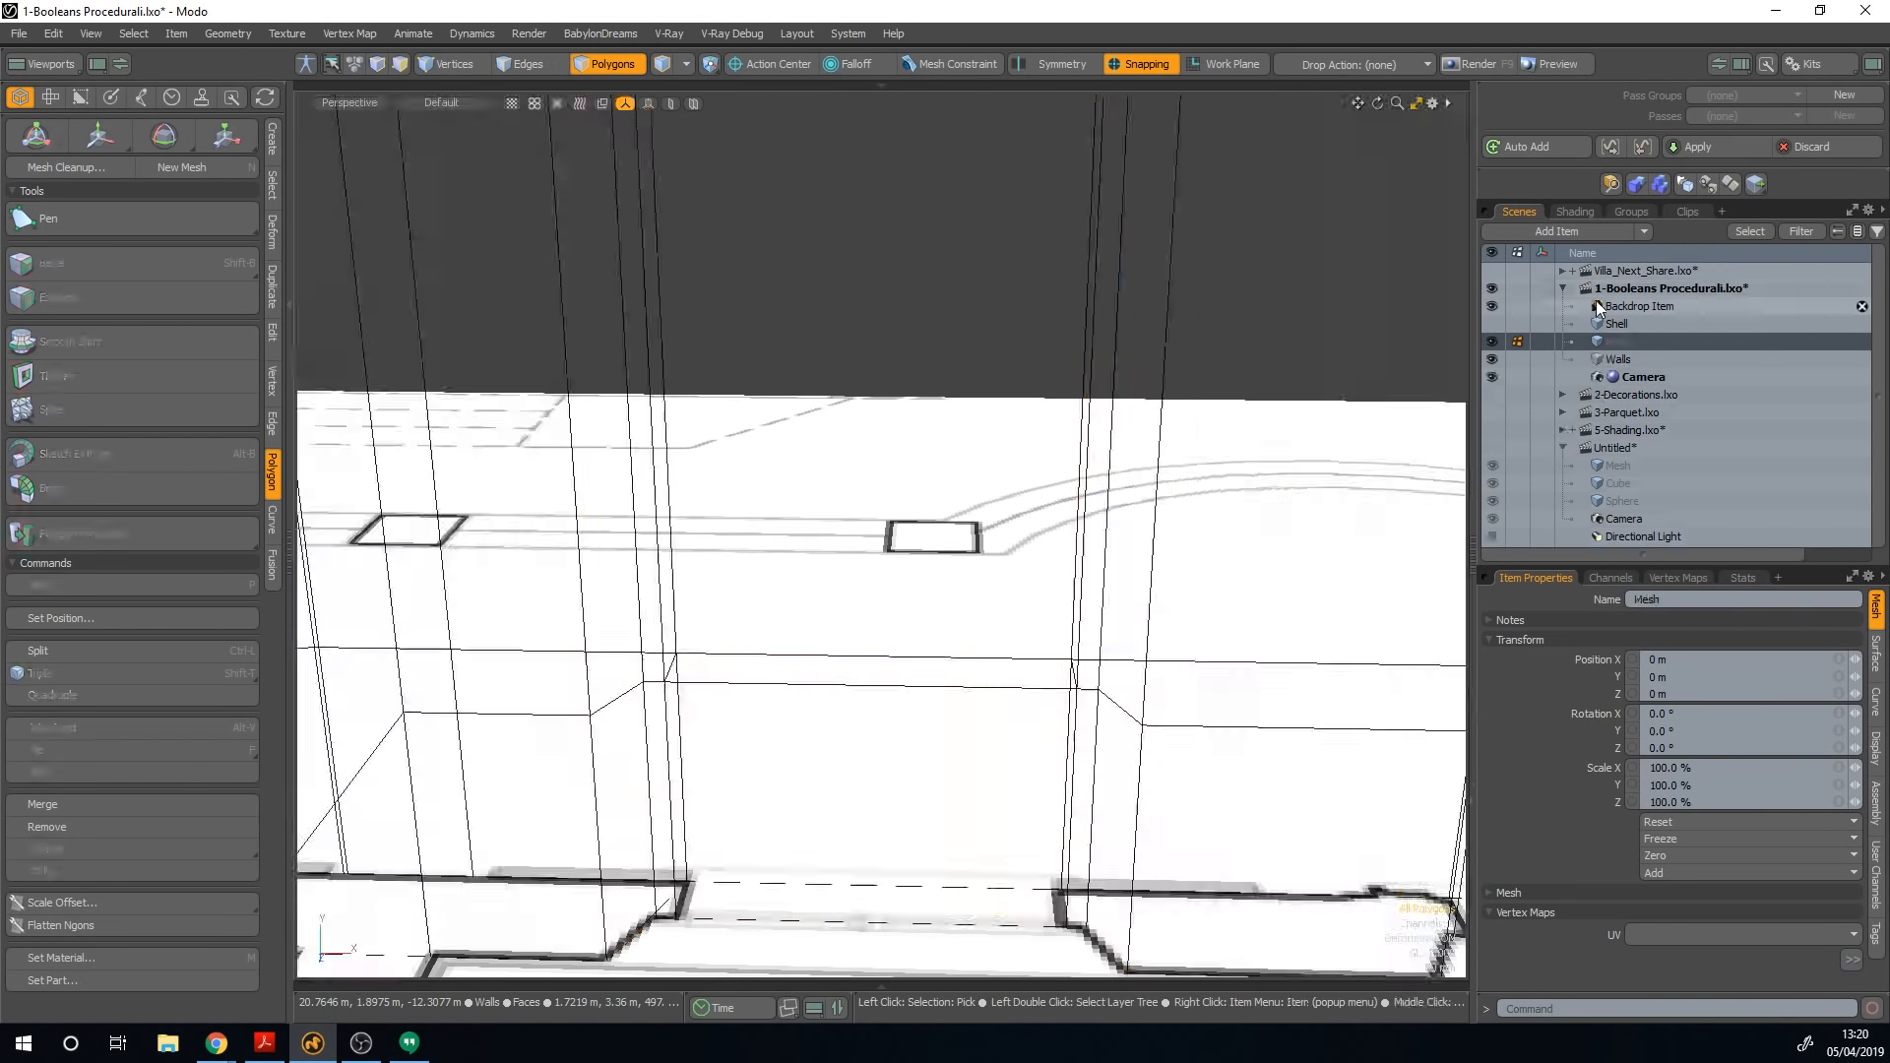
{"action": "key", "text": "ctrl+v"}
{"action": "double_click", "coordinate": [1623, 340]}
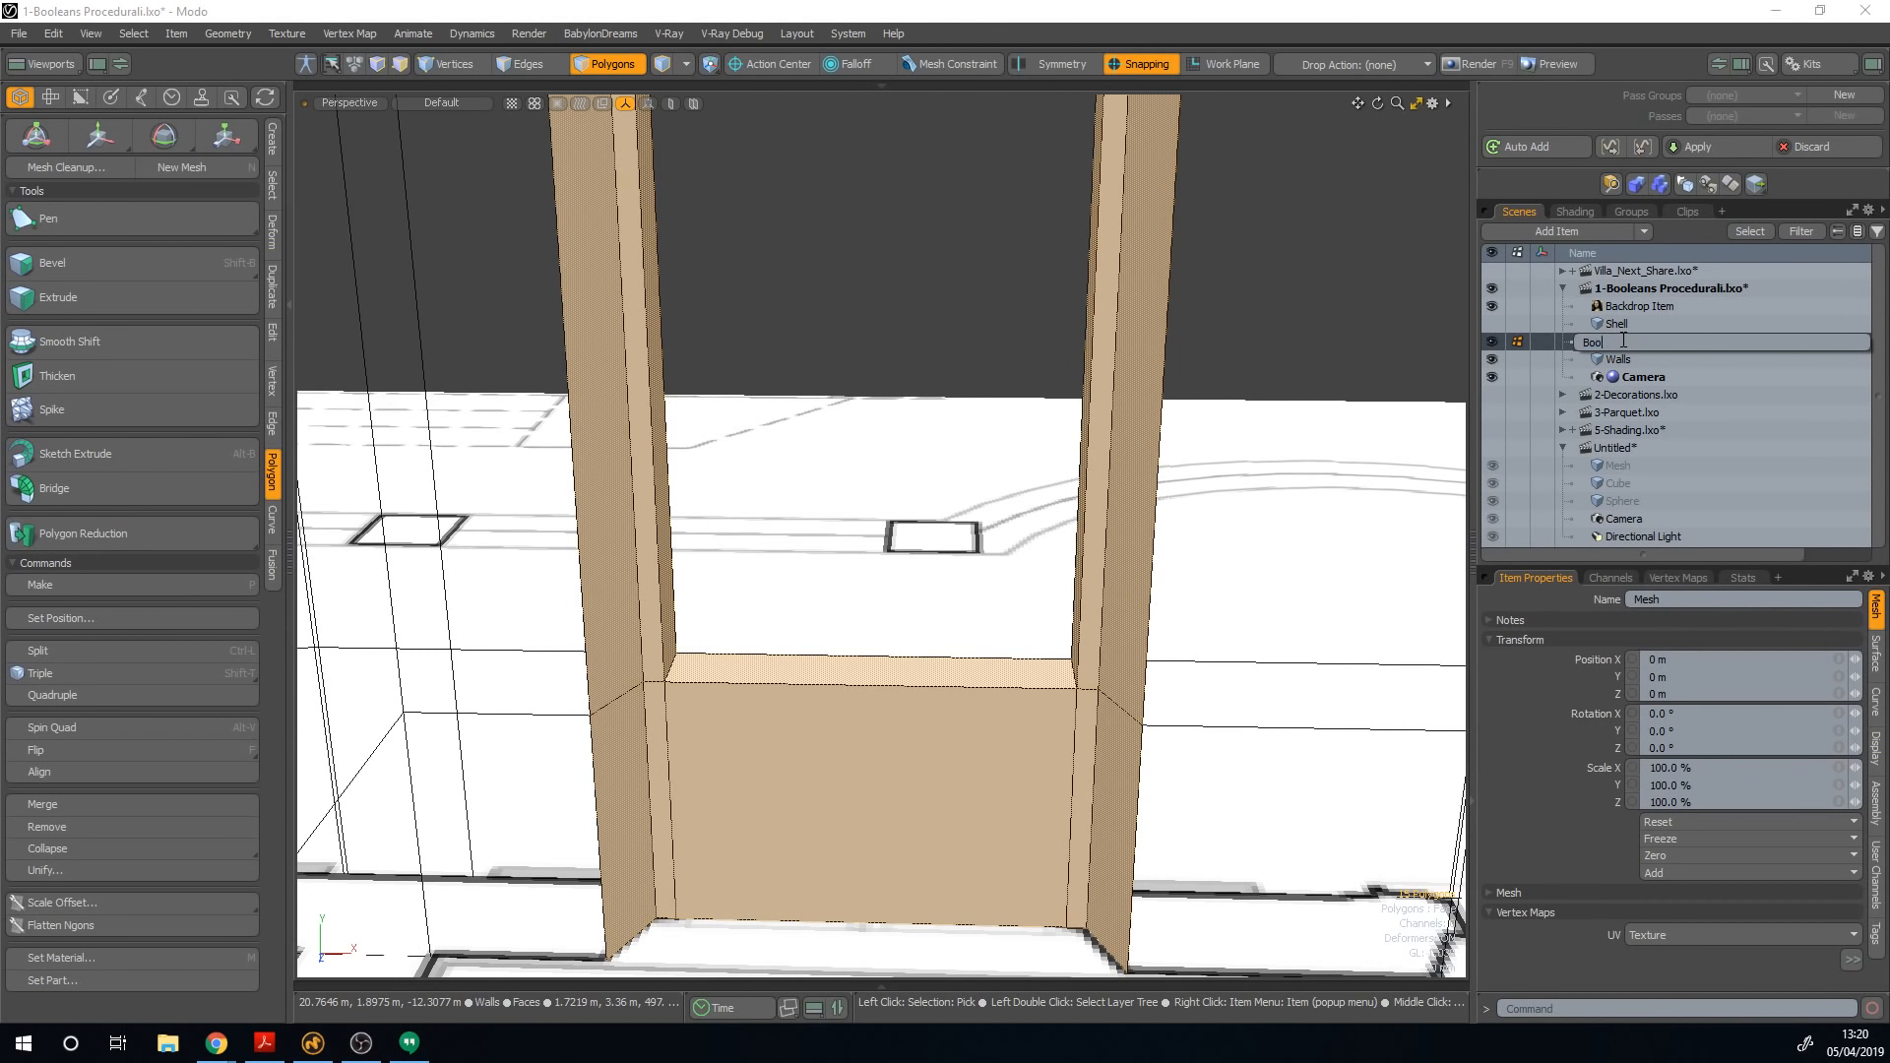
{"action": "type", "text": "Boolean"}
{"action": "key", "text": "Return"}
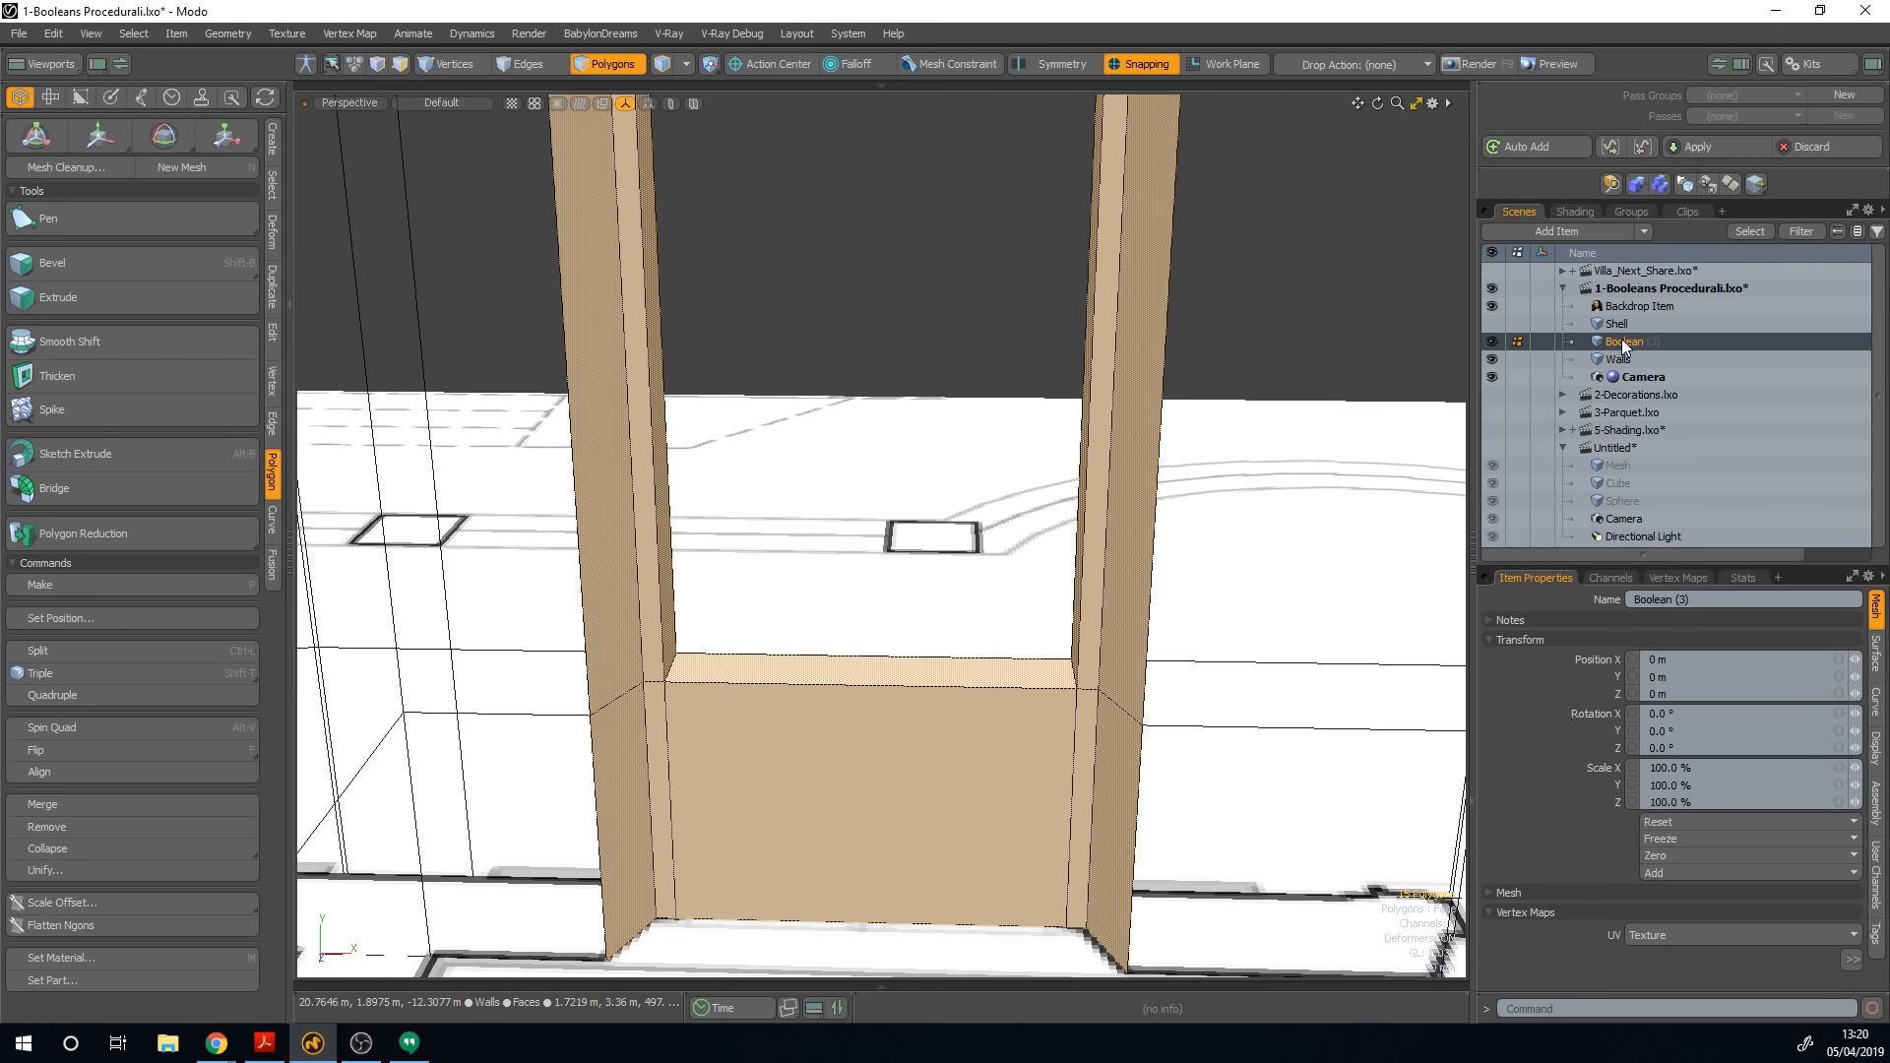
Step: Isolate the Boolean mesh in the viewport and flip all its polygons
{"action": "left_click_drag", "start_coordinate": [919, 532], "coordinate": [1001, 534], "text": "alt"}
{"action": "key", "text": "5"}
{"action": "key", "text": "shift+h"}
{"action": "key", "text": "space"}
{"action": "key", "text": "space"}
{"action": "key", "text": "space"}
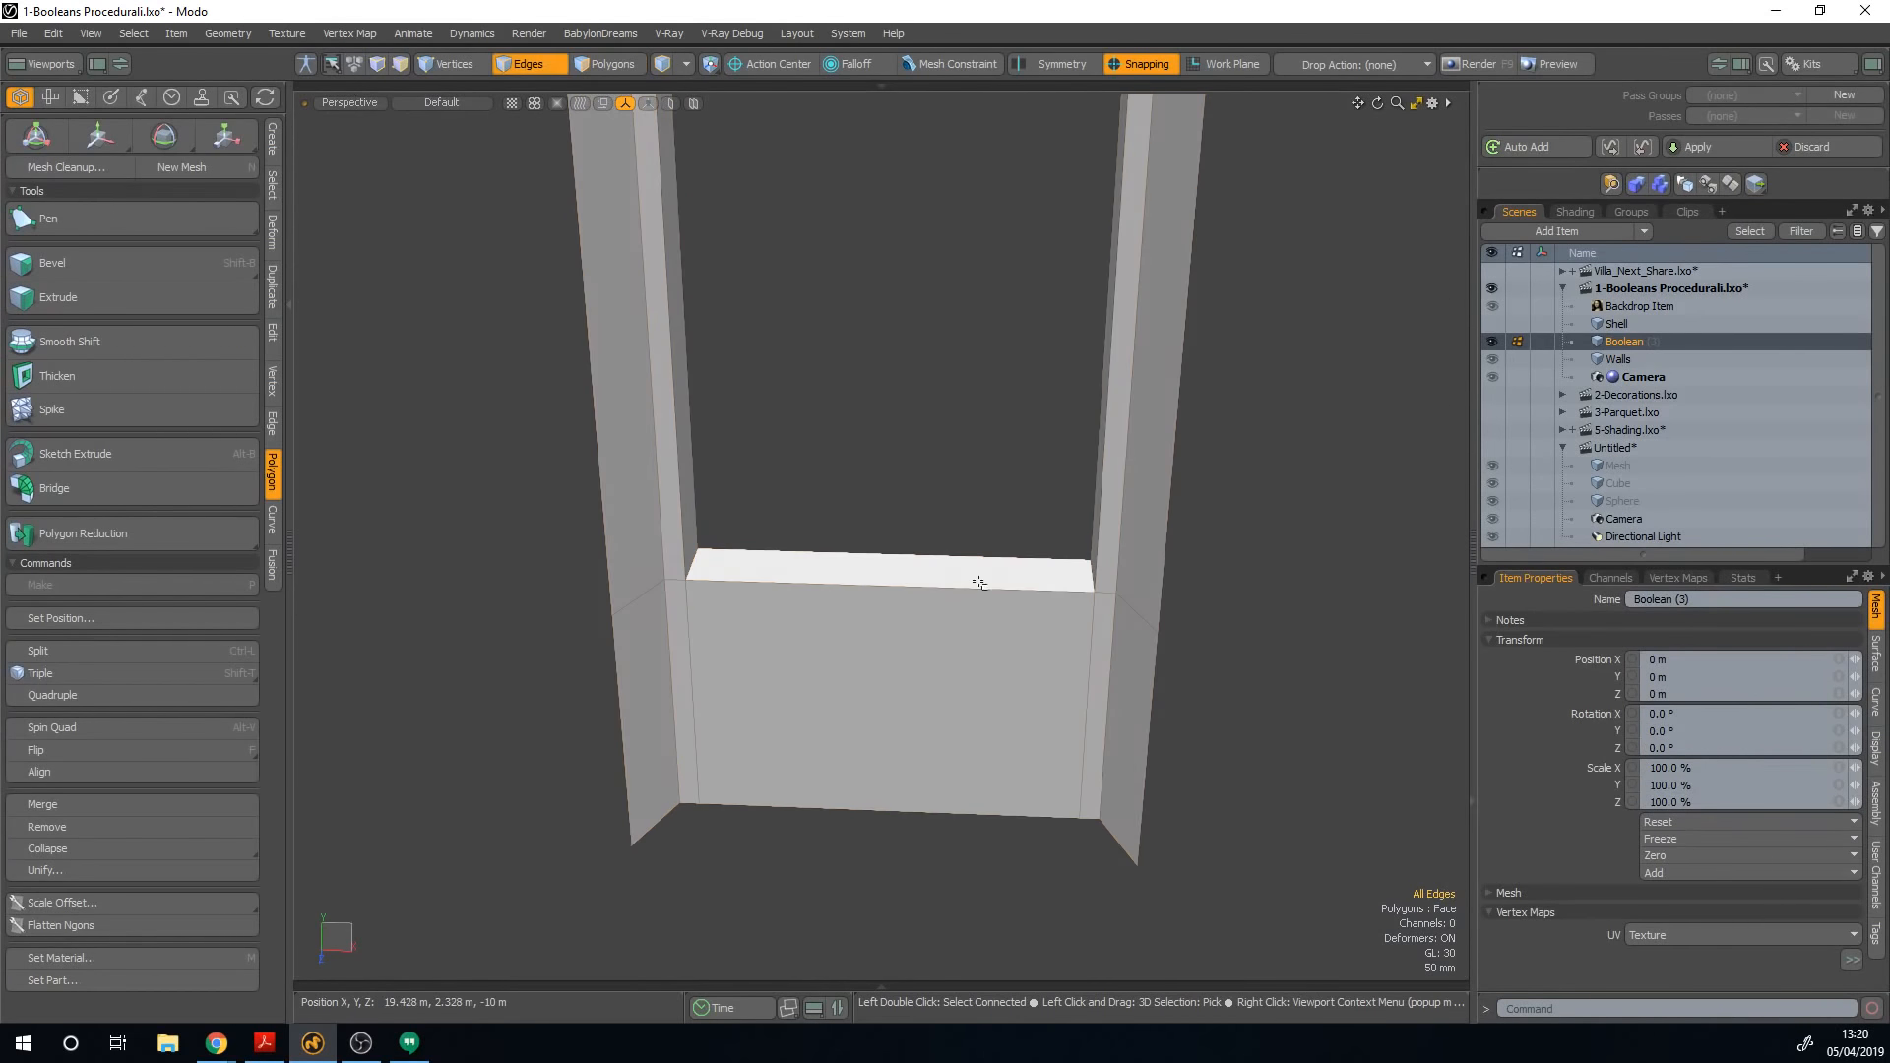
{"action": "key", "text": "f"}
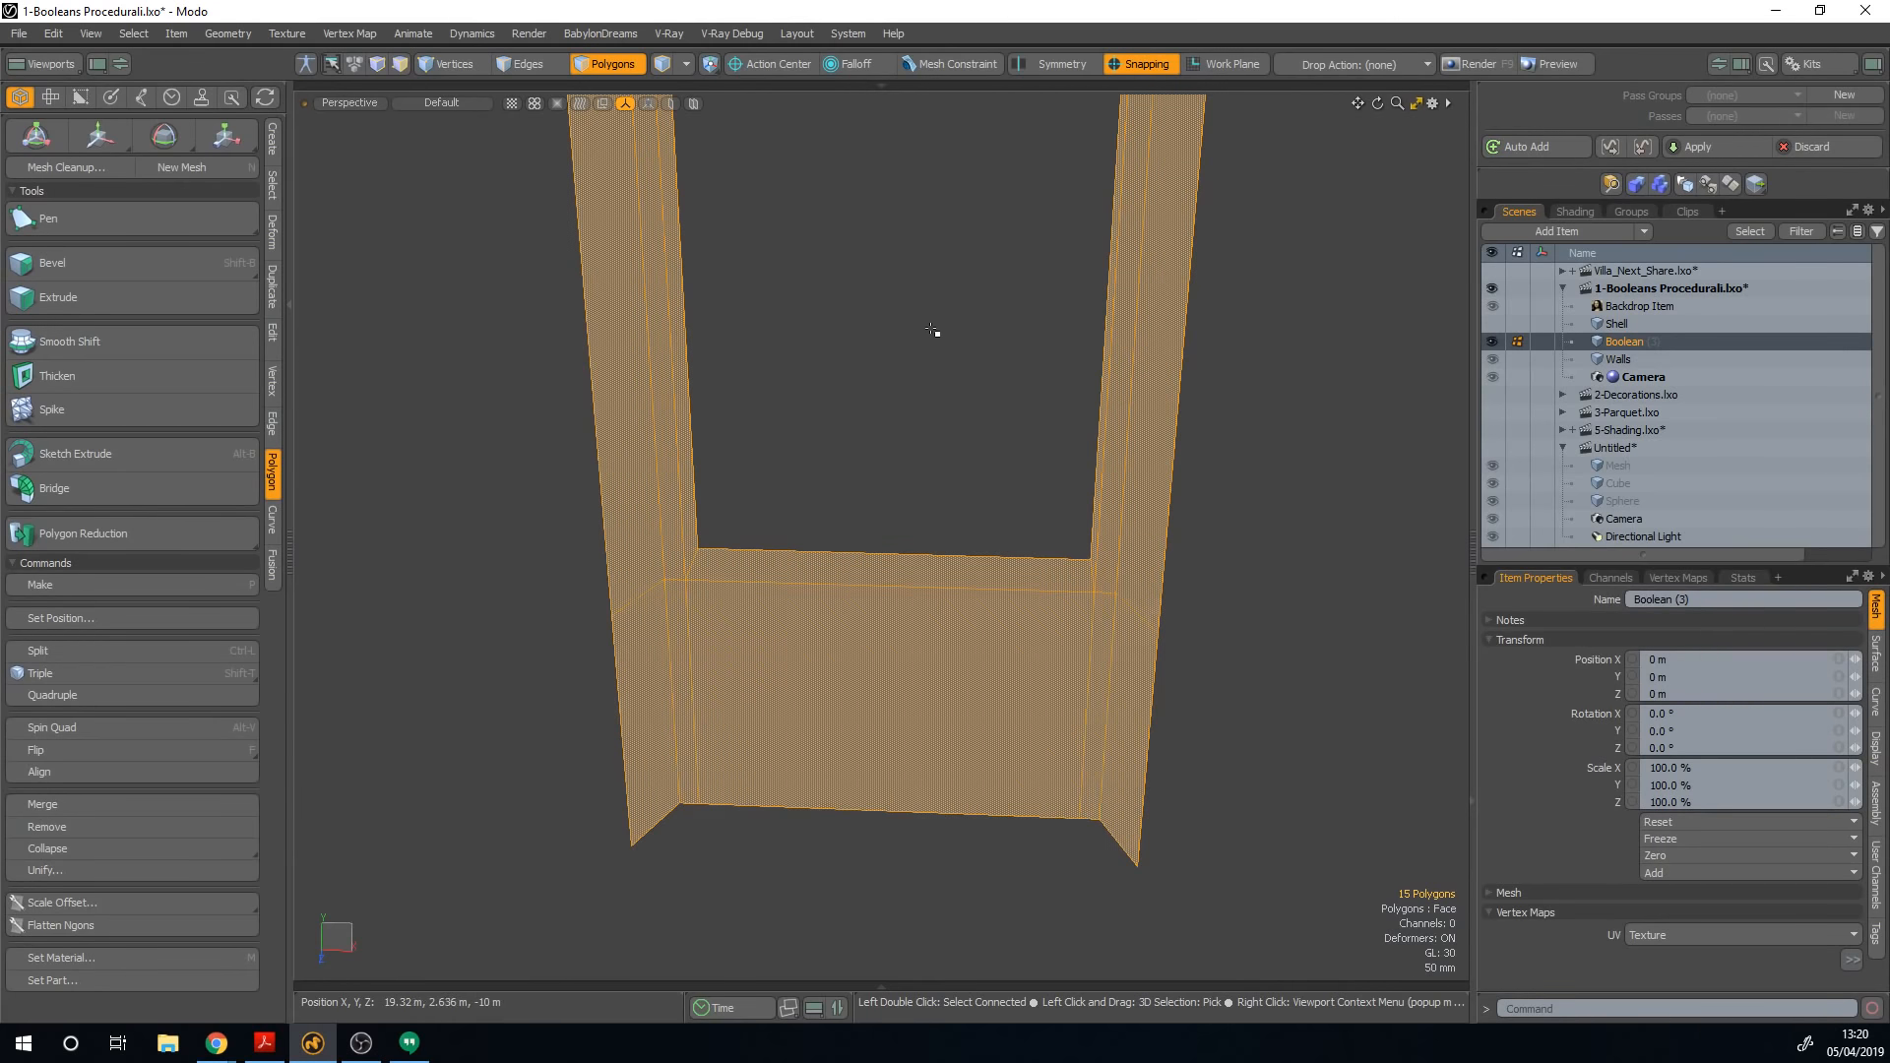
{"action": "left_click", "coordinate": [930, 344]}
{"action": "left_click_drag", "start_coordinate": [1001, 400], "coordinate": [778, 408], "text": "alt"}
{"action": "scroll", "coordinate": [930, 440], "scroll_direction": "down", "scroll_amount": 5}
{"action": "left_click_drag", "start_coordinate": [1150, 450], "coordinate": [1041, 425], "text": "alt+shift"}
{"action": "scroll", "coordinate": [1042, 426], "scroll_direction": "up", "scroll_amount": 4}
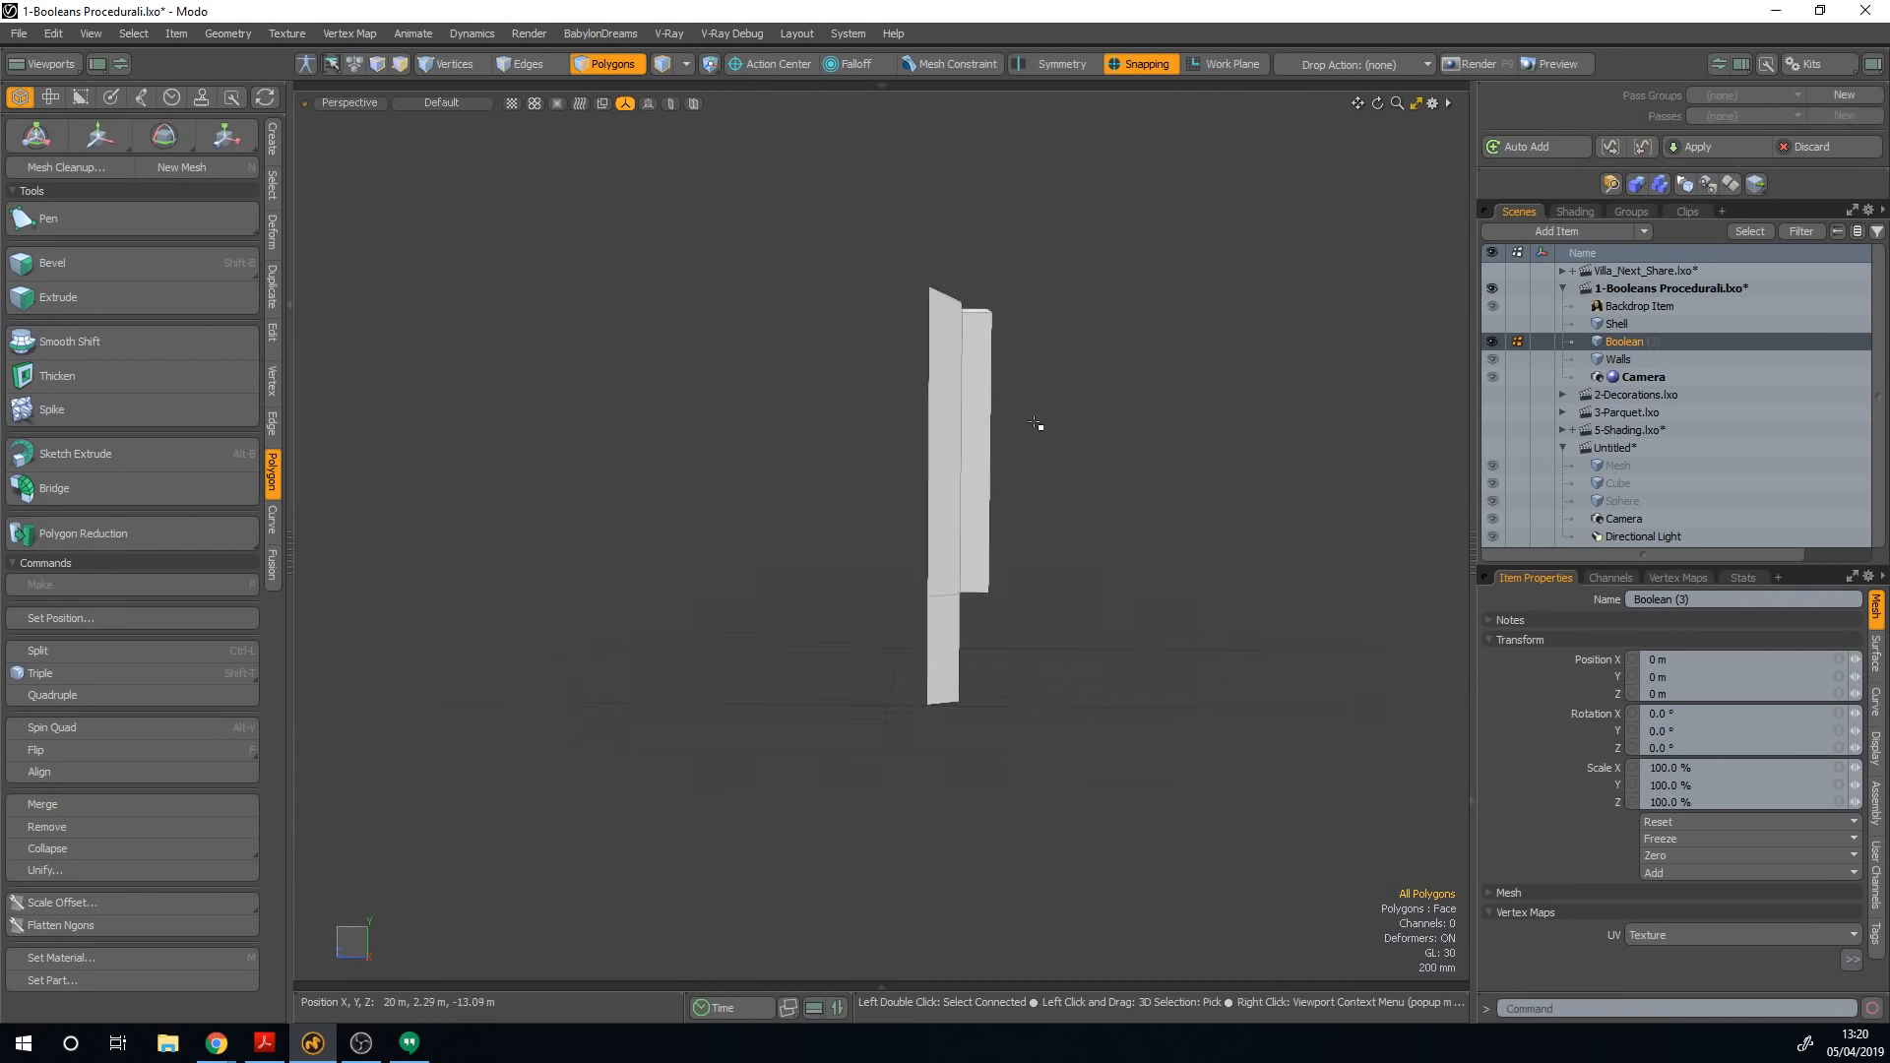
Step: Cap the window cutter's outer opening with a polygon and bridge its two open bottom edges
{"action": "key", "text": "2"}
{"action": "double_click", "coordinate": [973, 398]}
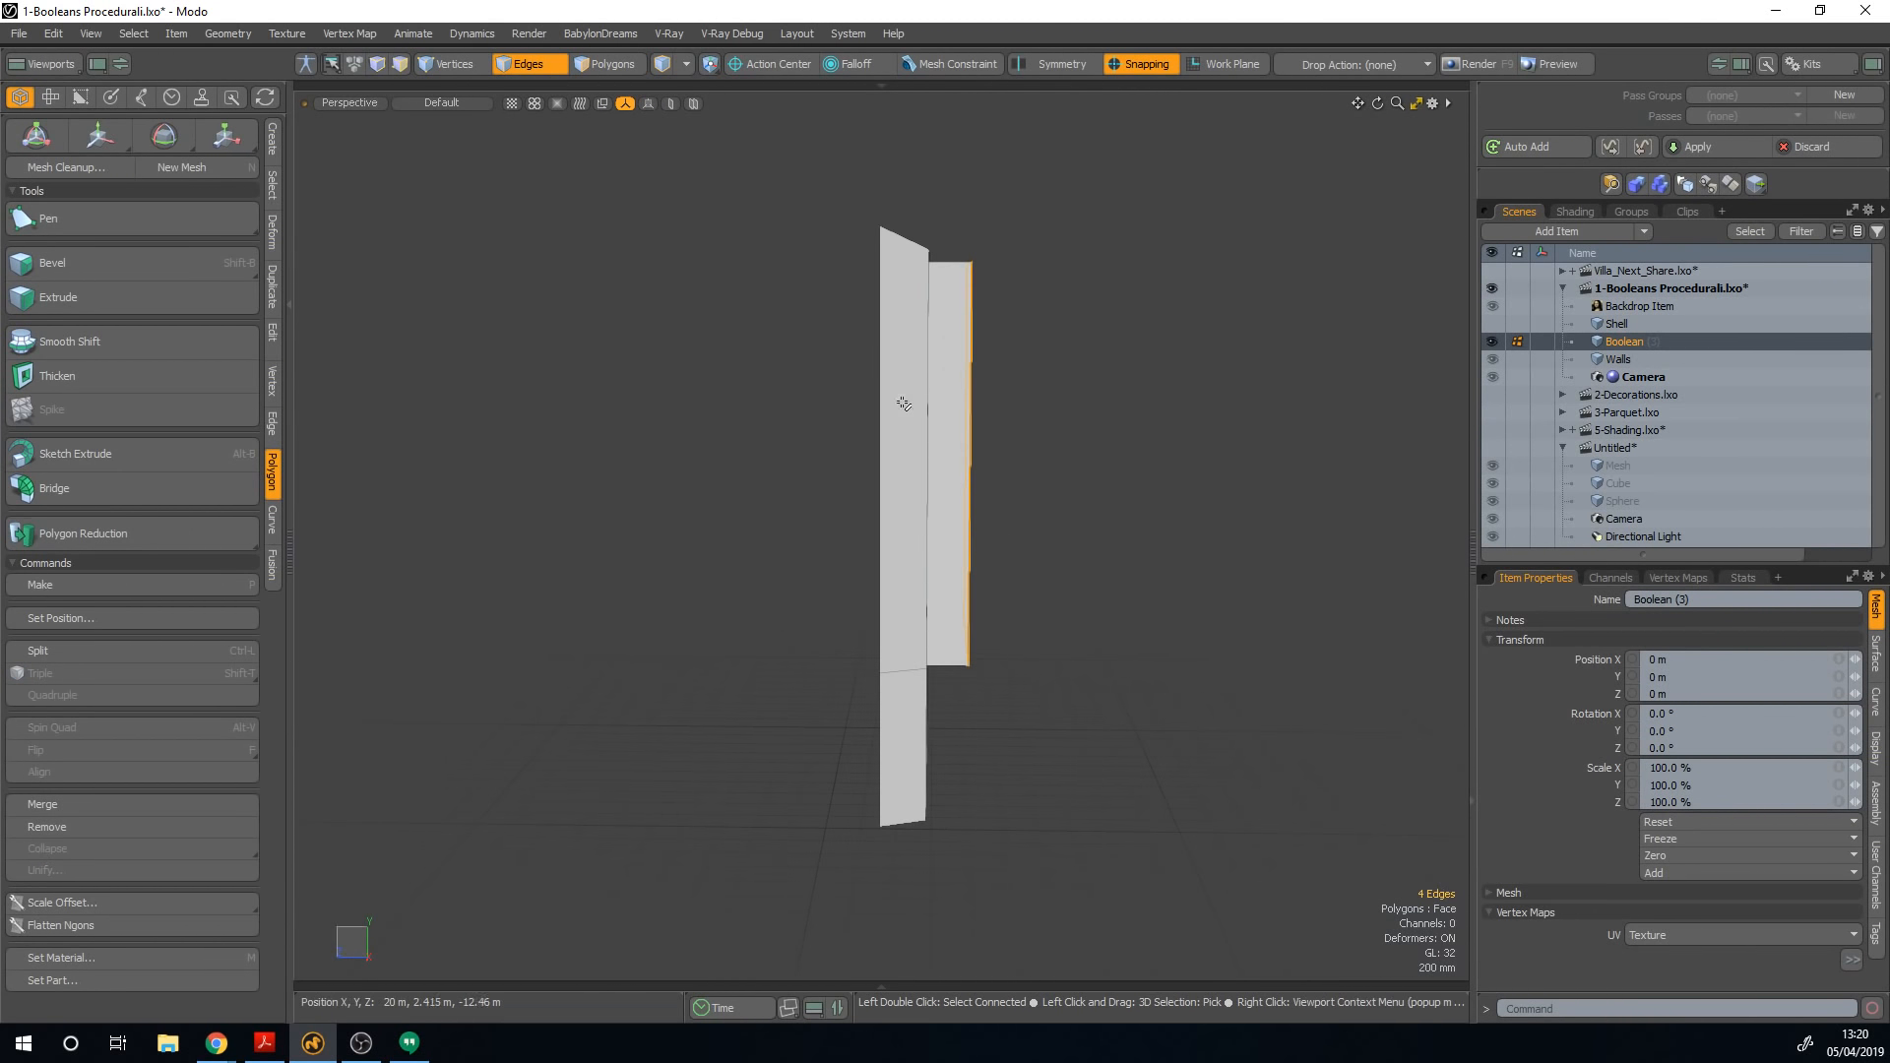
{"action": "left_click_drag", "start_coordinate": [903, 403], "coordinate": [963, 399], "text": "alt"}
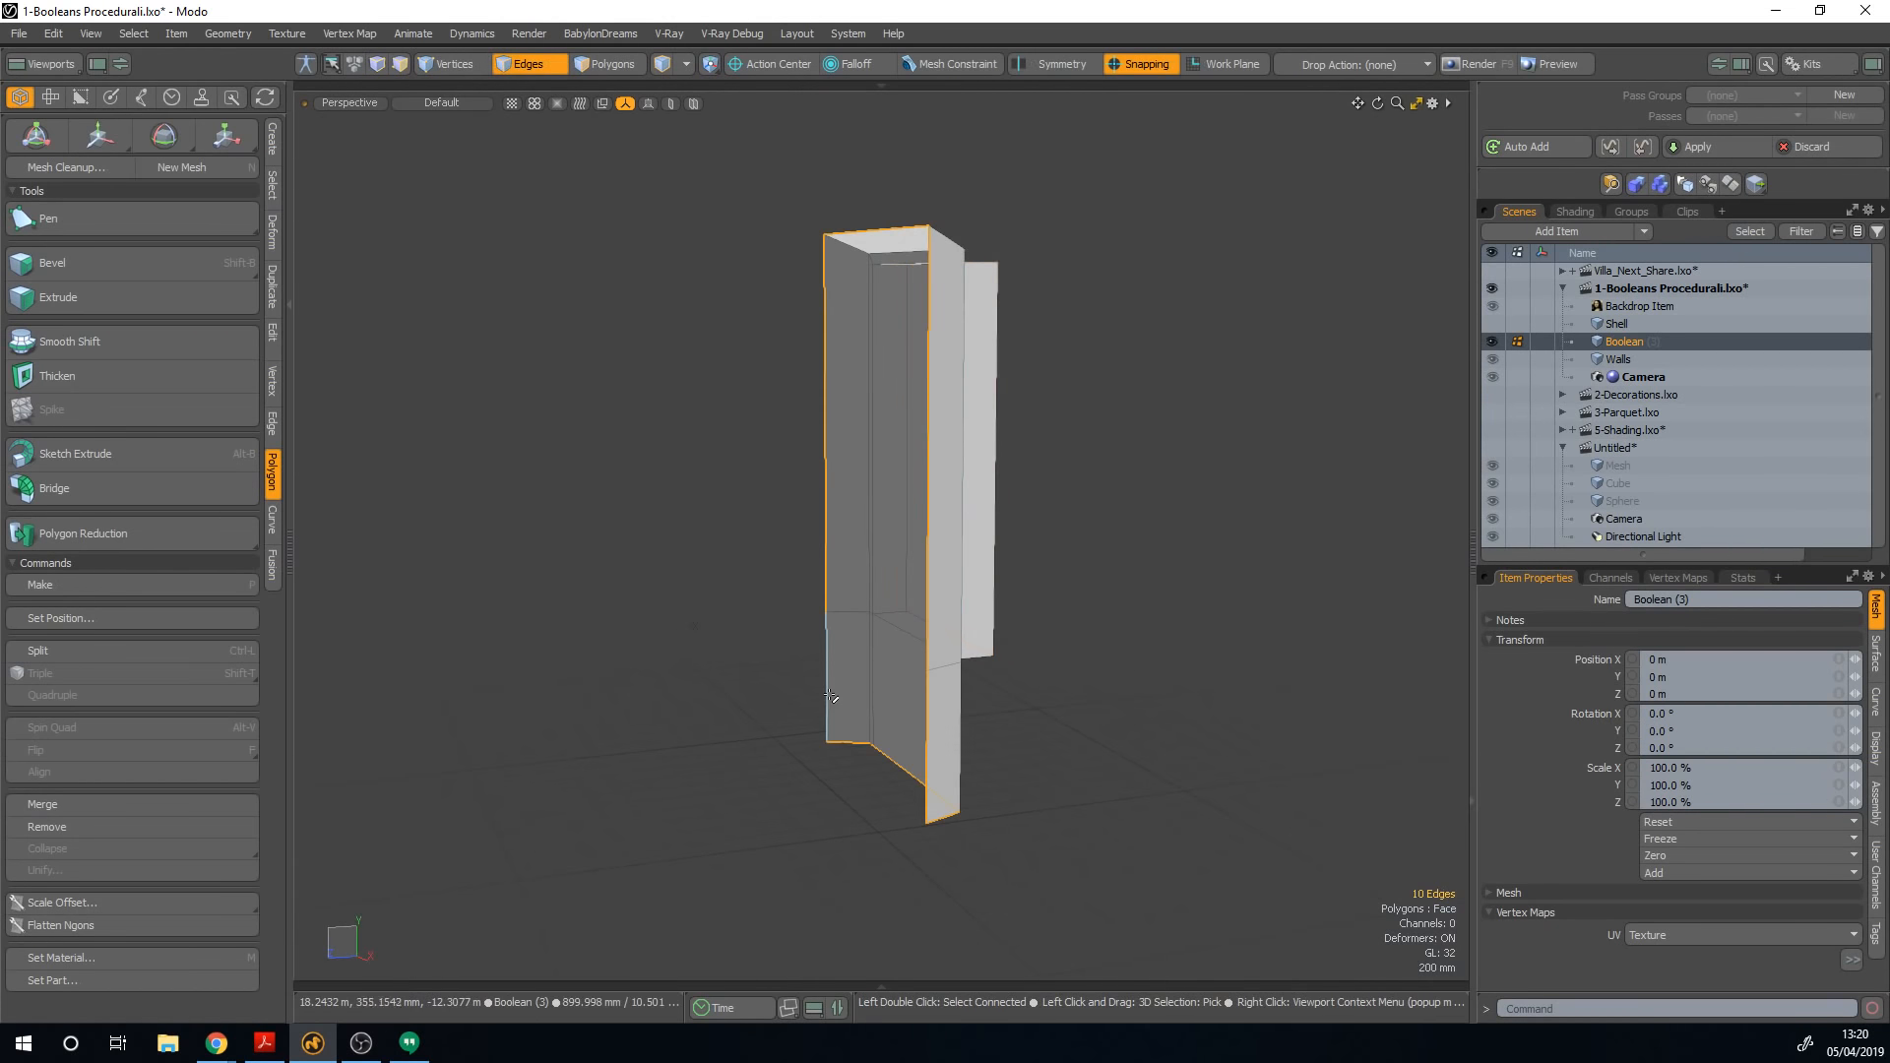
{"action": "left_click", "coordinate": [848, 742]}
{"action": "key", "text": "2"}
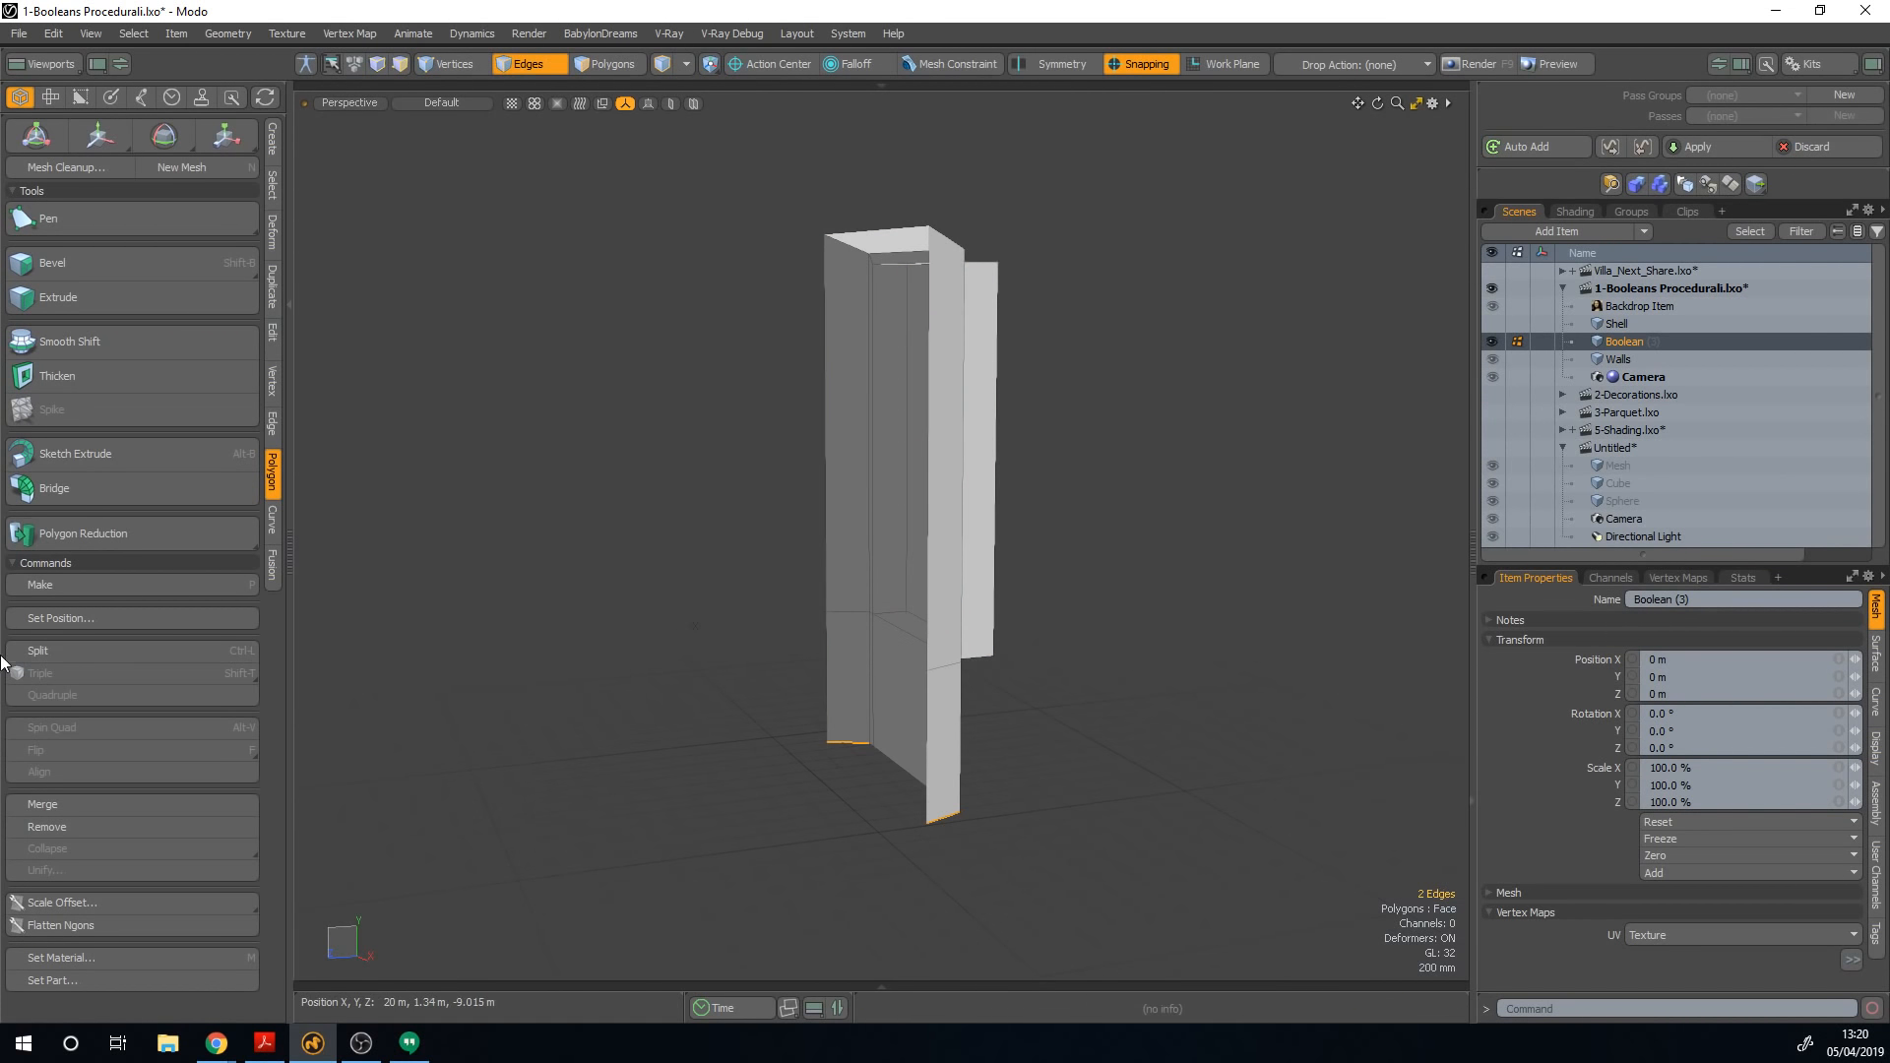
{"action": "left_click", "coordinate": [54, 329]}
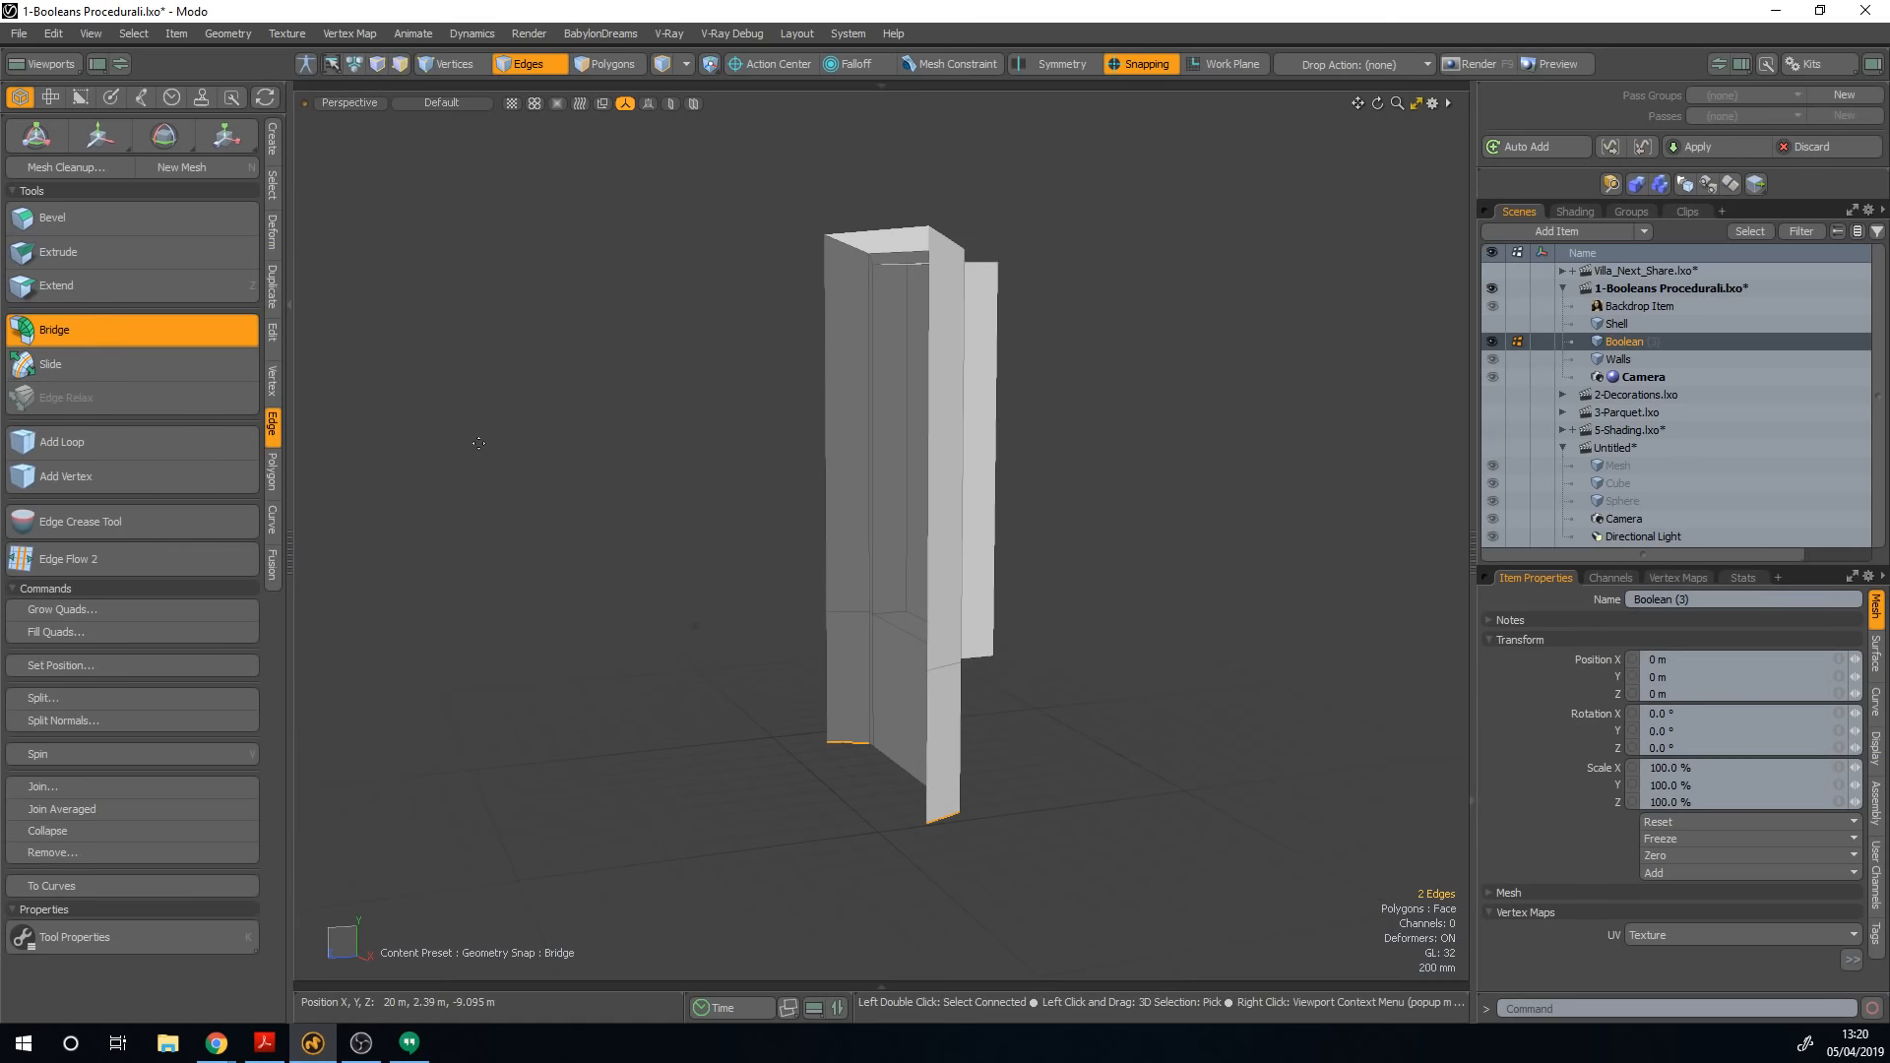
Step: Close the cutter's inner opening with a polygon made from its full boundary edge loop
{"action": "key", "text": "space"}
{"action": "double_click", "coordinate": [826, 470]}
{"action": "mouse_move", "coordinate": [689, 448]}
{"action": "left_mouse_down", "text": "alt"}
{"action": "mouse_move", "coordinate": [767, 456]}
{"action": "mouse_move", "coordinate": [688, 459]}
{"action": "left_mouse_up", "text": "alt"}
{"action": "key", "text": "p"}
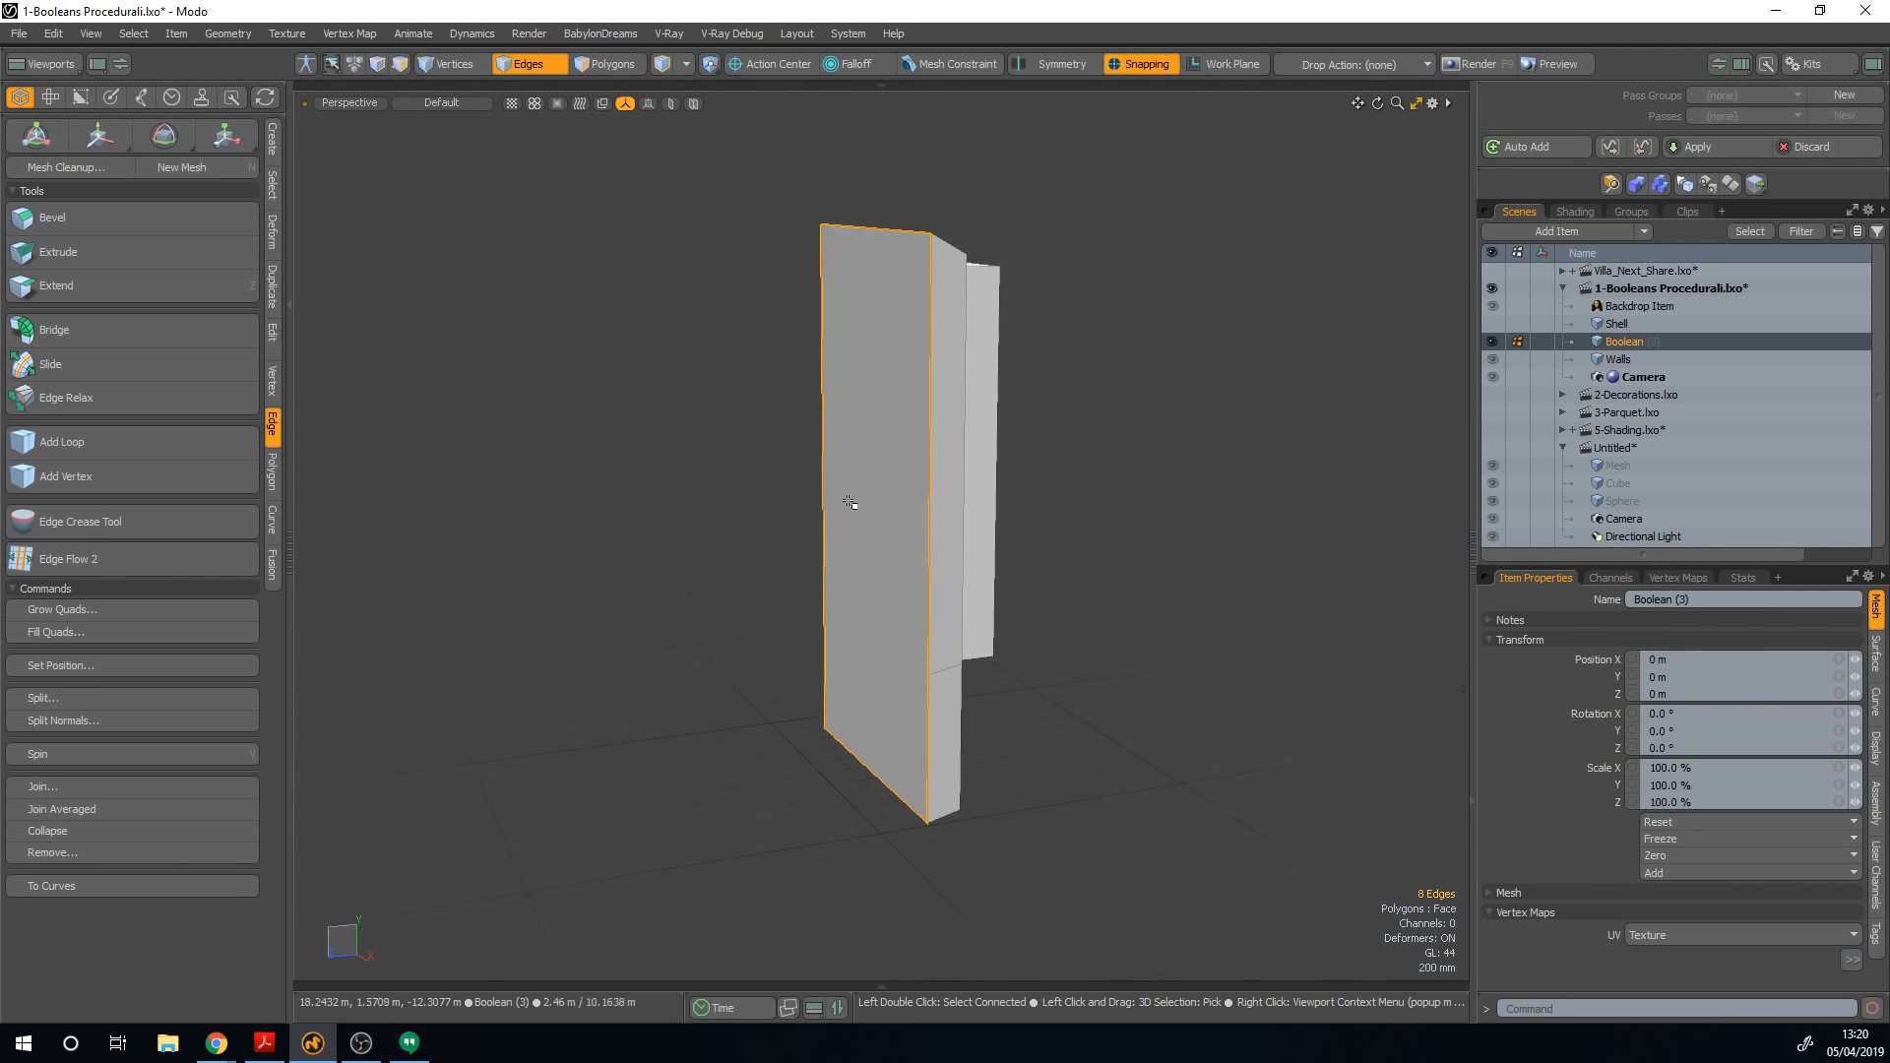
{"action": "key", "text": "3"}
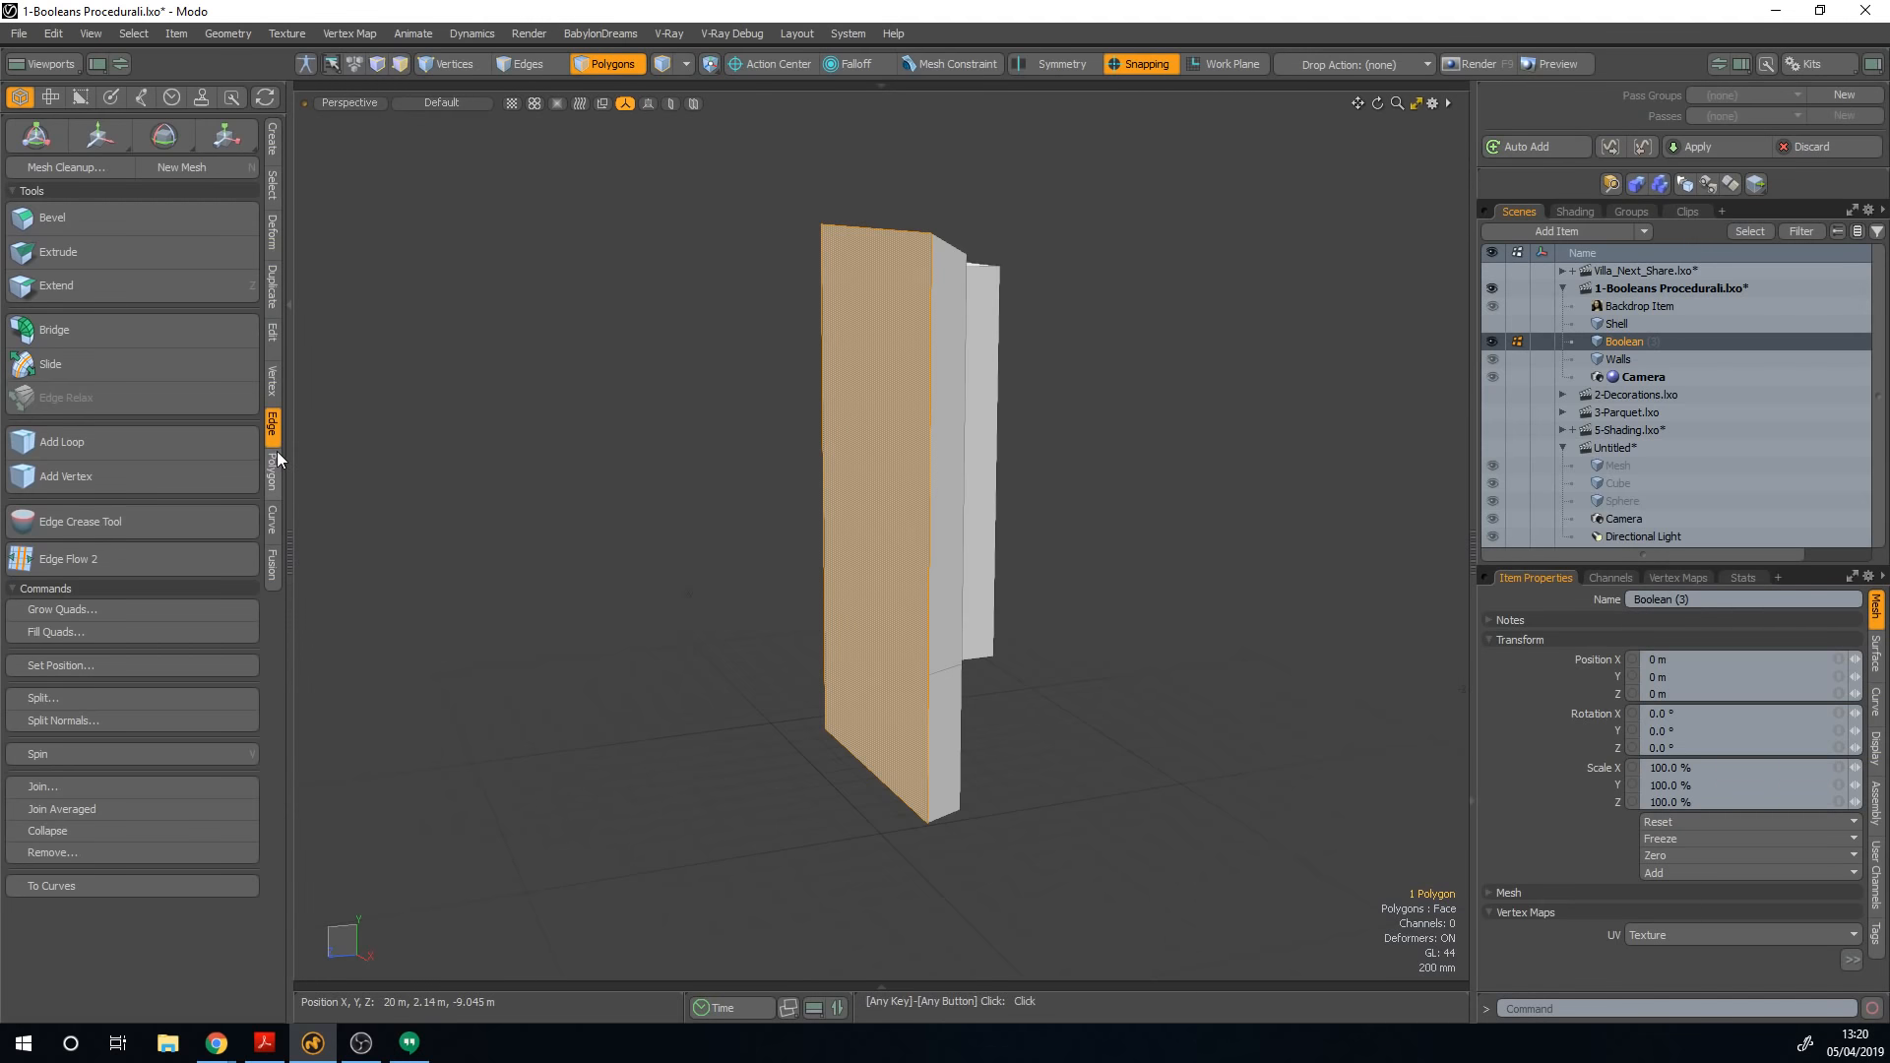
{"action": "left_click", "coordinate": [275, 454]}
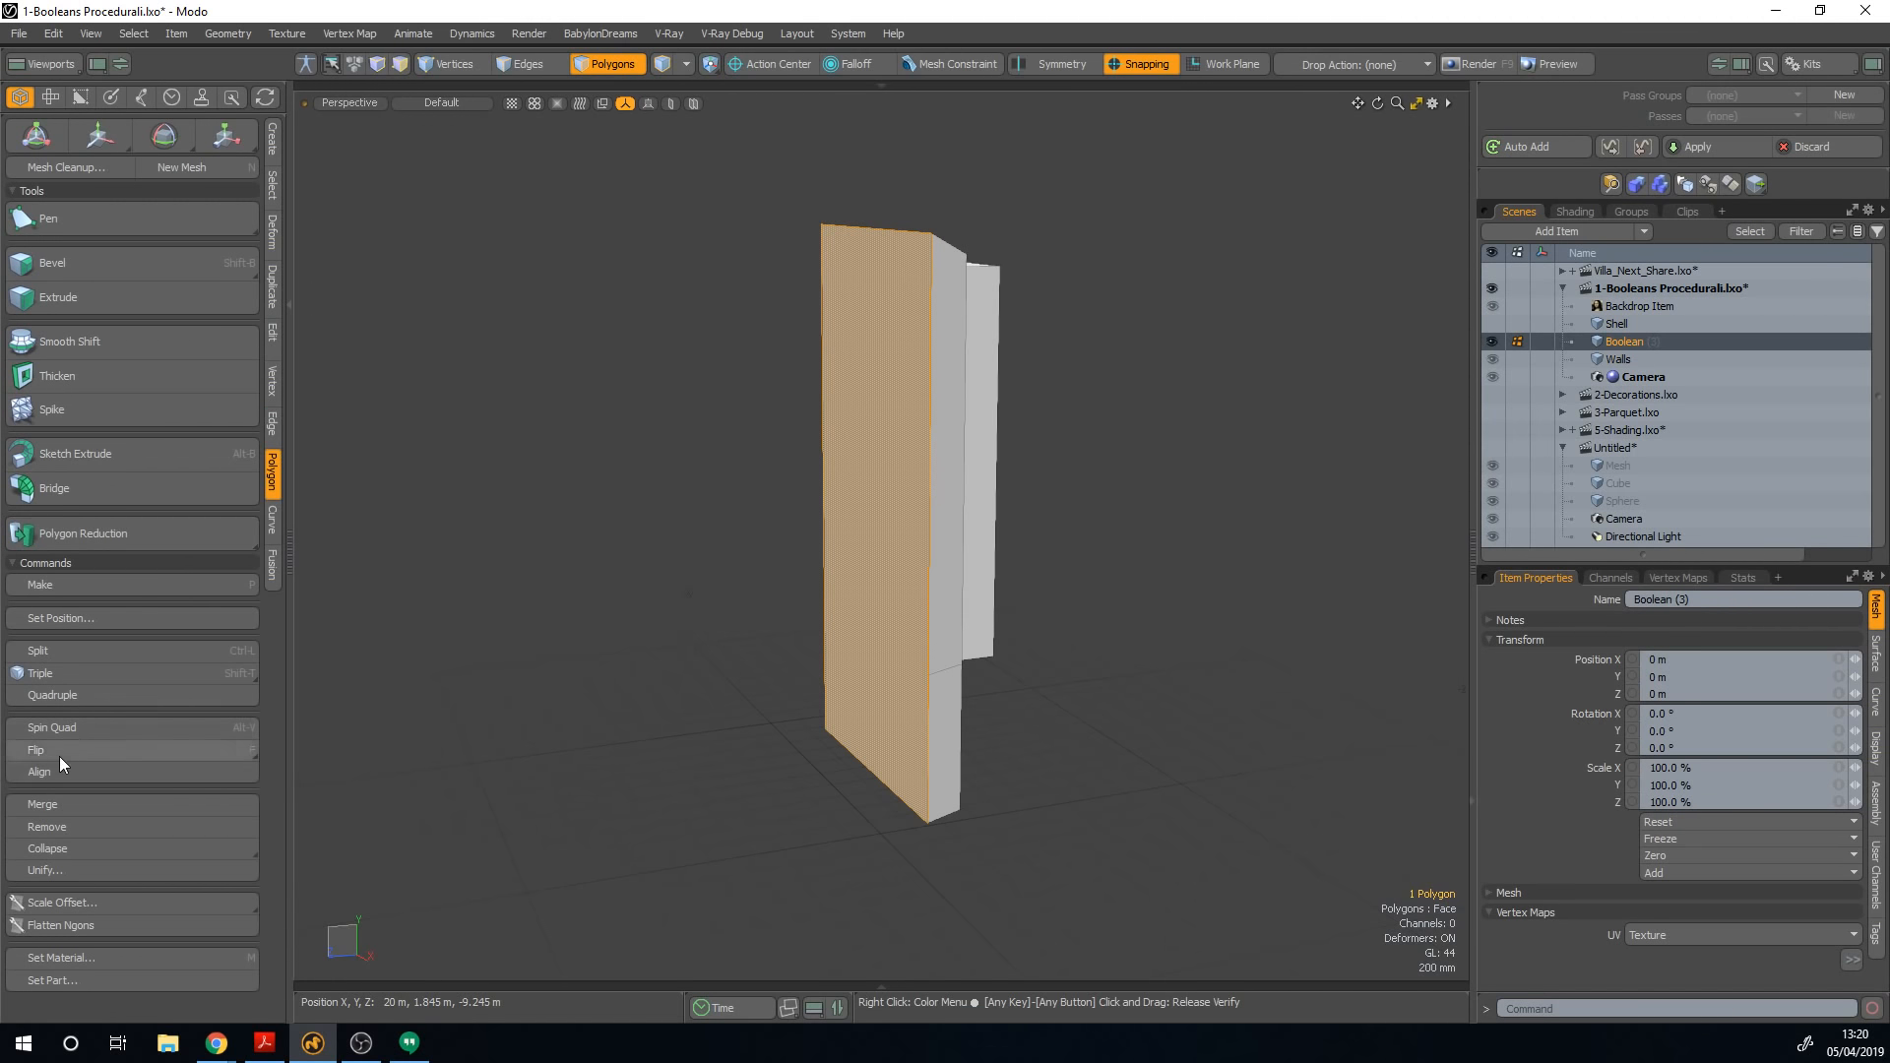
{"action": "left_click", "coordinate": [540, 756]}
{"action": "left_click_drag", "start_coordinate": [540, 756], "coordinate": [946, 590], "text": "alt"}
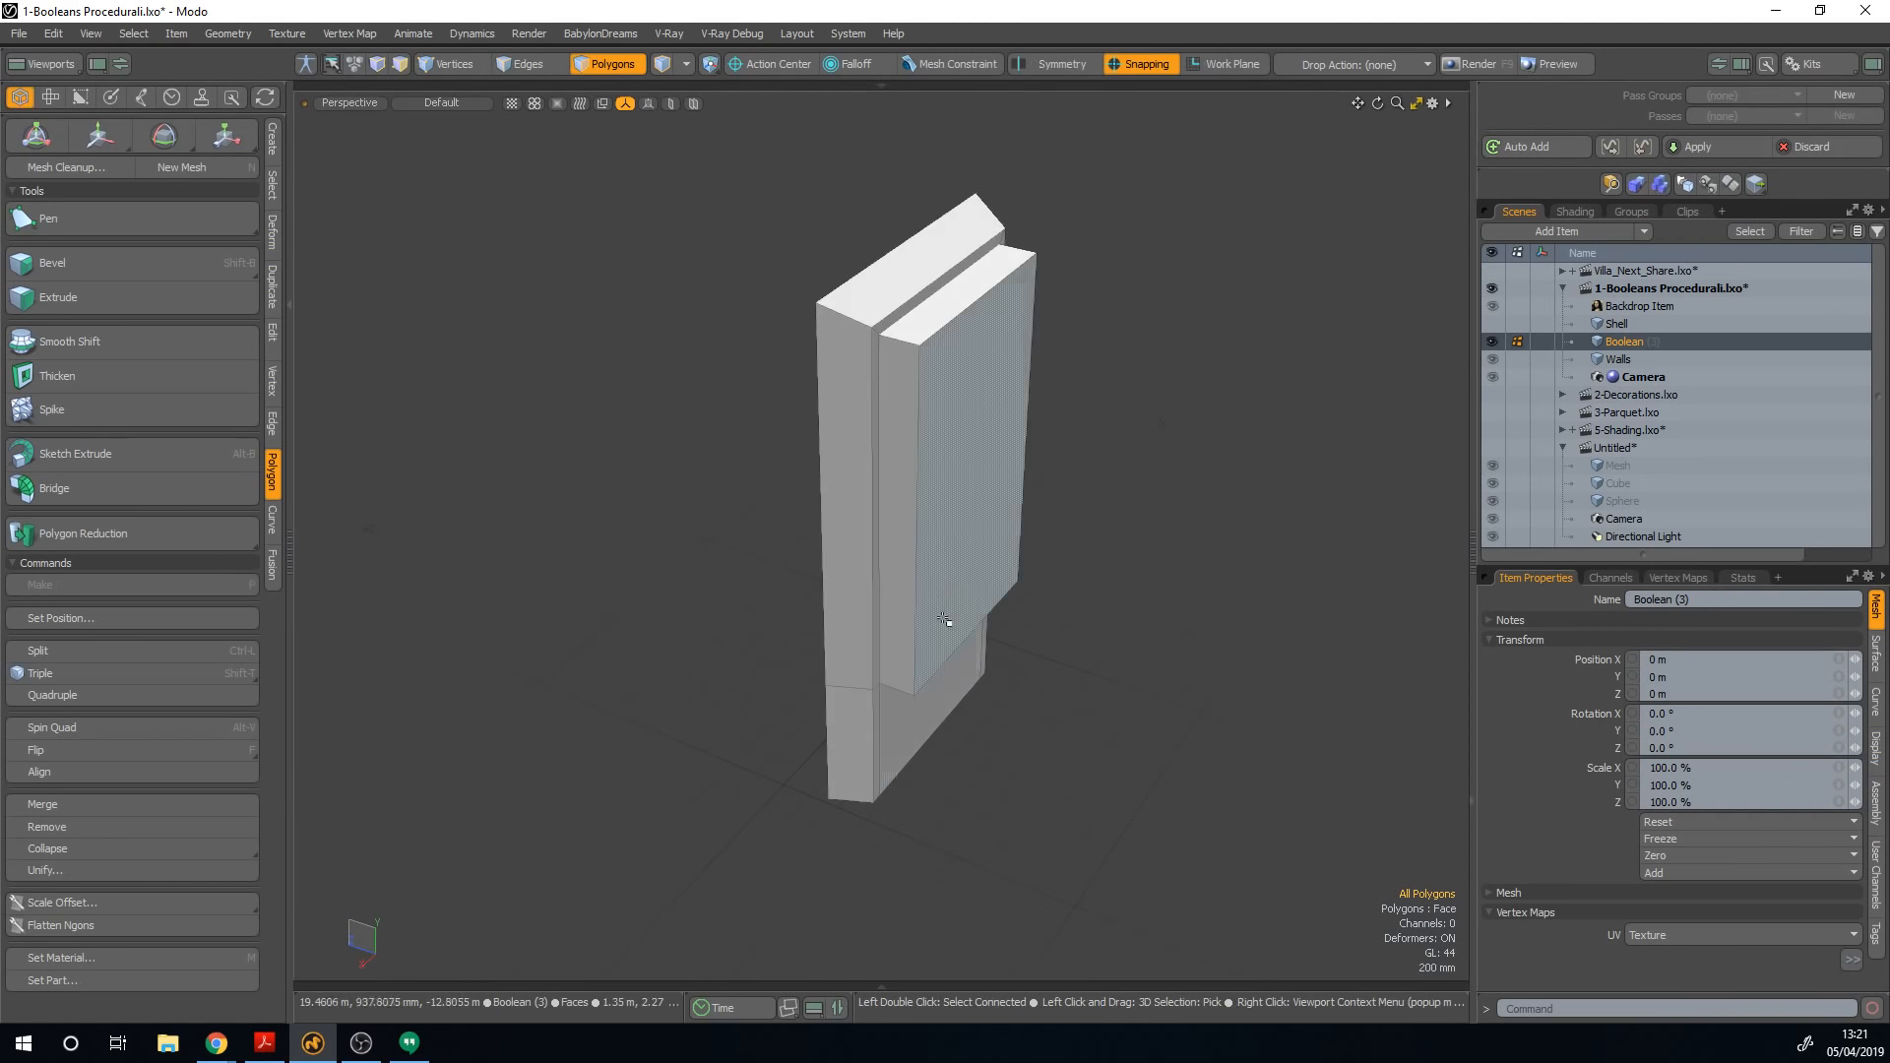
Step: Move the cutter's outer face outward along Z to extend it past the wall
{"action": "left_click", "coordinate": [946, 506]}
{"action": "left_click_drag", "start_coordinate": [946, 506], "coordinate": [999, 535], "text": "alt"}
{"action": "key", "text": "w"}
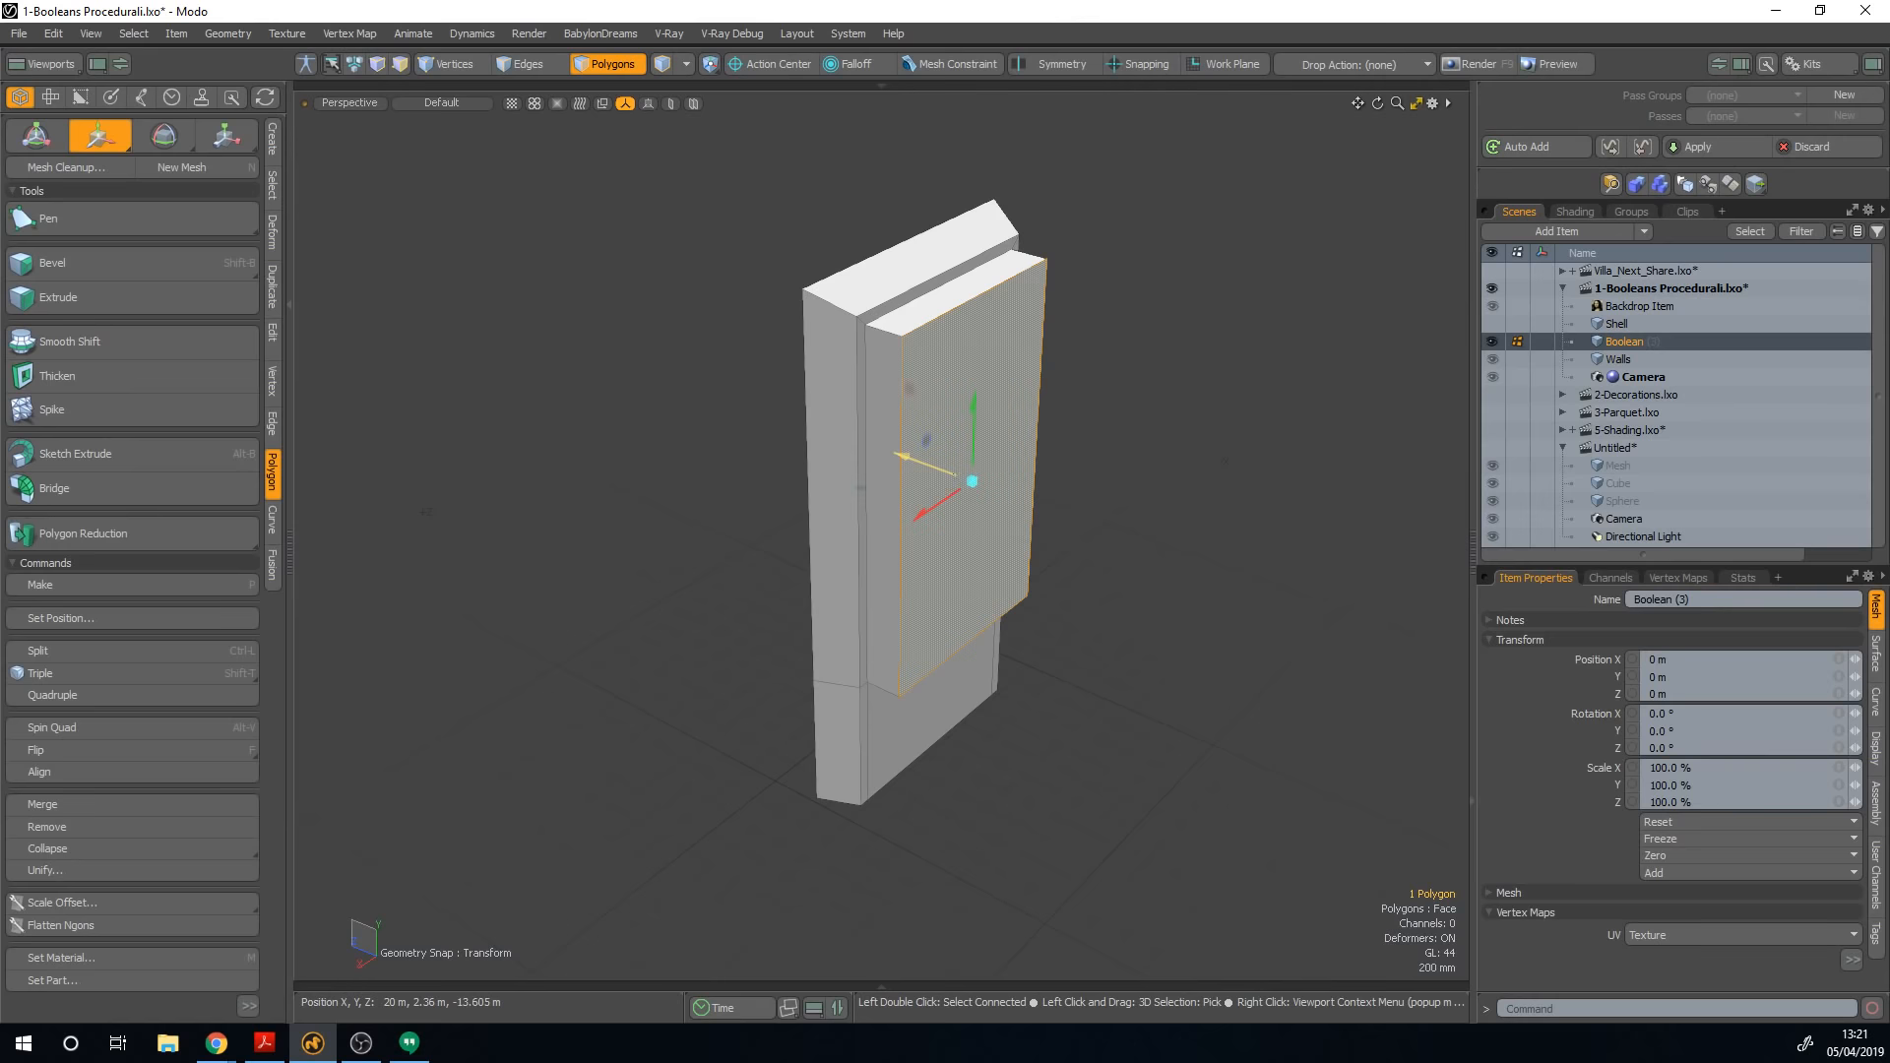
{"action": "left_click_drag", "start_coordinate": [901, 456], "coordinate": [916, 461]}
{"action": "left_click_drag", "start_coordinate": [915, 461], "coordinate": [1063, 473], "text": "alt"}
Step: Select the cutter's inner face polygons and move them along Z into the room
{"action": "key", "text": "q"}
{"action": "left_click_drag", "start_coordinate": [883, 566], "coordinate": [860, 645]}
{"action": "key", "text": "w"}
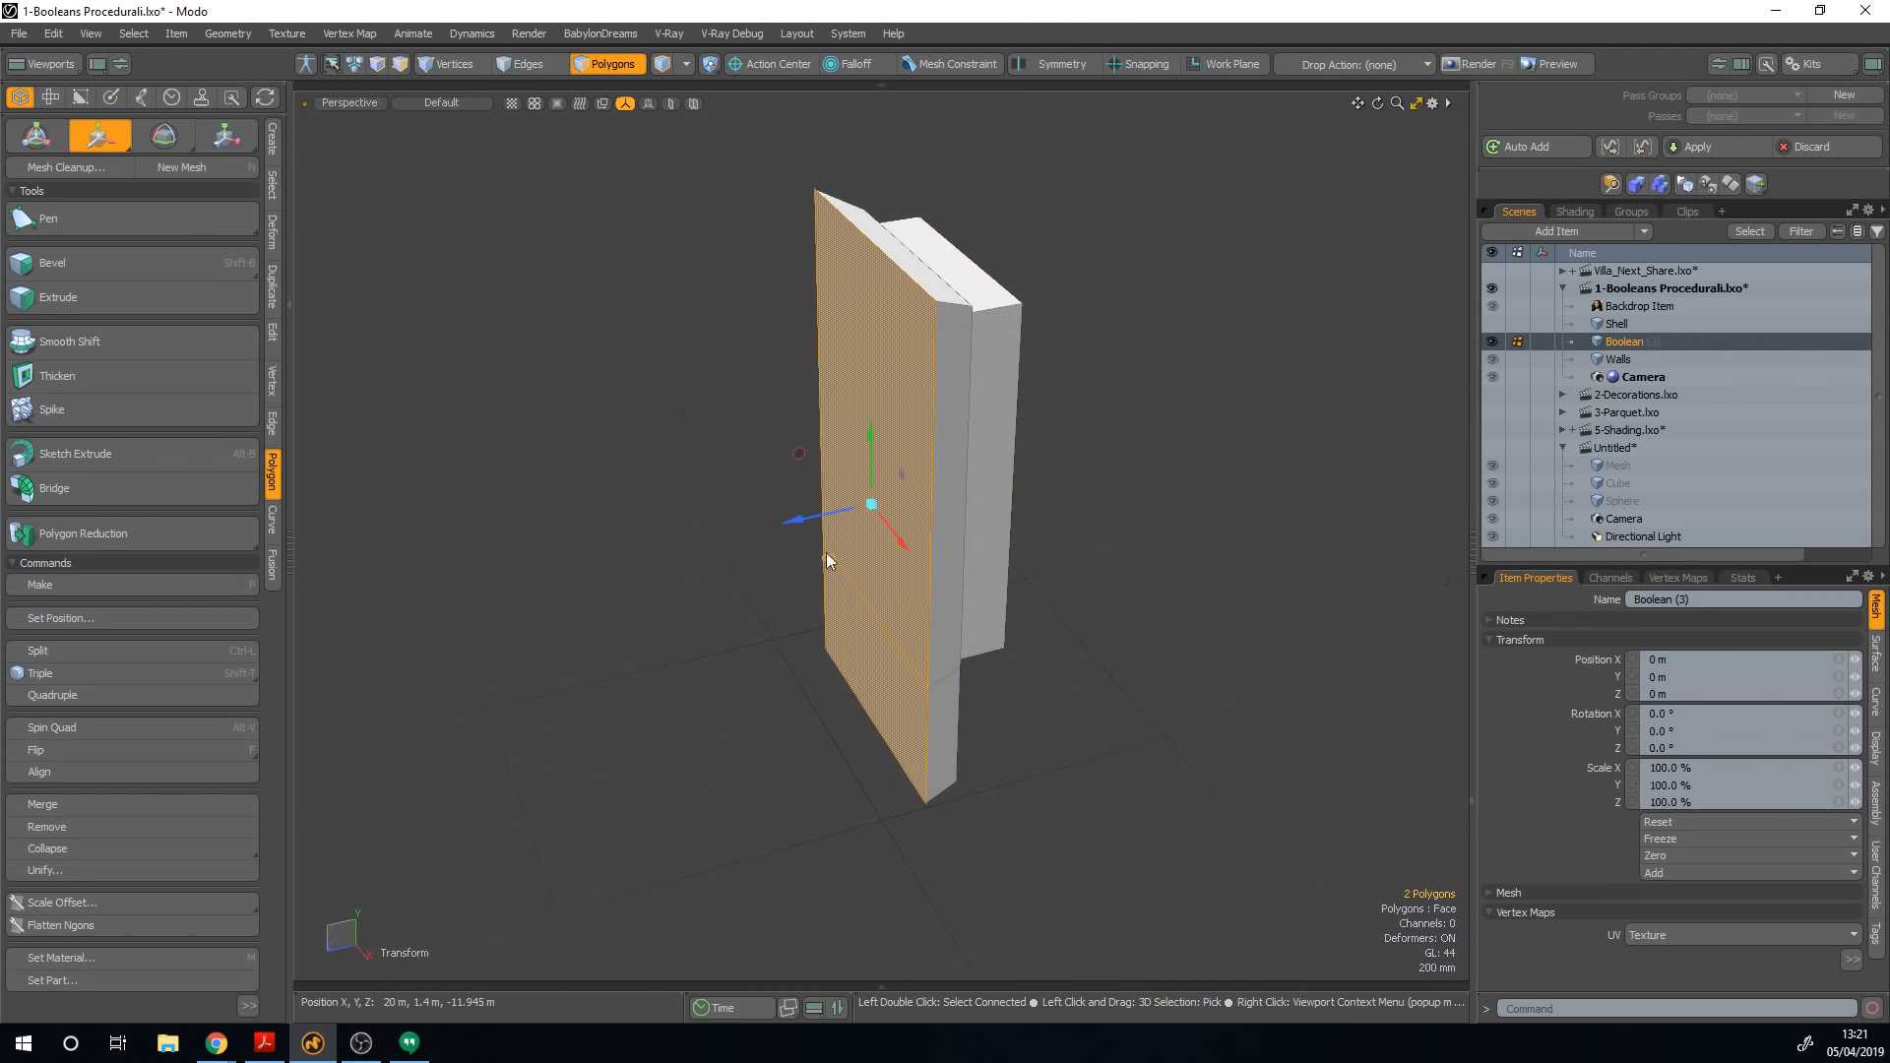
{"action": "left_click_drag", "start_coordinate": [829, 518], "coordinate": [812, 522]}
{"action": "left_click_drag", "start_coordinate": [867, 600], "coordinate": [793, 563], "text": "alt"}
{"action": "key", "text": "q"}
Step: Lower the cutter's bottom face slightly below floor level and clear the polygon selection
{"action": "mouse_move", "coordinate": [876, 752]}
{"action": "middle_mouse_down"}
{"action": "mouse_move", "coordinate": [791, 832]}
{"action": "mouse_move", "coordinate": [952, 730]}
{"action": "middle_mouse_up"}
{"action": "key", "text": "q"}
{"action": "left_click", "coordinate": [1036, 732]}
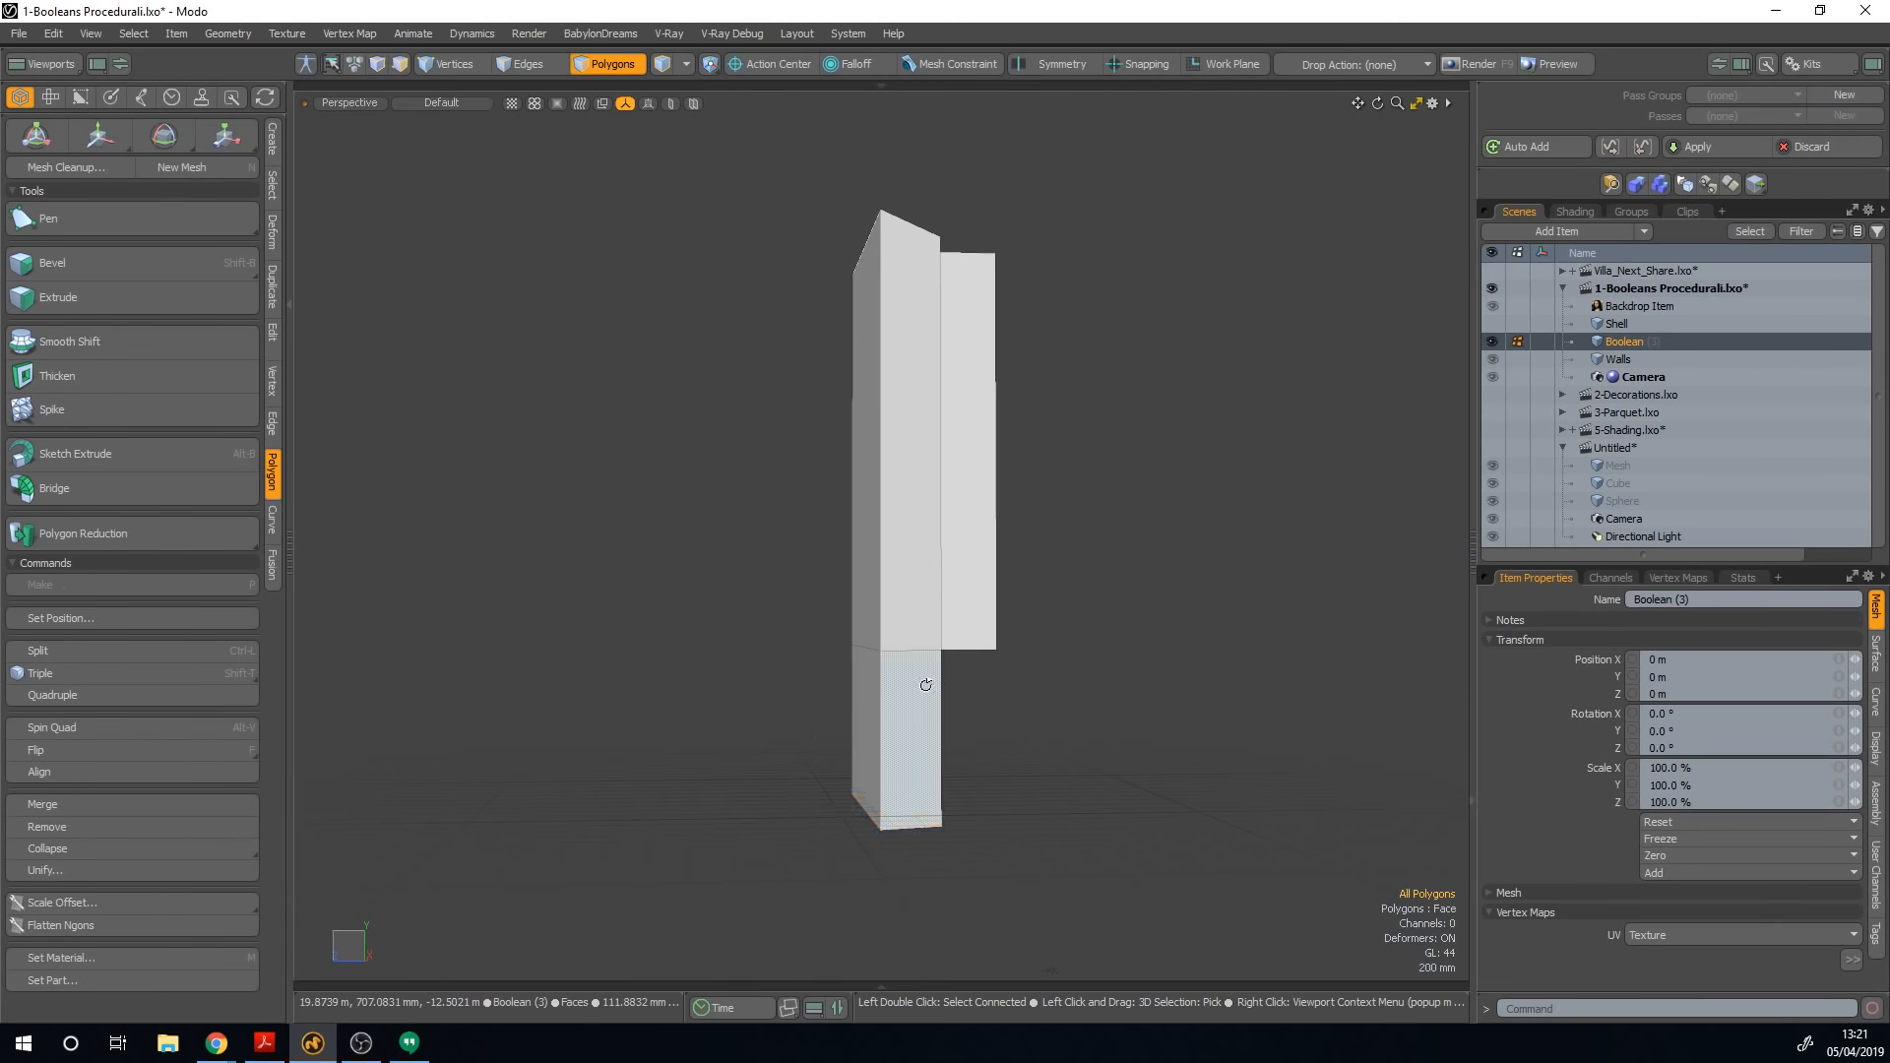
{"action": "left_click_drag", "start_coordinate": [925, 684], "coordinate": [909, 749], "text": "alt"}
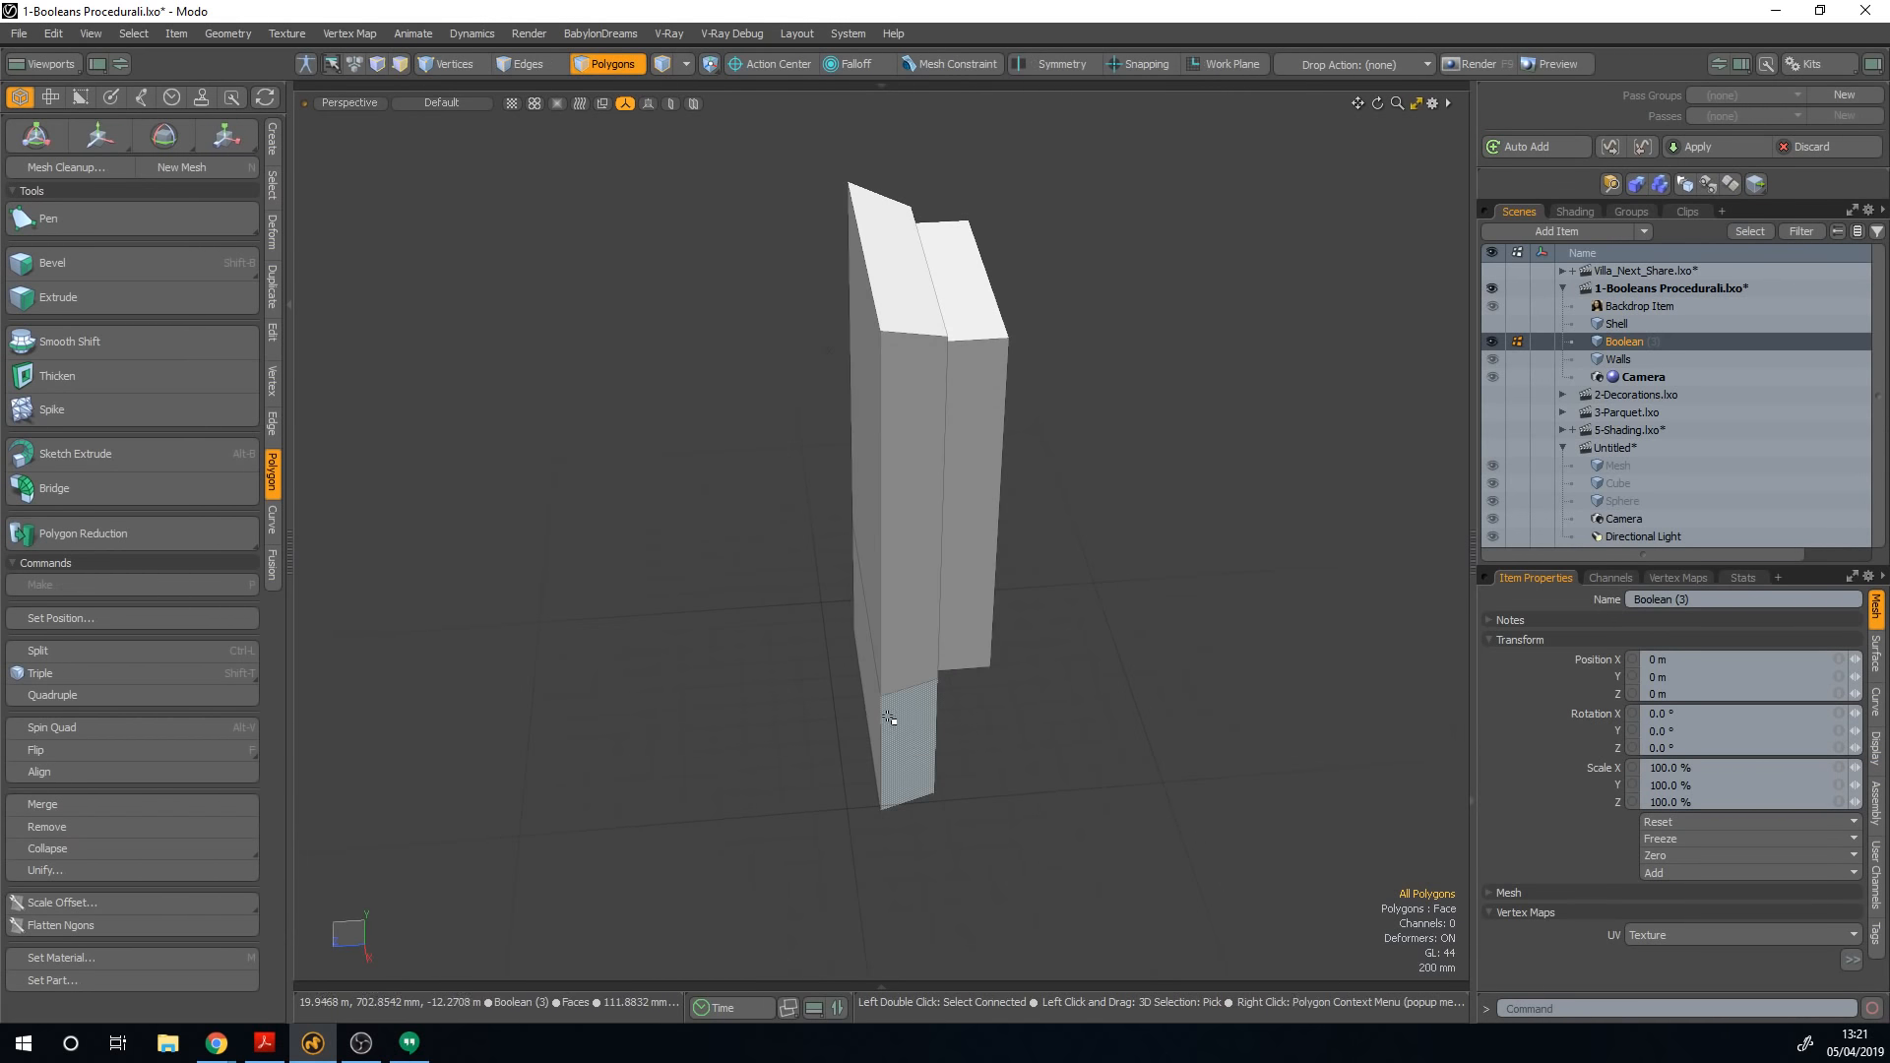
Step: Bring back the other scene items, hide the Walls mesh and show the Shell mesh
{"action": "key", "text": "5"}
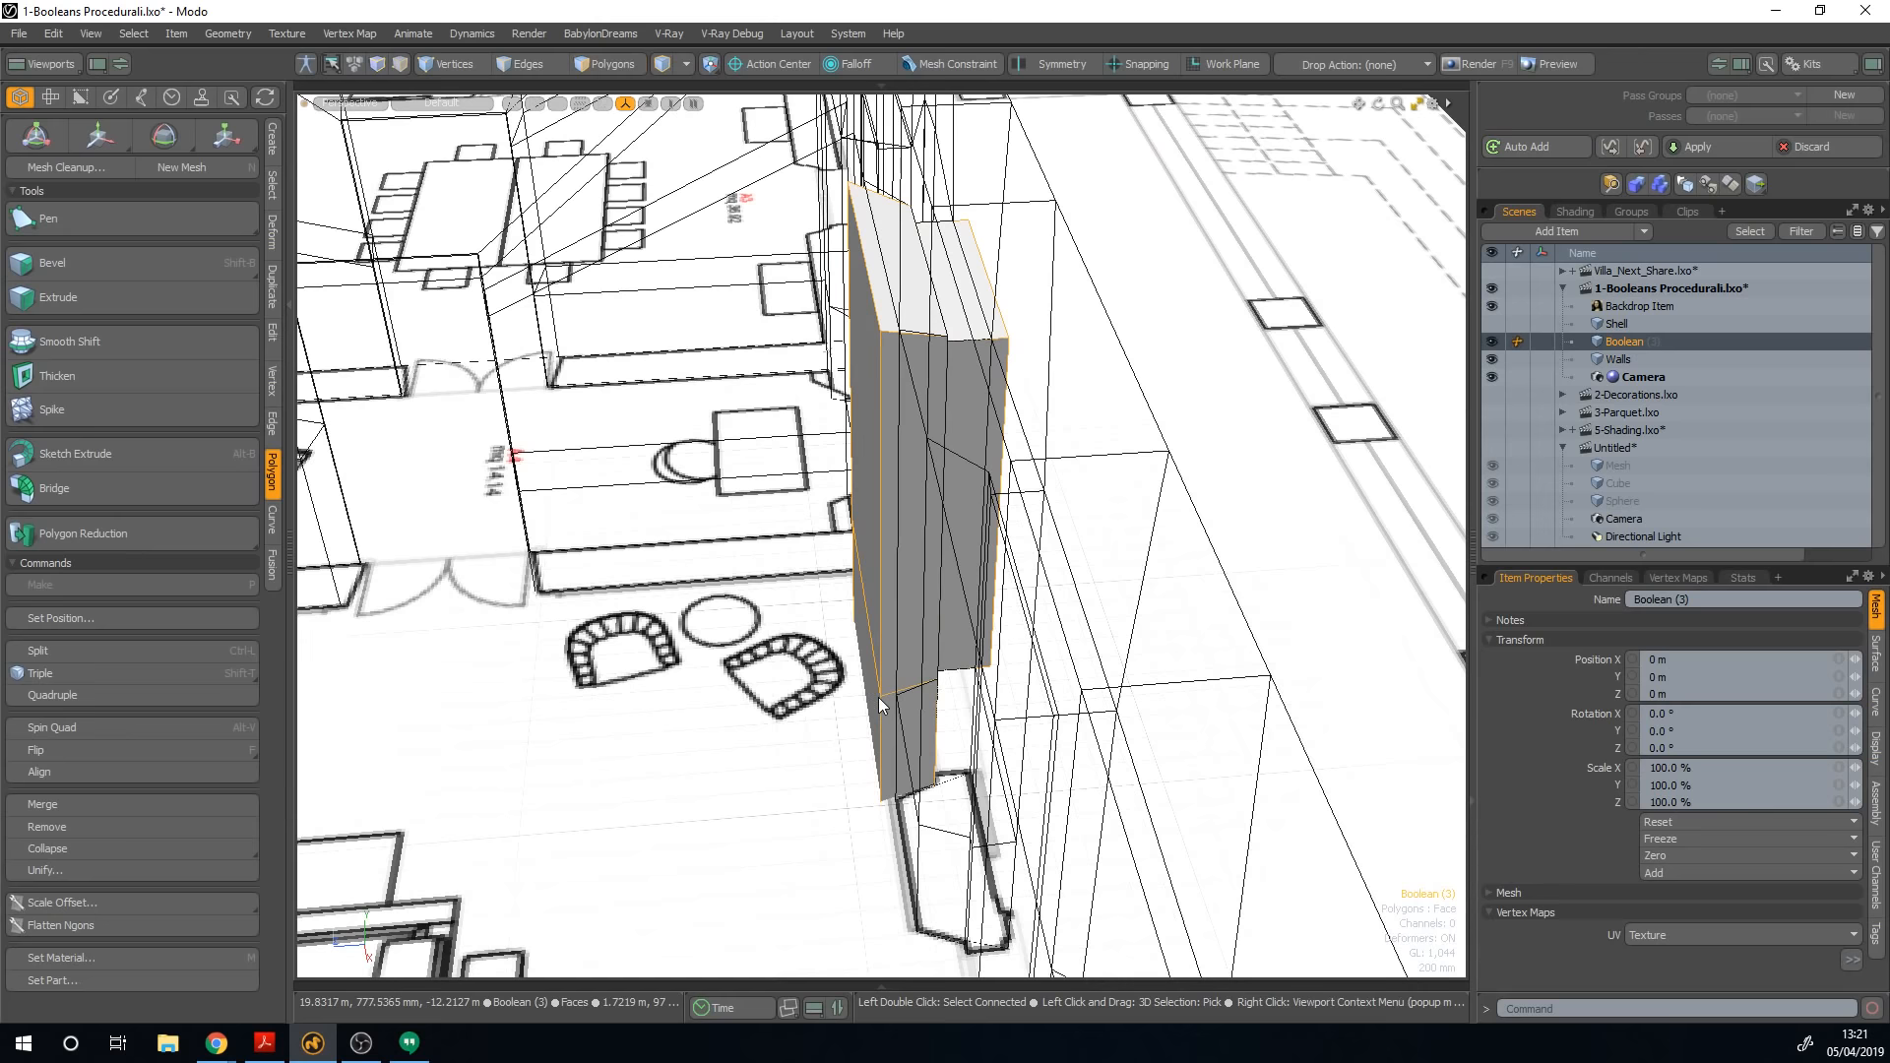
{"action": "left_click_drag", "start_coordinate": [935, 611], "coordinate": [1093, 561], "text": "alt"}
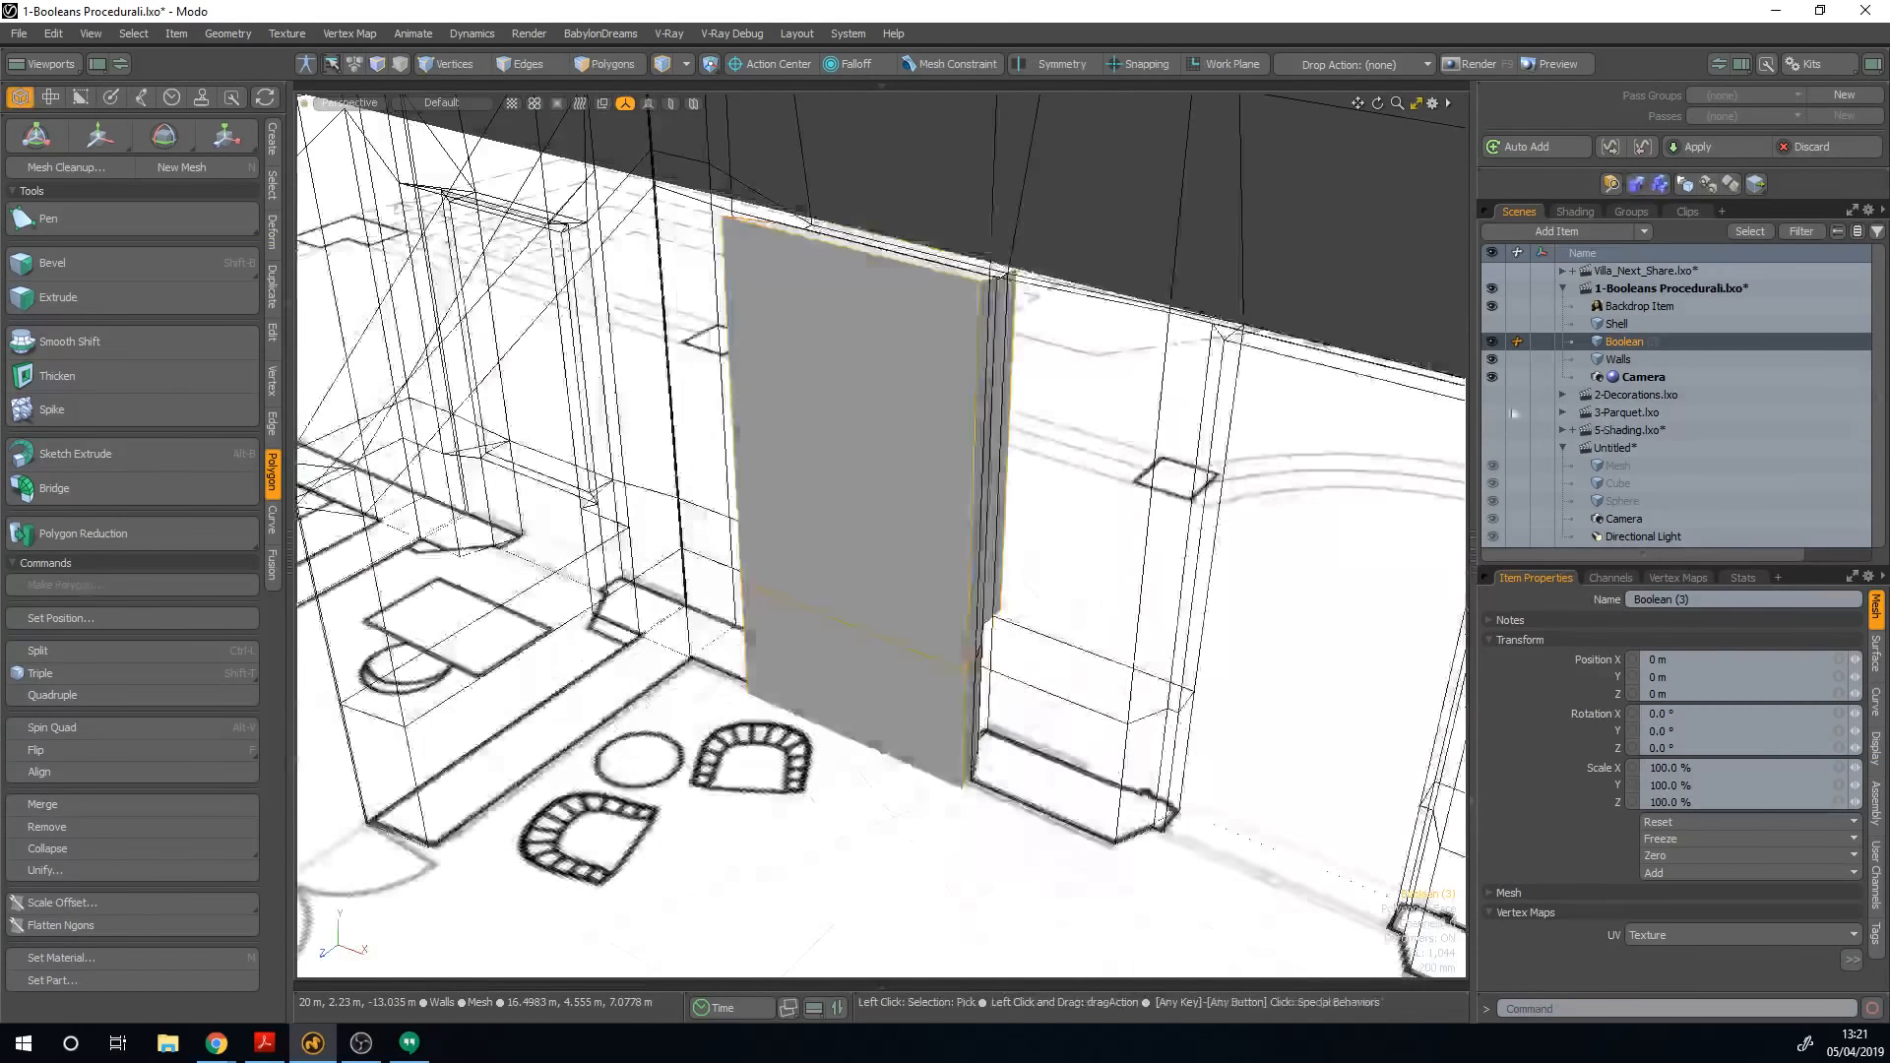
{"action": "left_click", "coordinate": [1492, 360]}
{"action": "left_click", "coordinate": [1492, 325]}
{"action": "left_click_drag", "start_coordinate": [994, 453], "coordinate": [1033, 535], "text": "alt"}
{"action": "scroll", "coordinate": [1033, 535], "scroll_direction": "down", "scroll_amount": 4}
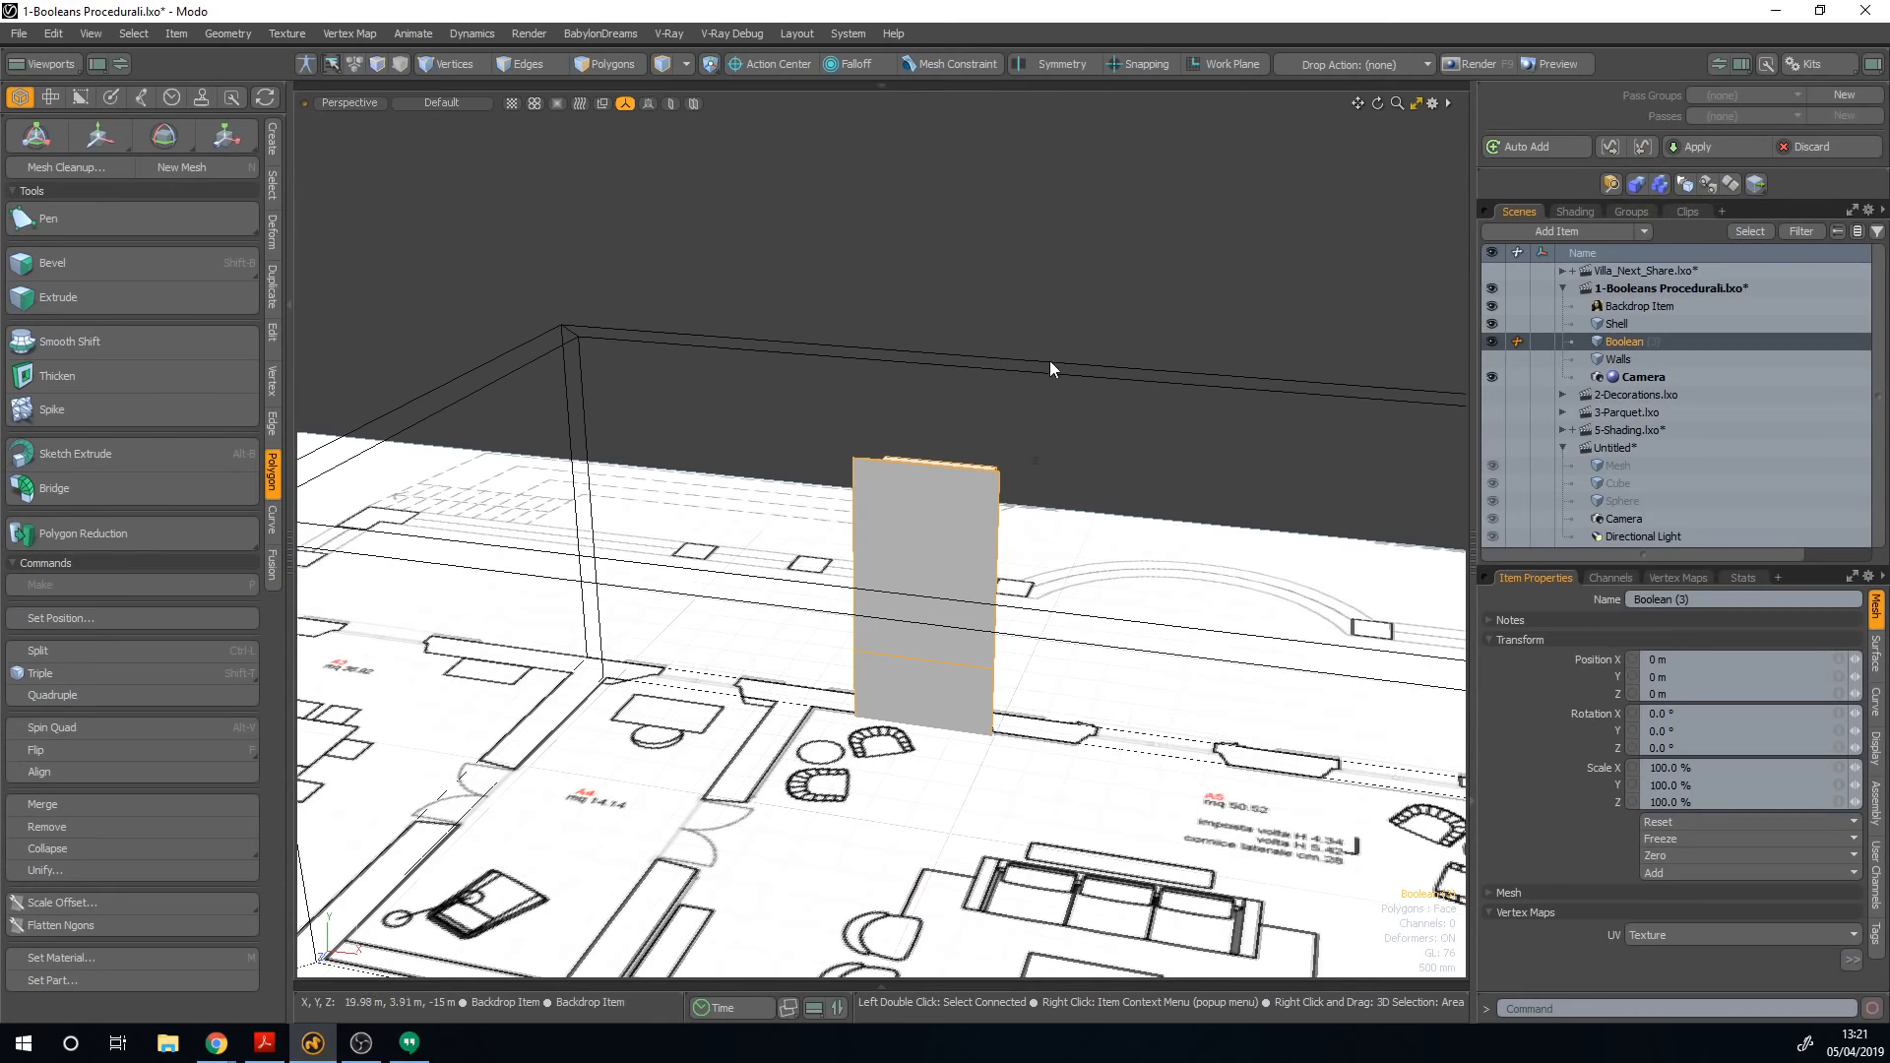
Step: Make Shell the active item and display a widened Mesh Operations list beside the viewport
{"action": "left_click", "coordinate": [1049, 366]}
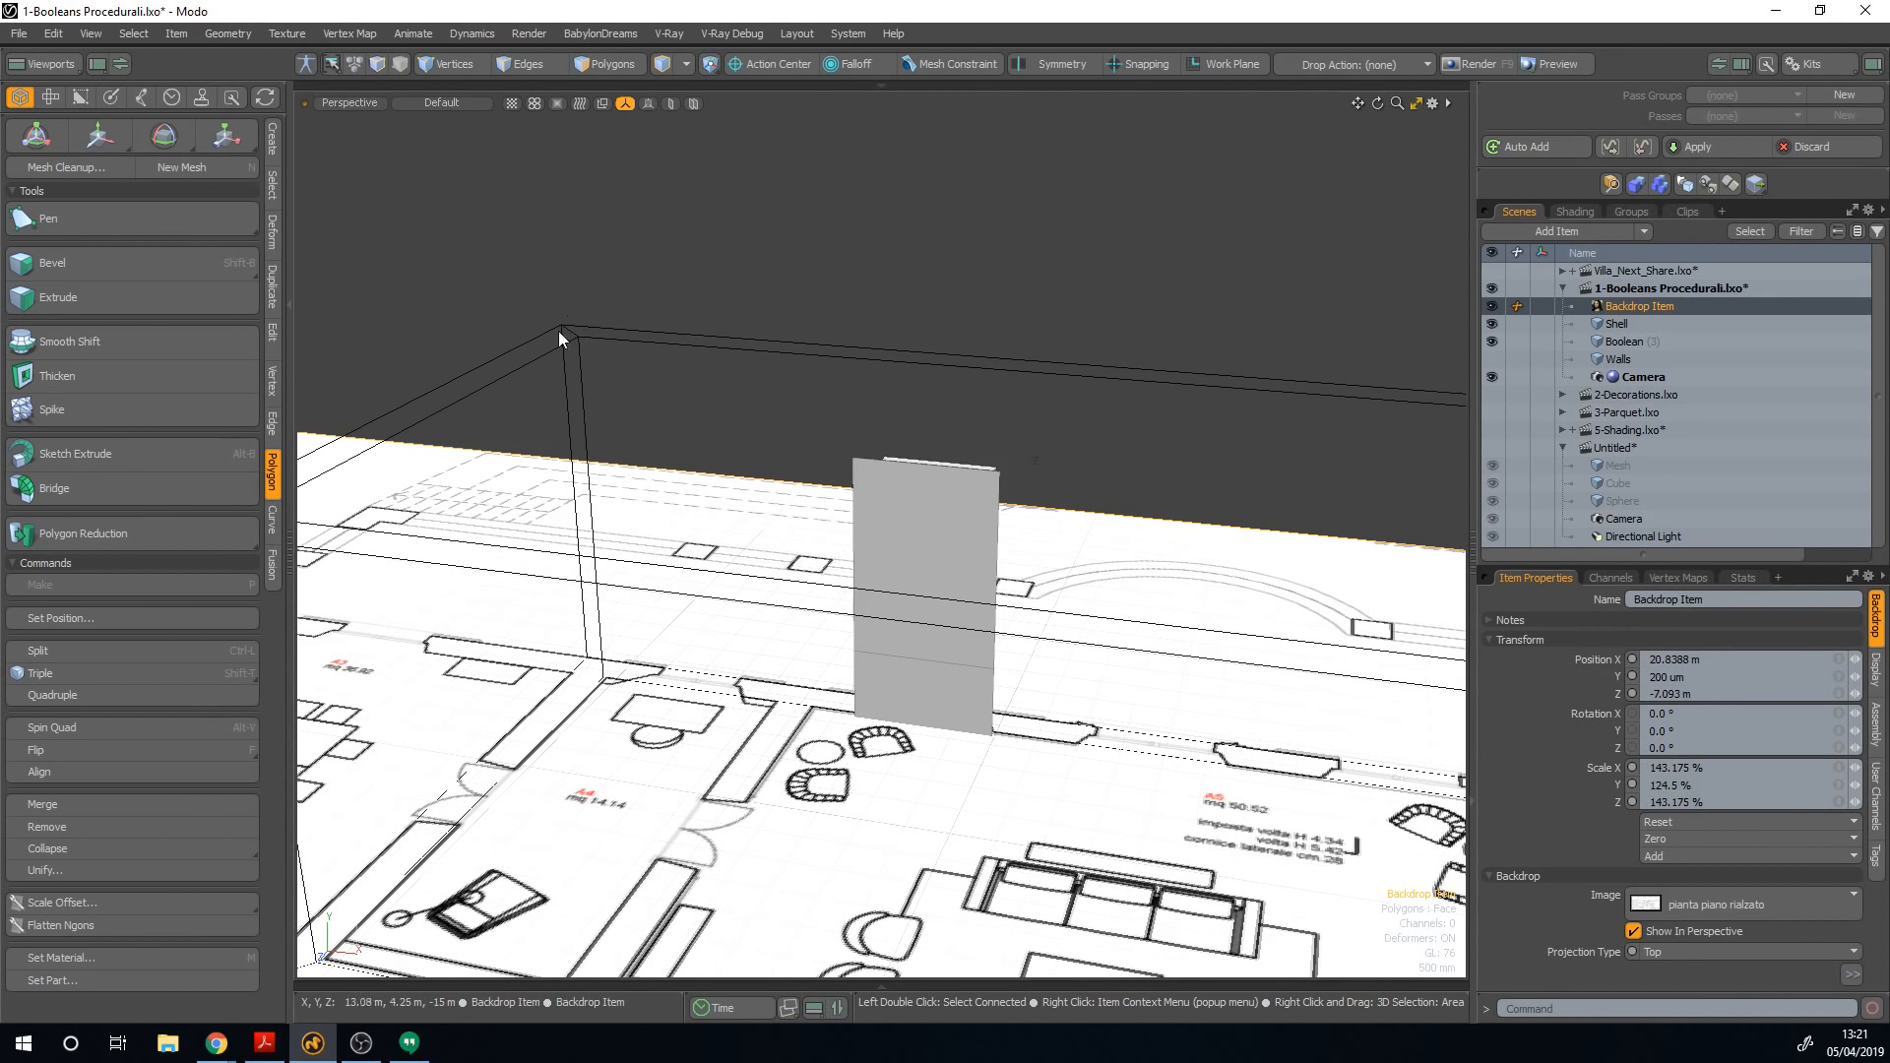
{"action": "left_click", "coordinate": [630, 340]}
{"action": "mouse_move", "coordinate": [630, 340]}
{"action": "left_mouse_down", "text": "alt"}
{"action": "mouse_move", "coordinate": [688, 386]}
{"action": "mouse_move", "coordinate": [633, 399]}
{"action": "left_mouse_up", "text": "alt"}
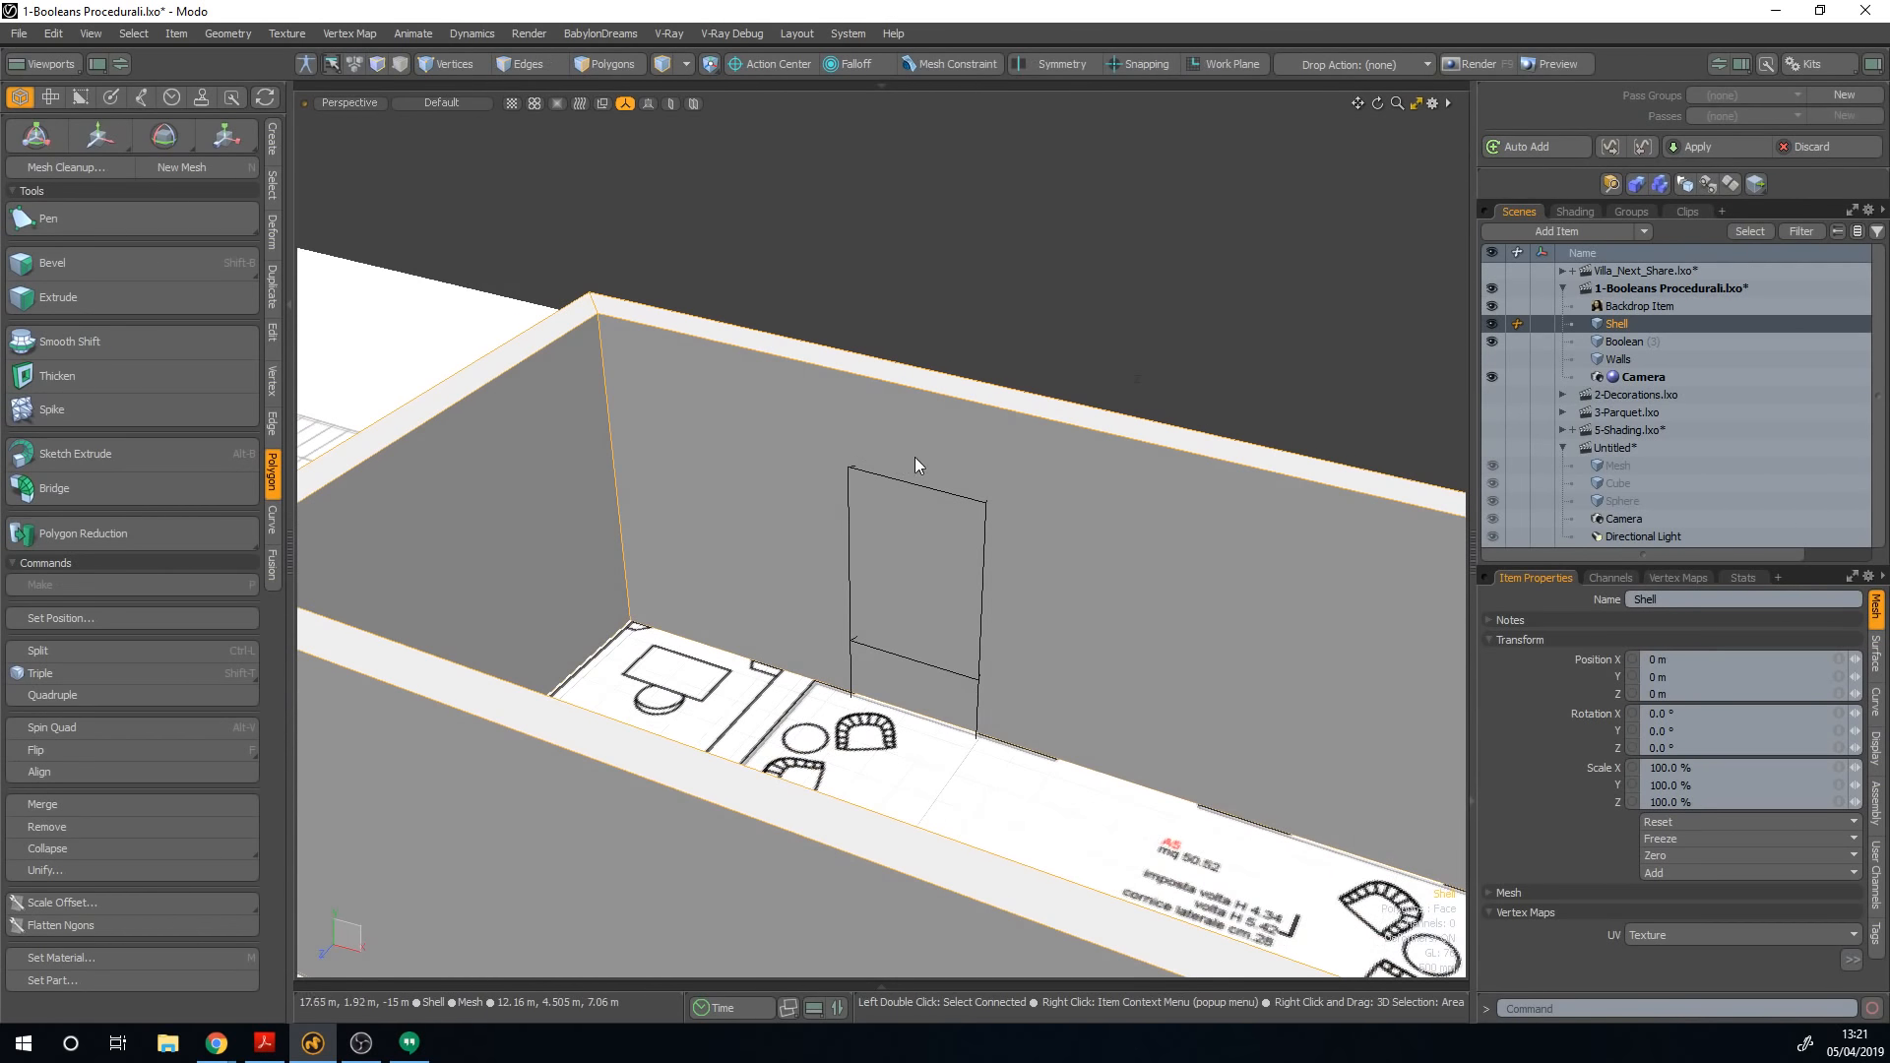
{"action": "left_click_drag", "start_coordinate": [915, 458], "coordinate": [1497, 426], "text": "alt"}
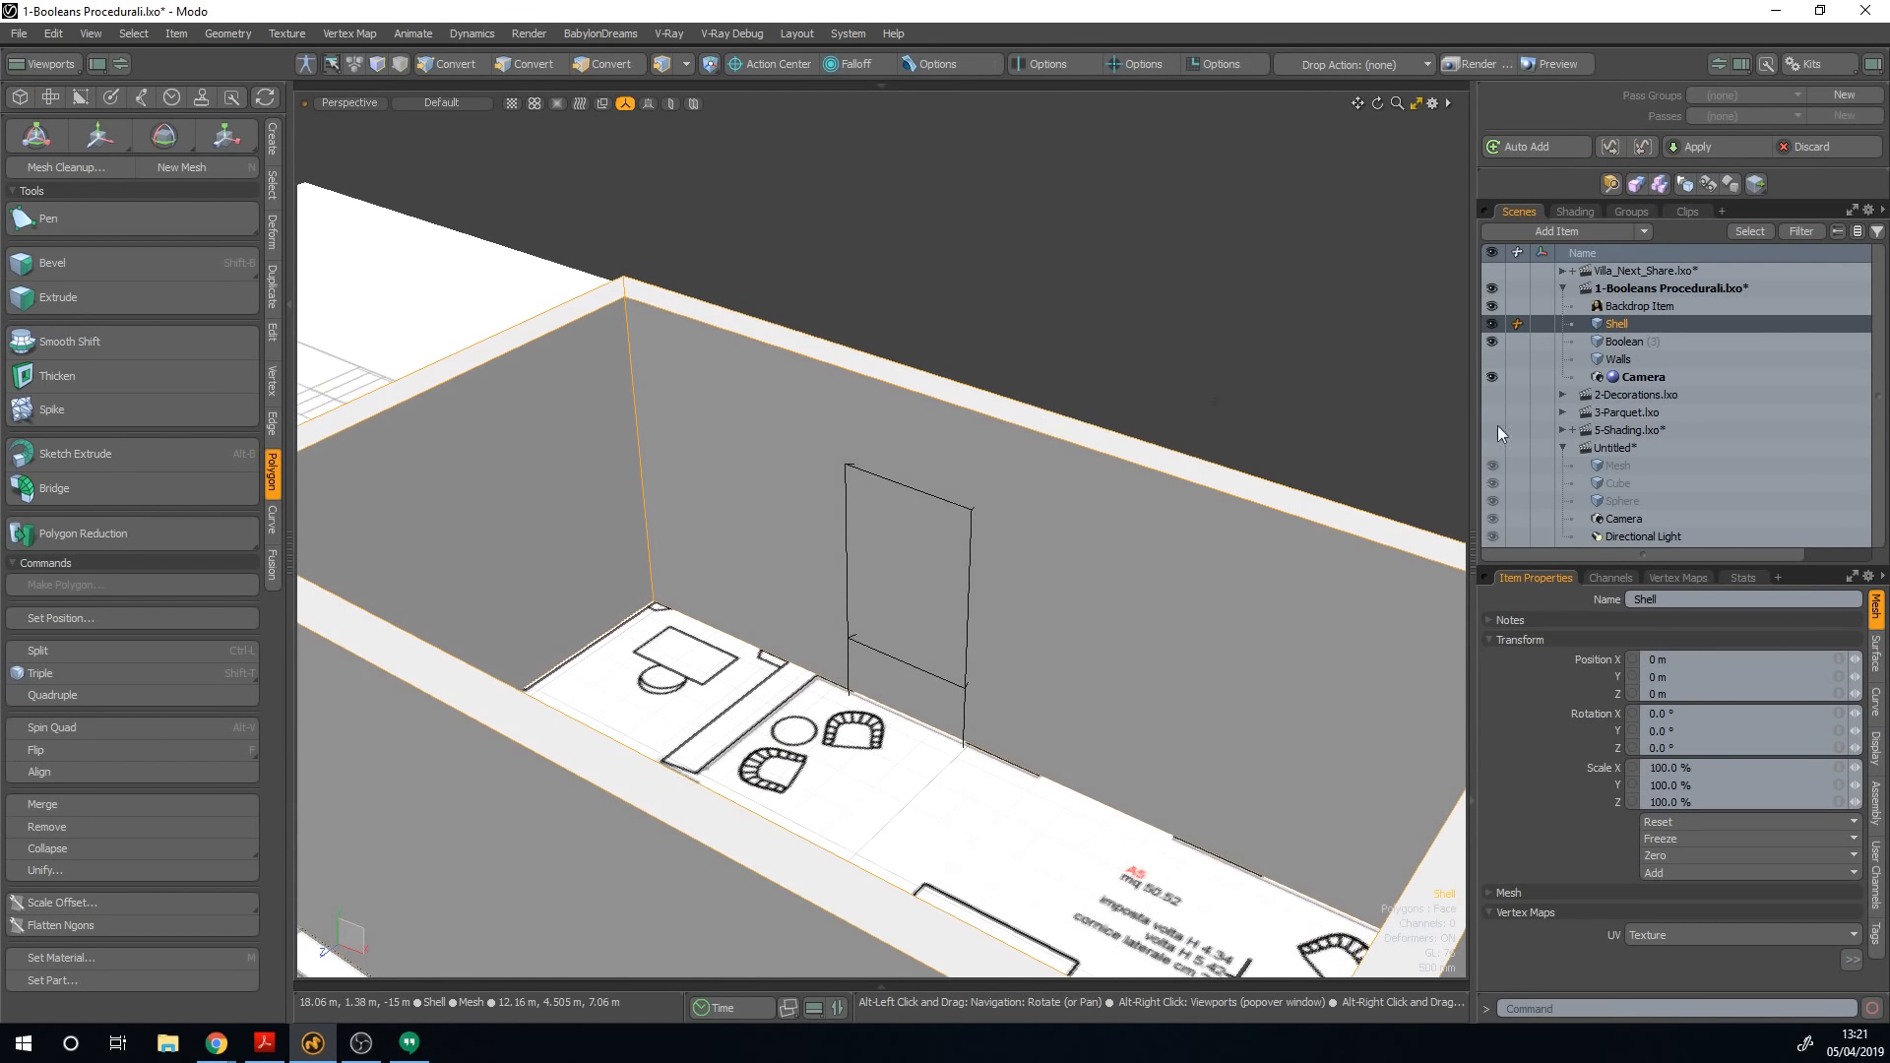
{"action": "left_click", "coordinate": [1738, 63]}
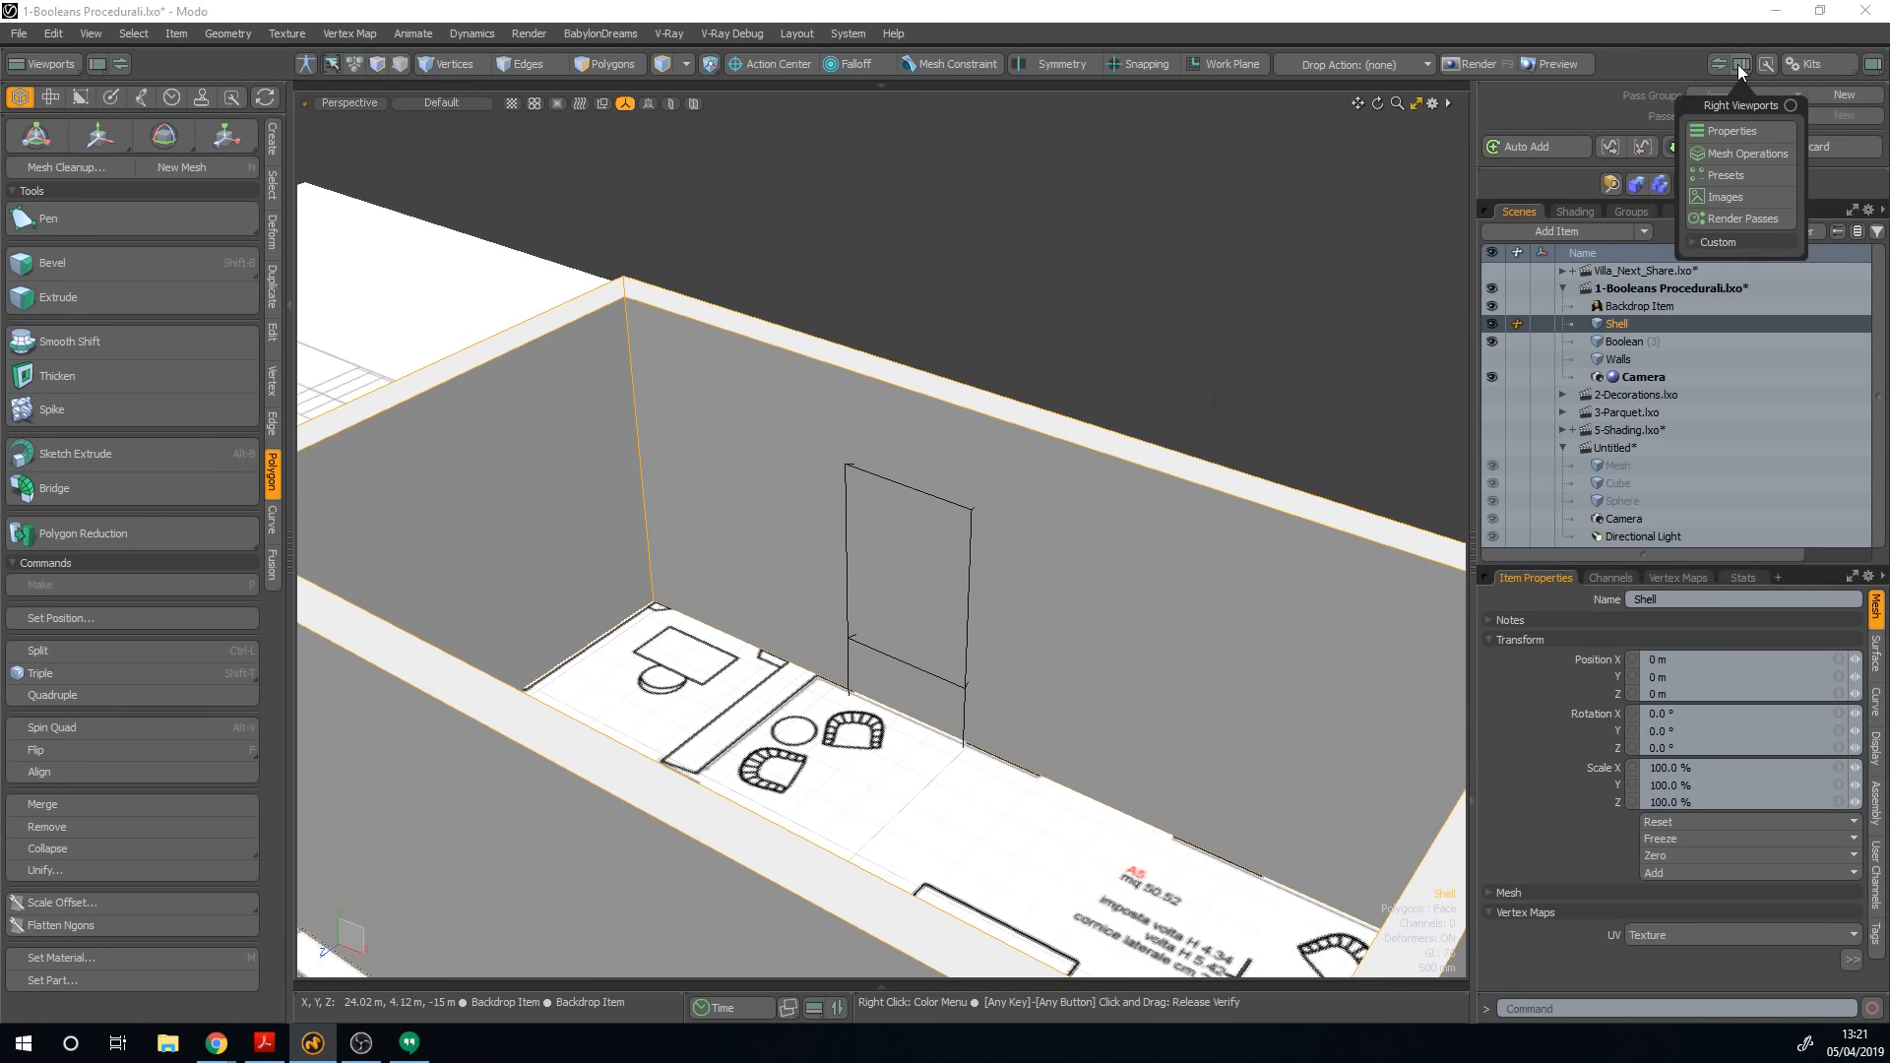
{"action": "left_click", "coordinate": [1744, 153]}
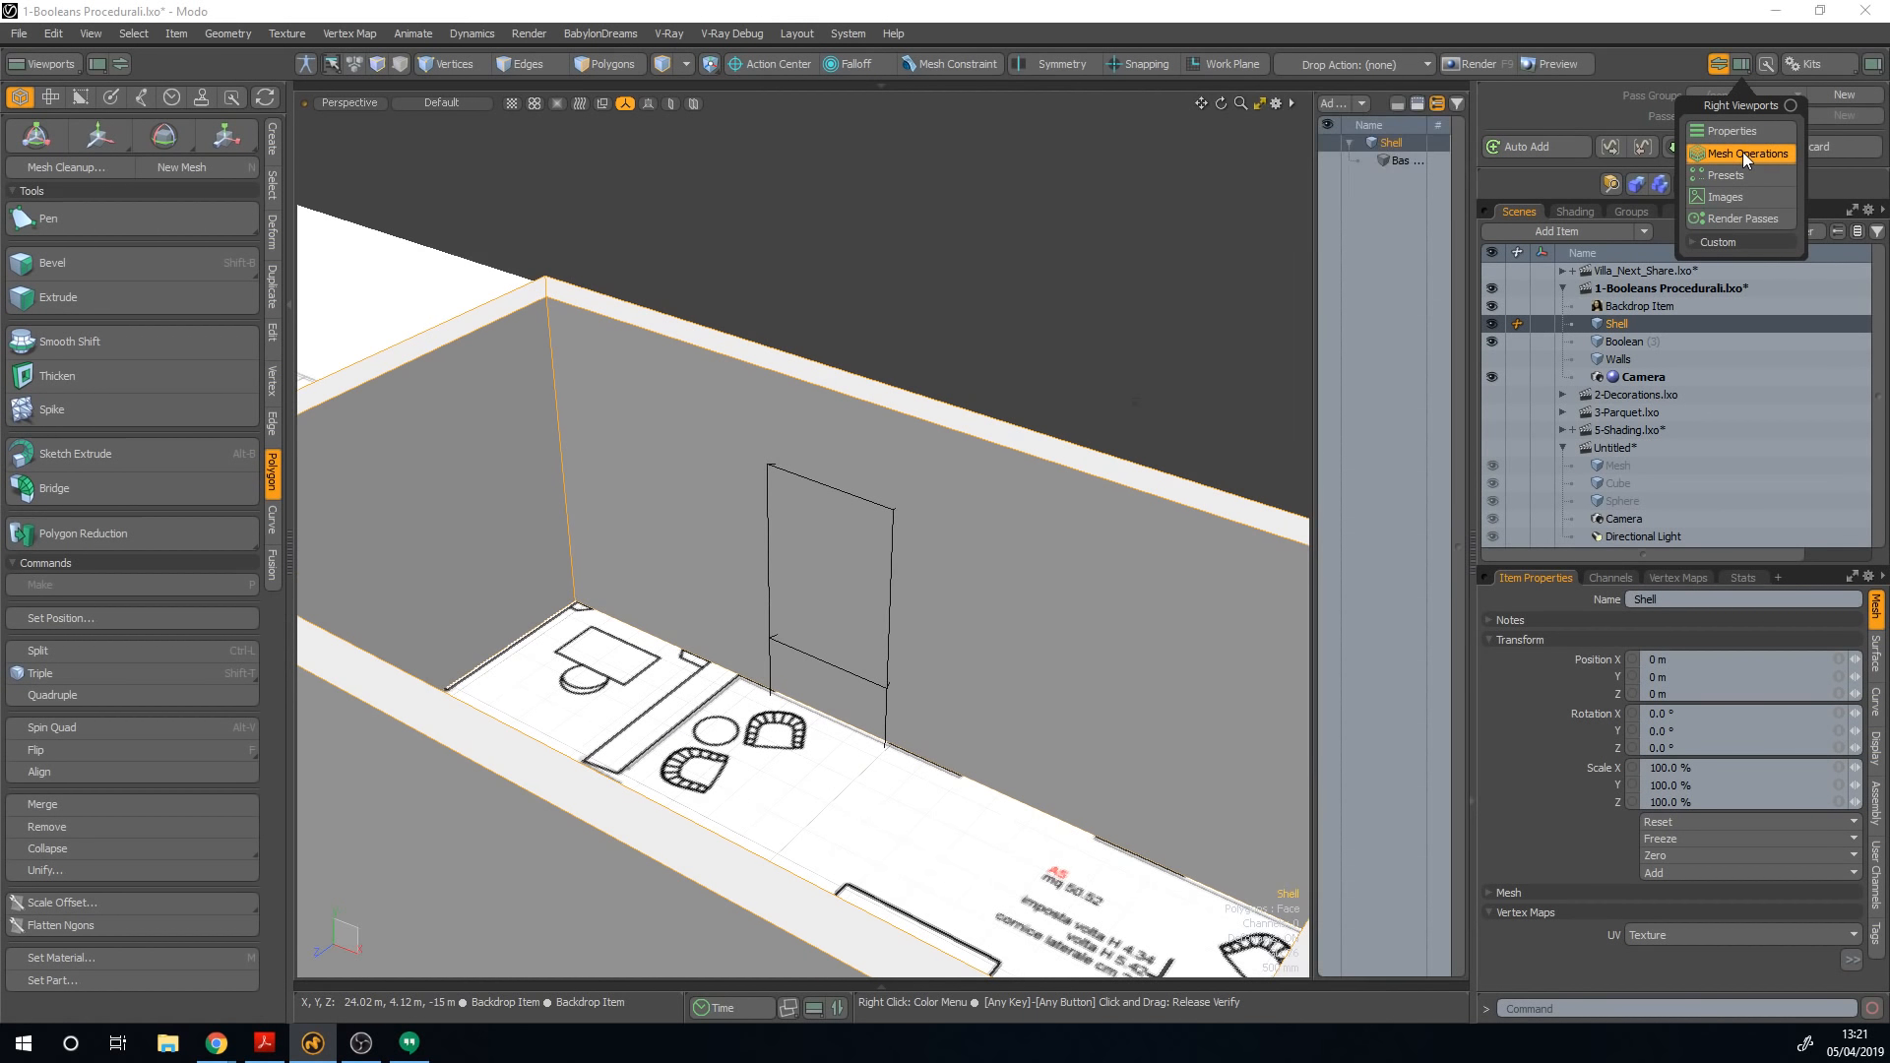
{"action": "left_click_drag", "start_coordinate": [1312, 184], "coordinate": [1261, 195]}
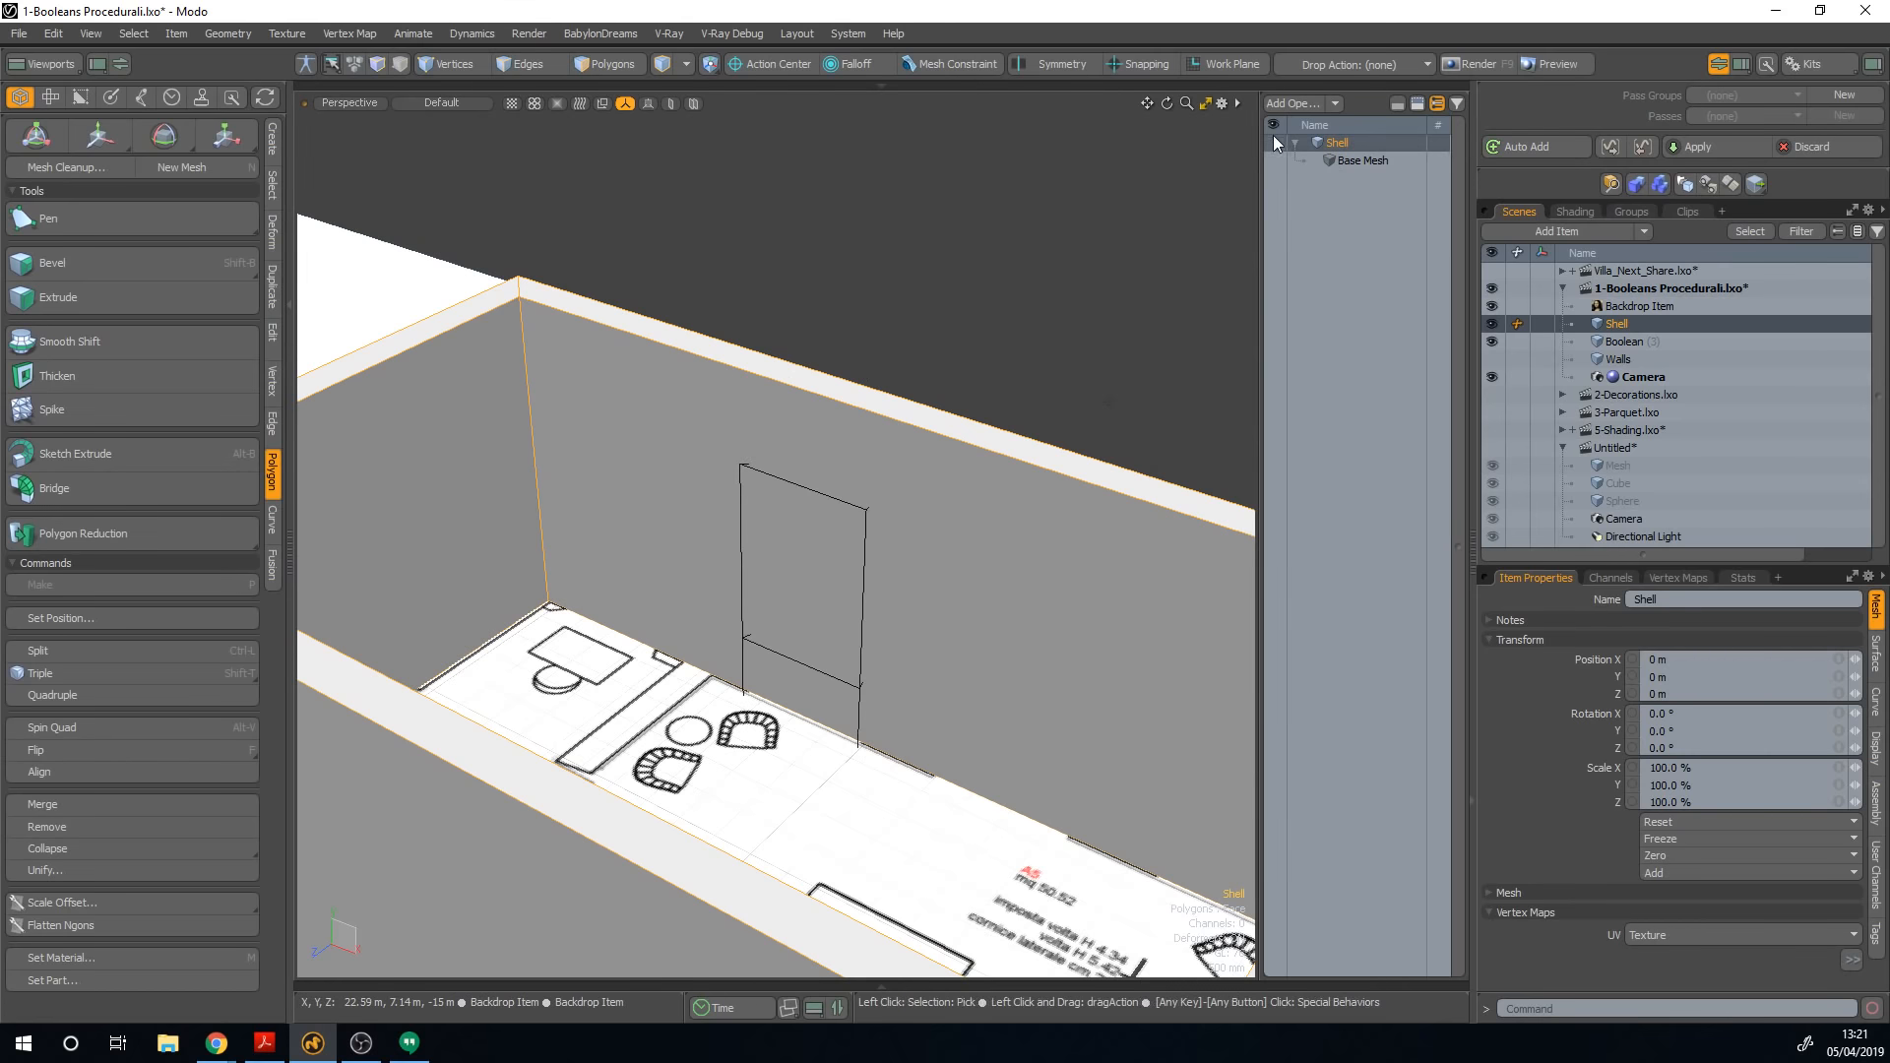
Step: Add a Boolean mesh operation to Shell with Boolean (3) as driver surface and operation Subtract
{"action": "left_click", "coordinate": [1302, 104]}
{"action": "type", "text": "bool"}
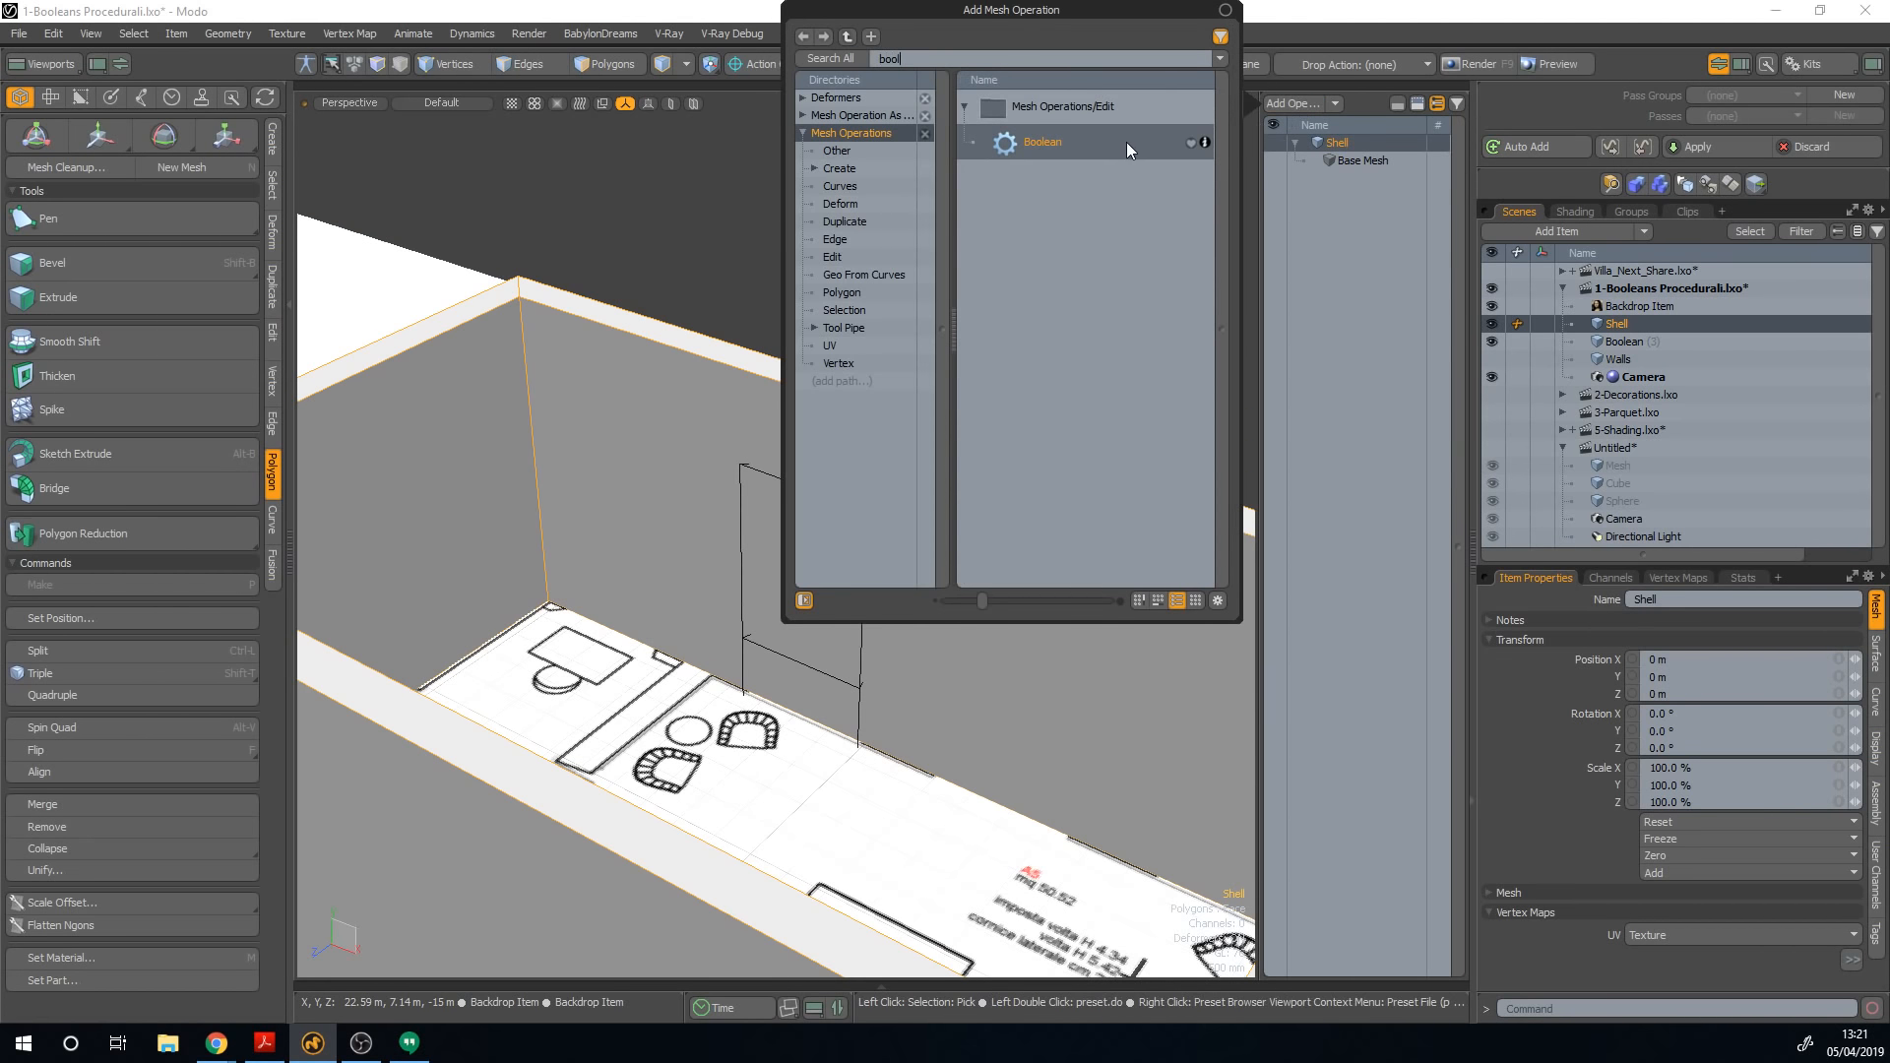
{"action": "double_click", "coordinate": [1126, 143]}
{"action": "left_click_drag", "start_coordinate": [507, 480], "coordinate": [932, 649]}
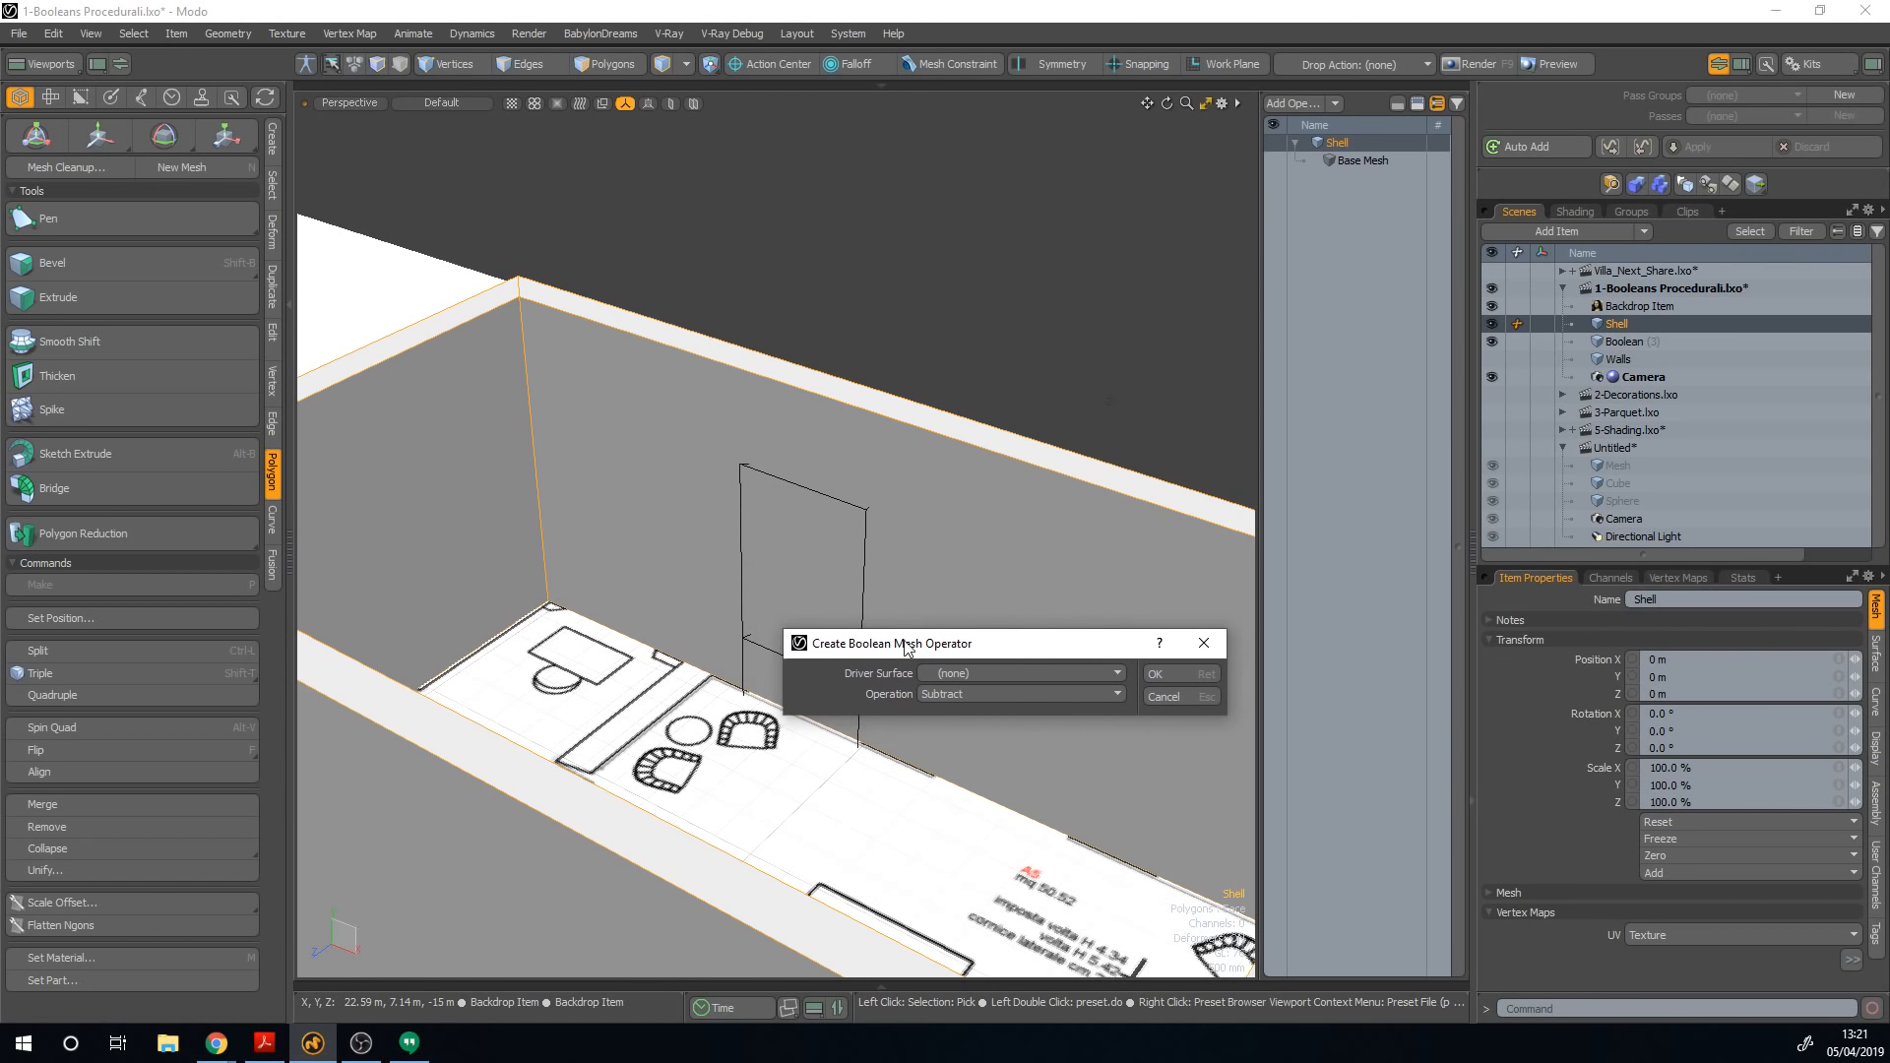
{"action": "left_click", "coordinate": [1004, 673]}
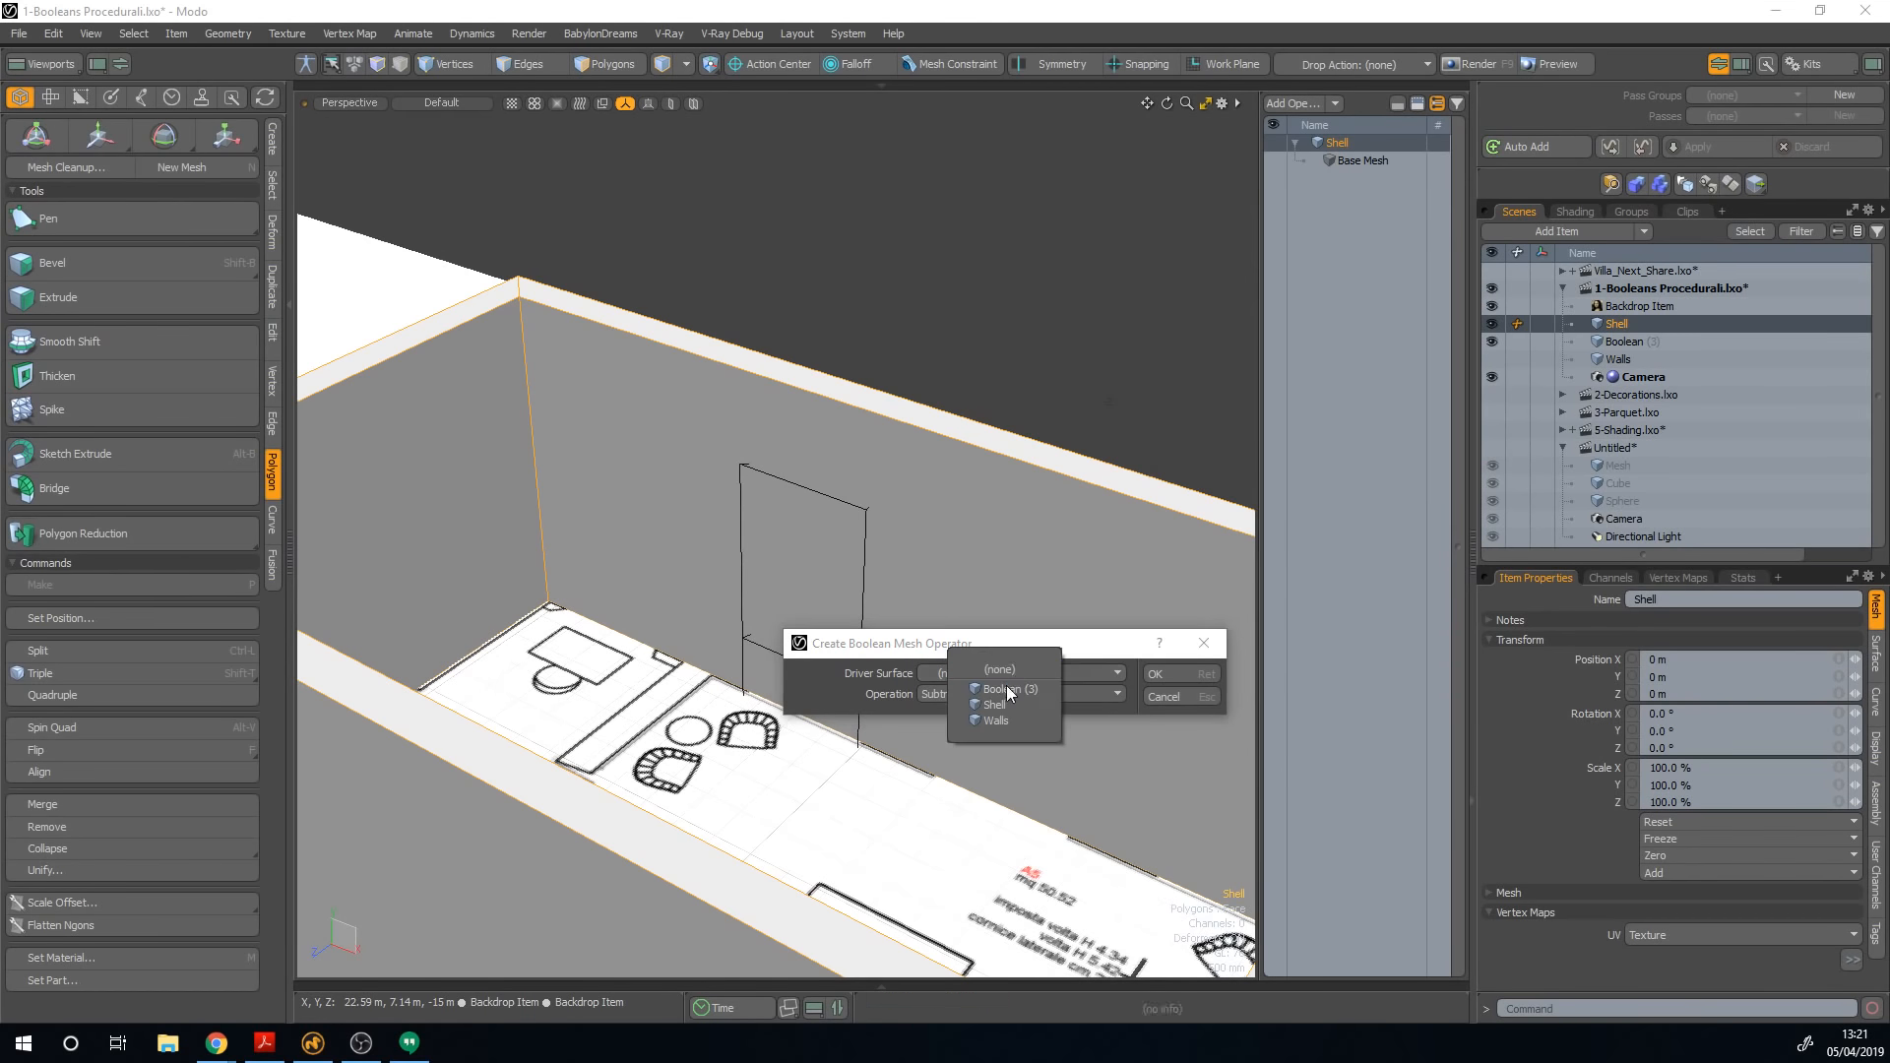
{"action": "left_click", "coordinate": [1006, 685]}
{"action": "left_click", "coordinate": [1167, 672]}
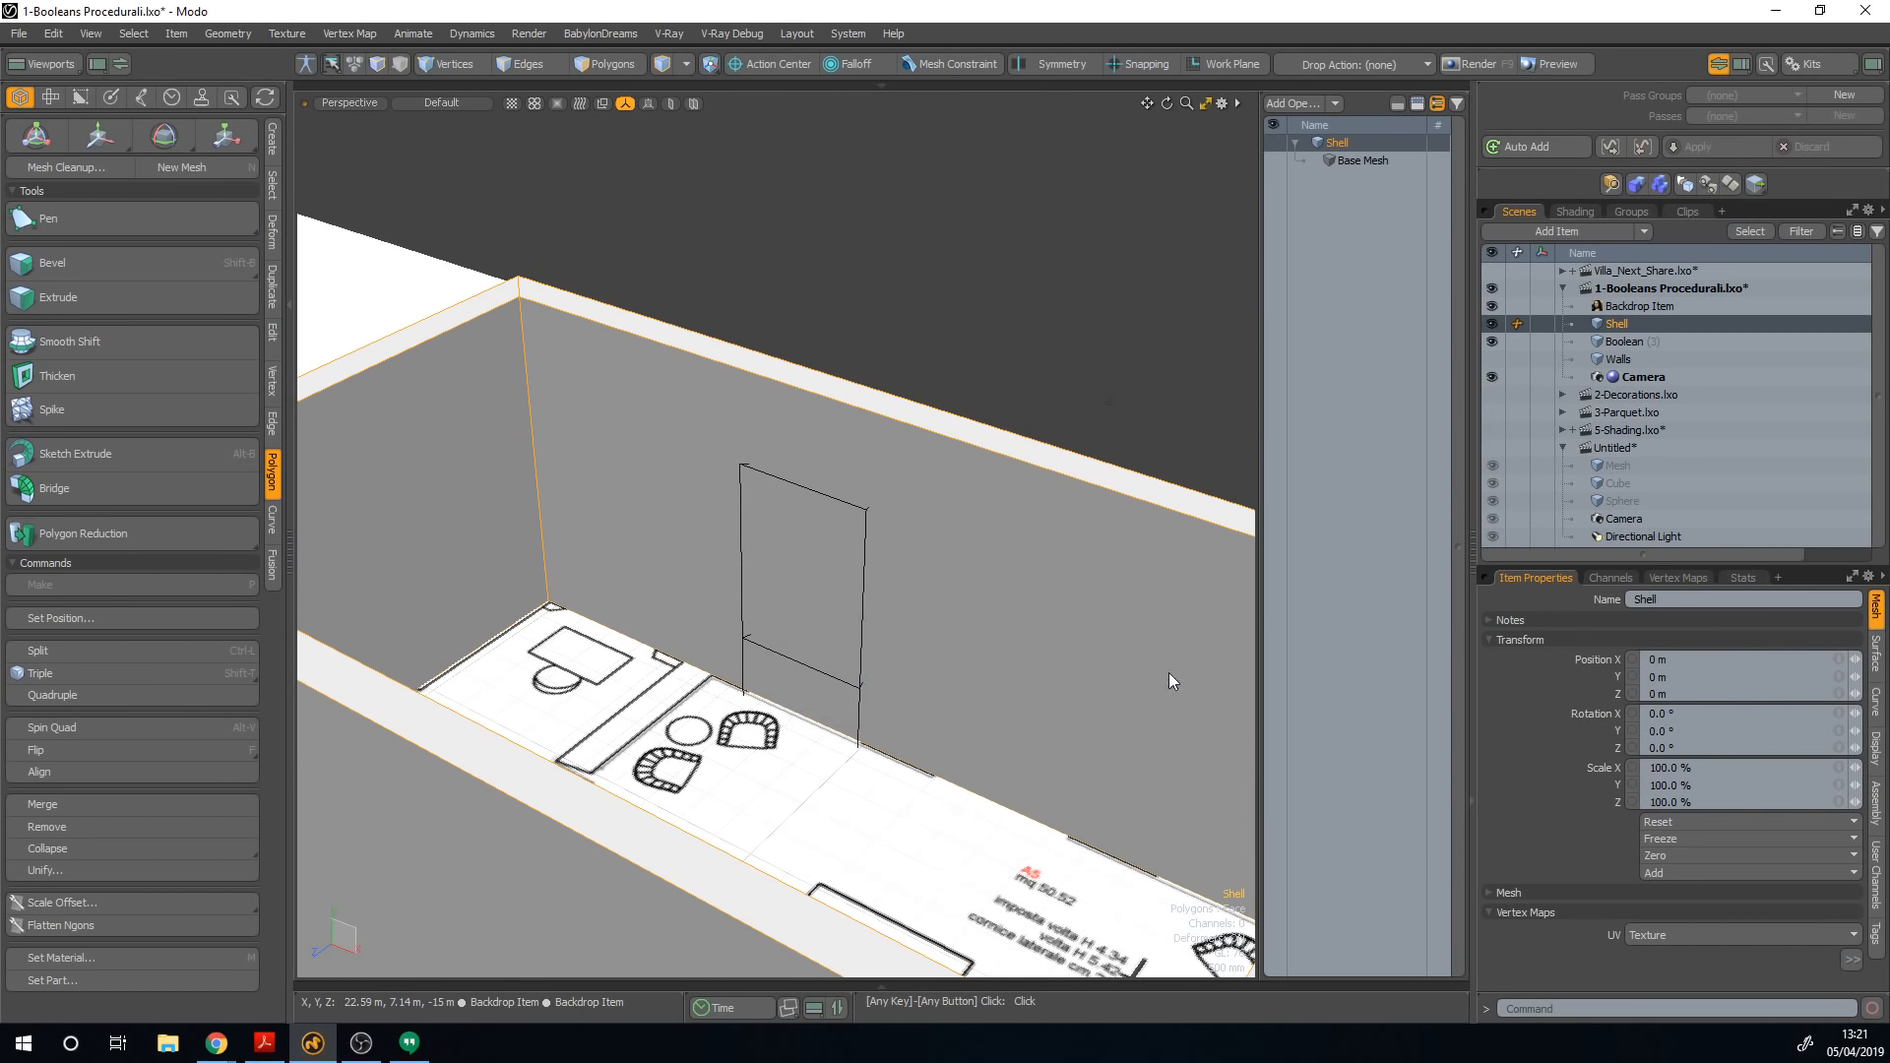
{"action": "left_click_drag", "start_coordinate": [825, 659], "coordinate": [929, 703], "text": "alt"}
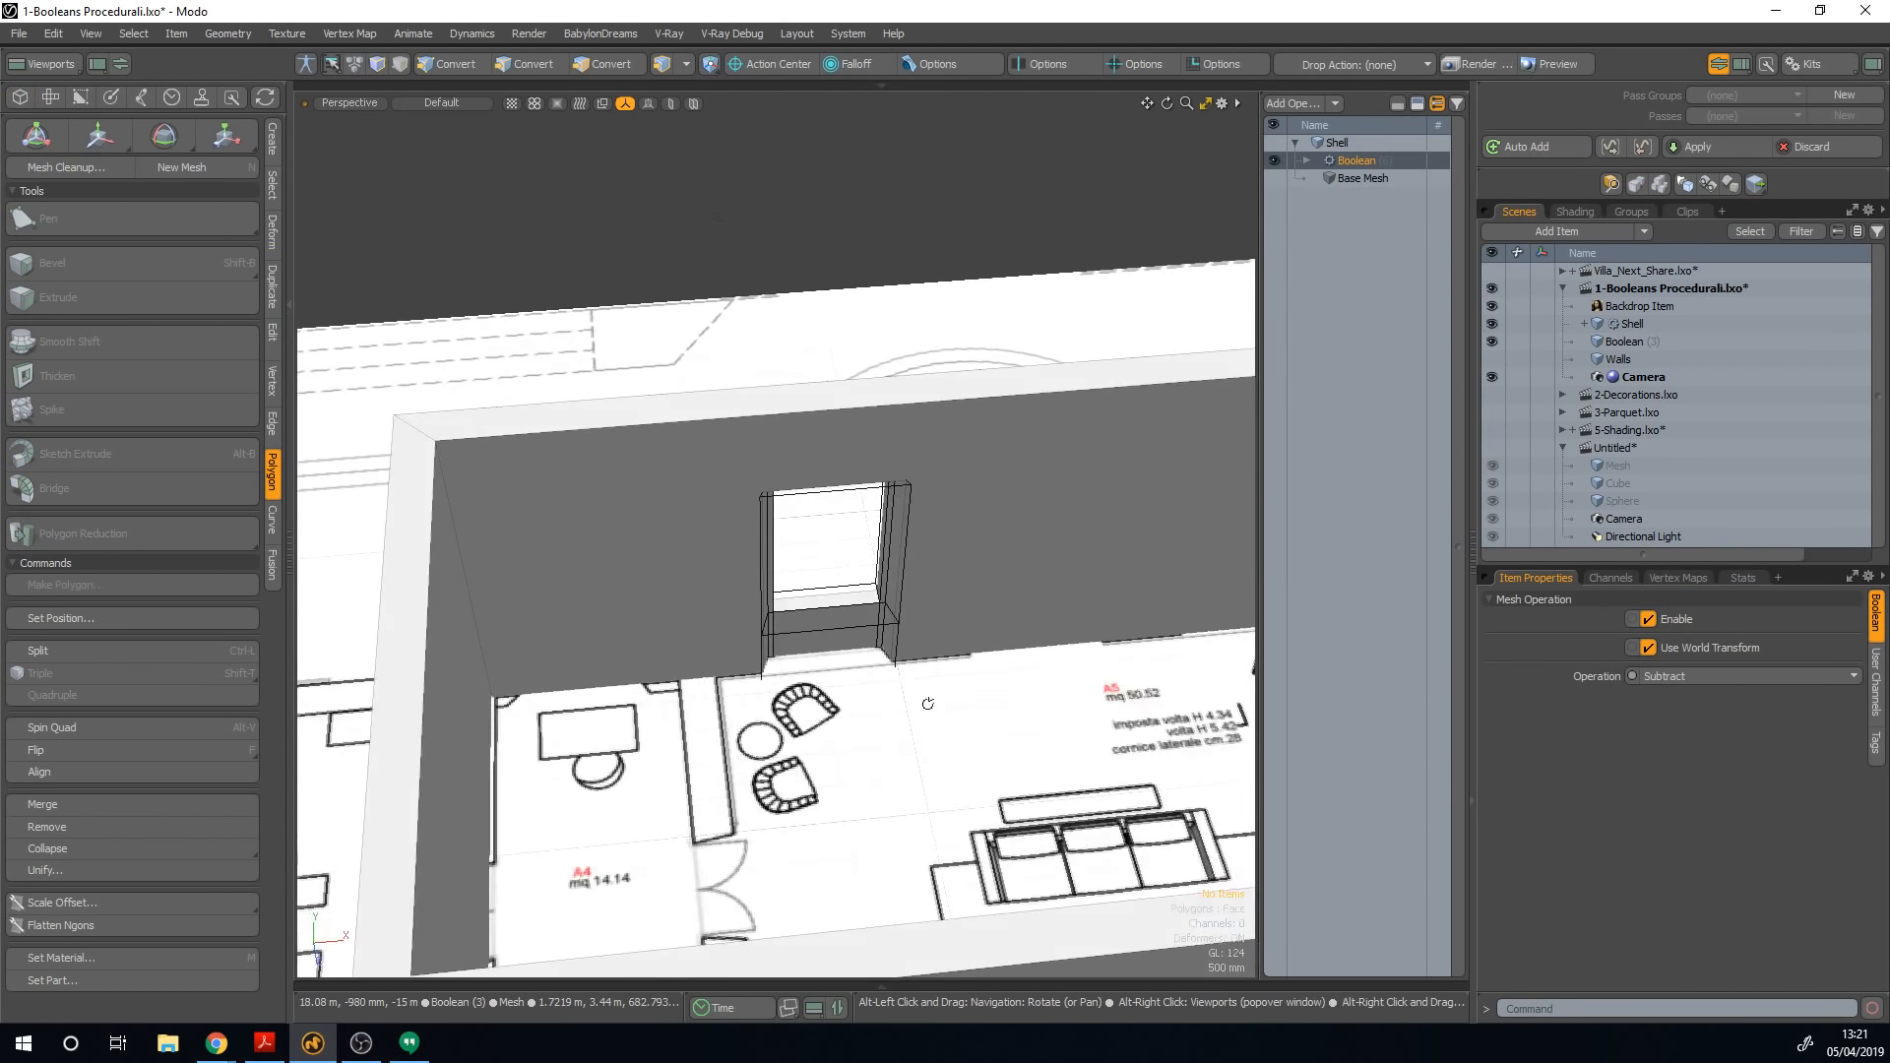
Step: In the top view, copy the Boolean mesh's cutter polygons onto the other two windows of room A5
{"action": "left_click", "coordinate": [878, 624]}
{"action": "left_click_drag", "start_coordinate": [950, 419], "coordinate": [844, 509], "text": "alt"}
{"action": "key", "text": "3"}
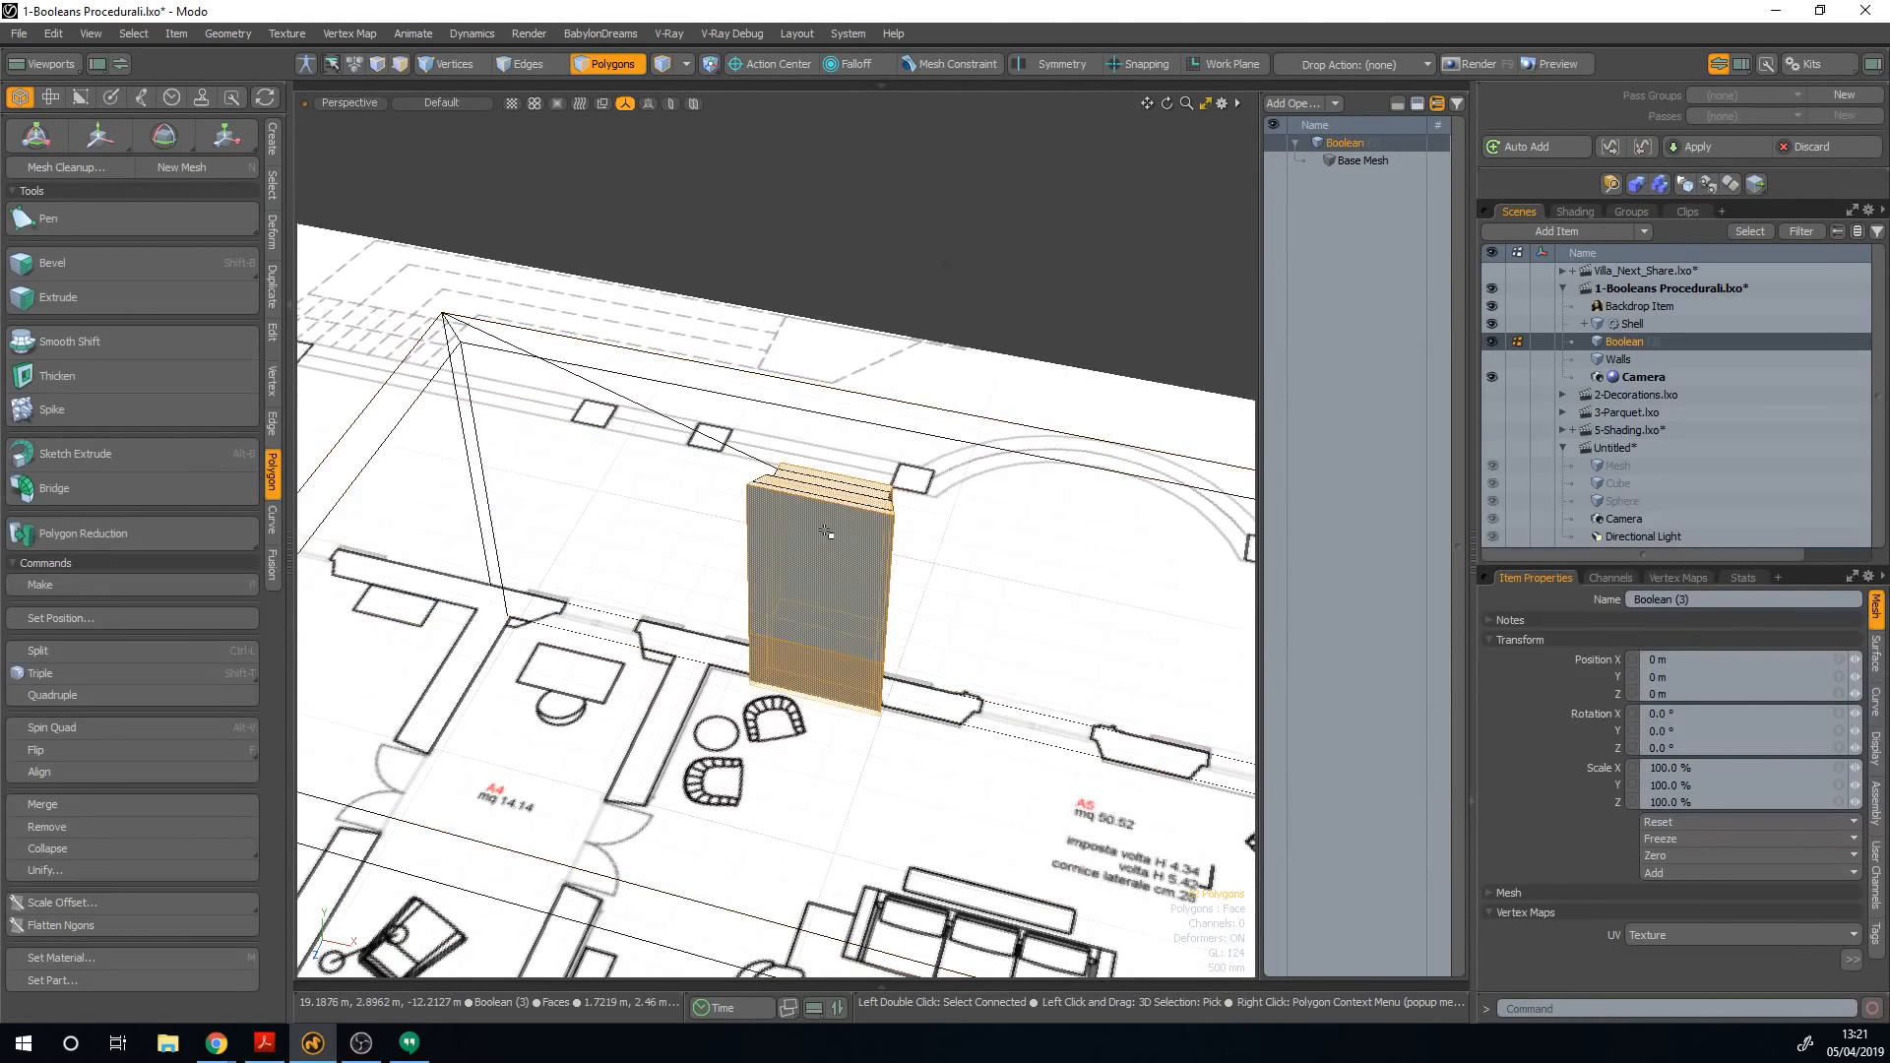
{"action": "key", "text": "w"}
{"action": "key", "text": "ctrl+space"}
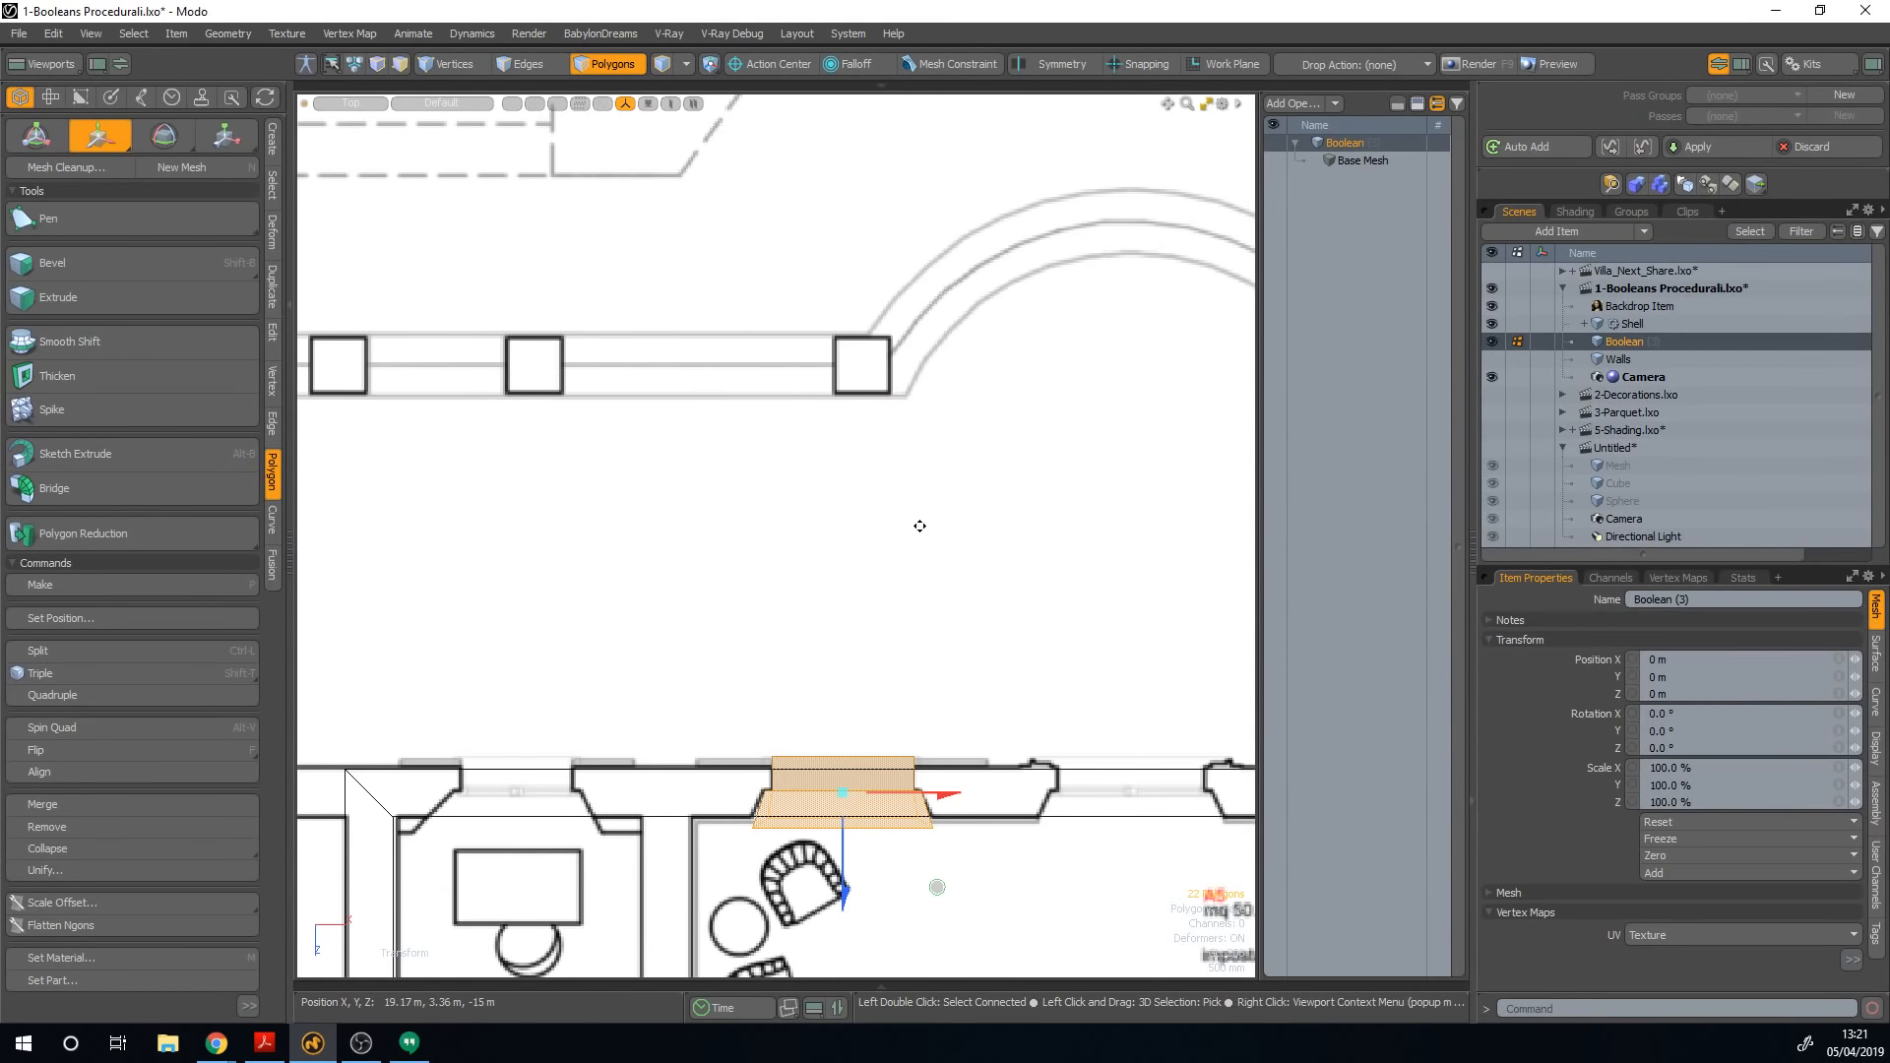
{"action": "scroll", "coordinate": [632, 575], "scroll_direction": "down", "scroll_amount": 2}
{"action": "left_click_drag", "start_coordinate": [968, 732], "coordinate": [576, 604], "text": "alt"}
{"action": "scroll", "coordinate": [1073, 625], "scroll_direction": "up", "scroll_amount": 2}
{"action": "key", "text": "ctrl+c"}
{"action": "key", "text": "ctrl+v"}
{"action": "key", "text": "w"}
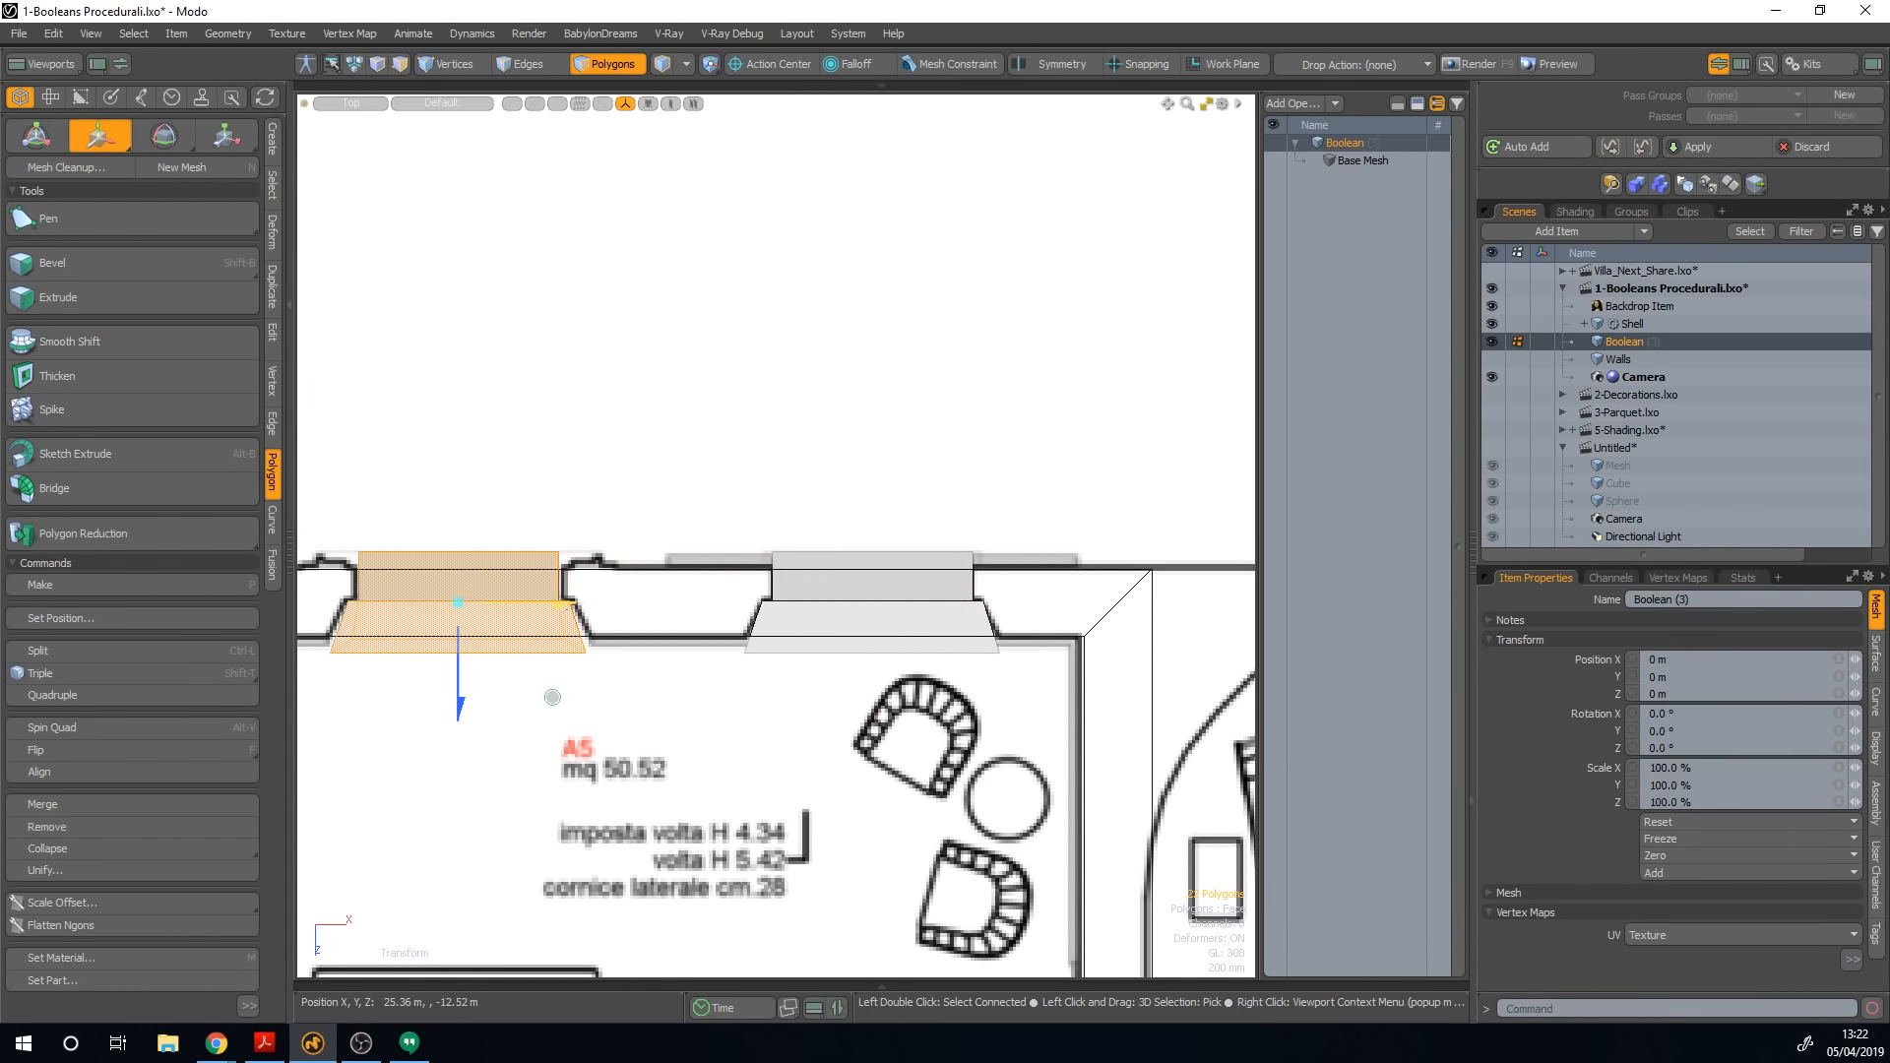
Step: Widen the middle cutter by moving the side polygons on its +X side to match the floor plan
{"action": "key", "text": "q"}
{"action": "mouse_move", "coordinate": [561, 539]}
{"action": "middle_mouse_down"}
{"action": "mouse_move", "coordinate": [612, 708]}
{"action": "mouse_move", "coordinate": [626, 630]}
{"action": "middle_mouse_up"}
{"action": "key", "text": "w"}
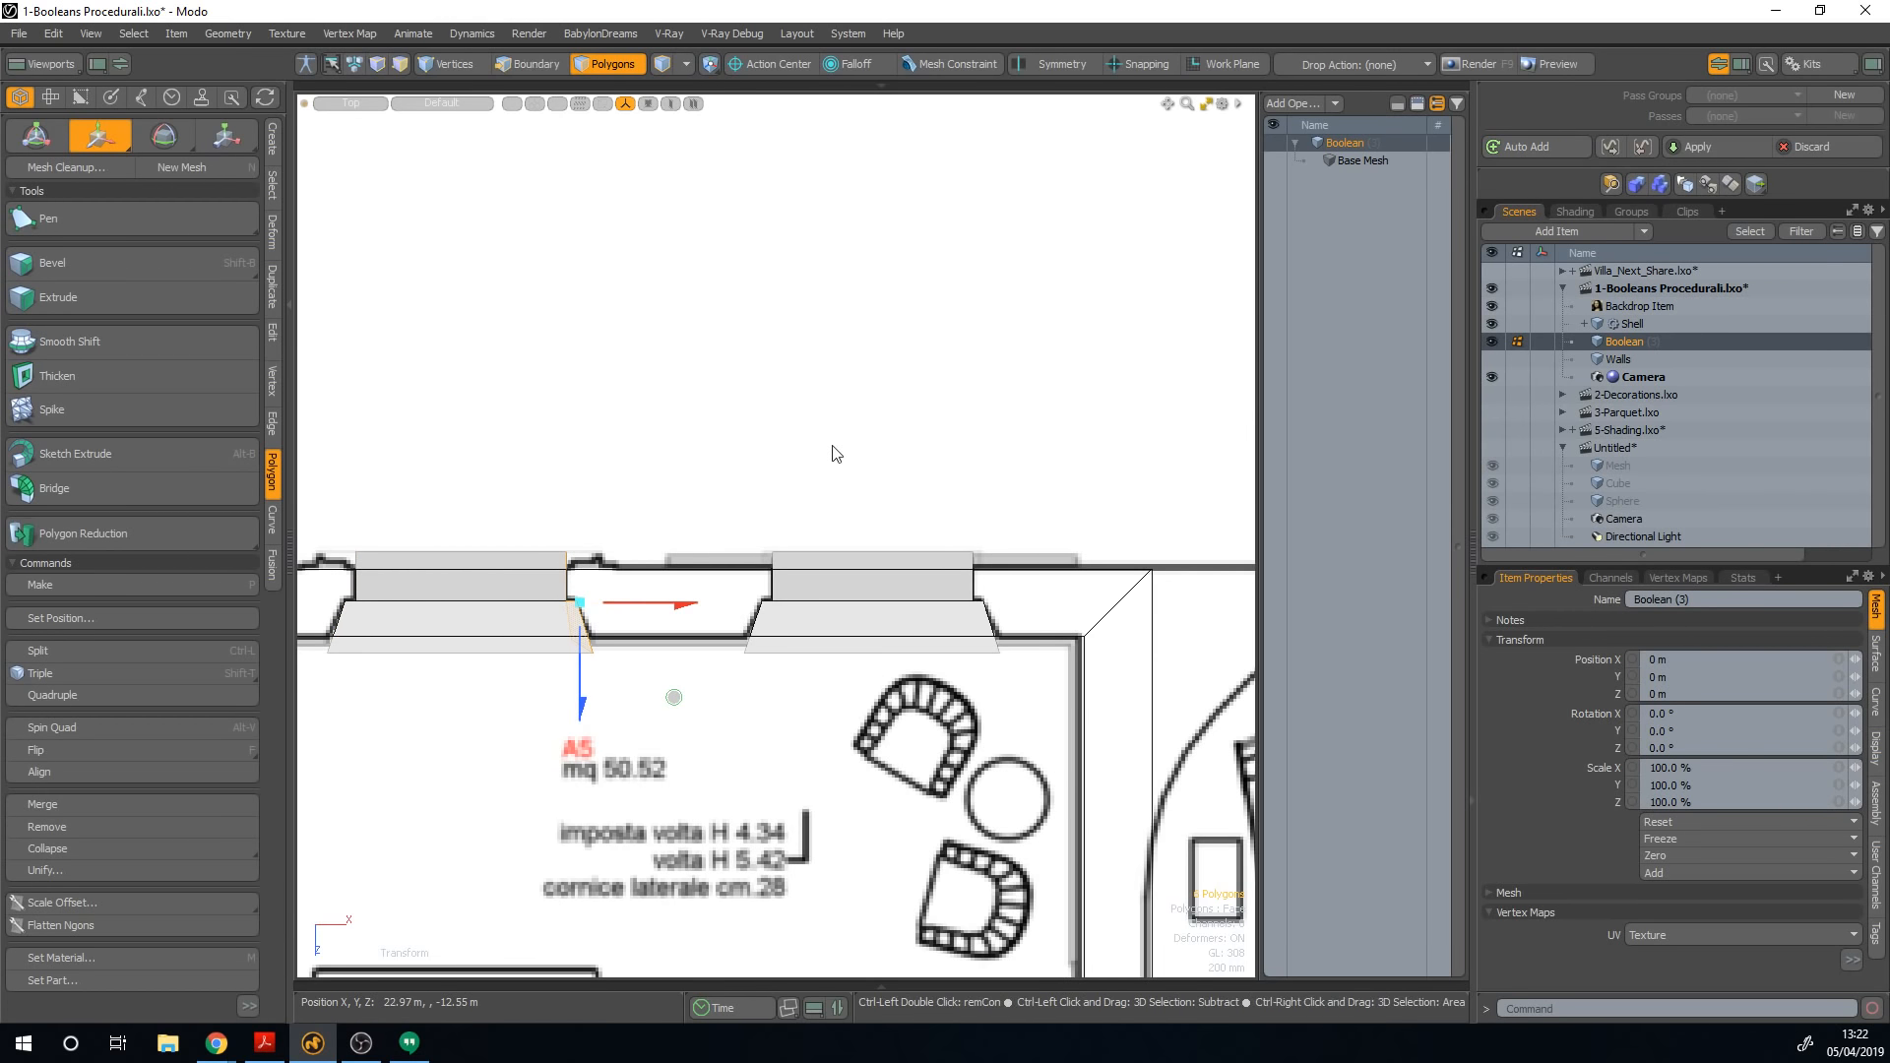
Step: Return to the perspective view and make Shell active to examine the window openings cut in room A5
{"action": "key", "text": "KP_Decimal"}
{"action": "left_click_drag", "start_coordinate": [835, 452], "coordinate": [658, 291], "text": "alt"}
{"action": "key", "text": "5"}
{"action": "left_click", "coordinate": [660, 288]}
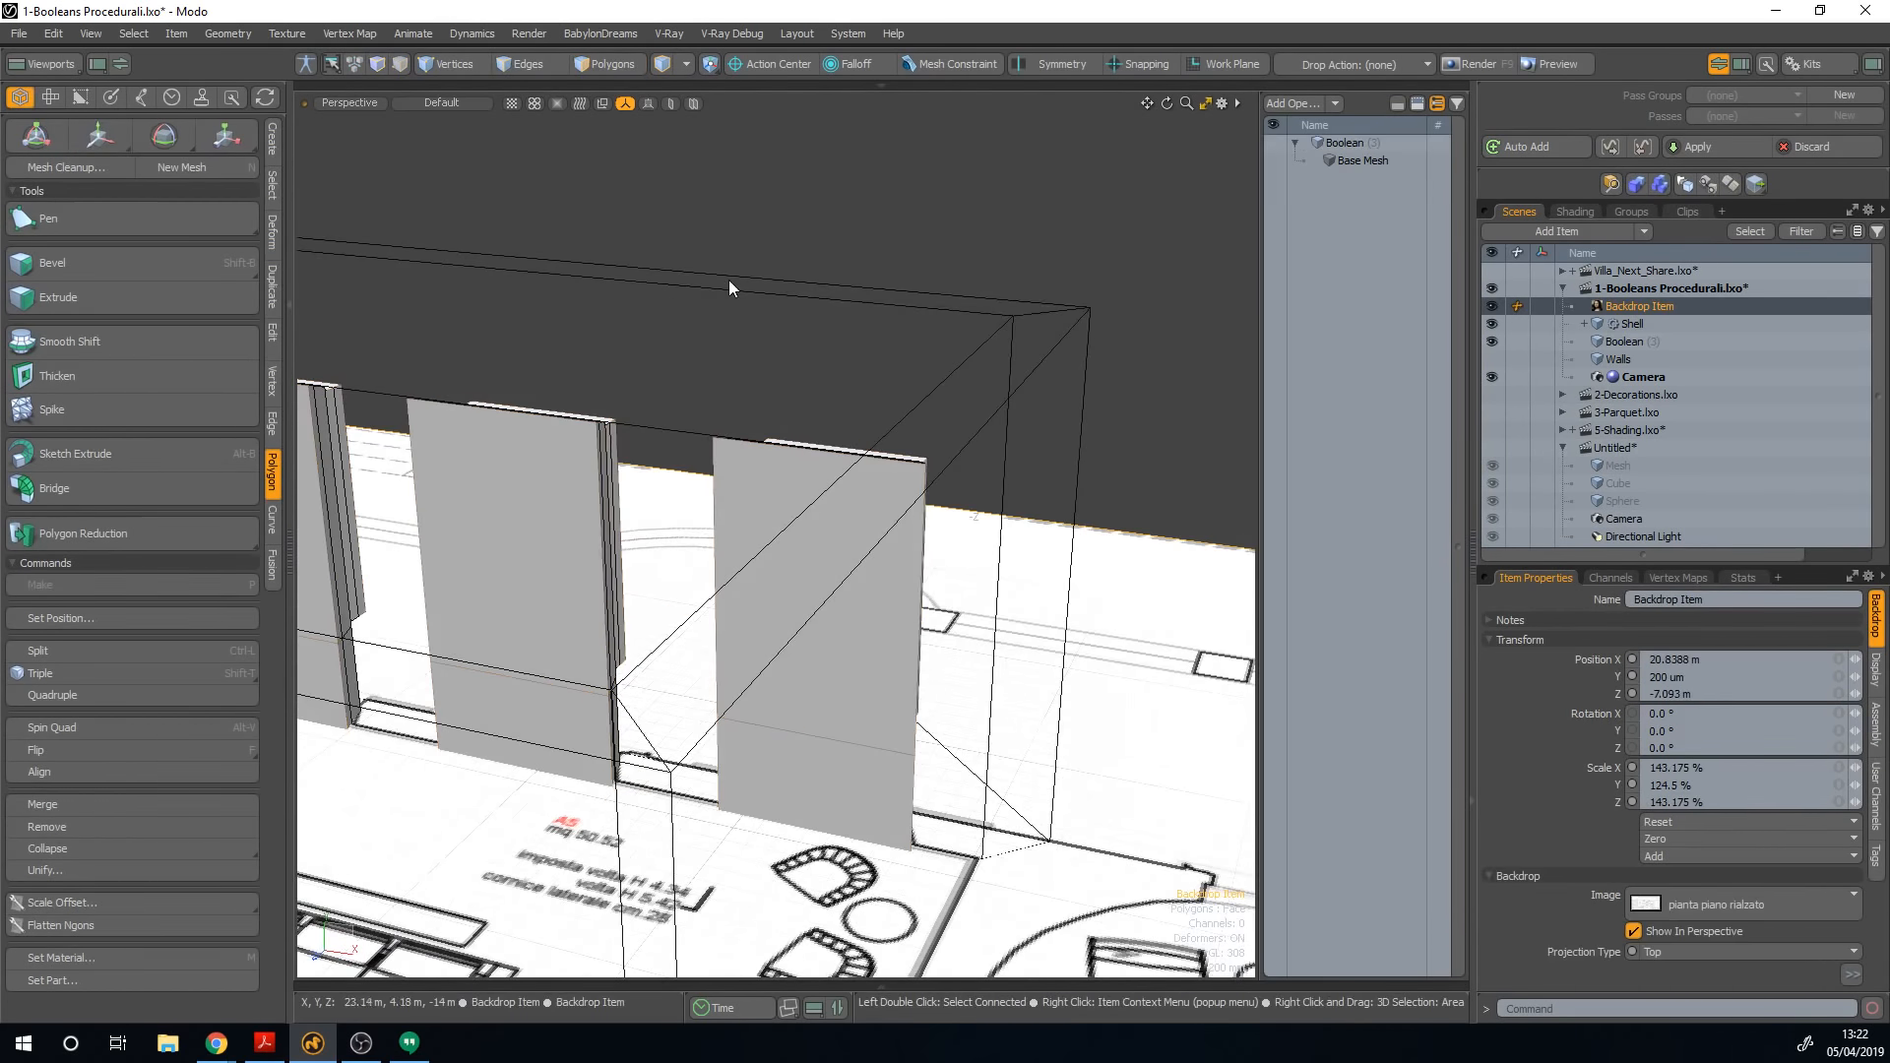
{"action": "right_click_drag", "start_coordinate": [1113, 344], "coordinate": [1115, 332]}
{"action": "mouse_move", "coordinate": [955, 399]}
{"action": "left_mouse_down", "text": "alt"}
{"action": "mouse_move", "coordinate": [965, 456]}
{"action": "mouse_move", "coordinate": [845, 485]}
{"action": "mouse_move", "coordinate": [953, 455]}
{"action": "left_mouse_up", "text": "alt"}
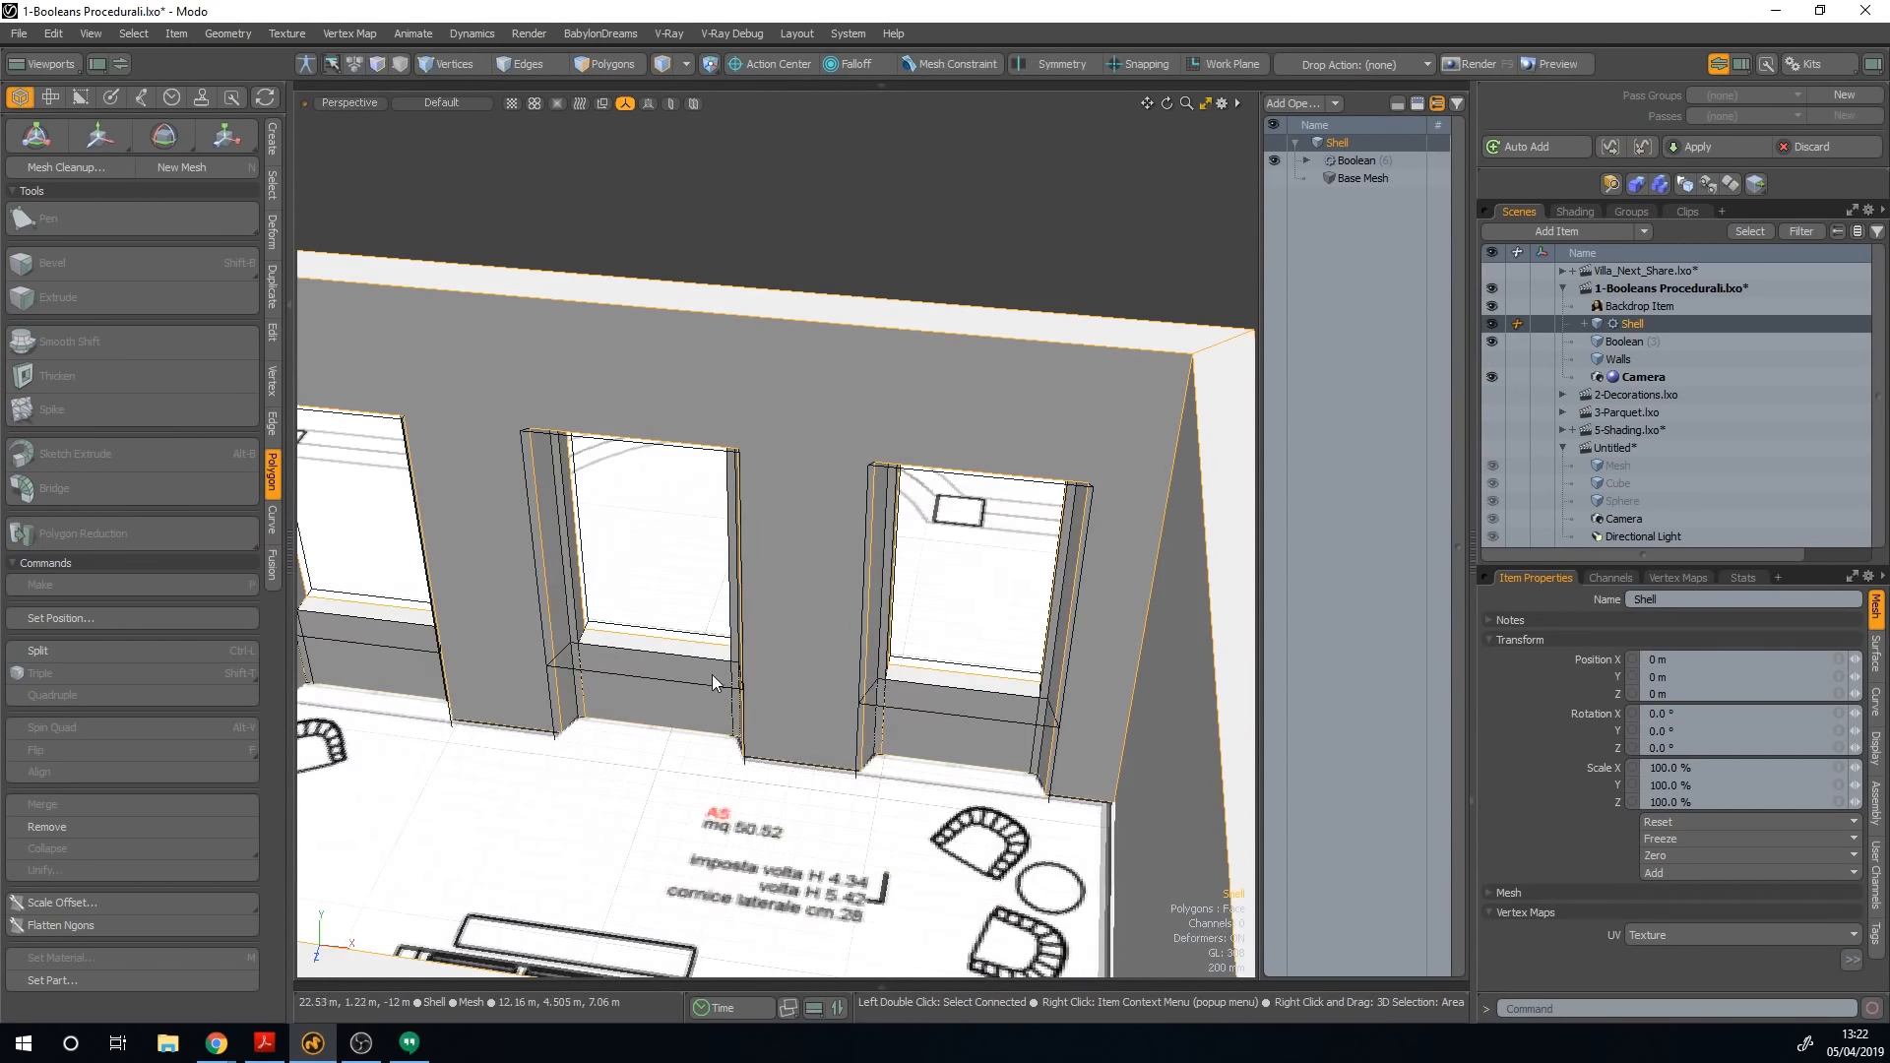
Step: Delete the polygons of the projecting outer box from the middle cutter in the Boolean mesh
{"action": "left_click", "coordinate": [704, 684]}
{"action": "left_click_drag", "start_coordinate": [705, 684], "coordinate": [945, 714], "text": "alt"}
{"action": "key", "text": "3"}
{"action": "left_click", "coordinate": [905, 628]}
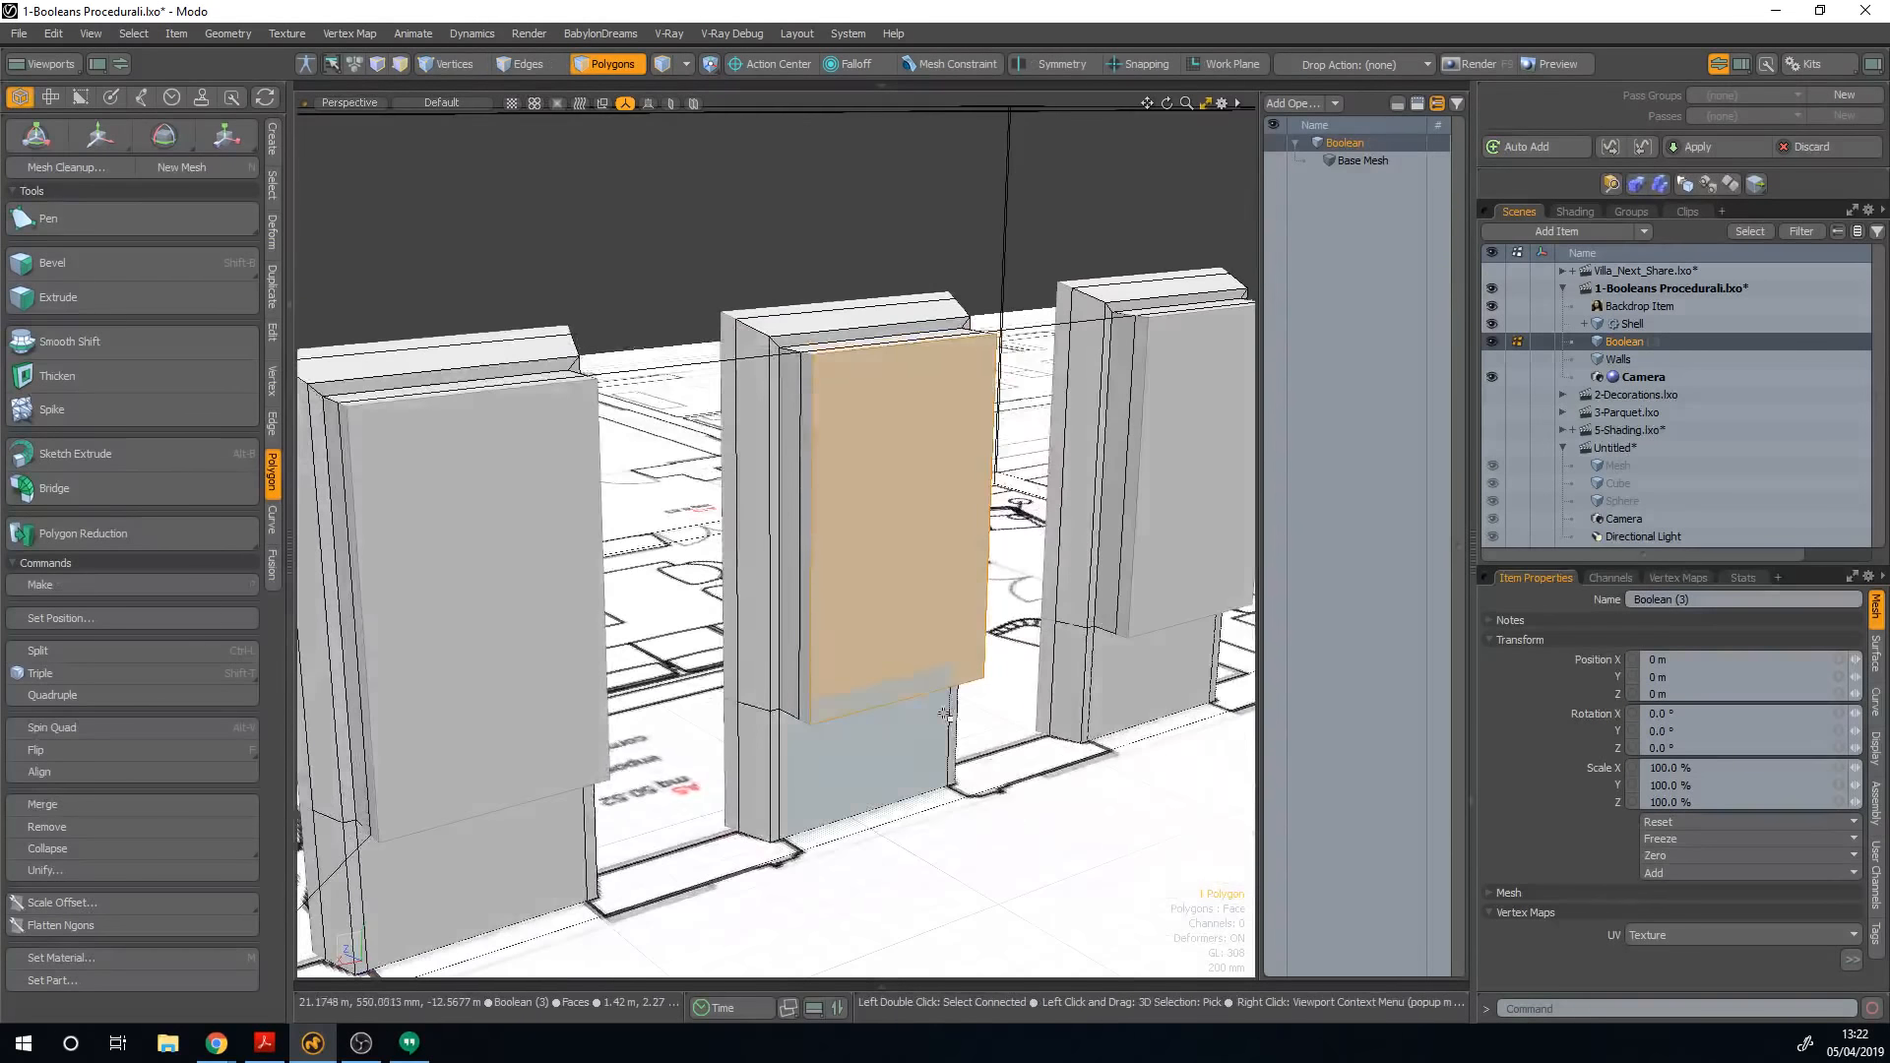
{"action": "double_click", "coordinate": [920, 672]}
{"action": "key", "text": "Delete"}
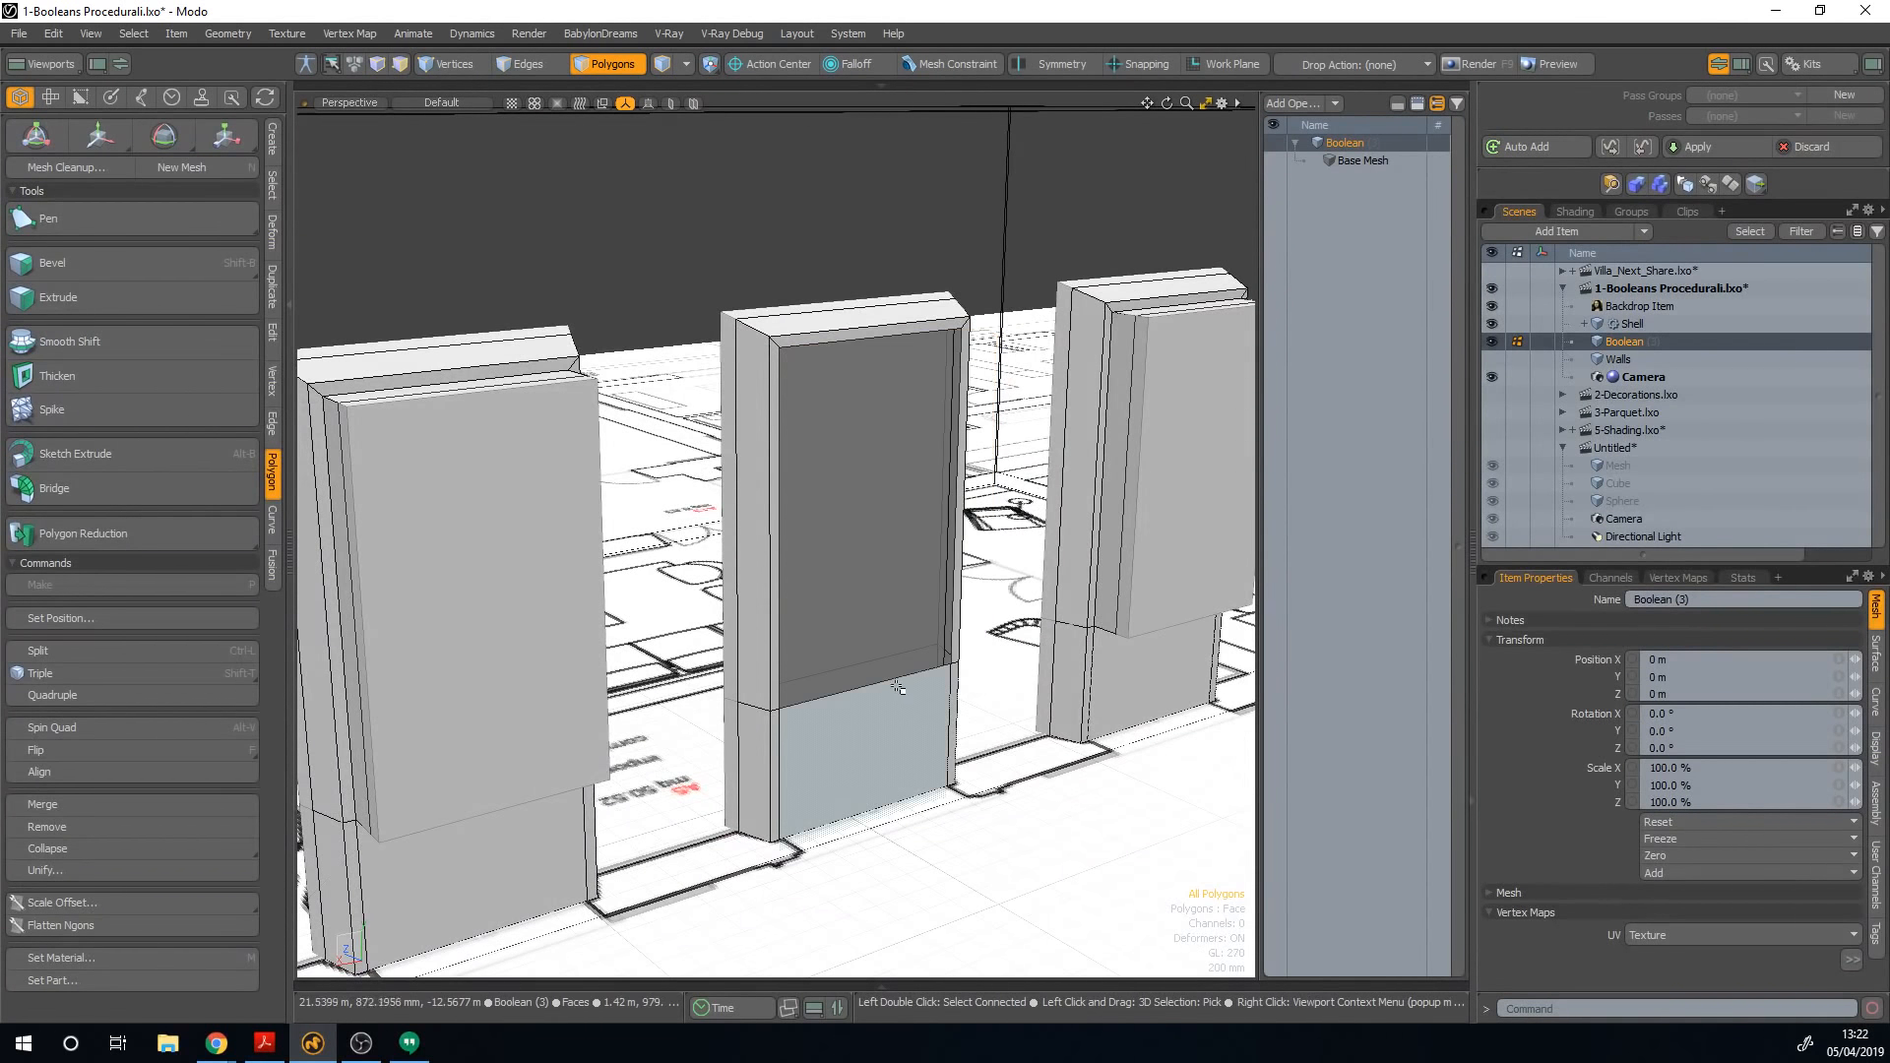
Step: Cap the middle cutter's open front with a polygon and bevel its two front polygons outward to form a full-height opening
{"action": "key", "text": "2"}
{"action": "double_click", "coordinate": [881, 689]}
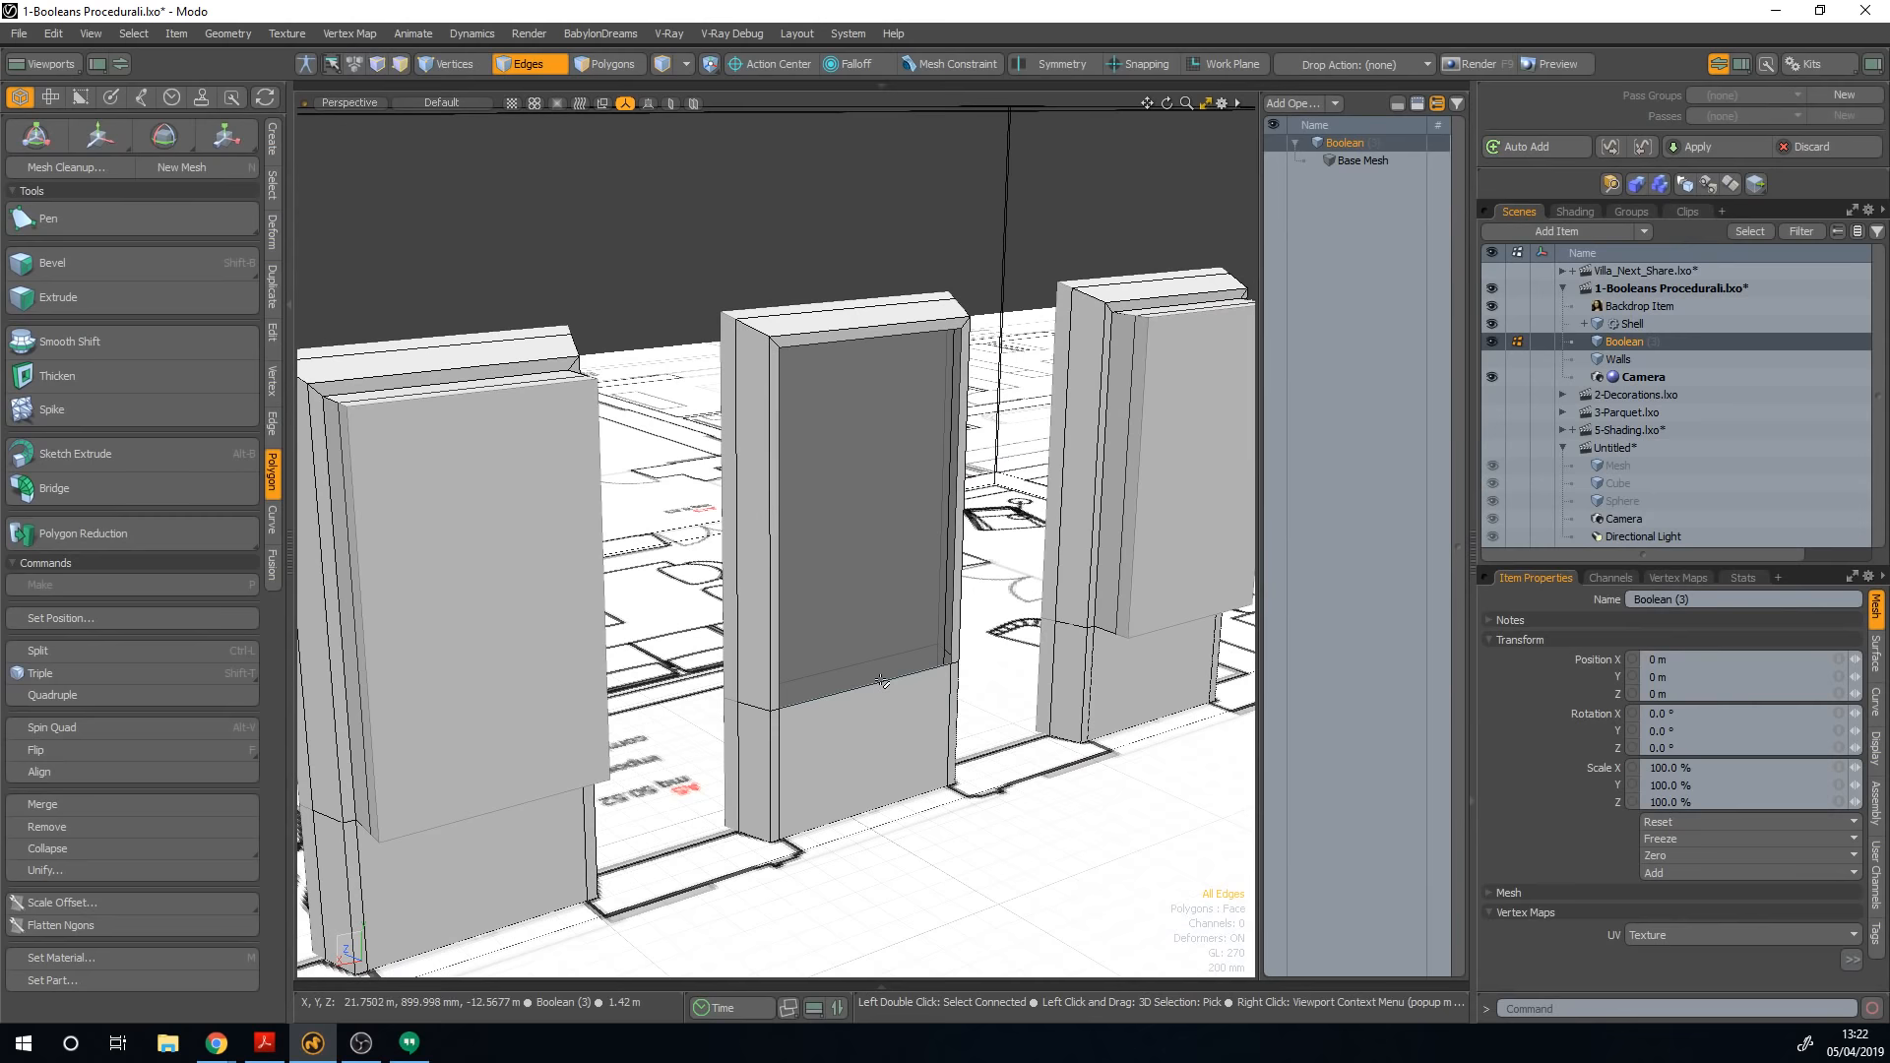
{"action": "key", "text": "p"}
{"action": "key", "text": "3"}
{"action": "mouse_move", "coordinate": [867, 680]}
{"action": "left_mouse_down"}
{"action": "mouse_move", "coordinate": [875, 741]}
{"action": "mouse_move", "coordinate": [892, 723]}
{"action": "left_mouse_up"}
{"action": "key", "text": "shift+b"}
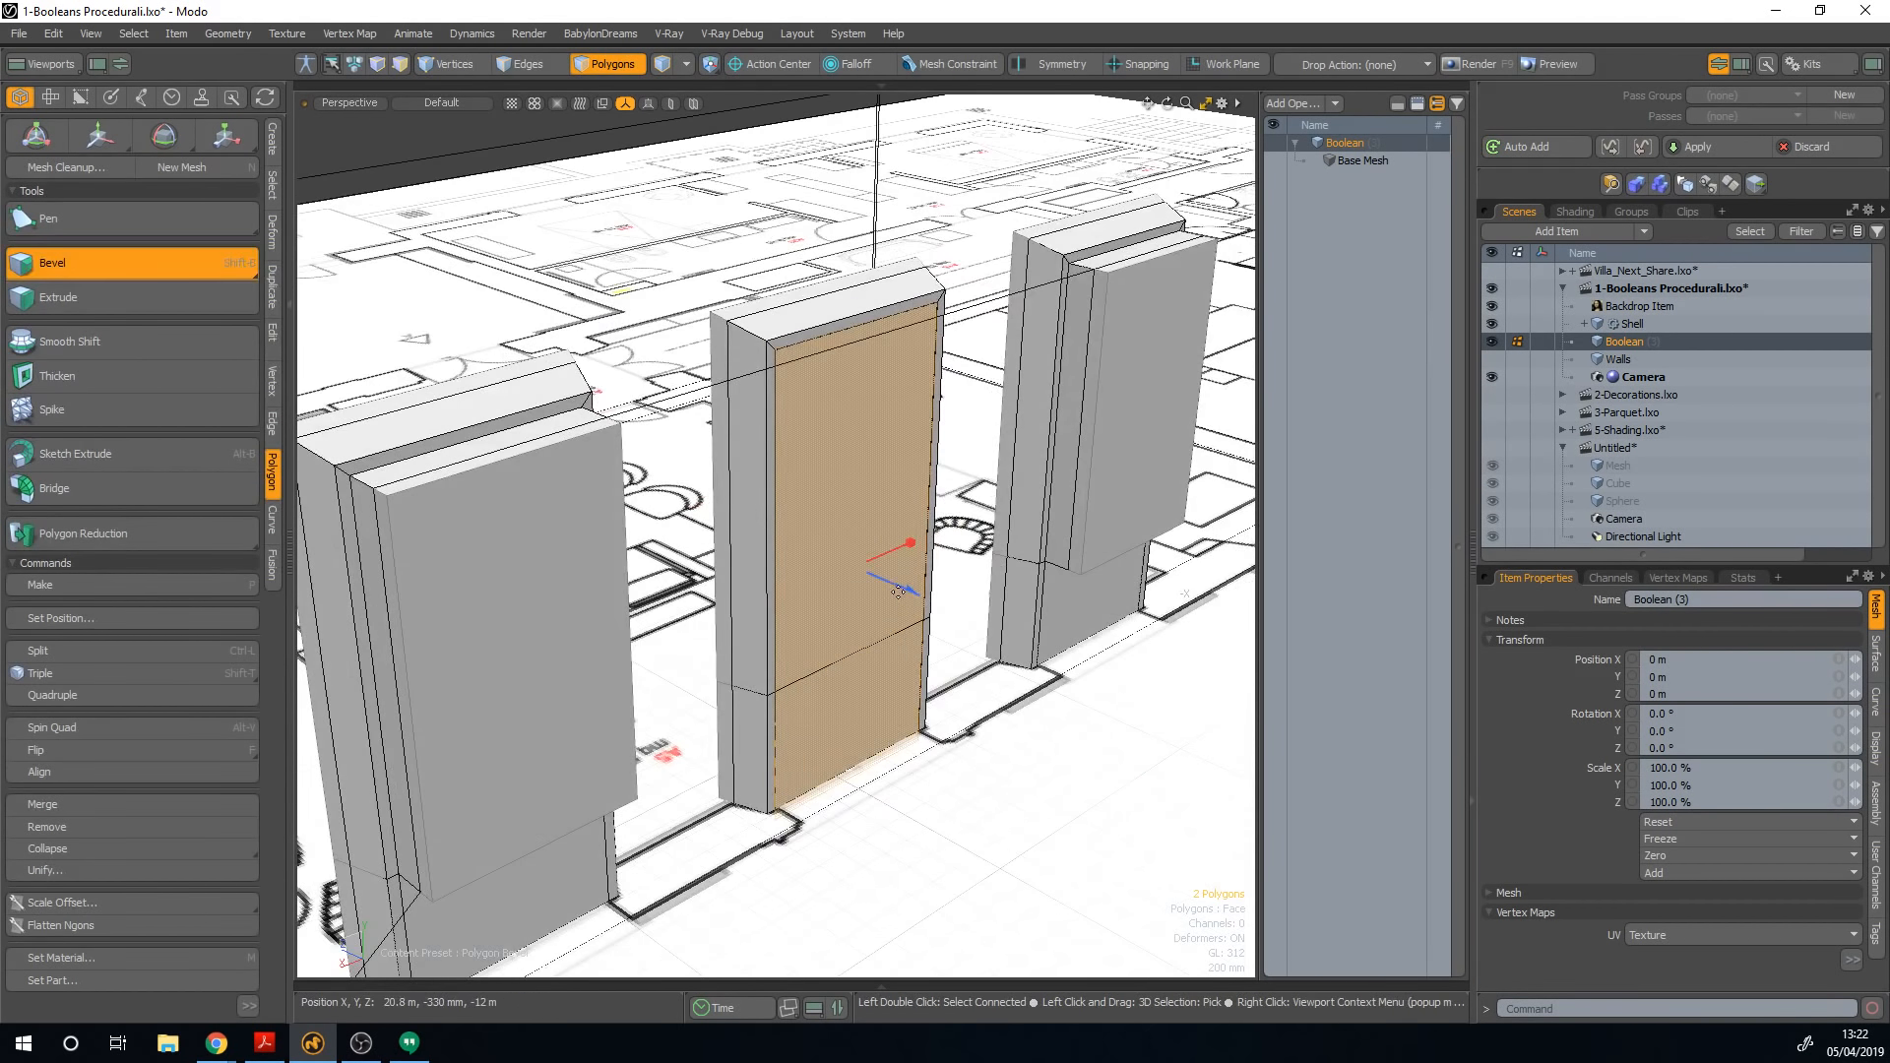
{"action": "left_click_drag", "start_coordinate": [899, 591], "coordinate": [965, 621]}
Step: Make Shell active and examine the two windows and the full-height middle opening from inside room A5
{"action": "key", "text": "5"}
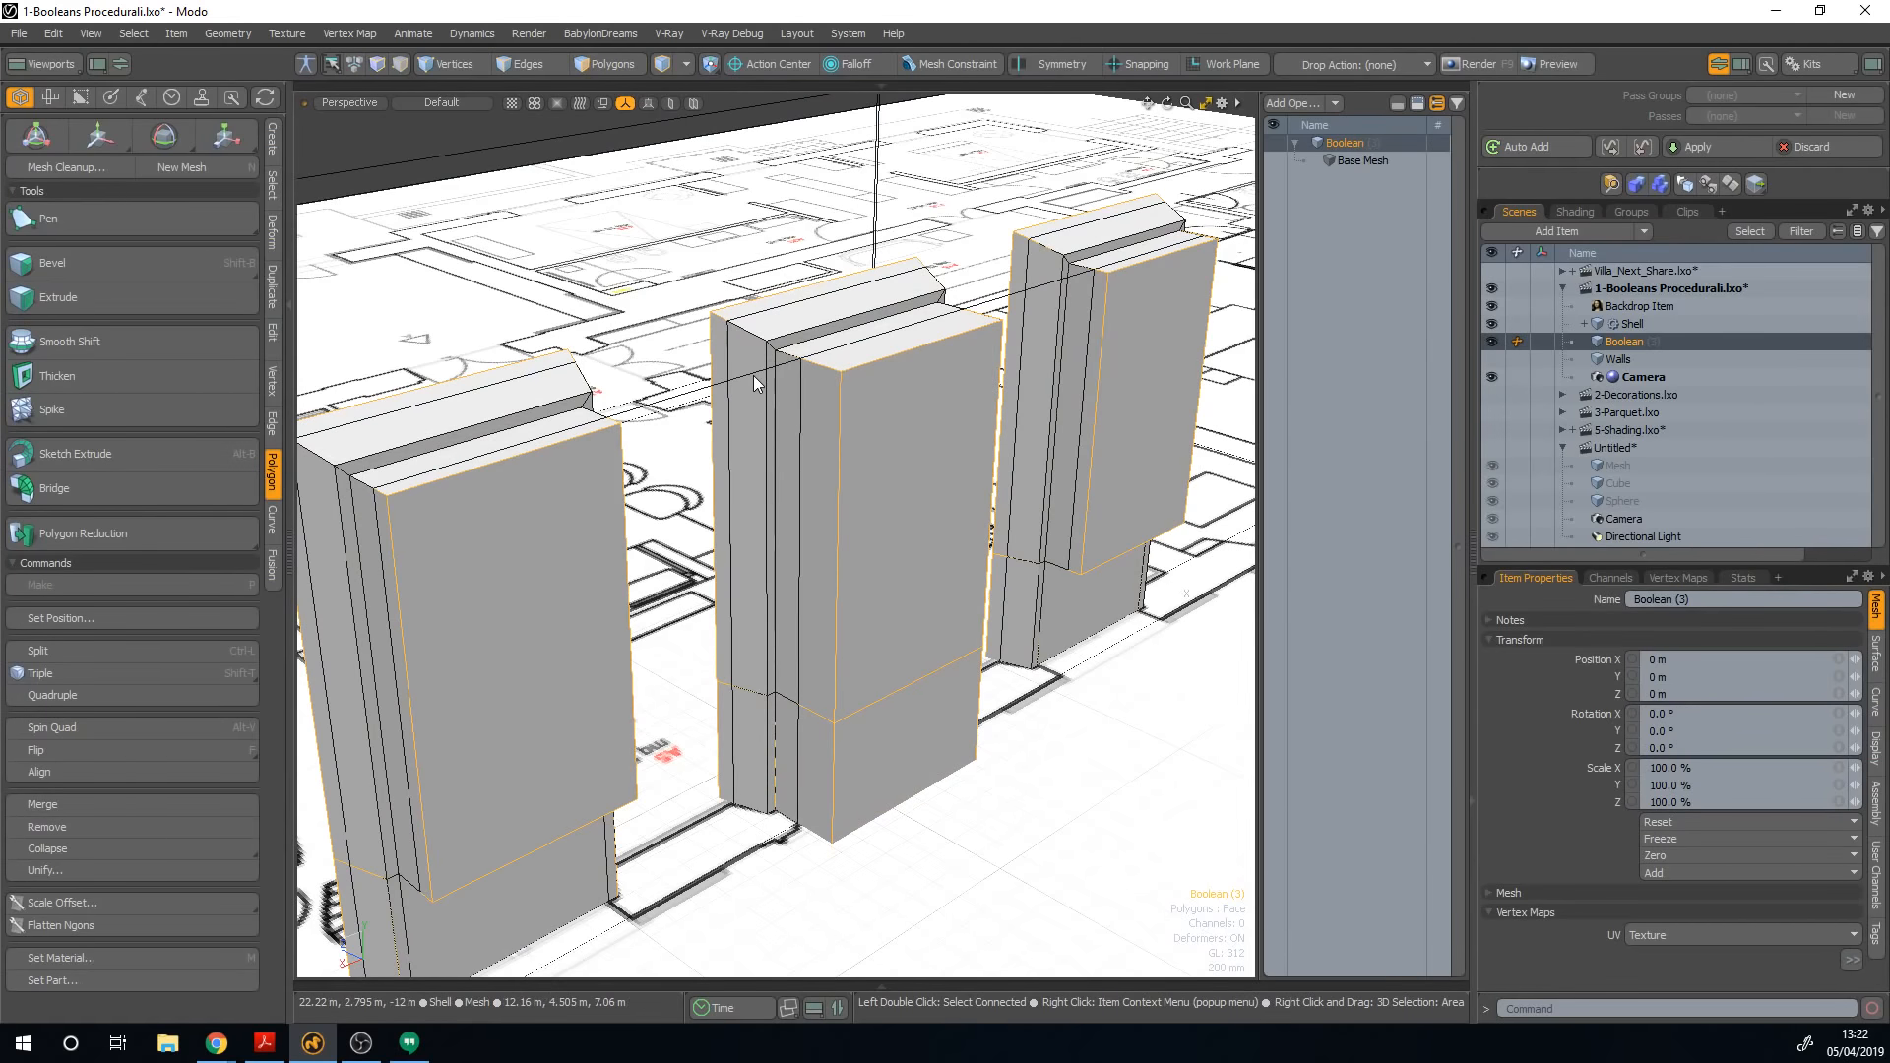
{"action": "mouse_move", "coordinate": [753, 375]}
{"action": "left_mouse_down", "text": "alt"}
{"action": "mouse_move", "coordinate": [911, 370]}
{"action": "mouse_move", "coordinate": [1046, 266]}
{"action": "mouse_move", "coordinate": [984, 370]}
{"action": "mouse_move", "coordinate": [758, 483]}
{"action": "mouse_move", "coordinate": [709, 459]}
{"action": "left_mouse_up", "text": "alt"}
{"action": "left_click", "coordinate": [1047, 248]}
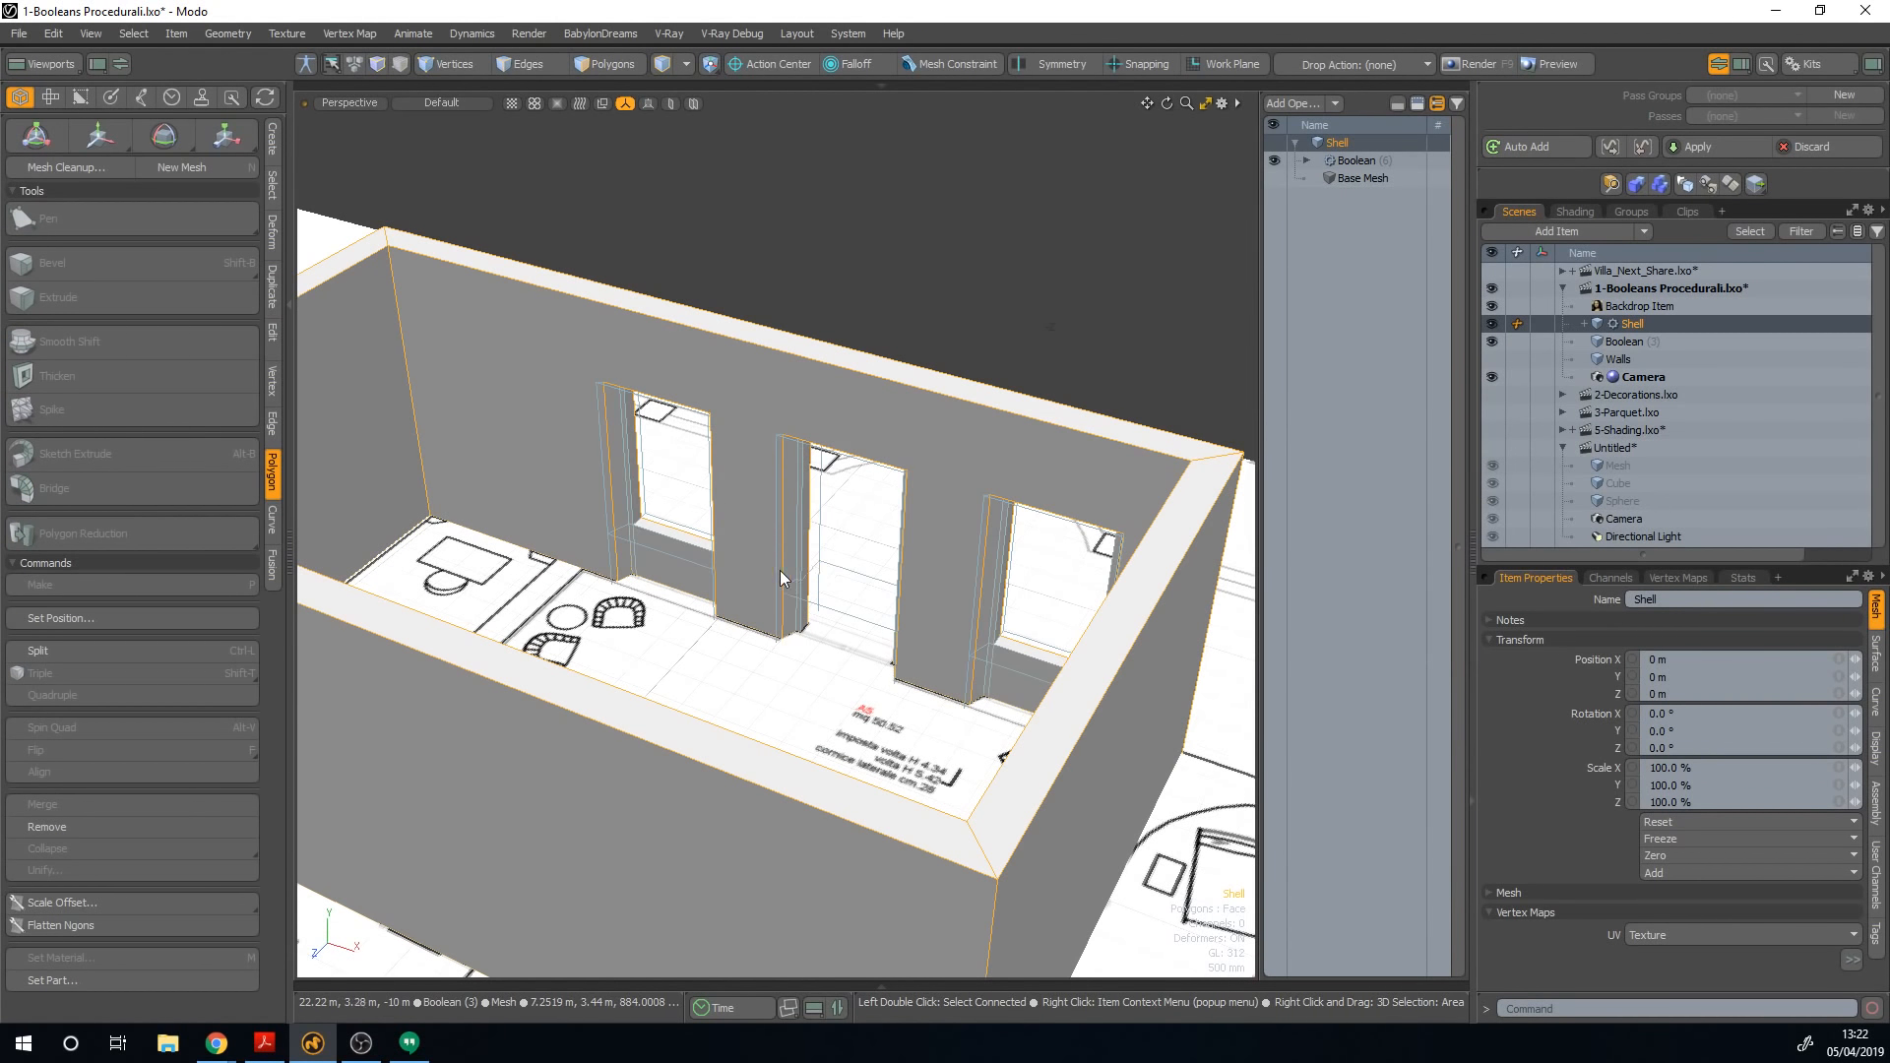
{"action": "left_click_drag", "start_coordinate": [779, 570], "coordinate": [809, 605], "text": "alt"}
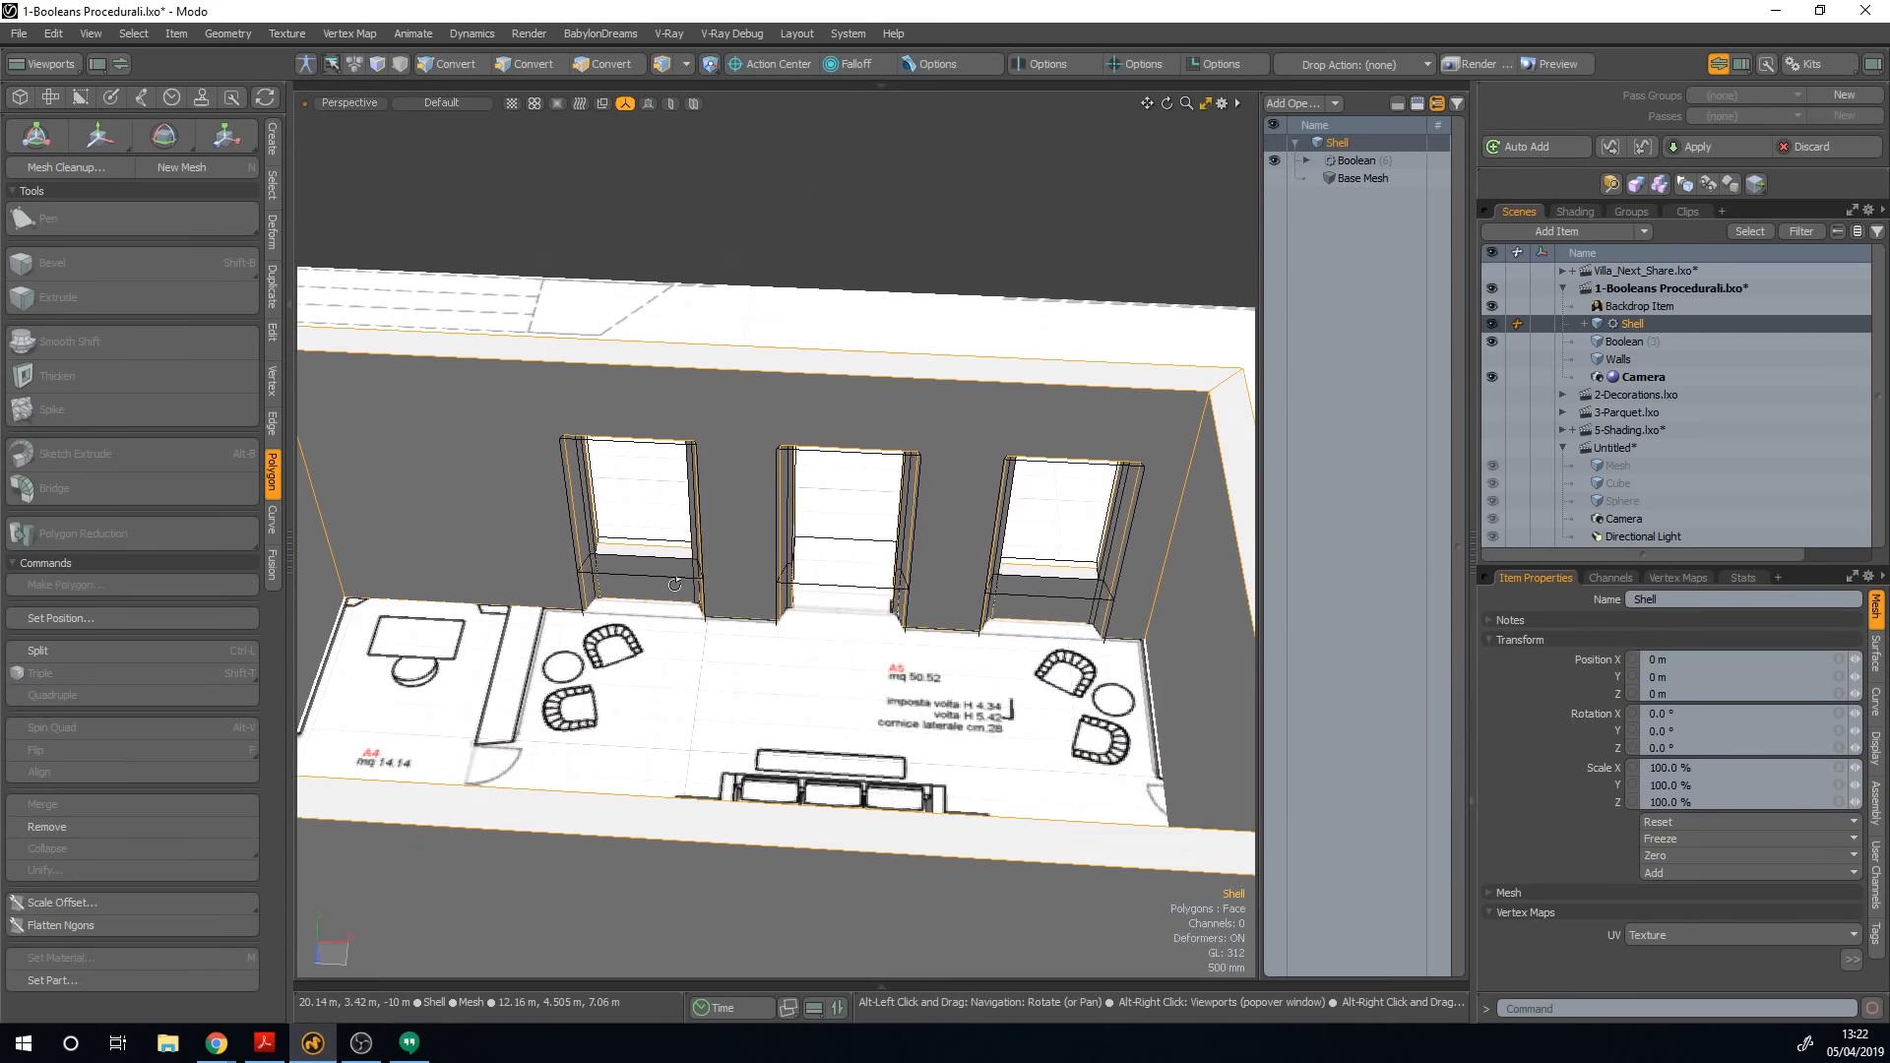
{"action": "scroll", "coordinate": [640, 575], "scroll_direction": "up", "scroll_amount": 3}
{"action": "left_click", "coordinate": [609, 579]}
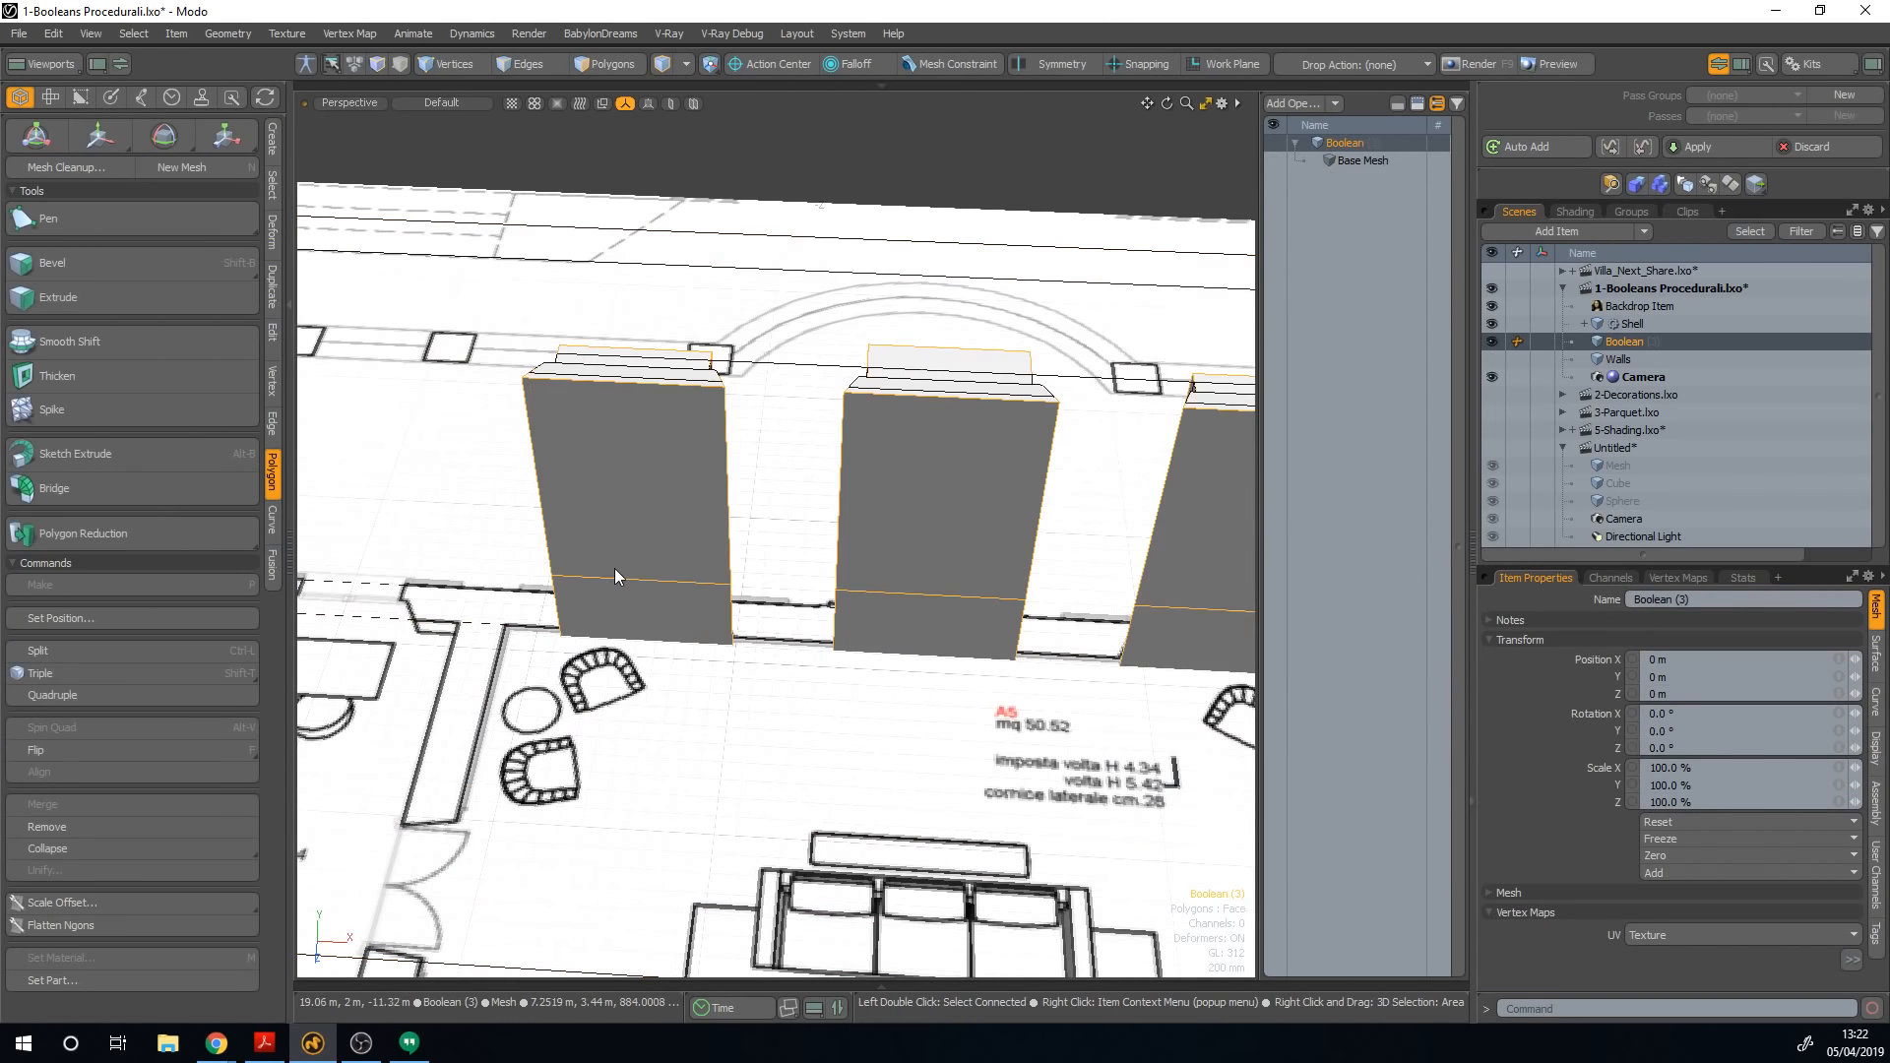
{"action": "left_click", "coordinate": [784, 367]}
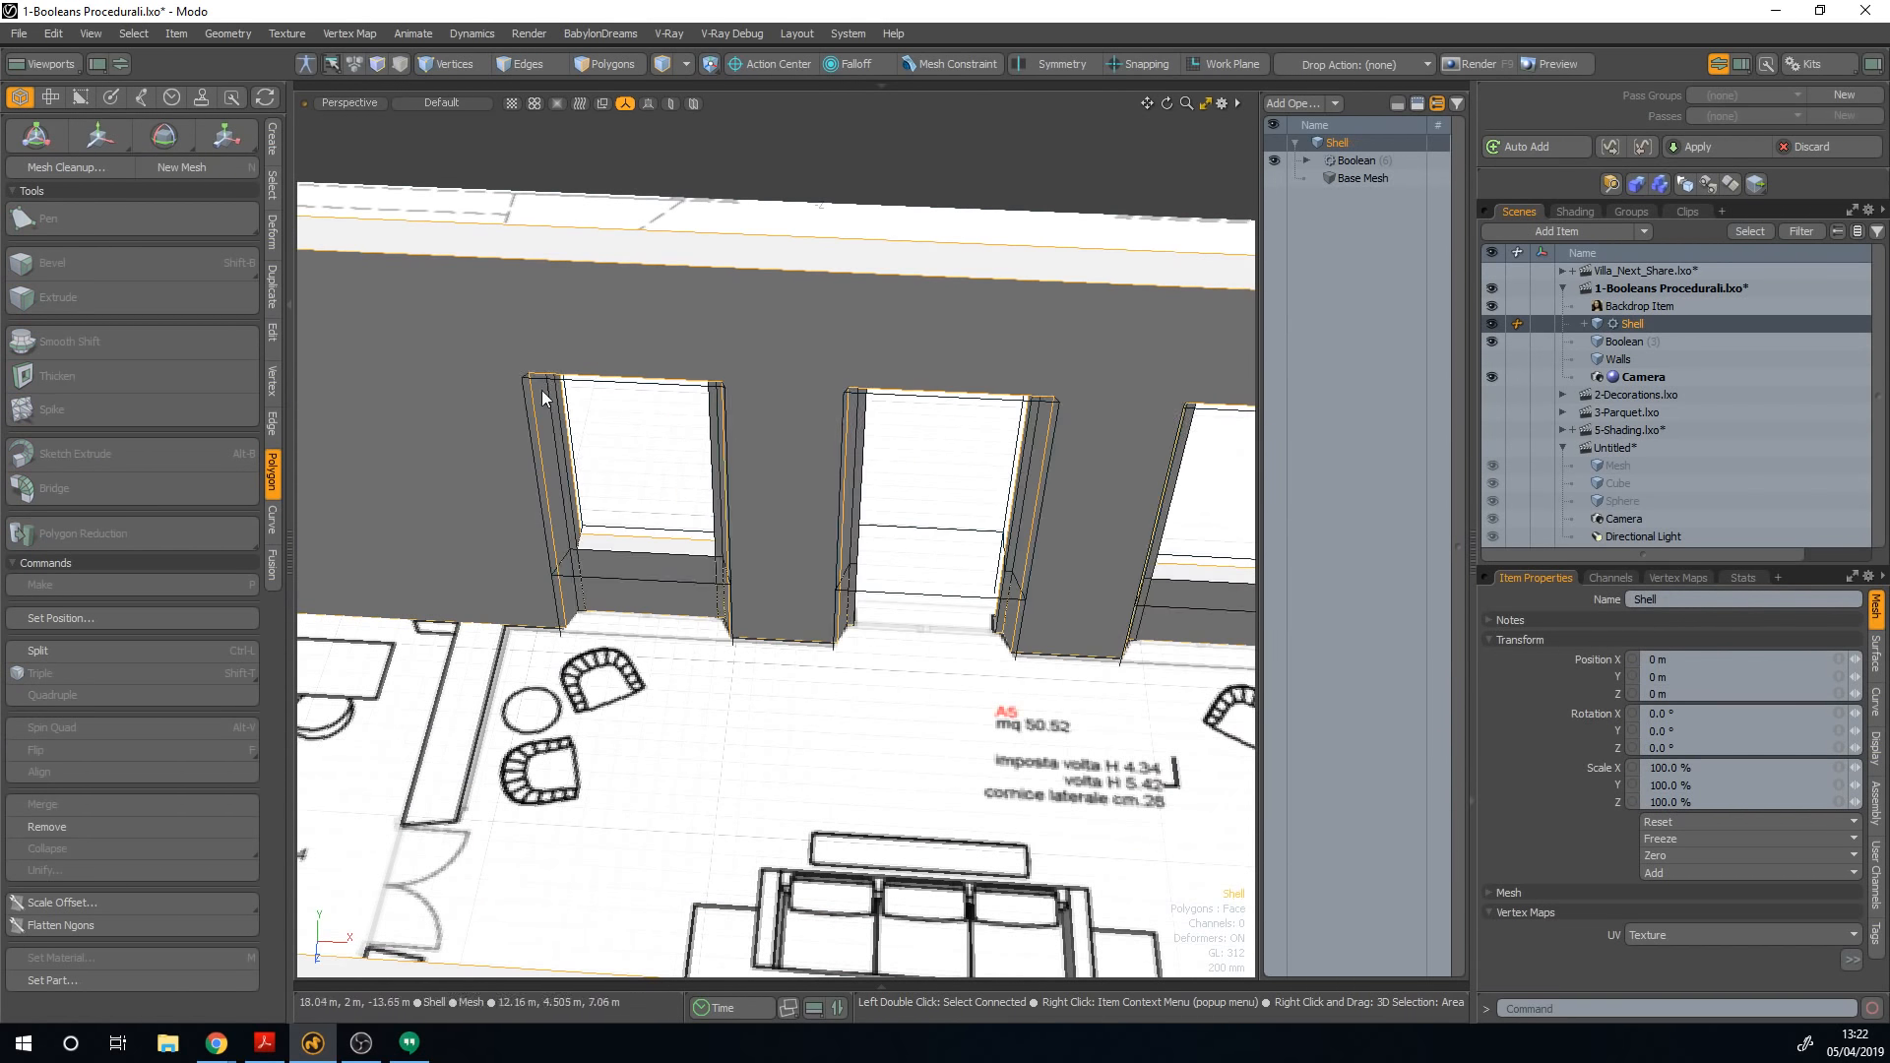
{"action": "left_click_drag", "start_coordinate": [616, 515], "coordinate": [820, 605], "text": "alt"}
{"action": "scroll", "coordinate": [1067, 599], "scroll_direction": "down", "scroll_amount": 2}
{"action": "left_click_drag", "start_coordinate": [825, 413], "coordinate": [894, 459], "text": "alt"}
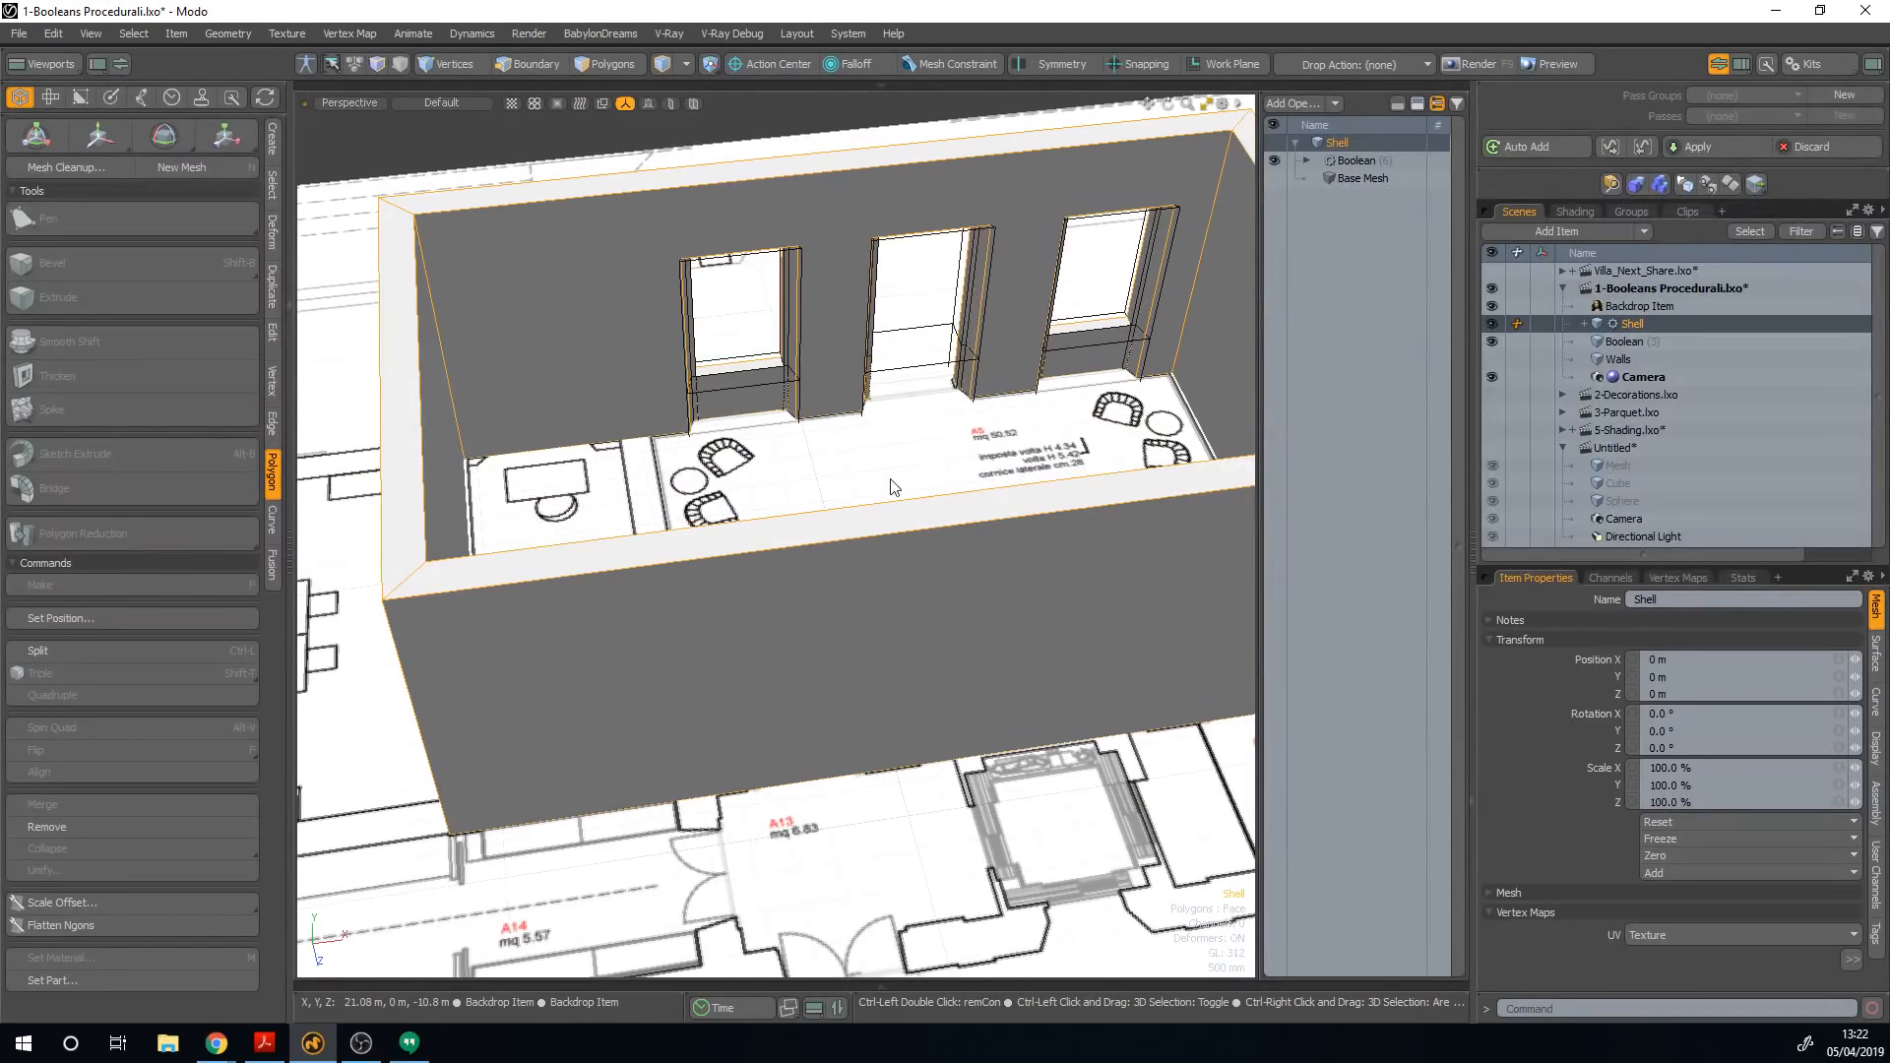
Step: In the top view, draw a four-point Pen polygon in the Boolean mesh over the double-door opening between room A5 and the oval room
{"action": "key", "text": "ctrl+space"}
{"action": "left_click", "coordinate": [861, 289]}
{"action": "left_click_drag", "start_coordinate": [1195, 462], "coordinate": [784, 494], "text": "alt+shift"}
{"action": "scroll", "coordinate": [1119, 452], "scroll_direction": "up", "scroll_amount": 2}
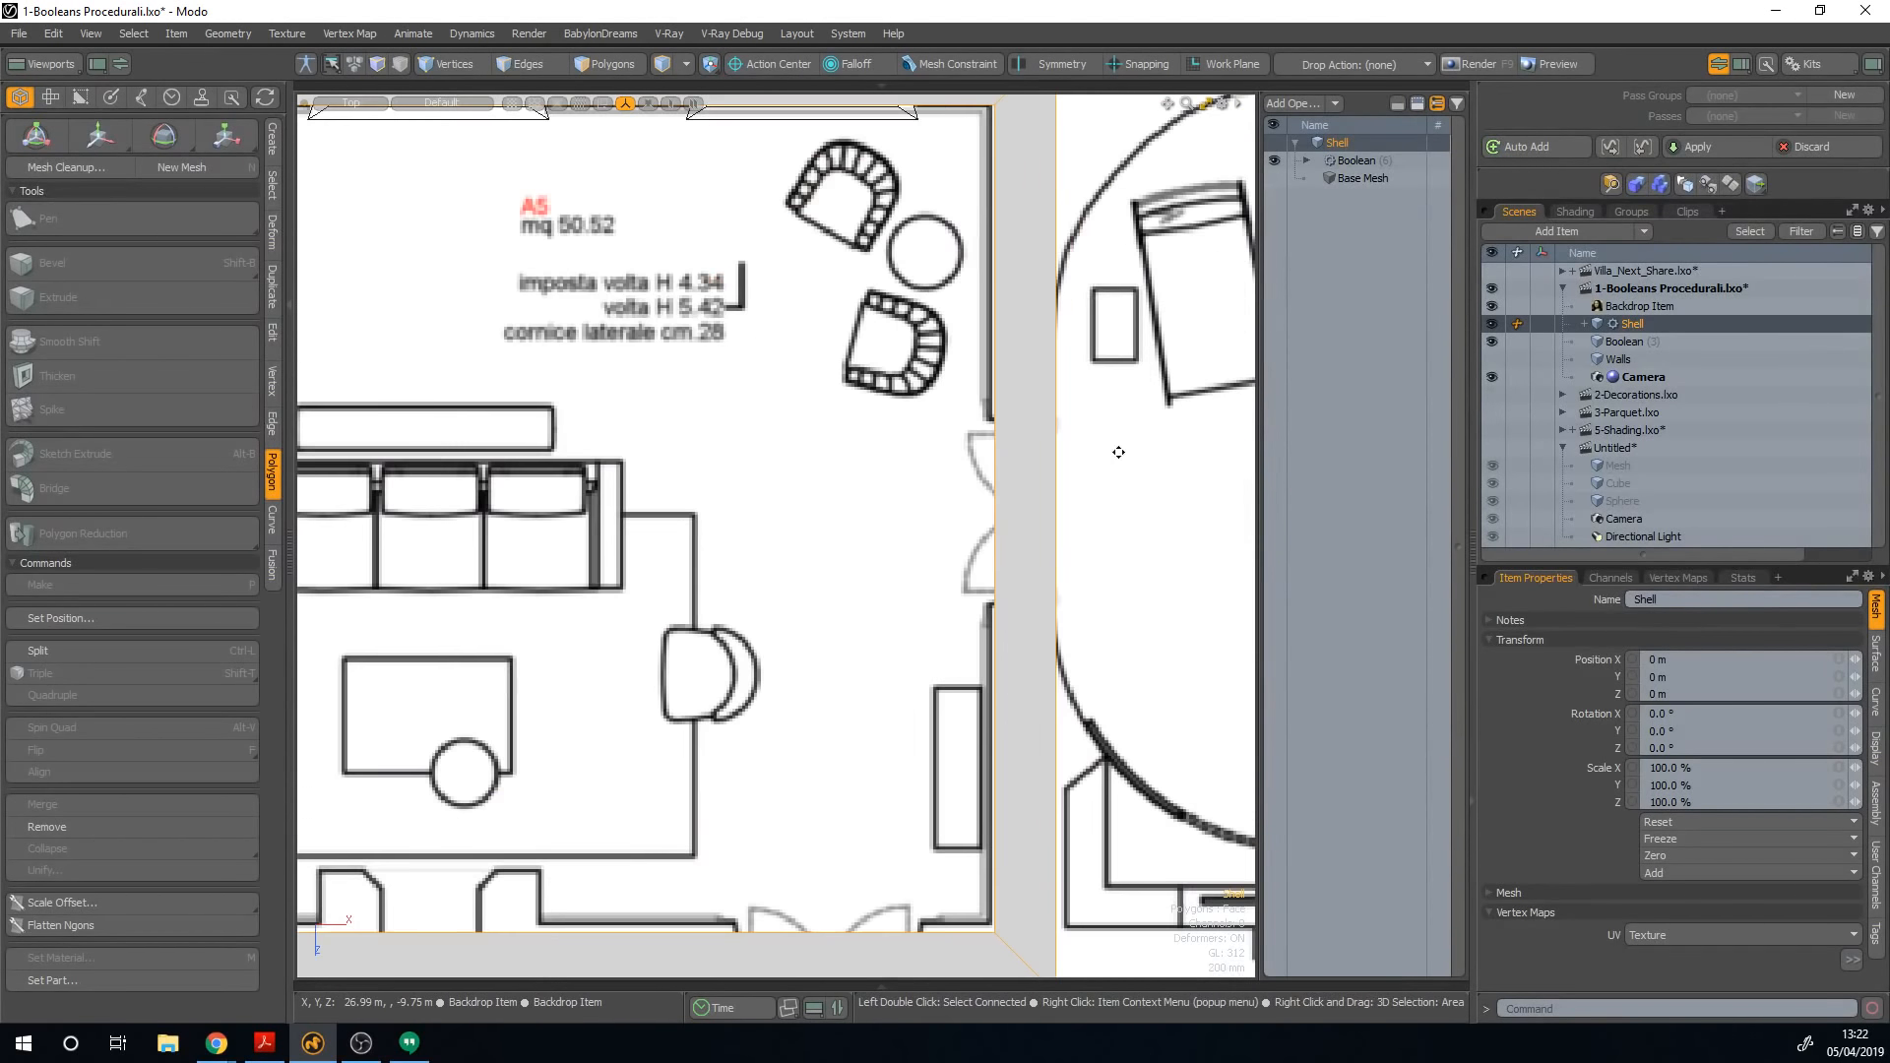
{"action": "left_click_drag", "start_coordinate": [1118, 452], "coordinate": [1082, 489], "text": "alt+shift"}
{"action": "left_click", "coordinate": [1639, 341]}
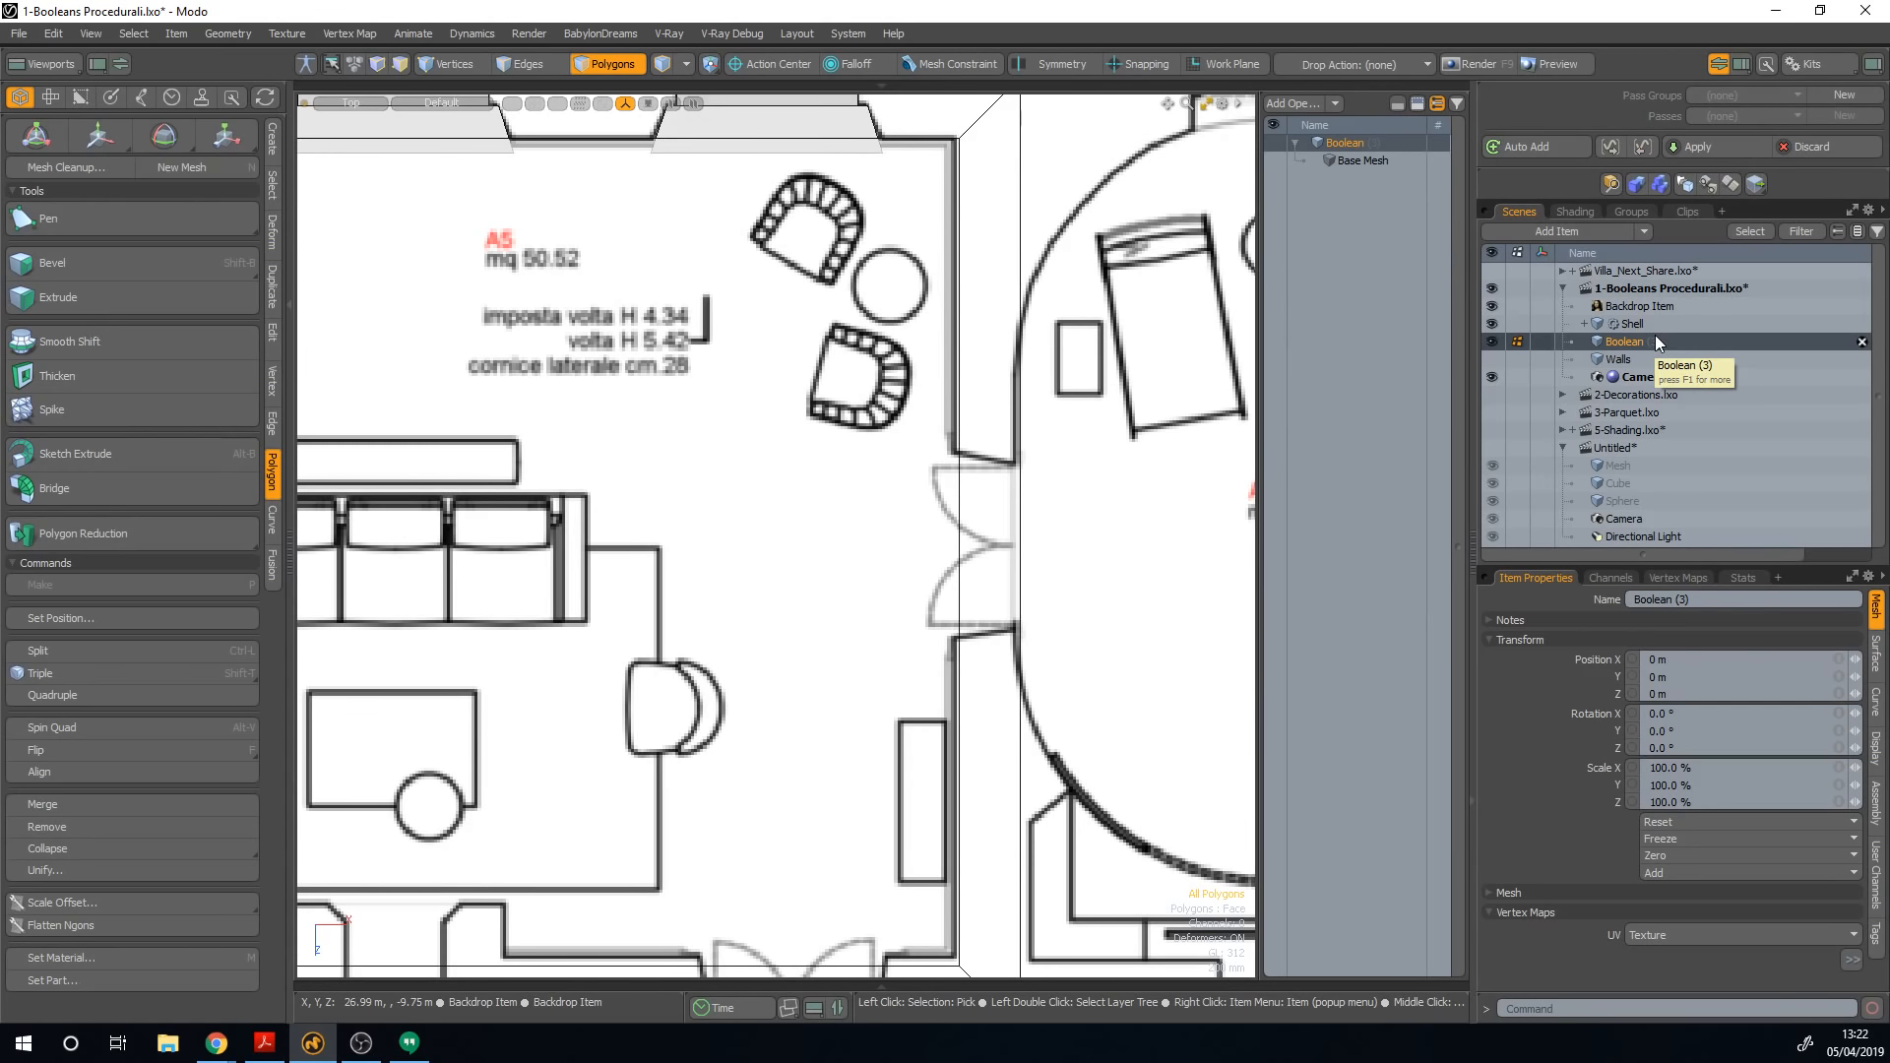
{"action": "left_click", "coordinate": [128, 218]}
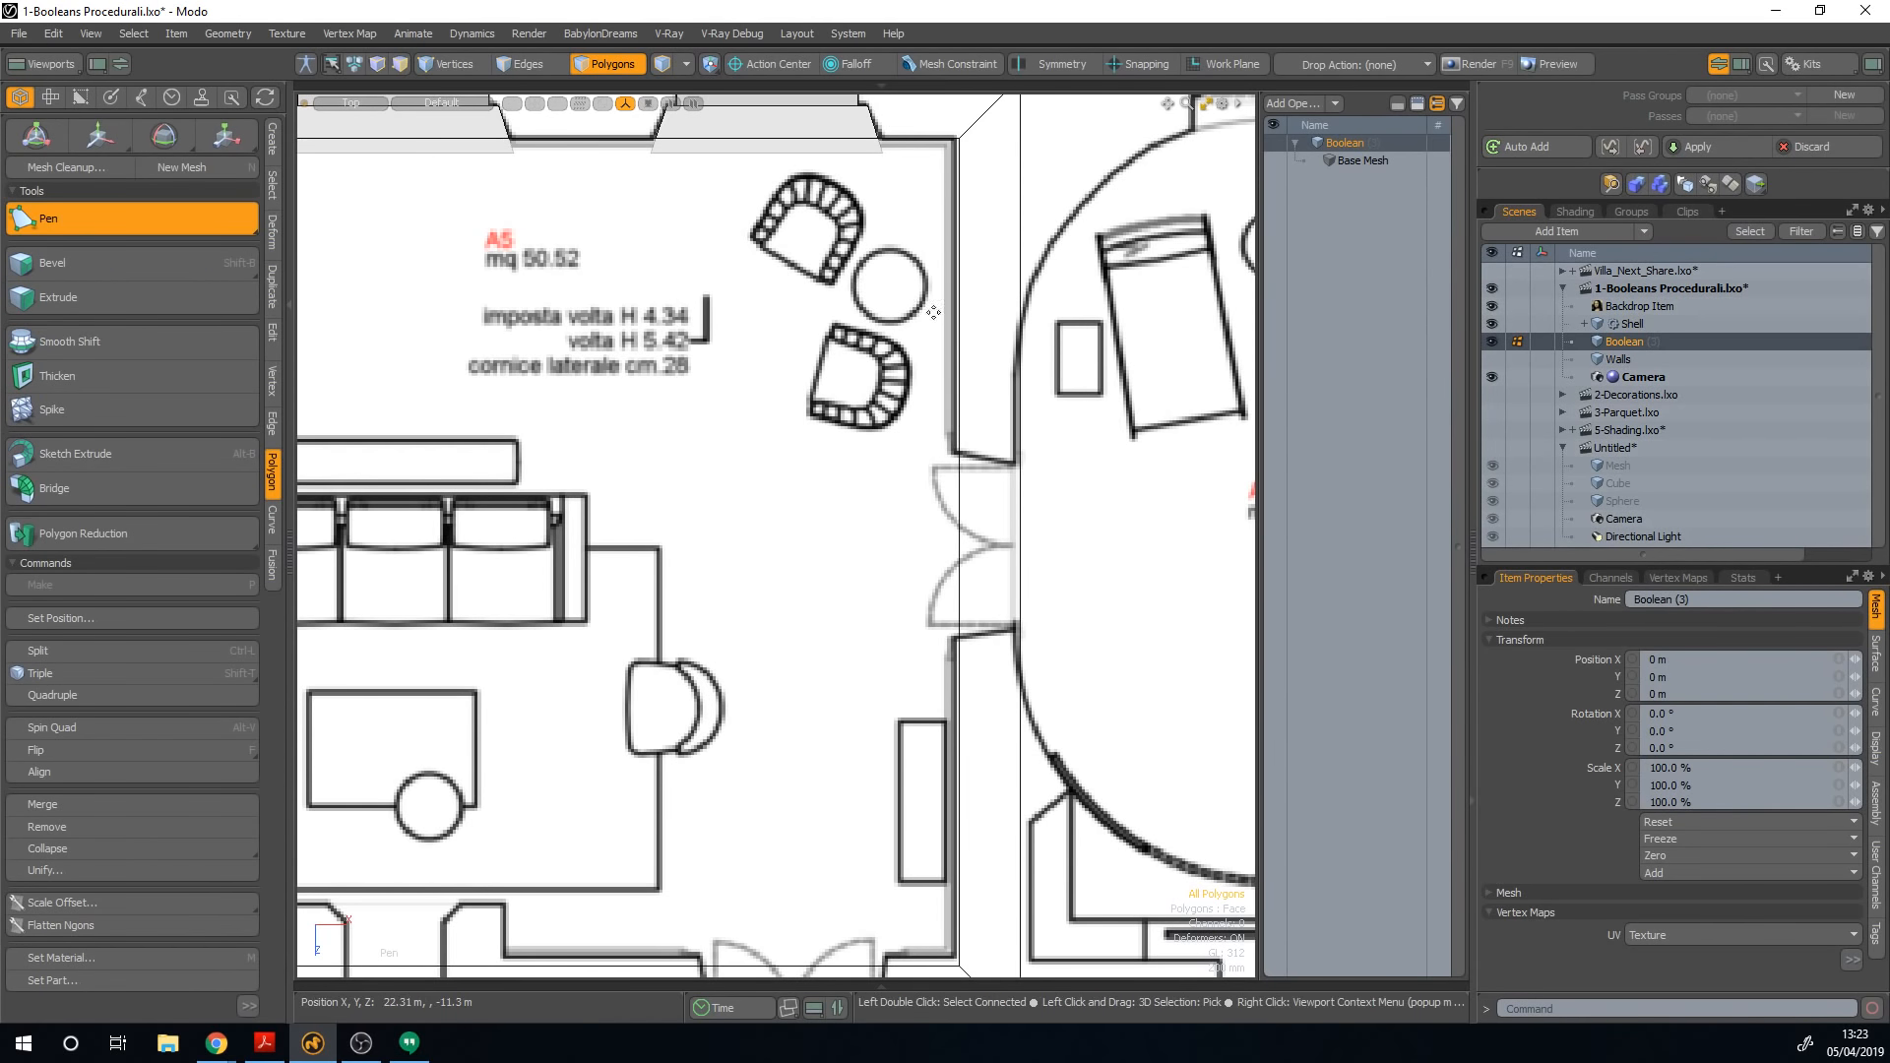
{"action": "left_click", "coordinate": [1032, 619]}
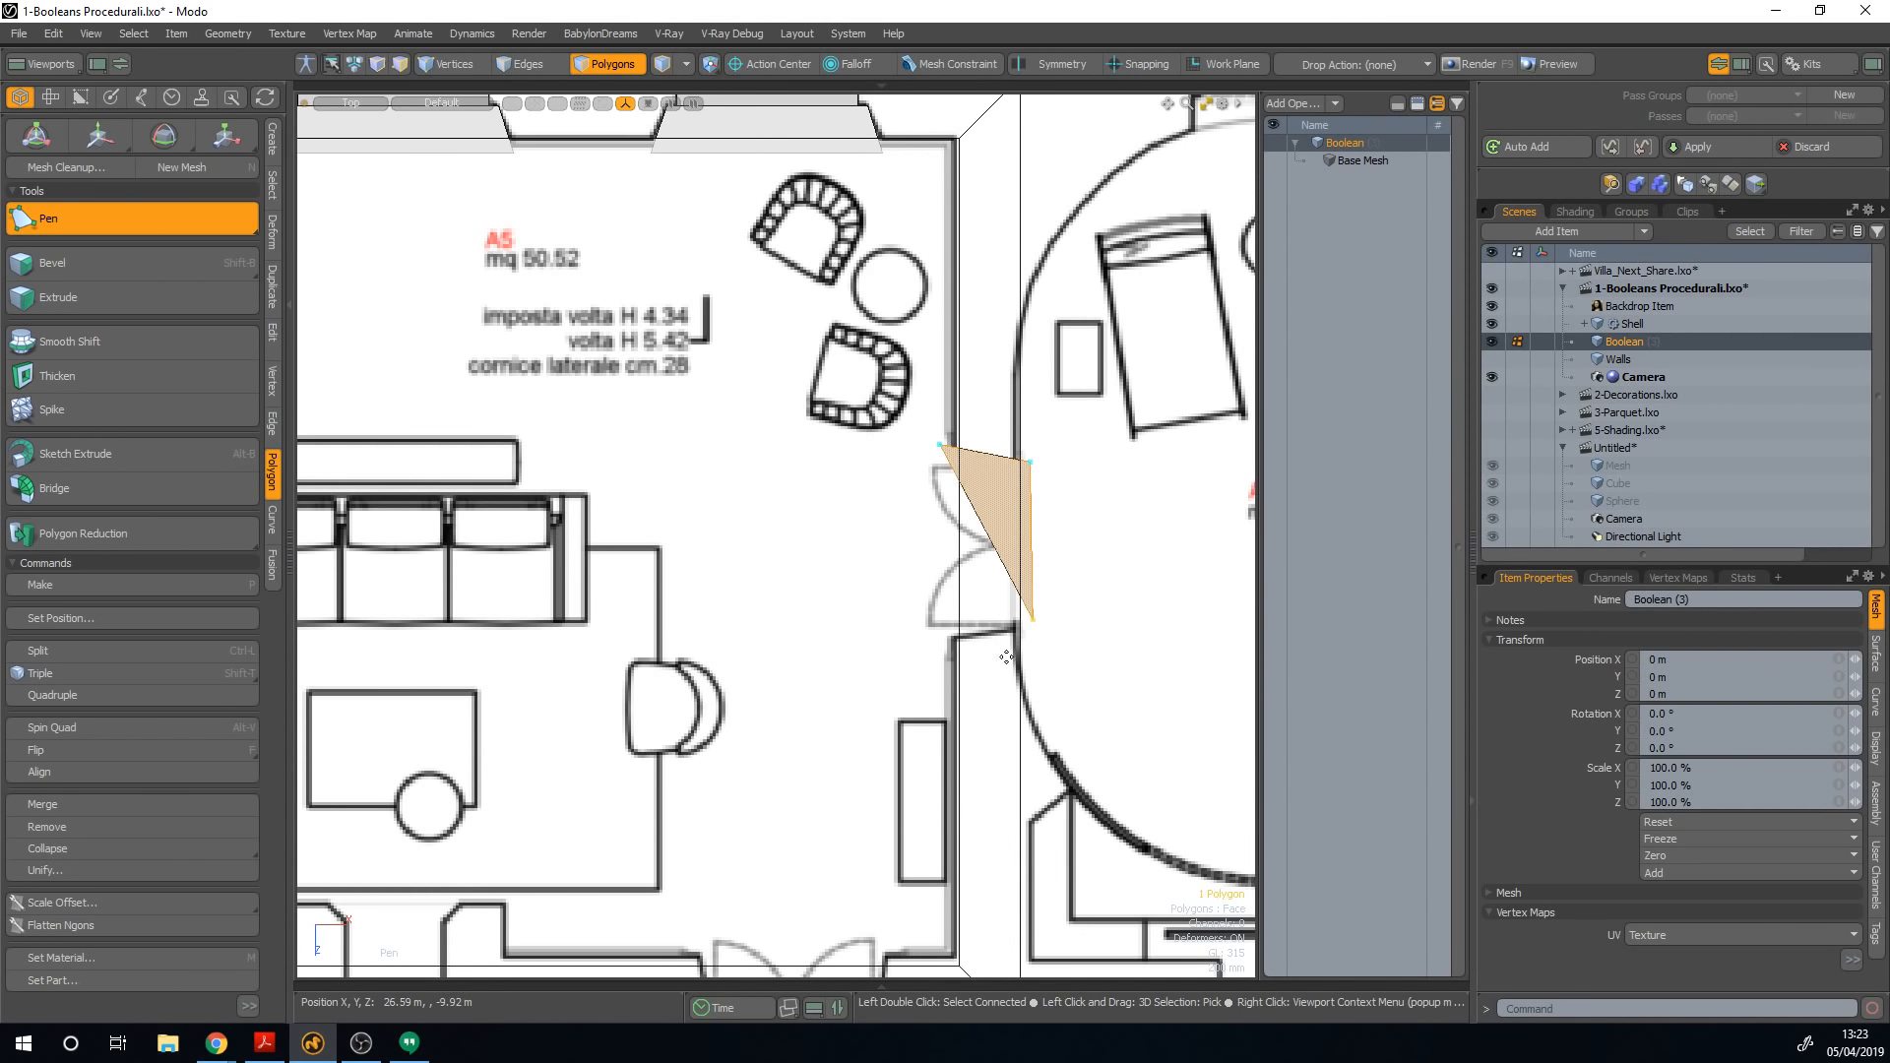
{"action": "left_click", "coordinate": [947, 636]}
Step: Bevel the doorway polygon upward into a door-height cutter block in the perspective view
{"action": "left_click_drag", "start_coordinate": [1013, 620], "coordinate": [1060, 286], "text": "alt"}
{"action": "key", "text": "shift+b"}
{"action": "key", "text": "space"}
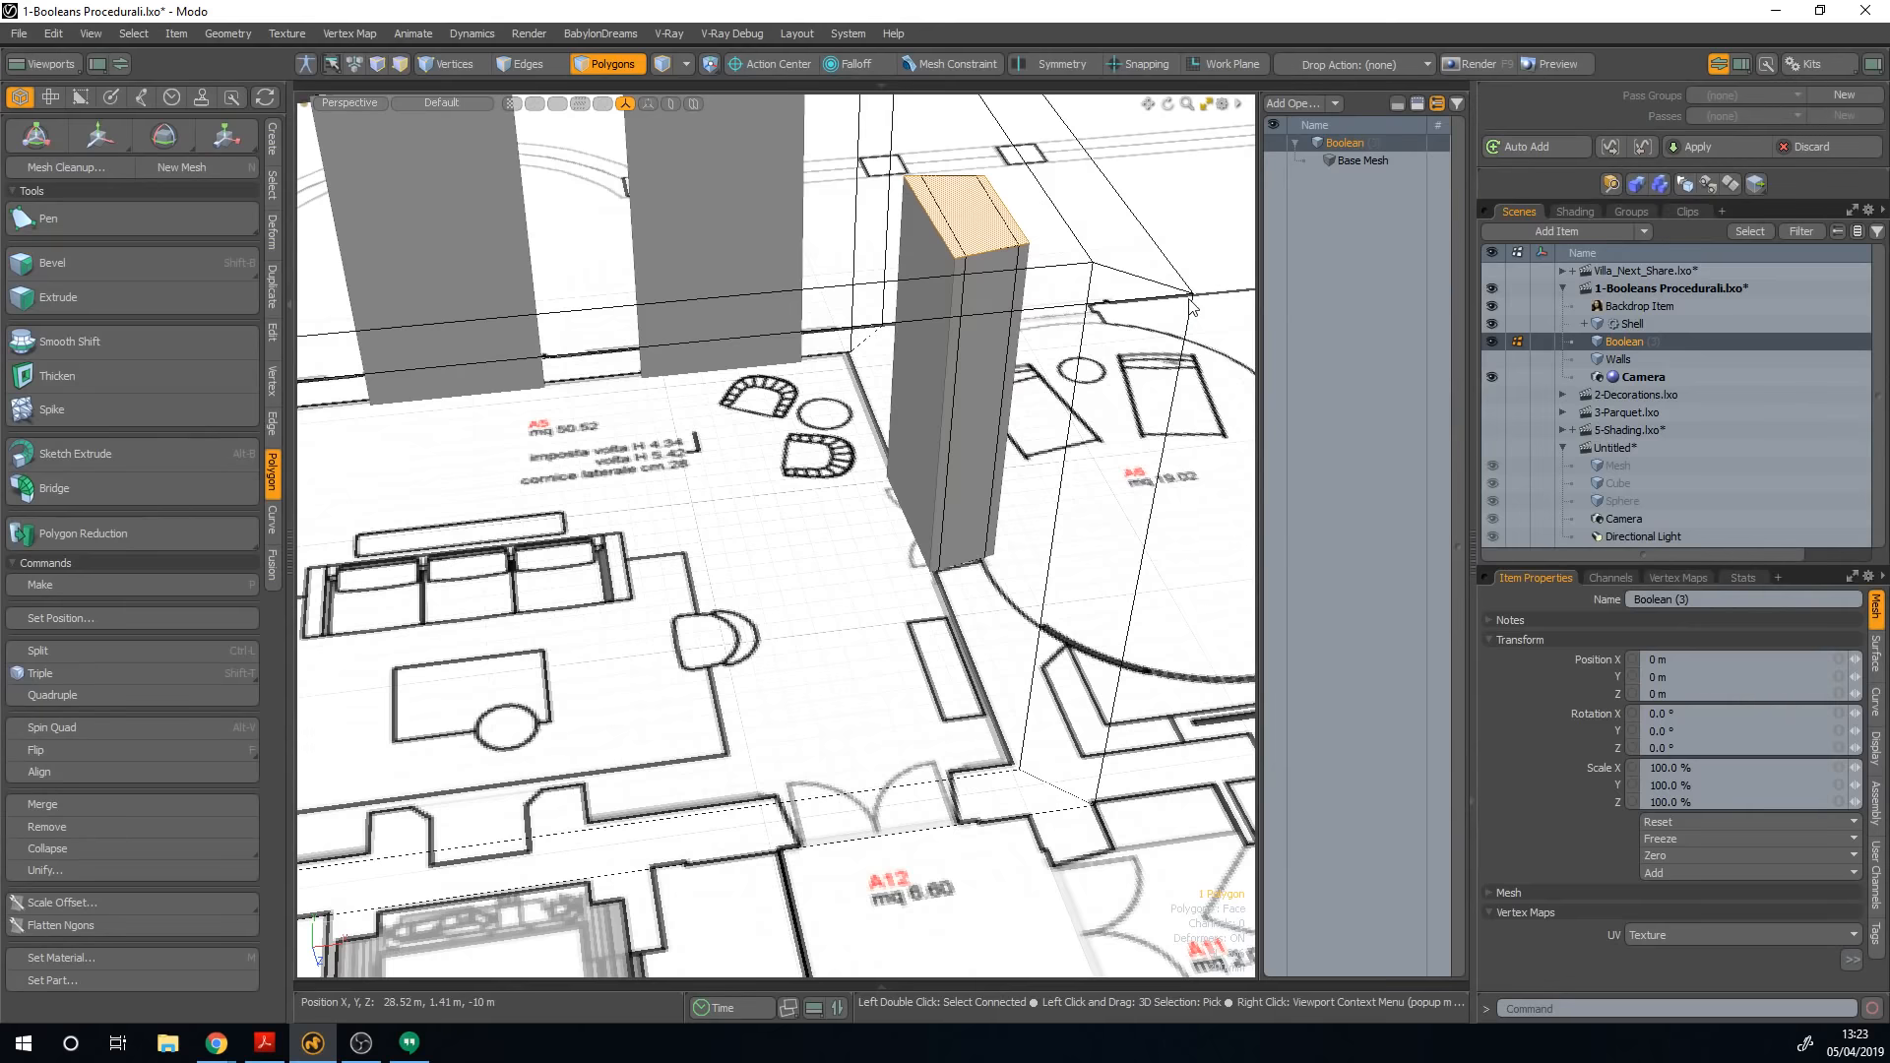
Step: Make Shell active and examine the doorway cut in the side wall of room A5
{"action": "key", "text": "5"}
{"action": "left_click", "coordinate": [770, 537]}
{"action": "mouse_move", "coordinate": [770, 537]}
{"action": "left_mouse_down", "text": "alt"}
{"action": "mouse_move", "coordinate": [975, 703]}
{"action": "mouse_move", "coordinate": [1035, 723]}
{"action": "left_mouse_up", "text": "alt"}
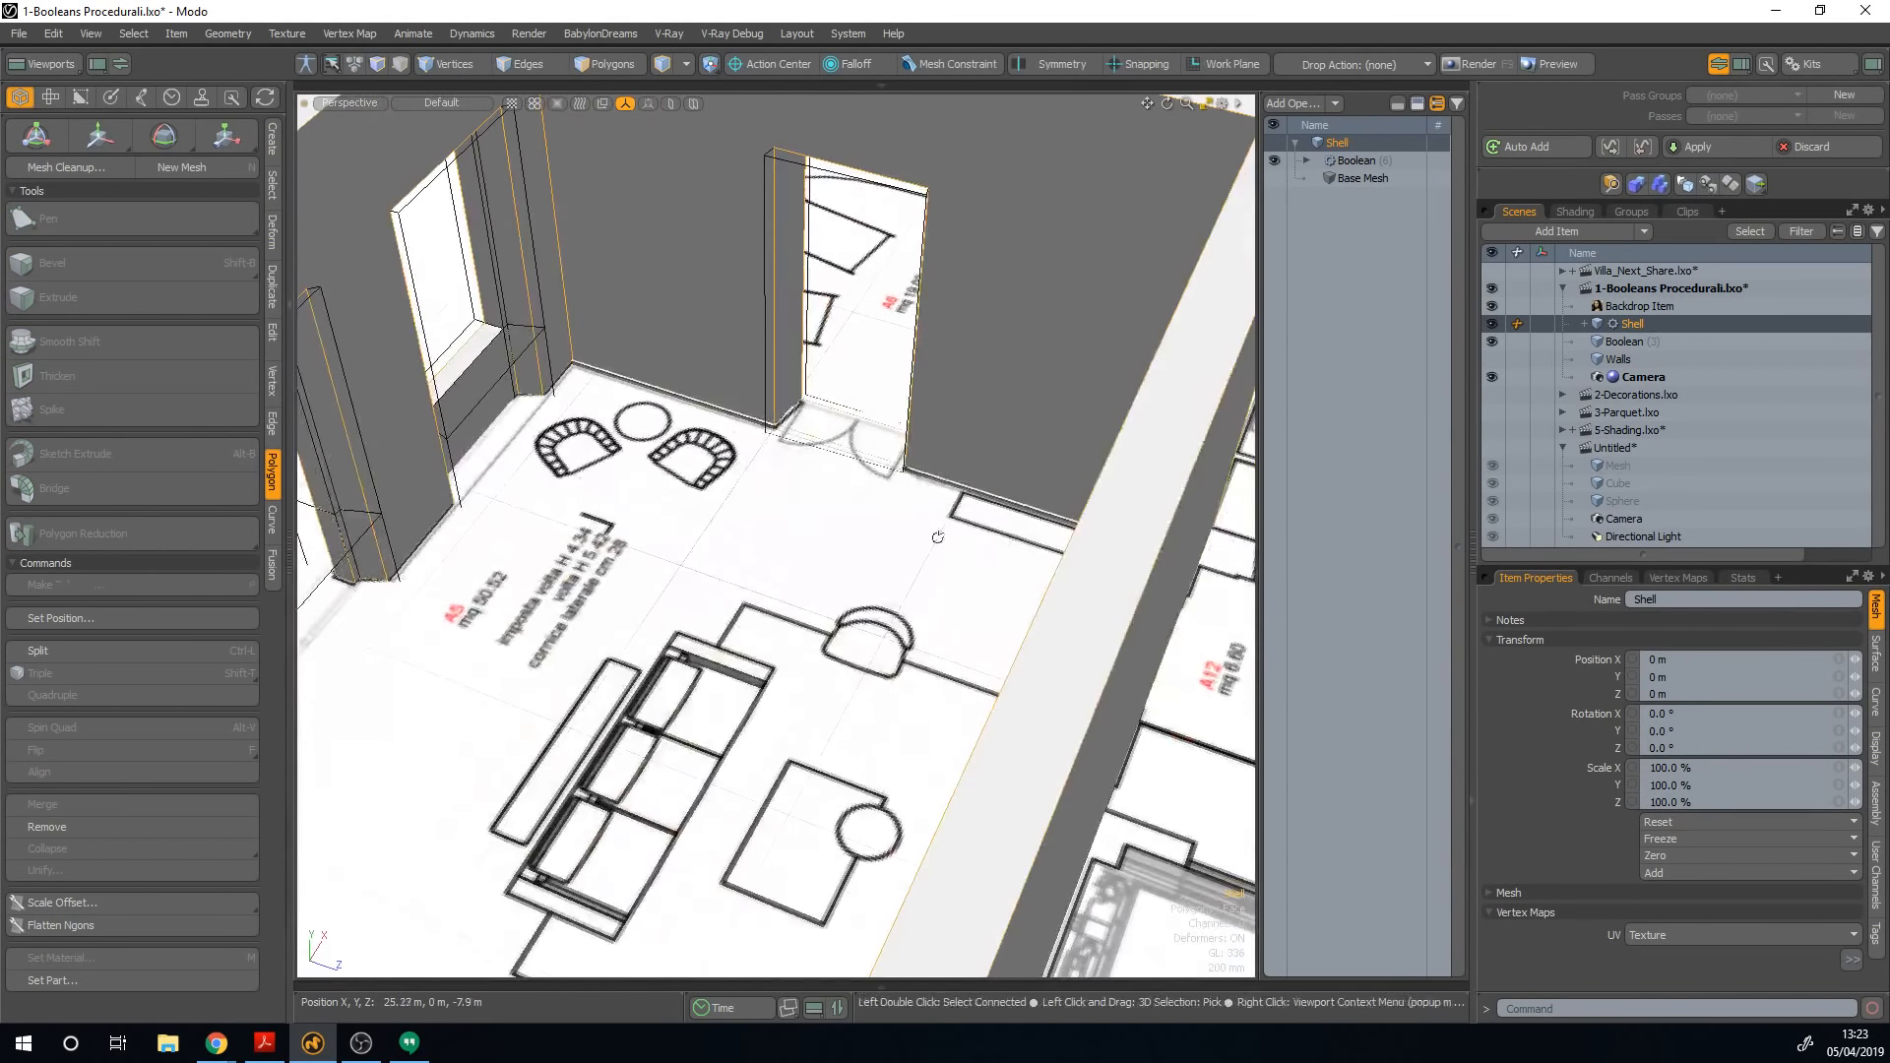
{"action": "mouse_move", "coordinate": [933, 551]}
{"action": "left_mouse_down", "text": "alt+shift"}
{"action": "mouse_move", "coordinate": [924, 608]}
{"action": "mouse_move", "coordinate": [906, 590]}
{"action": "mouse_move", "coordinate": [1071, 583]}
{"action": "mouse_move", "coordinate": [626, 506]}
{"action": "mouse_move", "coordinate": [990, 588]}
{"action": "mouse_move", "coordinate": [879, 511]}
{"action": "mouse_move", "coordinate": [1084, 582]}
{"action": "mouse_move", "coordinate": [935, 565]}
{"action": "left_mouse_up", "text": "alt+shift"}
{"action": "scroll", "coordinate": [663, 464], "scroll_direction": "down", "scroll_amount": 5}
{"action": "left_click_drag", "start_coordinate": [870, 493], "coordinate": [862, 536], "text": "alt"}
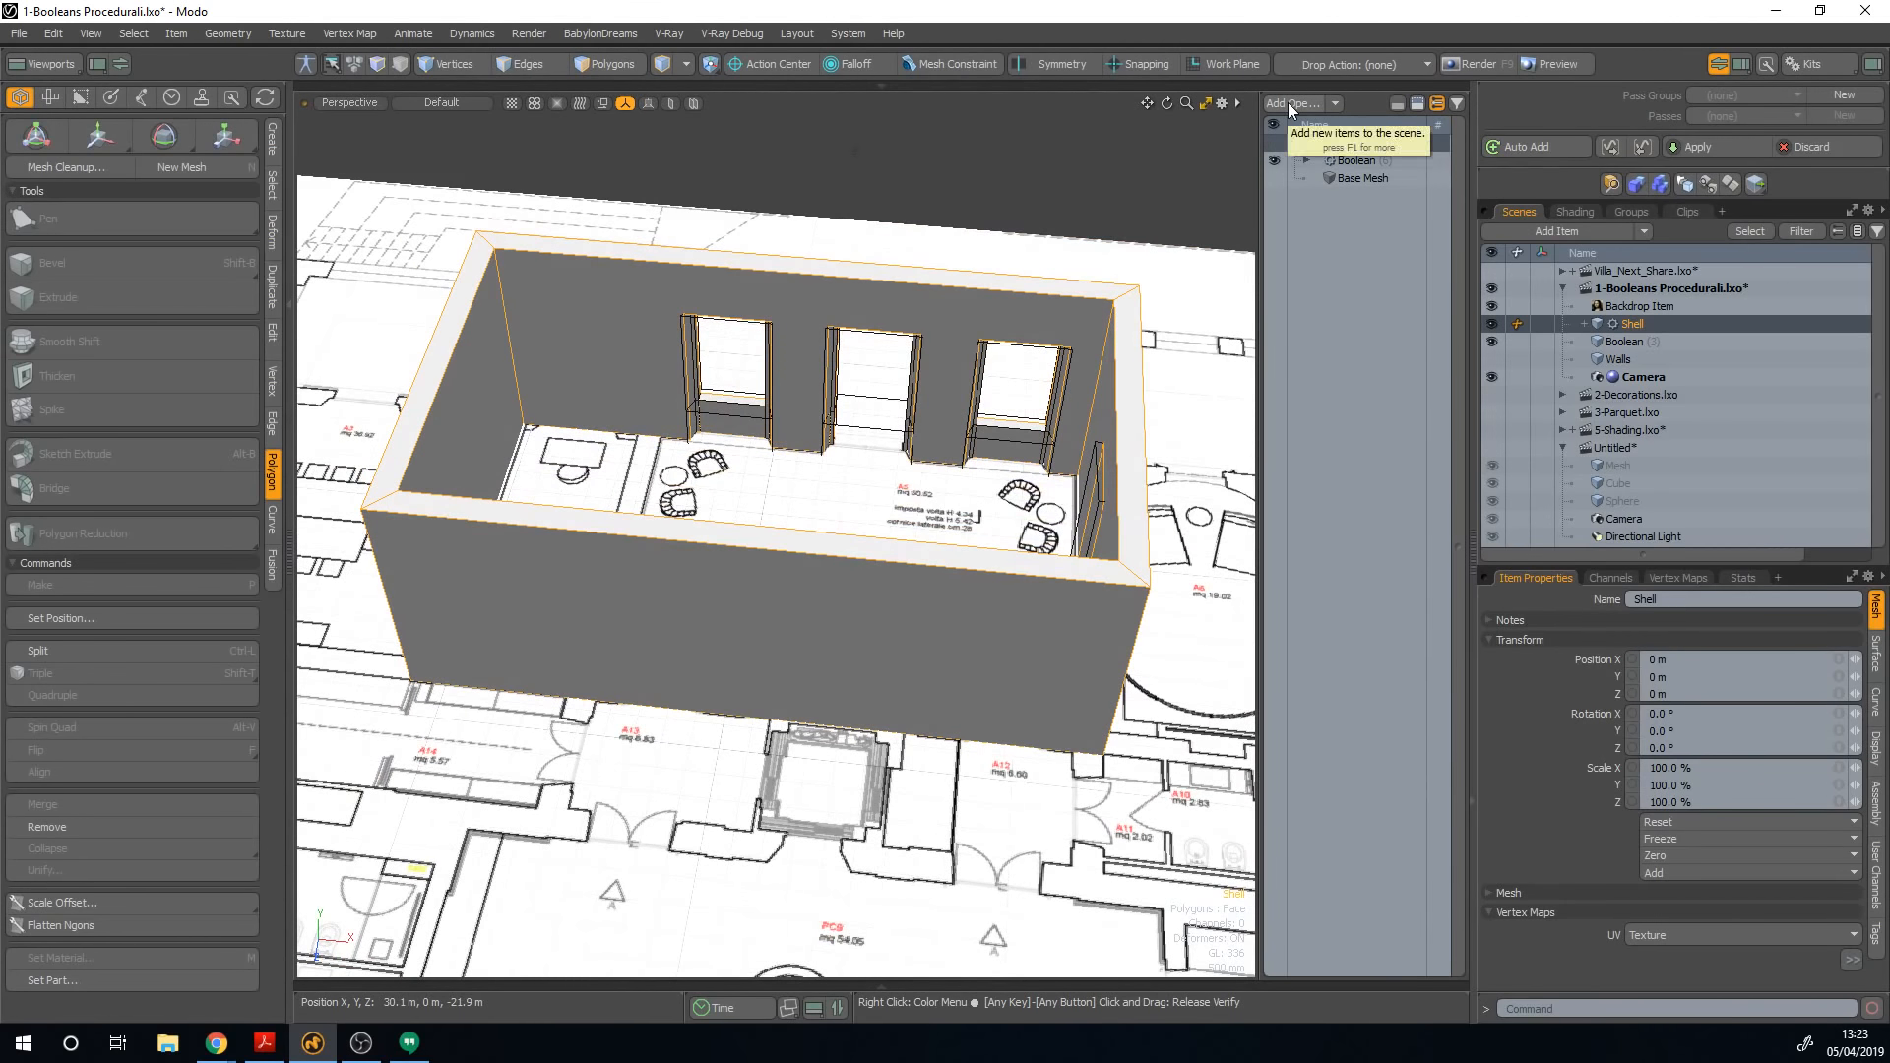
Step: Add a Triangulate mesh operation to Shell above its Boolean operation
{"action": "left_click", "coordinate": [1288, 102]}
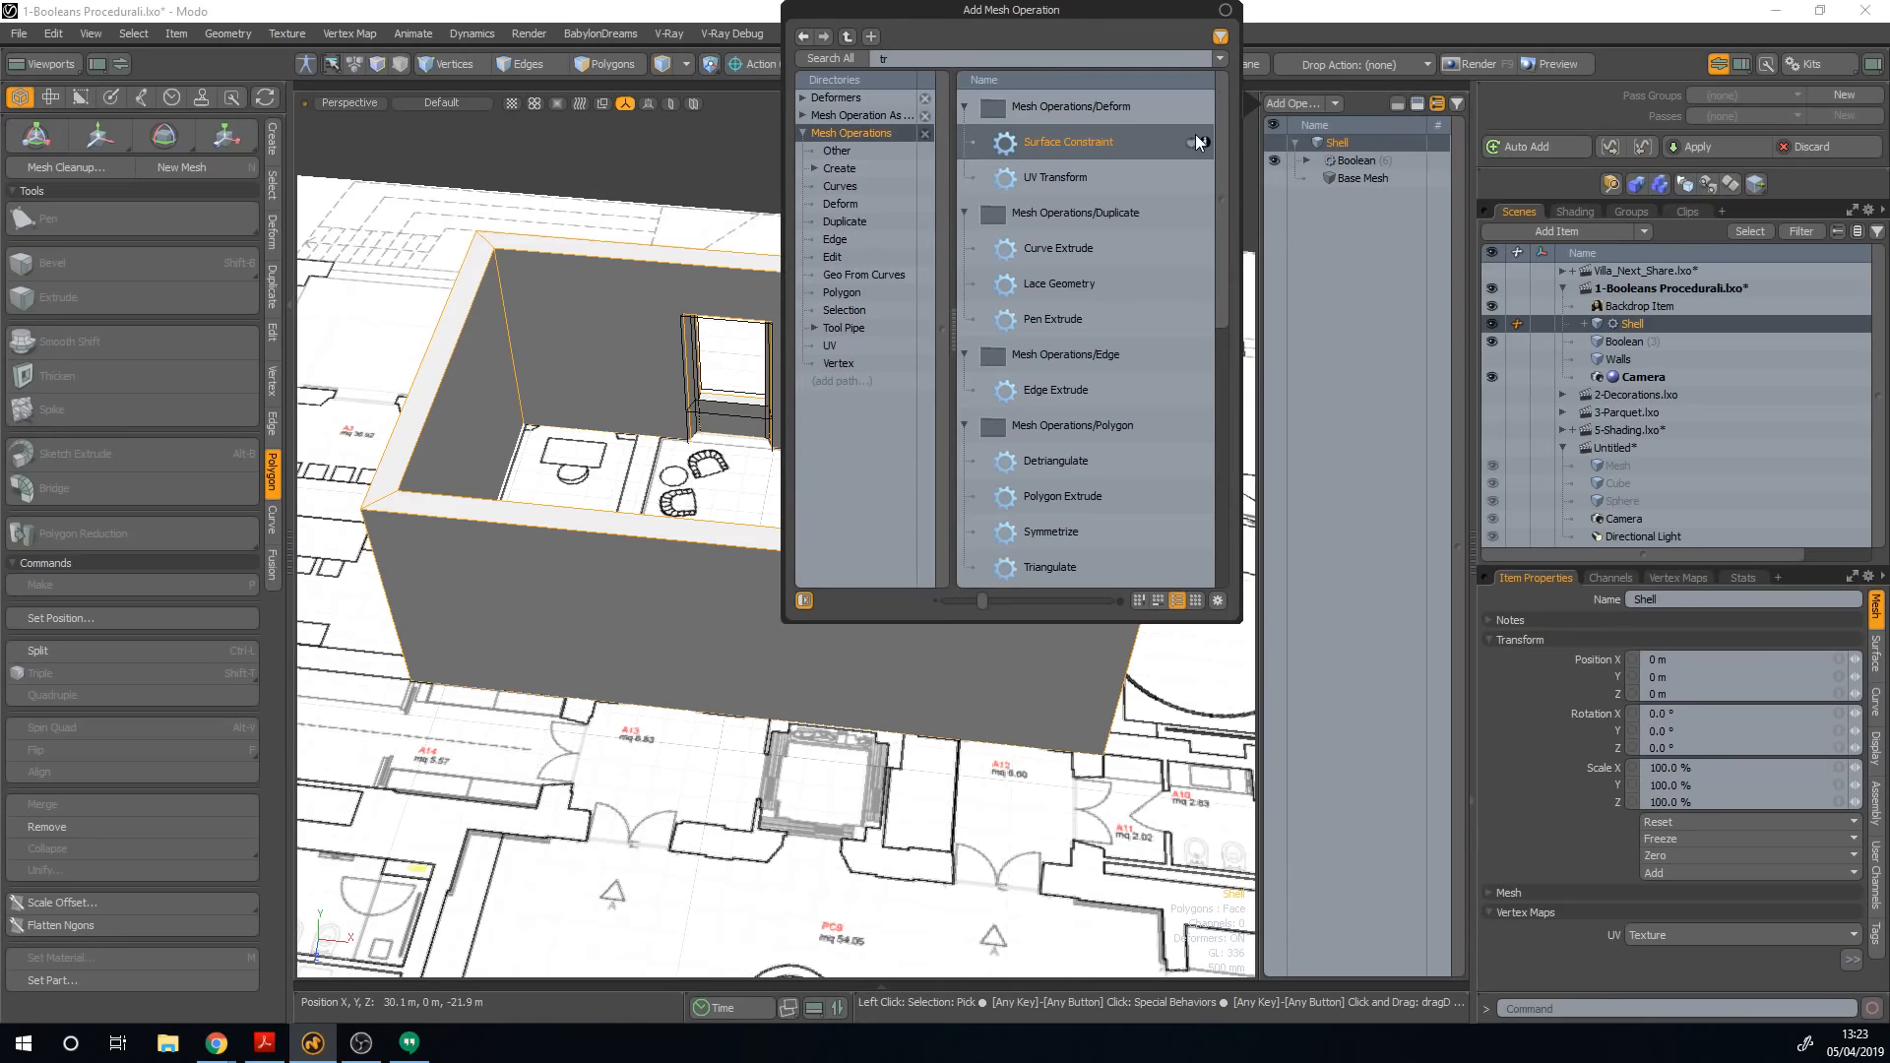
{"action": "type", "text": "tri"}
{"action": "double_click", "coordinate": [1087, 207]}
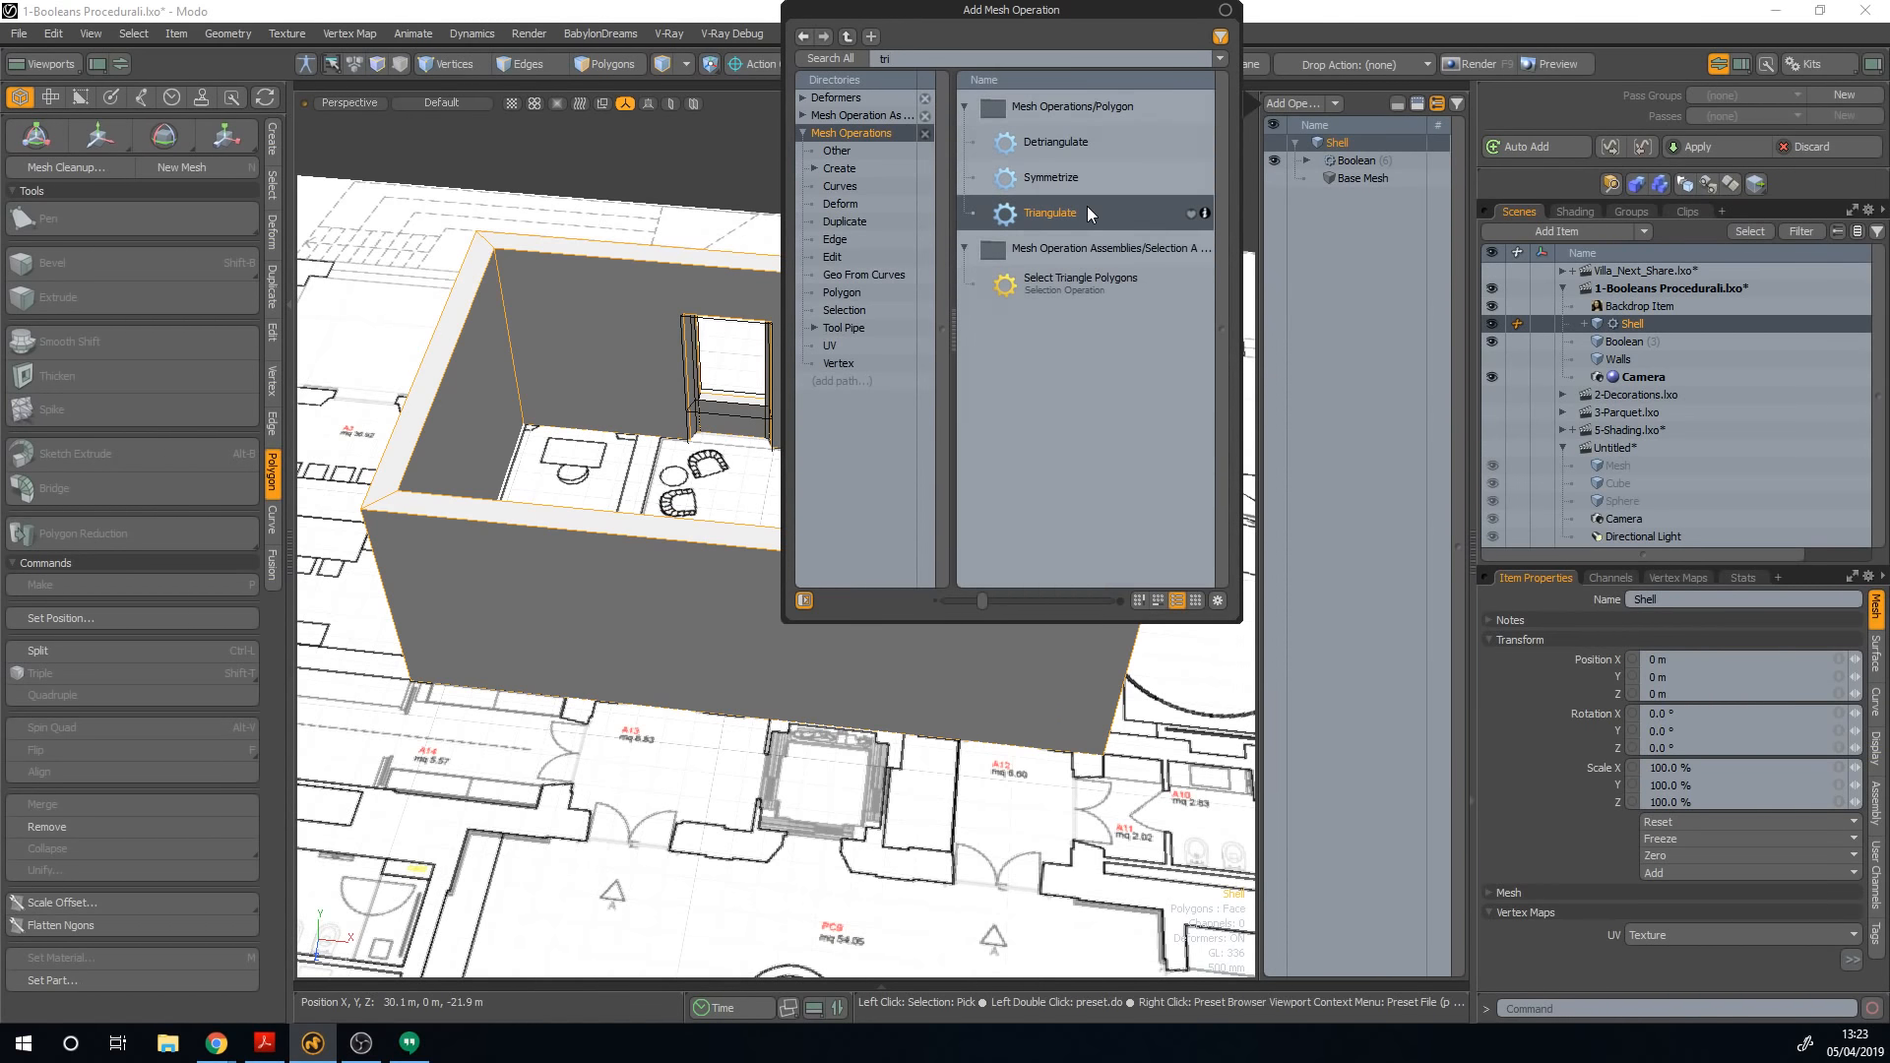
{"action": "left_click_drag", "start_coordinate": [1087, 207], "coordinate": [1028, 286], "text": "alt"}
{"action": "mouse_move", "coordinate": [1167, 174]}
{"action": "left_mouse_down", "text": "alt"}
{"action": "mouse_move", "coordinate": [1232, 213]}
{"action": "mouse_move", "coordinate": [1174, 189]}
{"action": "left_mouse_up", "text": "alt"}
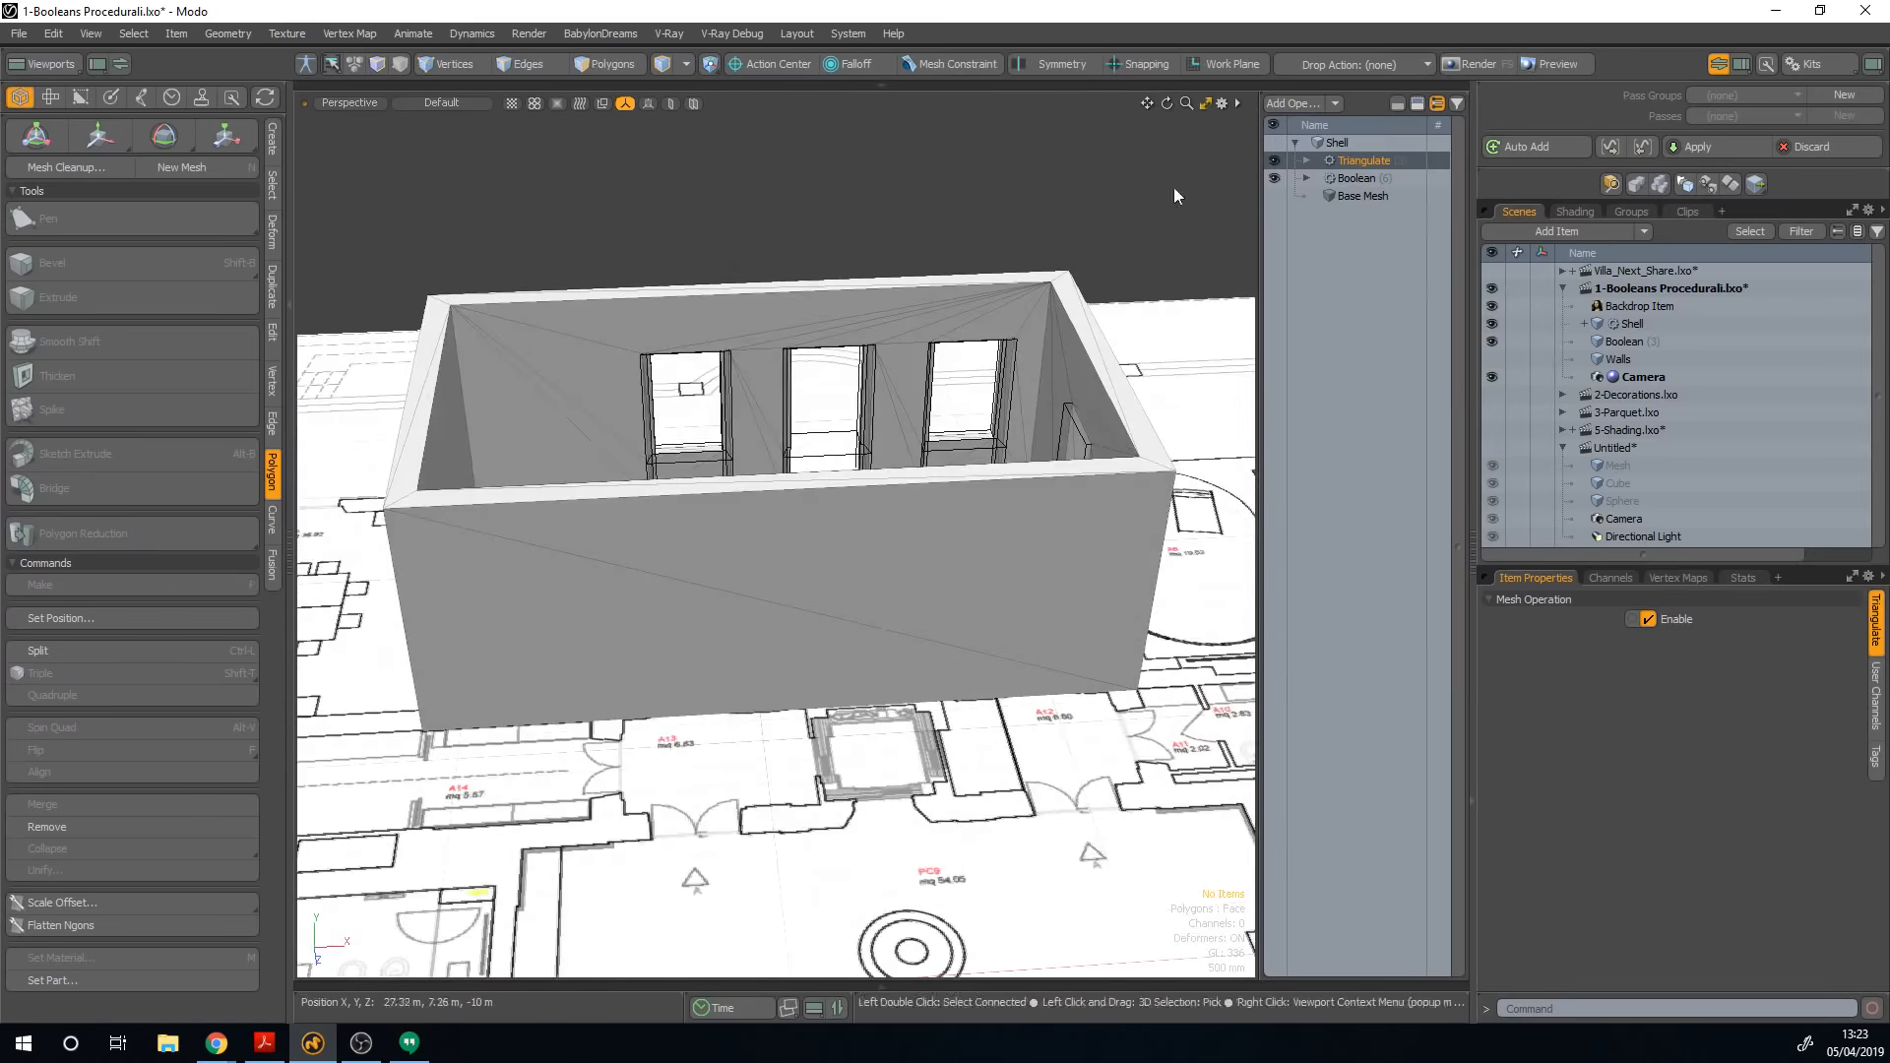
Step: Add a Detriangulate mesh operation on top of Shell's Triangulate operation
{"action": "left_click", "coordinate": [1293, 105]}
{"action": "type", "text": "detr"}
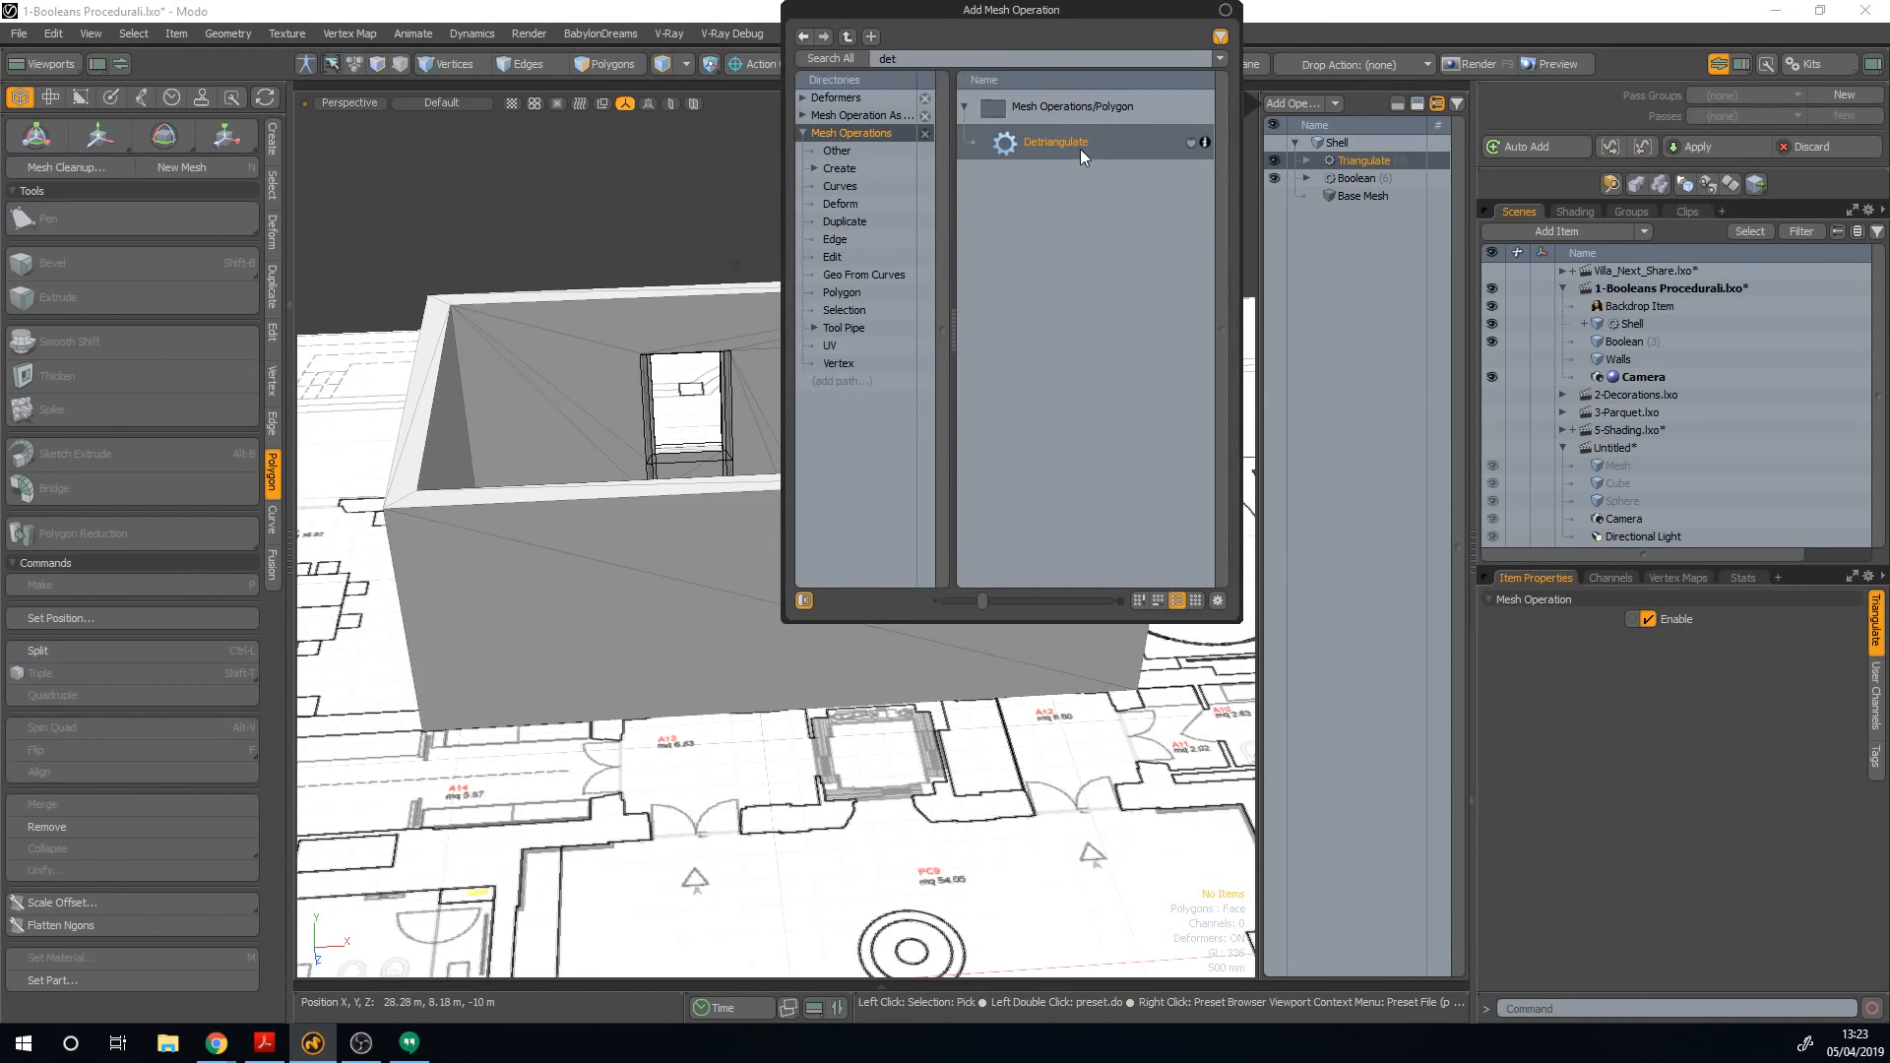
{"action": "double_click", "coordinate": [1079, 150]}
{"action": "left_click_drag", "start_coordinate": [1049, 183], "coordinate": [858, 414], "text": "alt"}
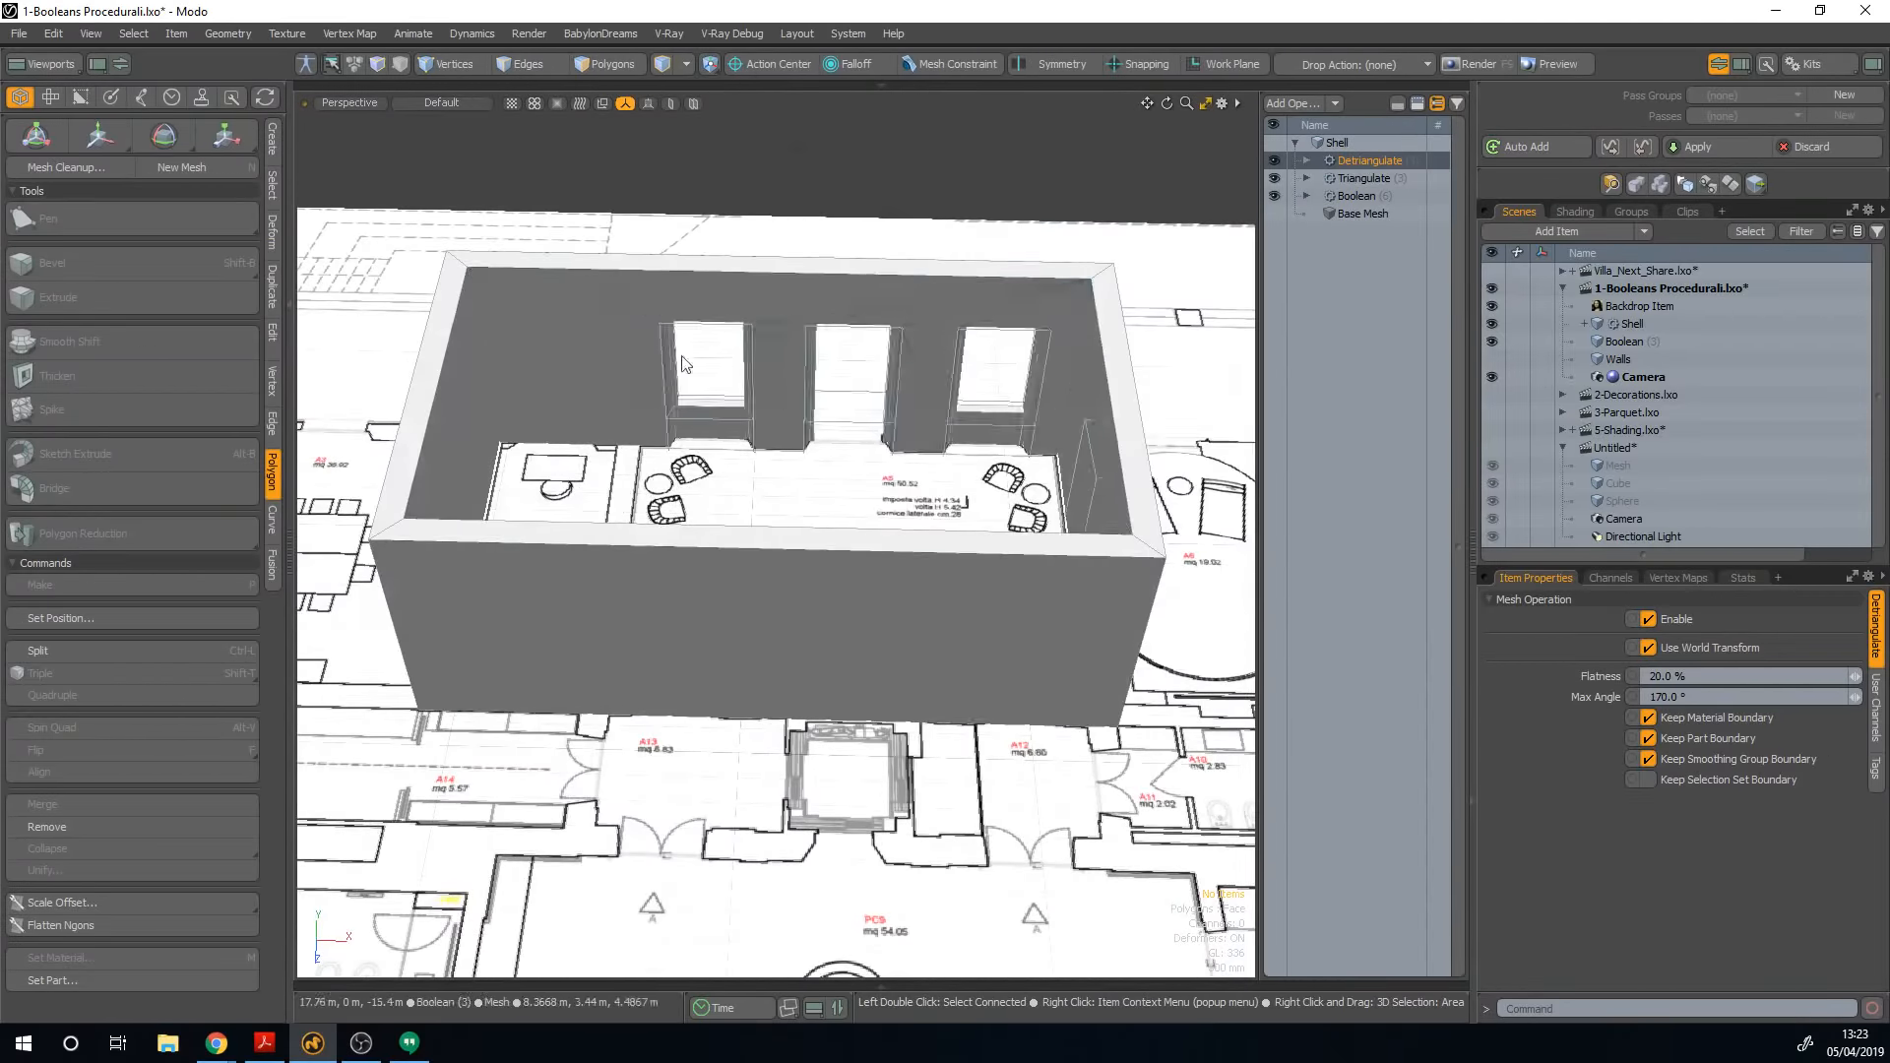
Step: Move the window cutter nearest room A4 along the wall and raise it, checking how Shell's opening follows
{"action": "left_click", "coordinate": [709, 422]}
{"action": "key", "text": "3"}
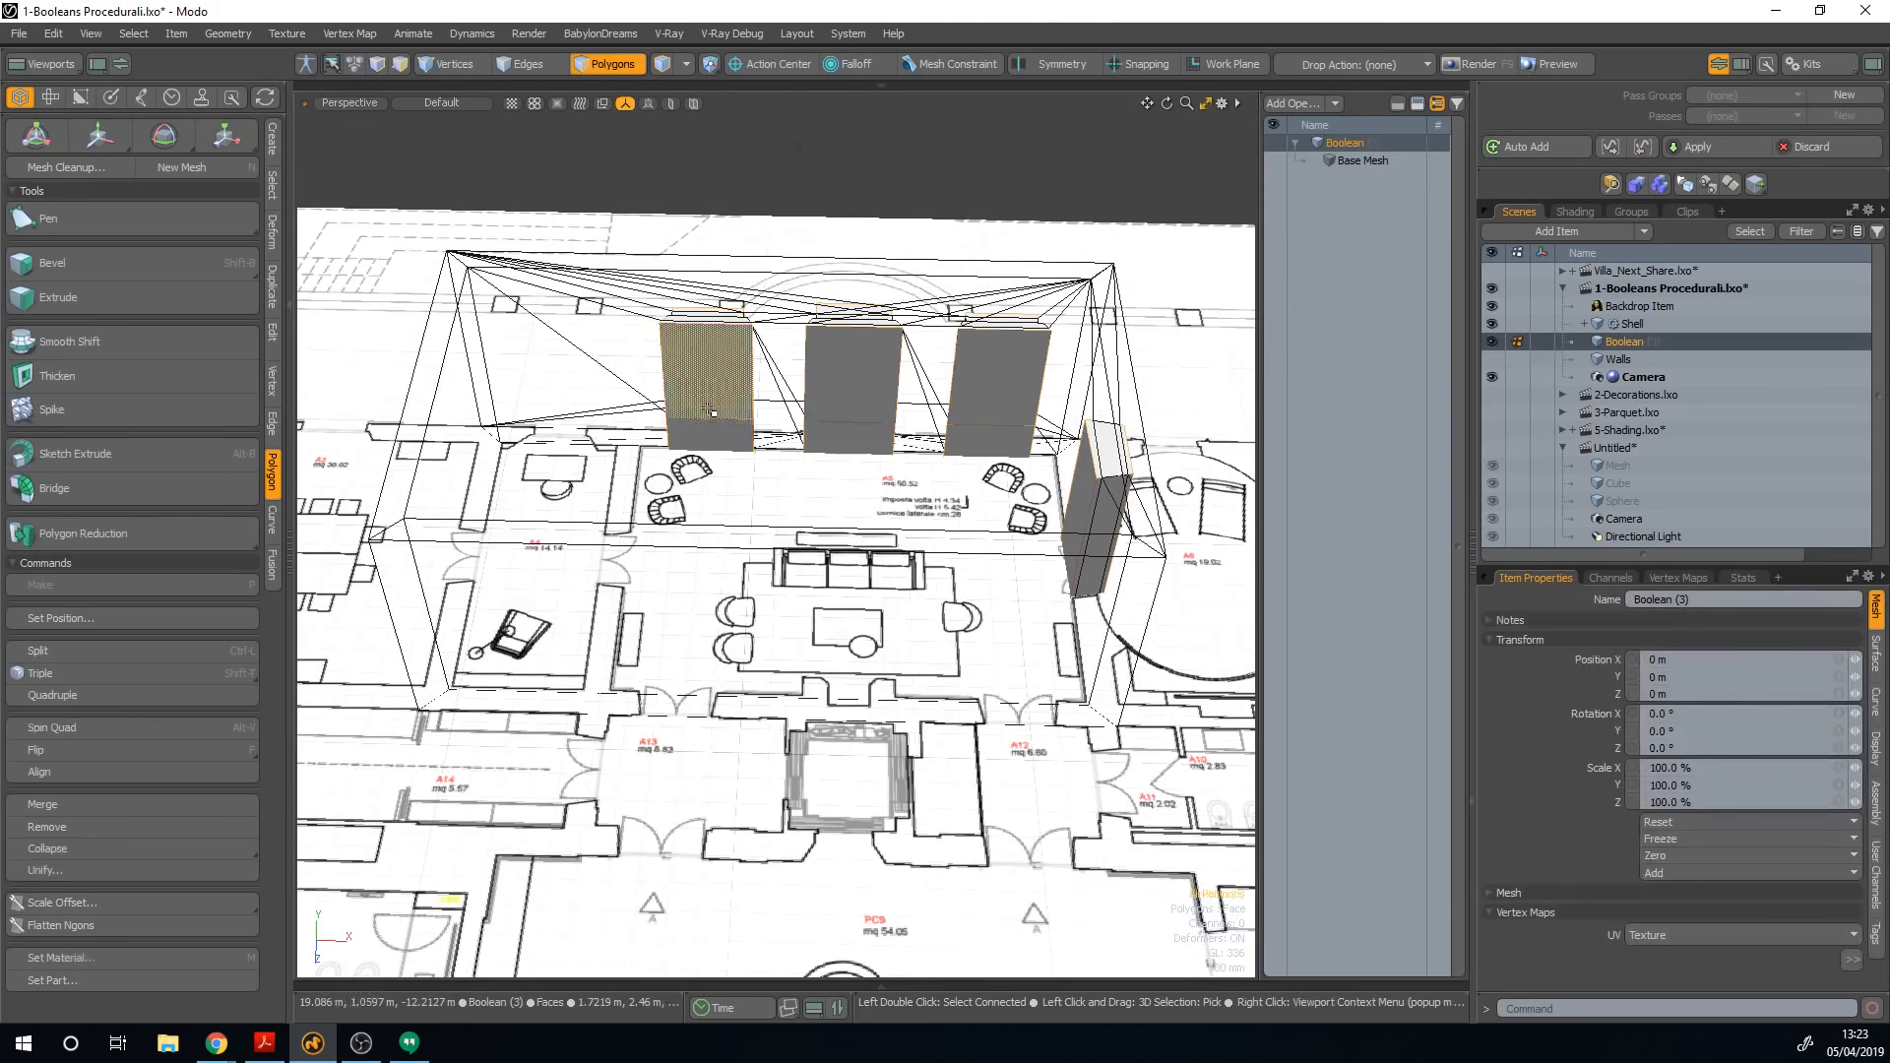
{"action": "double_click", "coordinate": [711, 418]}
{"action": "key", "text": "w"}
{"action": "left_click_drag", "start_coordinate": [772, 394], "coordinate": [398, 352]}
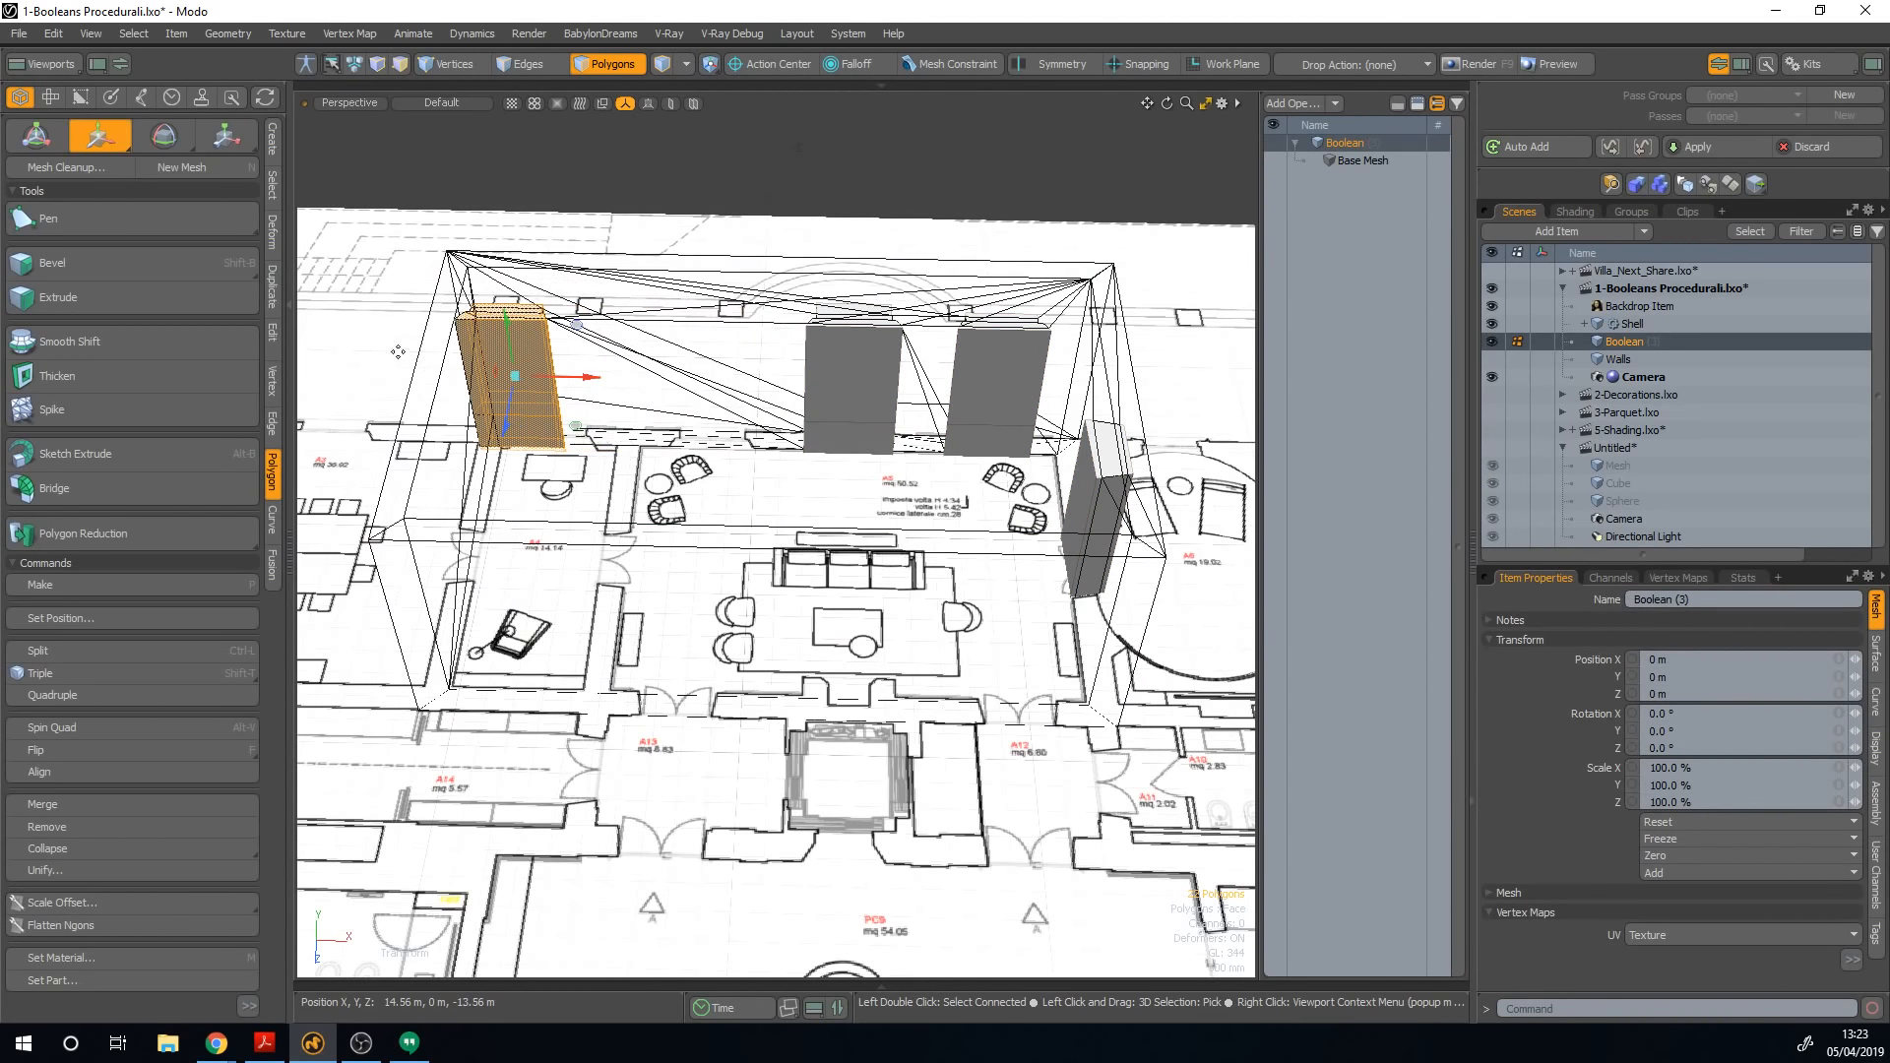
{"action": "left_click_drag", "start_coordinate": [508, 323], "coordinate": [511, 238]}
{"action": "key", "text": "5"}
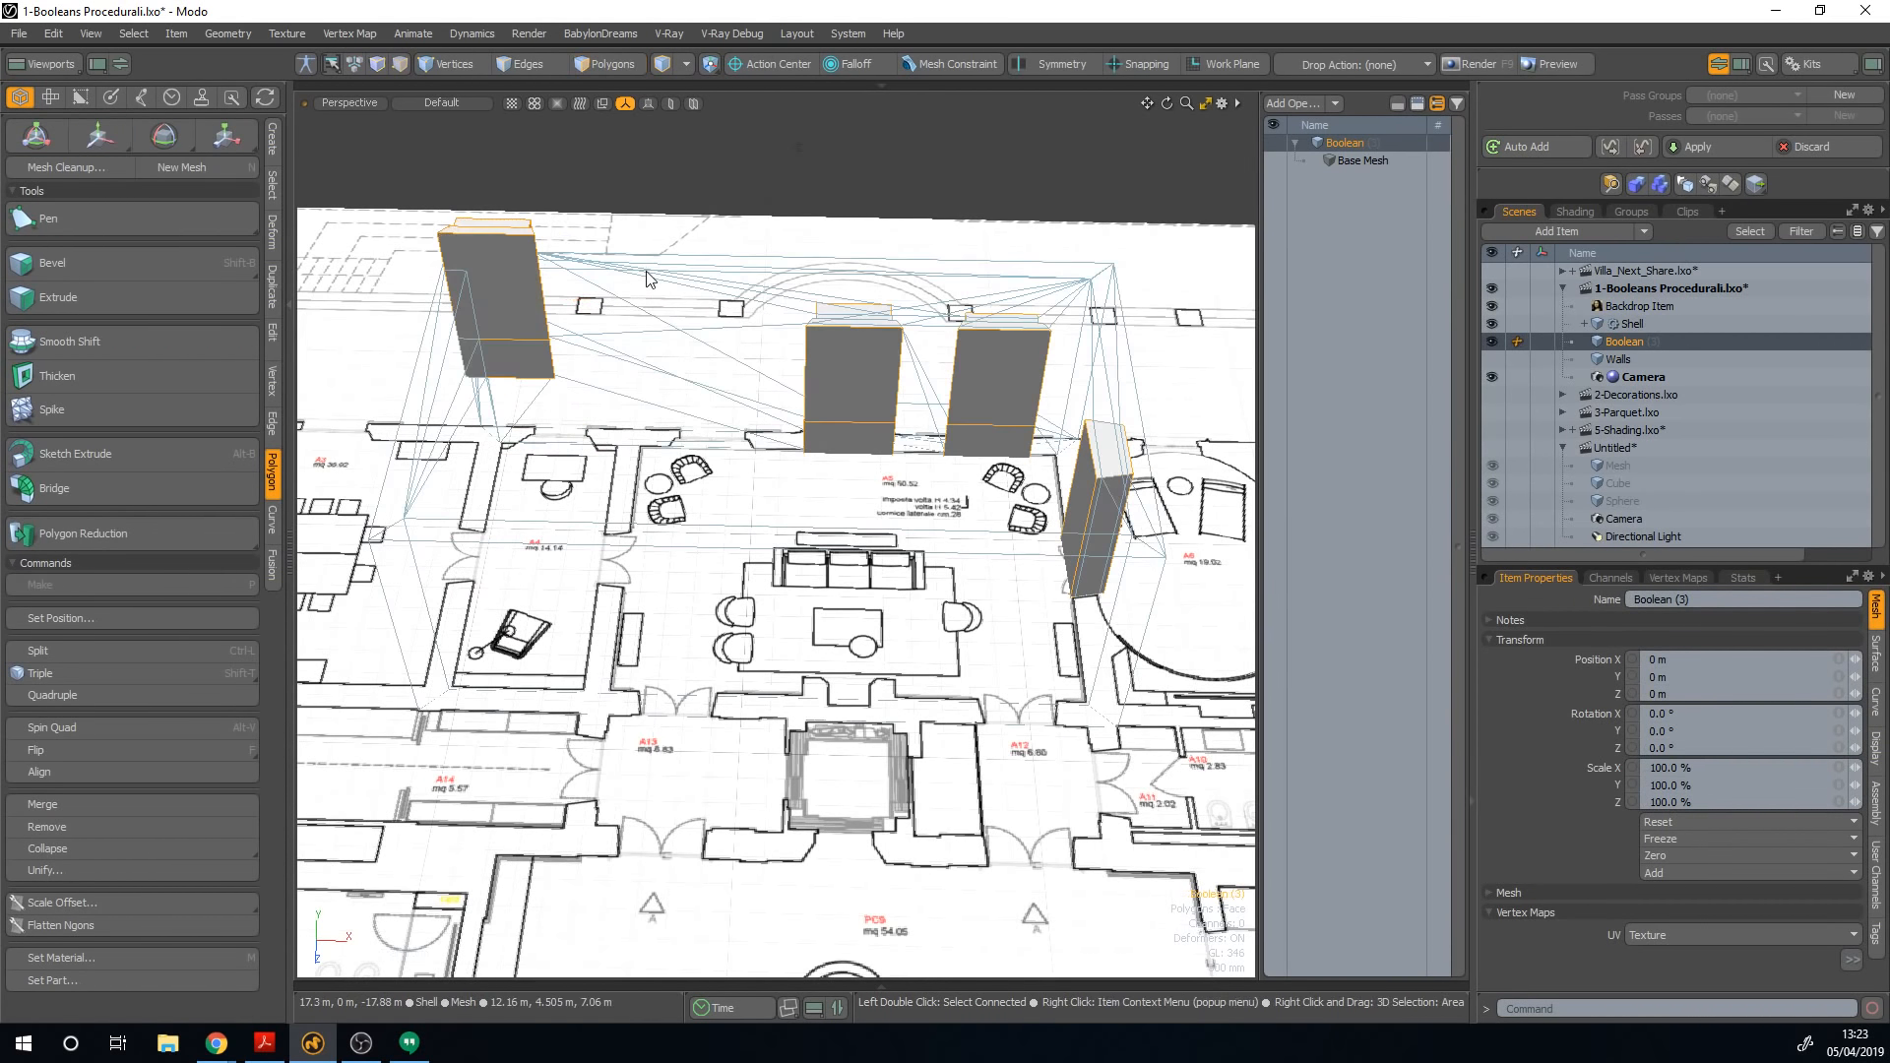
{"action": "left_click", "coordinate": [651, 284]}
{"action": "mouse_move", "coordinate": [736, 352]}
{"action": "left_mouse_down", "text": "alt"}
{"action": "mouse_move", "coordinate": [867, 359]}
{"action": "mouse_move", "coordinate": [807, 394]}
{"action": "mouse_move", "coordinate": [740, 380]}
{"action": "left_mouse_up", "text": "alt"}
Step: Undo the window cutter's move back to its original place in room A5
{"action": "key", "text": "ctrl+z"}
{"action": "key", "text": "ctrl+z"}
{"action": "key", "text": "ctrl+z"}
{"action": "key", "text": "ctrl+z"}
{"action": "key", "text": "ctrl+z"}
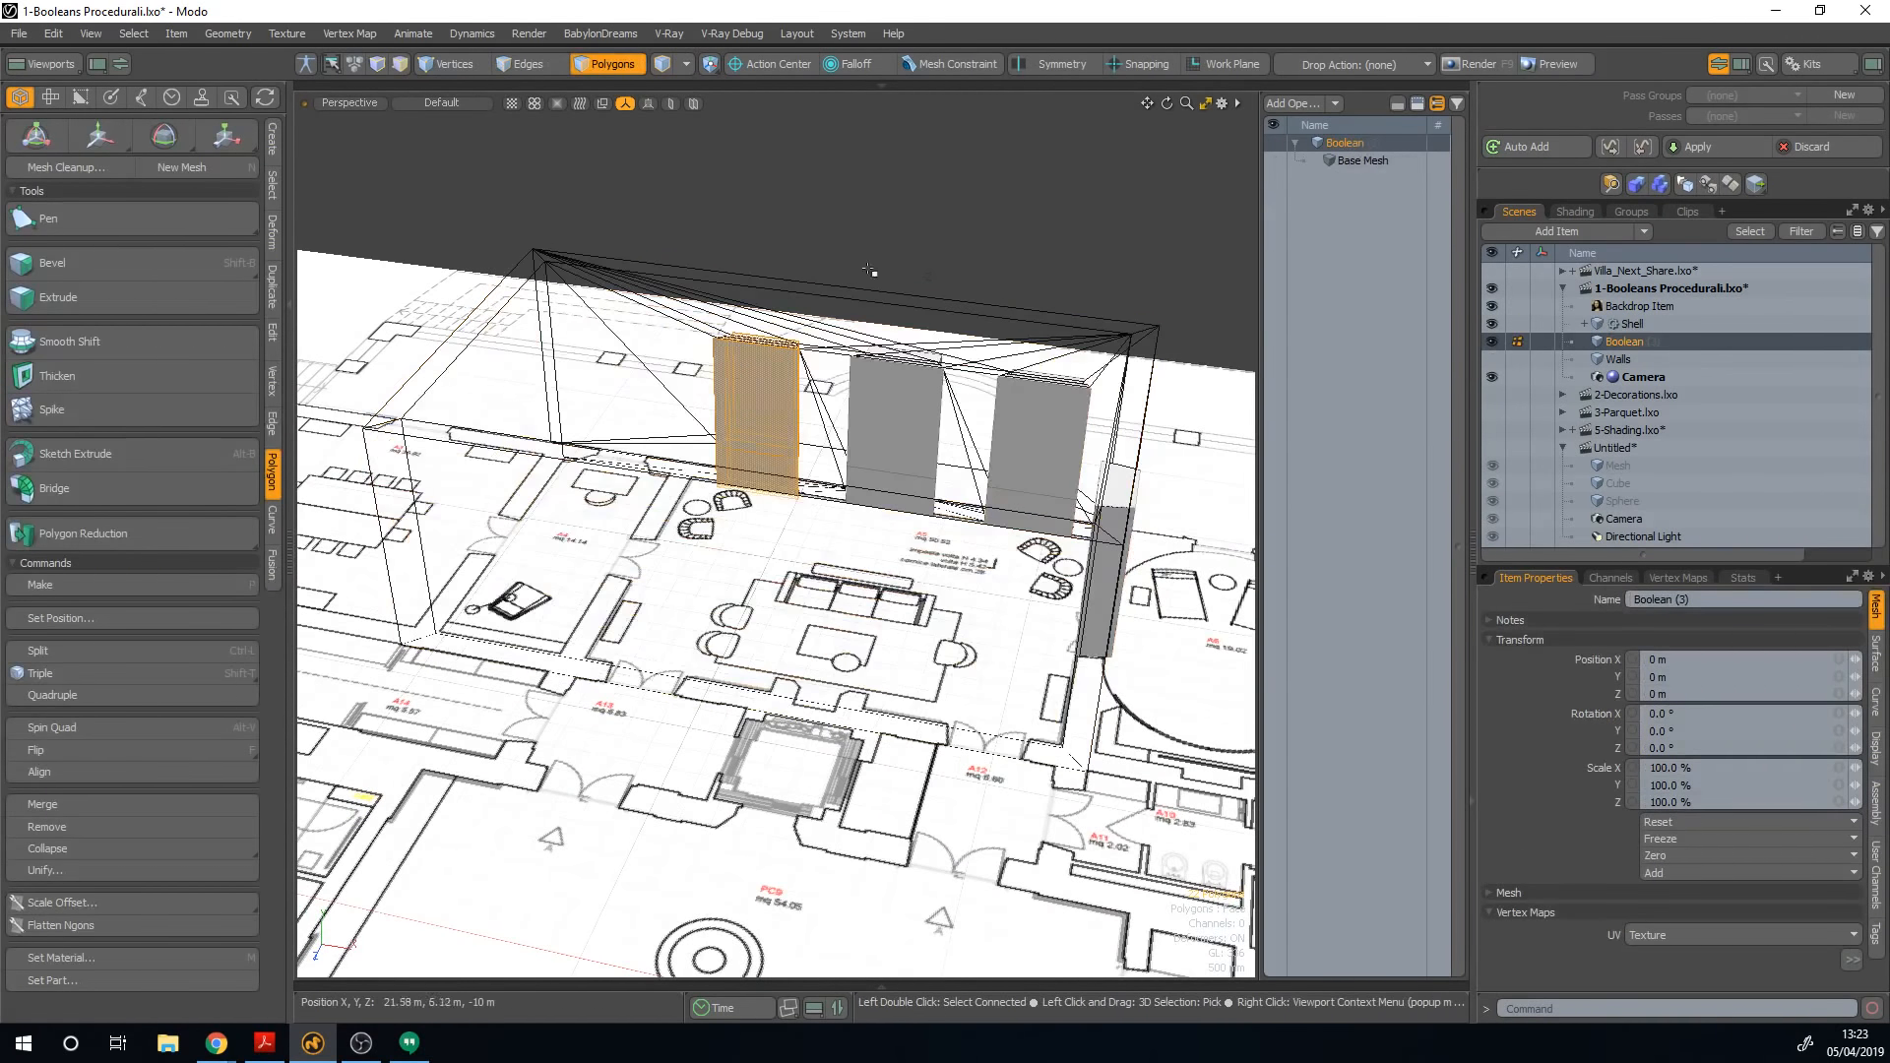
Step: Freeze Shell's mesh operations into a separate mesh item and select that frozen copy
{"action": "key", "text": "5"}
{"action": "left_click", "coordinate": [838, 284]}
{"action": "left_click_drag", "start_coordinate": [829, 281], "coordinate": [853, 339], "text": "alt"}
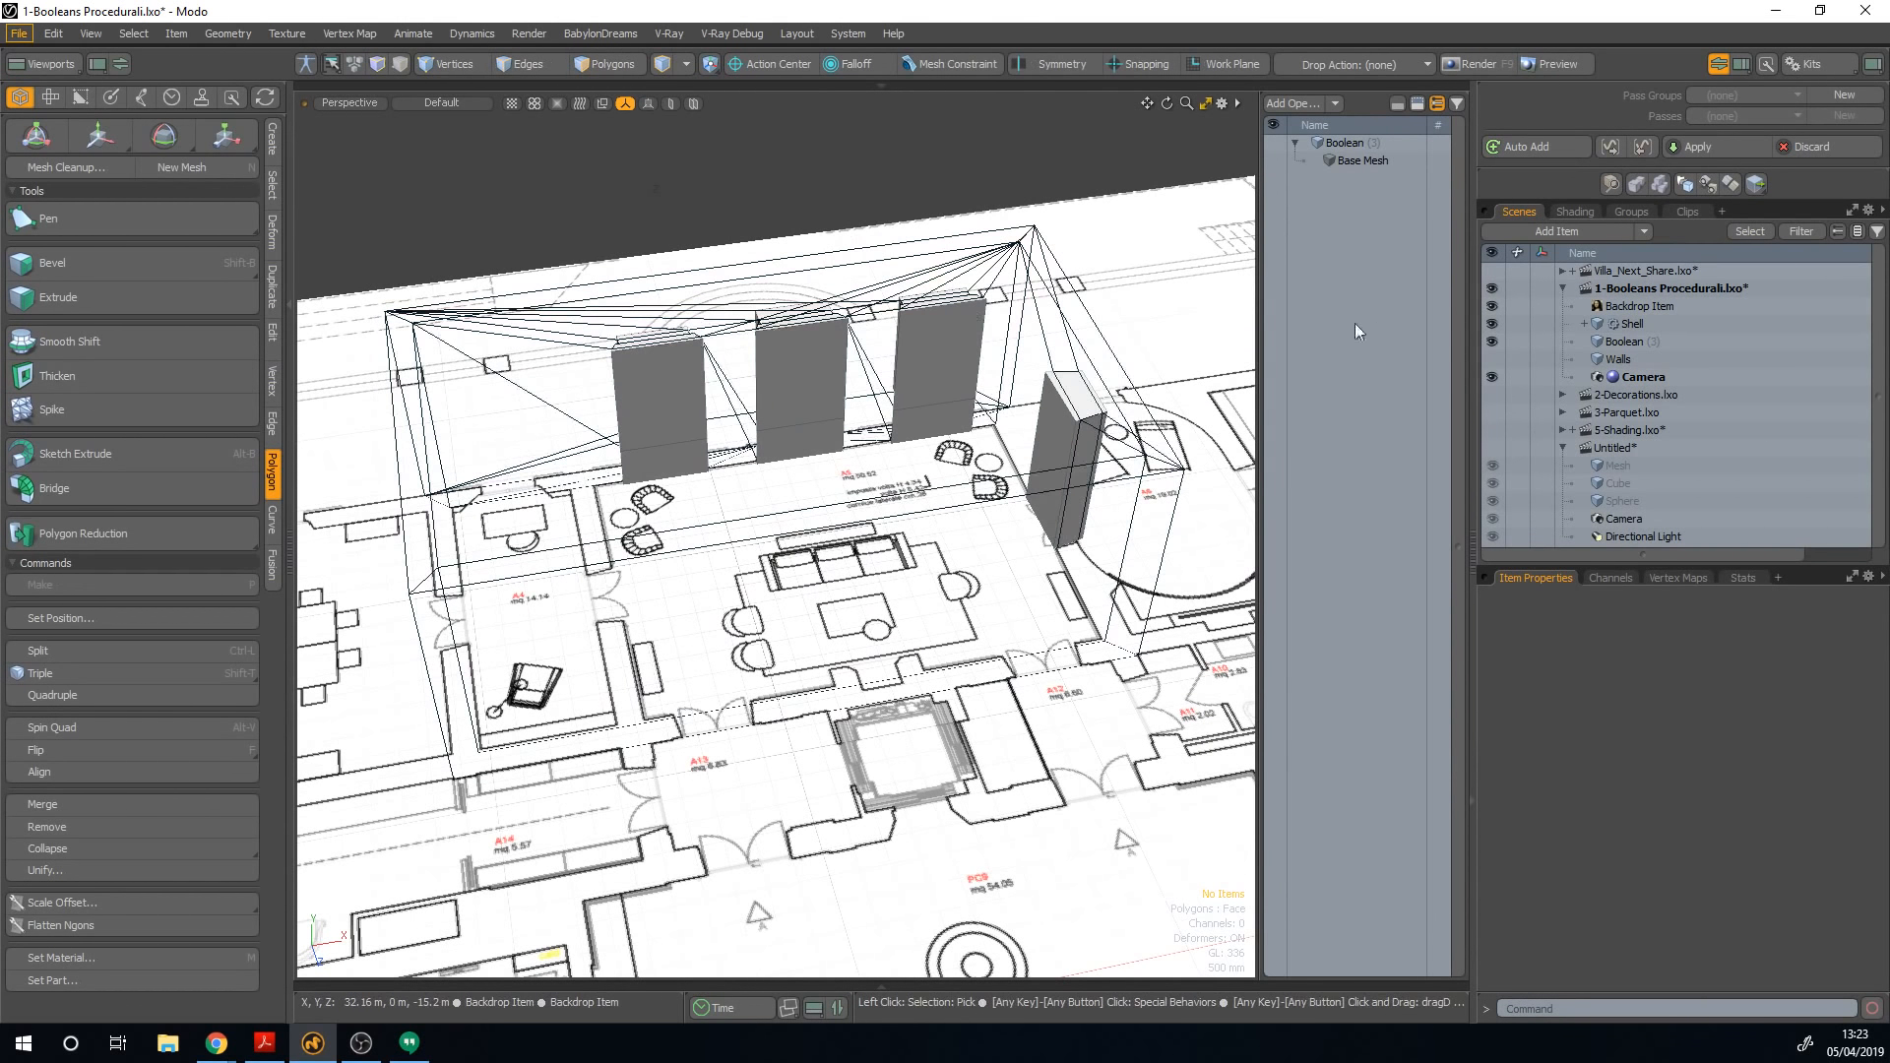
{"action": "right_click", "coordinate": [1628, 321]}
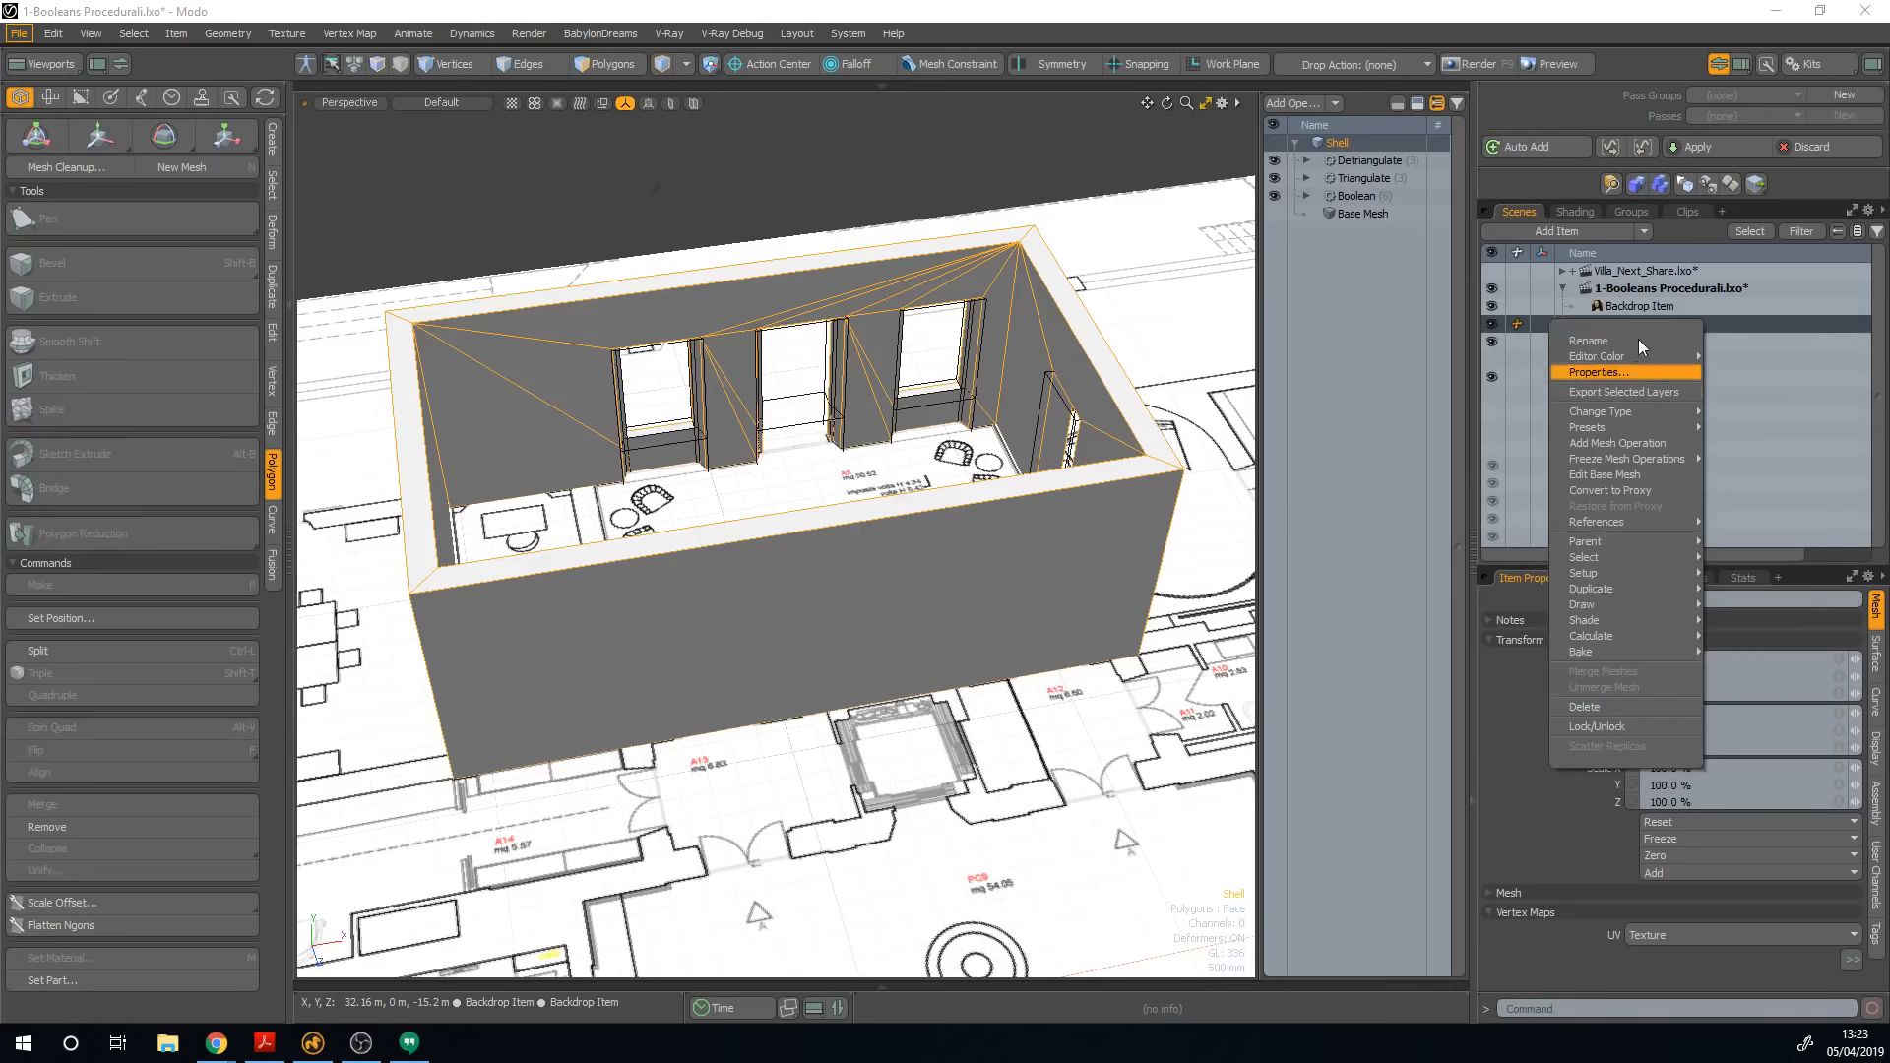
{"action": "left_click", "coordinate": [1648, 326]}
{"action": "right_click", "coordinate": [1638, 323]}
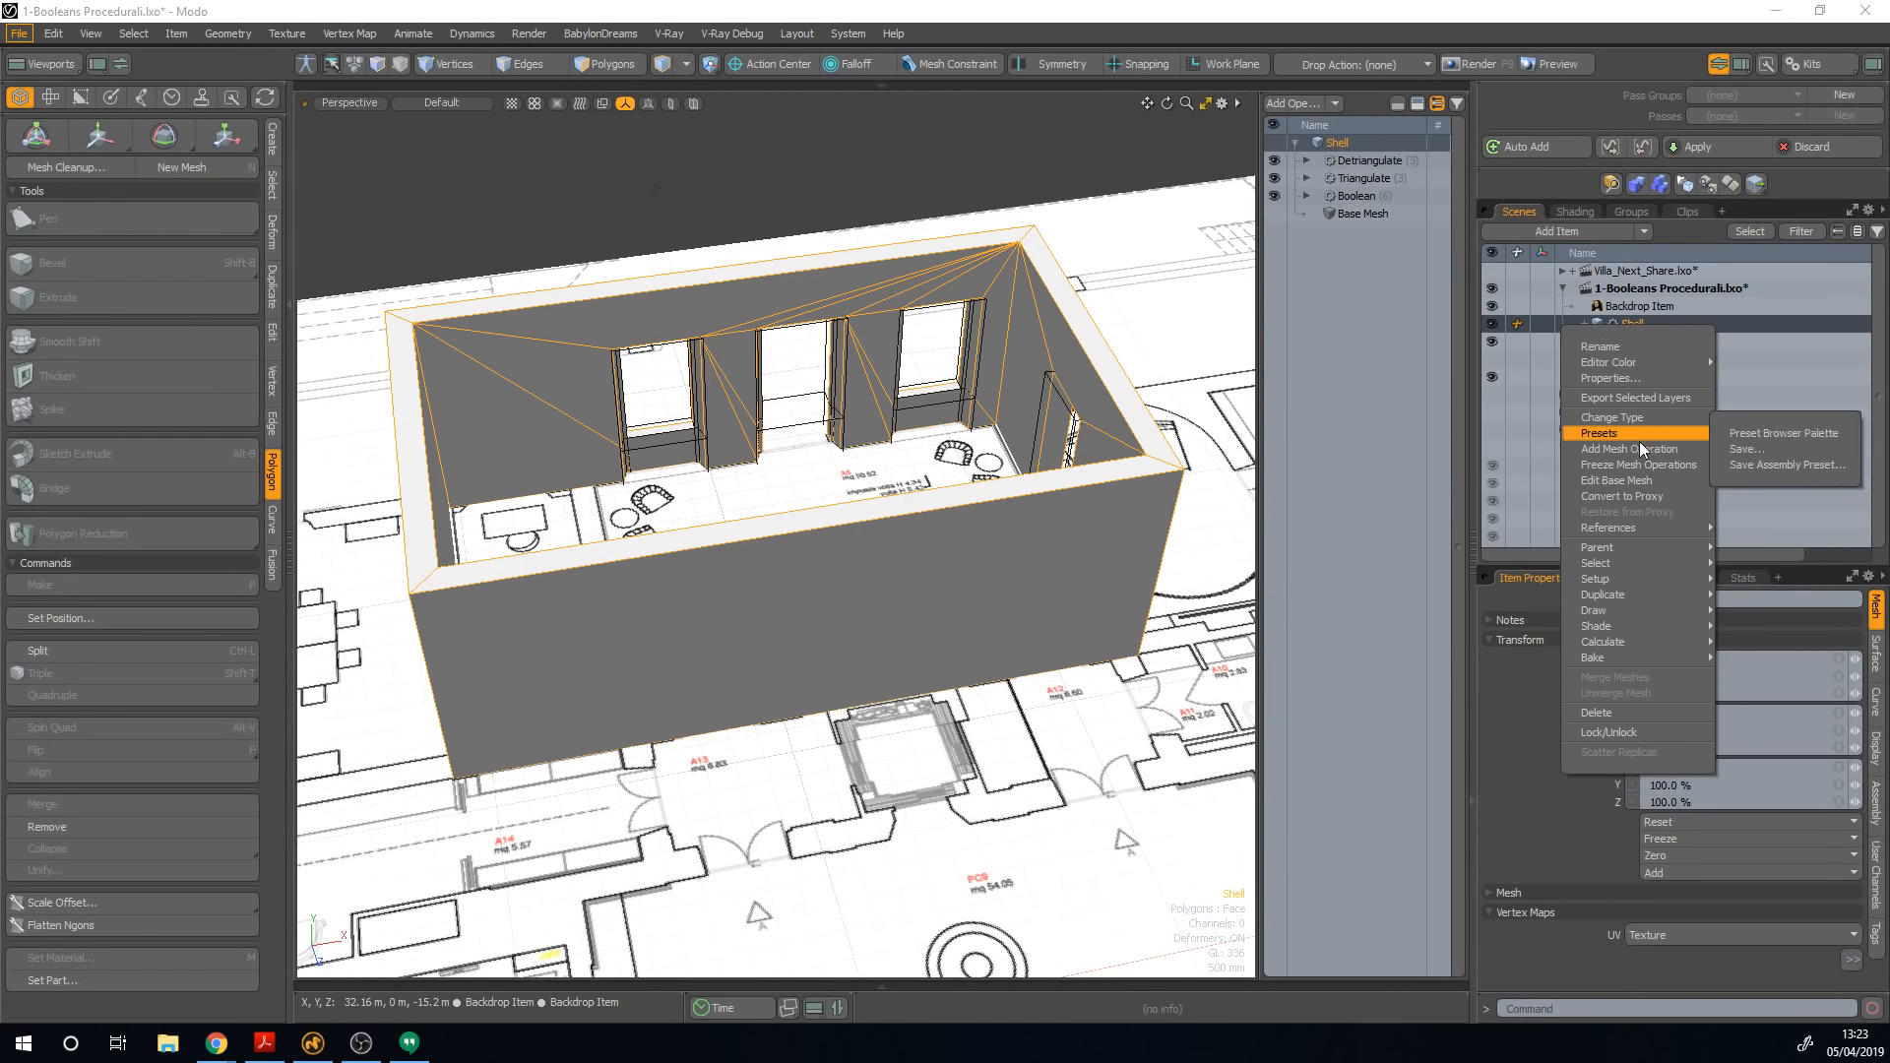
{"action": "mouse_move", "coordinate": [1637, 464]}
{"action": "left_click", "coordinate": [1772, 479]}
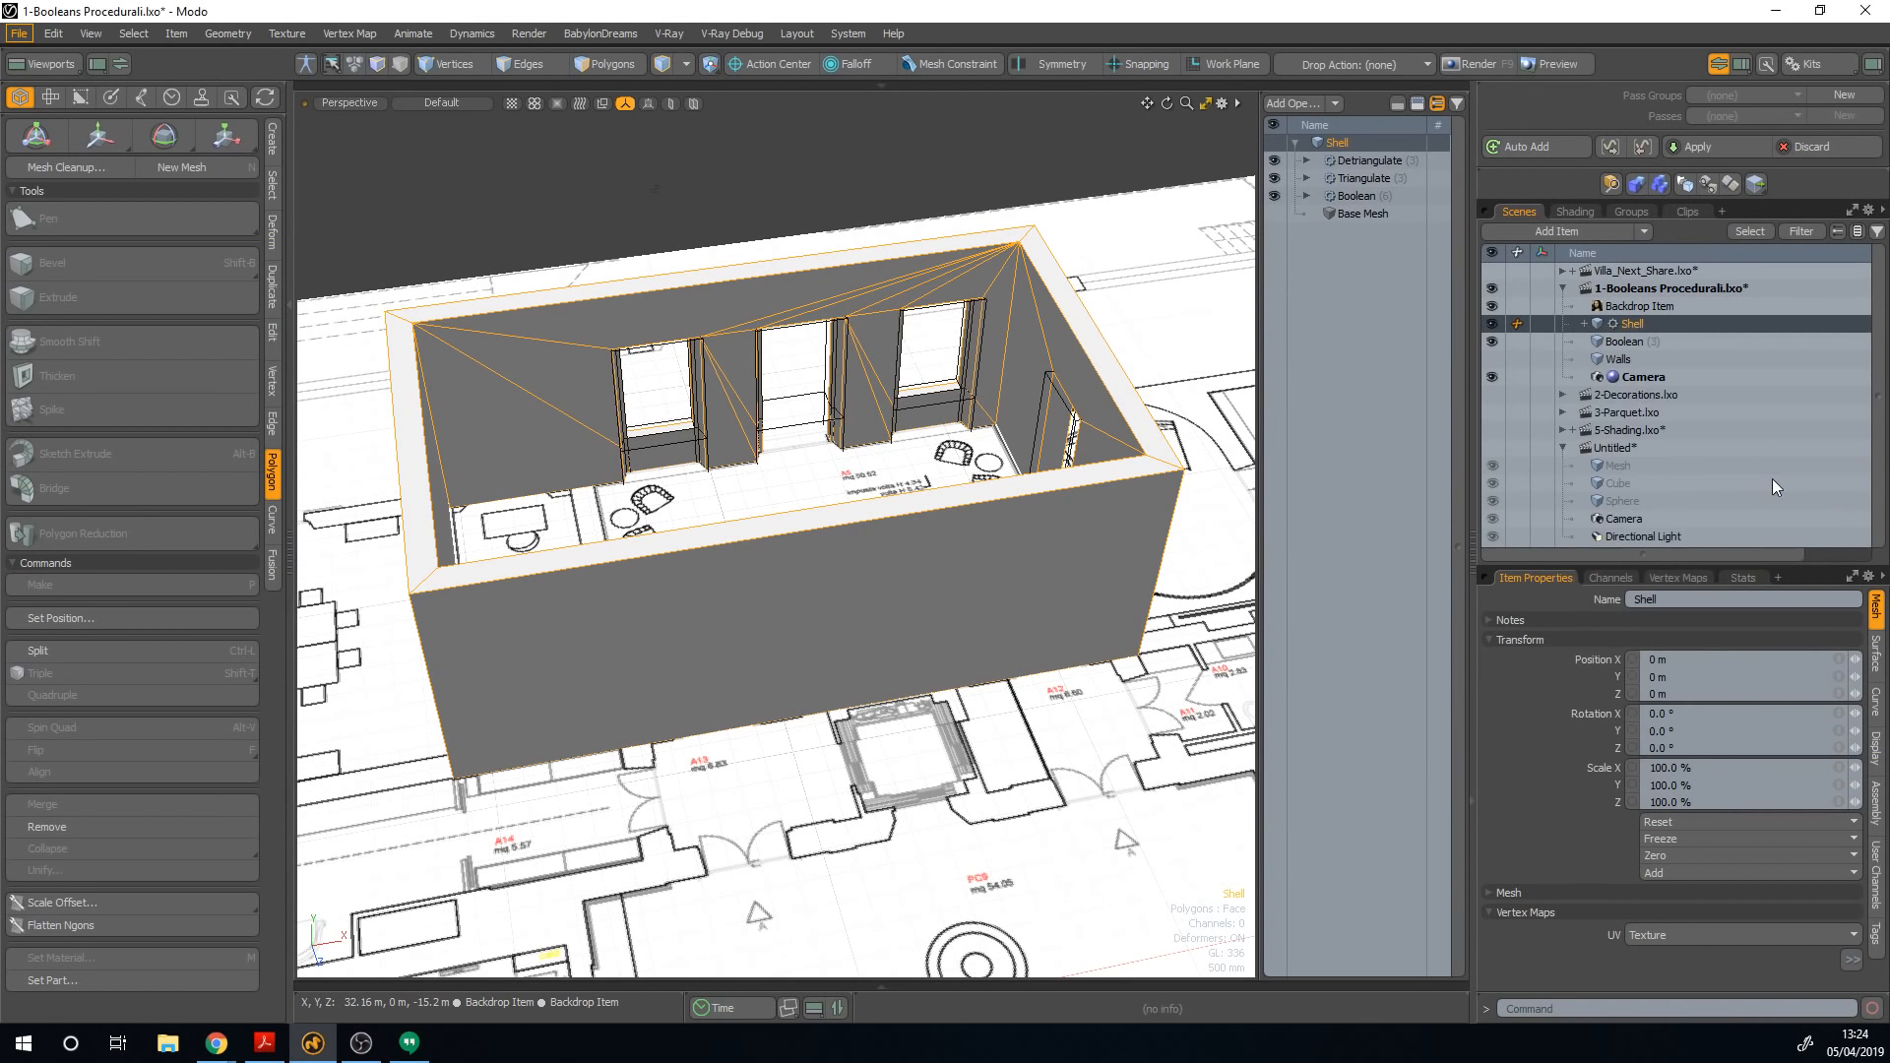
{"action": "left_click", "coordinate": [1618, 394]}
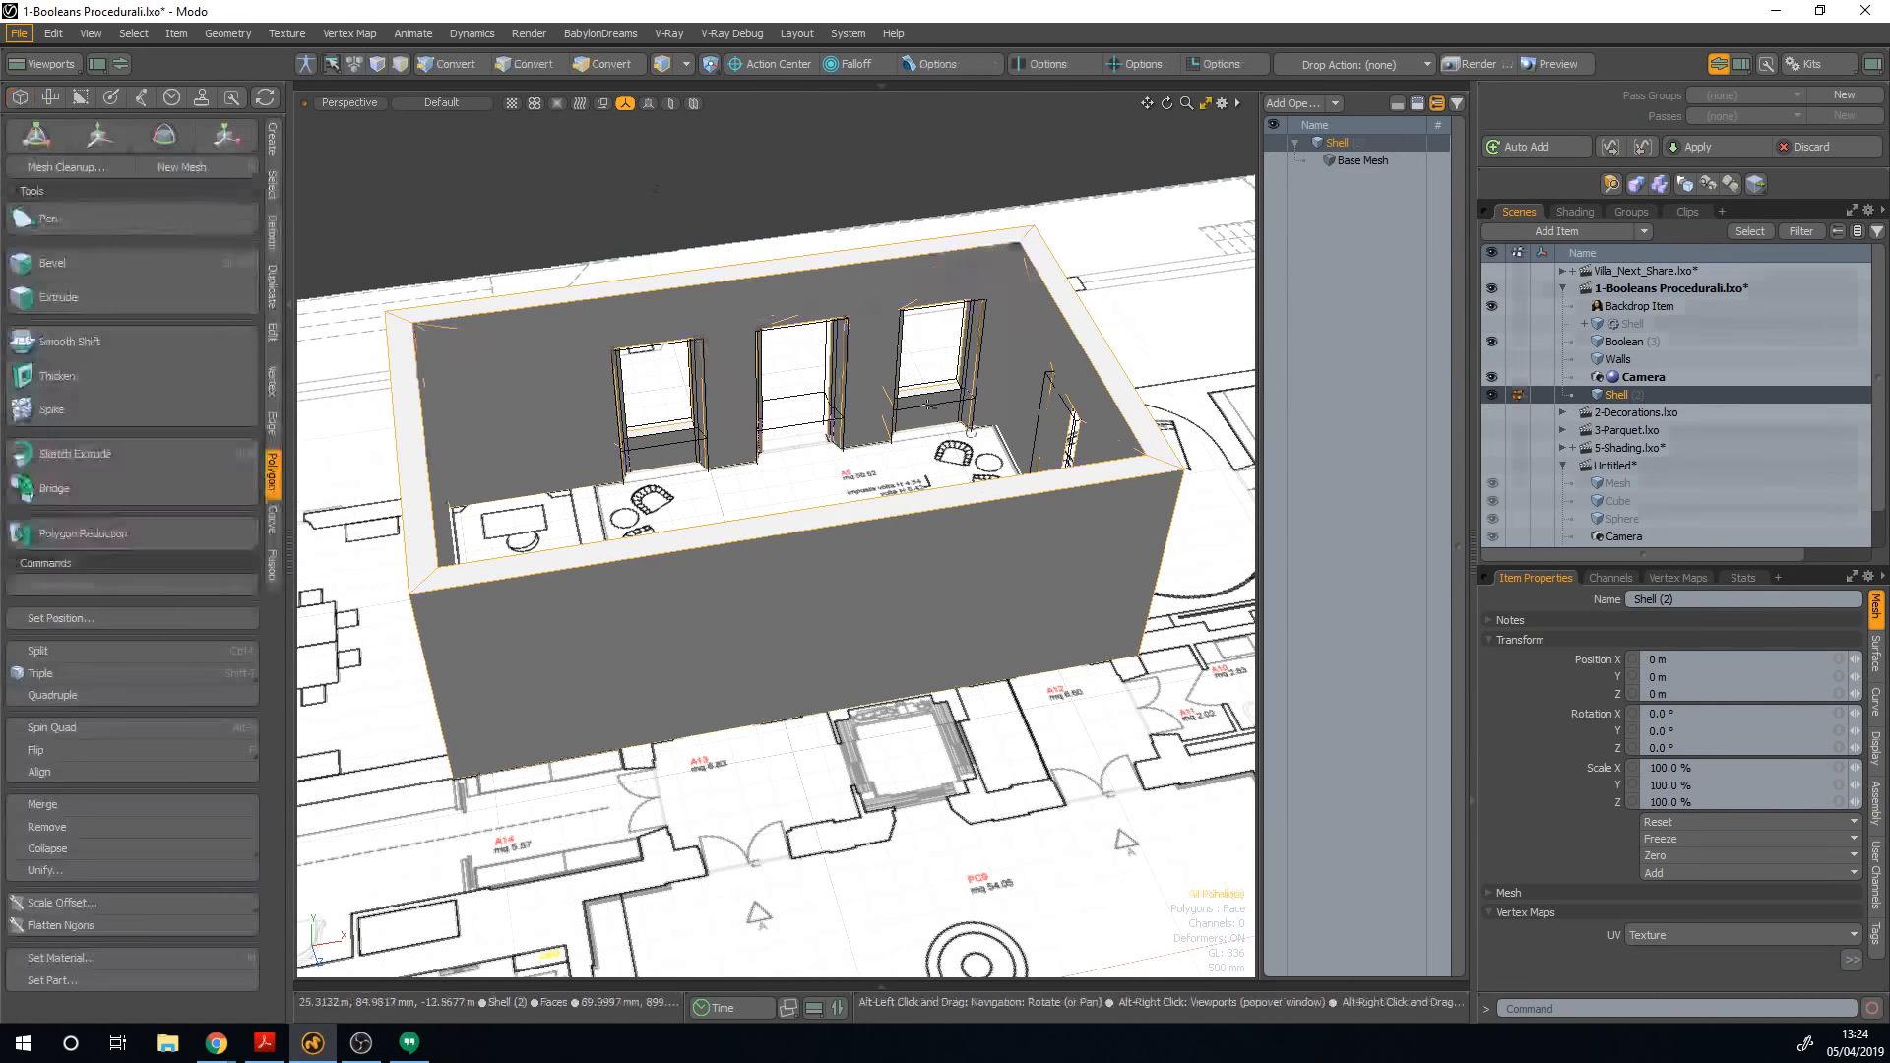
Step: Examine the frozen Shell mesh from several angles, selecting its long outer wall polygons and clearing the selection
{"action": "left_click_drag", "start_coordinate": [1172, 354], "coordinate": [879, 341], "text": "alt"}
{"action": "key", "text": "3"}
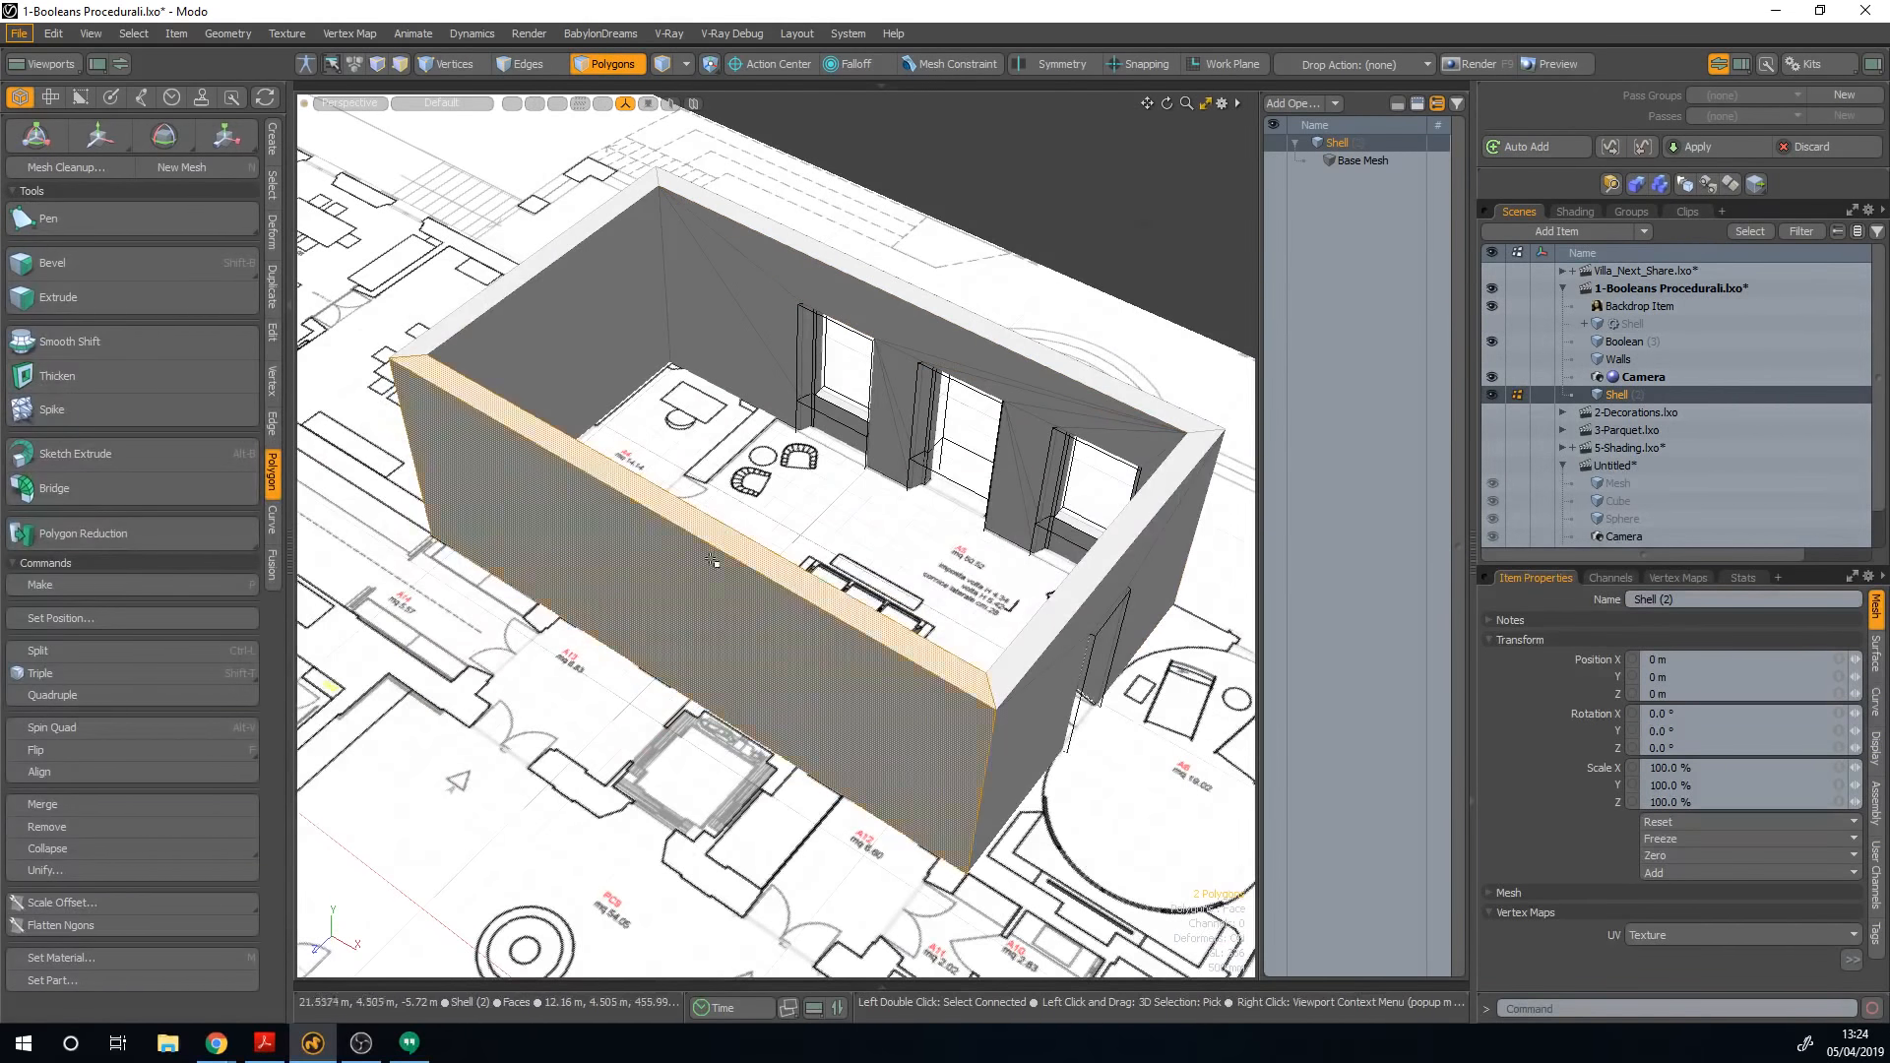
{"action": "left_click", "coordinate": [662, 536]}
{"action": "key", "text": "w"}
{"action": "key", "text": "space"}
{"action": "left_click", "coordinate": [1165, 227]}
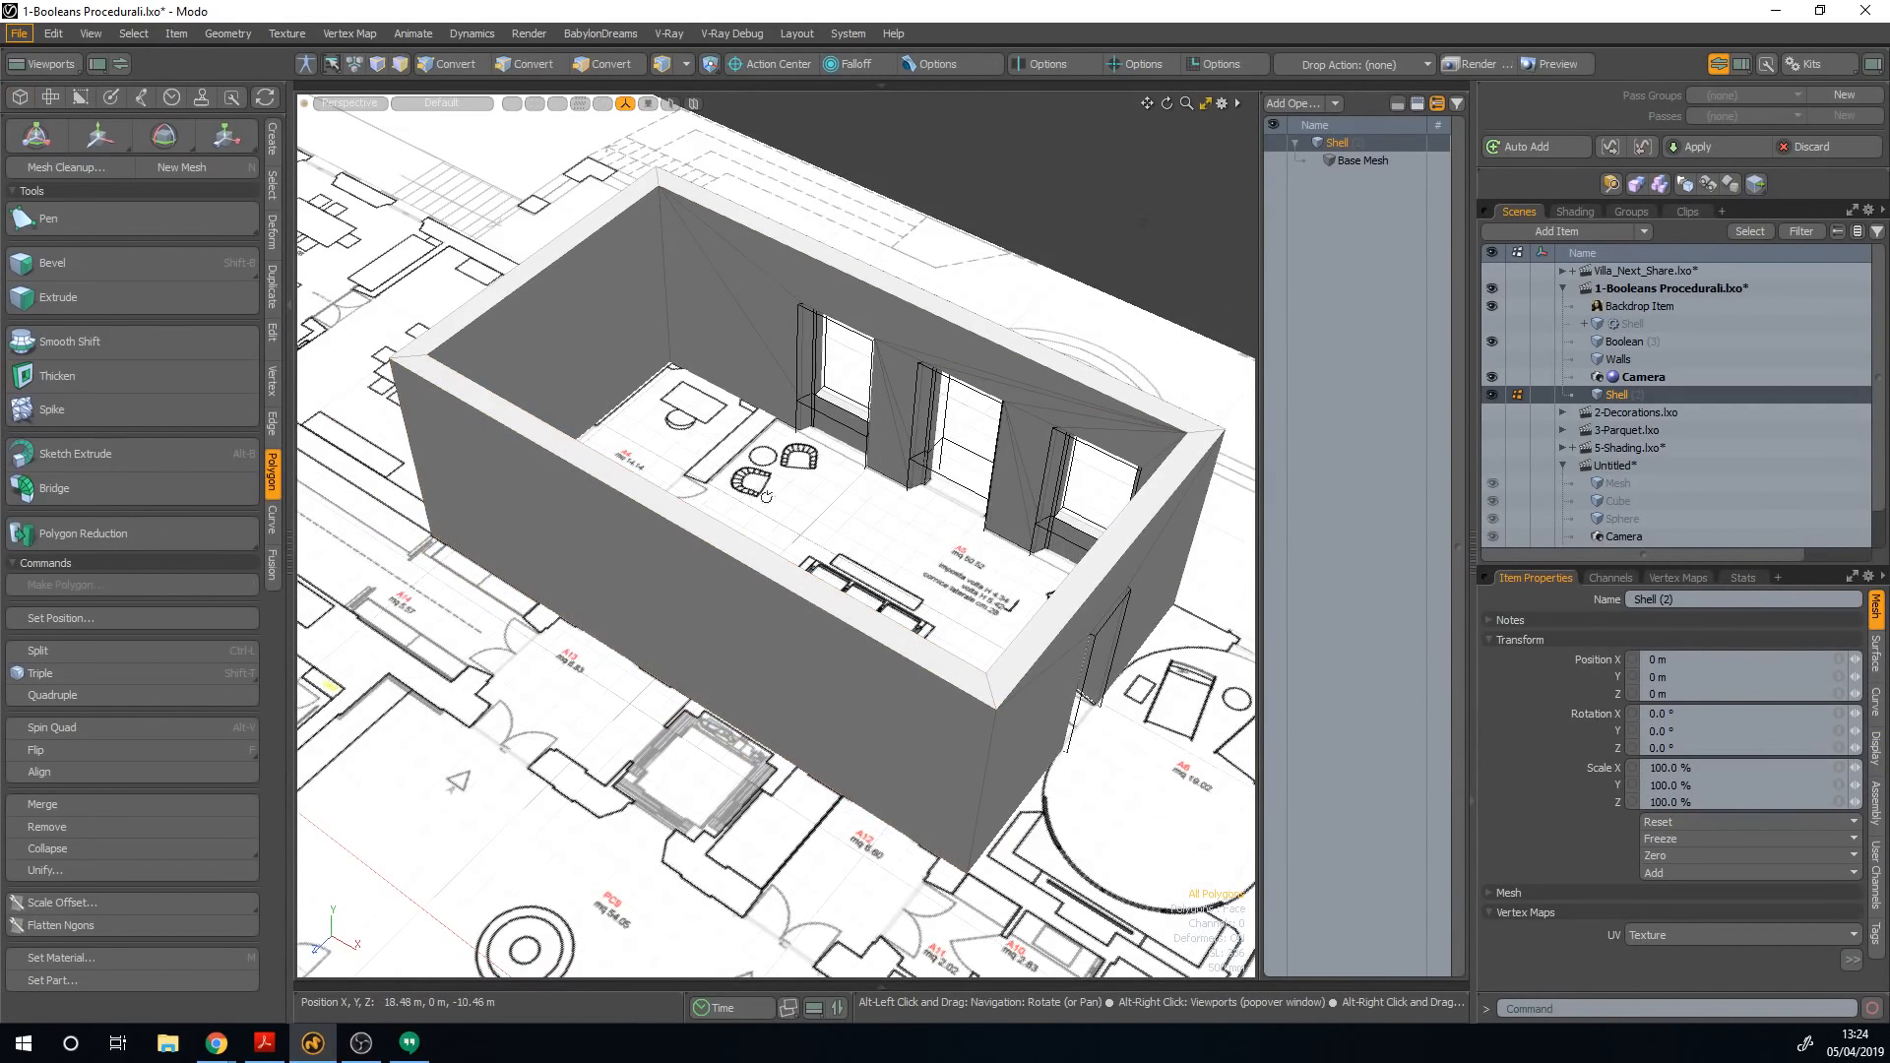
{"action": "left_click_drag", "start_coordinate": [954, 359], "coordinate": [1073, 352], "text": "alt"}
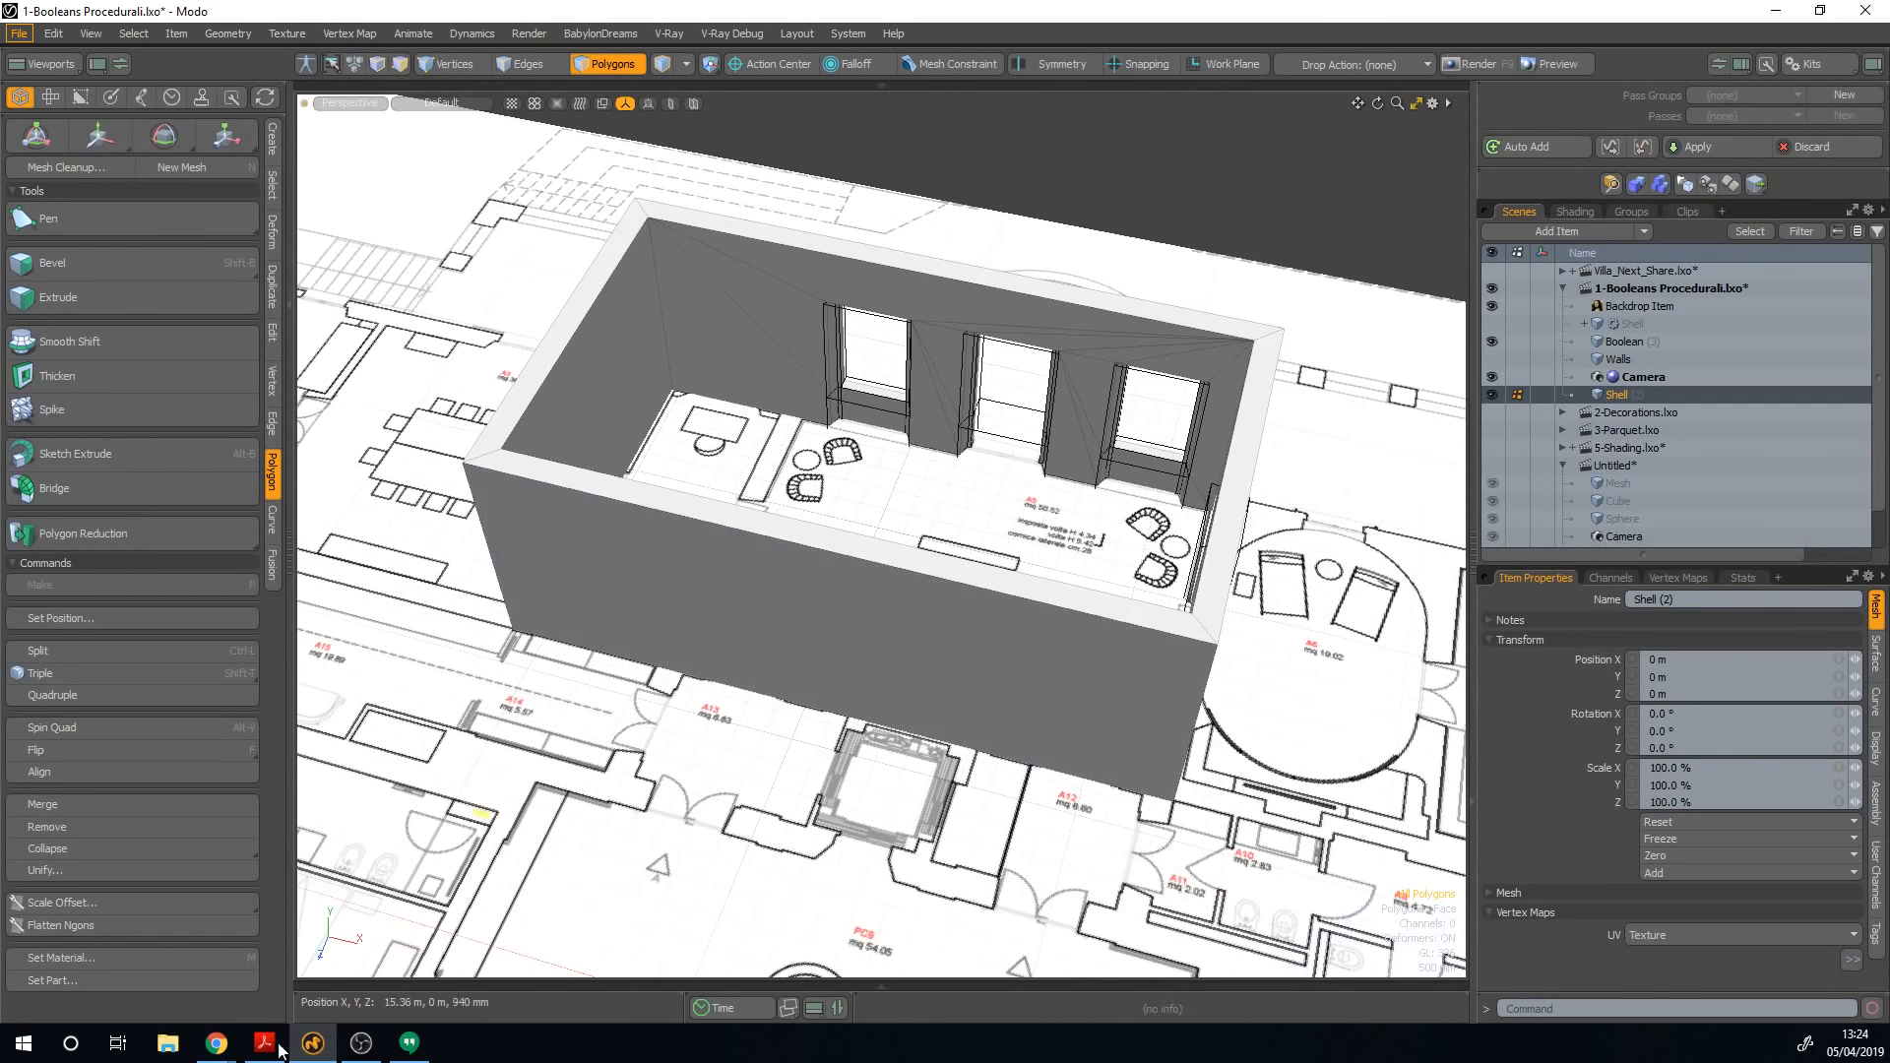
Step: Switch to the workshop PDF in Adobe Acrobat Reader and read slide 14, Second: Ceiling Gold Decorations
{"action": "left_click", "coordinate": [264, 1043]}
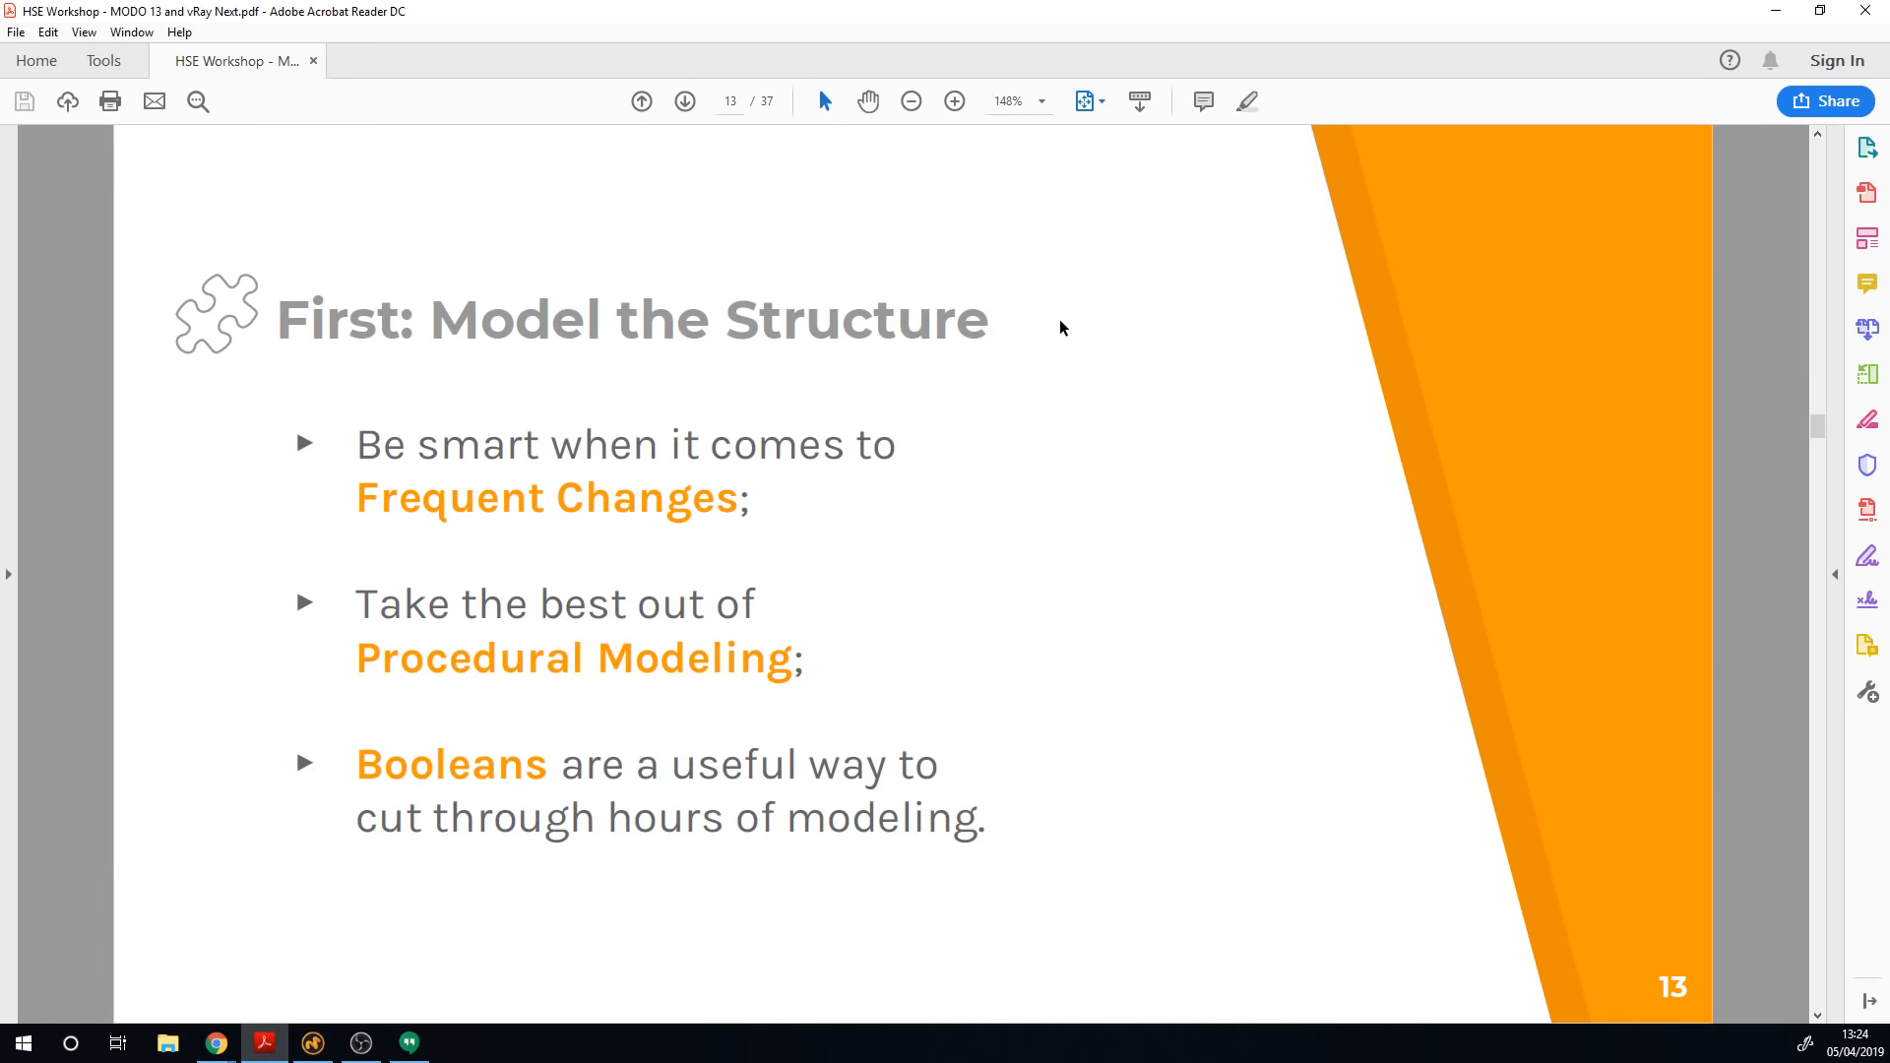
{"action": "key", "text": "Right"}
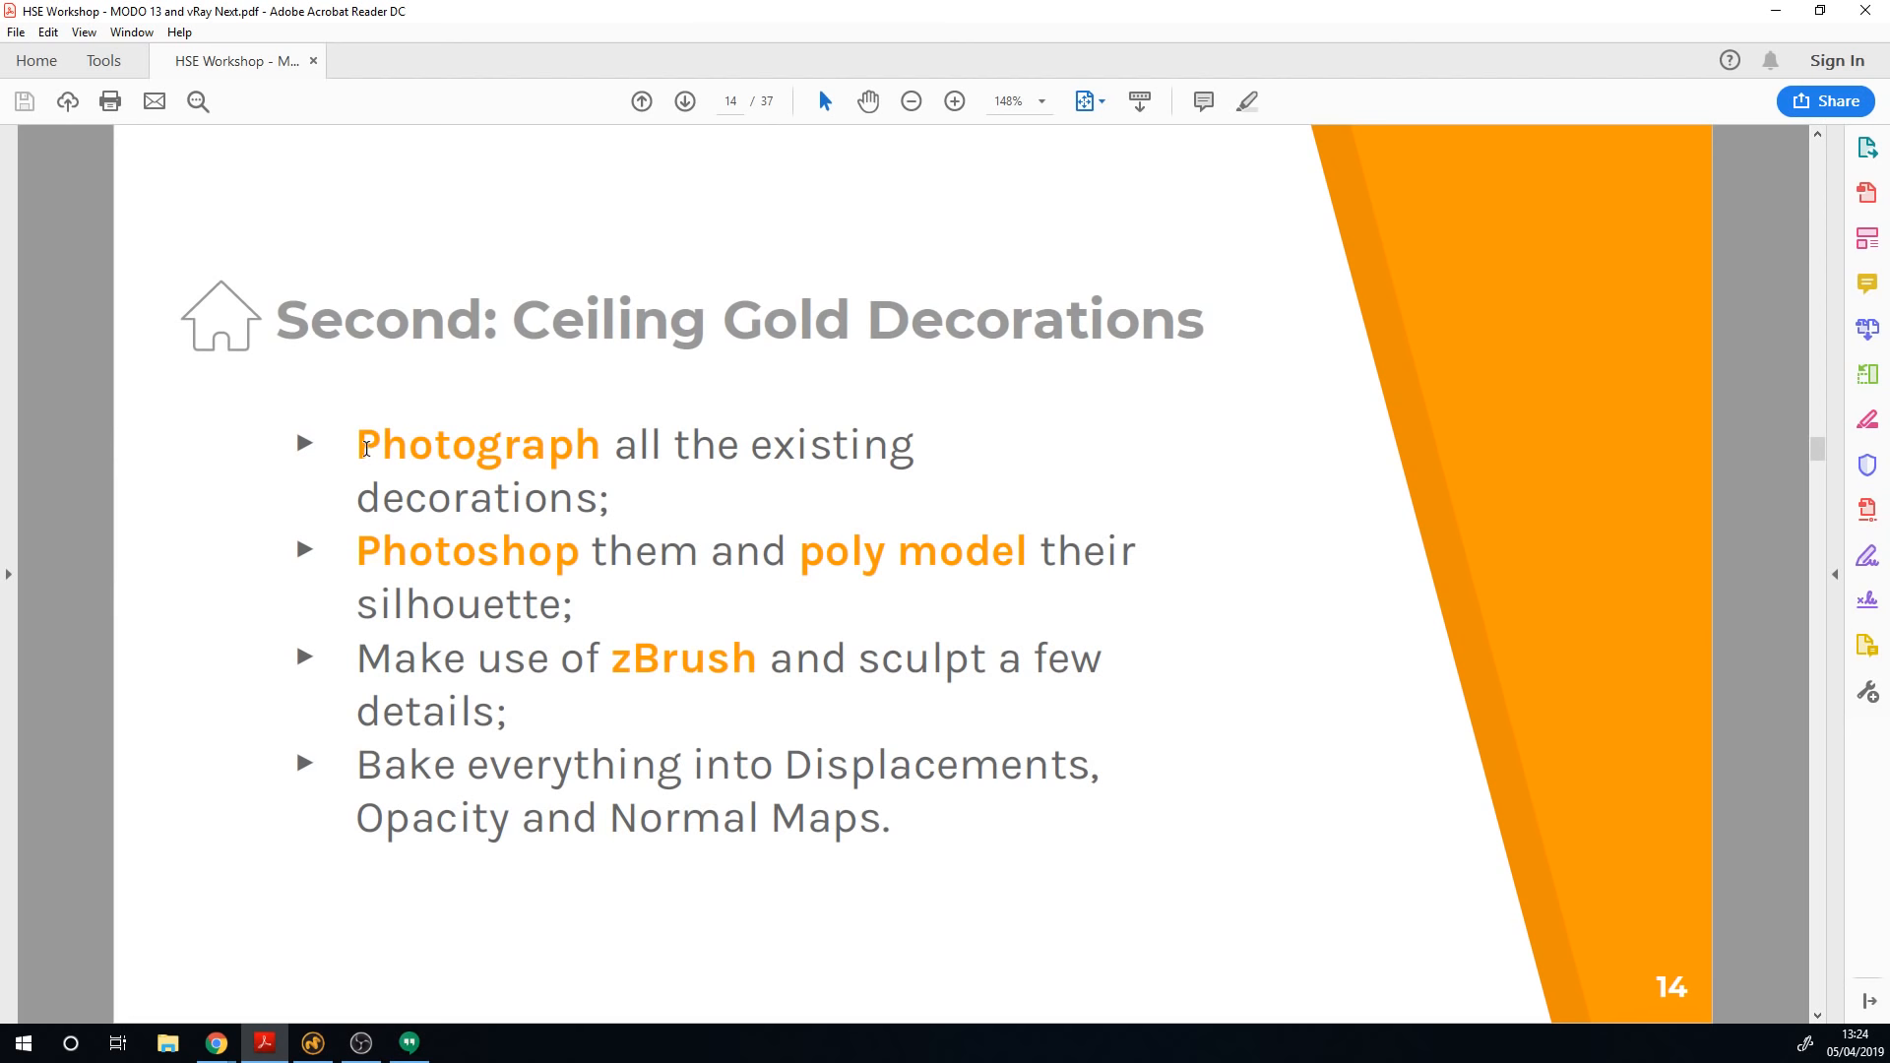
{"action": "left_click_drag", "start_coordinate": [365, 449], "coordinate": [534, 497]}
{"action": "left_click", "coordinate": [635, 503]}
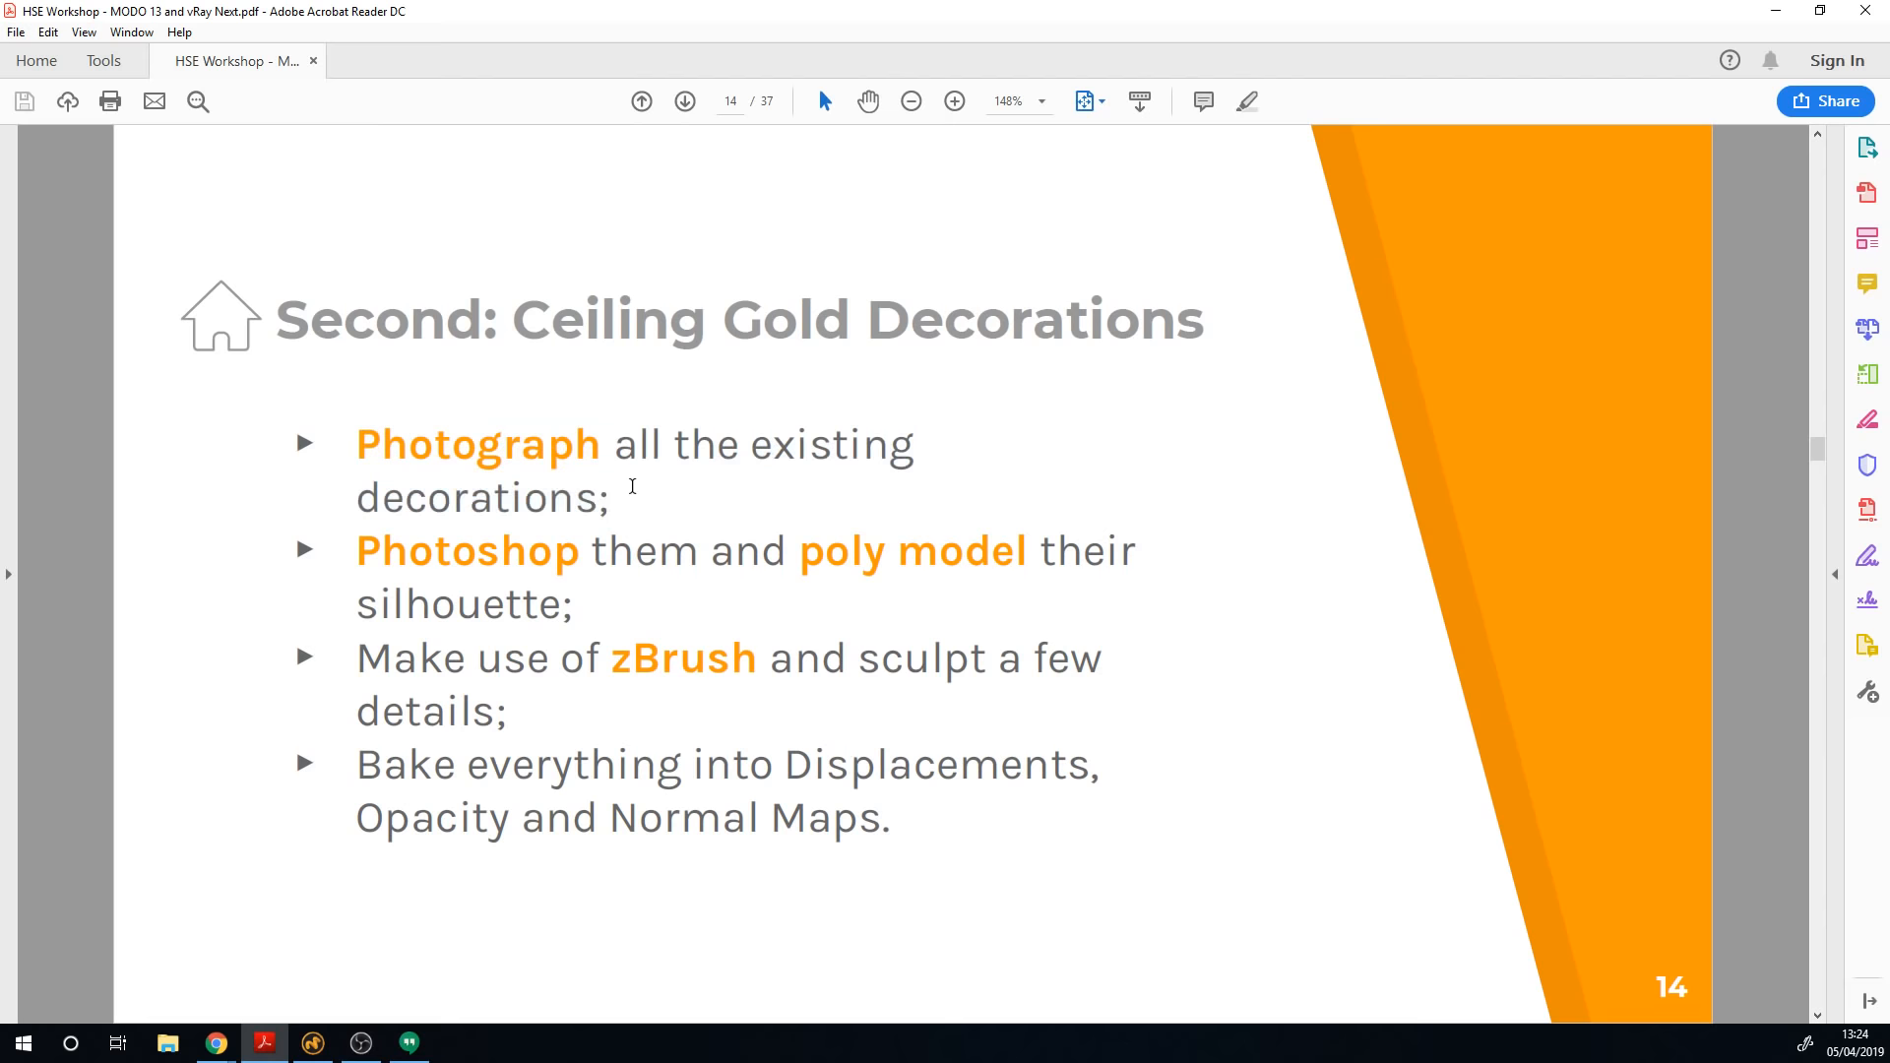
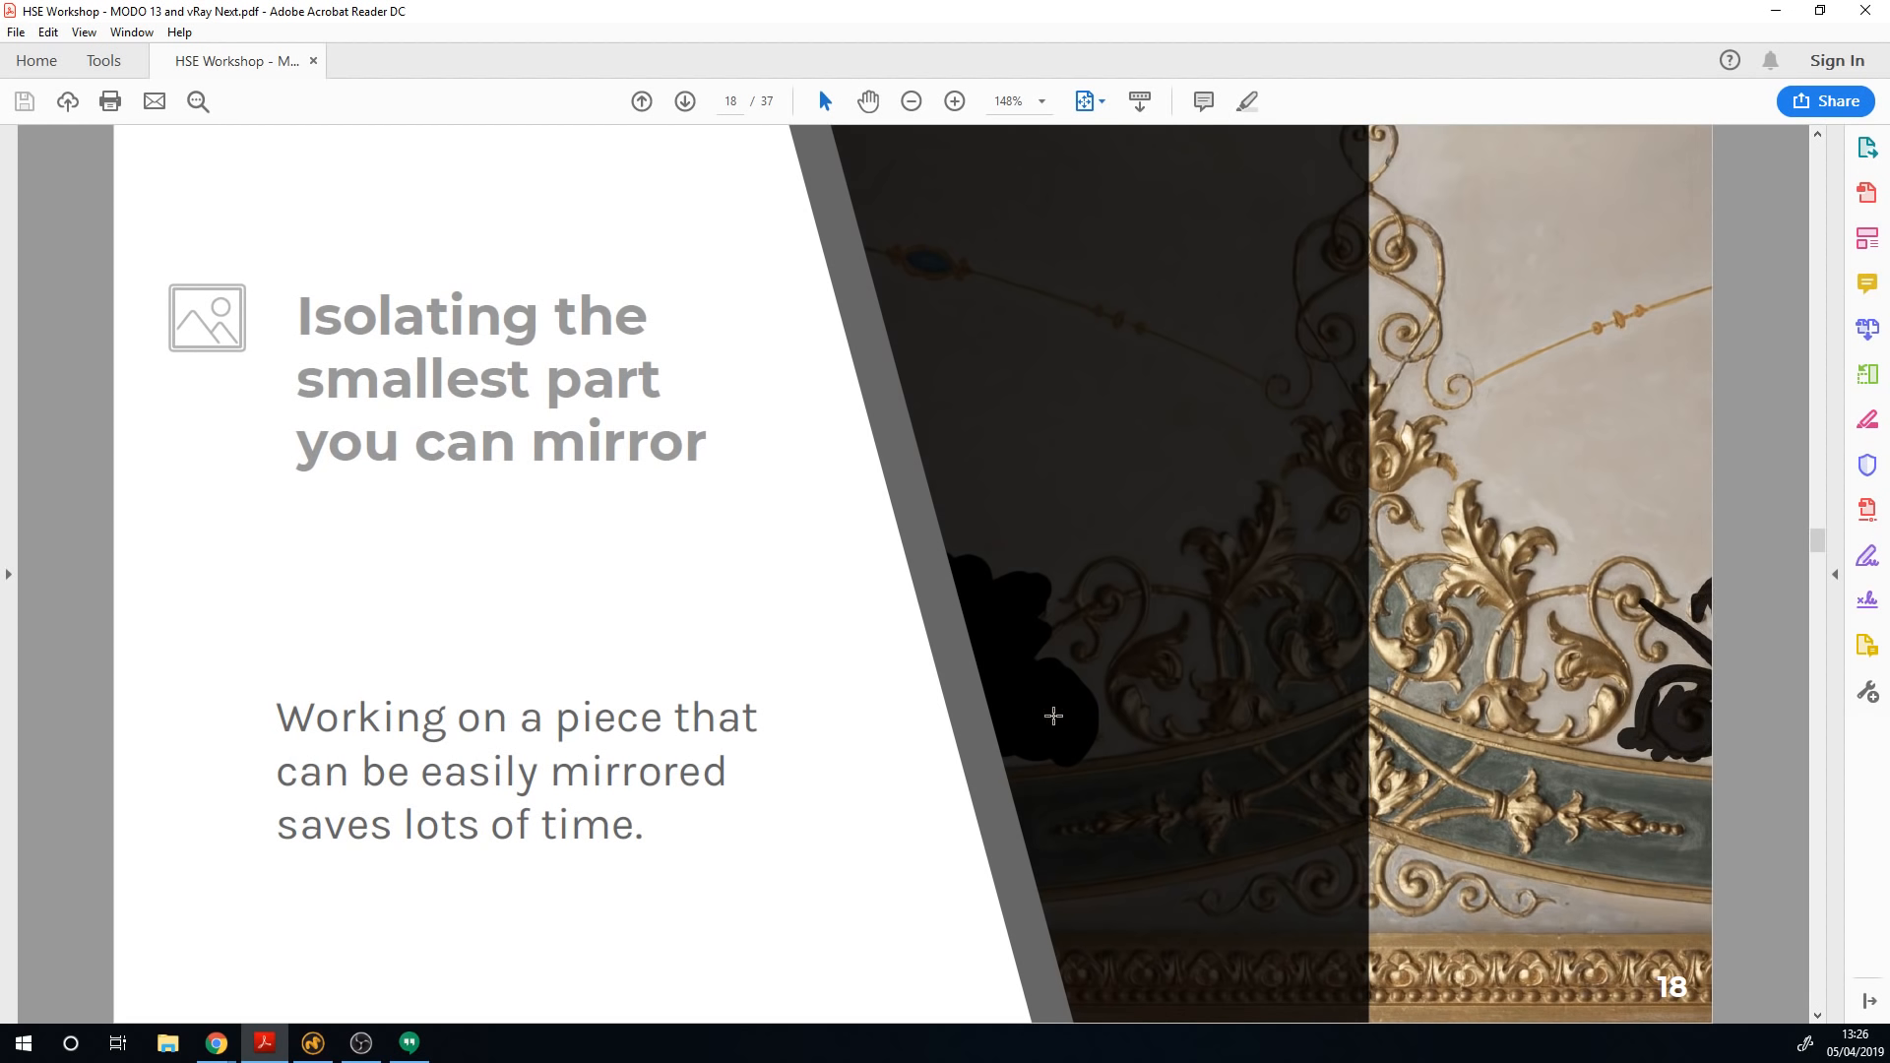
Step: Read slides 19 to 21 of the workshop PDF on poly modeling the decorations, sculpting them in zBrush and obtaining textures
{"action": "scroll", "coordinate": [1053, 715], "scroll_direction": "down", "scroll_amount": 1}
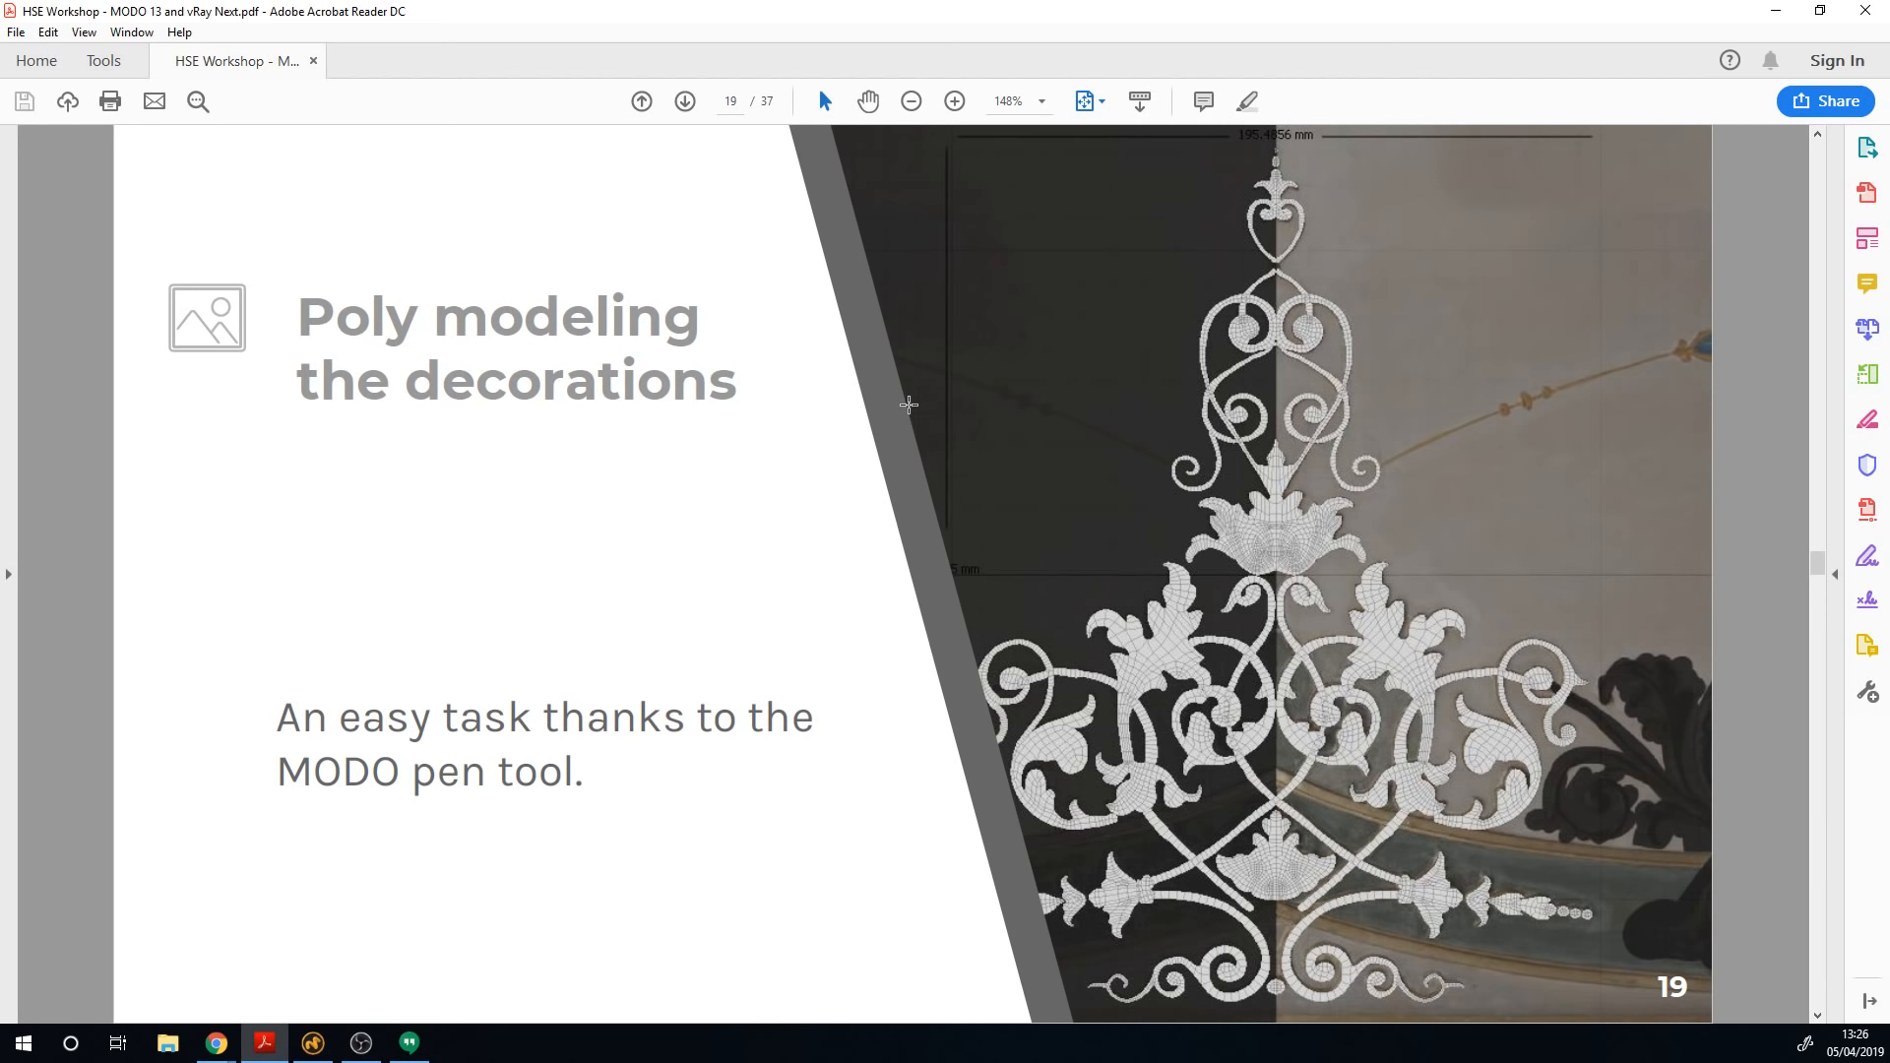
{"action": "key", "text": "Right"}
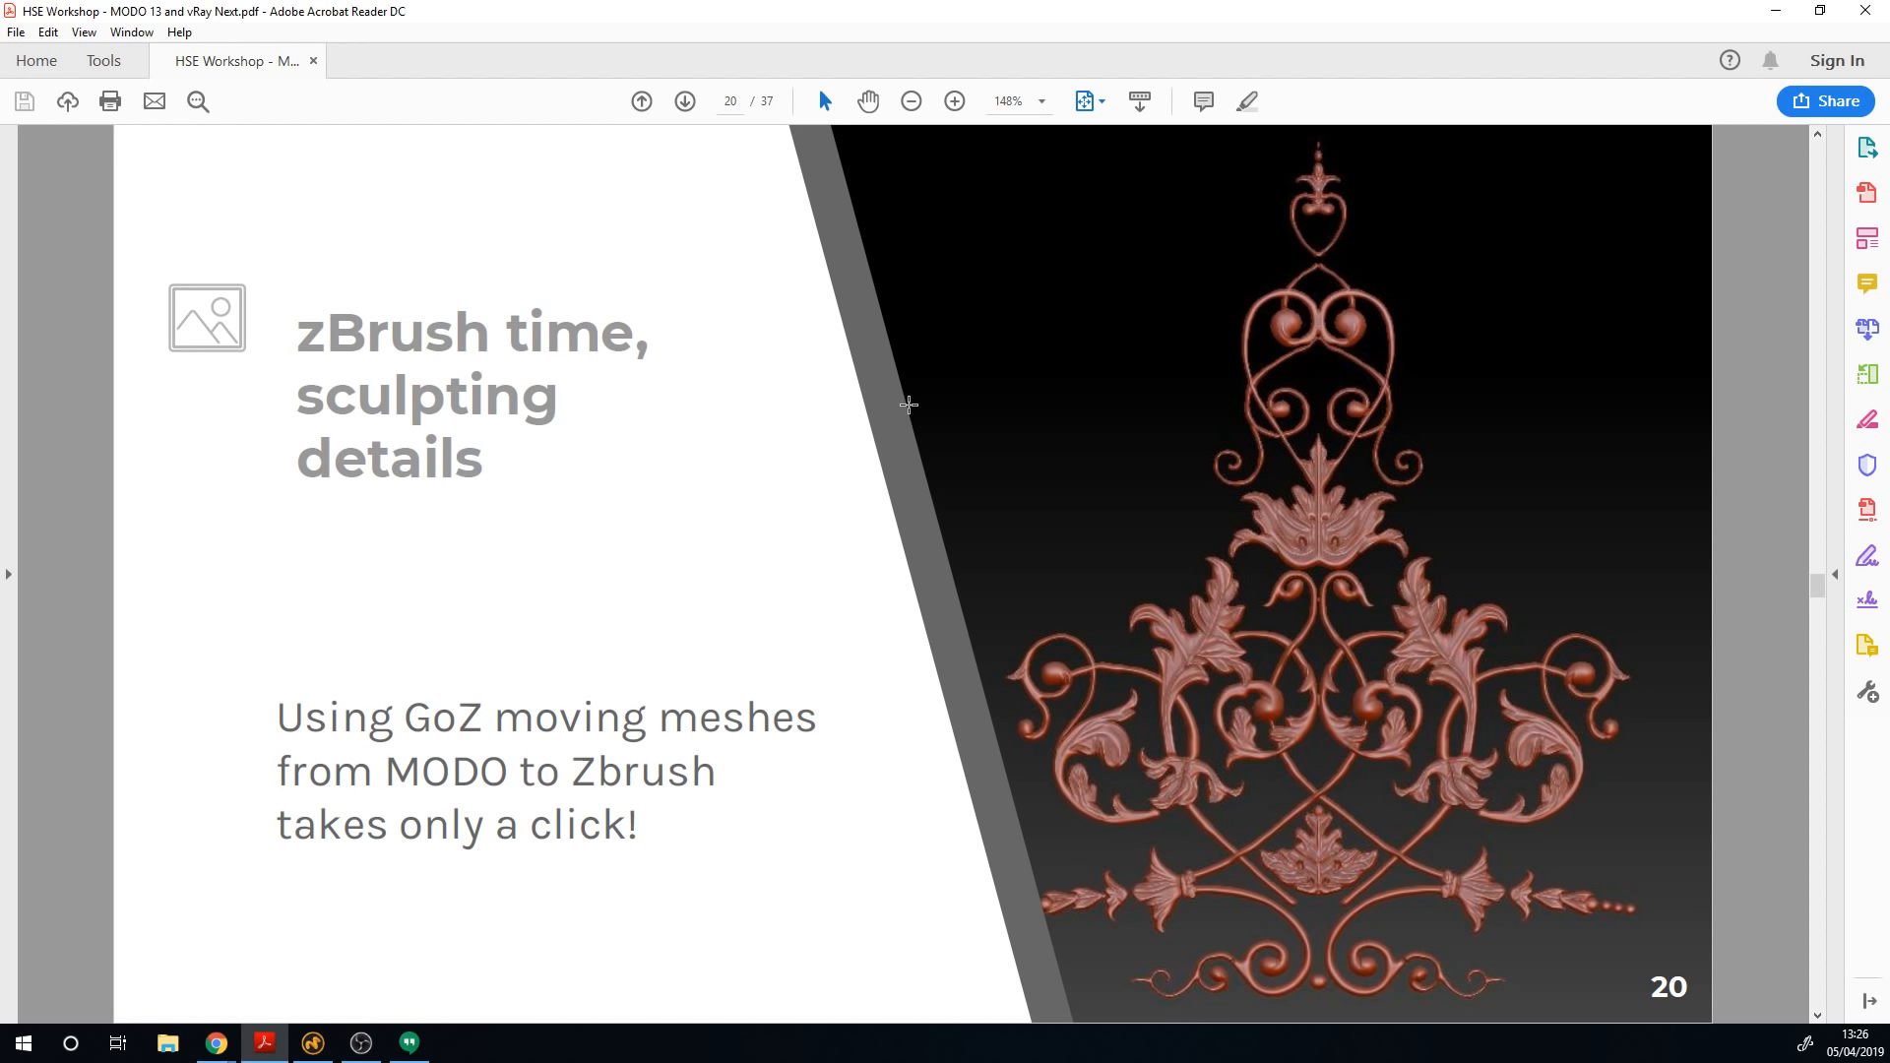
{"action": "left_click_drag", "start_coordinate": [405, 717], "coordinate": [482, 717]}
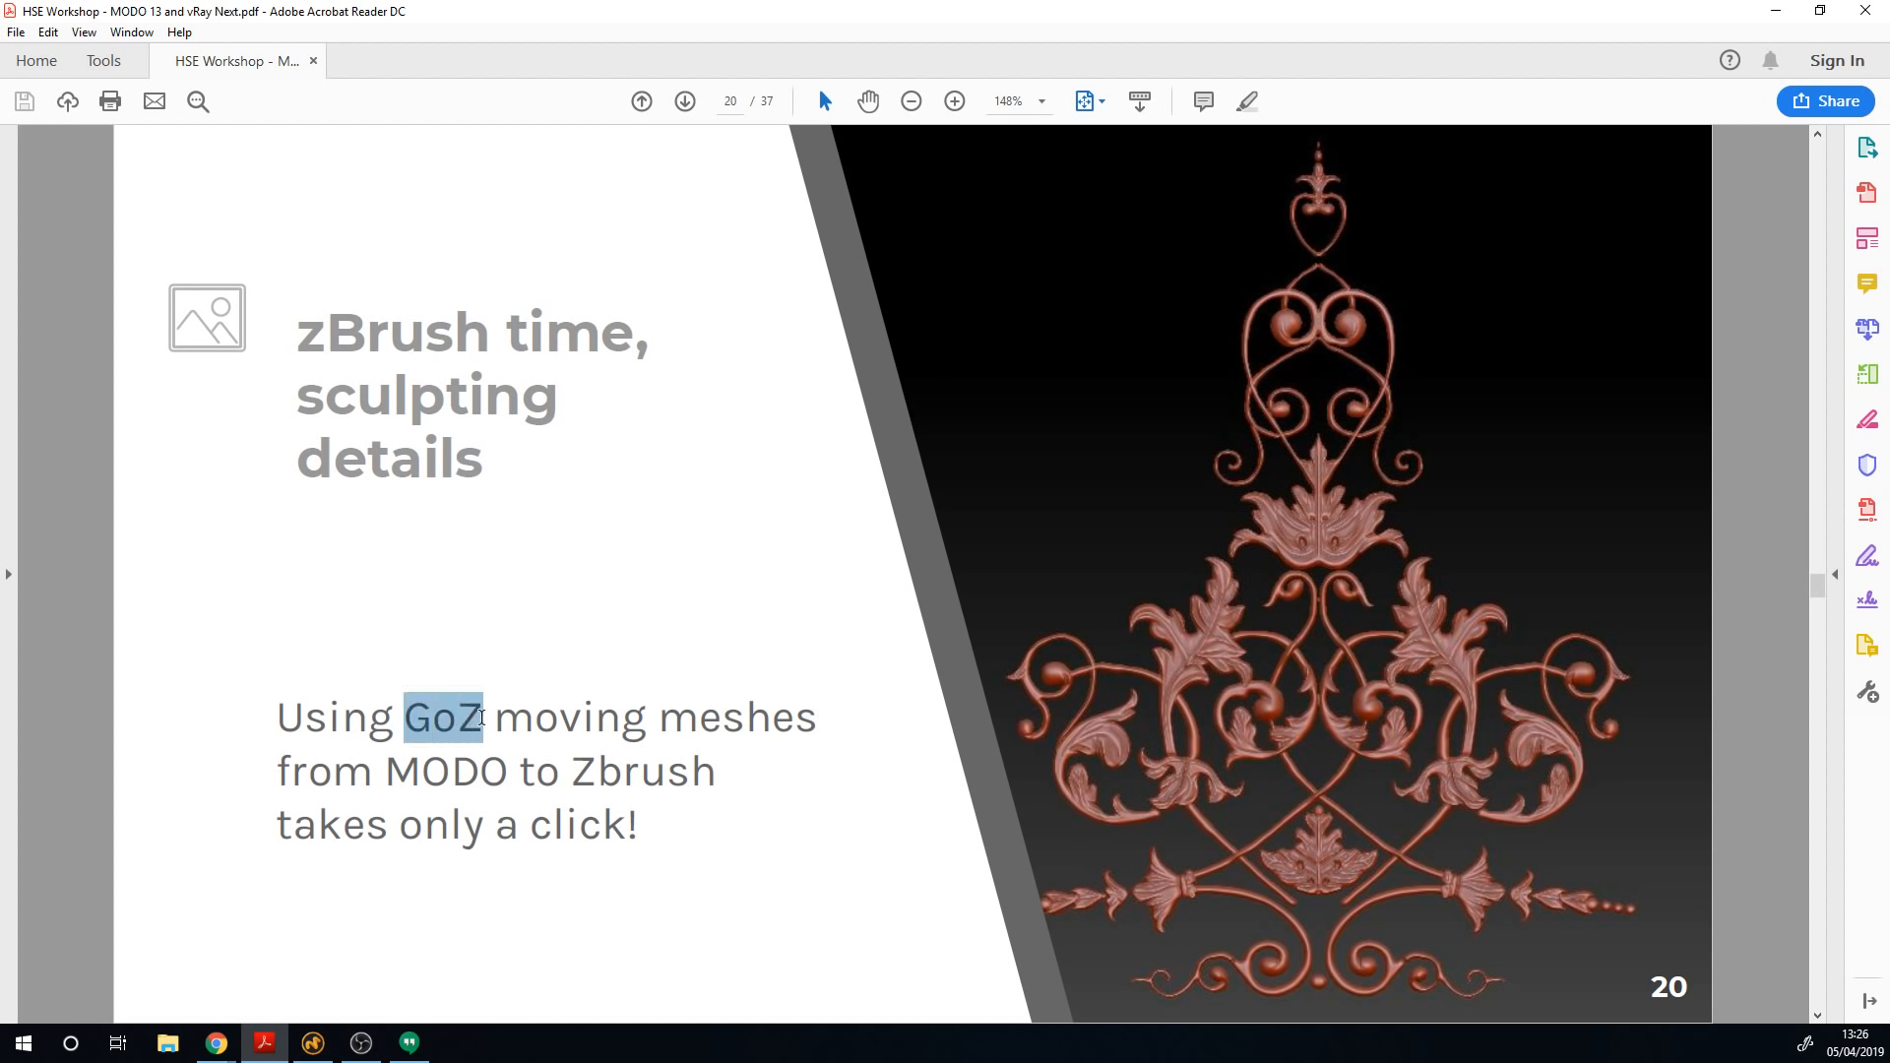
{"action": "left_click_drag", "start_coordinate": [391, 771], "coordinate": [706, 774]}
{"action": "left_click", "coordinate": [570, 773]}
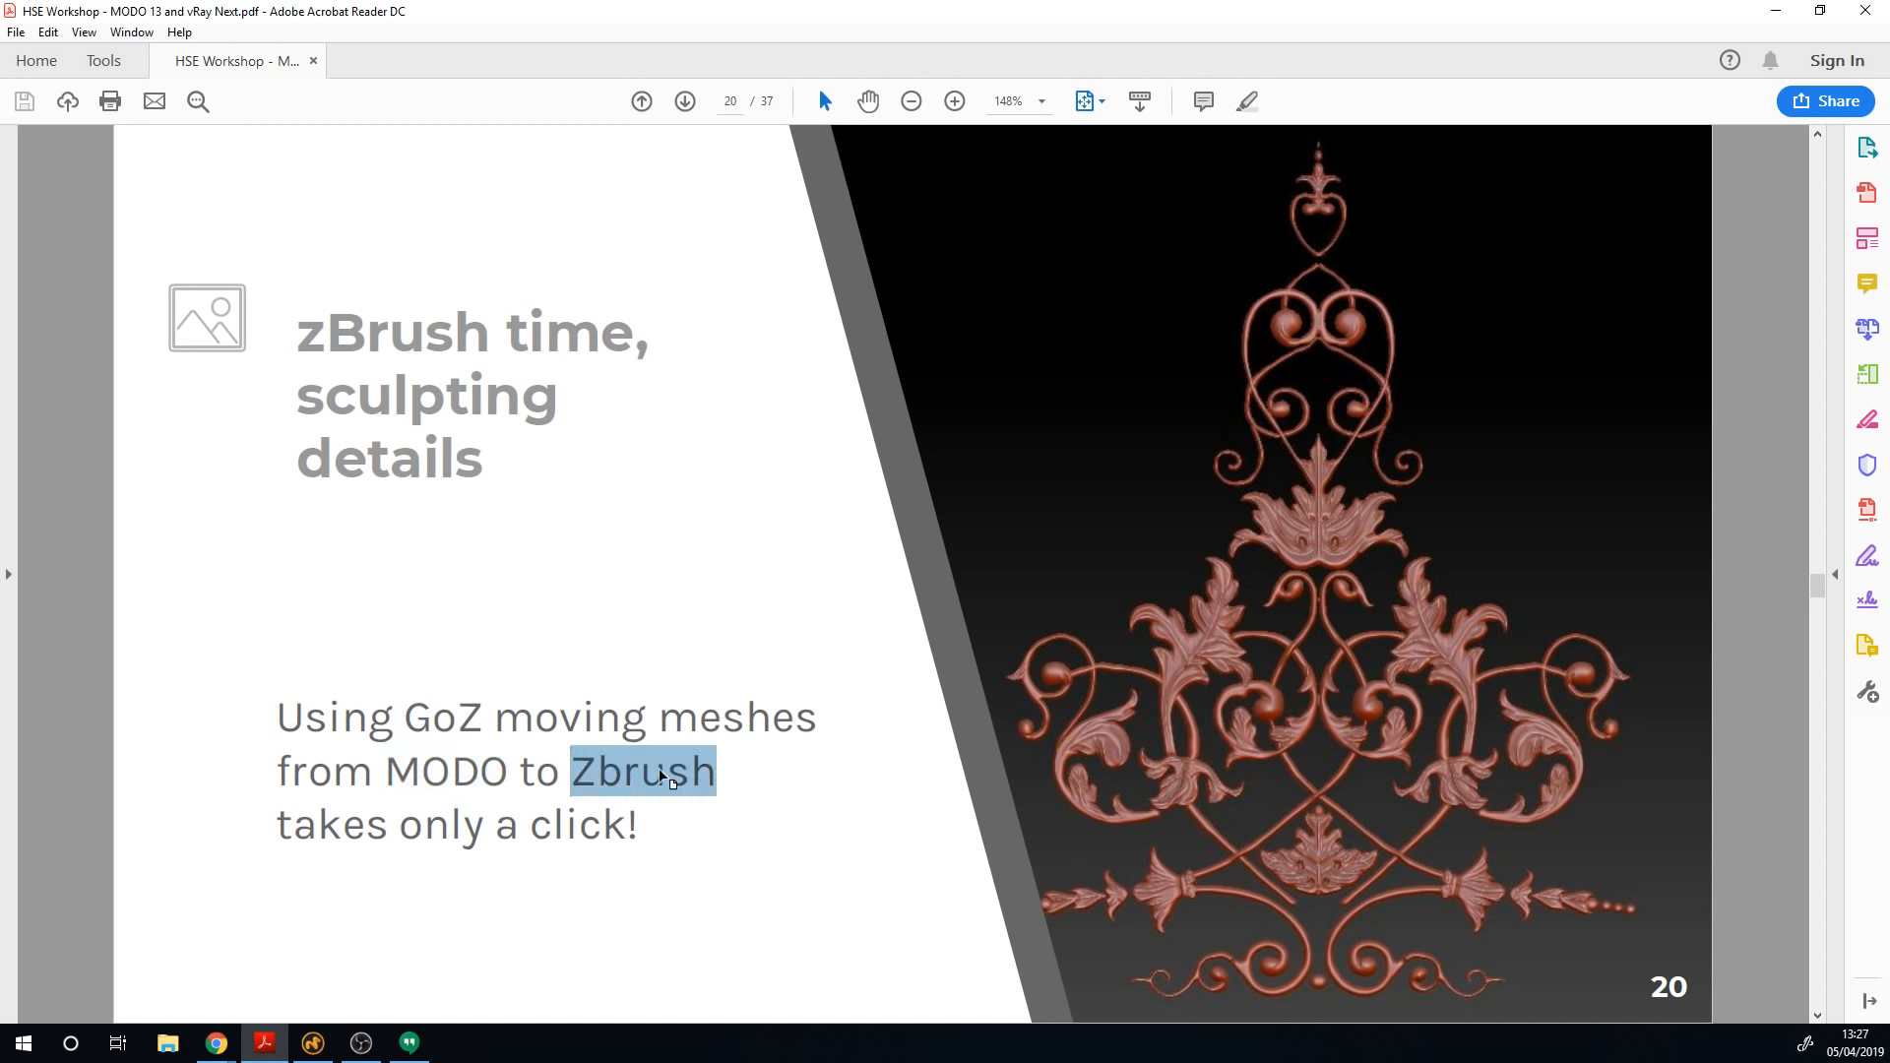
{"action": "left_click", "coordinate": [580, 852]}
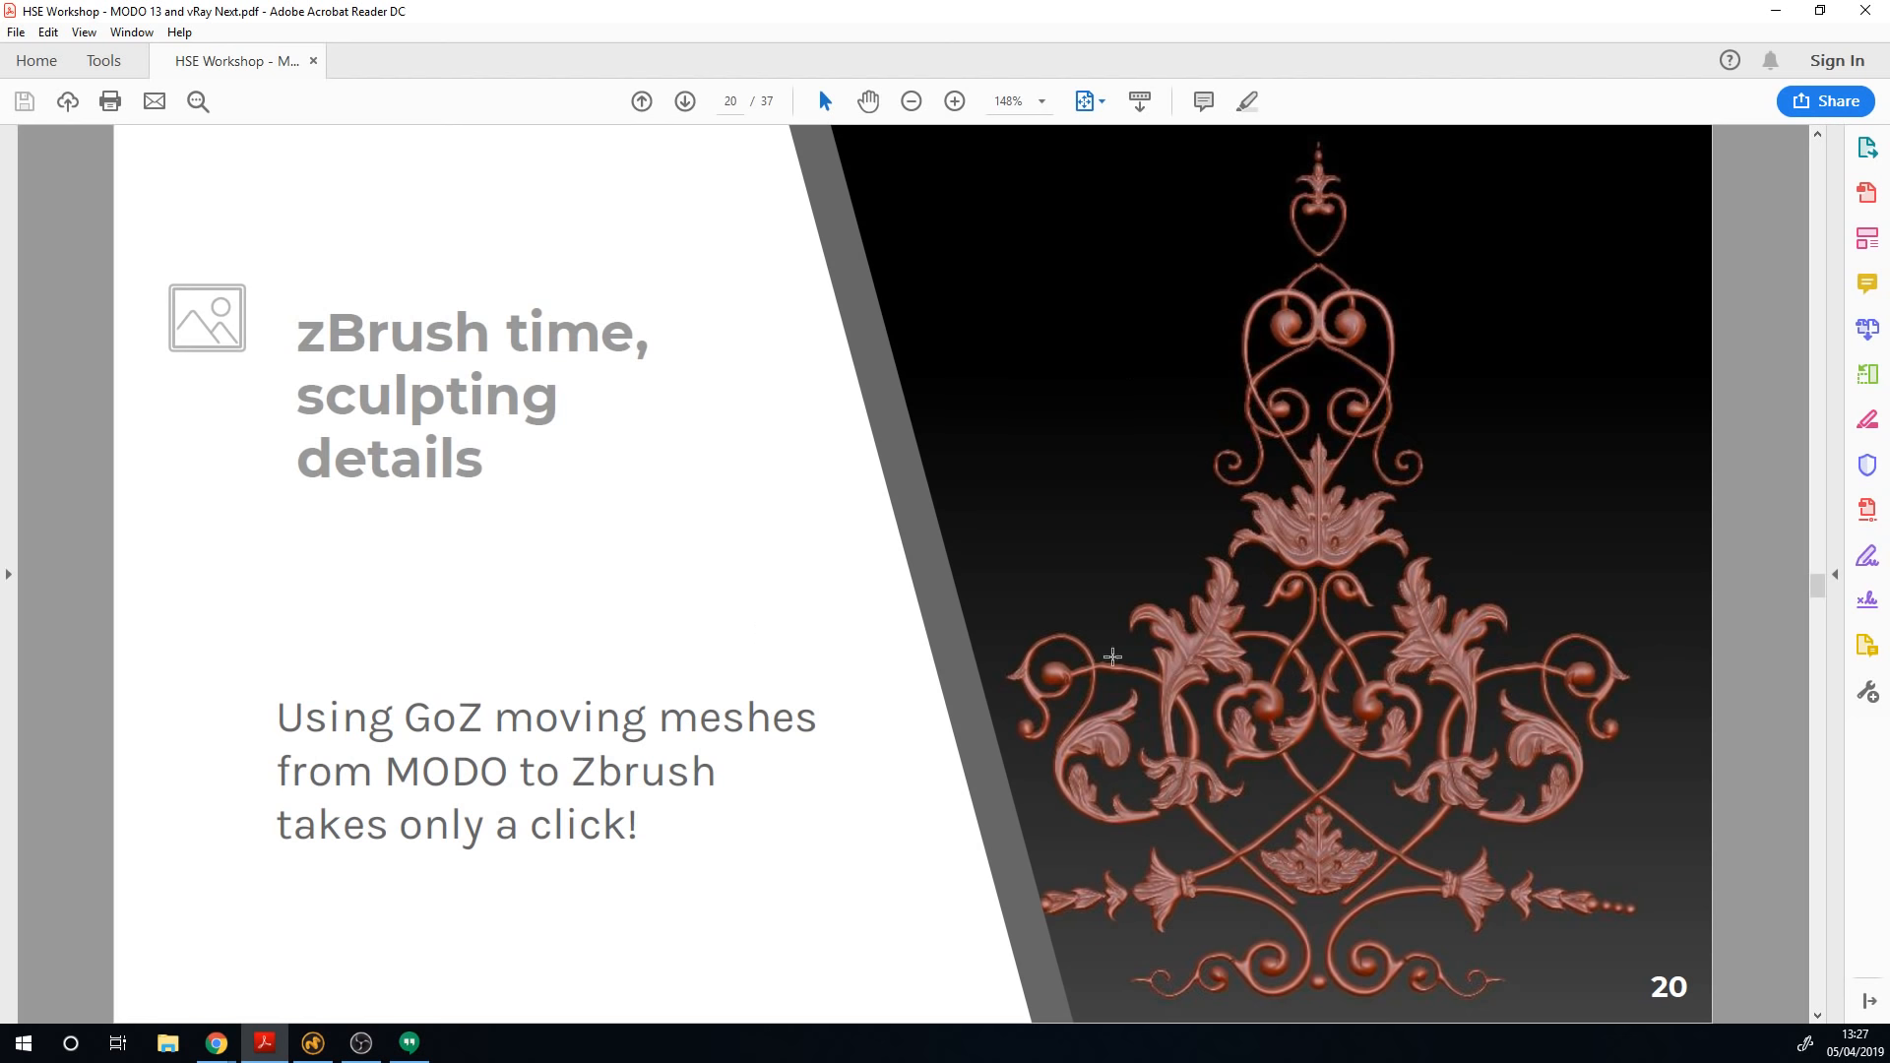
{"action": "scroll", "coordinate": [1098, 664], "scroll_direction": "down", "scroll_amount": 1}
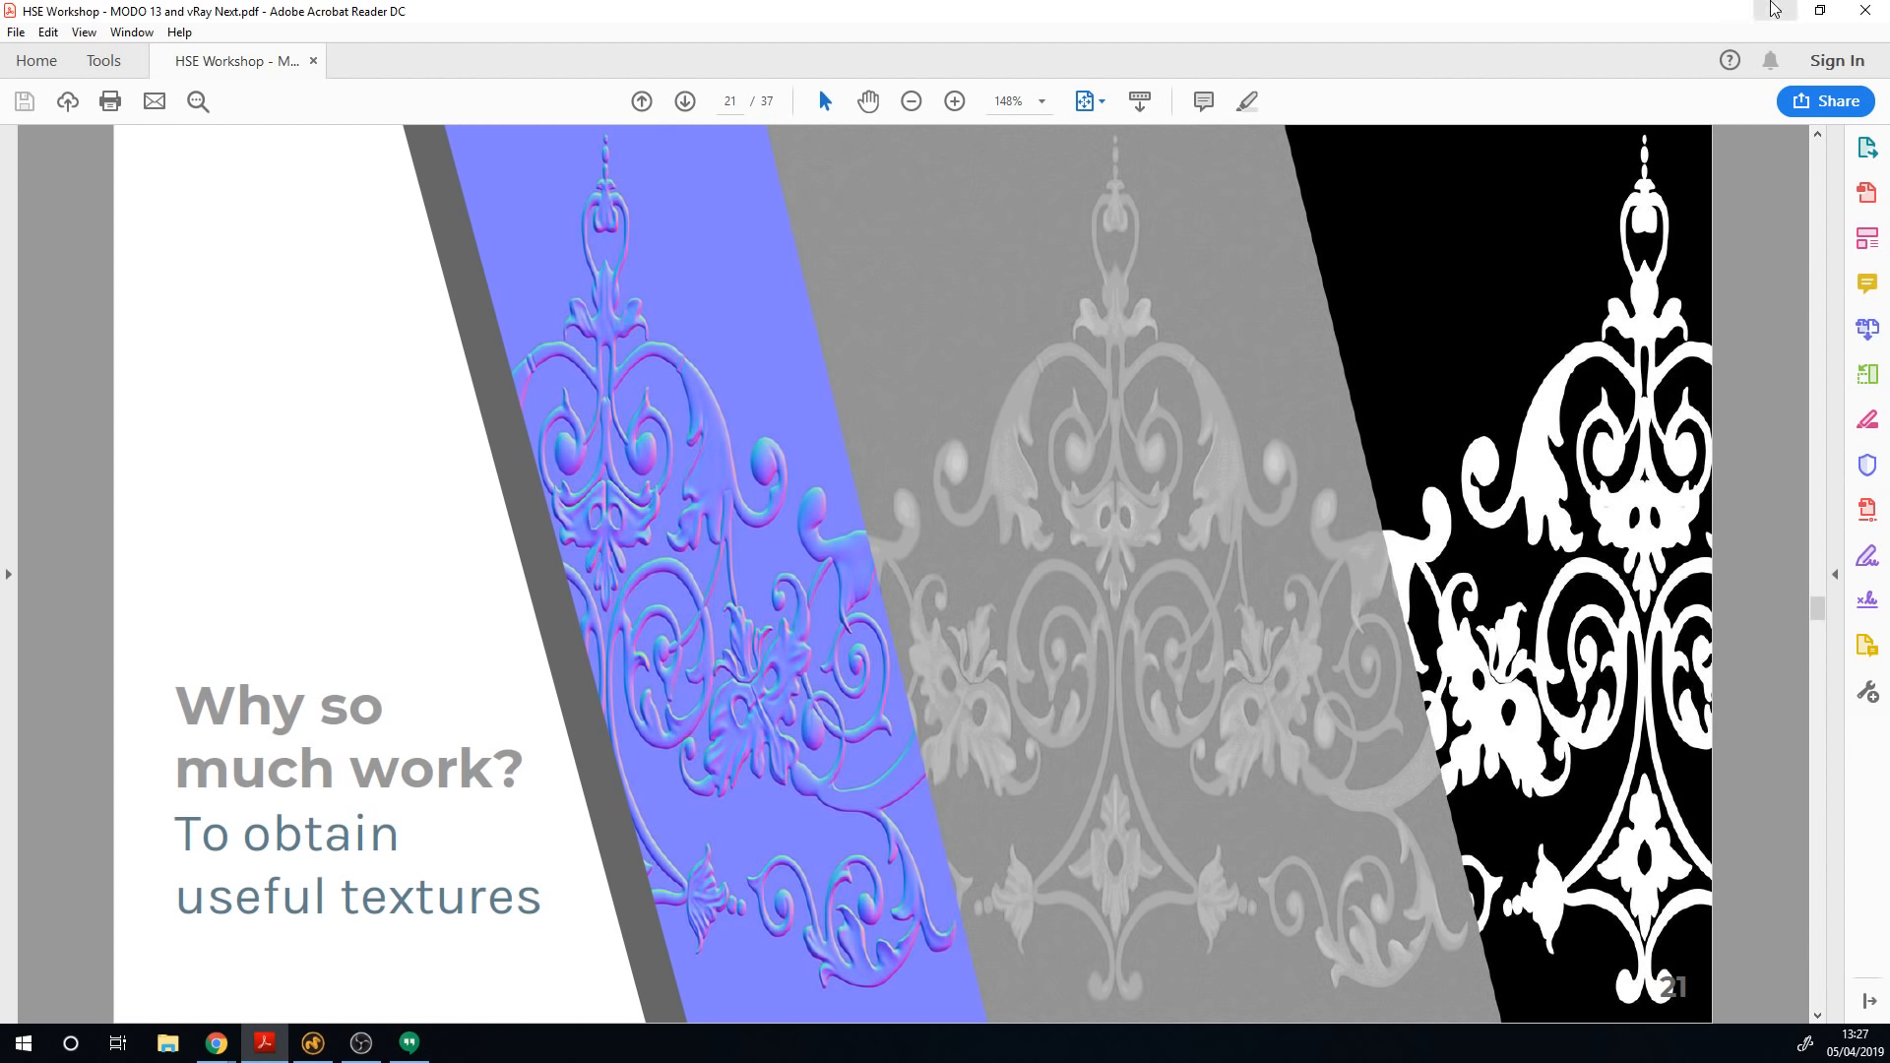
Step: Switch to Modo, collapse the 1-Booleans Procedurali.lxo scene and activate the 2-Decorations.lxo scene with its Sphere item
{"action": "left_click", "coordinate": [1775, 9]}
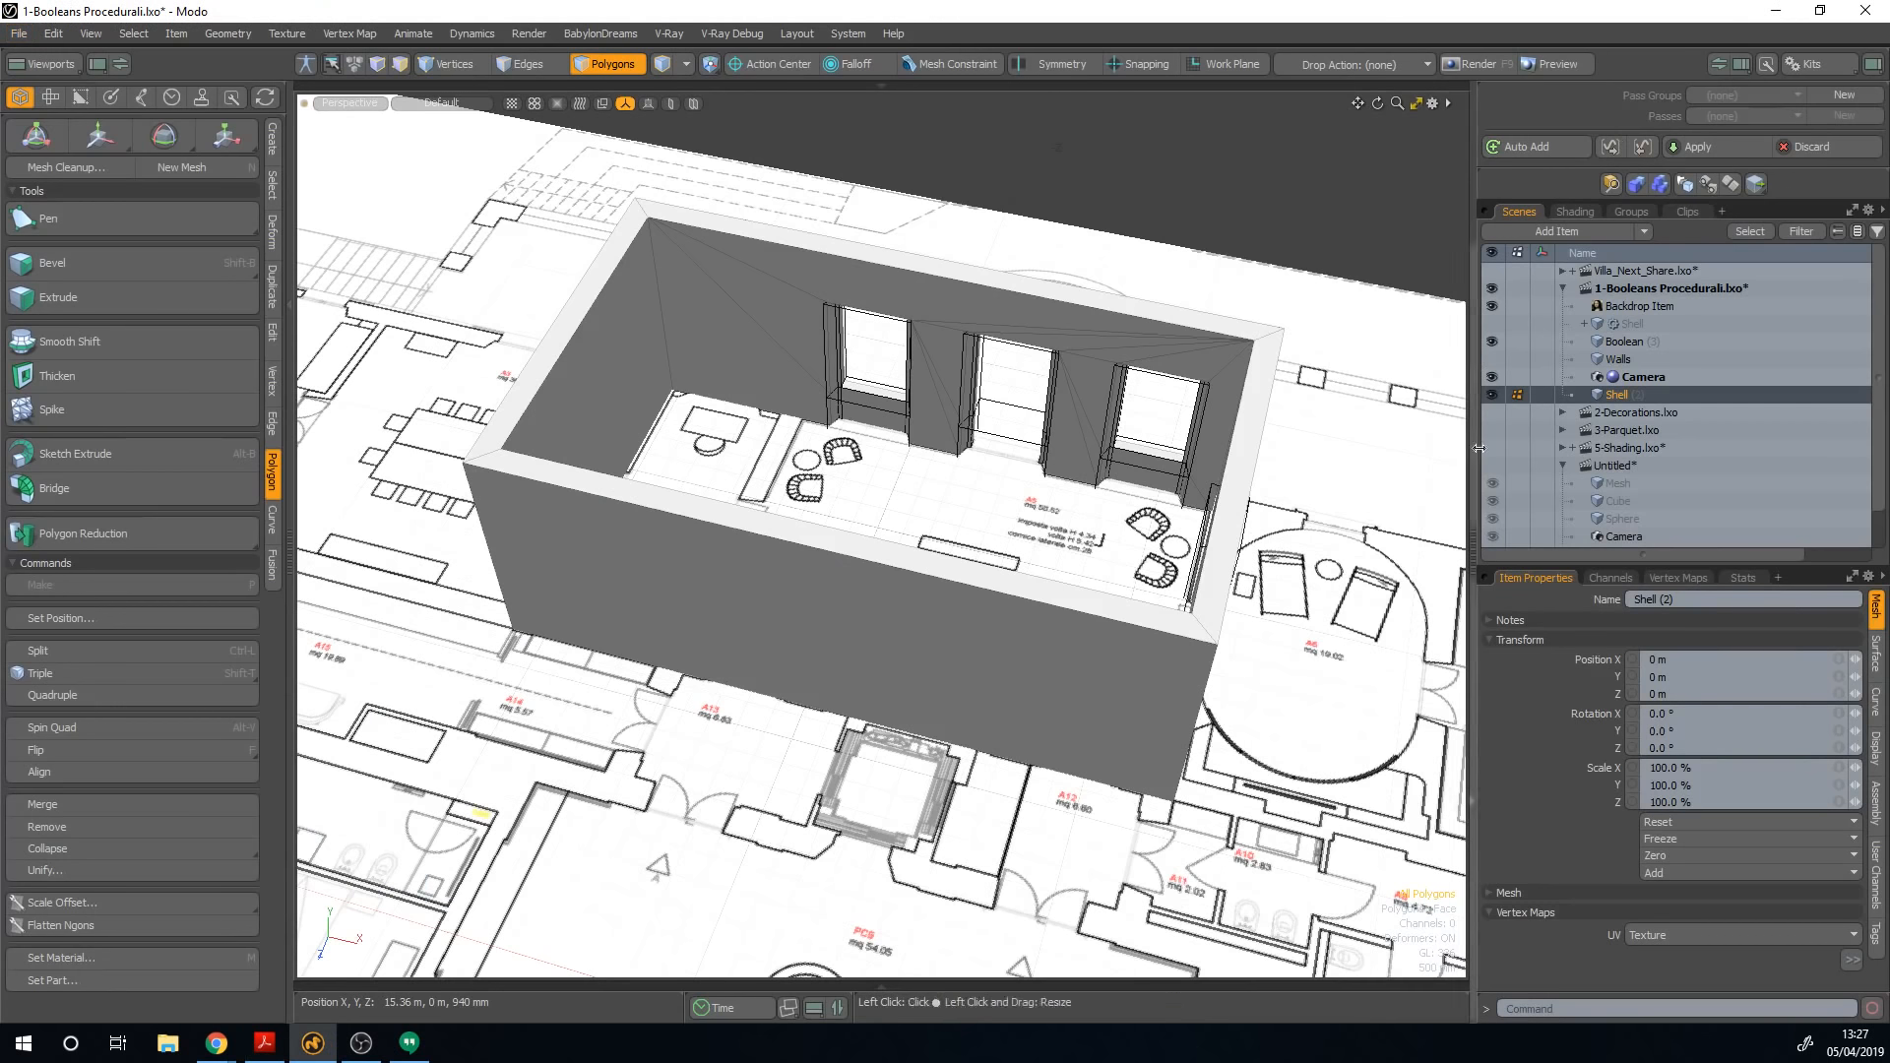
{"action": "left_click", "coordinate": [1563, 288]}
{"action": "left_click", "coordinate": [1562, 306]}
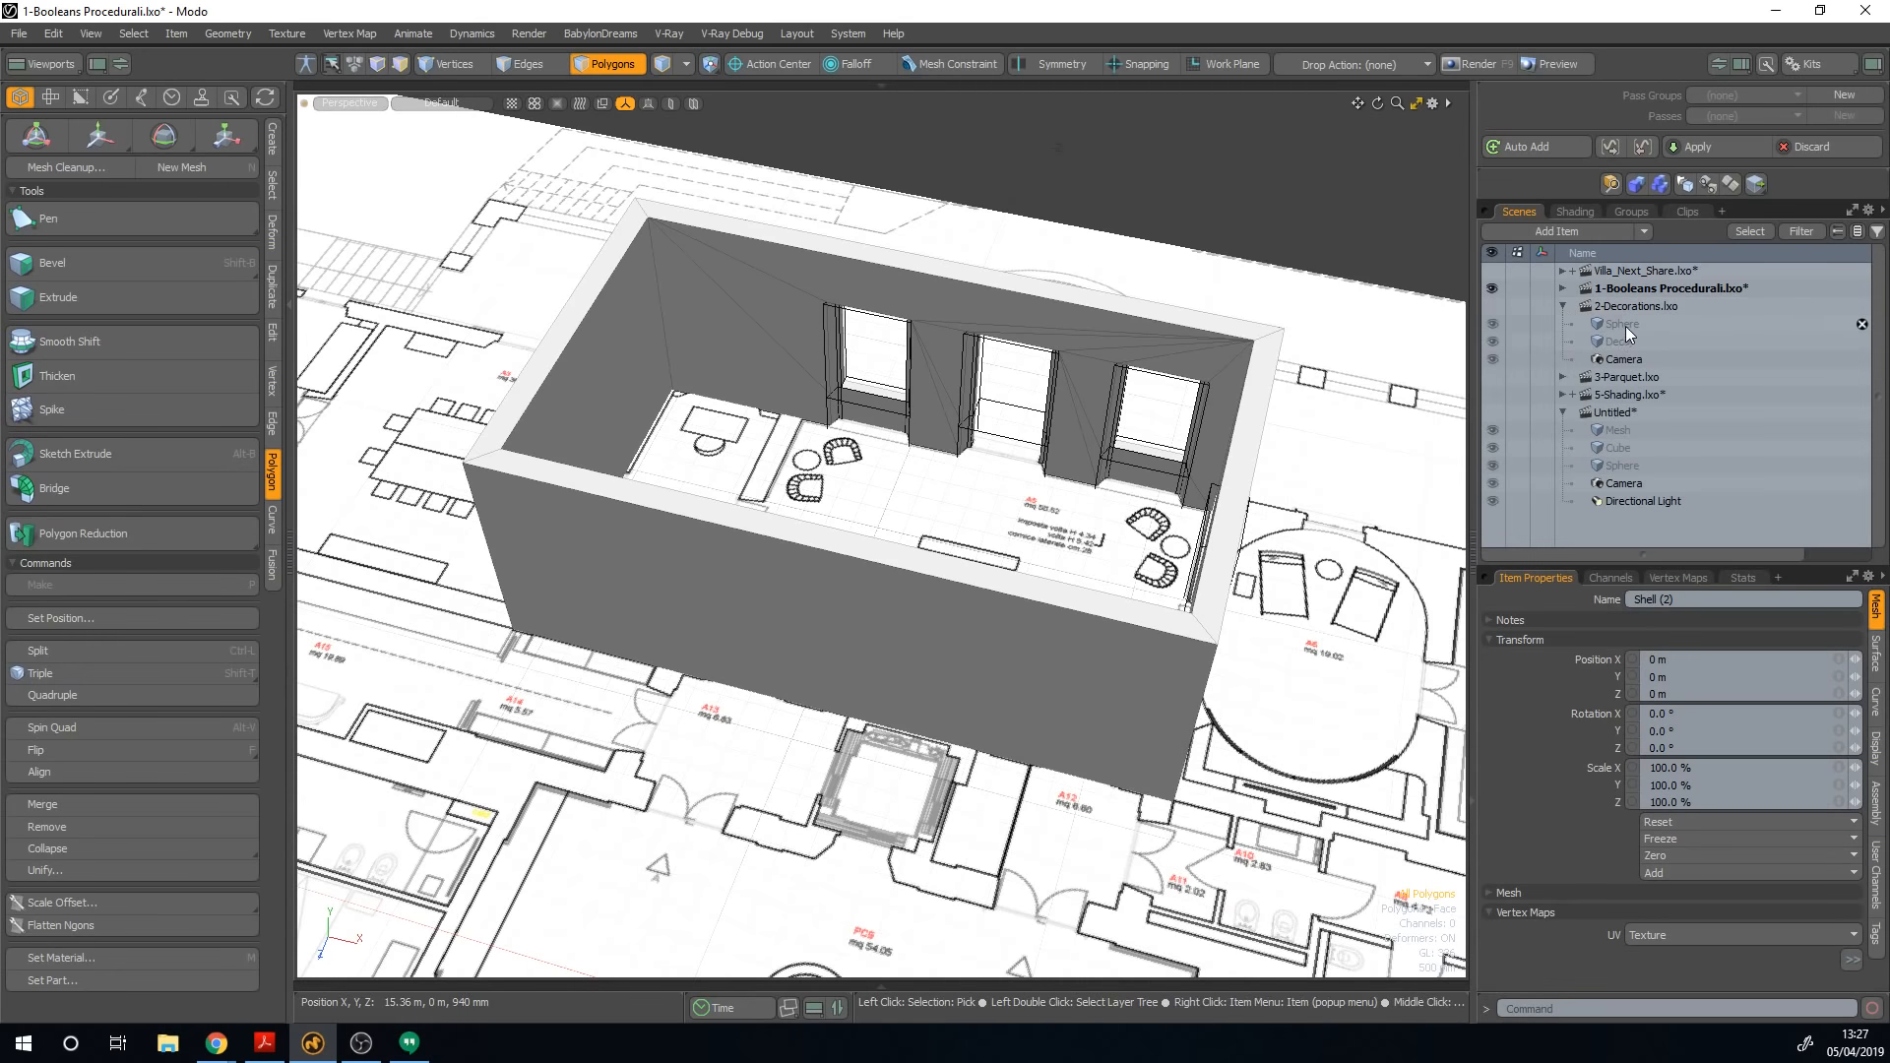
{"action": "left_click", "coordinate": [1624, 325]}
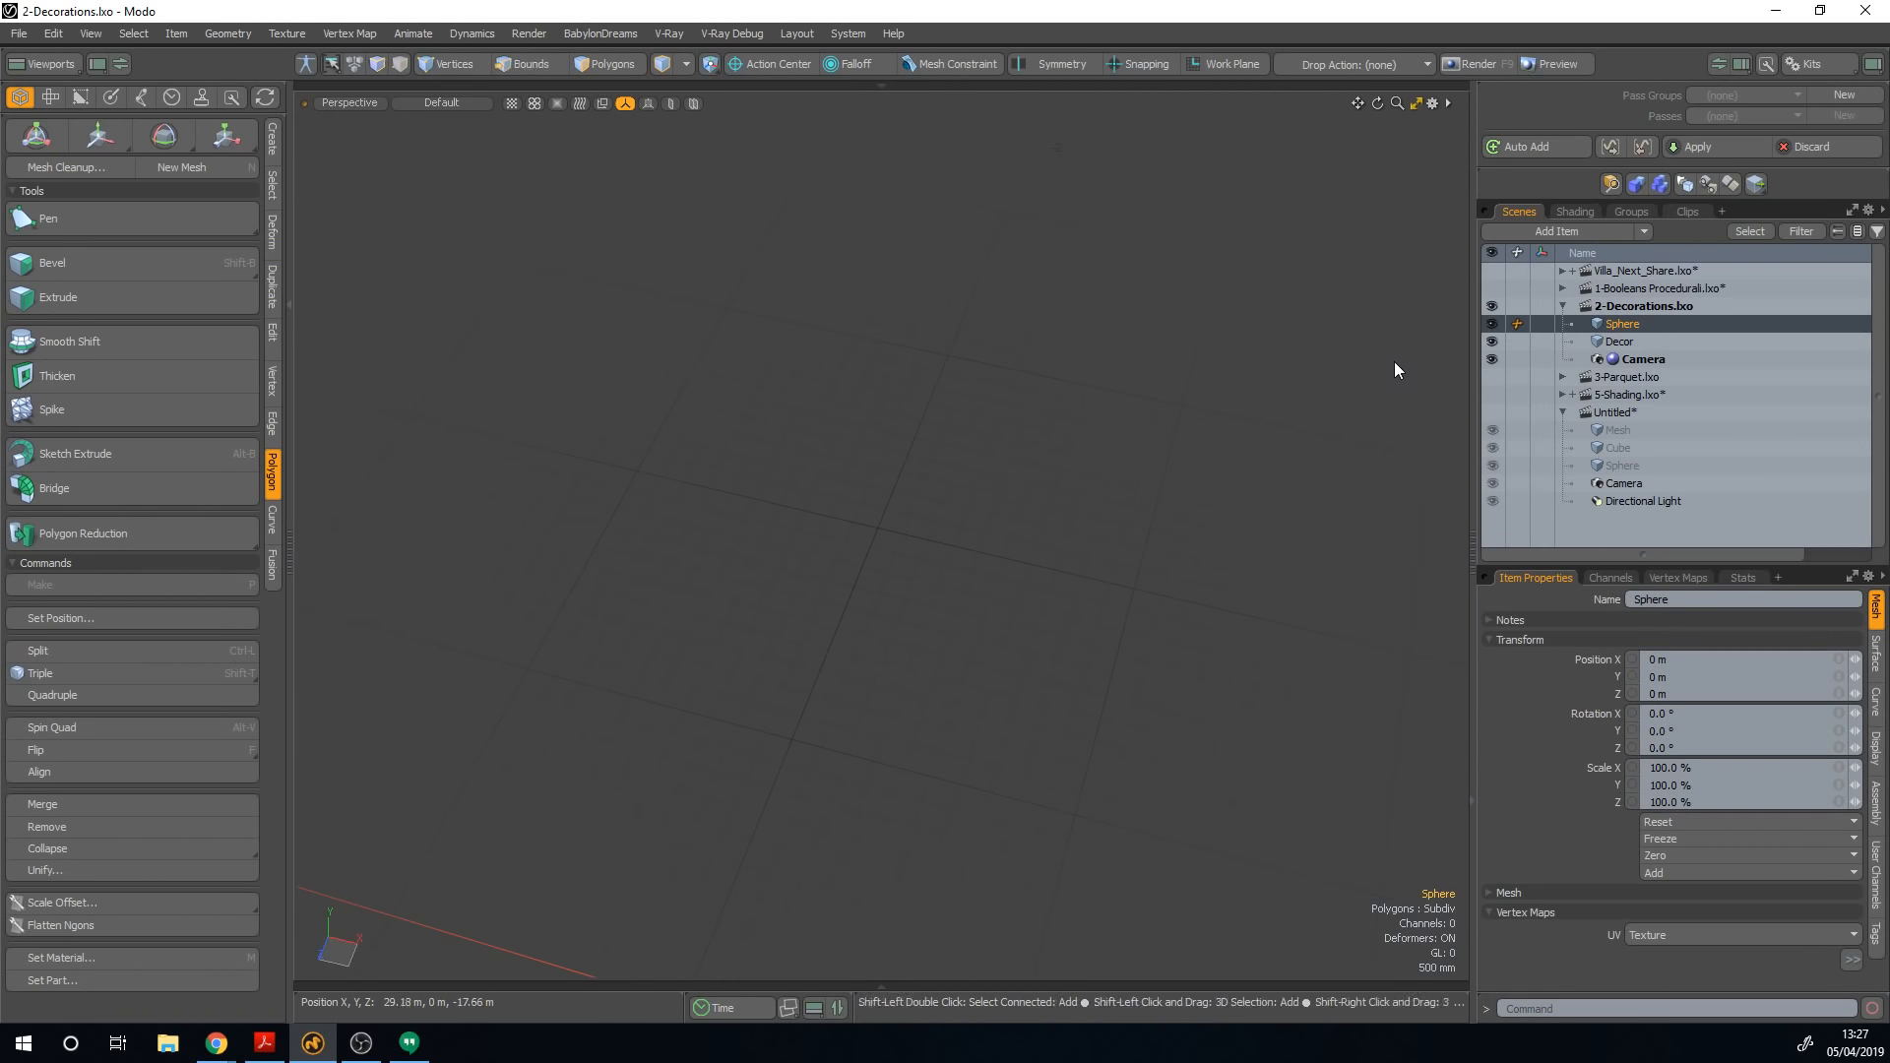
{"action": "key", "text": "a"}
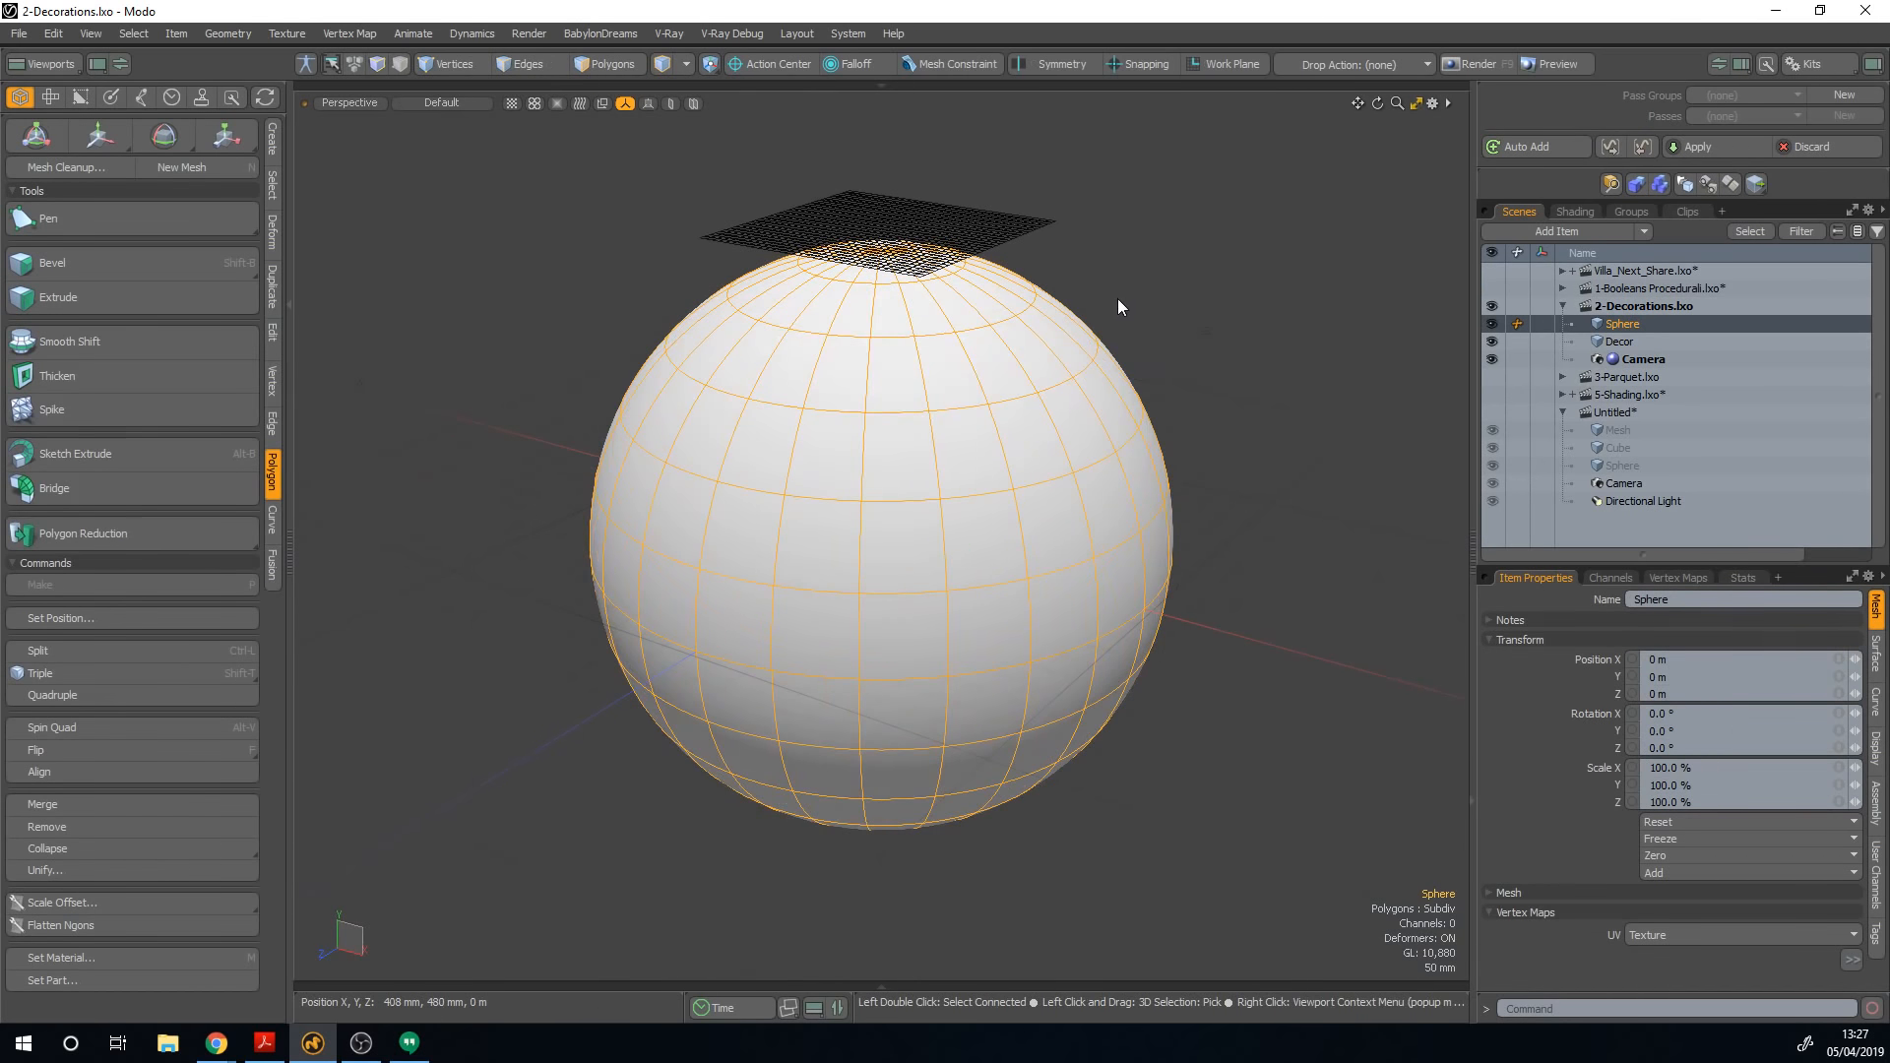
{"action": "left_click", "coordinate": [1118, 298]}
{"action": "left_click_drag", "start_coordinate": [1119, 299], "coordinate": [1159, 324], "text": "alt"}
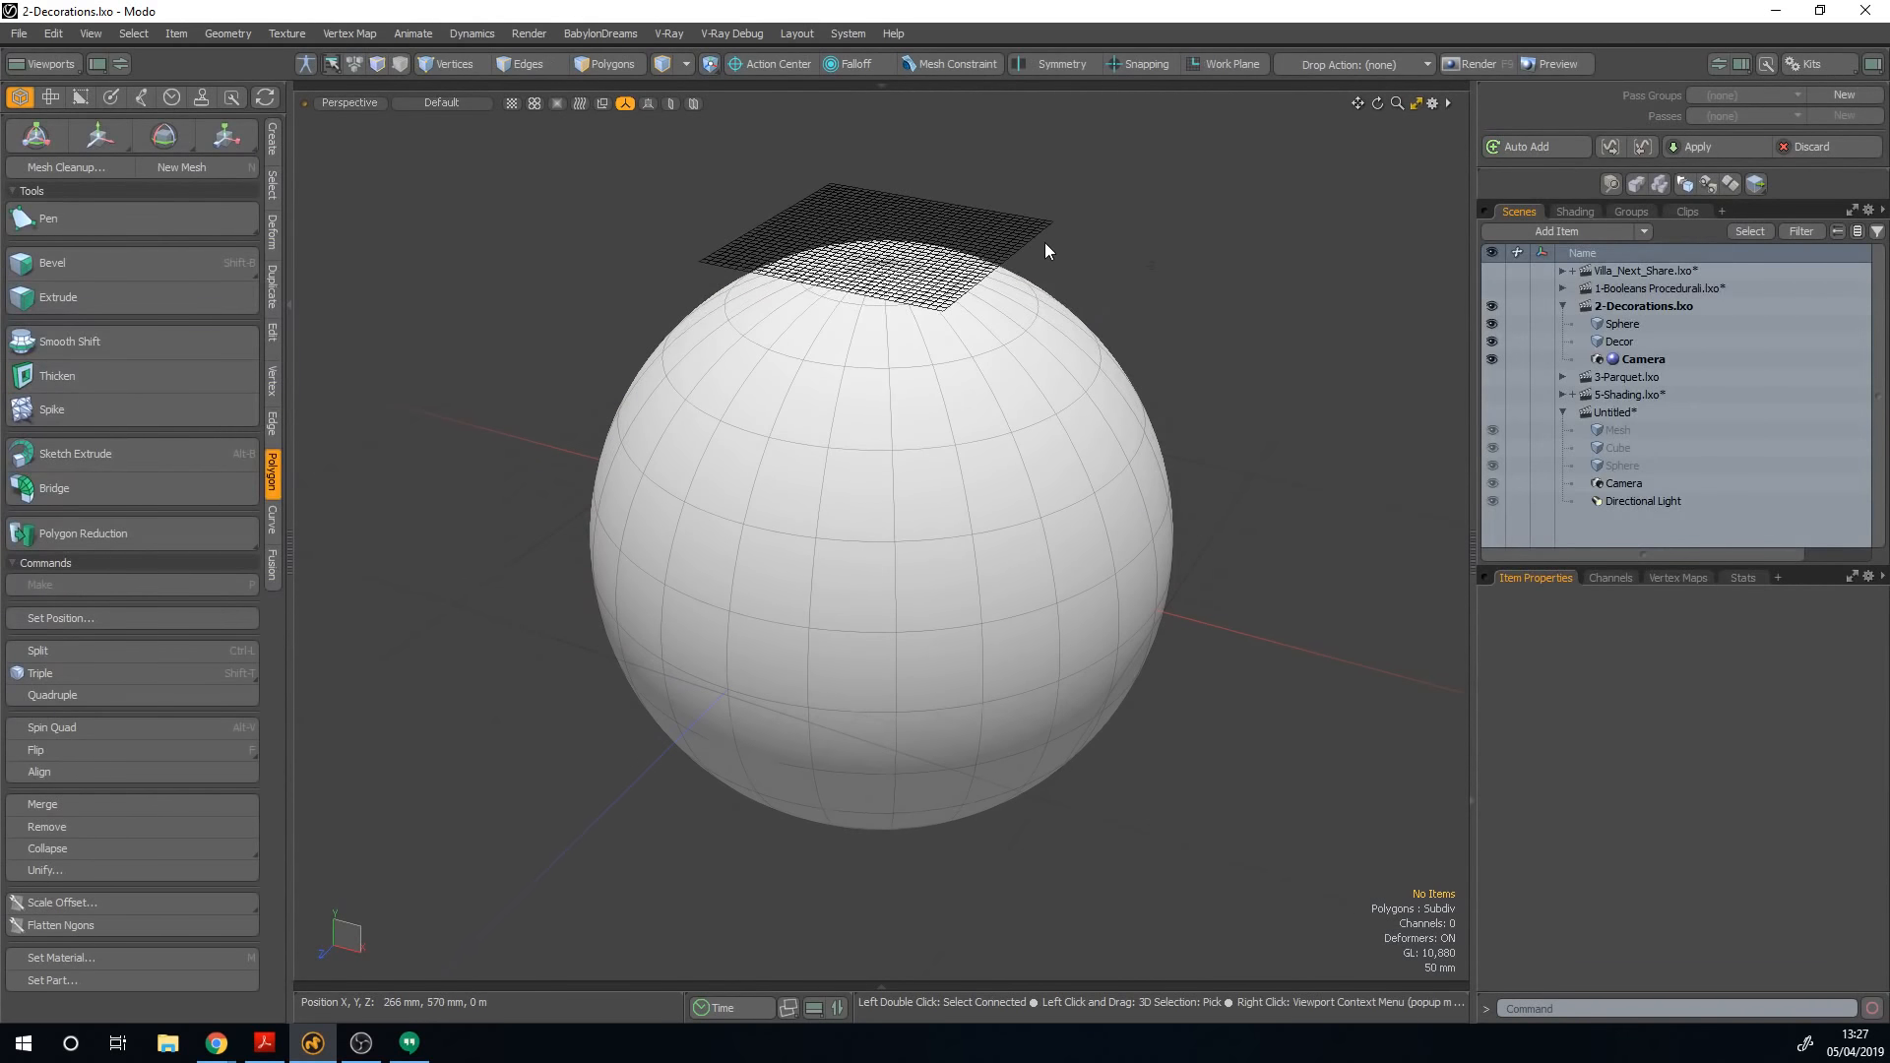
{"action": "left_click", "coordinate": [779, 593]}
{"action": "left_click_drag", "start_coordinate": [780, 593], "coordinate": [886, 561], "text": "alt"}
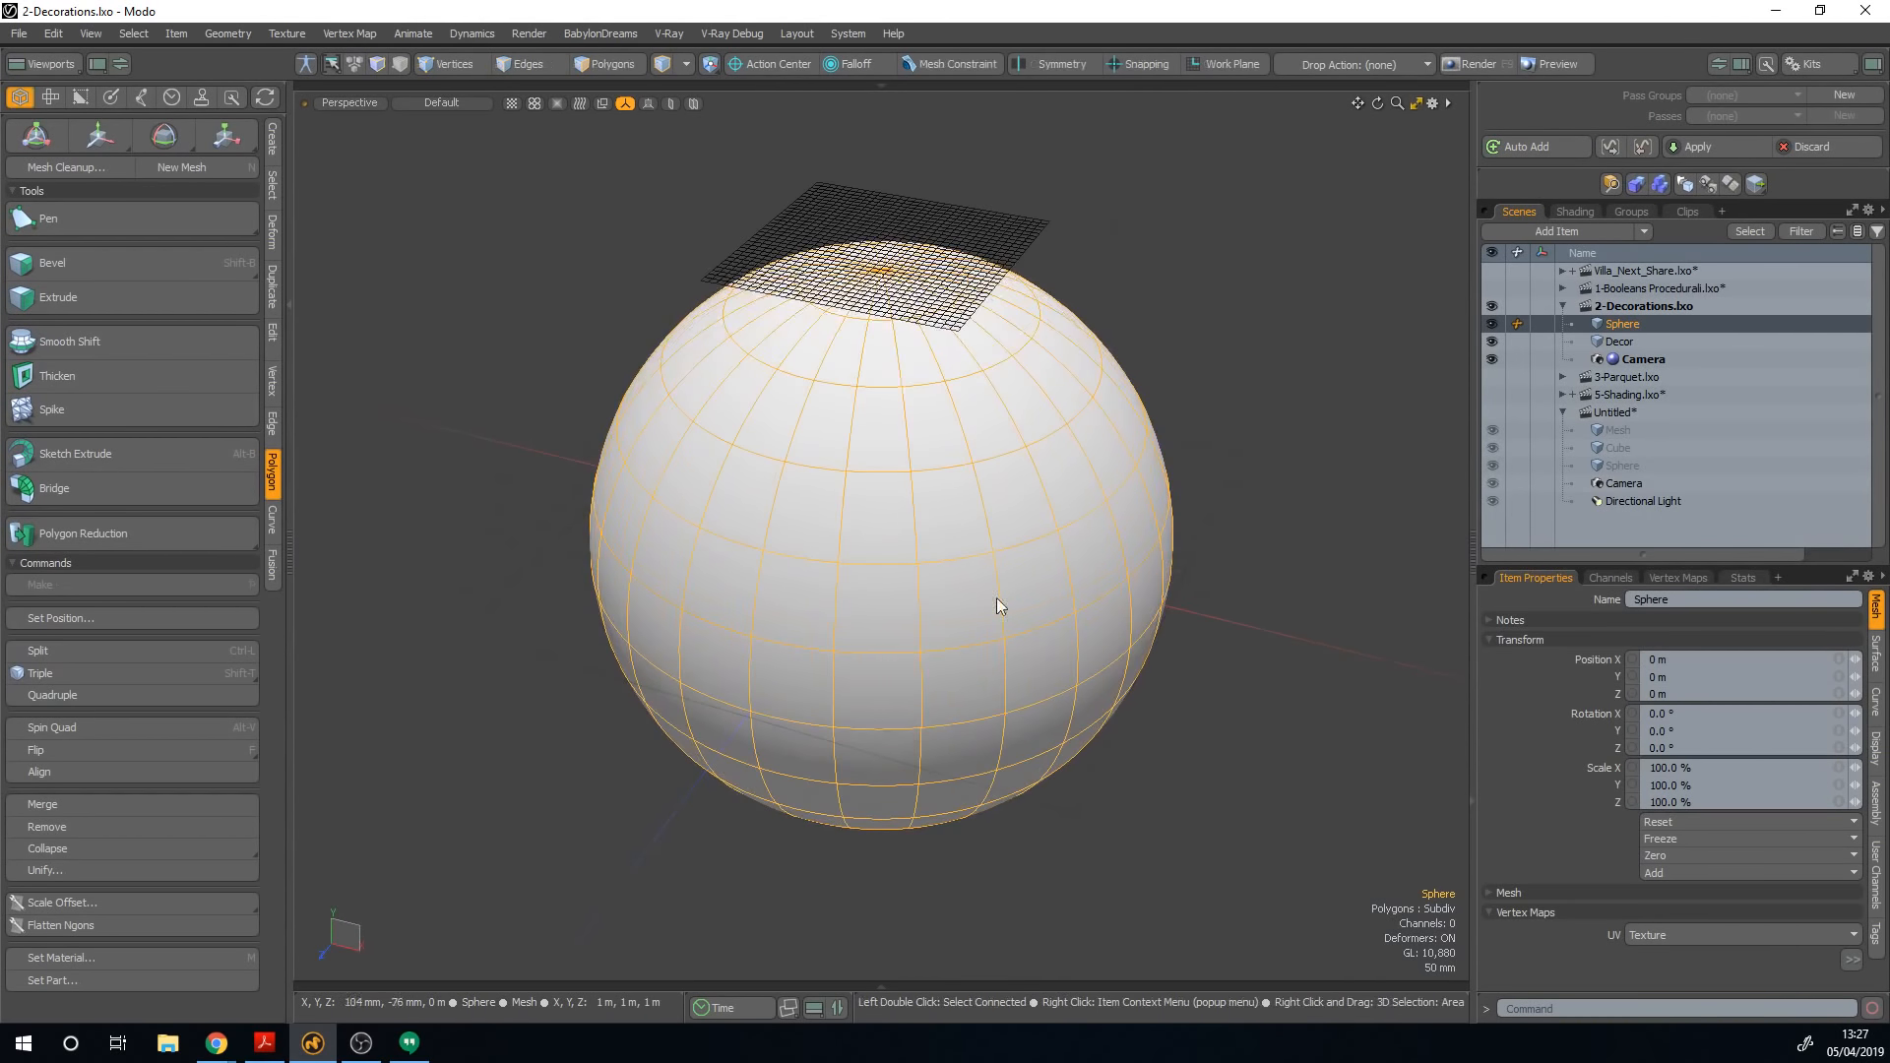
{"action": "left_click_drag", "start_coordinate": [1000, 498], "coordinate": [788, 493], "text": "alt"}
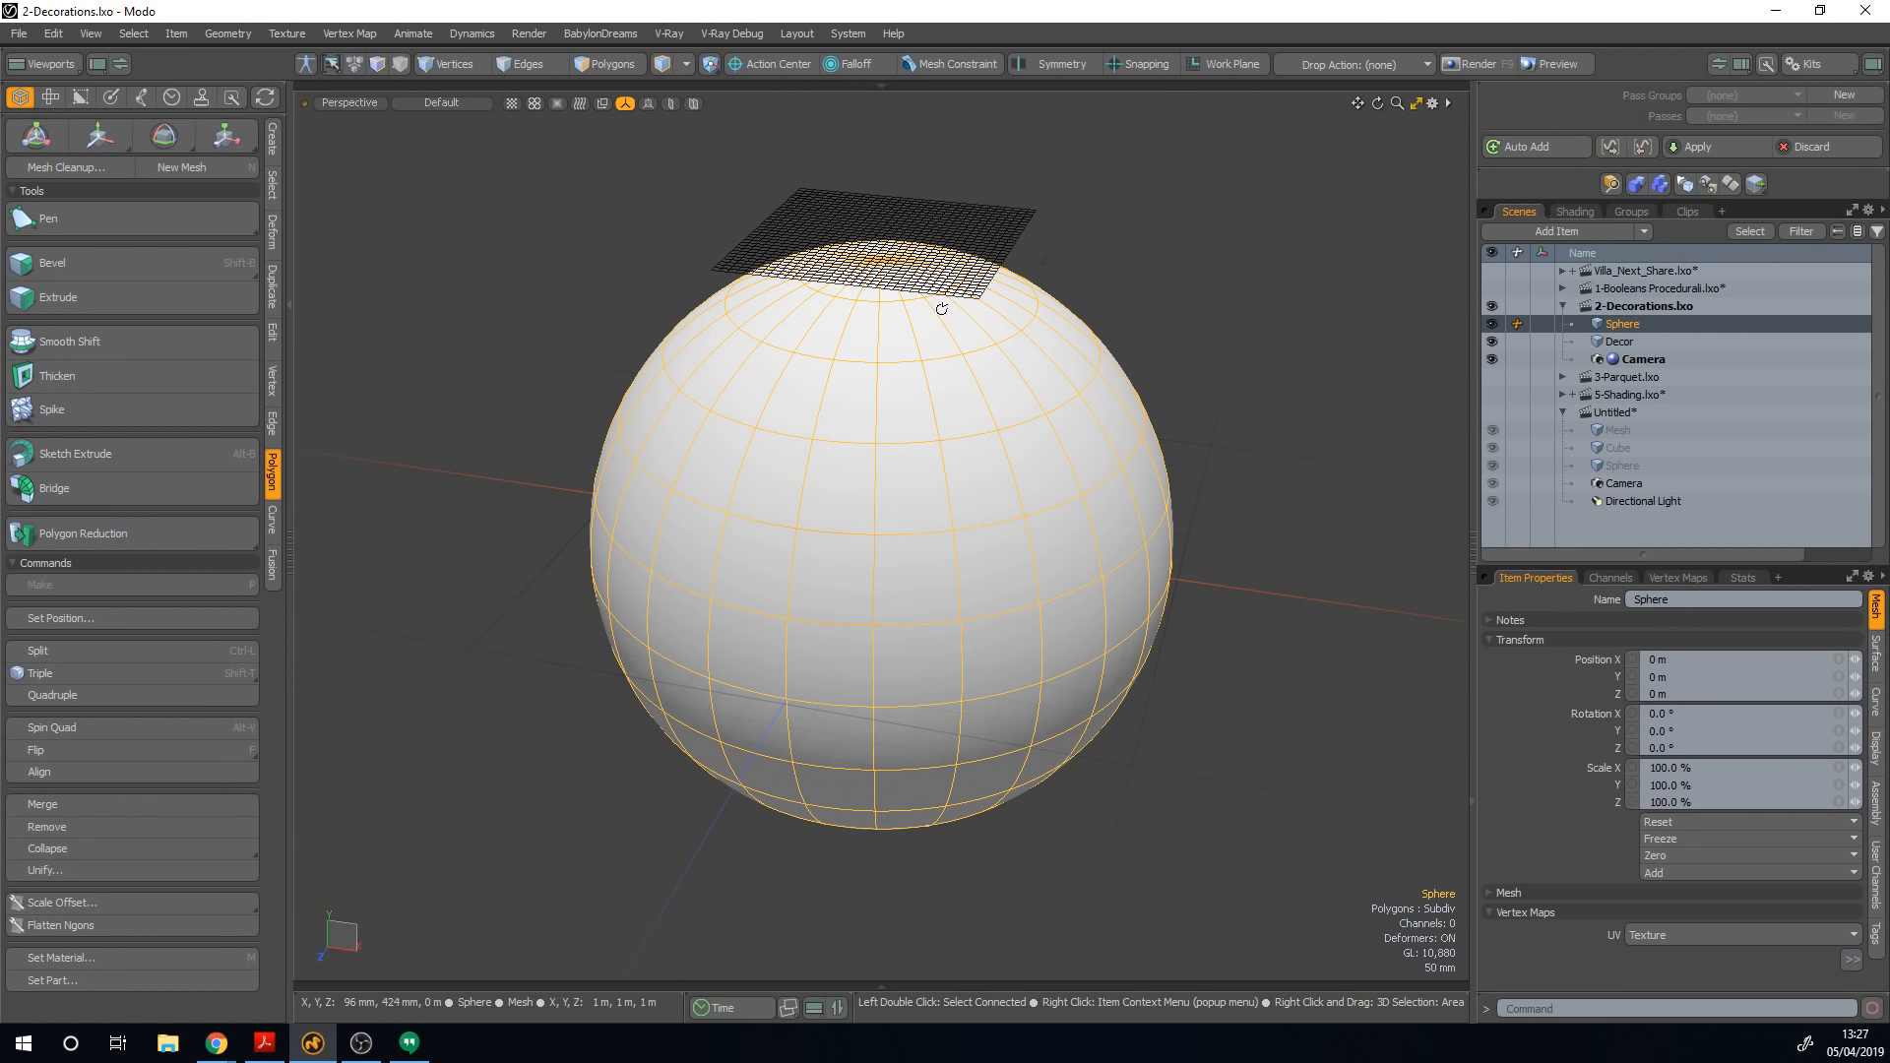
{"action": "left_click_drag", "start_coordinate": [859, 516], "coordinate": [1016, 365], "text": "alt"}
Step: Select all polygons of the flat Decor grid above the sphere and assign them a new material named Decor
{"action": "left_click", "coordinate": [978, 239]}
{"action": "key", "text": "1"}
{"action": "double_click", "coordinate": [925, 279]}
{"action": "key", "text": "3"}
{"action": "double_click", "coordinate": [966, 280]}
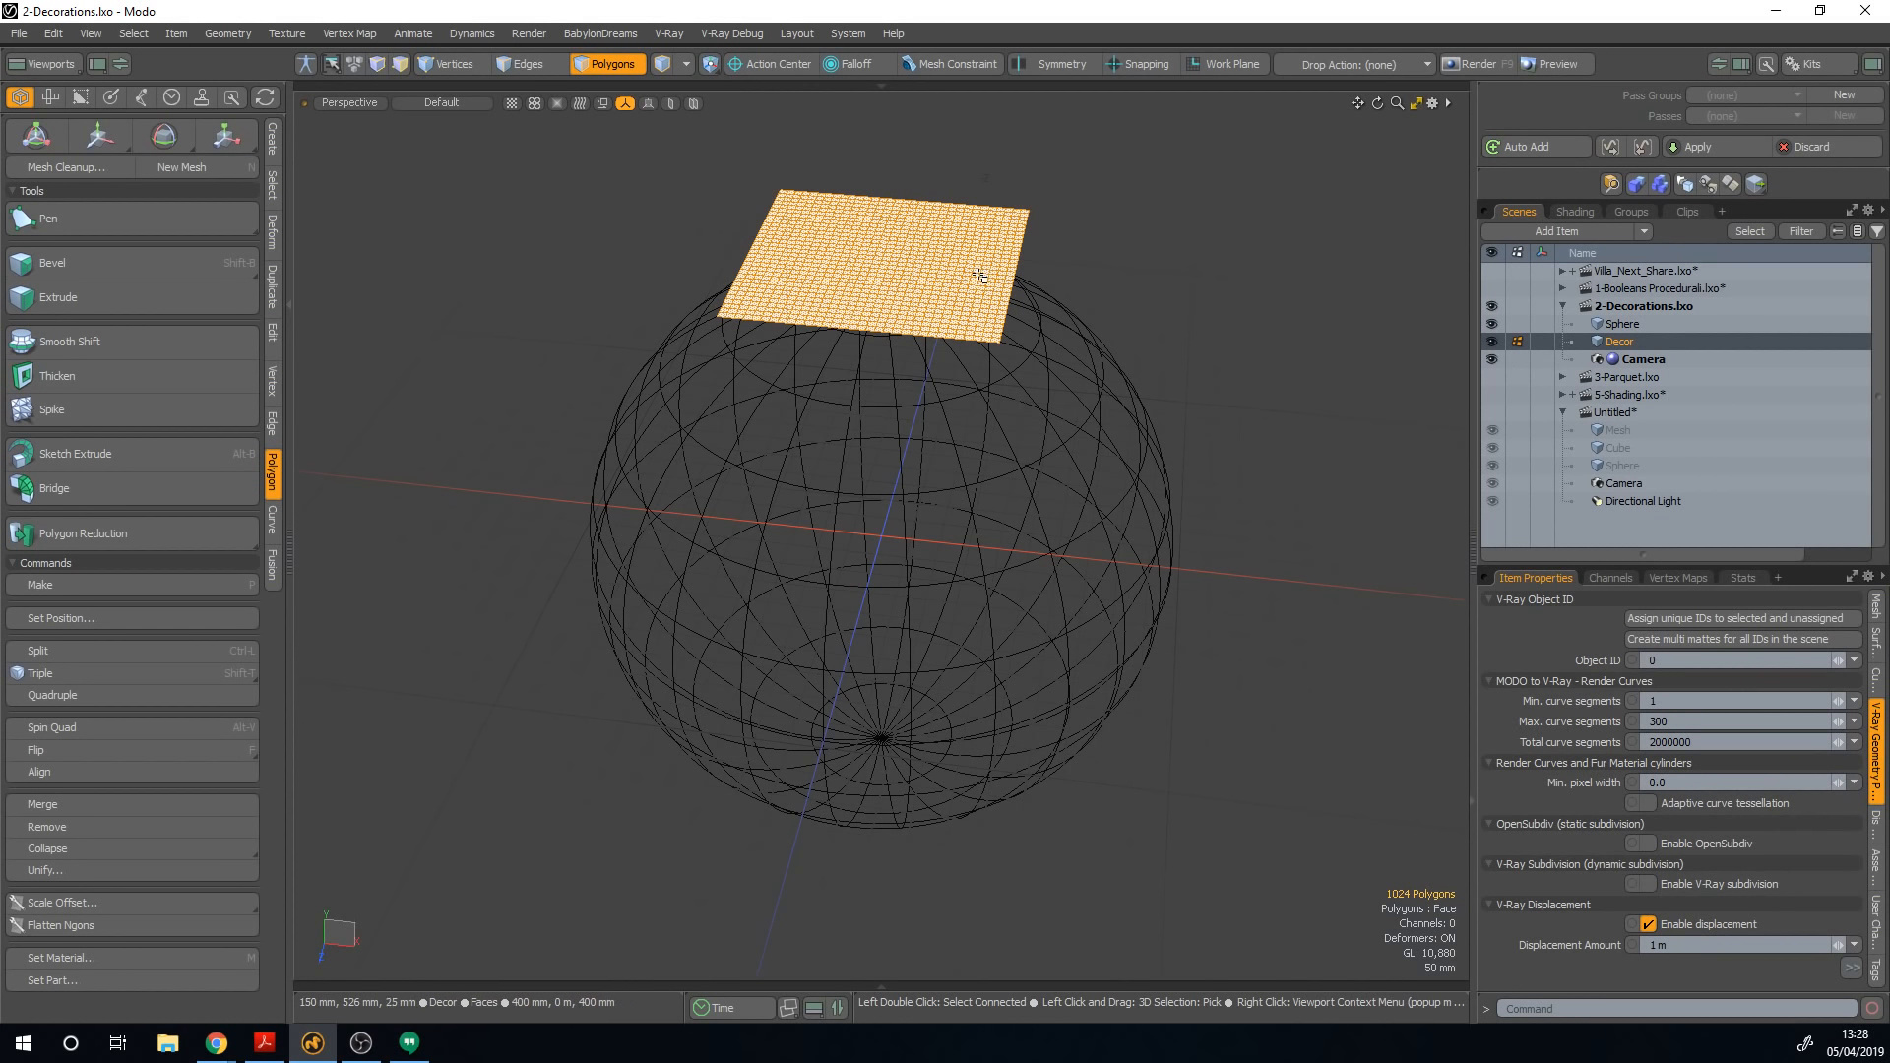
{"action": "key", "text": "m"}
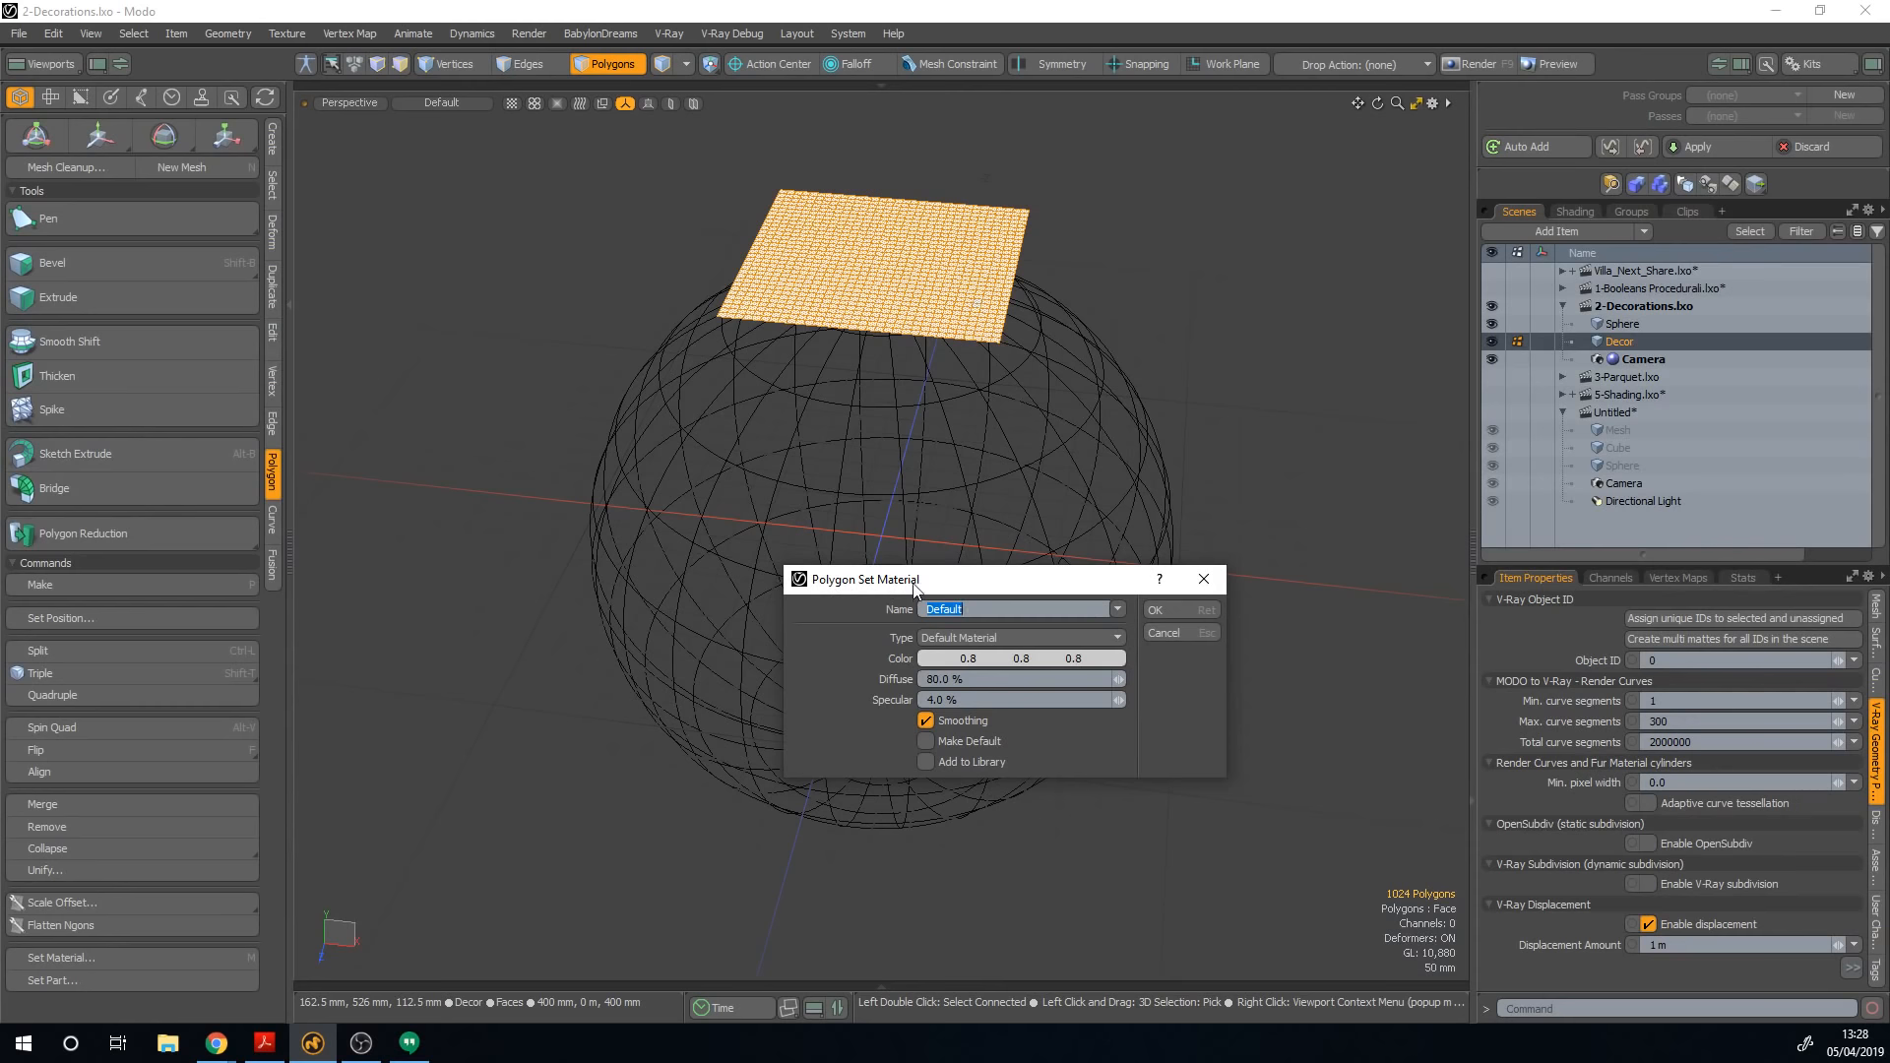
{"action": "type", "text": "Deco"}
{"action": "key", "text": "Return"}
{"action": "left_click_drag", "start_coordinate": [916, 548], "coordinate": [918, 484], "text": "alt"}
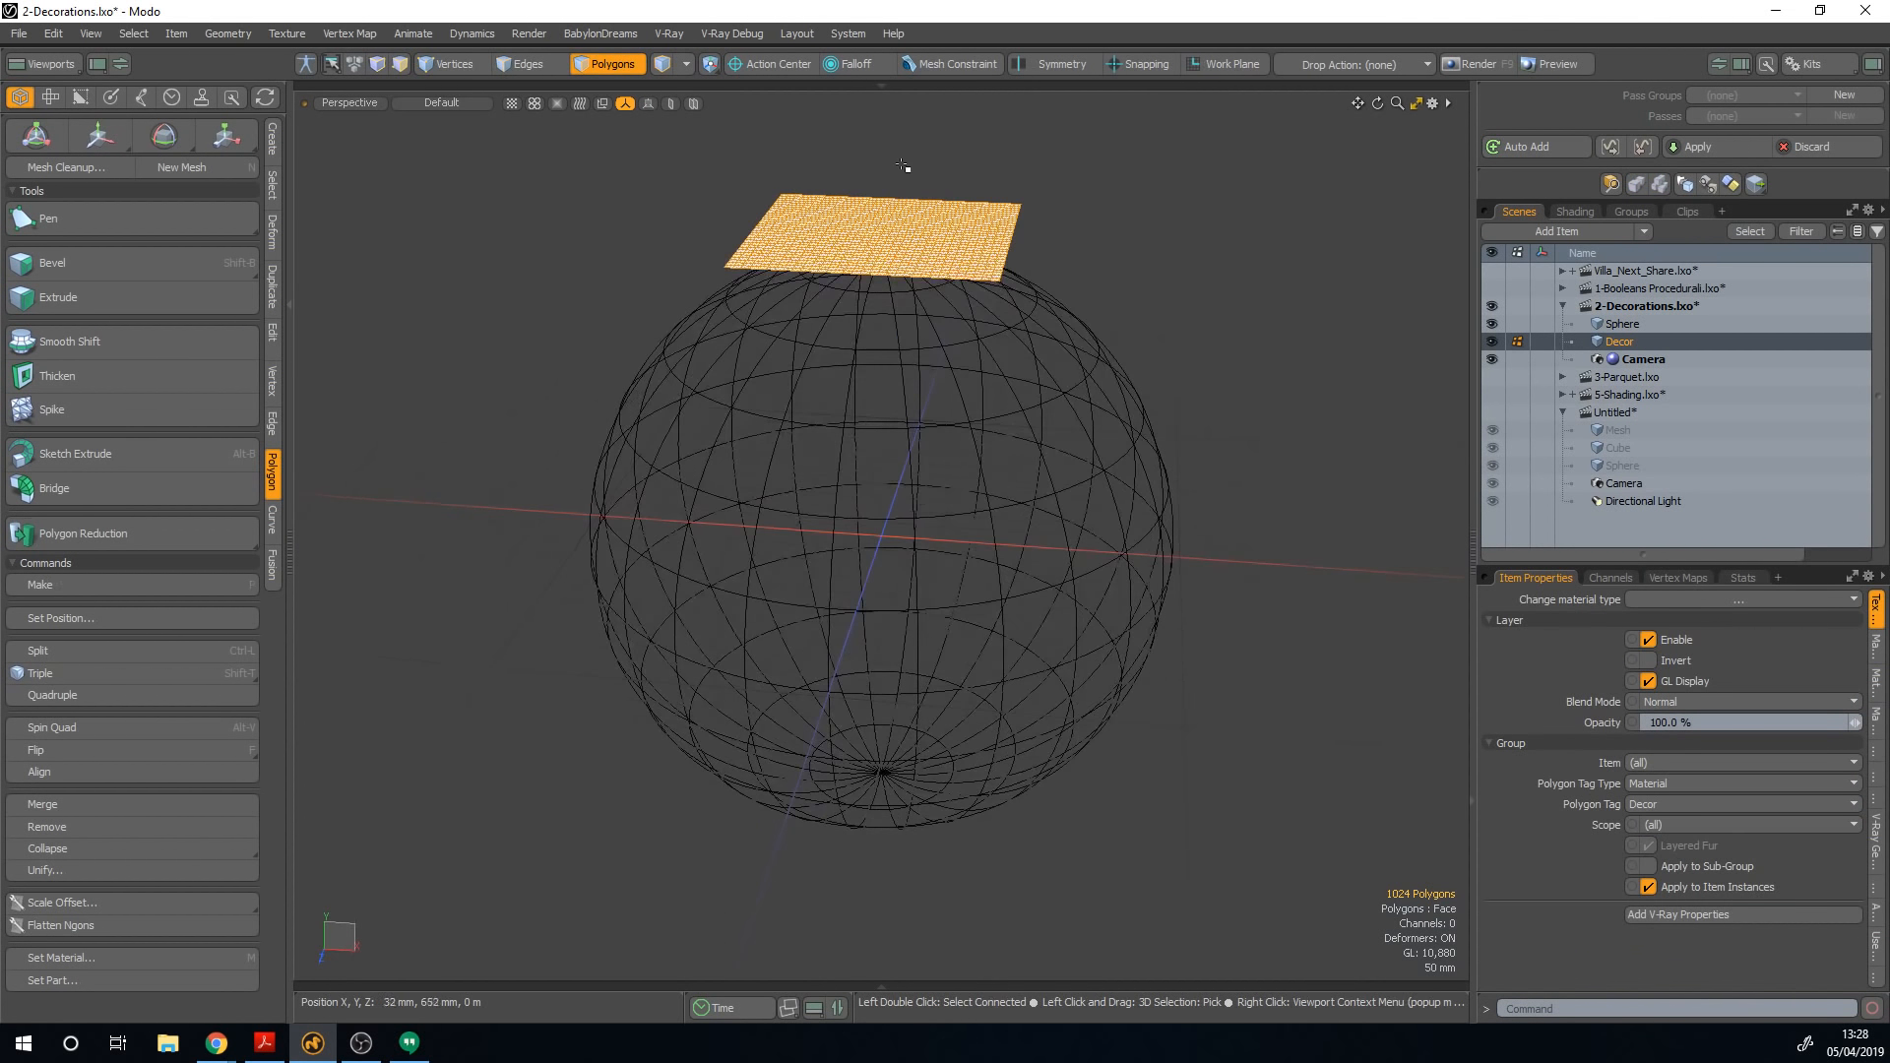
Step: Convert the Decor grid's polygon selection to vertices and set the mesh constraint to Background
{"action": "key", "text": "alt+1"}
{"action": "left_click_drag", "start_coordinate": [1275, 272], "coordinate": [1191, 266], "text": "alt"}
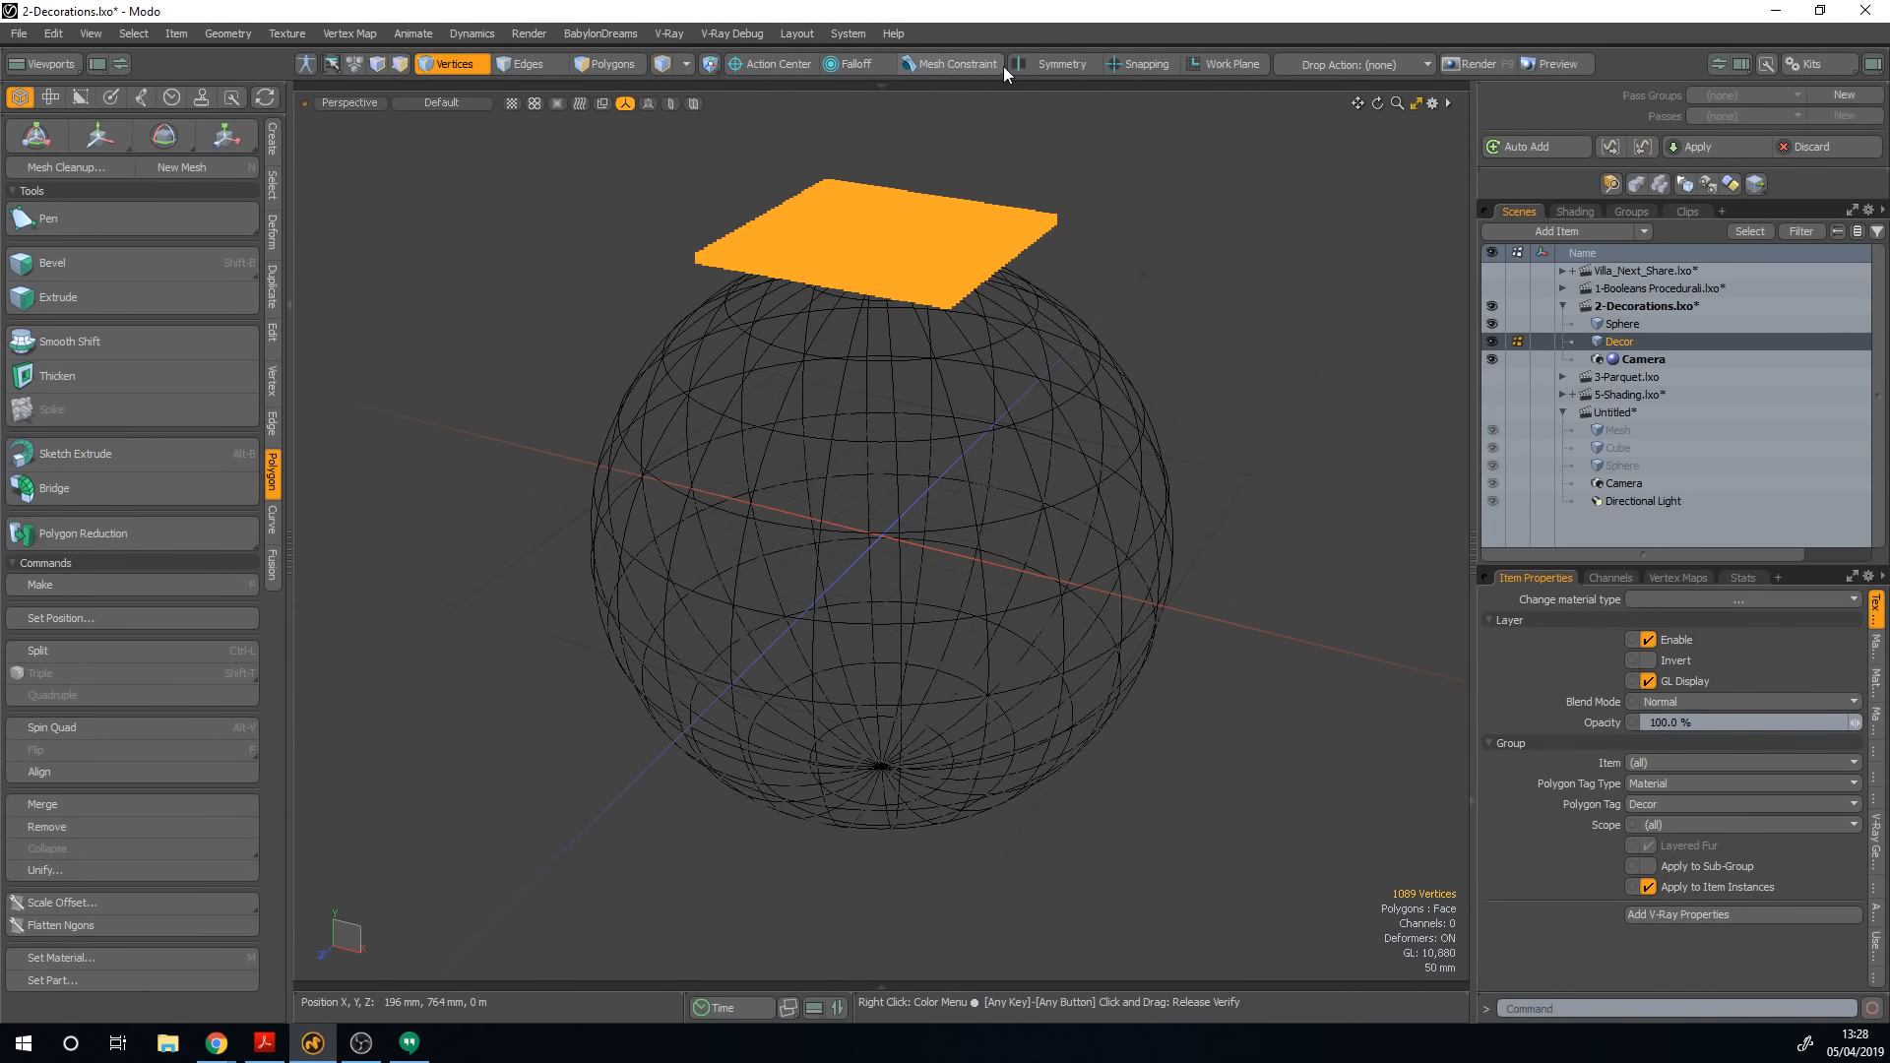
{"action": "key", "text": "alt"}
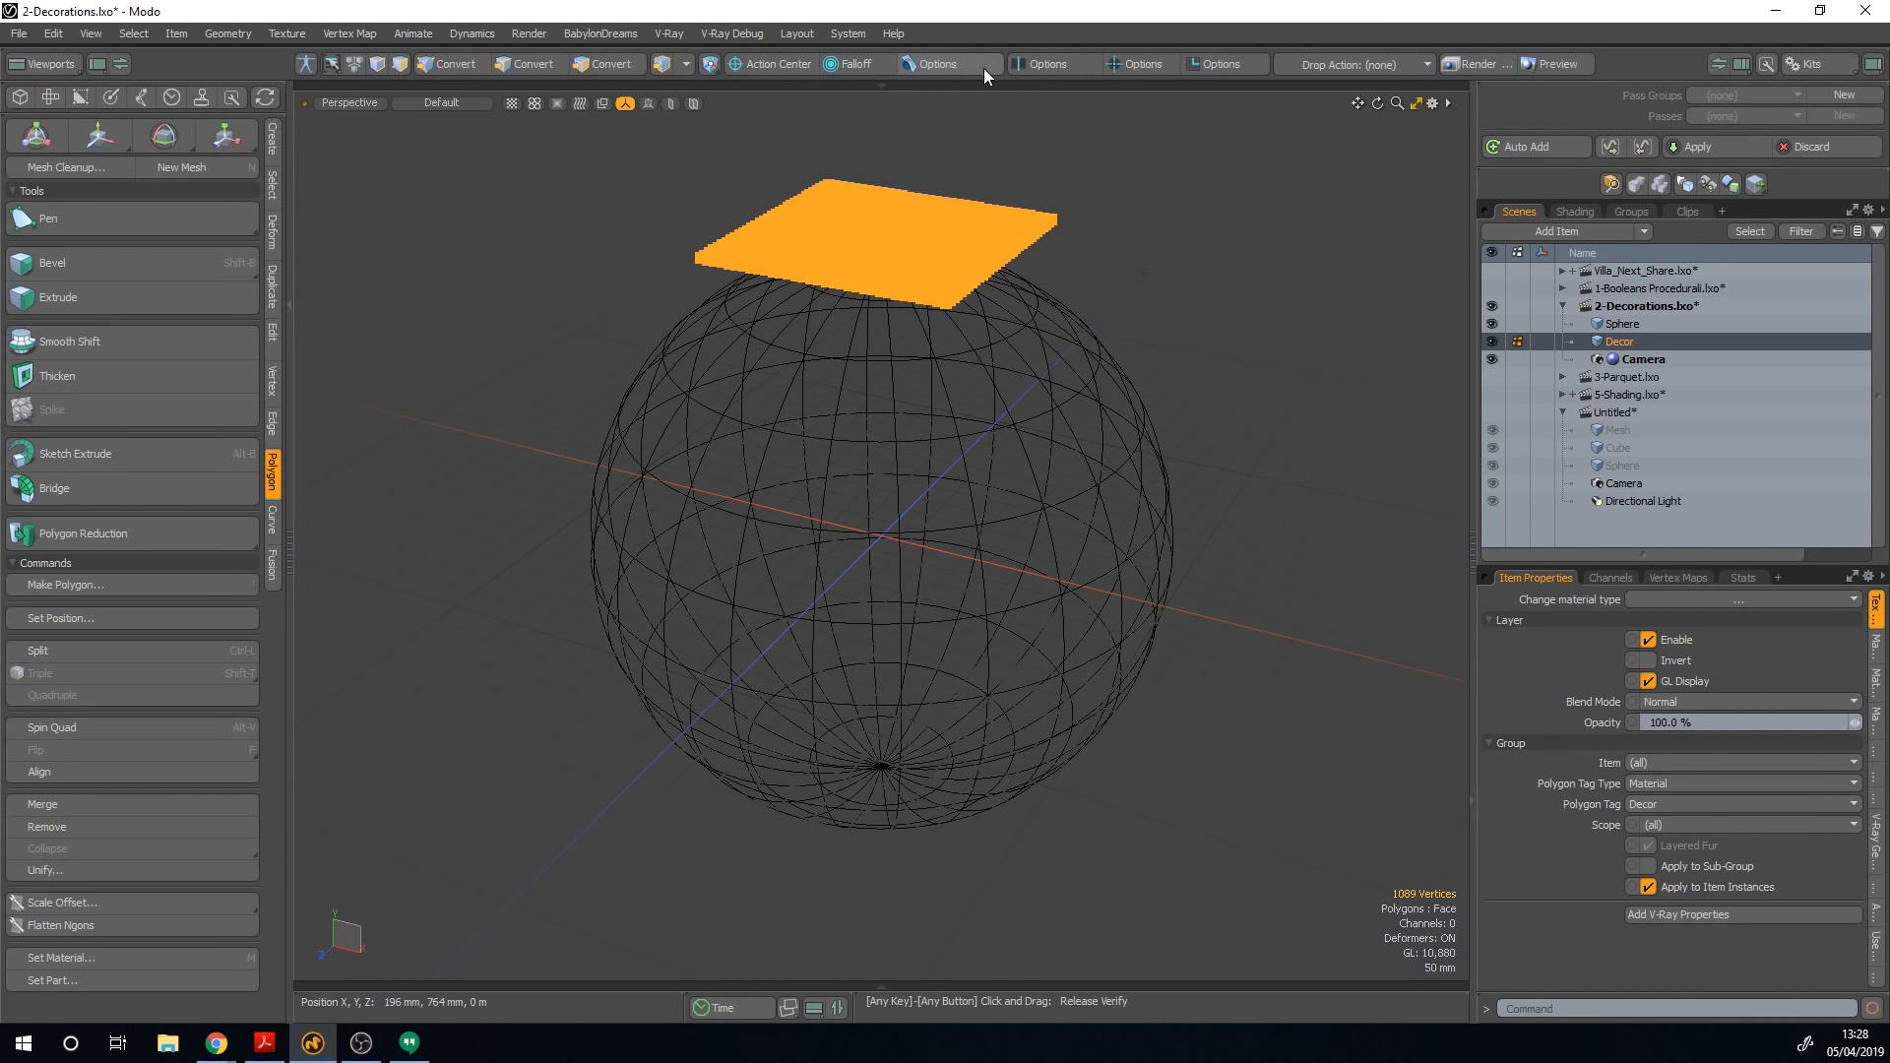
{"action": "left_click", "coordinate": [947, 63]}
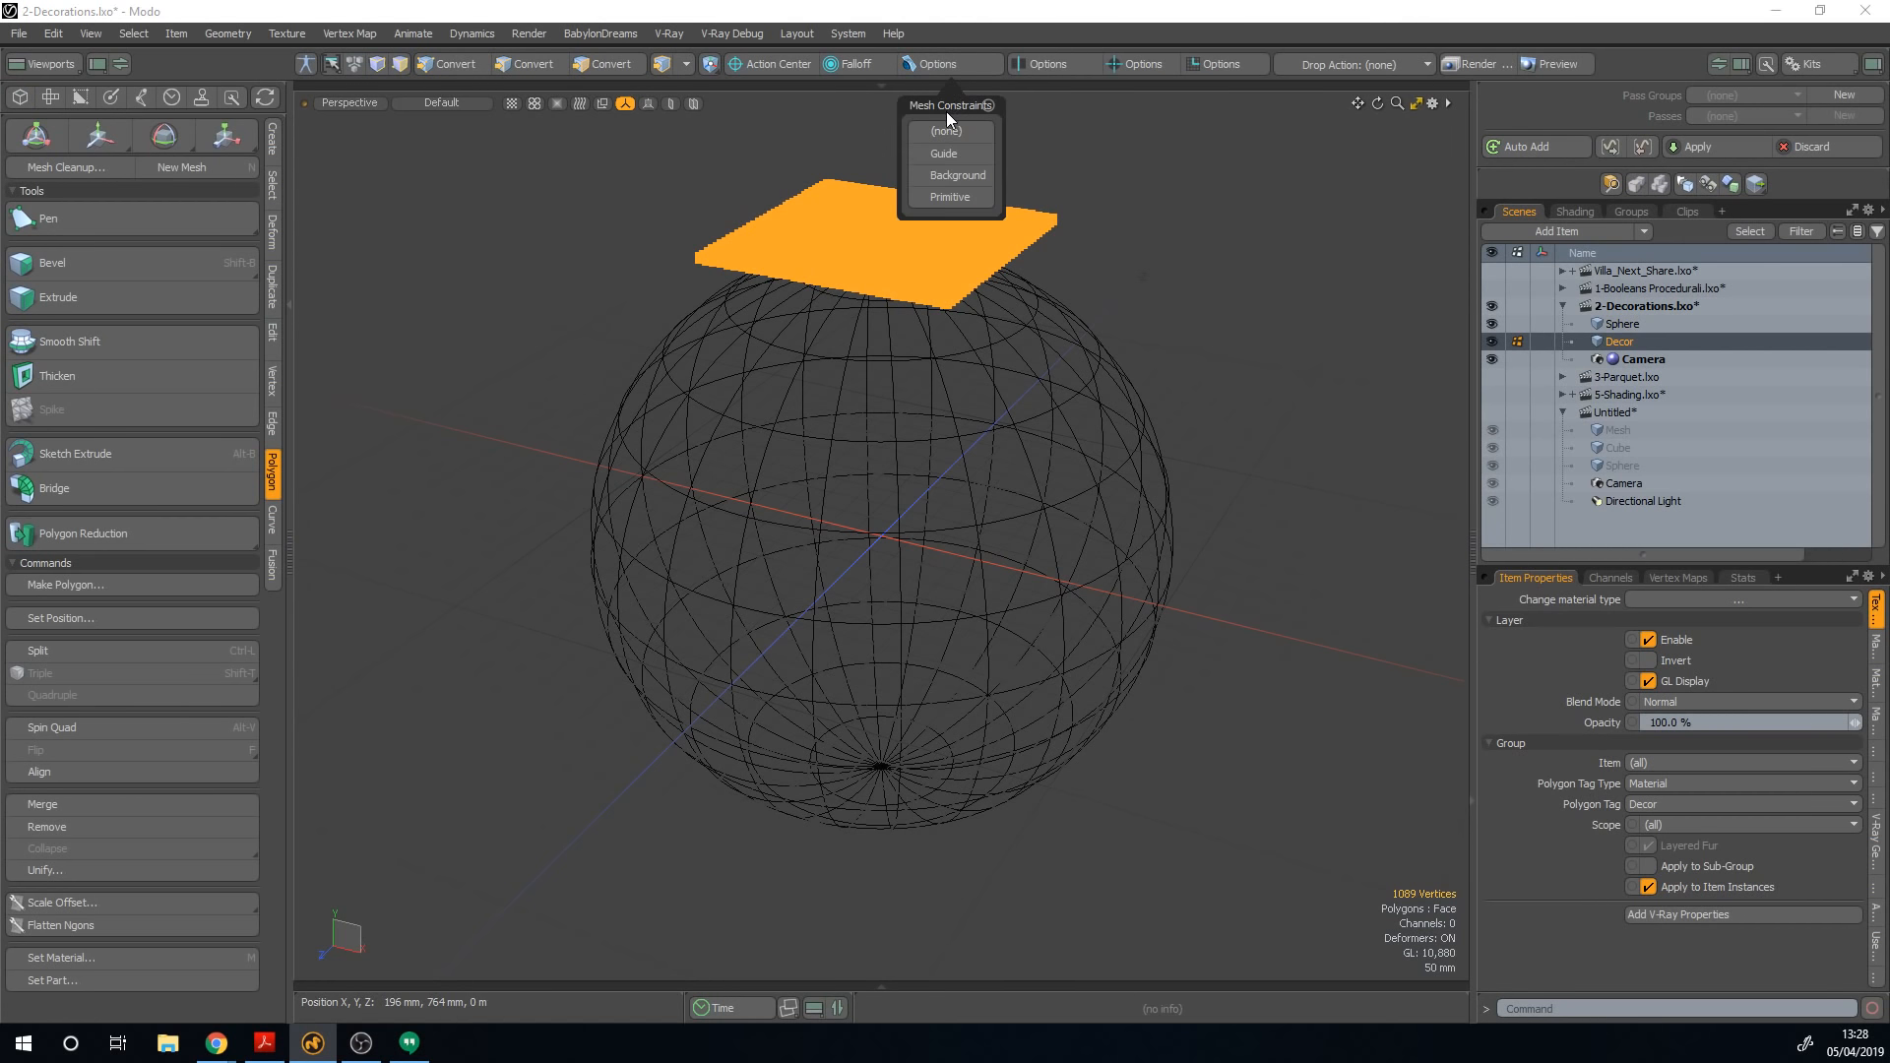
{"action": "left_click", "coordinate": [960, 175]}
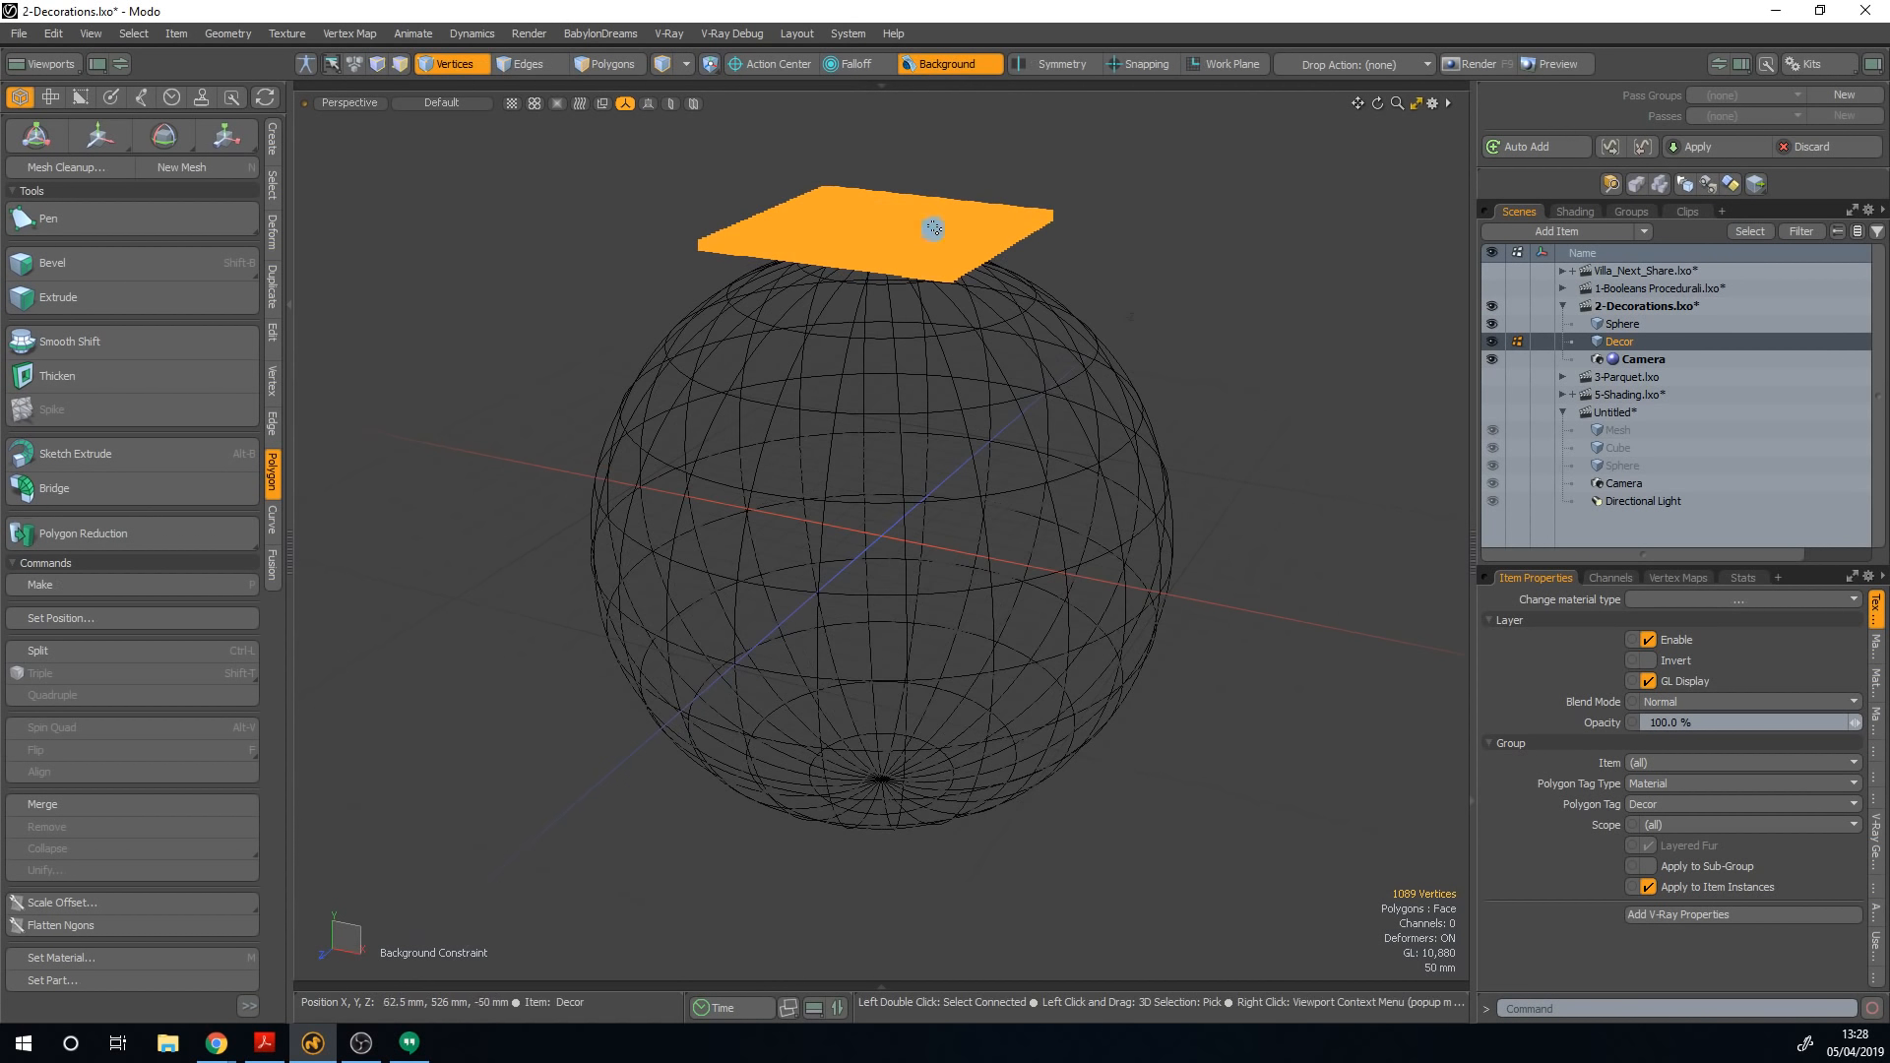
Step: Move the grid's vertices down onto the sphere so they wrap over its top, and turn off the Background constraint
{"action": "key", "text": "w"}
{"action": "left_click_drag", "start_coordinate": [882, 179], "coordinate": [937, 405]}
{"action": "key", "text": "3"}
{"action": "scroll", "coordinate": [954, 315], "scroll_direction": "up", "scroll_amount": 3}
{"action": "left_click_drag", "start_coordinate": [955, 315], "coordinate": [886, 266], "text": "alt"}
{"action": "scroll", "coordinate": [930, 345], "scroll_direction": "up", "scroll_amount": 3}
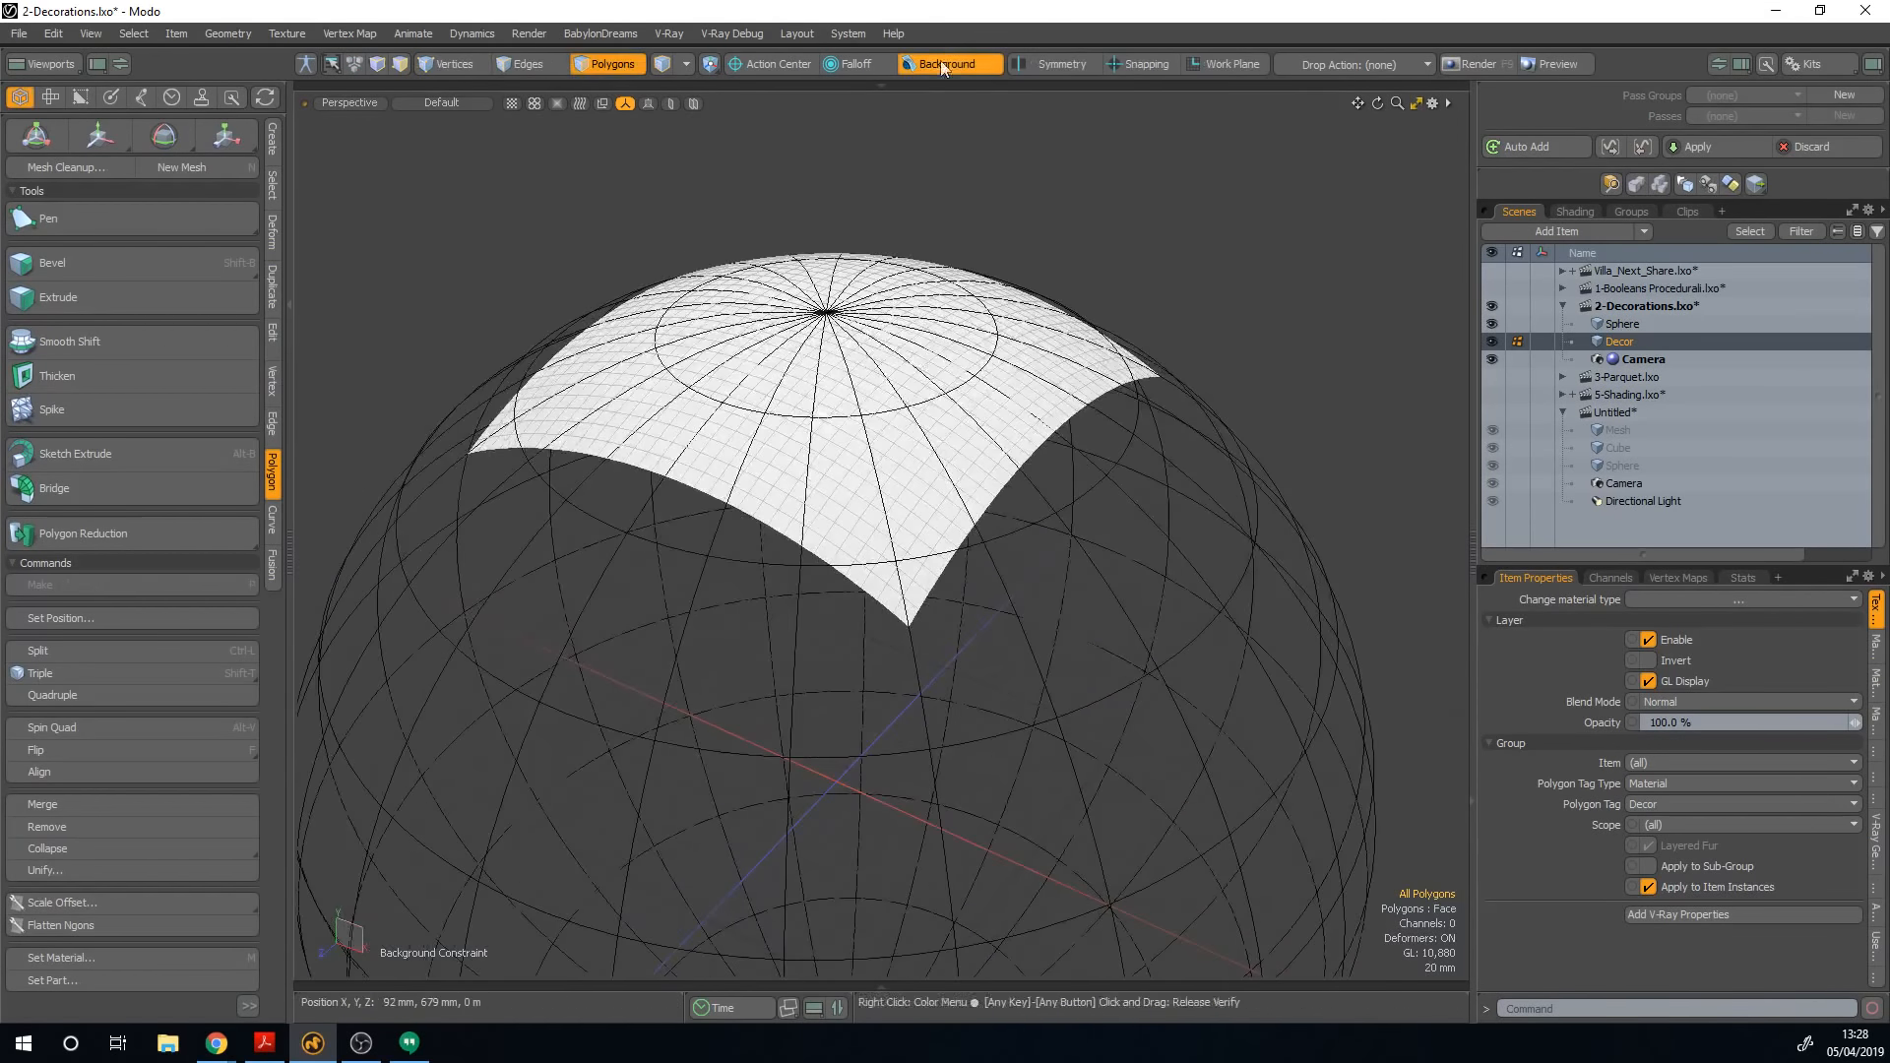
{"action": "left_click", "coordinate": [943, 61]}
Step: Select all polygons of the curved Decor mesh and move them -100 um in Y
{"action": "left_click_drag", "start_coordinate": [992, 184], "coordinate": [899, 262], "text": "alt"}
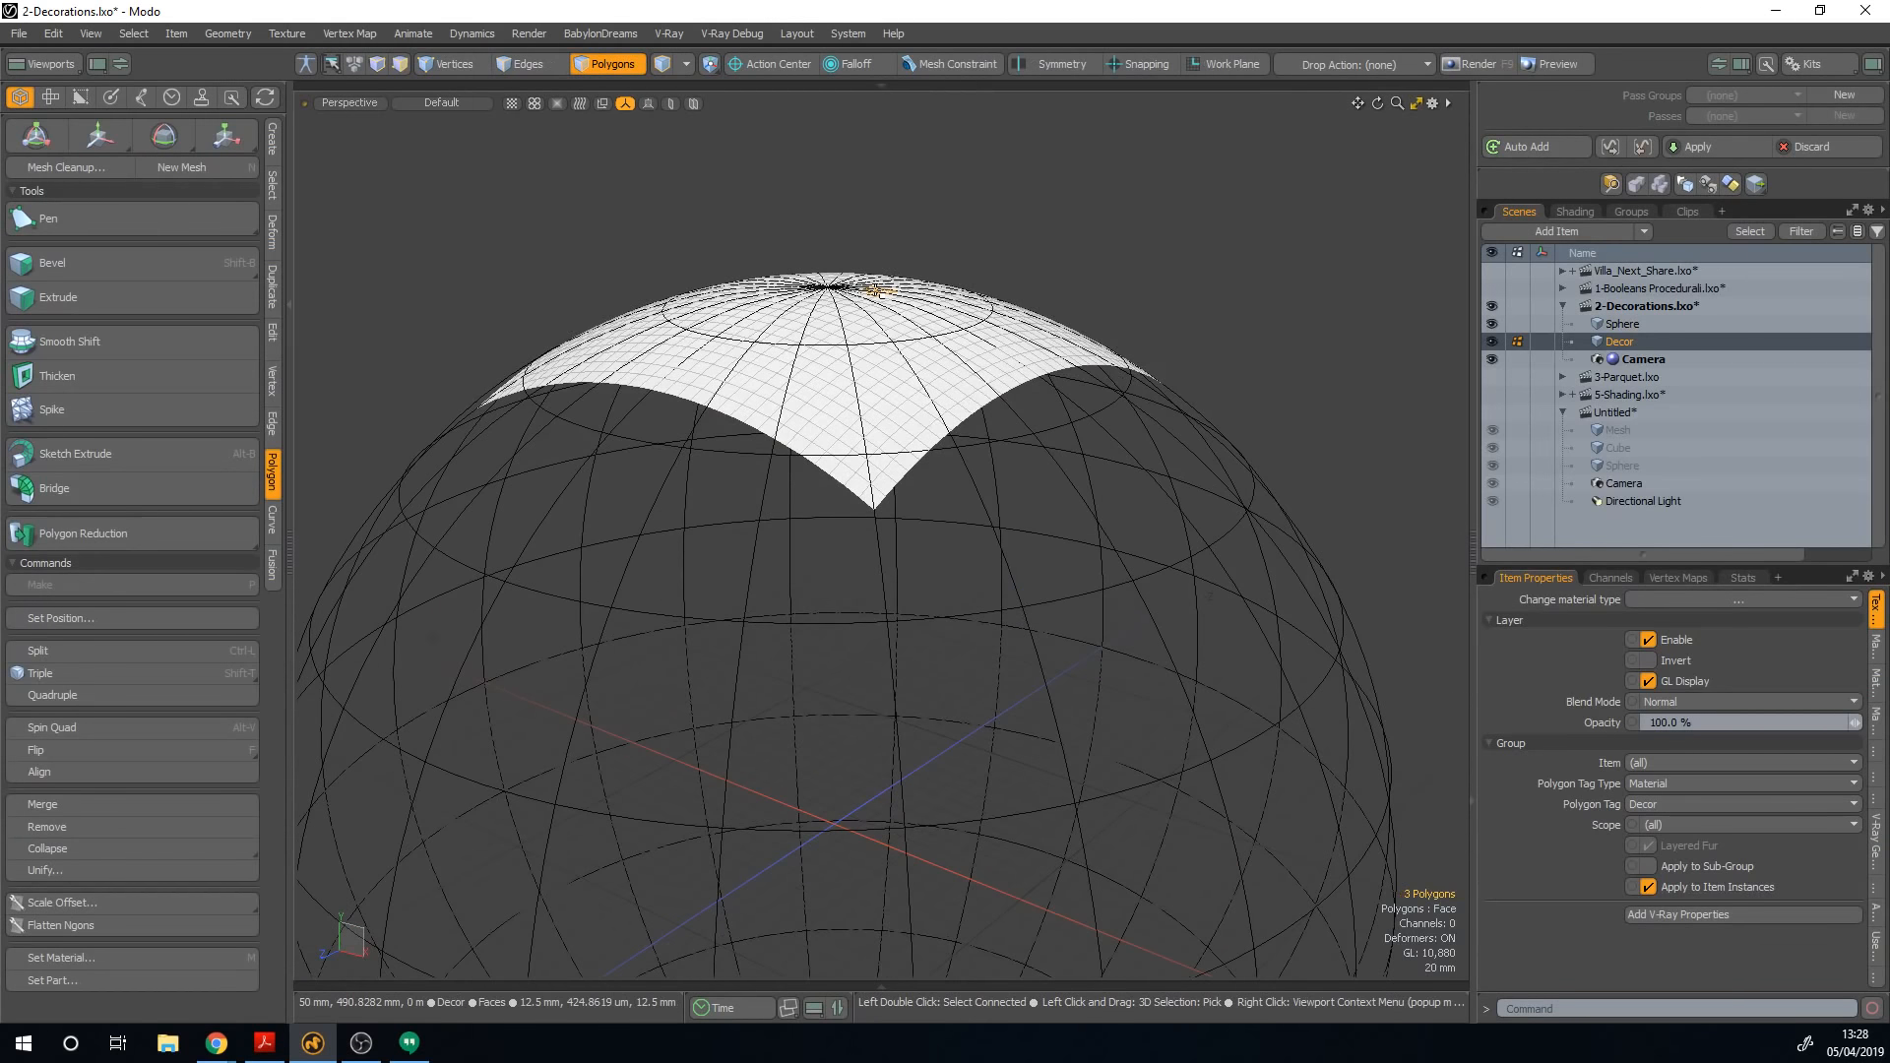
{"action": "double_click", "coordinate": [879, 293]}
{"action": "key", "text": "w"}
{"action": "key", "text": "k"}
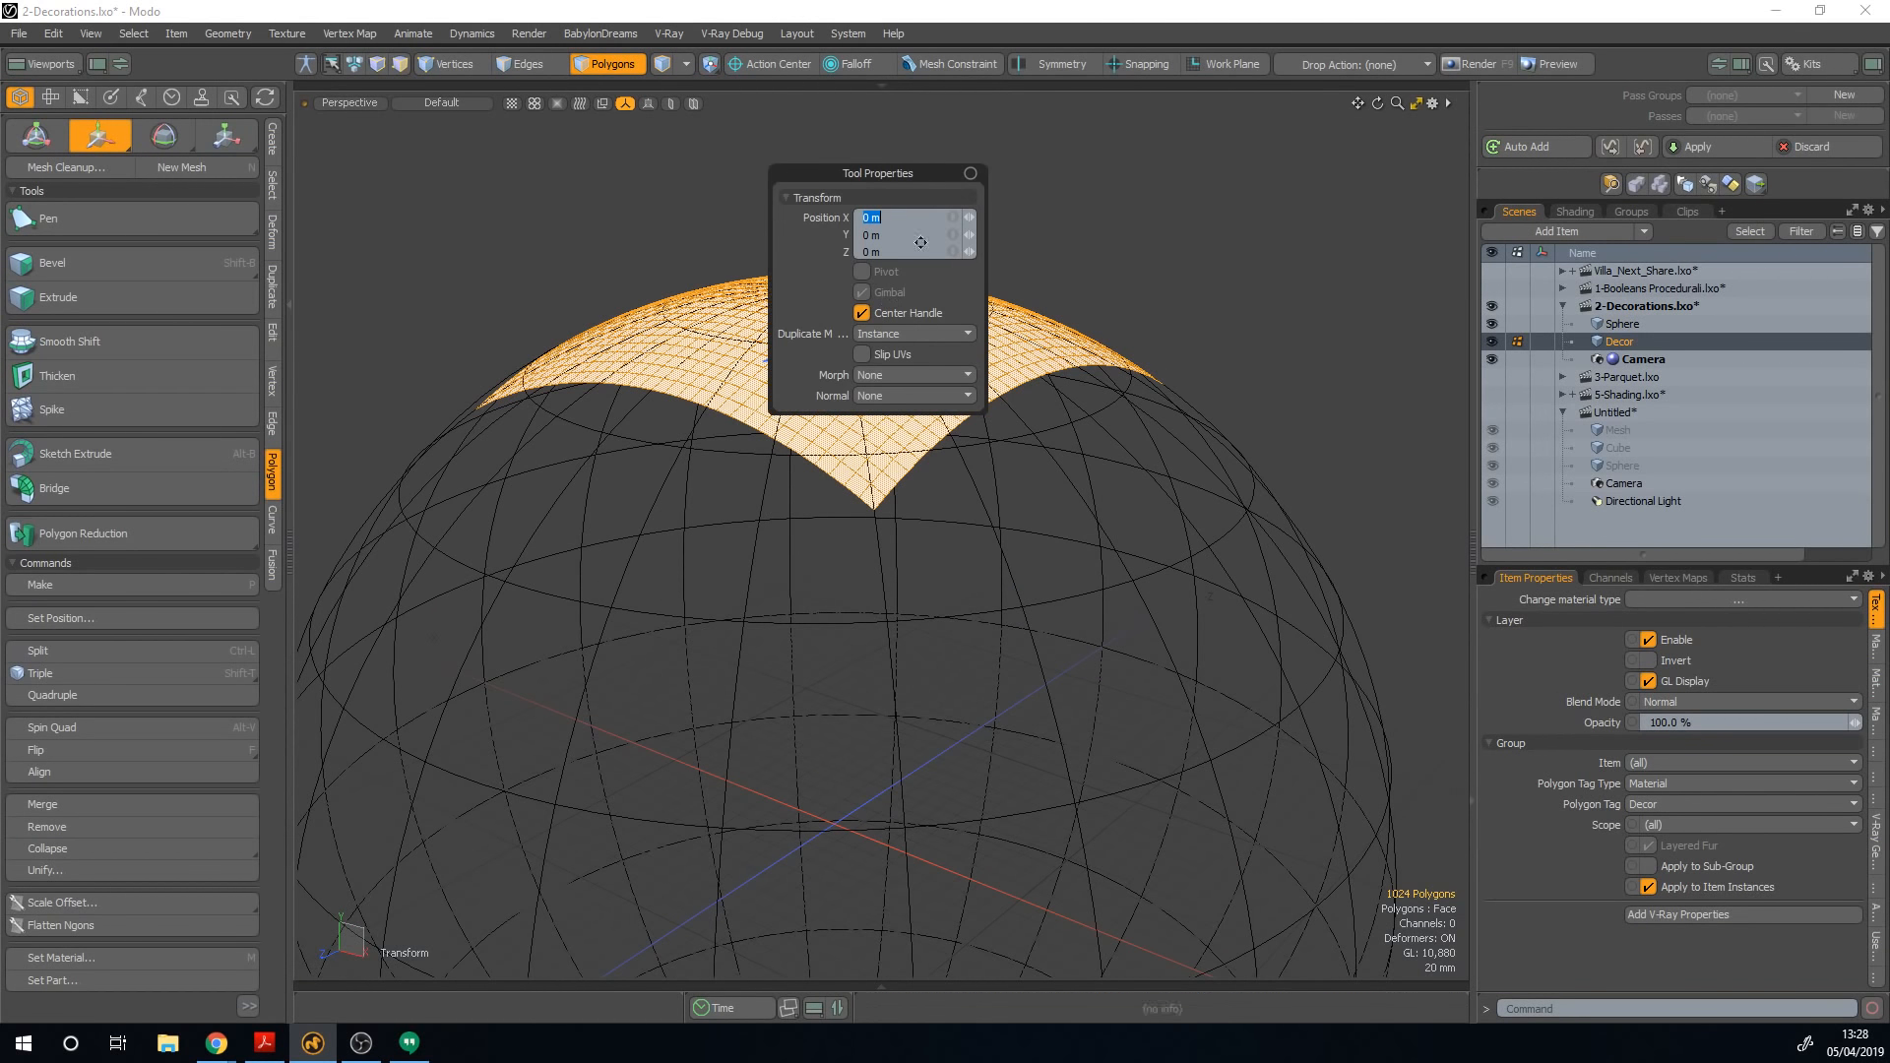
{"action": "left_click_drag", "start_coordinate": [901, 172], "coordinate": [1282, 202]}
{"action": "left_click", "coordinate": [1348, 264]}
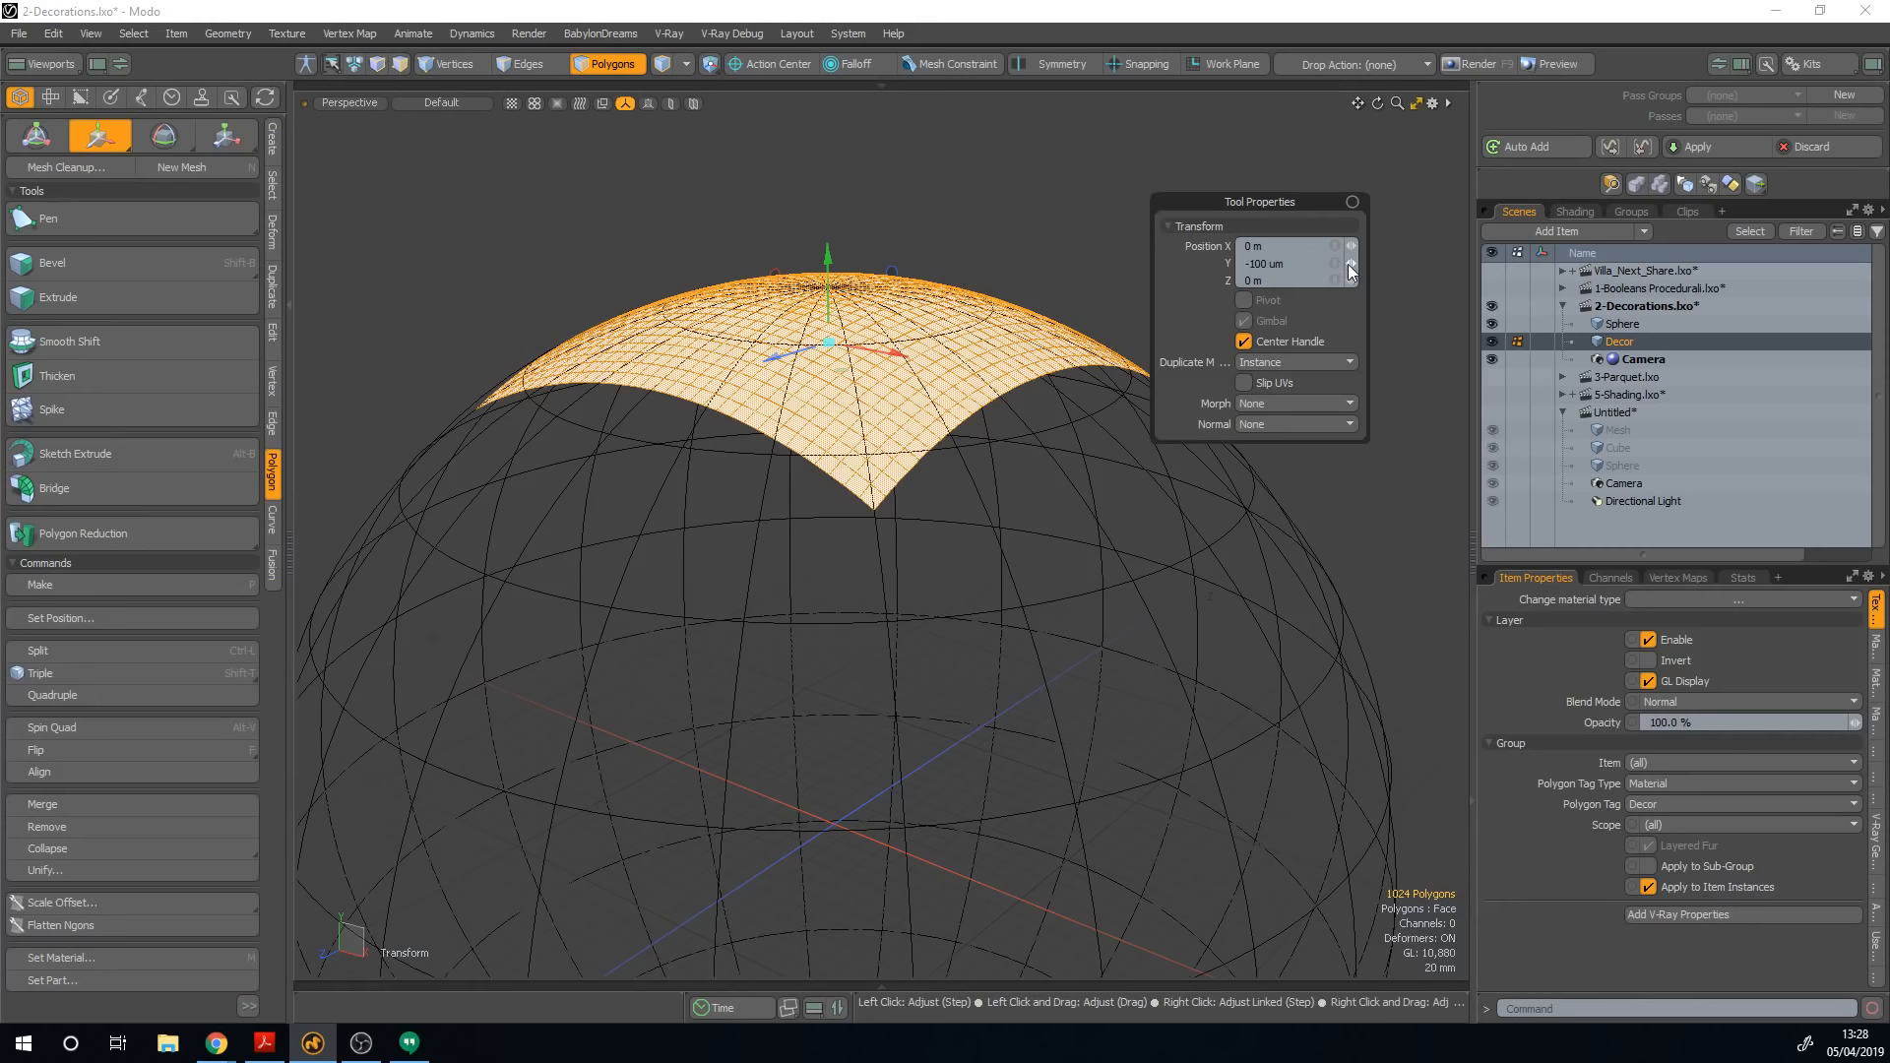
{"action": "key", "text": "q"}
{"action": "left_click_drag", "start_coordinate": [1134, 317], "coordinate": [1216, 217], "text": "alt"}
{"action": "left_click", "coordinate": [1224, 212]}
Step: Hide the modeling tools and change the material inside the Decor group of the Shader Tree to a V-Ray Material
{"action": "left_click", "coordinate": [1573, 212]}
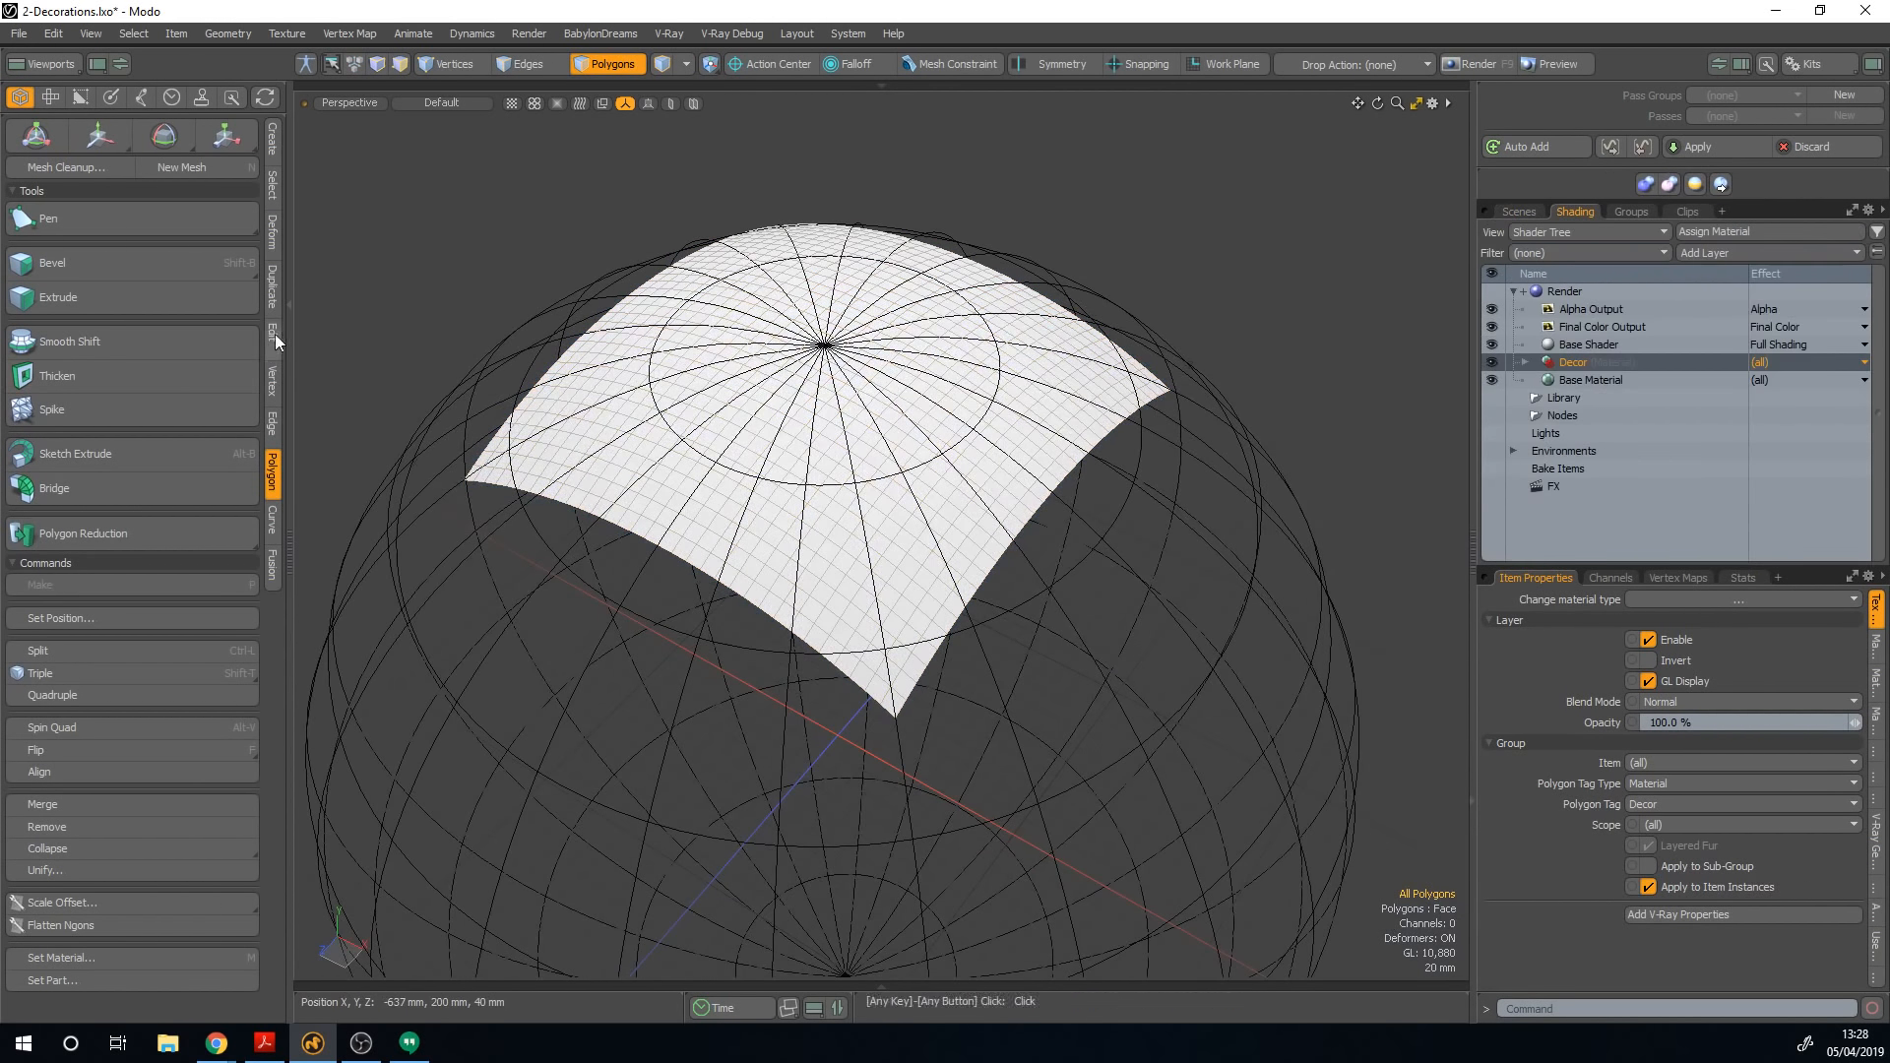
{"action": "left_click", "coordinate": [292, 305]}
{"action": "left_click_drag", "start_coordinate": [650, 537], "coordinate": [782, 497], "text": "alt"}
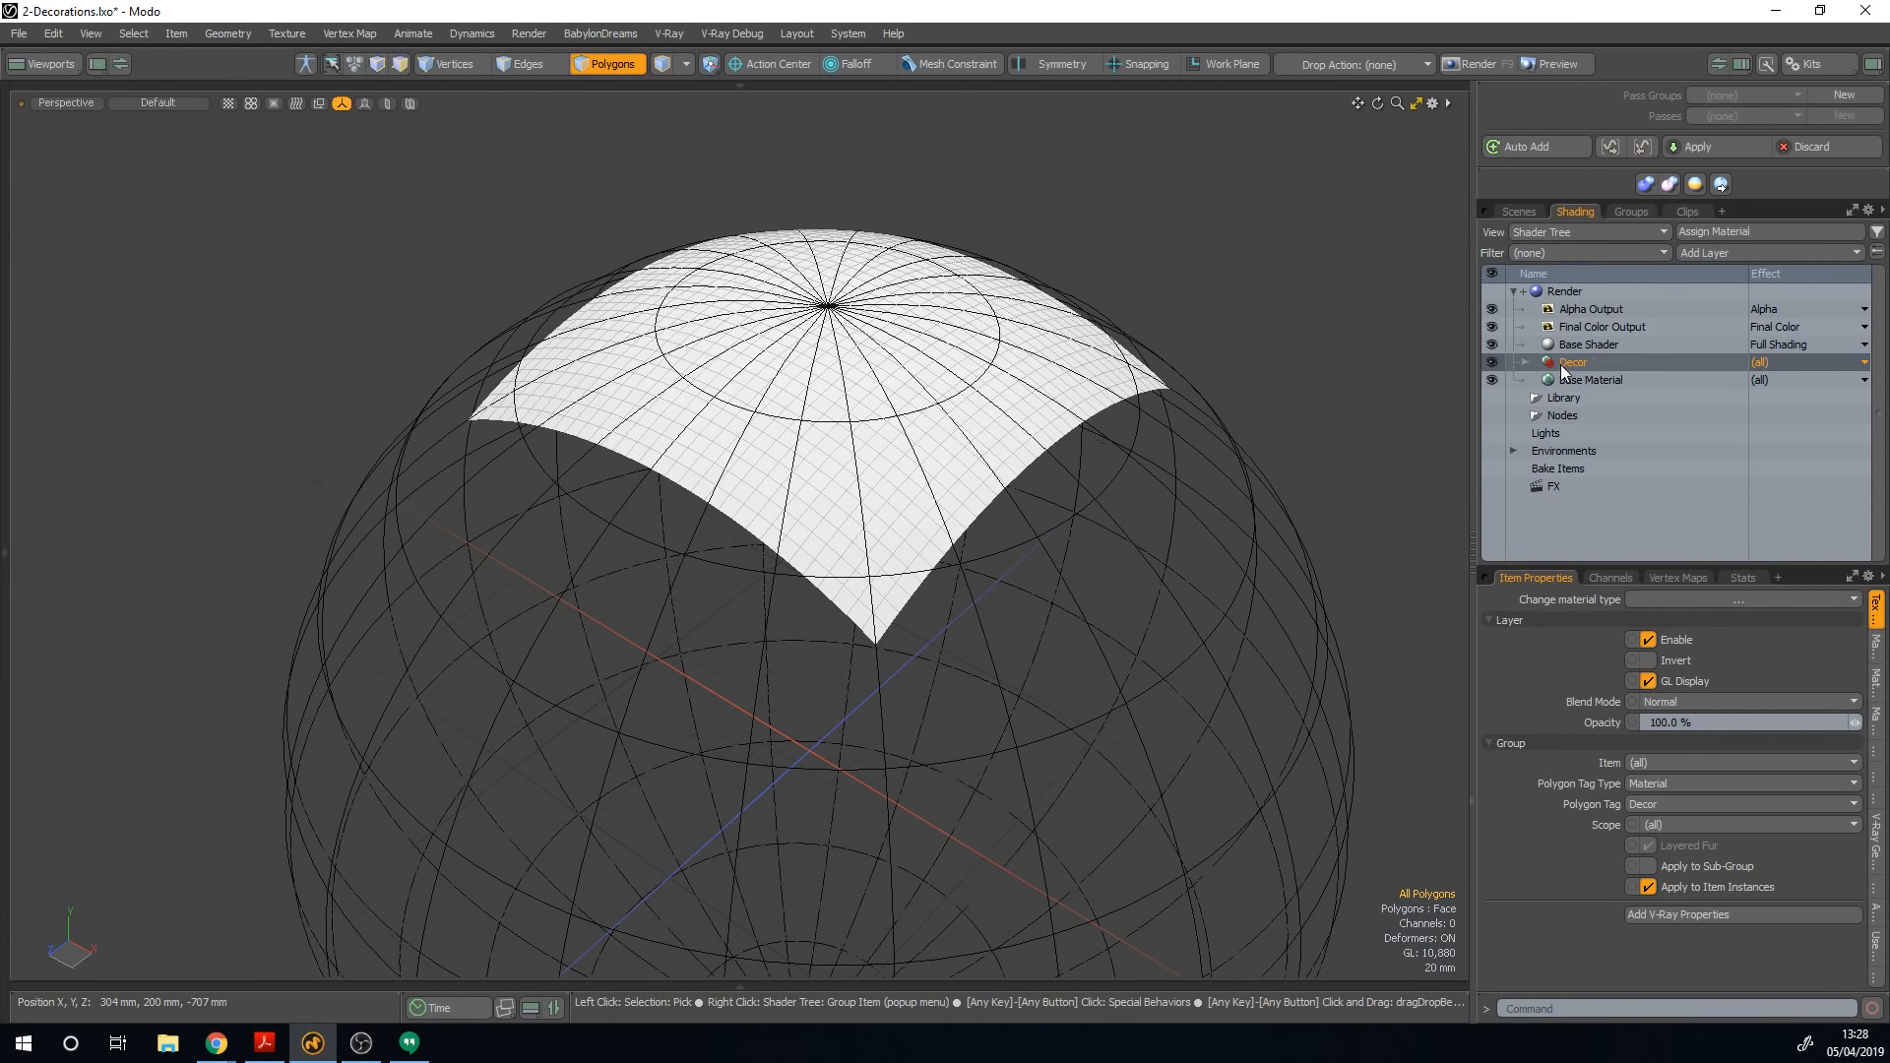
{"action": "left_click", "coordinate": [1525, 363]}
{"action": "left_click", "coordinate": [1602, 383]}
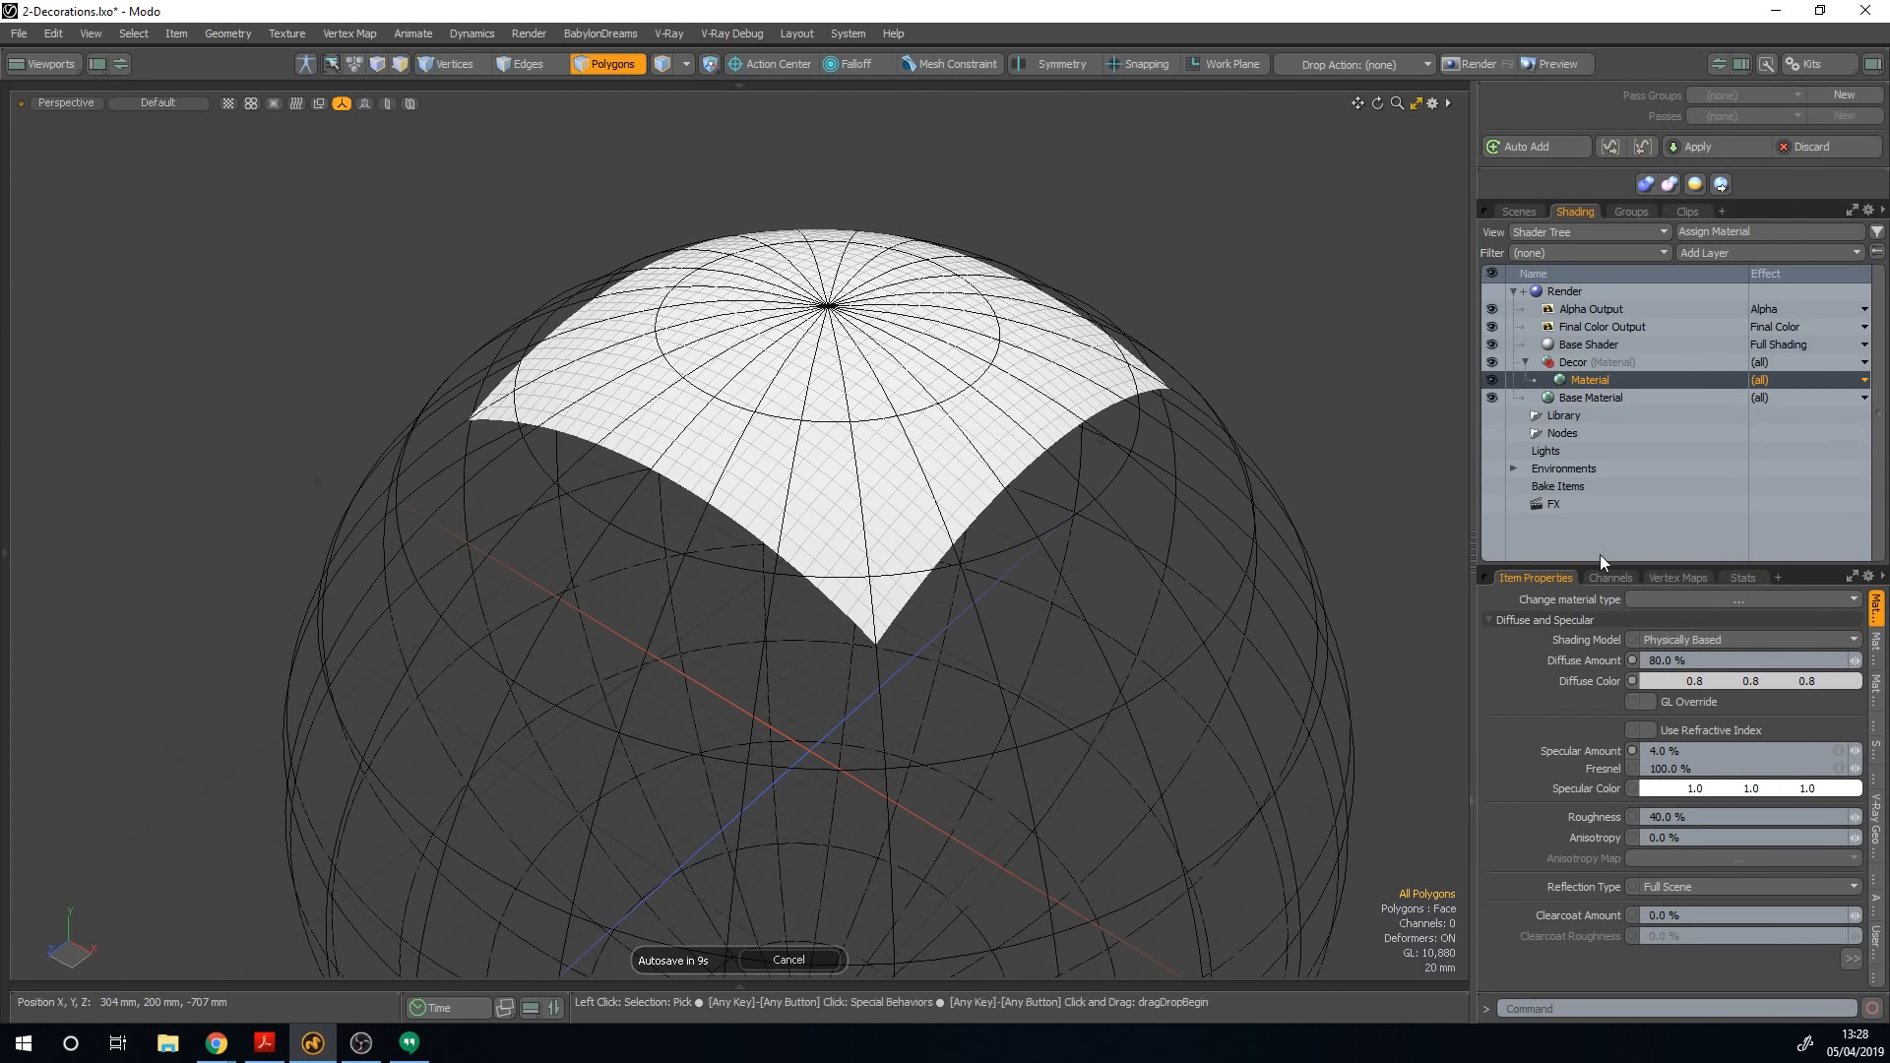
{"action": "left_click", "coordinate": [1668, 599]}
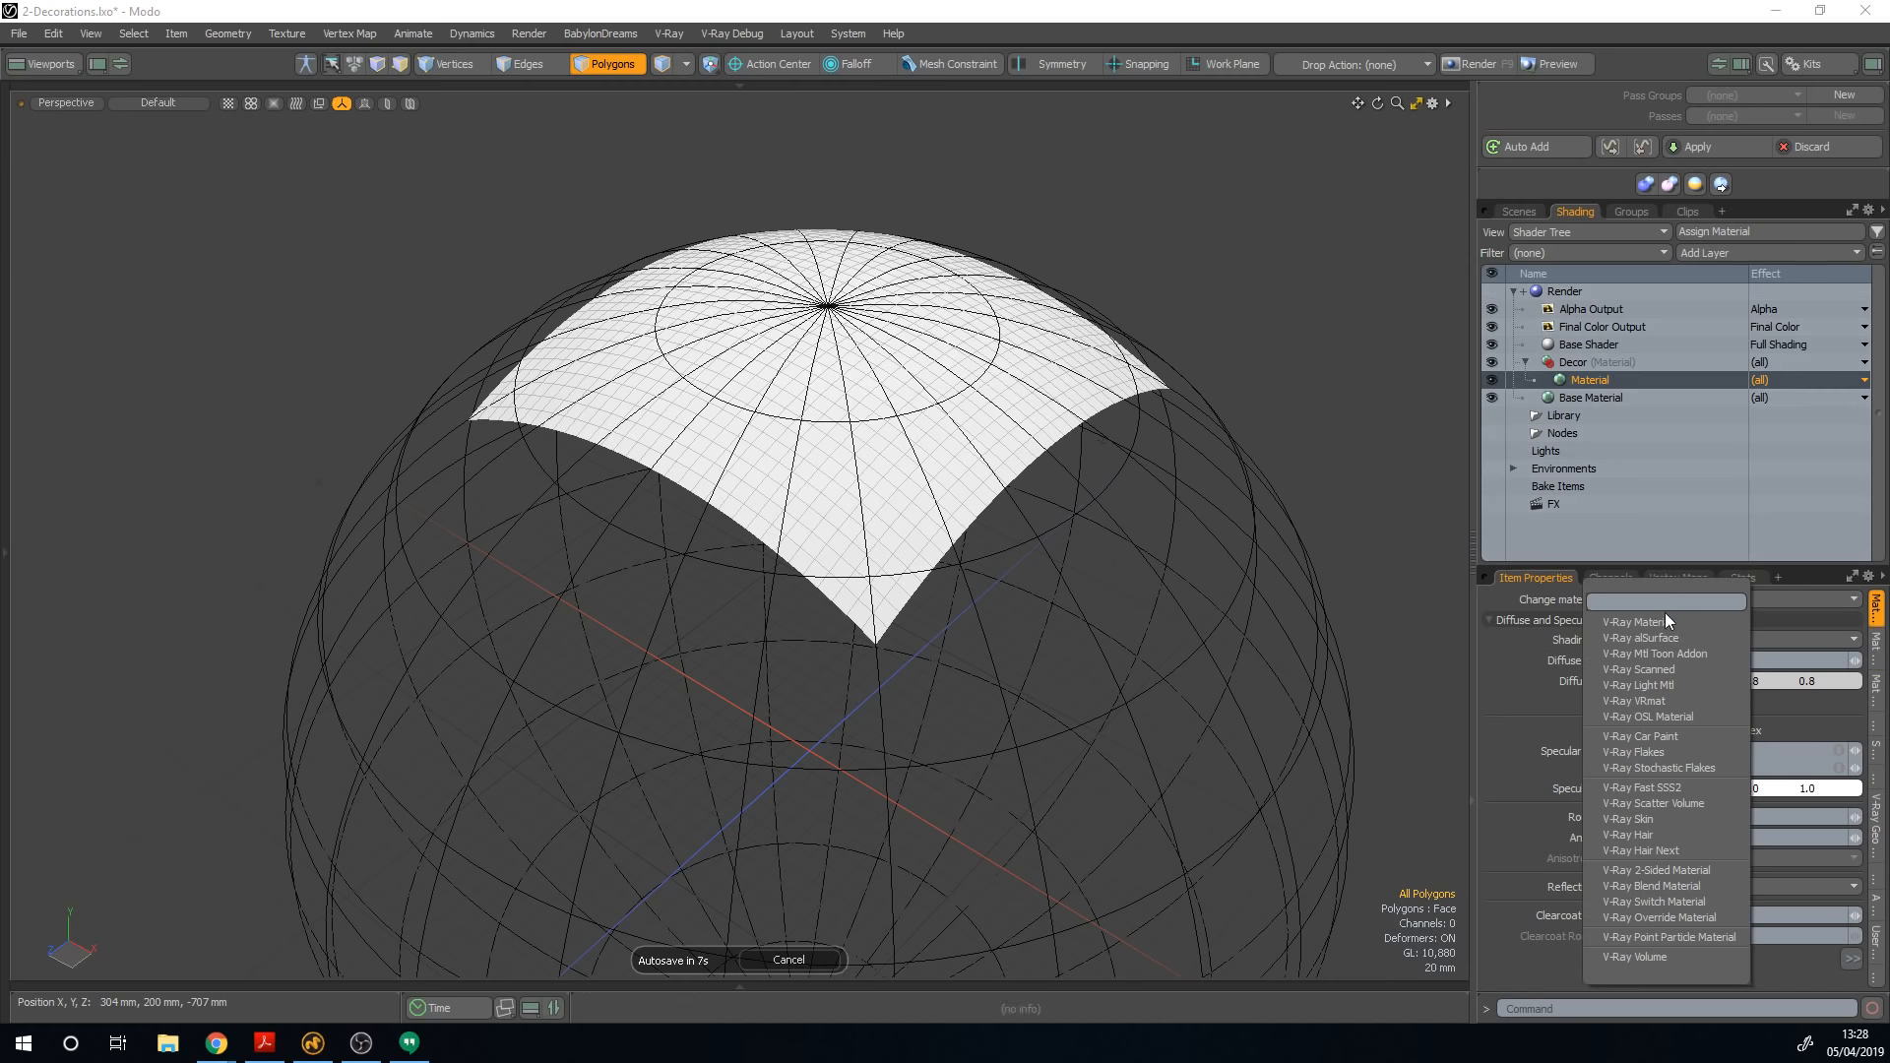
{"action": "left_click", "coordinate": [1649, 623]}
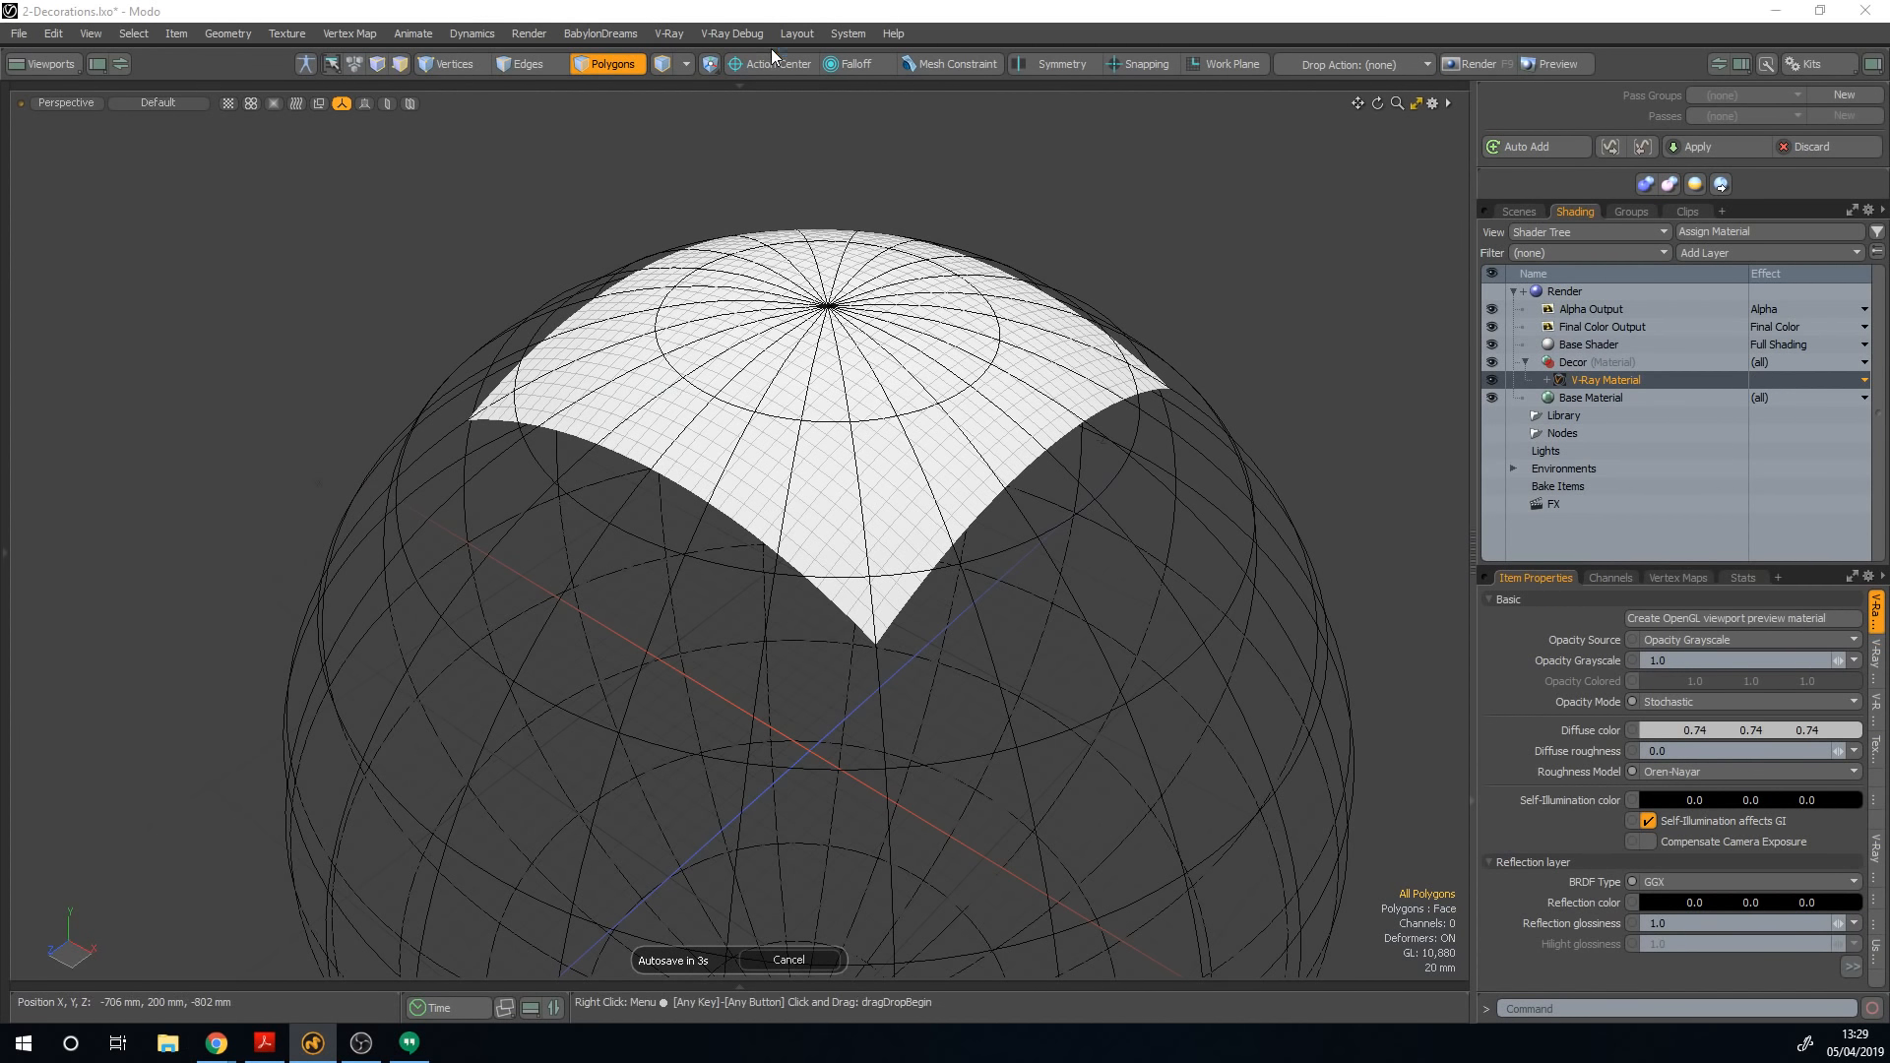
Step: Switch to File Explorer and bring up the imported_images folder of HSE Workshop at the Decoro Soffitto images
{"action": "key", "text": "super+e"}
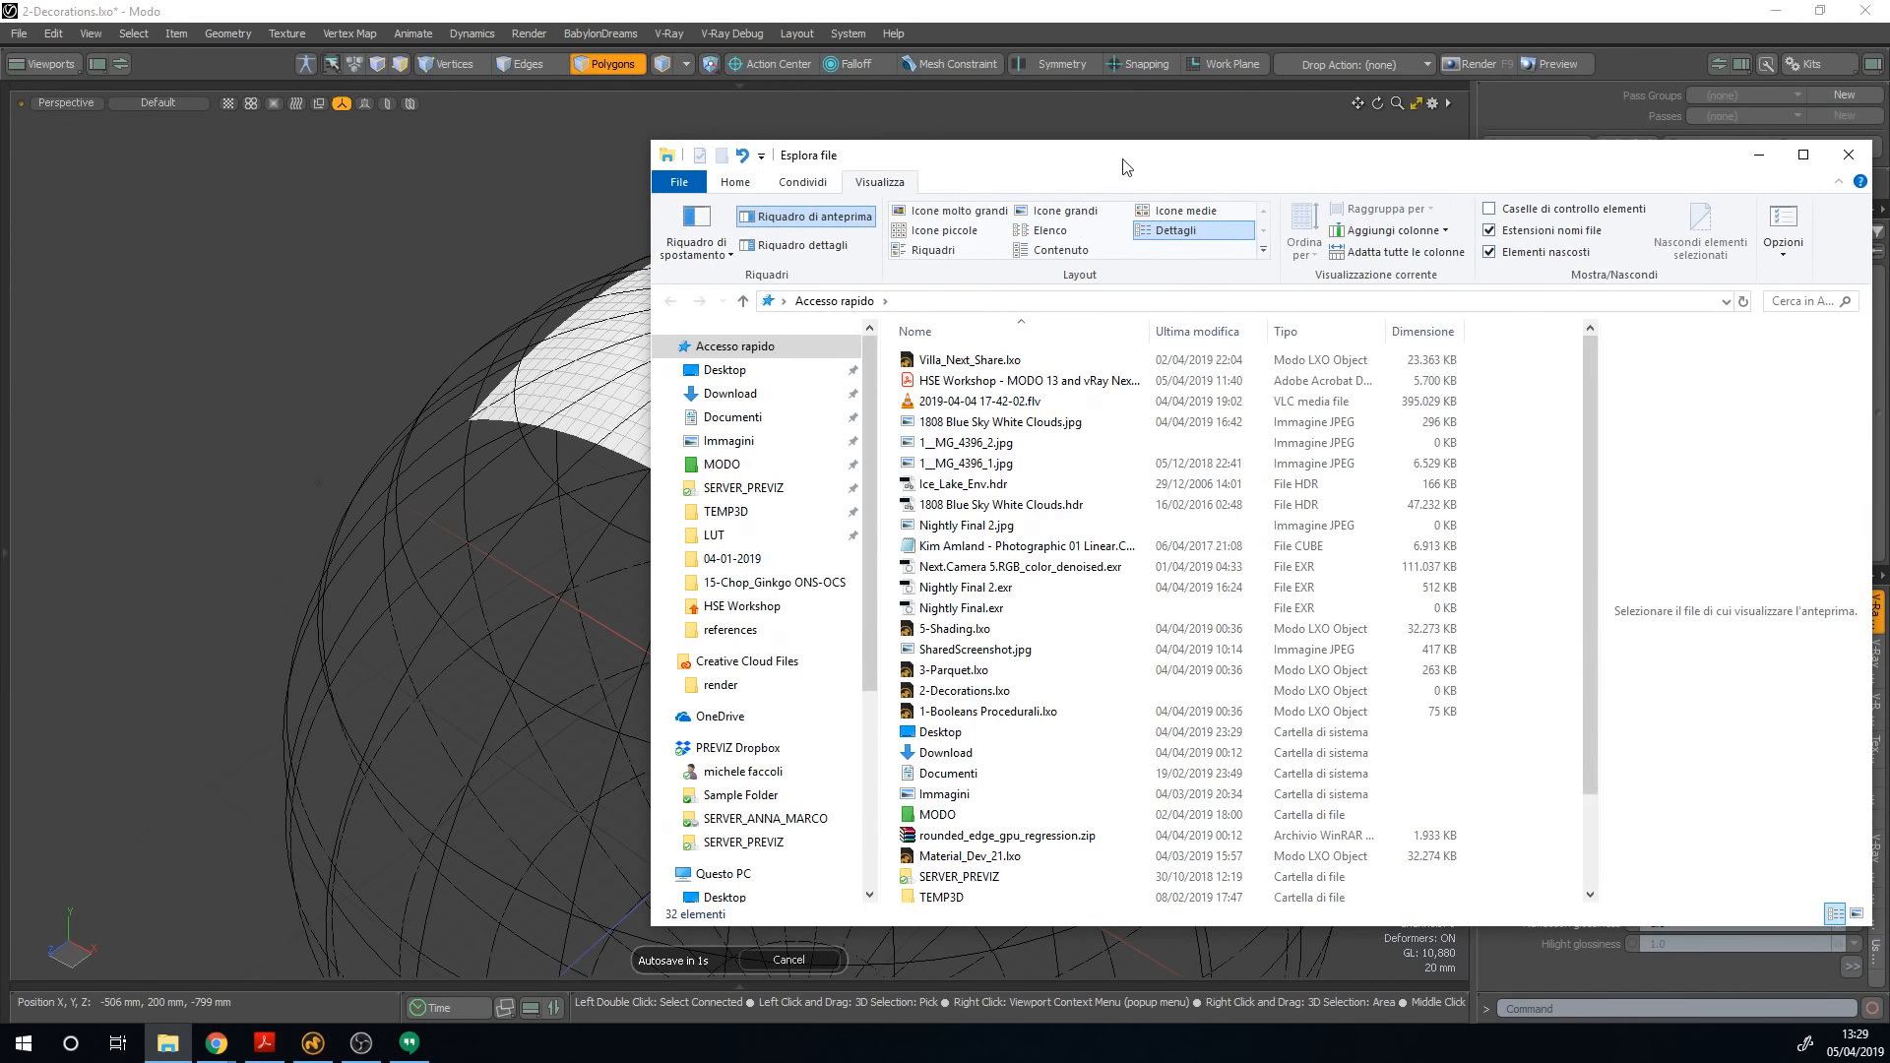
{"action": "left_click_drag", "start_coordinate": [1129, 171], "coordinate": [1889, 177]}
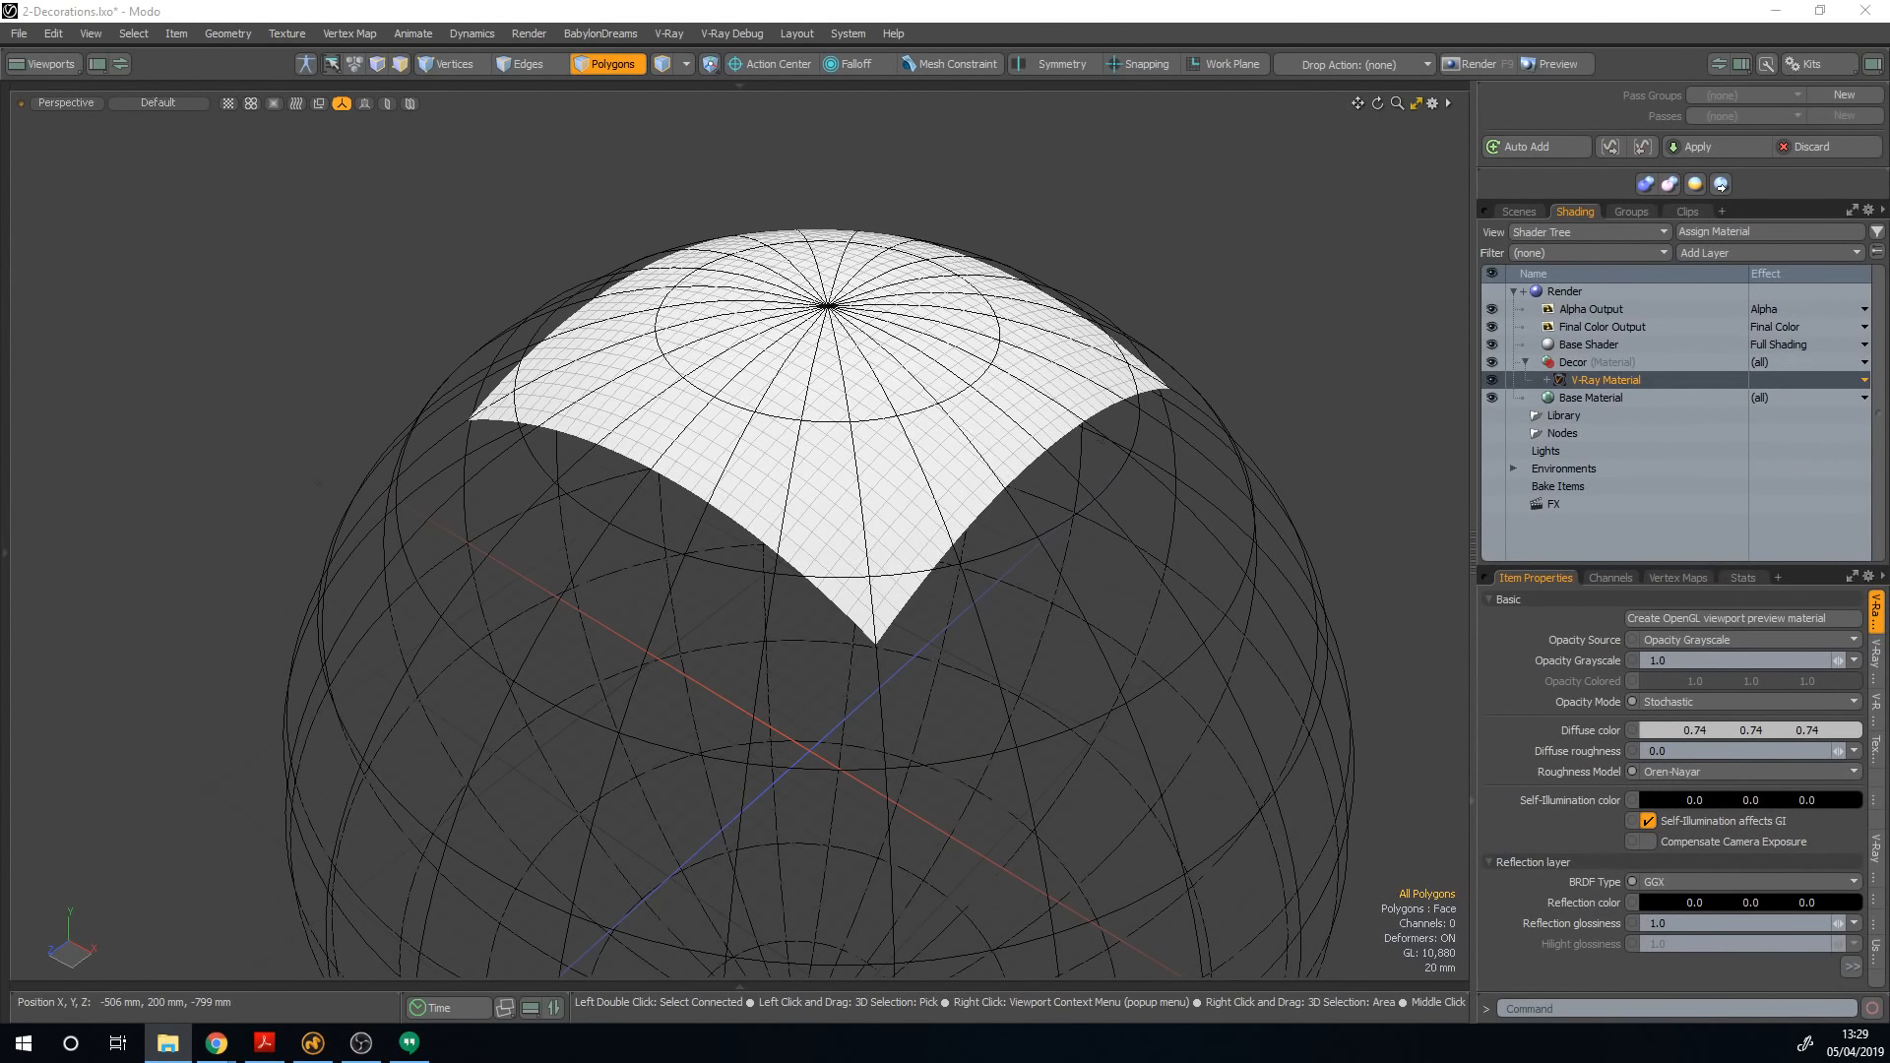
{"action": "left_click_drag", "start_coordinate": [1889, 145], "coordinate": [626, 125]}
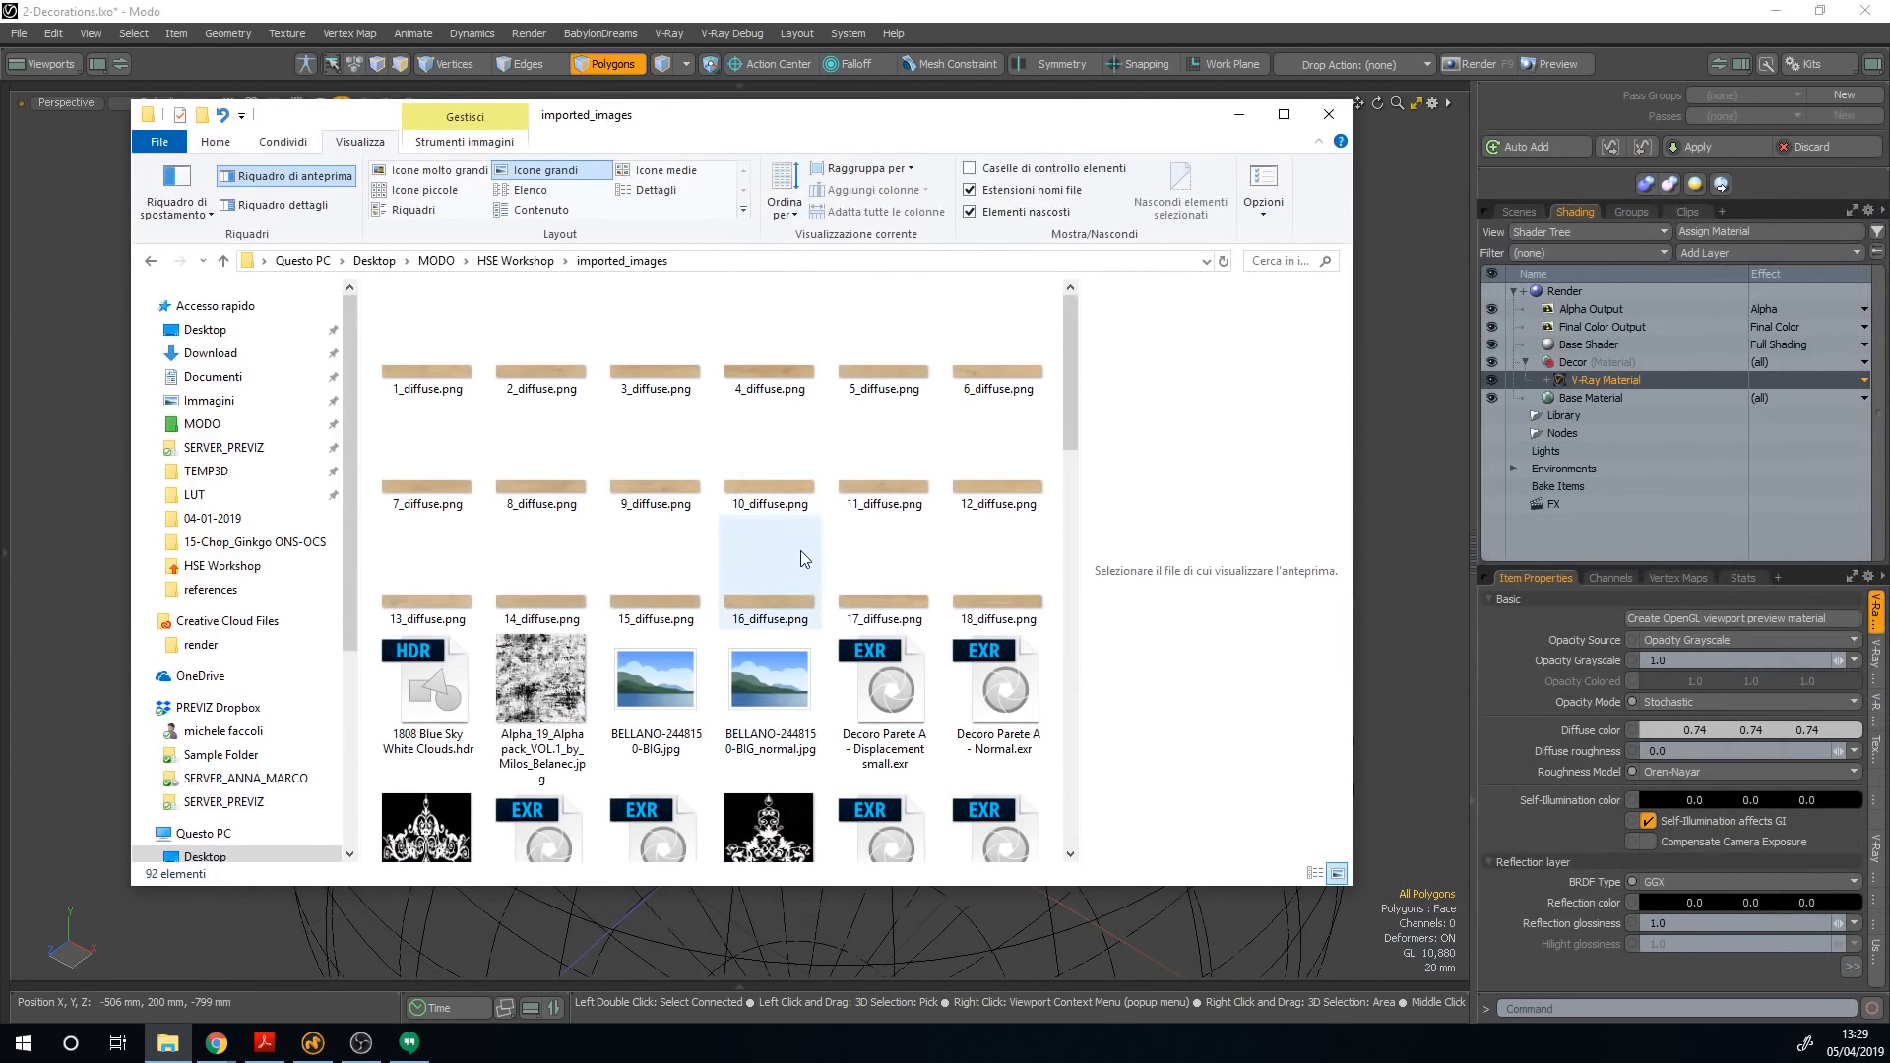
{"action": "scroll", "coordinate": [801, 552], "scroll_direction": "down", "scroll_amount": 3}
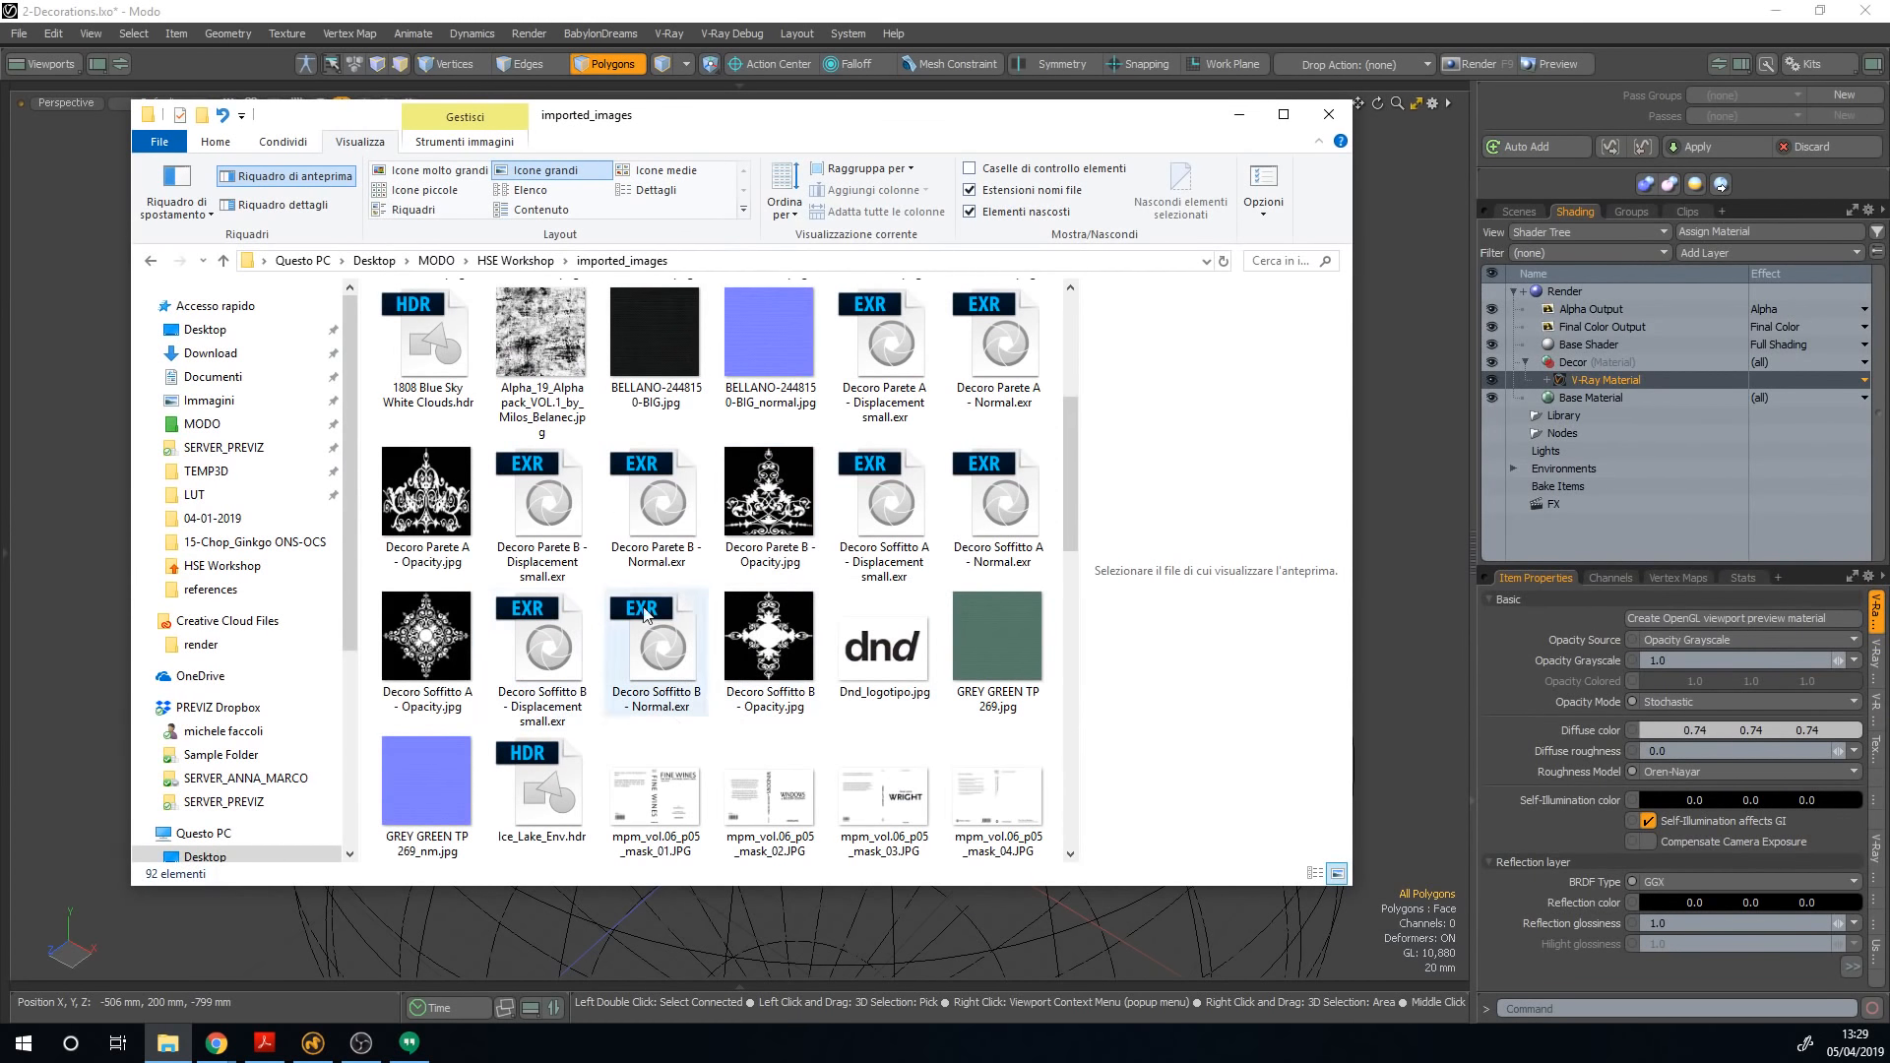
Step: Add the Decoro Soffitto A opacity, displacement and normal images to the Decor material group in Modo's Shader Tree
{"action": "left_click", "coordinate": [463, 679]}
{"action": "left_click", "coordinate": [884, 512], "text": "ctrl"}
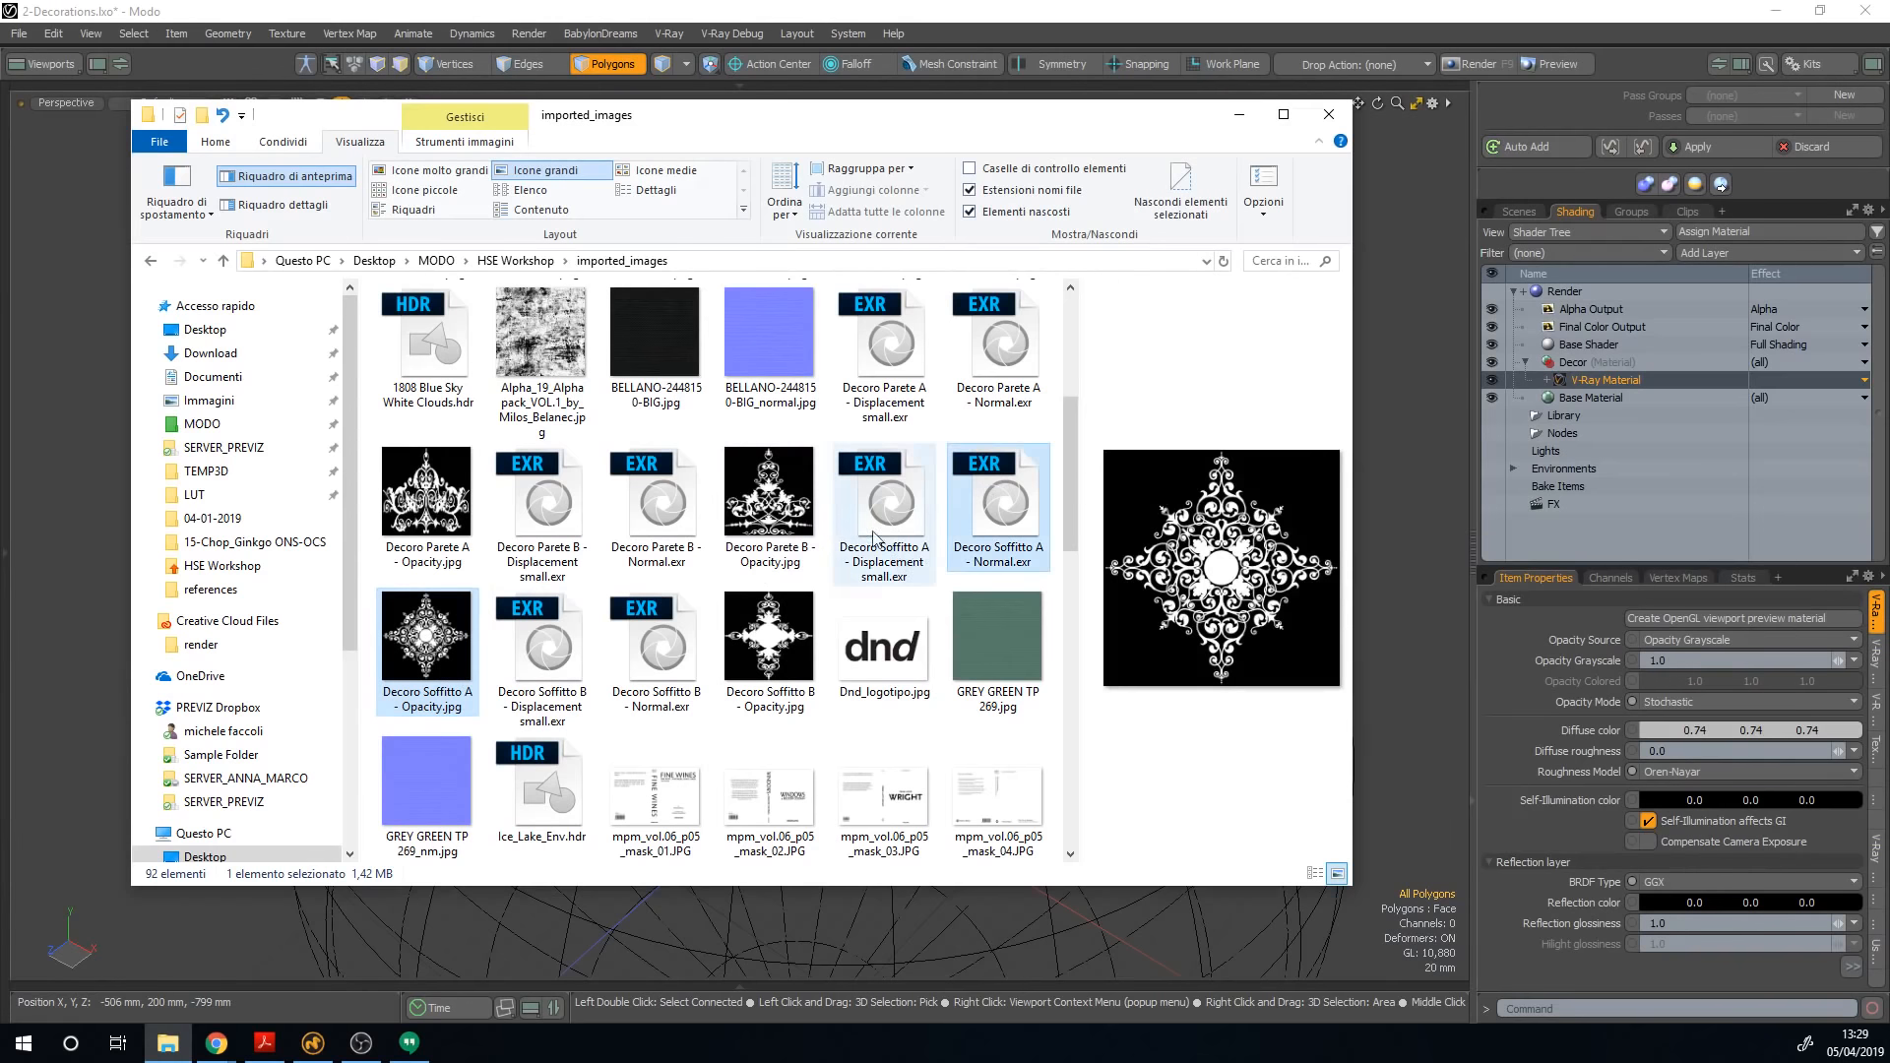
{"action": "left_click", "coordinate": [1004, 512], "text": "ctrl"}
{"action": "left_click_drag", "start_coordinate": [1034, 522], "coordinate": [1625, 364]}
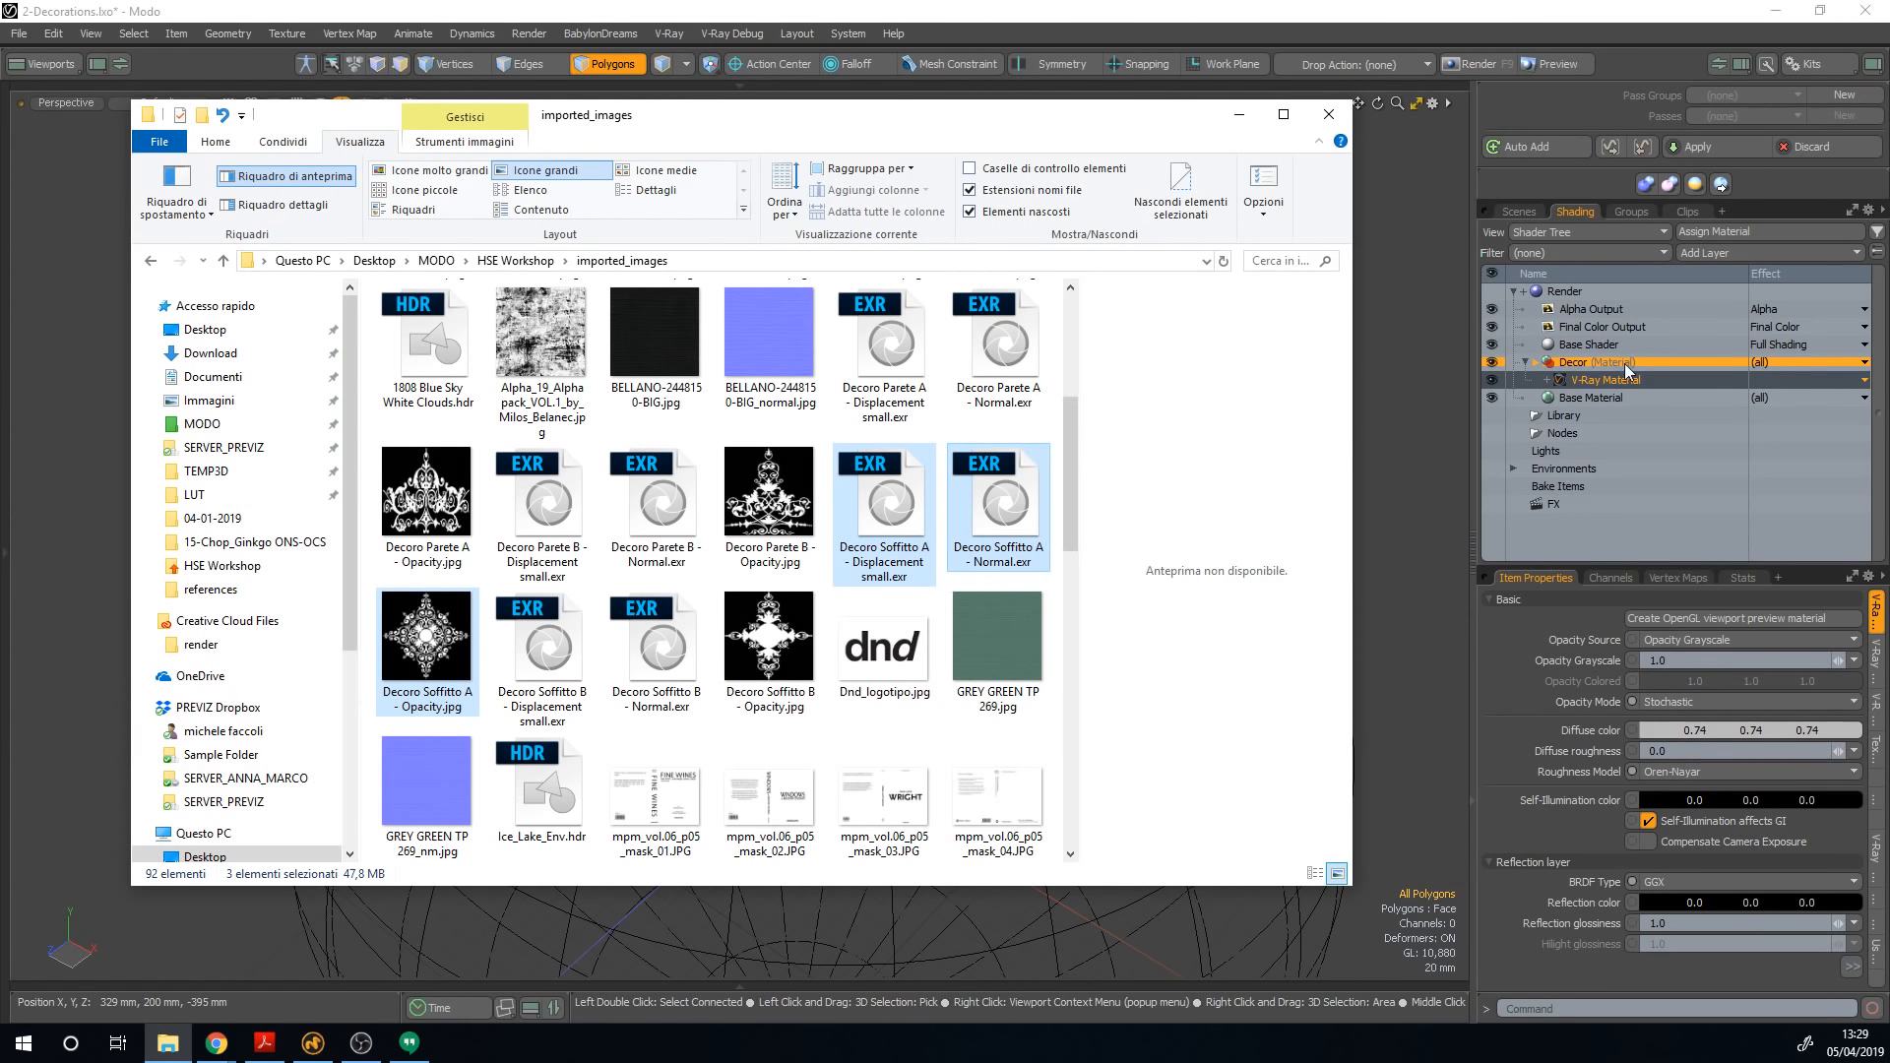
{"action": "left_click_drag", "start_coordinate": [1624, 363], "coordinate": [1627, 372]}
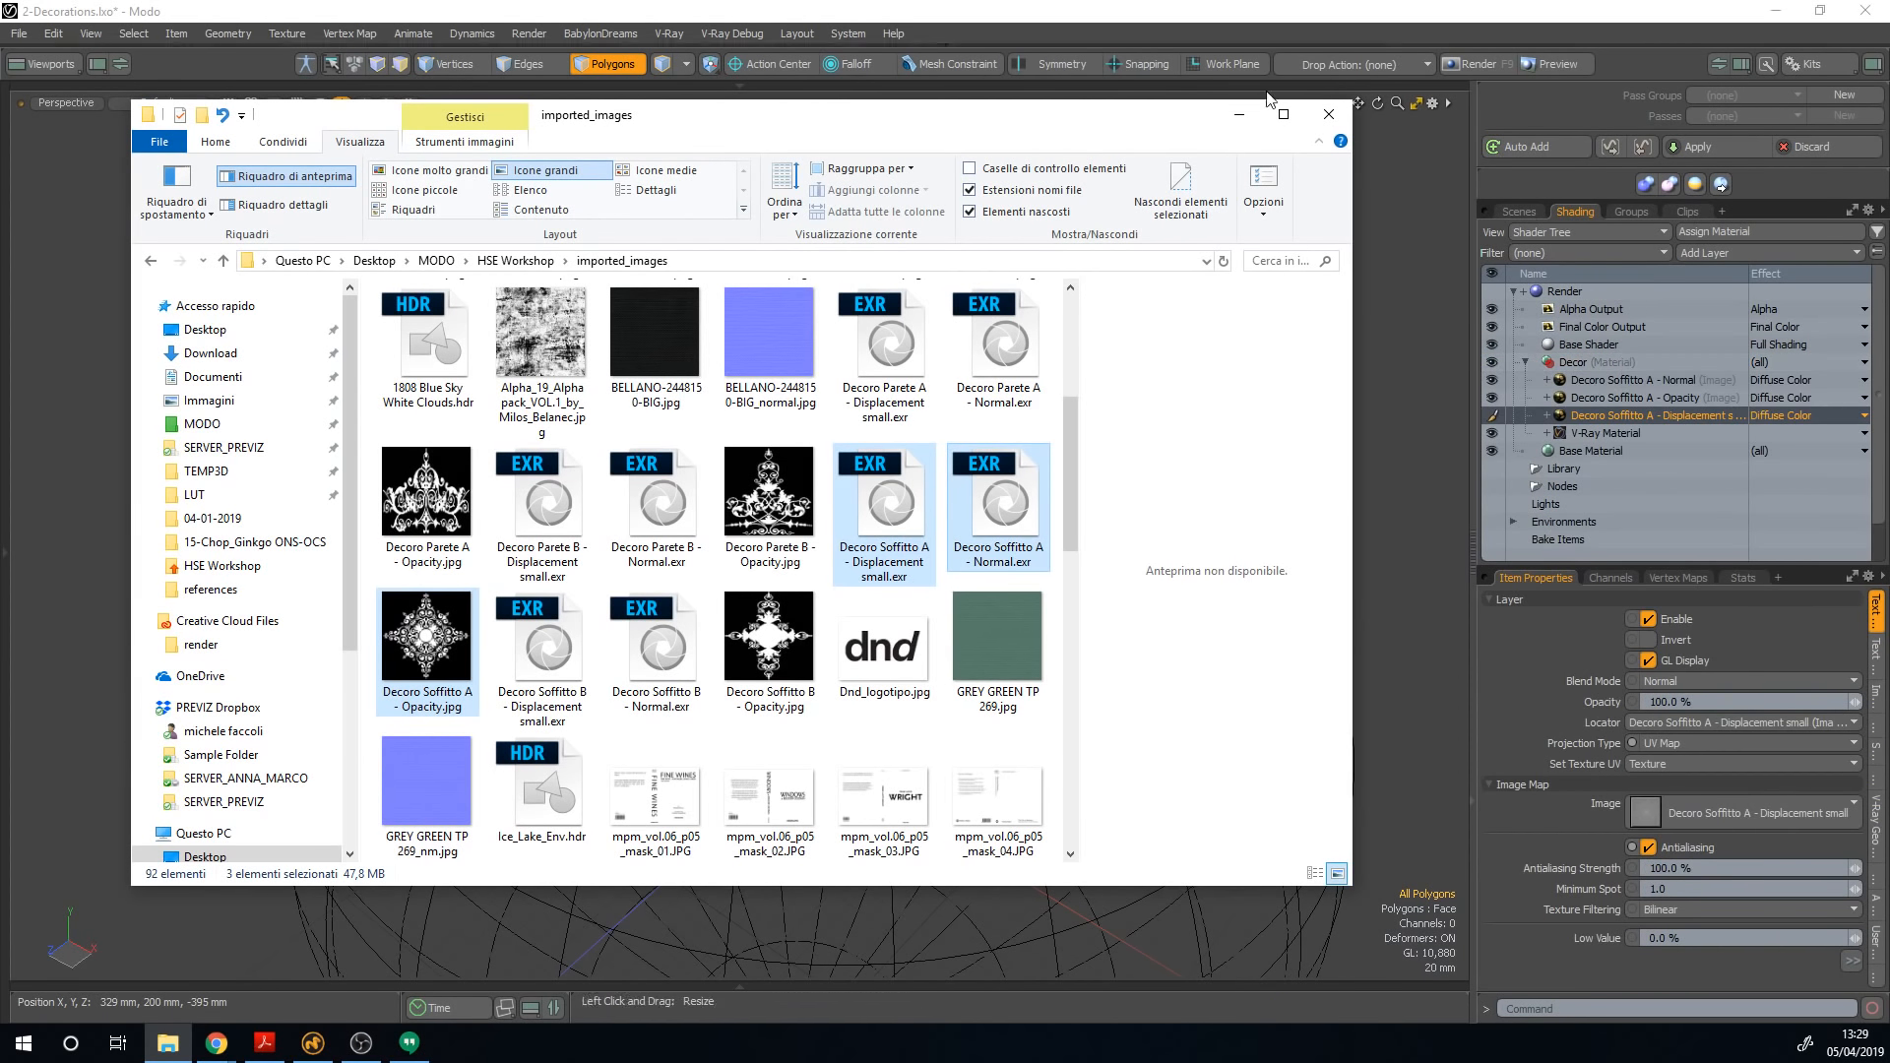
{"action": "key", "text": "alt+Tab"}
Step: Set the Decoro Soffitto A displacement image's effect to Displacement and the normal image's effect to Normal
{"action": "left_click_drag", "start_coordinate": [1163, 430], "coordinate": [1172, 374], "text": "alt"}
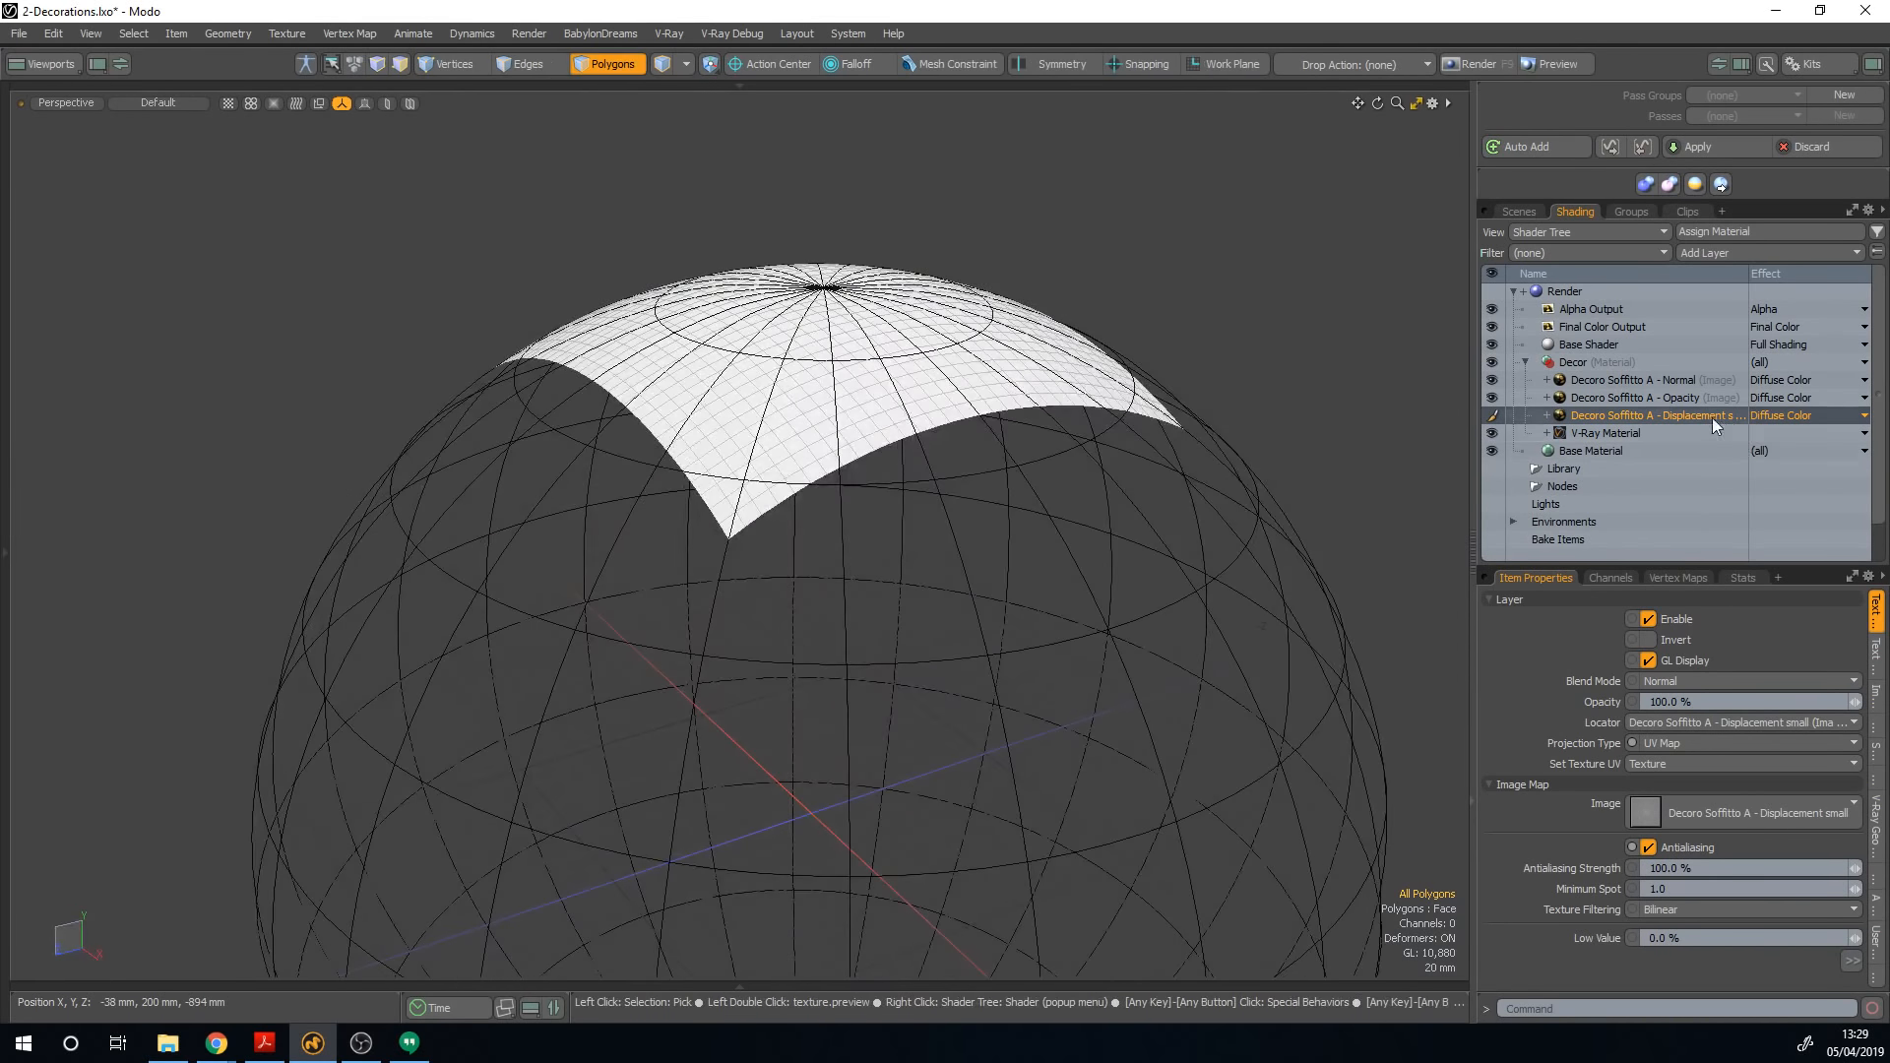
{"action": "left_click", "coordinate": [1789, 416]}
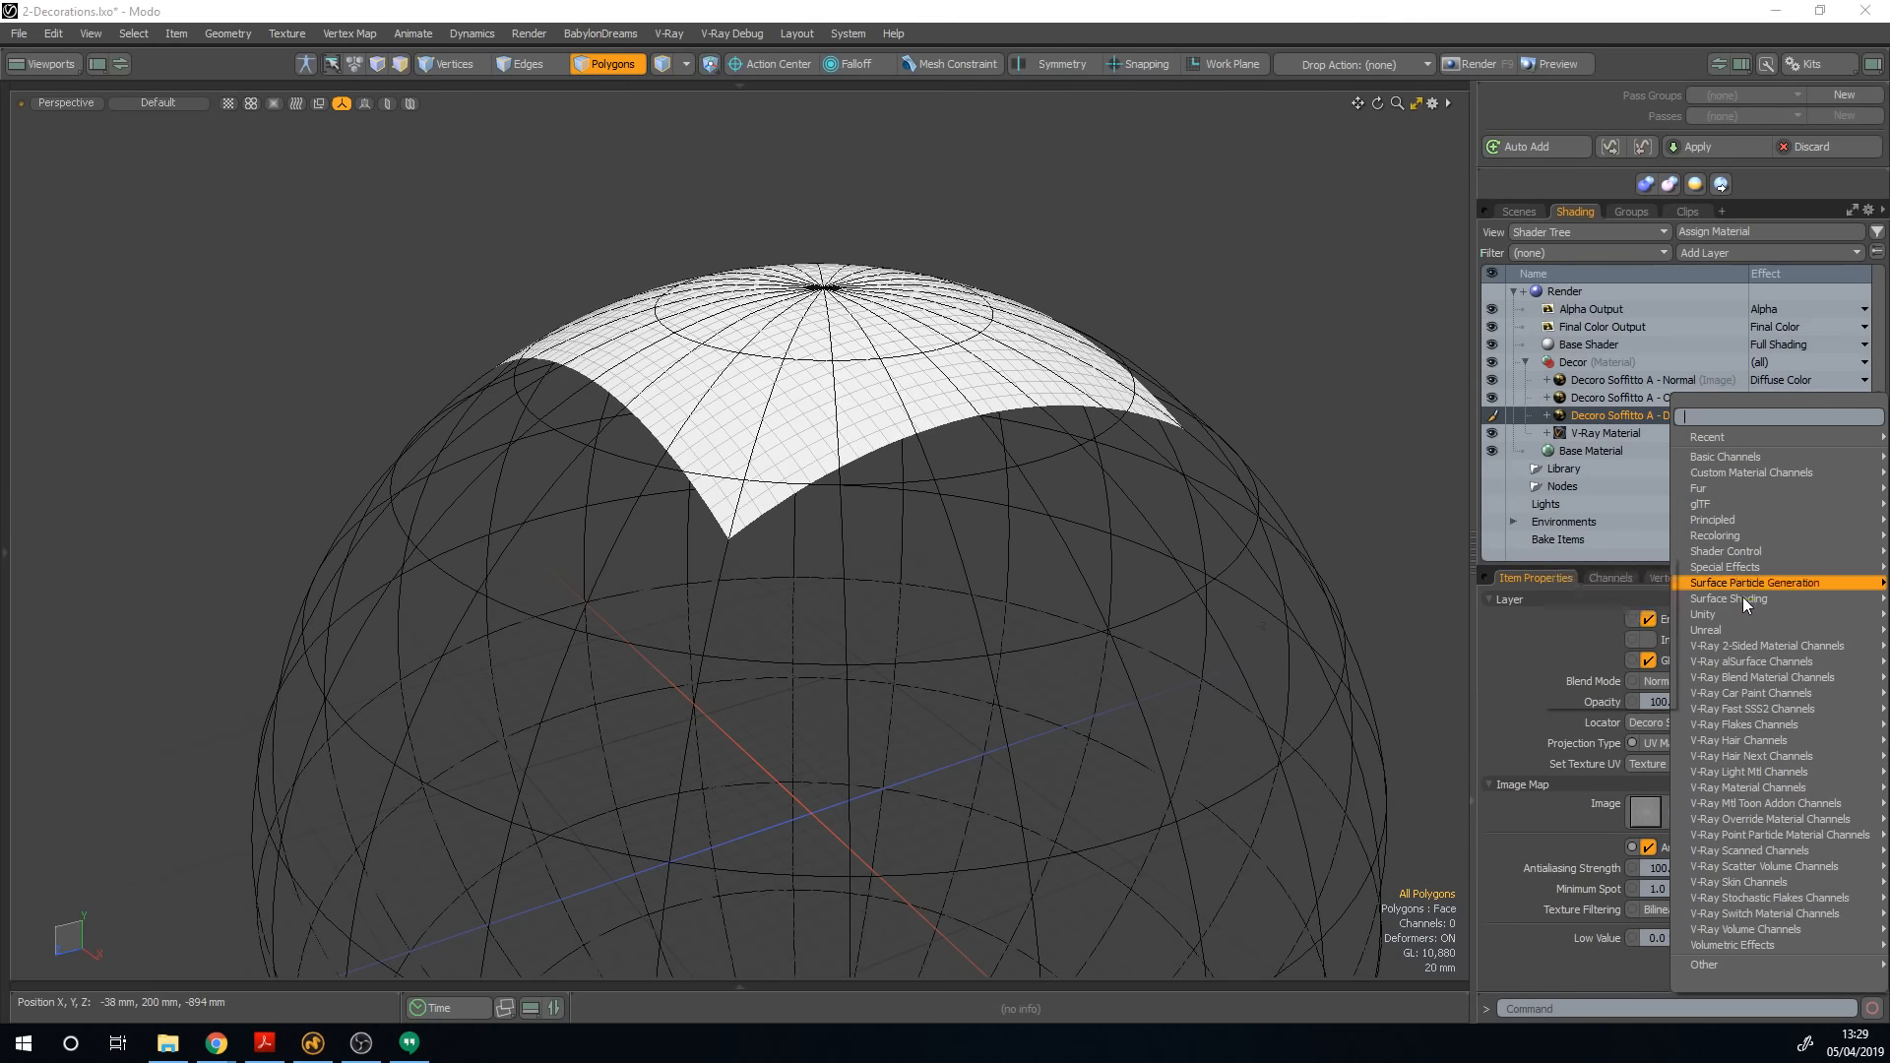
{"action": "mouse_move", "coordinate": [1743, 598]}
{"action": "left_click", "coordinate": [1608, 622]}
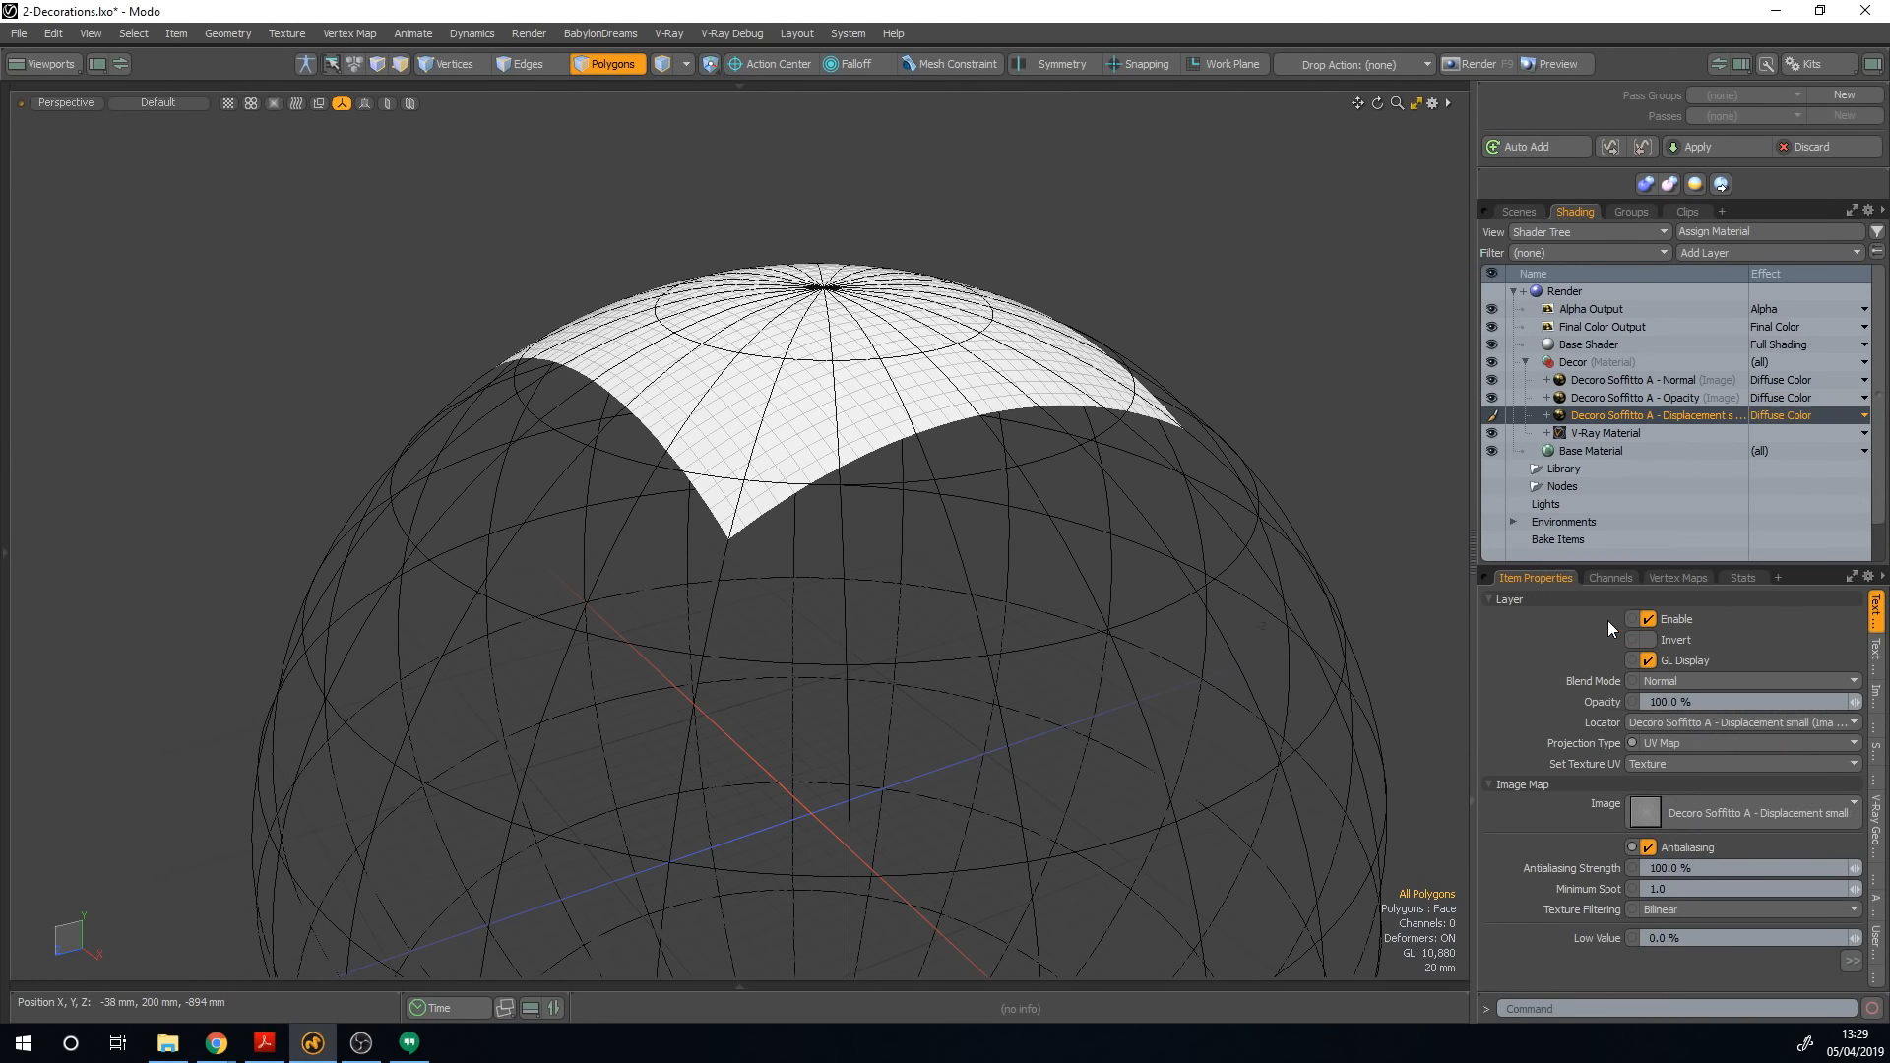
{"action": "left_click", "coordinate": [1793, 381]}
{"action": "mouse_move", "coordinate": [1742, 557]}
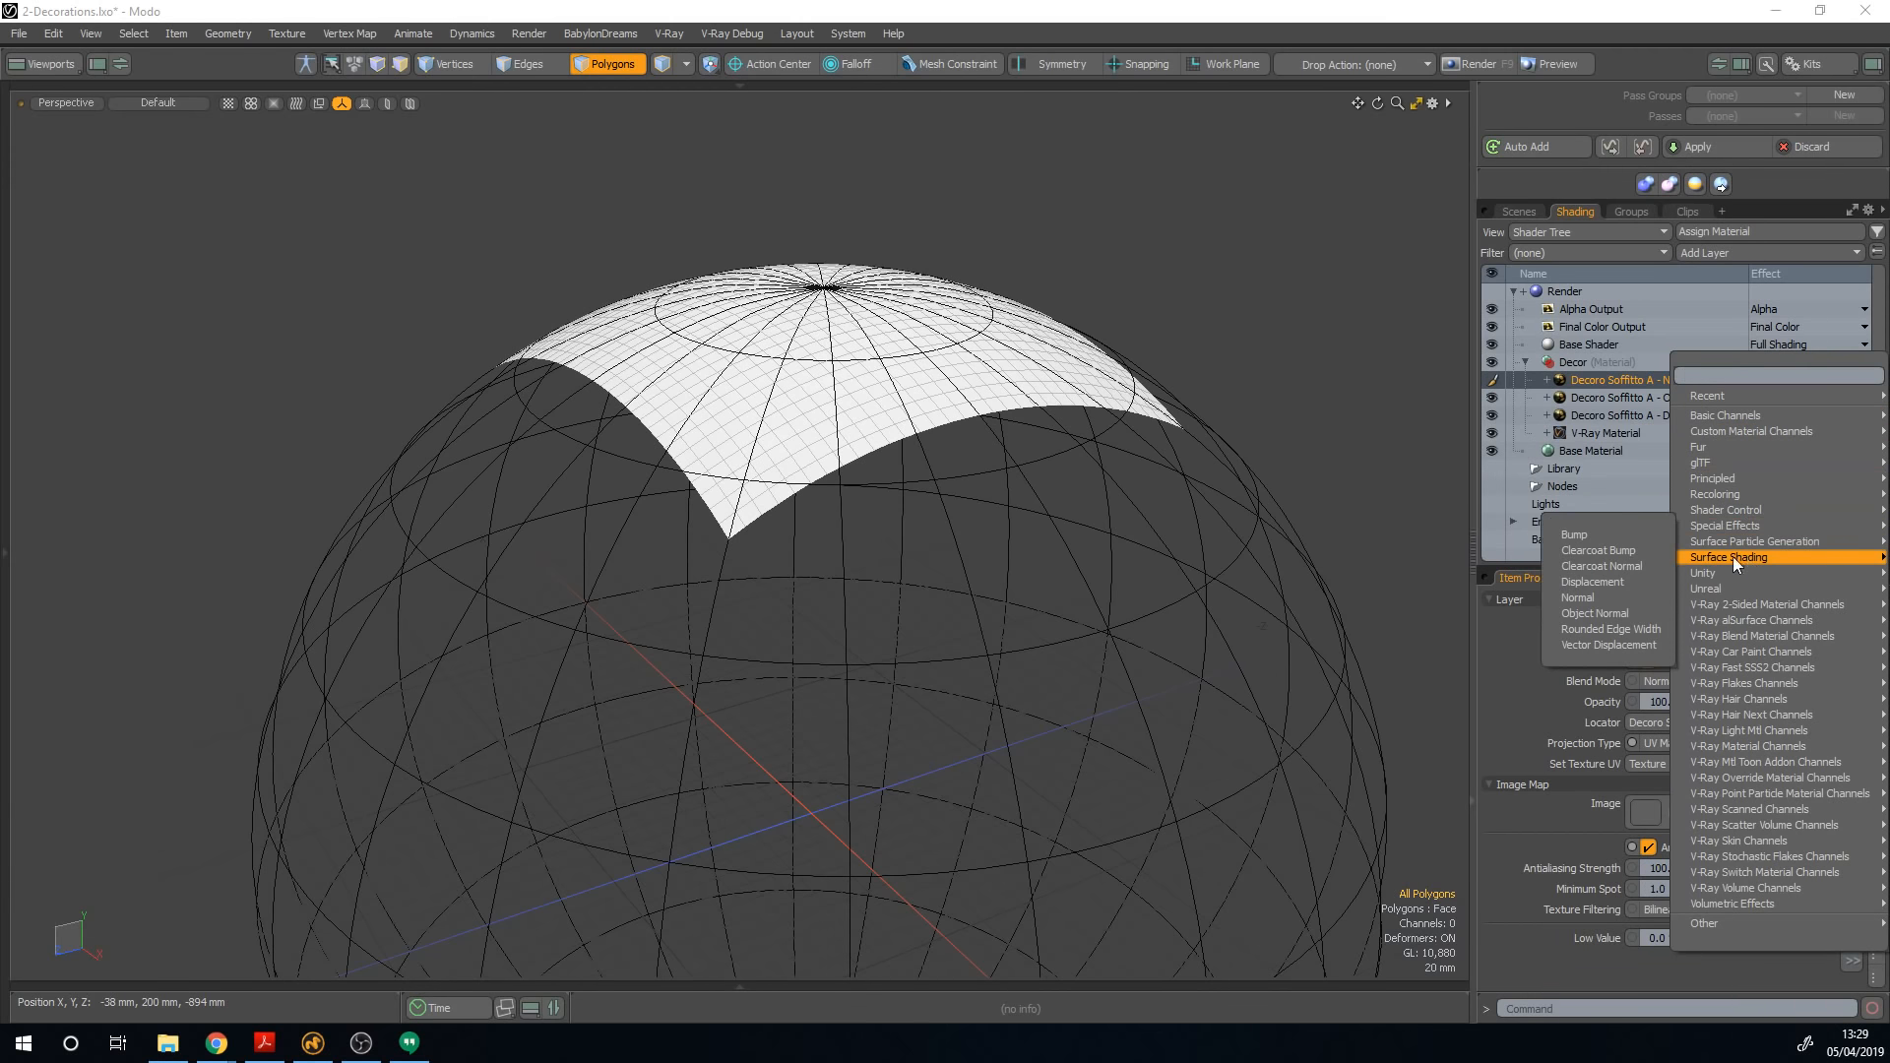
{"action": "left_click", "coordinate": [1626, 598]}
{"action": "key", "text": "Return"}
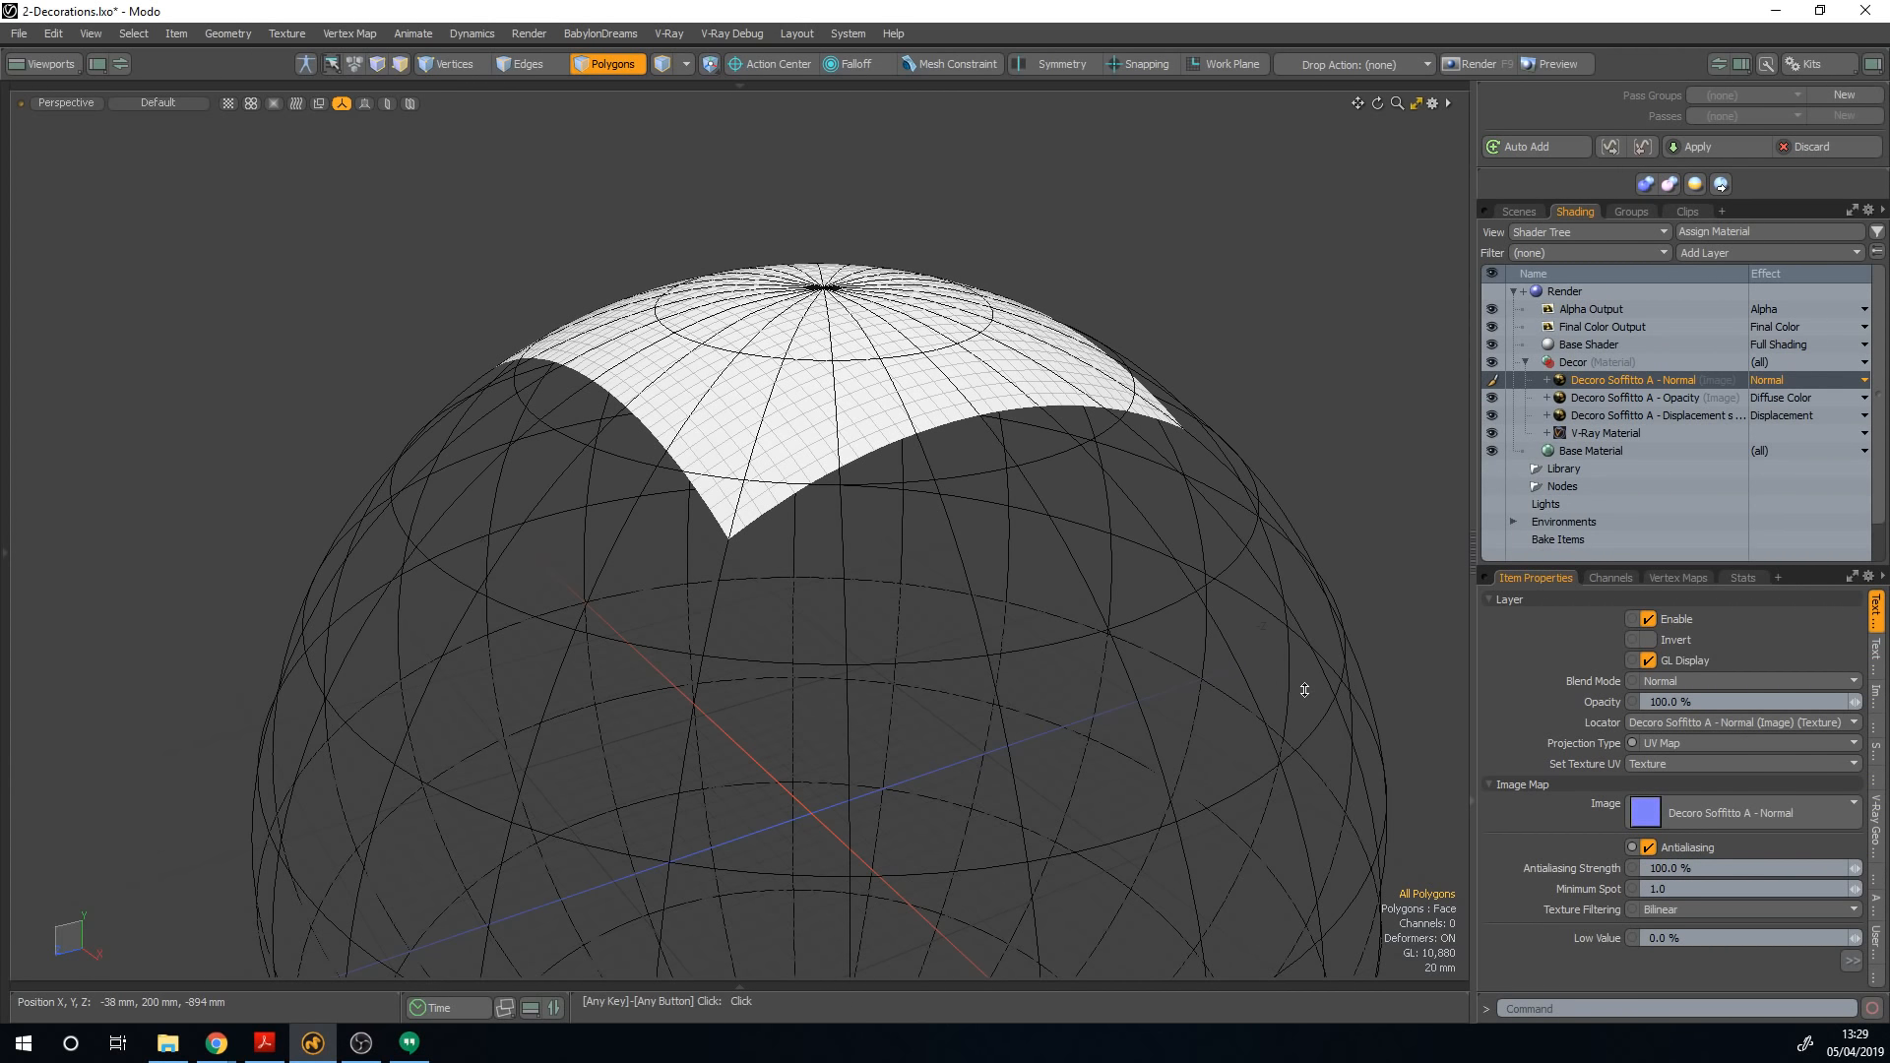
Step: Set the Decoro Soffitto A opacity image's effect to the V-Ray material channel vmtl Opacity Grayscale
{"action": "left_click", "coordinate": [1792, 398]}
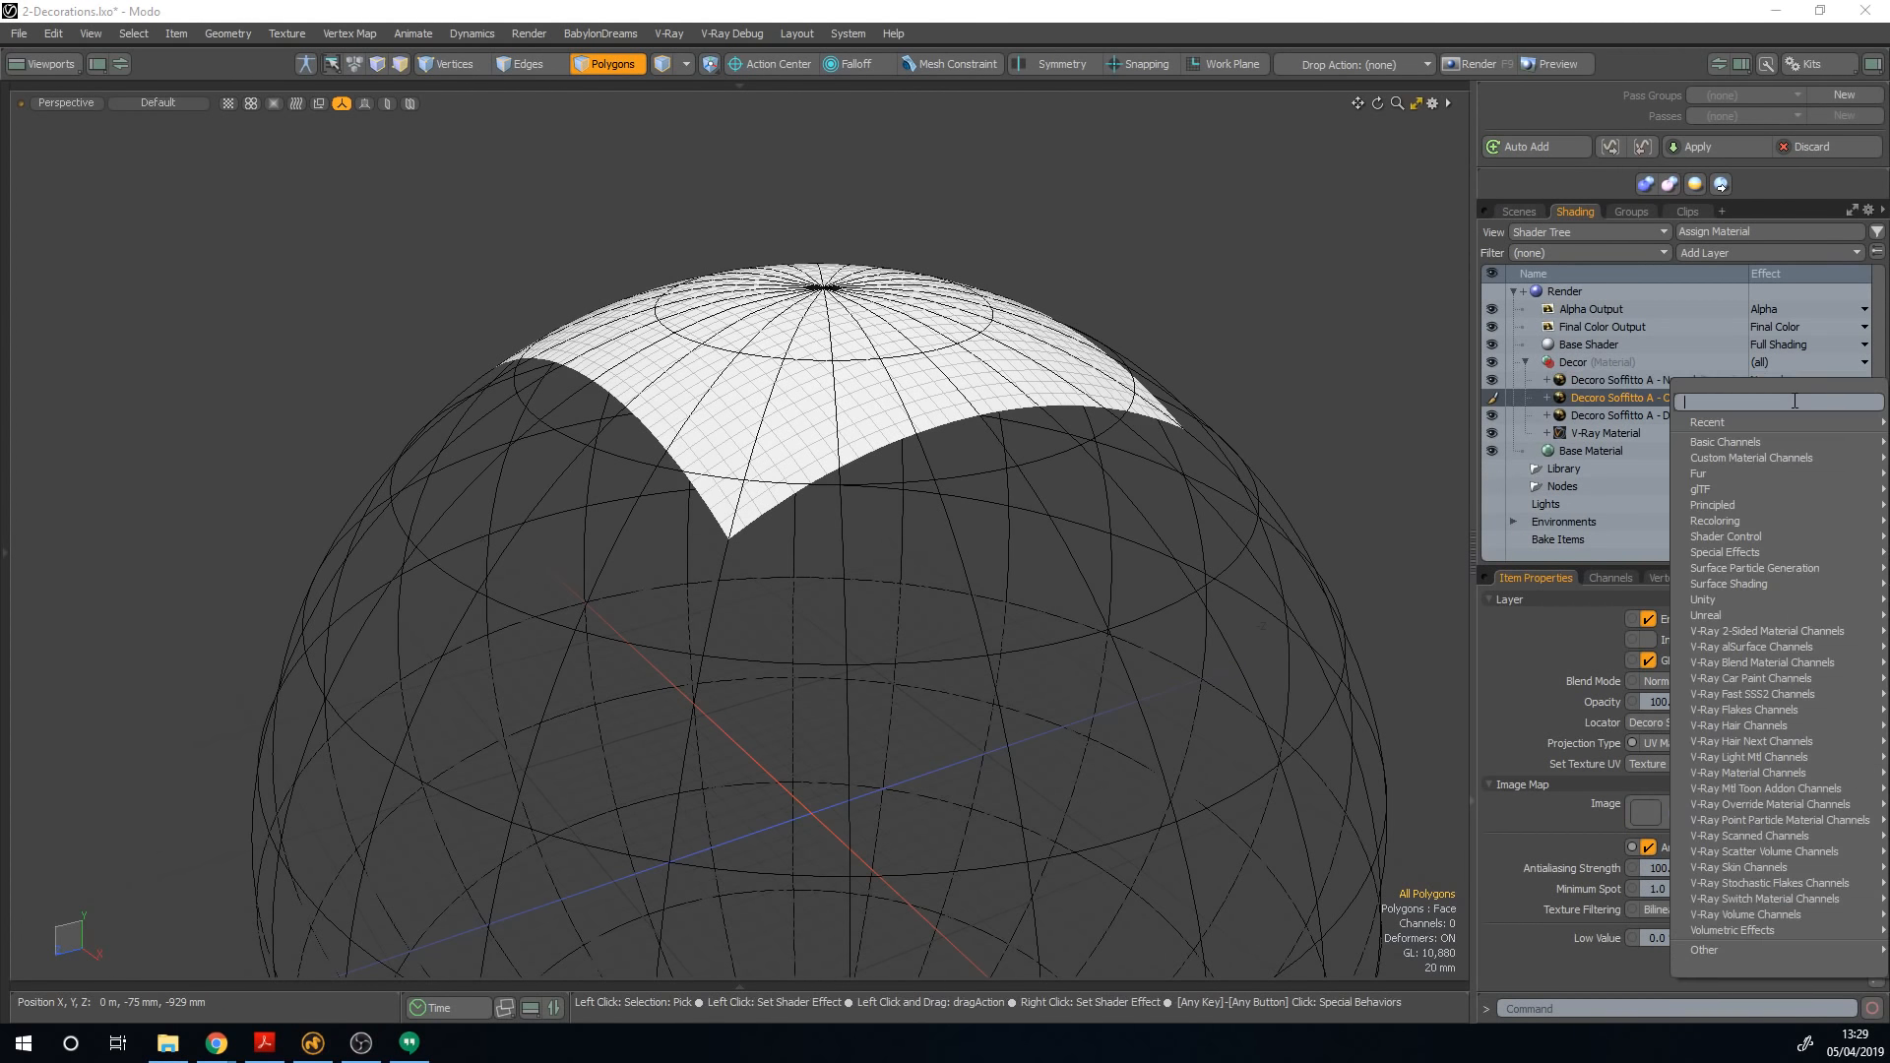
{"action": "mouse_move", "coordinate": [1778, 770]}
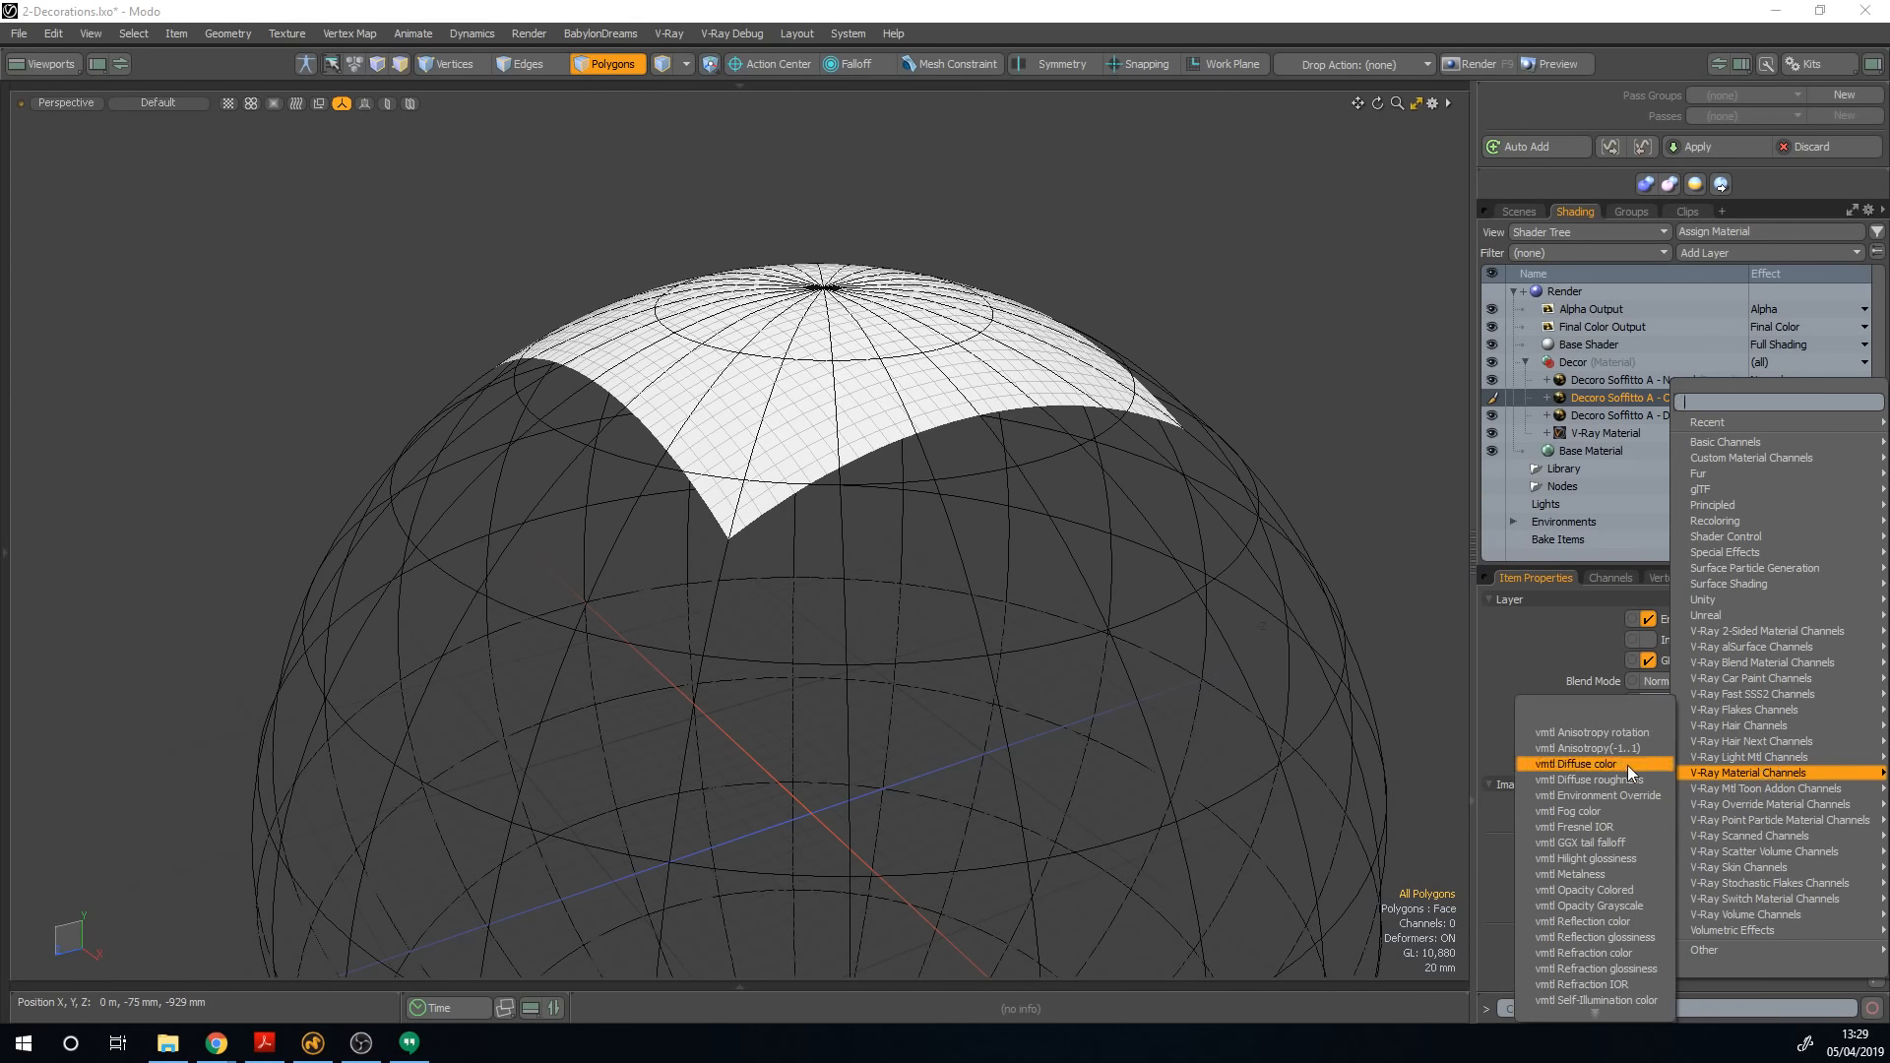
{"action": "left_click", "coordinate": [1595, 905]}
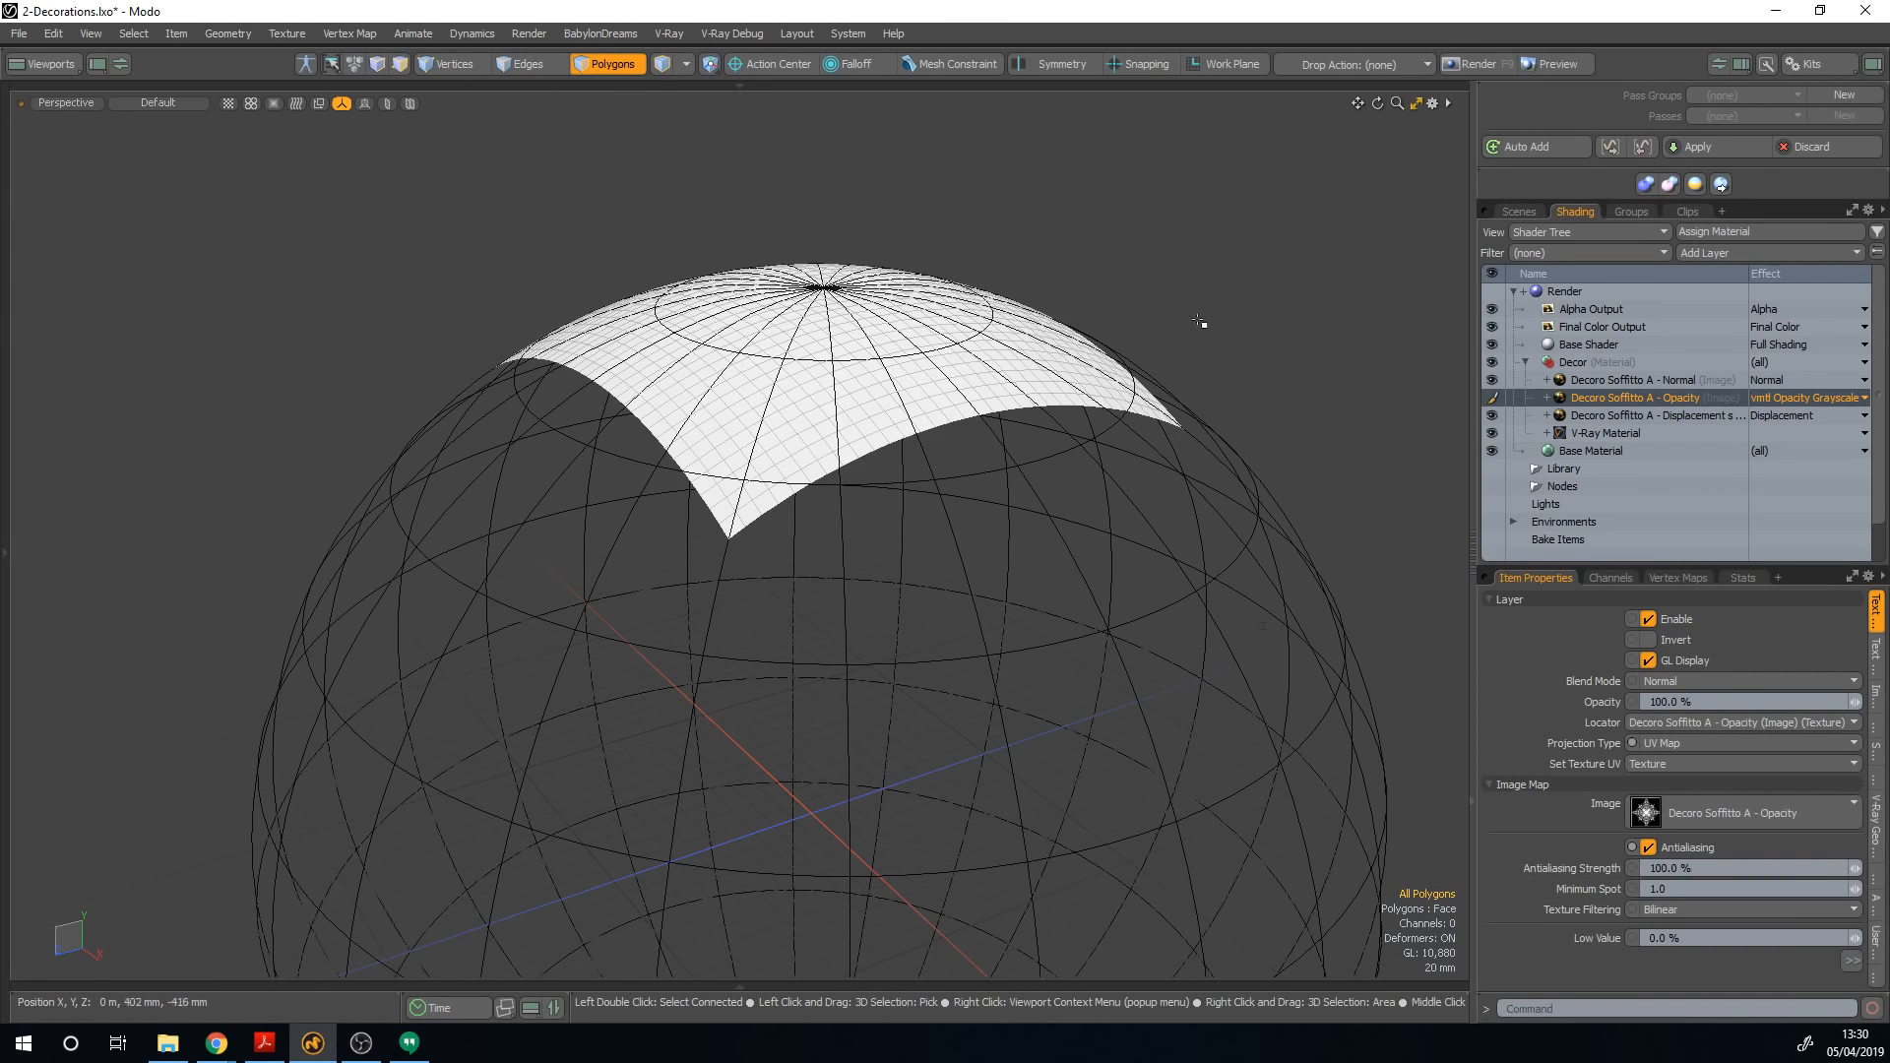
Step: Show the Kits palette above the workspace and open the V-Ray Add / Remove Package options for the Decor mesh
{"action": "left_click_drag", "start_coordinate": [1197, 317], "coordinate": [1120, 446], "text": "alt"}
{"action": "left_click", "coordinate": [1823, 63]}
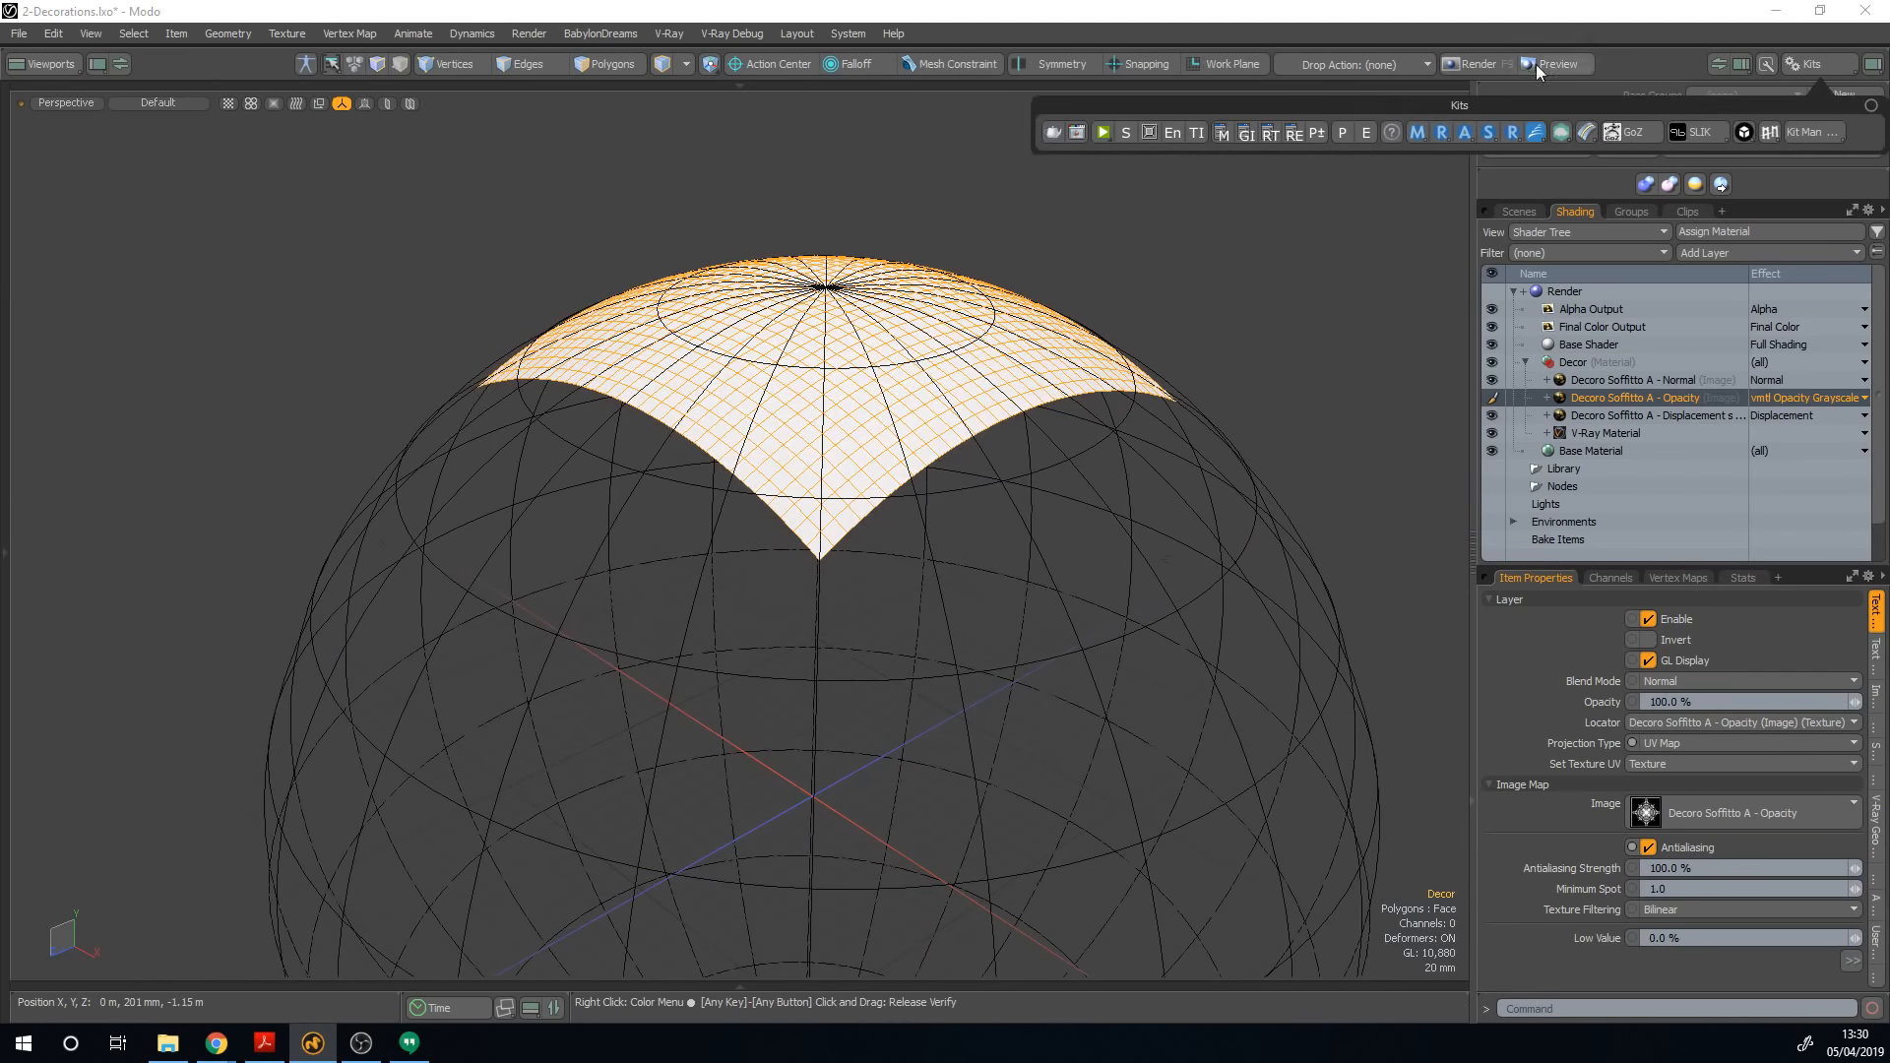
{"action": "left_click_drag", "start_coordinate": [1479, 109], "coordinate": [1378, 4]}
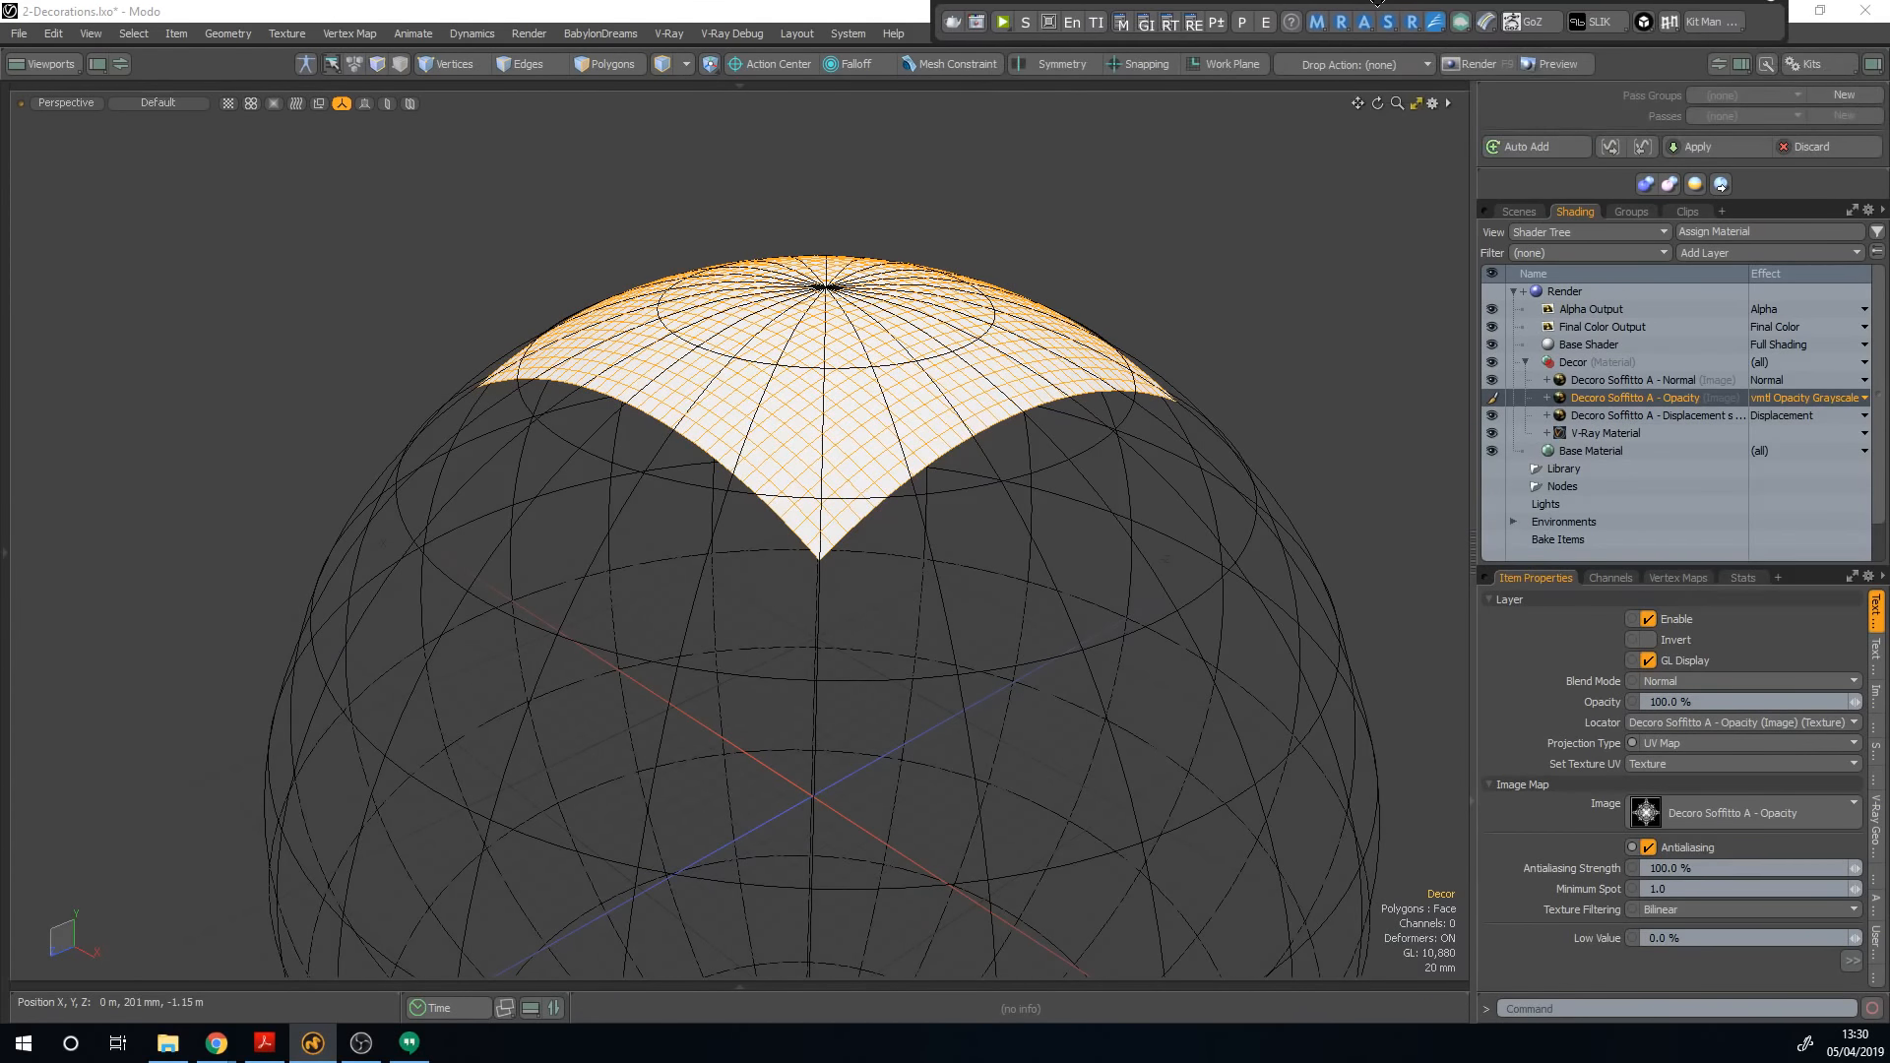
{"action": "left_click", "coordinate": [1218, 30]}
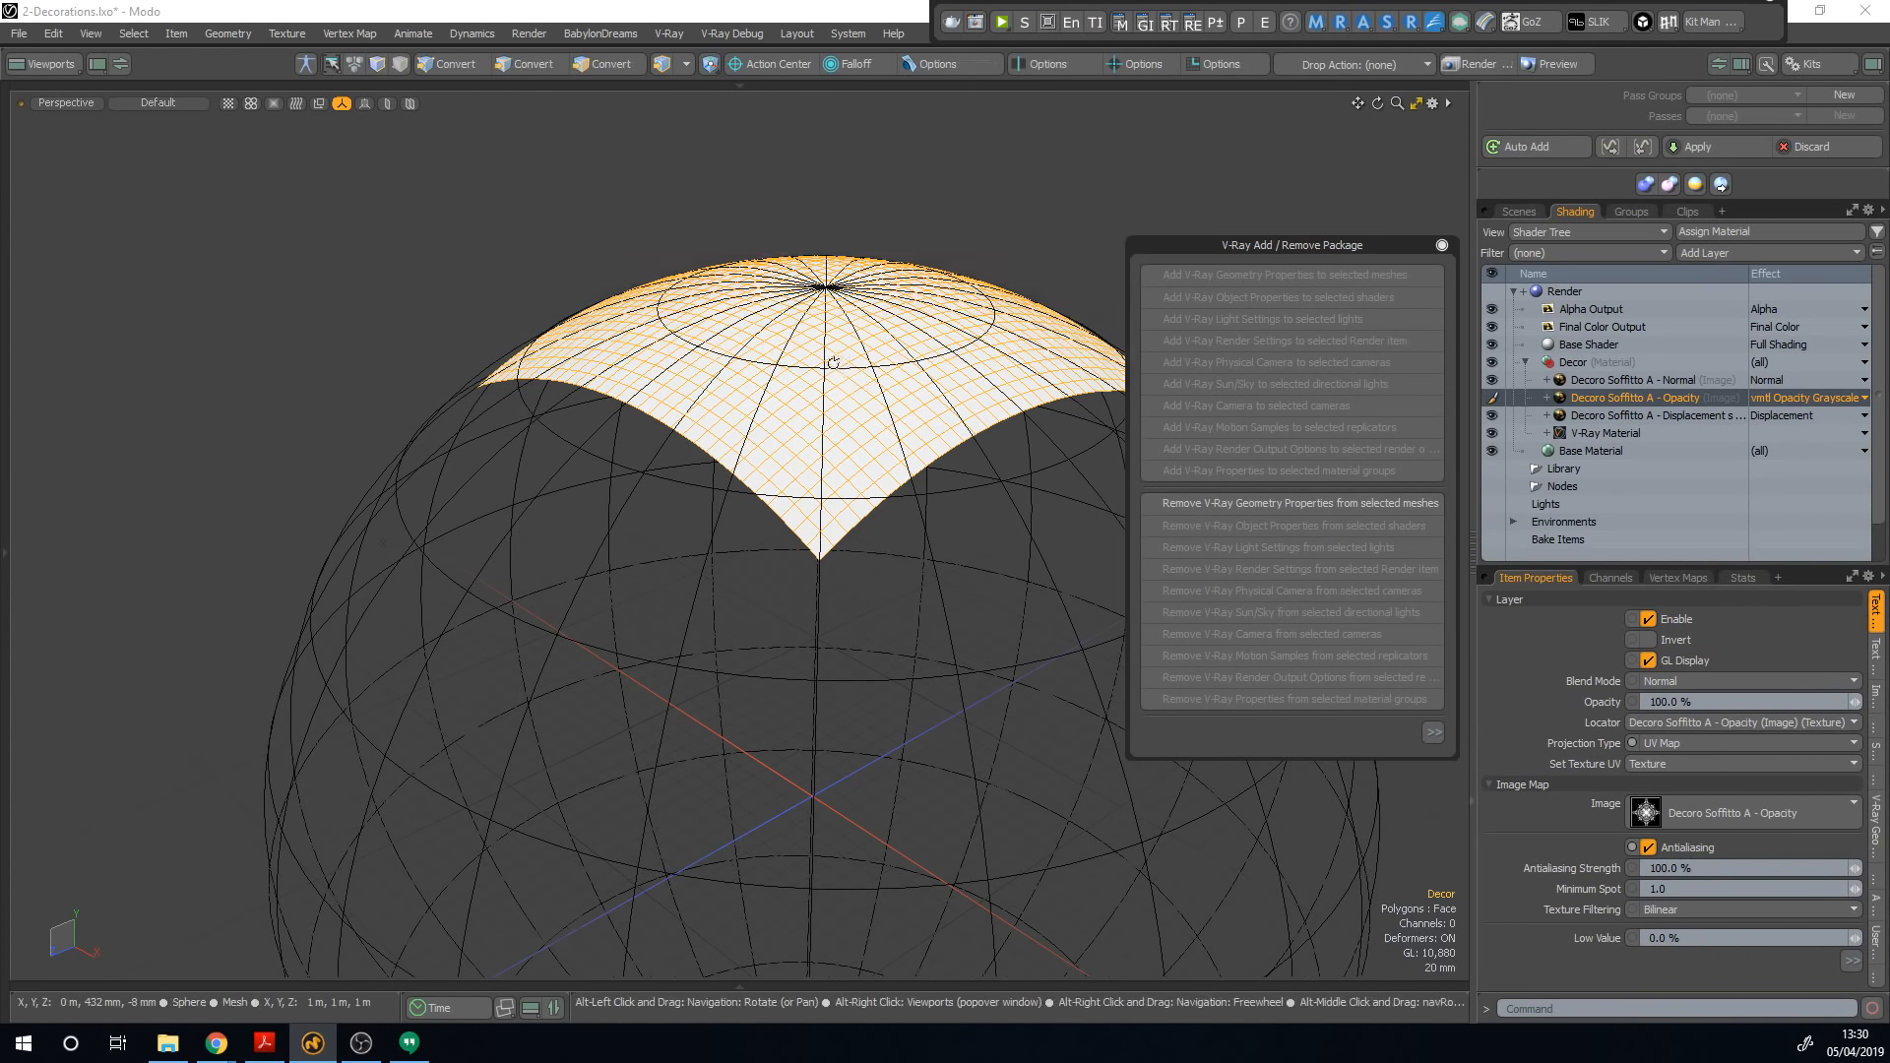
{"action": "left_click_drag", "start_coordinate": [831, 362], "coordinate": [843, 394], "text": "alt"}
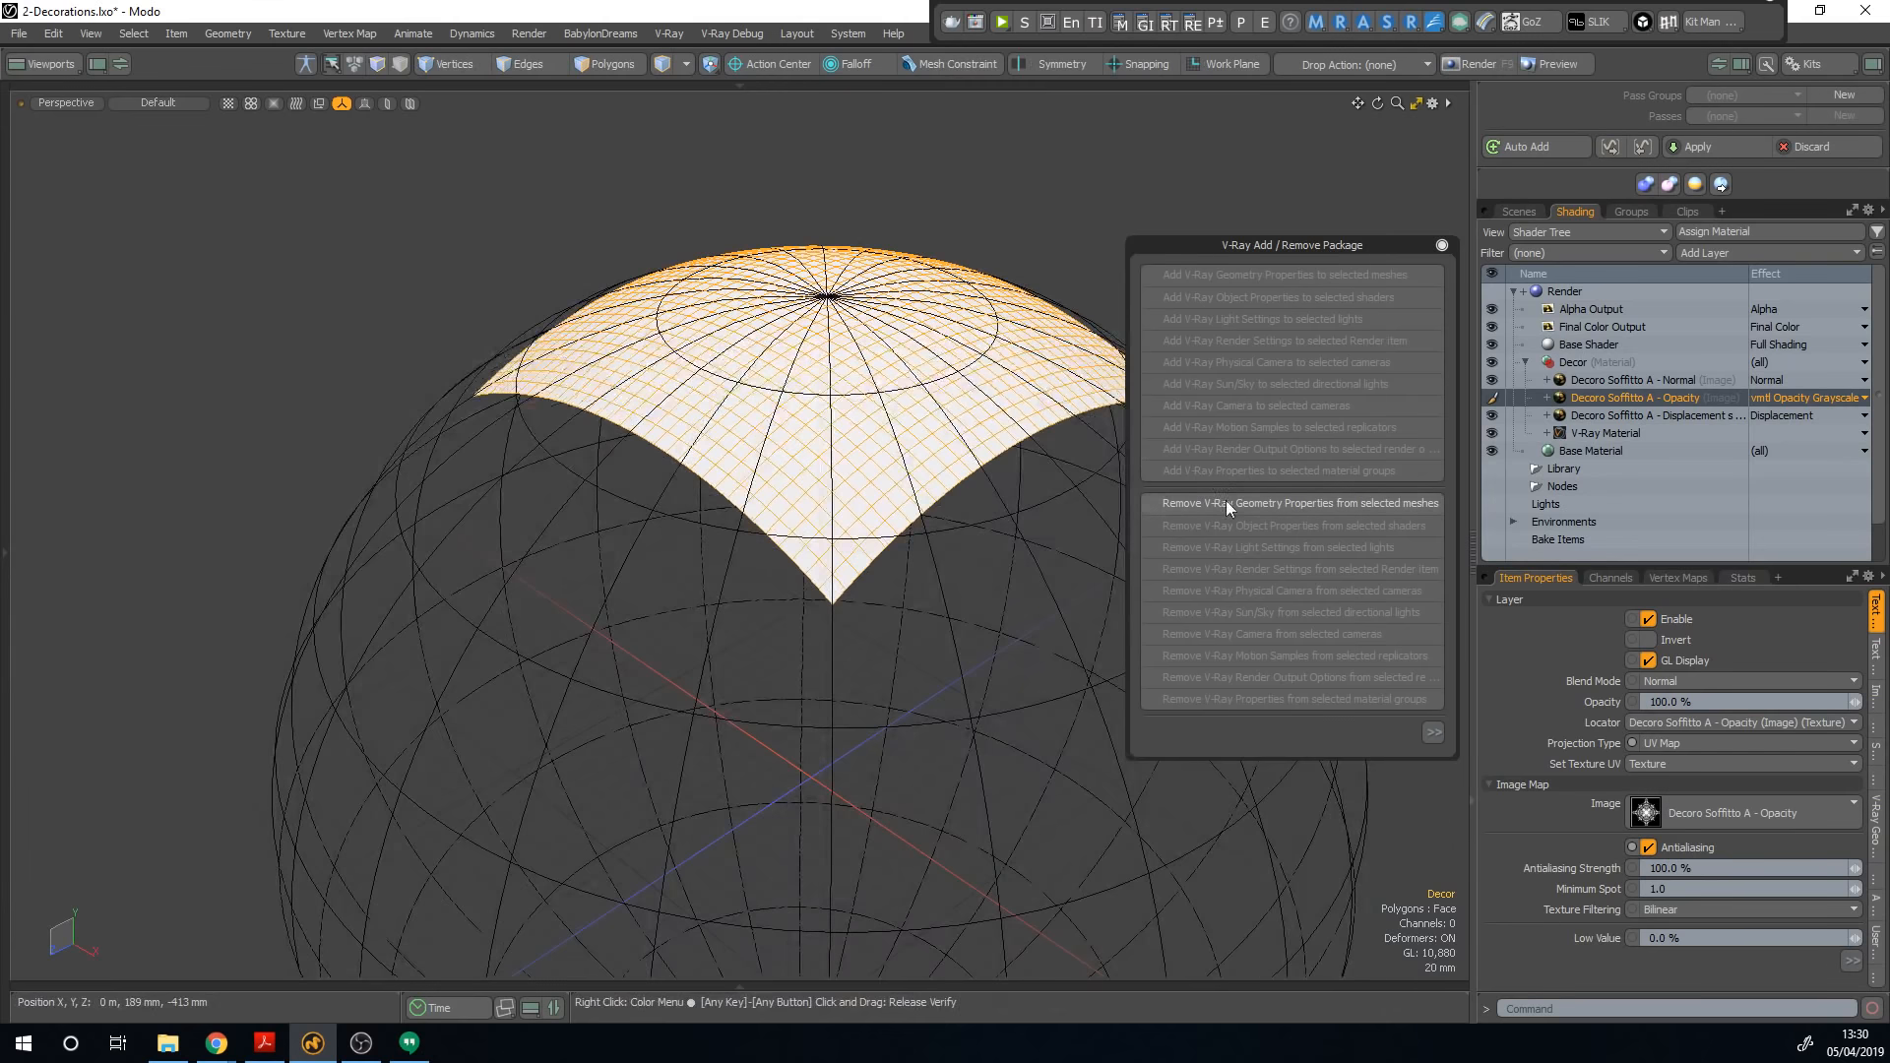
{"action": "left_click_drag", "start_coordinate": [751, 391], "coordinate": [1143, 480], "text": "alt"}
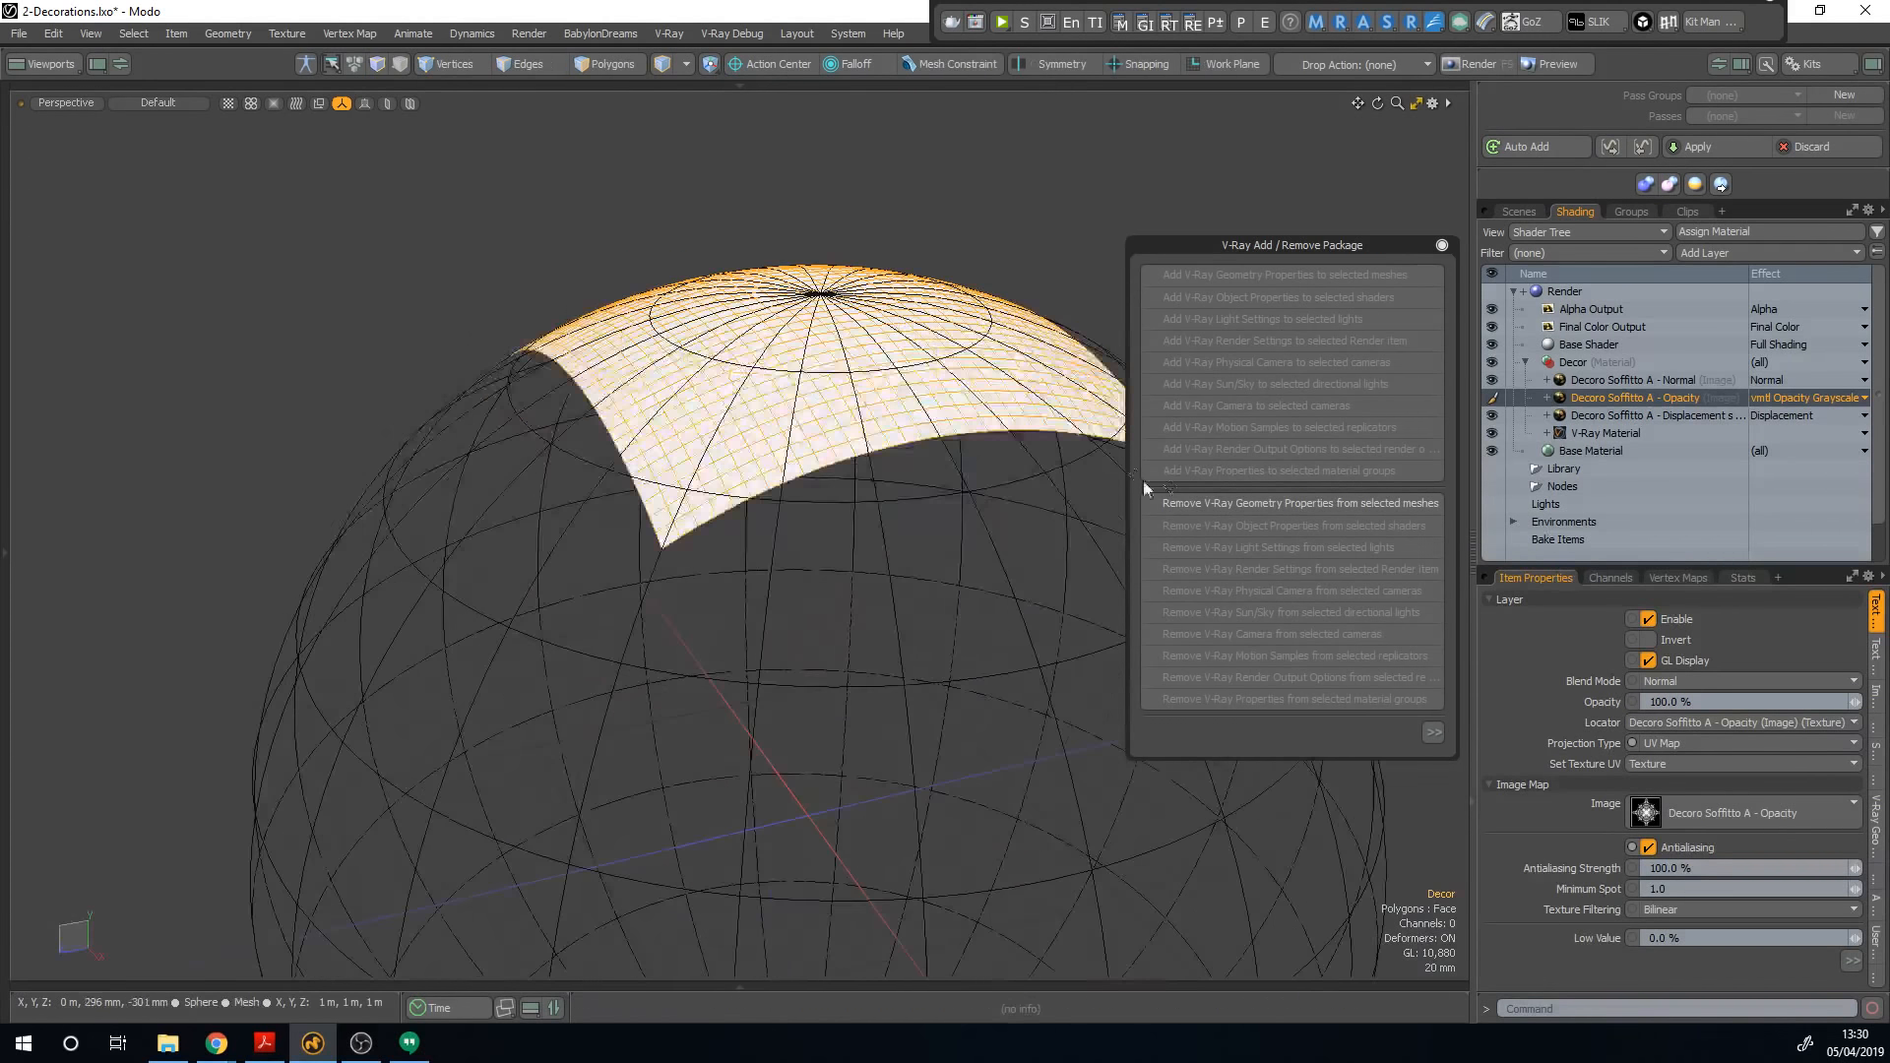
Step: Remove the V-Ray Geometry Properties from the Decor mesh, add them back to it, and close the package options
{"action": "left_click", "coordinate": [1225, 502]}
{"action": "left_click", "coordinate": [973, 335]}
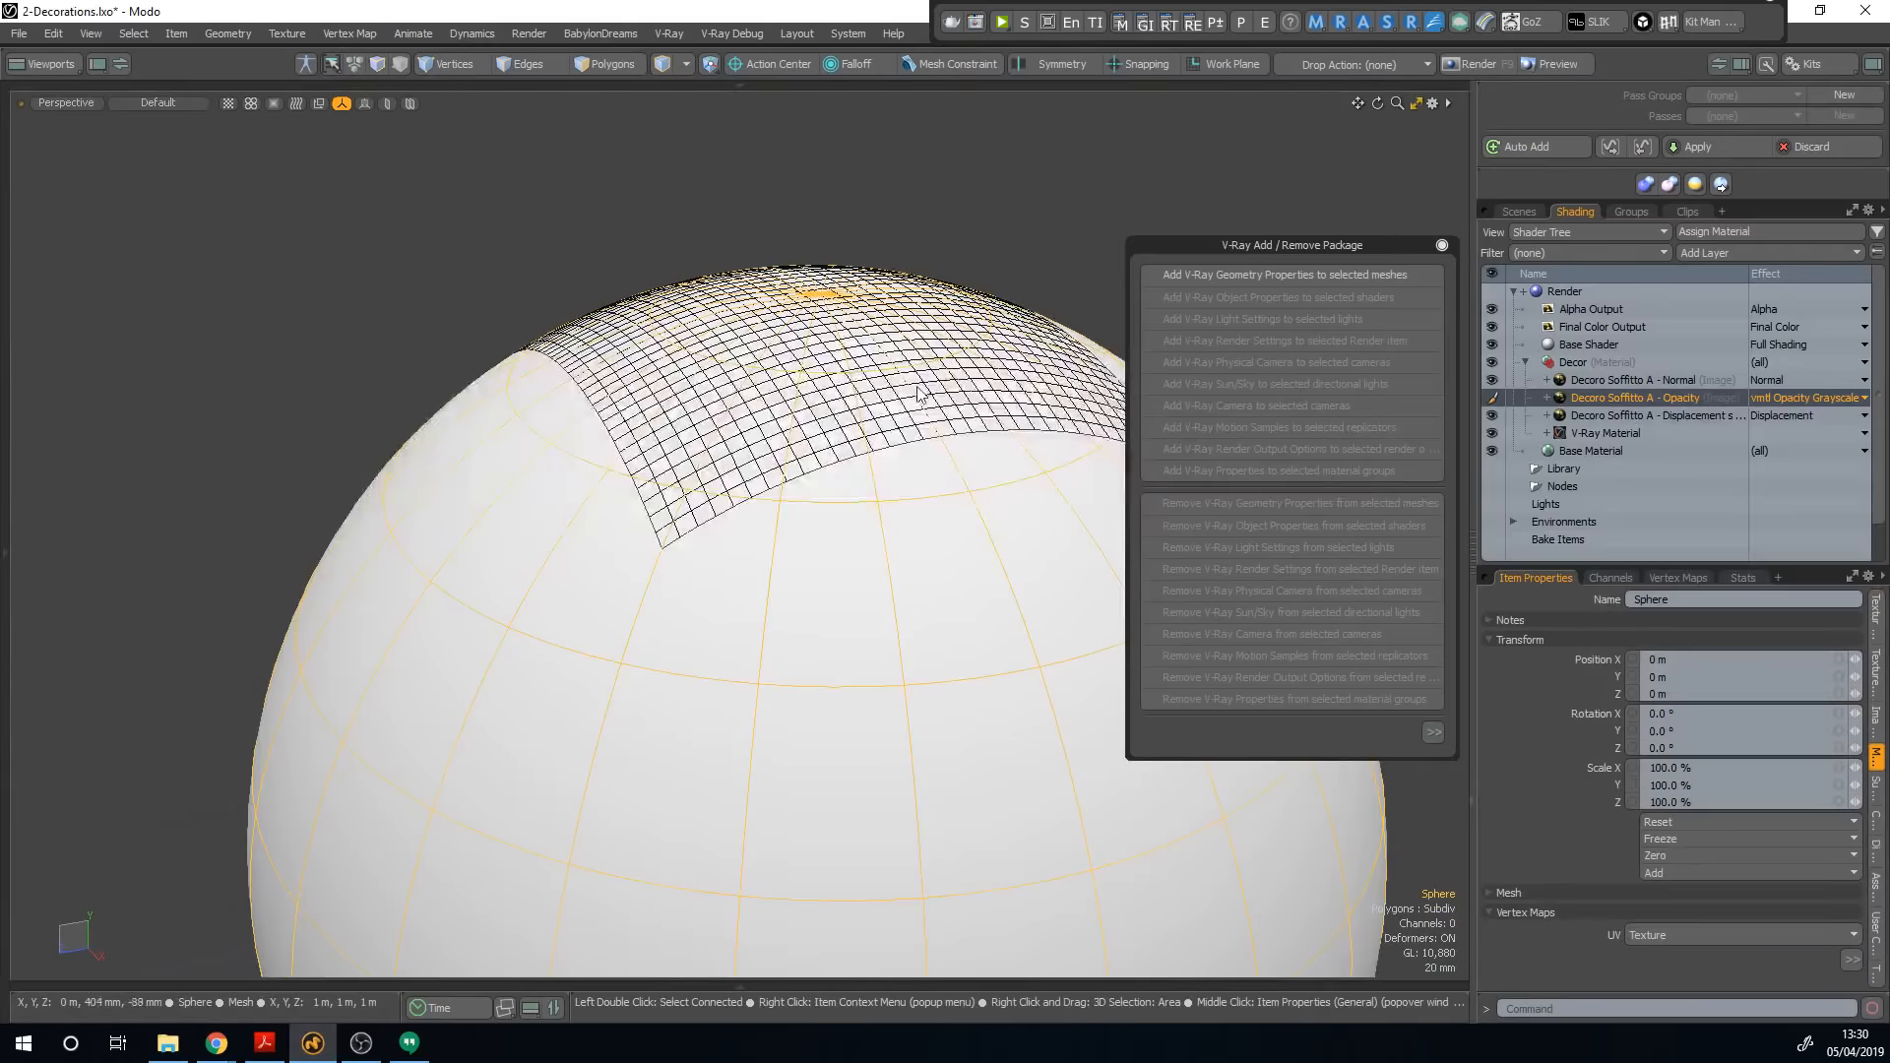
{"action": "left_click", "coordinate": [1516, 212]}
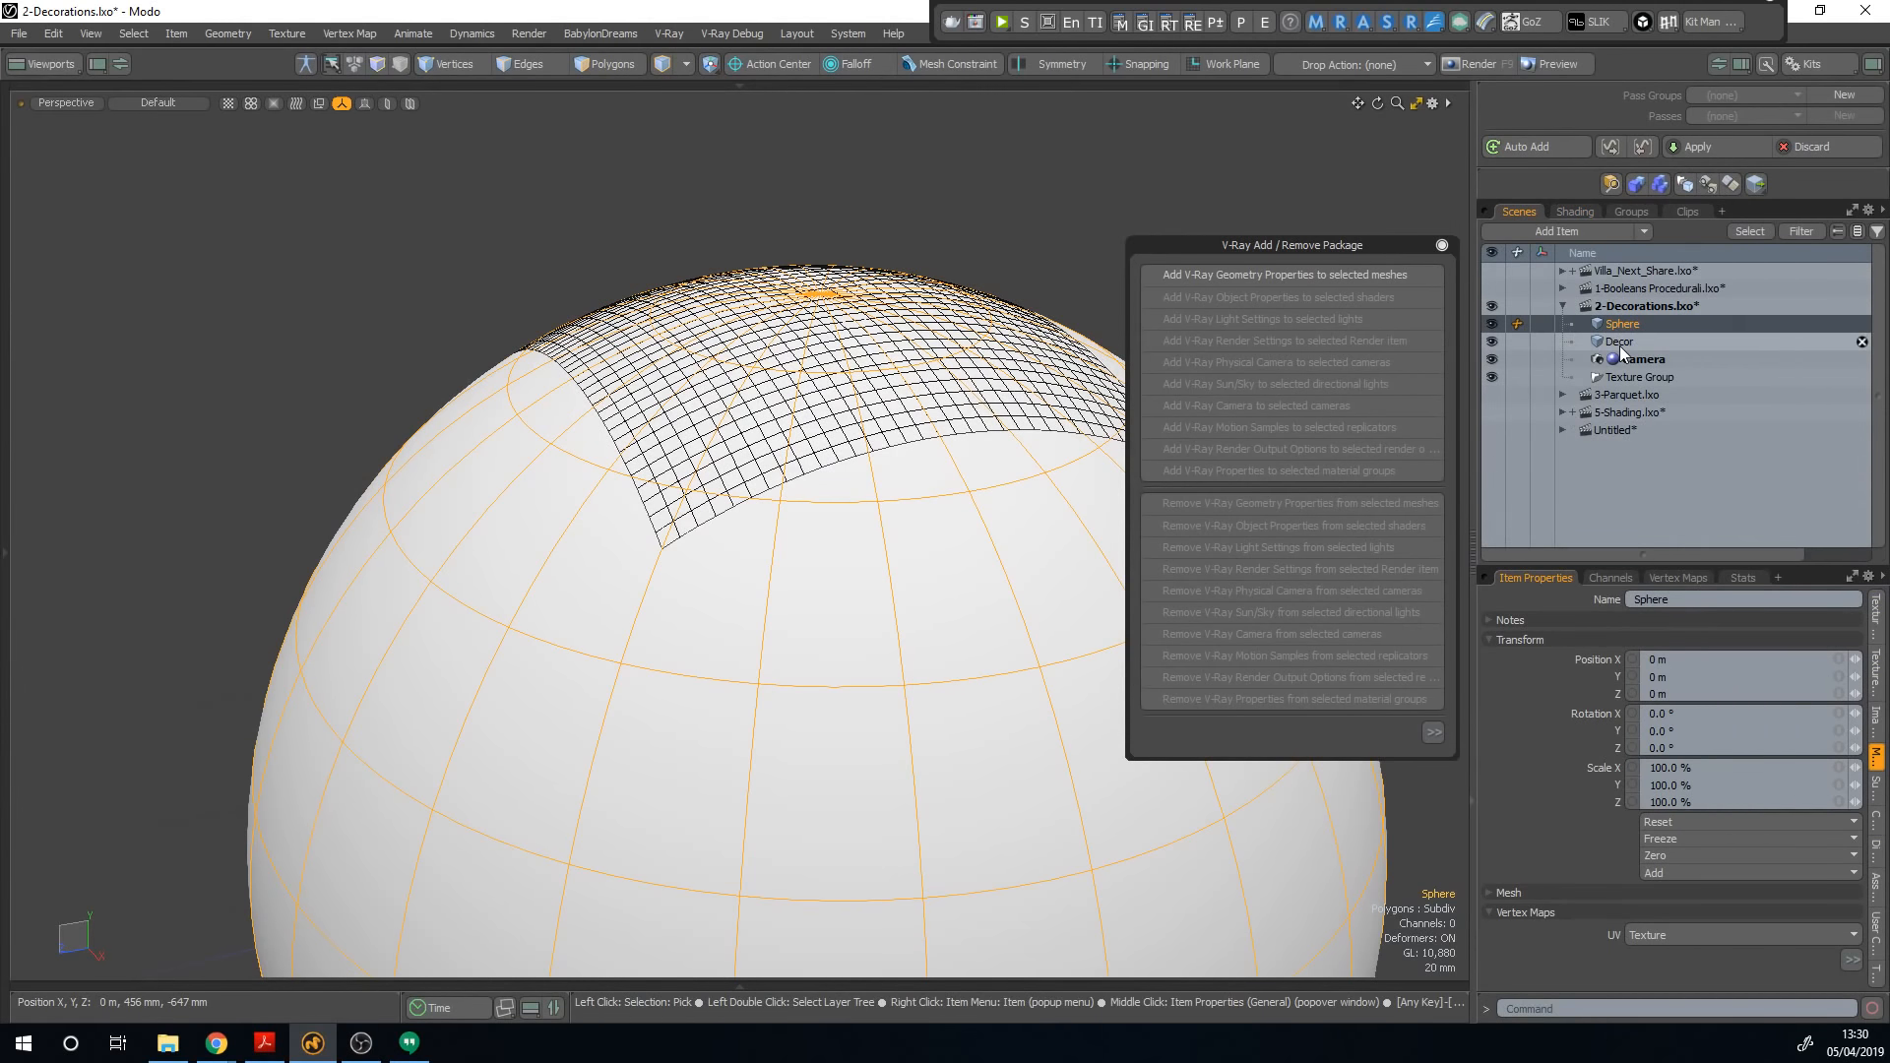
{"action": "left_click", "coordinate": [1619, 341]}
{"action": "left_click", "coordinate": [1210, 276]}
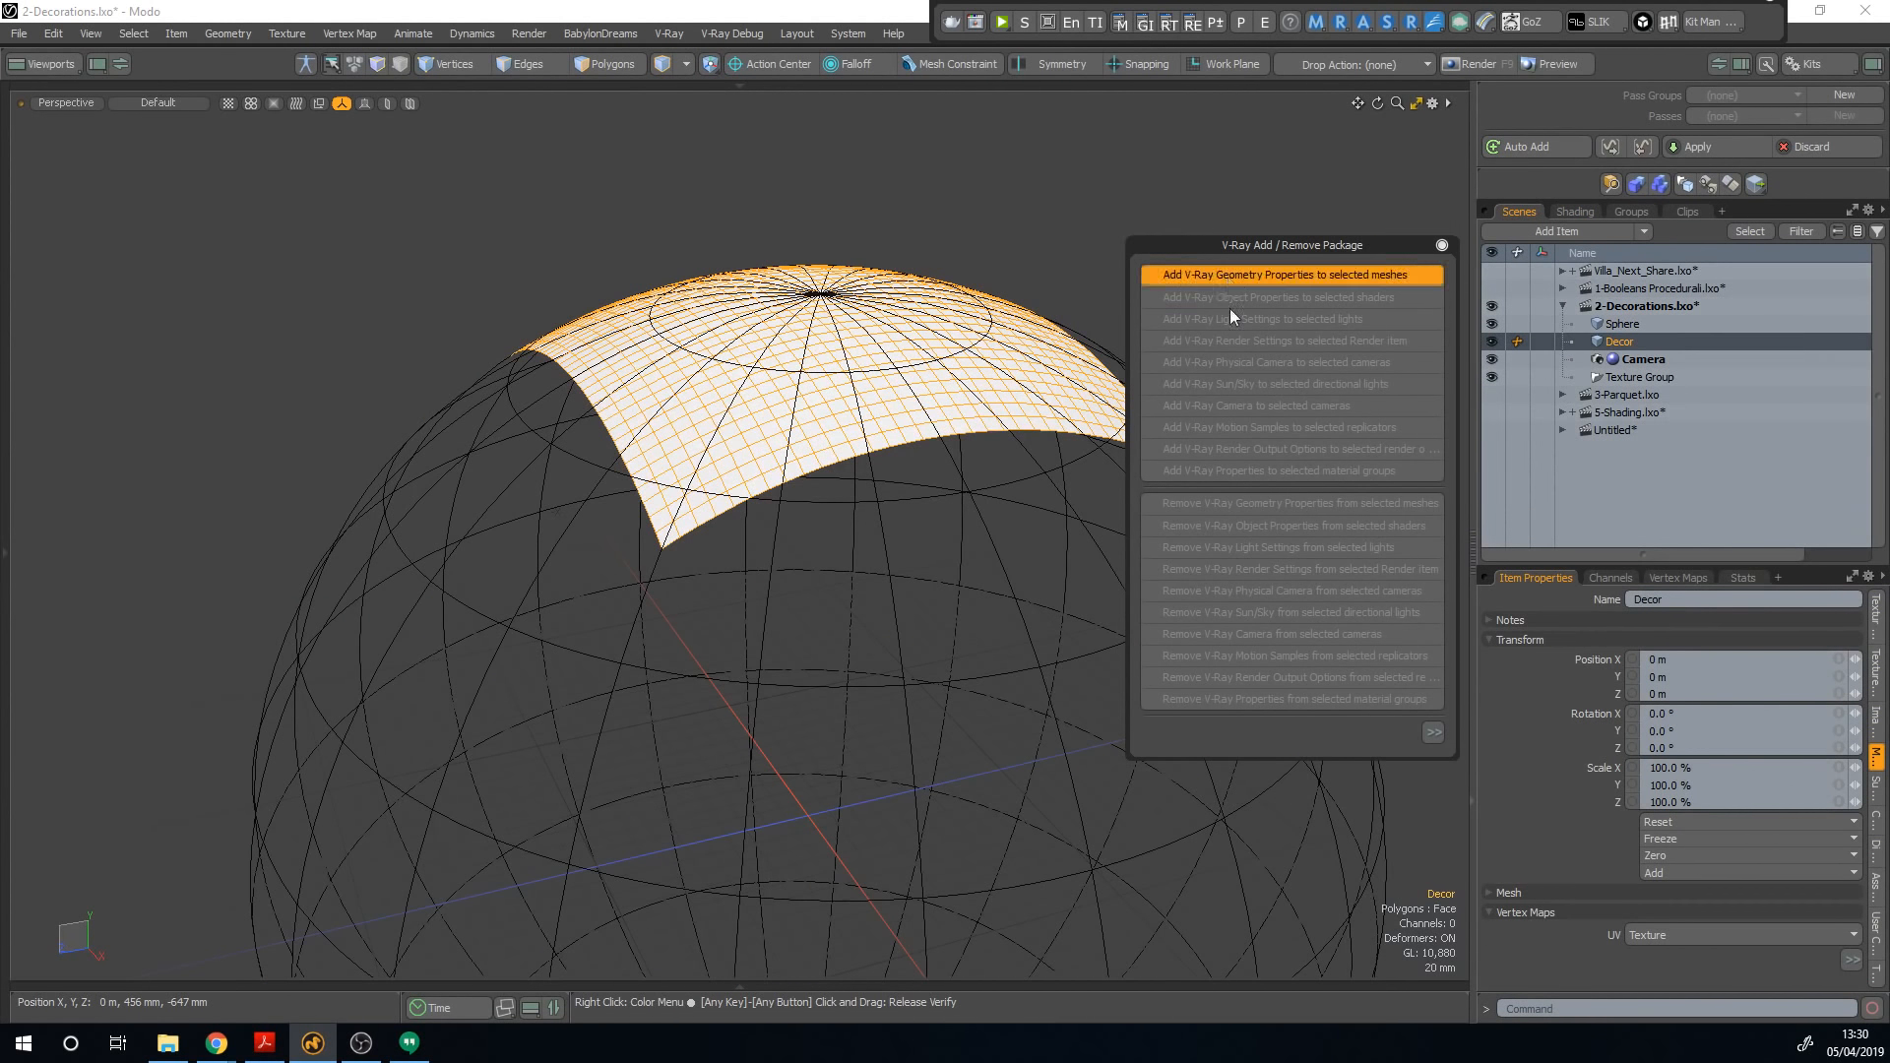
{"action": "left_click", "coordinate": [1443, 244]}
Step: Display the V-Ray frame buffer beside the 3D viewport
{"action": "left_click_drag", "start_coordinate": [1063, 212], "coordinate": [1143, 239], "text": "alt"}
{"action": "key", "text": "ctrl+alt+space"}
{"action": "left_click", "coordinate": [1021, 287]}
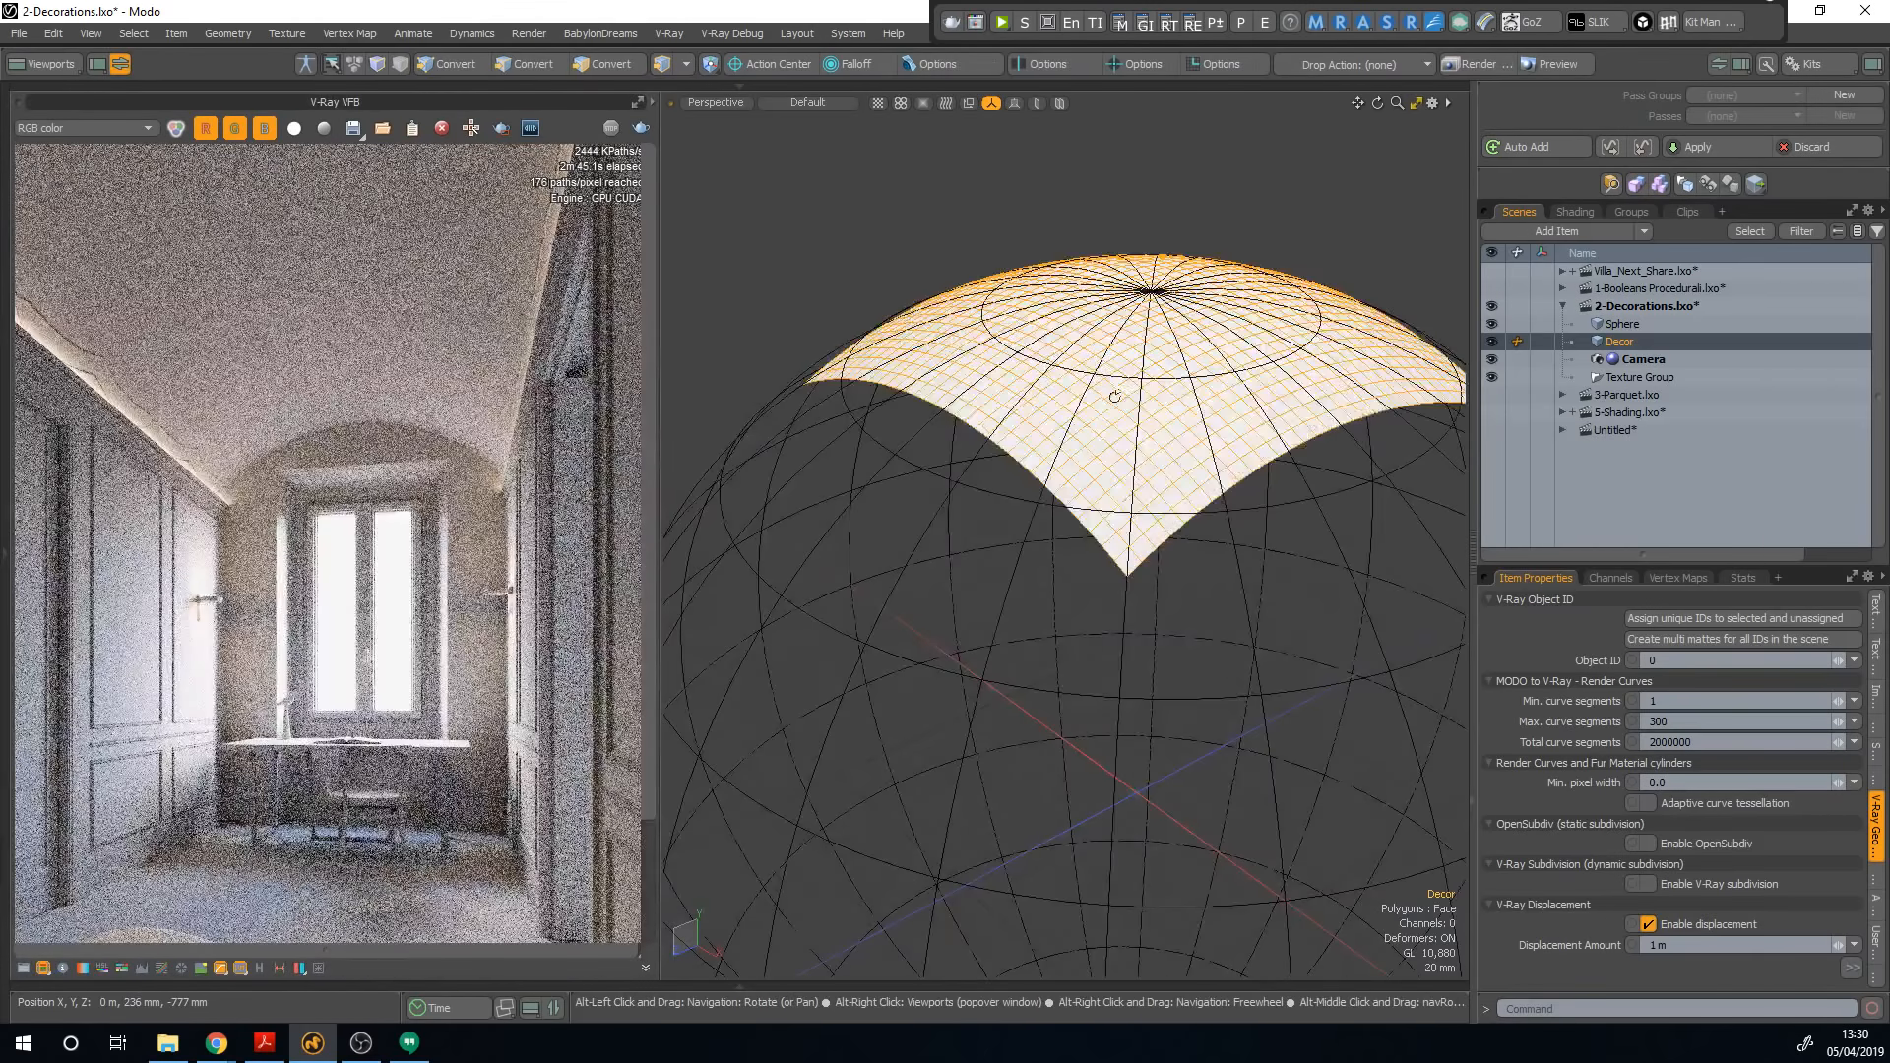
{"action": "left_click_drag", "start_coordinate": [1118, 400], "coordinate": [1162, 320], "text": "alt"}
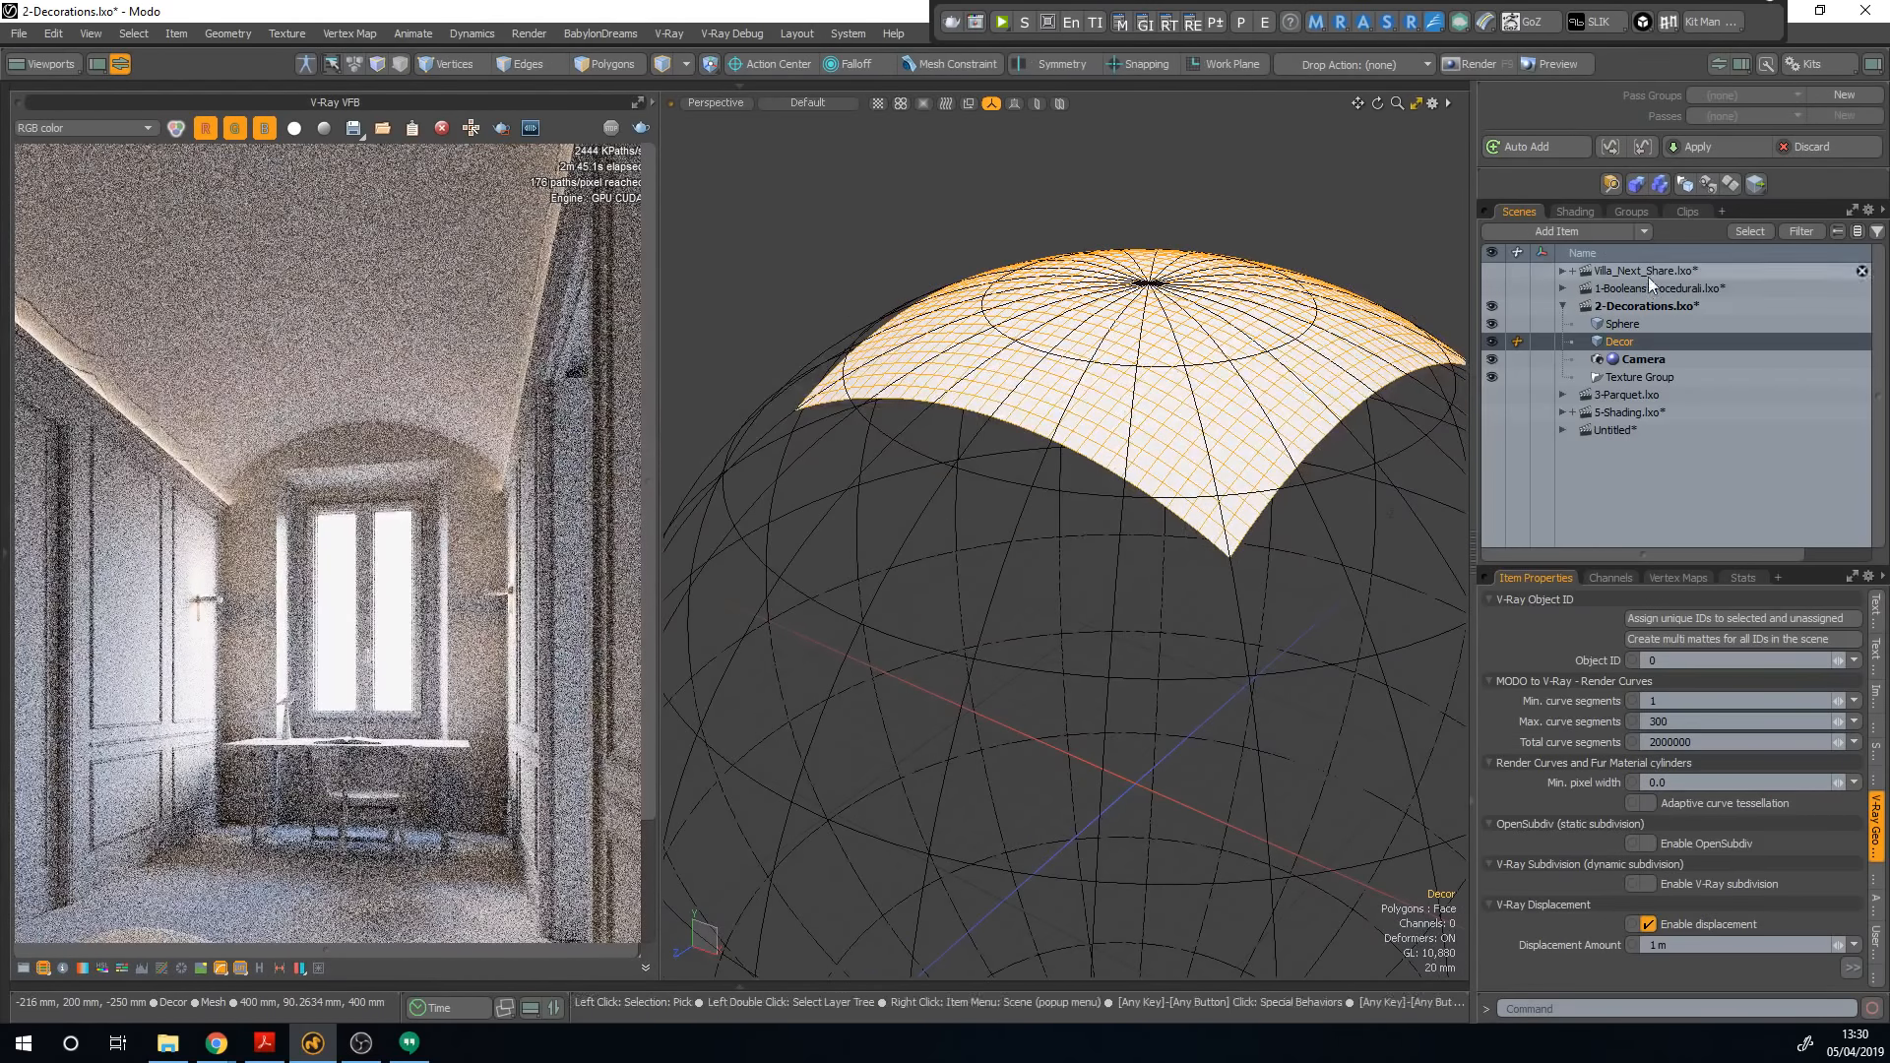
Step: Set the Low Value of the Decoro Soffitto A displacement image to -100%
{"action": "left_click", "coordinate": [1575, 212]}
{"action": "left_click", "coordinate": [1662, 414]}
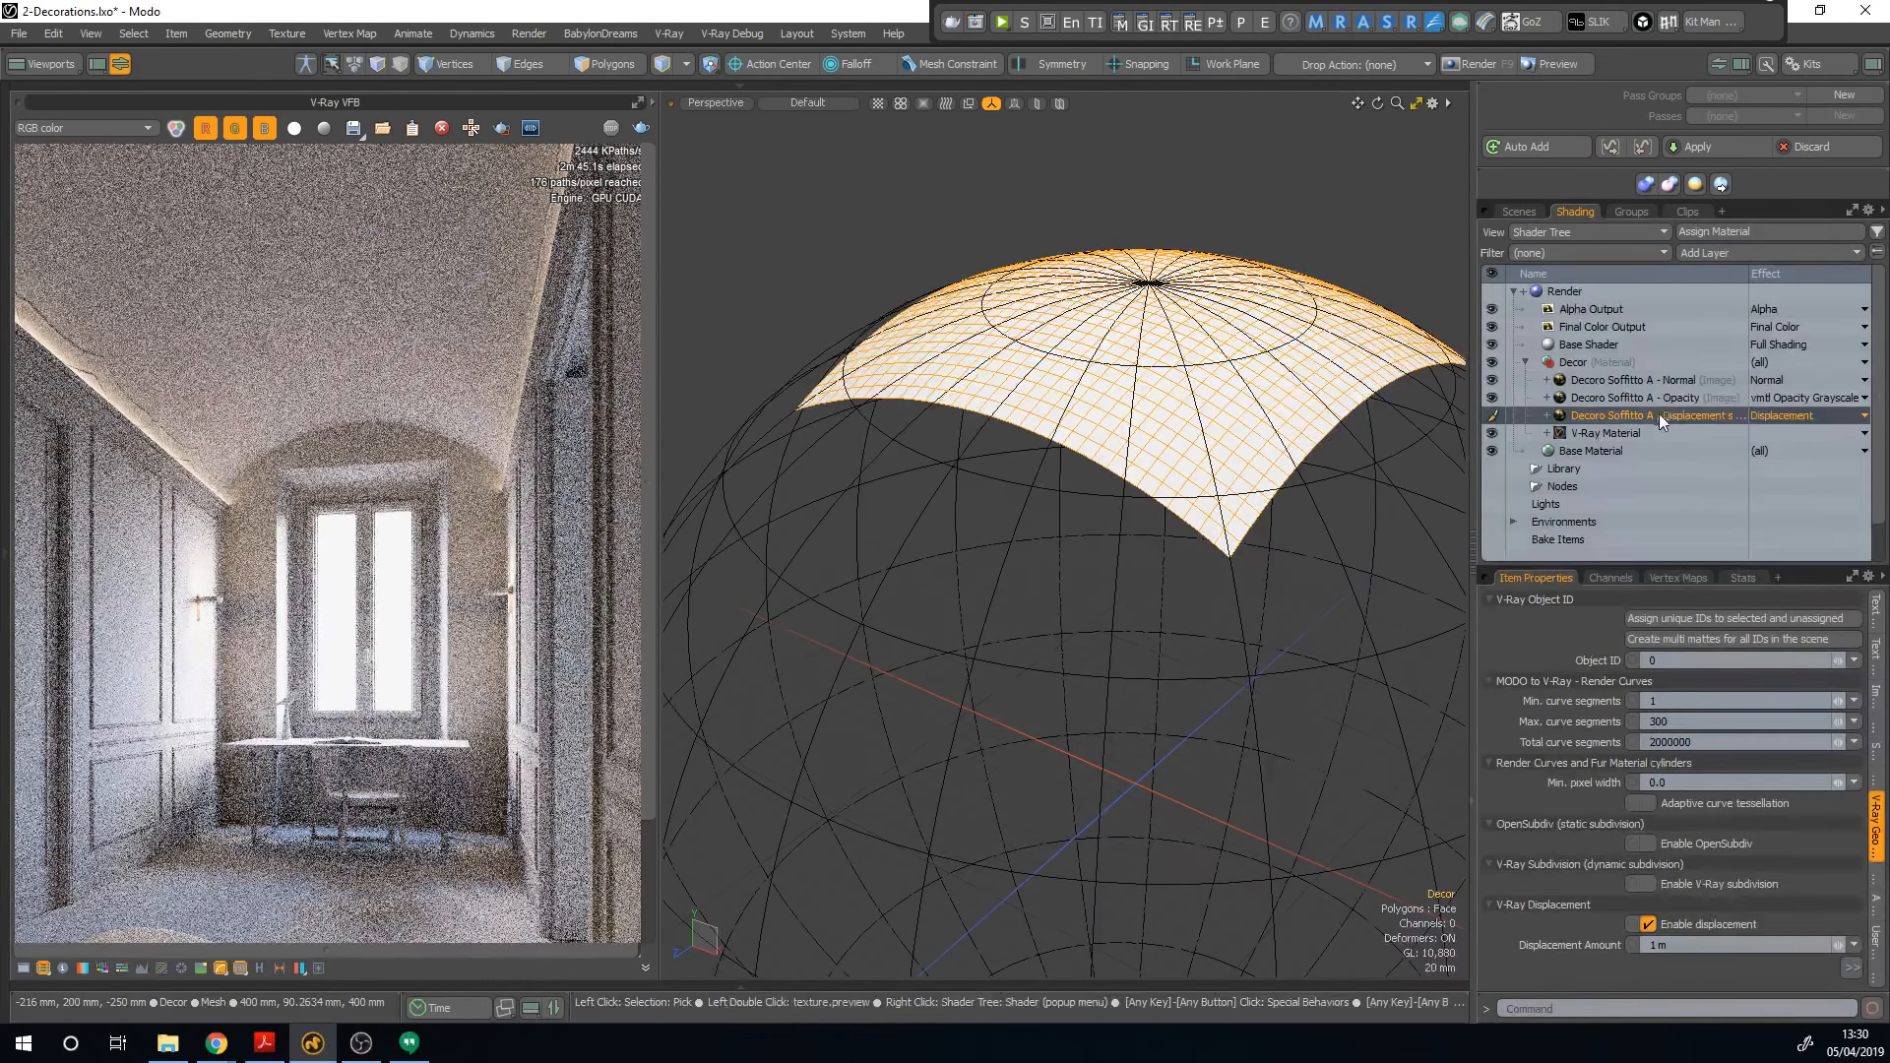
{"action": "left_click", "coordinate": [1644, 414]}
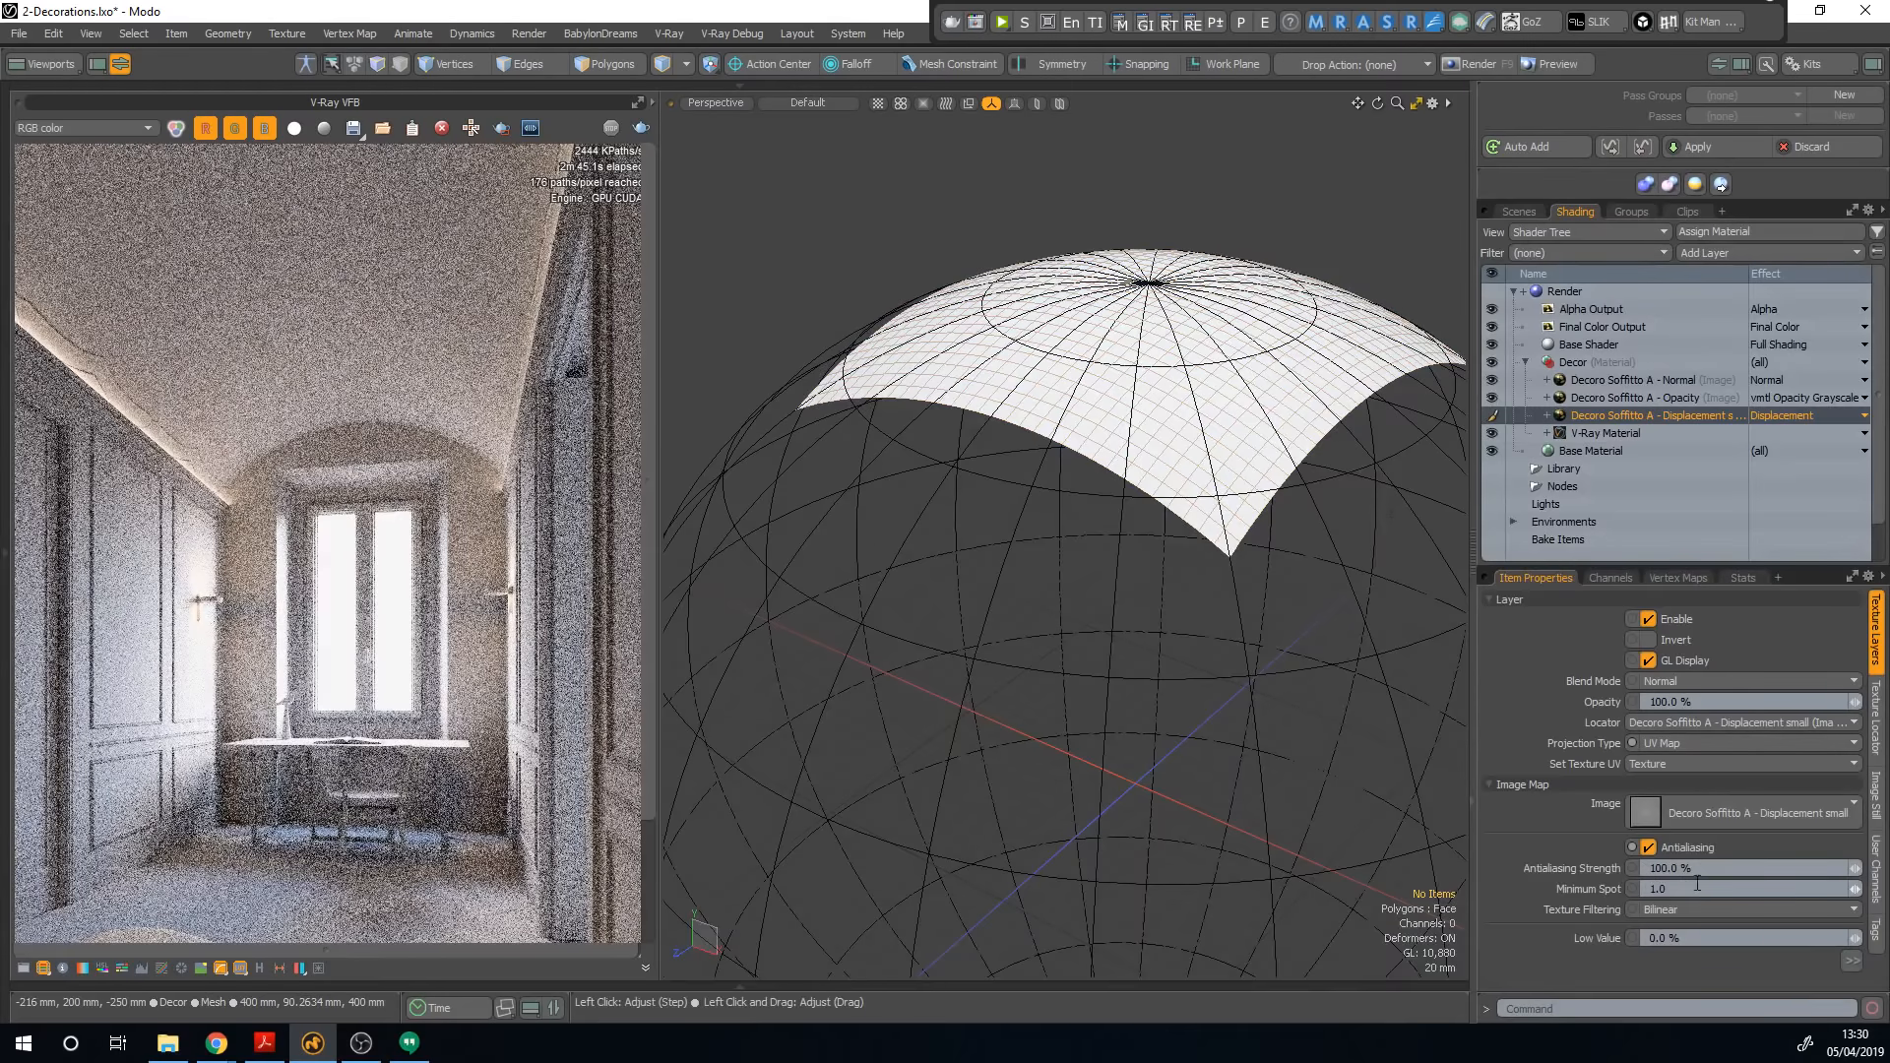
{"action": "left_click", "coordinate": [1532, 600]}
{"action": "left_click", "coordinate": [1664, 772]}
{"action": "type", "text": "-100"}
{"action": "key", "text": "Return"}
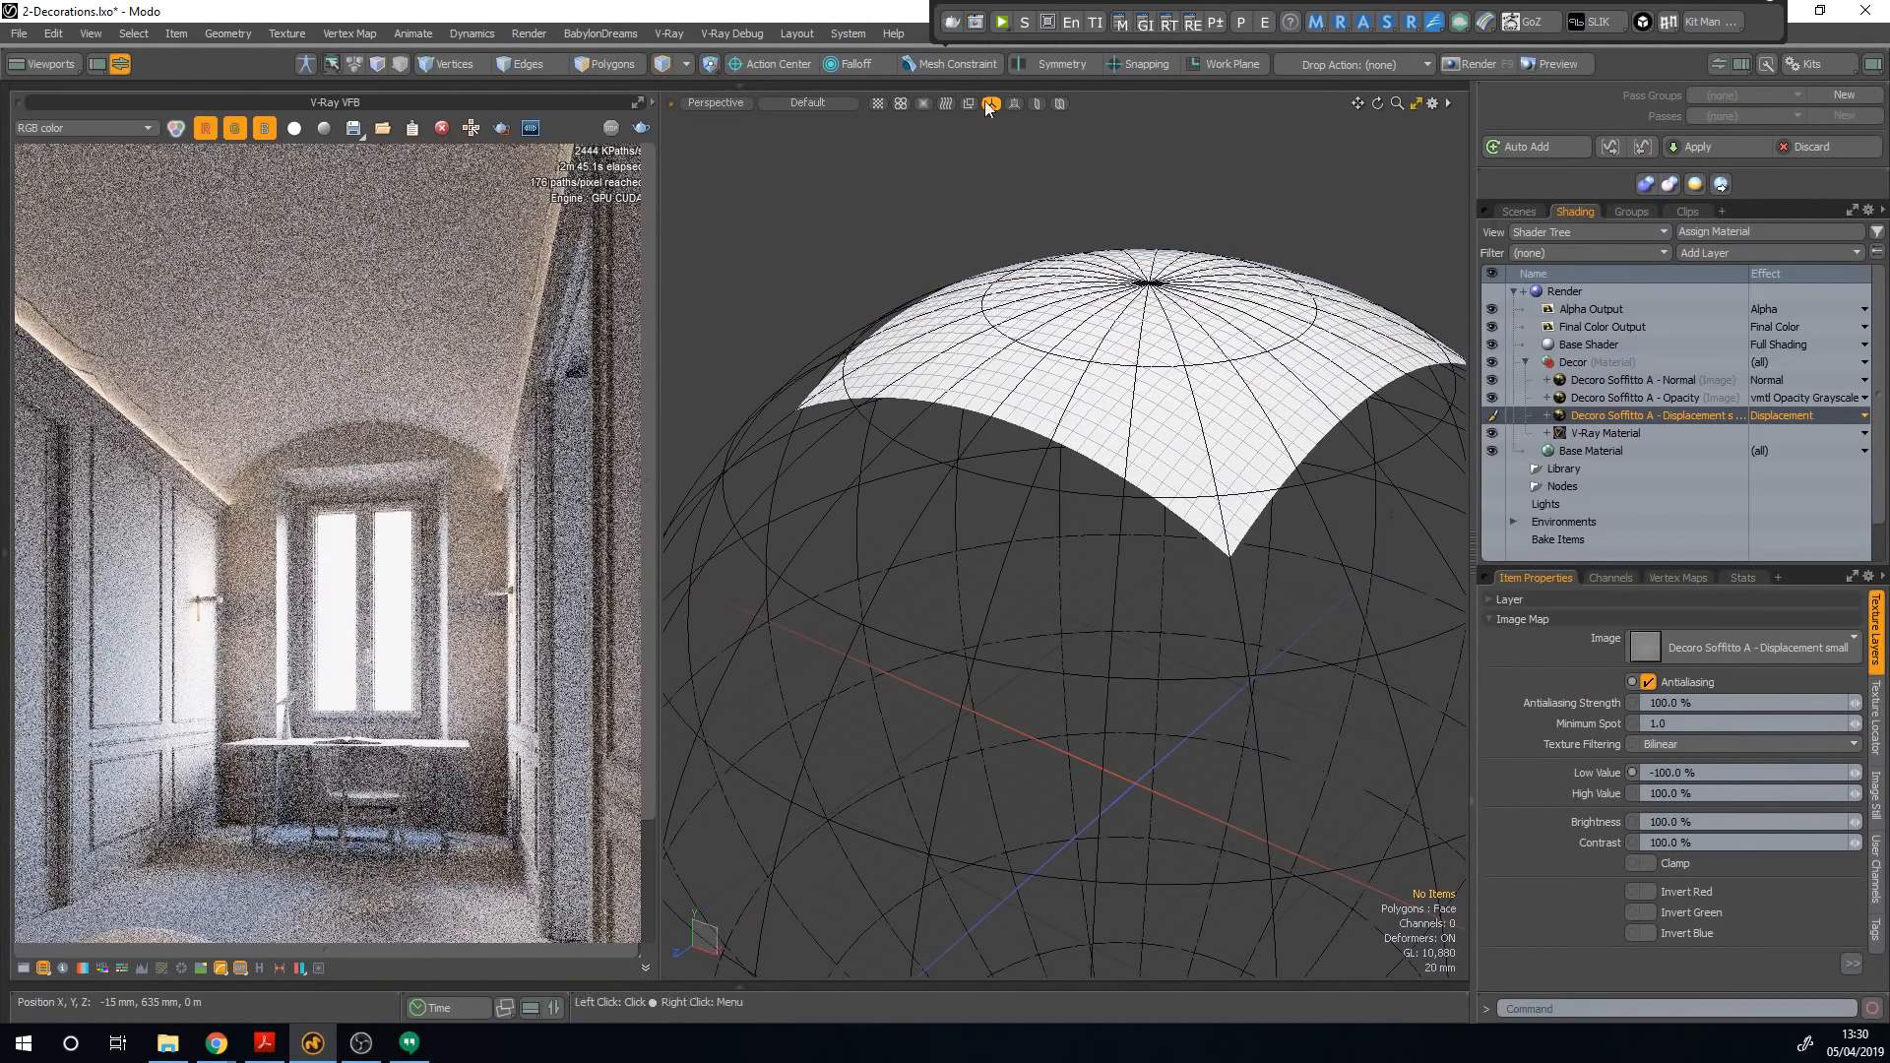
Step: Frame the wrapped Decor mesh through the render camera and start a V-Ray render
{"action": "key", "text": "KP_Divide"}
{"action": "left_click_drag", "start_coordinate": [1065, 363], "coordinate": [1139, 545], "text": "alt"}
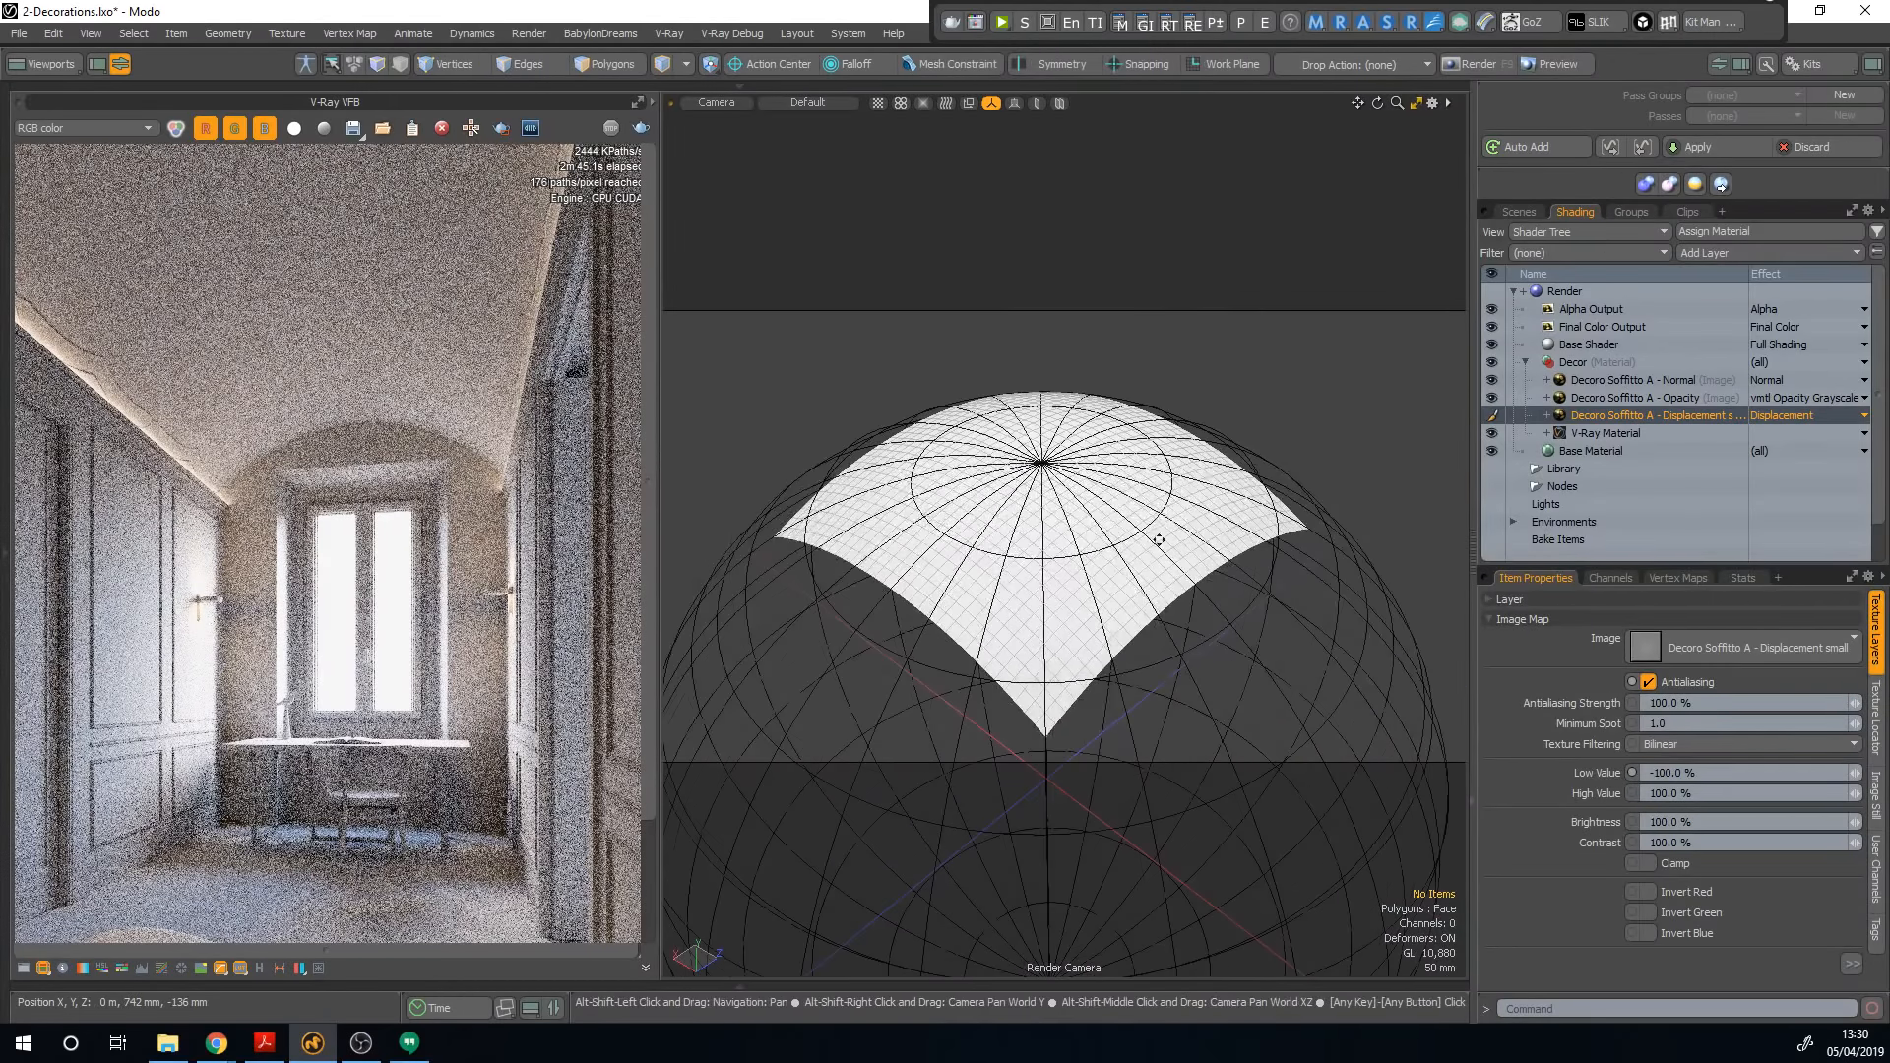
{"action": "left_click", "coordinate": [1002, 25]}
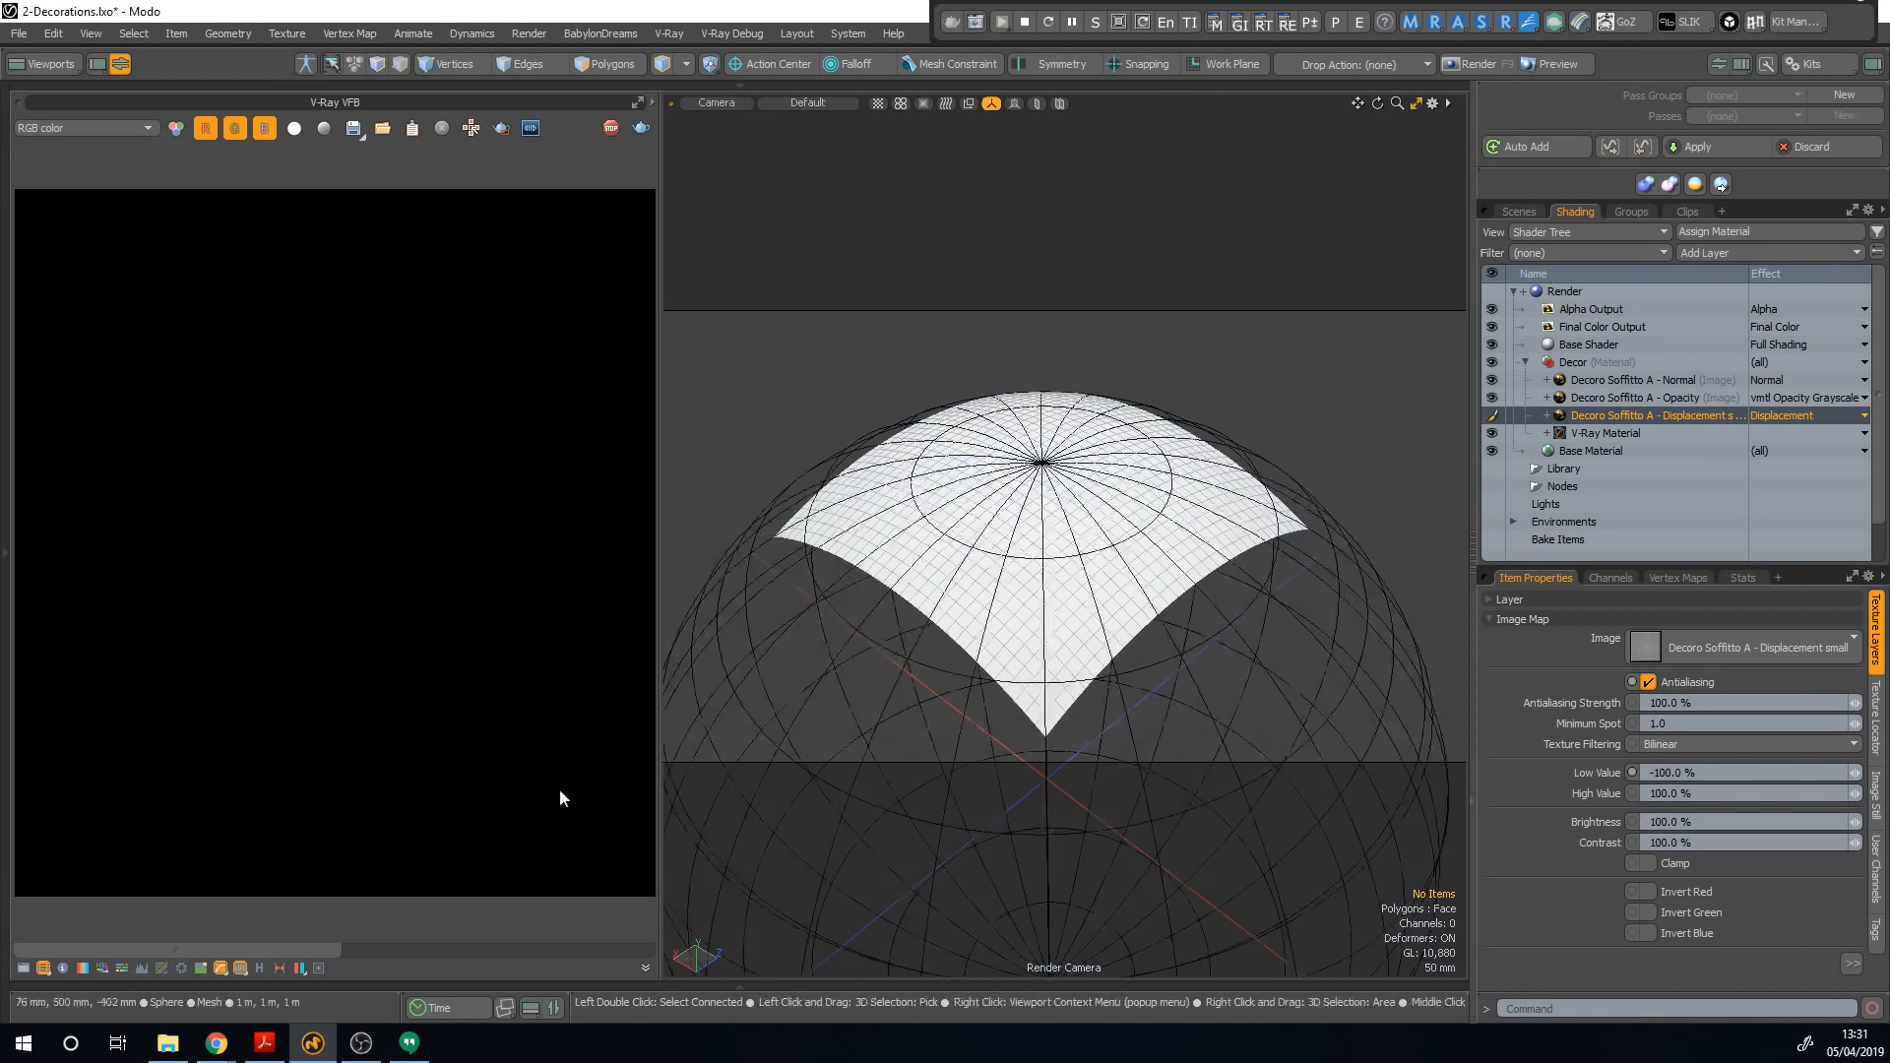
{"action": "left_click_drag", "start_coordinate": [302, 948], "coordinate": [366, 958]}
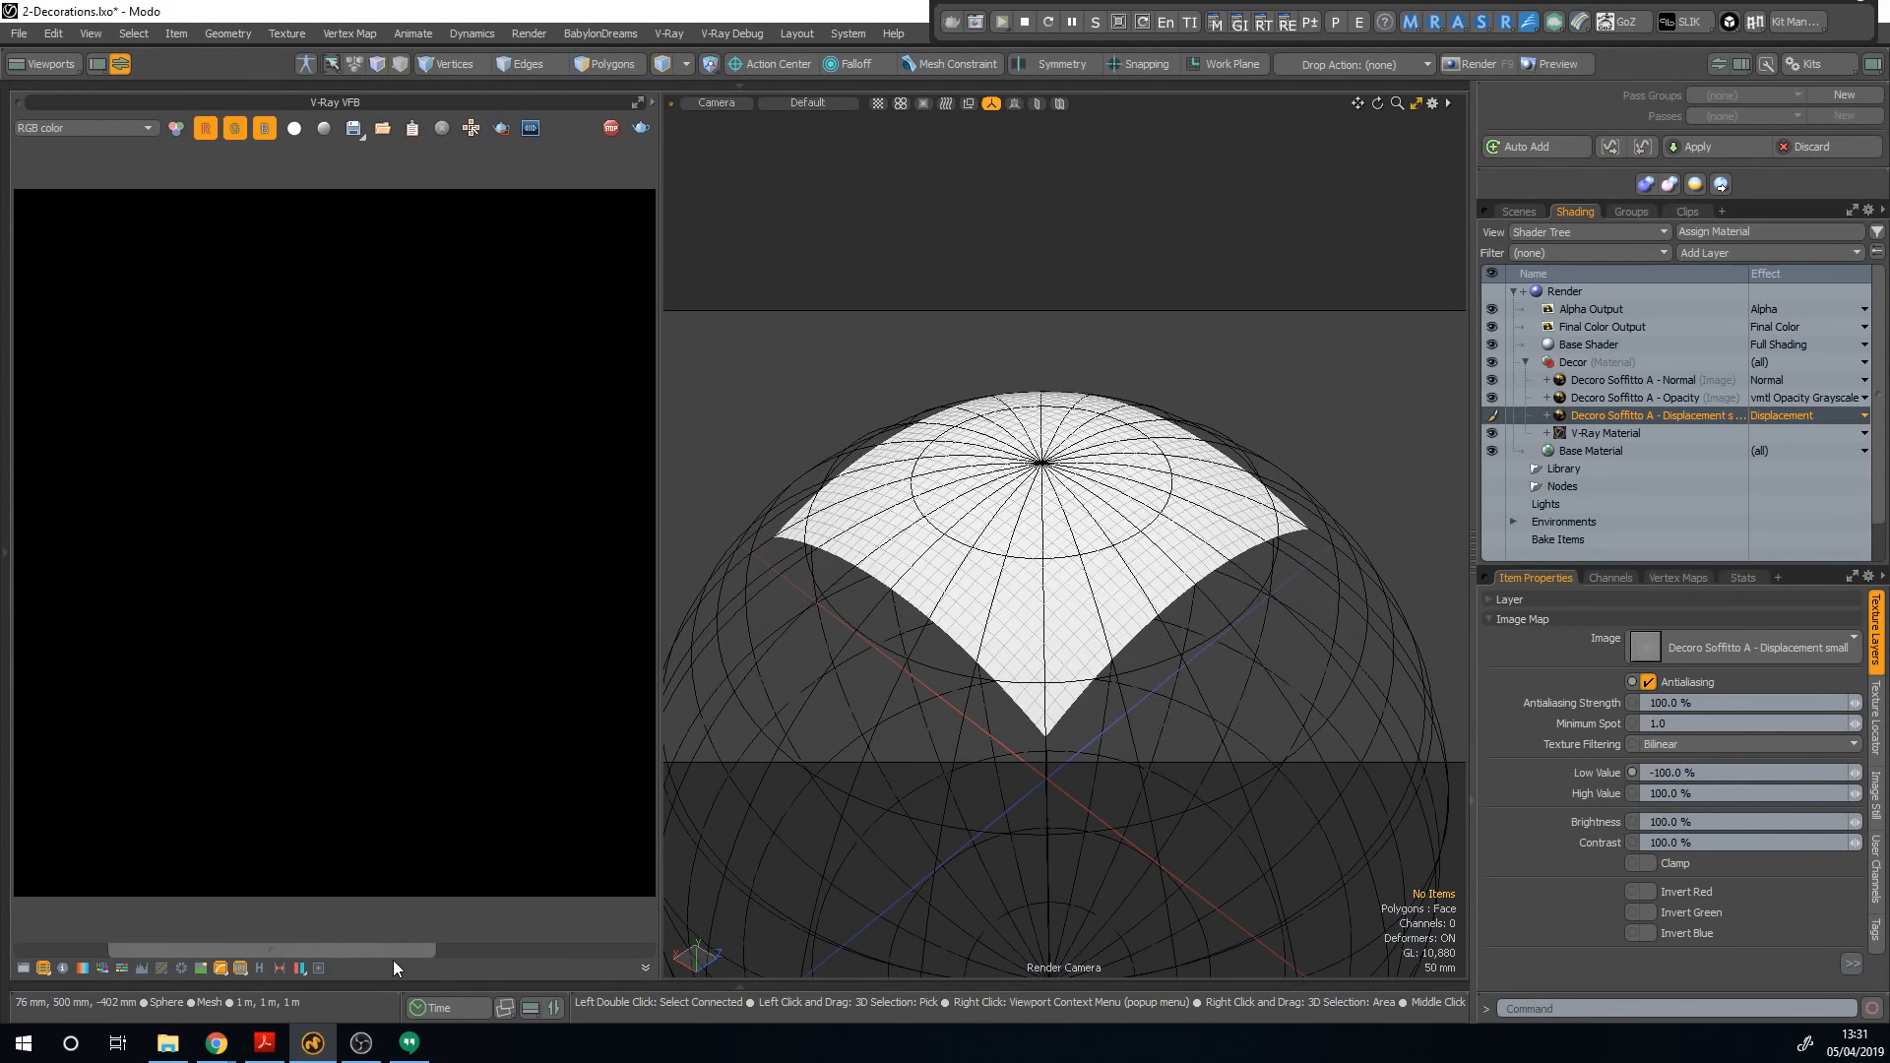
Step: Set the Decor V-Ray Material's diffuse color to a gold tone of 0.74, 0.57, 0.35 and enlarge its properties area
{"action": "left_click", "coordinate": [1637, 431]}
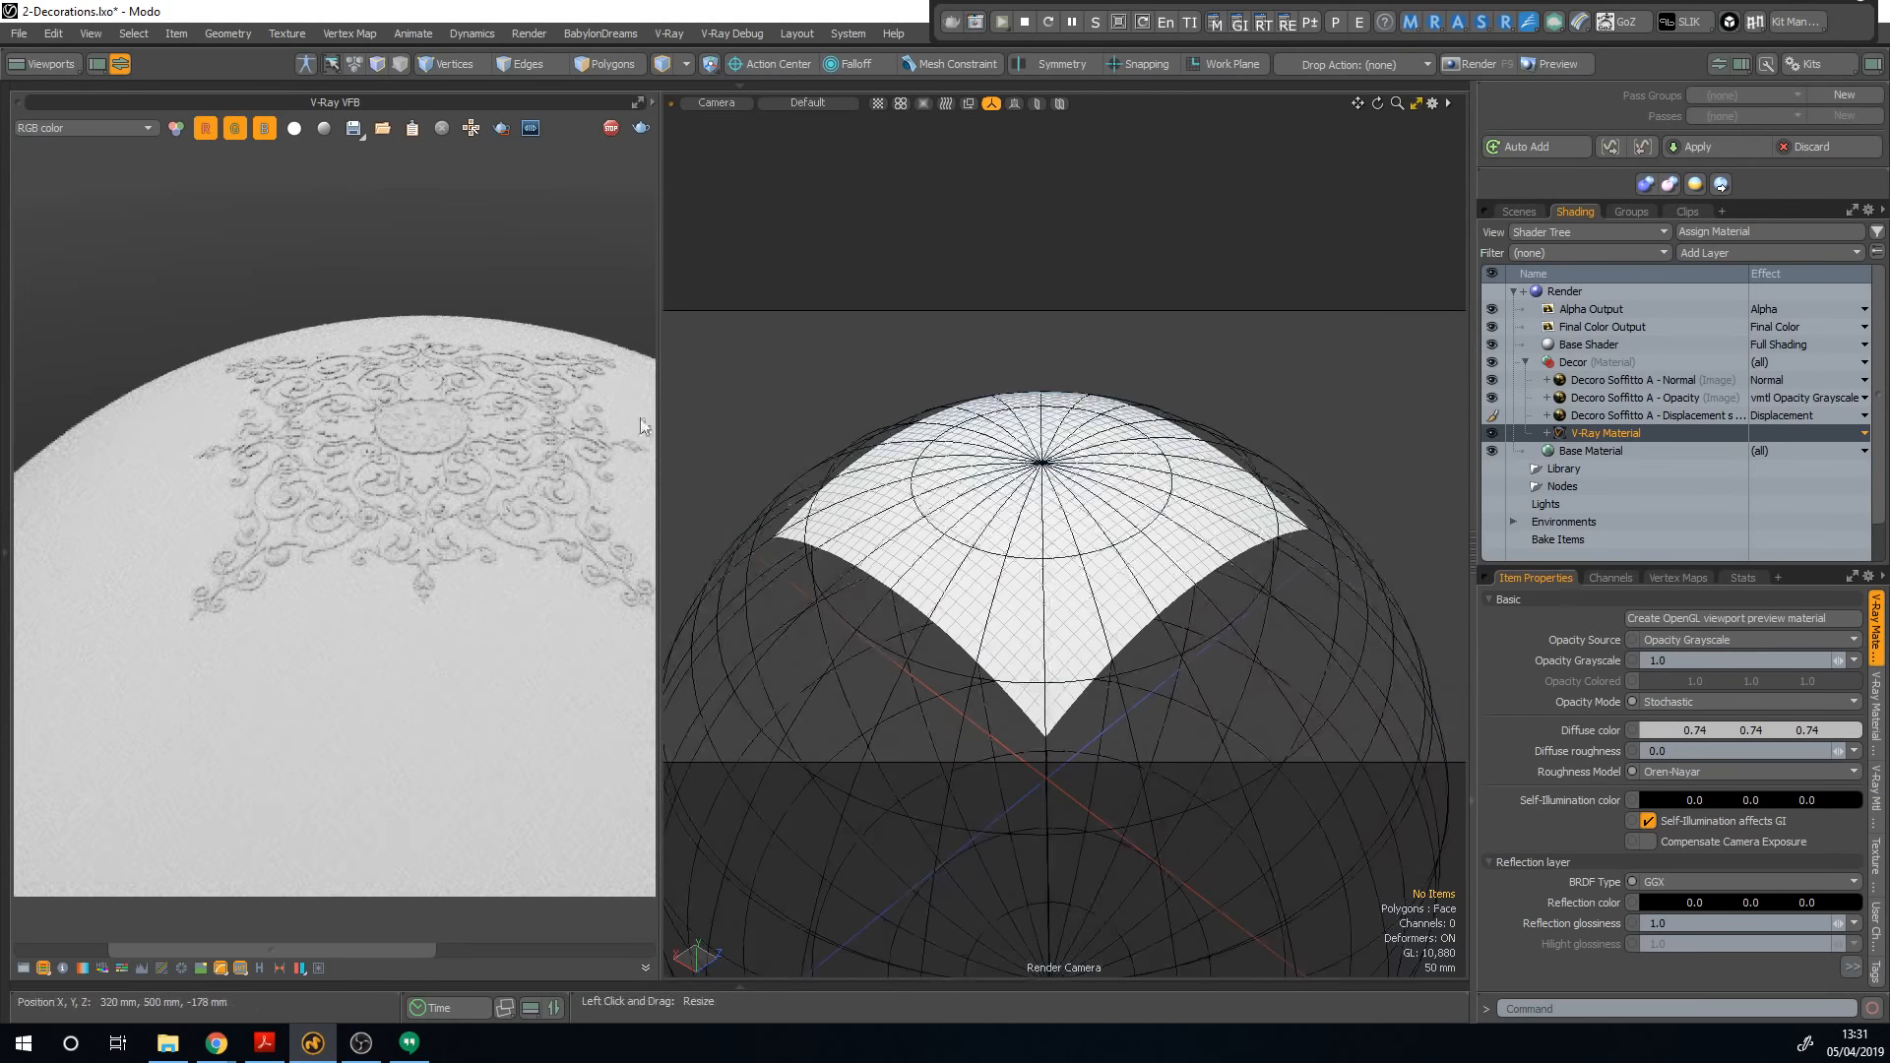
{"action": "left_click", "coordinate": [1713, 732]}
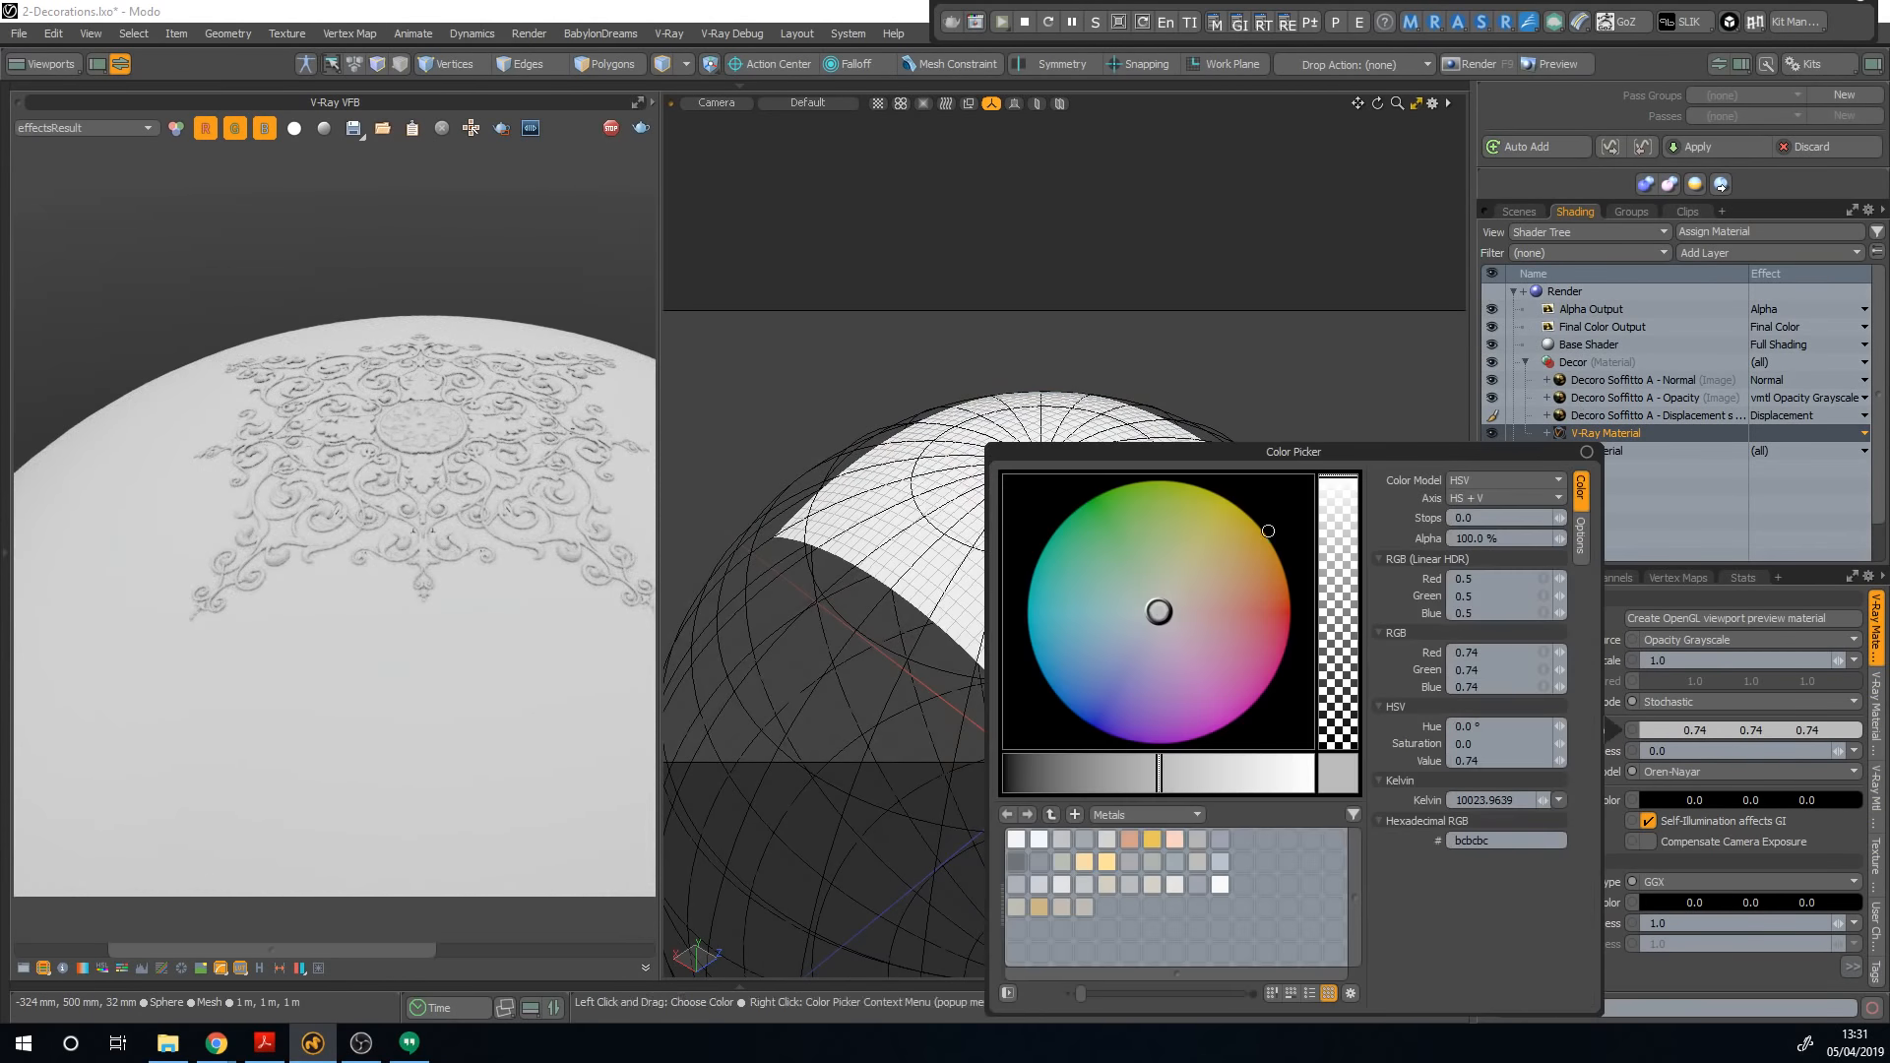
{"action": "left_click_drag", "start_coordinate": [1244, 558], "coordinate": [1254, 565]}
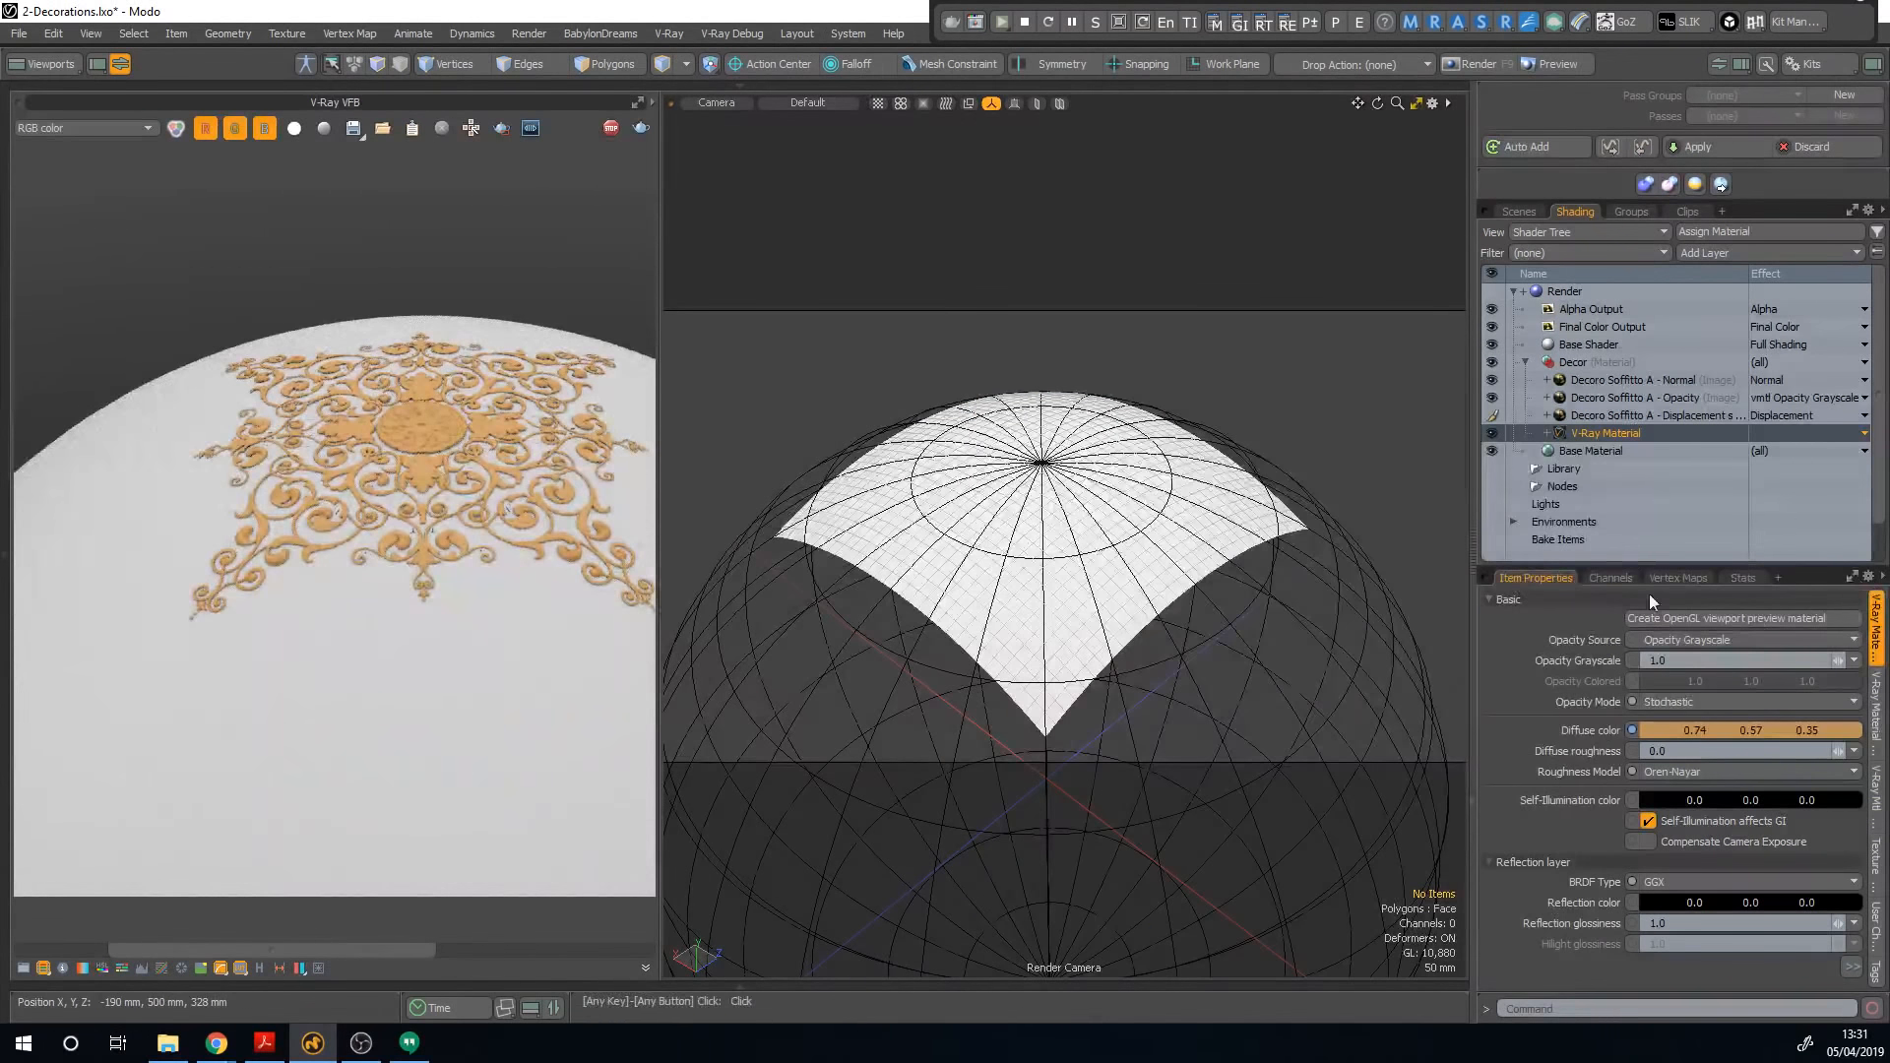
{"action": "left_click_drag", "start_coordinate": [1664, 565], "coordinate": [1664, 344]}
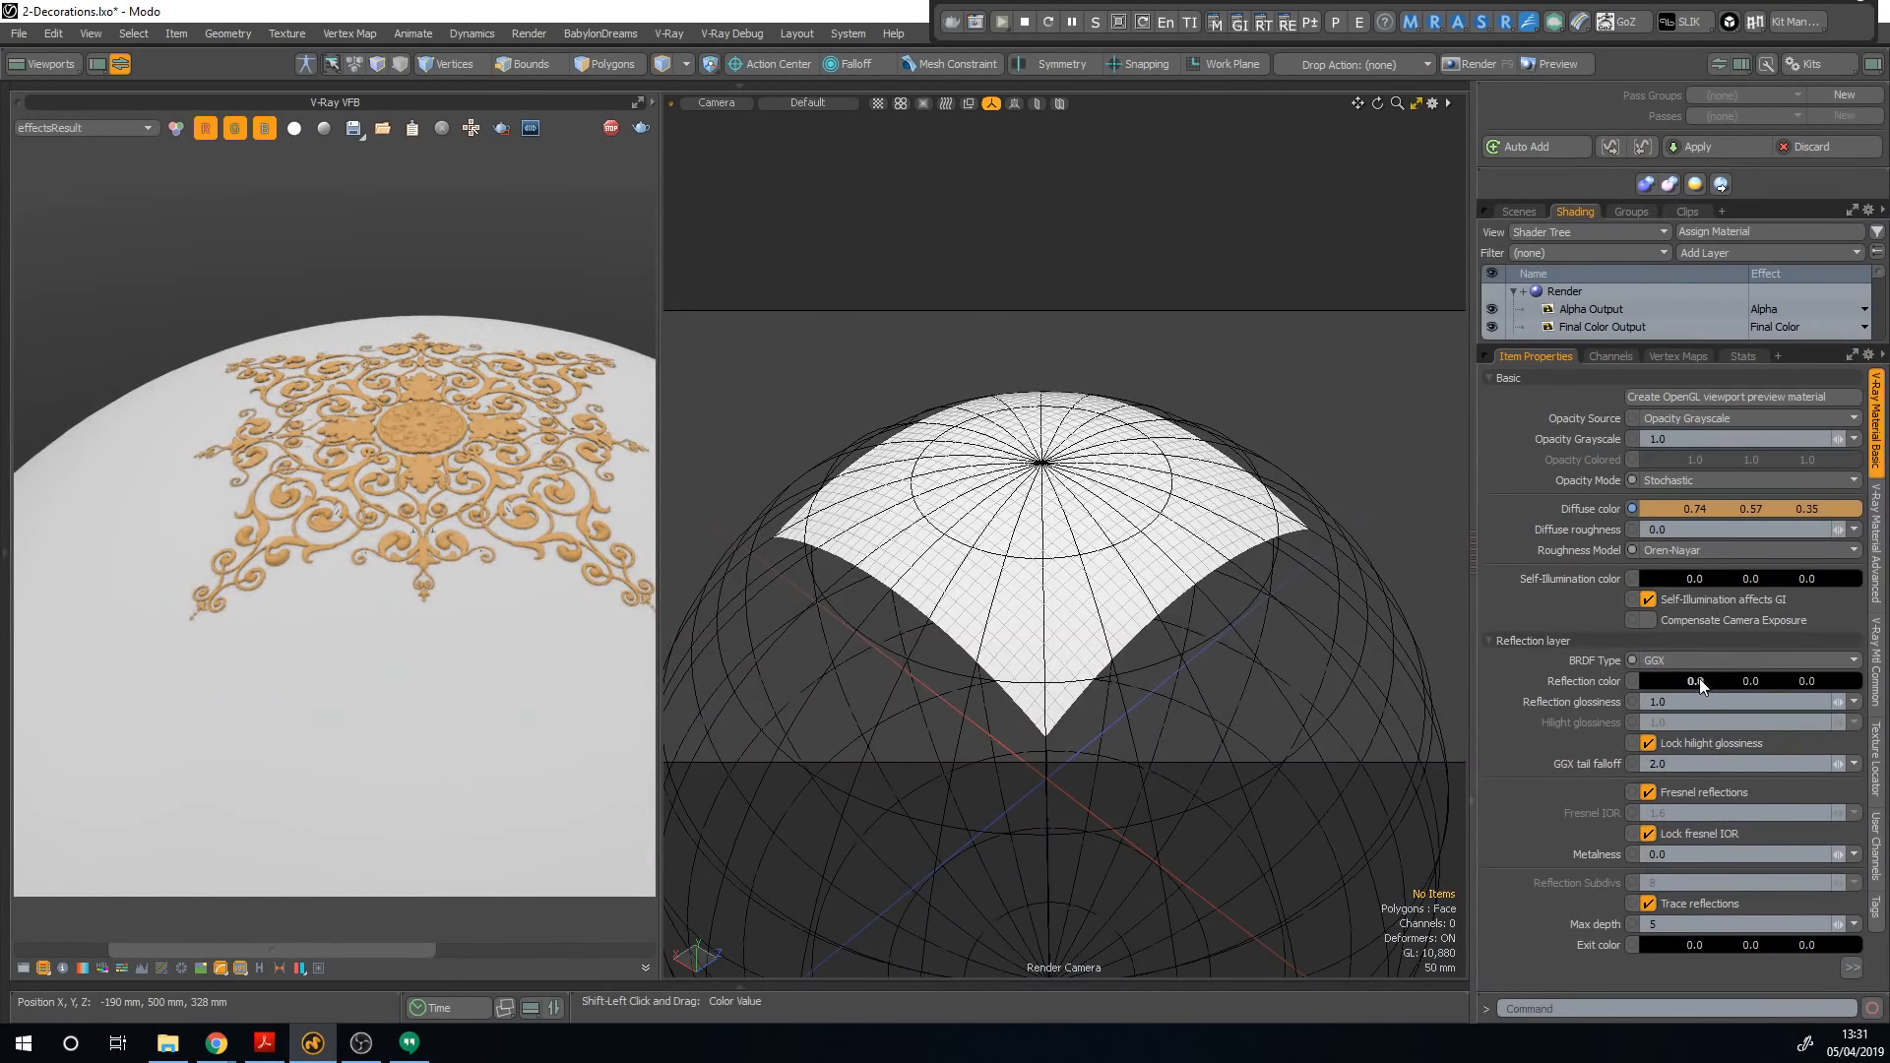
Step: Set the Decor V-Ray Material's reflection color to white at 1.0, 1.0, 1.0 and give the shader list its room back
{"action": "left_click_drag", "start_coordinate": [1701, 686], "coordinate": [1841, 686], "text": "shift"}
{"action": "key", "text": "Return"}
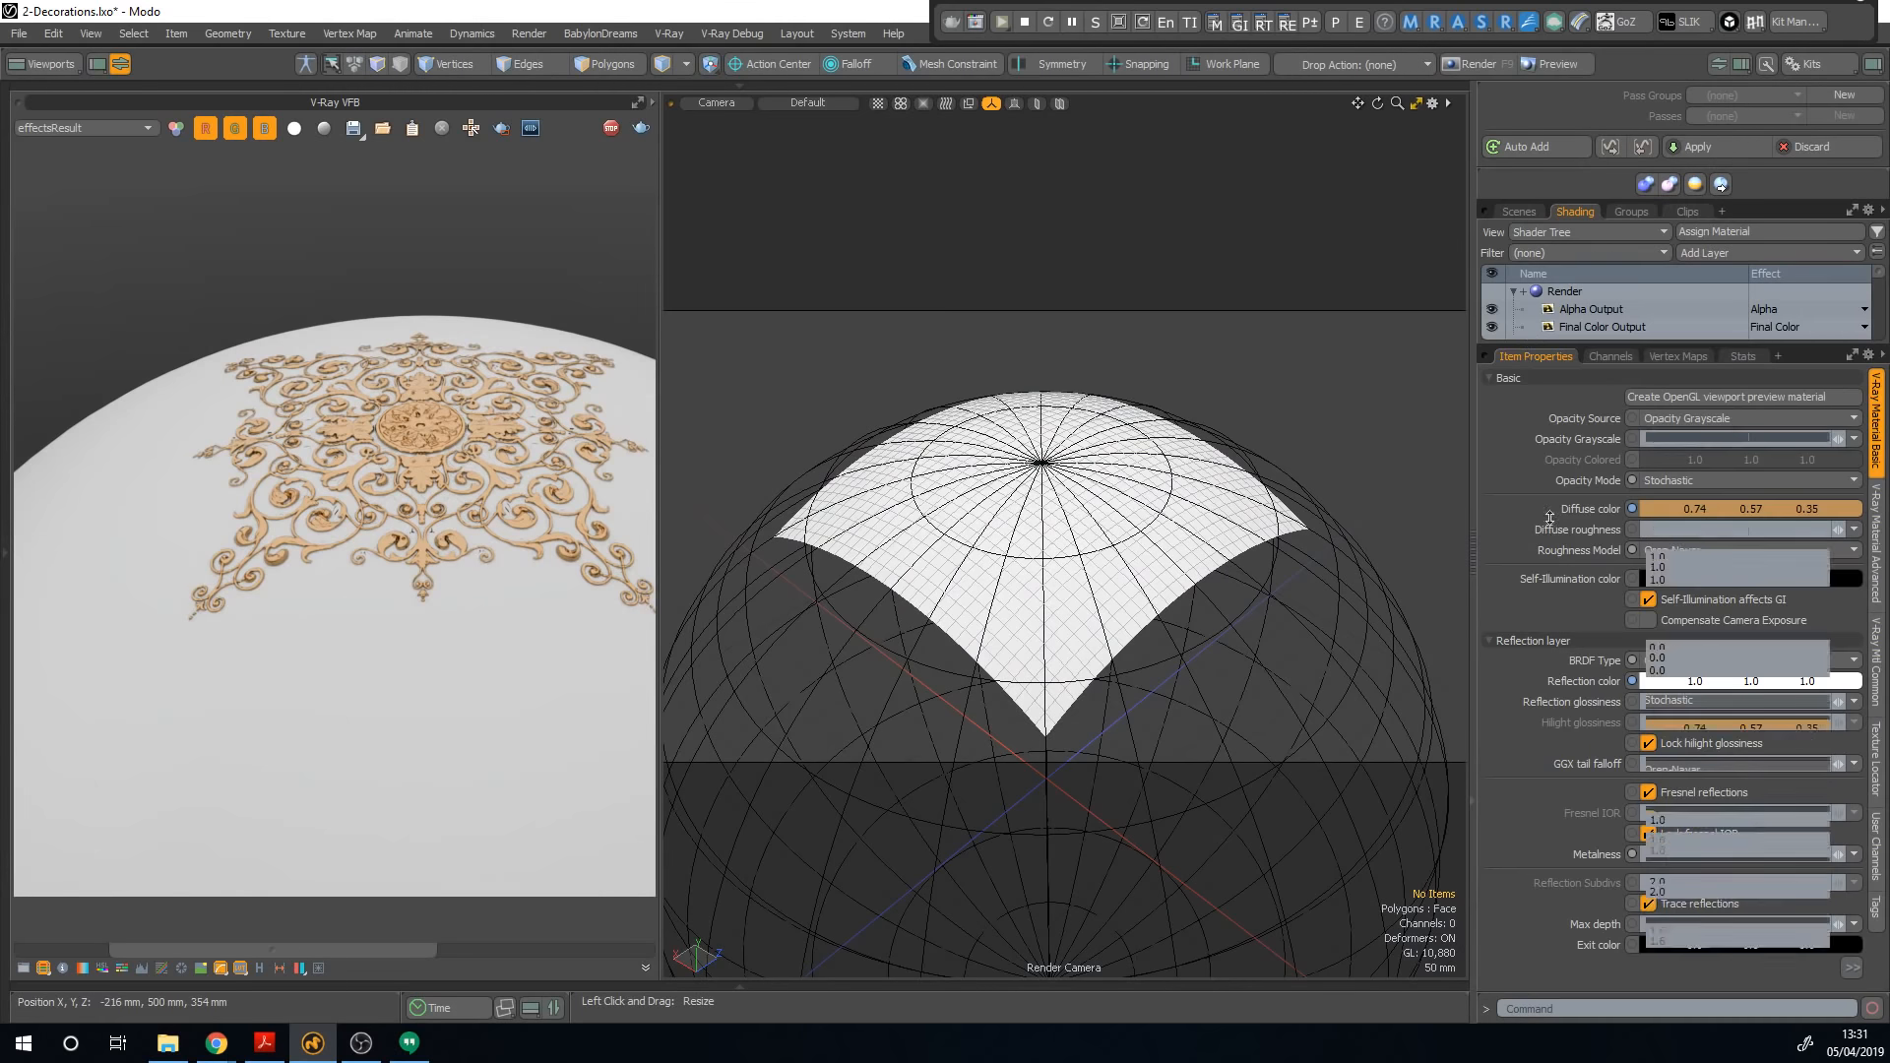
{"action": "left_click_drag", "start_coordinate": [1566, 343], "coordinate": [1566, 553]}
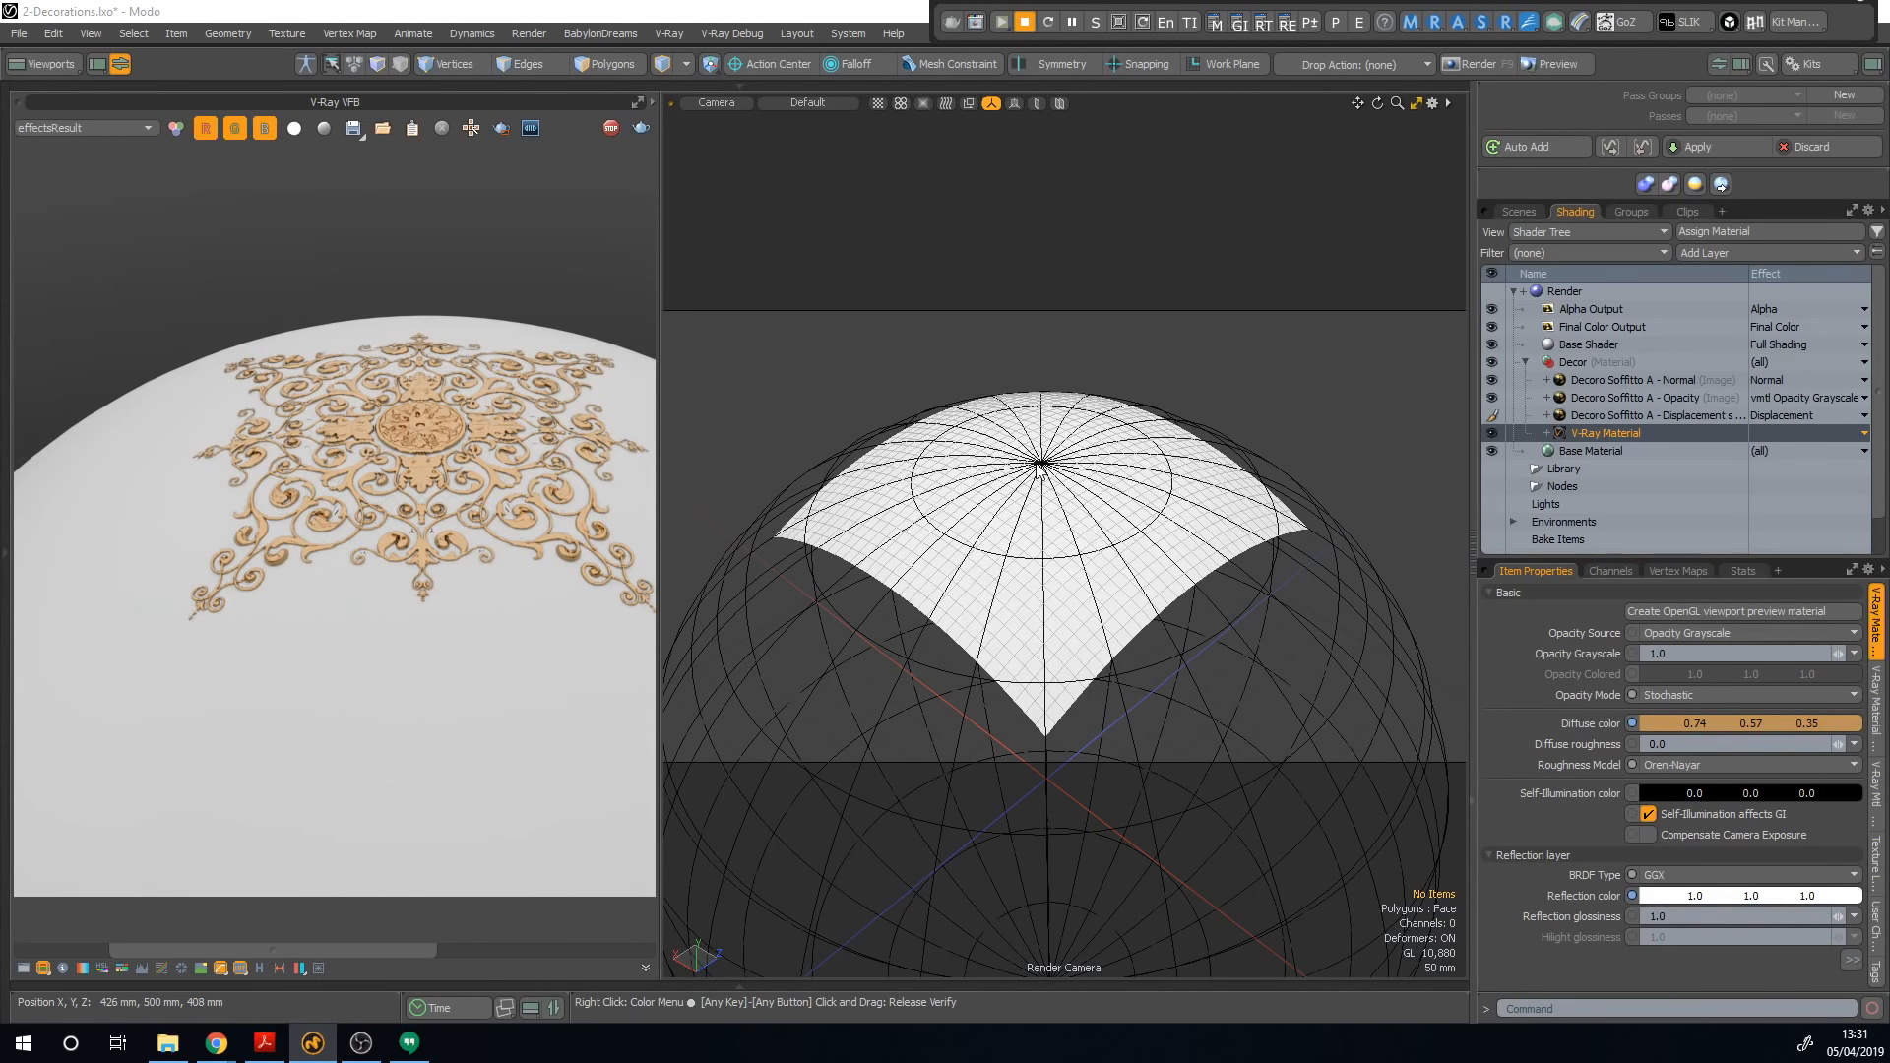
Step: Return to the Model layout with a single full-size viewport showing the whole sphere in perspective
{"action": "left_click_drag", "start_coordinate": [1039, 468], "coordinate": [1097, 537], "text": "alt"}
{"action": "key", "text": "ctrl+space"}
{"action": "left_click", "coordinate": [1232, 415]}
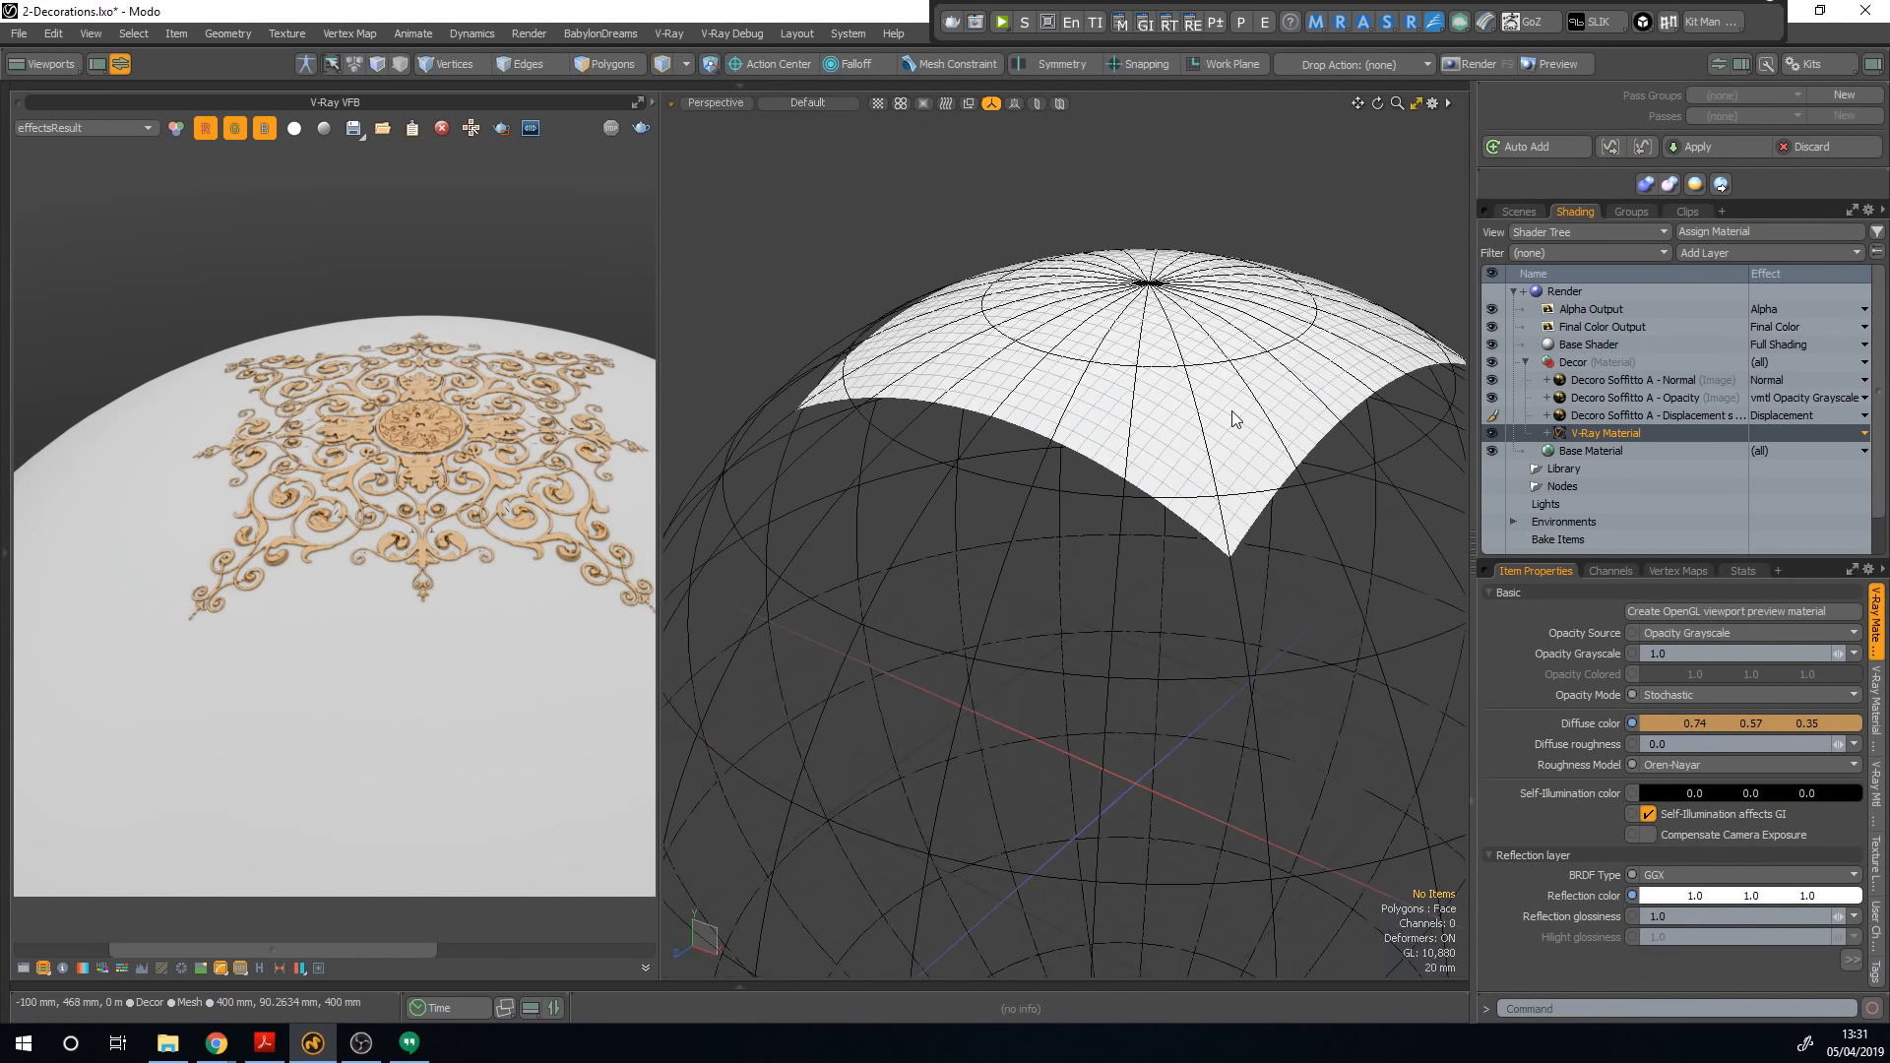
{"action": "scroll", "coordinate": [1176, 449], "scroll_direction": "down", "scroll_amount": 6}
{"action": "left_click_drag", "start_coordinate": [1175, 449], "coordinate": [1197, 541], "text": "alt"}
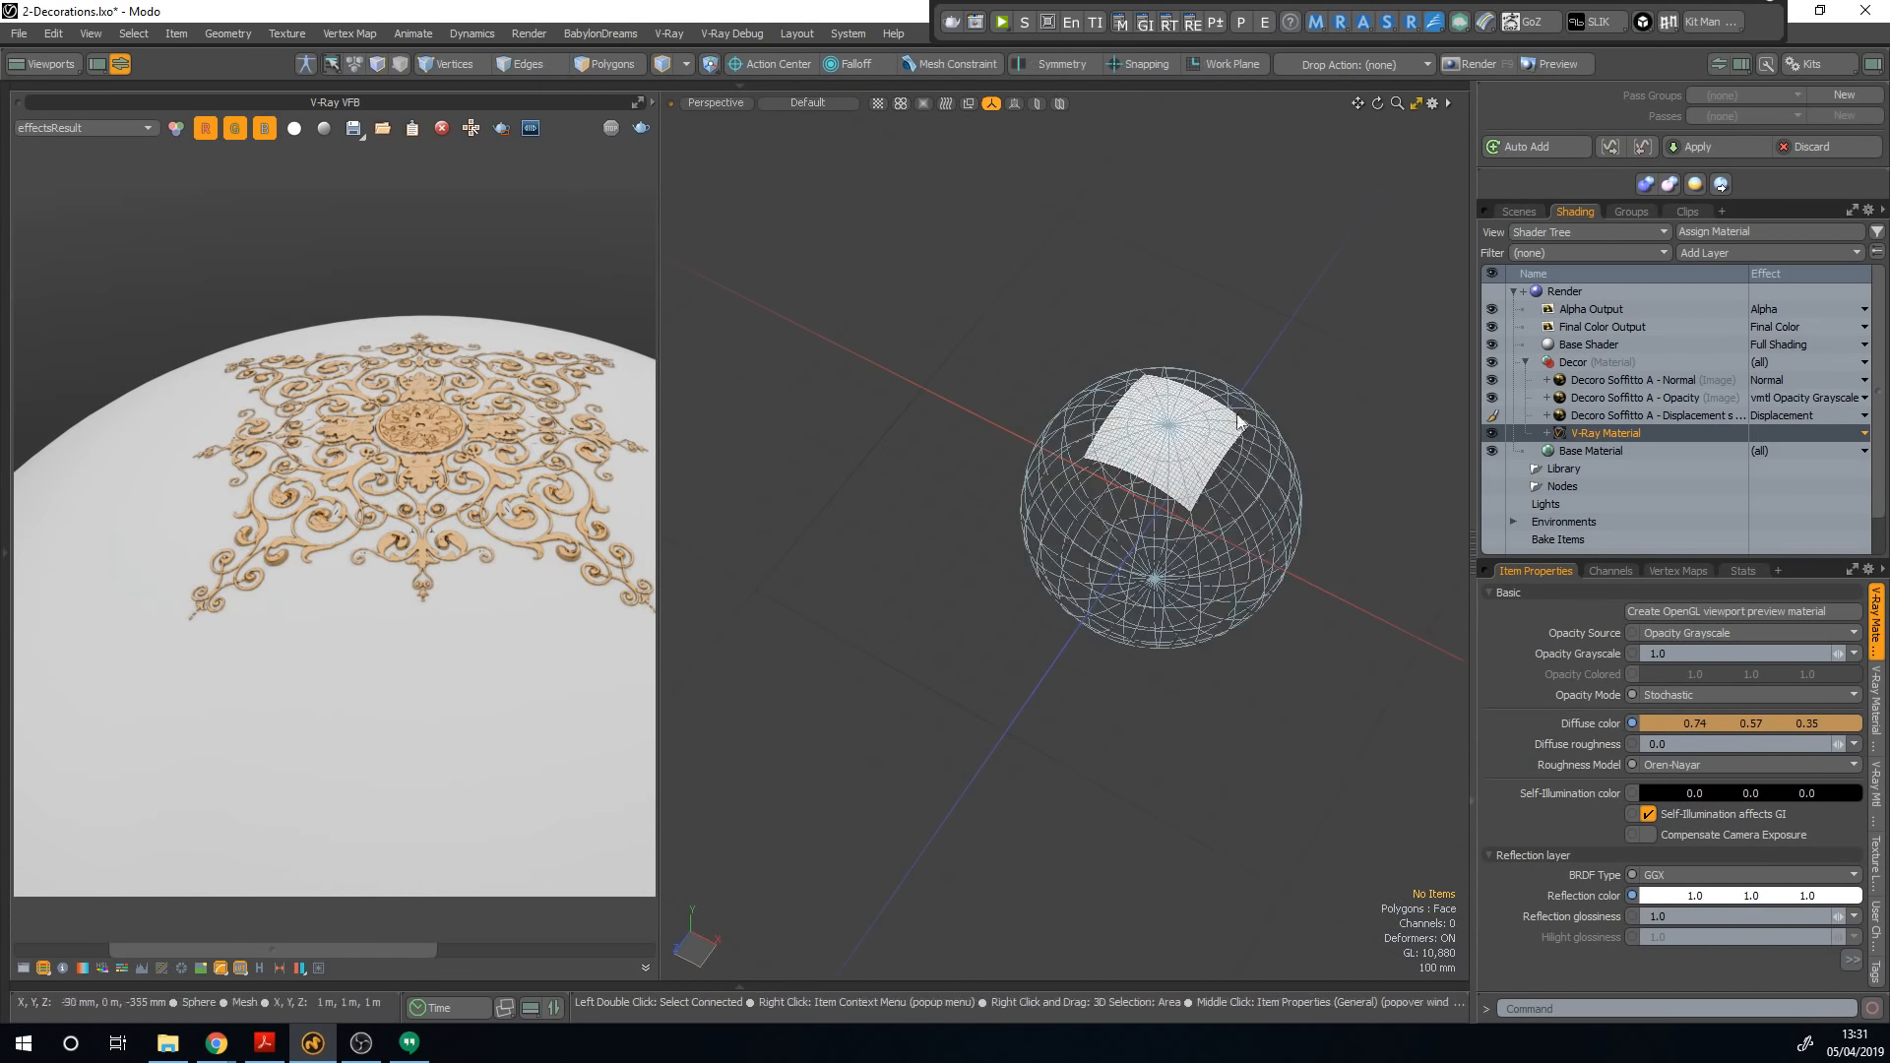
{"action": "key", "text": "ctrl+space"}
{"action": "left_click", "coordinate": [950, 482]}
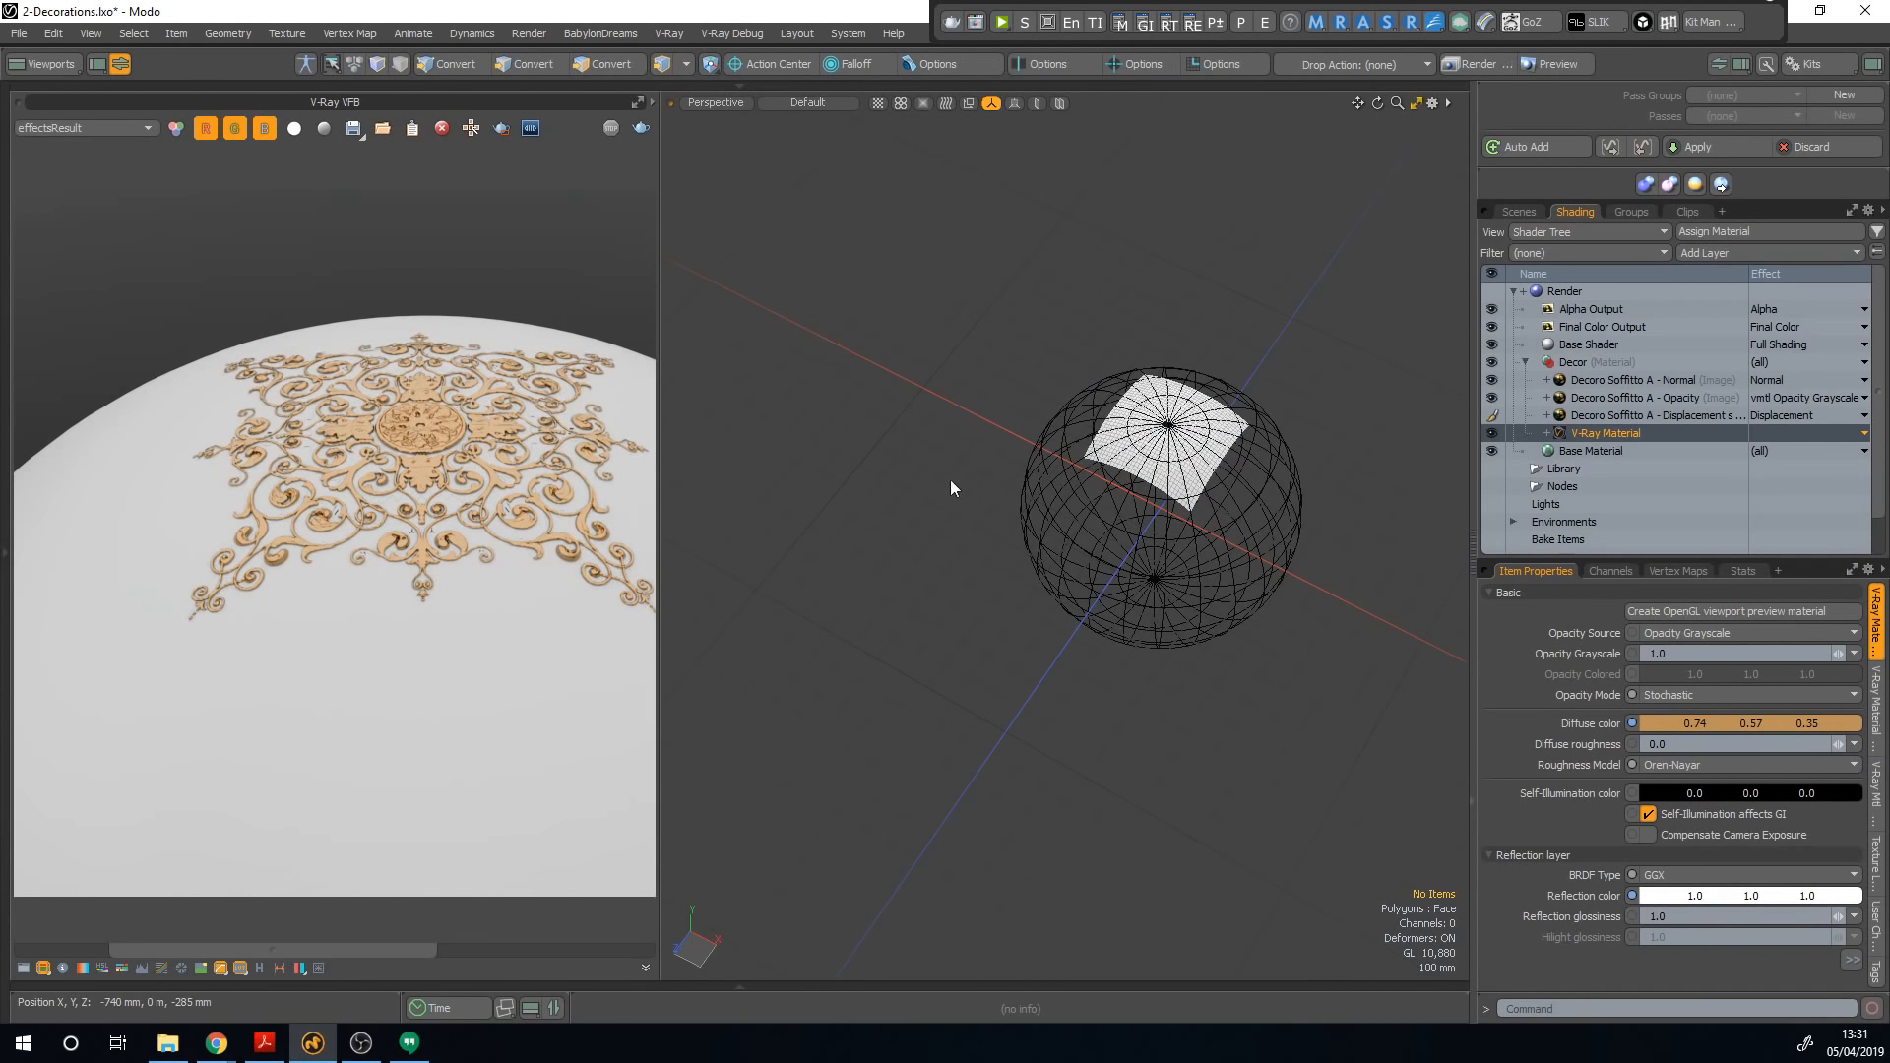
{"action": "key", "text": "ctrl+space"}
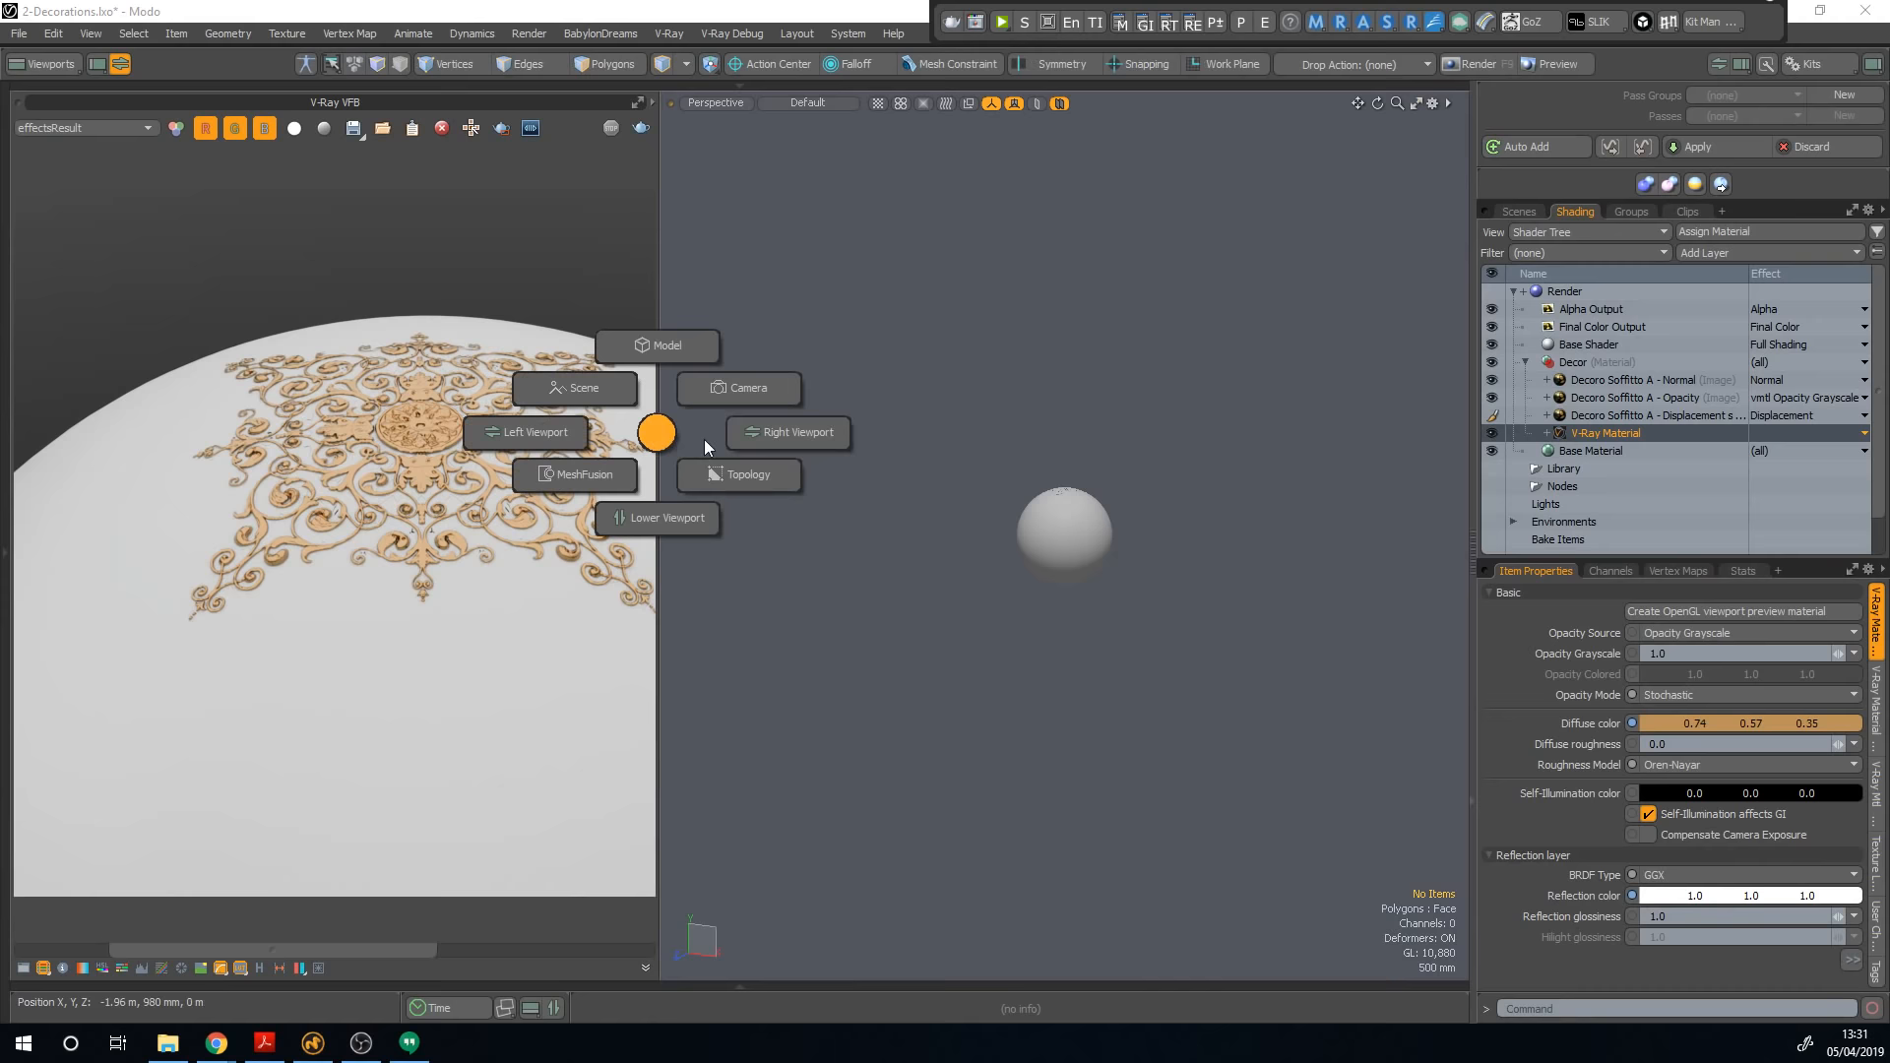
{"action": "left_click", "coordinate": [673, 344]}
{"action": "key", "text": "ctrl+space"}
{"action": "left_click", "coordinate": [778, 429]}
{"action": "left_click_drag", "start_coordinate": [778, 433], "coordinate": [692, 427], "text": "alt+shift"}
{"action": "left_click_drag", "start_coordinate": [692, 428], "coordinate": [705, 534], "text": "alt"}
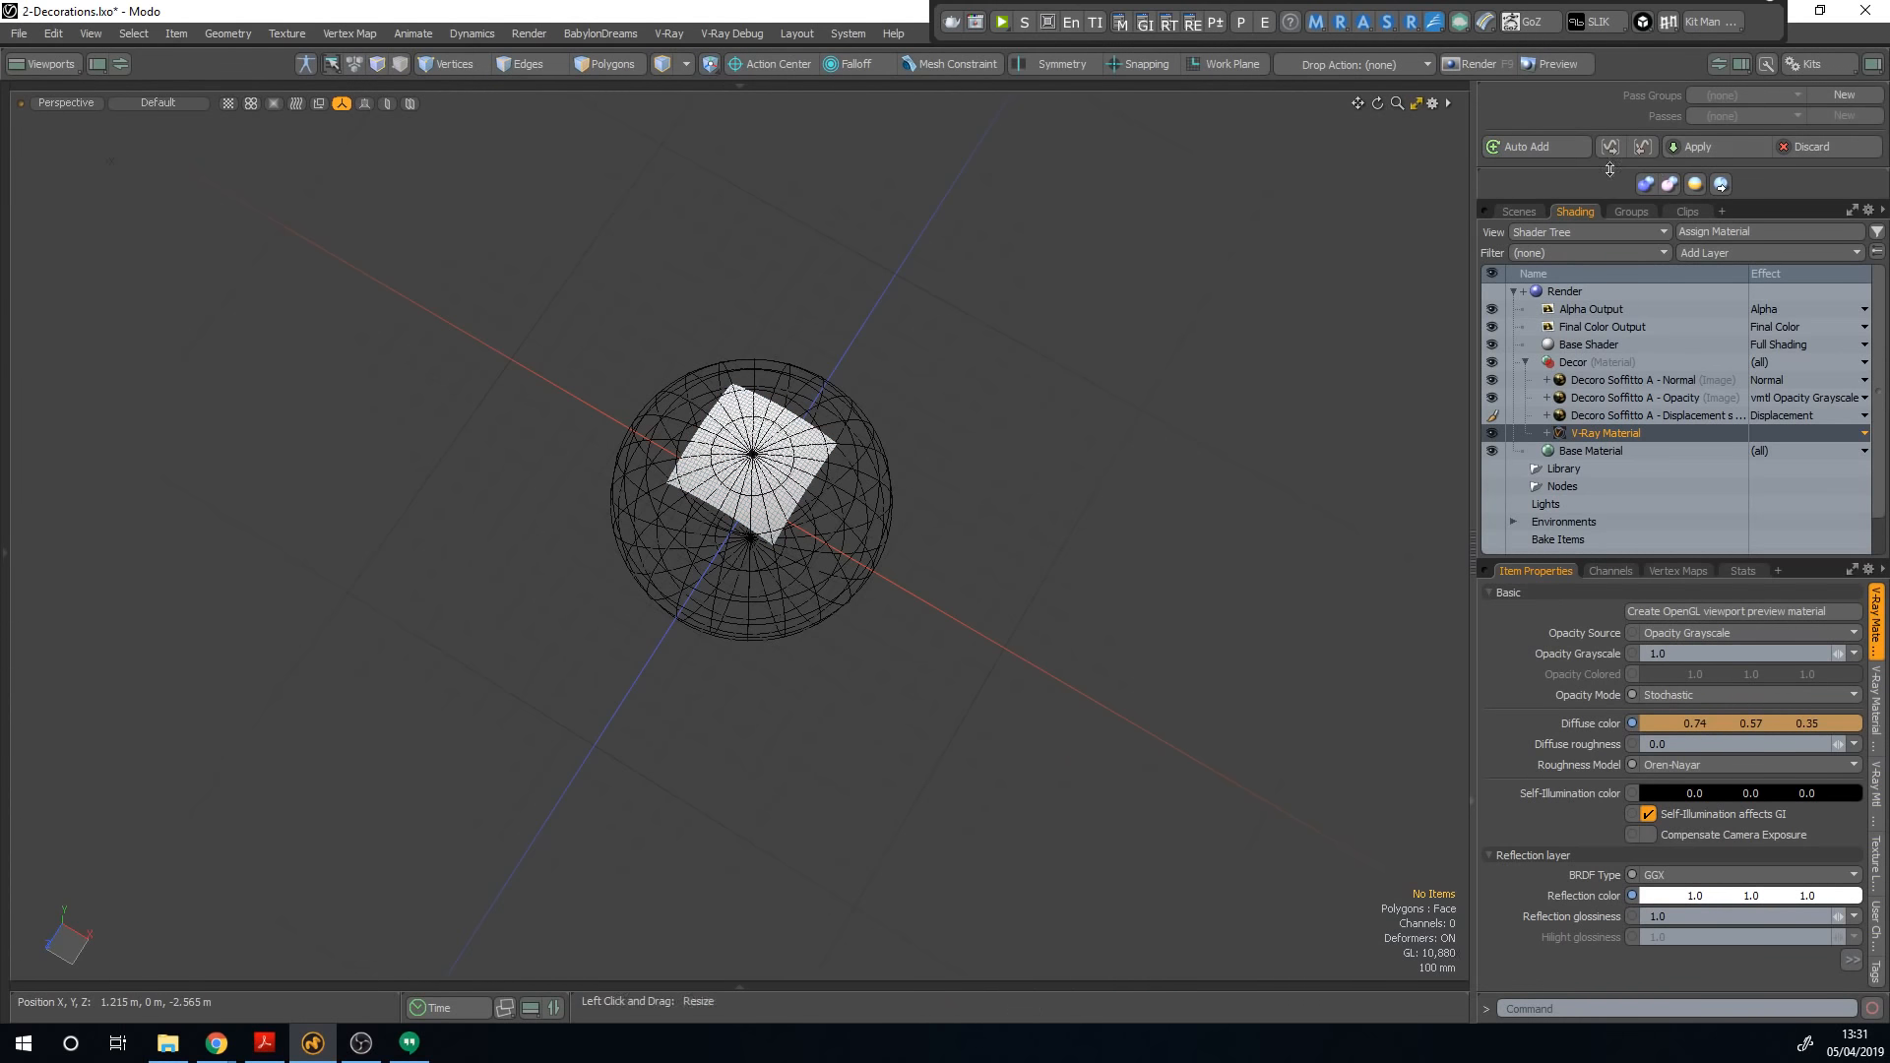
Step: Add Decoro Parete B-Black.jpg from the references folder as a backdrop item in the Top view of the 2-Decorations scene
{"action": "left_click", "coordinate": [1521, 211]}
{"action": "key", "text": "ctrl+space"}
{"action": "left_click", "coordinate": [1202, 177]}
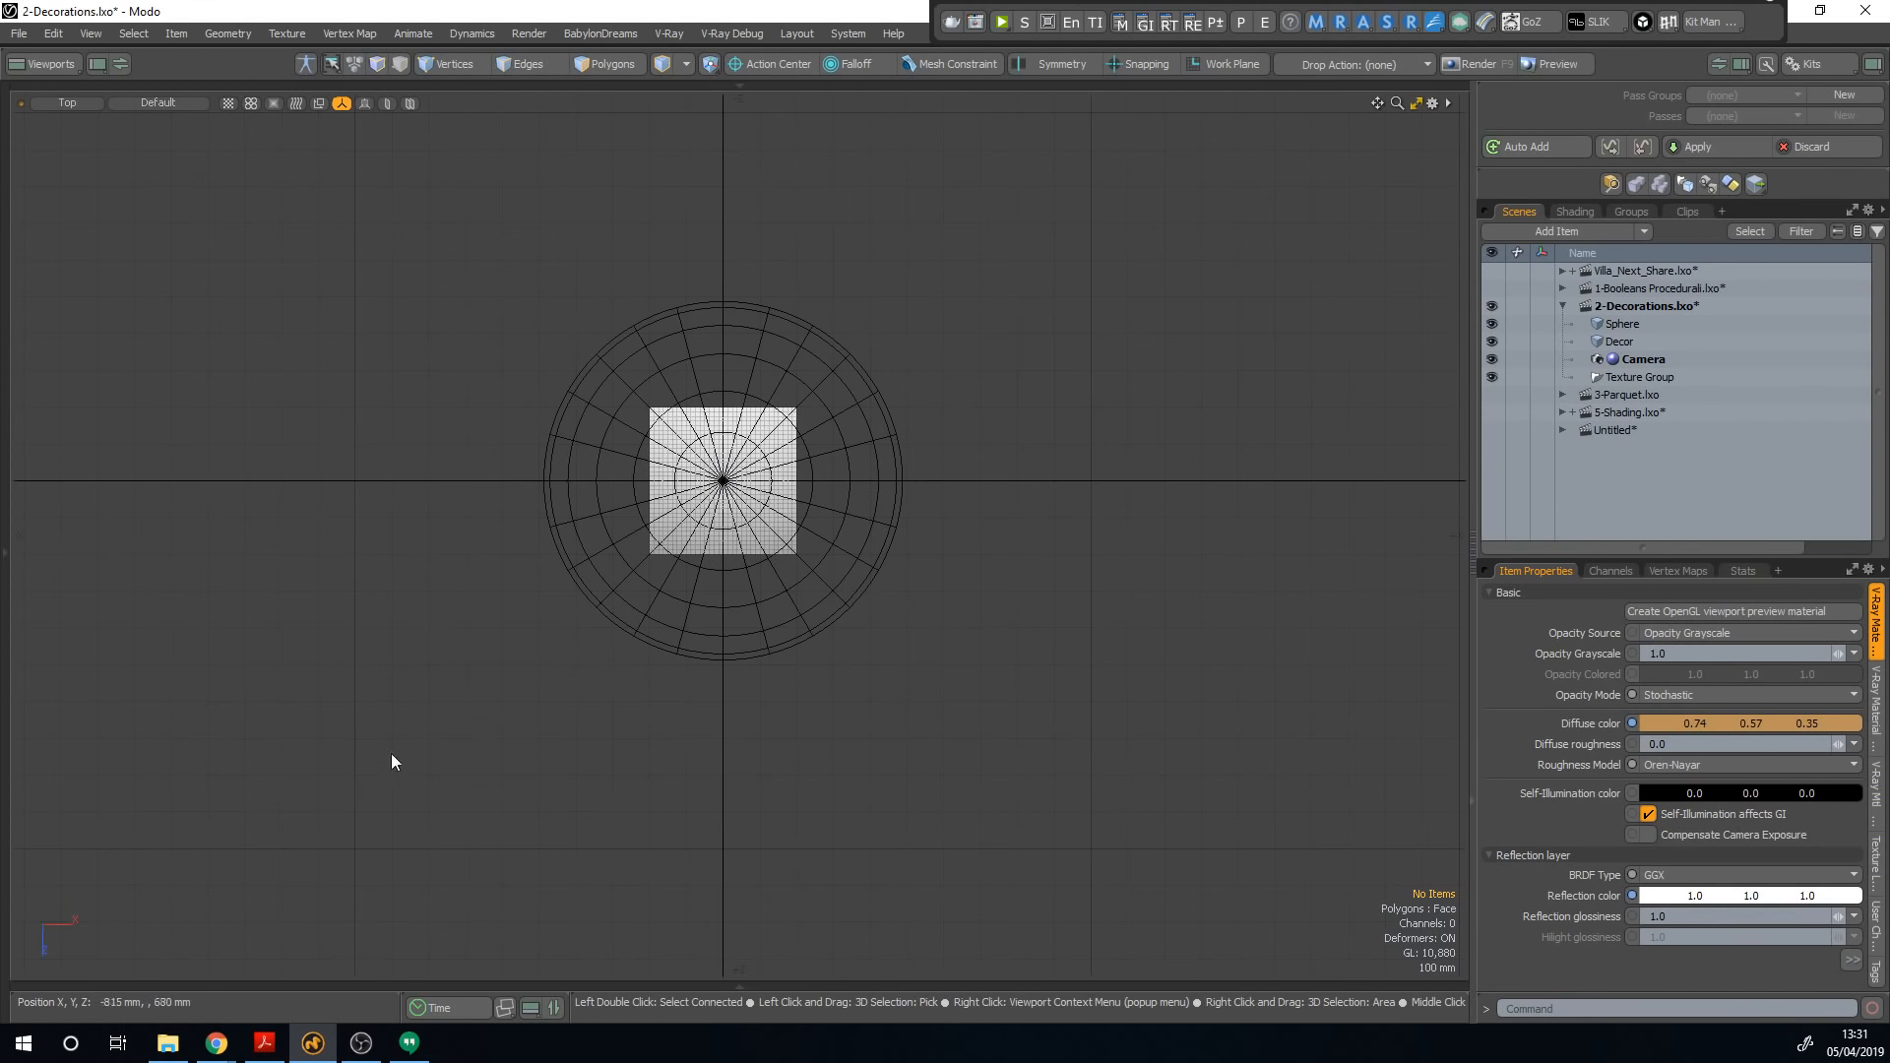
{"action": "left_click", "coordinate": [168, 1043]}
{"action": "key", "text": "alt+Up"}
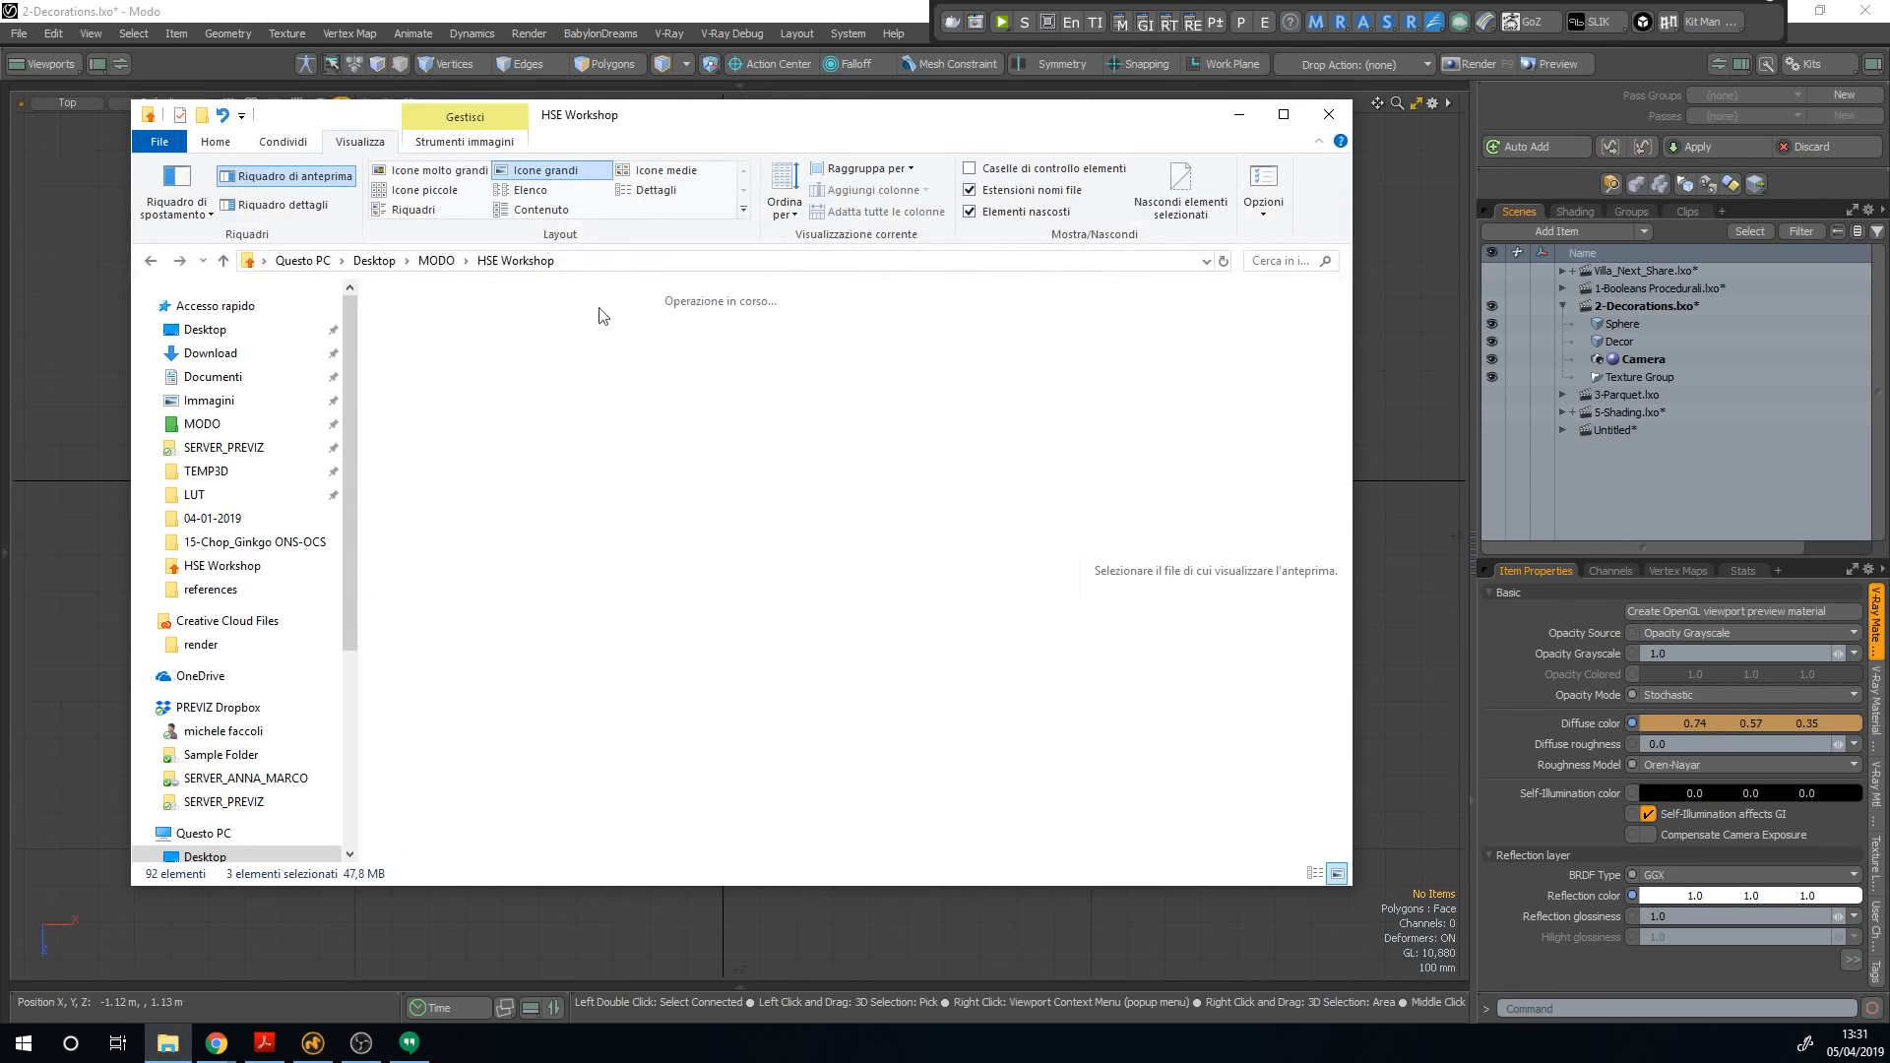
{"action": "double_click", "coordinate": [548, 321]}
{"action": "left_click_drag", "start_coordinate": [702, 129], "coordinate": [284, 159]}
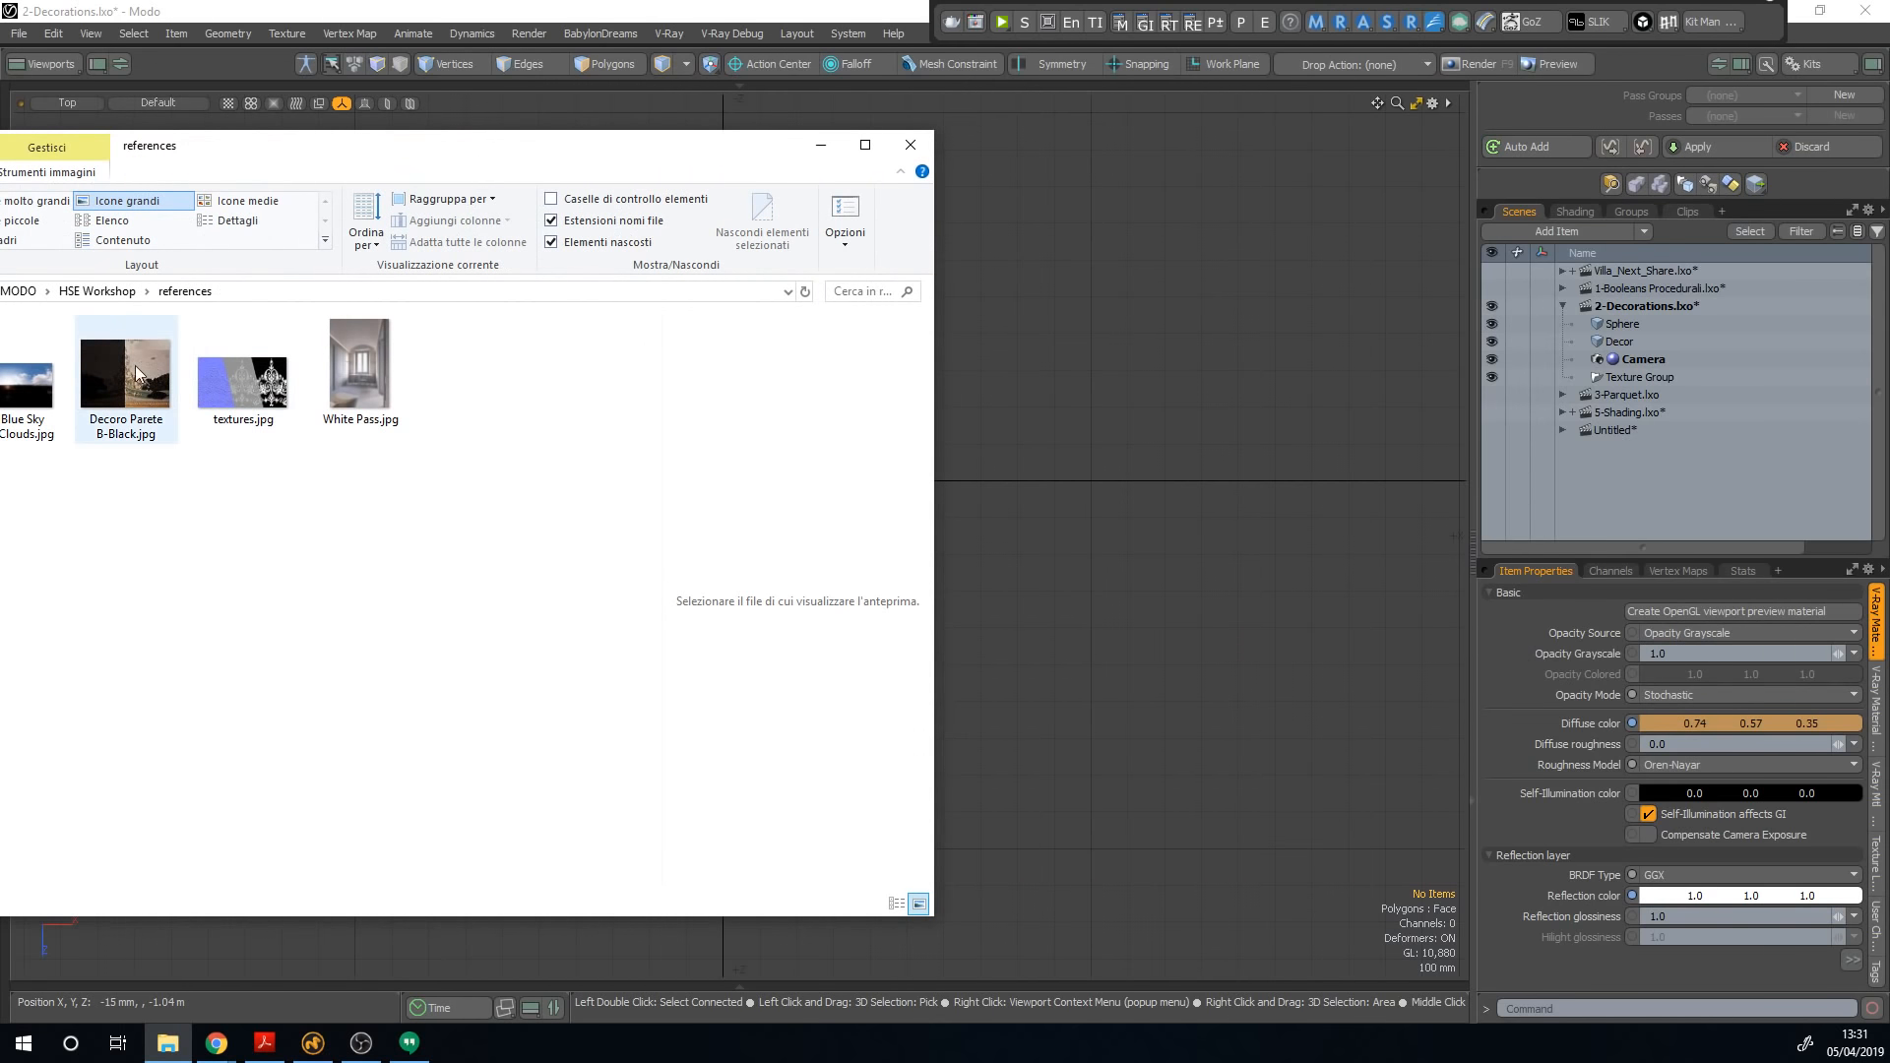
{"action": "left_click_drag", "start_coordinate": [134, 364], "coordinate": [1046, 626]}
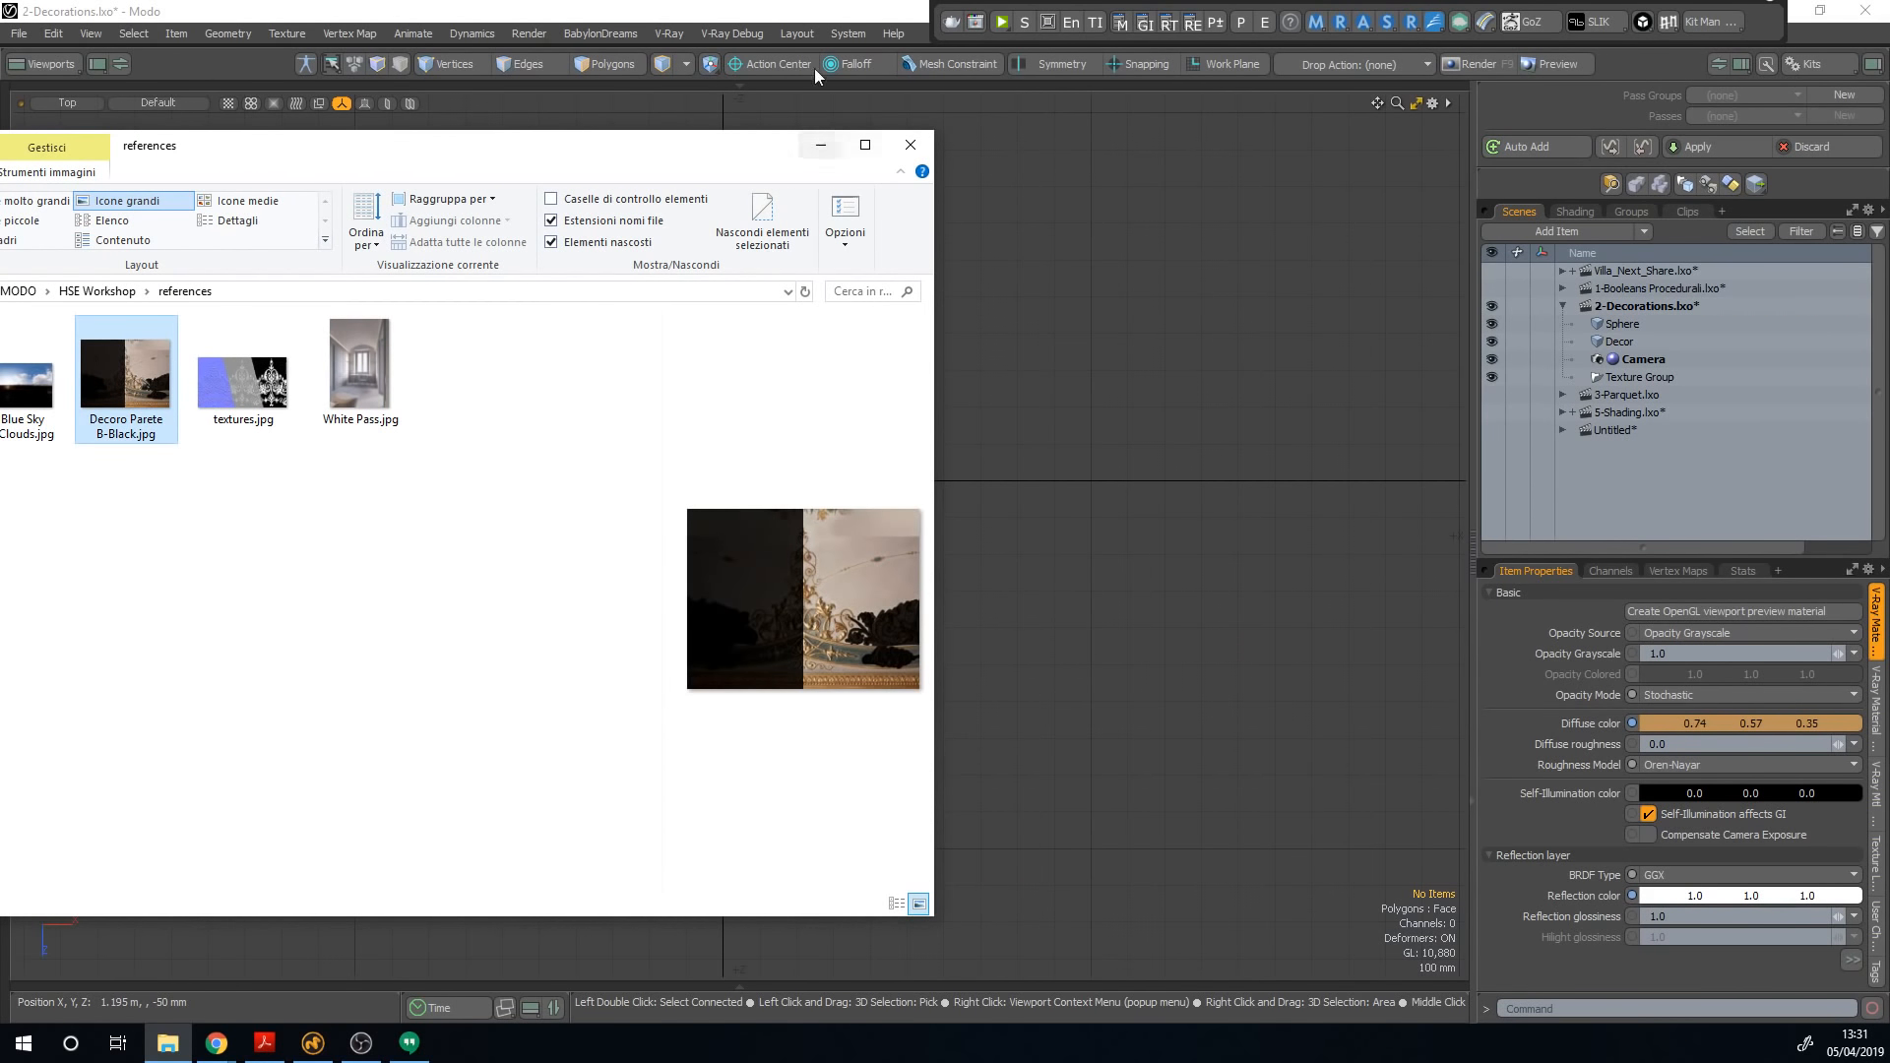
{"action": "left_click", "coordinate": [815, 14]}
{"action": "scroll", "coordinate": [1079, 481], "scroll_direction": "down", "scroll_amount": 4}
{"action": "scroll", "coordinate": [1079, 481], "scroll_direction": "down", "scroll_amount": 6}
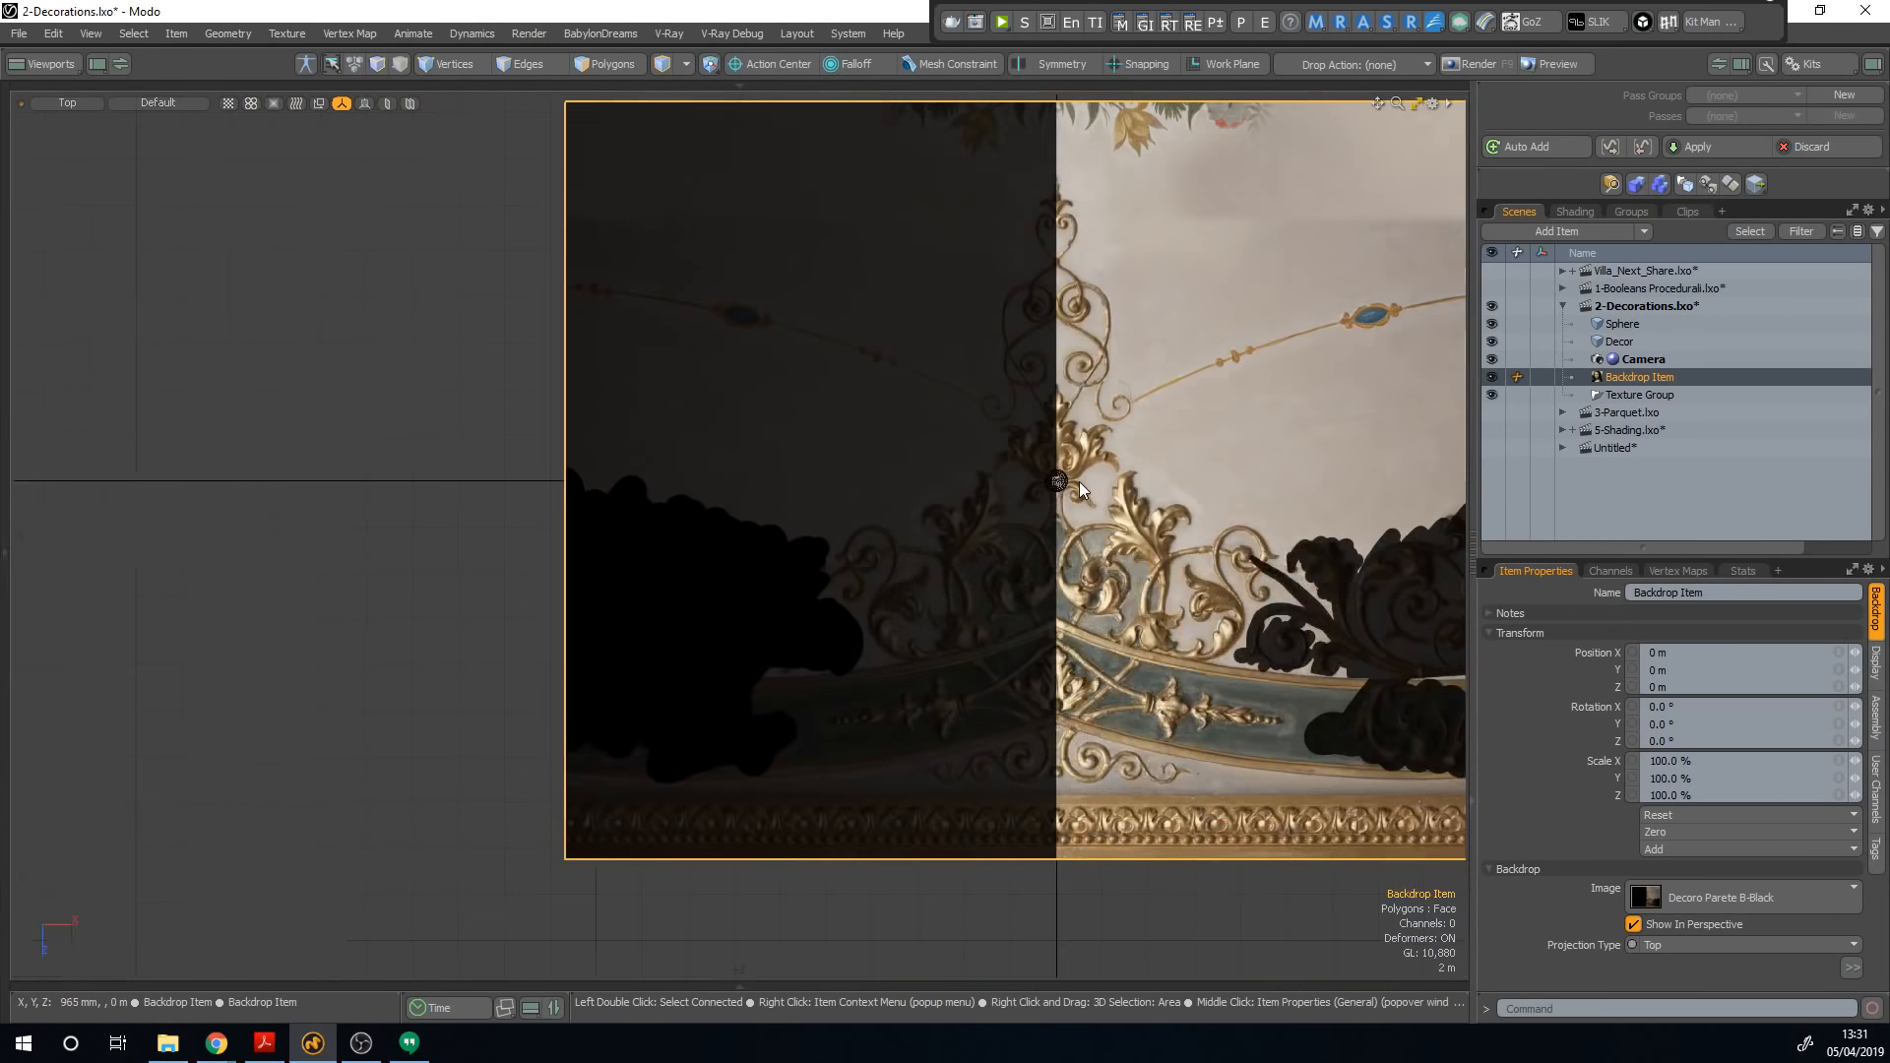
Step: Scale the backdrop image to 12.5% in X and Z and move it to 9.4 m in X
{"action": "scroll", "coordinate": [807, 488], "scroll_direction": "up", "scroll_amount": 2}
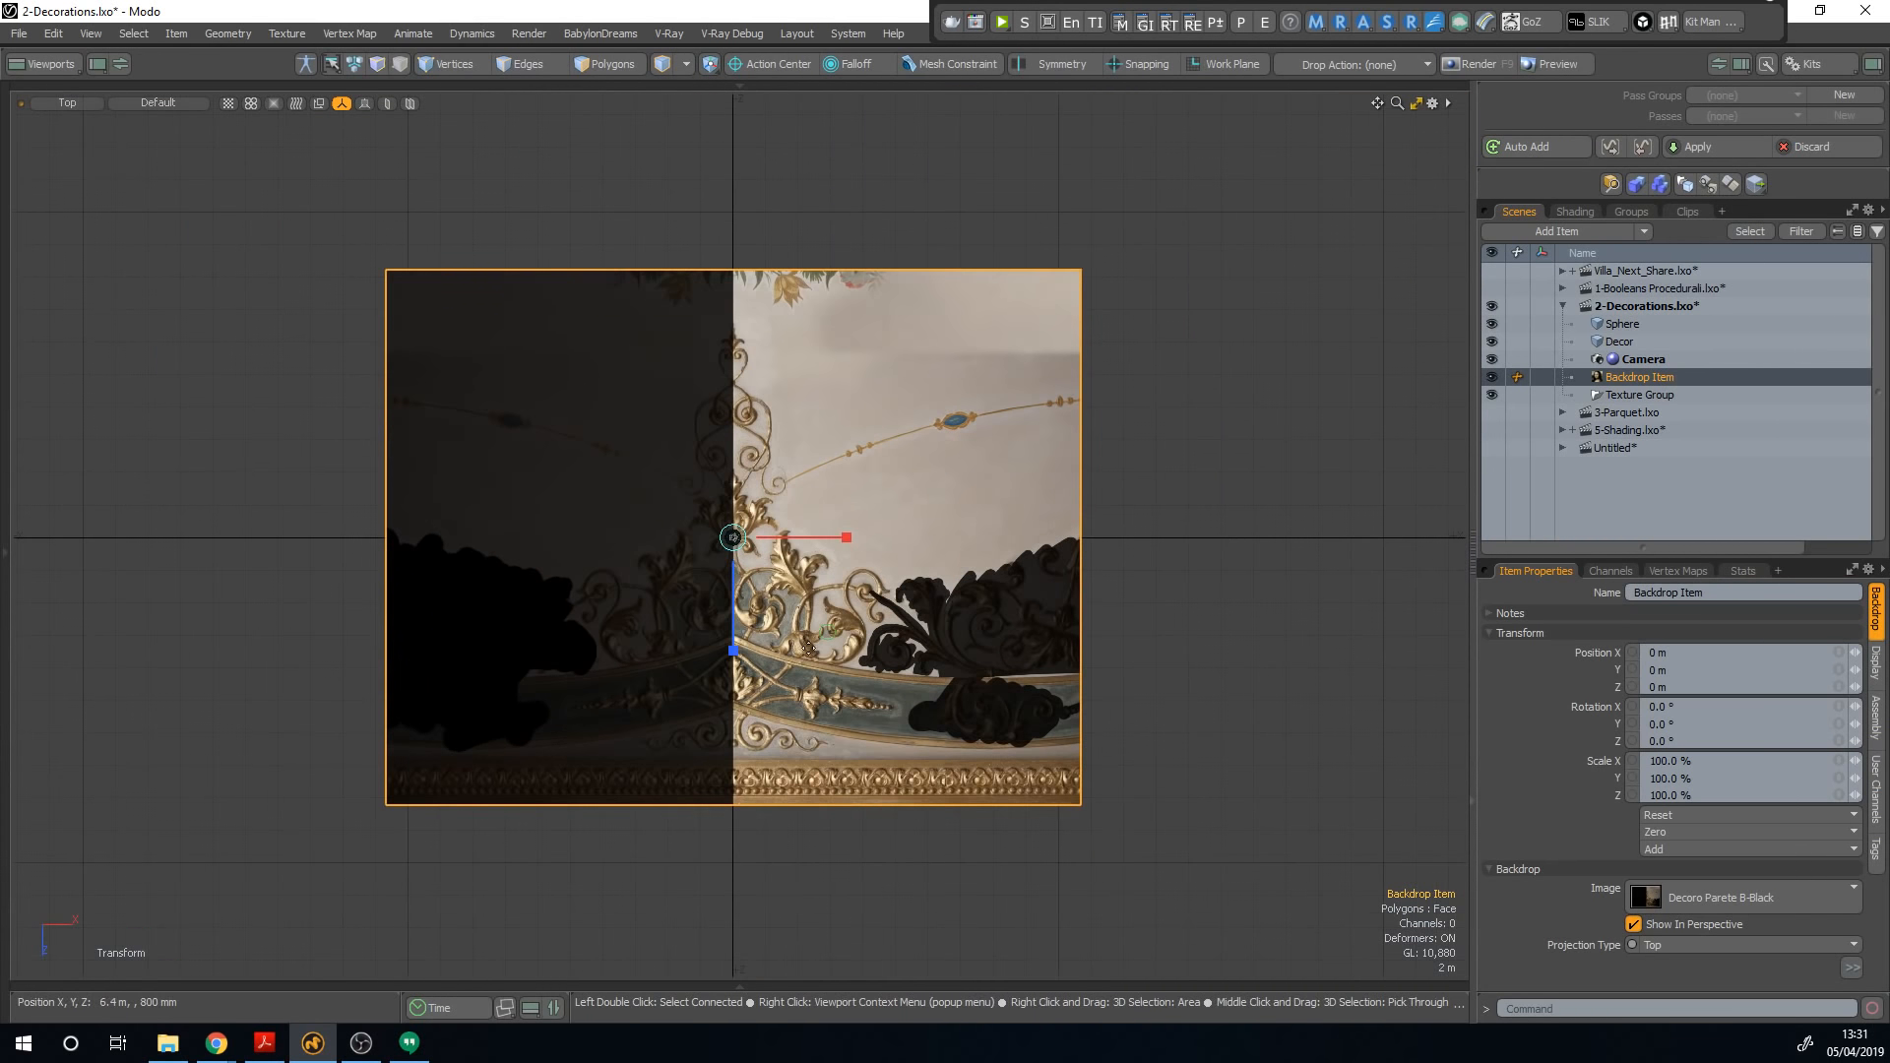
{"action": "left_click_drag", "start_coordinate": [826, 632], "coordinate": [891, 538]}
{"action": "key", "text": "w"}
{"action": "scroll", "coordinate": [876, 549], "scroll_direction": "up", "scroll_amount": 10}
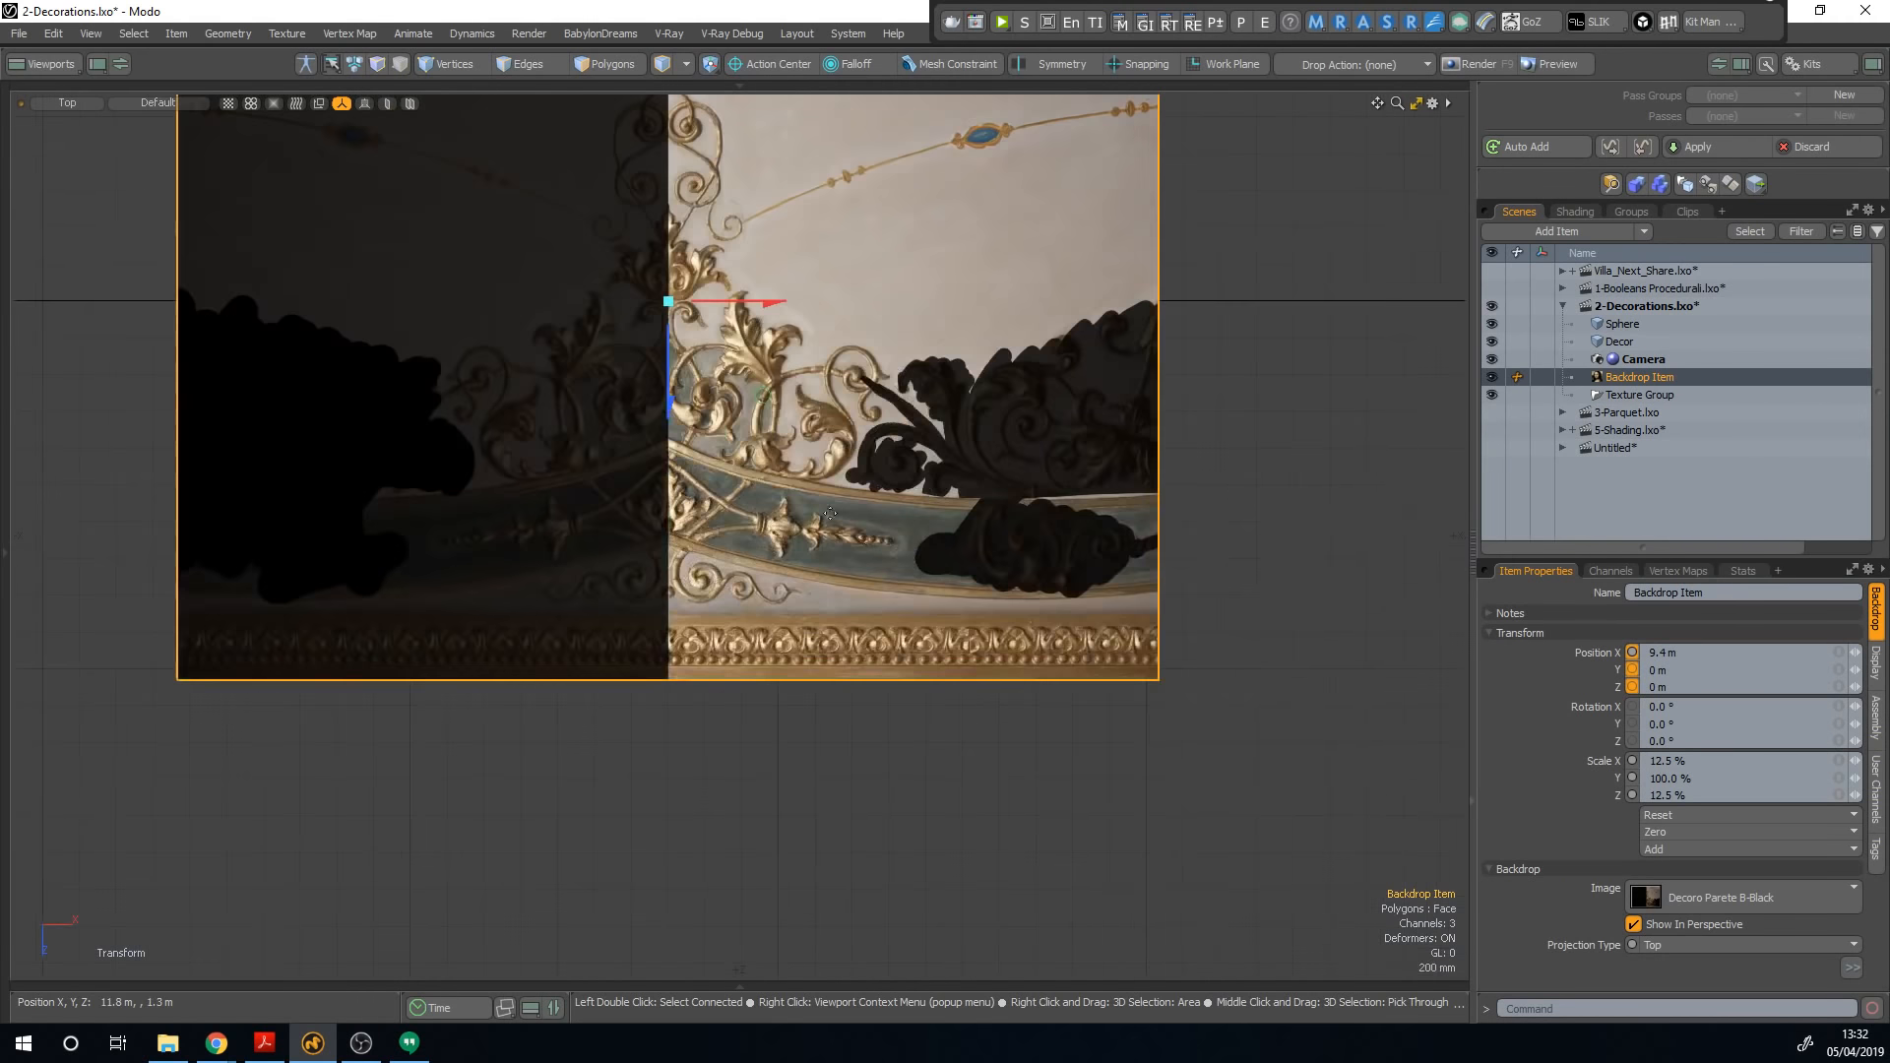
{"action": "scroll", "coordinate": [796, 354], "scroll_direction": "up", "scroll_amount": 8}
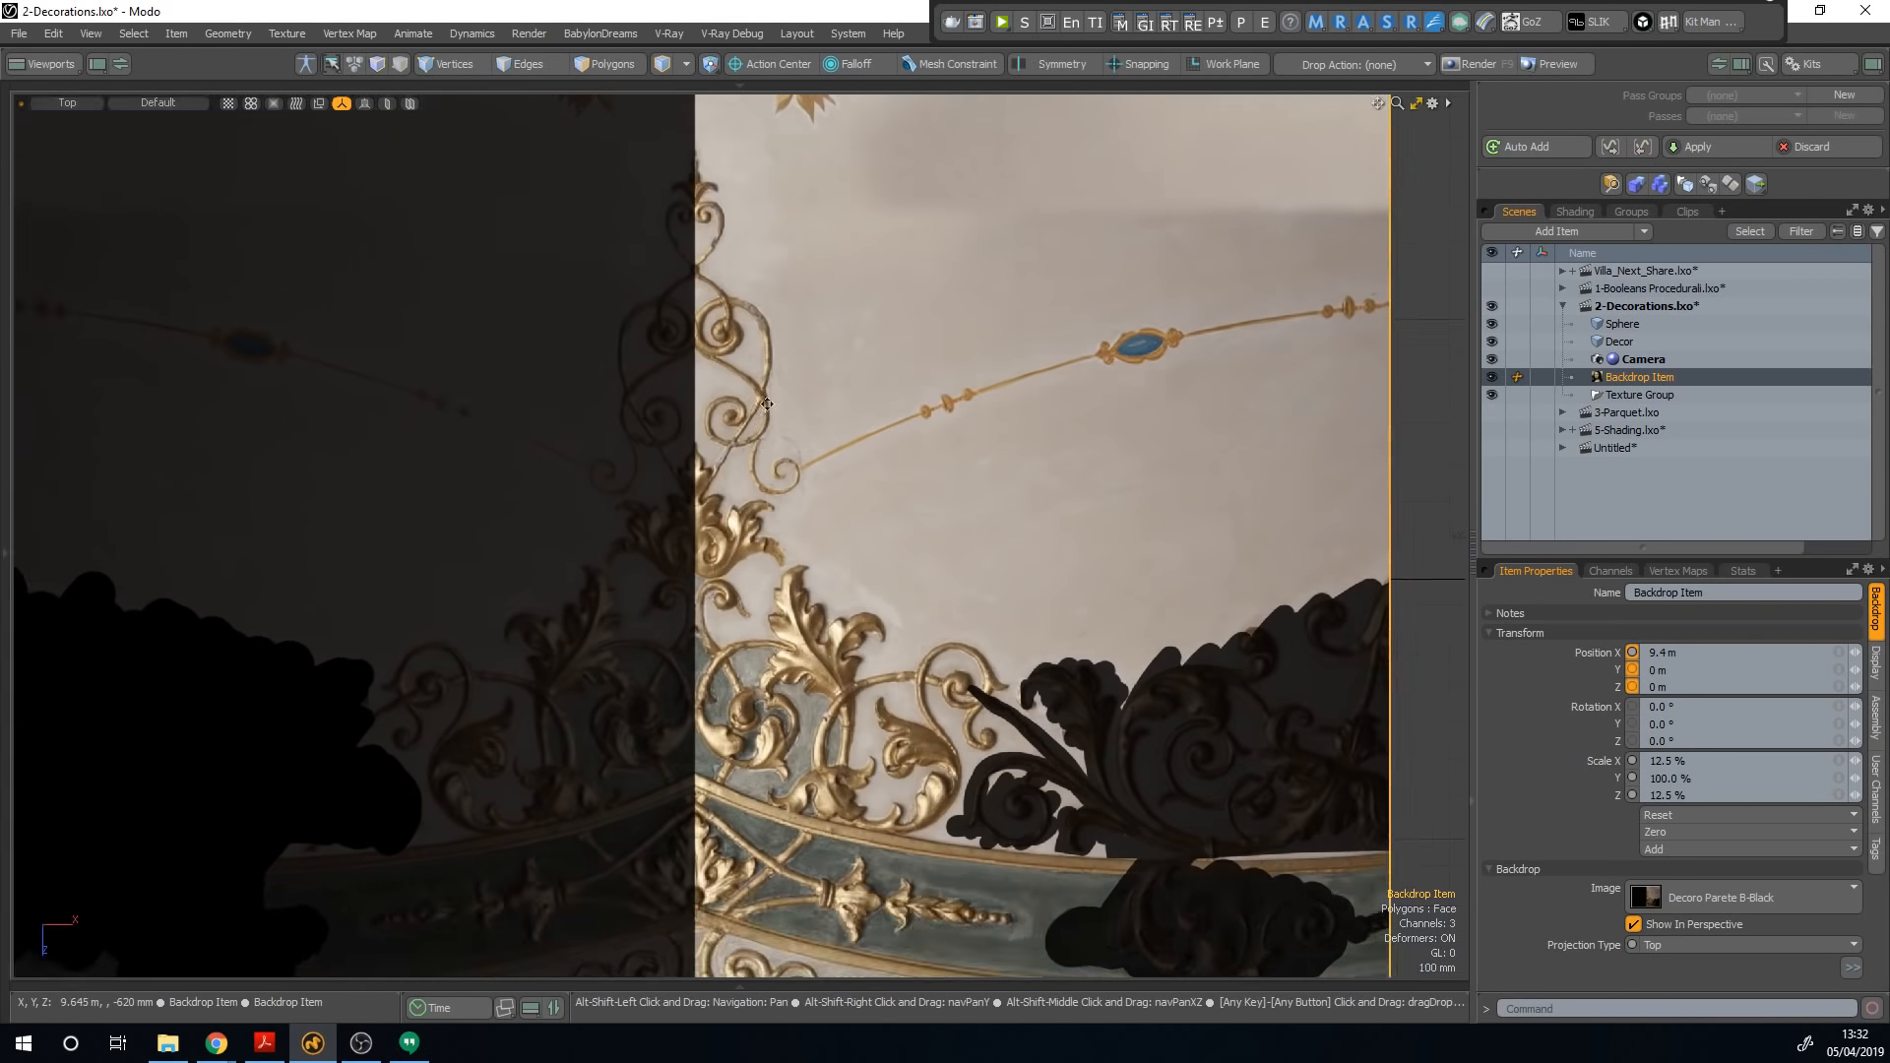
{"action": "key", "text": "space"}
Step: Add a new mesh item, create a GeoFromCurves setup for it and make the new mesh the active item
{"action": "left_click", "coordinate": [1622, 325]}
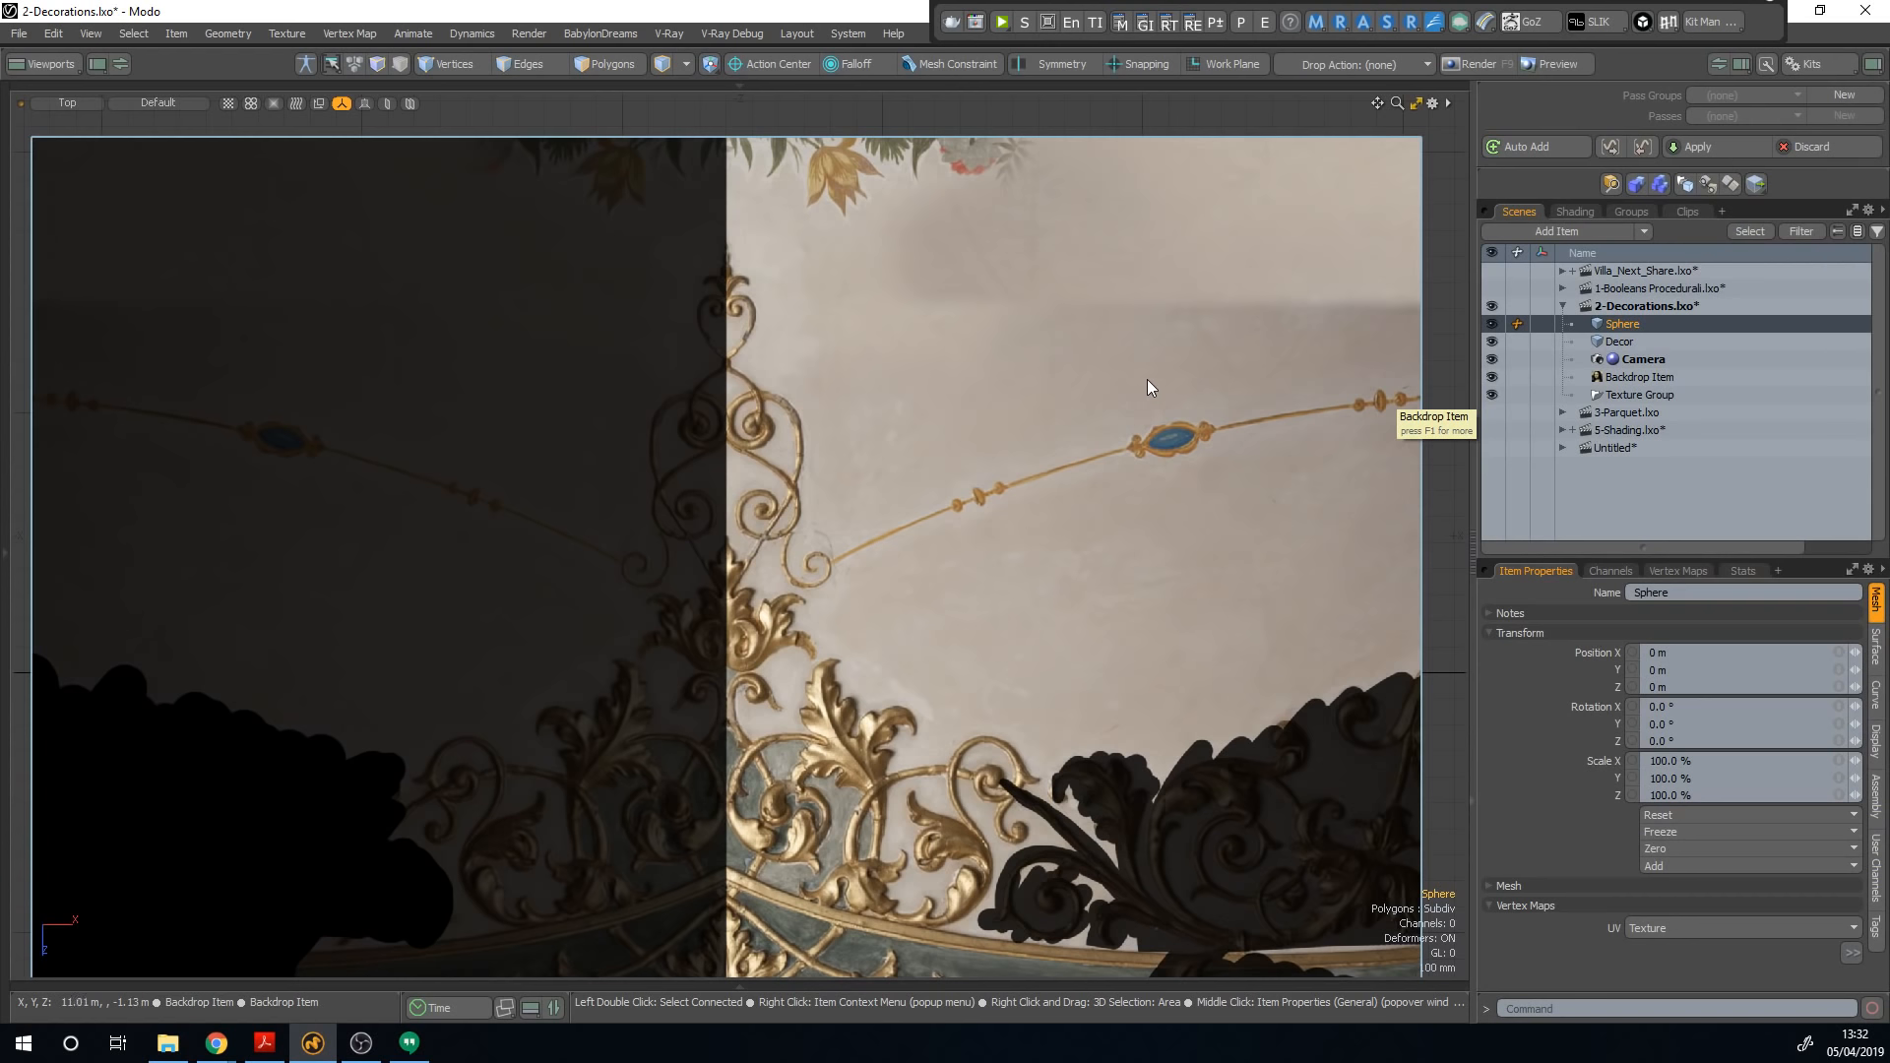
{"action": "key", "text": "n"}
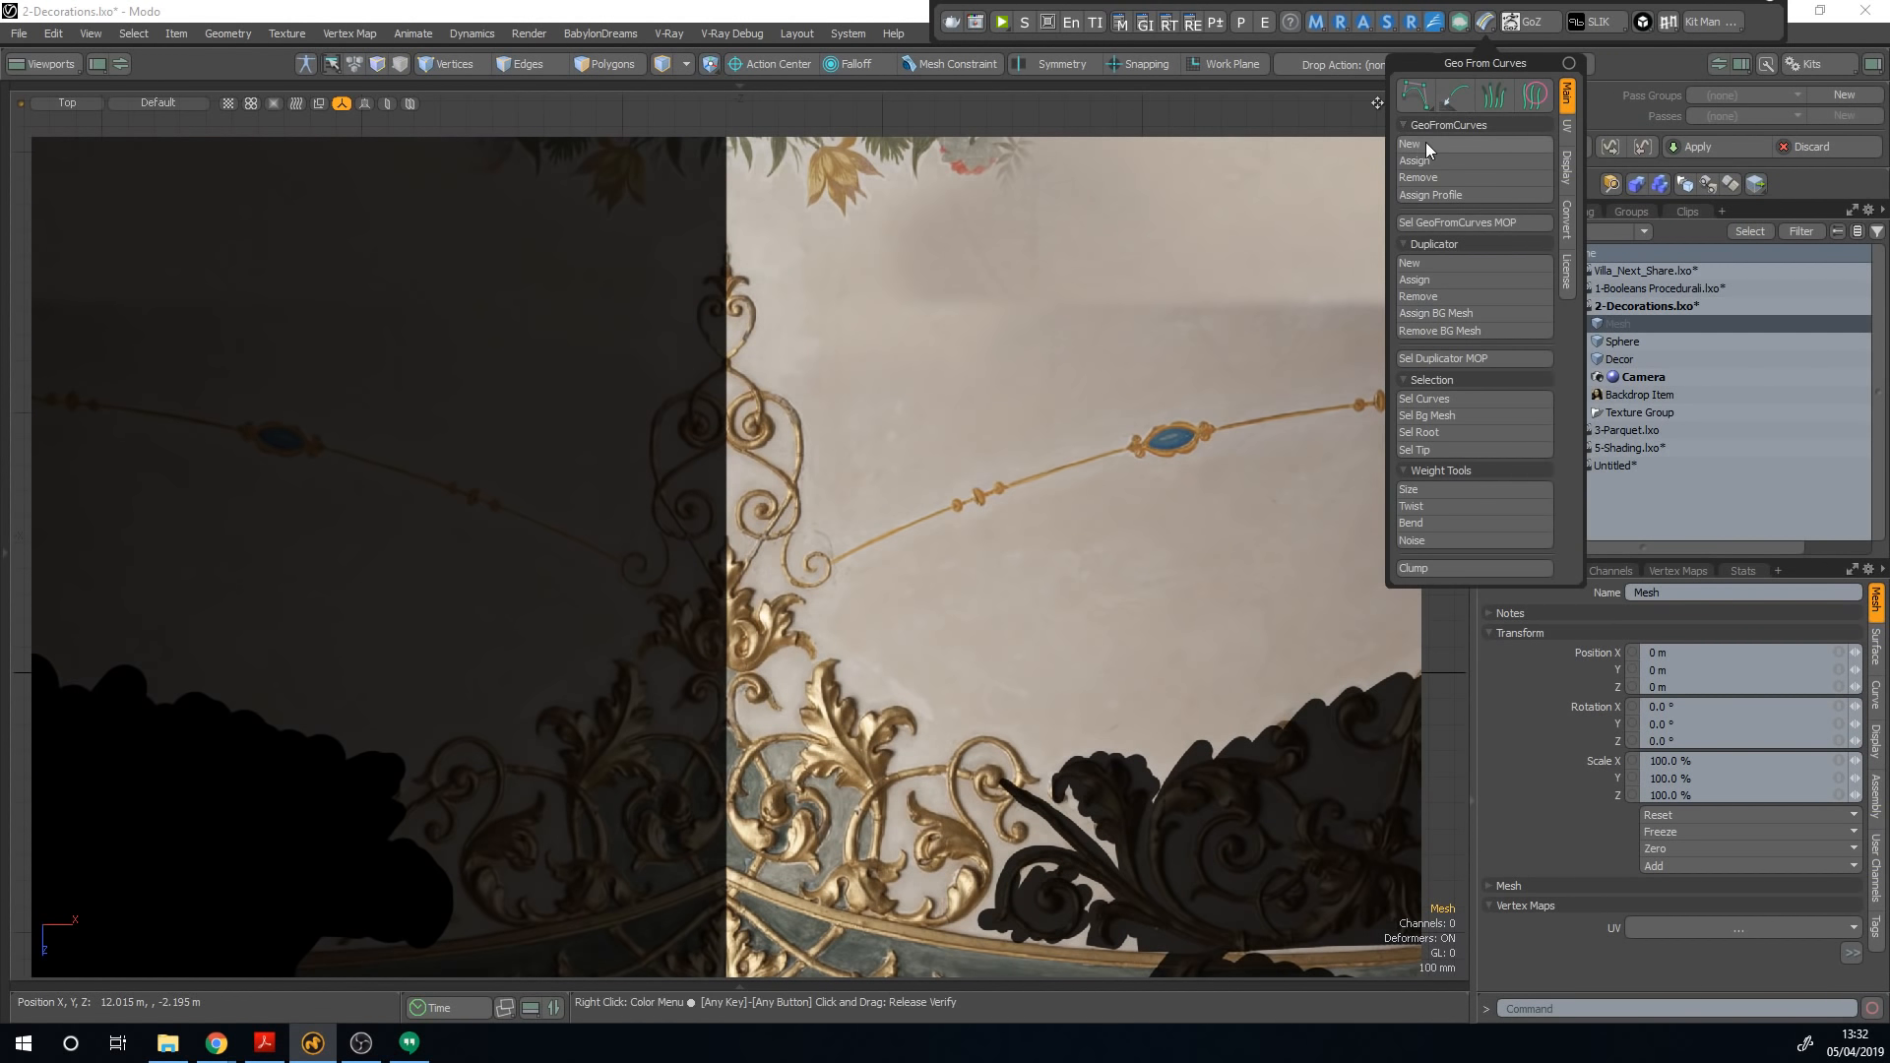
{"action": "left_click", "coordinate": [1426, 143]}
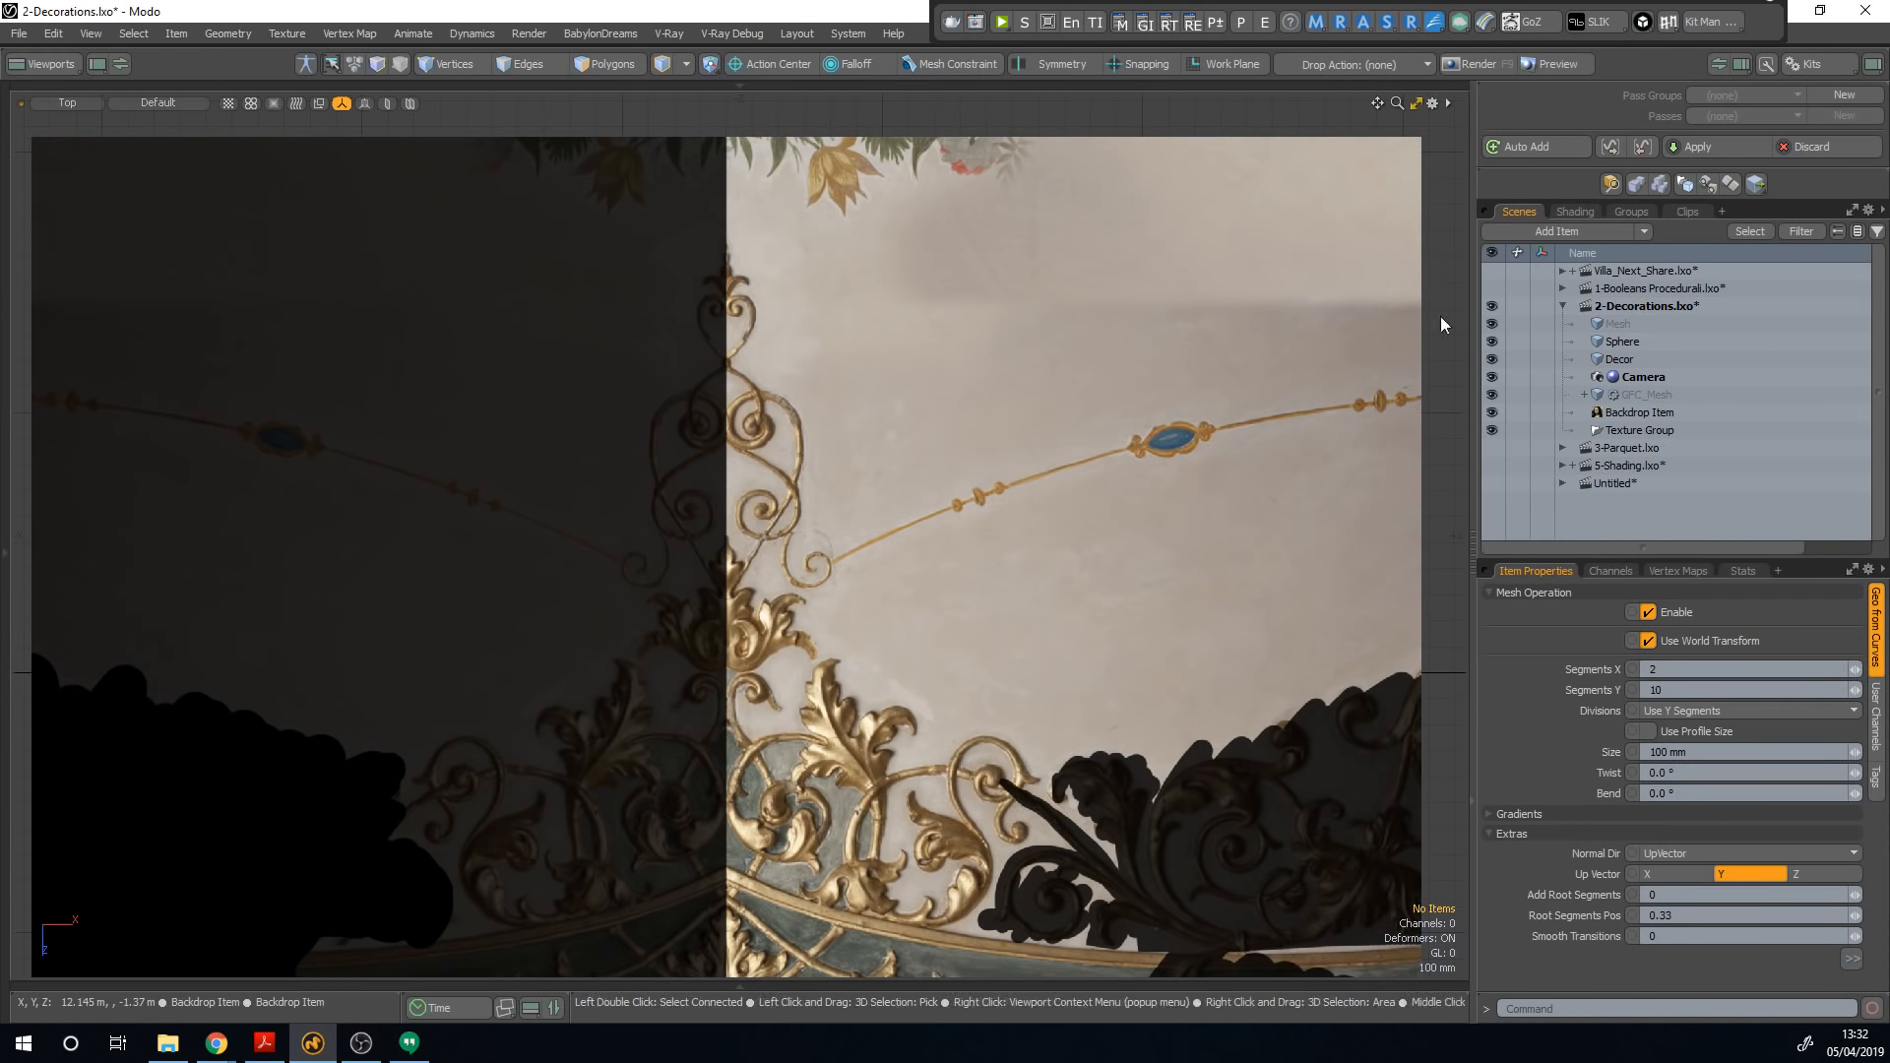
{"action": "left_click", "coordinate": [1642, 325]}
Step: Start a B-Spline over the stem rising from the central golden leaf, adjusting its points up to the crossing of the scrolls
{"action": "left_click", "coordinate": [4, 358]}
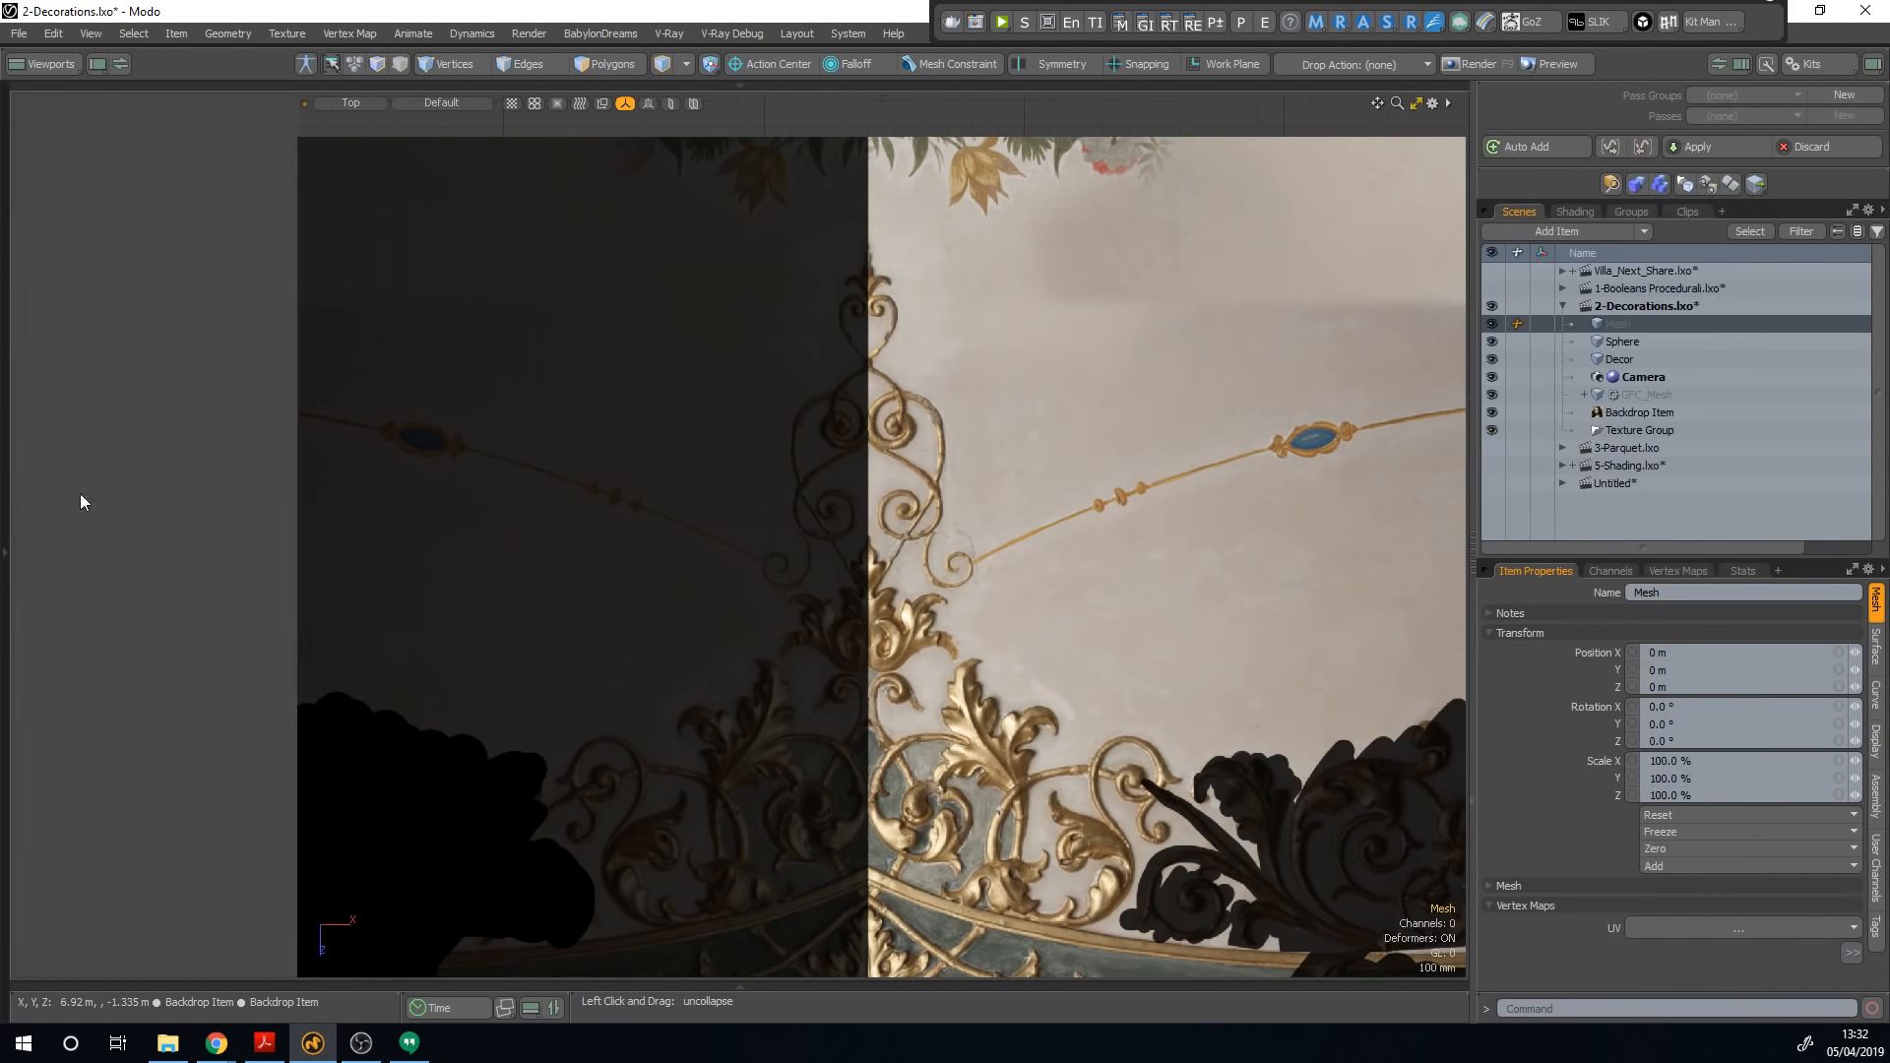
{"action": "left_click", "coordinate": [274, 138]}
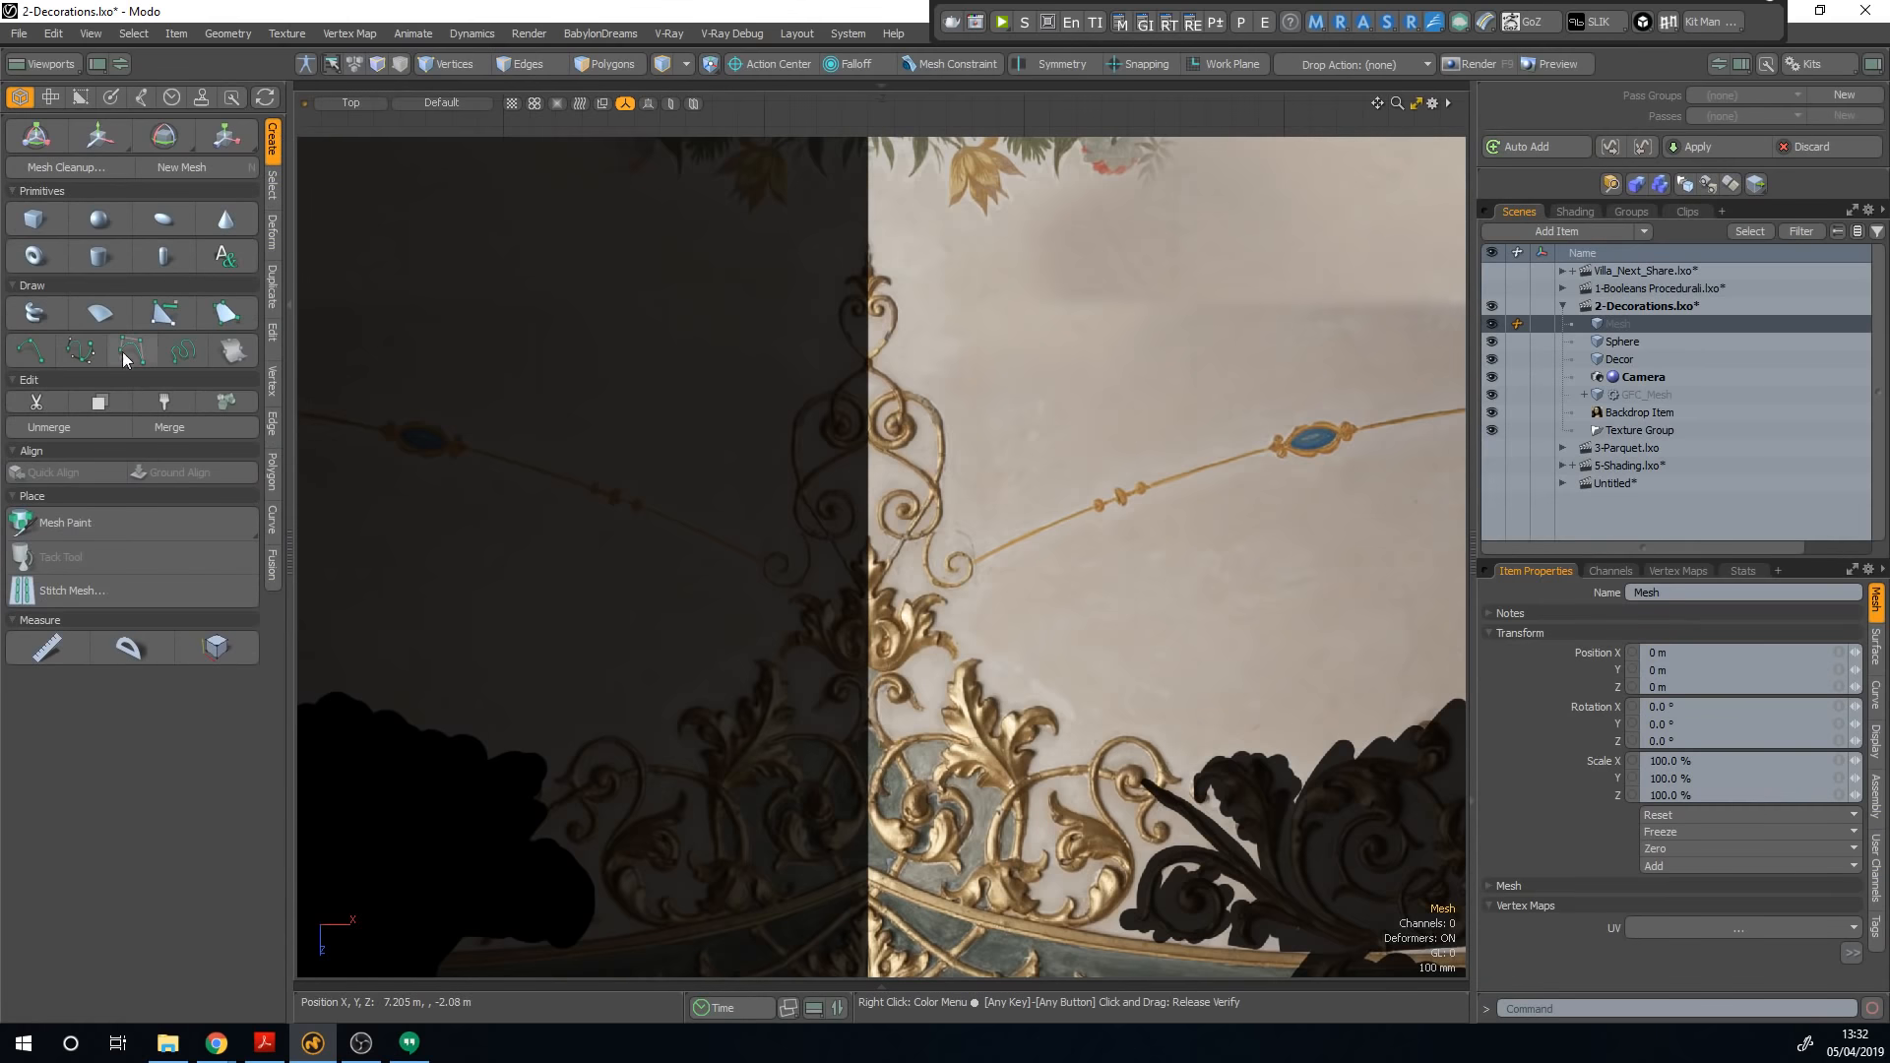
{"action": "left_click", "coordinate": [290, 411]}
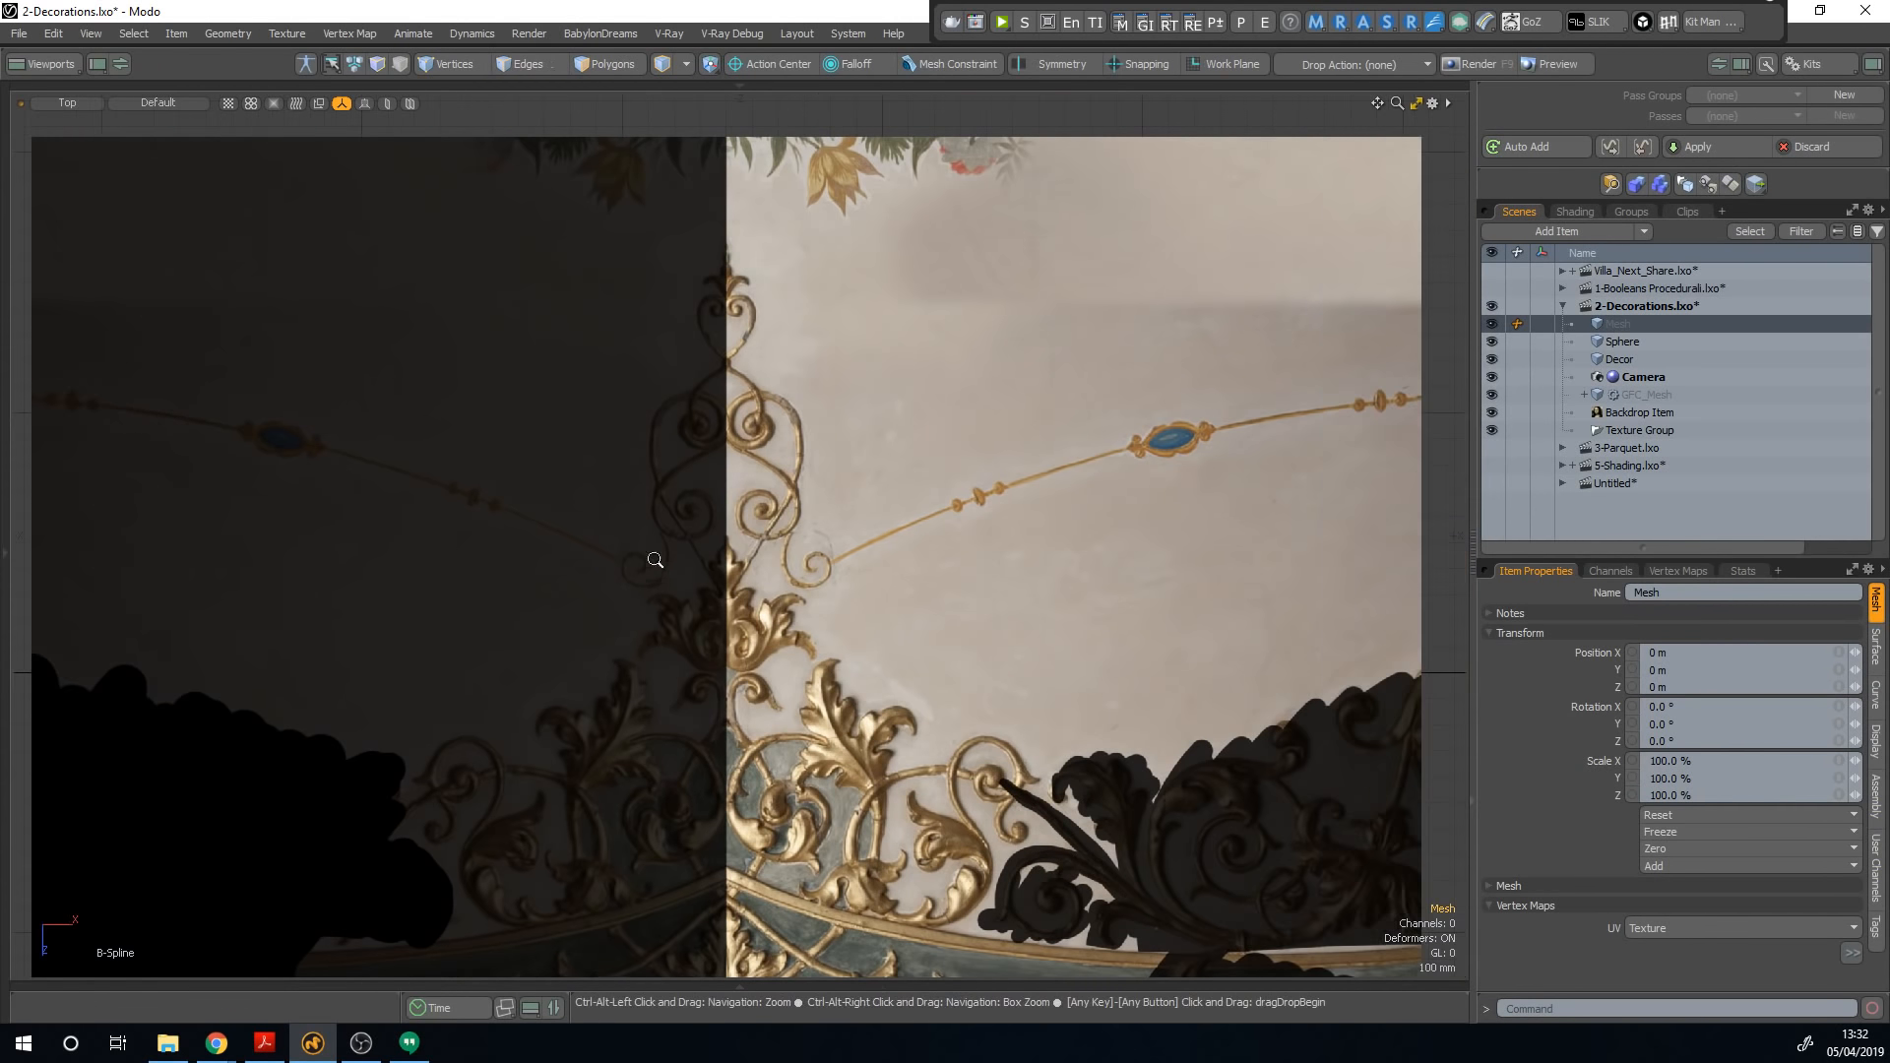
{"action": "scroll", "coordinate": [818, 692], "scroll_direction": "up", "scroll_amount": 3}
{"action": "left_click_drag", "start_coordinate": [818, 692], "coordinate": [797, 772], "text": "alt+shift"}
{"action": "left_click", "coordinate": [846, 657]}
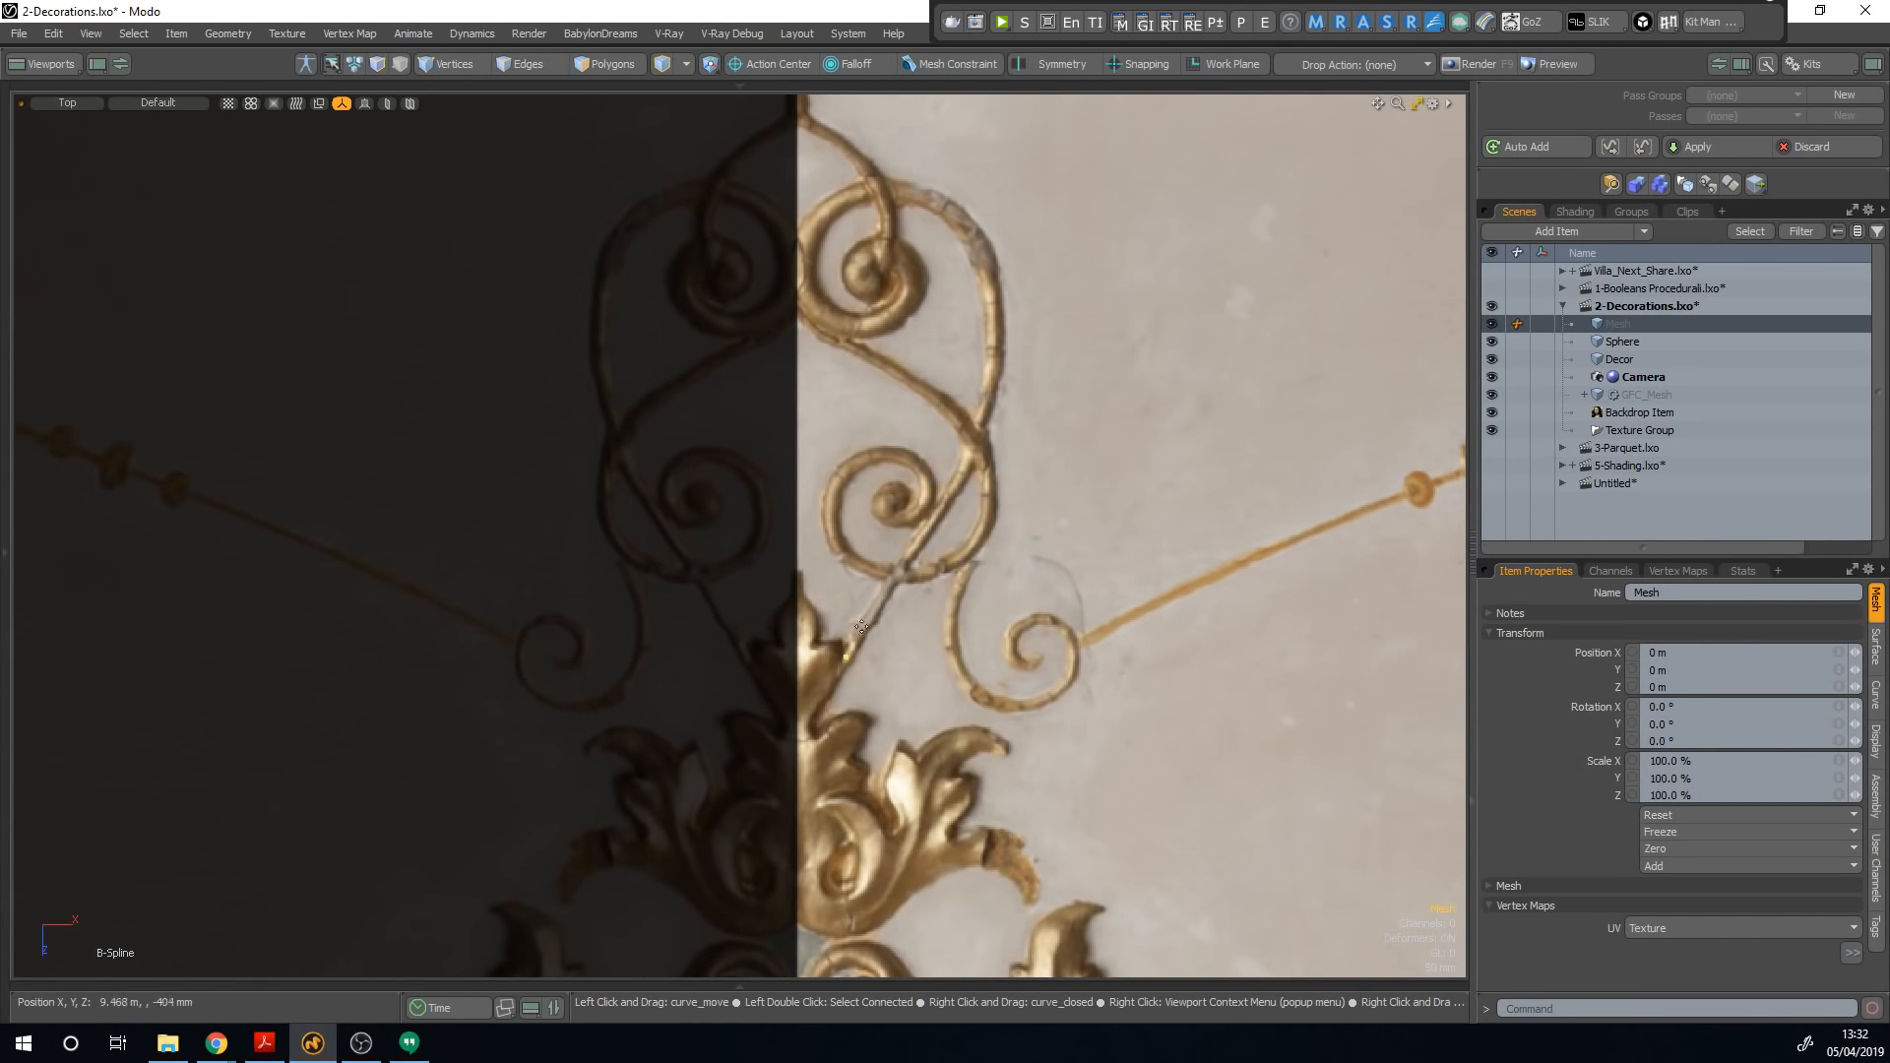
{"action": "left_click", "coordinate": [979, 430]}
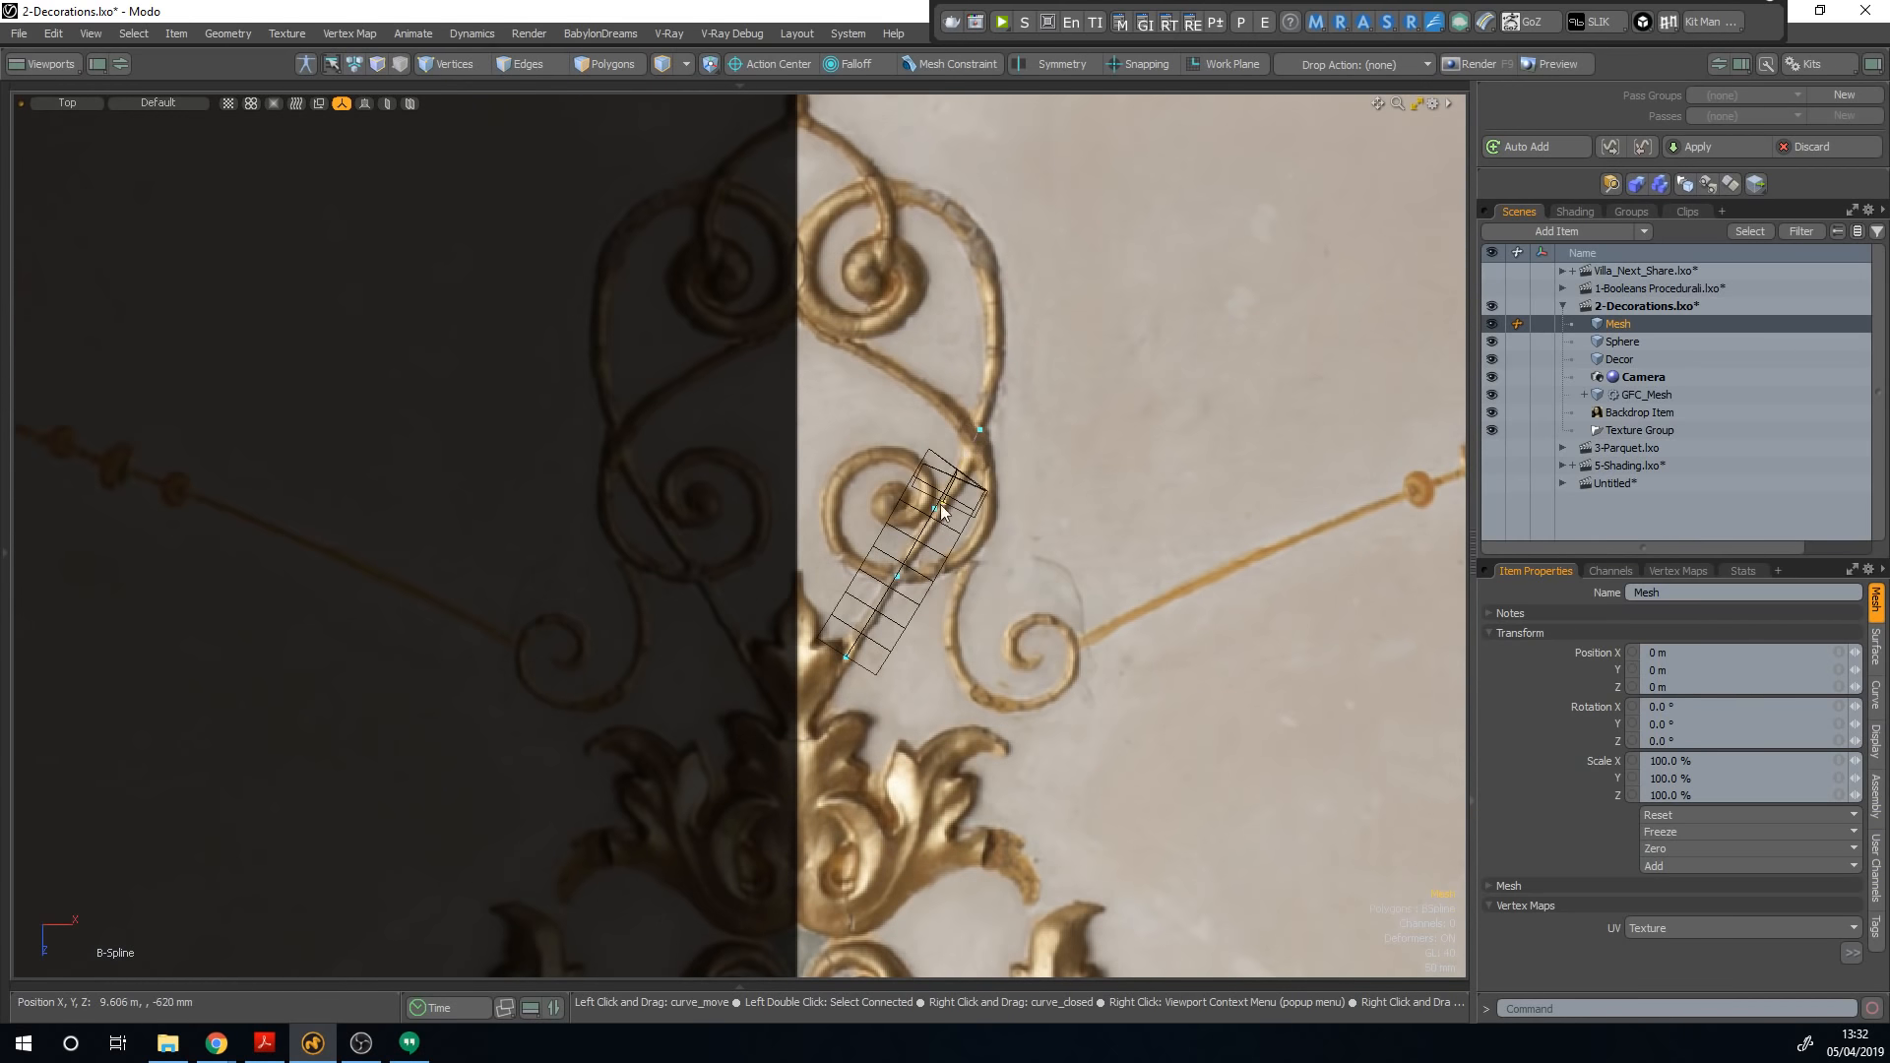
{"action": "left_click_drag", "start_coordinate": [942, 512], "coordinate": [938, 497]}
{"action": "left_click_drag", "start_coordinate": [980, 431], "coordinate": [982, 426]}
Step: Extend the B-Spline up the outer arc of the scroll and around the upper spiral of the reference image
{"action": "left_click", "coordinate": [994, 348]}
{"action": "left_click", "coordinate": [991, 291]}
{"action": "left_click", "coordinate": [972, 227]}
{"action": "left_click", "coordinate": [921, 192]}
{"action": "left_click", "coordinate": [872, 191]}
{"action": "left_click", "coordinate": [819, 217]}
{"action": "left_click", "coordinate": [798, 268]}
{"action": "left_click", "coordinate": [817, 308]}
{"action": "left_click", "coordinate": [852, 326]}
{"action": "left_click", "coordinate": [894, 318]}
{"action": "left_click", "coordinate": [915, 285]}
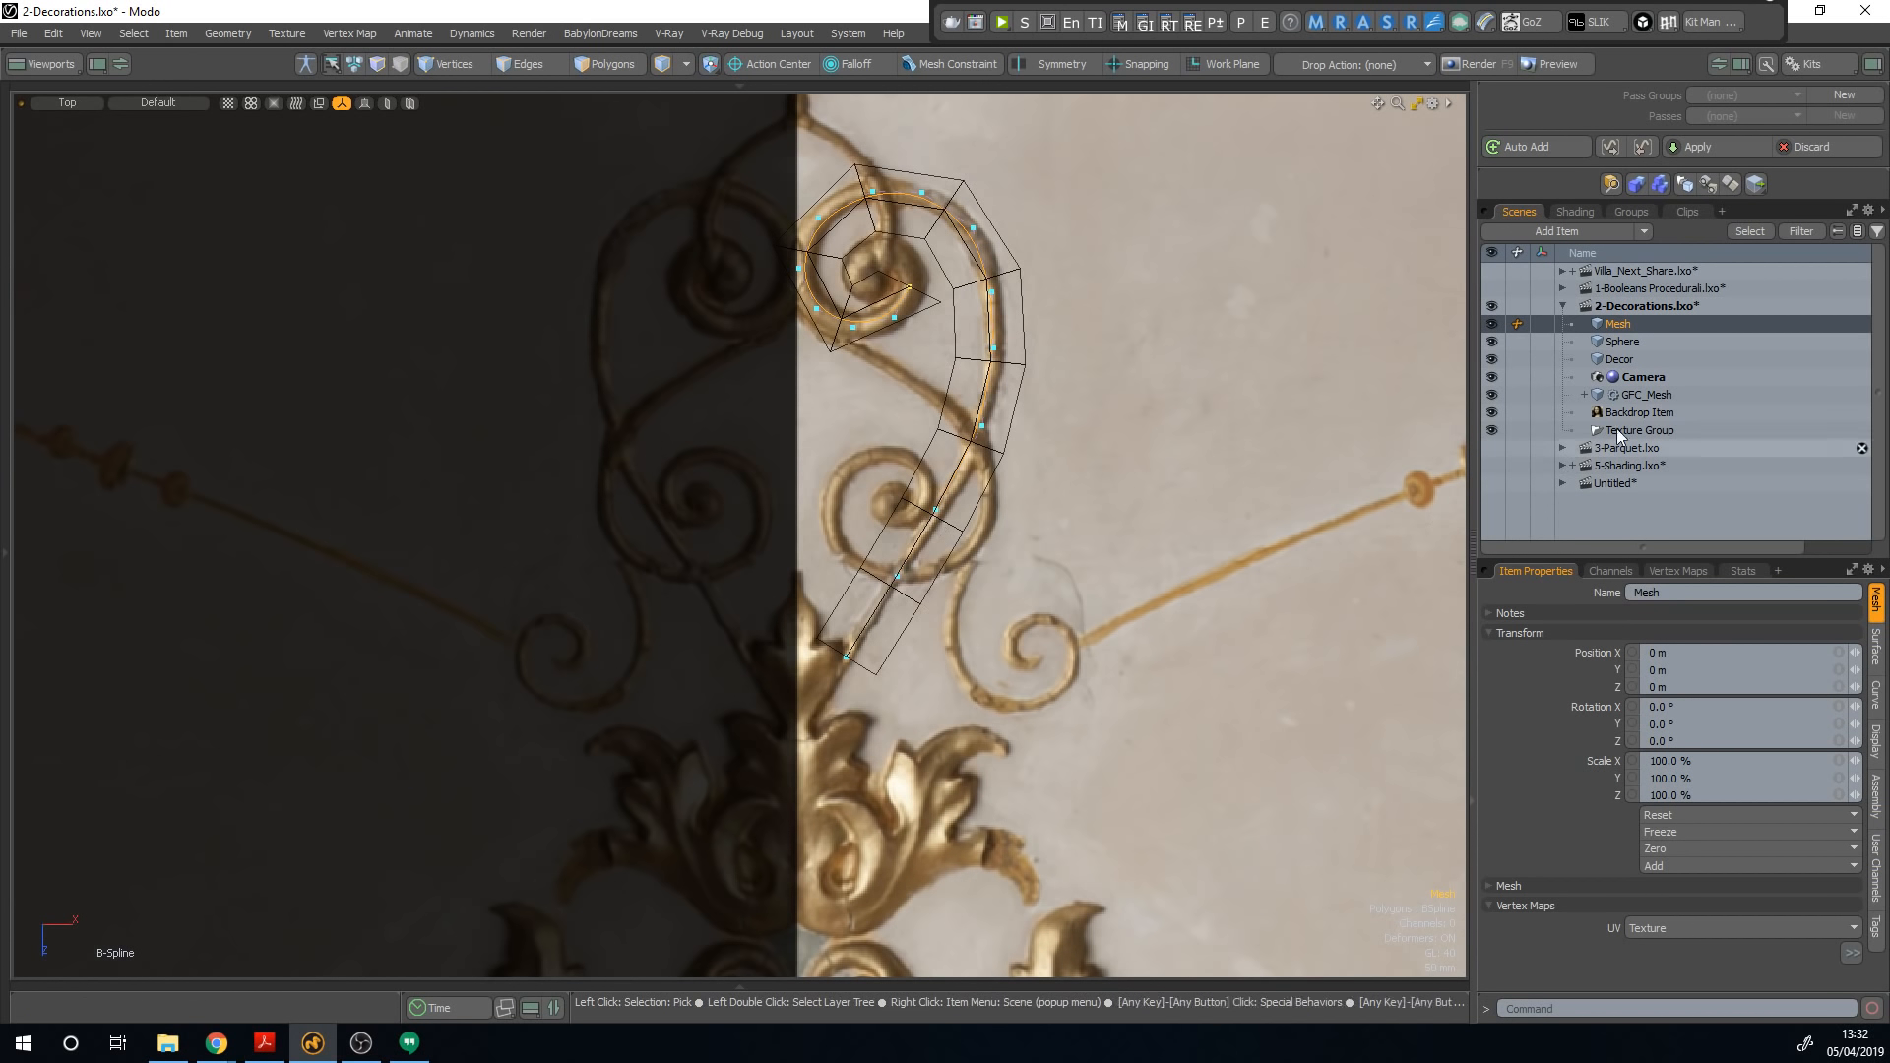
Step: Set Geo from Curves to 1 X segment, 24 Y segments and a size of 24.9 mm, with By Length disabled
{"action": "left_click", "coordinate": [1585, 394]}
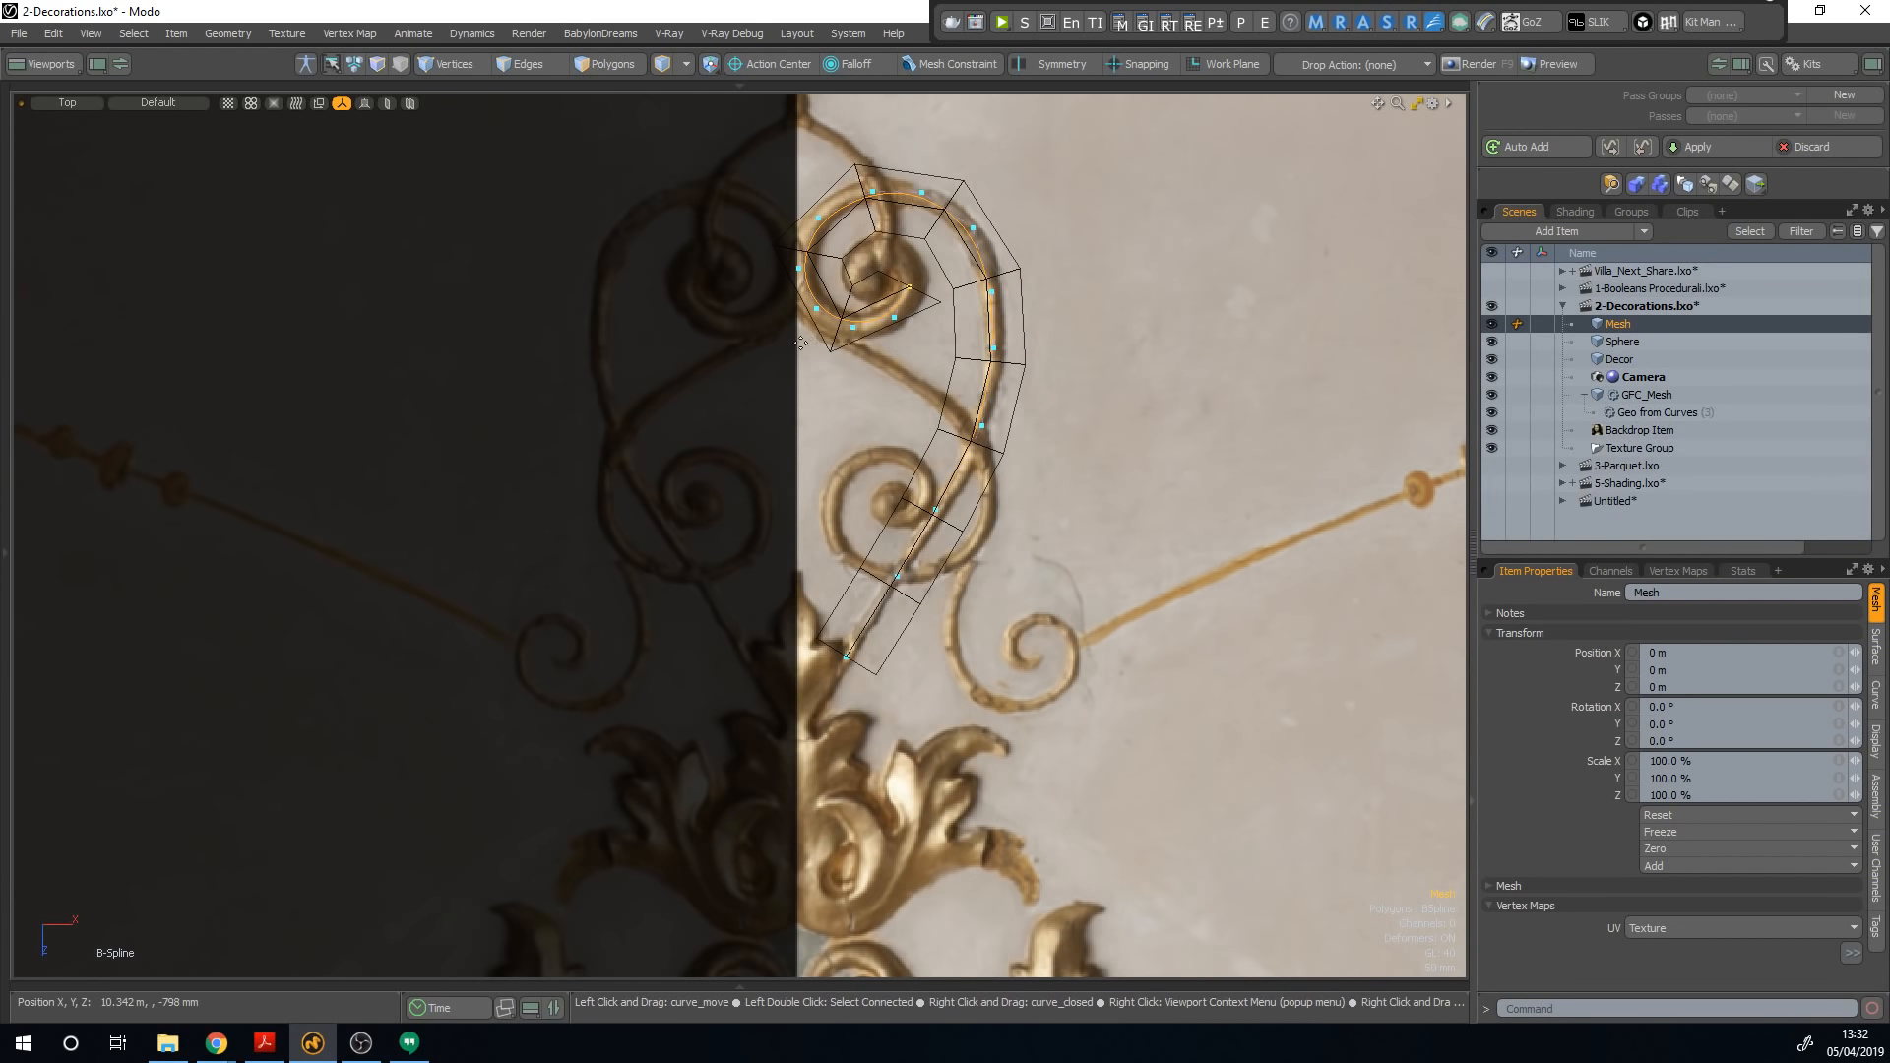
{"action": "left_click", "coordinate": [1657, 412]}
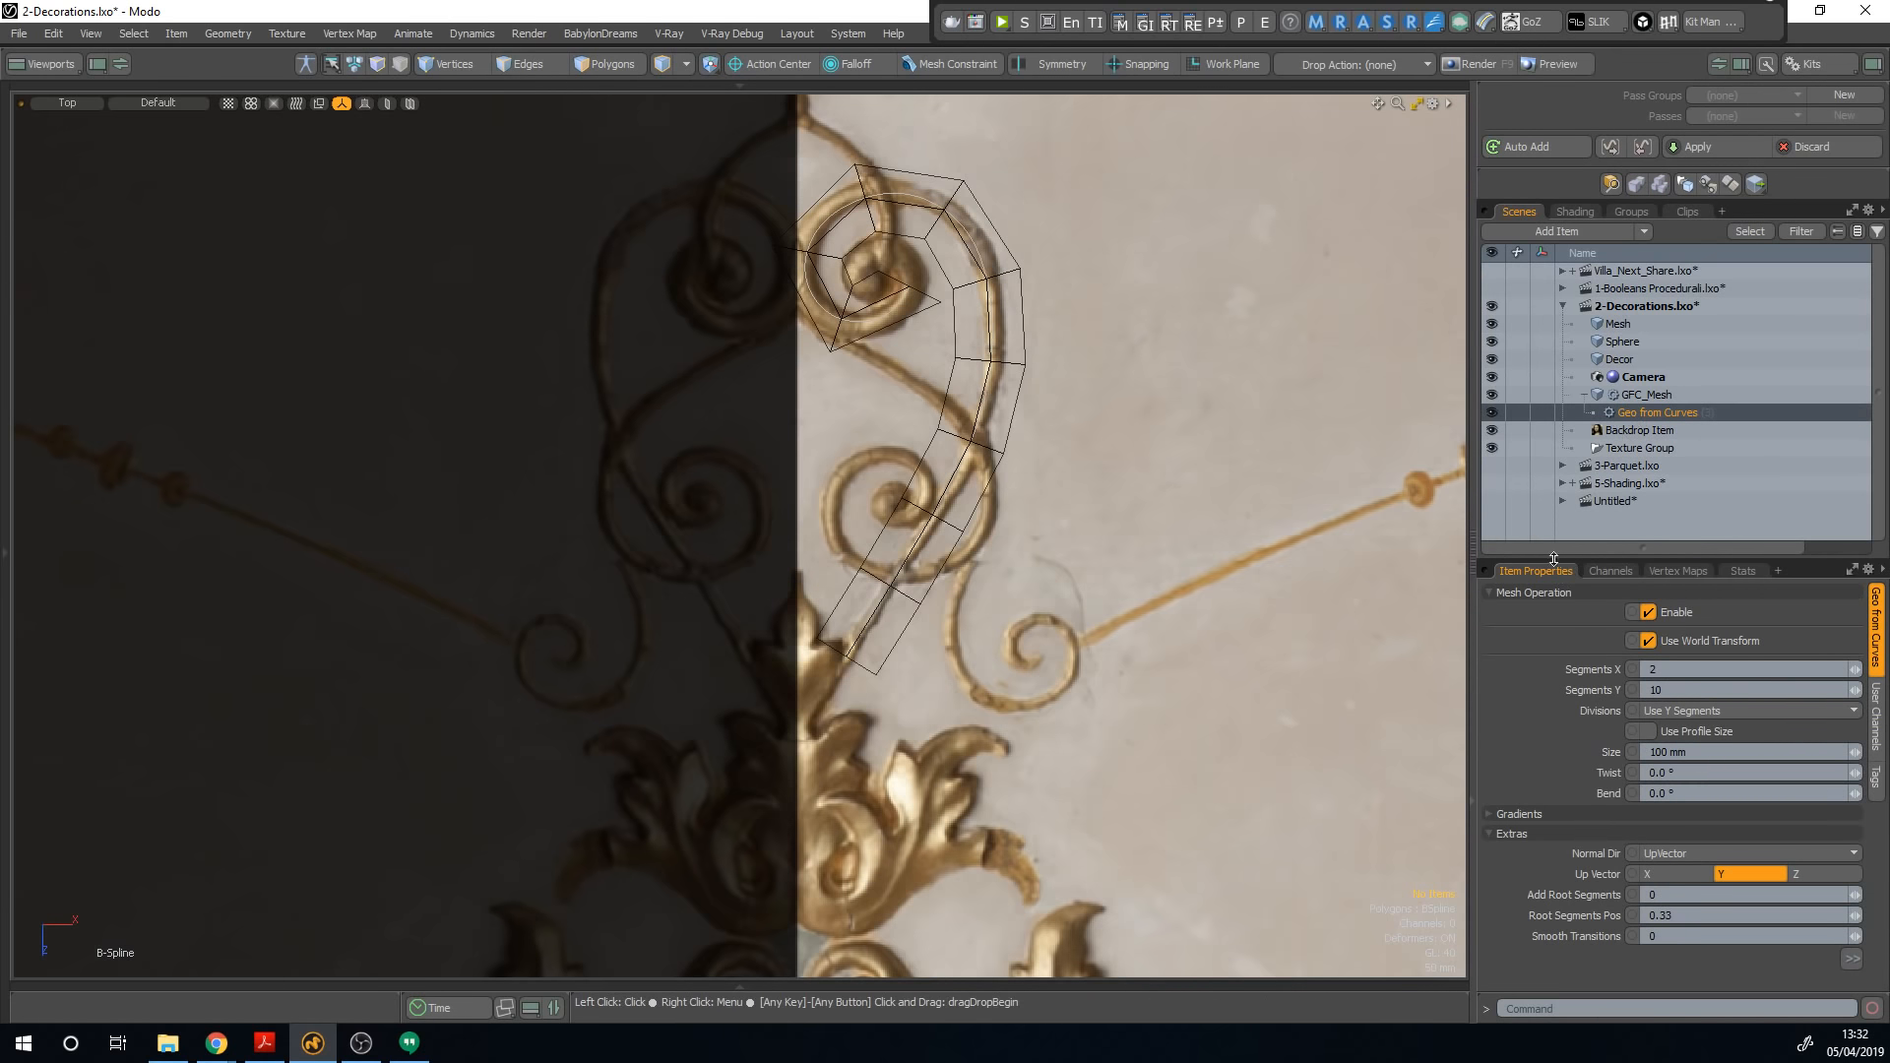
{"action": "left_click_drag", "start_coordinate": [1552, 559], "coordinate": [1557, 411]}
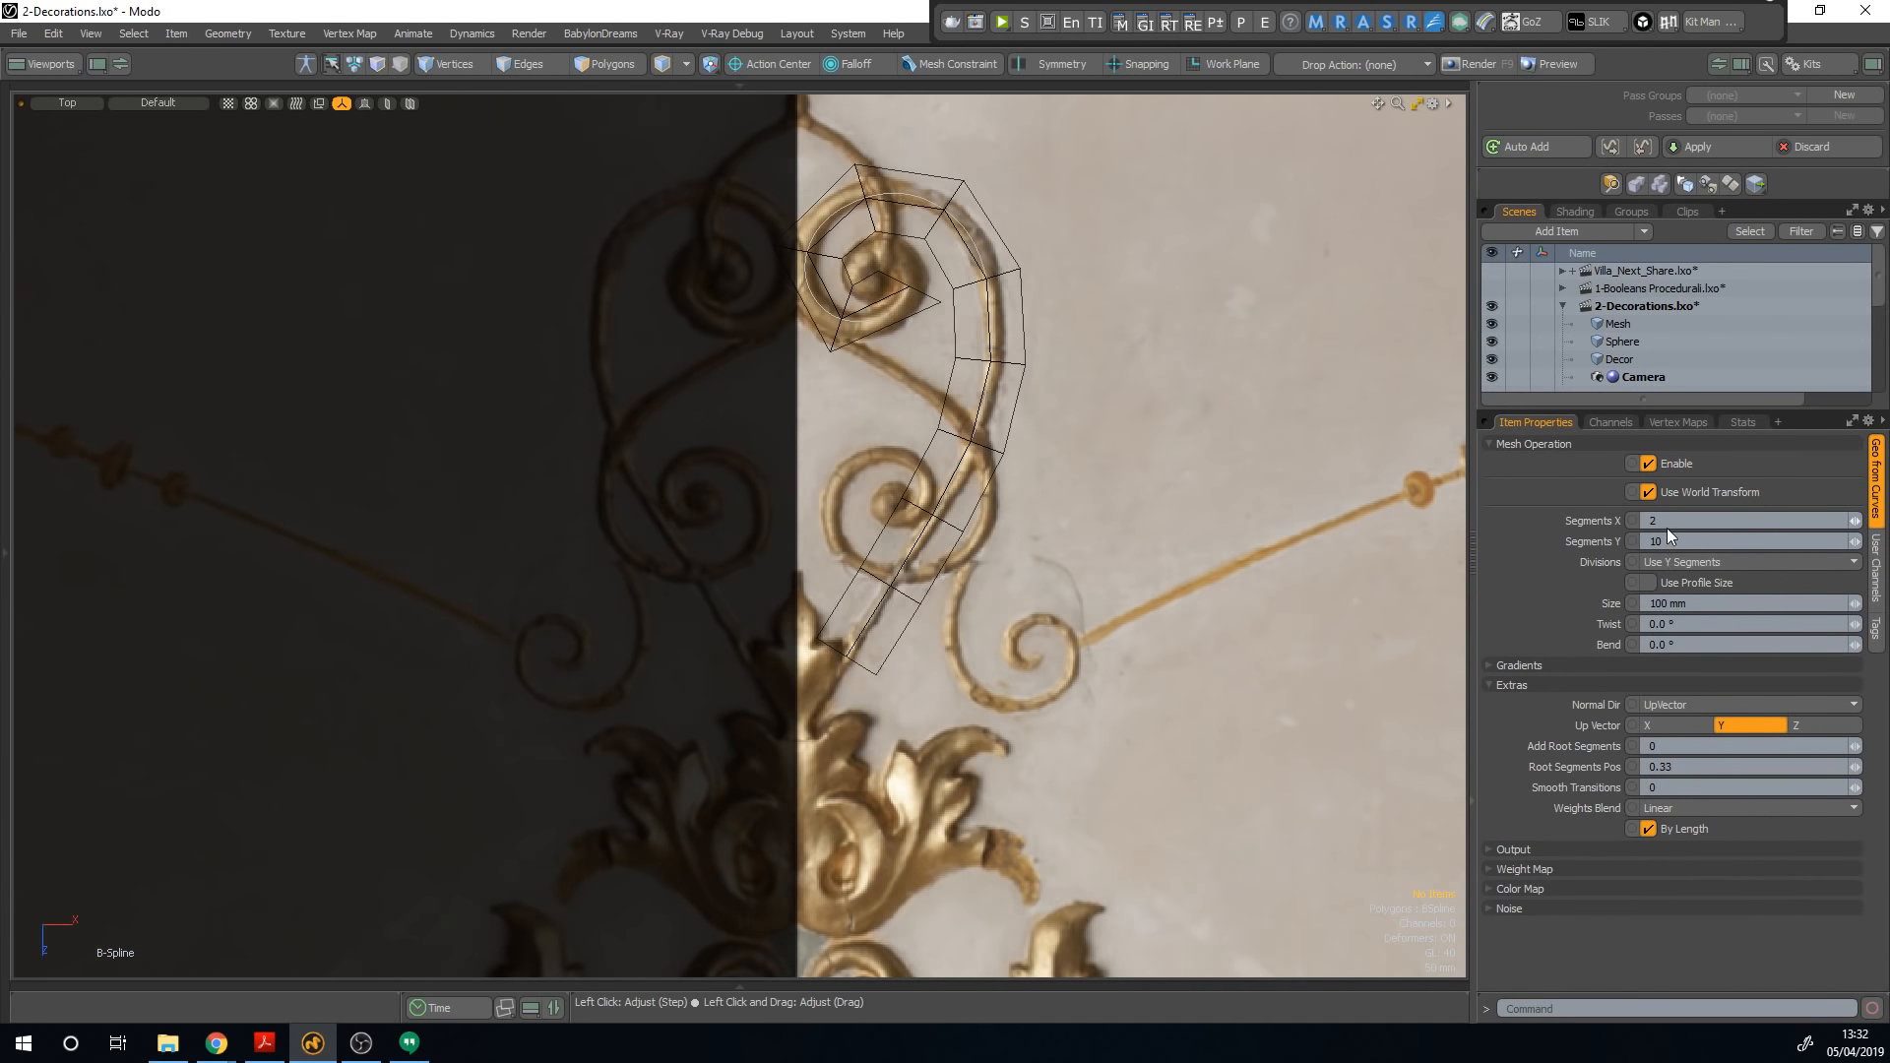
{"action": "left_click", "coordinate": [1686, 543]}
{"action": "type", "text": "24"}
{"action": "key", "text": "Return"}
{"action": "left_click", "coordinate": [1687, 525]}
{"action": "type", "text": "1"}
{"action": "key", "text": "Return"}
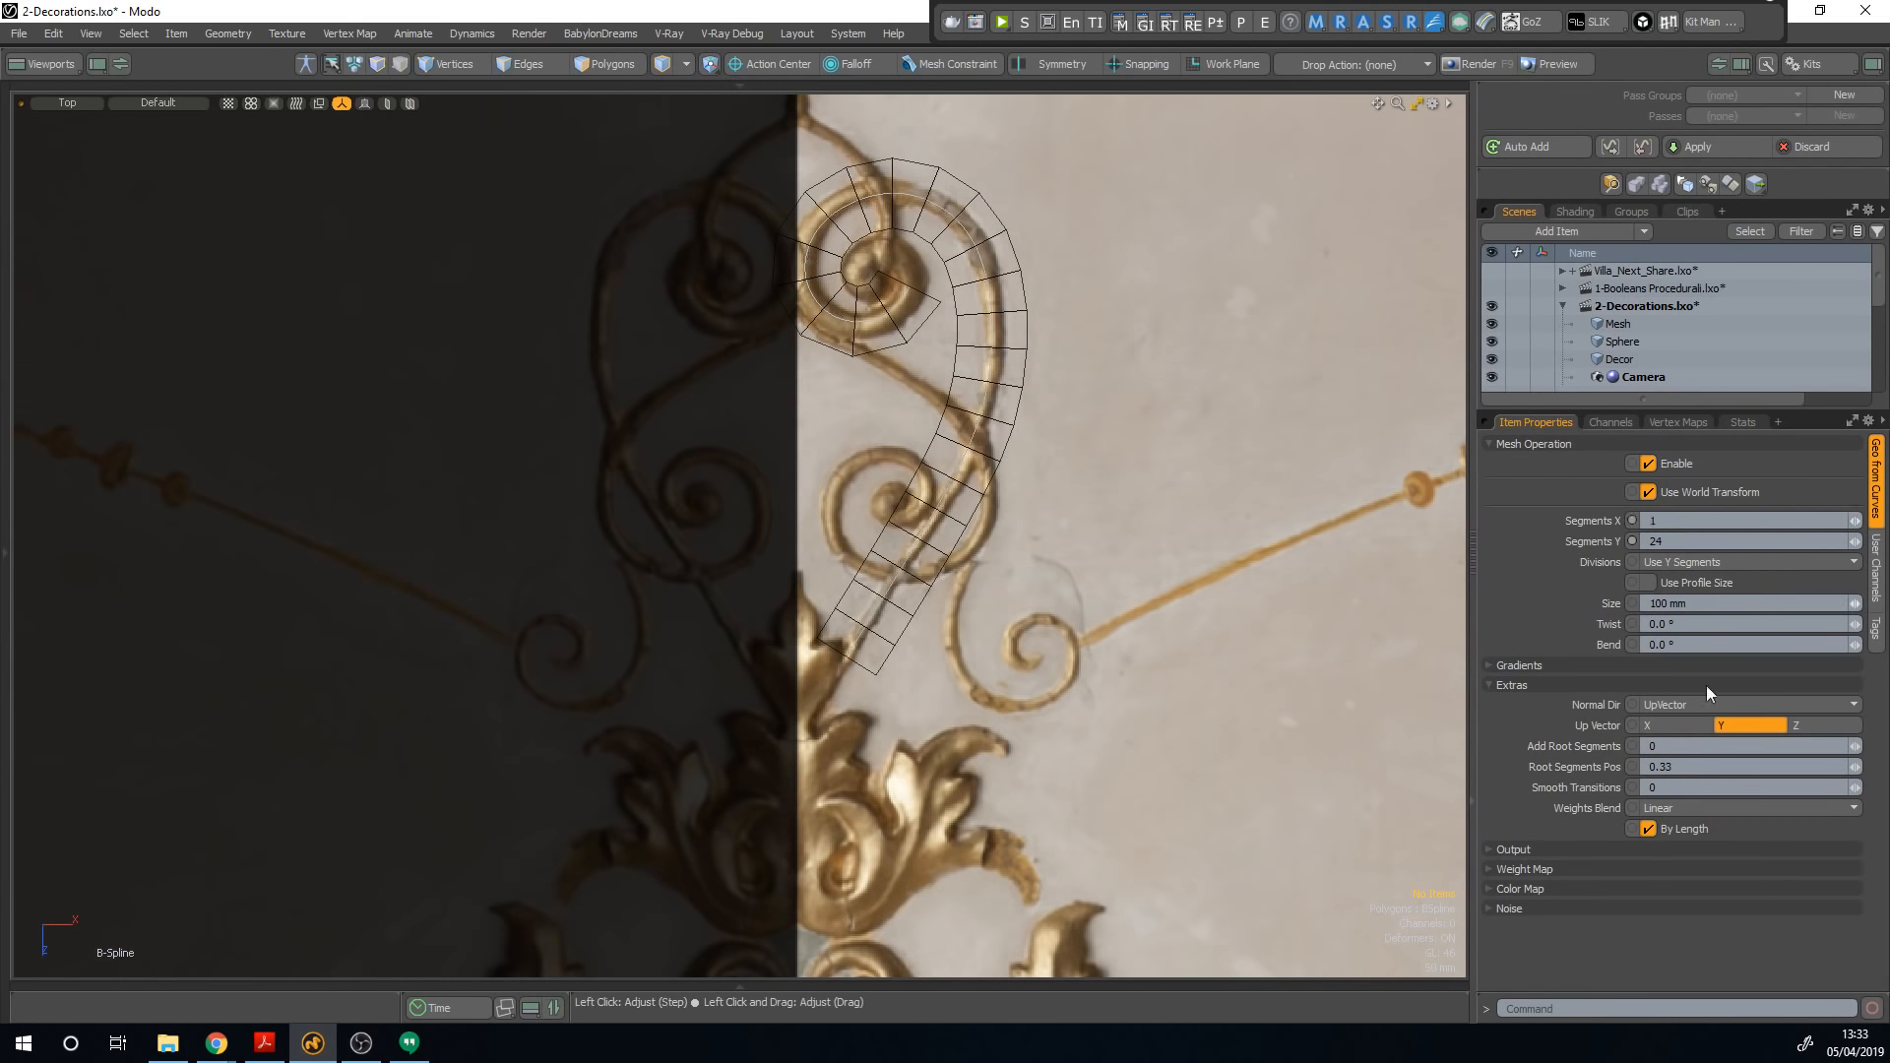
{"action": "left_click", "coordinate": [1676, 829]}
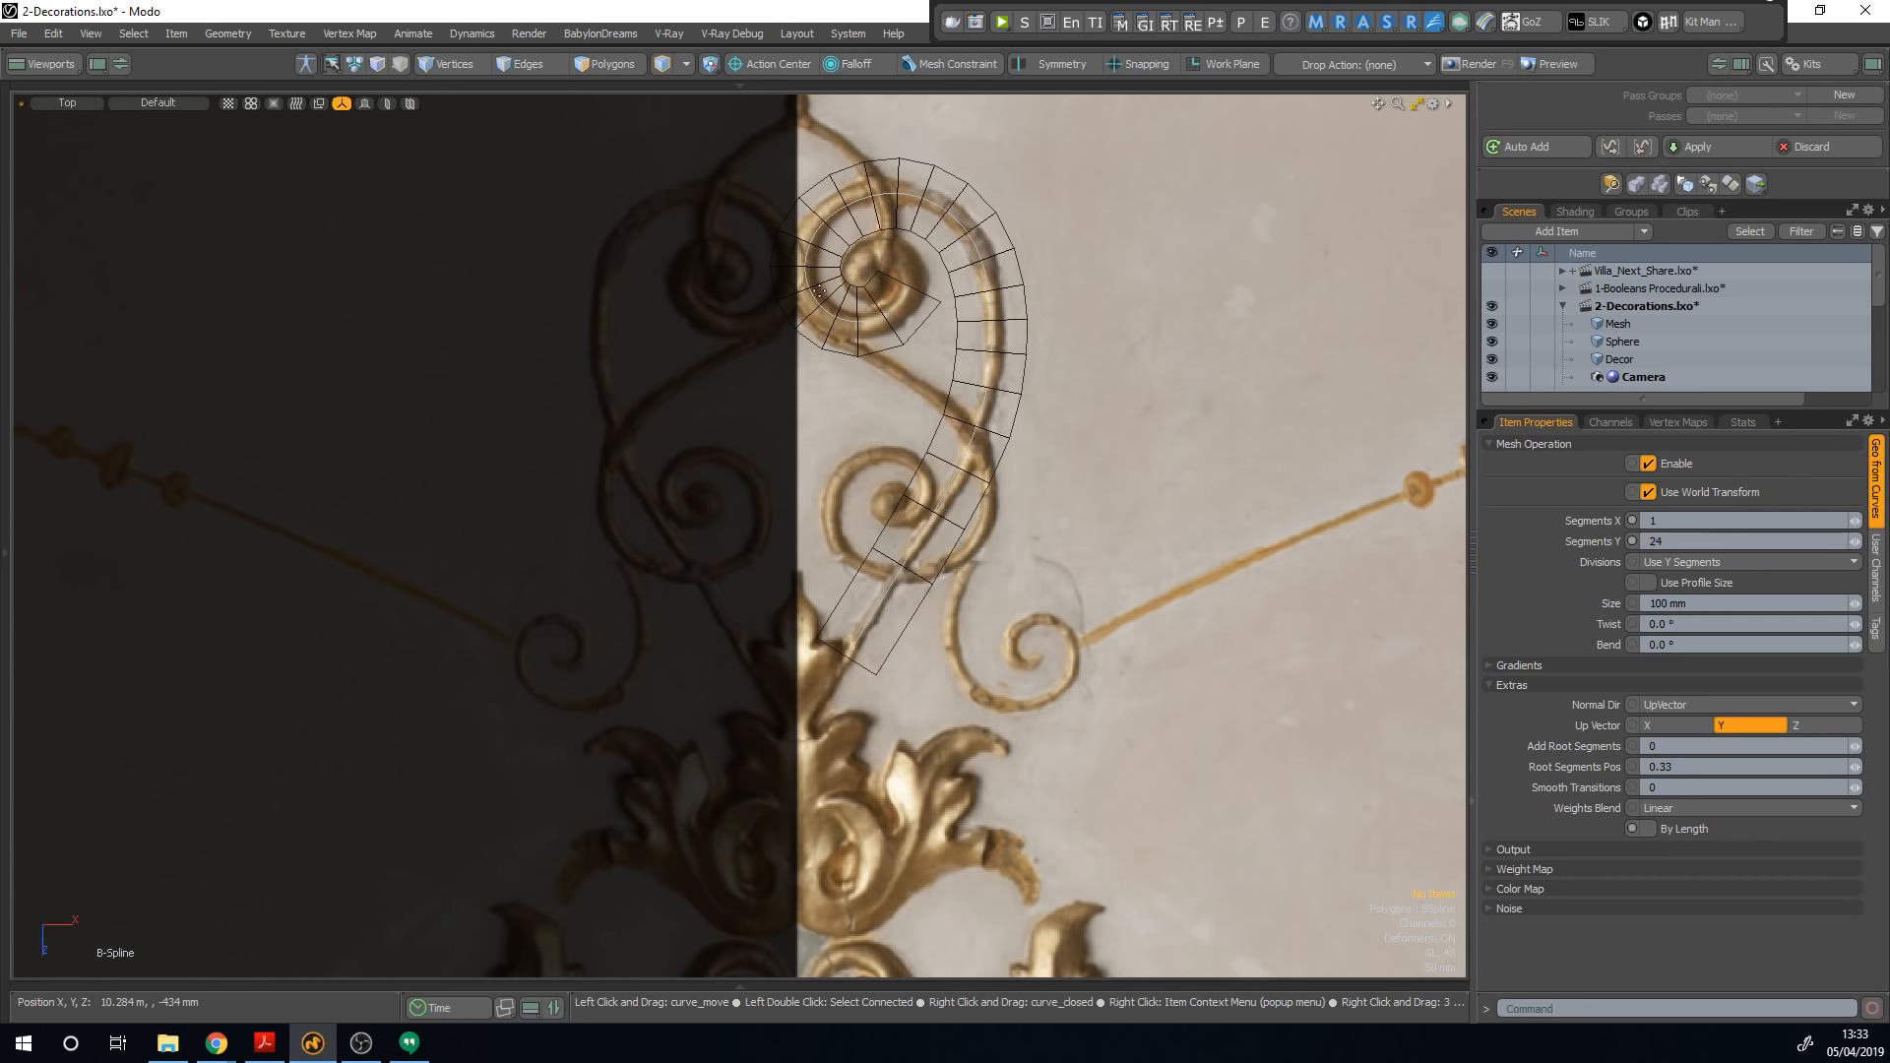
{"action": "left_click_drag", "start_coordinate": [1853, 613], "coordinate": [1757, 632]}
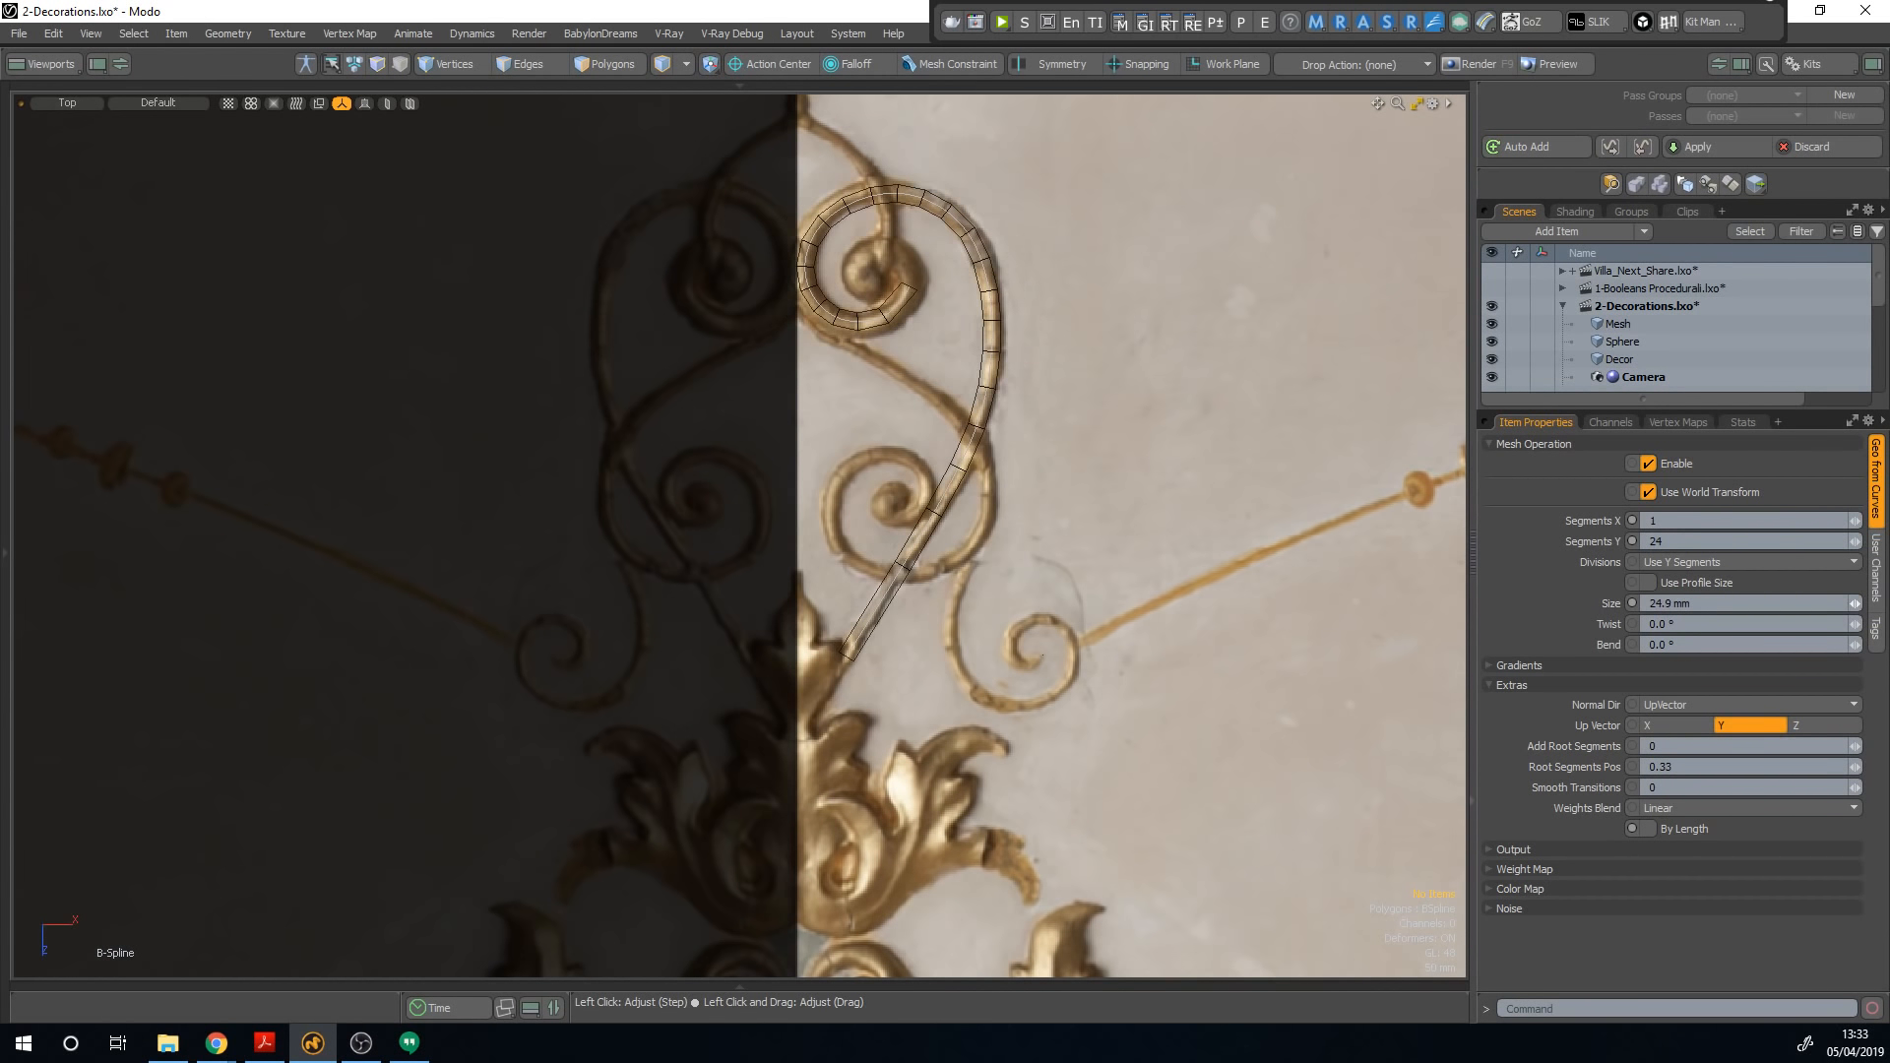
Step: Reselect the curve mesh and fine-tune the B-Spline's points along the stem and upper spiral to match the ornament
{"action": "left_click", "coordinate": [1652, 324]}
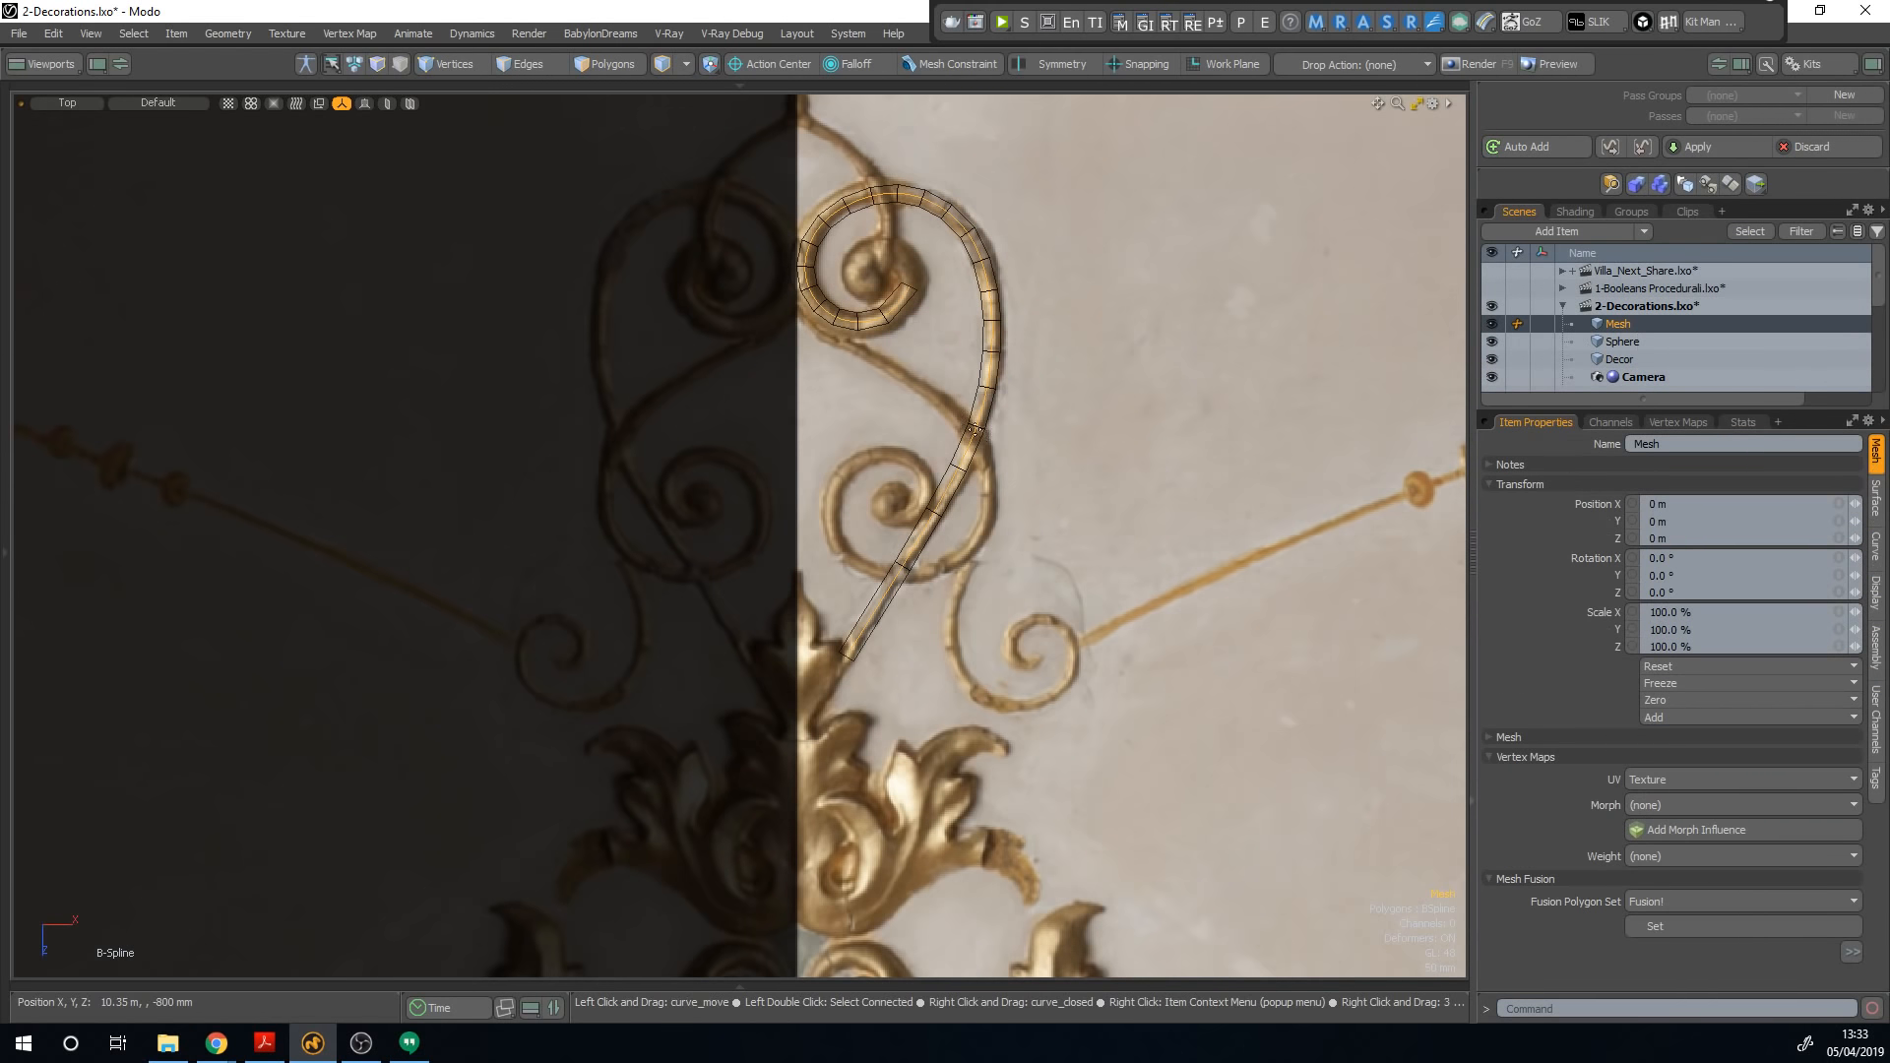
{"action": "key", "text": "3"}
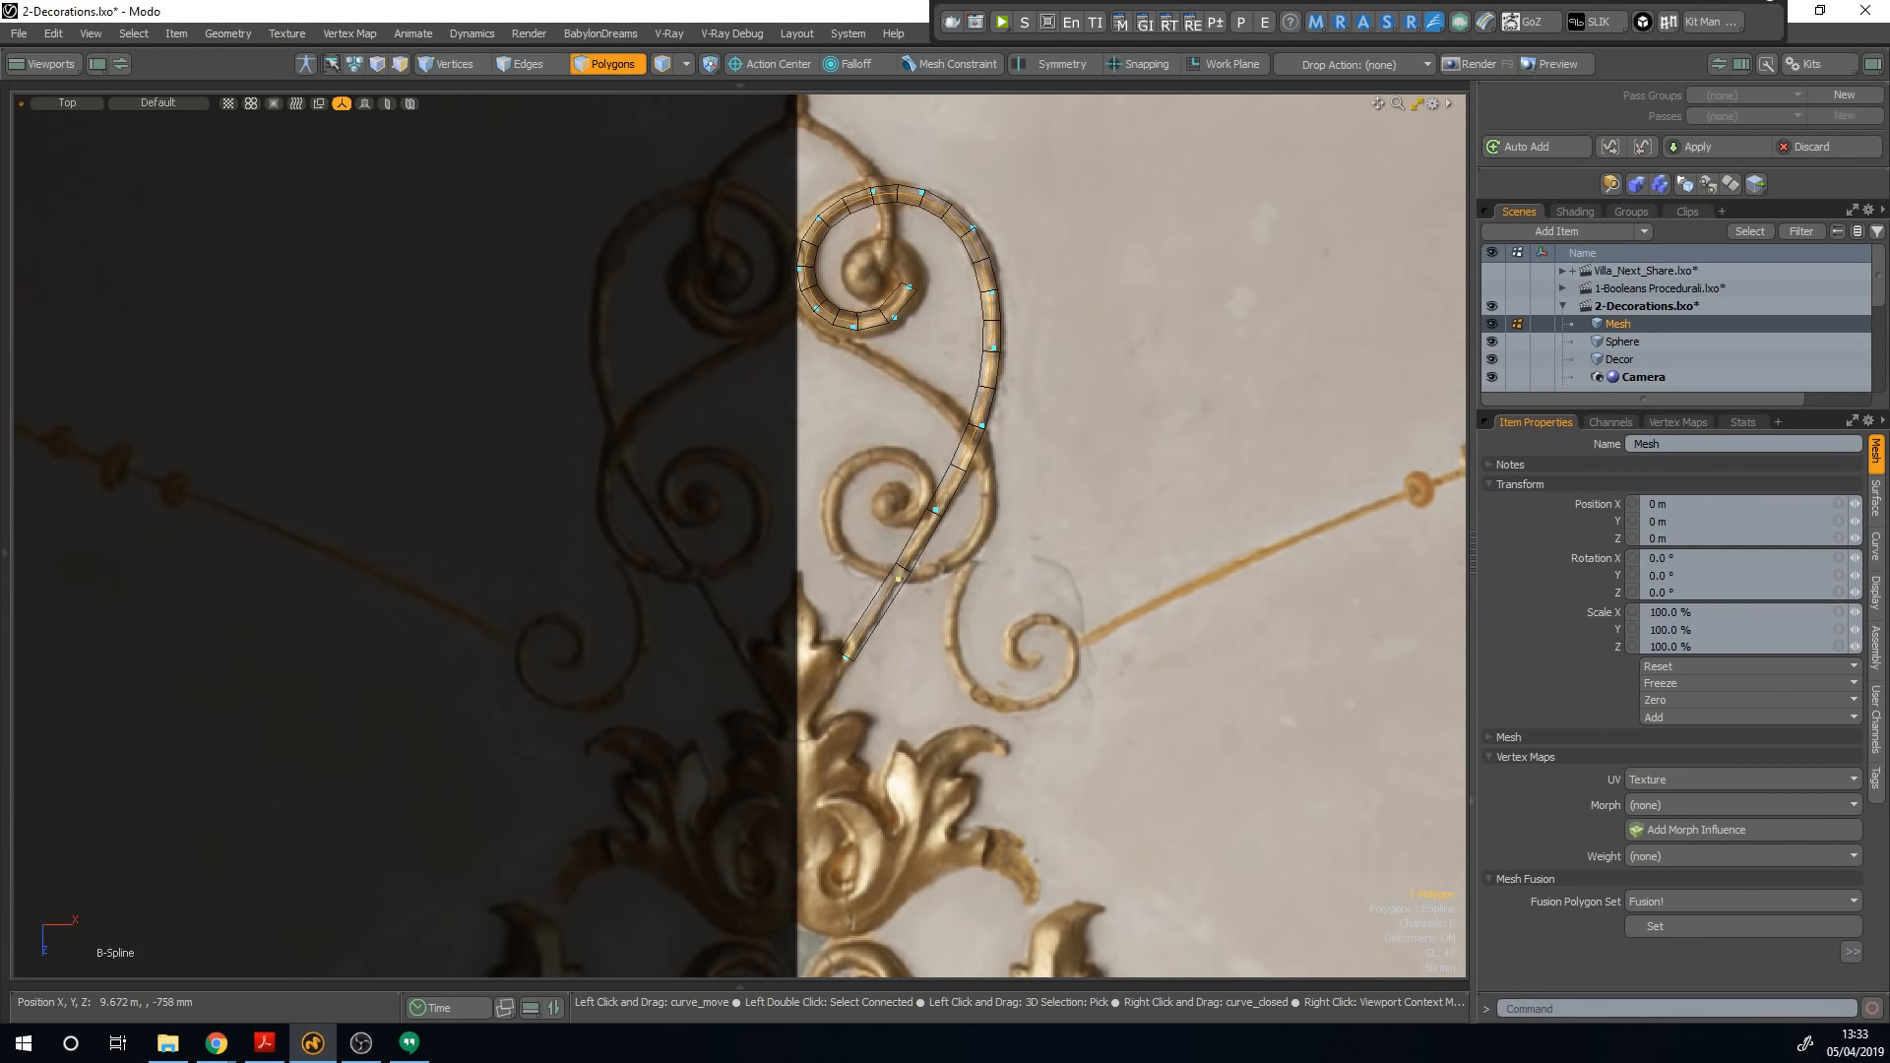
{"action": "left_click_drag", "start_coordinate": [898, 579], "coordinate": [897, 576]}
{"action": "left_click_drag", "start_coordinate": [974, 444], "coordinate": [995, 421]}
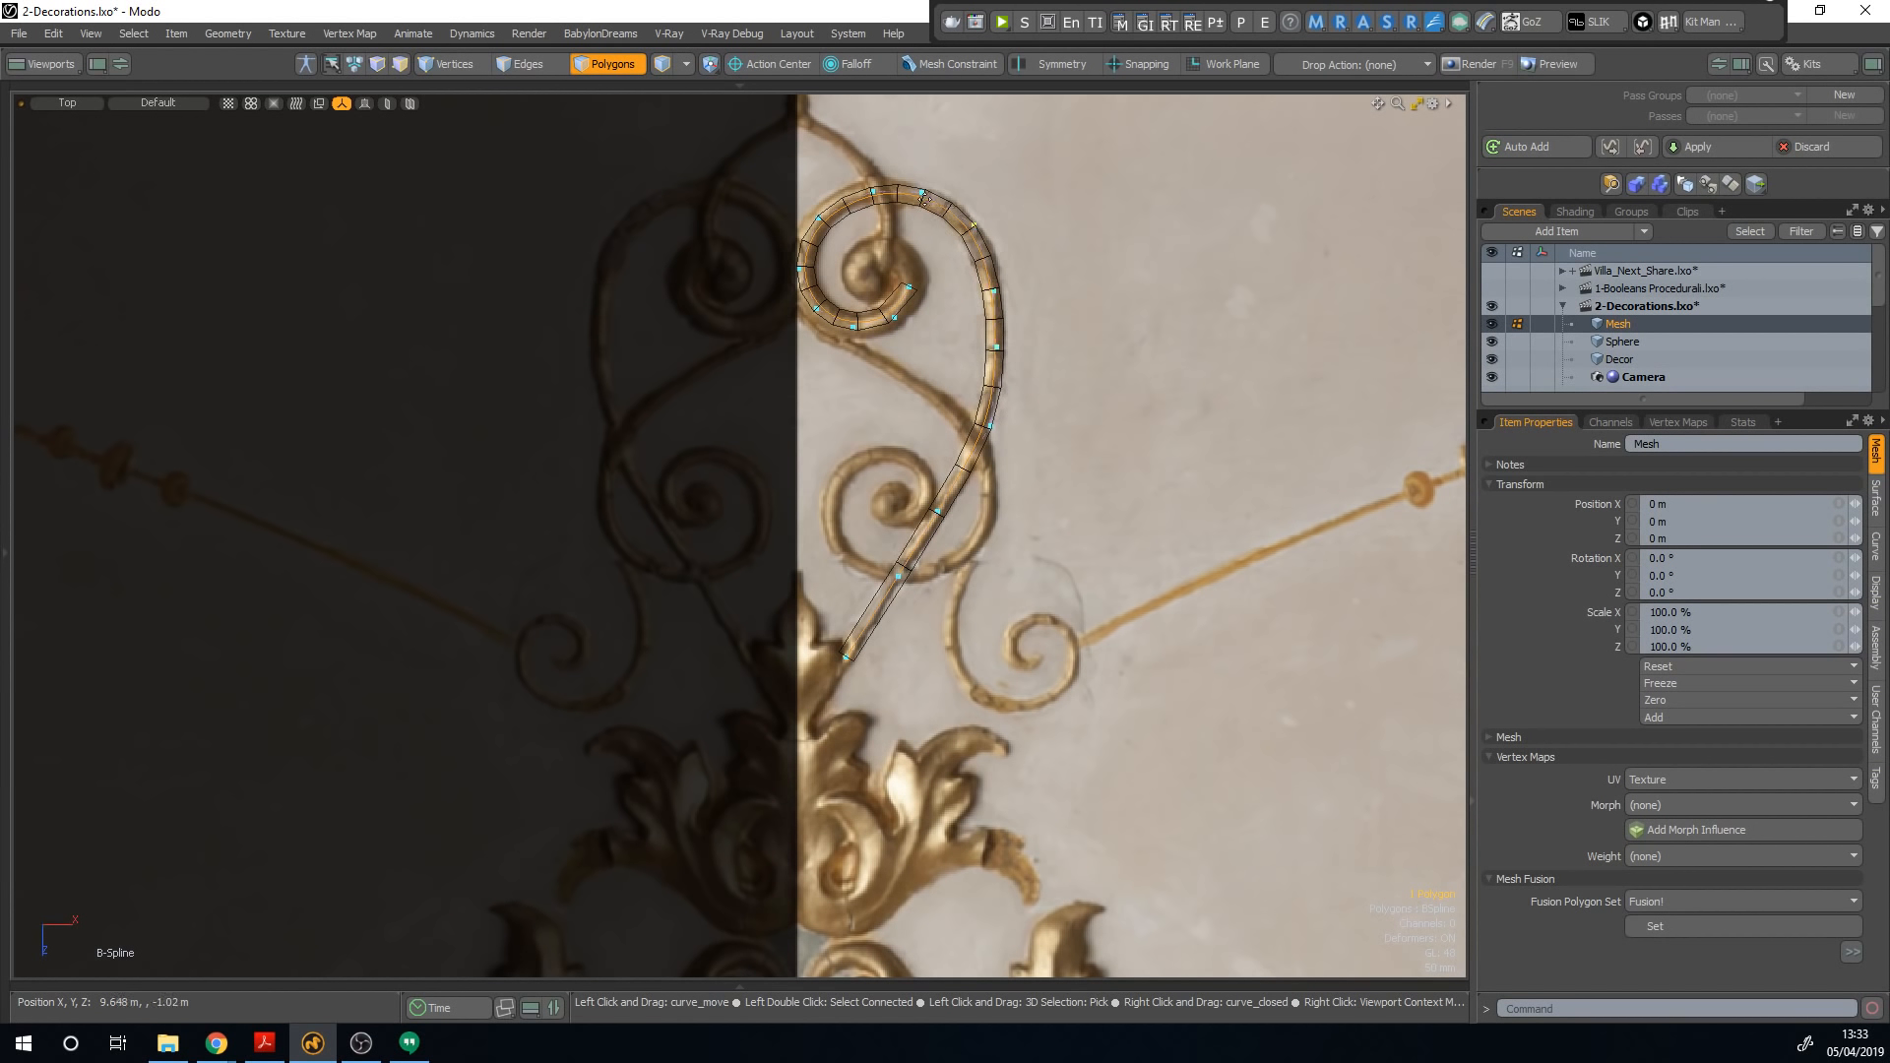
{"action": "left_click_drag", "start_coordinate": [872, 191], "coordinate": [911, 292]}
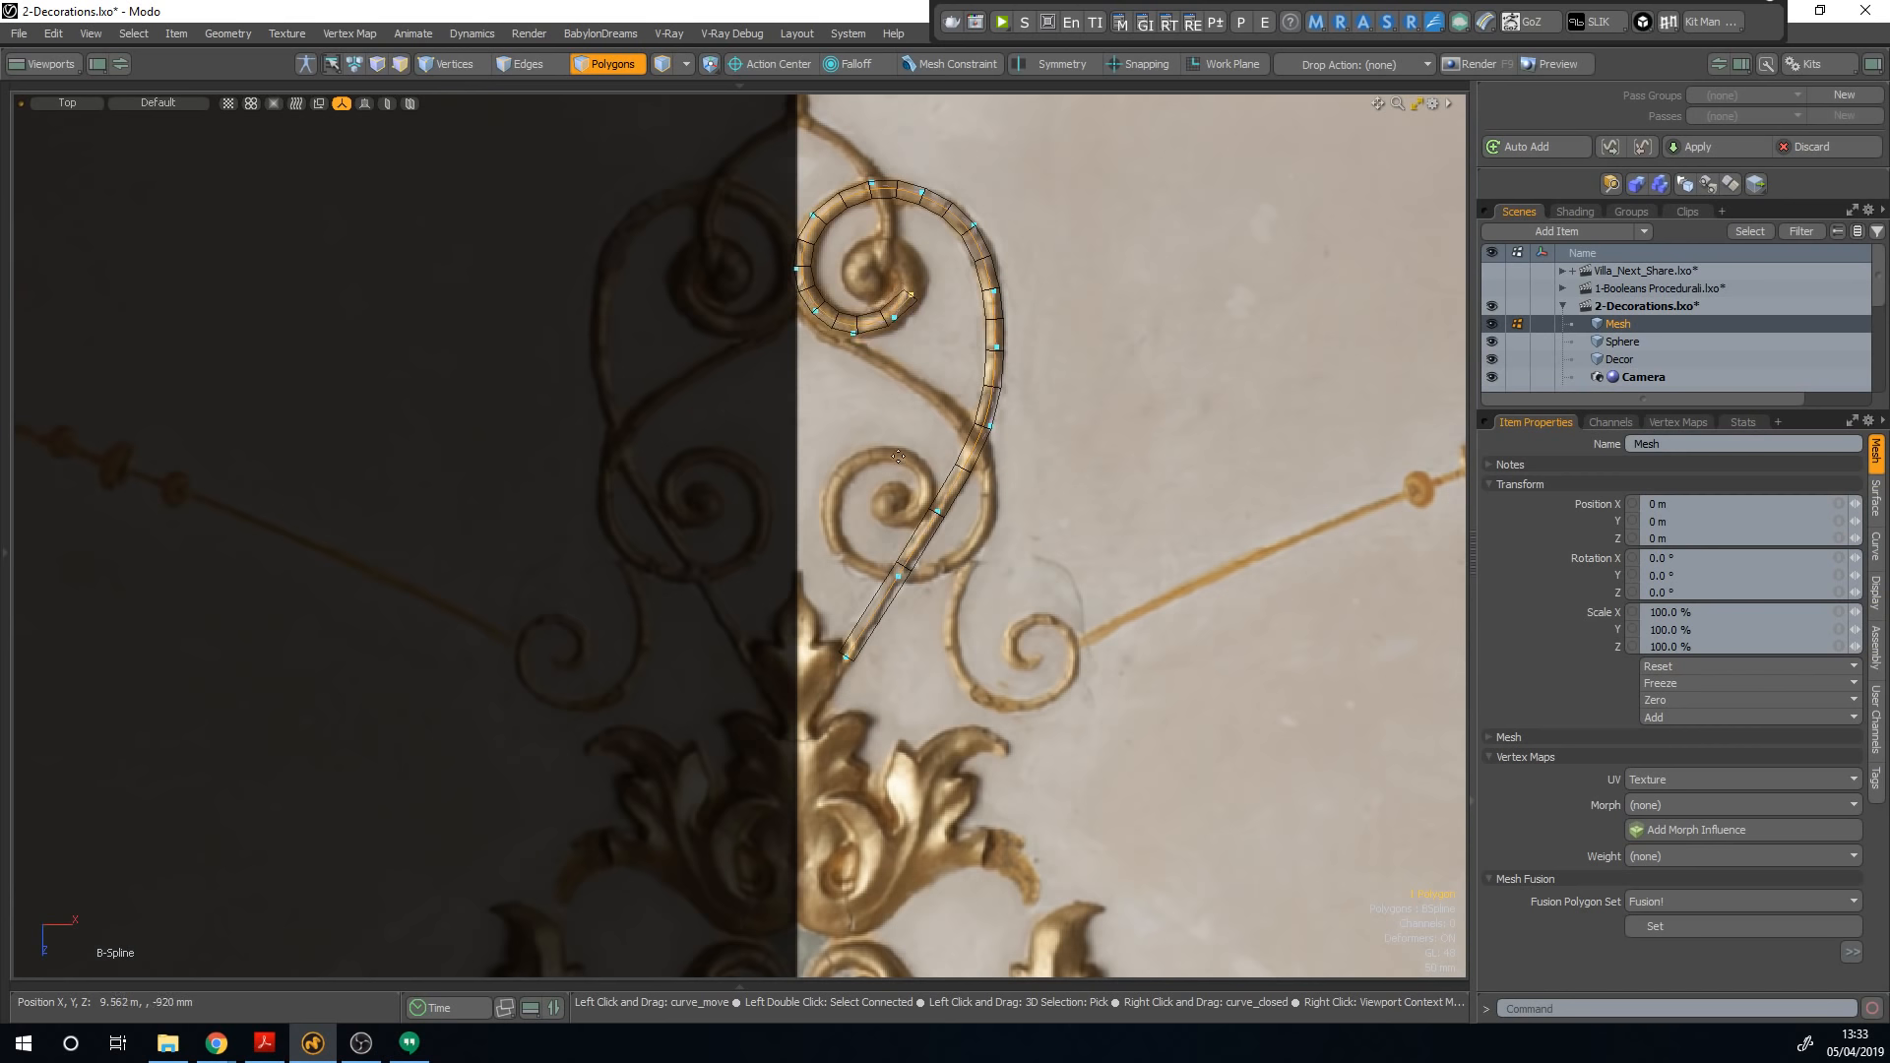
{"action": "left_click_drag", "start_coordinate": [920, 416], "coordinate": [836, 444], "text": "alt+shift"}
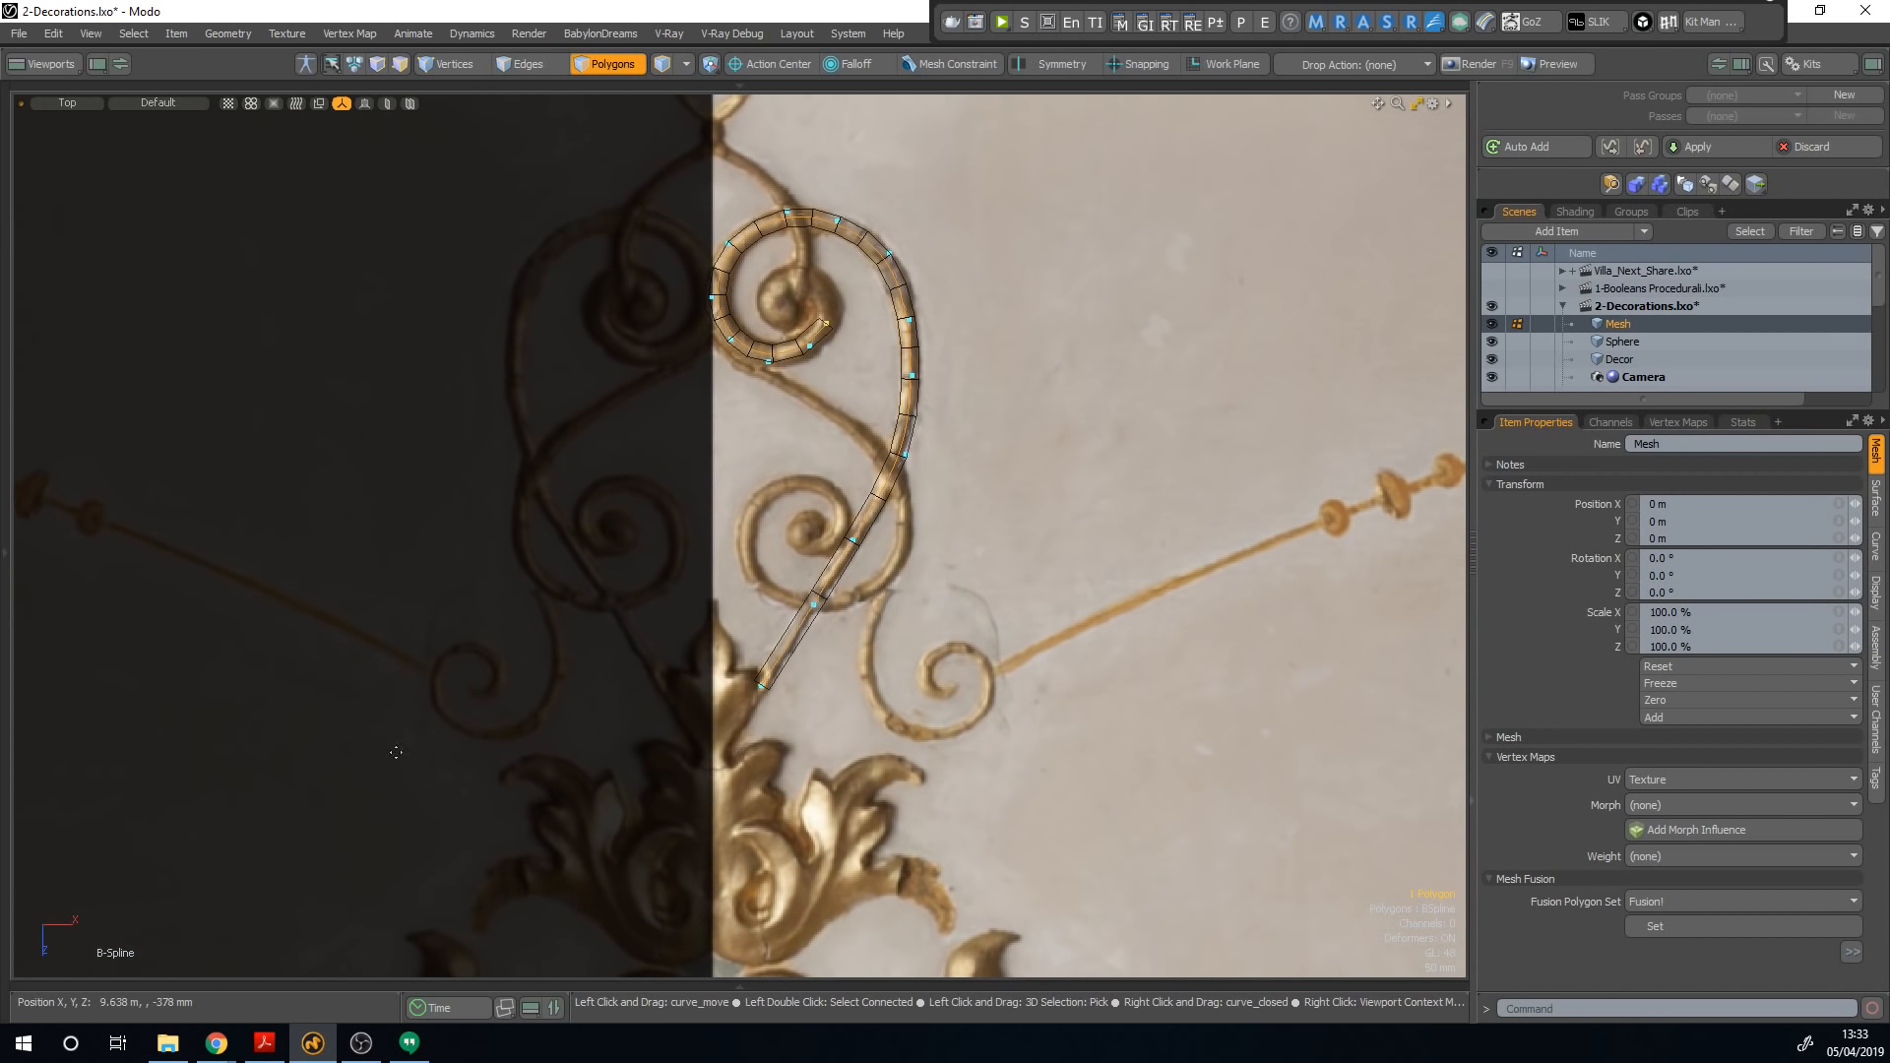
Step: Trace the small lower side scroll with a new B-Spline, from its junction with the stem down and around into its spiral
{"action": "left_click", "coordinate": [5, 554]}
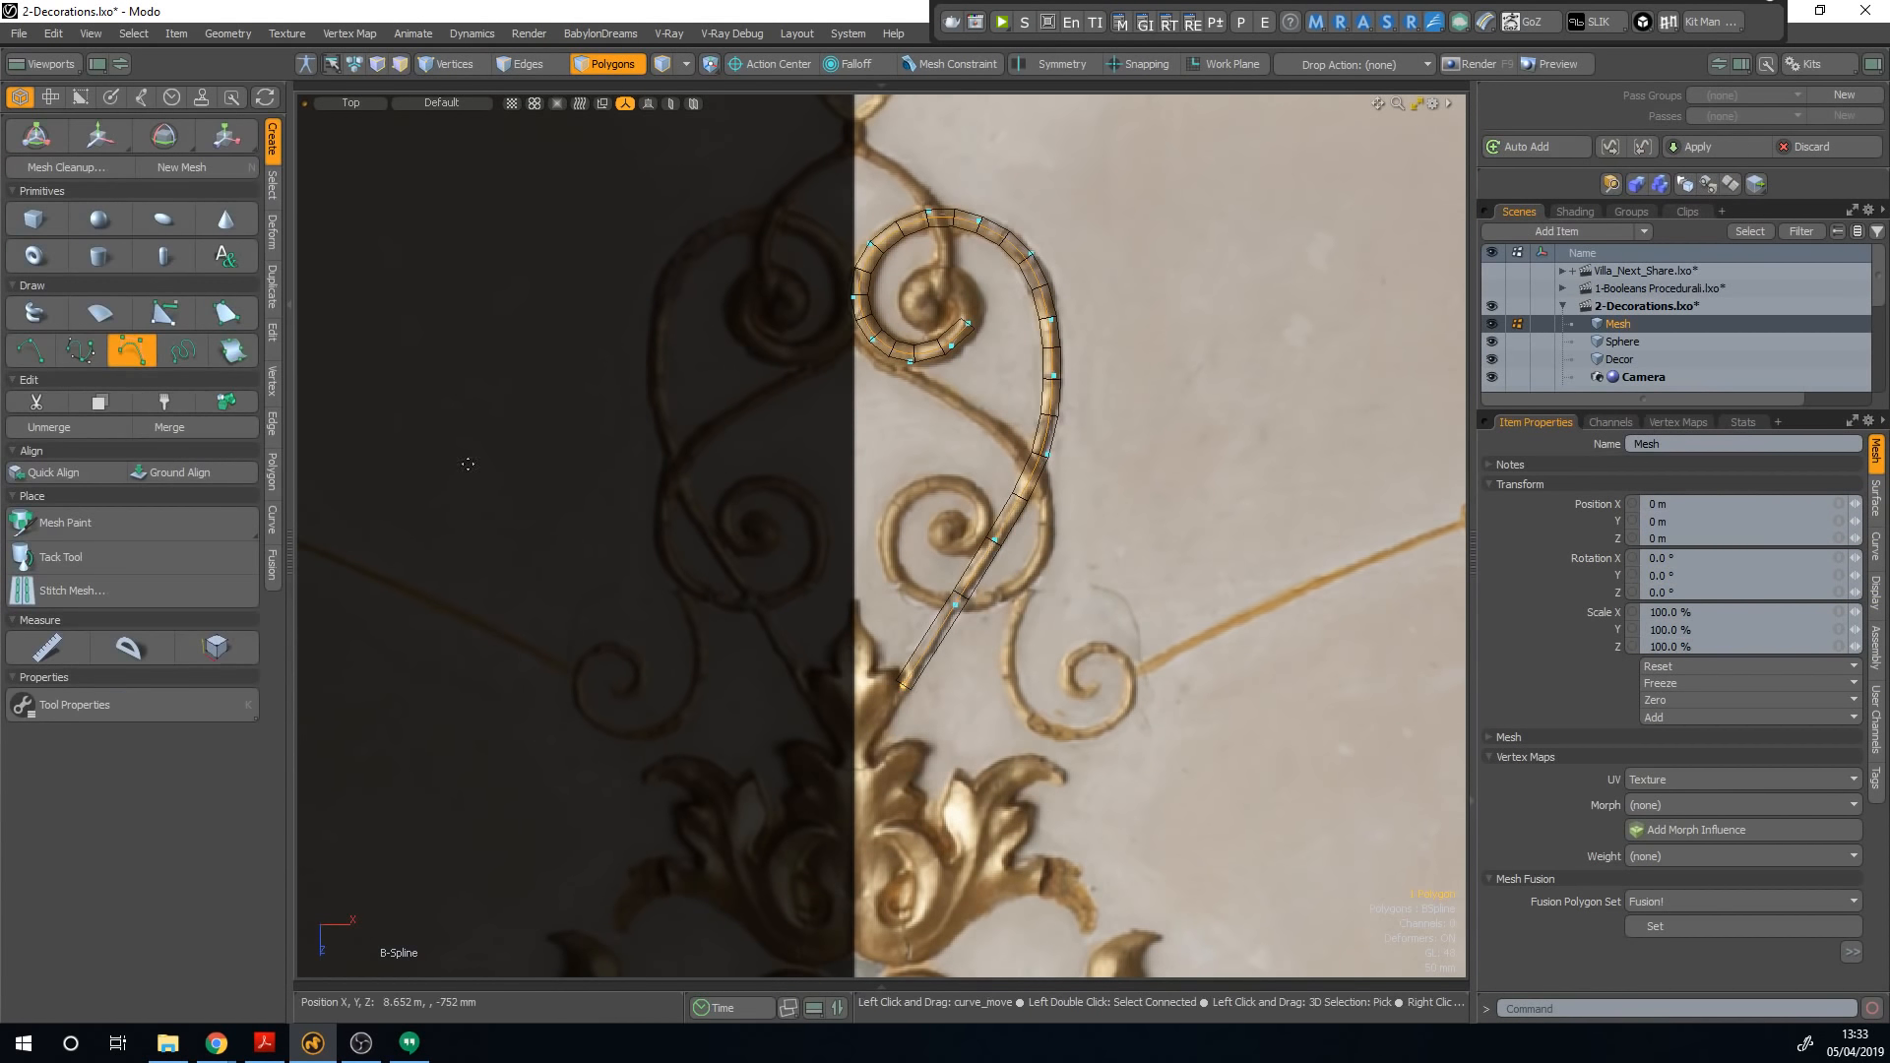
{"action": "left_click_drag", "start_coordinate": [1270, 521], "coordinate": [1137, 454], "text": "alt+shift"}
{"action": "scroll", "coordinate": [953, 610], "scroll_direction": "up", "scroll_amount": 2}
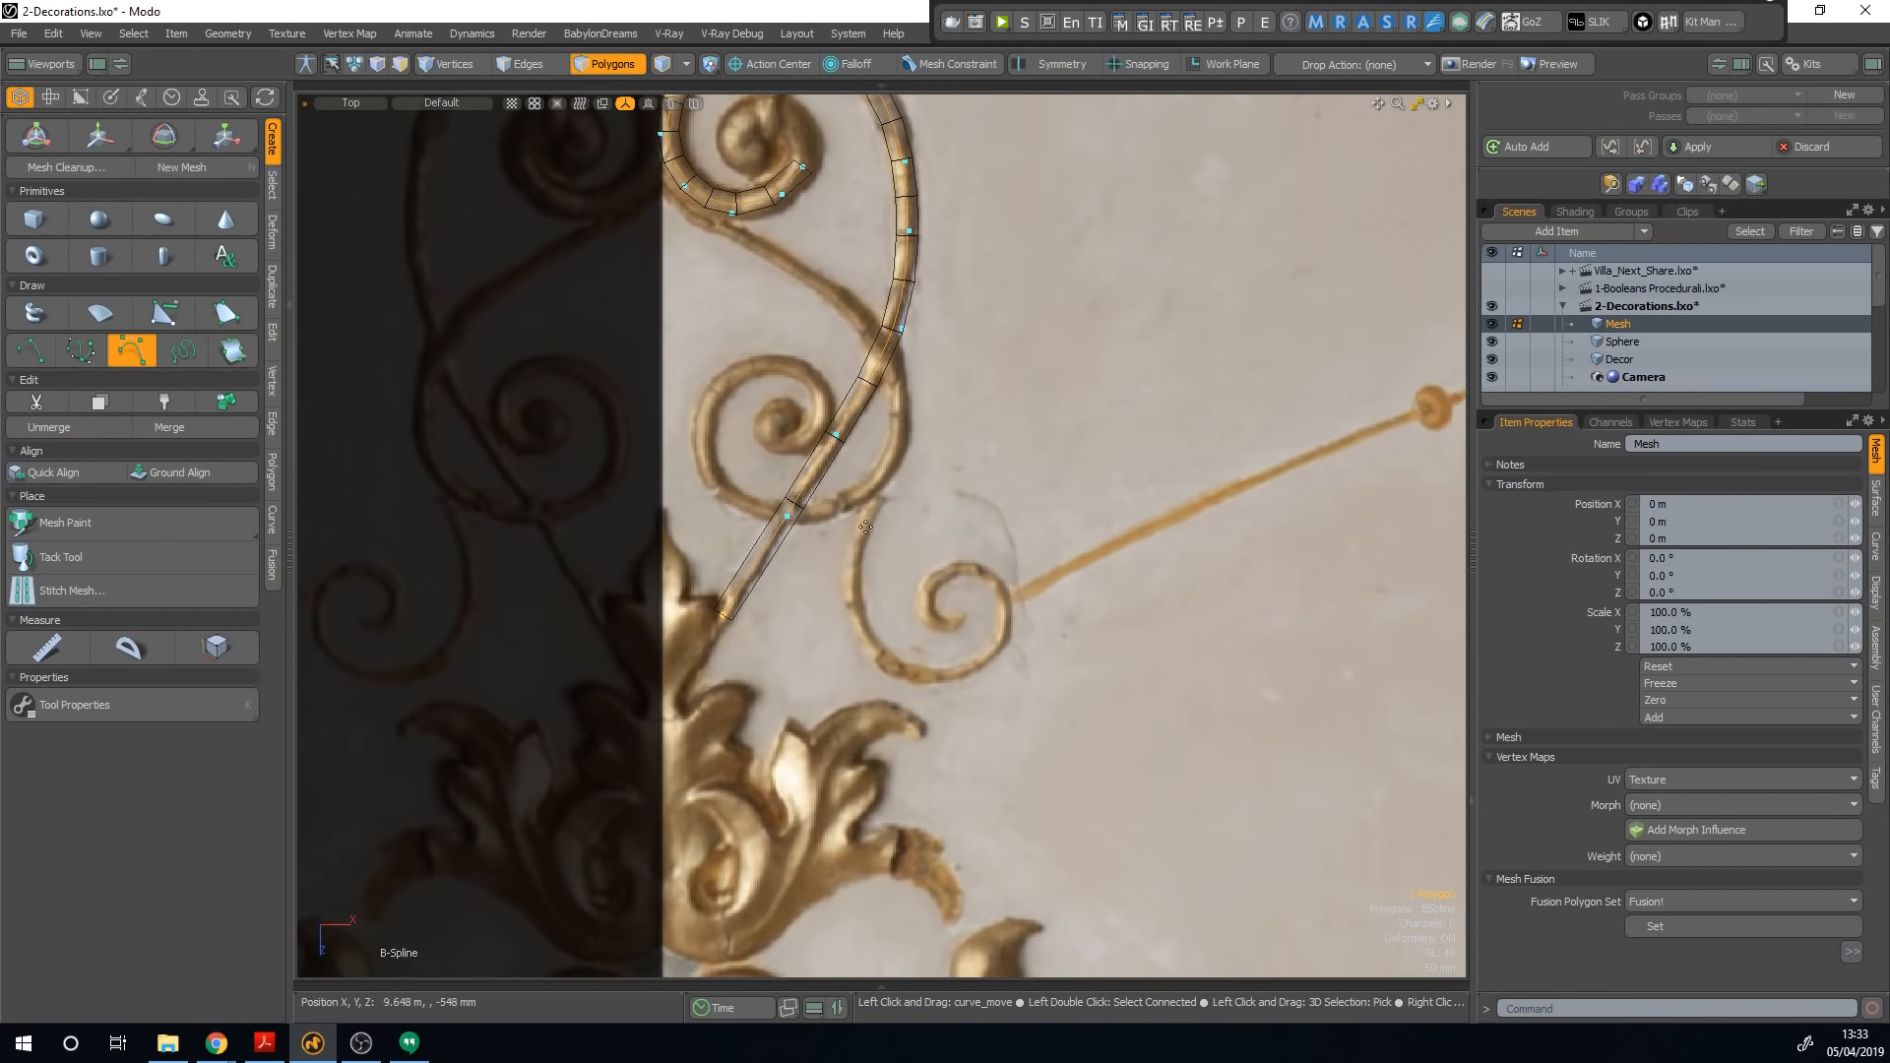
{"action": "left_click_drag", "start_coordinate": [879, 522], "coordinate": [840, 498], "text": "alt+shift"}
{"action": "left_click", "coordinate": [132, 352]}
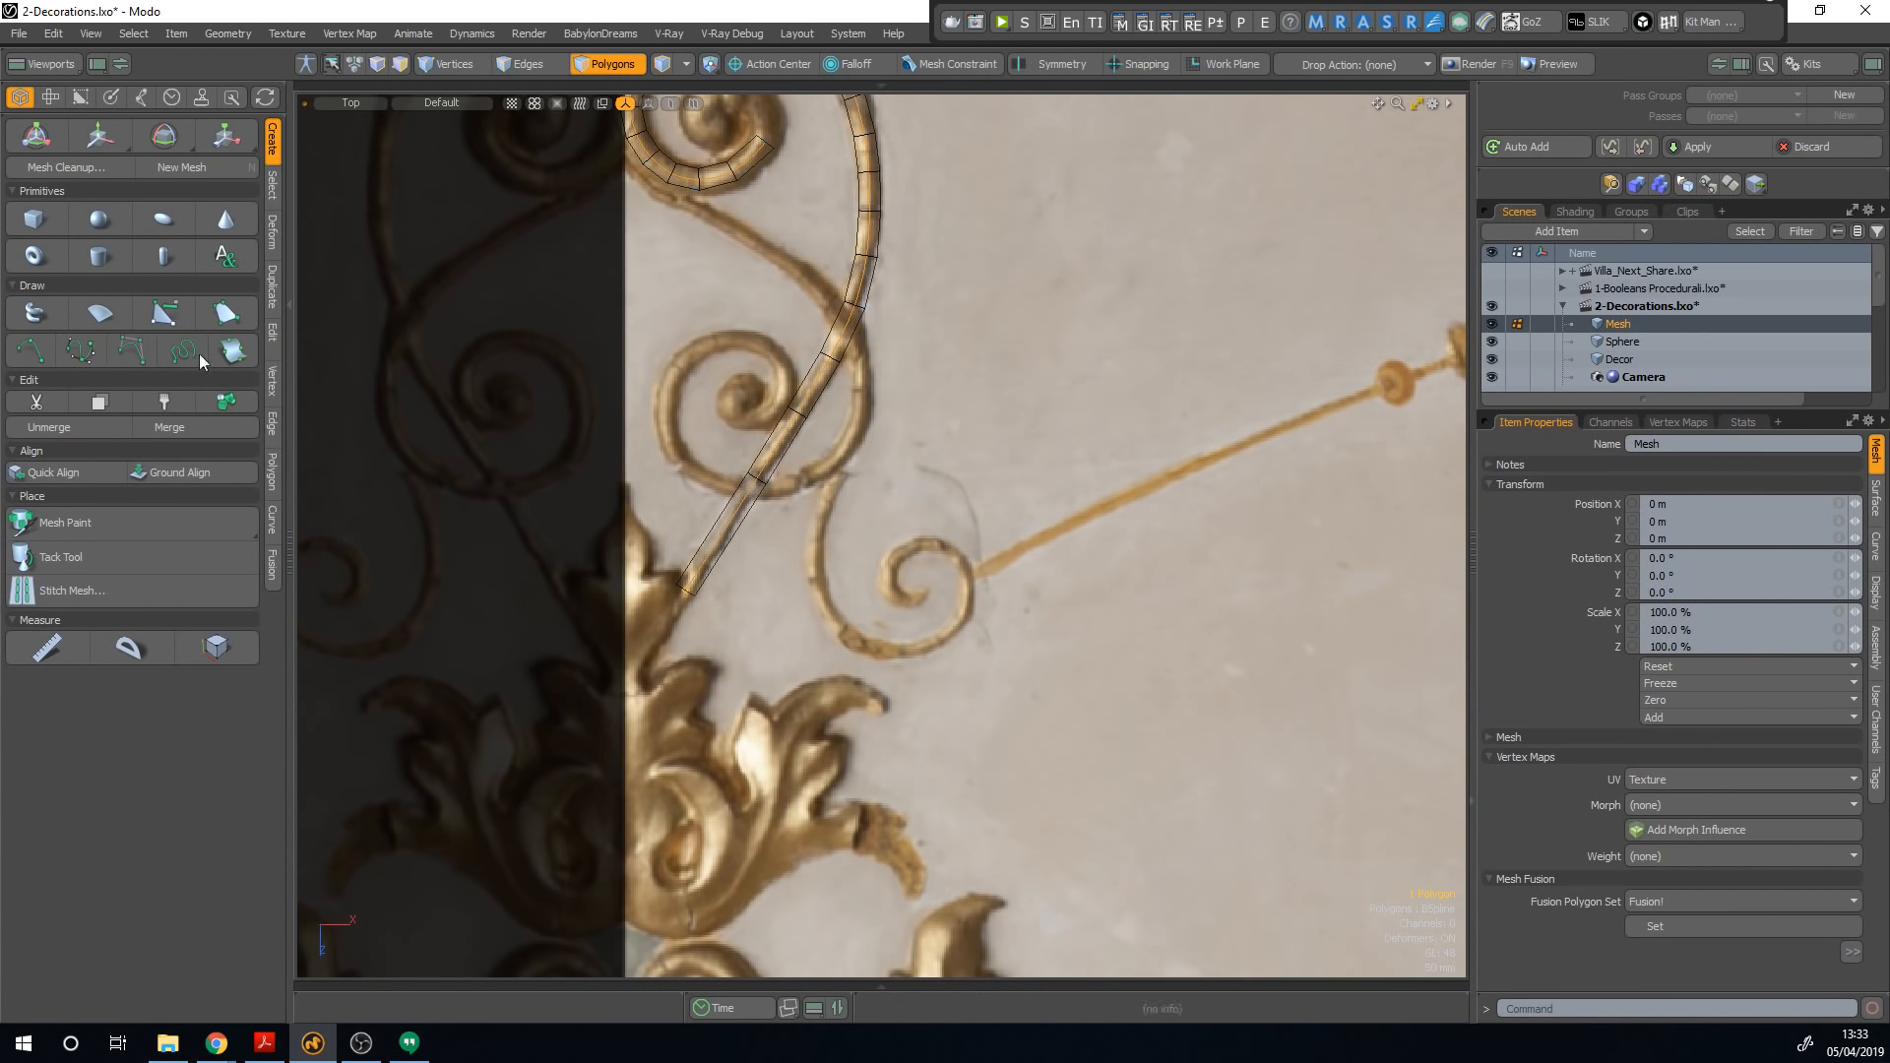
{"action": "left_click", "coordinate": [128, 354]}
{"action": "key", "text": "2"}
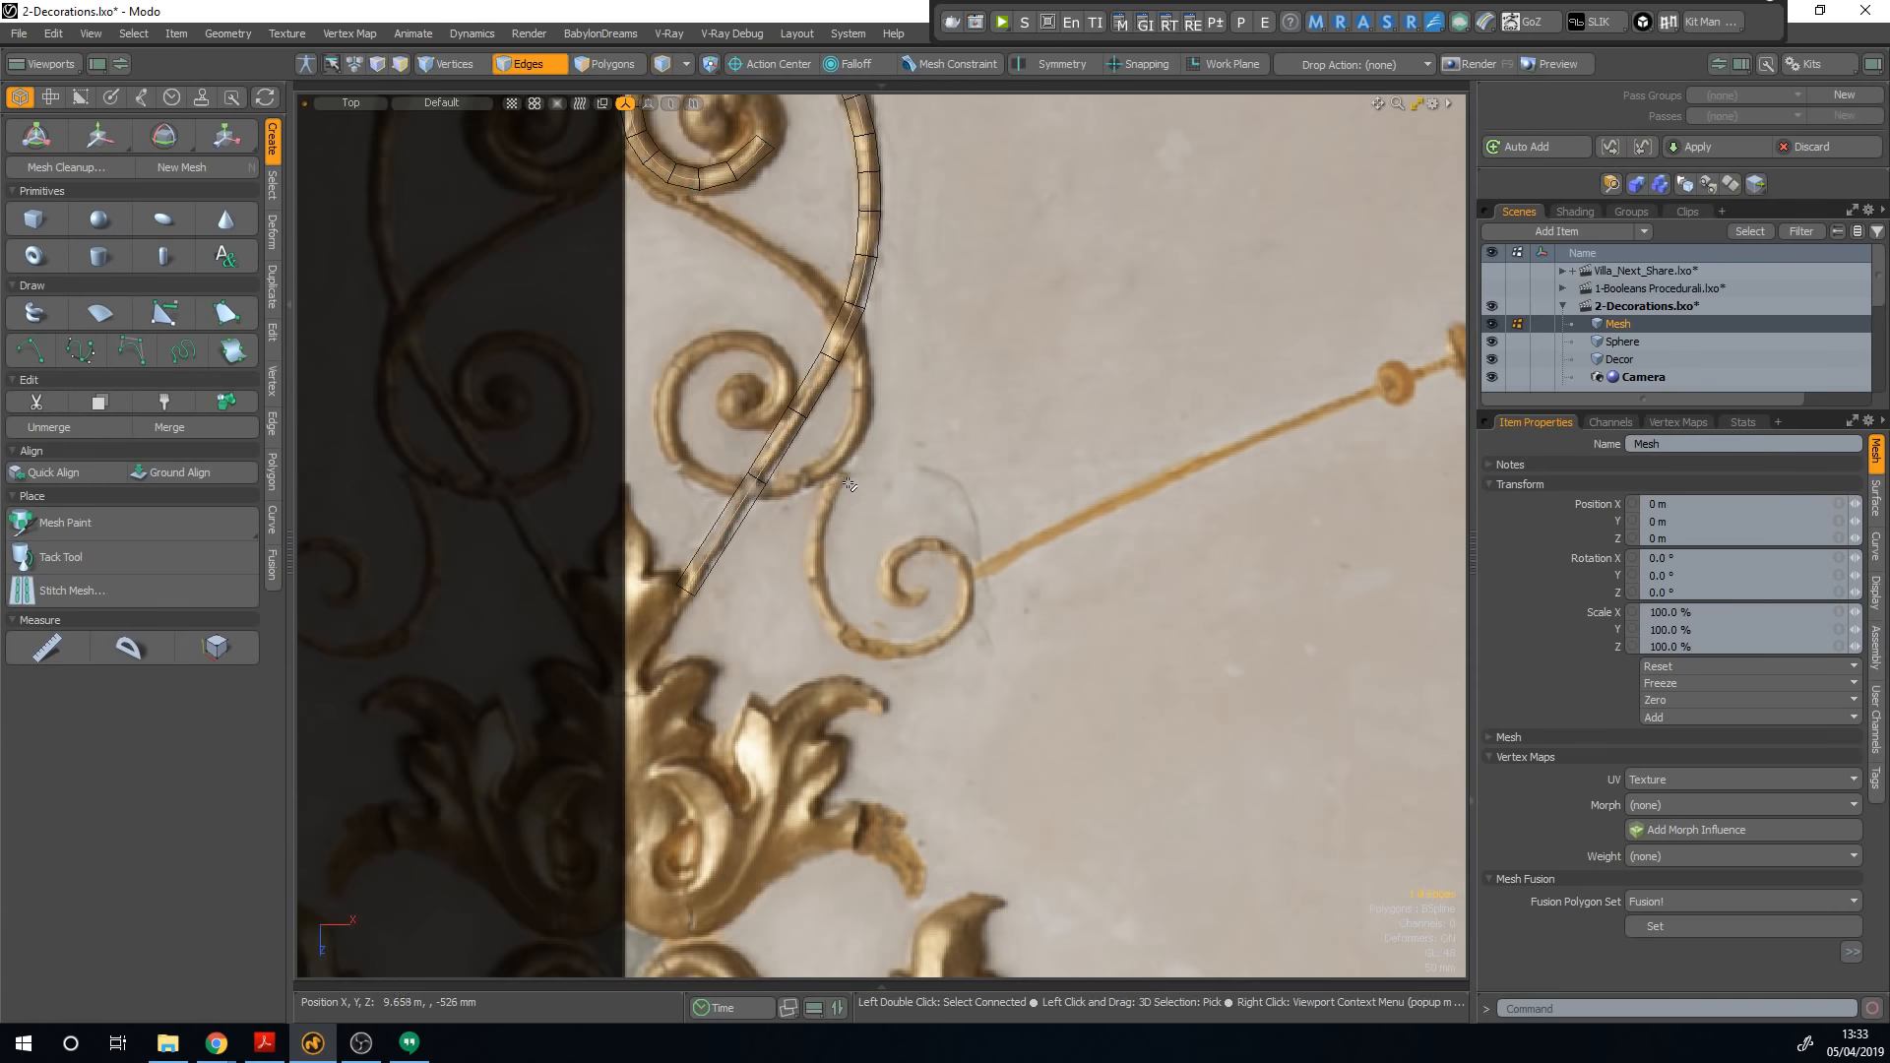
{"action": "left_click", "coordinate": [838, 464]}
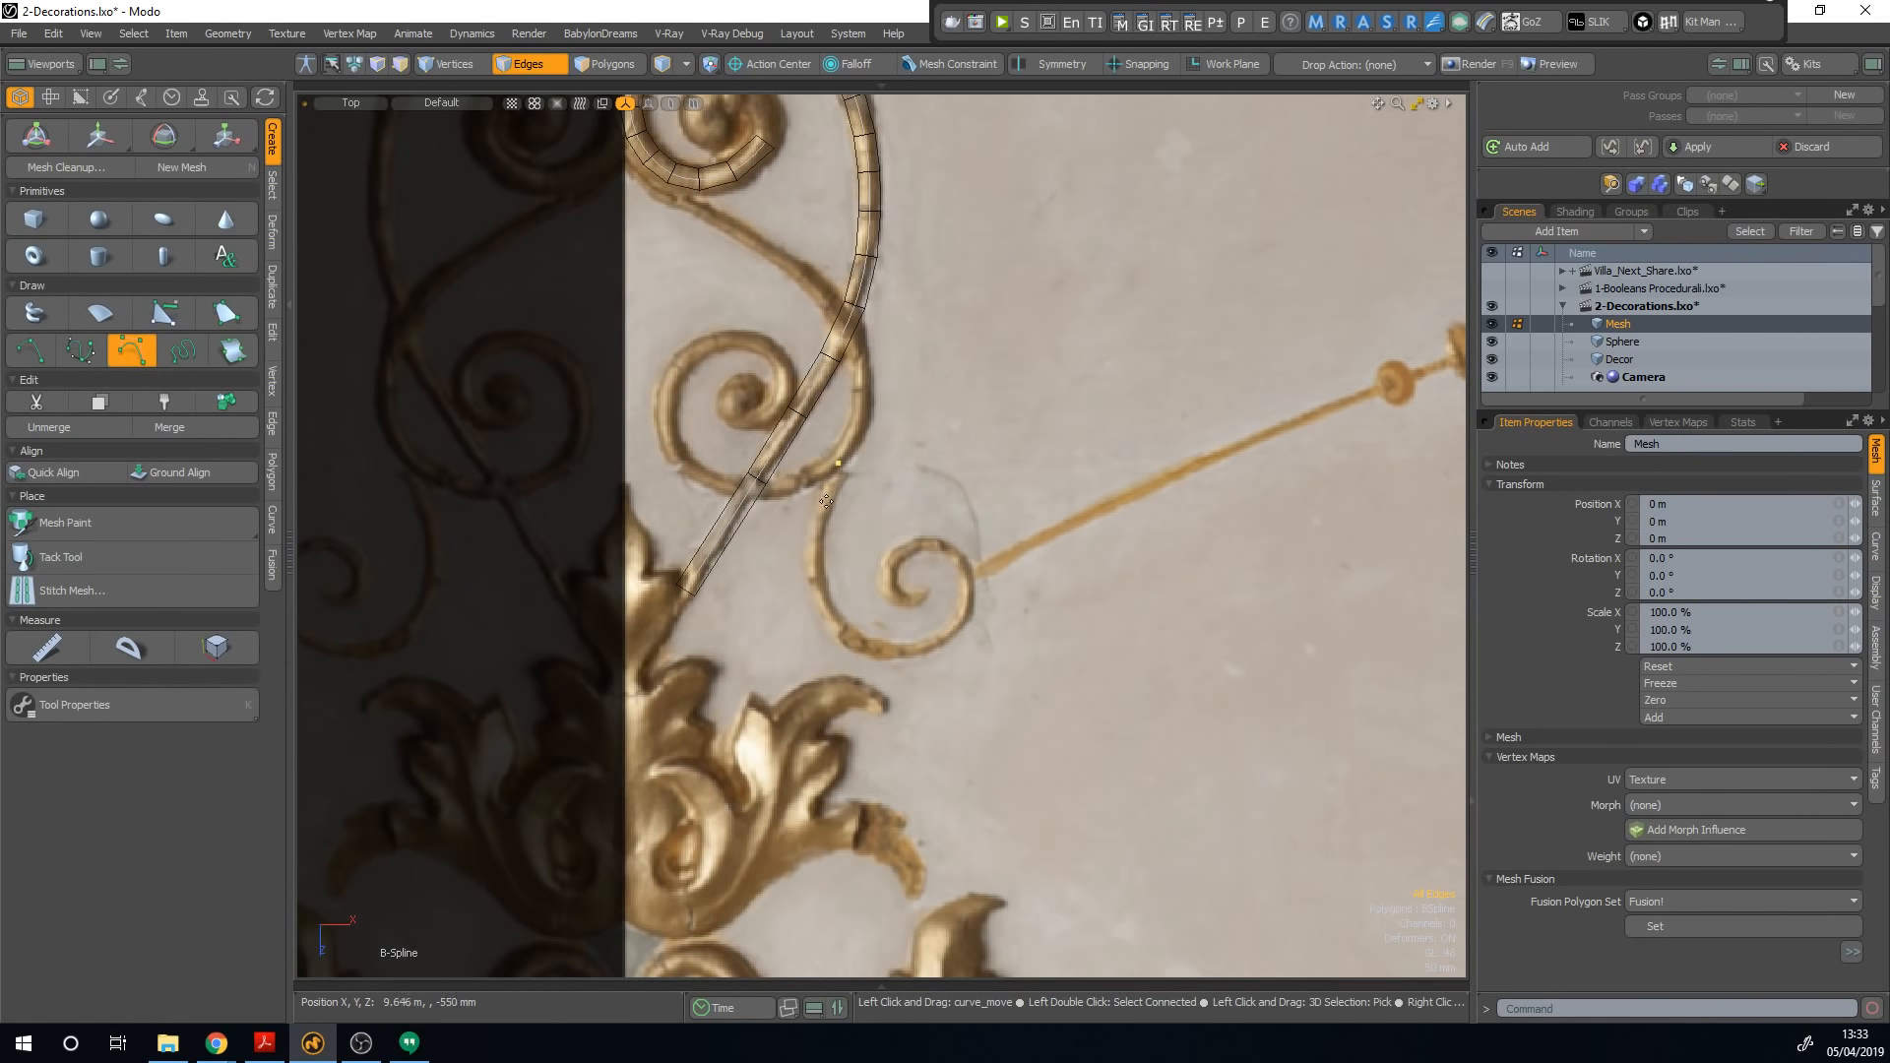
{"action": "left_click", "coordinate": [820, 587]}
{"action": "left_click", "coordinate": [835, 624]}
{"action": "left_click", "coordinate": [871, 647]}
{"action": "left_click", "coordinate": [918, 650]}
{"action": "left_click", "coordinate": [955, 622]}
{"action": "left_click", "coordinate": [969, 585]}
{"action": "left_click", "coordinate": [958, 550]}
{"action": "left_click", "coordinate": [934, 541]}
{"action": "left_click", "coordinate": [906, 549]}
{"action": "left_click", "coordinate": [892, 566]}
{"action": "left_click", "coordinate": [895, 588]}
{"action": "left_click", "coordinate": [912, 600]}
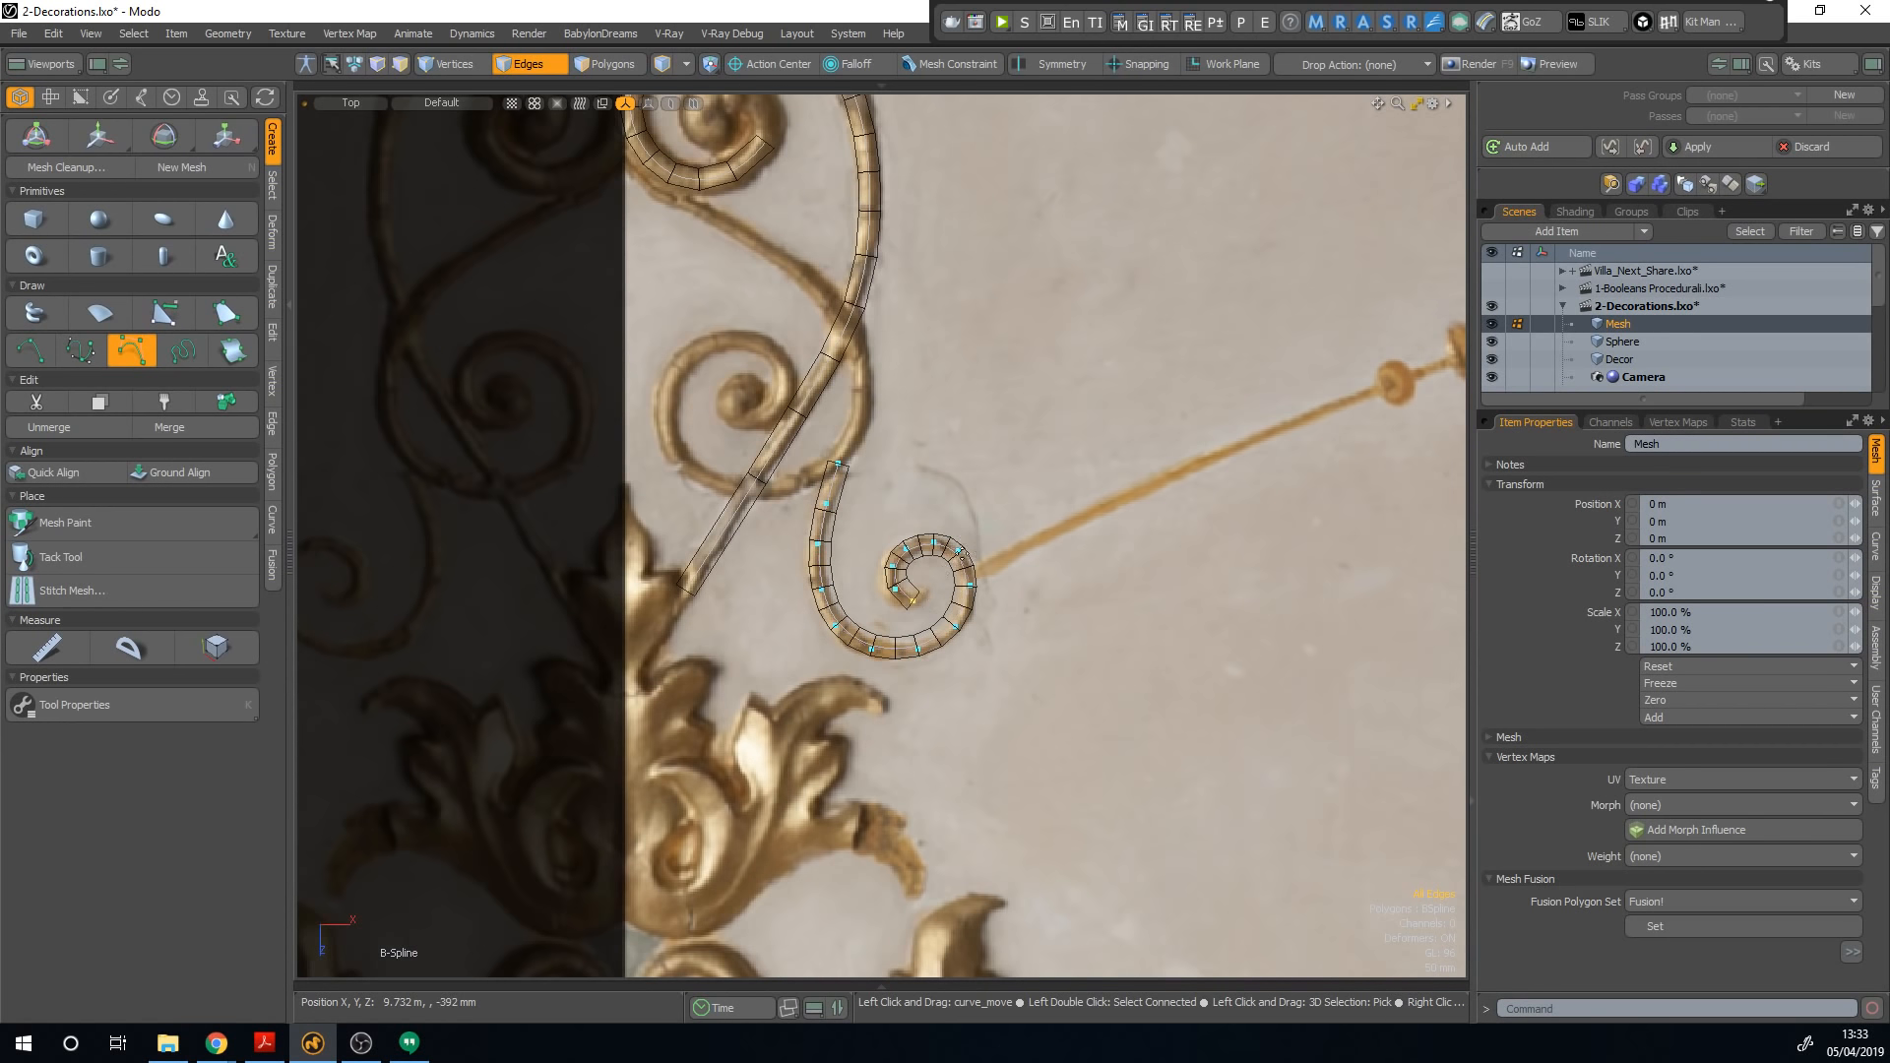
Step: Trace the C-shaped scroll beneath the large acanthus leaf with another B-Spline, from the leaf around to its lower end
{"action": "left_click_drag", "start_coordinate": [1001, 555], "coordinate": [1184, 402], "text": "alt+shift"}
{"action": "left_click_drag", "start_coordinate": [1161, 582], "coordinate": [1214, 620], "text": "alt+shift"}
{"action": "left_click_drag", "start_coordinate": [1186, 704], "coordinate": [1043, 497], "text": "alt+shift"}
{"action": "left_click_drag", "start_coordinate": [1171, 670], "coordinate": [1073, 471], "text": "alt+shift"}
{"action": "left_click_drag", "start_coordinate": [1154, 650], "coordinate": [1066, 455], "text": "alt+shift"}
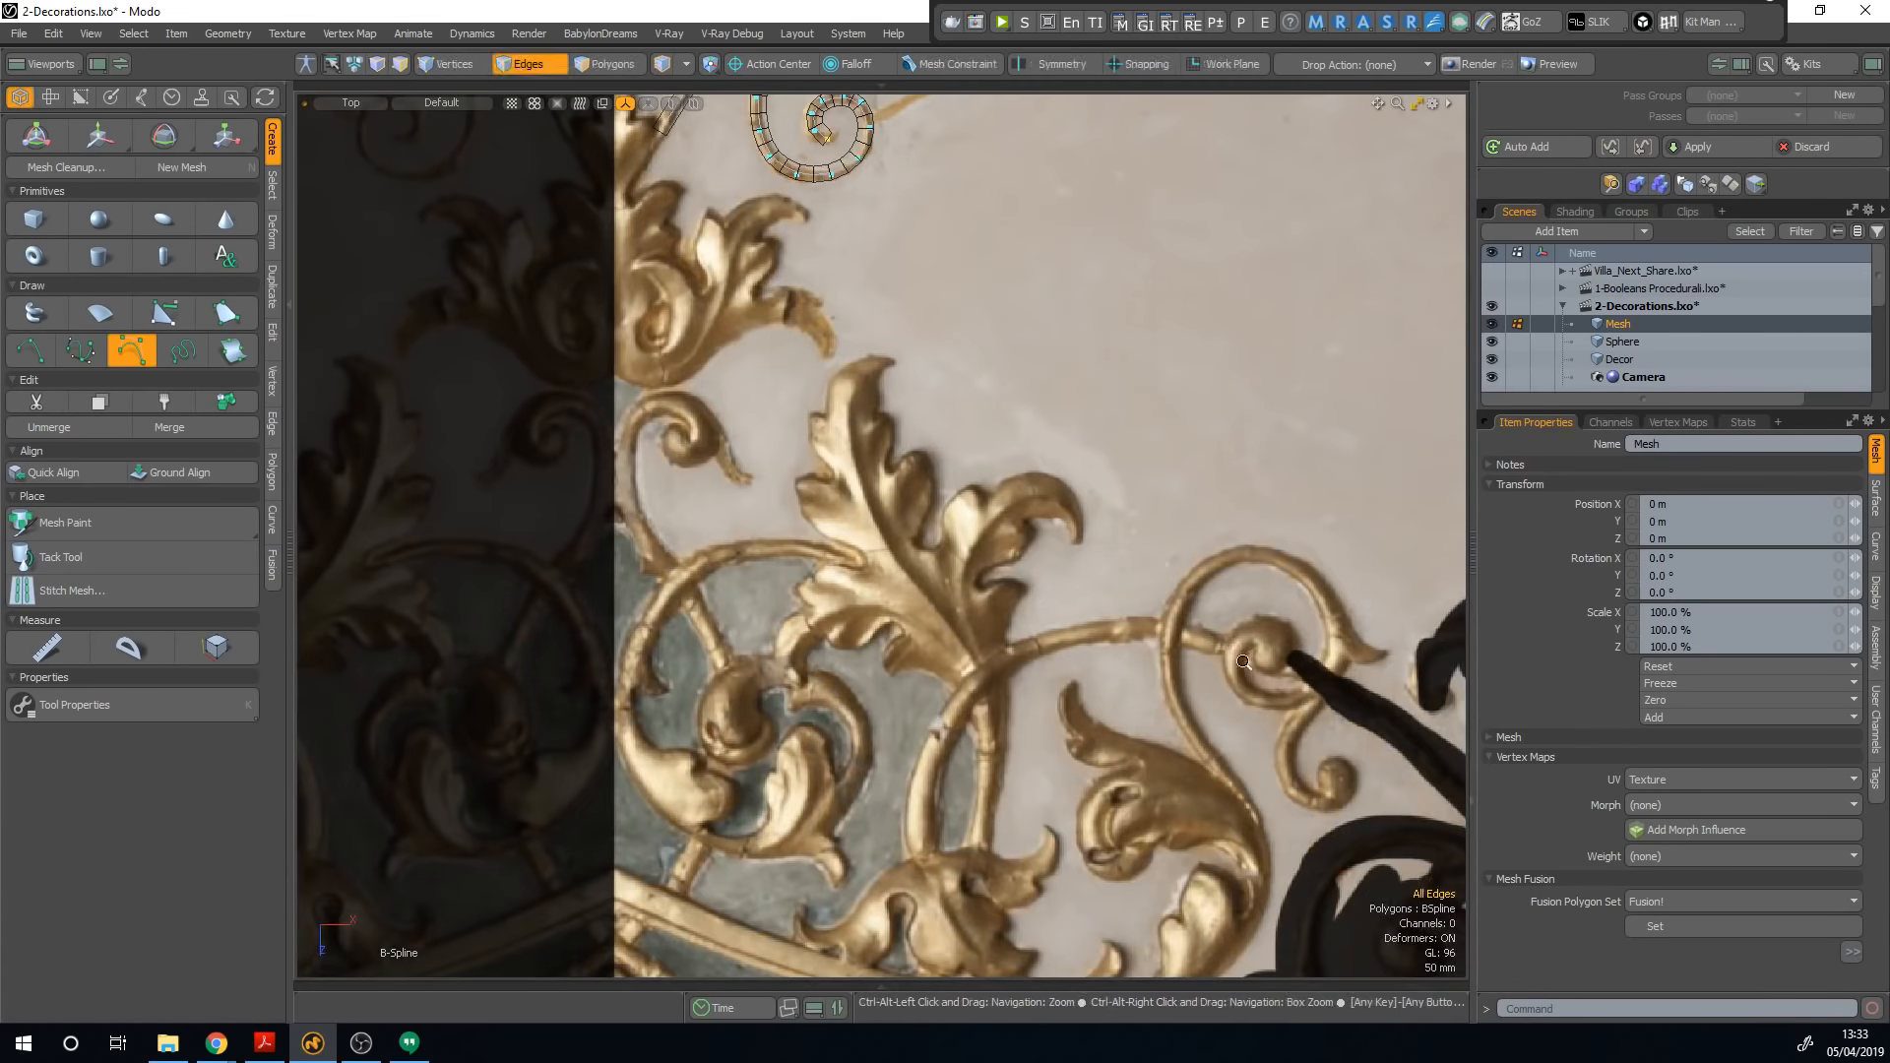
{"action": "left_click_drag", "start_coordinate": [1138, 565], "coordinate": [1031, 569], "text": "ctrl+alt"}
{"action": "left_click_drag", "start_coordinate": [1108, 746], "coordinate": [950, 640], "text": "alt+shift"}
{"action": "left_click_drag", "start_coordinate": [950, 640], "coordinate": [1225, 611], "text": "ctrl+alt"}
{"action": "left_click_drag", "start_coordinate": [989, 436], "coordinate": [1059, 502], "text": "alt+shift"}
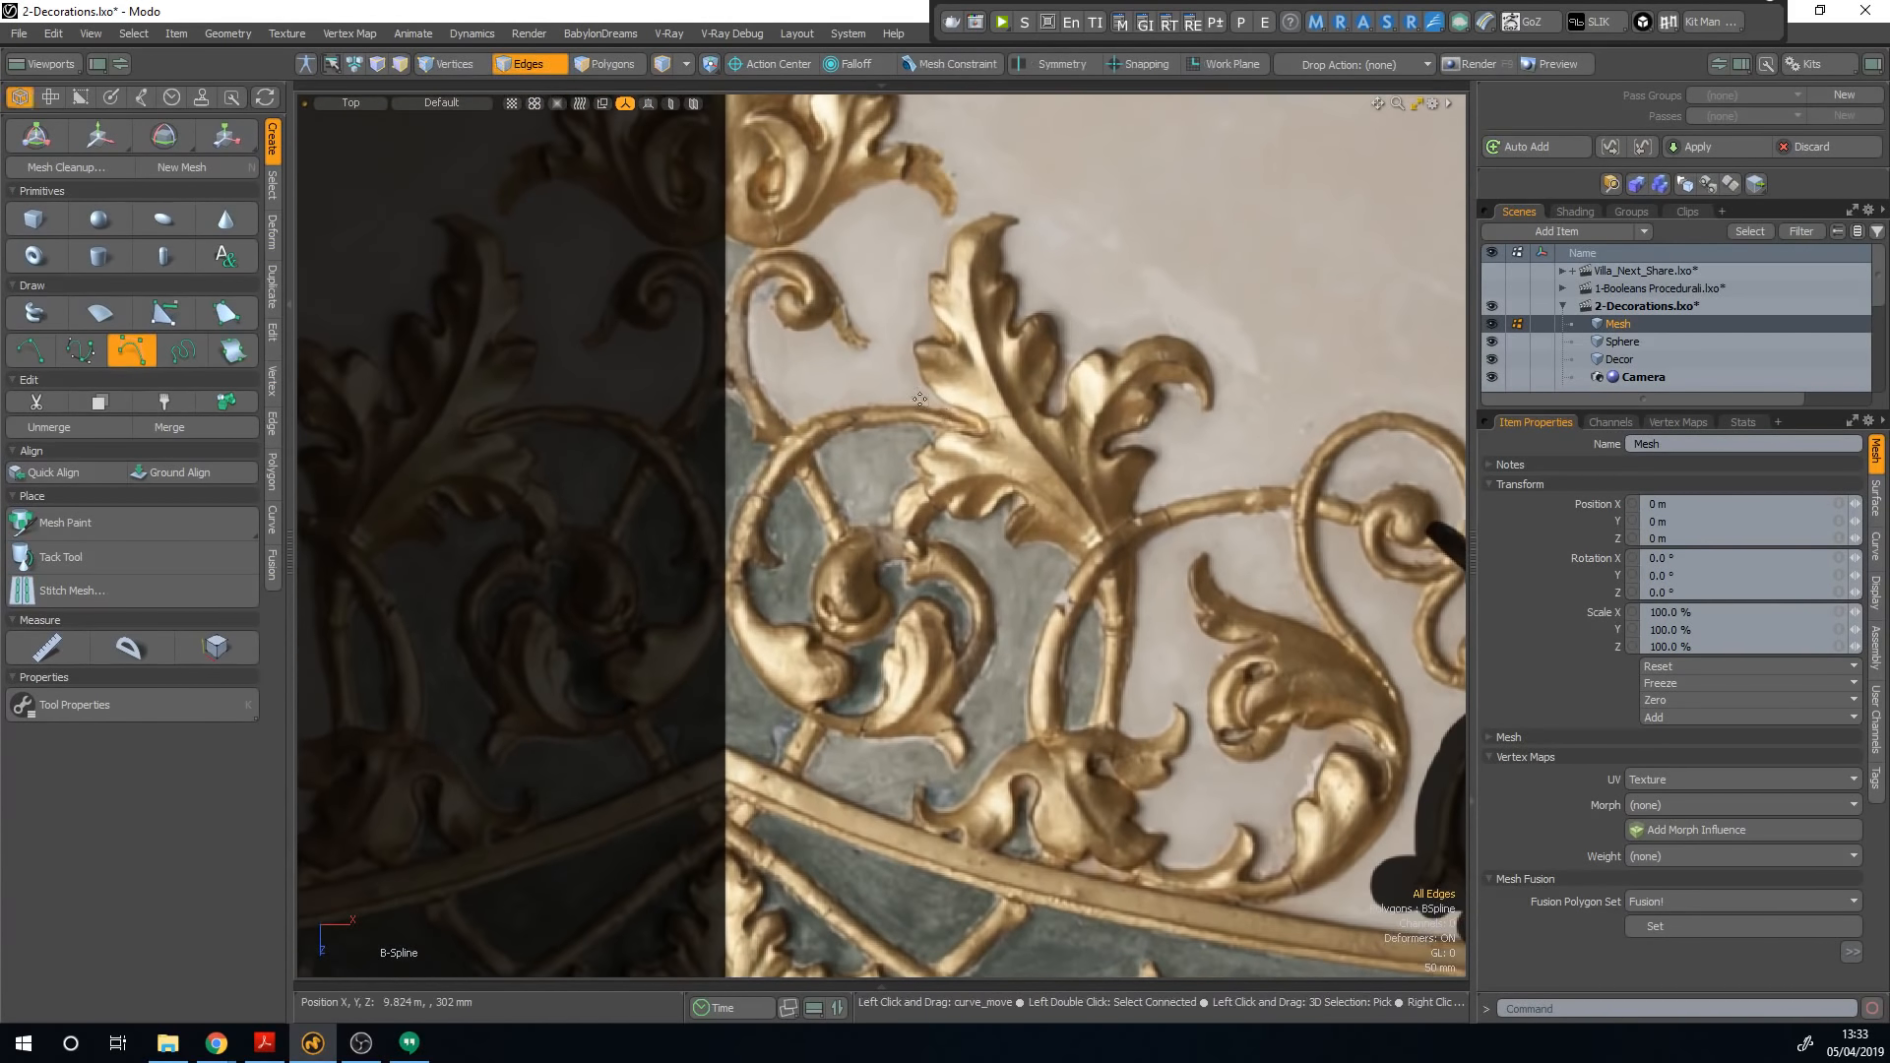
{"action": "left_click", "coordinate": [970, 425]}
{"action": "left_click", "coordinate": [780, 462]}
{"action": "left_click", "coordinate": [753, 522]}
{"action": "left_click", "coordinate": [736, 577]}
{"action": "left_click", "coordinate": [750, 630]}
{"action": "left_click", "coordinate": [775, 686]}
{"action": "left_click", "coordinate": [815, 716]}
{"action": "left_click", "coordinate": [857, 728]}
{"action": "left_click", "coordinate": [918, 726]}
{"action": "left_click", "coordinate": [950, 712]}
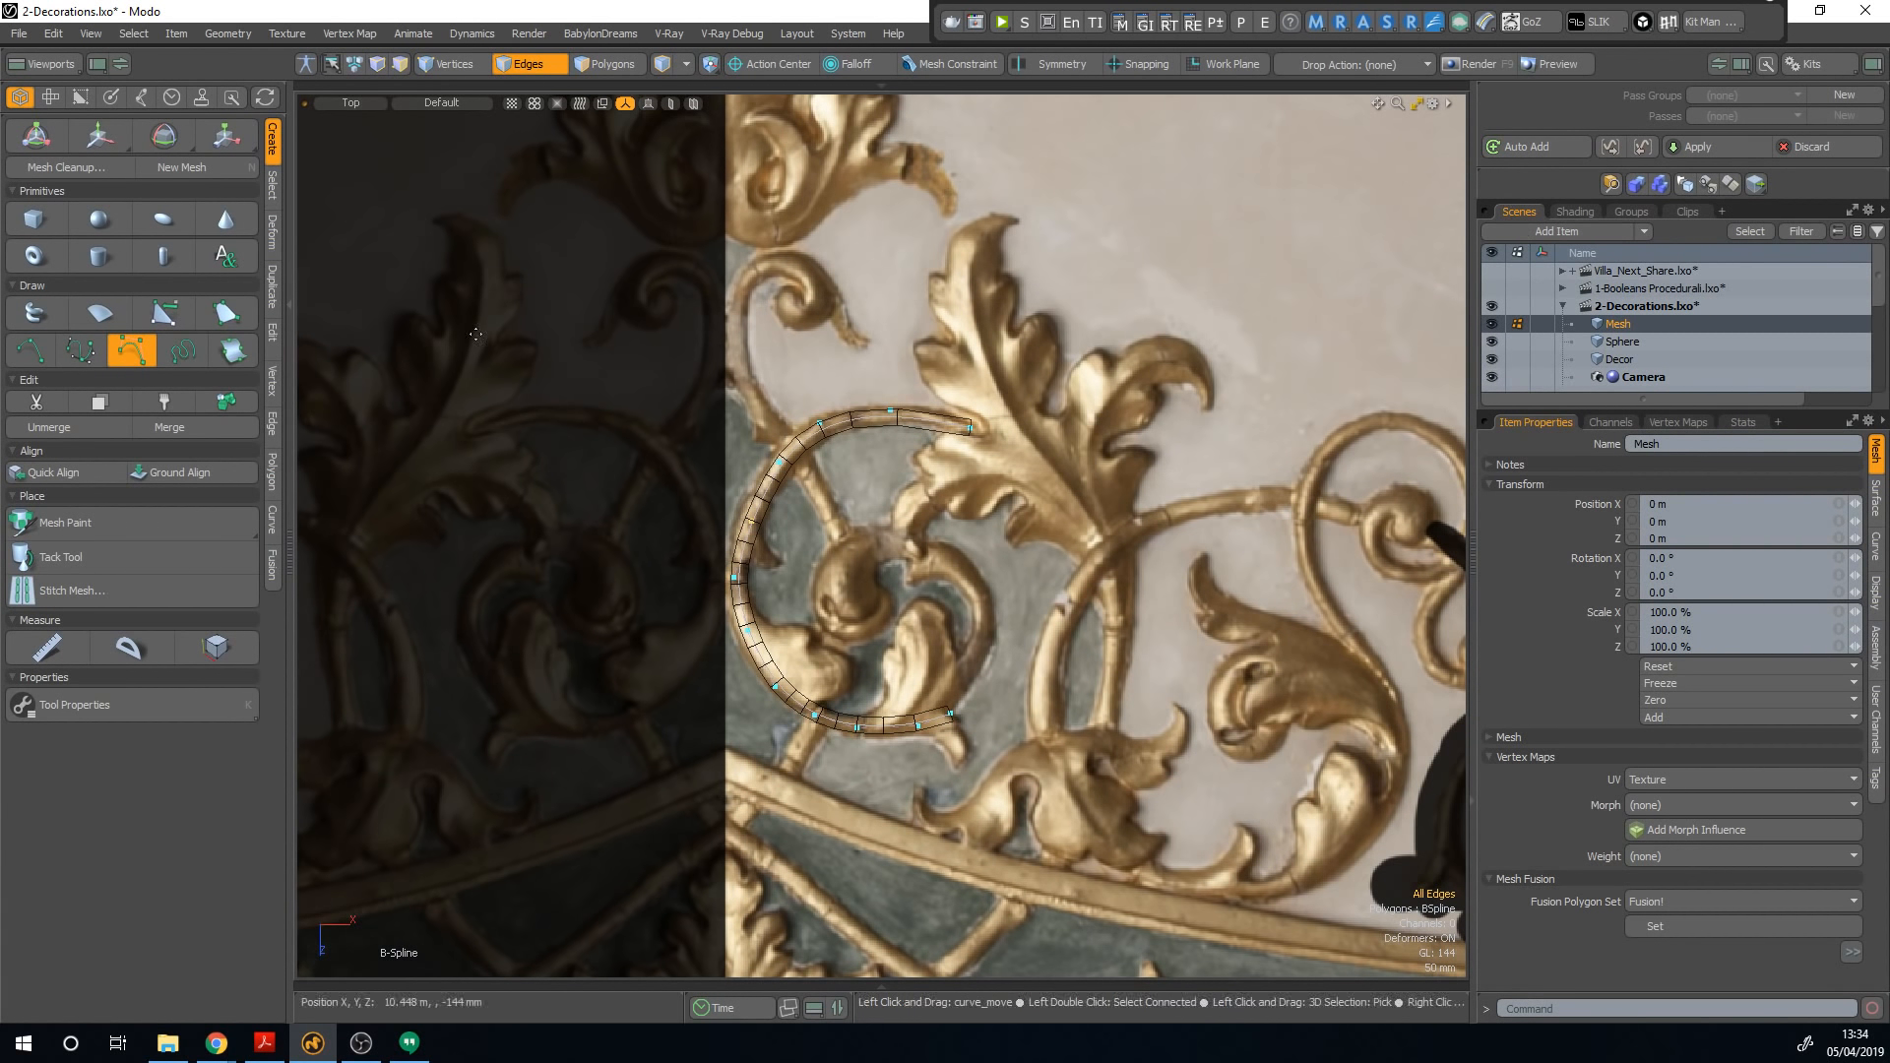
{"action": "left_click", "coordinate": [131, 351]}
Step: Enlarge the item list and freeze the mesh operations of GFC_Mesh
{"action": "left_click_drag", "start_coordinate": [1651, 411], "coordinate": [1650, 528]}
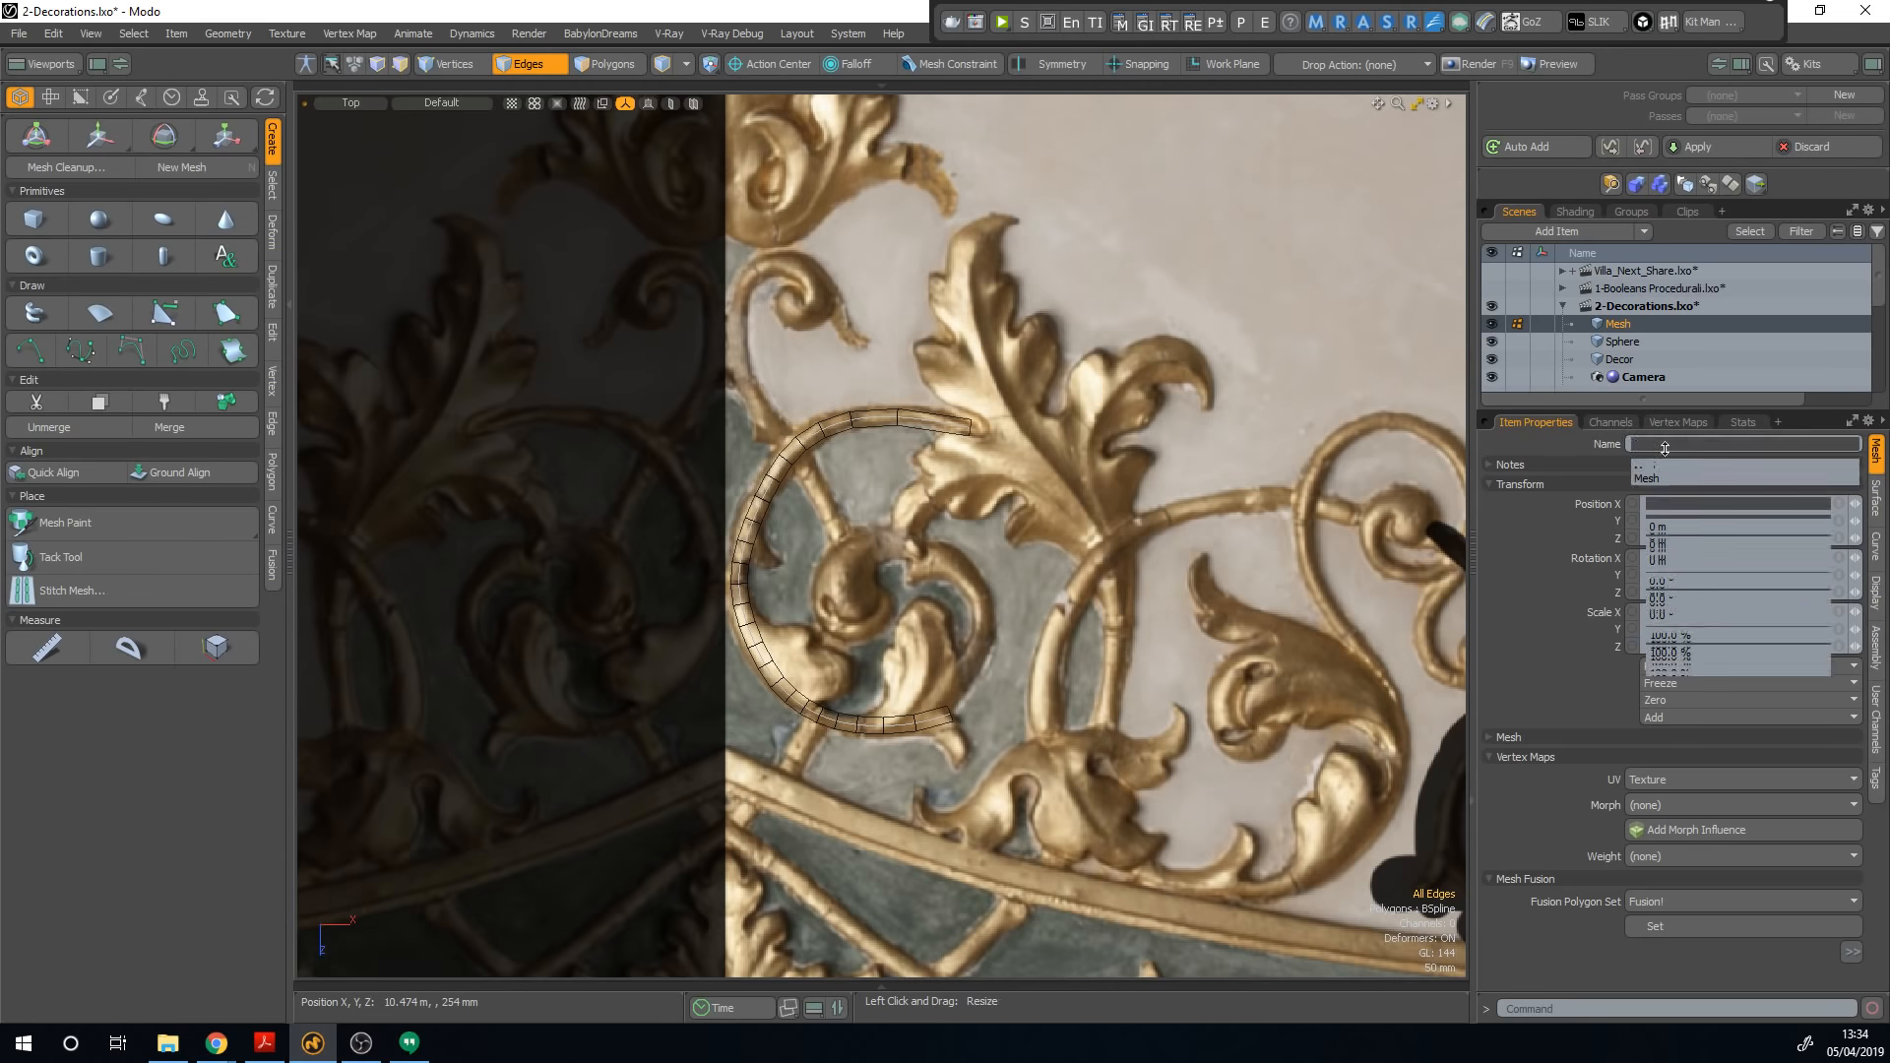
{"action": "right_click", "coordinate": [1645, 395]}
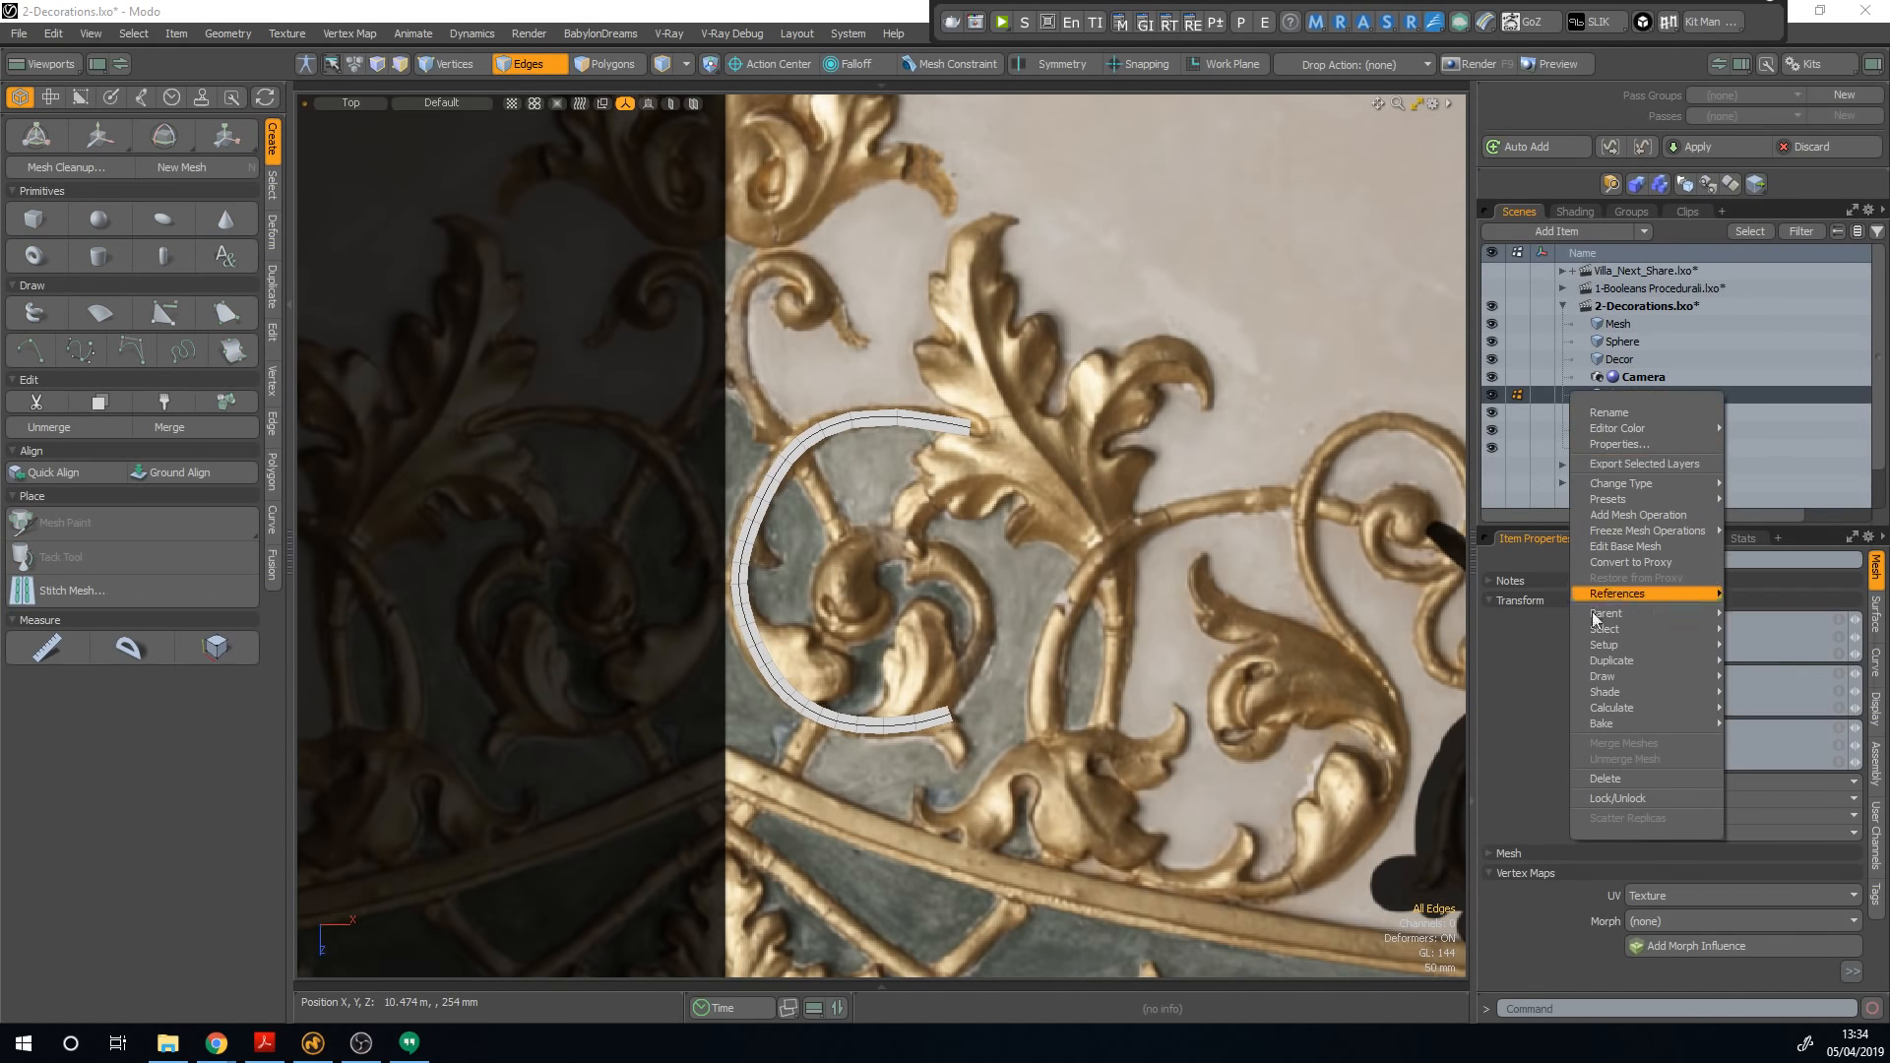
{"action": "mouse_move", "coordinate": [1677, 532]}
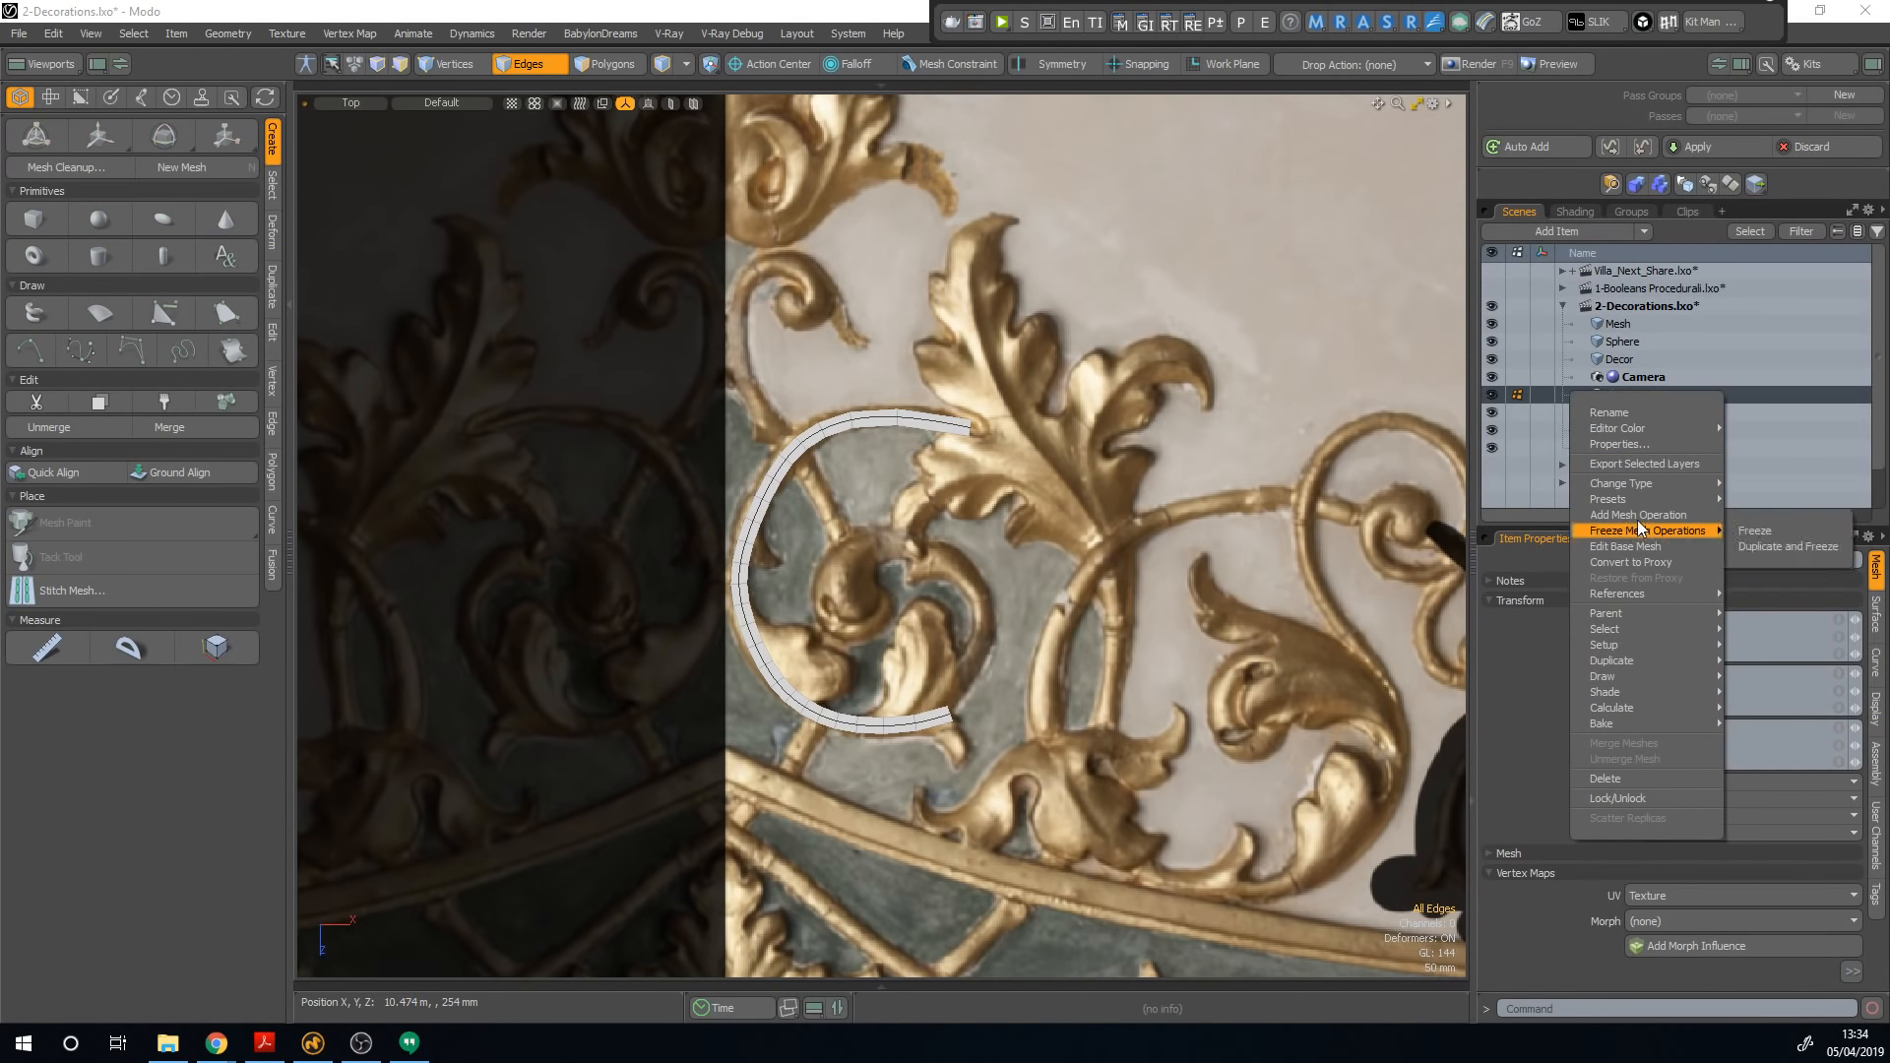
{"action": "left_click", "coordinate": [1756, 532]}
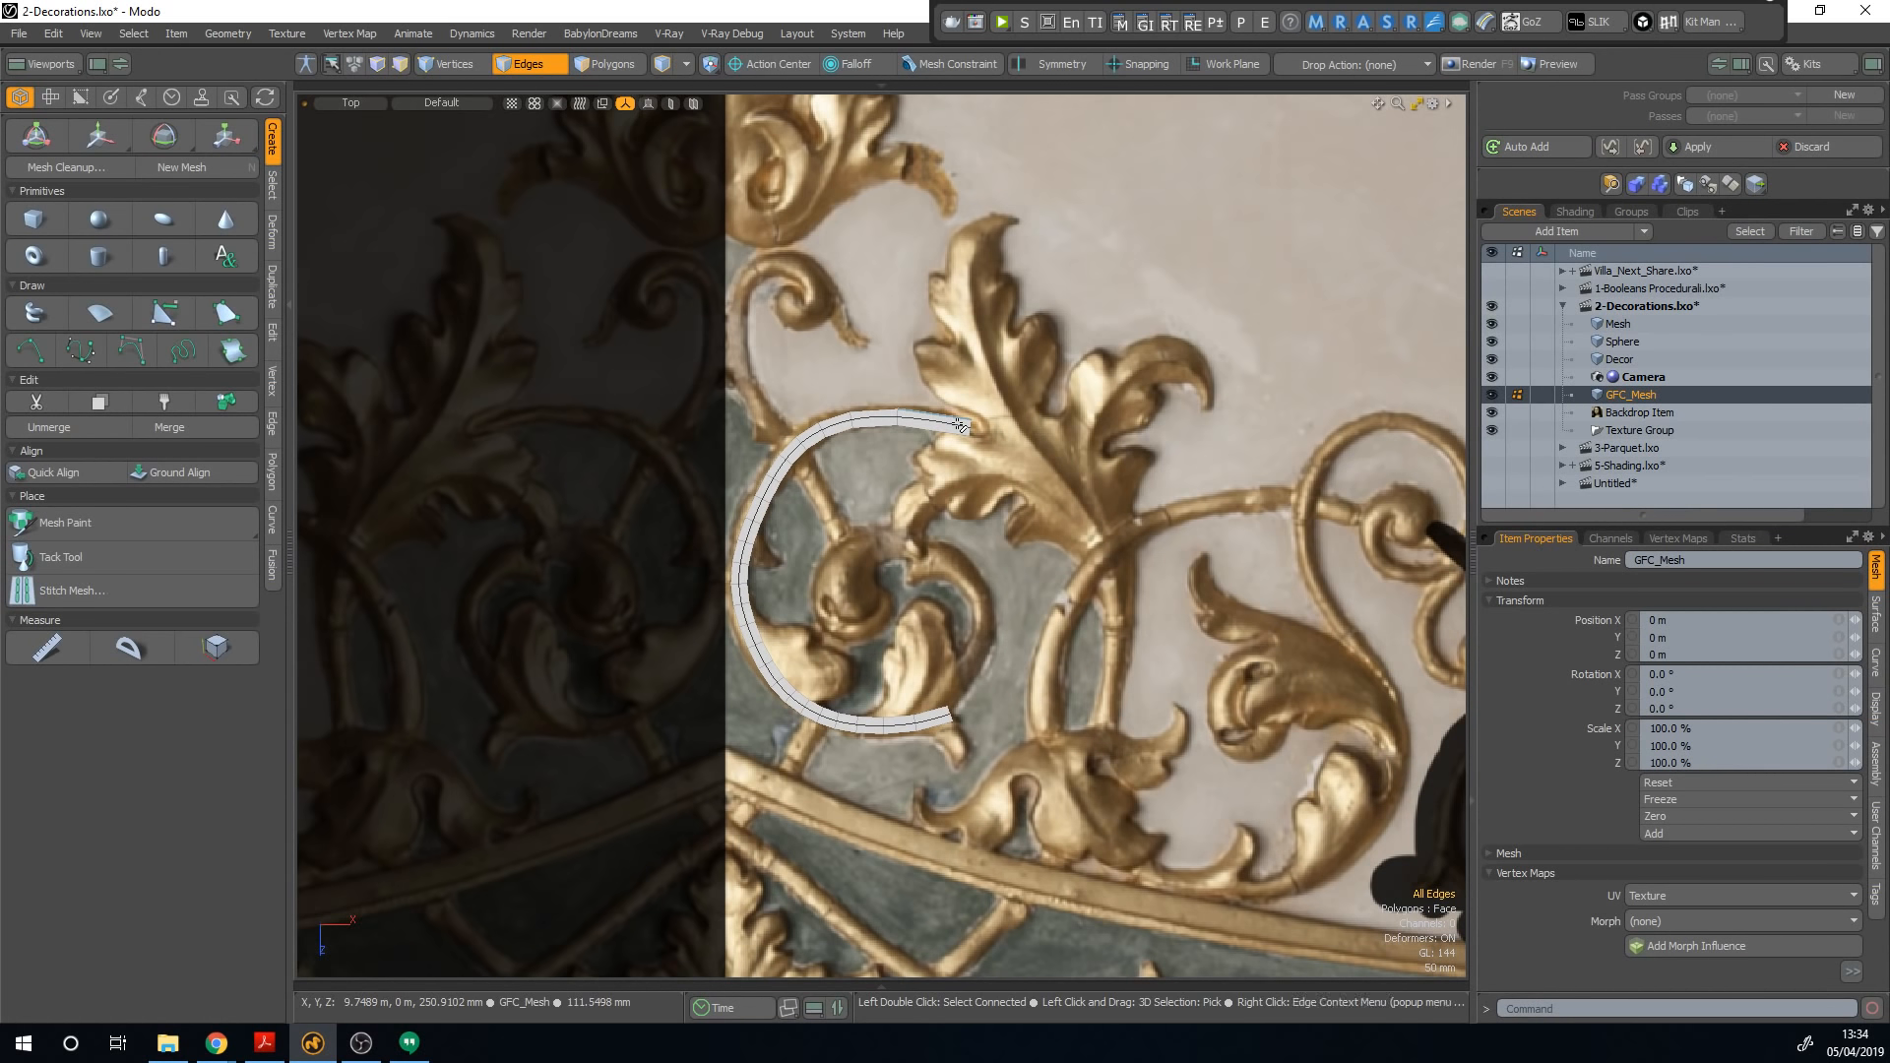
Step: Extrude a lower inner edge of the C-shaped strip over the small leaf with the Topology Pen and adjust the new corner
{"action": "left_click", "coordinate": [165, 313]}
{"action": "middle_click_drag", "start_coordinate": [850, 481], "coordinate": [906, 537]}
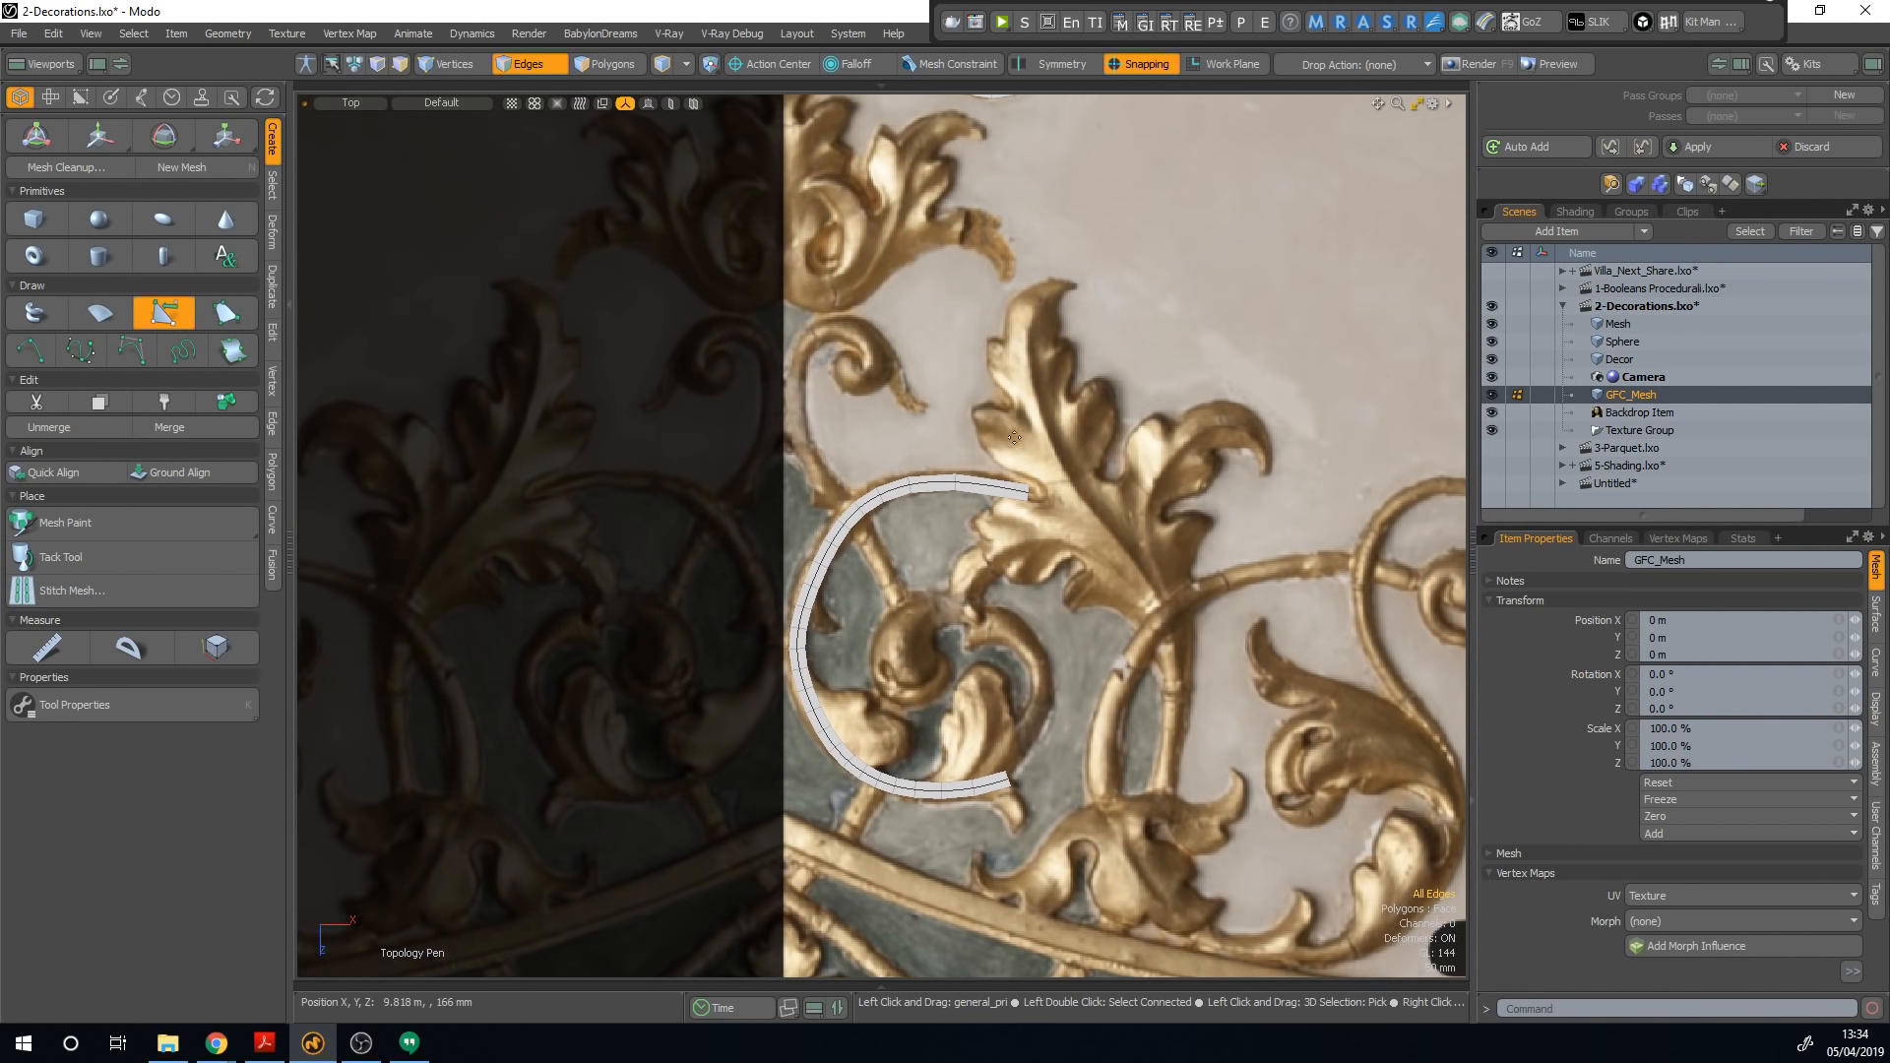
{"action": "scroll", "coordinate": [931, 542], "scroll_direction": "up", "scroll_amount": 3}
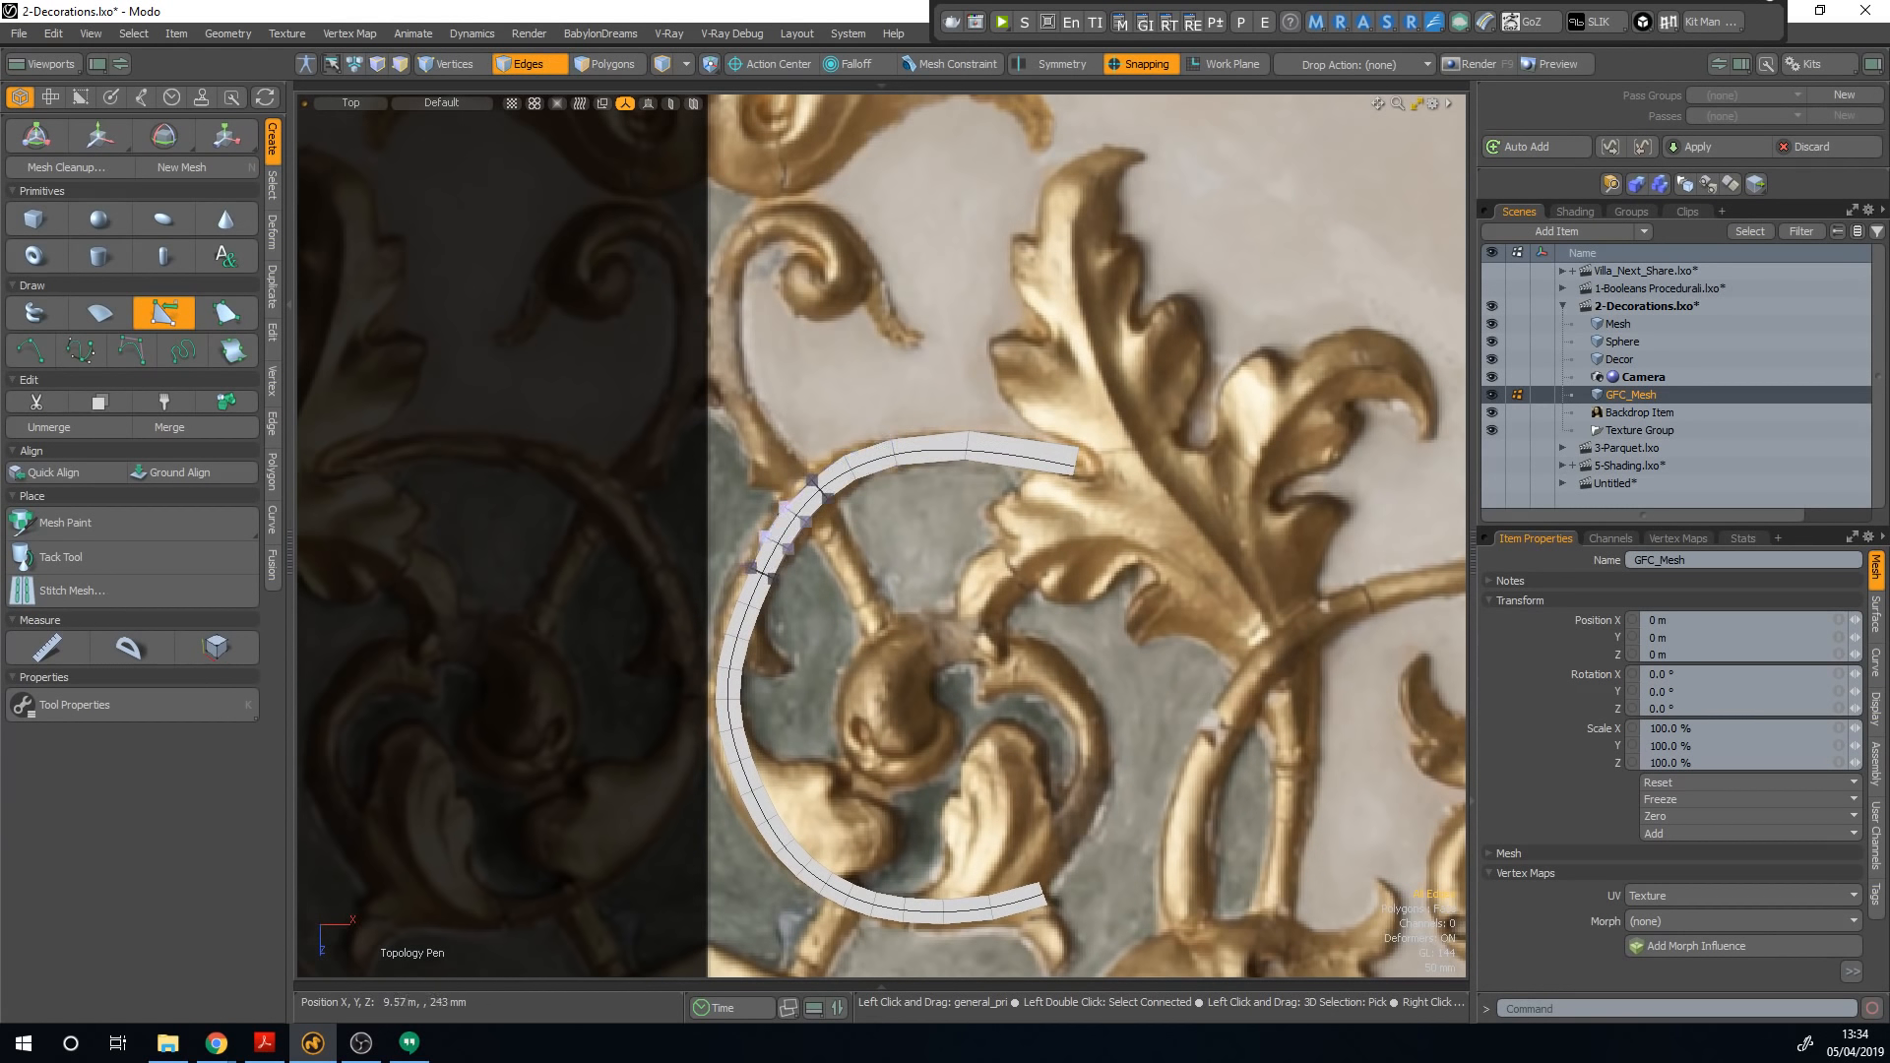
{"action": "middle_click_drag", "start_coordinate": [842, 821], "coordinate": [847, 729]}
{"action": "scroll", "coordinate": [847, 730], "scroll_direction": "up", "scroll_amount": 3}
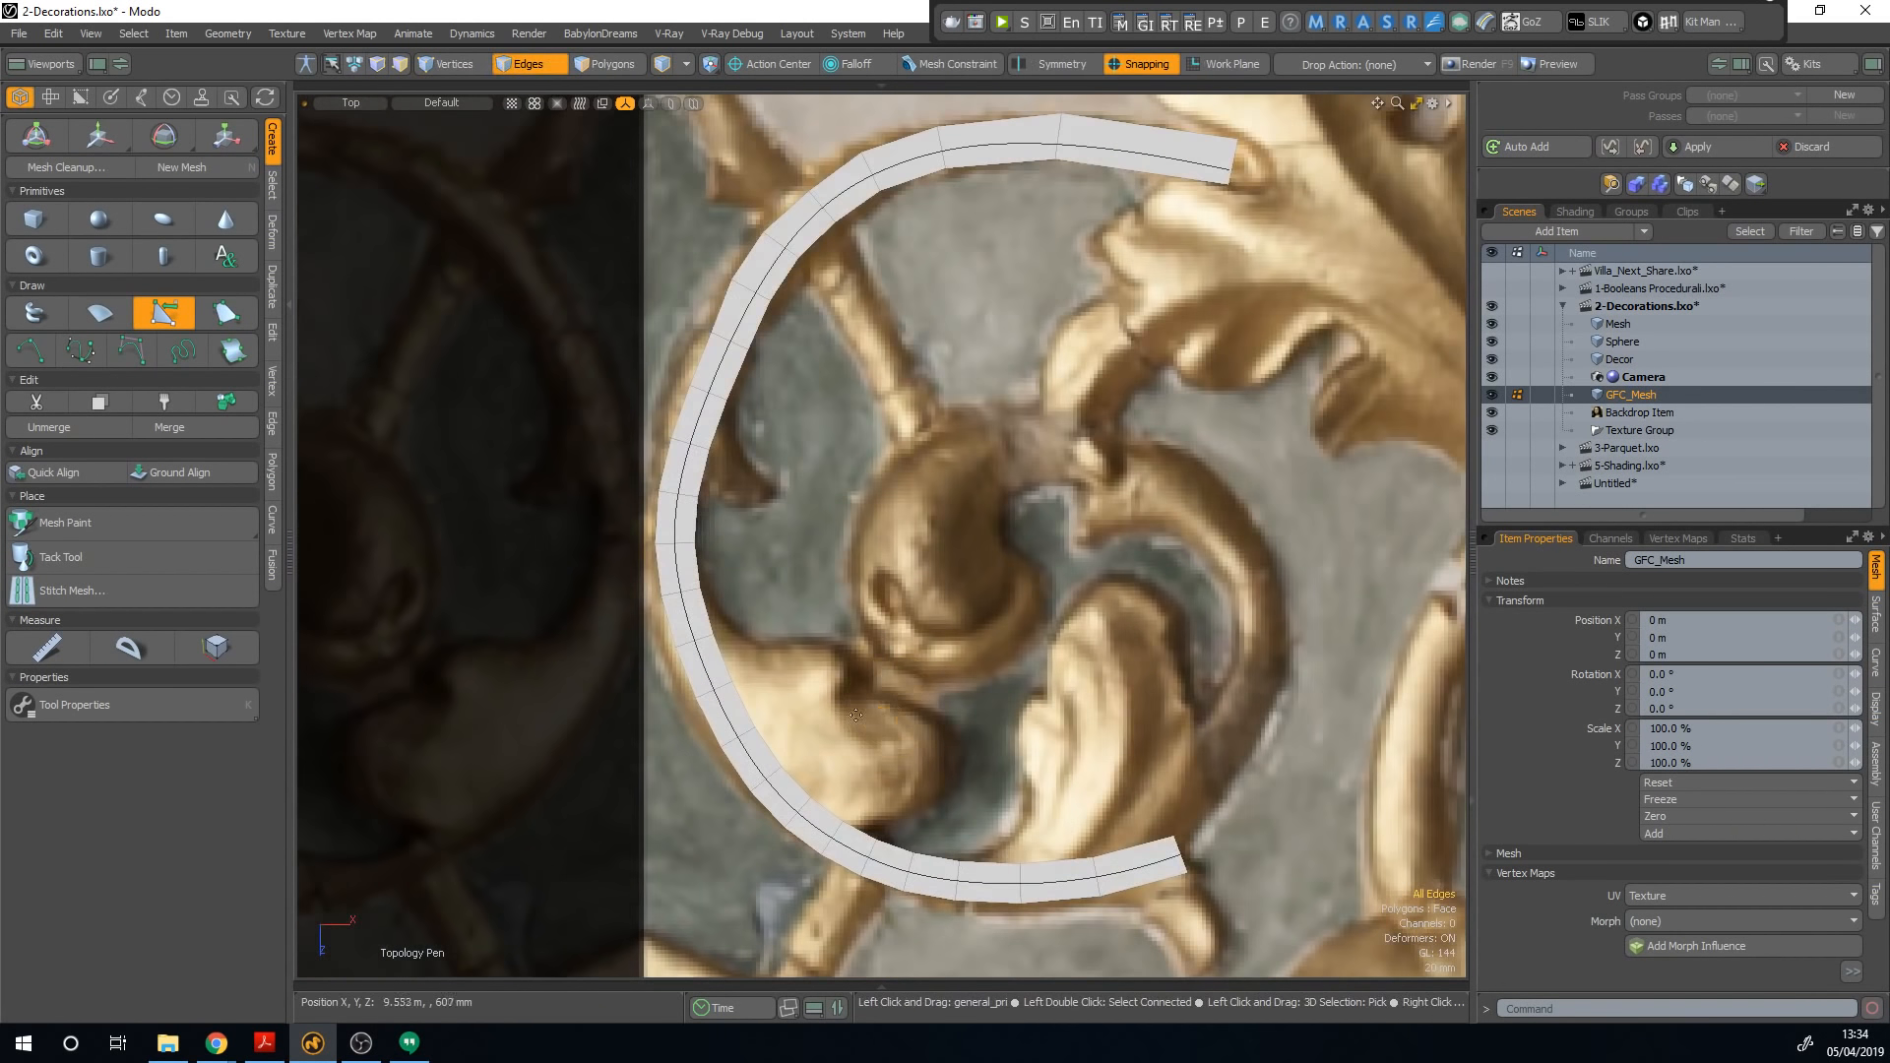
{"action": "left_click_drag", "start_coordinate": [801, 781], "coordinate": [884, 803], "text": "shift"}
{"action": "scroll", "coordinate": [883, 809], "scroll_direction": "up", "scroll_amount": 4}
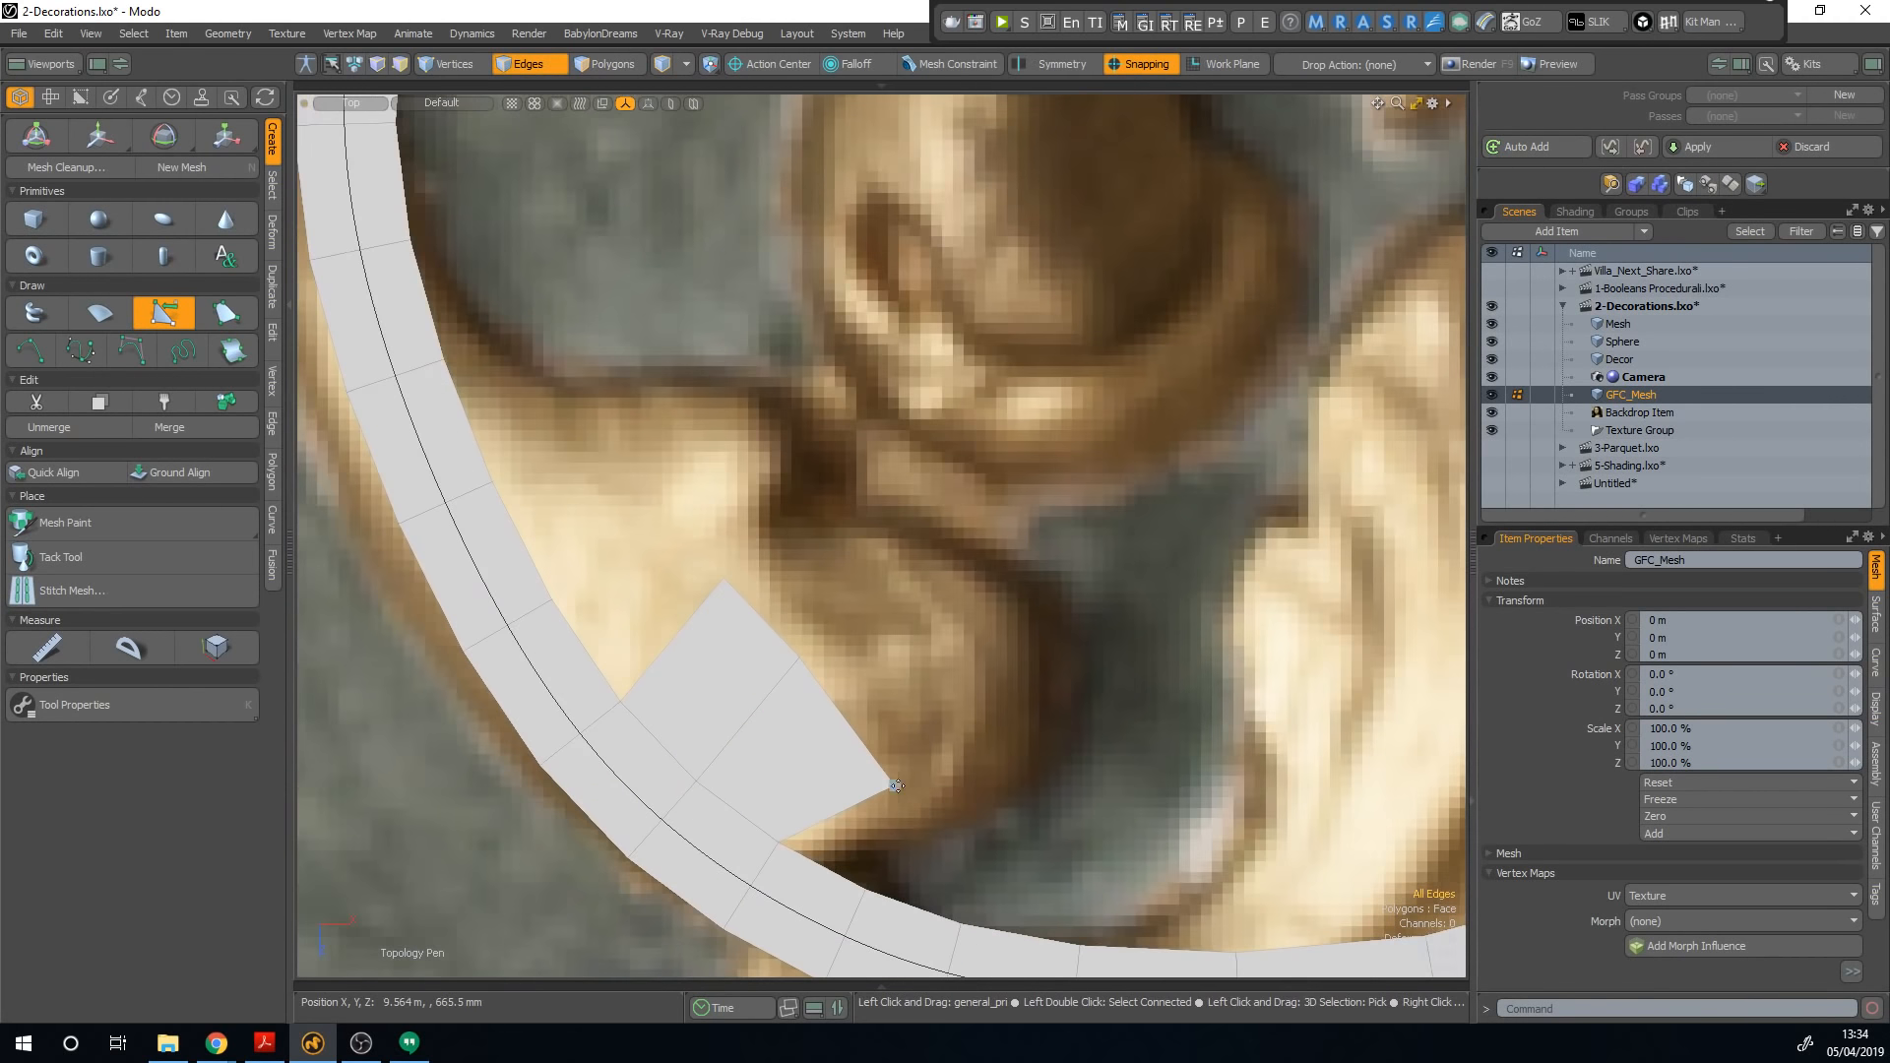
{"action": "left_click_drag", "start_coordinate": [726, 580], "coordinate": [721, 597]}
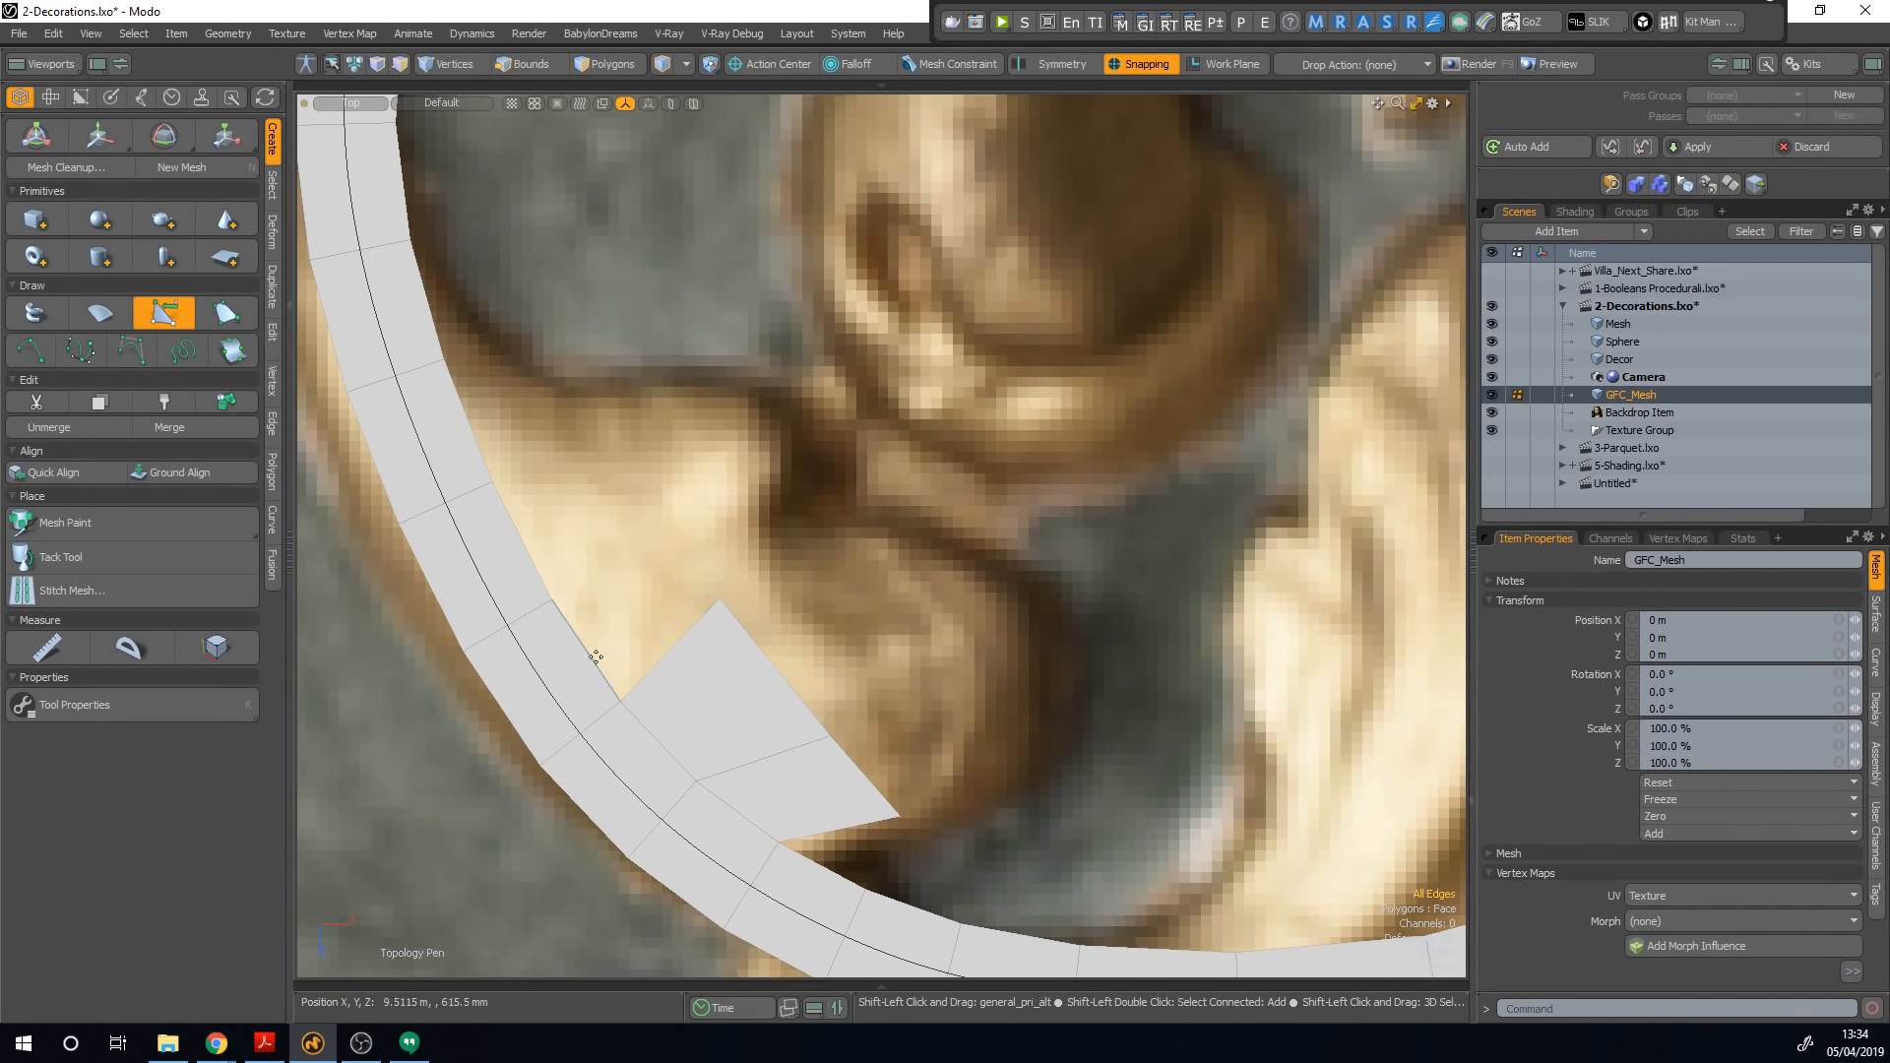
Step: Extrude the neighbouring inner edges upward along the leaf and merge the last corner back onto the C-shaped strip
{"action": "left_click_drag", "start_coordinate": [594, 658], "coordinate": [657, 516], "text": "shift"}
{"action": "left_click_drag", "start_coordinate": [521, 541], "coordinate": [620, 455], "text": "shift"}
{"action": "left_click_drag", "start_coordinate": [469, 421], "coordinate": [572, 439], "text": "shift"}
{"action": "left_click_drag", "start_coordinate": [428, 301], "coordinate": [548, 378], "text": "shift"}
{"action": "left_click_drag", "start_coordinate": [454, 212], "coordinate": [411, 240]}
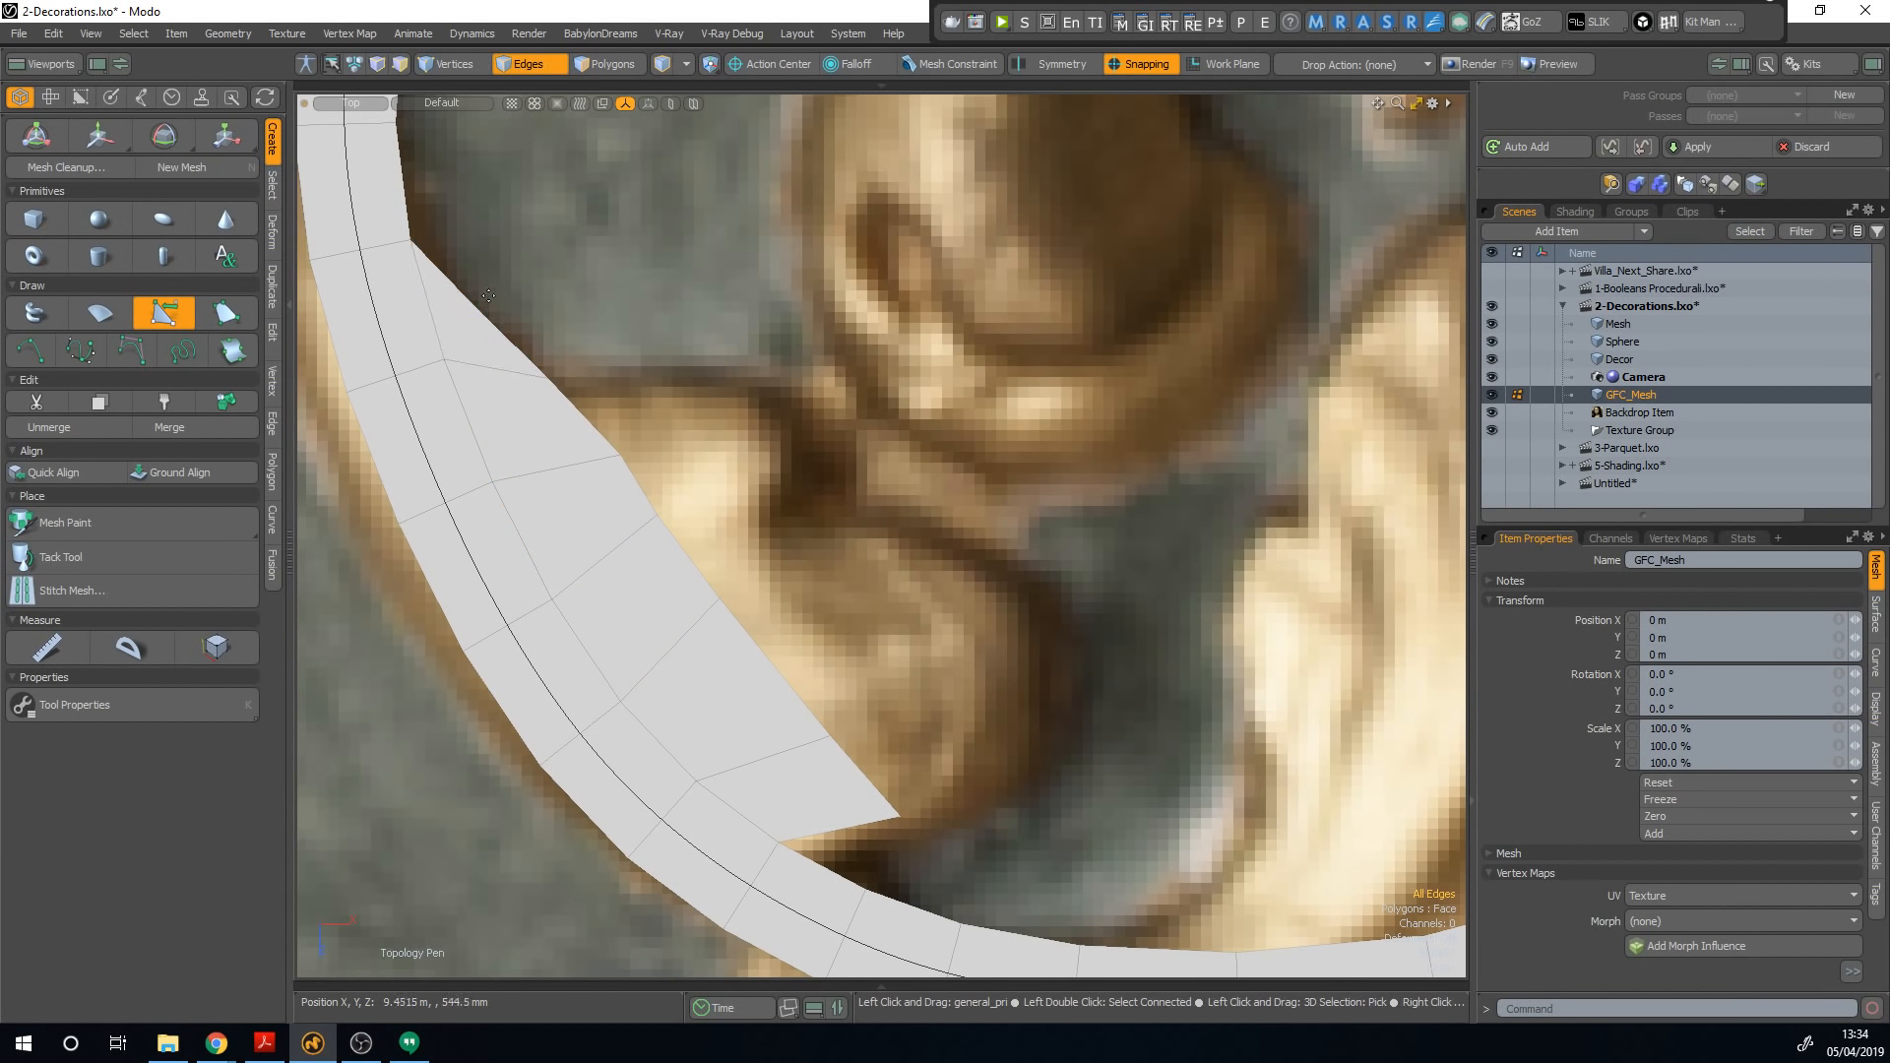
Step: Adjust a point on the leaf patch and extrude two more faces from its upper edge toward the bud
{"action": "left_click_drag", "start_coordinate": [620, 455], "coordinate": [610, 446]}
{"action": "left_click_drag", "start_coordinate": [581, 413], "coordinate": [718, 397], "text": "shift"}
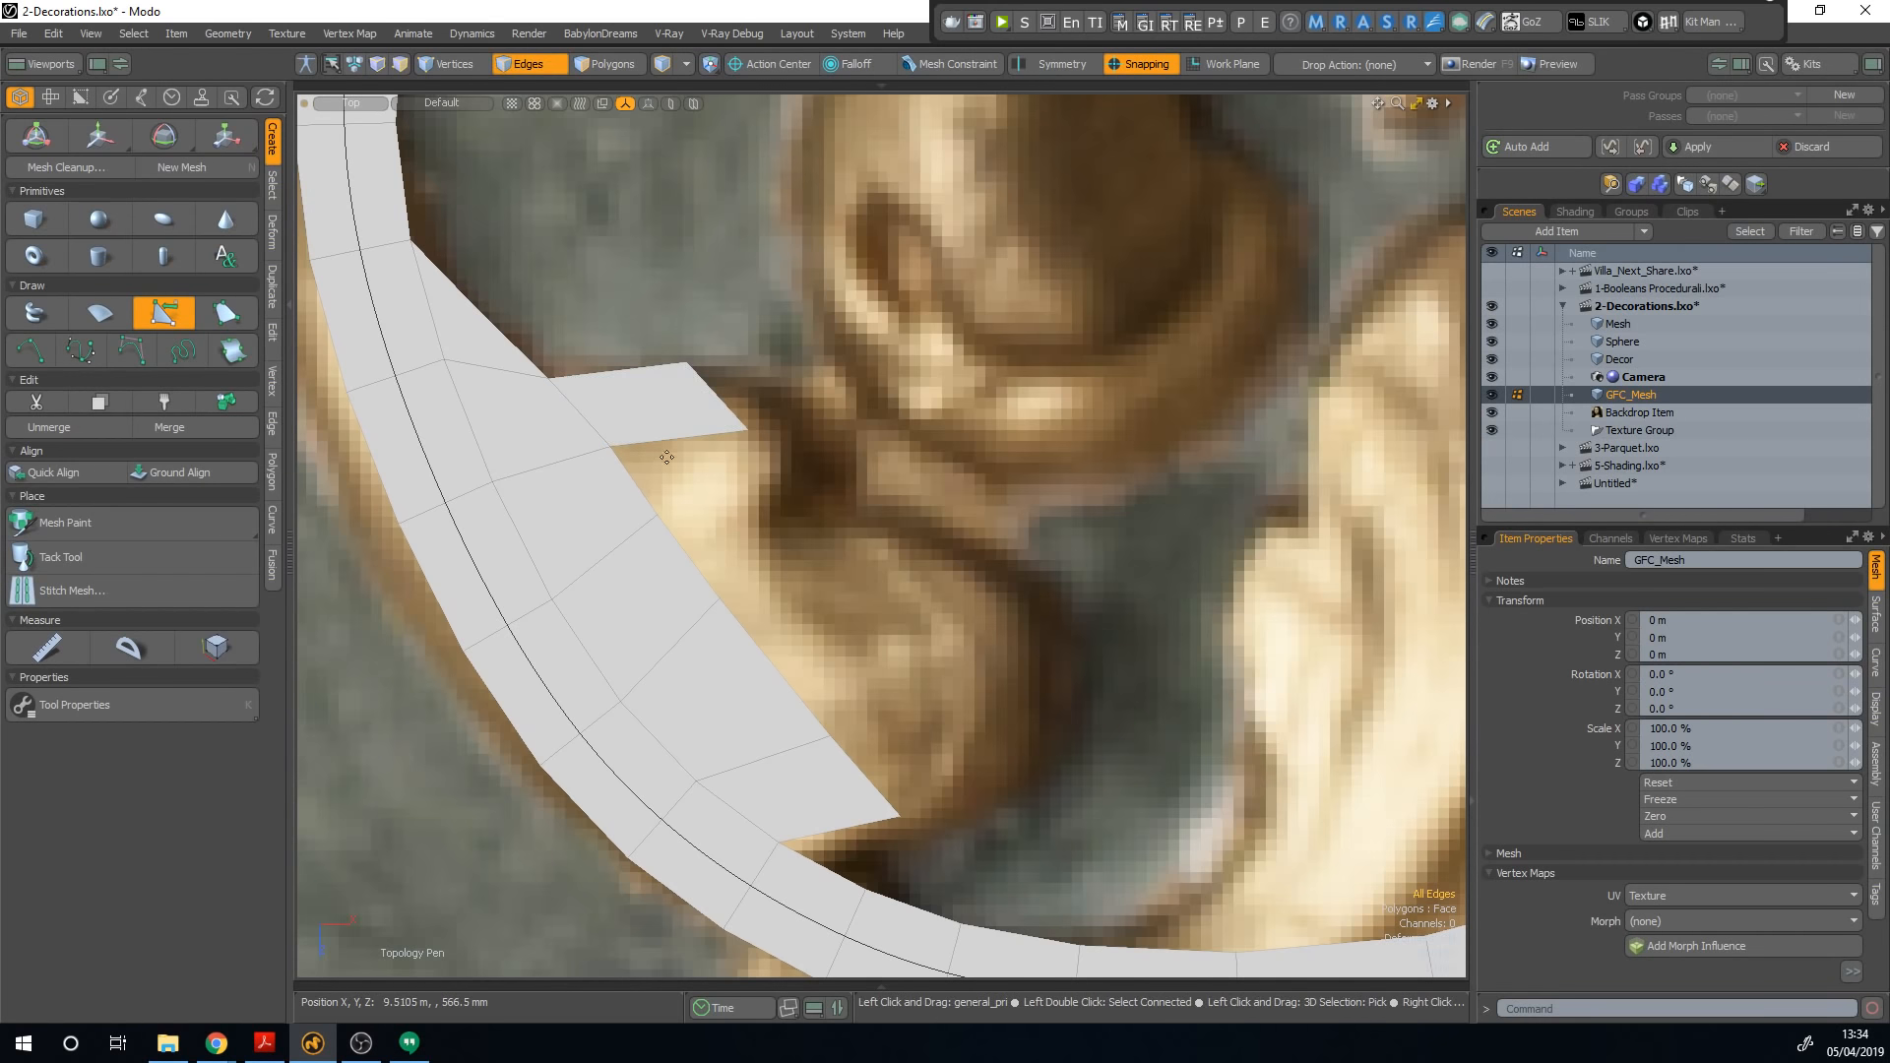
{"action": "left_click_drag", "start_coordinate": [627, 484], "coordinate": [770, 483], "text": "shift"}
Step: Convert the C-shaped strip to a subdivision surface and adjust its outer edge points to the ornament's outline
{"action": "scroll", "coordinate": [1044, 680], "scroll_direction": "down", "scroll_amount": 5}
{"action": "left_click_drag", "start_coordinate": [1106, 704], "coordinate": [1060, 638], "text": "alt+shift"}
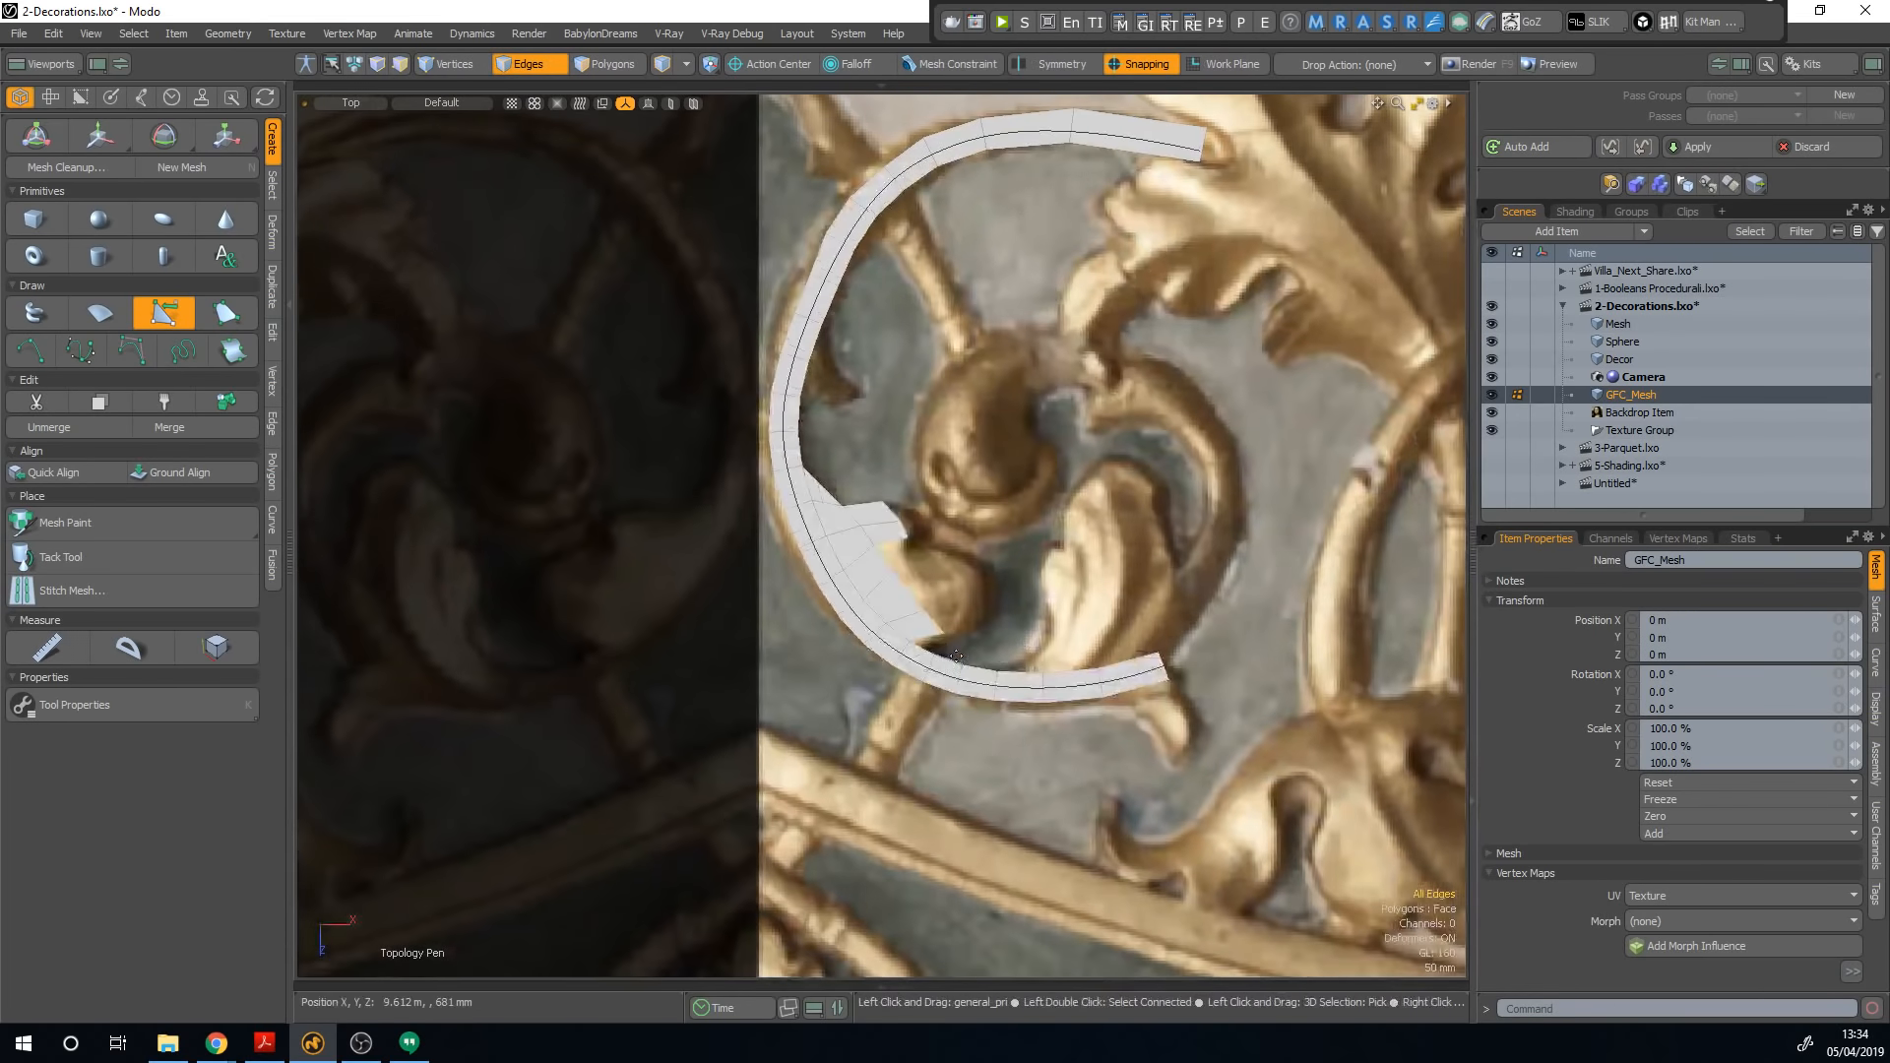
{"action": "key", "text": "Tab"}
{"action": "left_click_drag", "start_coordinate": [770, 452], "coordinate": [763, 452]}
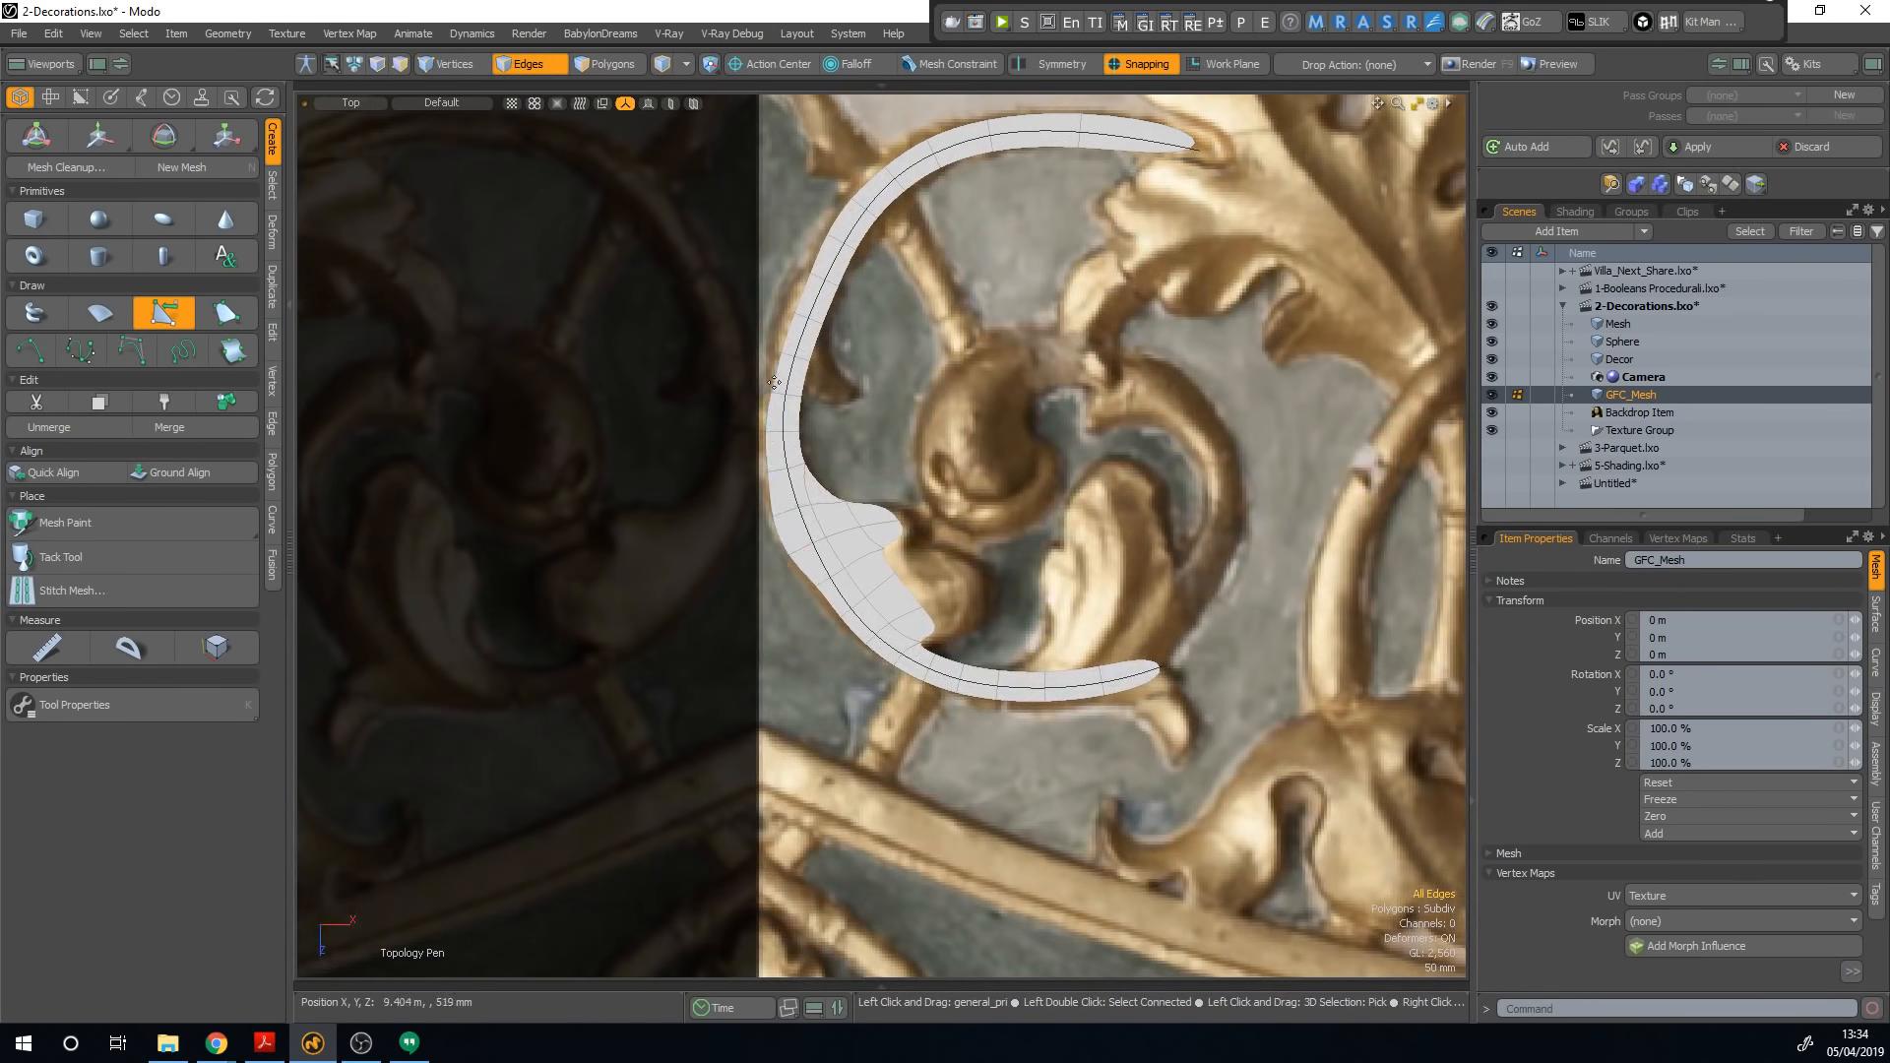
{"action": "left_click_drag", "start_coordinate": [775, 382], "coordinate": [769, 379]}
{"action": "left_click_drag", "start_coordinate": [802, 301], "coordinate": [793, 295]}
{"action": "left_click_drag", "start_coordinate": [835, 221], "coordinate": [833, 217]}
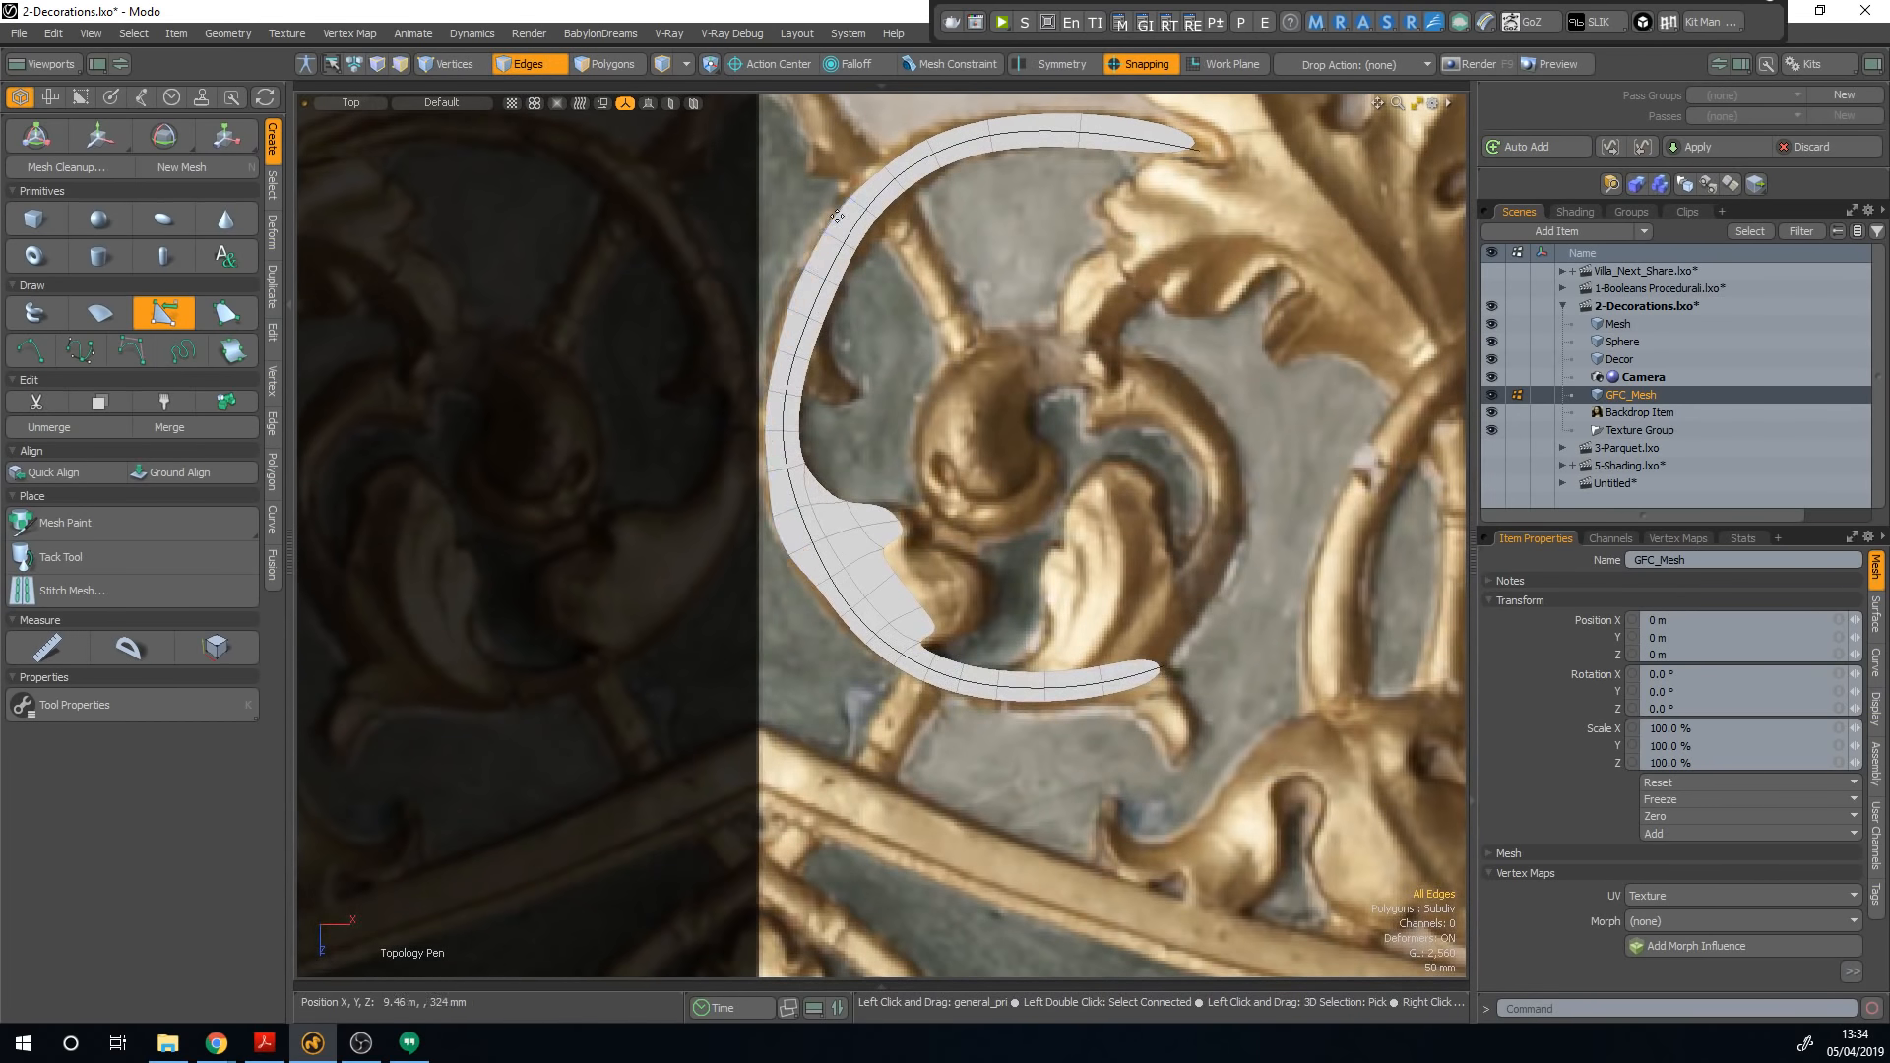
Step: Leave the Topology Pen and compare the traced strips with the surrounding ornament on the backdrop
{"action": "left_click_drag", "start_coordinate": [1071, 442], "coordinate": [741, 514], "text": "alt+shift"}
{"action": "key", "text": "3"}
{"action": "scroll", "coordinate": [1002, 395], "scroll_direction": "down", "scroll_amount": 2}
{"action": "scroll", "coordinate": [889, 594], "scroll_direction": "down", "scroll_amount": 1}
{"action": "left_click_drag", "start_coordinate": [876, 497], "coordinate": [895, 673], "text": "alt+shift"}
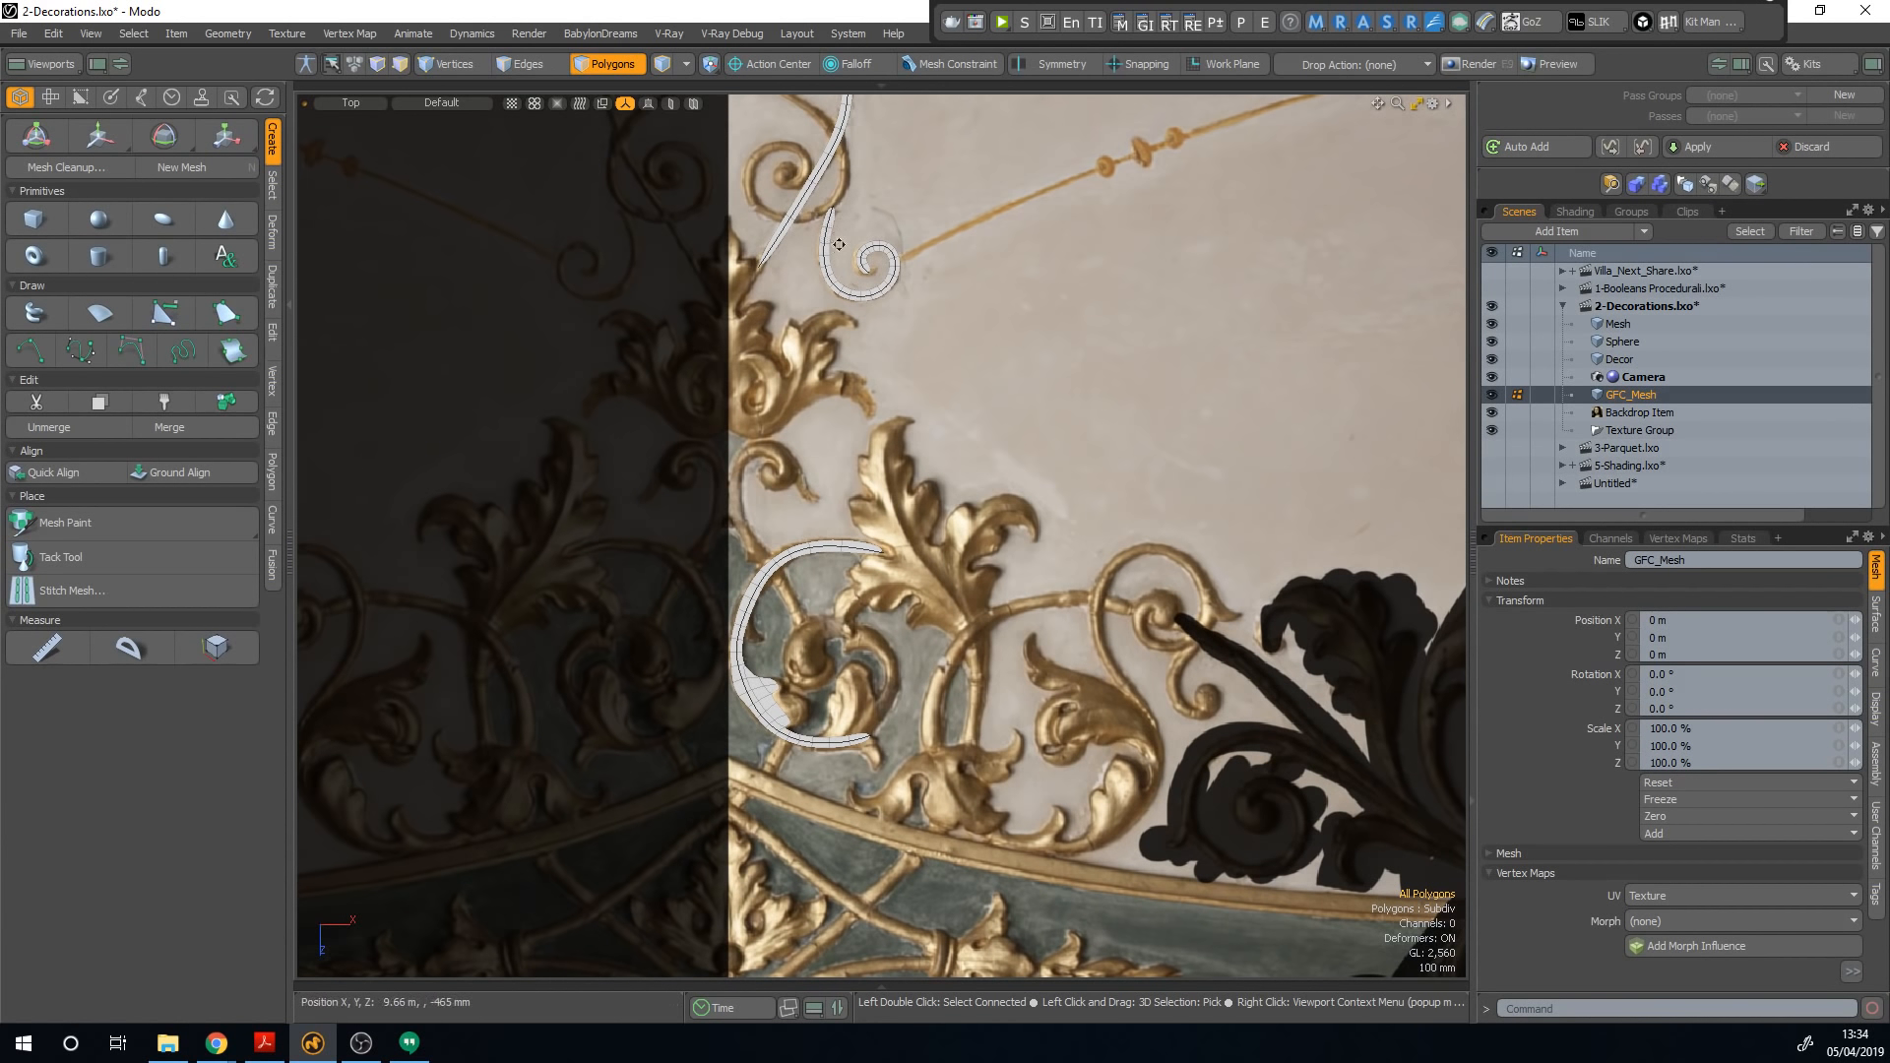
{"action": "left_click_drag", "start_coordinate": [867, 313], "coordinate": [750, 299], "text": "alt+shift"}
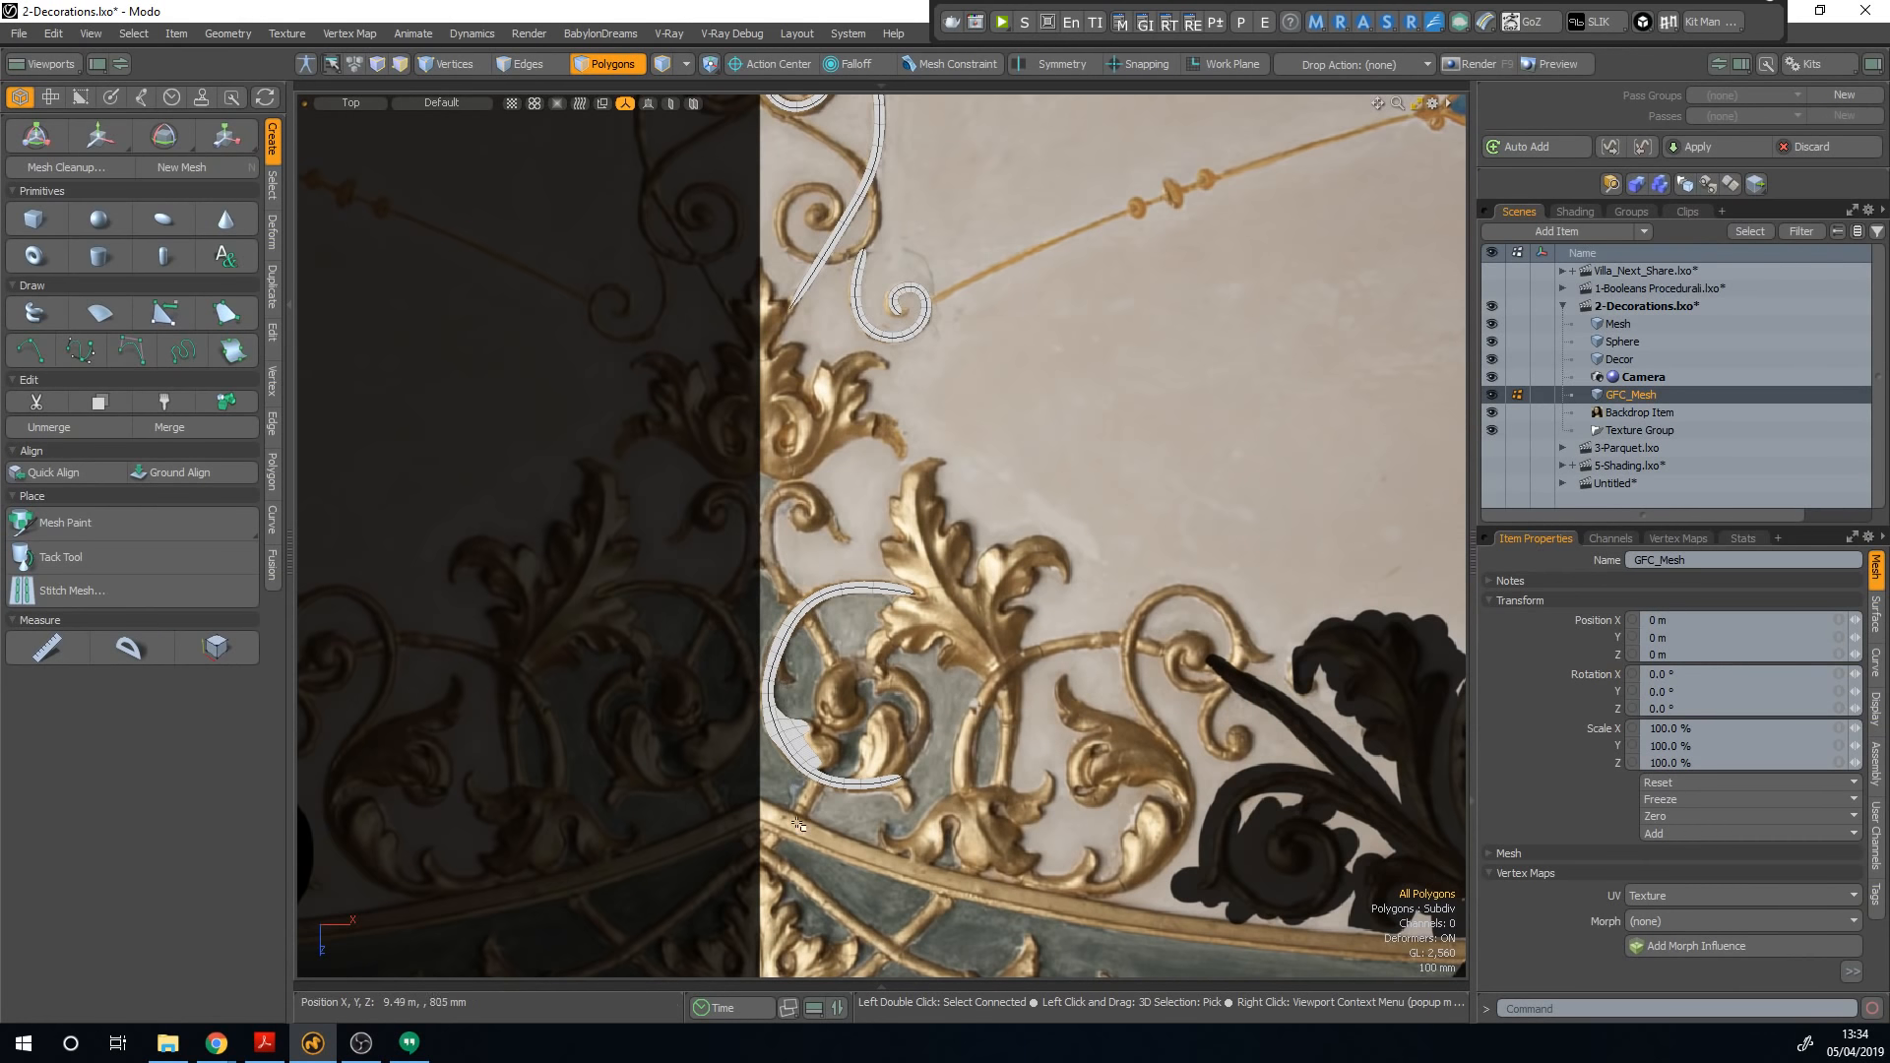
{"action": "left_click_drag", "start_coordinate": [893, 709], "coordinate": [903, 588], "text": "alt+shift"}
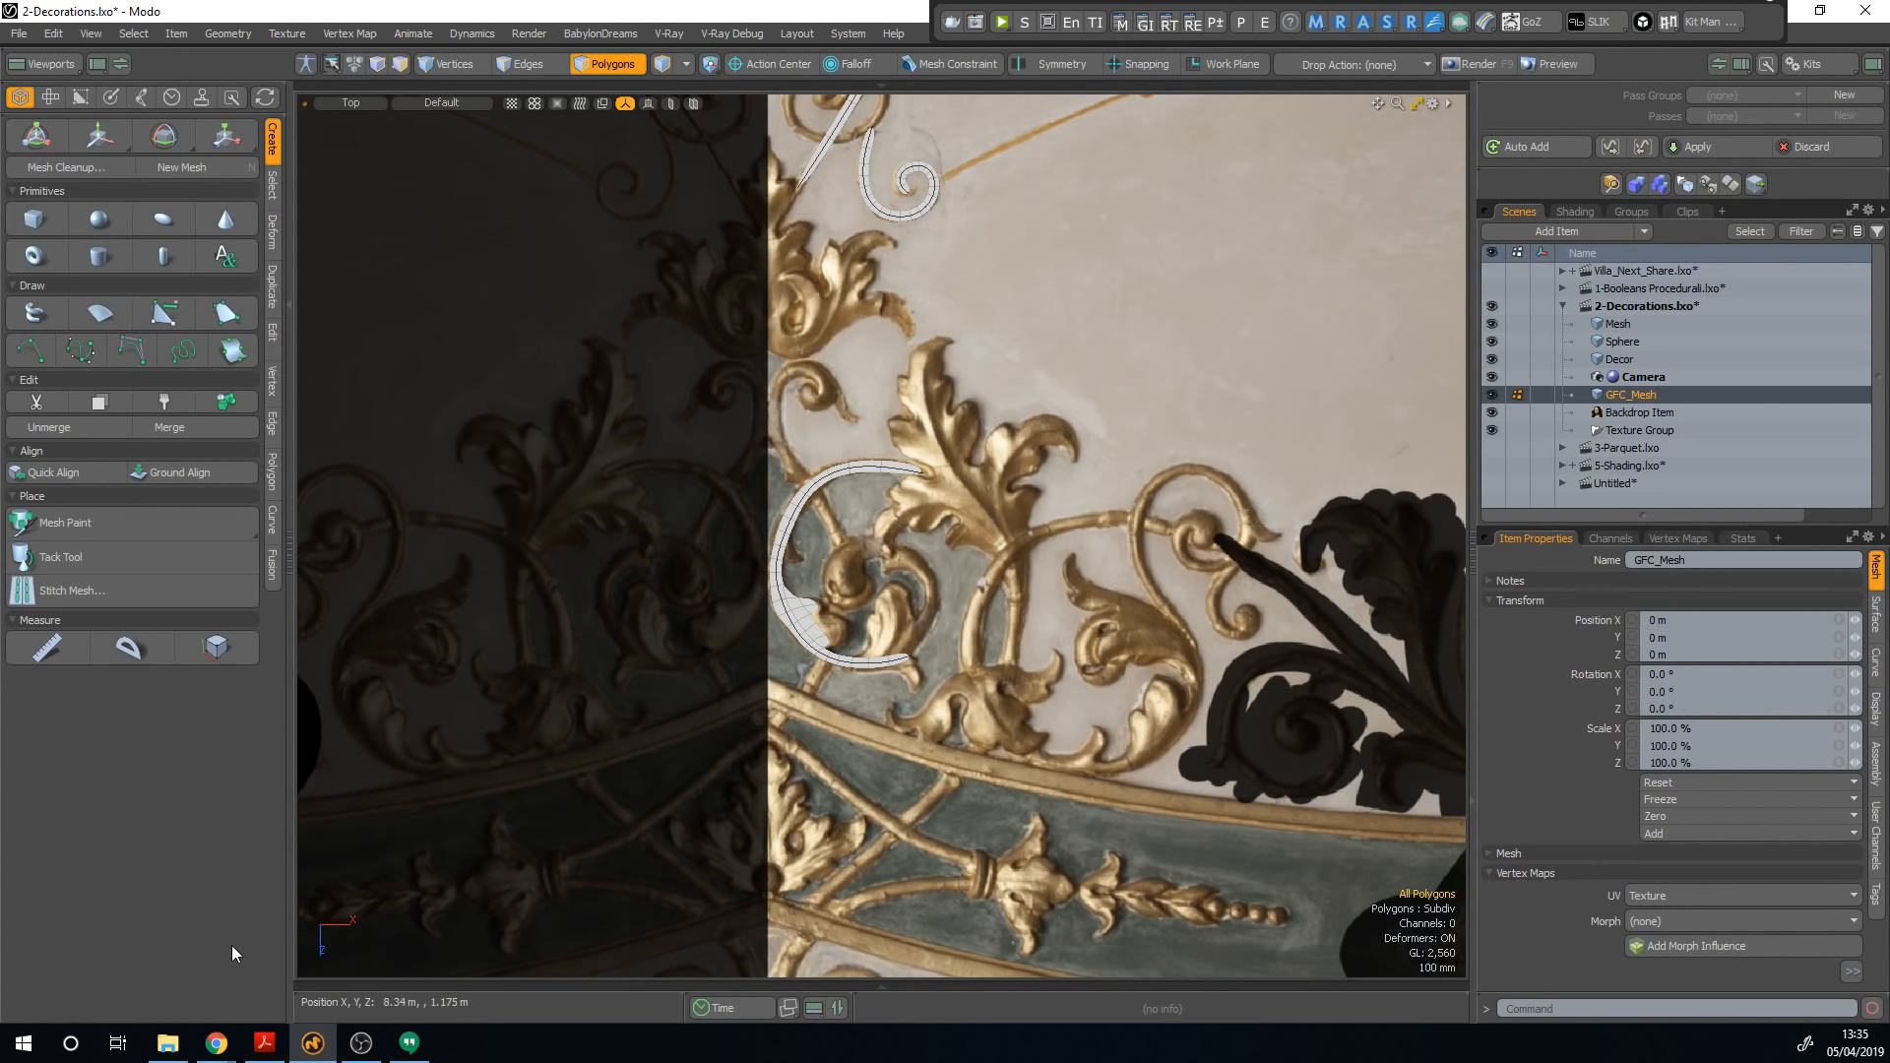
Step: Switch to the workshop PDF in Acrobat Reader and review the texture, parquet, interior and client-house photo pages
{"action": "left_click", "coordinate": [264, 1044]}
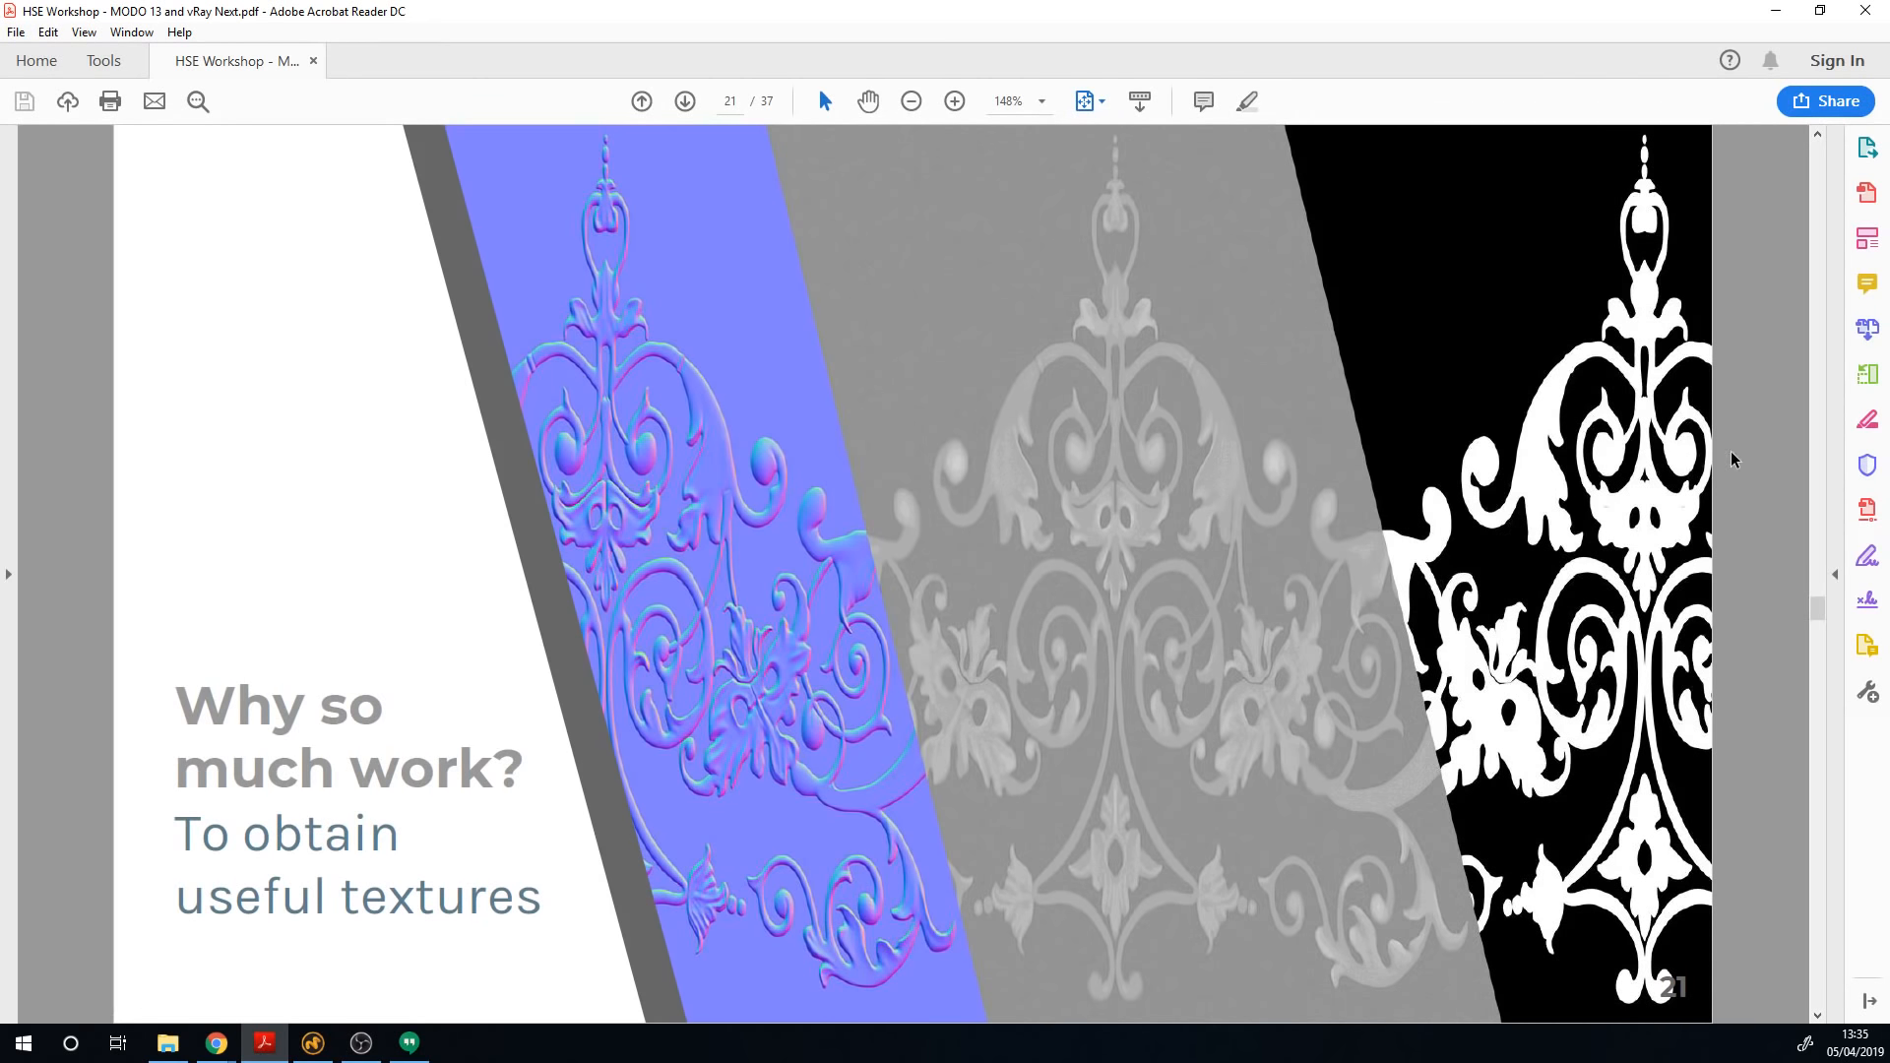
{"action": "scroll", "coordinate": [1732, 460], "scroll_direction": "down", "scroll_amount": 1}
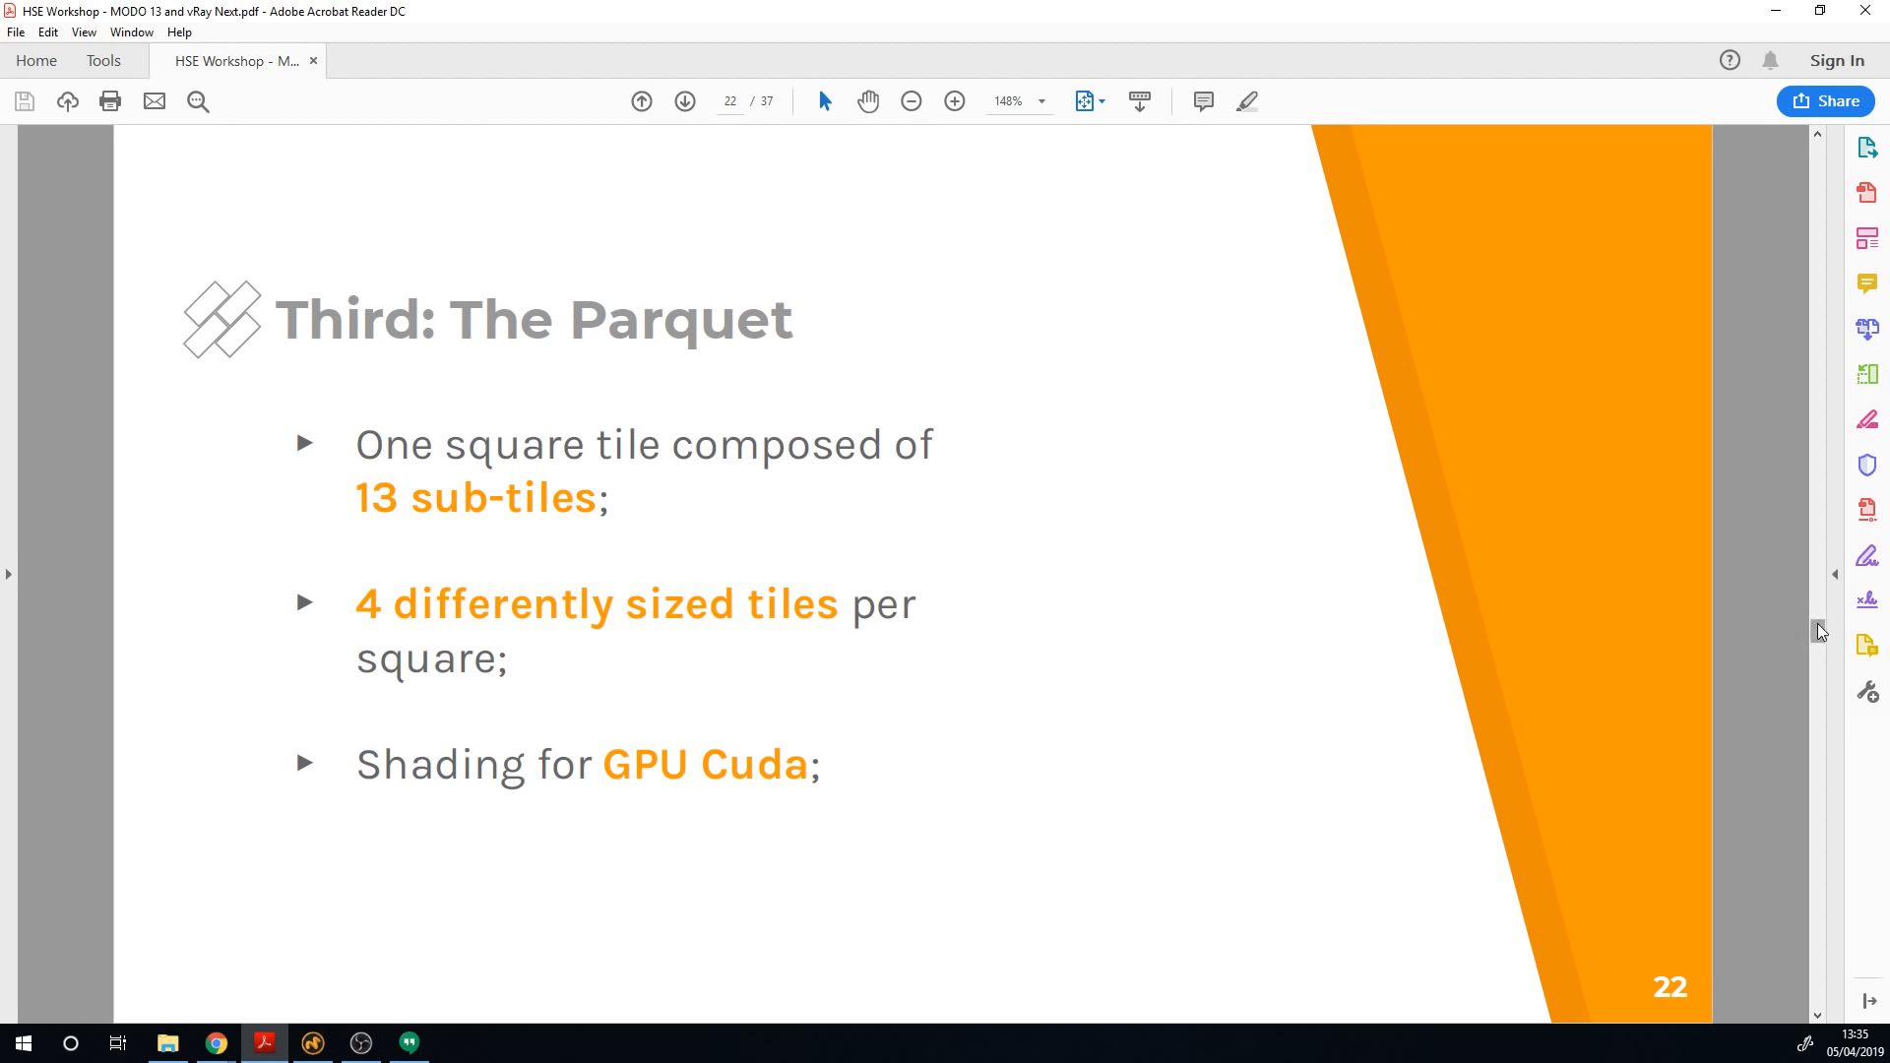
{"action": "left_click_drag", "start_coordinate": [1820, 632], "coordinate": [1817, 359]}
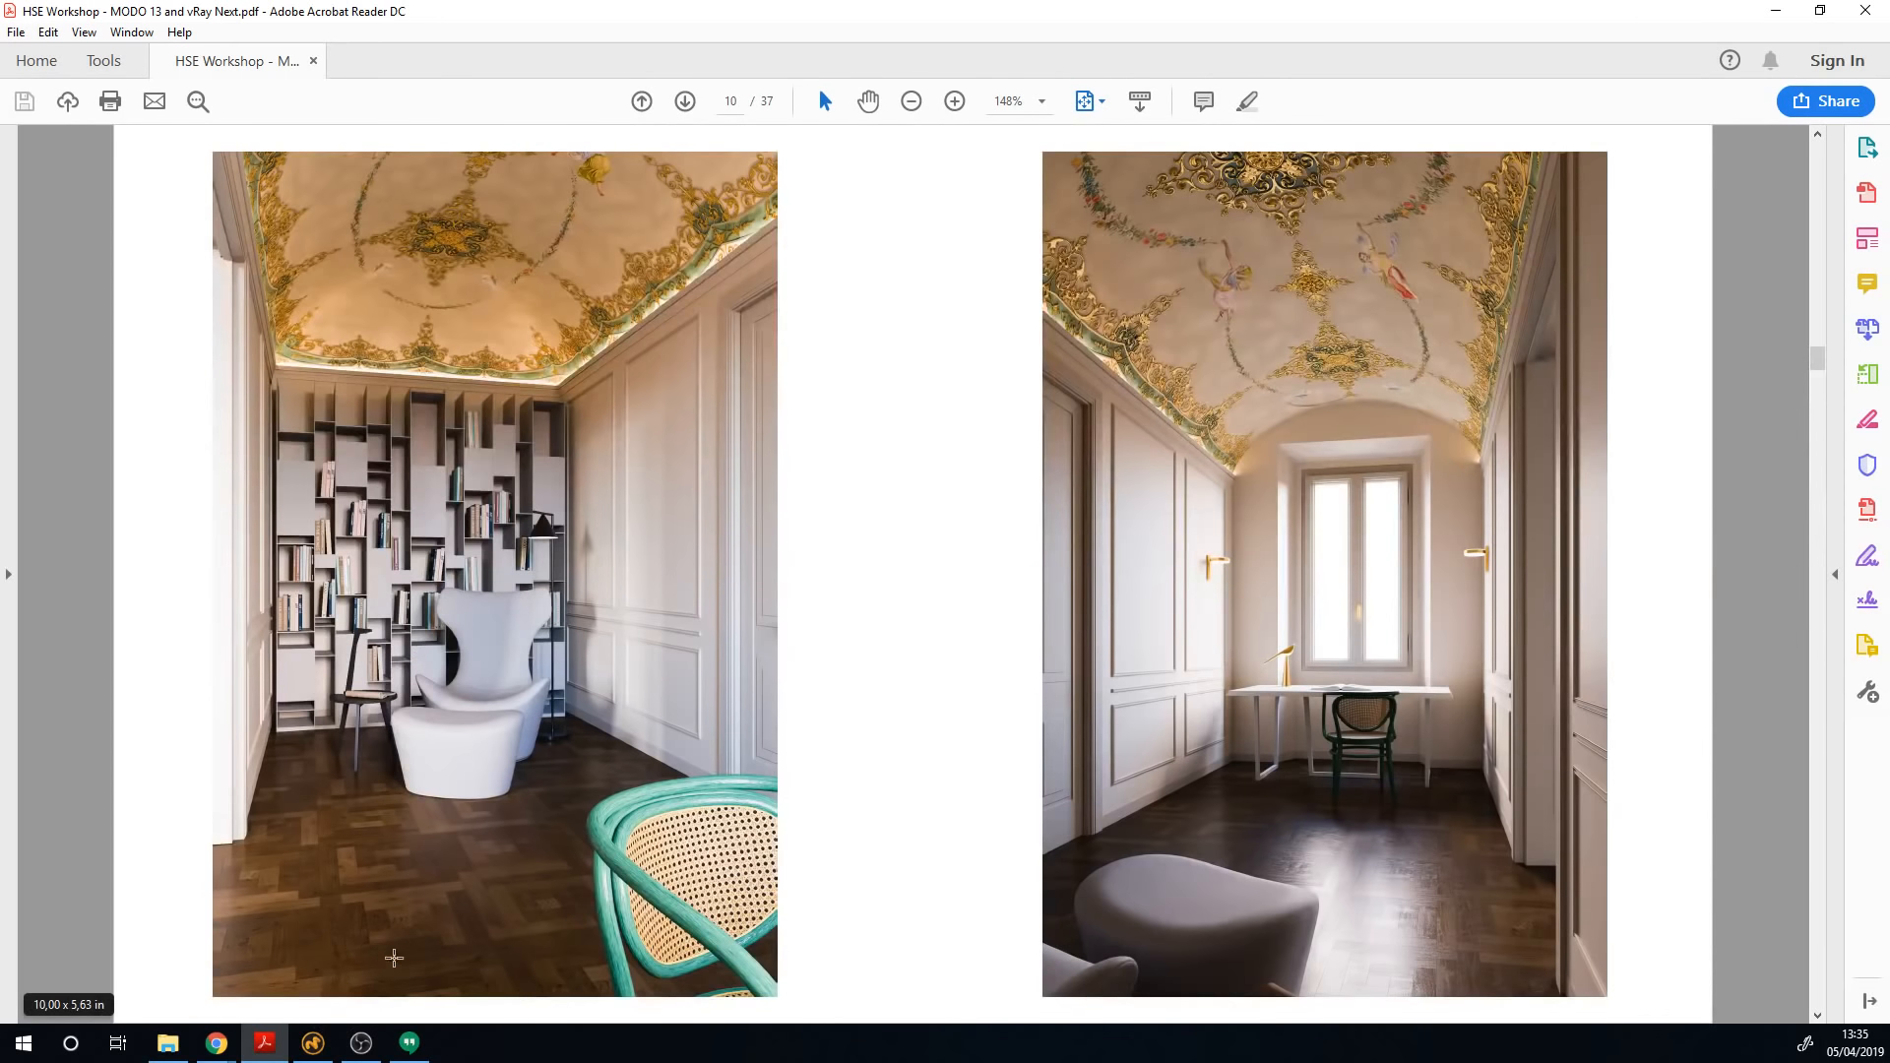
{"action": "left_click_drag", "start_coordinate": [327, 886], "coordinate": [493, 967]}
{"action": "left_click", "coordinate": [471, 934]}
{"action": "scroll", "coordinate": [945, 793], "scroll_direction": "down", "scroll_amount": 9}
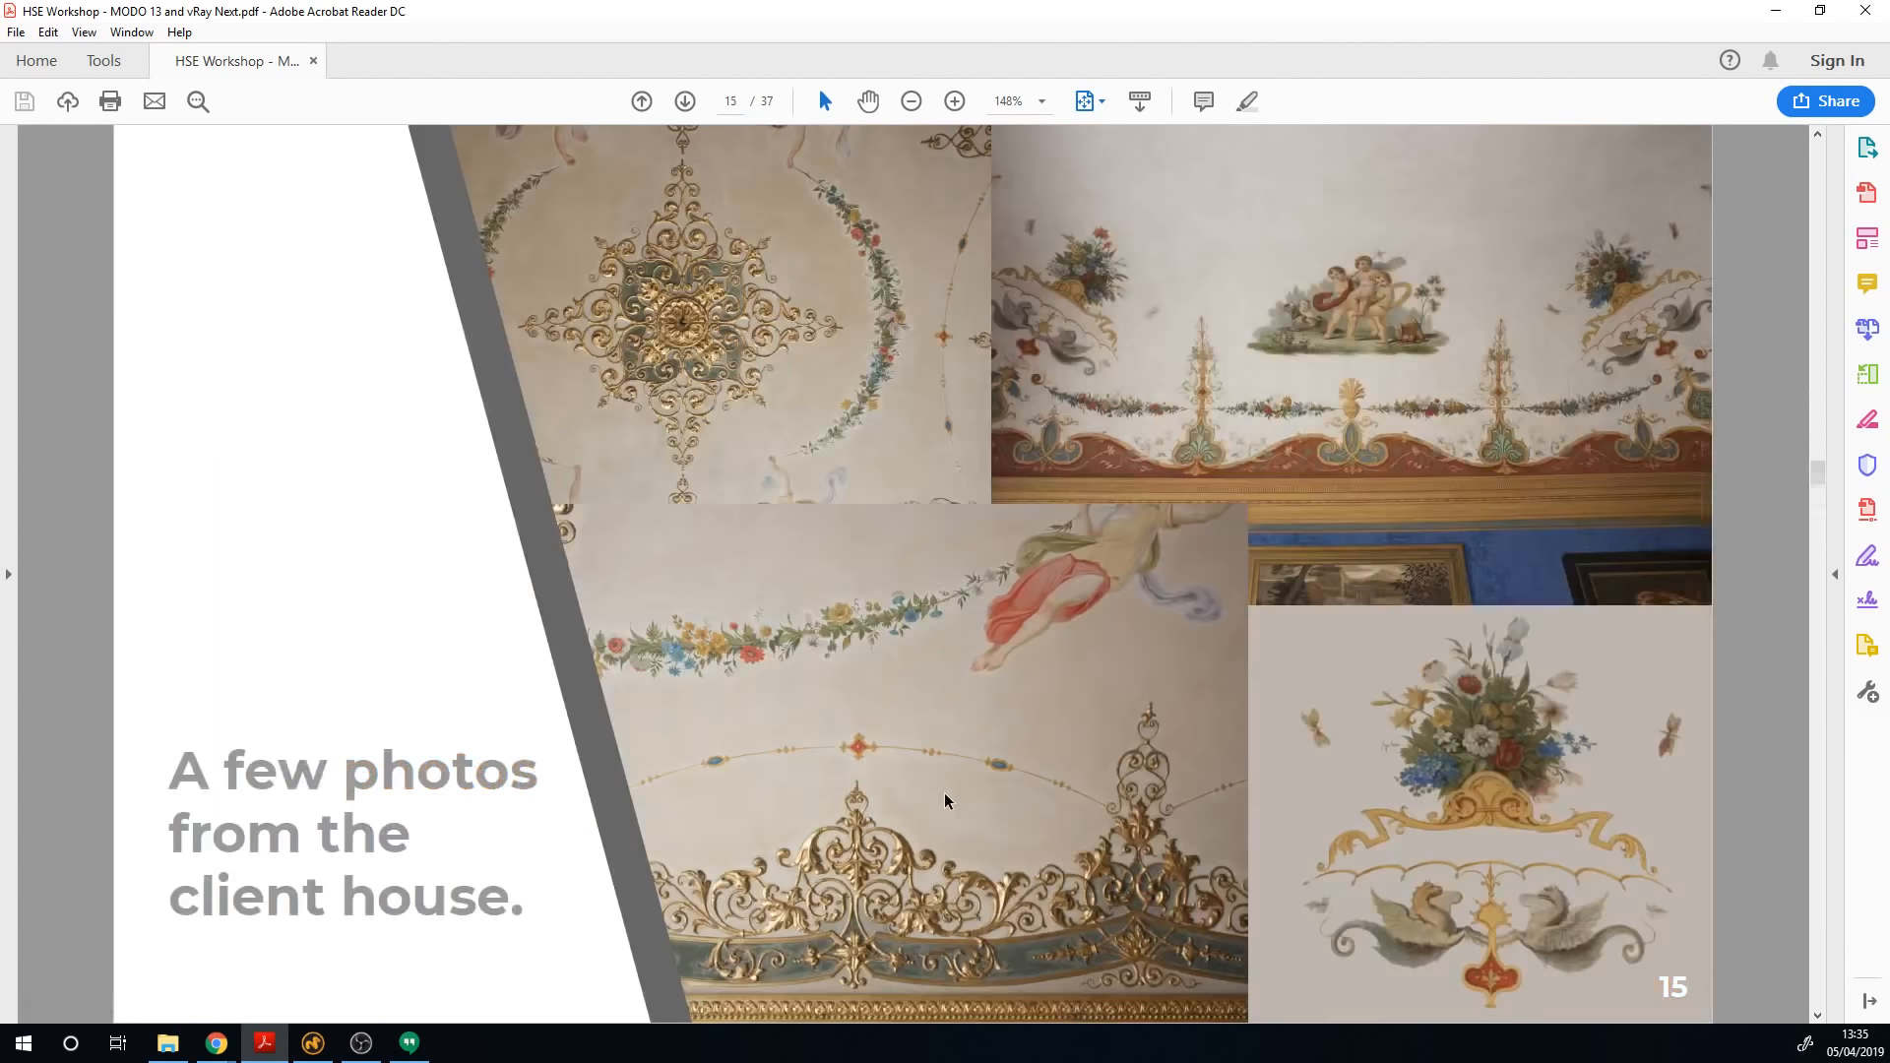
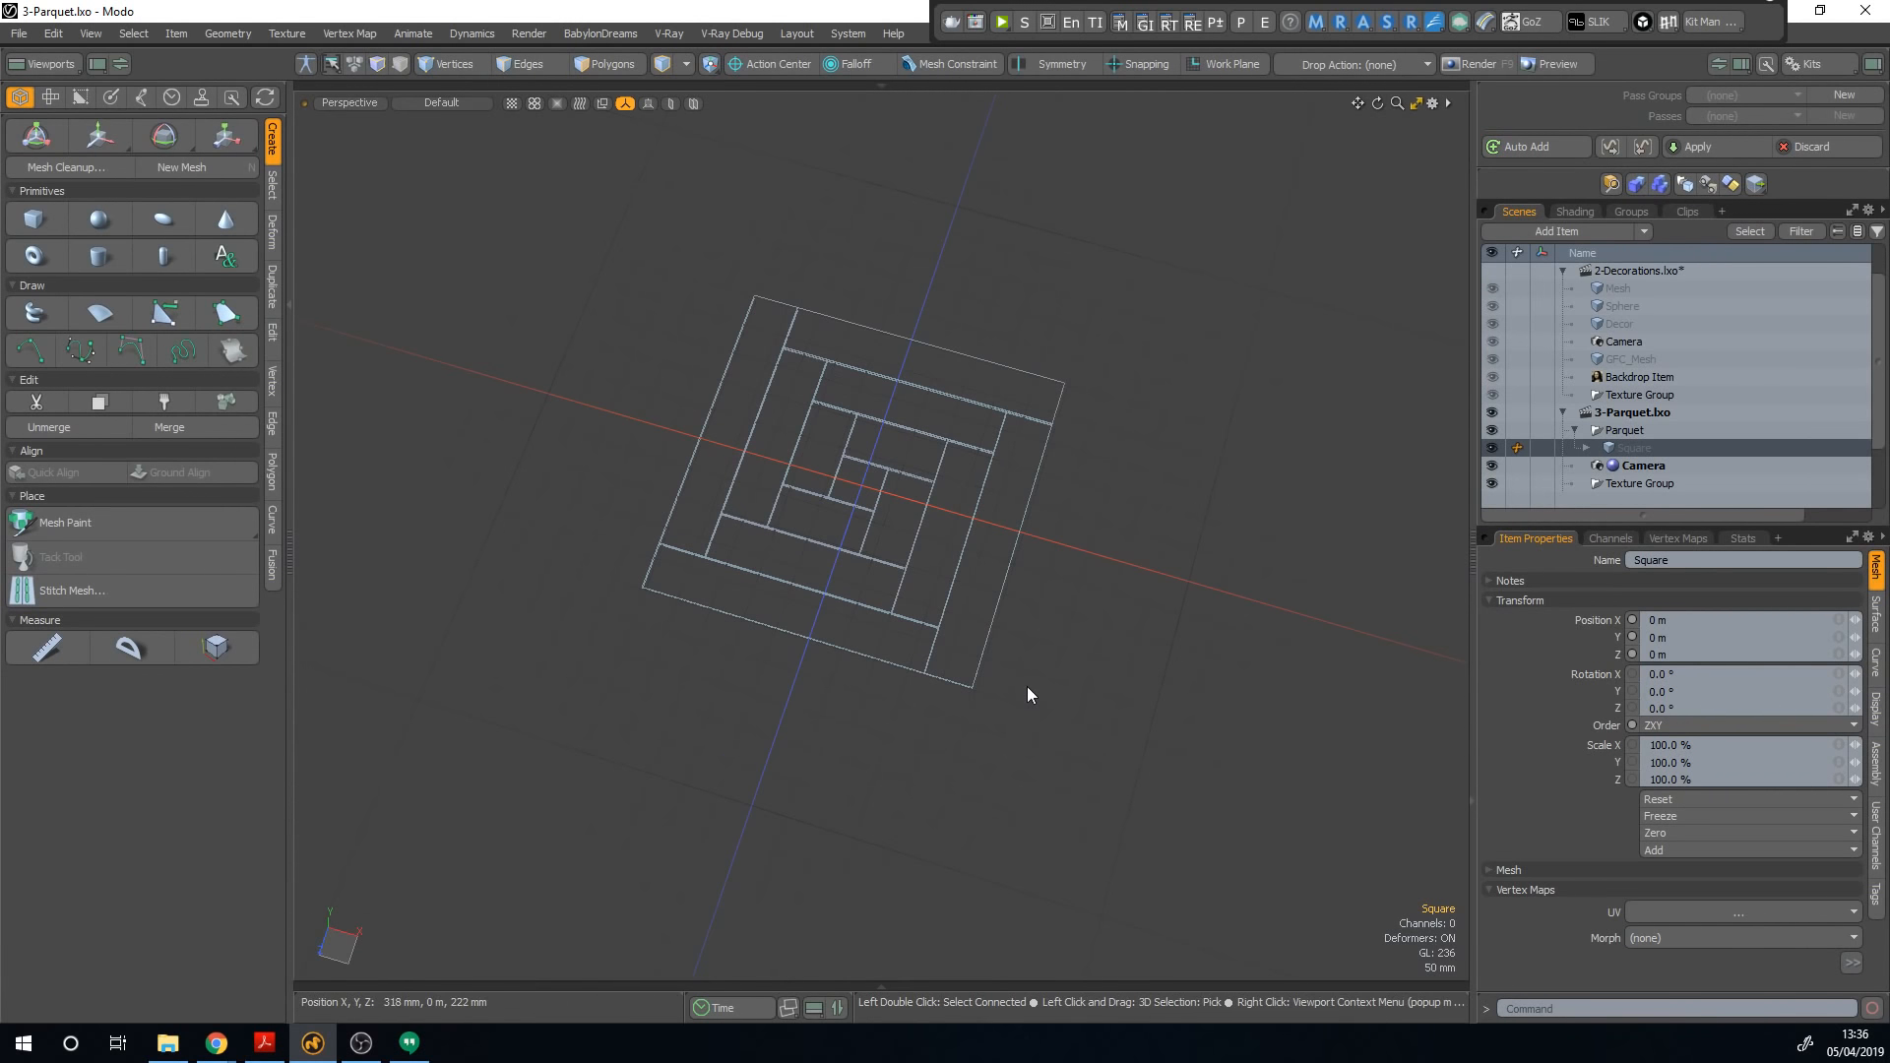
Step: In Modo's 3-Parquet.lxo scene, inspect the square's sub-tiles by selecting them from the outer ring inward, ending with nothing selected
{"action": "left_click", "coordinate": [1081, 494]}
{"action": "left_click_drag", "start_coordinate": [1037, 448], "coordinate": [1019, 392]}
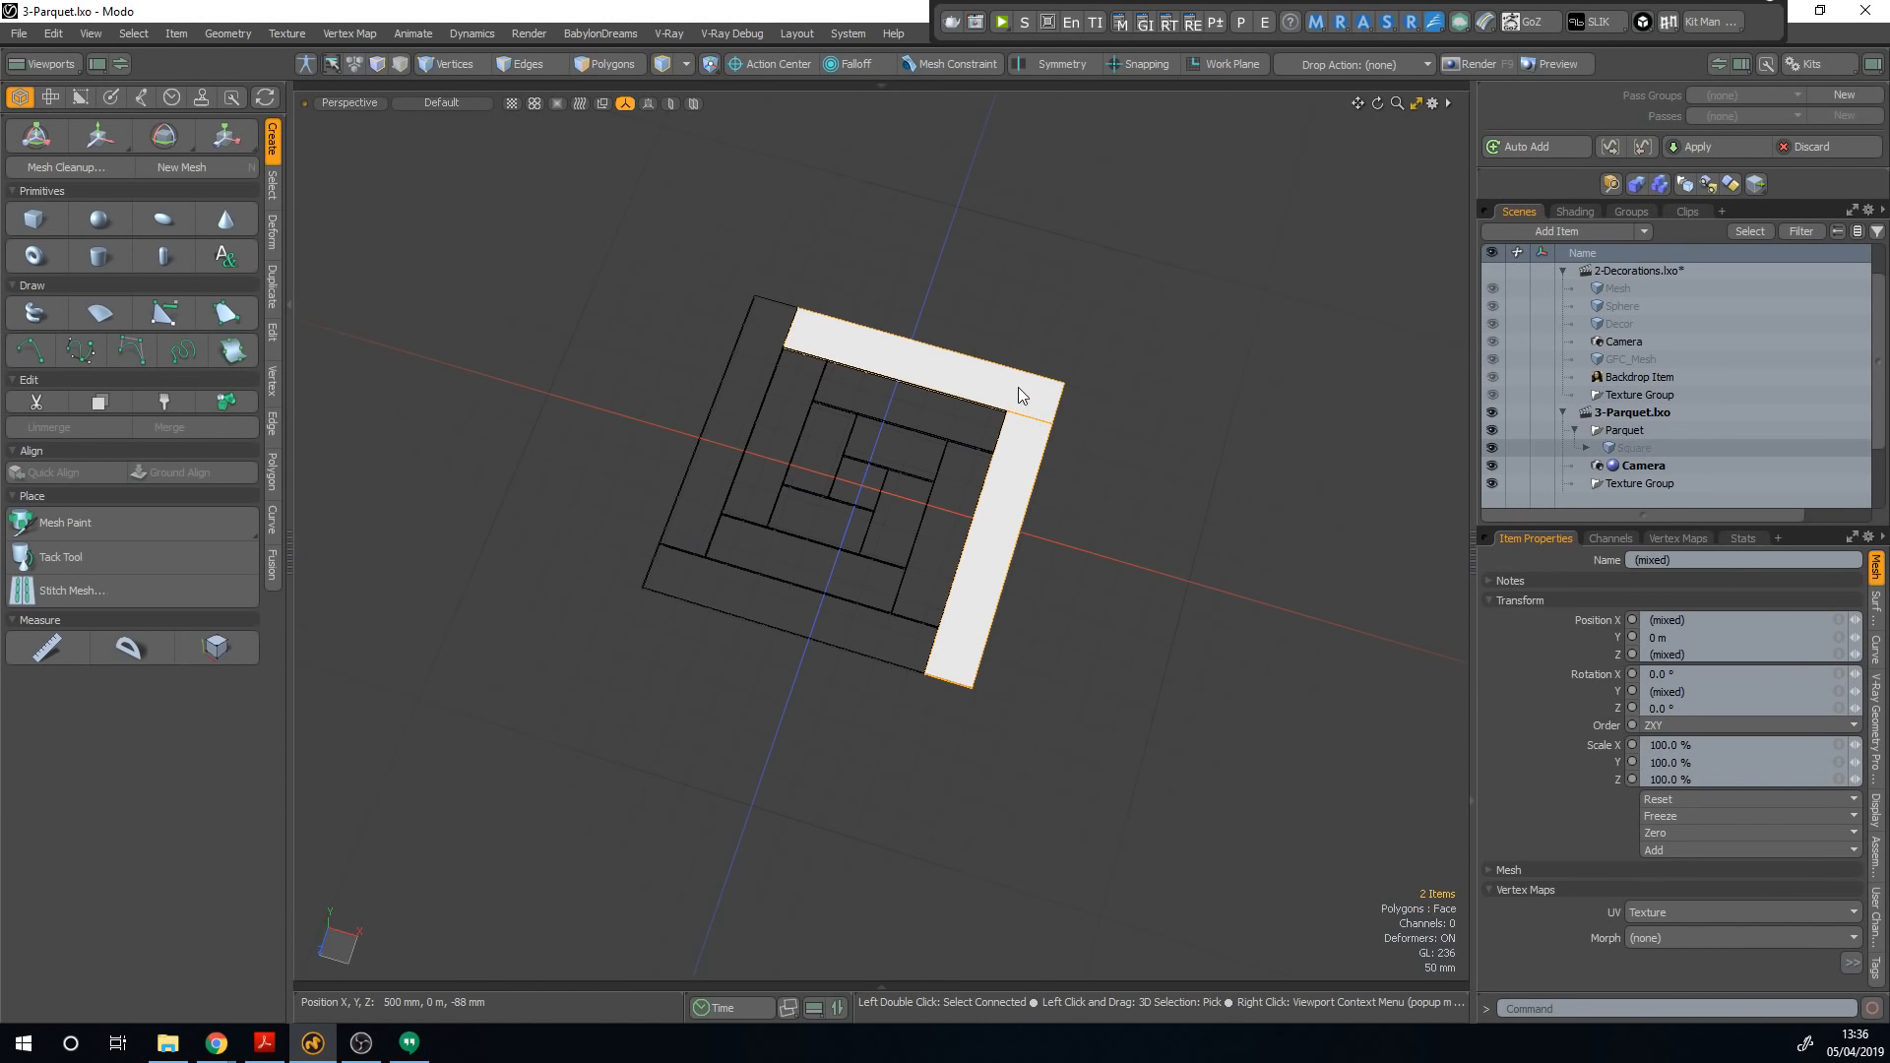
{"action": "mouse_move", "coordinate": [790, 325]}
{"action": "left_mouse_down", "text": "shift"}
{"action": "mouse_move", "coordinate": [708, 392]}
{"action": "mouse_move", "coordinate": [675, 603]}
{"action": "left_mouse_up", "text": "shift"}
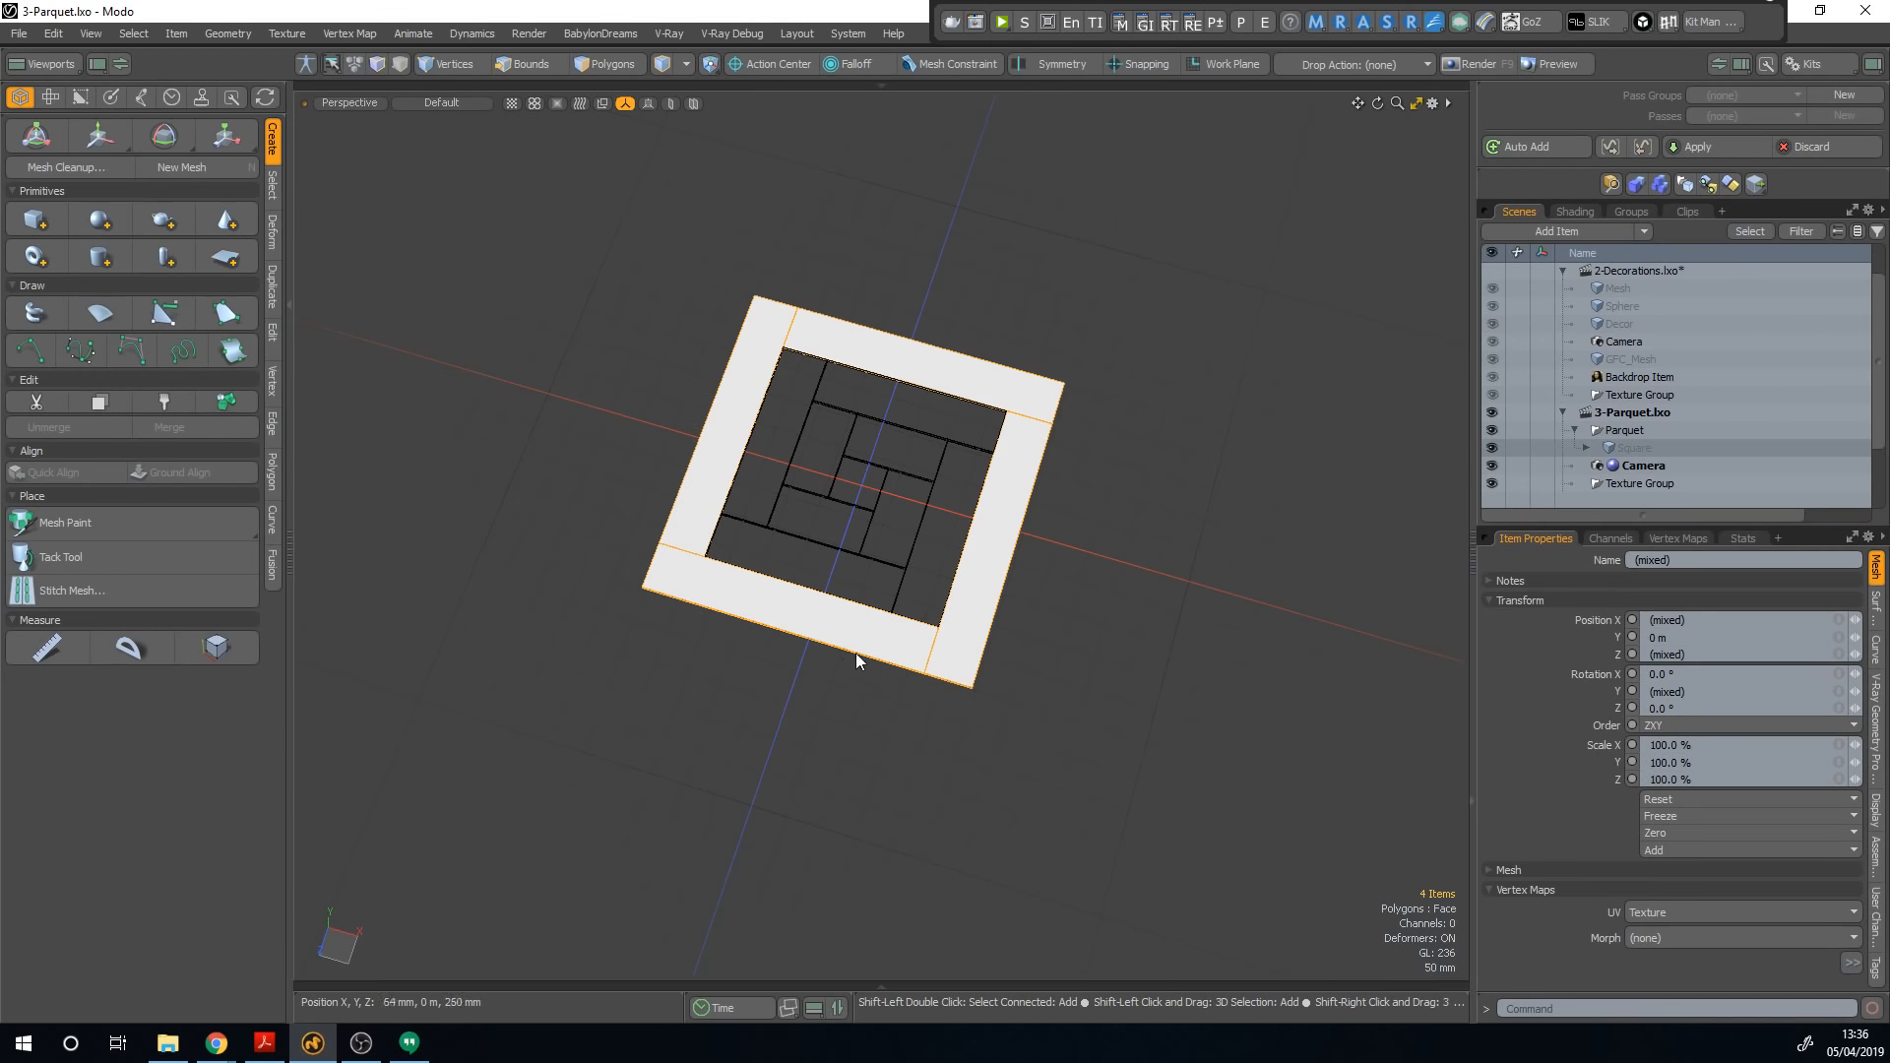
{"action": "mouse_move", "coordinate": [825, 579]}
{"action": "left_mouse_down", "text": "shift"}
{"action": "mouse_move", "coordinate": [734, 511]}
{"action": "mouse_move", "coordinate": [924, 387]}
{"action": "mouse_move", "coordinate": [966, 482]}
{"action": "mouse_move", "coordinate": [891, 473]}
{"action": "mouse_move", "coordinate": [902, 532]}
{"action": "mouse_move", "coordinate": [866, 580]}
{"action": "mouse_move", "coordinate": [910, 537]}
{"action": "left_mouse_up", "text": "shift"}
{"action": "middle_click_drag", "start_coordinate": [865, 624], "coordinate": [767, 662]}
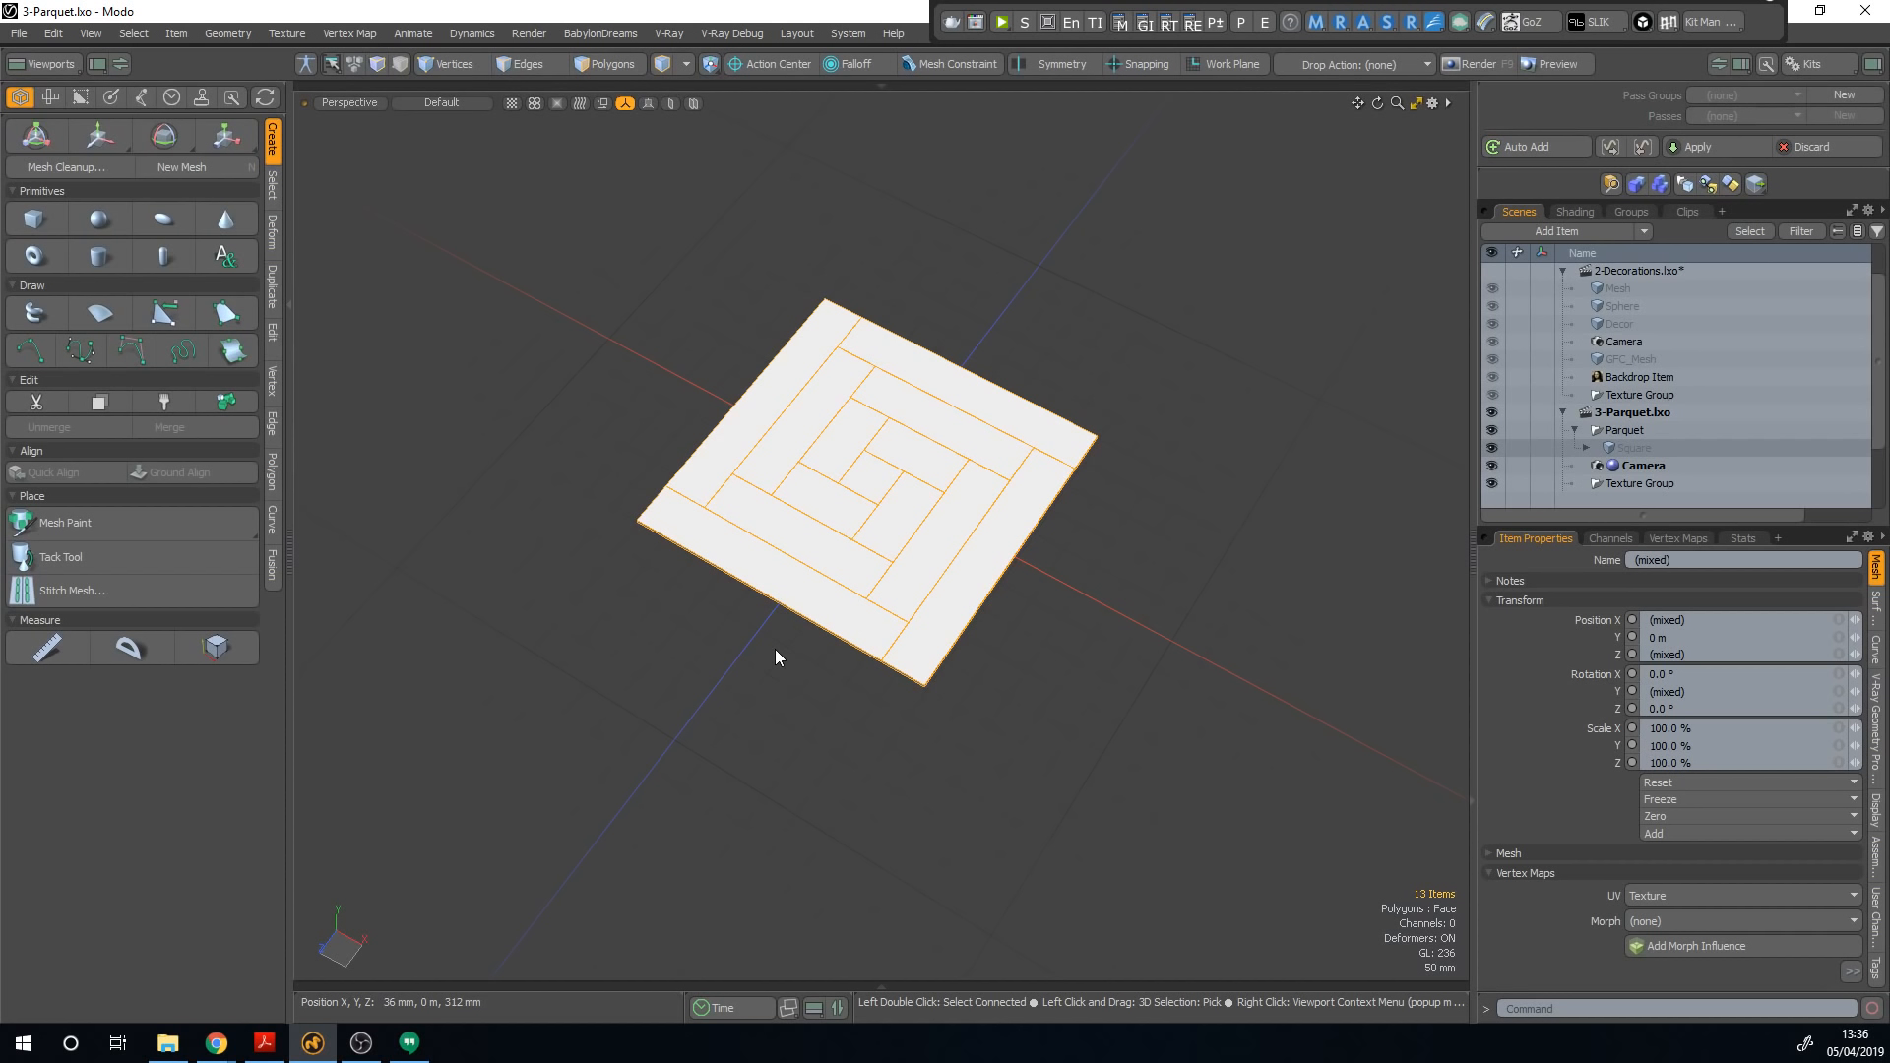
{"action": "left_click", "coordinate": [746, 406]}
{"action": "left_click", "coordinate": [982, 347]}
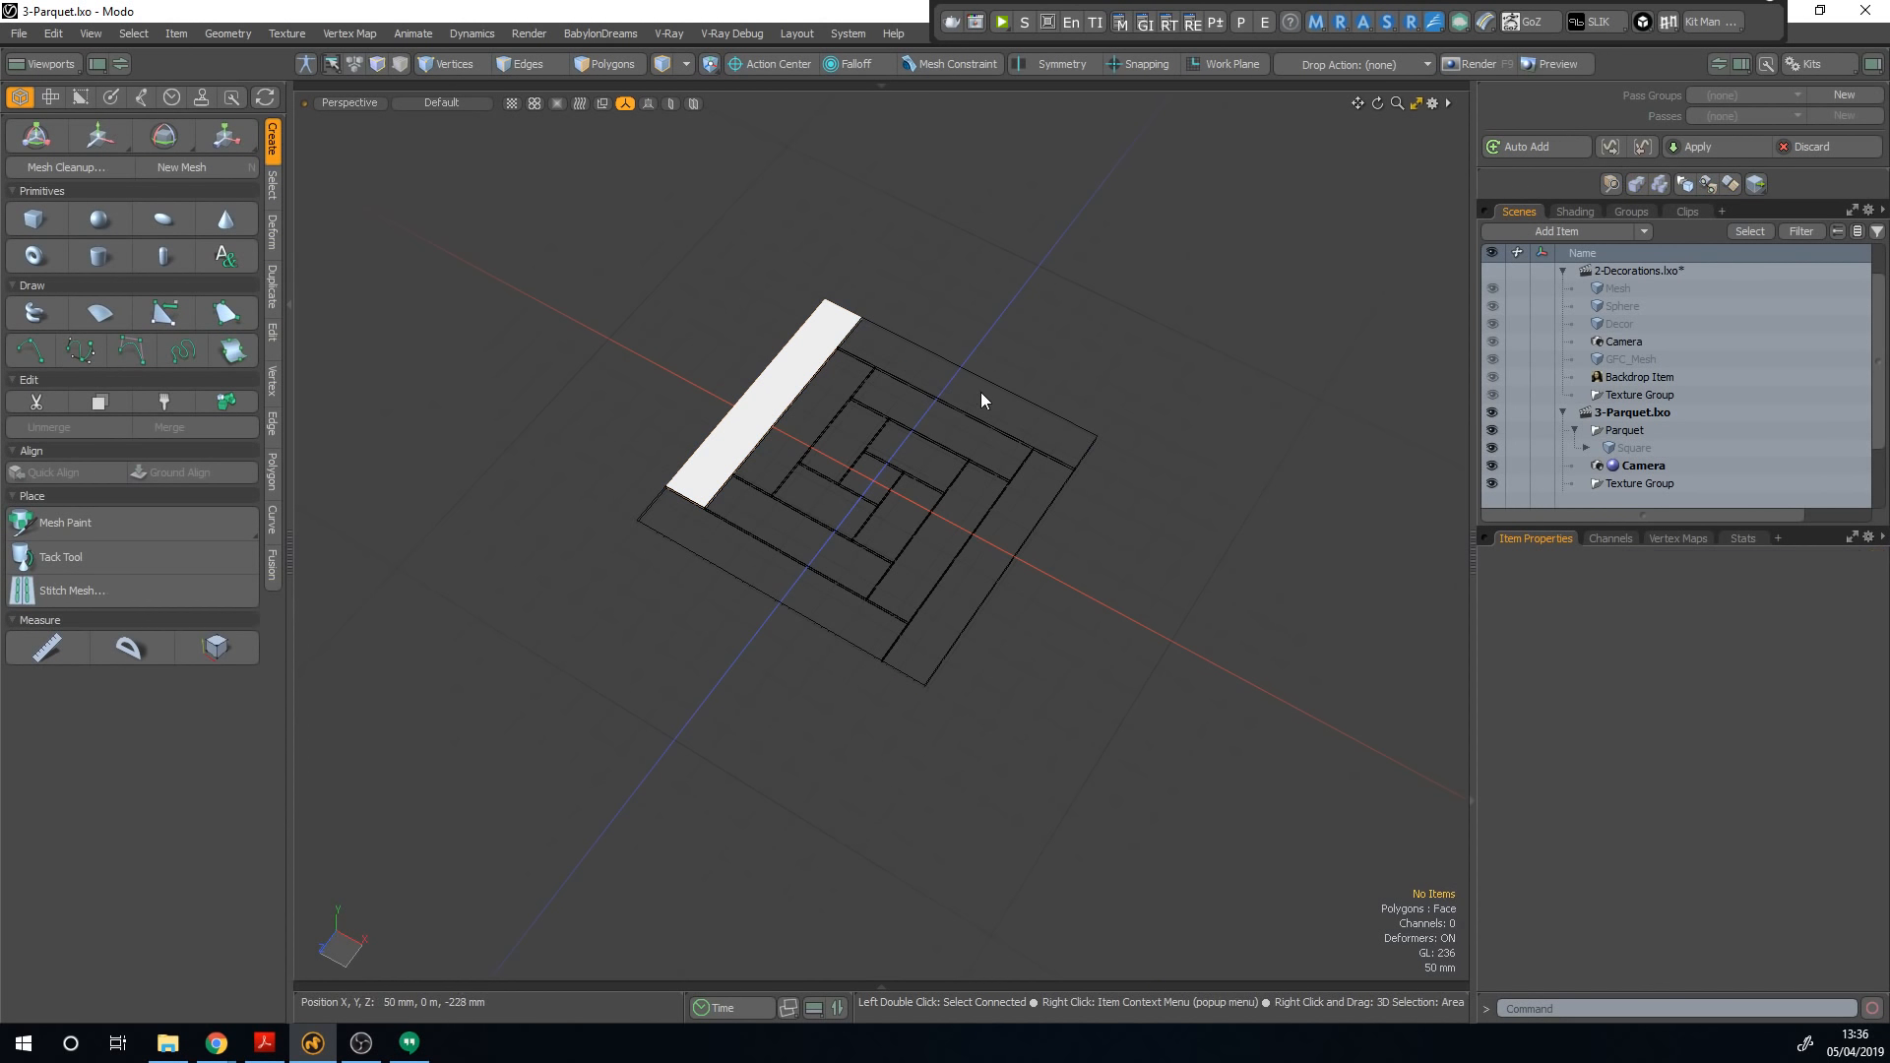
Step: Inspect the individual tiles of the parquet square by selecting them one at a time, from the long outer strip to the short central pieces
{"action": "left_click", "coordinate": [1047, 413]}
{"action": "left_click", "coordinate": [1049, 505]}
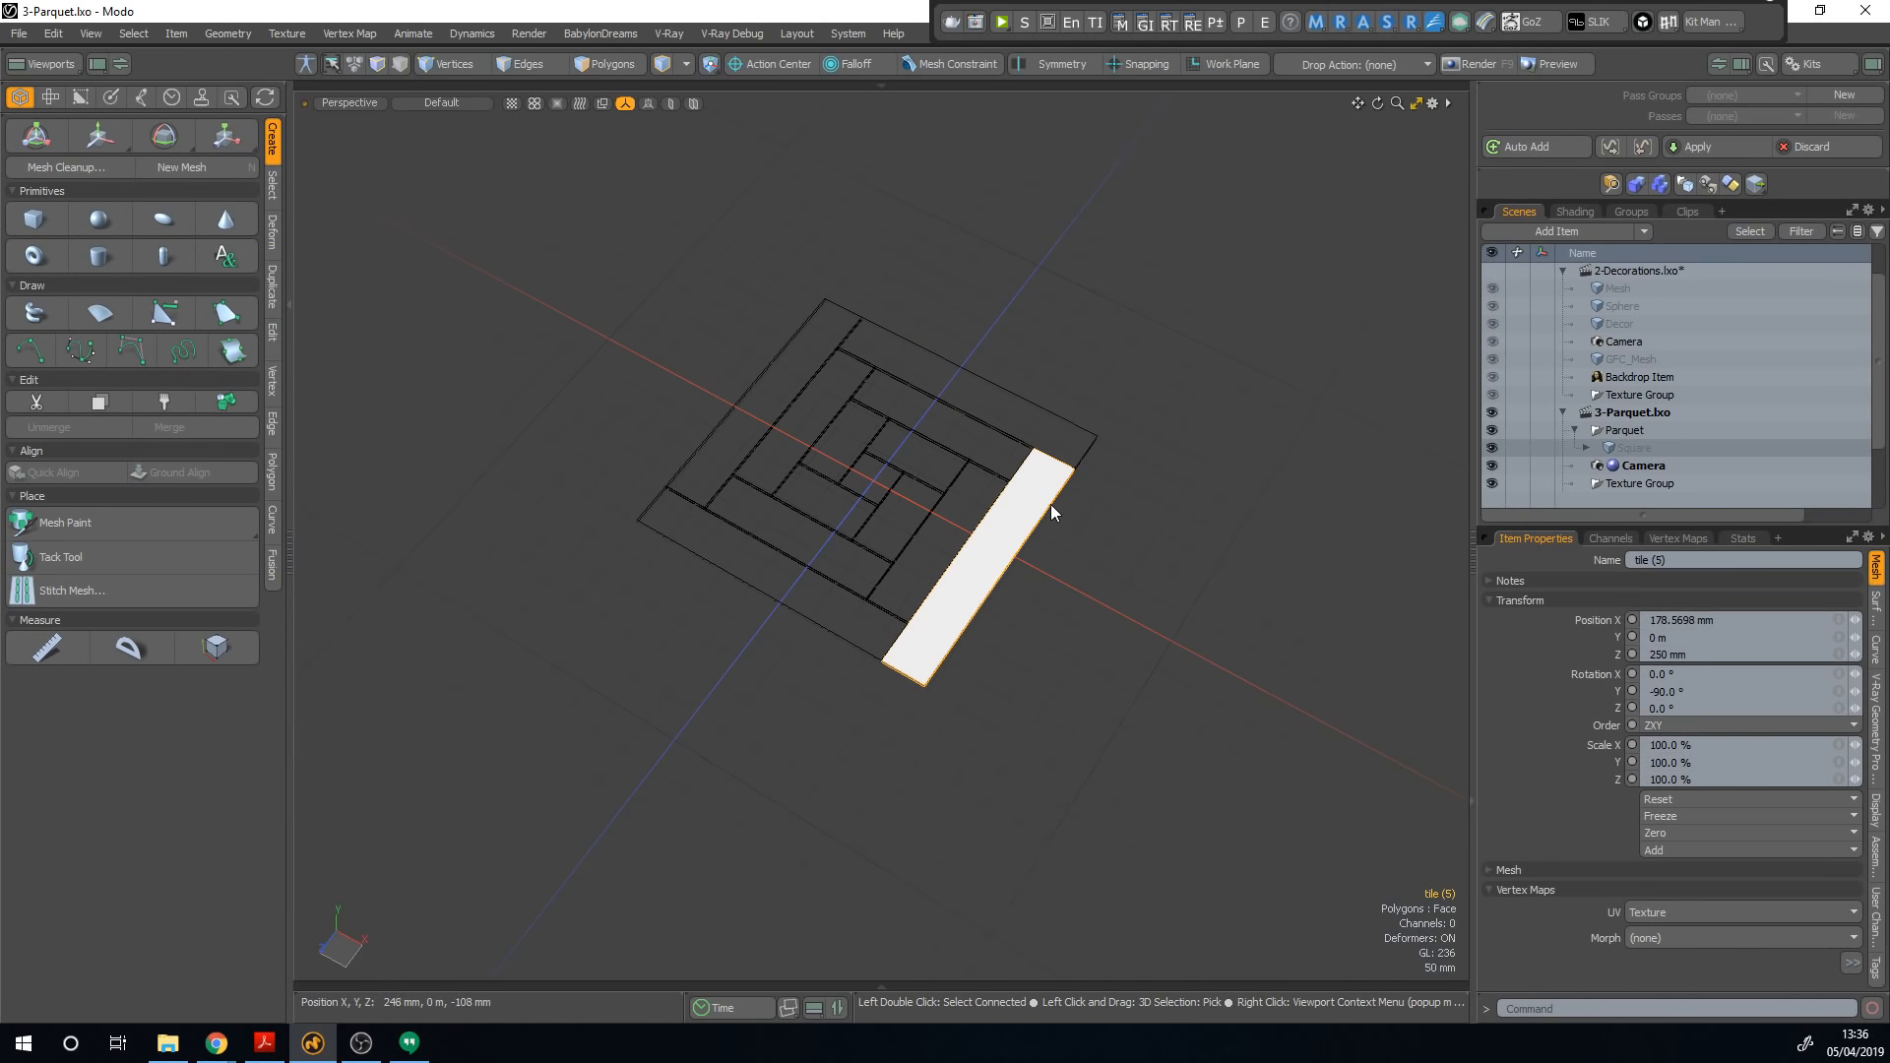
{"action": "left_click", "coordinate": [977, 469]}
{"action": "left_click", "coordinate": [943, 448]}
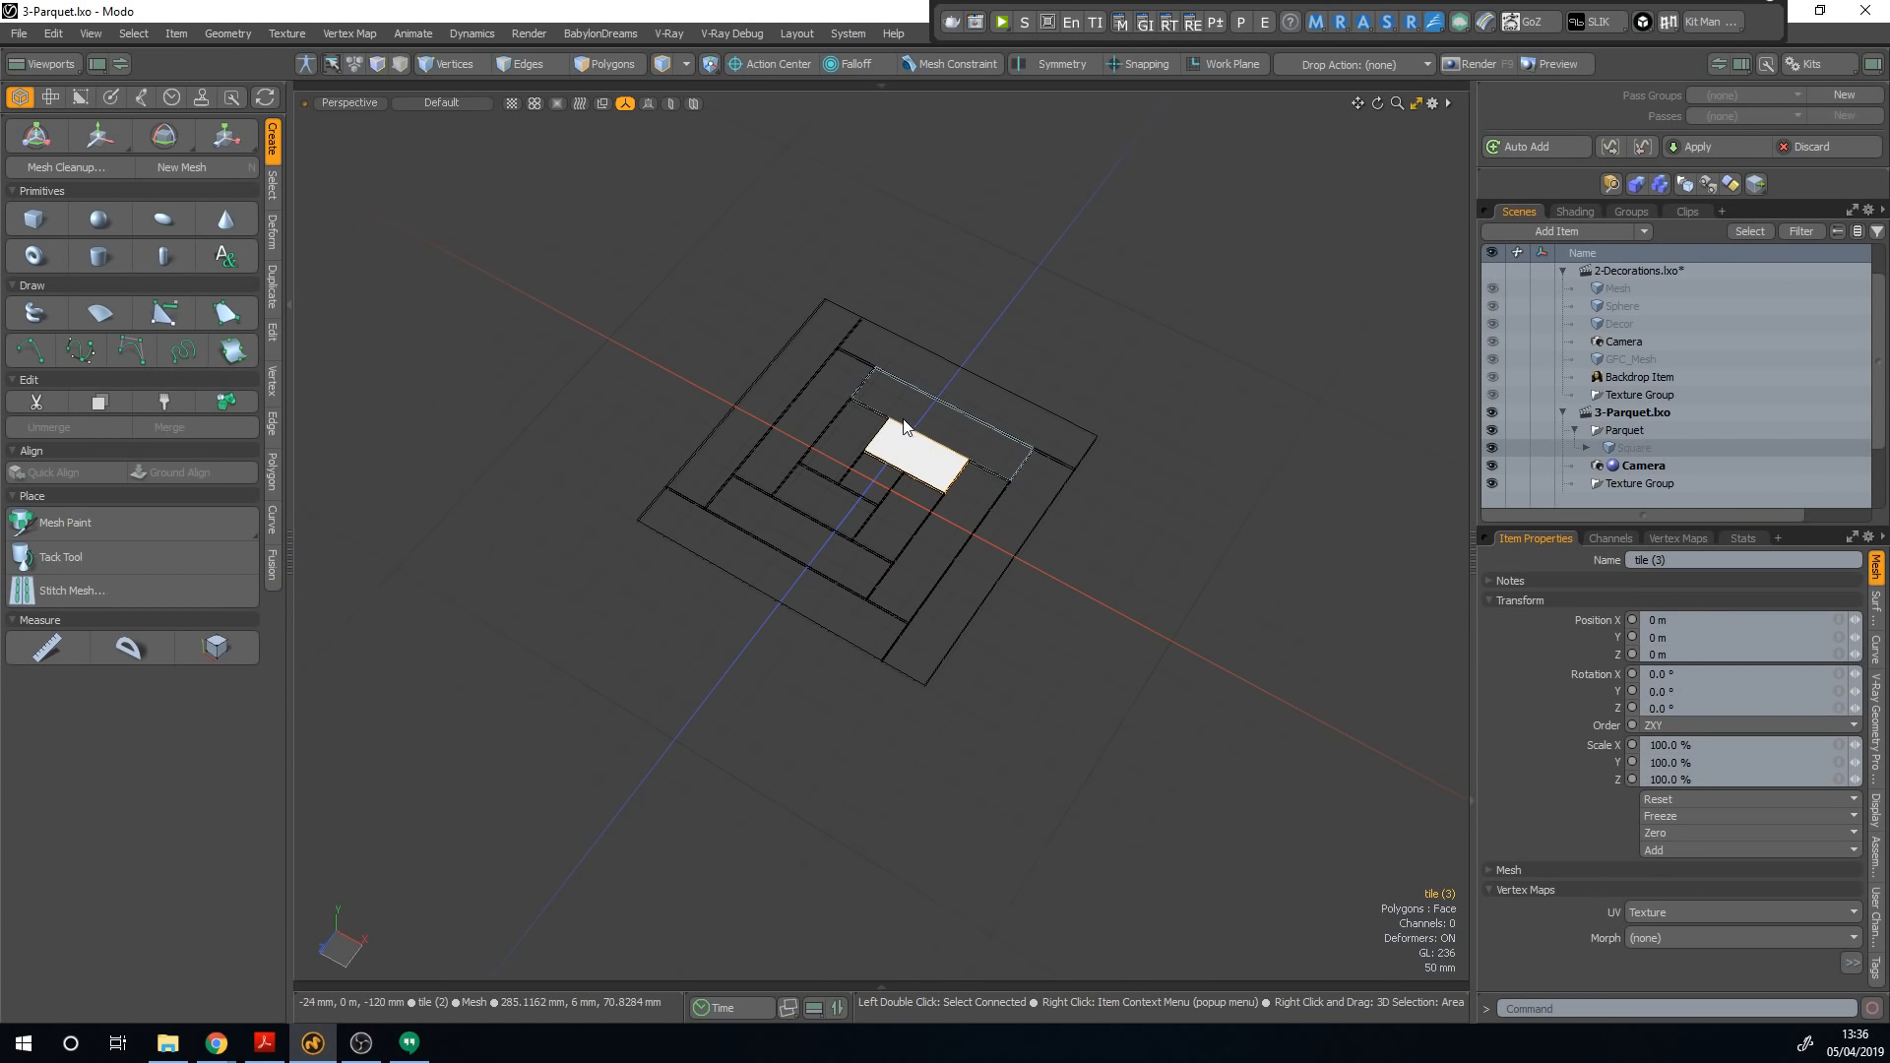
{"action": "left_click", "coordinate": [902, 422]}
{"action": "left_click", "coordinate": [854, 435]}
{"action": "left_click", "coordinate": [851, 474]}
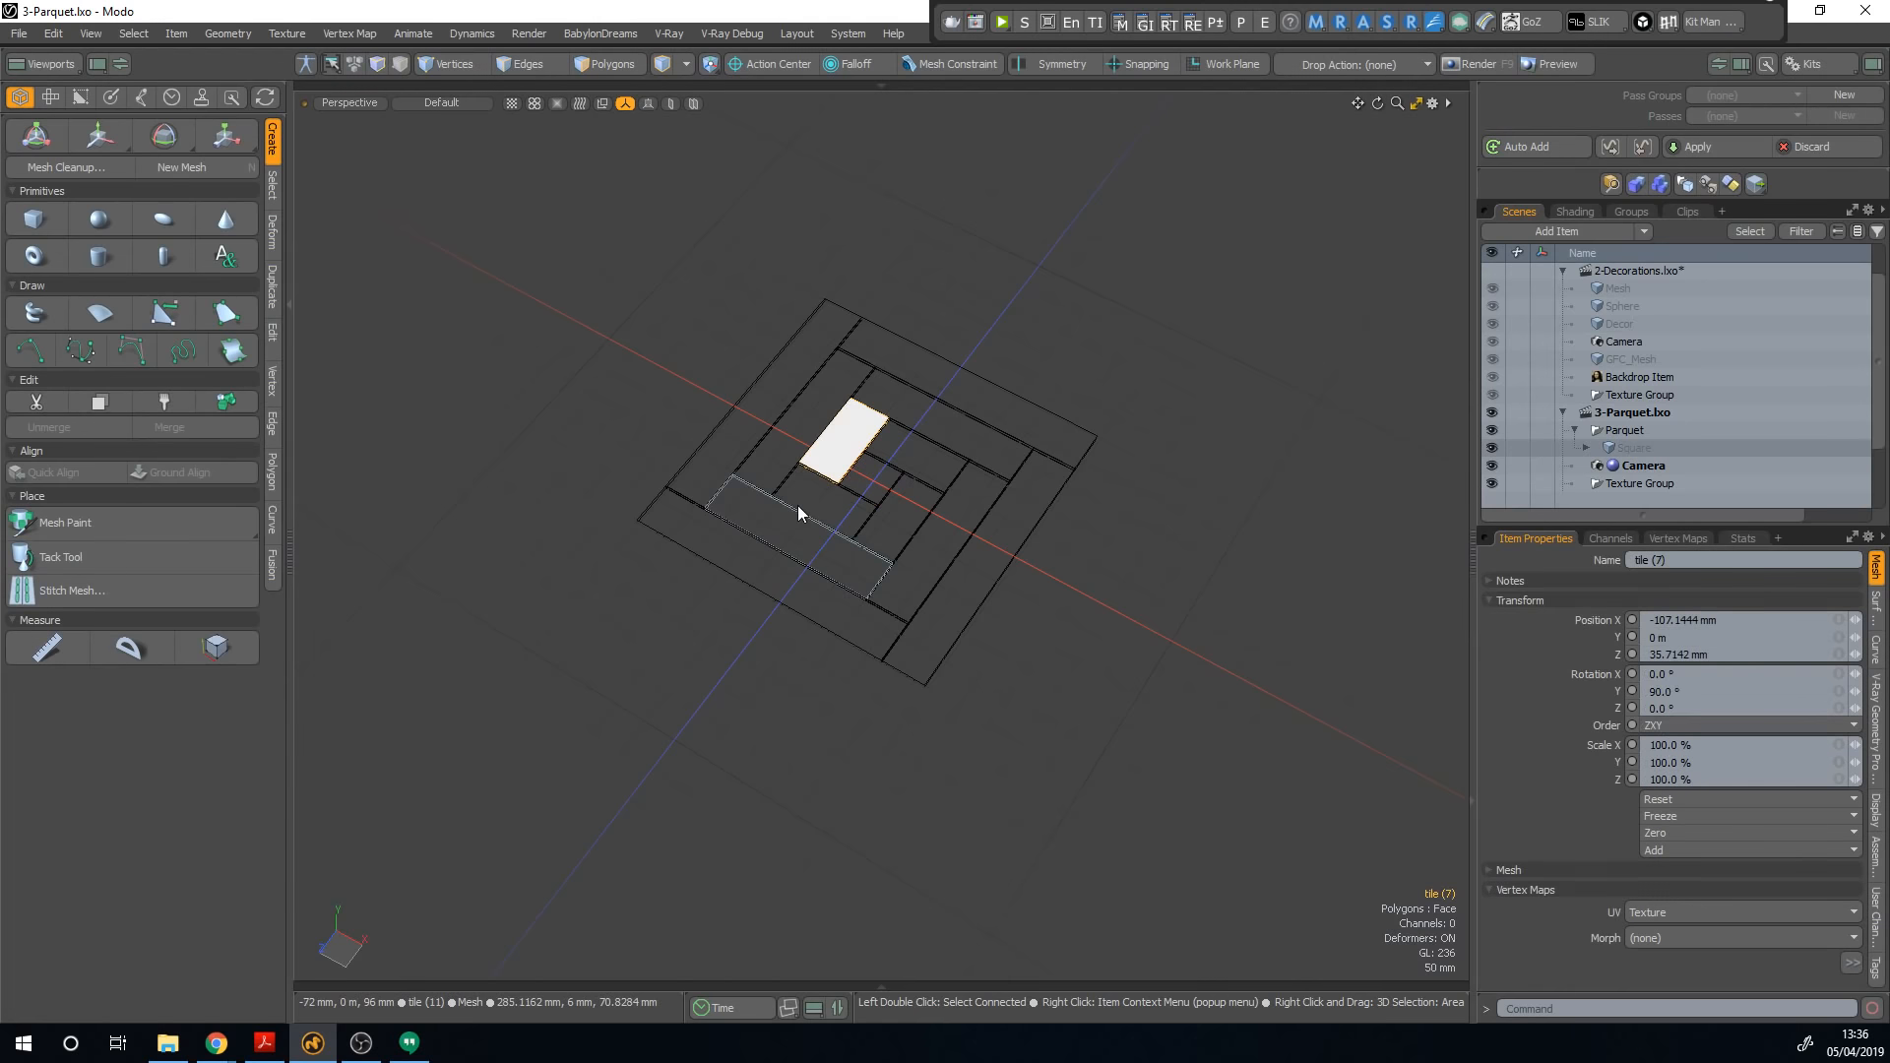
Step: Show the schematic below the 3D view and enlarge it to fit the parquet's V-Ray node network
{"action": "left_click", "coordinate": [837, 1006]}
{"action": "left_click", "coordinate": [865, 640]}
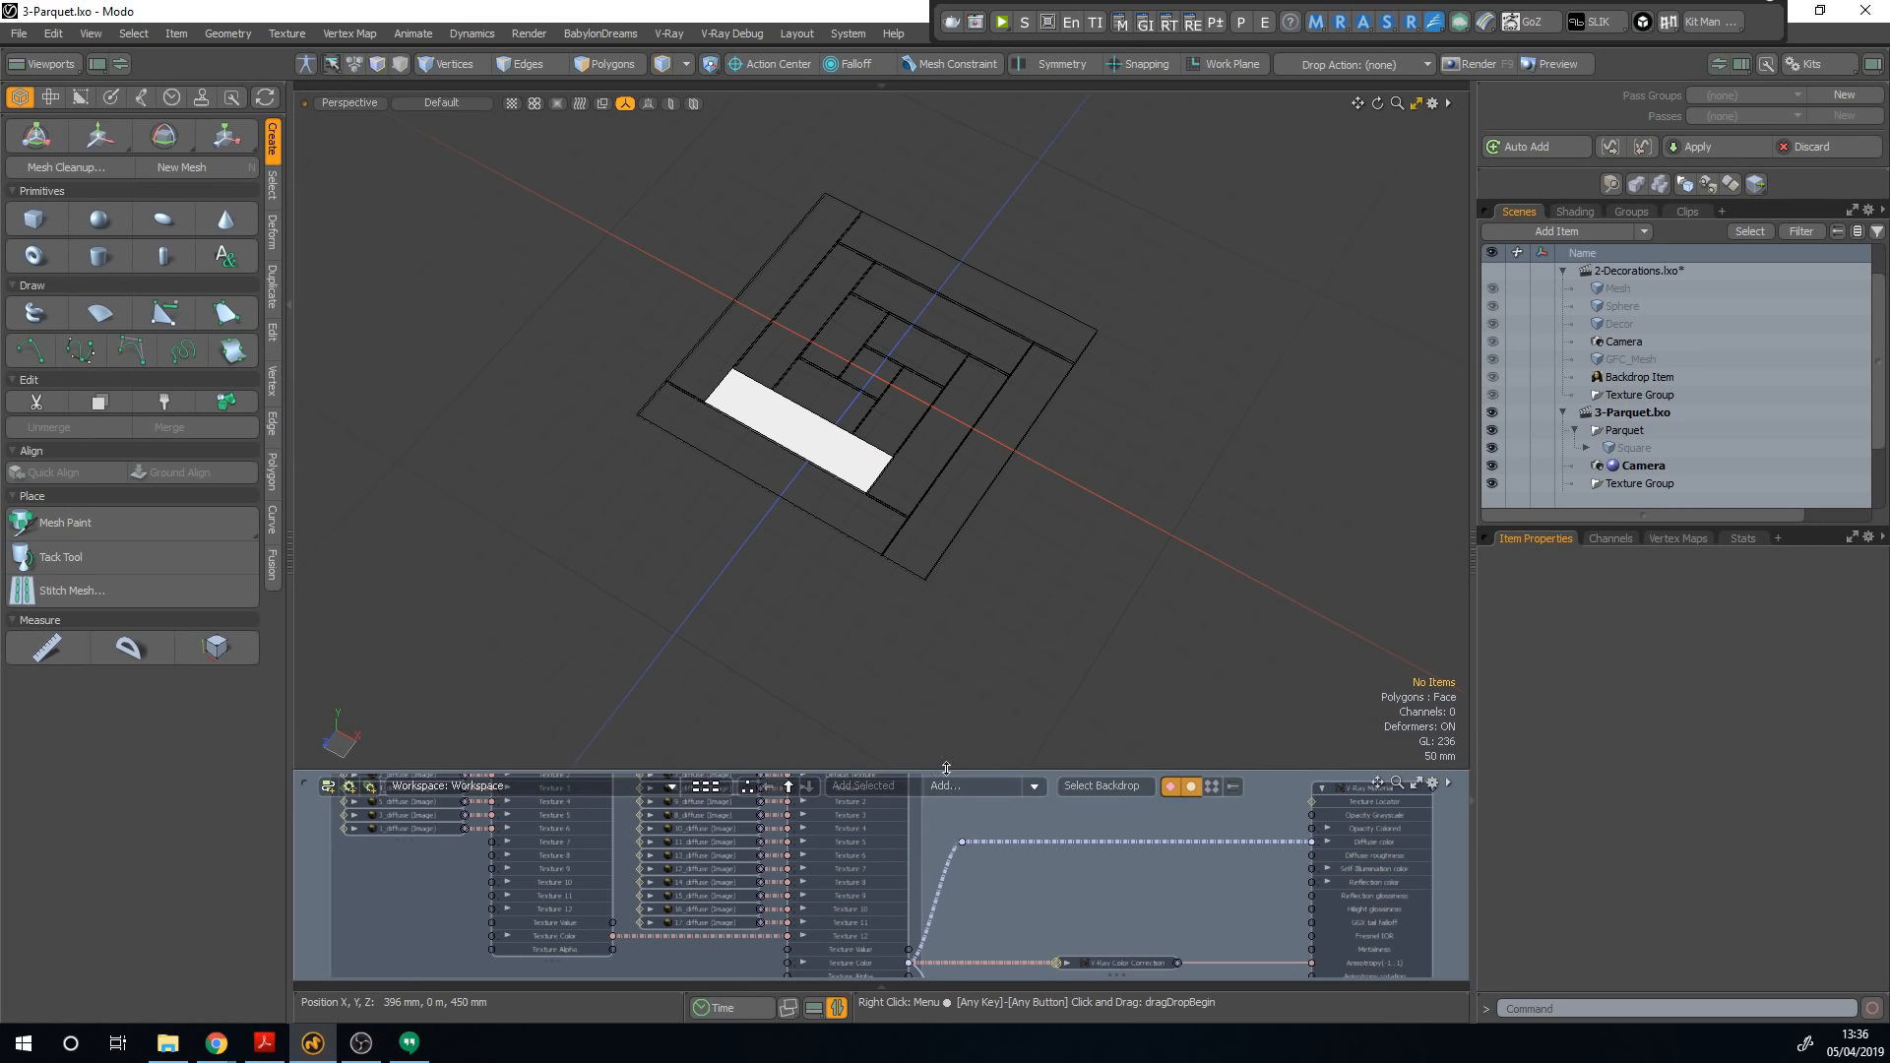
{"action": "left_click_drag", "start_coordinate": [949, 769], "coordinate": [942, 554]}
{"action": "scroll", "coordinate": [953, 652], "scroll_direction": "down", "scroll_amount": 1}
{"action": "left_click_drag", "start_coordinate": [970, 652], "coordinate": [951, 648], "text": "alt"}
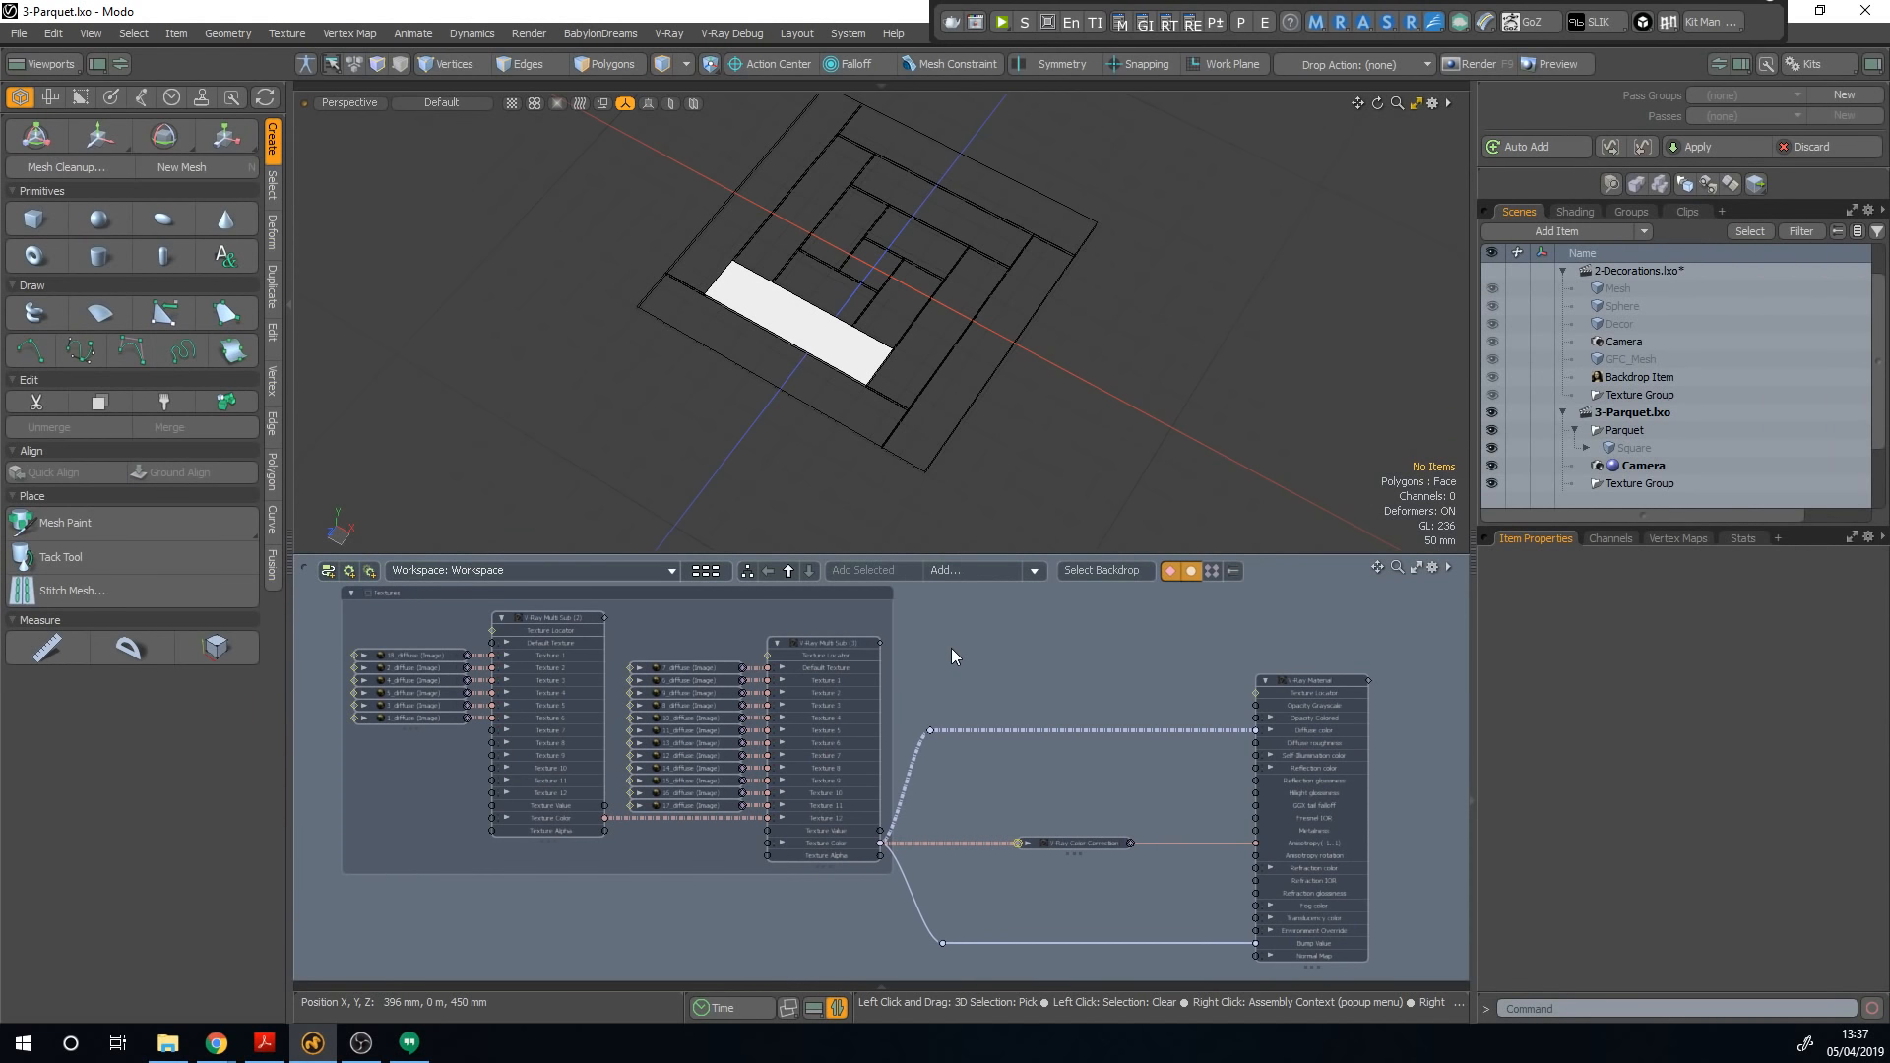
Step: Examine the V-Ray Material node's properties and the Multi Sub texture nodes feeding it, nudging the Textures group slightly
{"action": "middle_click_drag", "start_coordinate": [984, 668], "coordinate": [993, 674]}
{"action": "scroll", "coordinate": [1319, 688], "scroll_direction": "up", "scroll_amount": 1}
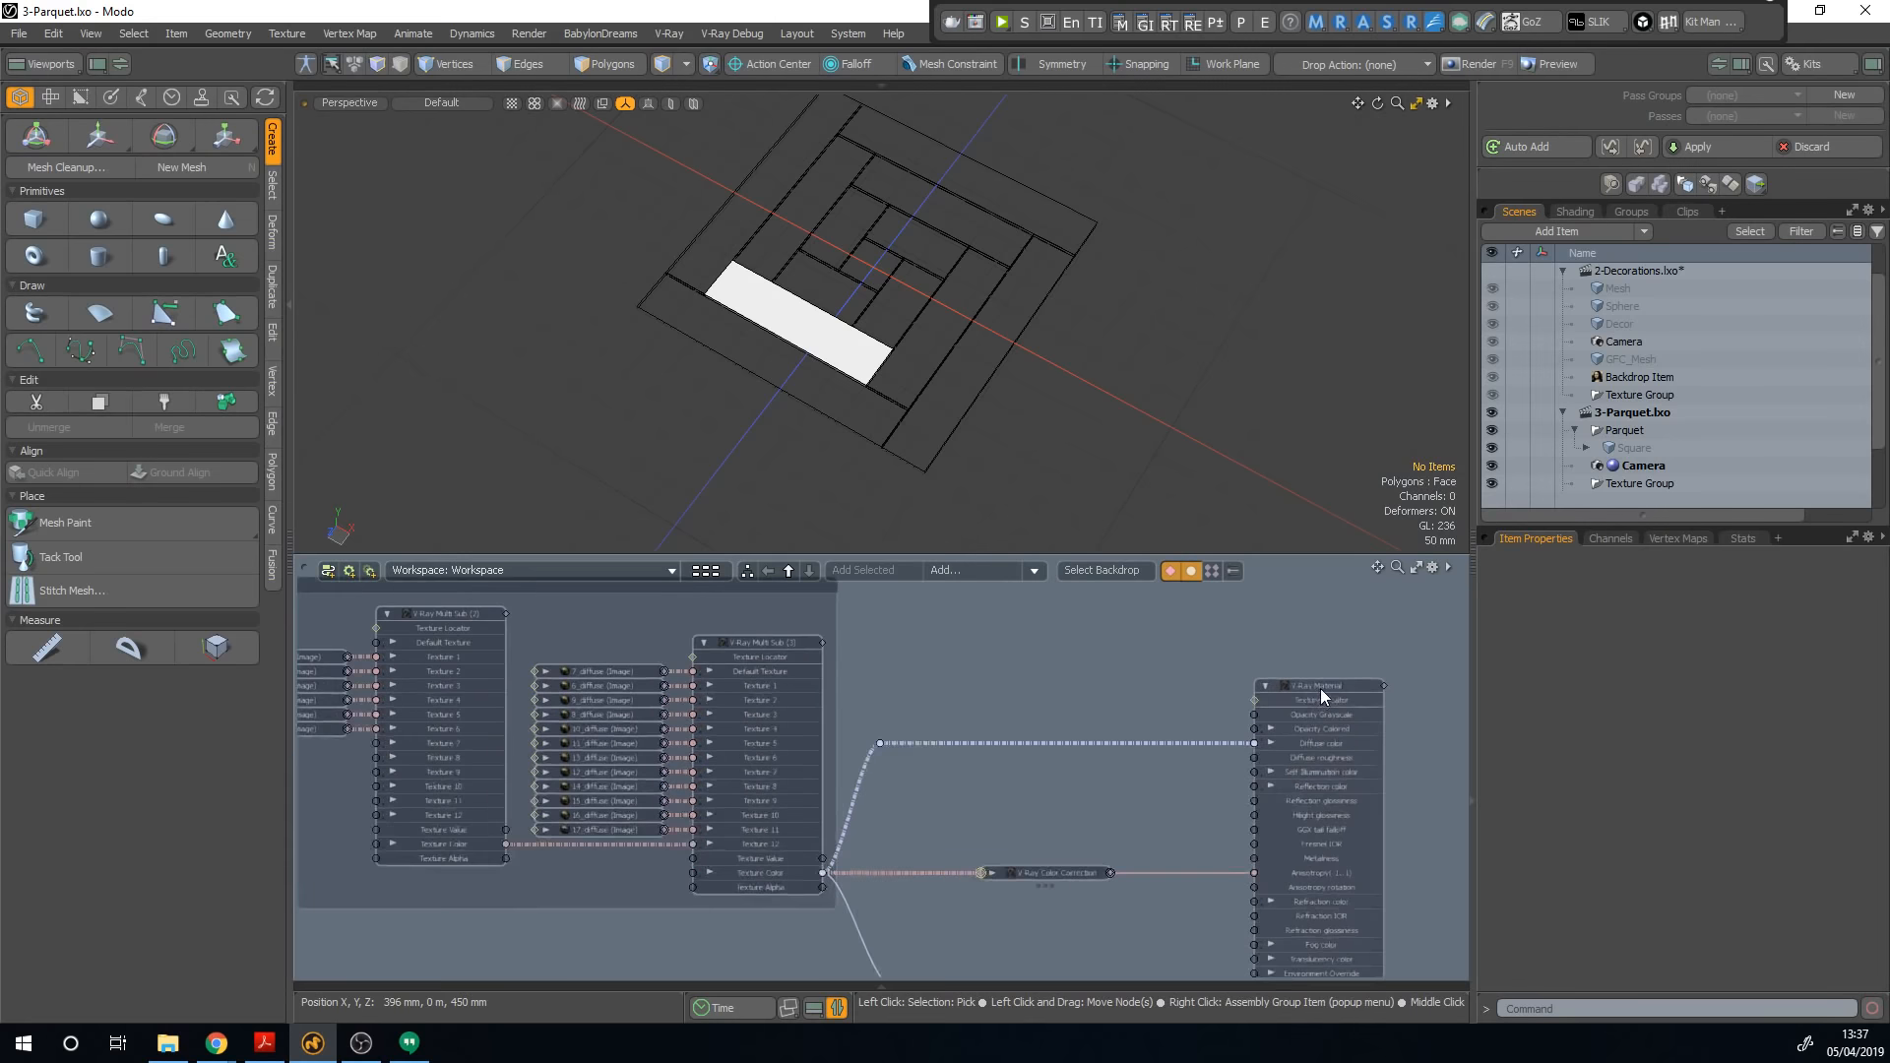
{"action": "left_click", "coordinate": [1319, 687]}
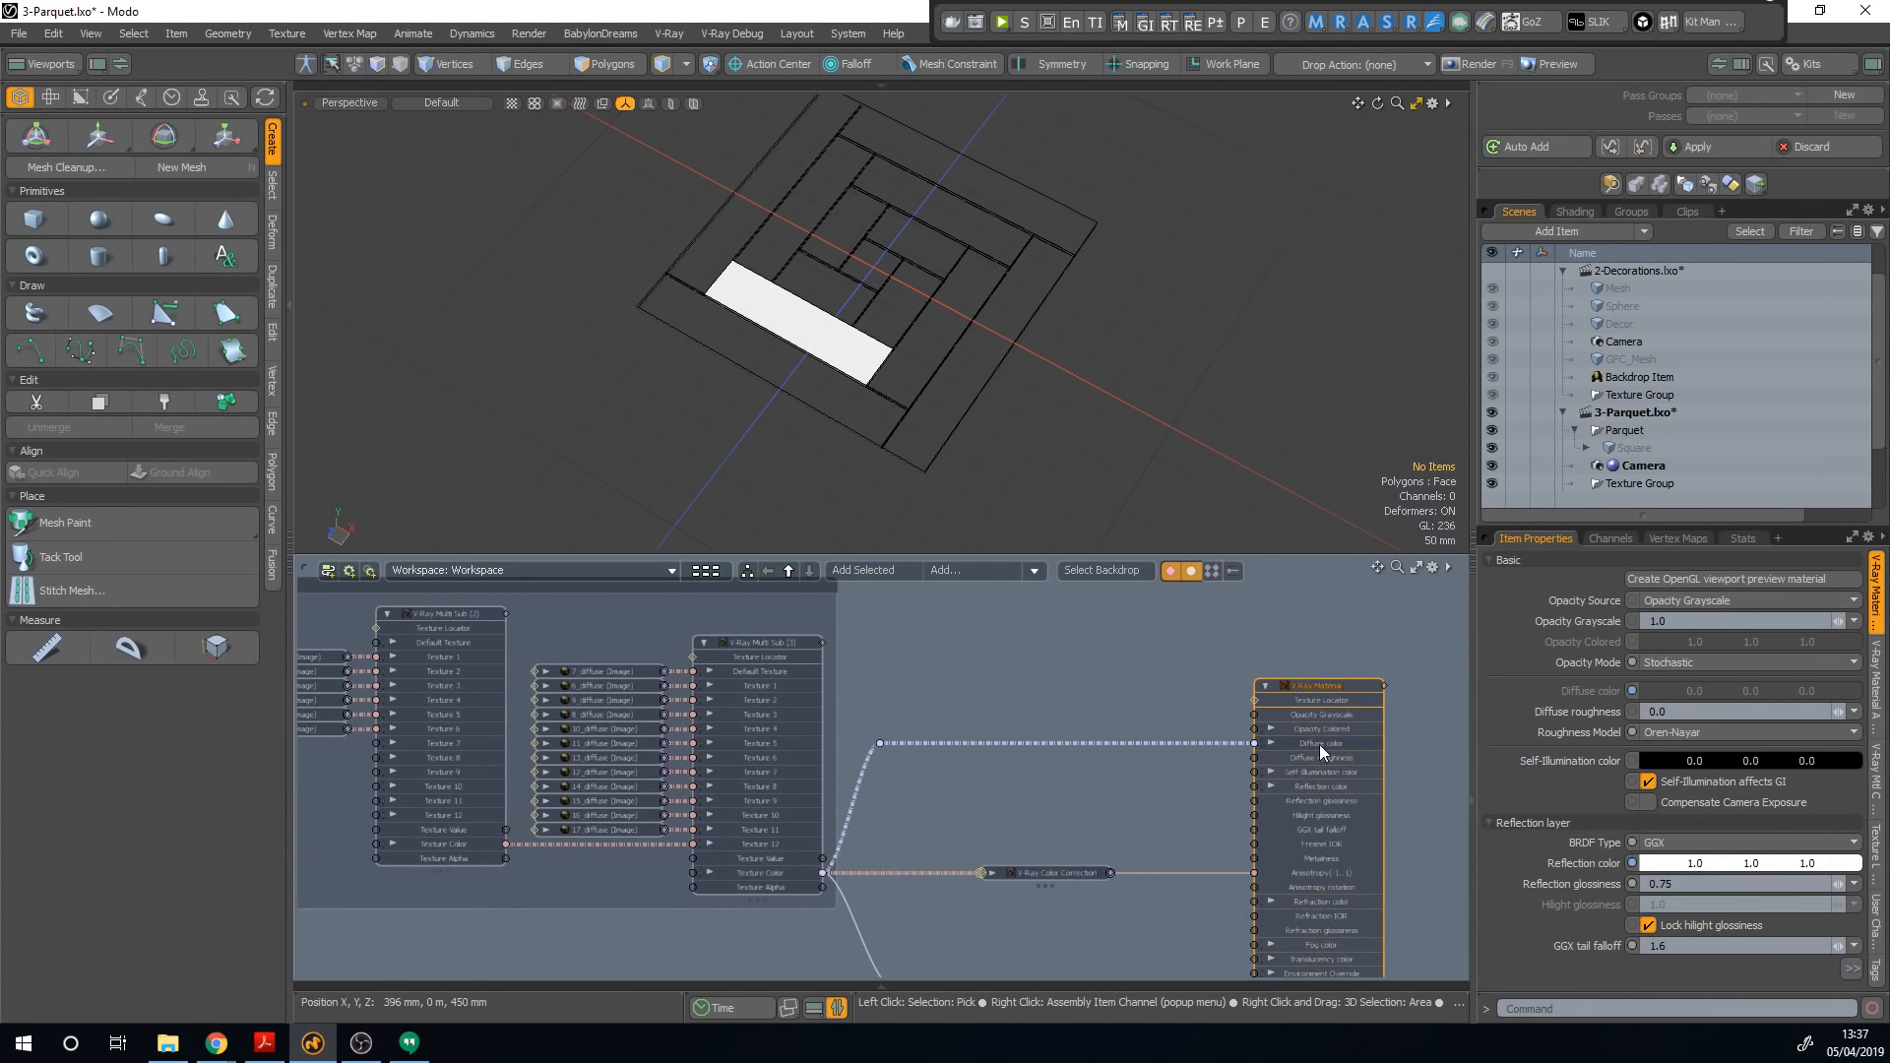
{"action": "middle_click_drag", "start_coordinate": [895, 735], "coordinate": [1042, 764]}
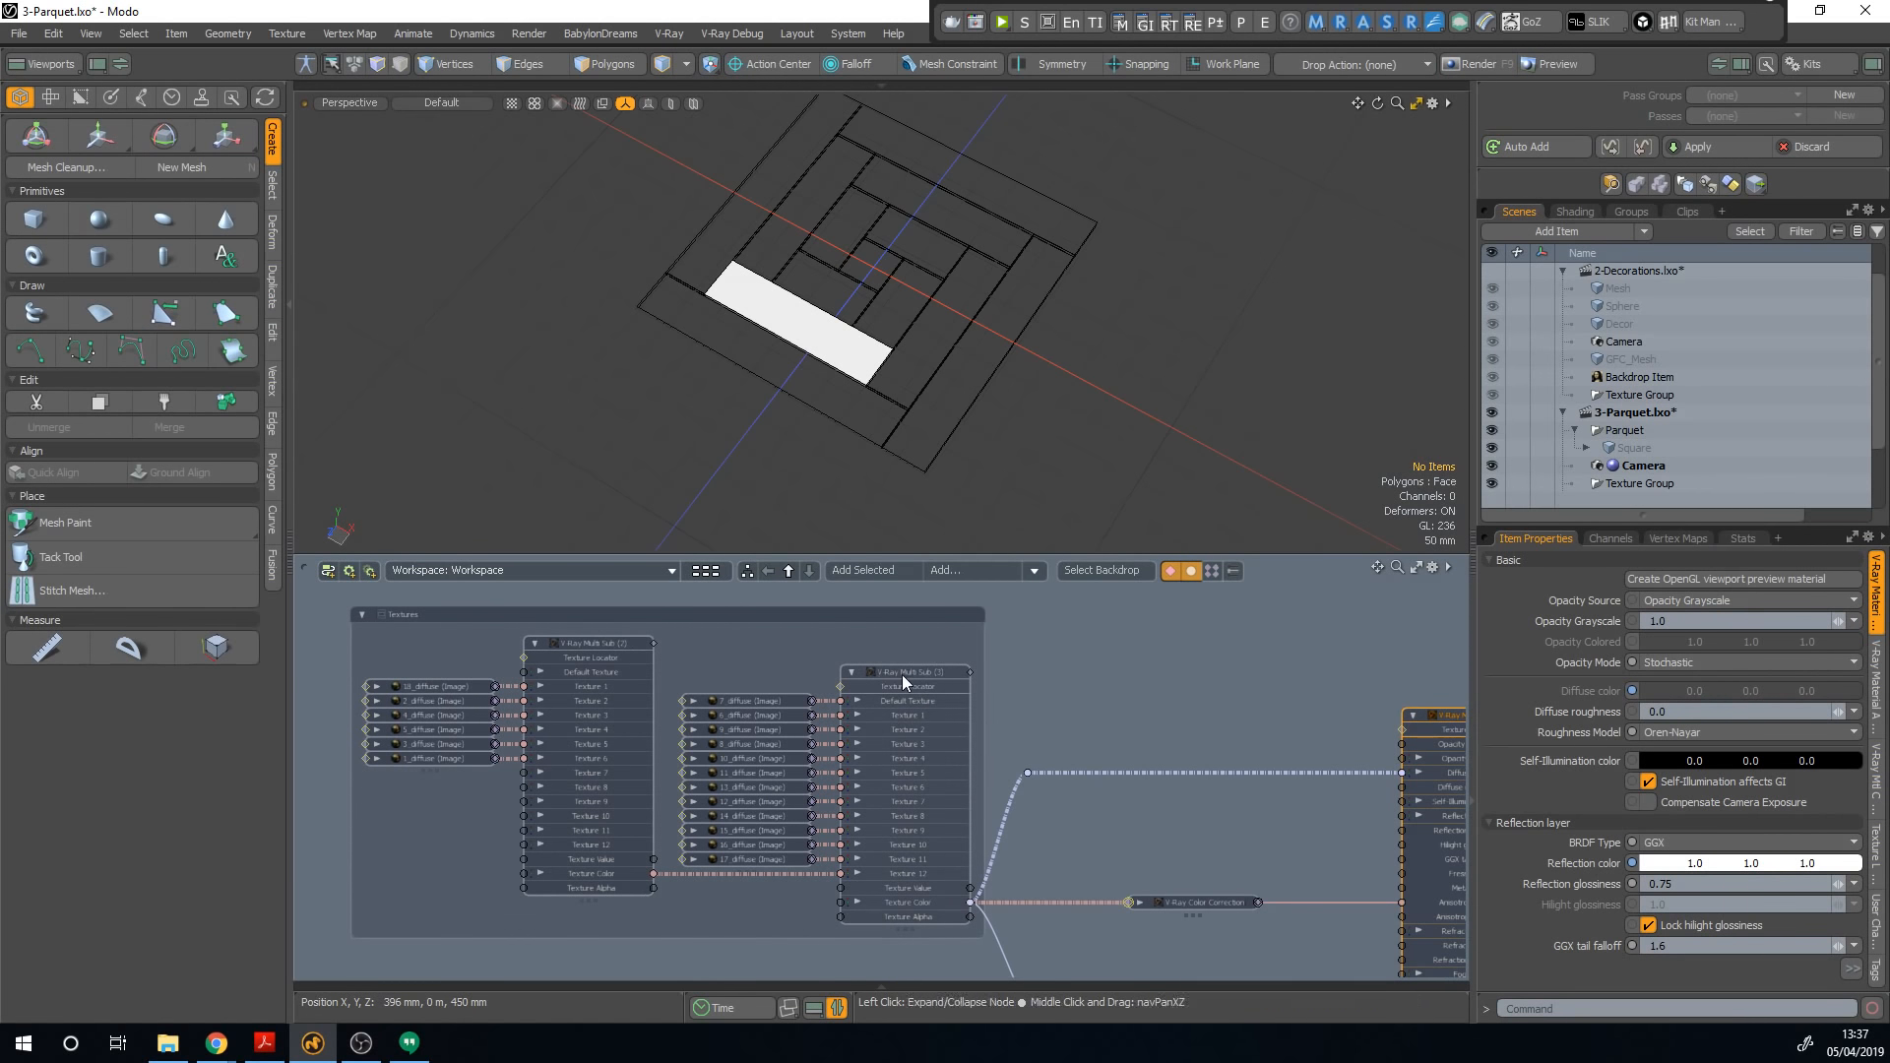
{"action": "mouse_move", "coordinate": [758, 664]}
{"action": "left_mouse_down"}
{"action": "mouse_move", "coordinate": [758, 729]}
{"action": "mouse_move", "coordinate": [768, 670]}
{"action": "left_mouse_up"}
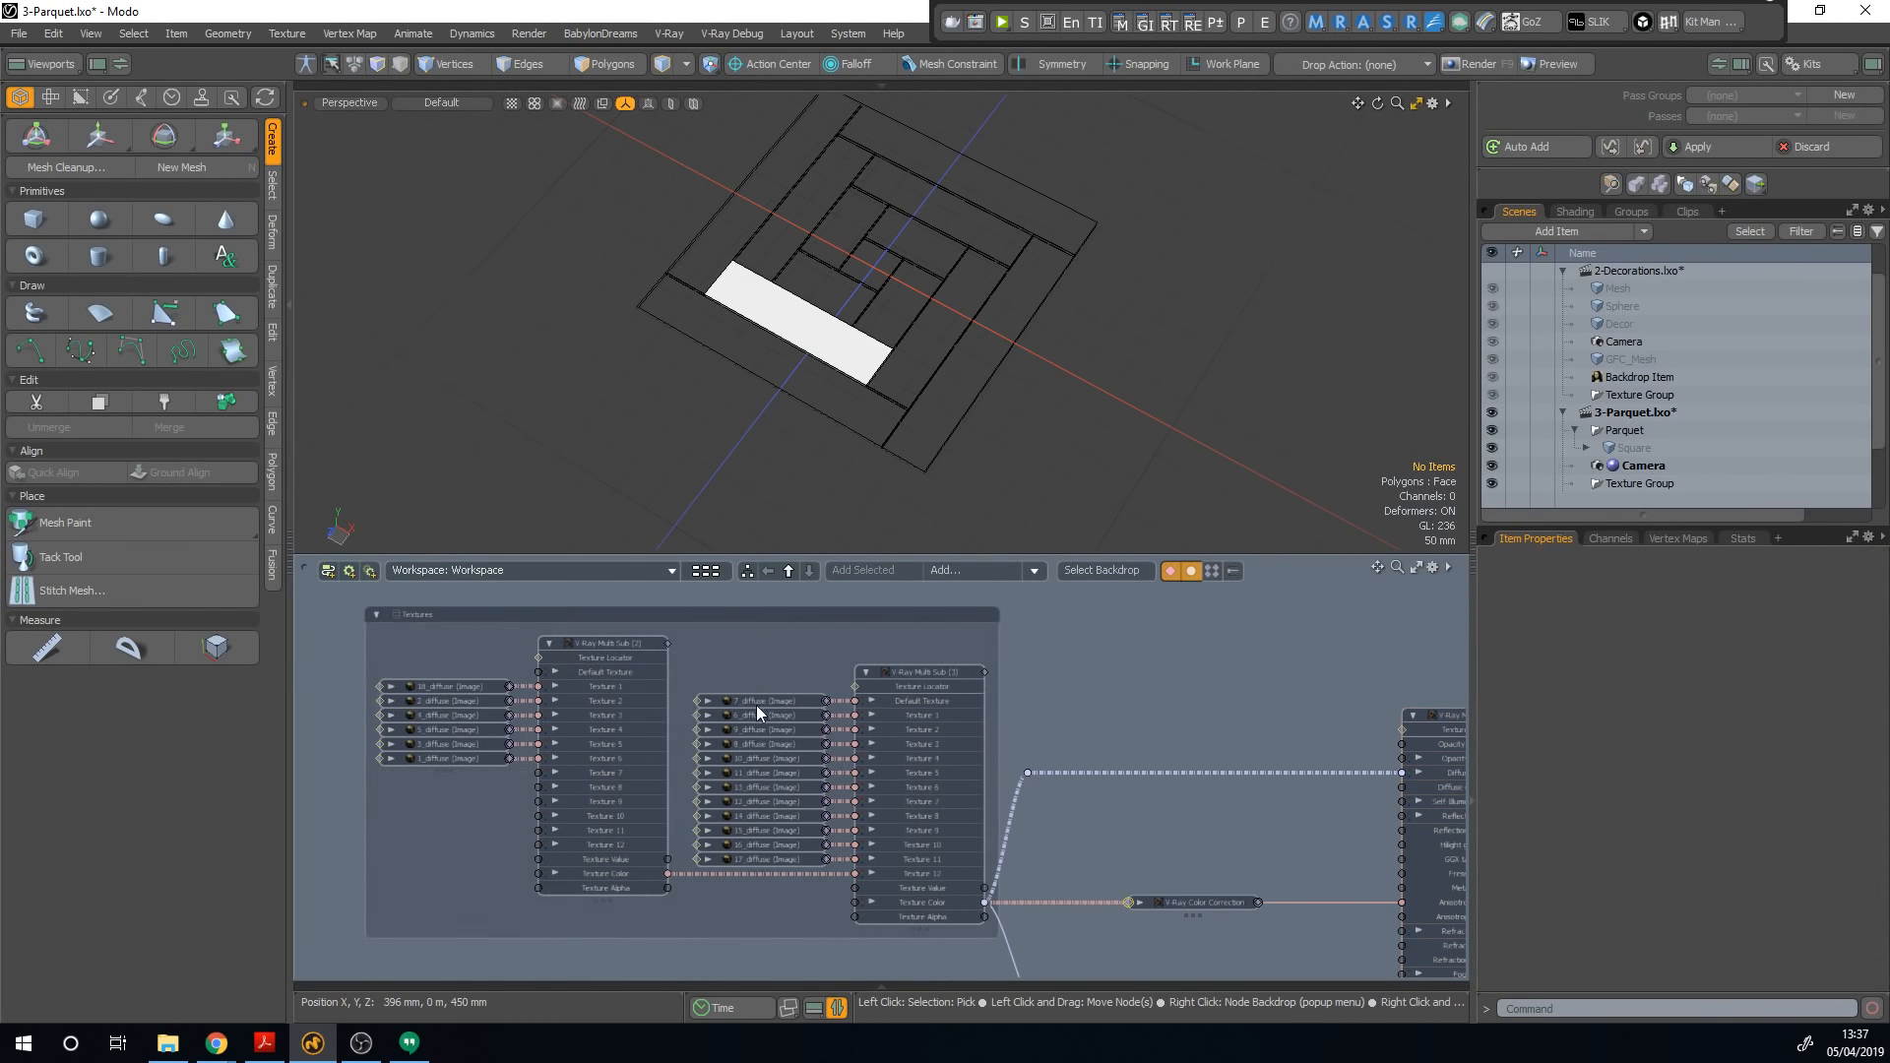
Step: Examine individual parquet tiles and how the Multi Sub textures feed the diffuse, anisotropy and bump channels of the V-Ray material
{"action": "left_click_drag", "start_coordinate": [1123, 669], "coordinate": [1022, 640], "text": "alt"}
{"action": "left_click", "coordinate": [667, 327]}
{"action": "left_click", "coordinate": [699, 234]}
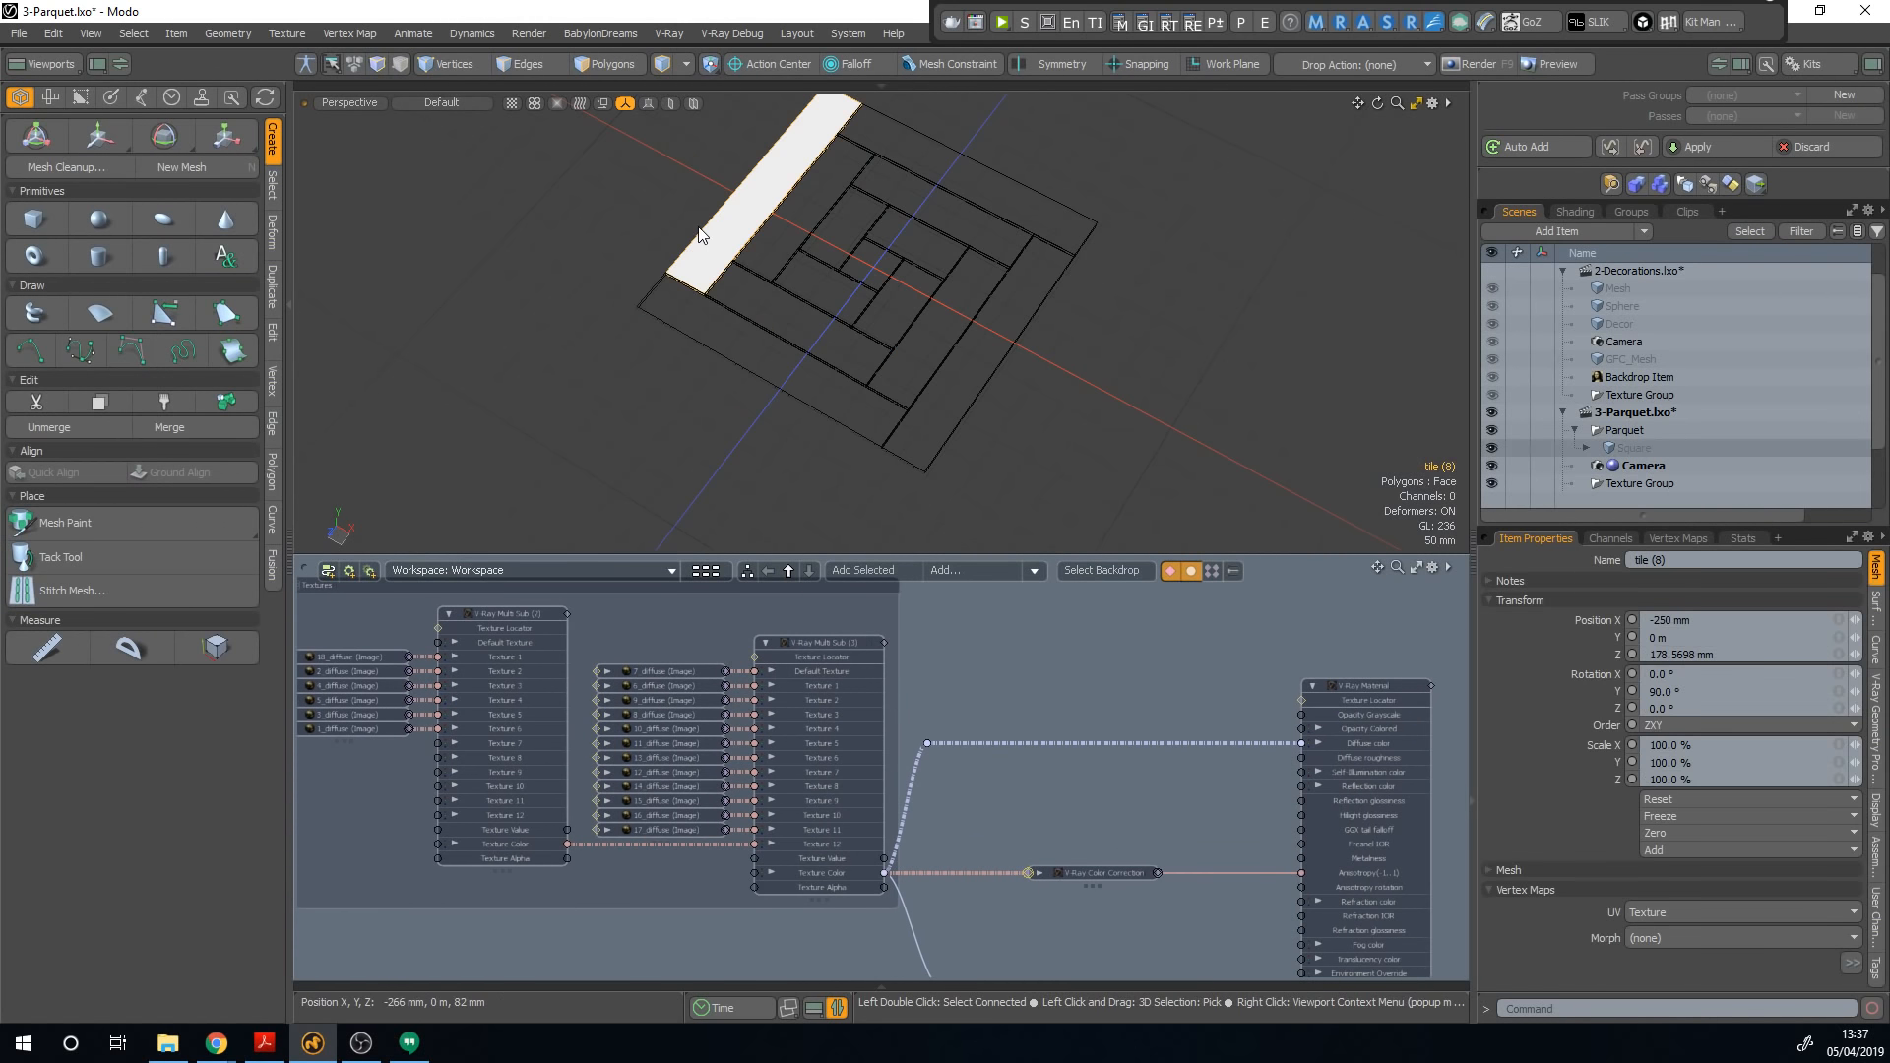
{"action": "left_click", "coordinate": [686, 329]}
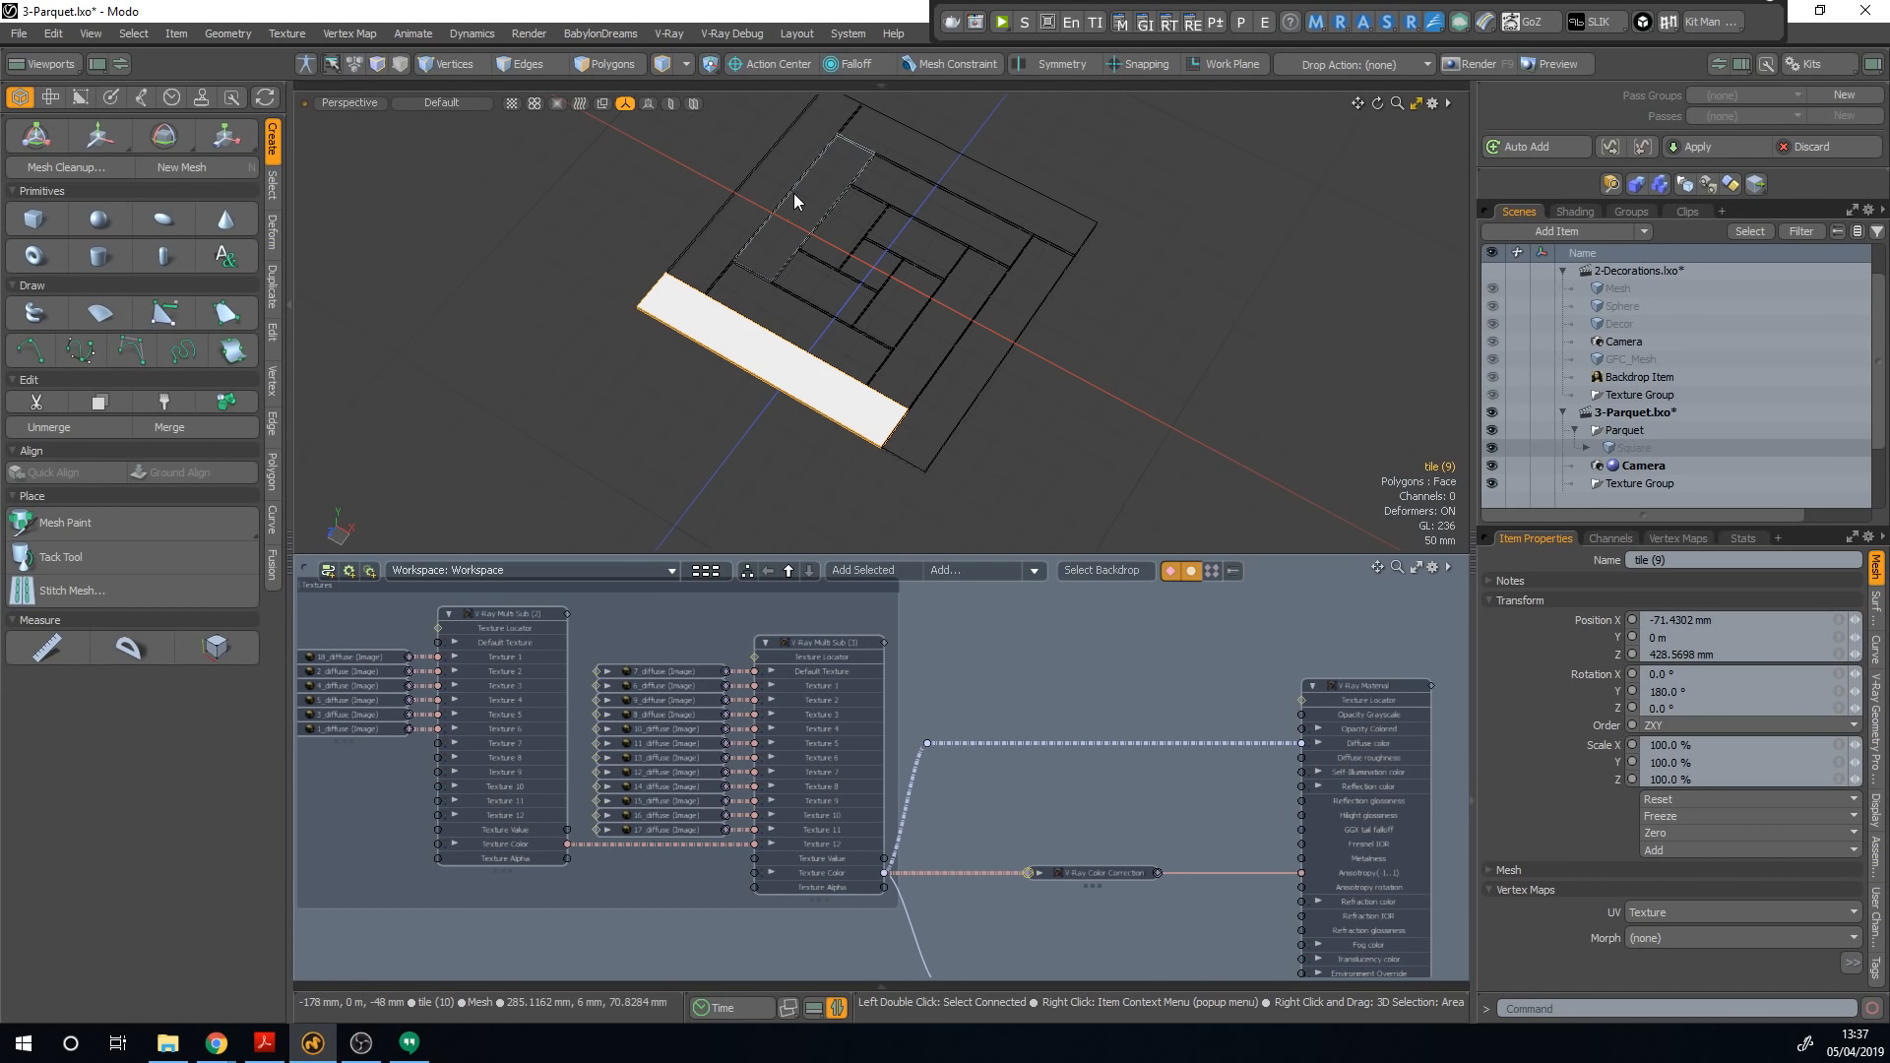
{"action": "left_click_drag", "start_coordinate": [1046, 422], "coordinate": [1052, 372], "text": "alt"}
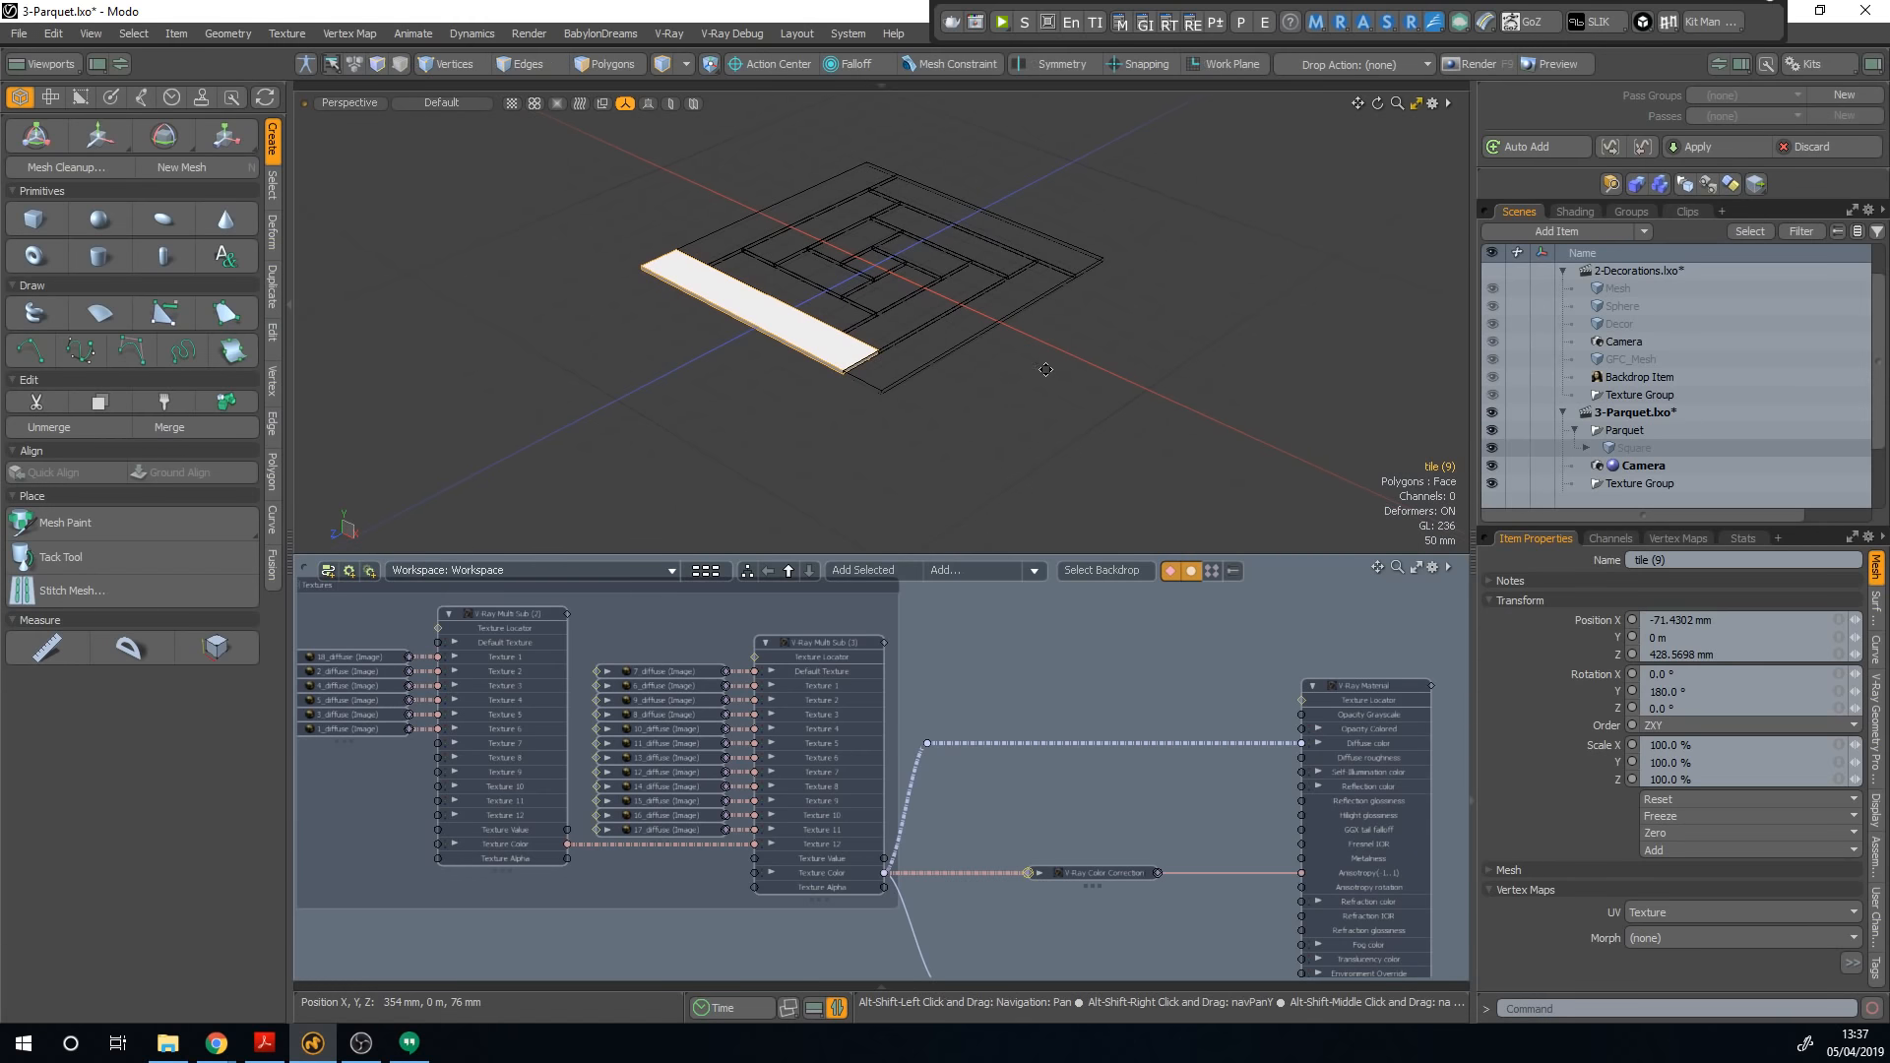
{"action": "left_click_drag", "start_coordinate": [928, 723], "coordinate": [937, 613], "text": "alt"}
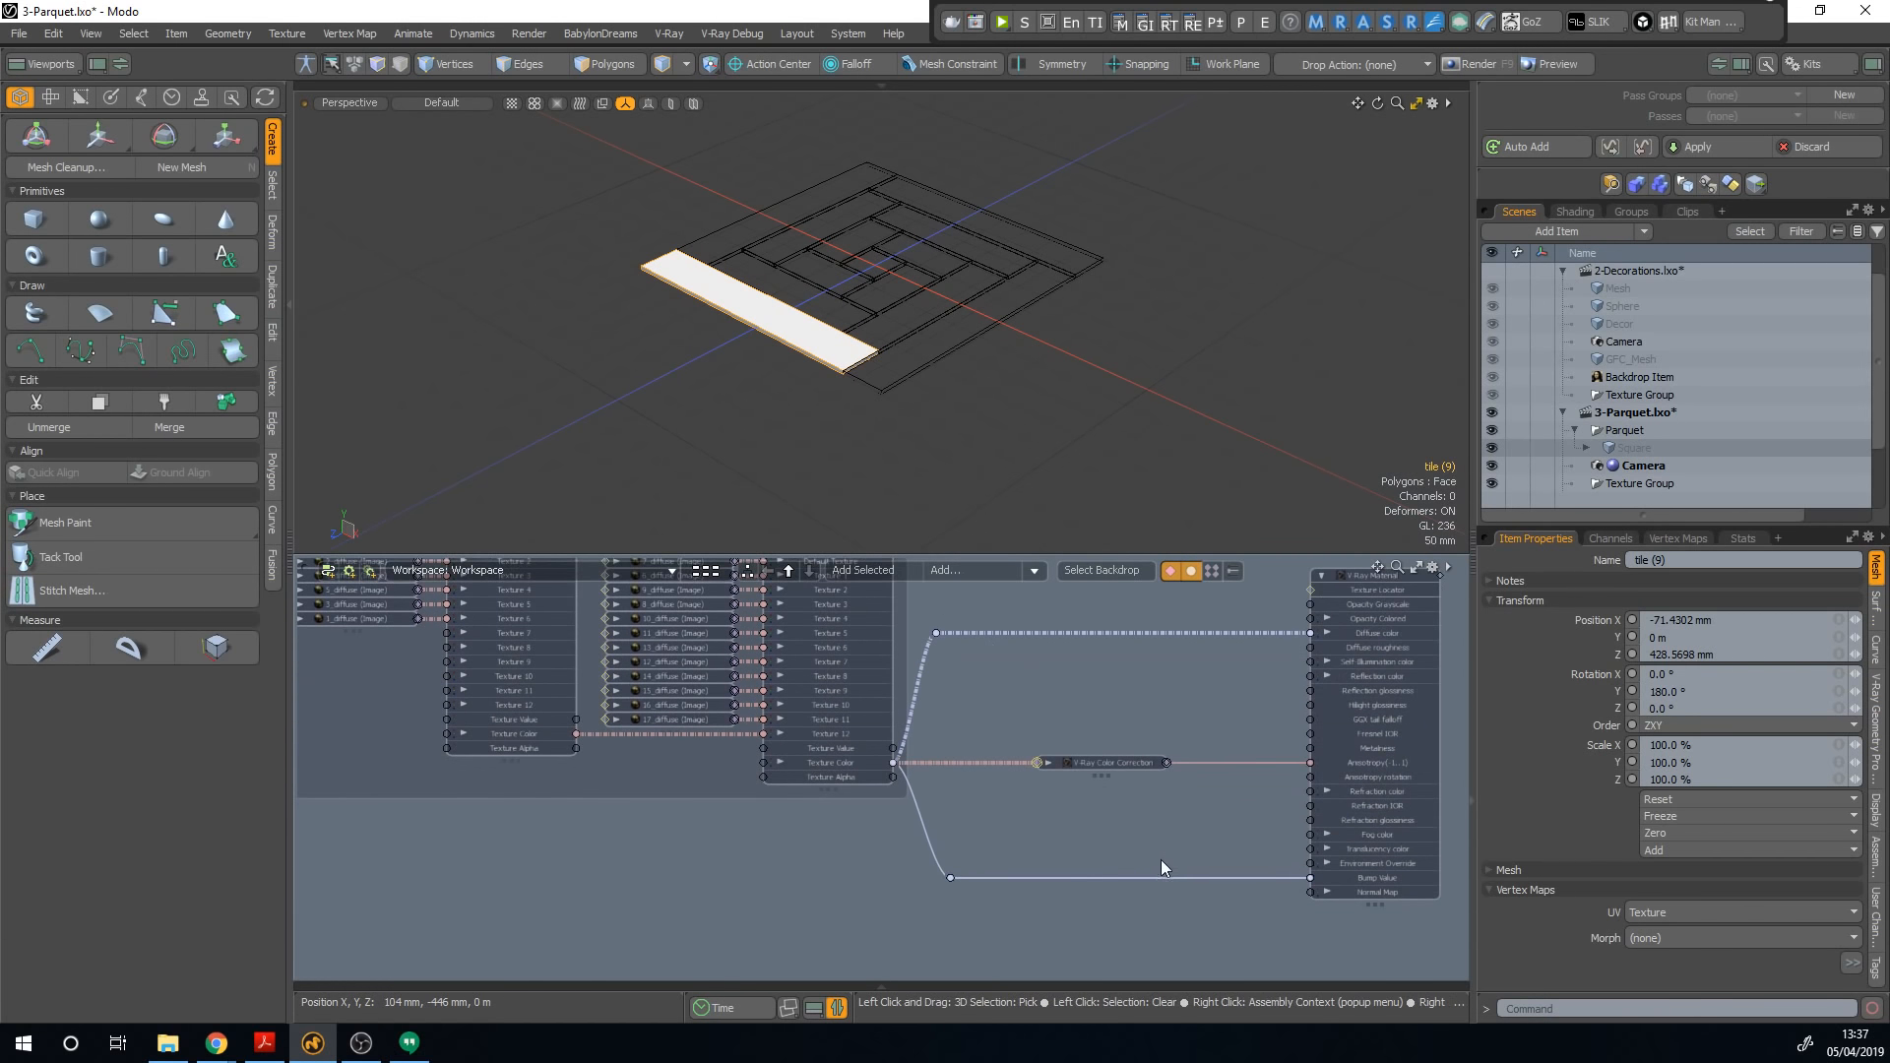
{"action": "left_click_drag", "start_coordinate": [1162, 861], "coordinate": [1082, 846], "text": "alt"}
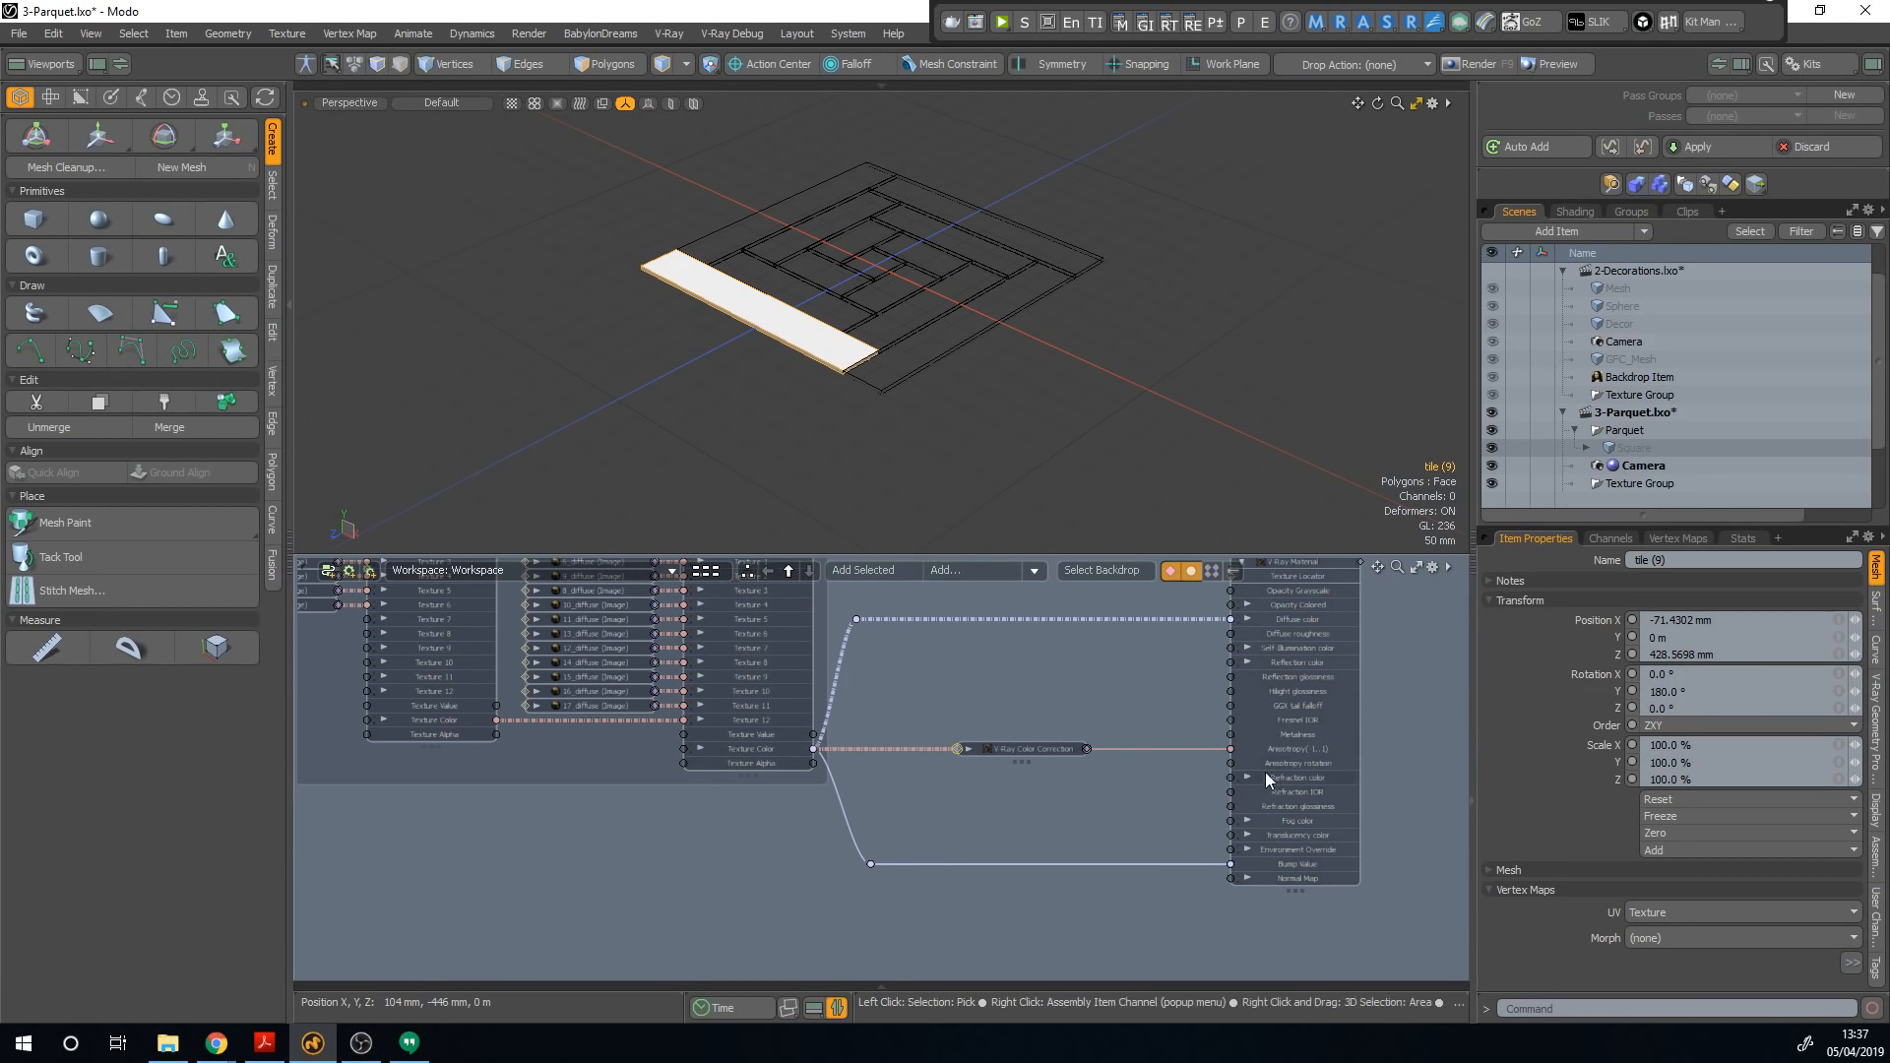
{"action": "mouse_move", "coordinate": [1313, 748]}
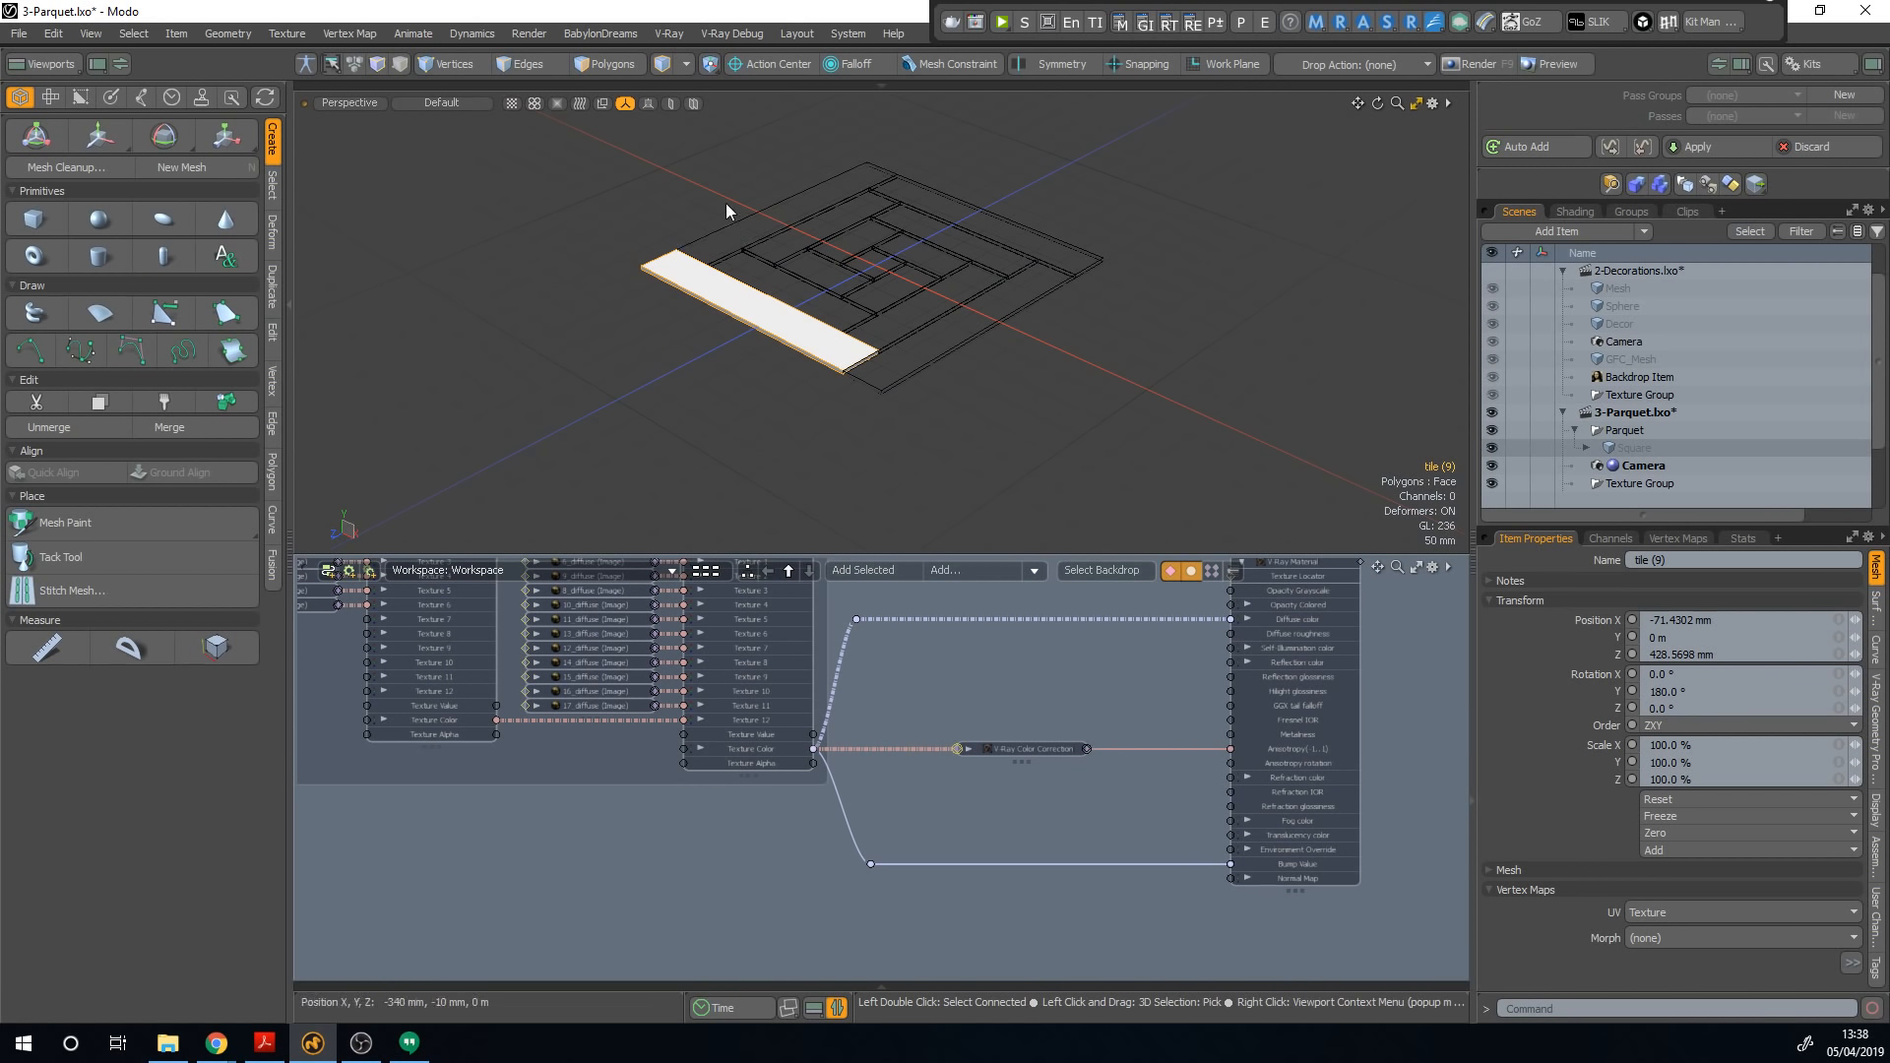
Step: Enlarge the 3D viewport, select all the parquet tiles, and bring up the duplication tools
{"action": "mouse_move", "coordinate": [713, 198]}
{"action": "left_mouse_down"}
{"action": "mouse_move", "coordinate": [785, 332]}
{"action": "mouse_move", "coordinate": [874, 276]}
{"action": "mouse_move", "coordinate": [1024, 239]}
{"action": "mouse_move", "coordinate": [953, 321]}
{"action": "mouse_move", "coordinate": [1156, 384]}
{"action": "mouse_move", "coordinate": [1238, 373]}
{"action": "mouse_move", "coordinate": [928, 387]}
{"action": "mouse_move", "coordinate": [1126, 364]}
{"action": "mouse_move", "coordinate": [988, 426]}
{"action": "mouse_move", "coordinate": [857, 403]}
{"action": "left_mouse_up"}
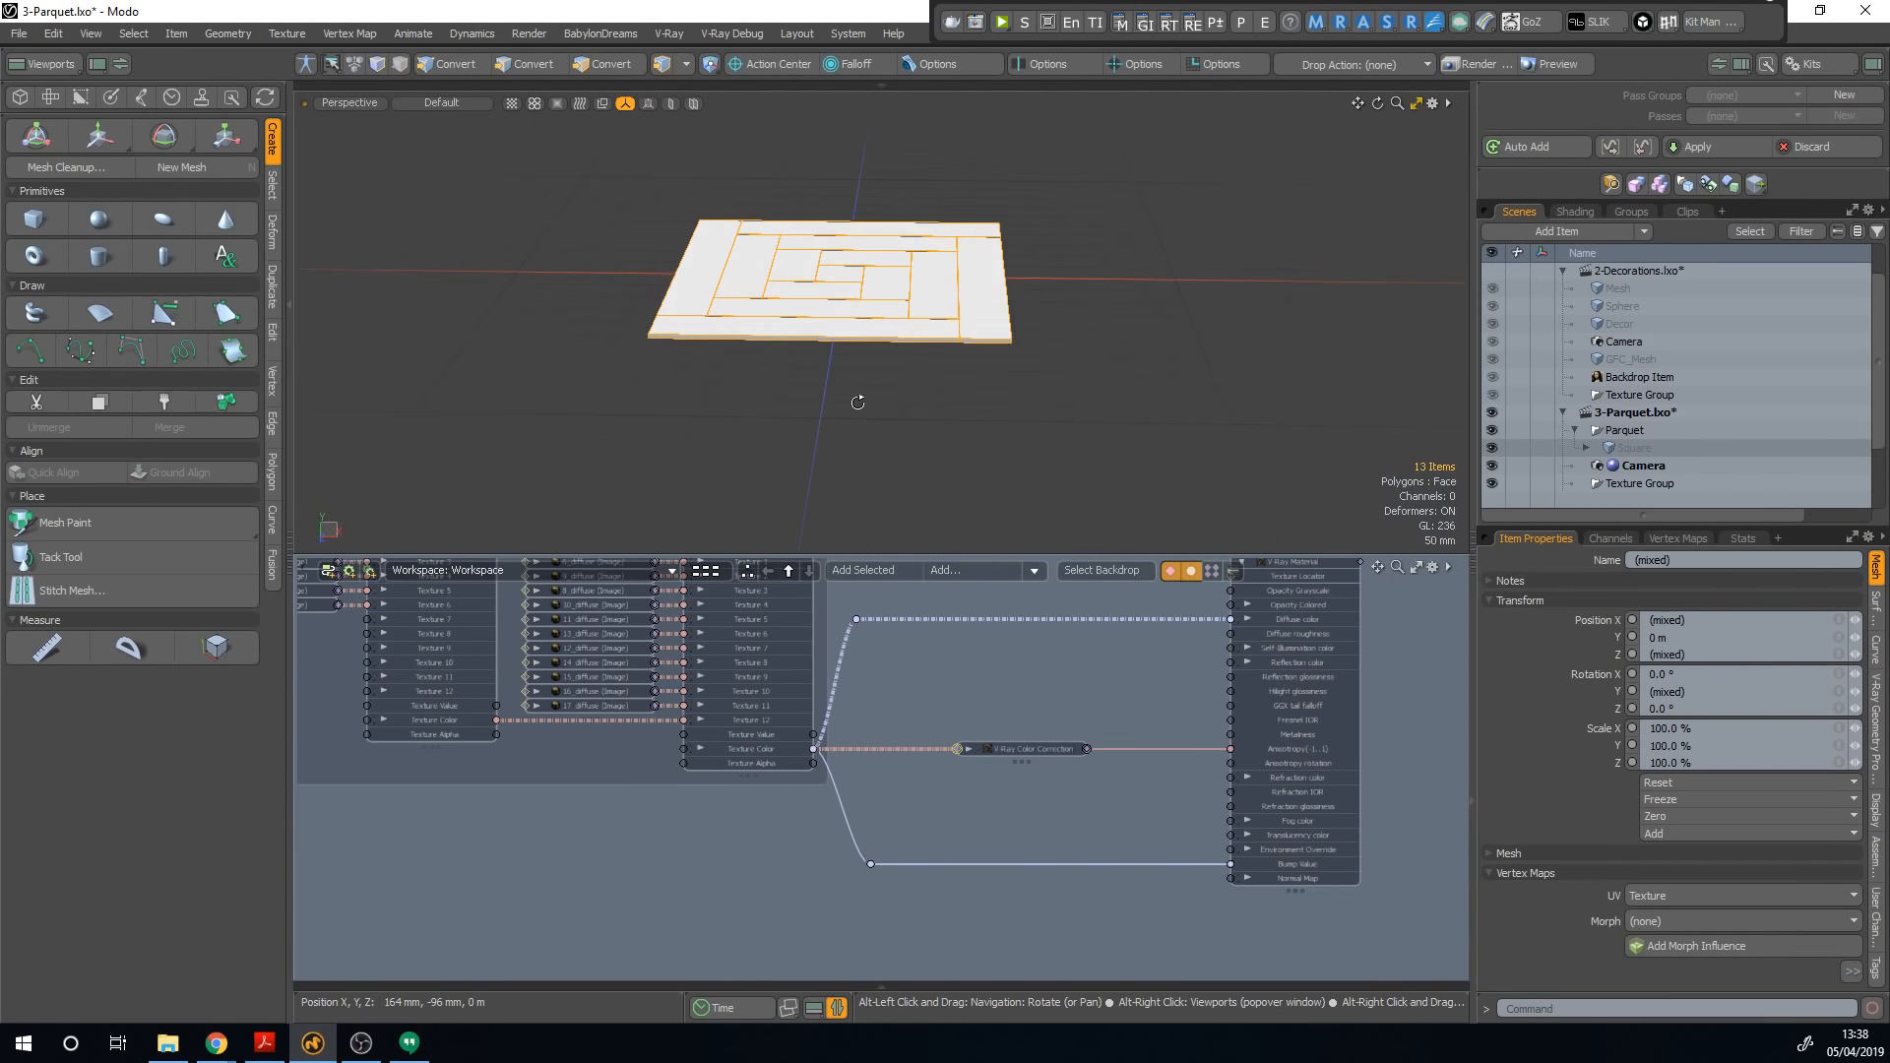
{"action": "left_click_drag", "start_coordinate": [947, 554], "coordinate": [953, 712]}
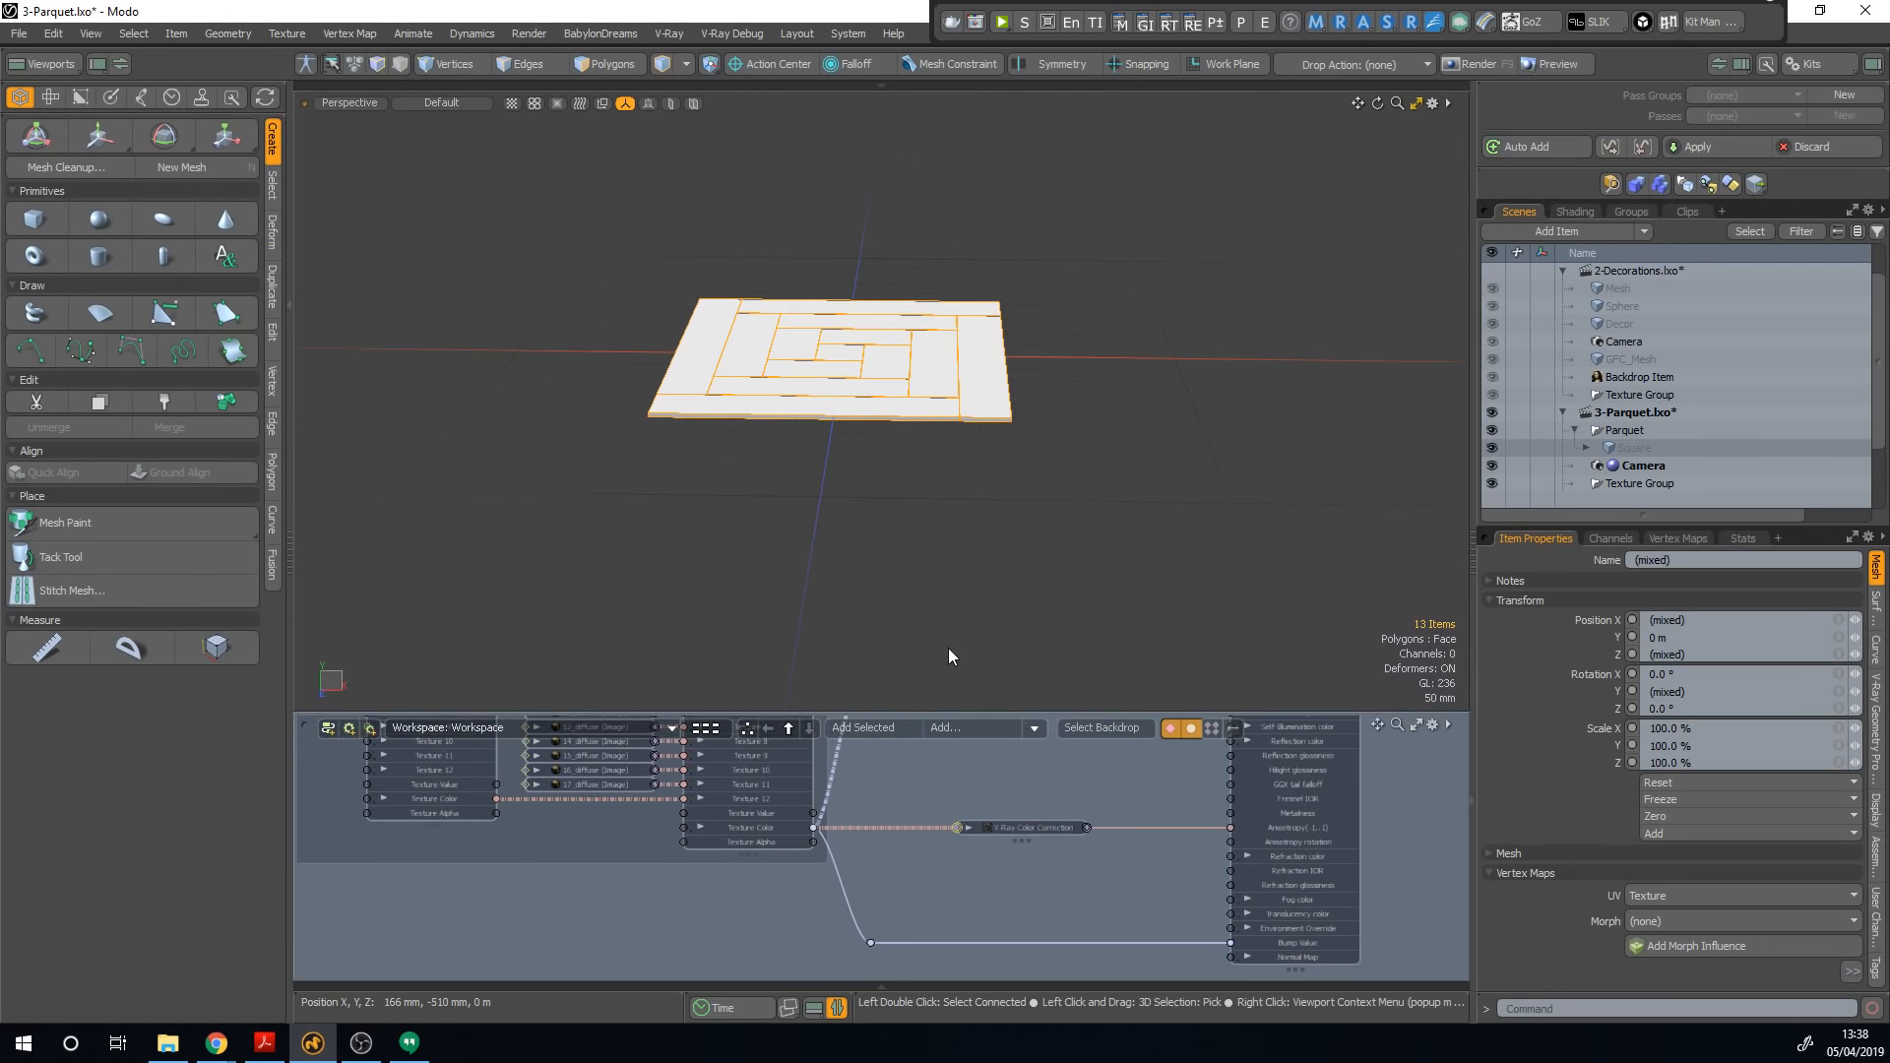
{"action": "left_click_drag", "start_coordinate": [948, 648], "coordinate": [1053, 533], "text": "alt"}
{"action": "mouse_move", "coordinate": [938, 518]}
{"action": "left_mouse_down", "text": "alt"}
{"action": "mouse_move", "coordinate": [807, 459]}
{"action": "mouse_move", "coordinate": [945, 515]}
{"action": "left_mouse_up", "text": "alt"}
{"action": "left_click", "coordinate": [1646, 446]}
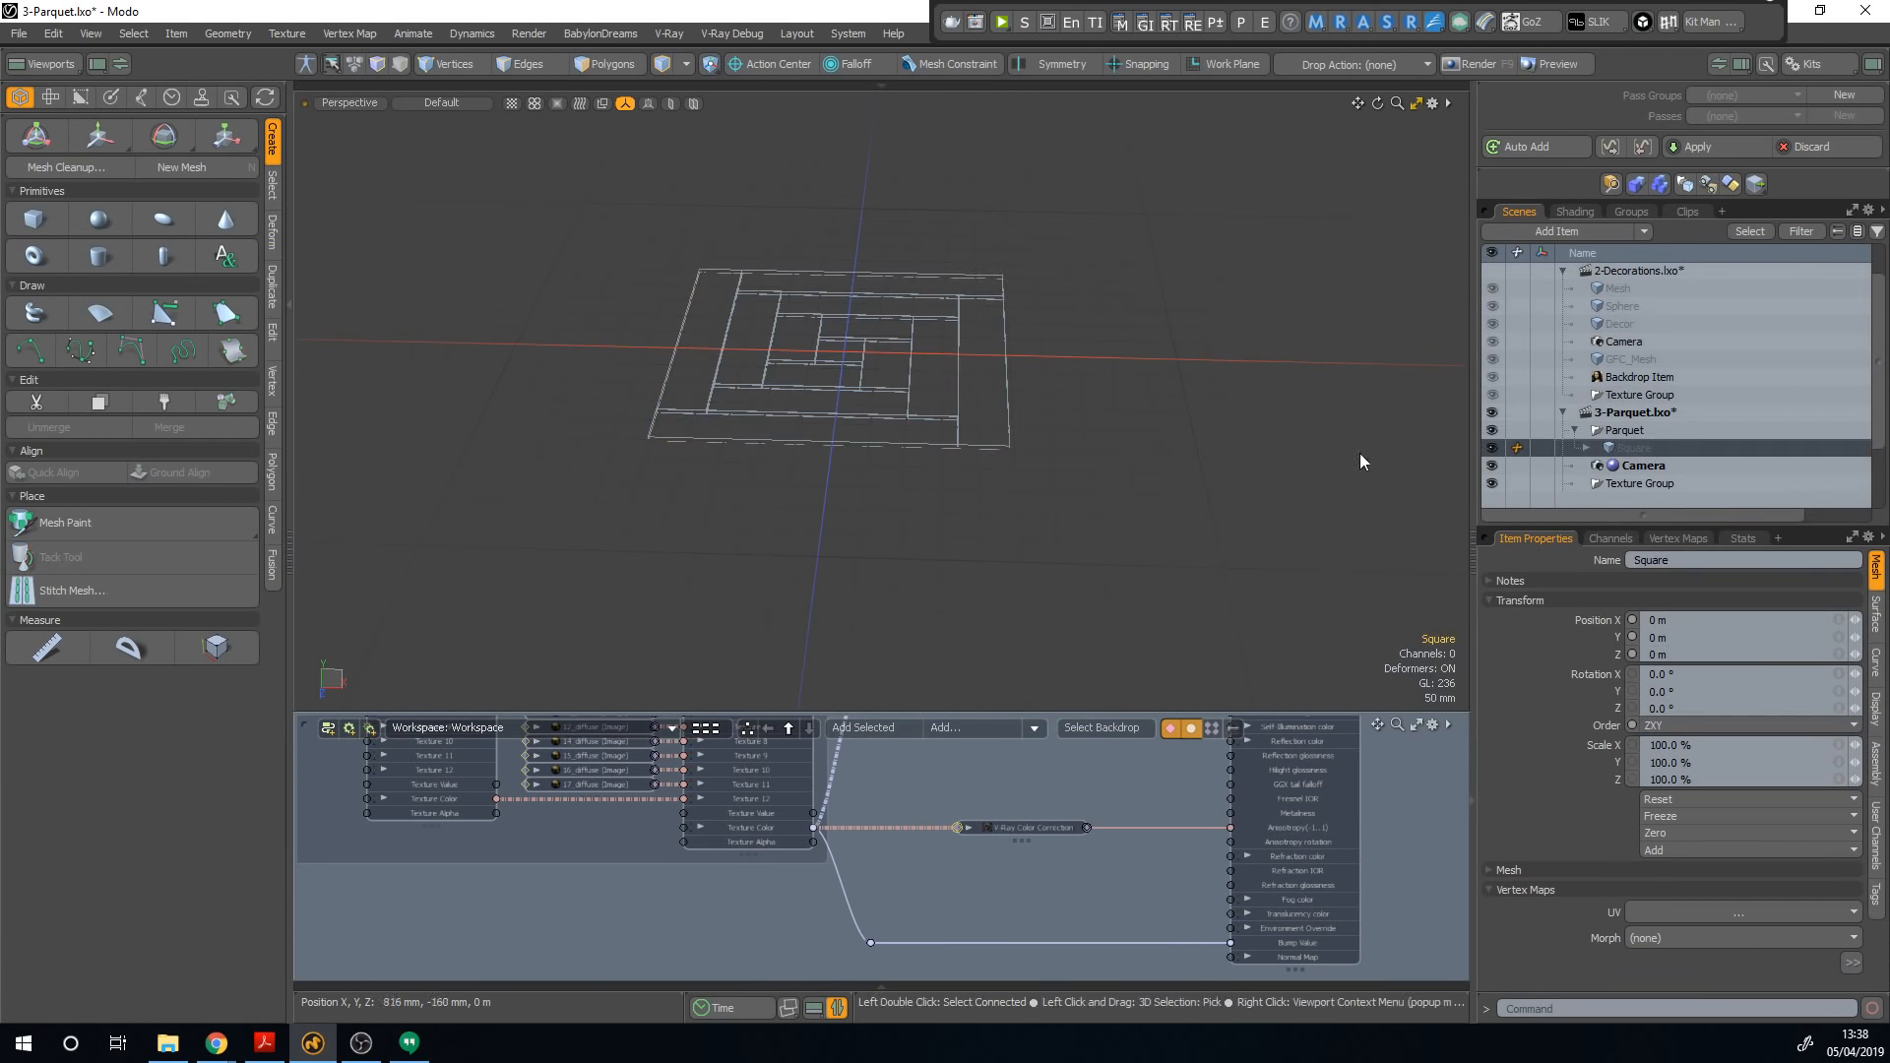
{"action": "left_click", "coordinate": [1209, 430]}
{"action": "mouse_move", "coordinate": [1058, 235]}
{"action": "right_mouse_down"}
{"action": "mouse_move", "coordinate": [1025, 212]}
{"action": "mouse_move", "coordinate": [712, 559]}
{"action": "mouse_move", "coordinate": [1060, 551]}
{"action": "right_mouse_up"}
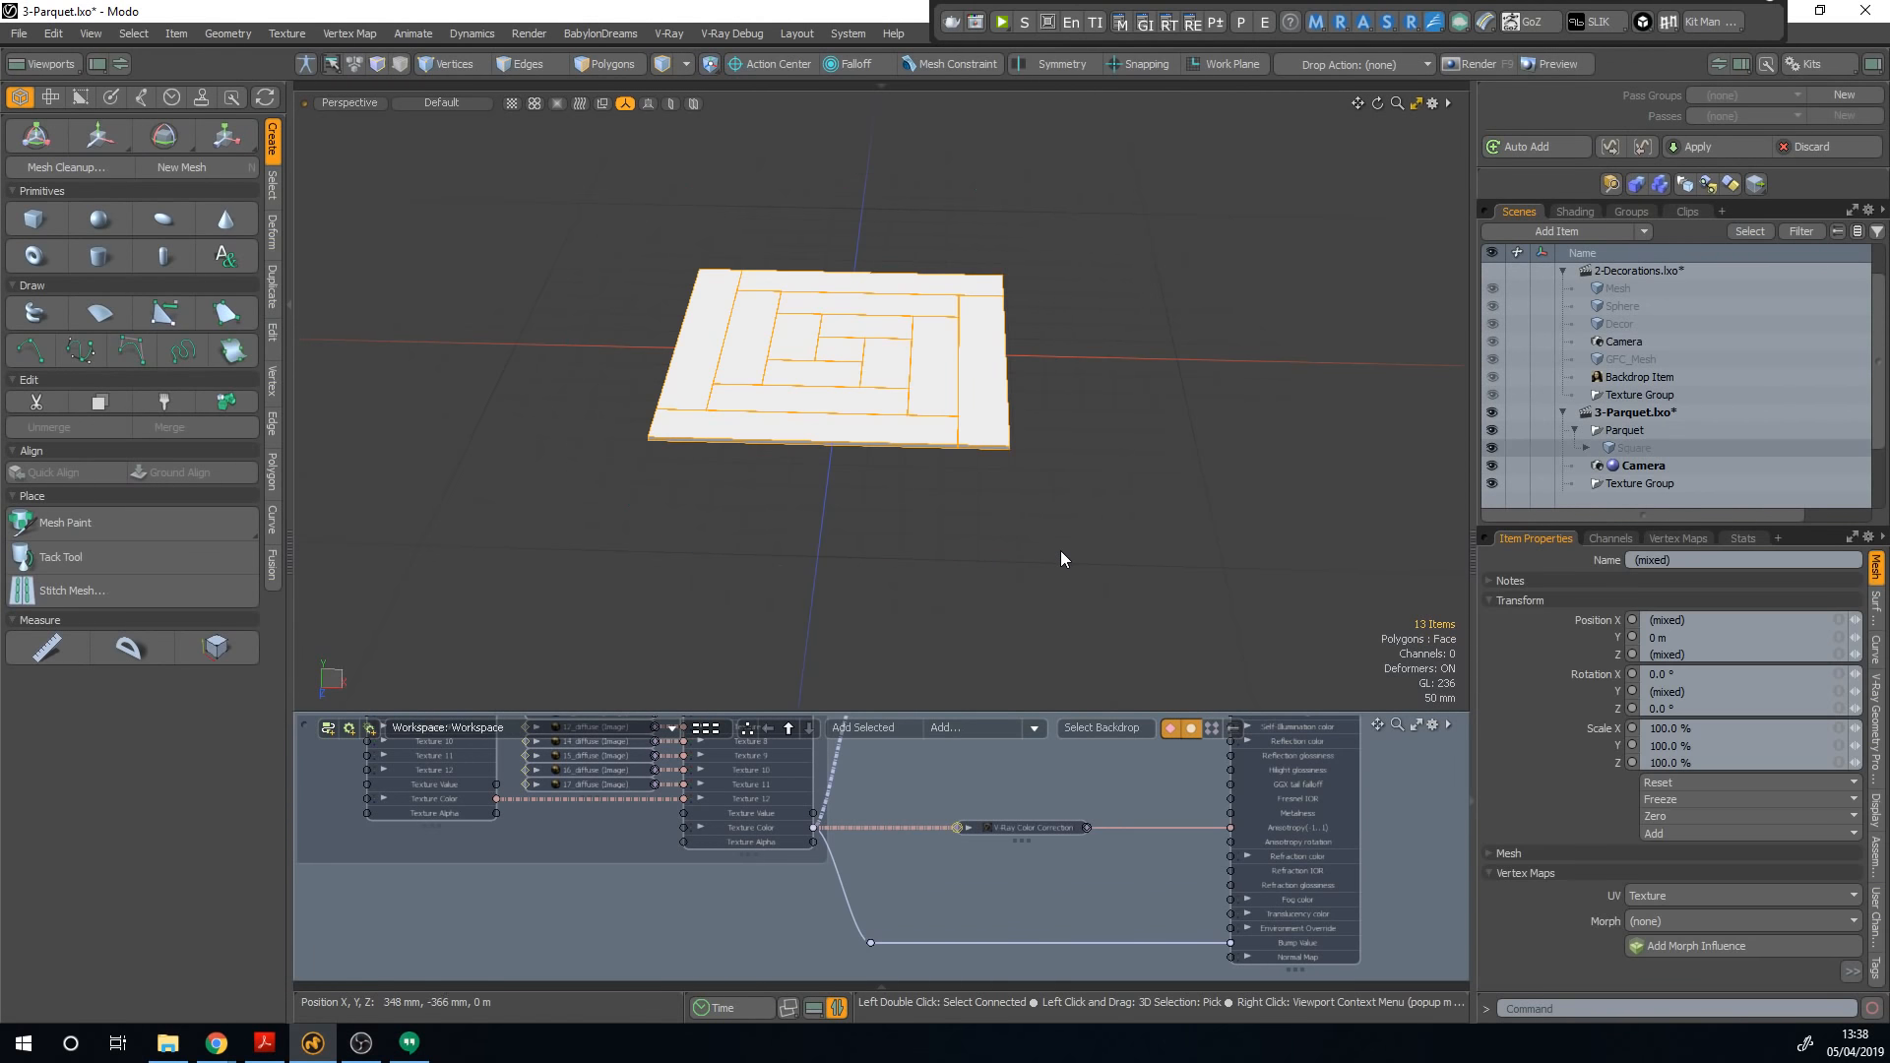
{"action": "left_click", "coordinate": [272, 276]}
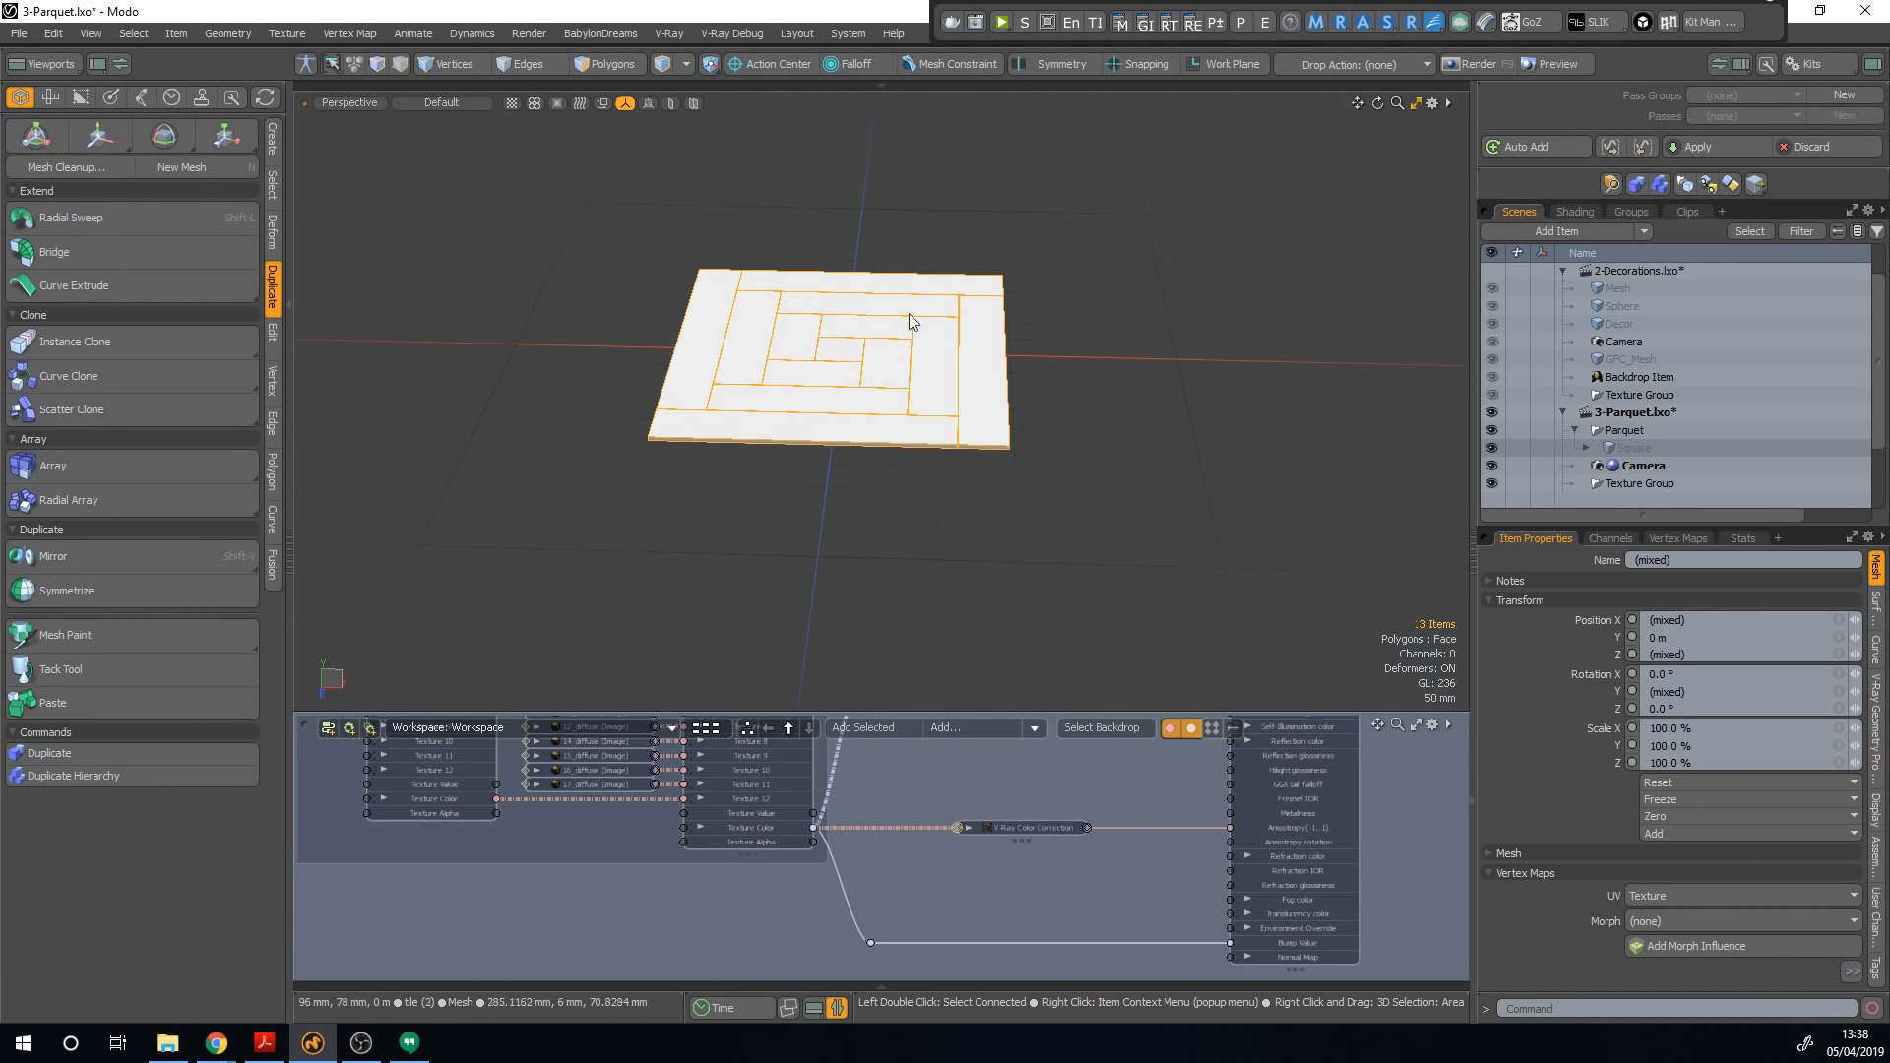
Step: Expand the Square mesh's hierarchy, try moving the parent together with its tiles, and undo the move
{"action": "left_click", "coordinate": [1587, 450]}
{"action": "scroll", "coordinate": [1584, 443], "scroll_direction": "down", "scroll_amount": 5}
{"action": "scroll", "coordinate": [1646, 350], "scroll_direction": "up", "scroll_amount": 1}
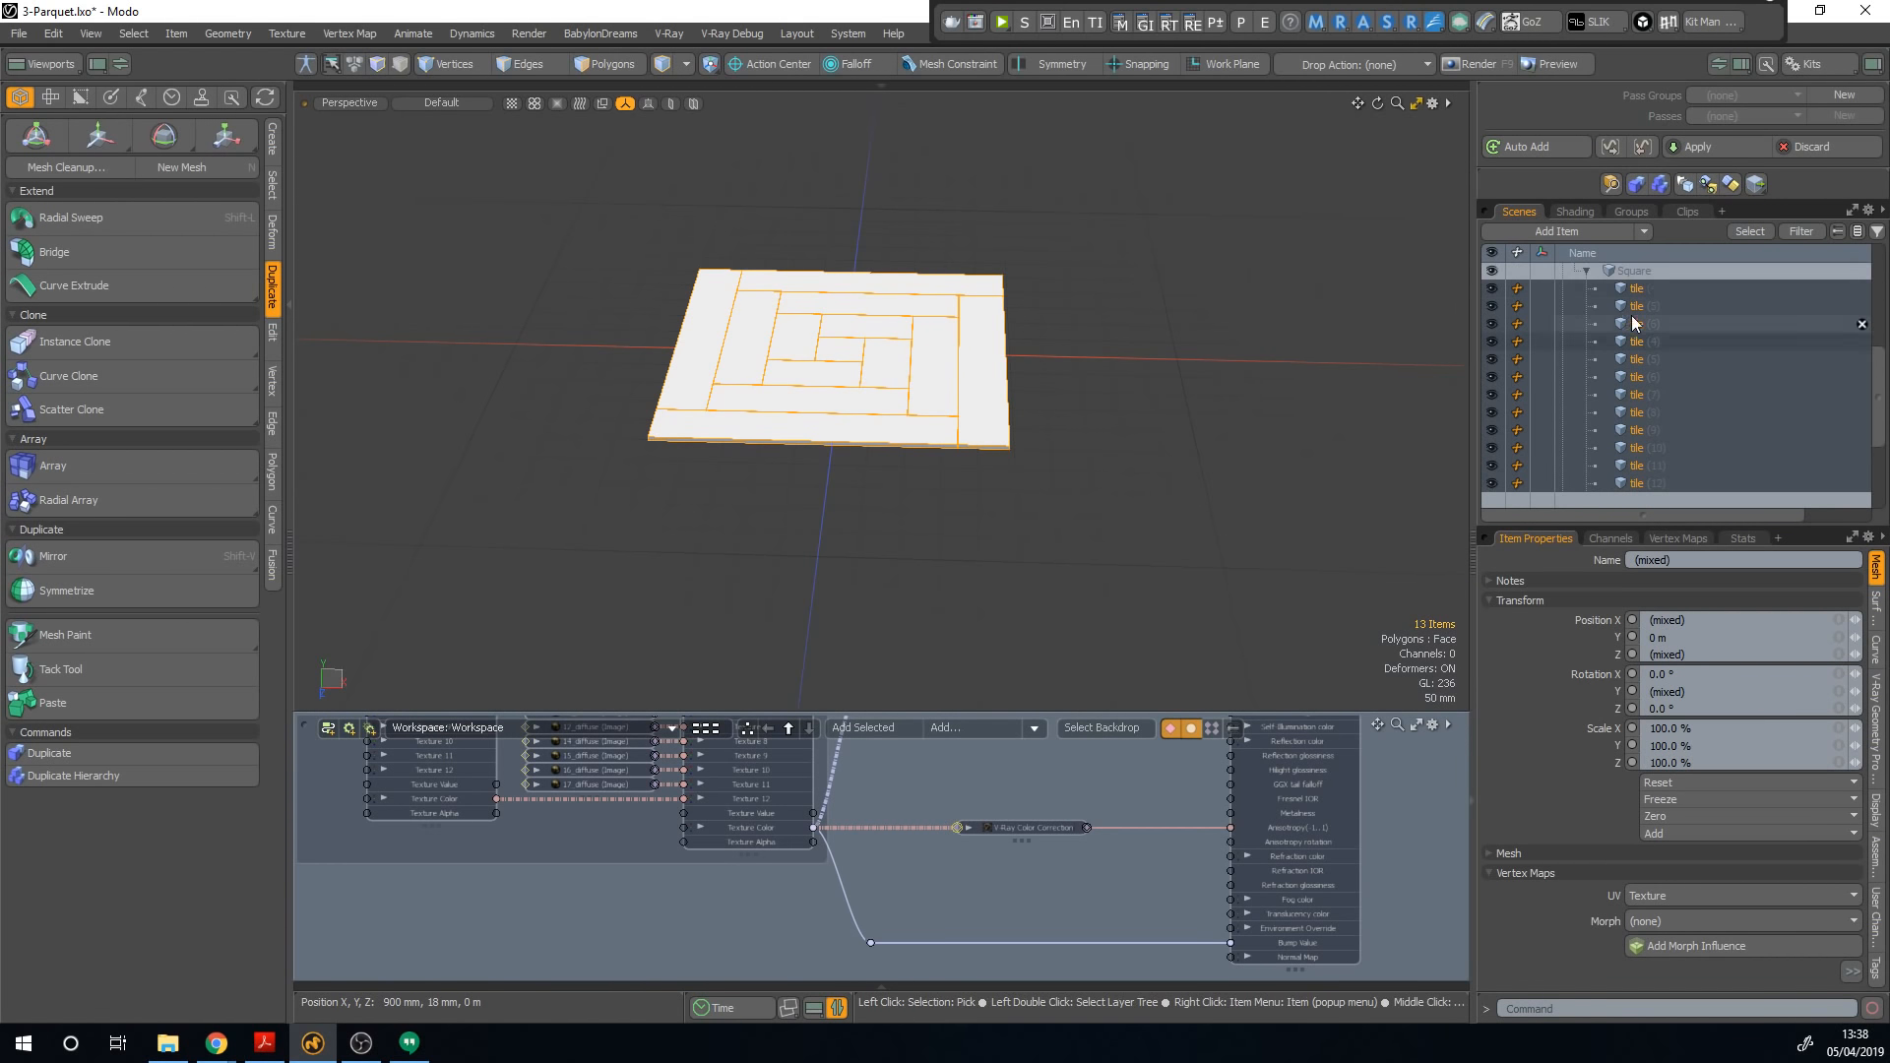
{"action": "left_click", "coordinate": [1634, 271]}
{"action": "key", "text": "w"}
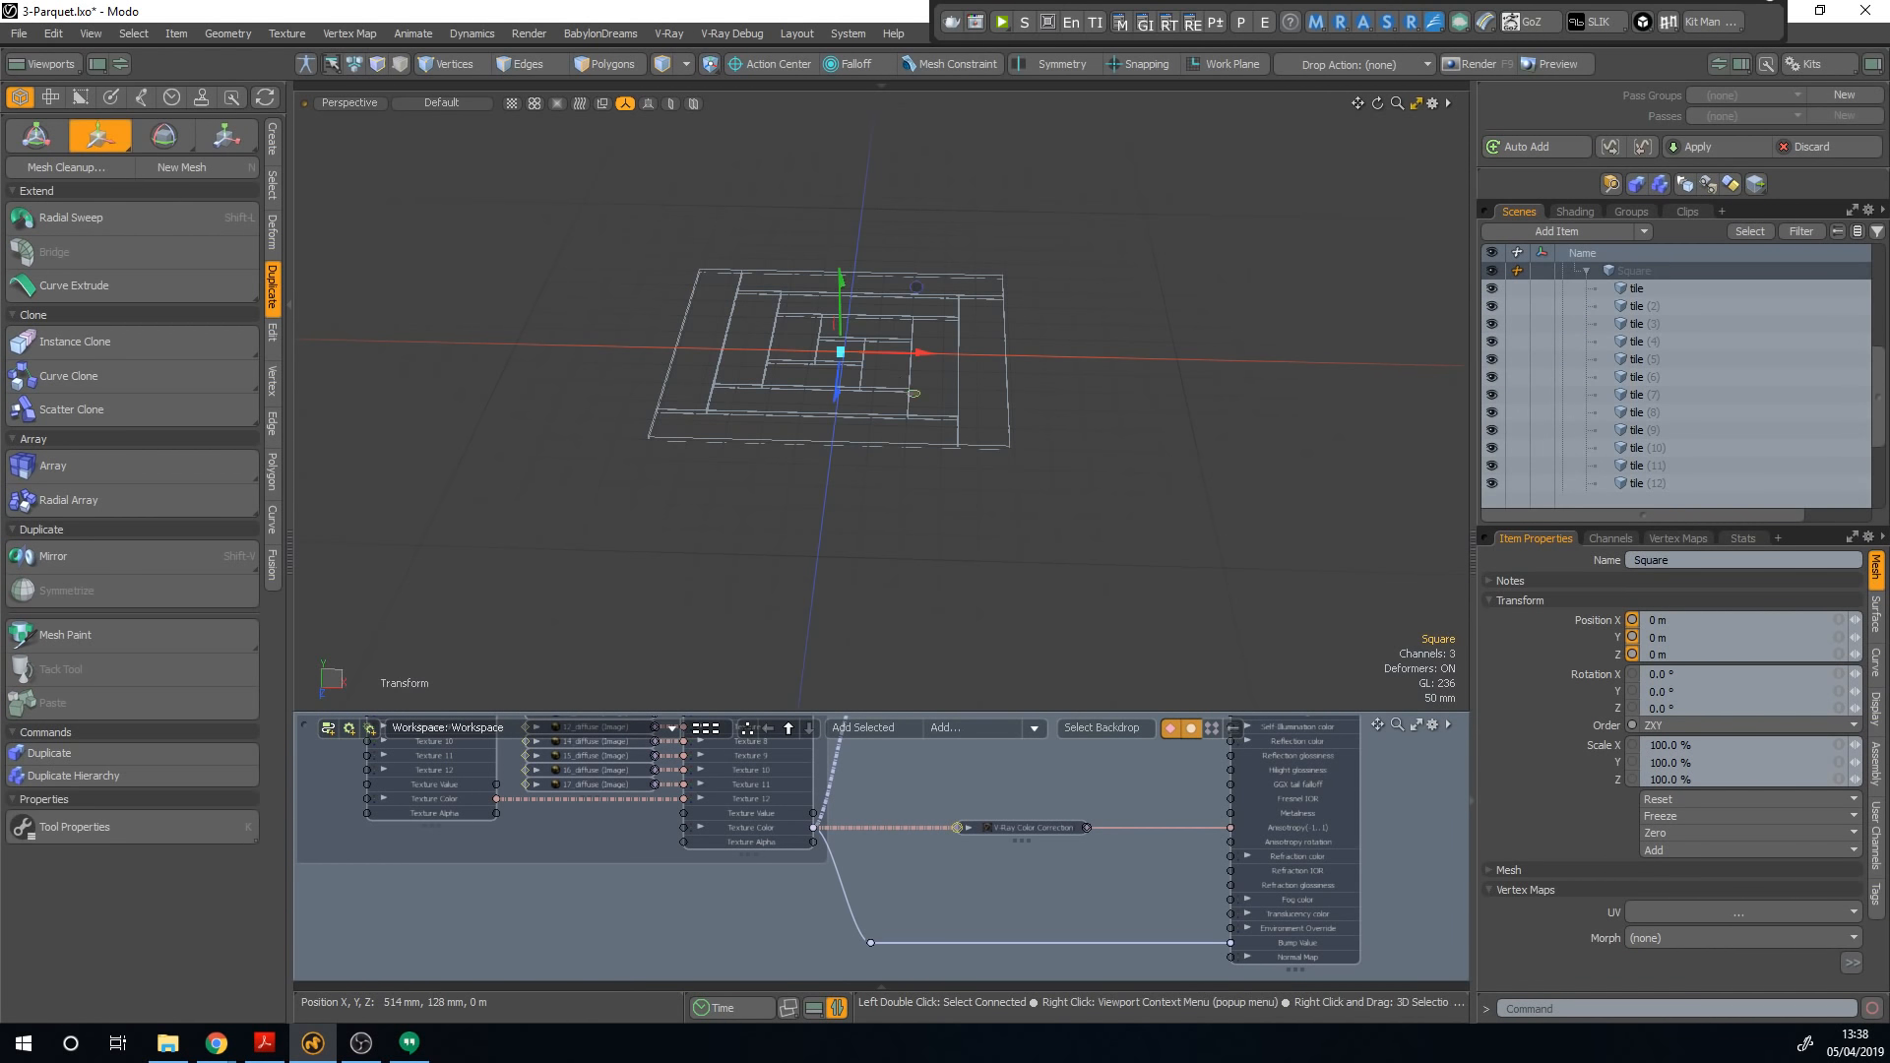
{"action": "left_click_drag", "start_coordinate": [914, 392], "coordinate": [987, 367]}
{"action": "key", "text": "ctrl+z"}
{"action": "key", "text": "q"}
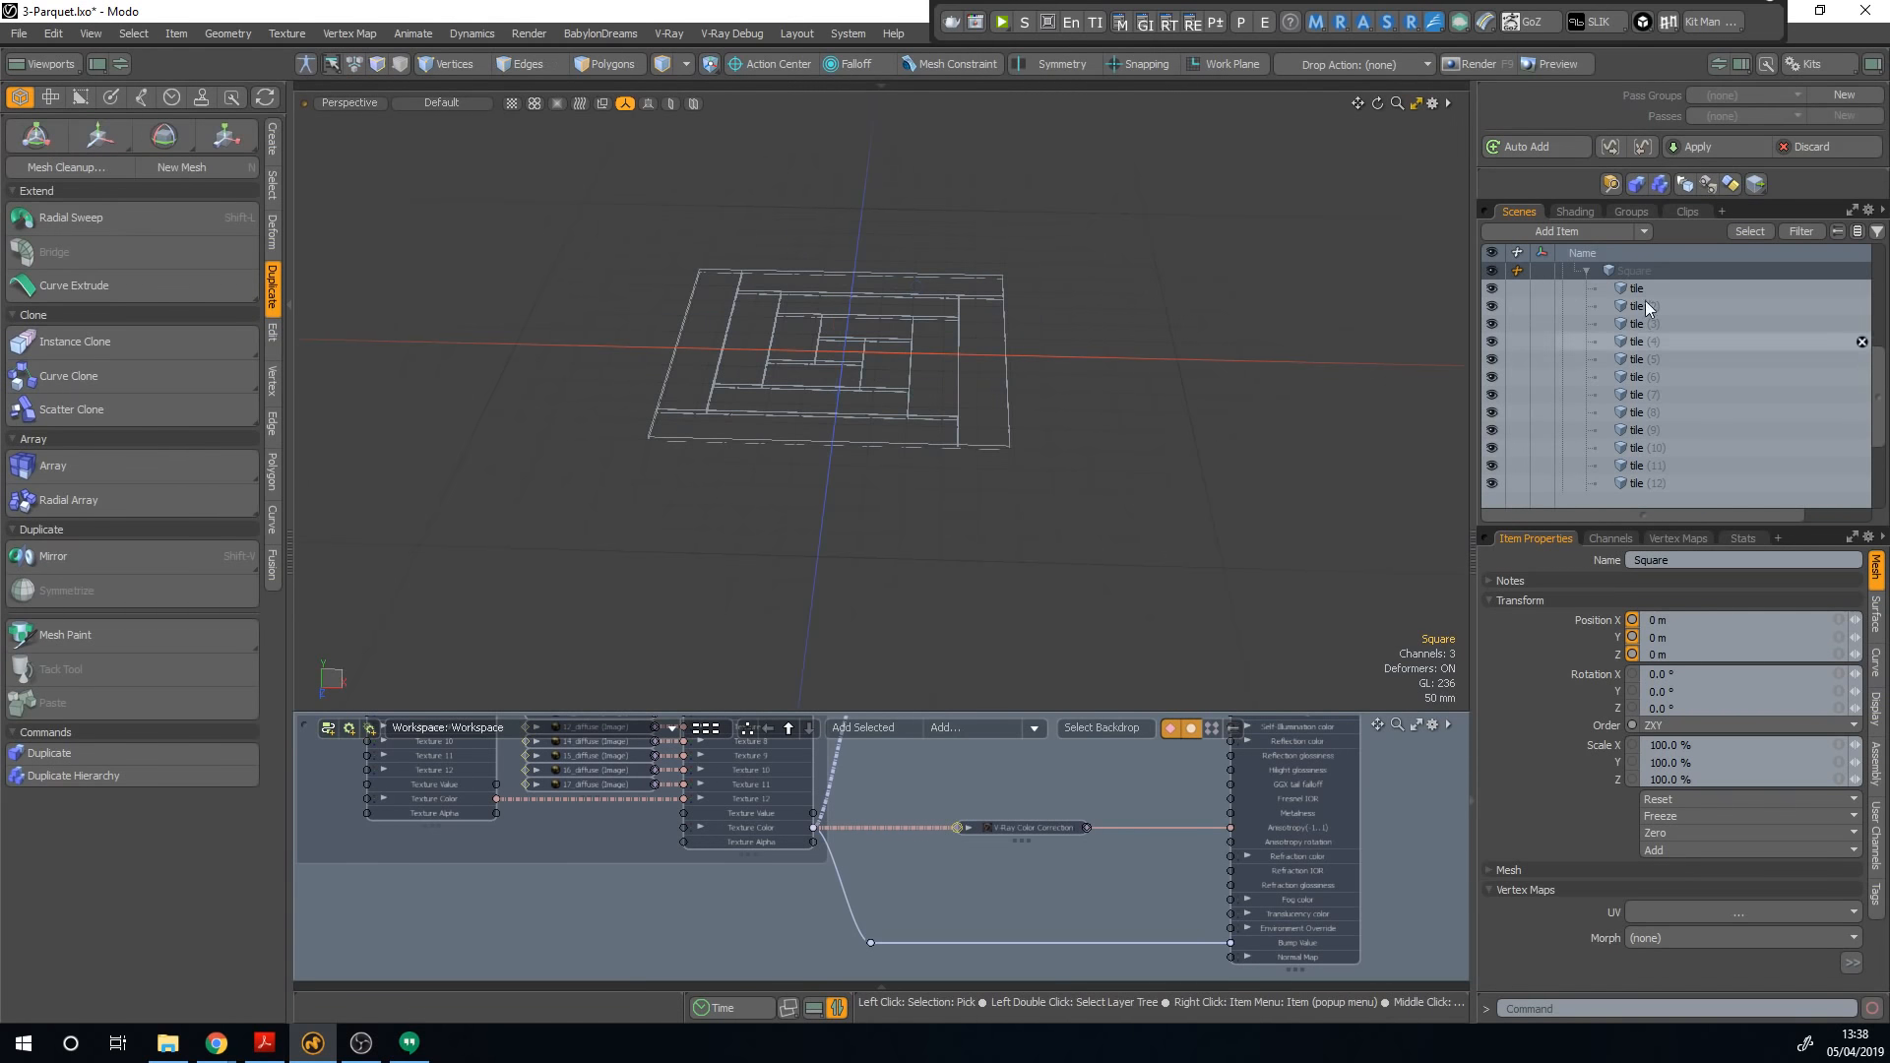
Step: Select every tile parented under Square in the item list, from the first to tile (13), and collapse the hierarchy
{"action": "left_click", "coordinate": [1639, 288]}
{"action": "scroll", "coordinate": [1651, 374], "scroll_direction": "down", "scroll_amount": 1}
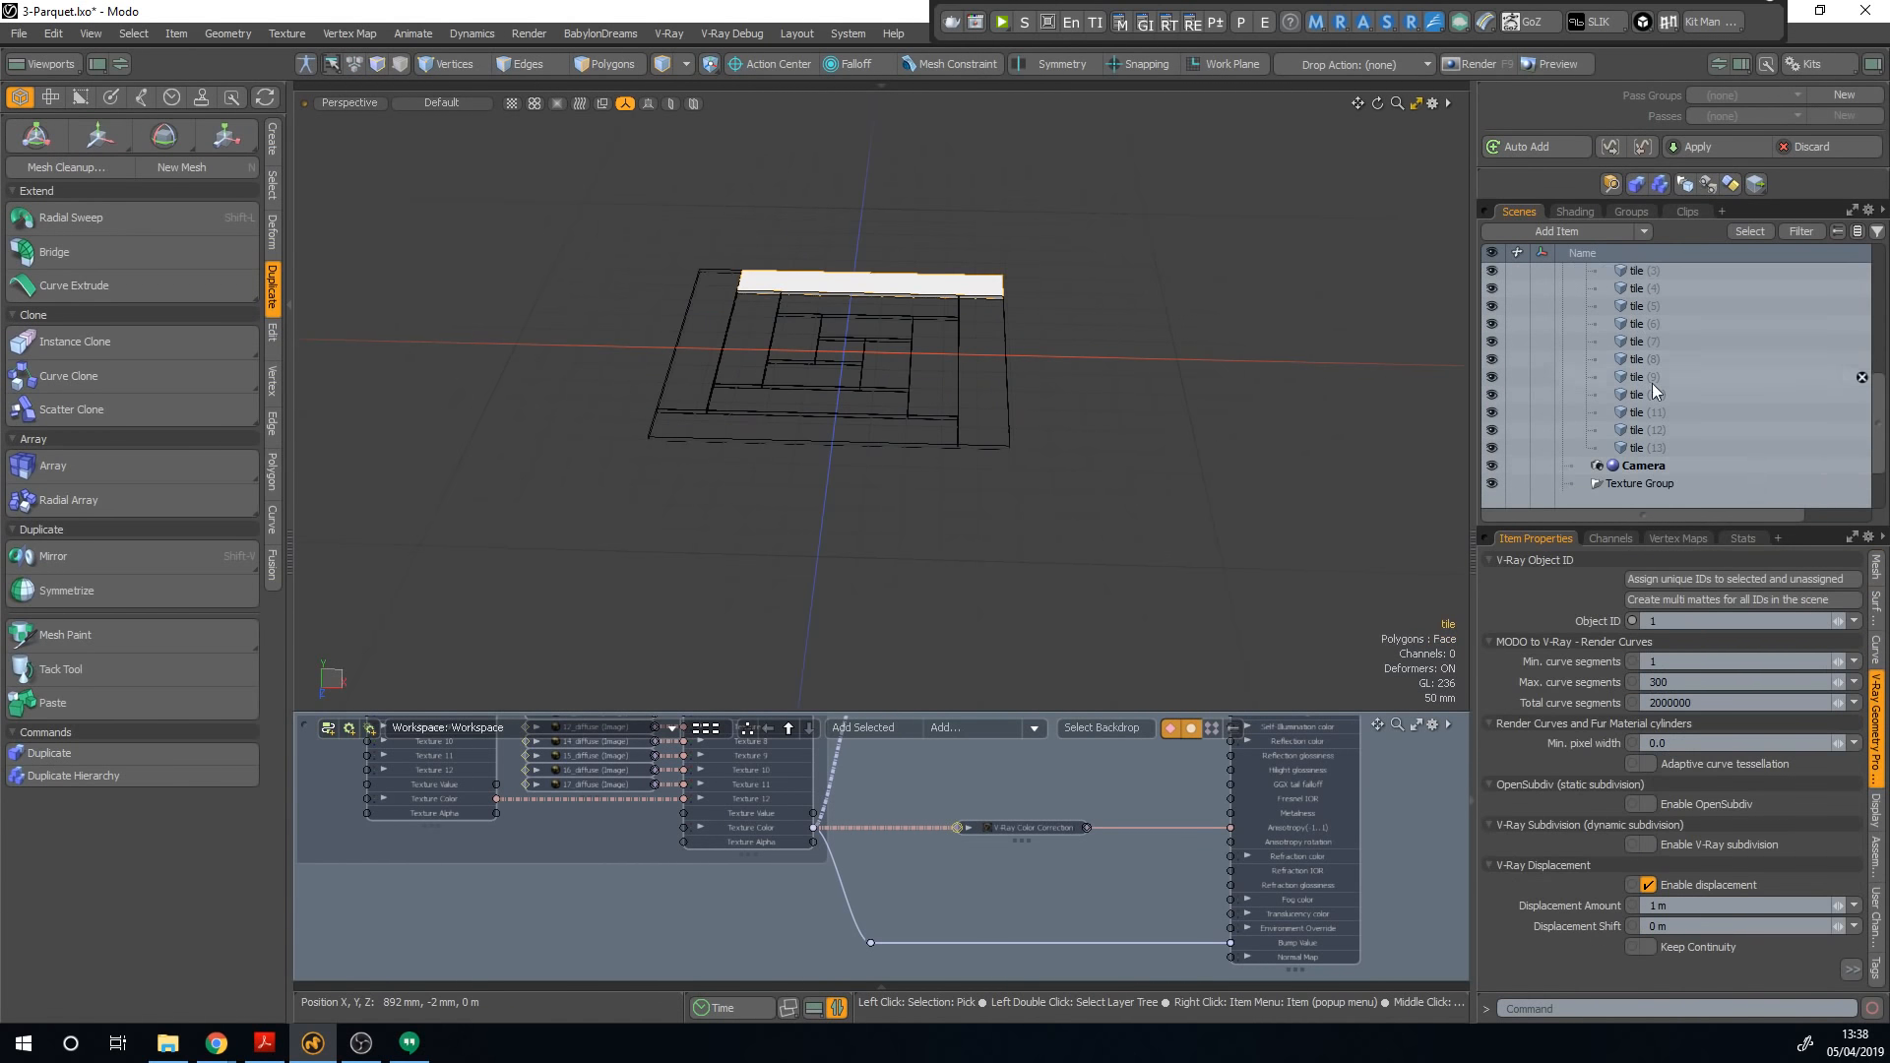
{"action": "left_click", "coordinate": [1658, 448], "text": "shift"}
{"action": "scroll", "coordinate": [1650, 420], "scroll_direction": "up", "scroll_amount": 1}
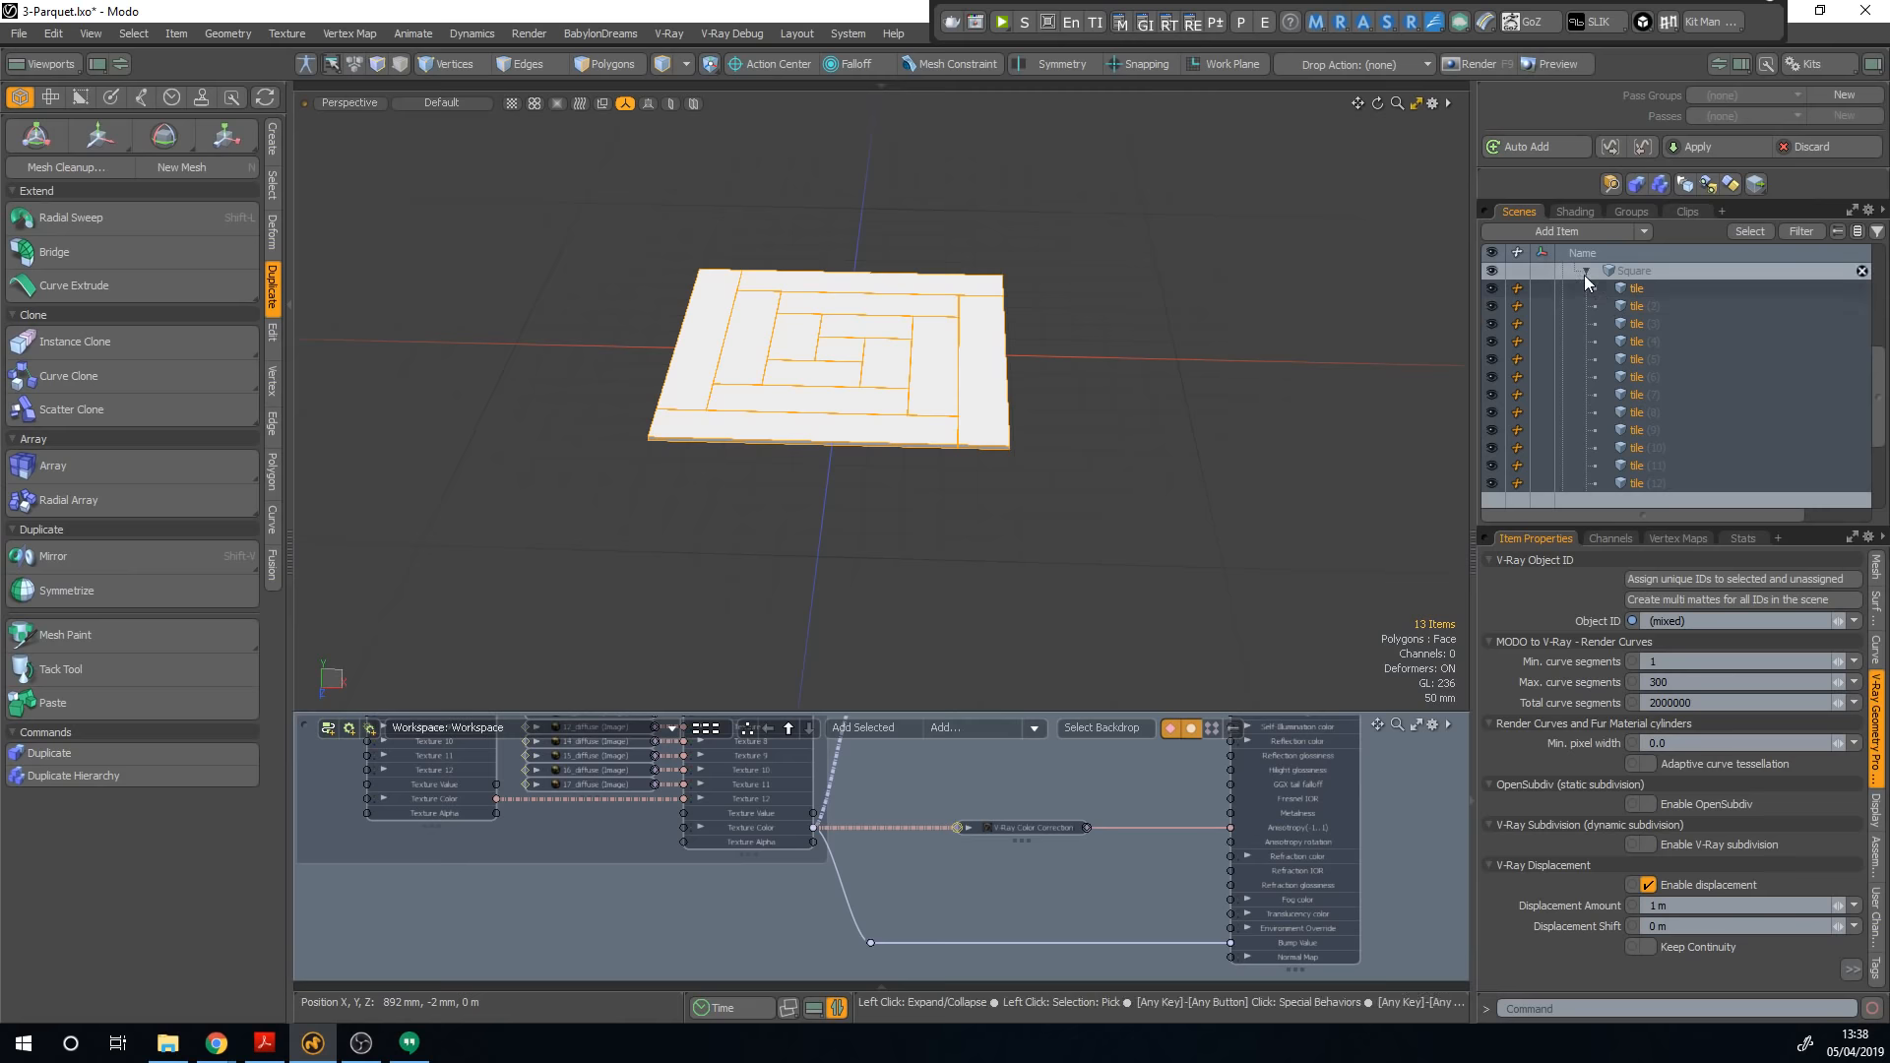
{"action": "left_click", "coordinate": [1585, 273]}
Step: Instance-clone the Square mesh four times along the X axis, spaced about 438 mm apart
{"action": "left_click", "coordinate": [1639, 396]}
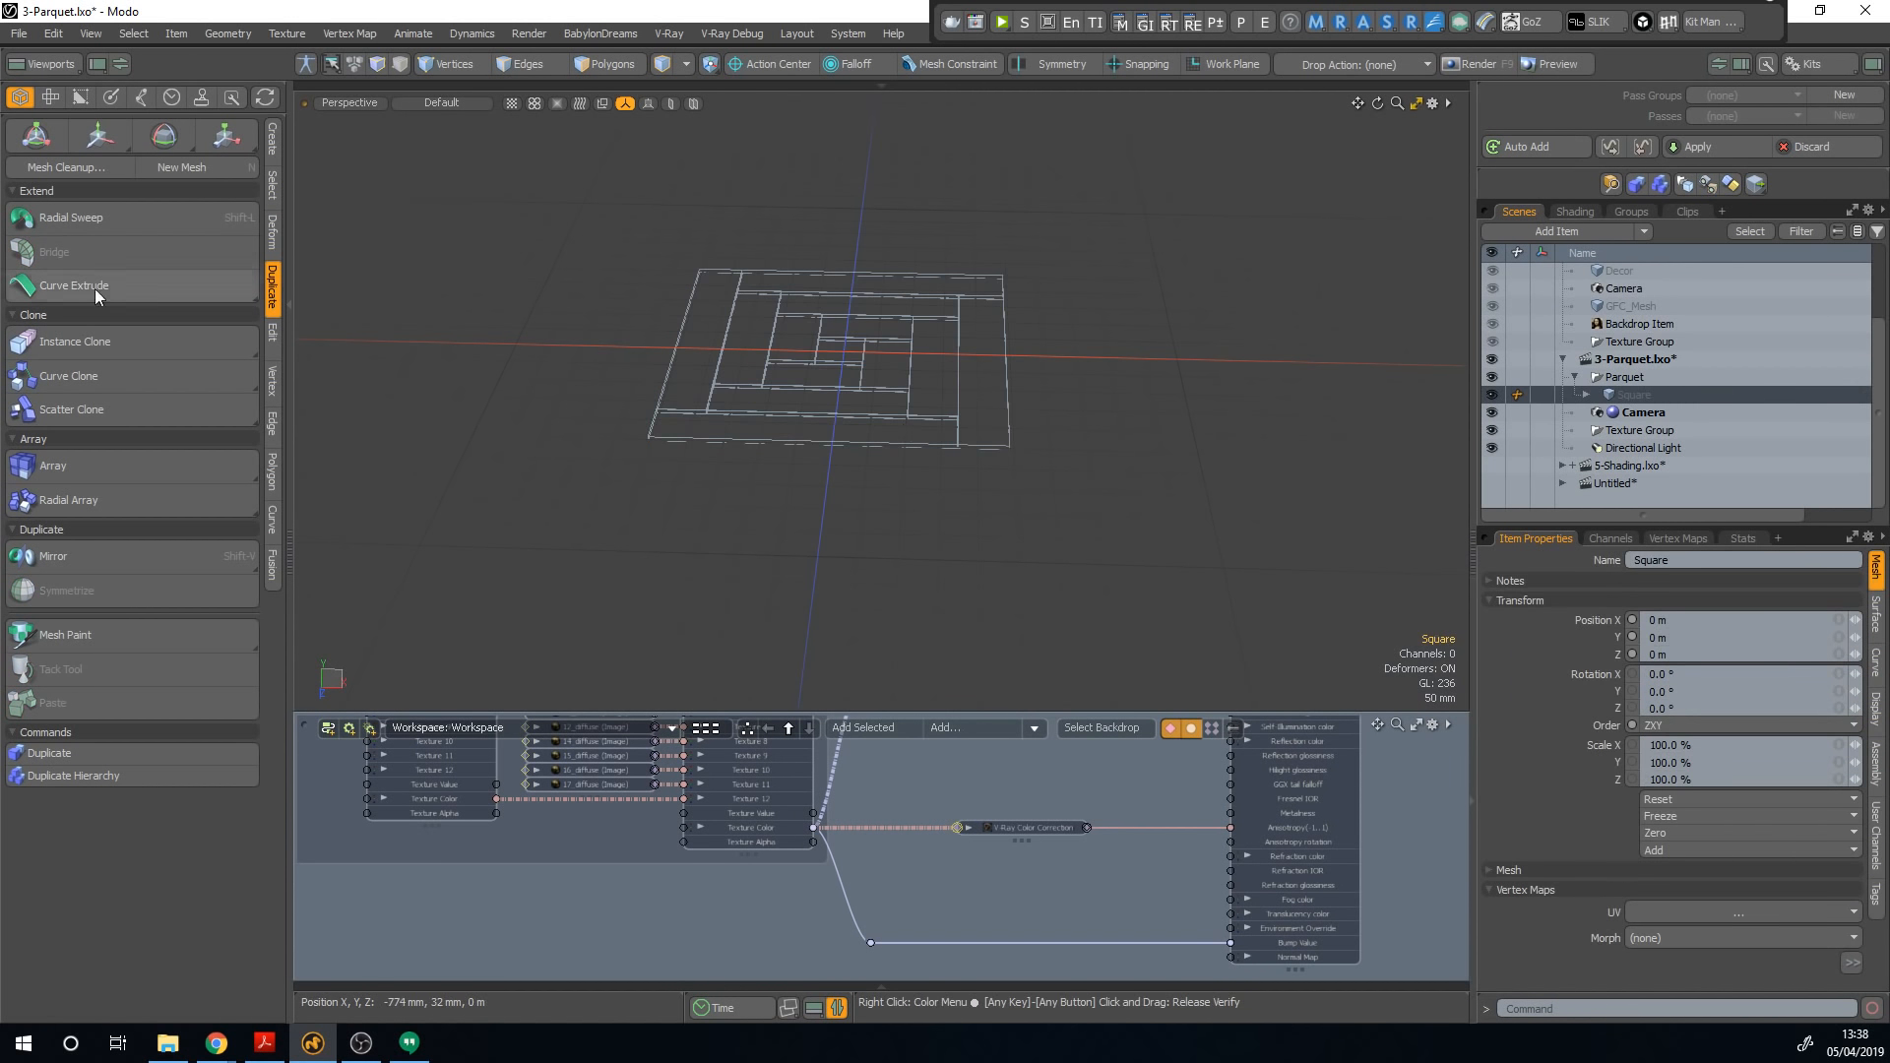
{"action": "left_click", "coordinate": [133, 347]}
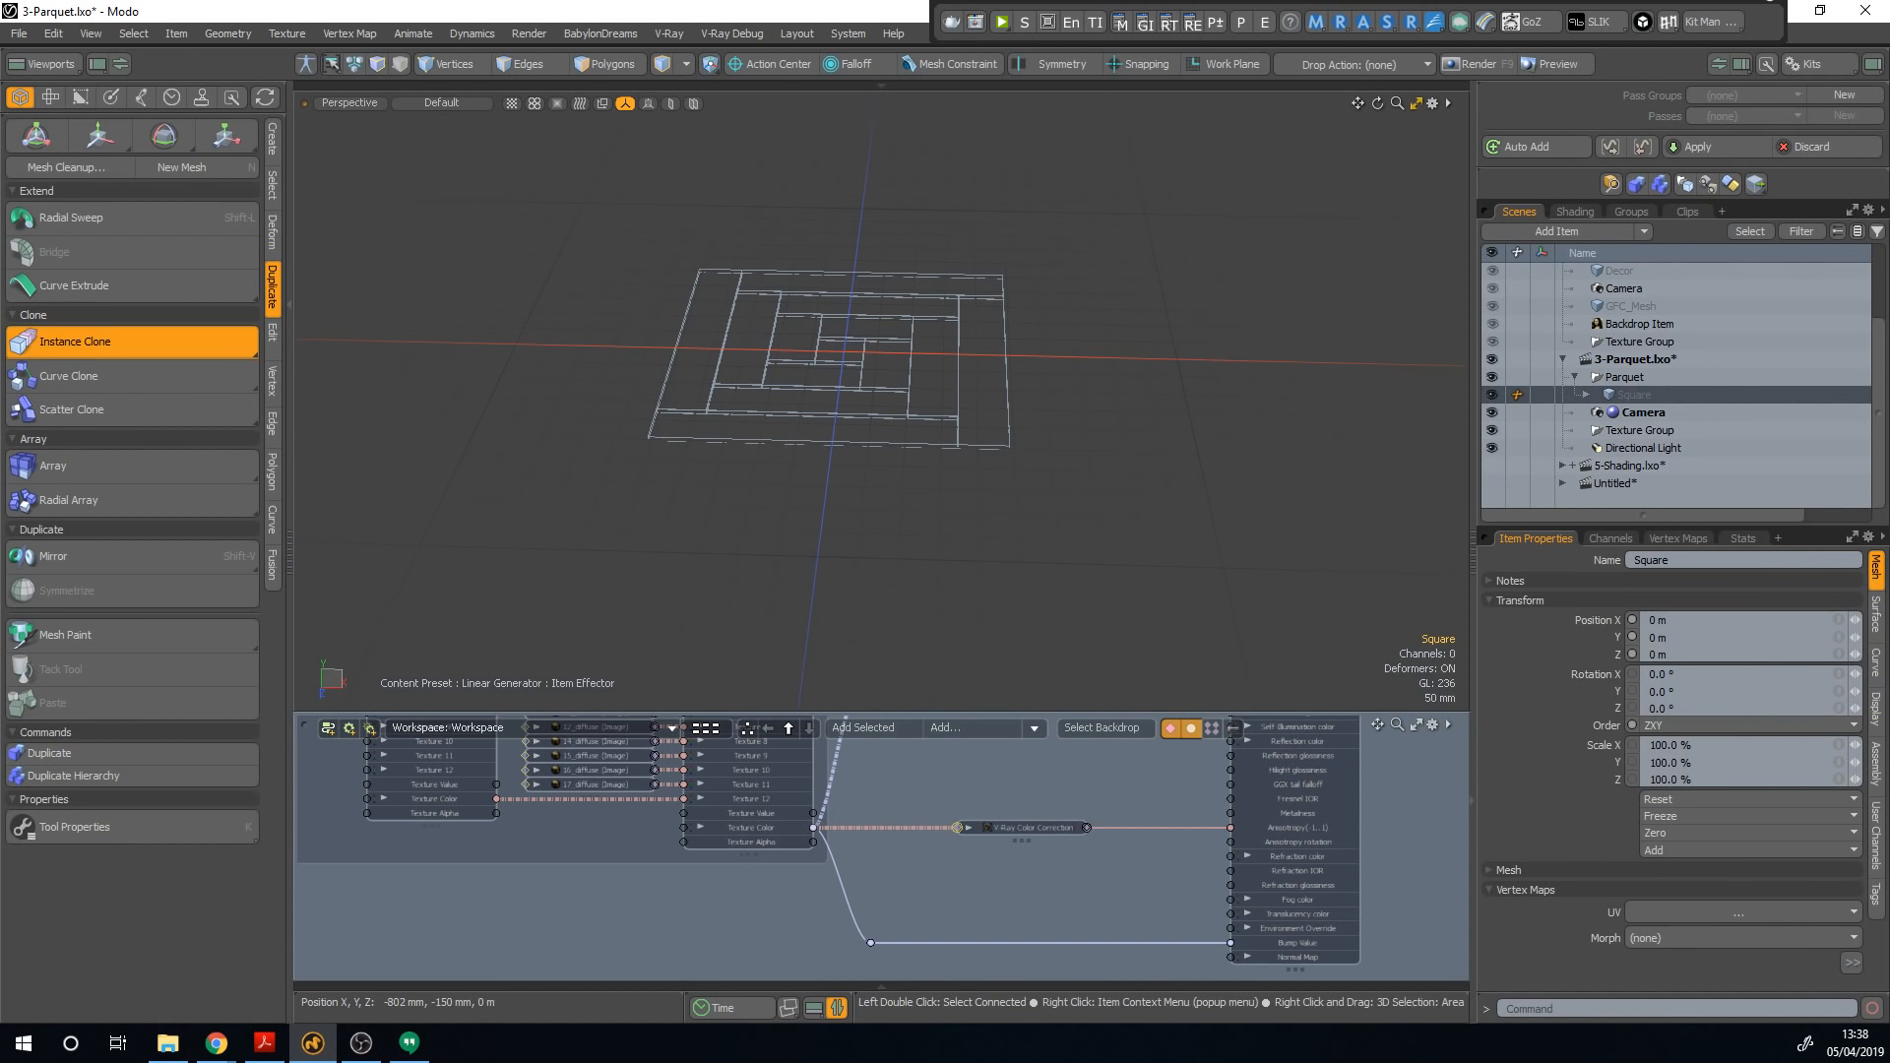
{"action": "left_click_drag", "start_coordinate": [891, 353], "coordinate": [1181, 361]}
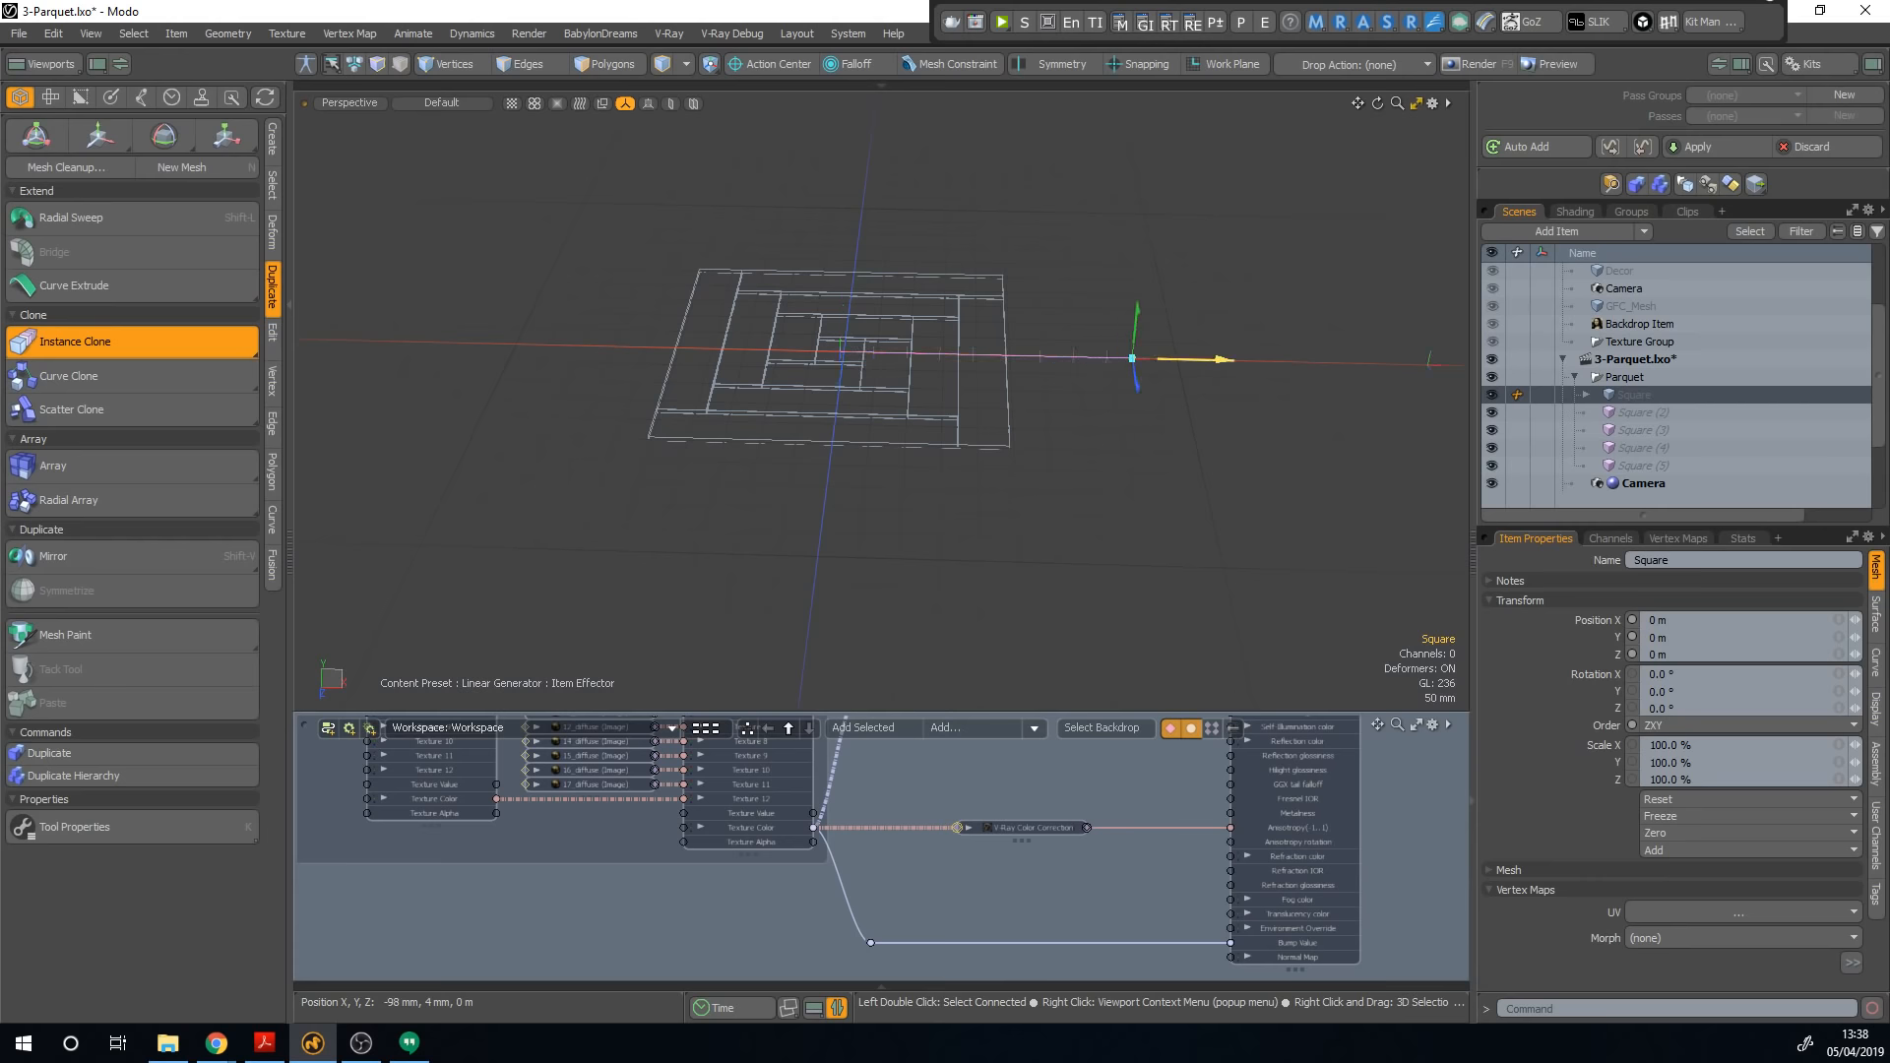
Step: Set the instance clones' X offset to 500 mm and finish the Instance Clone tool
{"action": "left_click_drag", "start_coordinate": [1007, 418], "coordinate": [807, 443], "text": "alt+shift"}
{"action": "key", "text": "k"}
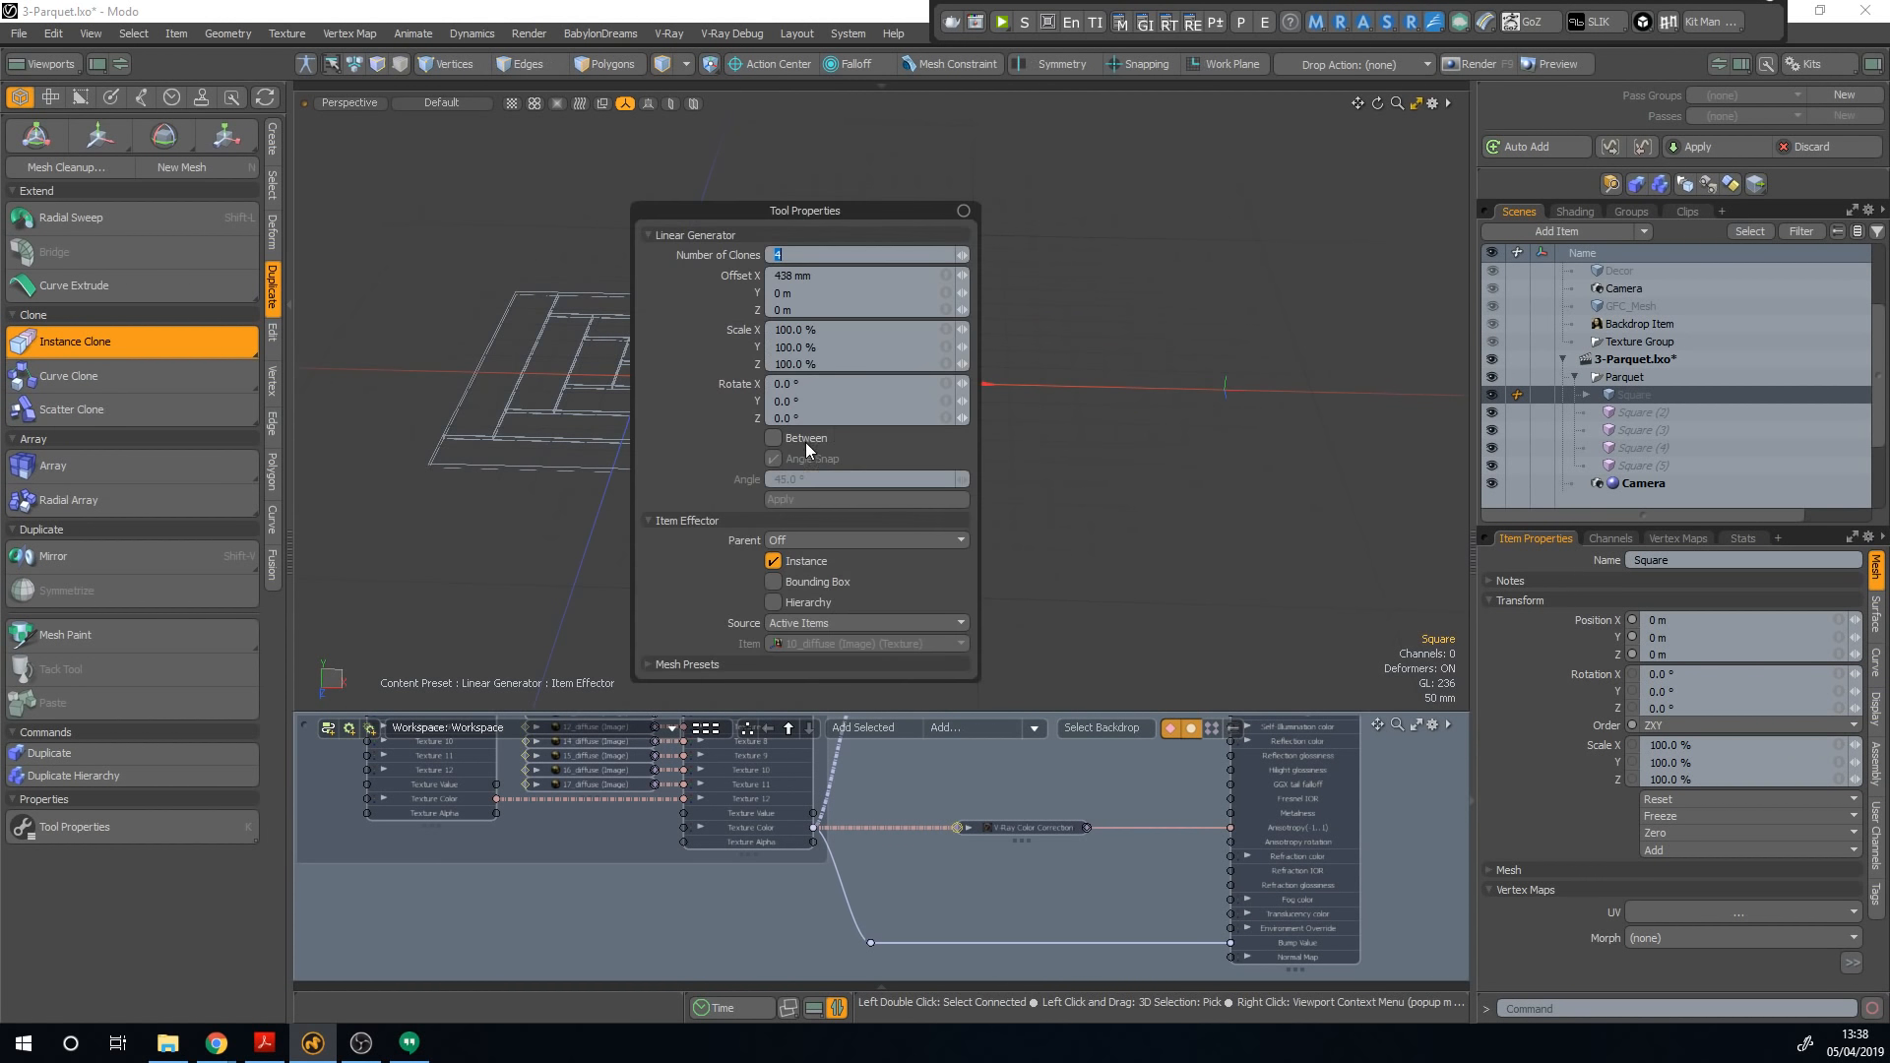
{"action": "double_click", "coordinate": [794, 275]}
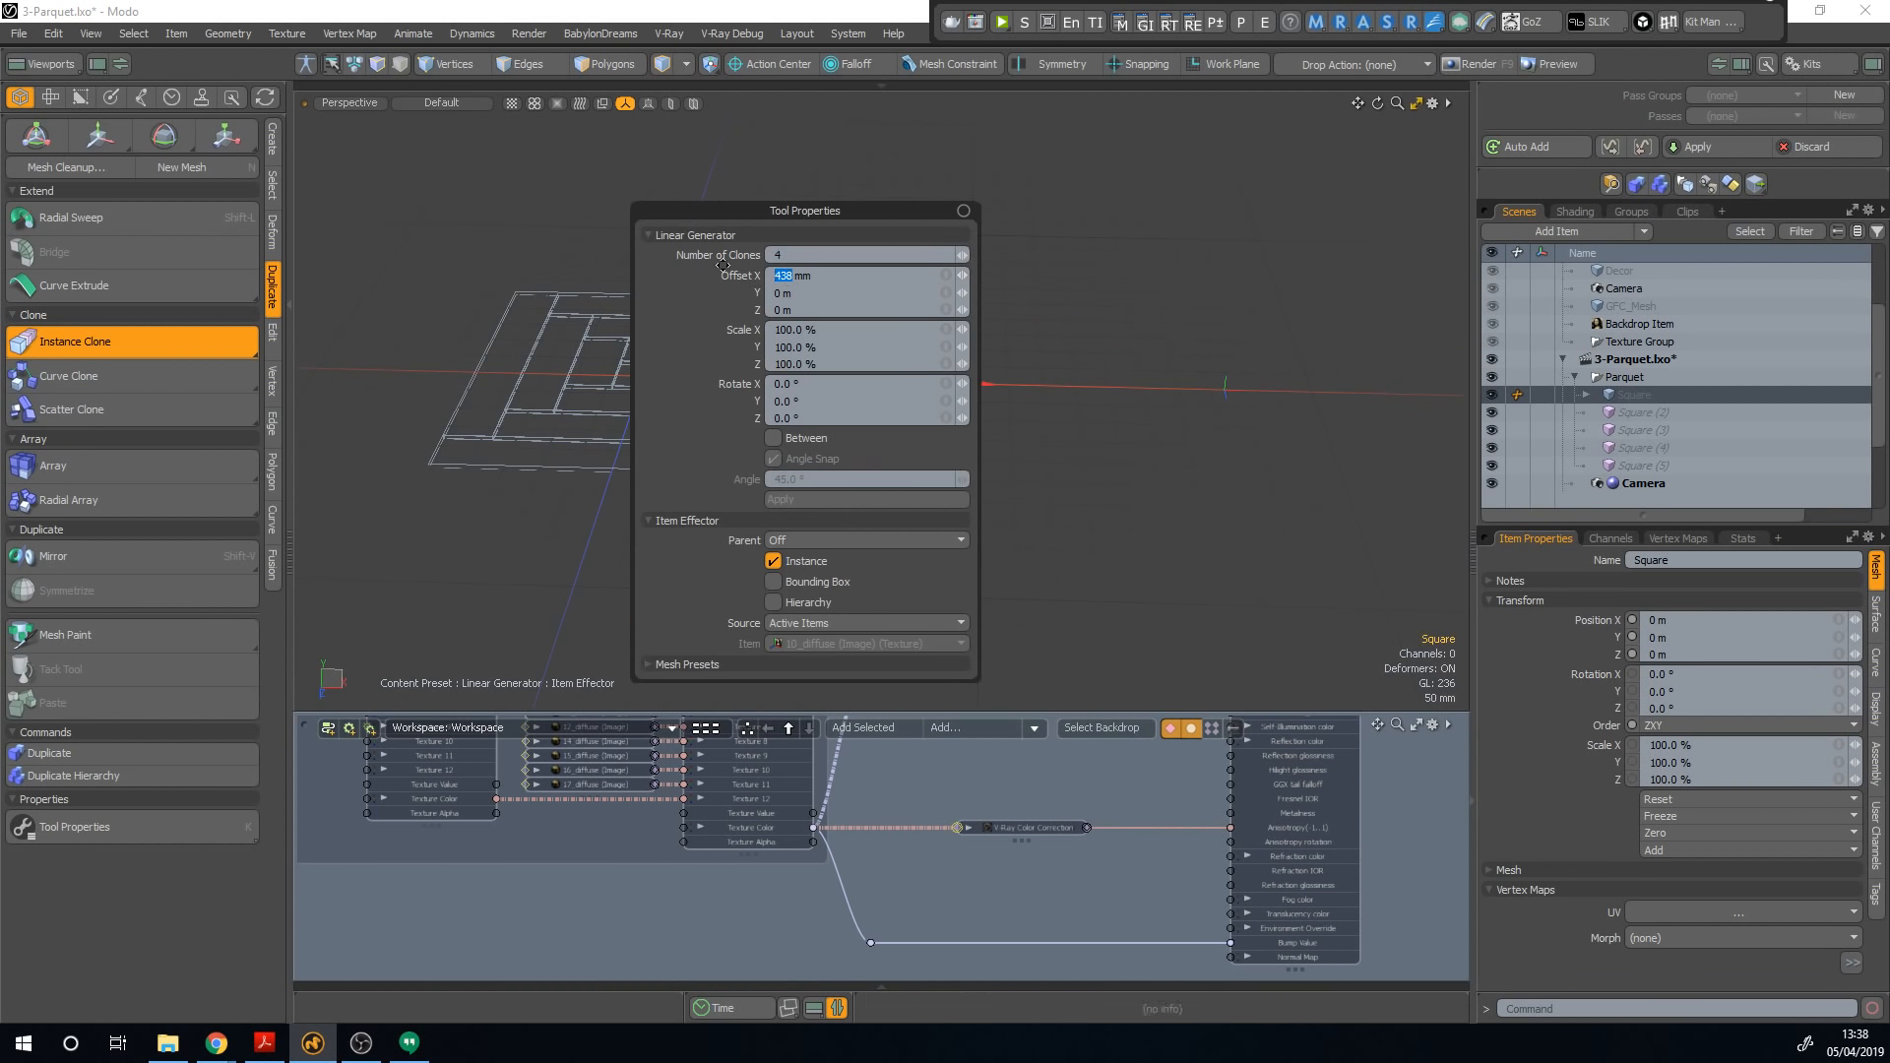
{"action": "type", "text": "500"}
{"action": "key", "text": "Return"}
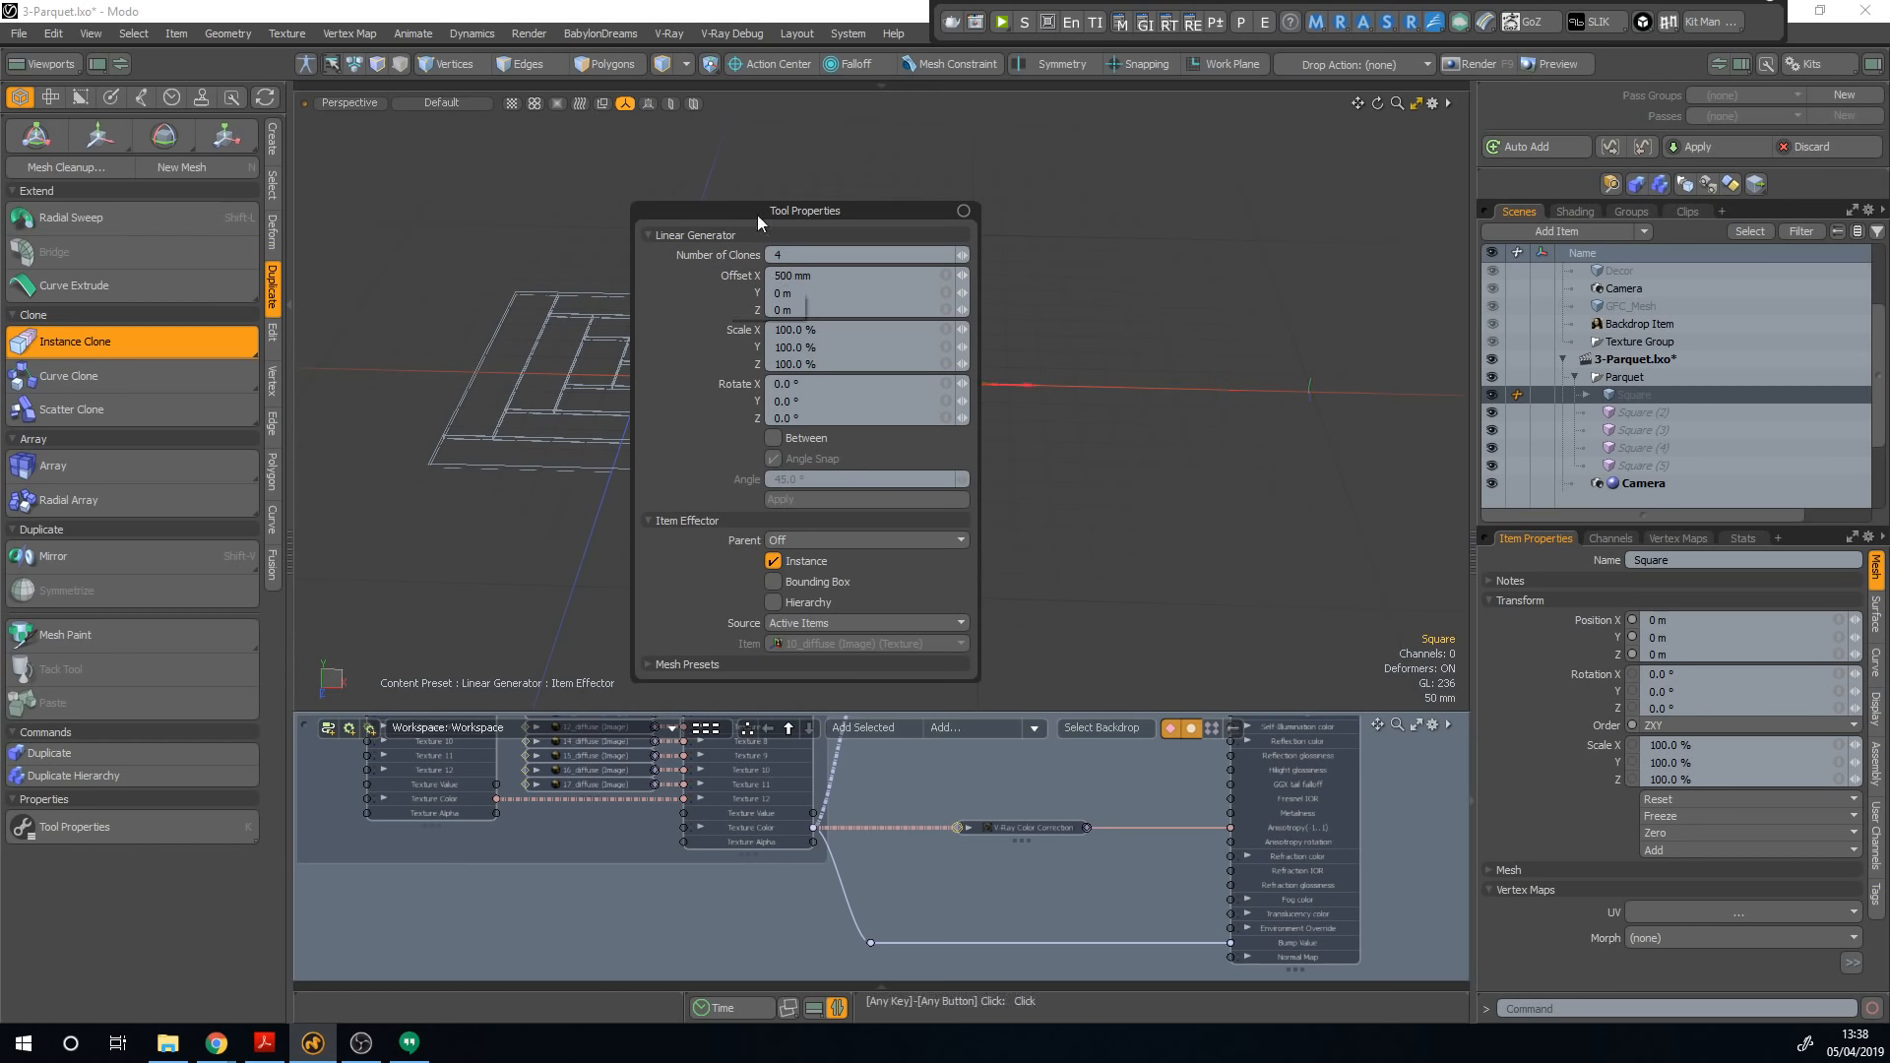
{"action": "key", "text": "space"}
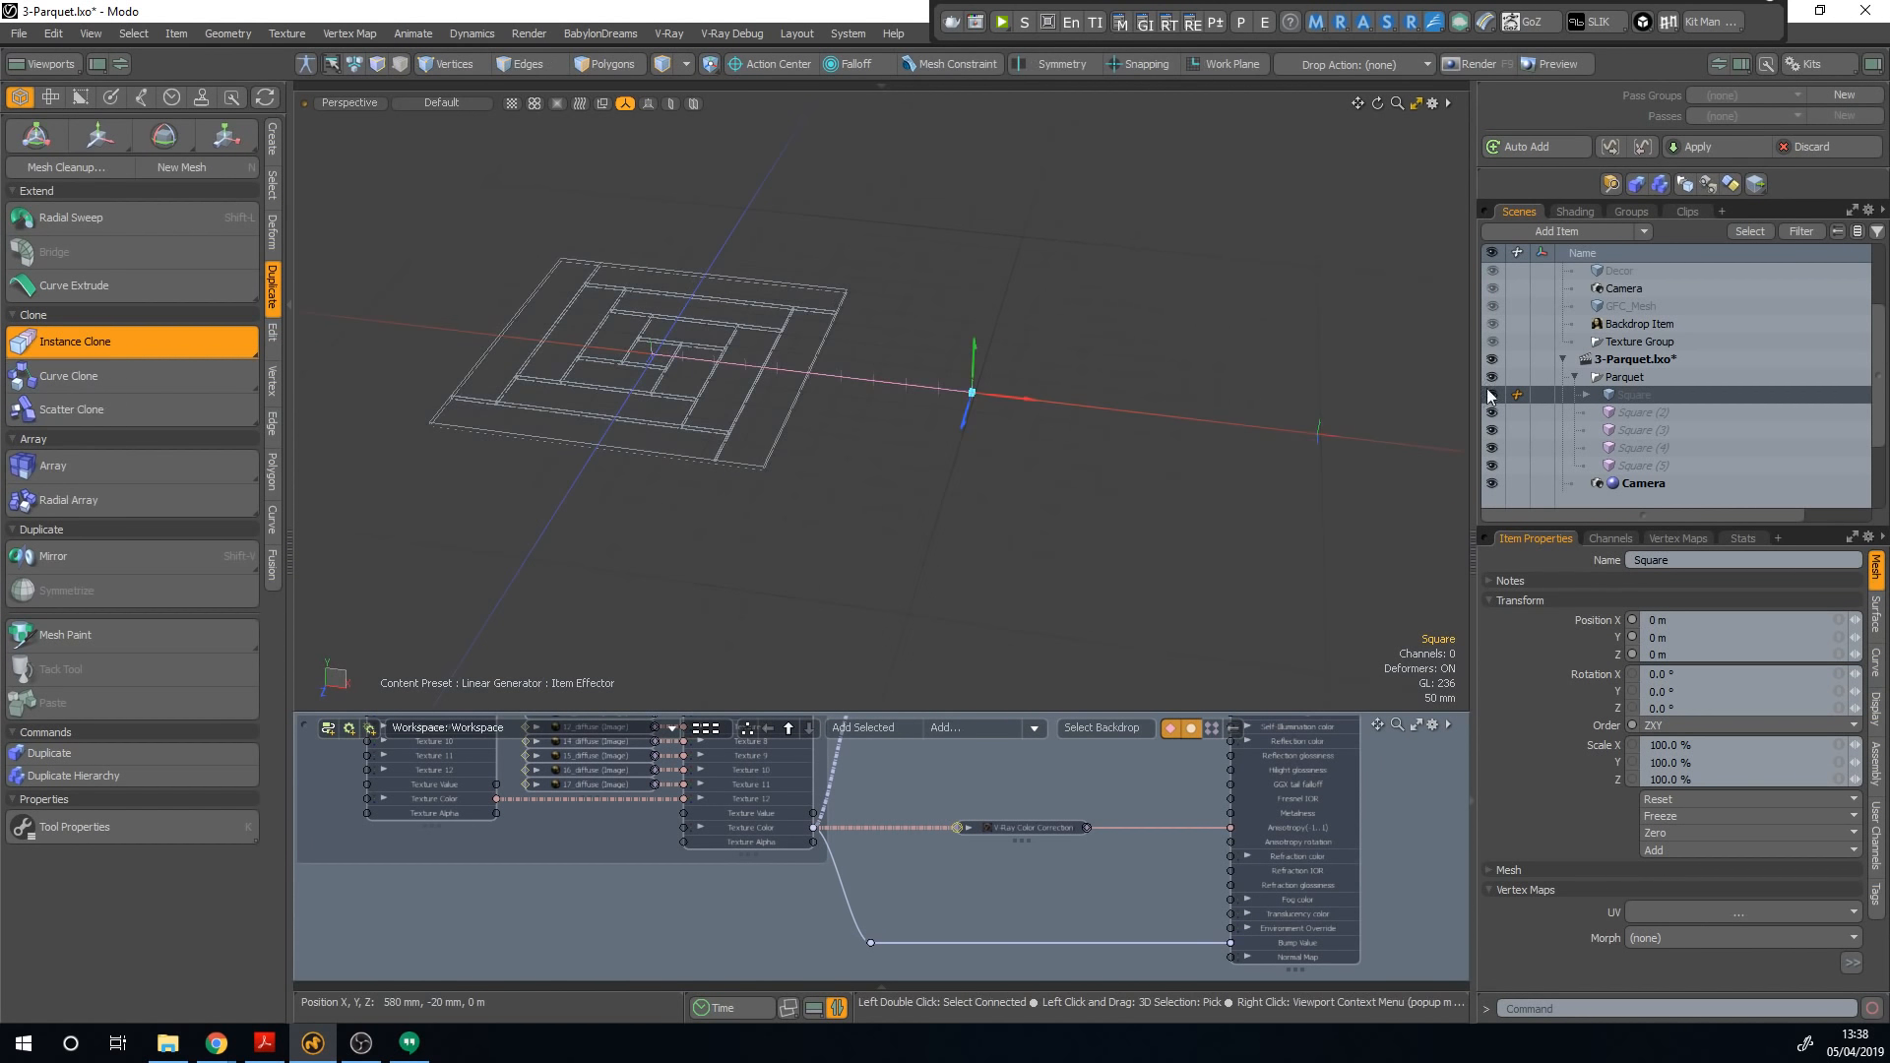
Step: Run Sync Instanced Hierarchy on the source Square mesh so its four instances receive the child tiles
{"action": "left_click", "coordinate": [1618, 411]}
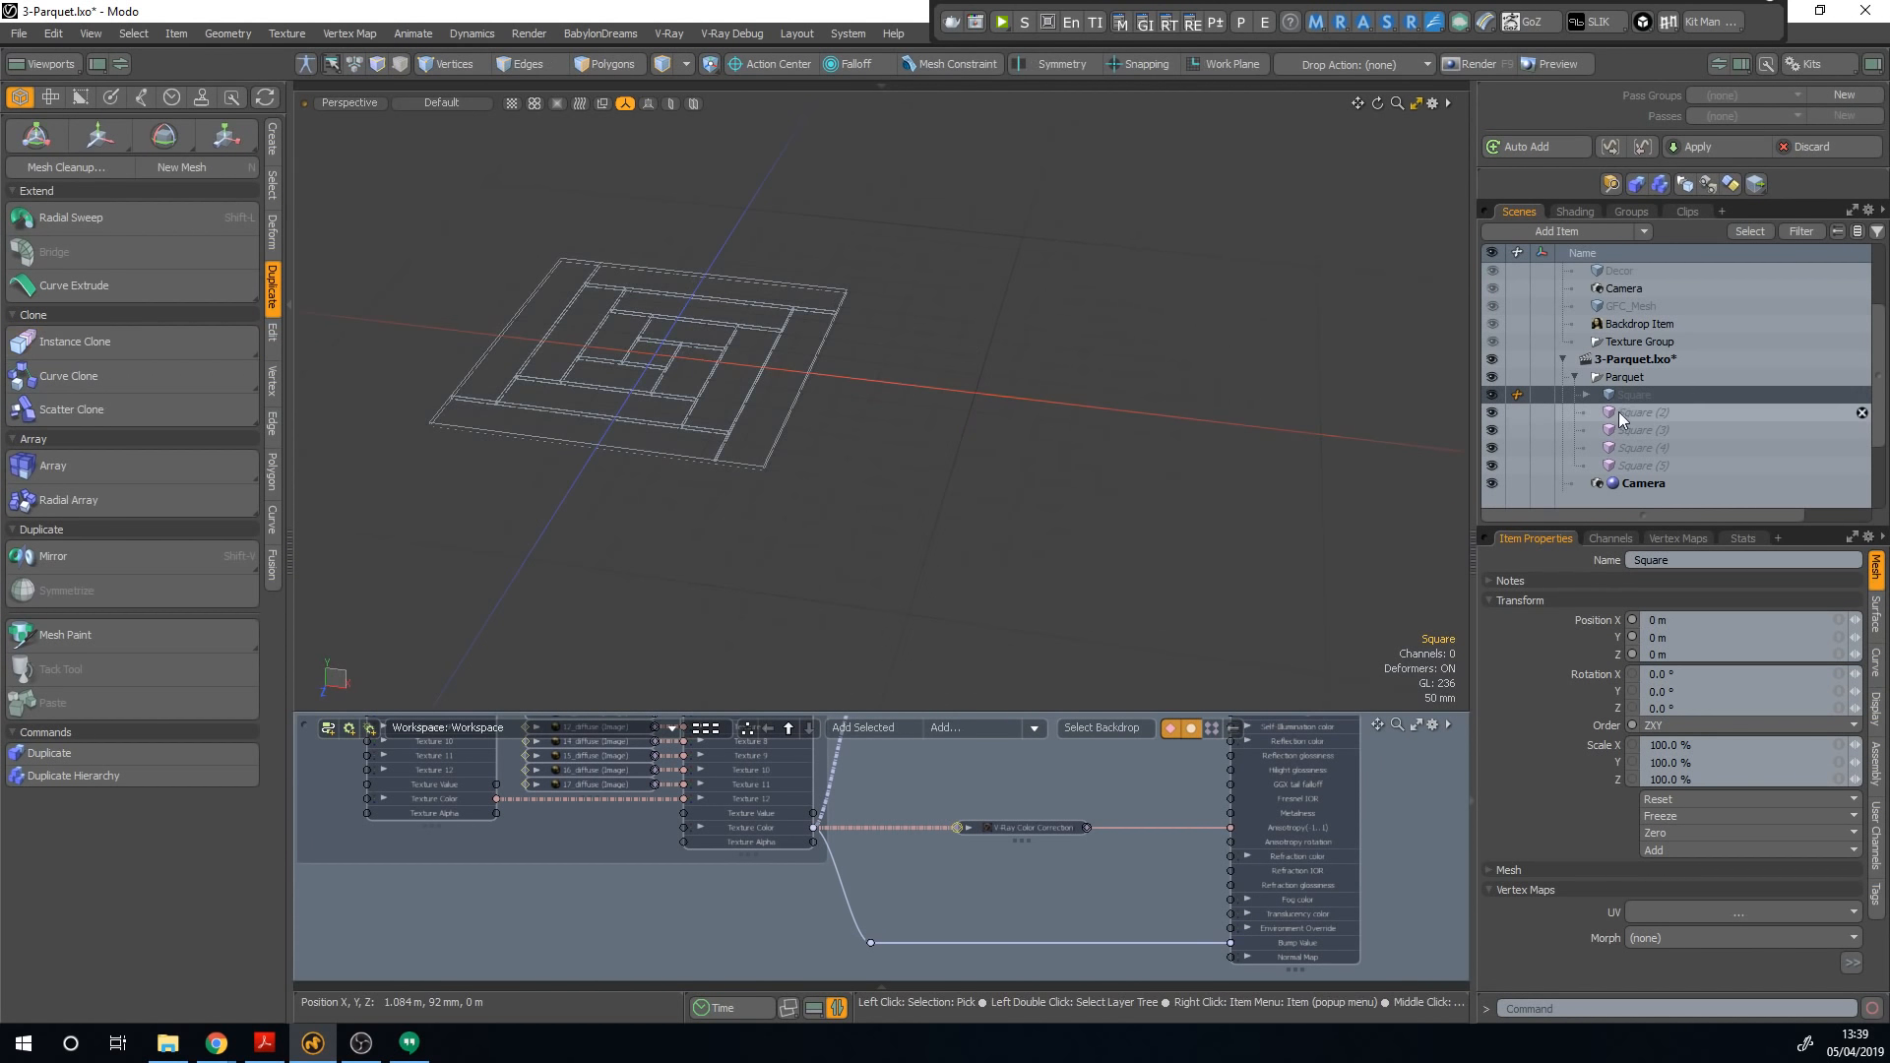
{"action": "left_click", "coordinate": [1634, 466], "text": "shift"}
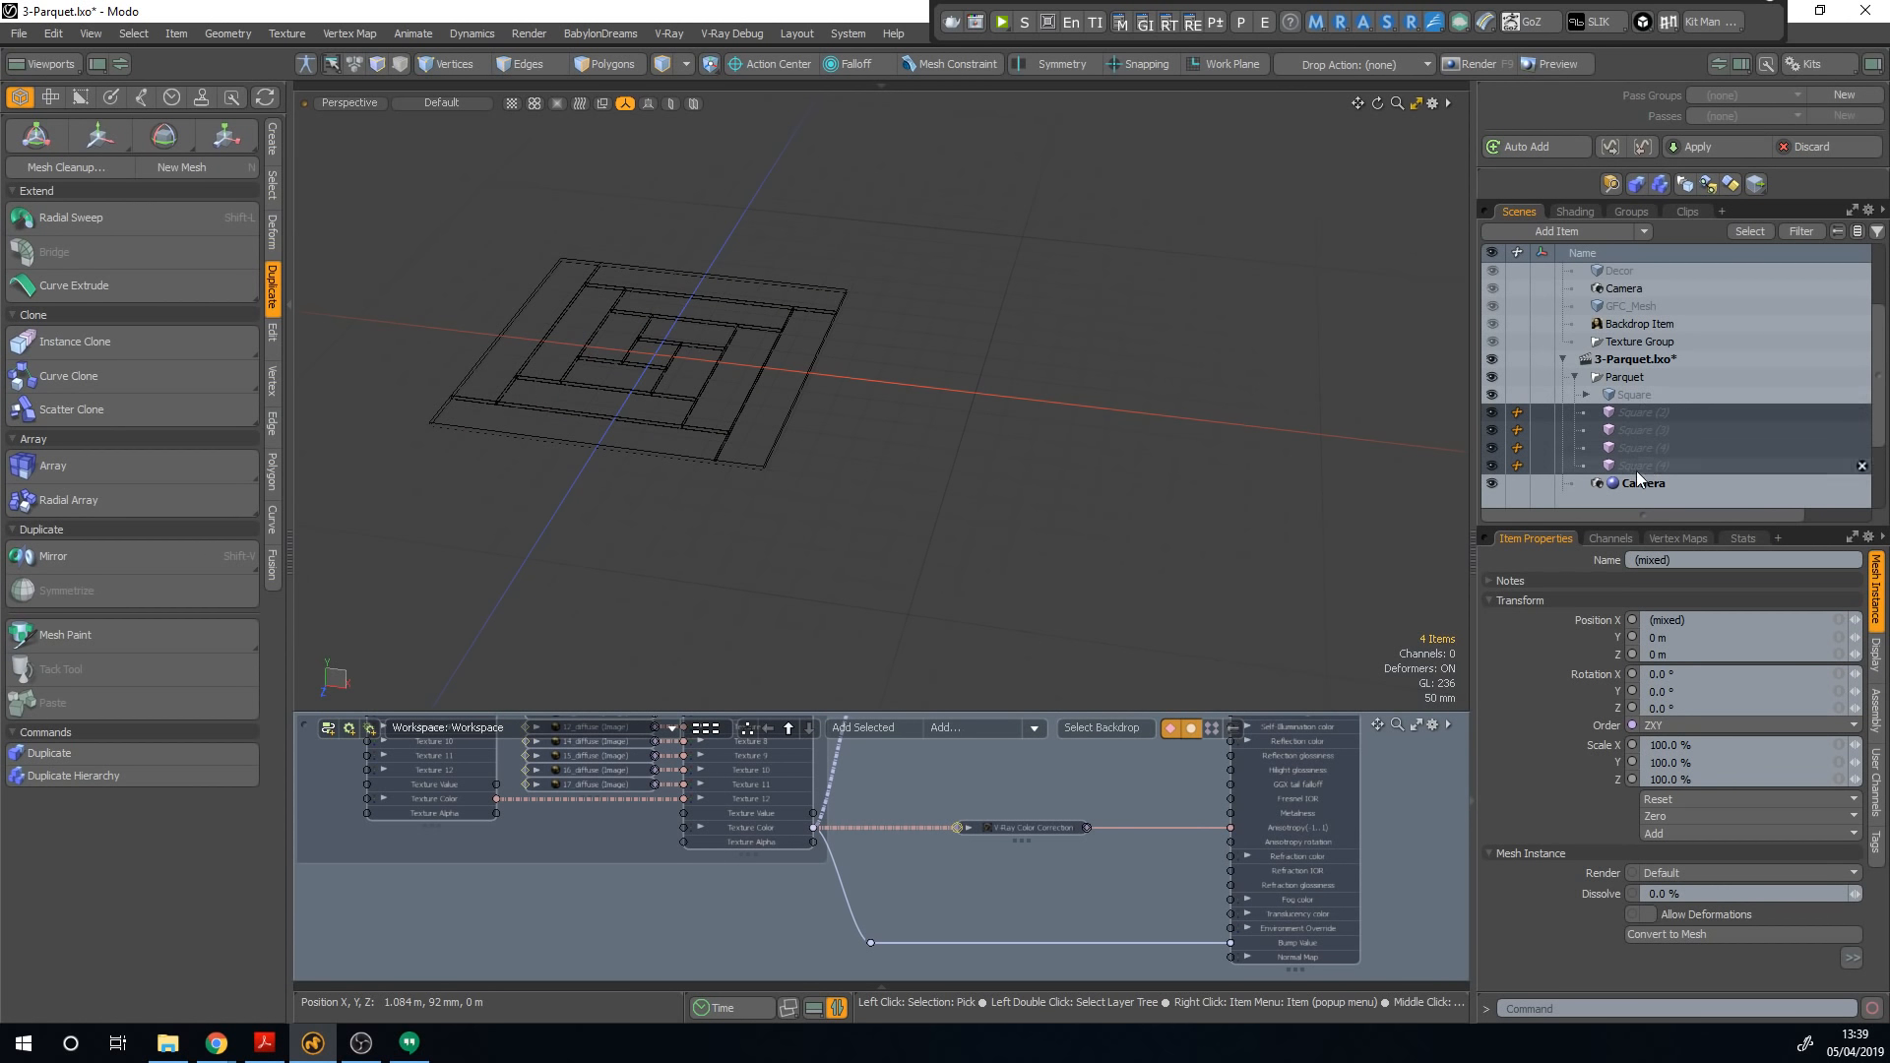
{"action": "left_click", "coordinate": [1640, 396]}
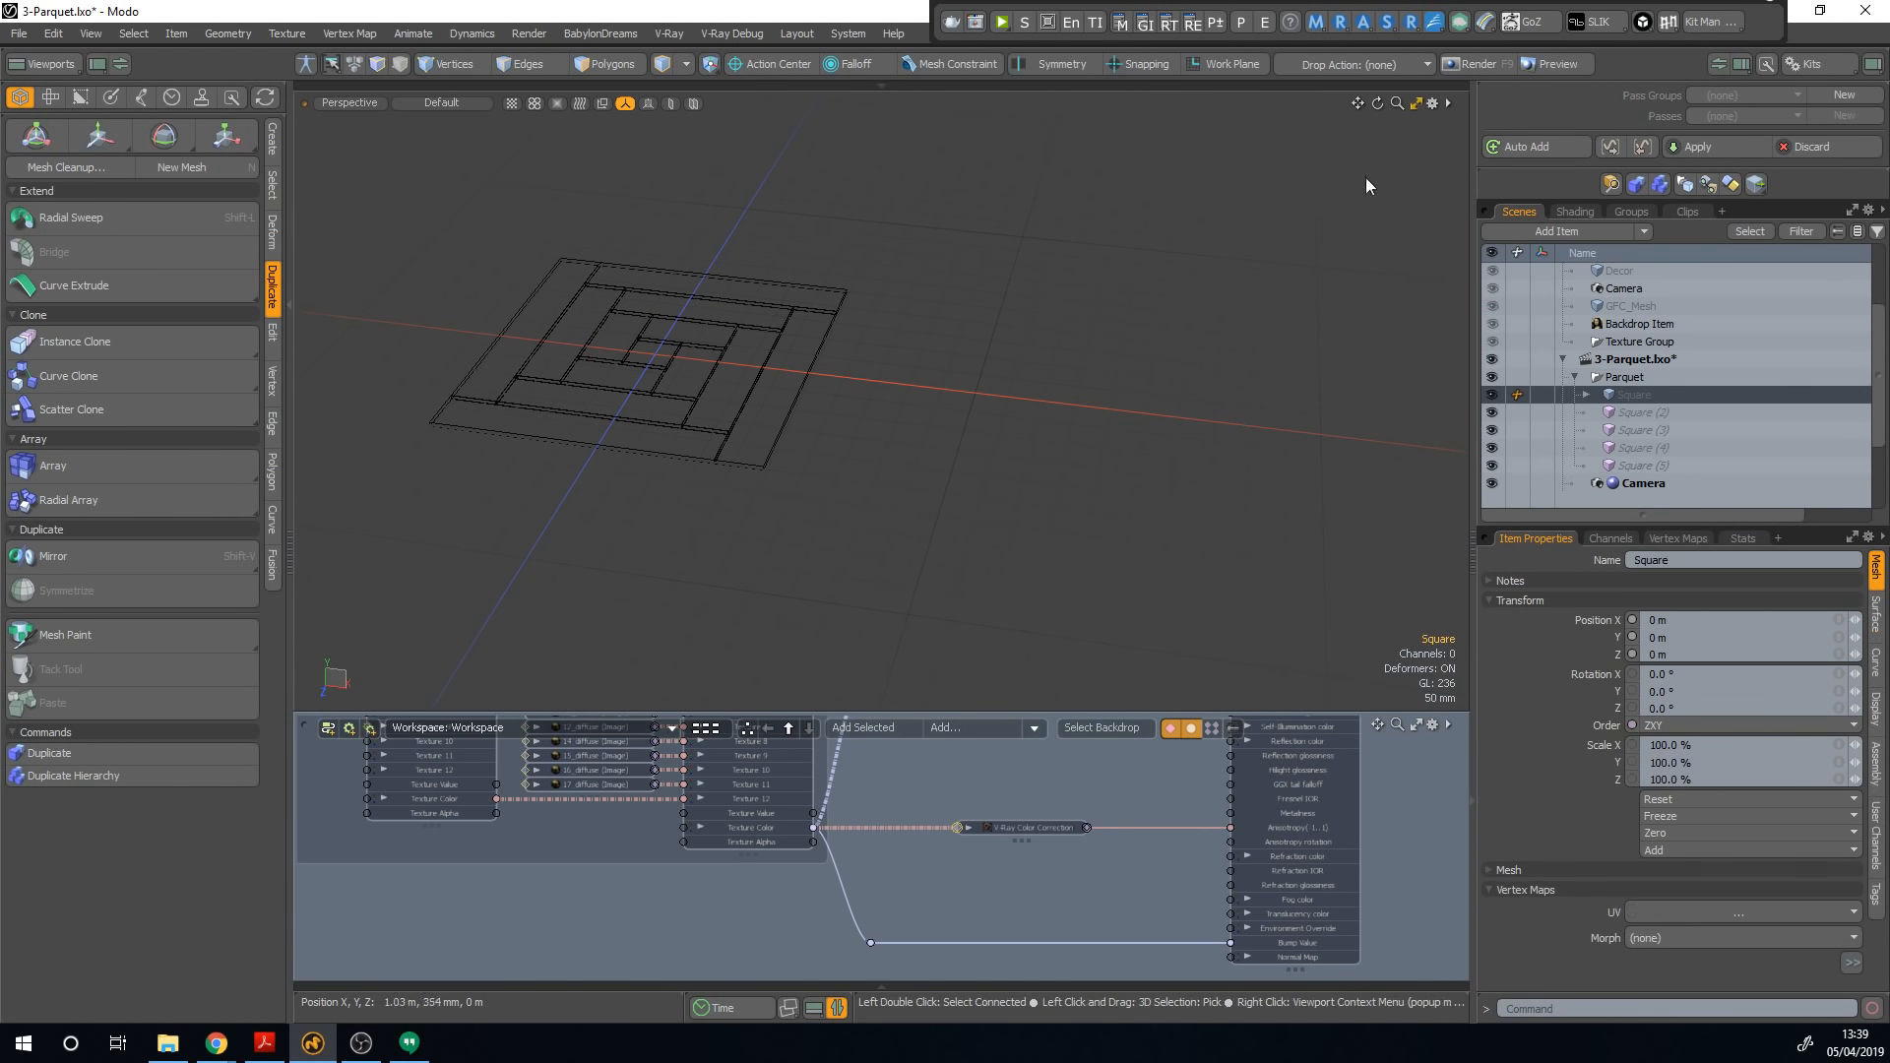
{"action": "left_click", "coordinate": [1339, 24]}
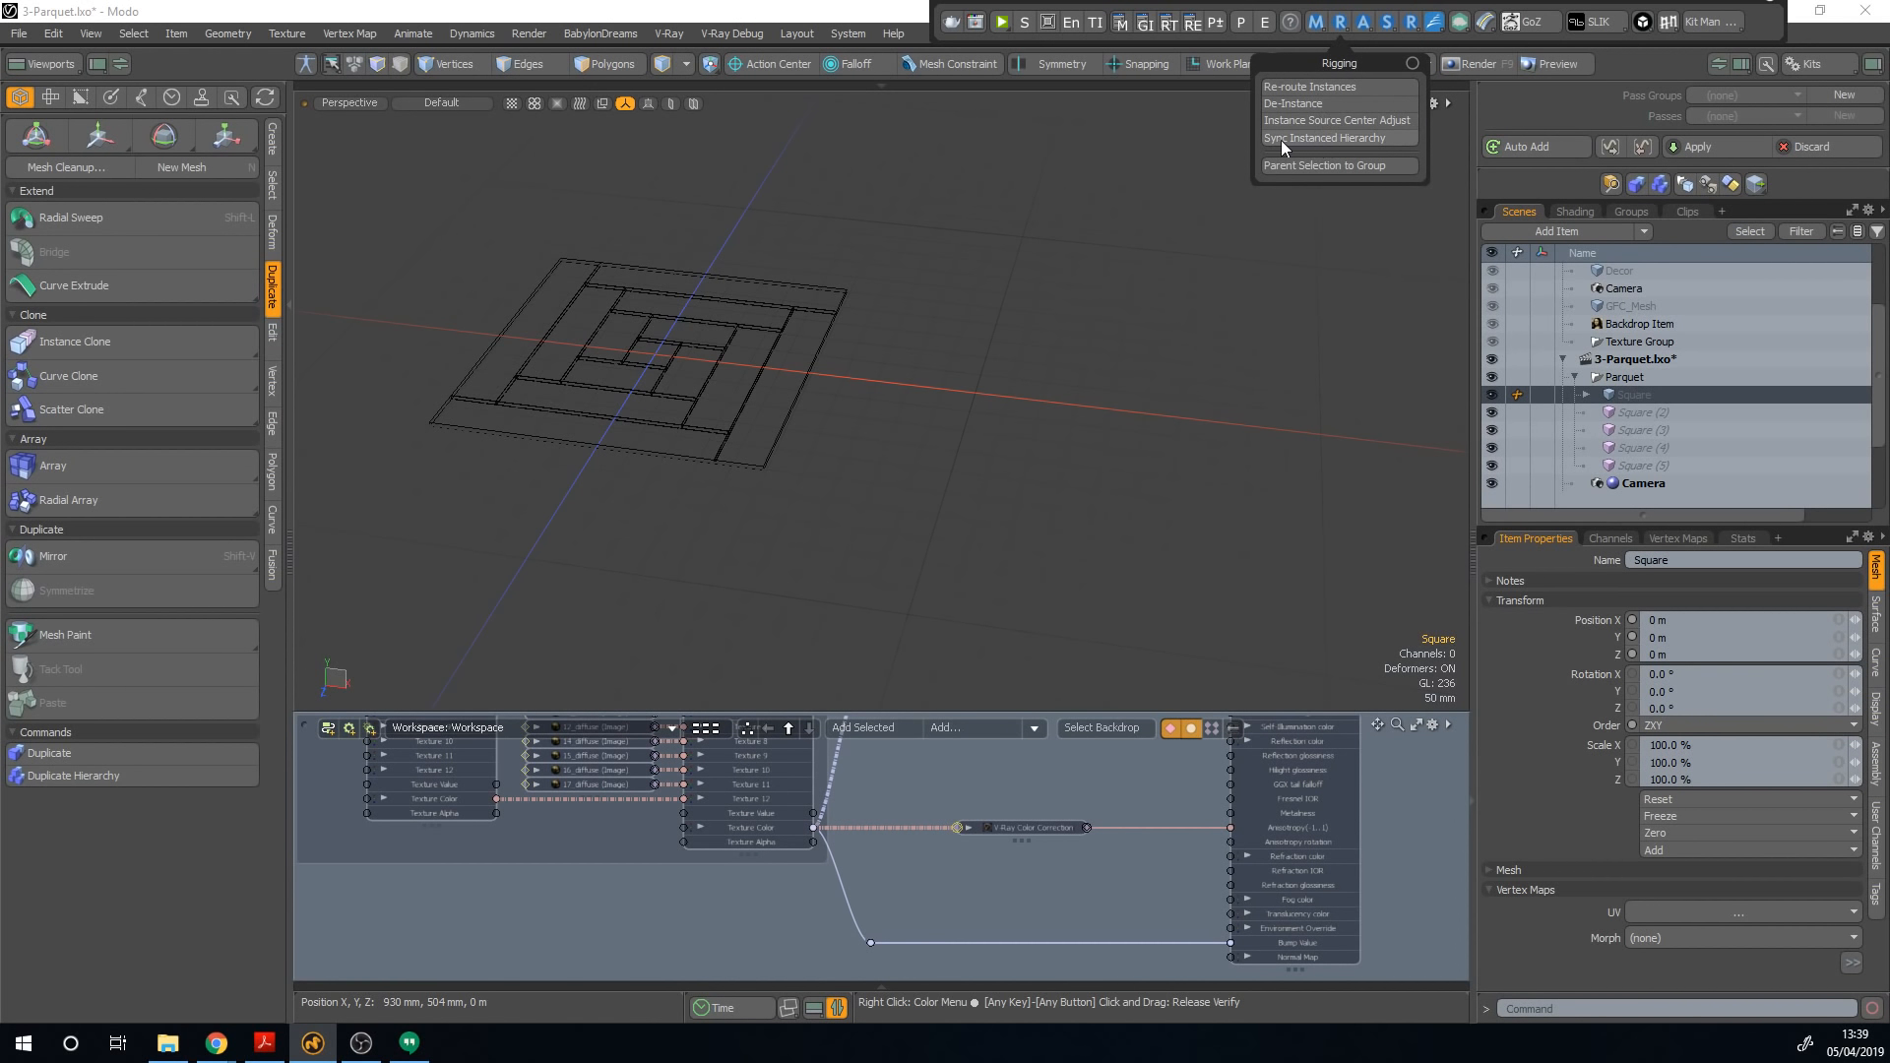
{"action": "left_click", "coordinate": [1345, 139]}
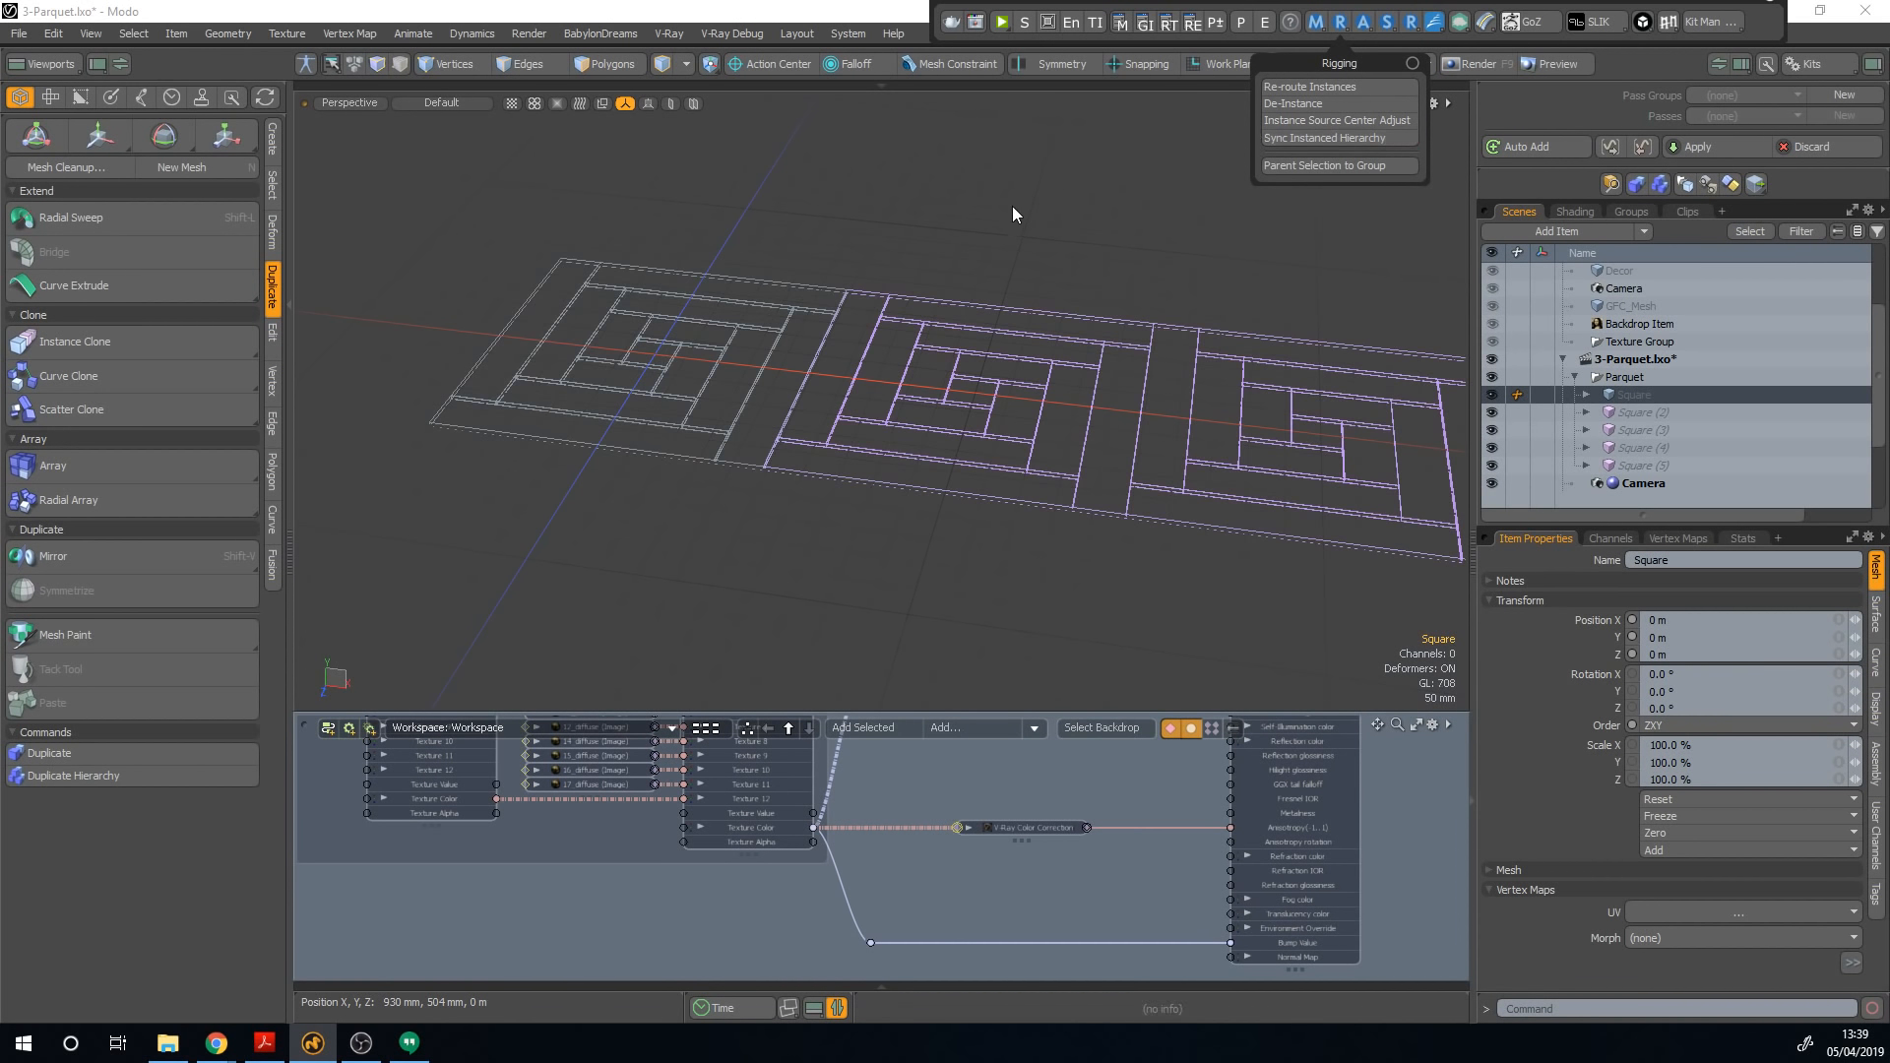
Step: Hide the toolbox and the node schematic, and view the whole row of parquet squares through the render camera
{"action": "left_click_drag", "start_coordinate": [1012, 207], "coordinate": [933, 302], "text": "alt"}
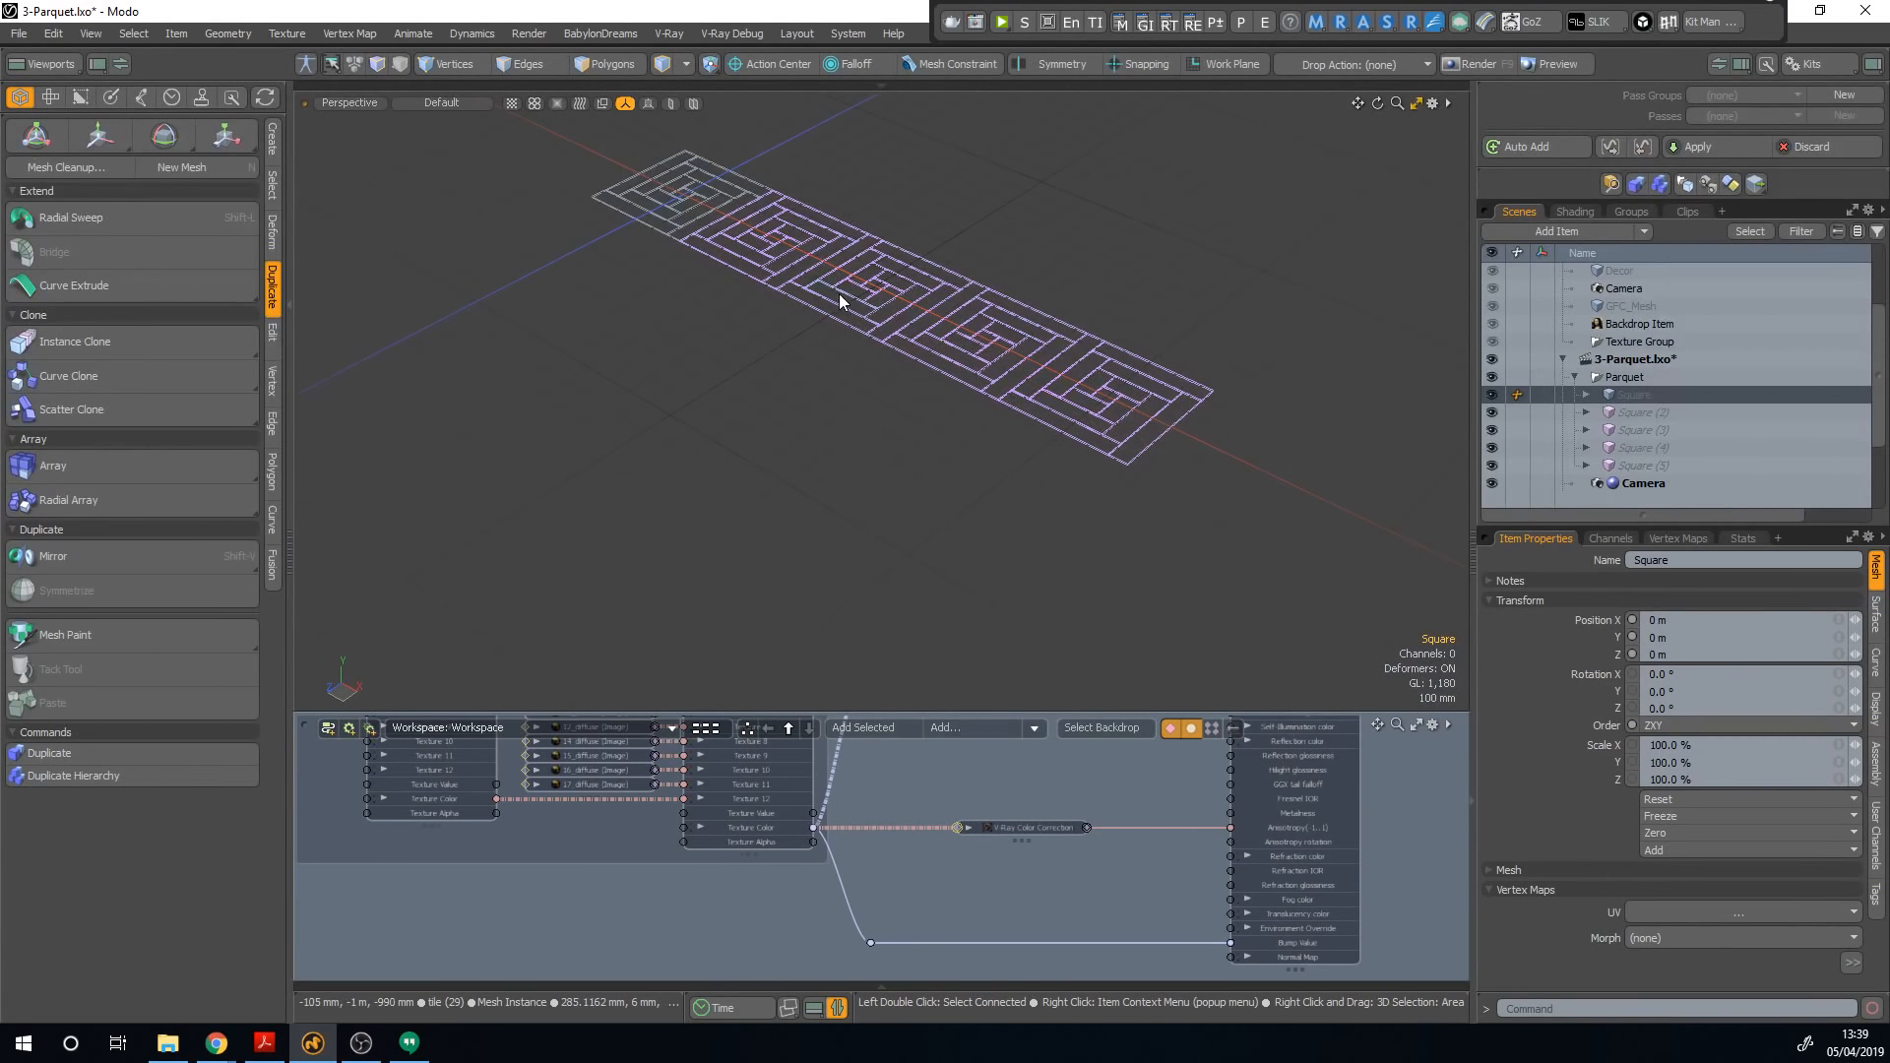
{"action": "left_click_drag", "start_coordinate": [1013, 371], "coordinate": [951, 483], "text": "alt"}
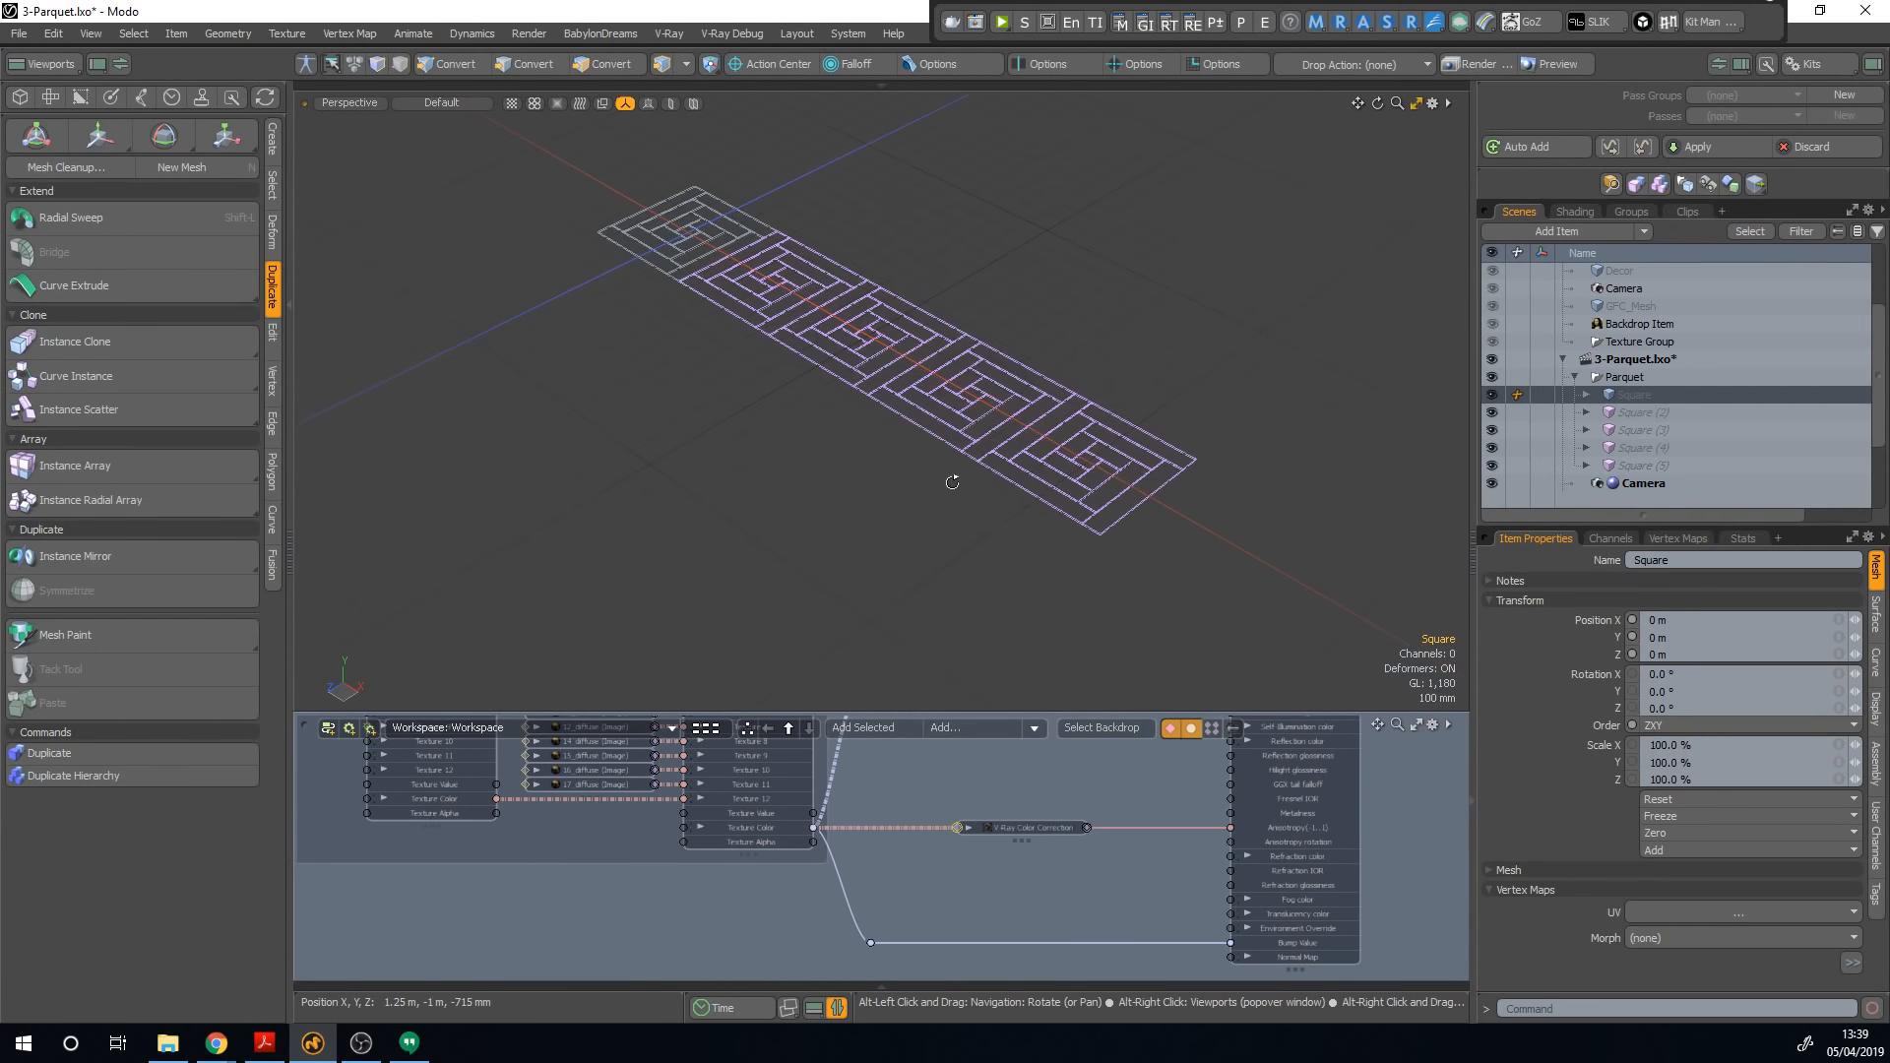
{"action": "left_click", "coordinate": [292, 394]}
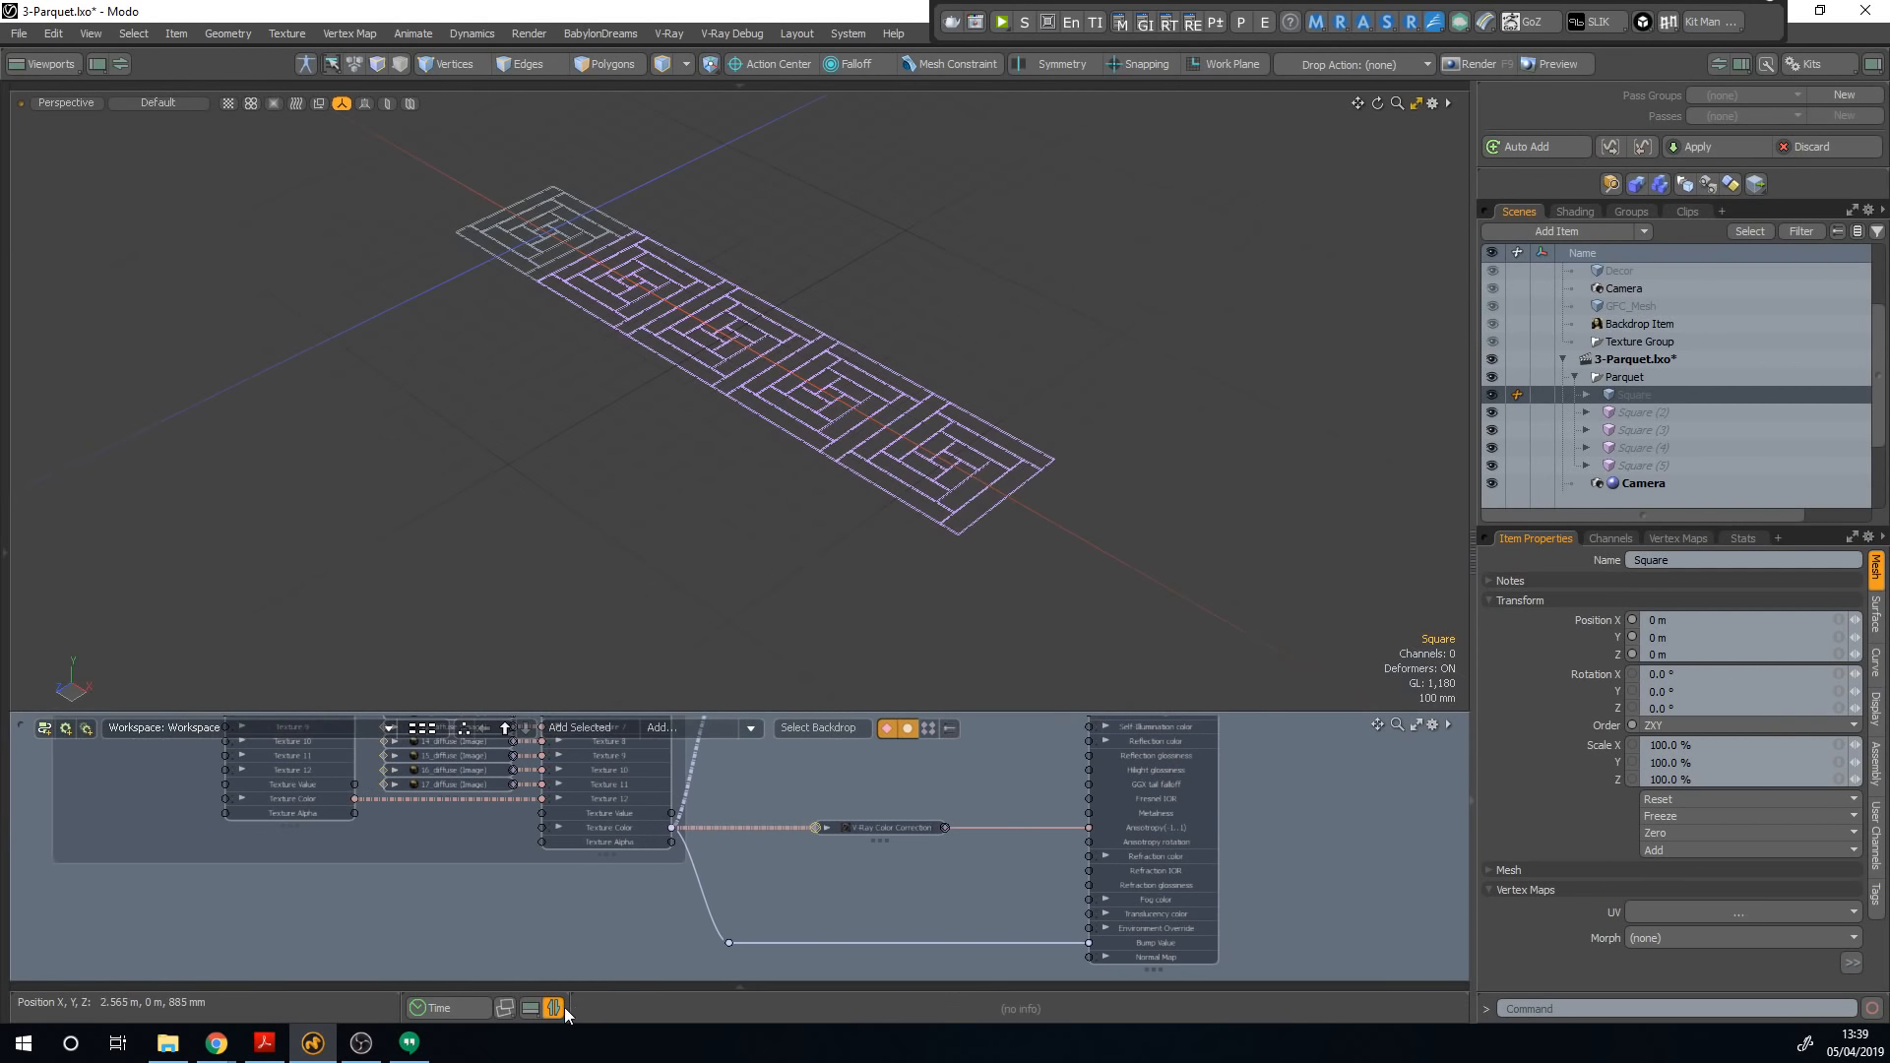
{"action": "left_click", "coordinate": [556, 1004]}
{"action": "key", "text": "KP_Decimal"}
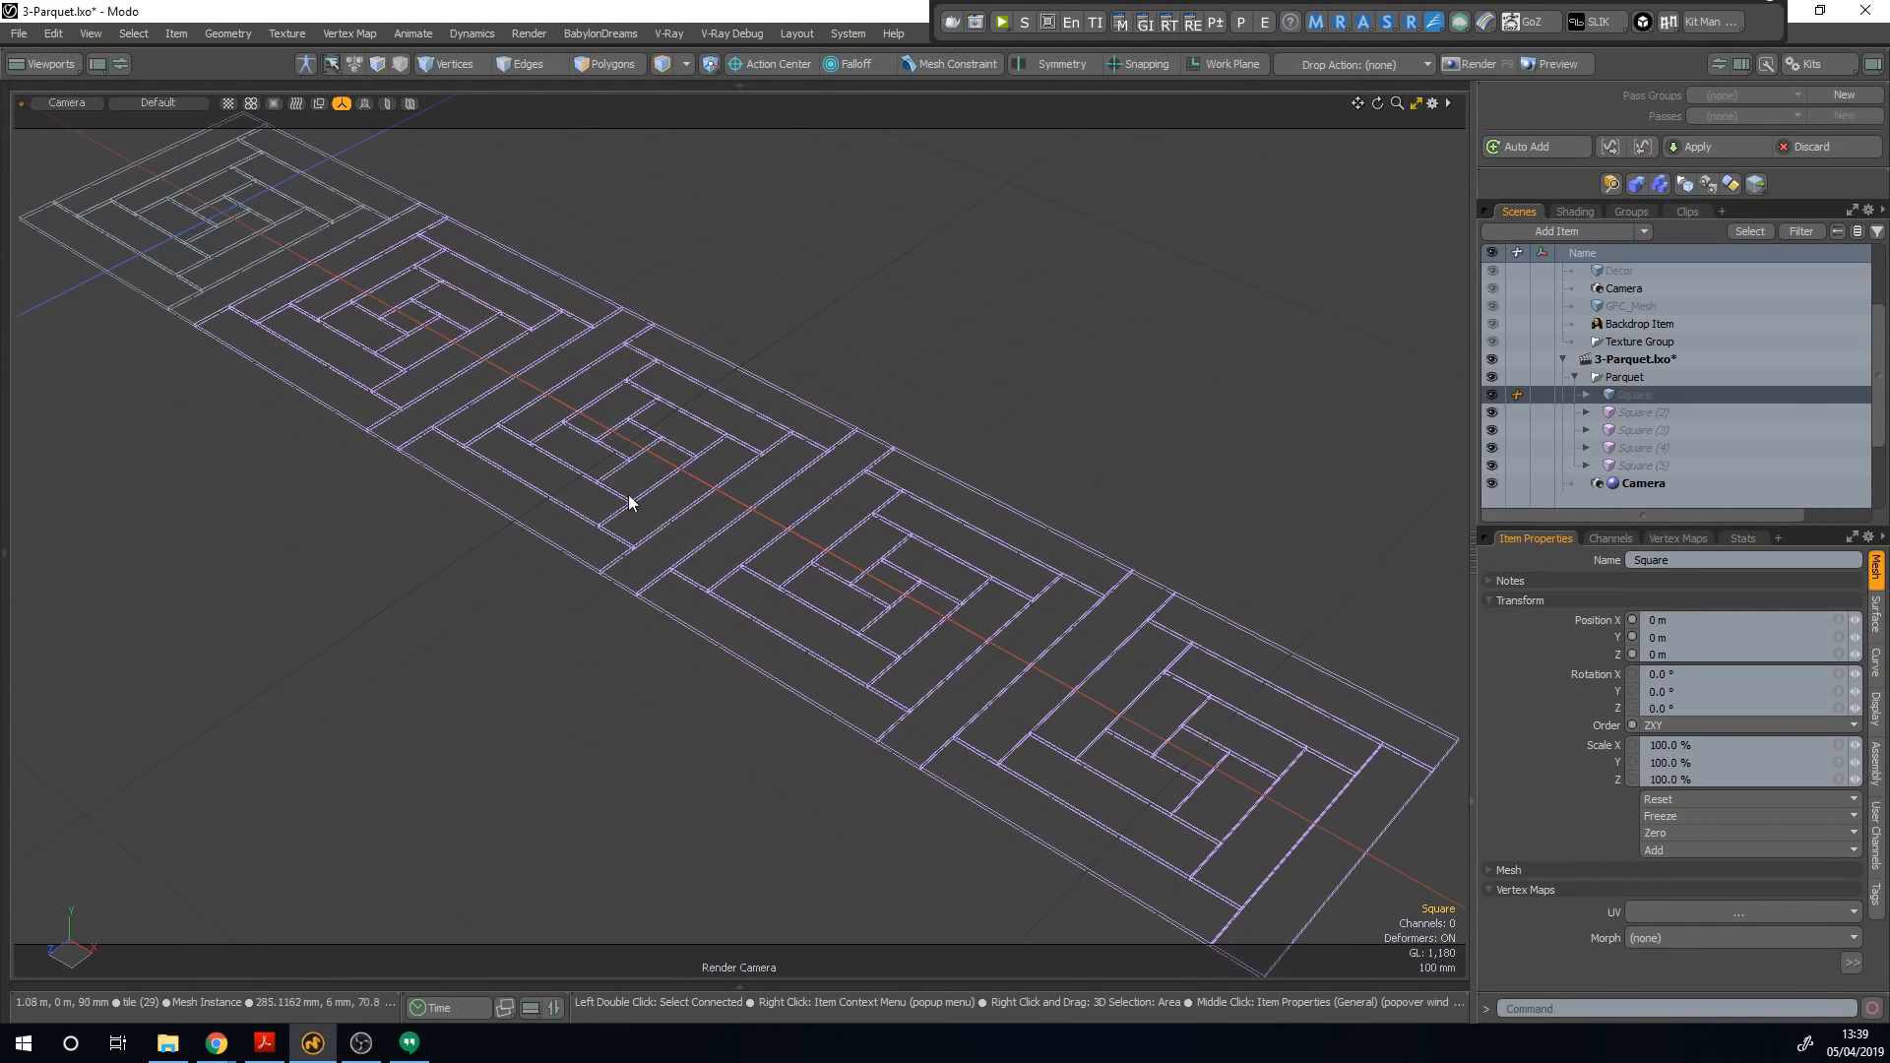
Step: Start a V-Ray render of the parquet row and widen the V-Ray VFB beside the camera view
{"action": "key", "text": "ctrl+Tab"}
{"action": "left_click", "coordinate": [293, 487]}
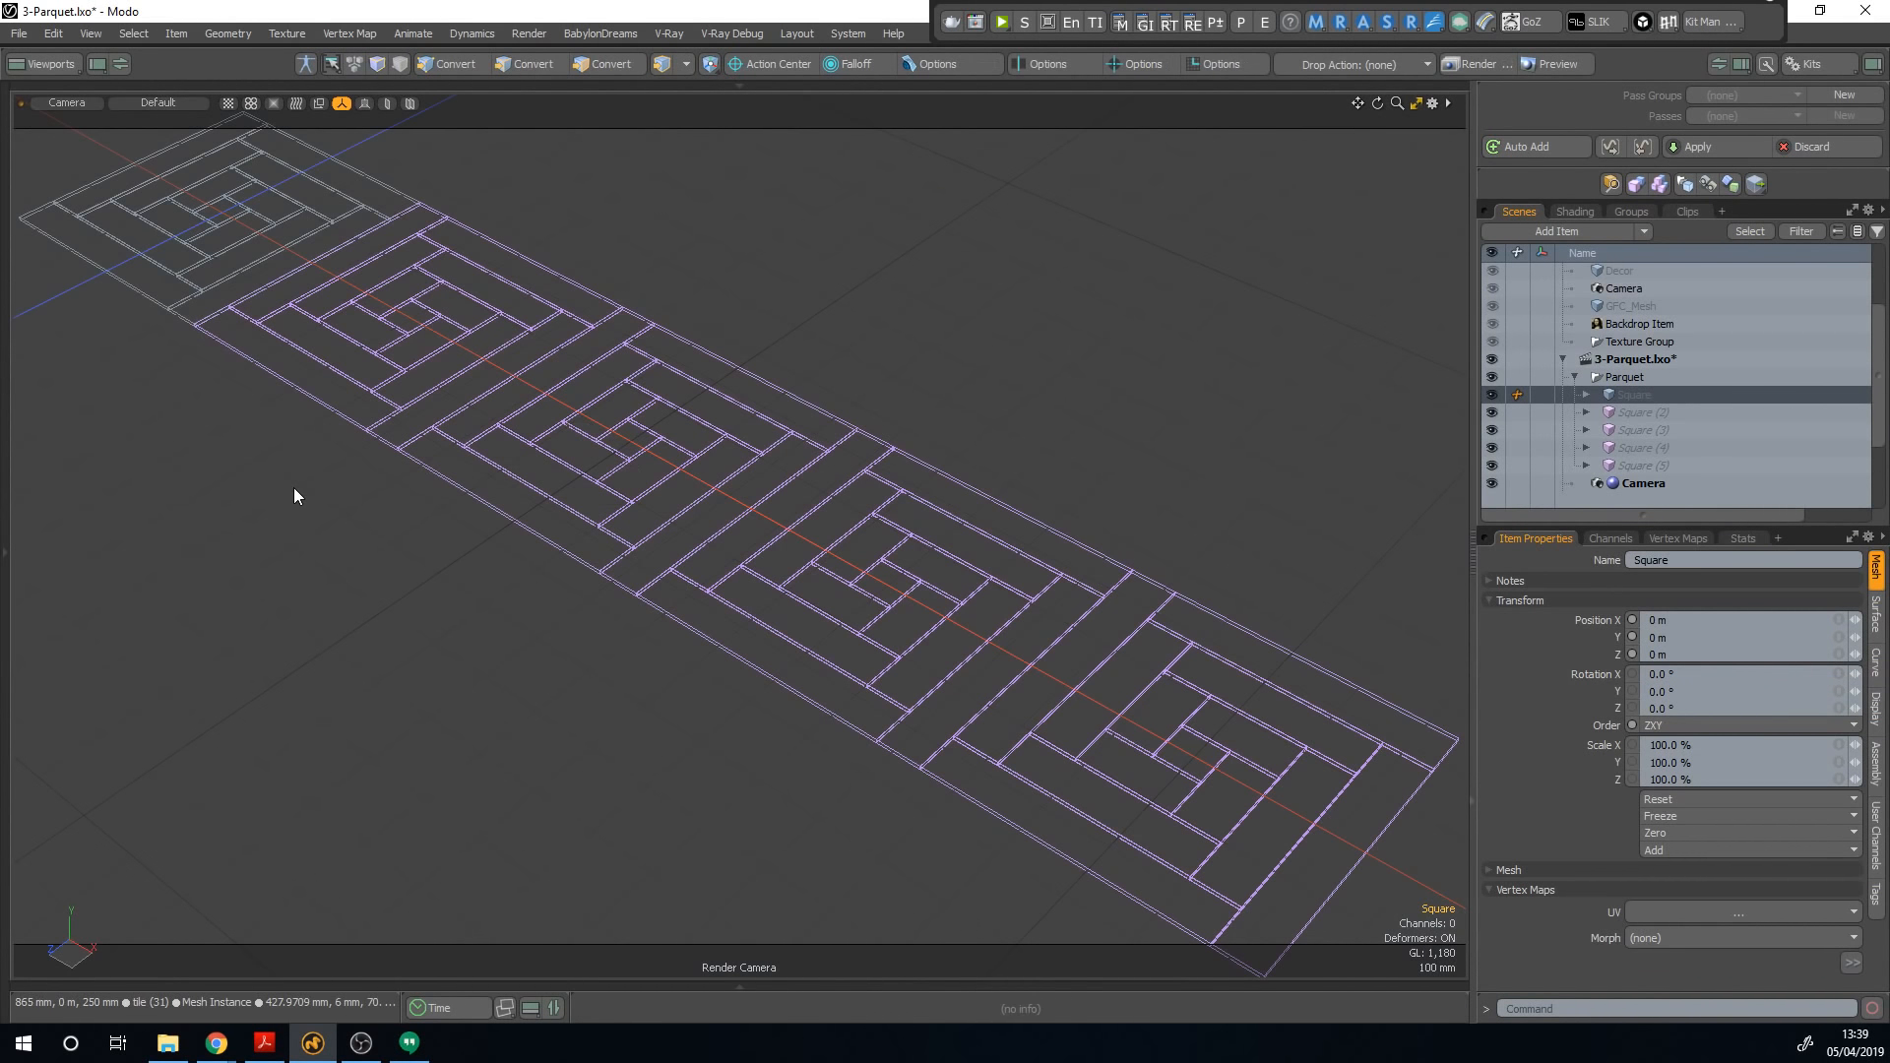
{"action": "left_click", "coordinate": [1000, 22]}
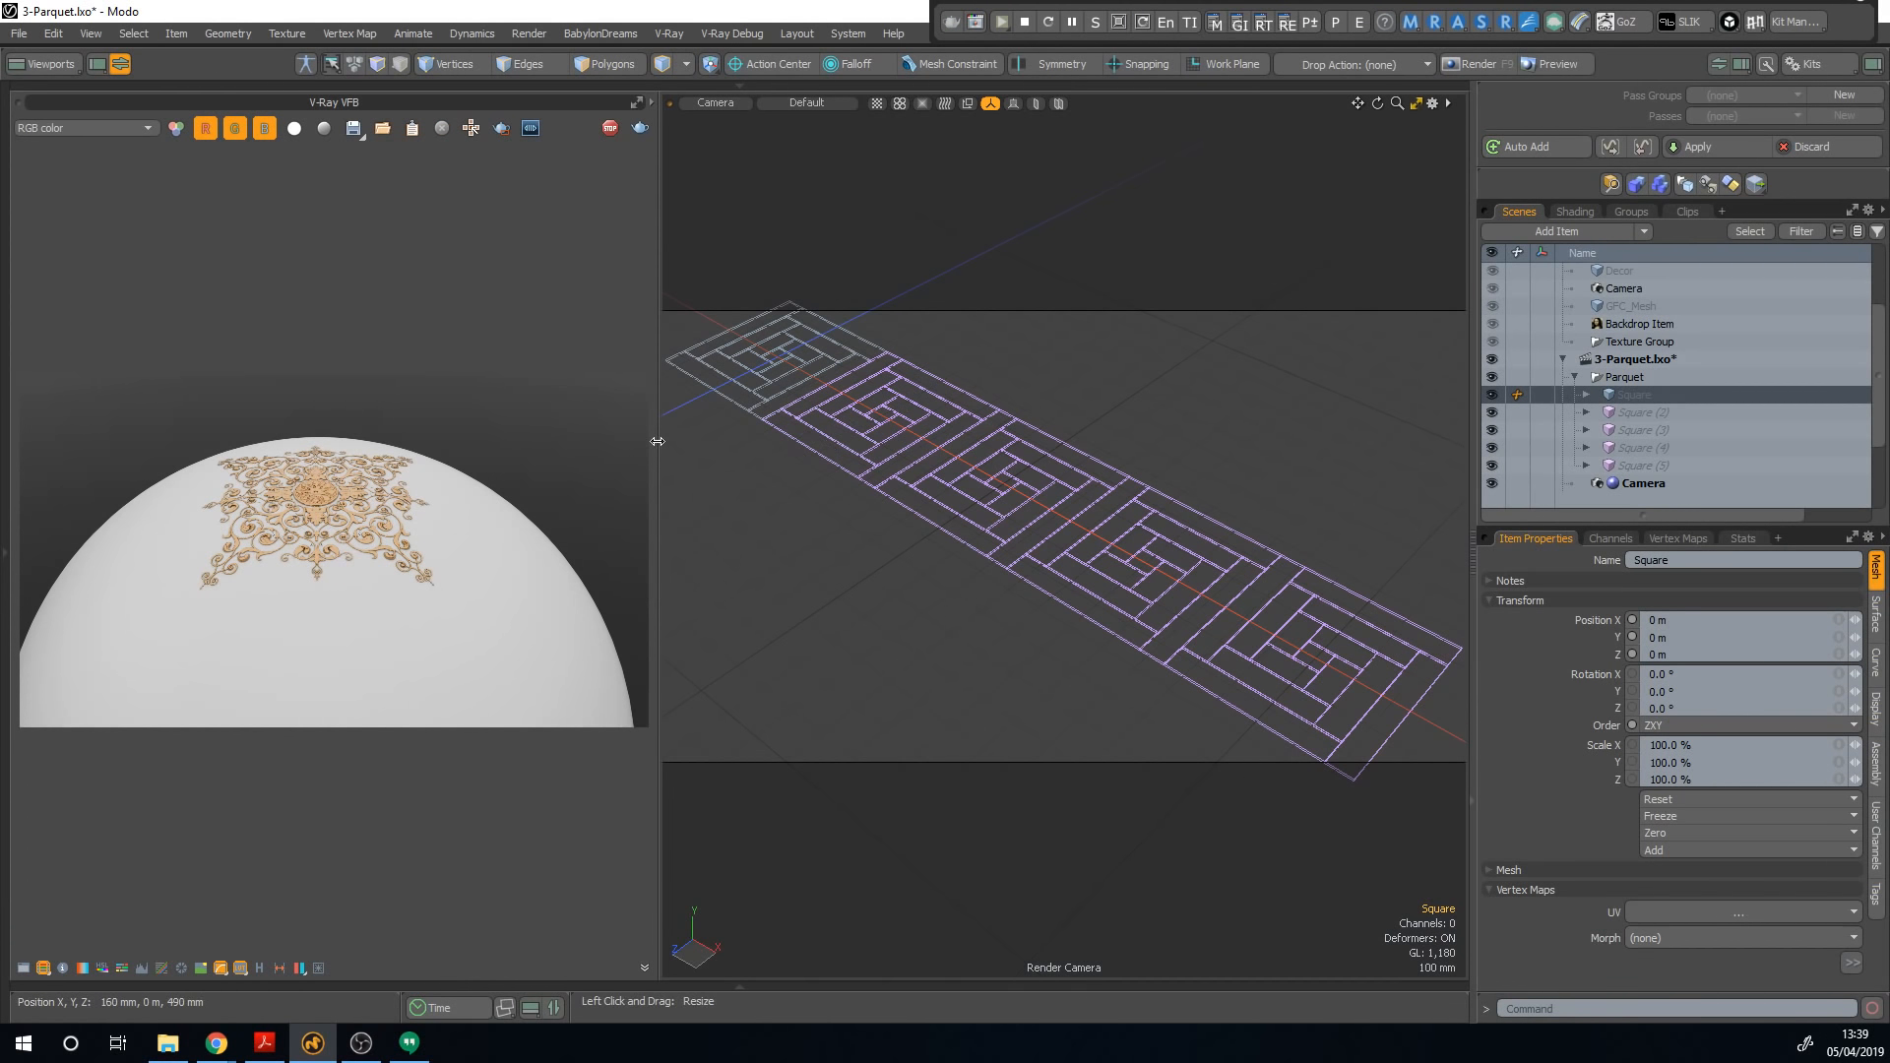
{"action": "left_click_drag", "start_coordinate": [660, 453], "coordinate": [949, 457]}
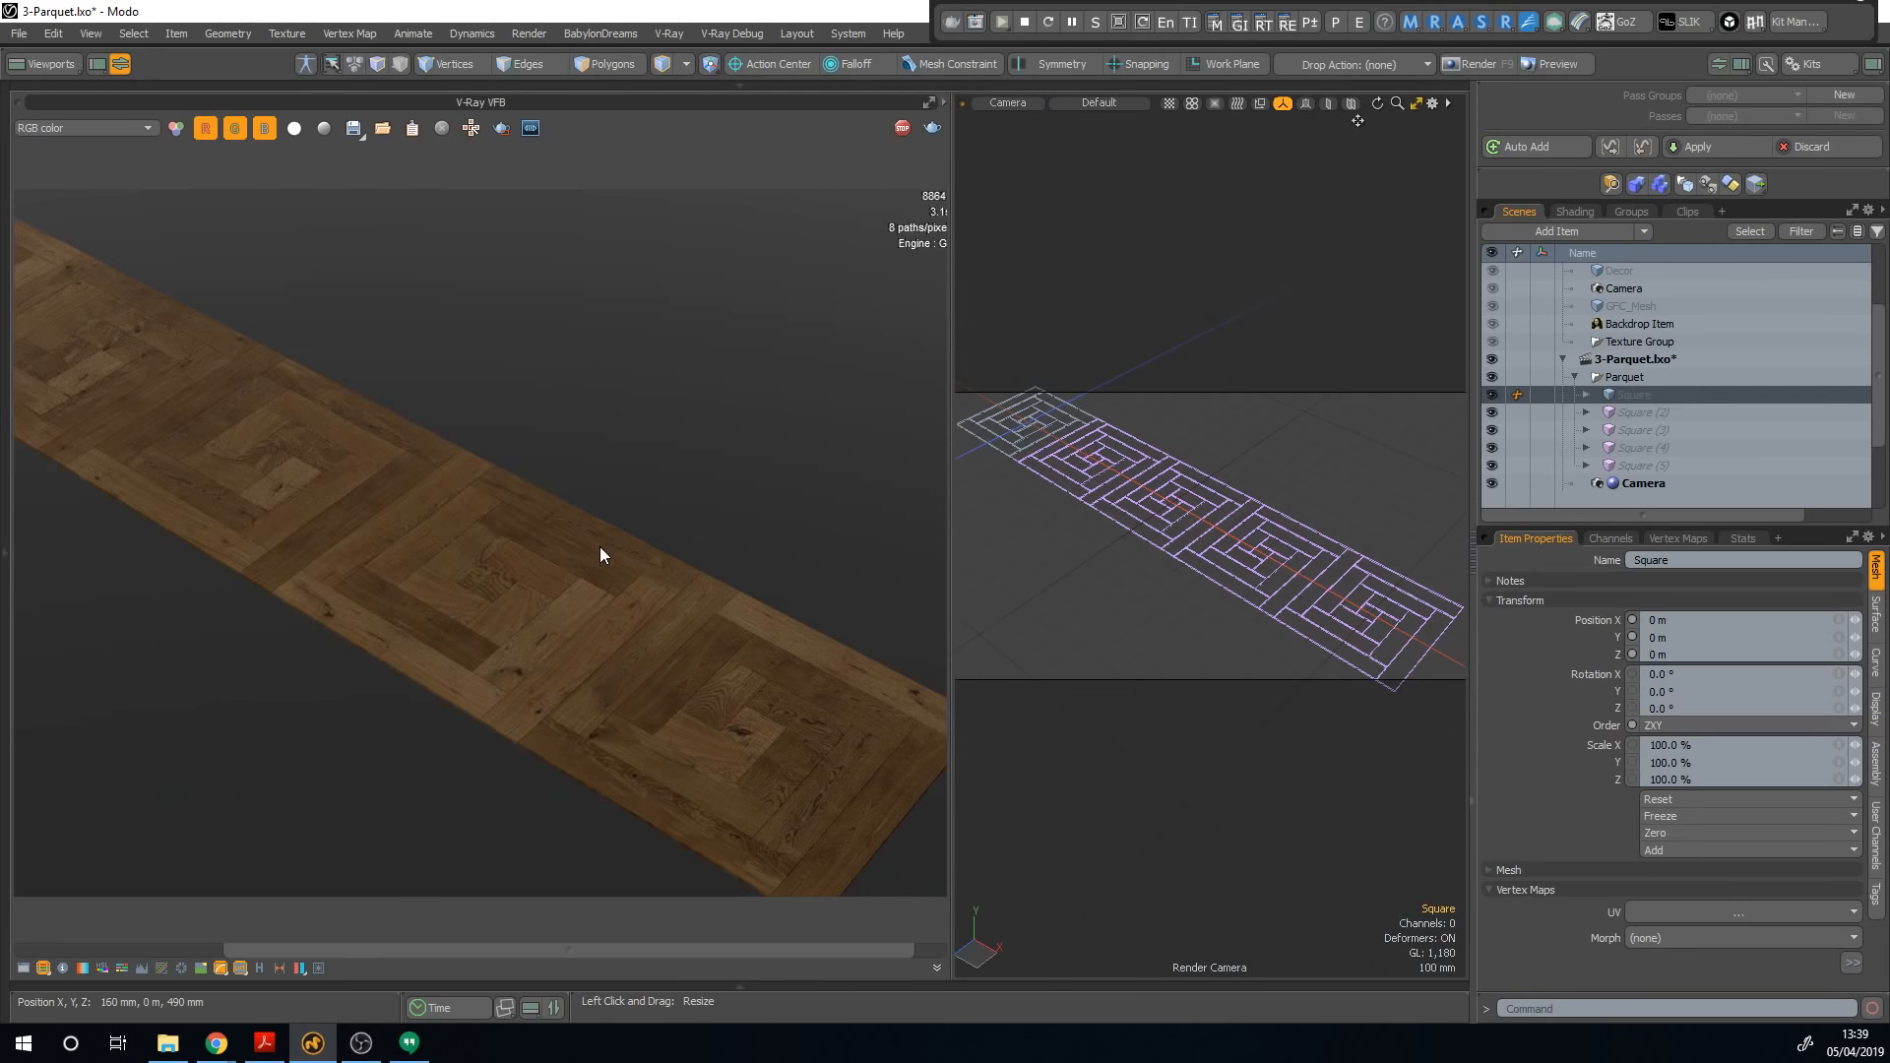
Step: Widen the V-Ray VFB and expand the Parquet material's layers in an enlarged Shader Tree
{"action": "middle_click_drag", "start_coordinate": [635, 546], "coordinate": [722, 571]}
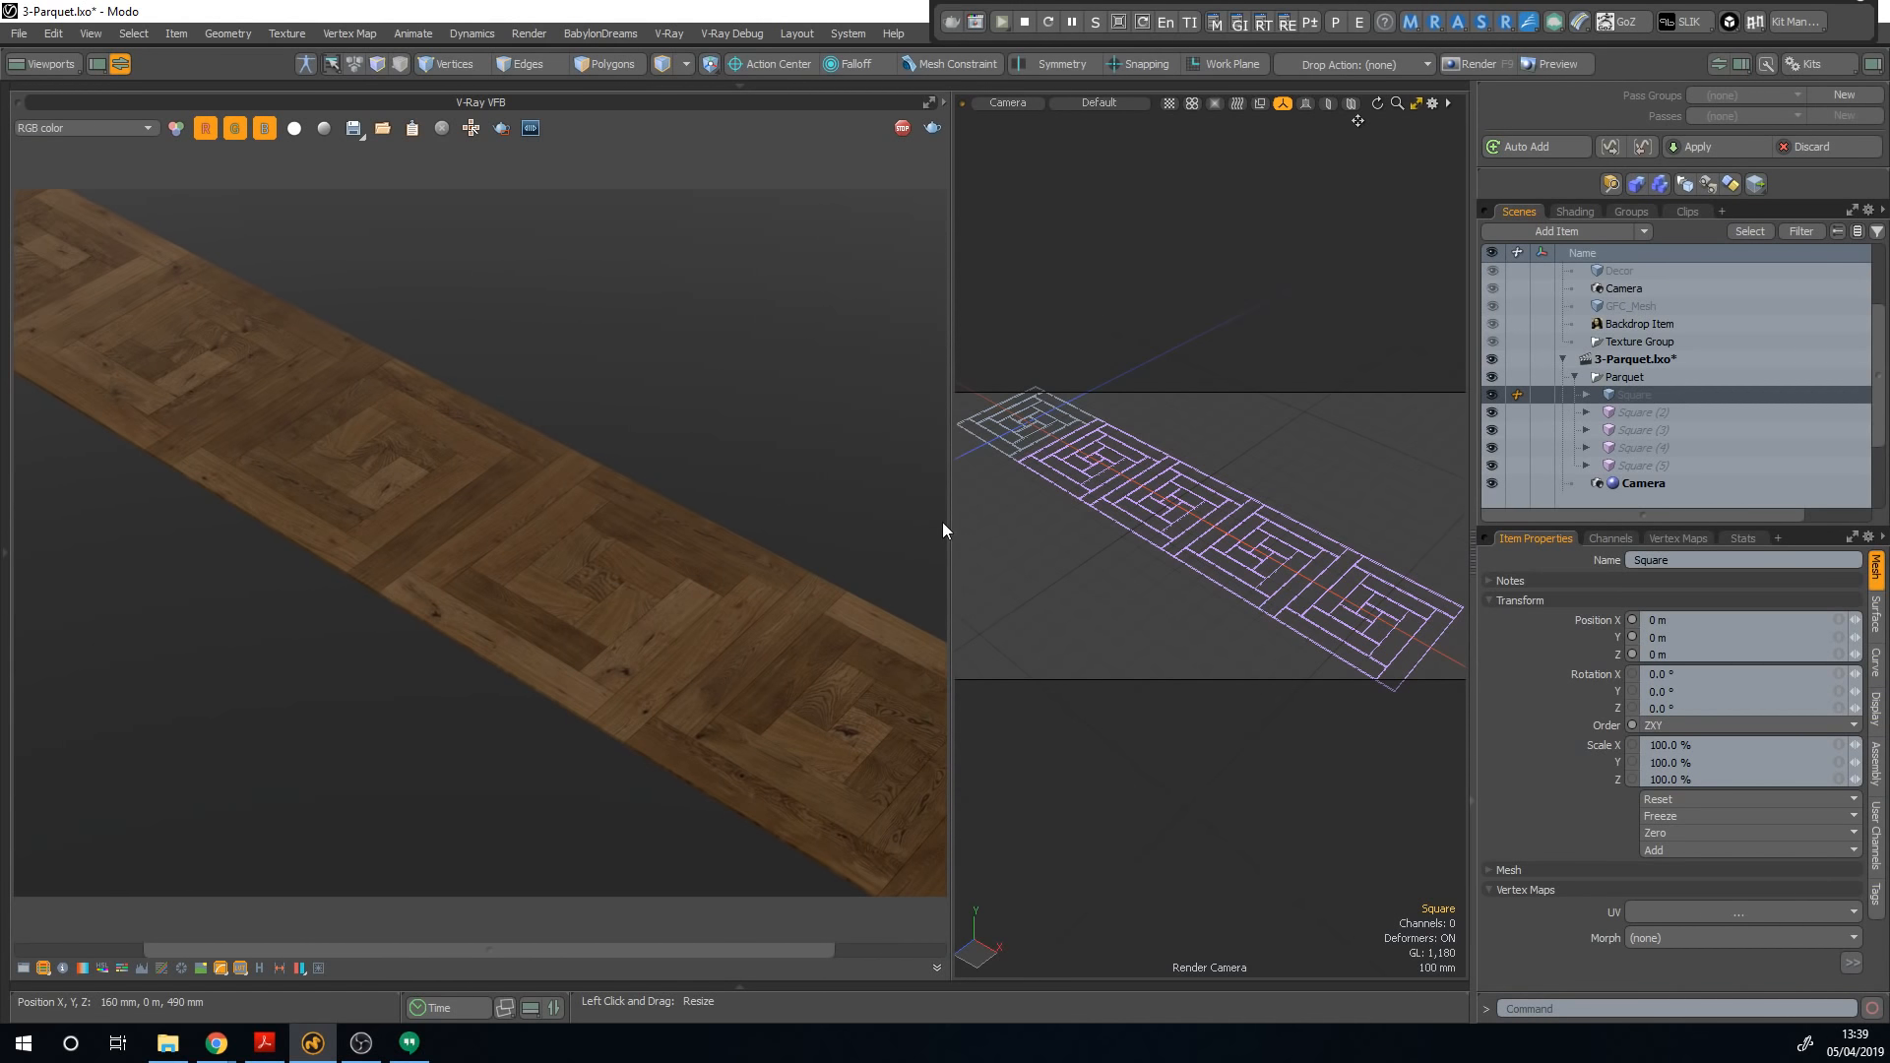
{"action": "left_click_drag", "start_coordinate": [953, 514], "coordinate": [1169, 514]}
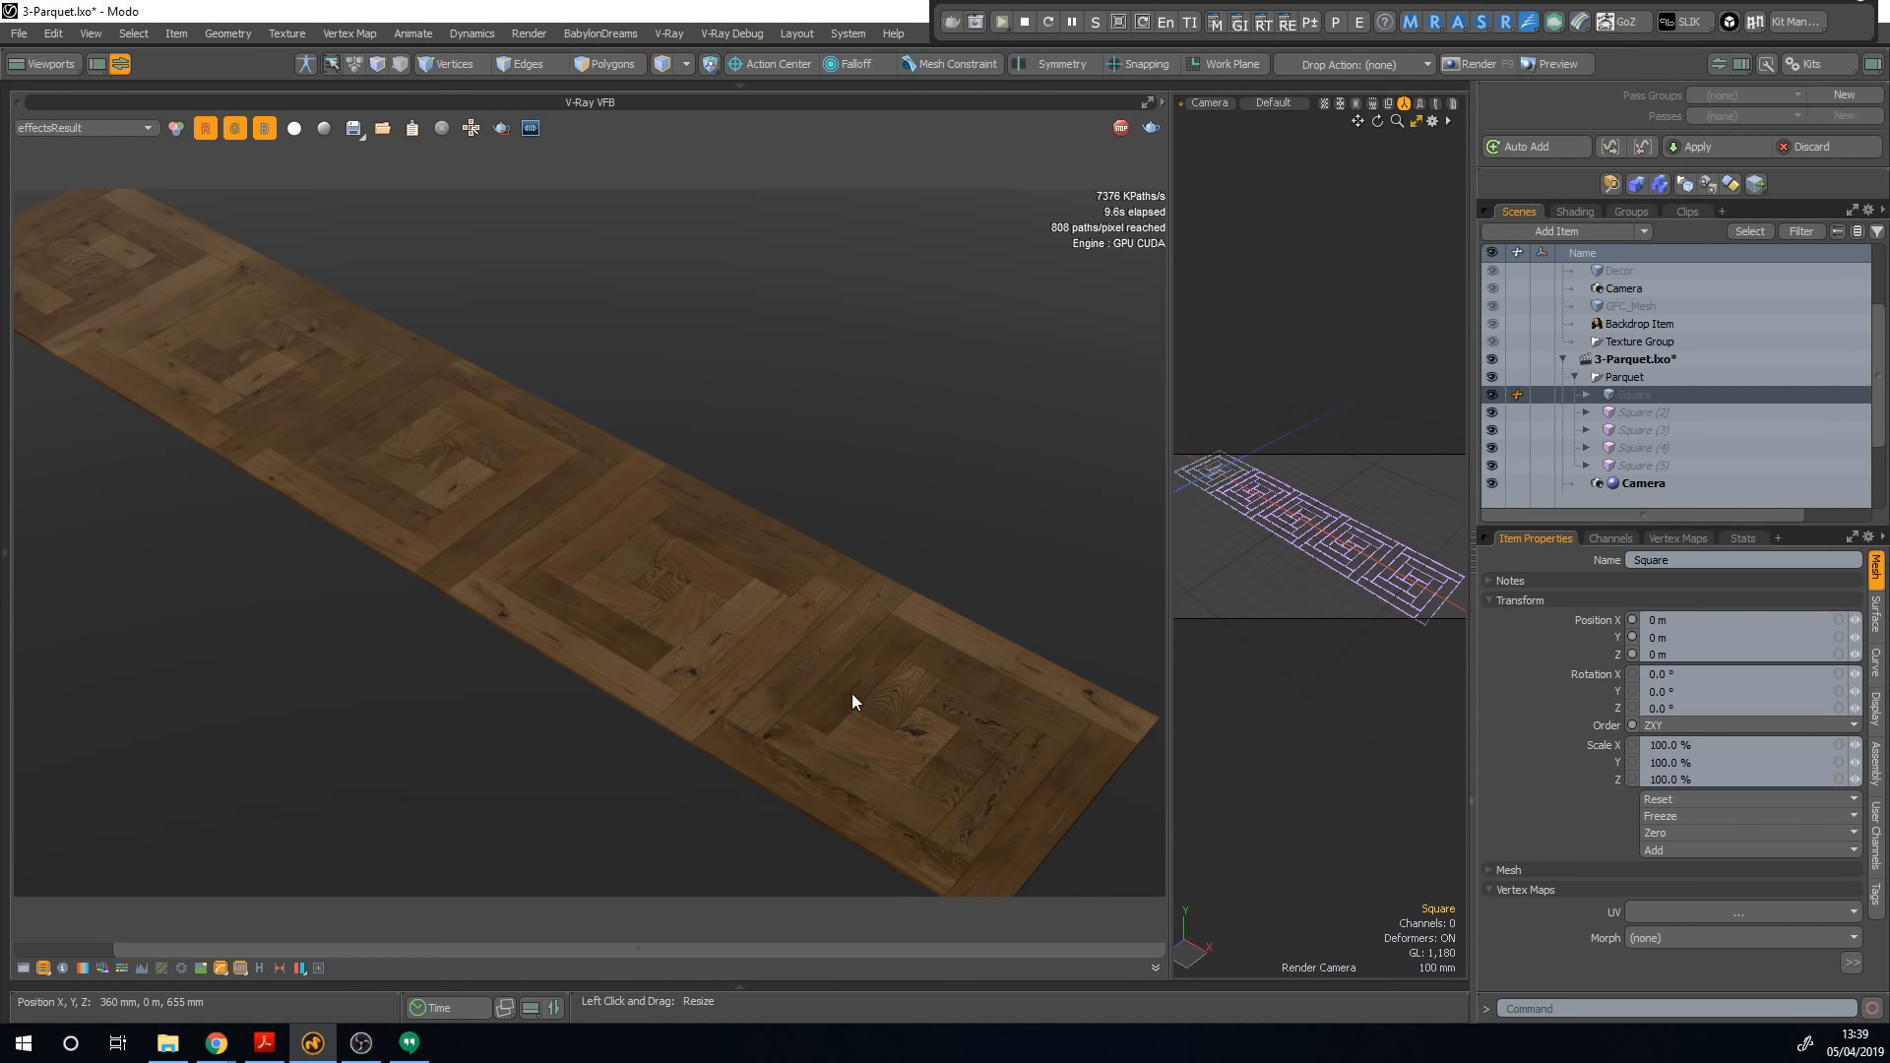
{"action": "left_click", "coordinate": [1575, 211]}
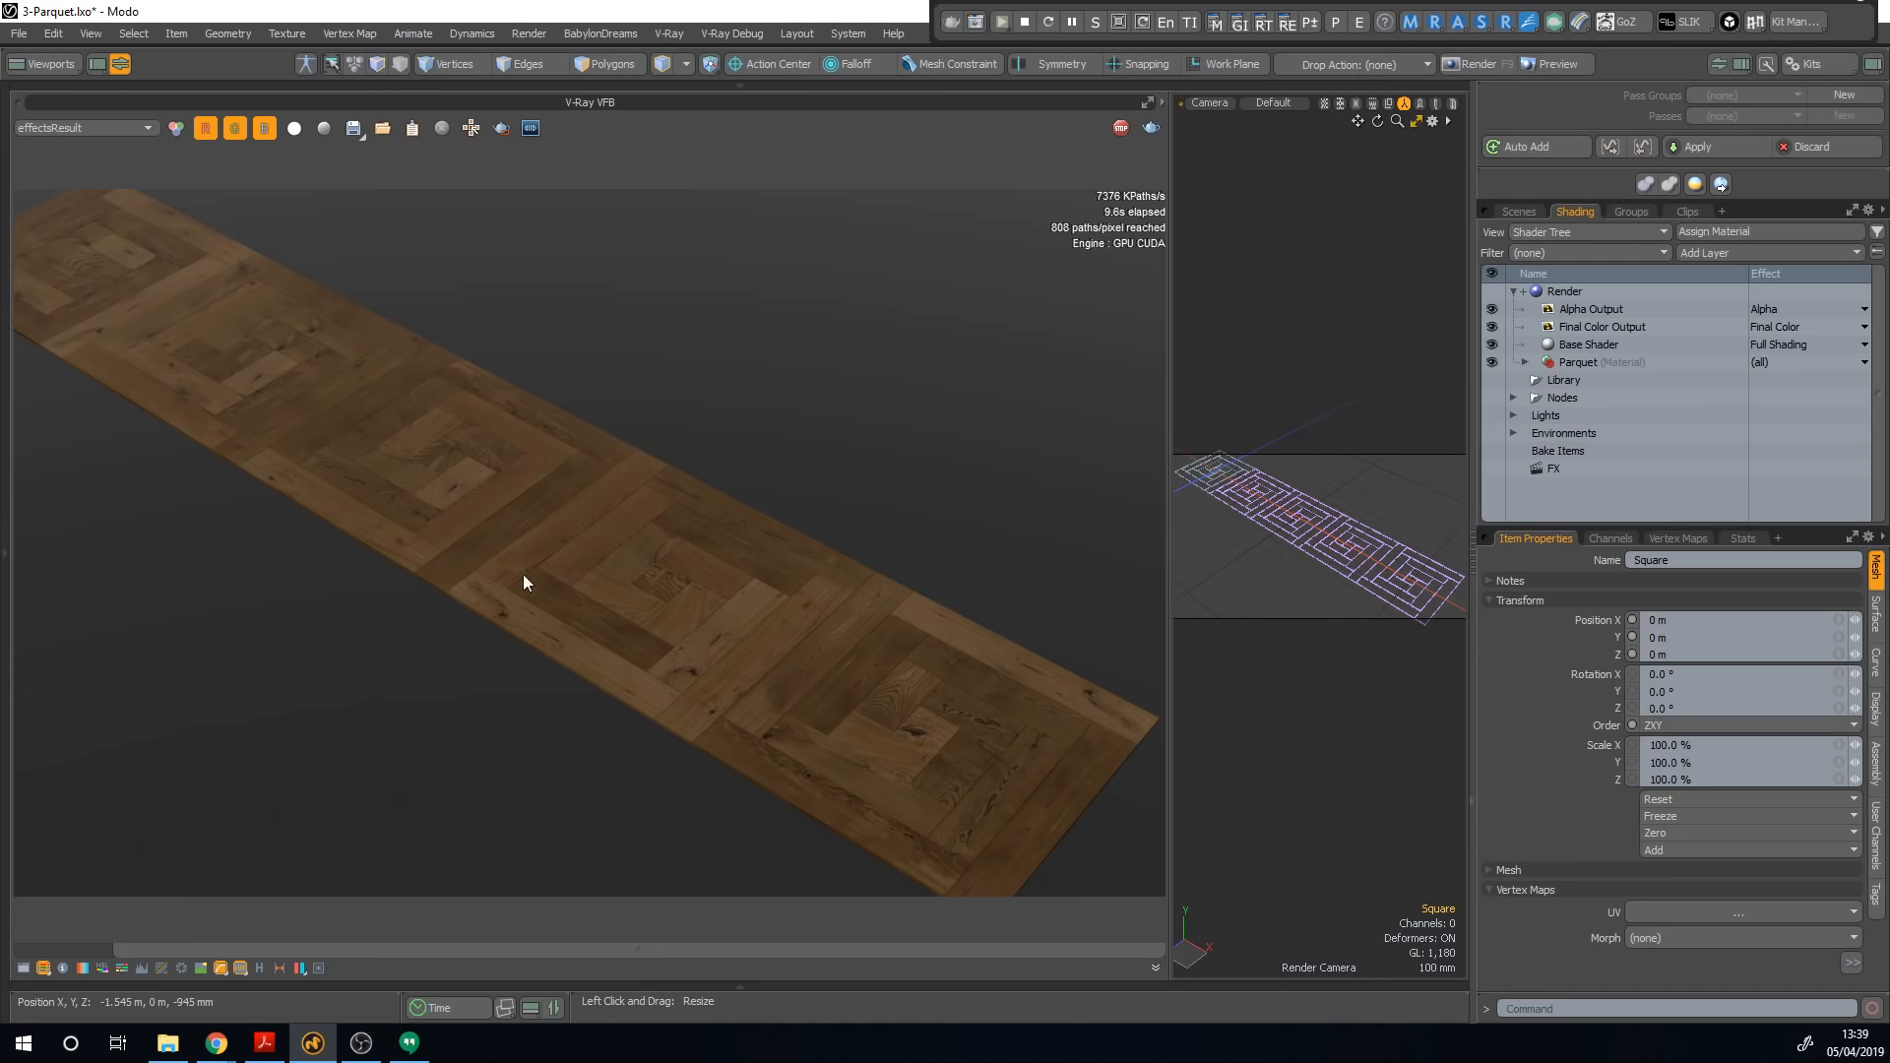
{"action": "left_click", "coordinate": [1531, 364]}
{"action": "left_click", "coordinate": [1526, 362]}
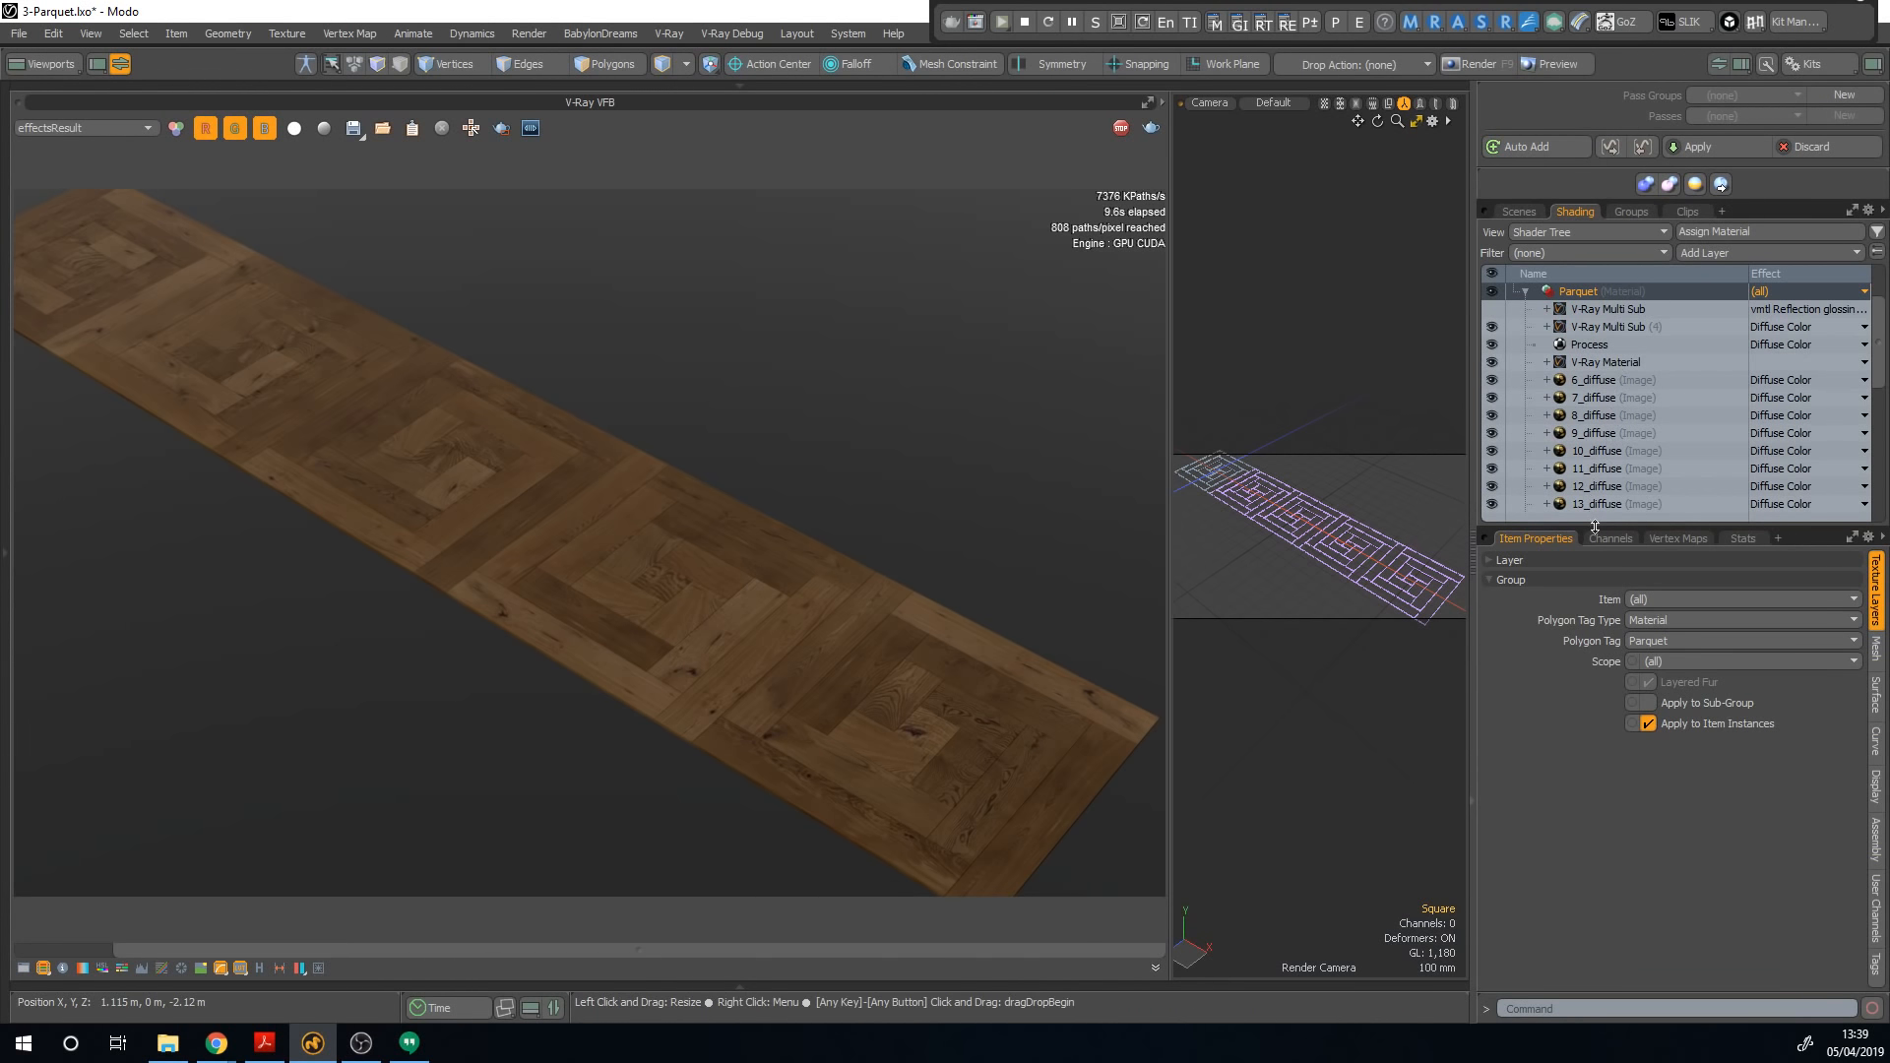
{"action": "left_click_drag", "start_coordinate": [1599, 527], "coordinate": [1606, 712]}
Step: Select all the diffuse image layers of the Parquet material, from 6_diffuse through 5_diffuse
{"action": "left_click", "coordinate": [1600, 382]}
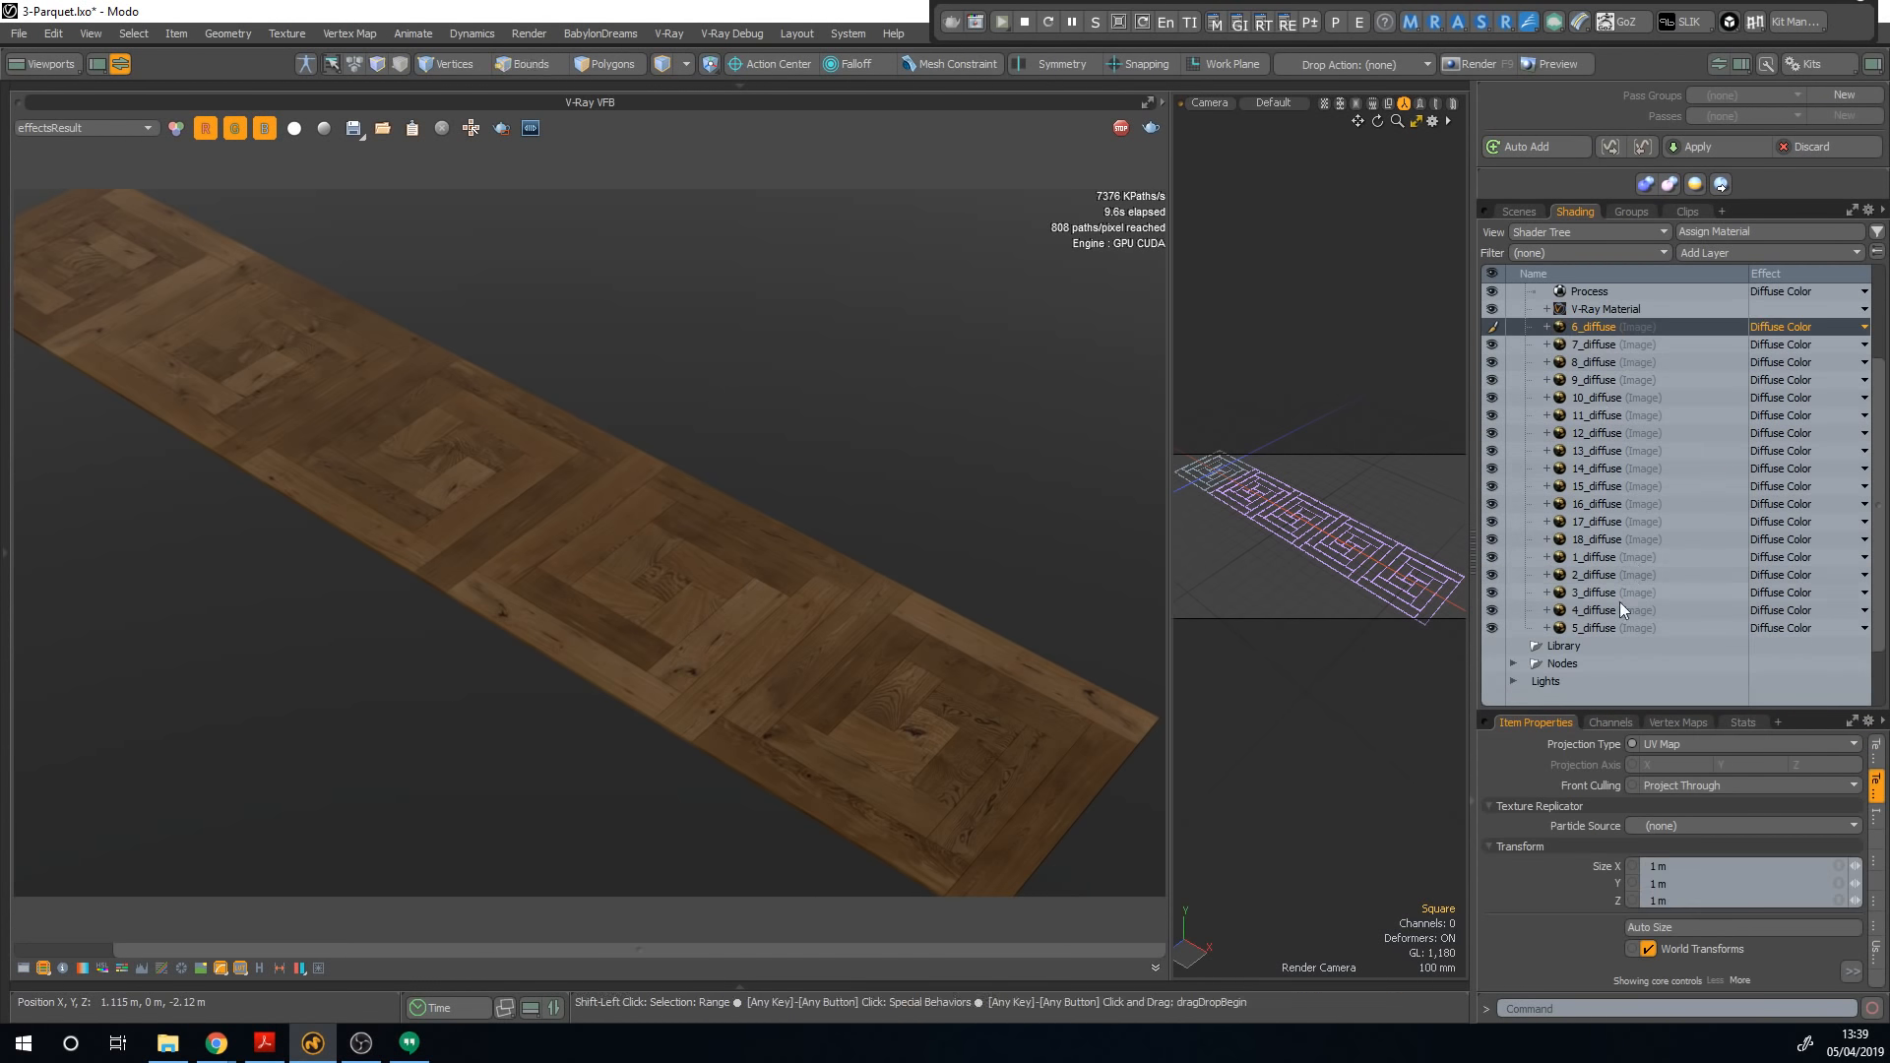
{"action": "left_click", "coordinate": [1607, 628], "text": "shift"}
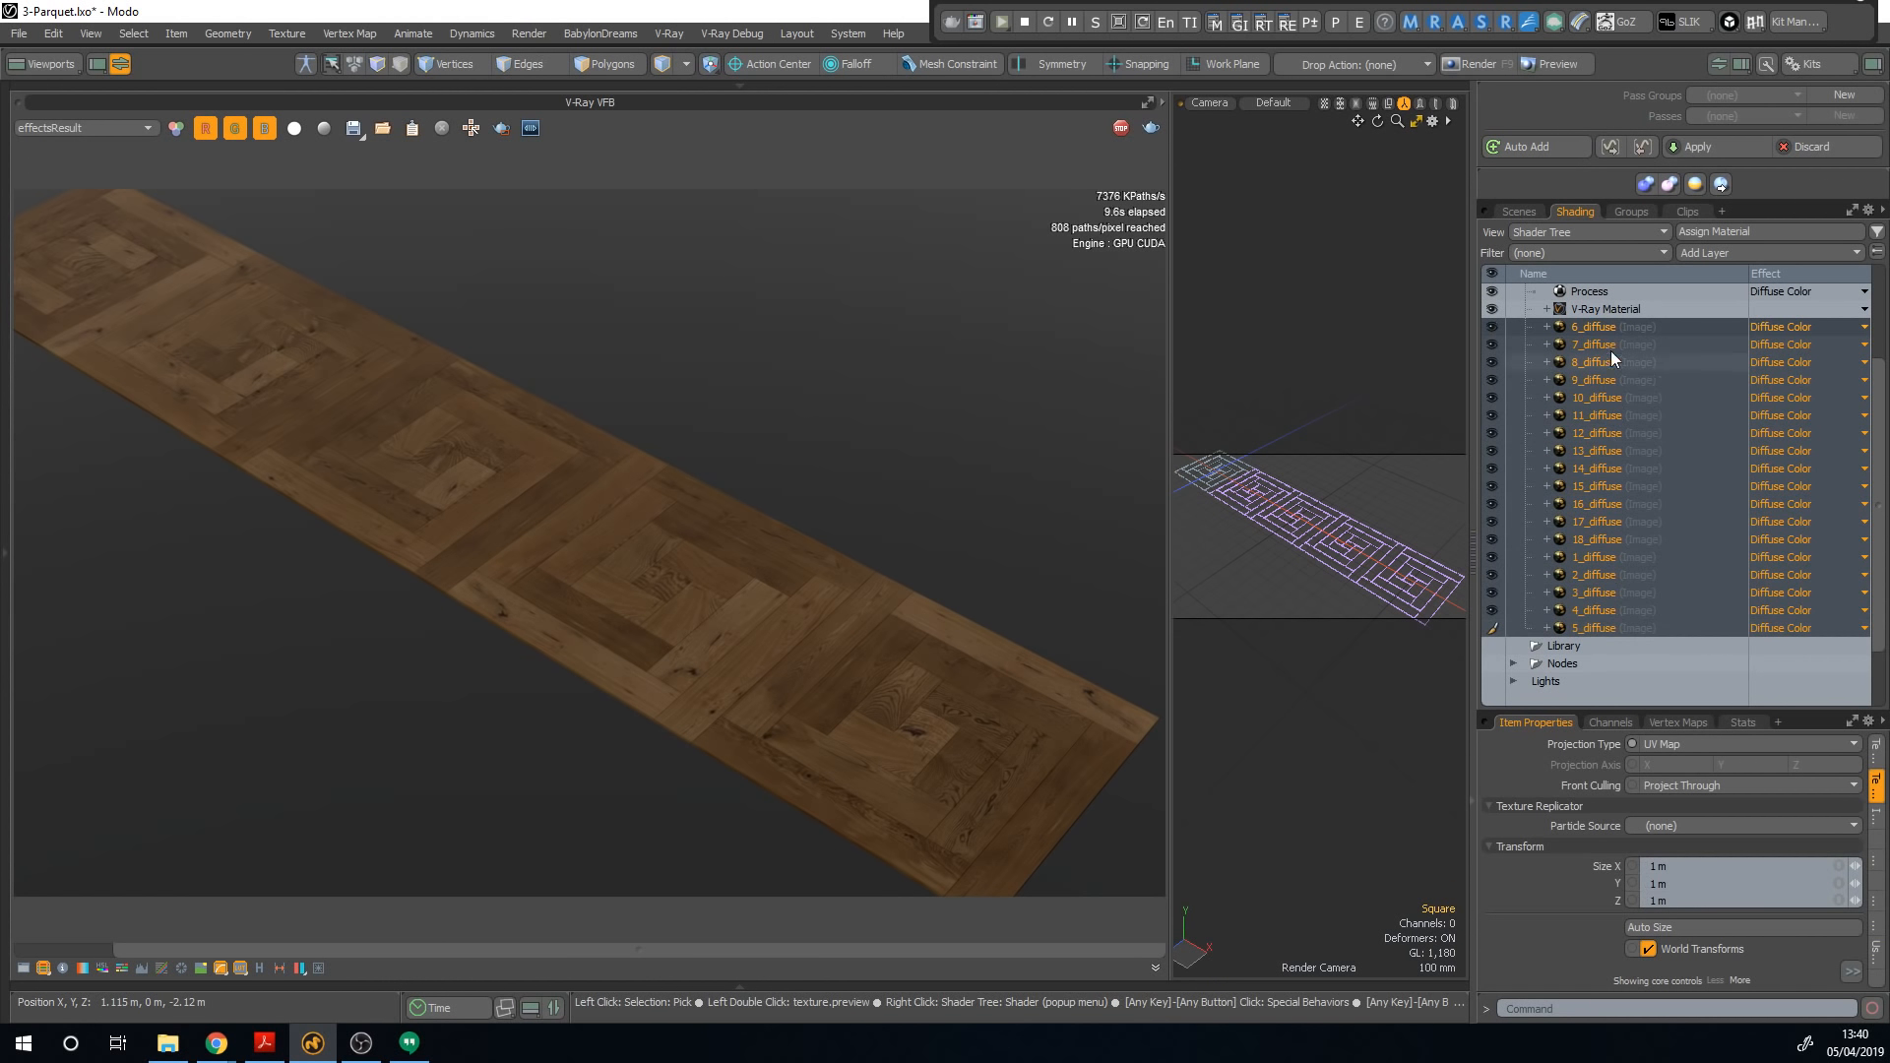
{"action": "scroll", "coordinate": [1614, 443], "scroll_direction": "up", "scroll_amount": 2}
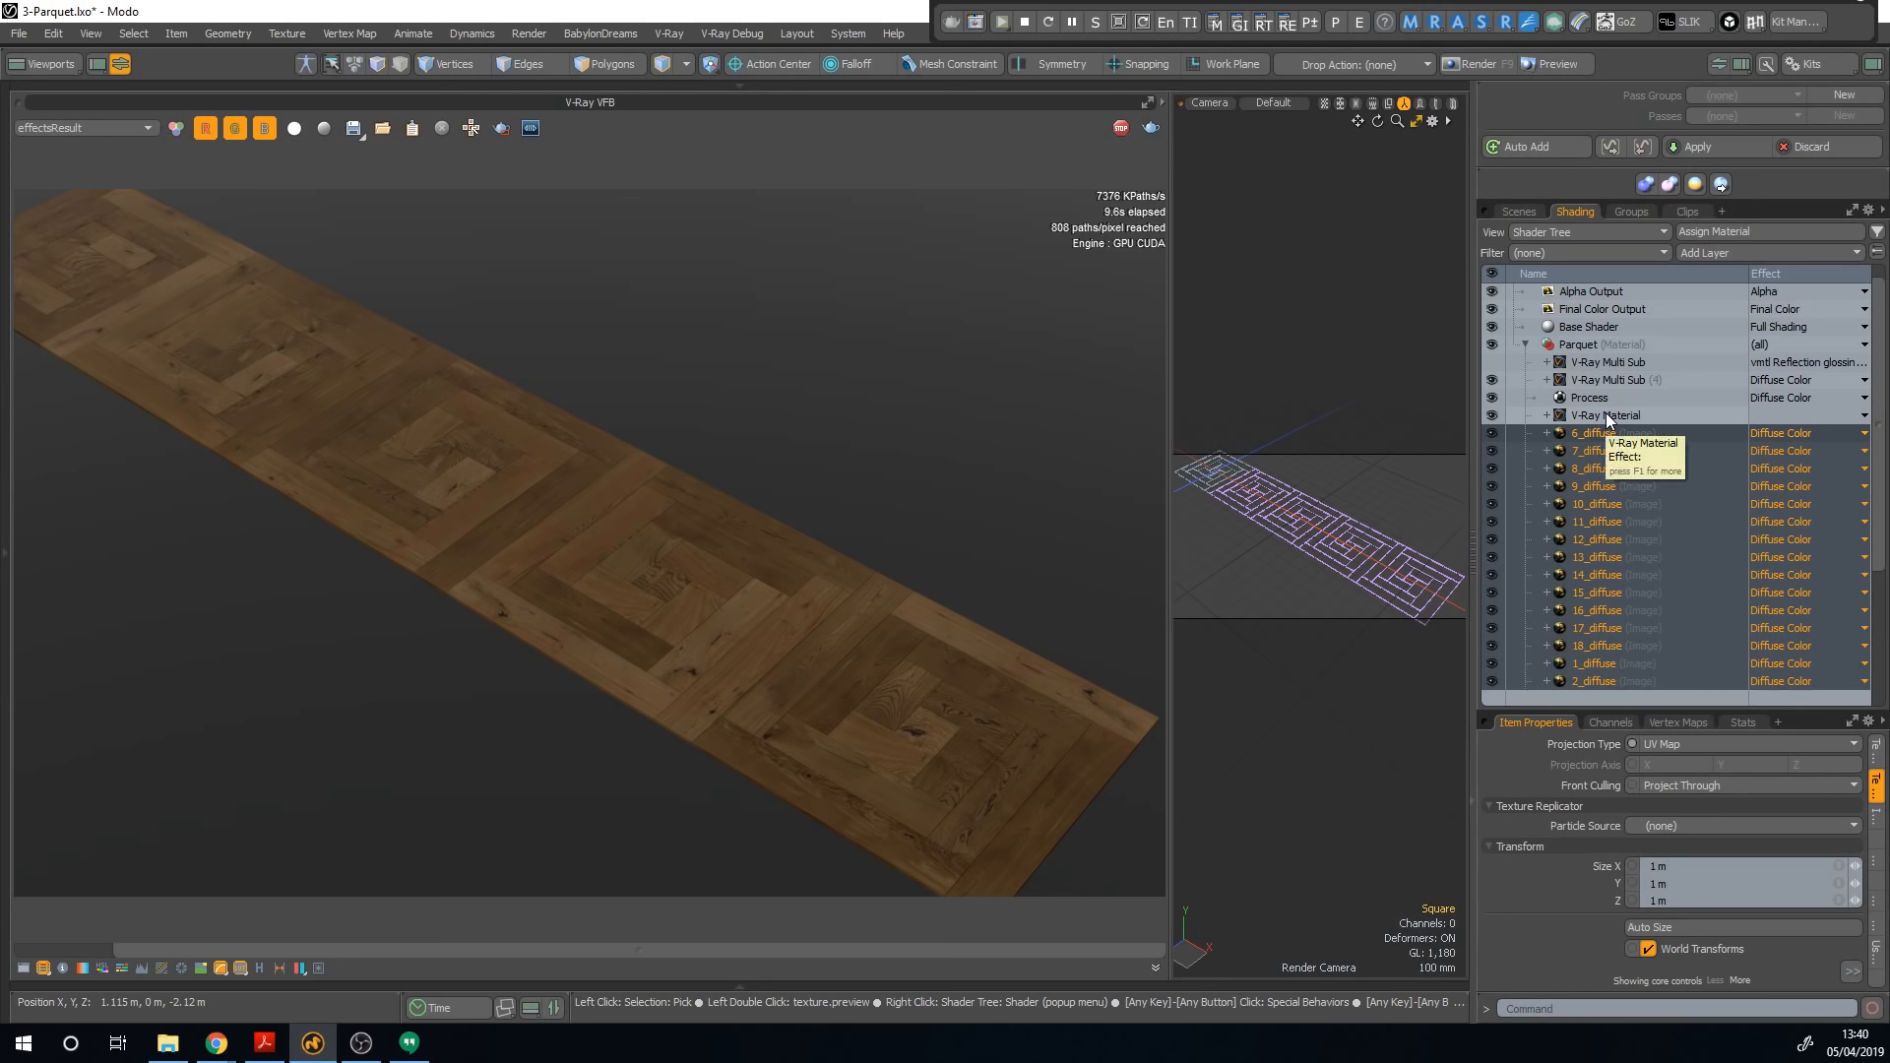
Step: Inspect the V-Ray Material and Process layers, and turn the Process layer off and on to compare the parquet render
{"action": "left_click", "coordinate": [1605, 414]}
{"action": "left_click", "coordinate": [1587, 394]}
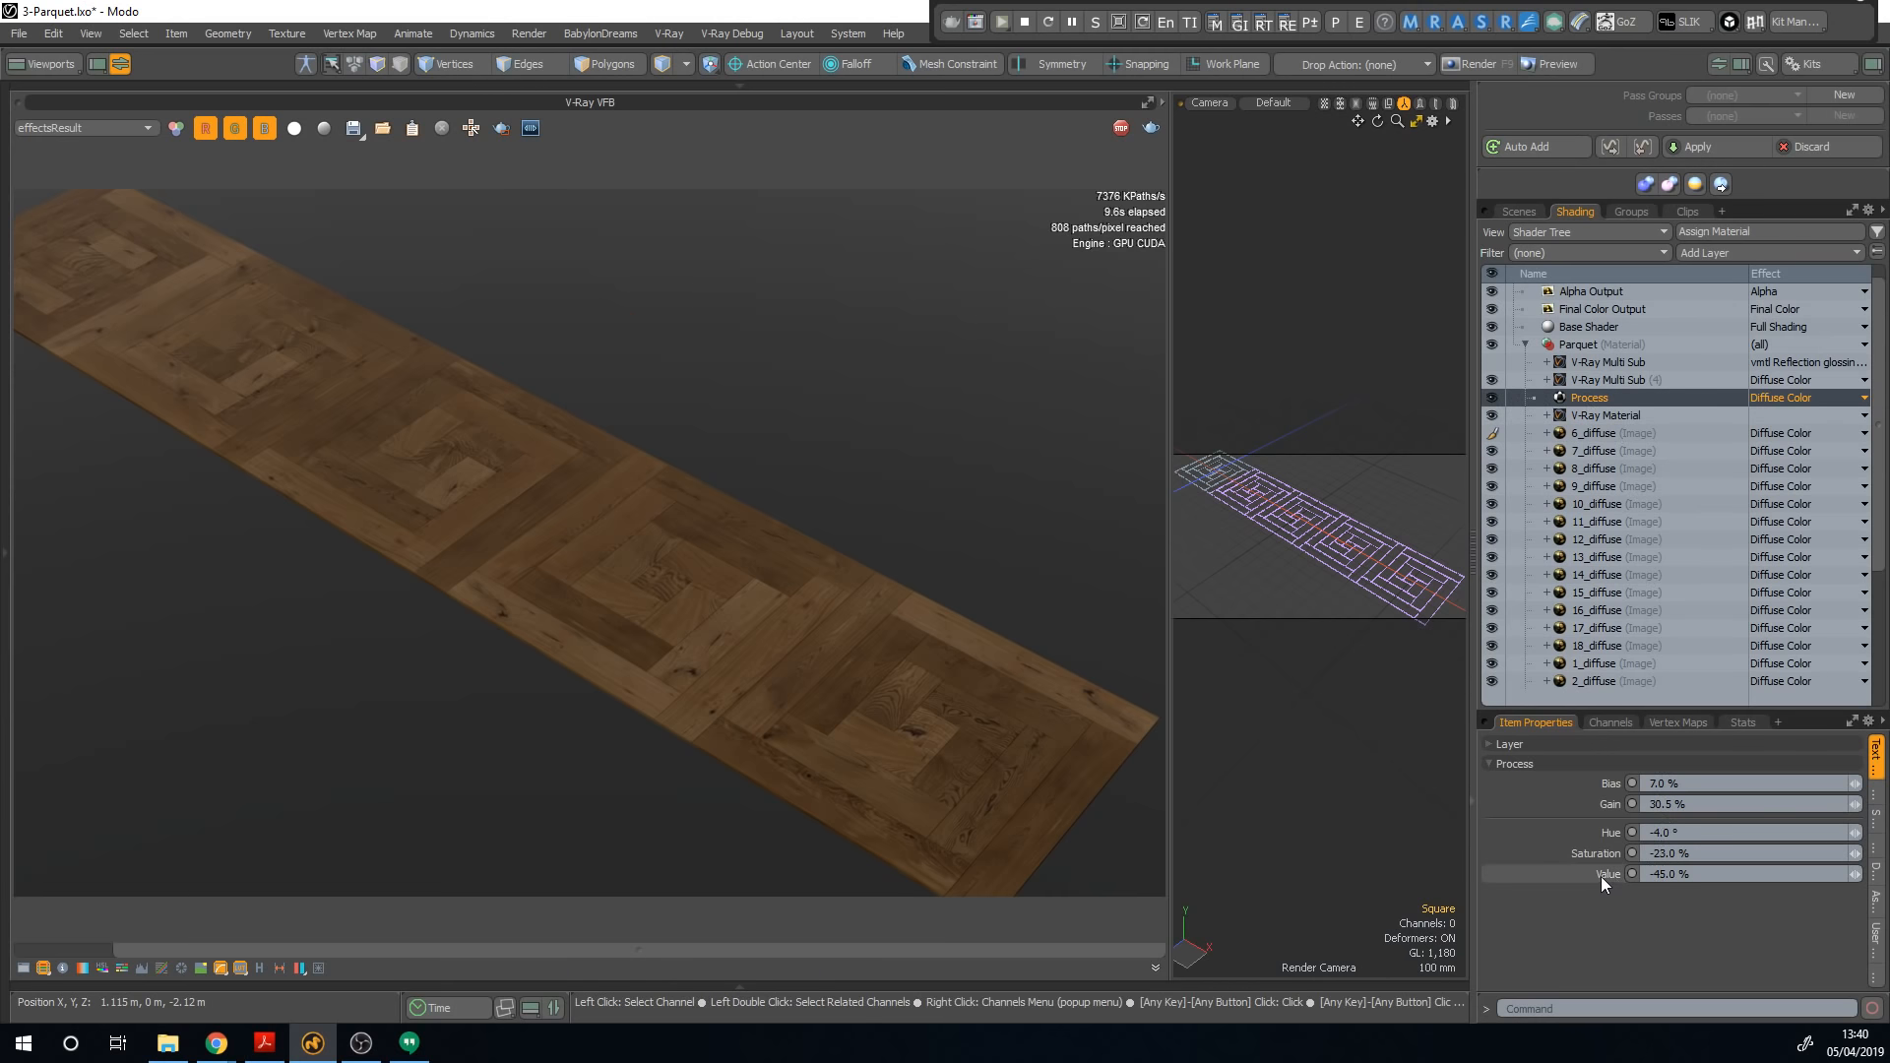
{"action": "left_click", "coordinate": [1492, 396]}
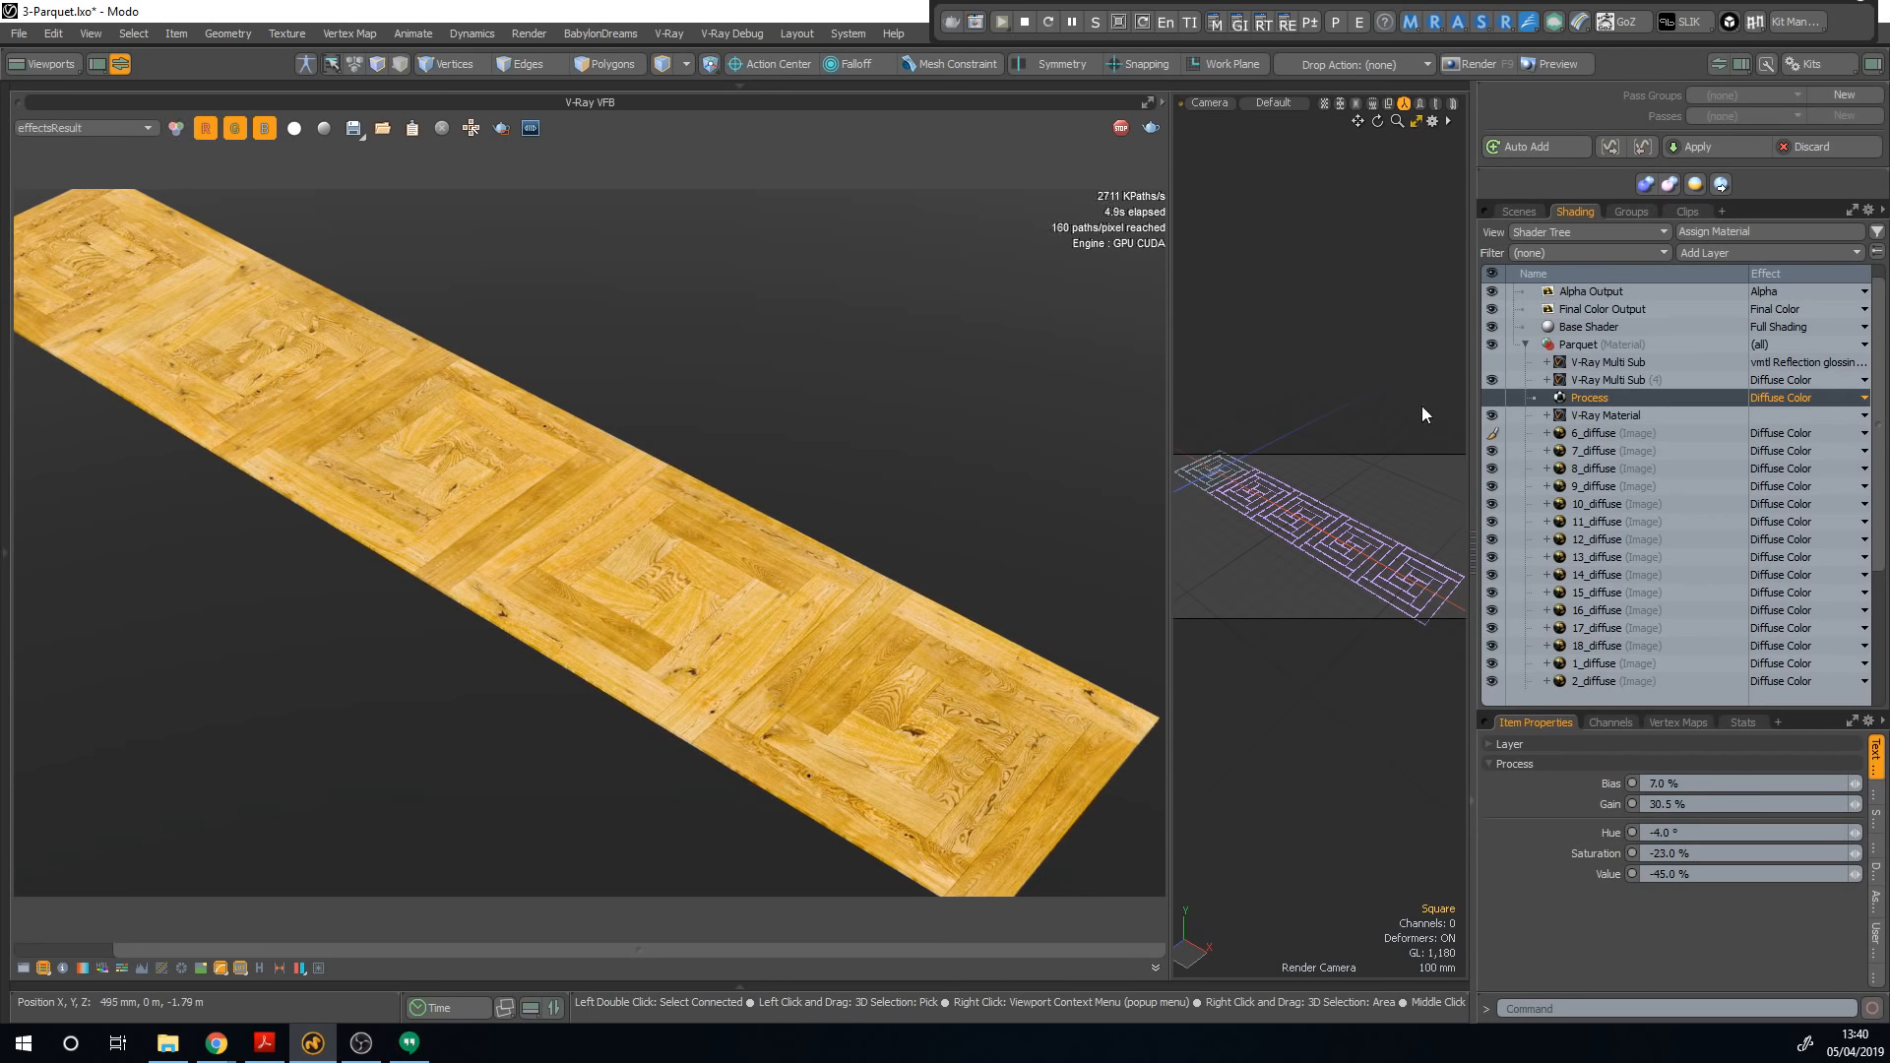
{"action": "left_click", "coordinate": [1492, 397]}
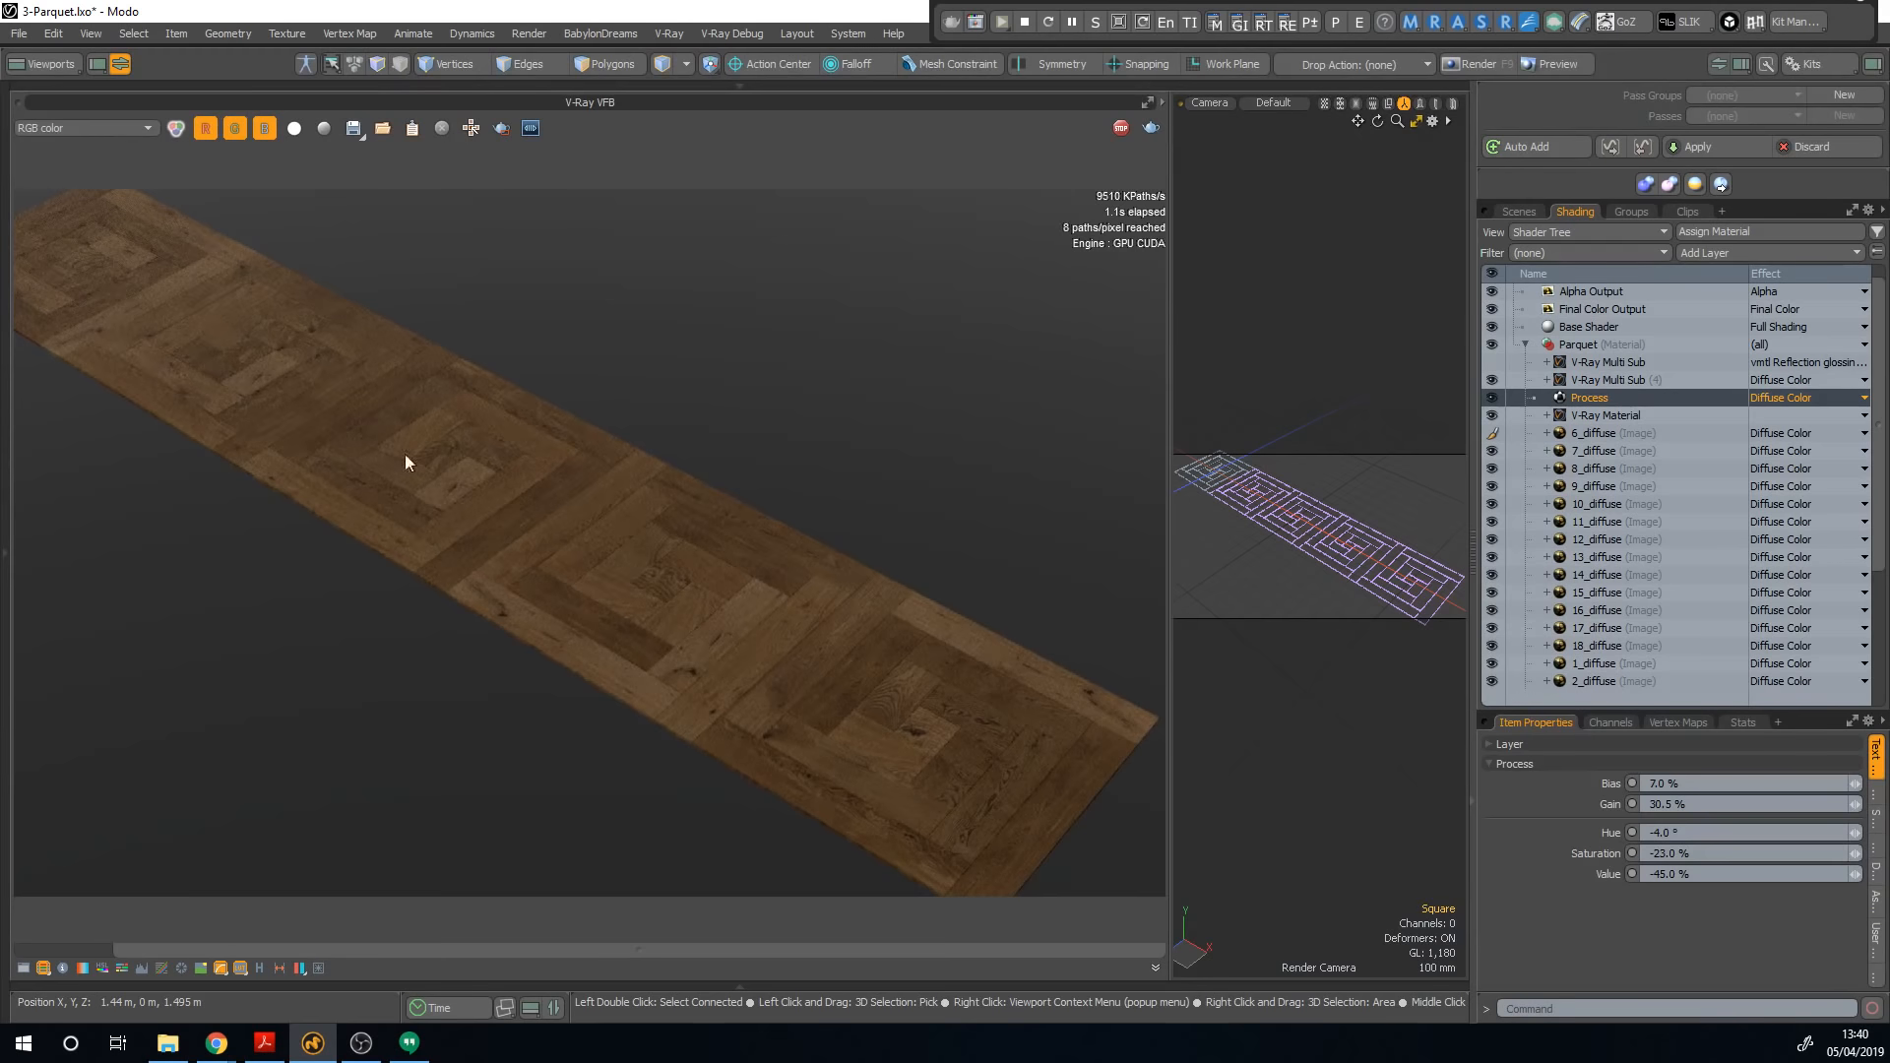
Step: Inspect the texture ID settings of the V-Ray Multi Sub layer that drives Diffuse Color
{"action": "left_click", "coordinate": [1597, 382]}
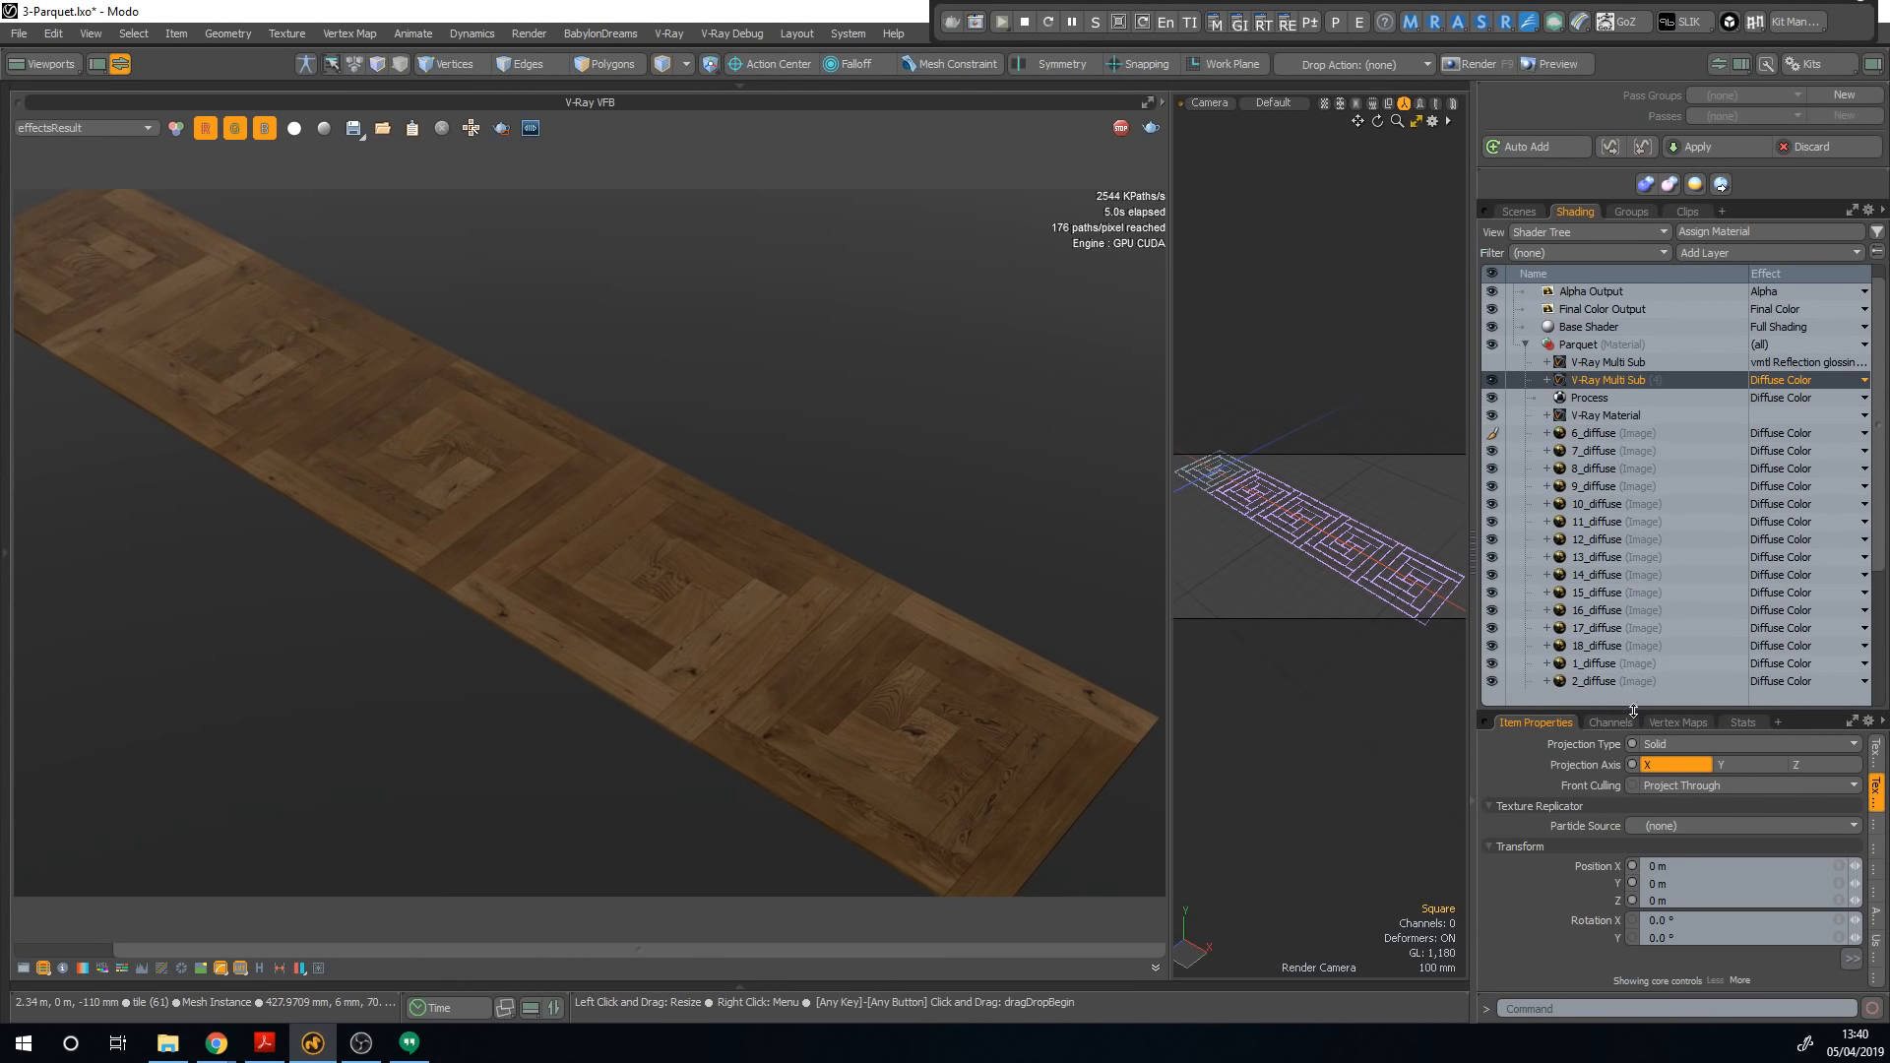
{"action": "left_click_drag", "start_coordinate": [1748, 799], "coordinate": [1758, 313]}
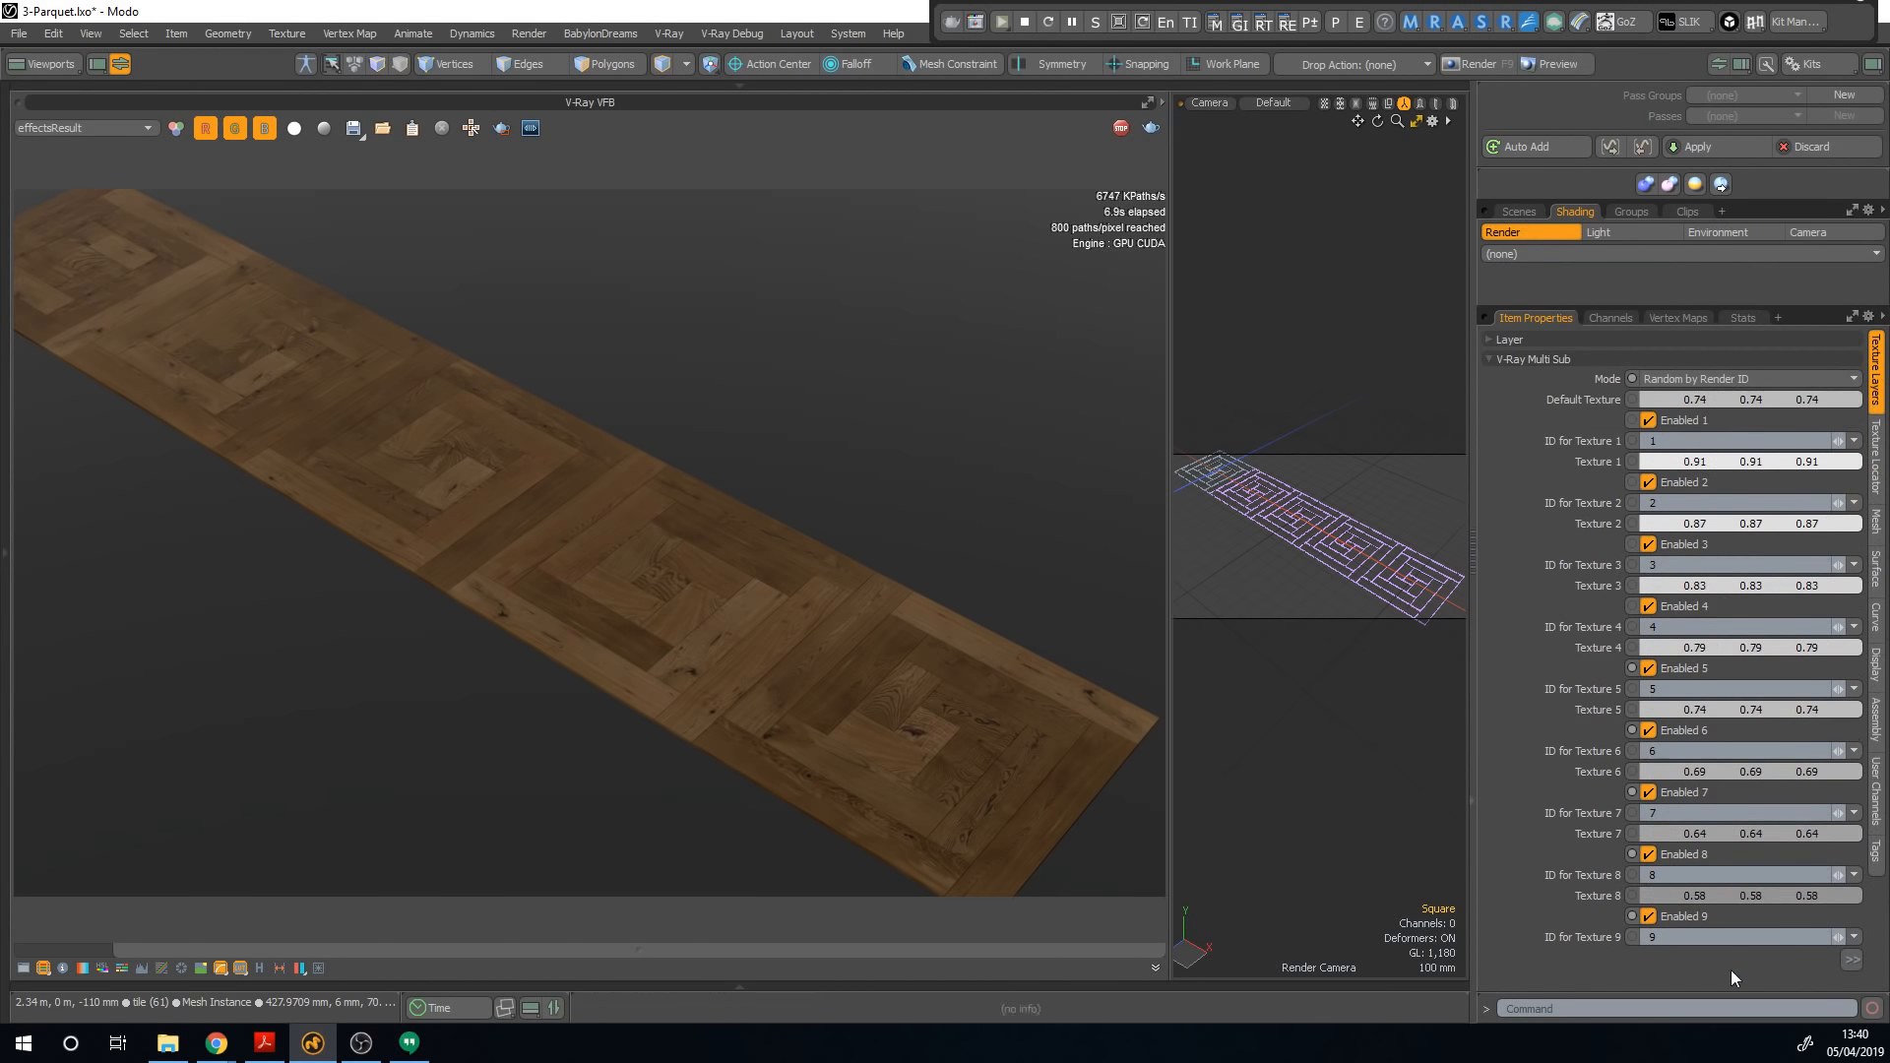
{"action": "left_click_drag", "start_coordinate": [1634, 308], "coordinate": [1615, 665]}
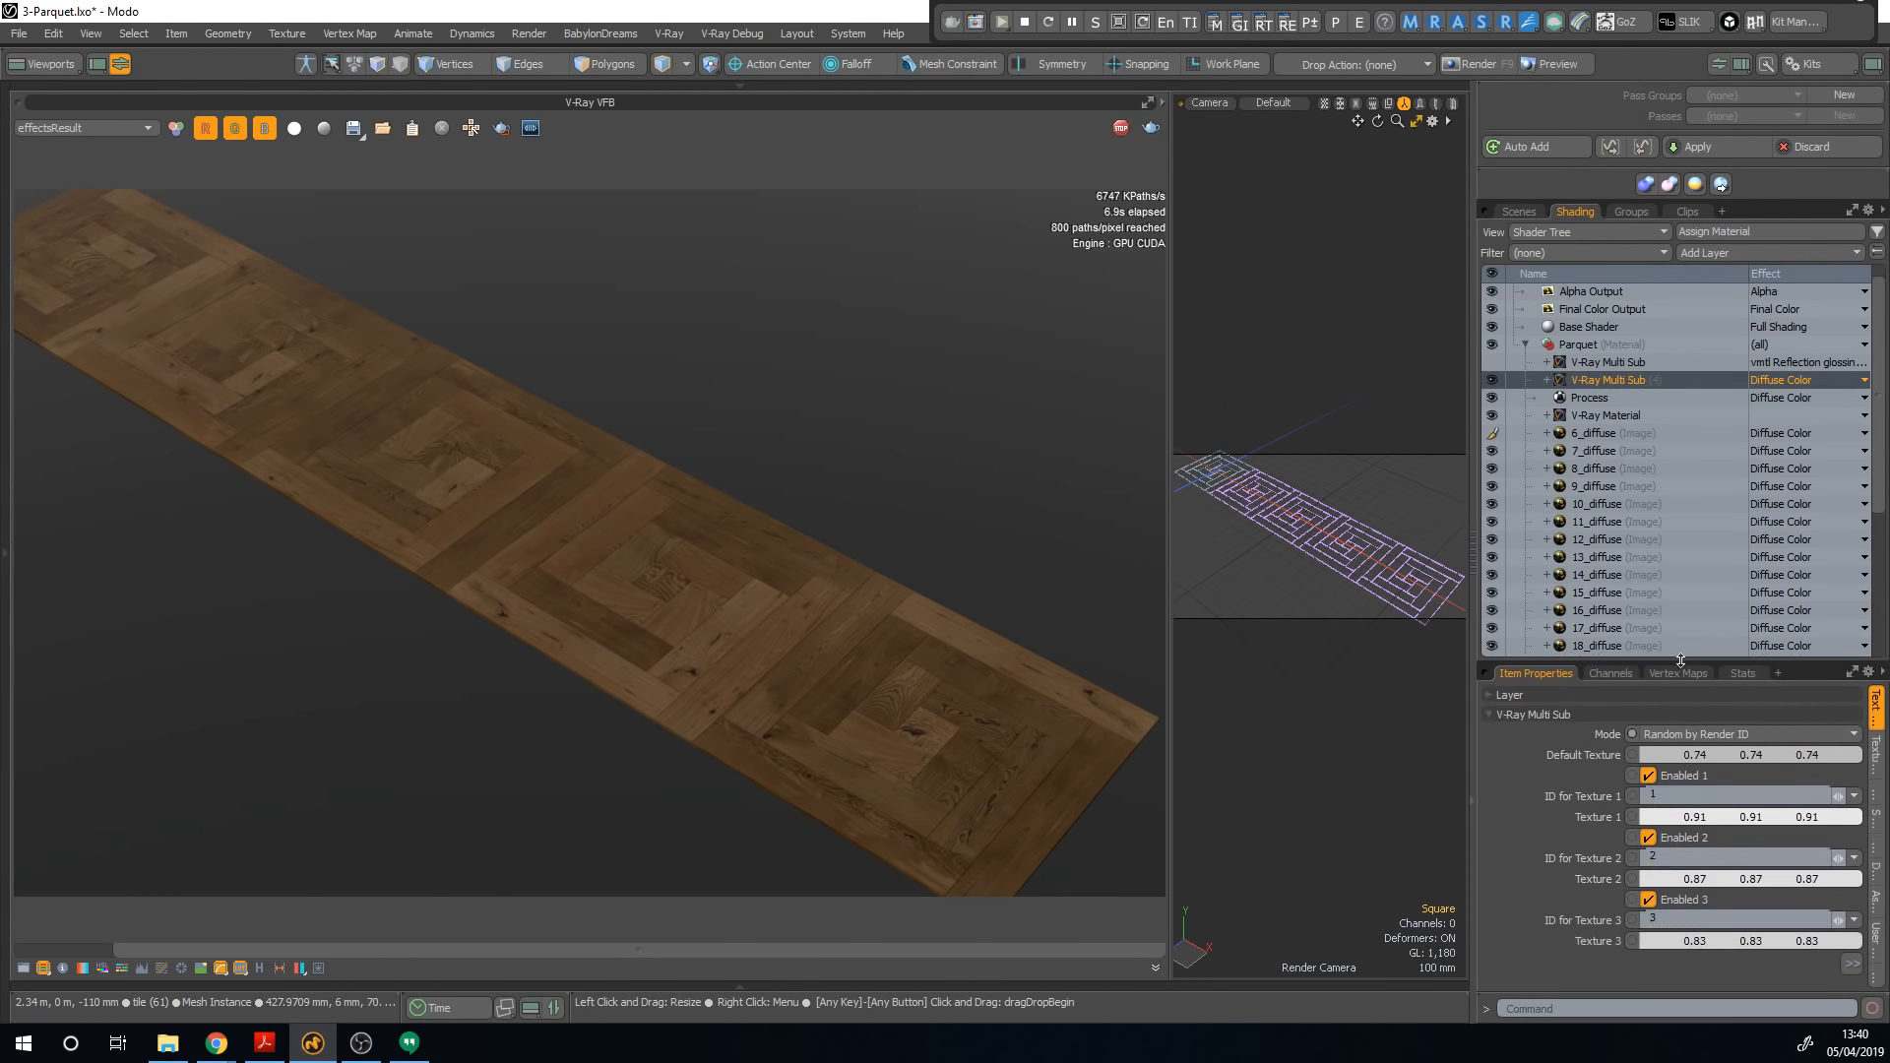
Step: Set the diffuse V-Ray Multi Sub layer's blend mode to Normal and its opacity to 100%
{"action": "left_click", "coordinate": [1614, 689]}
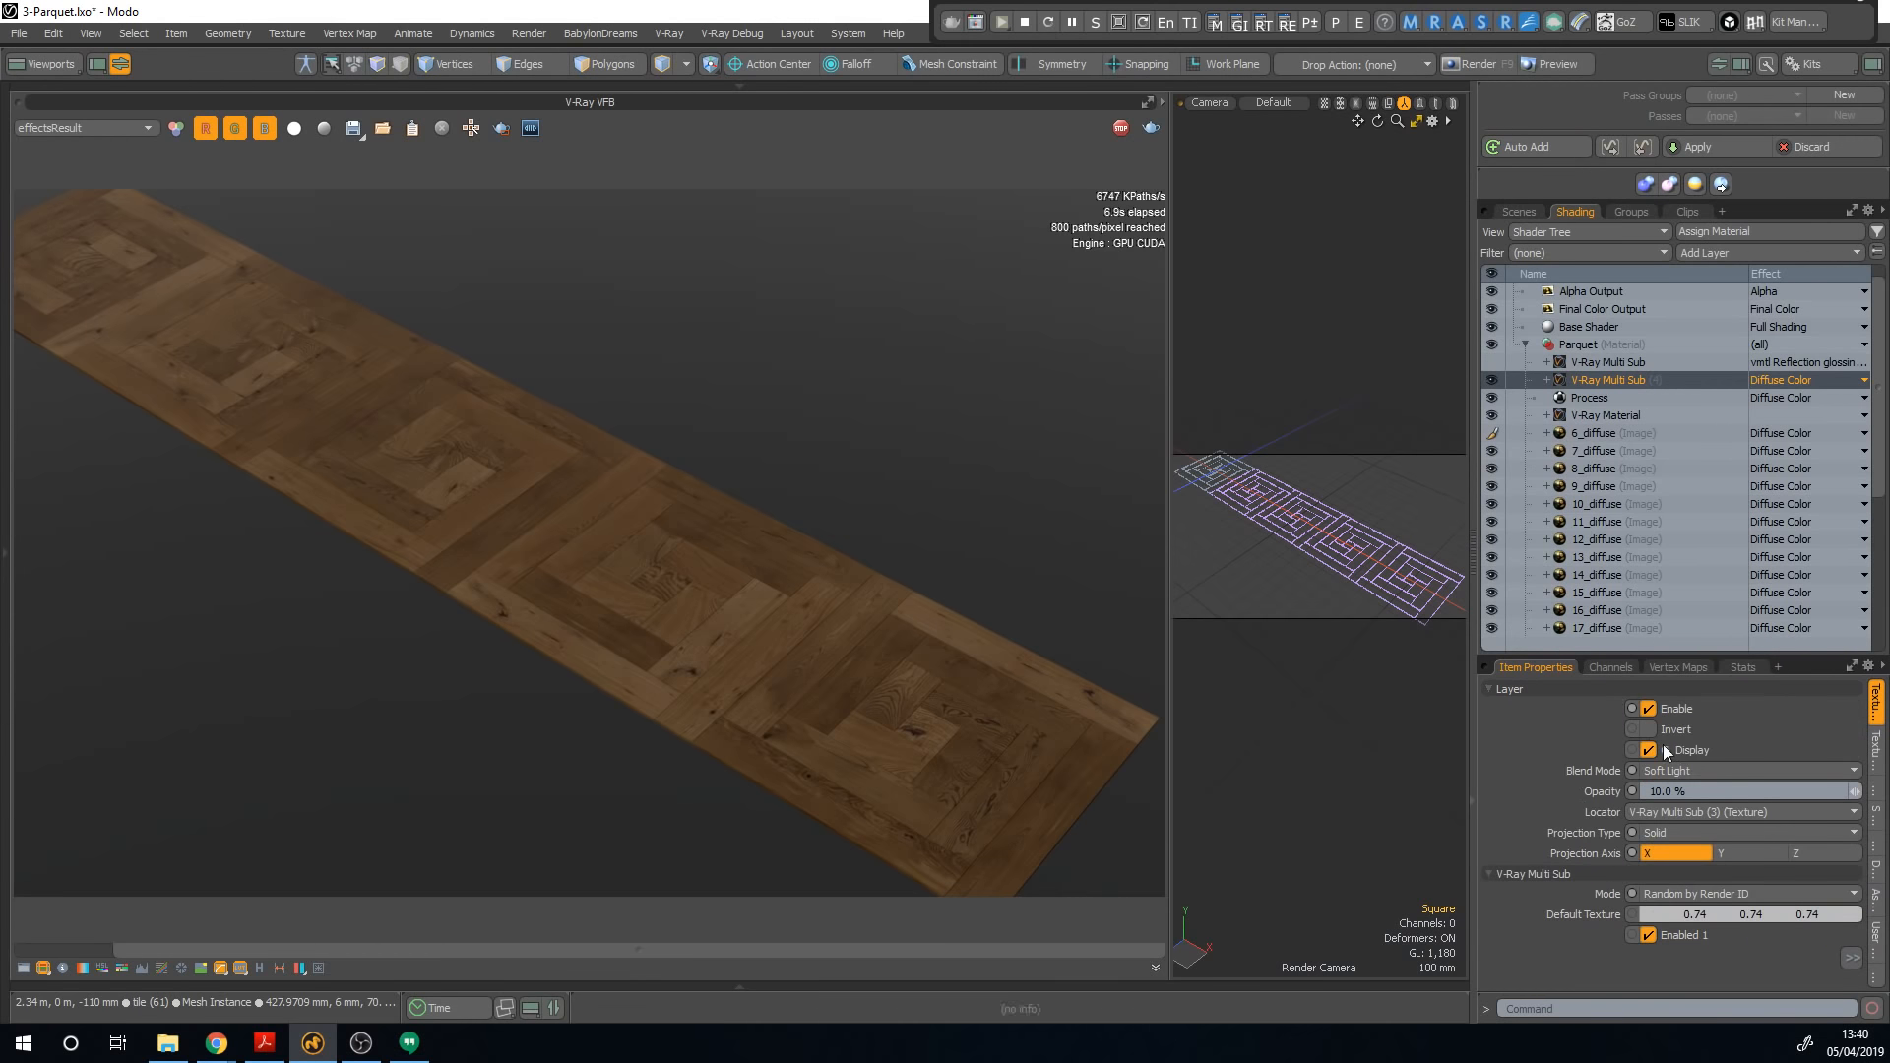
{"action": "left_click", "coordinate": [1707, 770]}
{"action": "left_click", "coordinate": [1691, 628]}
{"action": "left_click", "coordinate": [1698, 791]}
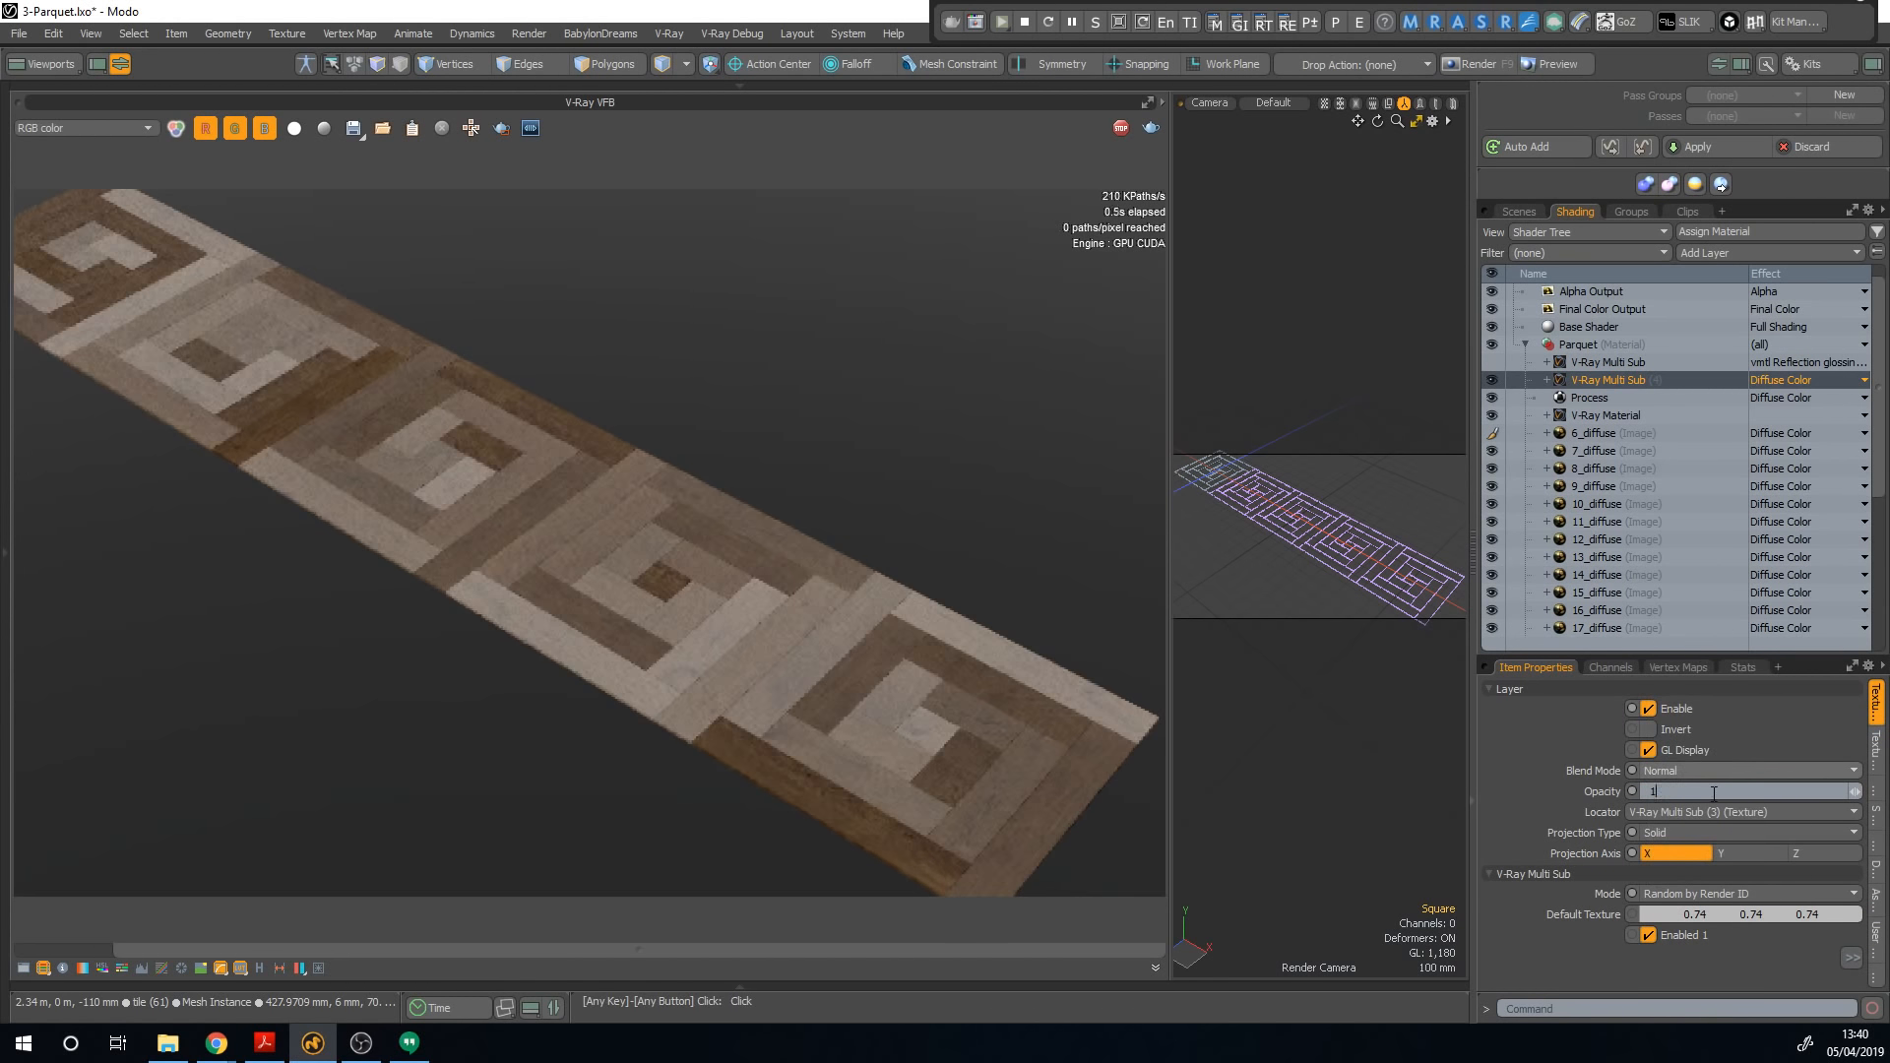
{"action": "type", "text": "1"}
{"action": "key", "text": "Return"}
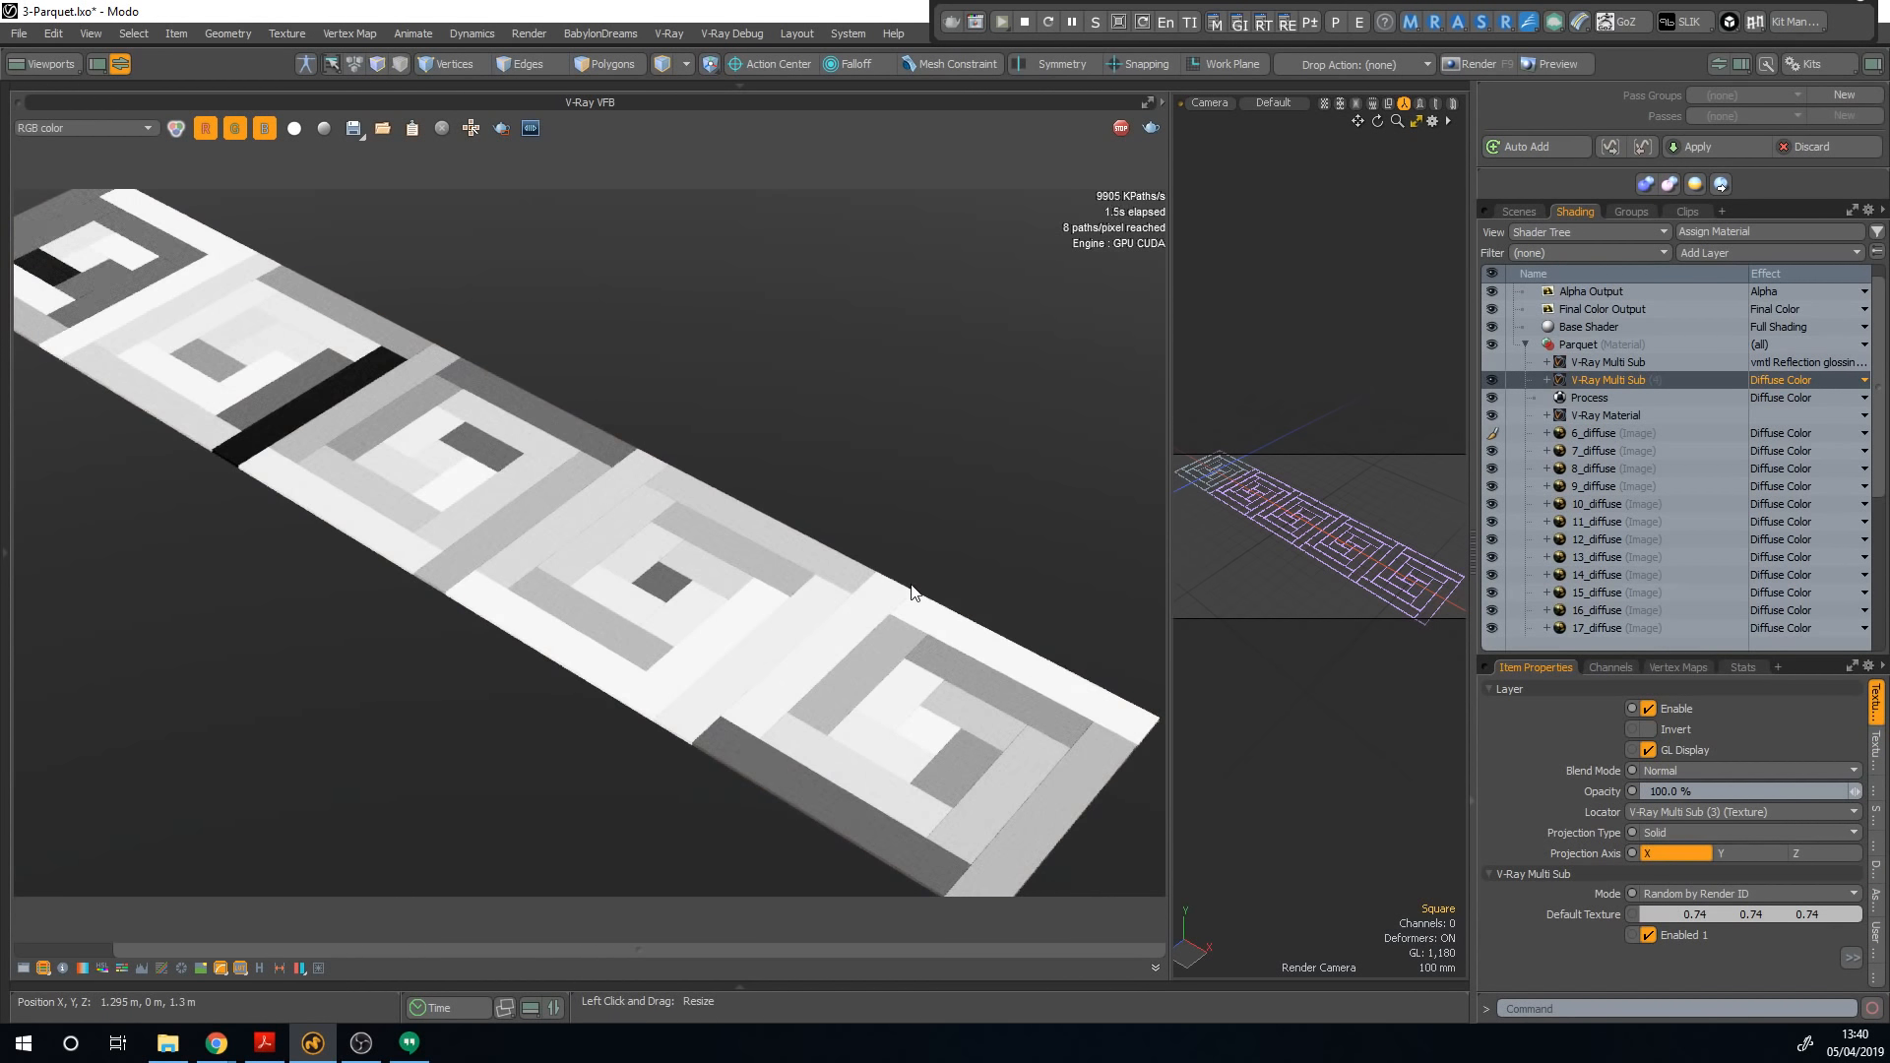
Step: Set the diffuse V-Ray Multi Sub layer's blend mode to Soft Light and its opacity to 25%
{"action": "left_click", "coordinate": [1713, 773]}
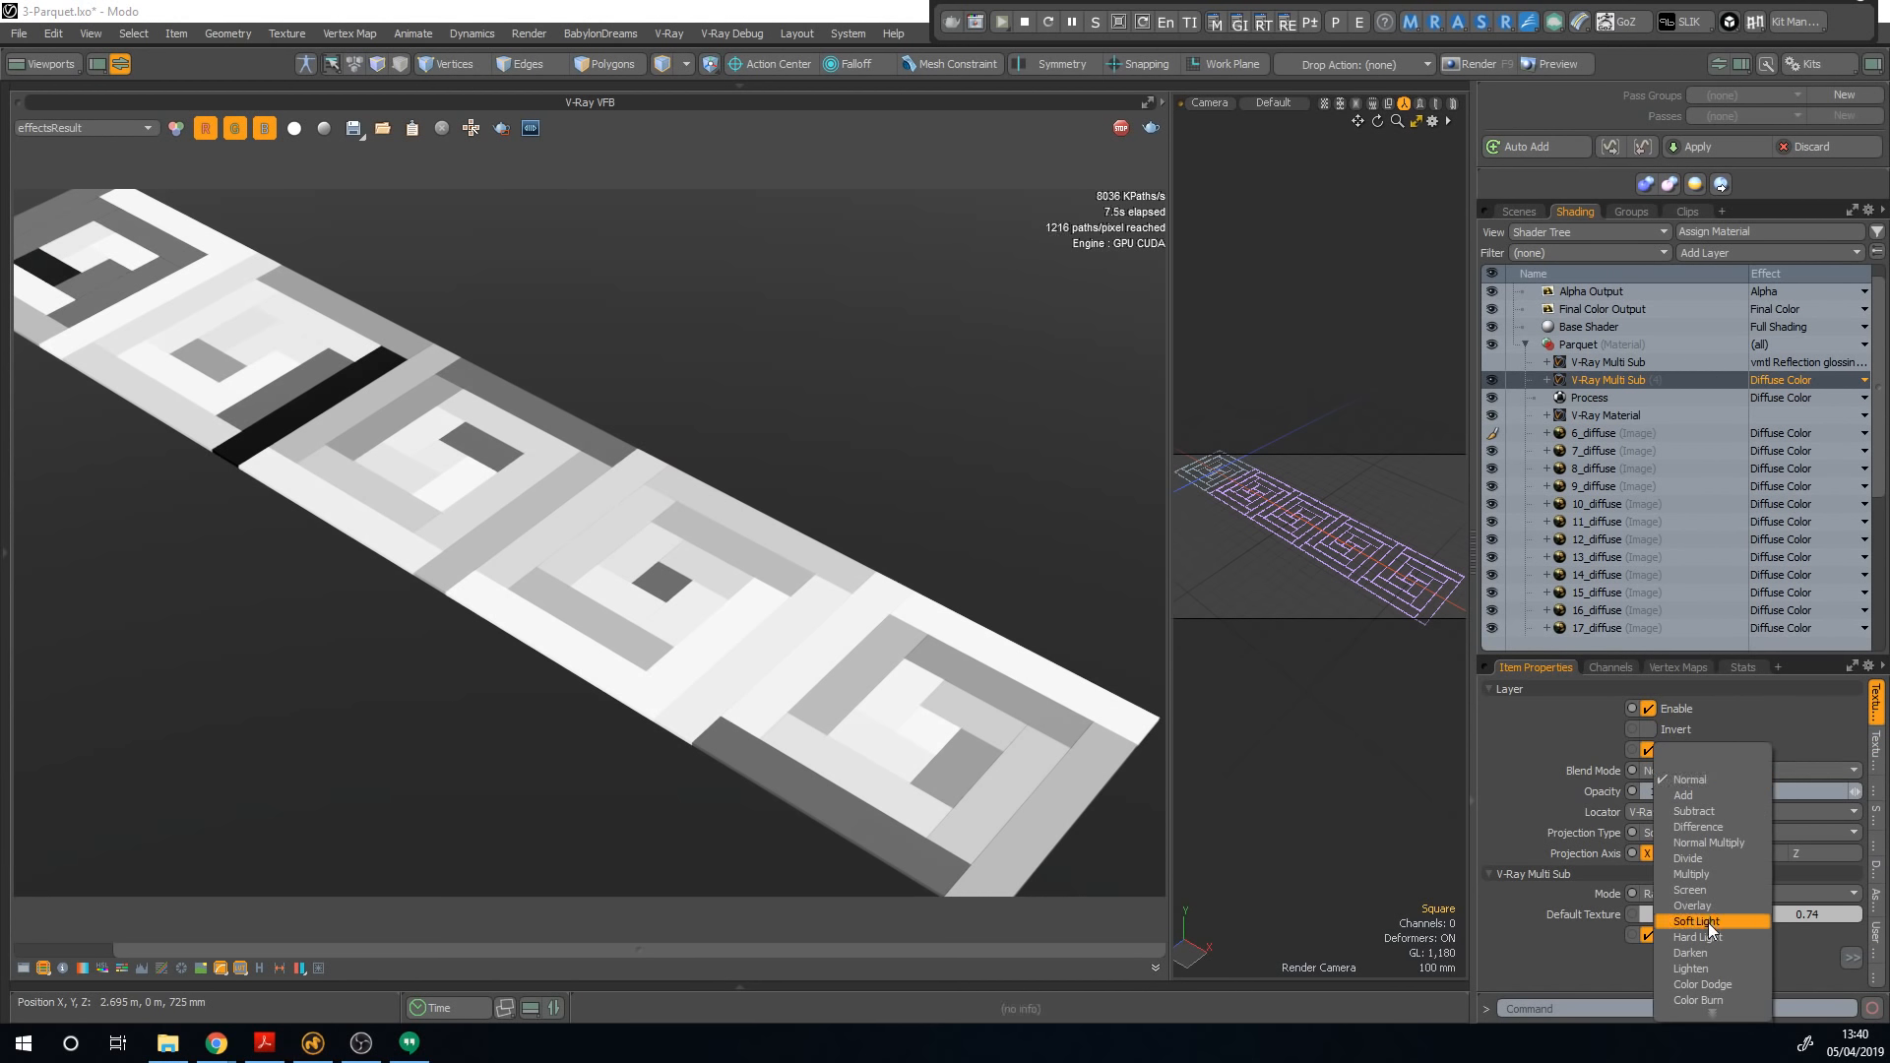
{"action": "left_click", "coordinate": [1696, 921]}
{"action": "left_click", "coordinate": [1696, 790]}
{"action": "type", "text": "25"}
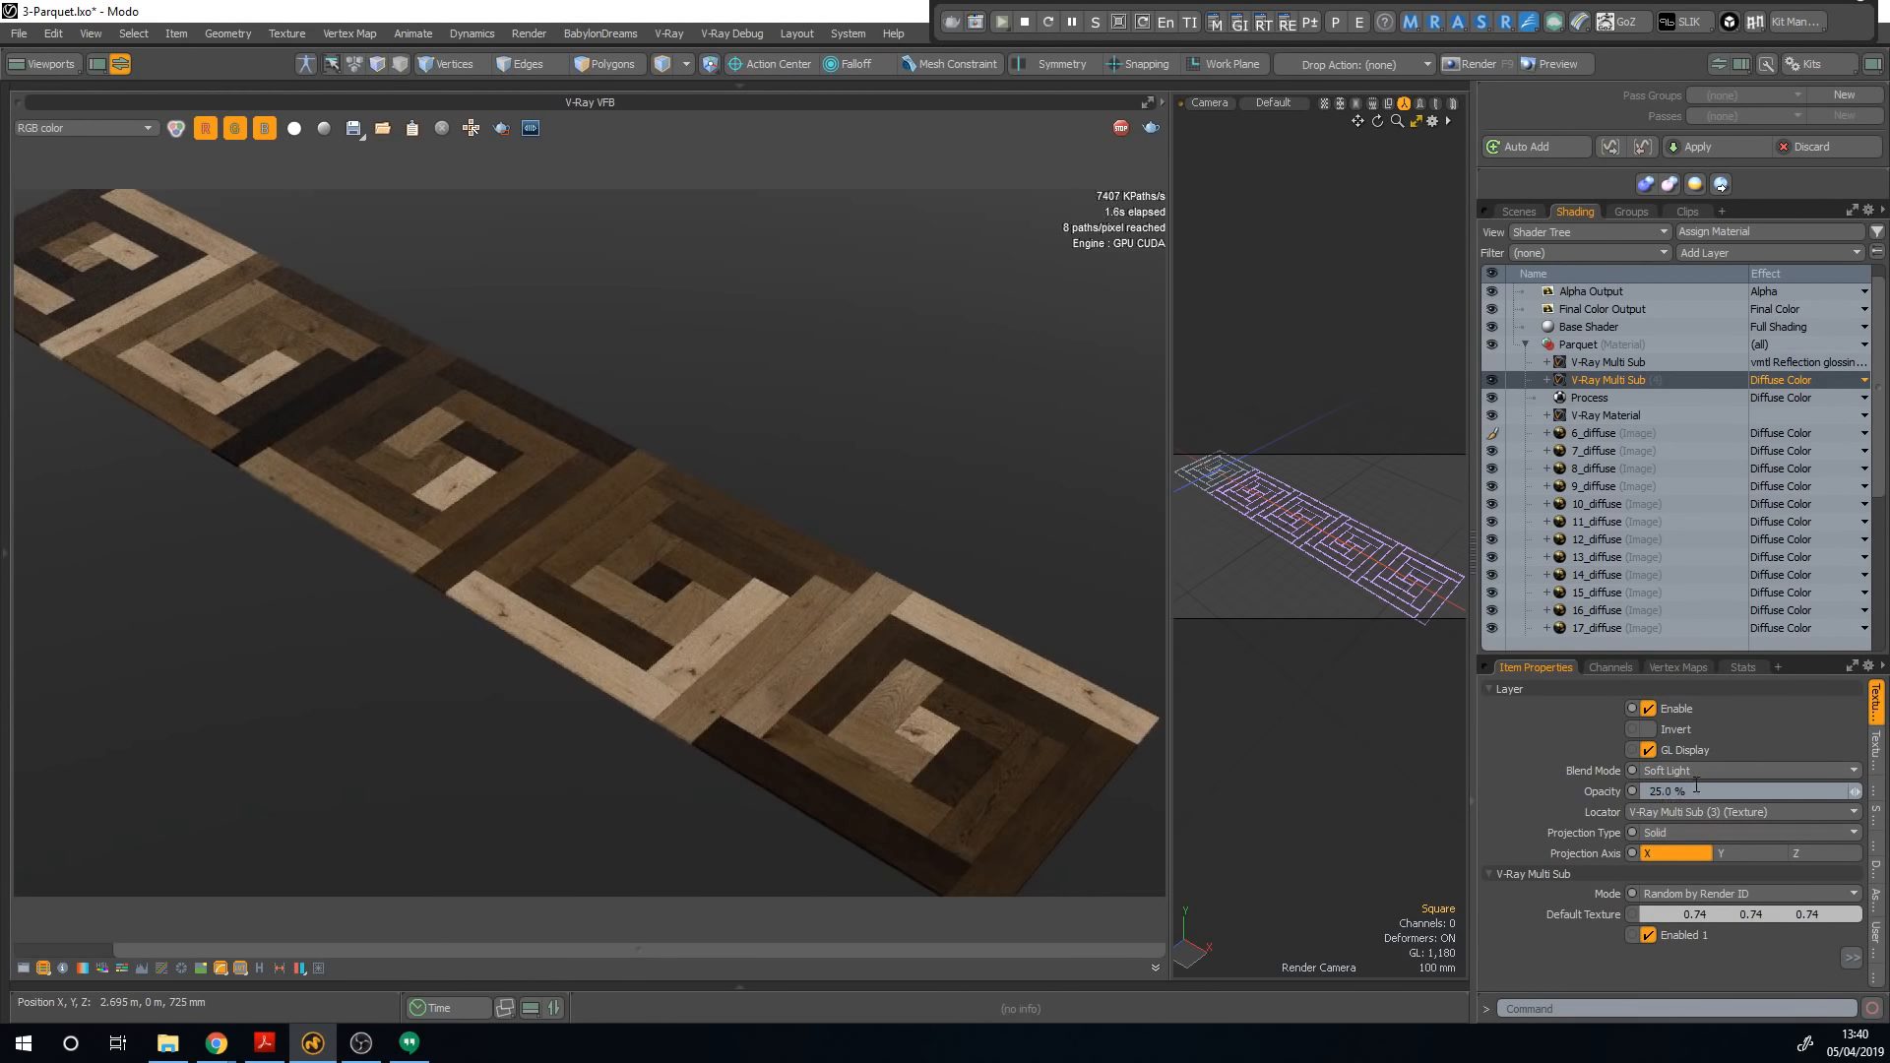
{"action": "key", "text": "Return"}
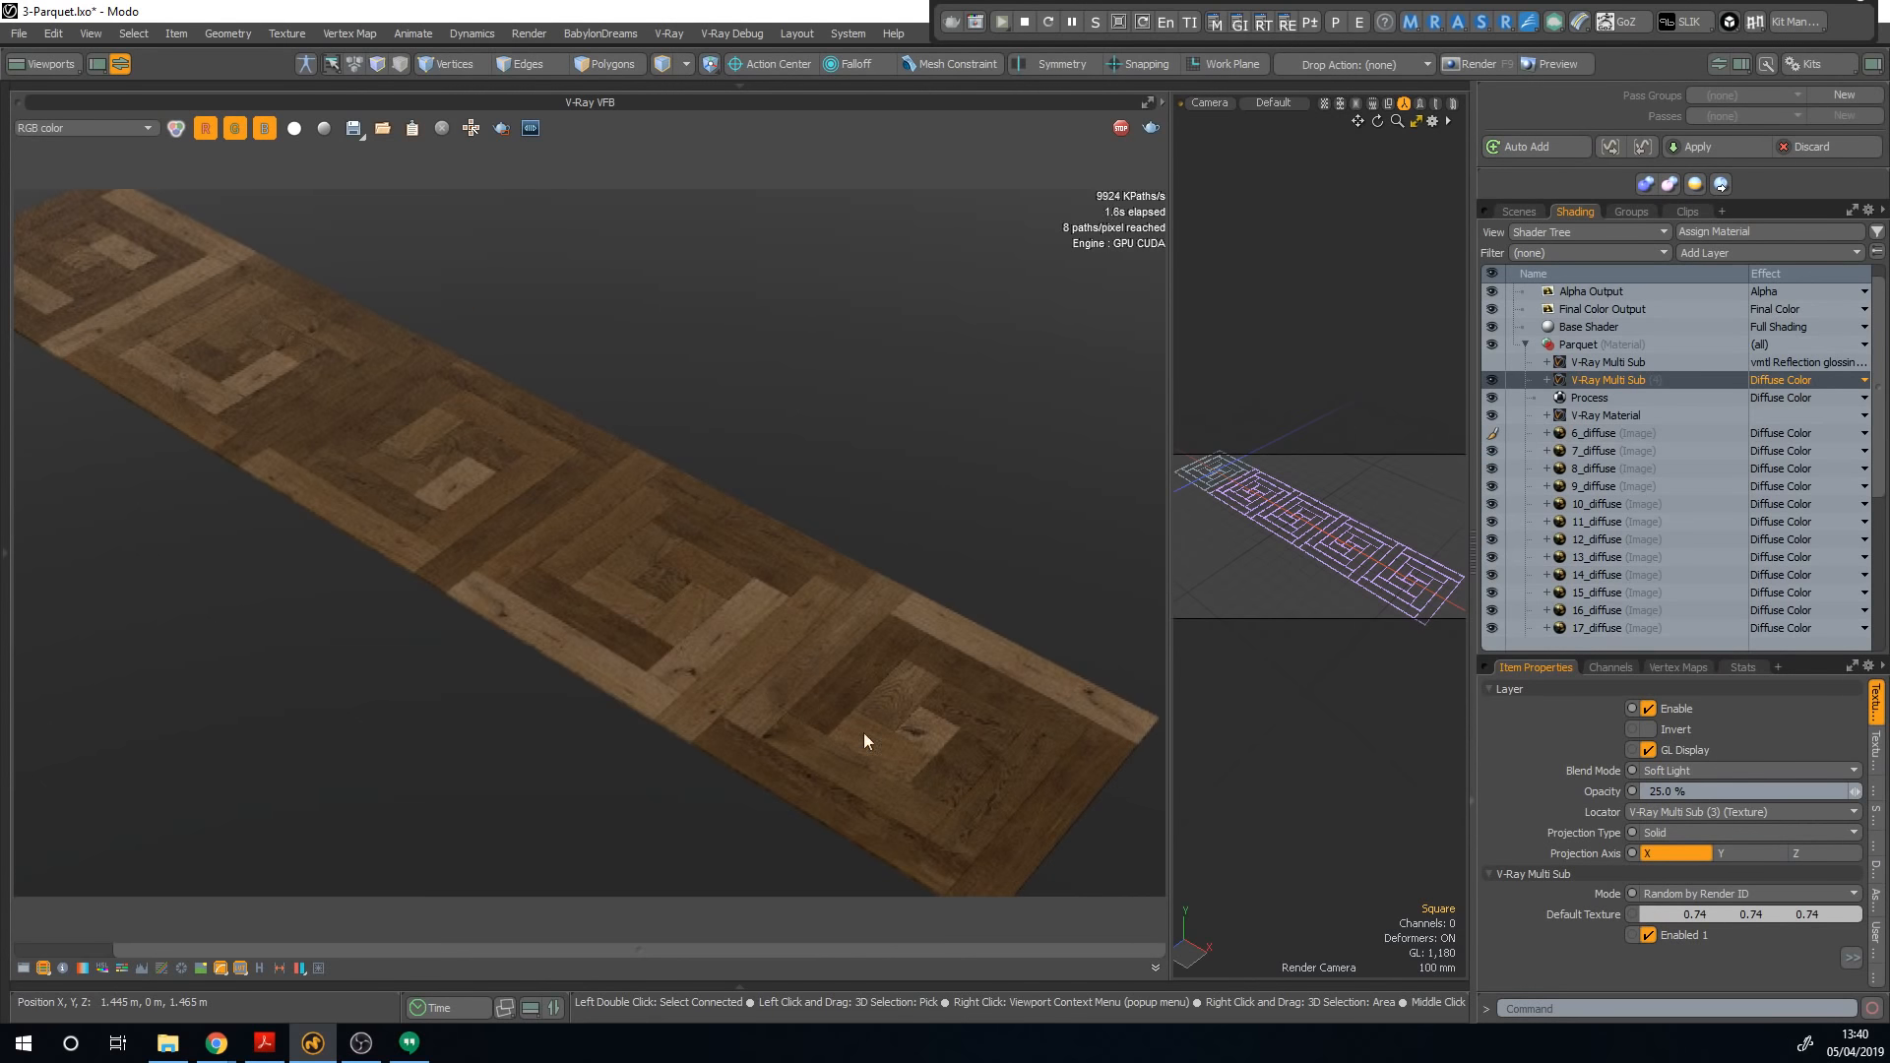
Step: Reduce the diffuse V-Ray Multi Sub layer's opacity to 10%
{"action": "left_click", "coordinate": [1695, 792]}
{"action": "type", "text": "10"}
{"action": "key", "text": "Return"}
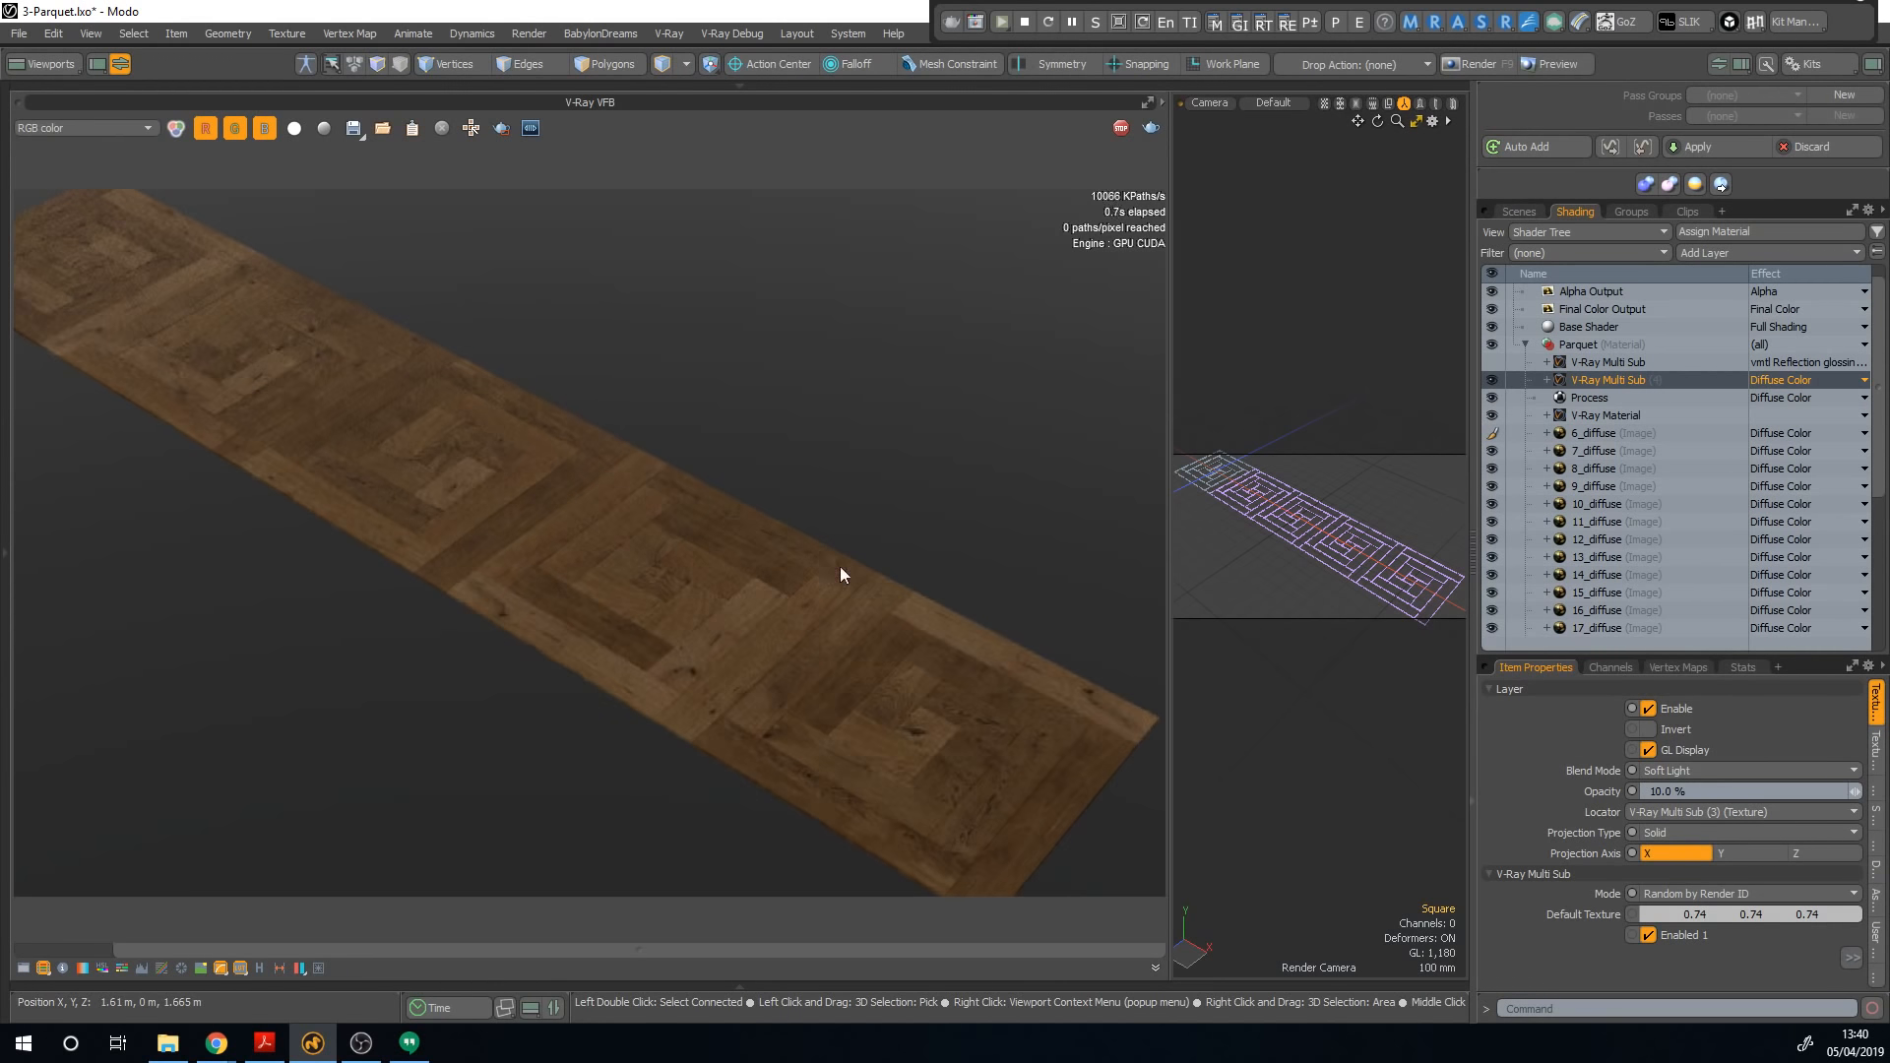
Step: Narrow the V-Ray VFB and examine the wood variation along the rendered parquet row
{"action": "left_click_drag", "start_coordinate": [1168, 472], "coordinate": [992, 476]}
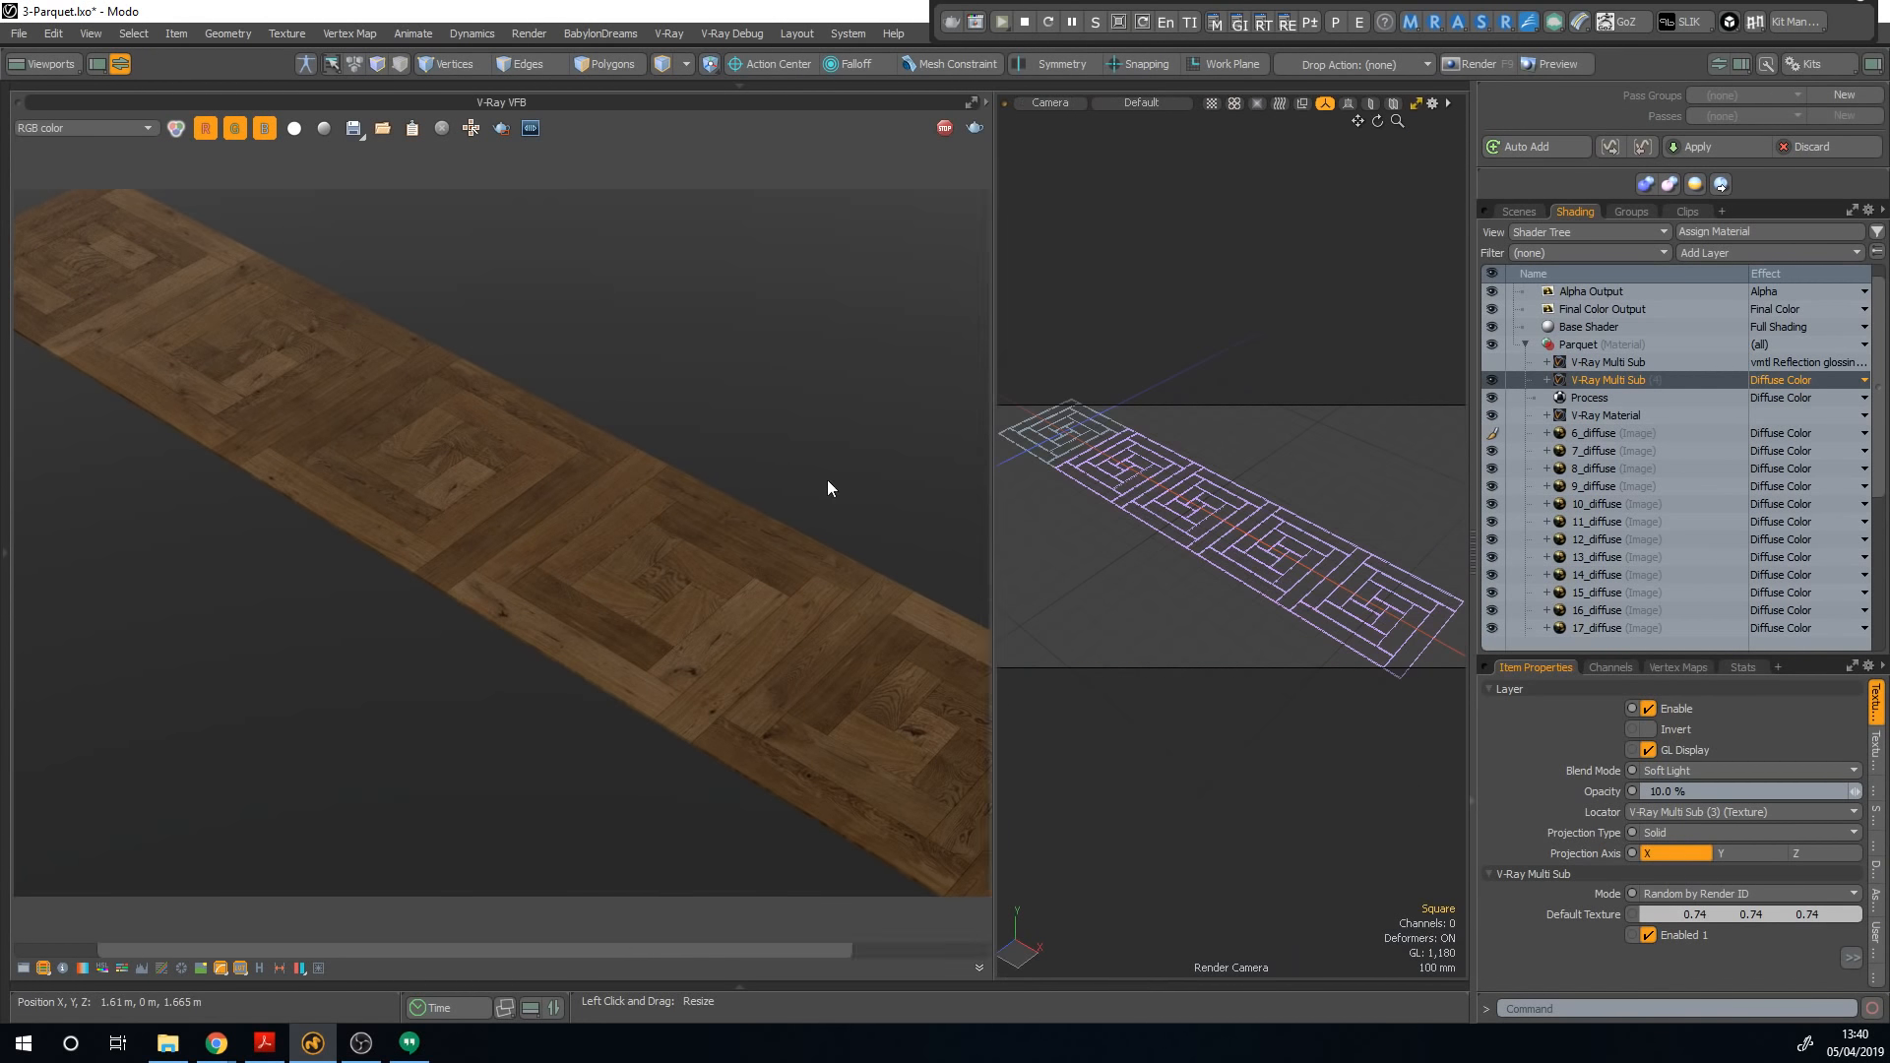
{"action": "scroll", "coordinate": [285, 417], "scroll_direction": "up", "scroll_amount": 1}
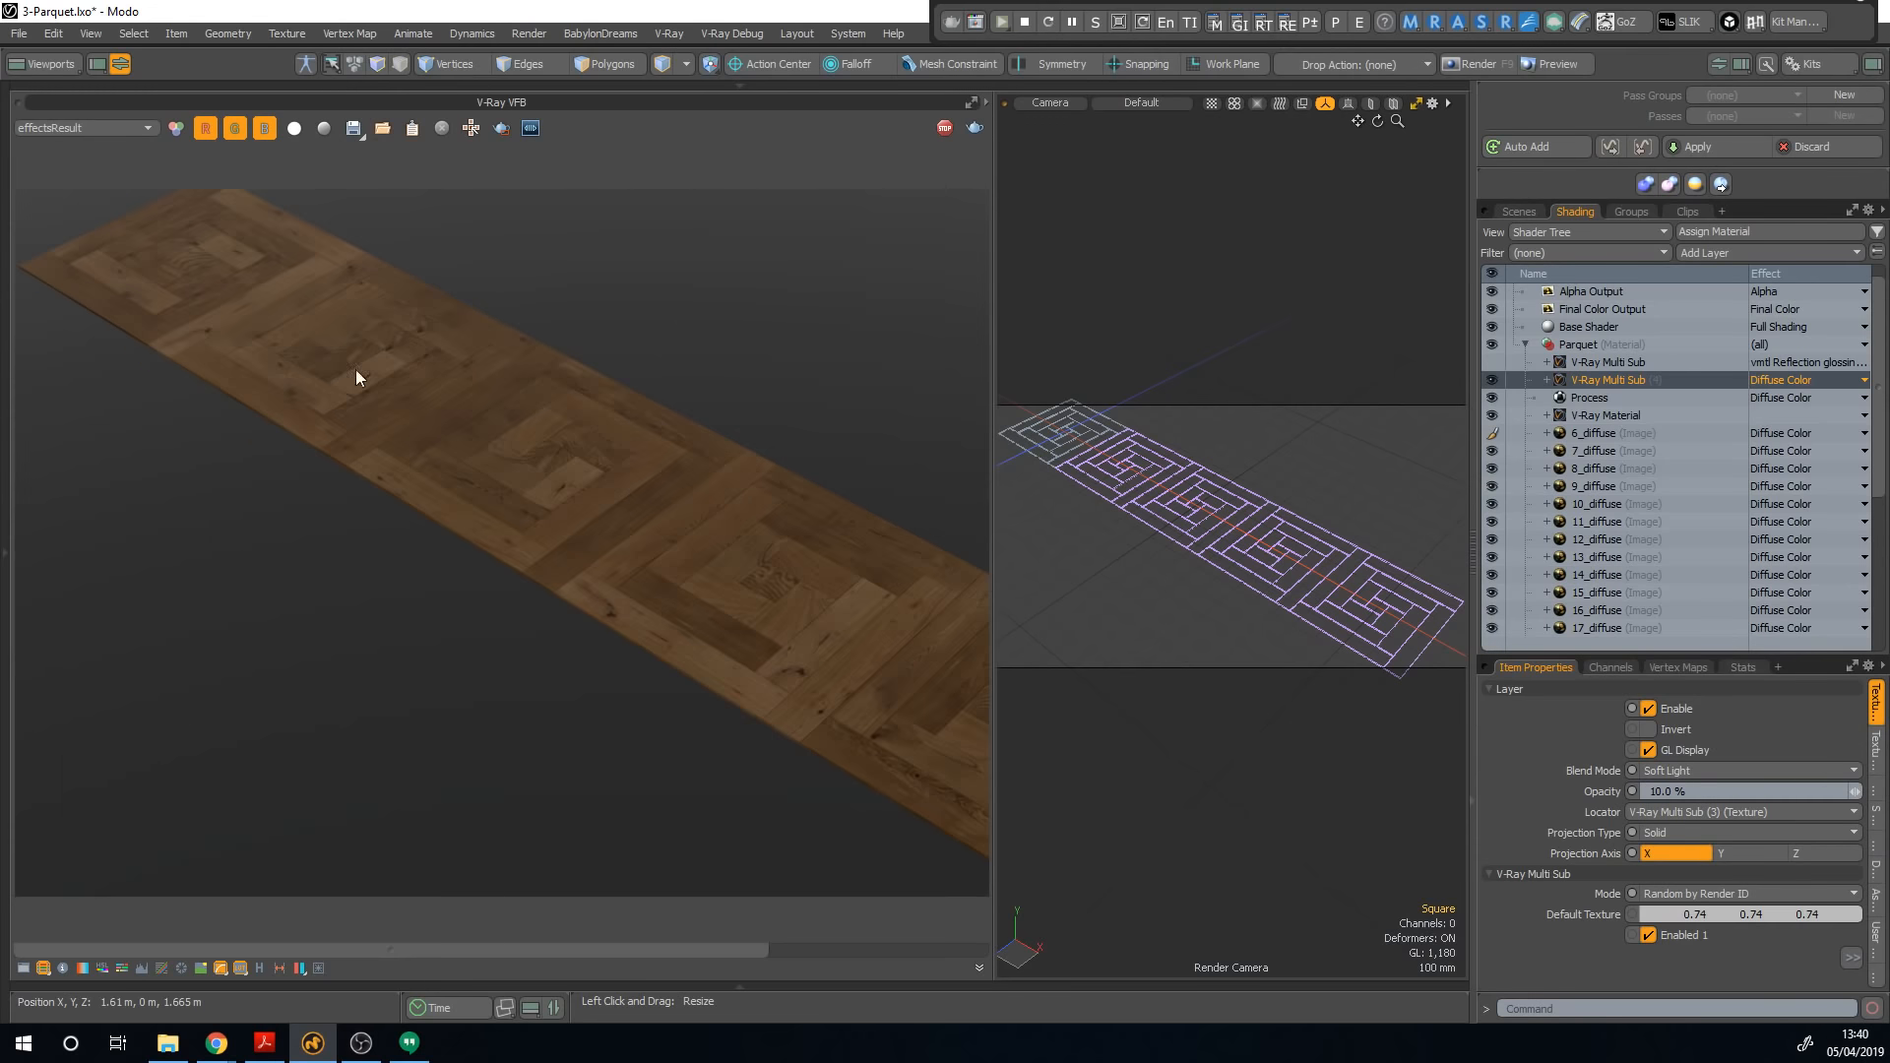
{"action": "middle_click_drag", "start_coordinate": [624, 572], "coordinate": [516, 505]}
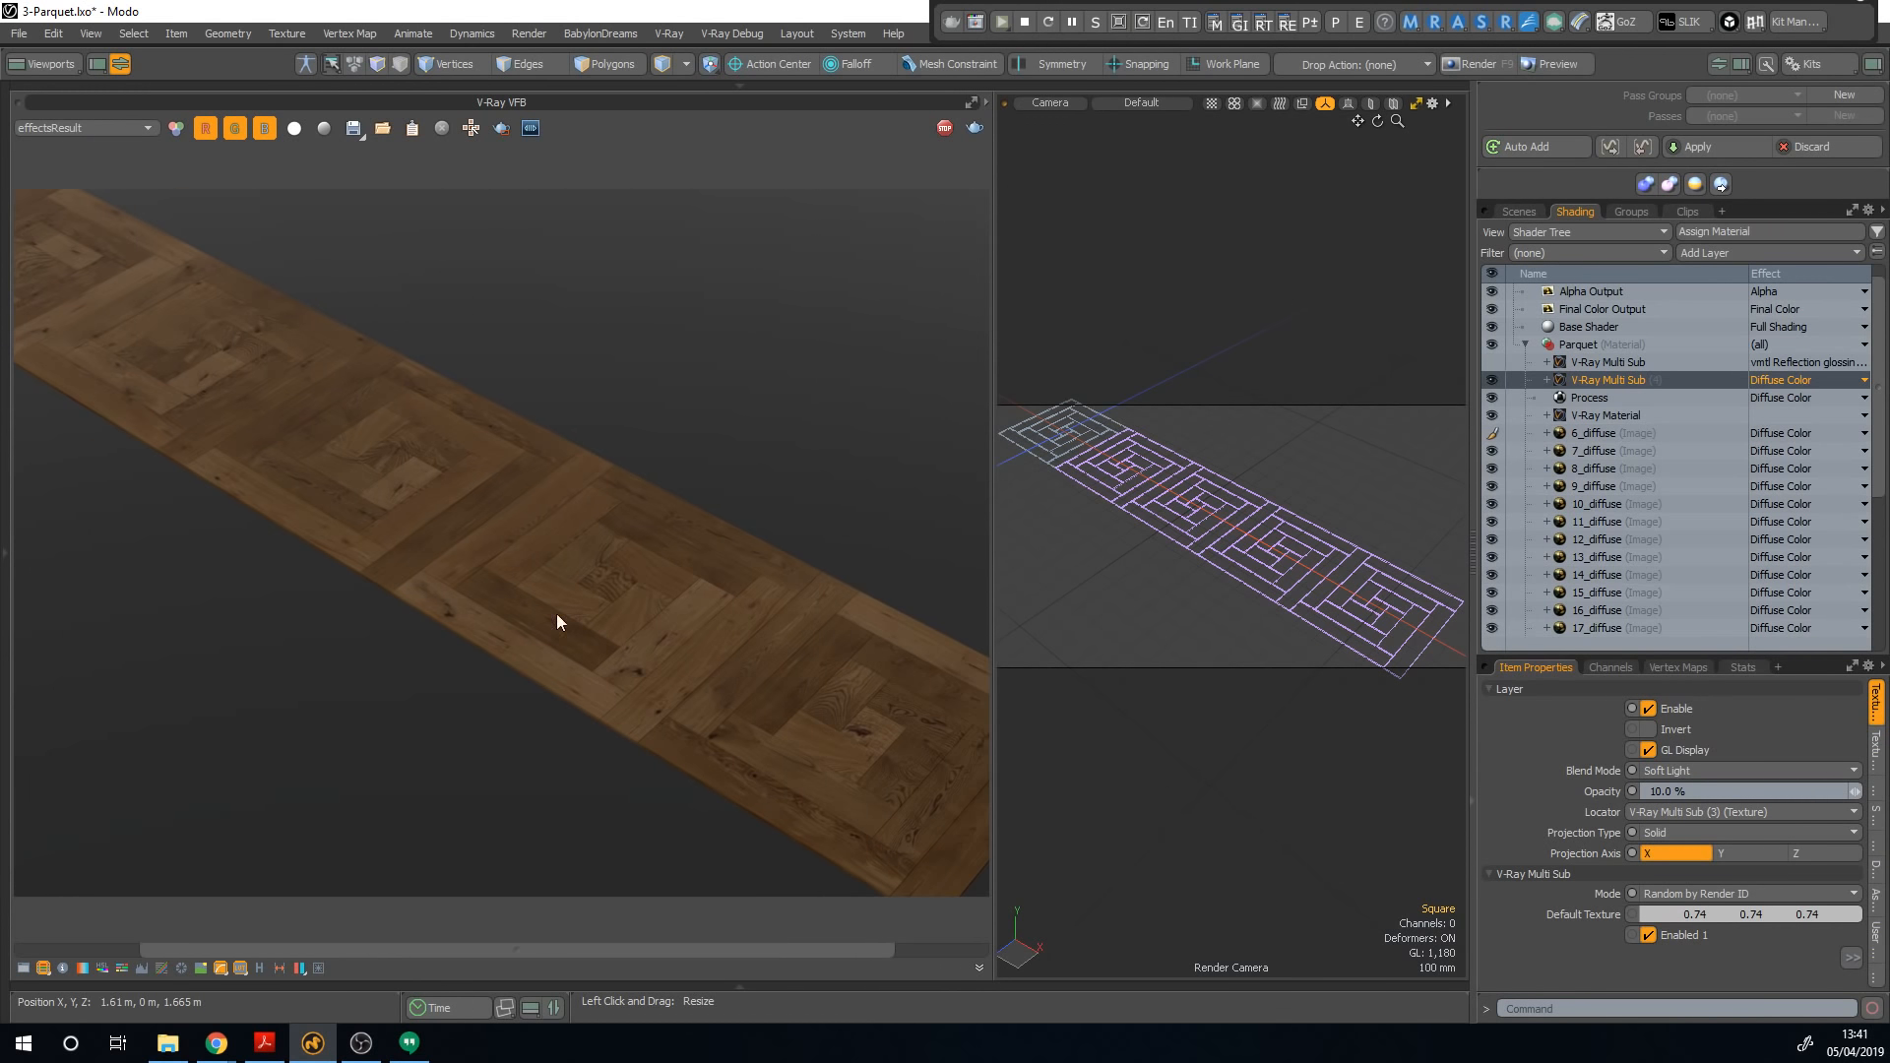
{"action": "middle_click_drag", "start_coordinate": [675, 762], "coordinate": [646, 464]}
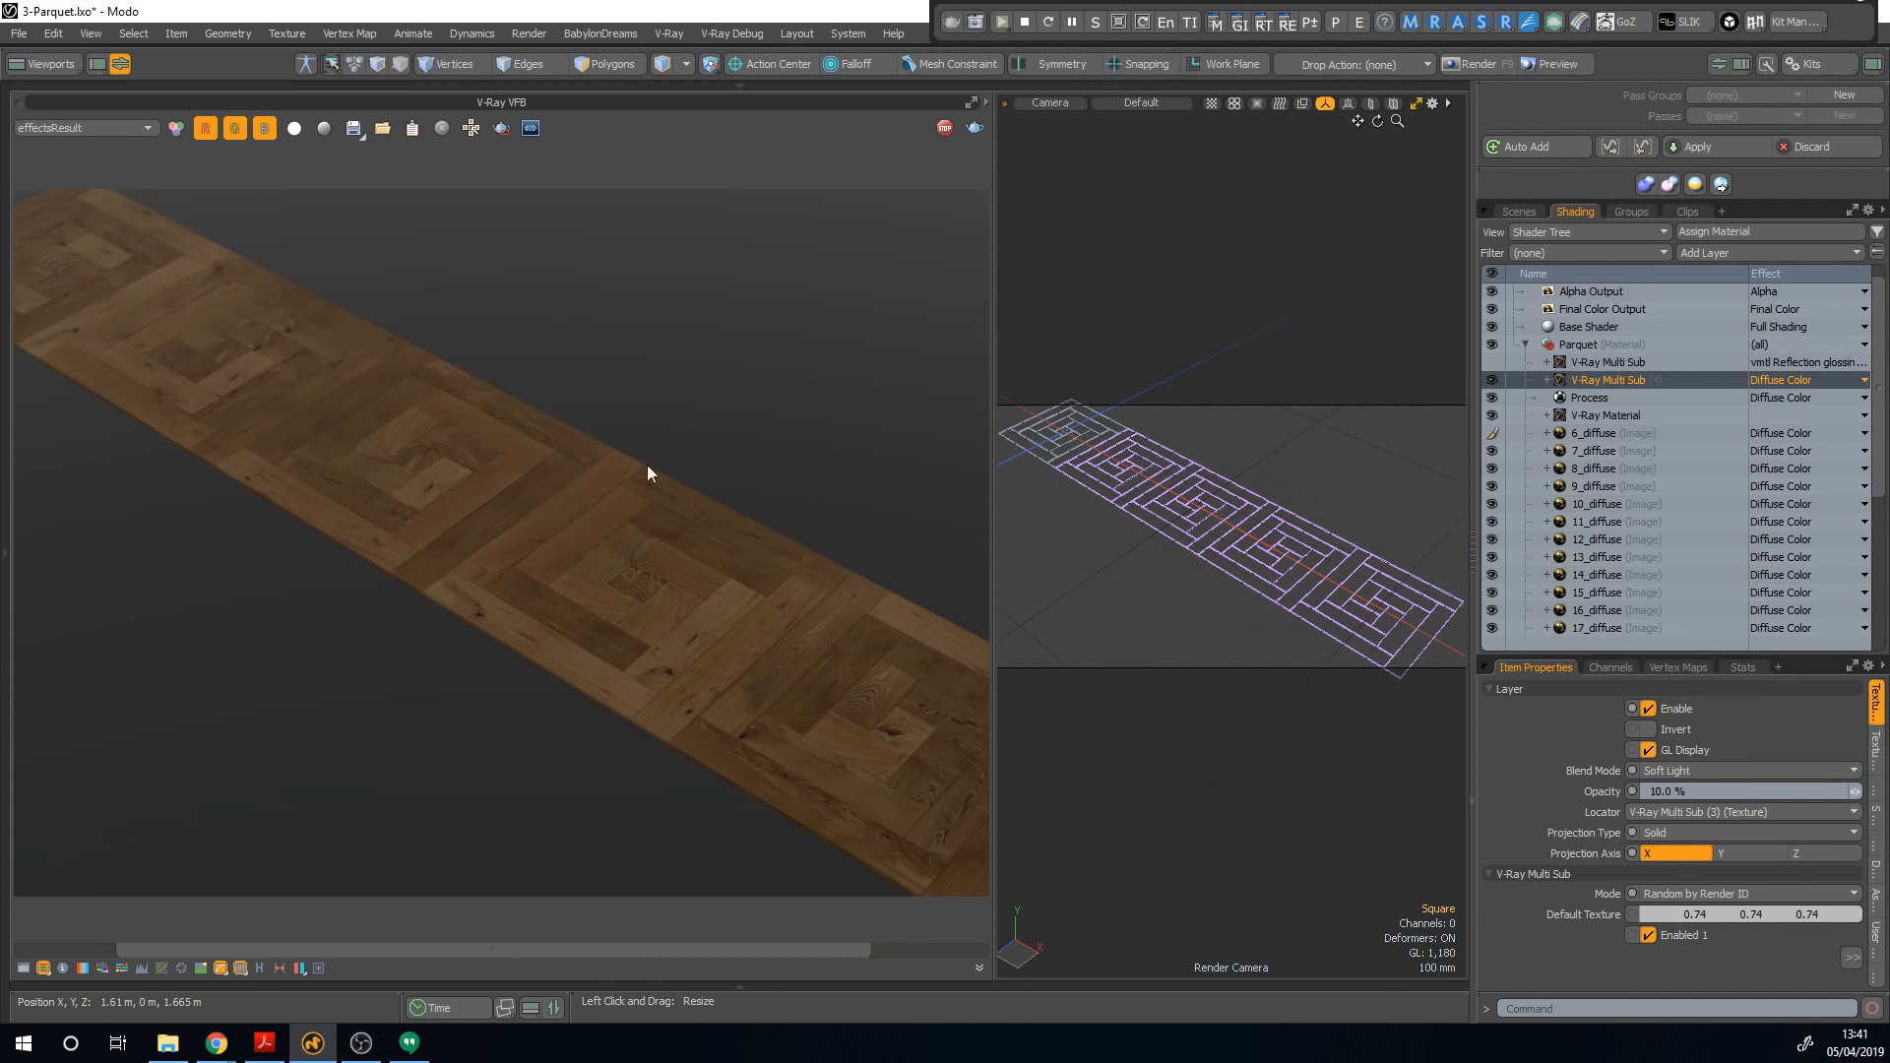
{"action": "middle_click_drag", "start_coordinate": [359, 484], "coordinate": [639, 334]}
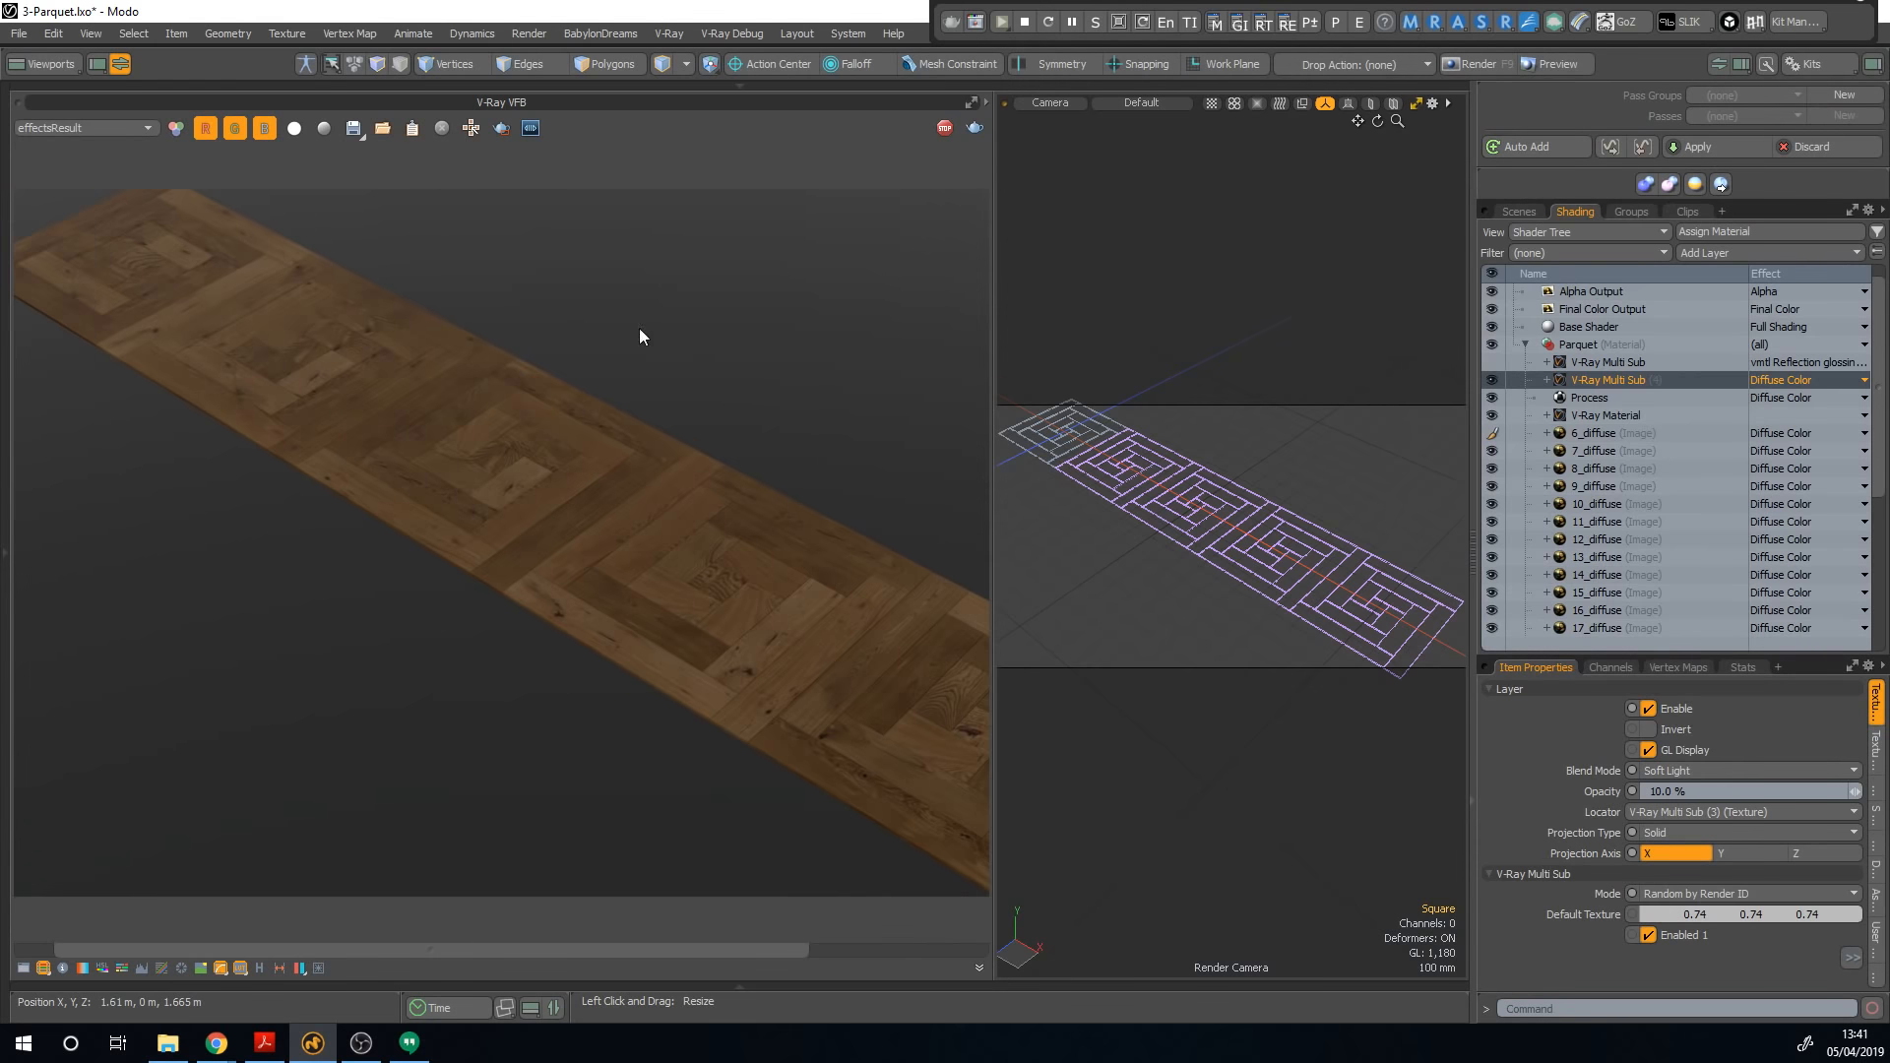
Step: Show the node schematic and examine the whole parquet shading network
{"action": "left_click", "coordinate": [552, 1007]}
{"action": "middle_click_drag", "start_coordinate": [801, 780], "coordinate": [803, 865]}
{"action": "scroll", "coordinate": [819, 852], "scroll_direction": "down", "scroll_amount": 4}
{"action": "scroll", "coordinate": [801, 864], "scroll_direction": "down", "scroll_amount": 2}
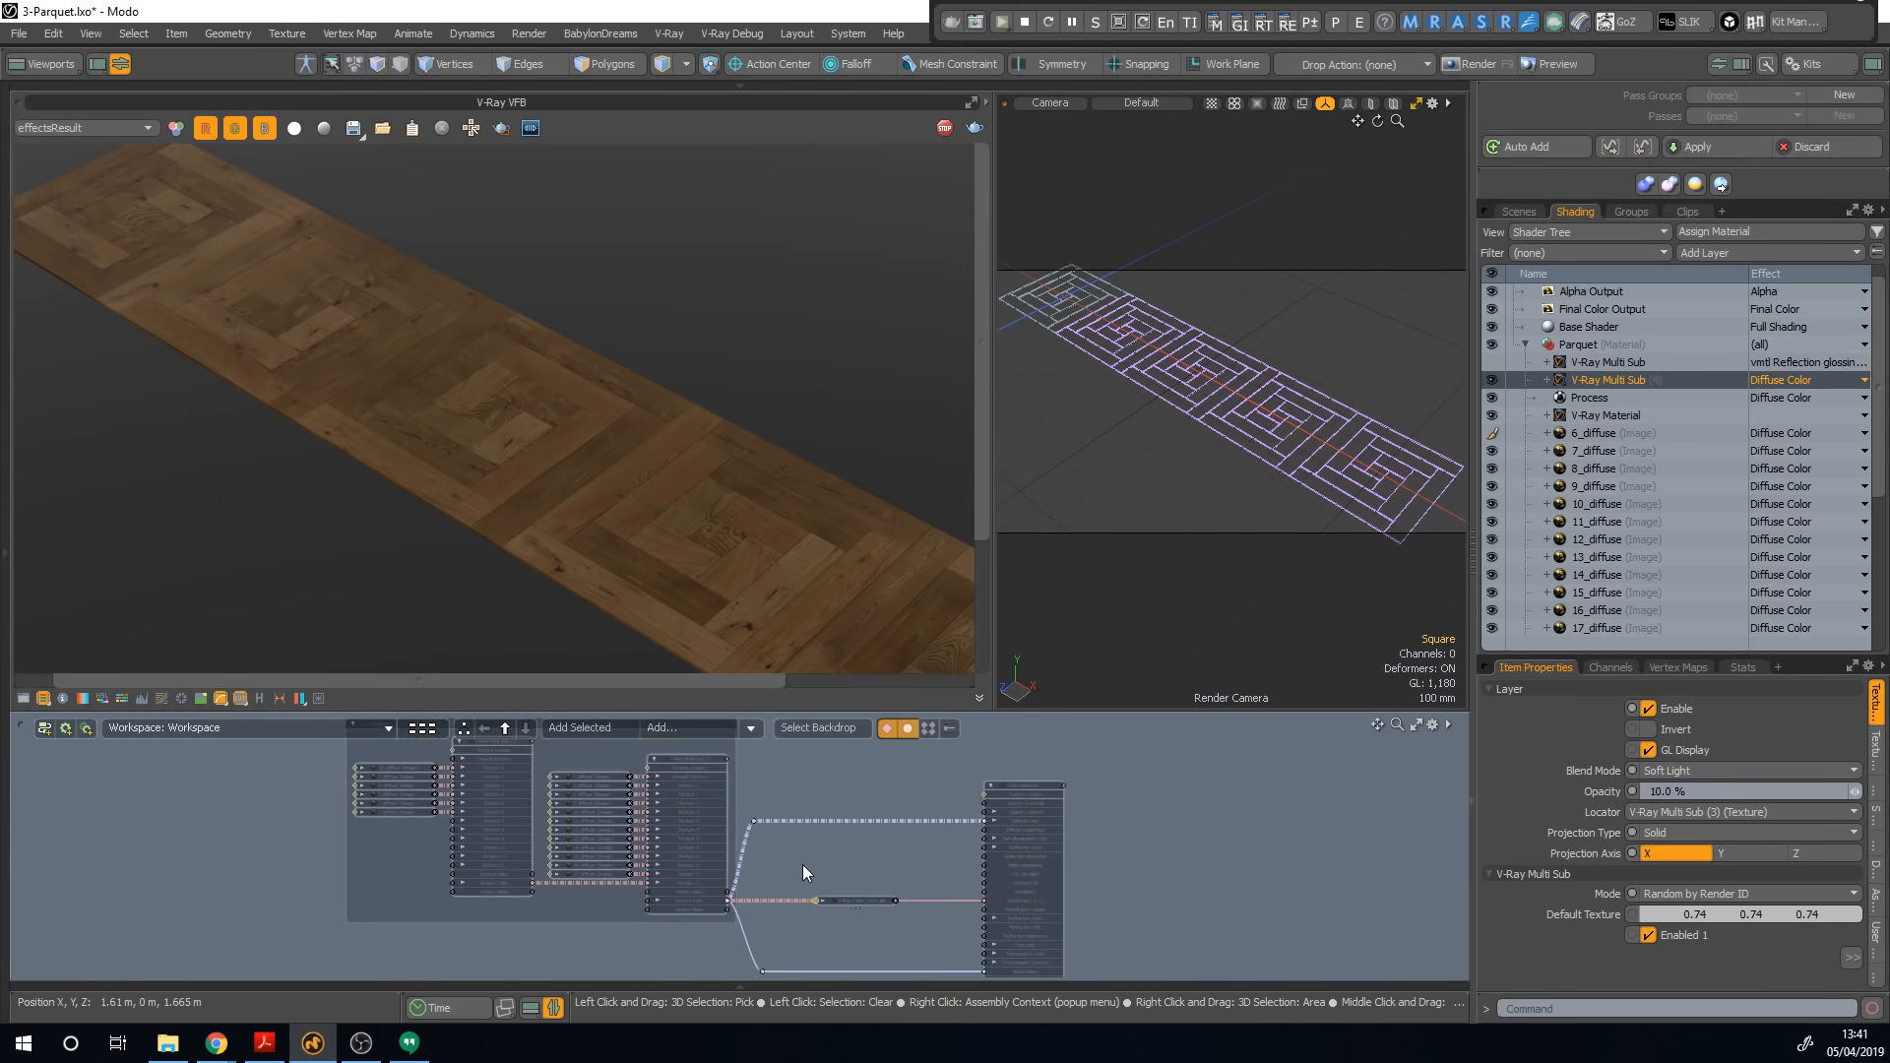
{"action": "scroll", "coordinate": [817, 867], "scroll_direction": "down", "scroll_amount": 3}
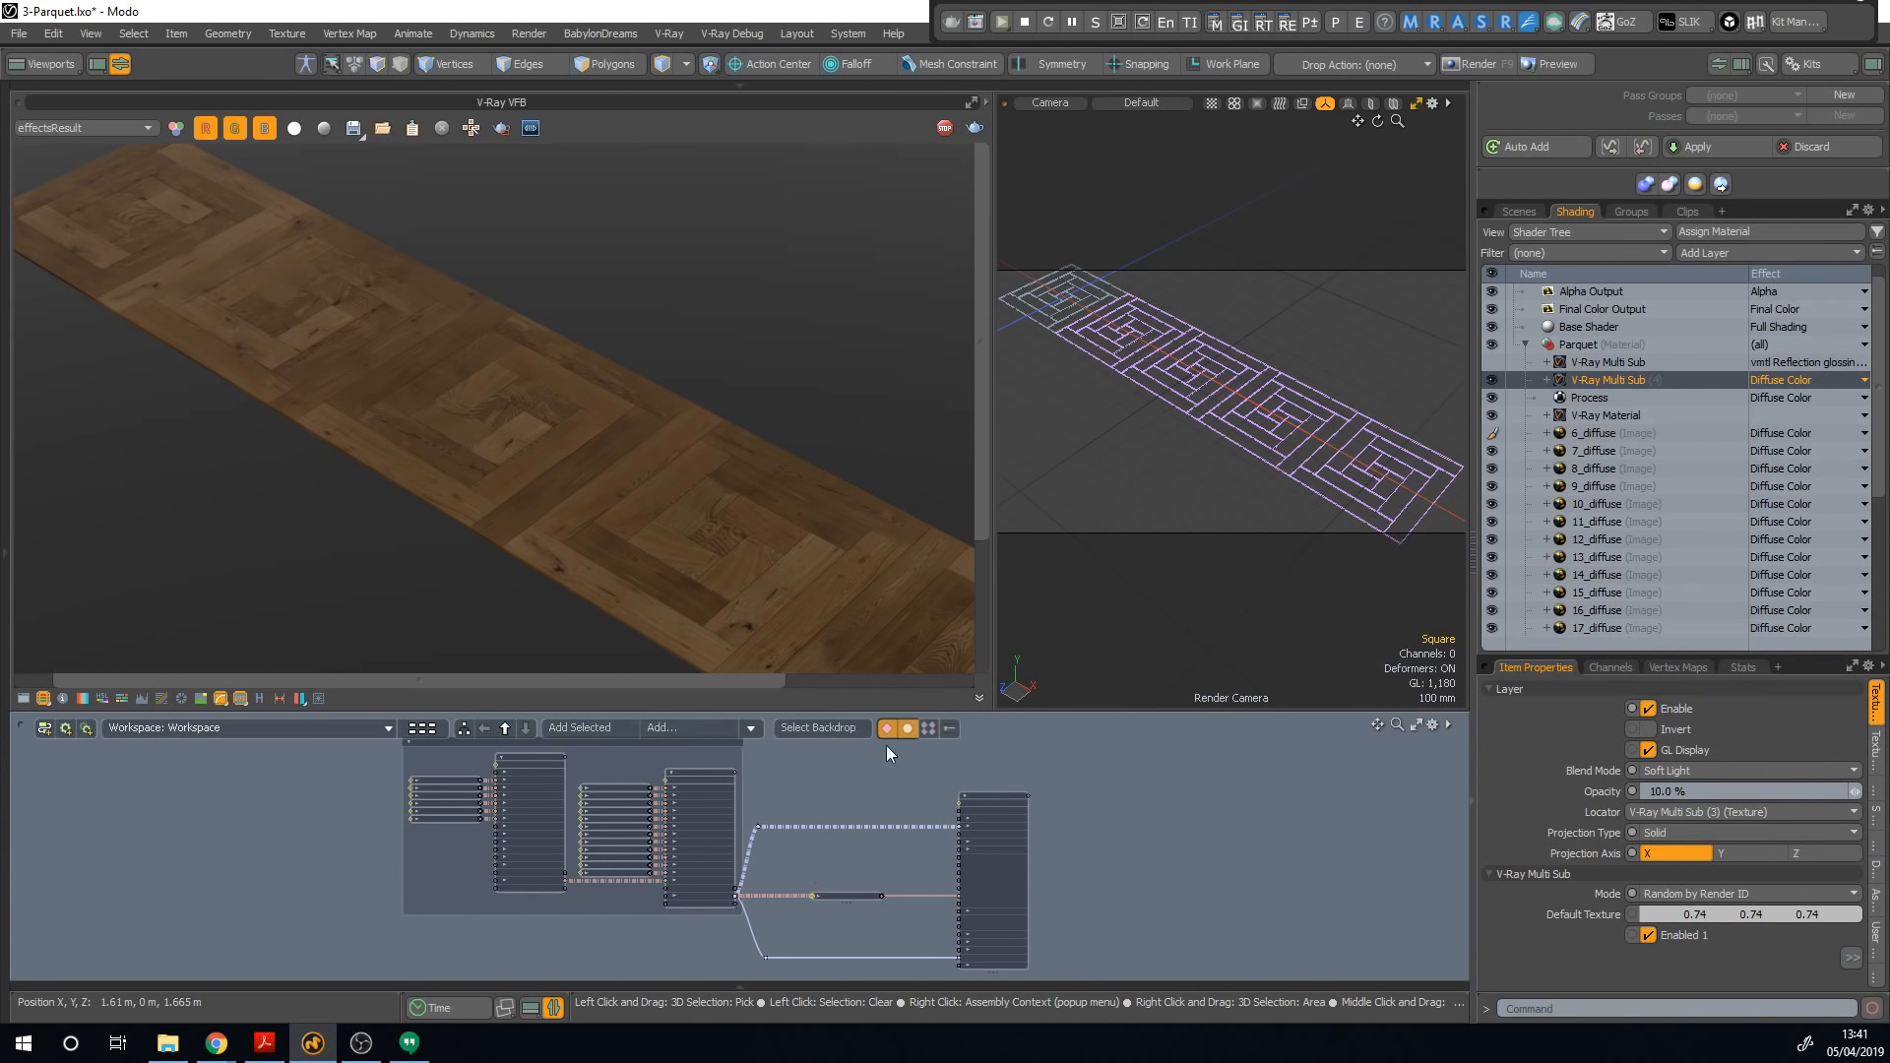
Step: Select all the tiles of the source parquet square in the camera view and hide the node schematic
{"action": "left_click", "coordinate": [1039, 336]}
{"action": "mouse_move", "coordinate": [1038, 336]}
{"action": "left_mouse_down"}
{"action": "mouse_move", "coordinate": [1067, 309]}
{"action": "mouse_move", "coordinate": [1048, 285]}
{"action": "mouse_move", "coordinate": [1079, 286]}
{"action": "mouse_move", "coordinate": [1066, 298]}
{"action": "mouse_move", "coordinate": [1094, 276]}
{"action": "left_mouse_up"}
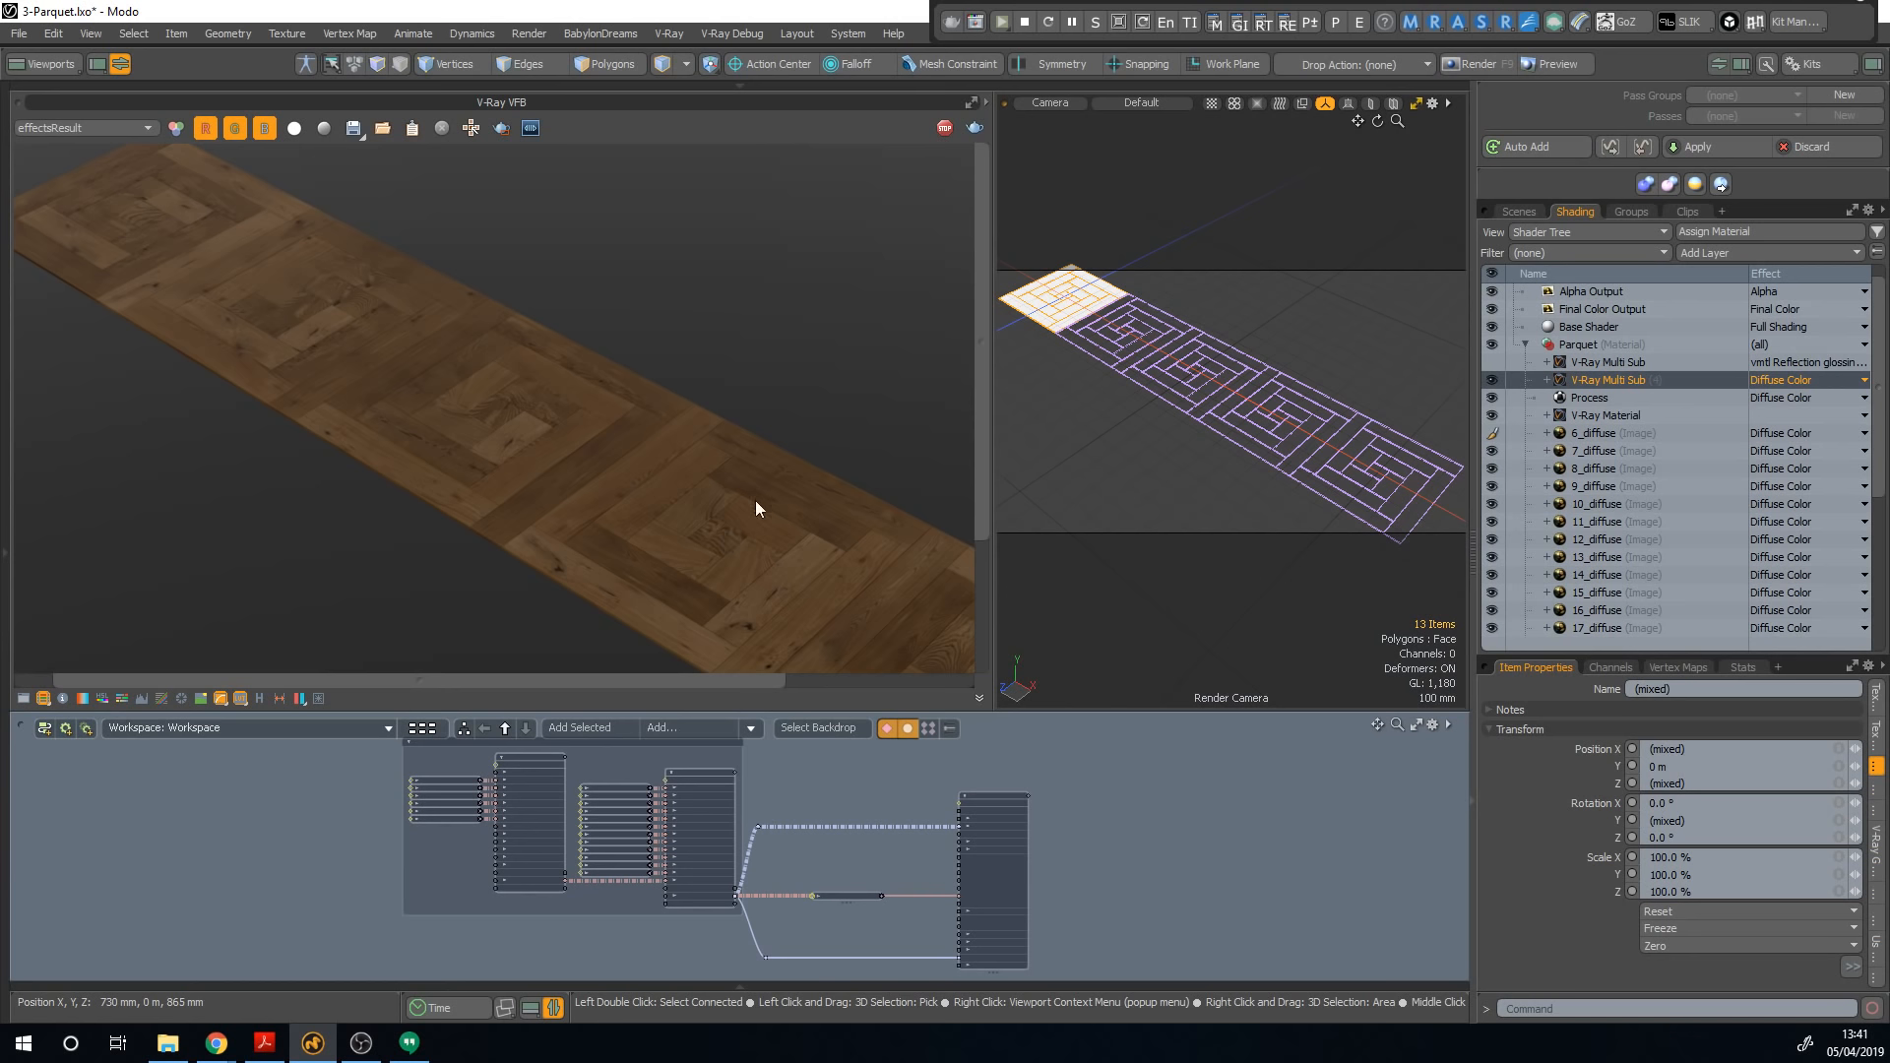
{"action": "left_click", "coordinate": [557, 1000]}
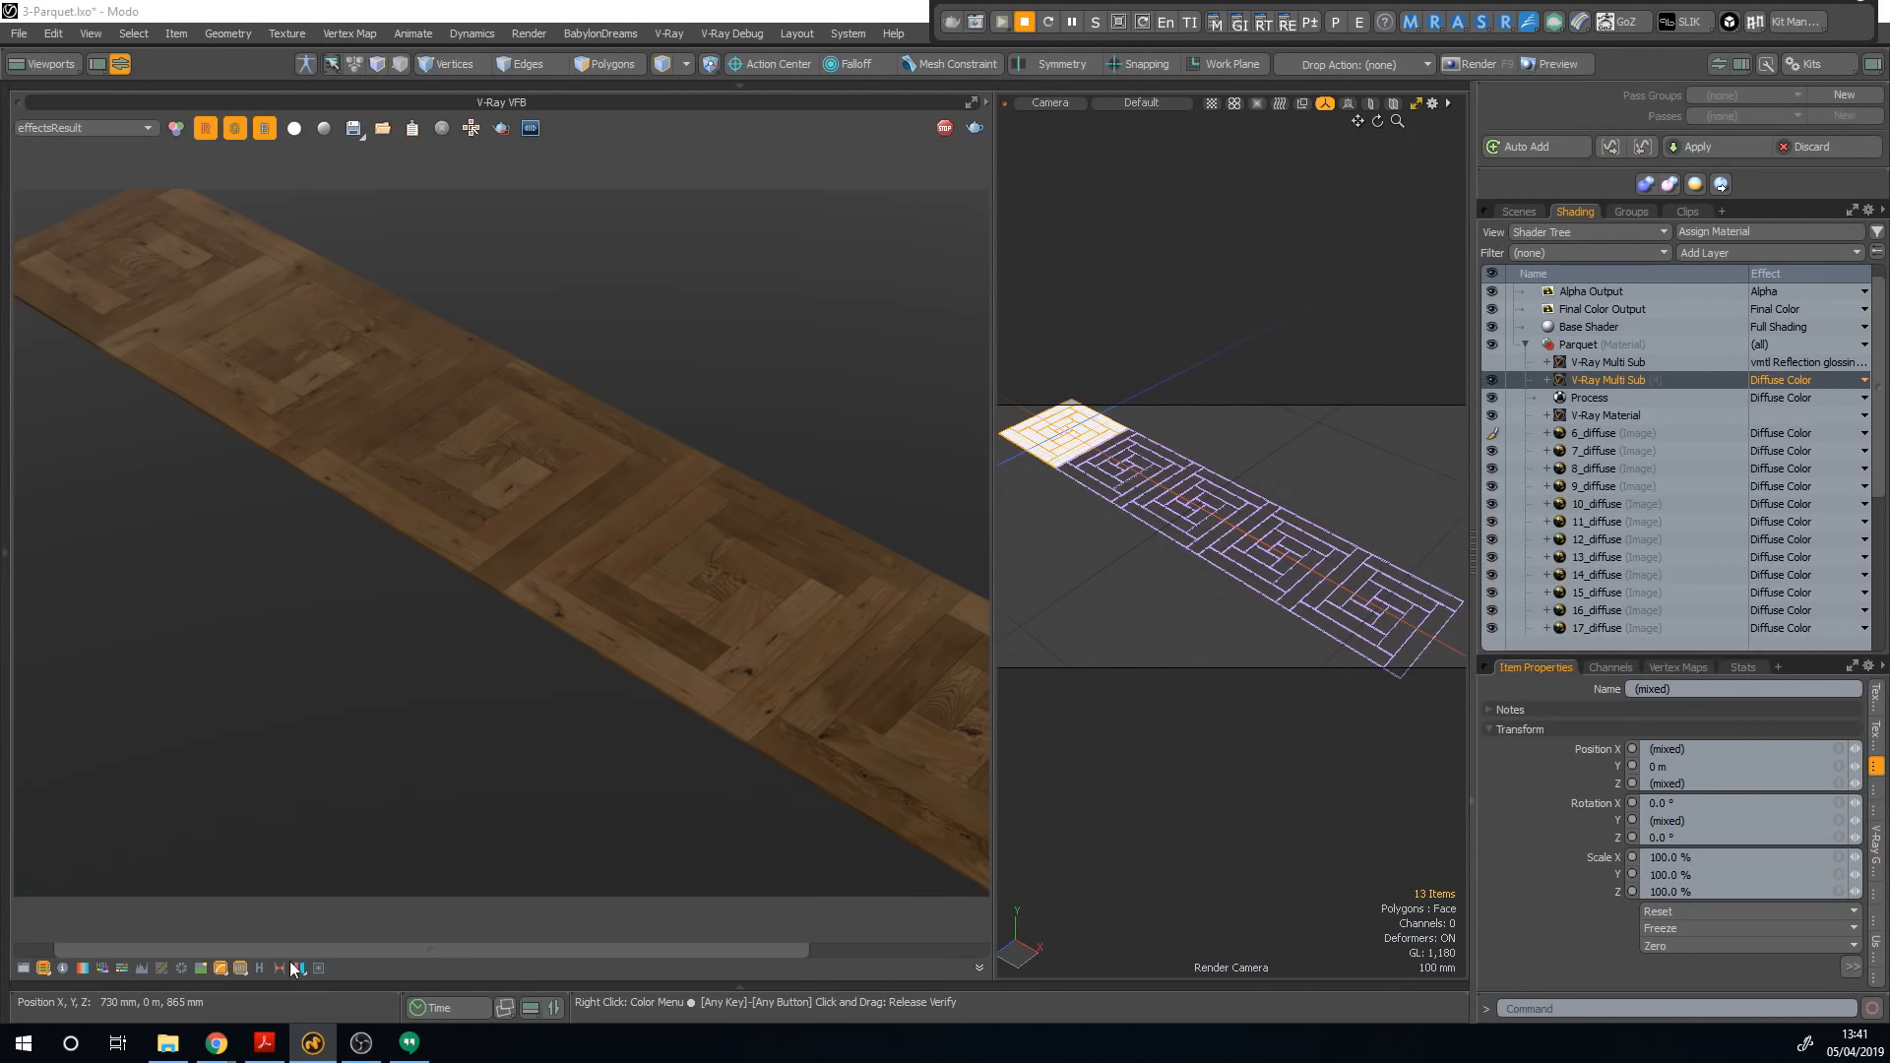
Step: Switch to Adobe Acrobat Reader and advance the workshop presentation to slide 23, on the first lighting pass
{"action": "left_click", "coordinate": [263, 1042]}
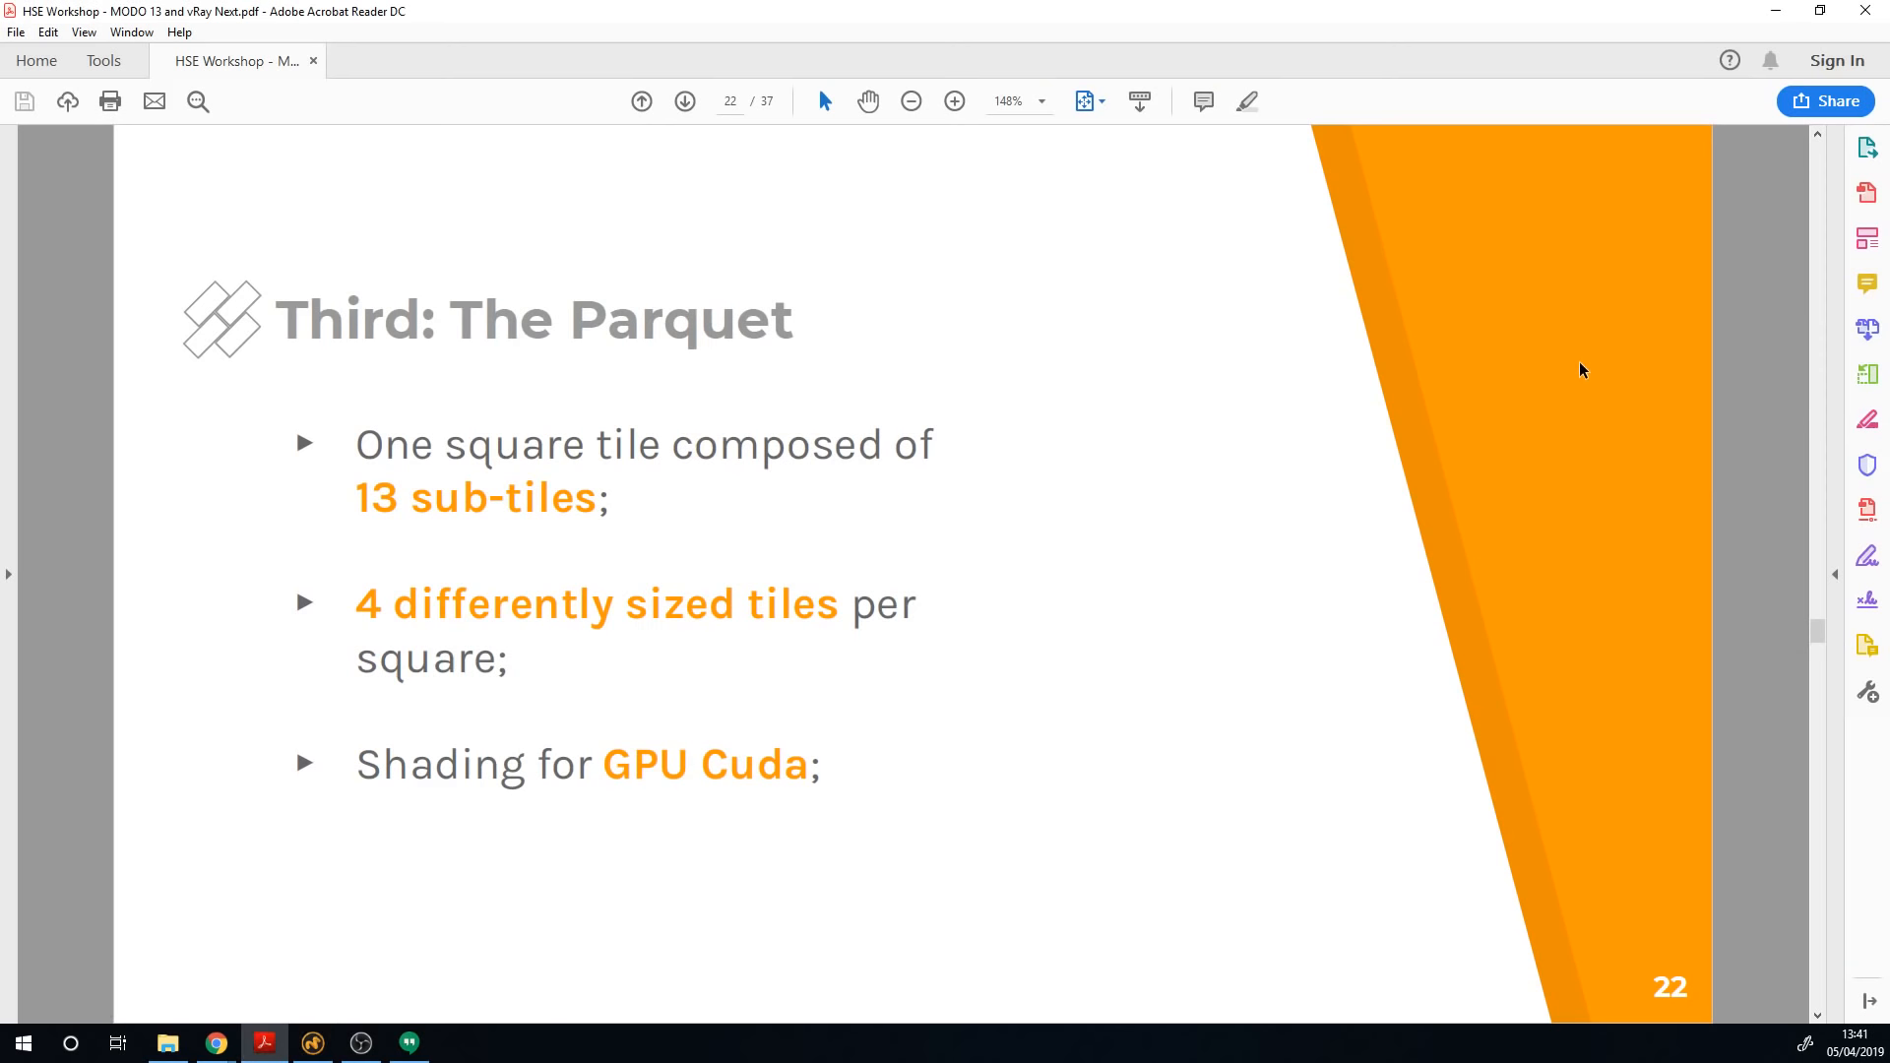
{"action": "key", "text": "Right"}
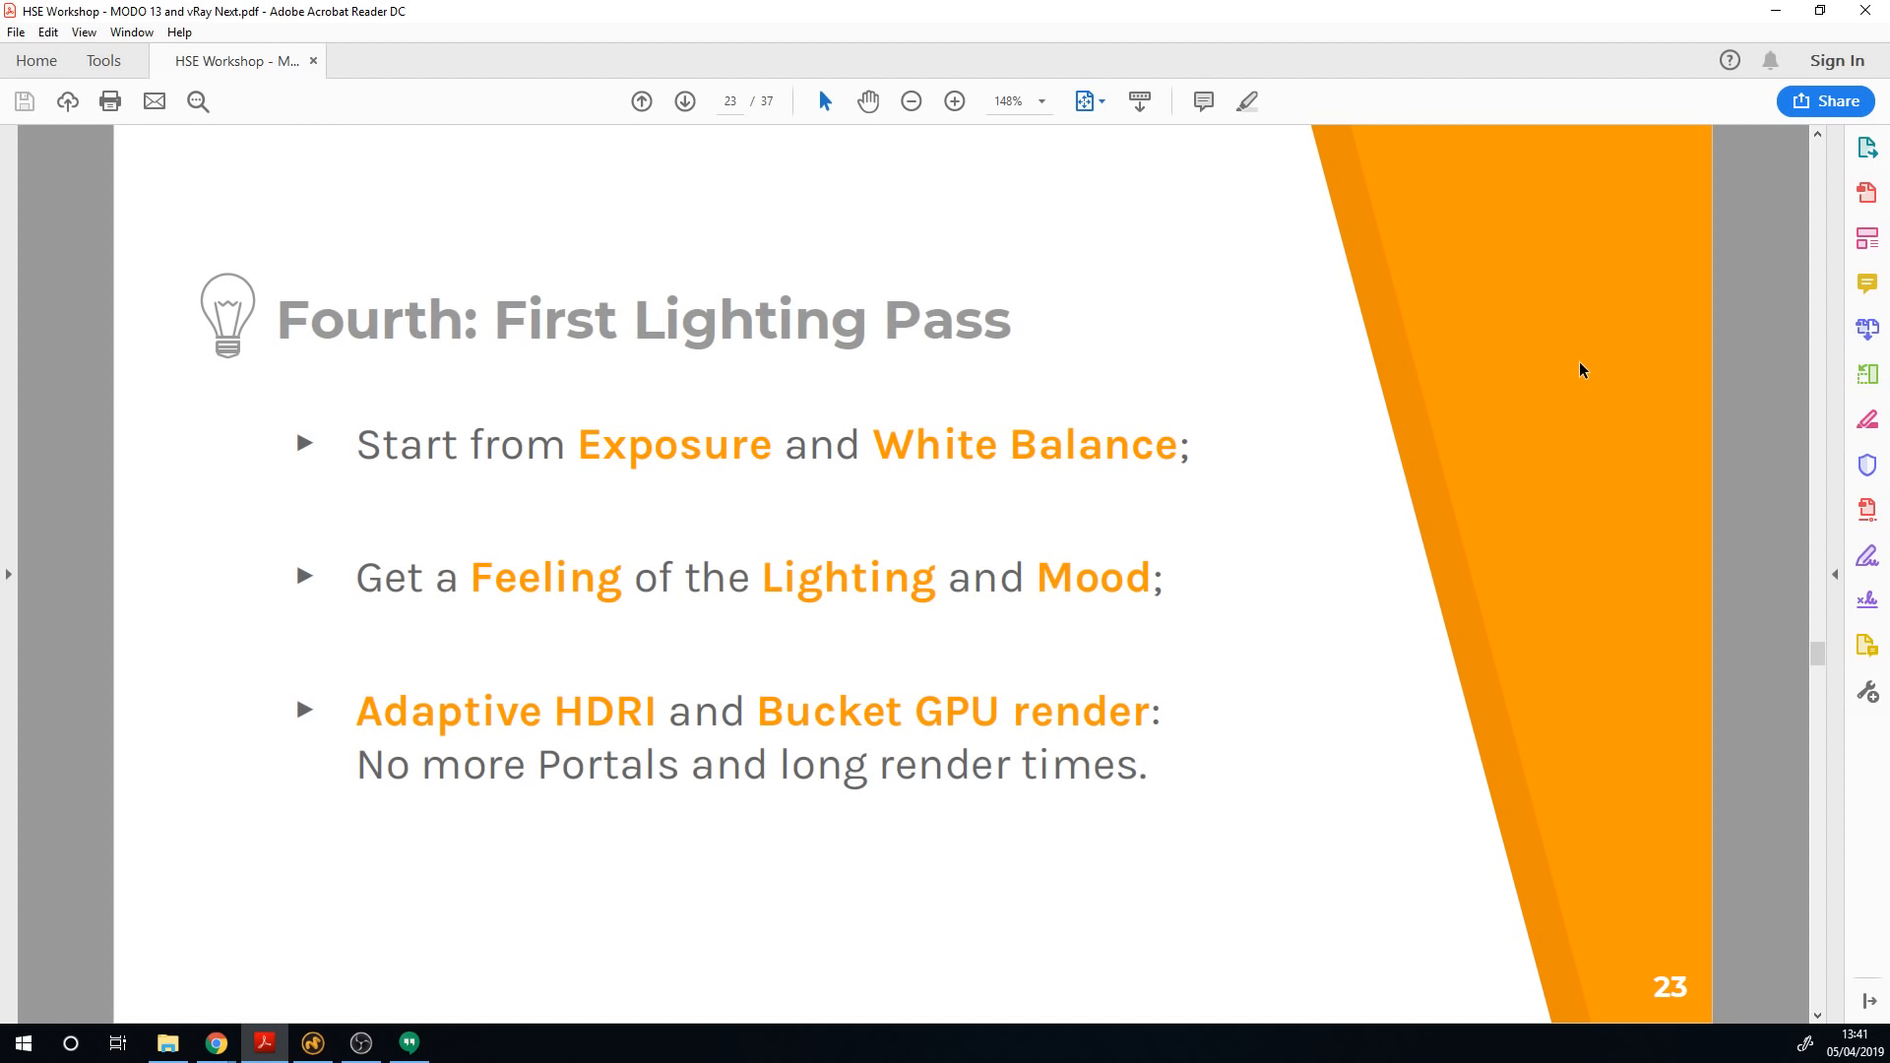
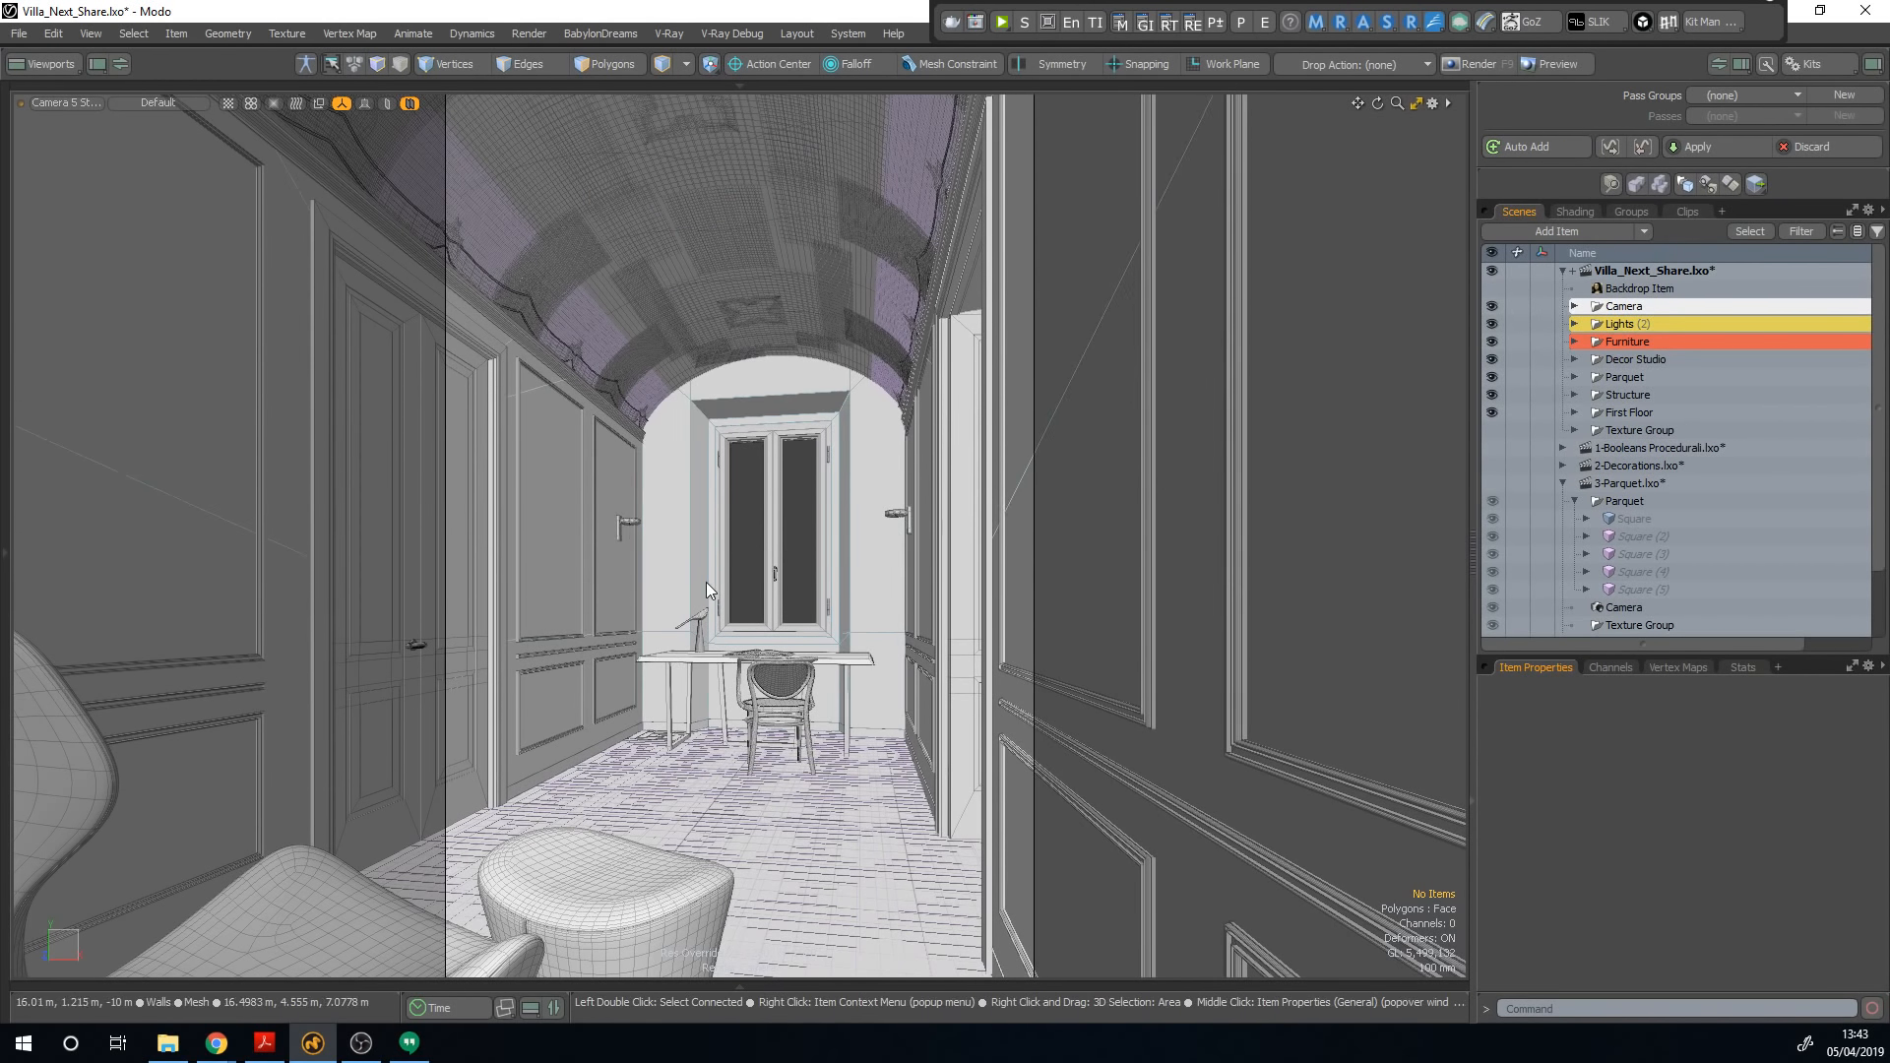
Step: Add a Dome Light item to the Villa_Next_Share scene
{"action": "left_click", "coordinate": [1553, 236]}
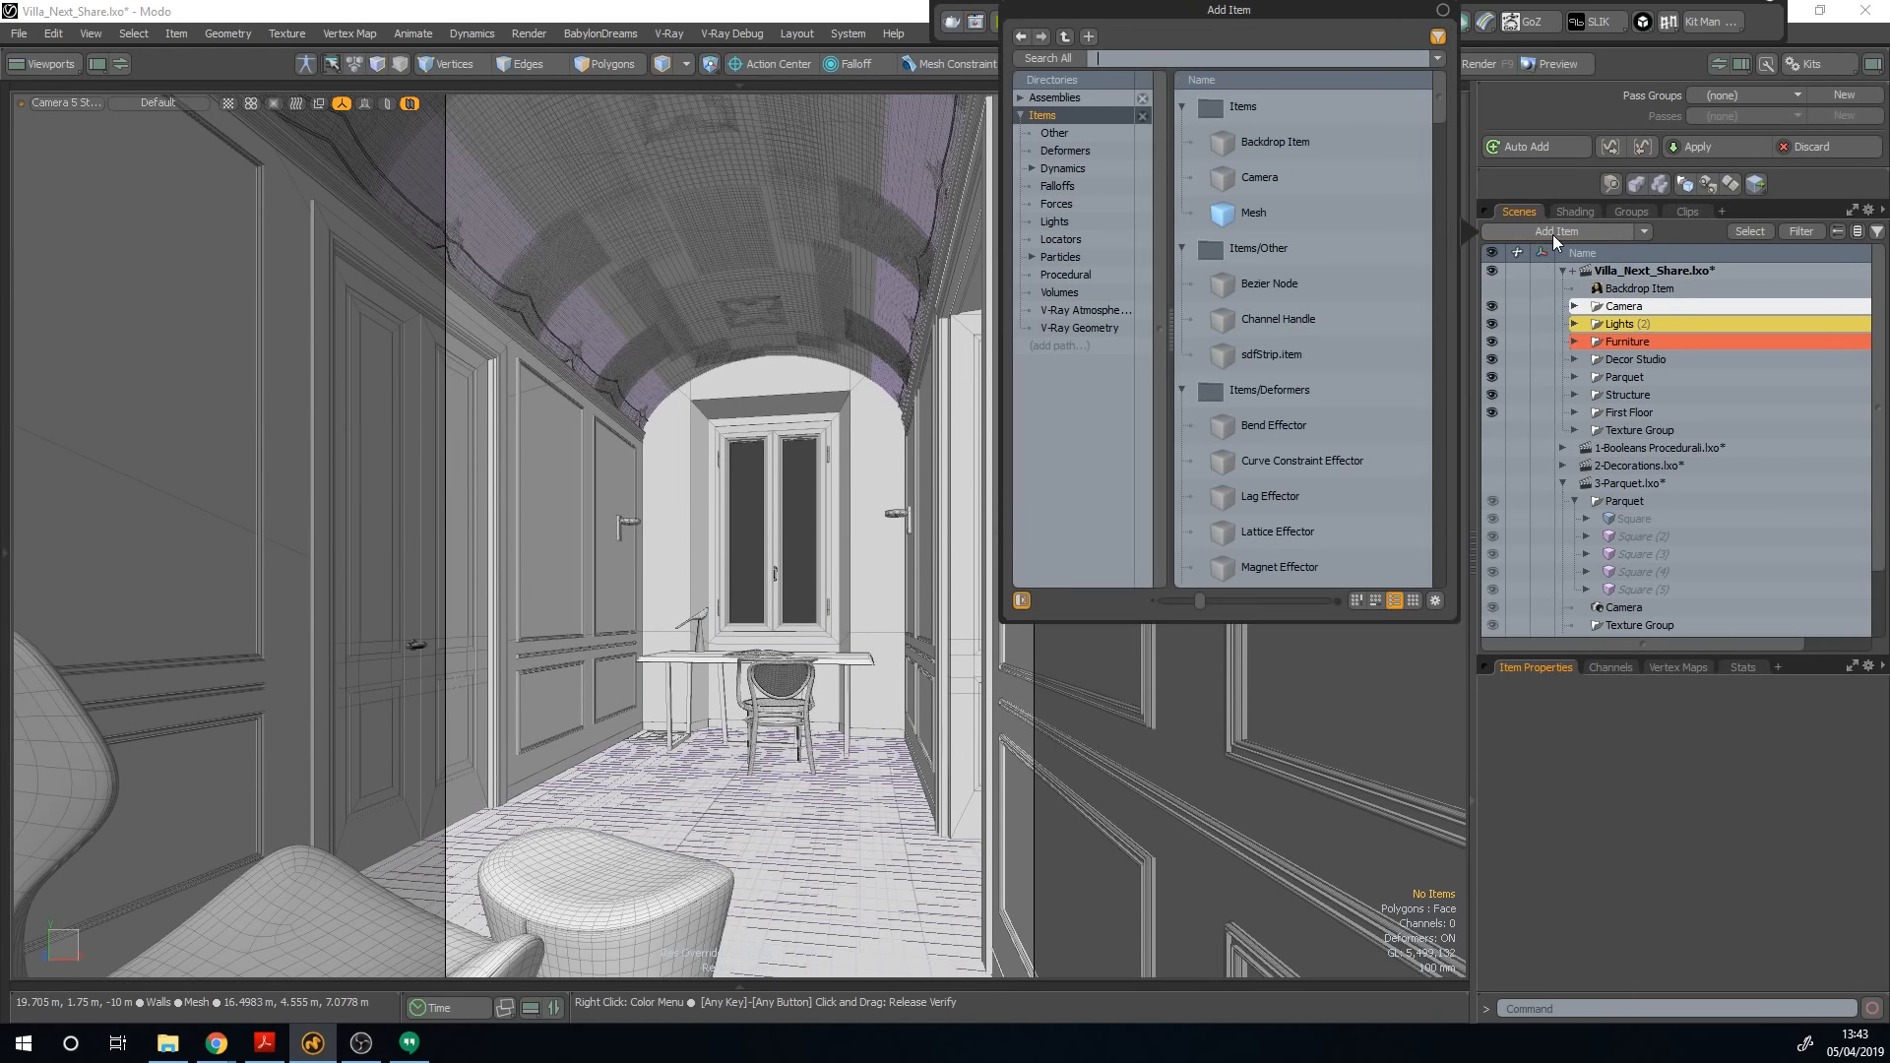
{"action": "type", "text": "dom"}
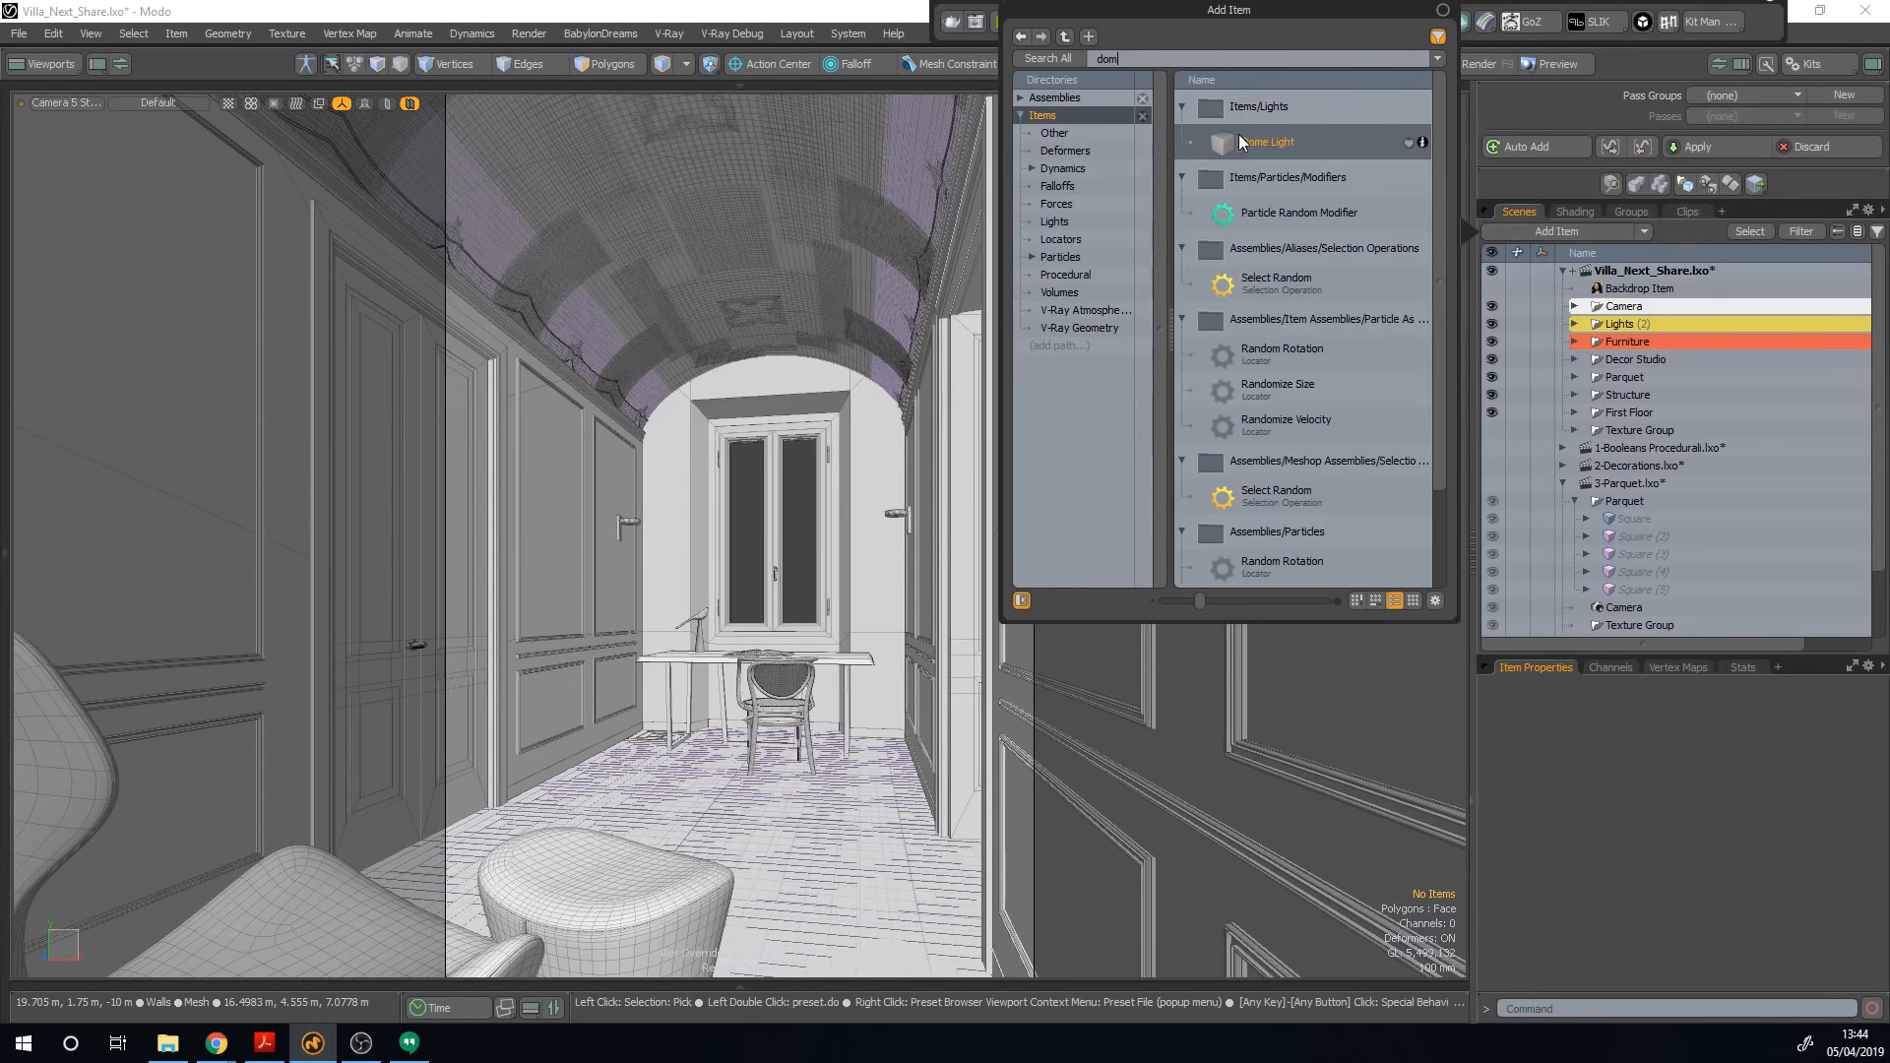
{"action": "key", "text": "Escape"}
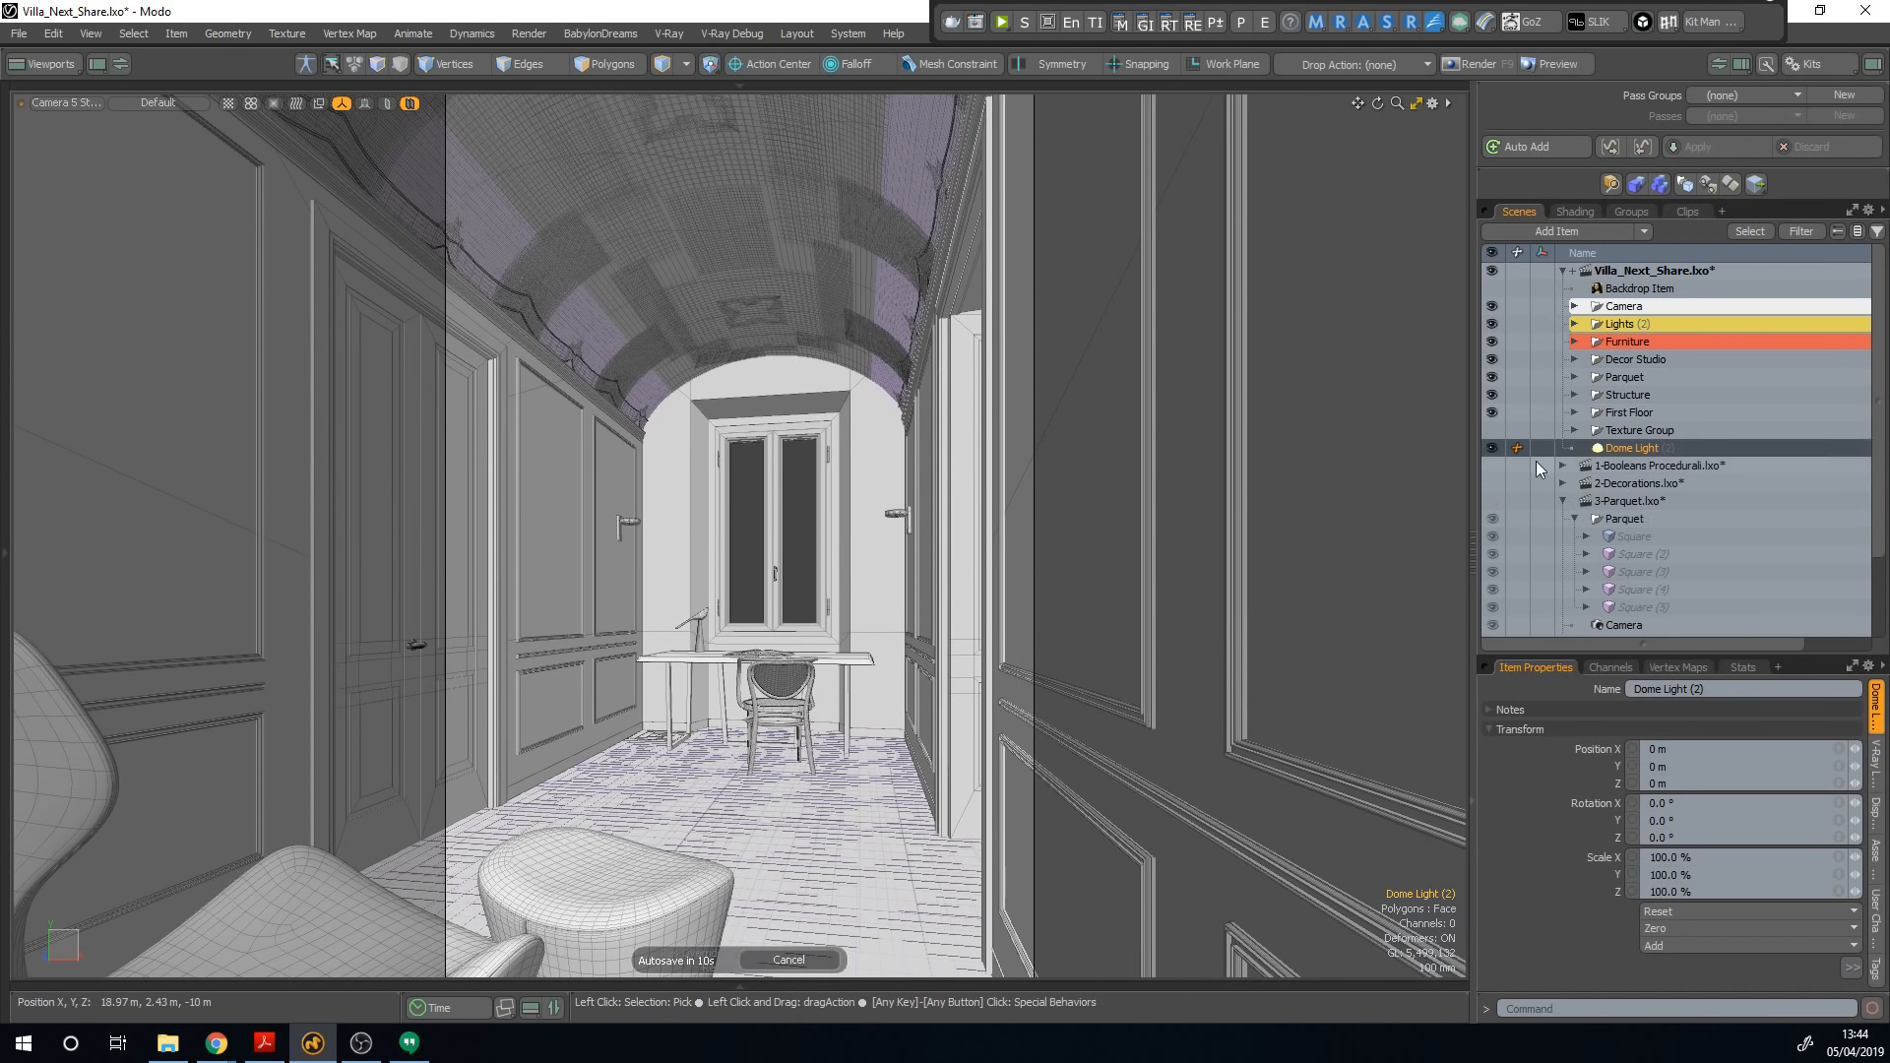
Step: Hide the existing Dome Light inside the scene's Lights group
{"action": "left_click", "coordinate": [1568, 324]}
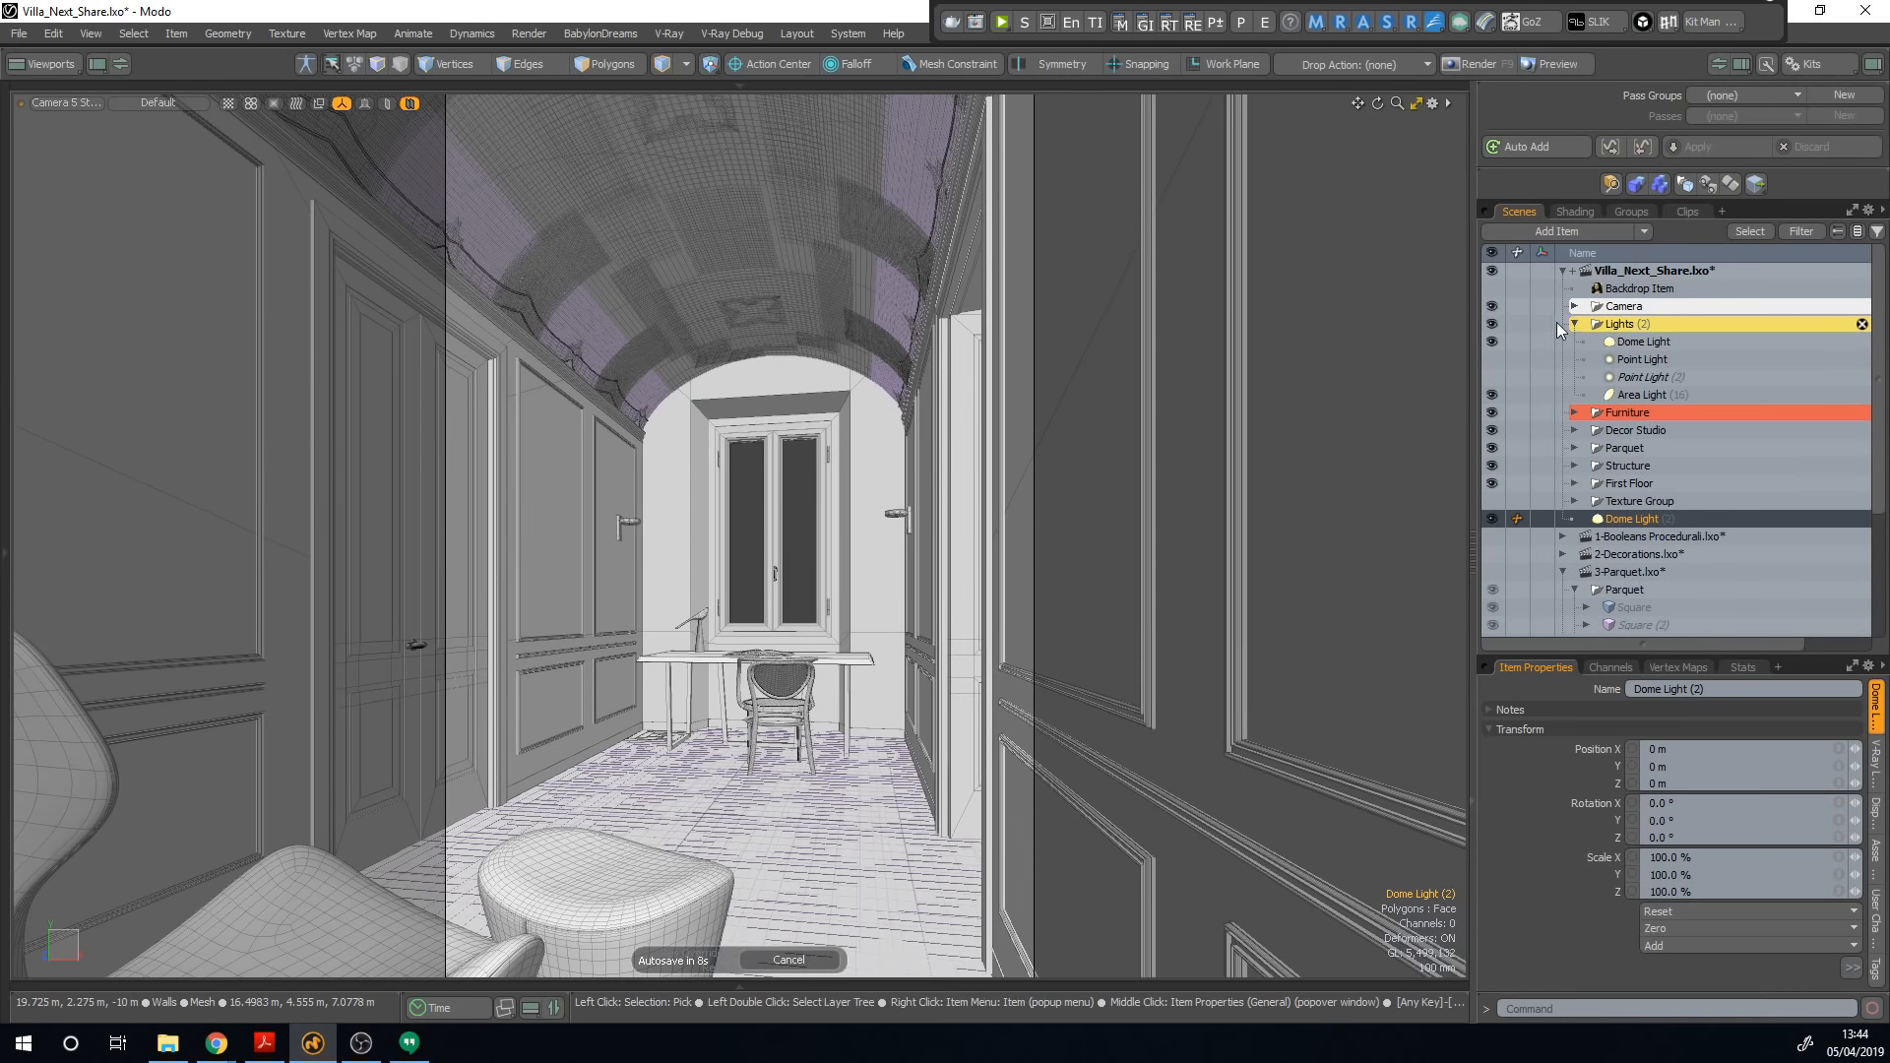
{"action": "left_click", "coordinate": [1492, 343]}
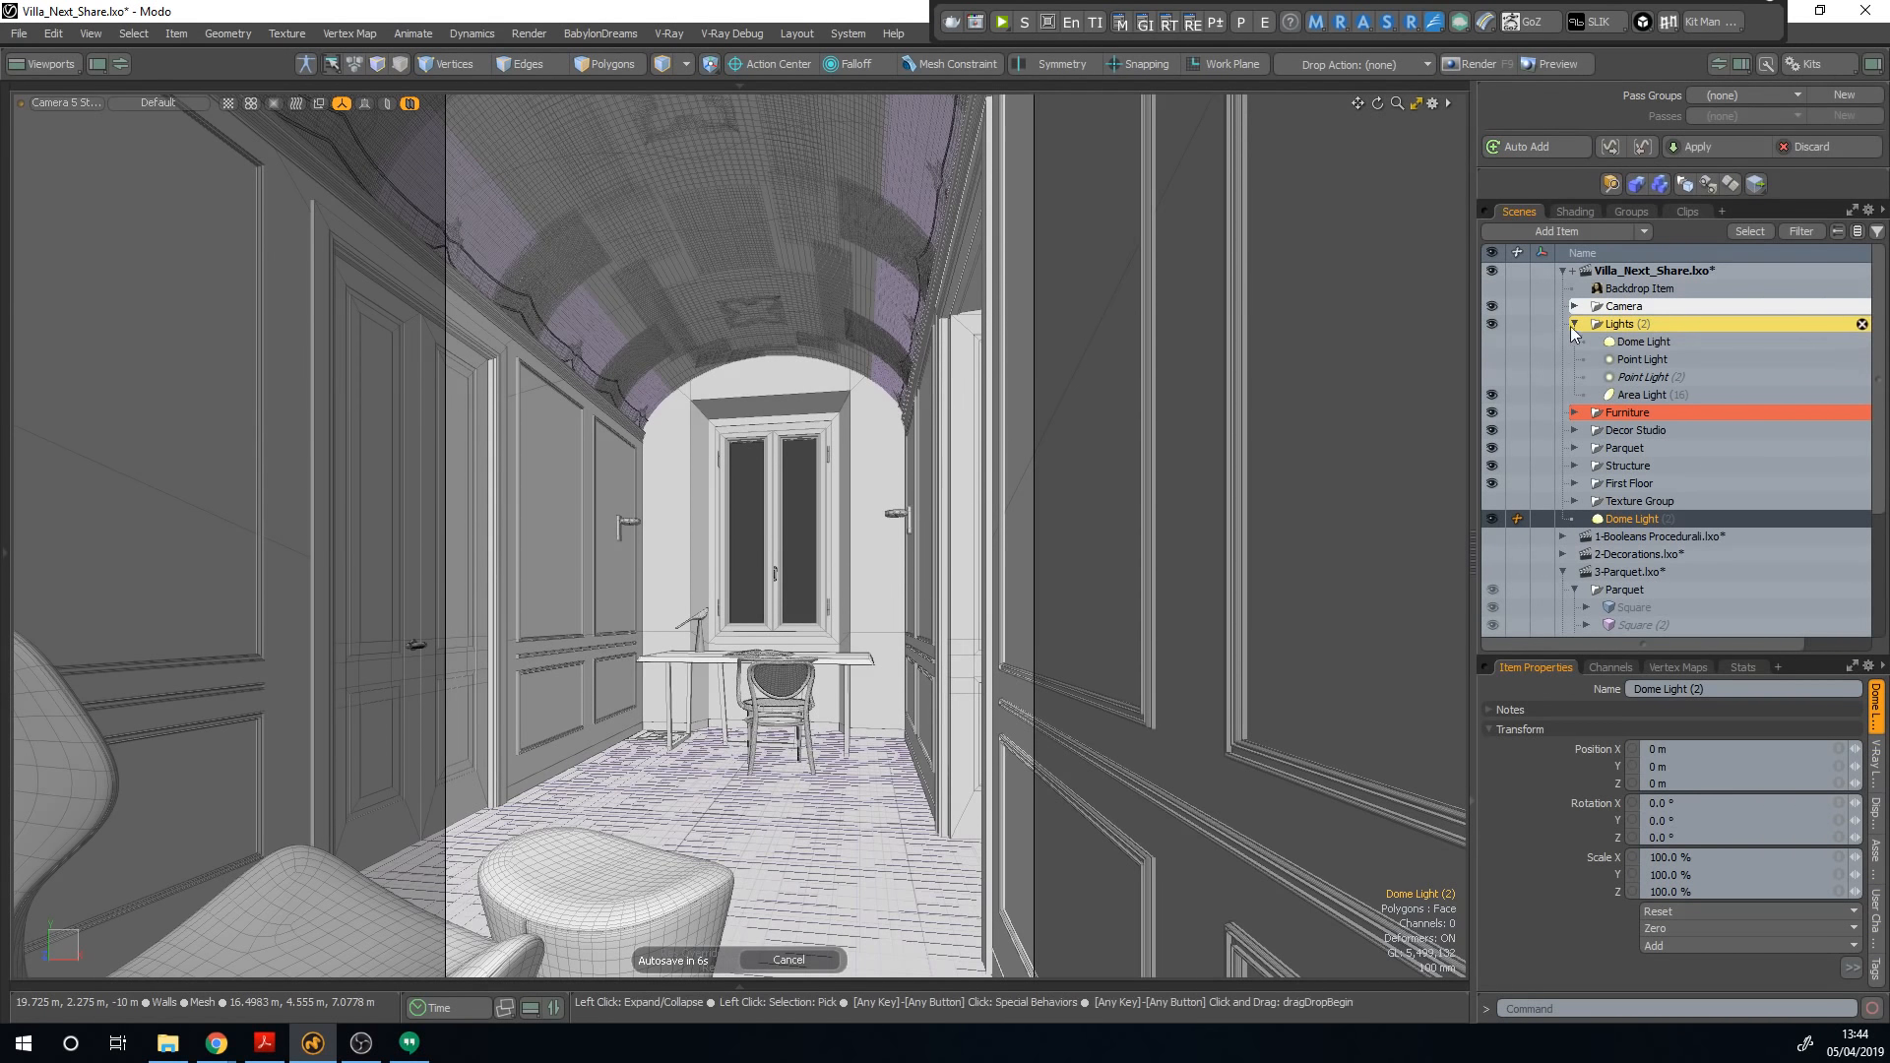
{"action": "left_click", "coordinate": [1575, 324]}
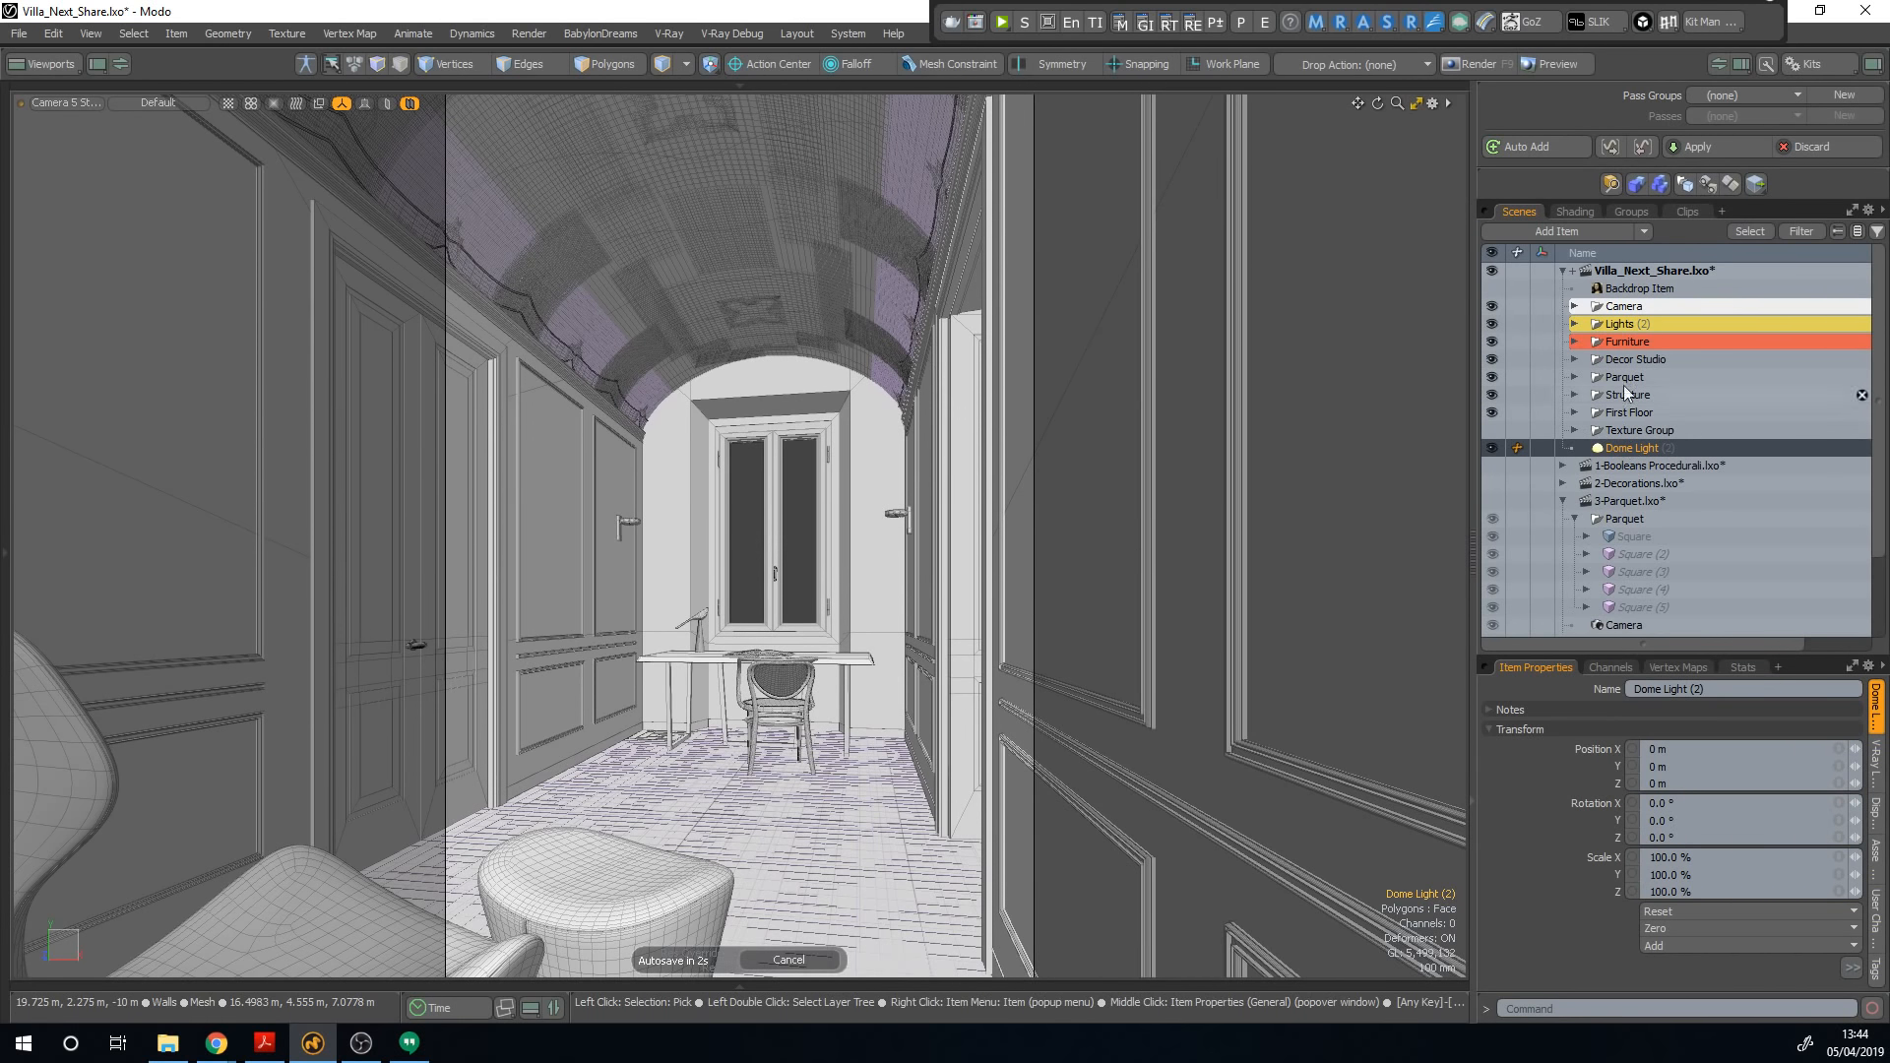
Step: Abort the running auto-save and expand the new Dome Light's layers under Lights in the shader tree
{"action": "left_click", "coordinate": [1571, 212]}
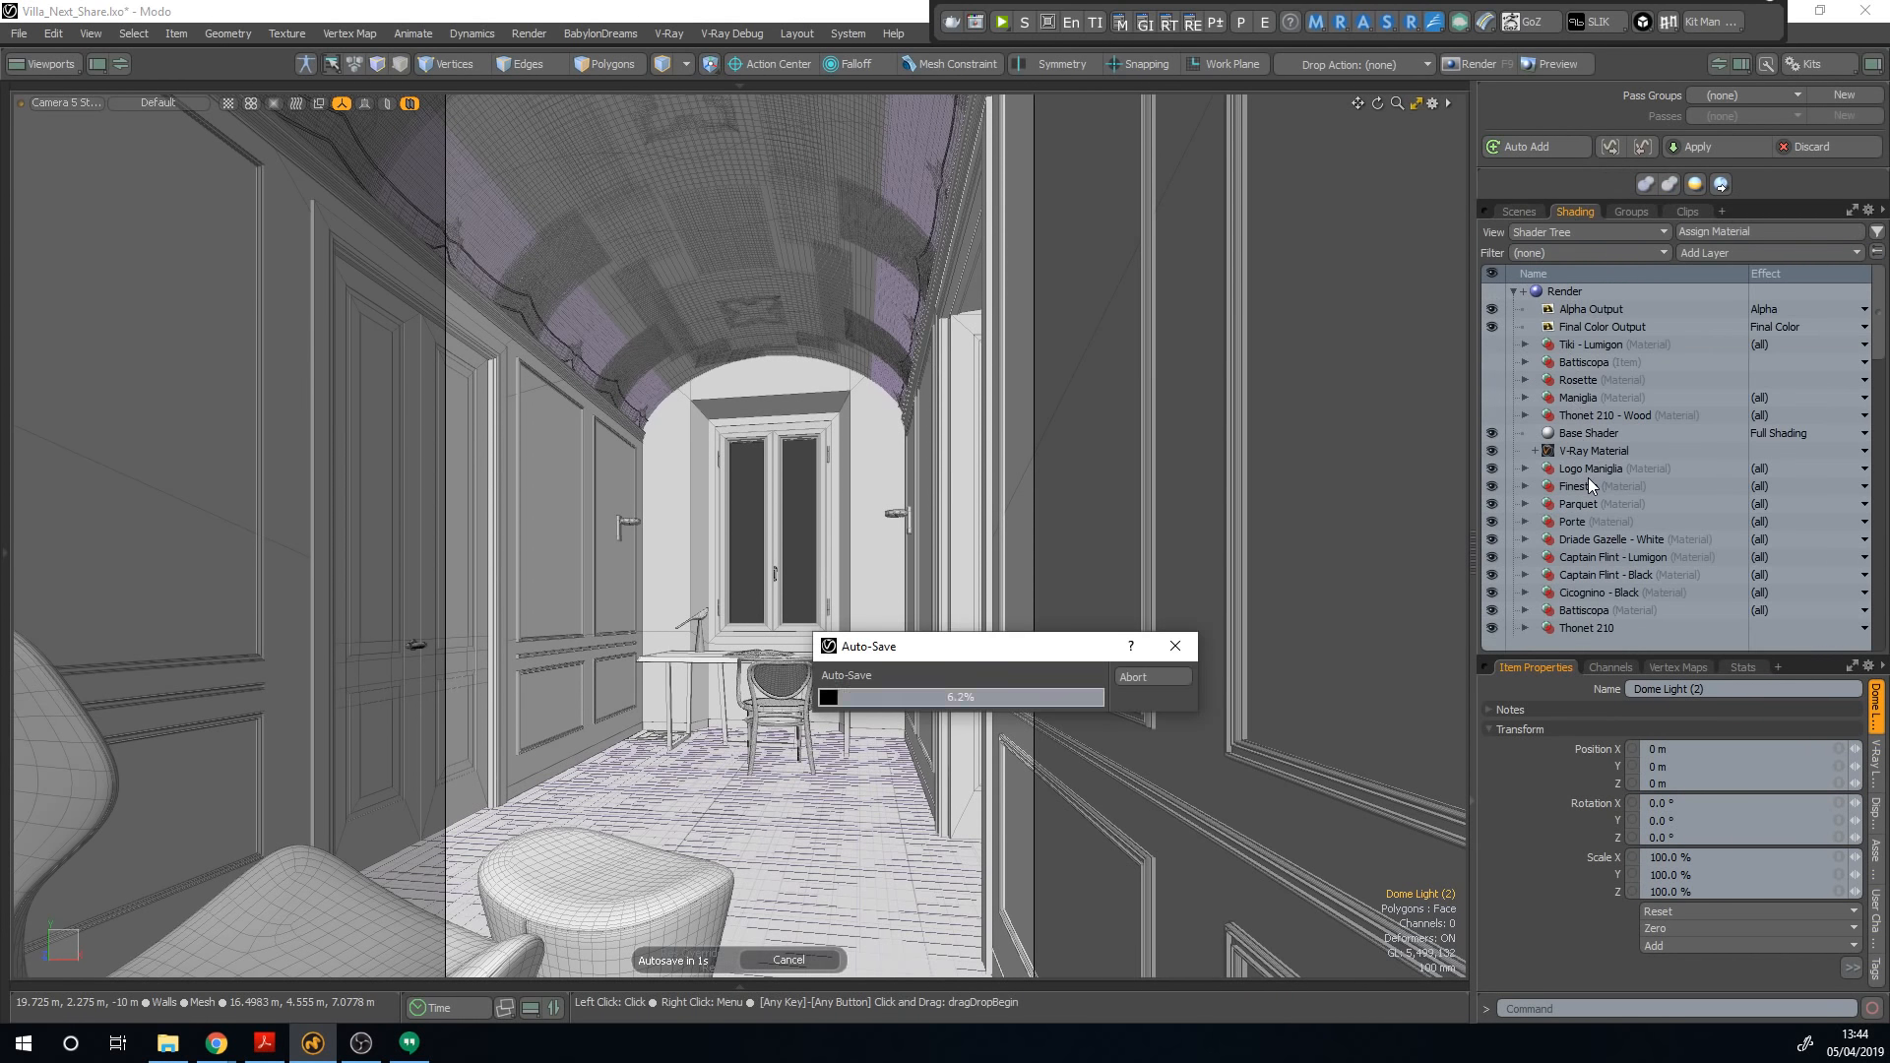
{"action": "left_click", "coordinate": [1135, 676]}
{"action": "left_click", "coordinate": [1130, 671]}
{"action": "left_click", "coordinate": [1091, 666]}
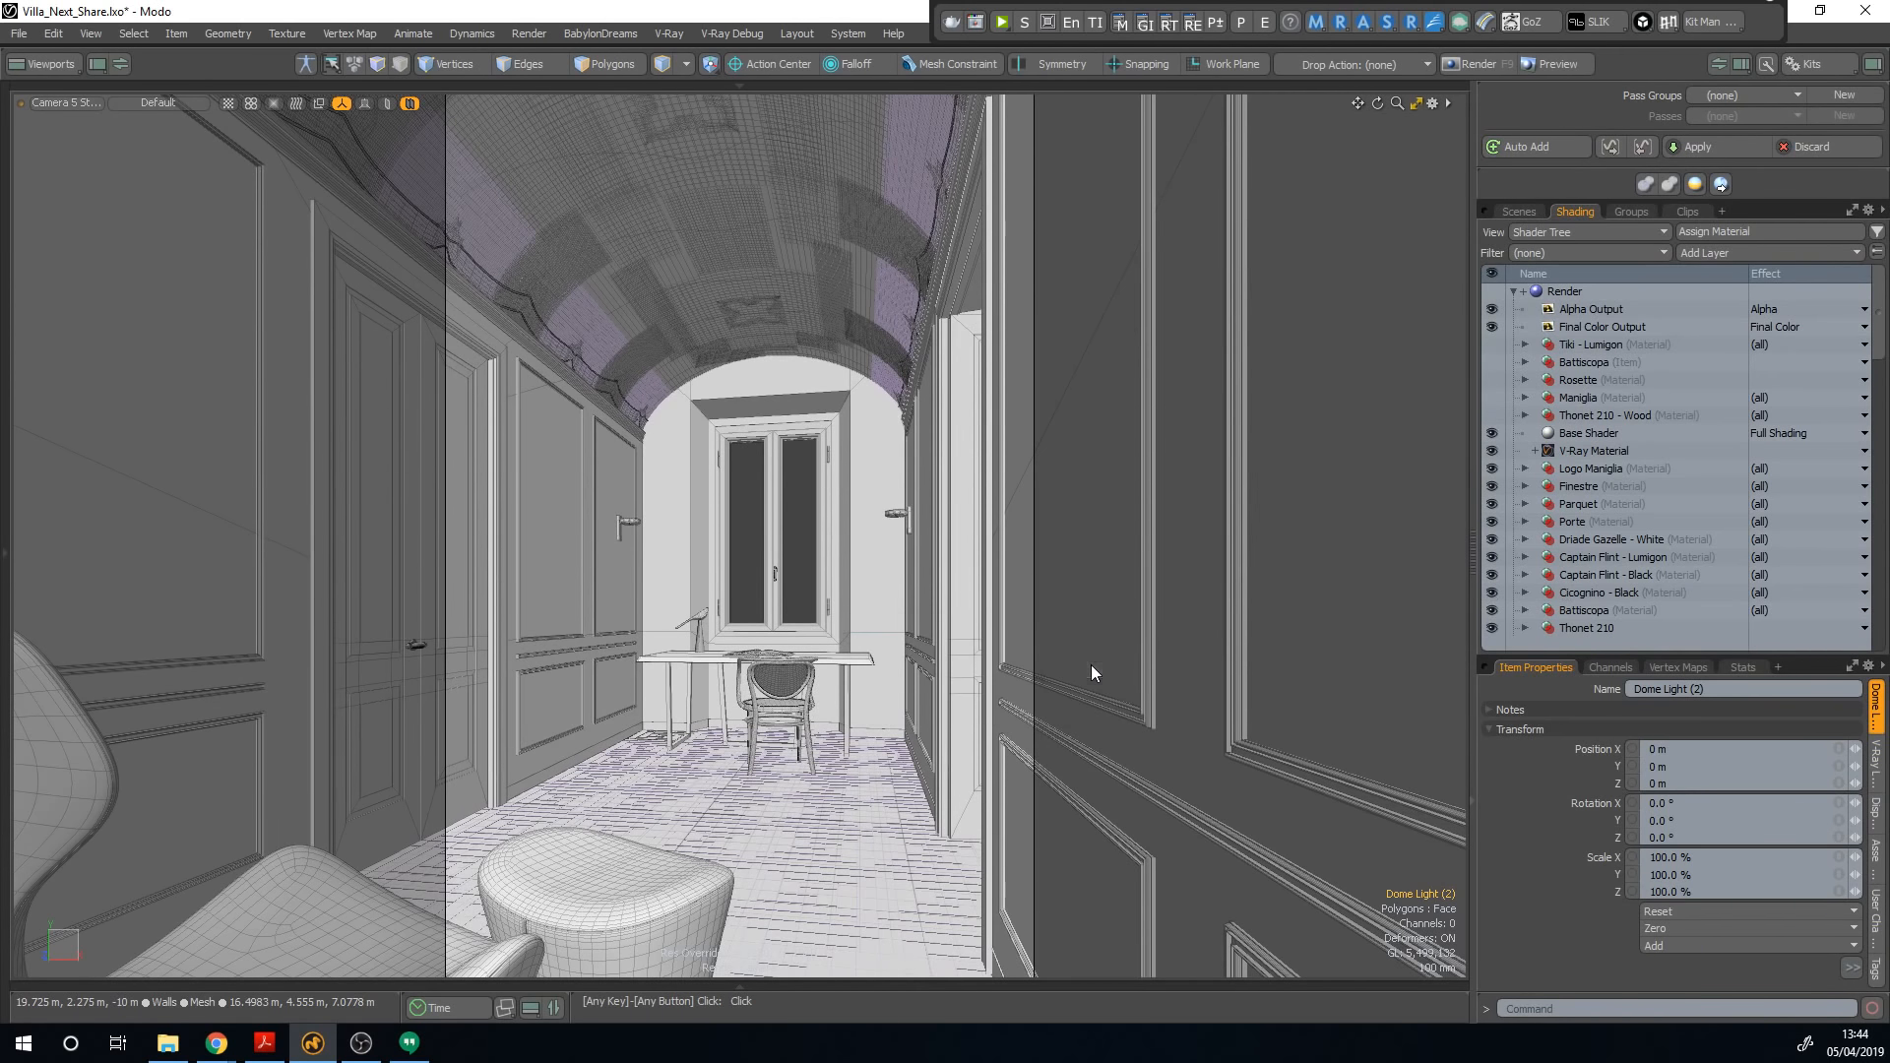
{"action": "scroll", "coordinate": [1744, 446], "scroll_direction": "down", "scroll_amount": 15}
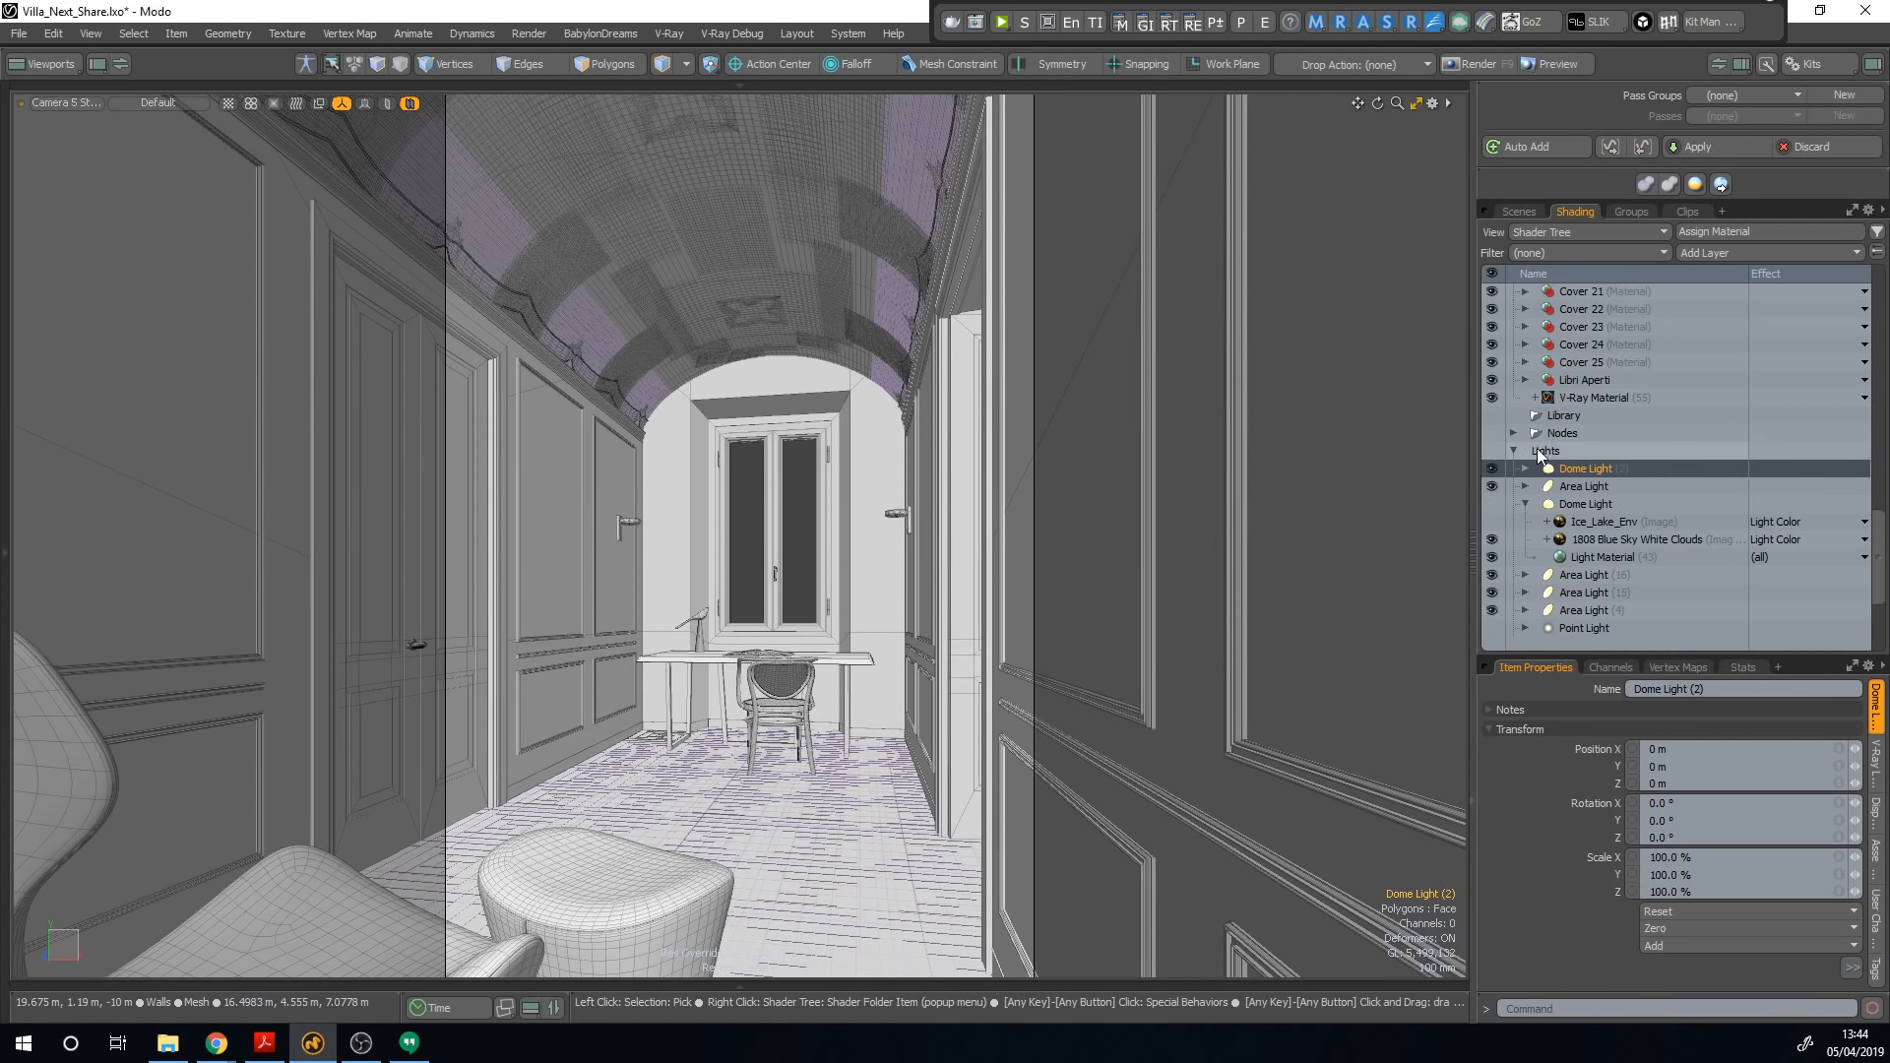
{"action": "left_click", "coordinate": [1525, 503]}
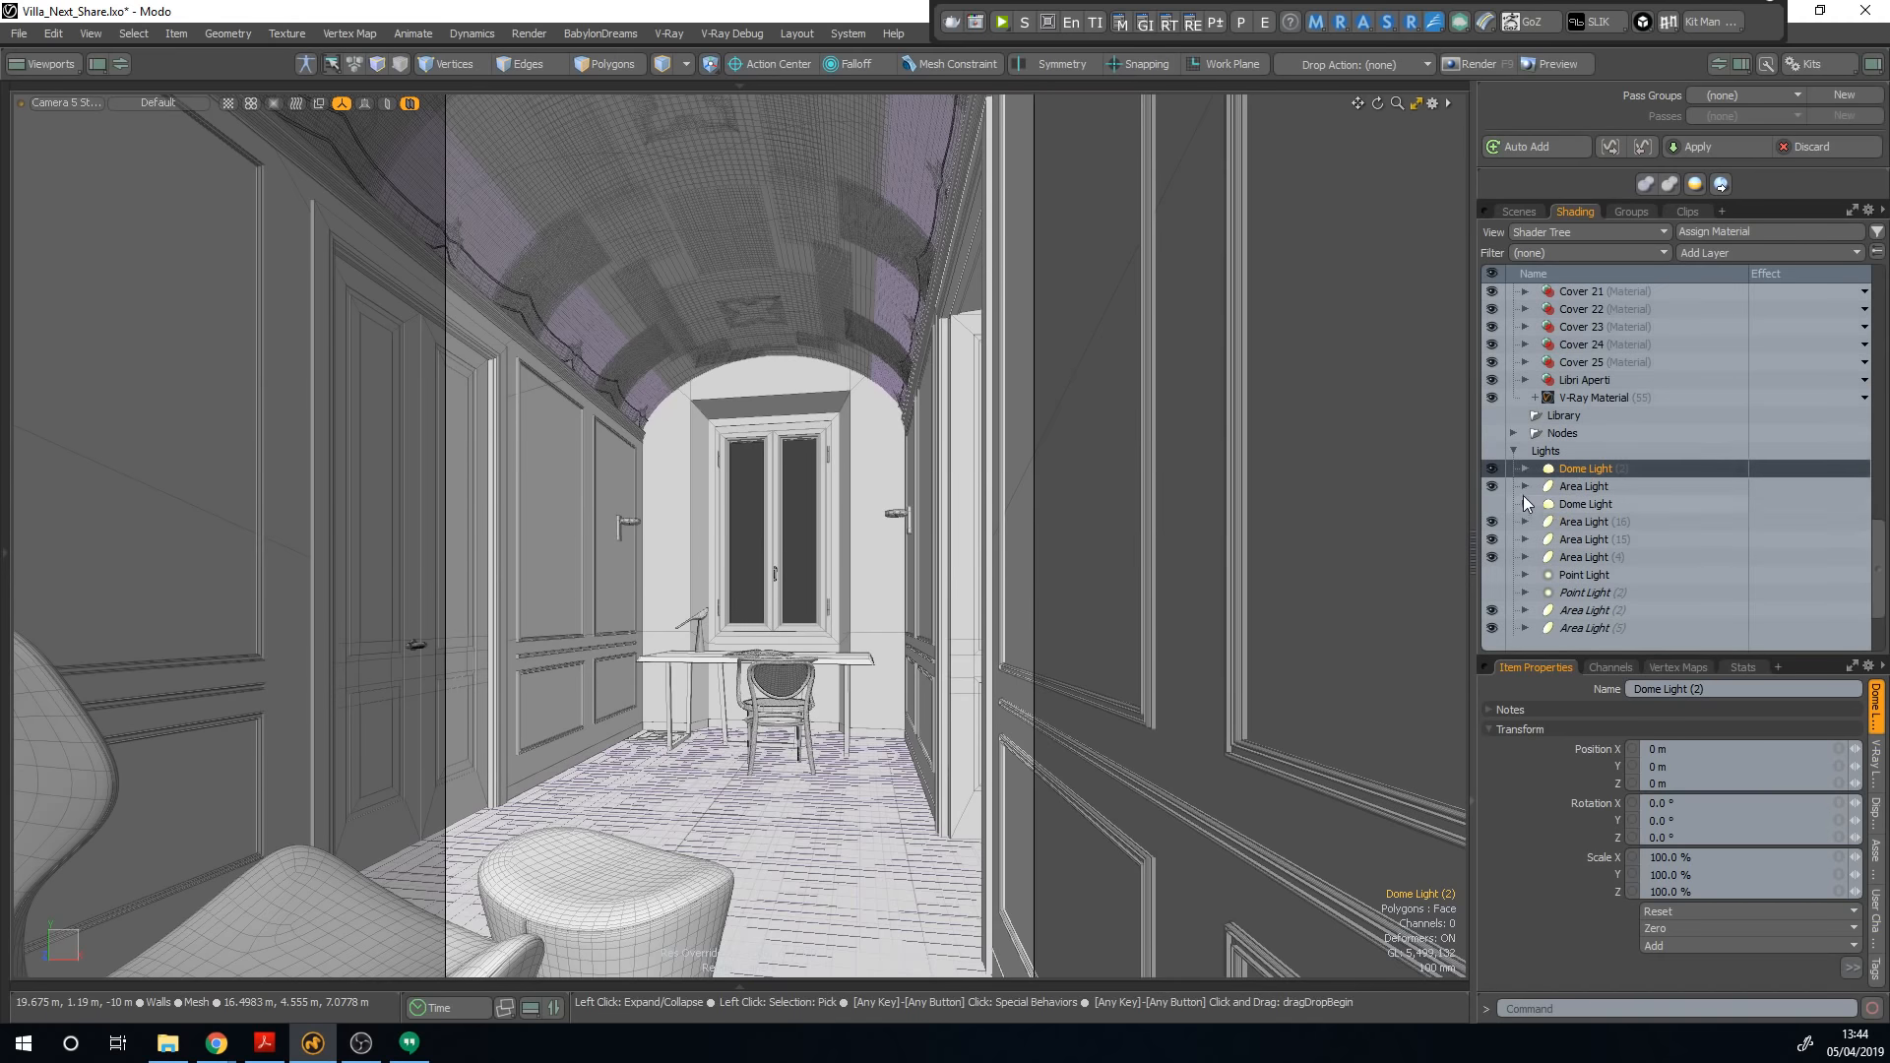
{"action": "left_click", "coordinate": [1525, 469]}
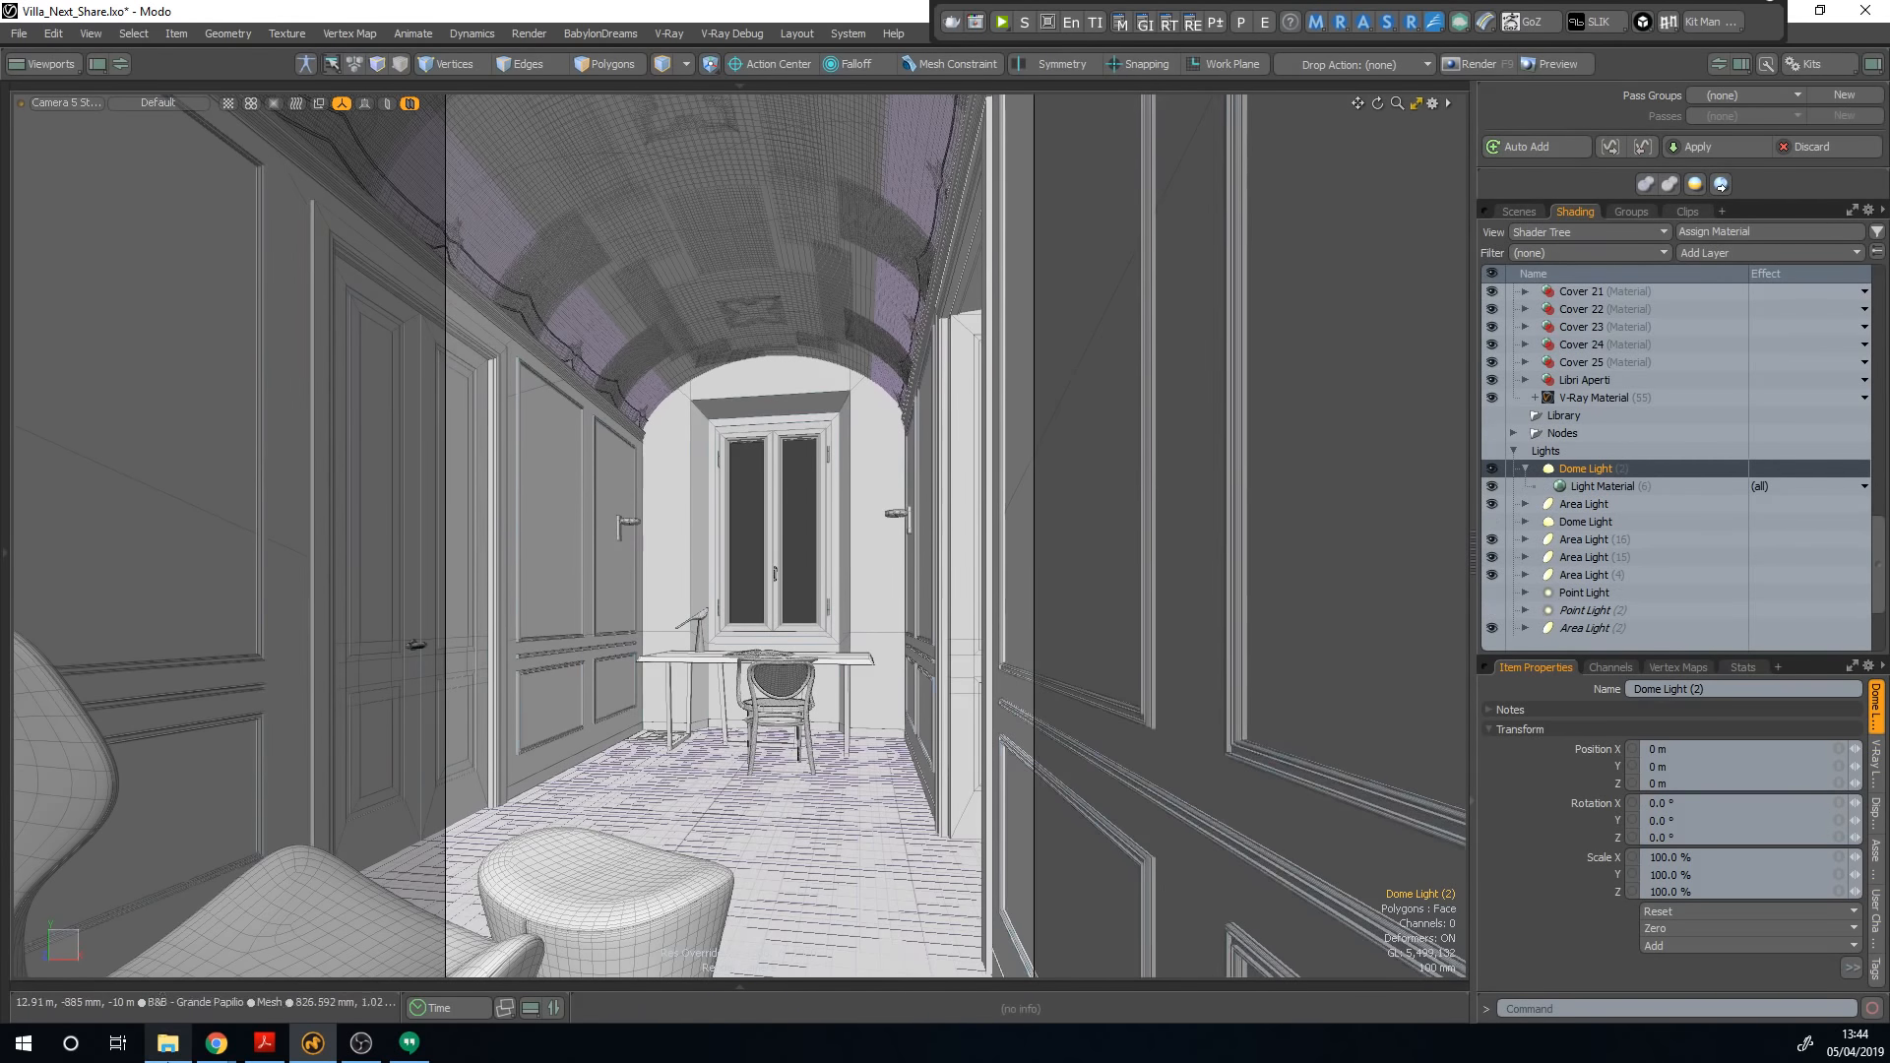
Step: Load 1808 Blue Sky White Clouds.hdr from HSE Workshop's imported_images folder onto the new Dome Light as its texture
{"action": "left_click", "coordinate": [168, 1044]}
{"action": "left_click_drag", "start_coordinate": [549, 145], "coordinate": [820, 149]}
{"action": "key", "text": "alt+Up"}
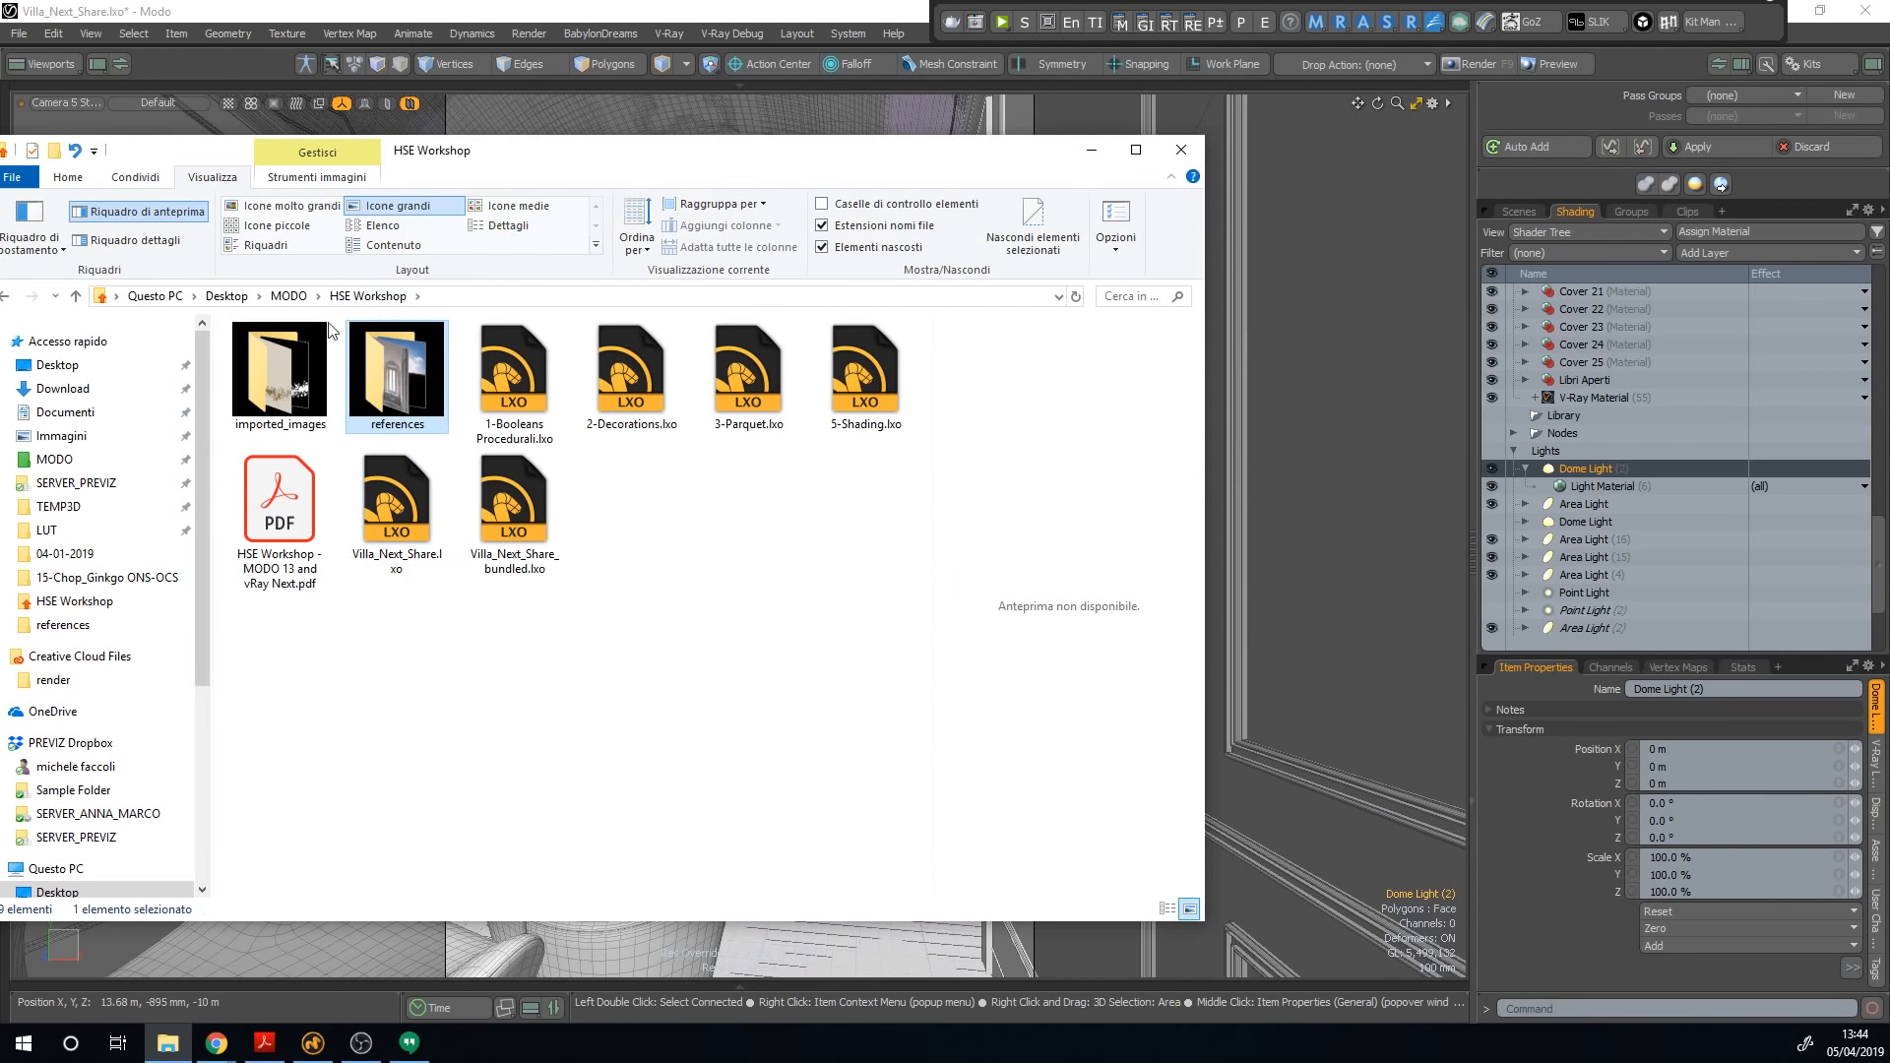
{"action": "double_click", "coordinate": [262, 367]}
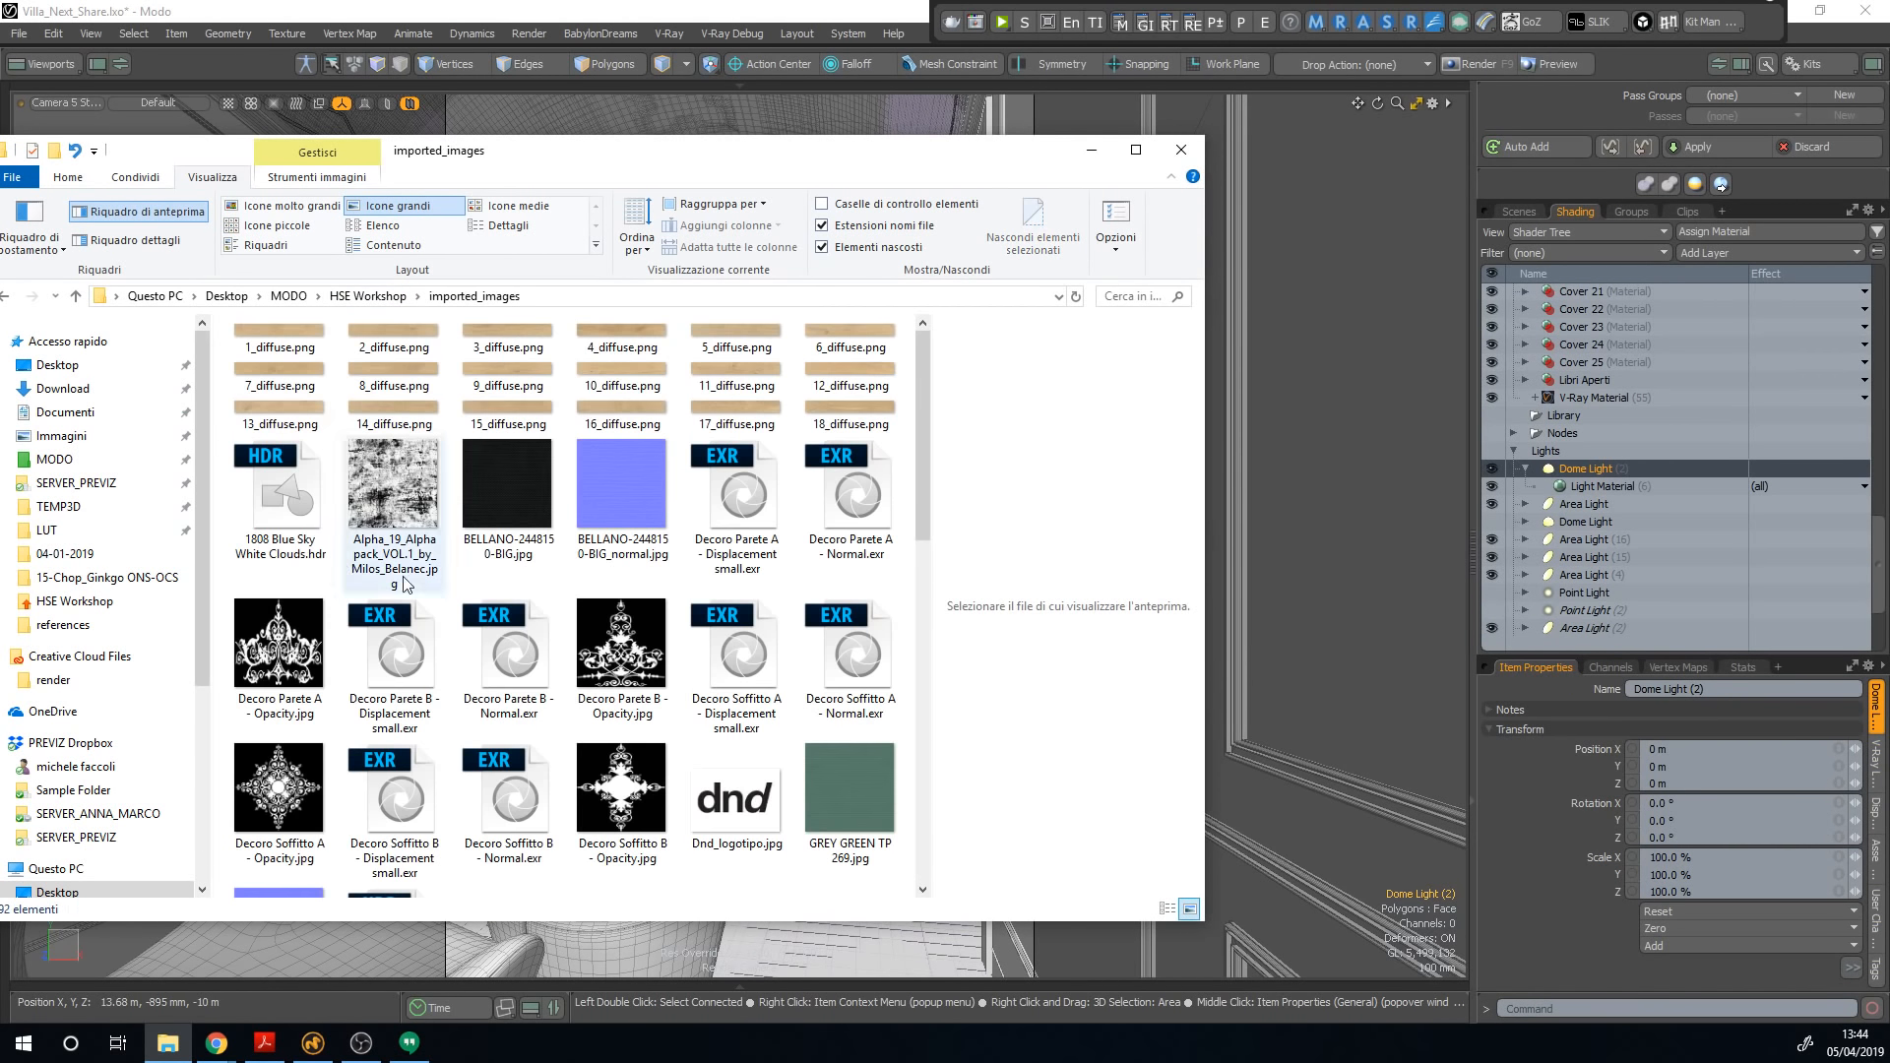
{"action": "left_click_drag", "start_coordinate": [274, 489], "coordinate": [1590, 465]}
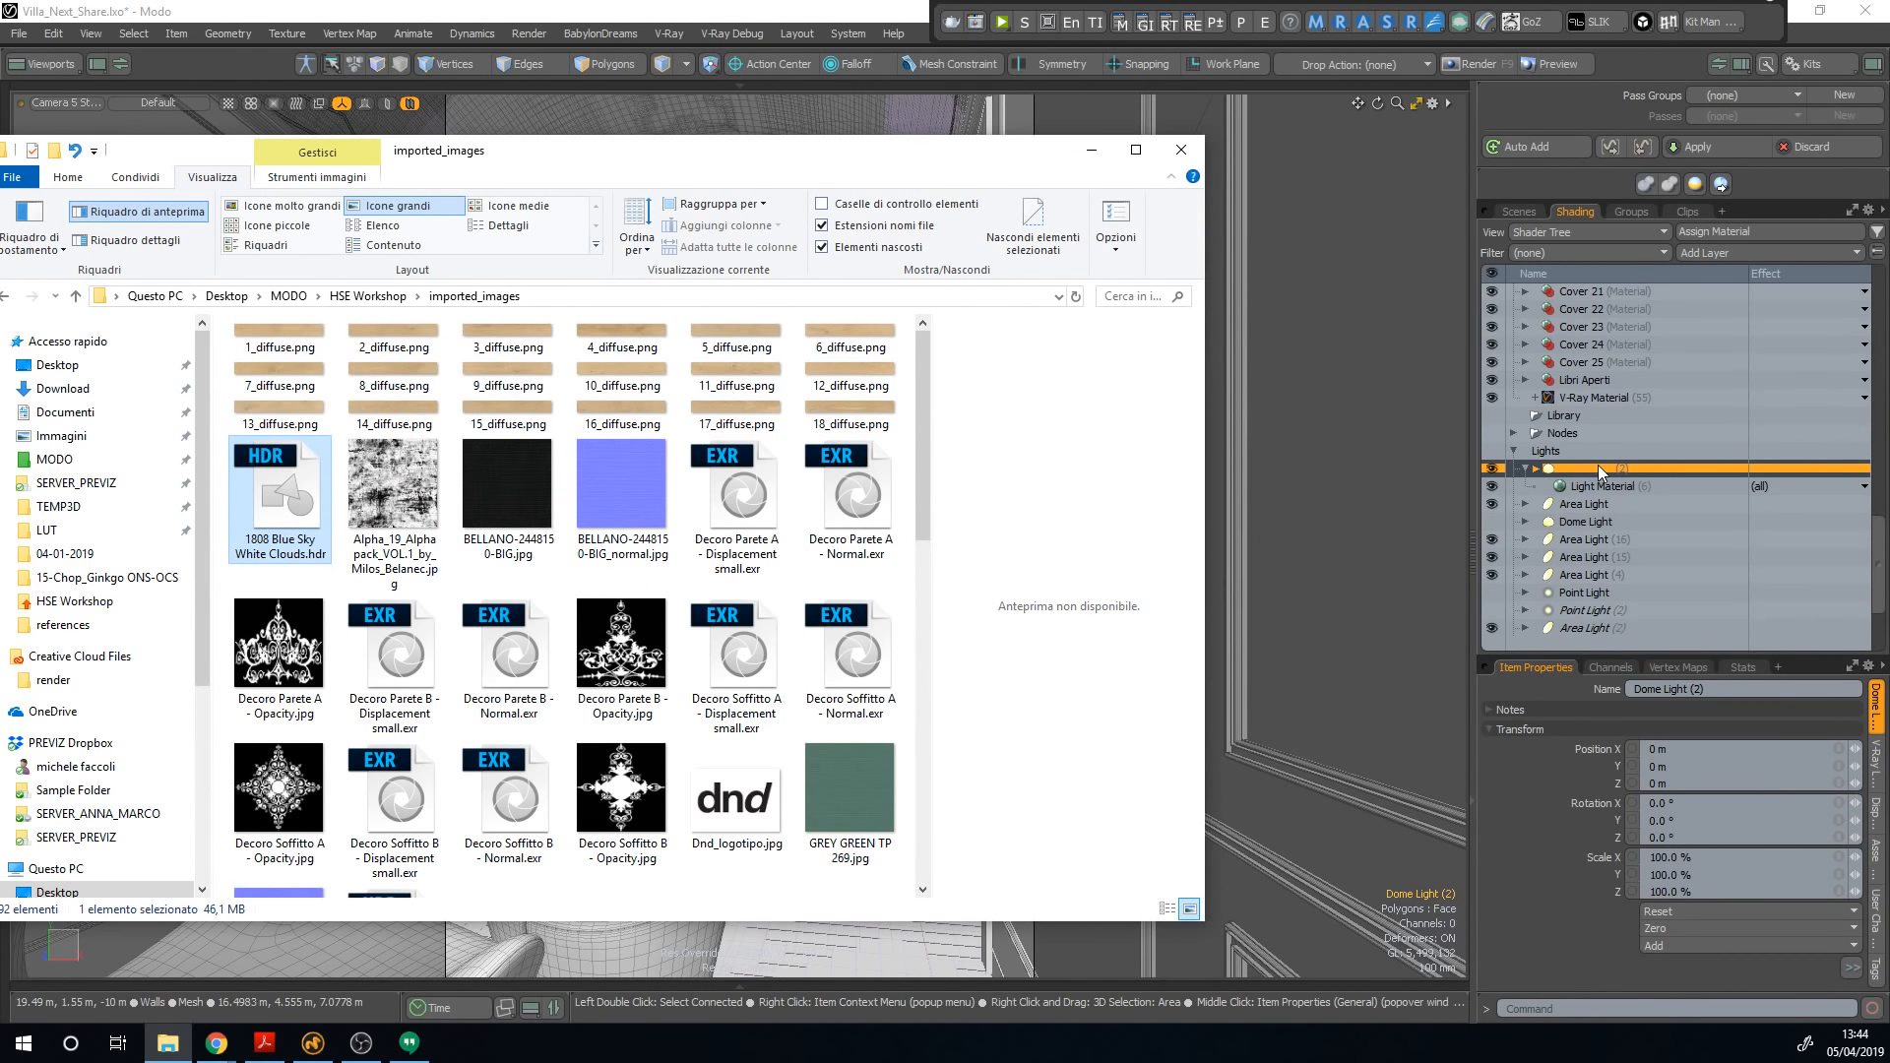
{"action": "left_click_drag", "start_coordinate": [1598, 465], "coordinate": [1598, 465]}
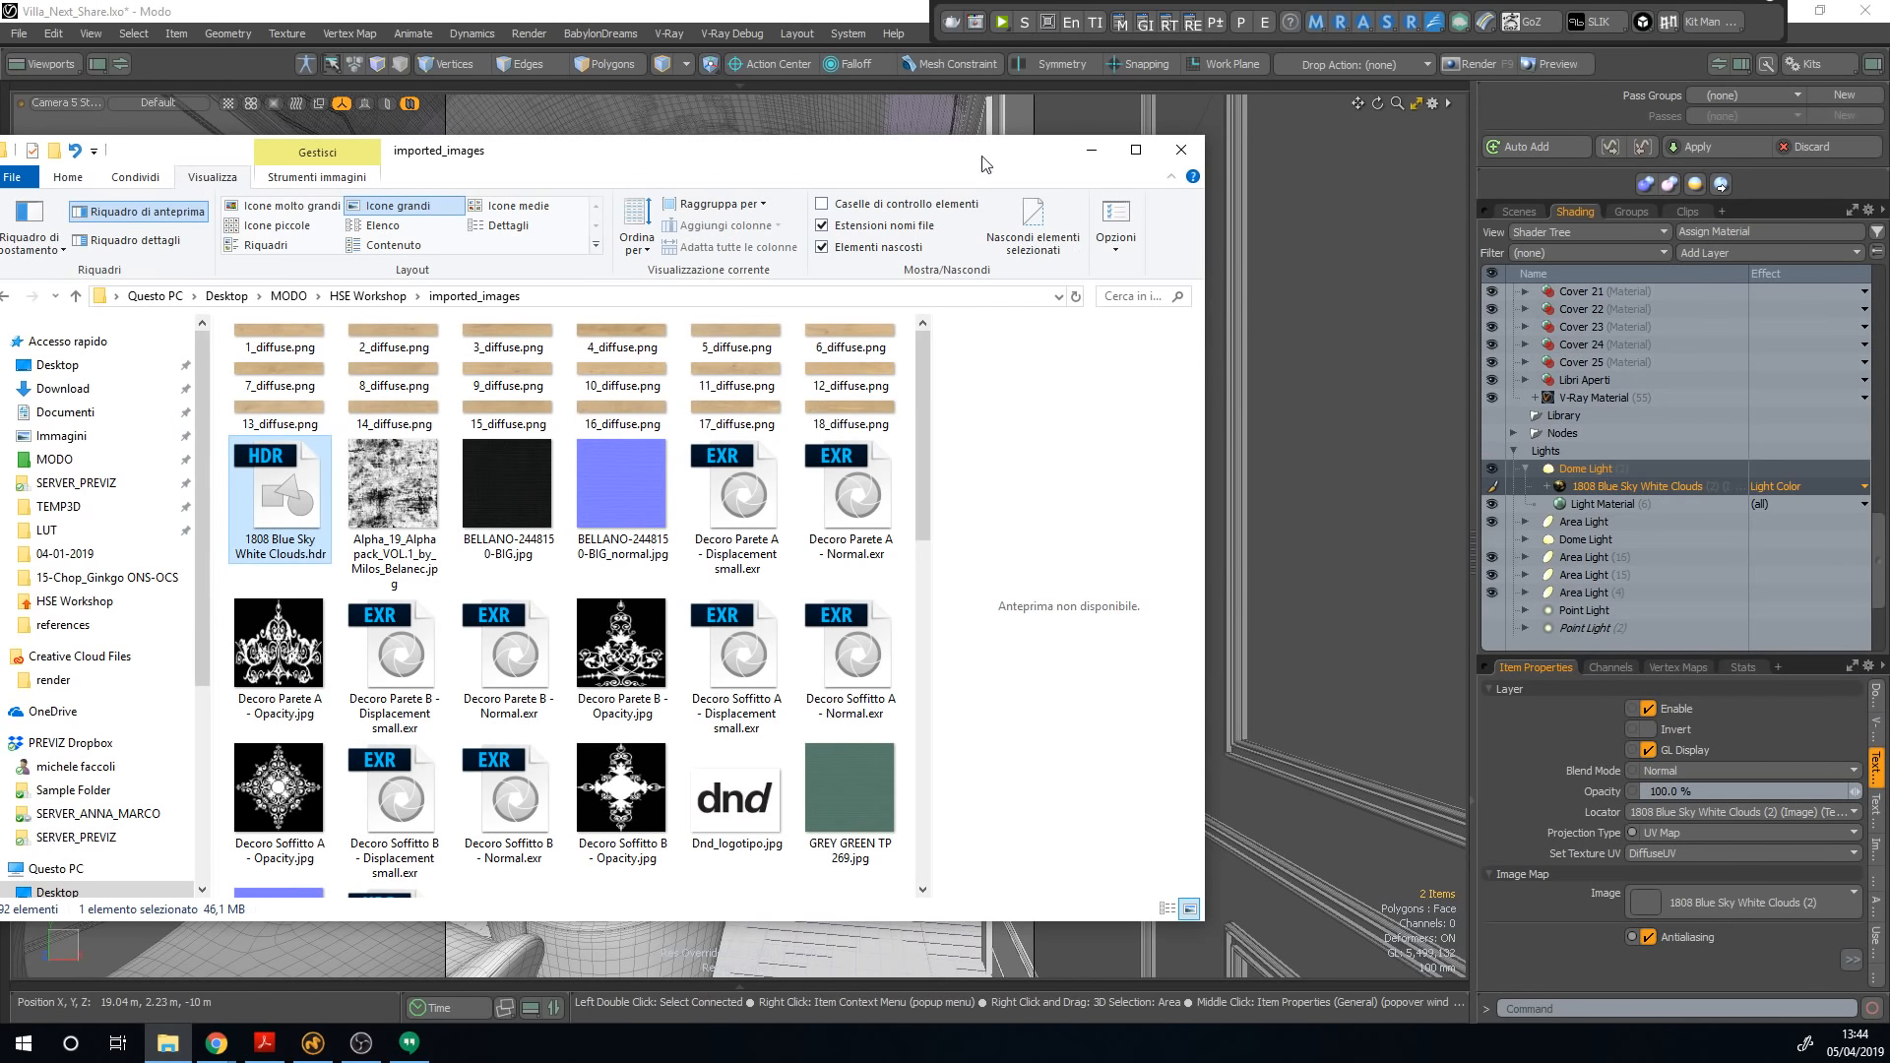
{"action": "left_click", "coordinate": [1086, 153]}
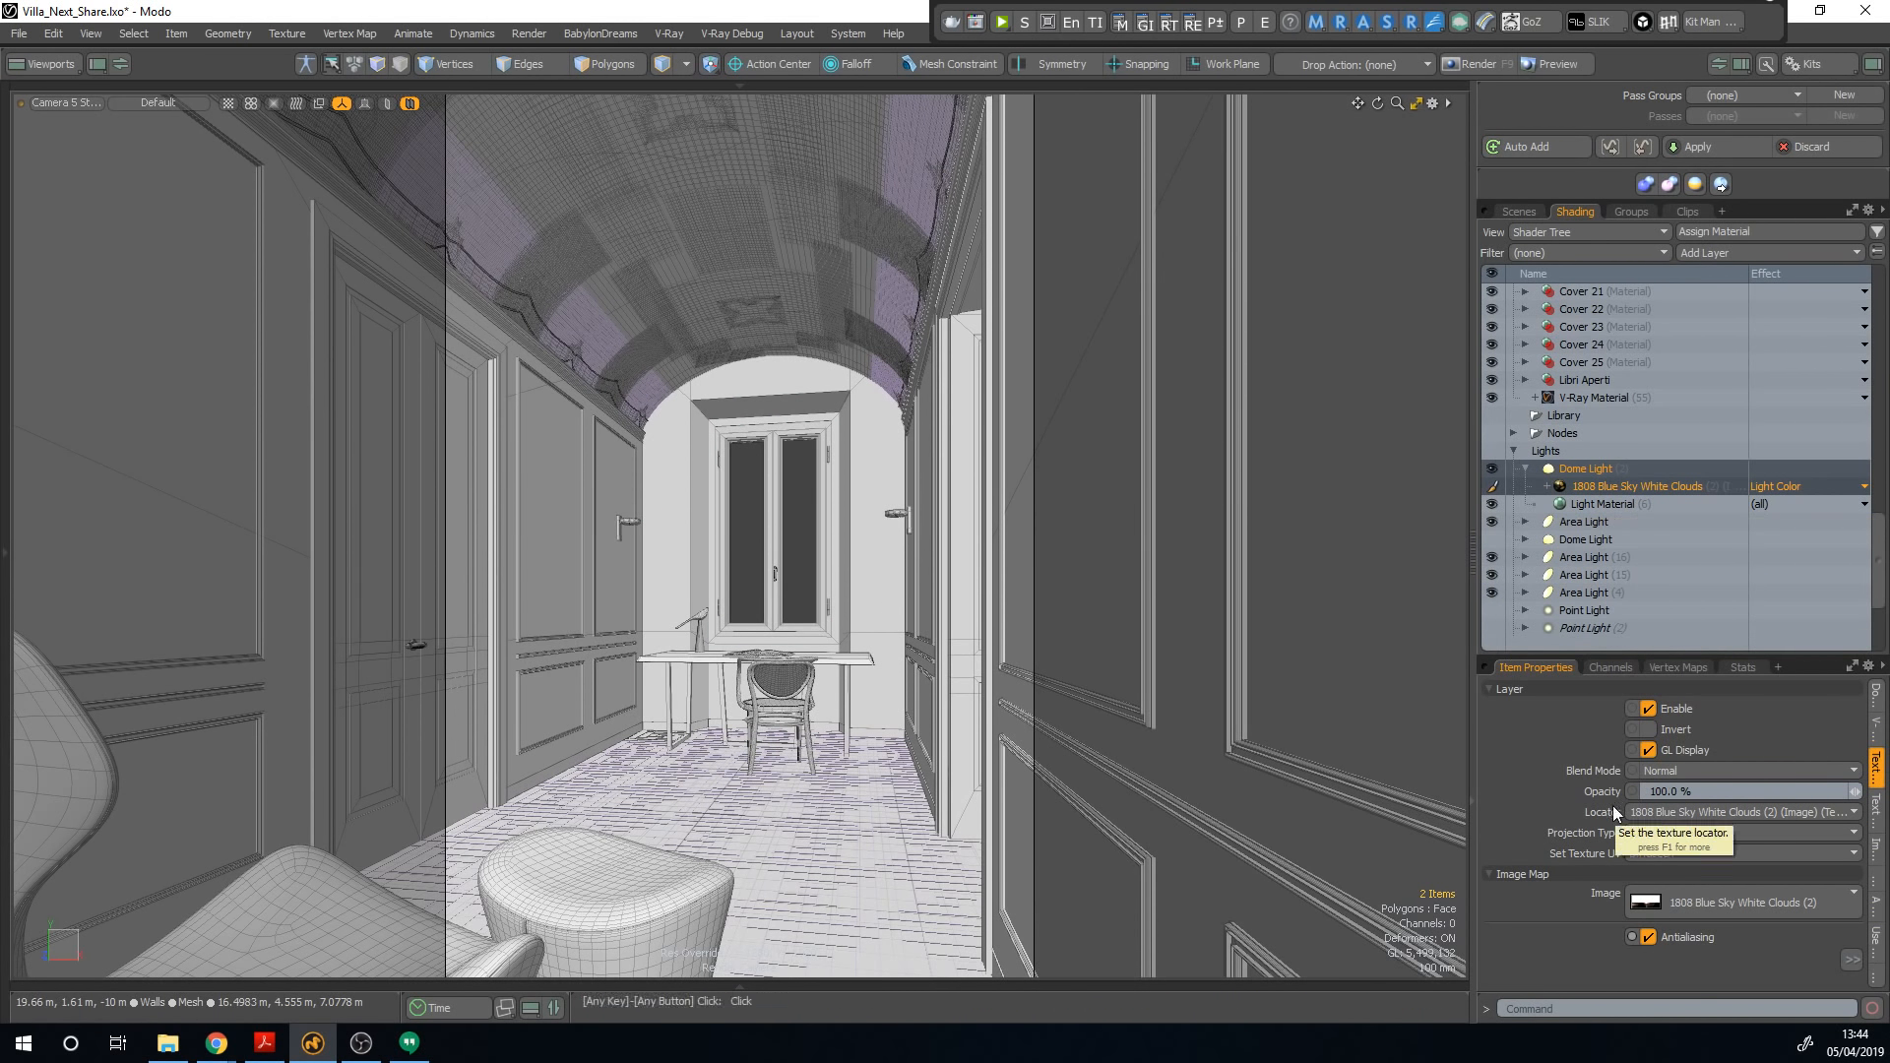
Step: Set the dome light's sky image to Spherical projection on the Y axis
{"action": "left_click", "coordinate": [1639, 832]}
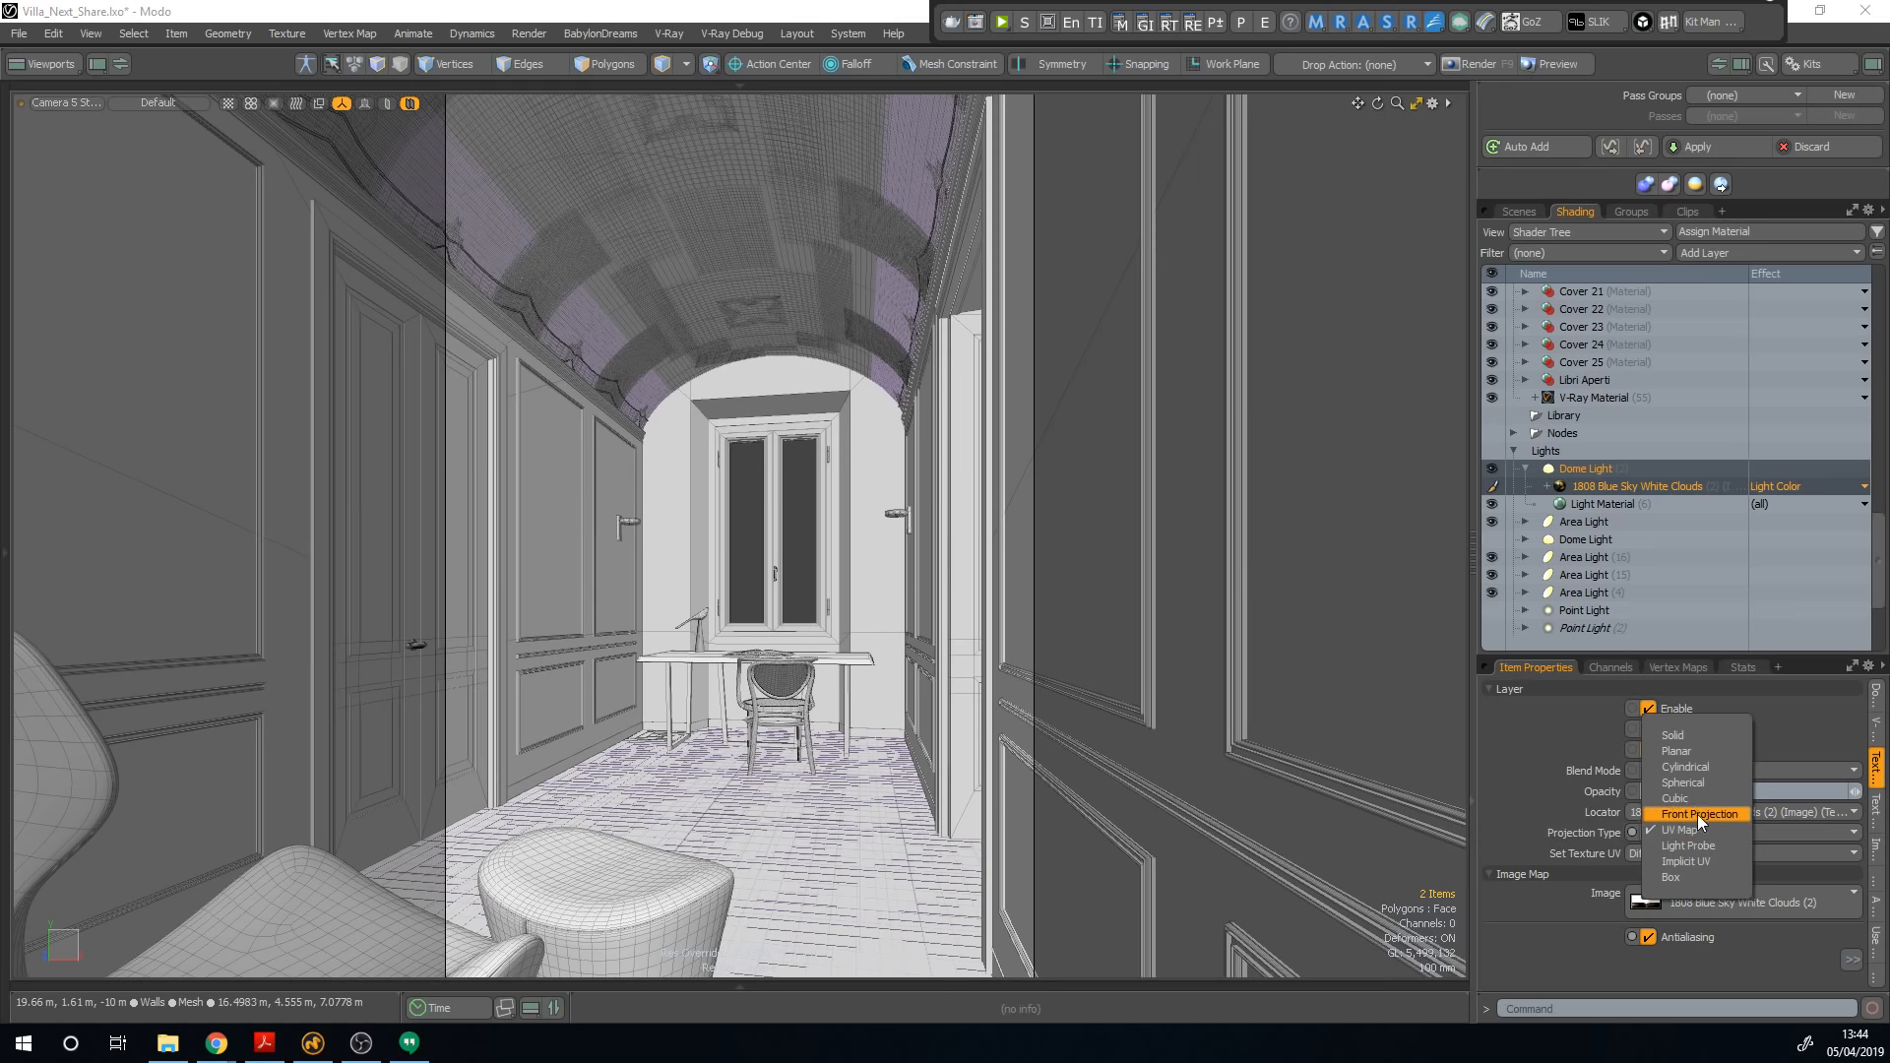
{"action": "left_click", "coordinate": [1691, 781]}
{"action": "left_click", "coordinate": [1744, 854]}
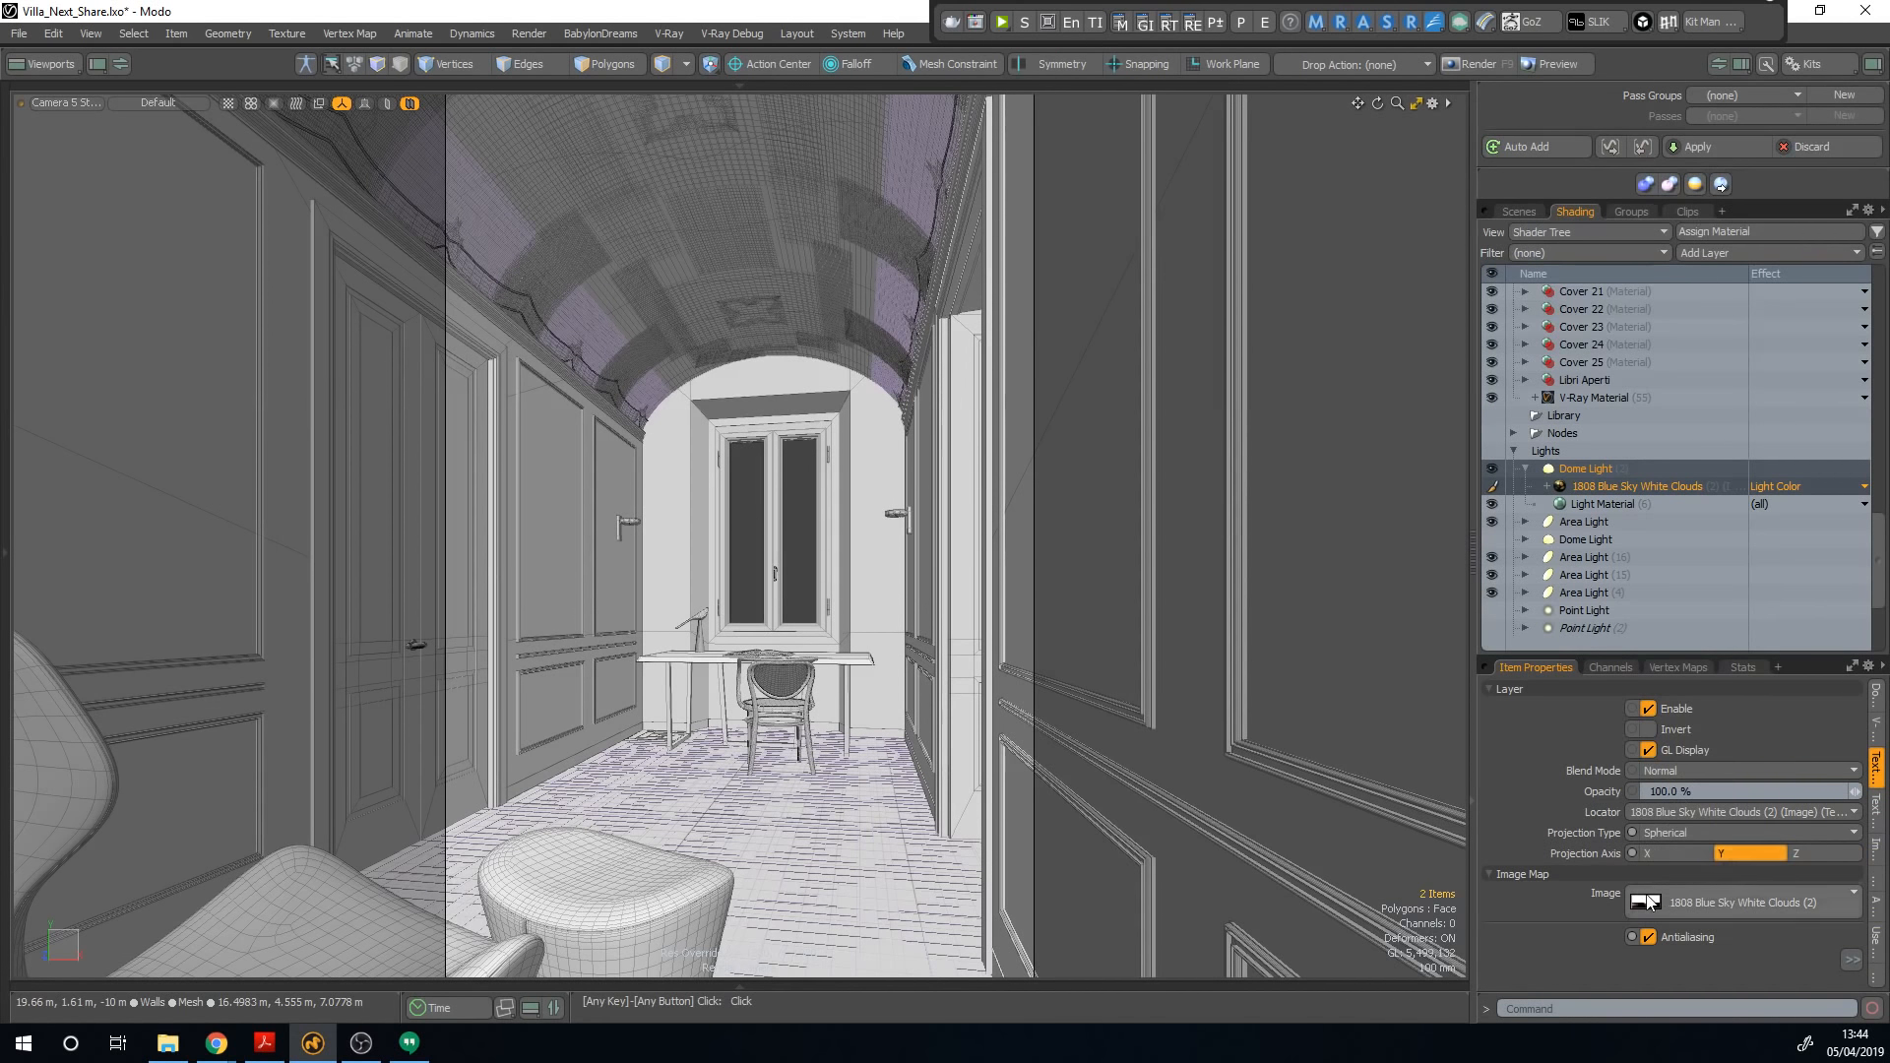
Step: Set the Y rotation of the sky image's texture locator to 80°
{"action": "left_click_drag", "start_coordinate": [1598, 651], "coordinate": [1606, 438]}
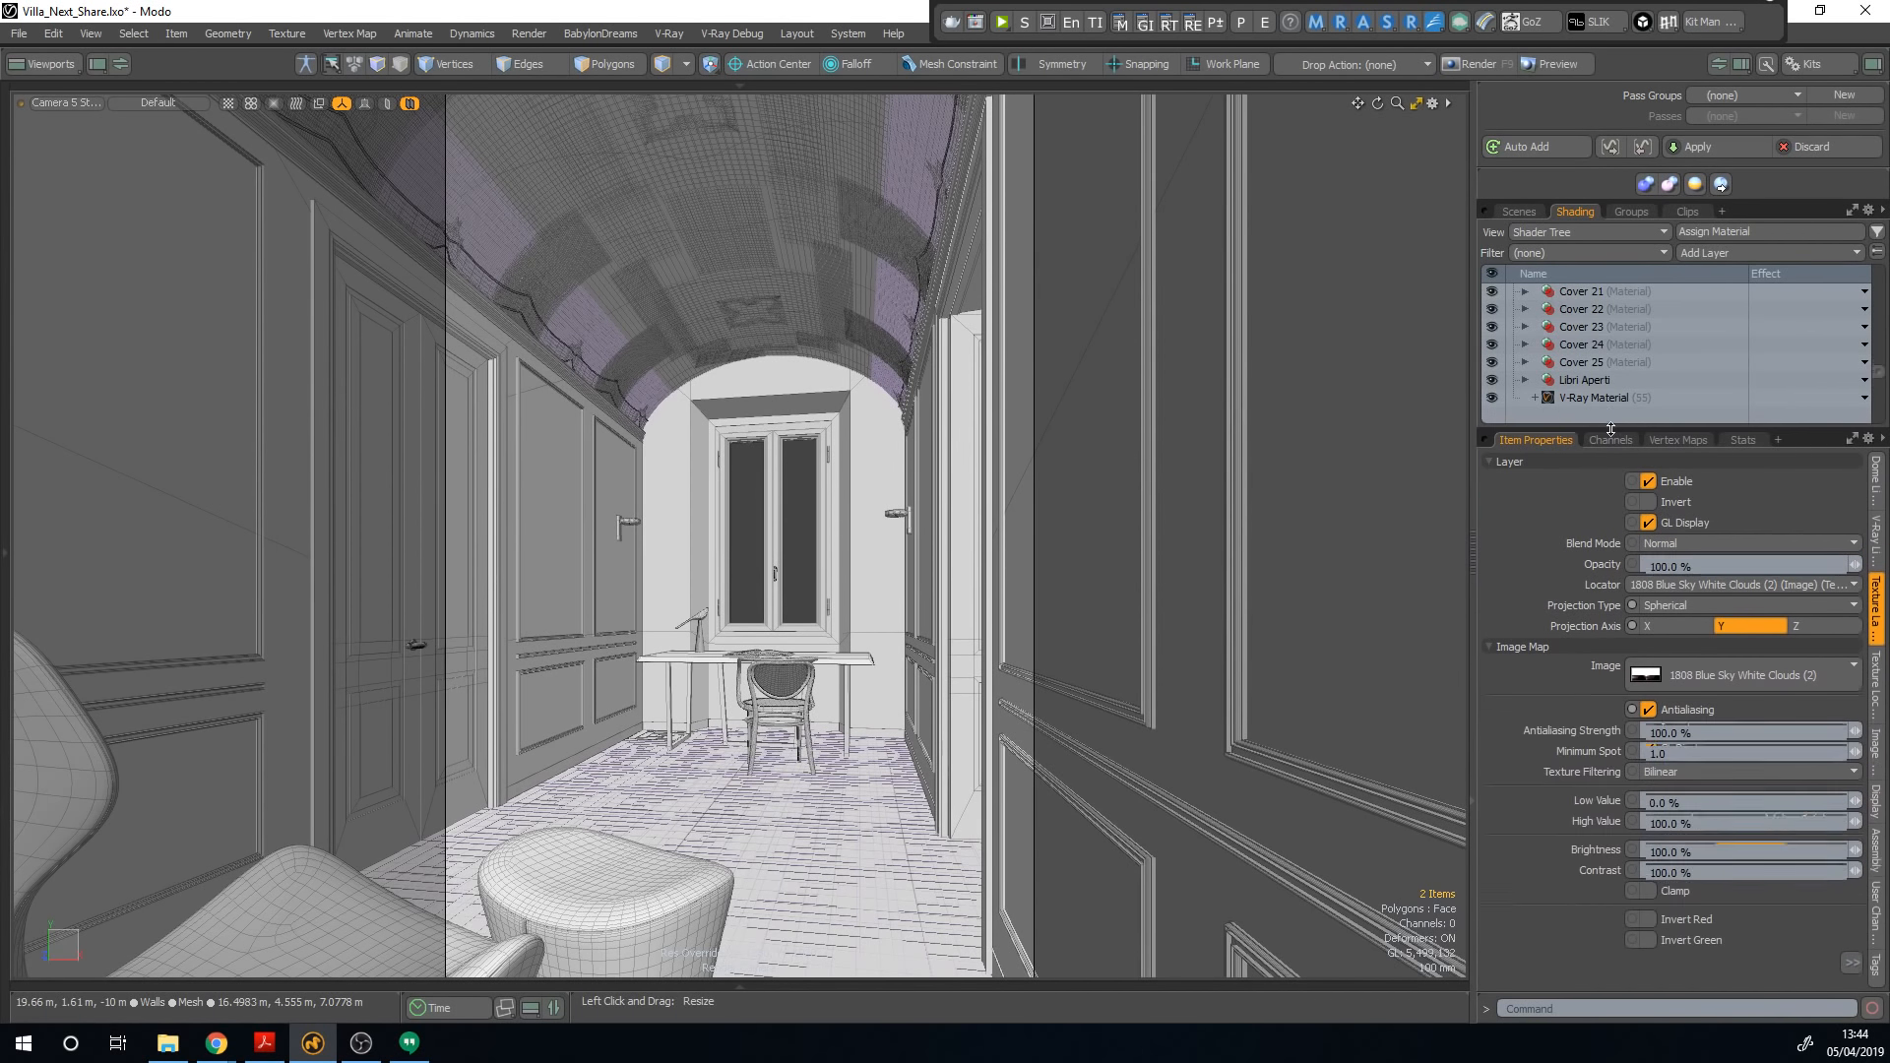
{"action": "left_click_drag", "start_coordinate": [1643, 580], "coordinate": [1643, 590]}
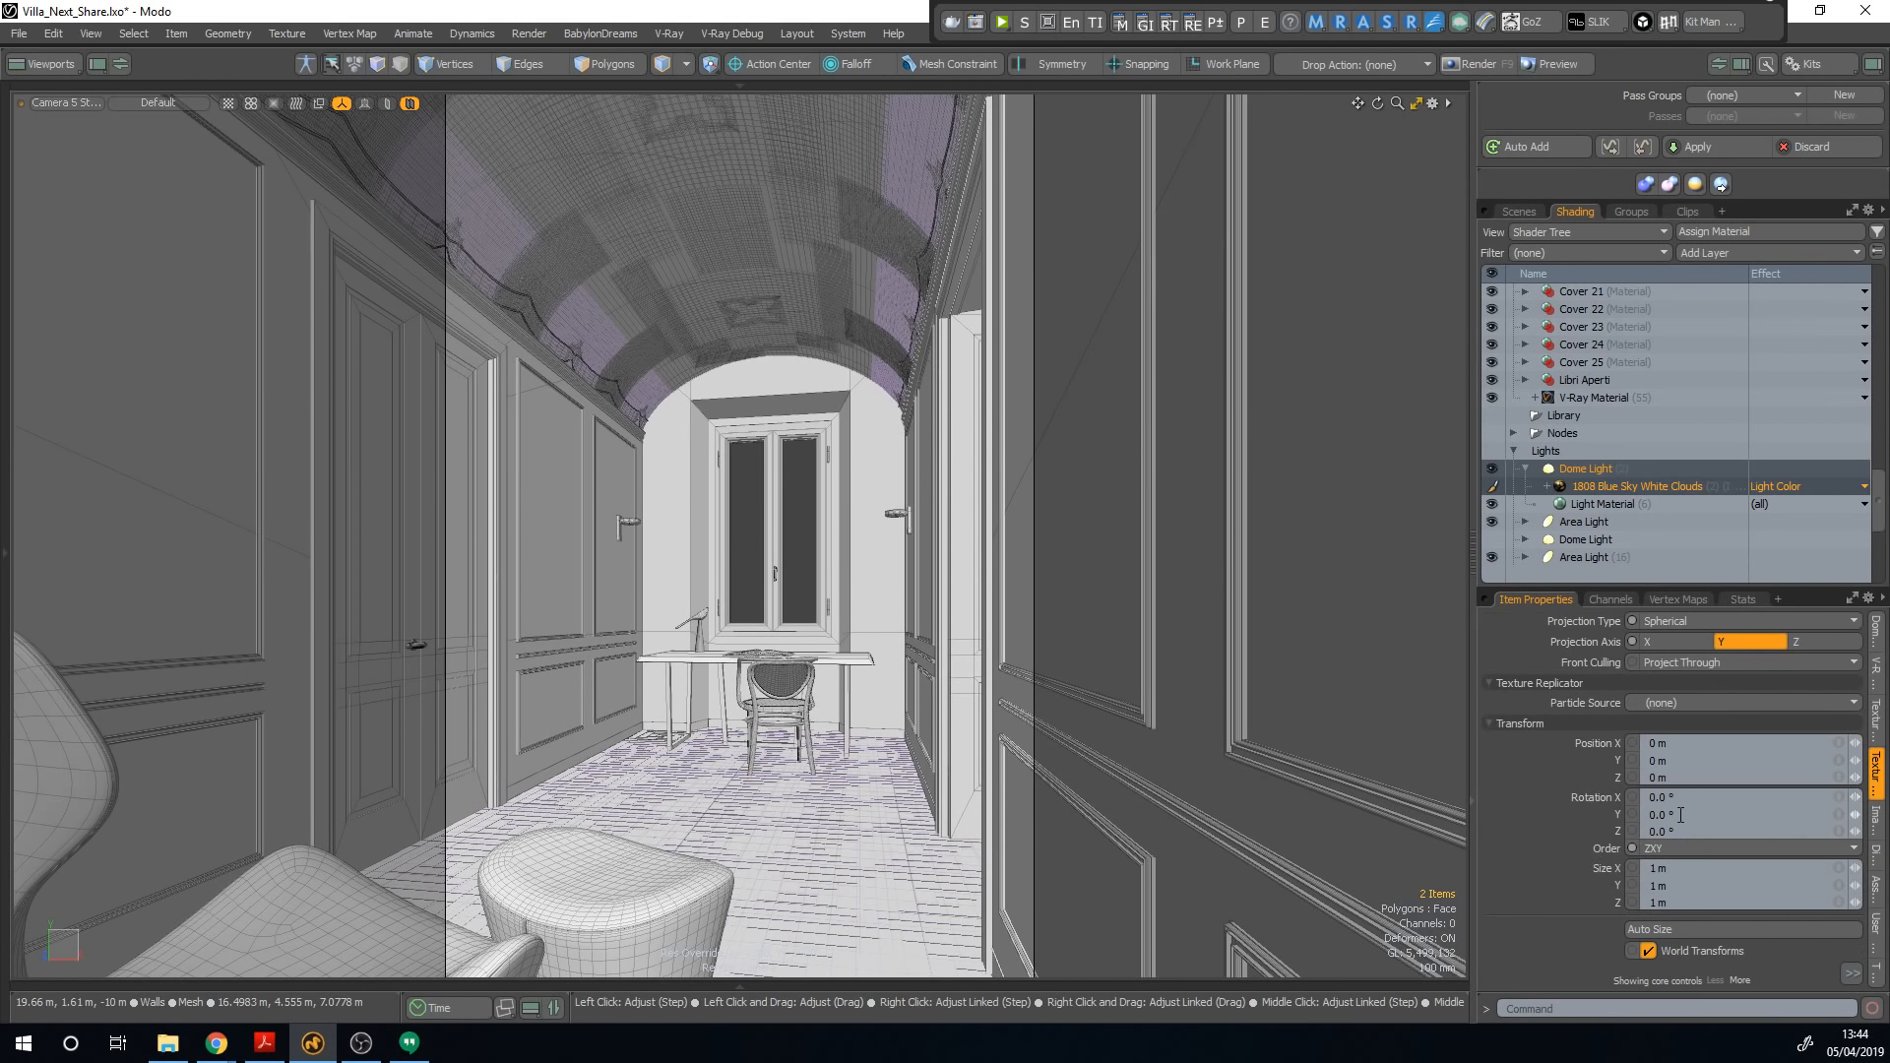
{"action": "left_click", "coordinate": [1673, 815]}
{"action": "type", "text": "80"}
{"action": "key", "text": "Return"}
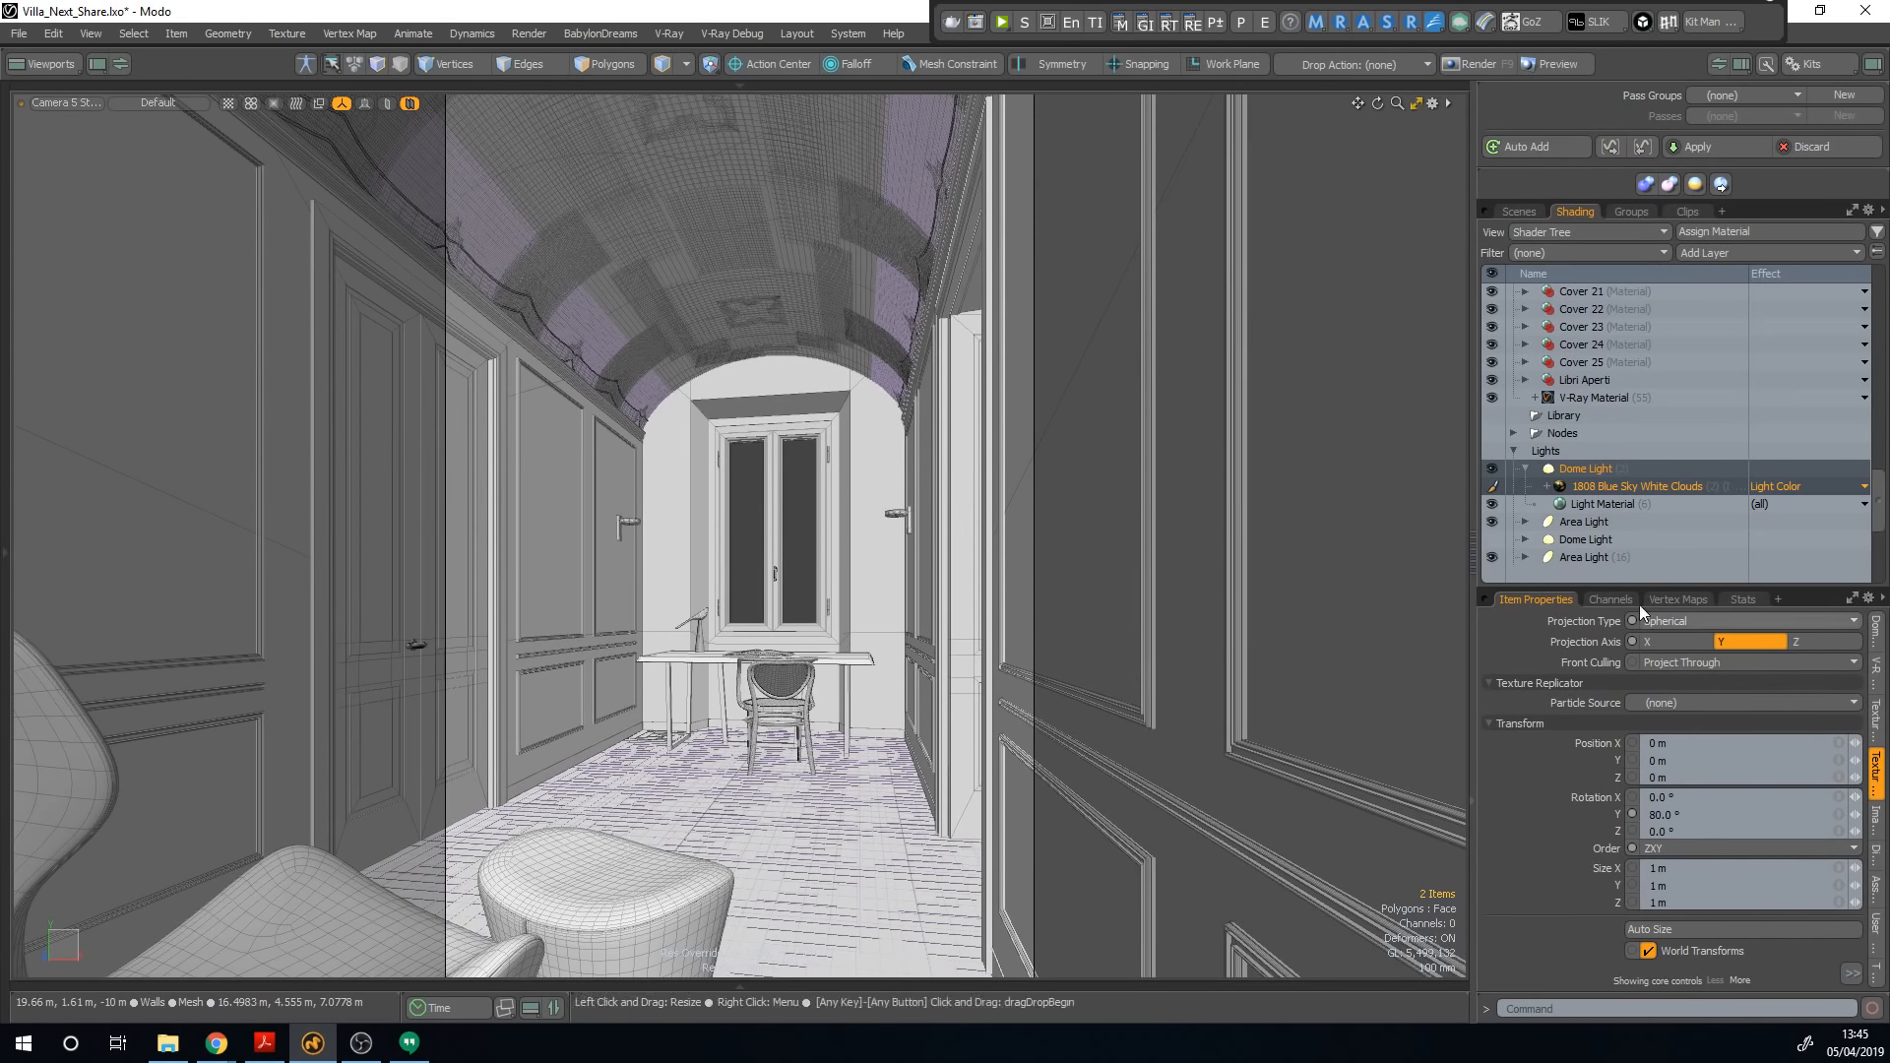
Step: Enlarge the shader tree and expand Environments to check the environment's material
{"action": "left_click_drag", "start_coordinate": [1628, 584], "coordinate": [1628, 785]}
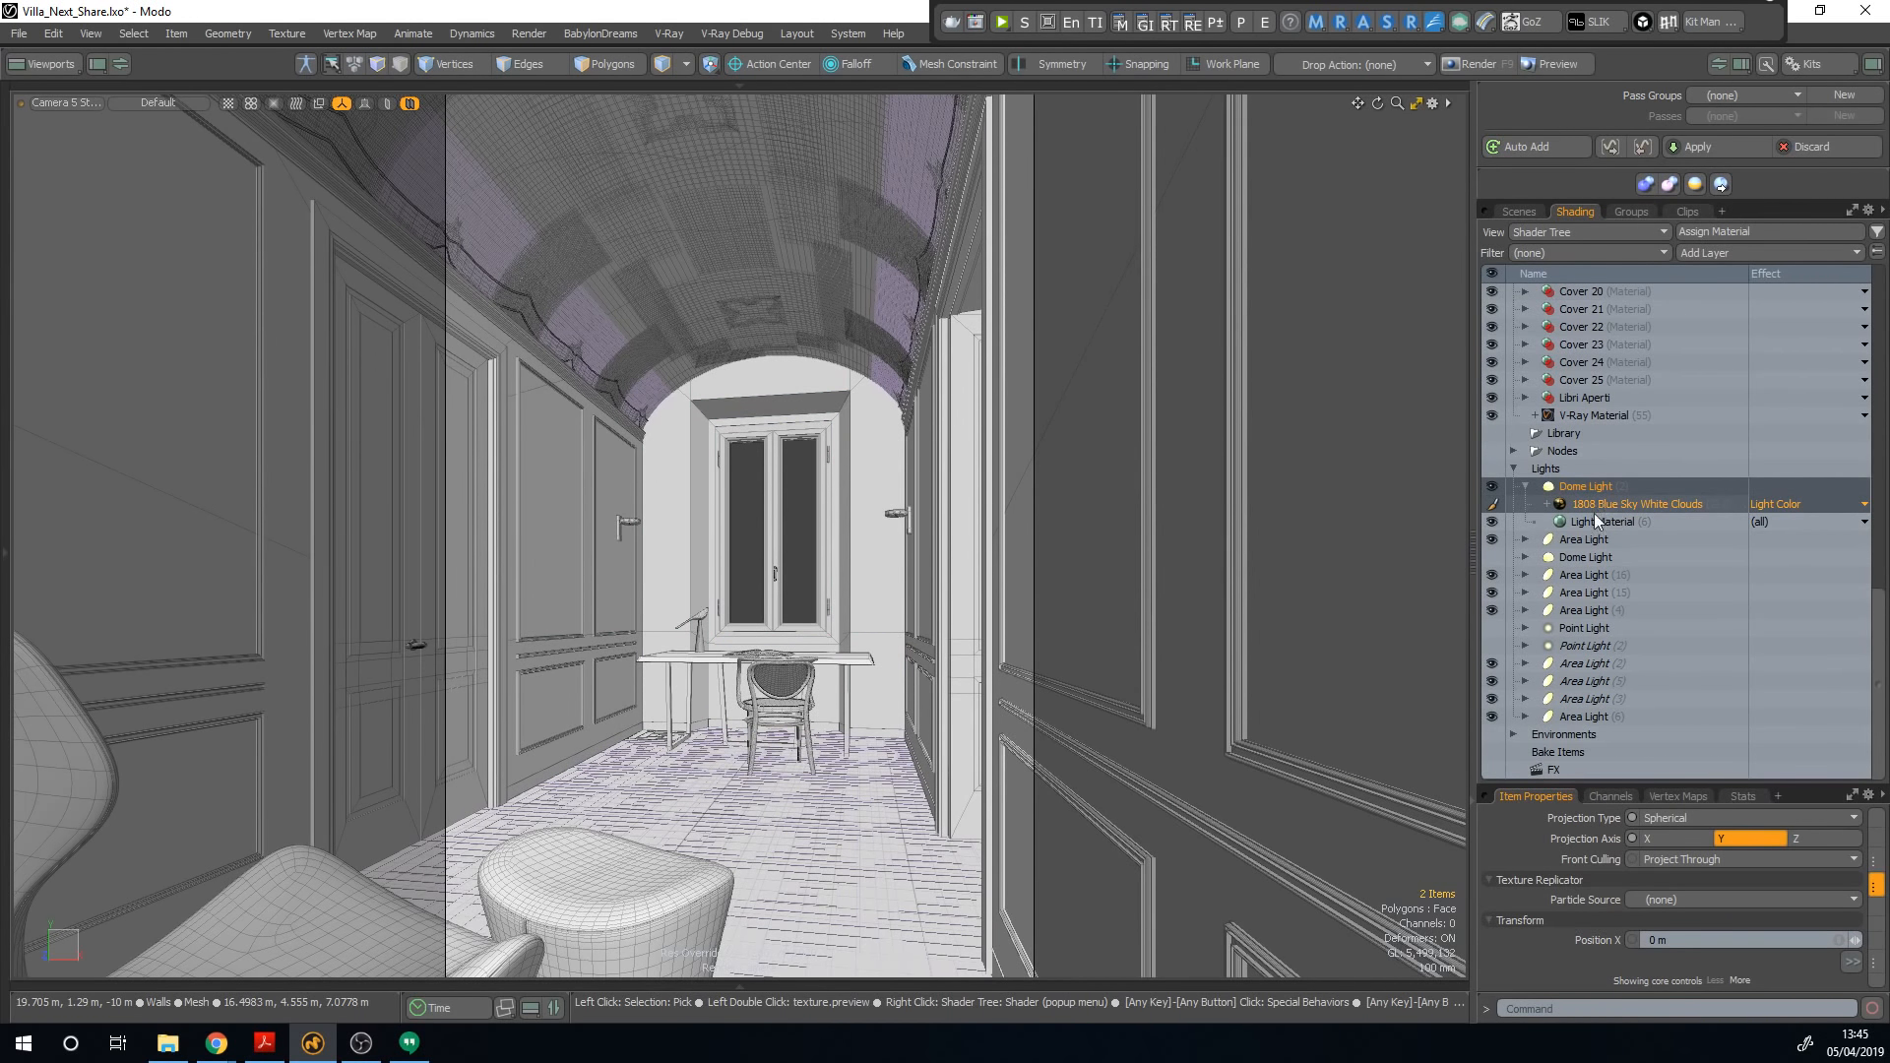
{"action": "left_click", "coordinate": [1507, 736]}
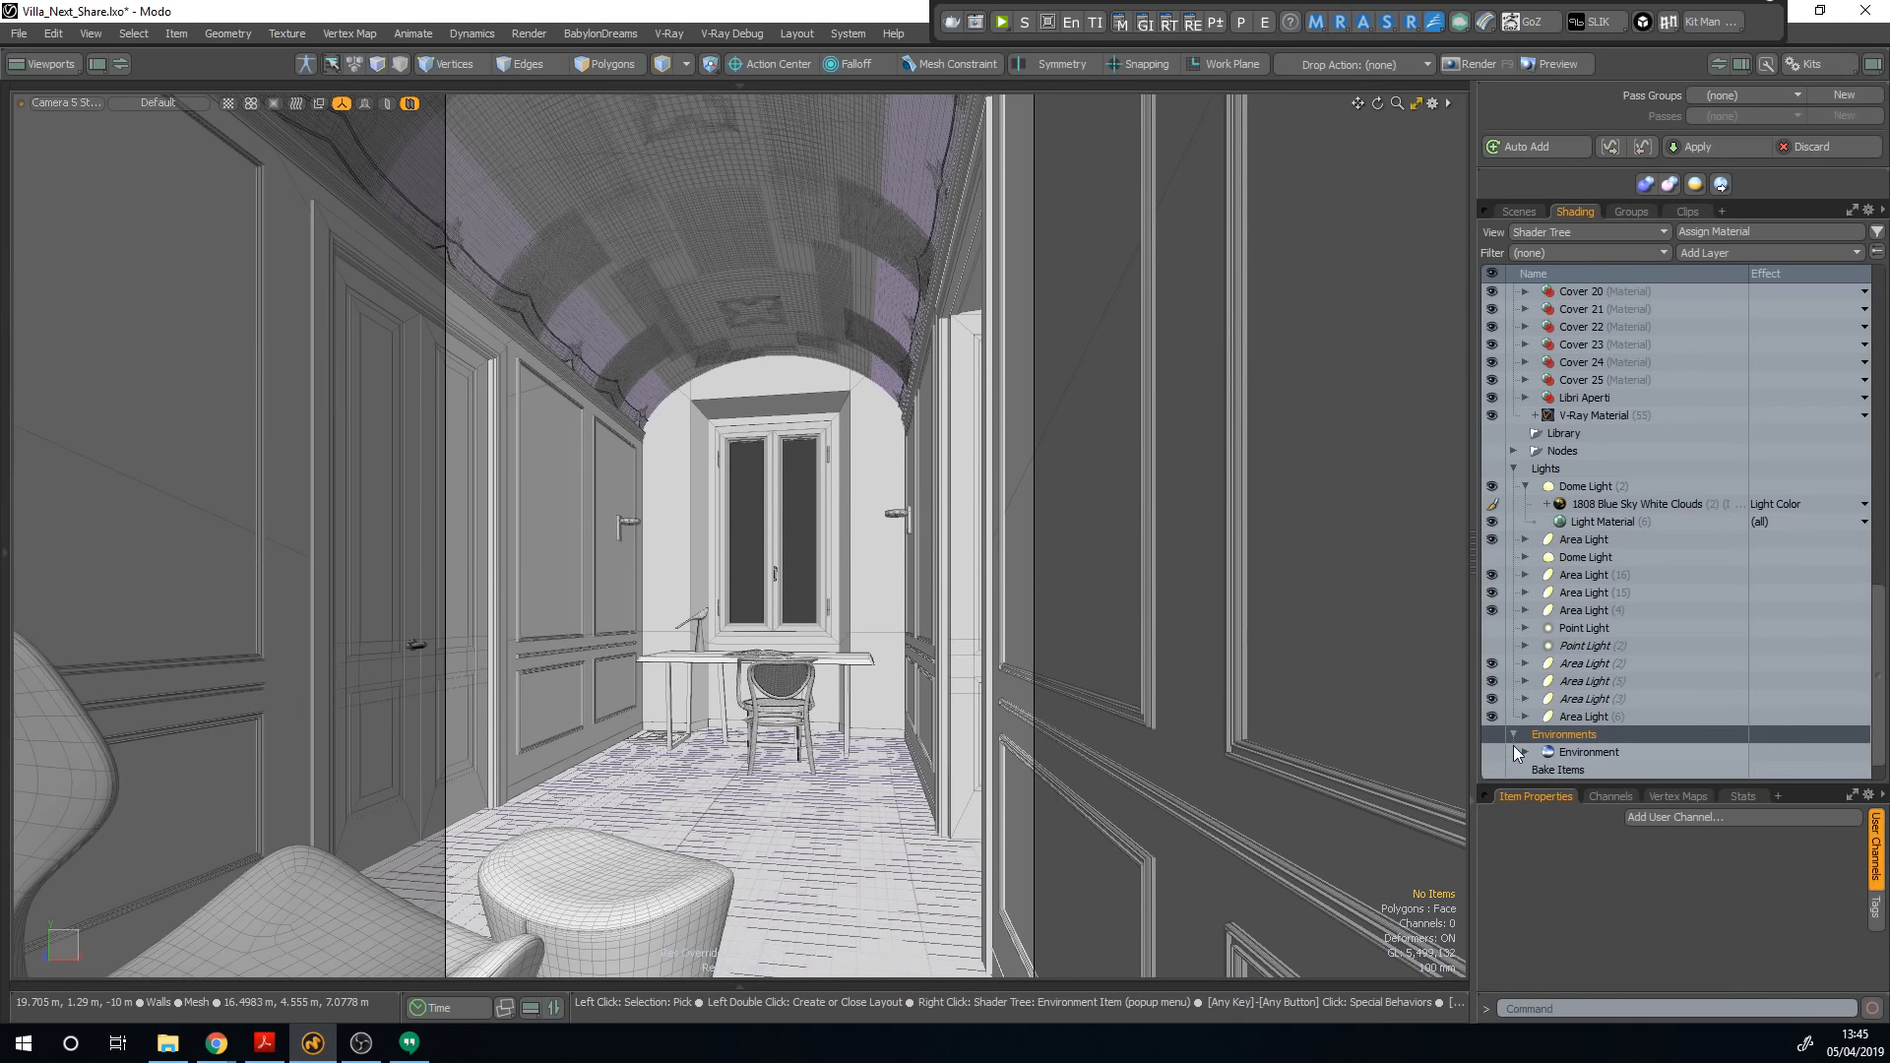
{"action": "left_click", "coordinate": [1513, 735]}
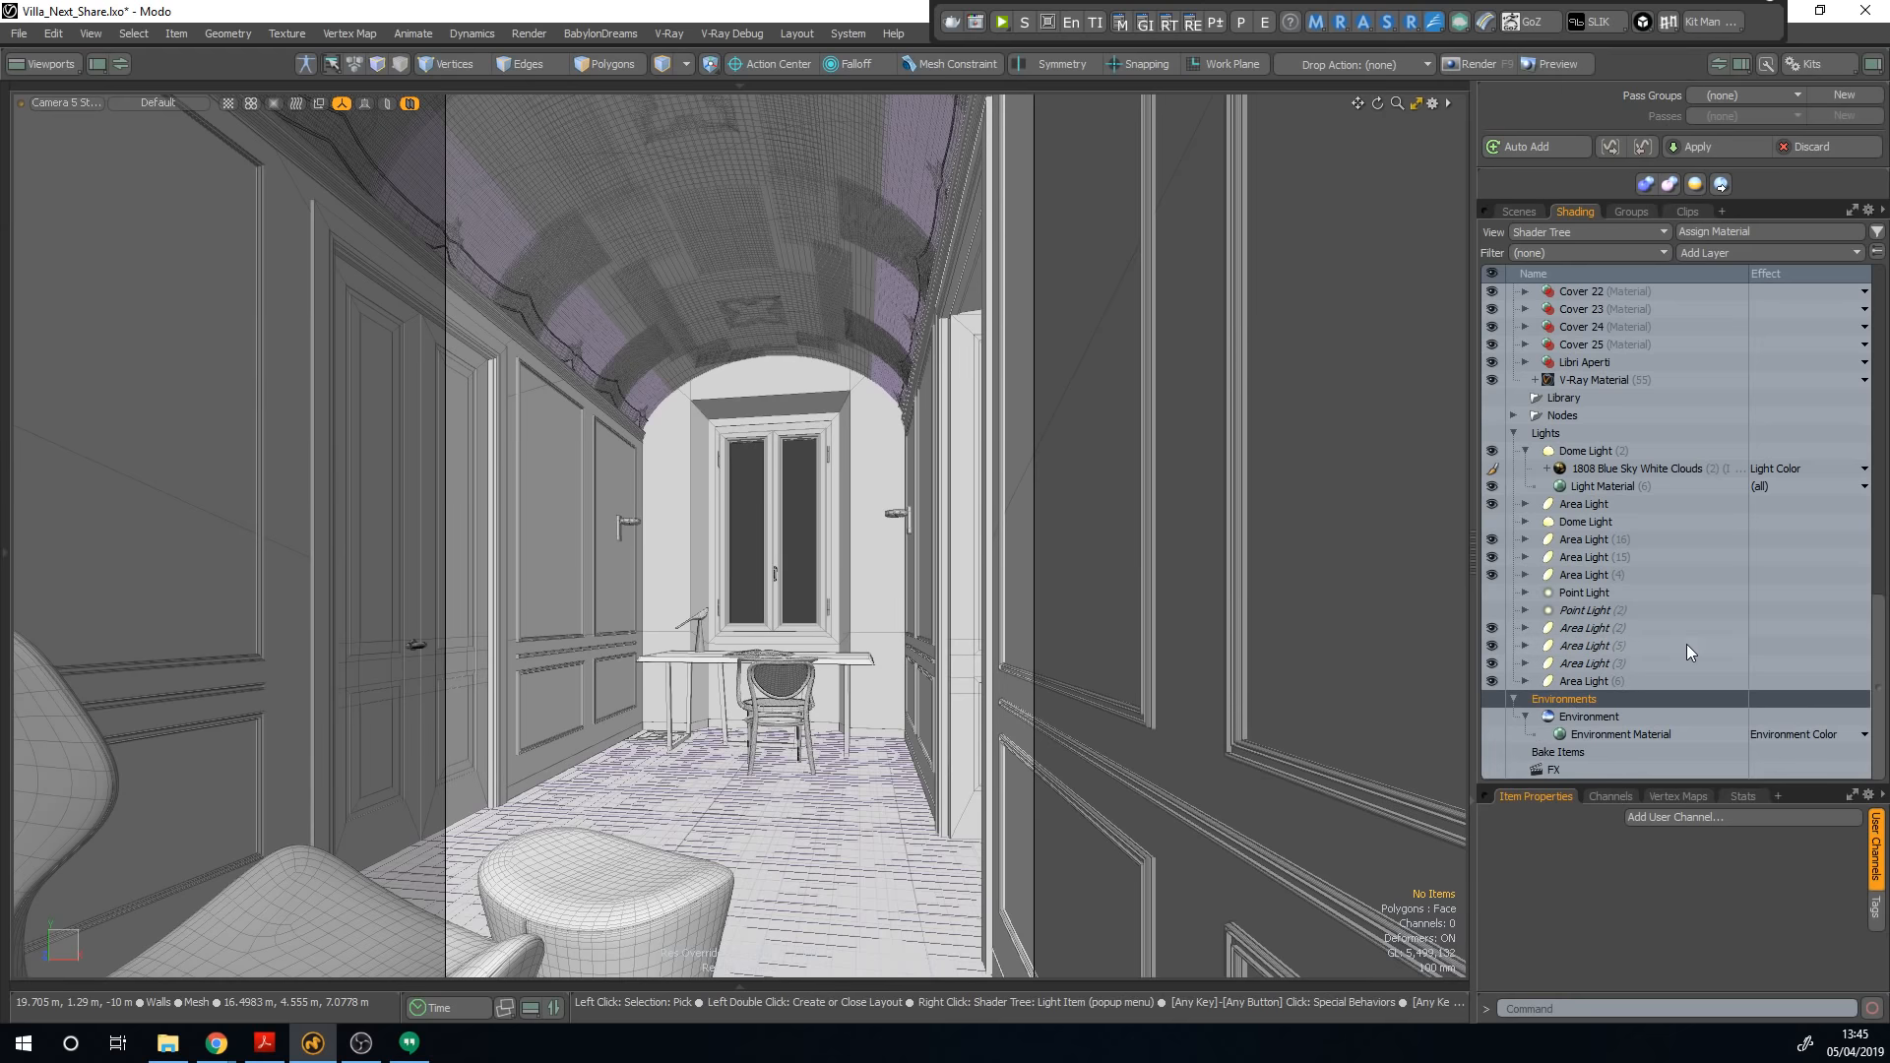
Step: Delete the general V-Ray Material directly below the Base Shader in the shader tree
{"action": "scroll", "coordinate": [1685, 644], "scroll_direction": "up", "scroll_amount": 8}
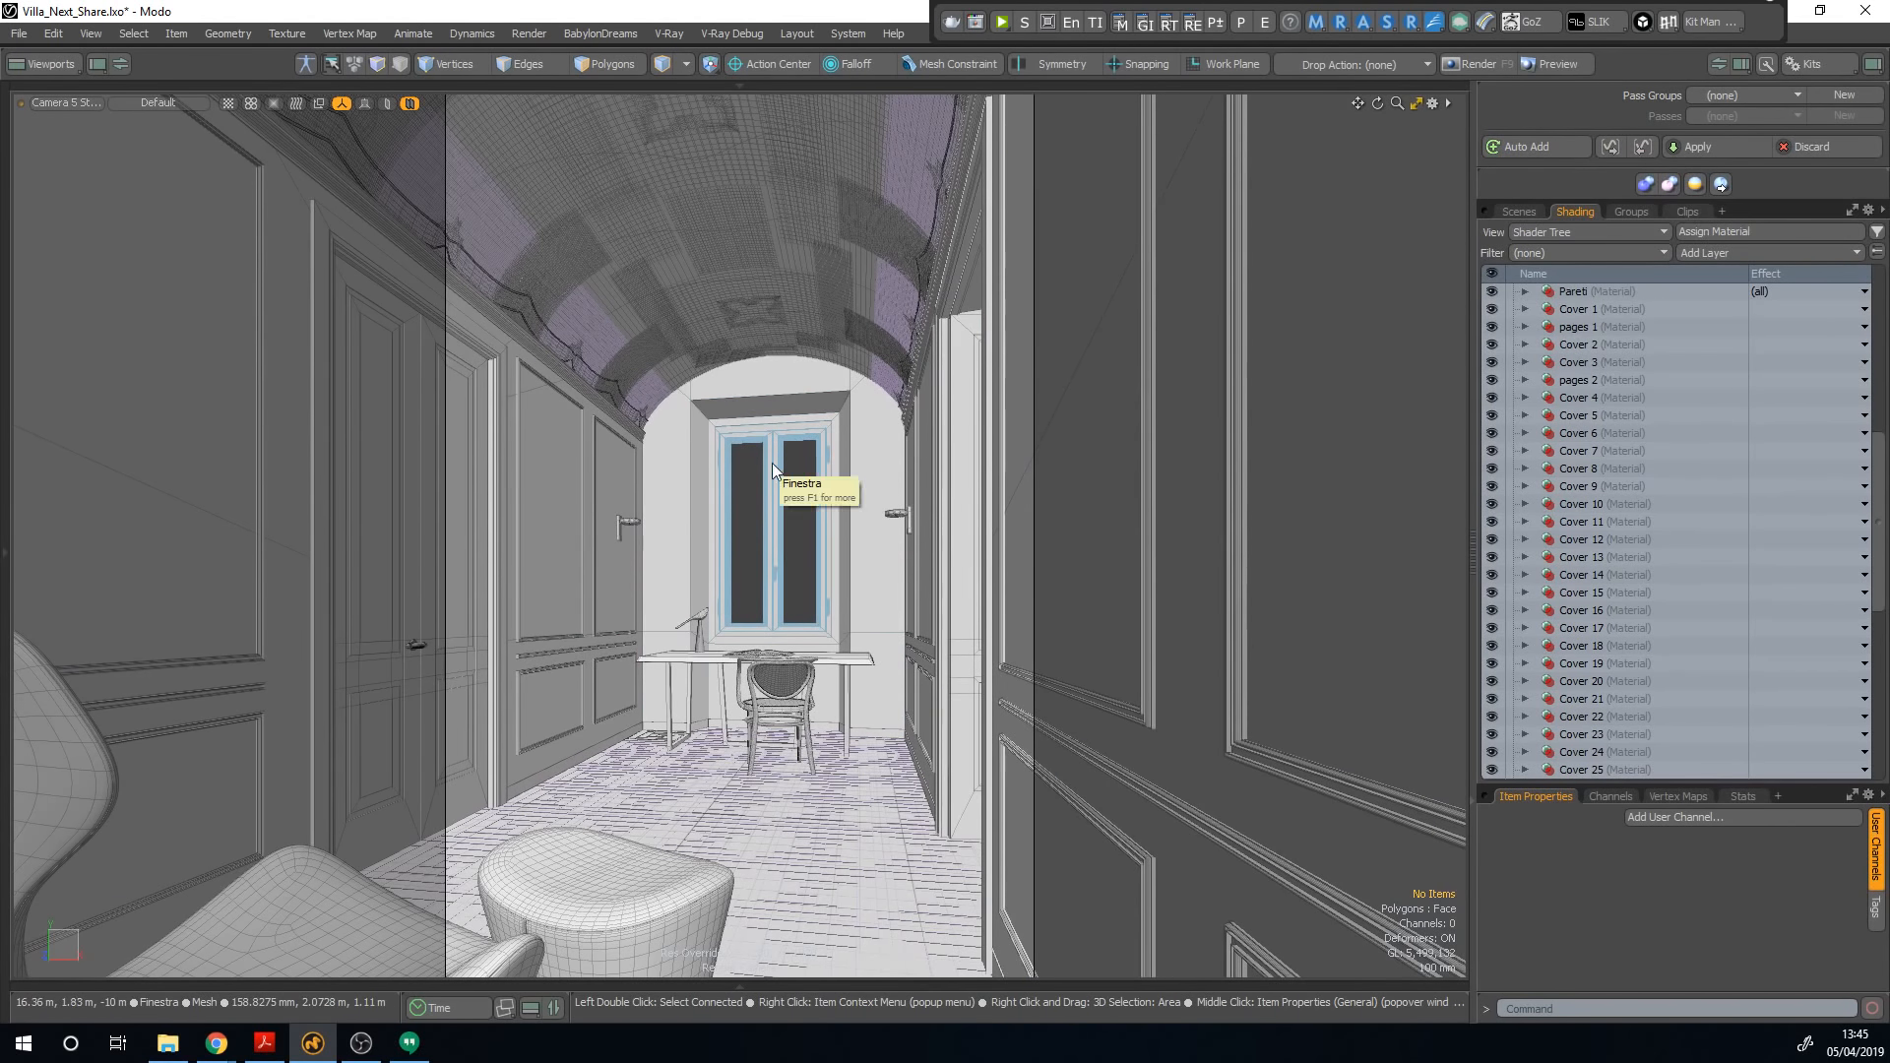
{"action": "scroll", "coordinate": [1675, 504], "scroll_direction": "up", "scroll_amount": 8}
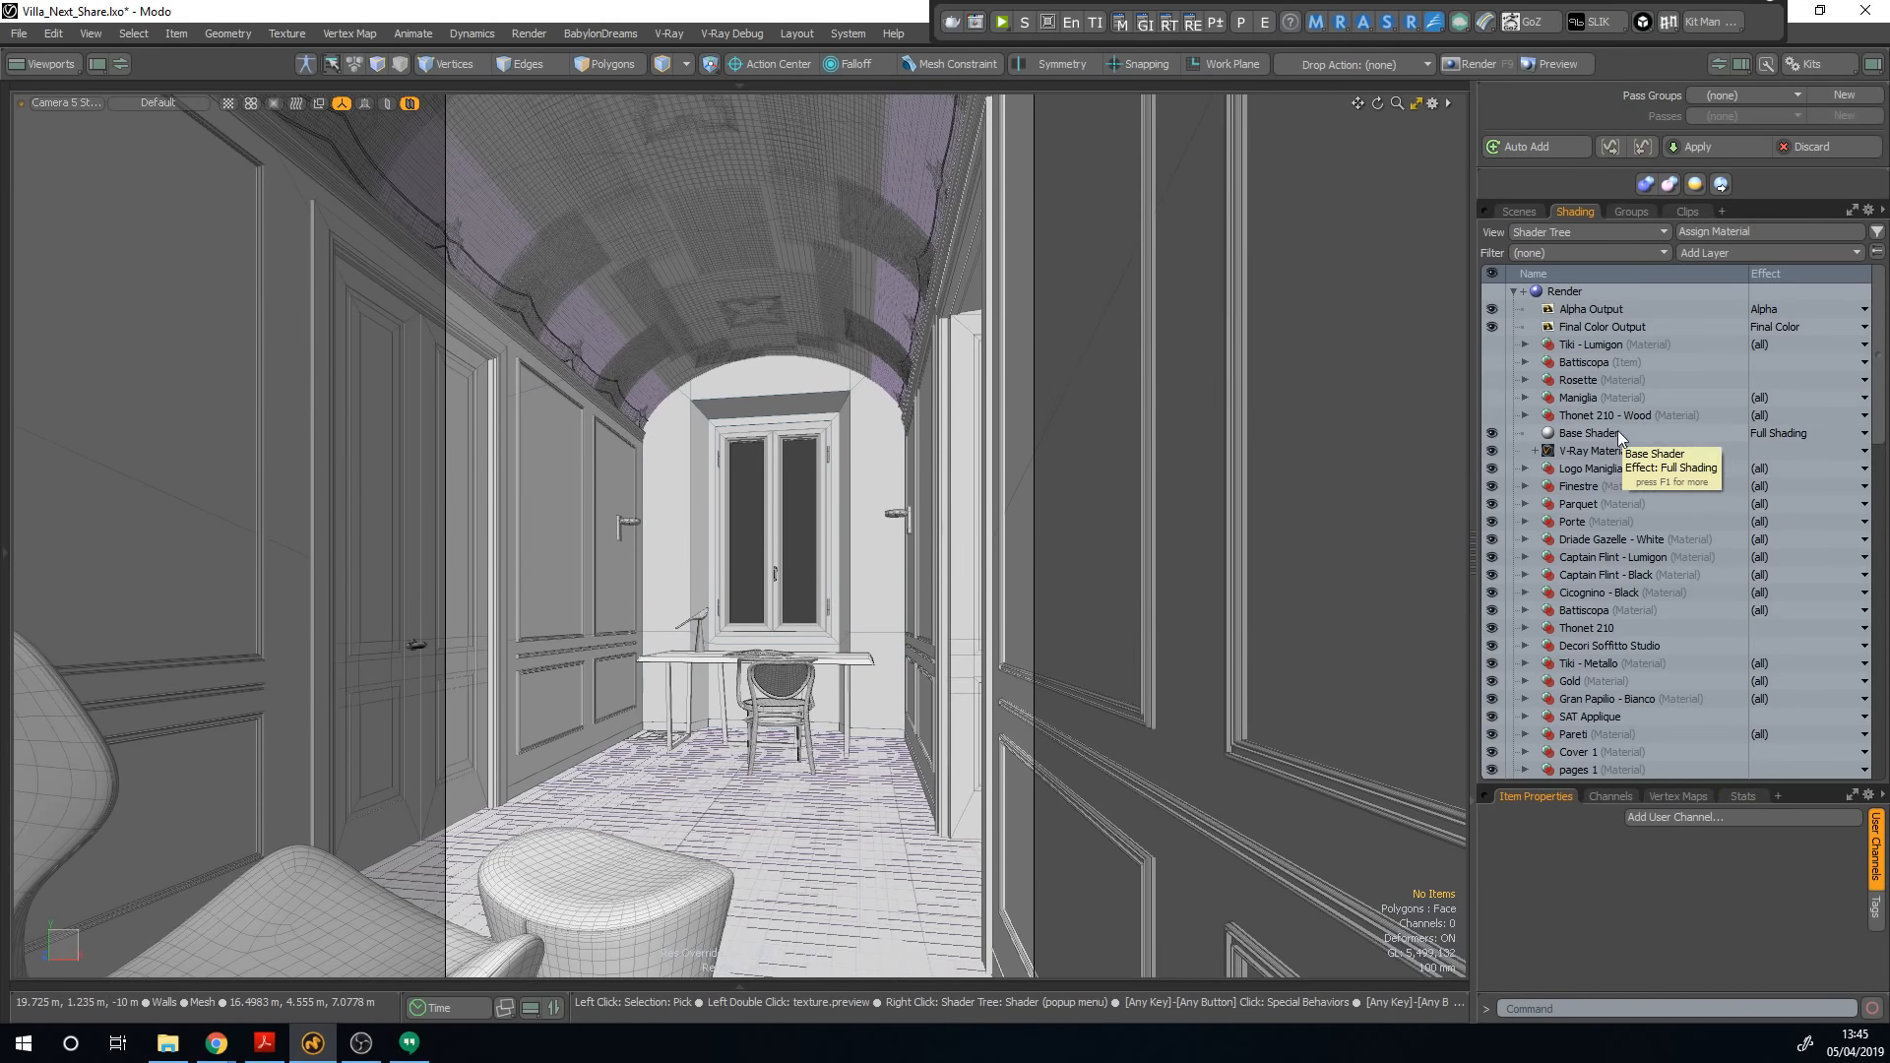
{"action": "left_click", "coordinate": [1592, 451]}
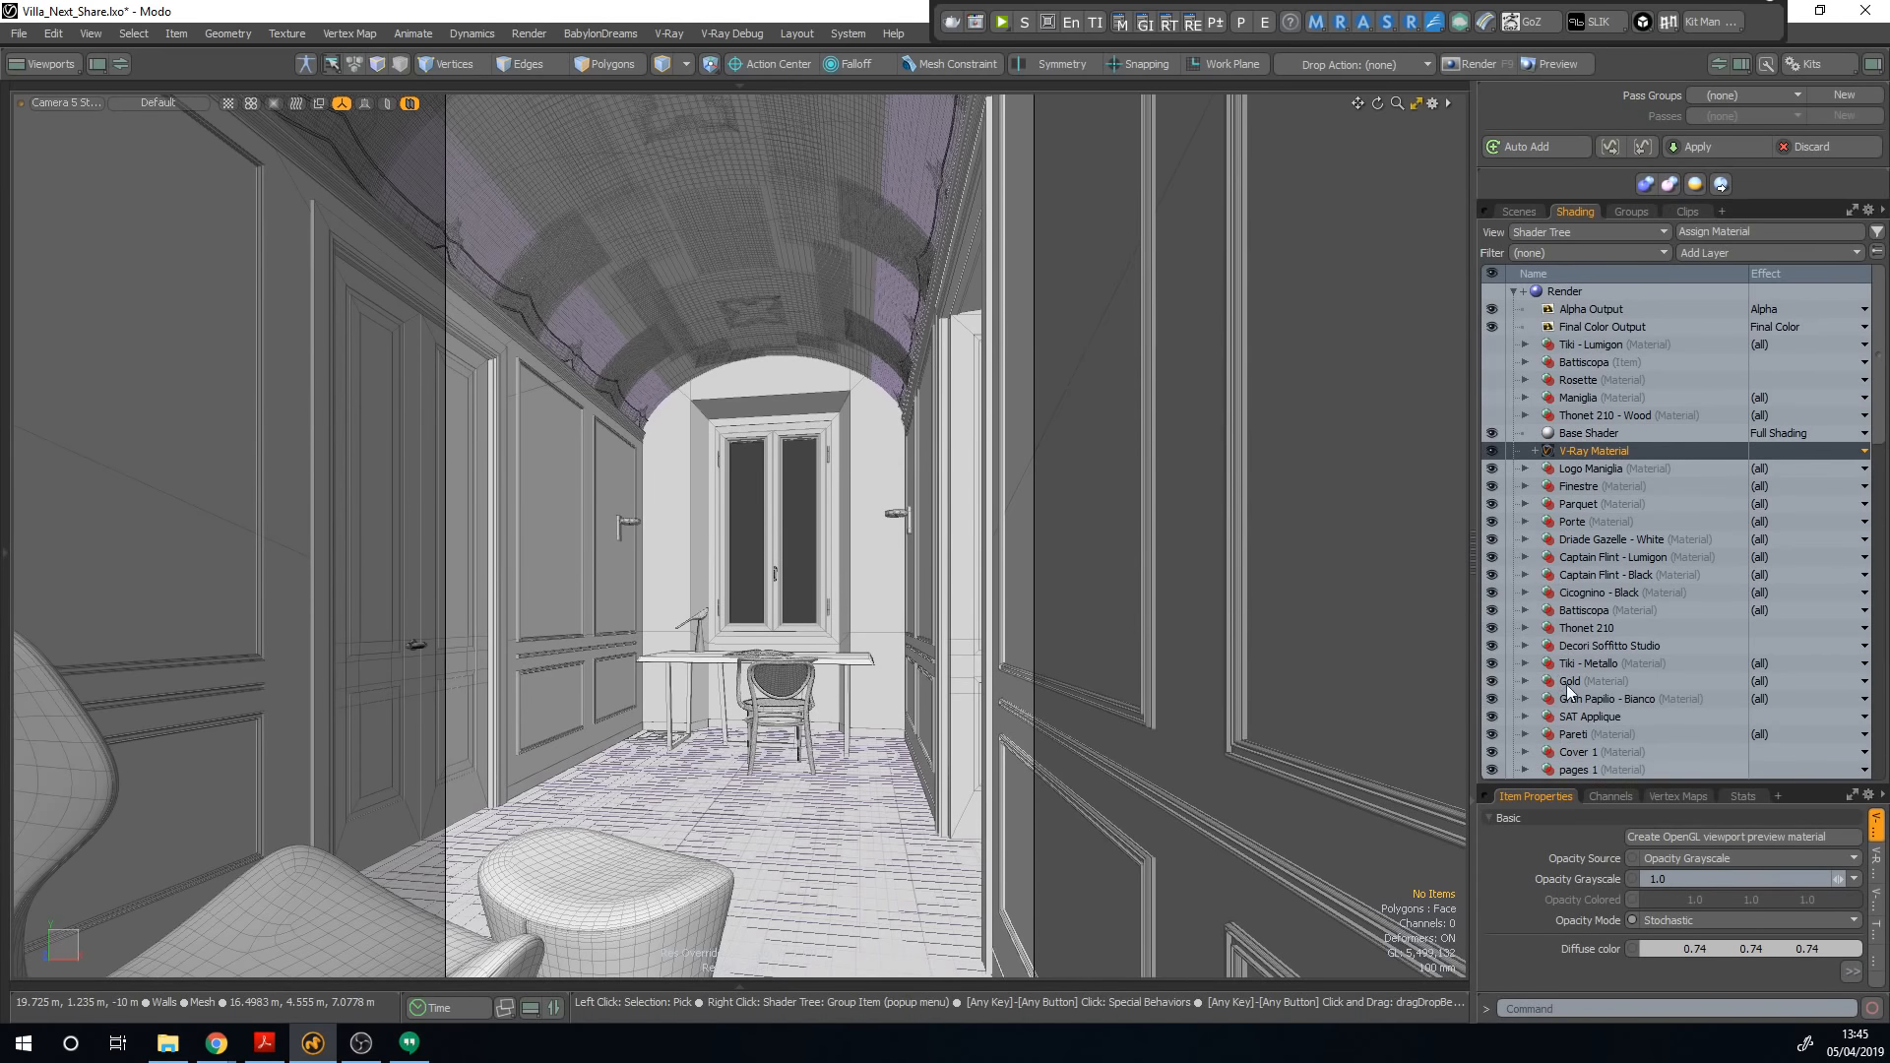
{"action": "left_click", "coordinate": [1587, 436]}
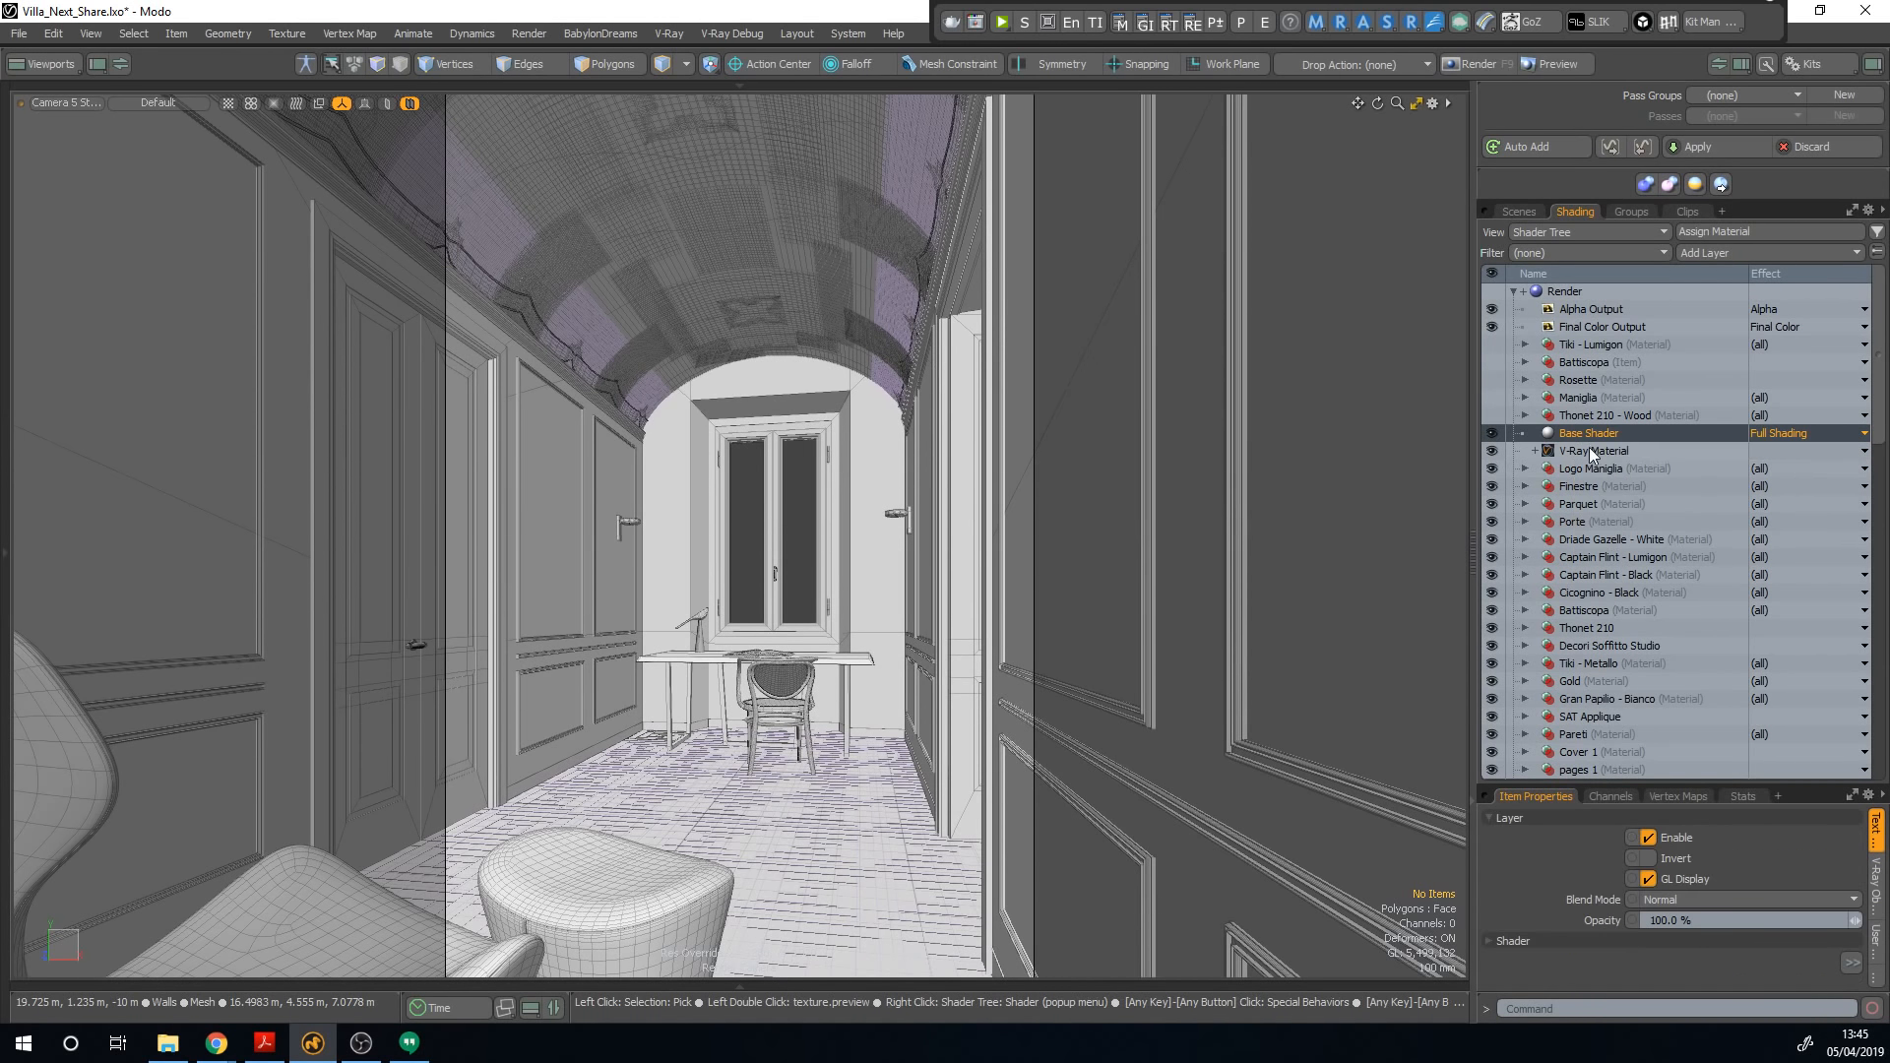
{"action": "left_click", "coordinate": [1591, 453]}
{"action": "key", "text": "Delete"}
Step: Add a new V-Ray Material directly below the Base Shader and review its full basic and reflection properties
{"action": "left_click", "coordinate": [1590, 437]}
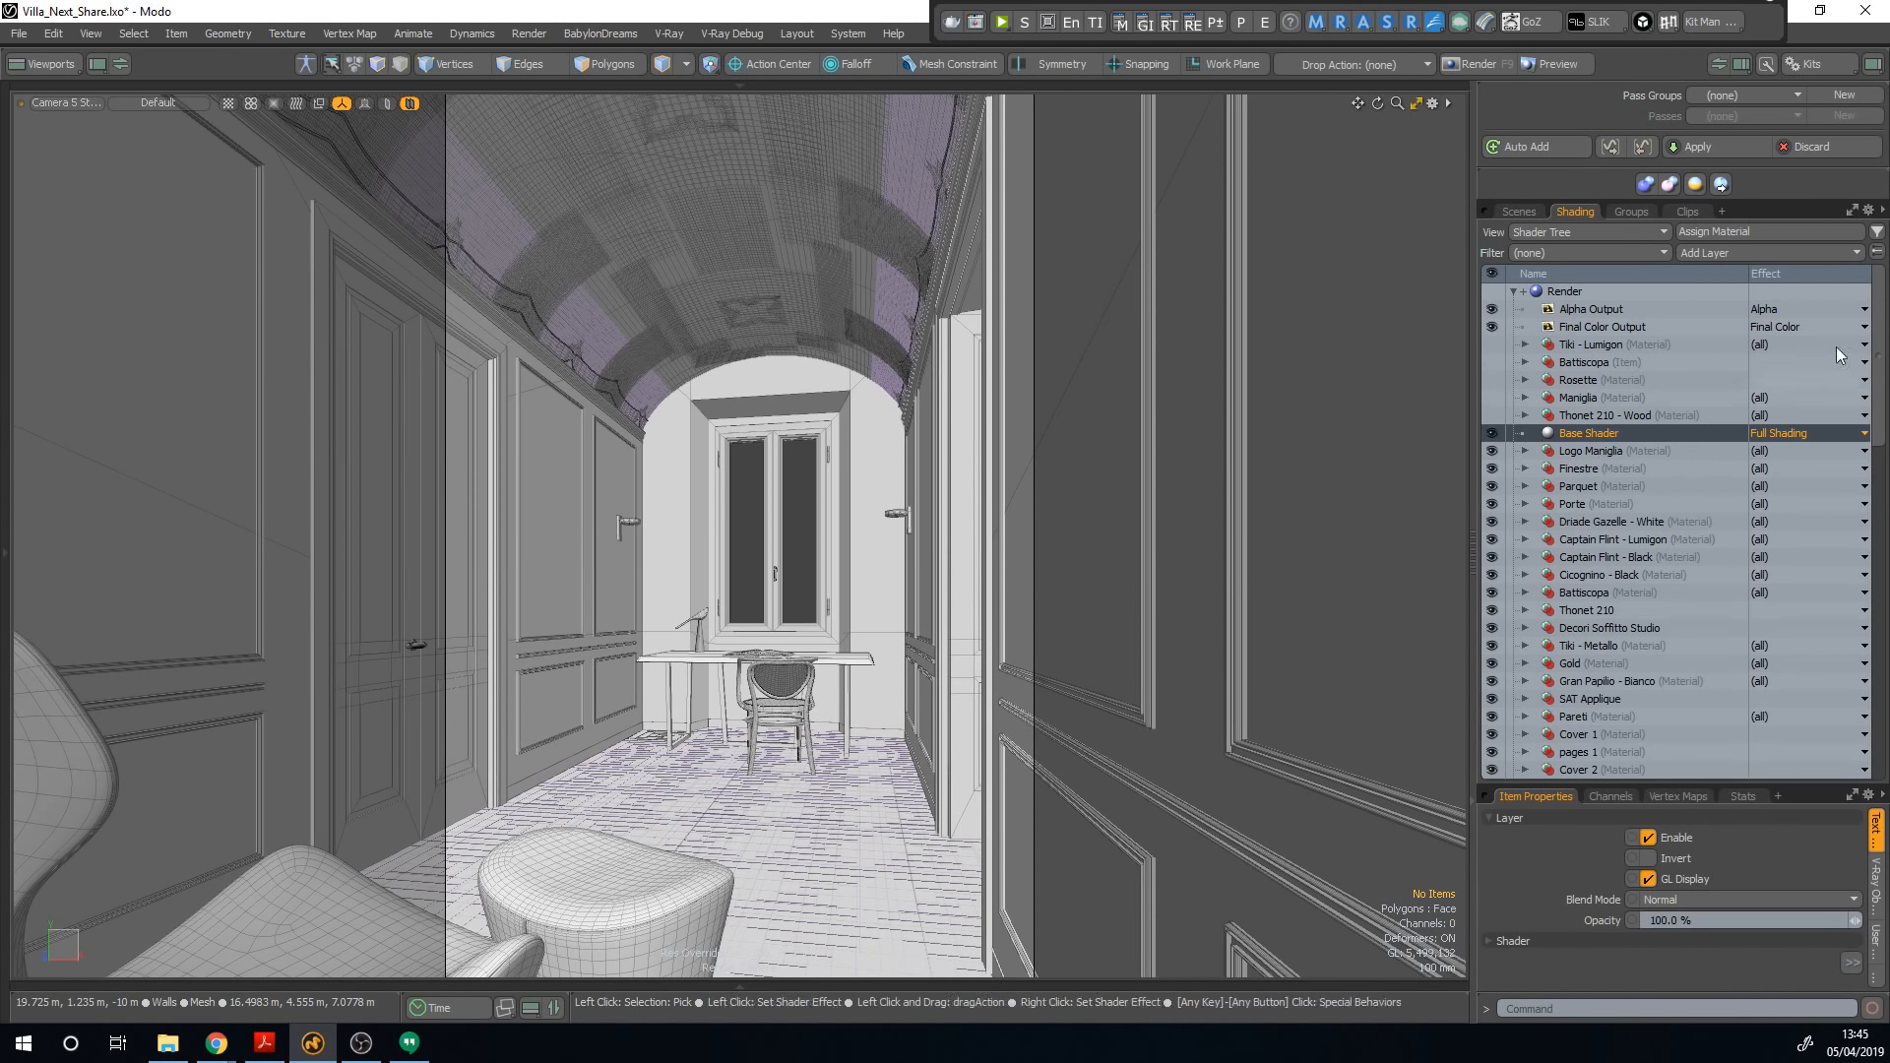
{"action": "left_click", "coordinate": [1764, 248]}
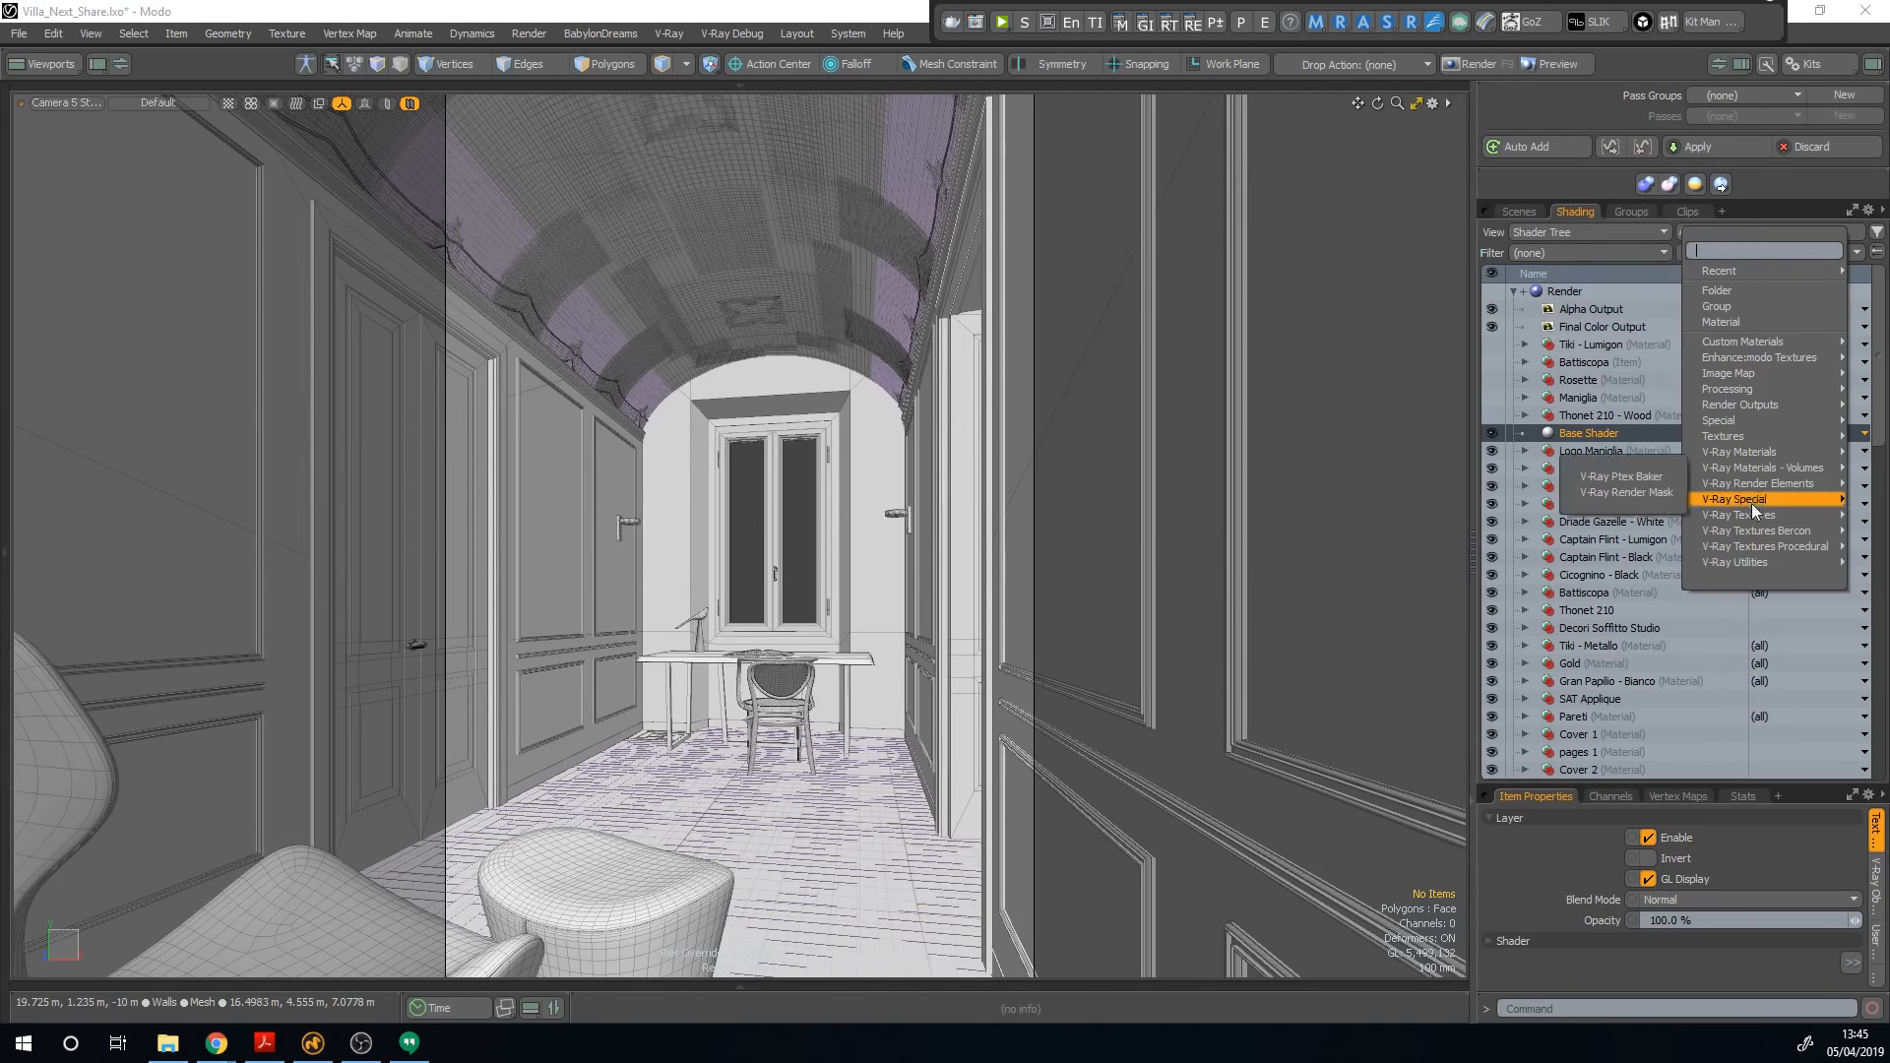
{"action": "mouse_move", "coordinate": [1738, 455]}
{"action": "left_click", "coordinate": [1616, 569]}
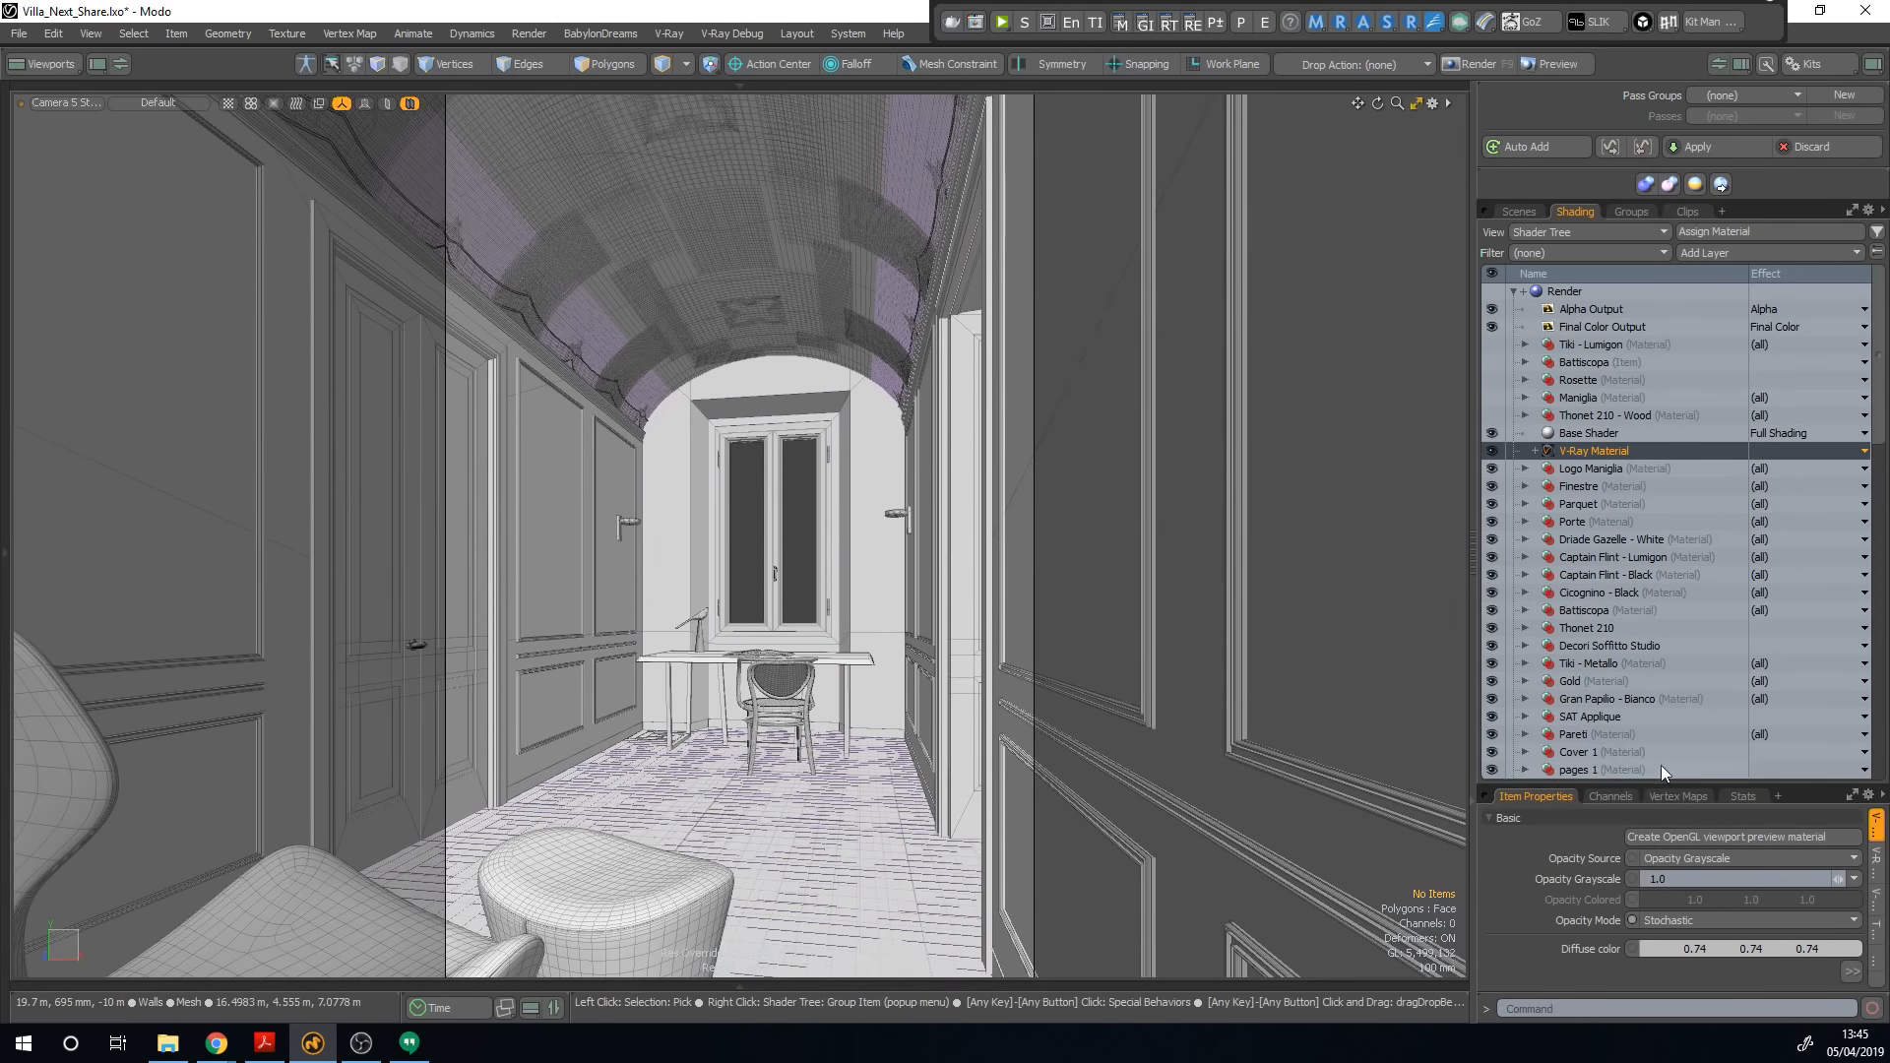
{"action": "left_click", "coordinate": [1850, 796]}
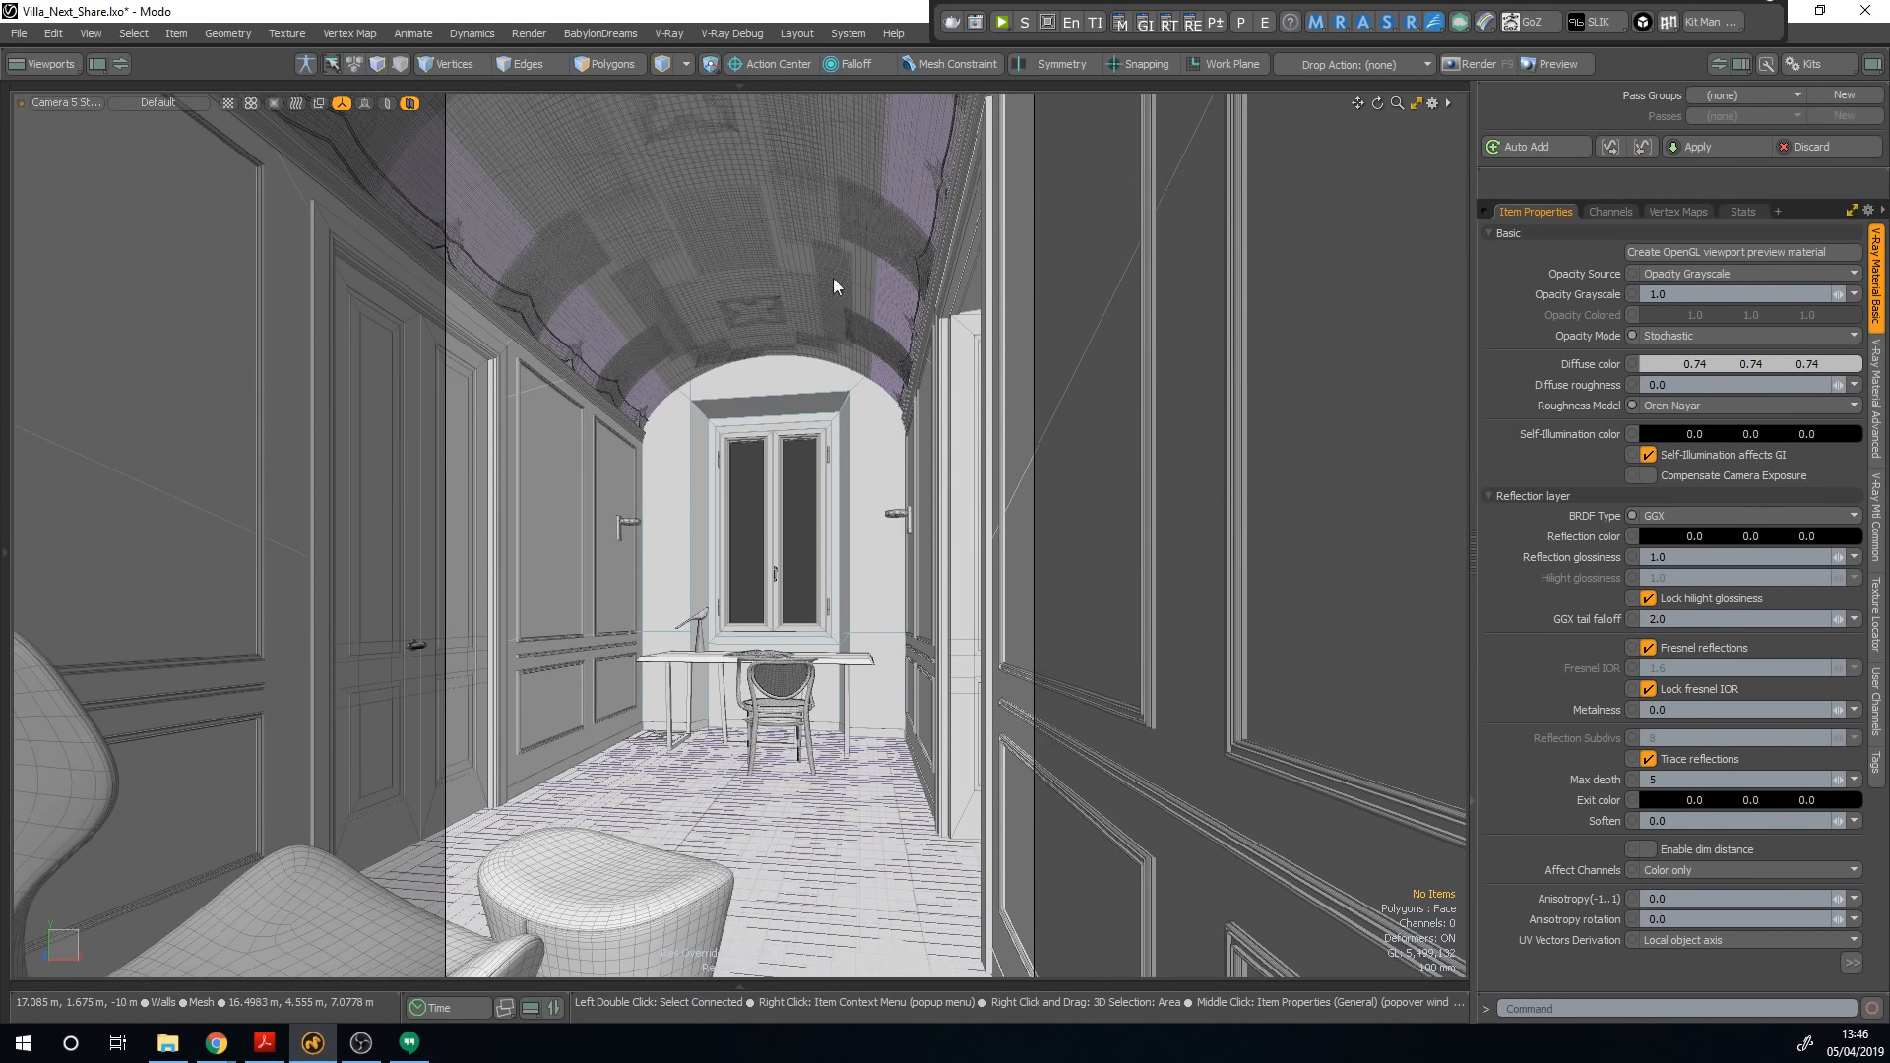
{"action": "left_click", "coordinate": [1850, 211]}
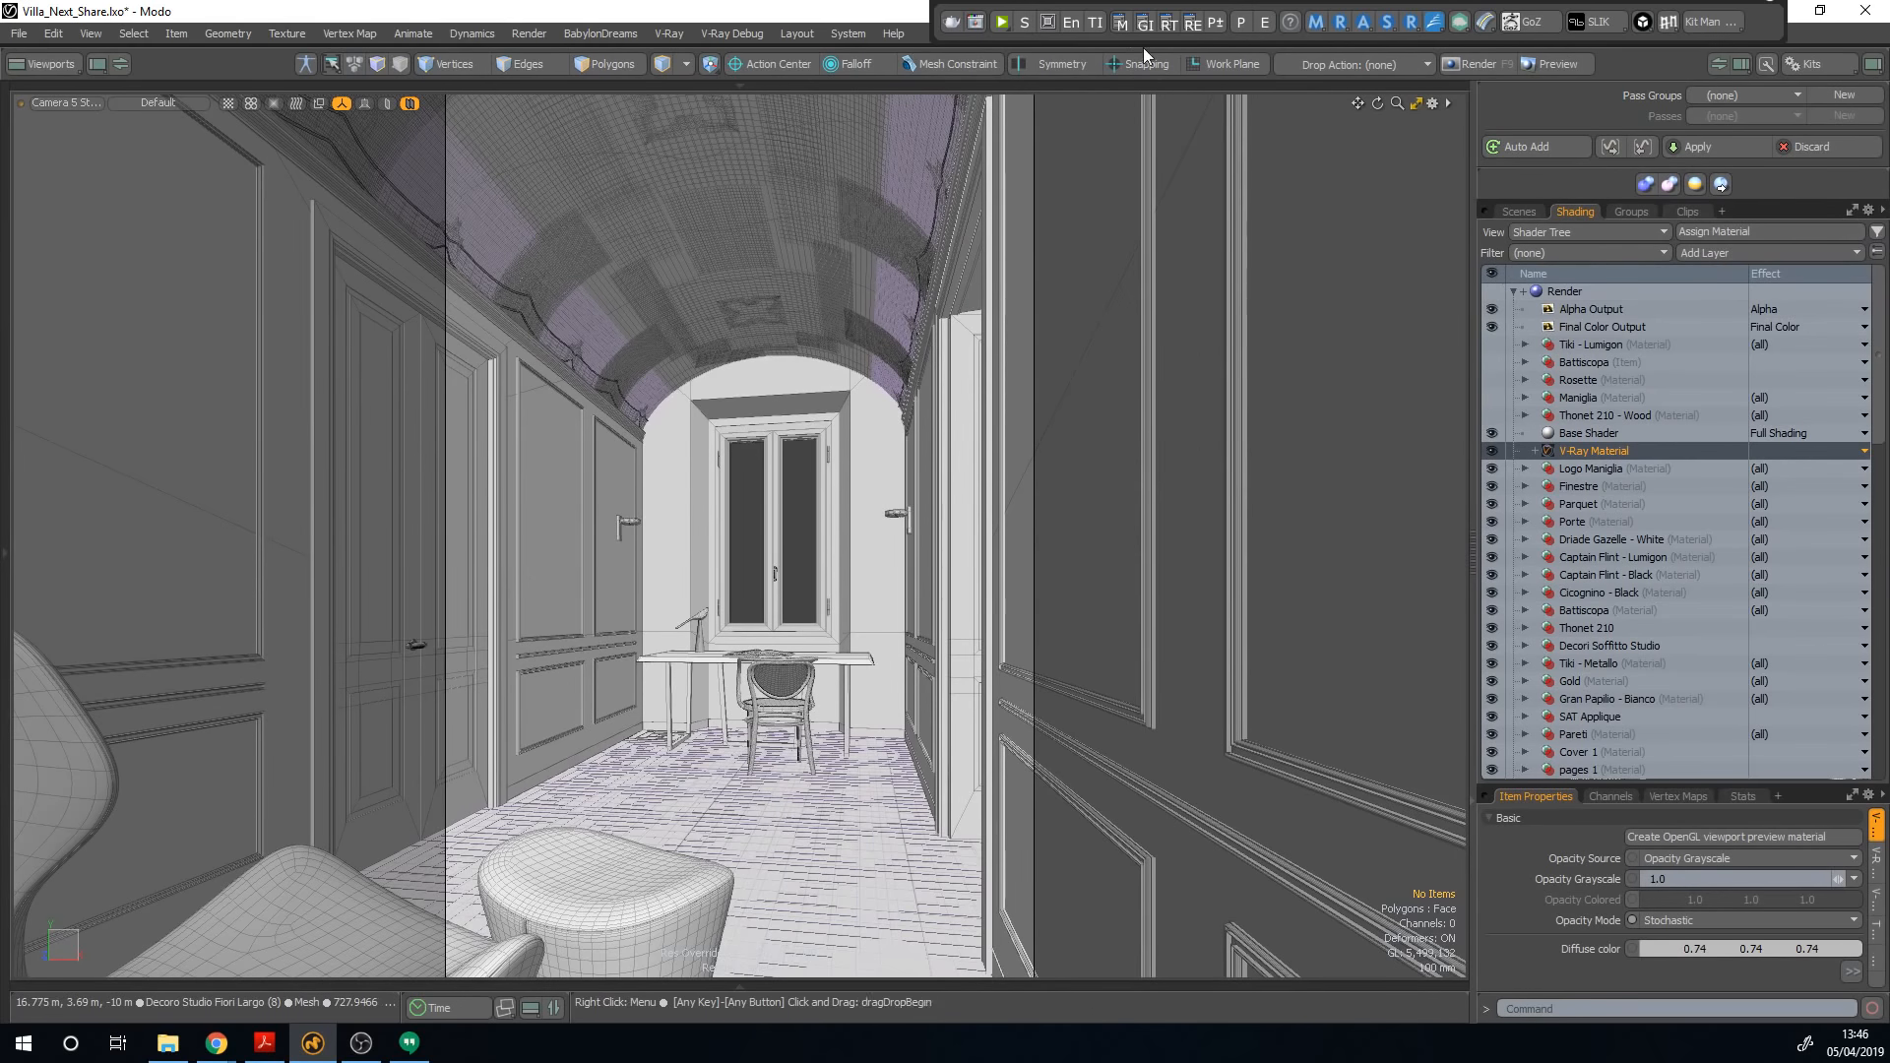
Step: Clear the material selection, start a V-Ray render of the camera view, and widen the V-Ray VFB beside the viewport
{"action": "left_click", "coordinate": [1120, 24]}
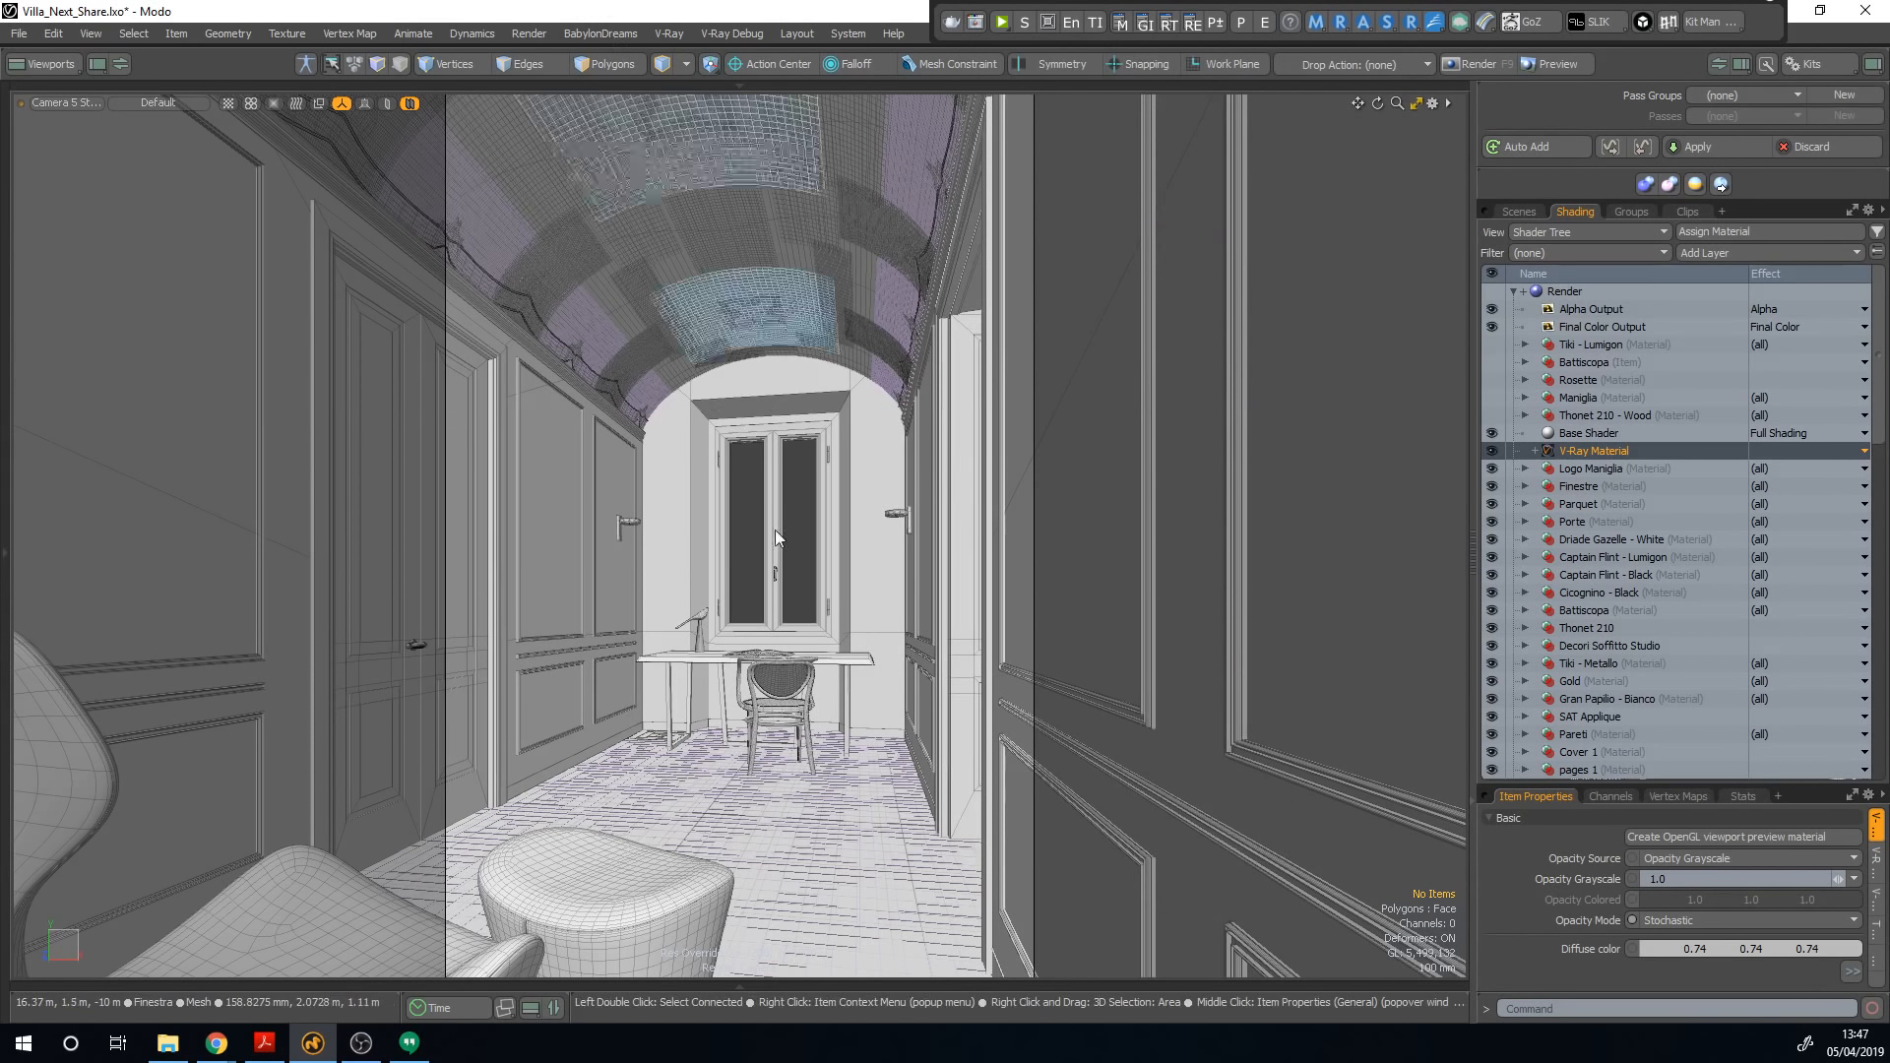
{"action": "key", "text": "Escape"}
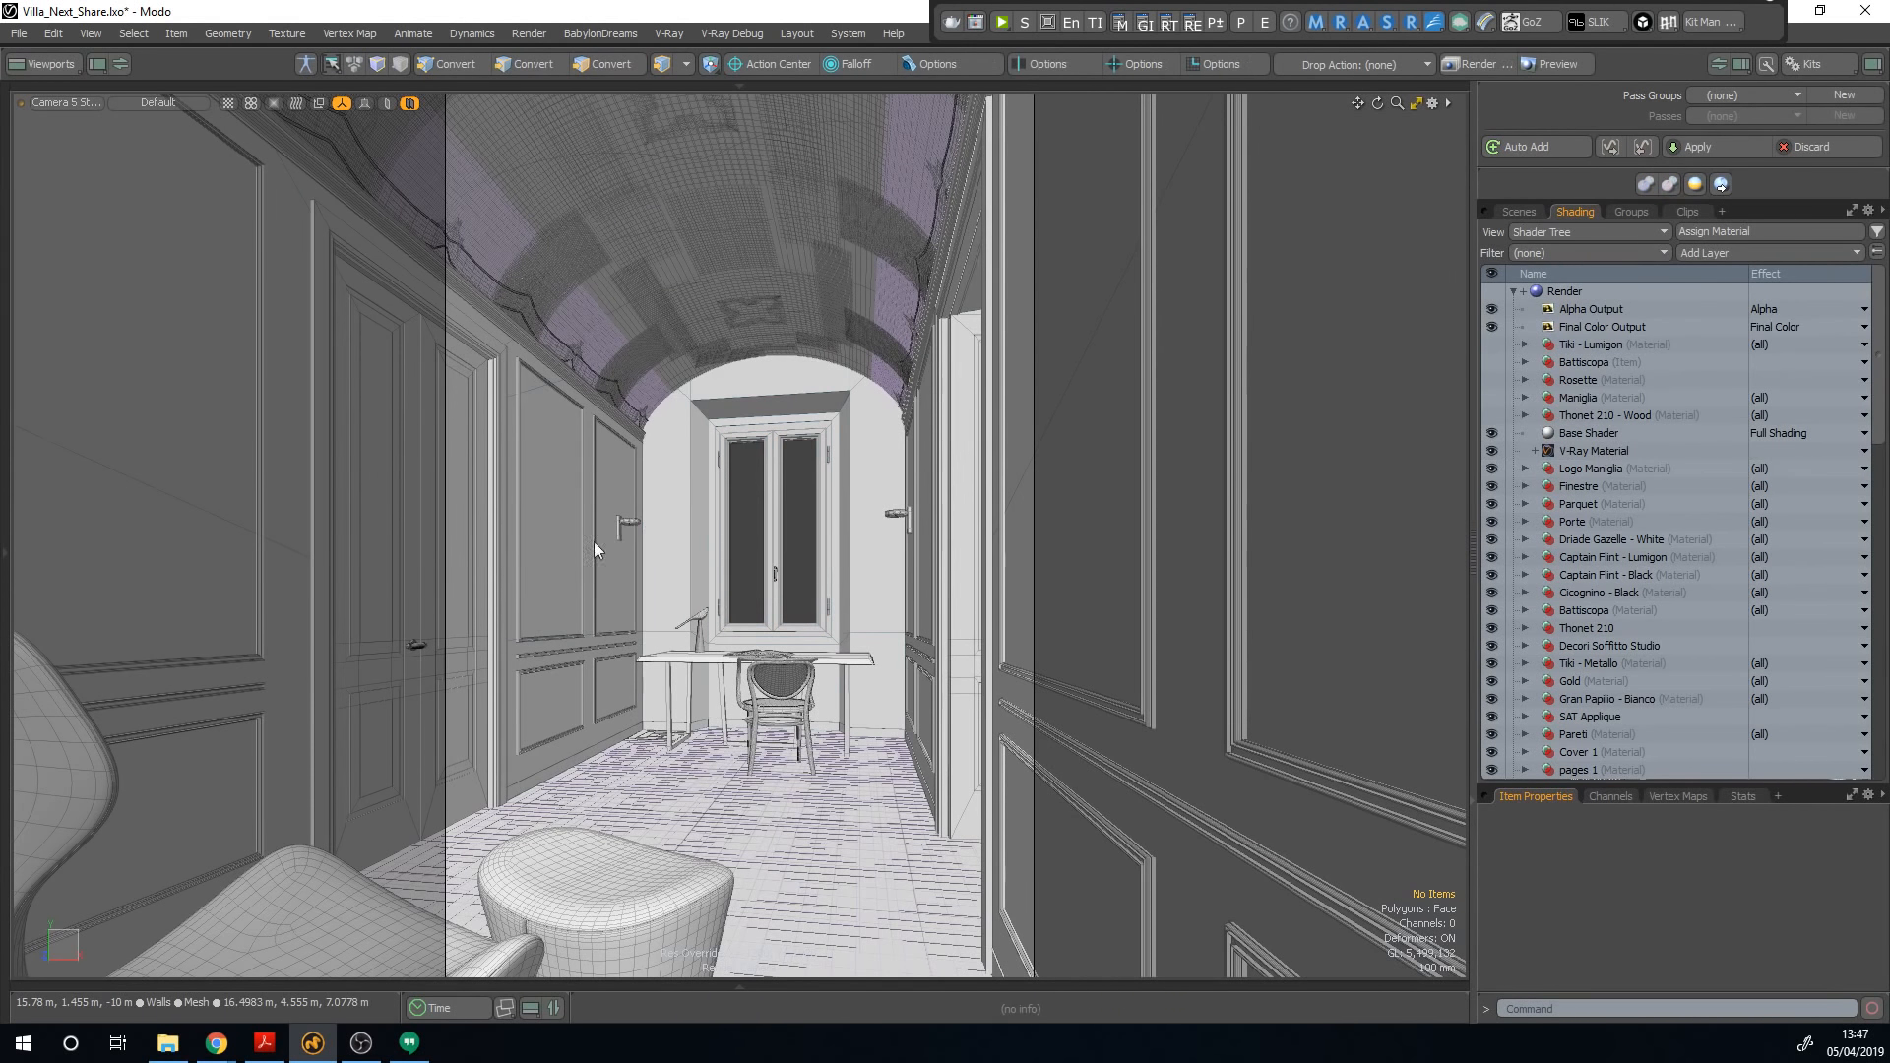
{"action": "key", "text": "ctrl+space"}
{"action": "left_click", "coordinate": [1001, 21]}
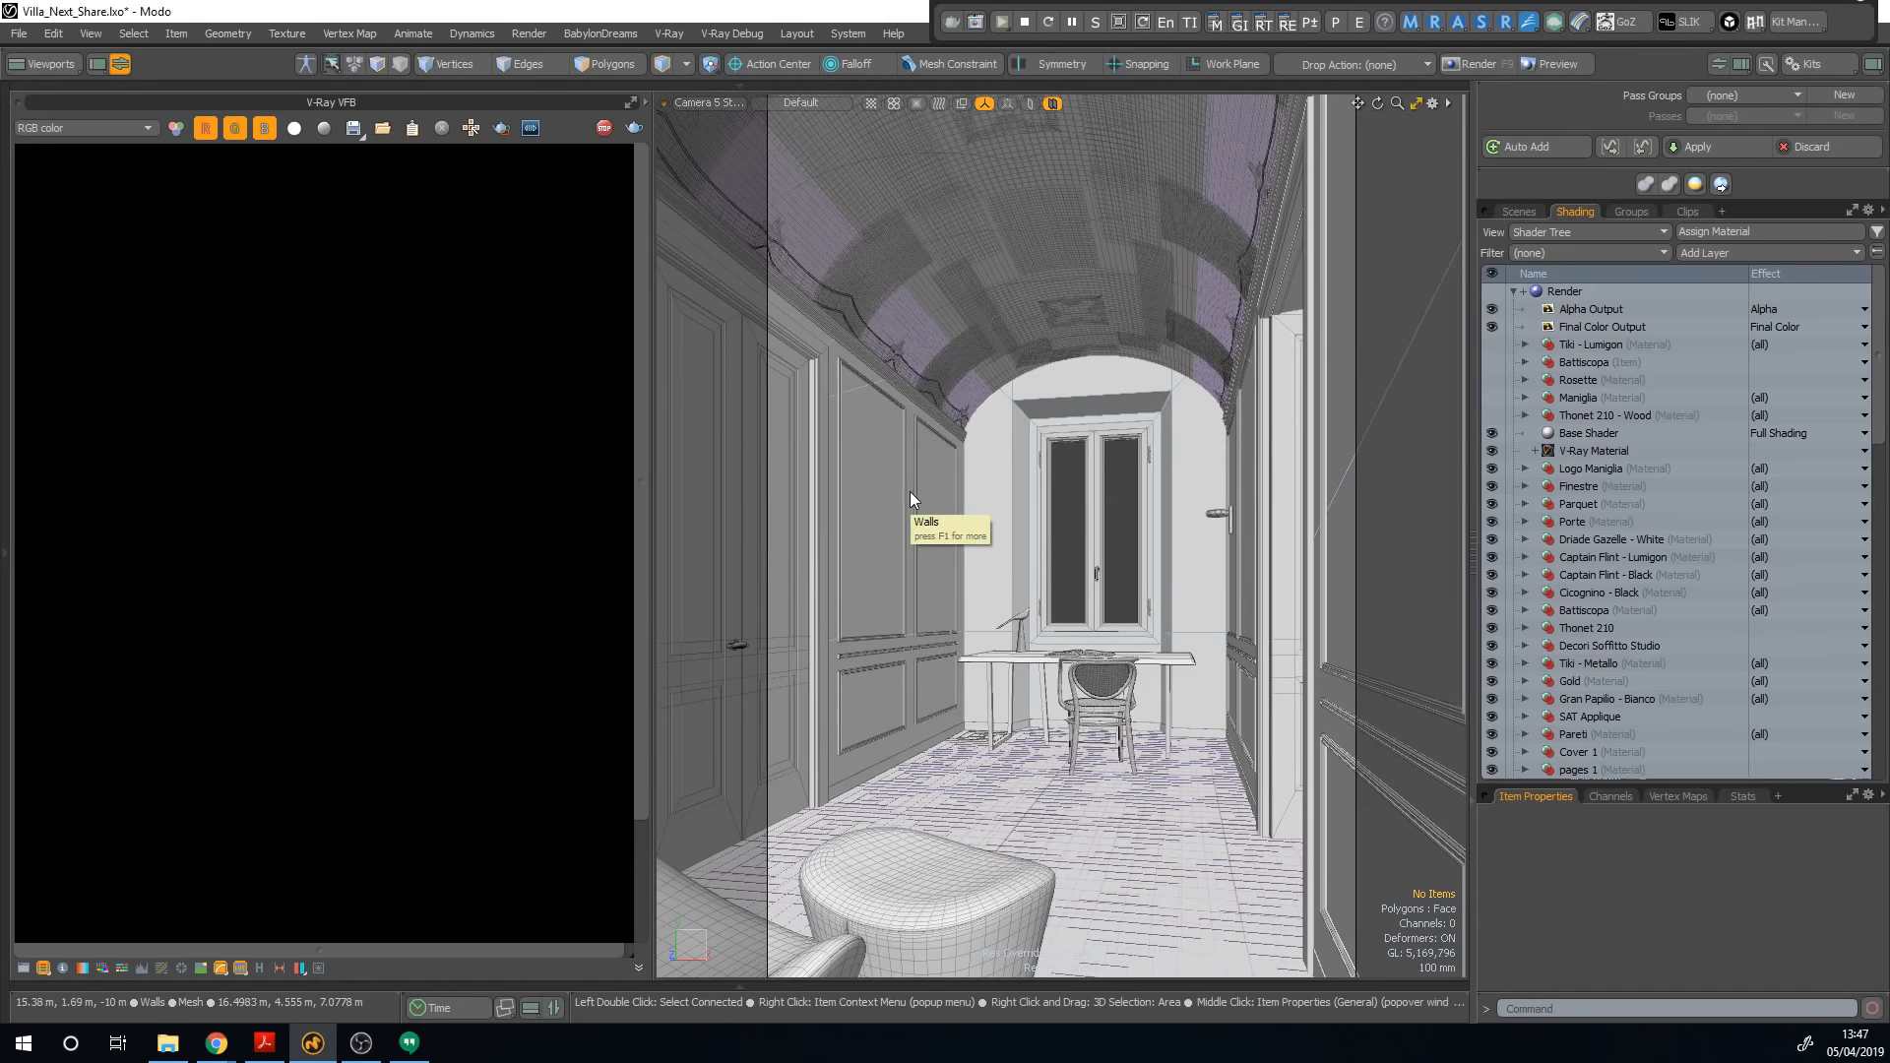
{"action": "left_click_drag", "start_coordinate": [646, 494], "coordinate": [748, 494]}
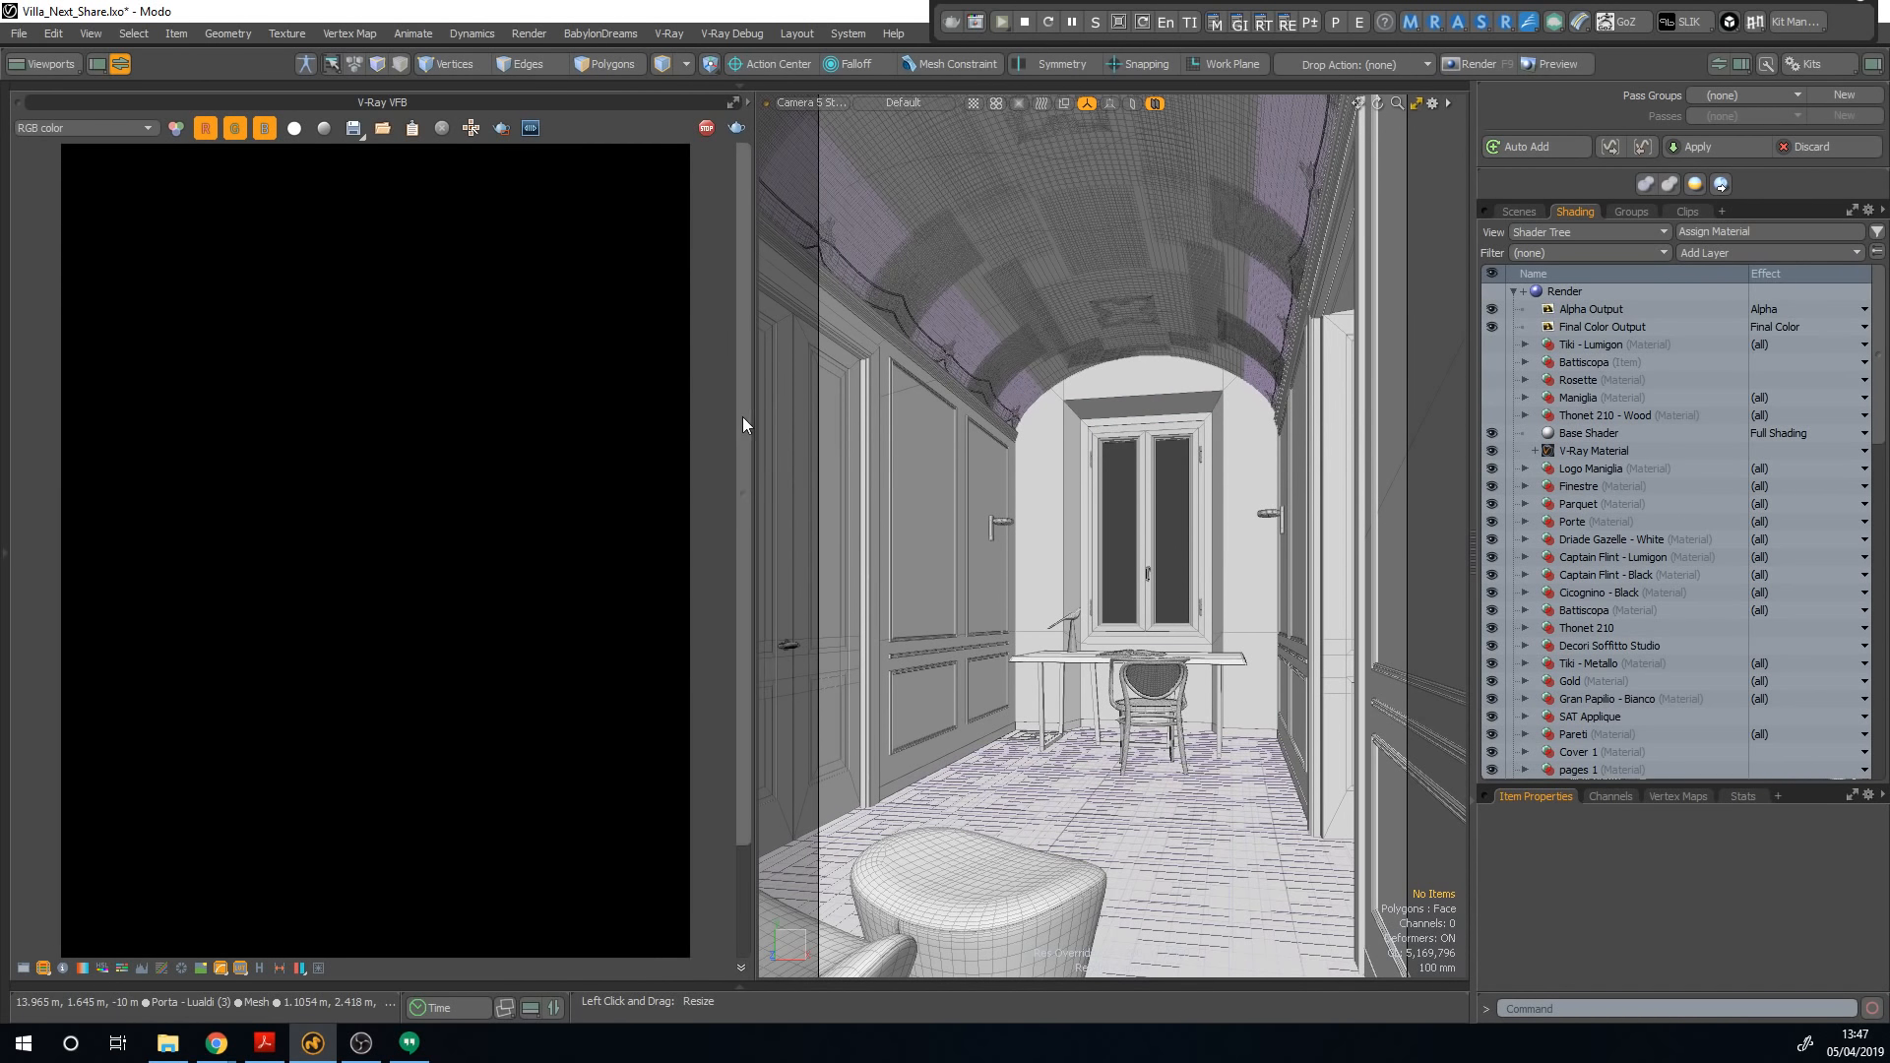
{"action": "left_click_drag", "start_coordinate": [742, 417], "coordinate": [728, 485]}
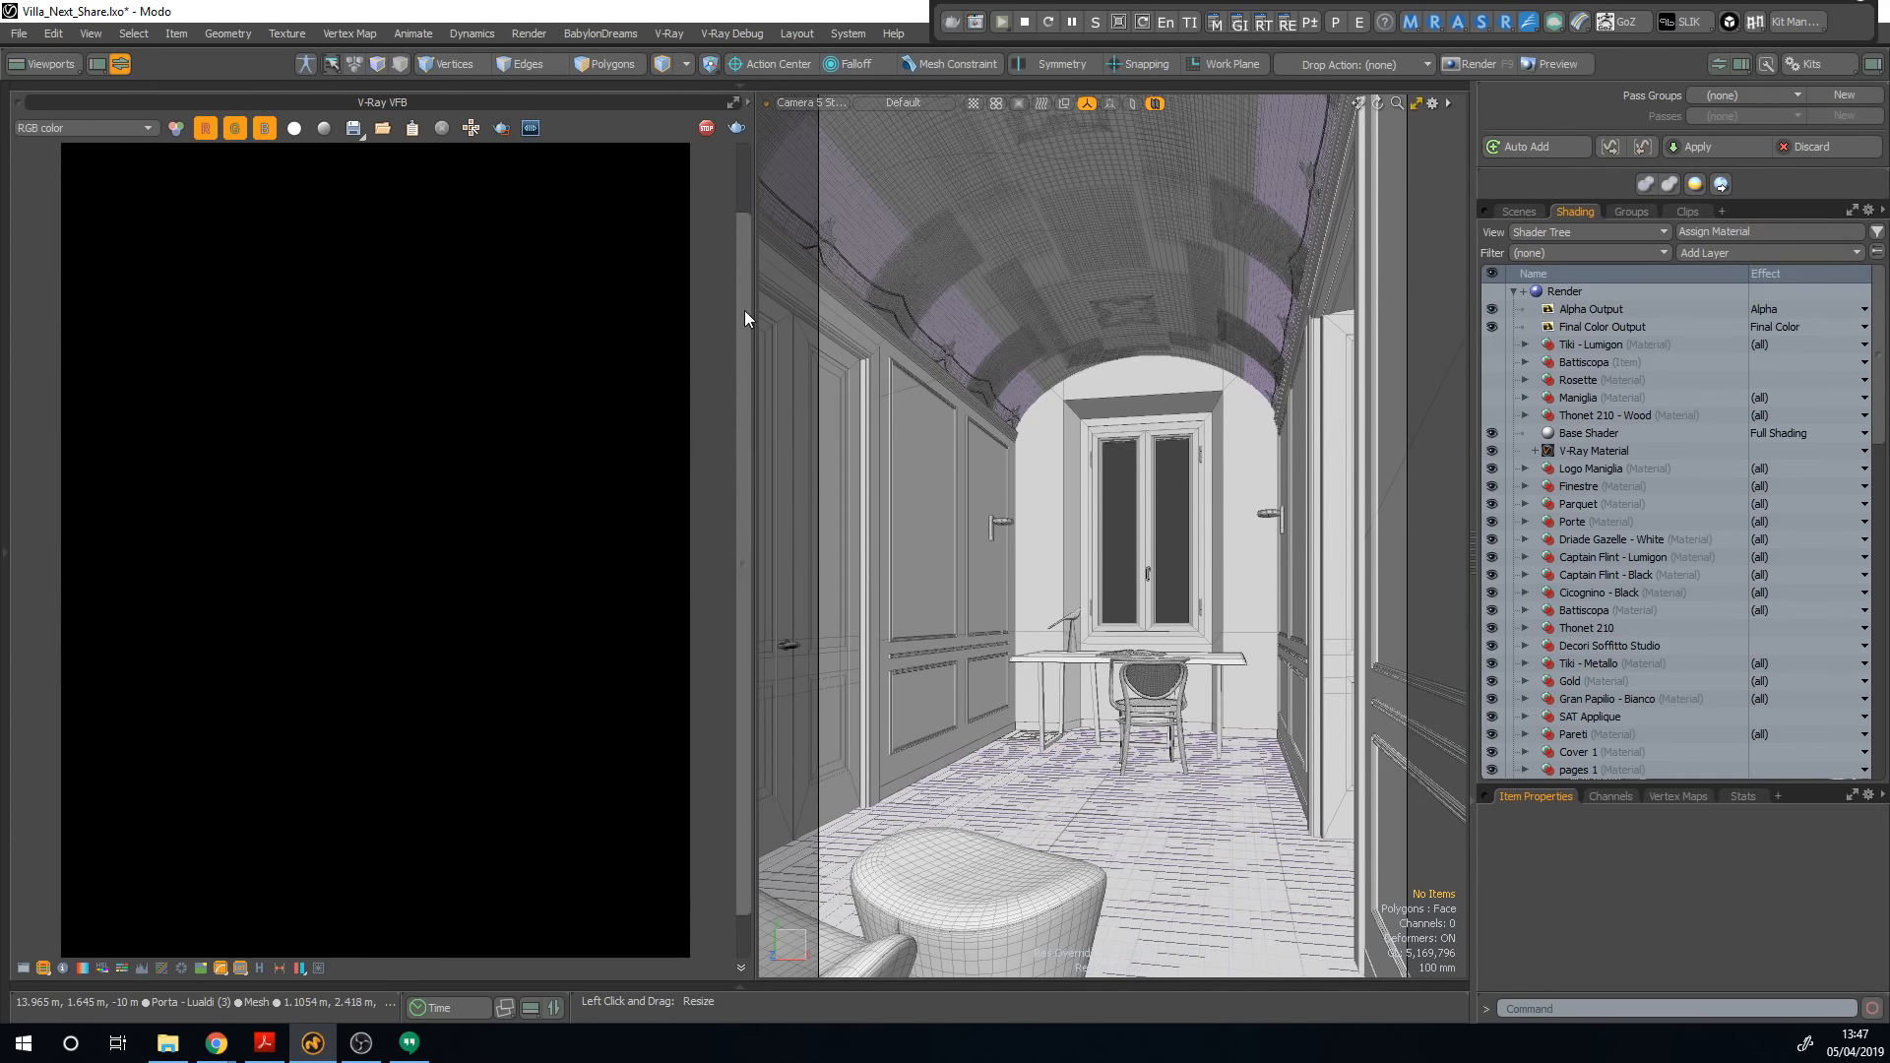
{"action": "left_click_drag", "start_coordinate": [744, 310], "coordinate": [743, 294]}
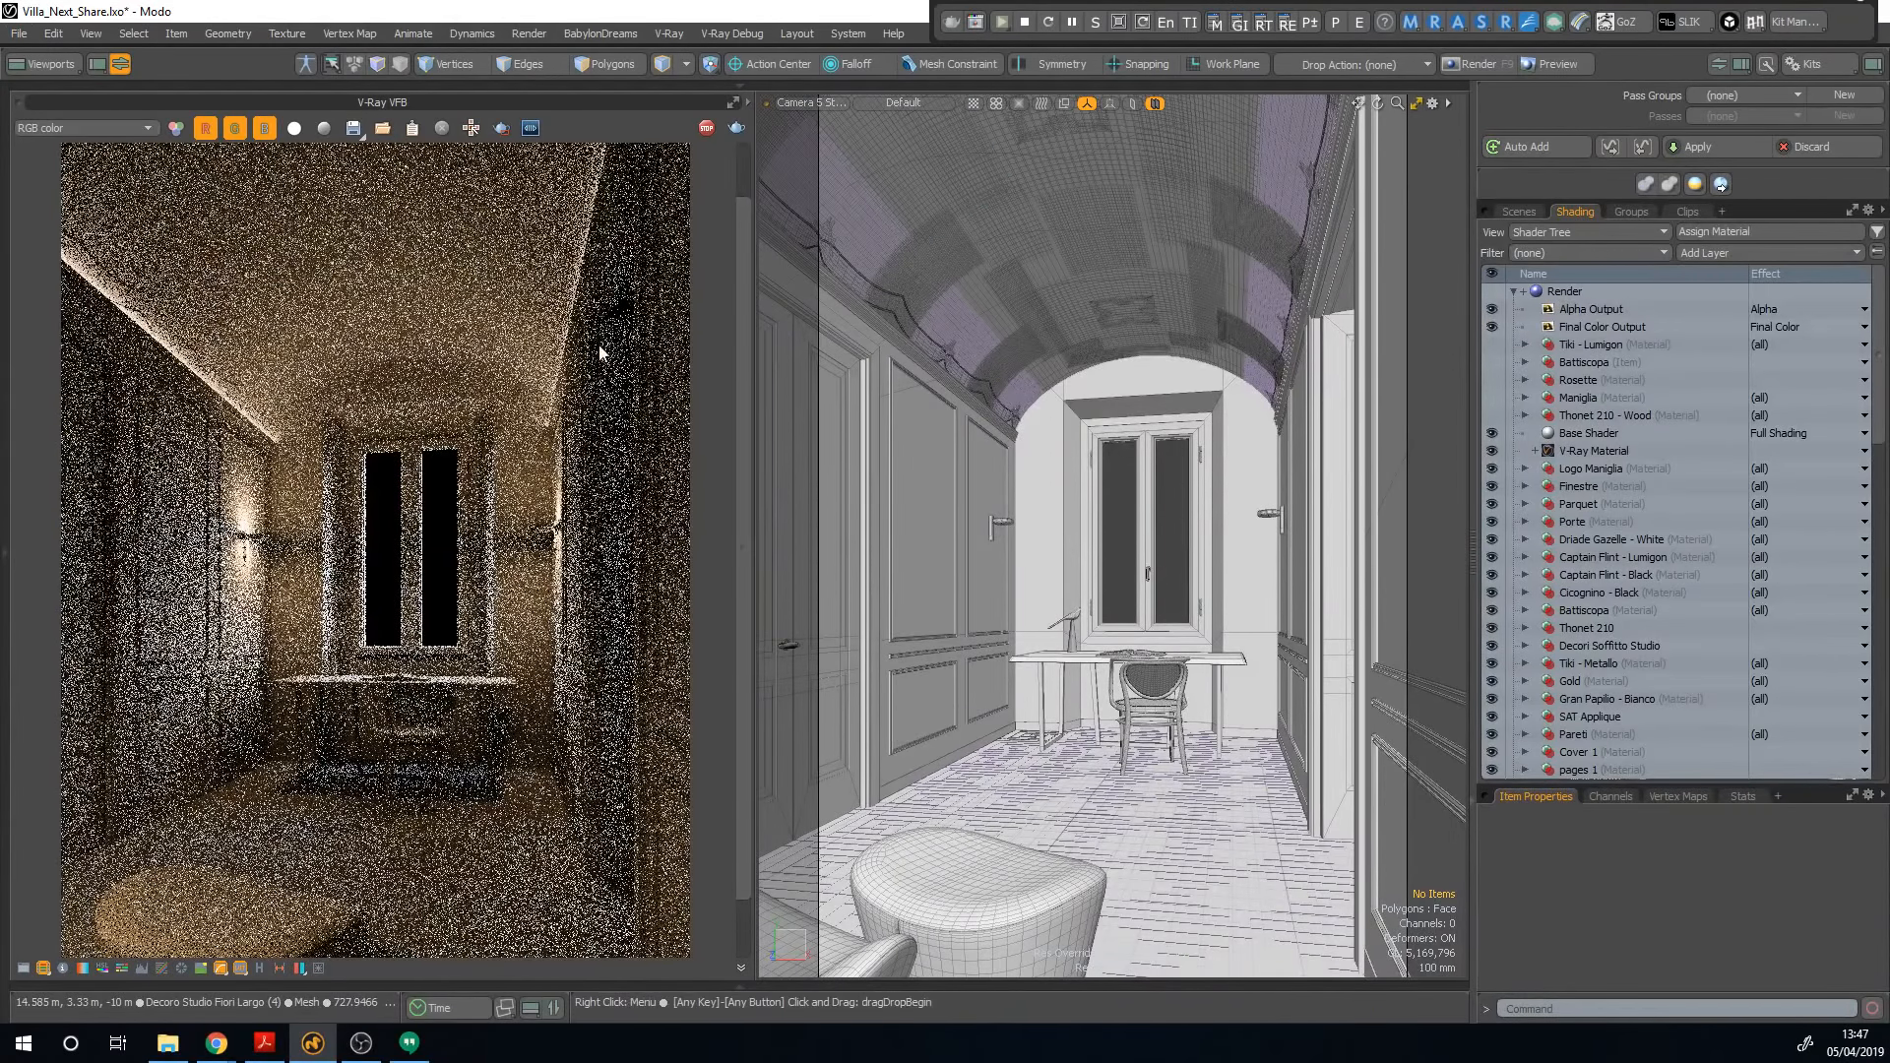
{"action": "left_click_drag", "start_coordinate": [744, 279], "coordinate": [746, 321]}
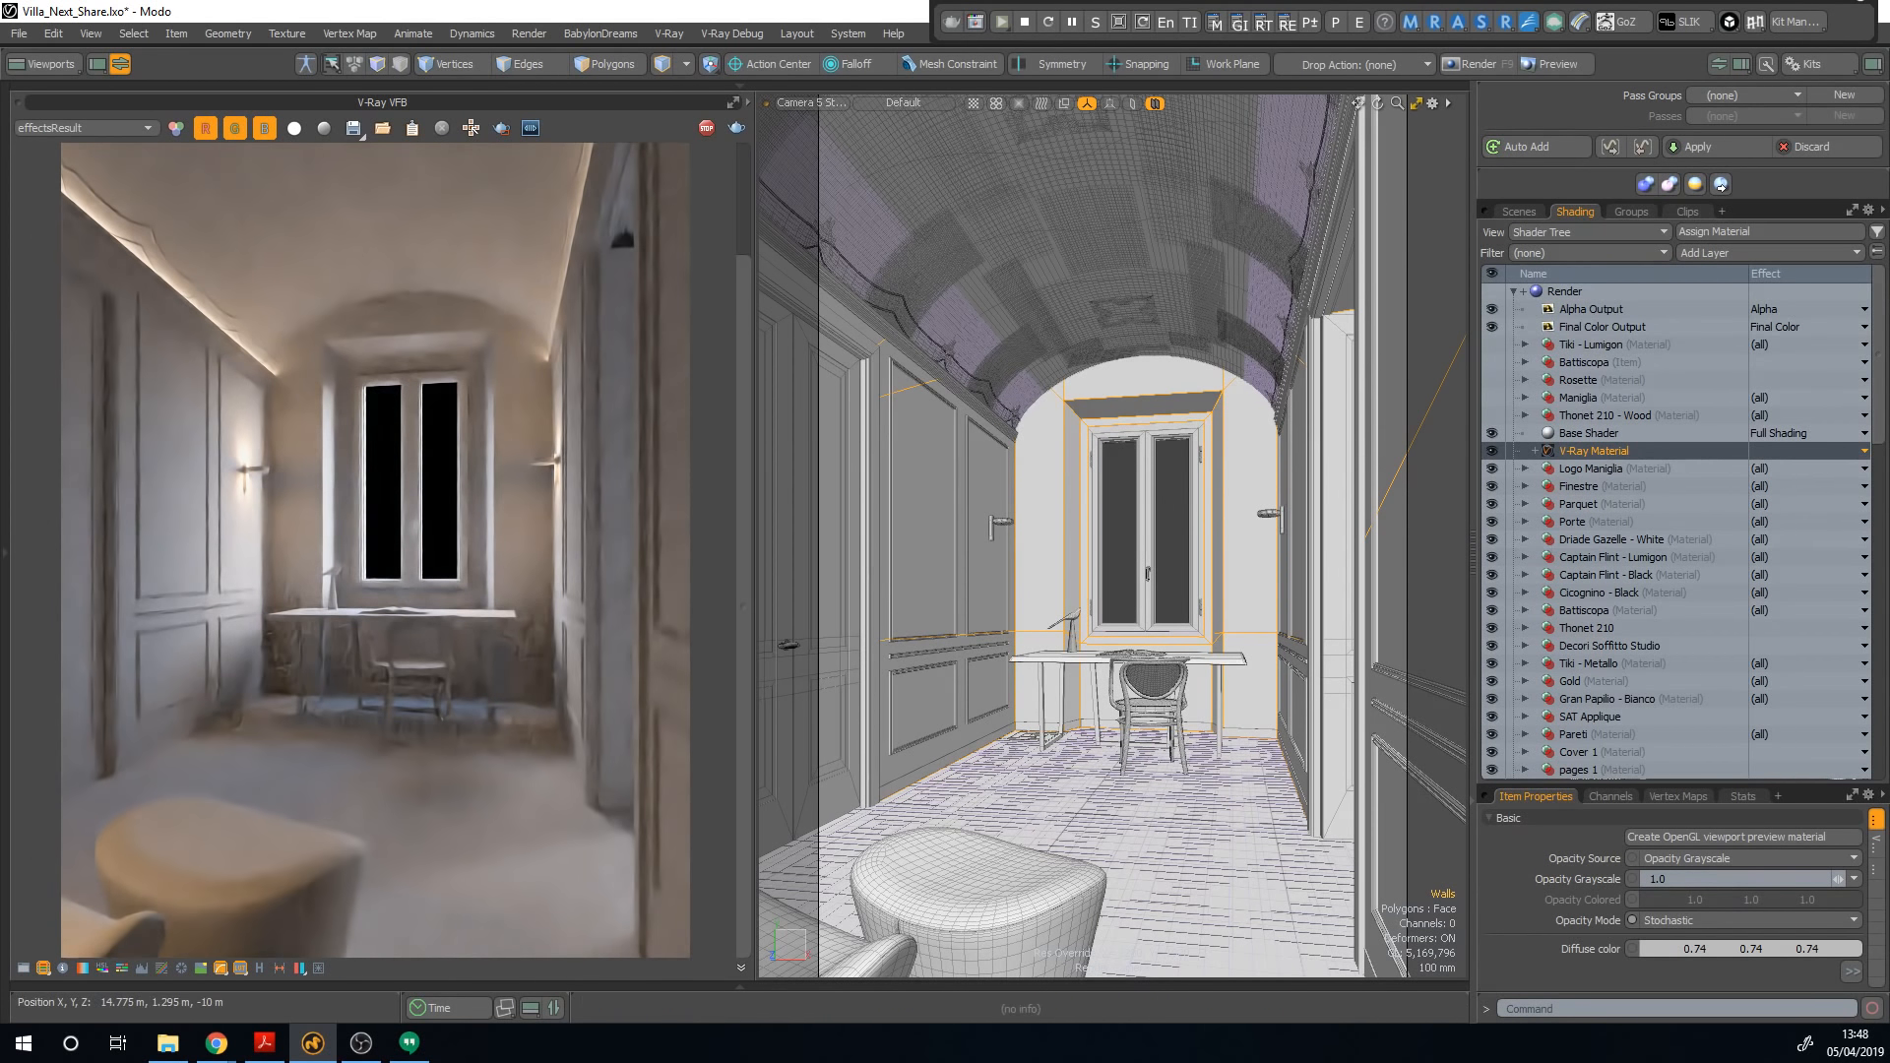
Step: Set the radiance of the dome light holding the 1808 Blue Sky White Clouds map to 7.0 W/srm2
{"action": "left_click_drag", "start_coordinate": [1881, 349], "coordinate": [1880, 588]}
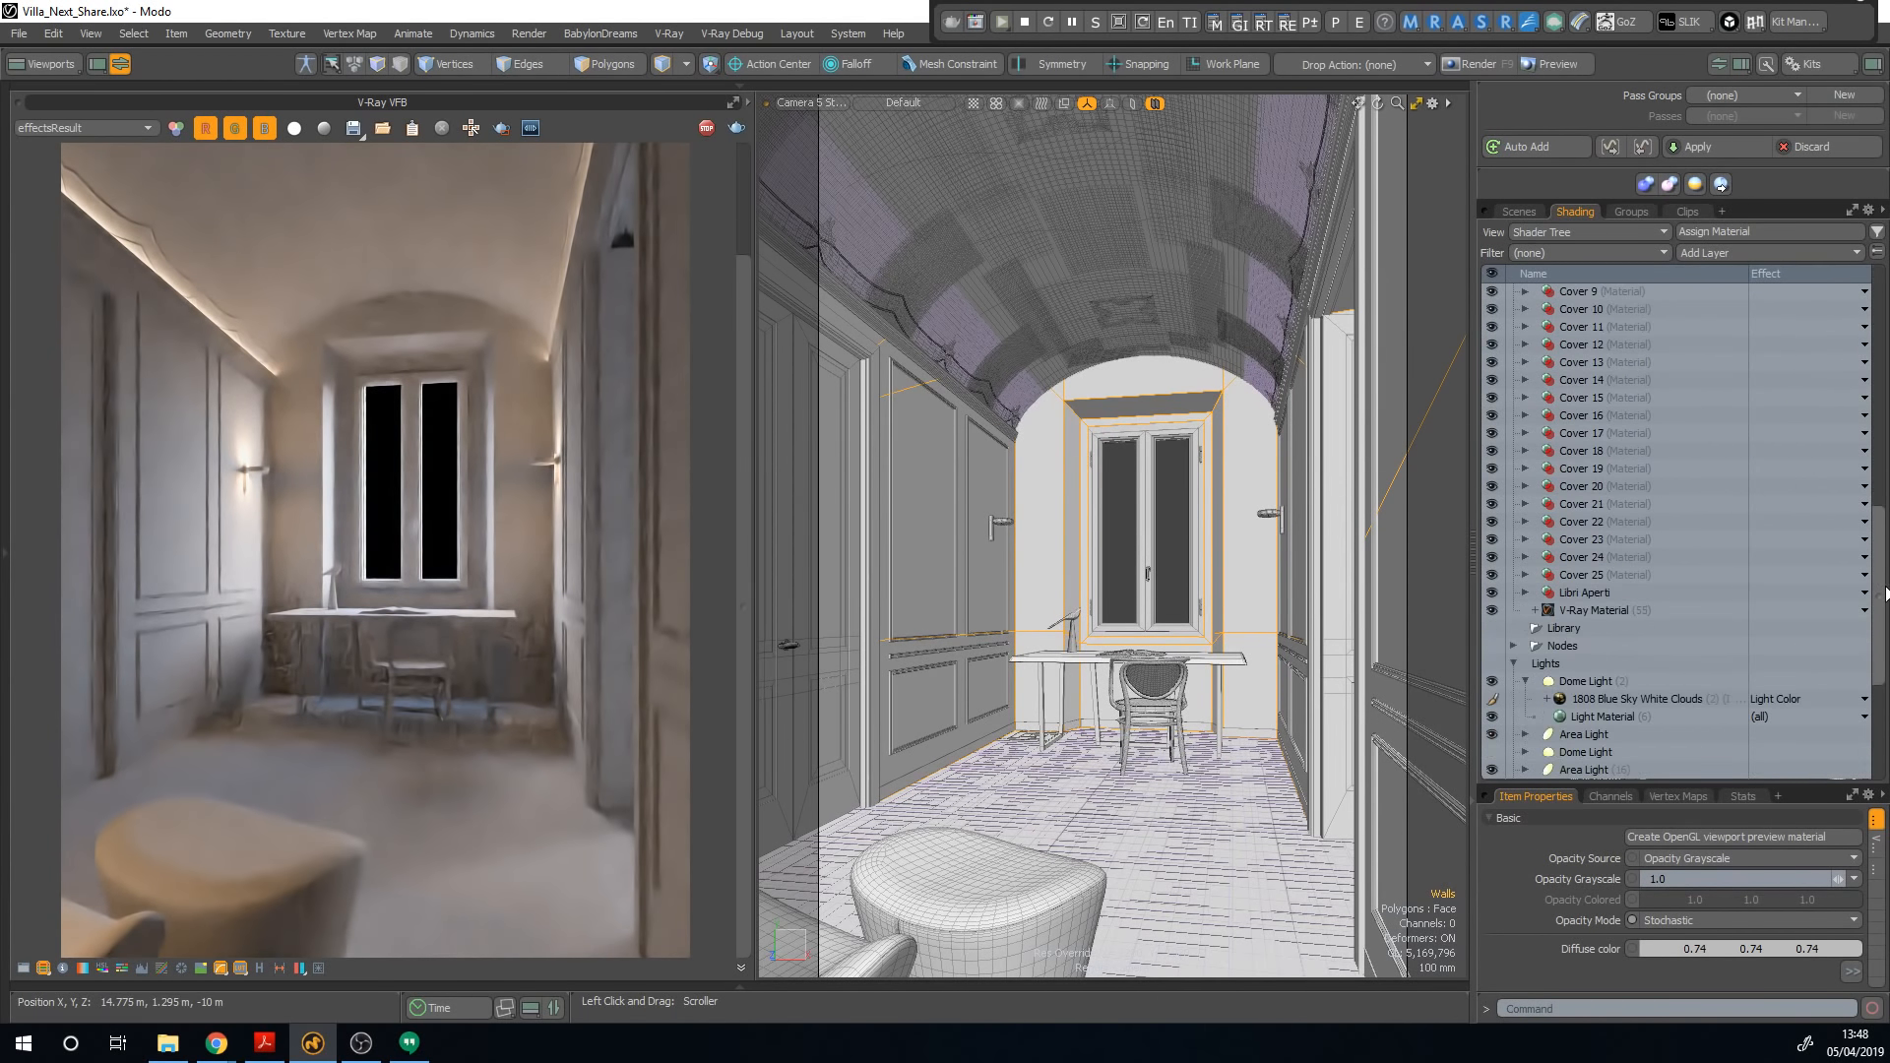
{"action": "left_click", "coordinate": [1612, 681]}
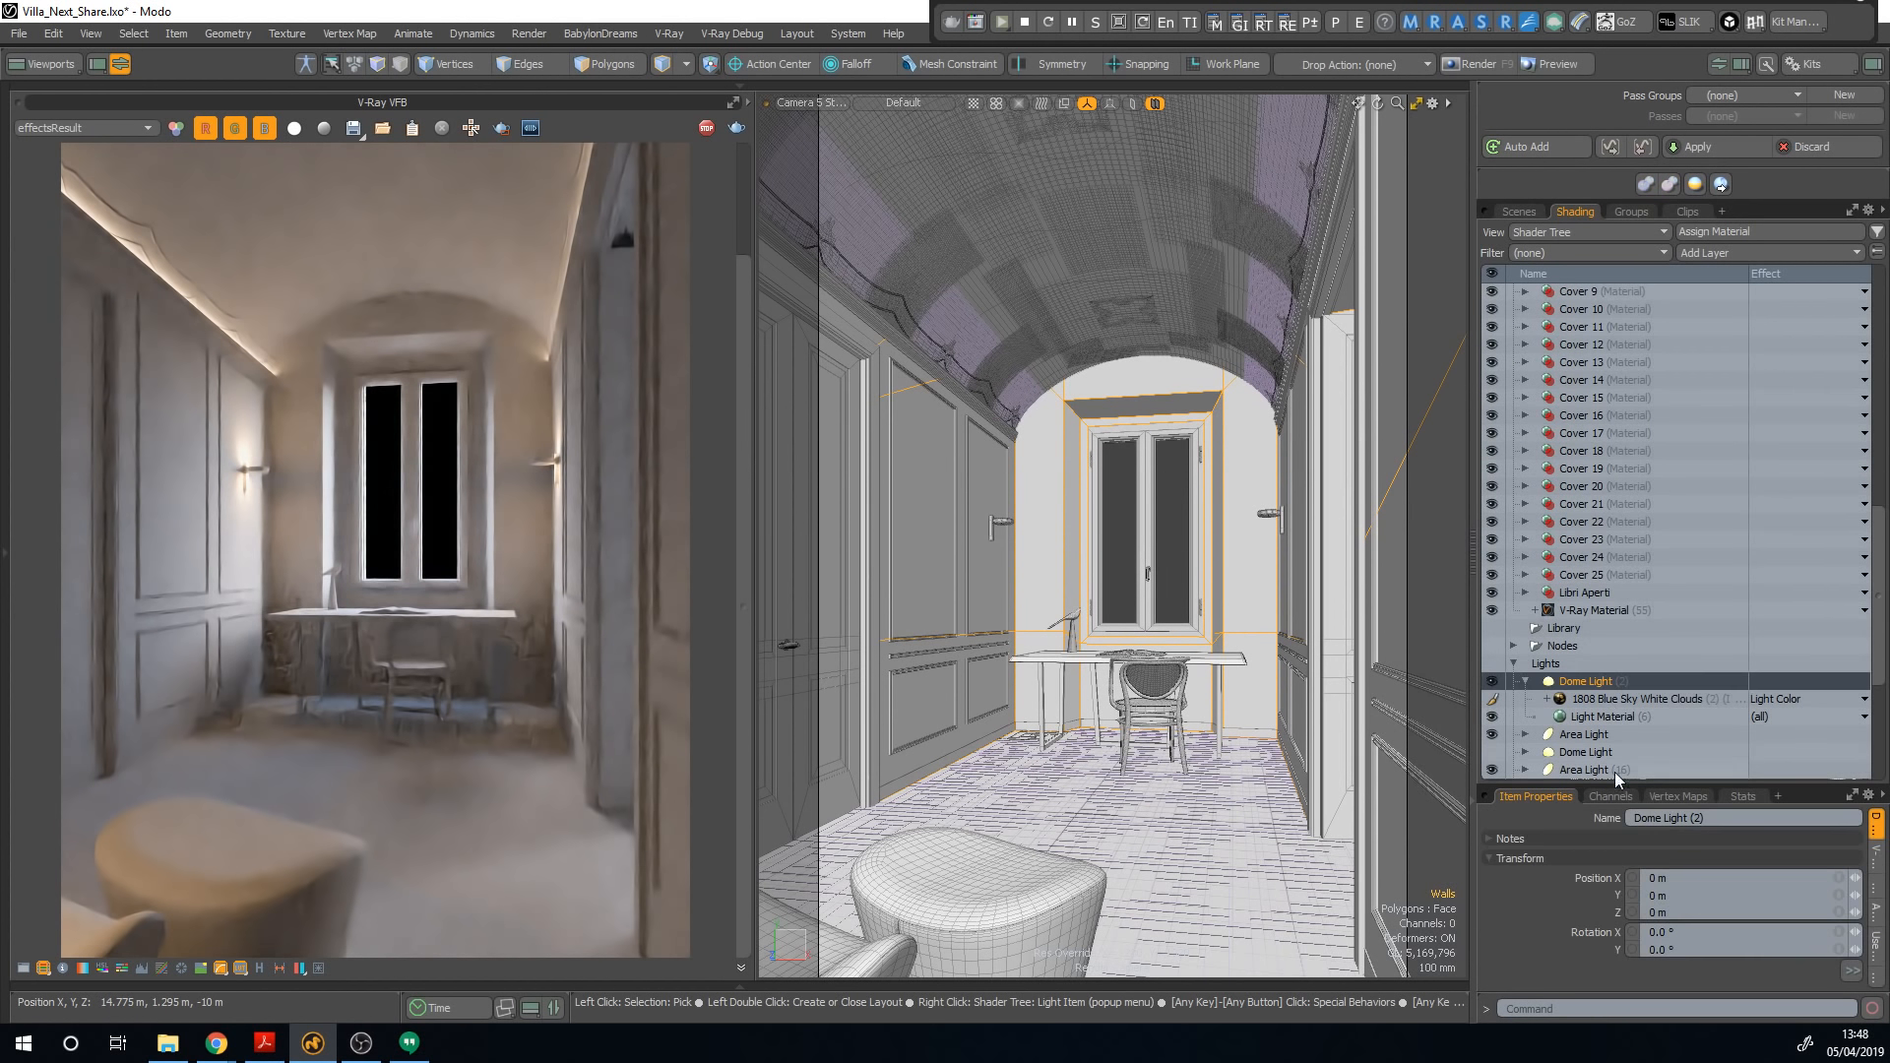
{"action": "left_click_drag", "start_coordinate": [1575, 788], "coordinate": [1556, 472]}
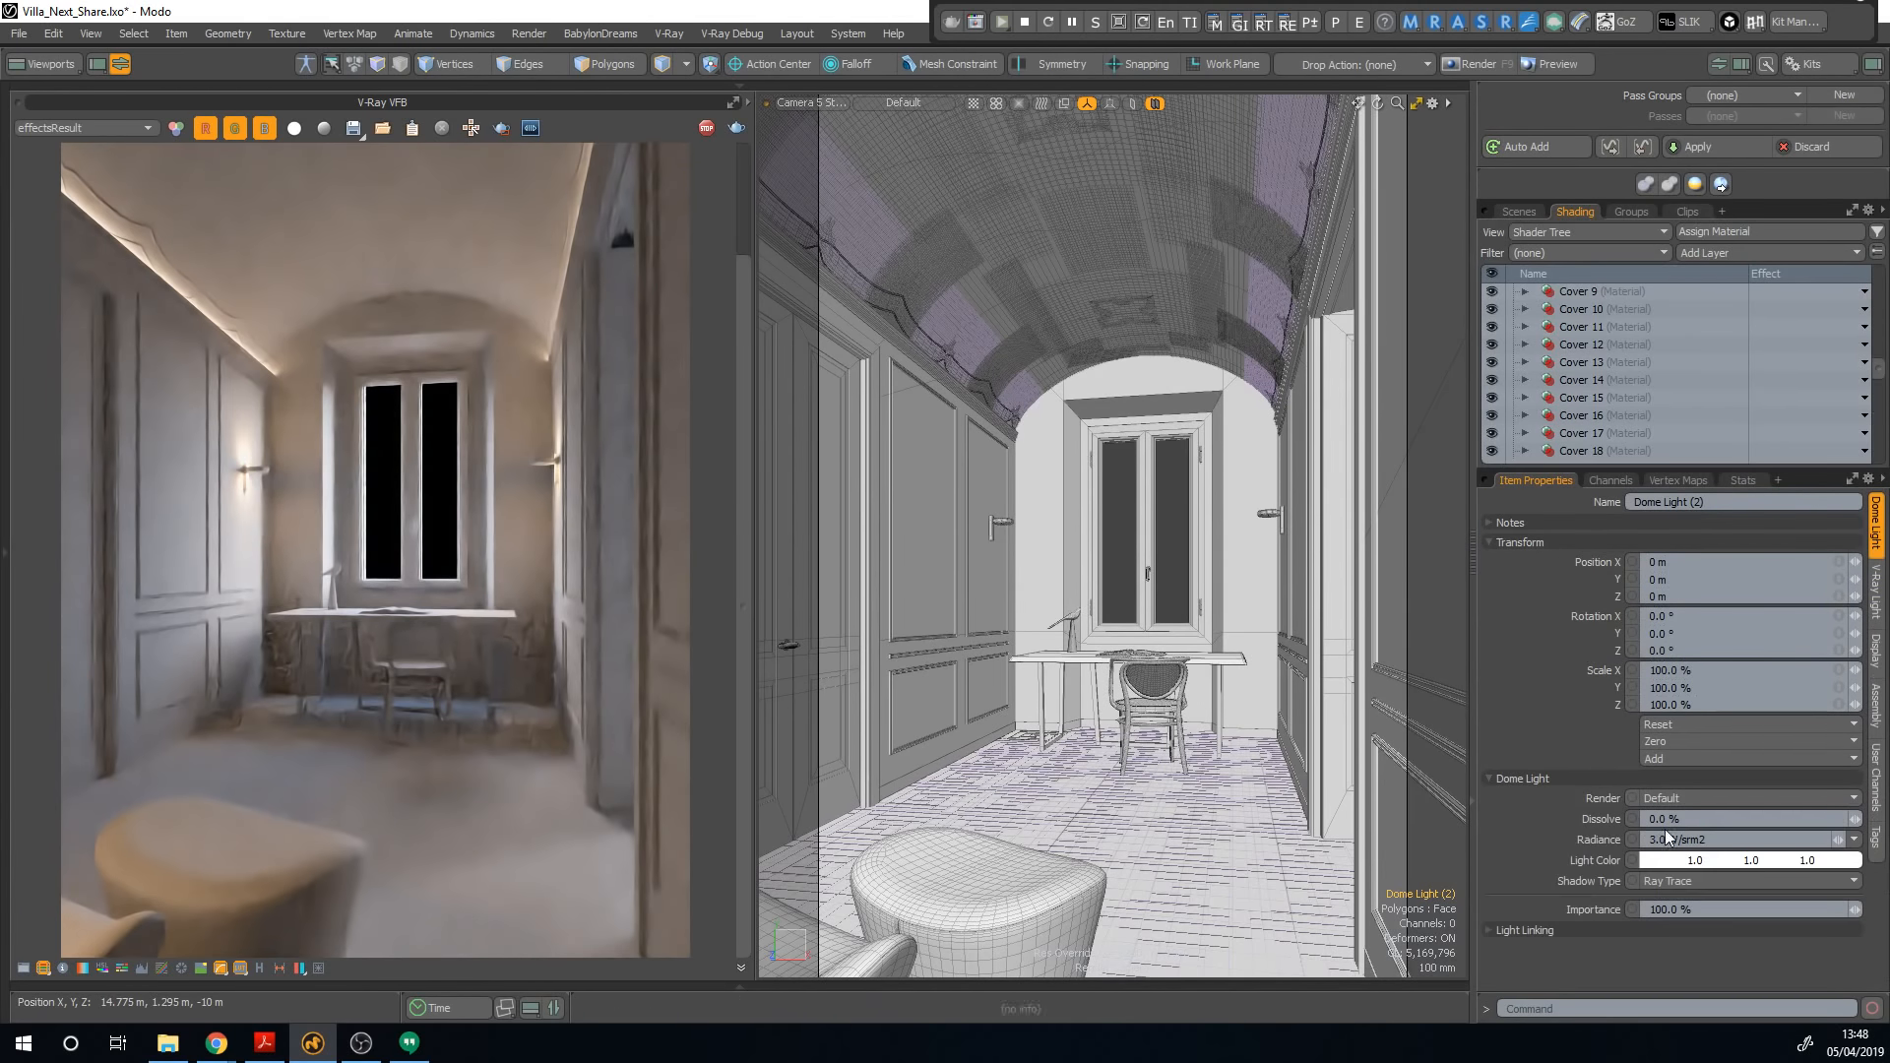
{"action": "left_click", "coordinate": [1711, 839]}
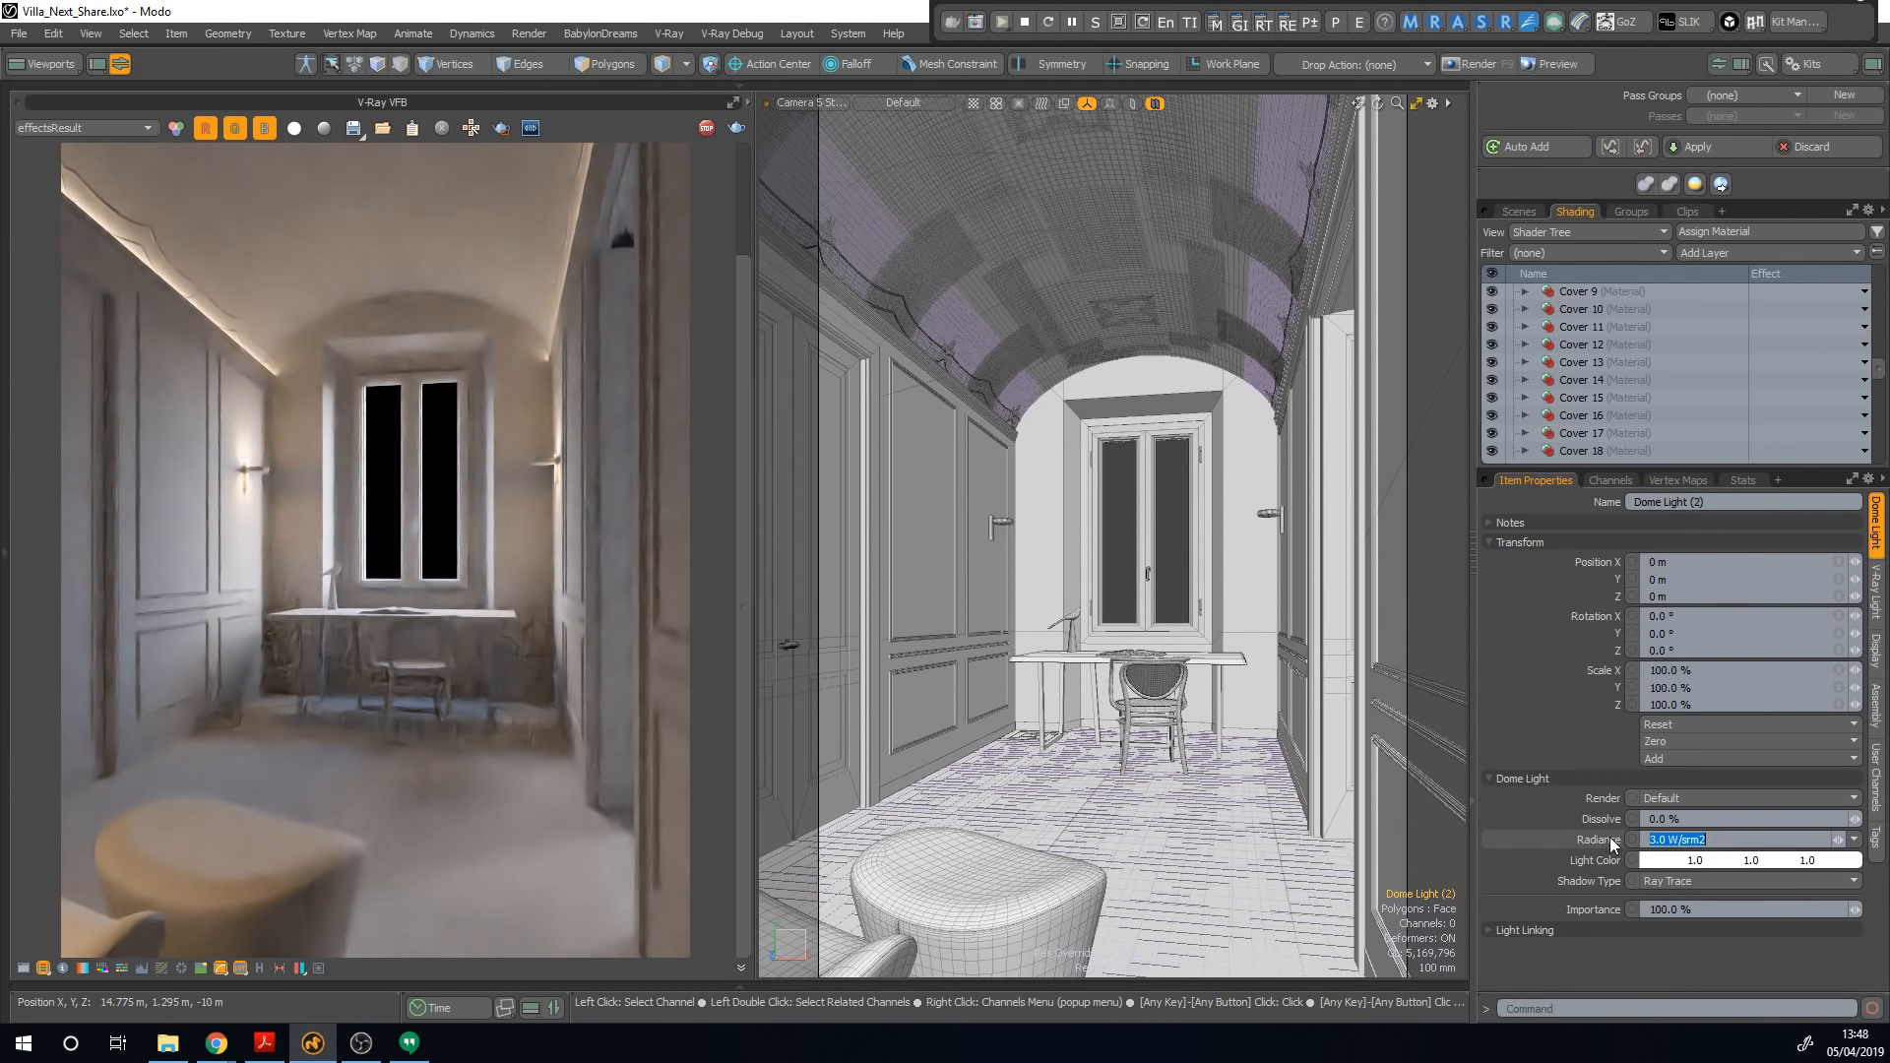
{"action": "type", "text": "7"}
{"action": "key", "text": "Return"}
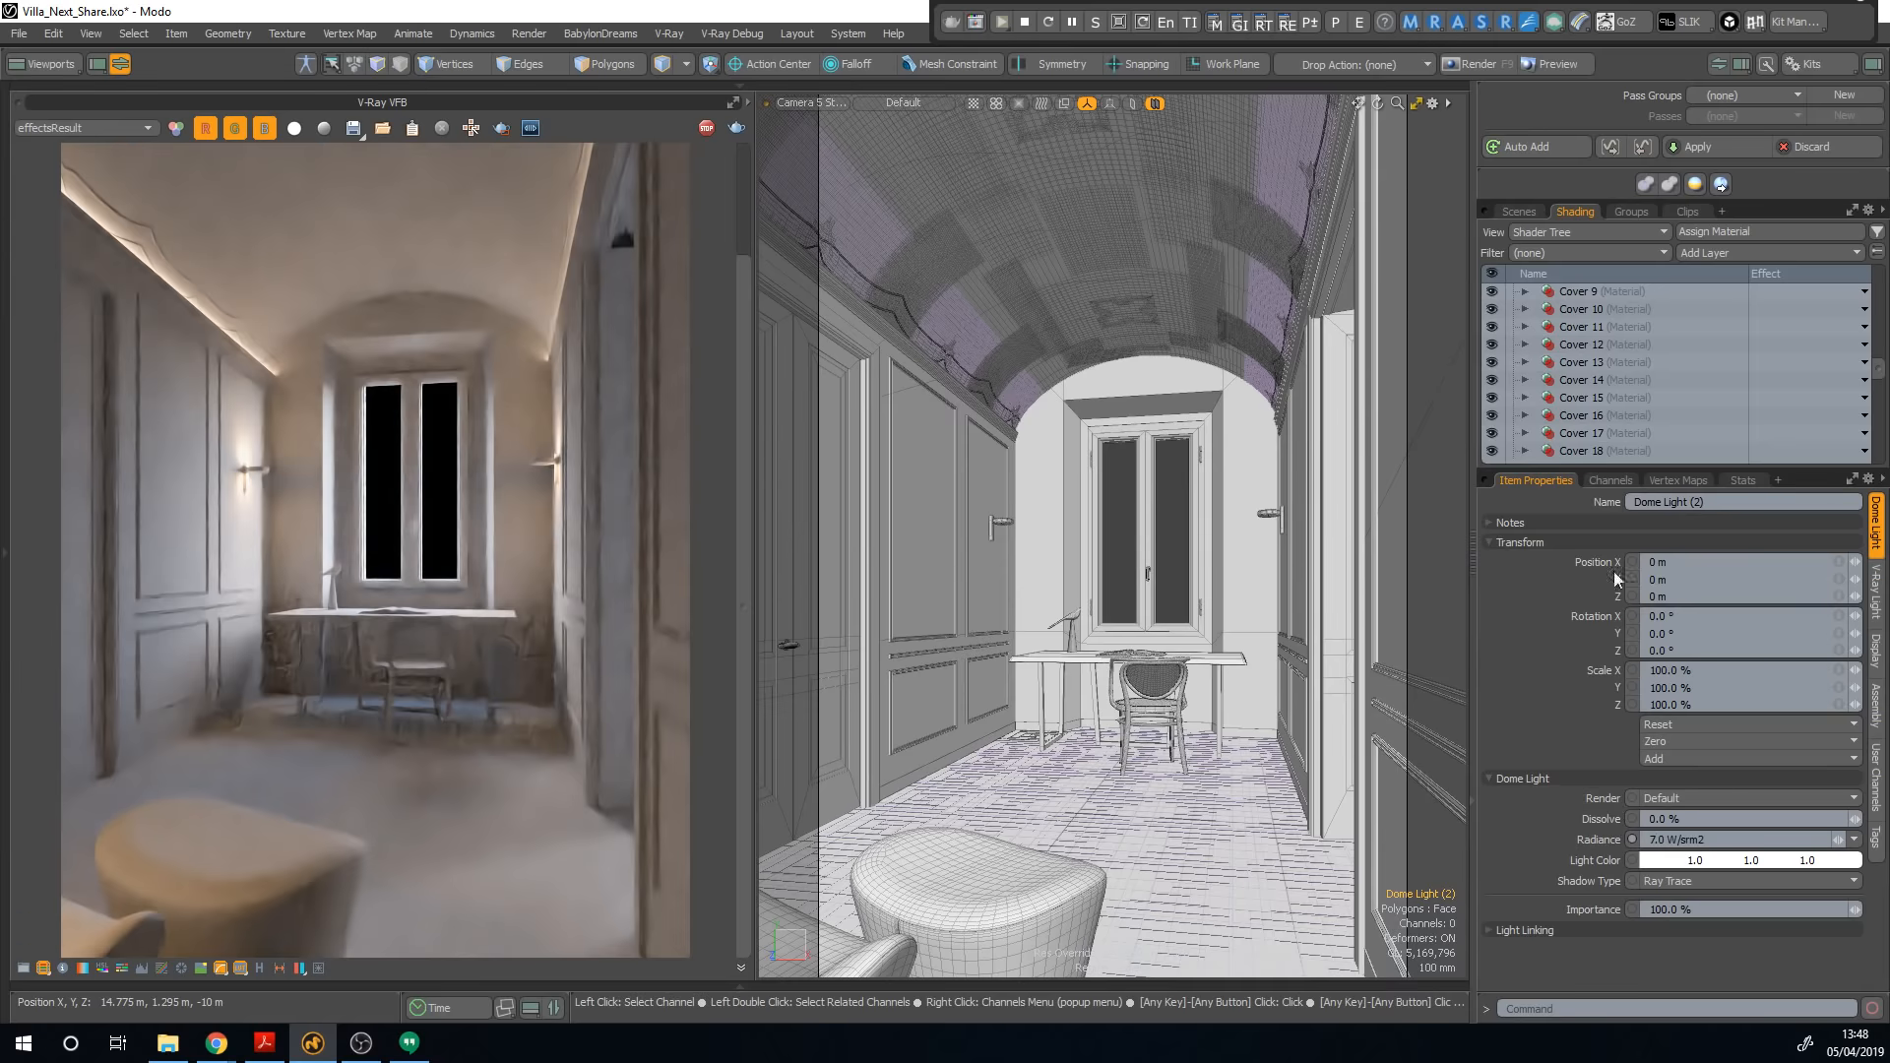
{"action": "left_click", "coordinate": [1558, 481]}
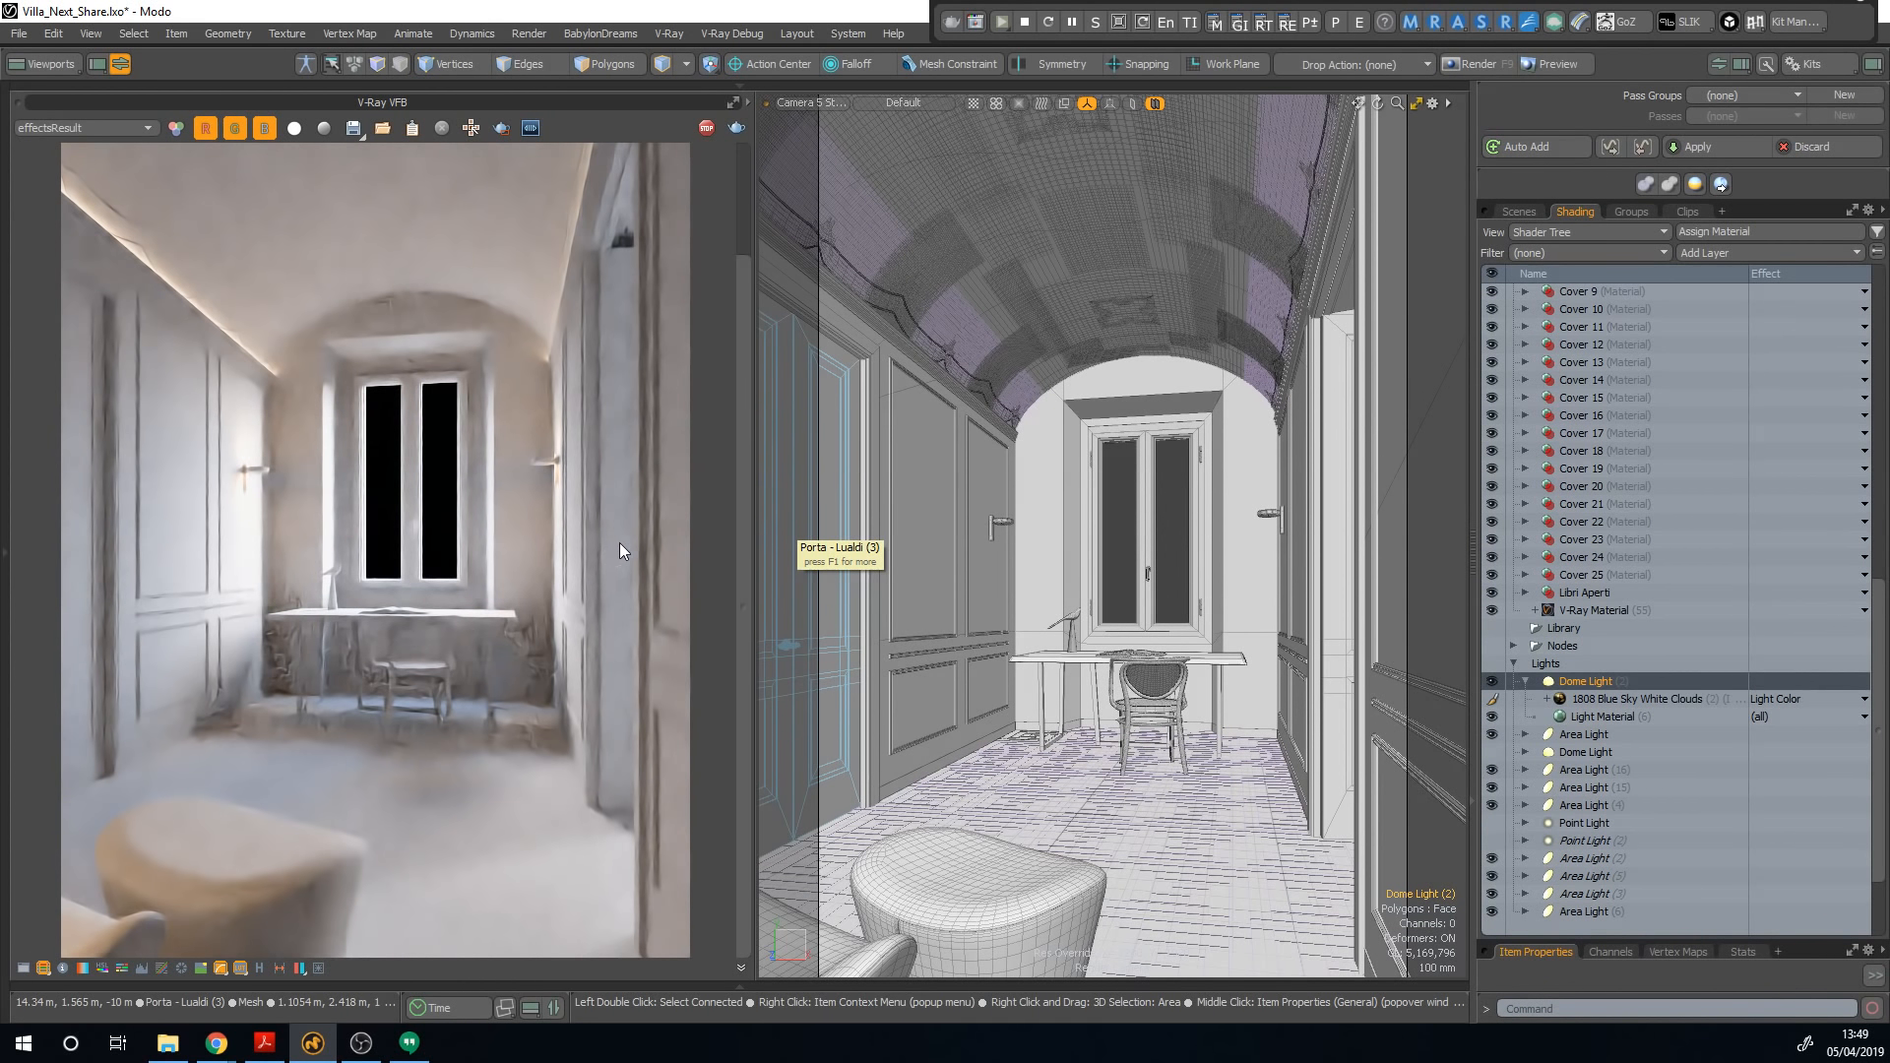
Step: Switch to the workshop PDF in Acrobat Reader and compare its page 24 Optix denoiser preview with the V-Ray render
{"action": "left_click", "coordinate": [267, 1042]}
{"action": "scroll", "coordinate": [827, 651], "scroll_direction": "down", "scroll_amount": 1}
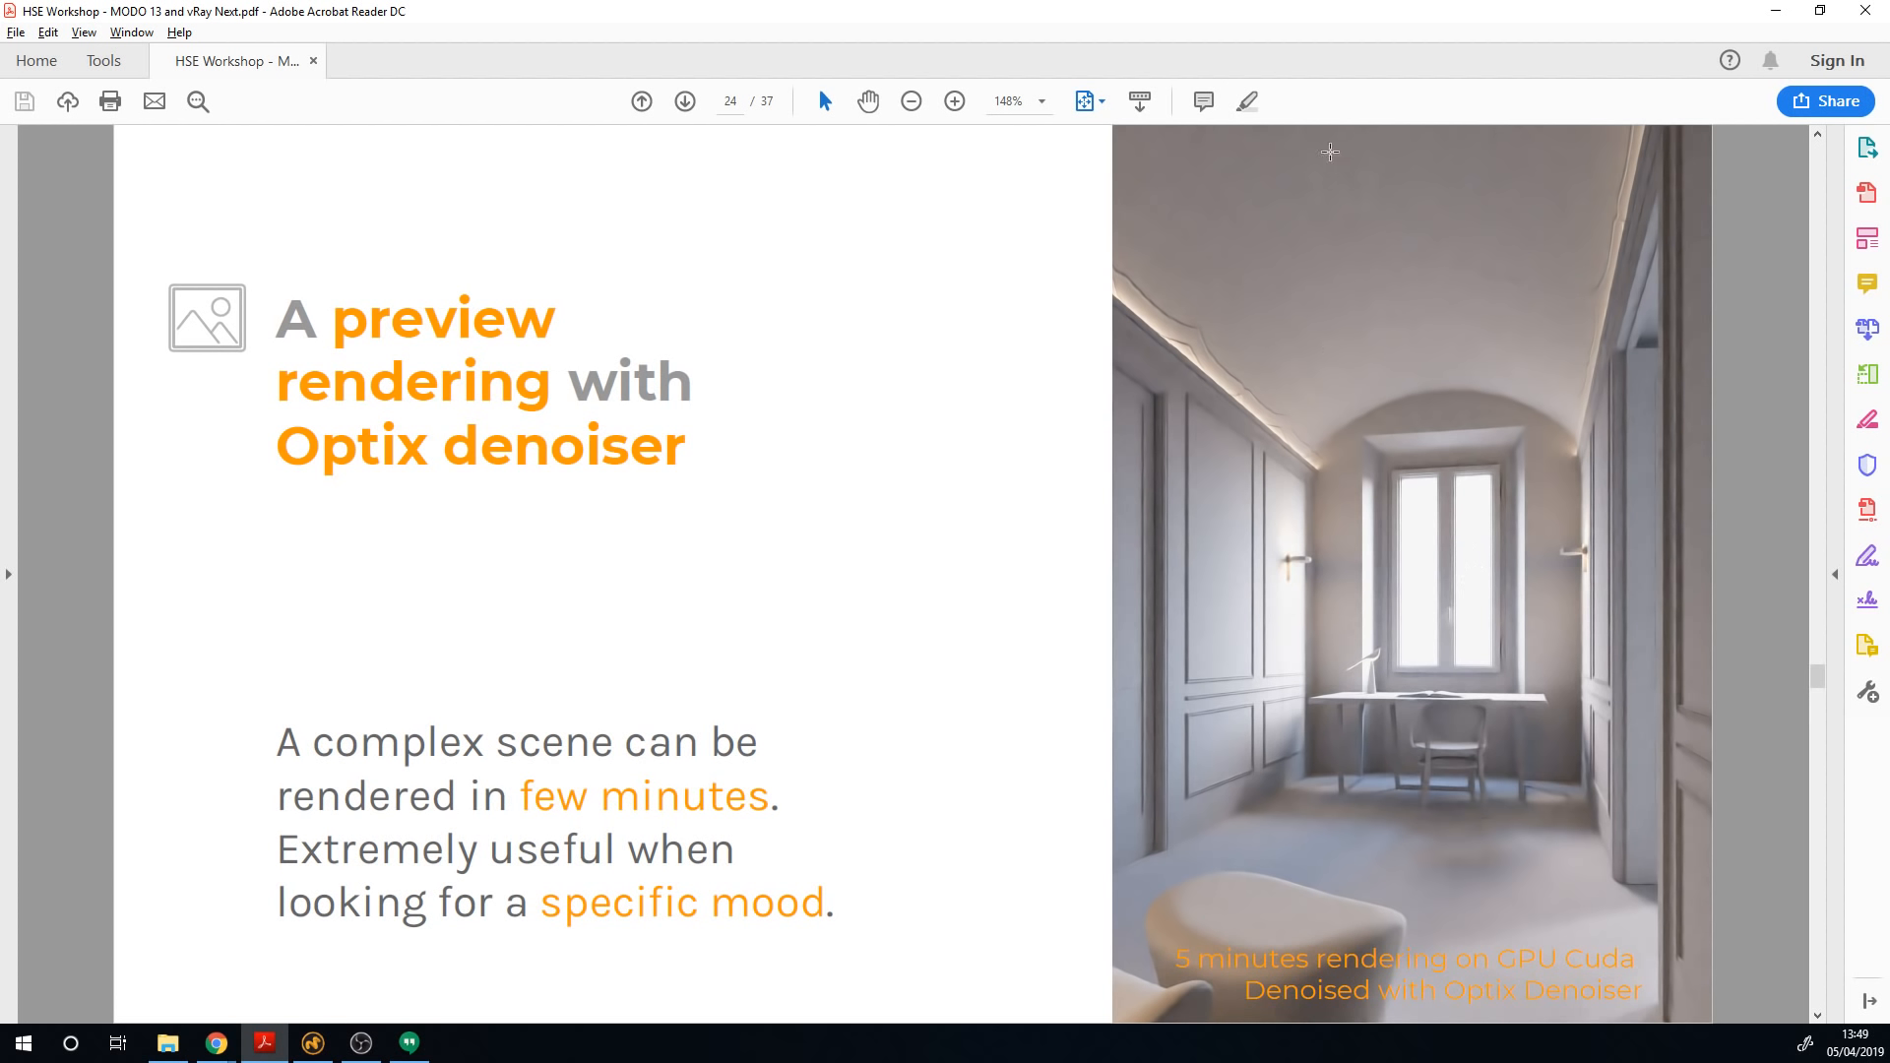
{"action": "left_click_drag", "start_coordinate": [1284, 11], "coordinate": [1355, 596]}
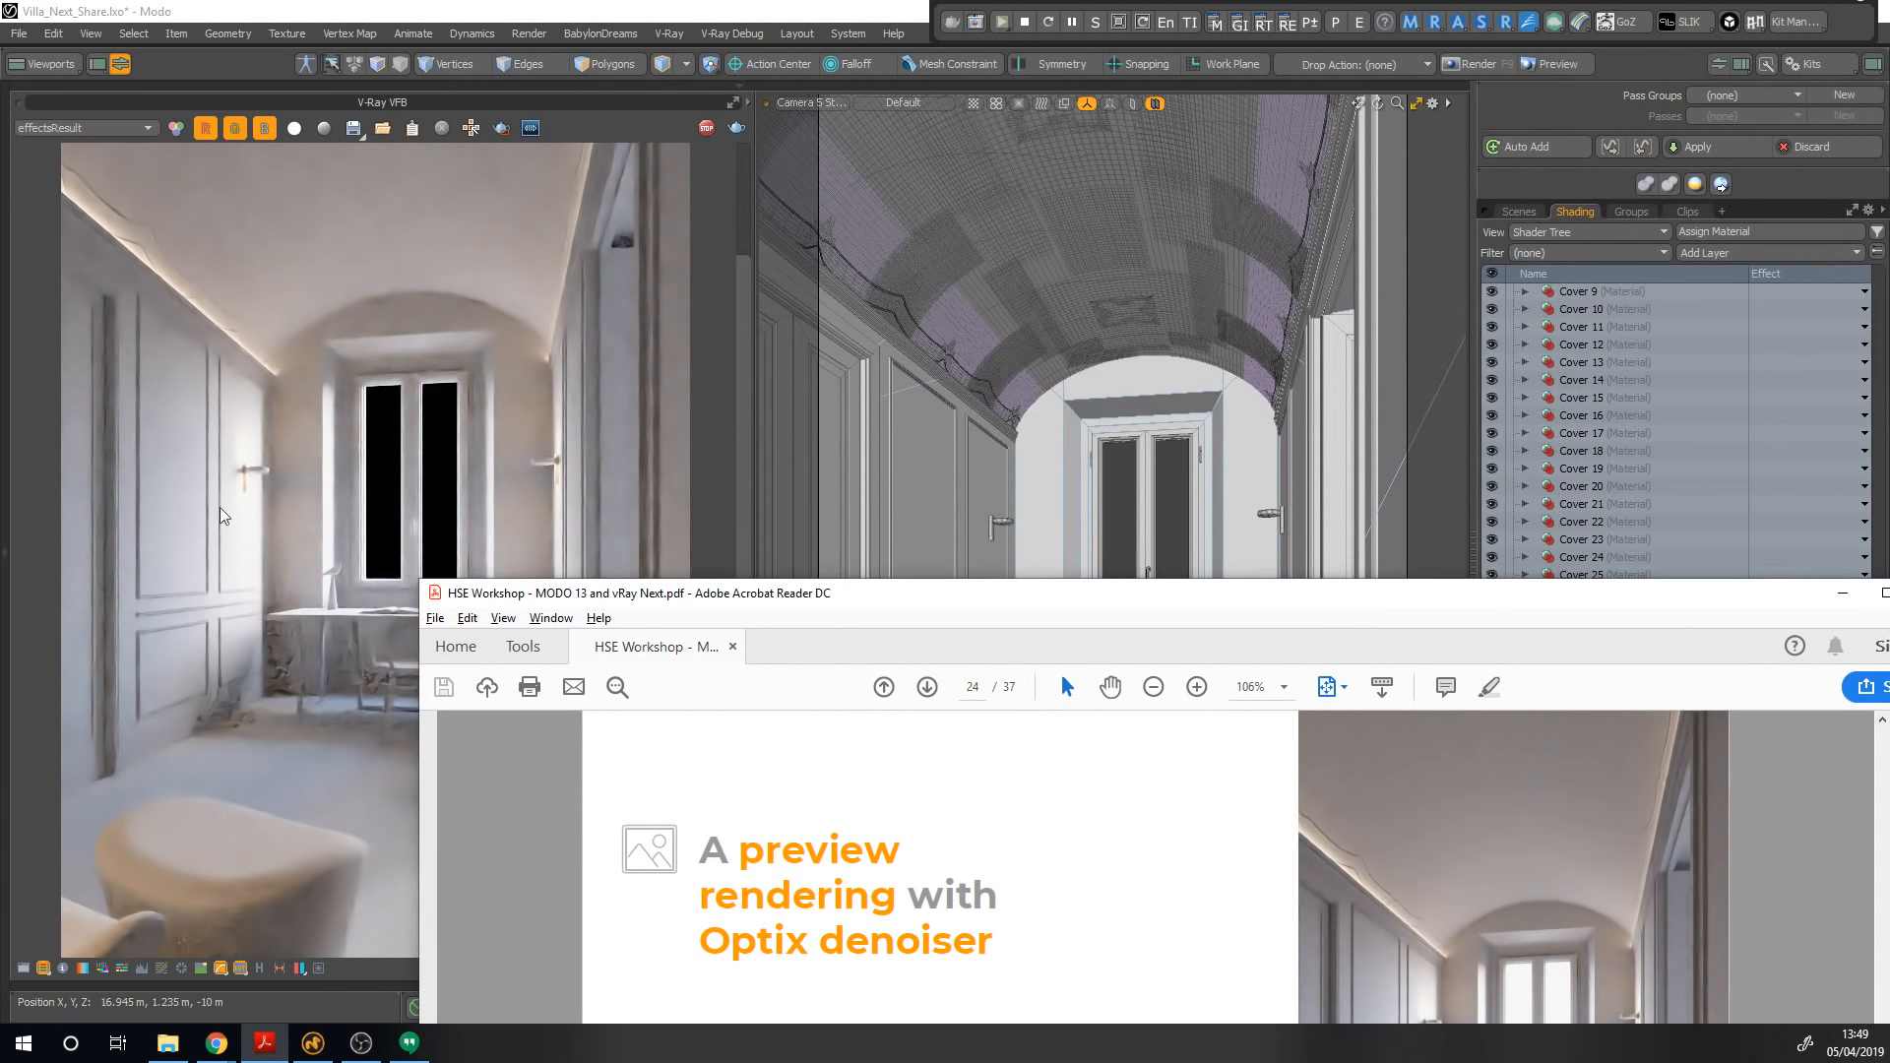
{"action": "left_click_drag", "start_coordinate": [777, 602], "coordinate": [612, 955]}
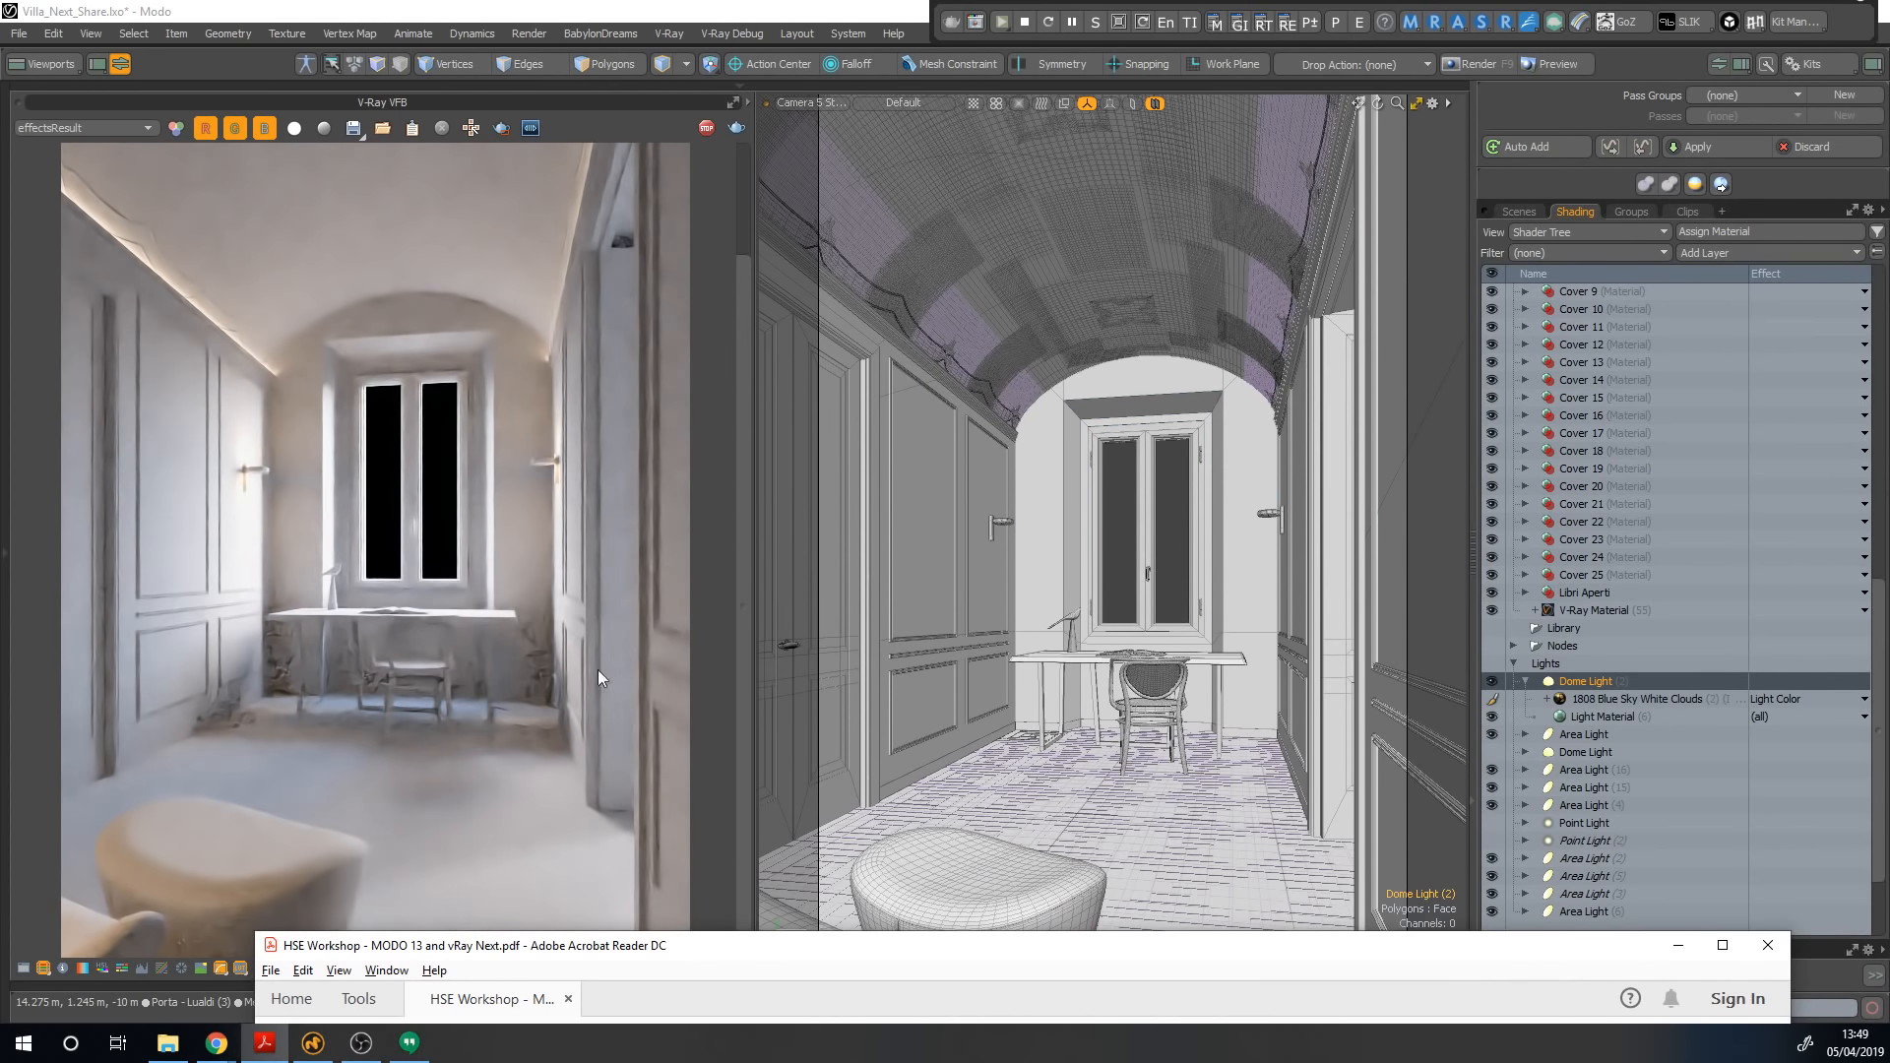
{"action": "left_click_drag", "start_coordinate": [713, 957], "coordinate": [686, 3]}
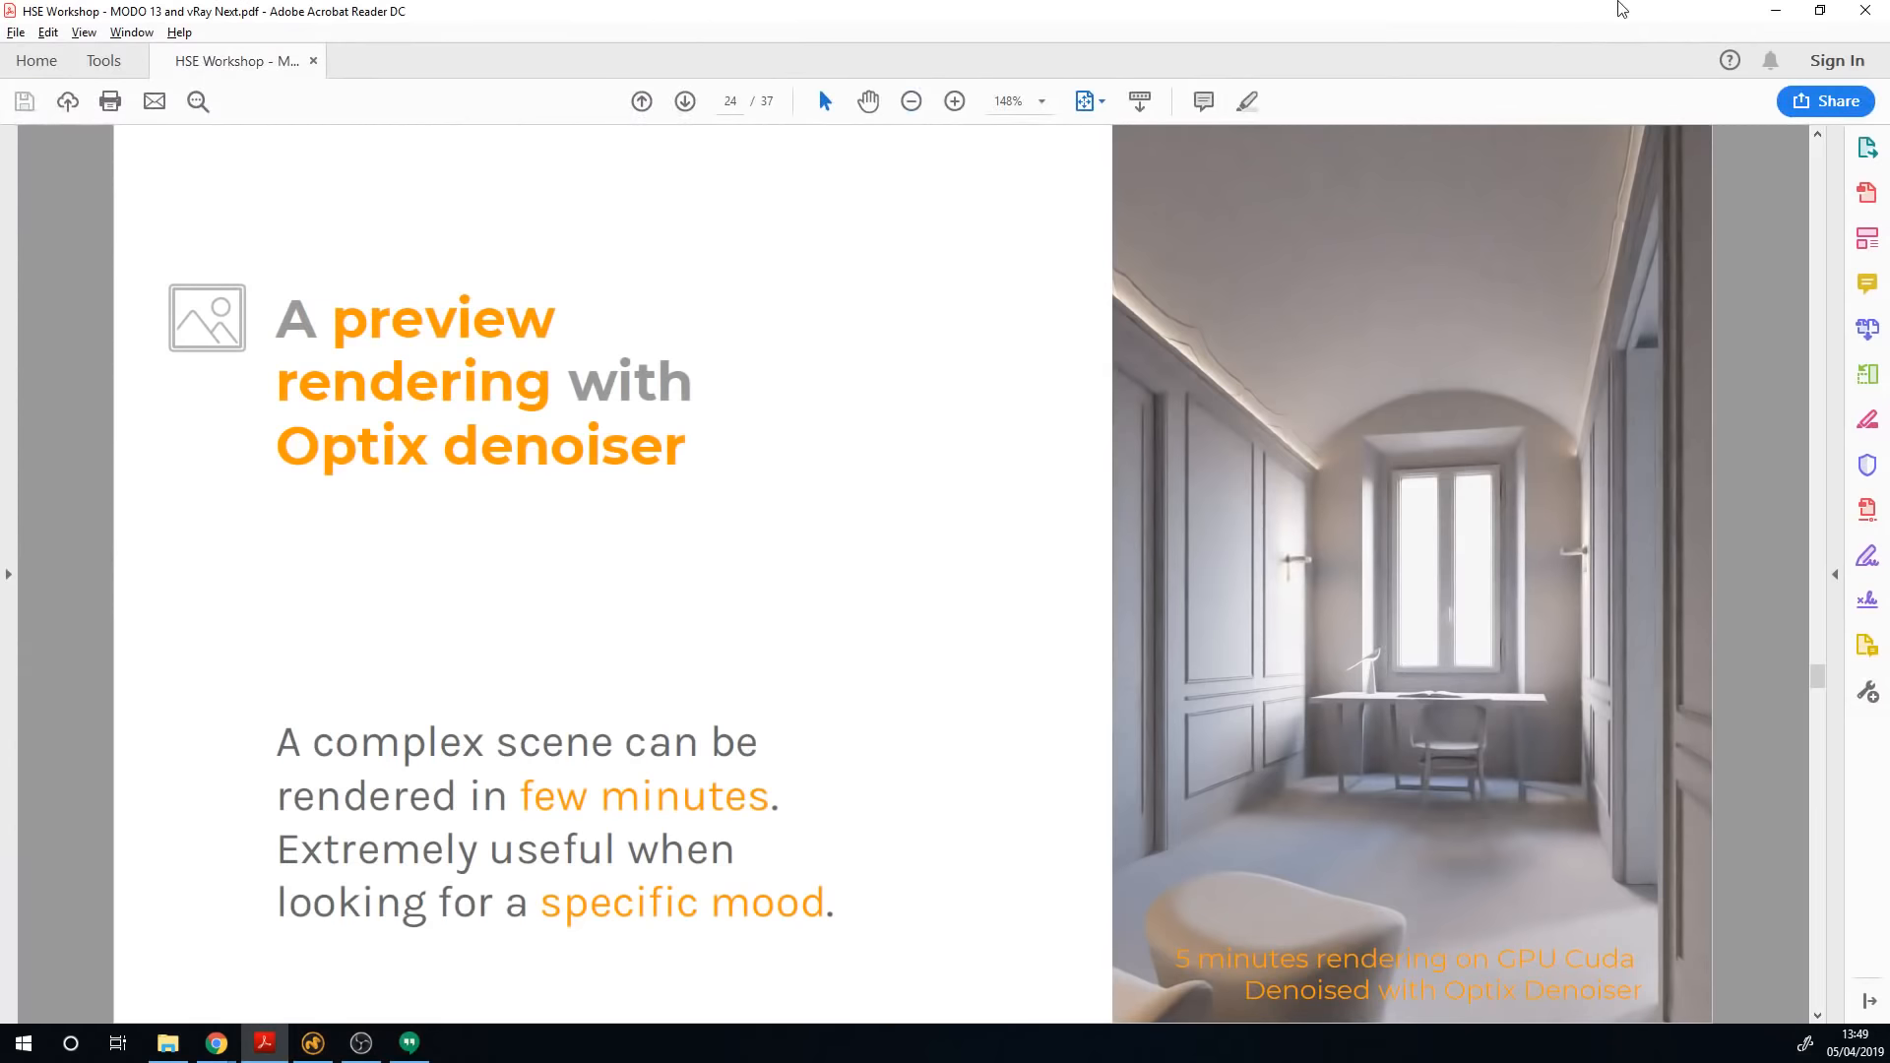
{"action": "left_click", "coordinate": [1794, 9]}
Step: Draw a render region around the desk and chair in the V-Ray VFB to refine that area
{"action": "scroll", "coordinate": [397, 701], "scroll_direction": "up", "scroll_amount": 2}
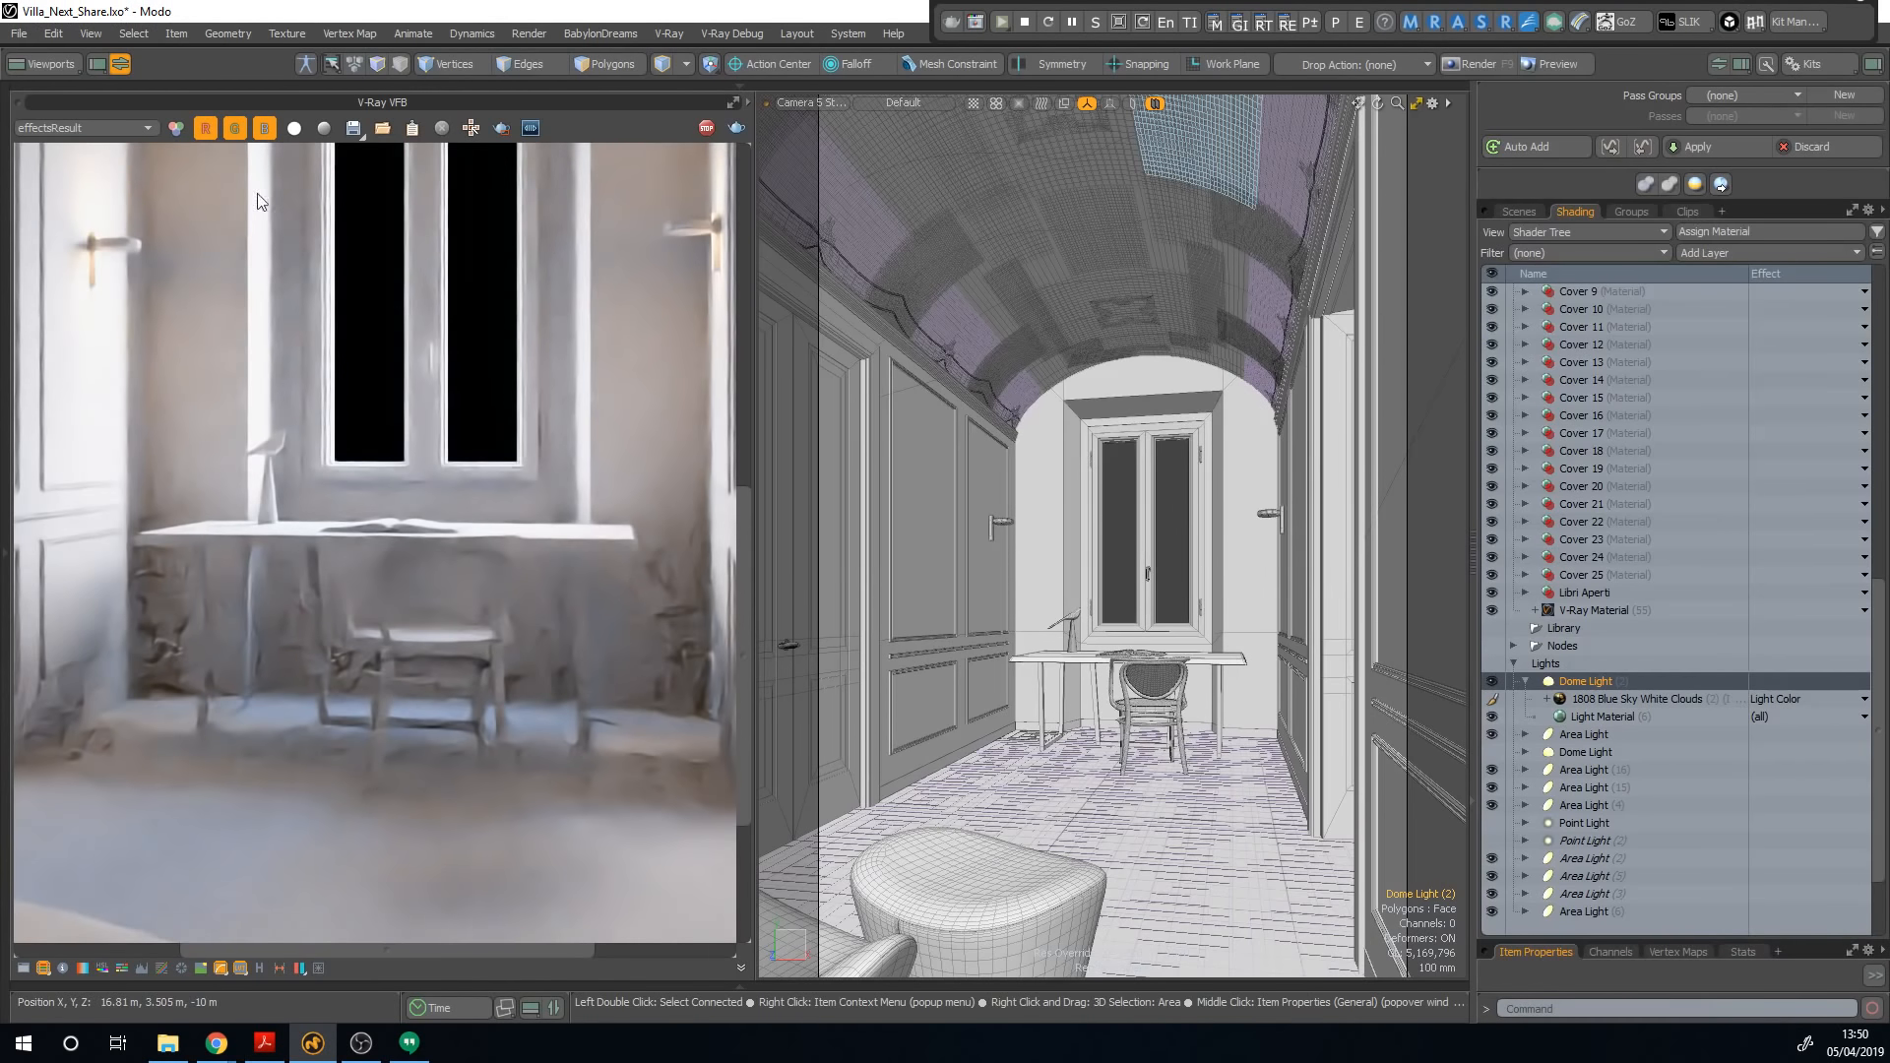
{"action": "left_click", "coordinate": [501, 128]}
{"action": "left_click_drag", "start_coordinate": [116, 431], "coordinate": [677, 815]}
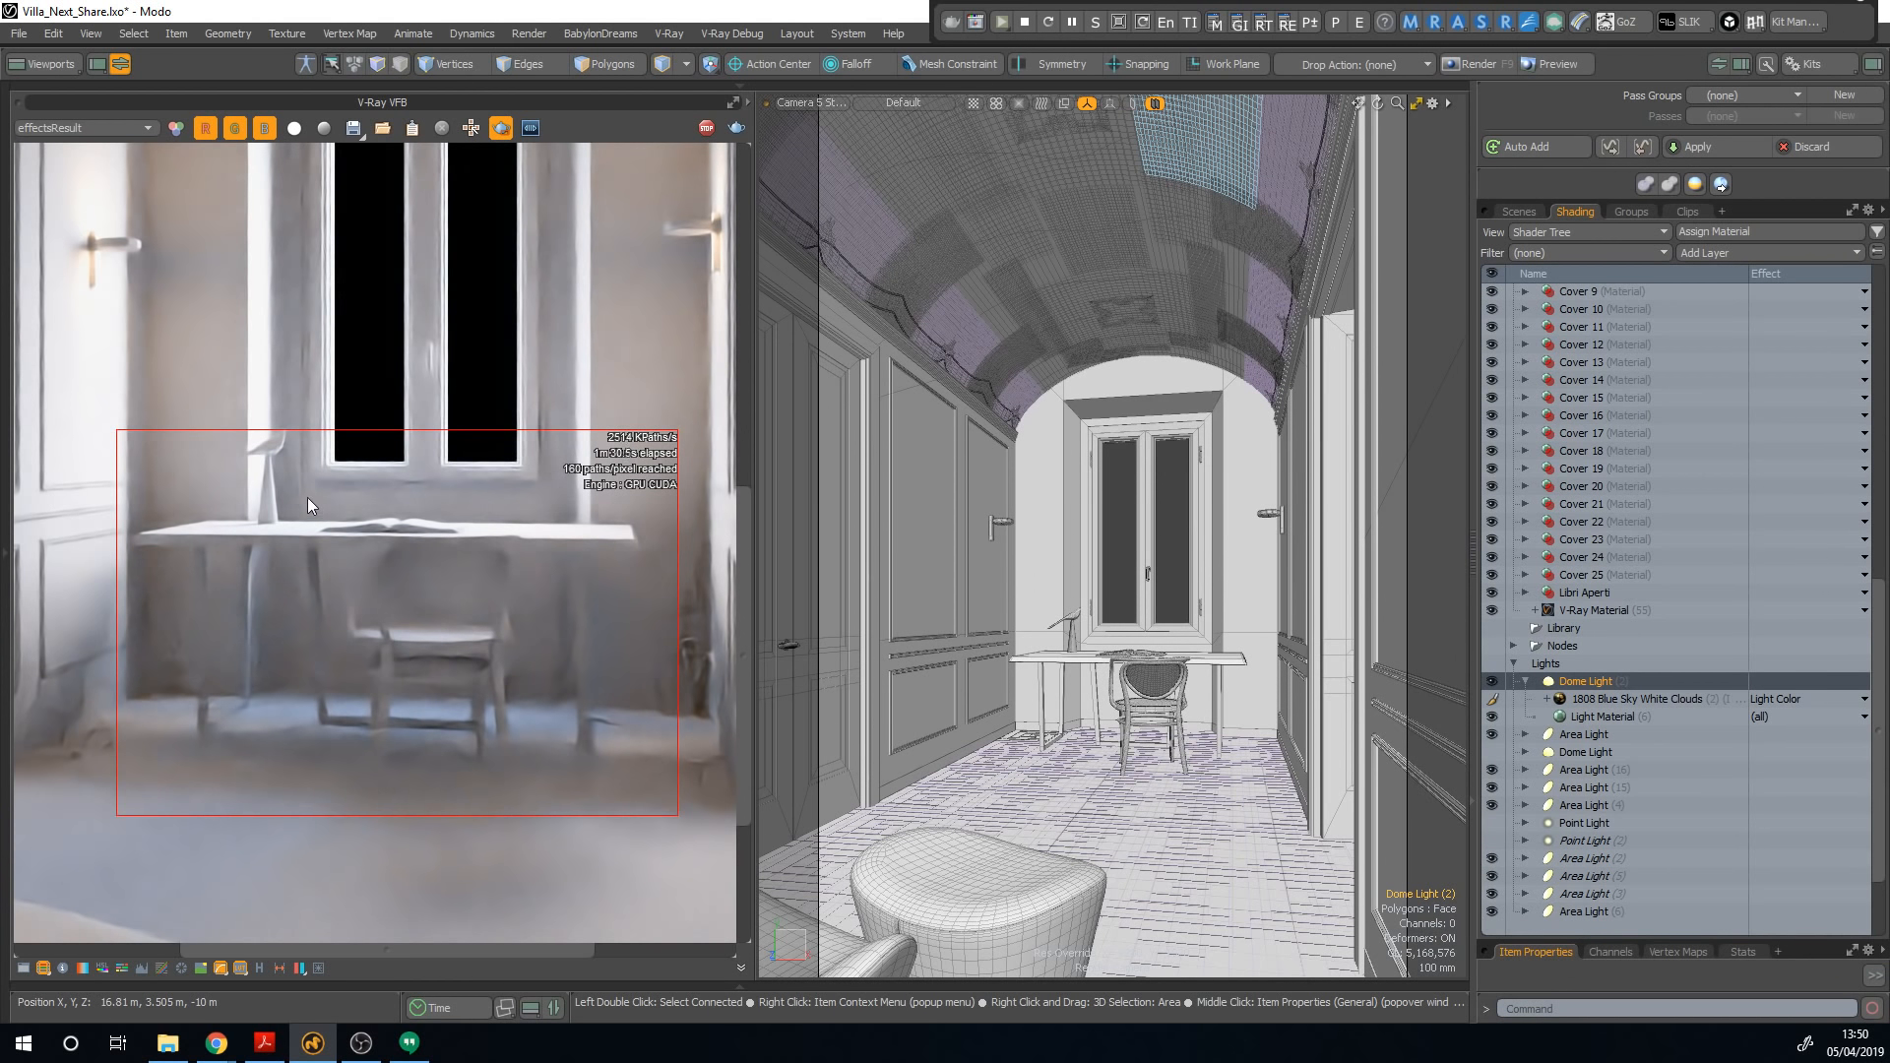
{"action": "middle_click_drag", "start_coordinate": [274, 464], "coordinate": [362, 632]}
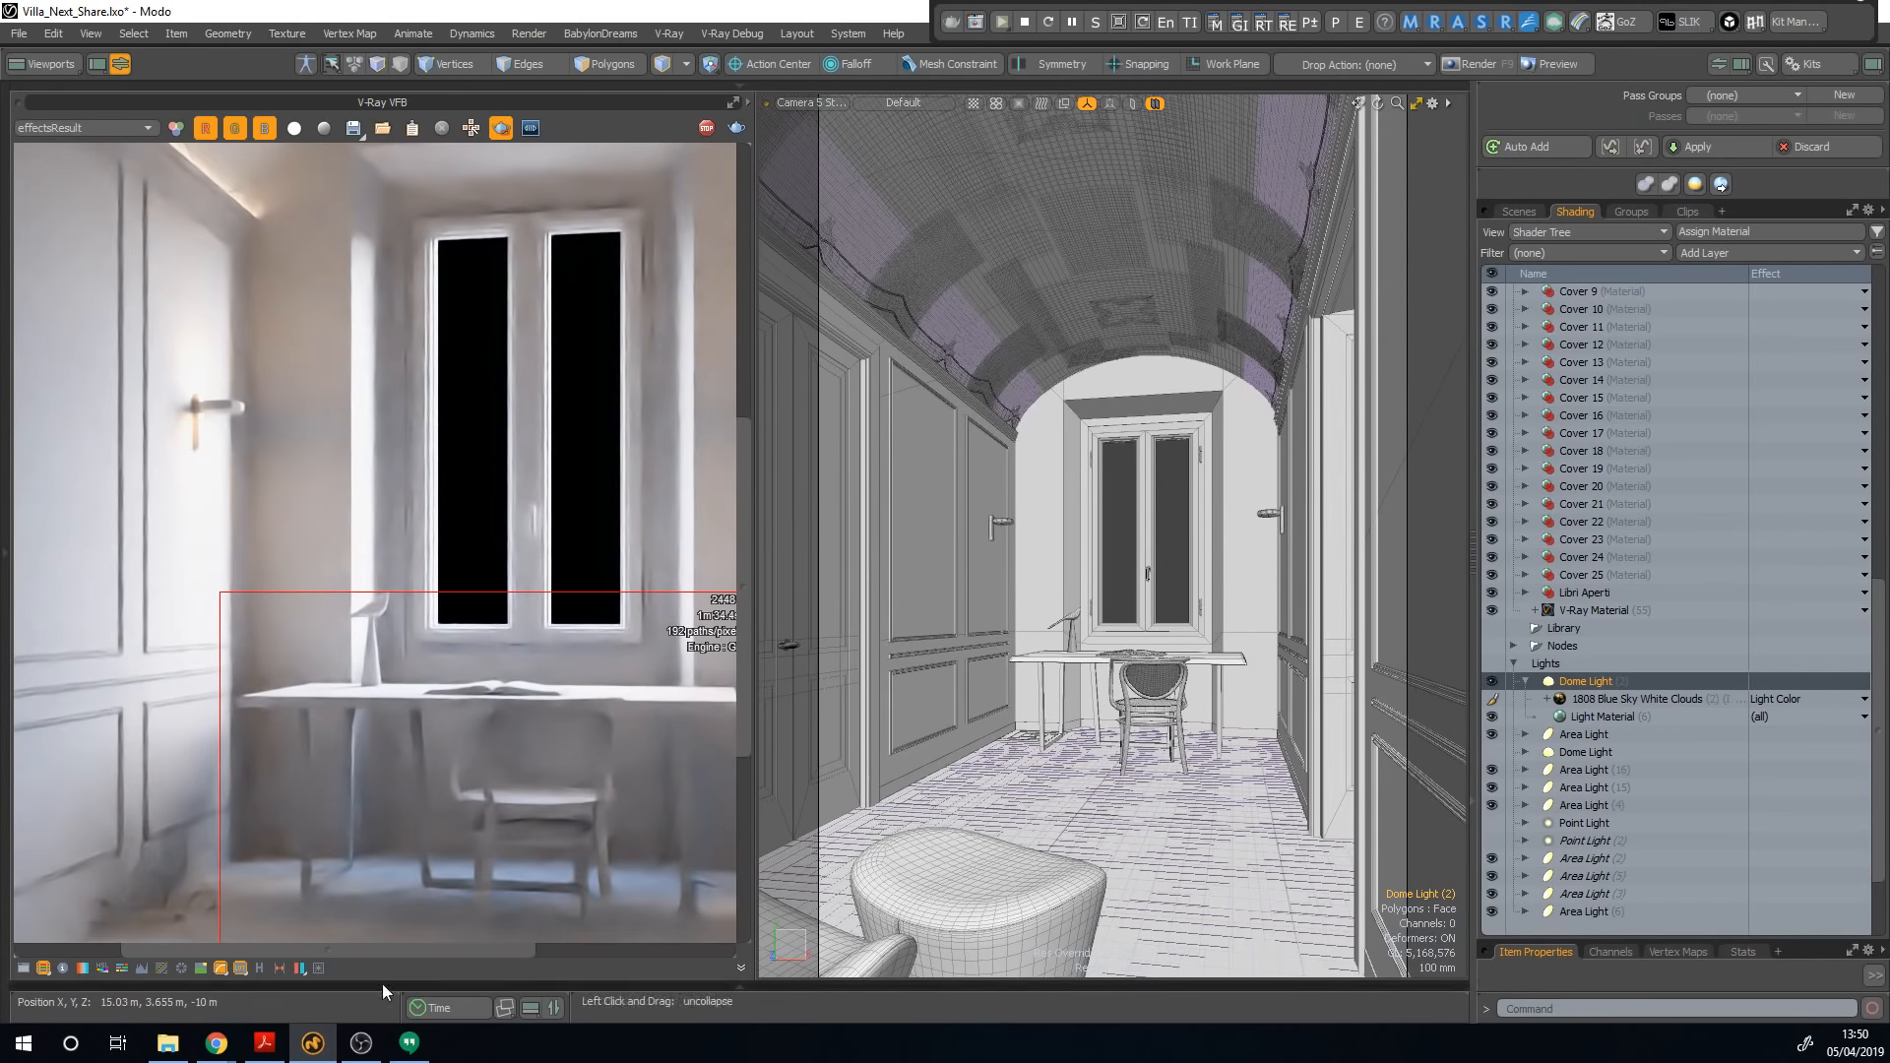
Step: Switch to the workshop PDF in Acrobat Reader and read page 25 on GGX materials
{"action": "left_click", "coordinate": [264, 1042]}
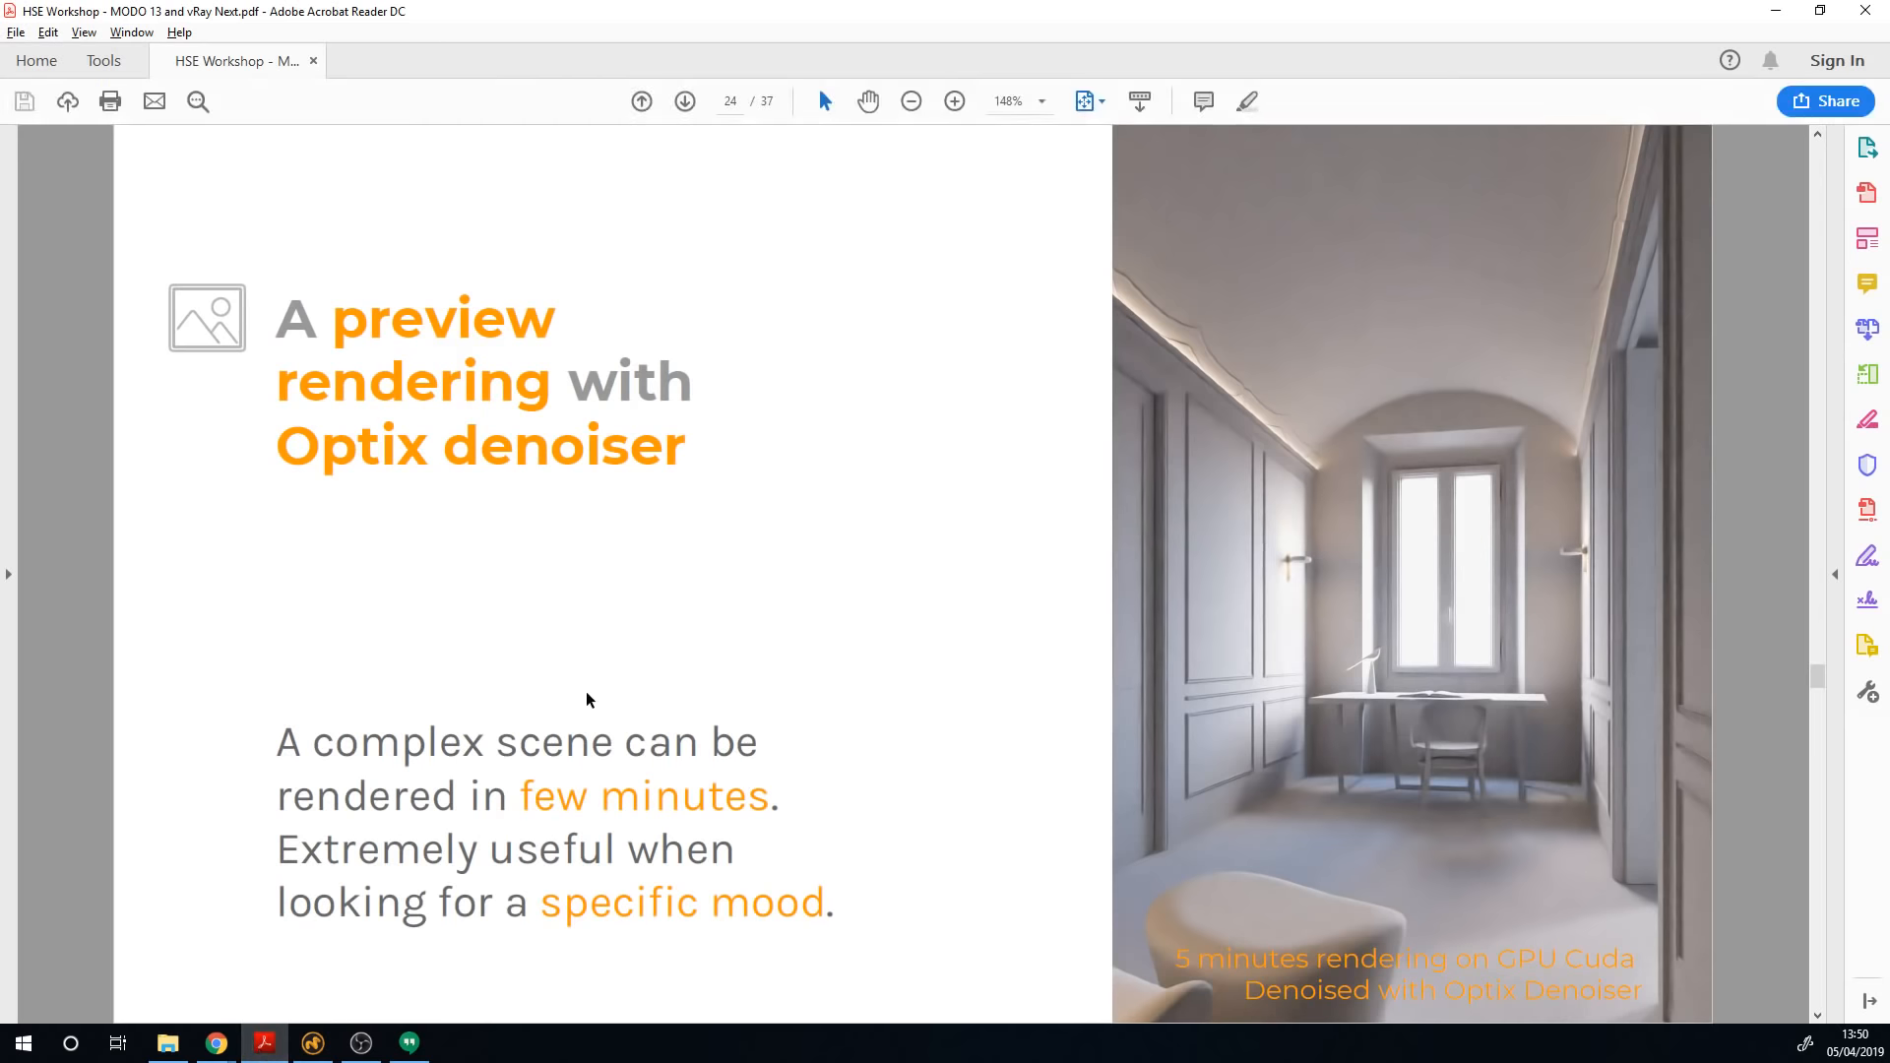
{"action": "scroll", "coordinate": [587, 699], "scroll_direction": "down", "scroll_amount": 1}
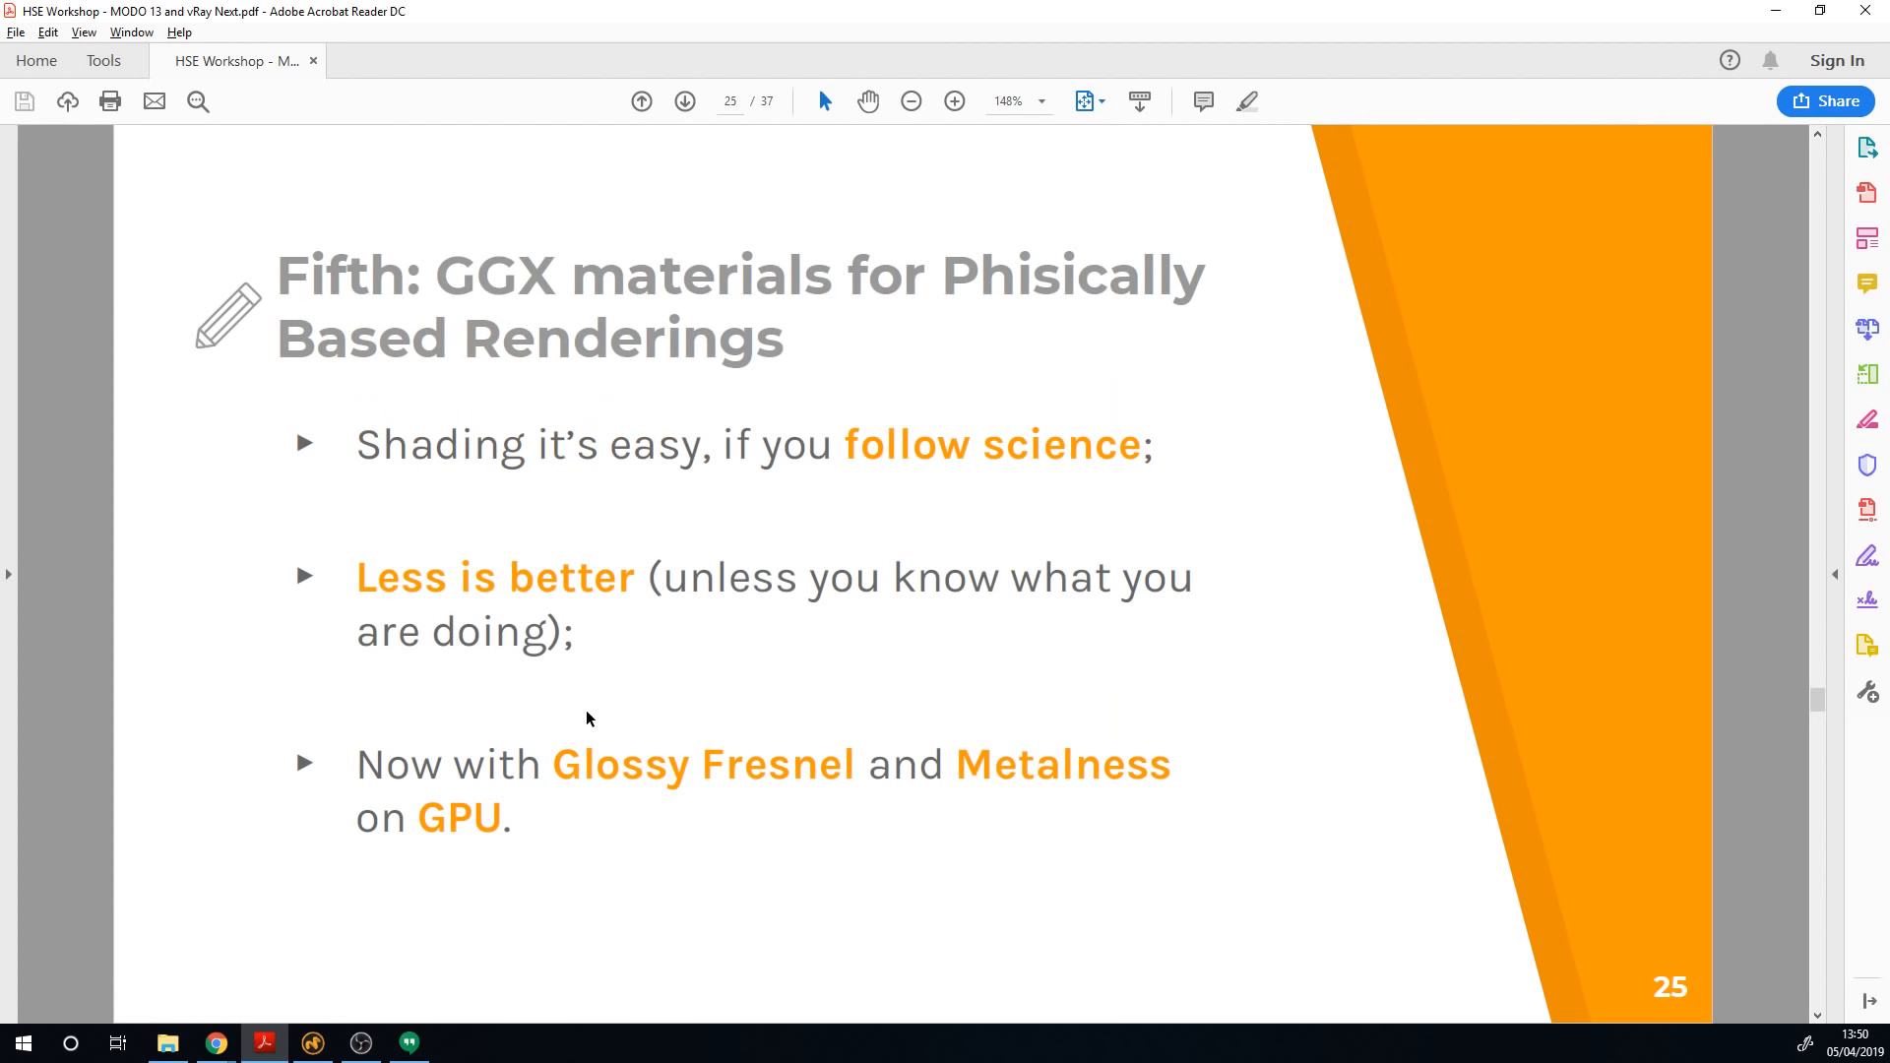
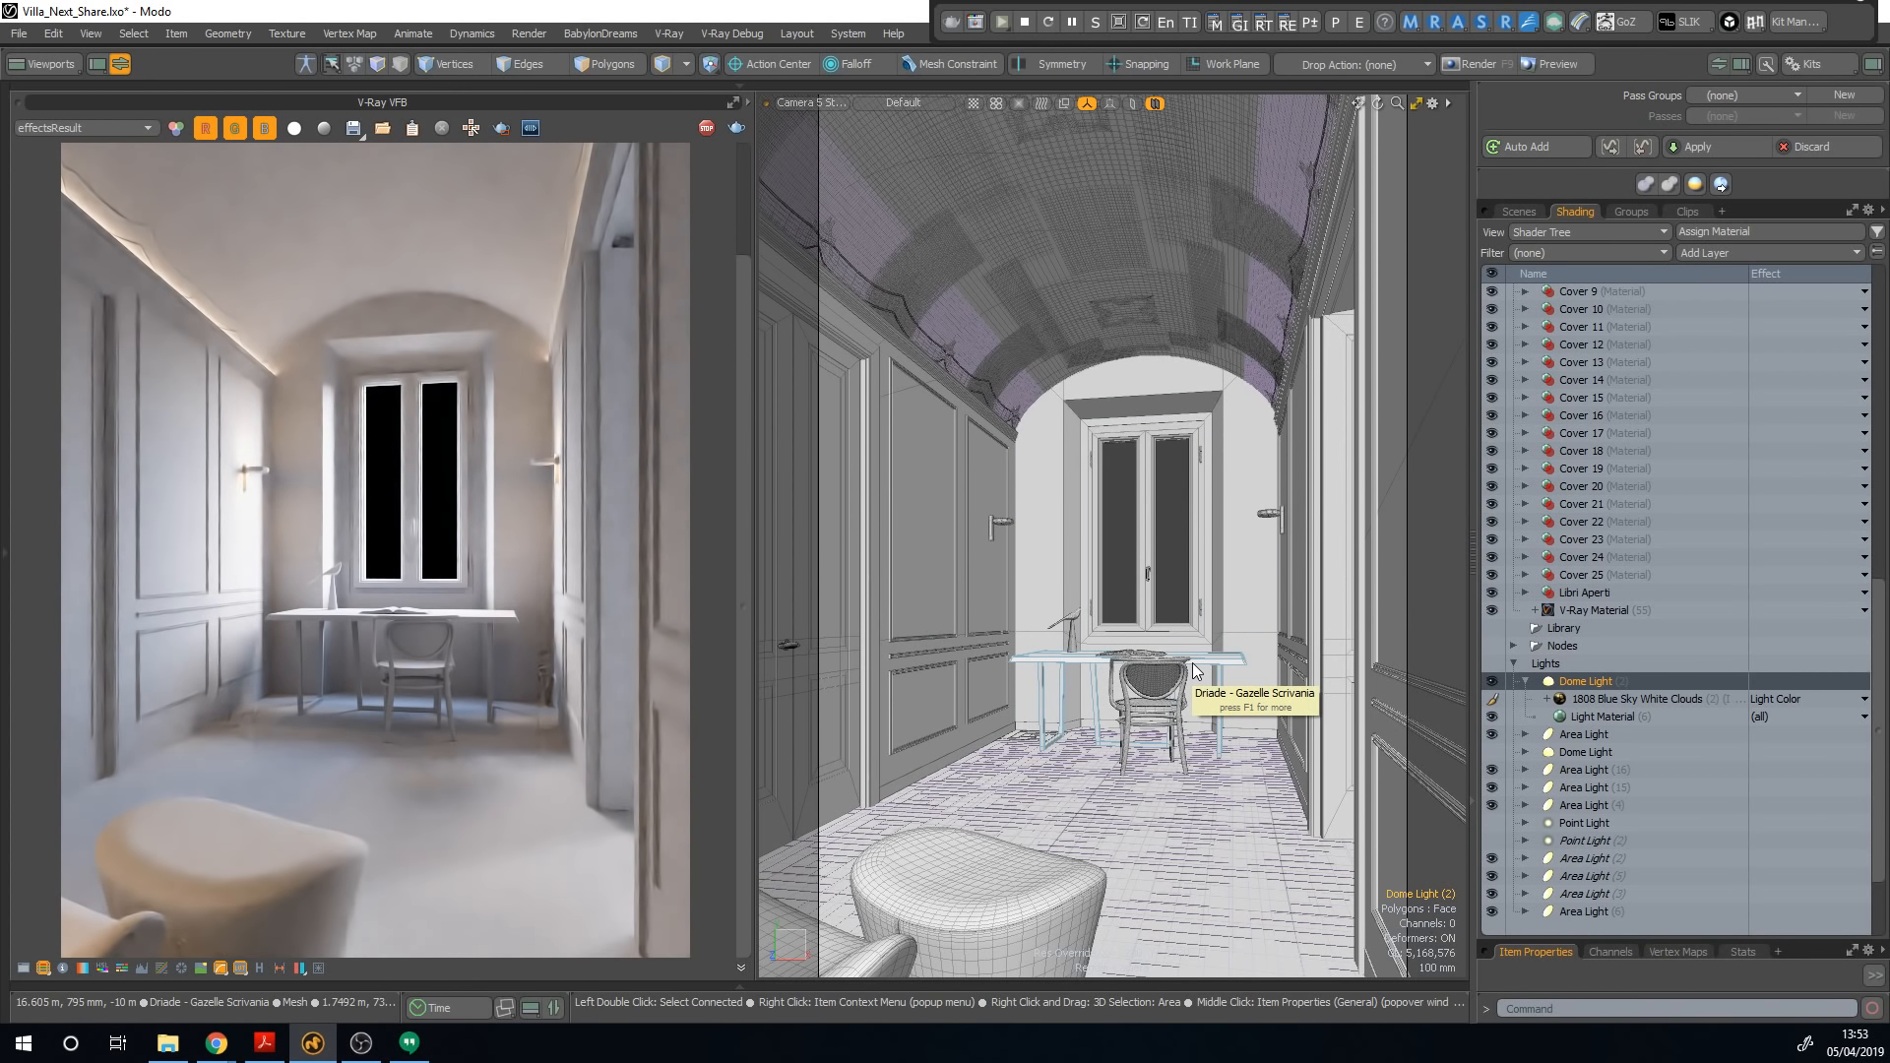
Step: Try deleting the Thonet chair at the desk while the V-Ray render is running, and undo the deletion
{"action": "left_click", "coordinate": [1147, 716]}
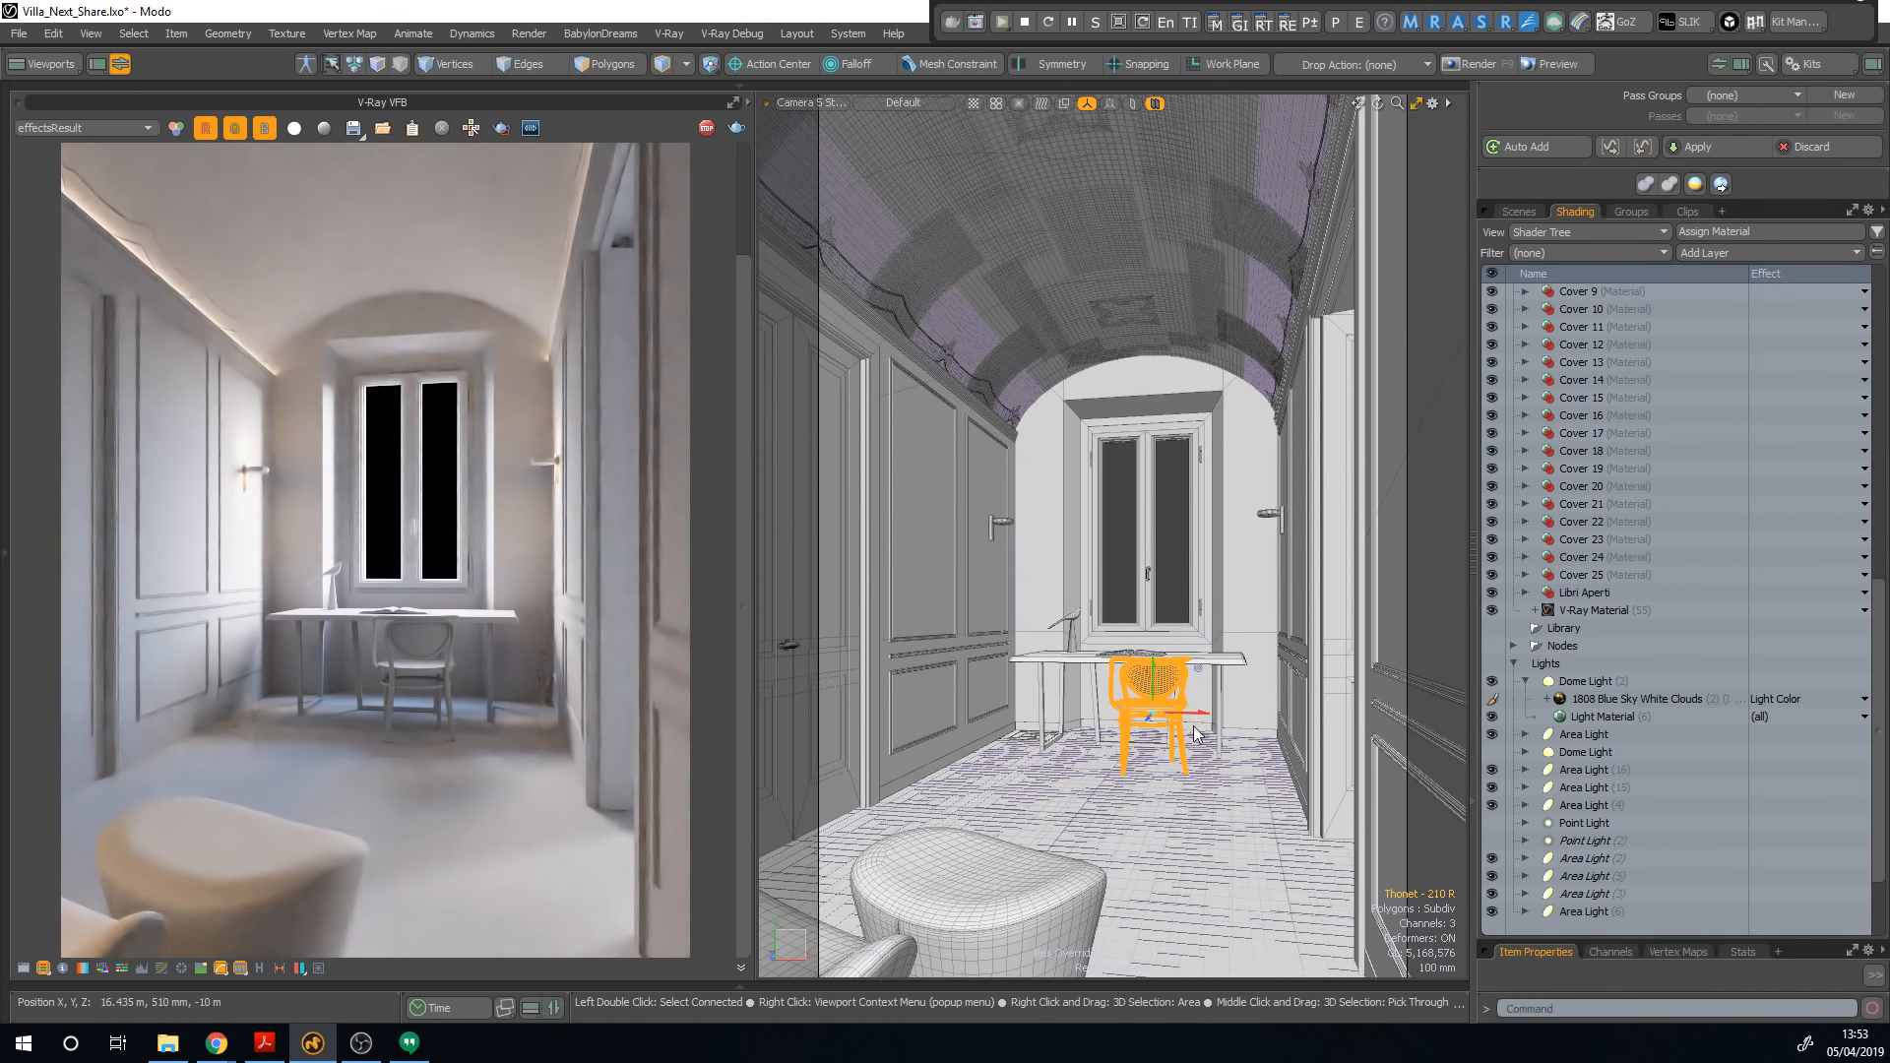
{"action": "key", "text": "Delete"}
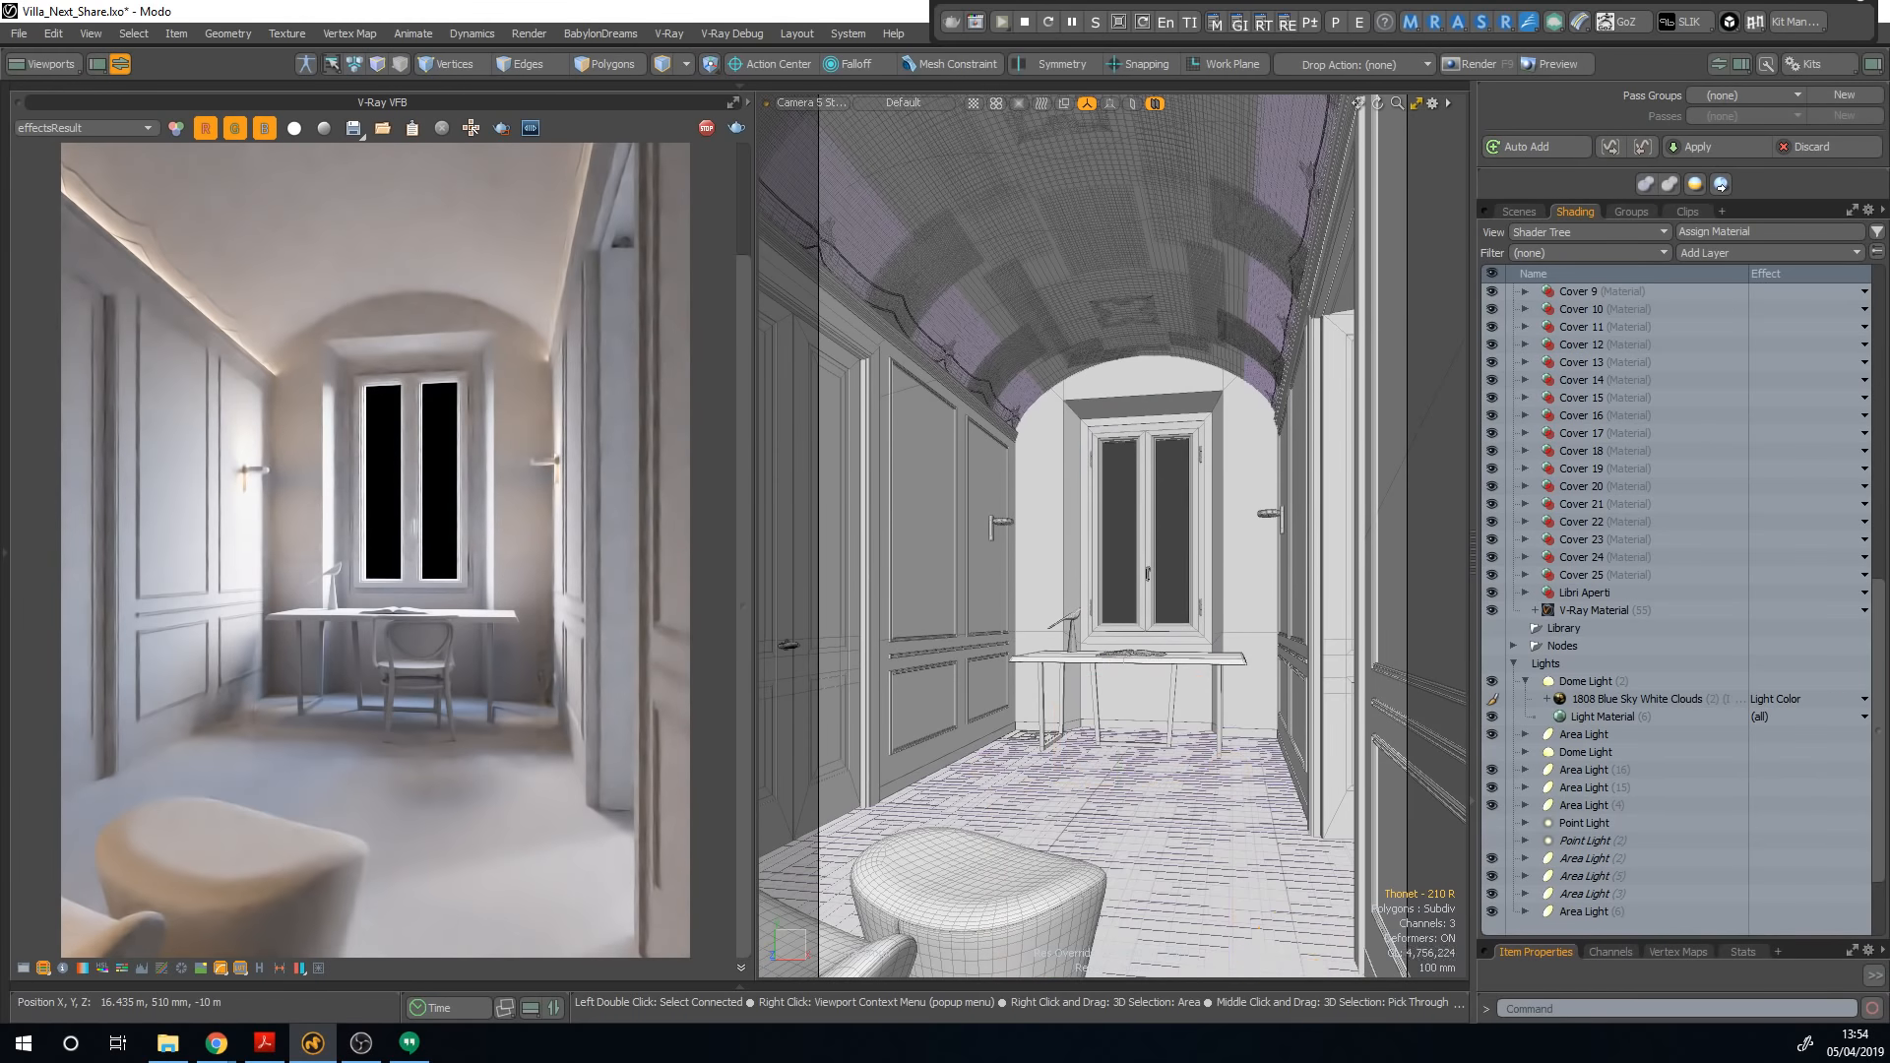
{"action": "key", "text": "ctrl+z"}
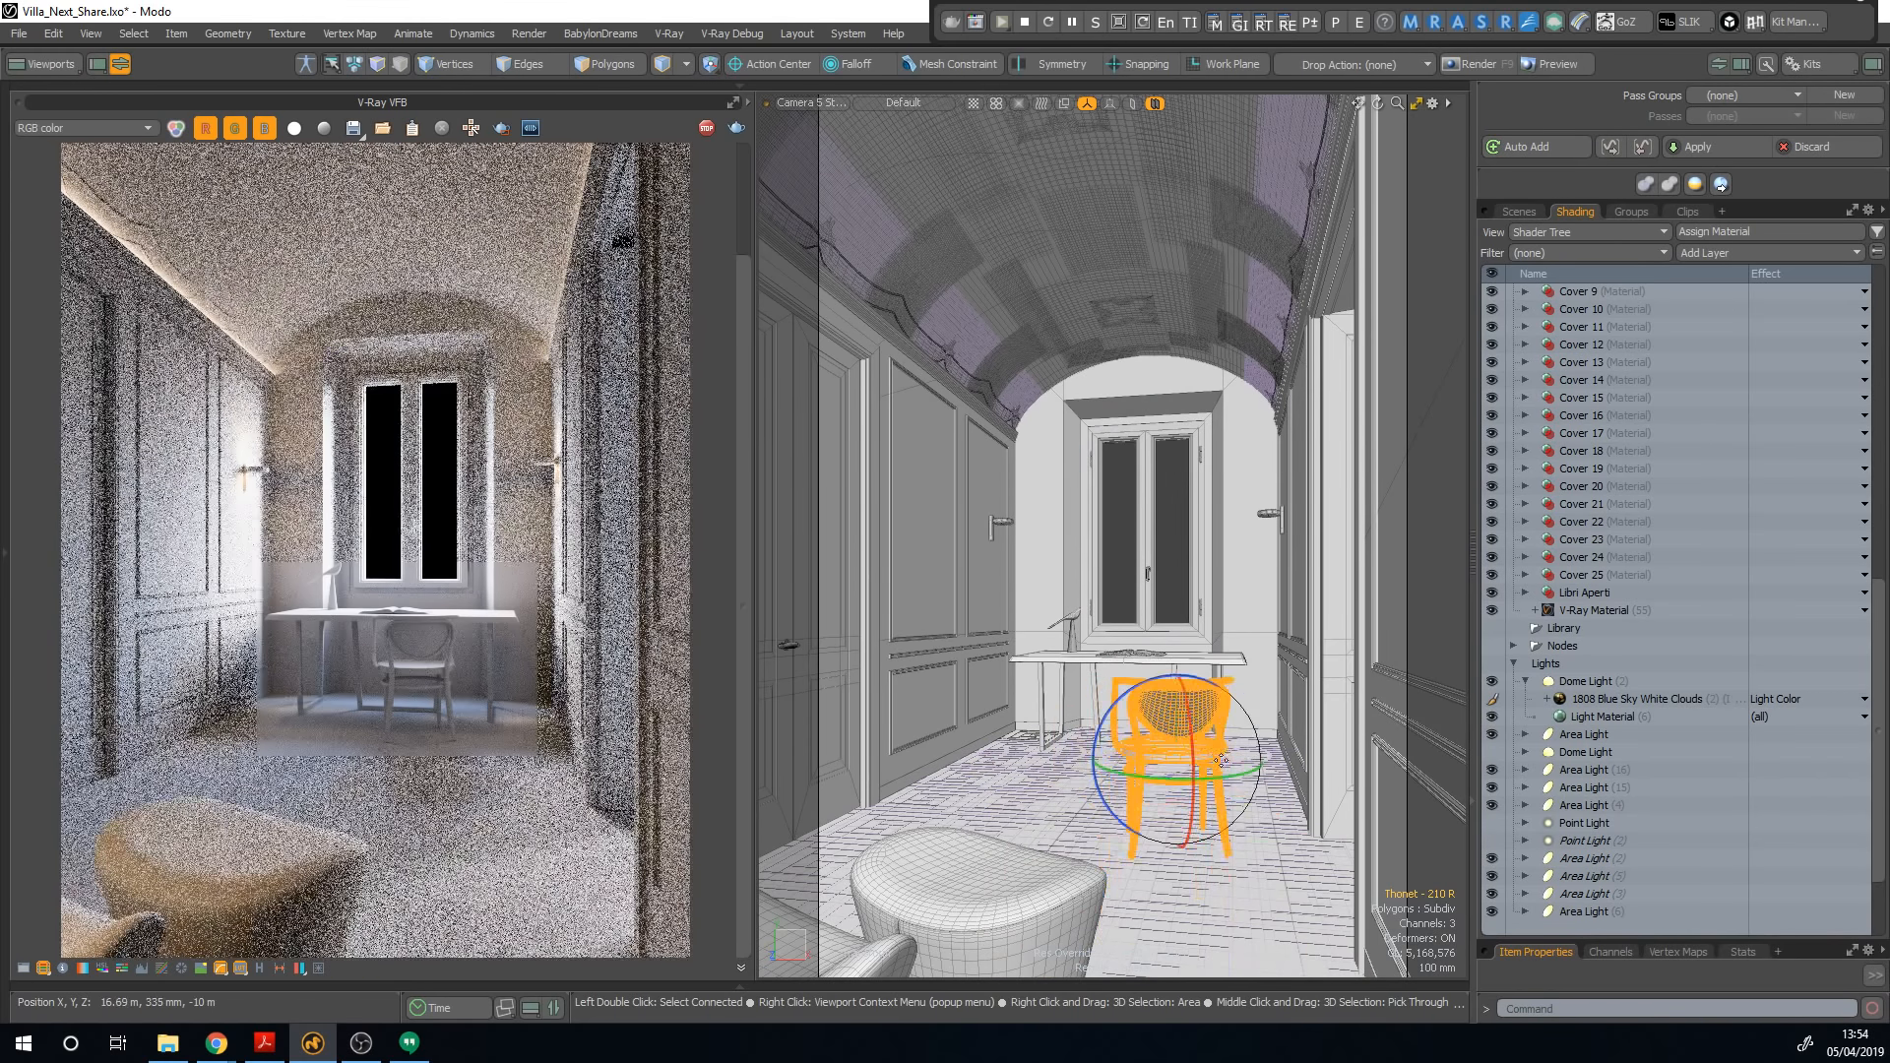
Step: Pull the Thonet chair forward from the desk and rotate it to an angled position
{"action": "left_click_drag", "start_coordinate": [1220, 759], "coordinate": [1156, 736]}
{"action": "key", "text": "space"}
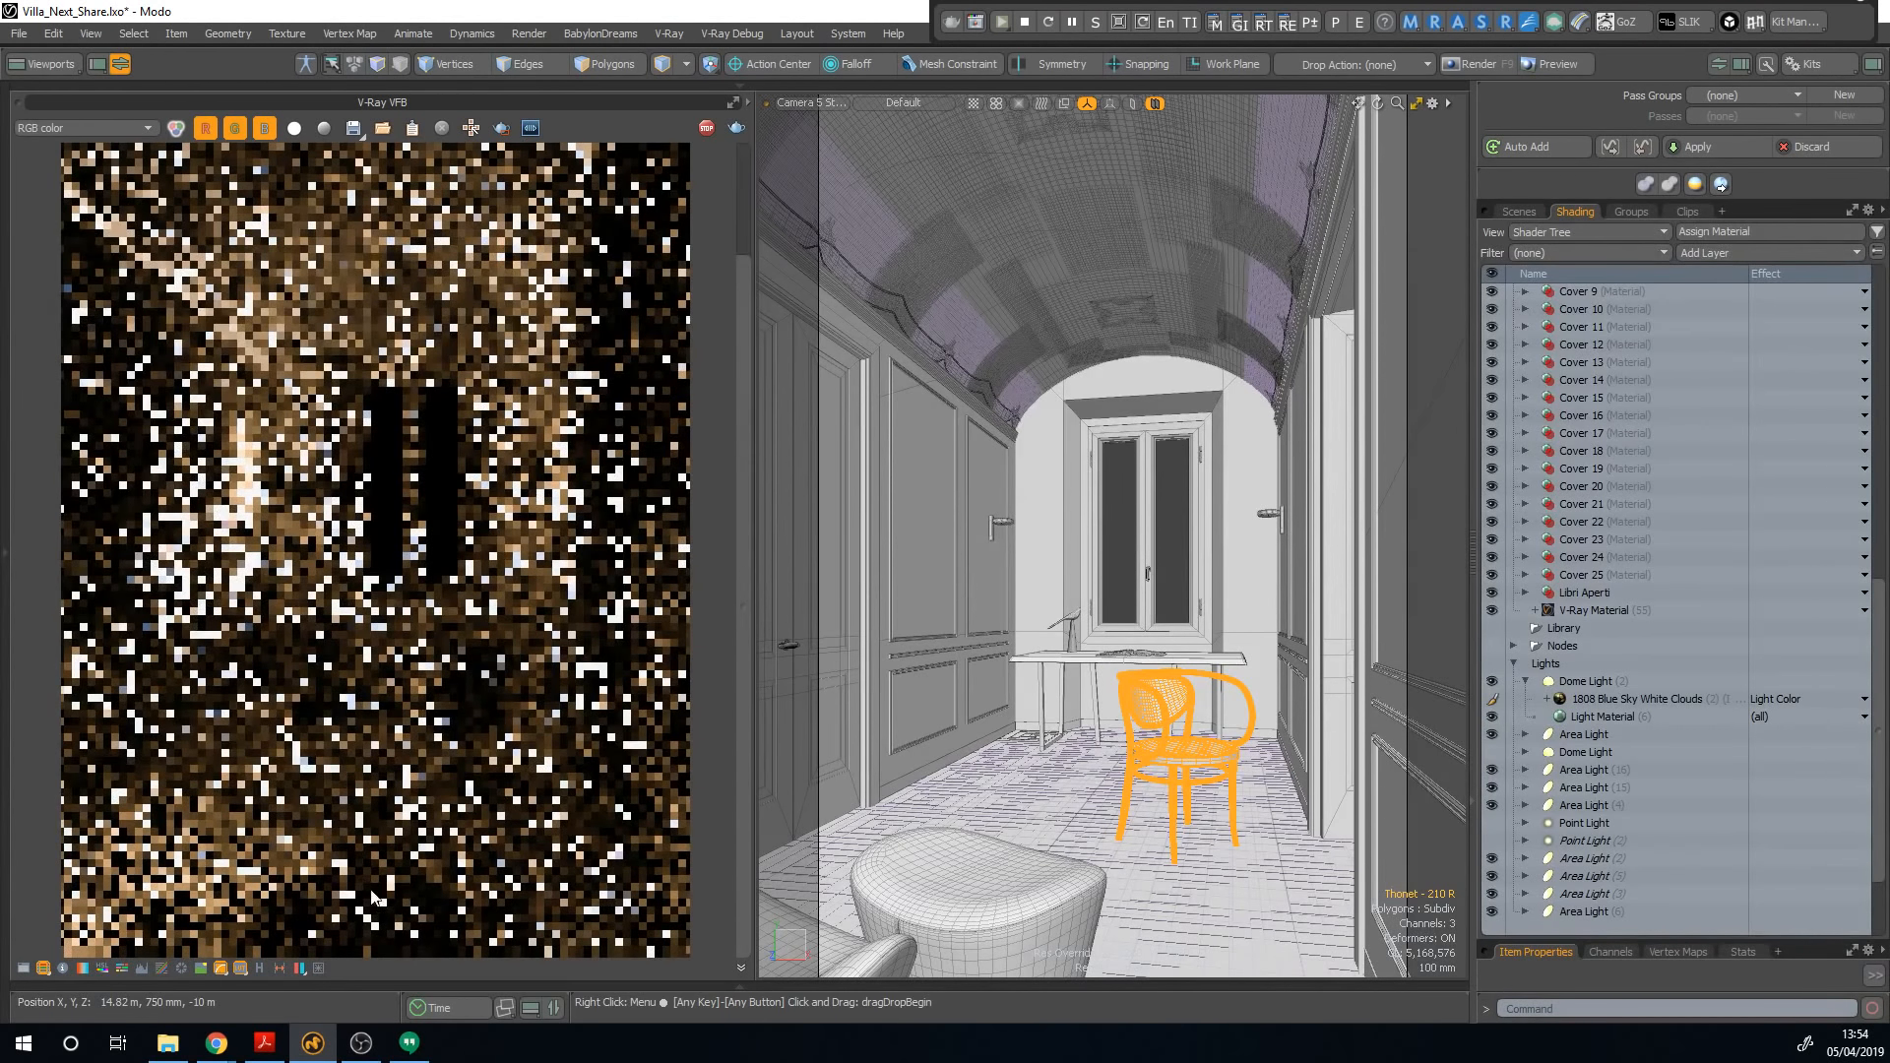
Step: Switch to the workshop PDF in Acrobat Reader, review the page 24 preview rendering again, and return to Modo
{"action": "left_click", "coordinate": [264, 1044]}
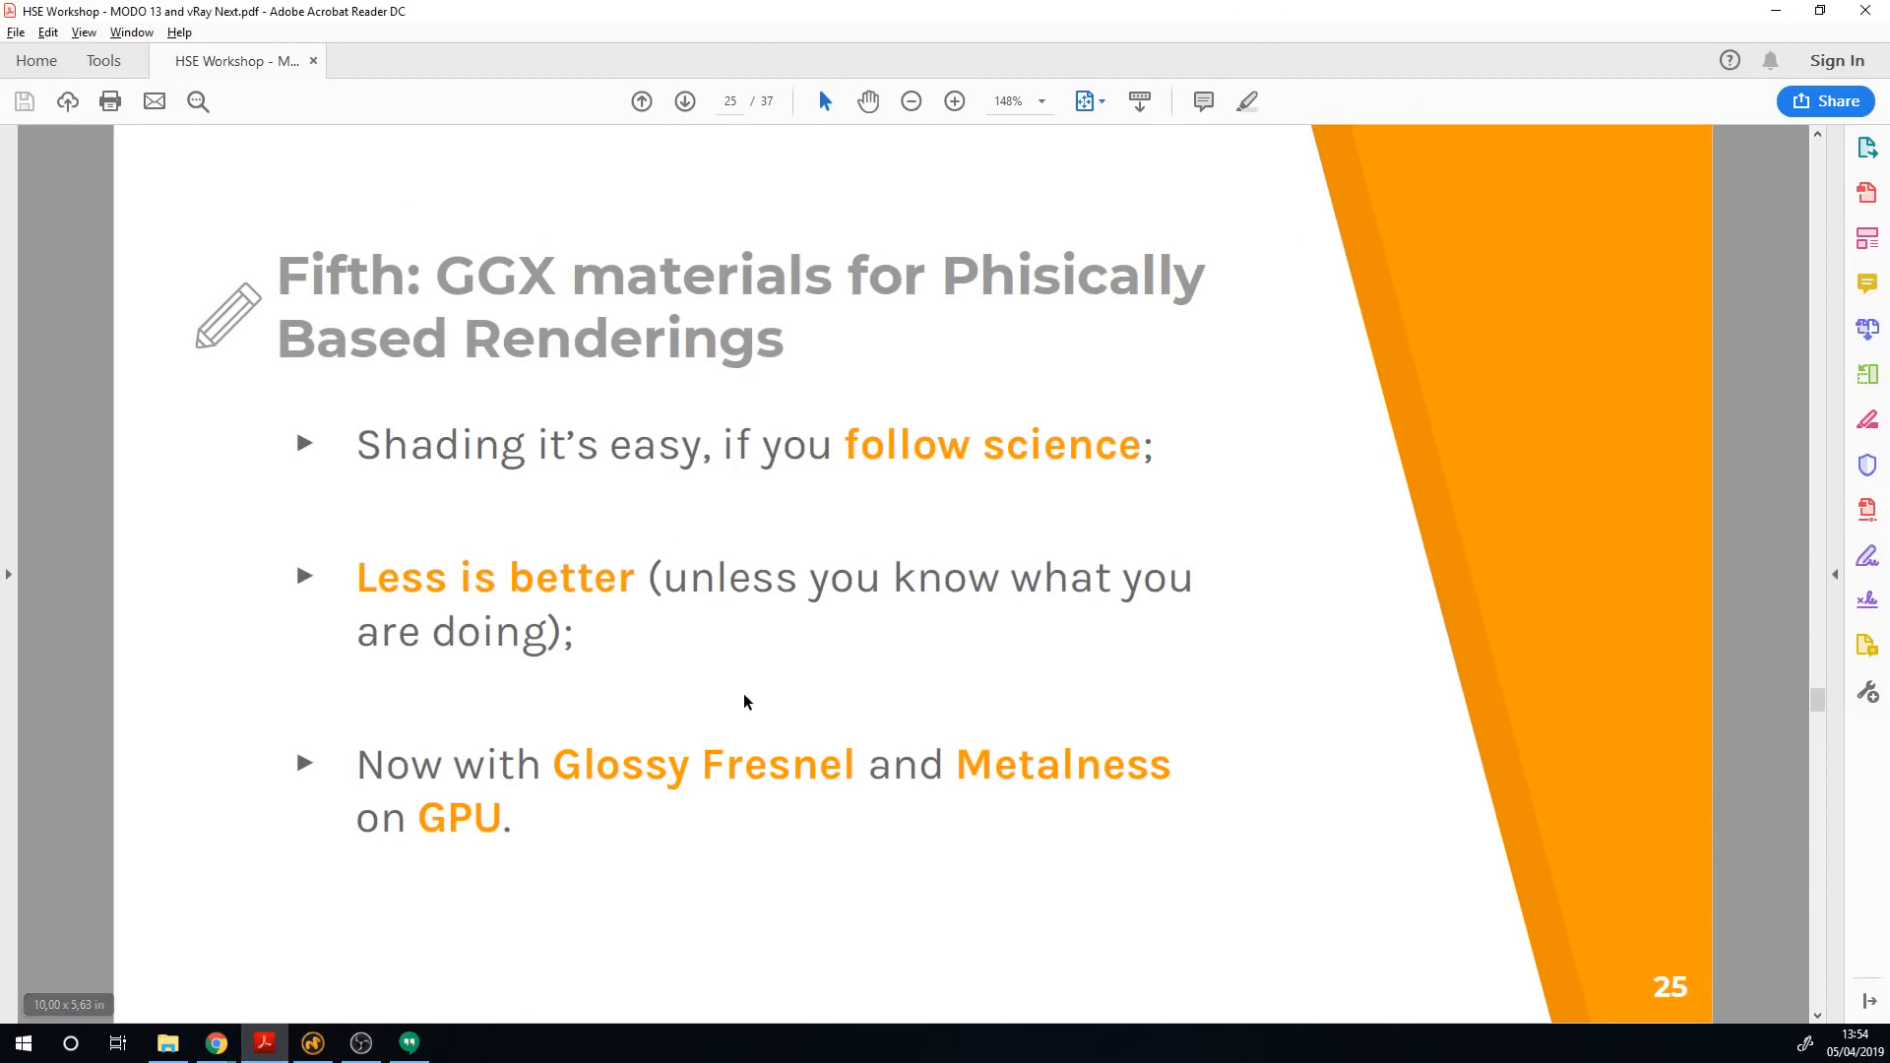
{"action": "scroll", "coordinate": [742, 693], "scroll_direction": "down", "scroll_amount": 1}
{"action": "scroll", "coordinate": [743, 693], "scroll_direction": "up", "scroll_amount": 1}
{"action": "scroll", "coordinate": [746, 700], "scroll_direction": "up", "scroll_amount": 1}
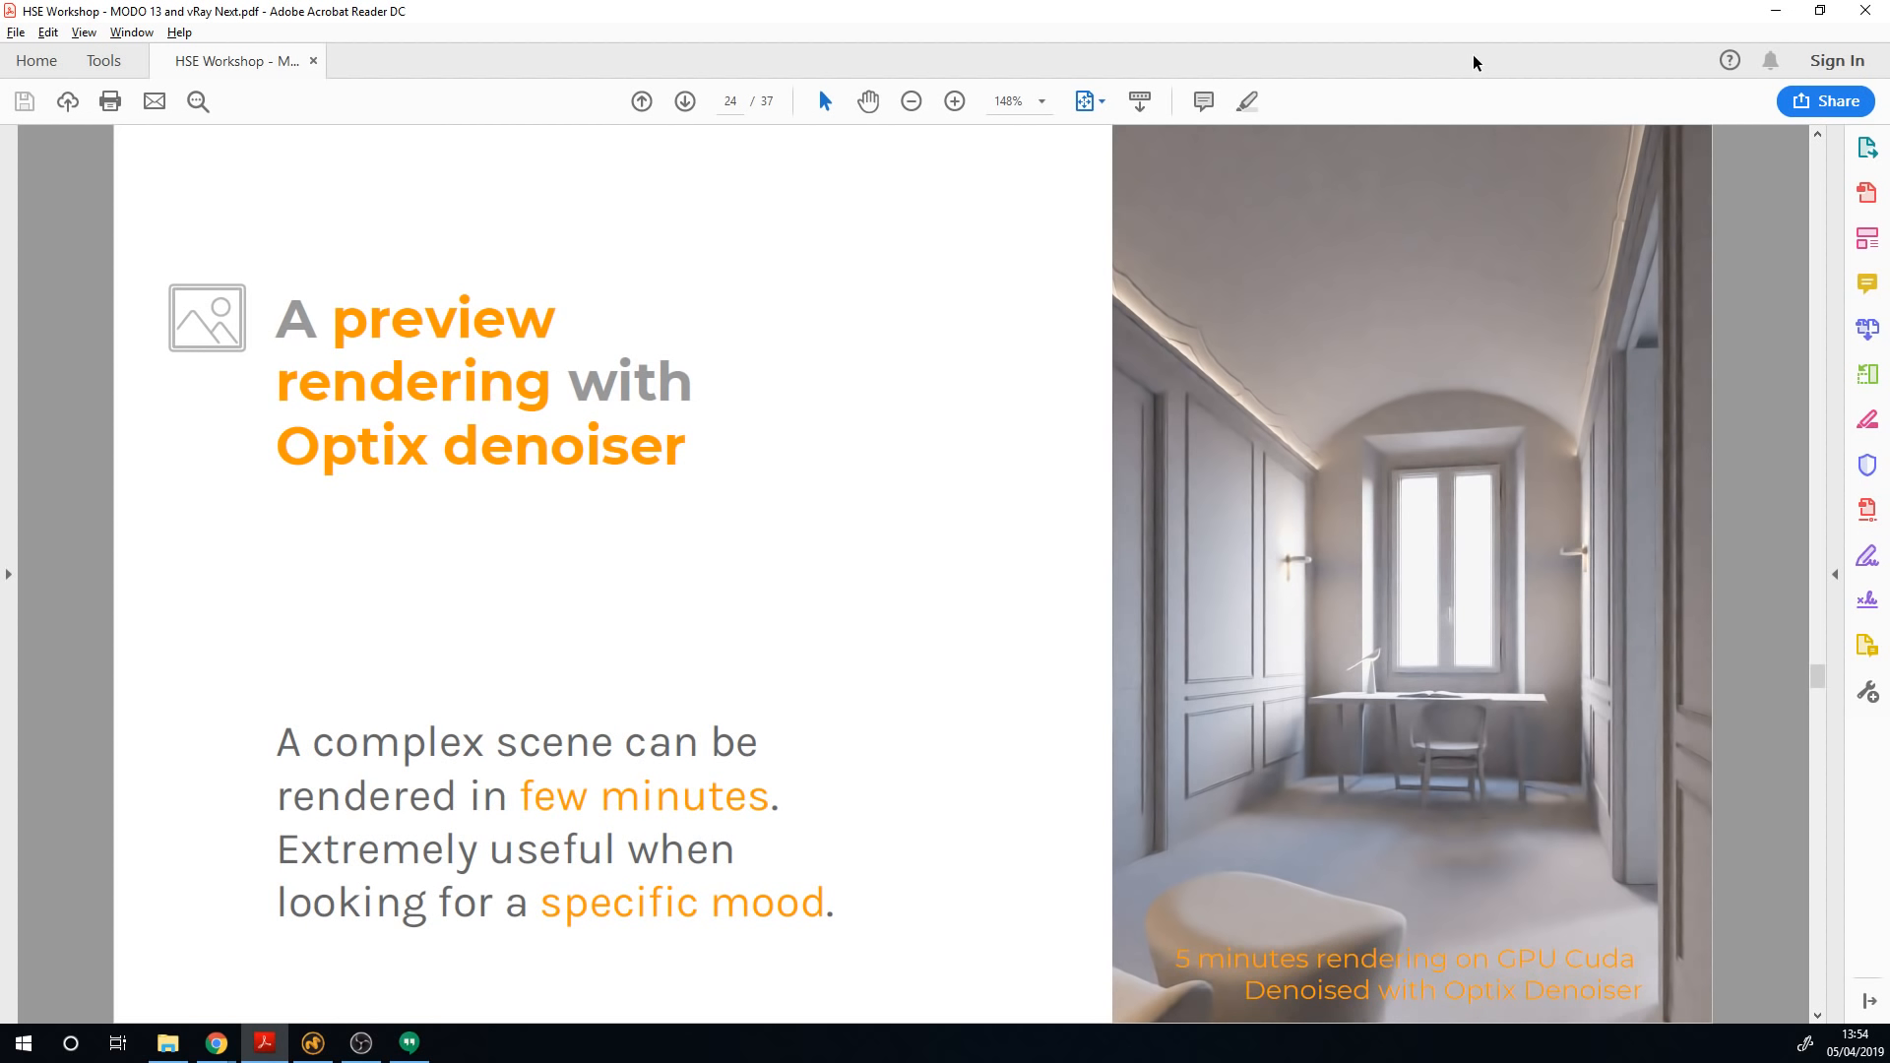
{"action": "key", "text": "alt+Tab"}
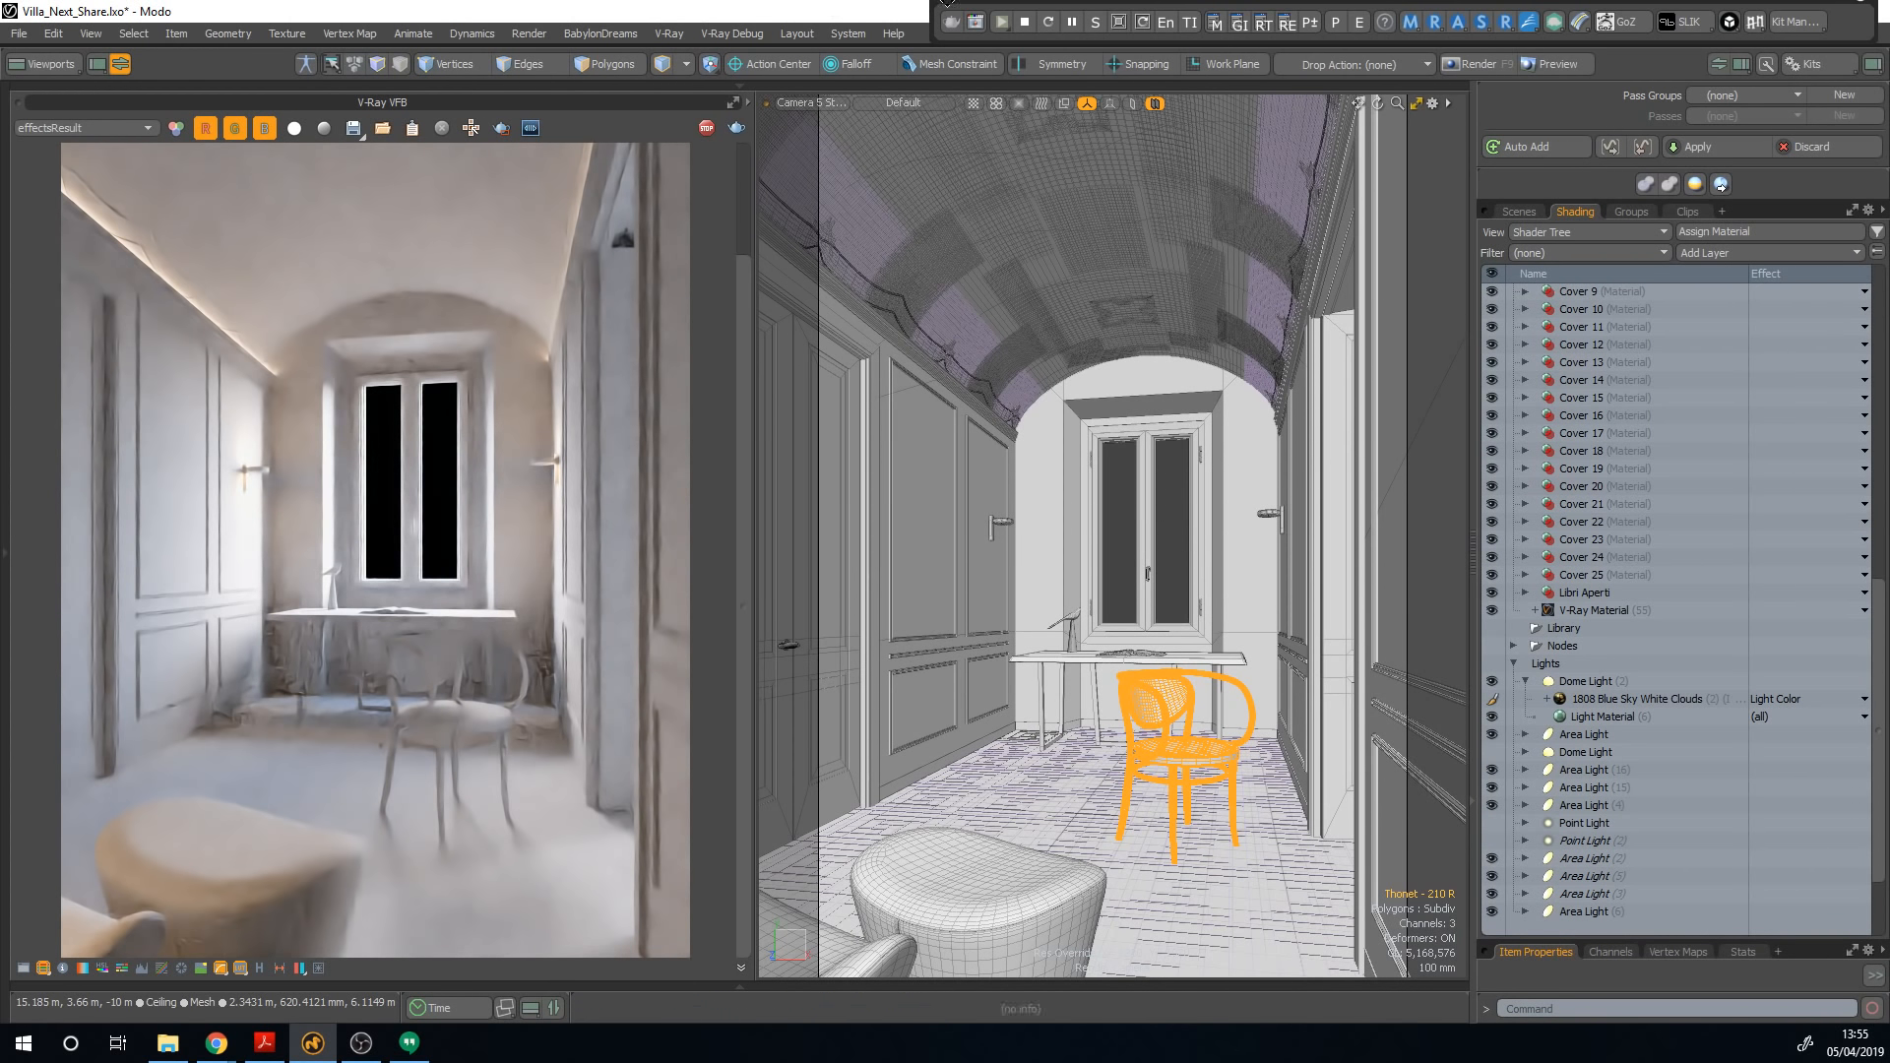
Step: Stop the V-Ray render and view the silver door handle render (0h 9m 23.4s) from the VFB history in a widened frame buffer
{"action": "left_click", "coordinate": [1027, 22]}
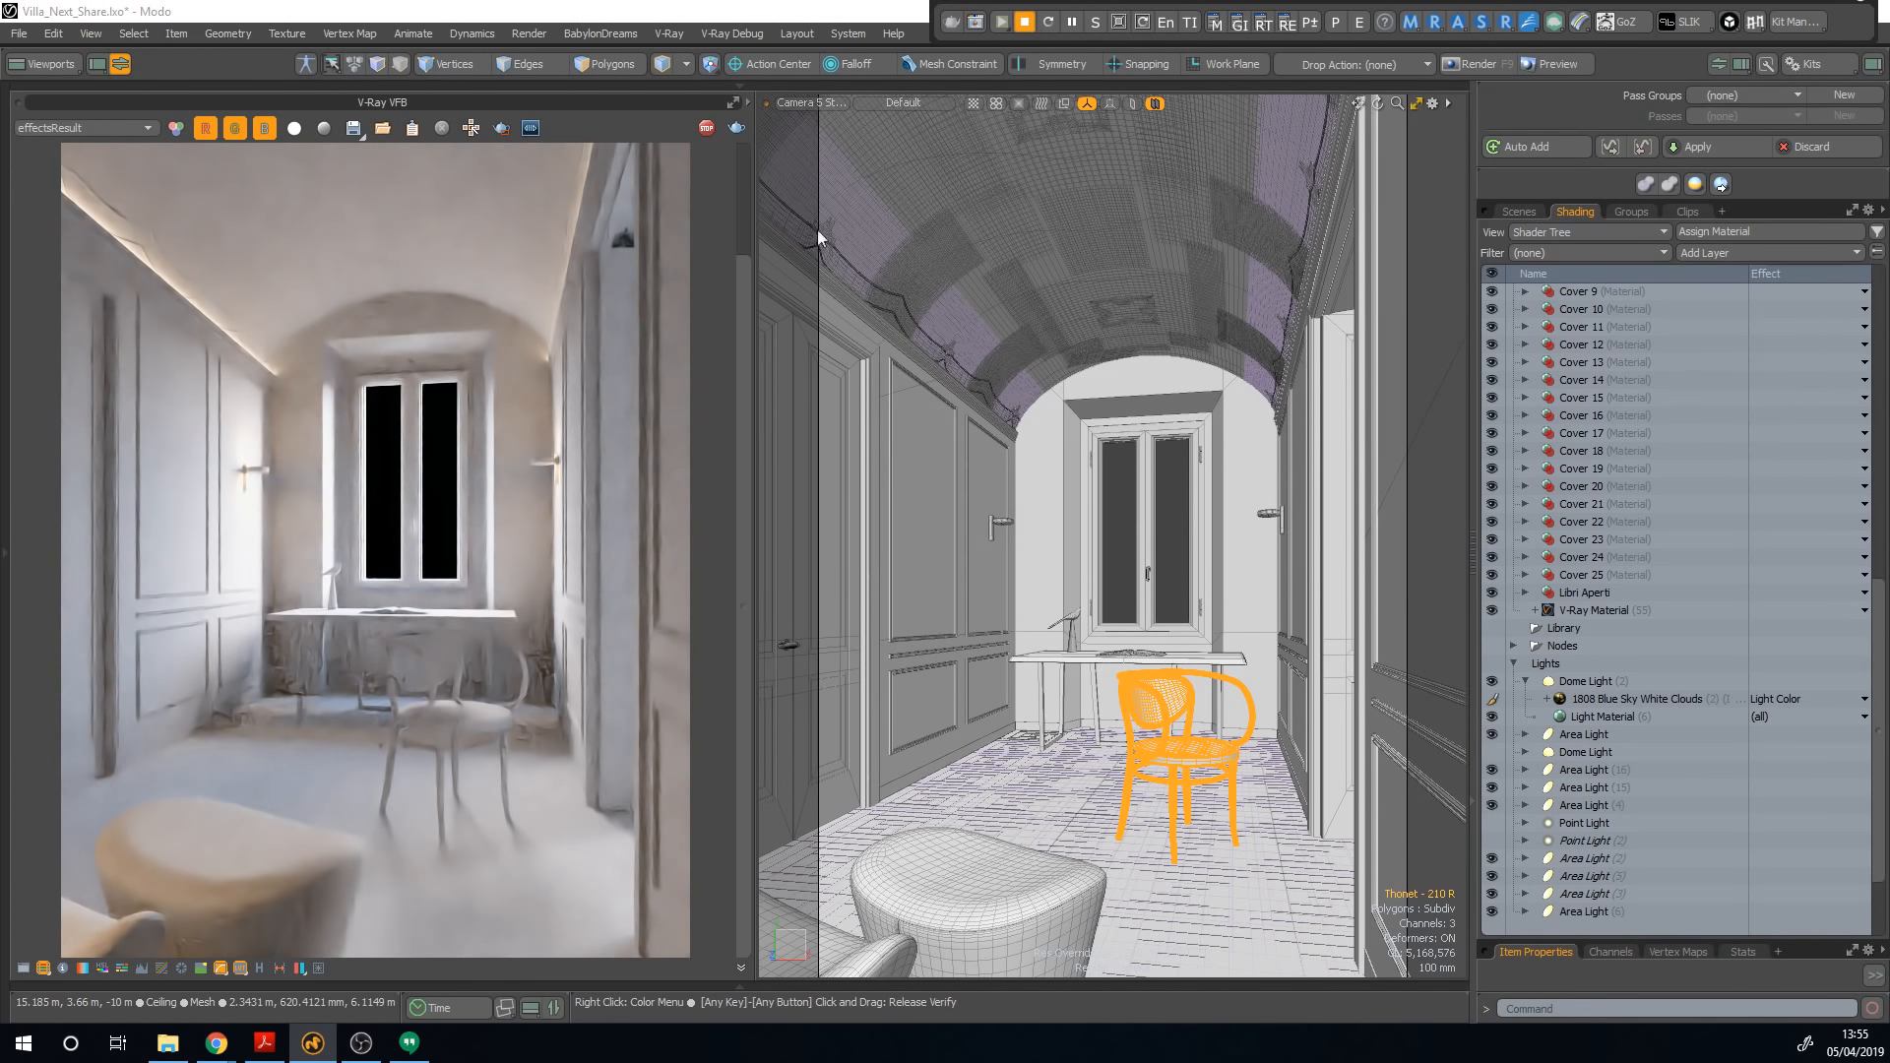
{"action": "left_click", "coordinate": [258, 968]}
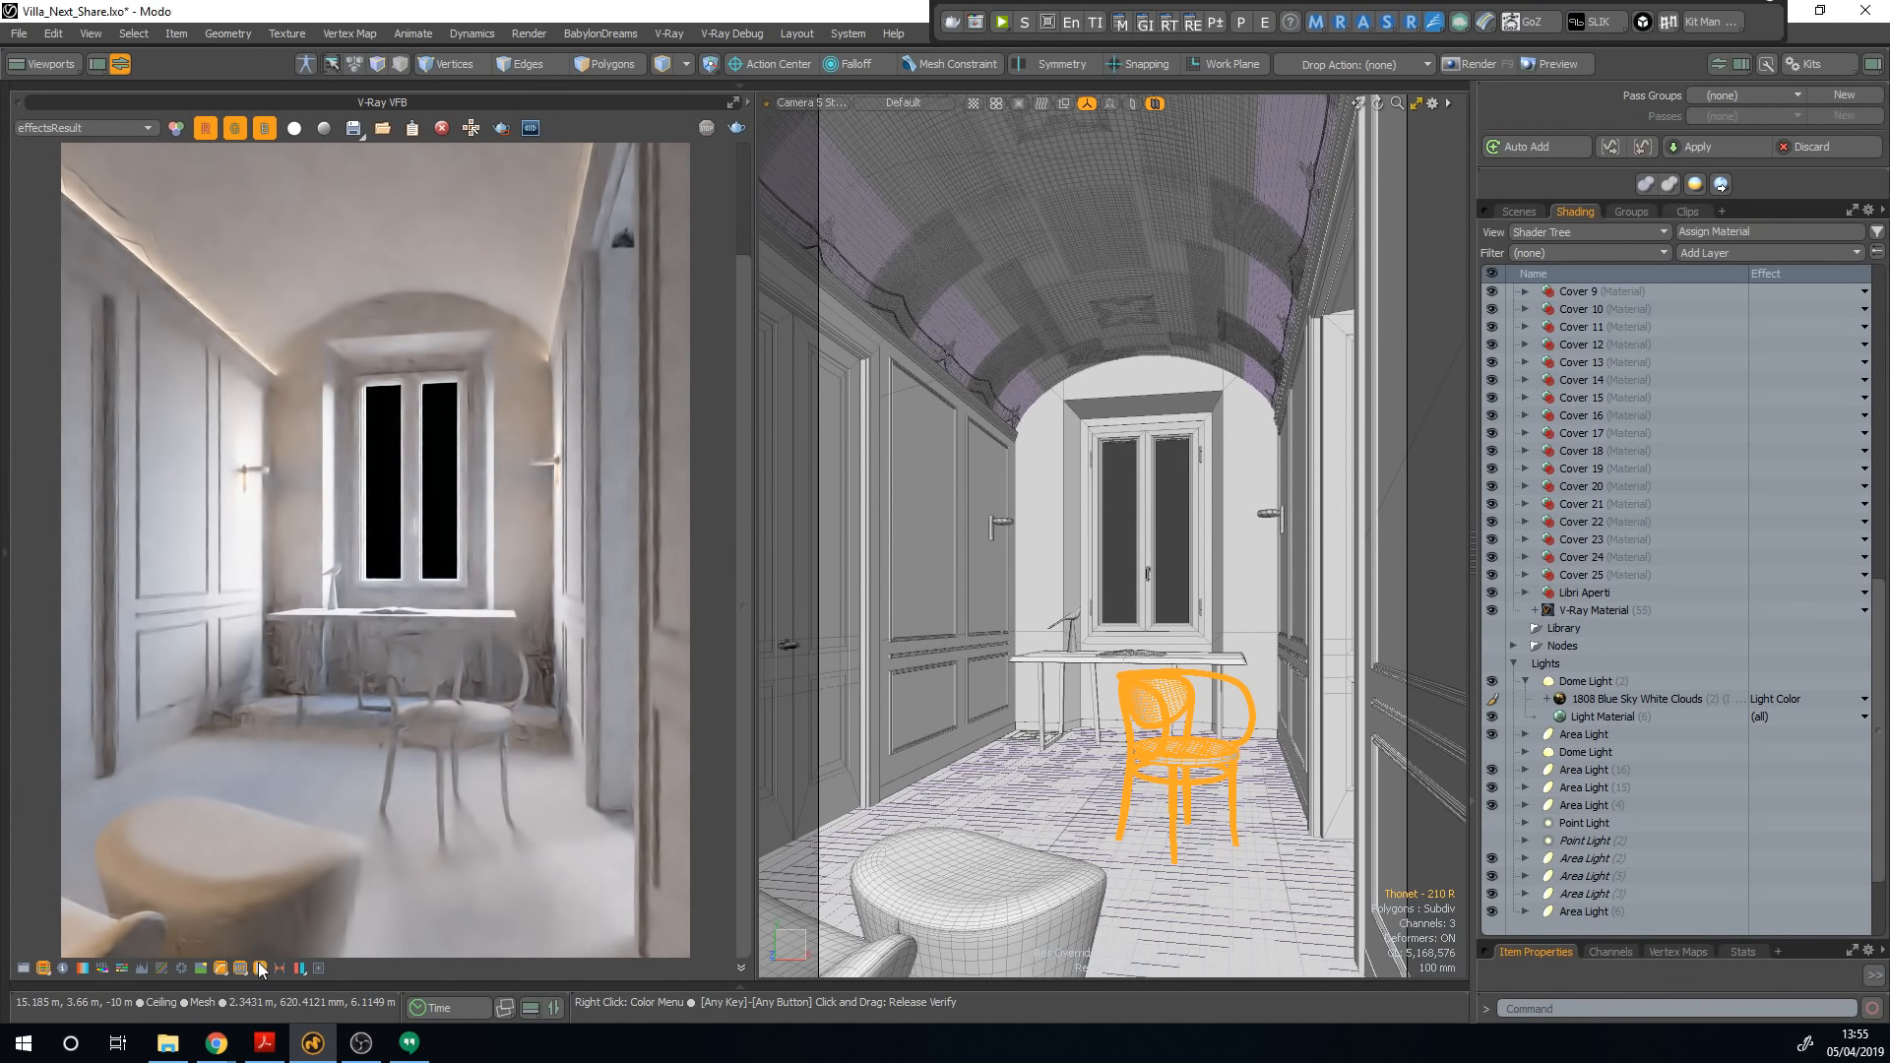
{"action": "scroll", "coordinate": [202, 645], "scroll_direction": "down", "scroll_amount": 10}
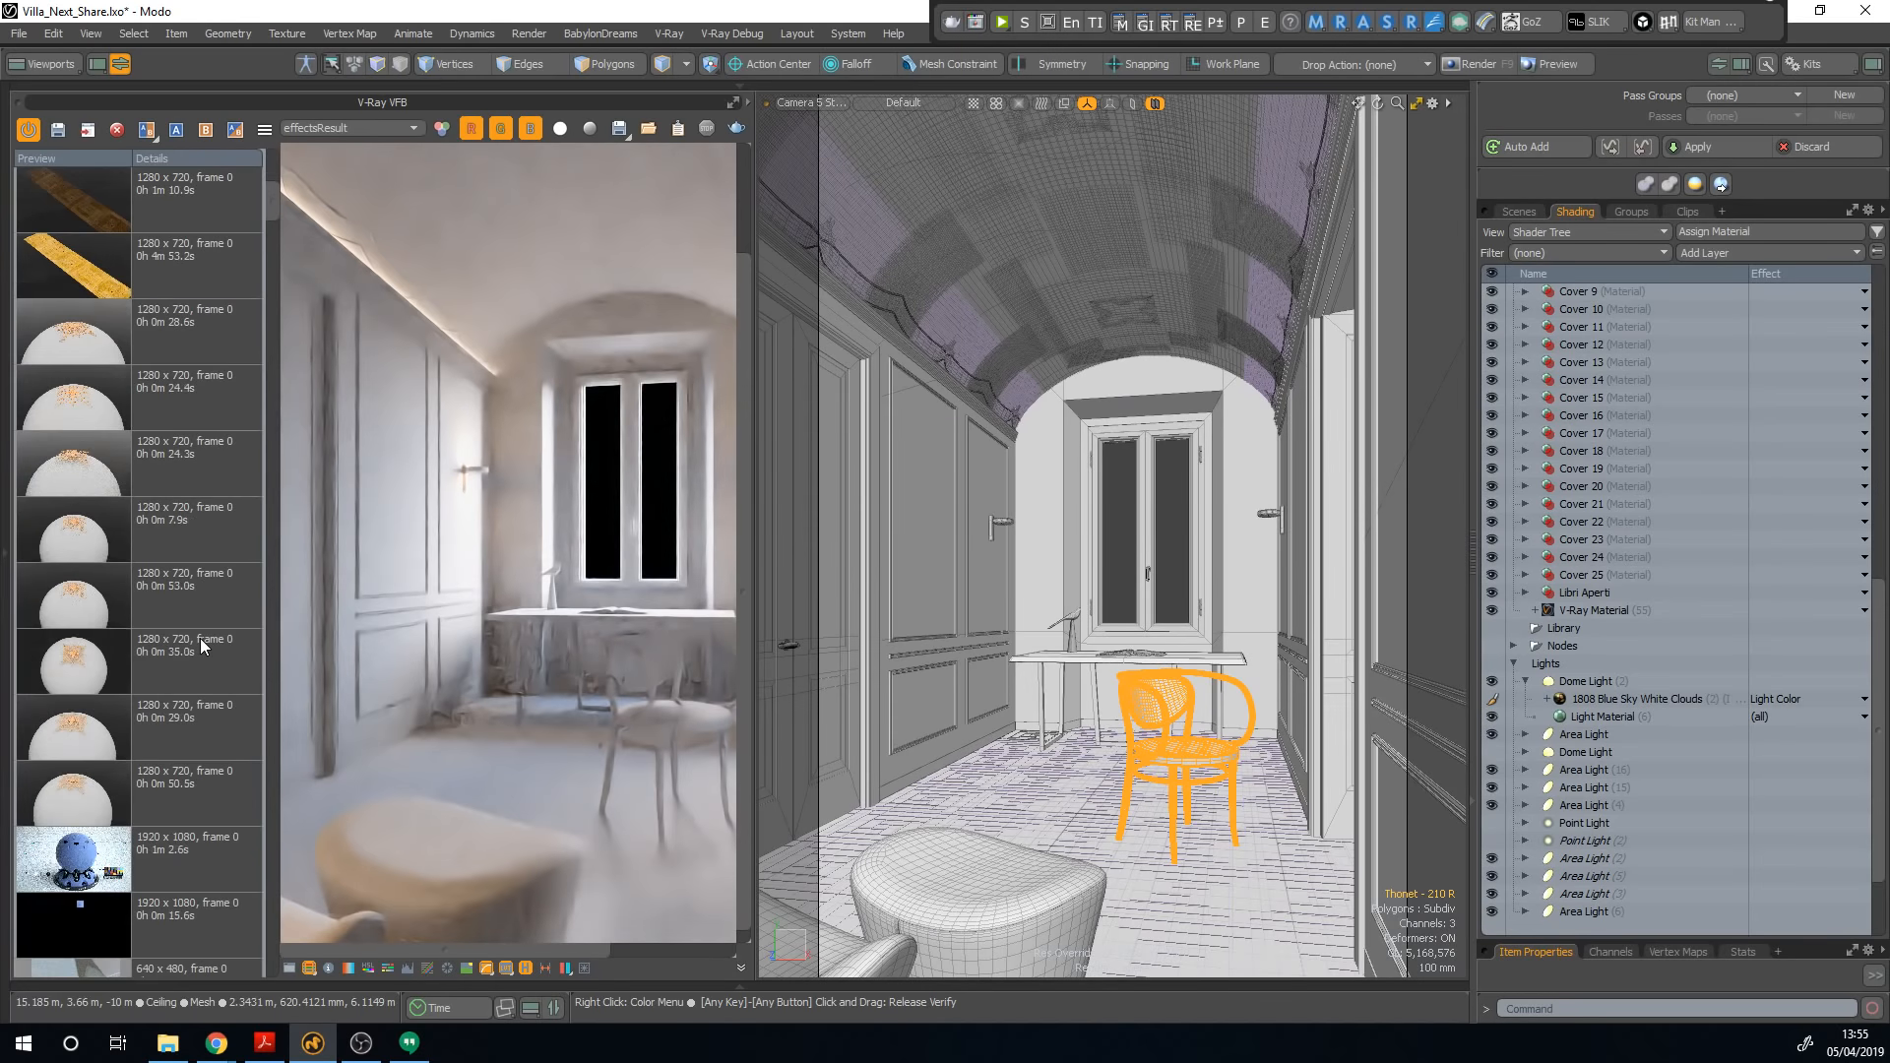
{"action": "scroll", "coordinate": [199, 640], "scroll_direction": "down", "scroll_amount": 10}
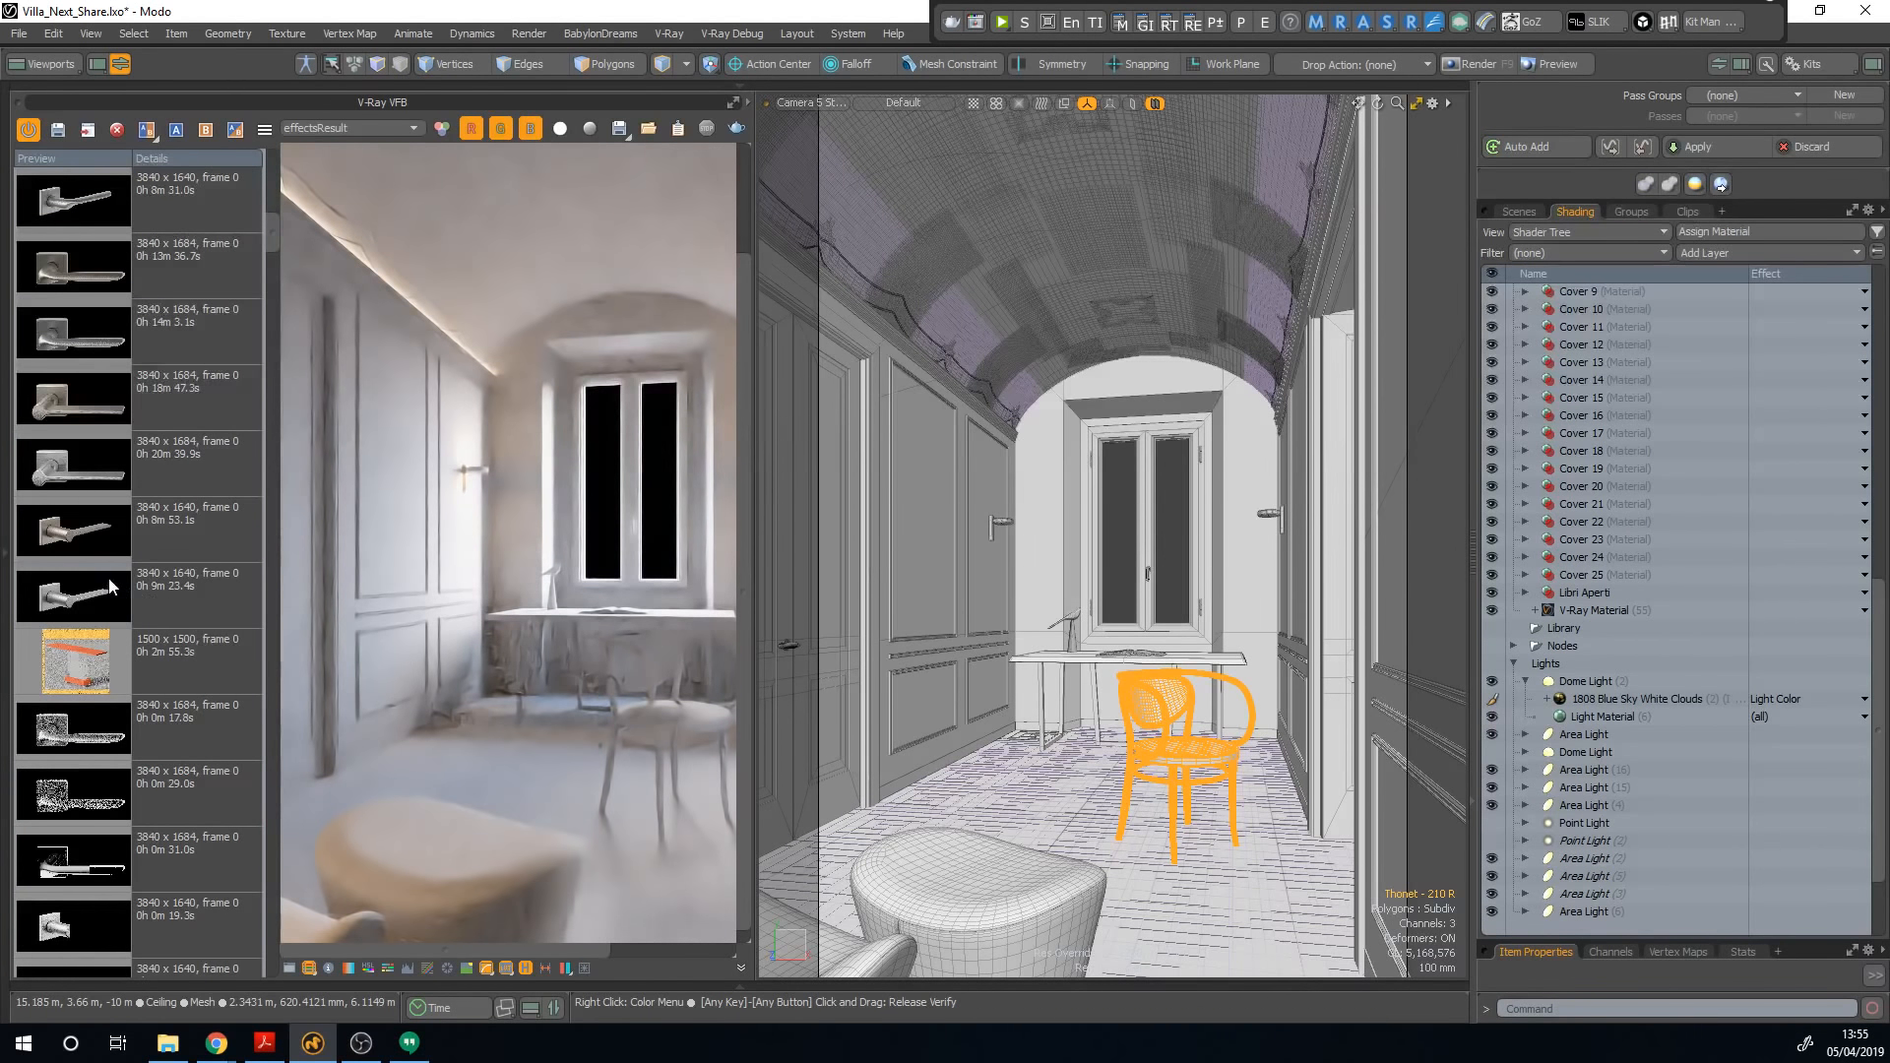
{"action": "left_click", "coordinate": [108, 581]}
{"action": "left_click_drag", "start_coordinate": [755, 537], "coordinate": [1382, 532]}
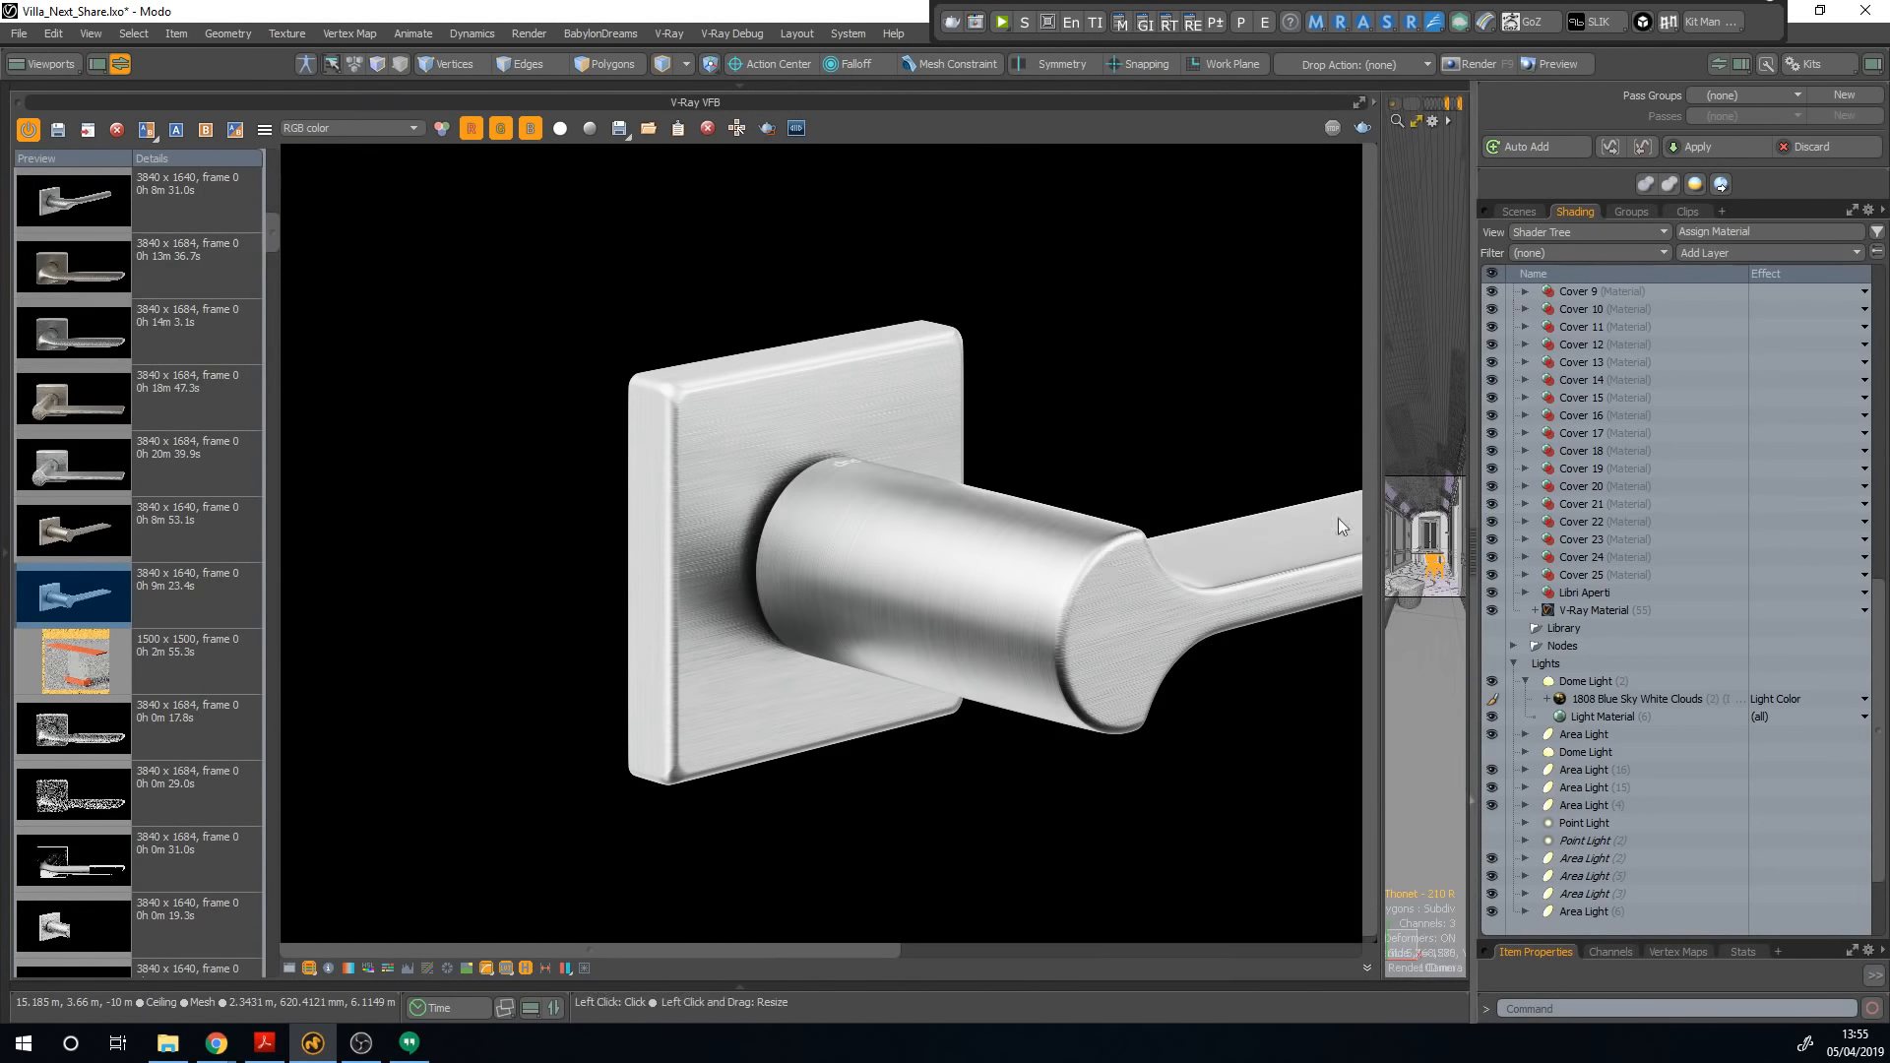
{"action": "left_click", "coordinate": [524, 967]}
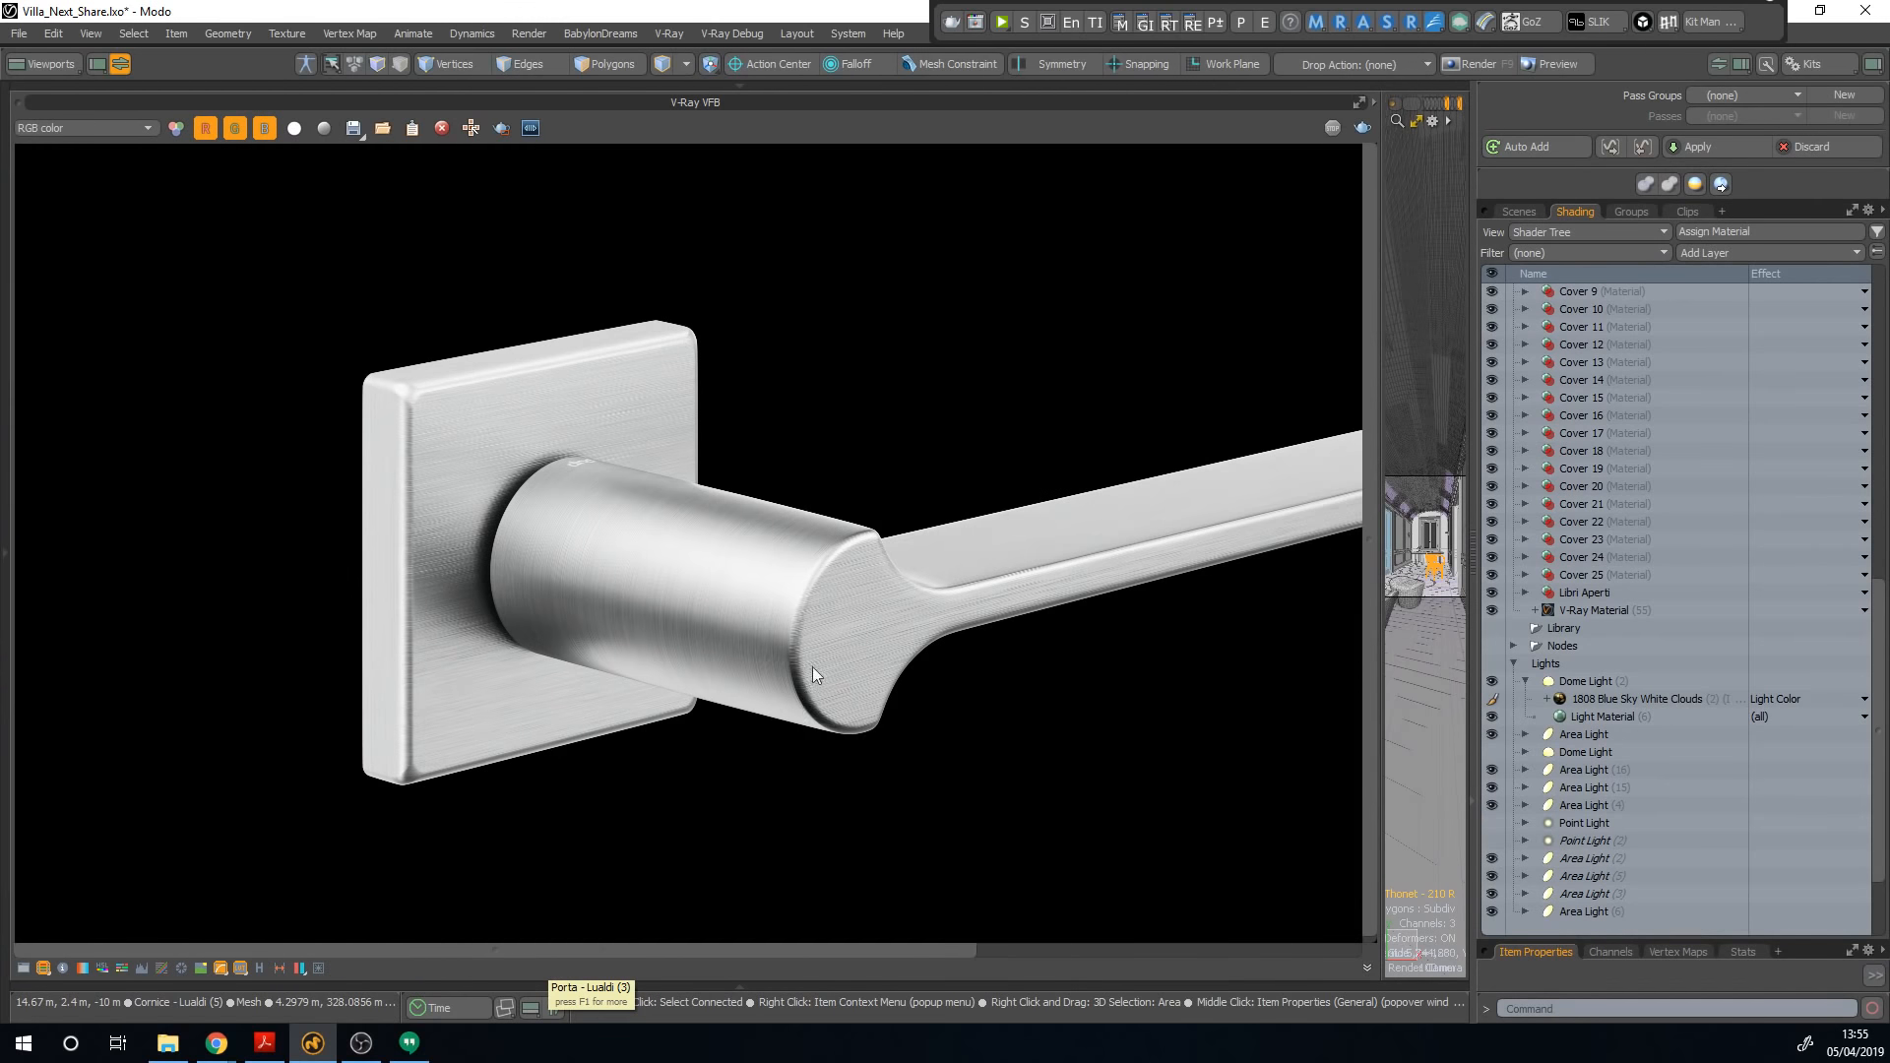
{"action": "middle_click_drag", "start_coordinate": [812, 665], "coordinate": [677, 684]}
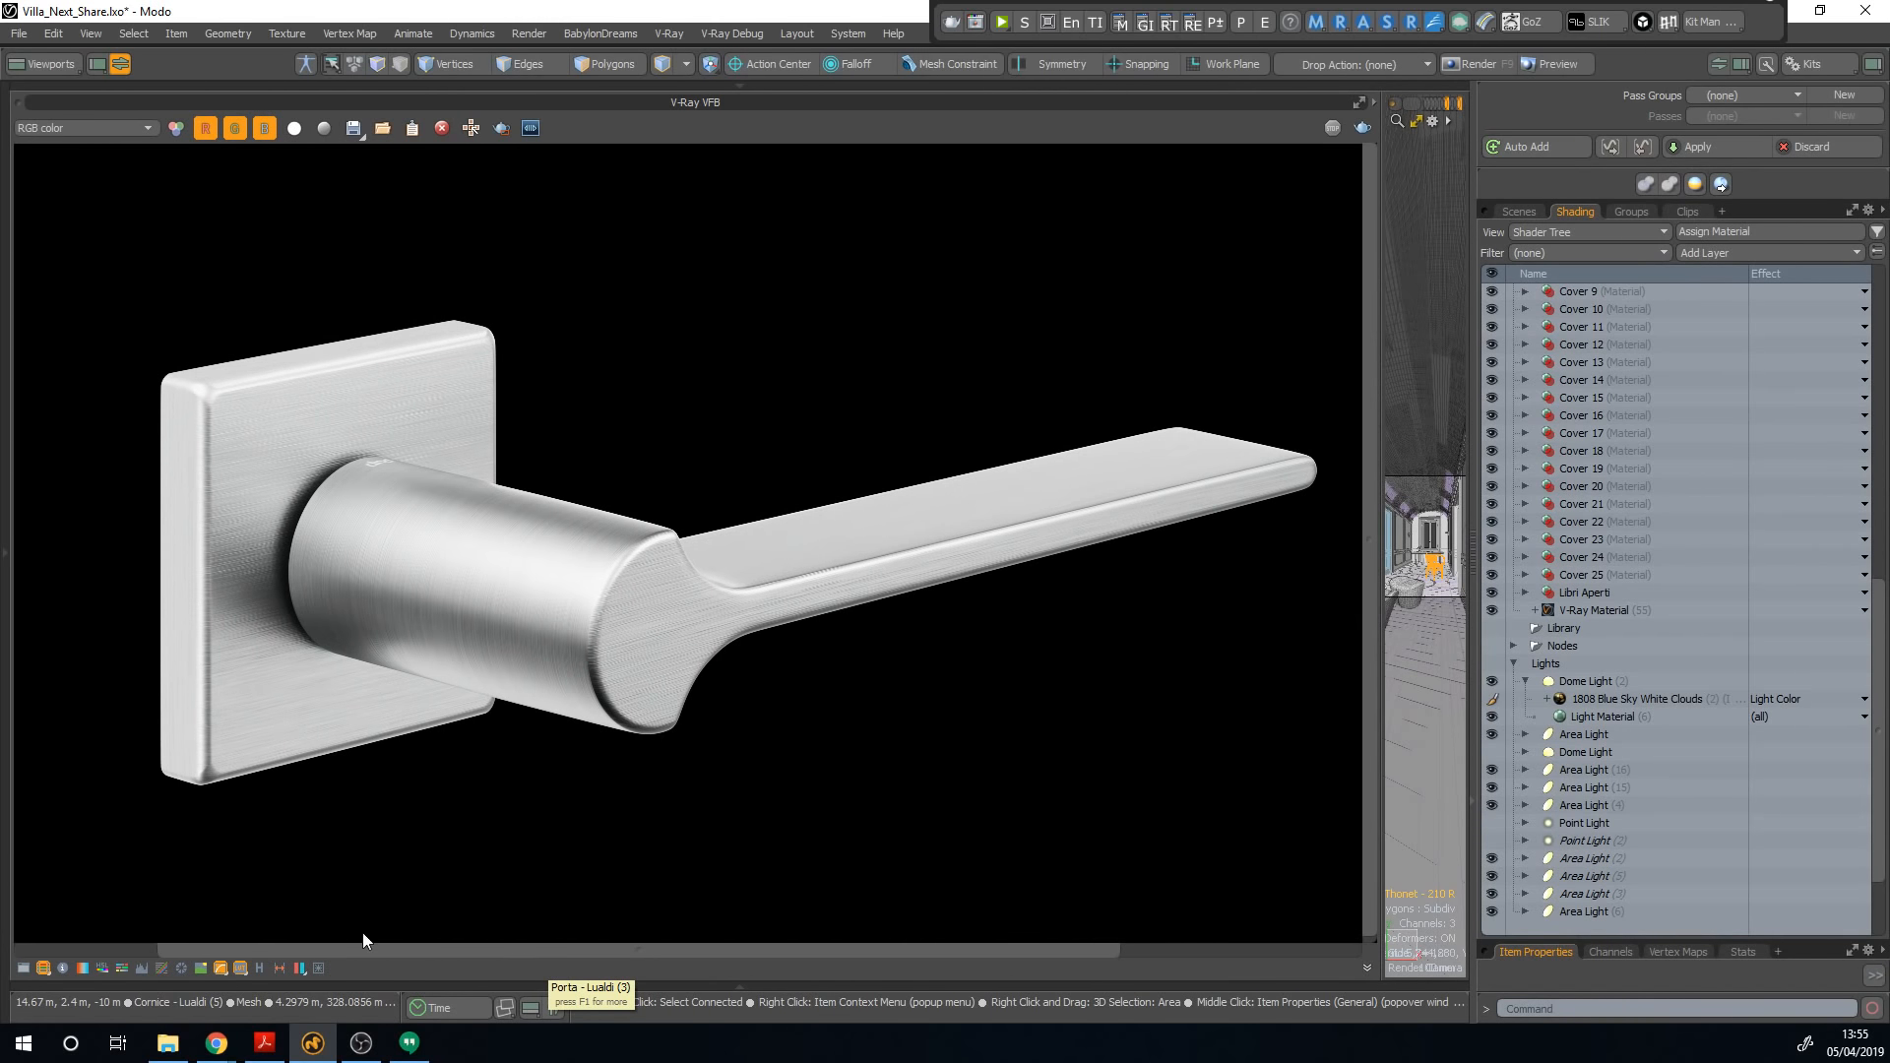
Step: Reopen the VFB history and inspect the nickel-toned door handle renders (0h 8m 53.1s and 0h 18m 47.3s)
{"action": "left_click", "coordinate": [259, 968]}
{"action": "double_click", "coordinate": [80, 546]}
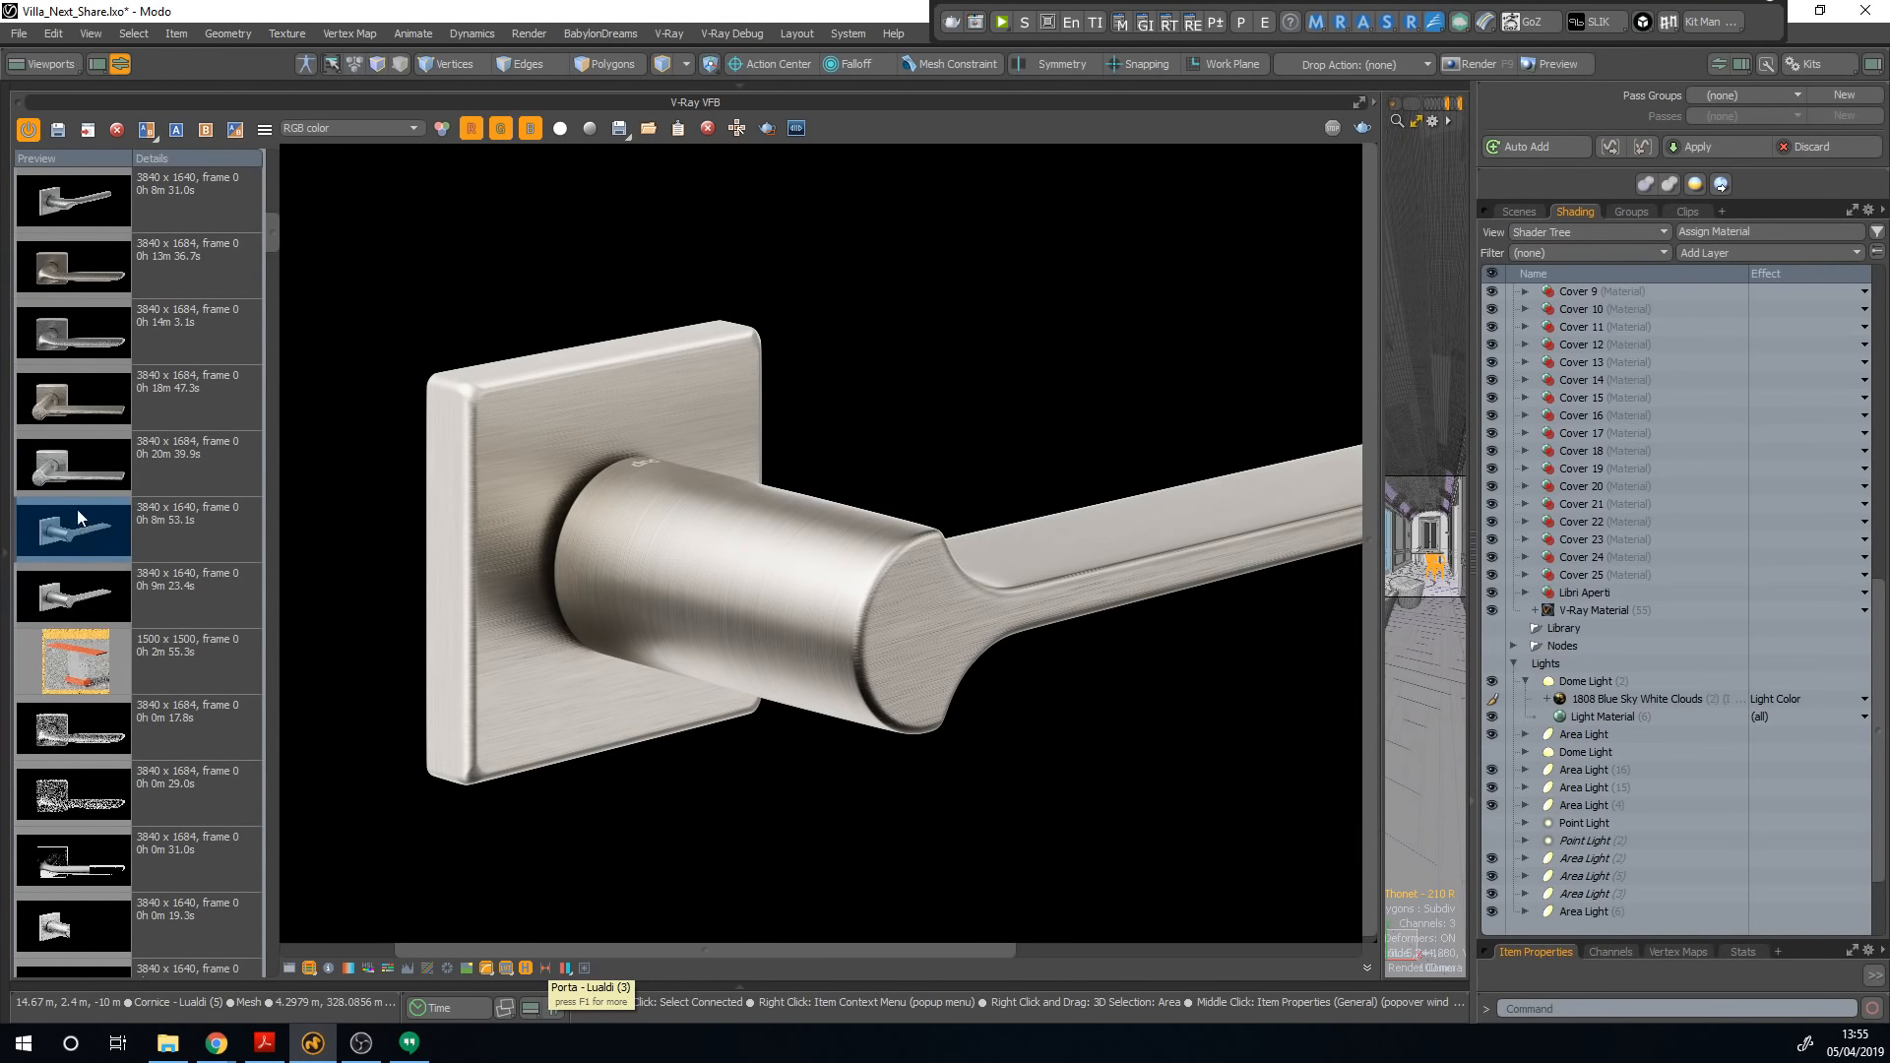
{"action": "double_click", "coordinate": [83, 405]}
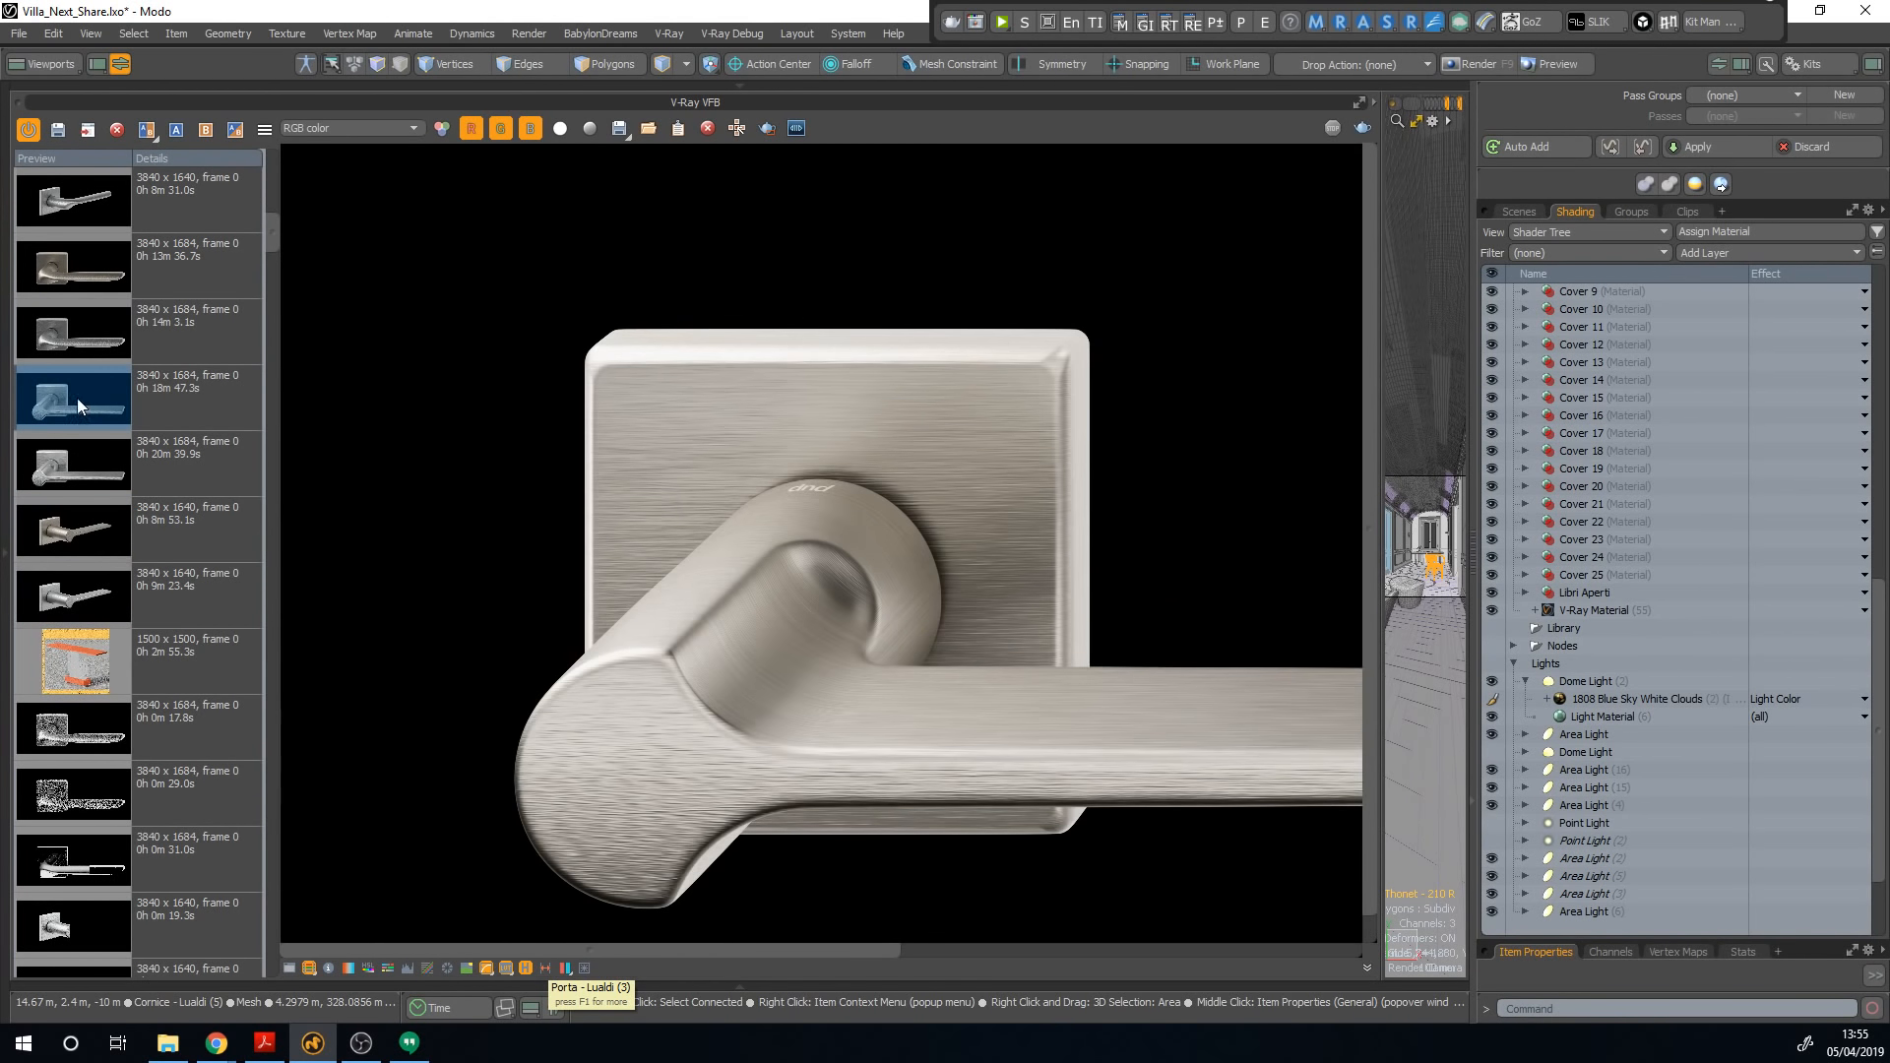
{"action": "scroll", "coordinate": [669, 428], "scroll_direction": "down", "scroll_amount": 3}
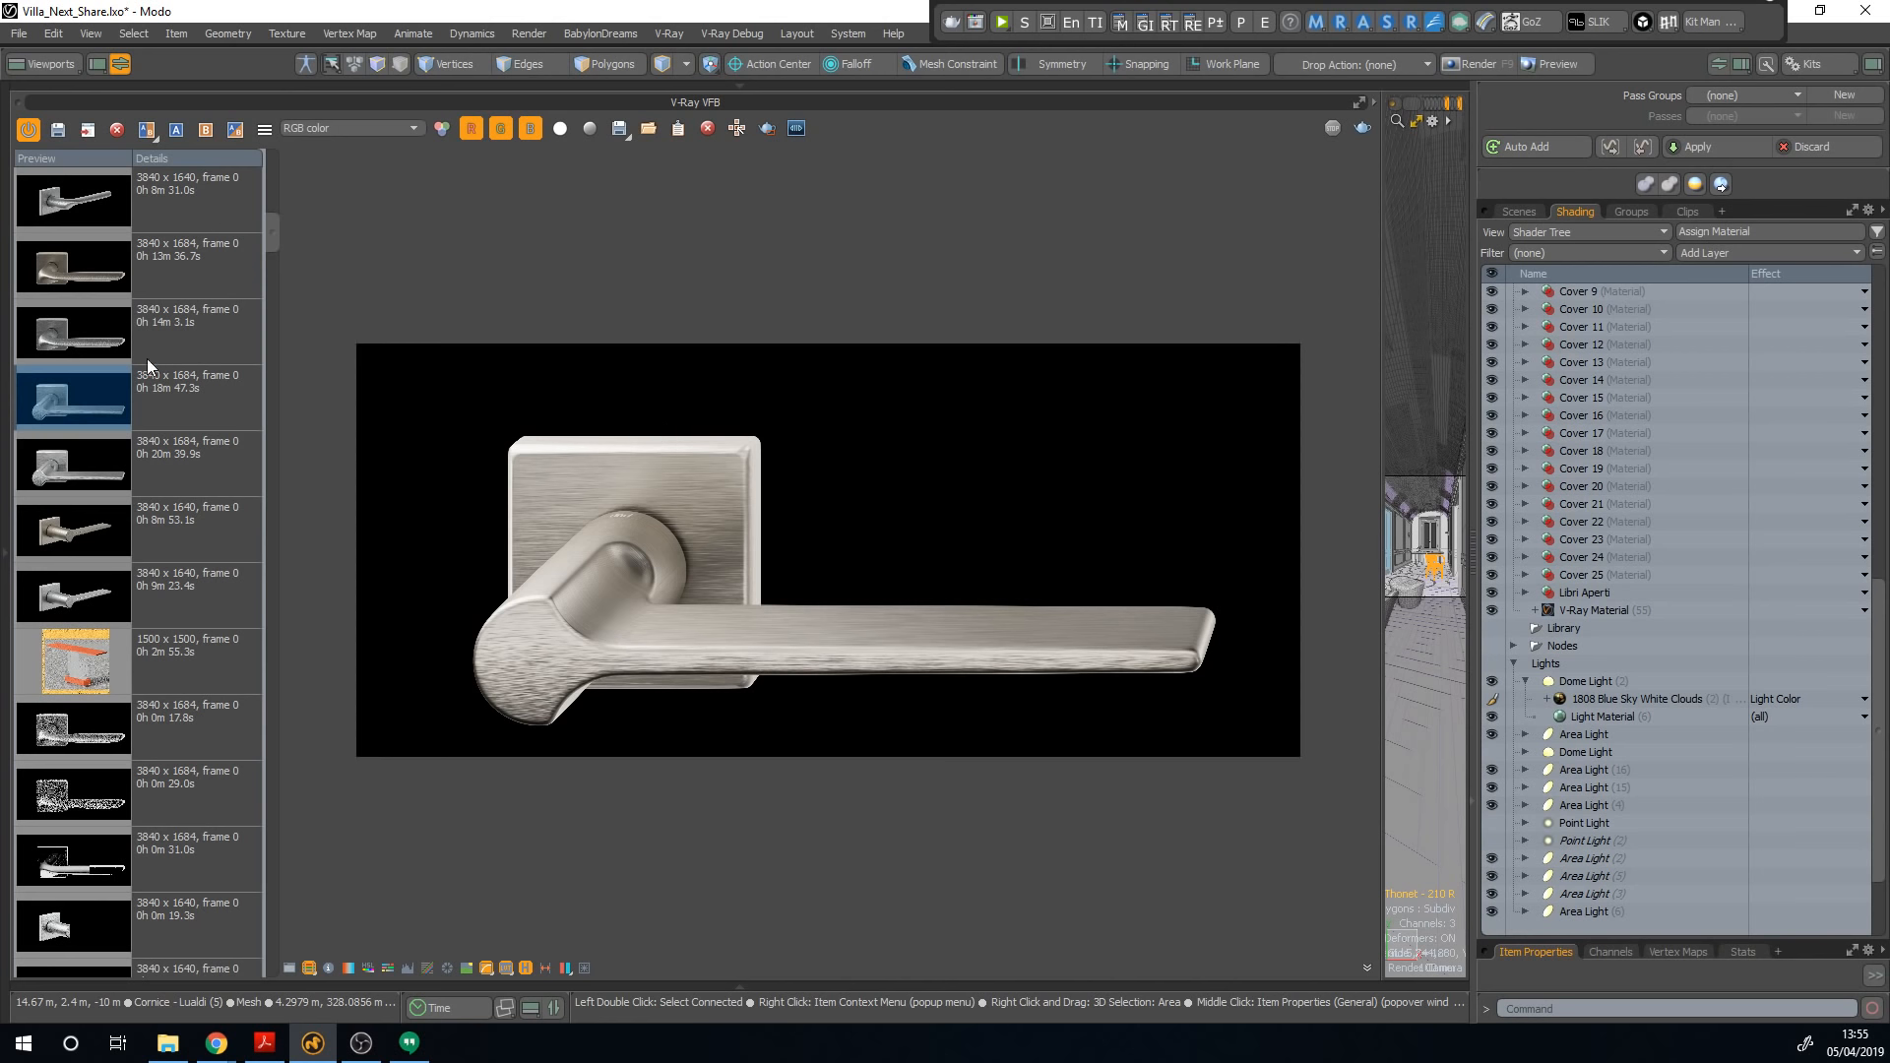
Step: Load the door handle renders timed 0h 14m 3.1s and 0h 13m 36.7s from the VFB history for comparison
{"action": "left_click", "coordinate": [68, 327]}
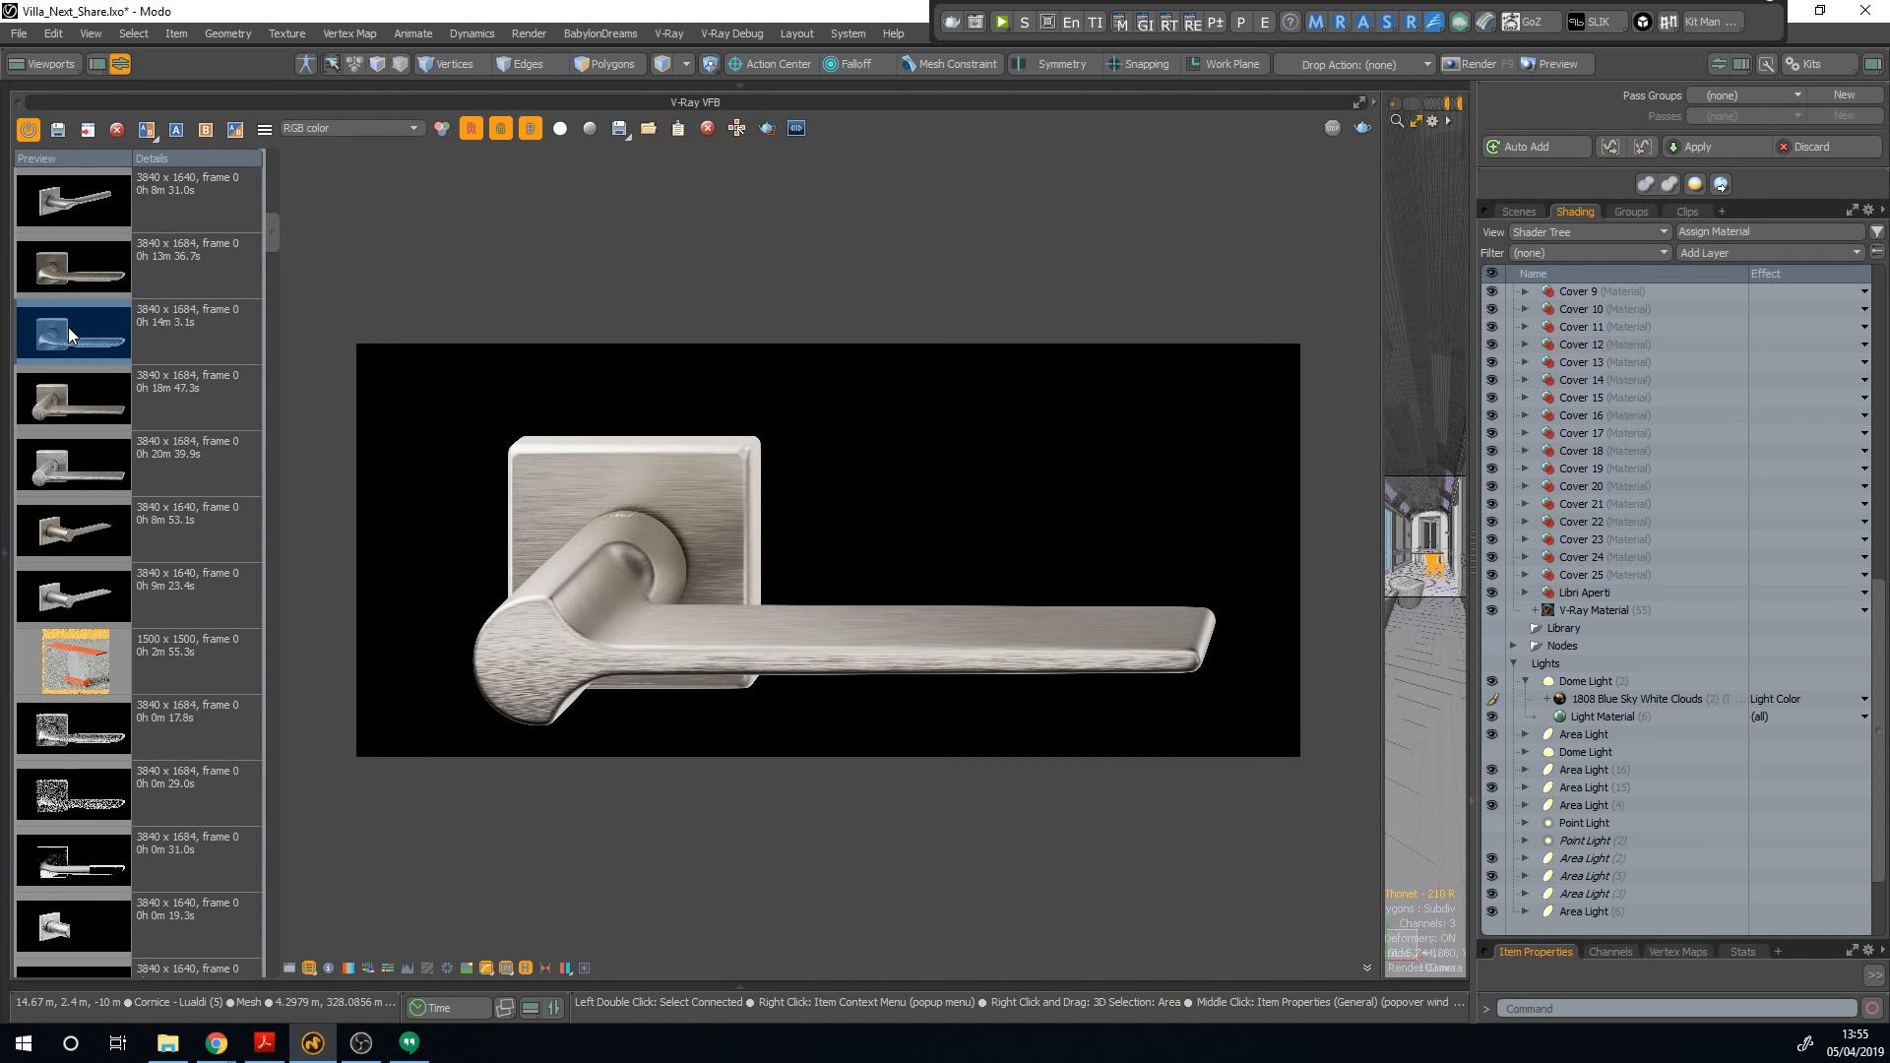
{"action": "double_click", "coordinate": [68, 327]}
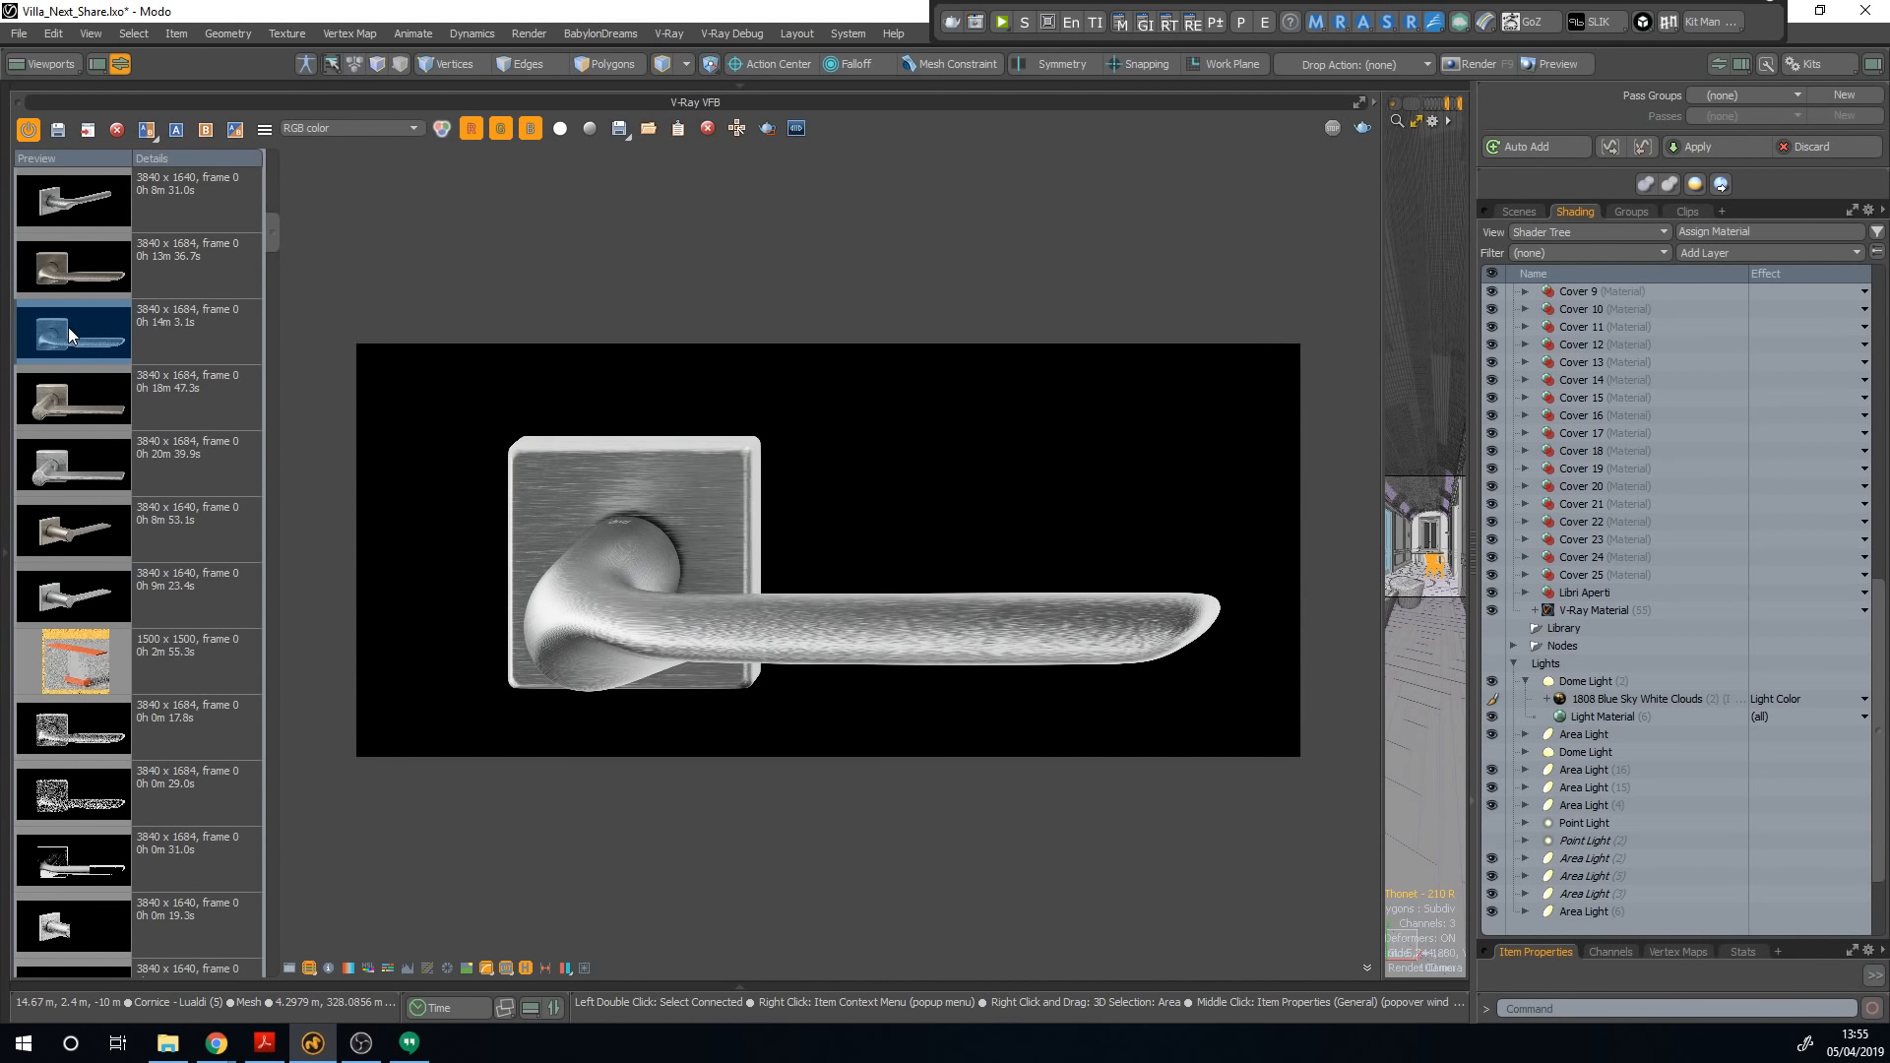
{"action": "left_click", "coordinate": [95, 268]}
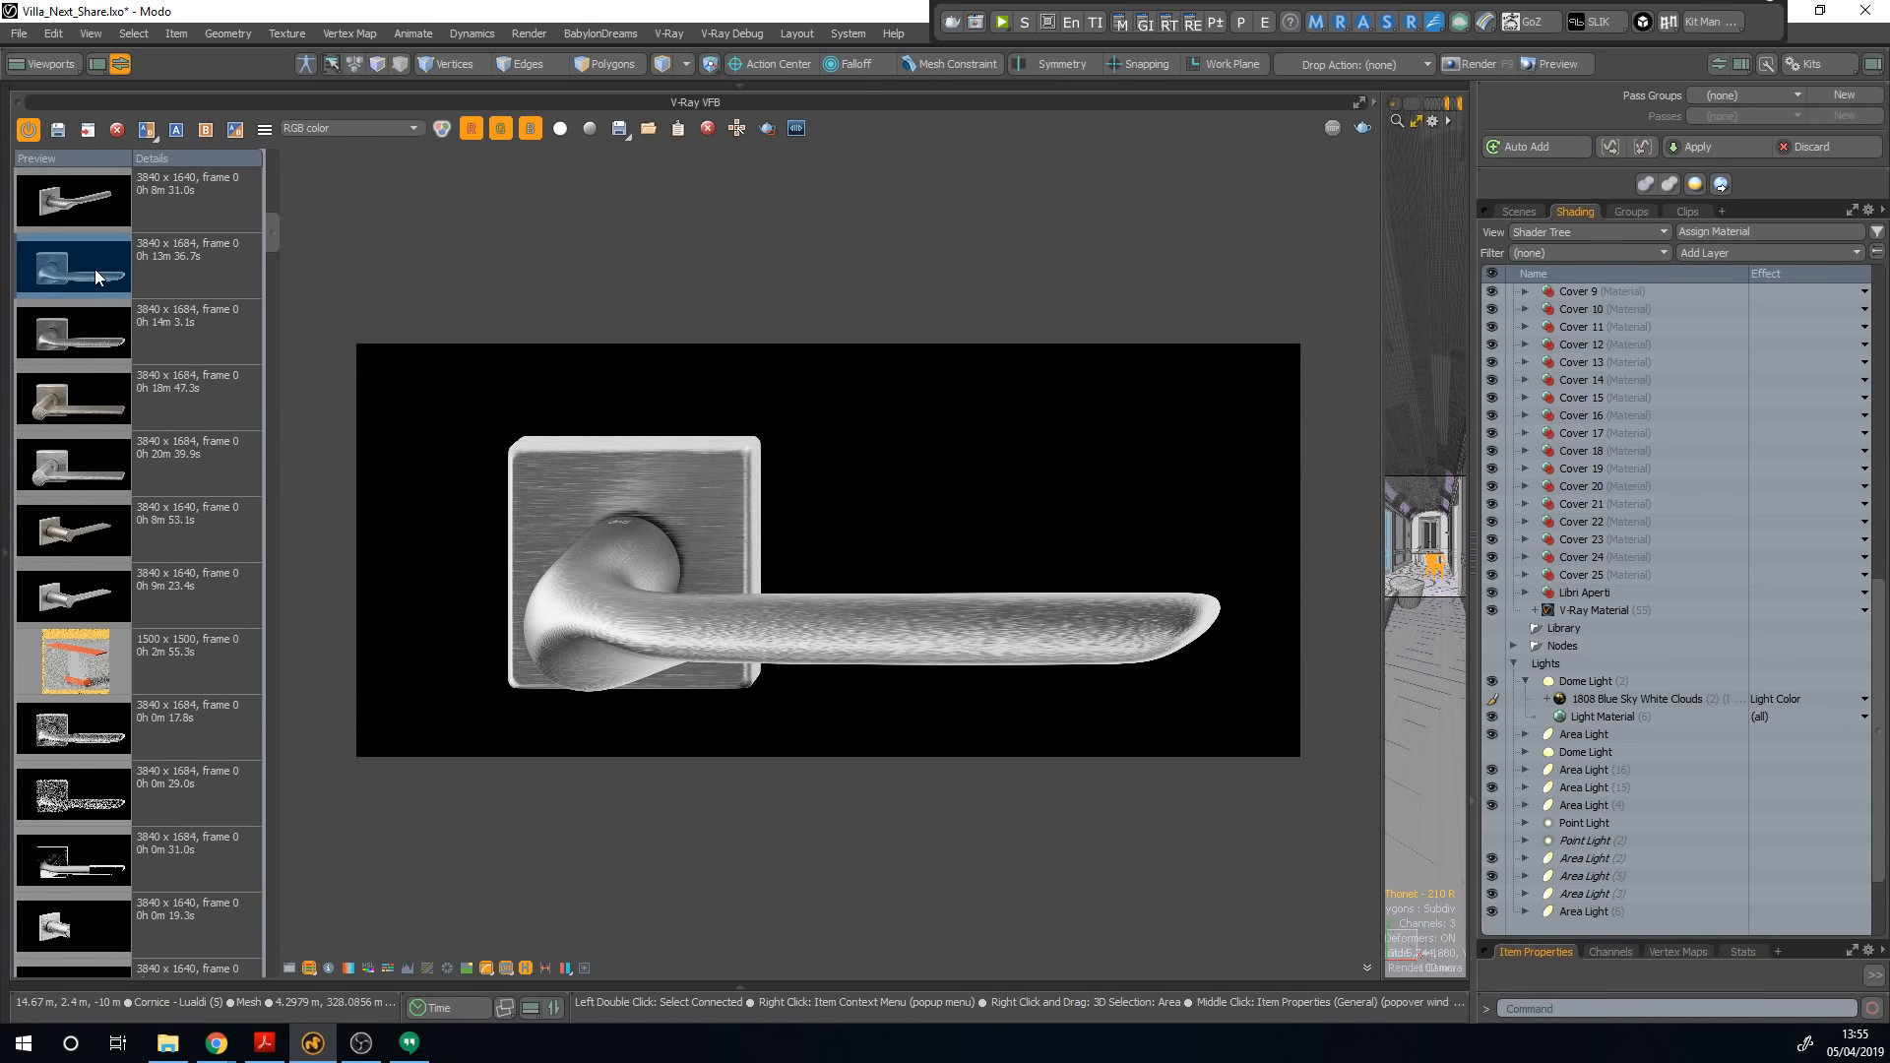
{"action": "double_click", "coordinate": [95, 269]}
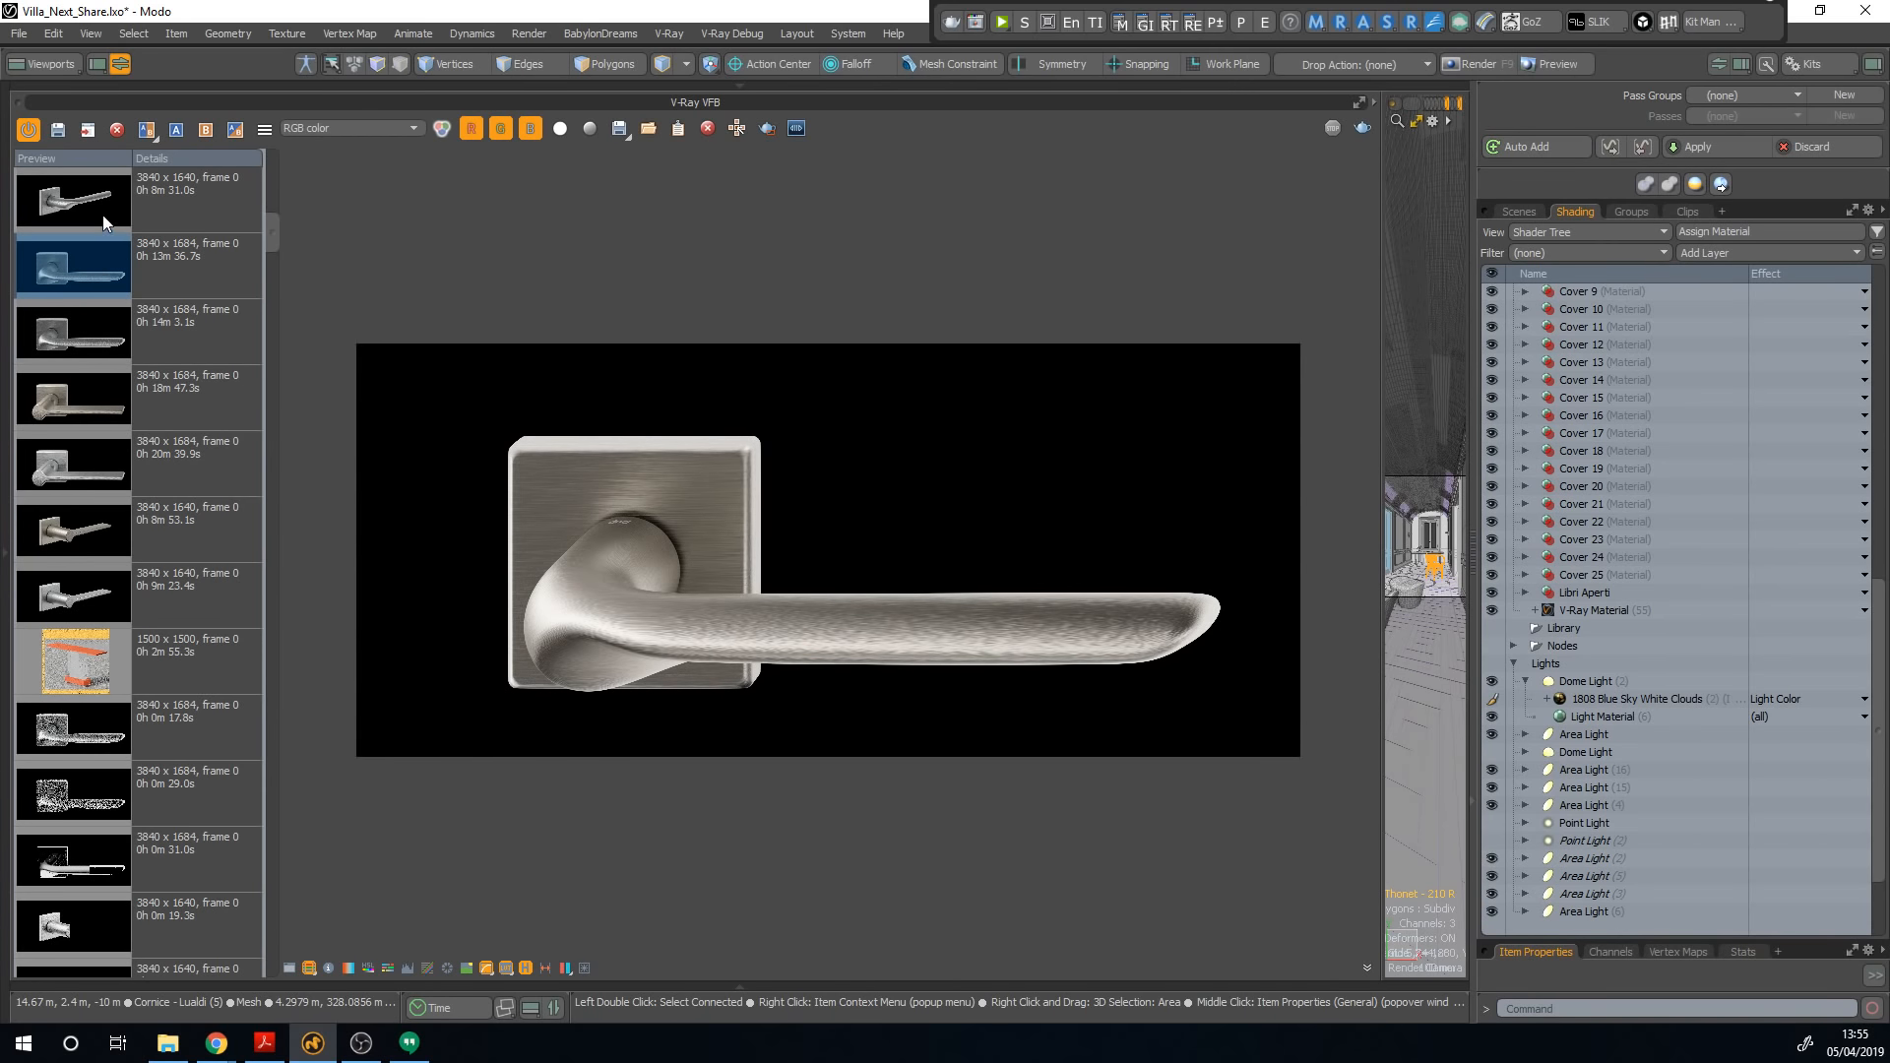
Step: Load the gold door handle render (0h 7m 40.0s) from the VFB history and bring the whole handle into the frame
{"action": "scroll", "coordinate": [137, 674], "scroll_direction": "down", "scroll_amount": 10}
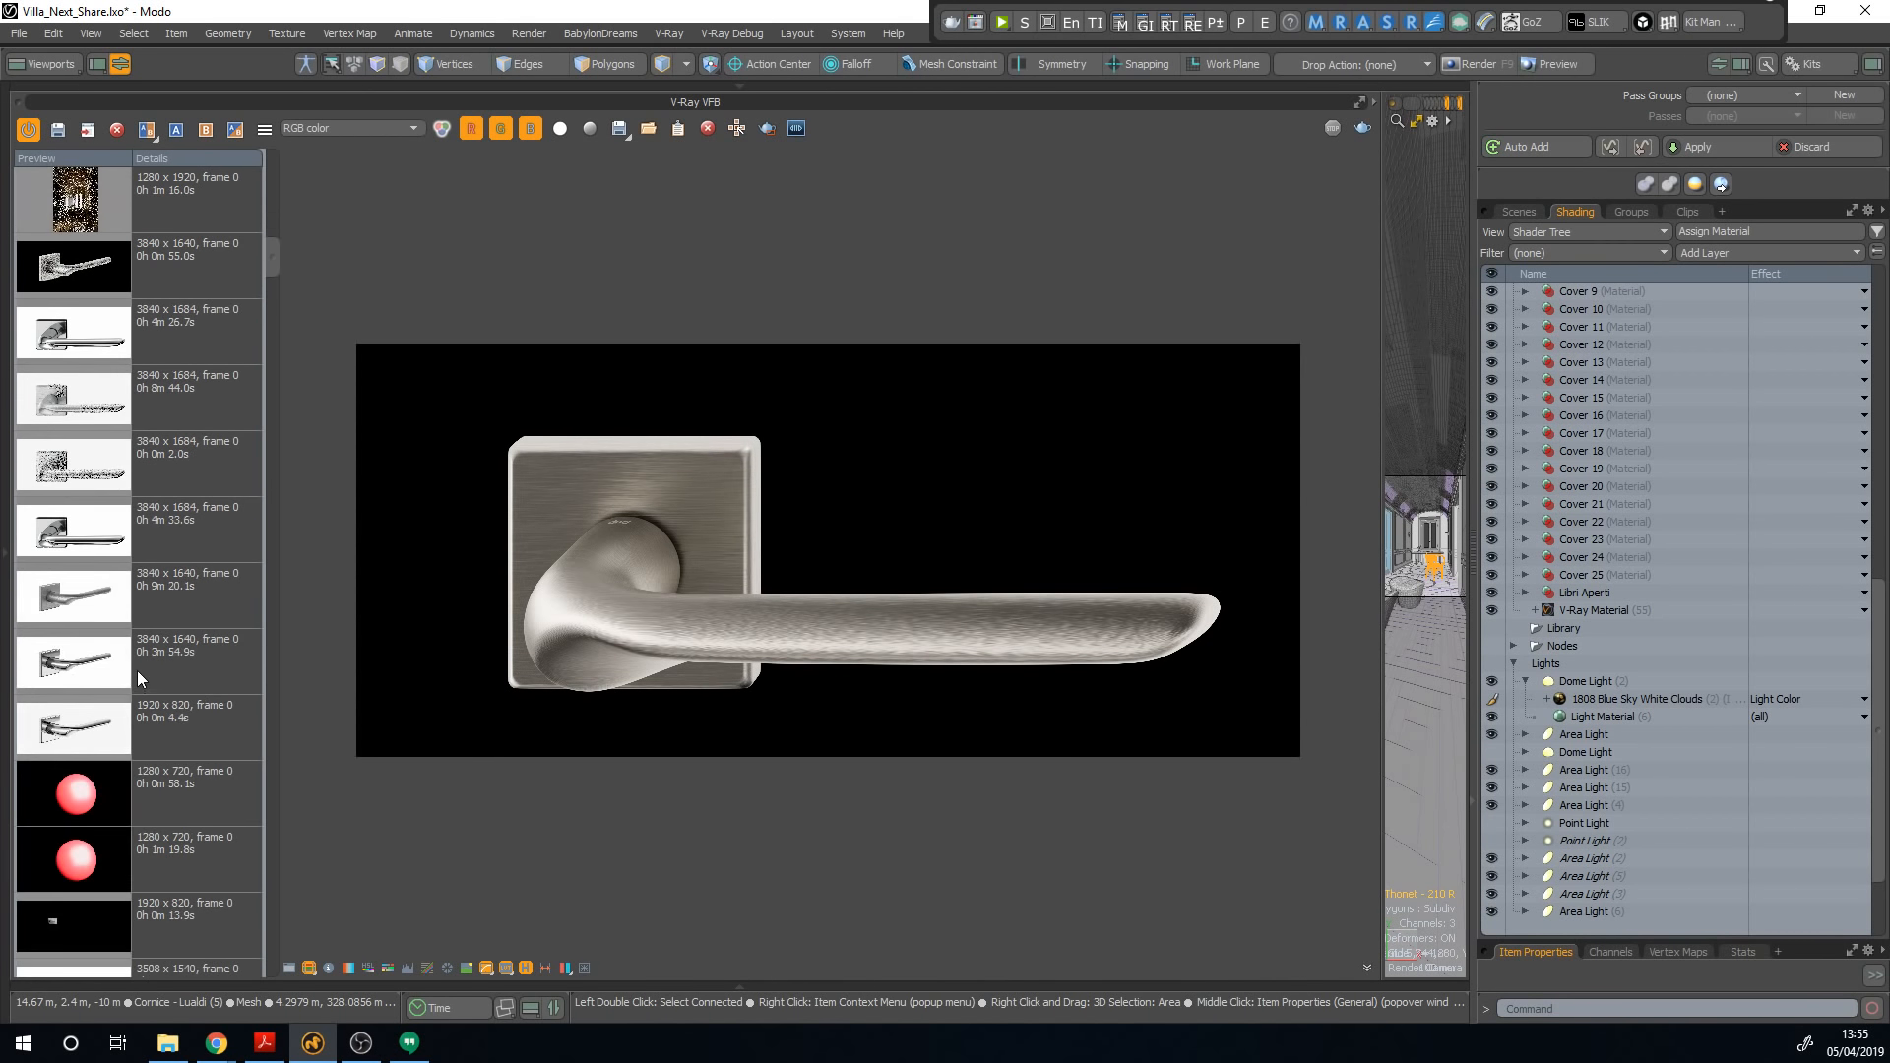
{"action": "scroll", "coordinate": [138, 670], "scroll_direction": "down", "scroll_amount": 10}
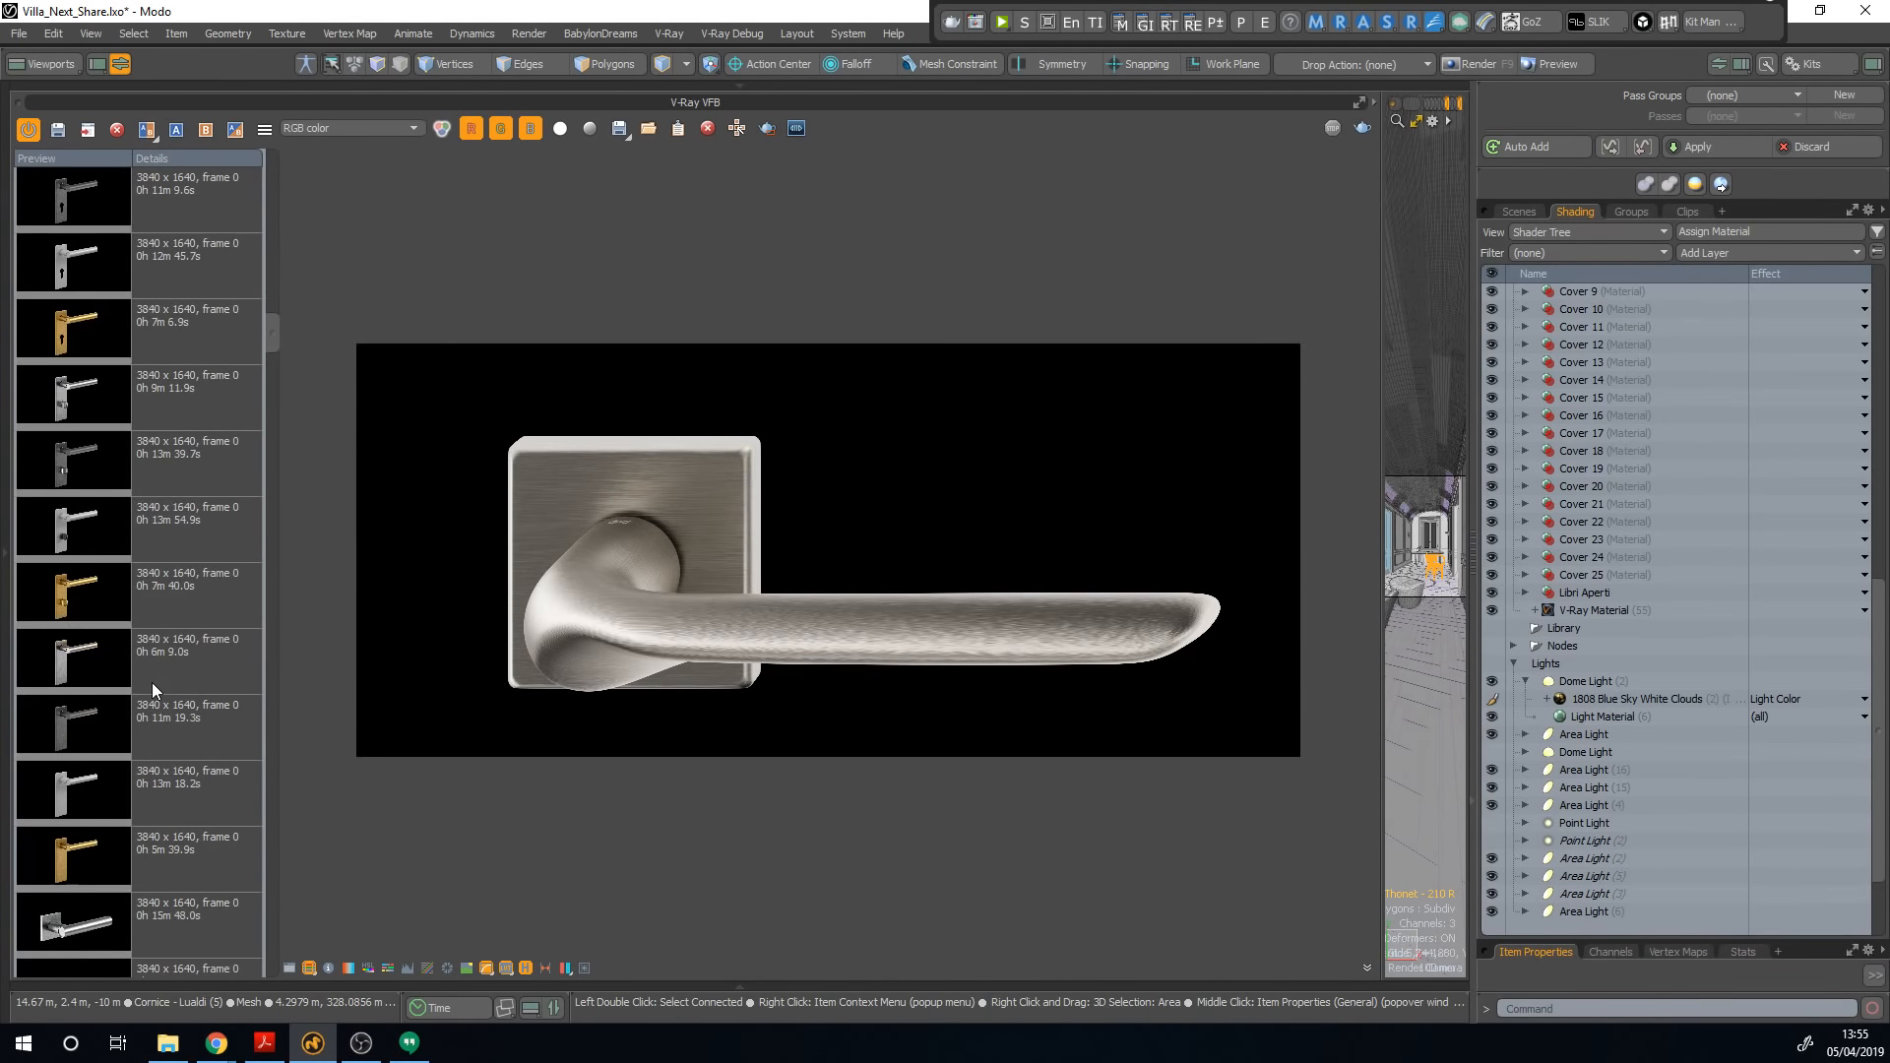
{"action": "left_click", "coordinate": [99, 583]}
{"action": "double_click", "coordinate": [98, 582]}
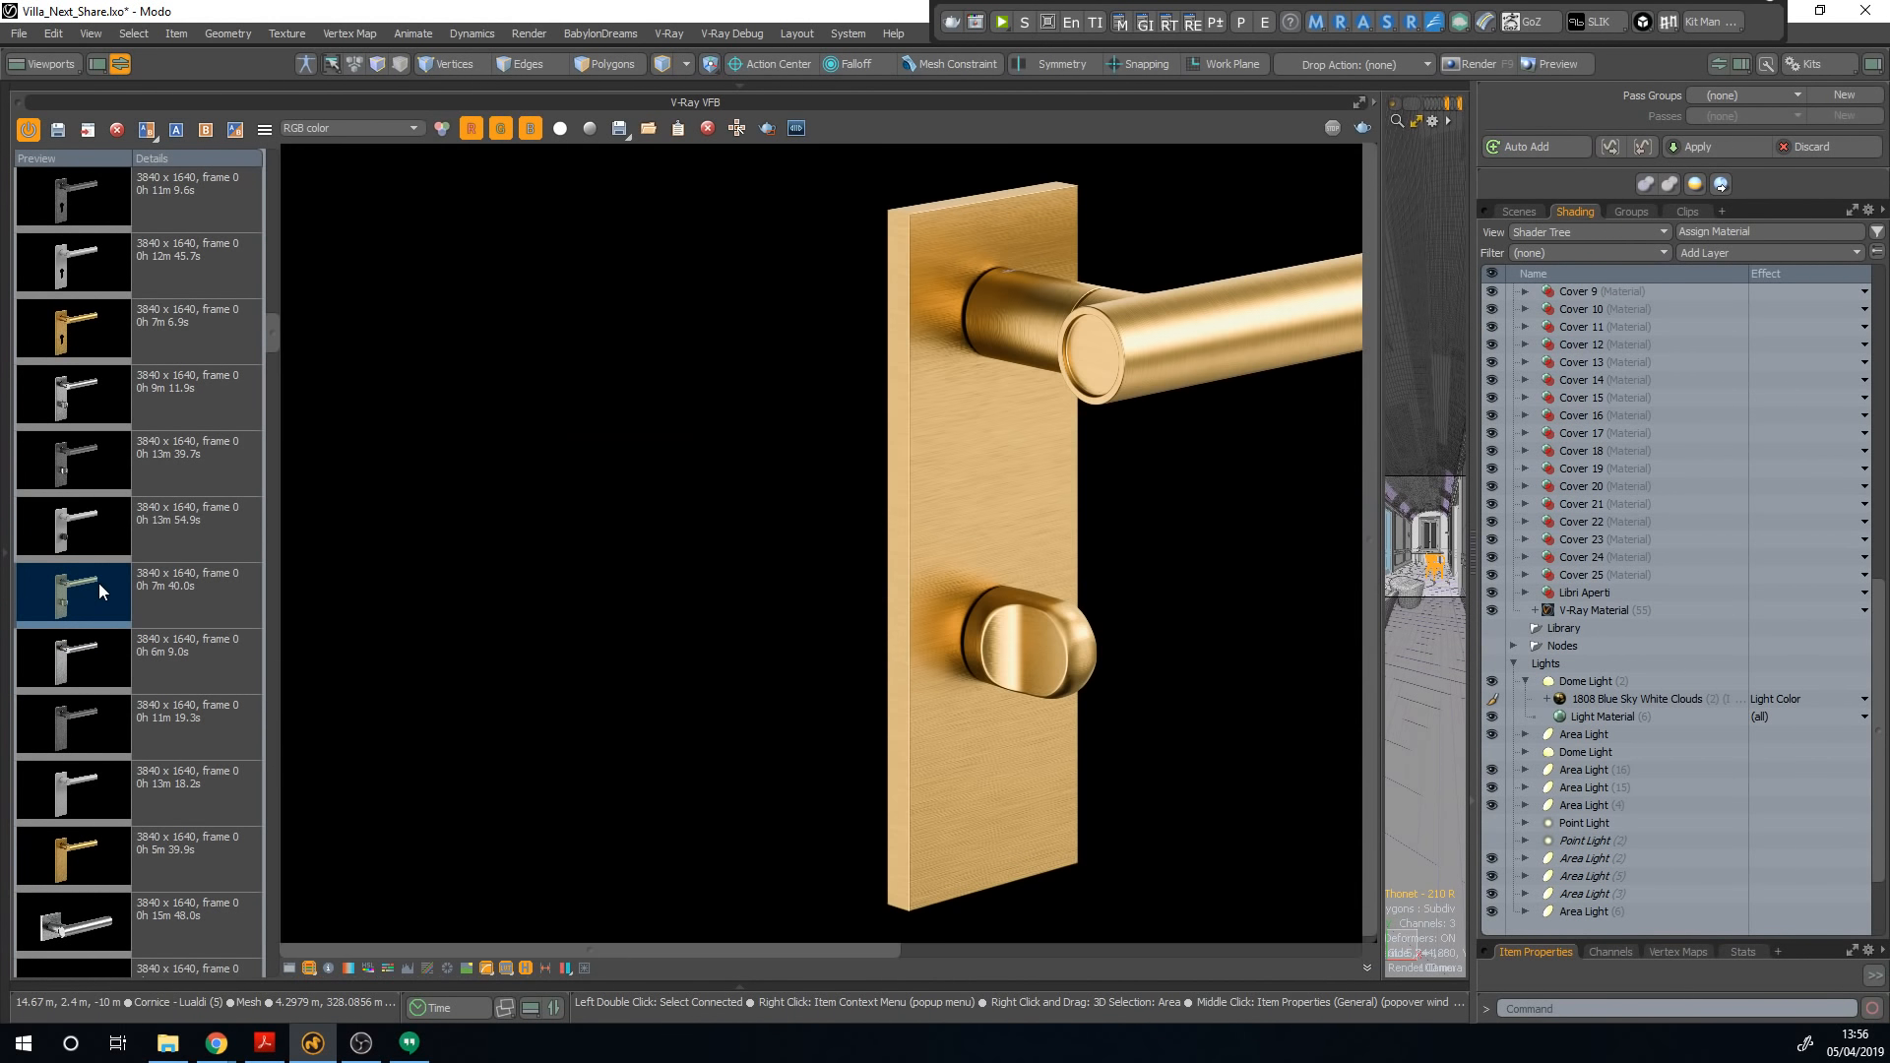
{"action": "middle_click_drag", "start_coordinate": [1275, 591], "coordinate": [1056, 587]}
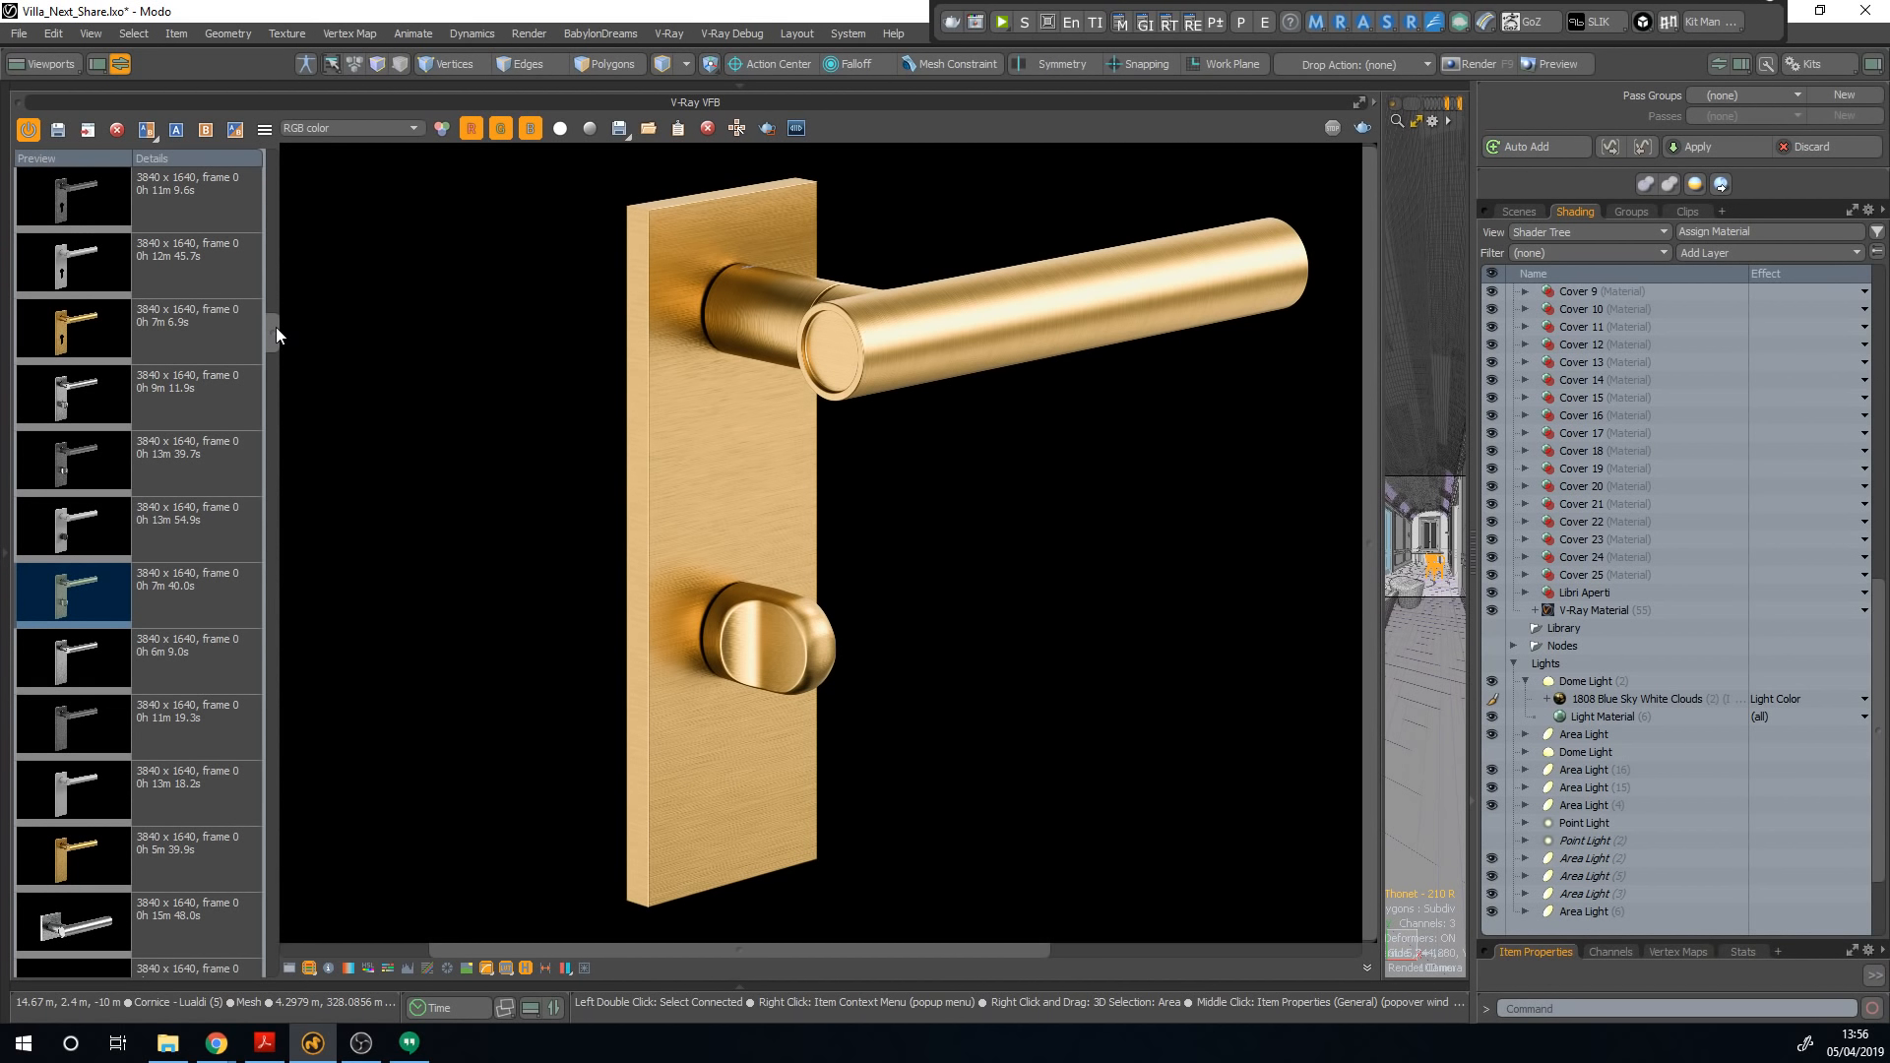
Step: Narrow the V-Ray frame buffer, hide its render history, and switch to the workshop PDF in Acrobat Reader
{"action": "left_click_drag", "start_coordinate": [277, 327], "coordinate": [269, 127]}
{"action": "left_click", "coordinate": [155, 175]}
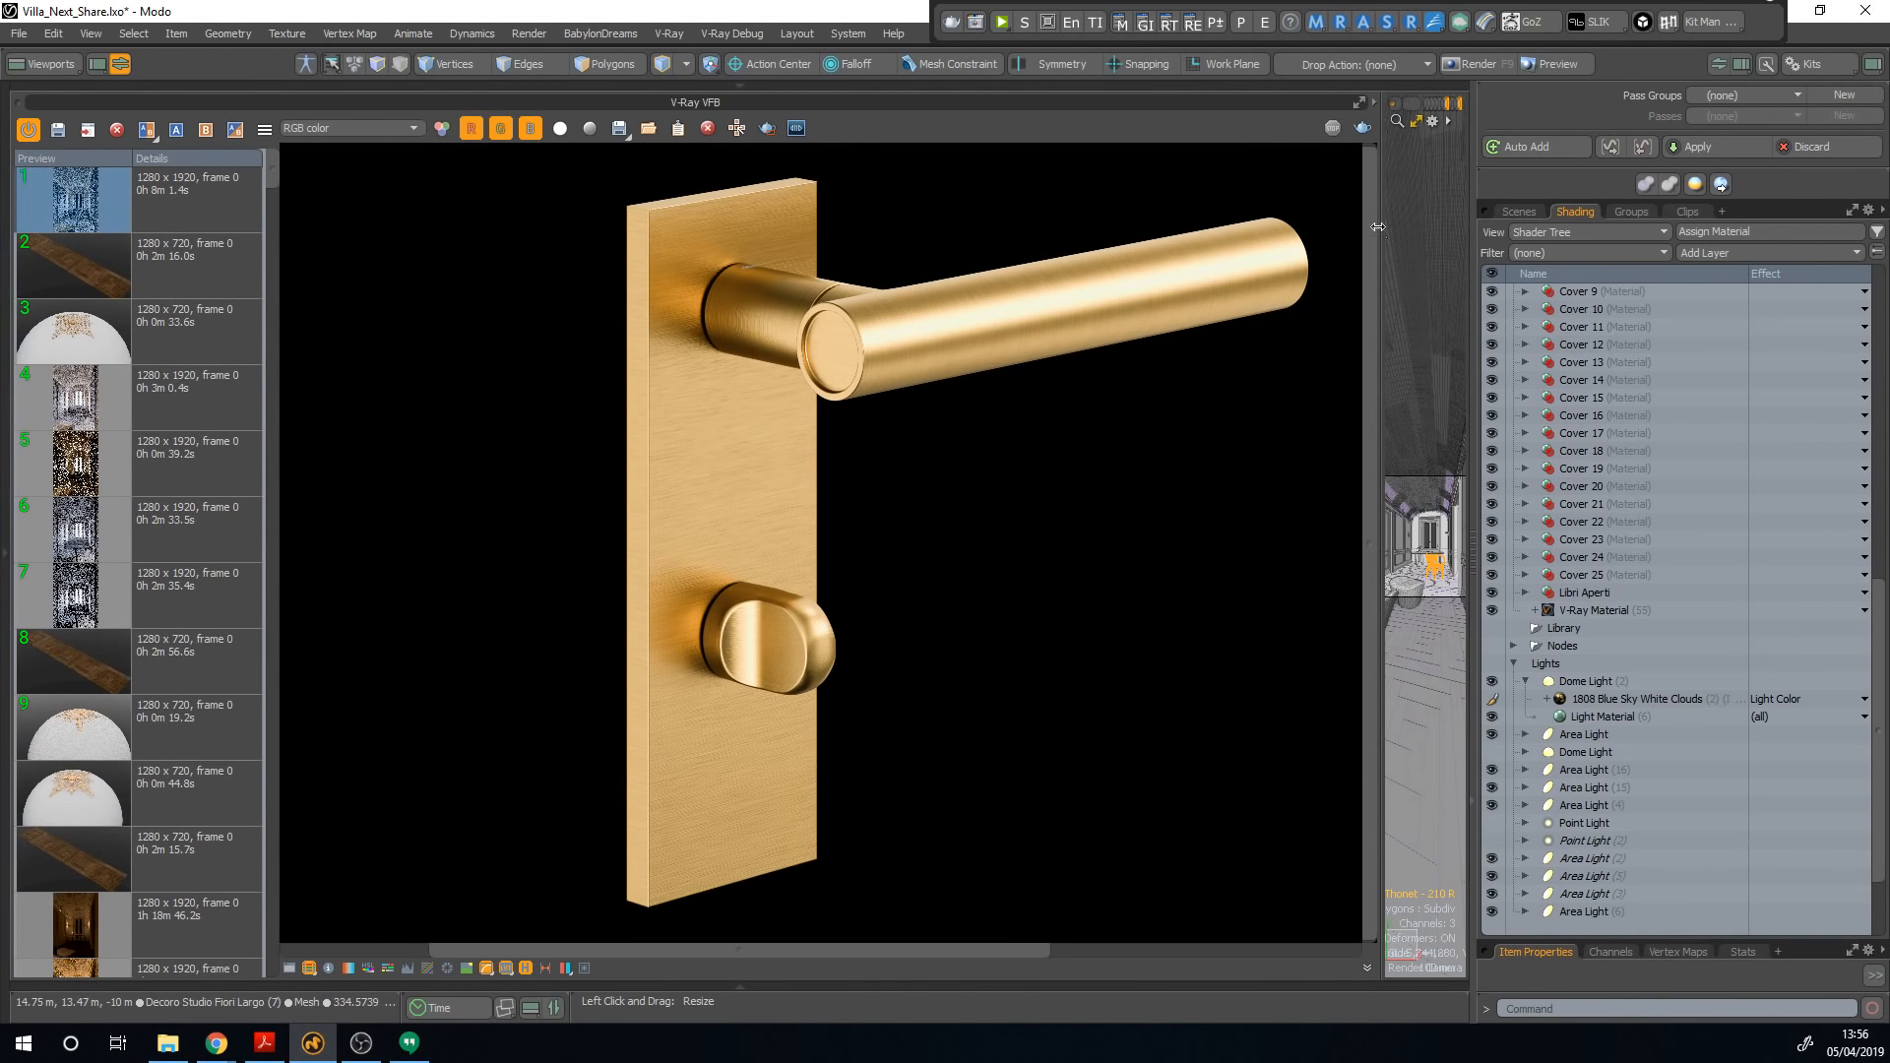
{"action": "left_click_drag", "start_coordinate": [1379, 227], "coordinate": [962, 295]}
{"action": "left_click", "coordinate": [527, 968]}
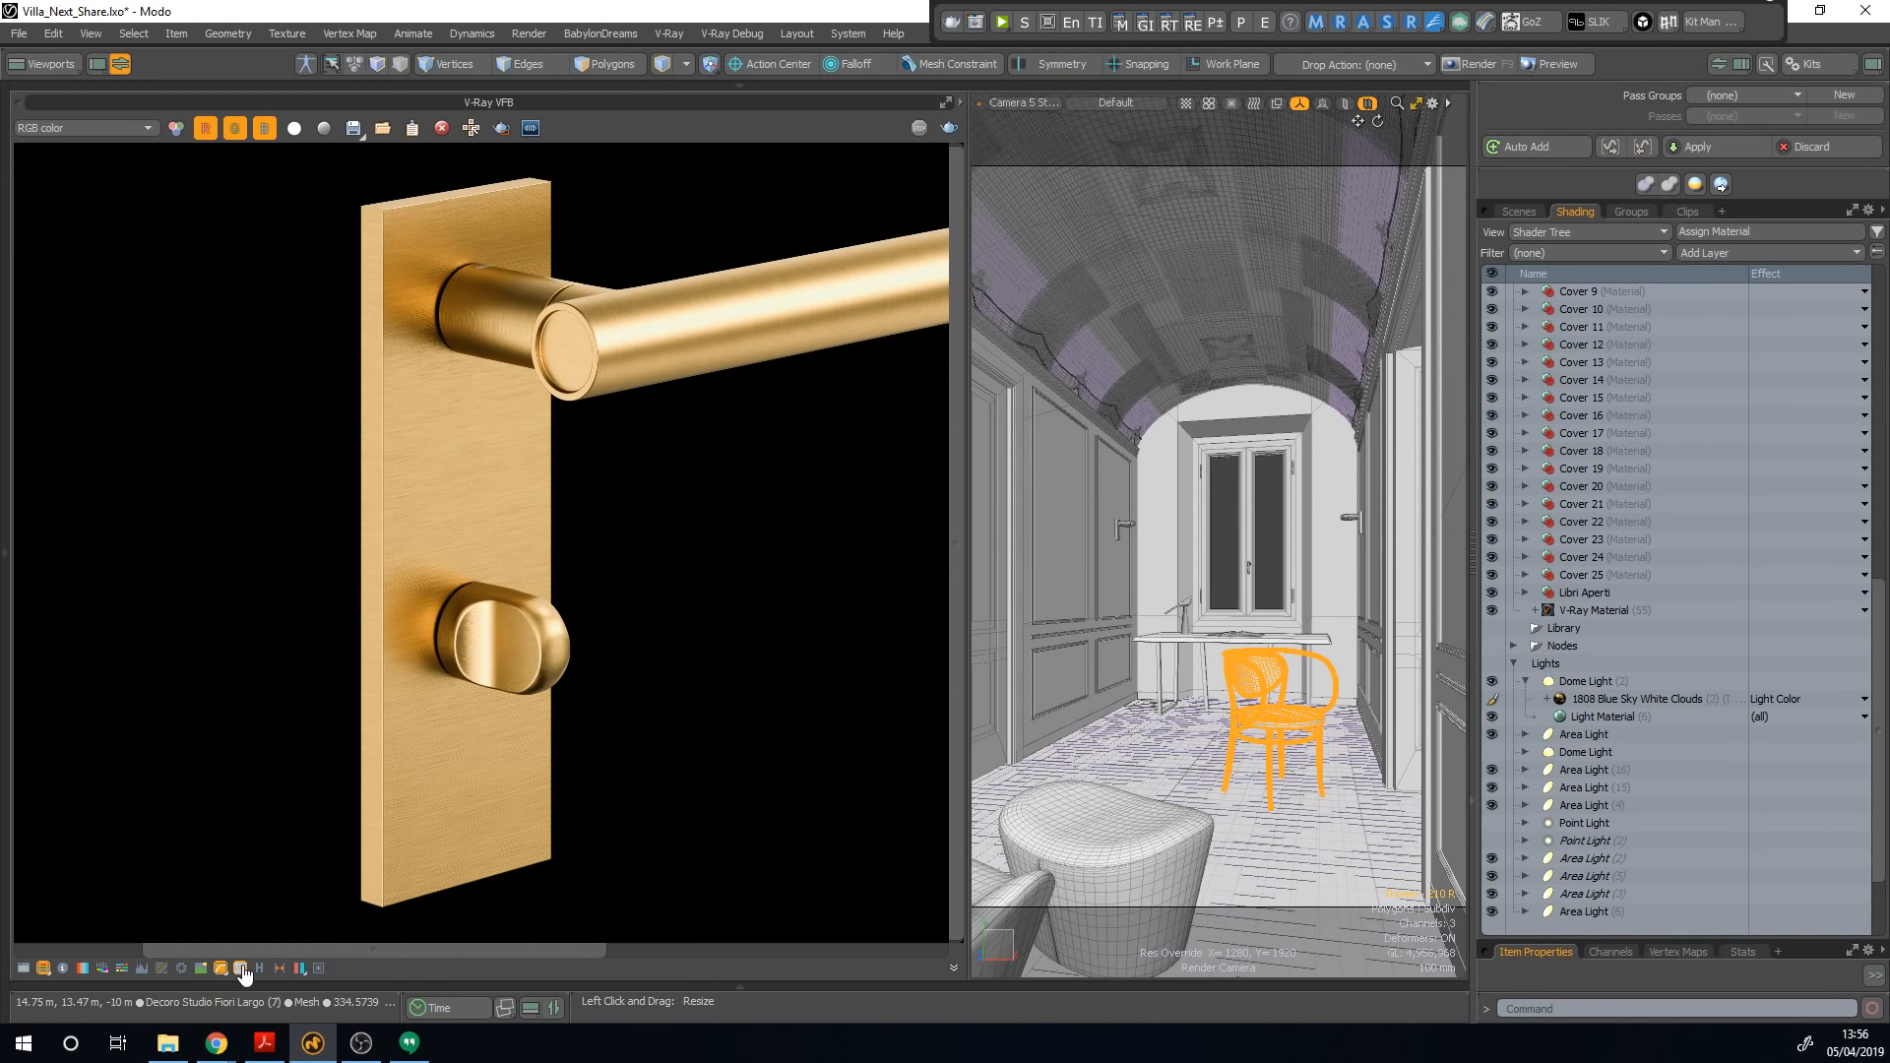
{"action": "left_click", "coordinate": [264, 1042]}
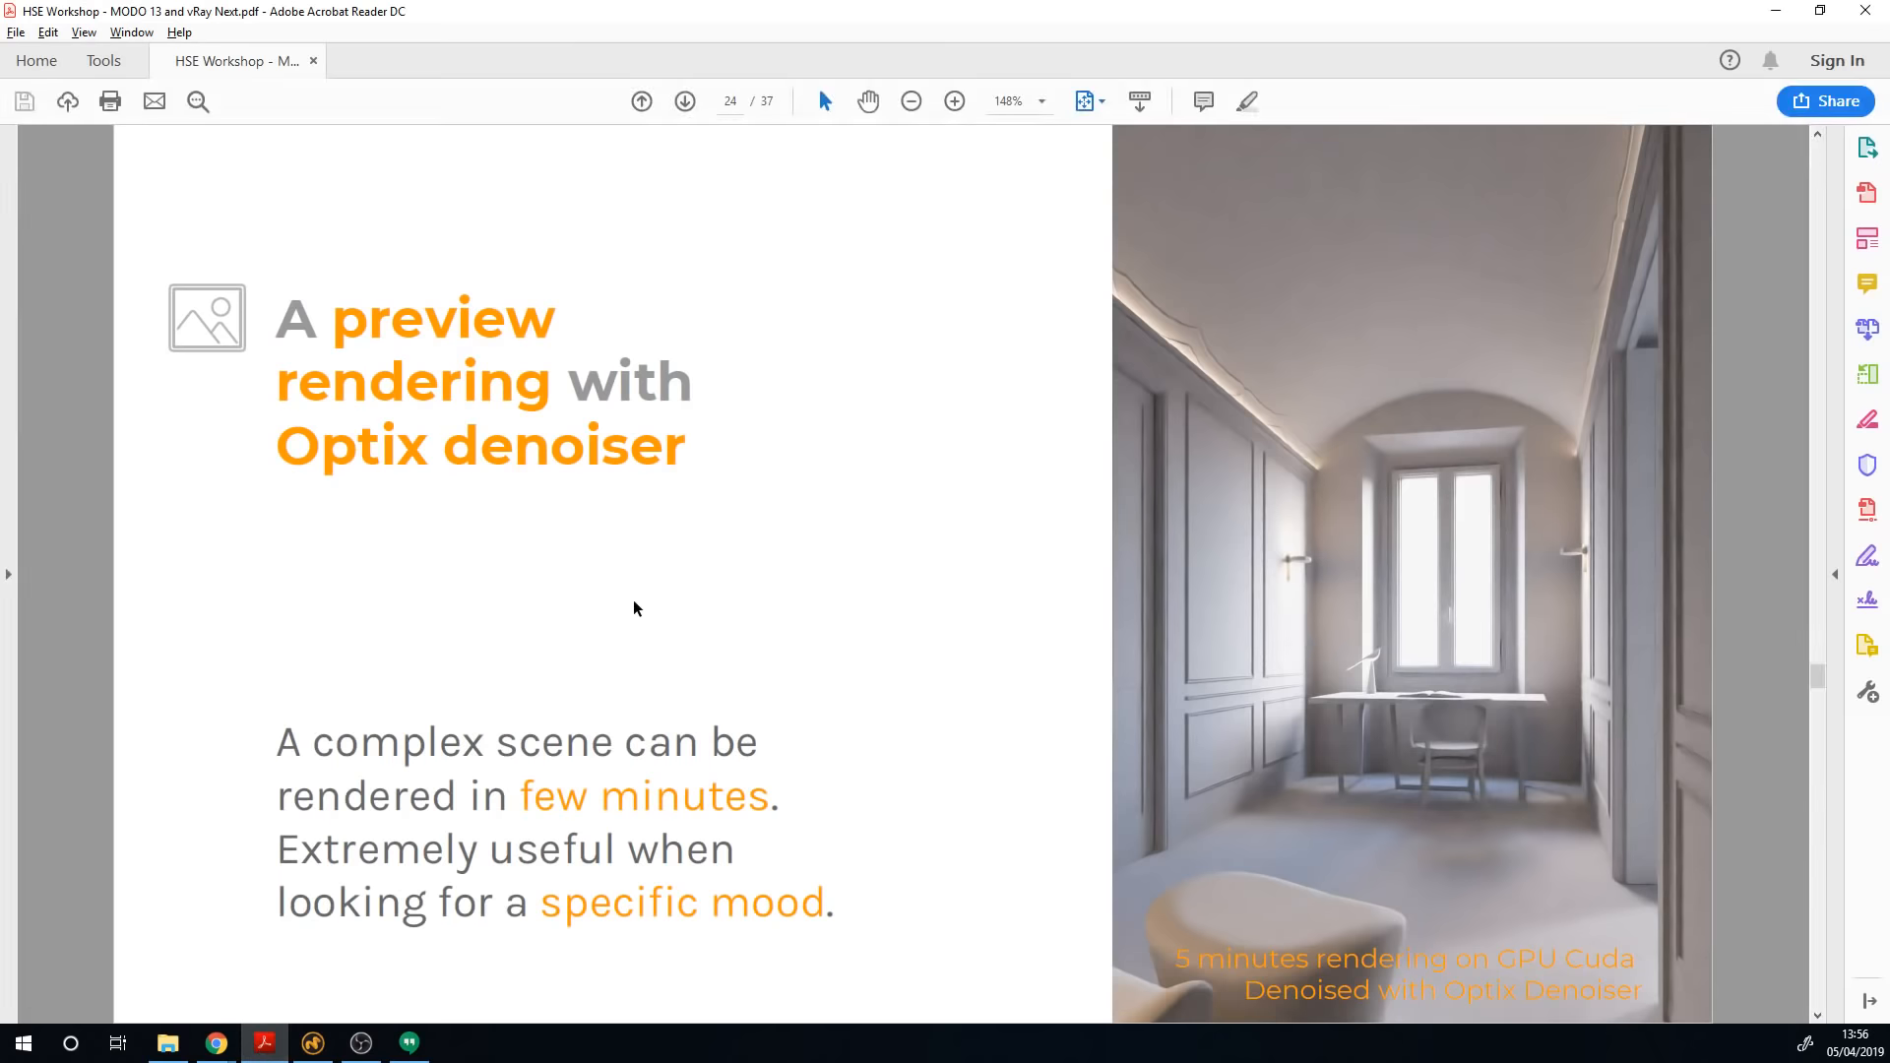
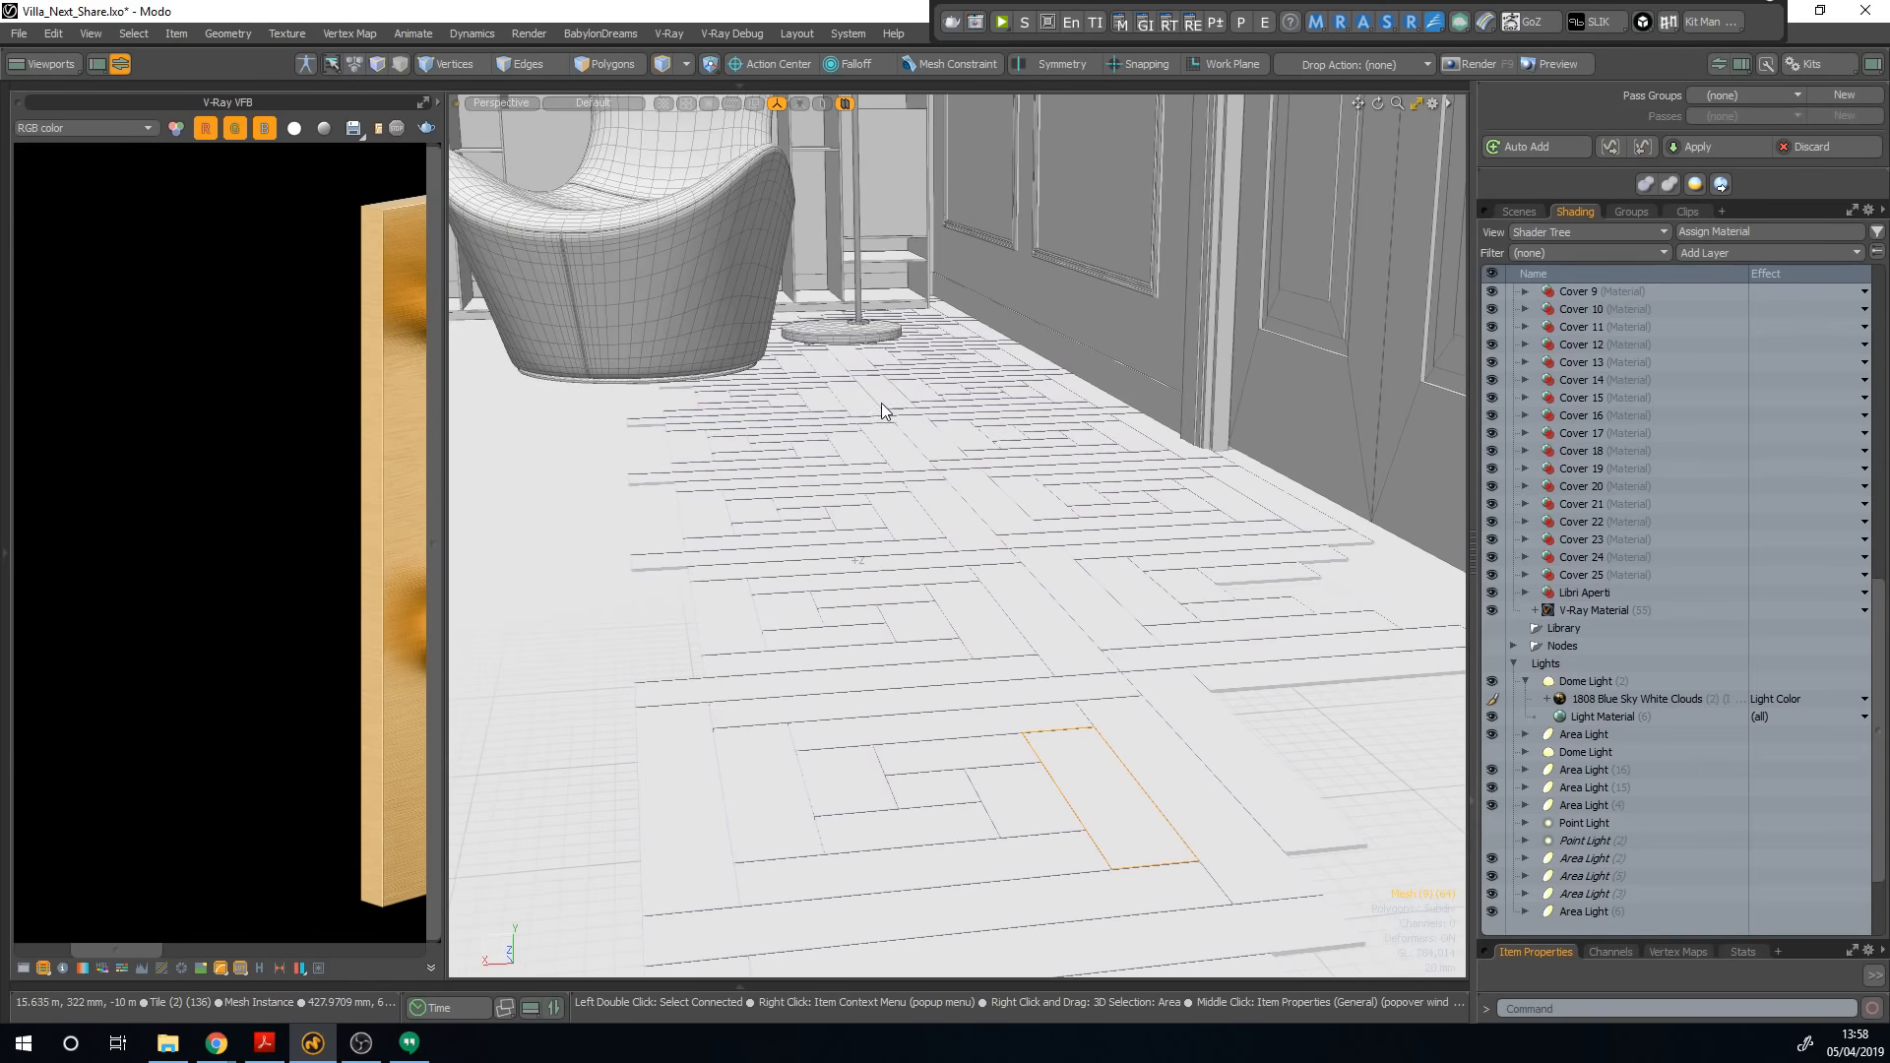
Step: Examine the floor tiles, armchair, bookcase and desk in the perspective view, singling out the lamp on the desk
{"action": "left_click_drag", "start_coordinate": [886, 410], "coordinate": [927, 579], "text": "alt"}
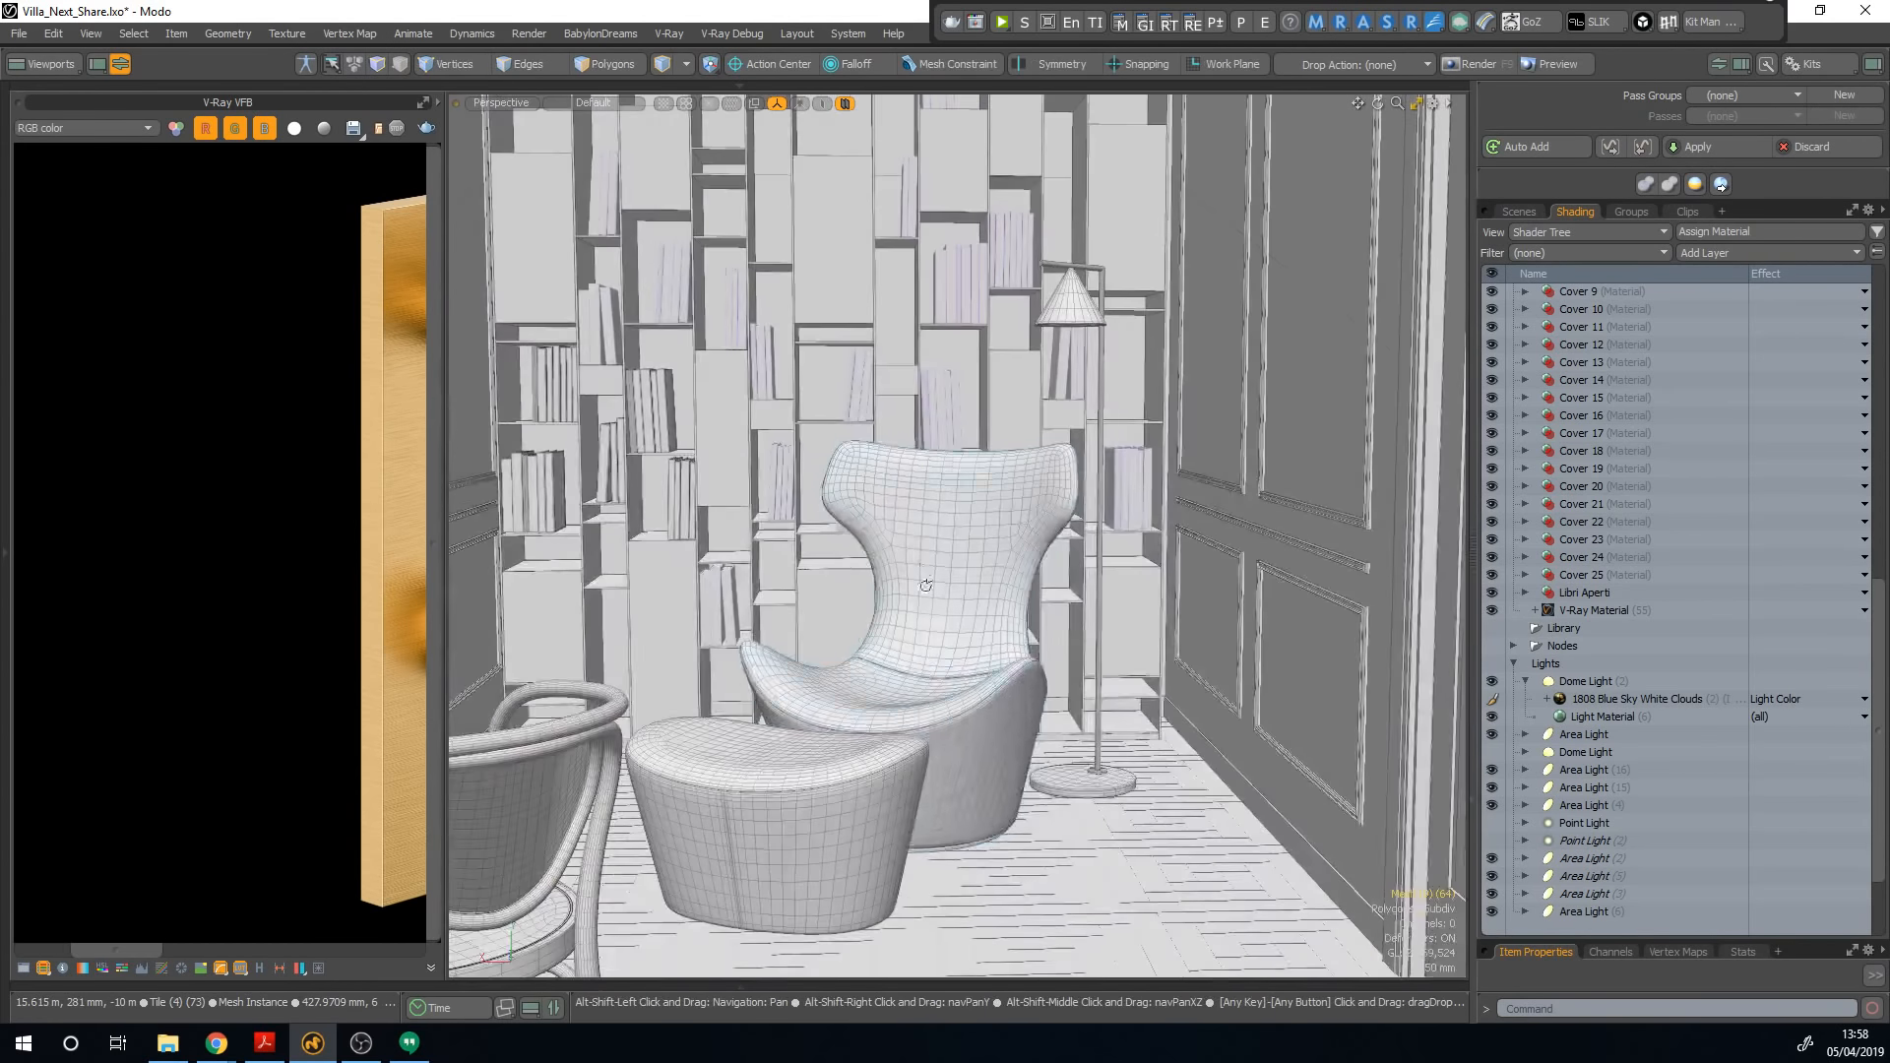
{"action": "left_click_drag", "start_coordinate": [856, 787], "coordinate": [634, 399], "text": "alt"}
{"action": "left_click_drag", "start_coordinate": [1067, 402], "coordinate": [1039, 669], "text": "alt"}
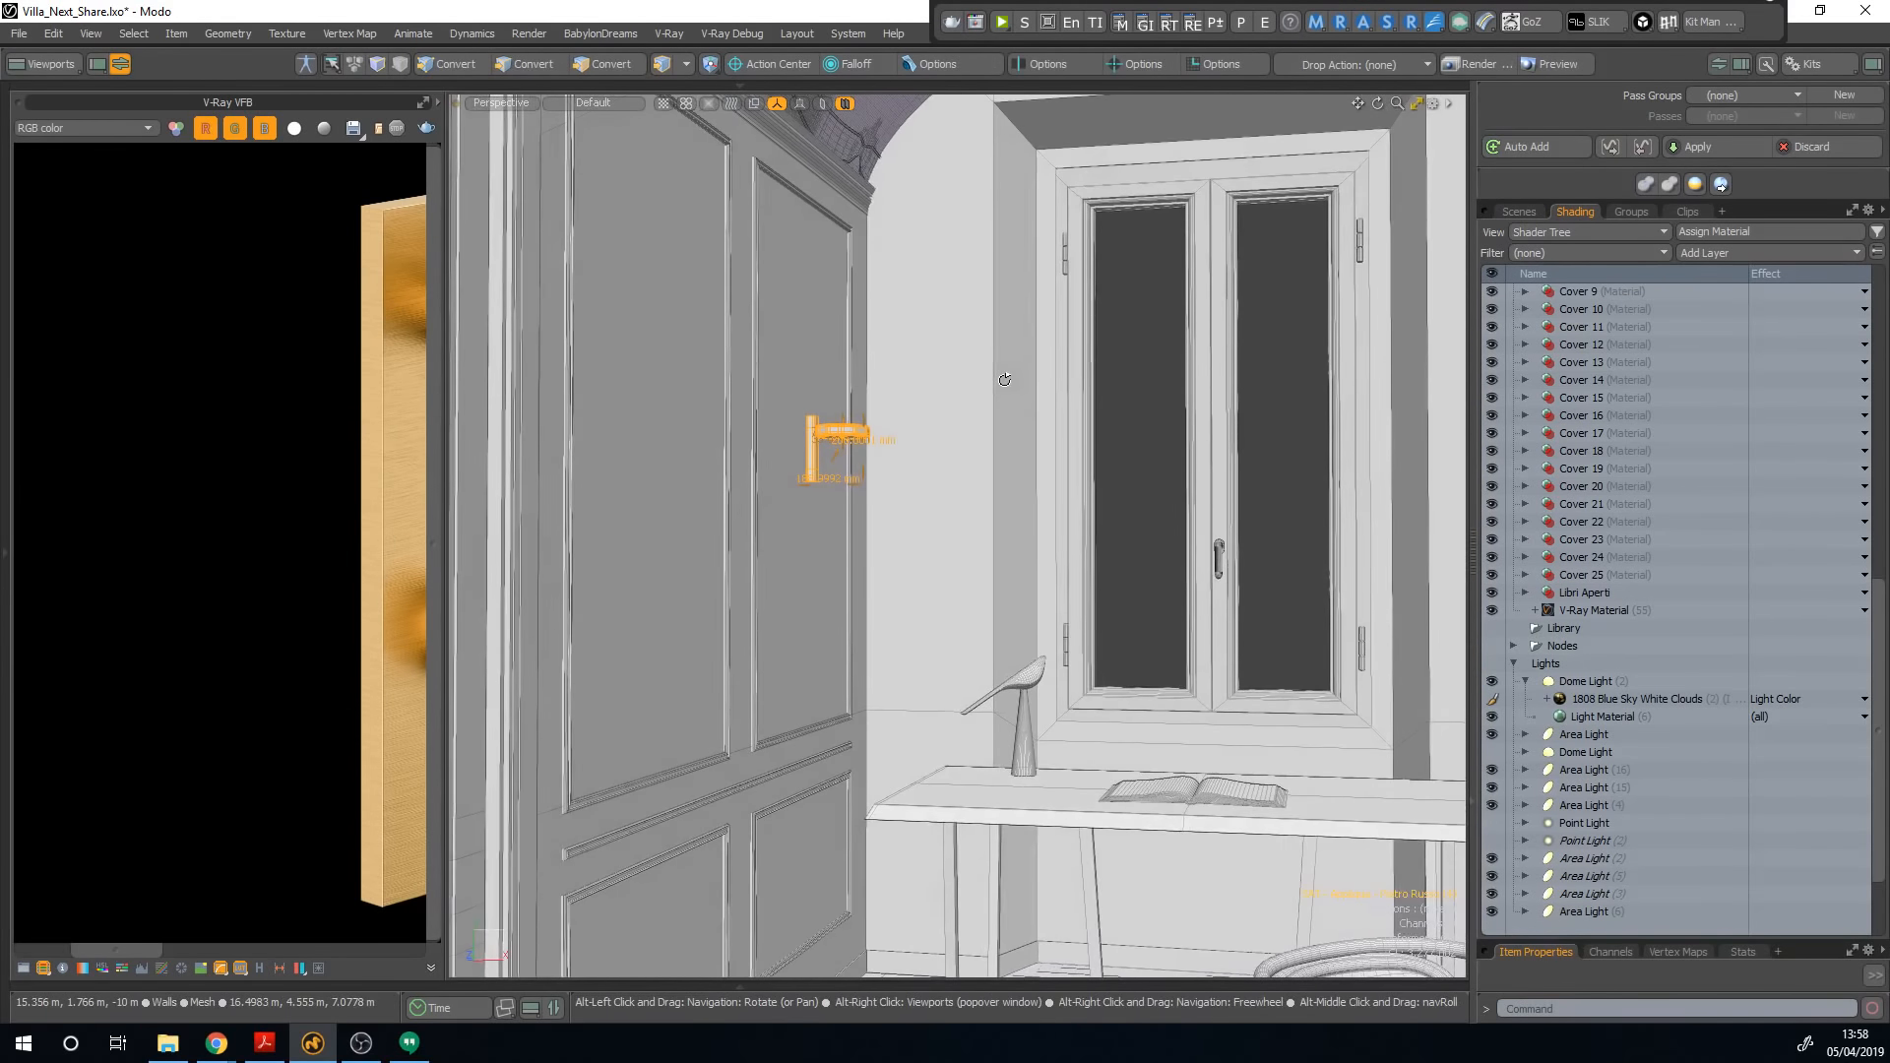
{"action": "left_click", "coordinate": [1029, 676]}
{"action": "left_click_drag", "start_coordinate": [1024, 778], "coordinate": [1049, 732], "text": "alt"}
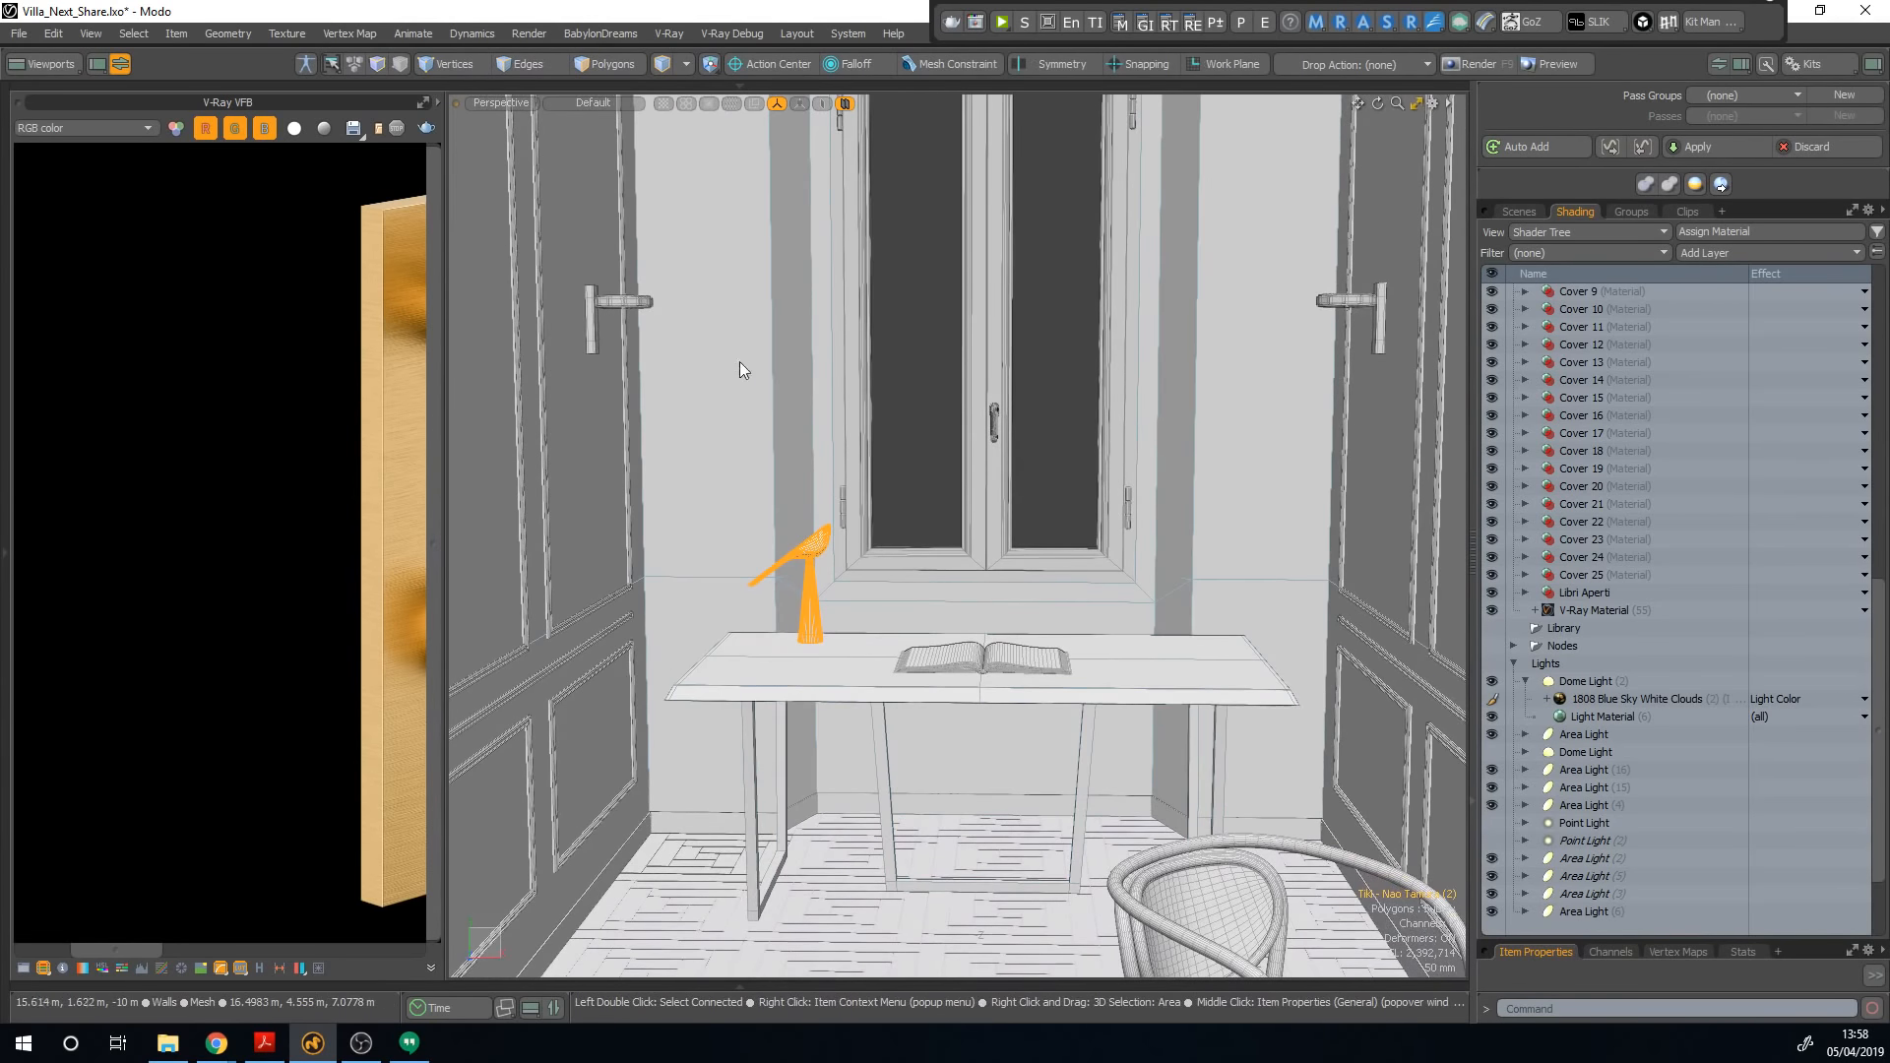
{"action": "left_click_drag", "start_coordinate": [833, 577], "coordinate": [915, 582], "text": "alt"}
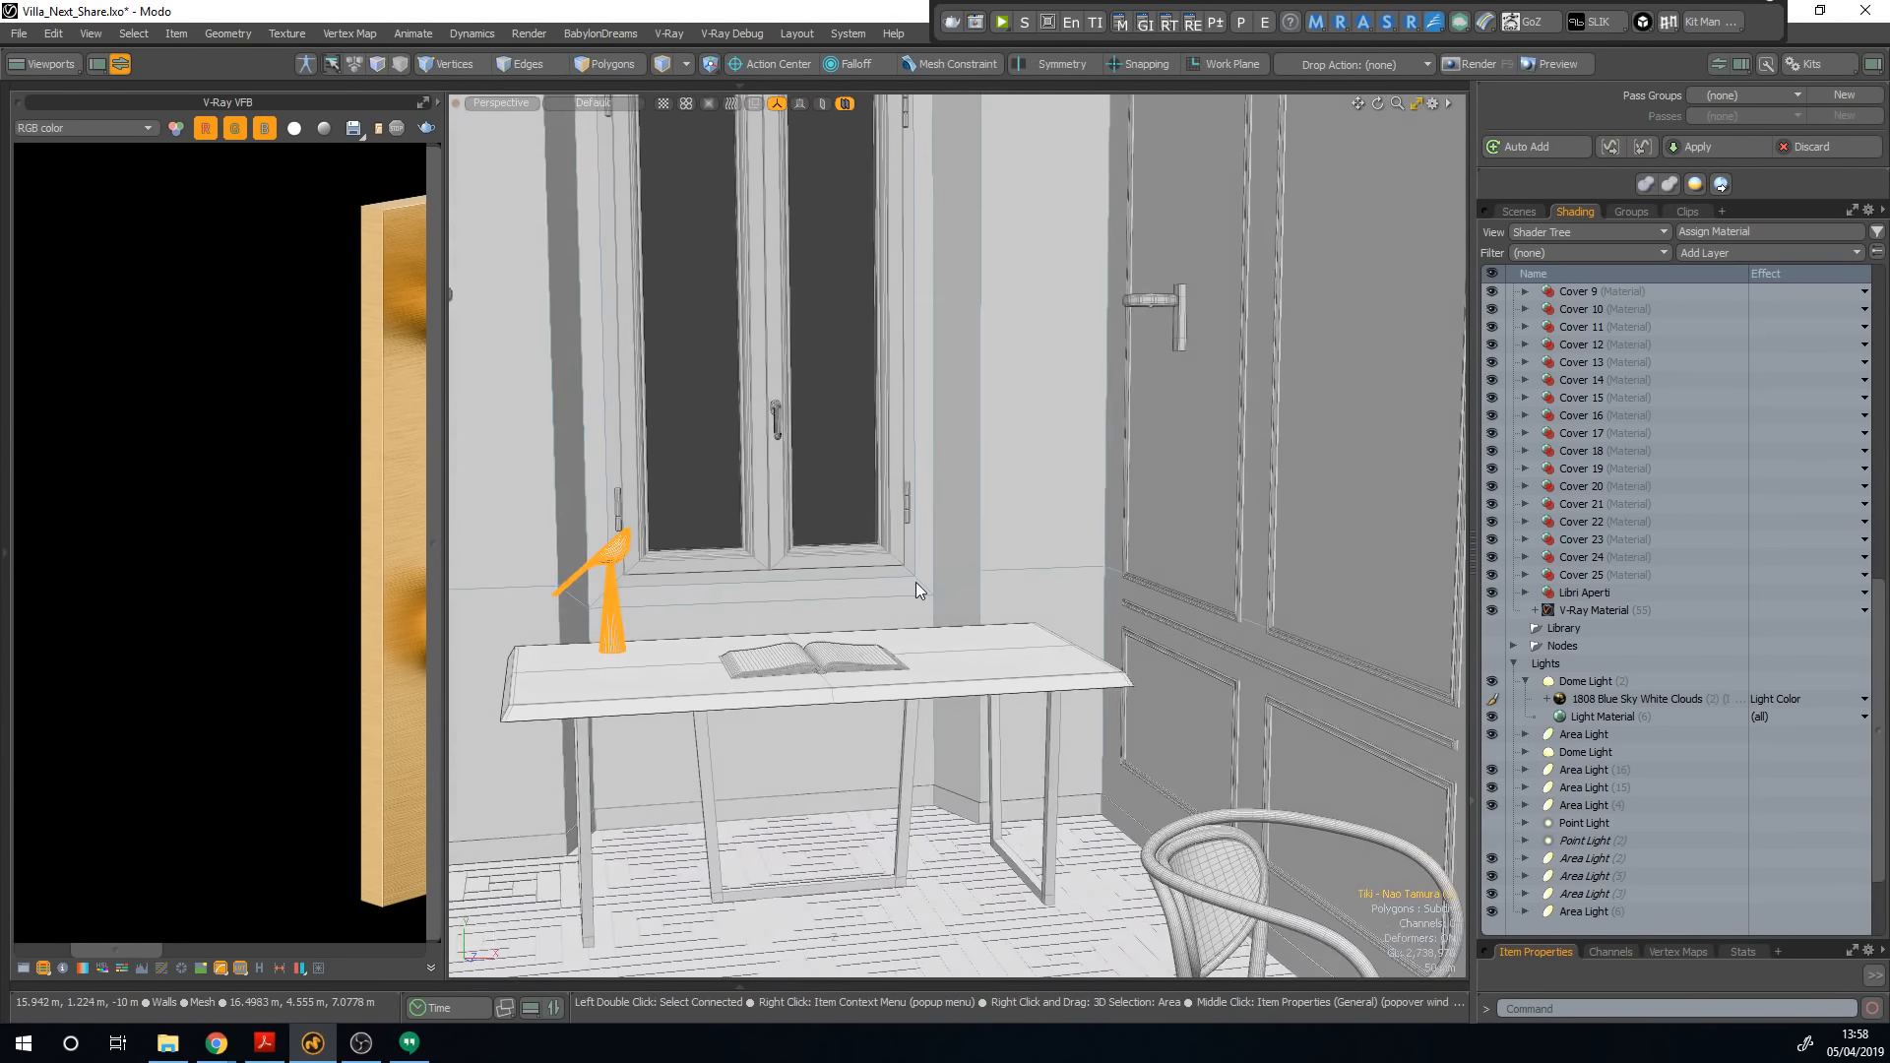
{"action": "left_click_drag", "start_coordinate": [1030, 646], "coordinate": [718, 336], "text": "alt+shift"}
Step: Examine the Thonet chair and the Lualdi door with its handle up close, and return to the desk view
{"action": "left_click", "coordinate": [847, 525]}
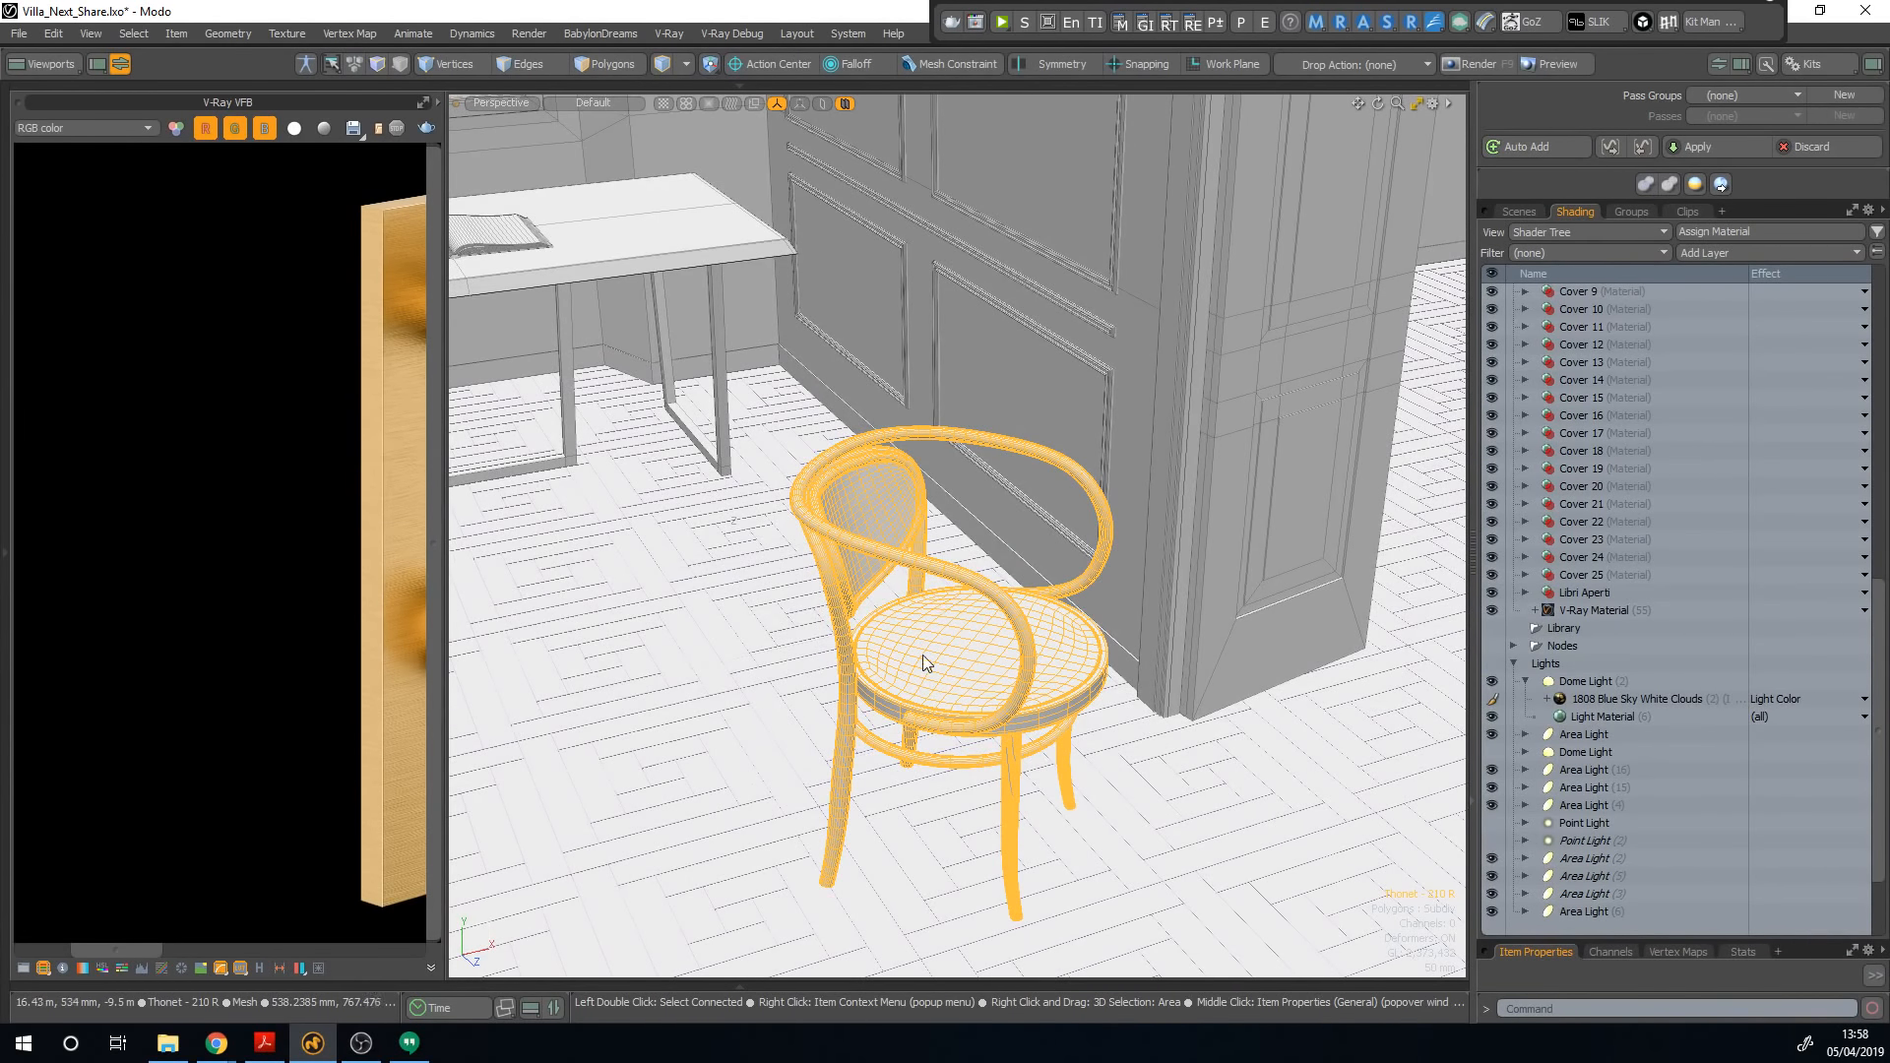
{"action": "left_click_drag", "start_coordinate": [1034, 666], "coordinate": [1093, 625], "text": "alt"}
{"action": "left_click_drag", "start_coordinate": [1157, 565], "coordinate": [886, 689], "text": "alt"}
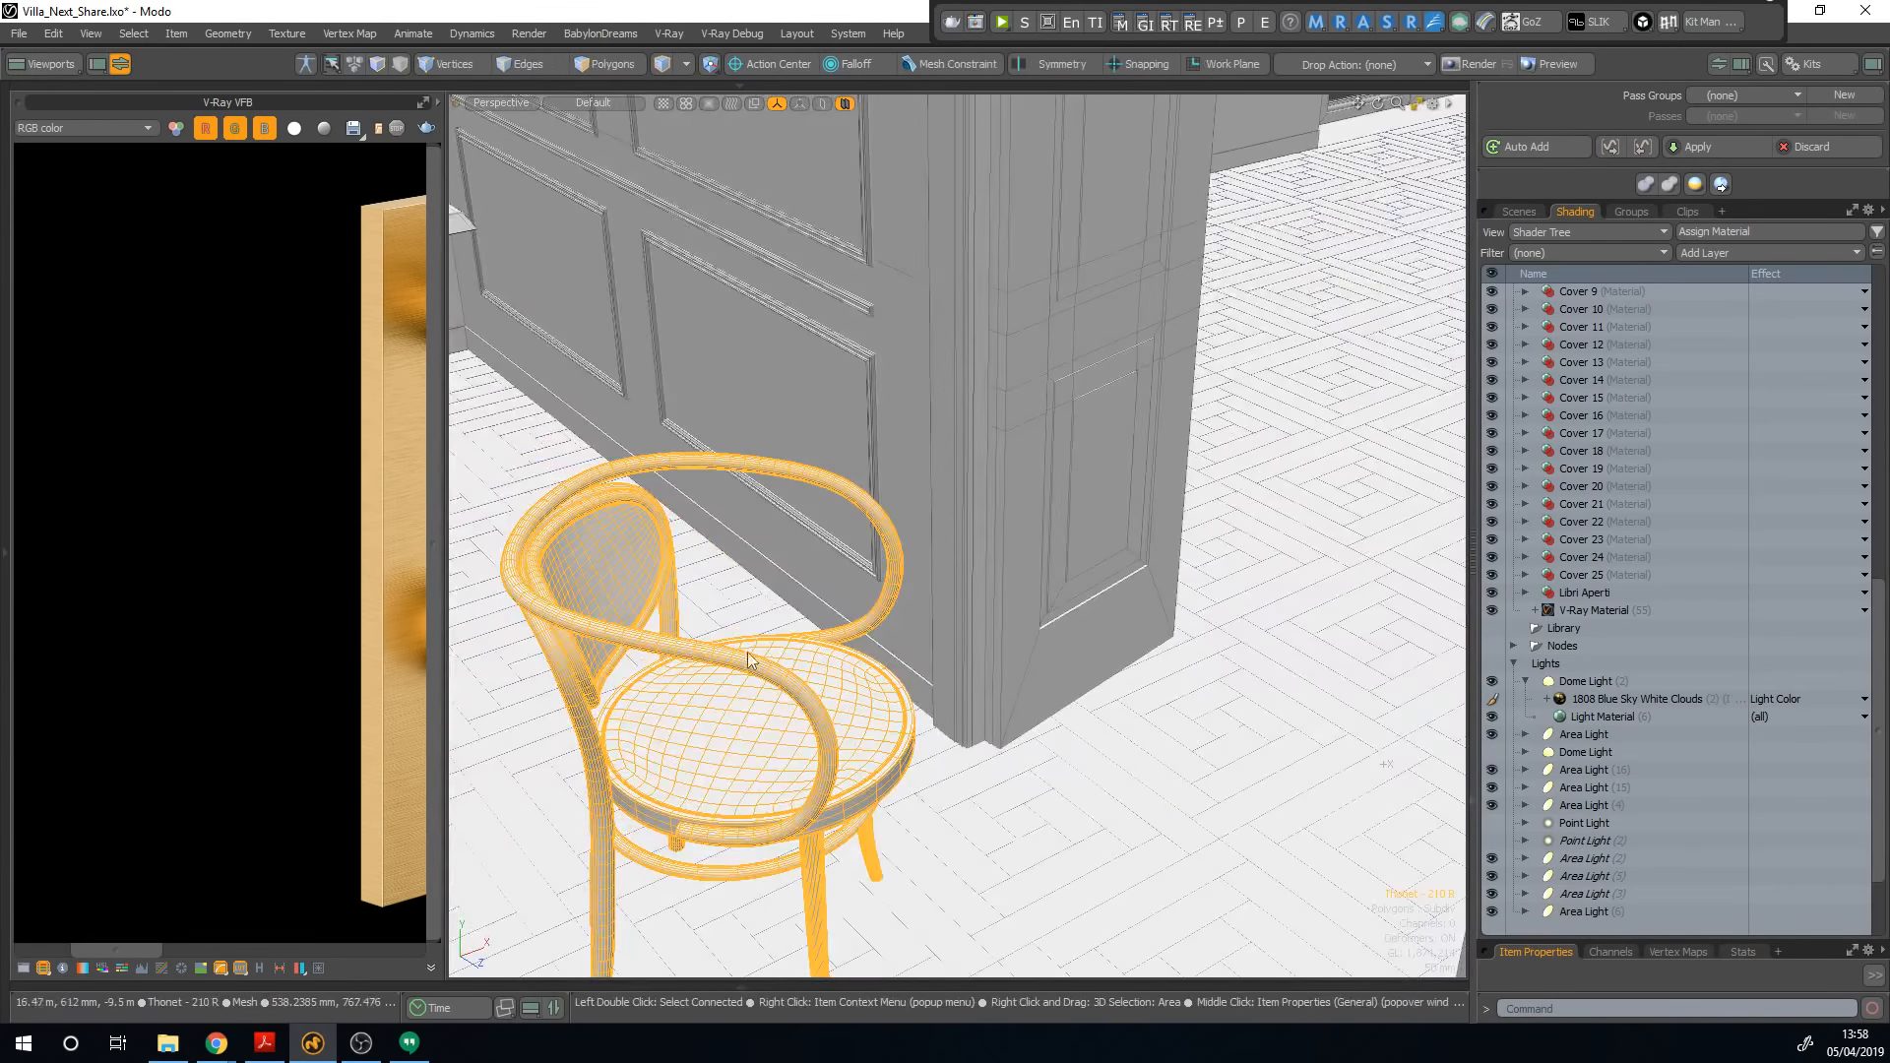
{"action": "left_click_drag", "start_coordinate": [778, 657], "coordinate": [1053, 551], "text": "alt"}
{"action": "left_click", "coordinate": [1032, 341]}
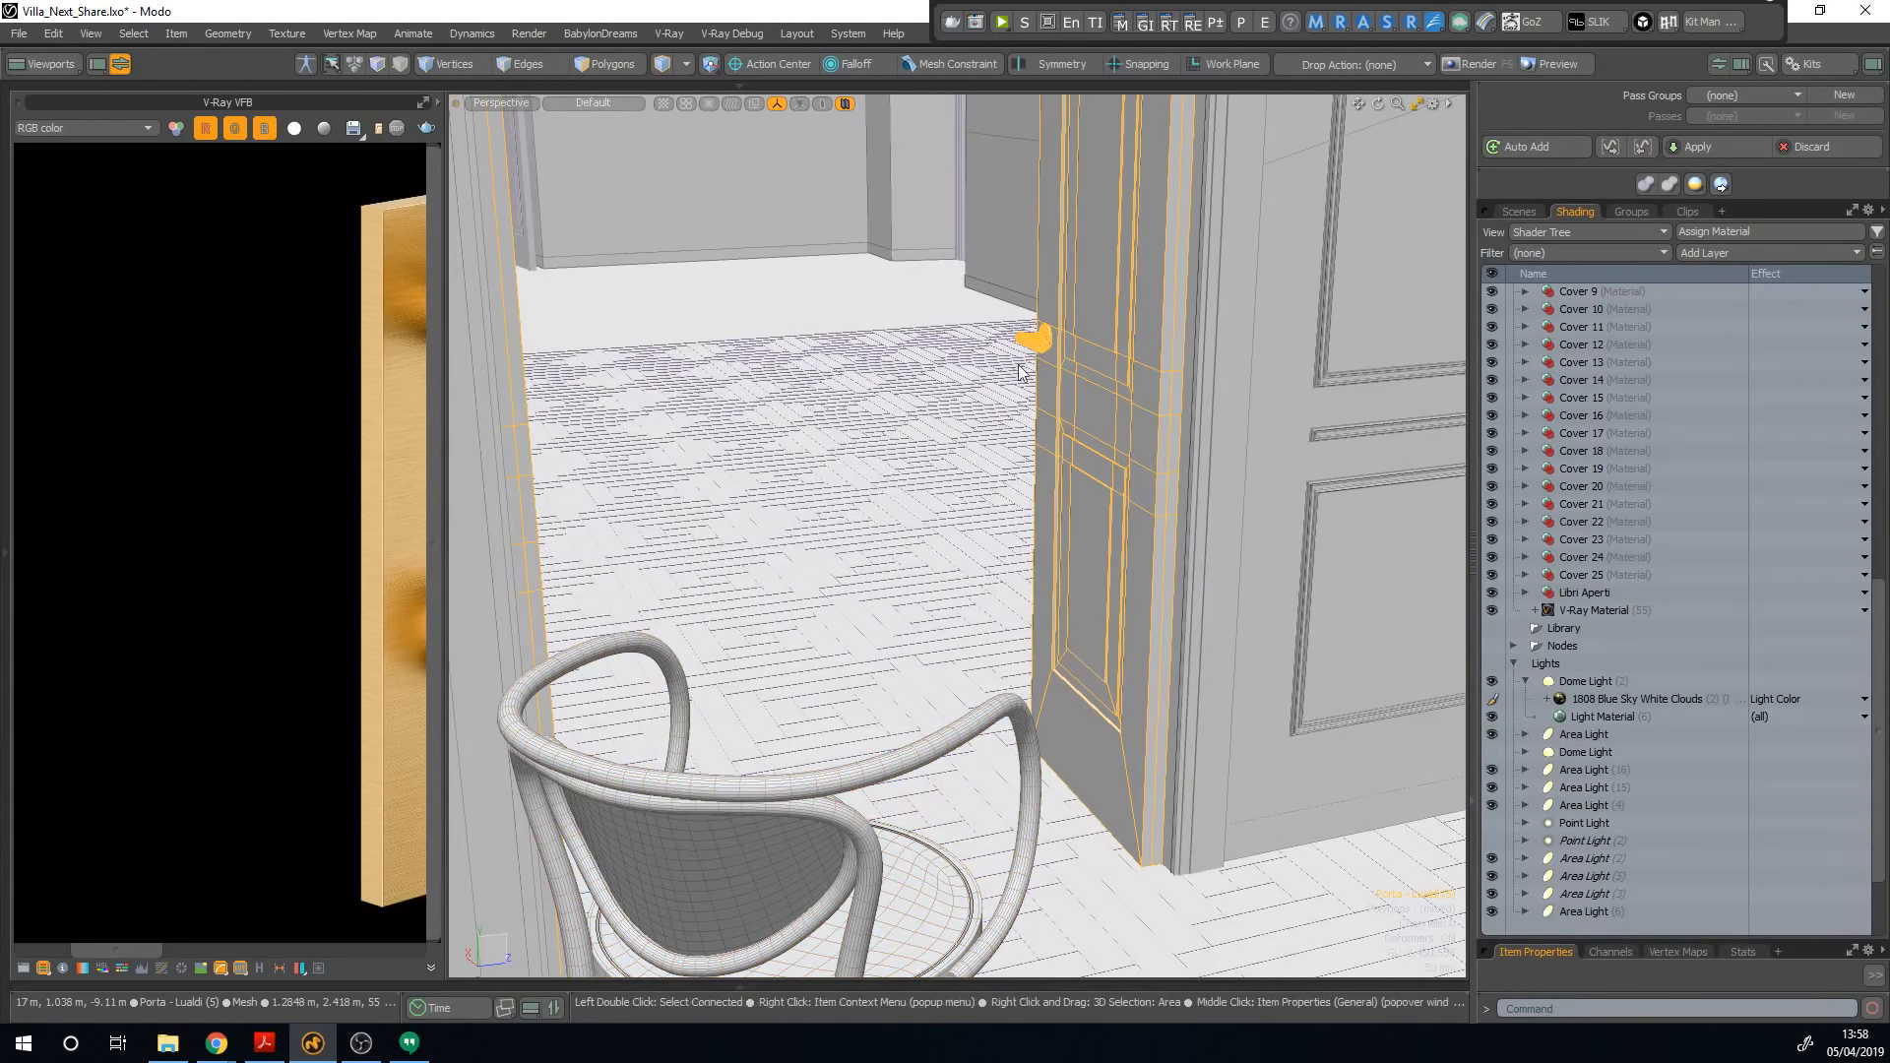
{"action": "left_click_drag", "start_coordinate": [1032, 341], "coordinate": [1006, 298], "text": "ctrl+alt"}
{"action": "mouse_move", "coordinate": [1006, 298]}
{"action": "left_mouse_down", "text": "alt+shift"}
{"action": "mouse_move", "coordinate": [1093, 354]}
{"action": "mouse_move", "coordinate": [1004, 325]}
{"action": "mouse_move", "coordinate": [1020, 328]}
{"action": "left_mouse_up", "text": "alt+shift"}
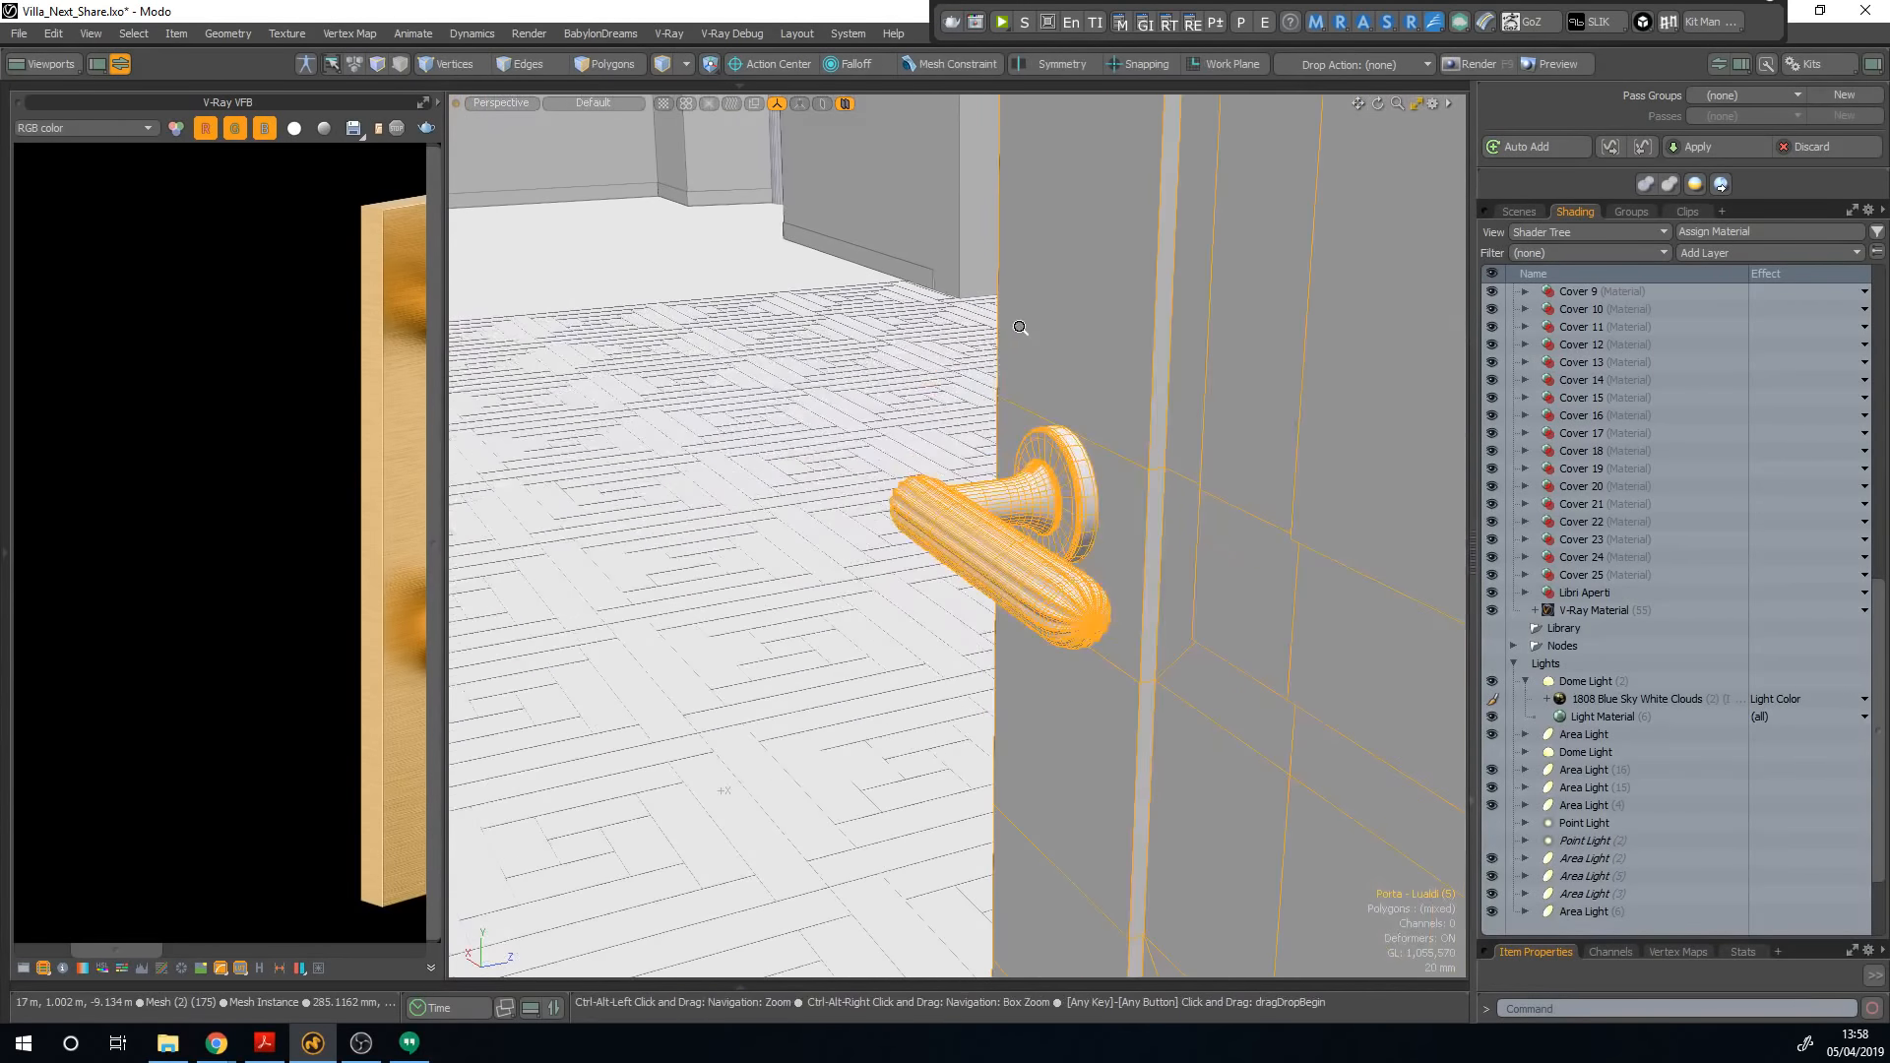
{"action": "left_click_drag", "start_coordinate": [1040, 488], "coordinate": [1084, 502], "text": "alt"}
{"action": "left_click_drag", "start_coordinate": [1200, 521], "coordinate": [1449, 581], "text": "alt+shift"}
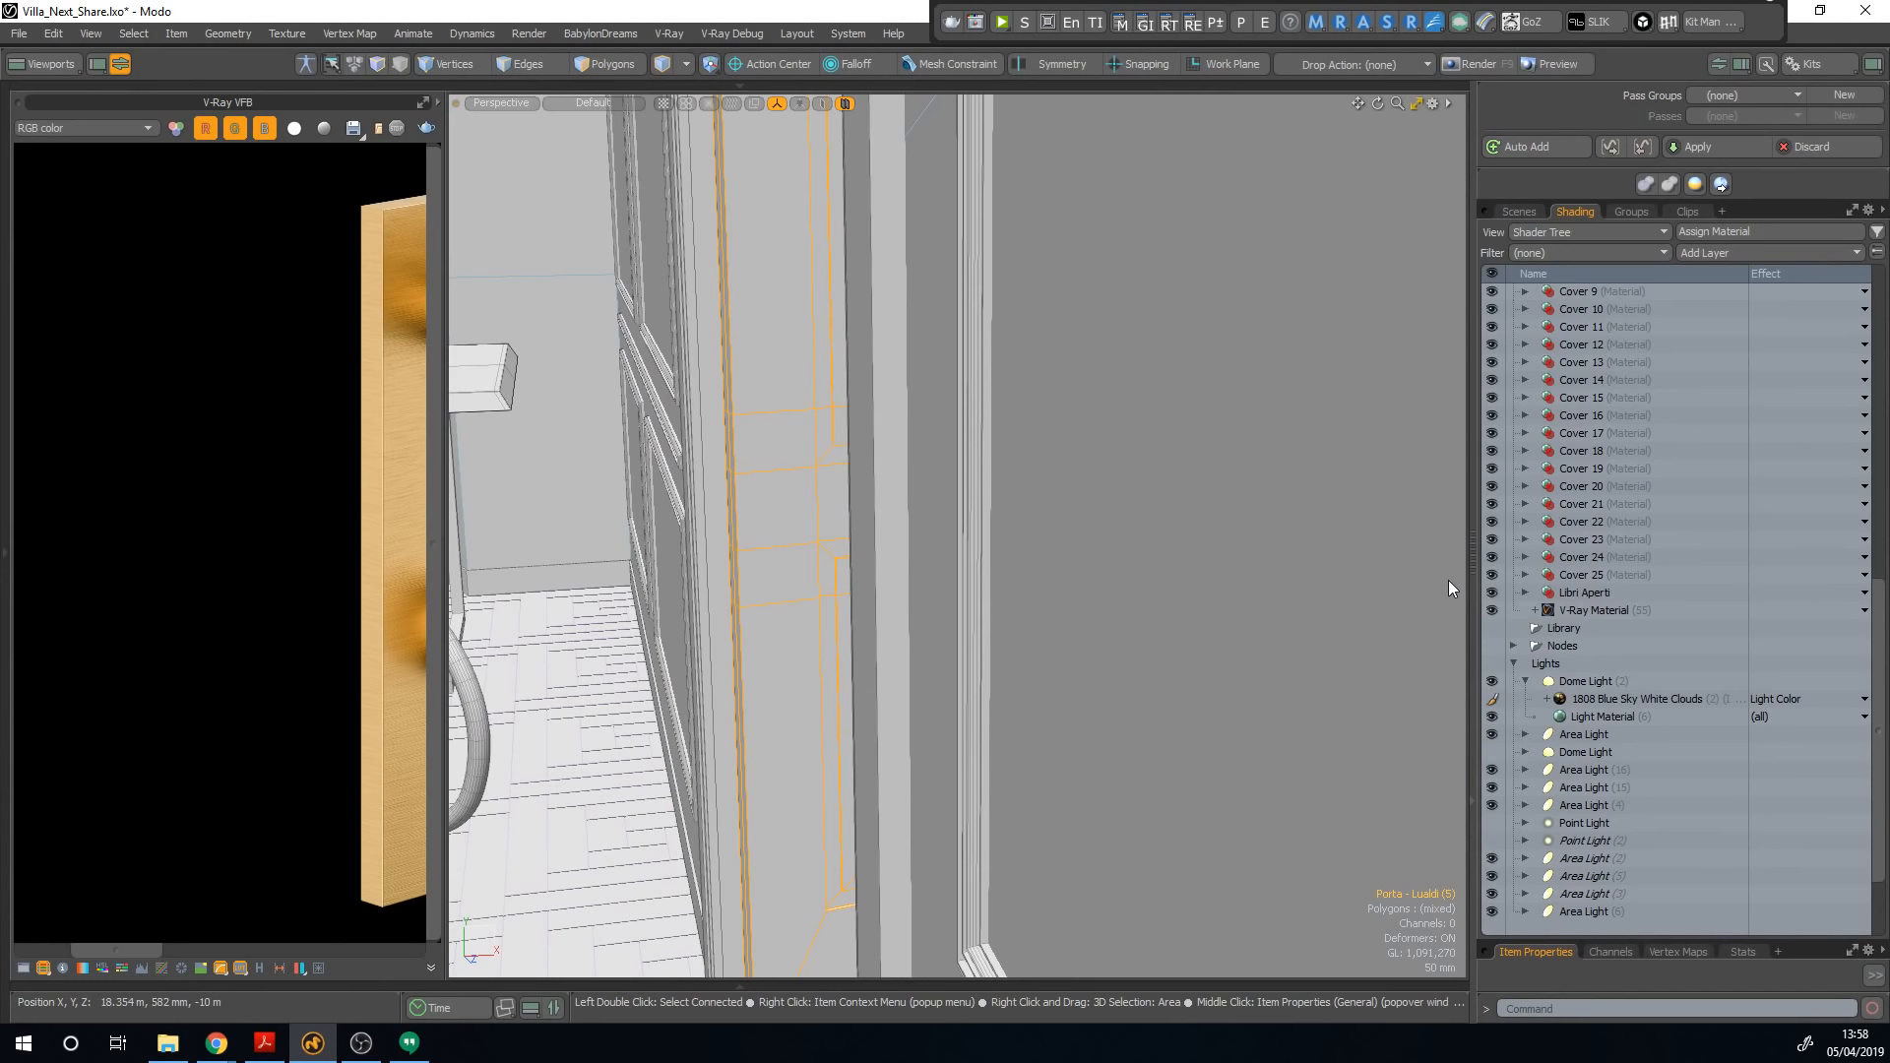
{"action": "left_click_drag", "start_coordinate": [953, 684], "coordinate": [1061, 558], "text": "alt"}
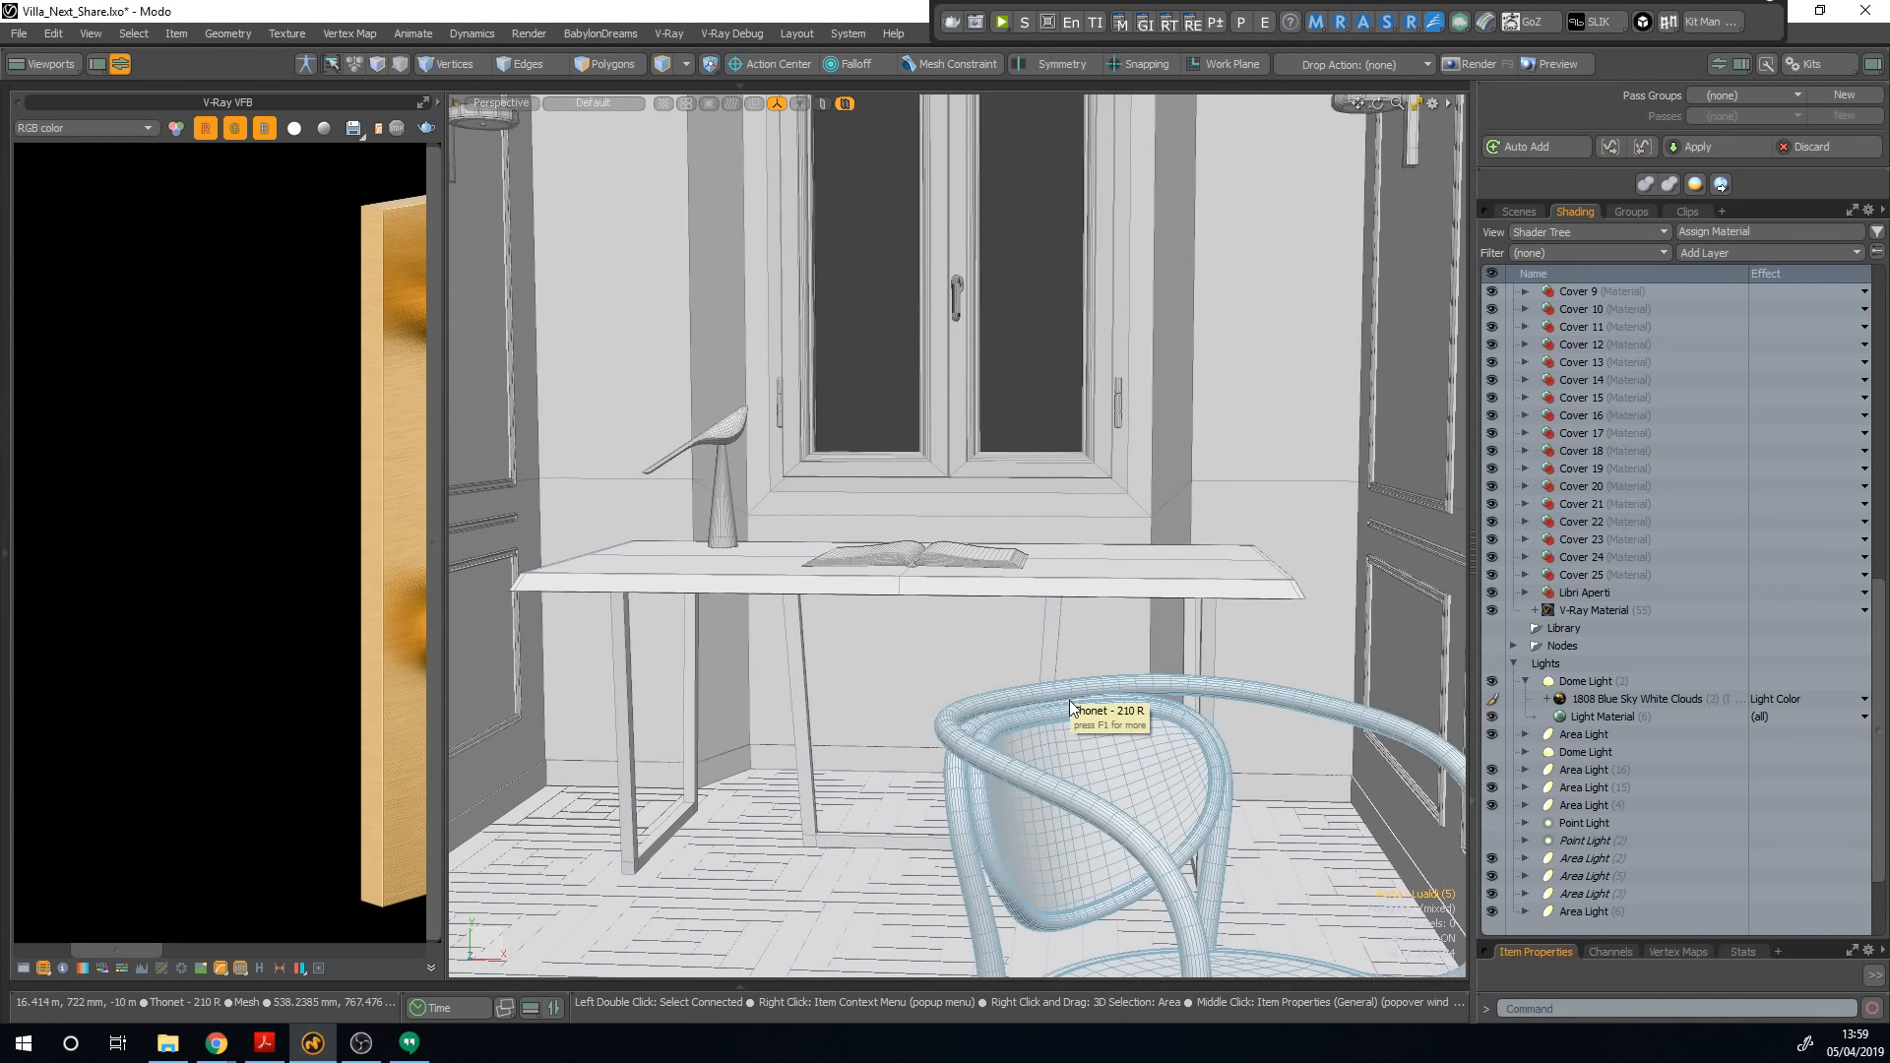
Step: Select the Thonet chair and undo its move and rotation away from the desk
{"action": "left_click", "coordinate": [1088, 666]}
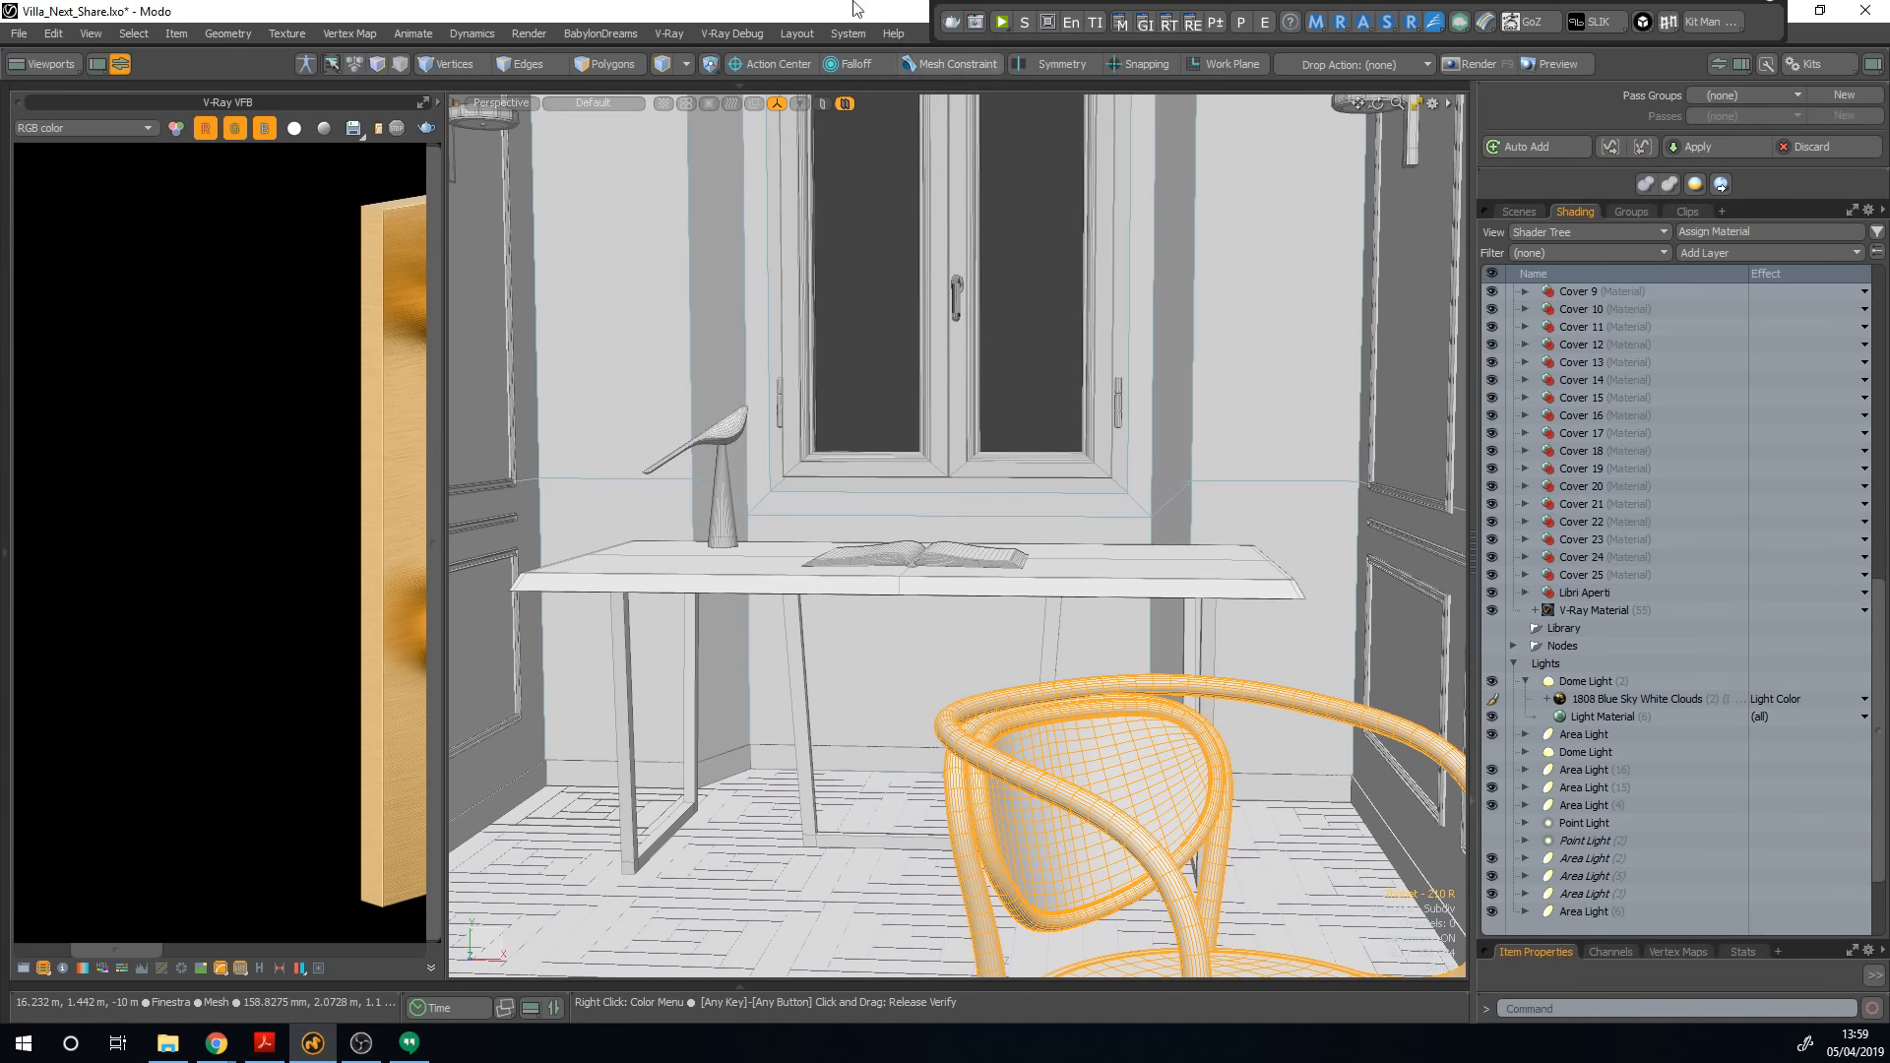
{"action": "key", "text": "ctrl+c"}
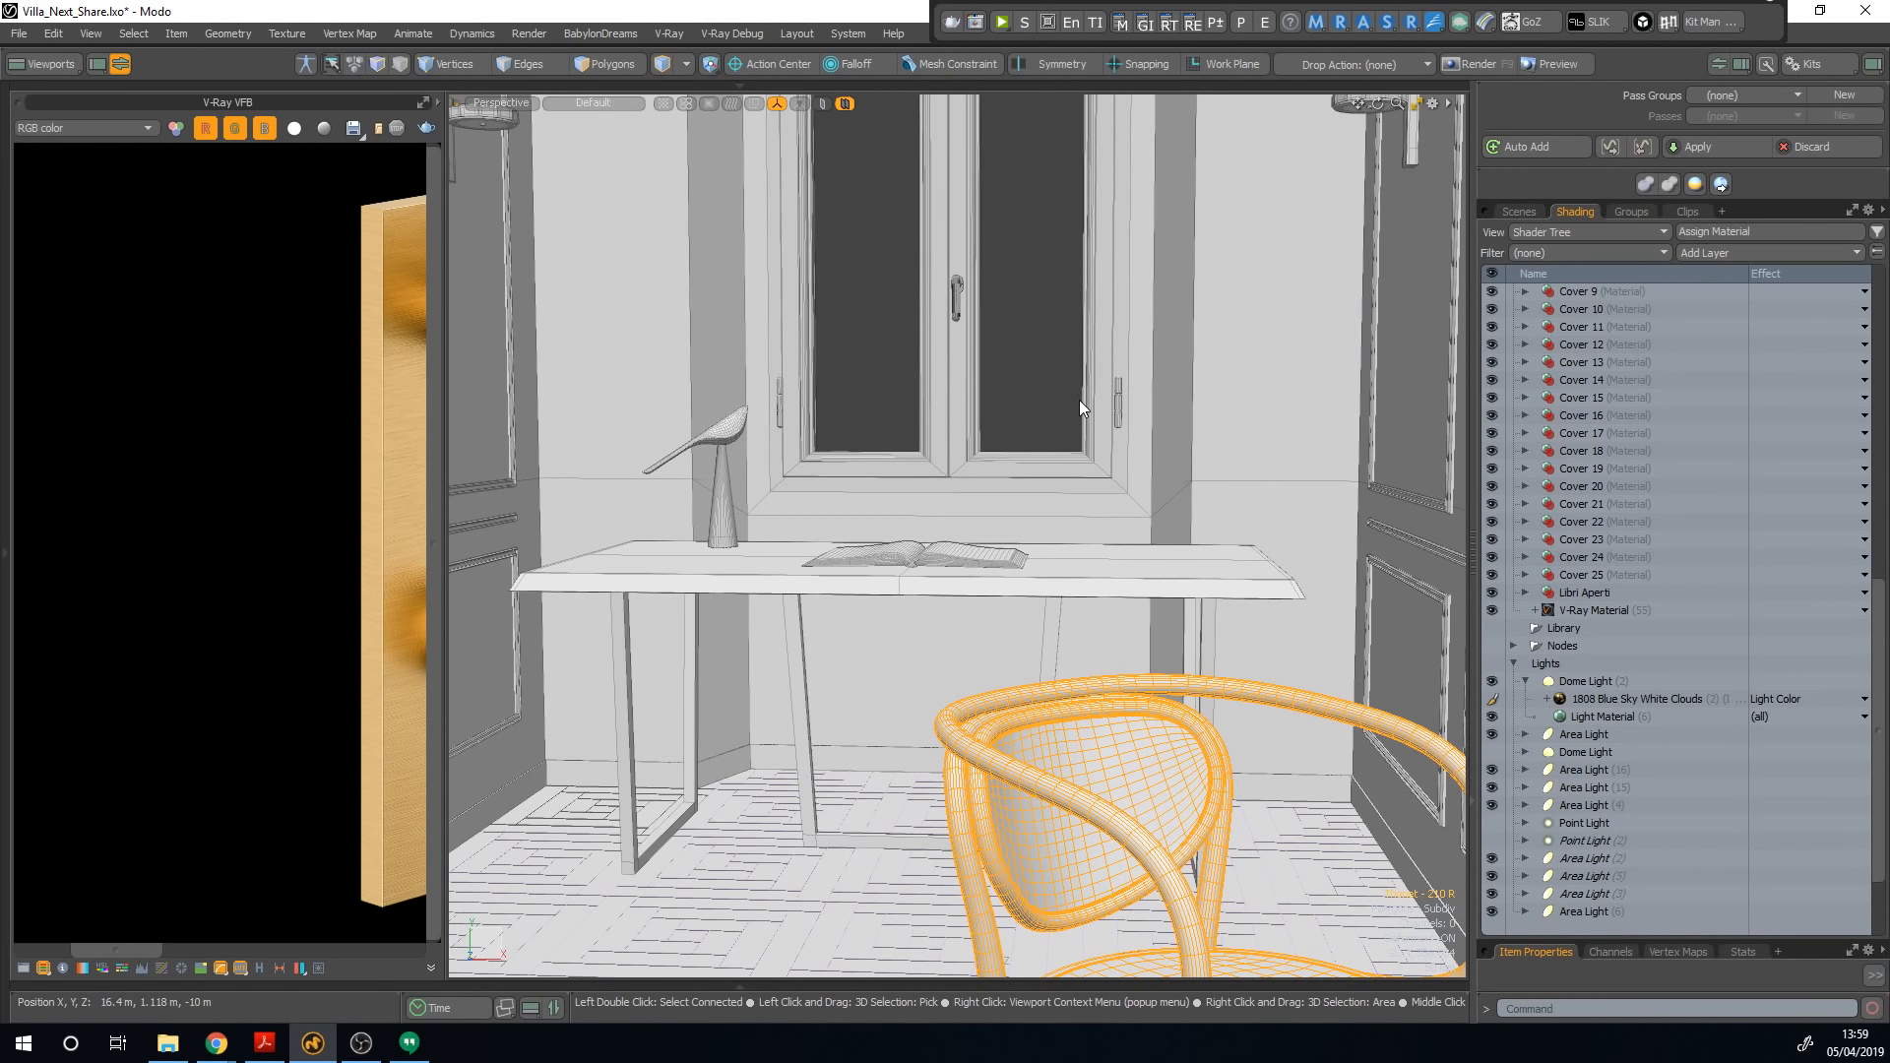
{"action": "key", "text": "ctrl+z"}
{"action": "key", "text": "ctrl+z"}
{"action": "key", "text": "ctrl+z"}
{"action": "key", "text": "ctrl+z"}
{"action": "key", "text": "ctrl+z"}
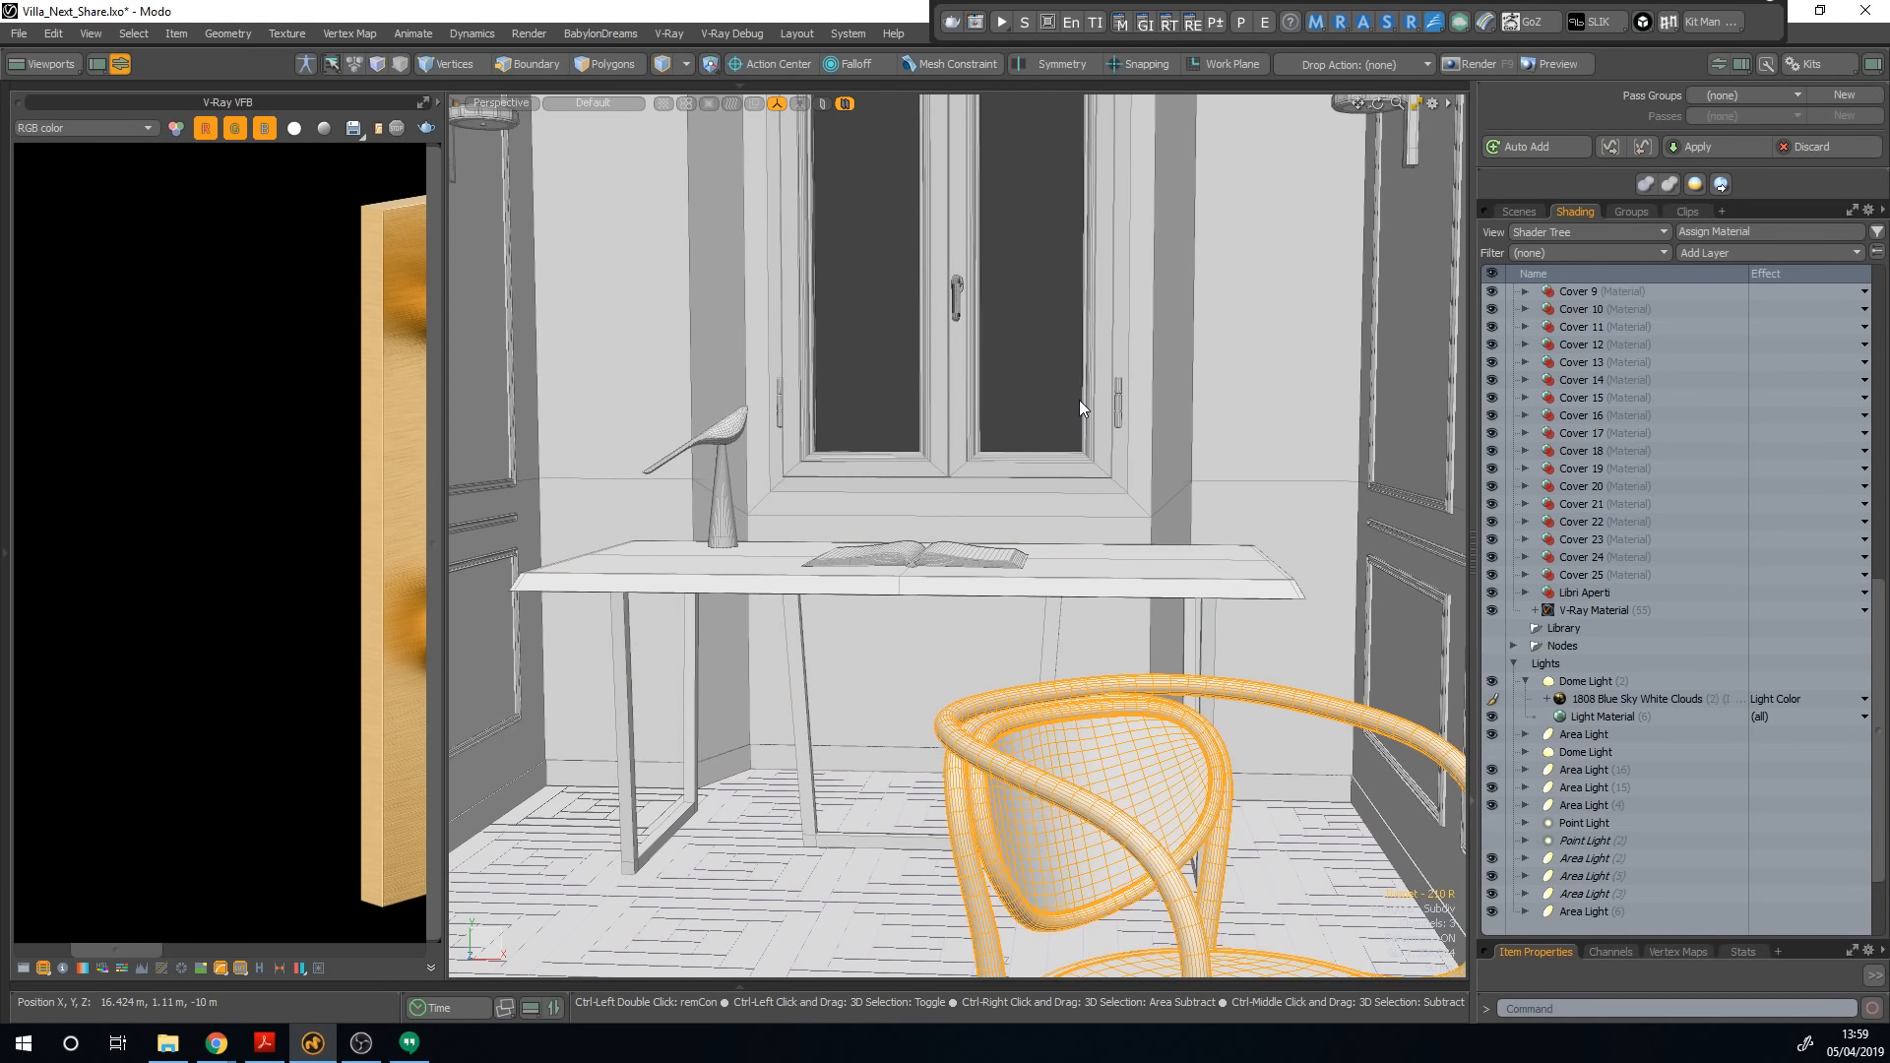
Step: Review the page 24 preview rendering in the workshop PDF, return to Modo, and briefly single out the desk lamp
{"action": "left_click", "coordinate": [263, 1045]}
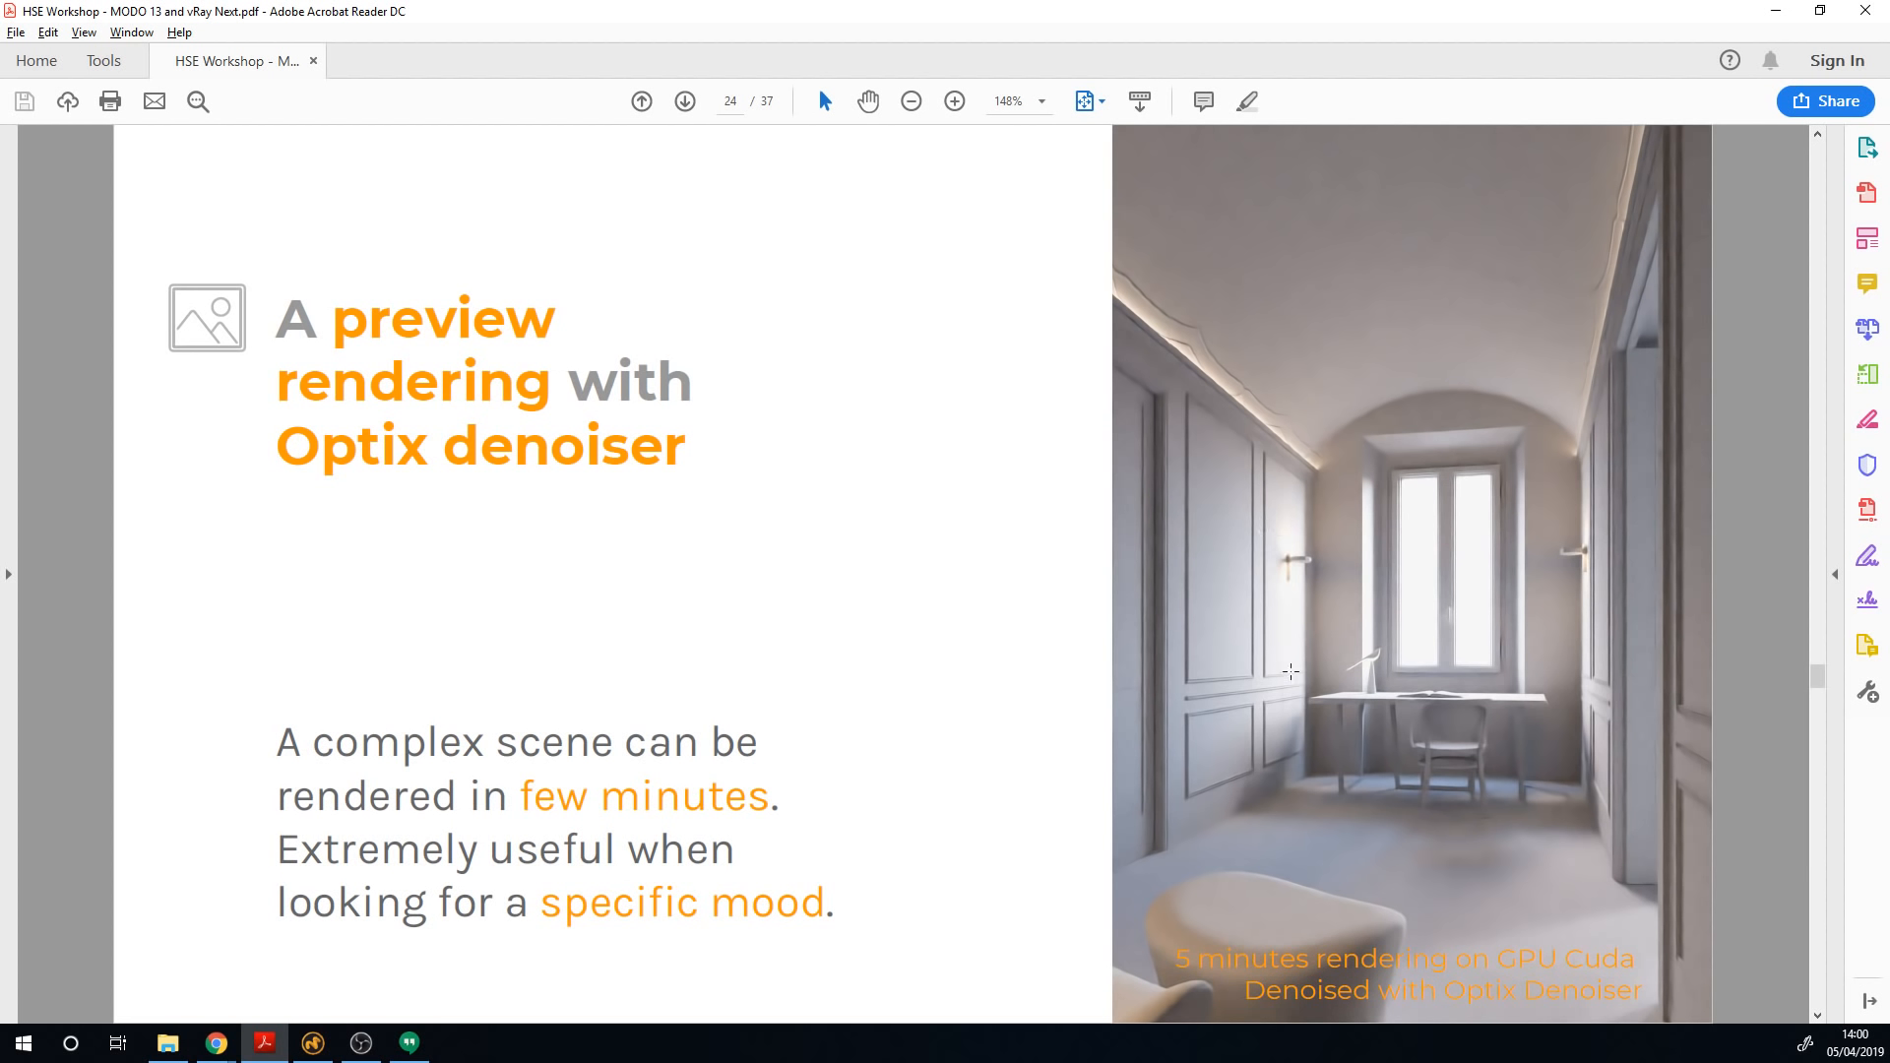
{"action": "left_click", "coordinate": [1767, 14]}
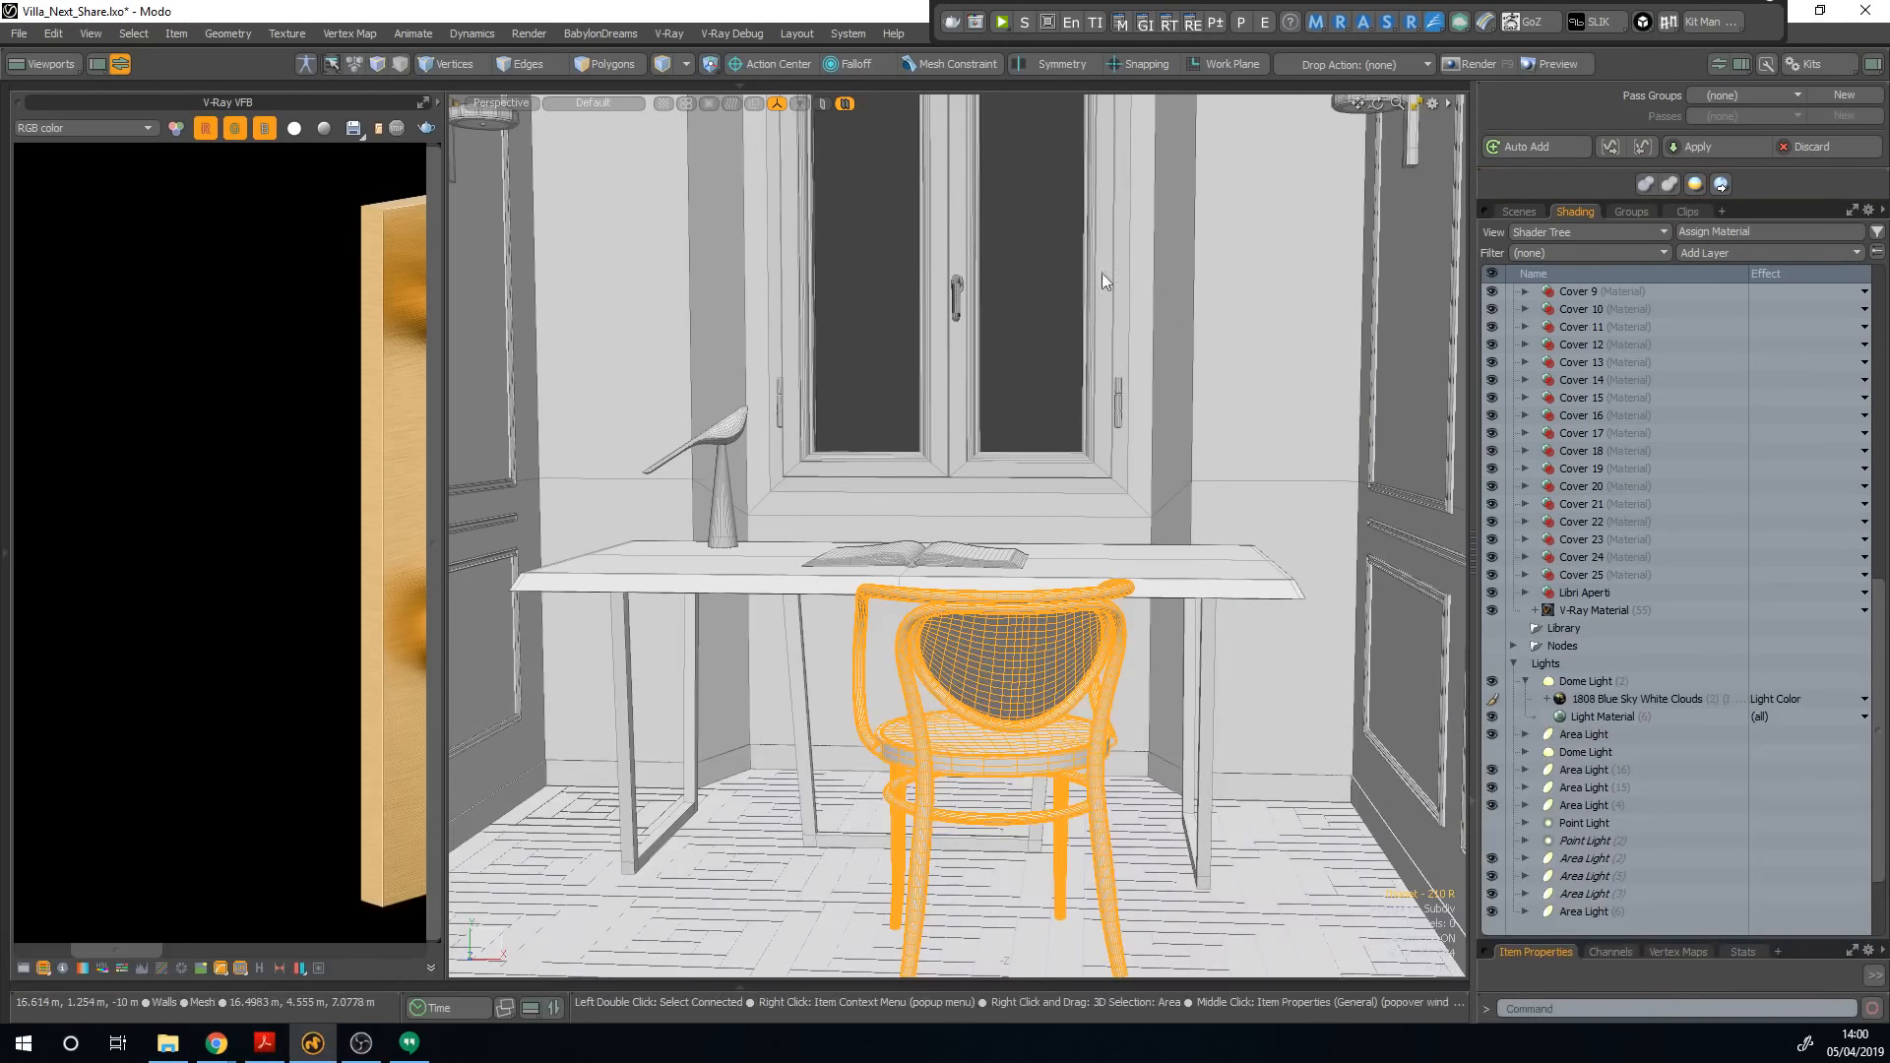
{"action": "left_click", "coordinate": [719, 474]}
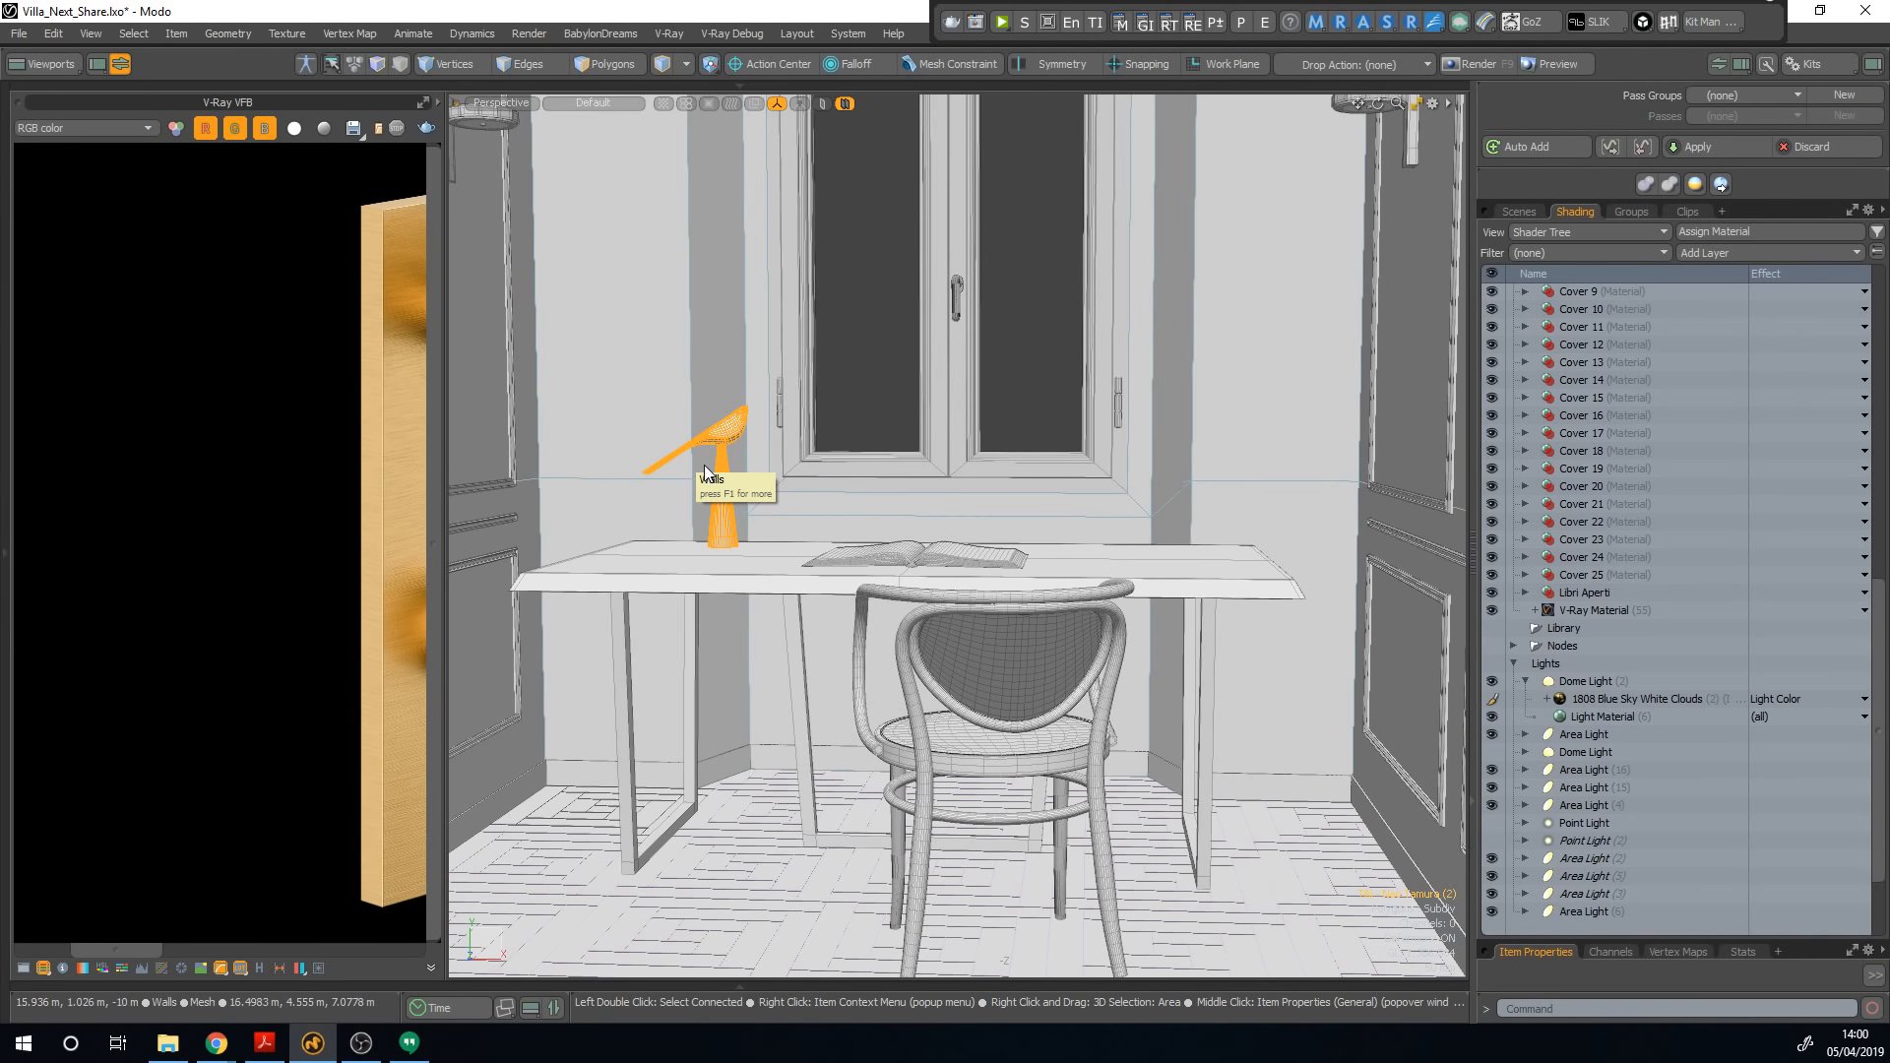
{"action": "left_click", "coordinate": [886, 365]}
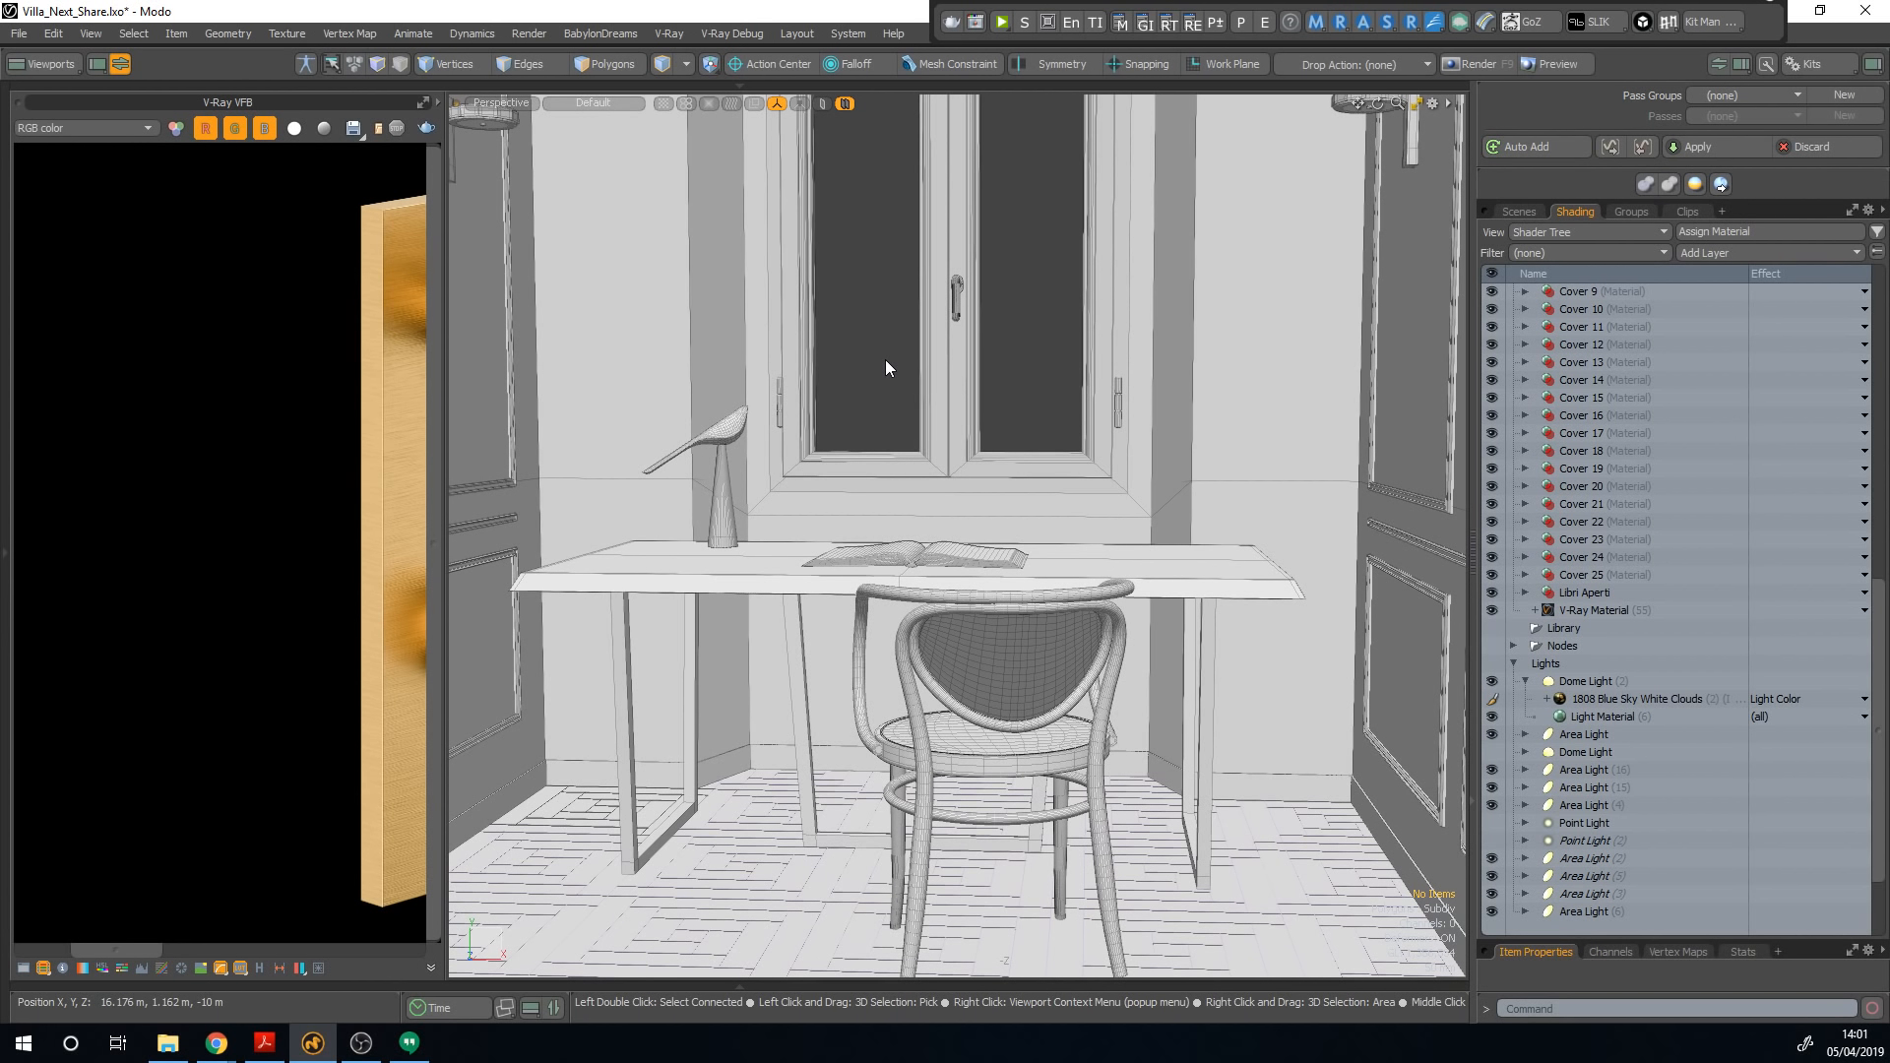
Step: View the bookcase and armchair side of the room, and turn back to the desk and window wall
{"action": "scroll", "coordinate": [884, 358], "scroll_direction": "down", "scroll_amount": 2}
{"action": "left_click_drag", "start_coordinate": [937, 404], "coordinate": [795, 323], "text": "alt"}
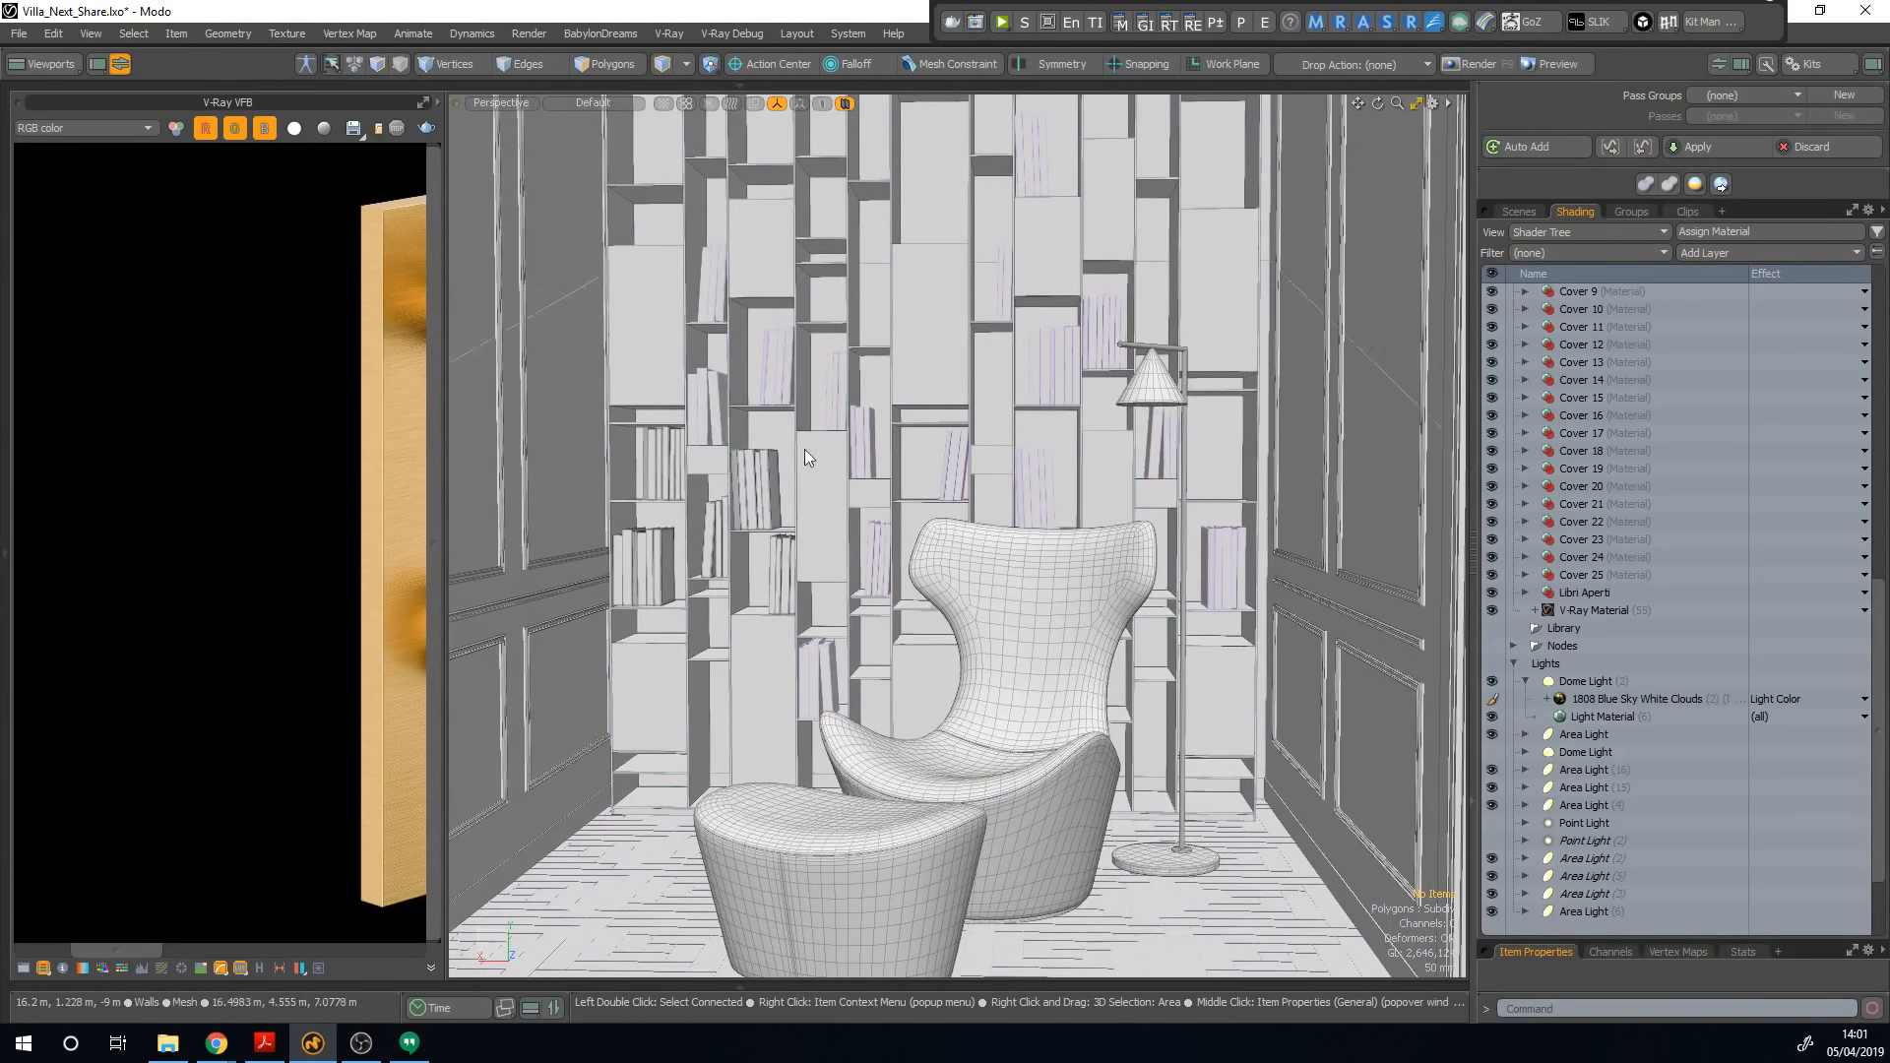
{"action": "scroll", "coordinate": [725, 466], "scroll_direction": "up", "scroll_amount": 3}
{"action": "left_click_drag", "start_coordinate": [724, 467], "coordinate": [1143, 489], "text": "alt"}
{"action": "left_click_drag", "start_coordinate": [1146, 512], "coordinate": [1032, 518], "text": "alt"}
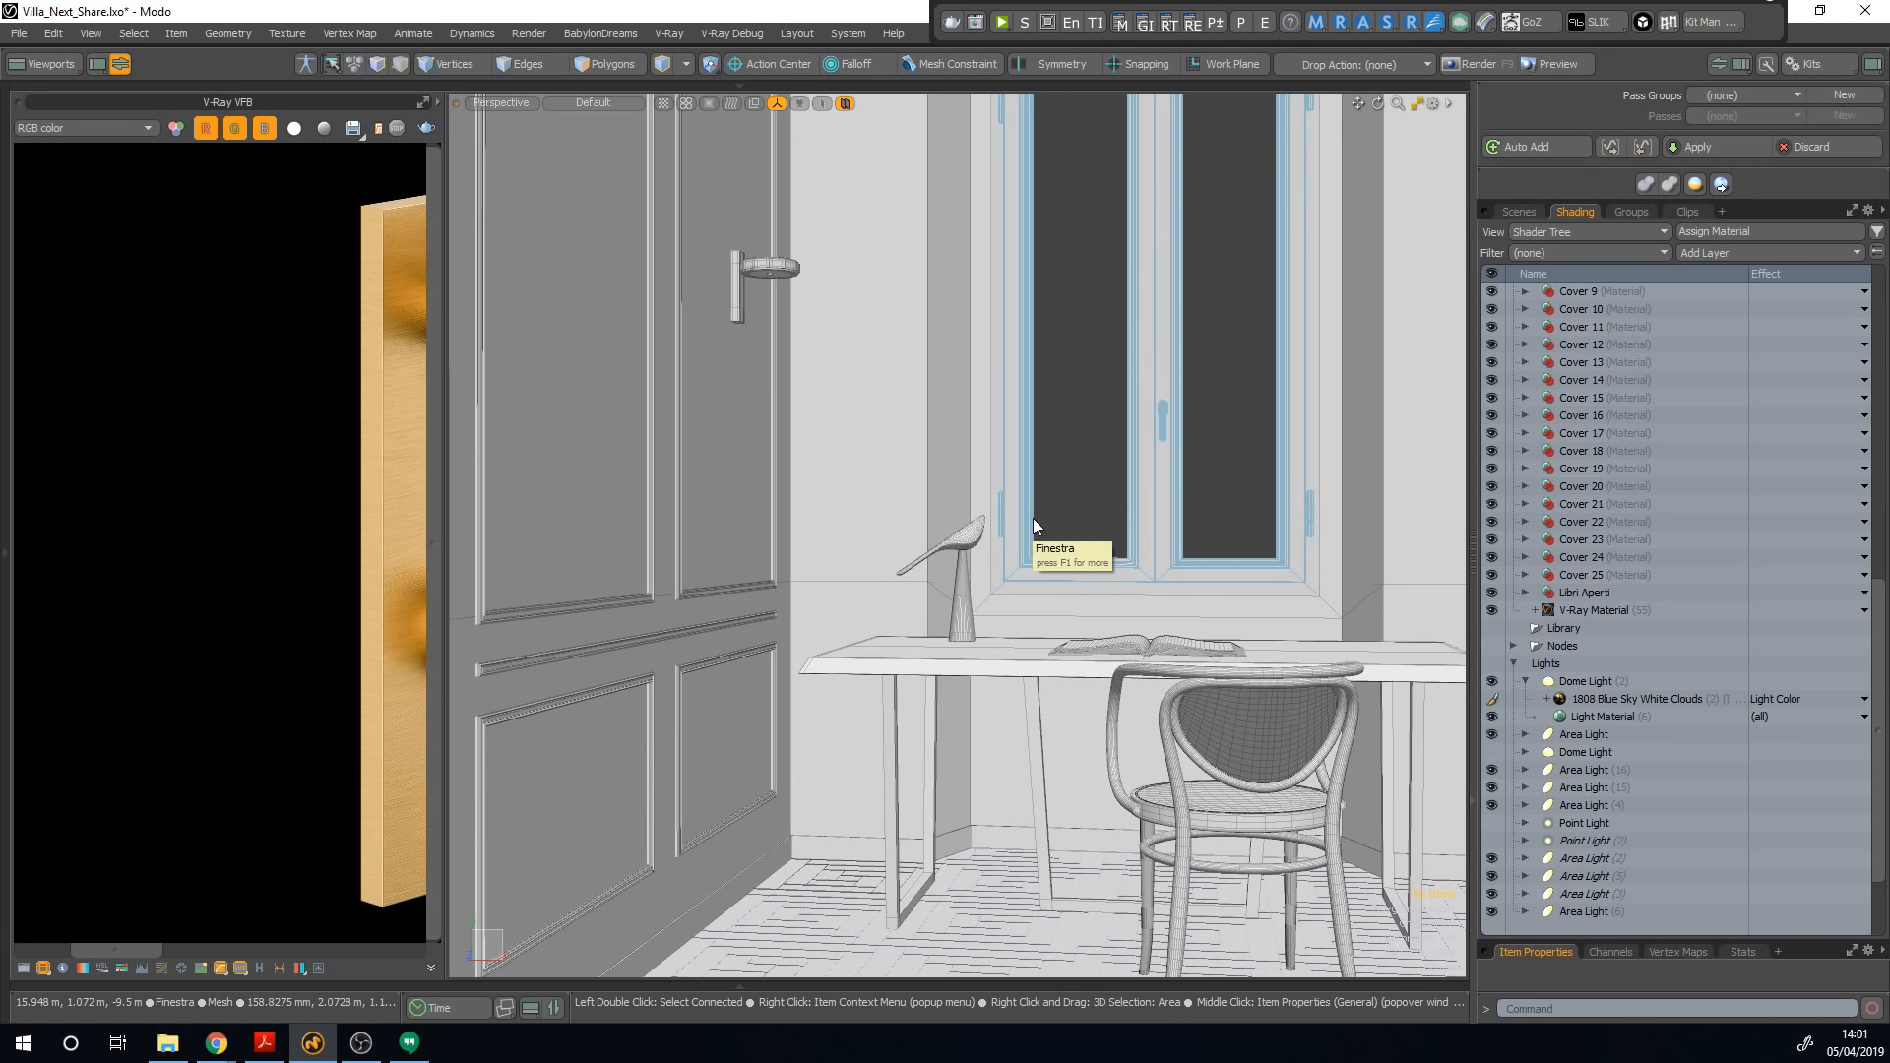
Step: Switch to the workshop PDF, read the page 25 GGX materials slide, and compare the Daylight and Evening renderings on pages 26 and 27
{"action": "left_click", "coordinate": [276, 1058]}
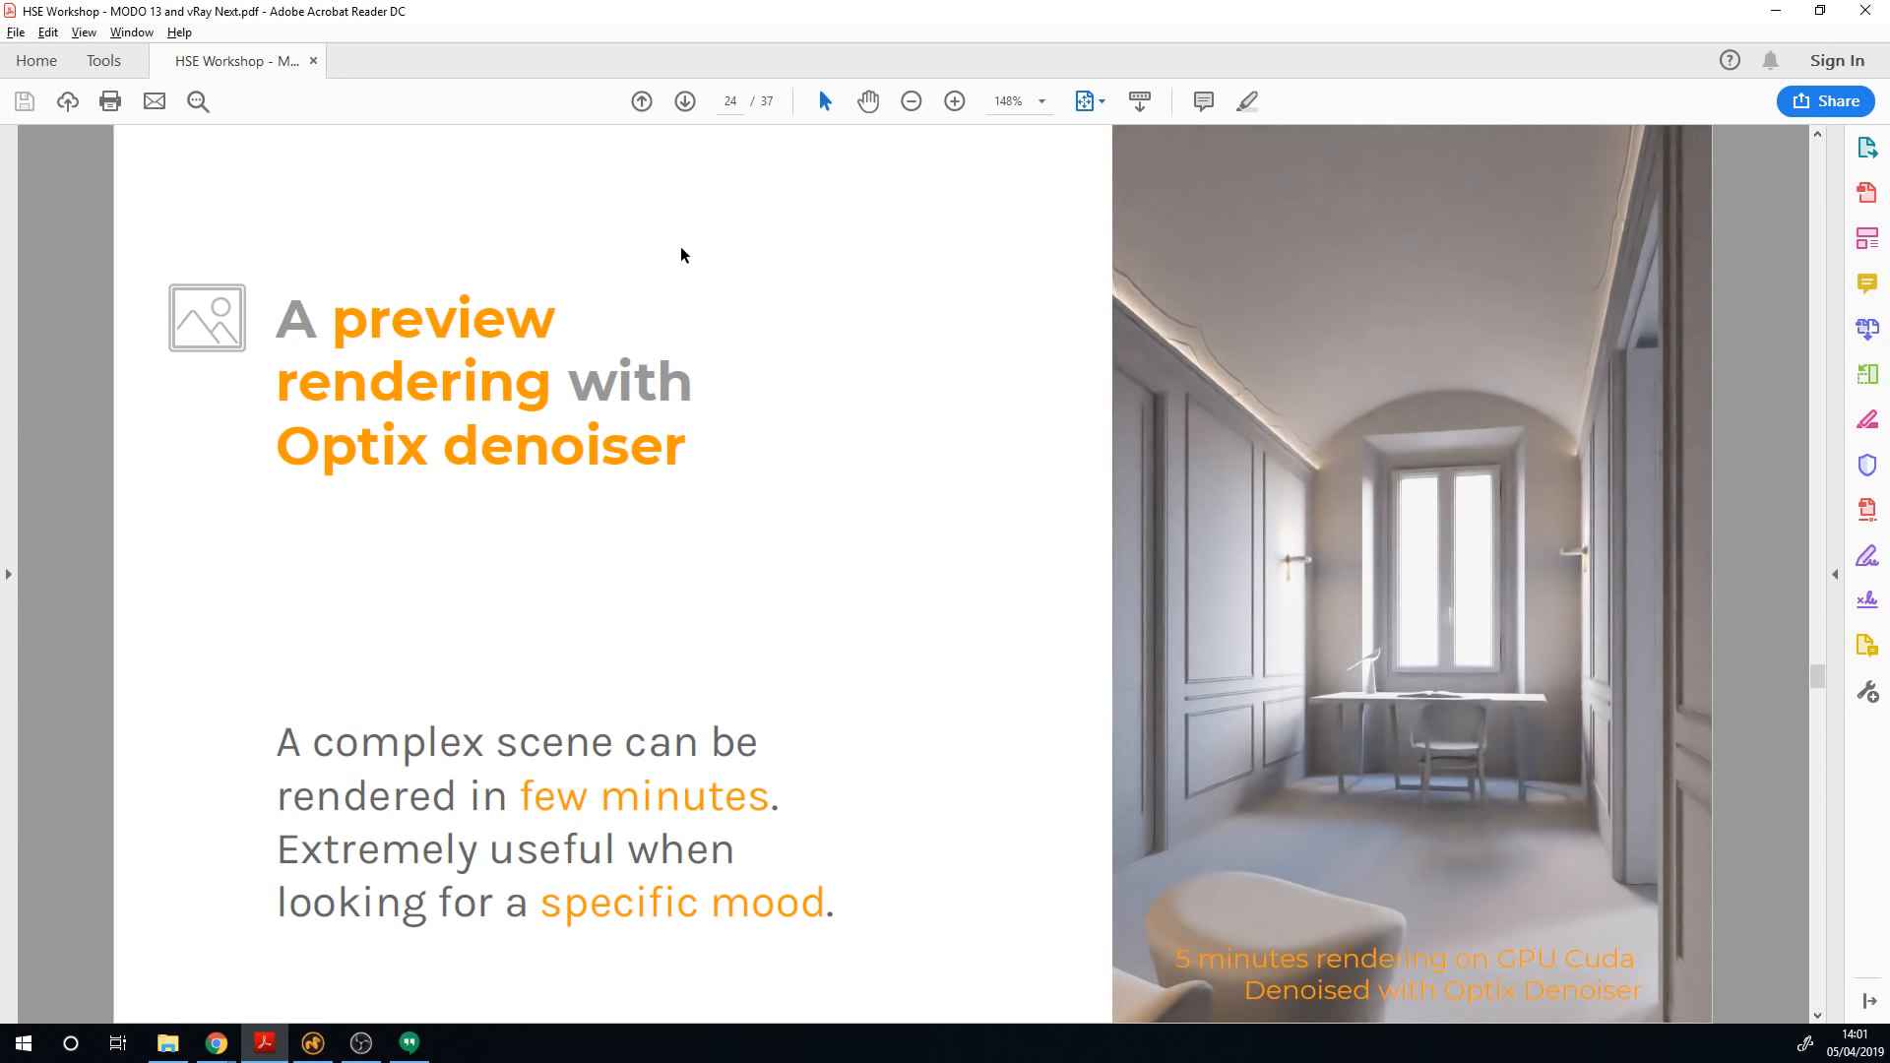
{"action": "scroll", "coordinate": [819, 280], "scroll_direction": "down", "scroll_amount": 1}
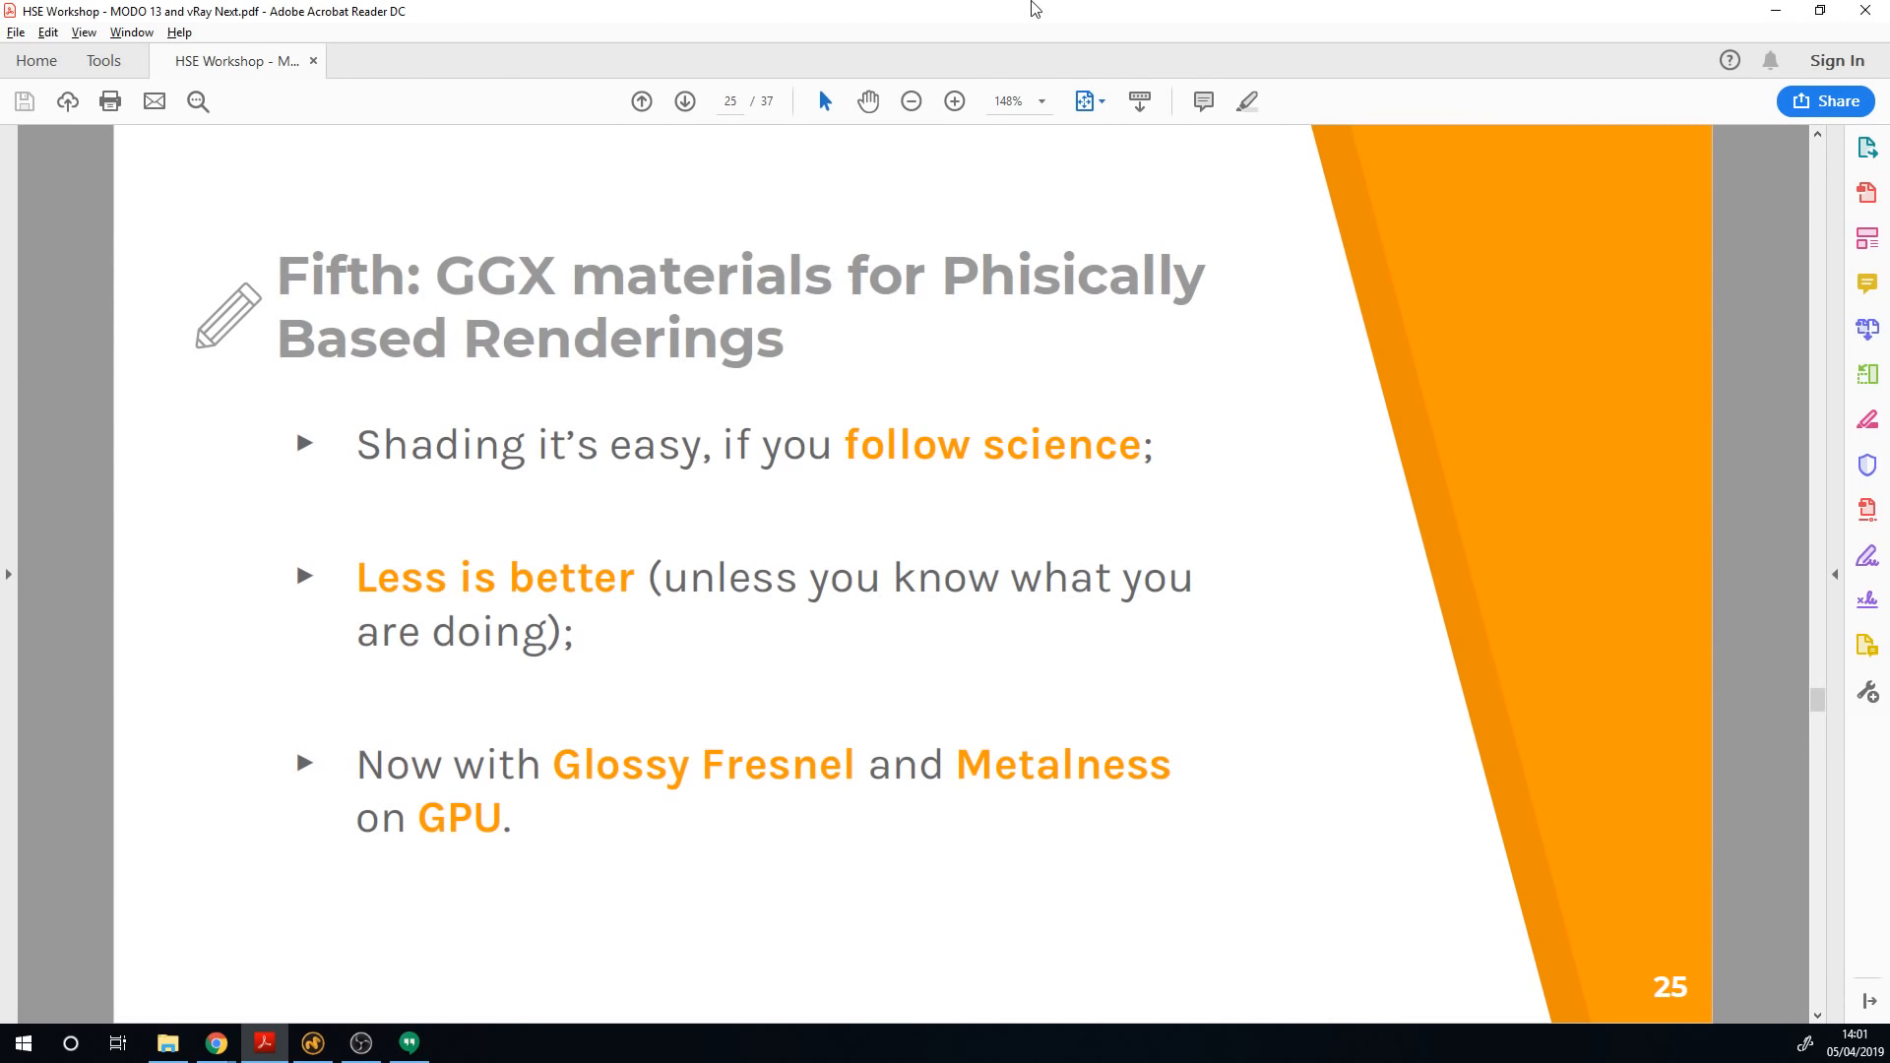
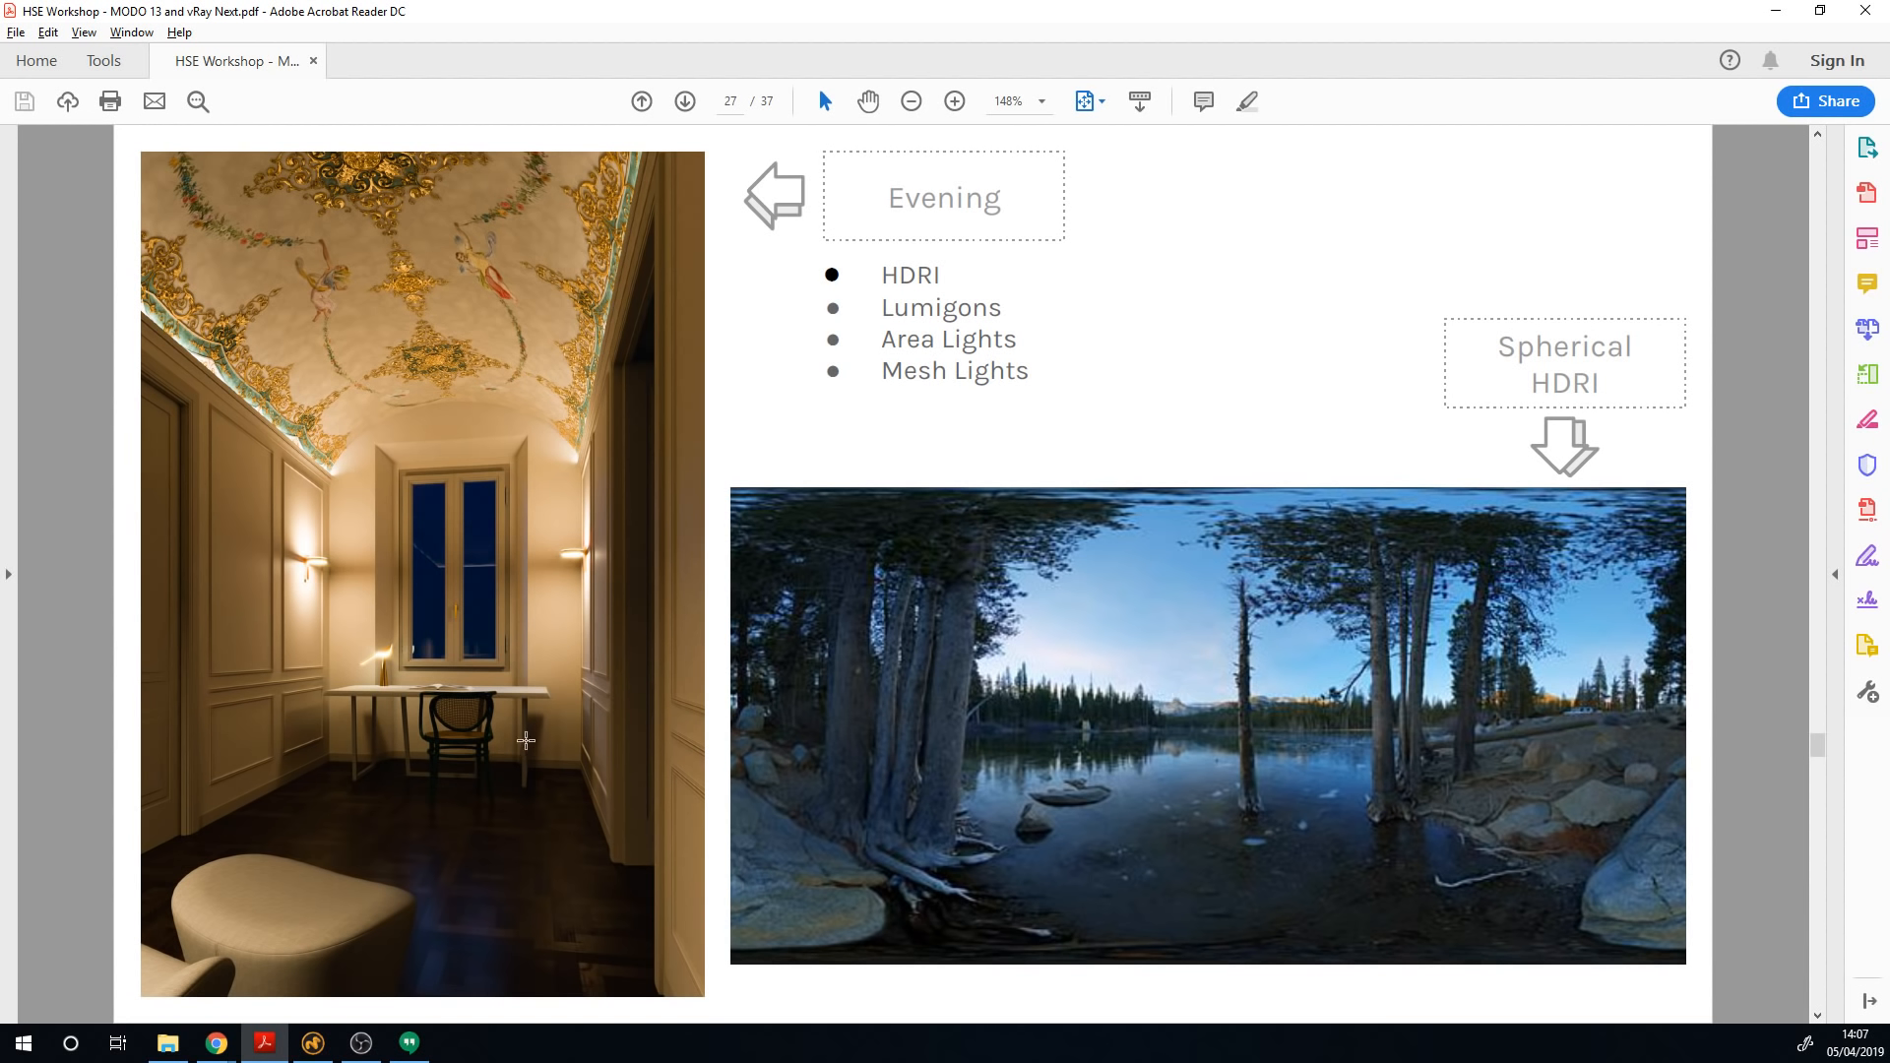
{"action": "scroll", "coordinate": [71, 748], "scroll_direction": "up", "scroll_amount": 1}
{"action": "scroll", "coordinate": [745, 647], "scroll_direction": "down", "scroll_amount": 1}
{"action": "scroll", "coordinate": [534, 687], "scroll_direction": "up", "scroll_amount": 1}
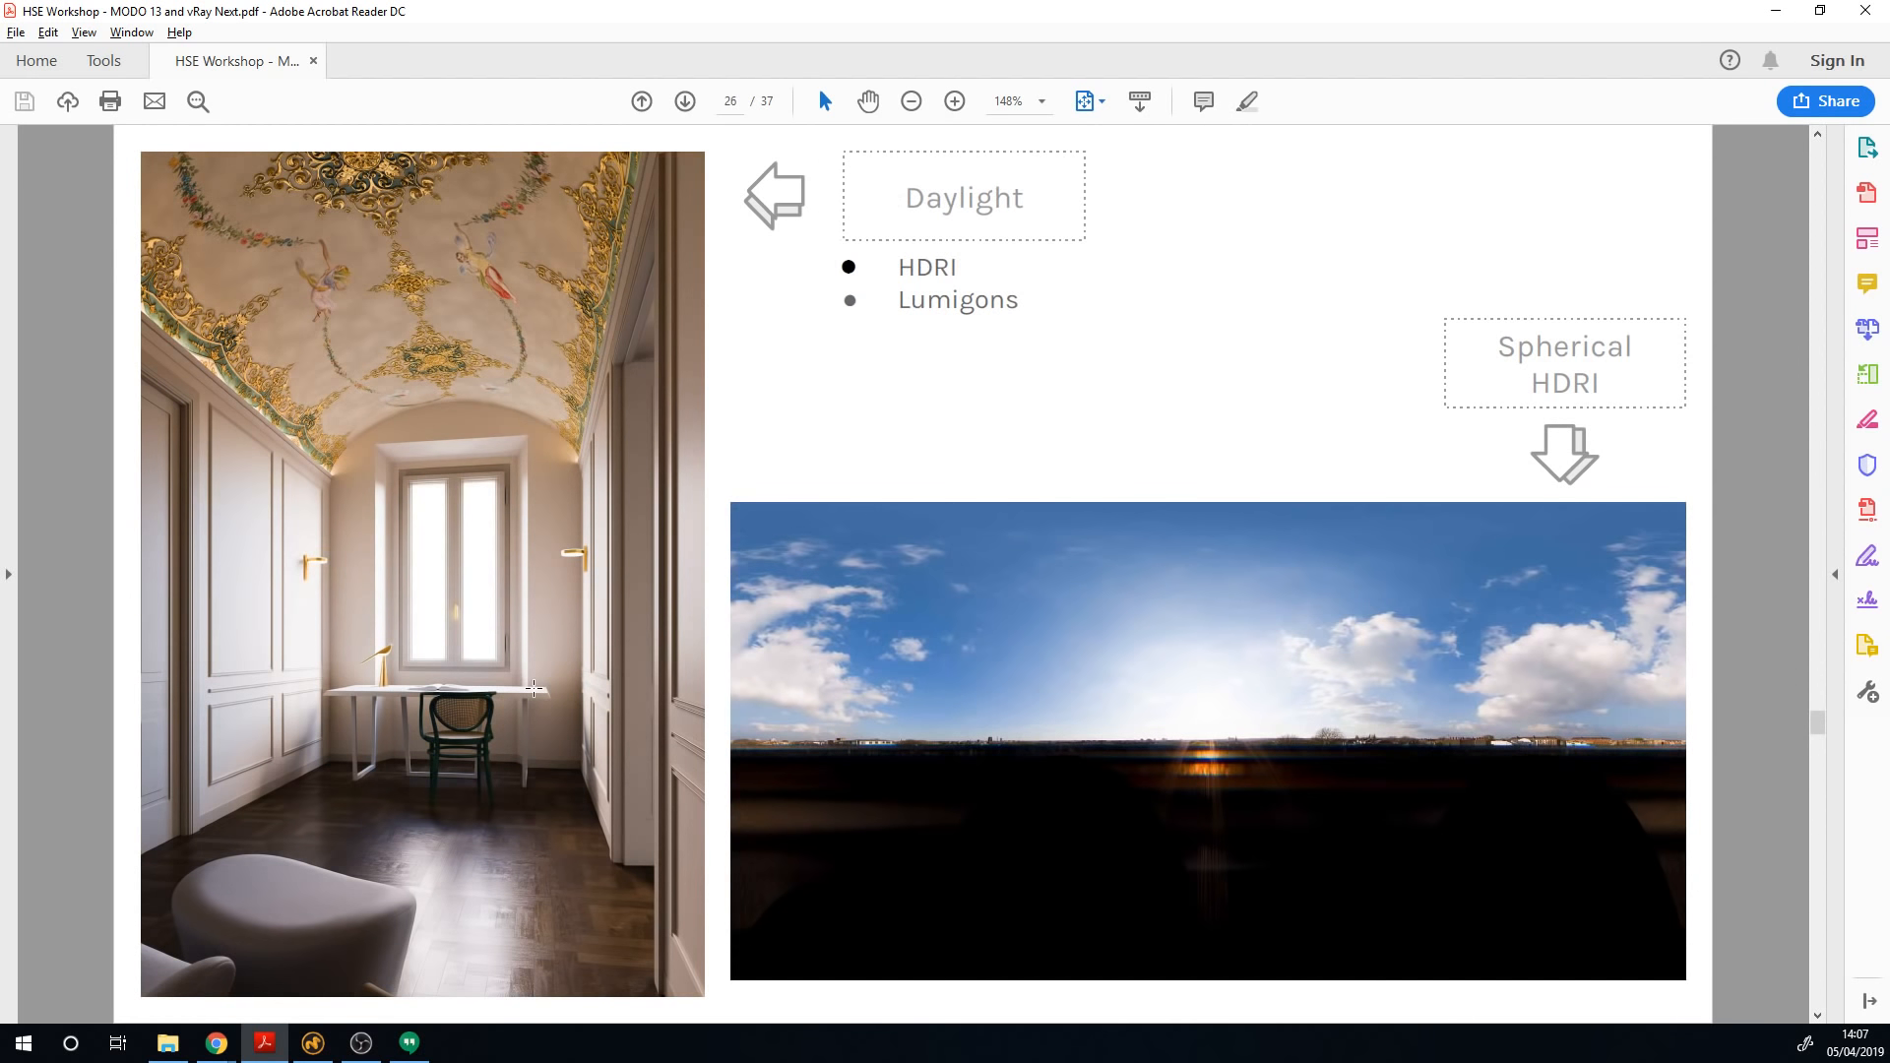
Step: Review the Evening lighting slide on page 27, go back to the page 25 GGX materials slide, and return to Modo
{"action": "scroll", "coordinate": [533, 687], "scroll_direction": "down", "scroll_amount": 1}
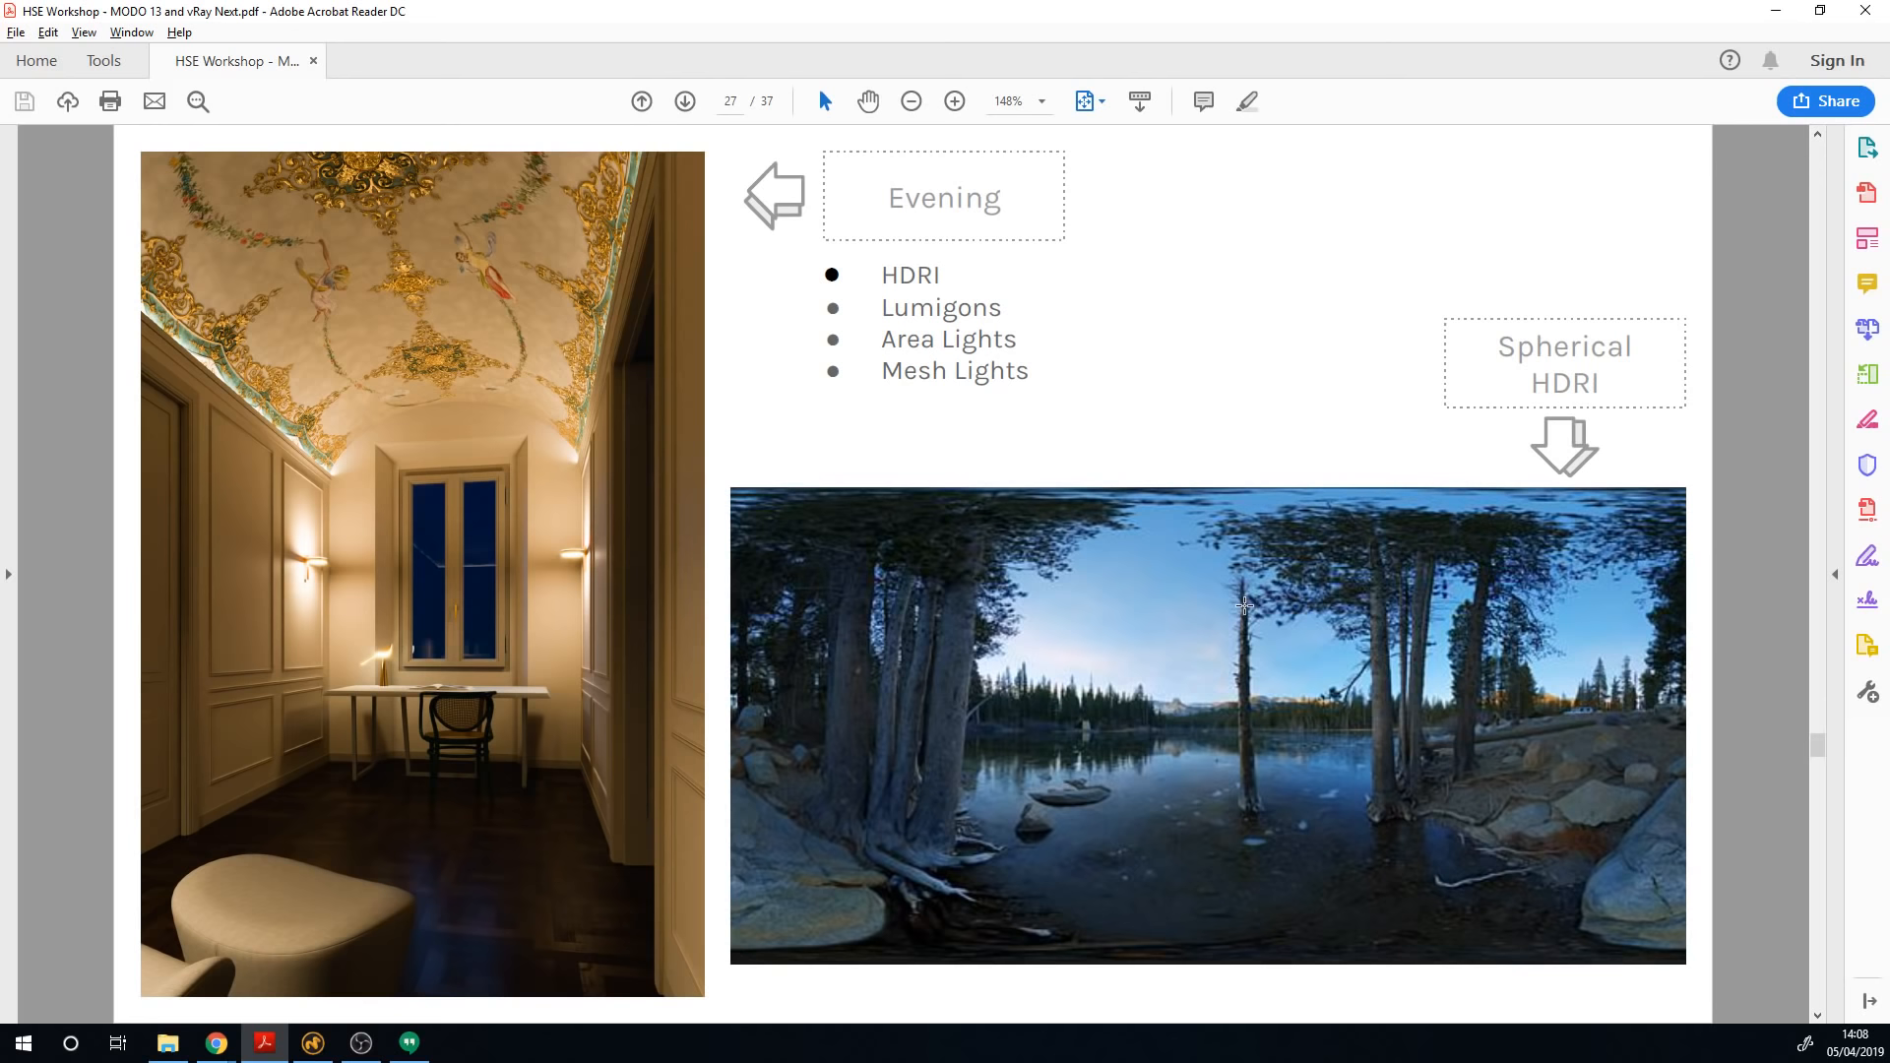
{"action": "scroll", "coordinate": [1244, 607], "scroll_direction": "up", "scroll_amount": 2}
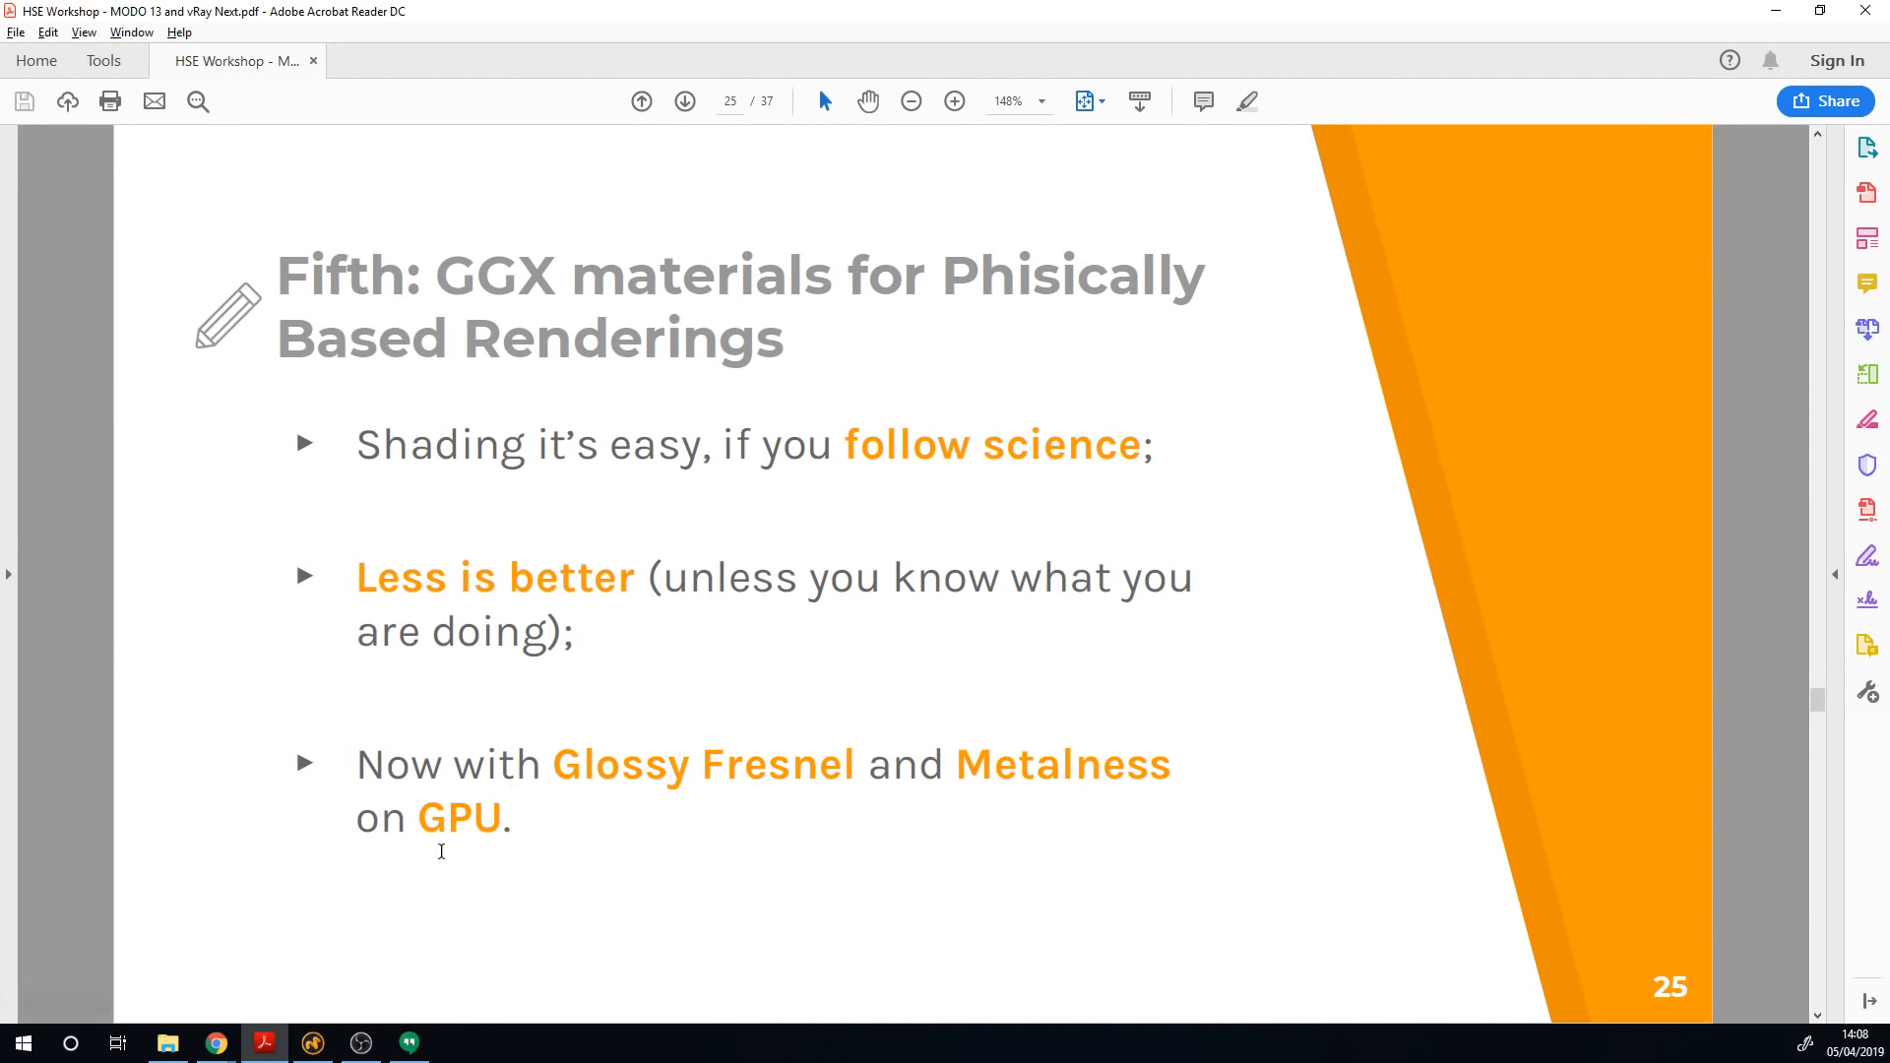
{"action": "left_click", "coordinate": [313, 1042]}
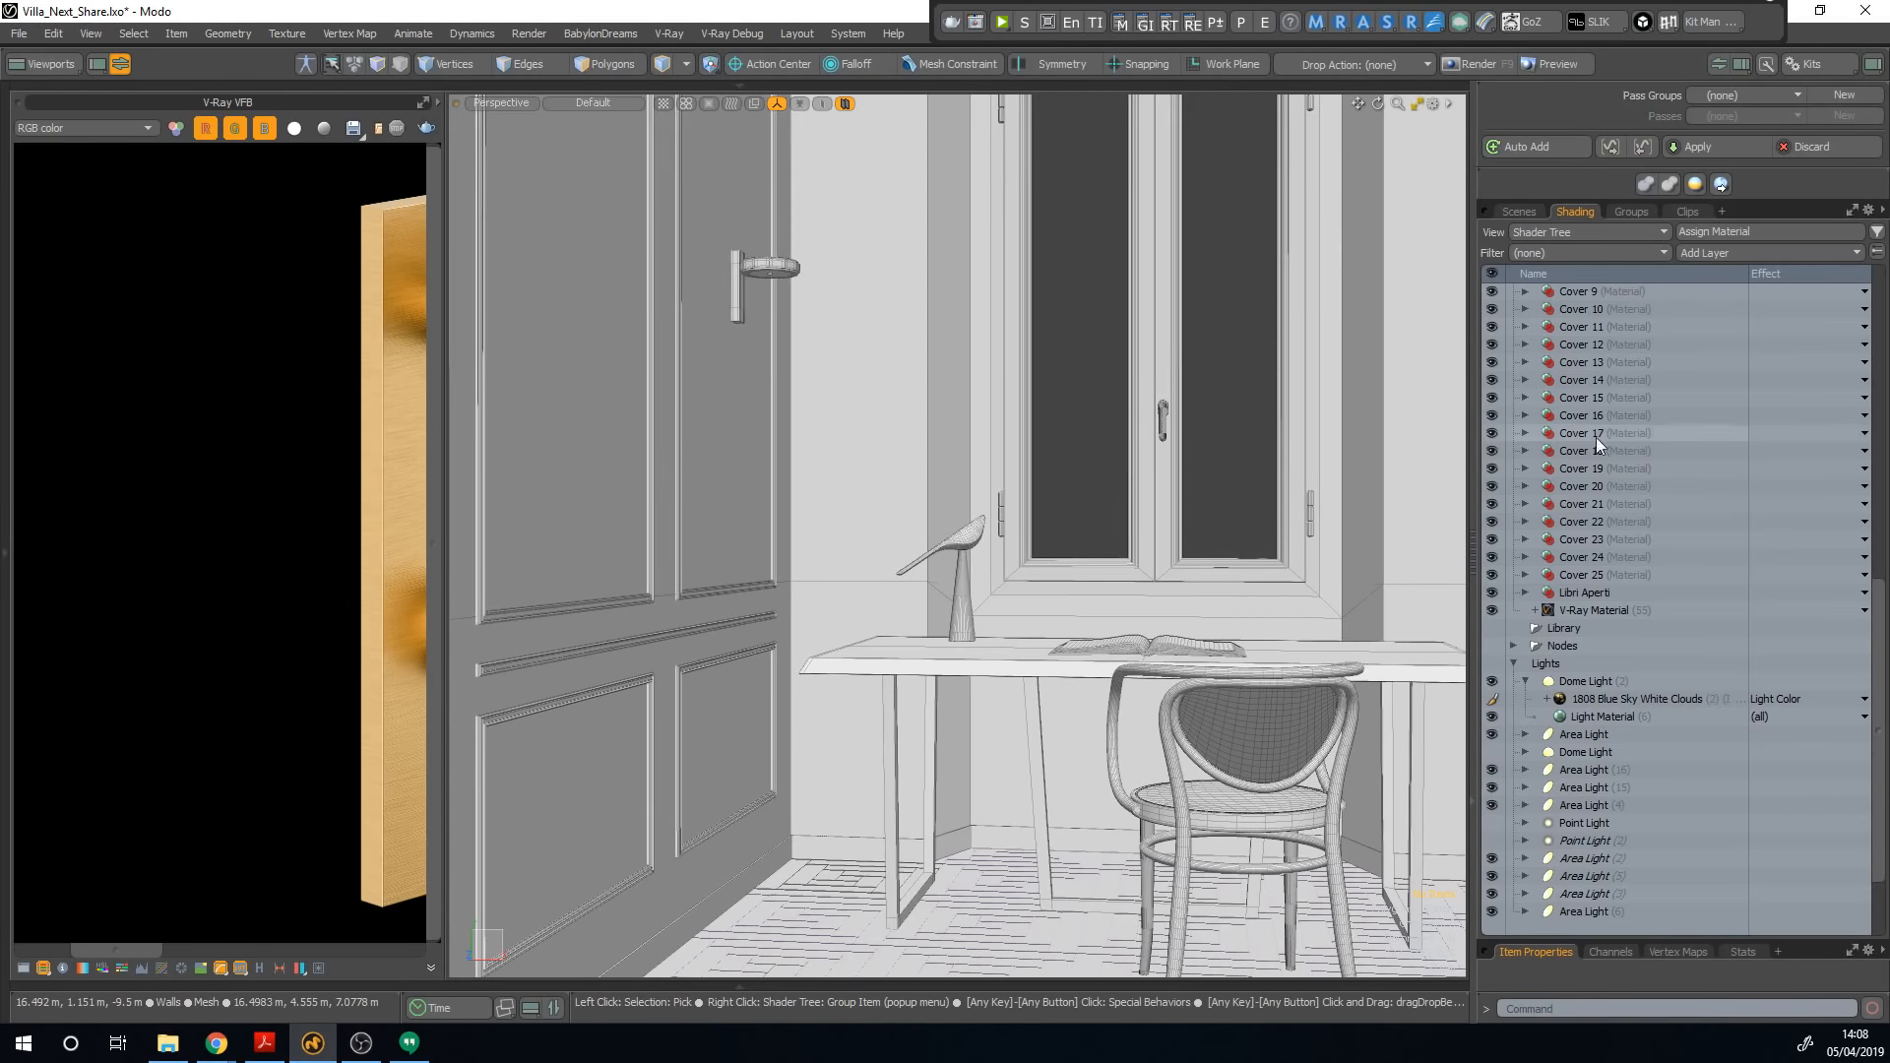
Step: Make 5-Shading.lxo the current scene, view it through Camera_01, and select the shader ball mesh
{"action": "scroll", "coordinate": [1597, 437], "scroll_direction": "up", "scroll_amount": 3}
{"action": "left_click", "coordinate": [1519, 211]}
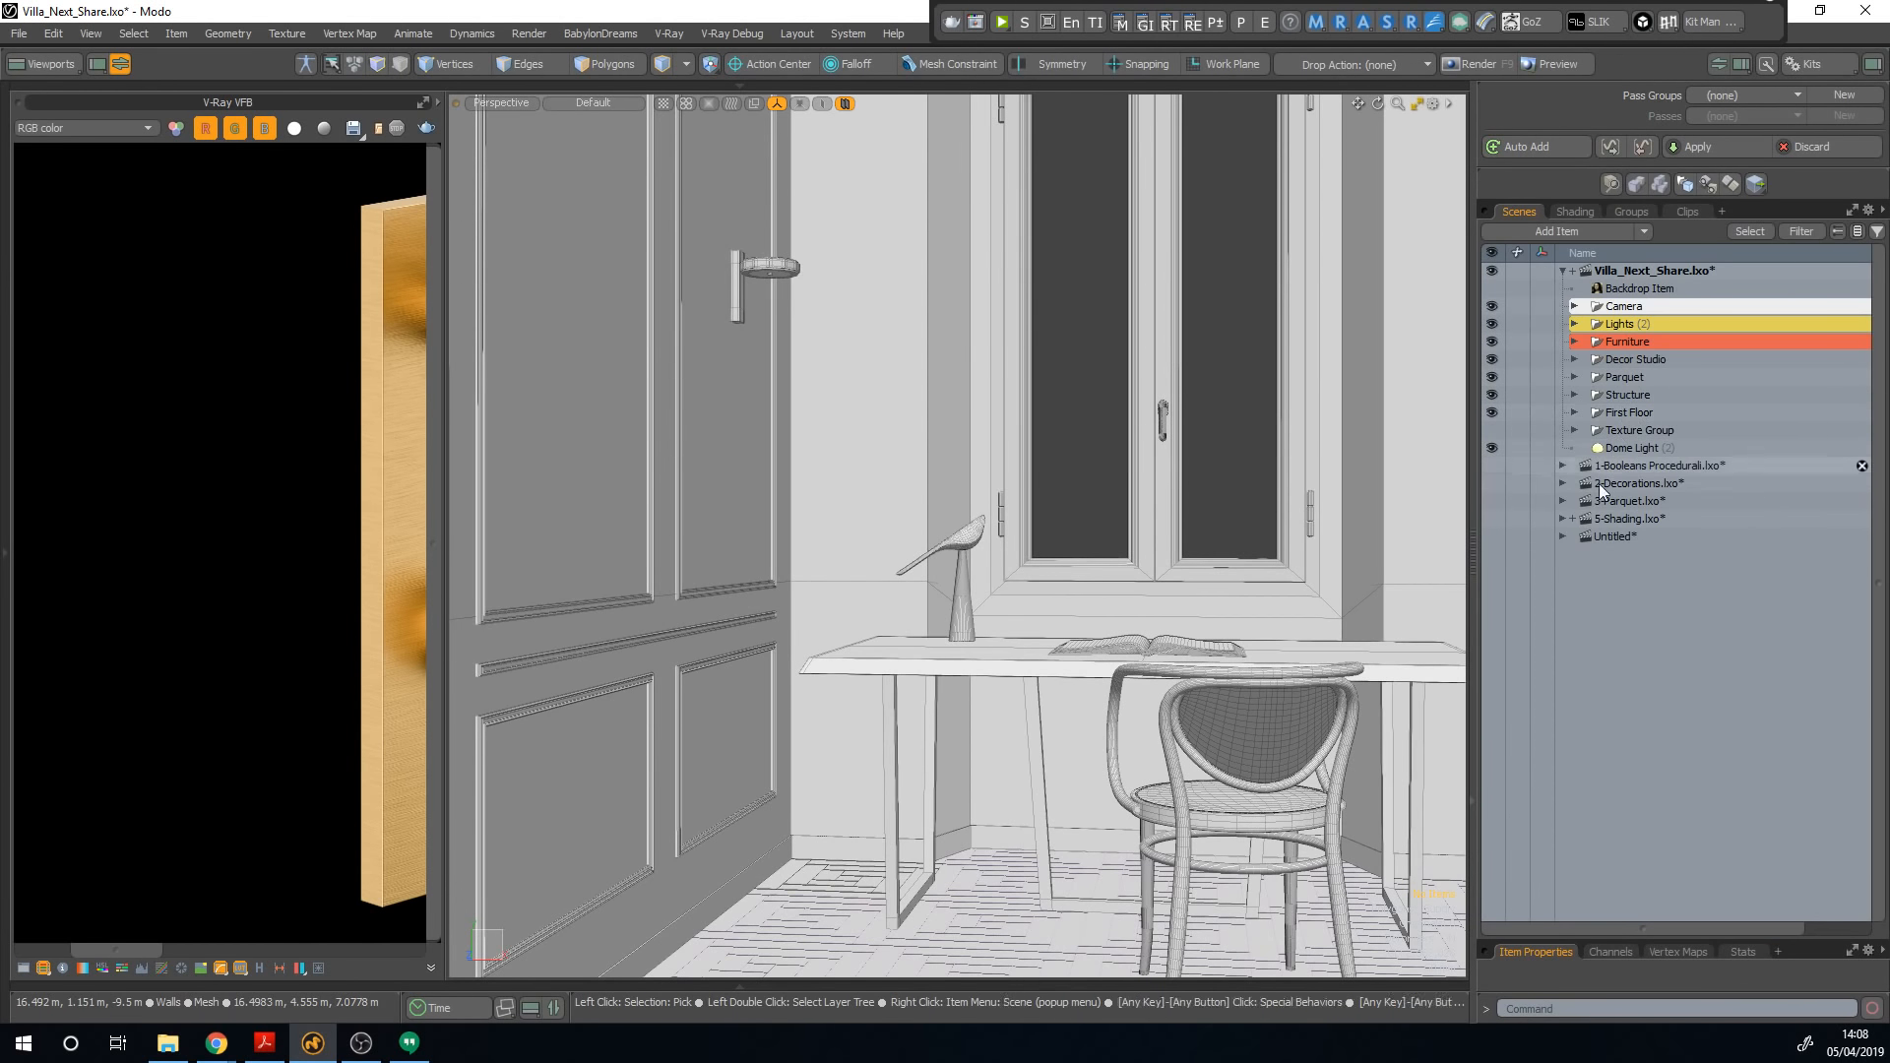
{"action": "left_click", "coordinate": [1563, 519]}
{"action": "left_click", "coordinate": [1622, 555]}
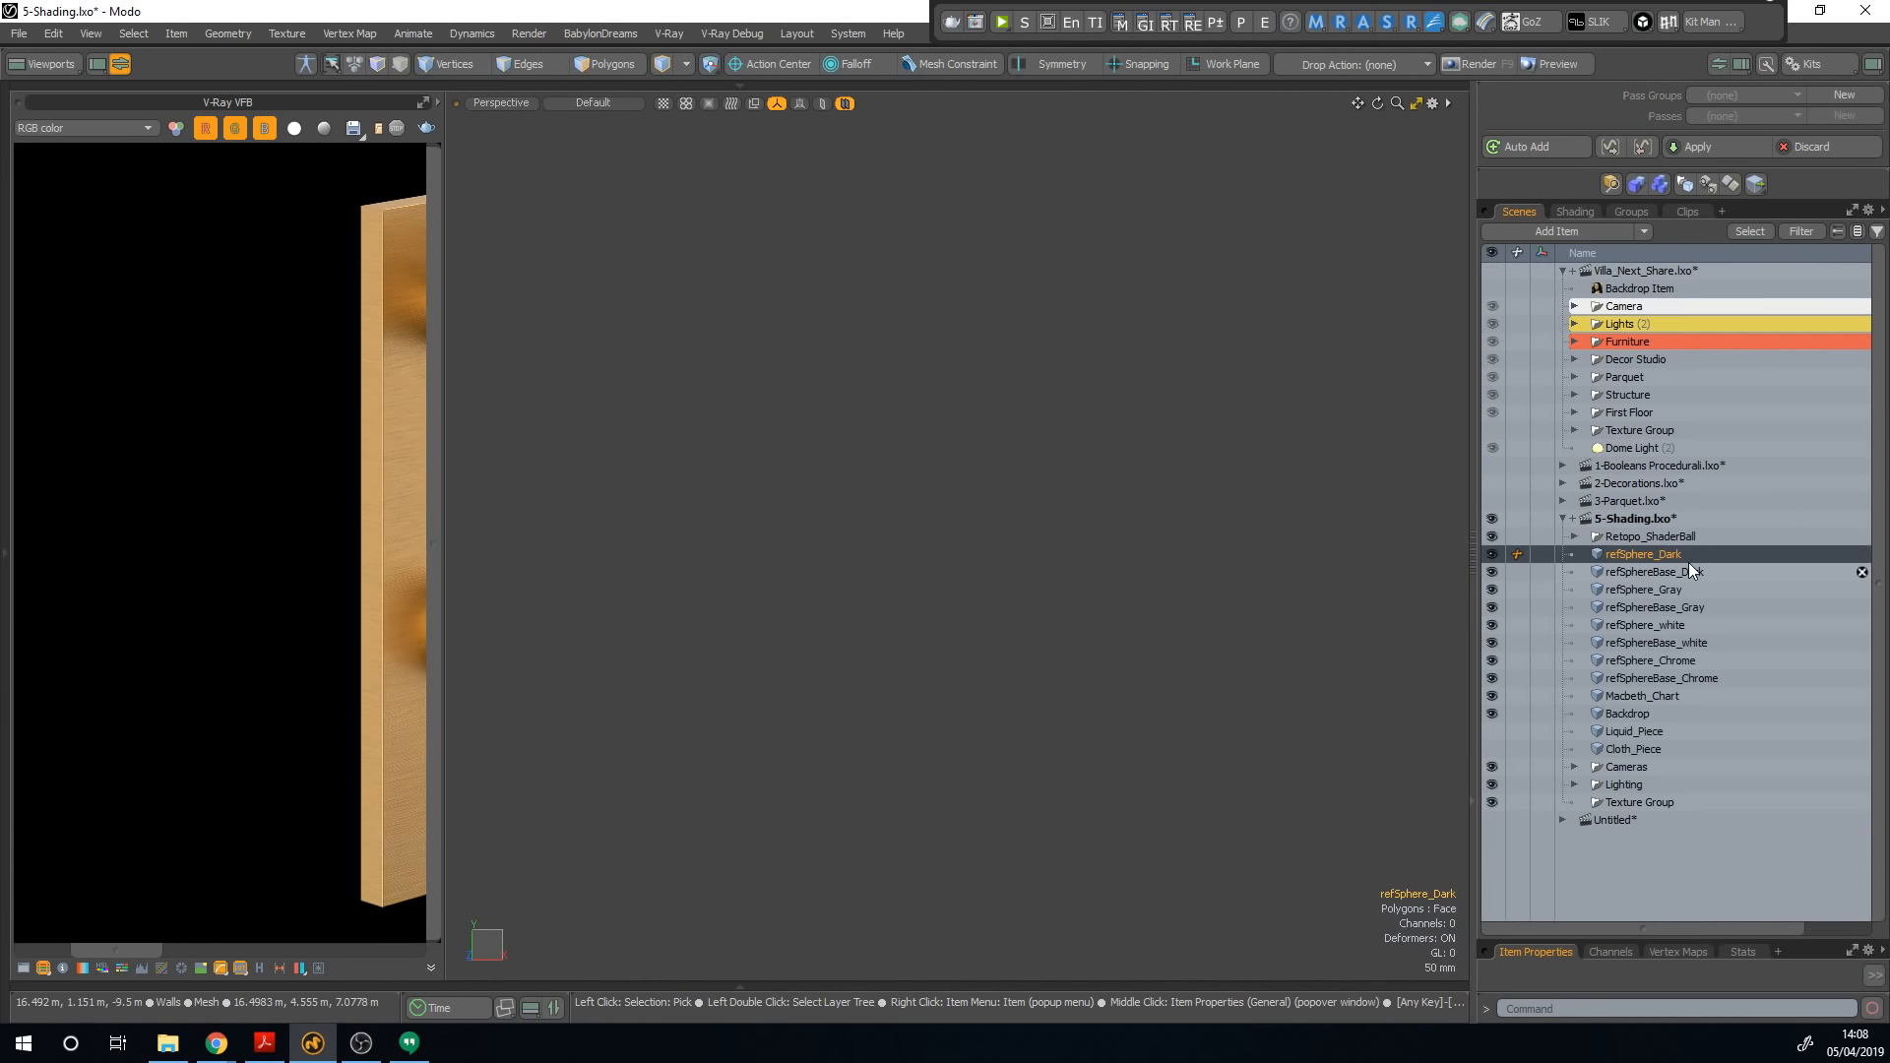
{"action": "key", "text": "shift+a"}
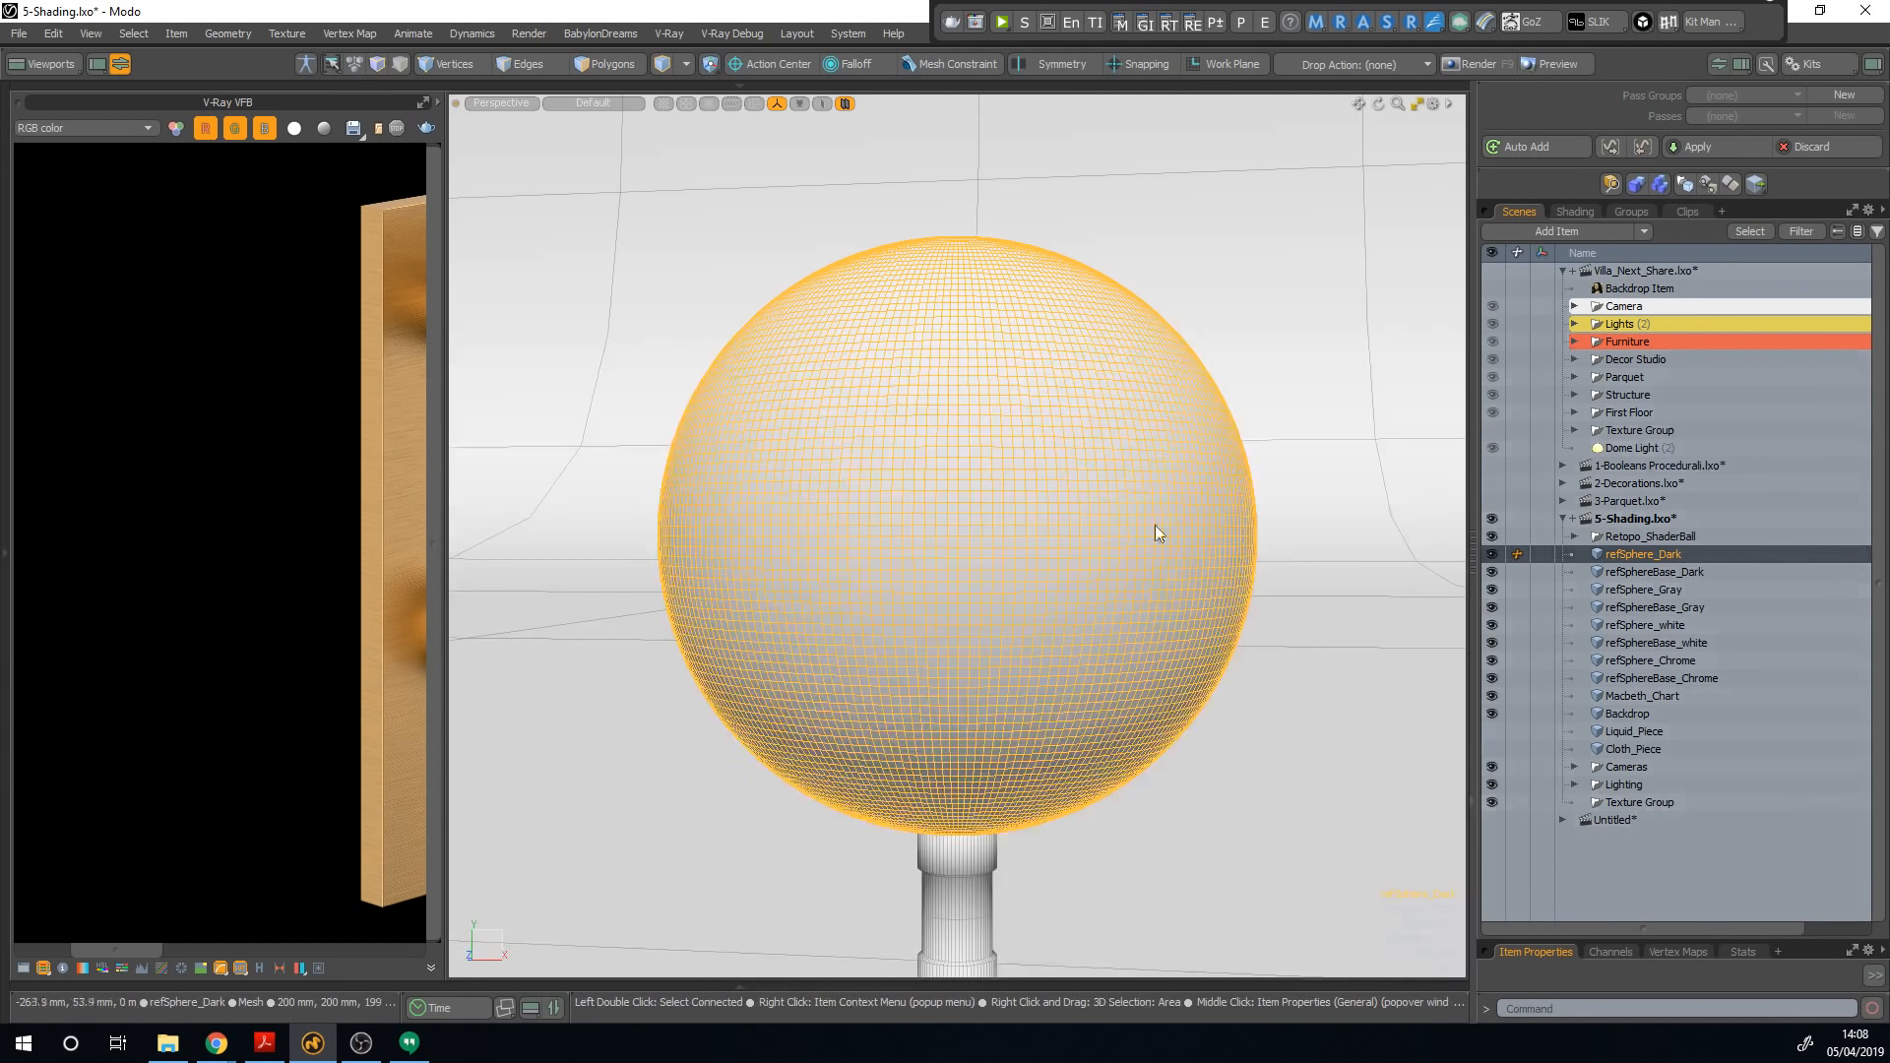
{"action": "key", "text": "ctrl+space"}
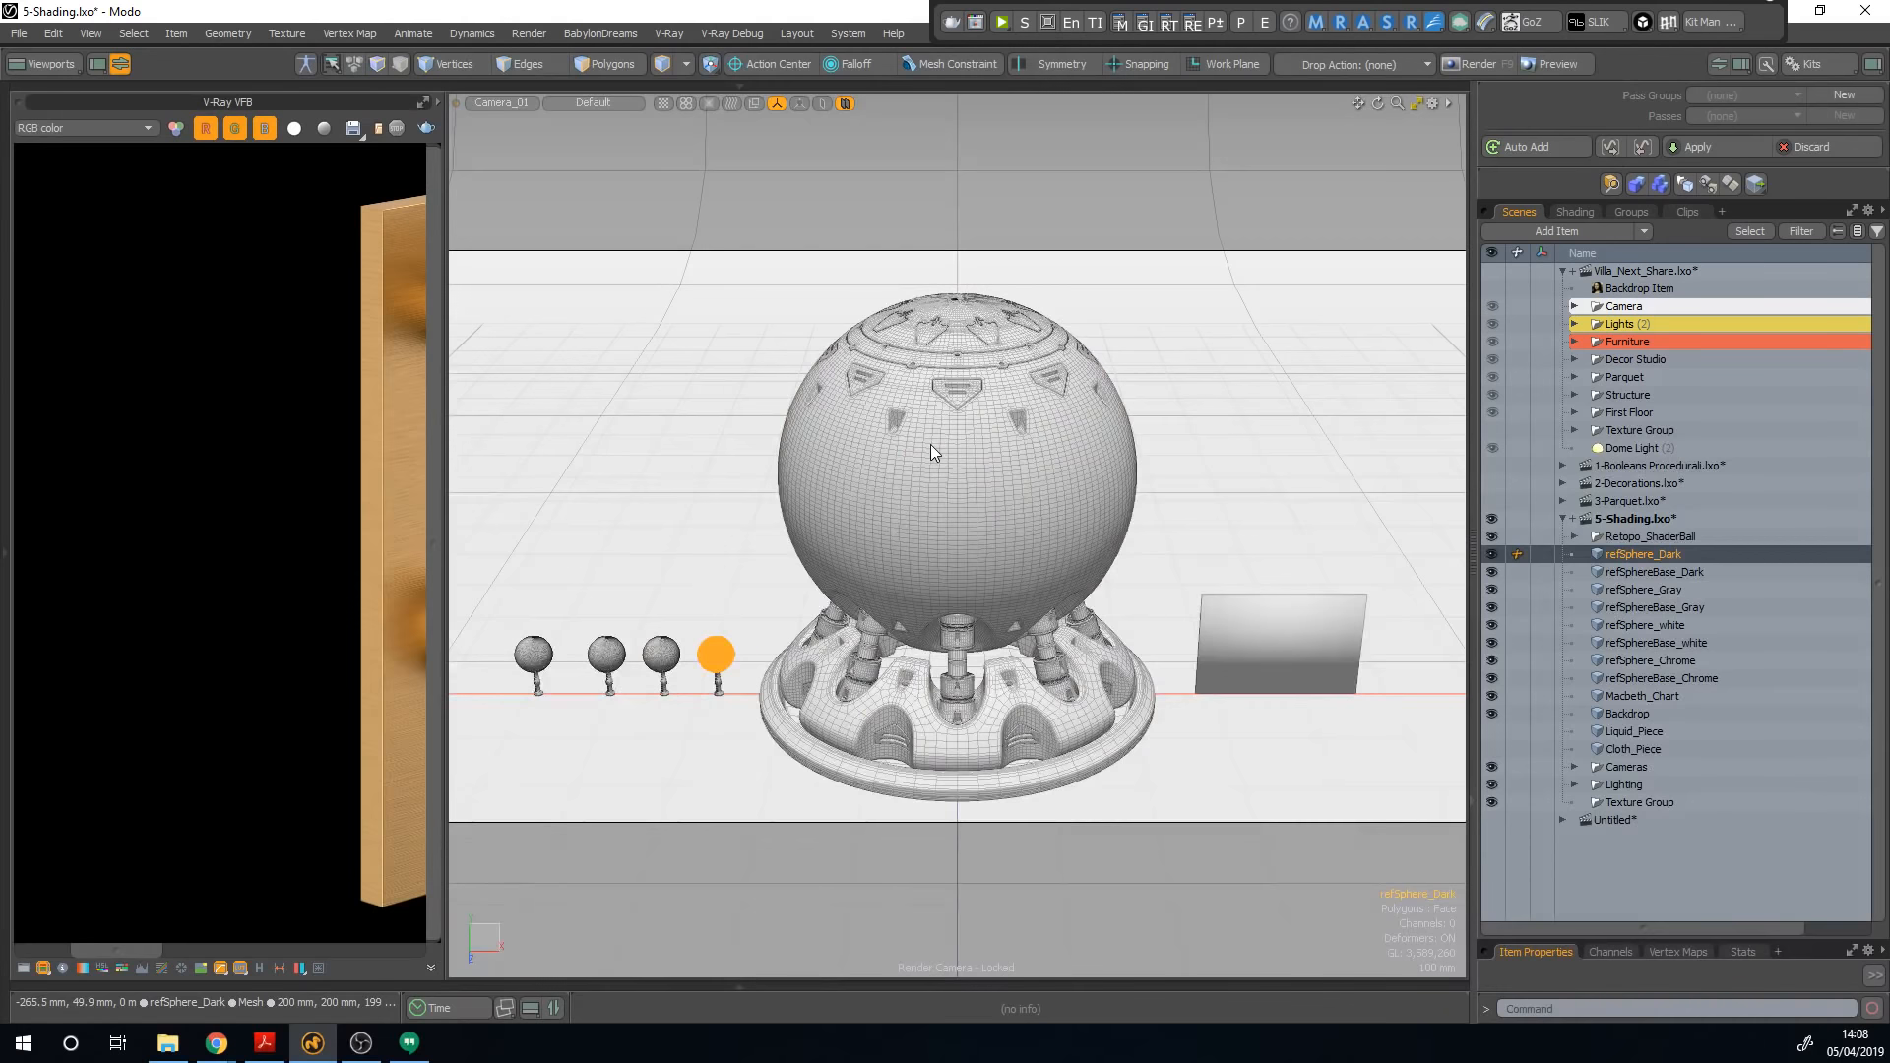
{"action": "left_click", "coordinate": [967, 471]}
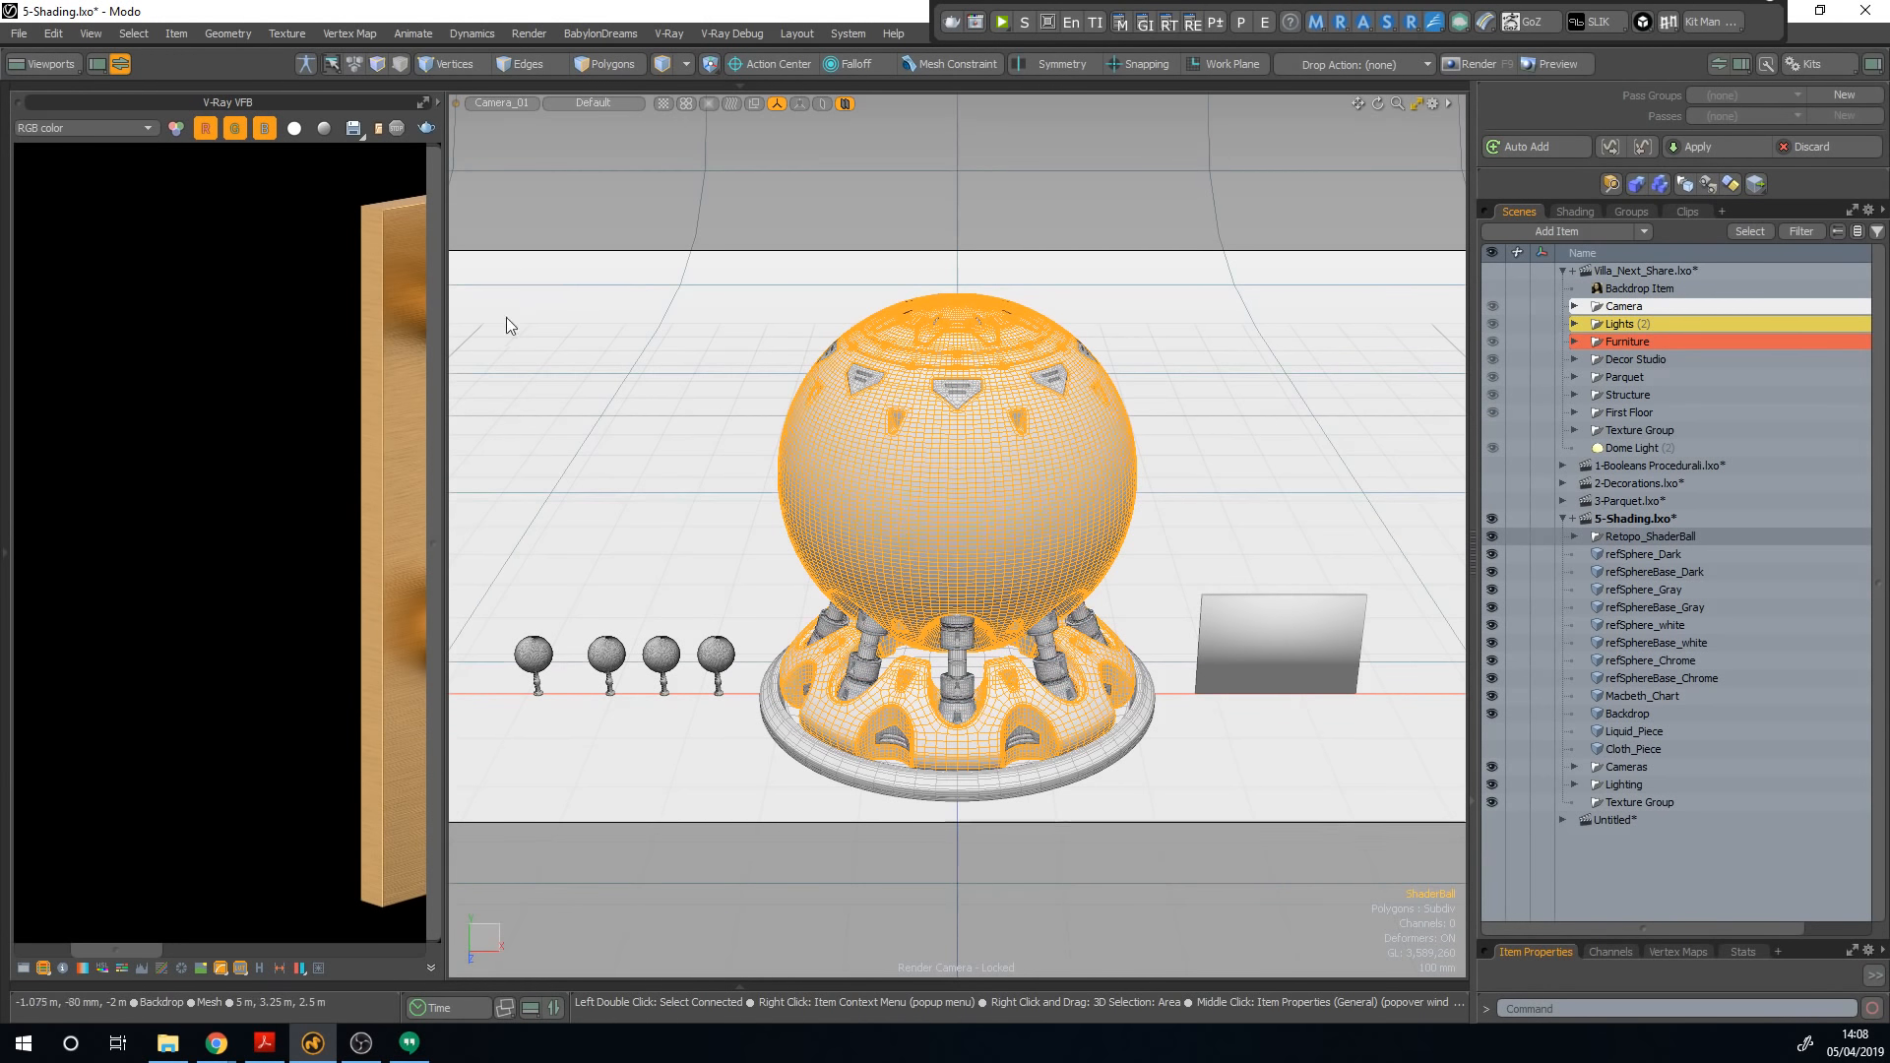
Step: Widen the V-Ray frame buffer and start an interactive render of the shader ball scene
{"action": "left_click_drag", "start_coordinate": [443, 325], "coordinate": [836, 375]}
{"action": "left_click", "coordinate": [1001, 22]}
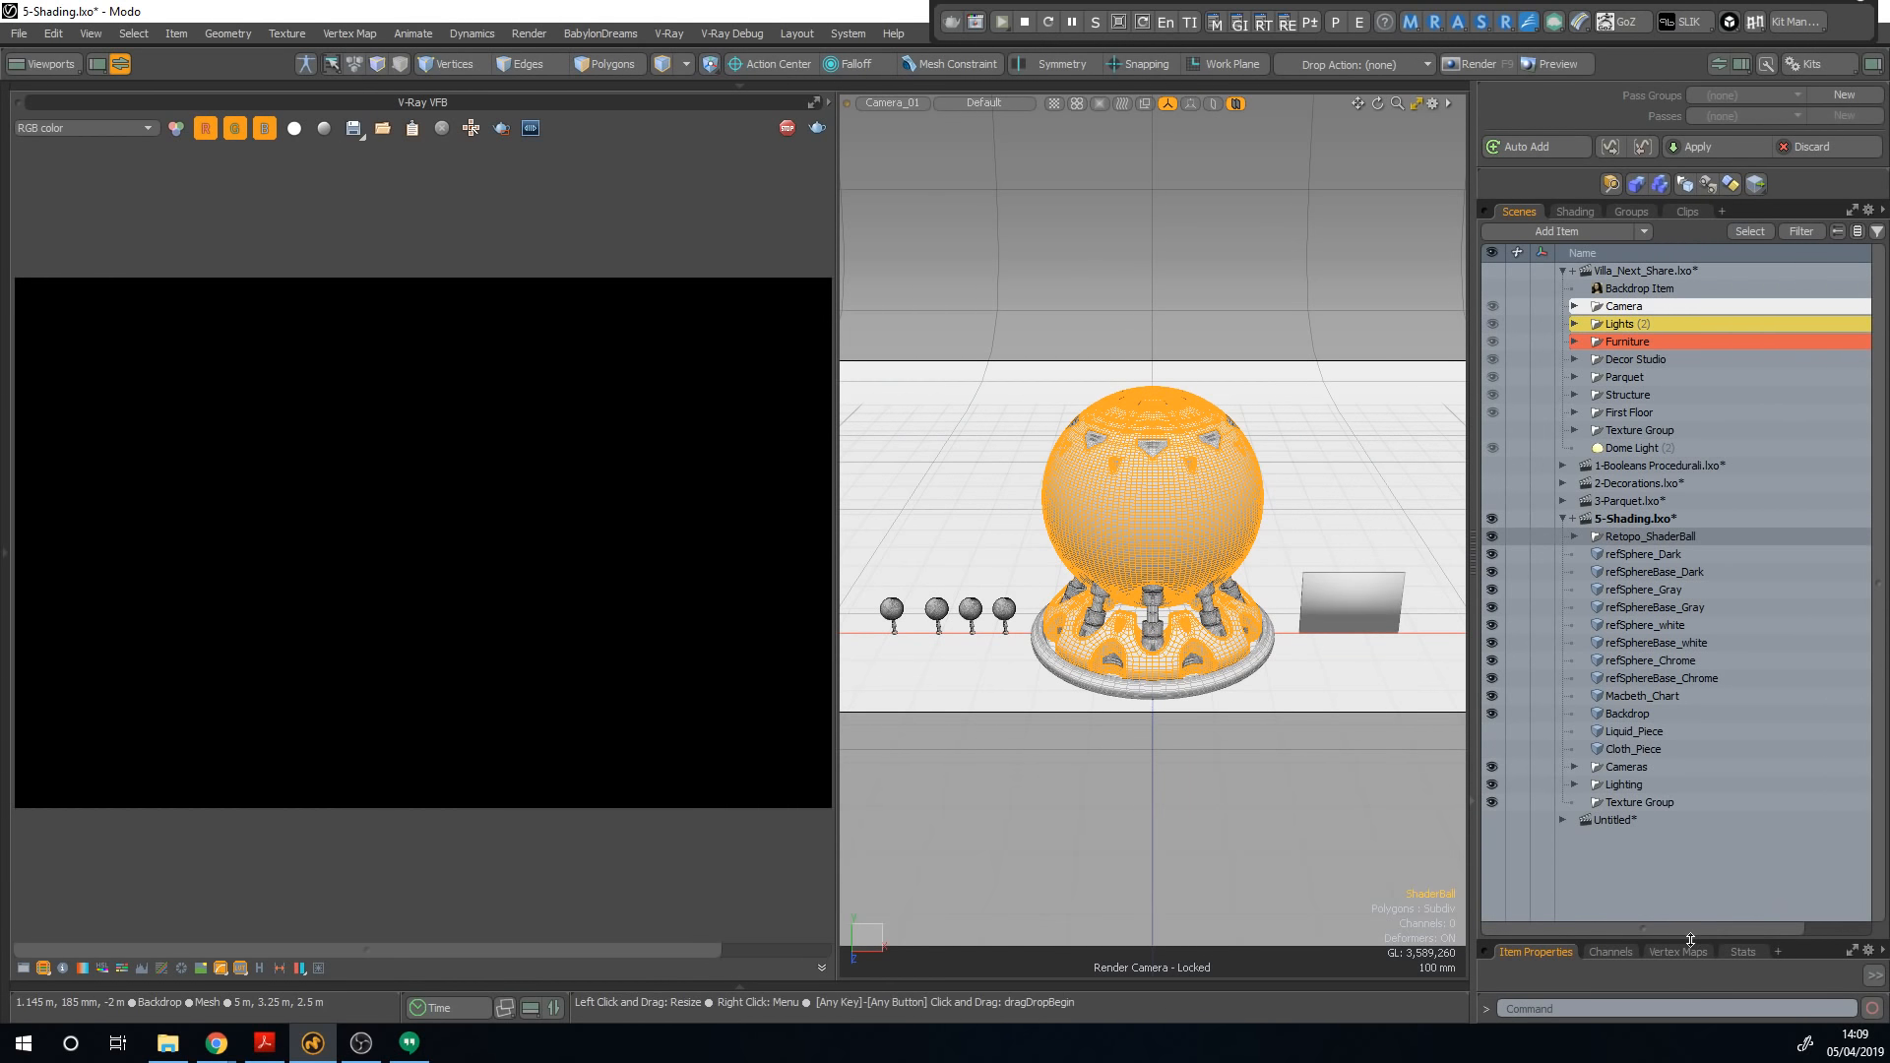
Step: Enlarge the item properties area and show the settings of the V-Ray Material inside the Shaderball material group
{"action": "left_click_drag", "start_coordinate": [1689, 938], "coordinate": [1725, 543]}
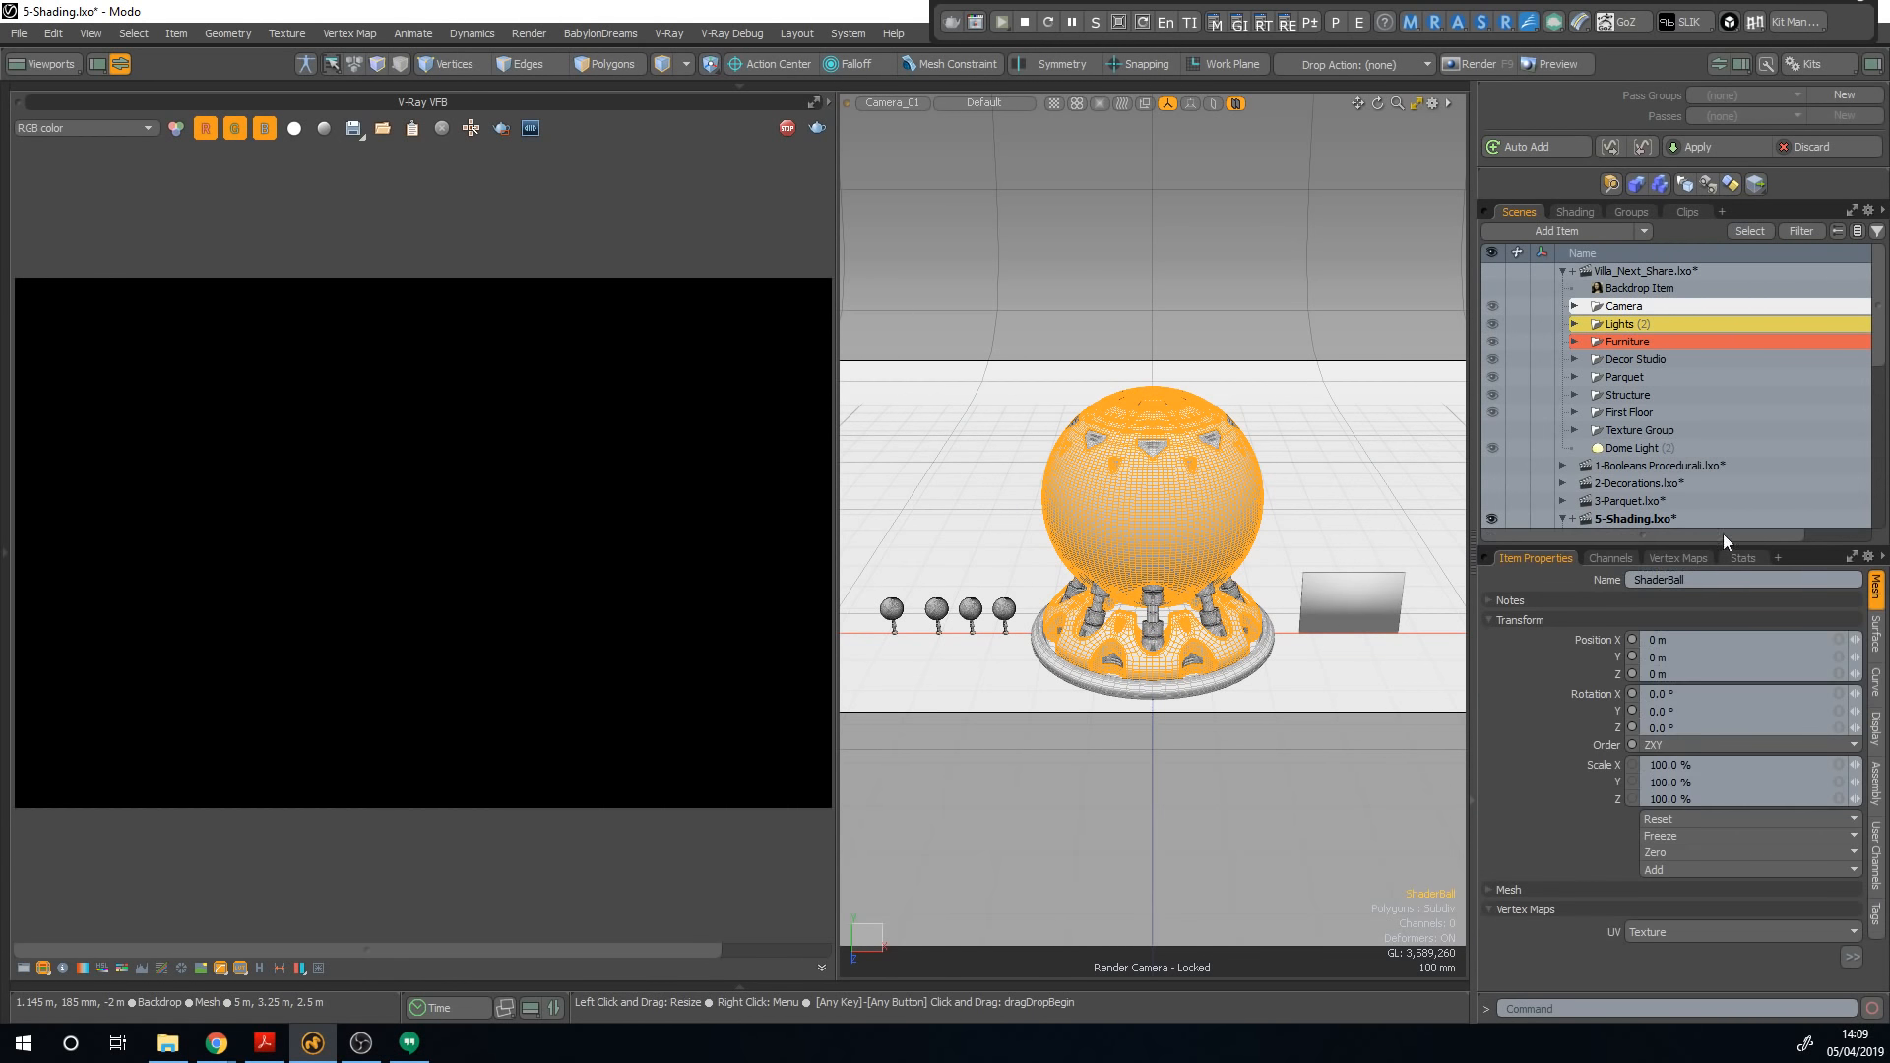
{"action": "left_click", "coordinate": [1561, 270]}
{"action": "left_click", "coordinate": [1575, 211]}
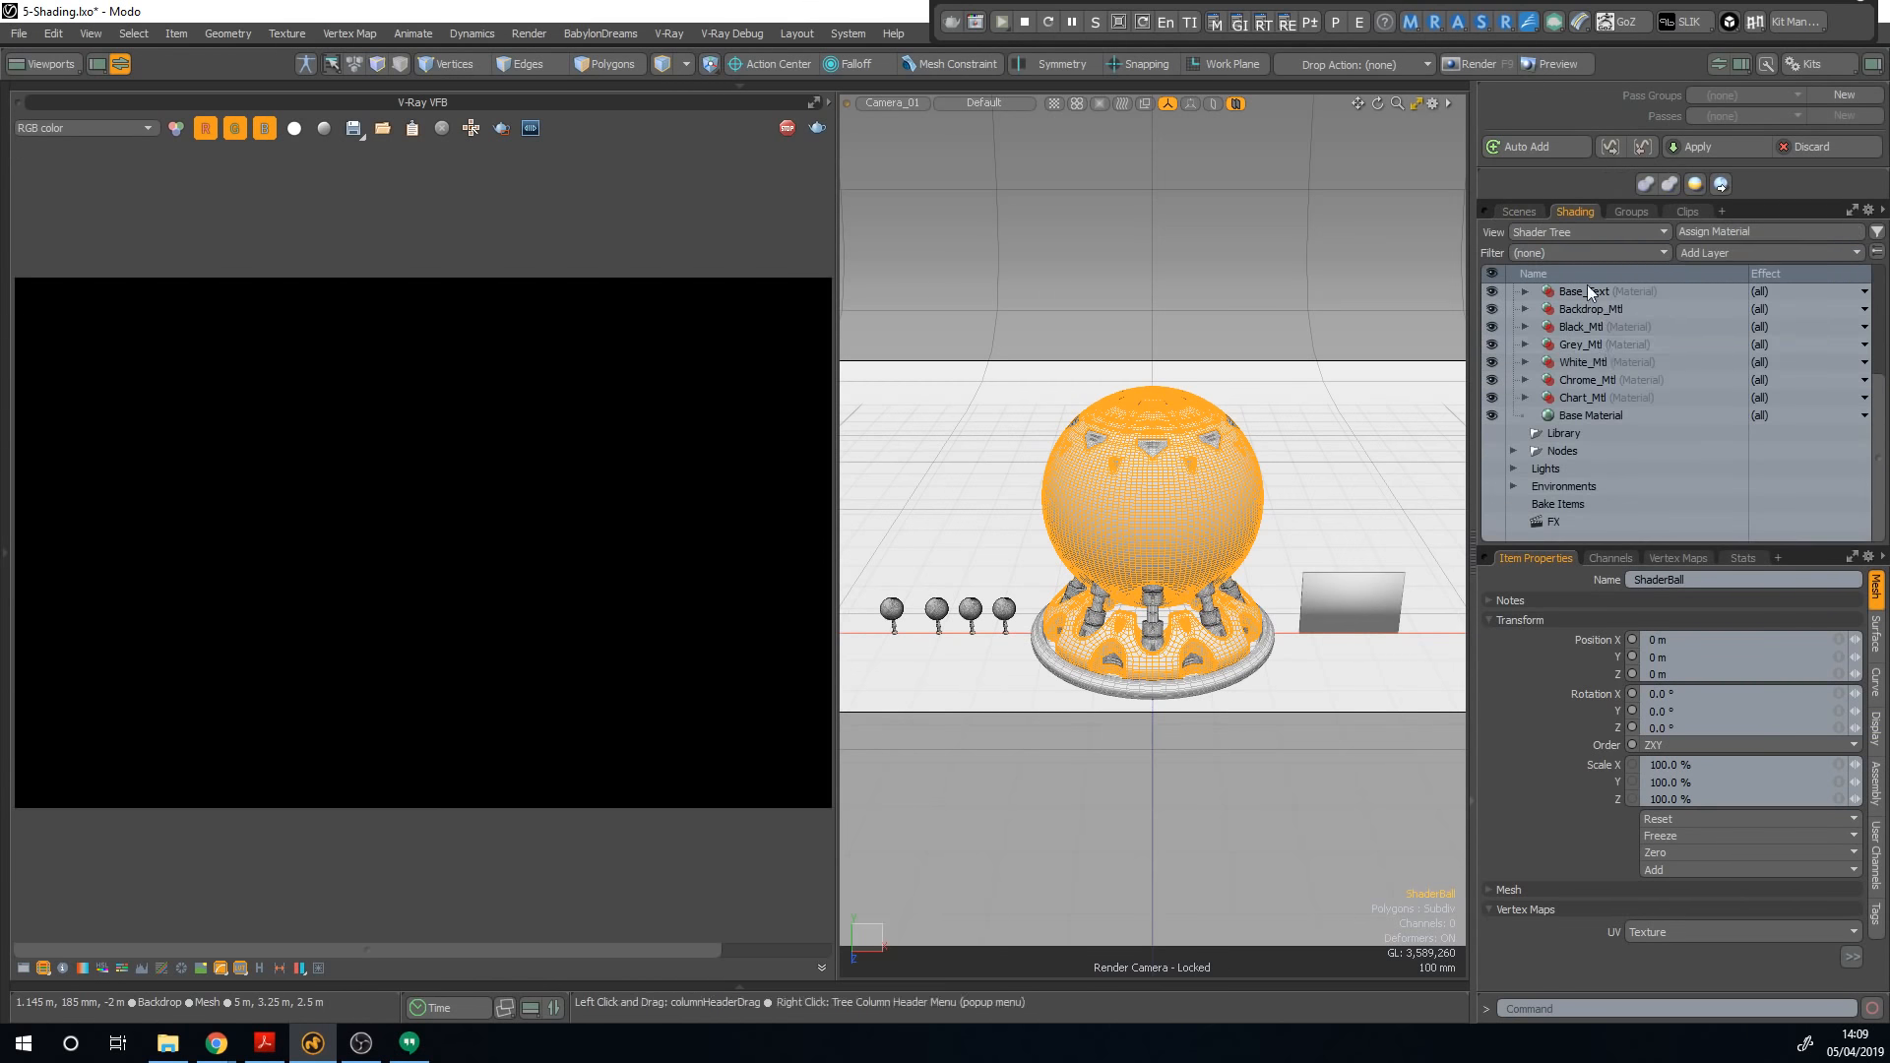
{"action": "left_click", "coordinate": [1525, 380]}
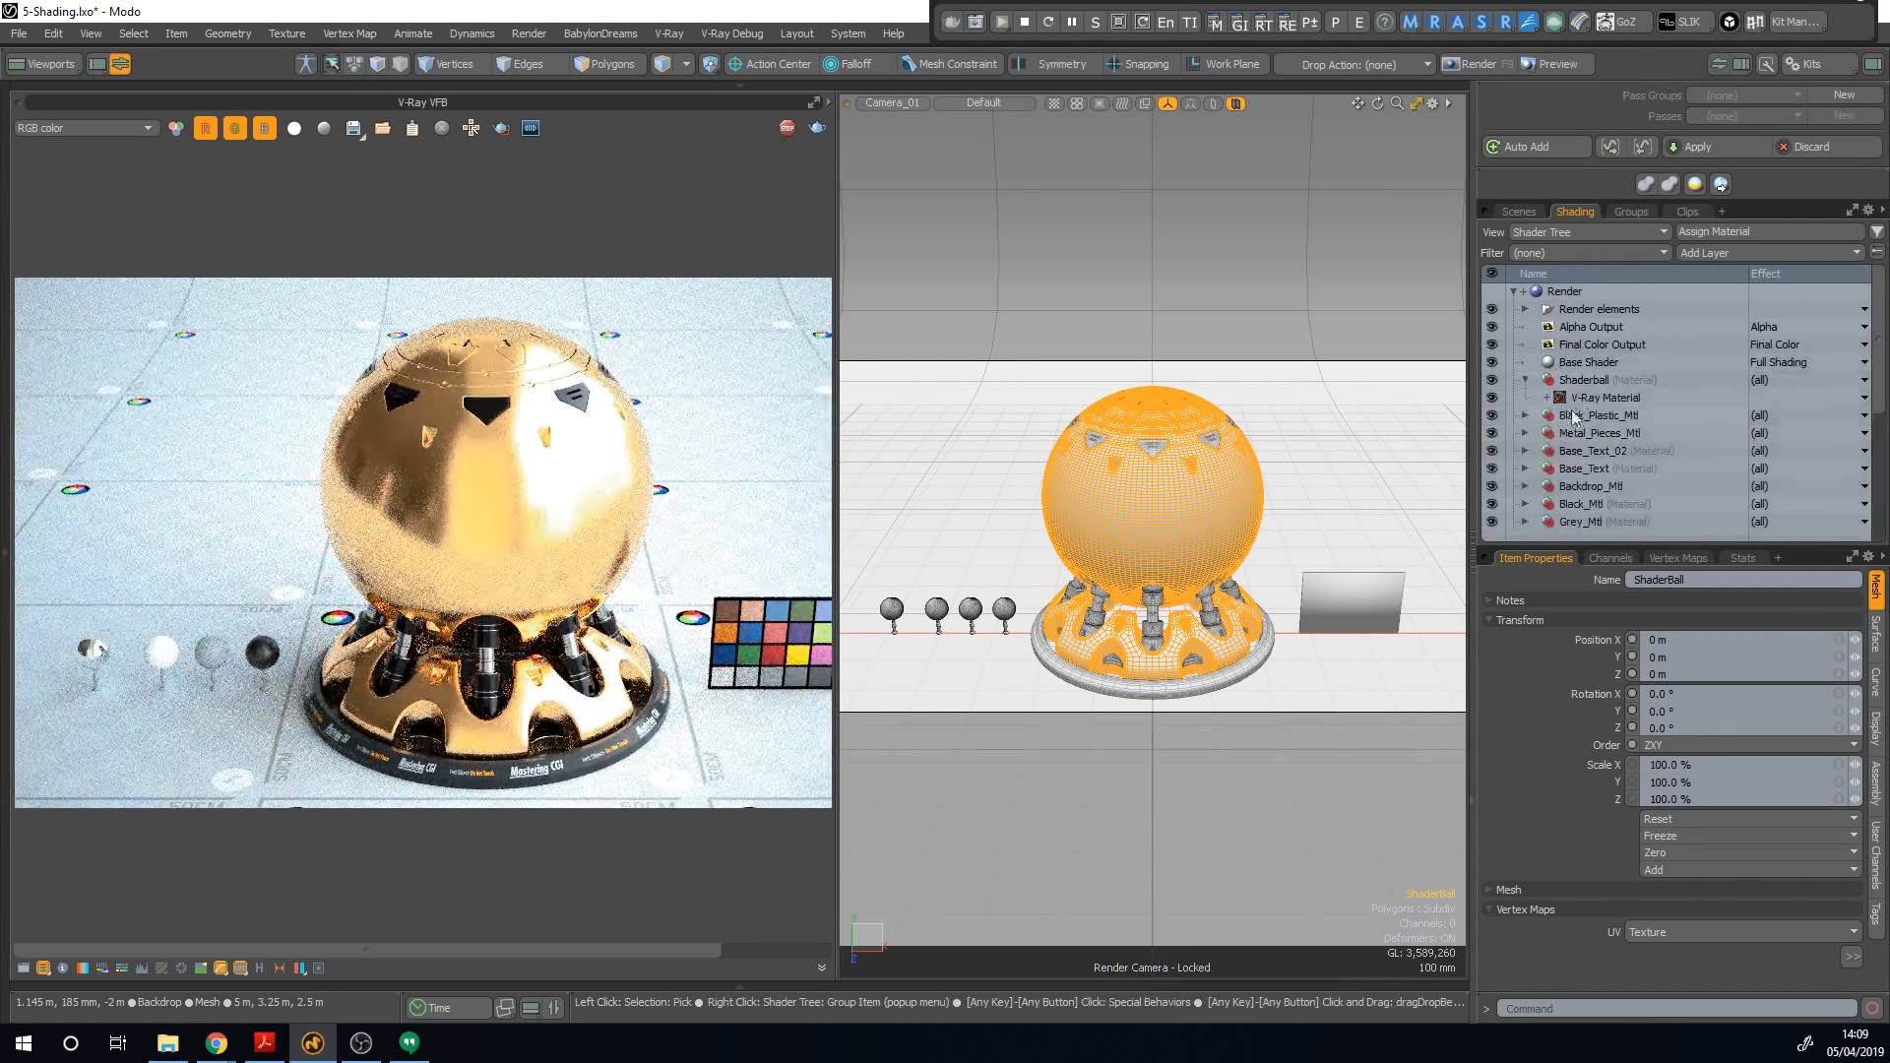
{"action": "left_click", "coordinate": [1589, 398]}
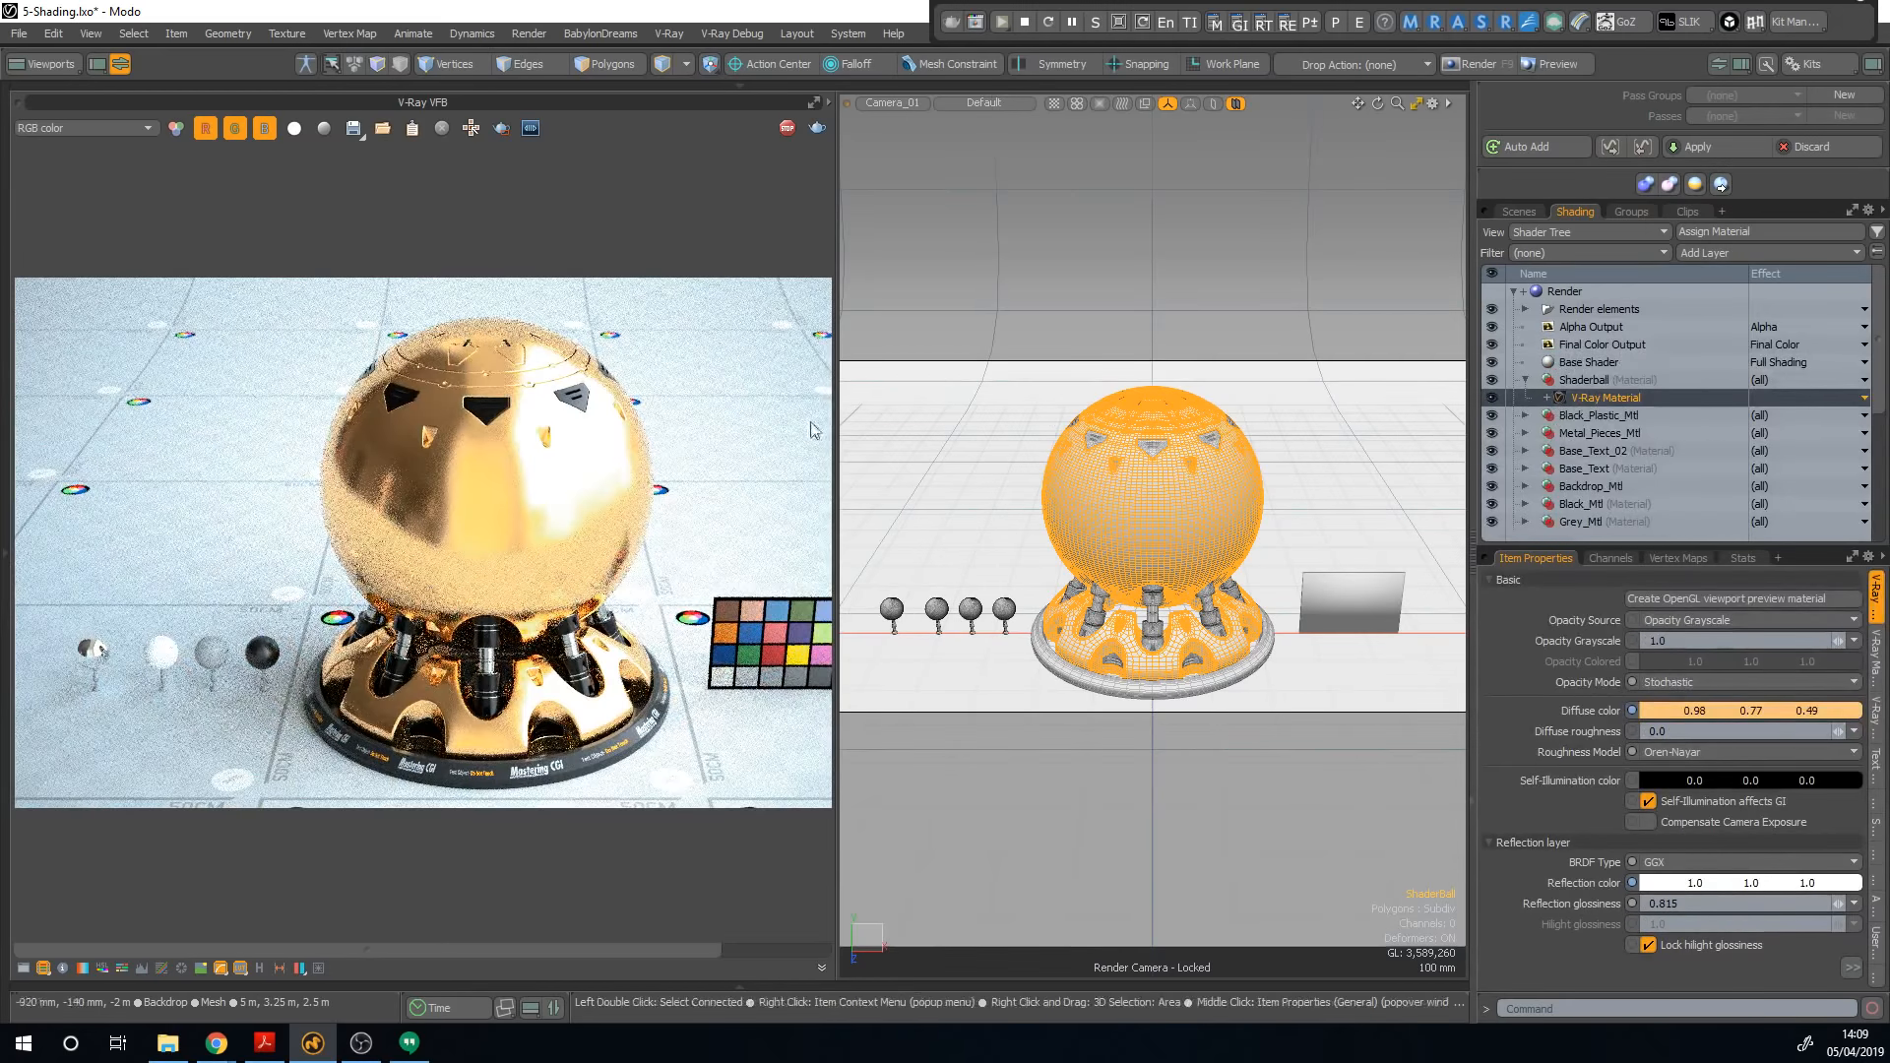
Step: Pick the backdrop, the dark reference sphere and the shader ball in the render to bring up each one's material
{"action": "left_click", "coordinate": [678, 509]}
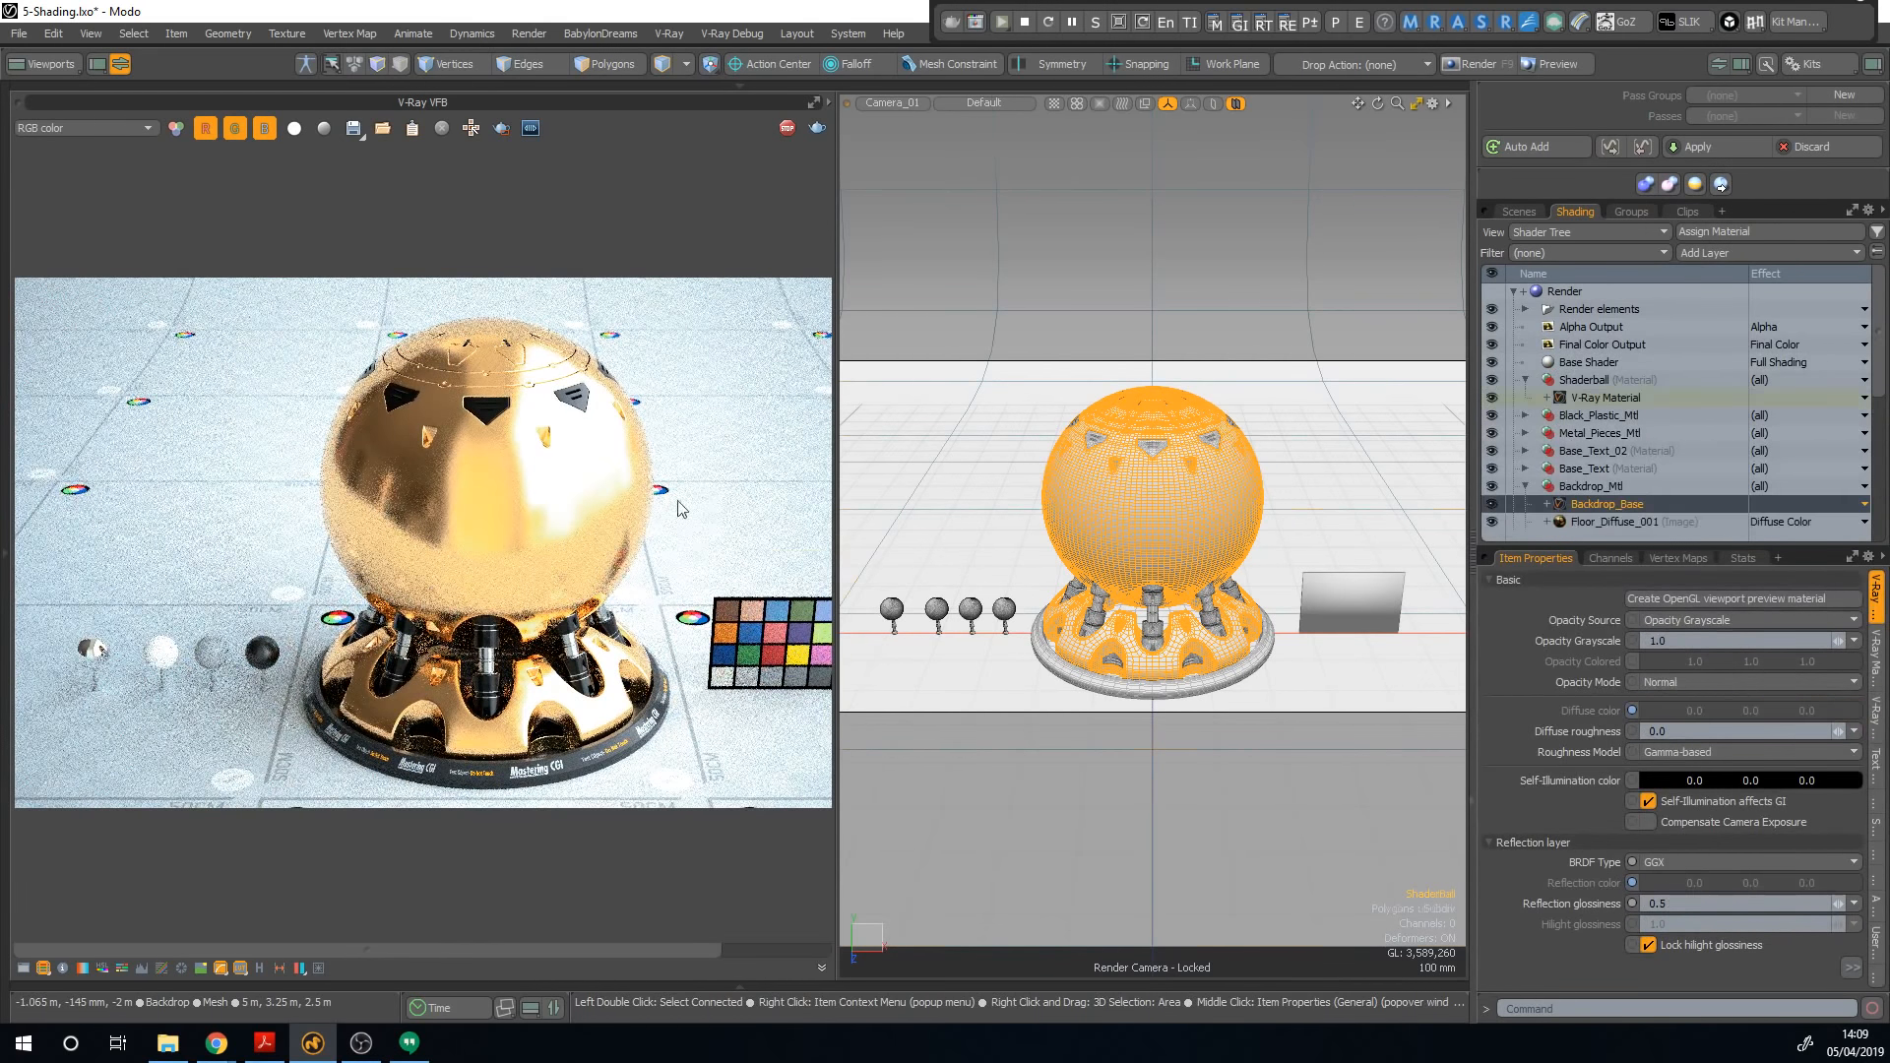
{"action": "left_click", "coordinate": [575, 504]}
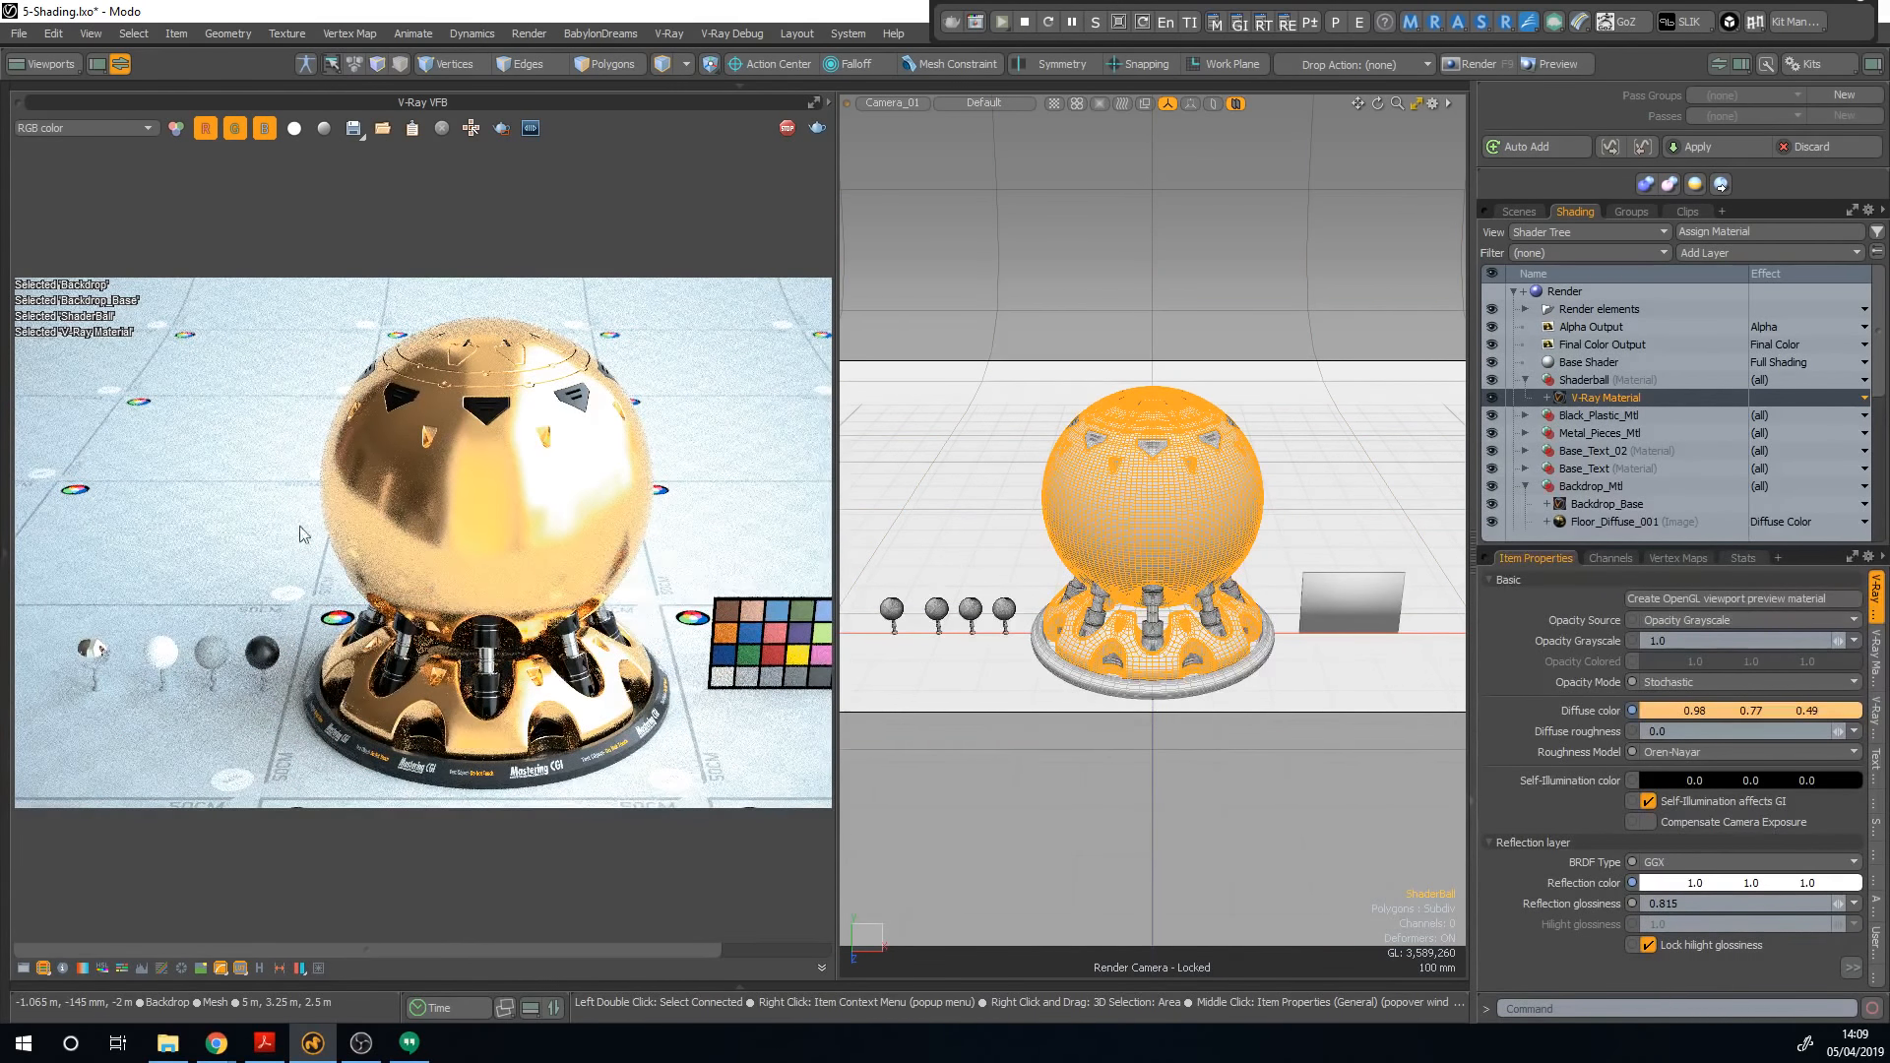
{"action": "left_click", "coordinate": [241, 660]}
{"action": "left_click", "coordinate": [266, 663]}
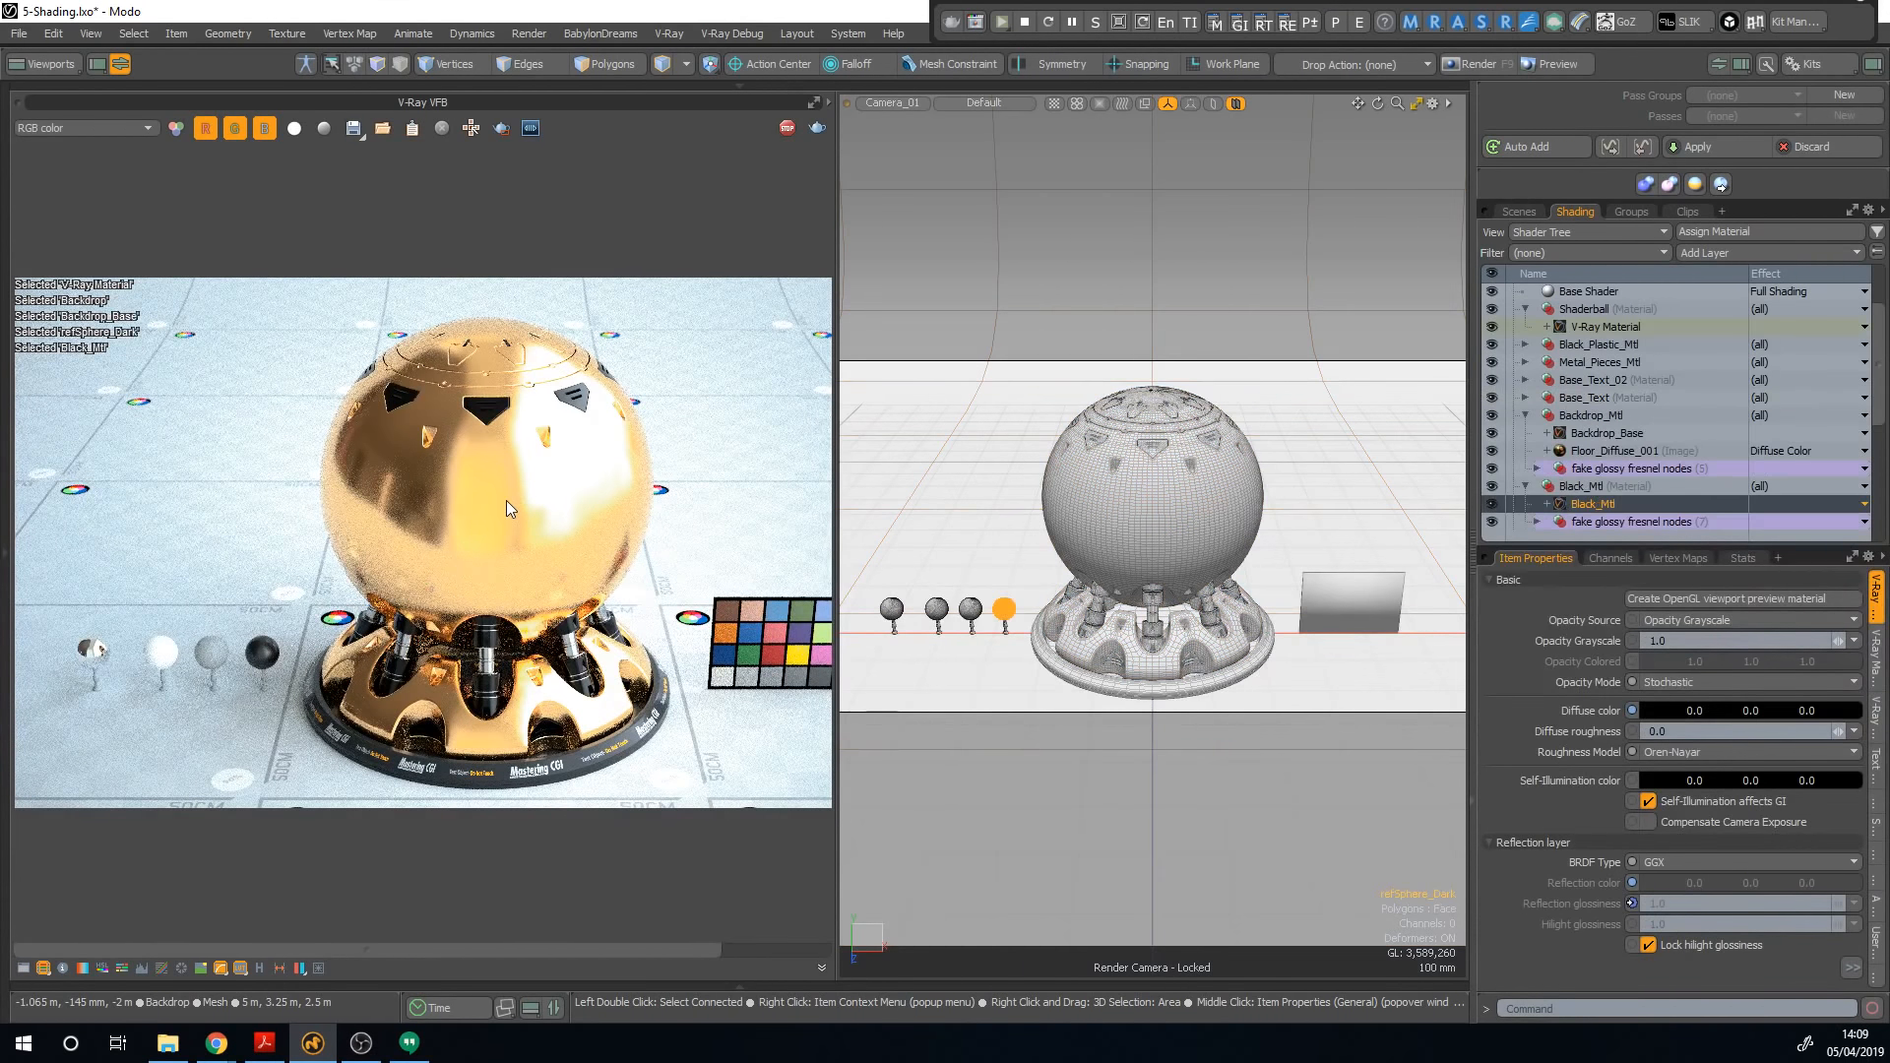
{"action": "left_click", "coordinate": [506, 500]}
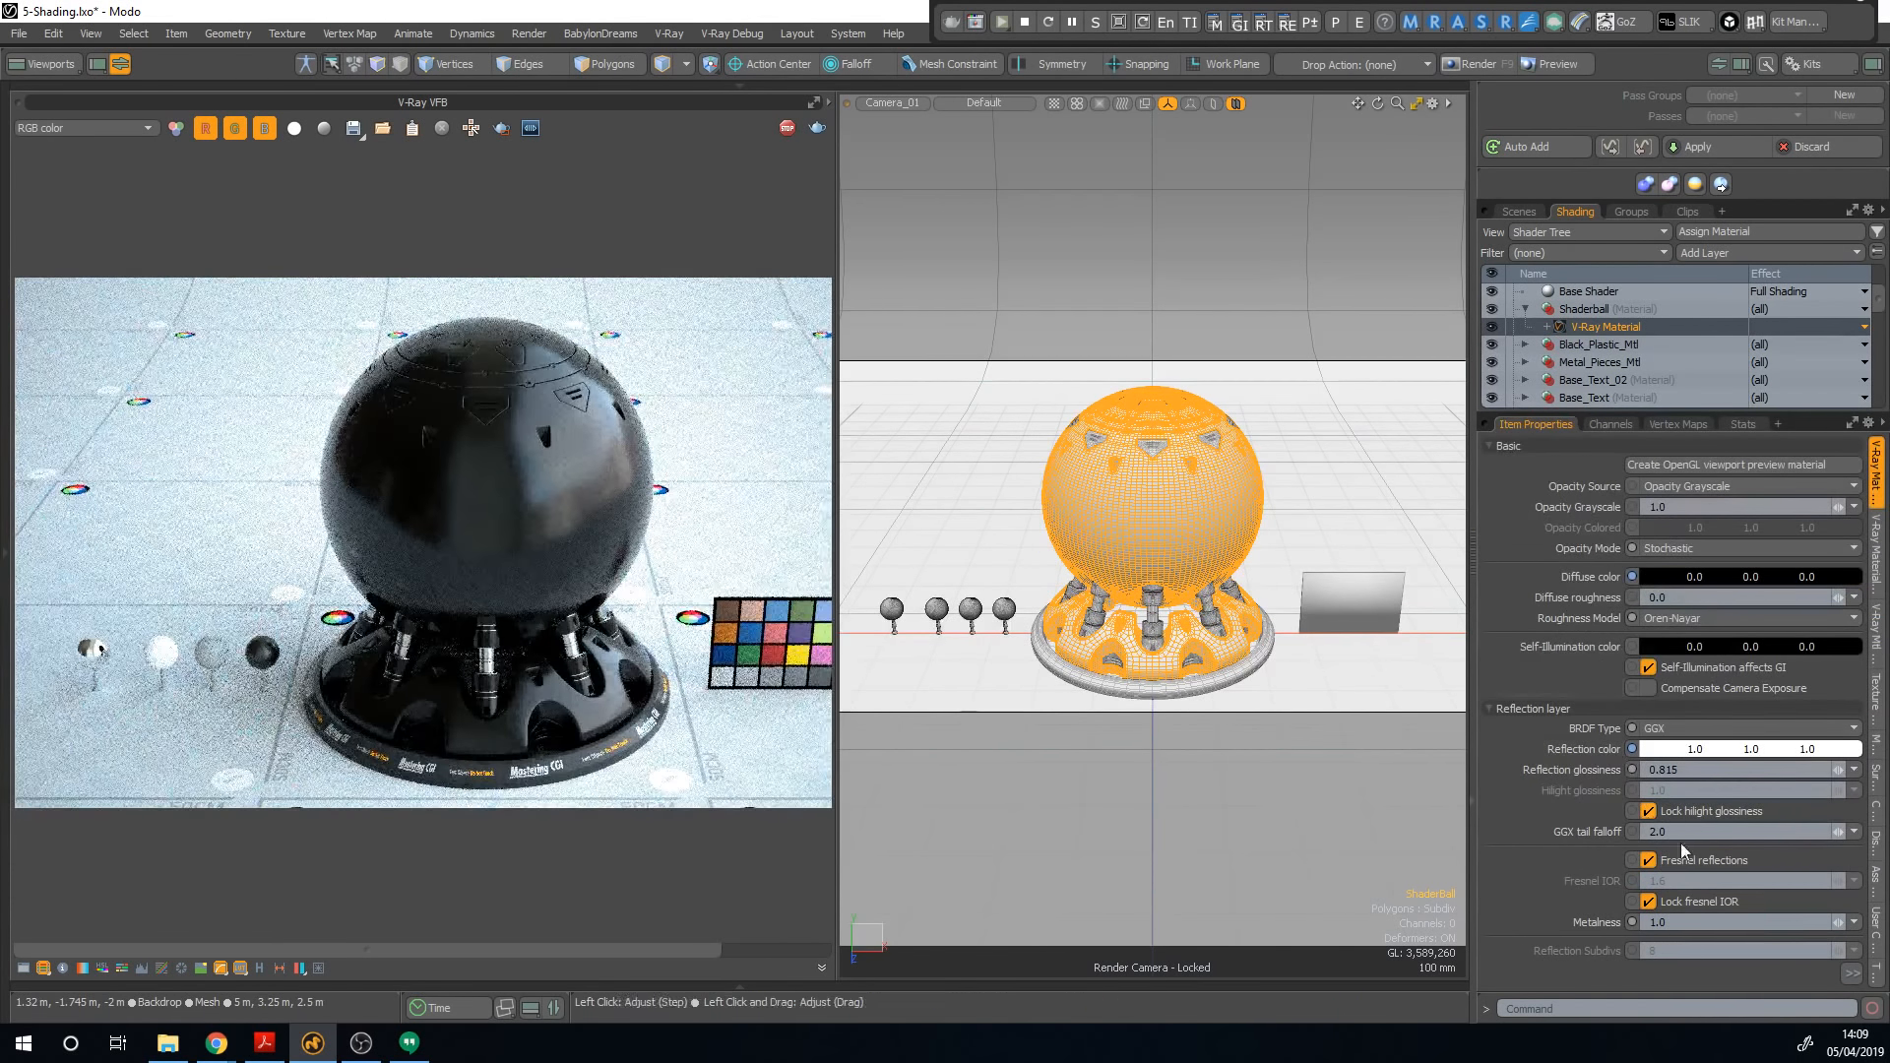
Step: Set the shader ball material's metalness to 0 and its reflection color to black
{"action": "double_click", "coordinate": [1686, 920]}
{"action": "type", "text": "0"}
{"action": "key", "text": "Return"}
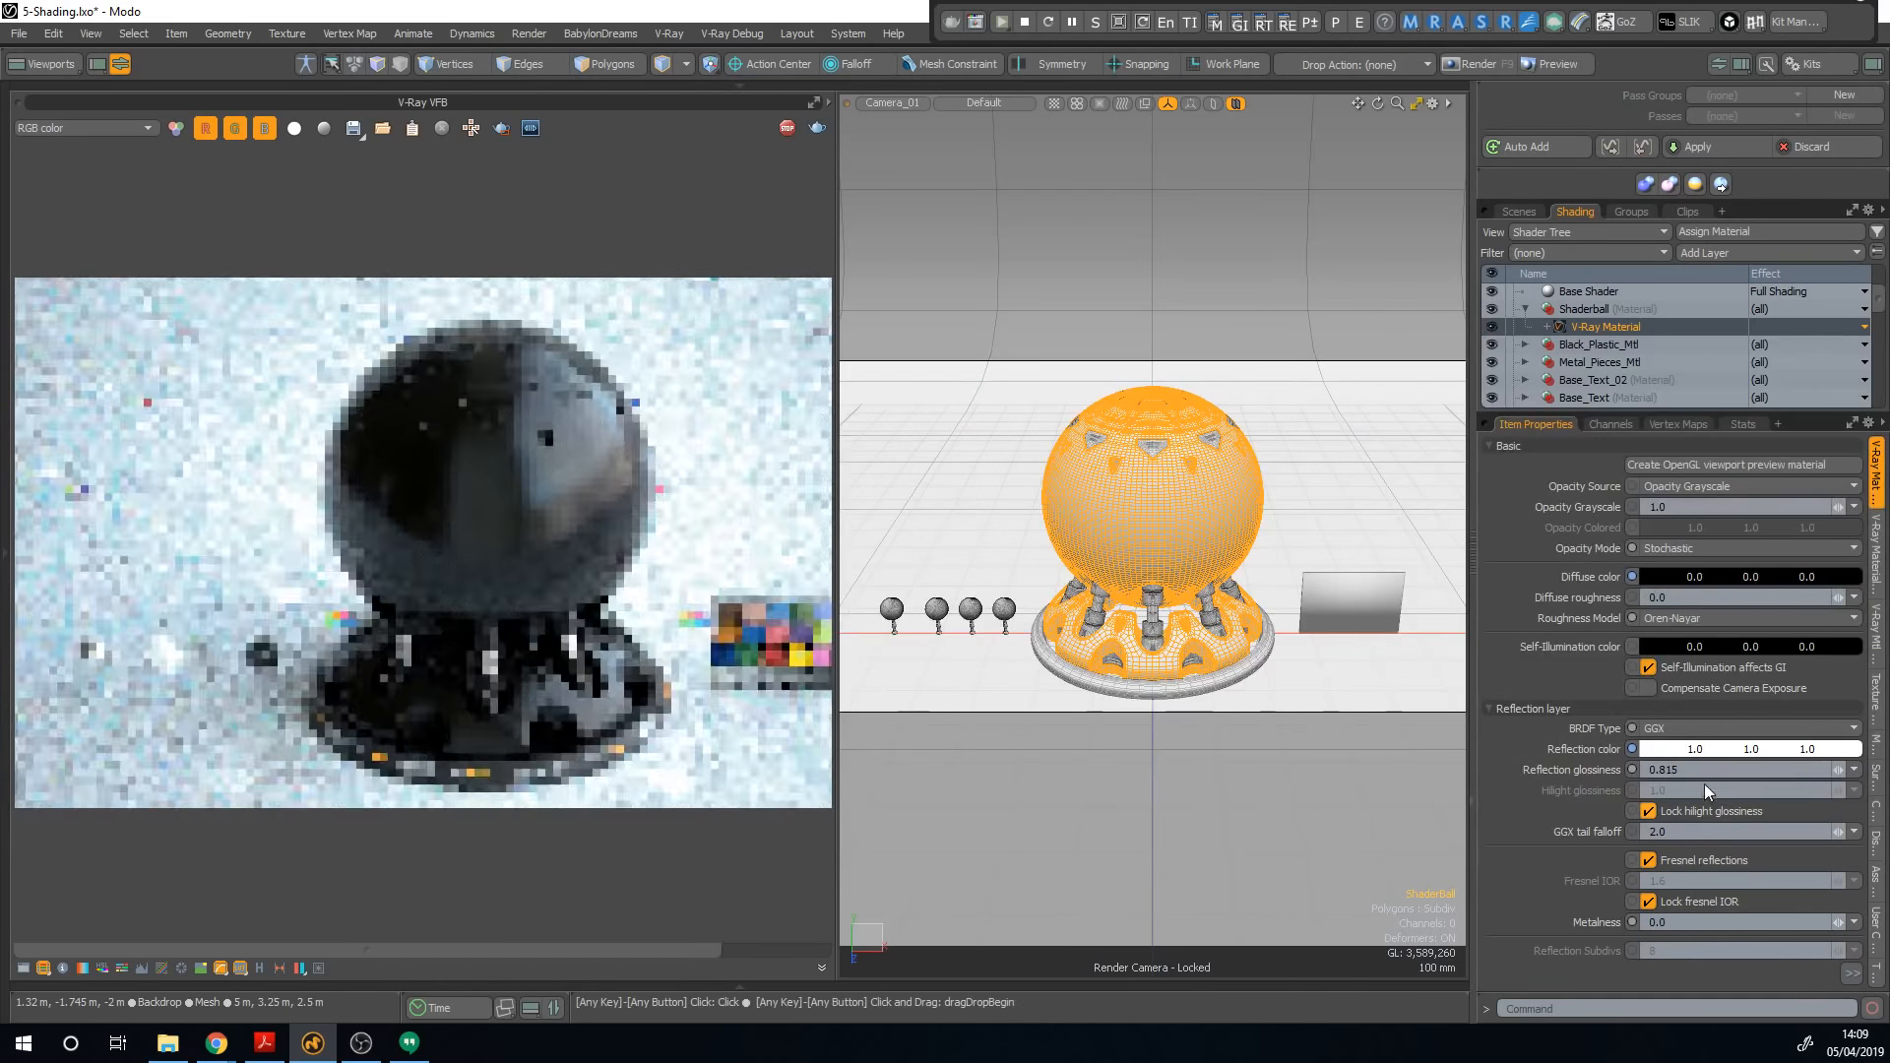
{"action": "left_click_drag", "start_coordinate": [1726, 751], "coordinate": [897, 637]}
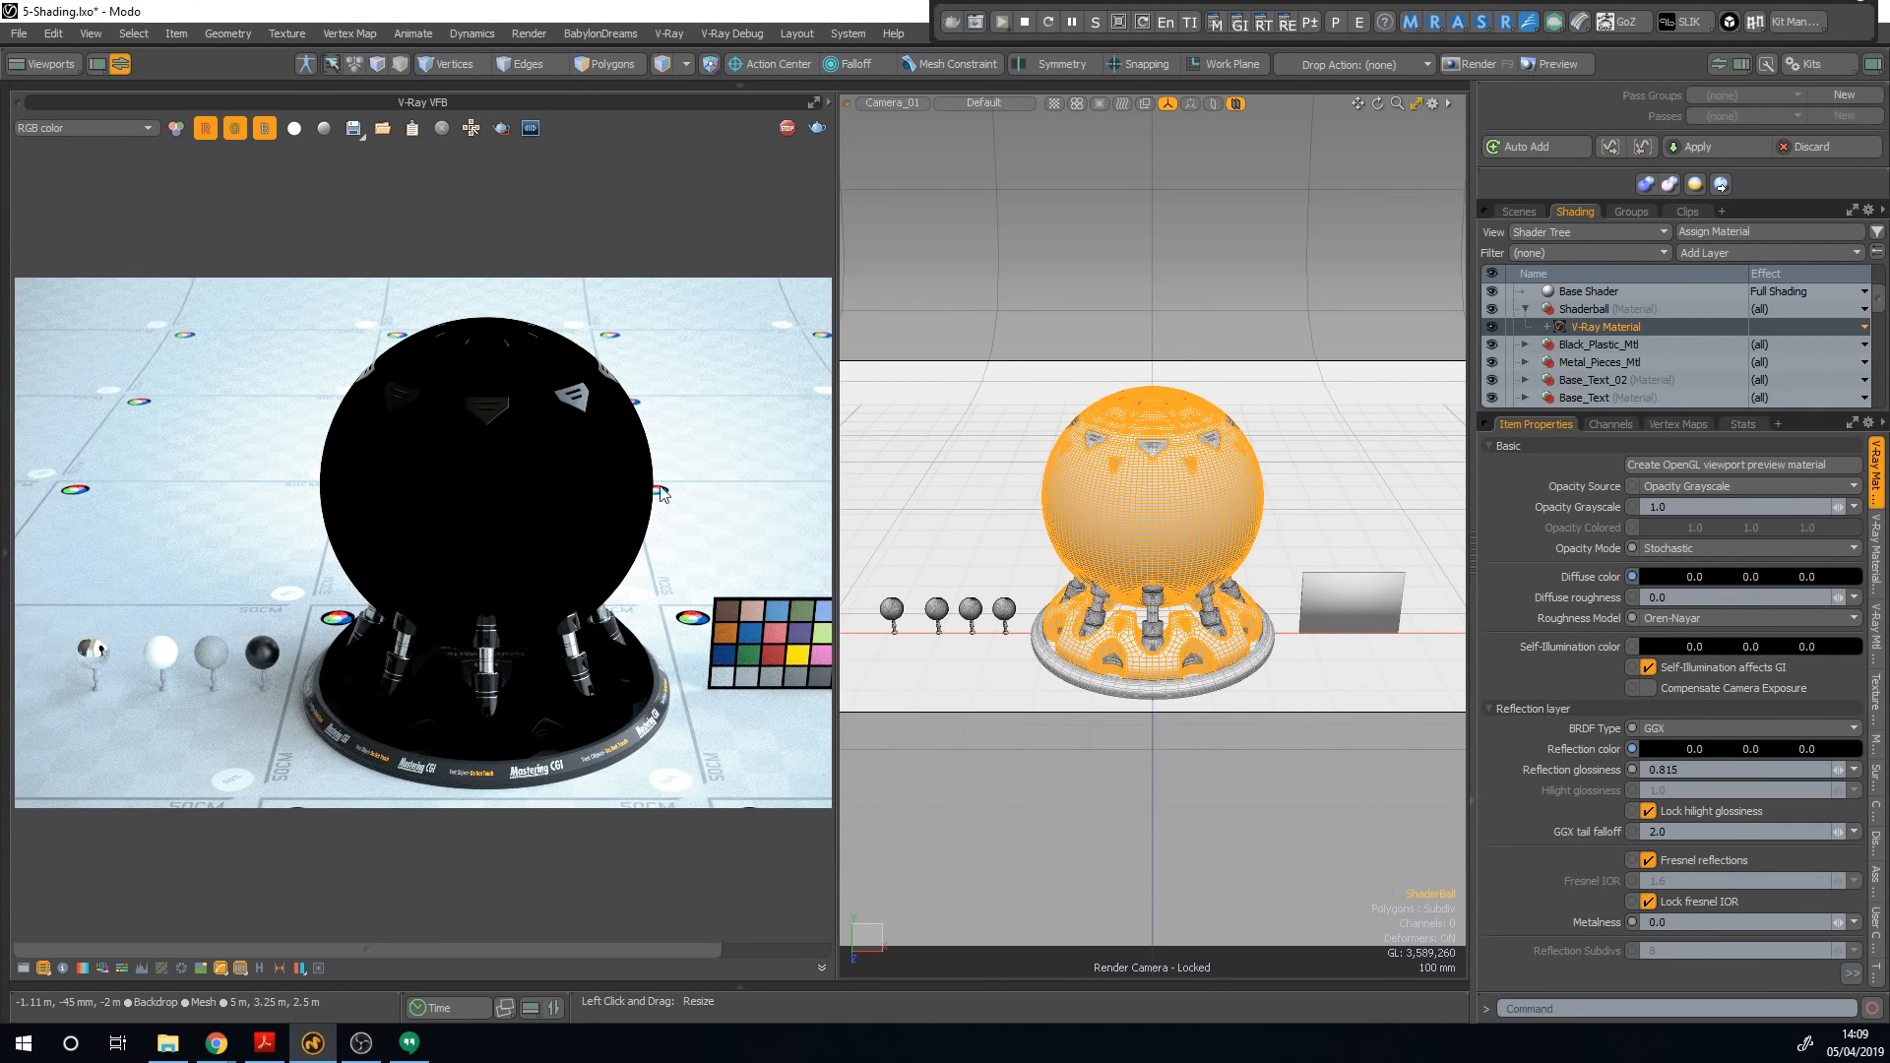
Step: Set the shader ball's diffuse color to blue (0.41, 0.54, 0.81) and its reflection color to white (1.0, 1.0, 1.0)
{"action": "left_click", "coordinate": [1734, 586]}
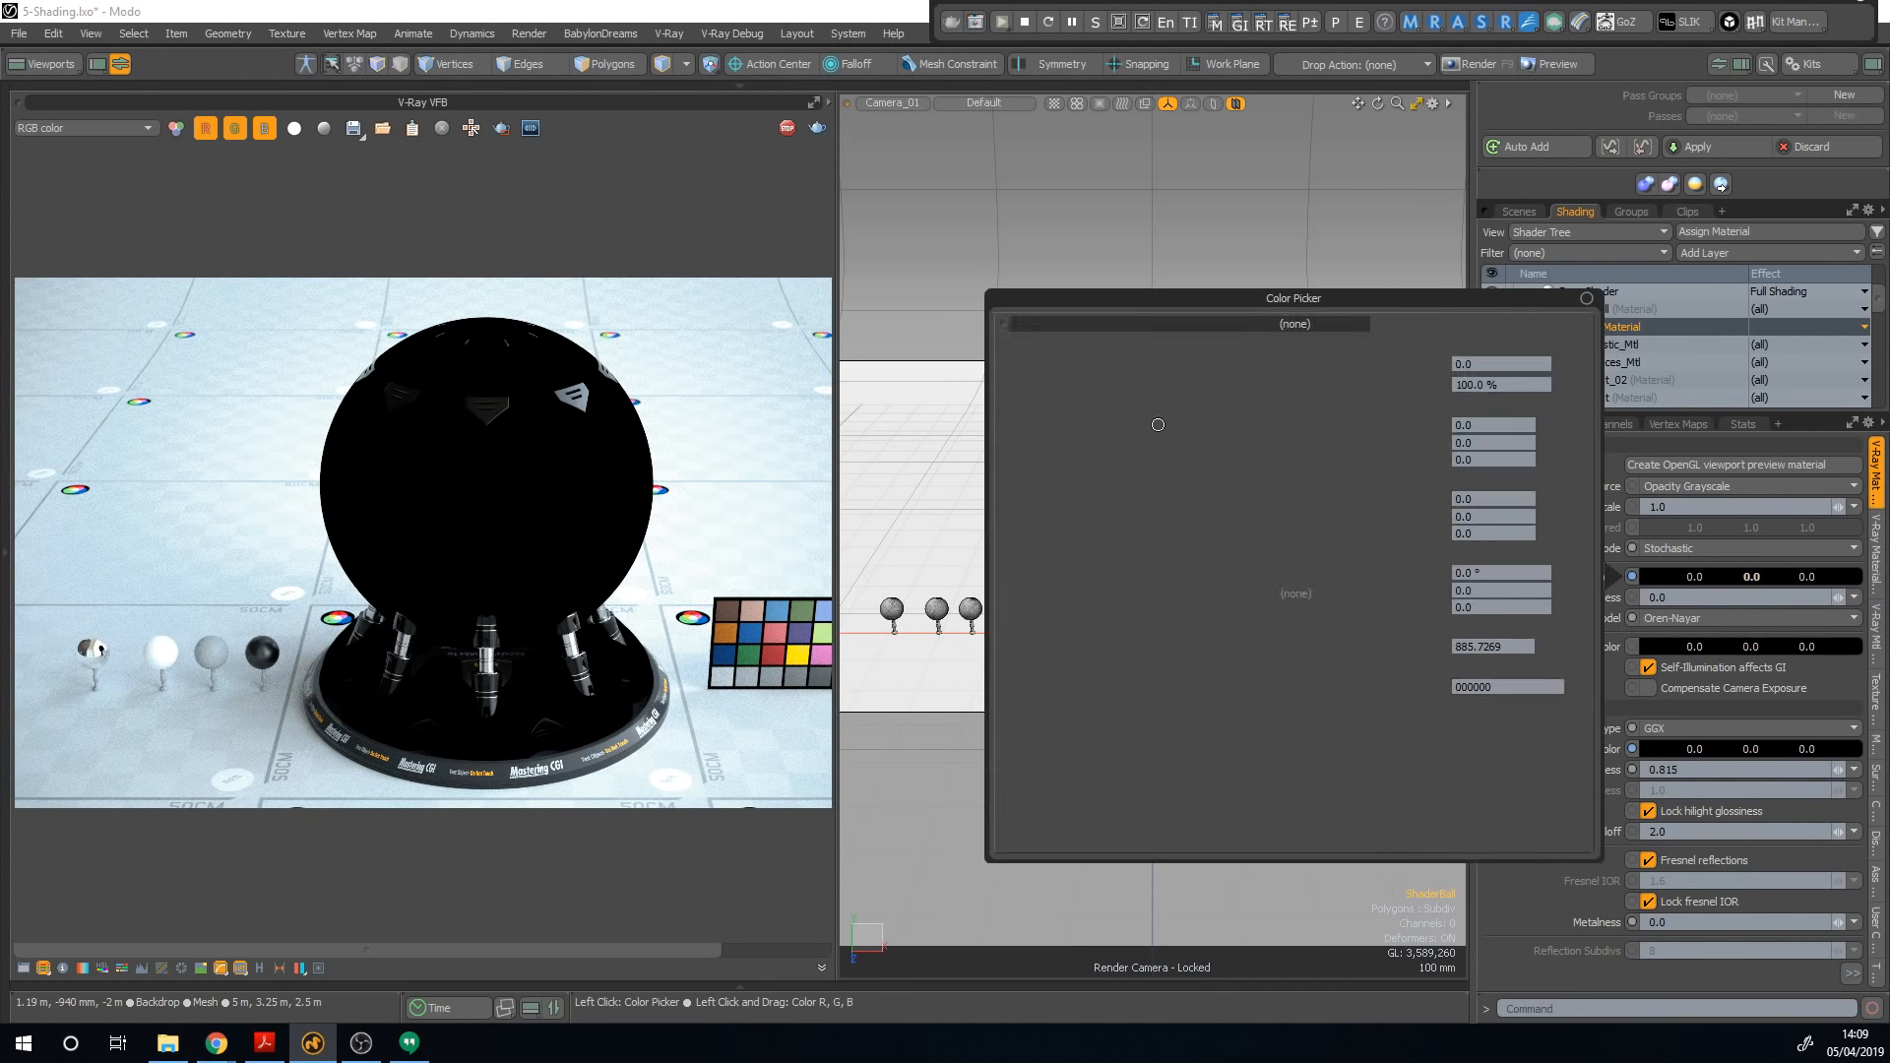
{"action": "left_click_drag", "start_coordinate": [1223, 476], "coordinate": [1086, 531]}
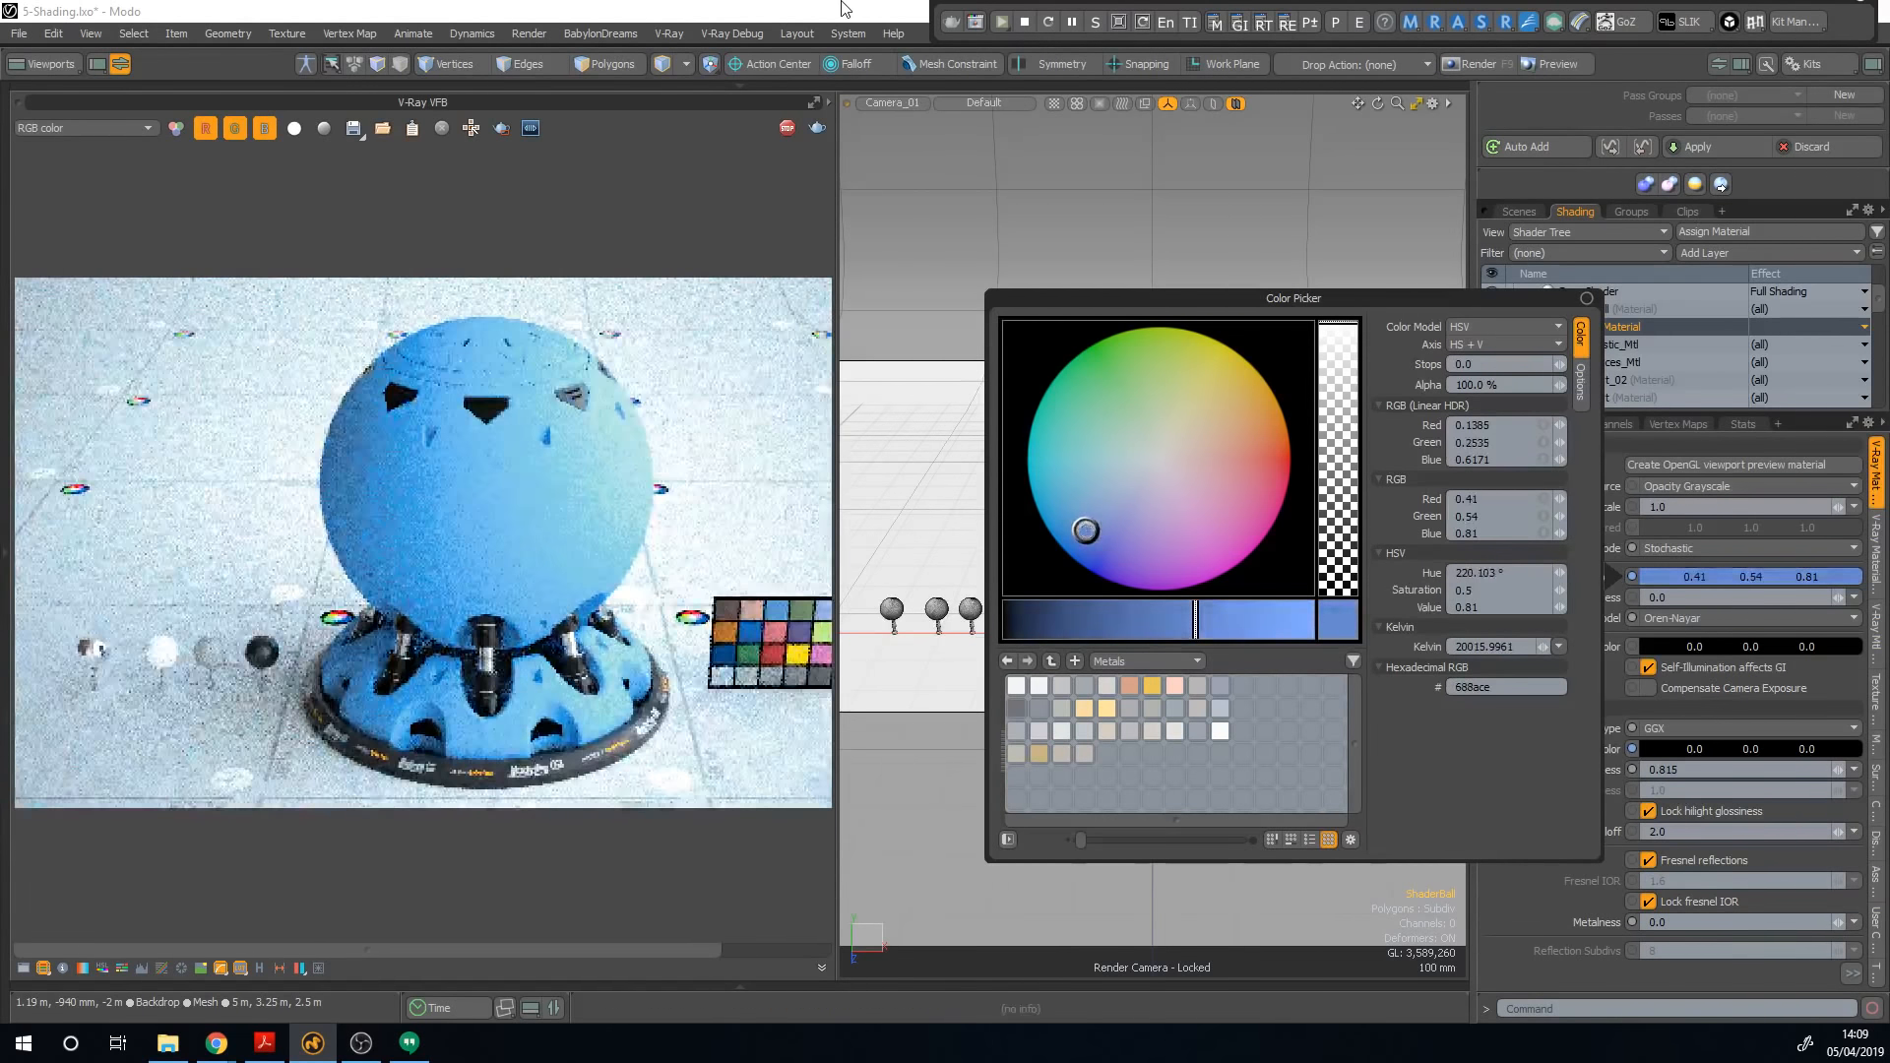
{"action": "left_click_drag", "start_coordinate": [1695, 750], "coordinate": [1803, 752], "text": "shift"}
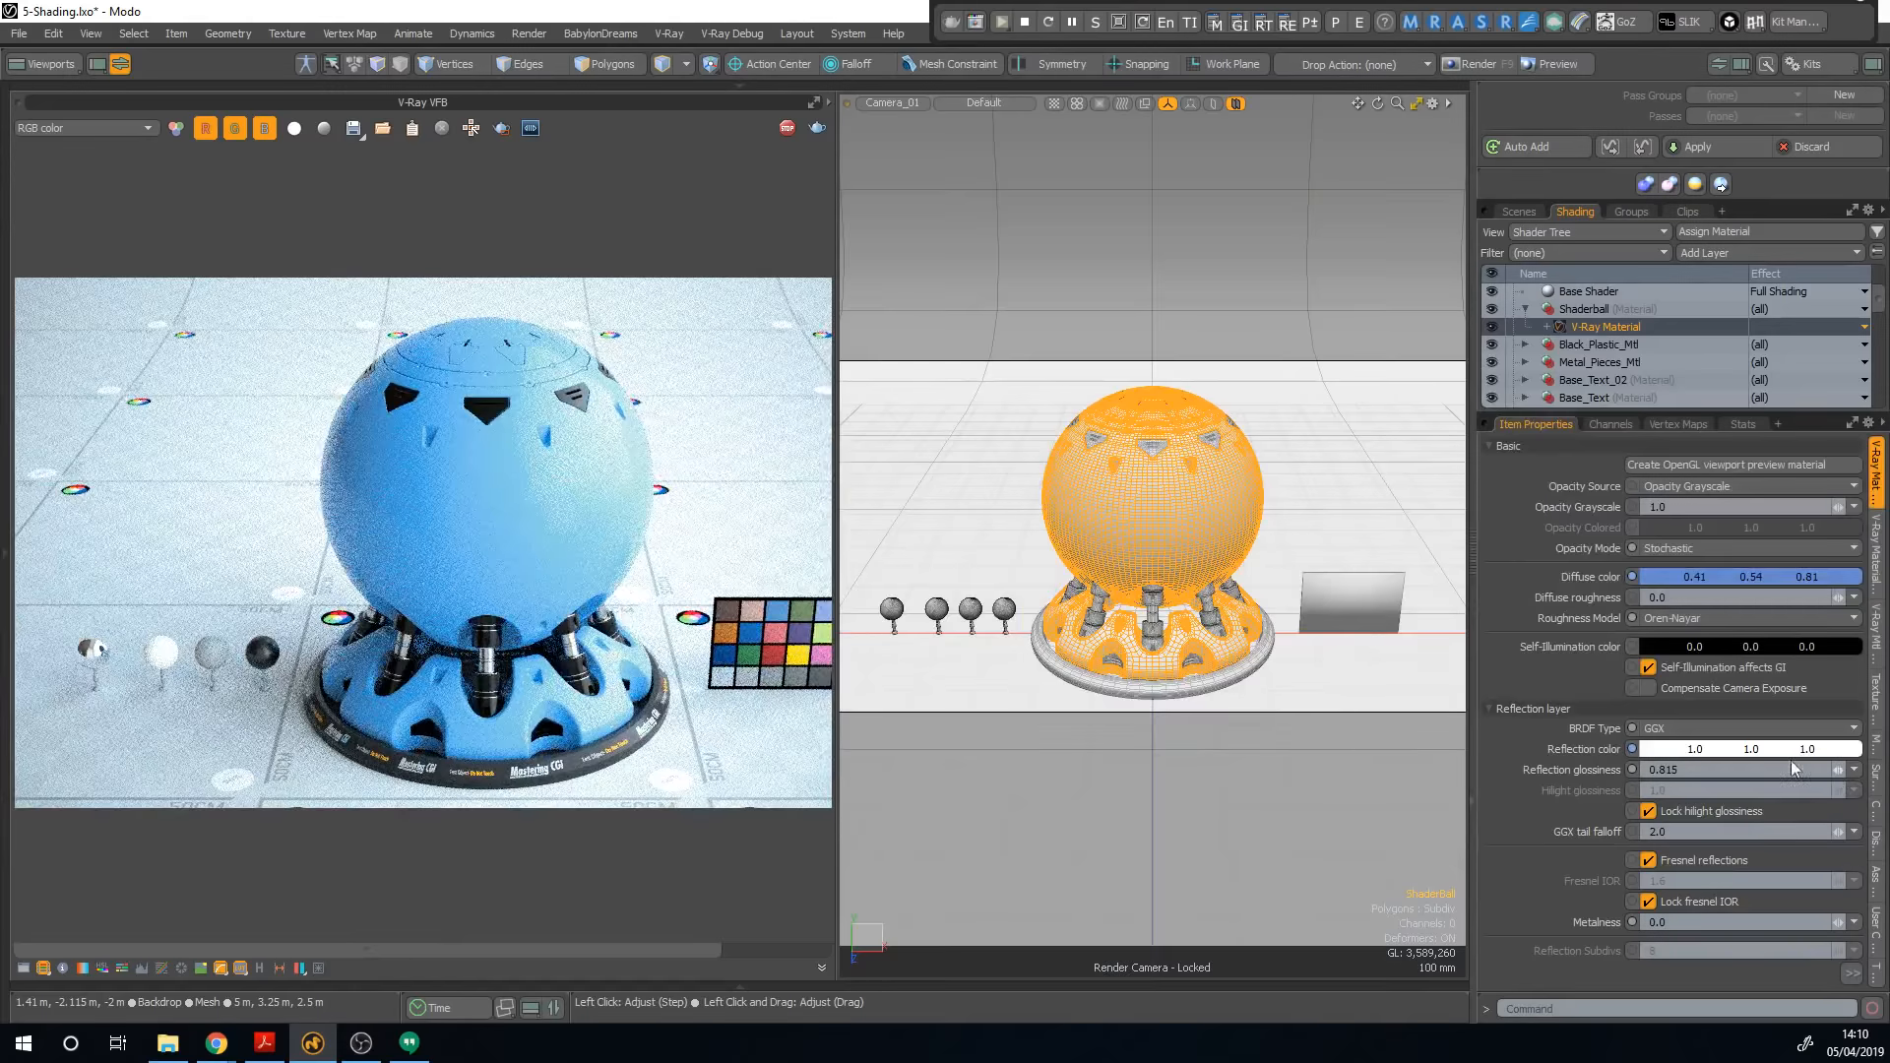
Step: Mark a render region around the ball's upper-right edge and enhance it for a close-up render
{"action": "left_click", "coordinate": [501, 128]}
{"action": "left_click_drag", "start_coordinate": [595, 394], "coordinate": [674, 507]}
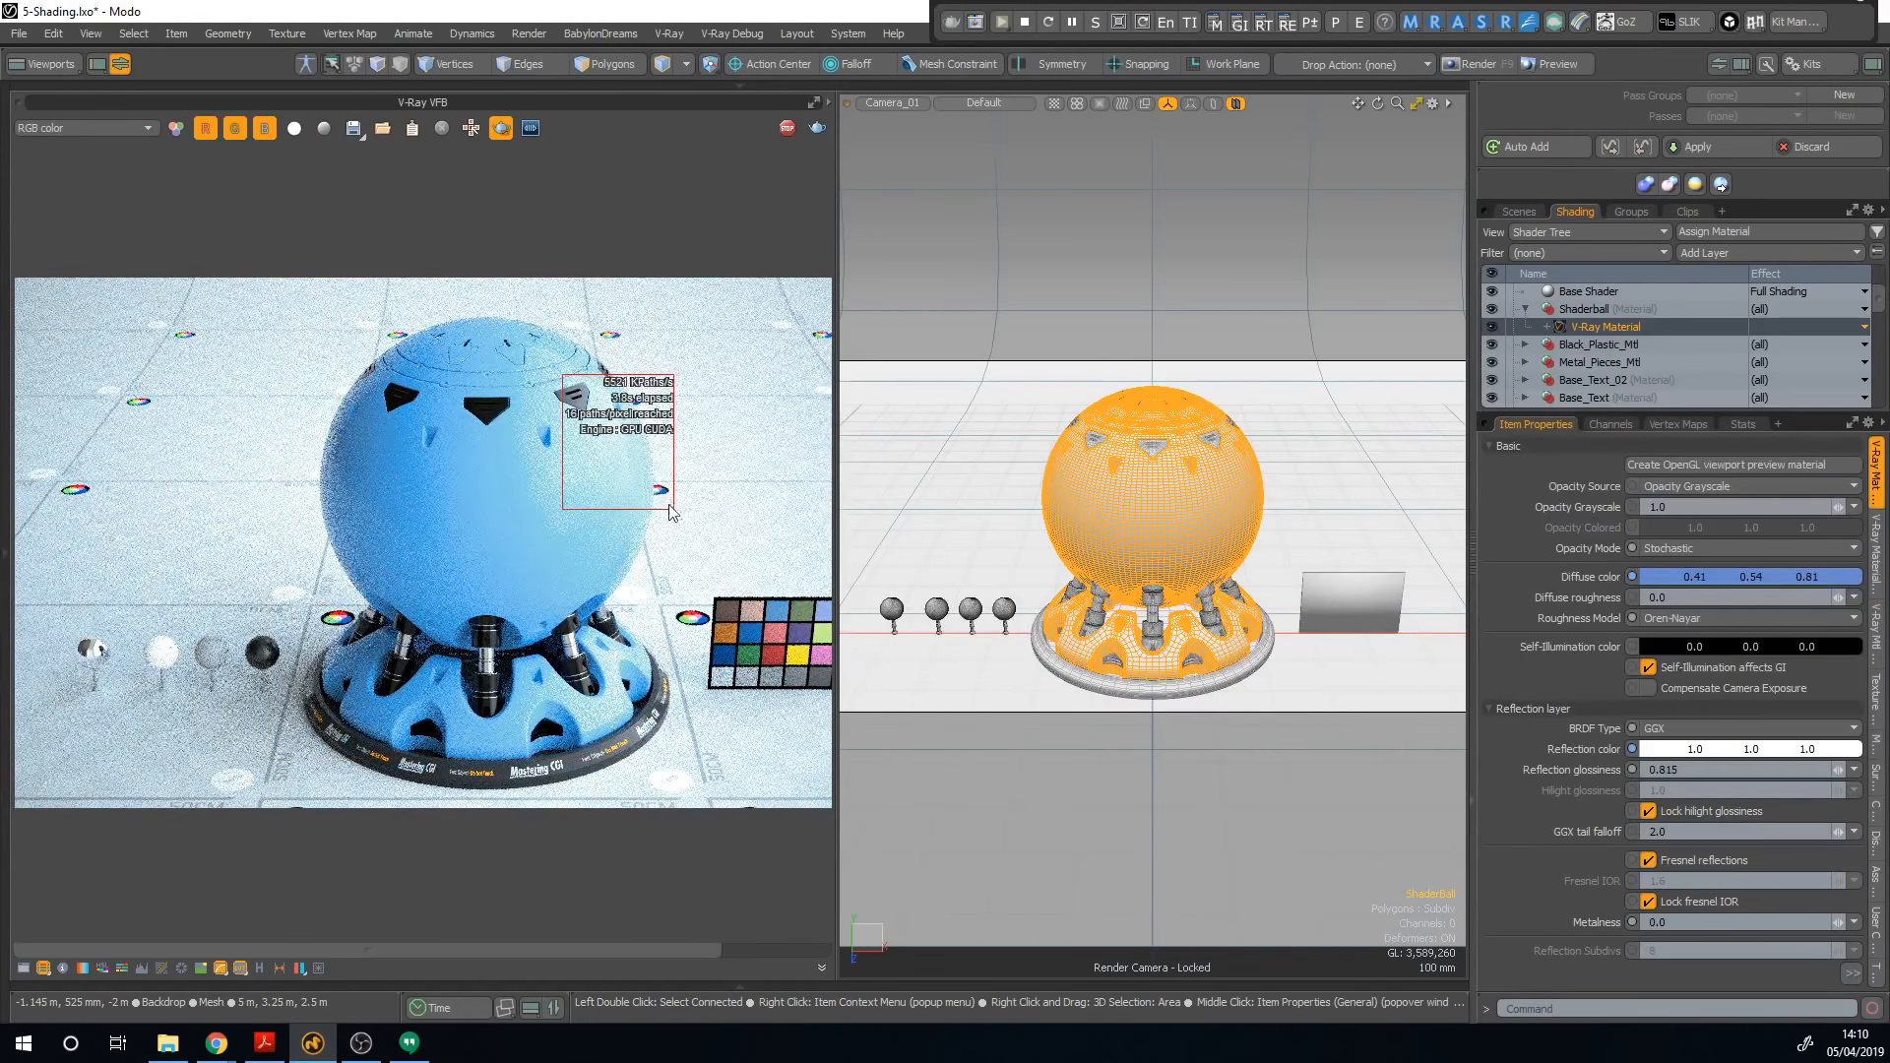
{"action": "right_click", "coordinate": [644, 435]}
{"action": "left_click", "coordinate": [655, 464]}
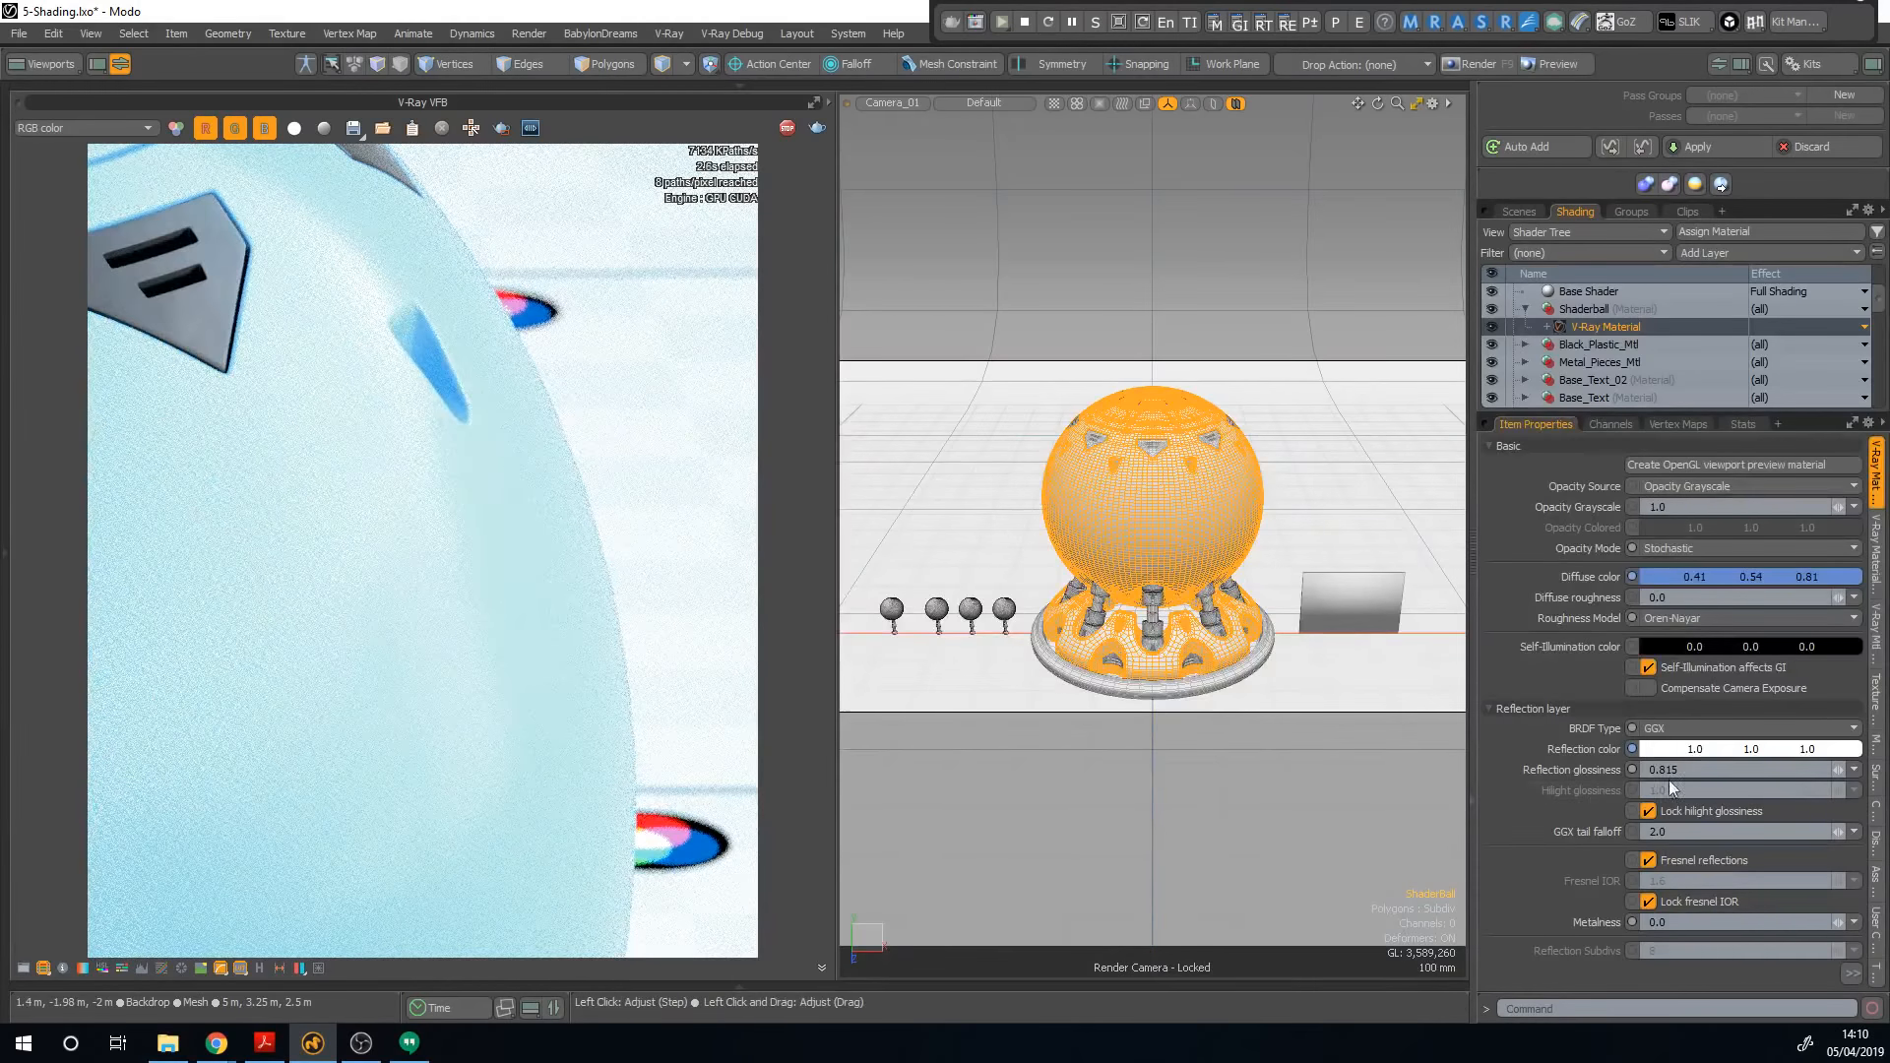
Step: Lower the reflection glossiness to 0.494 and compare the ball's edge with Glossy Fresnel off and on
{"action": "left_click_drag", "start_coordinate": [1837, 770], "coordinate": [1772, 770]}
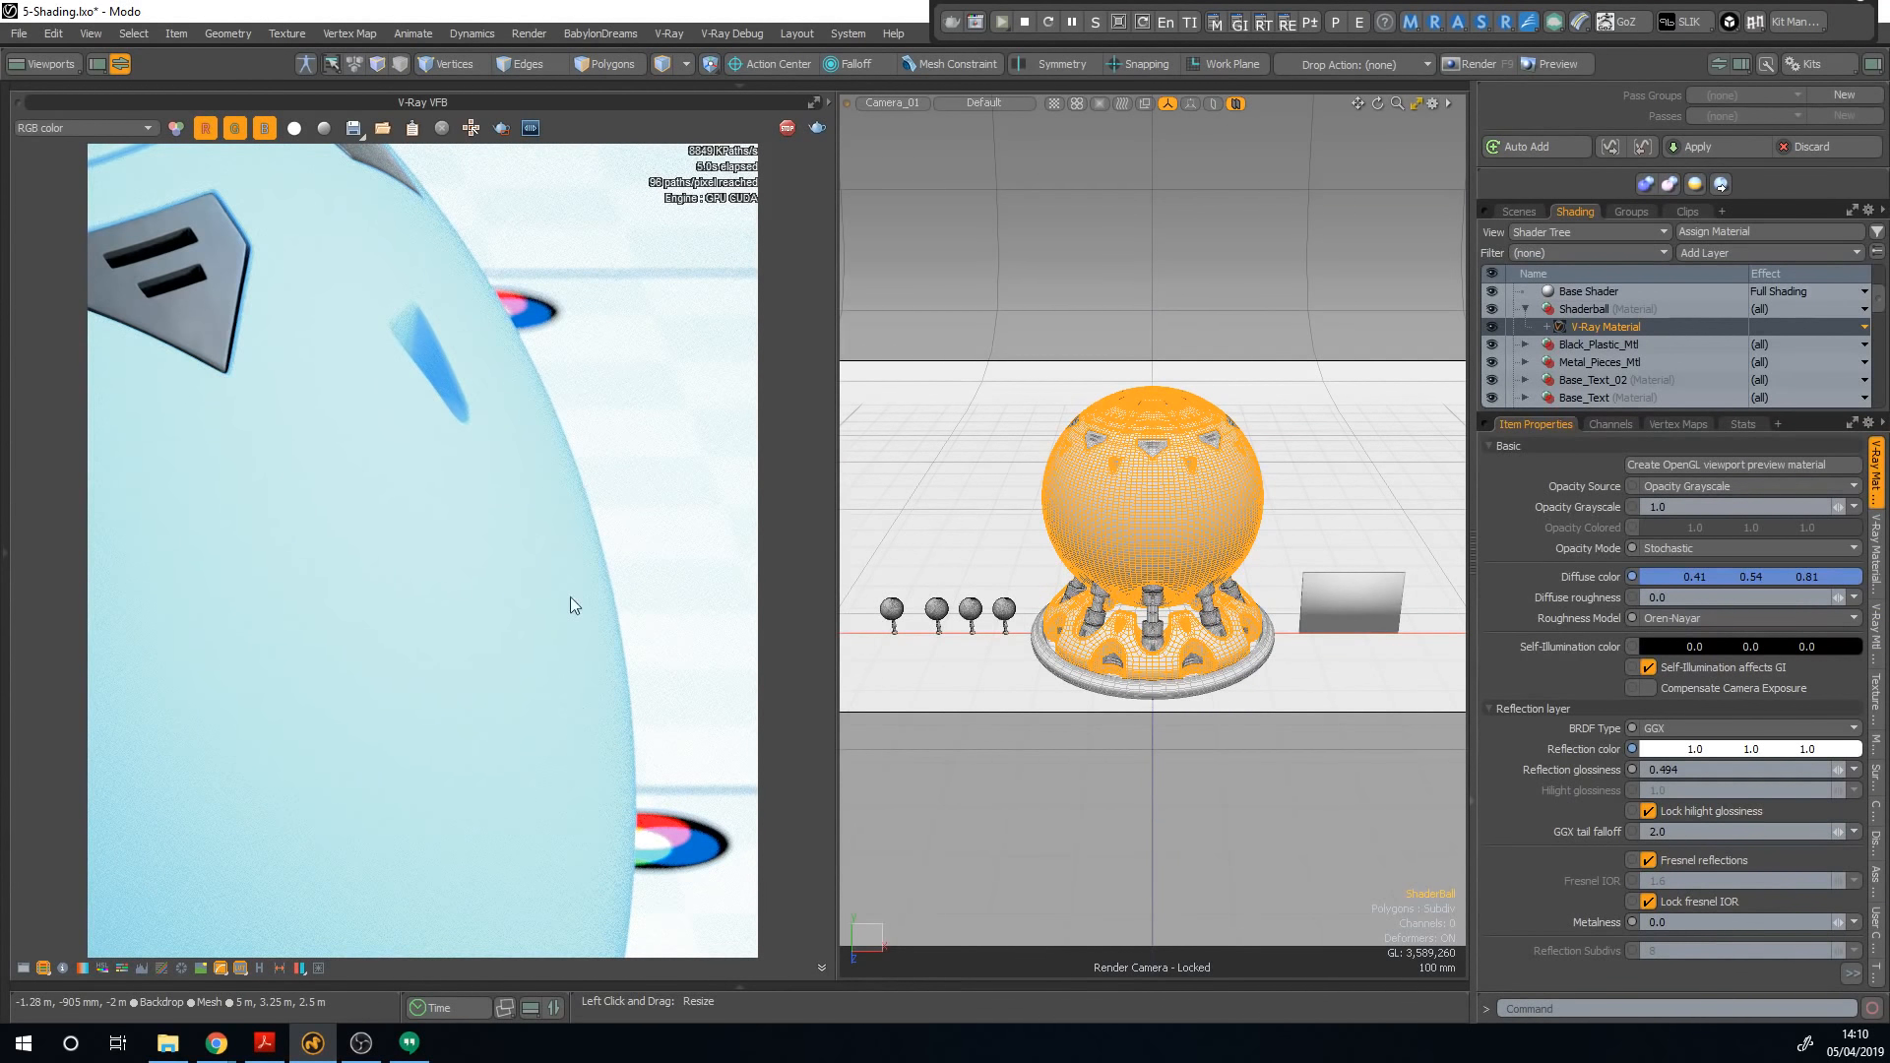
{"action": "left_click", "coordinate": [1876, 551]}
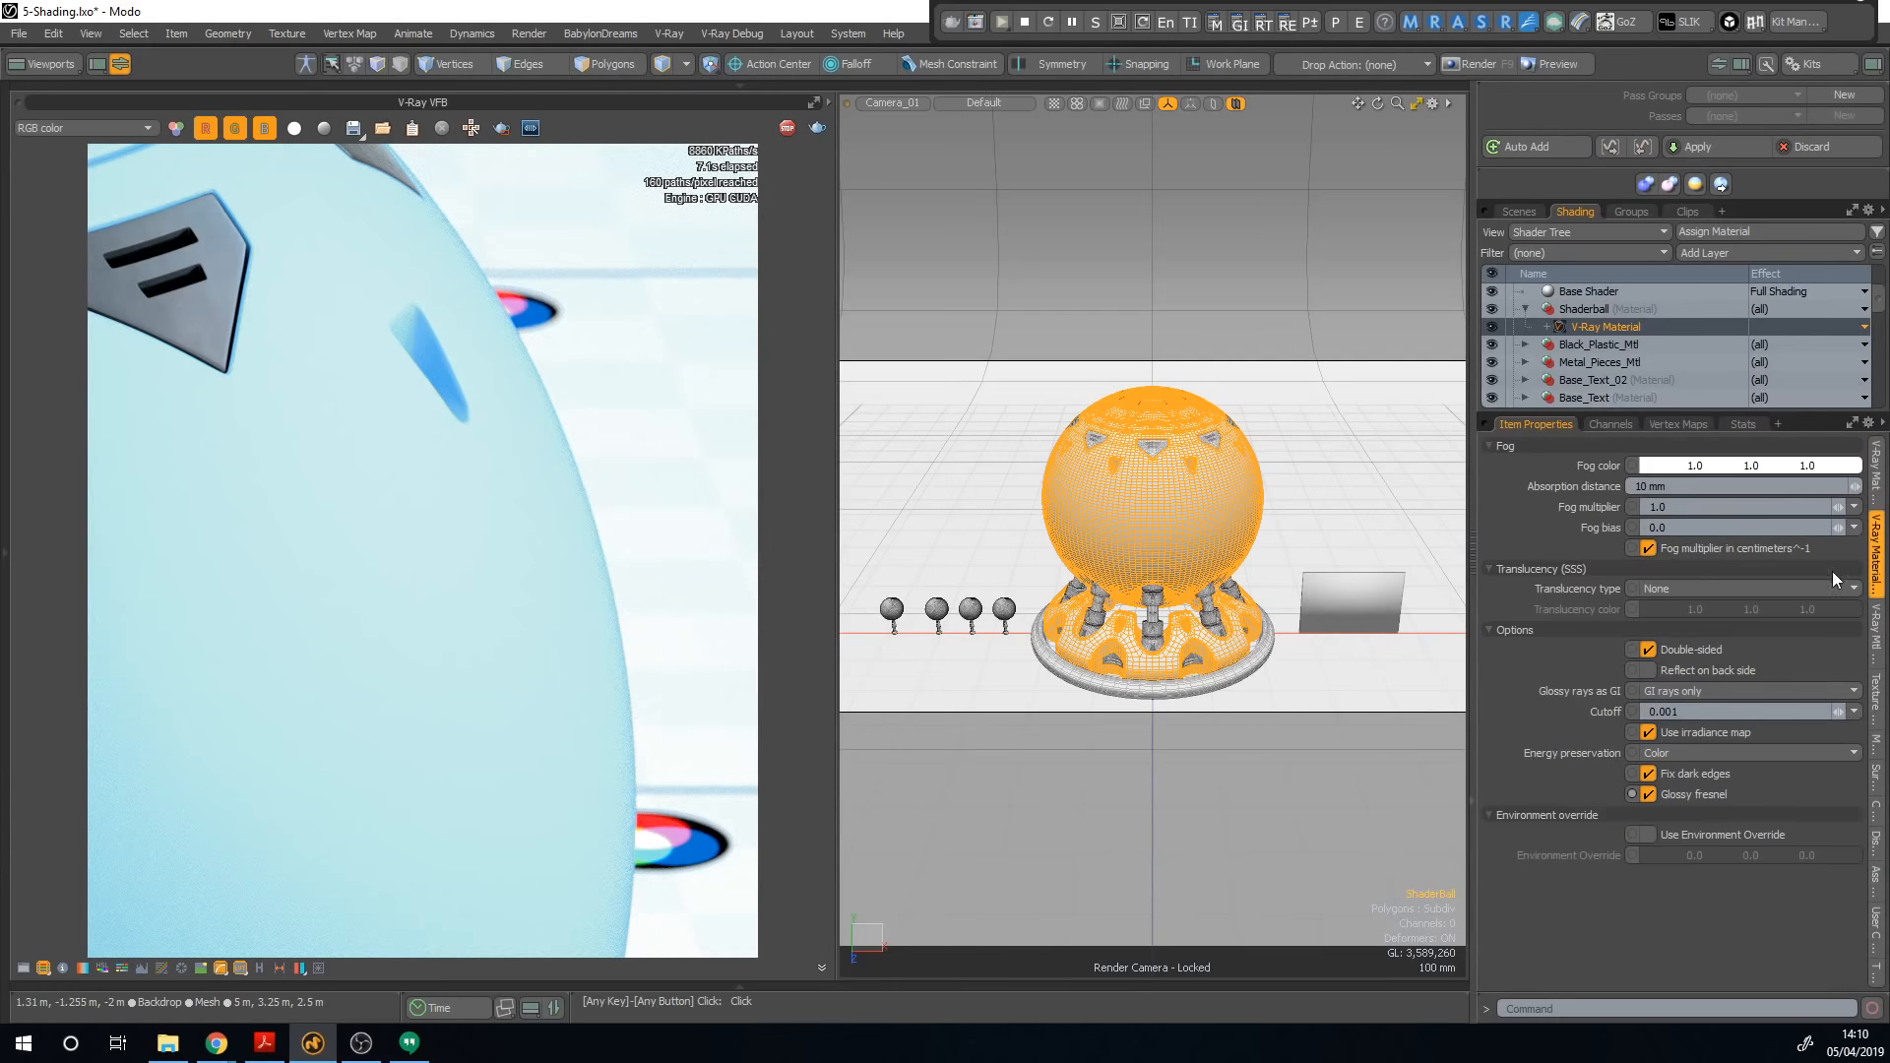
{"action": "left_click", "coordinate": [1693, 798]}
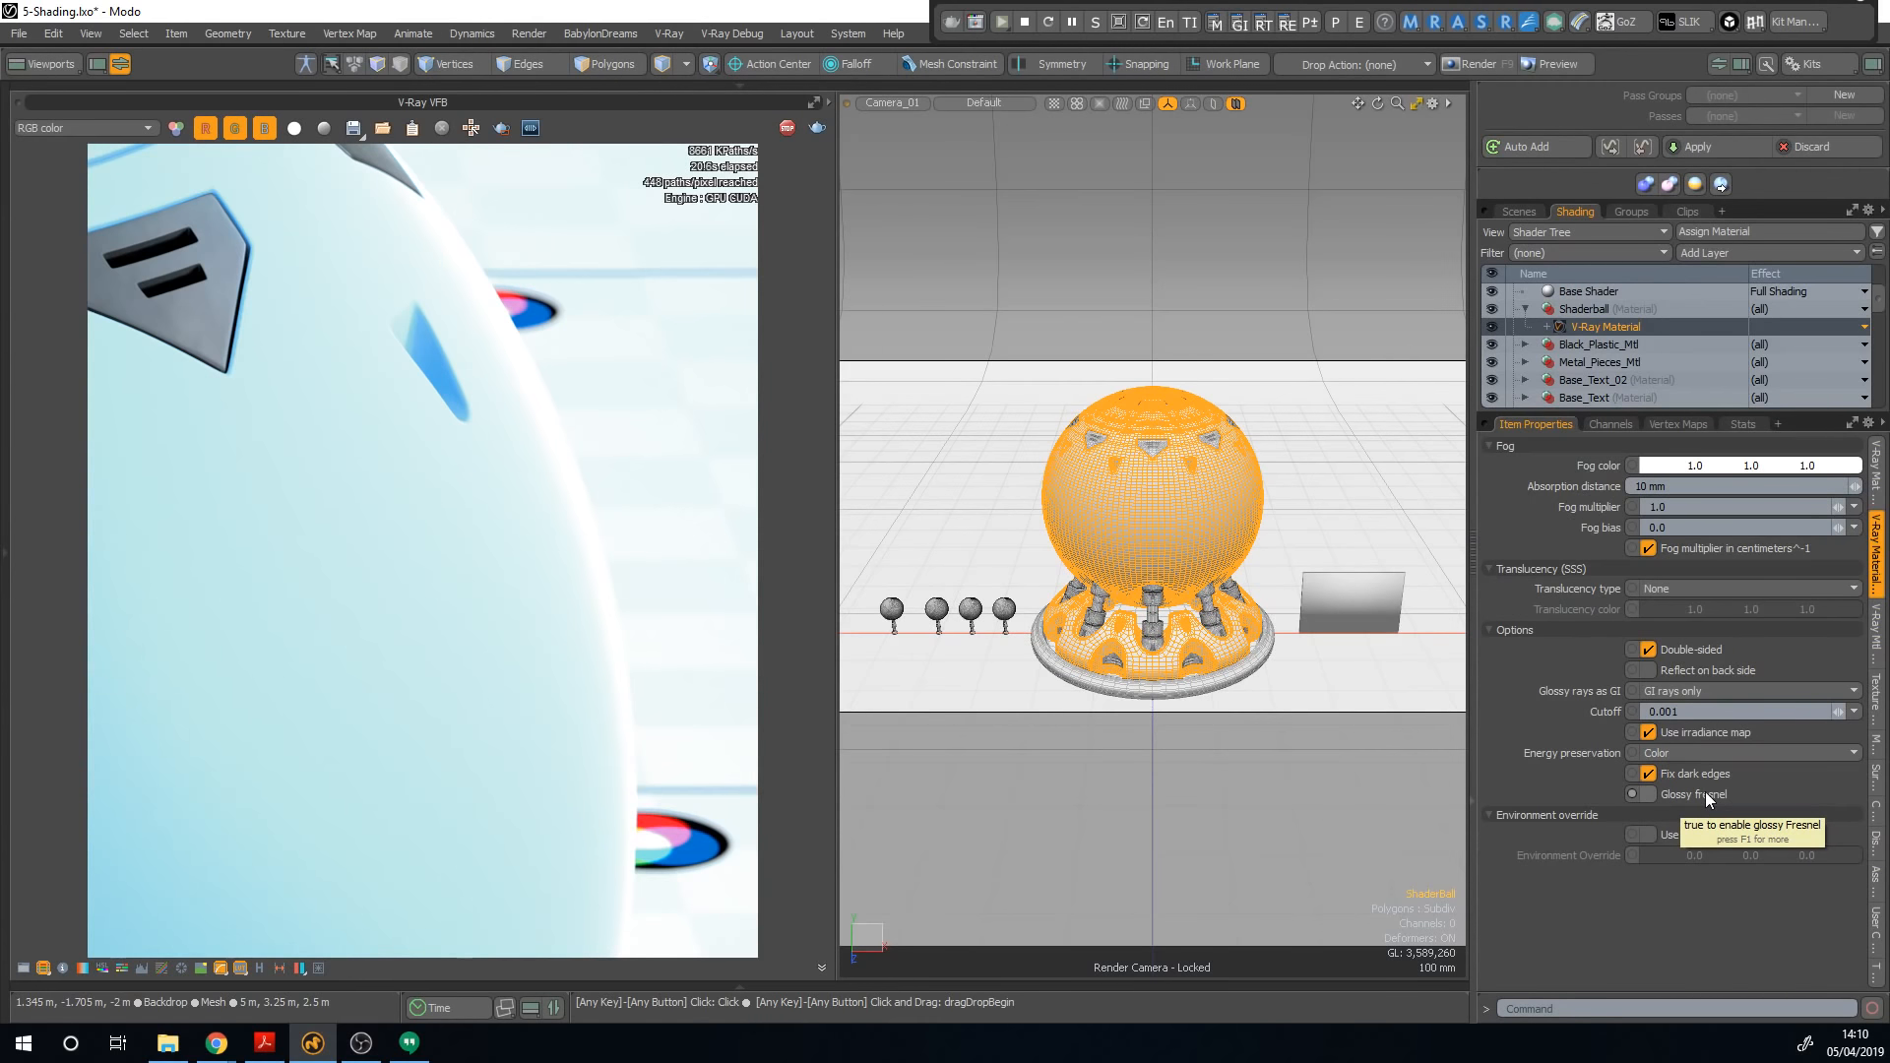
{"action": "left_click", "coordinate": [1674, 793]}
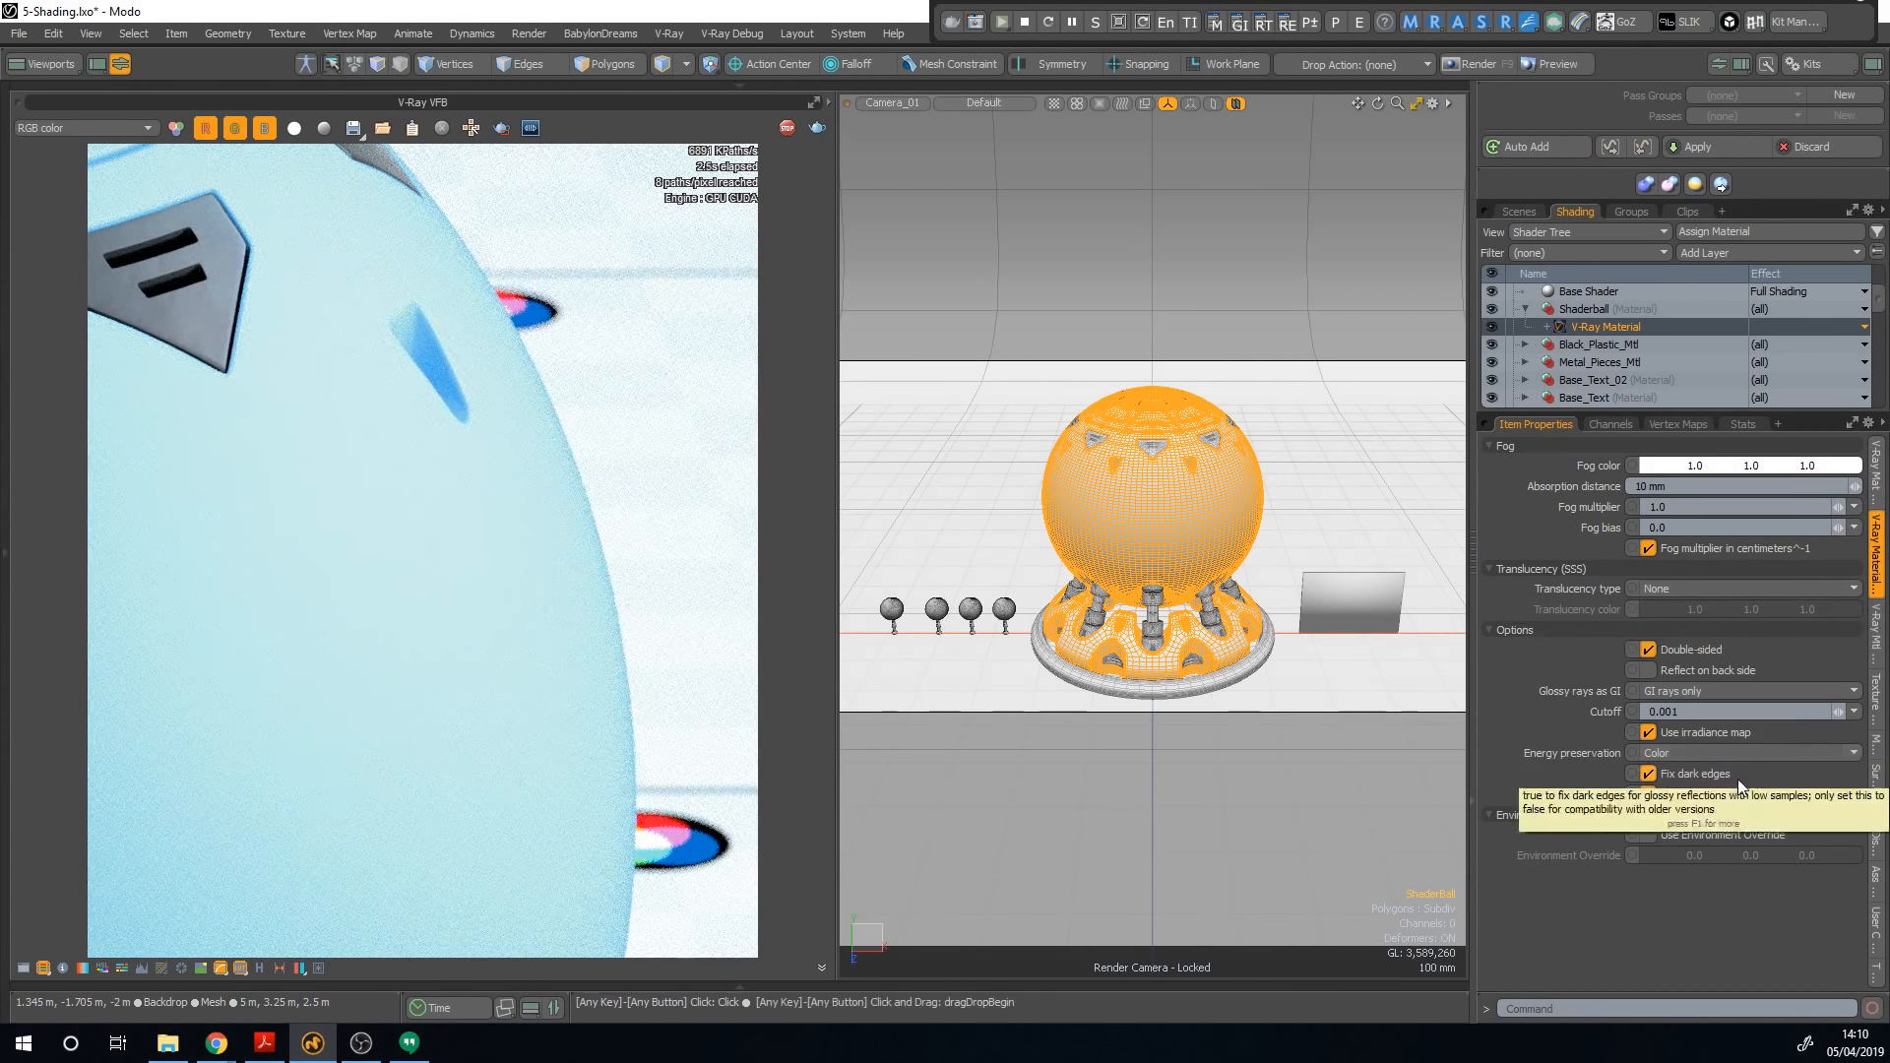
Step: Set the reflection glossiness to 1.0 and turn off the region enhancement to show the whole shader ball render
{"action": "left_click", "coordinate": [1877, 482]}
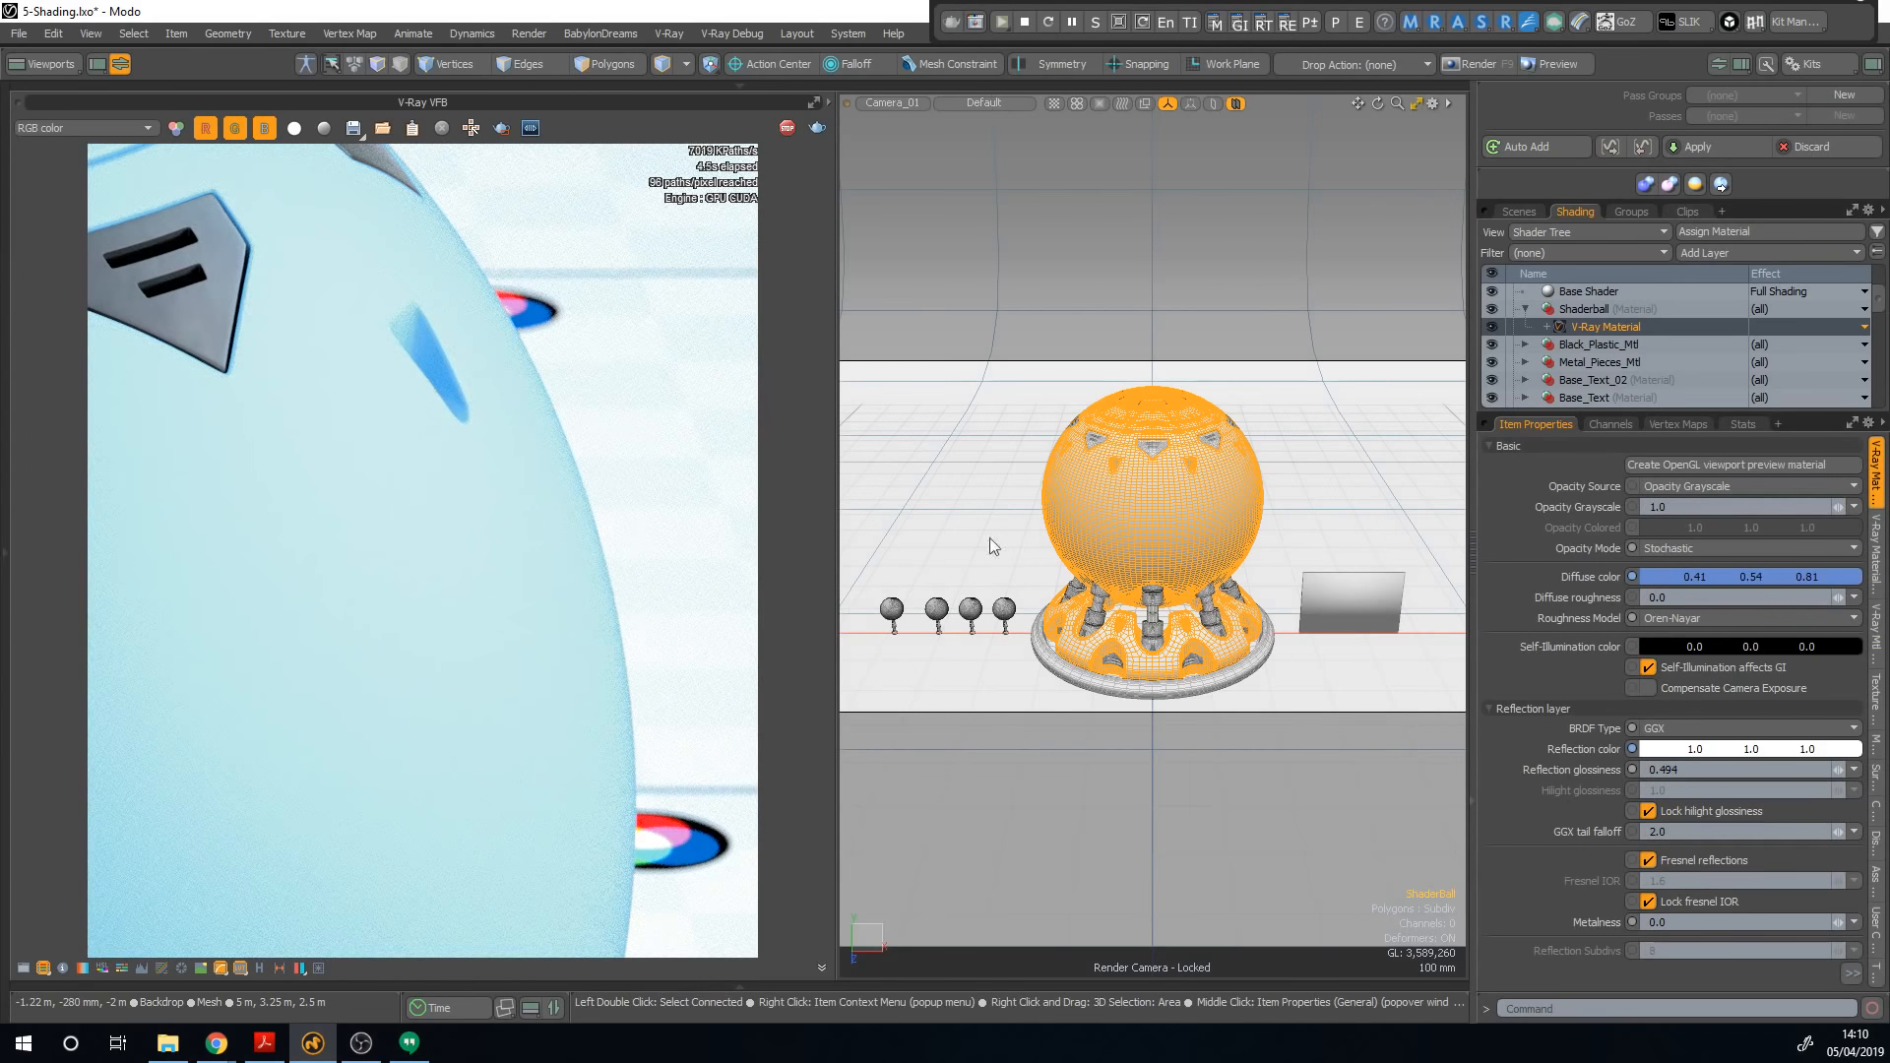
{"action": "mouse_move", "coordinate": [1838, 770]}
{"action": "left_mouse_down"}
{"action": "mouse_move", "coordinate": [1656, 770]}
{"action": "mouse_move", "coordinate": [1853, 770]}
{"action": "left_mouse_up"}
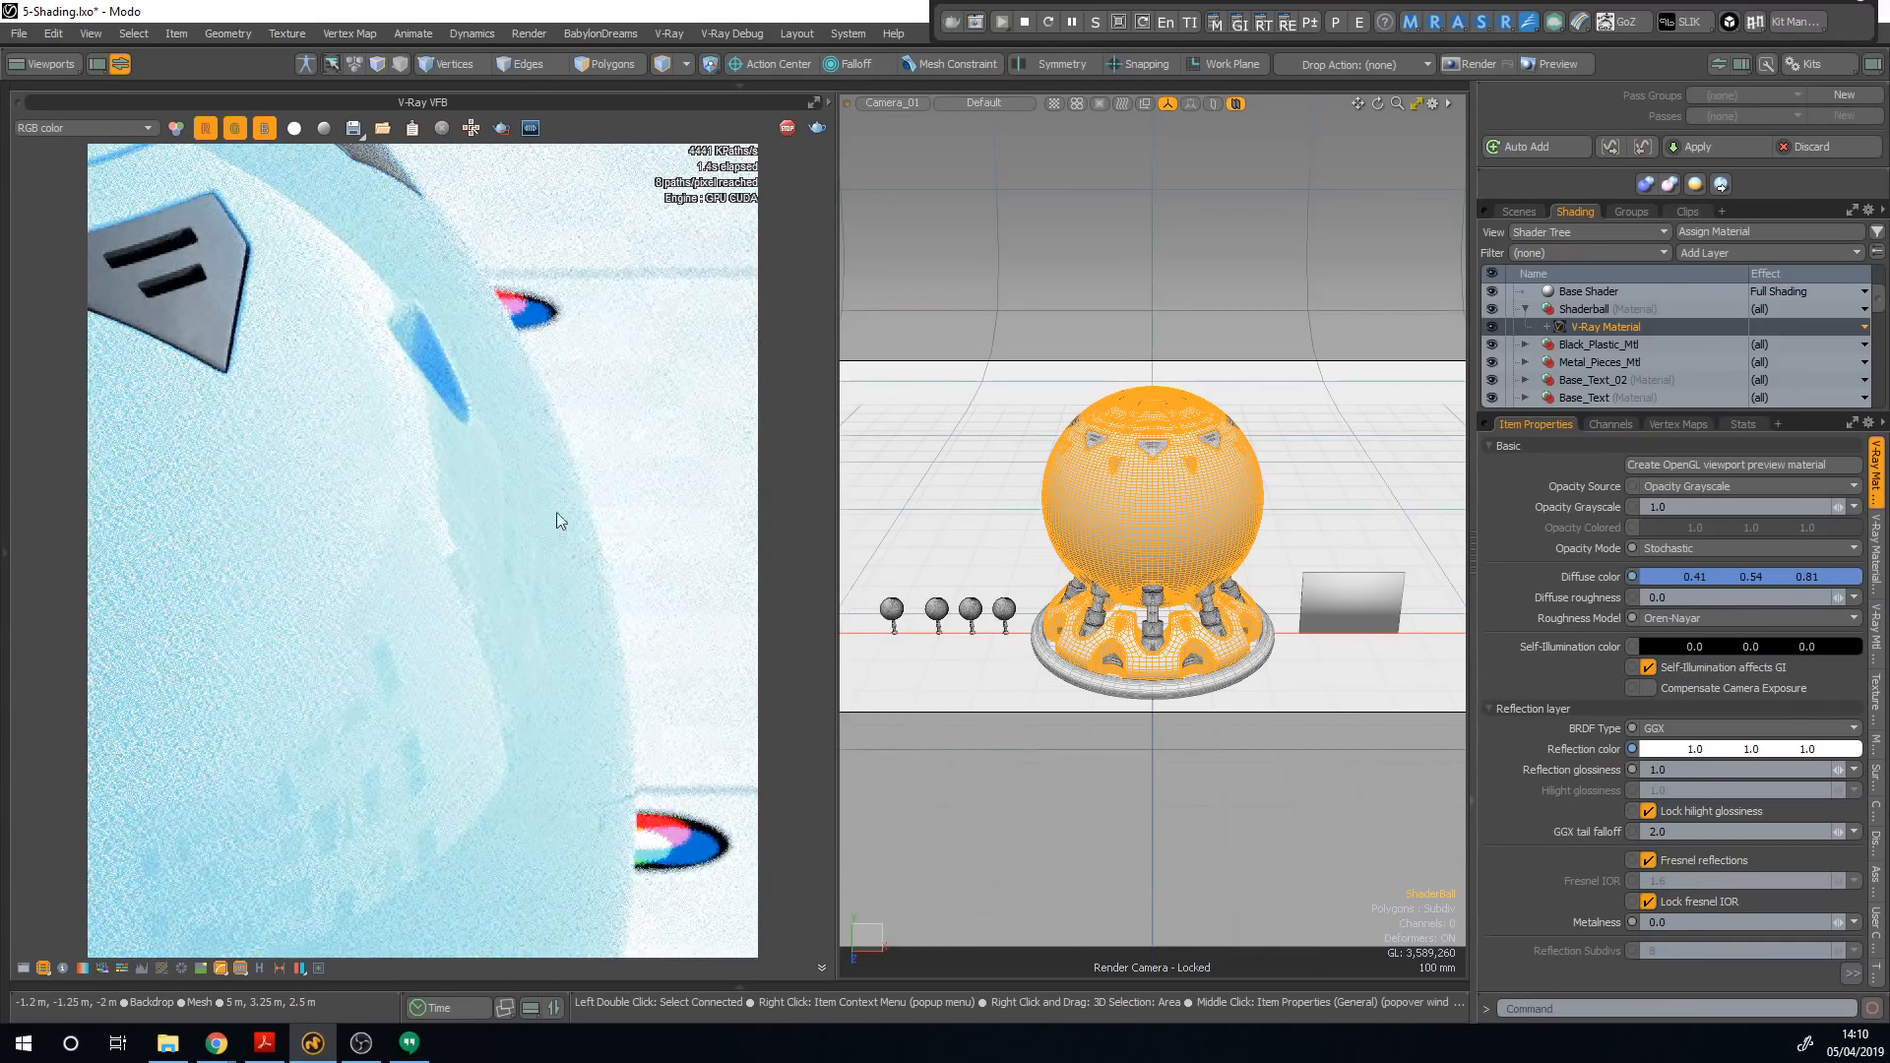
{"action": "right_click", "coordinate": [591, 424]}
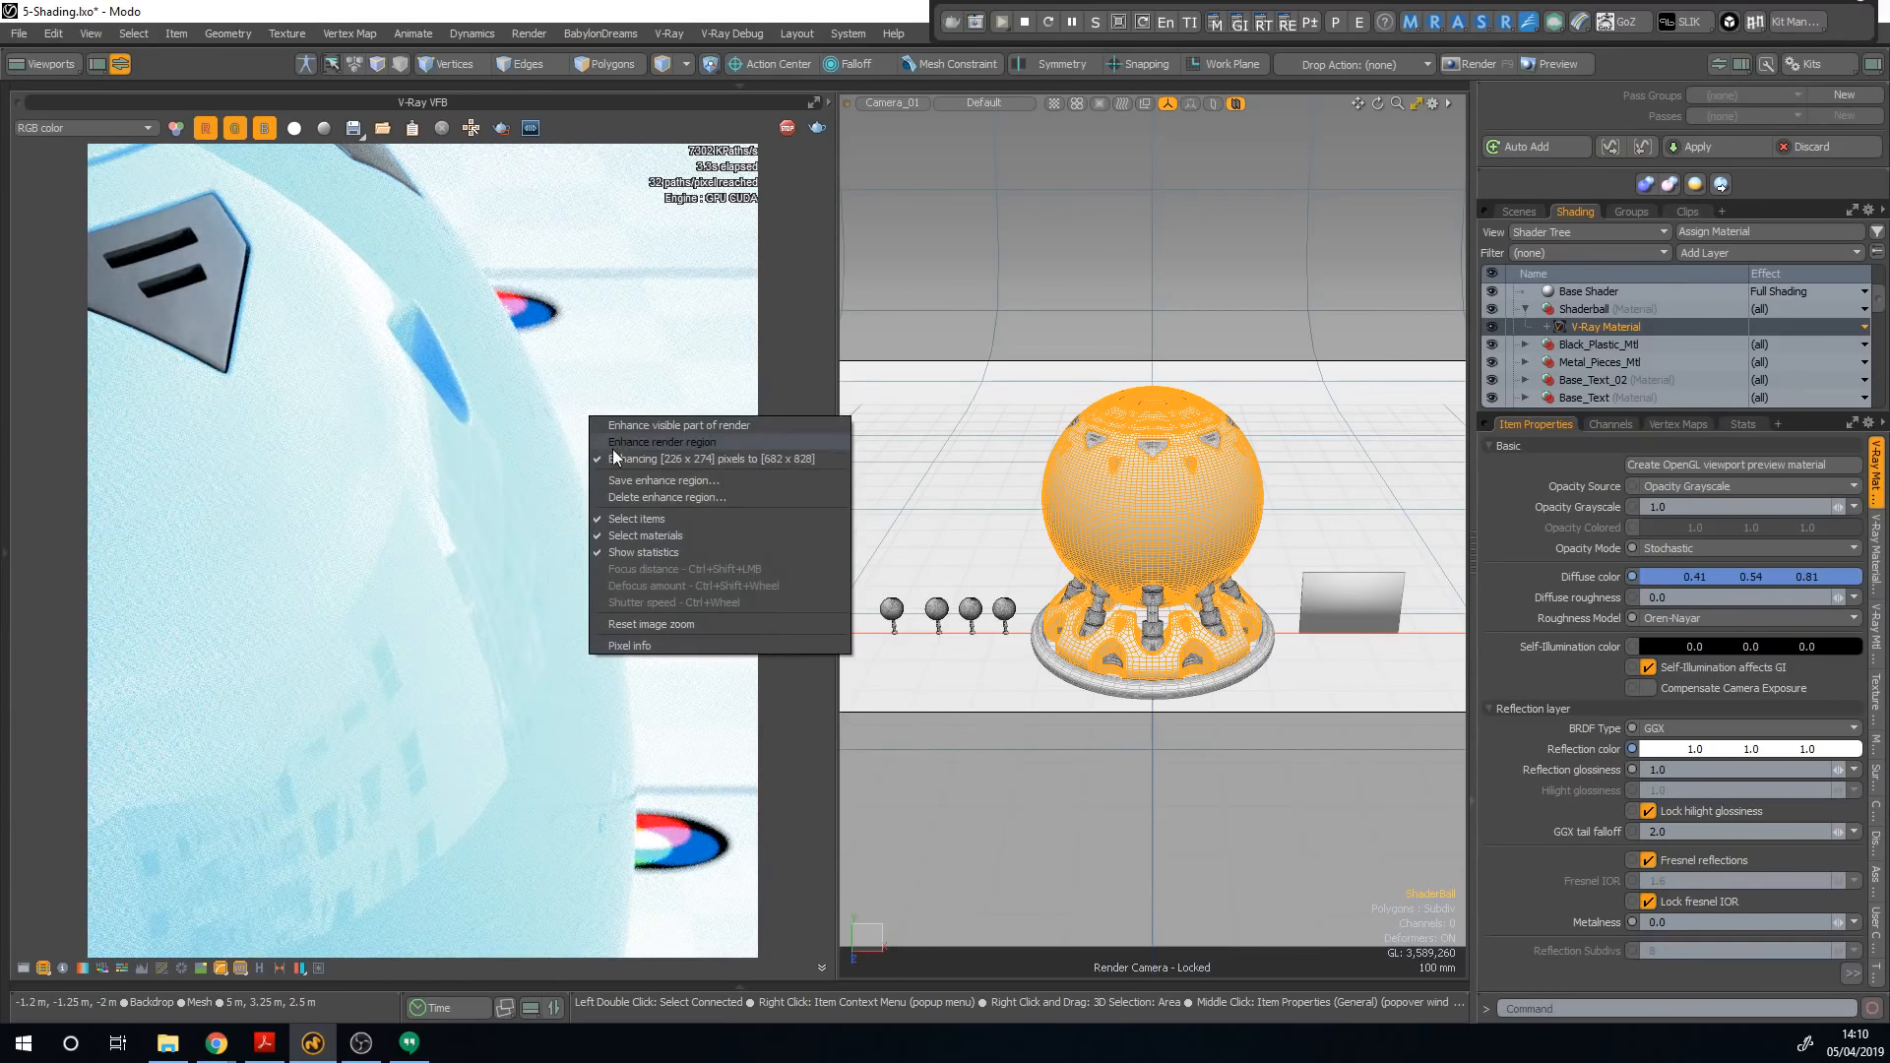
{"action": "left_click", "coordinate": [624, 463]}
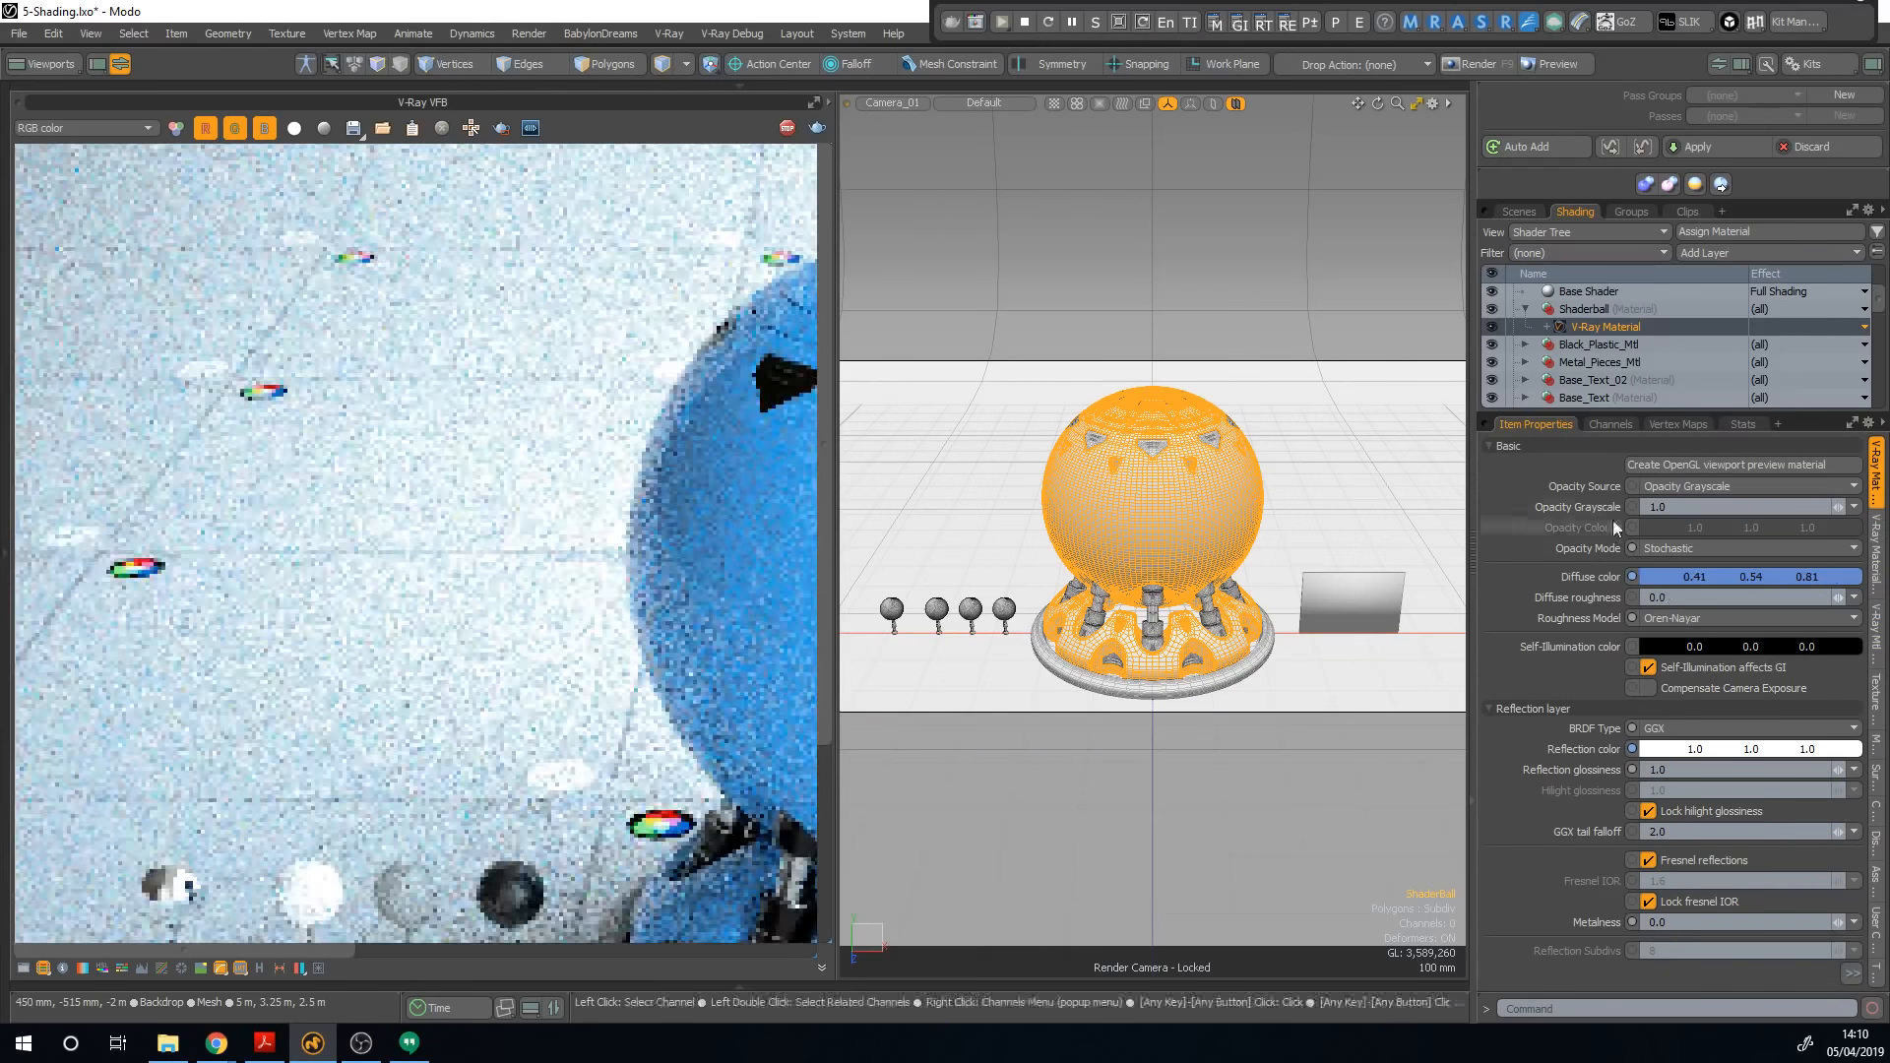
{"action": "middle_click_drag", "start_coordinate": [569, 499], "coordinate": [318, 489]}
{"action": "scroll", "coordinate": [354, 492], "scroll_direction": "down", "scroll_amount": 4}
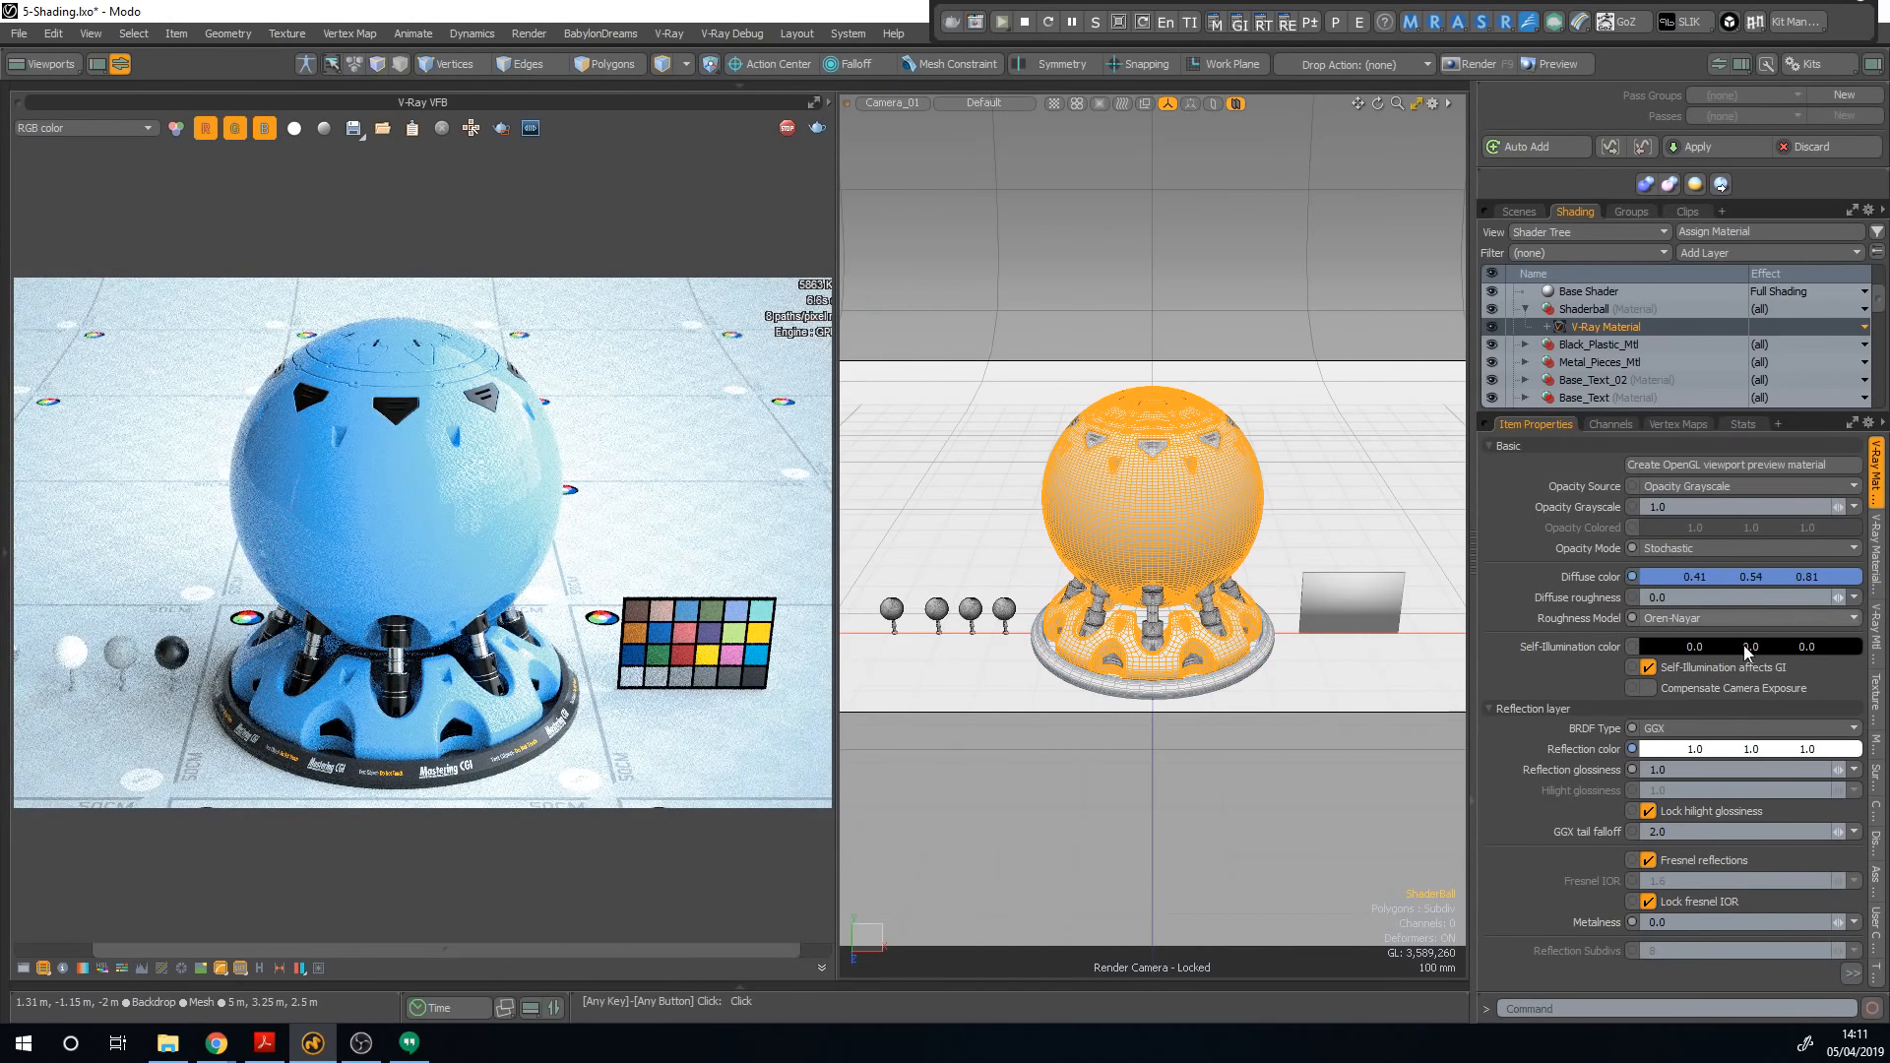
Step: Try white as the shader ball's diffuse color, and settle on black (0.0, 0.0, 0.0)
{"action": "key", "text": "ctrl+v"}
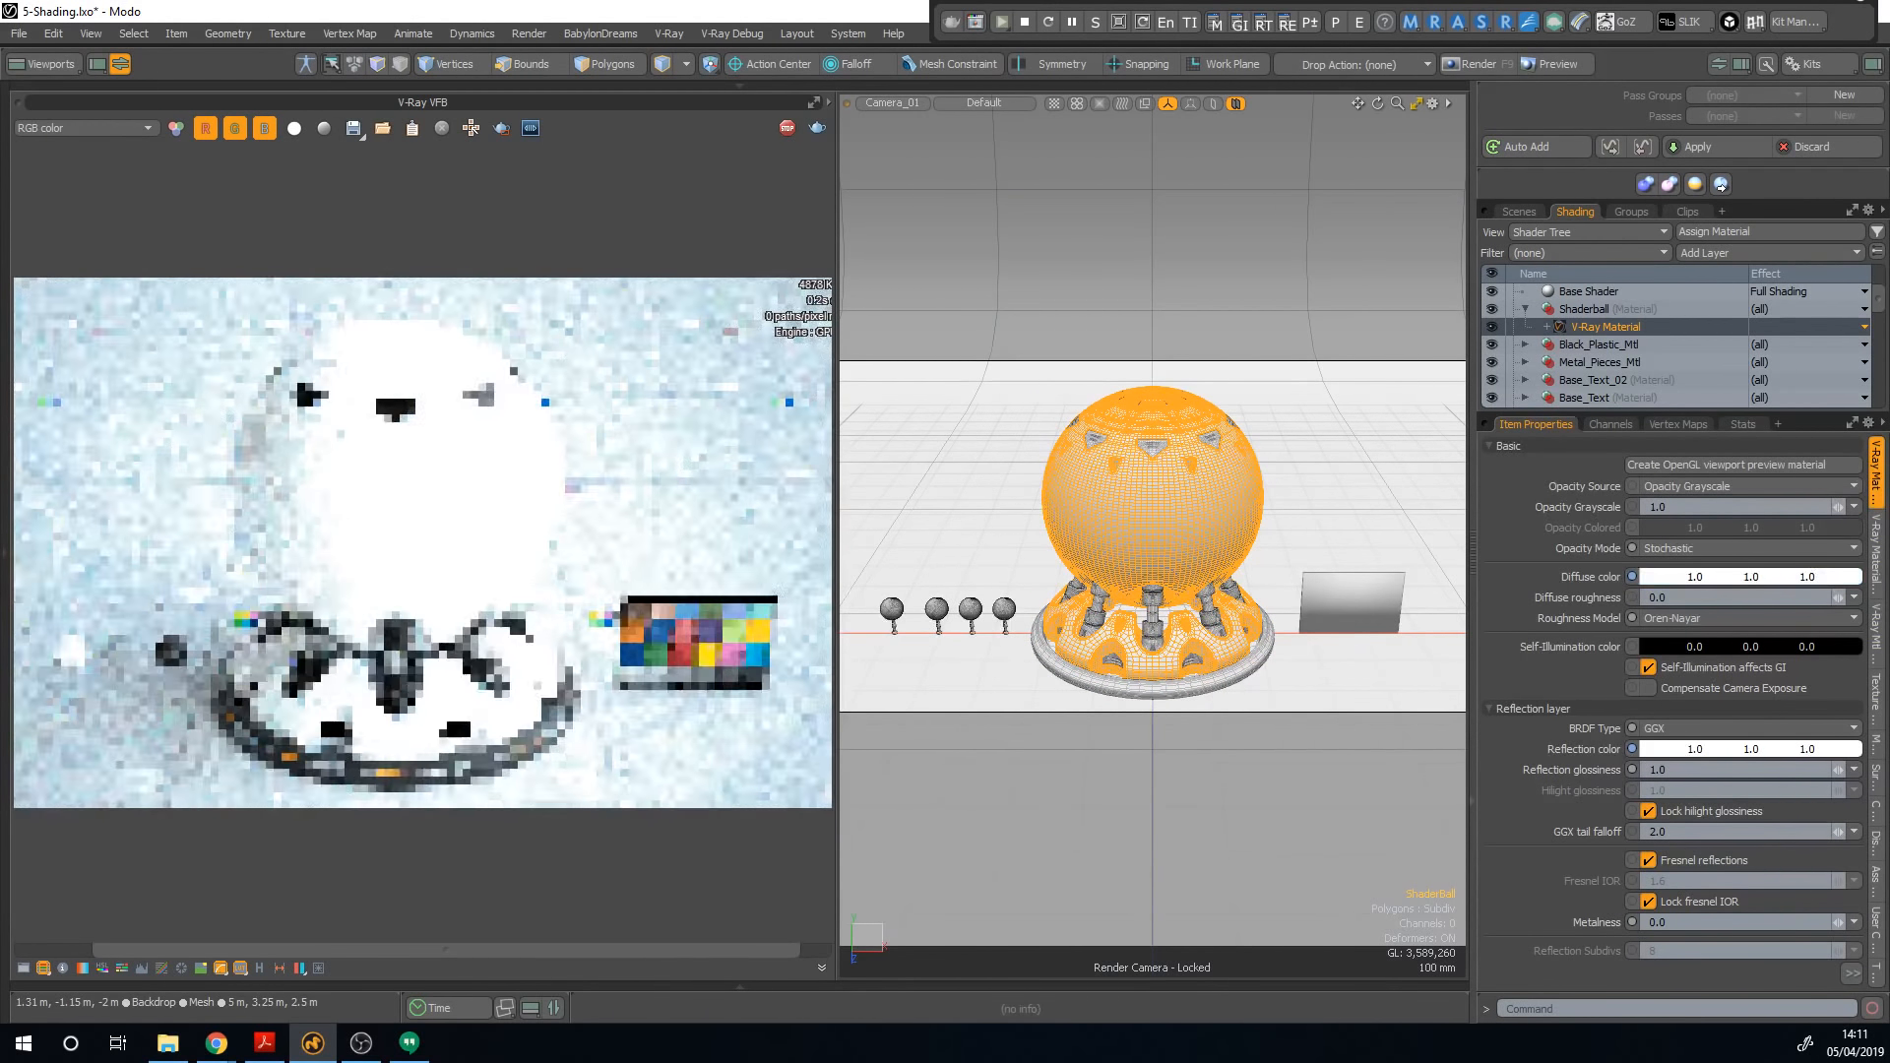
{"action": "left_click_drag", "start_coordinate": [1806, 578], "coordinate": [1732, 578], "text": "ctrl"}
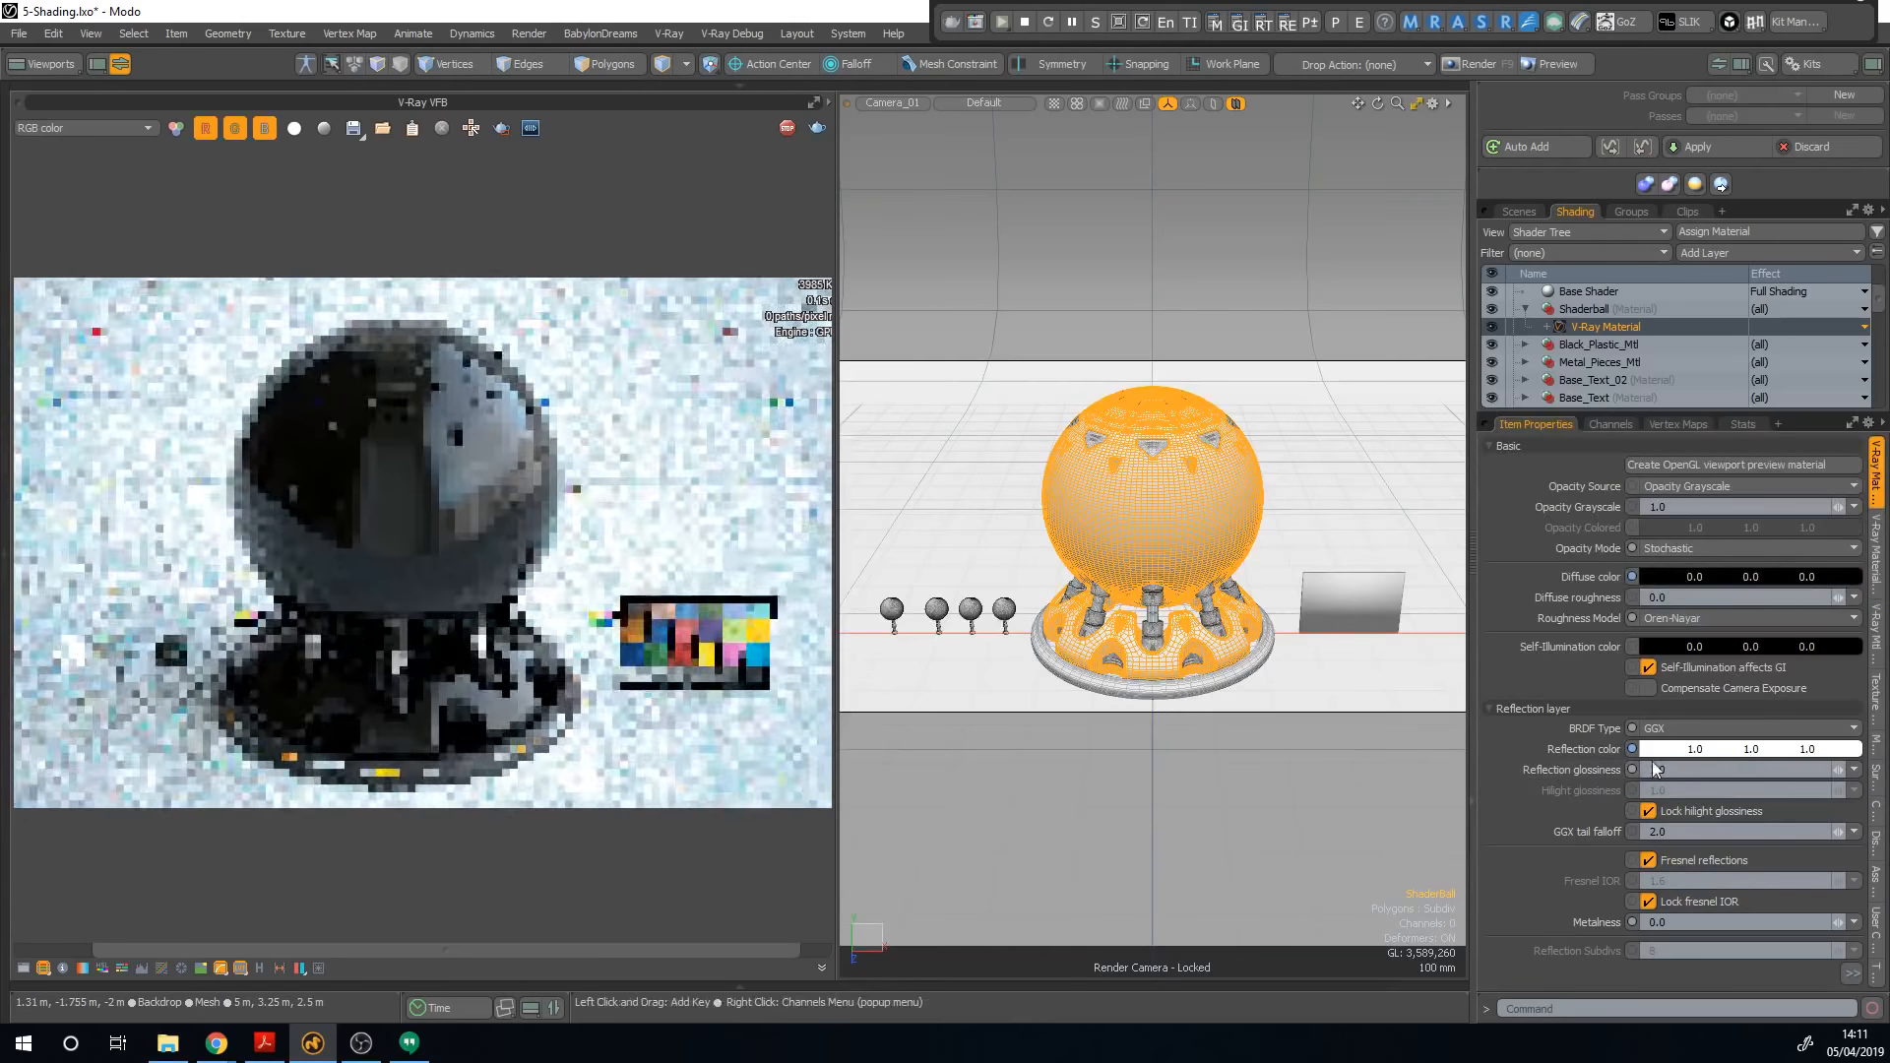
Step: Try an orange reflection color (1.0, 0.72, 0.49) with the Fresnel IOR unlocked at 32.0, relock it and undo the color change
{"action": "left_click", "coordinate": [1751, 750]}
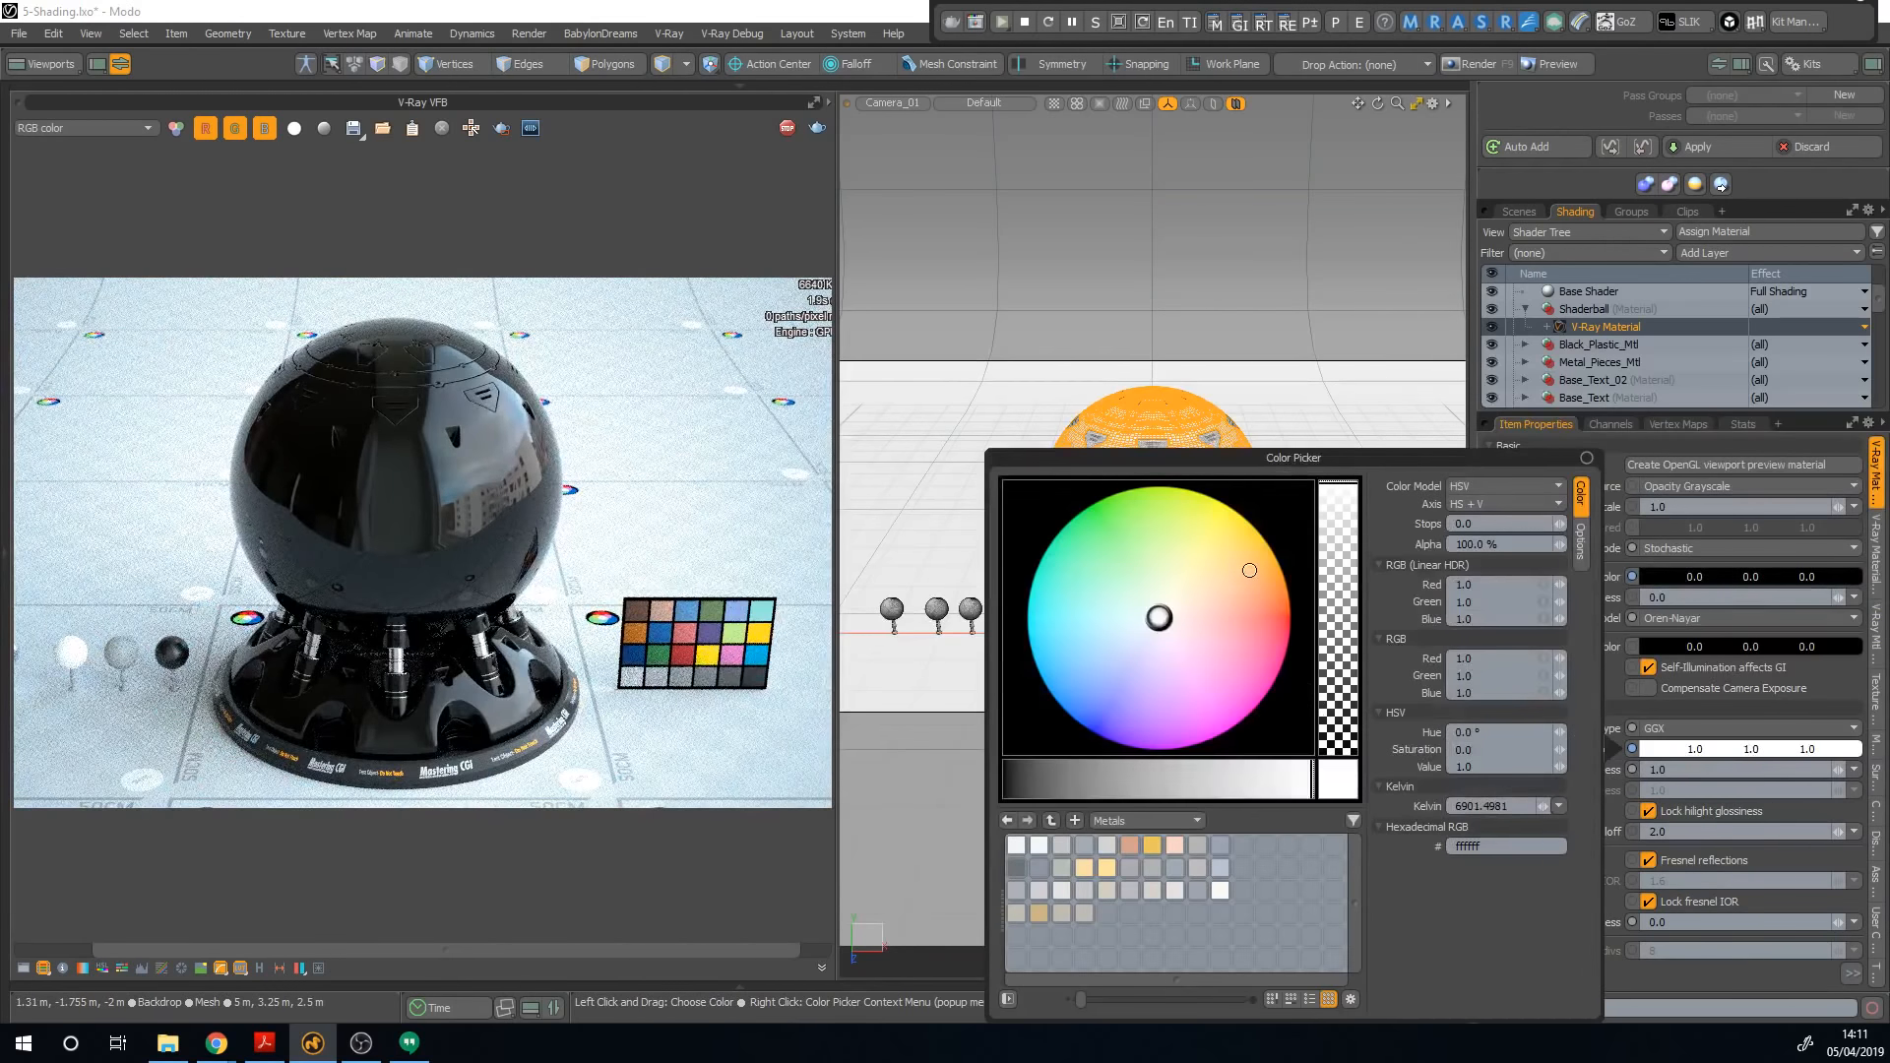
{"action": "left_click", "coordinate": [1250, 570]}
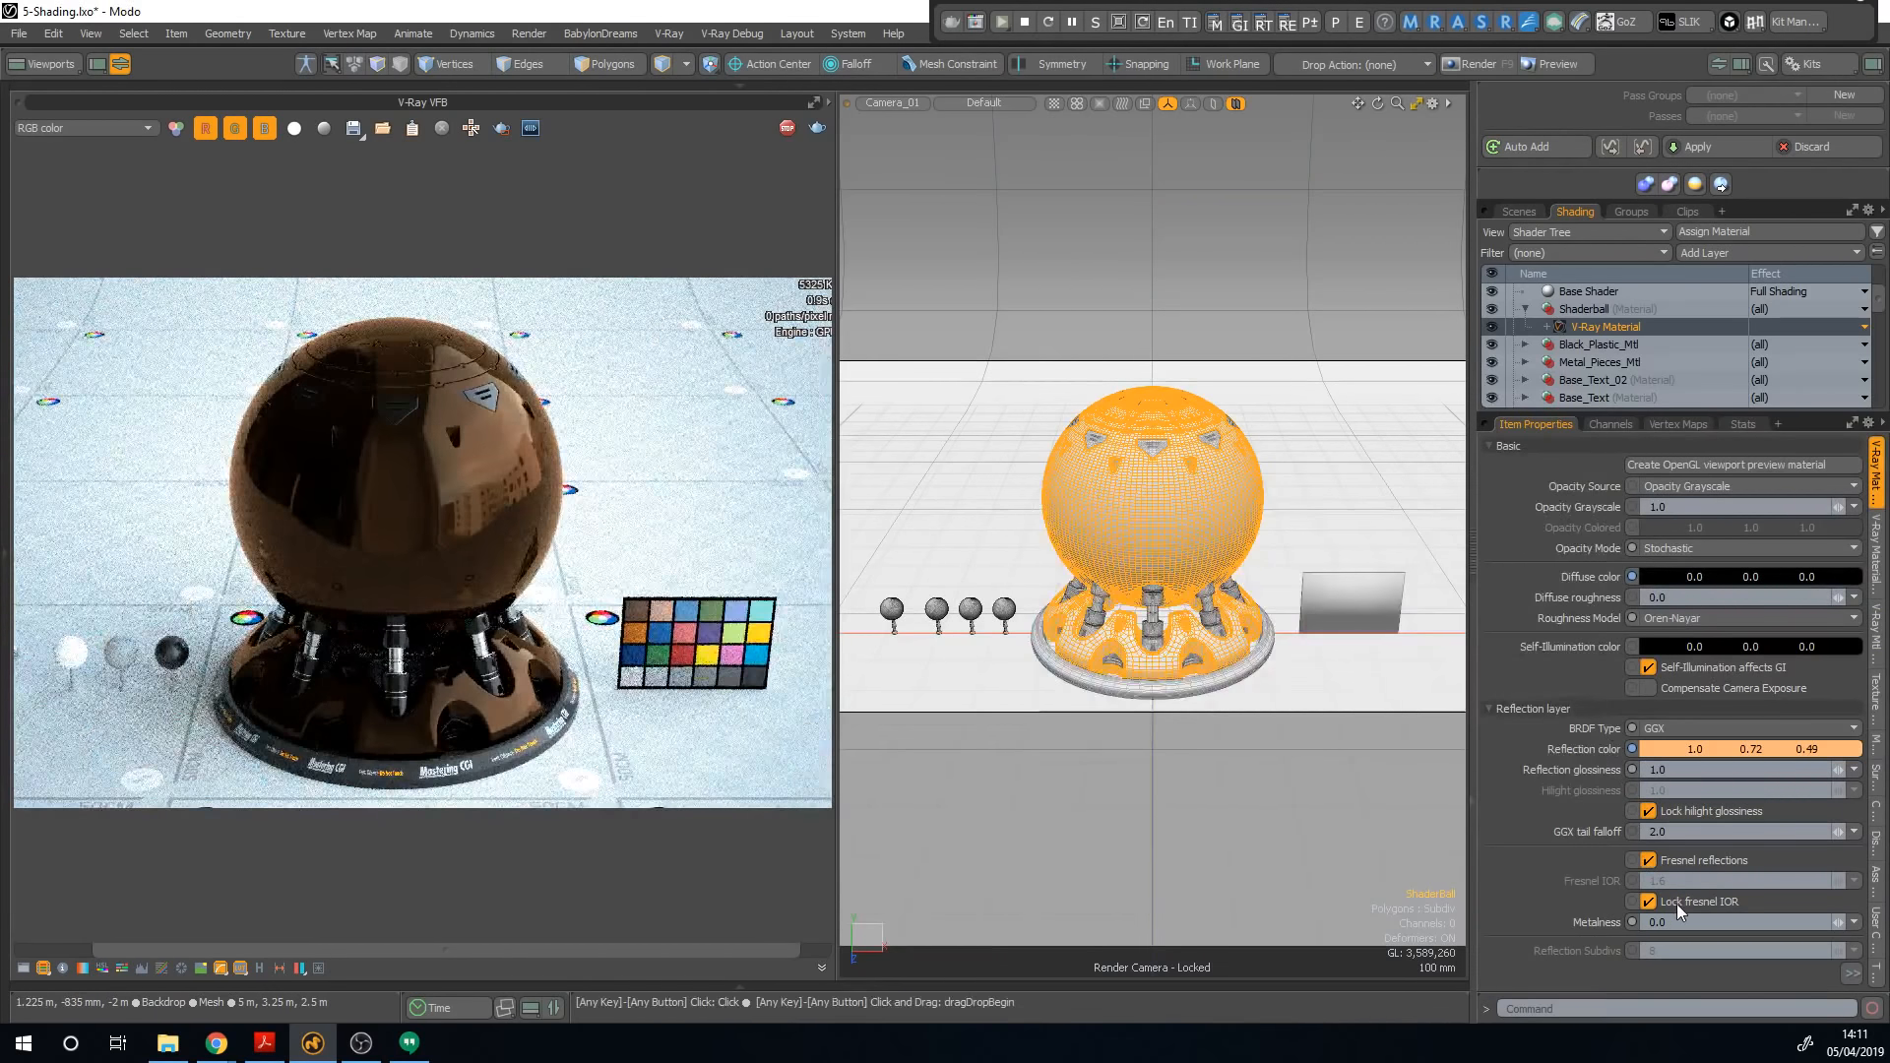
{"action": "left_click", "coordinate": [1677, 903]}
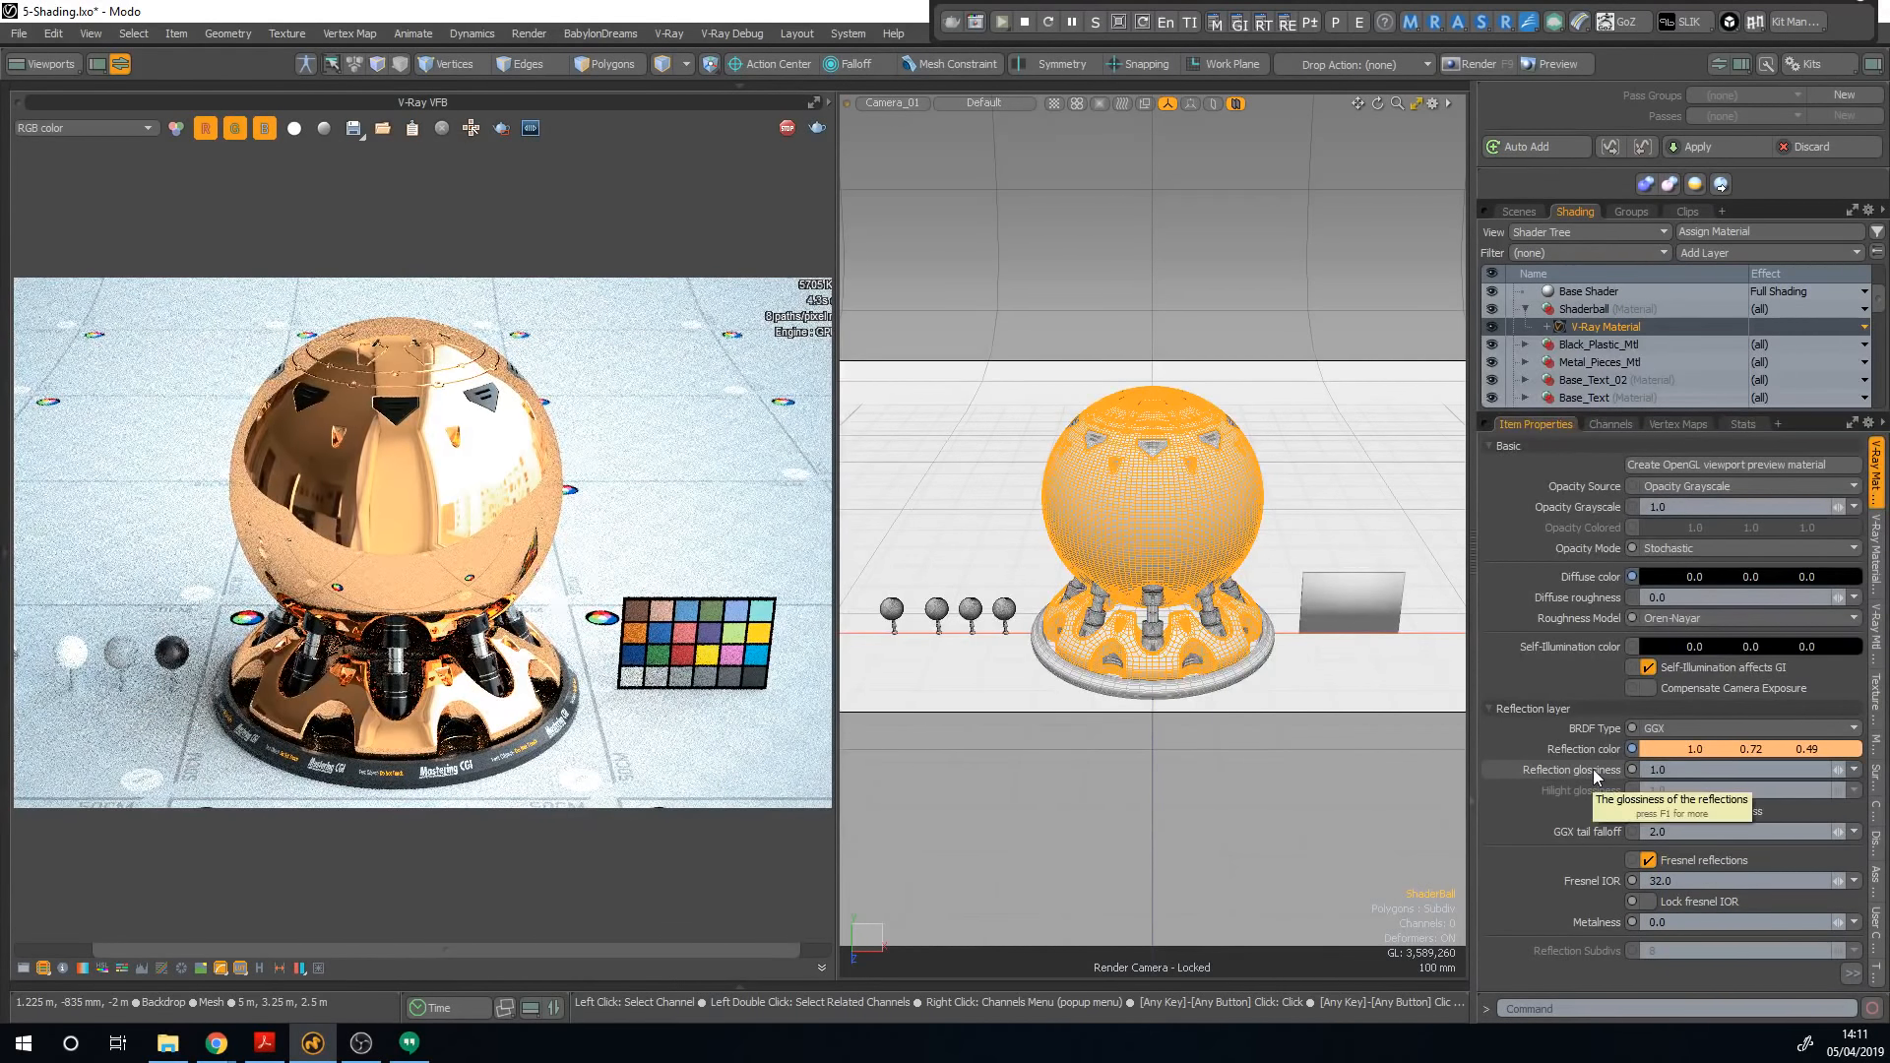
{"action": "left_click", "coordinate": [1690, 904]}
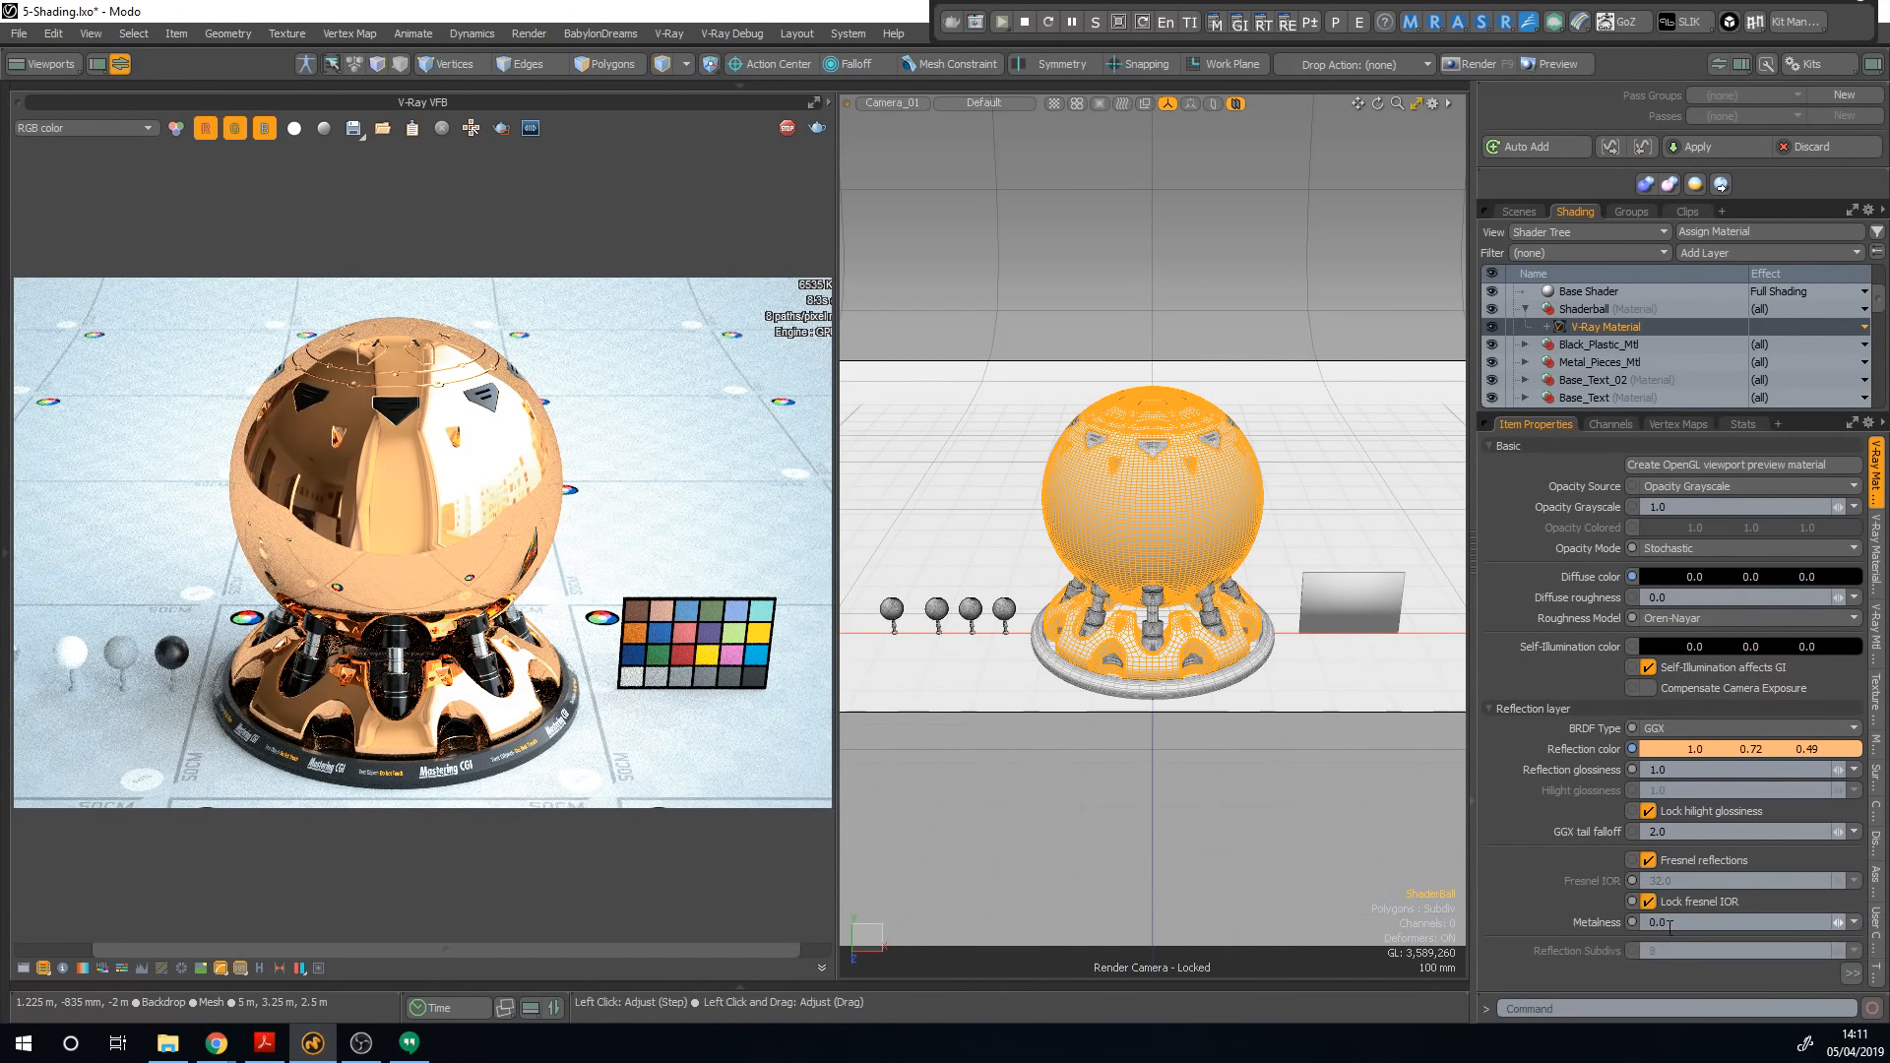
{"action": "key", "text": "ctrl+z"}
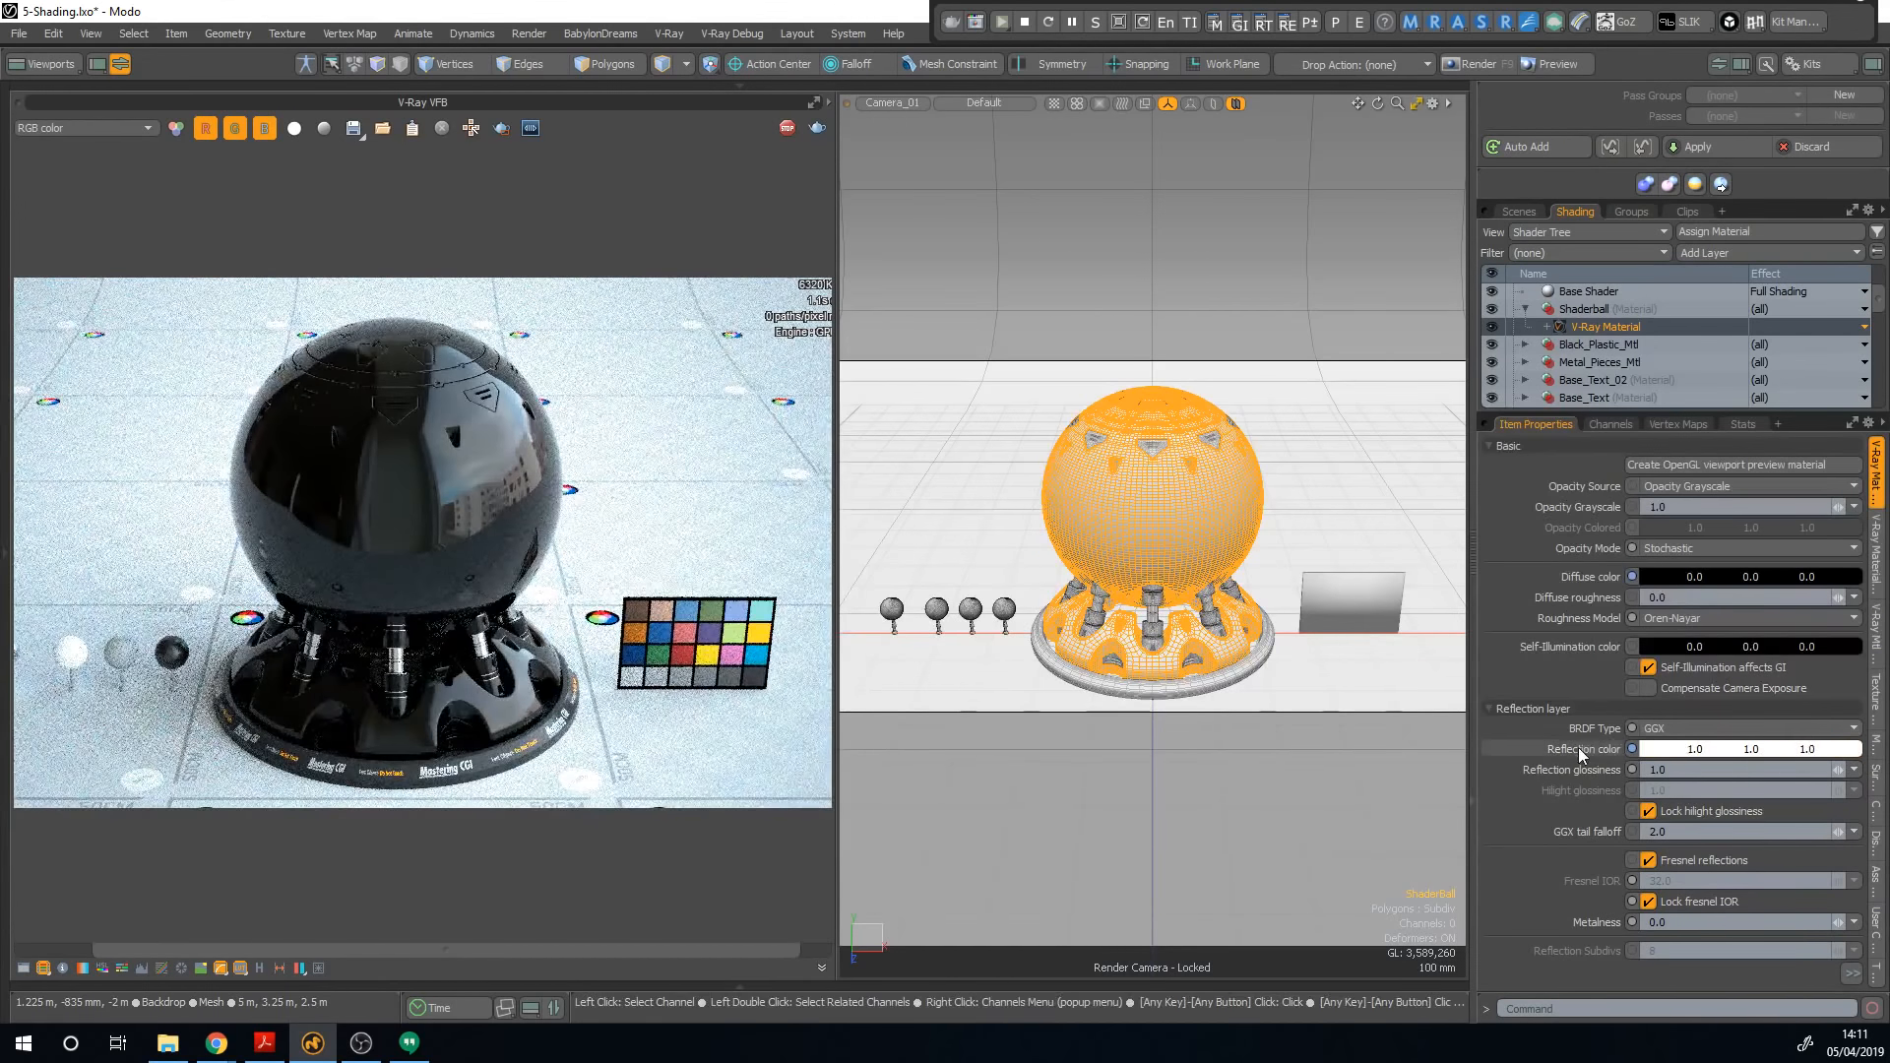
Step: Set the shader ball's diffuse color to a light orange (0.86, 0.65, 0.41) and close the color picker
{"action": "left_click", "coordinate": [1681, 752]}
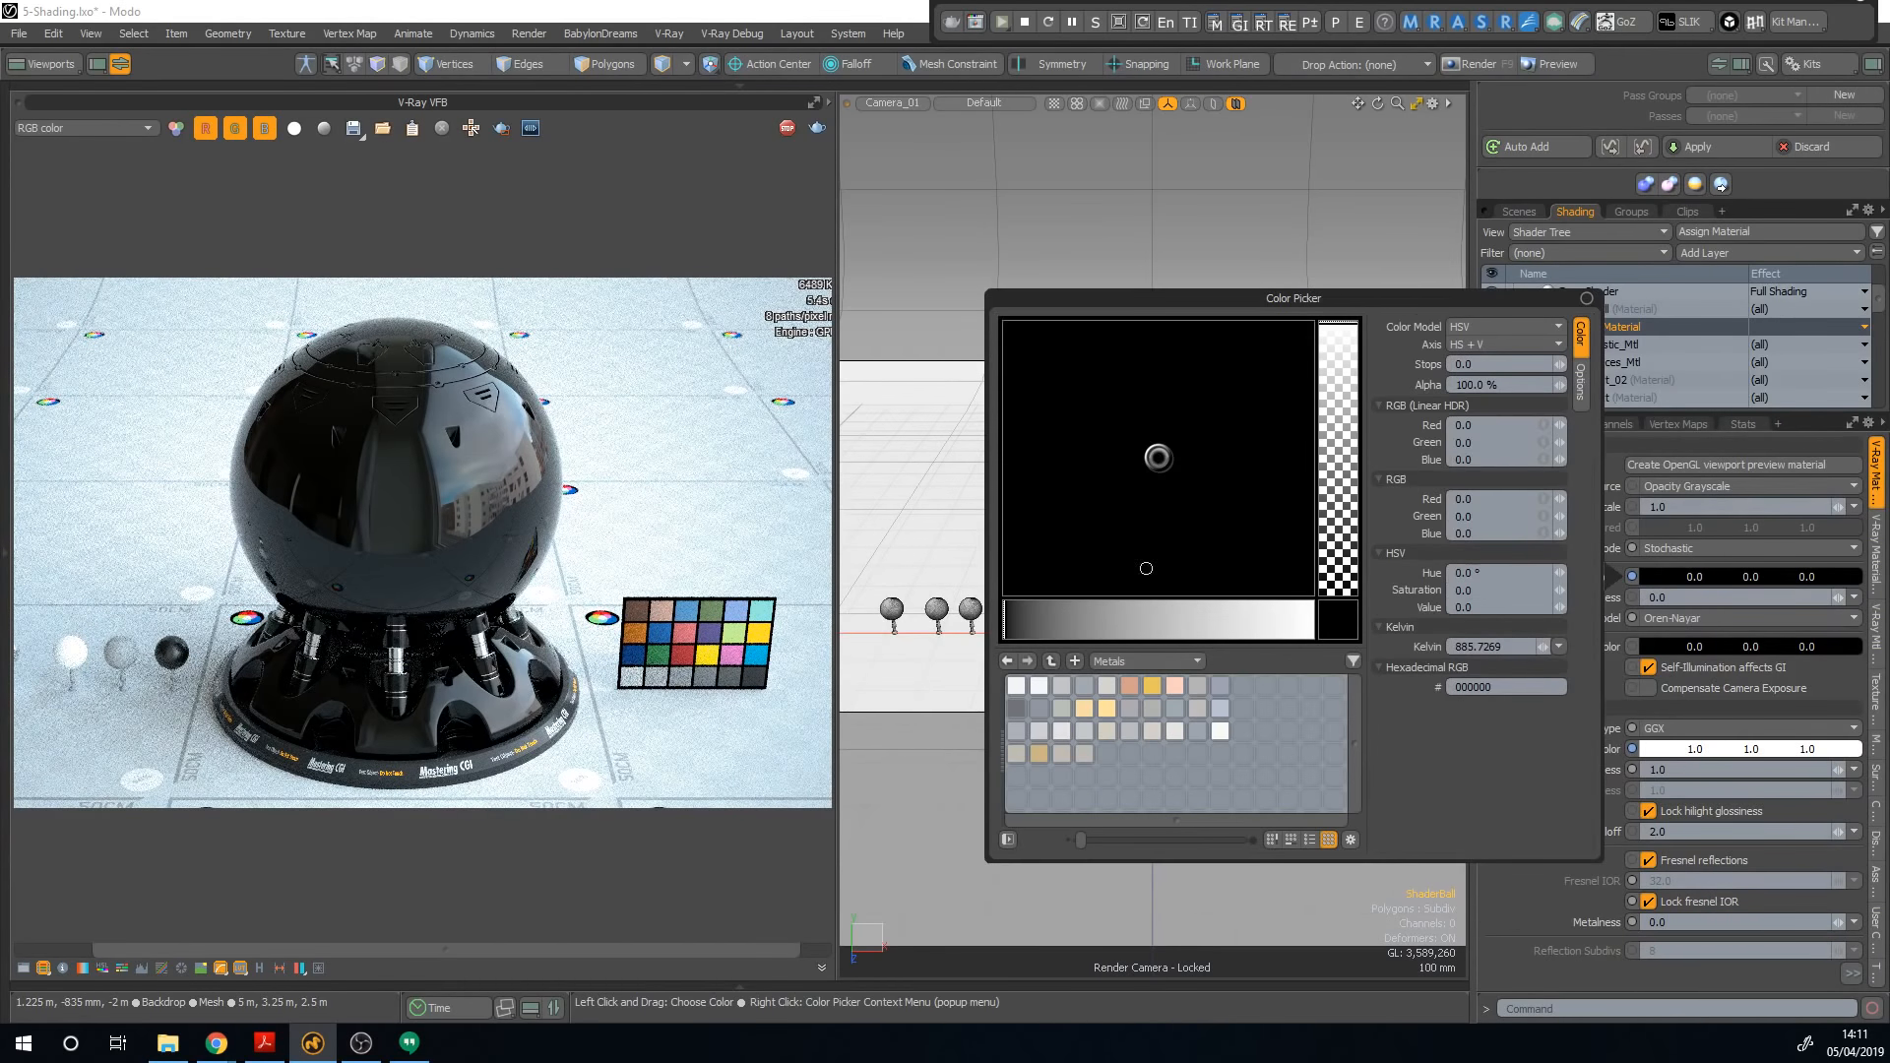
{"action": "left_click", "coordinate": [1140, 610]}
{"action": "left_click_drag", "start_coordinate": [1211, 437], "coordinate": [1254, 414]}
{"action": "left_click", "coordinate": [1221, 621]}
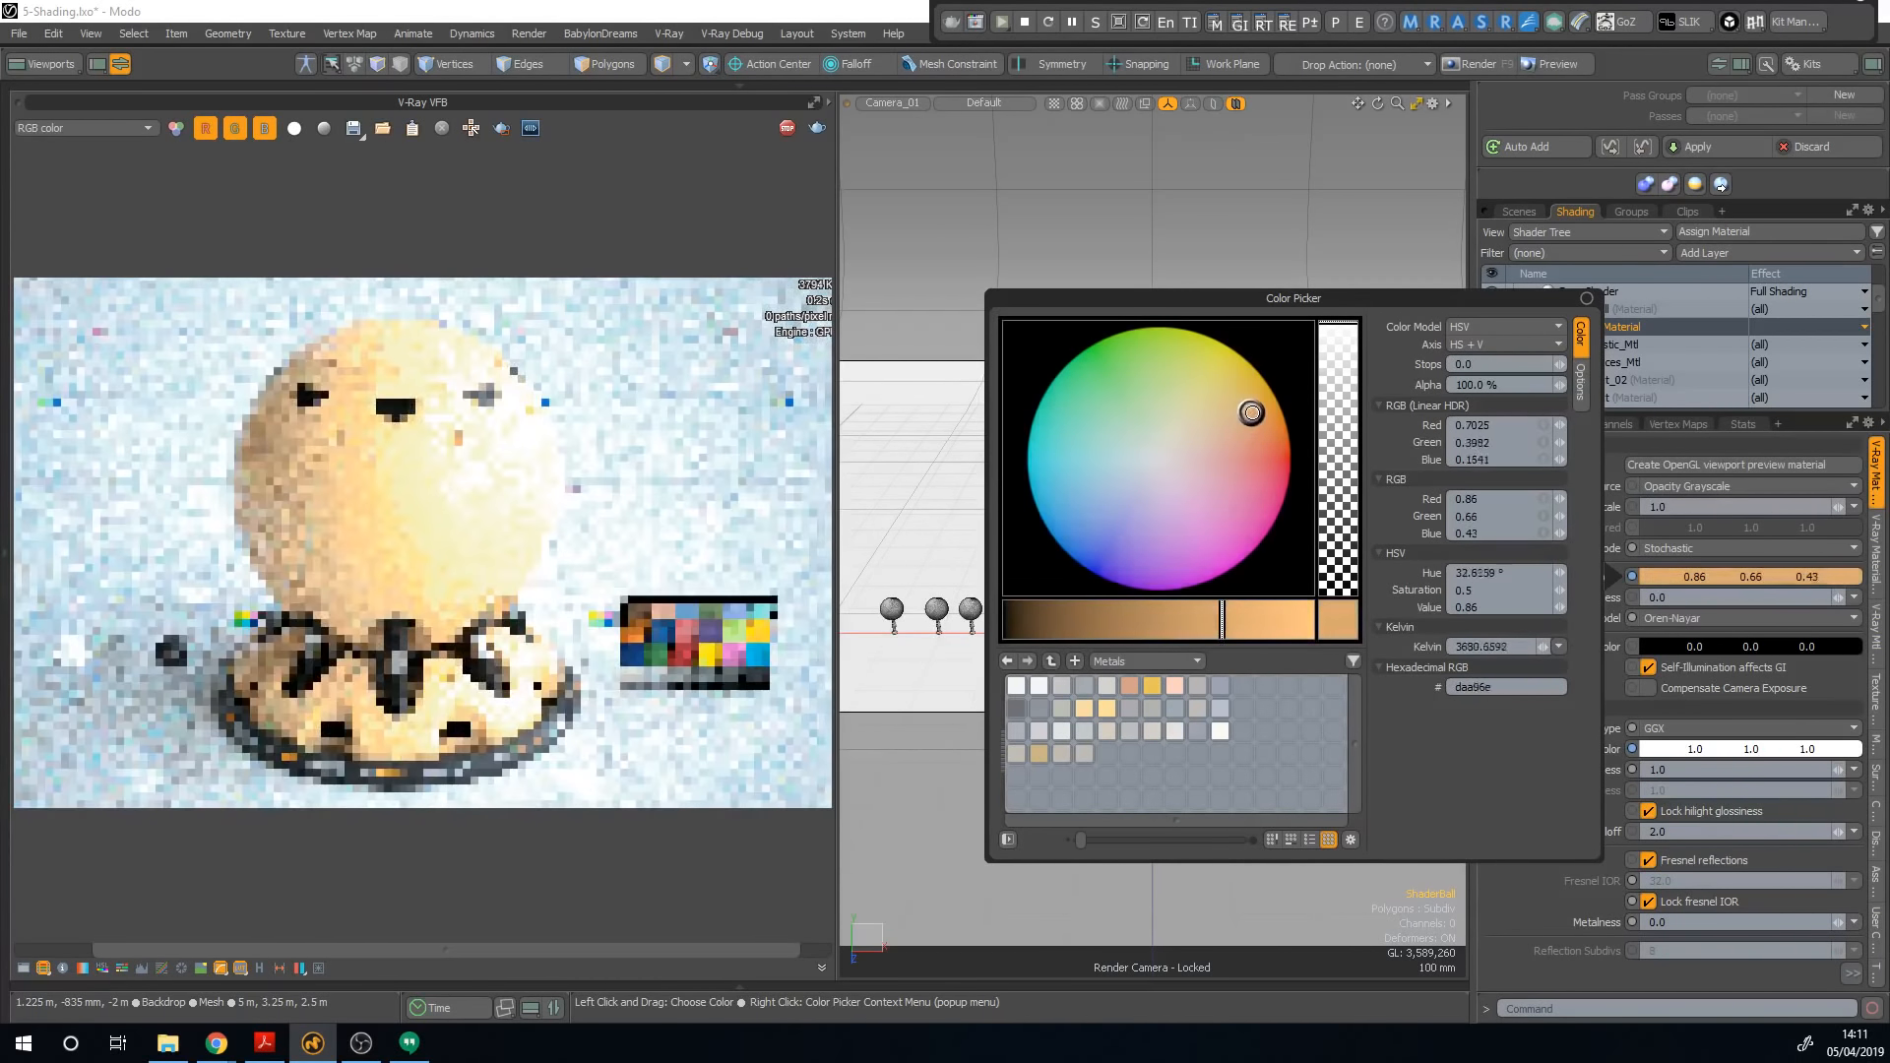
{"action": "left_click", "coordinate": [729, 139]}
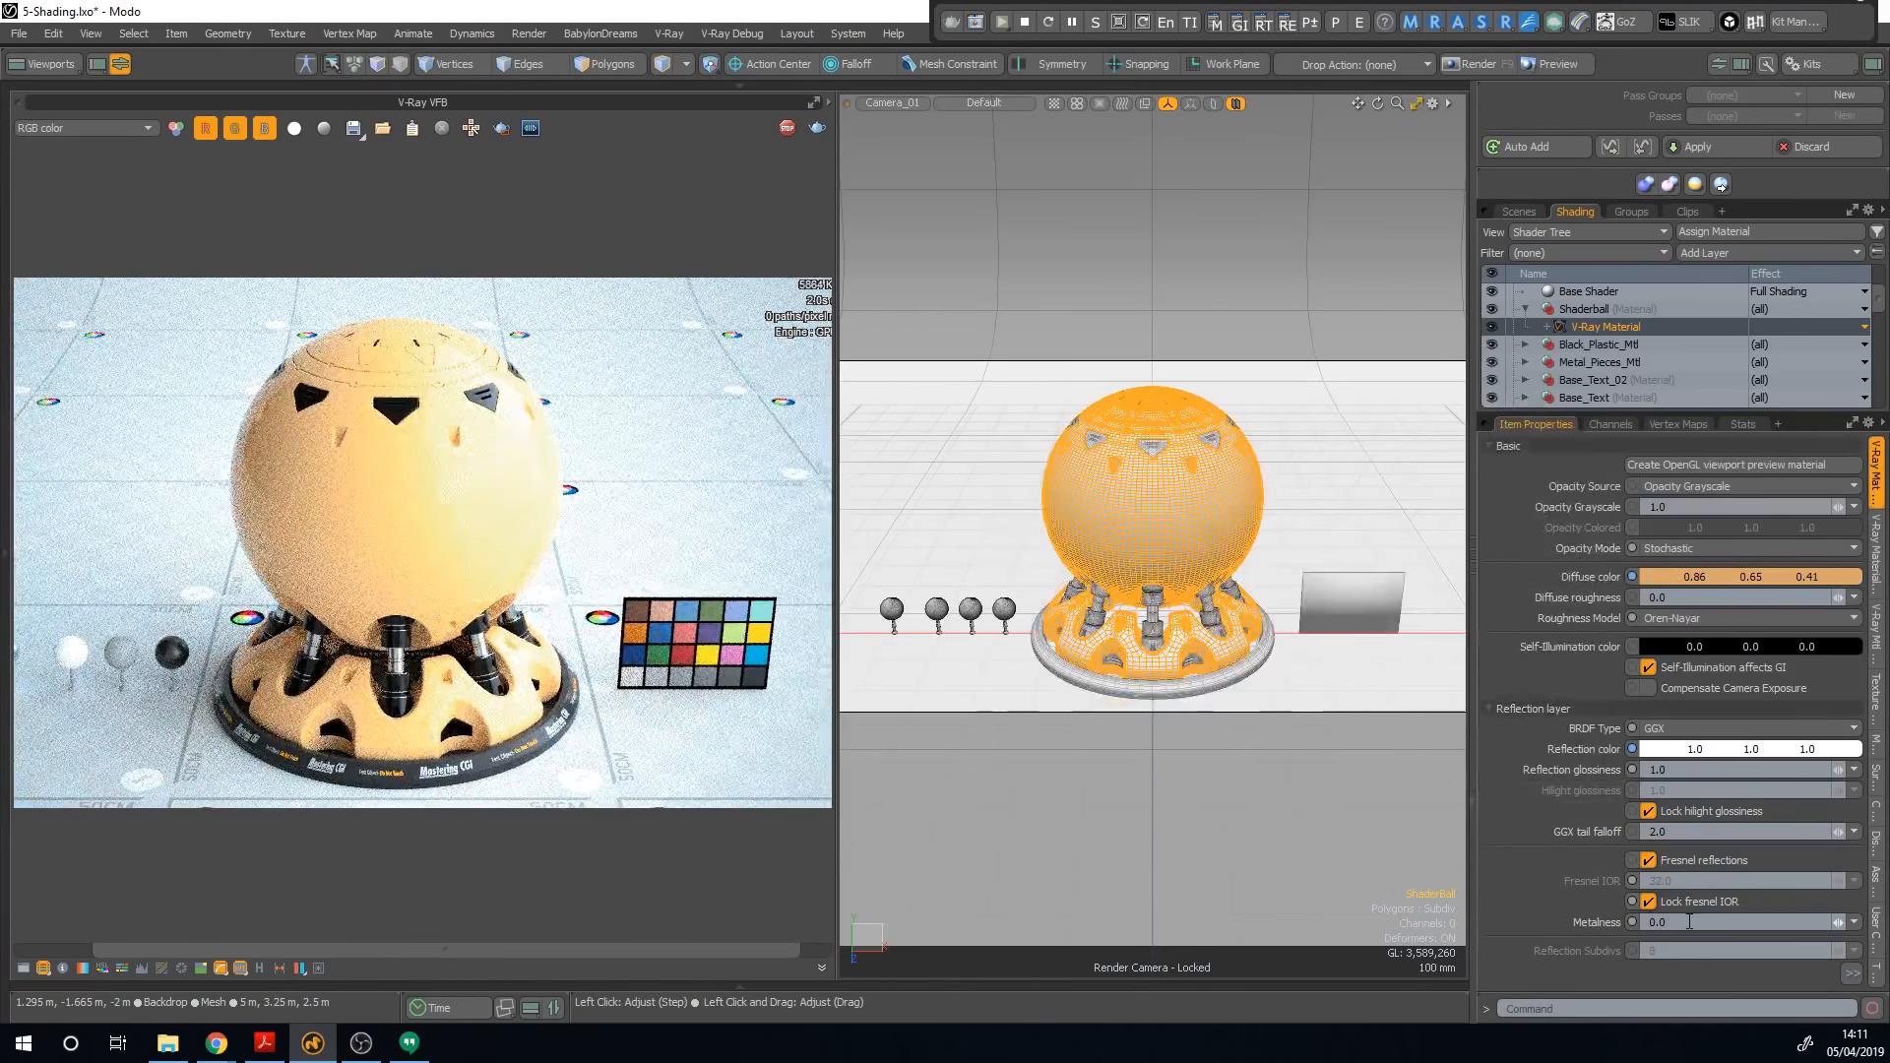
Step: Set the shader ball material's metalness to 1.0
{"action": "left_click_drag", "start_coordinate": [1671, 924], "coordinate": [1636, 923]}
{"action": "type", "text": "1"}
{"action": "key", "text": "Return"}
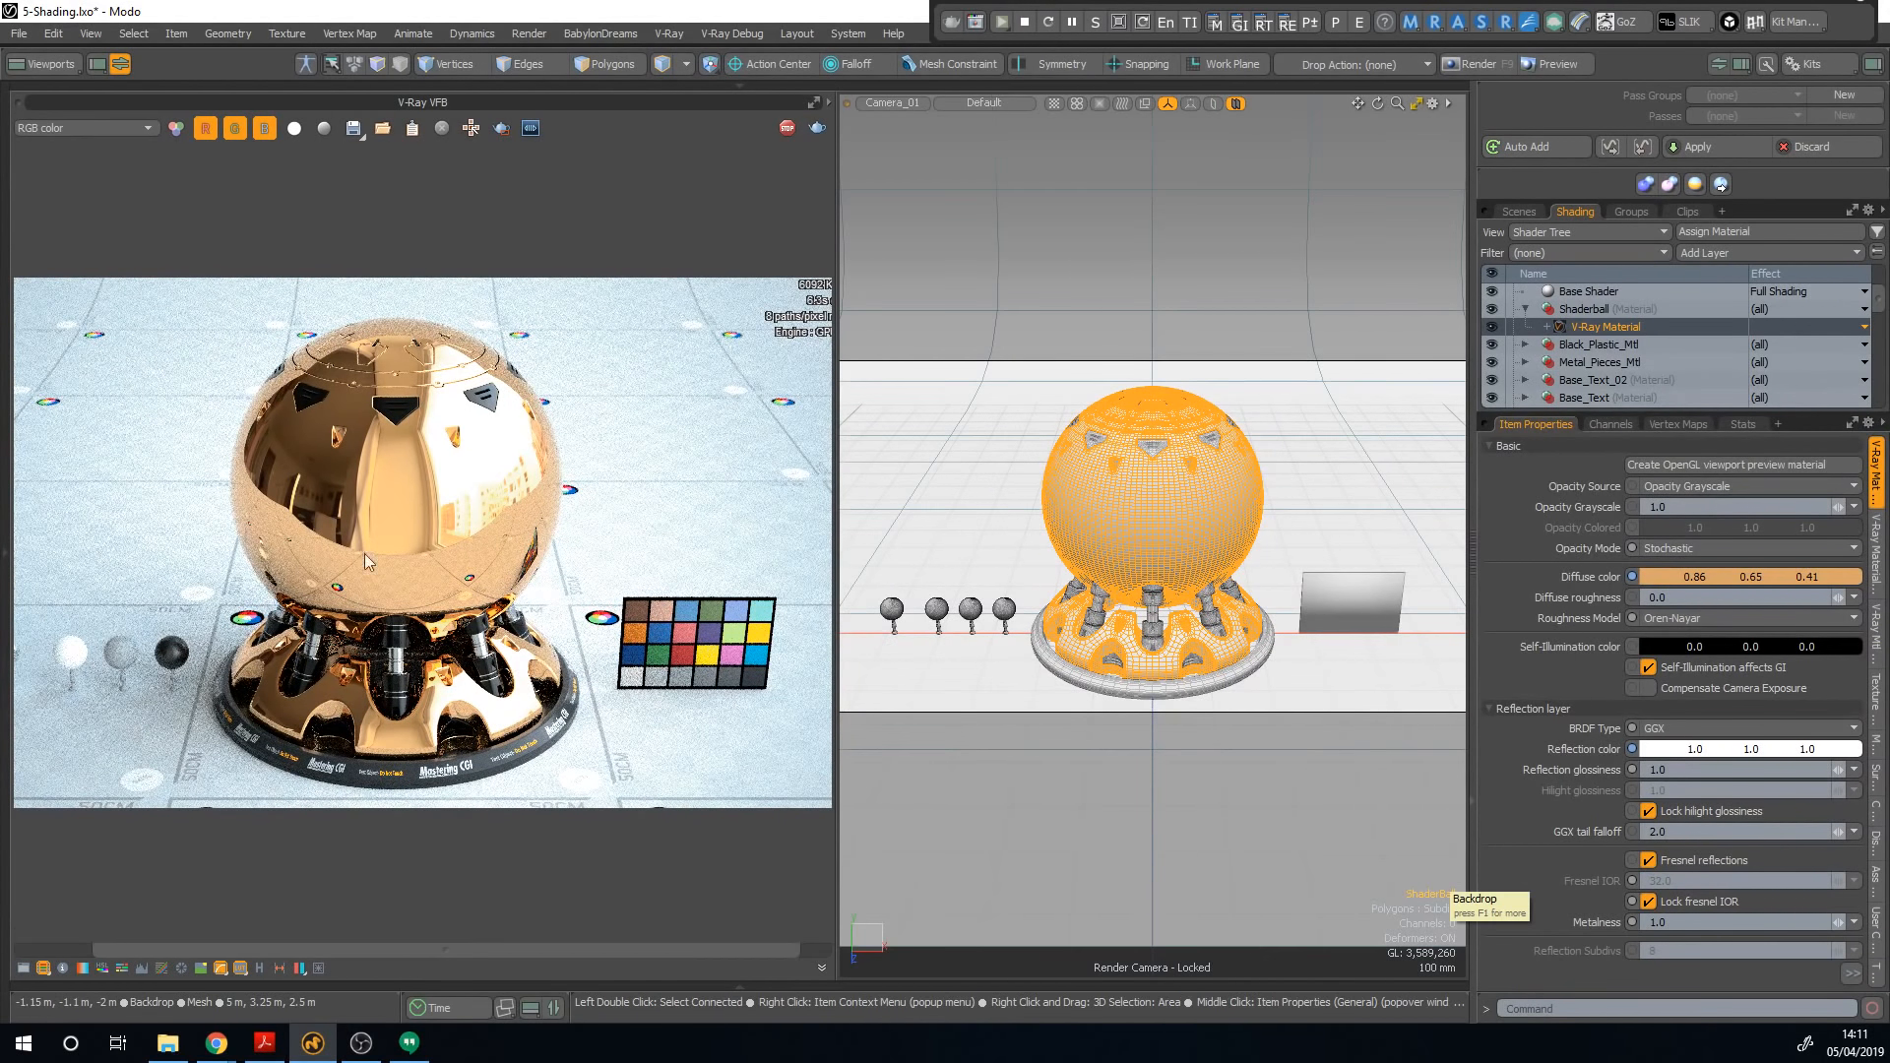
Step: Try violet and blue diffuse colors on the metallic shader ball, and return to the light orange (0.86, 0.65, 0.41)
{"action": "left_click", "coordinate": [1728, 580]}
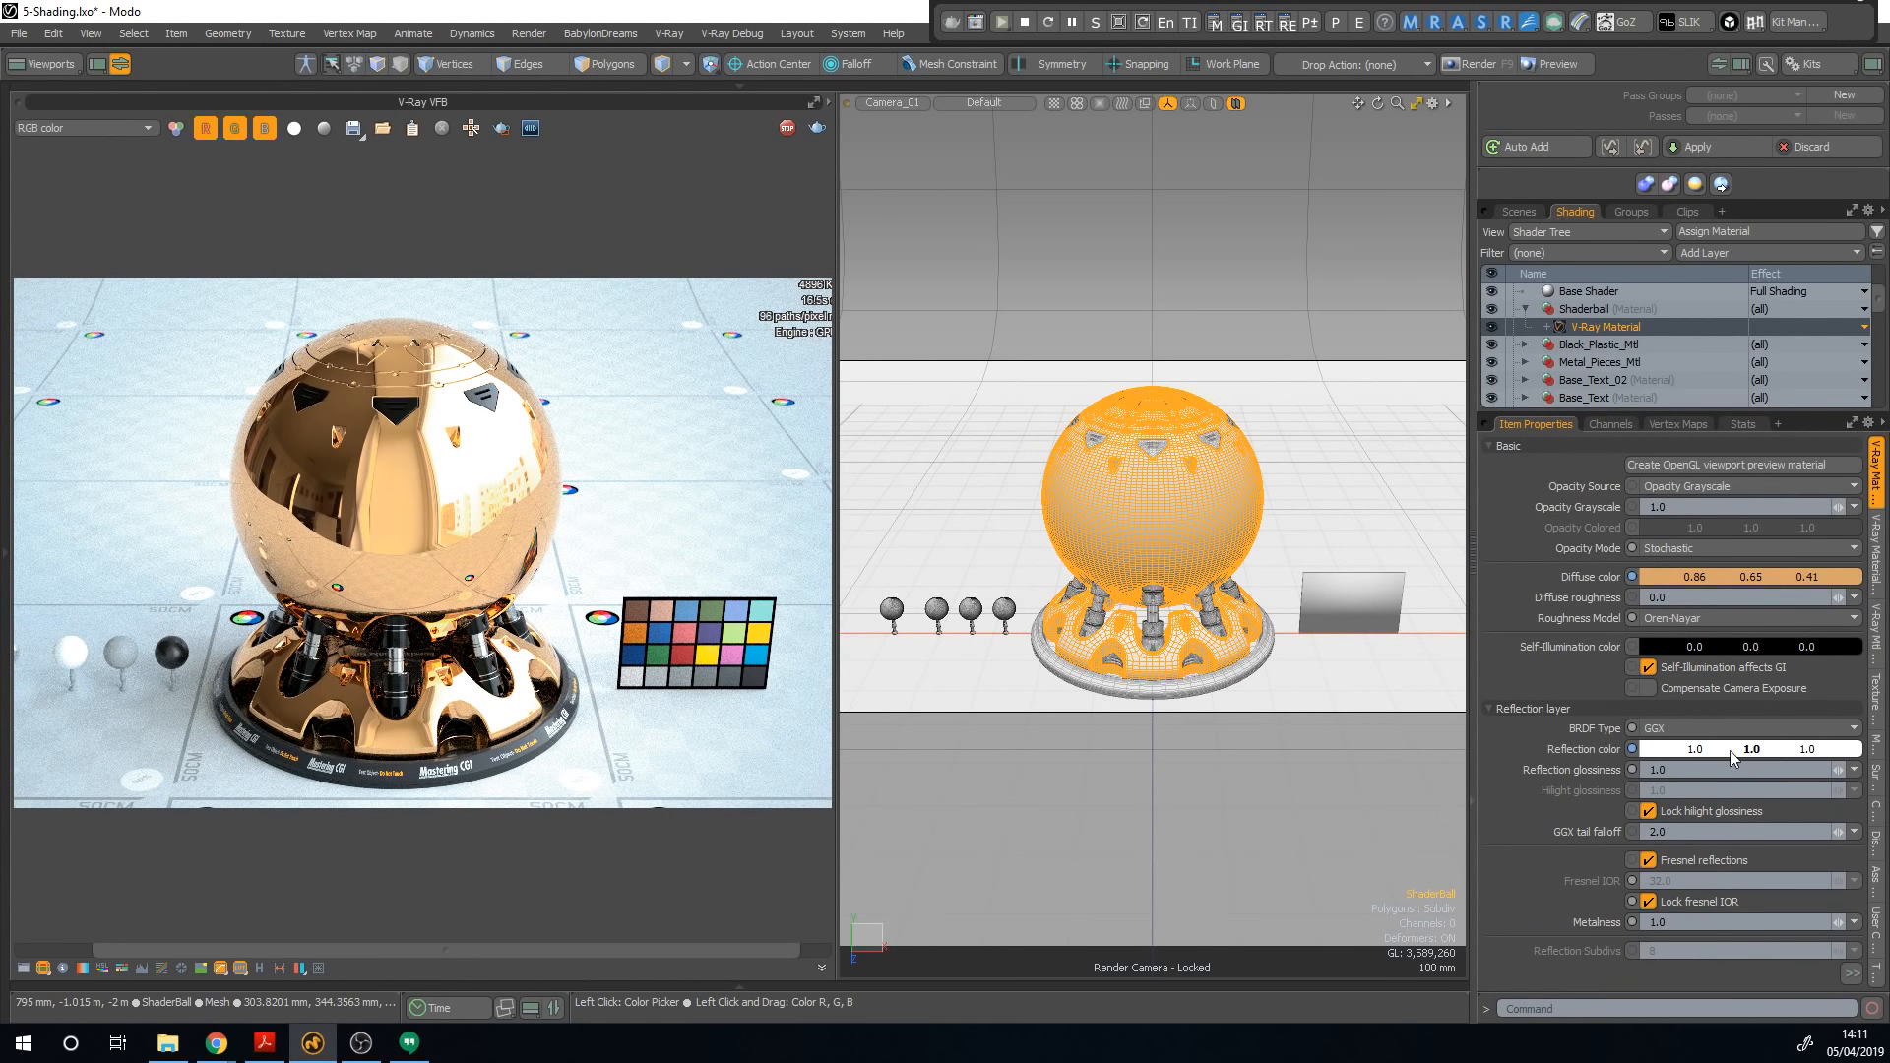
{"action": "left_click", "coordinate": [1718, 581]}
{"action": "left_click", "coordinate": [1118, 538]}
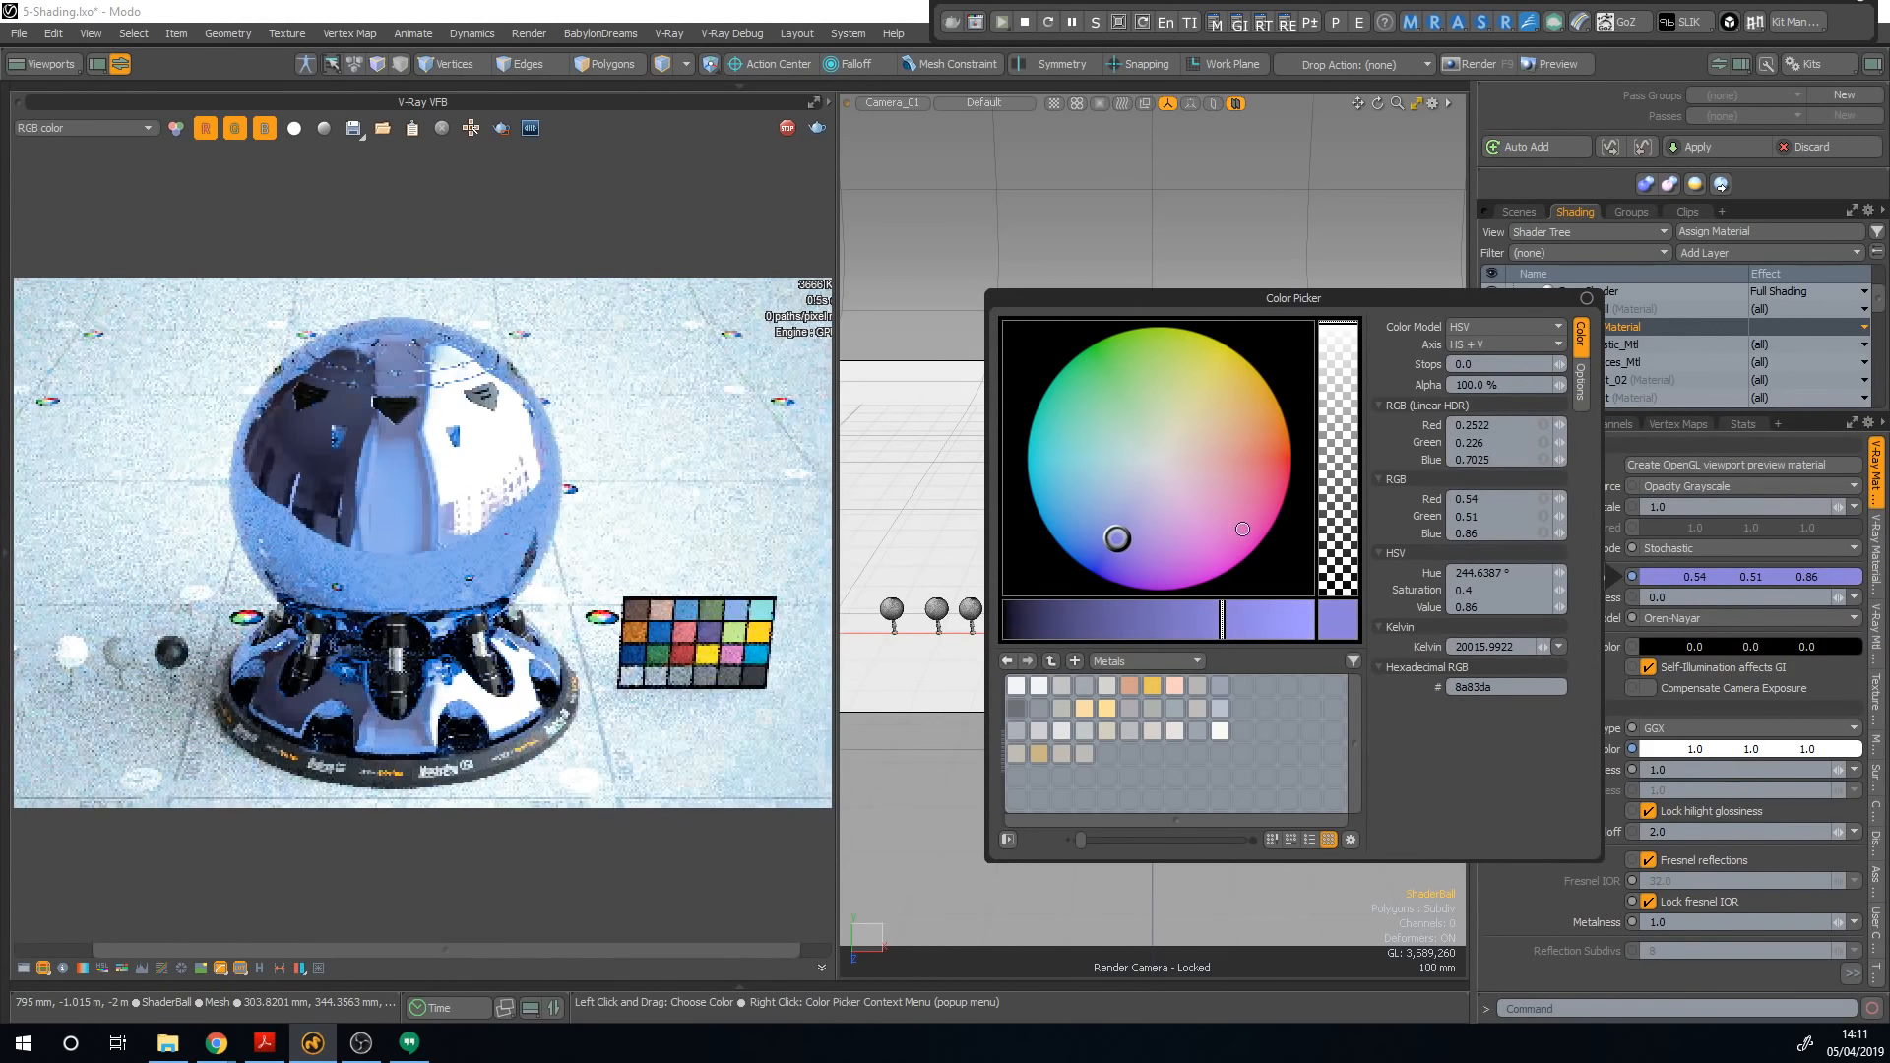
{"action": "mouse_move", "coordinate": [1245, 528]}
{"action": "left_mouse_down"}
{"action": "mouse_move", "coordinate": [1247, 469]}
{"action": "mouse_move", "coordinate": [1277, 503]}
{"action": "mouse_move", "coordinate": [1165, 581]}
{"action": "mouse_move", "coordinate": [1088, 562]}
{"action": "left_mouse_up"}
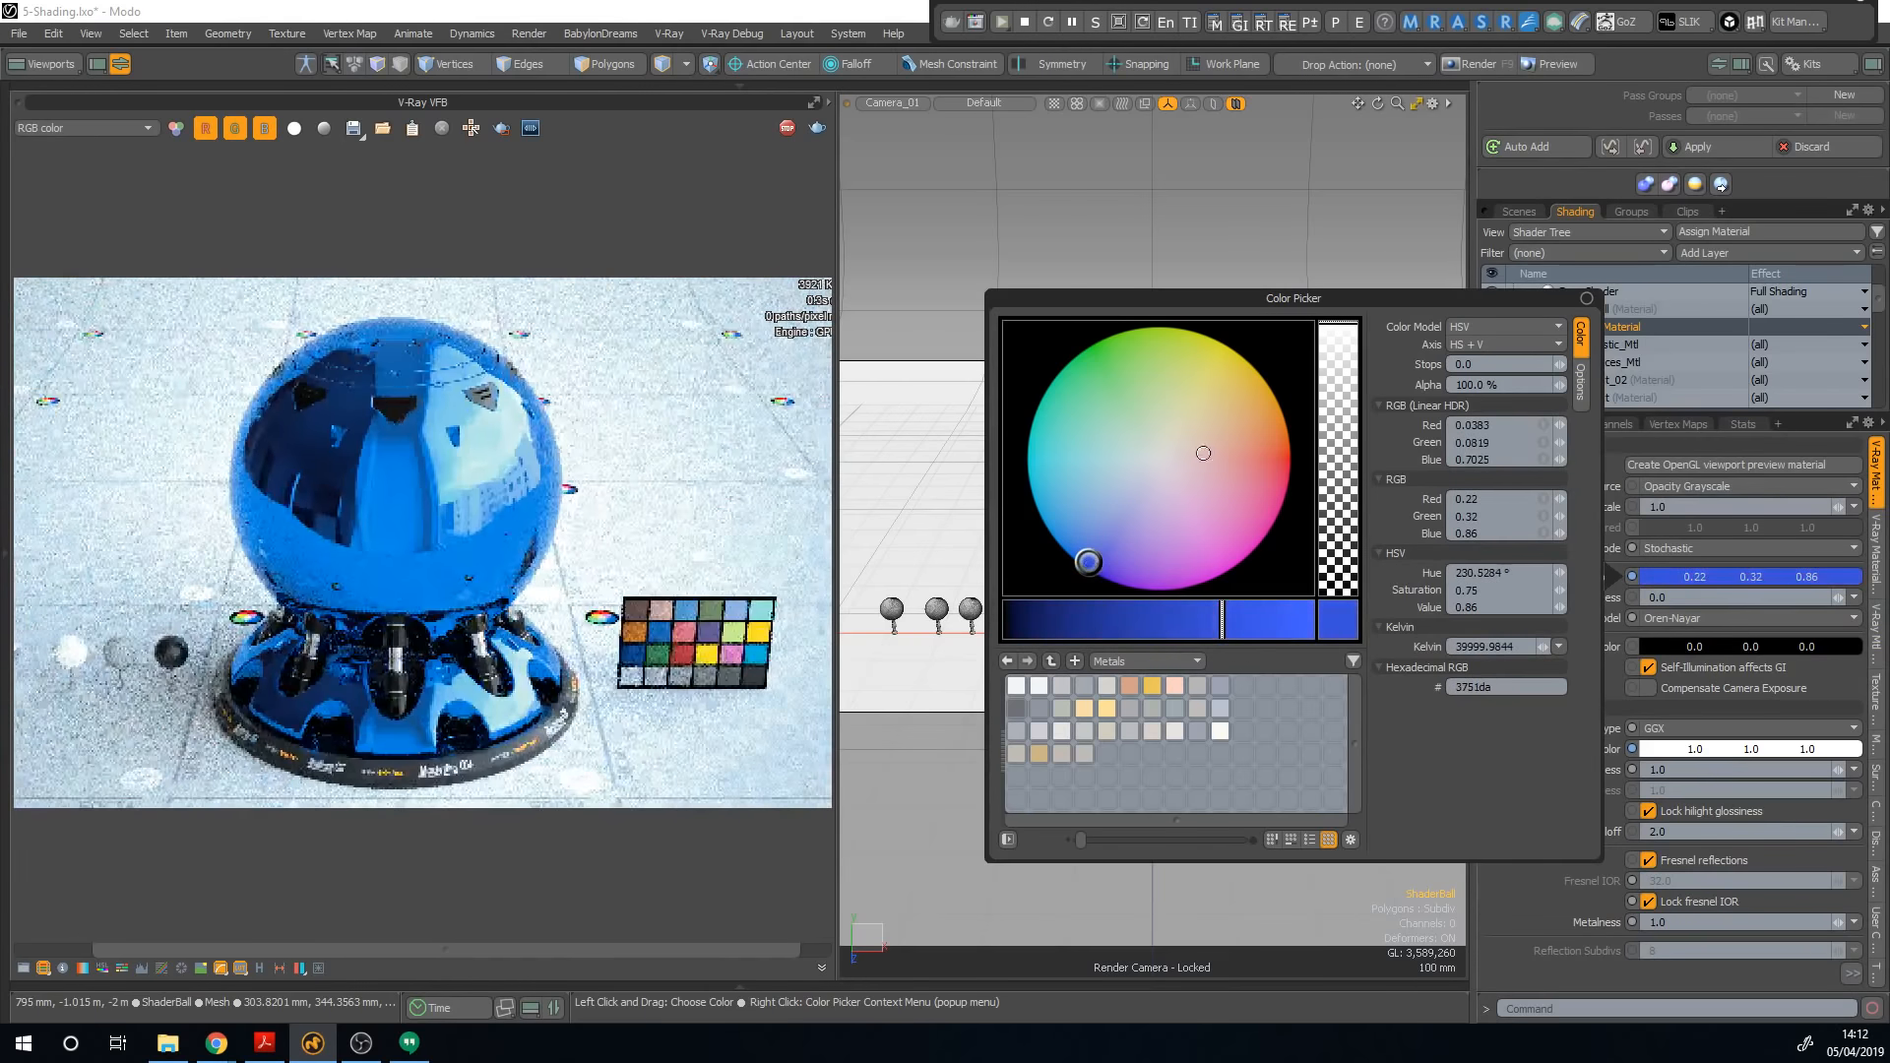
{"action": "left_click", "coordinate": [1253, 409]}
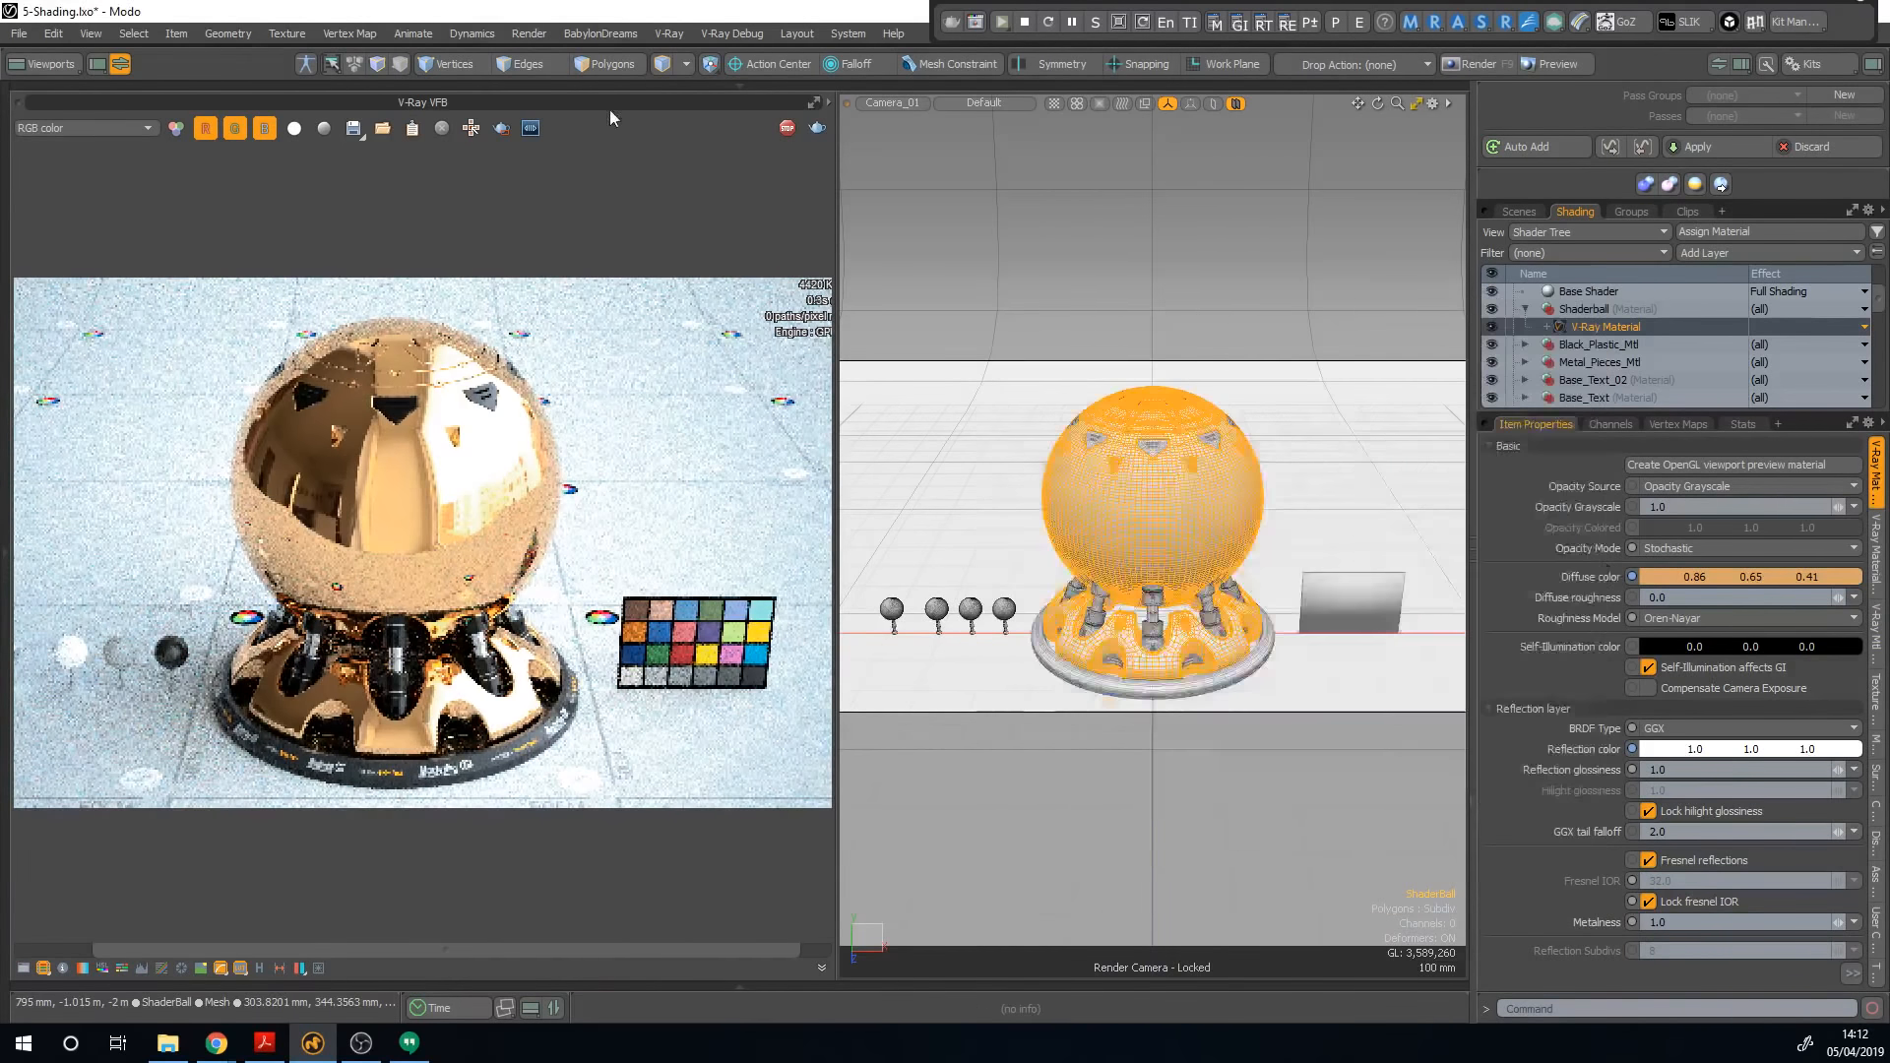
Step: Stop the interactive render and switch to the workshop PDF in Acrobat Reader, advancing to the render settings slide on page 28
{"action": "left_click", "coordinate": [1023, 22]}
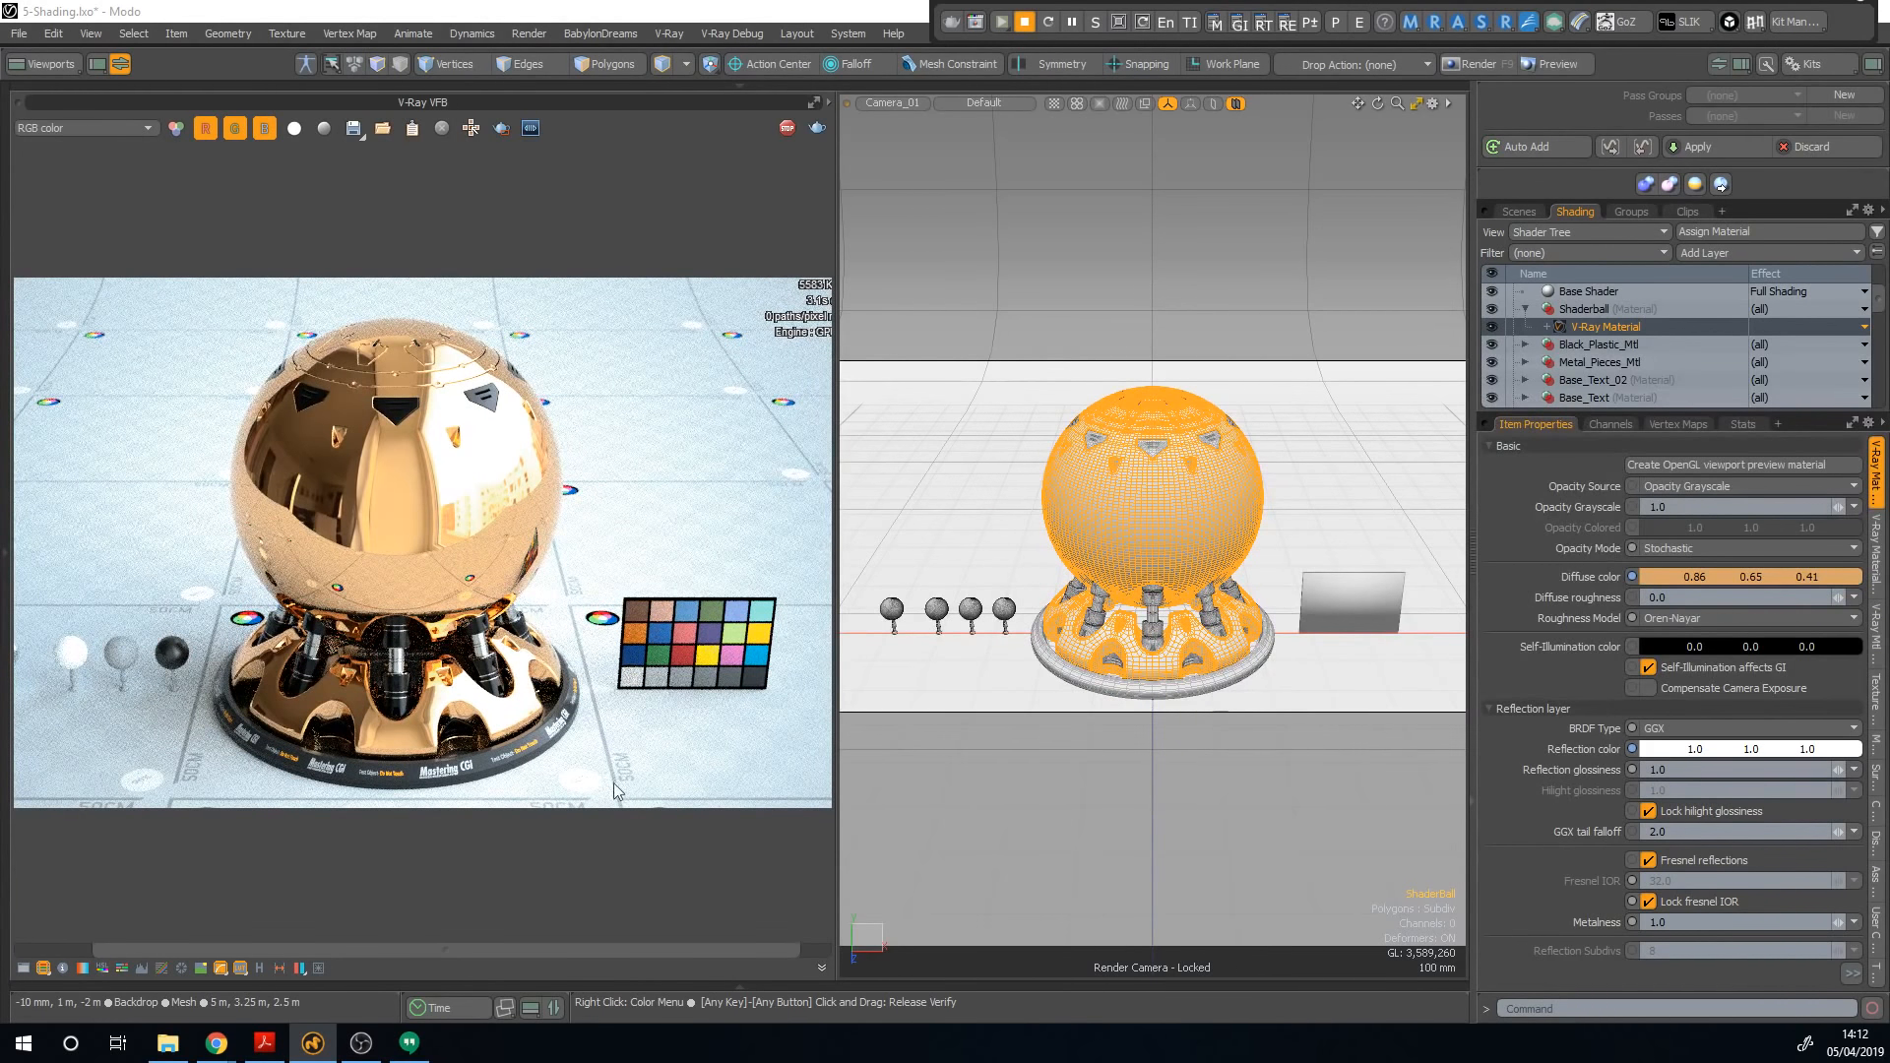
{"action": "left_click", "coordinate": [264, 1042]}
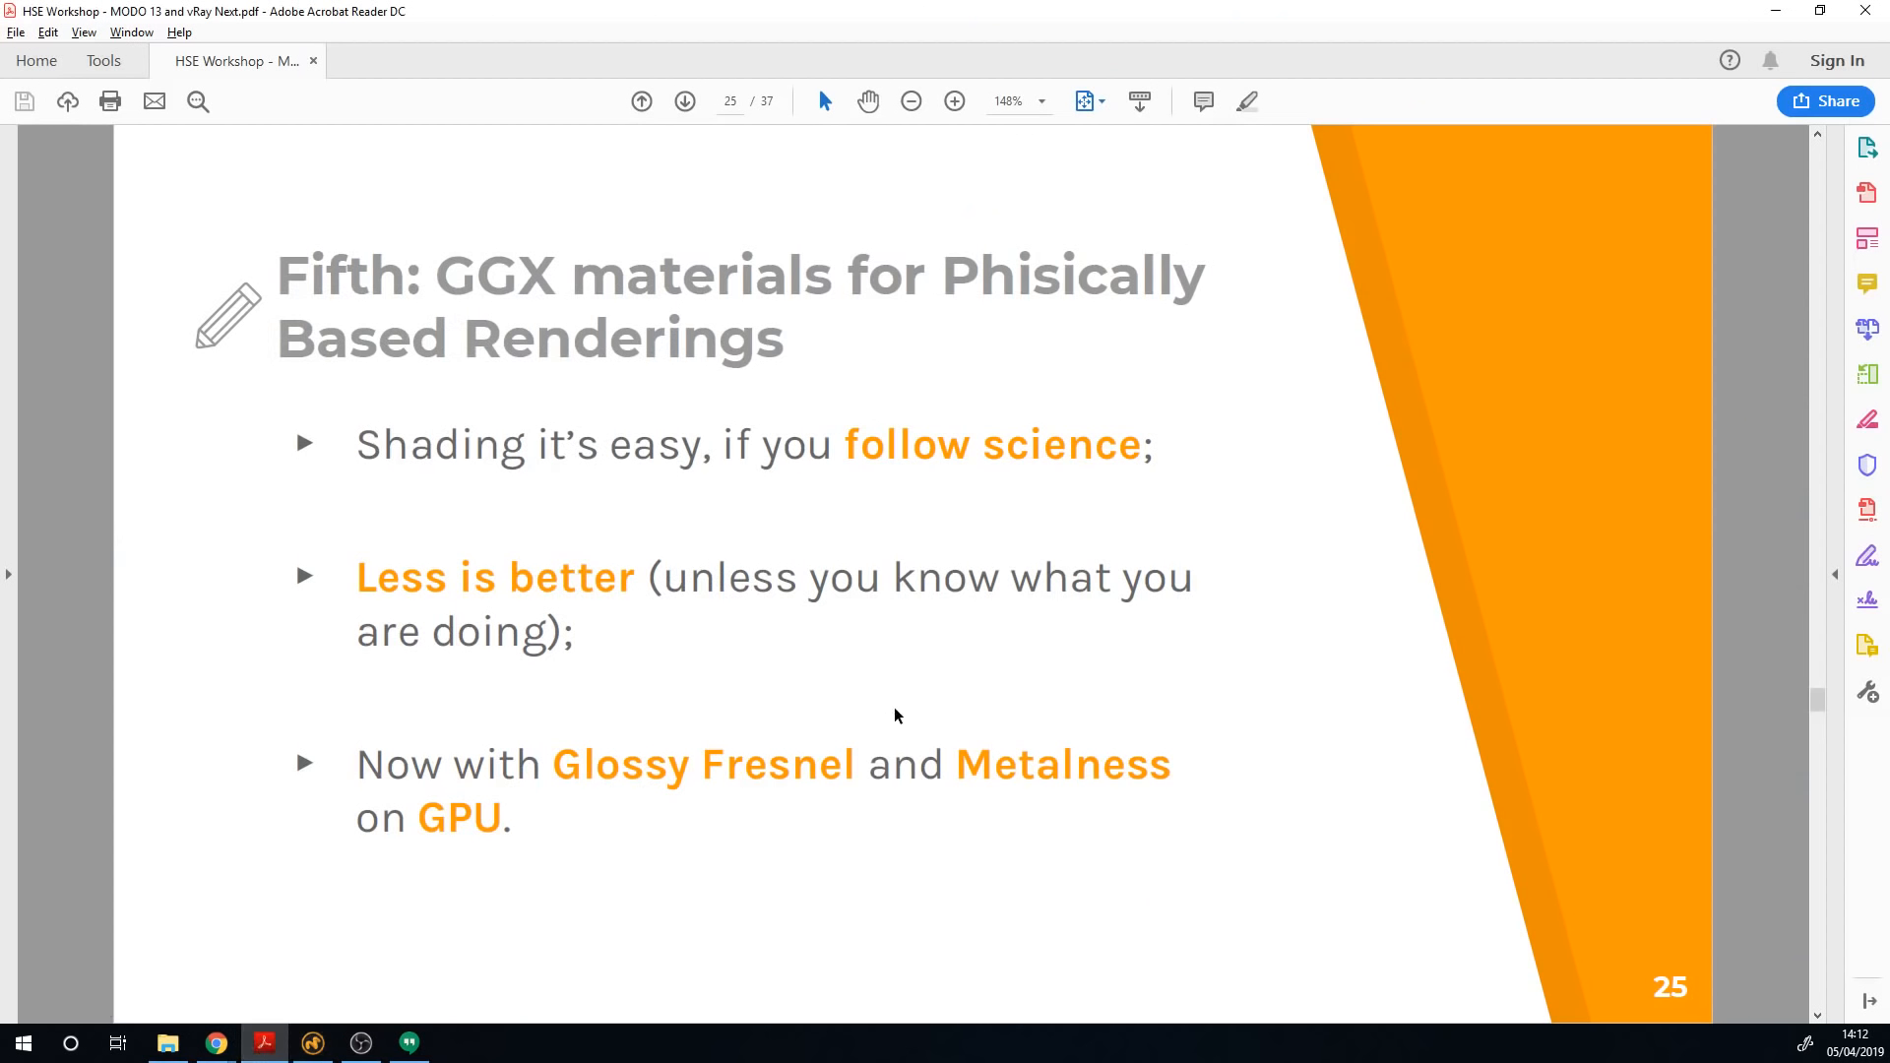
{"action": "scroll", "coordinate": [895, 716], "scroll_direction": "down", "scroll_amount": 1}
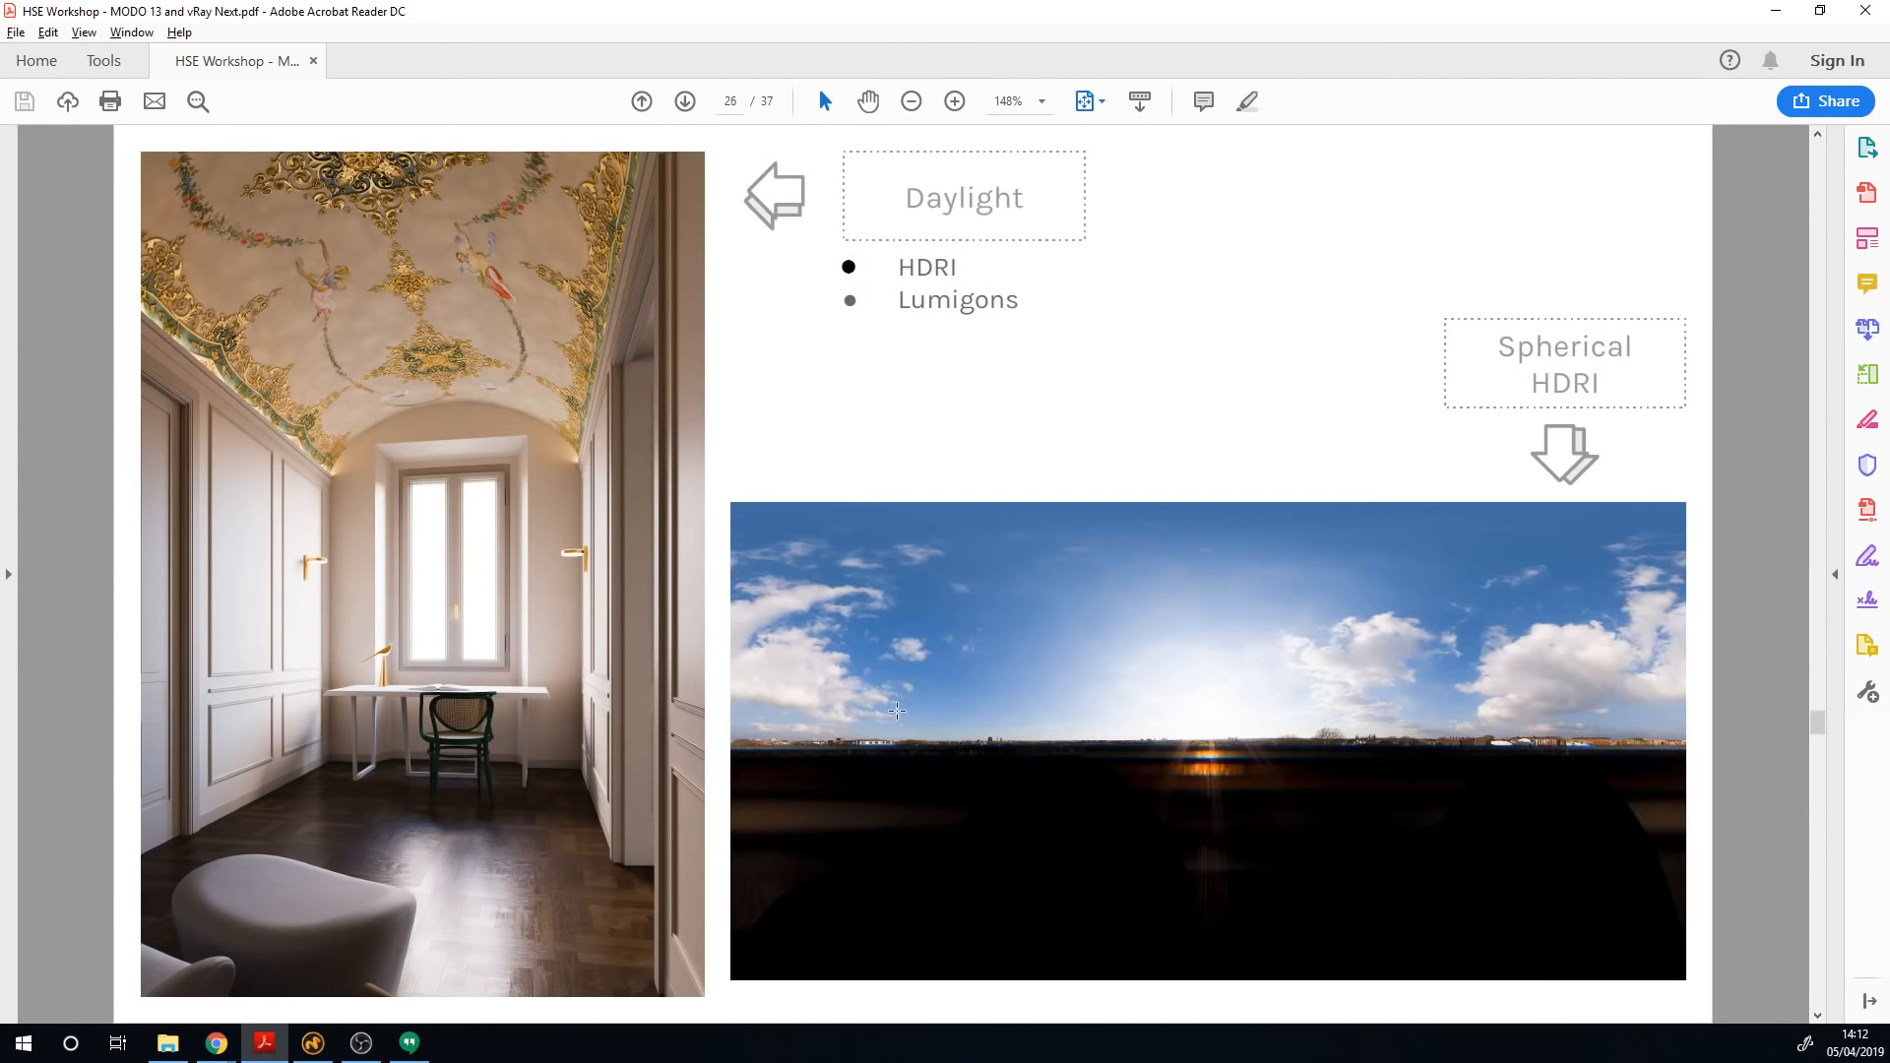
{"action": "scroll", "coordinate": [895, 716], "scroll_direction": "down", "scroll_amount": 2}
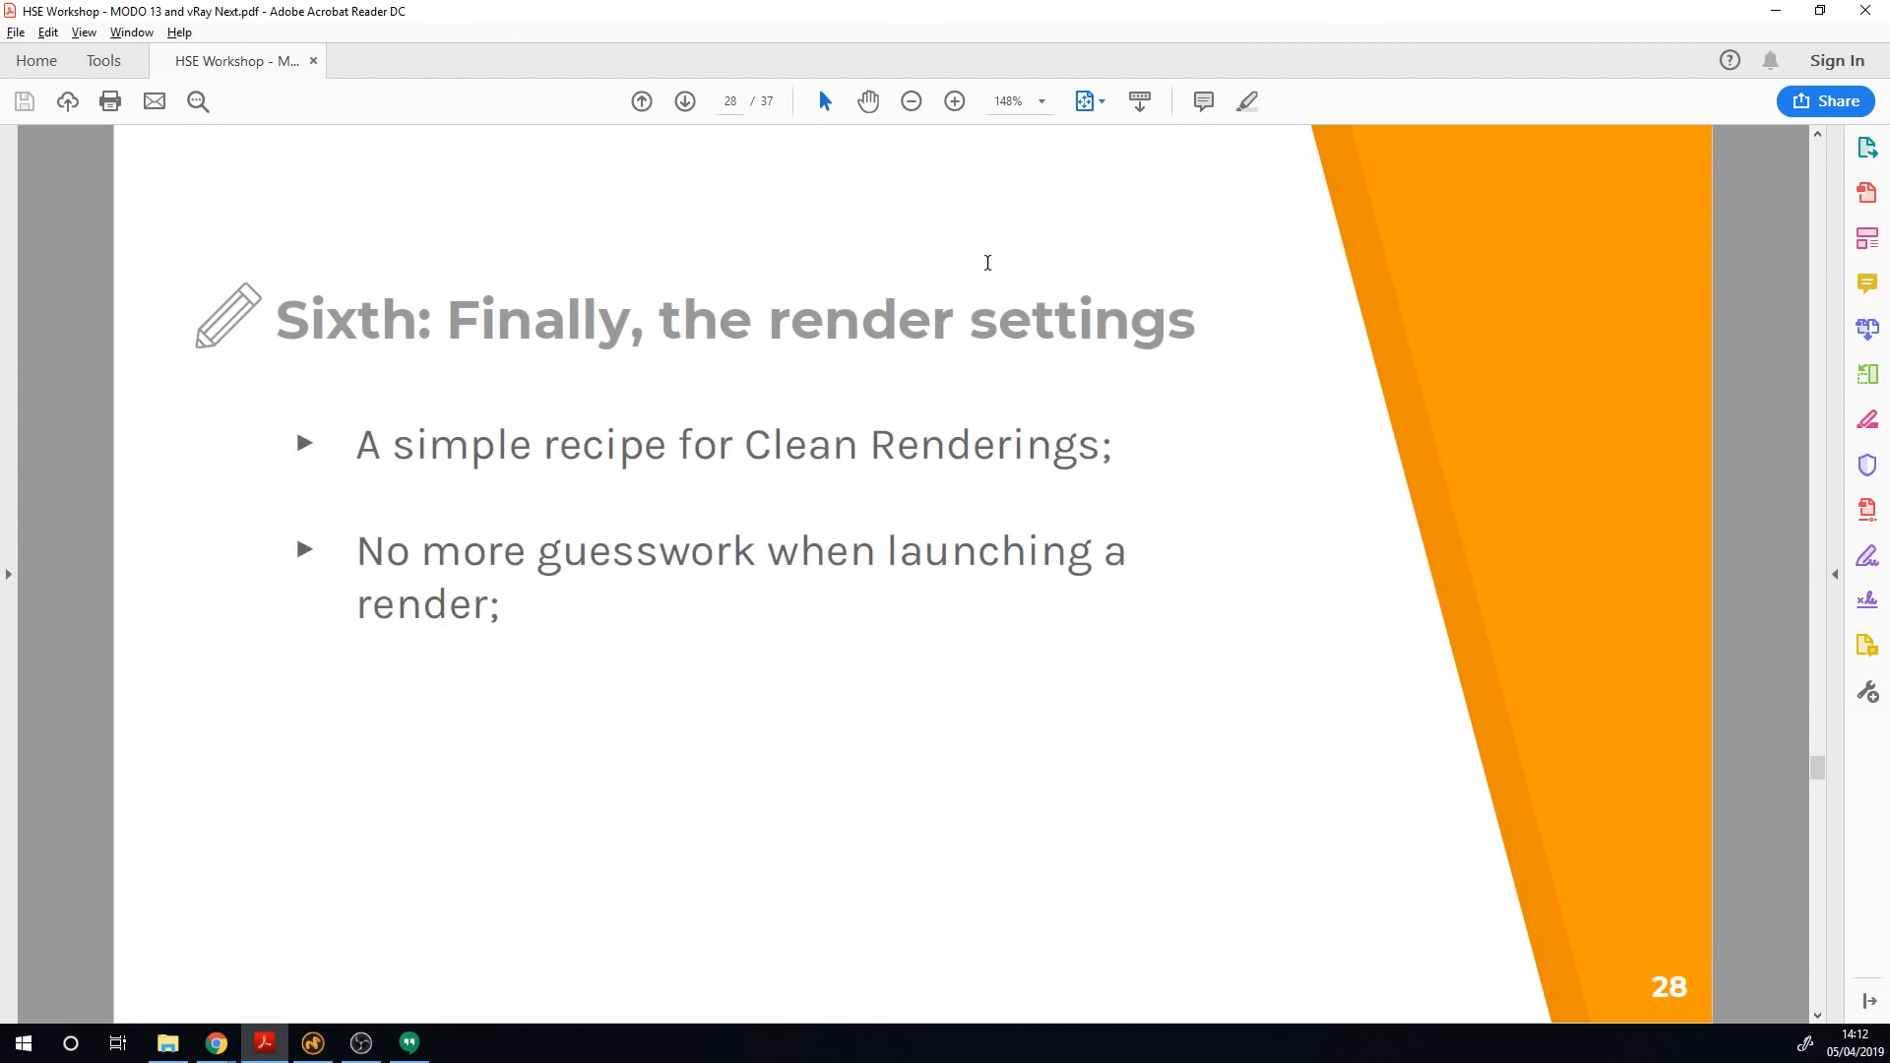
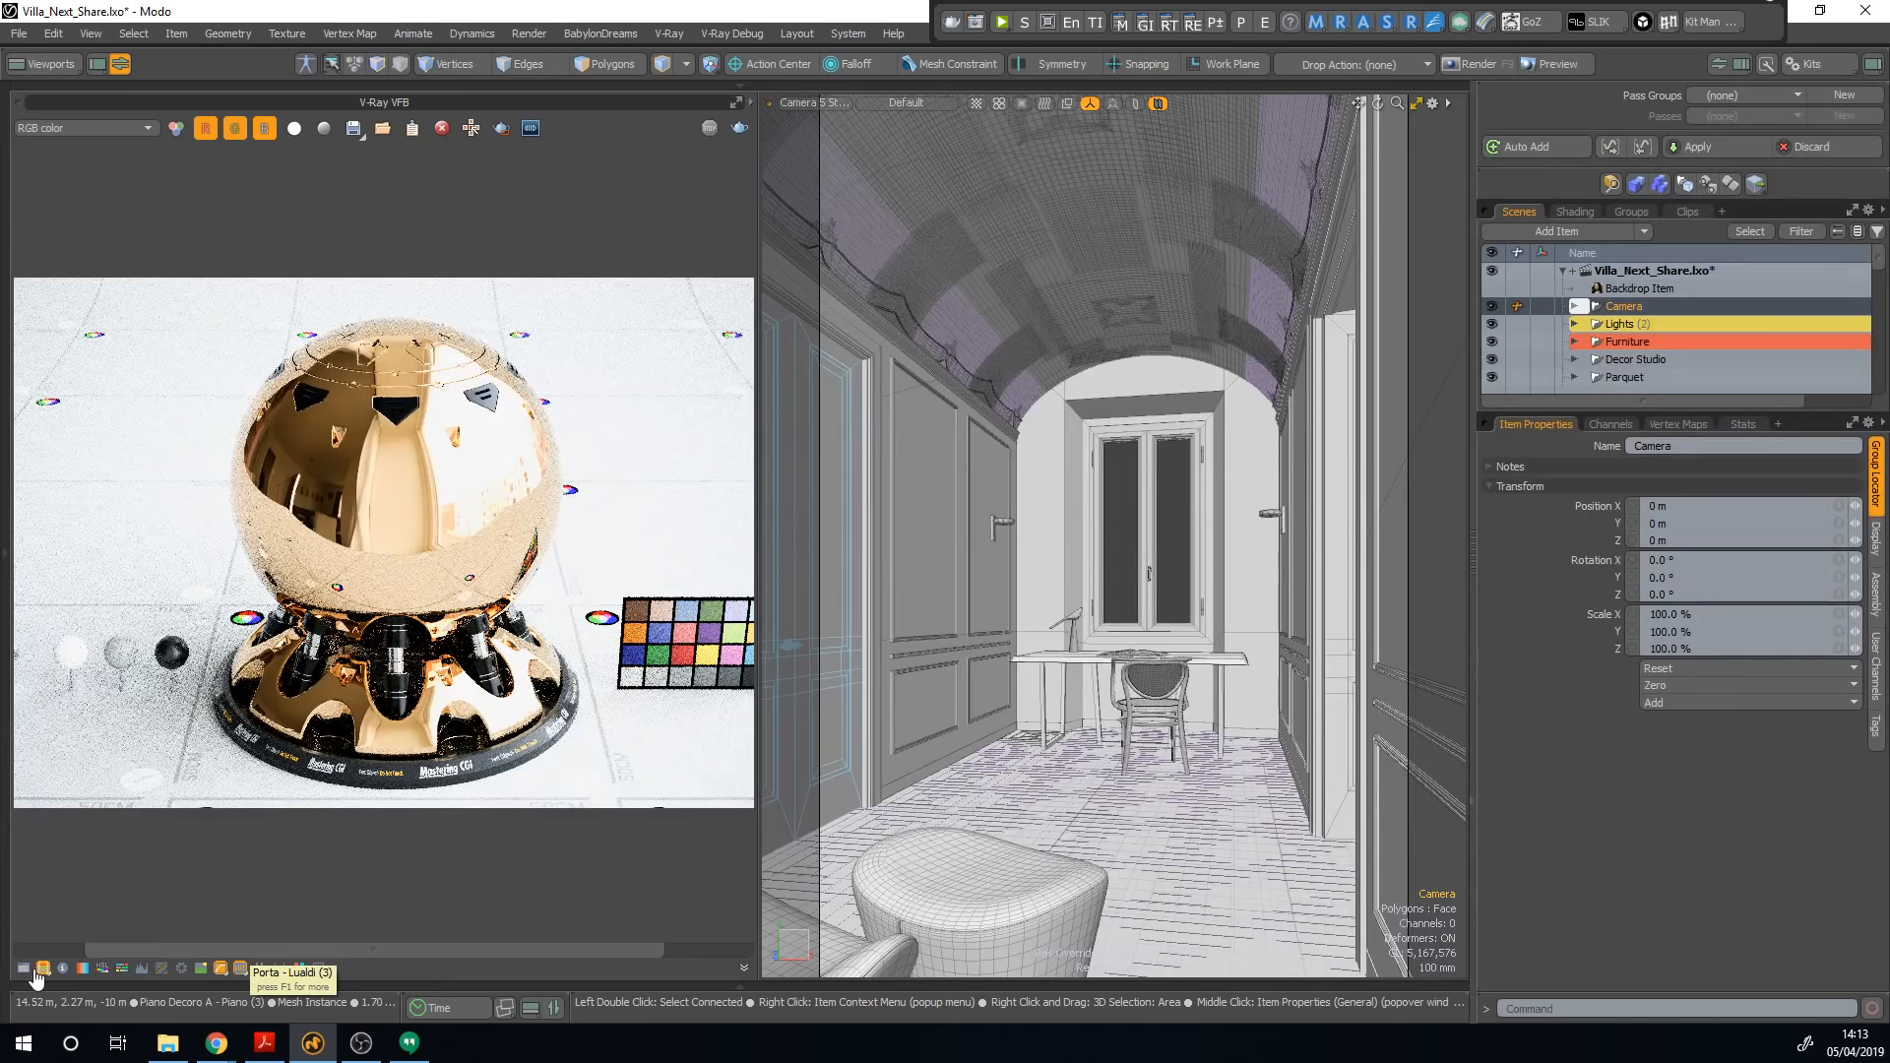
Step: Open the frame buffer's render history and load the 1280 x 1920 villa interior render numbered 5
{"action": "left_click", "coordinate": [259, 968]}
{"action": "scroll", "coordinate": [144, 499], "scroll_direction": "down", "scroll_amount": 10}
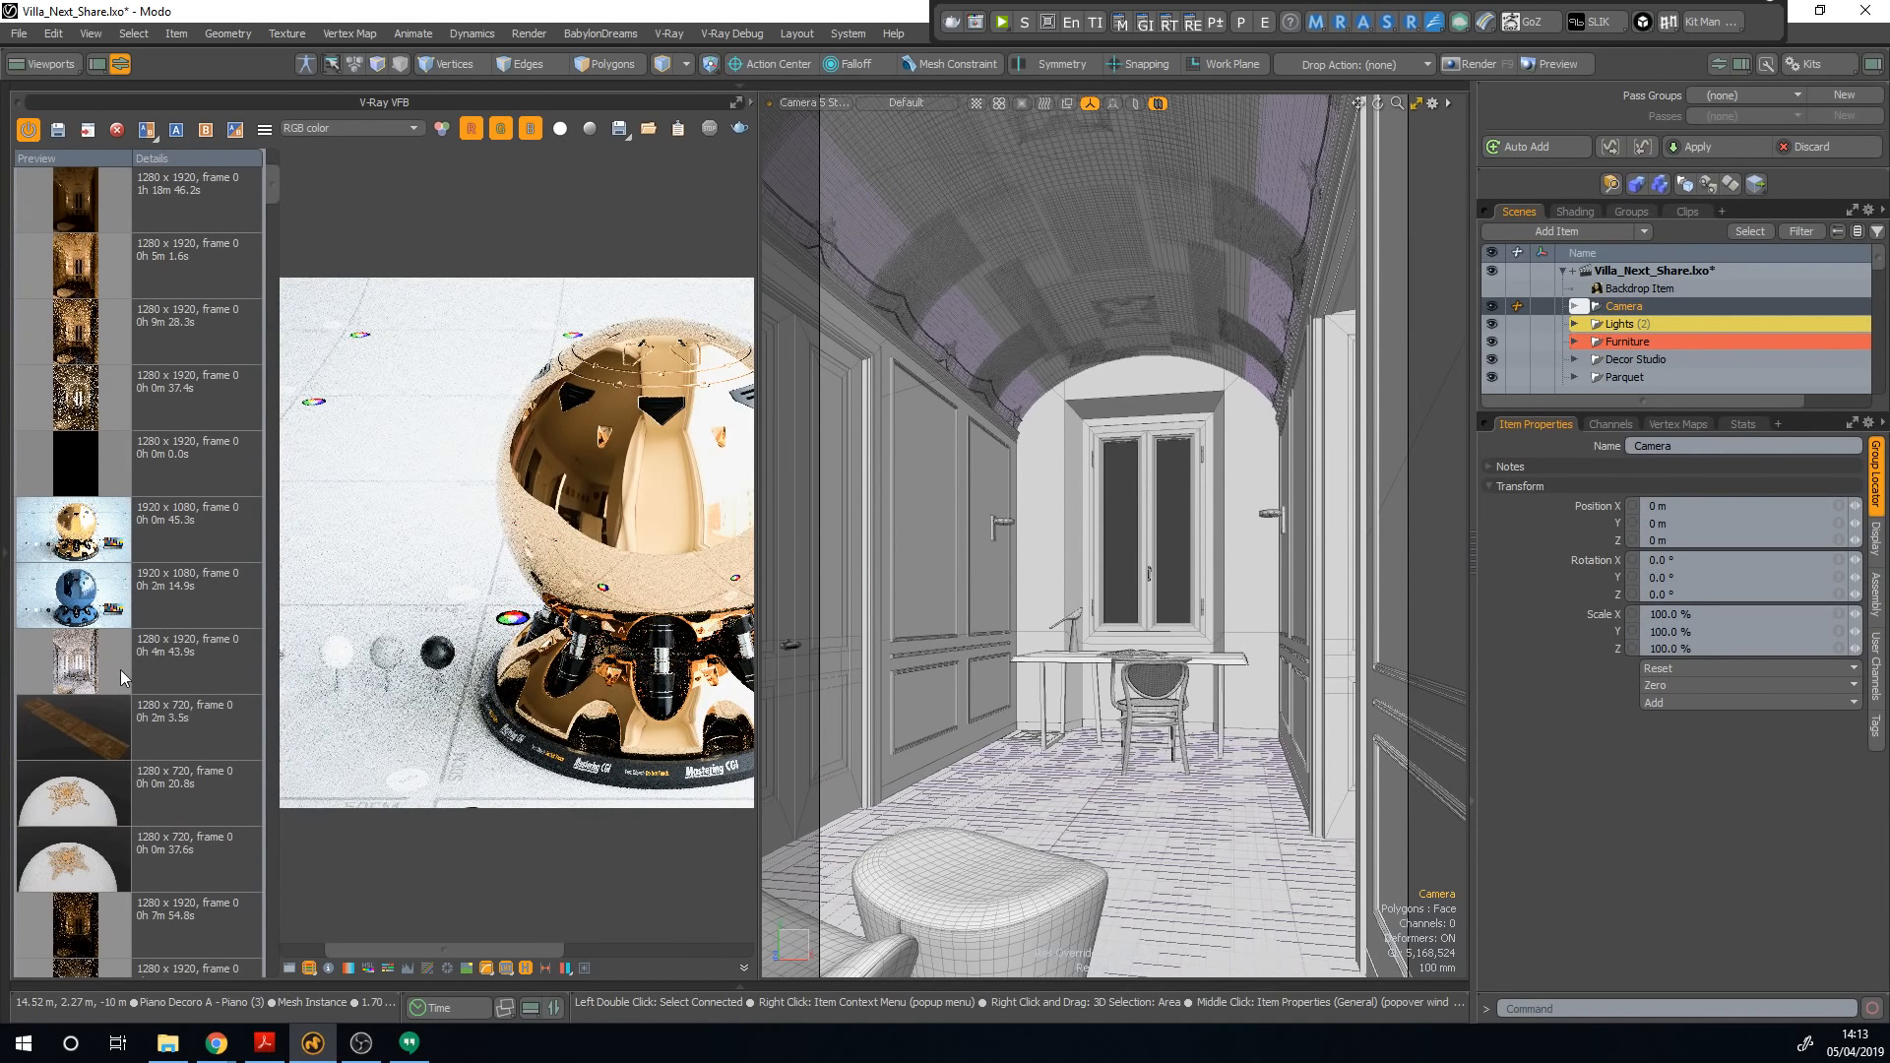
{"action": "scroll", "coordinate": [123, 672], "scroll_direction": "up", "scroll_amount": 4}
{"action": "scroll", "coordinate": [81, 745], "scroll_direction": "down", "scroll_amount": 1}
{"action": "left_click", "coordinate": [102, 786]}
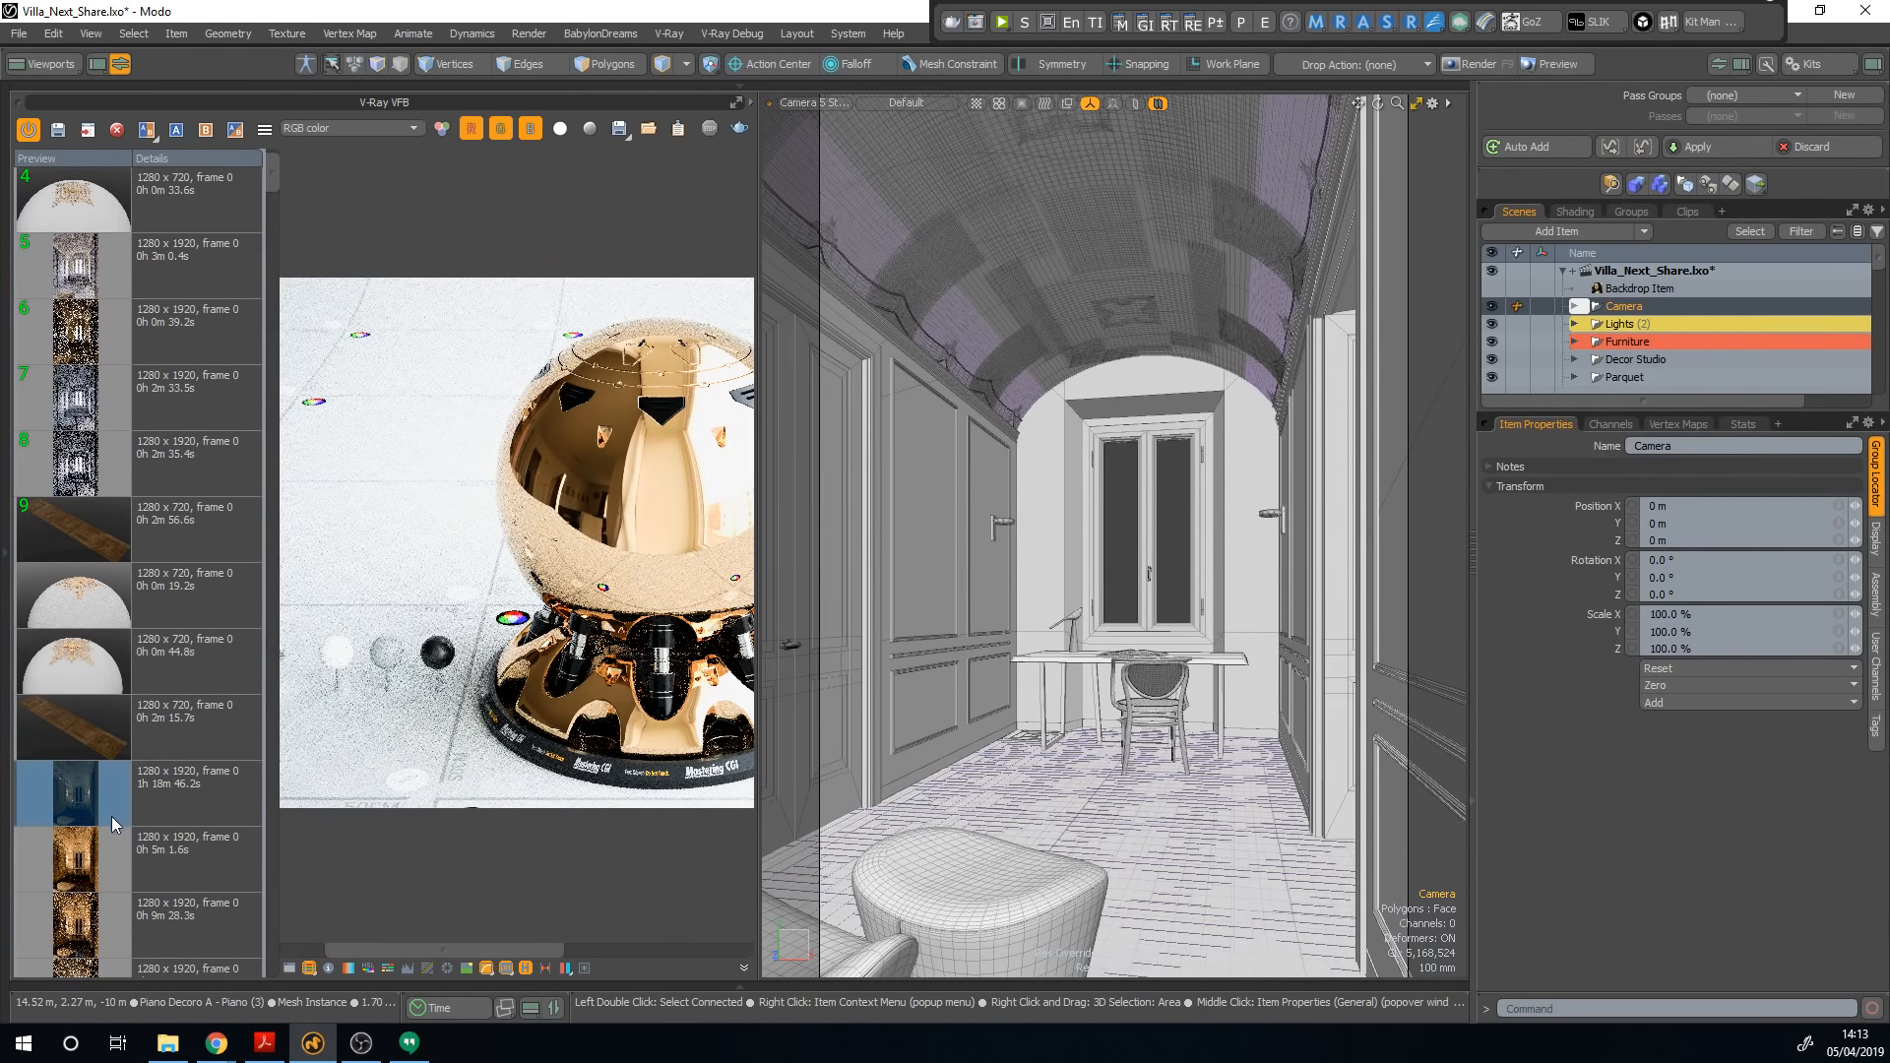
{"action": "double_click", "coordinate": [110, 813]}
{"action": "scroll", "coordinate": [110, 754], "scroll_direction": "up", "scroll_amount": 1}
{"action": "double_click", "coordinate": [103, 464]}
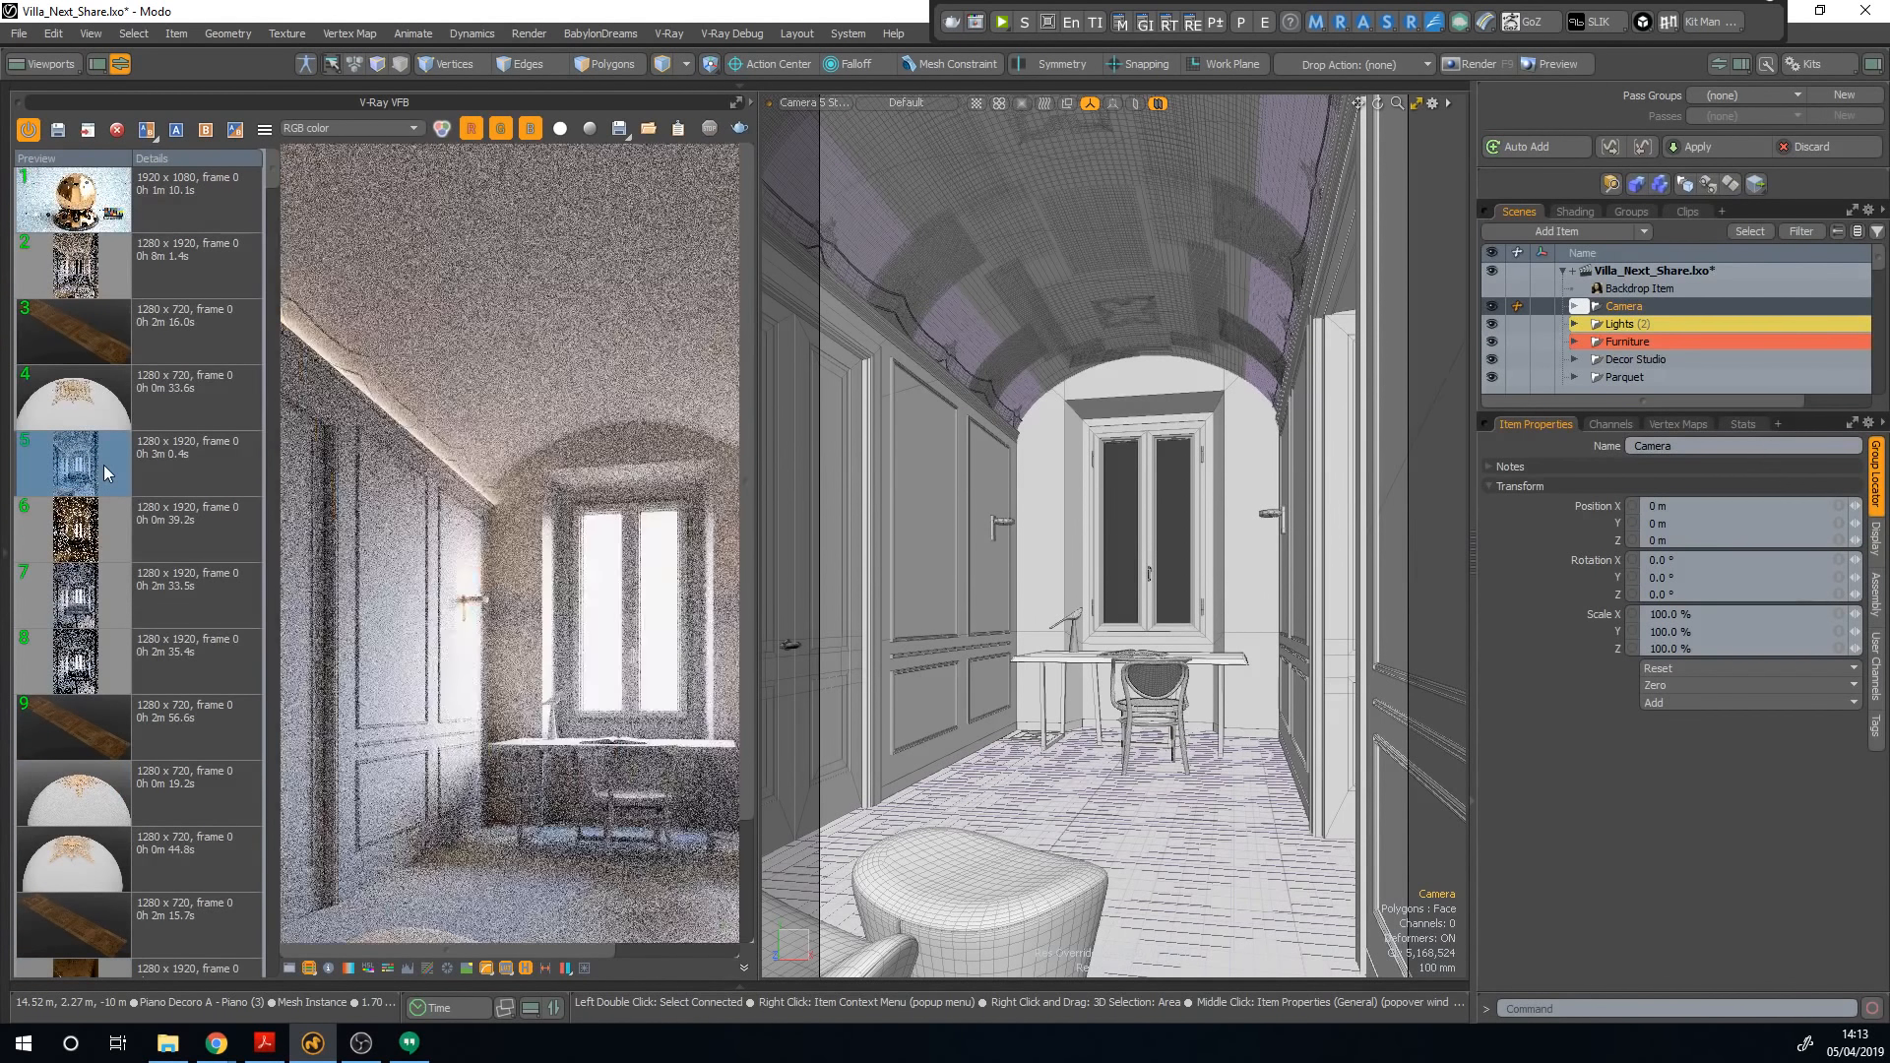
Step: Display the villa render's RGB color denoised channel, hide the render history and adjust the frame buffer's width to fit the image
{"action": "left_click", "coordinate": [325, 128]}
{"action": "left_click", "coordinate": [343, 169]}
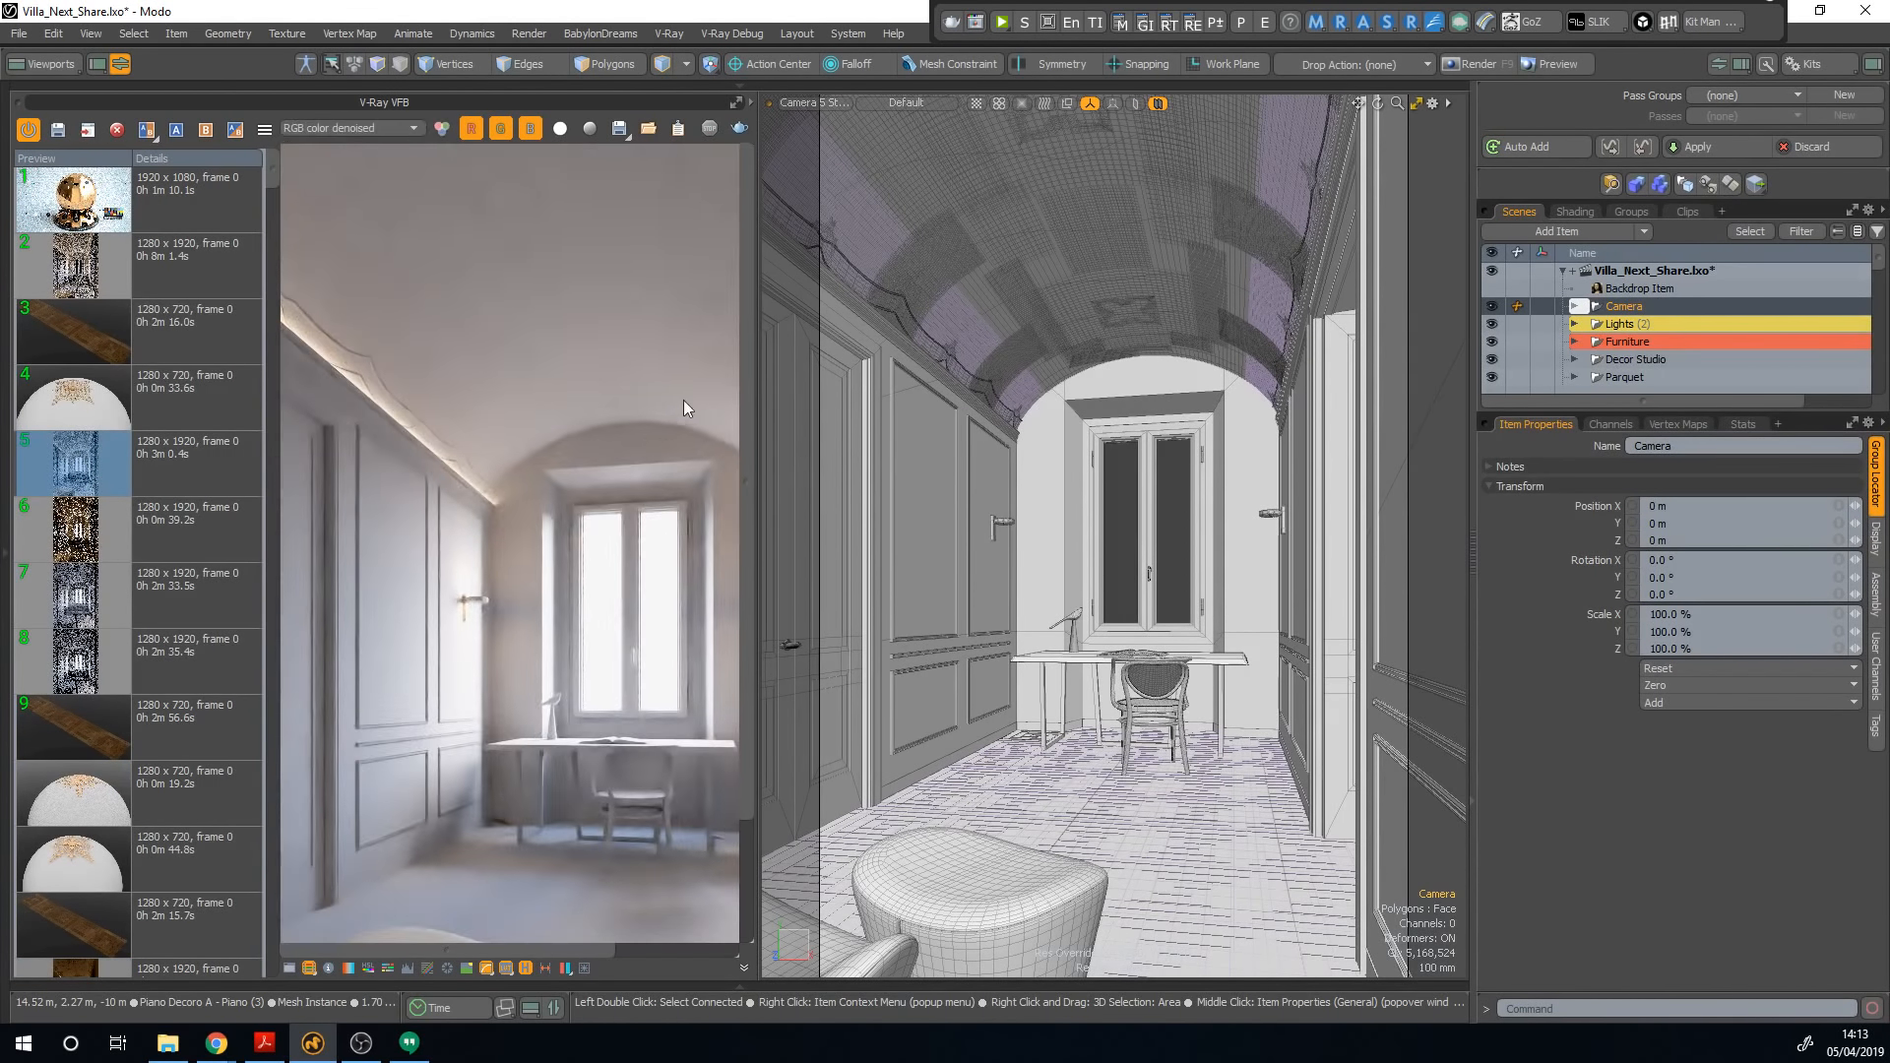
{"action": "left_click_drag", "start_coordinate": [755, 410], "coordinate": [857, 456]}
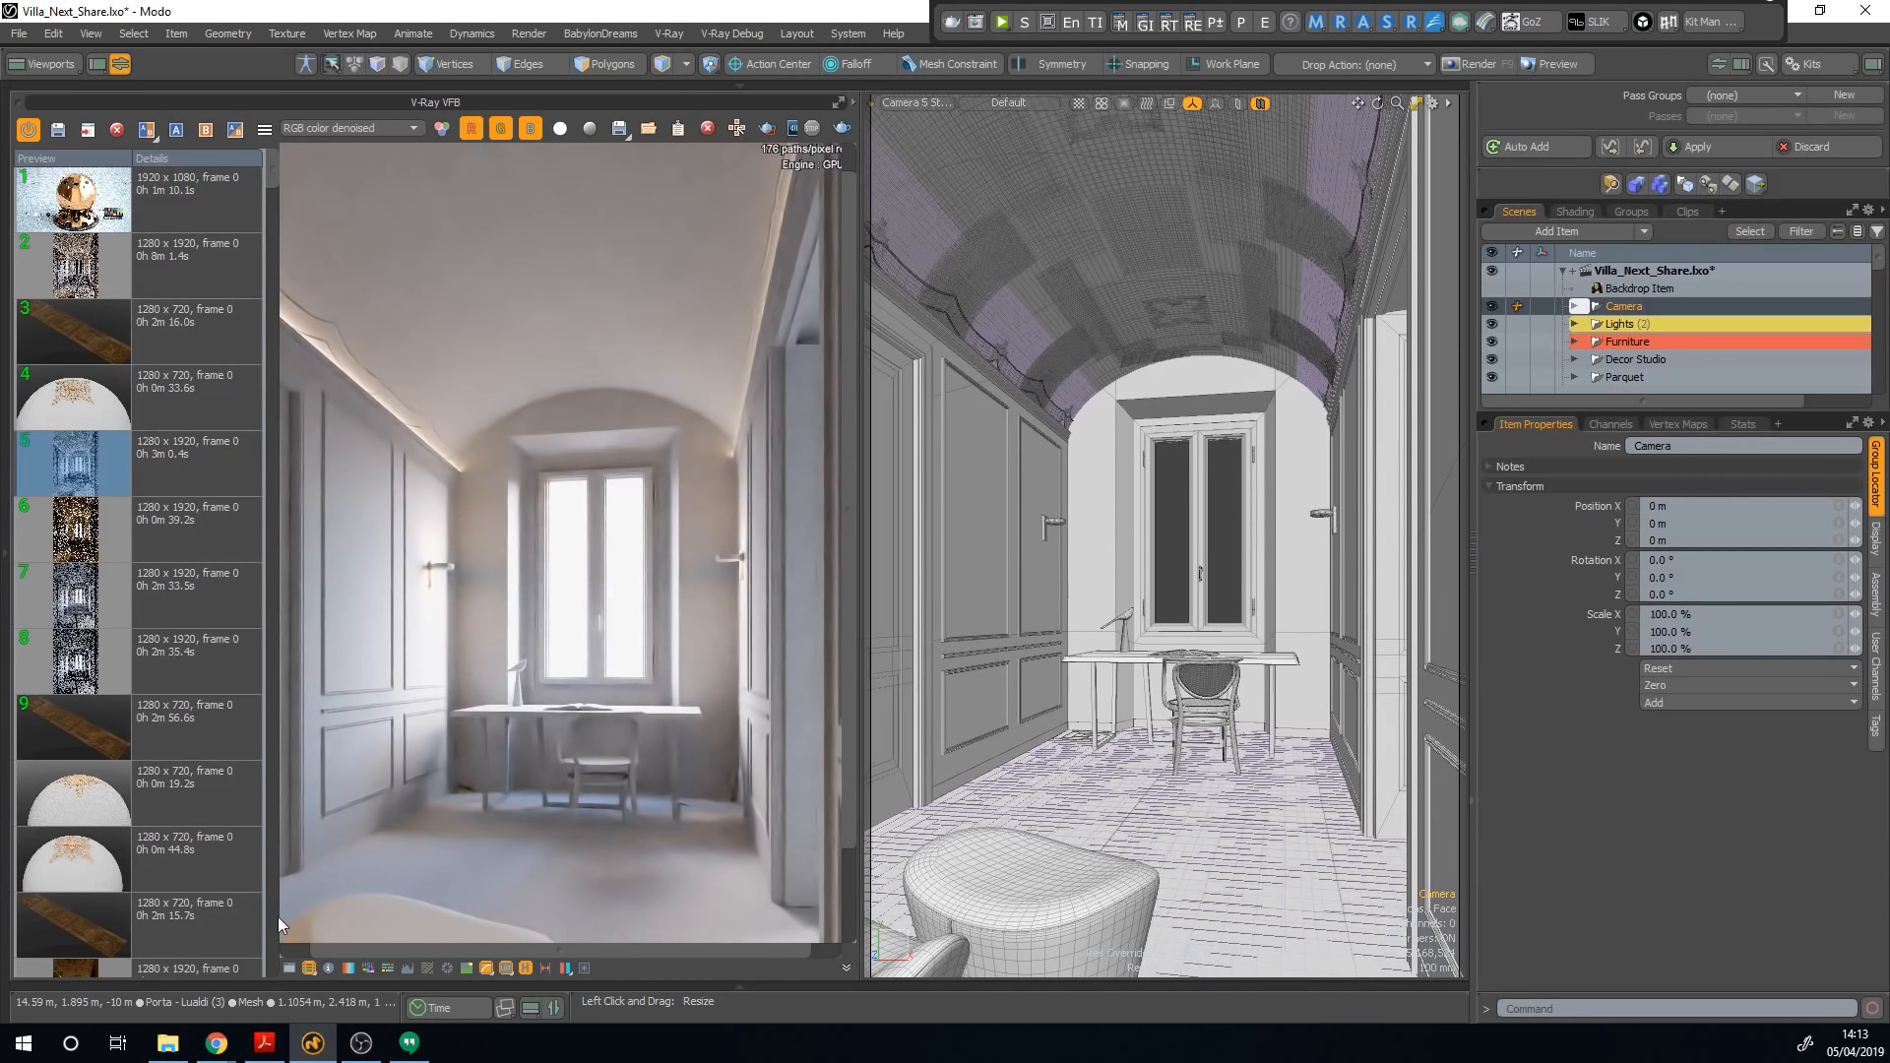
{"action": "left_click", "coordinate": [527, 968]}
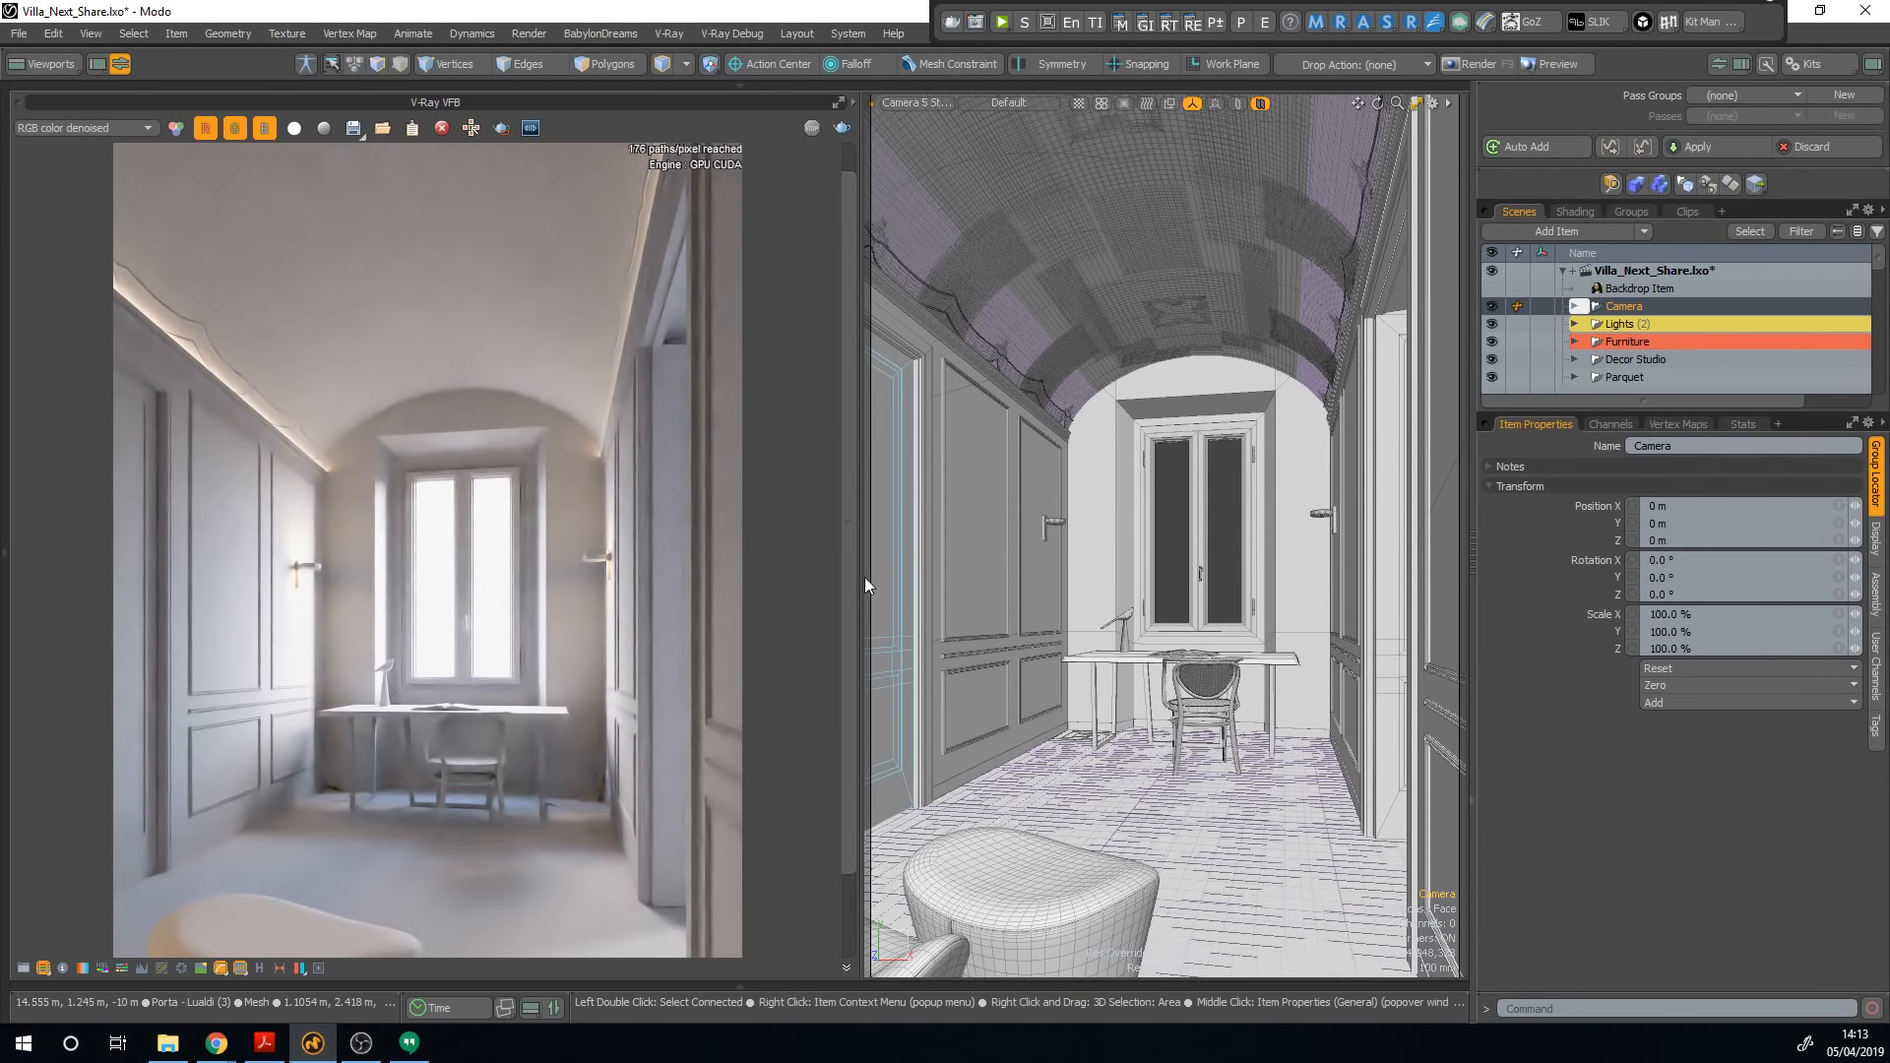
{"action": "left_click_drag", "start_coordinate": [865, 581], "coordinate": [788, 472]}
Step: Open the V-Ray Main render settings and keep Adaptive as the image sampler type
{"action": "left_click", "coordinate": [1121, 21]}
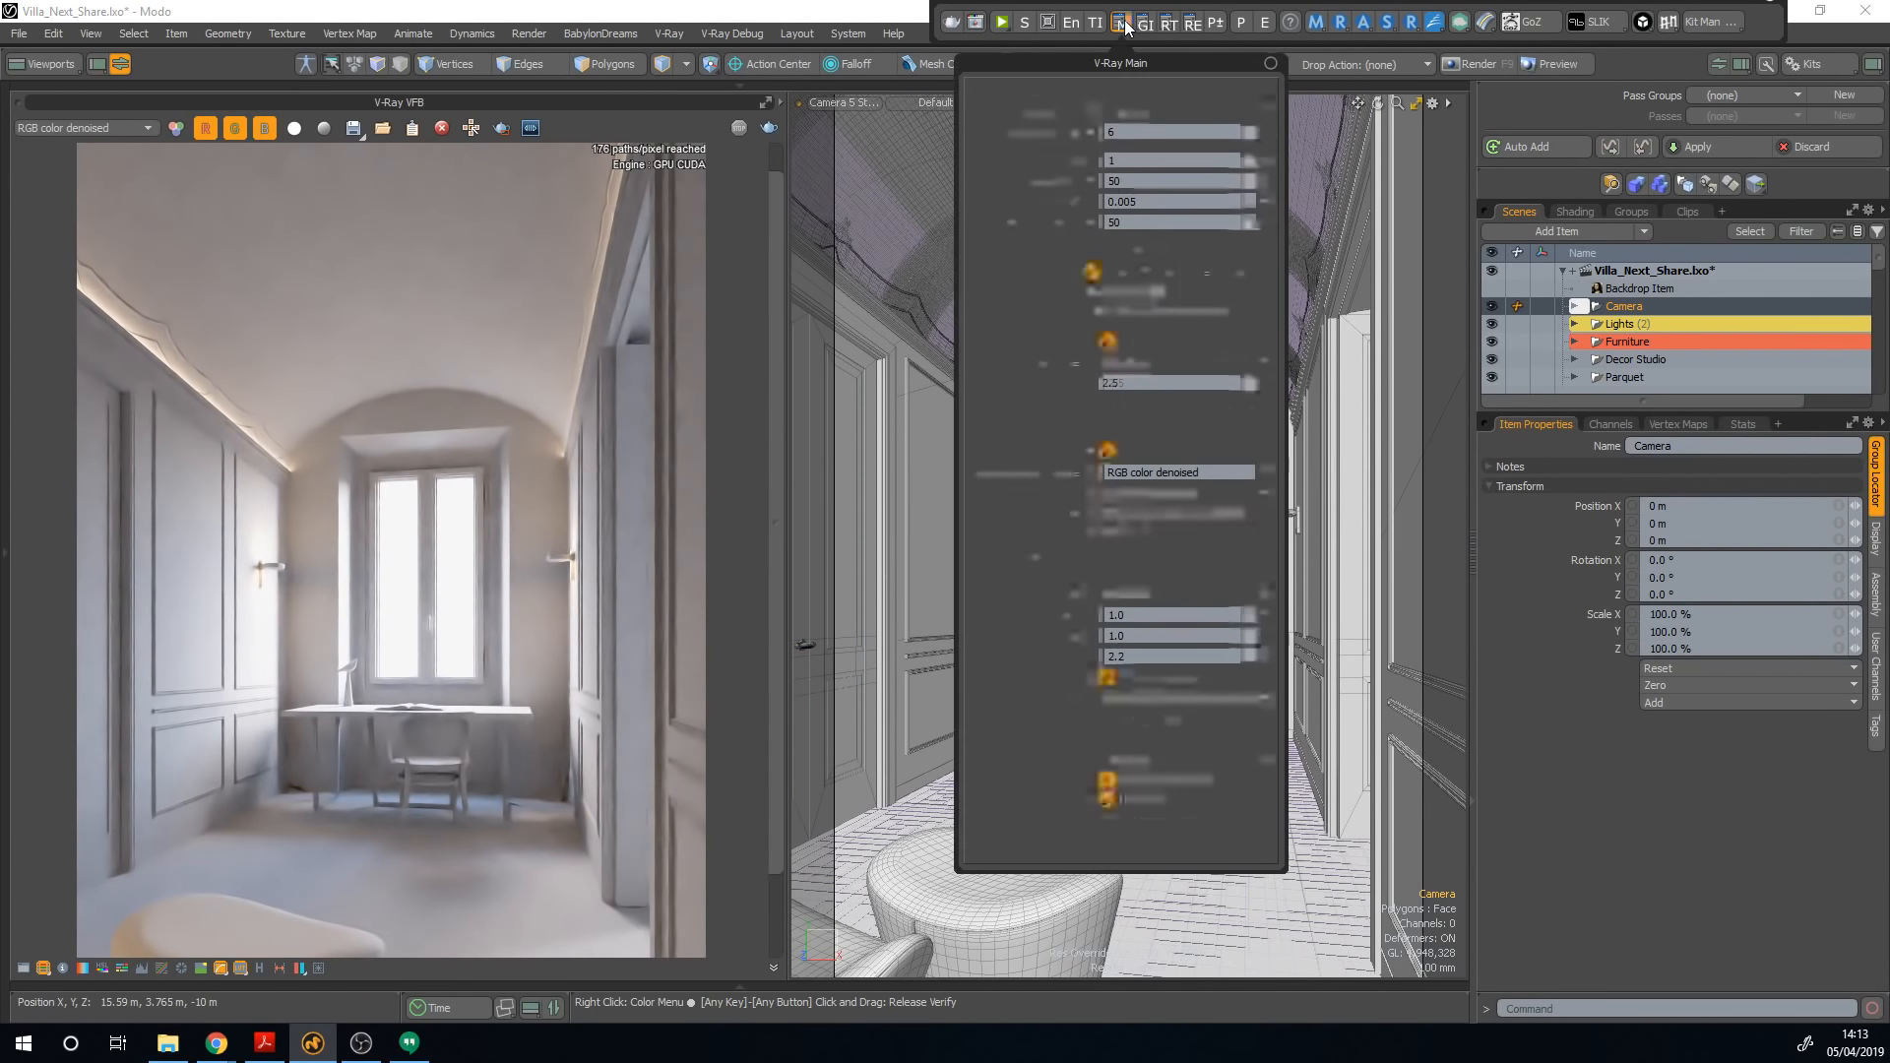
{"action": "left_click_drag", "start_coordinate": [1185, 201], "coordinate": [1192, 140]}
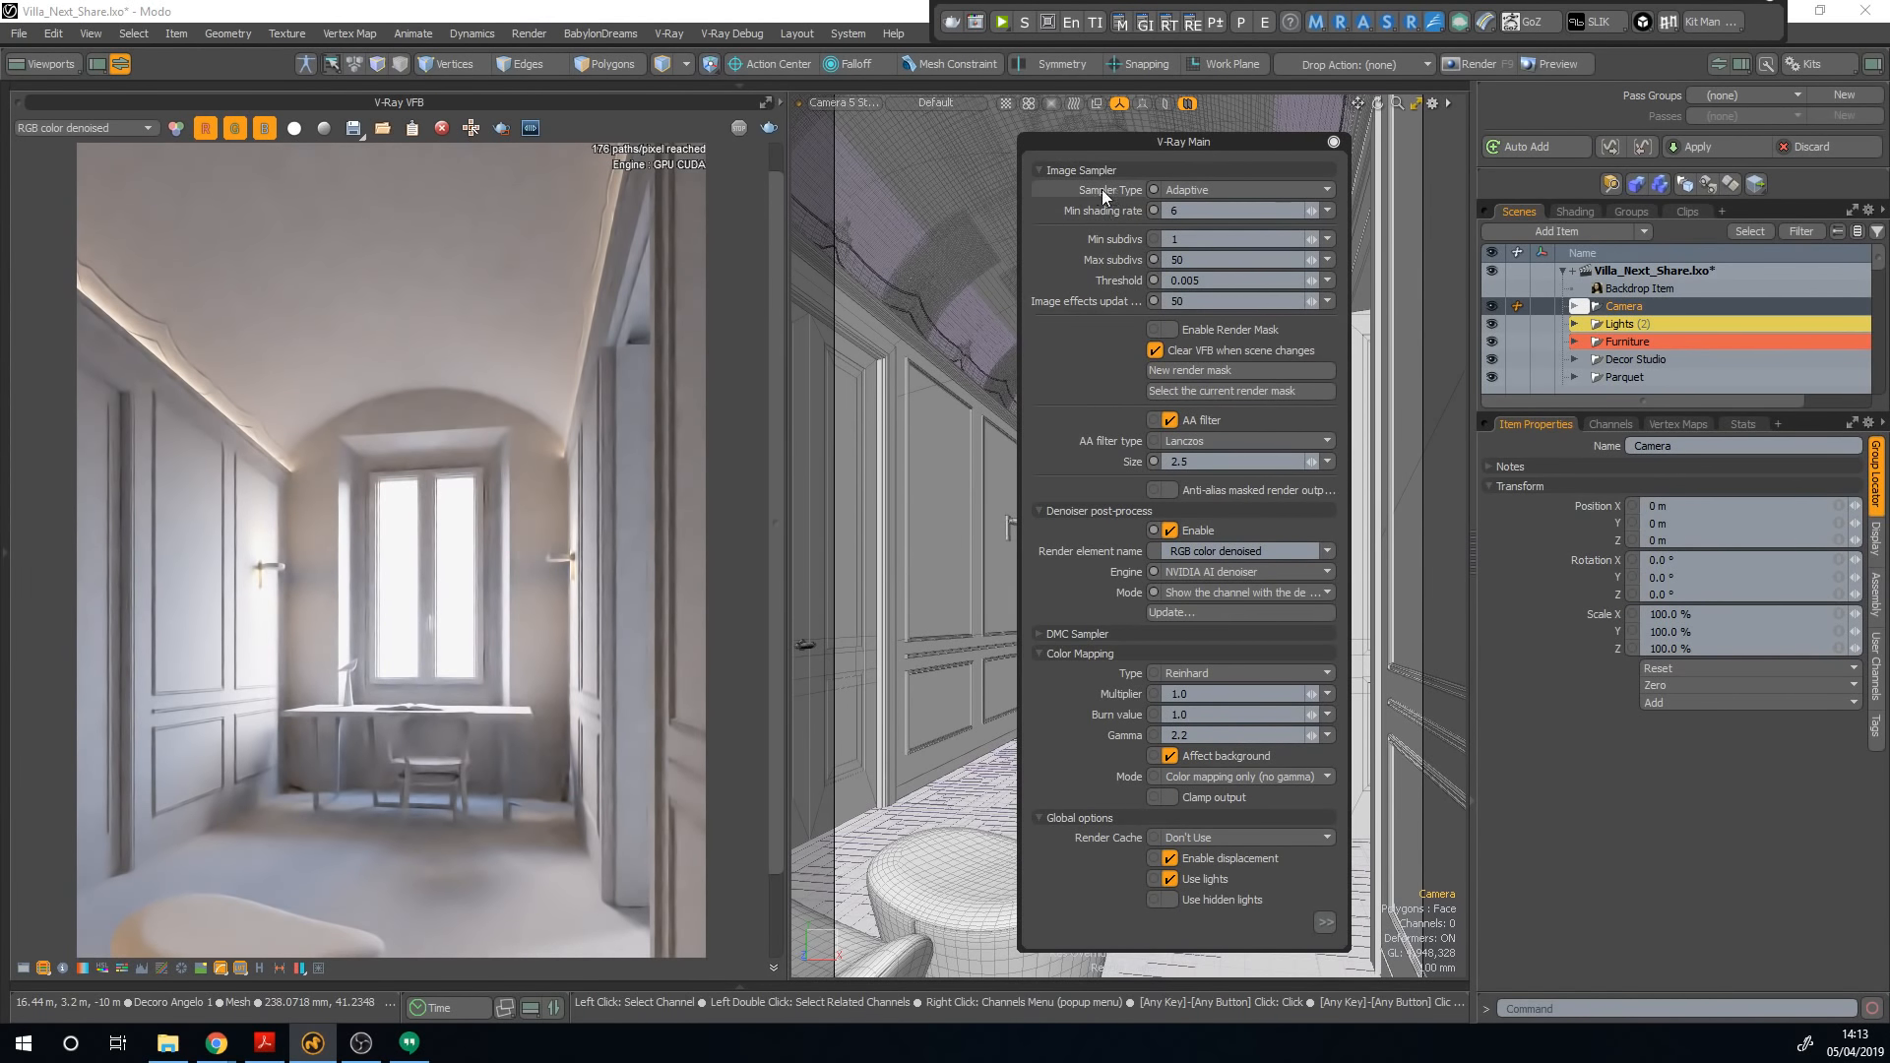
{"action": "left_click", "coordinate": [1215, 188]}
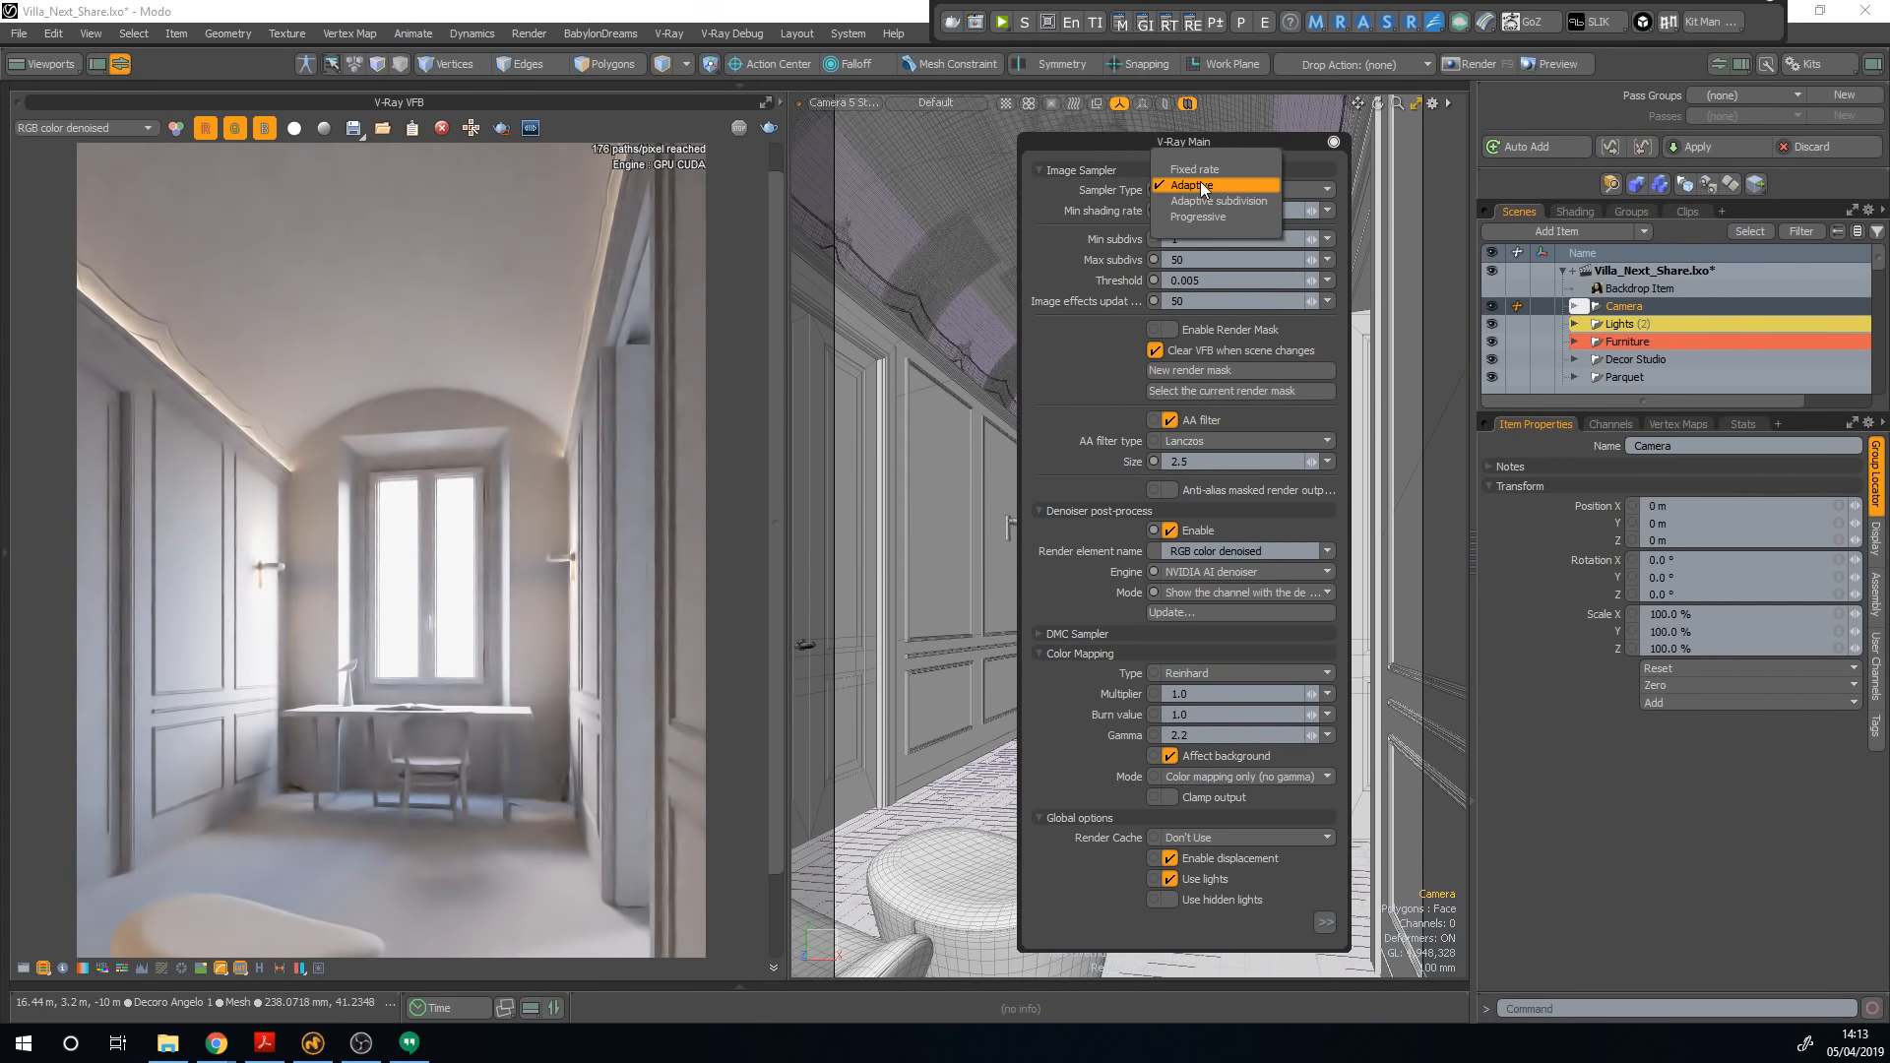
{"action": "left_click", "coordinate": [1201, 184]}
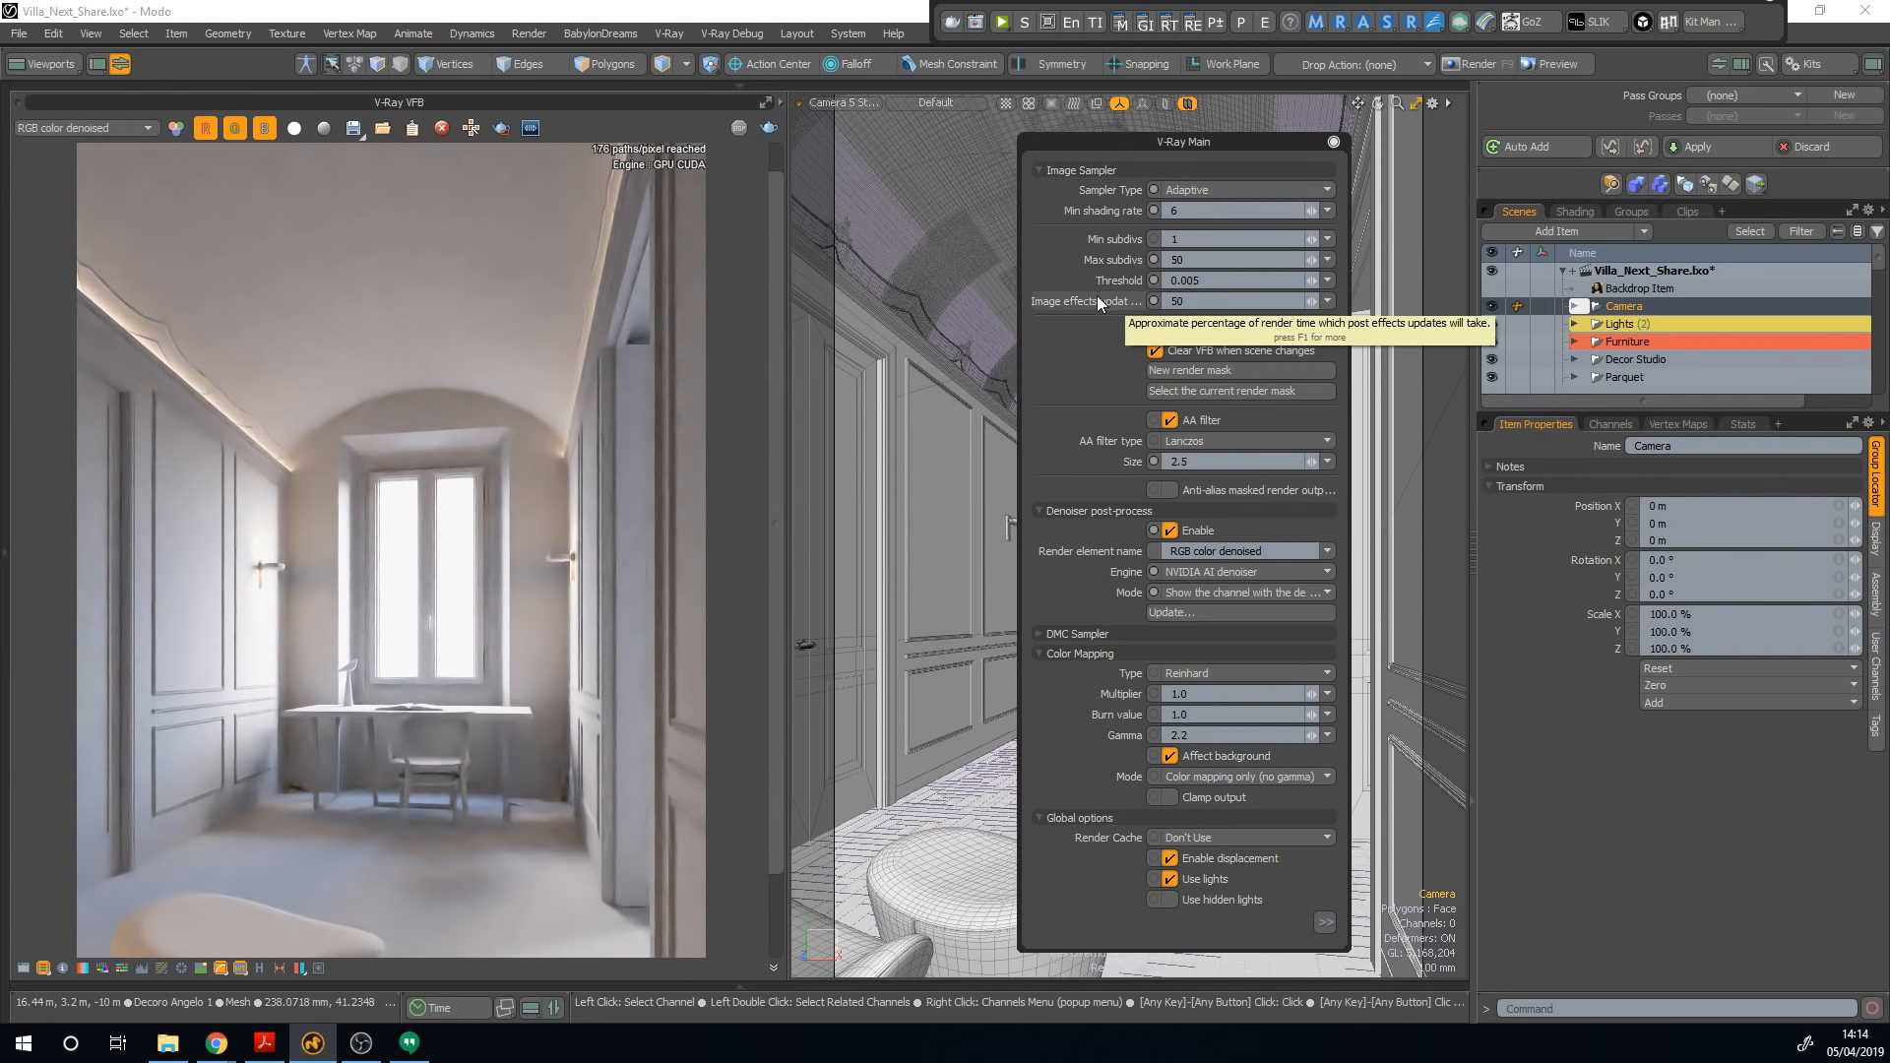
Step: Try 24 as the image sampler's max subdivs, and restore it to 50
{"action": "double_click", "coordinate": [1180, 266]}
{"action": "type", "text": "24"}
{"action": "key", "text": "Return"}
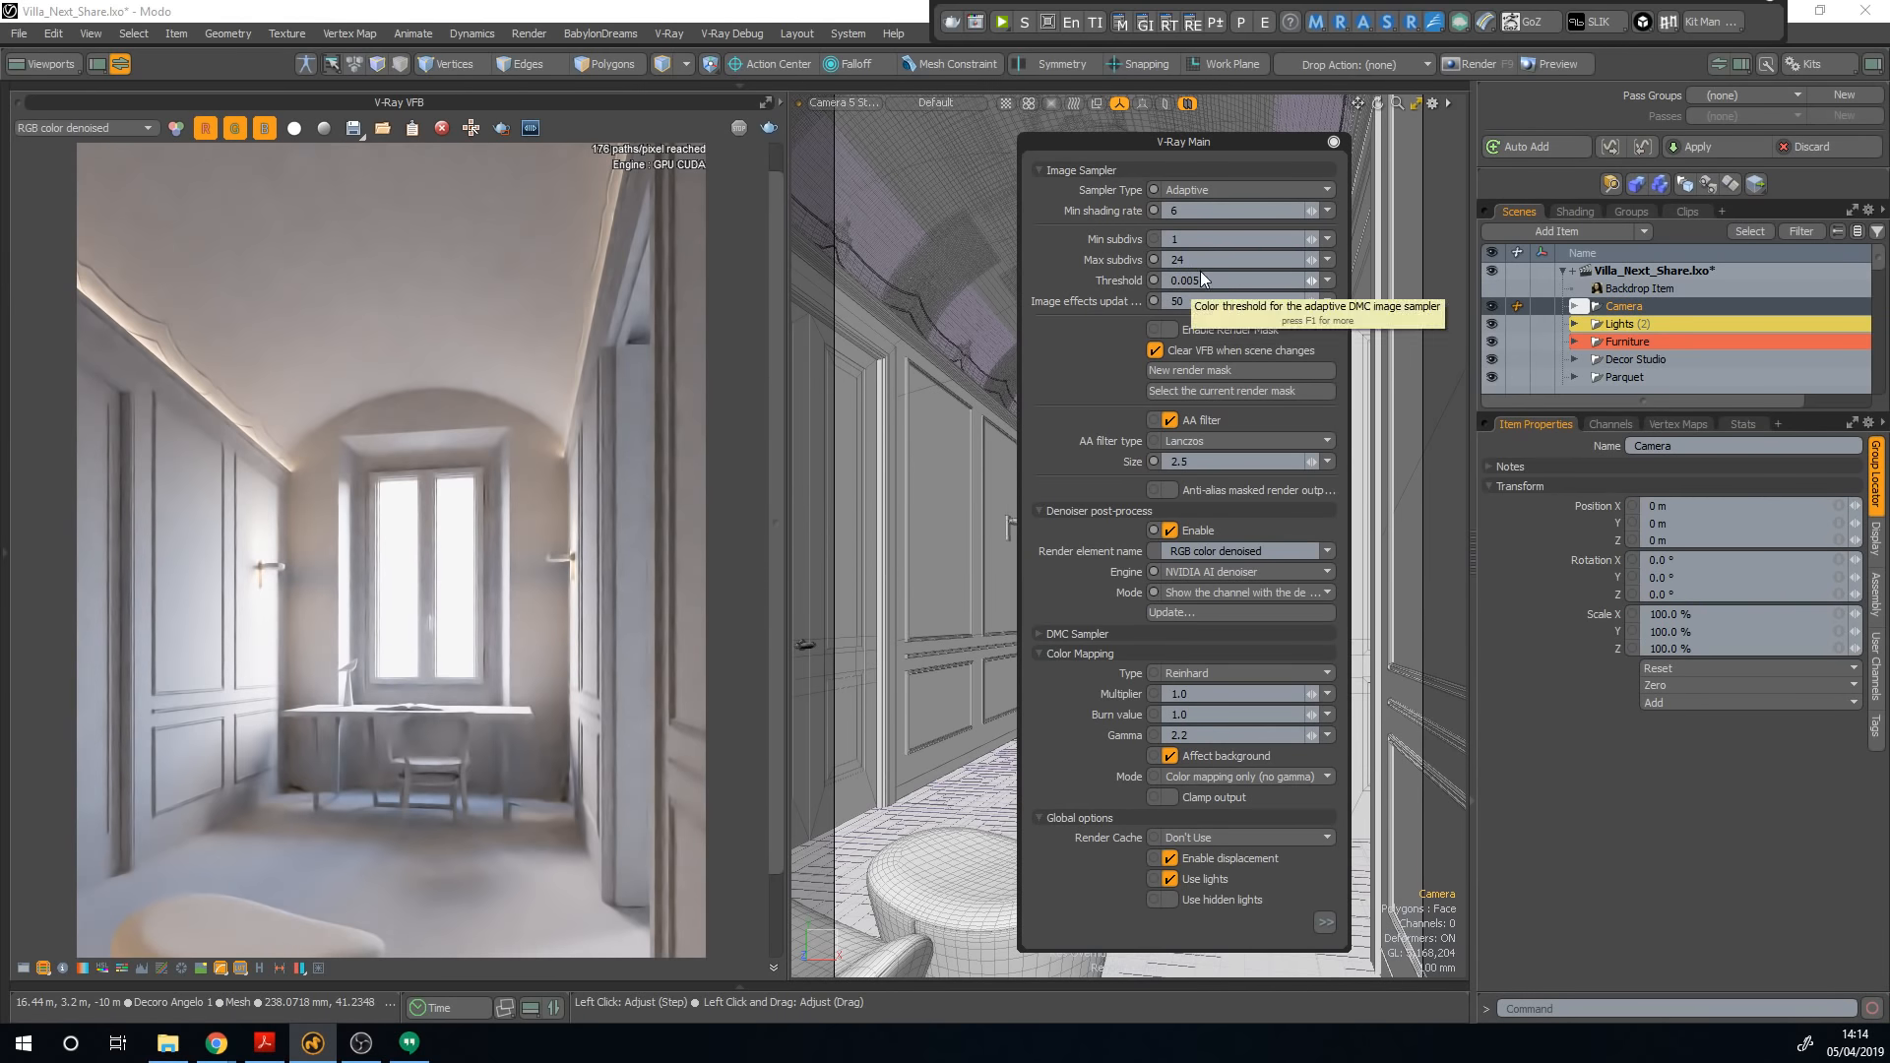
{"action": "left_click", "coordinate": [1201, 258]}
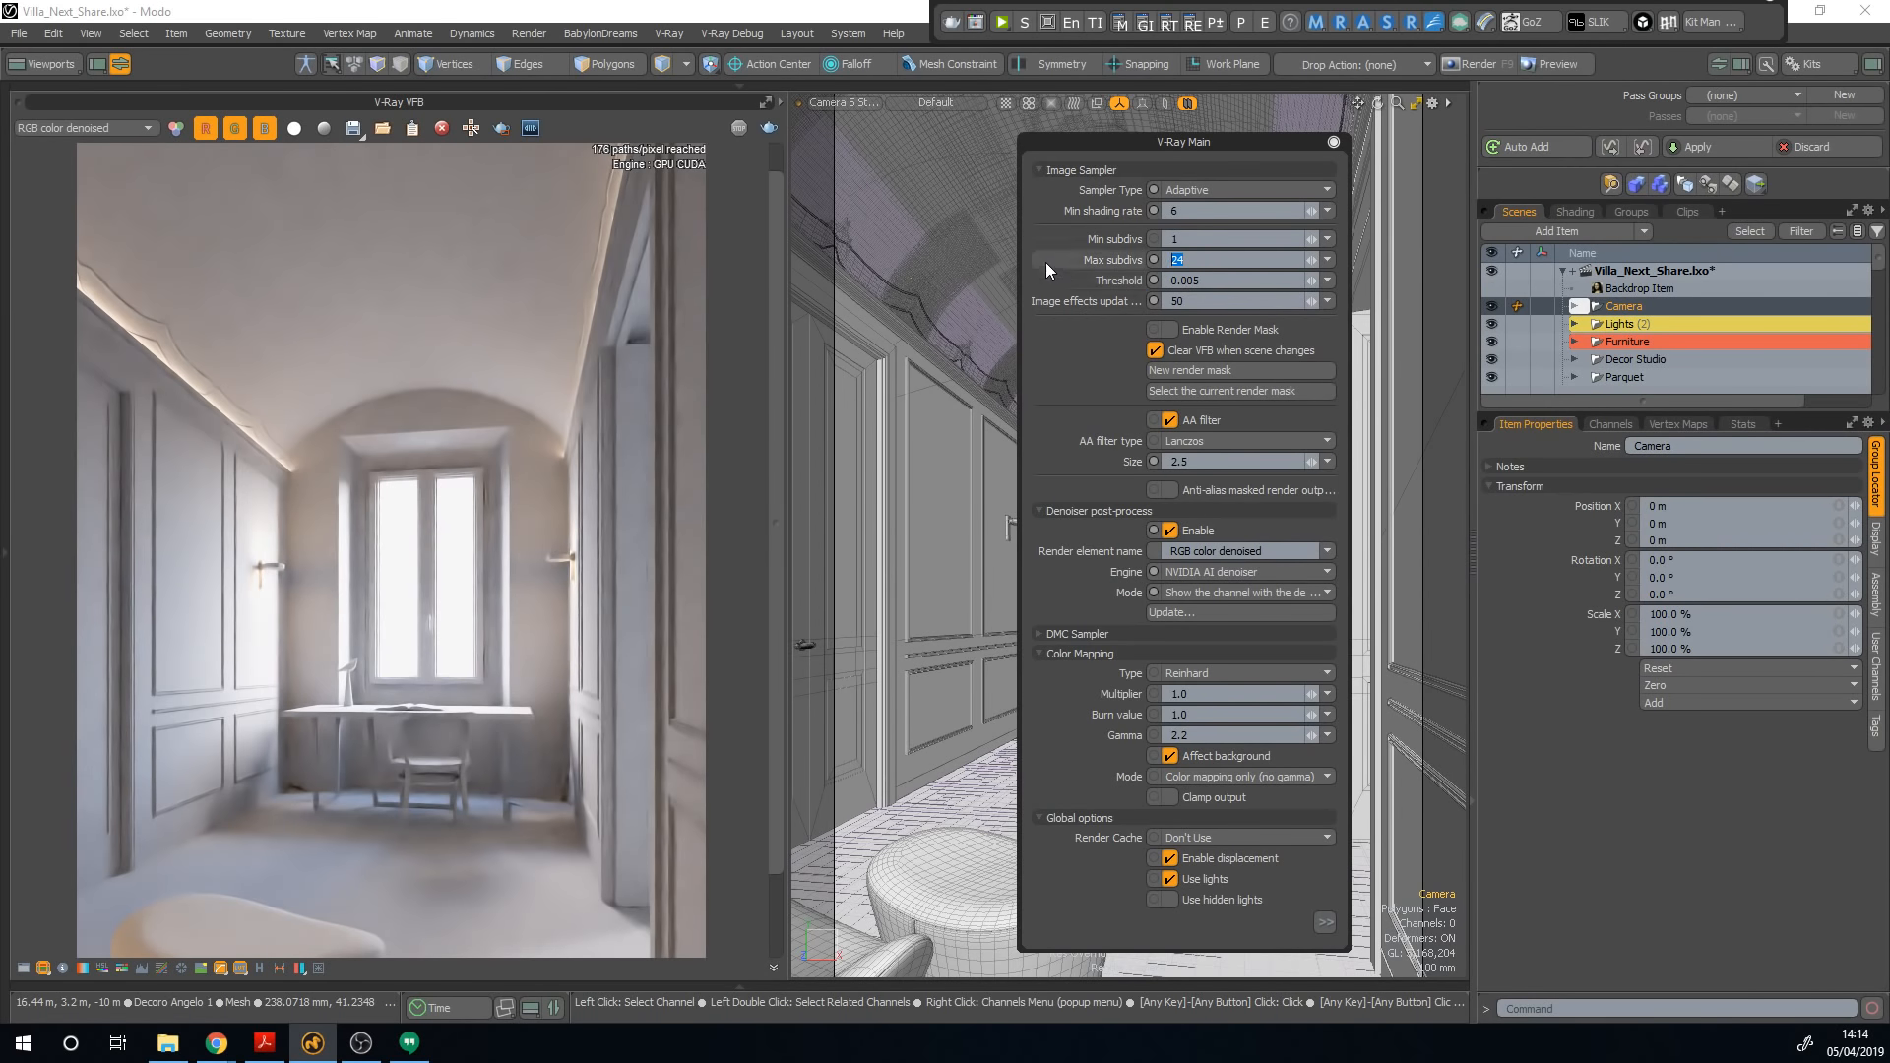
{"action": "type", "text": "50"}
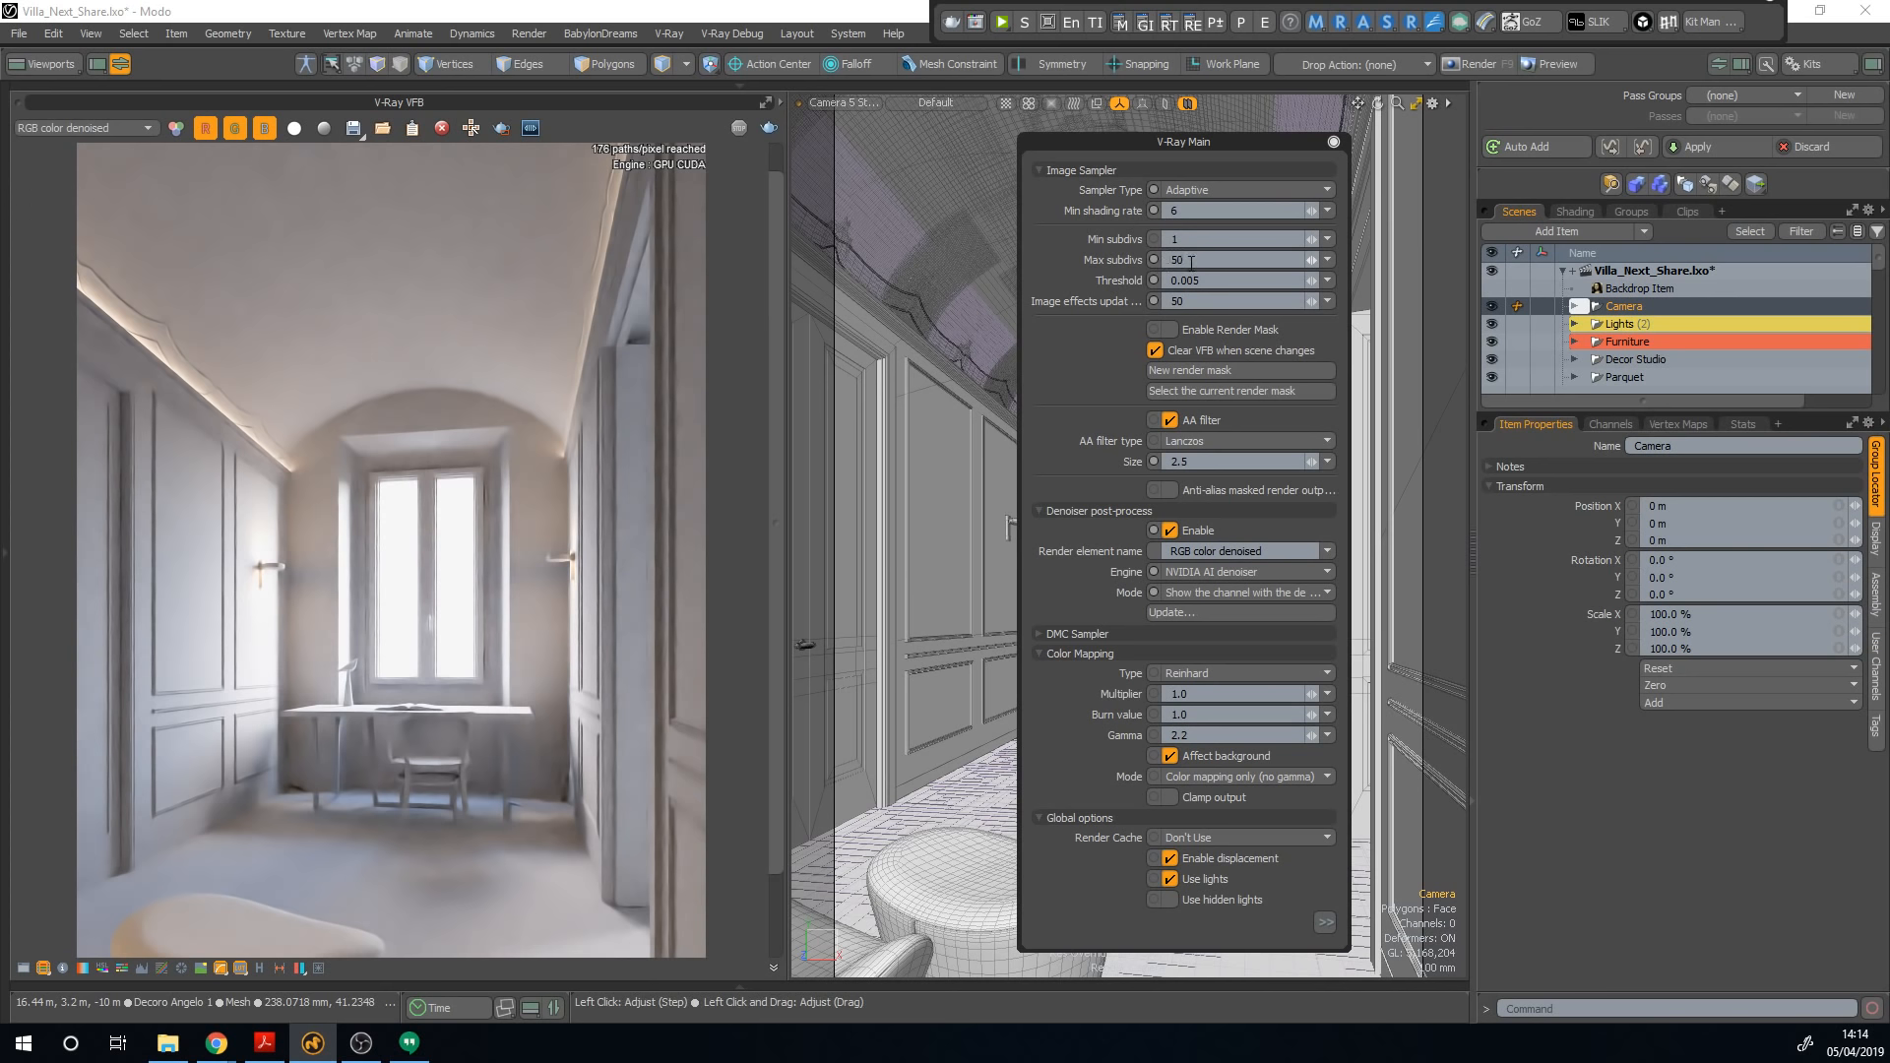
Step: Try an image sampler threshold of 0.01, and restore it to 0.005
{"action": "key", "text": "Delete"}
{"action": "key", "text": "Delete"}
{"action": "type", "text": "1"}
{"action": "left_click", "coordinate": [1233, 277]}
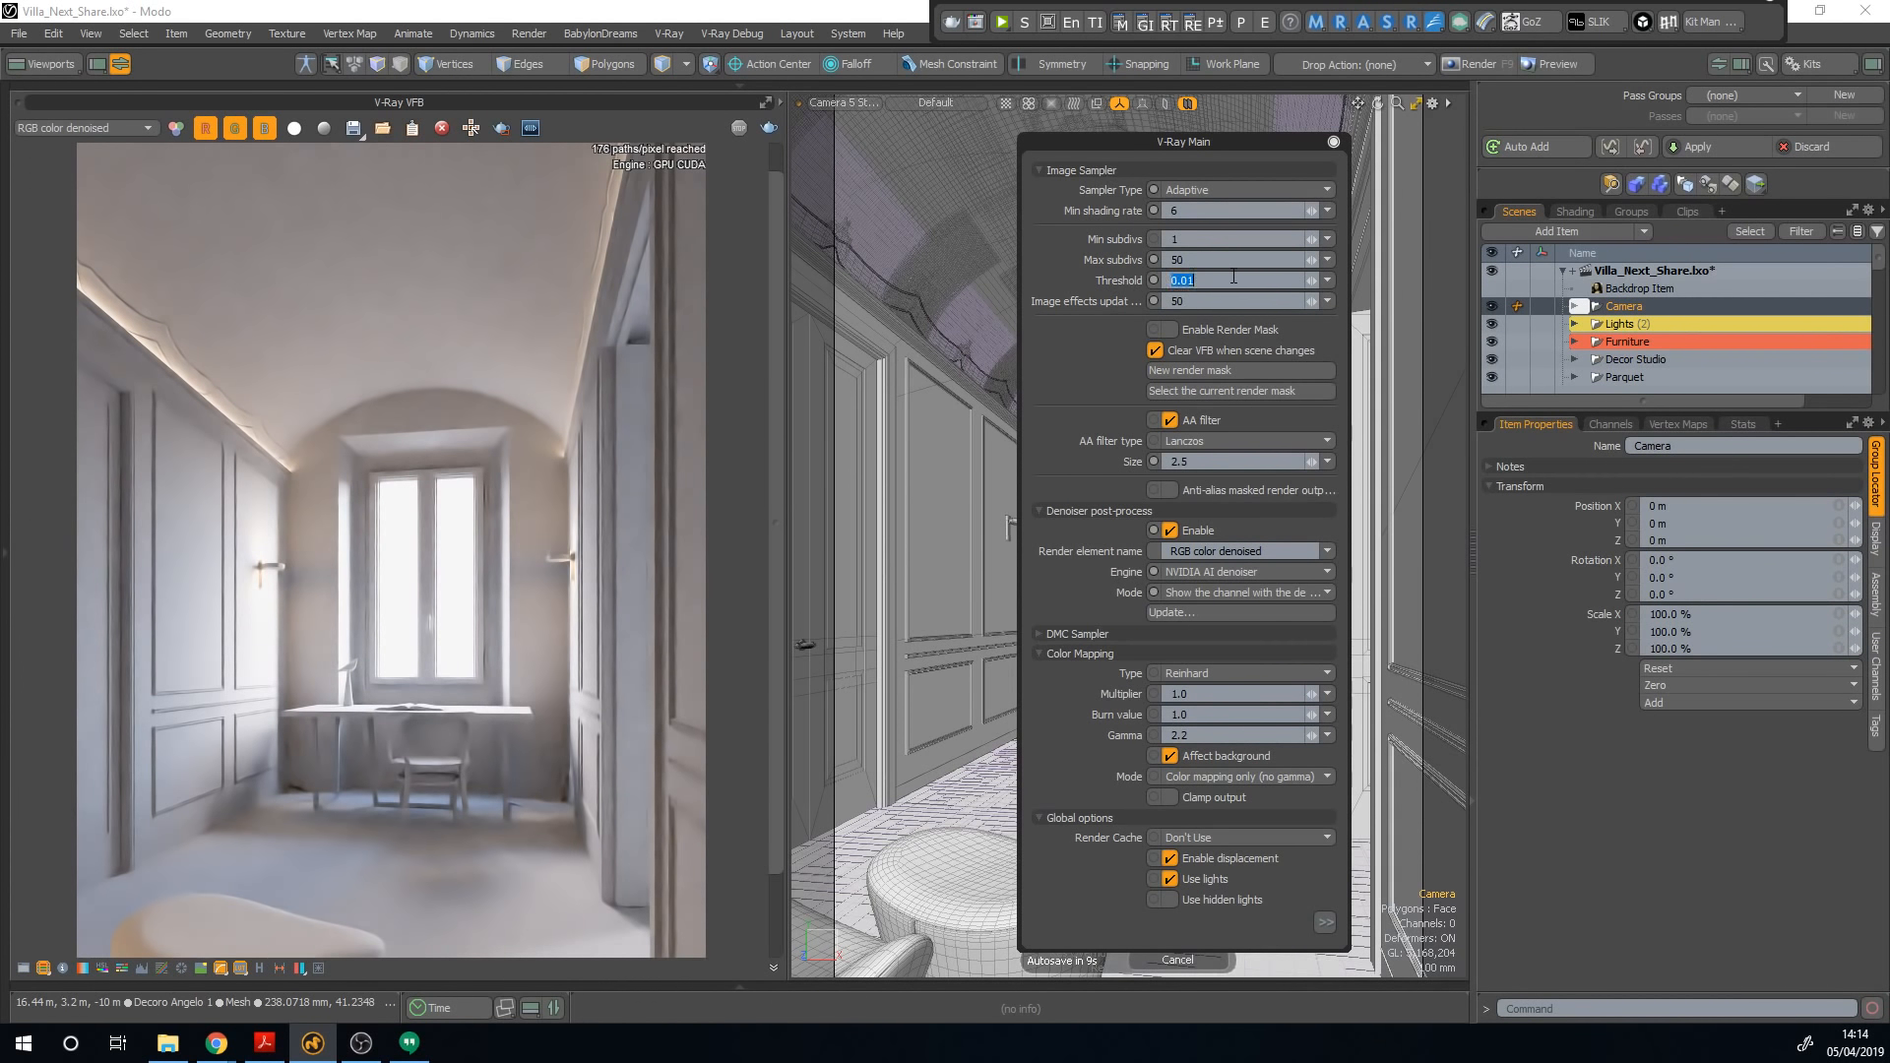
{"action": "left_click", "coordinate": [1223, 282]}
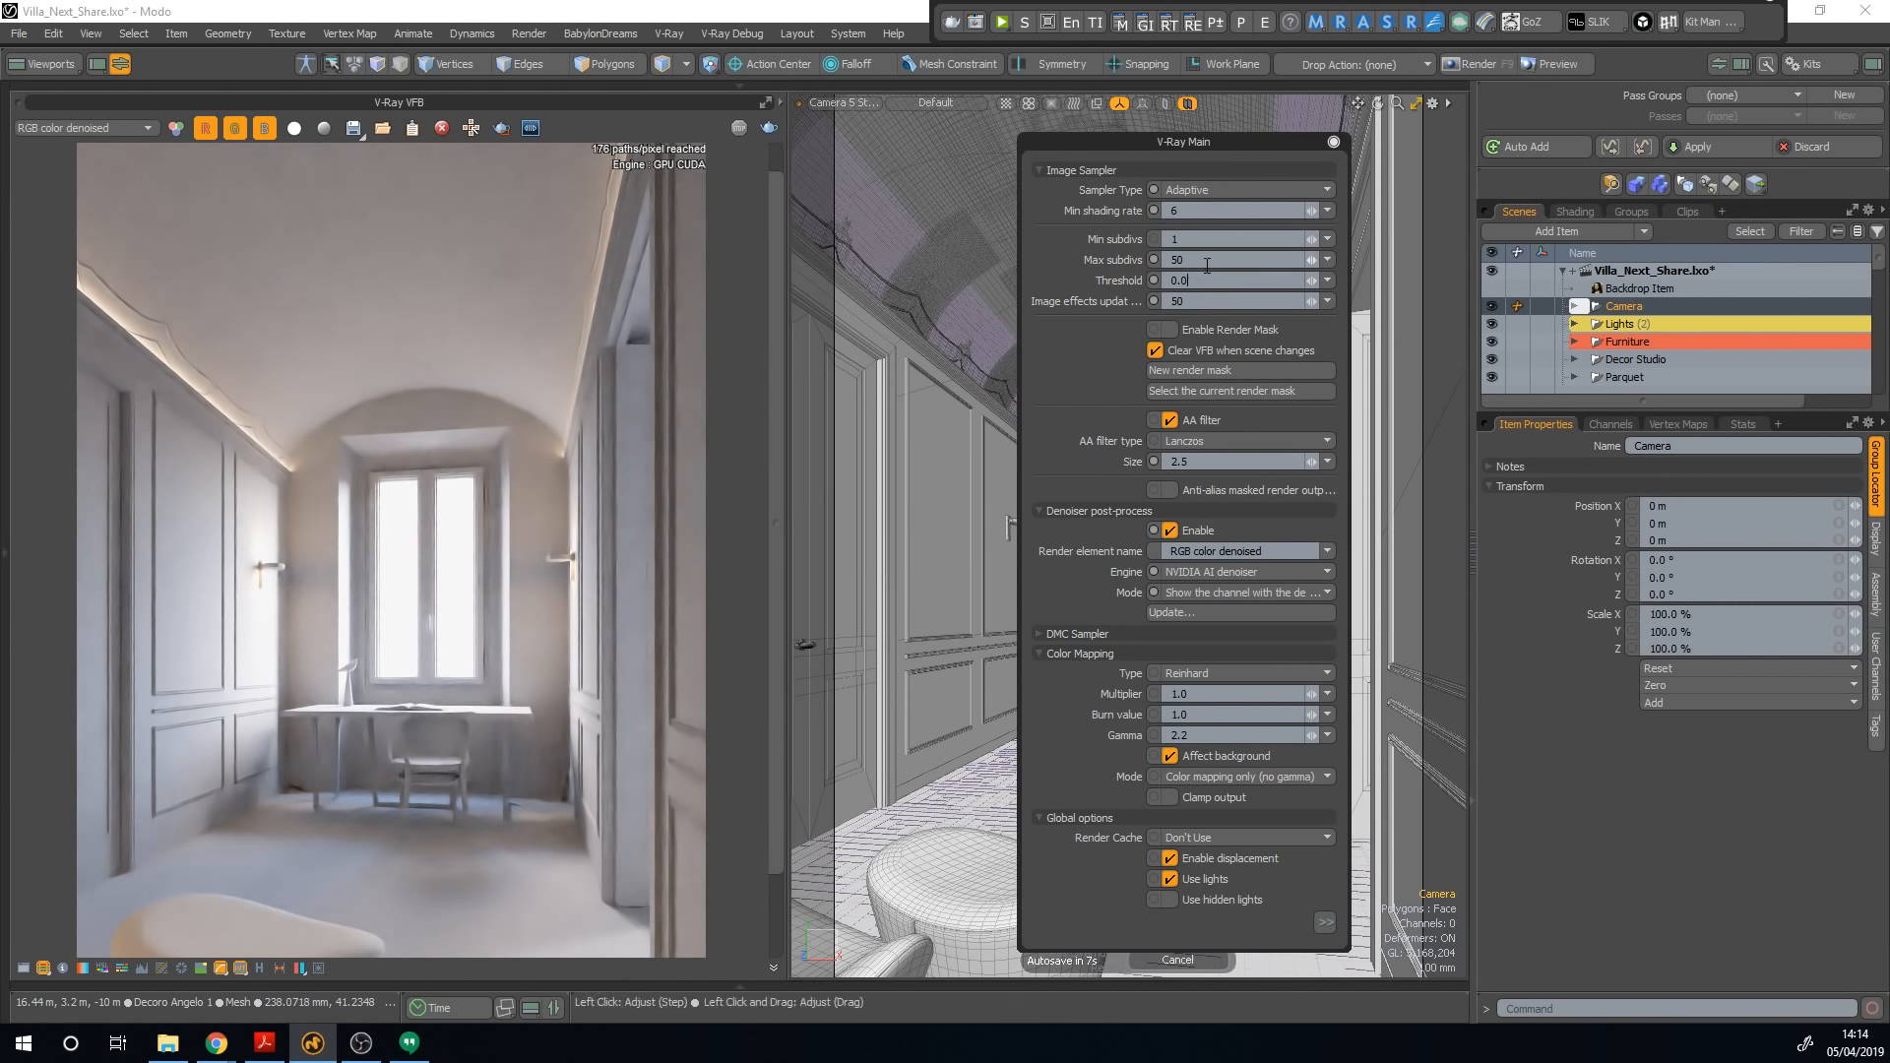
{"action": "key", "text": "BackSpace"}
{"action": "type", "text": "05"}
Step: Move the V-Ray Main settings window aside and abort the auto-save
{"action": "left_click_drag", "start_coordinate": [1190, 143], "coordinate": [1262, 122]}
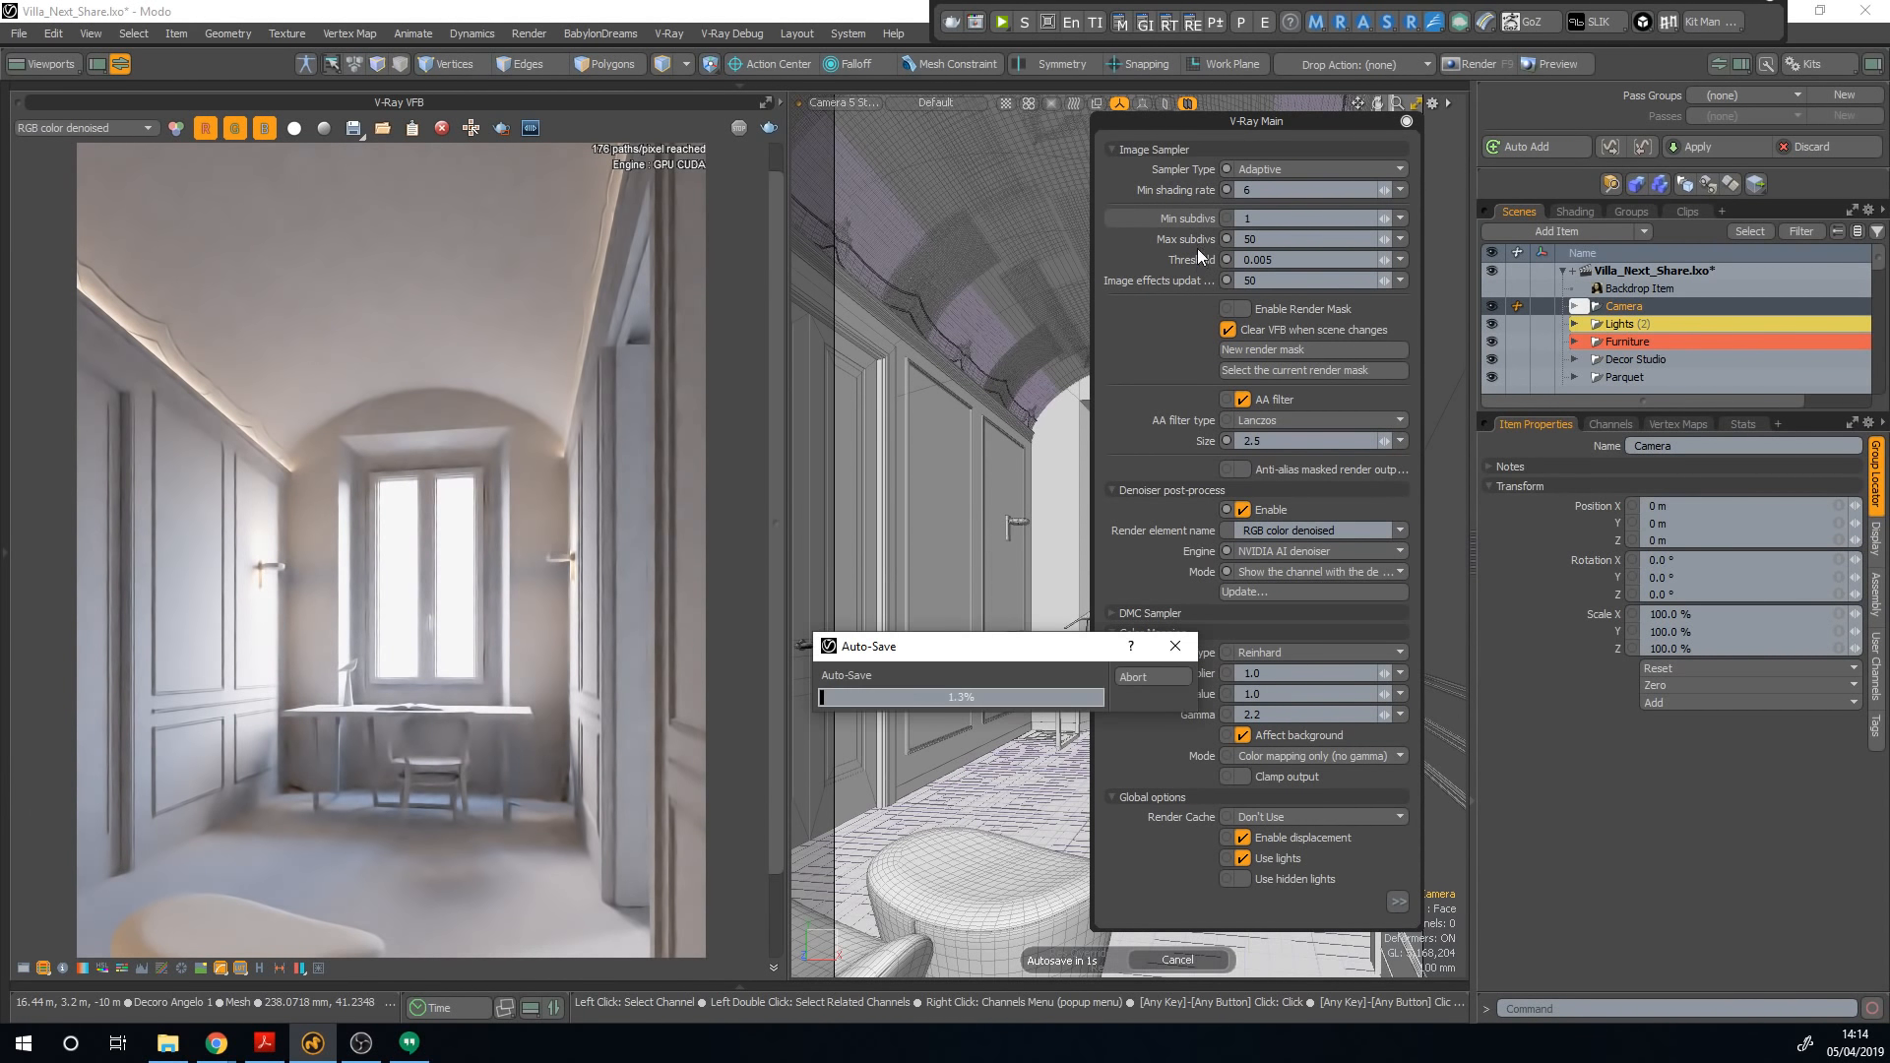
{"action": "left_click", "coordinate": [1154, 679]}
{"action": "left_click", "coordinate": [1138, 675]}
{"action": "left_click", "coordinate": [1140, 678]}
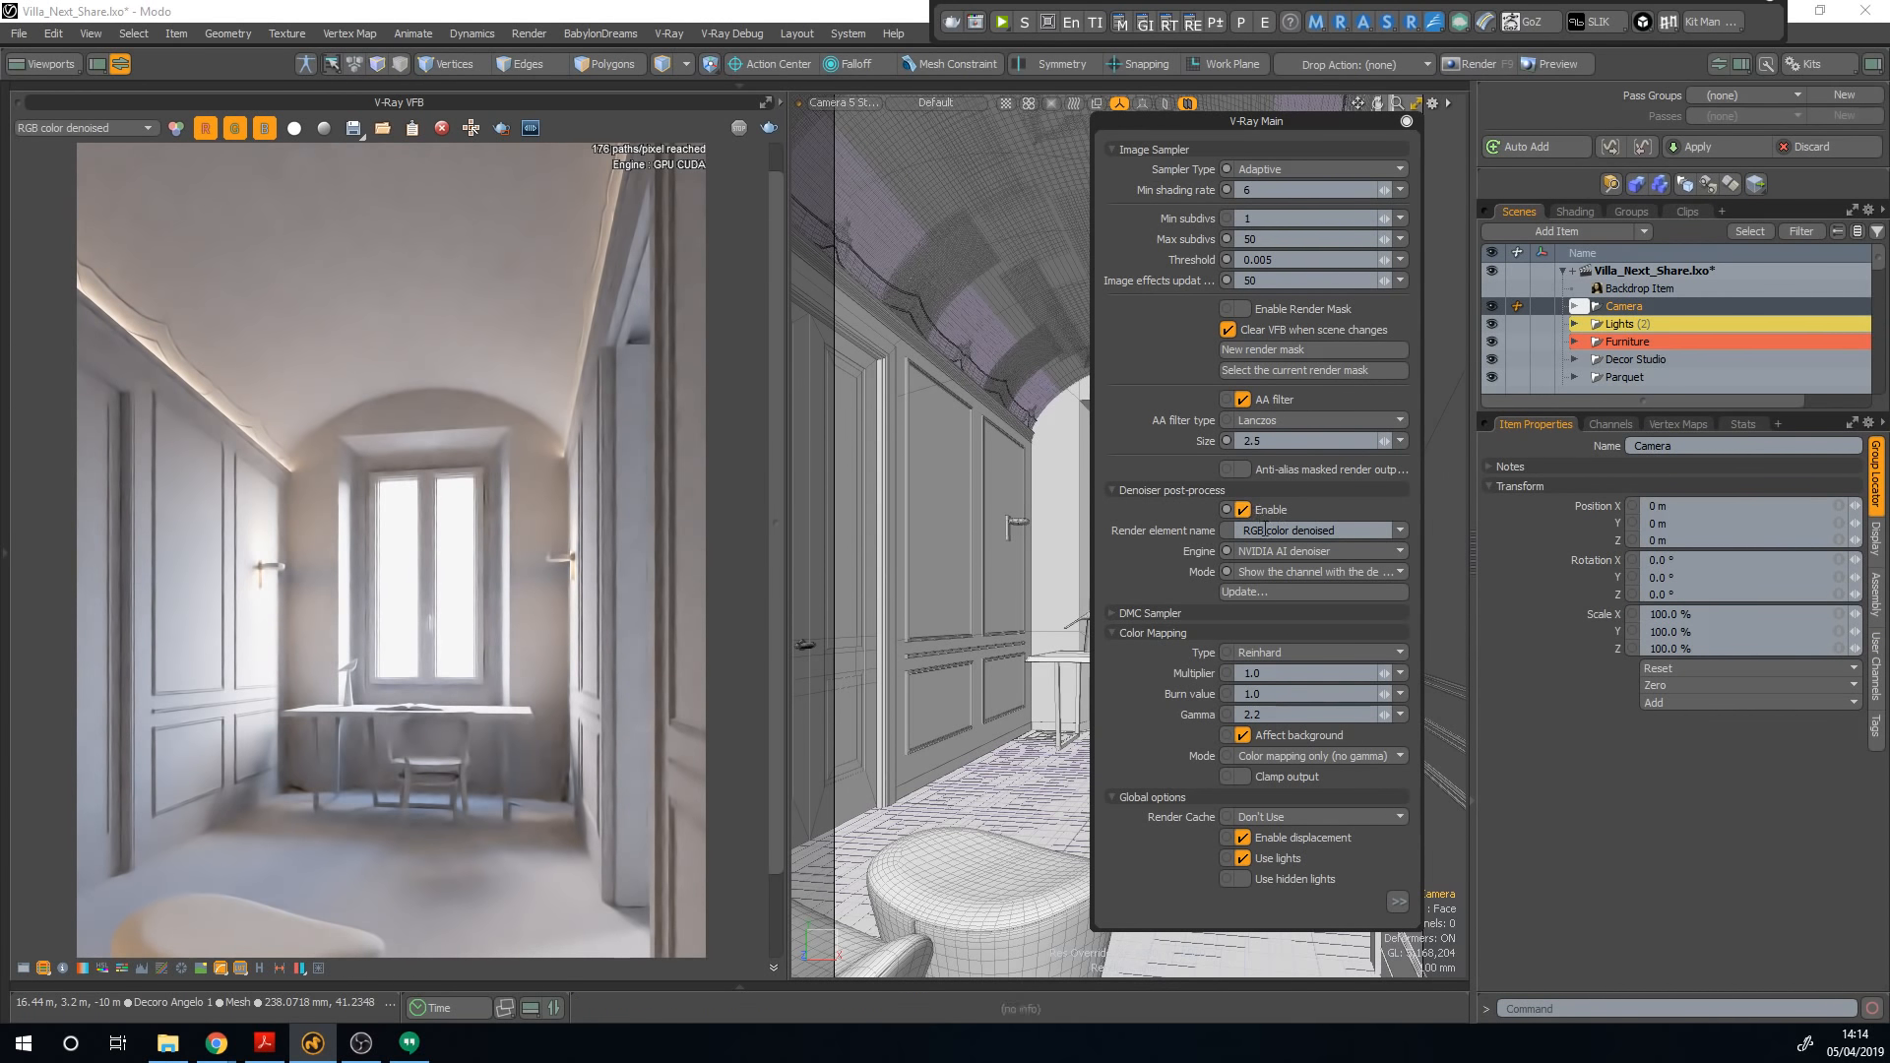
Step: Set the denoiser engine to Default V-Ray denoiser and start the V-Ray RT render of the interior
{"action": "left_click", "coordinate": [1265, 554]}
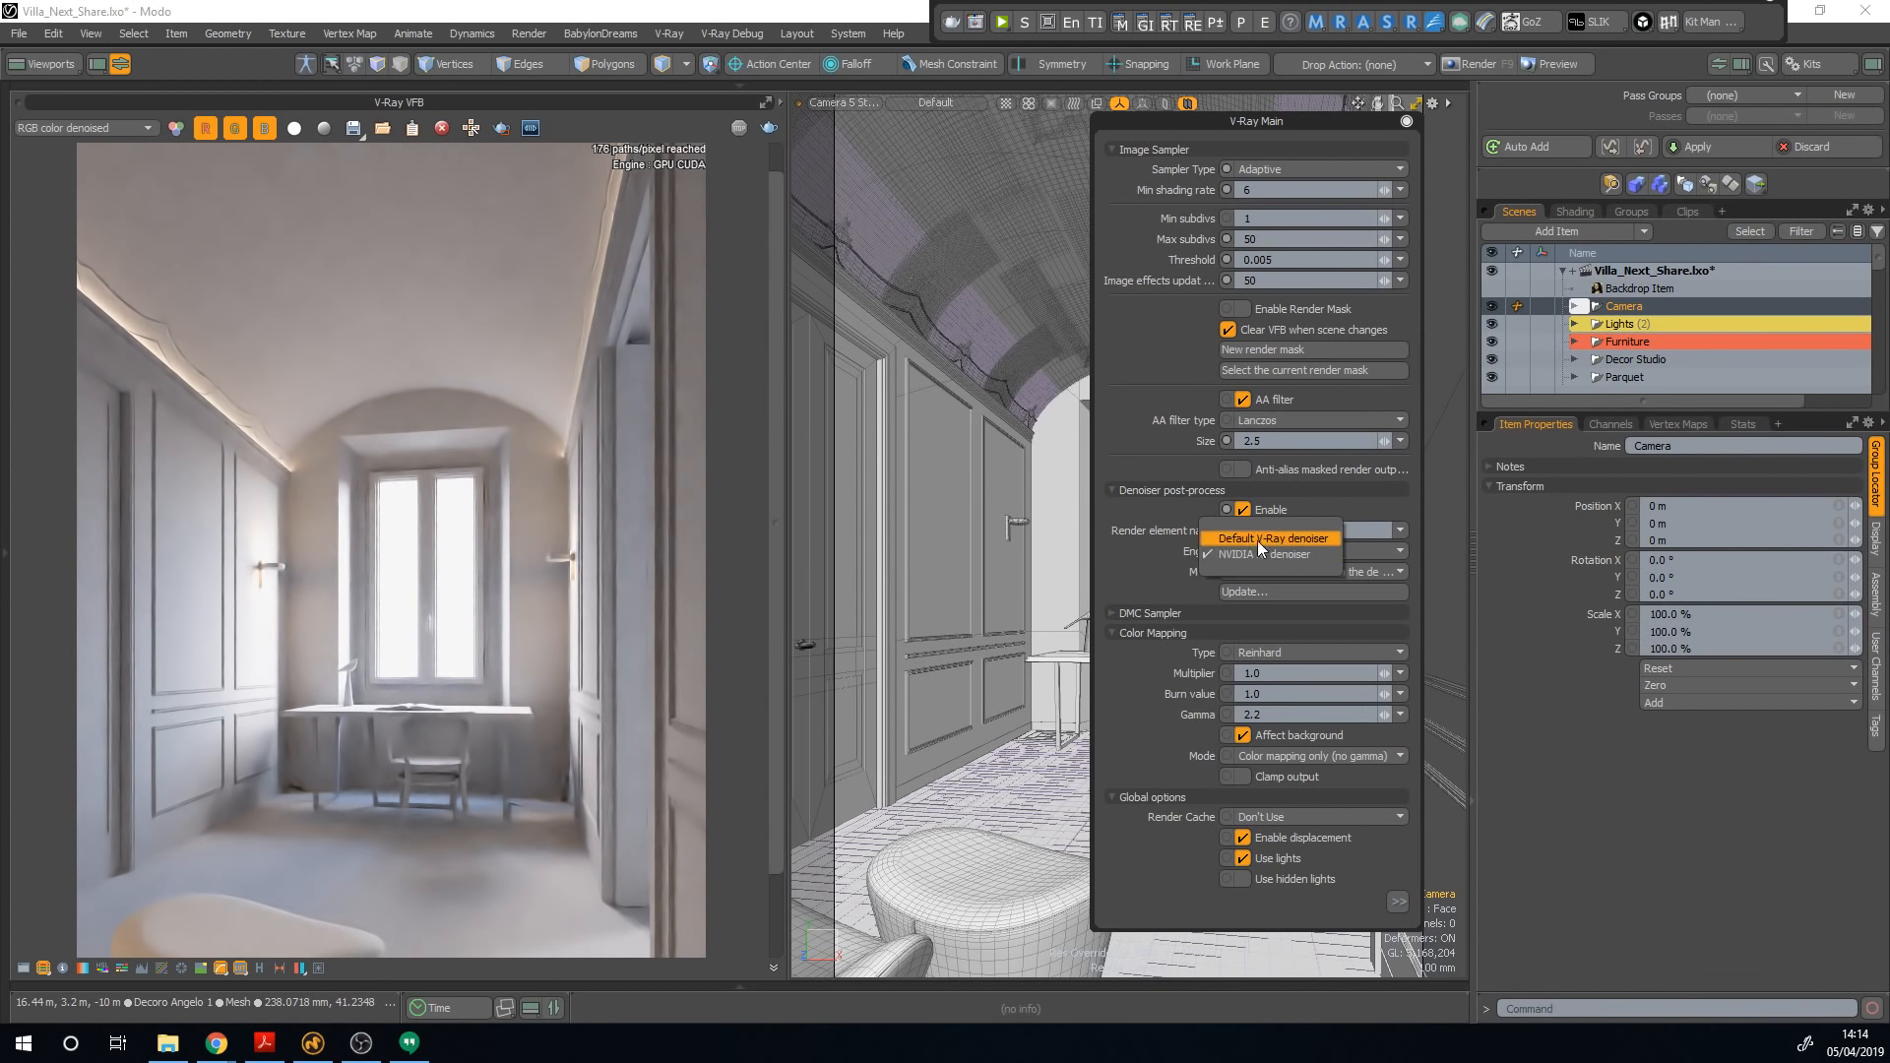
{"action": "left_click", "coordinate": [1242, 539]}
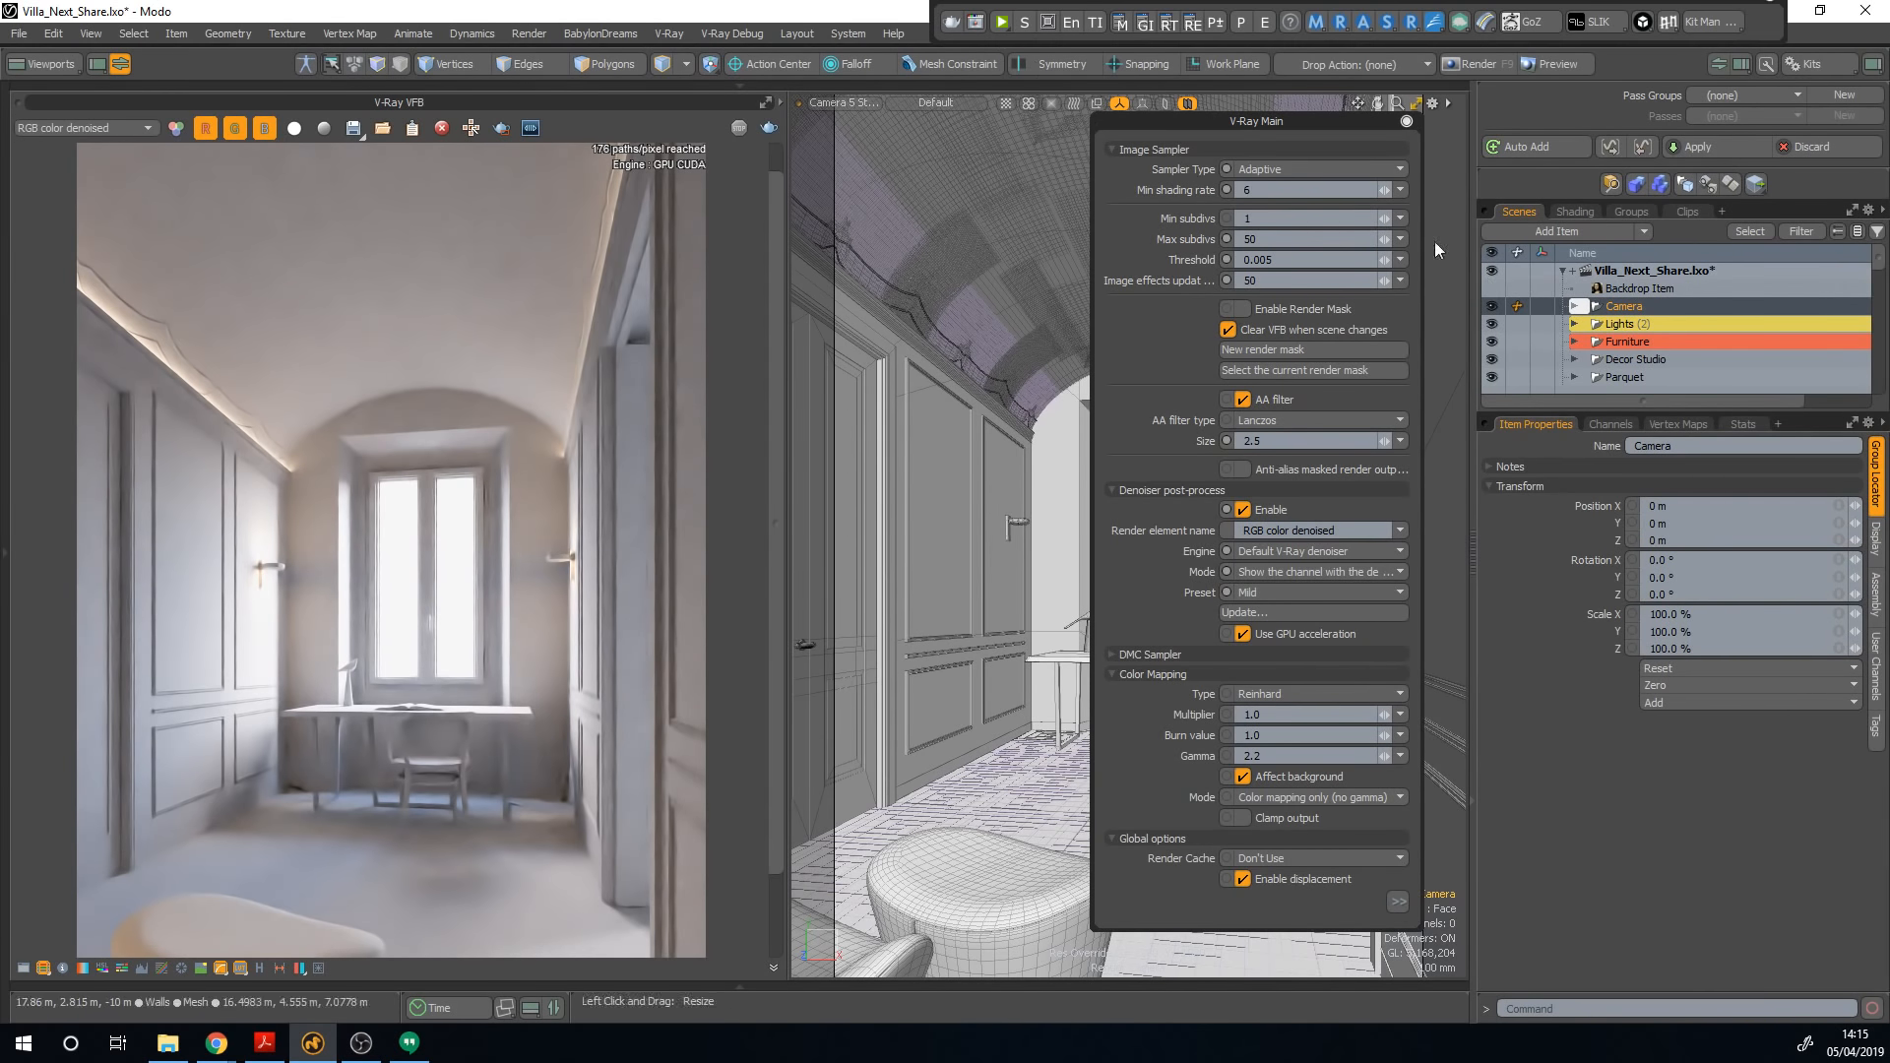
{"action": "left_click", "coordinate": [1000, 22]}
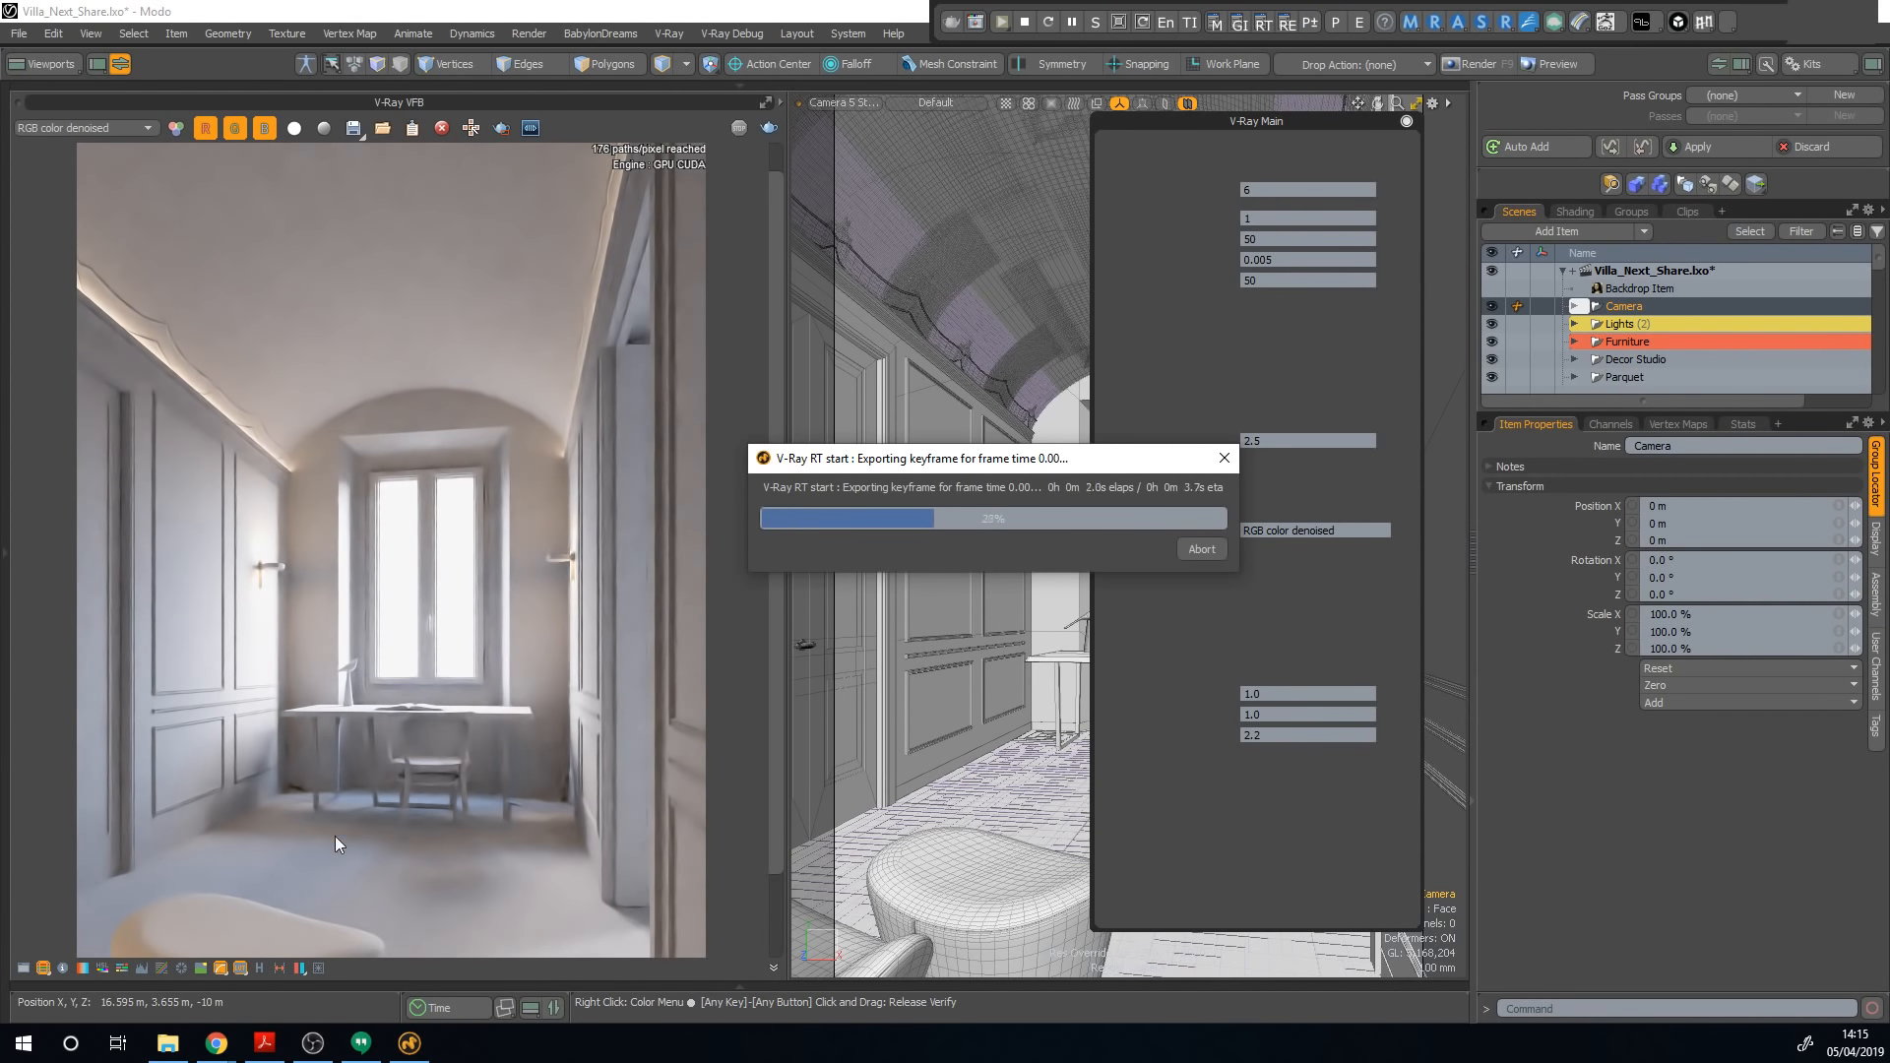
Step: Switch to the workshop PDF in Acrobat Reader, go to slide 30 and review the vRay versus Optix denoiser comparison, highlighting its key points
{"action": "left_click", "coordinate": [264, 1042]}
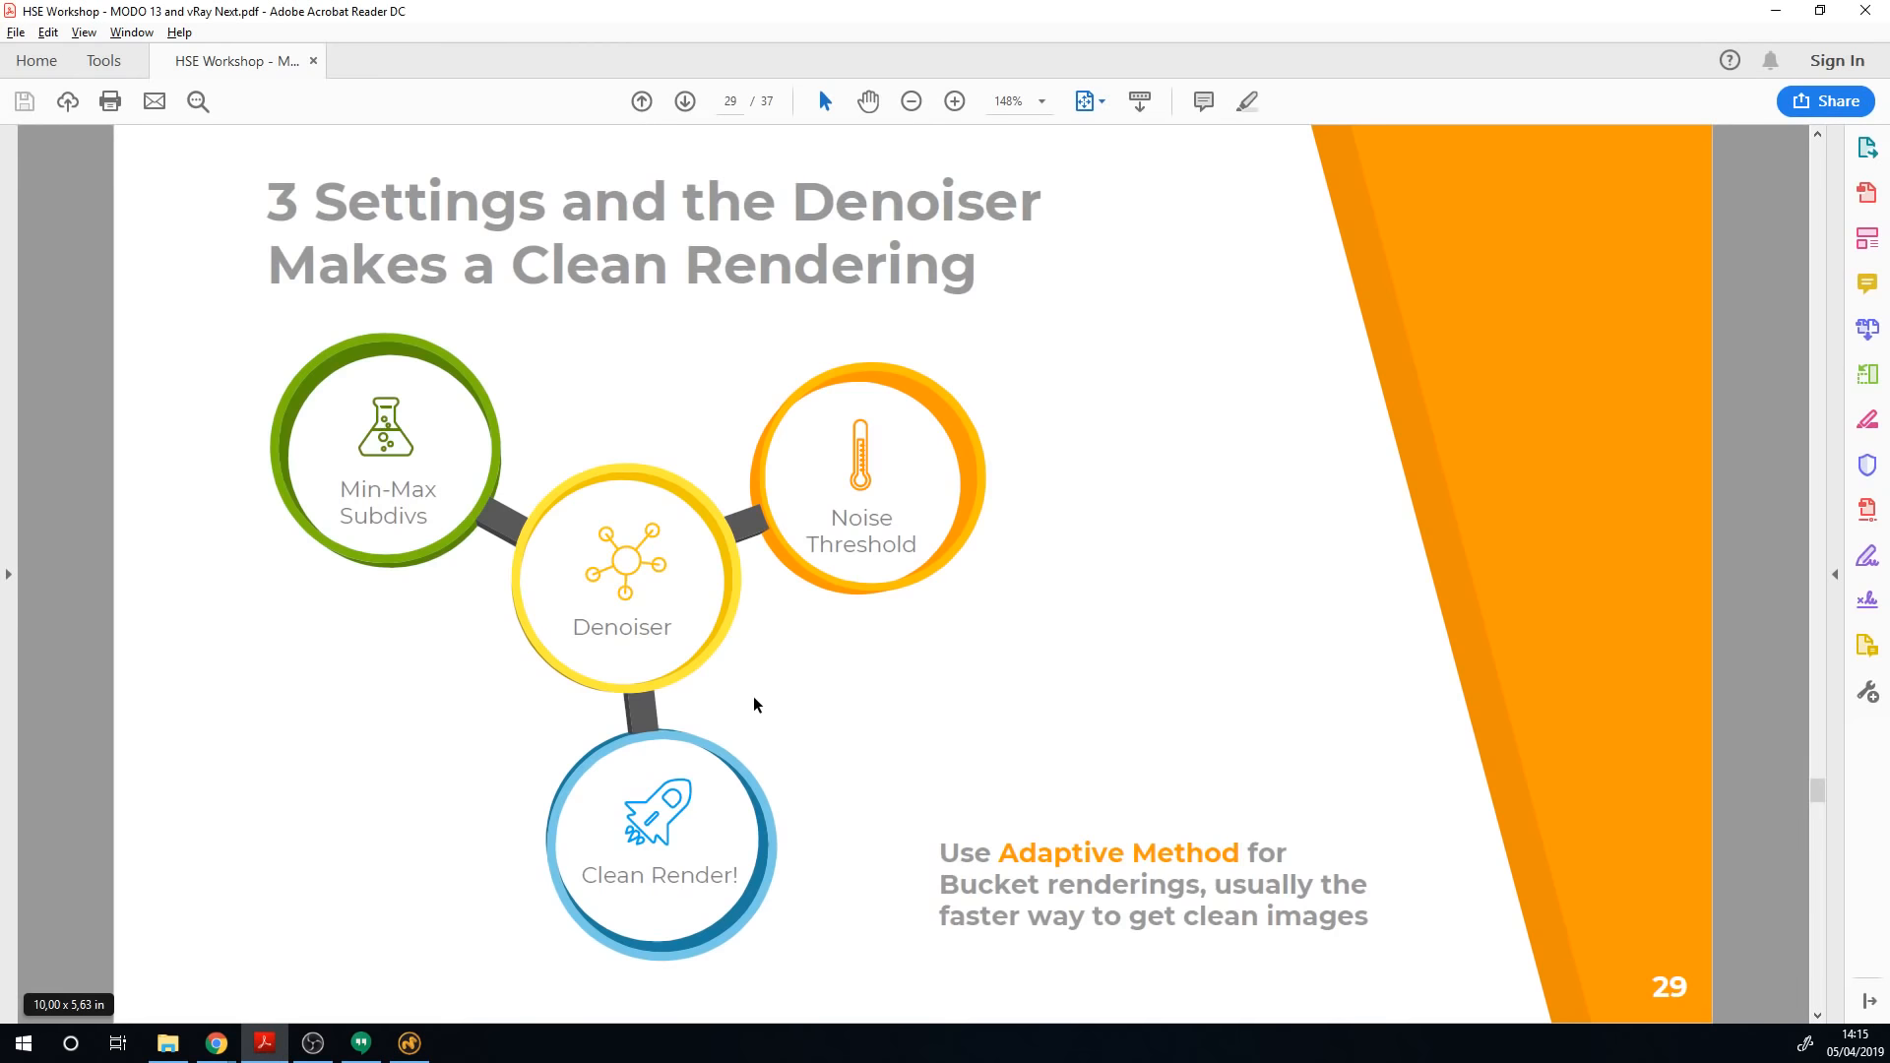
{"action": "key", "text": "Right"}
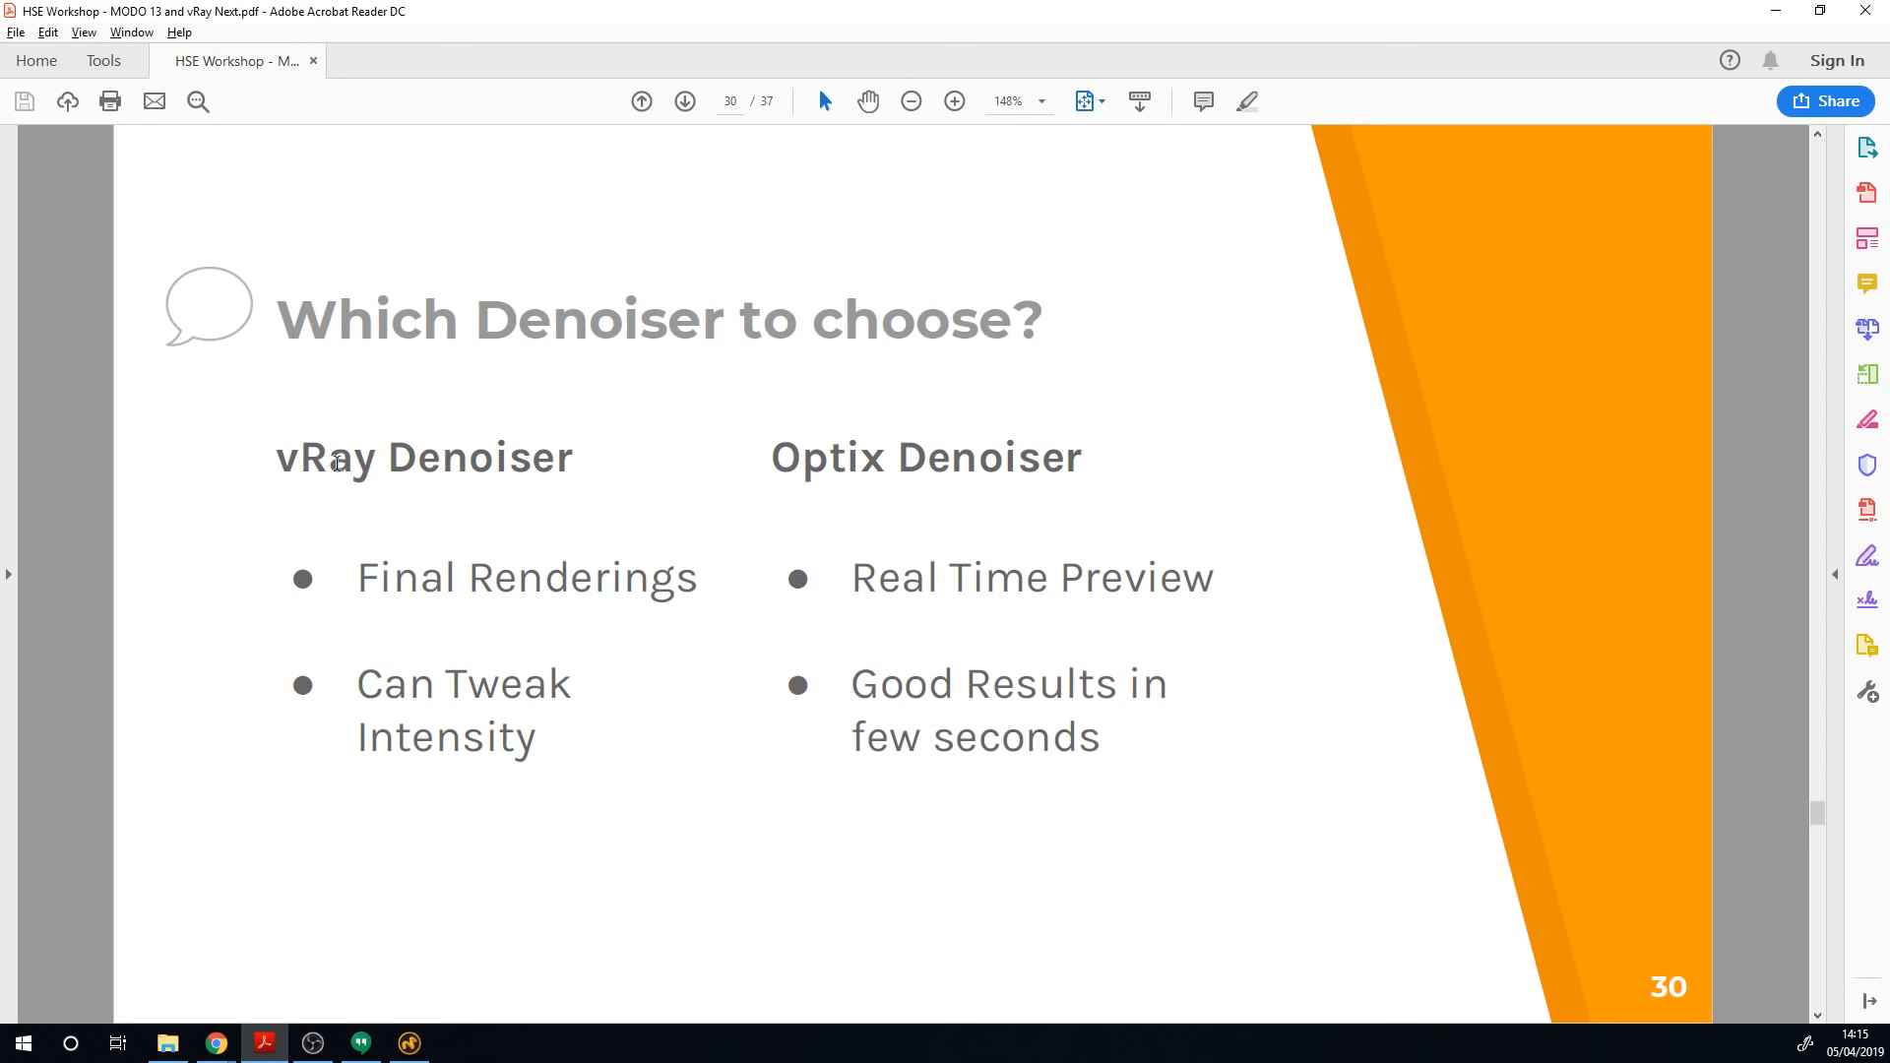
{"action": "left_click_drag", "start_coordinate": [357, 590], "coordinate": [700, 581]}
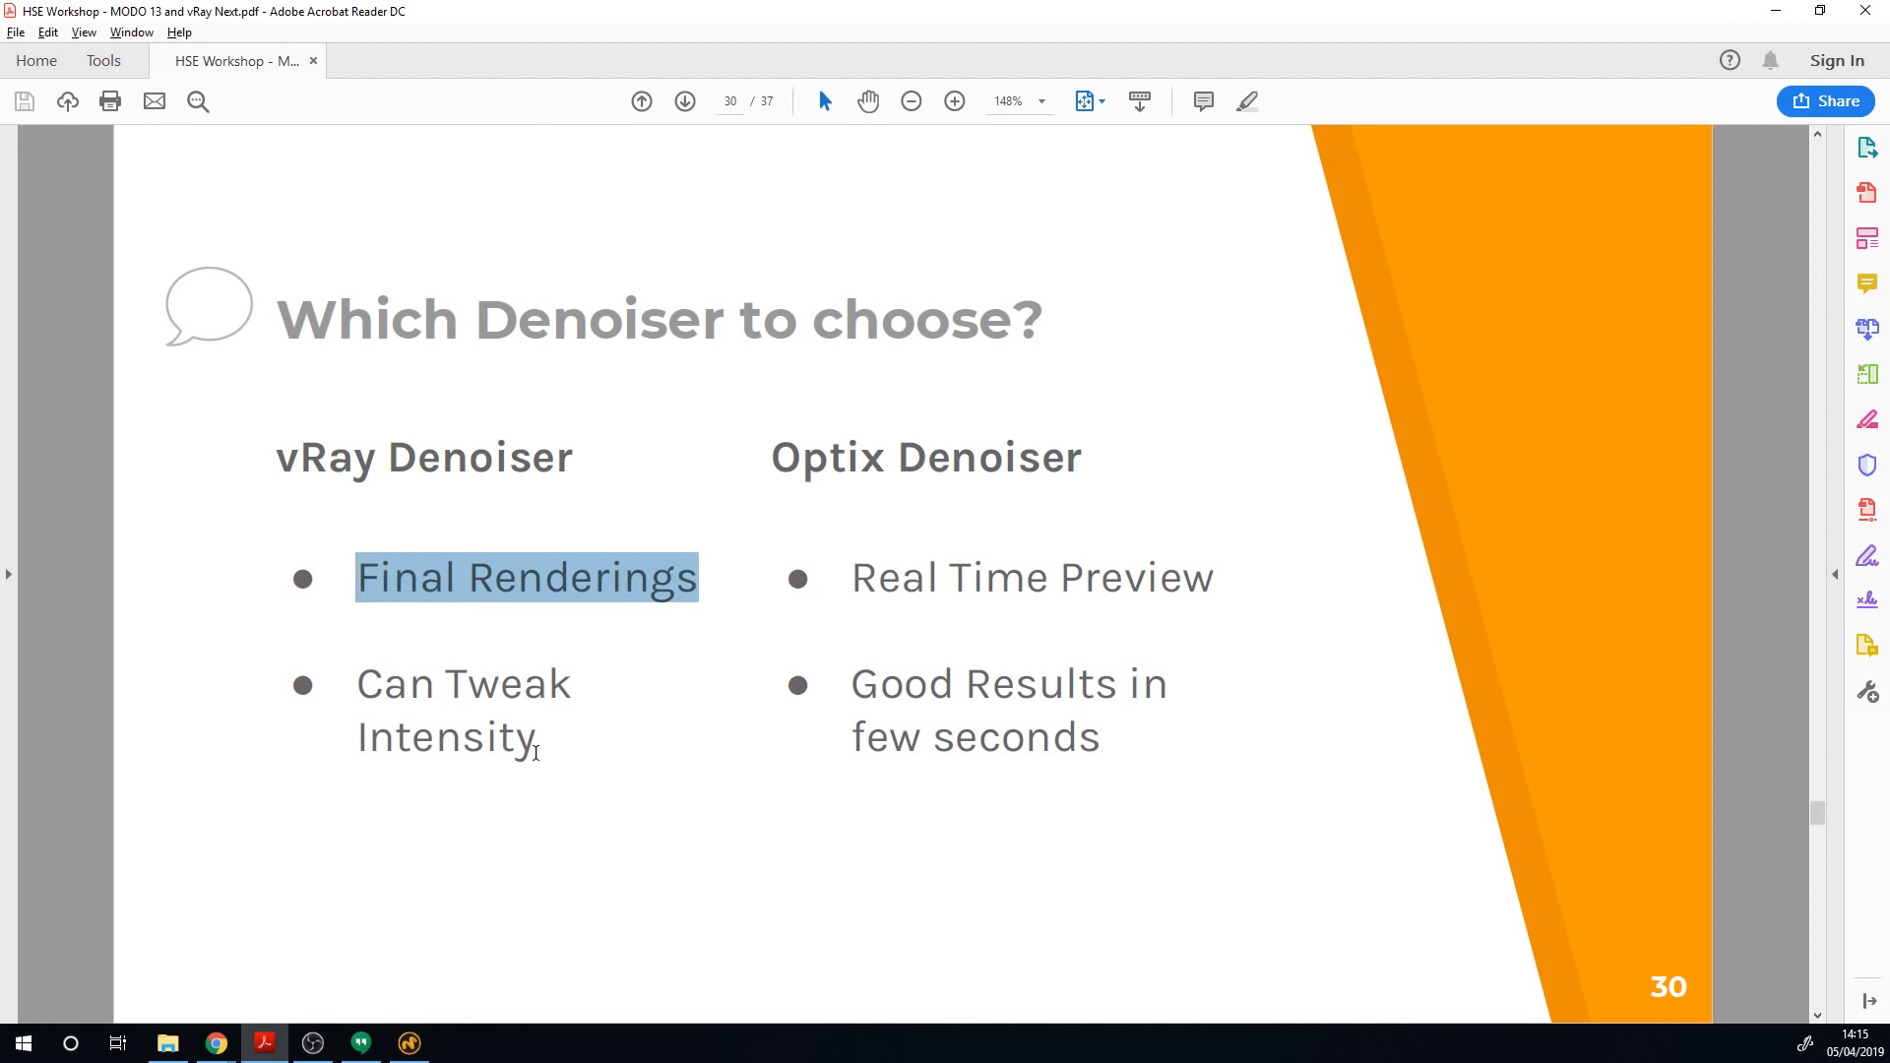
{"action": "left_click_drag", "start_coordinate": [536, 753], "coordinate": [358, 683]}
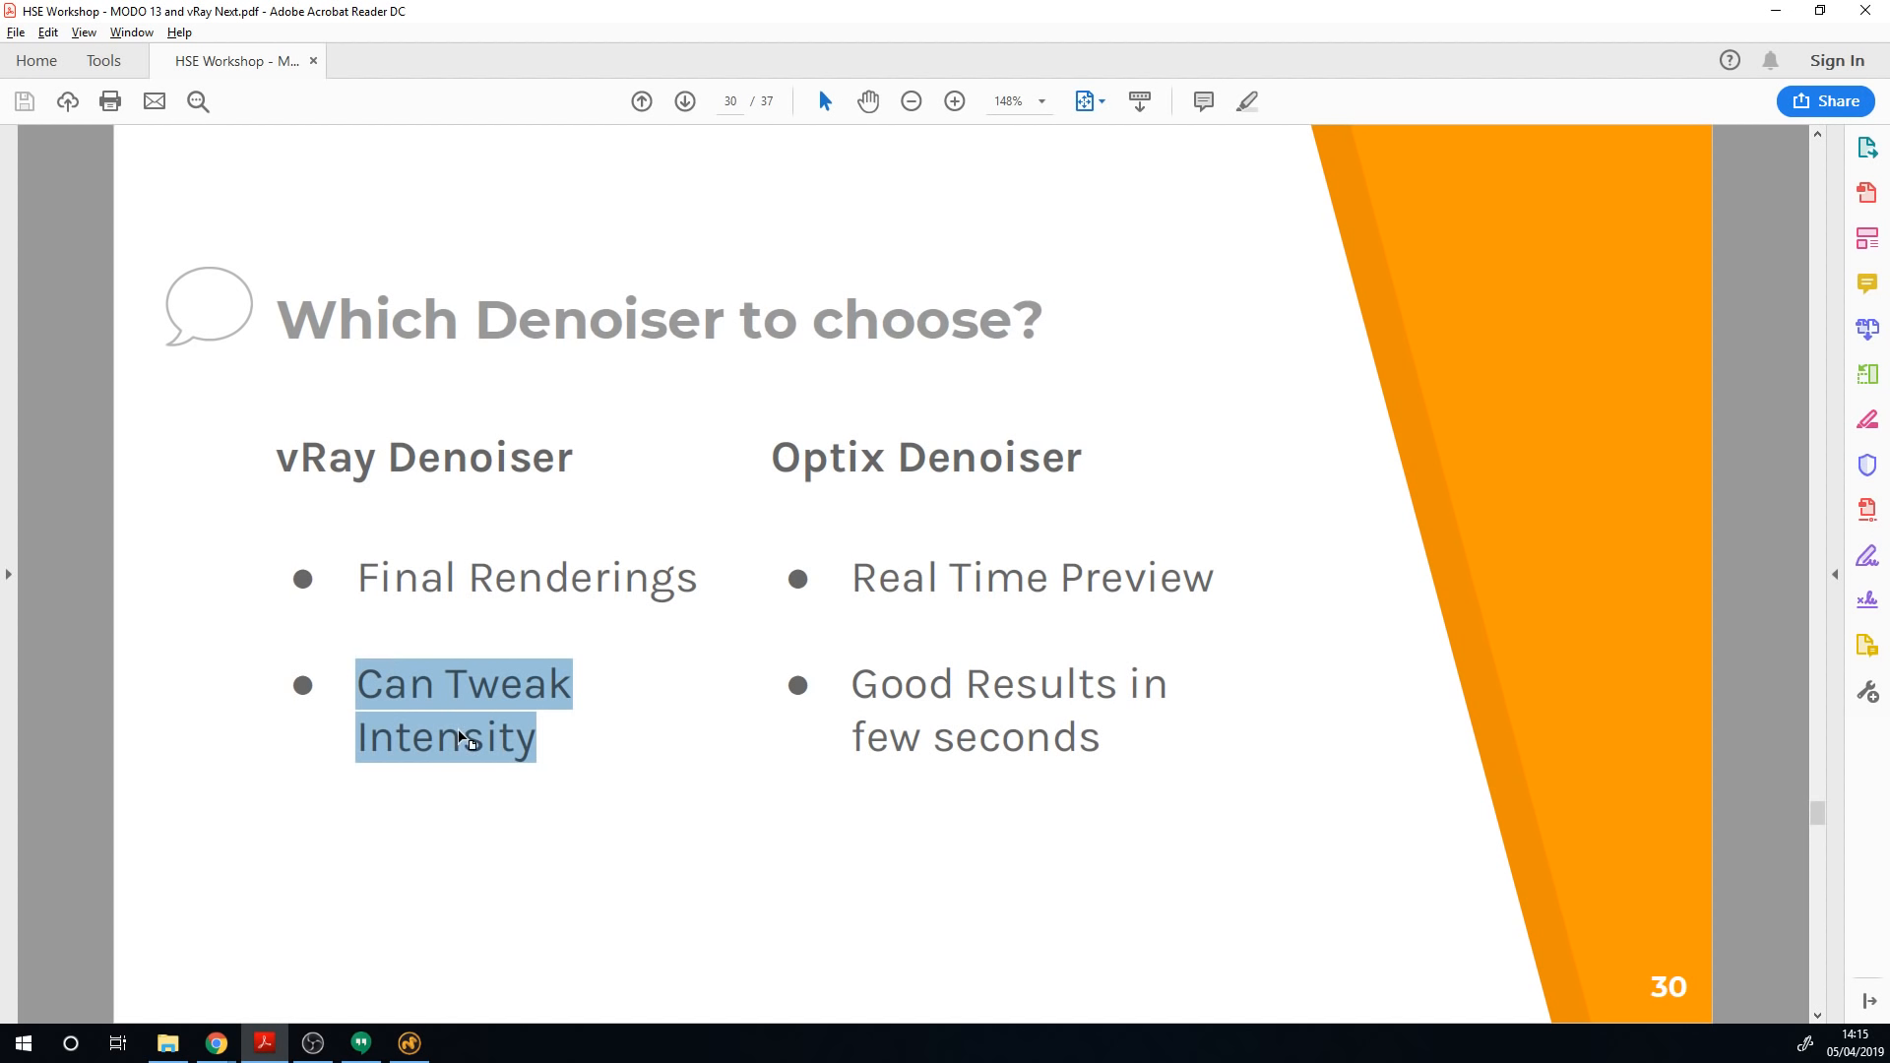
{"action": "left_click_drag", "start_coordinate": [775, 456], "coordinate": [1083, 458]}
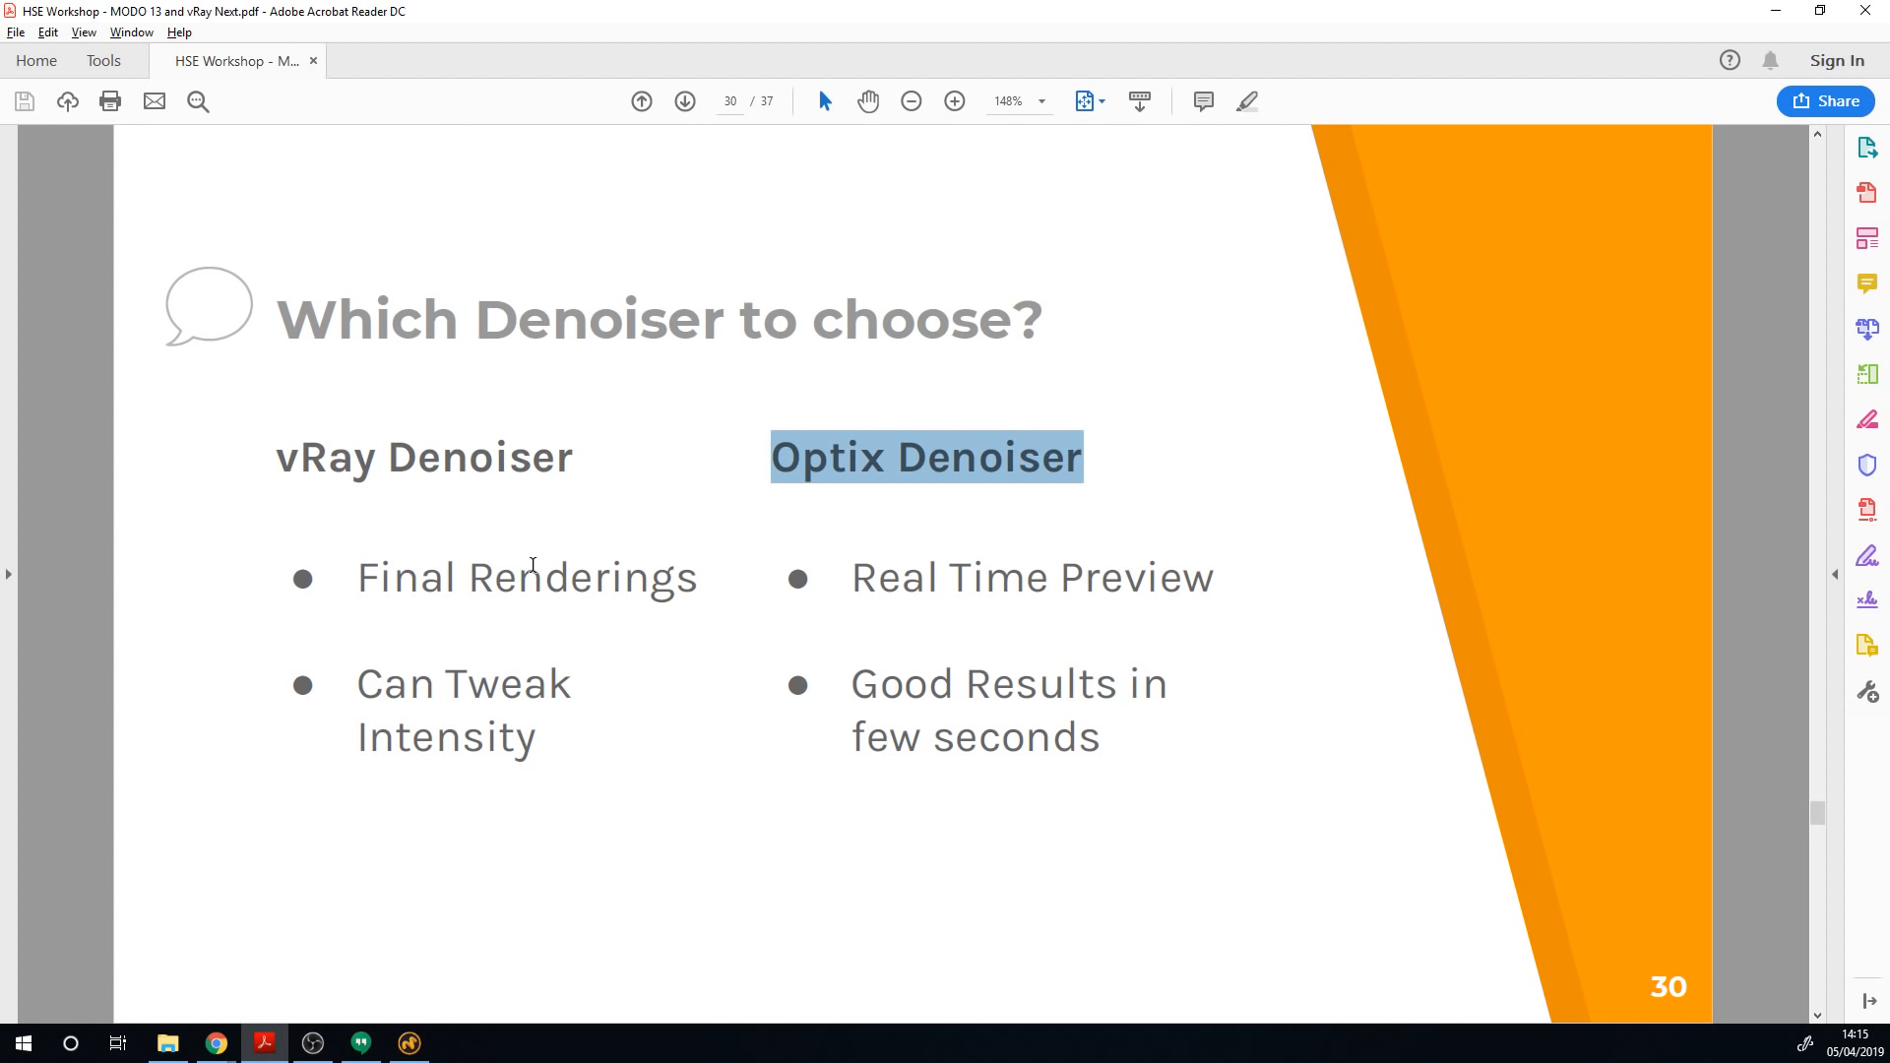
Step: Switch back to Modo and compare the RGB color and RGB color denoised channels of the running render
{"action": "key", "text": "alt+Tab"}
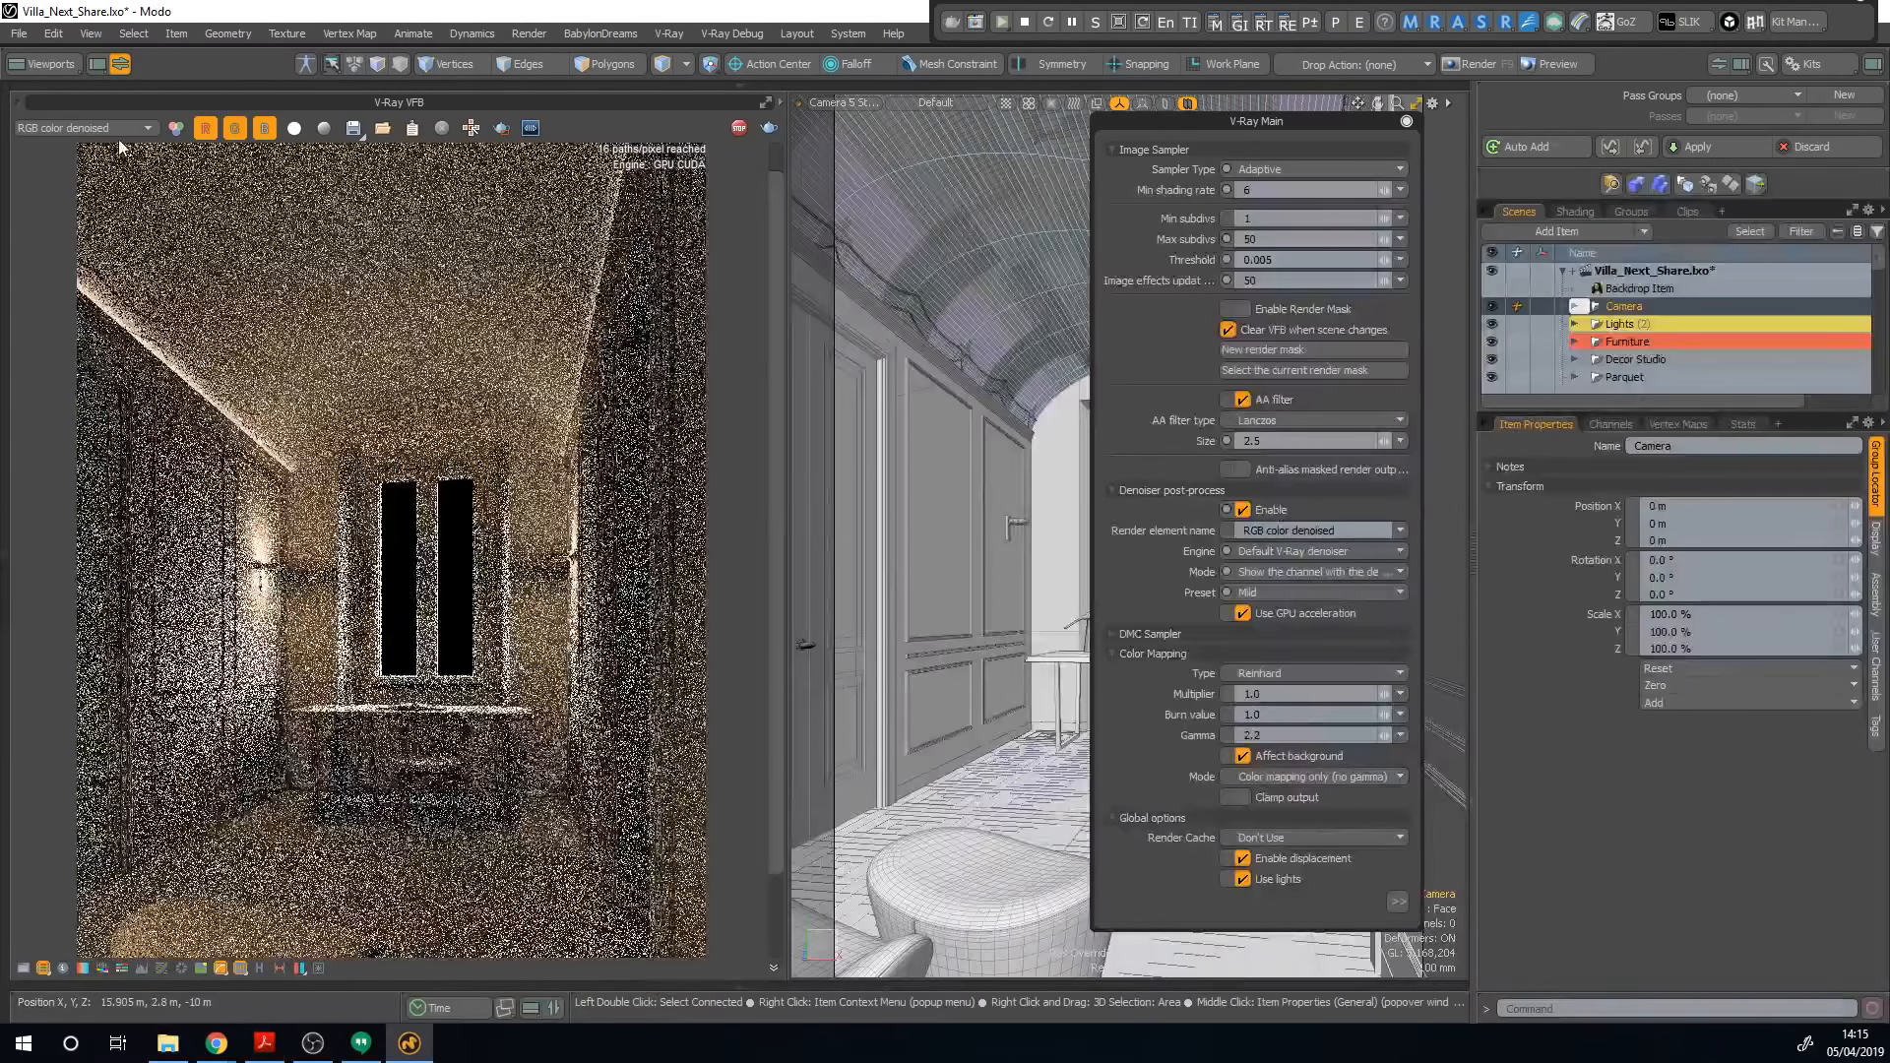
{"action": "scroll", "coordinate": [537, 649], "scroll_direction": "down", "scroll_amount": 2}
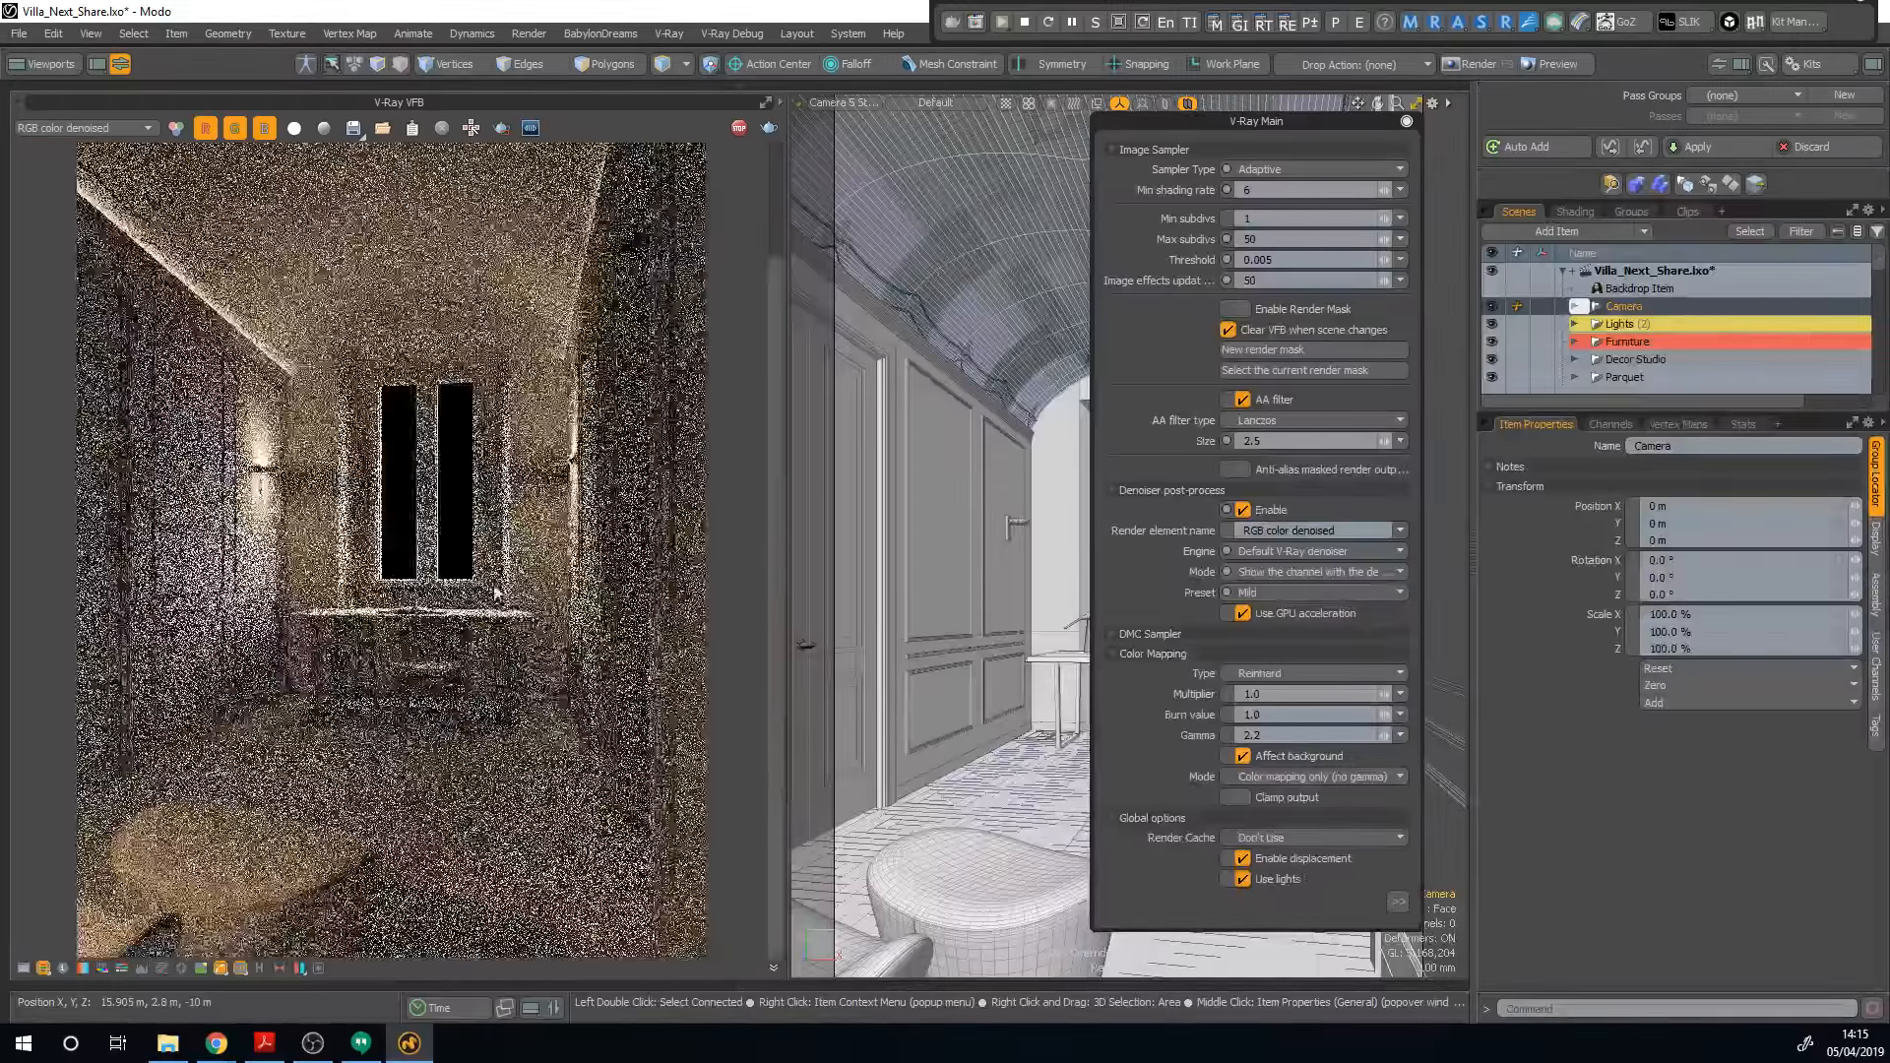
{"action": "scroll", "coordinate": [474, 647], "scroll_direction": "up", "scroll_amount": 2}
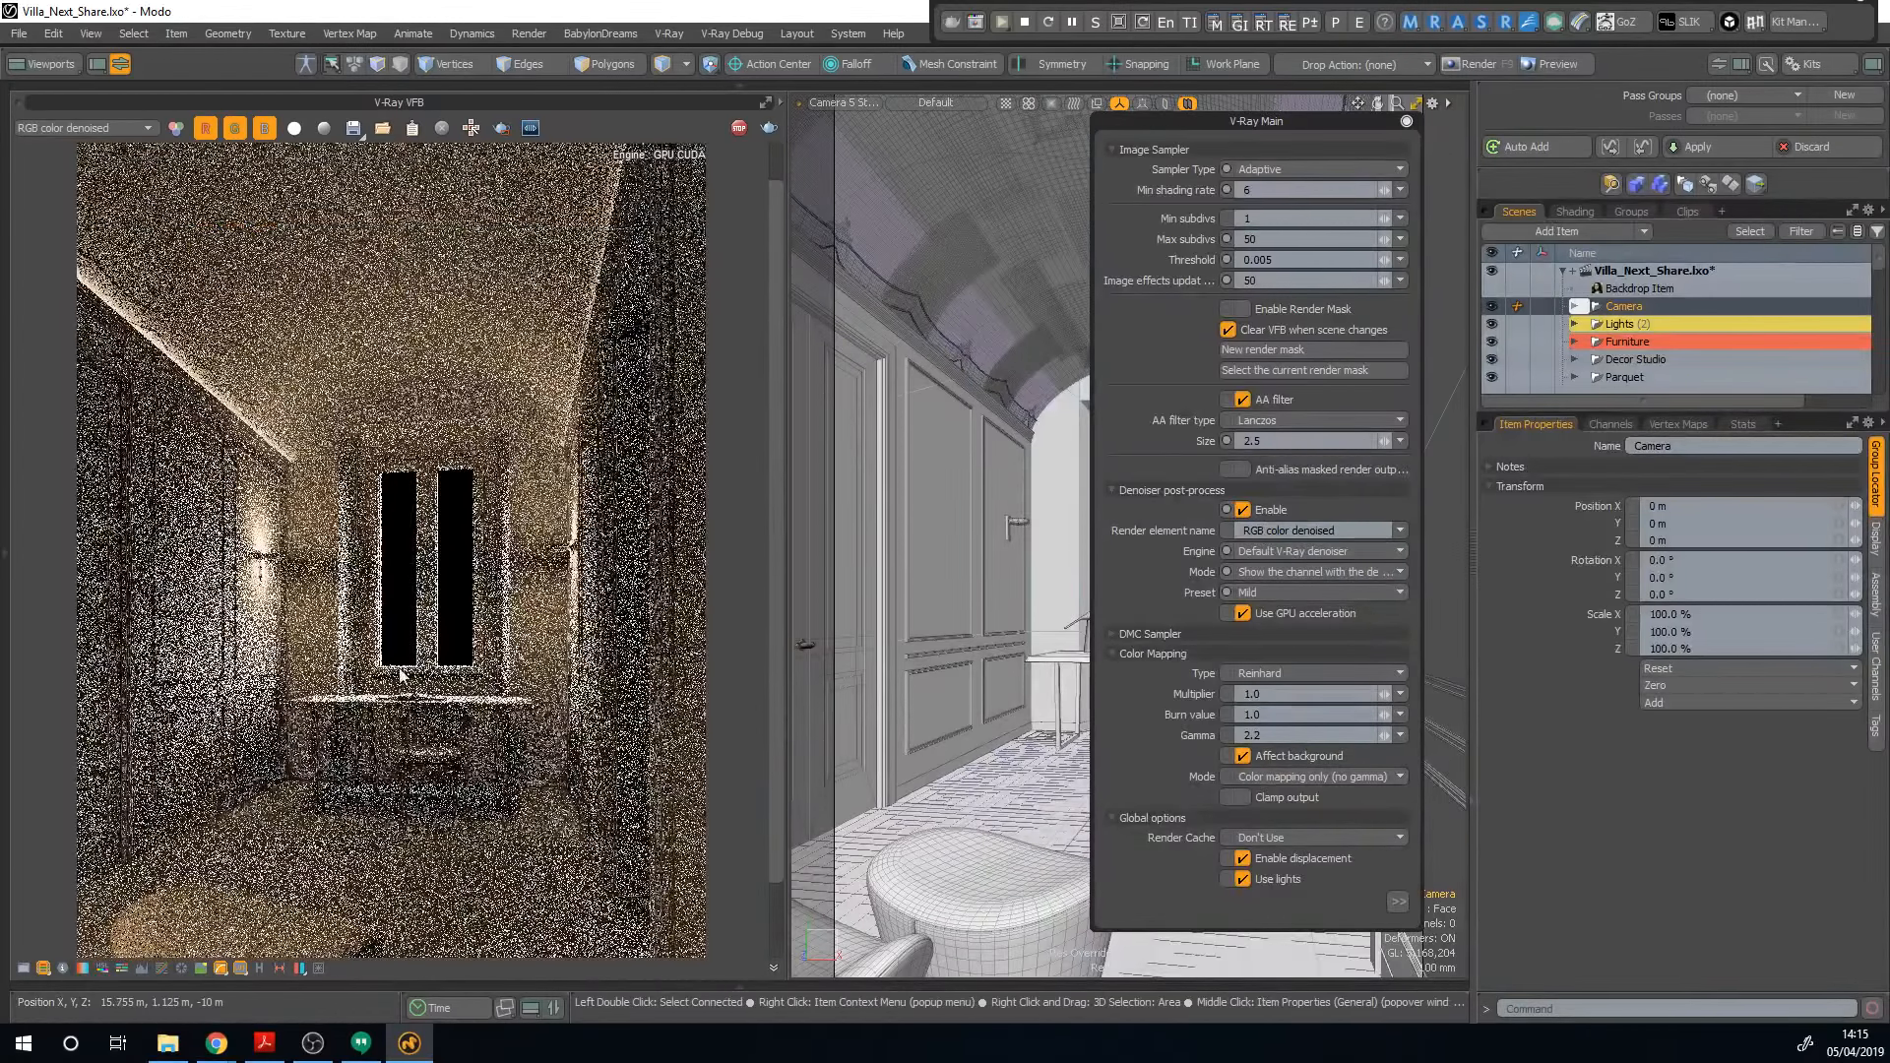
{"action": "scroll", "coordinate": [394, 551], "scroll_direction": "down", "scroll_amount": 2}
{"action": "left_click", "coordinate": [98, 128]}
{"action": "left_click", "coordinate": [93, 101]}
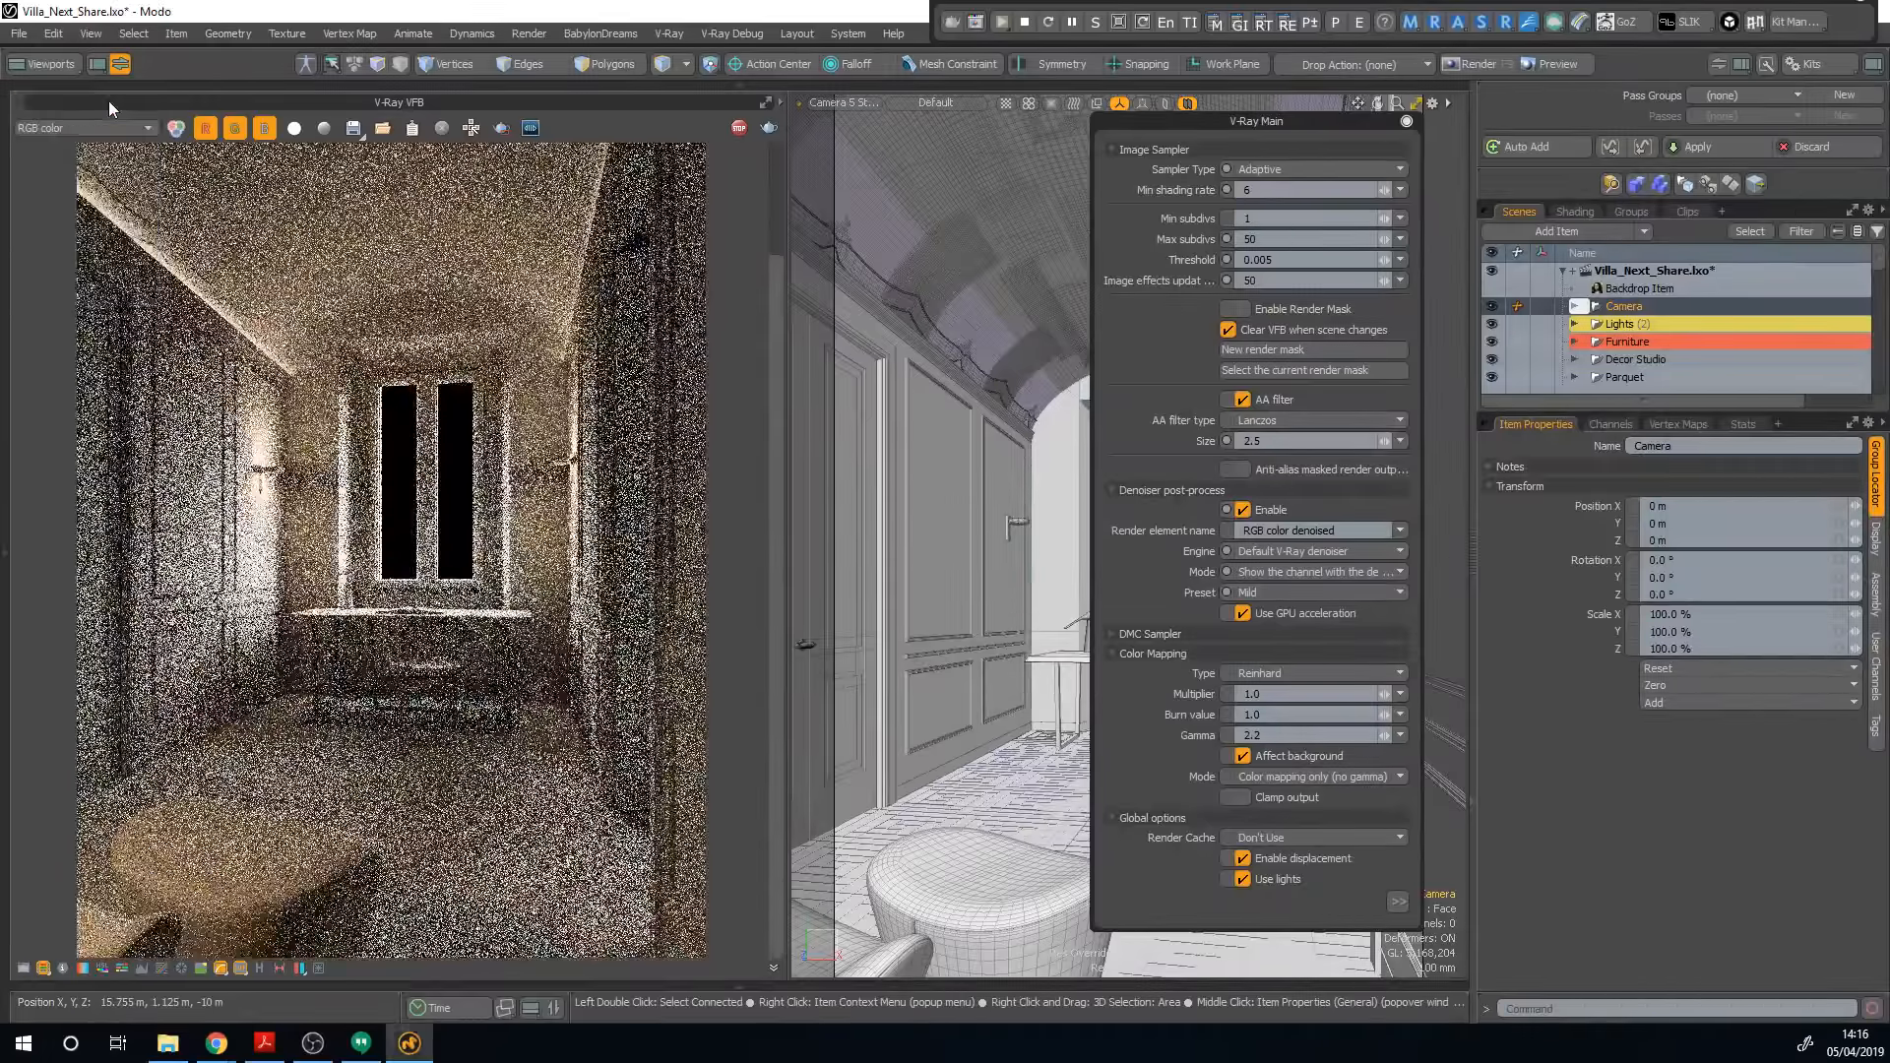
{"action": "left_click", "coordinate": [103, 136]}
{"action": "left_click", "coordinate": [99, 177]}
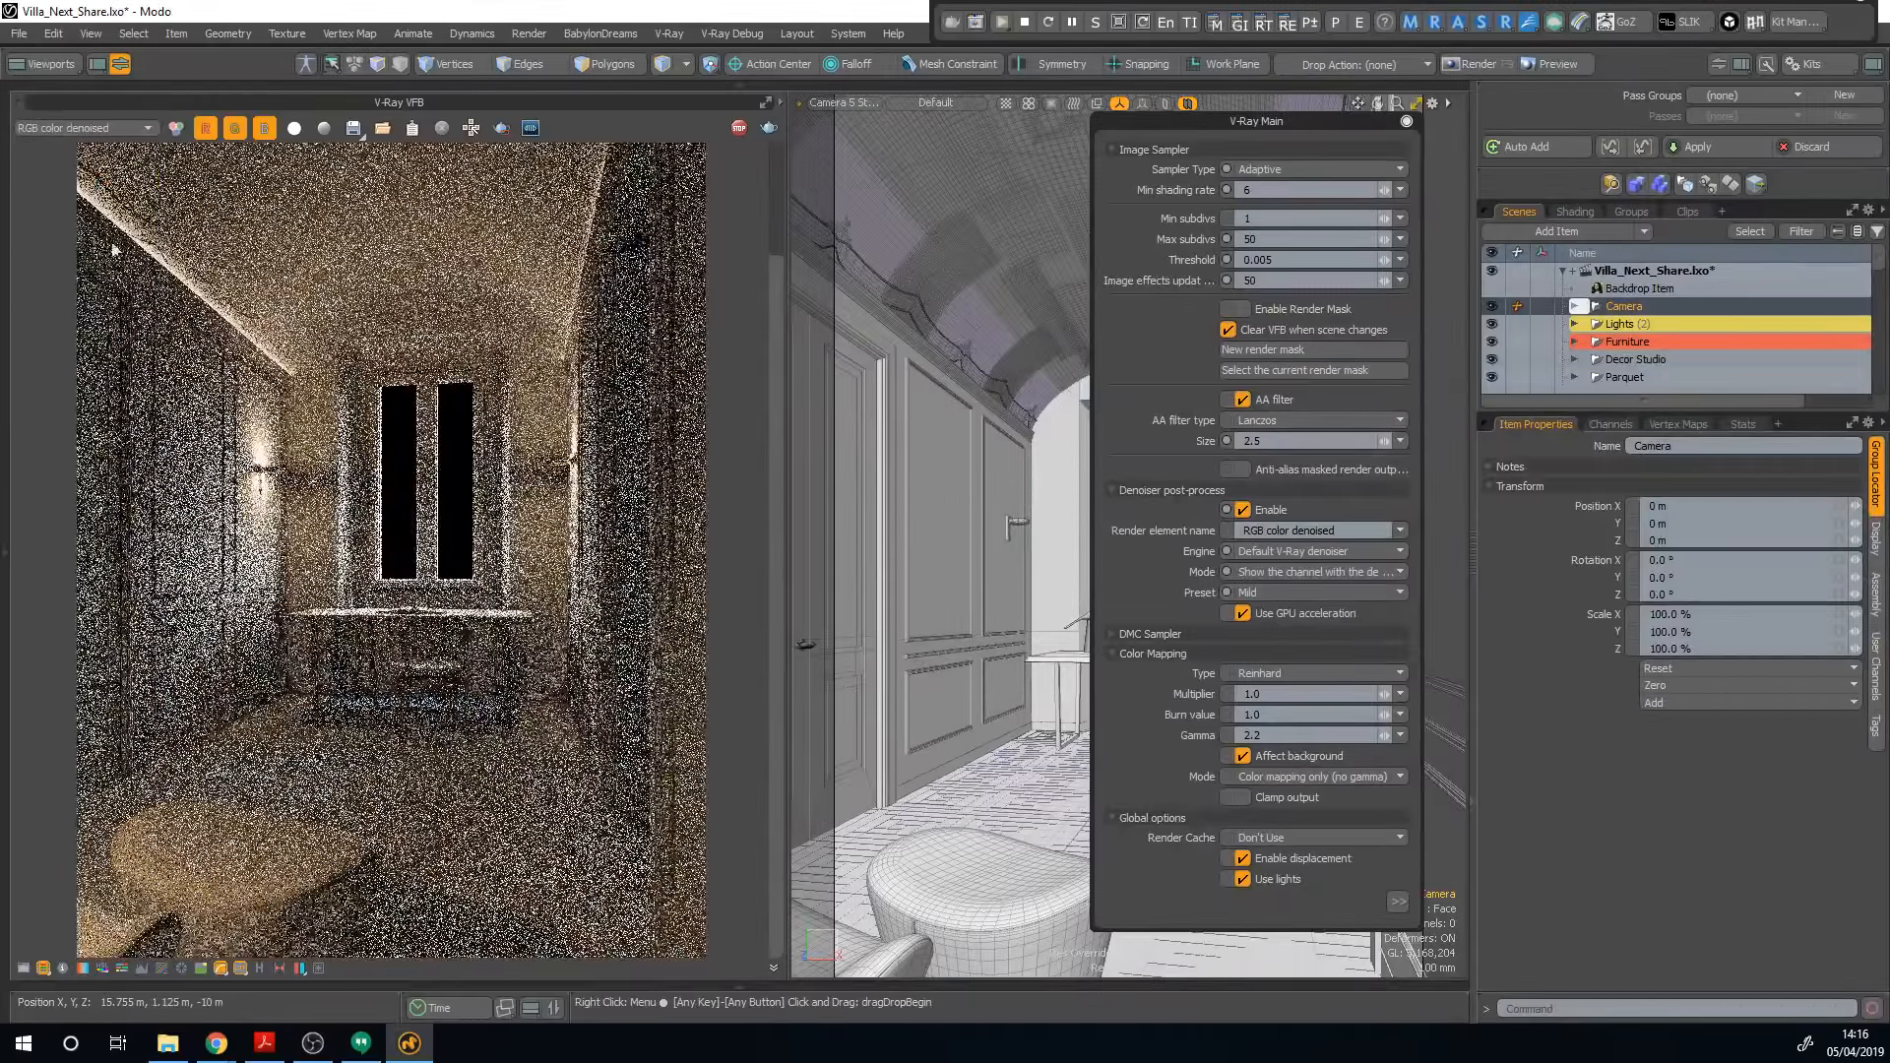
Step: Restrict the render to a region around the desk and chair, and widen the V-Ray frame buffer to show it closely
{"action": "left_click", "coordinate": [501, 128]}
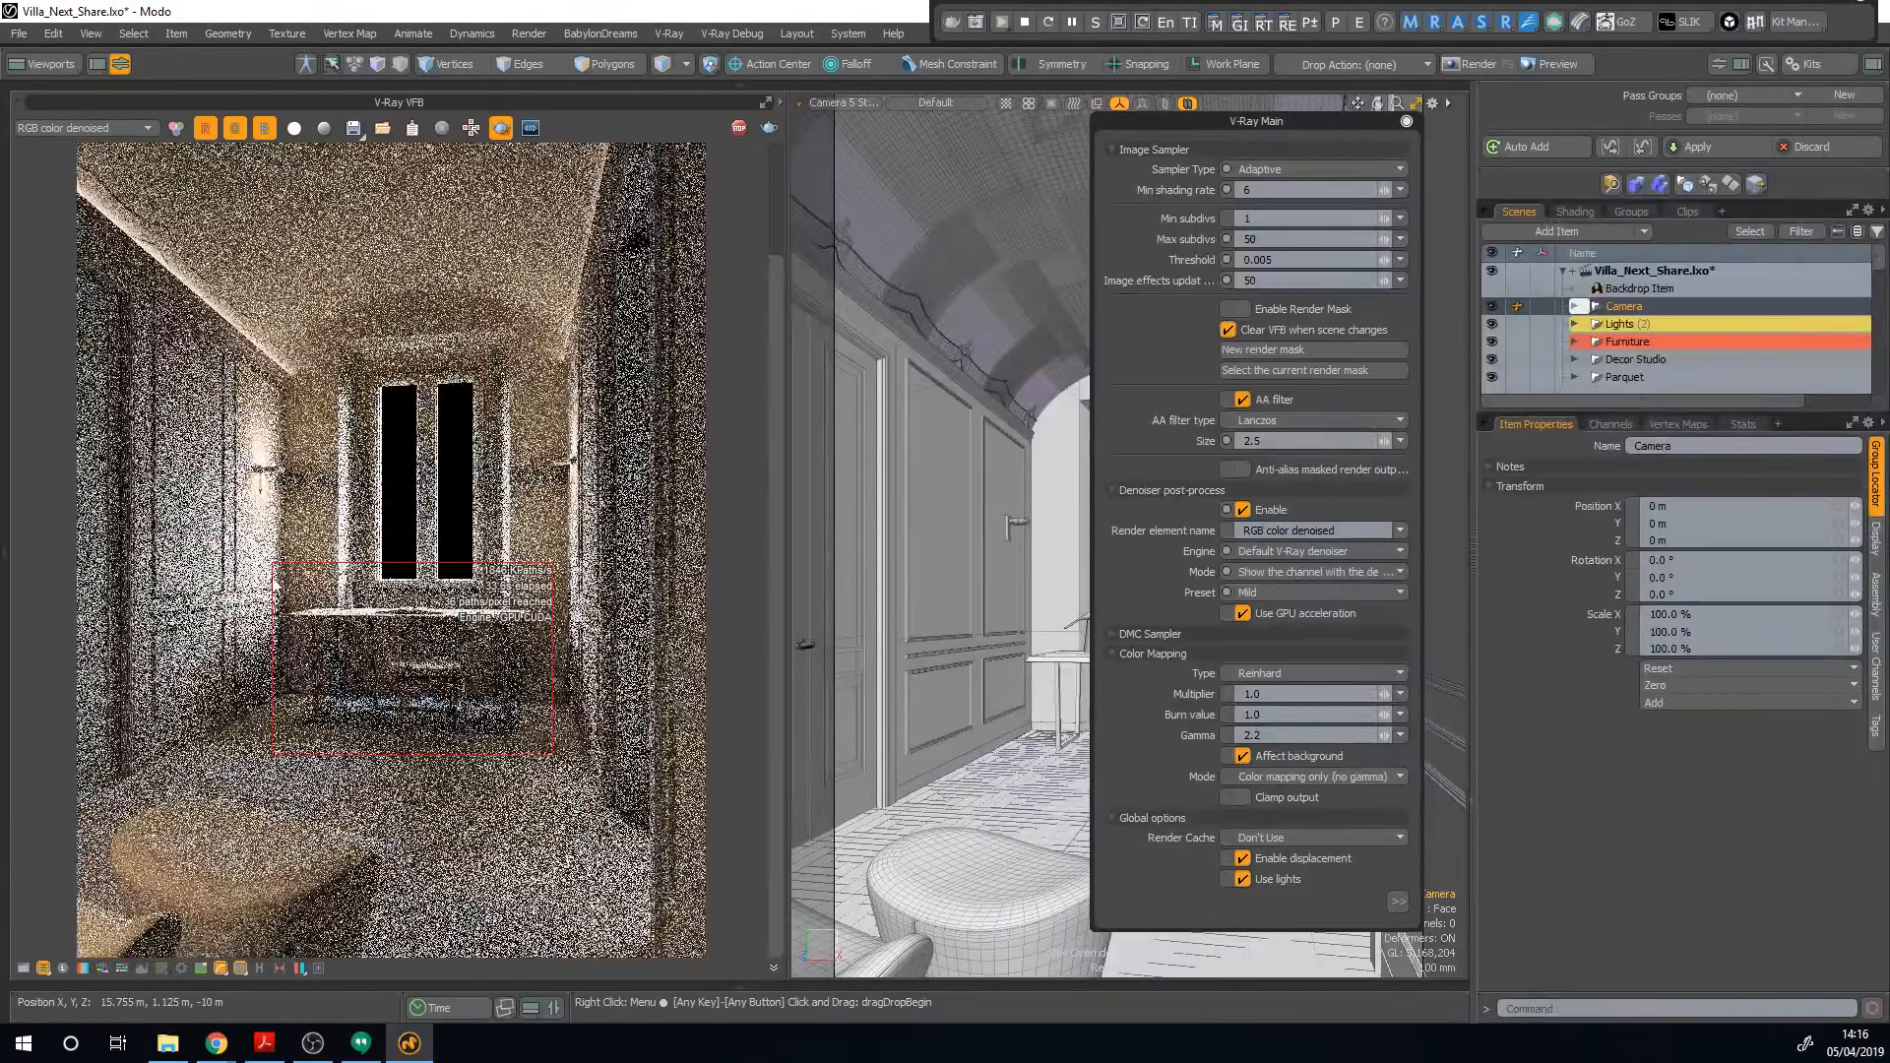
{"action": "left_click_drag", "start_coordinate": [287, 562], "coordinate": [433, 709]}
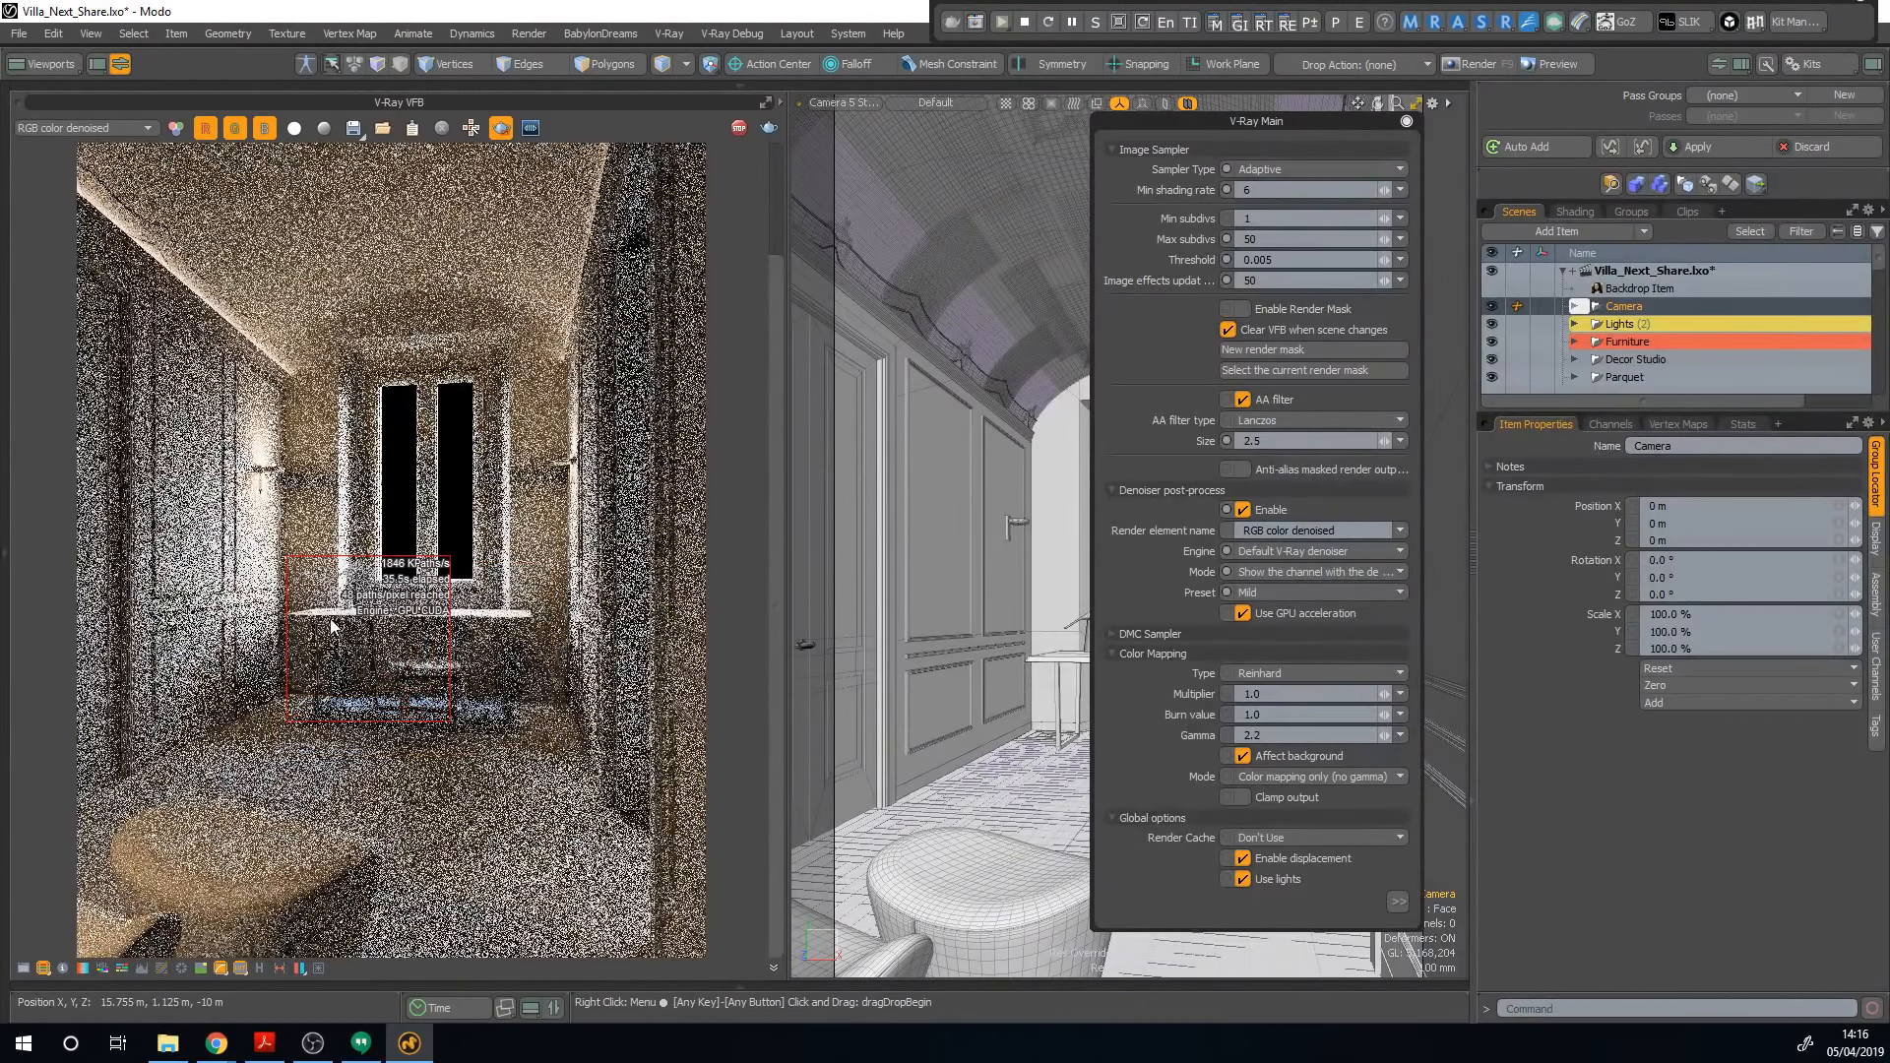
{"action": "scroll", "coordinate": [320, 617], "scroll_direction": "up", "scroll_amount": 3}
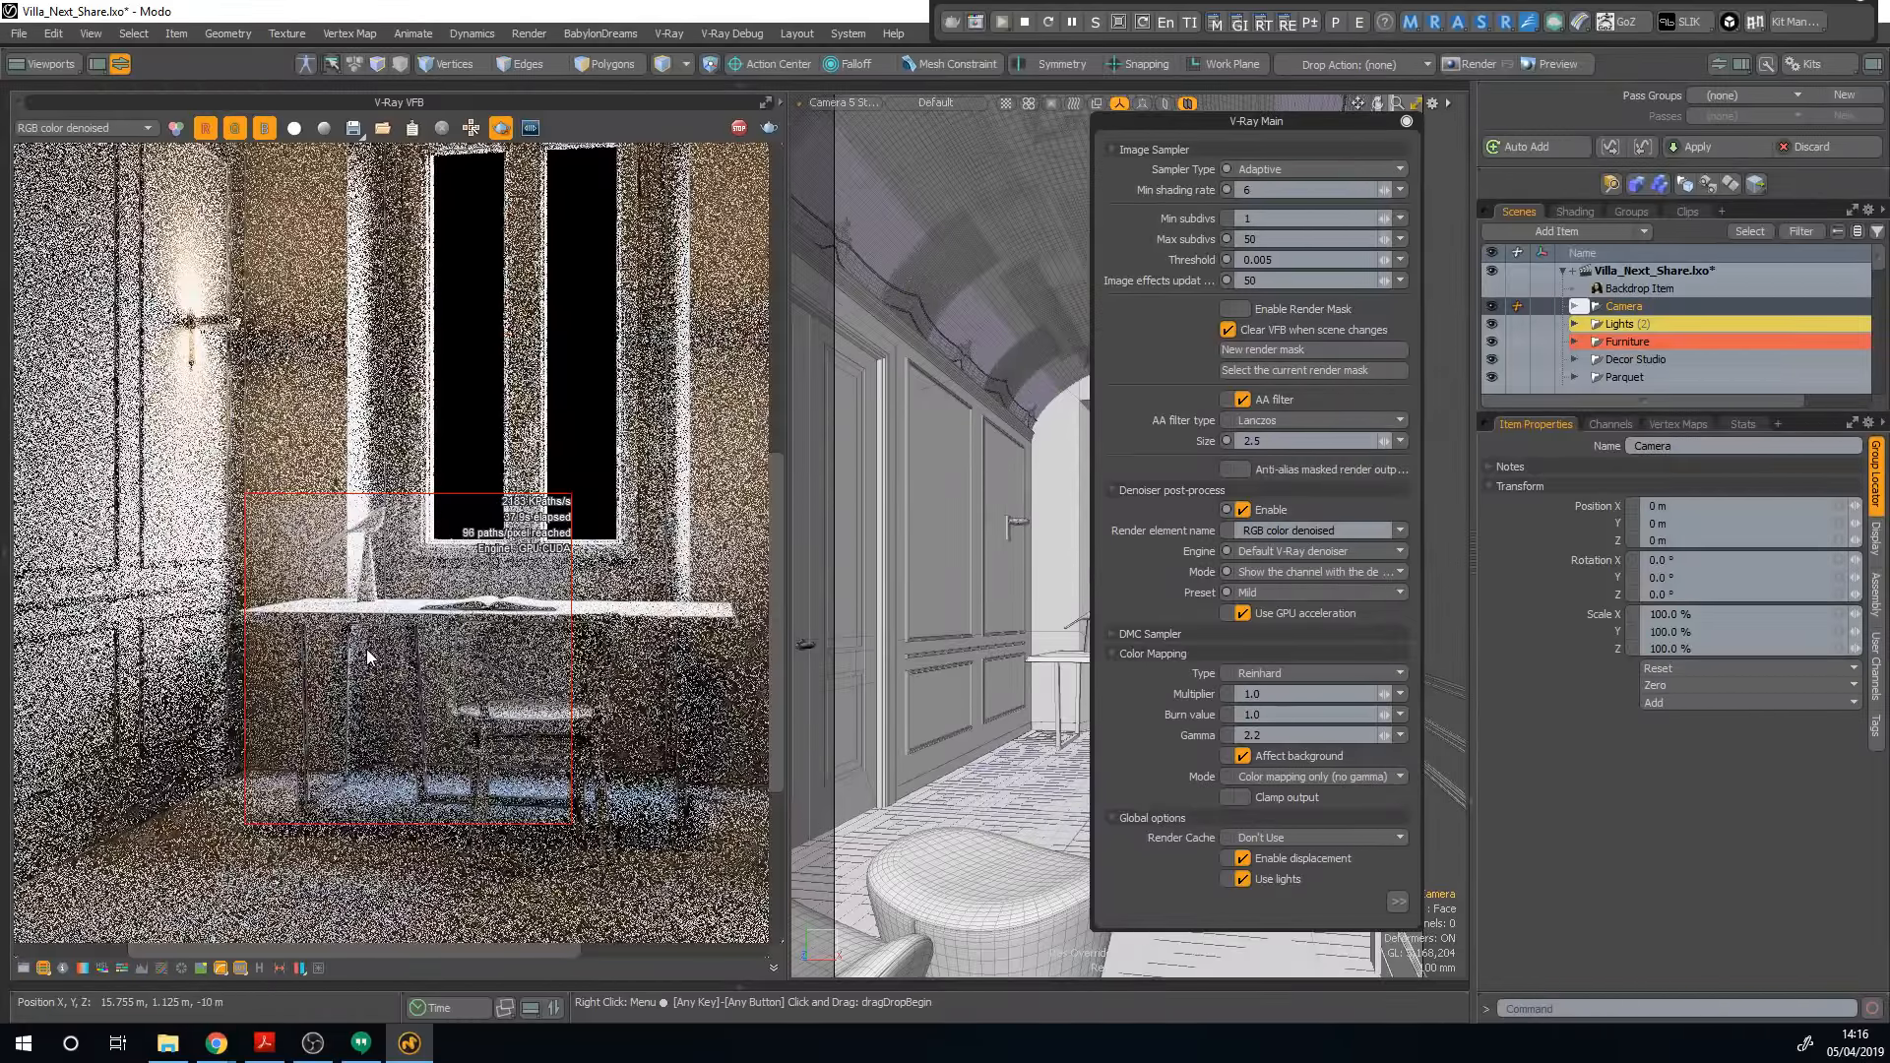
{"action": "scroll", "coordinate": [328, 597], "scroll_direction": "up", "scroll_amount": 3}
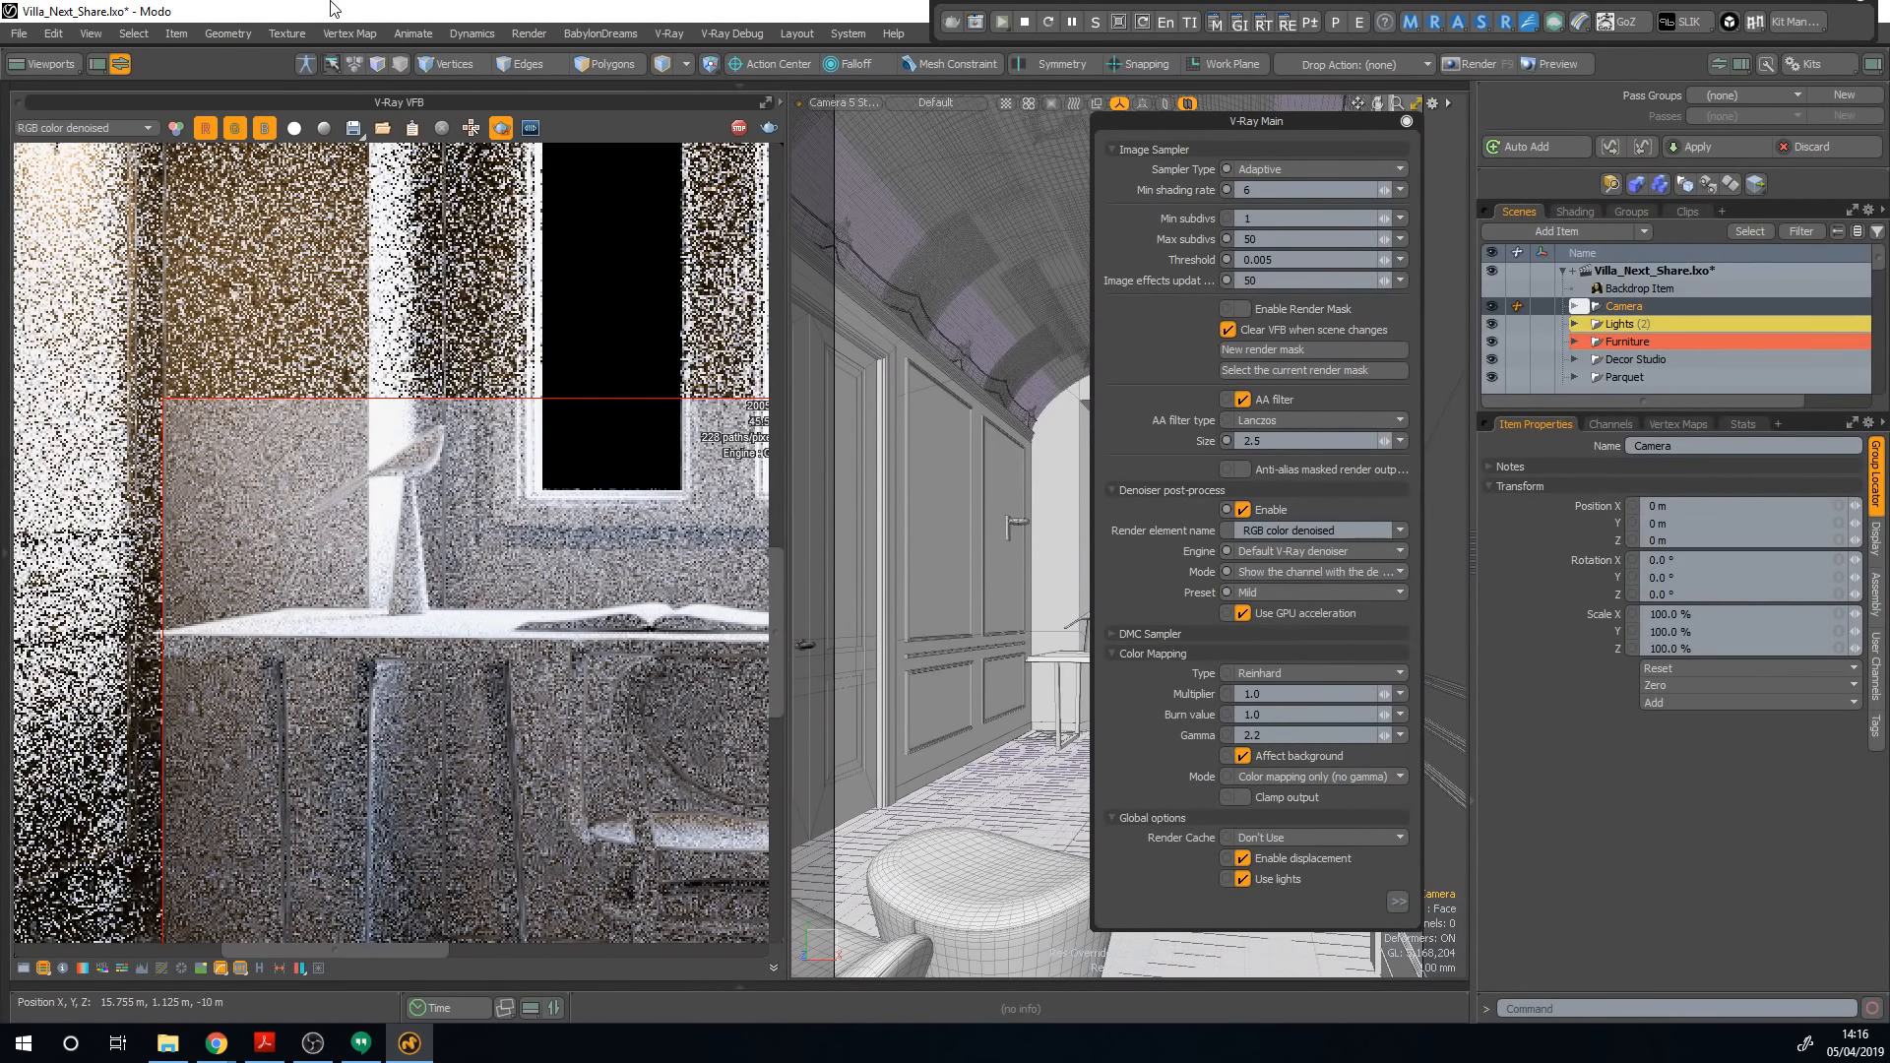
{"action": "middle_click_drag", "start_coordinate": [277, 489], "coordinate": [243, 289]}
{"action": "middle_click_drag", "start_coordinate": [325, 471], "coordinate": [258, 471]}
{"action": "left_click_drag", "start_coordinate": [784, 447], "coordinate": [897, 453]}
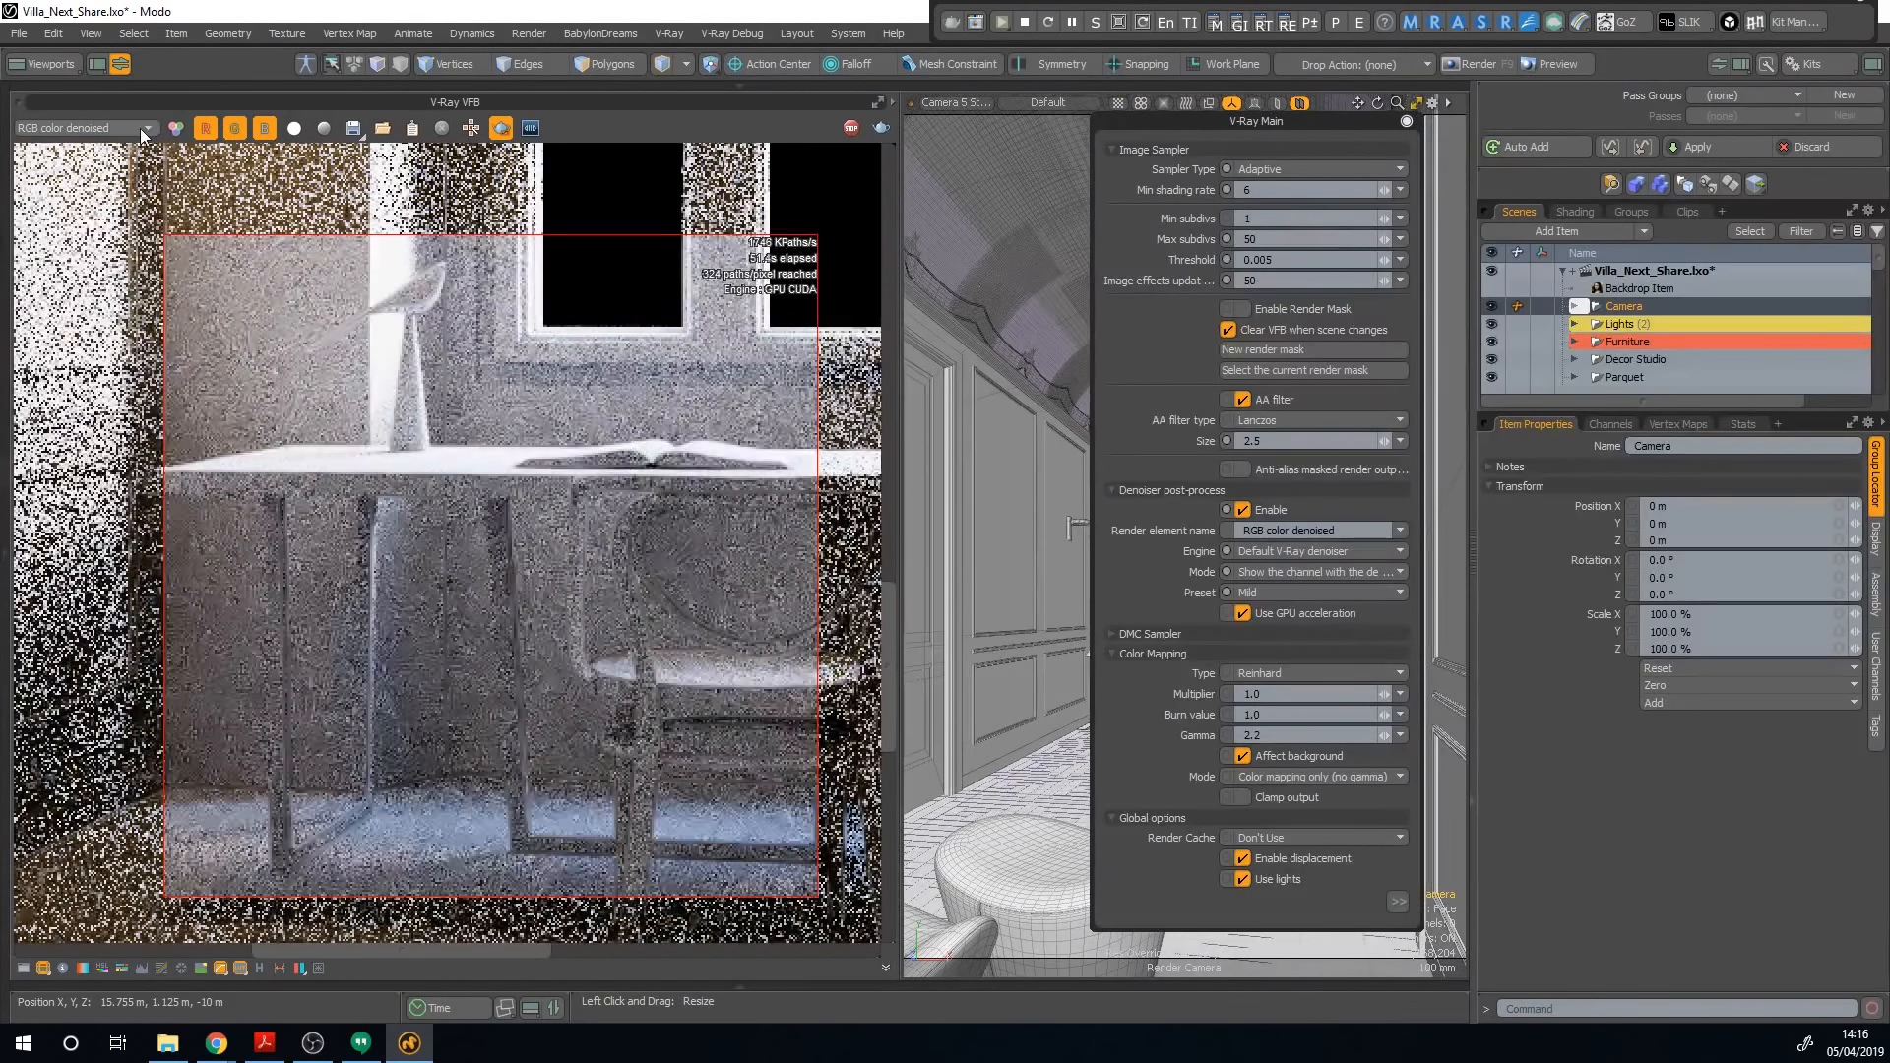
Step: Compare the desk render region in RGB color against RGB color denoised
{"action": "left_click", "coordinate": [140, 128]}
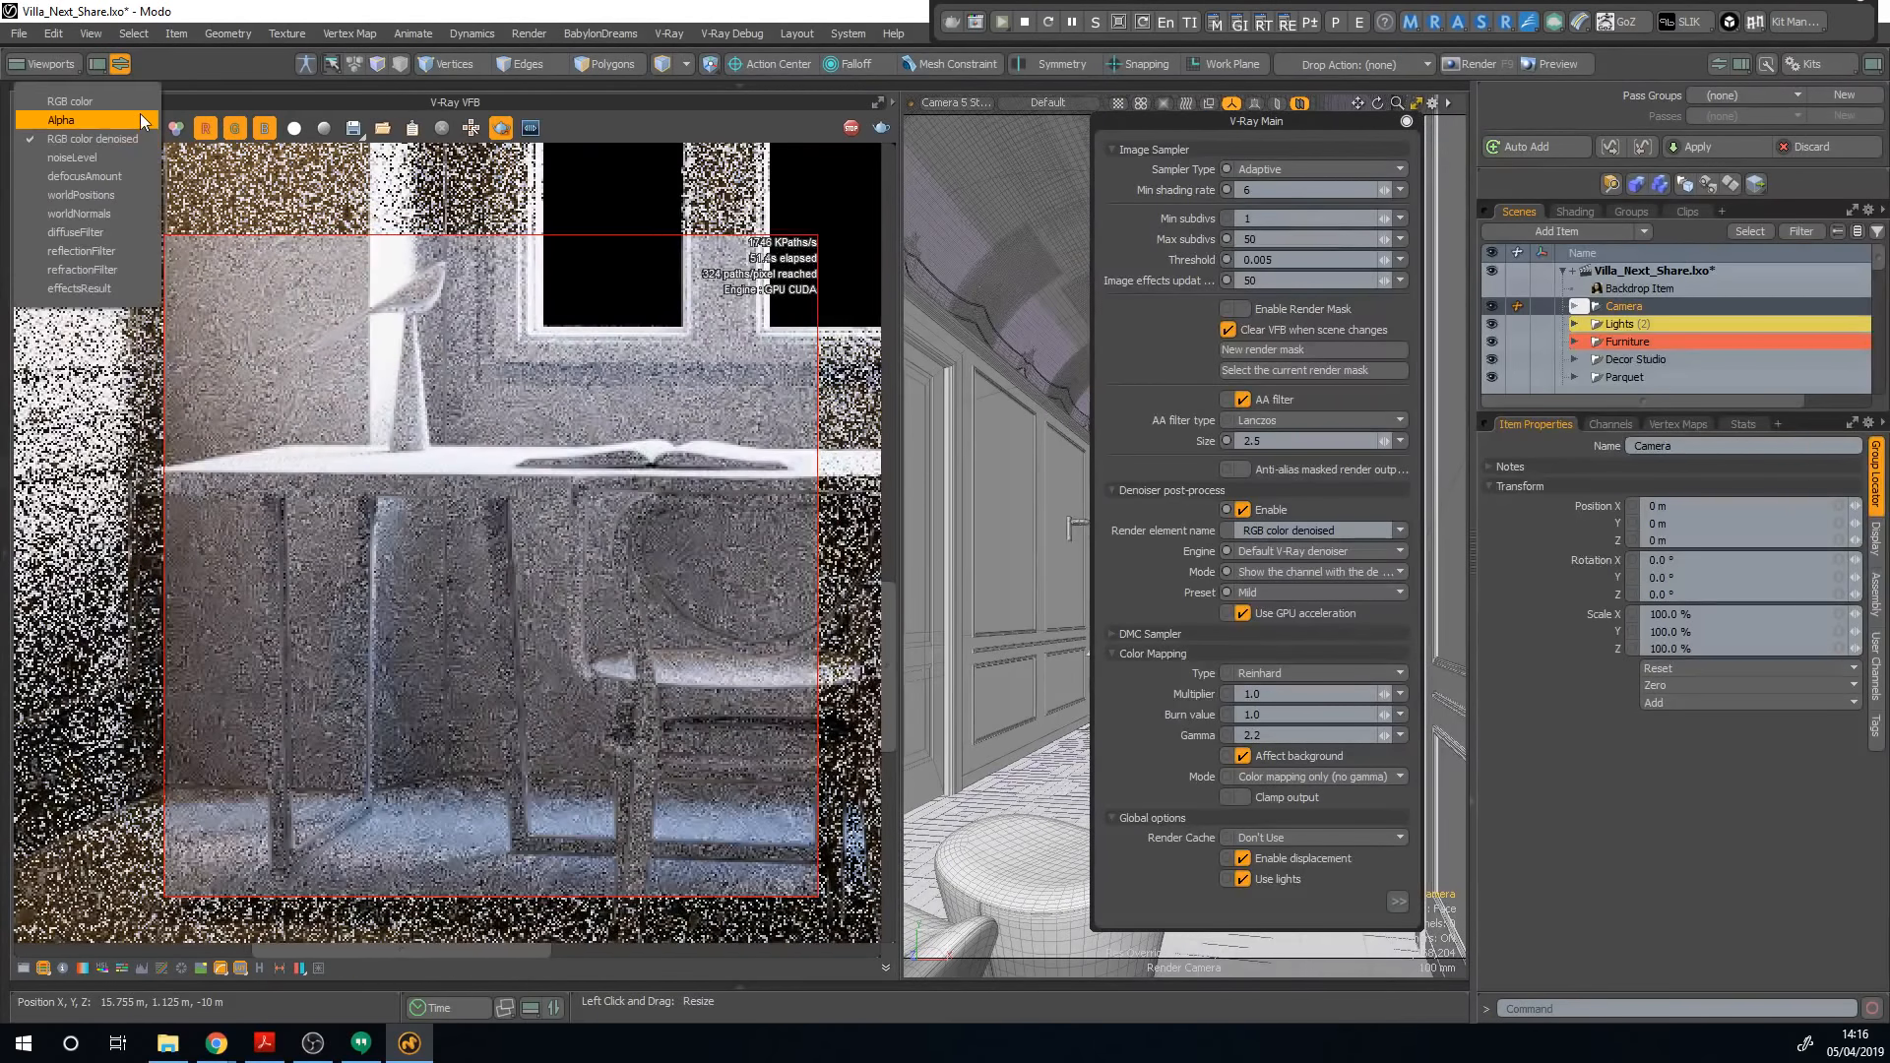
{"action": "left_click", "coordinate": [136, 102]}
{"action": "left_click", "coordinate": [117, 131]}
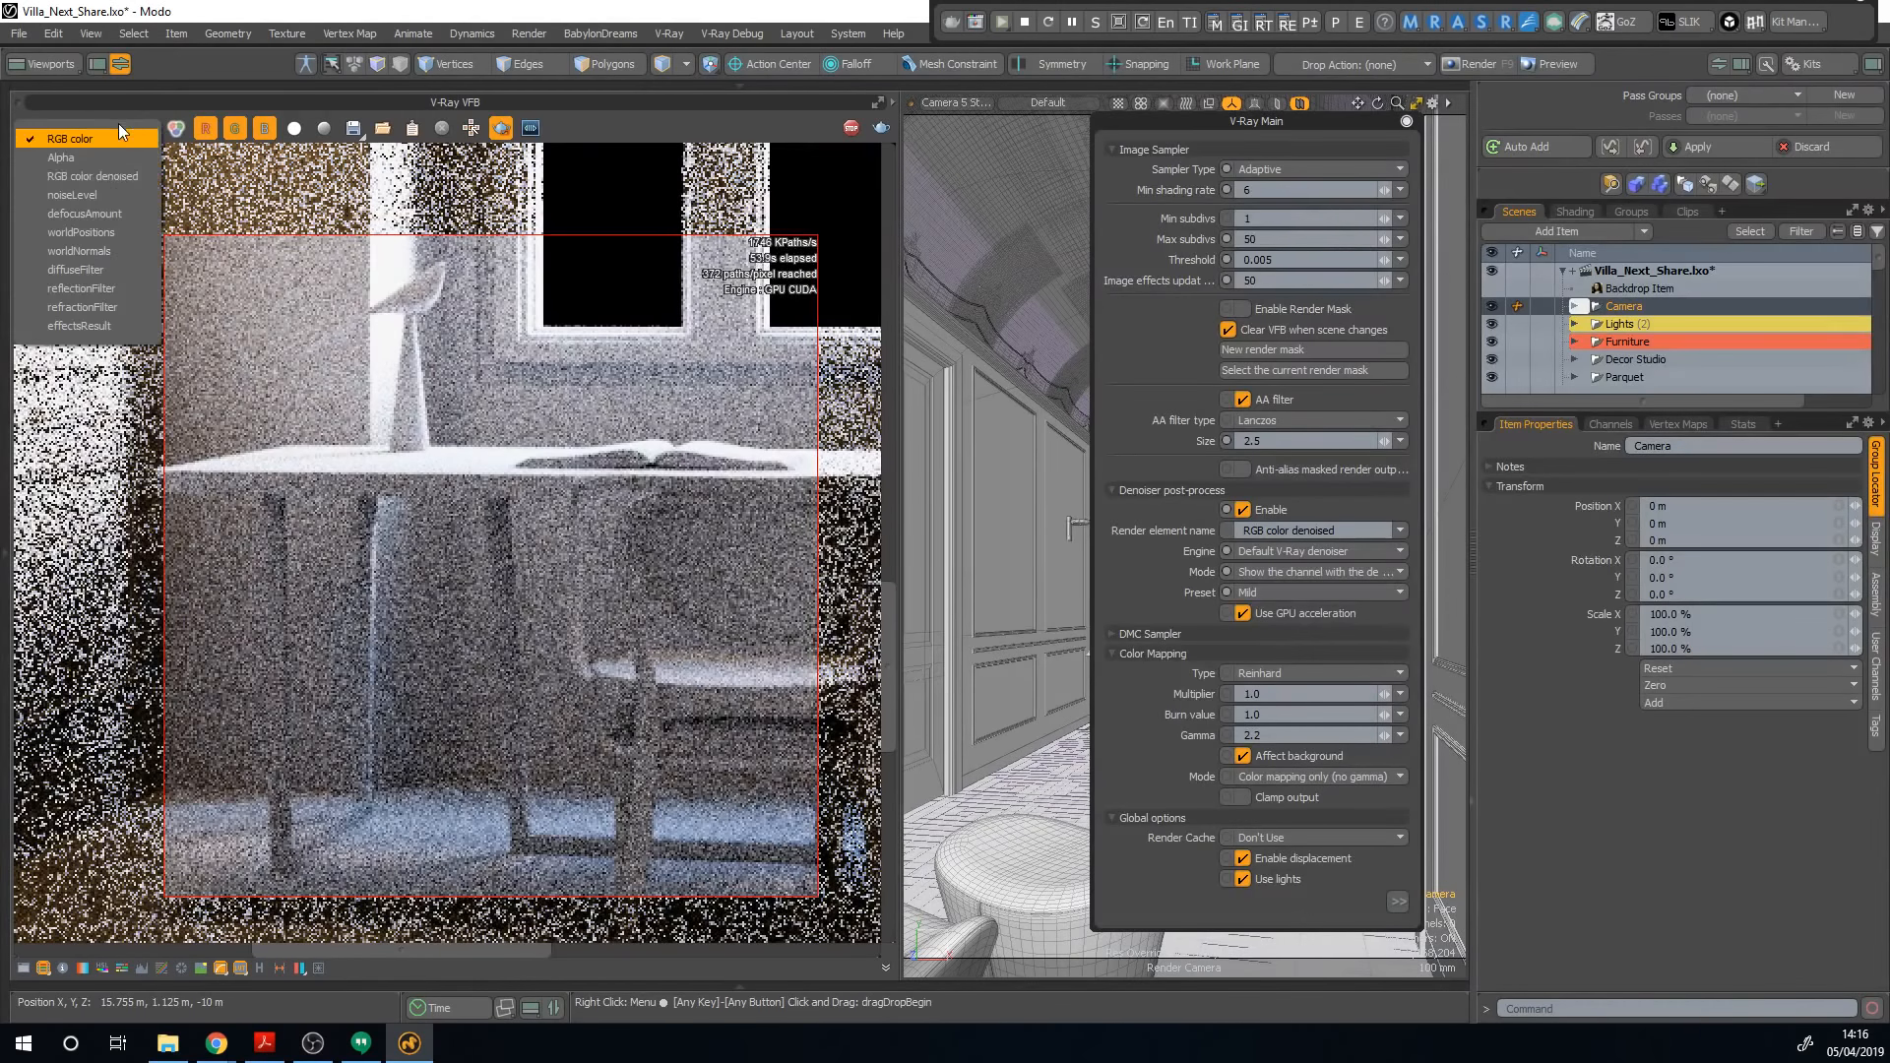
{"action": "left_click", "coordinate": [100, 174]}
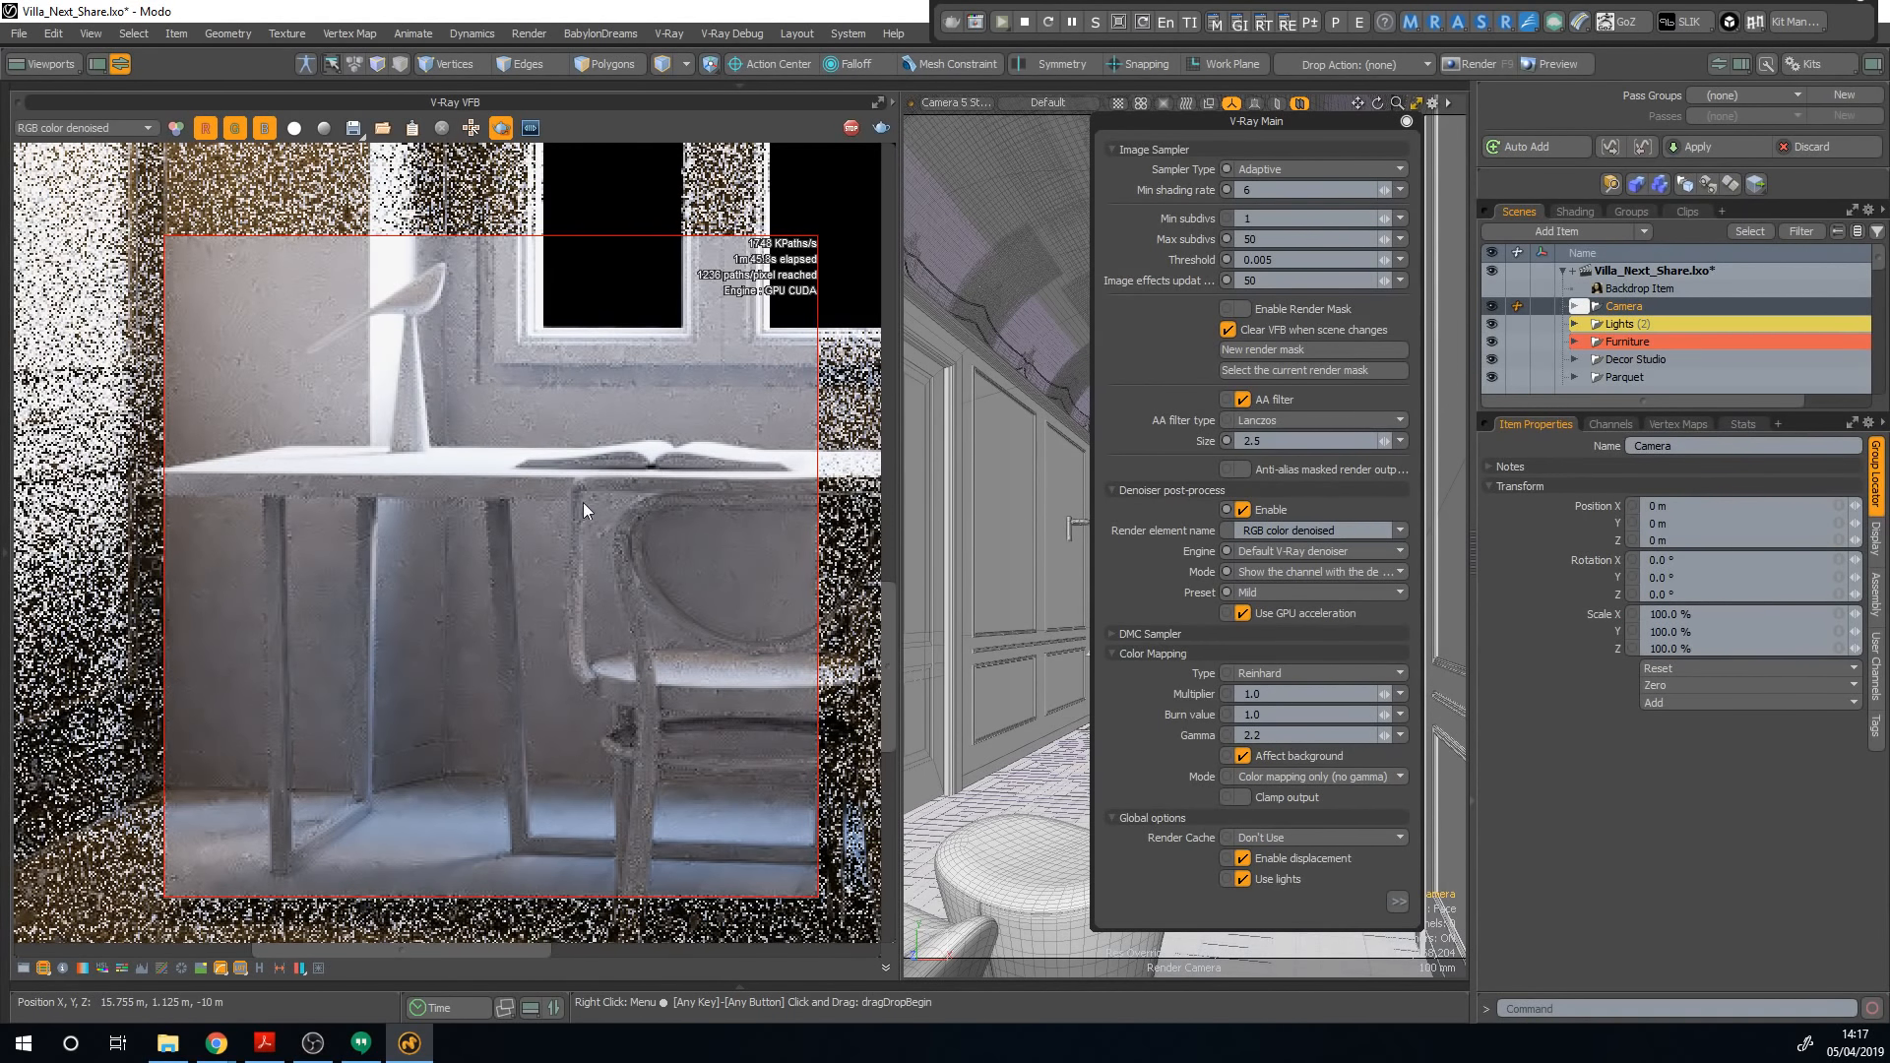
Step: Inspect the denoised desk region at different magnifications and close the V-Ray Main settings window
{"action": "scroll", "coordinate": [577, 512], "scroll_direction": "down", "scroll_amount": 2}
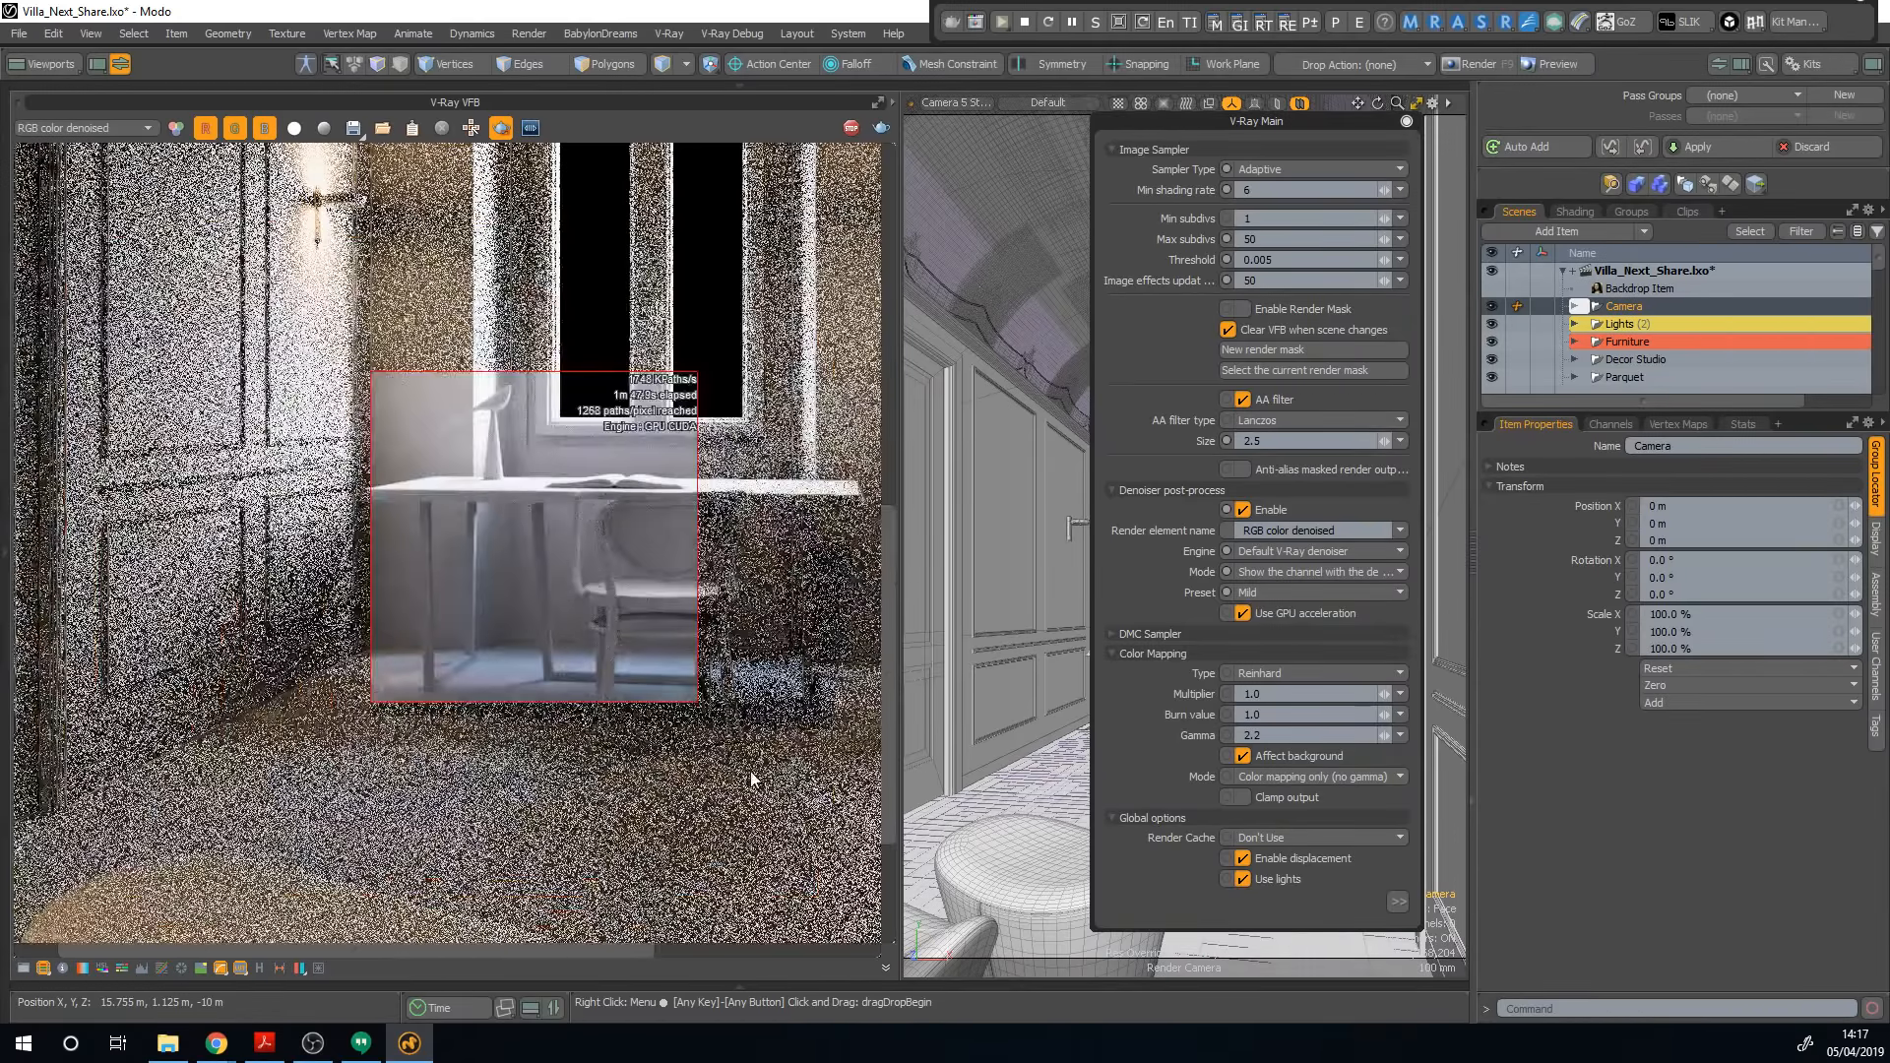
{"action": "scroll", "coordinate": [474, 461], "scroll_direction": "up", "scroll_amount": 2}
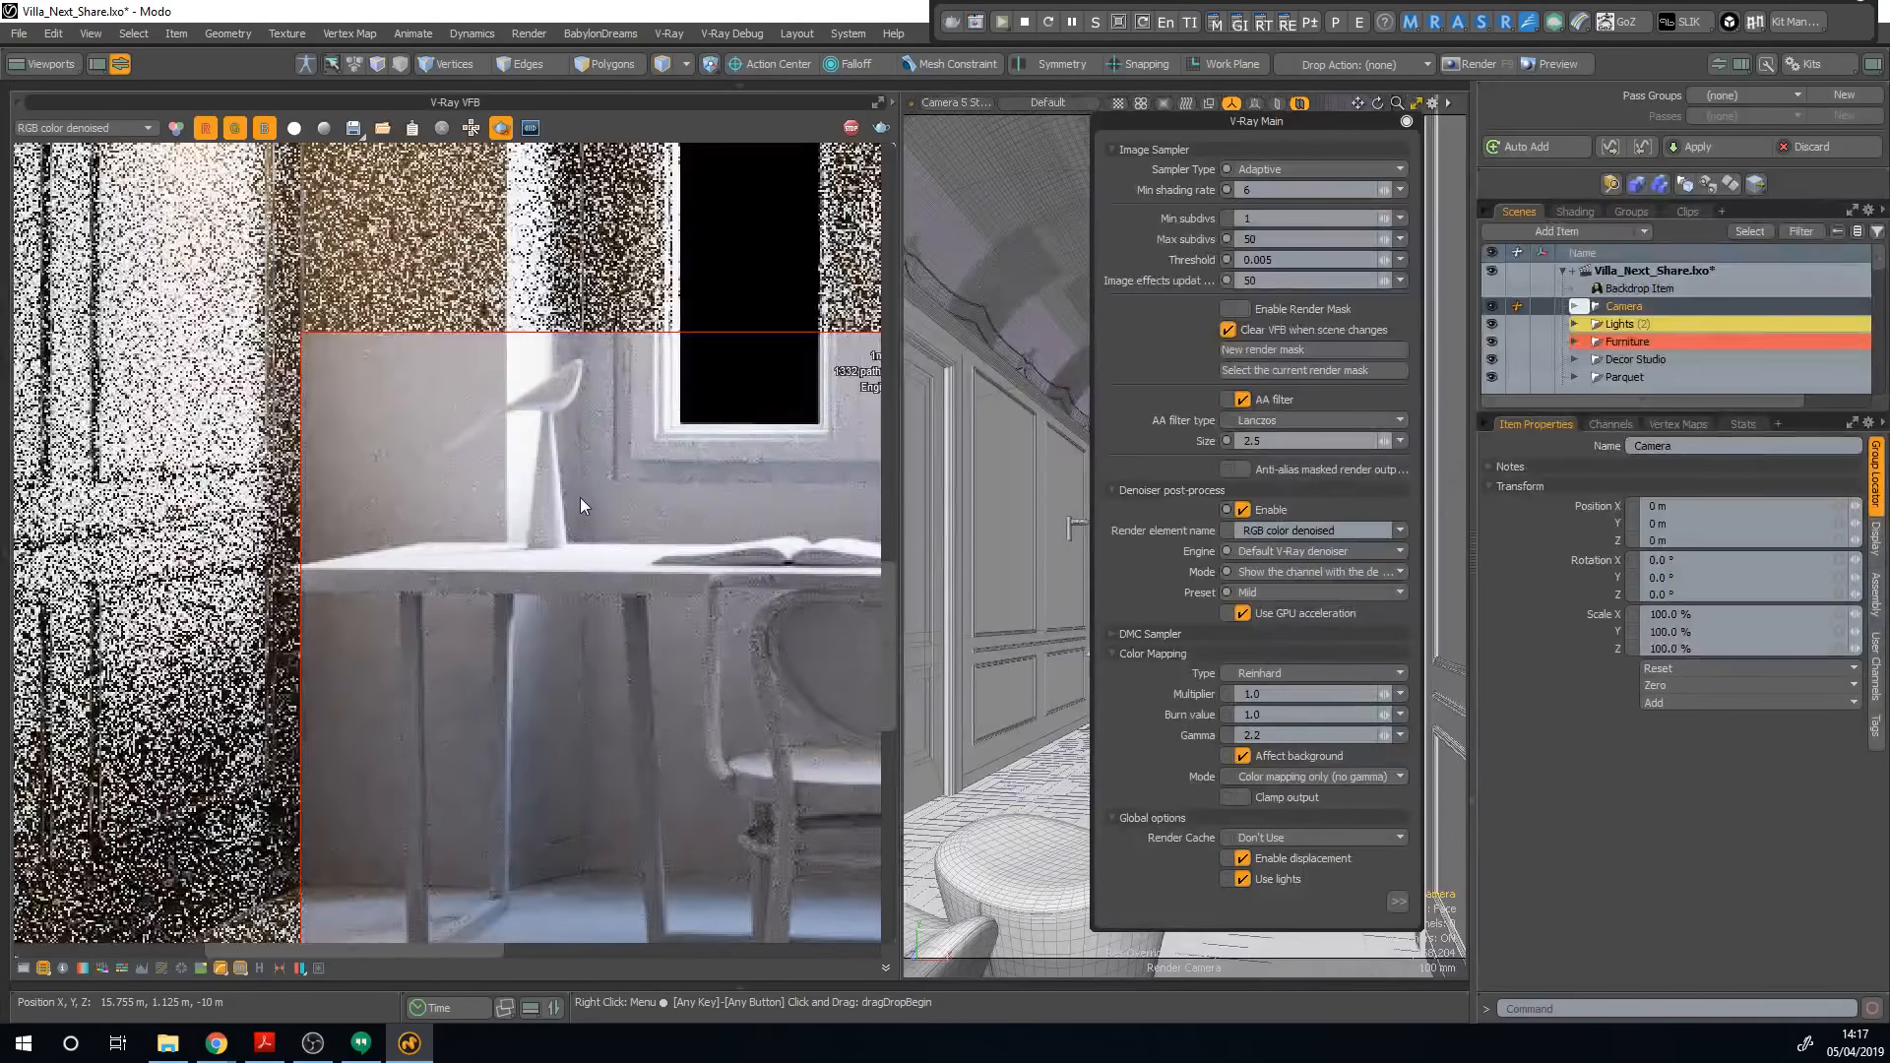
{"action": "middle_click_drag", "start_coordinate": [580, 552], "coordinate": [535, 573]}
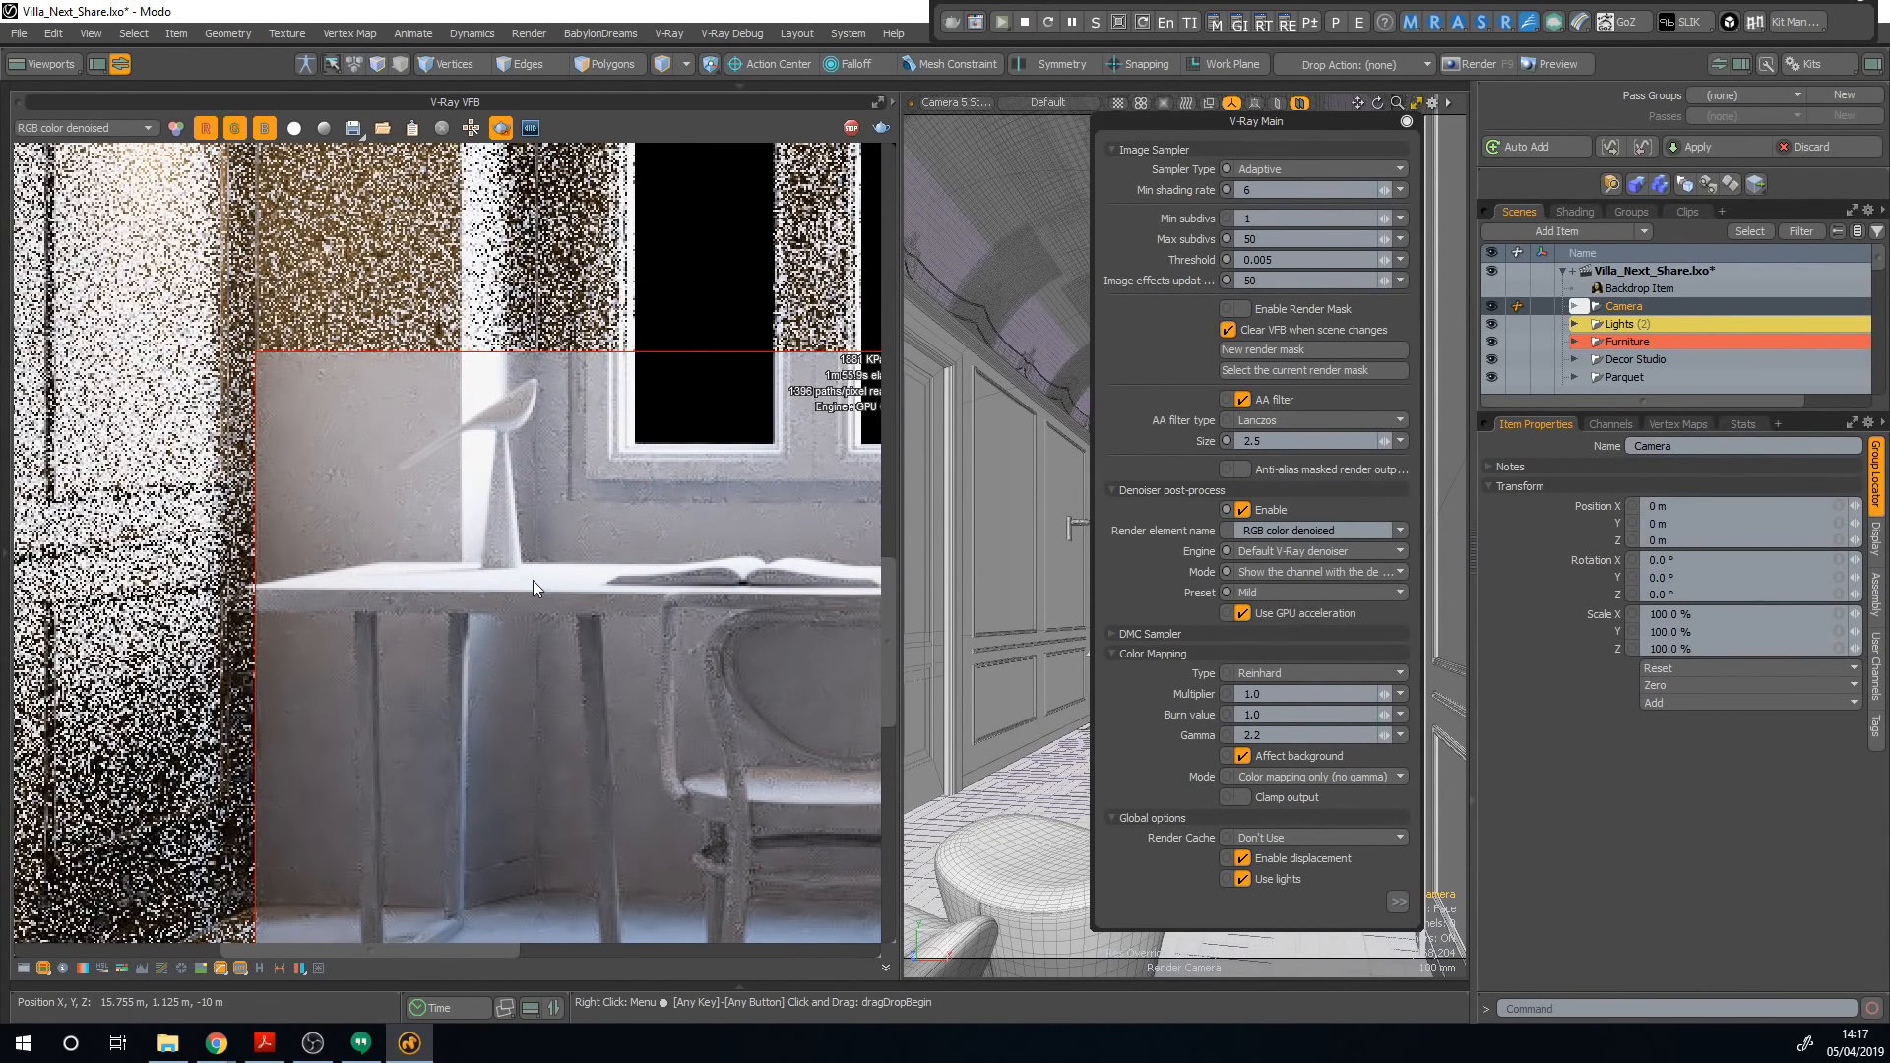
{"action": "middle_click_drag", "start_coordinate": [545, 603], "coordinate": [508, 595]}
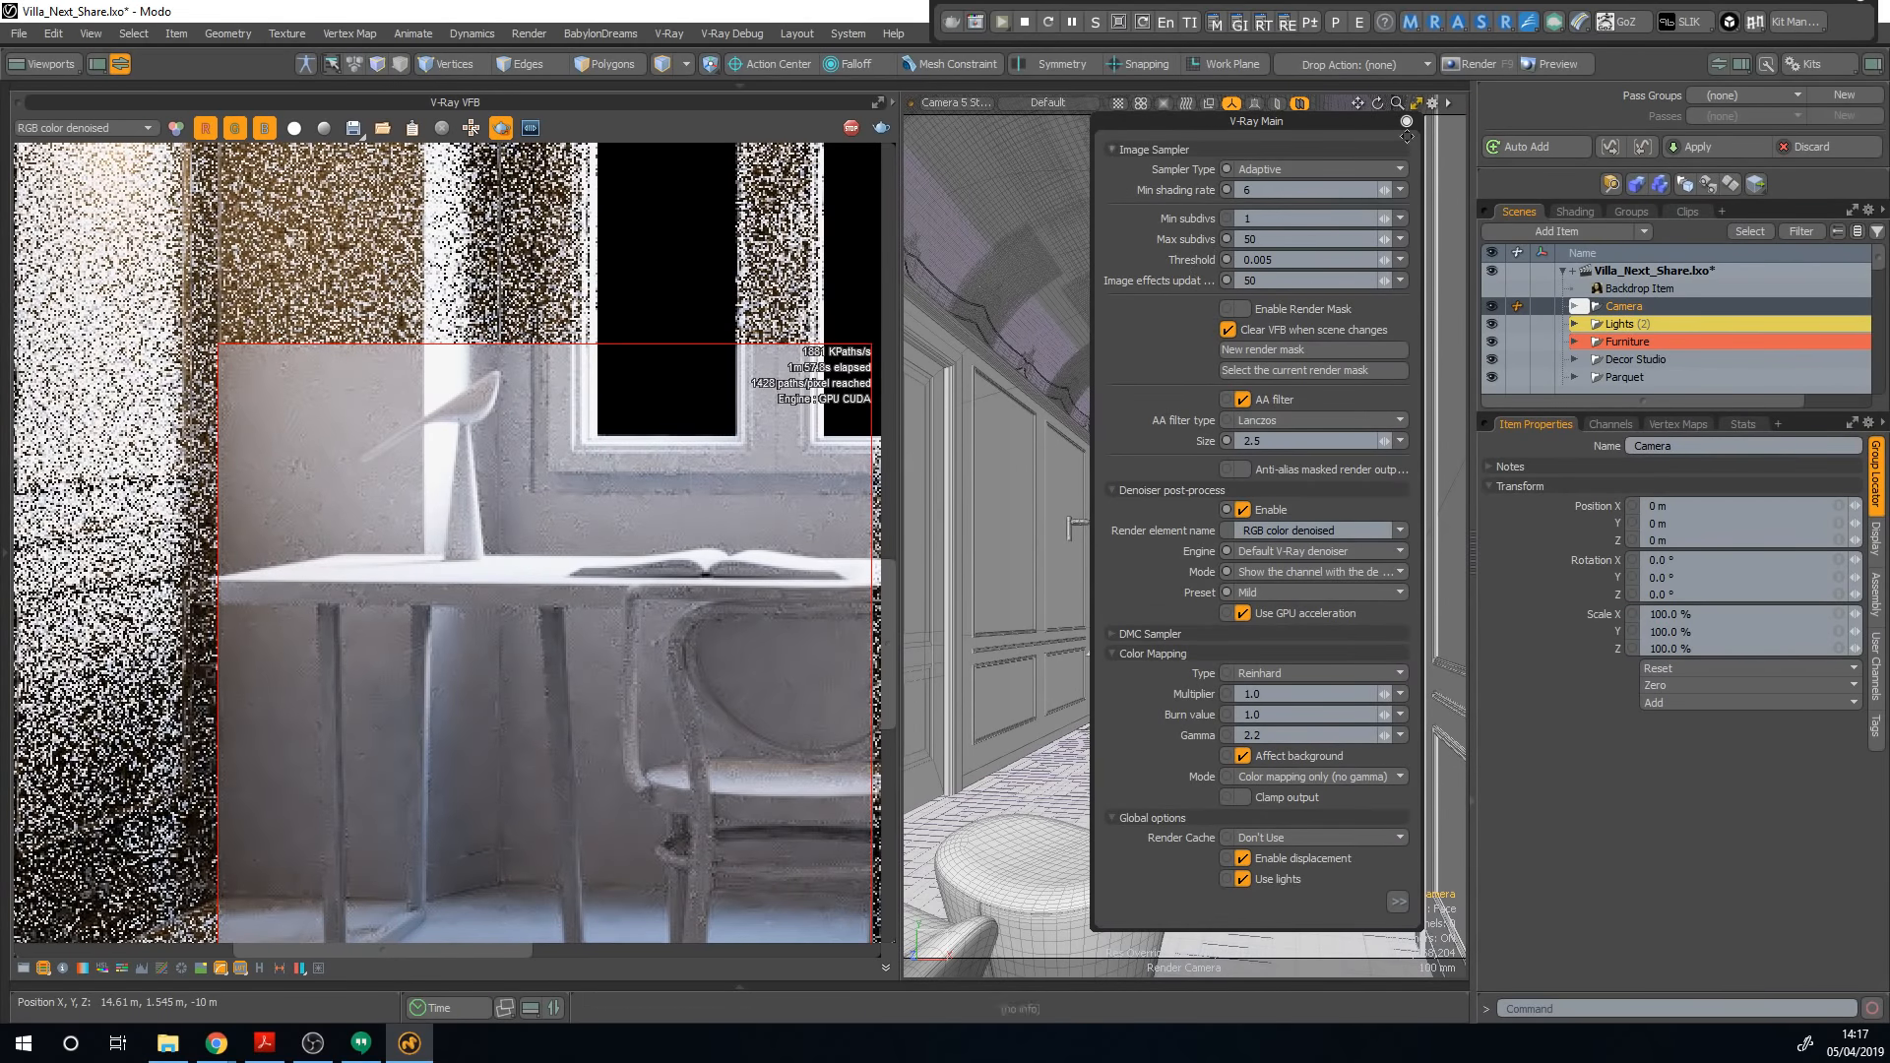
{"action": "left_click", "coordinate": [1407, 121]}
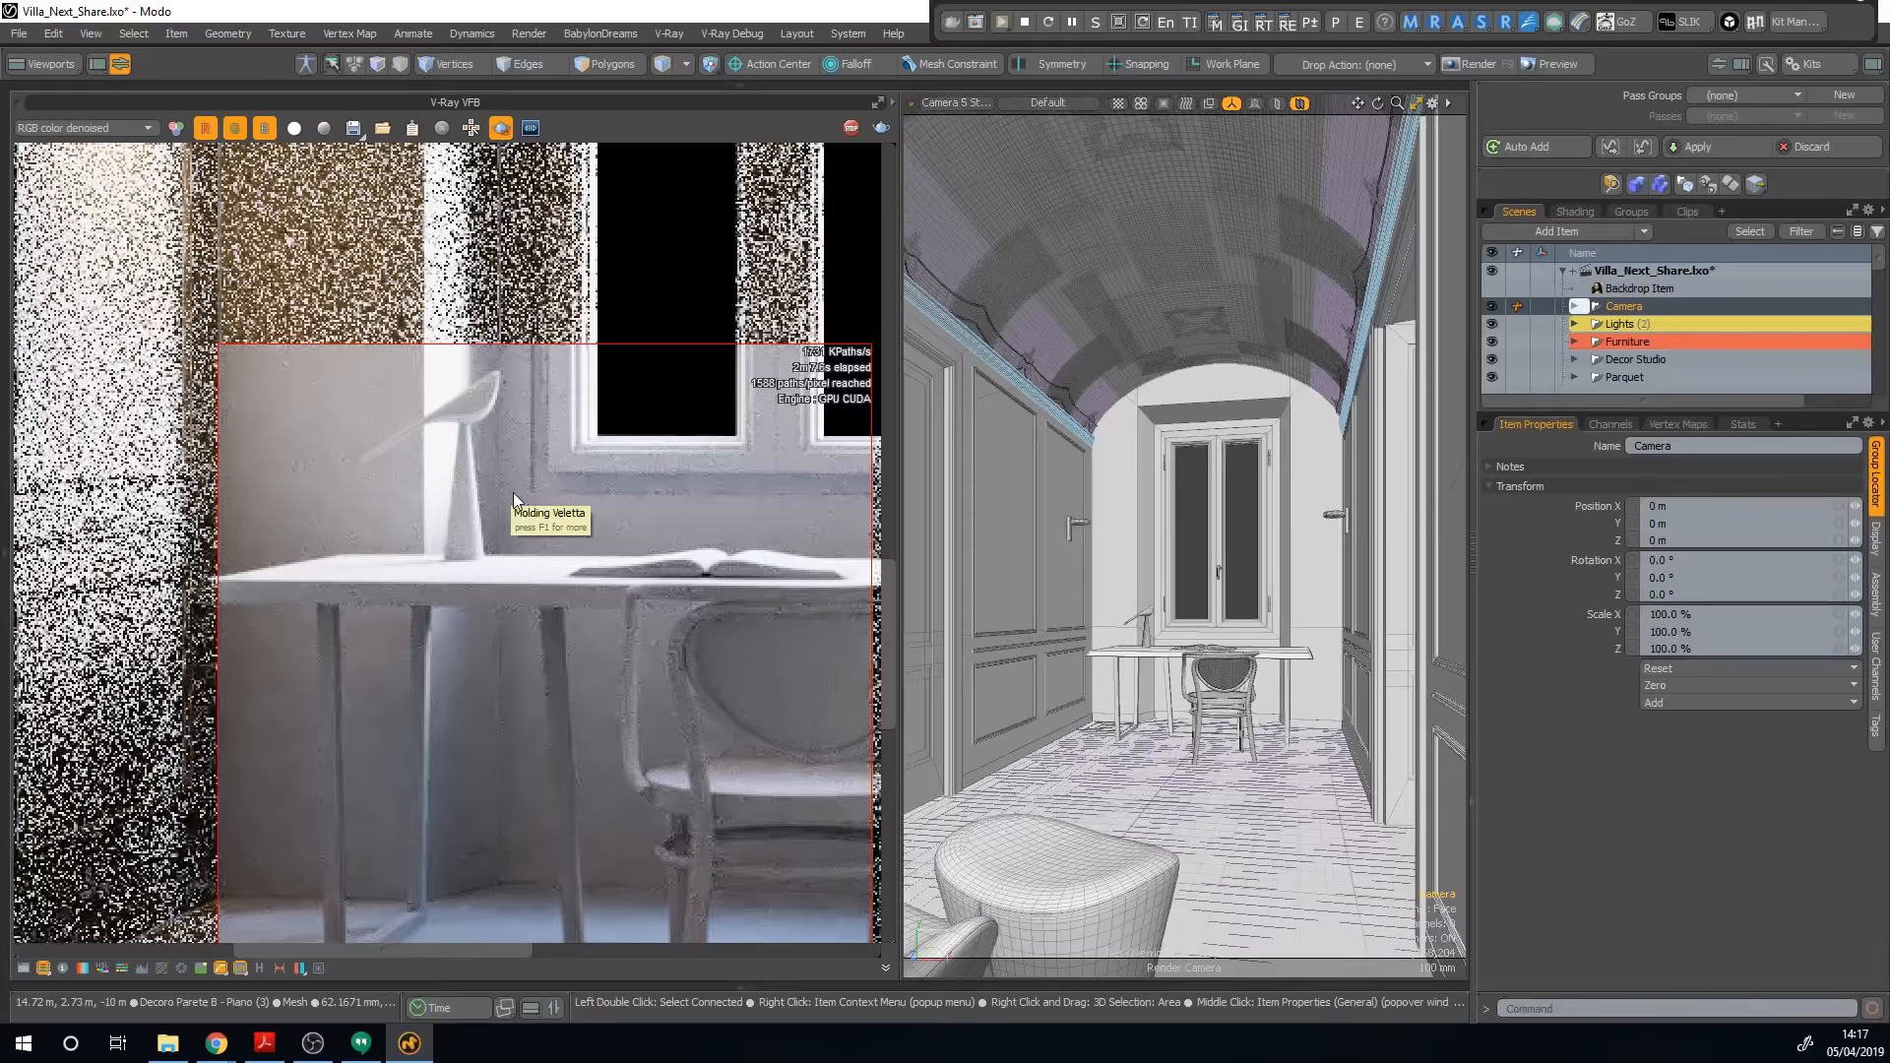
Step: Examine how cleanly the lamp, desk and chair are denoised in the render region, adjusting the frame buffer's width
{"action": "scroll", "coordinate": [512, 492], "scroll_direction": "down", "scroll_amount": 2}
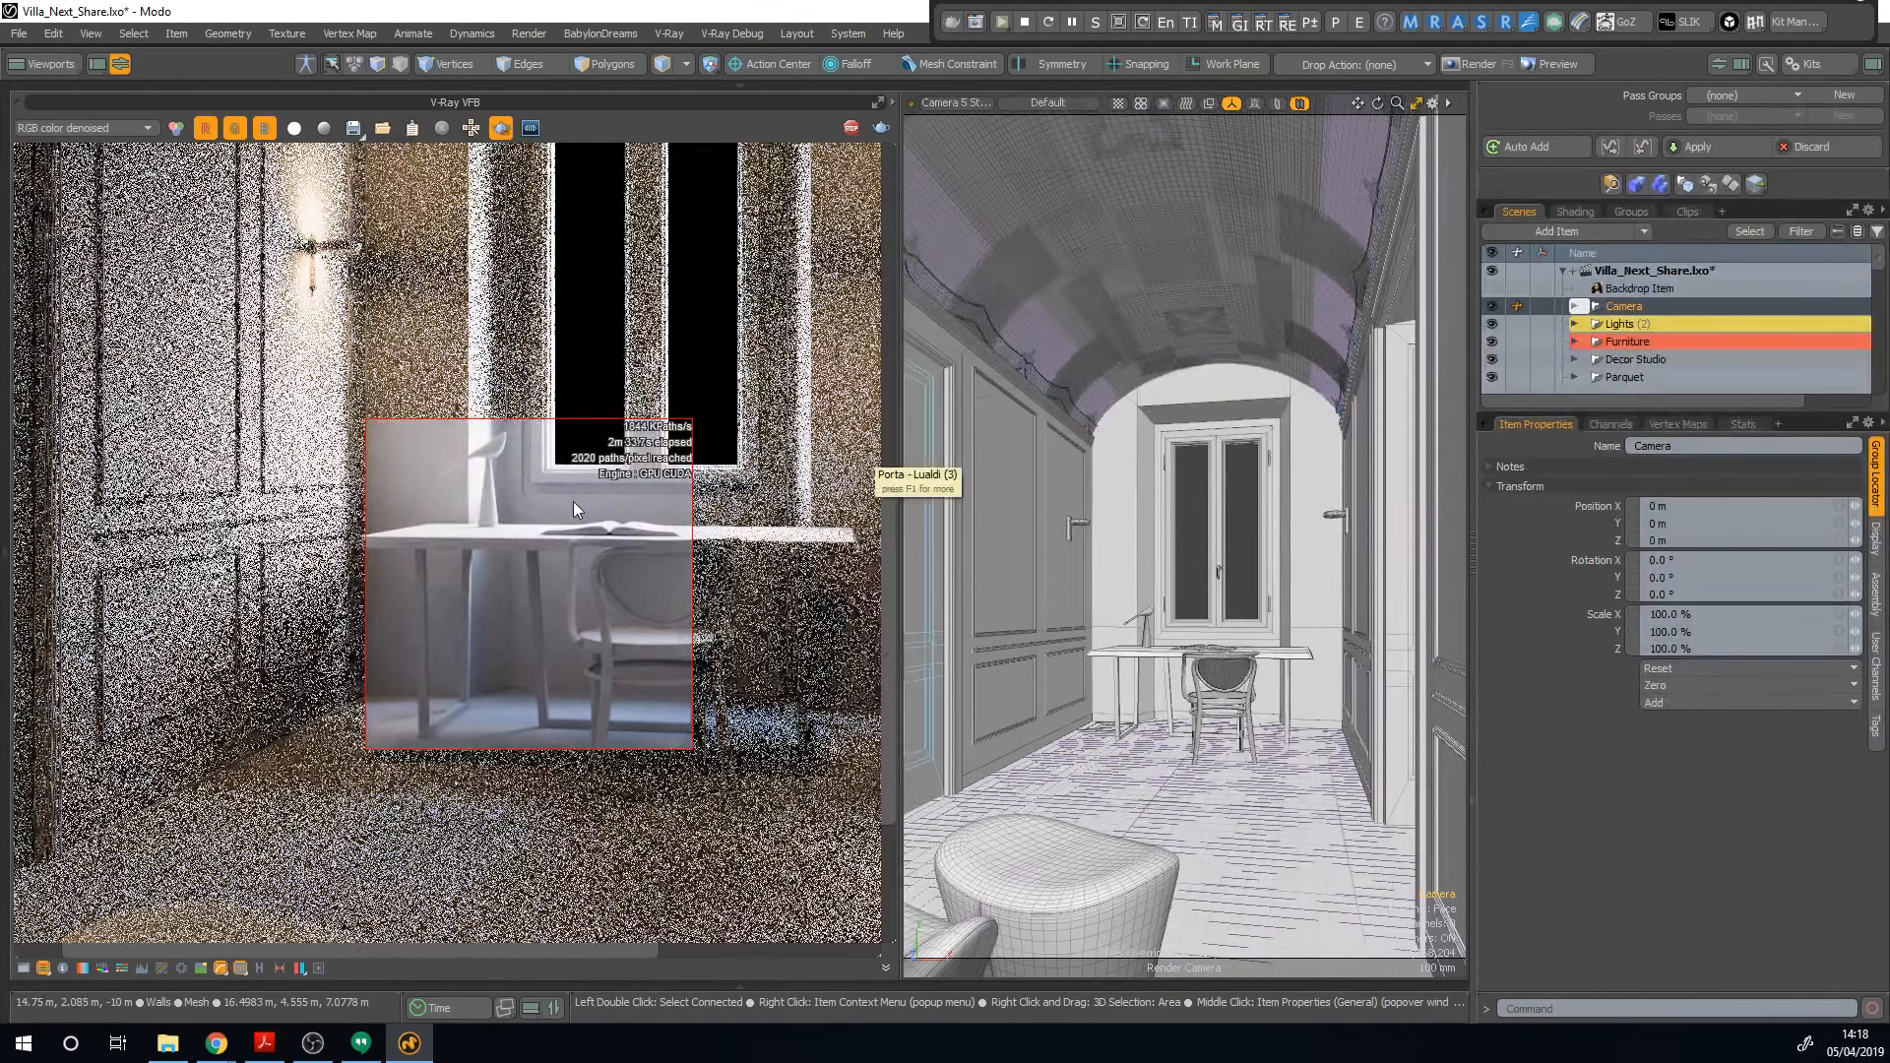
{"action": "scroll", "coordinate": [520, 547], "scroll_direction": "up", "scroll_amount": 2}
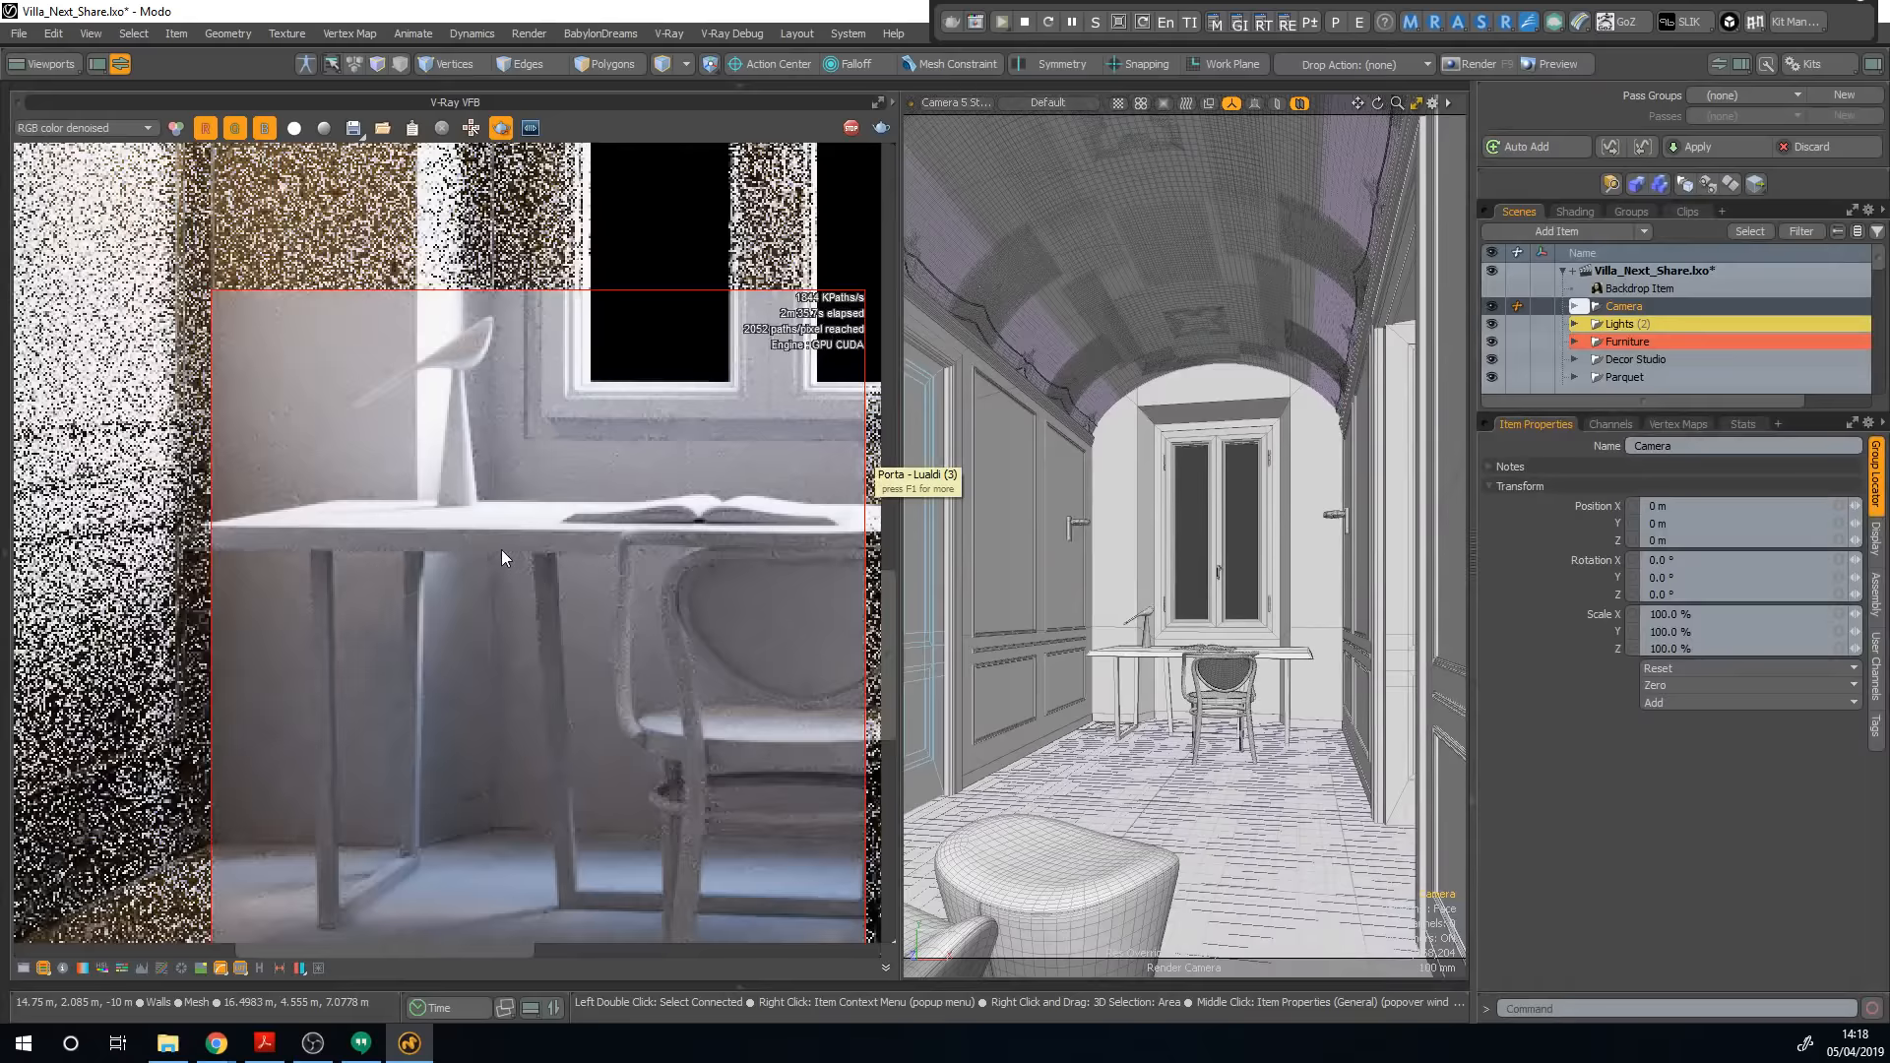
{"action": "scroll", "coordinate": [561, 453], "scroll_direction": "down", "scroll_amount": 2}
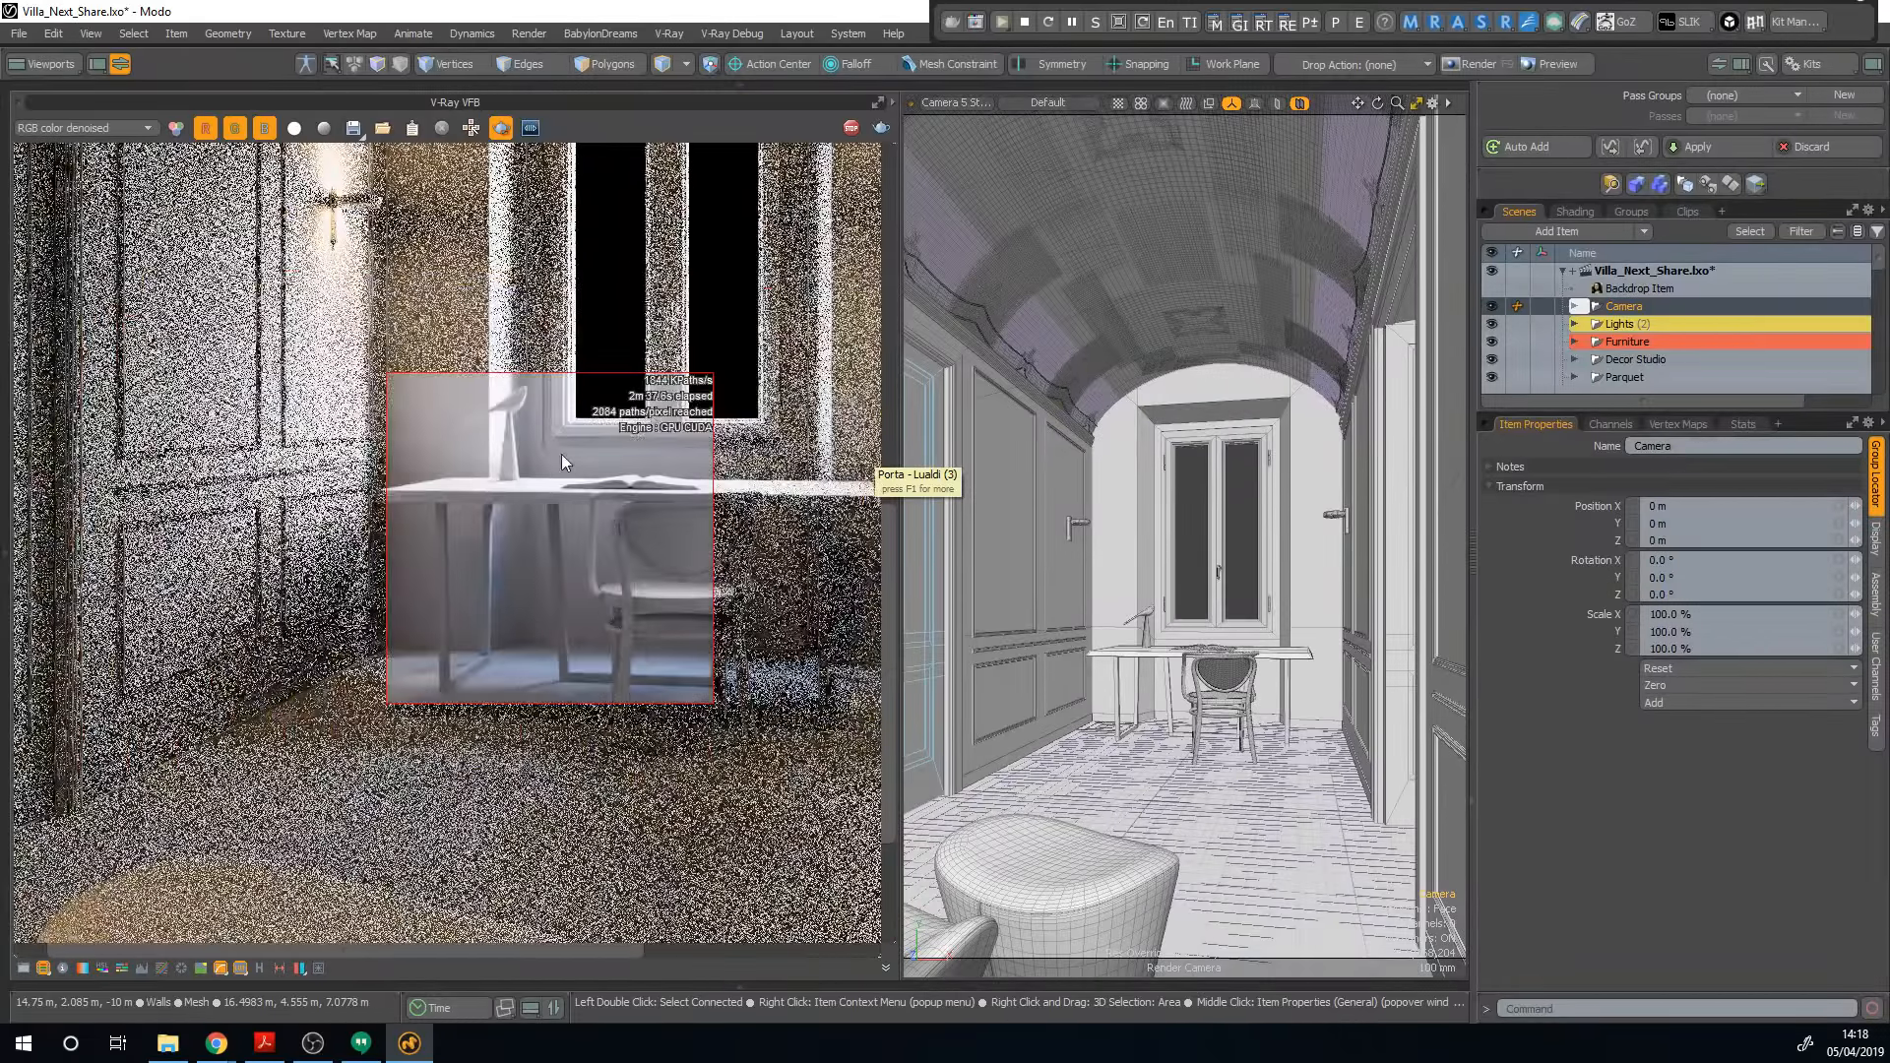
{"action": "scroll", "coordinate": [552, 406], "scroll_direction": "up", "scroll_amount": 2}
{"action": "middle_click_drag", "start_coordinate": [481, 404], "coordinate": [388, 453]}
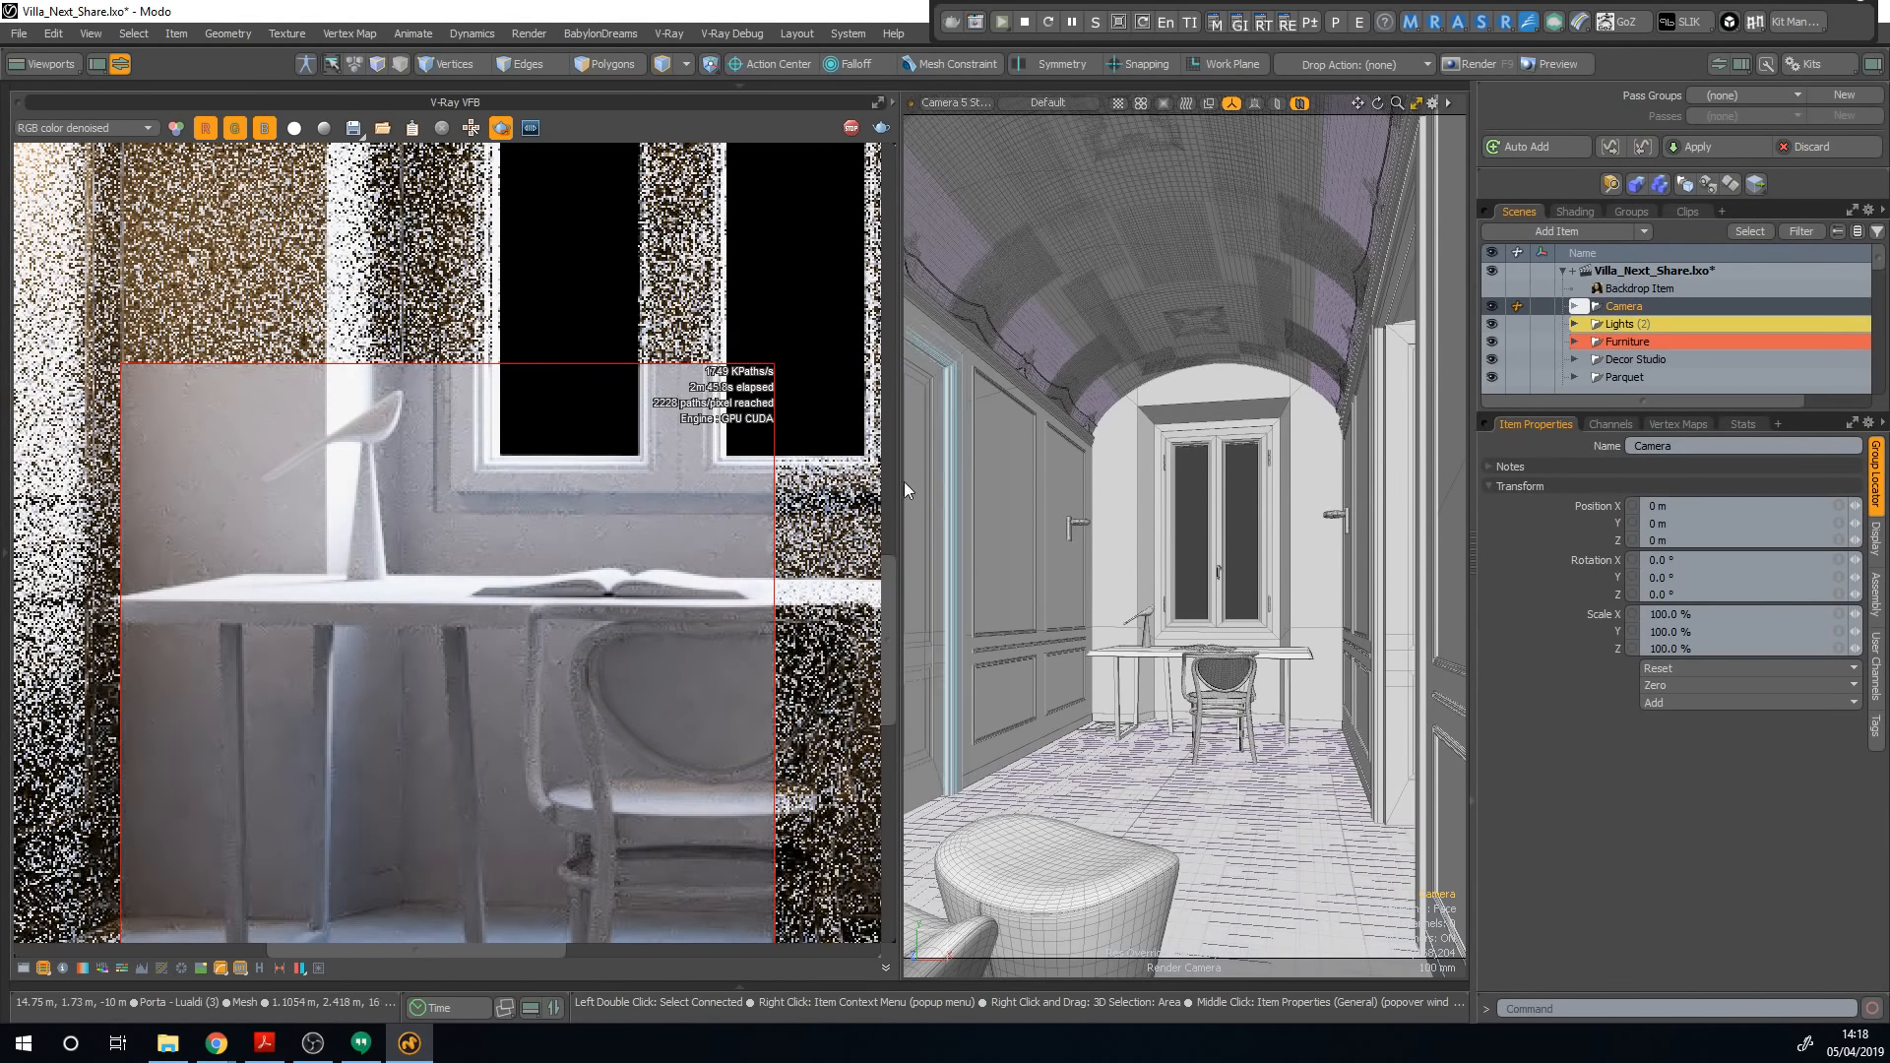
{"action": "left_click_drag", "start_coordinate": [898, 481], "coordinate": [825, 520]}
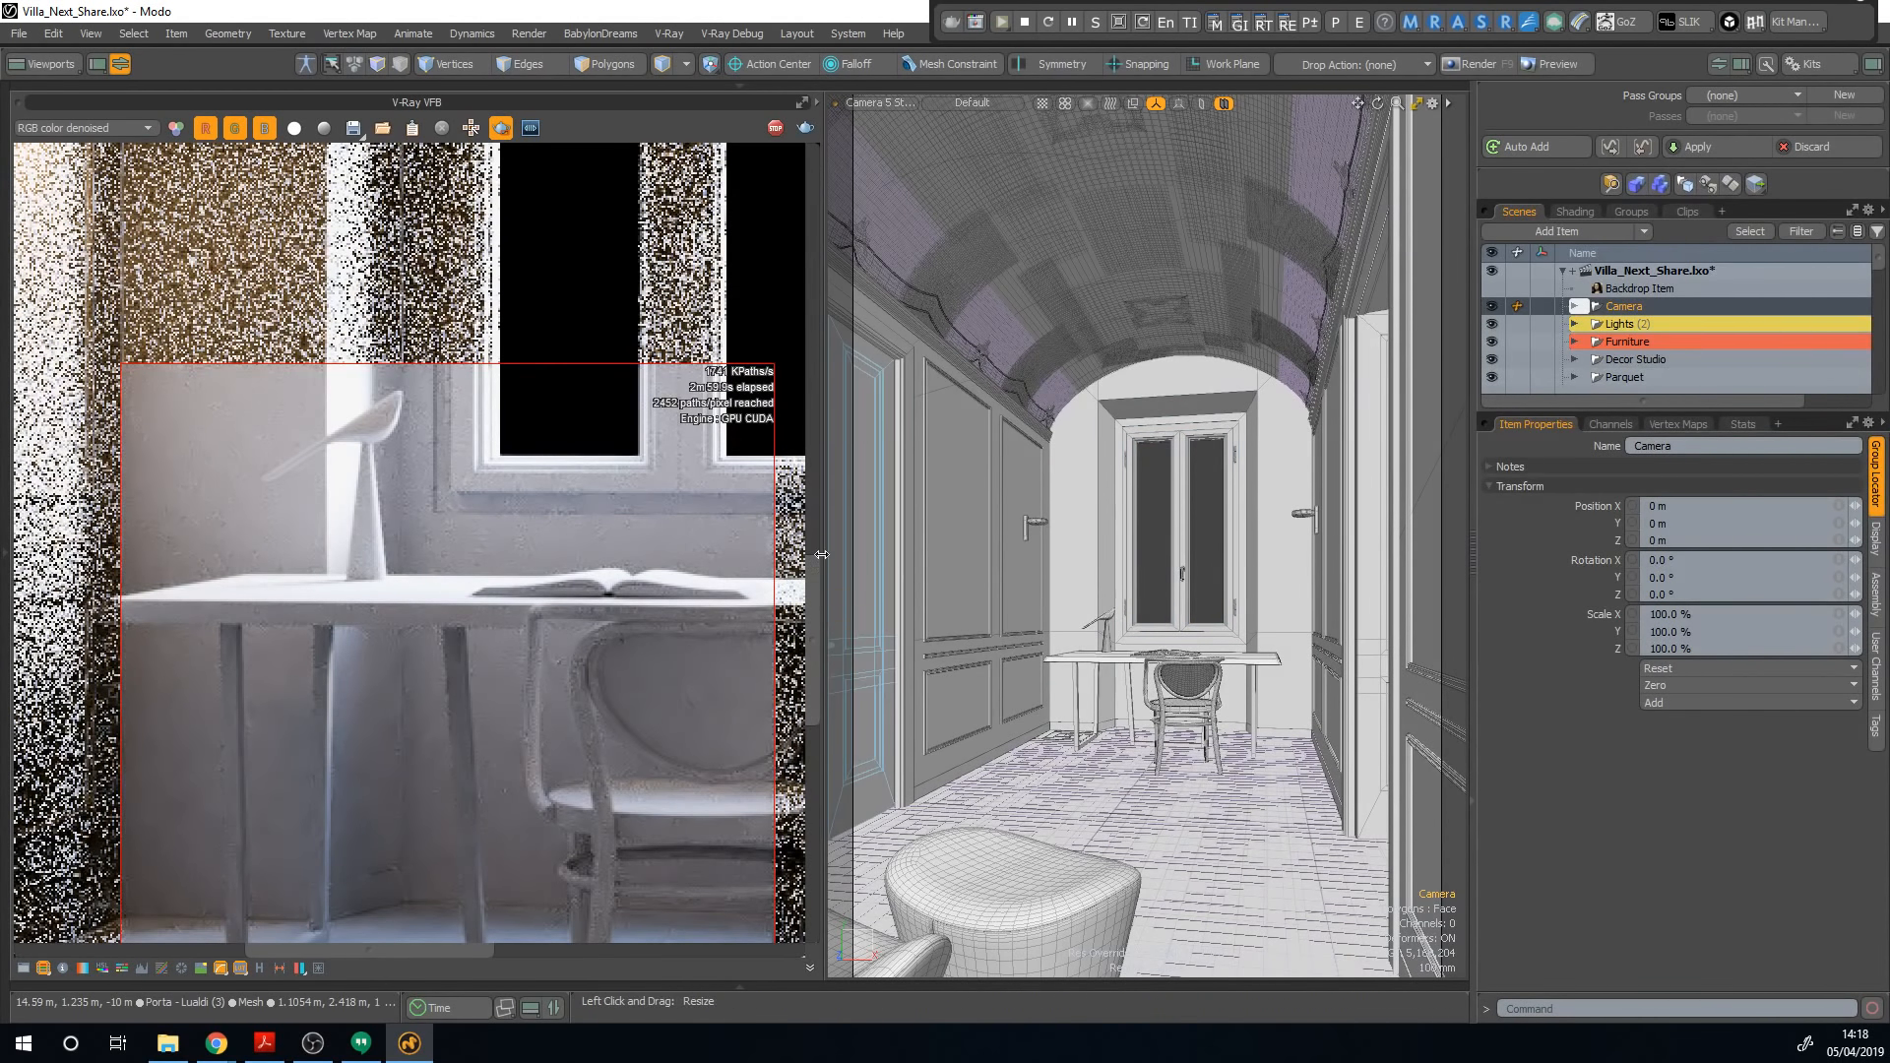
{"action": "left_click_drag", "start_coordinate": [821, 554], "coordinate": [879, 556]}
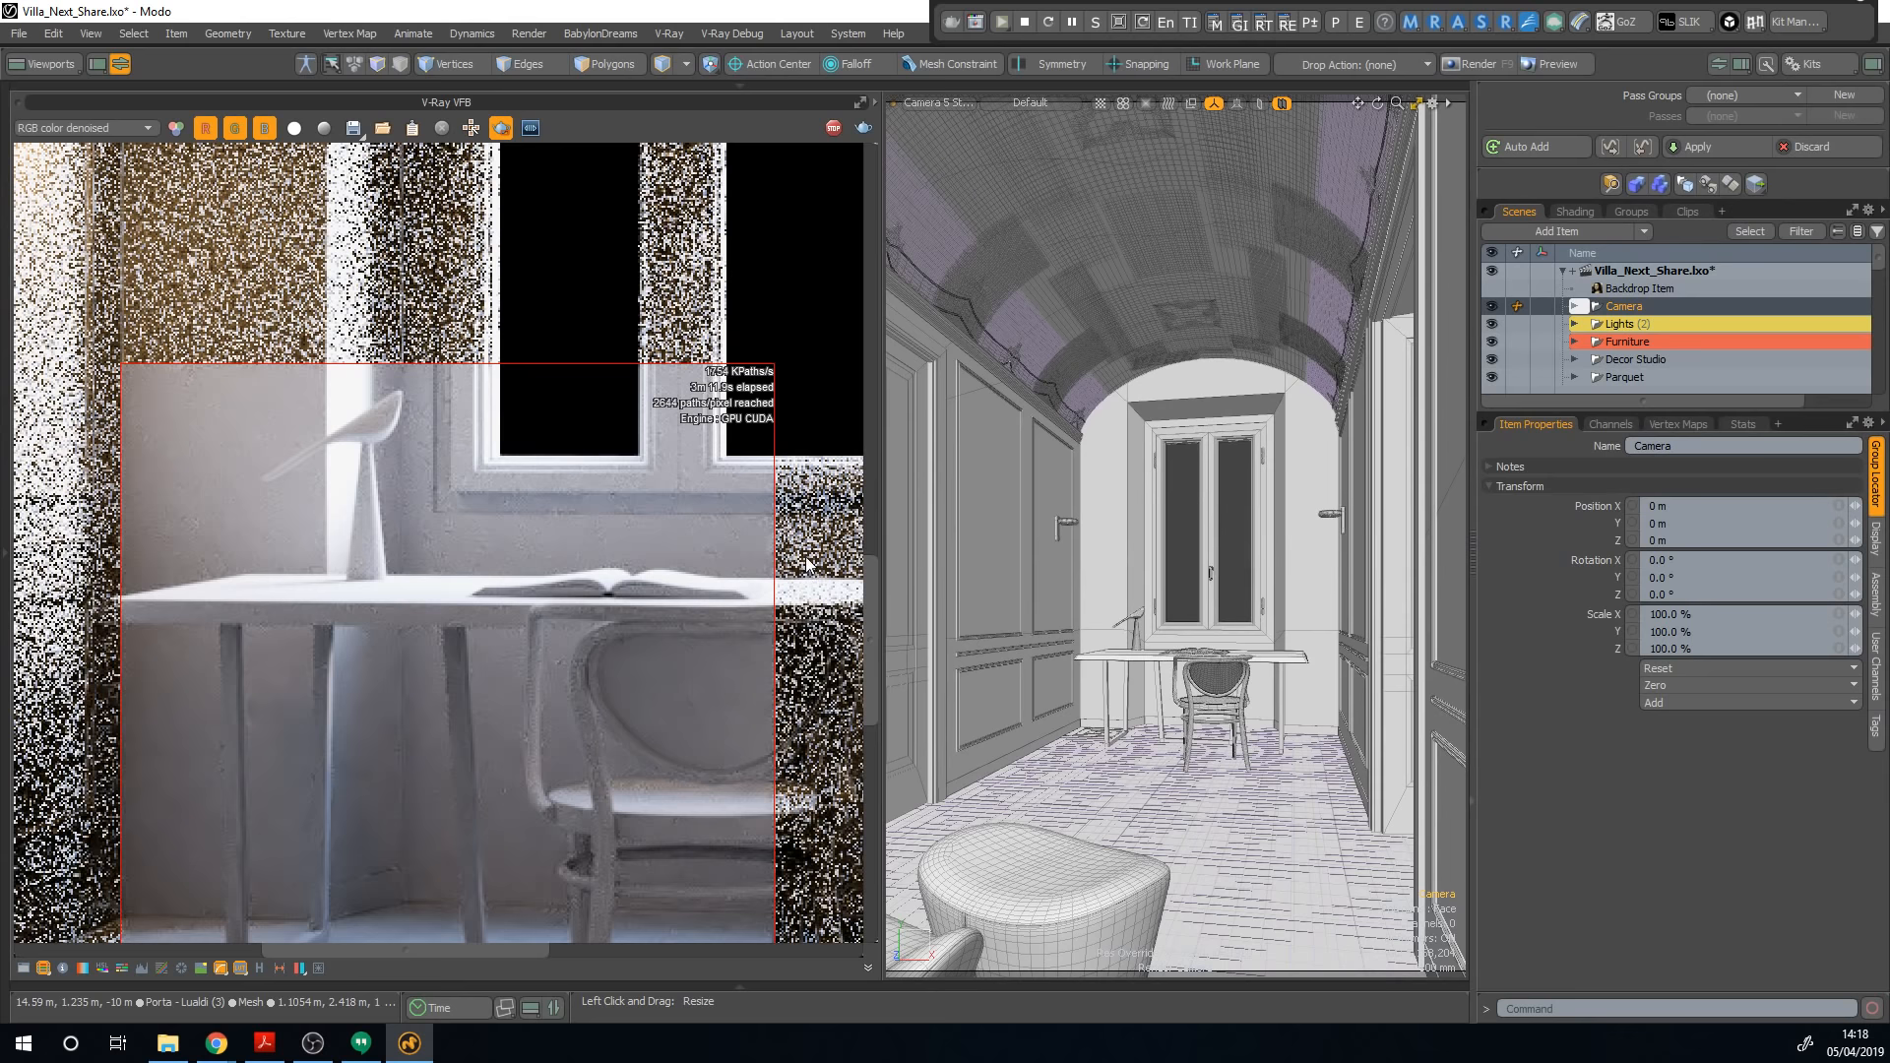
Step: Move the desk lamp to about X 15.605 m, Z -11.94 m, and redraw the render region around the lamp and open book
{"action": "left_click", "coordinate": [1138, 638]}
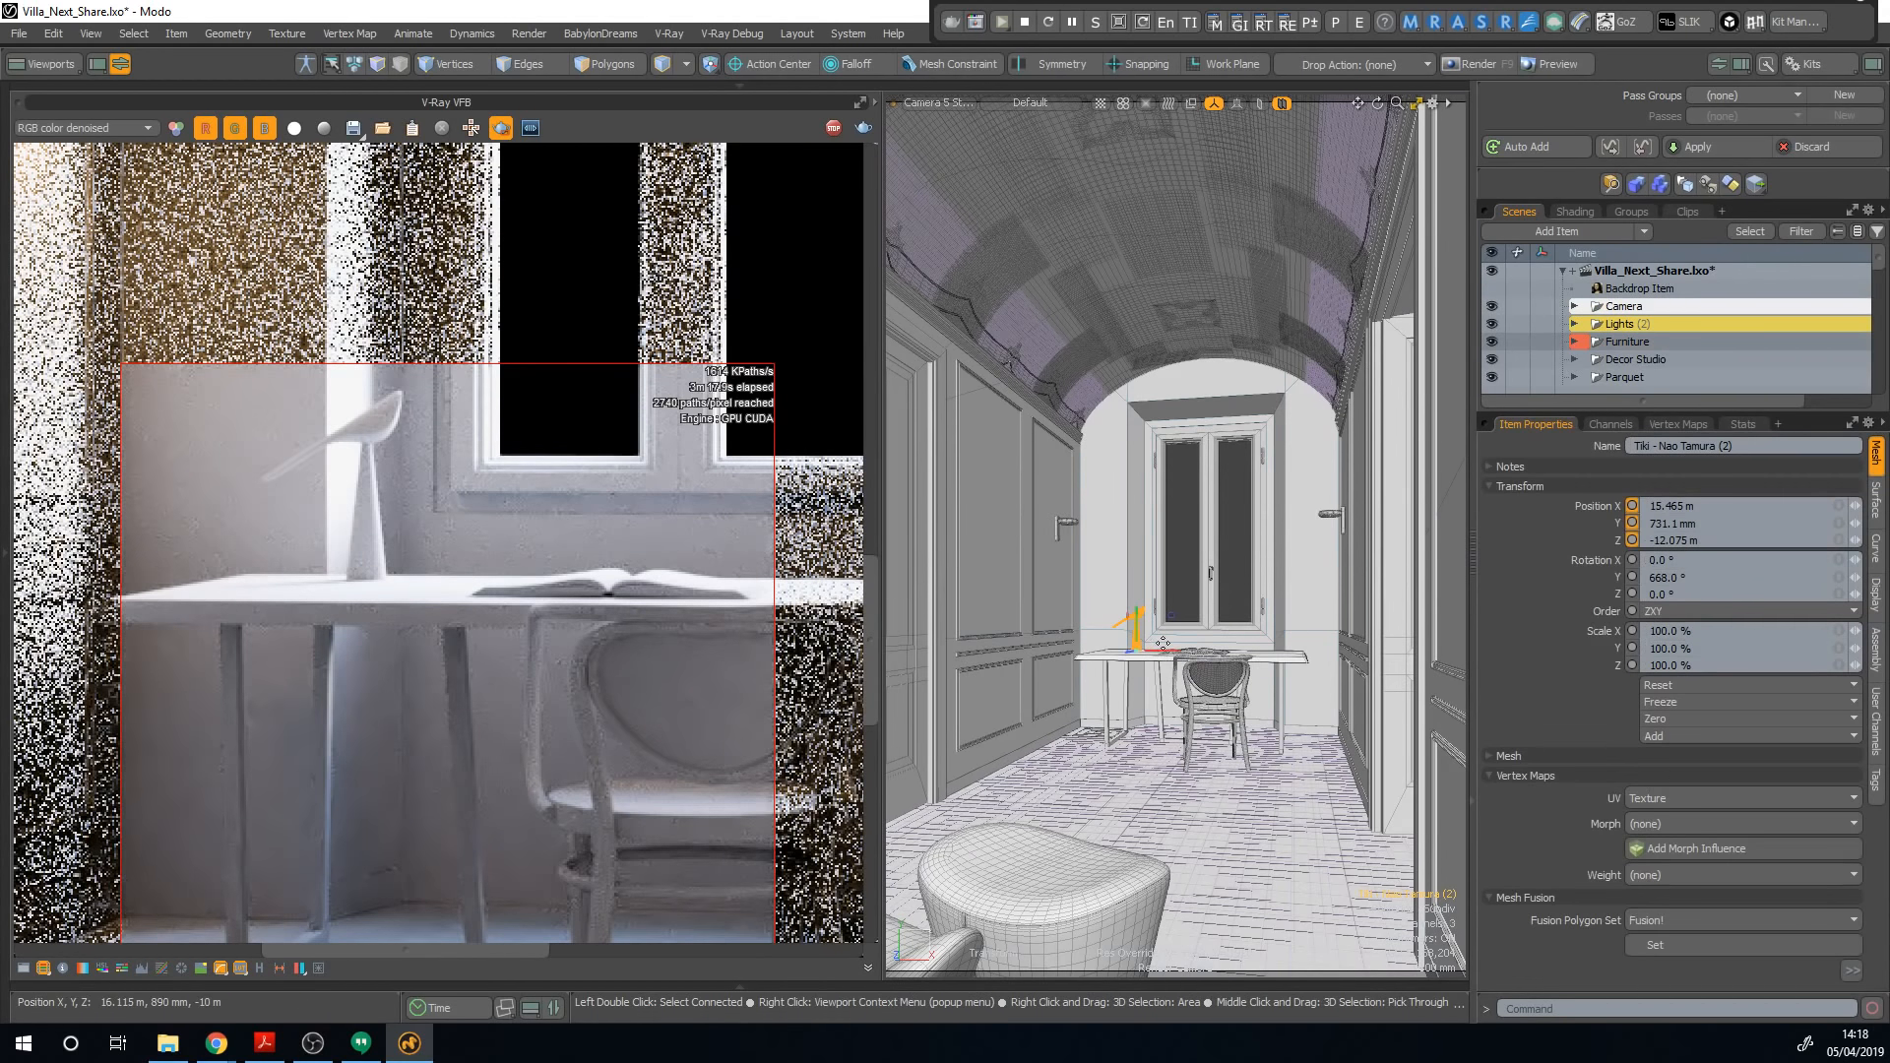
{"action": "left_click_drag", "start_coordinate": [1160, 663], "coordinate": [1171, 666]}
{"action": "left_click_drag", "start_coordinate": [207, 315], "coordinate": [690, 628]}
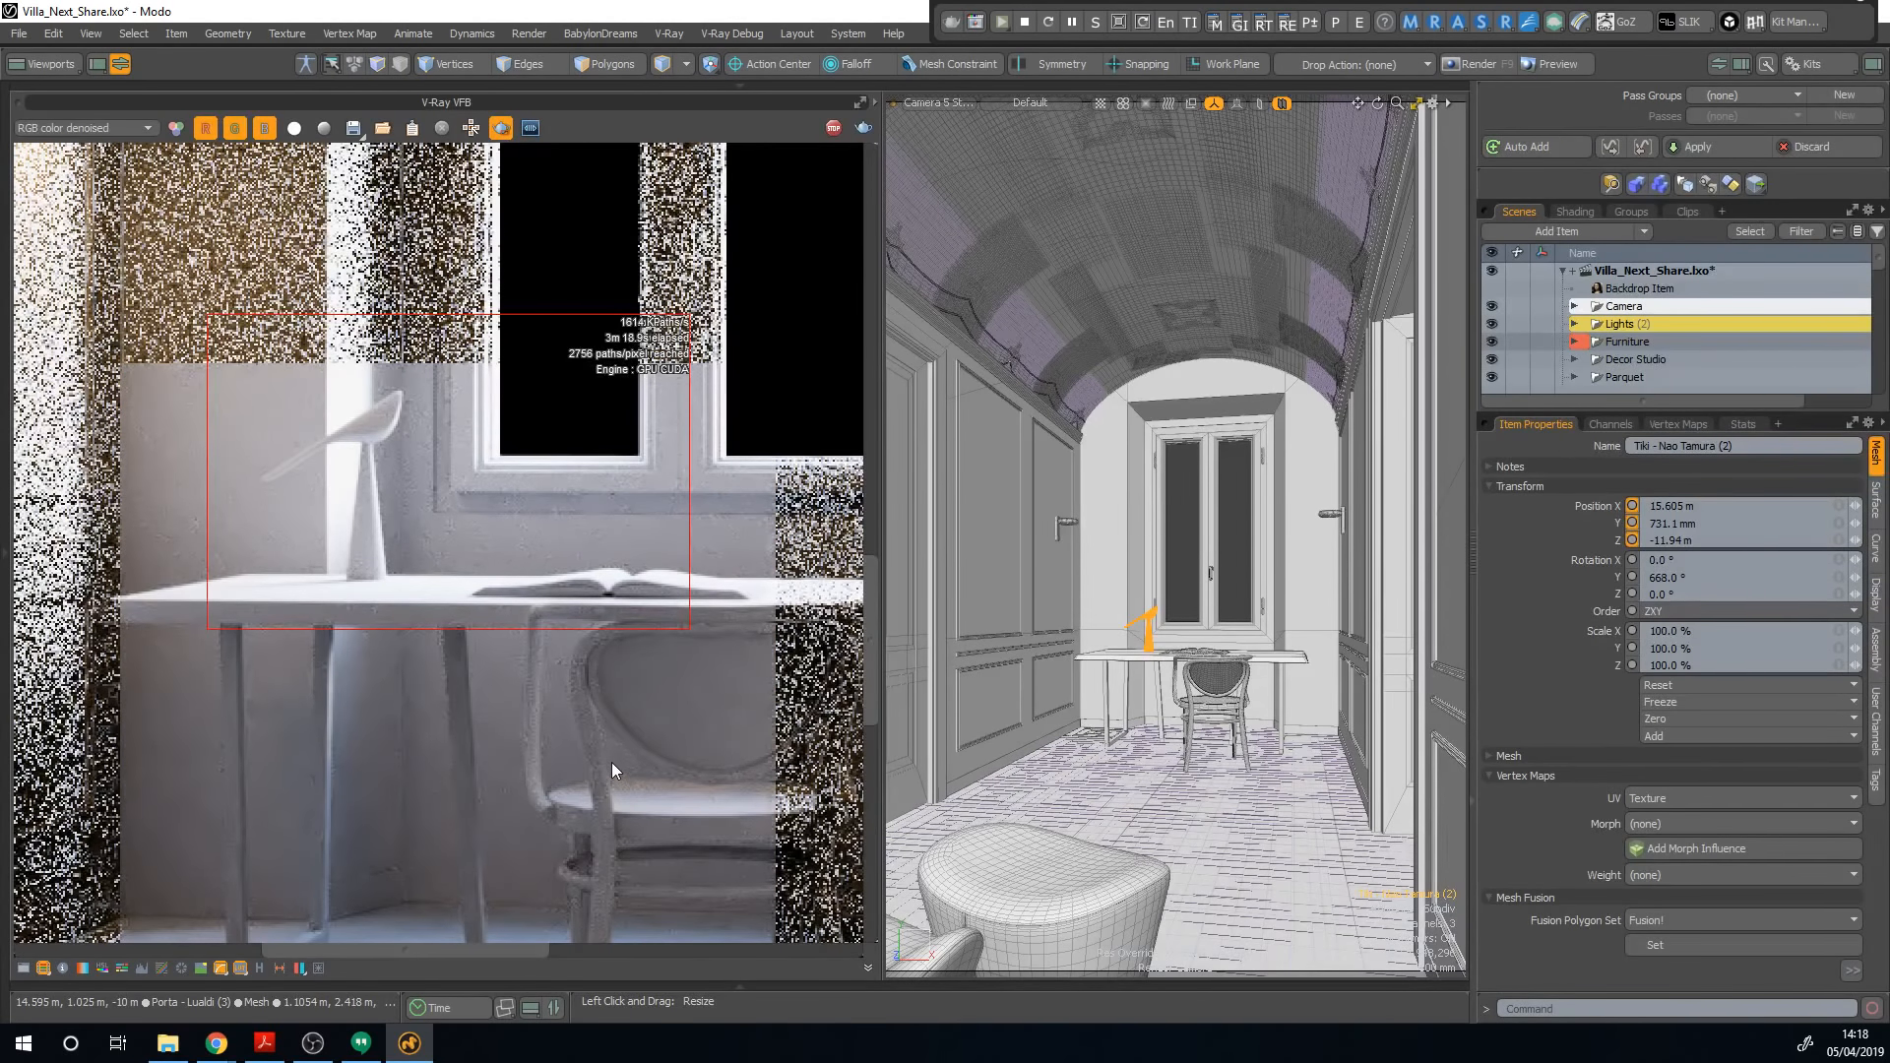
{"action": "mouse_move", "coordinate": [269, 1043]}
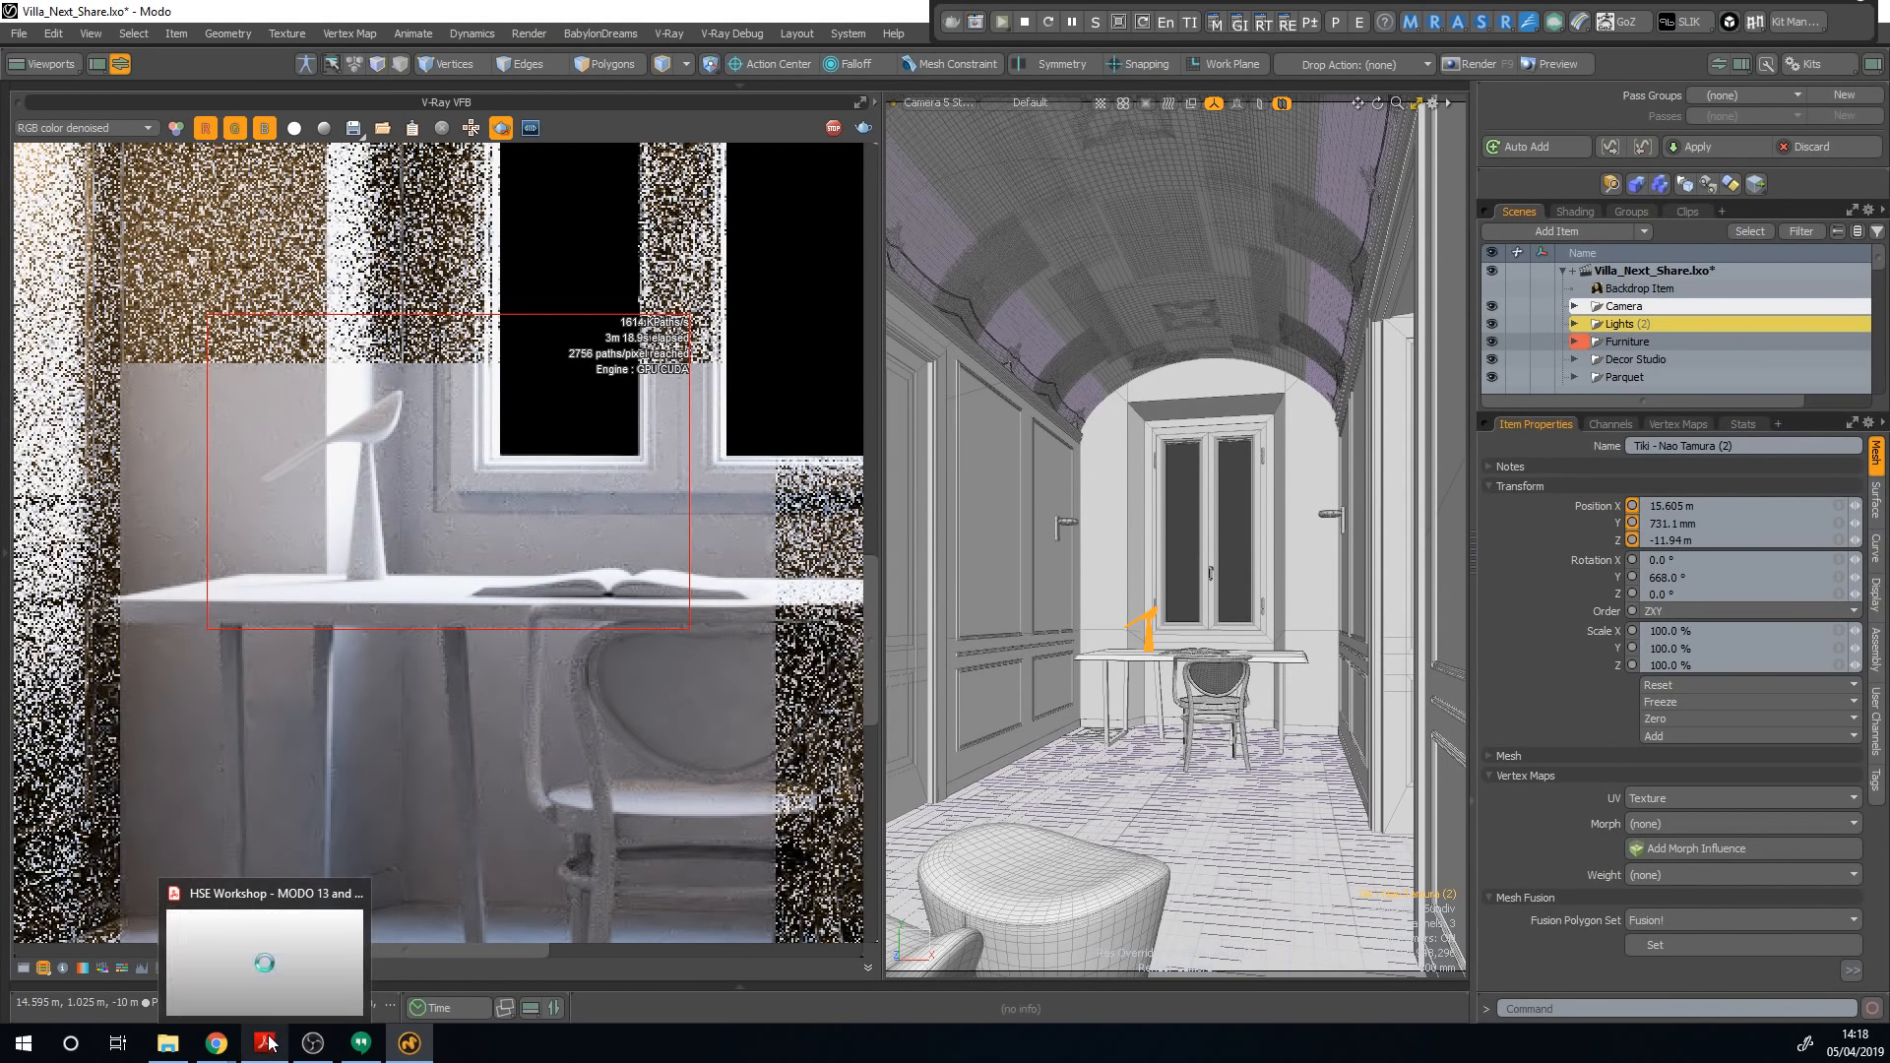
Step: Switch to the workshop PDF in Adobe Acrobat Reader and advance to the slide on render passes
{"action": "left_click", "coordinate": [306, 960]}
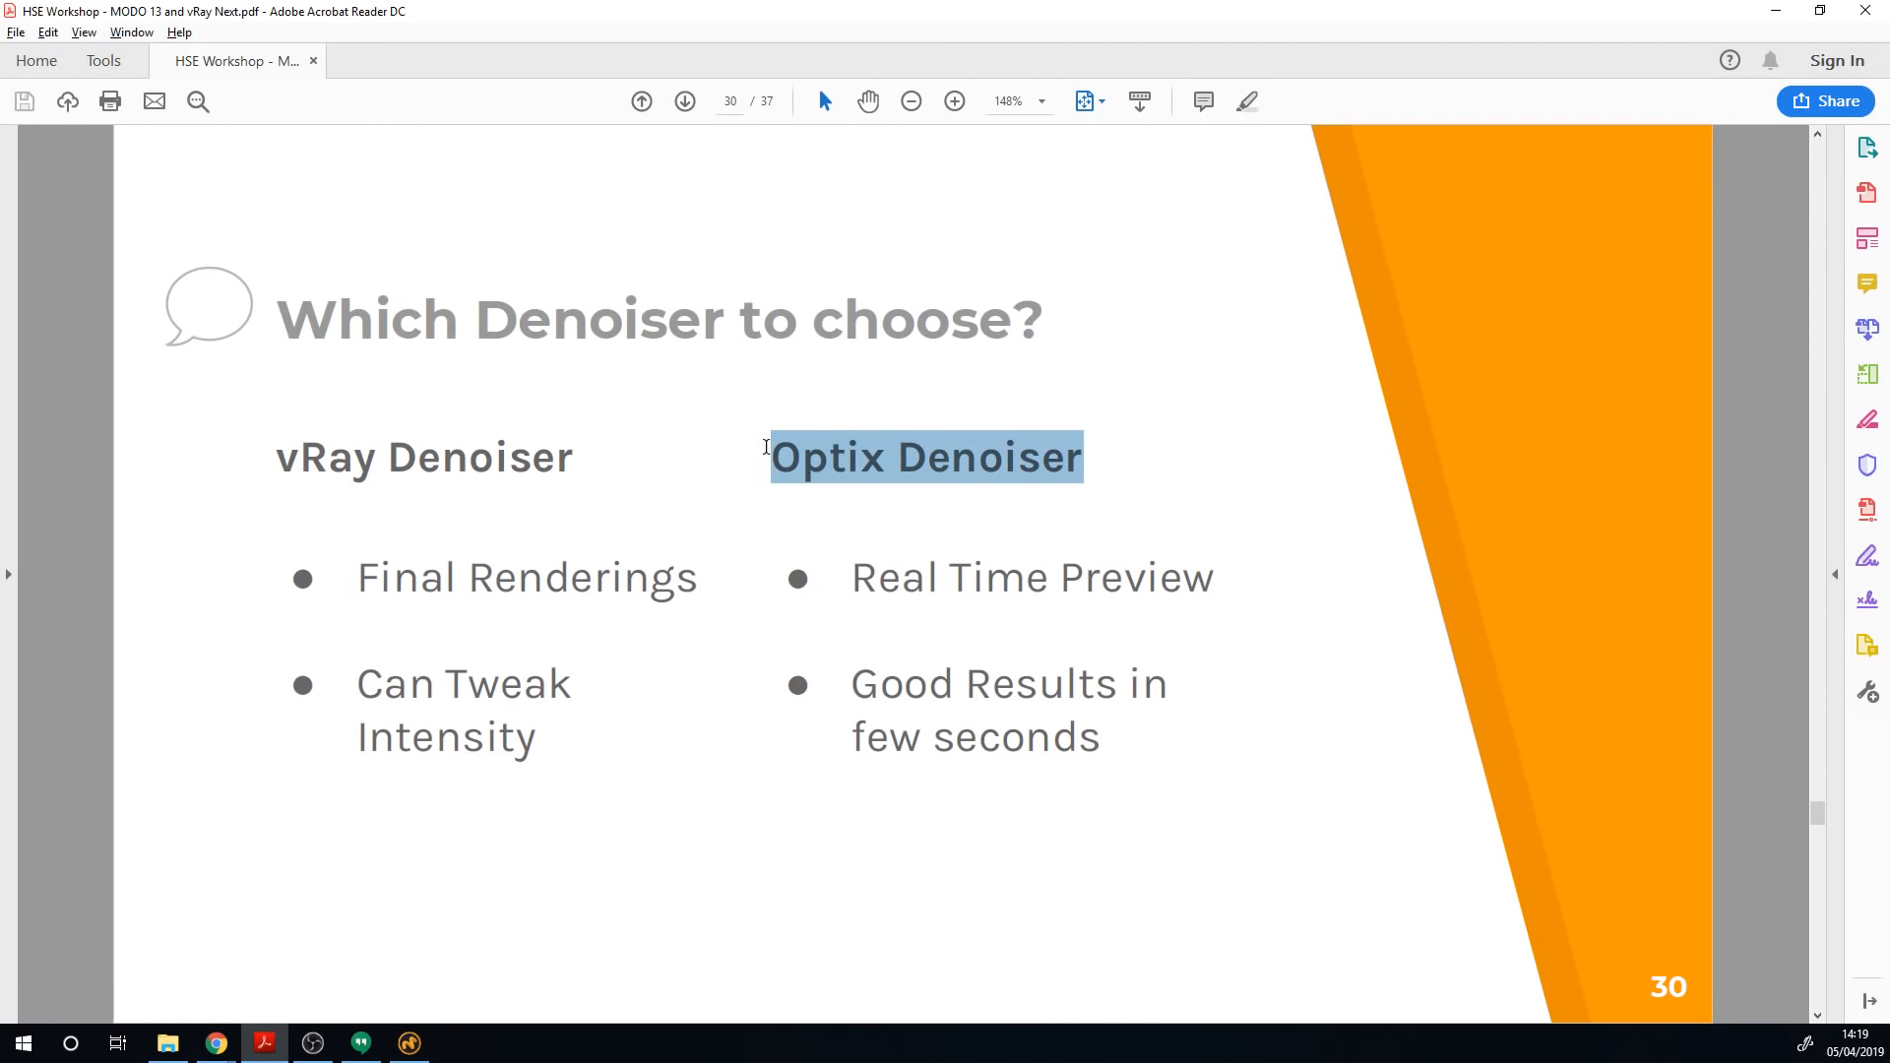
{"action": "scroll", "coordinate": [766, 447], "scroll_direction": "down", "scroll_amount": 1}
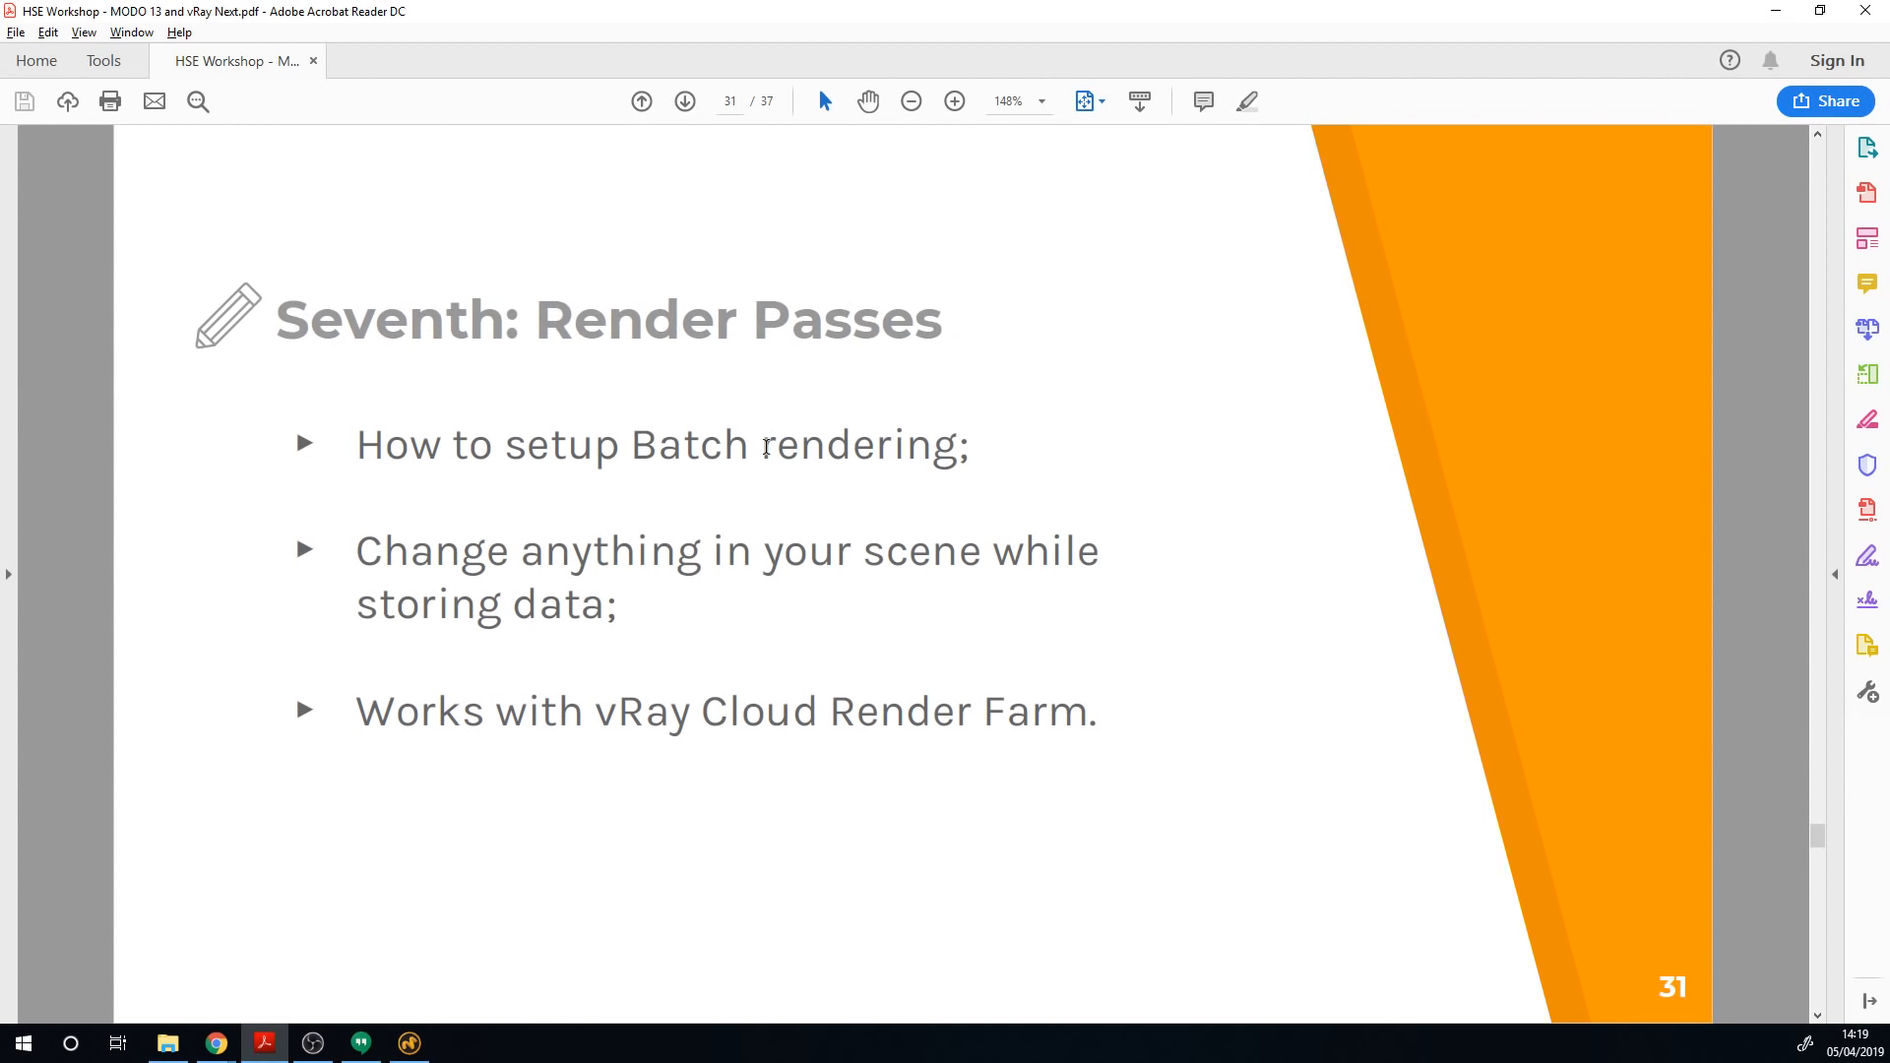
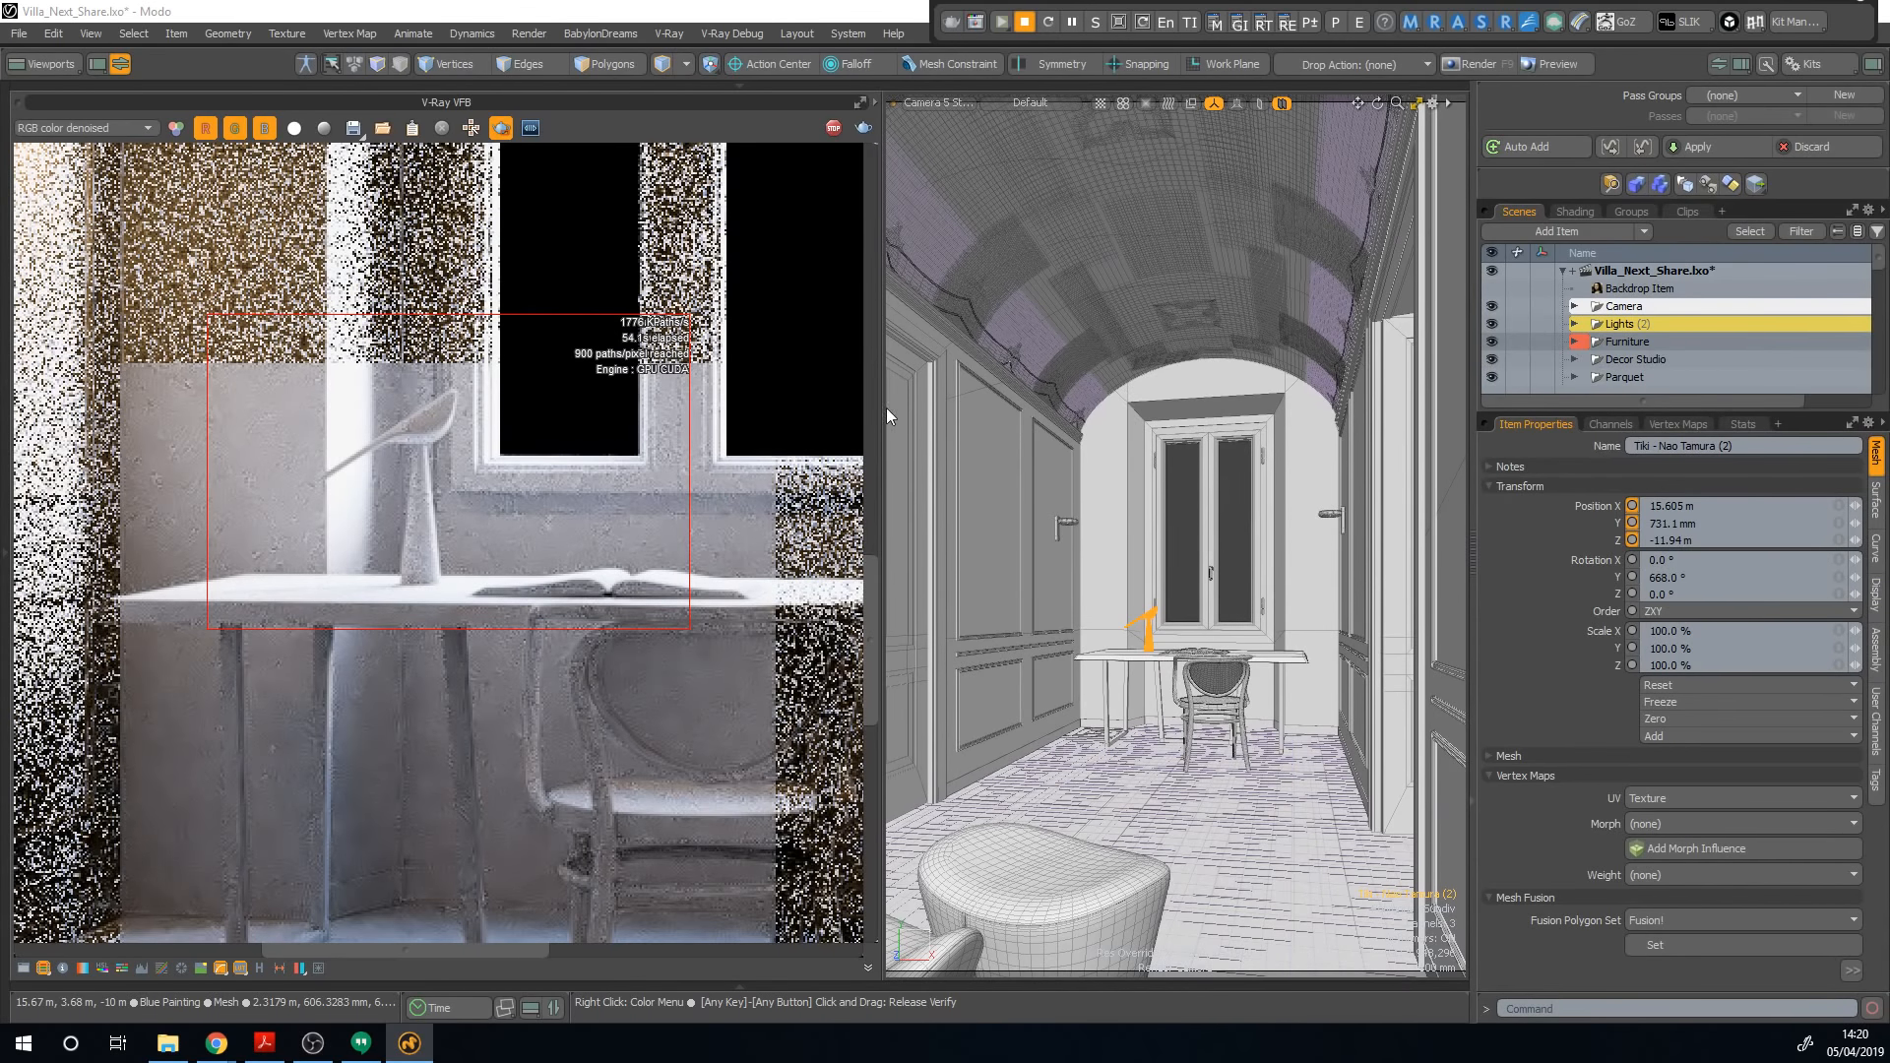
Step: Collapse the V-Ray frame buffer so the camera view fills the workspace, and lengthen the scene item list
{"action": "left_click_drag", "start_coordinate": [886, 407], "coordinate": [773, 449], "text": "alt"}
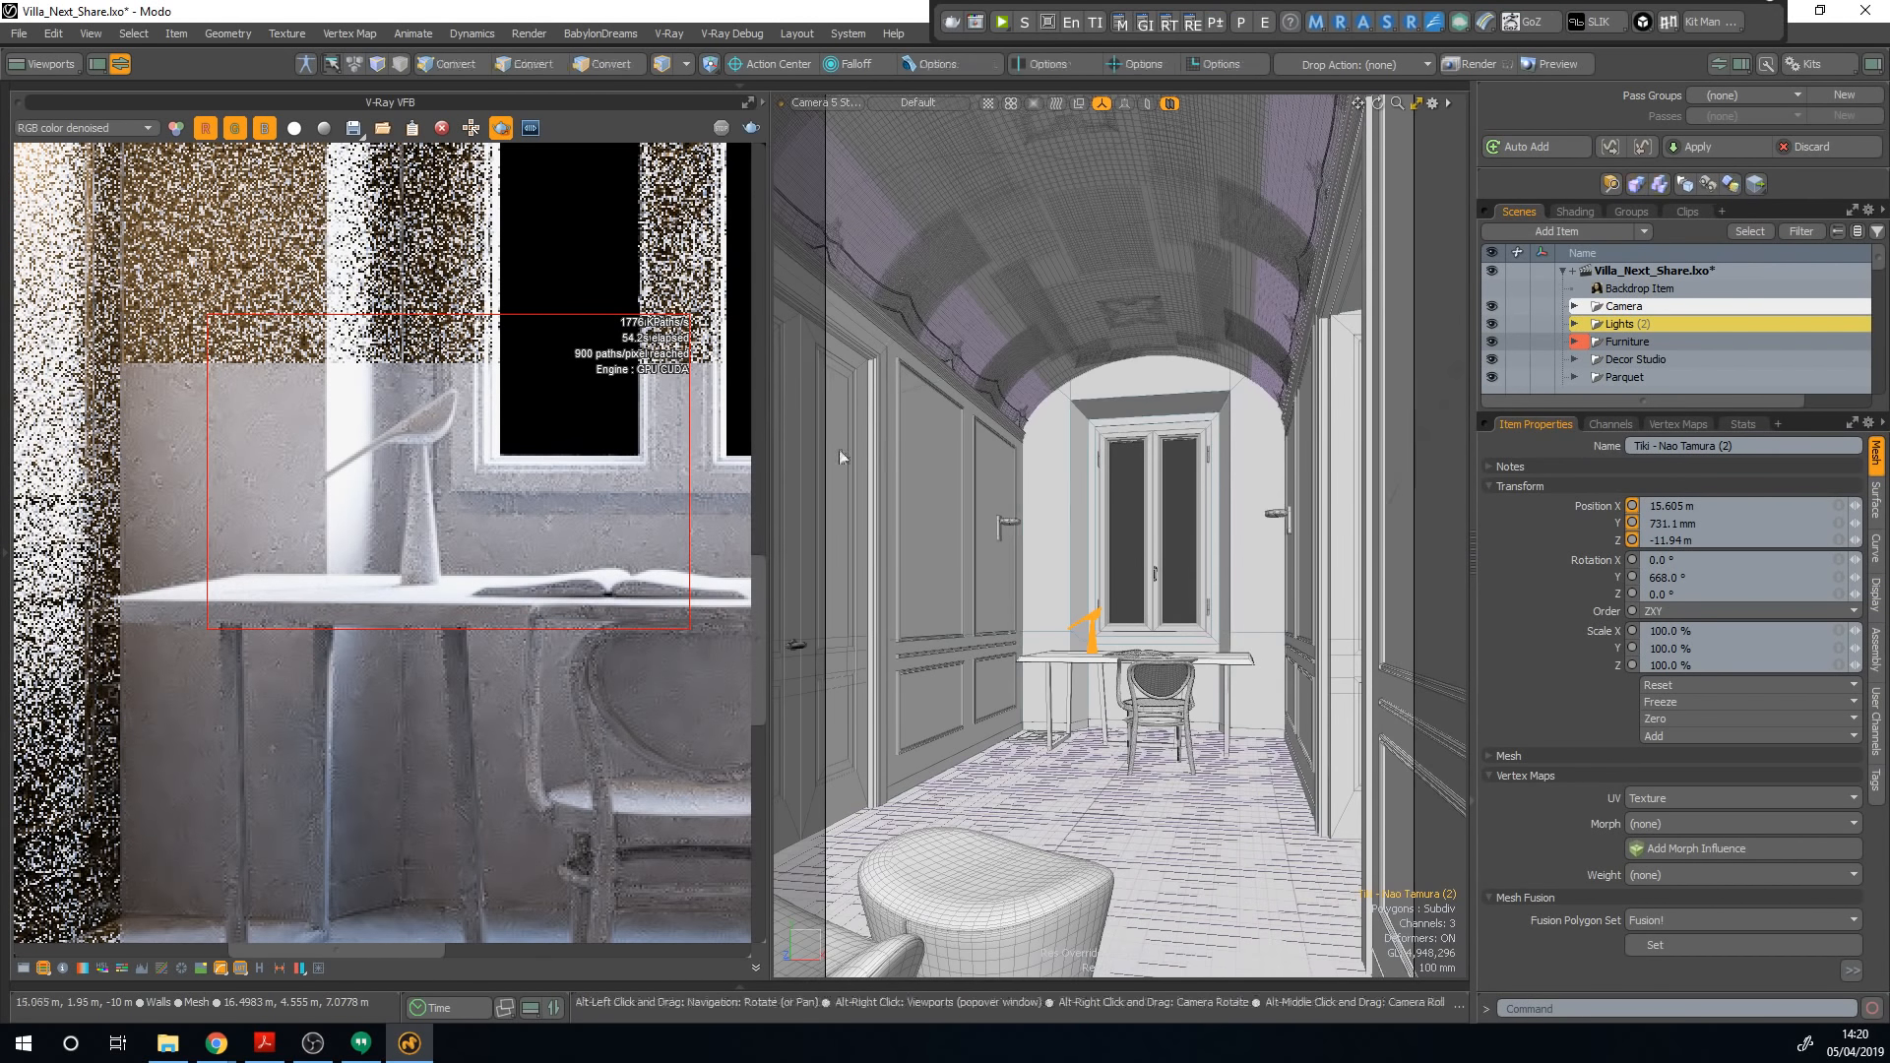
{"action": "right_click", "coordinate": [839, 449], "text": "alt"}
{"action": "left_click", "coordinate": [749, 439]}
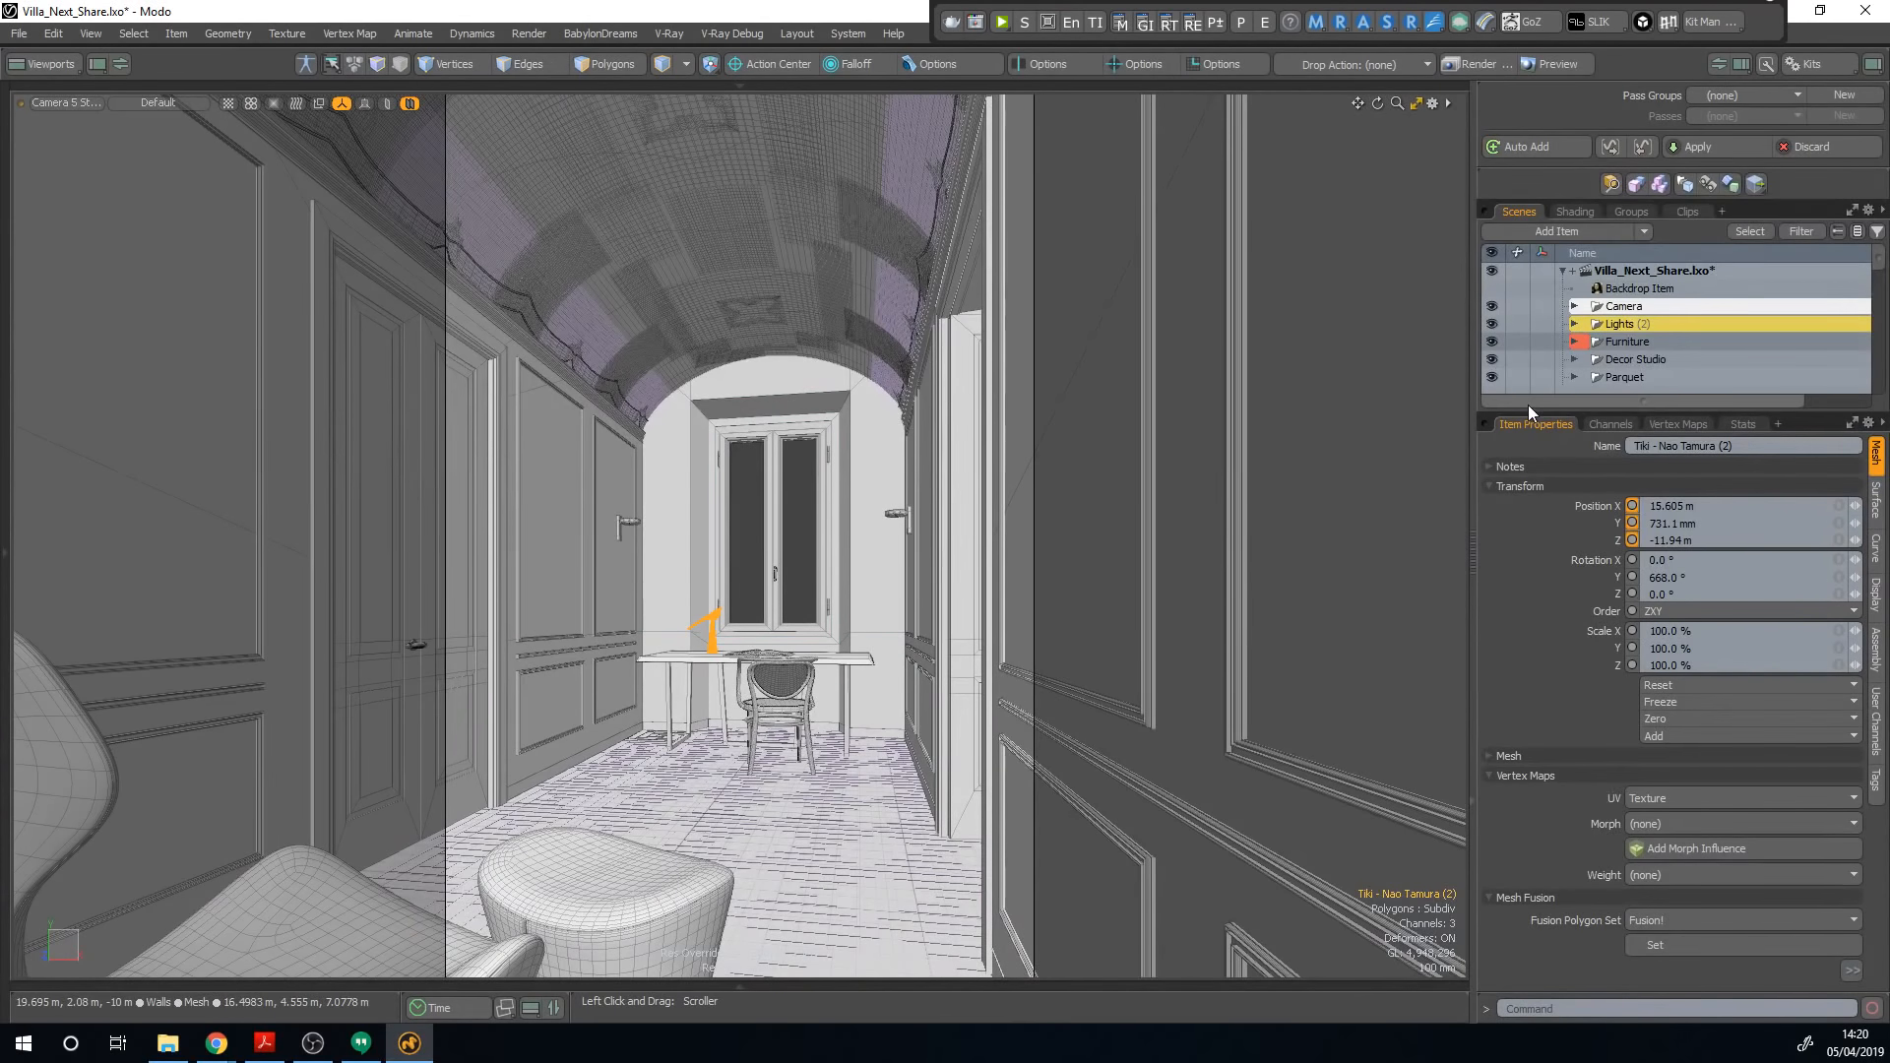
{"action": "left_click_drag", "start_coordinate": [1528, 405], "coordinate": [1528, 619]}
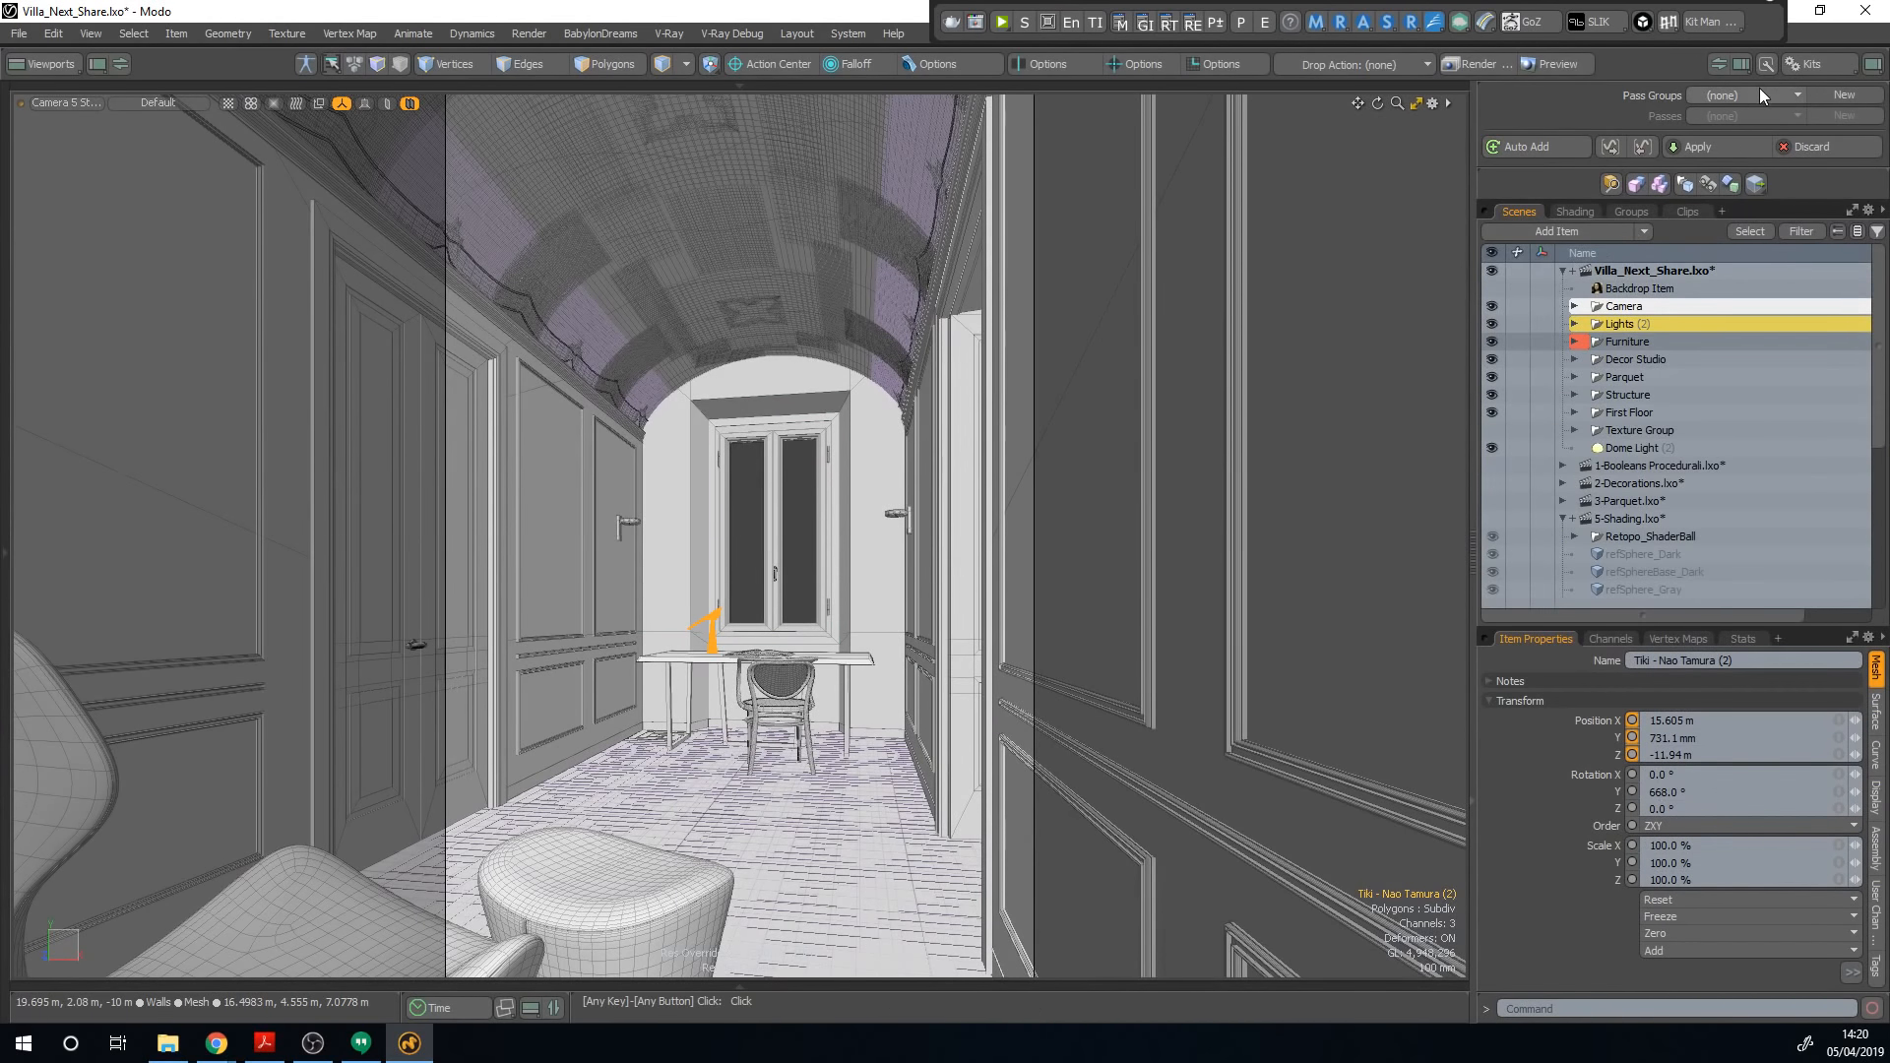
Step: Delete the existing camere render pass group from the scene
{"action": "left_click", "coordinate": [1636, 210]}
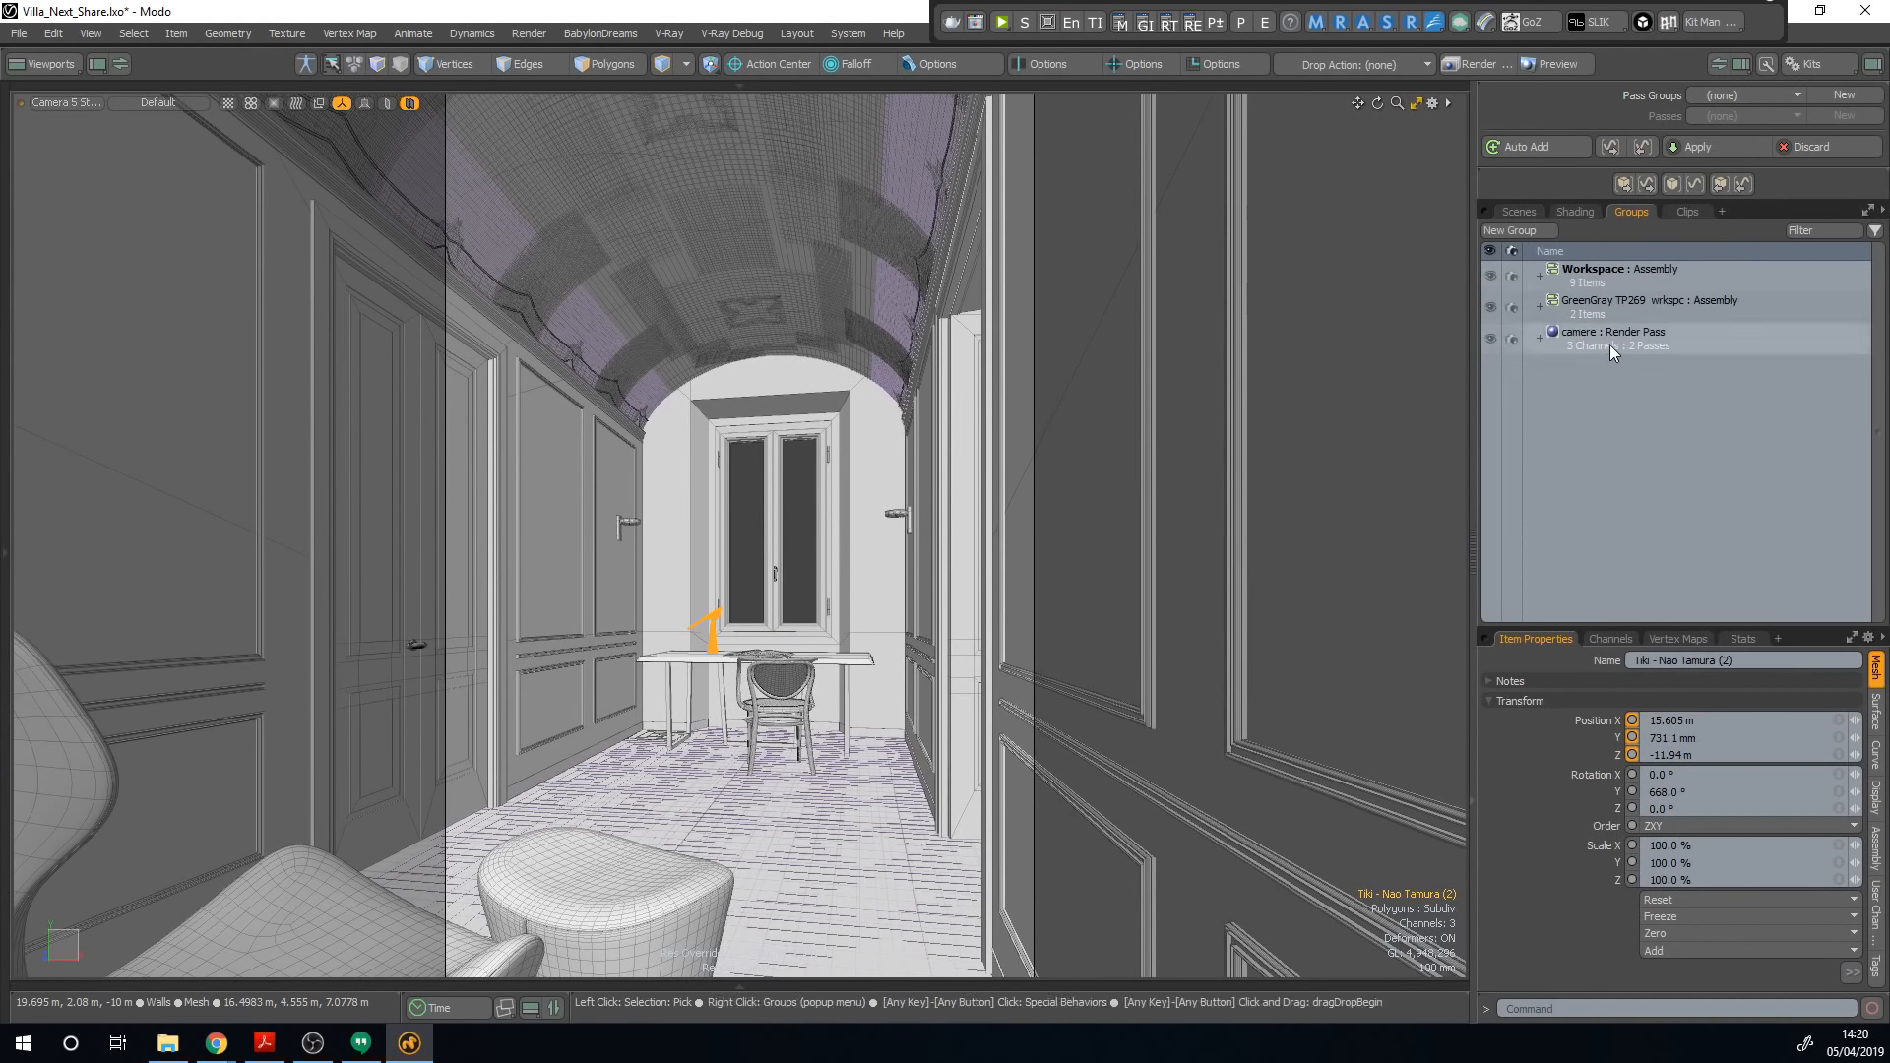
{"action": "right_click", "coordinate": [1610, 346]}
{"action": "left_click", "coordinate": [1570, 686]}
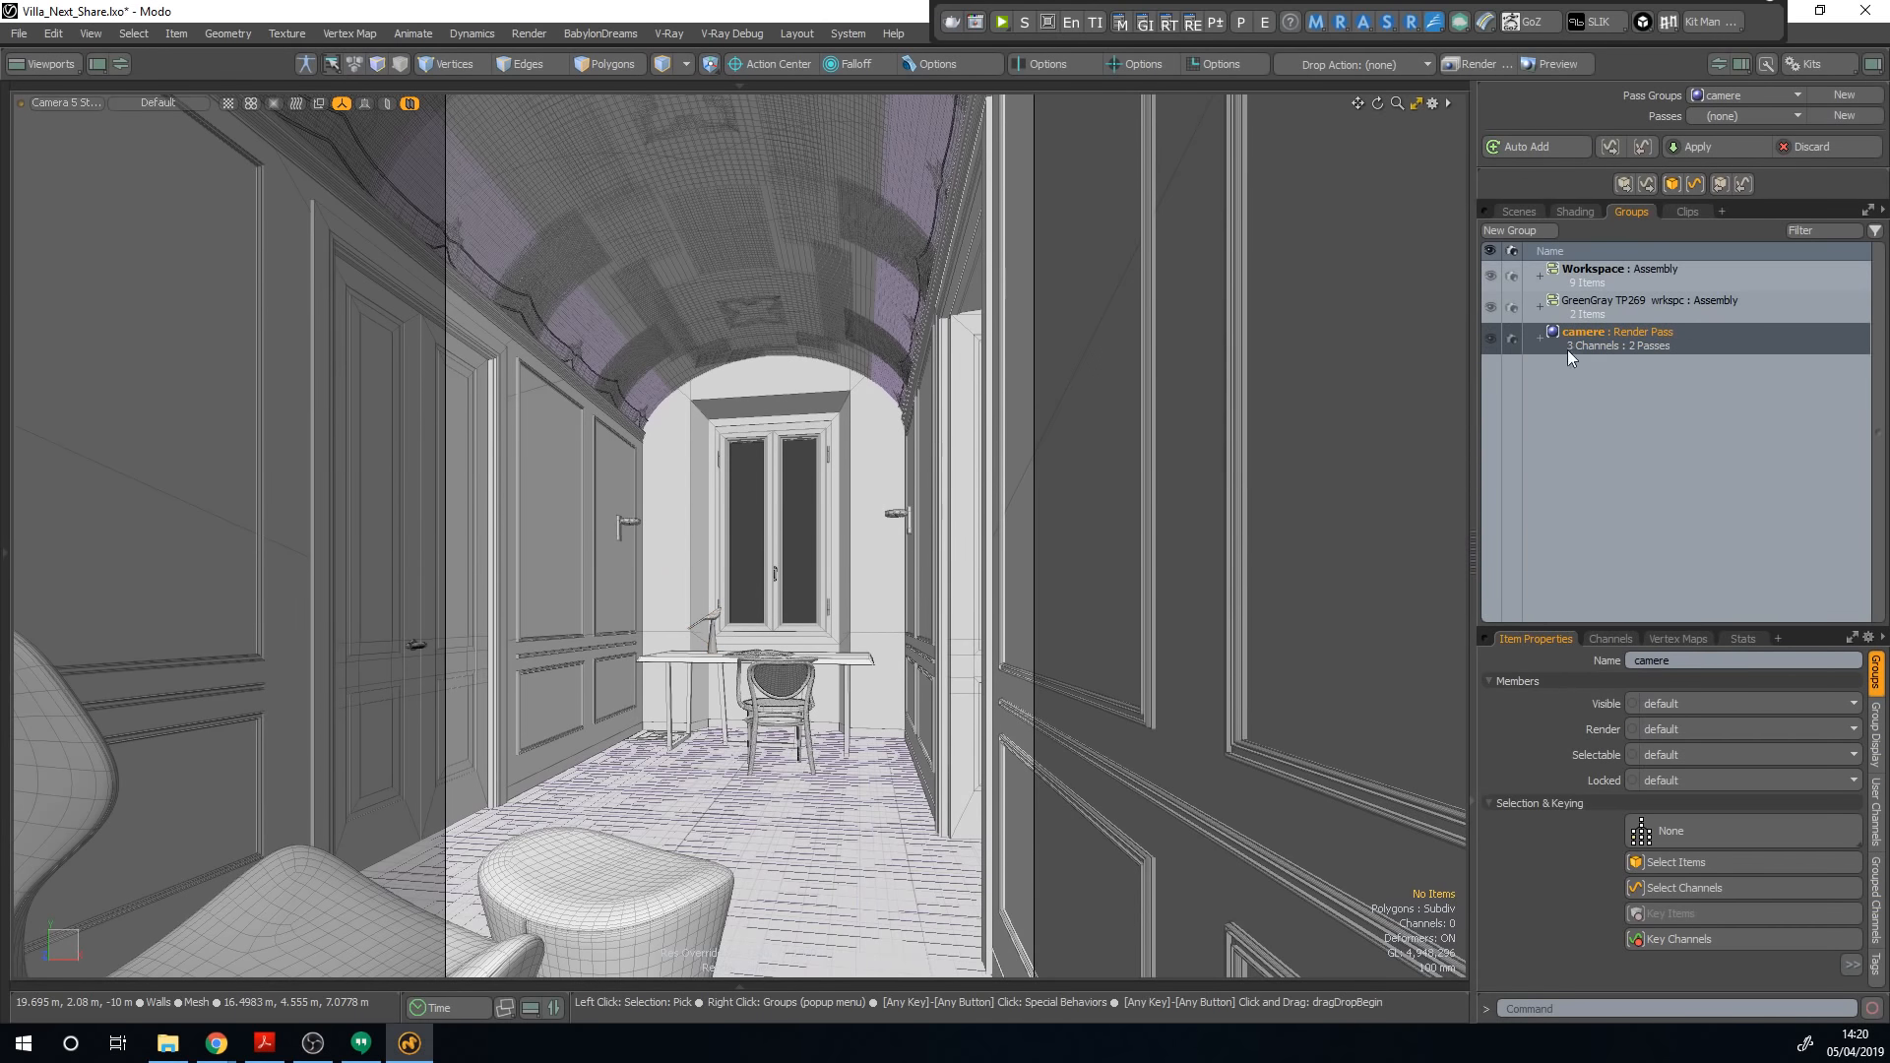
{"action": "right_click", "coordinate": [1567, 350]}
{"action": "left_click", "coordinate": [1567, 659]}
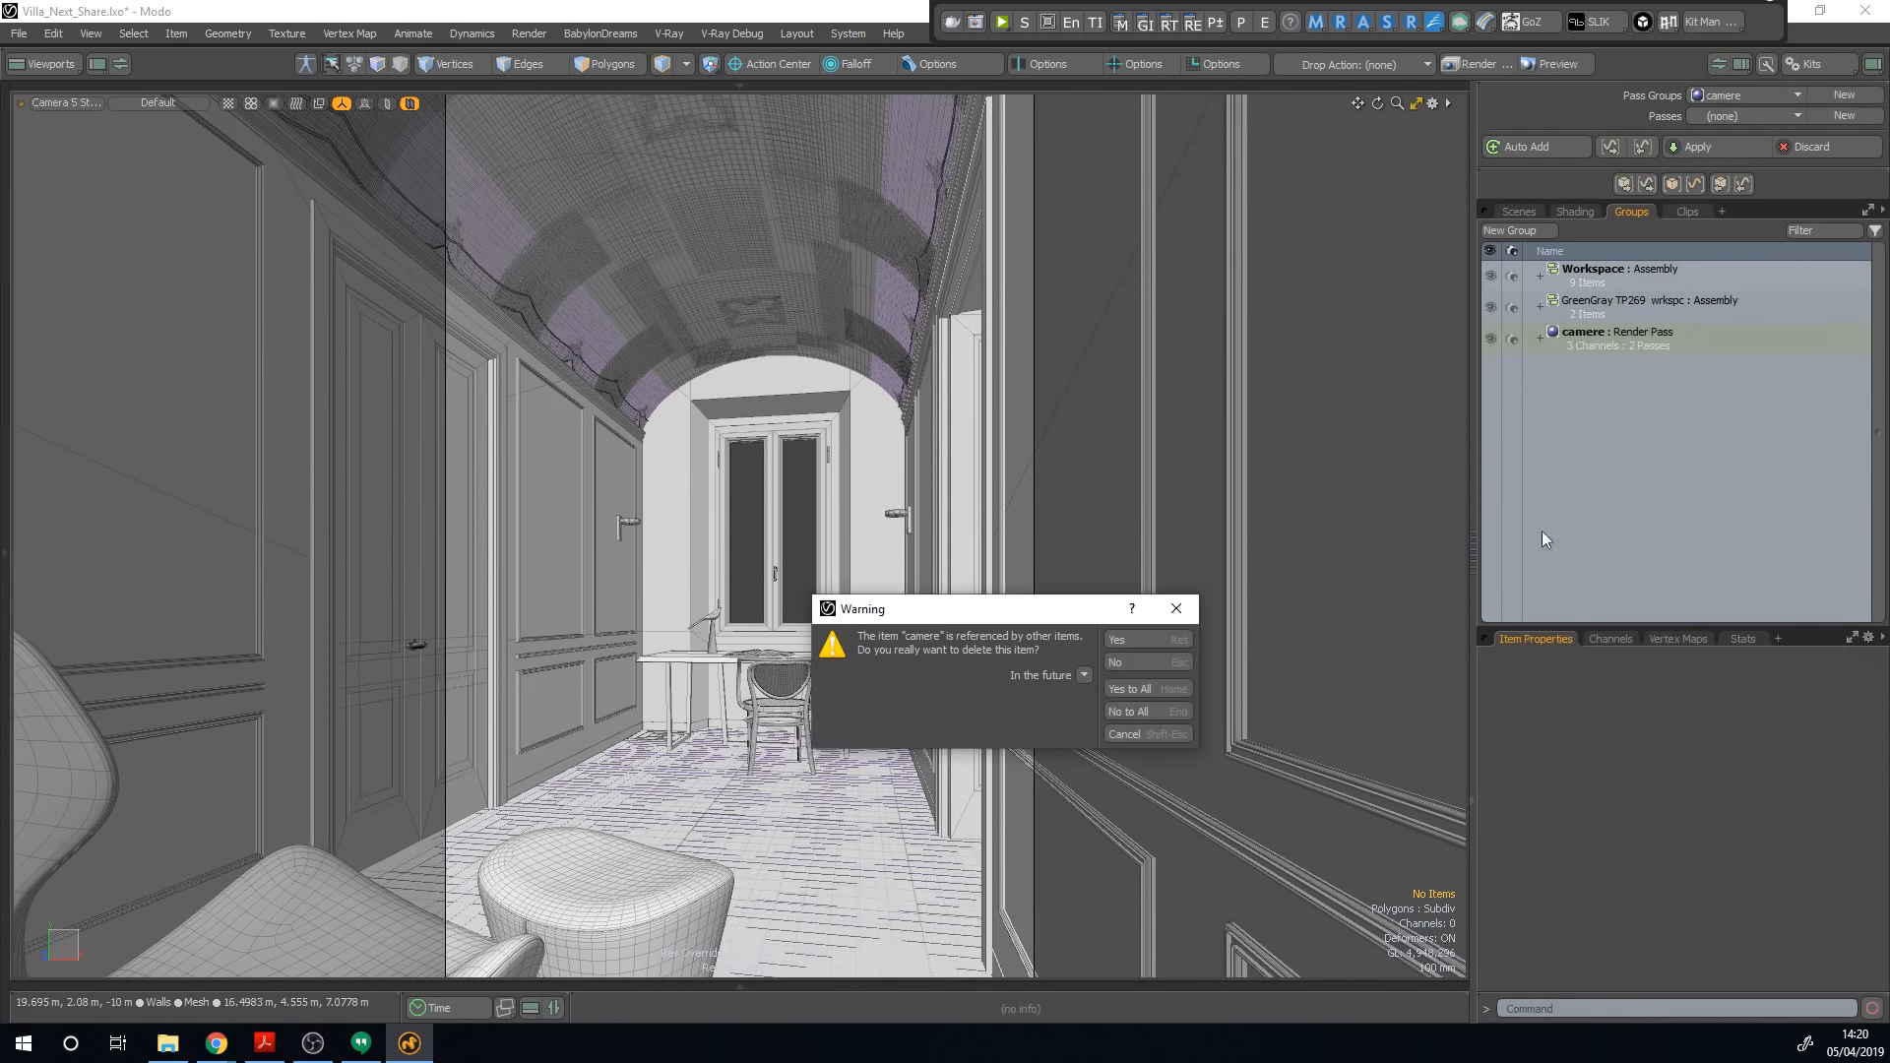
{"action": "left_click", "coordinate": [1158, 684]}
Step: Make the Cicognino mesh in the 0 - Studio furniture group visible and collapse that group
{"action": "left_click", "coordinate": [1522, 212]}
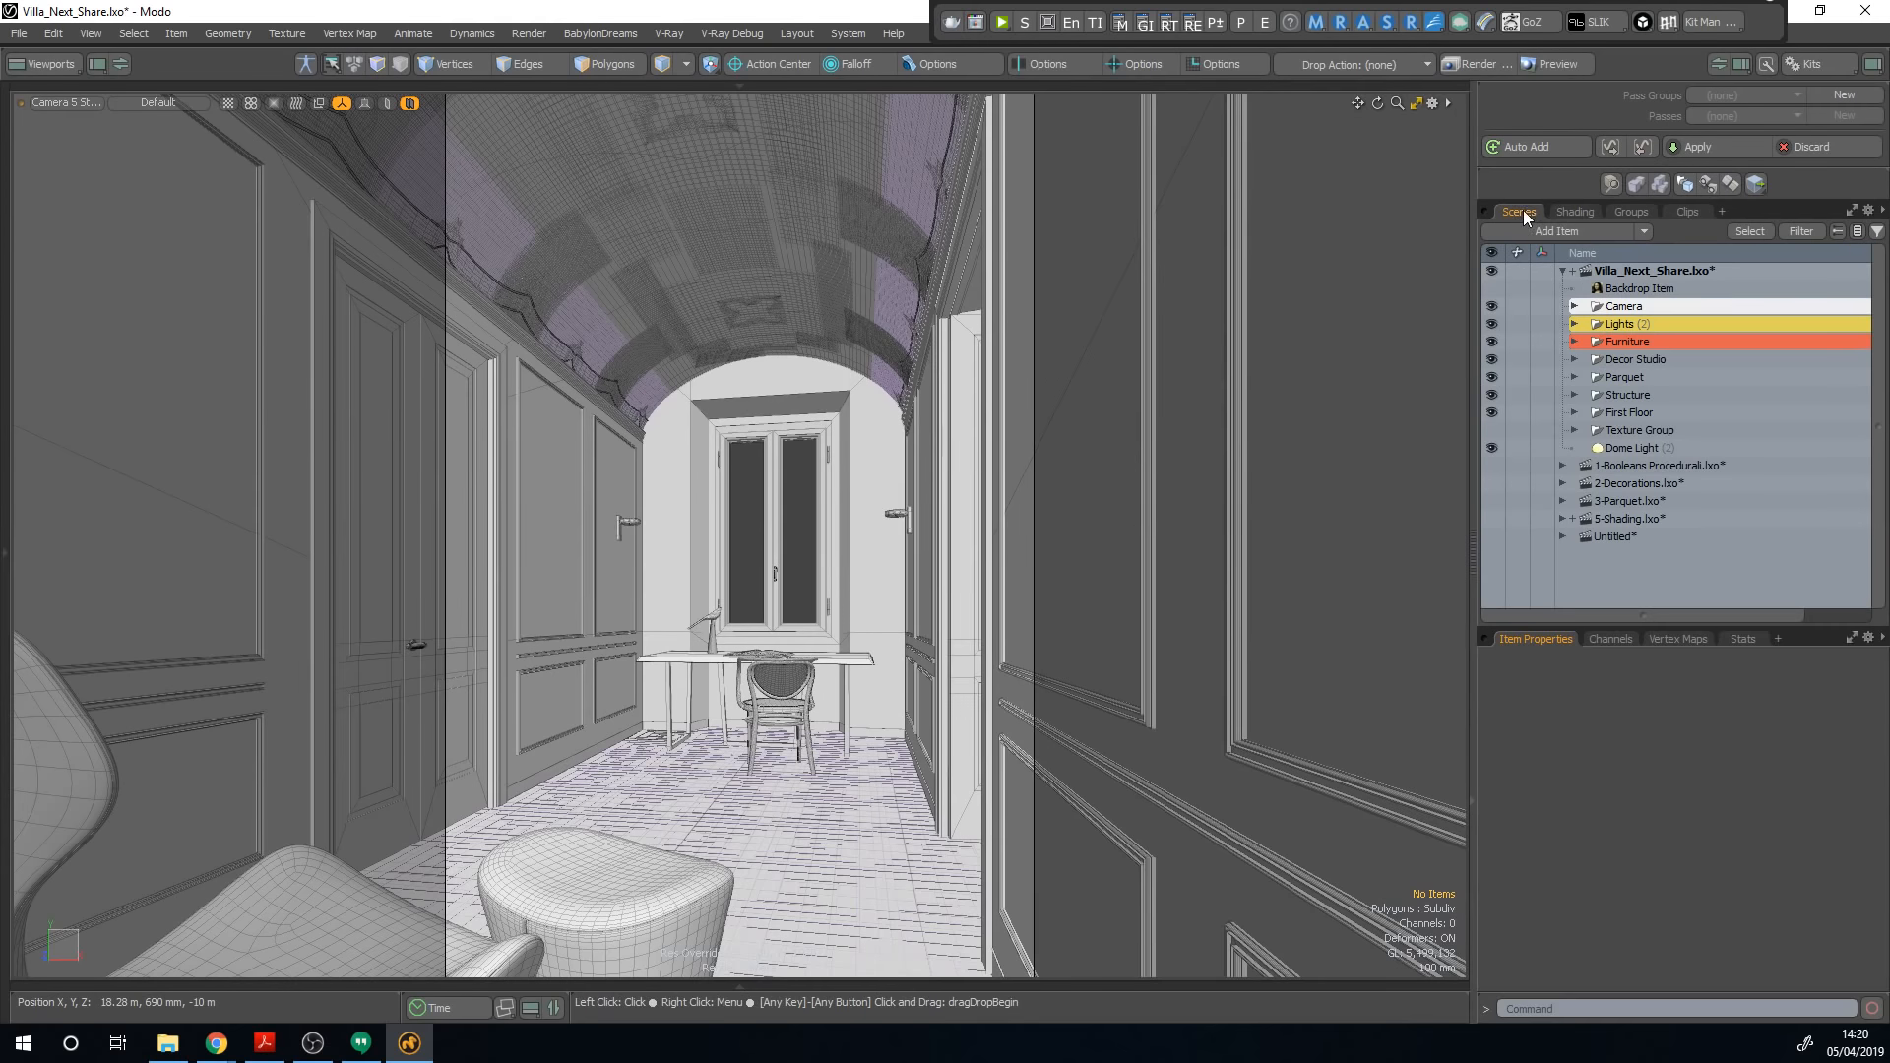
{"action": "left_click", "coordinate": [1571, 340]}
{"action": "scroll", "coordinate": [1581, 398], "scroll_direction": "down", "scroll_amount": 1}
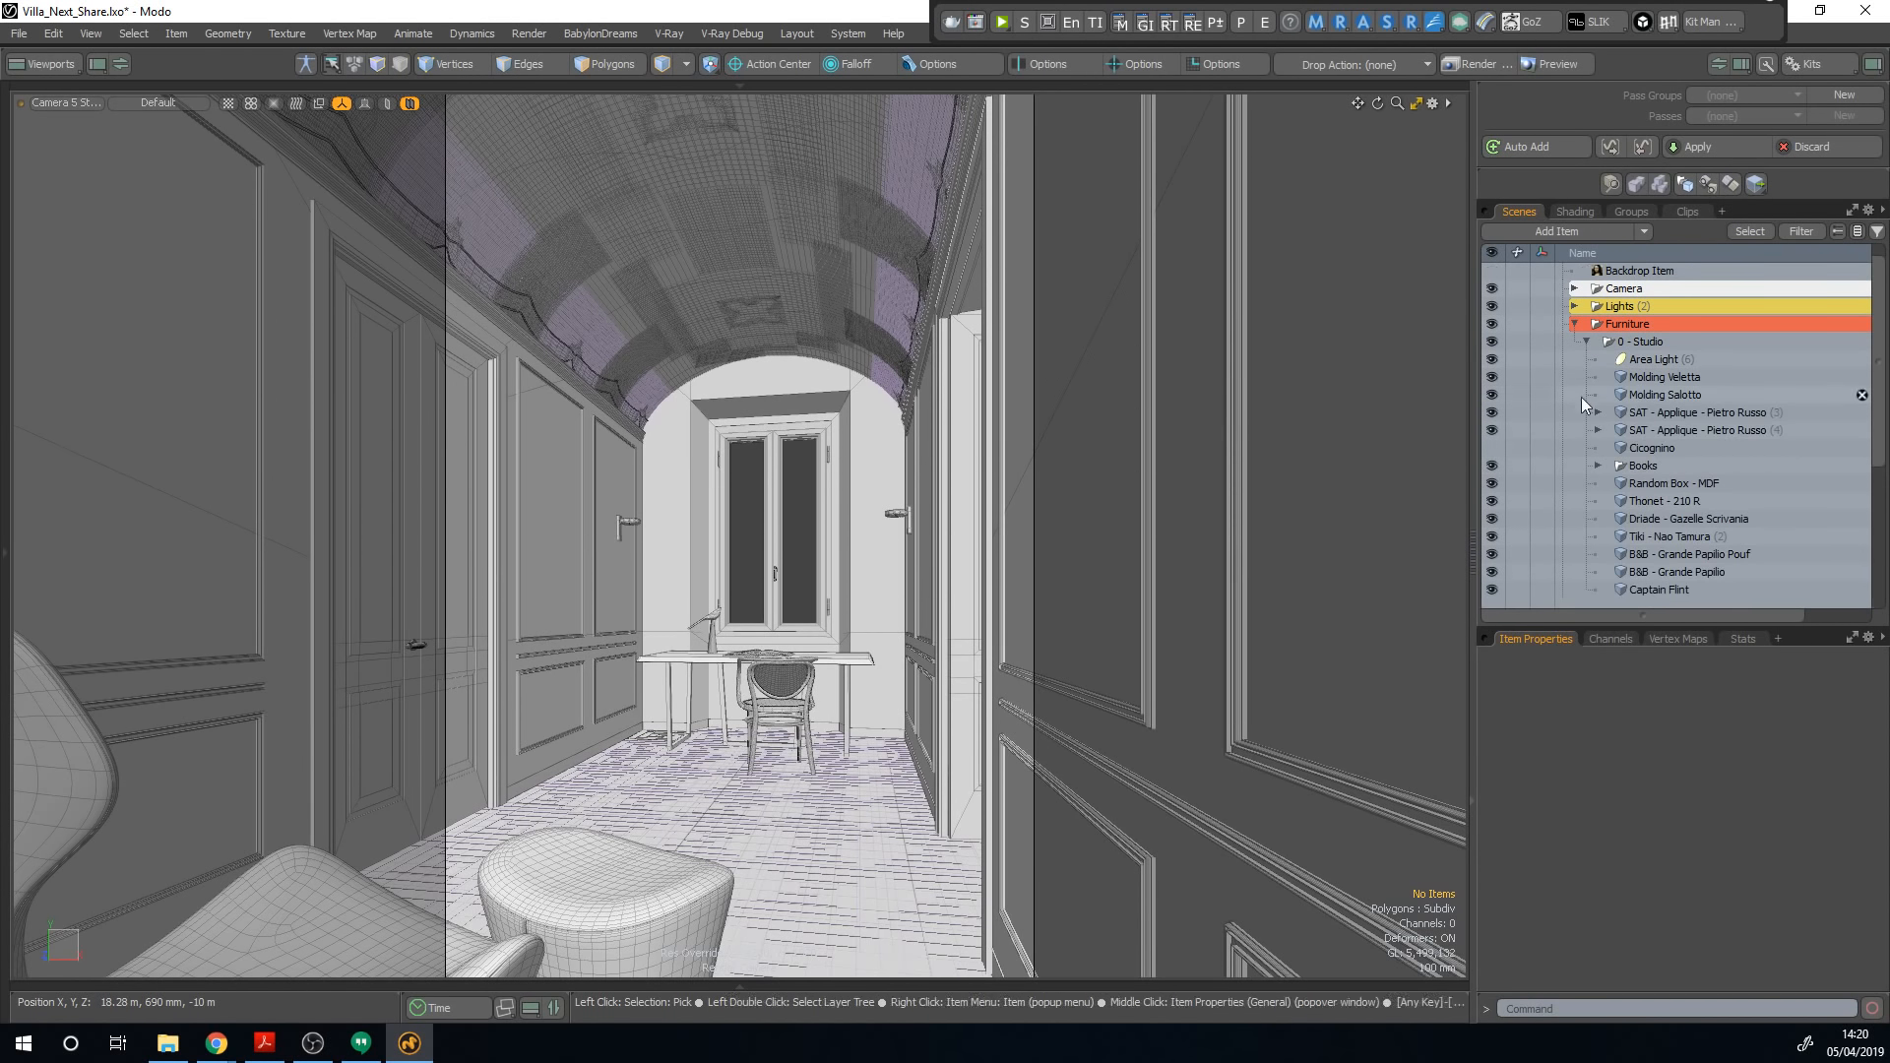
{"action": "left_click", "coordinate": [1493, 447]}
{"action": "left_click", "coordinate": [1585, 341]}
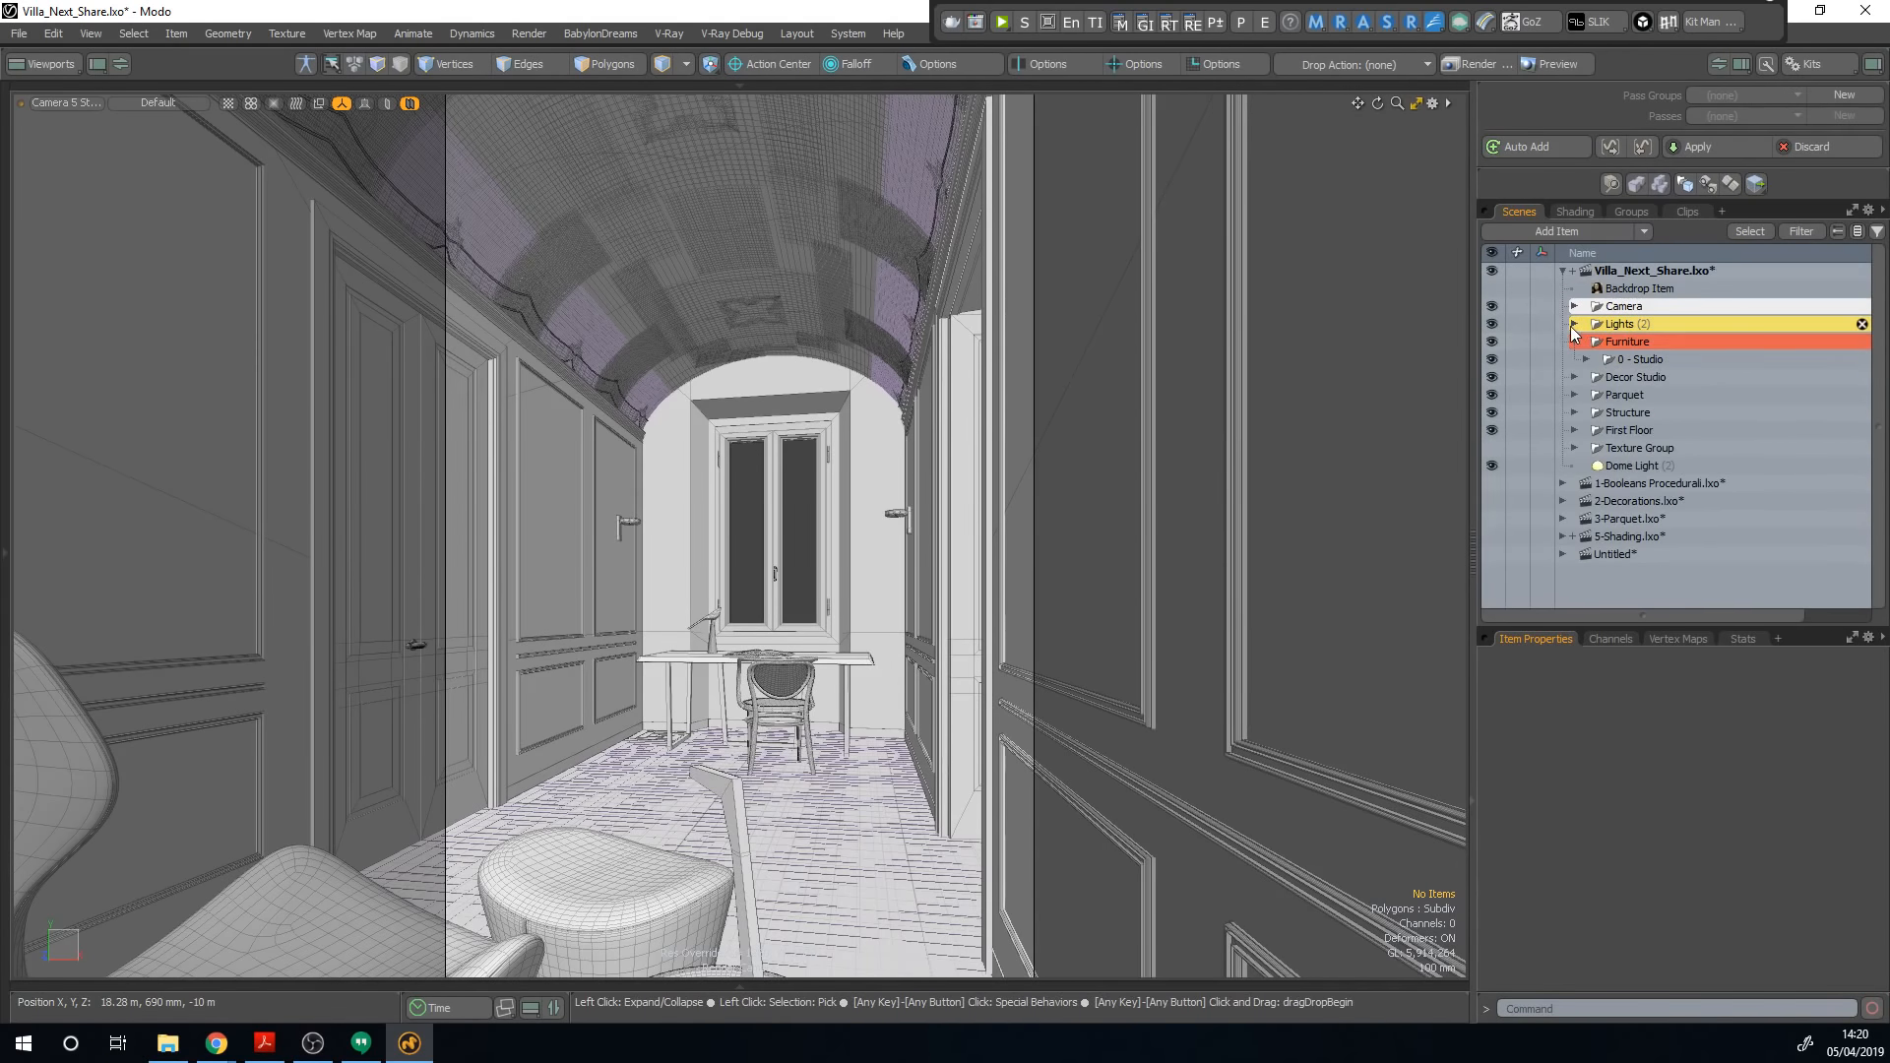
Step: Expand the Camera group and compare the views of Camera 4 Studio and Camera 5 Studio
{"action": "left_click", "coordinate": [1574, 306]}
{"action": "left_click", "coordinate": [1640, 325]}
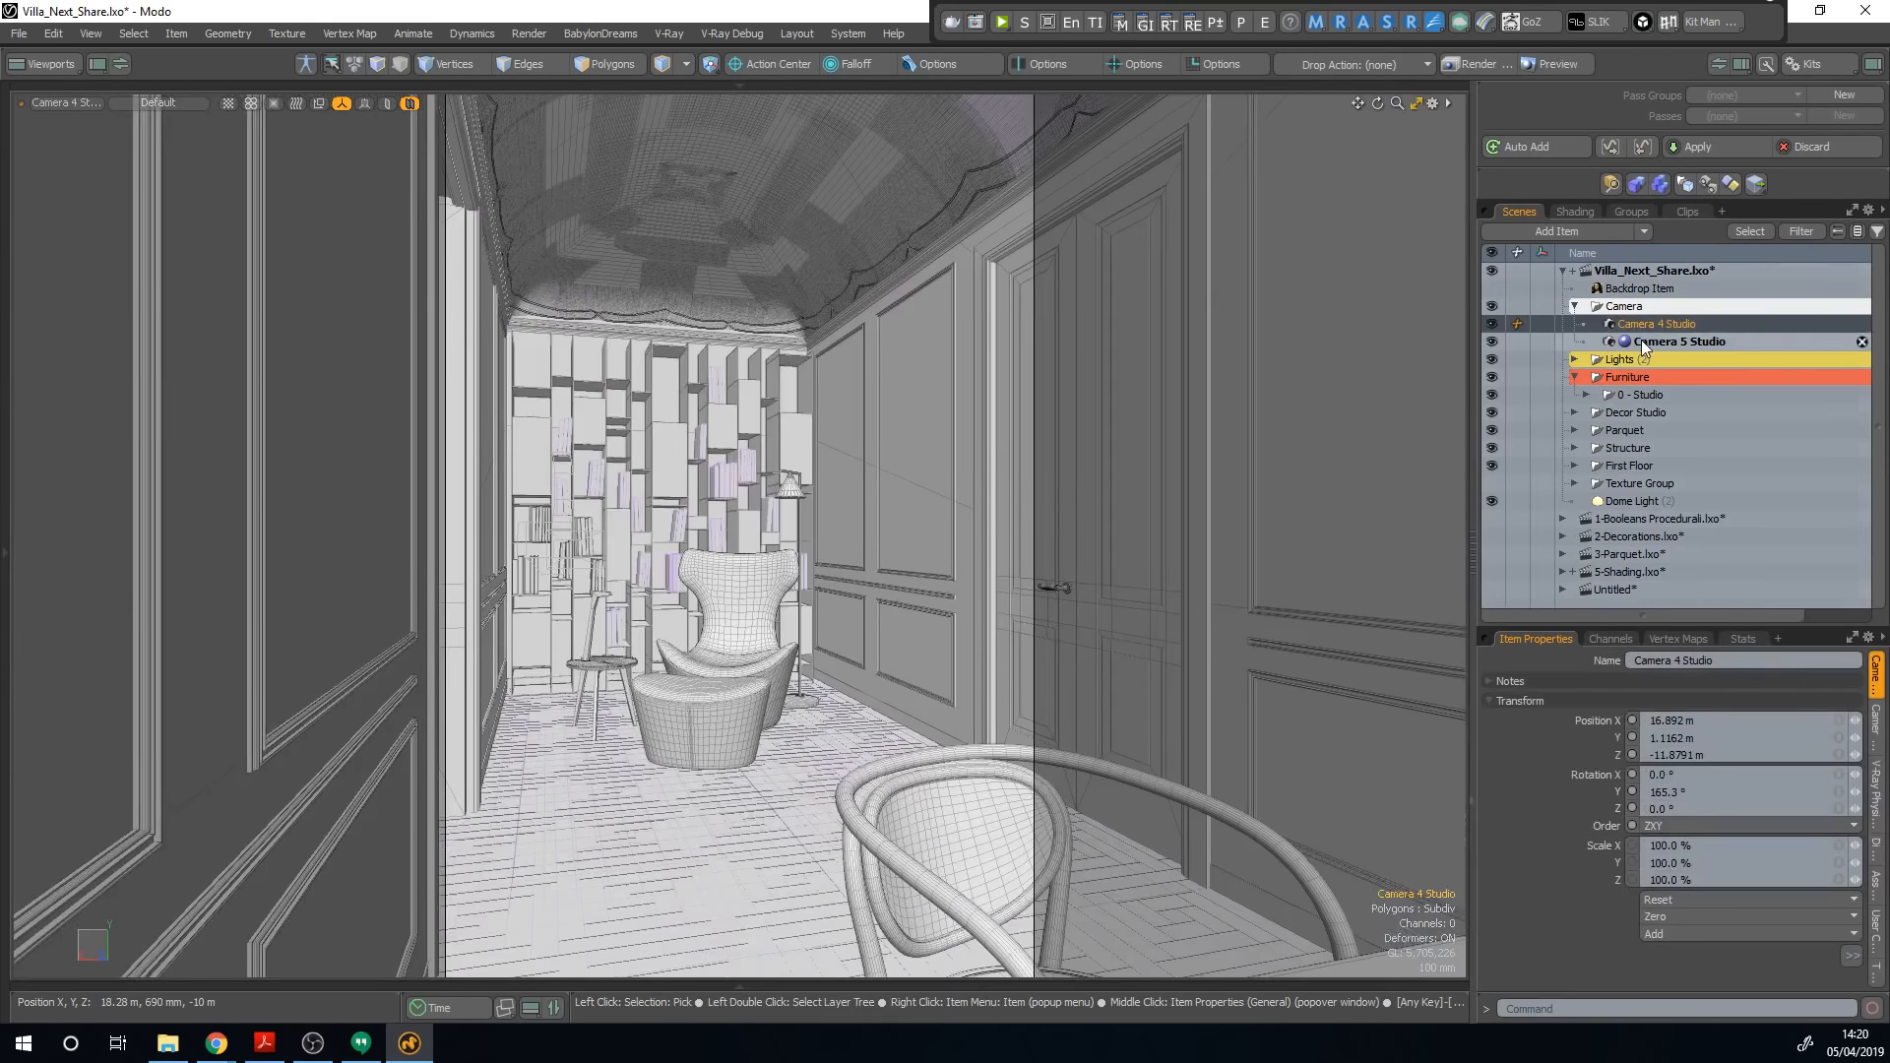
{"action": "left_click", "coordinate": [1641, 341]}
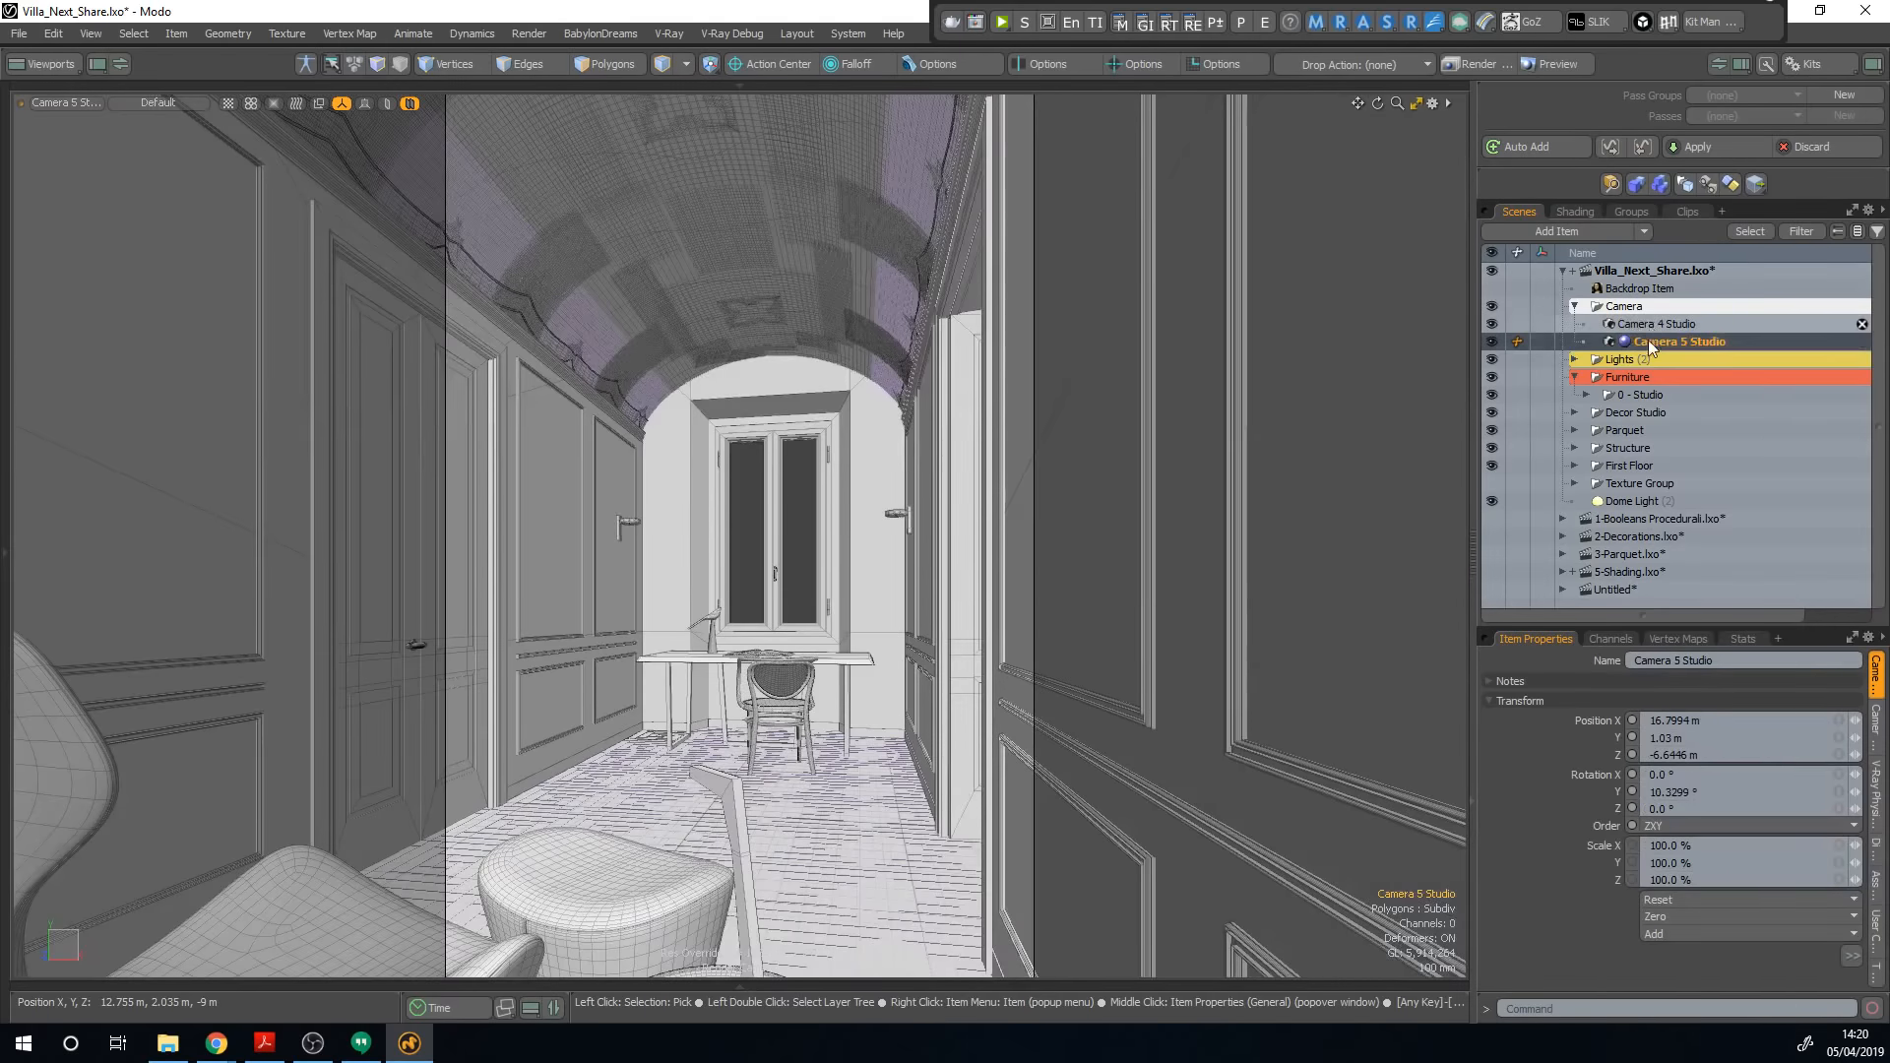
{"action": "left_click", "coordinate": [1648, 329]}
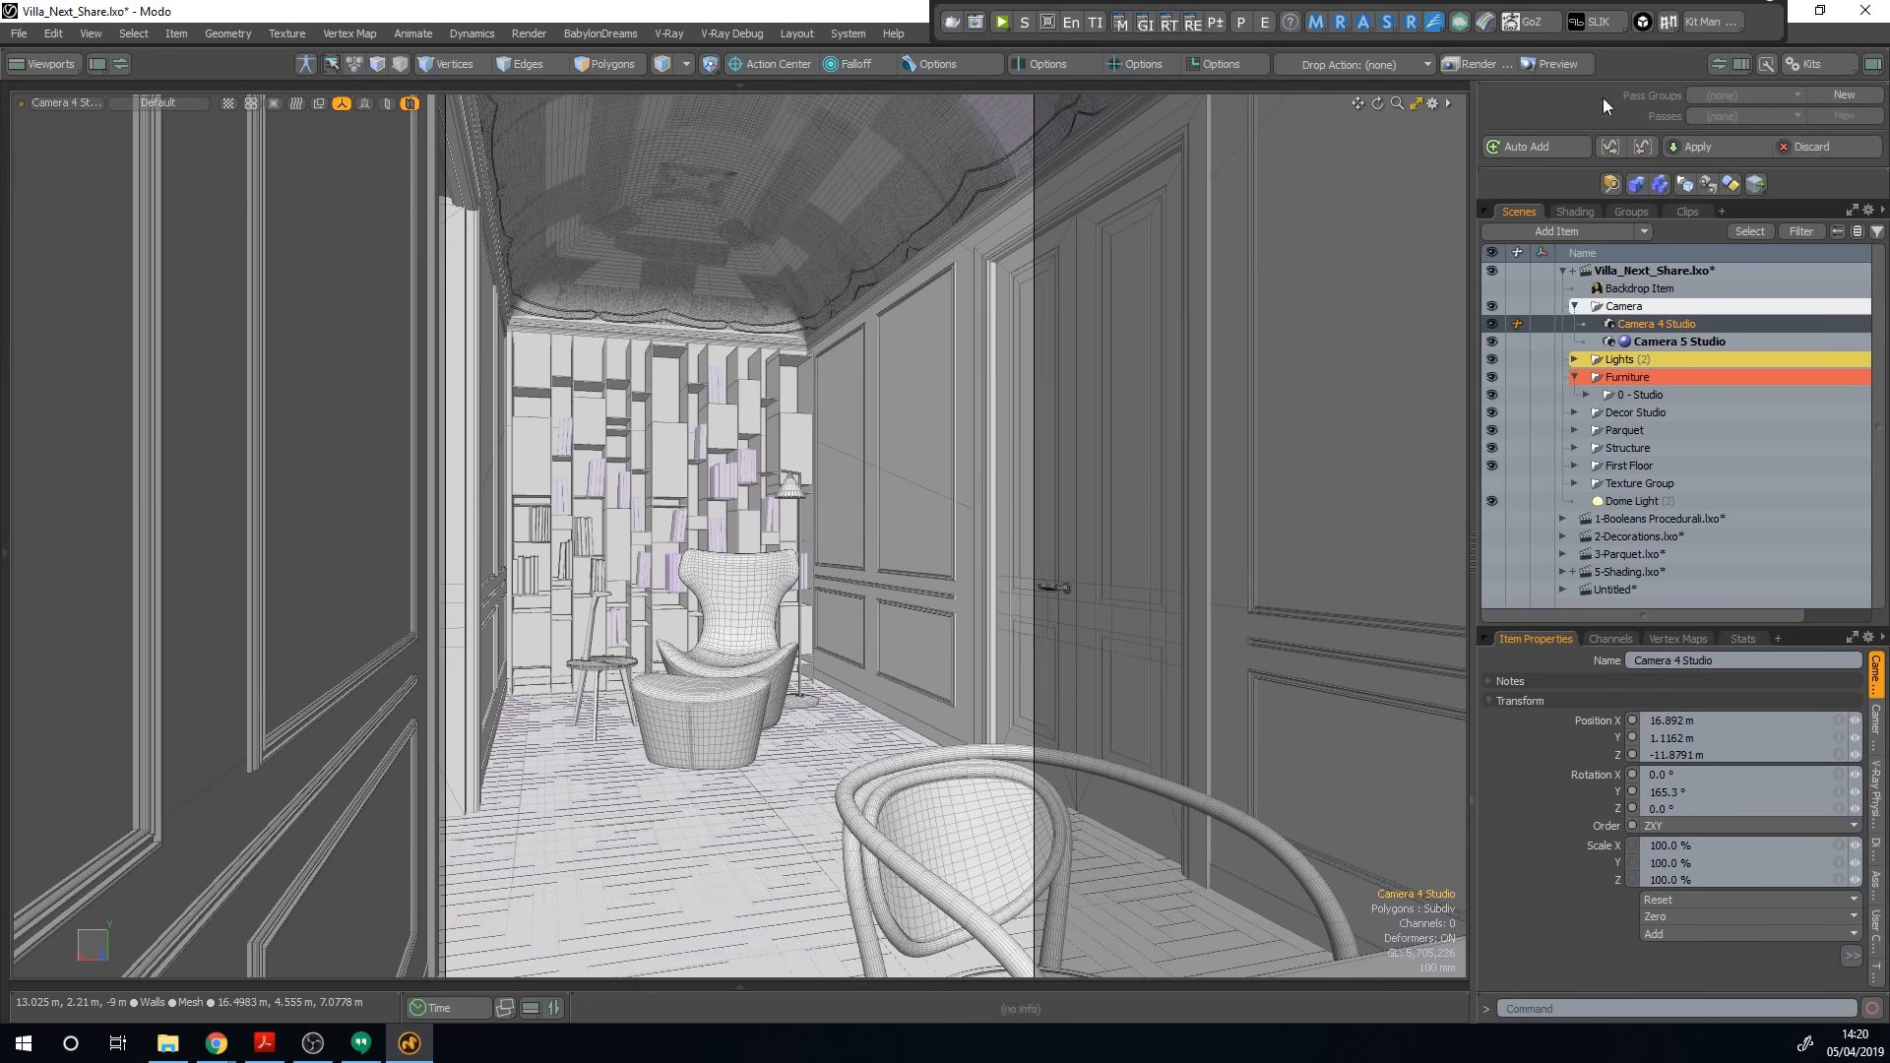
Step: Create a render pass group named Camera and add a pass named Camera 4 to it
{"action": "left_click", "coordinate": [1845, 96]}
{"action": "type", "text": "C"}
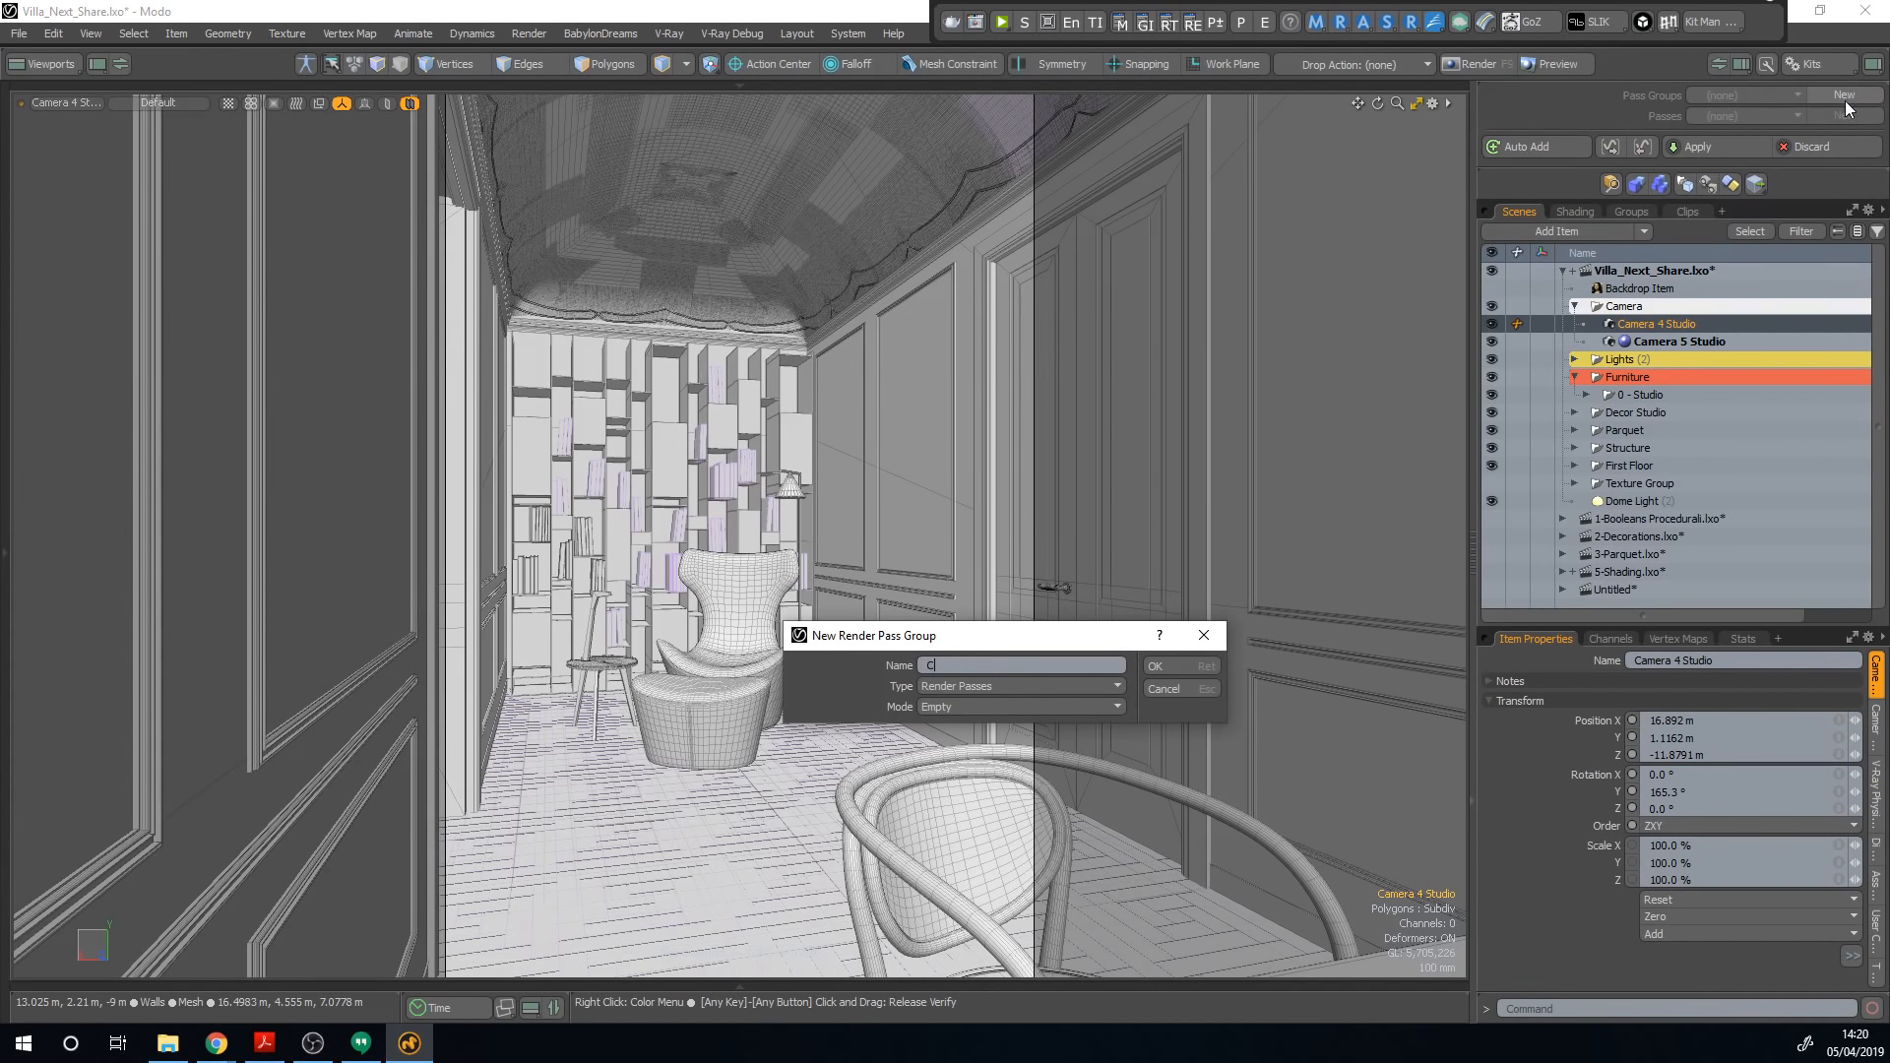
{"action": "type", "text": "amera"}
{"action": "left_click", "coordinate": [1190, 664]}
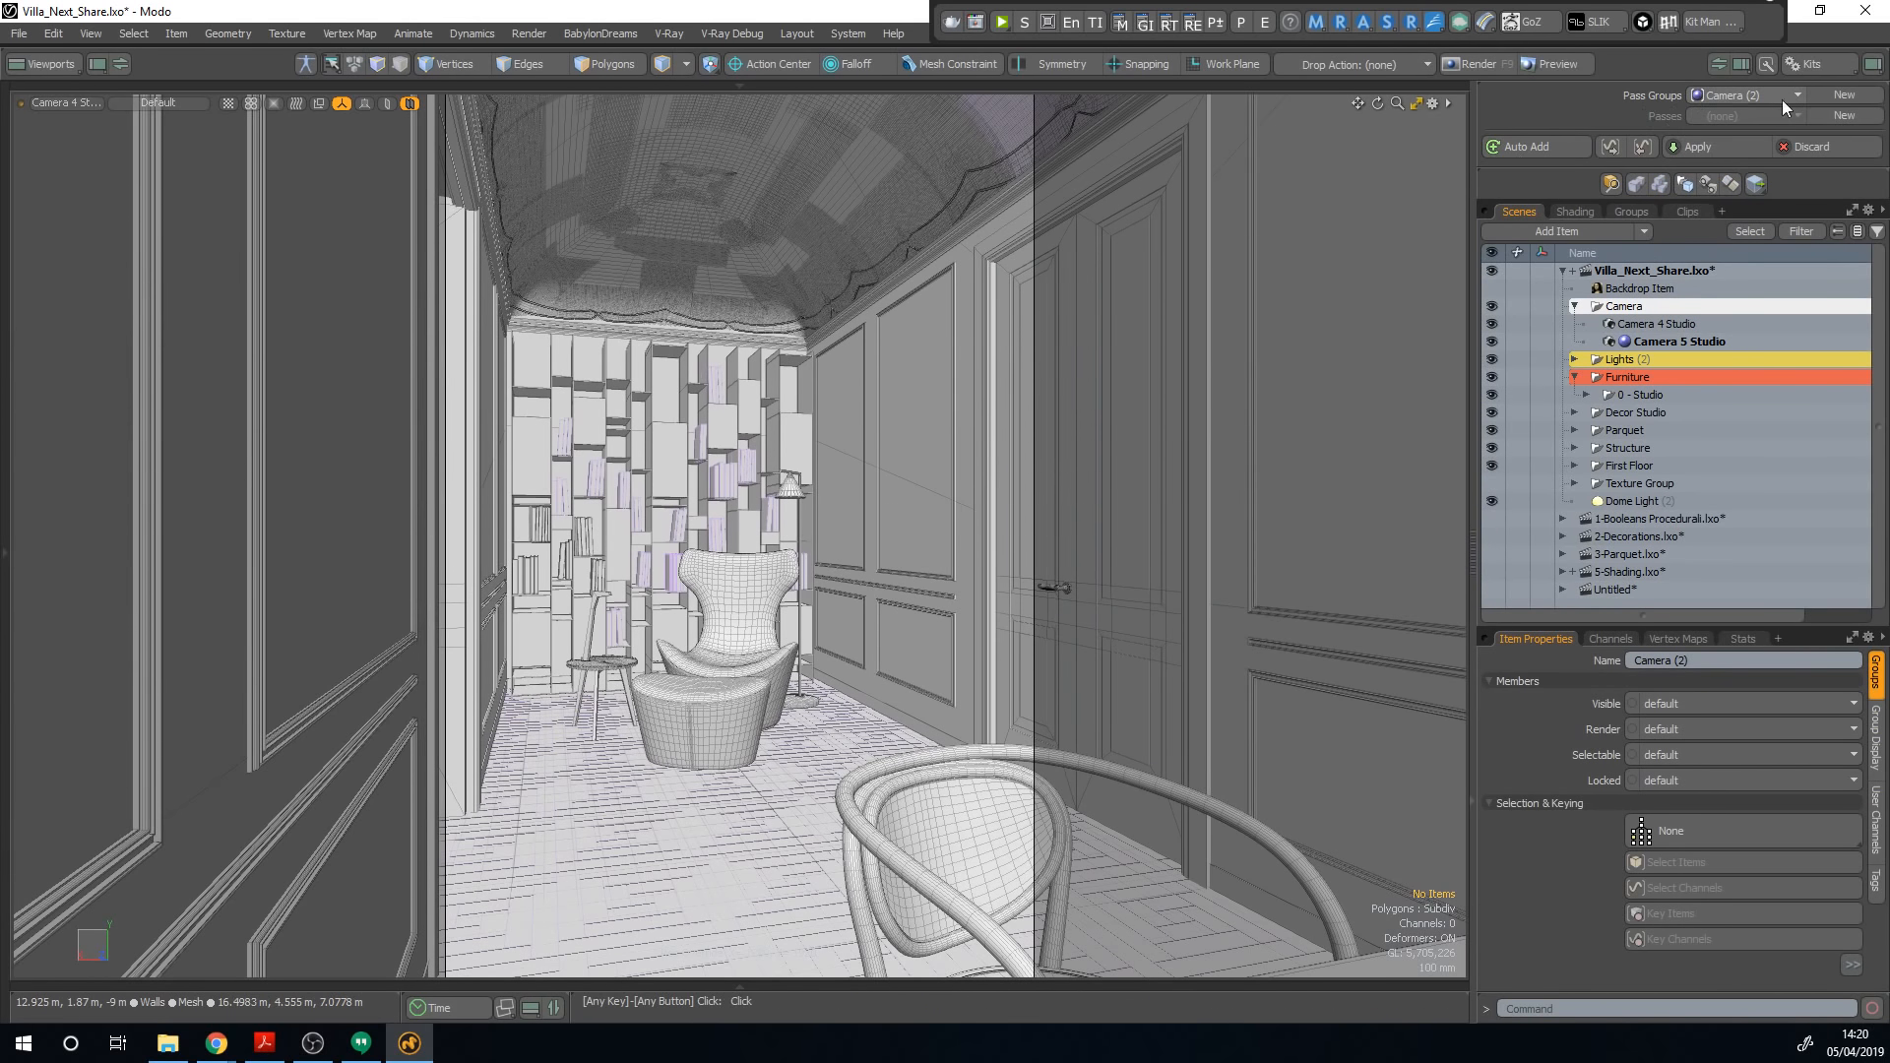
{"action": "left_click", "coordinate": [1843, 115]}
{"action": "type", "text": "Camera 4"}
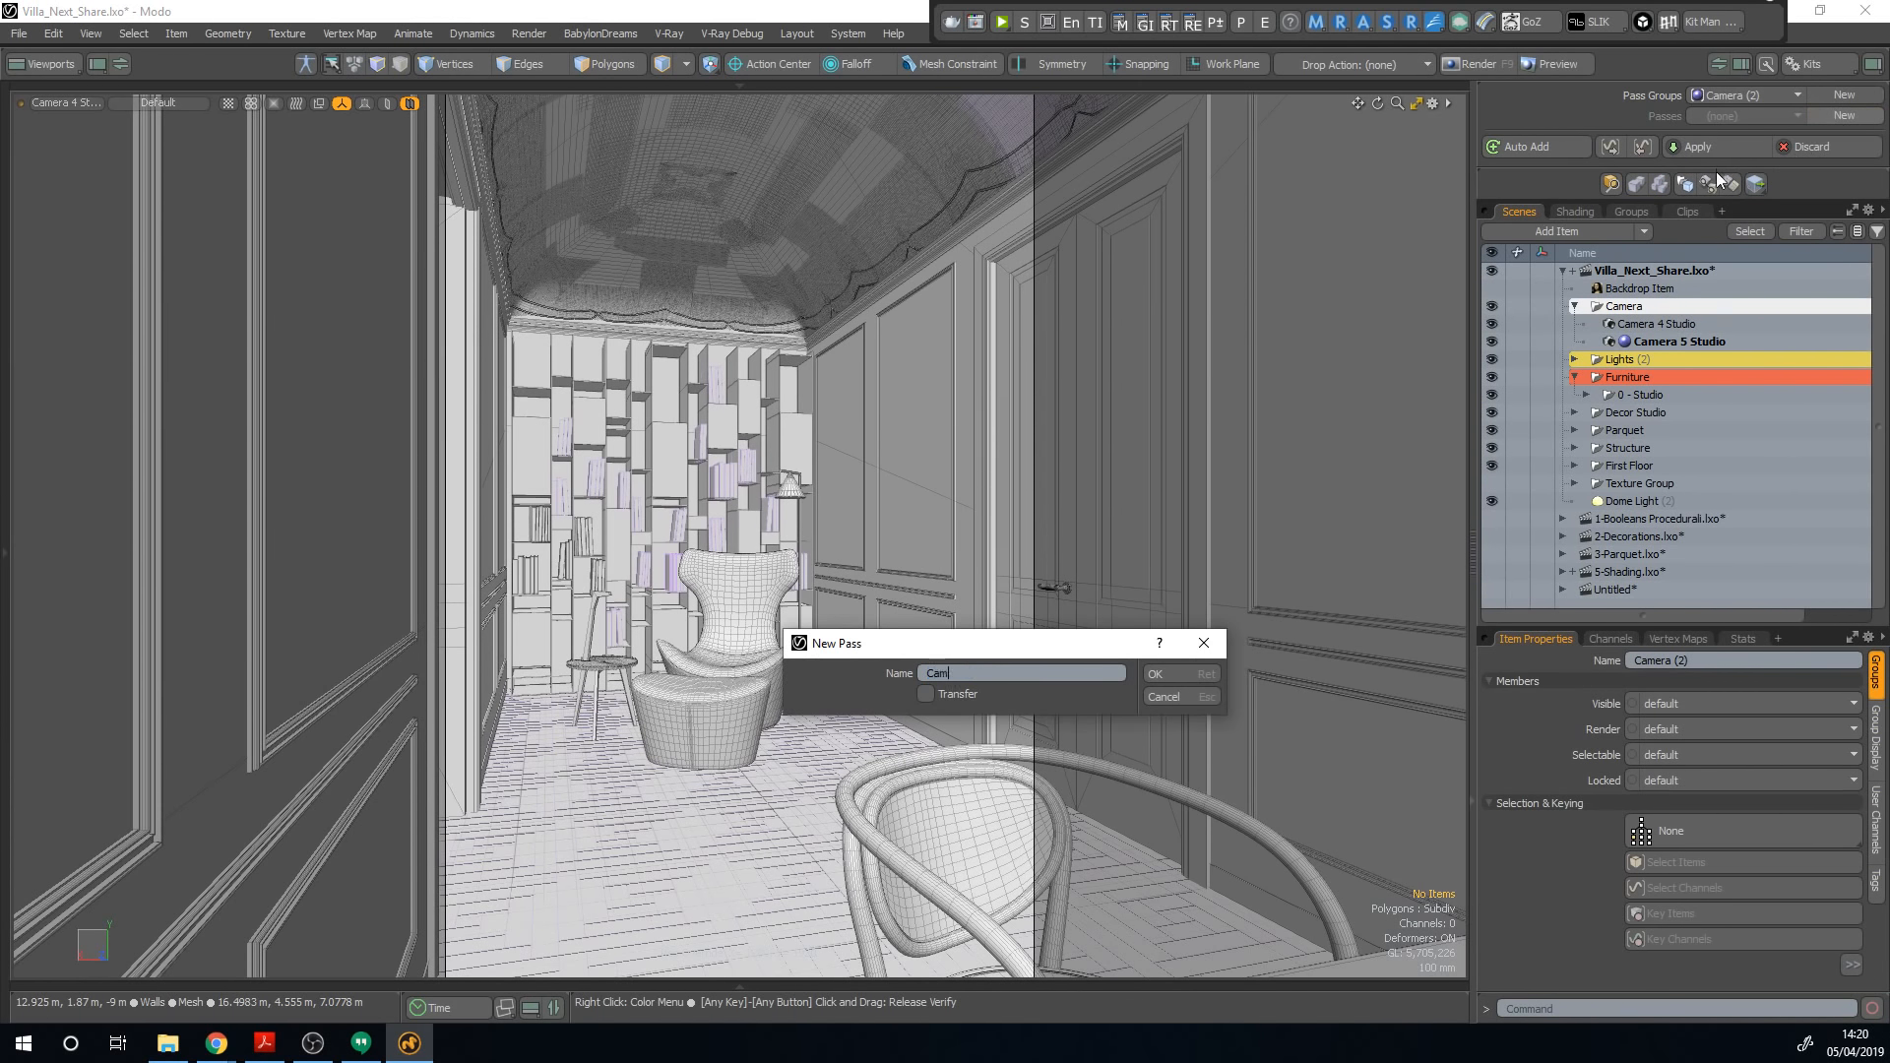
{"action": "left_click", "coordinate": [1167, 674]}
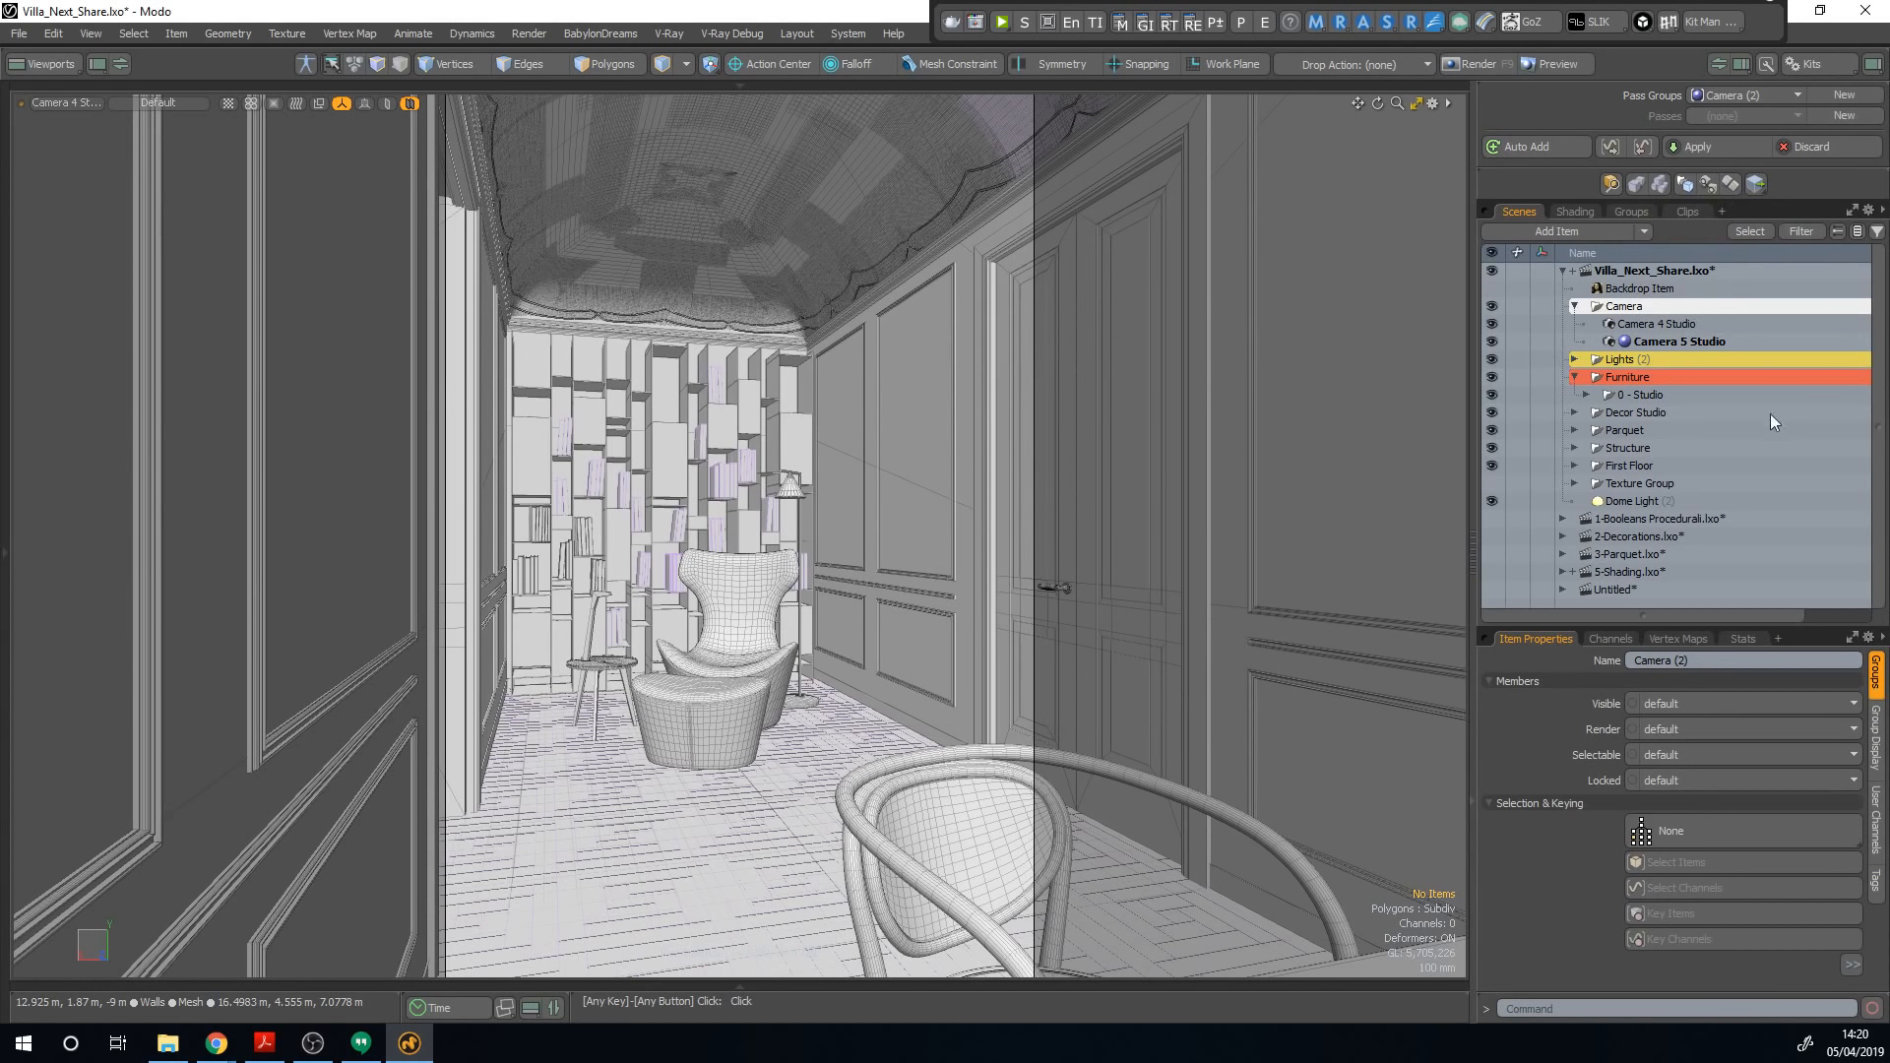
Step: Enable Auto Add, make Camera 4 Studio the render camera and apply the change to the Camera 4 pass
{"action": "left_click", "coordinate": [1516, 146]}
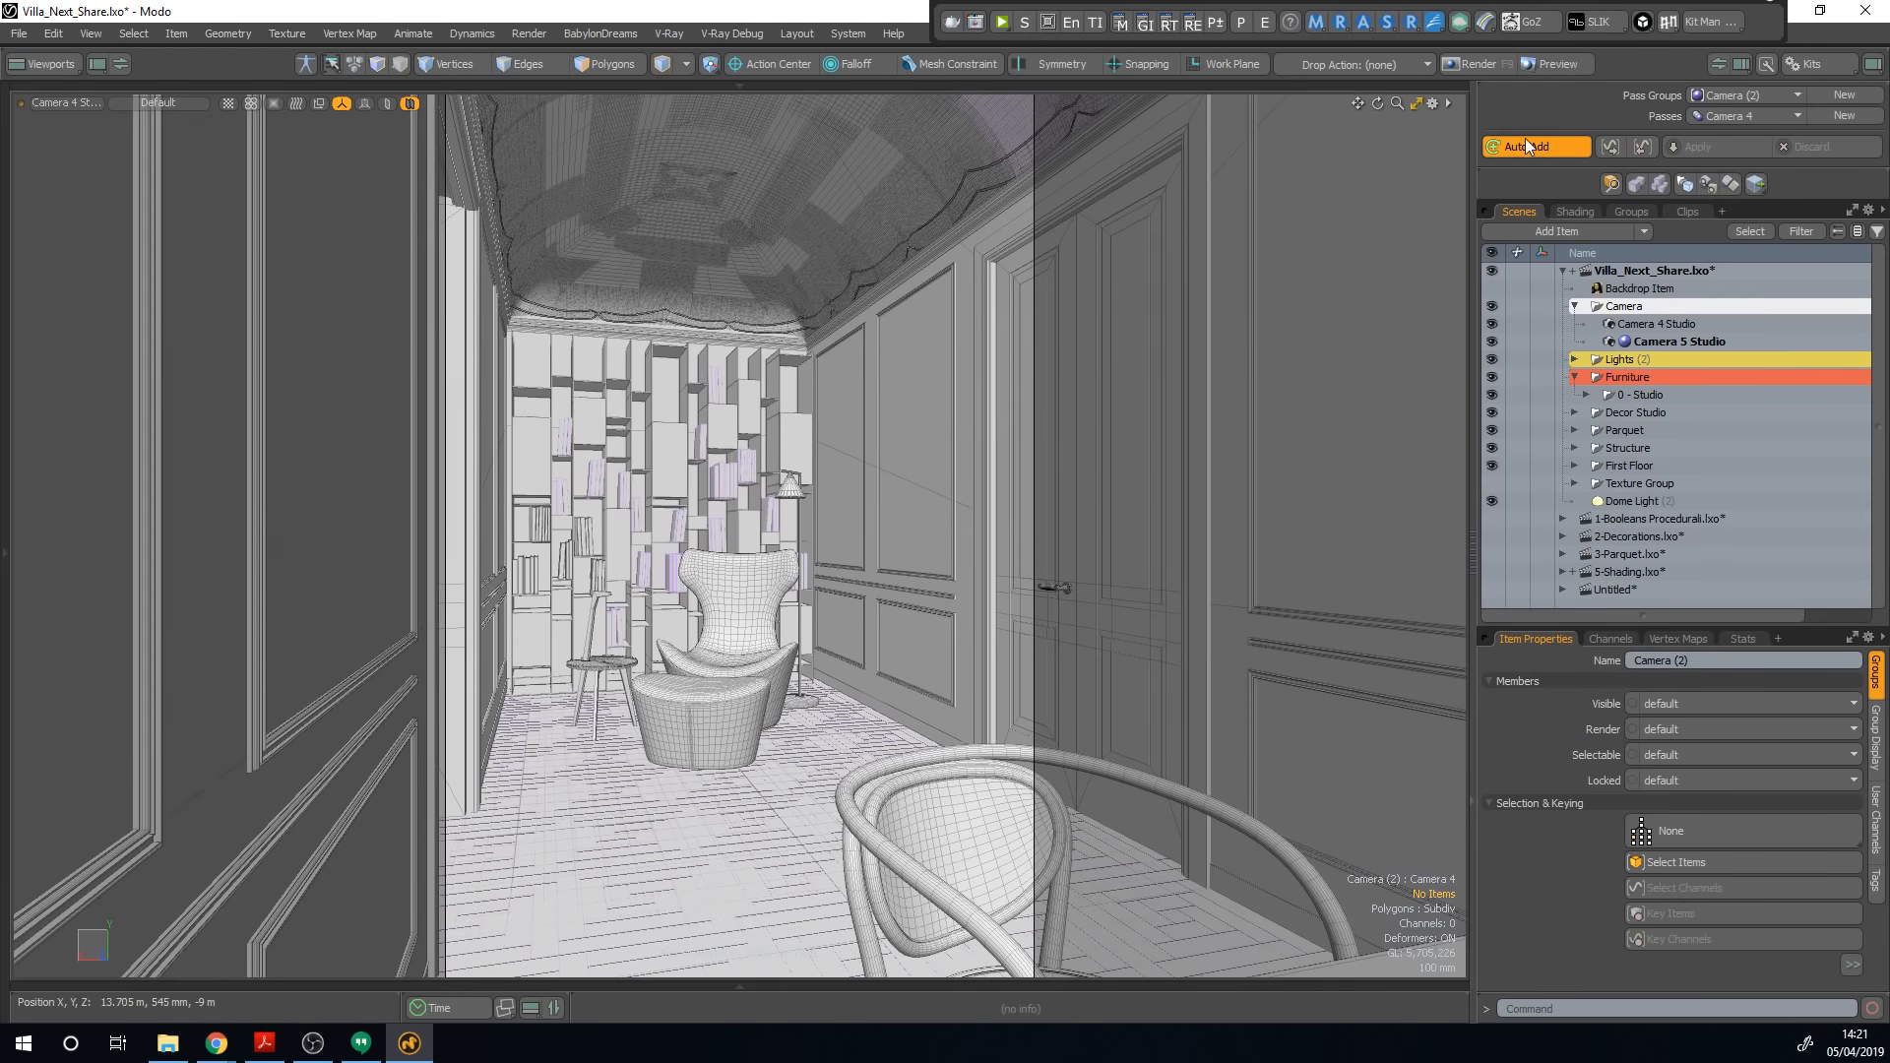
{"action": "right_click", "coordinate": [1662, 324]}
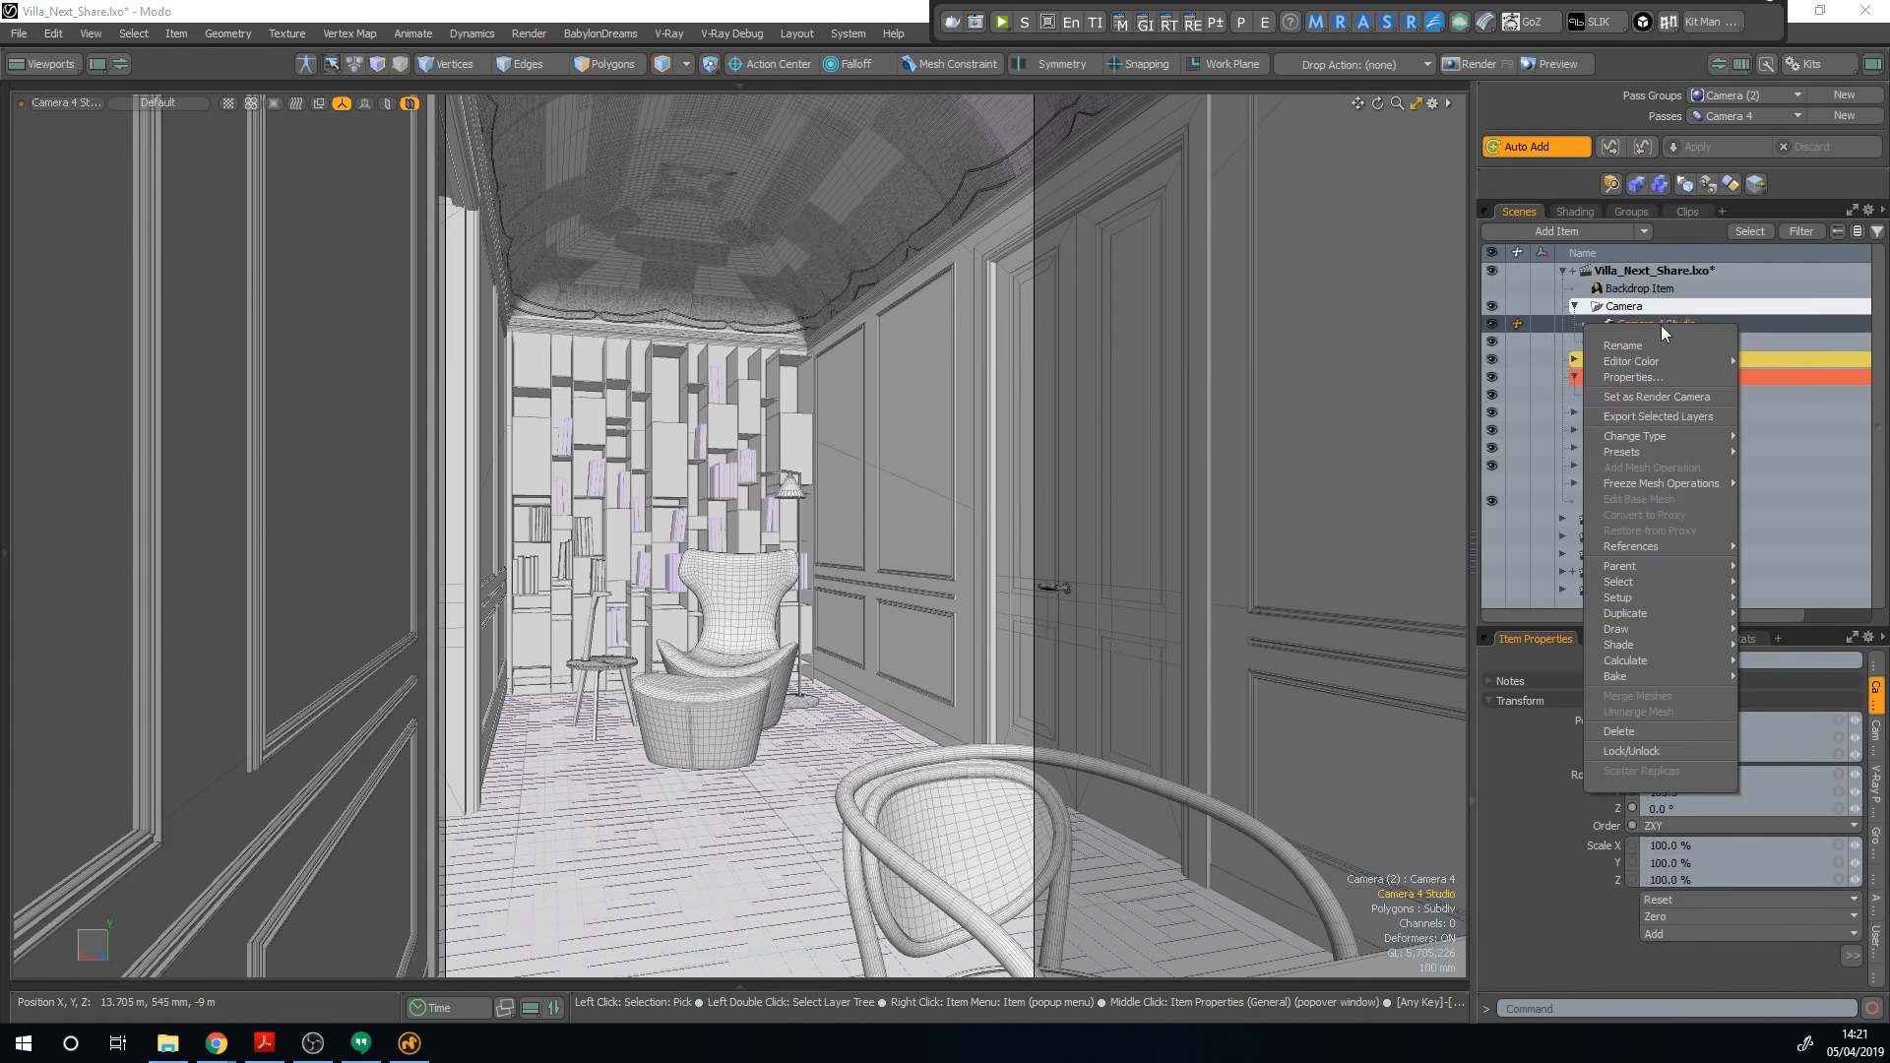
{"action": "left_click", "coordinate": [1648, 397]}
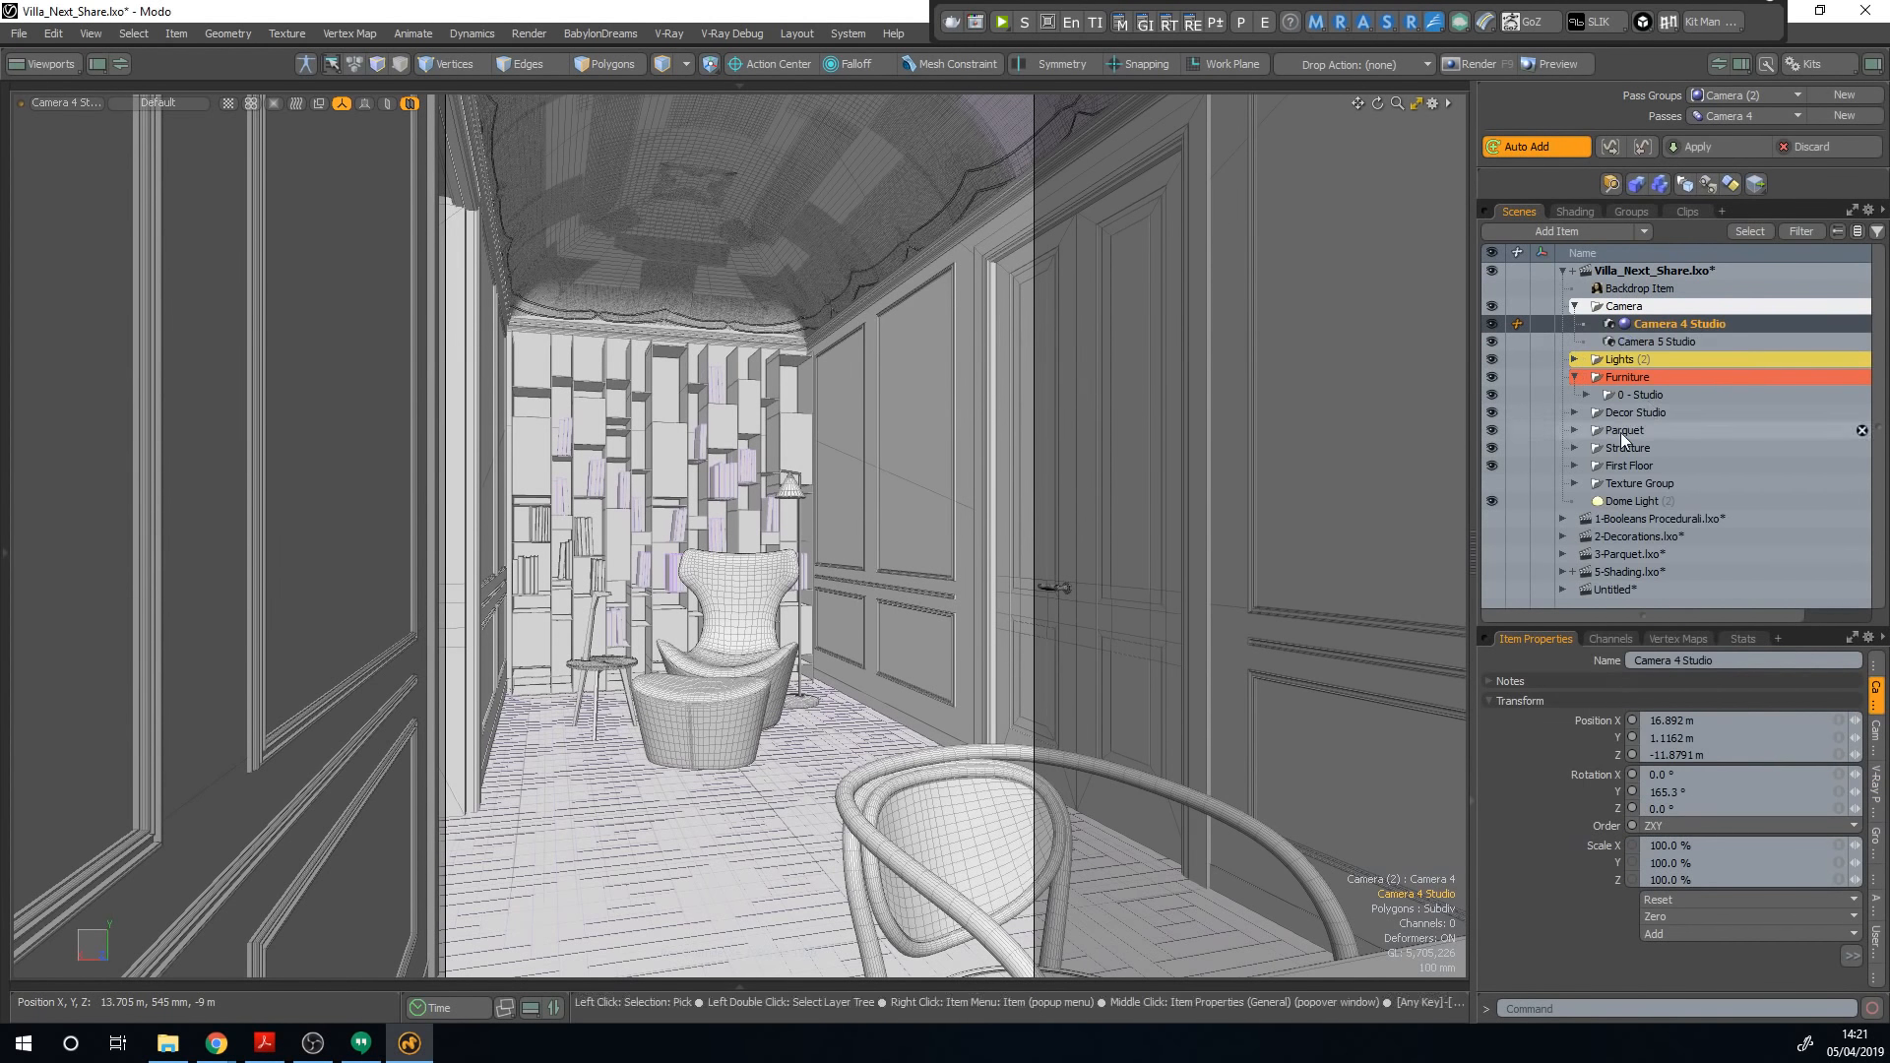
{"action": "left_click", "coordinate": [1703, 149]}
Step: Add a pass named Camera 5 and apply Camera 5 Studio to it as the render camera
{"action": "left_click", "coordinate": [1845, 117]}
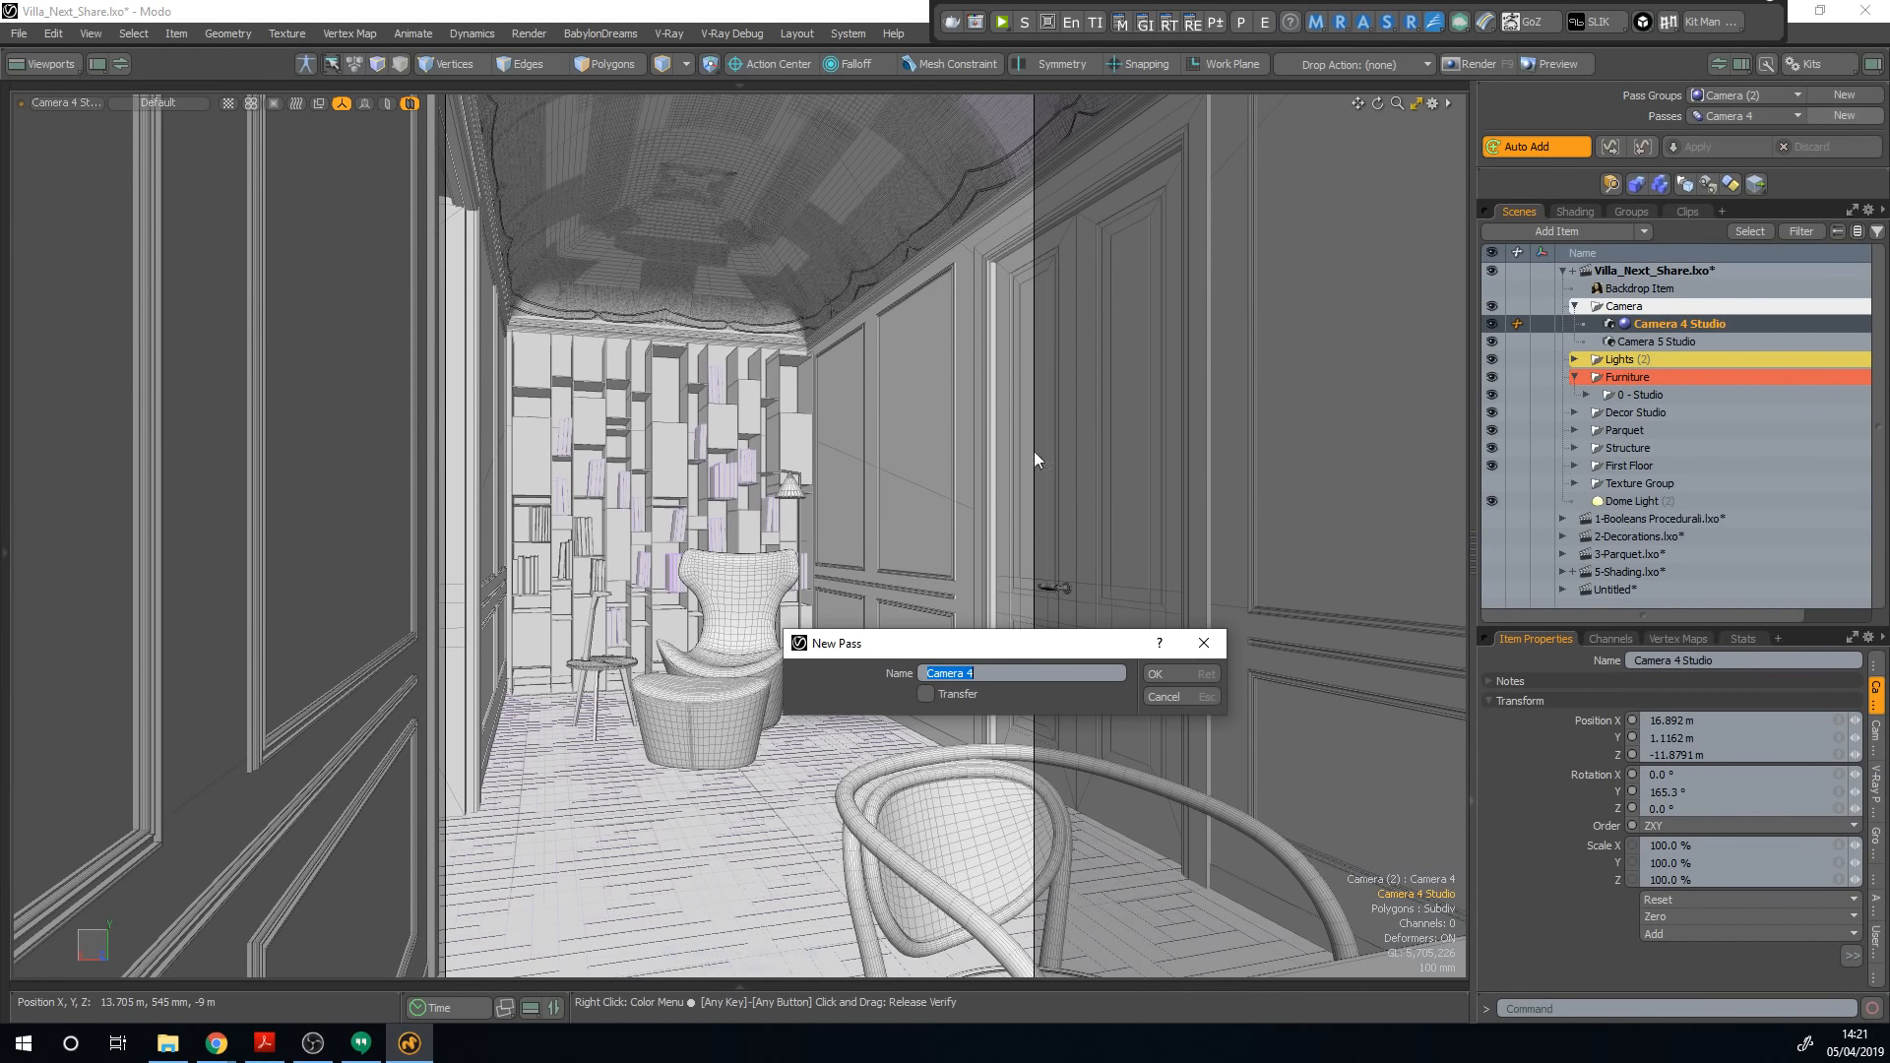
{"action": "left_click", "coordinate": [1157, 675]}
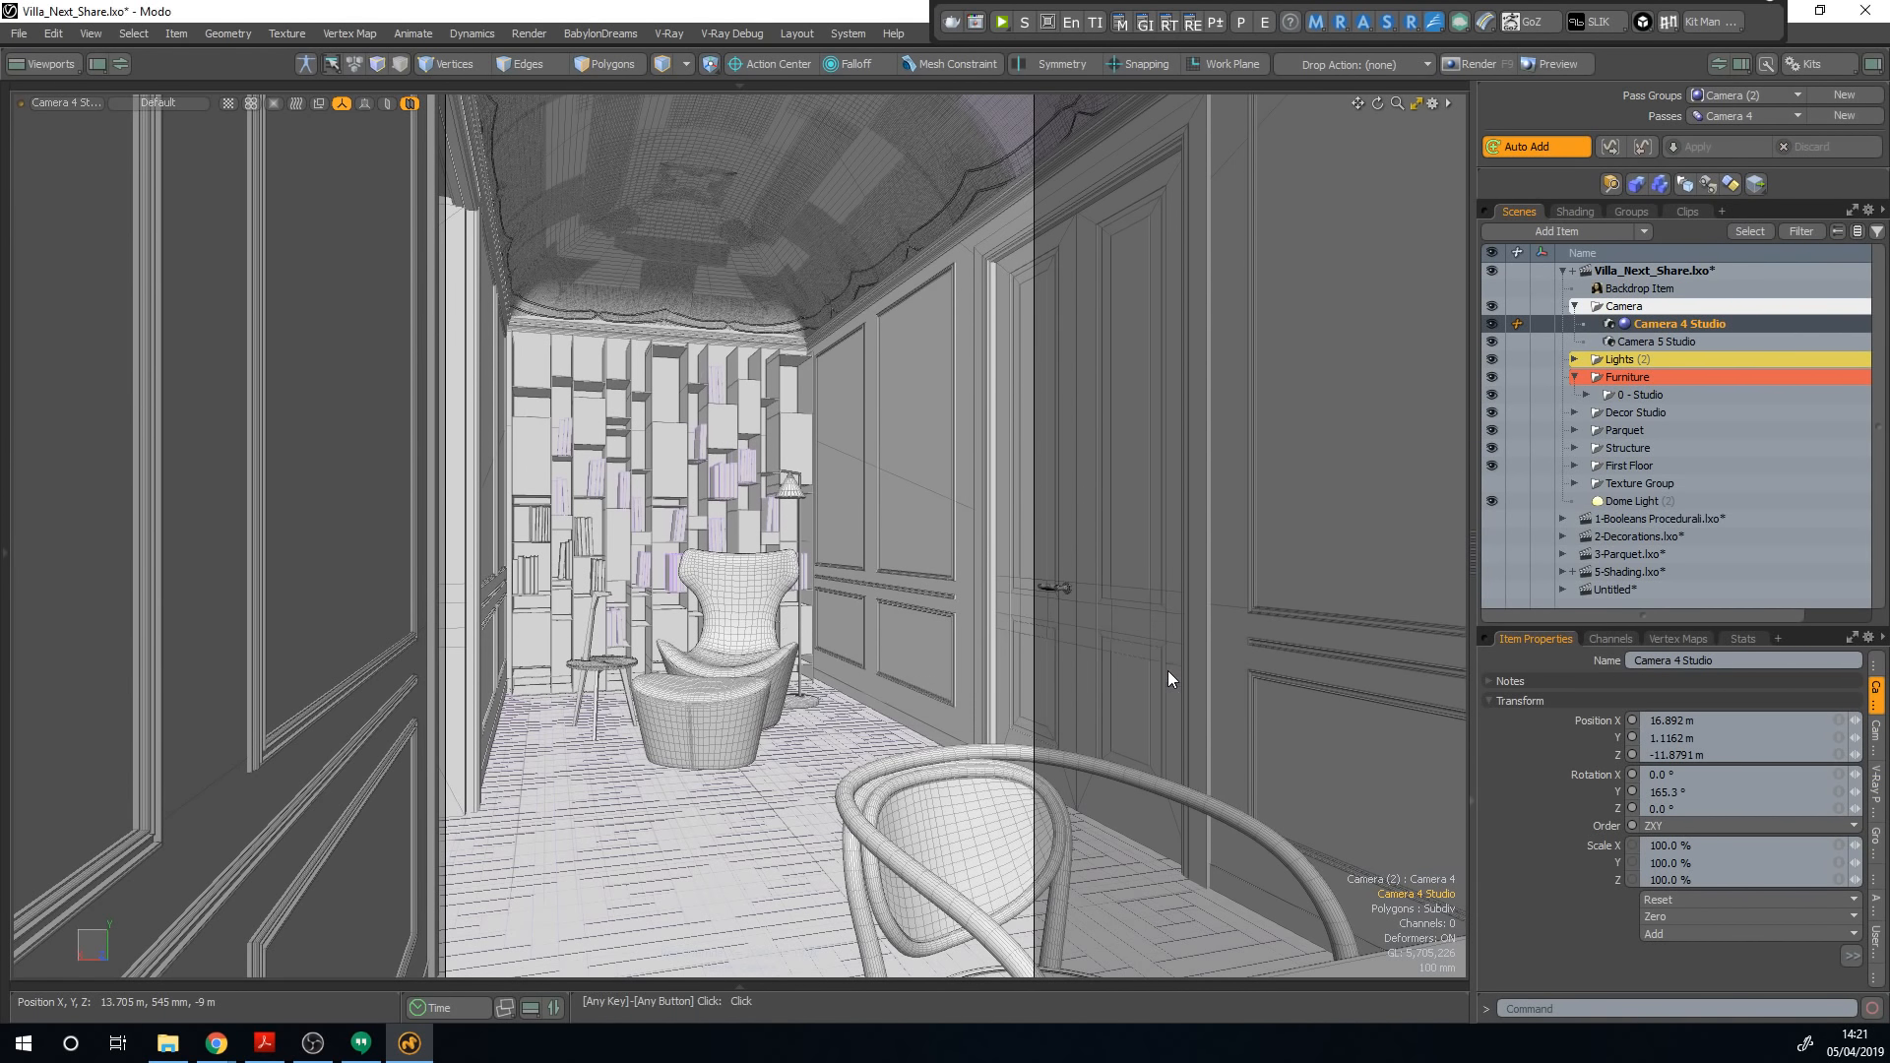
{"action": "left_click", "coordinate": [1663, 341]}
{"action": "right_click", "coordinate": [1663, 339]}
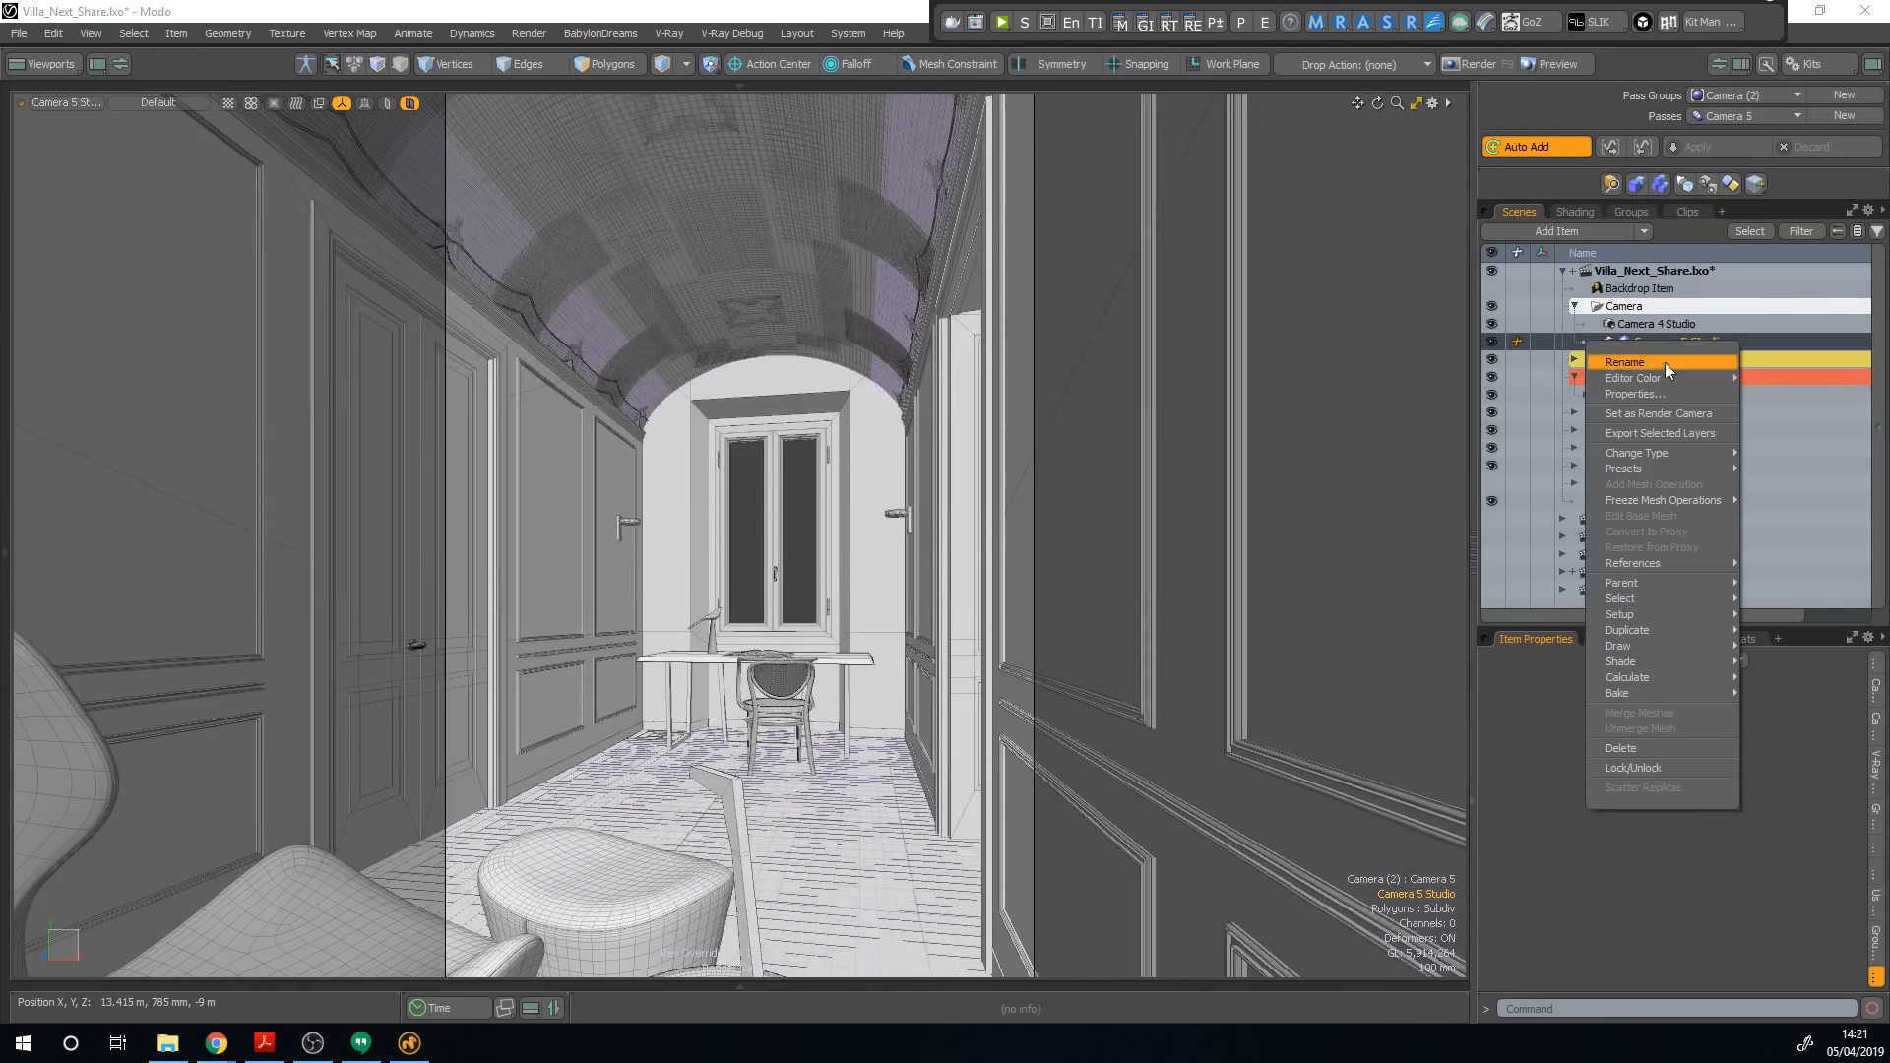
{"action": "left_click", "coordinate": [1662, 411]}
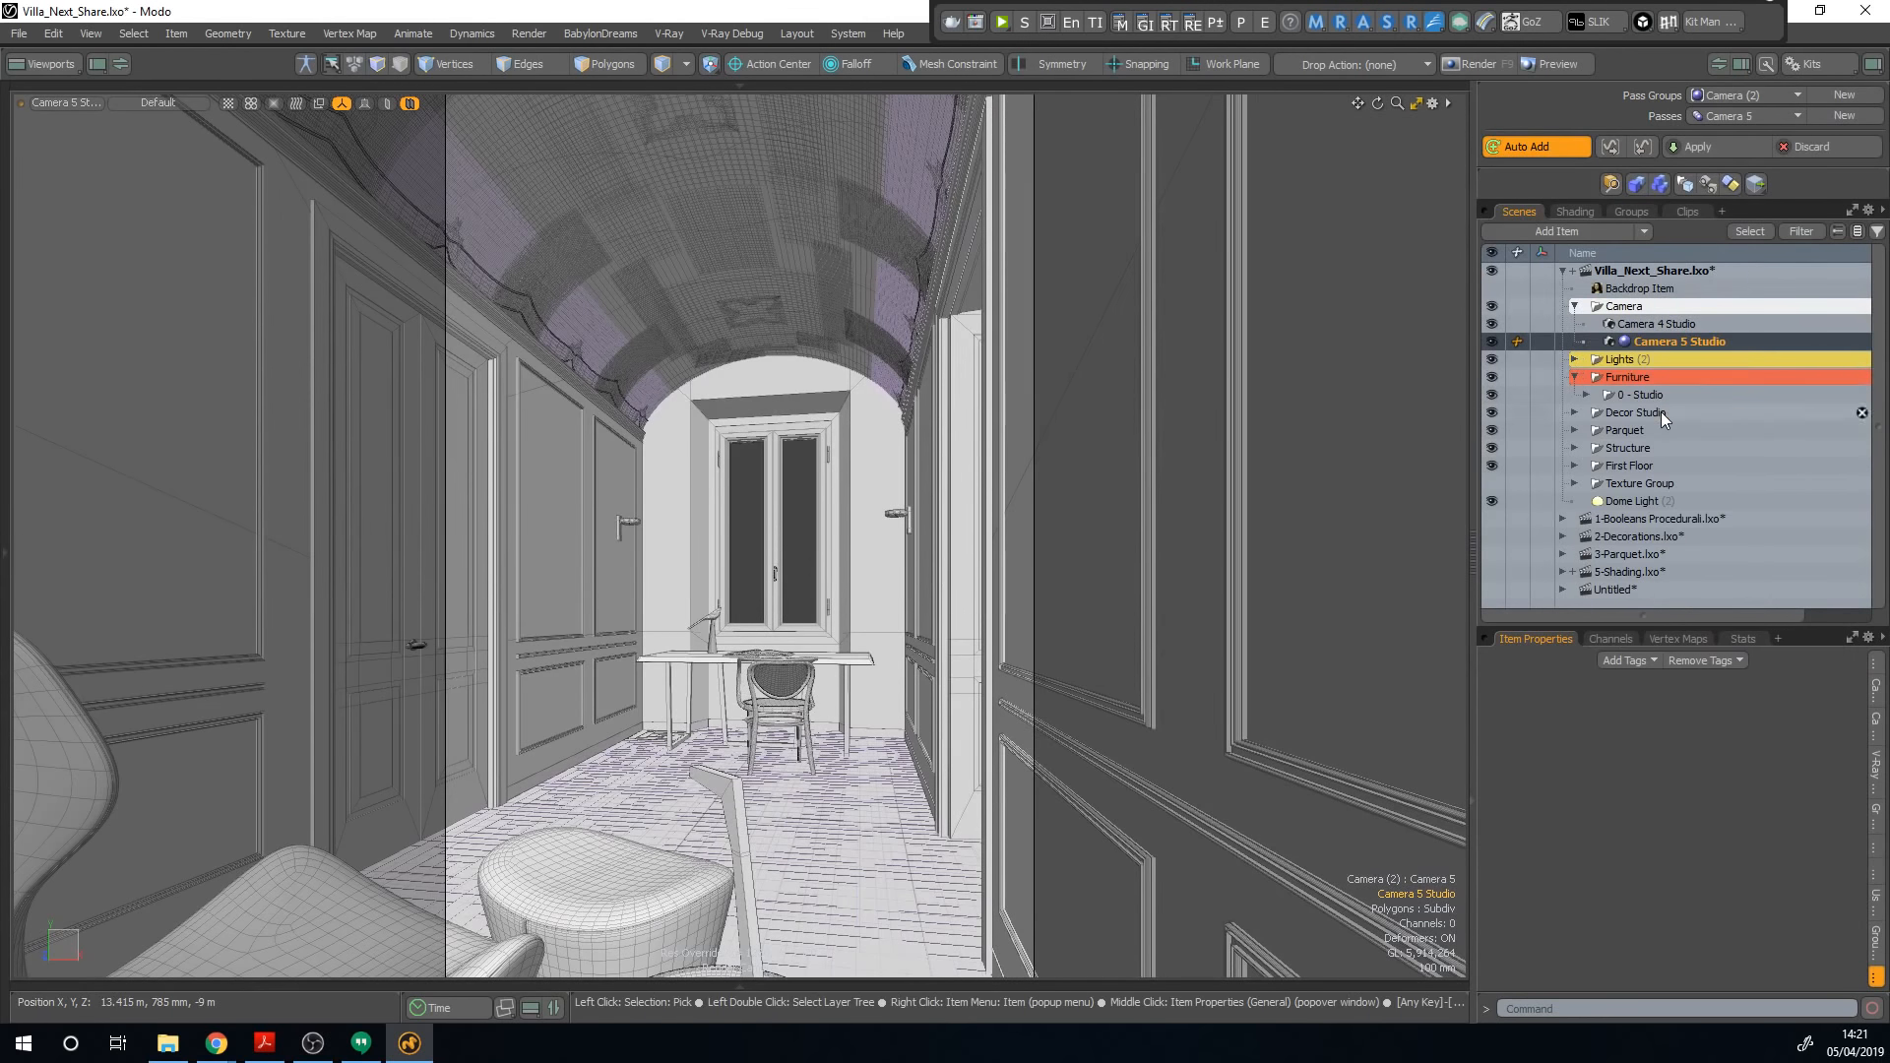
{"action": "left_click", "coordinate": [1710, 152]}
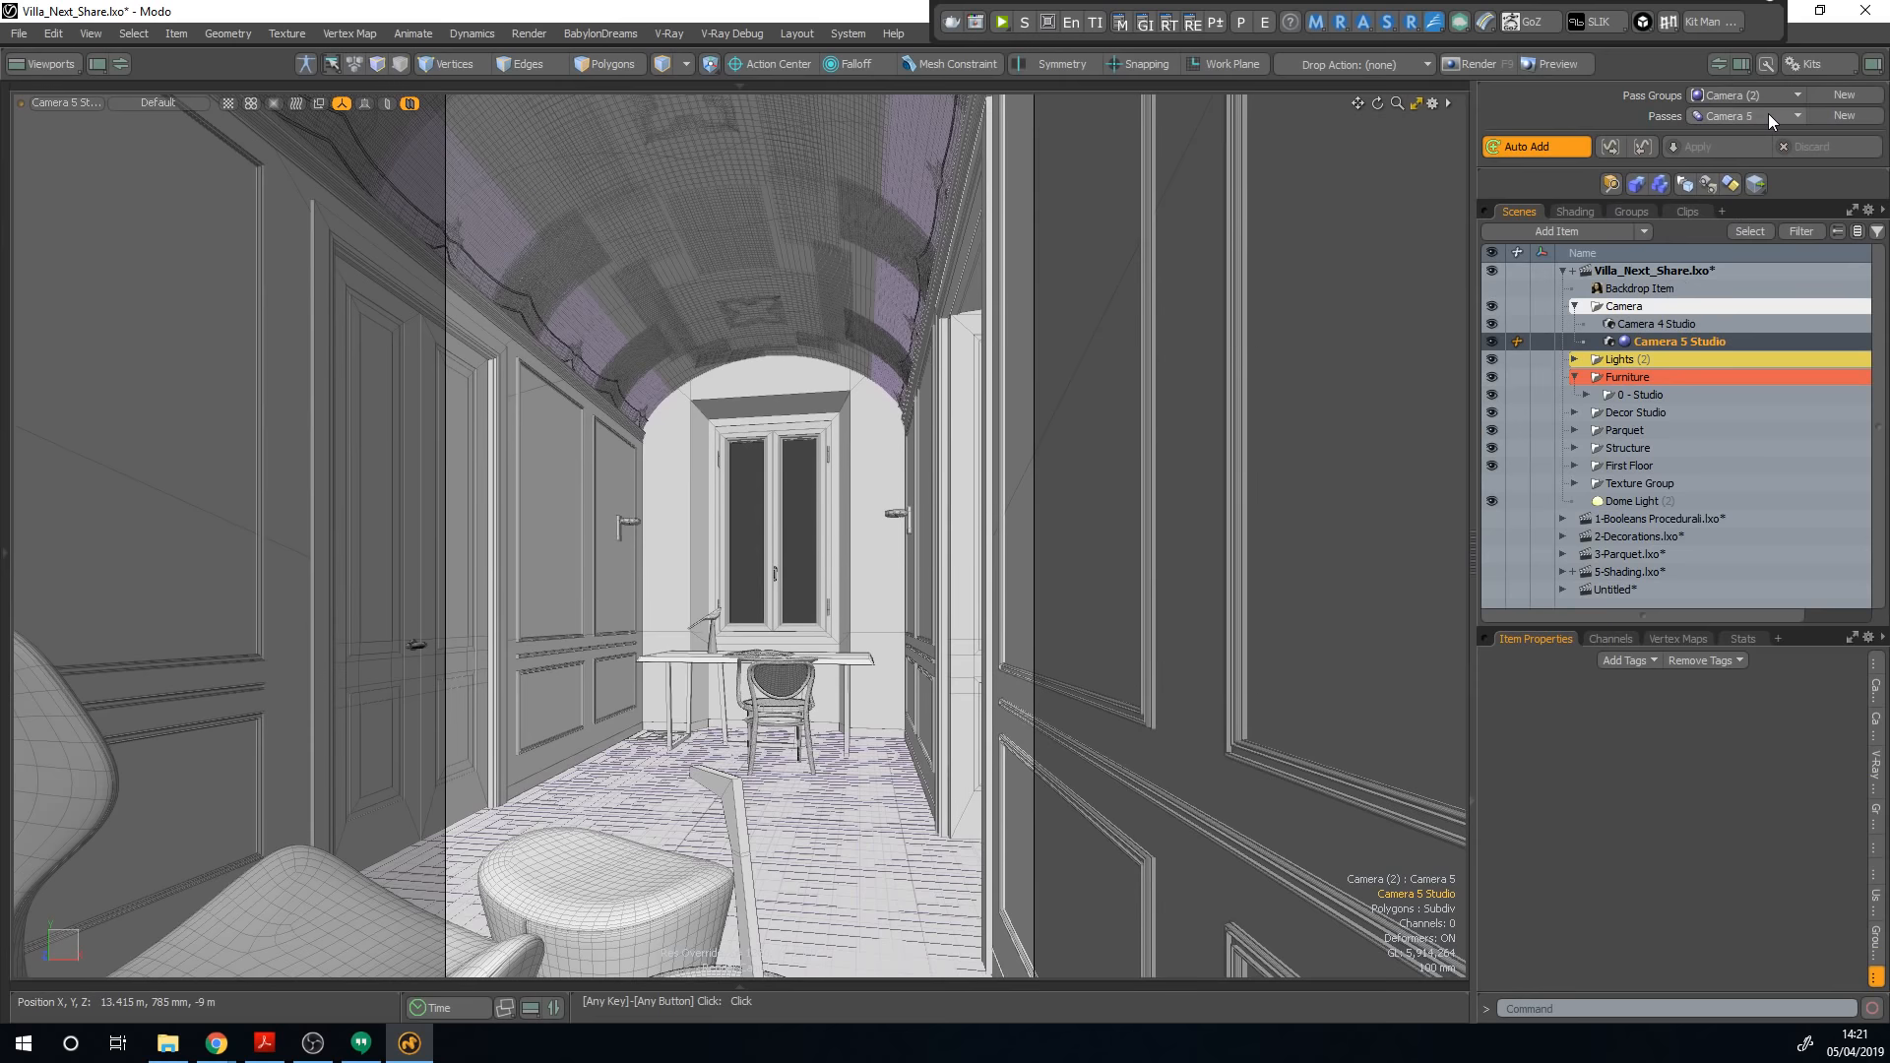
Step: Set the viewport to follow the render camera and alternate between the Camera 4 and Camera 5 passes to check their views
{"action": "left_click", "coordinate": [71, 103]}
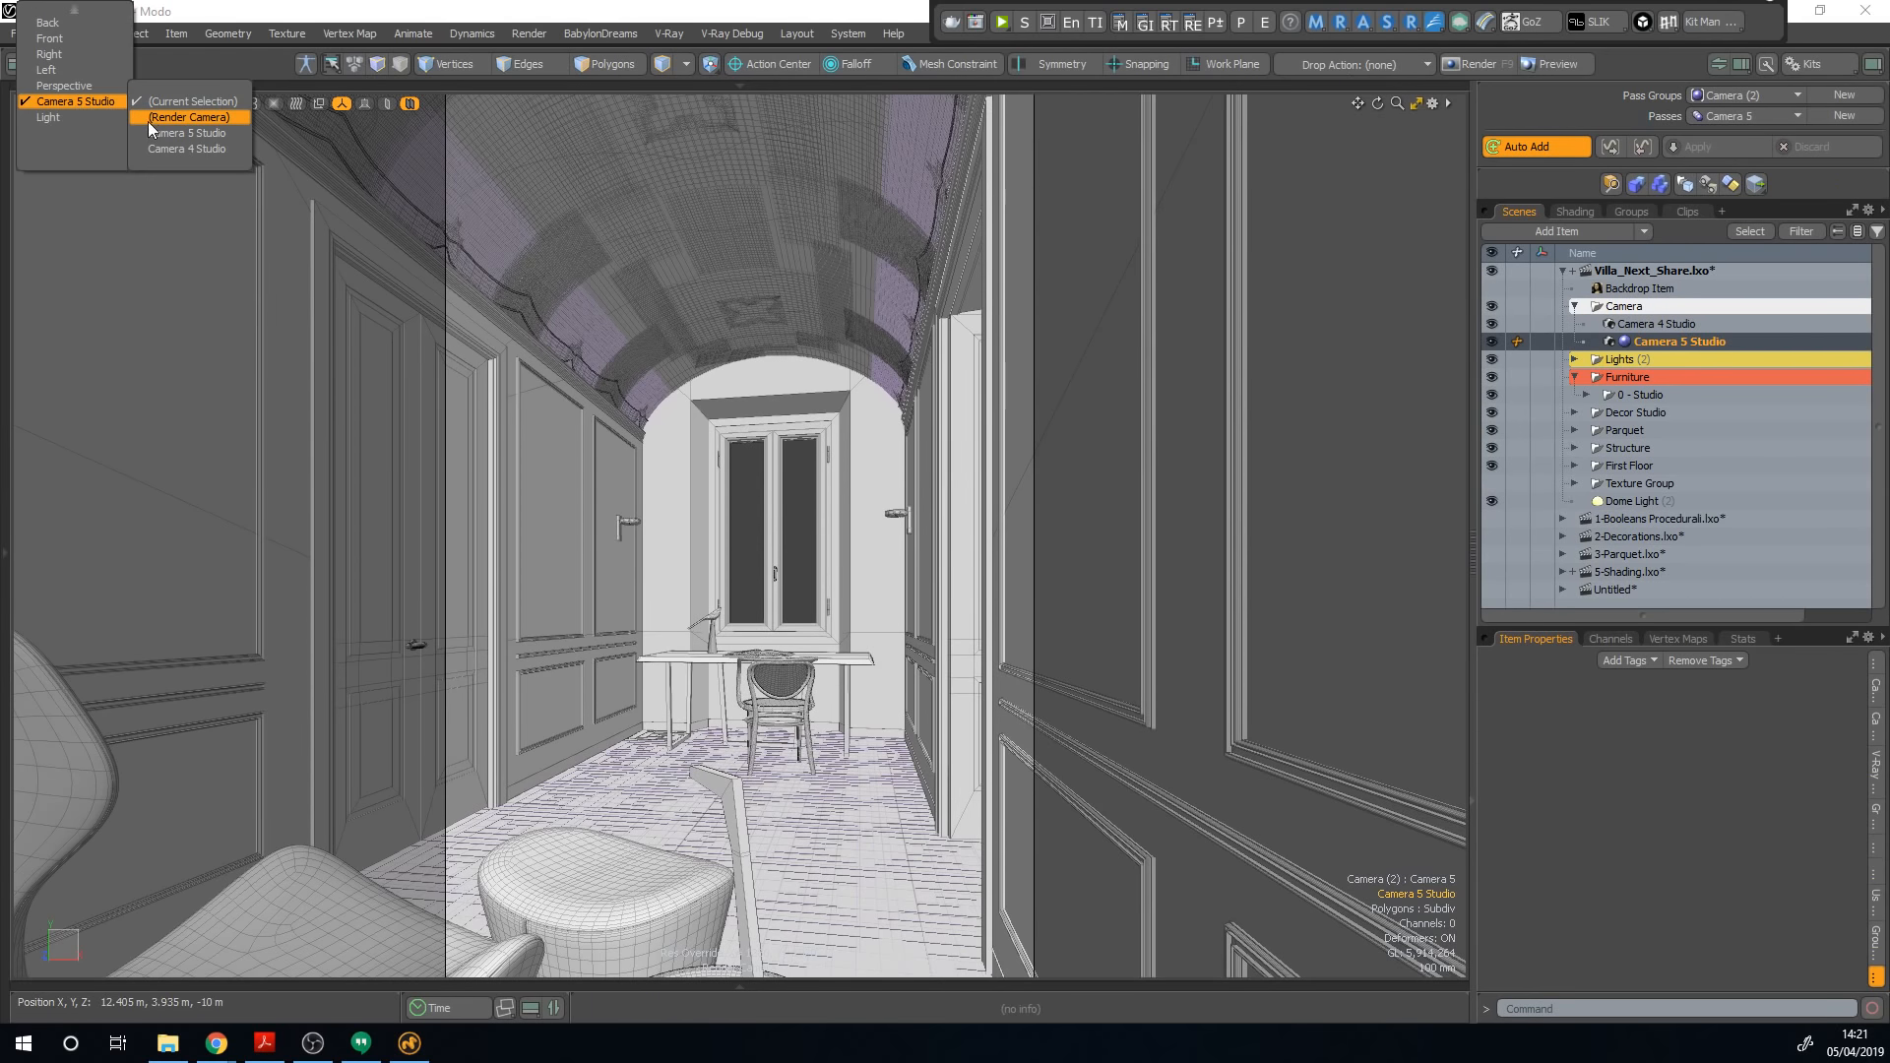
{"action": "left_click", "coordinate": [187, 117]}
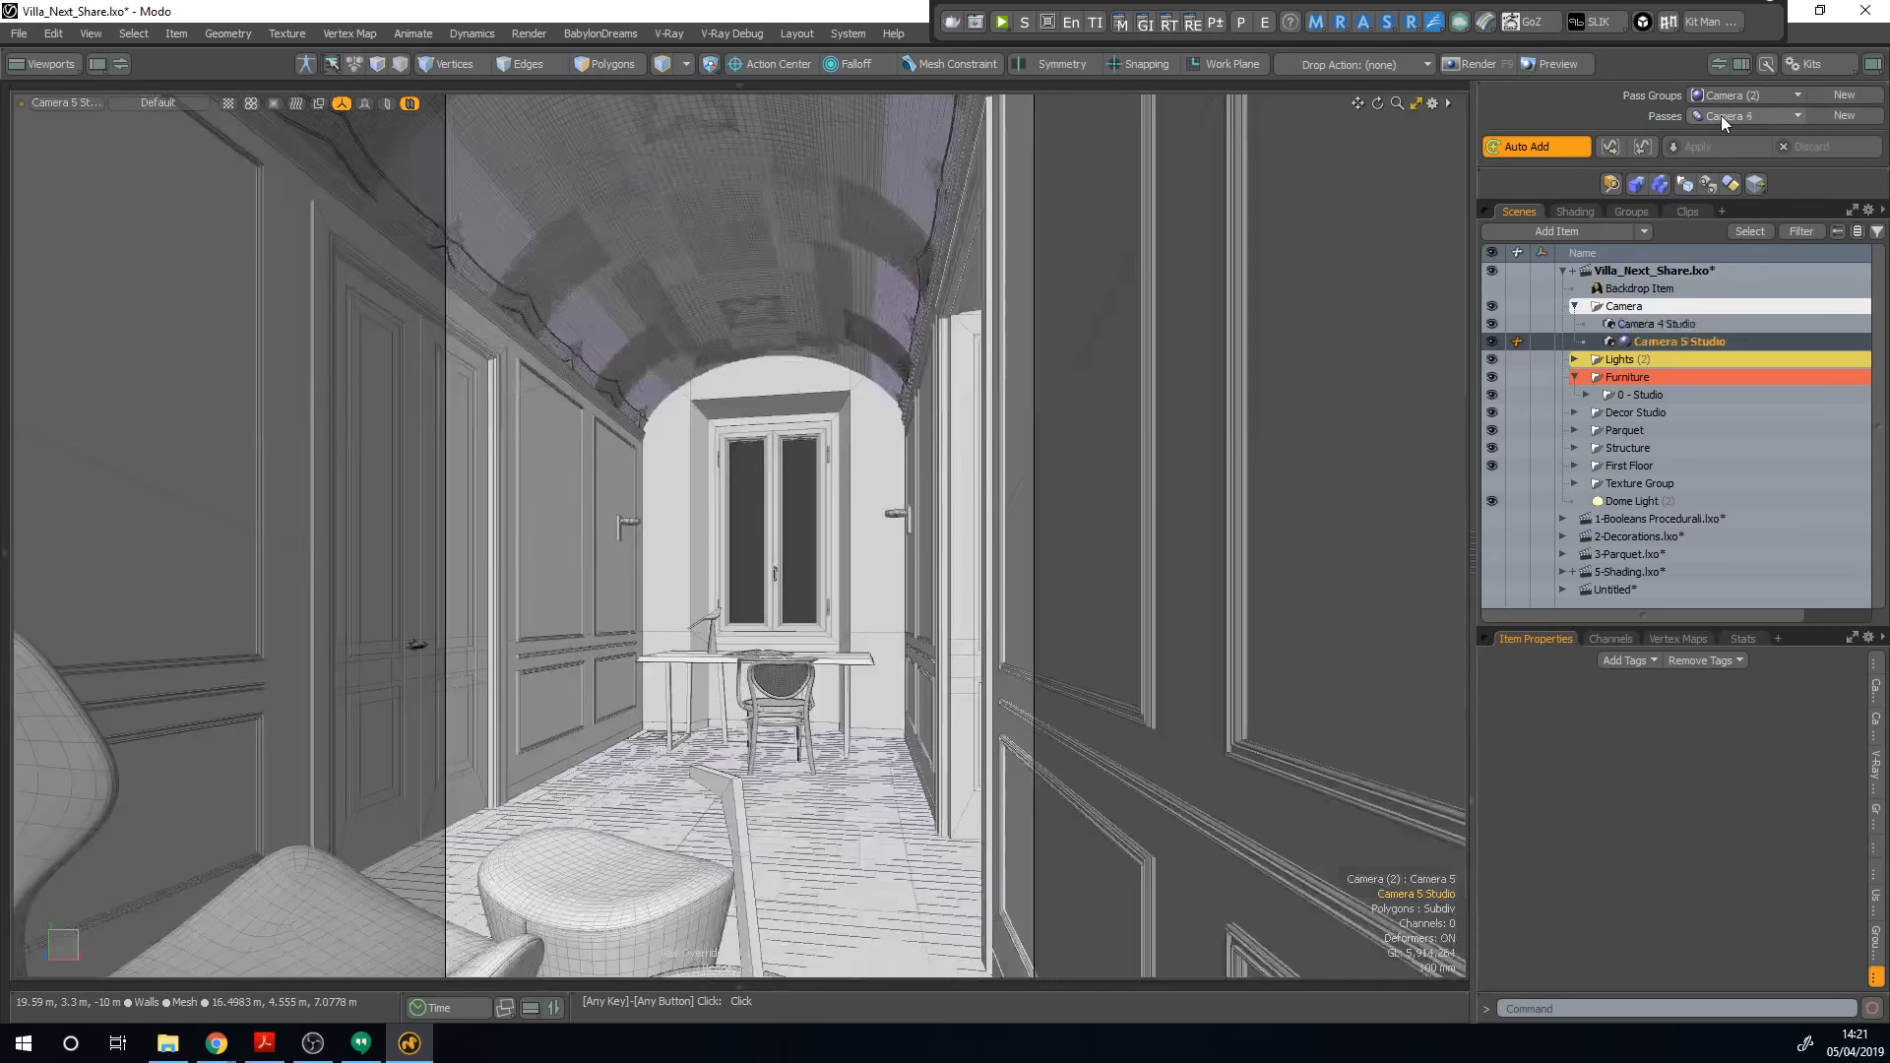
{"action": "scroll", "coordinate": [1721, 115], "scroll_direction": "up", "scroll_amount": 1}
{"action": "scroll", "coordinate": [1721, 115], "scroll_direction": "down", "scroll_amount": 1}
{"action": "scroll", "coordinate": [1721, 115], "scroll_direction": "up", "scroll_amount": 1}
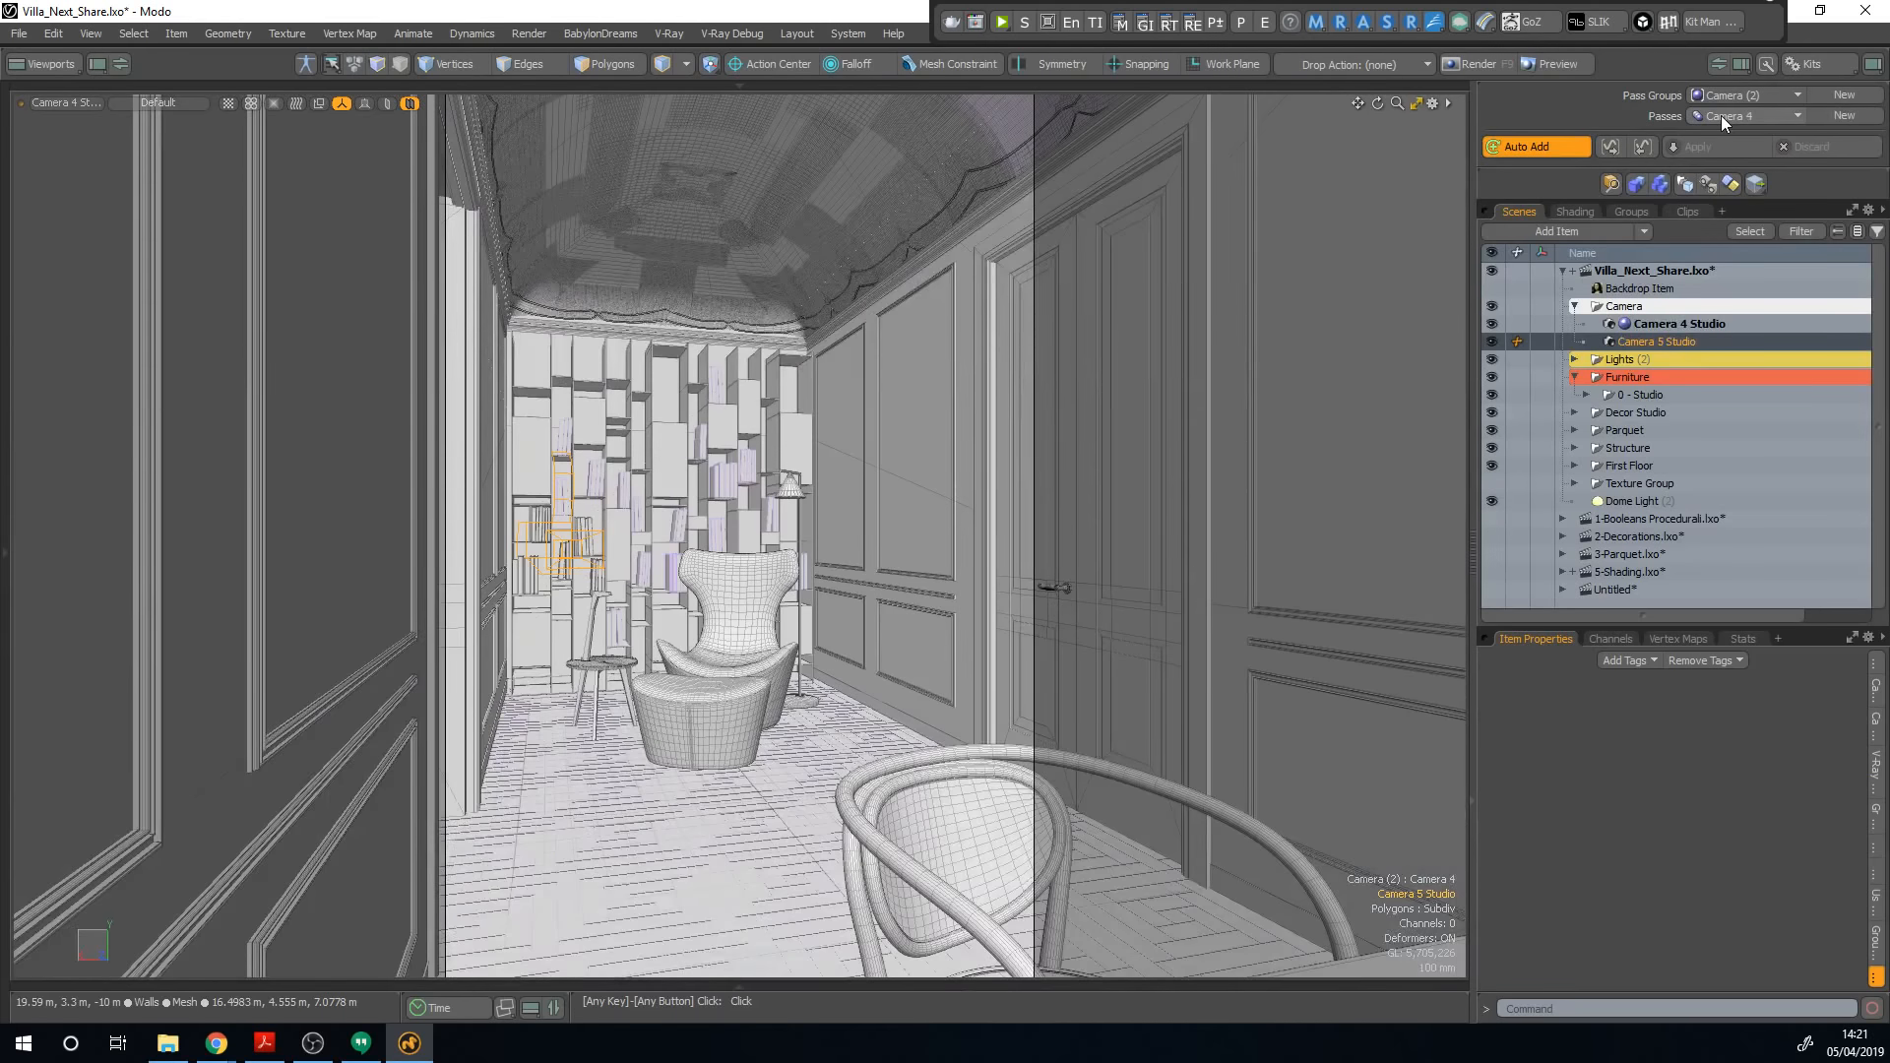
{"action": "scroll", "coordinate": [1721, 116], "scroll_direction": "down", "scroll_amount": 1}
{"action": "scroll", "coordinate": [1721, 115], "scroll_direction": "up", "scroll_amount": 1}
{"action": "scroll", "coordinate": [1756, 116], "scroll_direction": "down", "scroll_amount": 1}
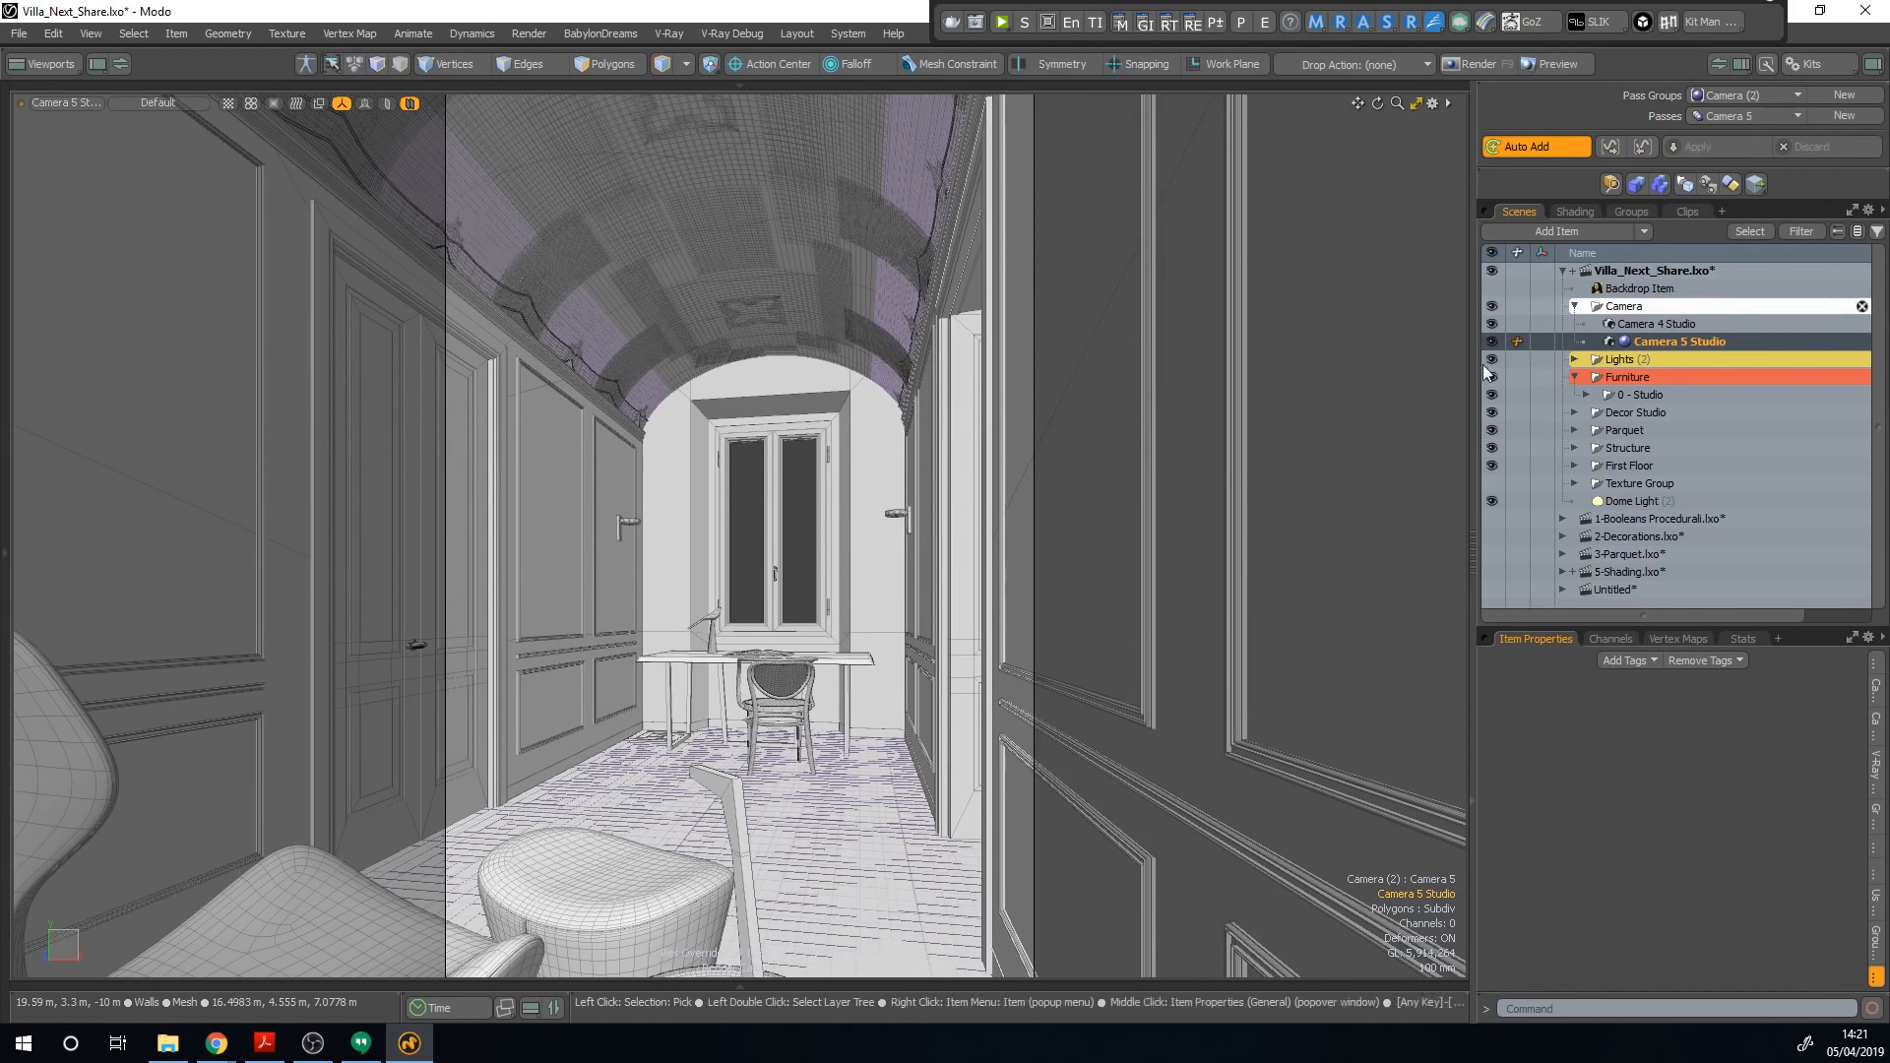
{"action": "scroll", "coordinate": [1747, 115], "scroll_direction": "up", "scroll_amount": 1}
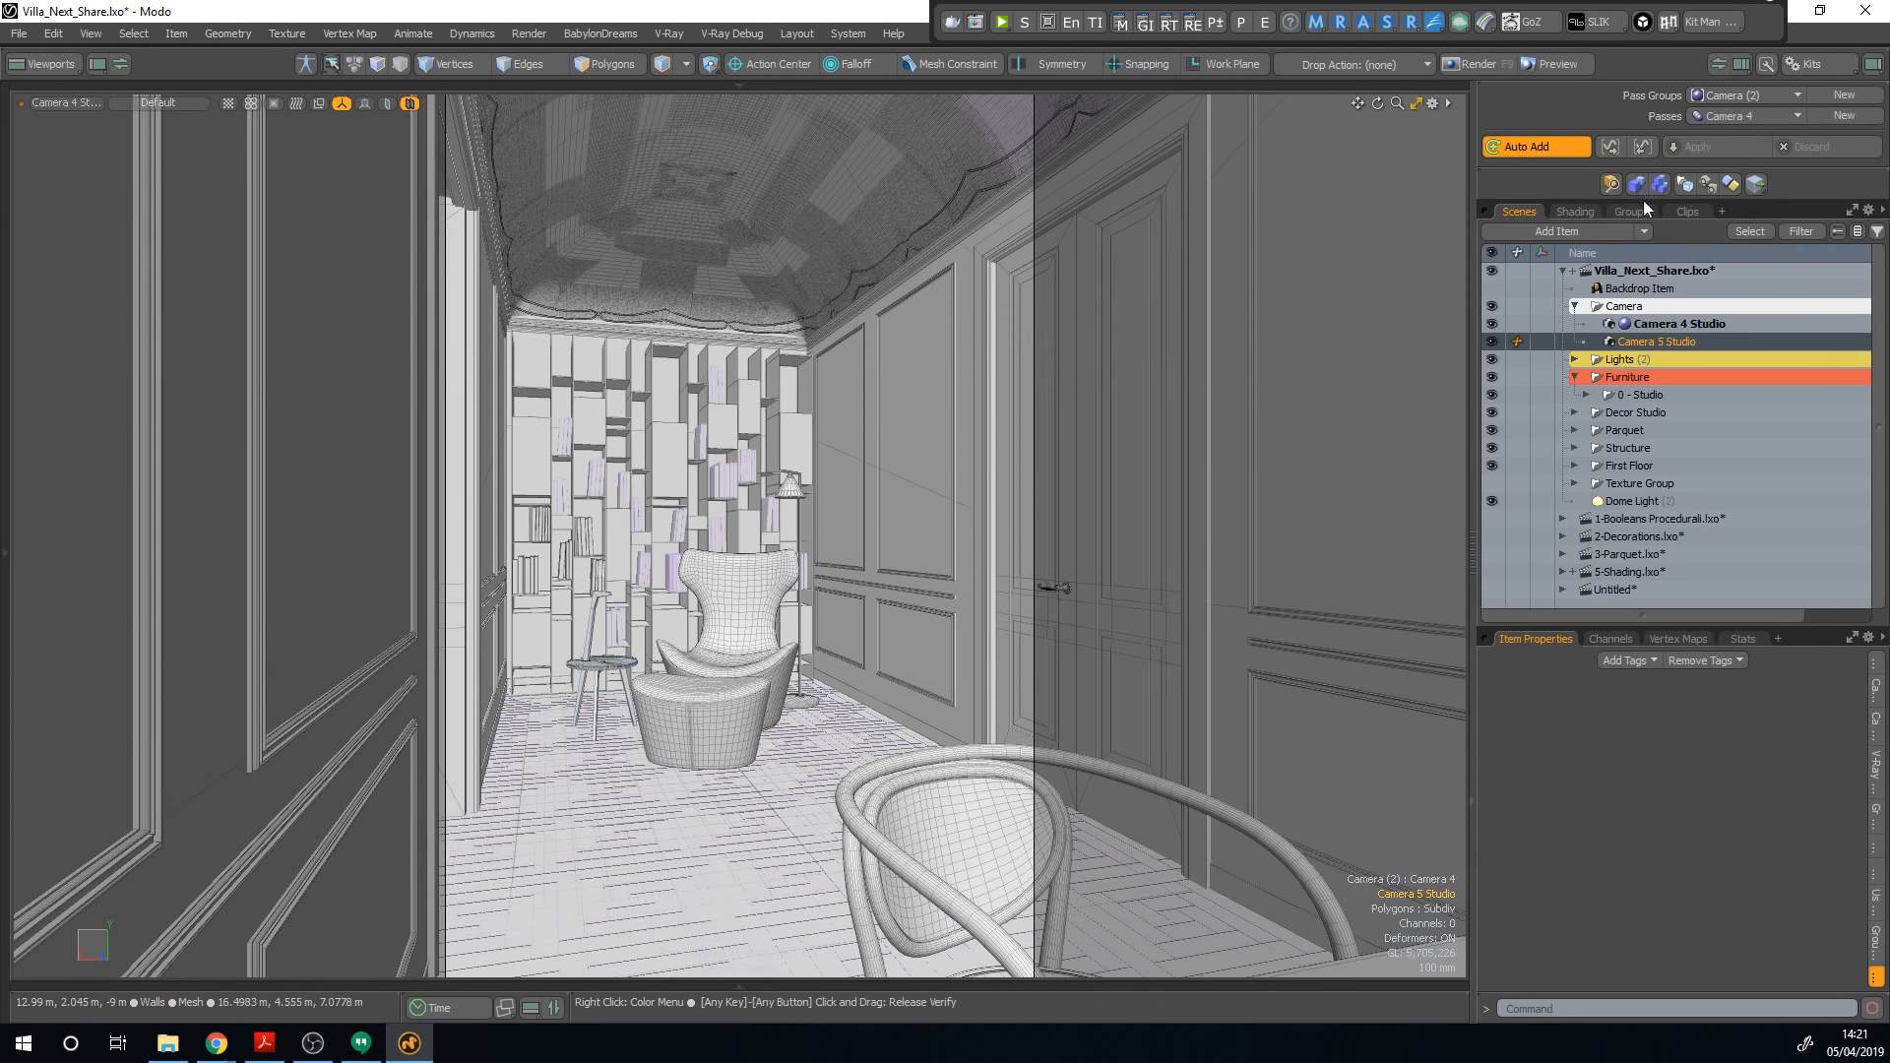
{"action": "scroll", "coordinate": [1769, 110], "scroll_direction": "down", "scroll_amount": 1}
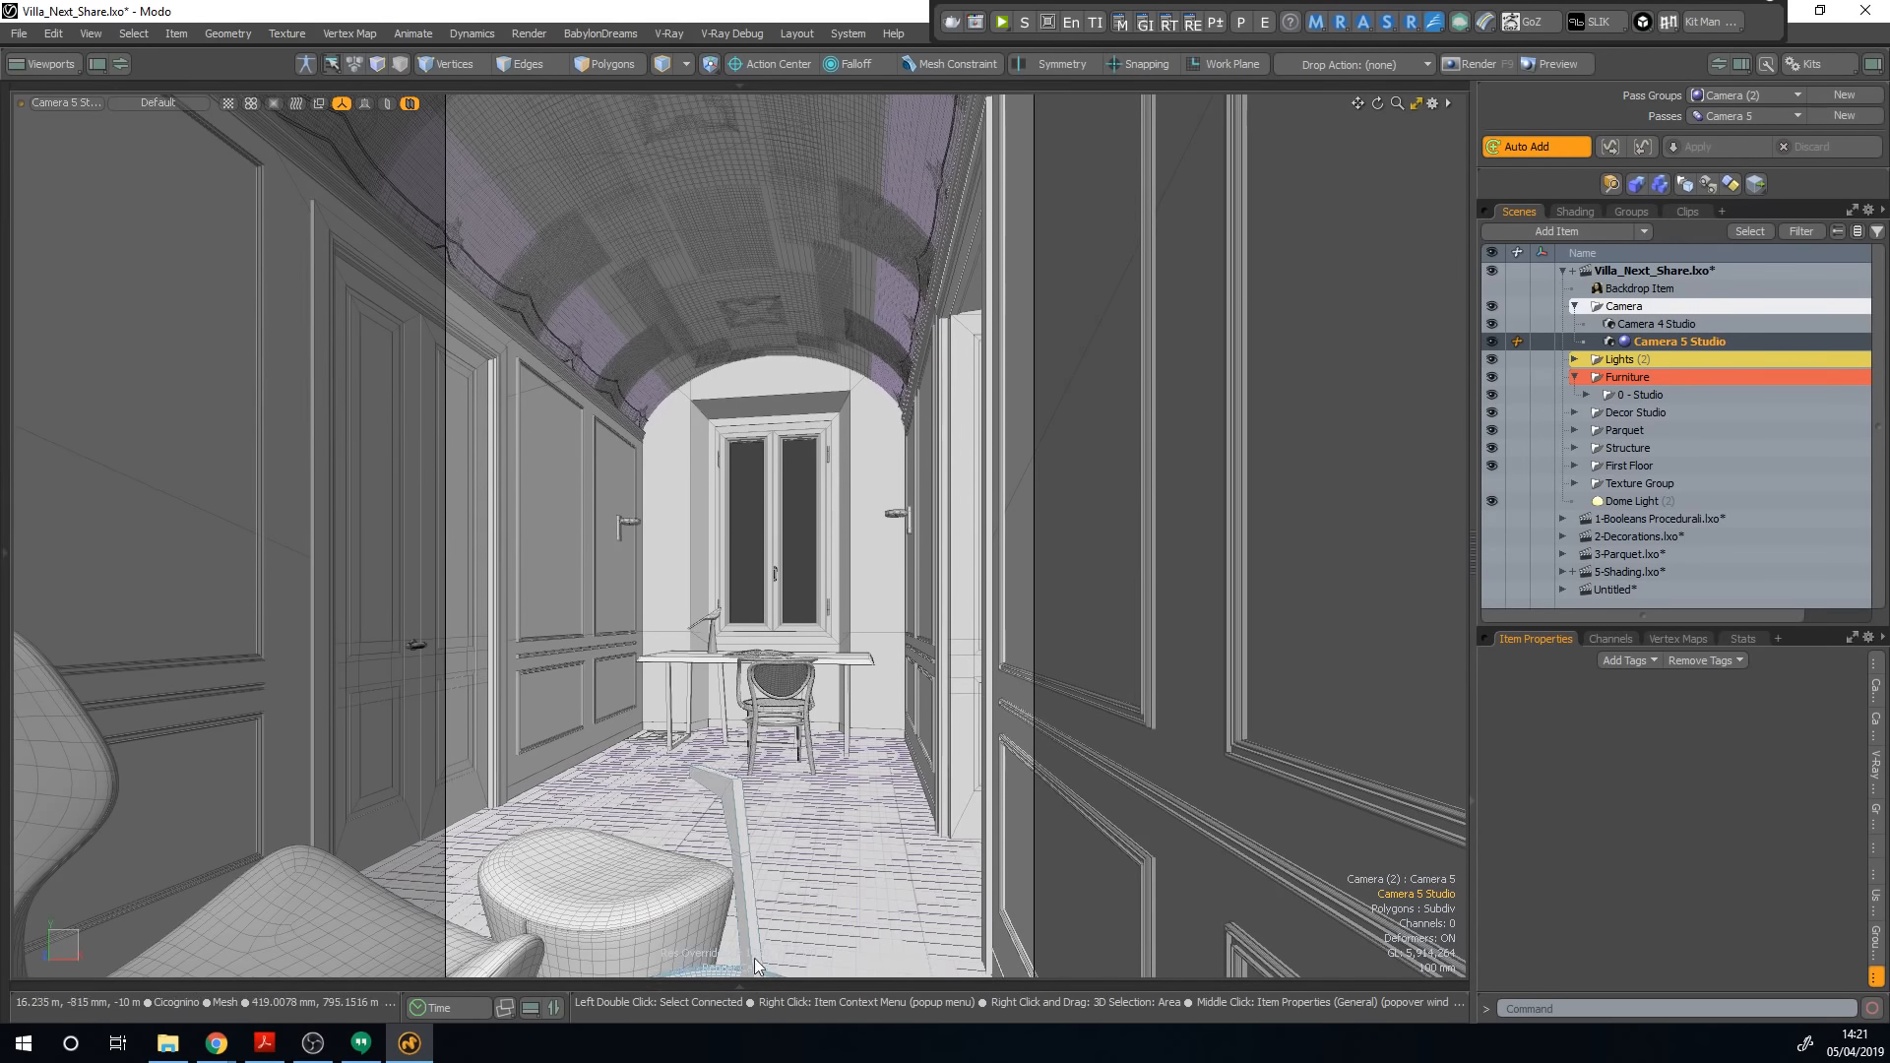
Step: Hide the Cicognino item in the 0 - Studio group, apply this to the Camera 5 pass and compare it with the Camera 4 pass
{"action": "left_click", "coordinate": [737, 803]}
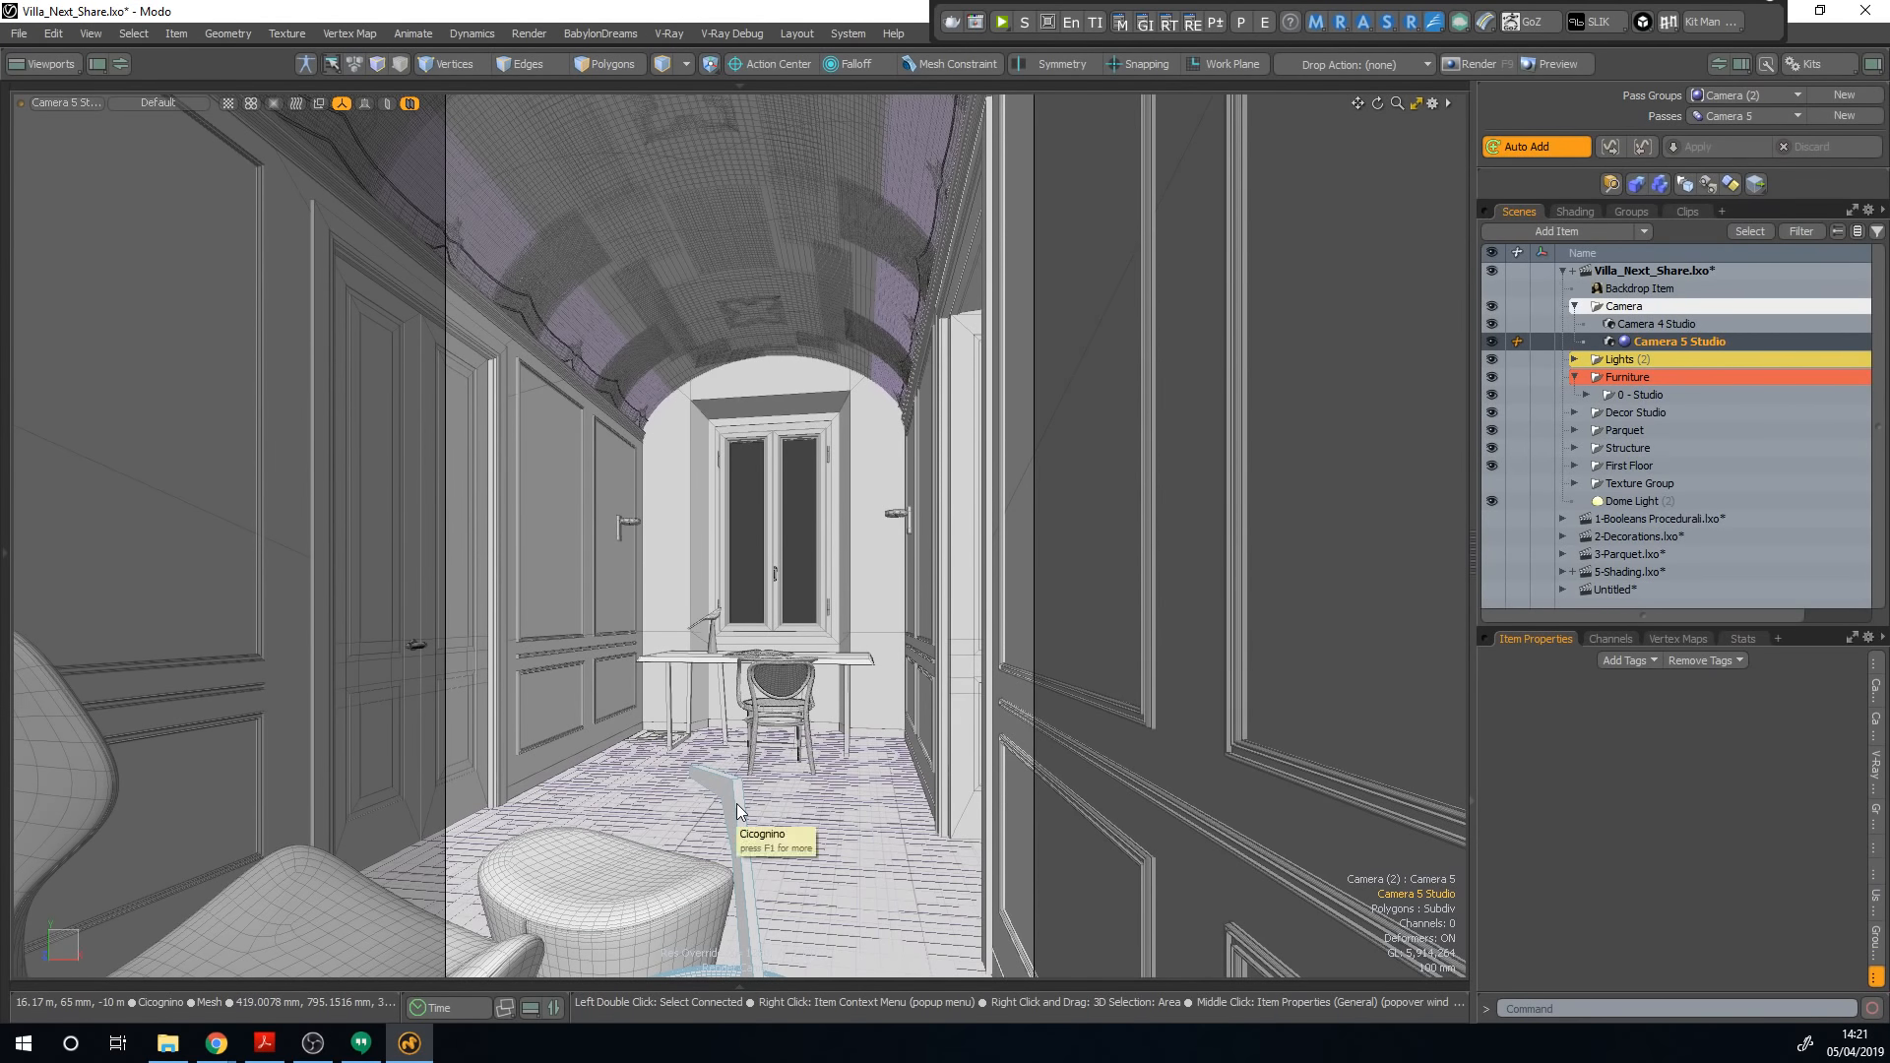
{"action": "left_click", "coordinate": [1580, 391]}
{"action": "left_click", "coordinate": [1583, 394]}
{"action": "scroll", "coordinate": [1583, 392], "scroll_direction": "down", "scroll_amount": 1}
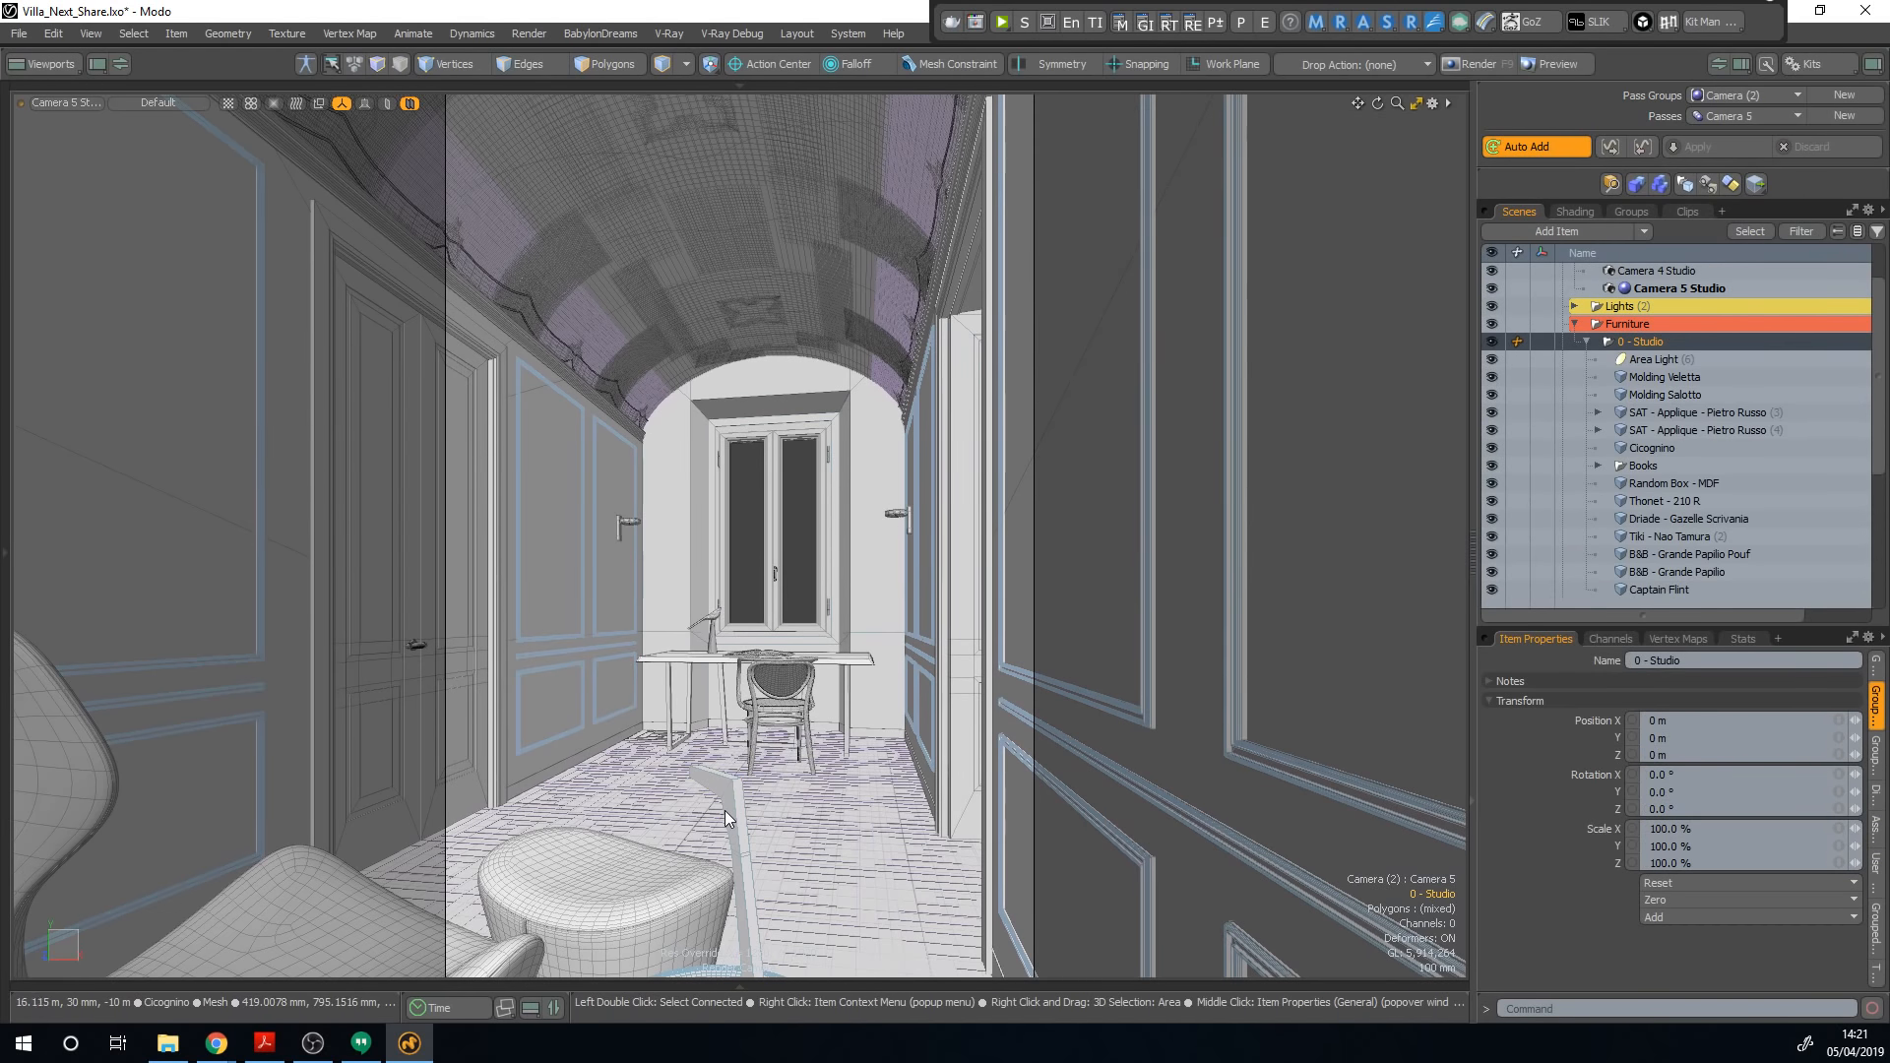
{"action": "left_click", "coordinate": [1496, 451]}
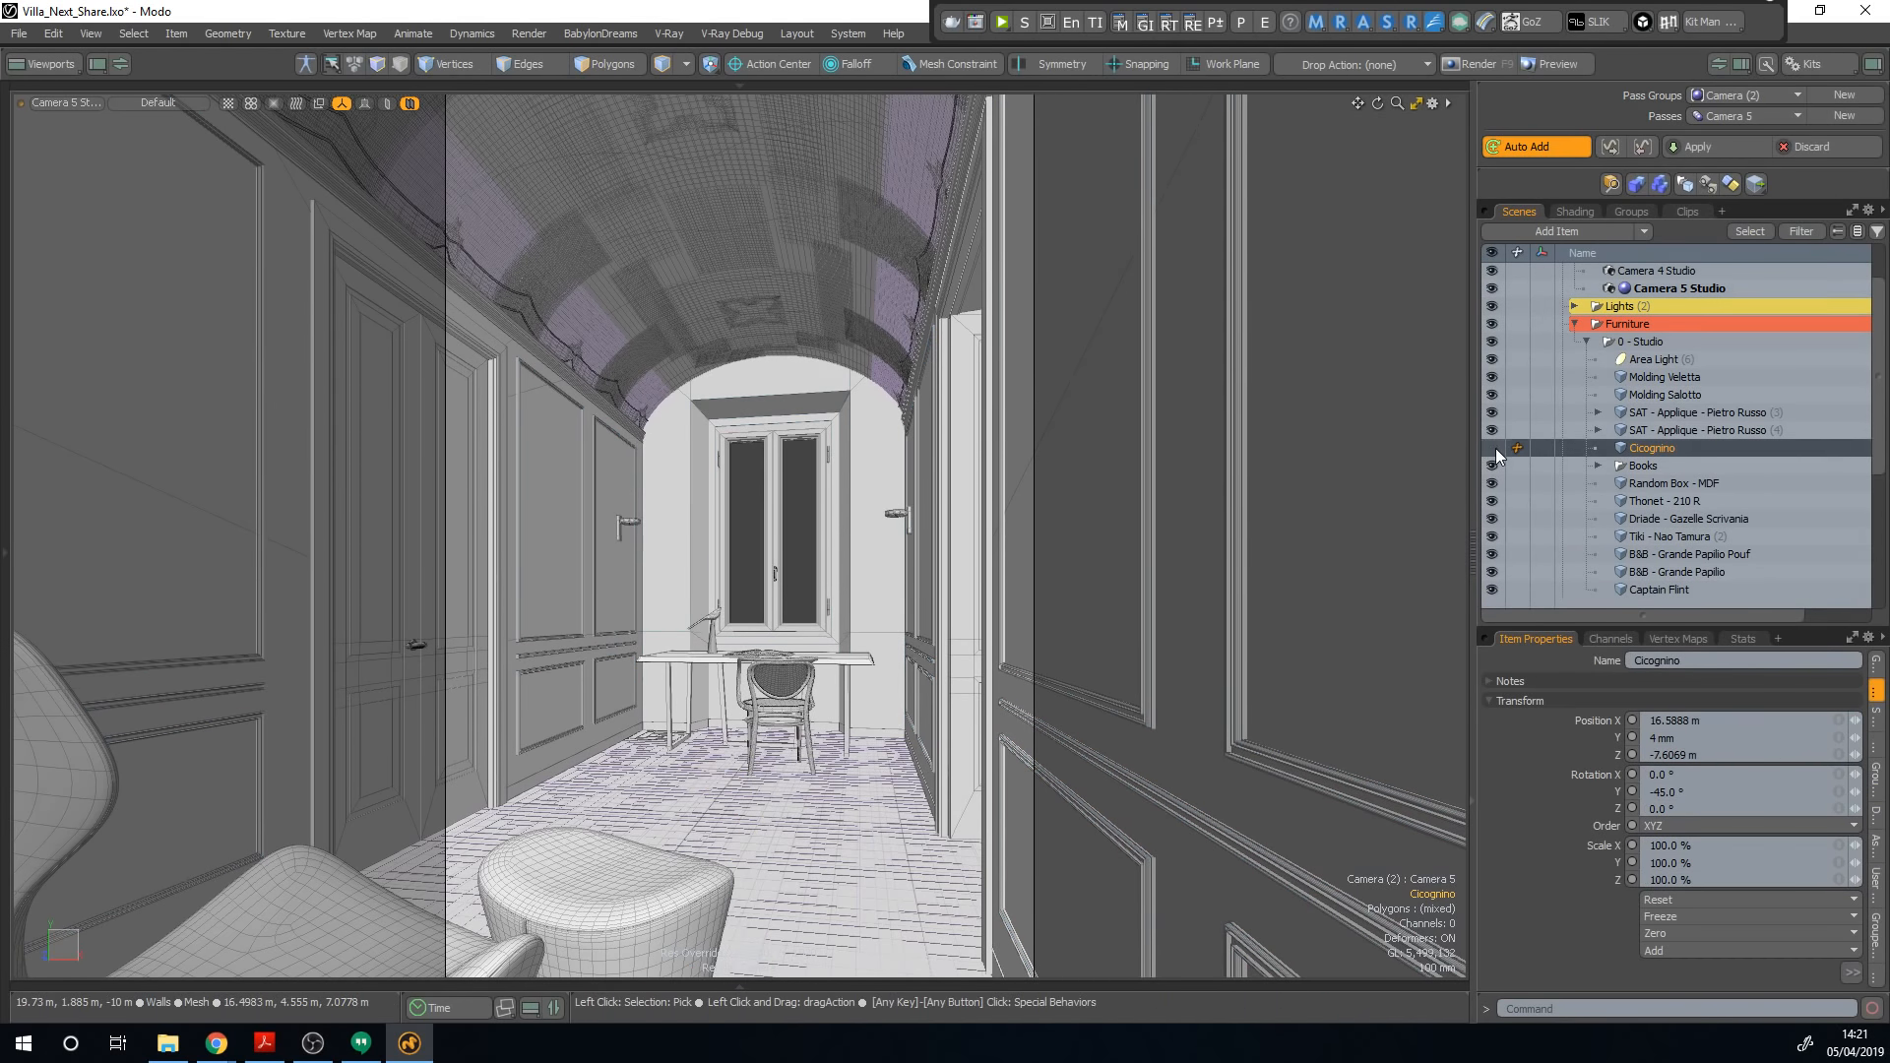
{"action": "left_click", "coordinate": [1703, 146]}
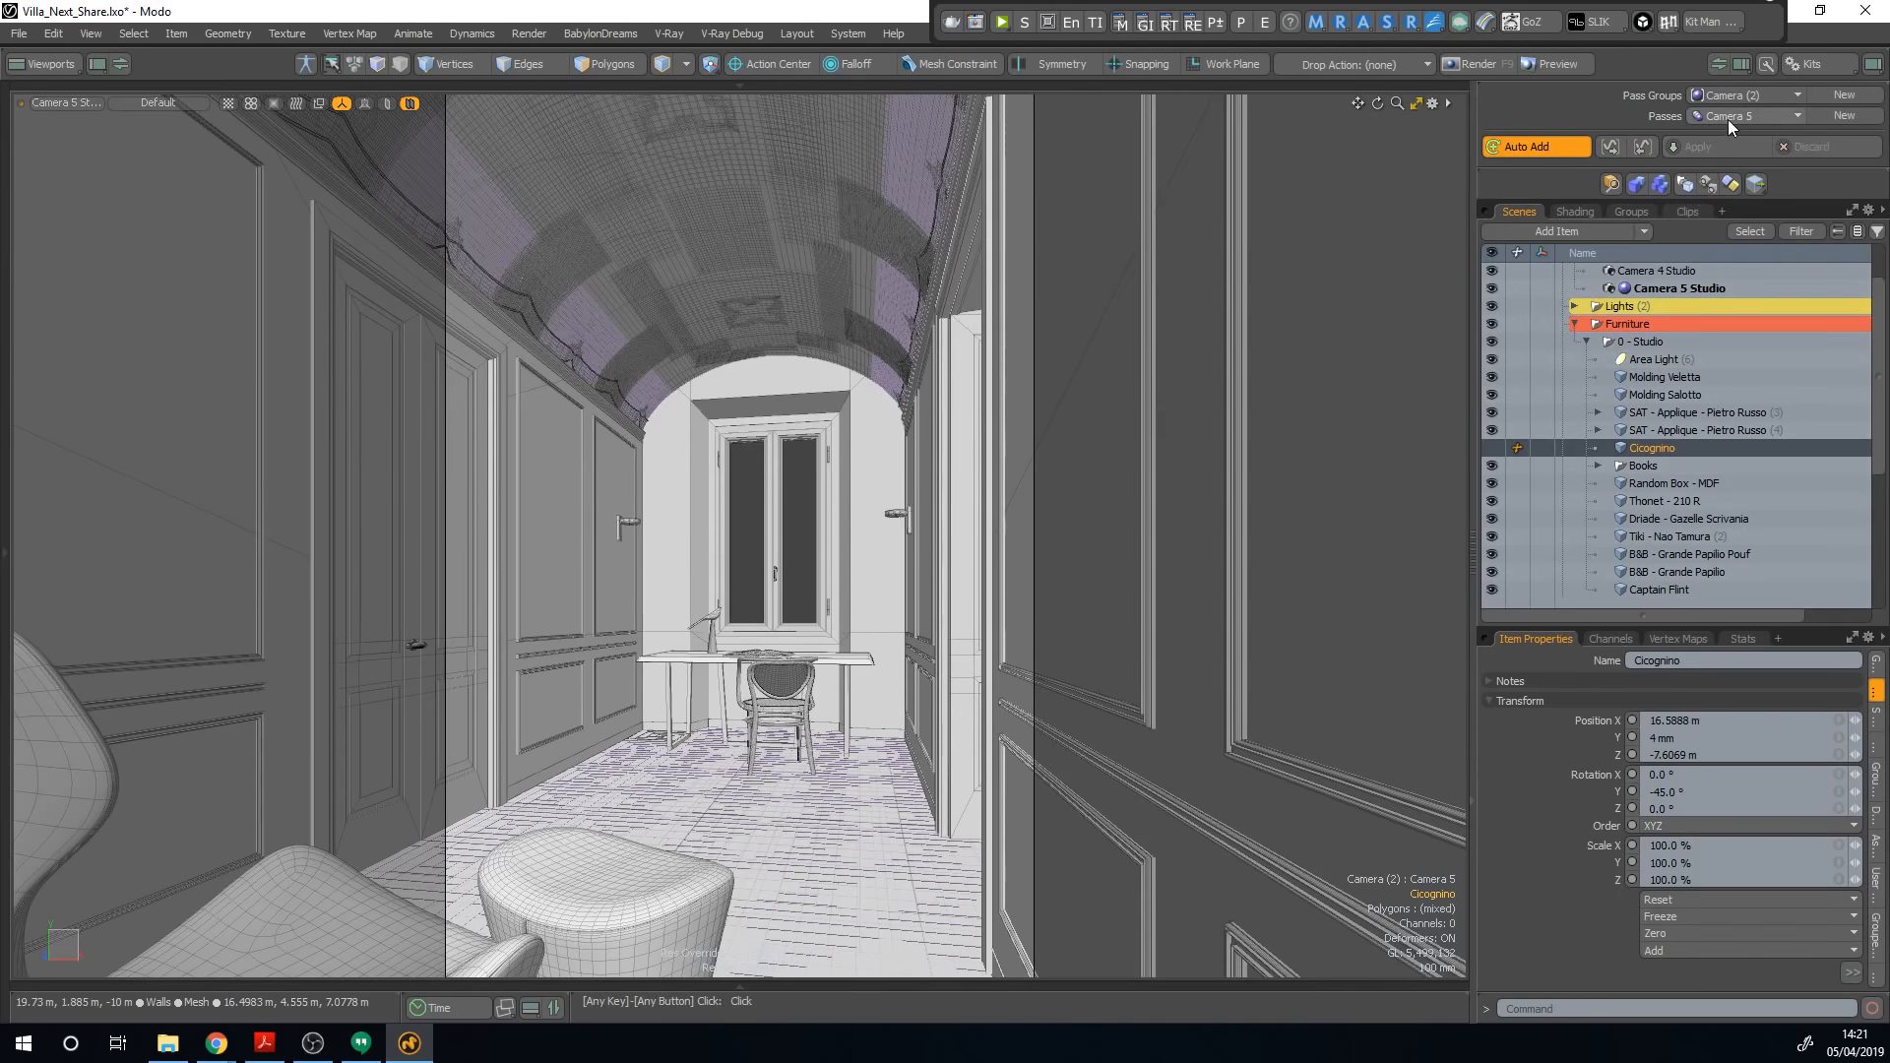
{"action": "scroll", "coordinate": [1728, 116], "scroll_direction": "up", "scroll_amount": 1}
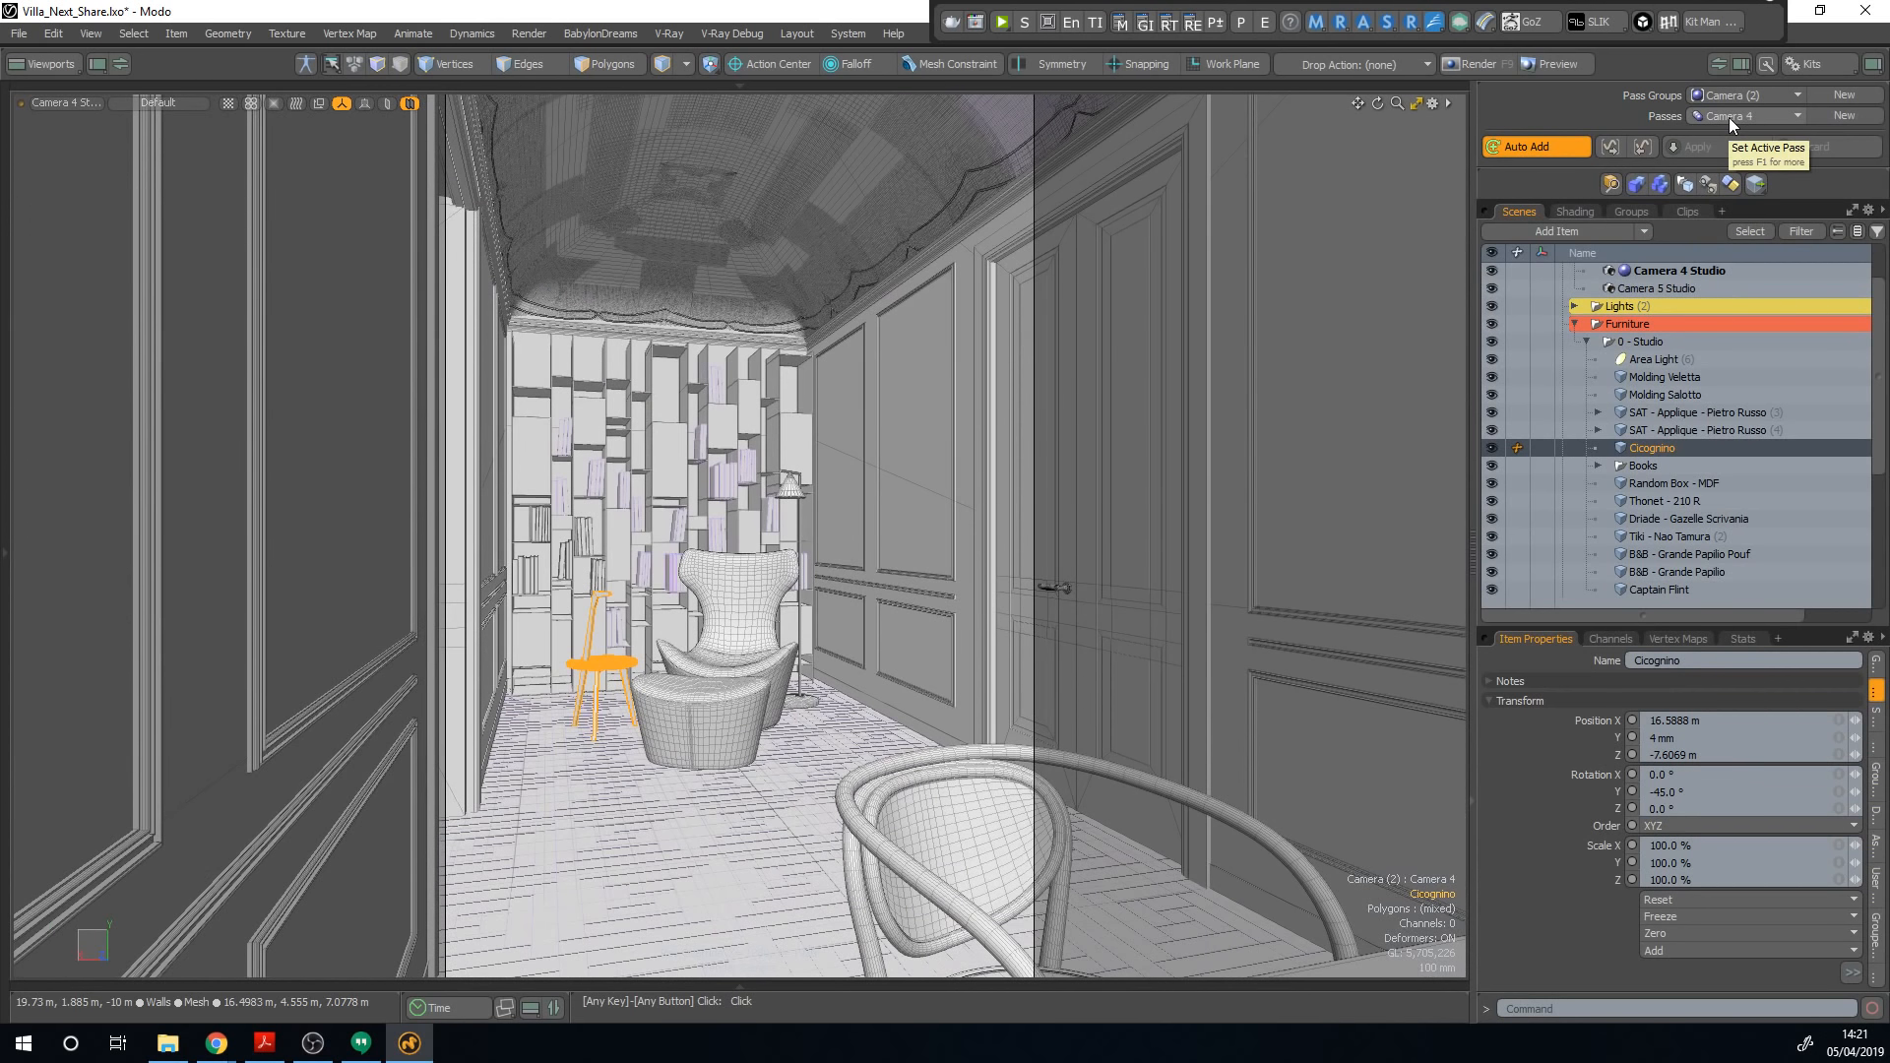
{"action": "scroll", "coordinate": [1729, 116], "scroll_direction": "down", "scroll_amount": 1}
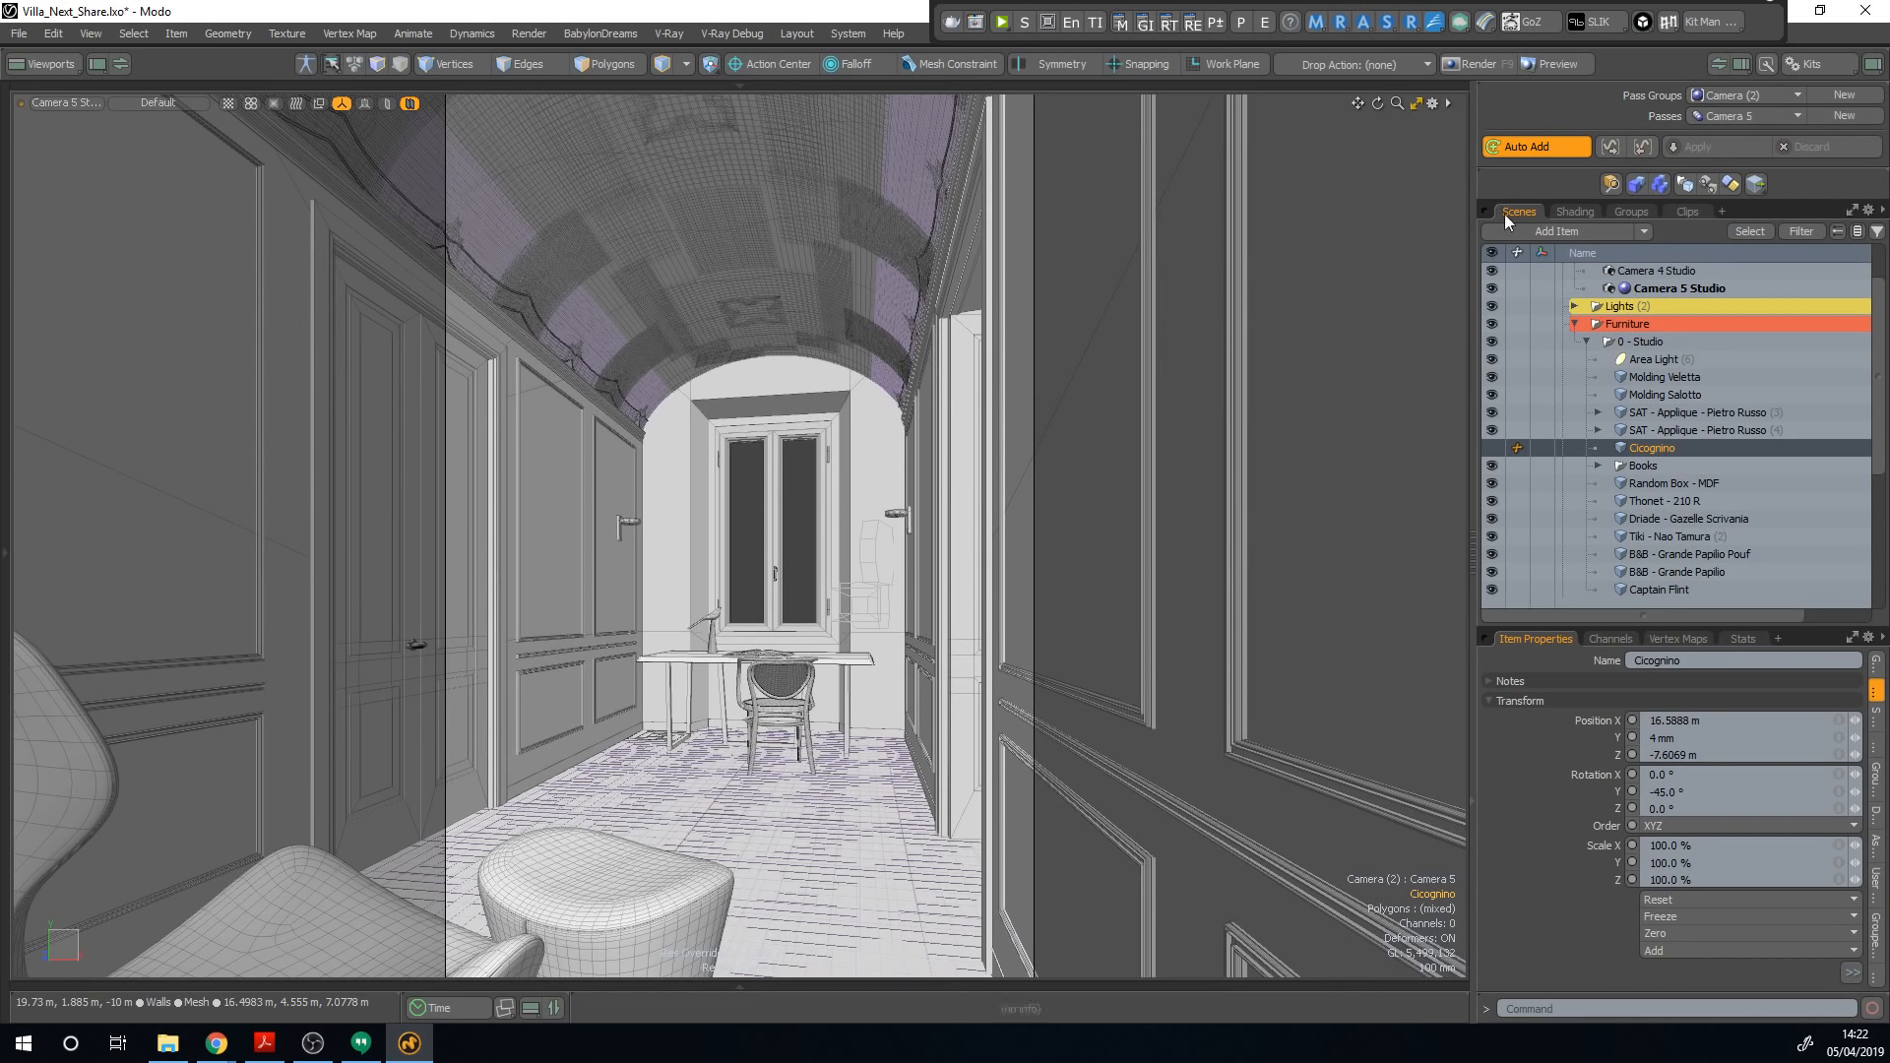
Step: Hide the B&B - Grande Papilio Pouf in the Camera 4 pass, apply the change and alternate between both passes to check it
{"action": "left_click", "coordinate": [620, 894]}
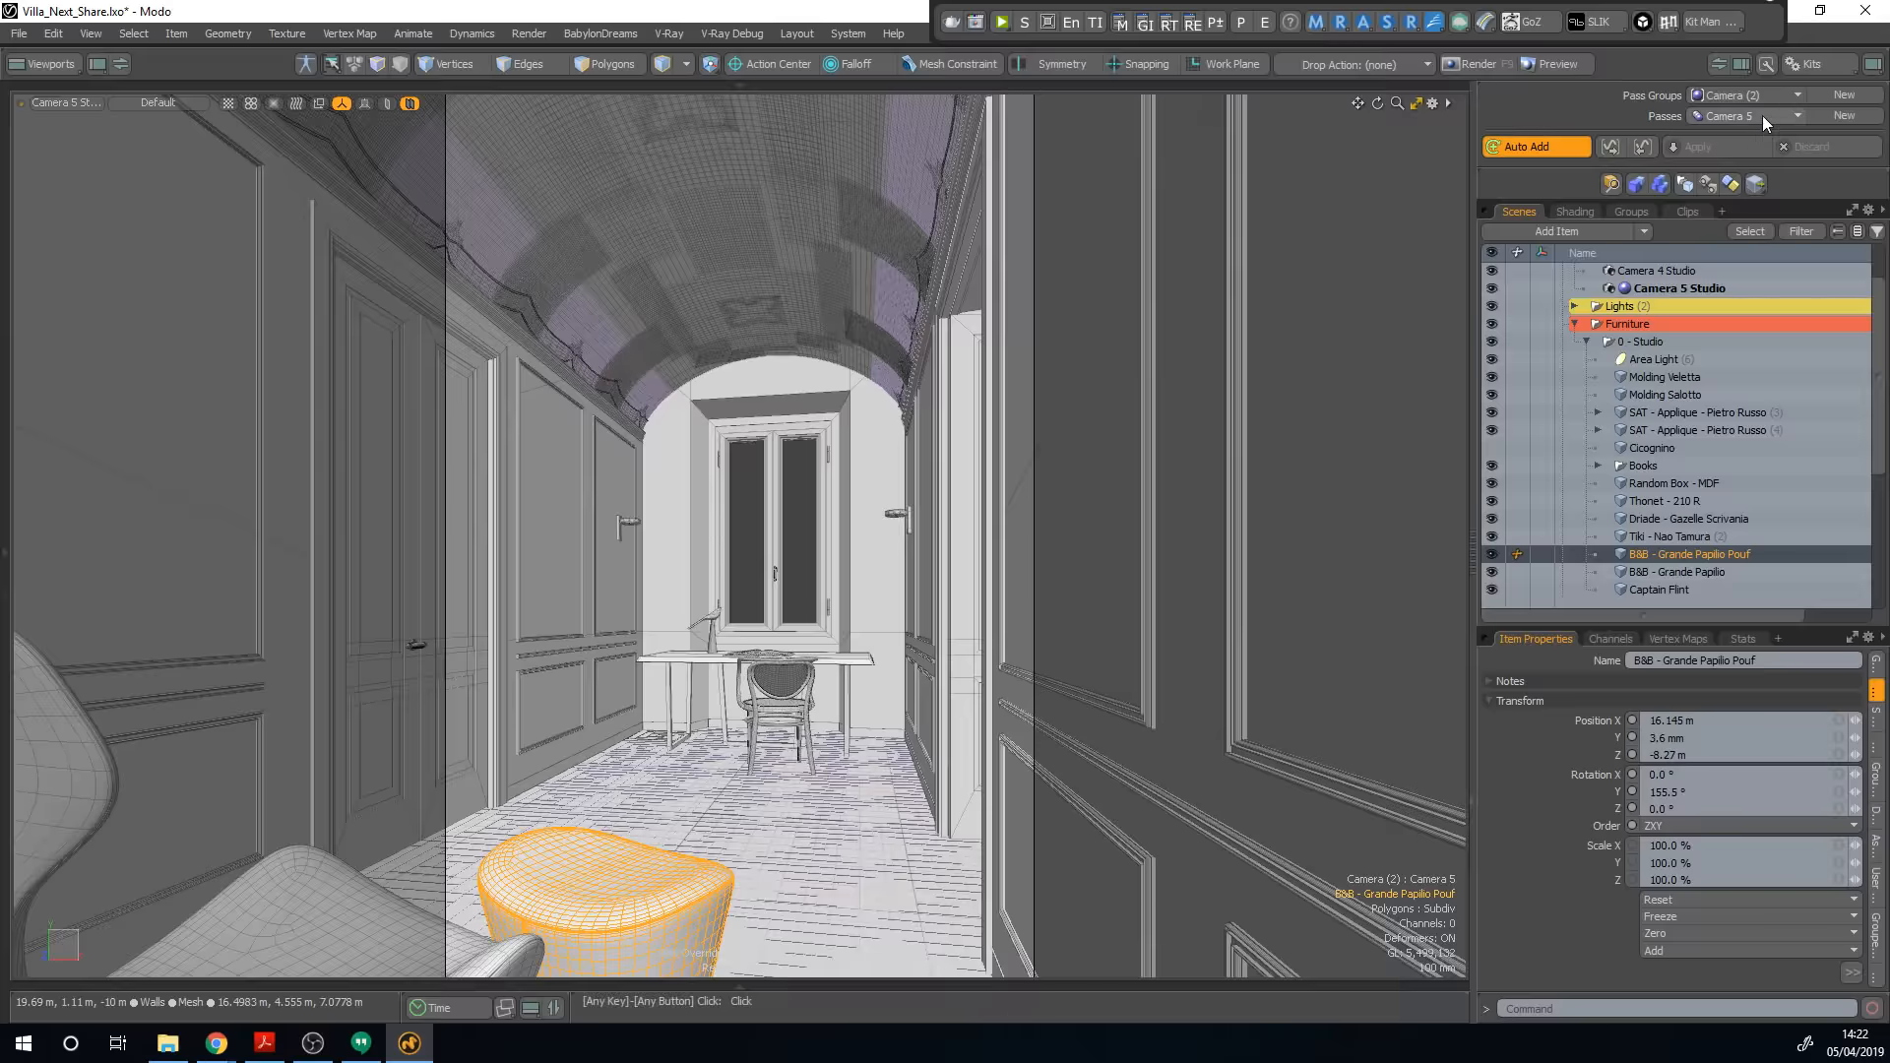
{"action": "scroll", "coordinate": [1762, 115], "scroll_direction": "up", "scroll_amount": 1}
{"action": "left_click", "coordinate": [1499, 557]}
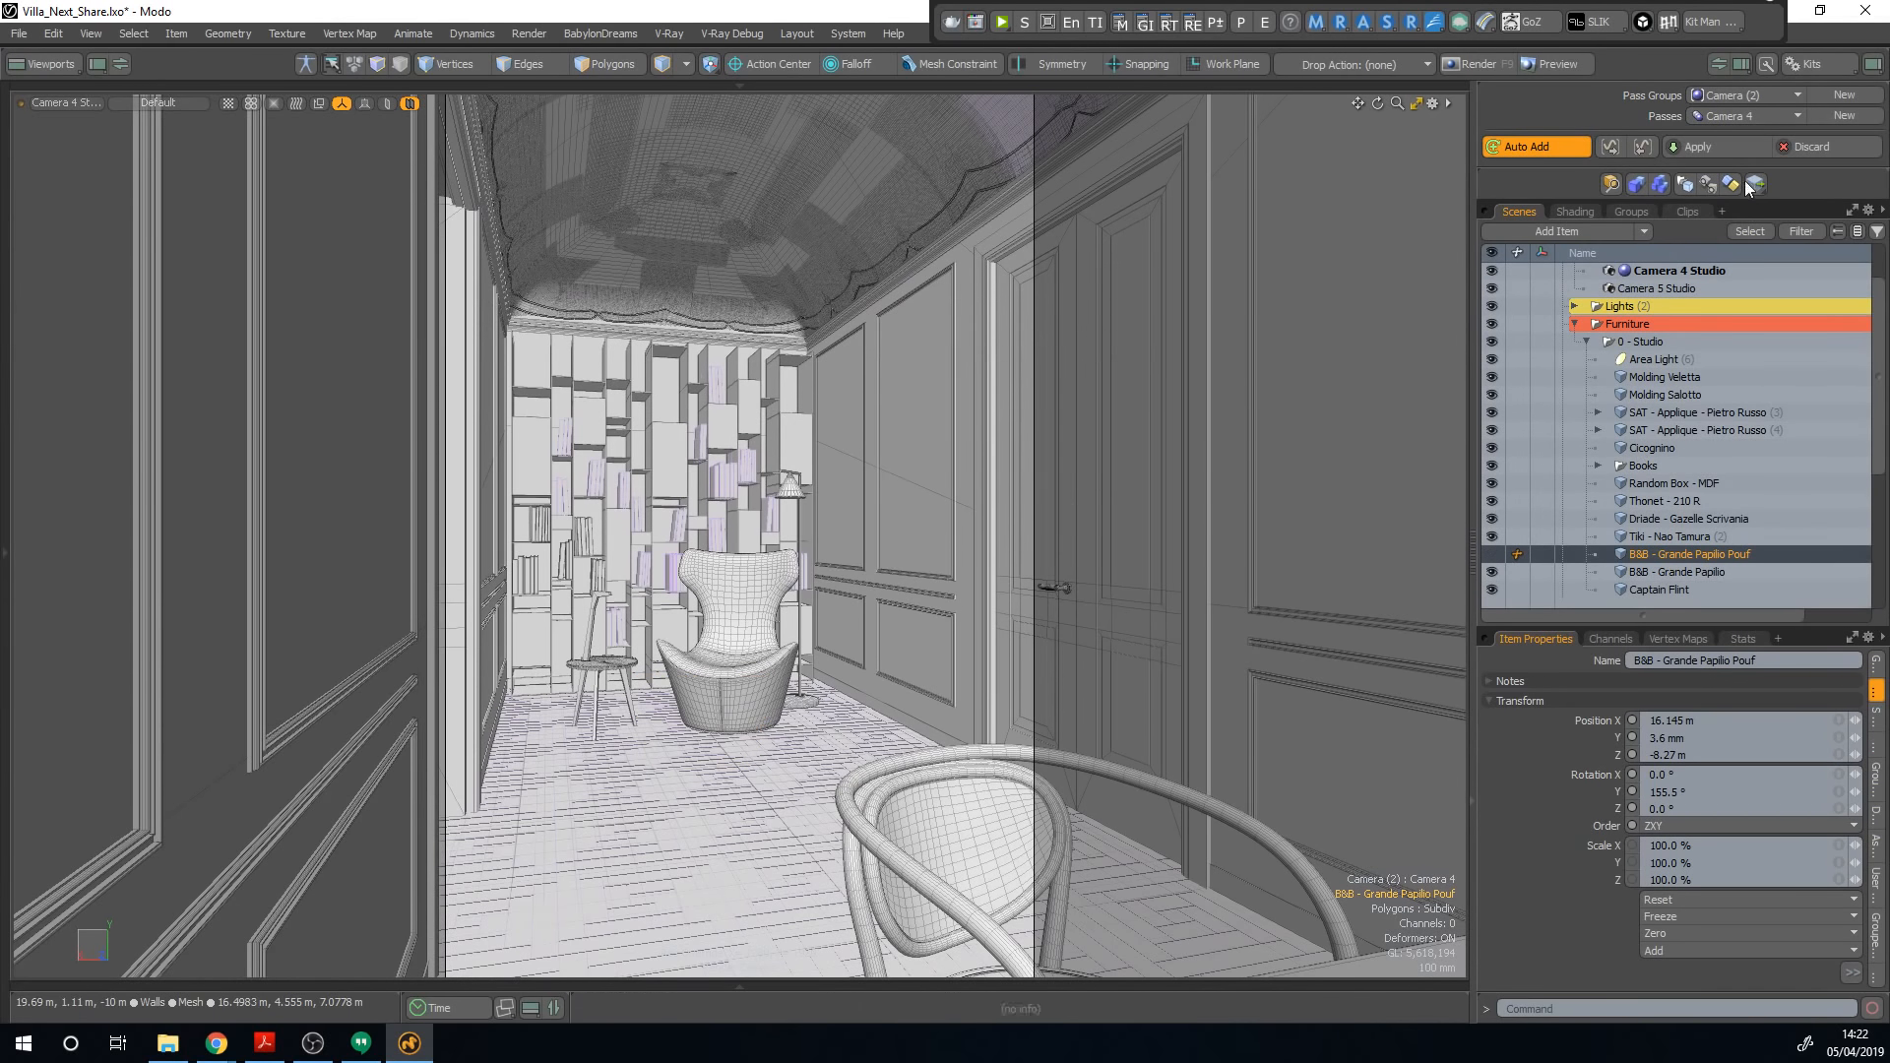
{"action": "scroll", "coordinate": [1757, 113], "scroll_direction": "down", "scroll_amount": 1}
{"action": "scroll", "coordinate": [1752, 115], "scroll_direction": "up", "scroll_amount": 1}
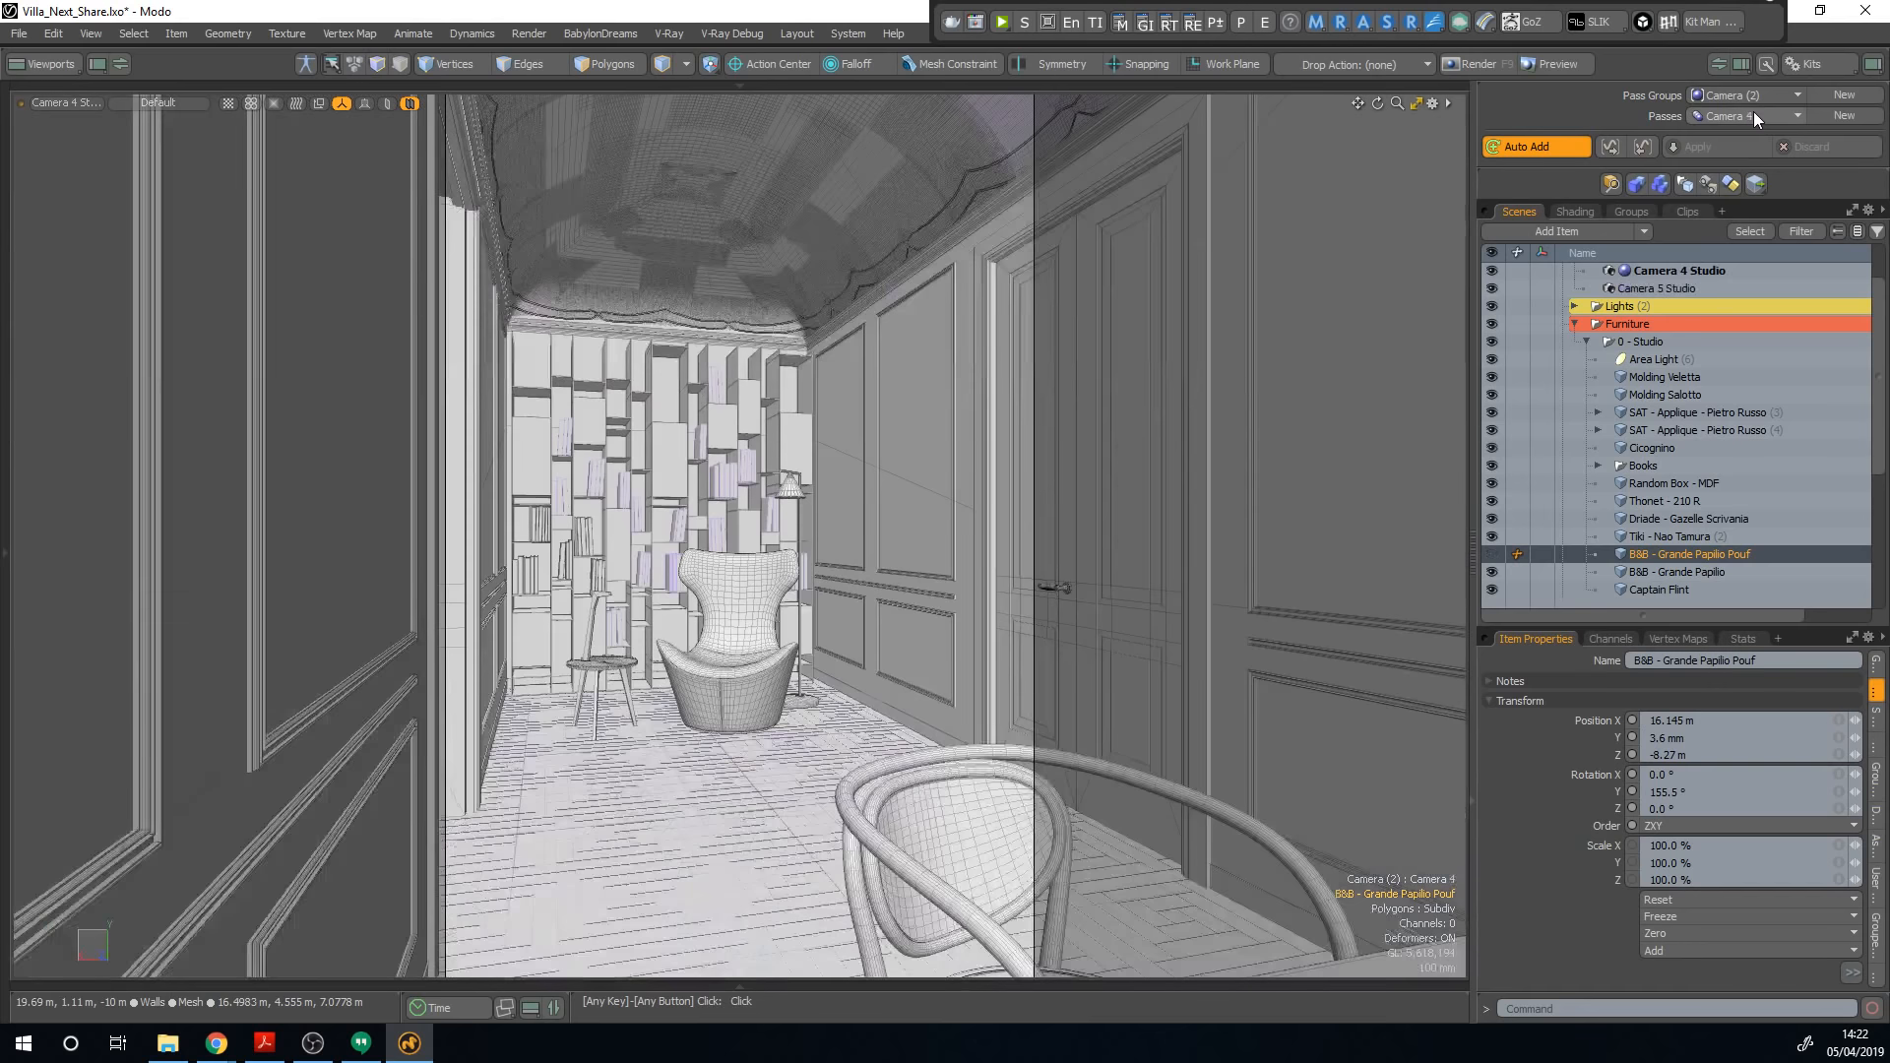
{"action": "scroll", "coordinate": [1754, 115], "scroll_direction": "down", "scroll_amount": 1}
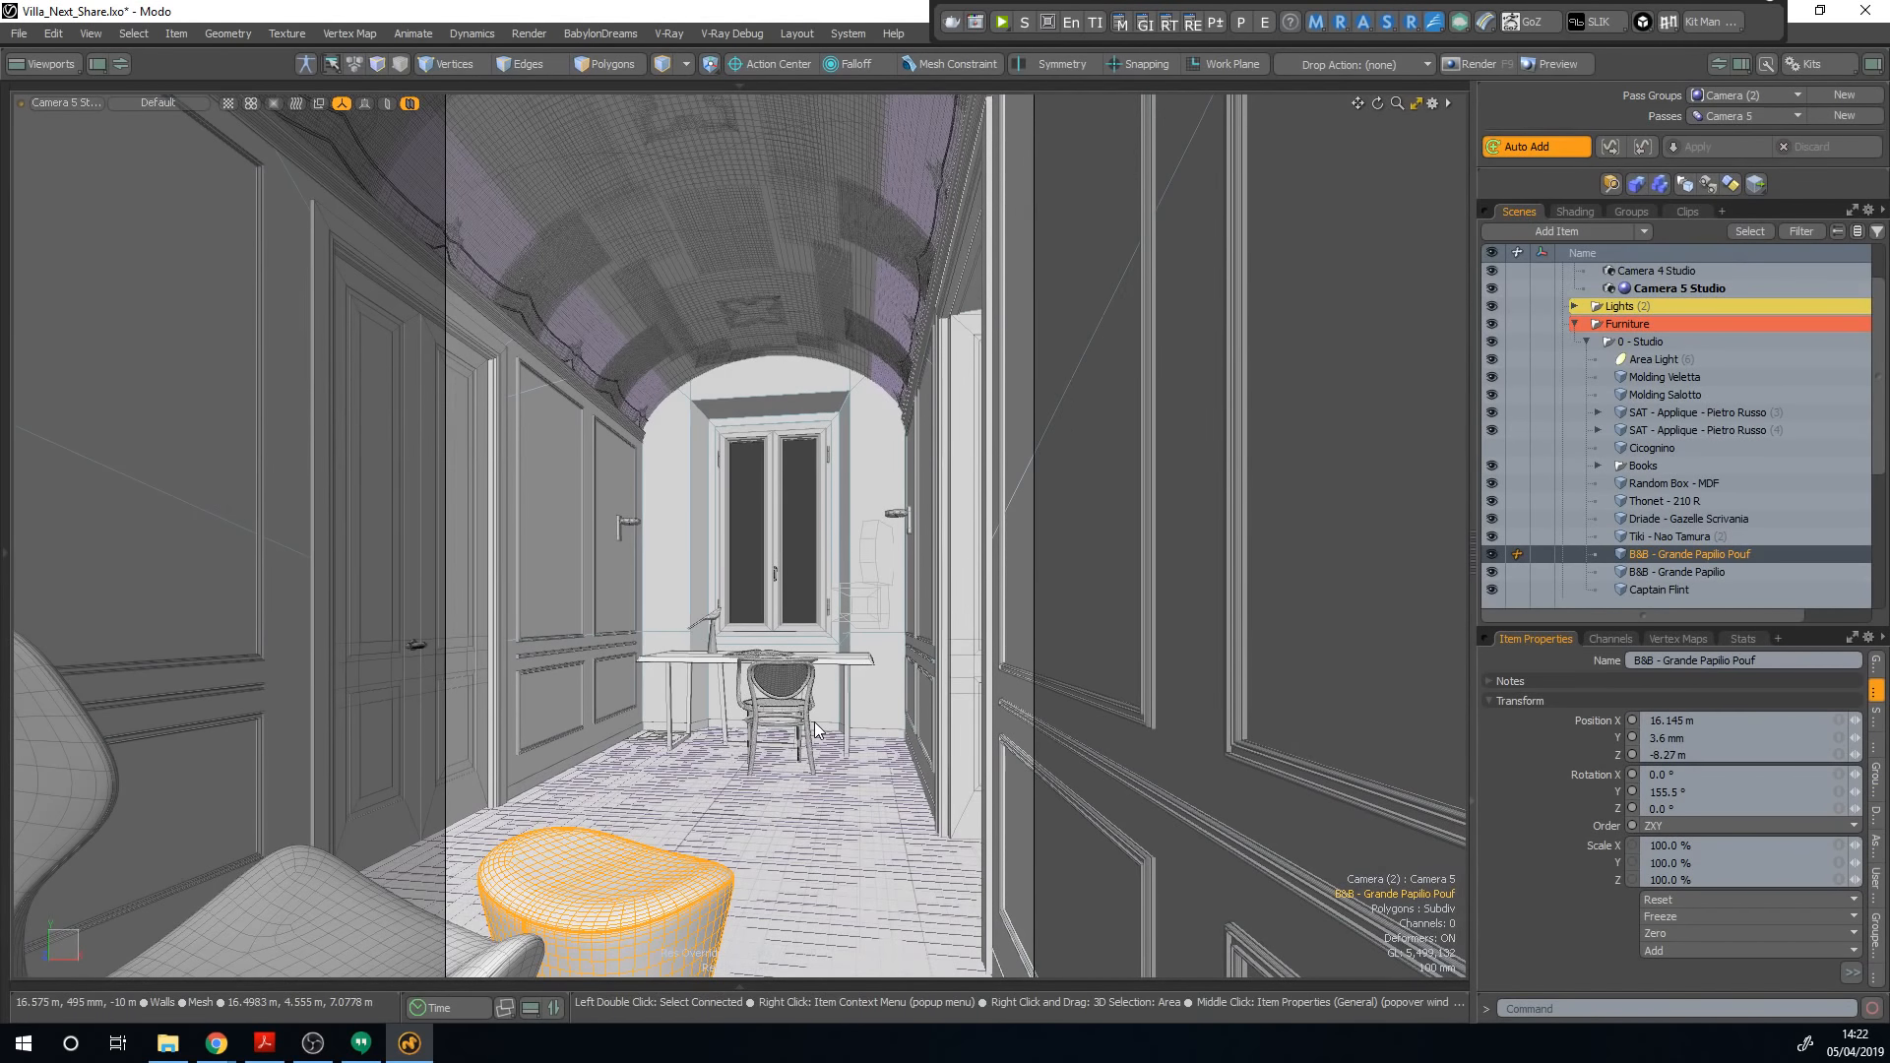
Step: Open the Render with V-Ray Standalone settings and choose Camera (2) as the render pass group
{"action": "left_click", "coordinate": [670, 33]}
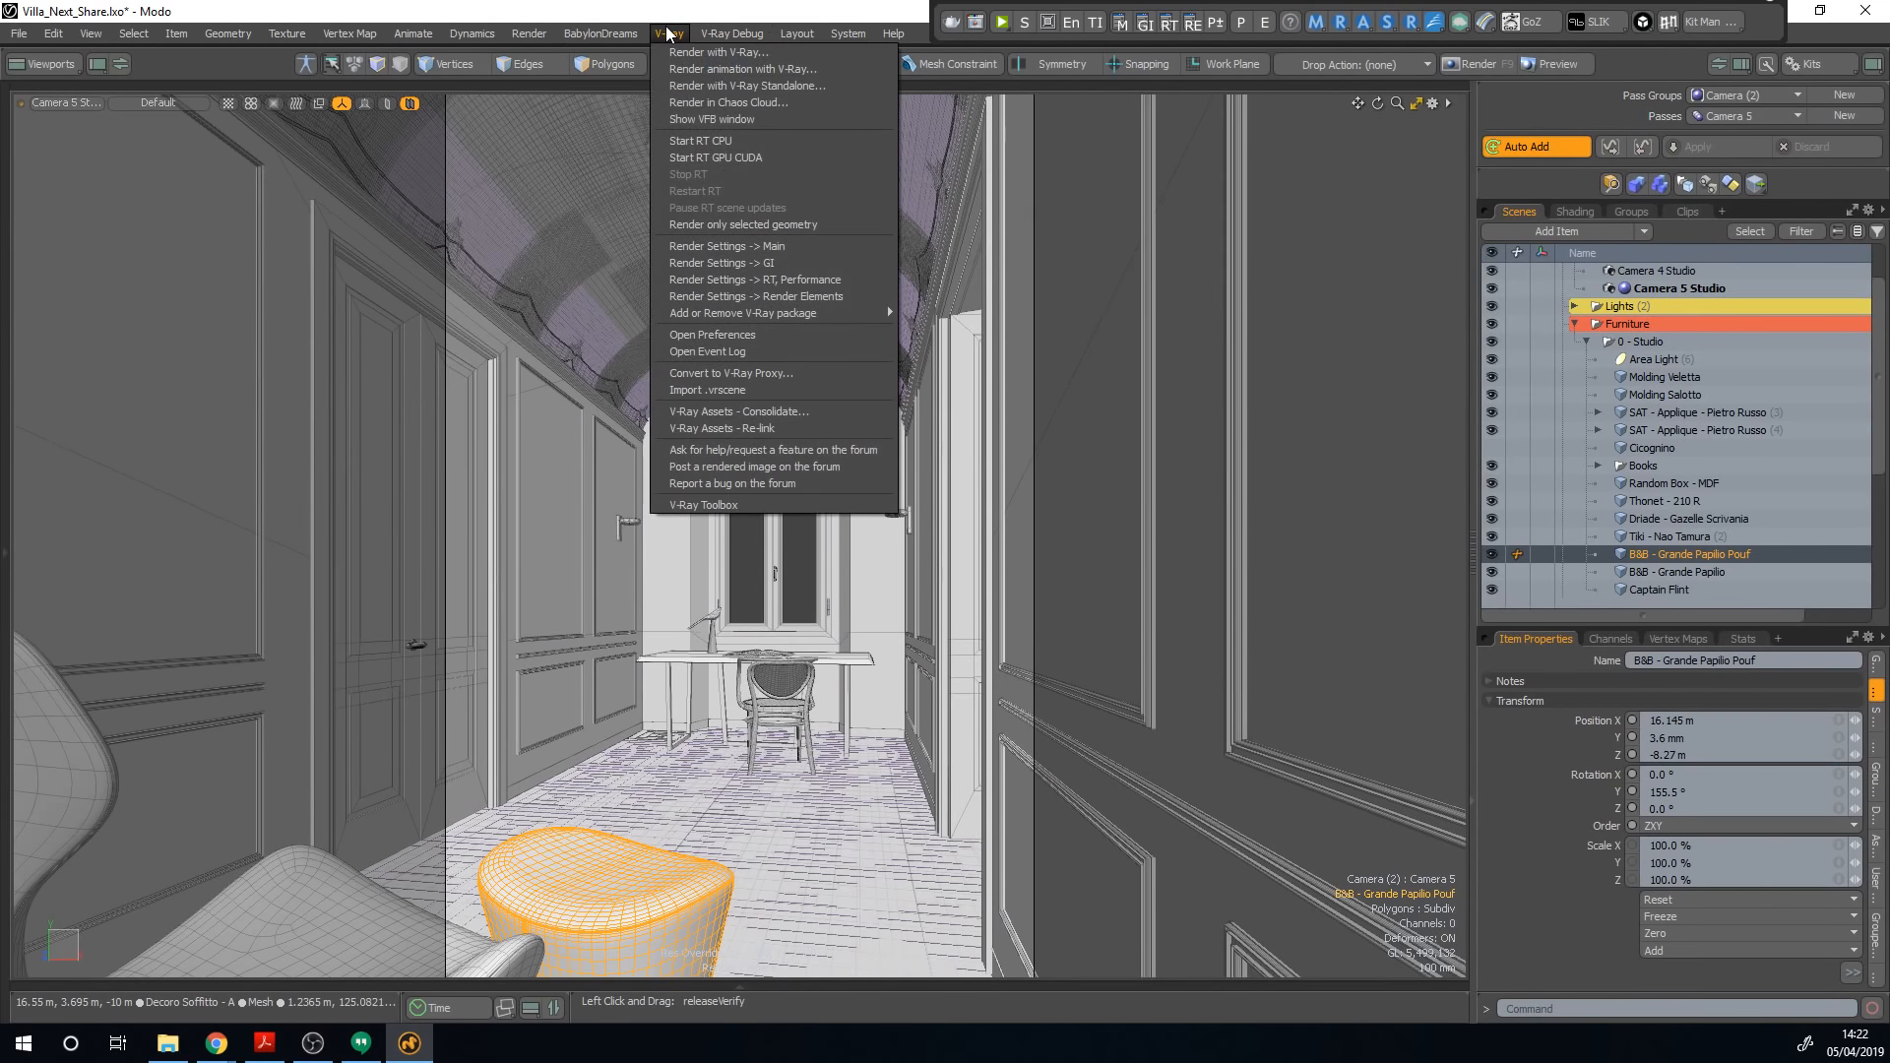
{"action": "left_click", "coordinate": [780, 86]}
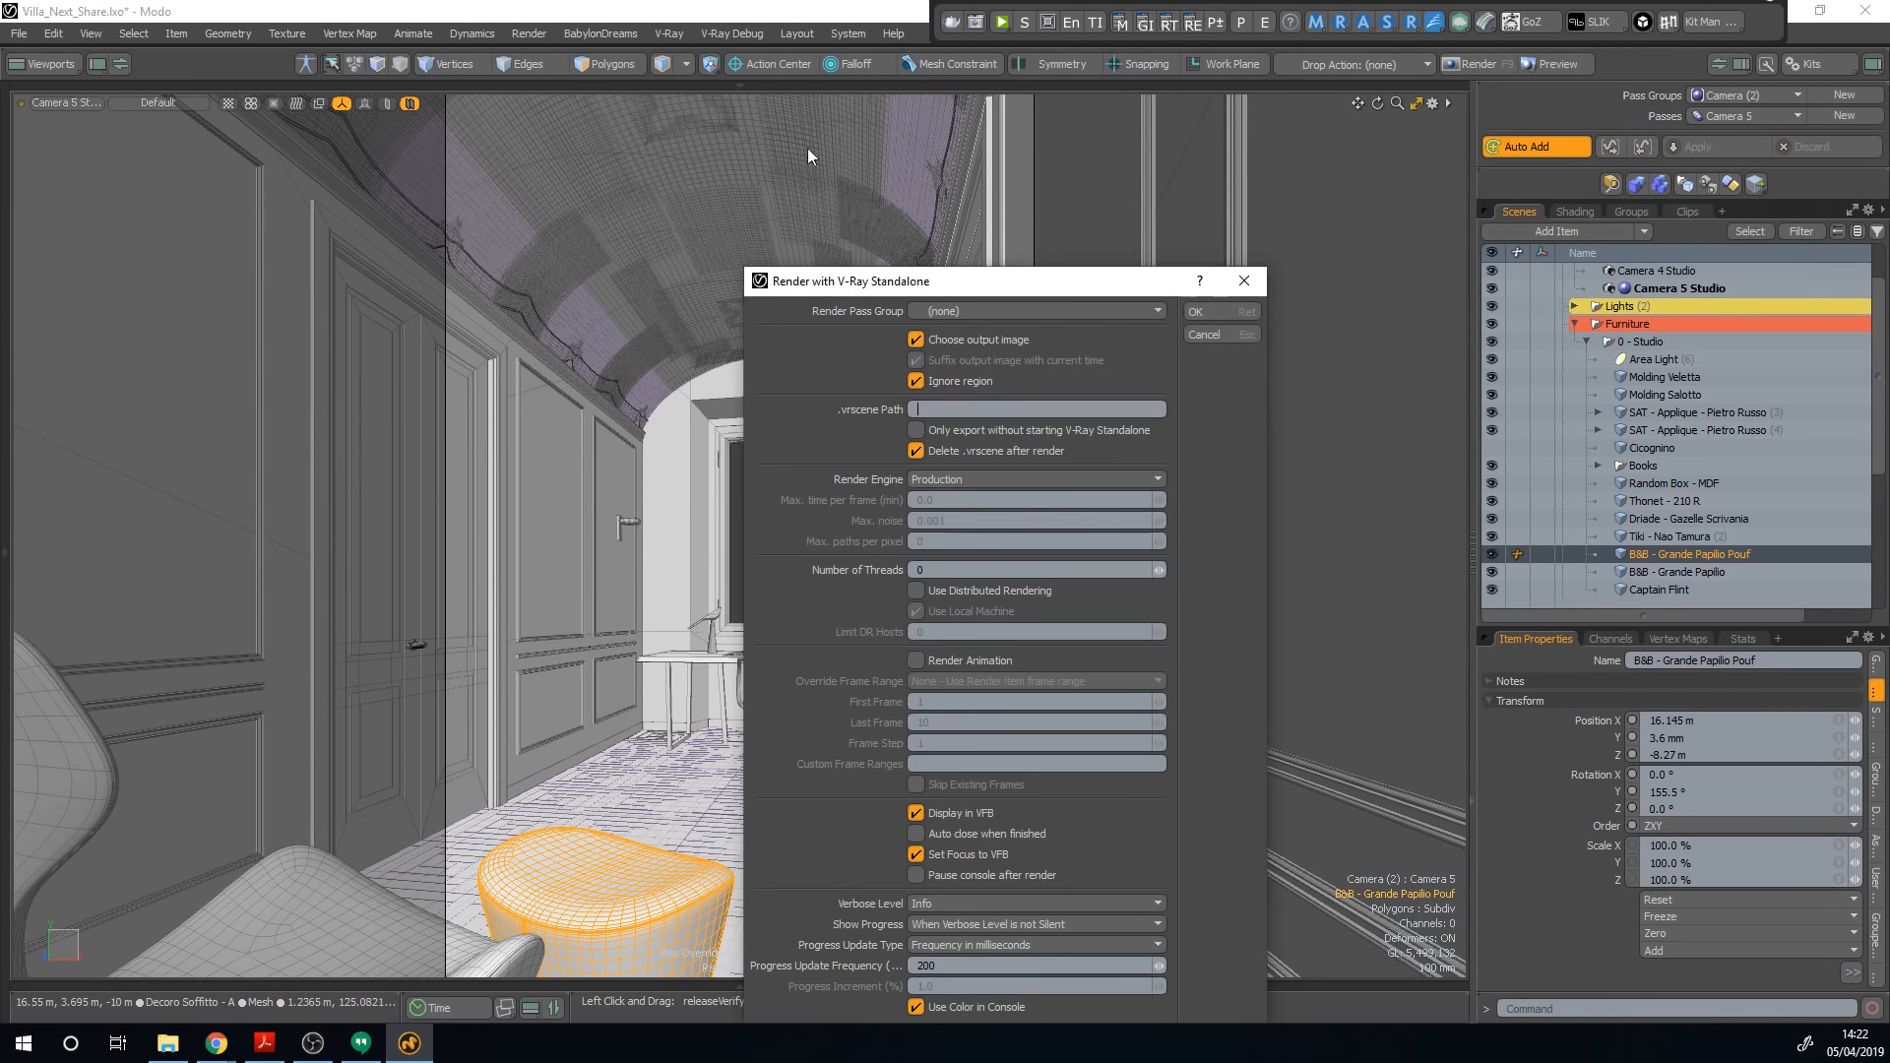
{"action": "left_click_drag", "start_coordinate": [955, 285], "coordinate": [618, 187]}
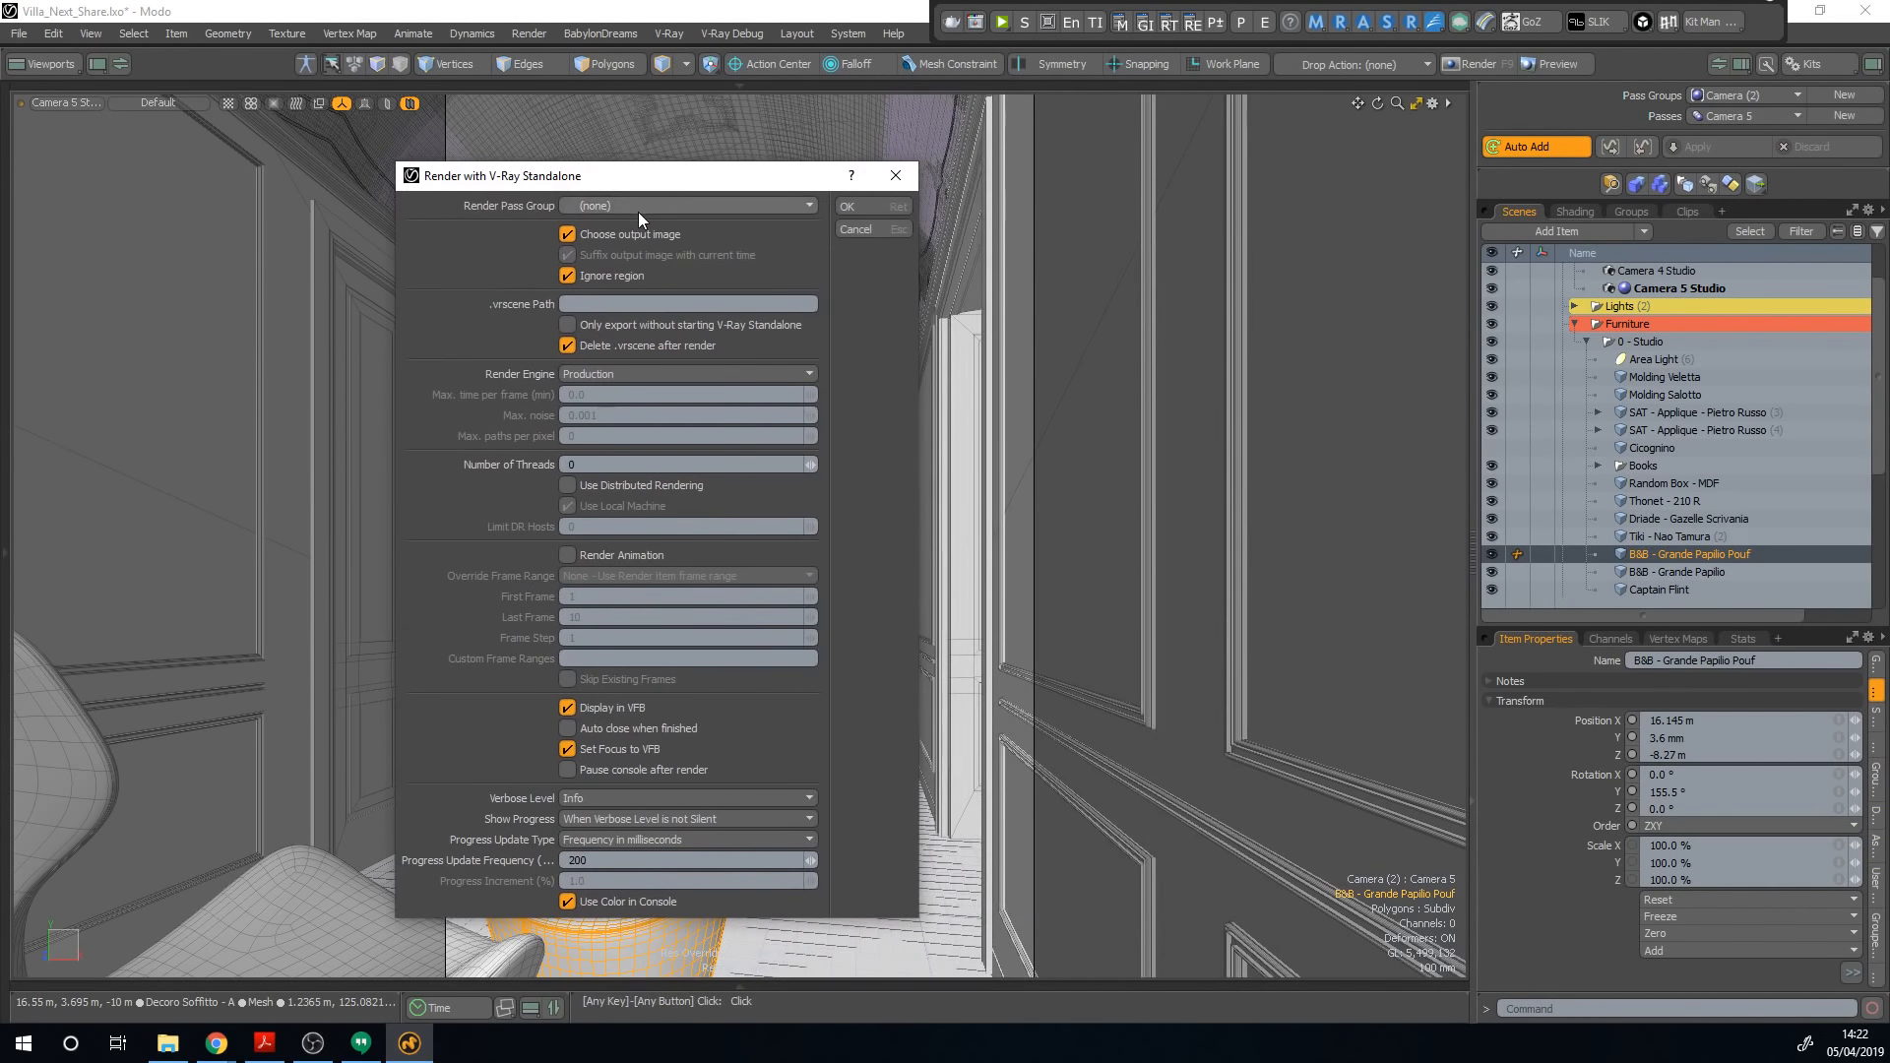
{"action": "left_click", "coordinate": [607, 204]}
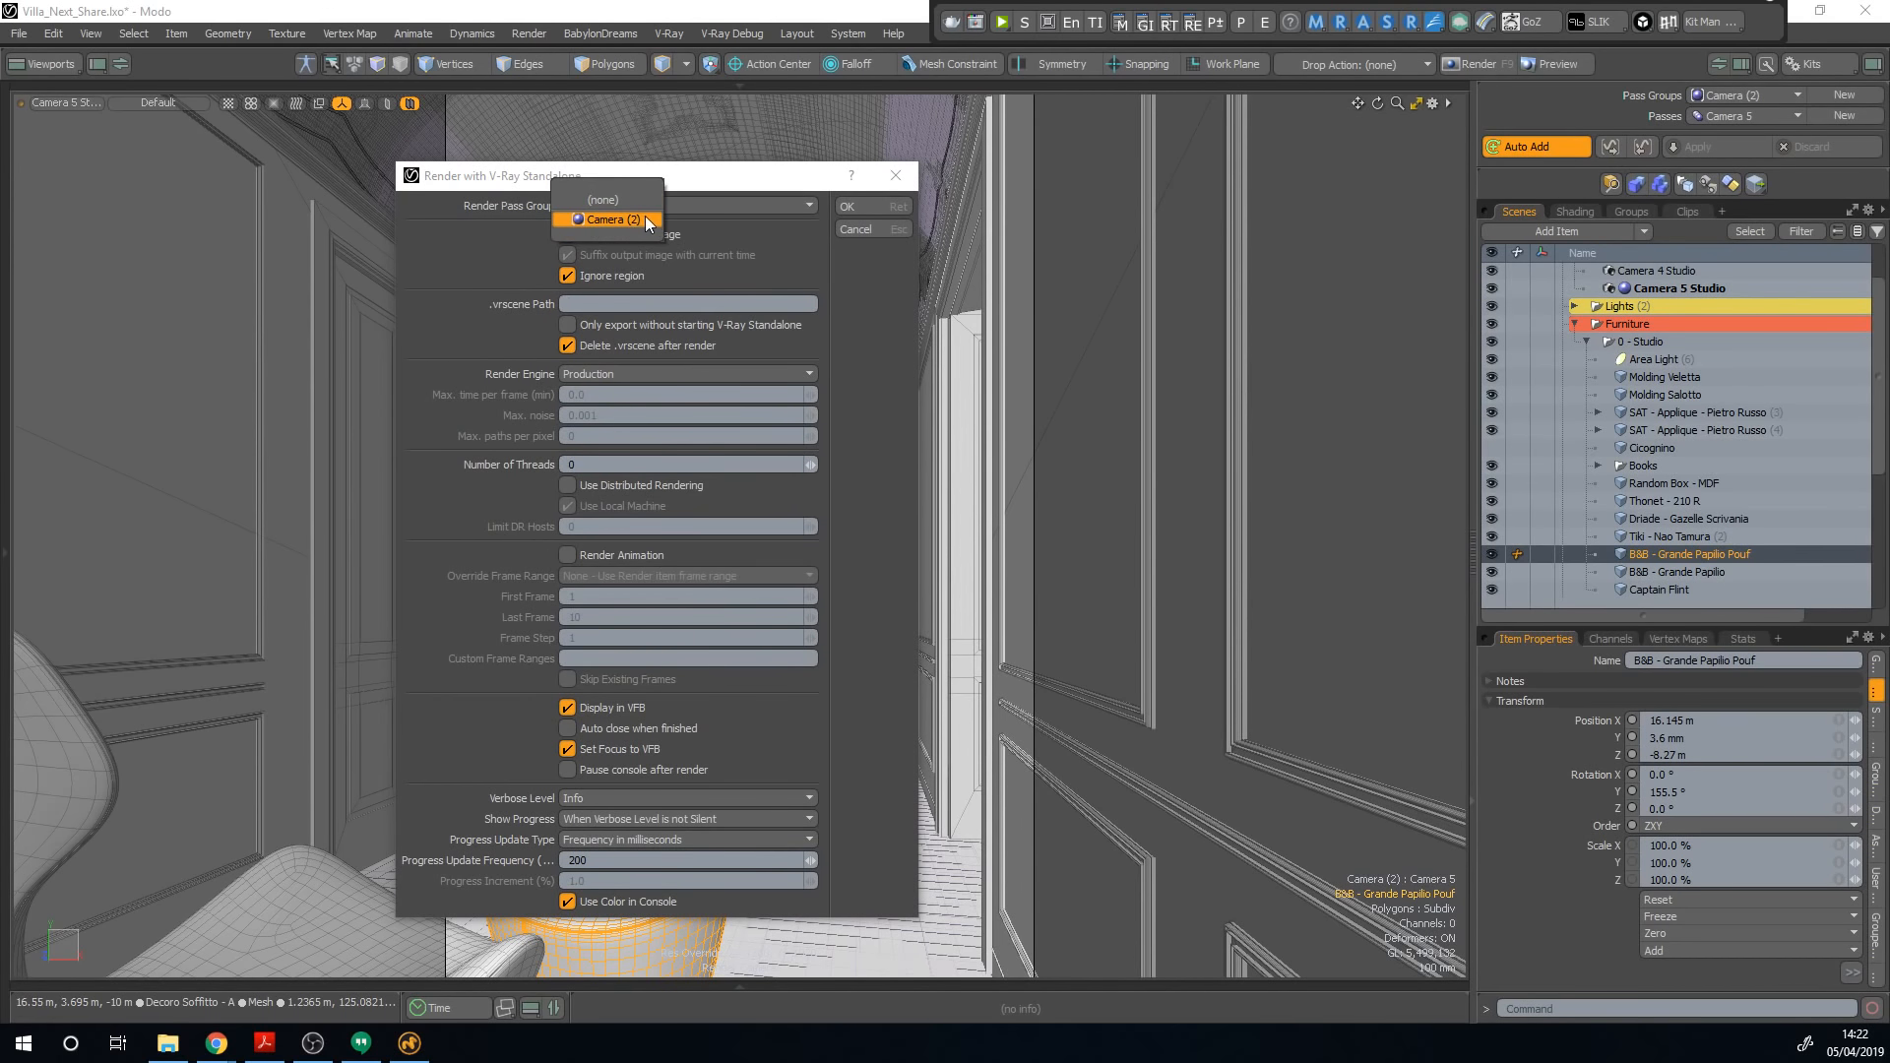
{"action": "left_click", "coordinate": [618, 214]}
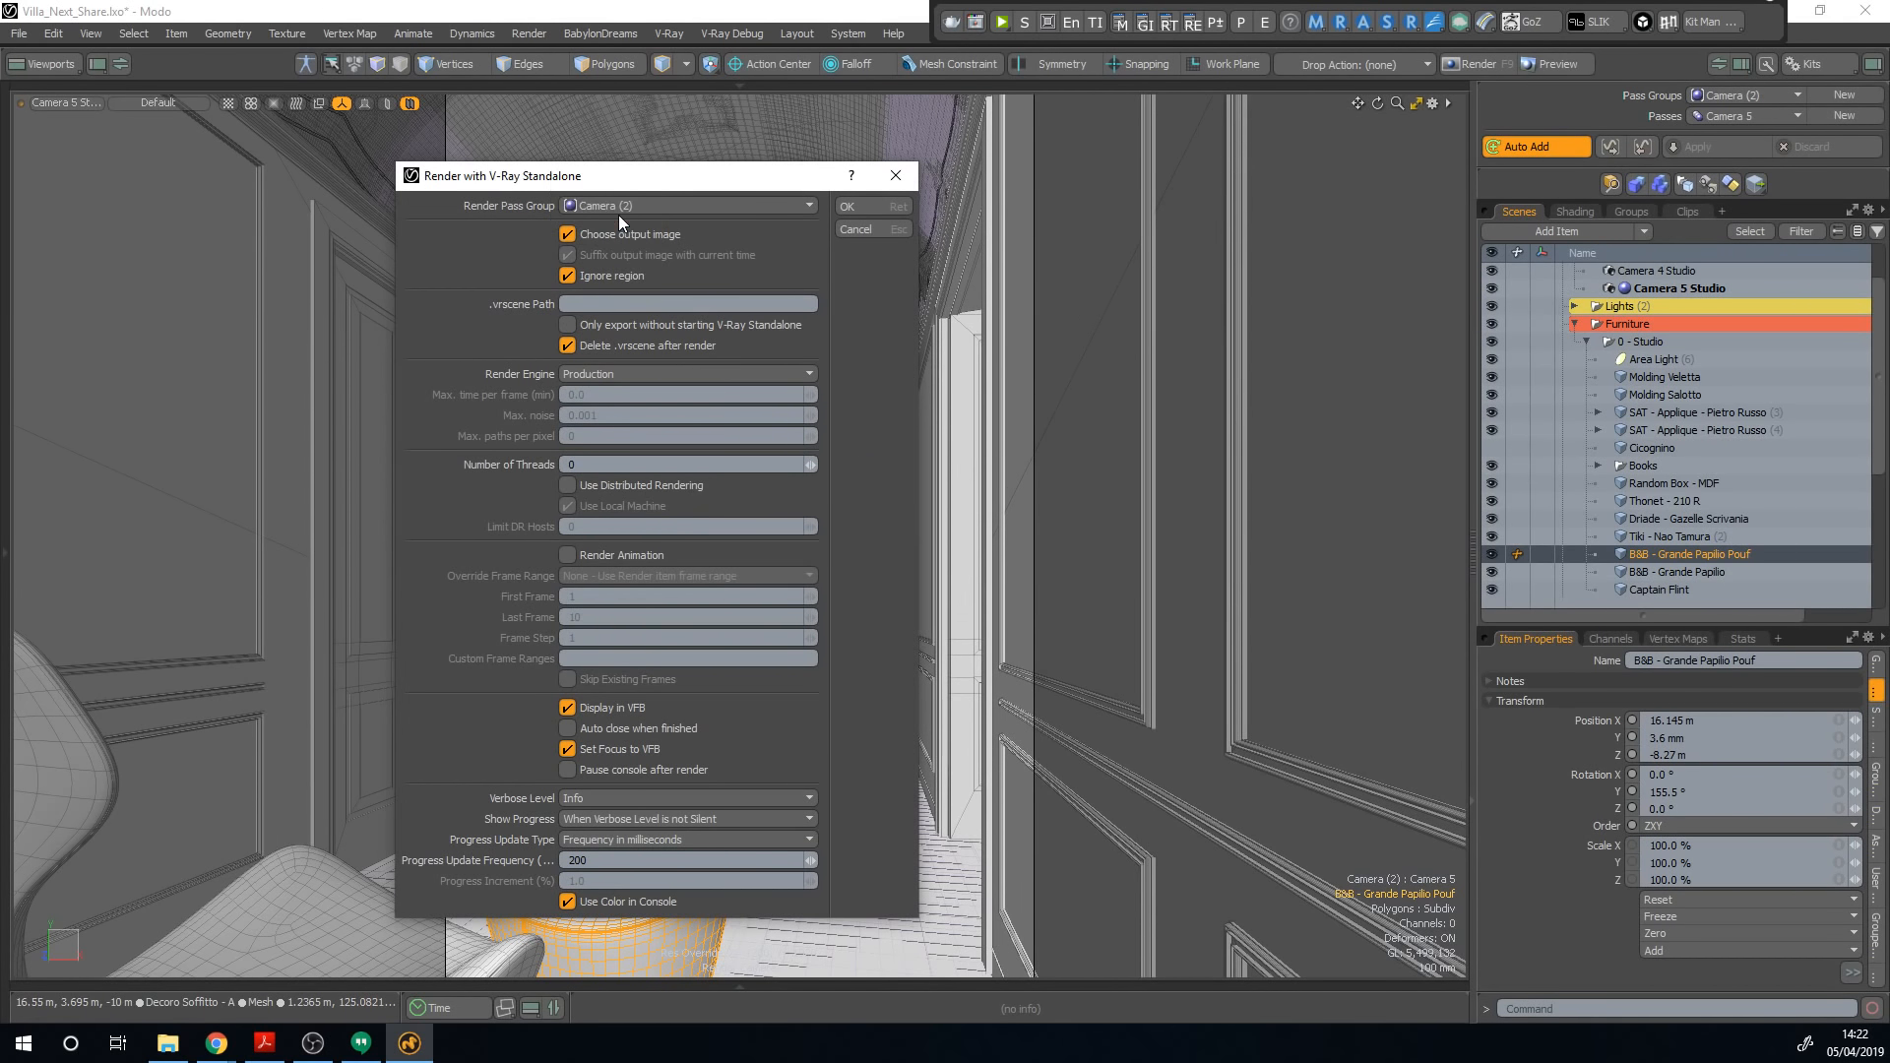
Step: Set the standalone render engine to RT GPU CUDA with a maximum noise of 0.005, and cancel the render dialog
{"action": "left_click", "coordinate": [606, 374]}
{"action": "left_click", "coordinate": [607, 374]}
{"action": "left_click", "coordinate": [606, 374]}
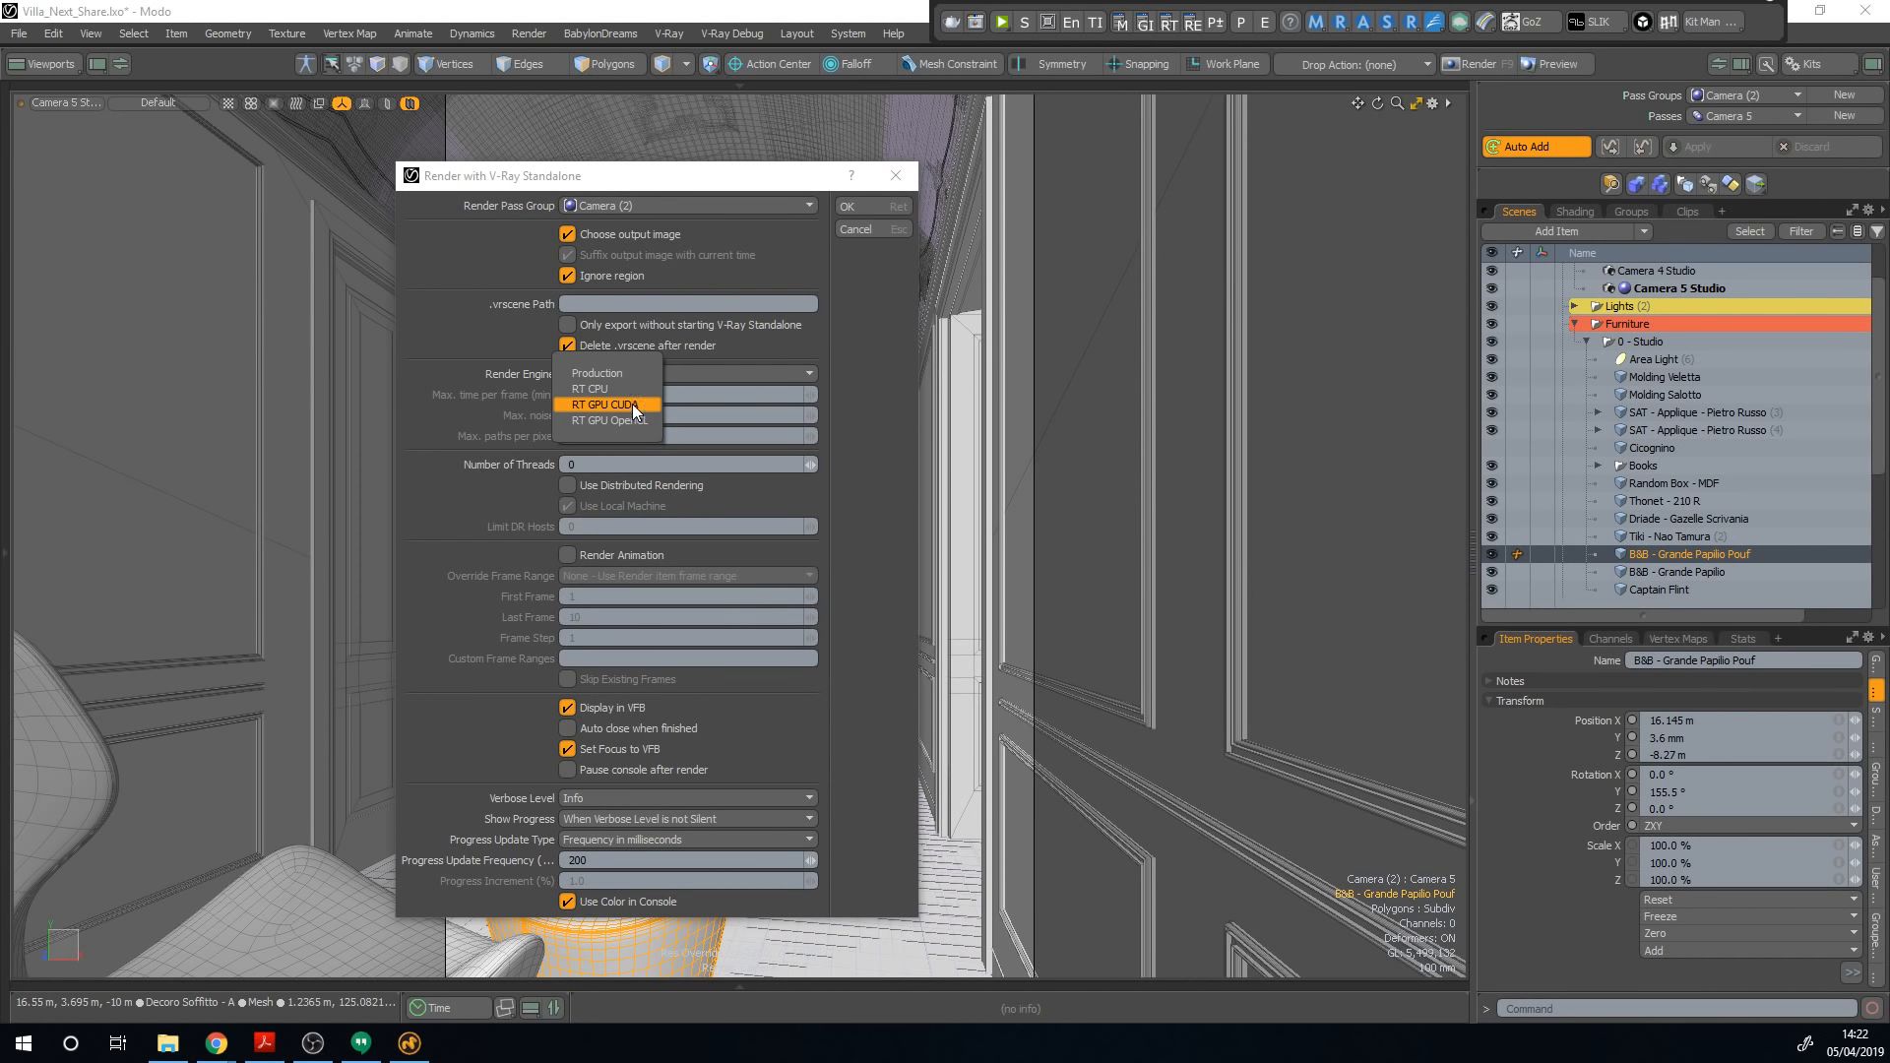
{"action": "left_click", "coordinate": [632, 404]}
{"action": "left_click_drag", "start_coordinate": [584, 417], "coordinate": [633, 422]}
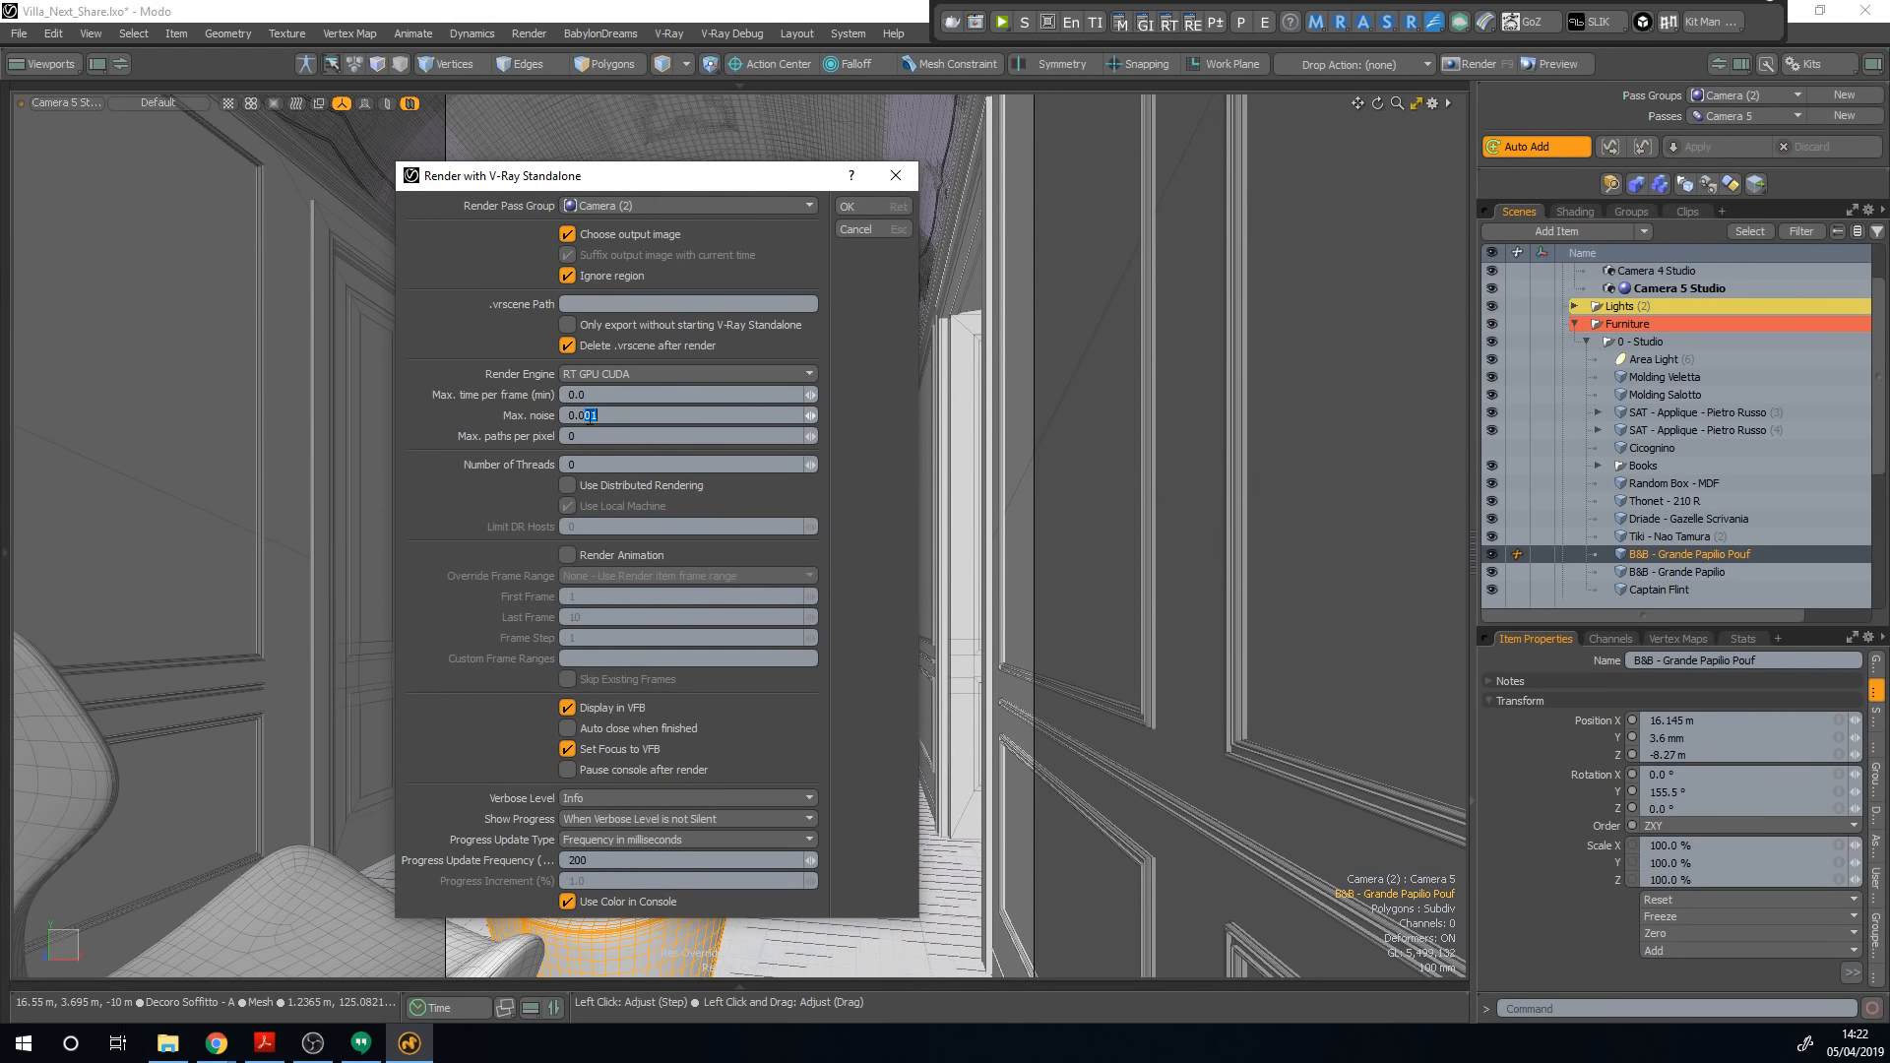
{"action": "key", "text": "BackSpace"}
{"action": "type", "text": "6"}
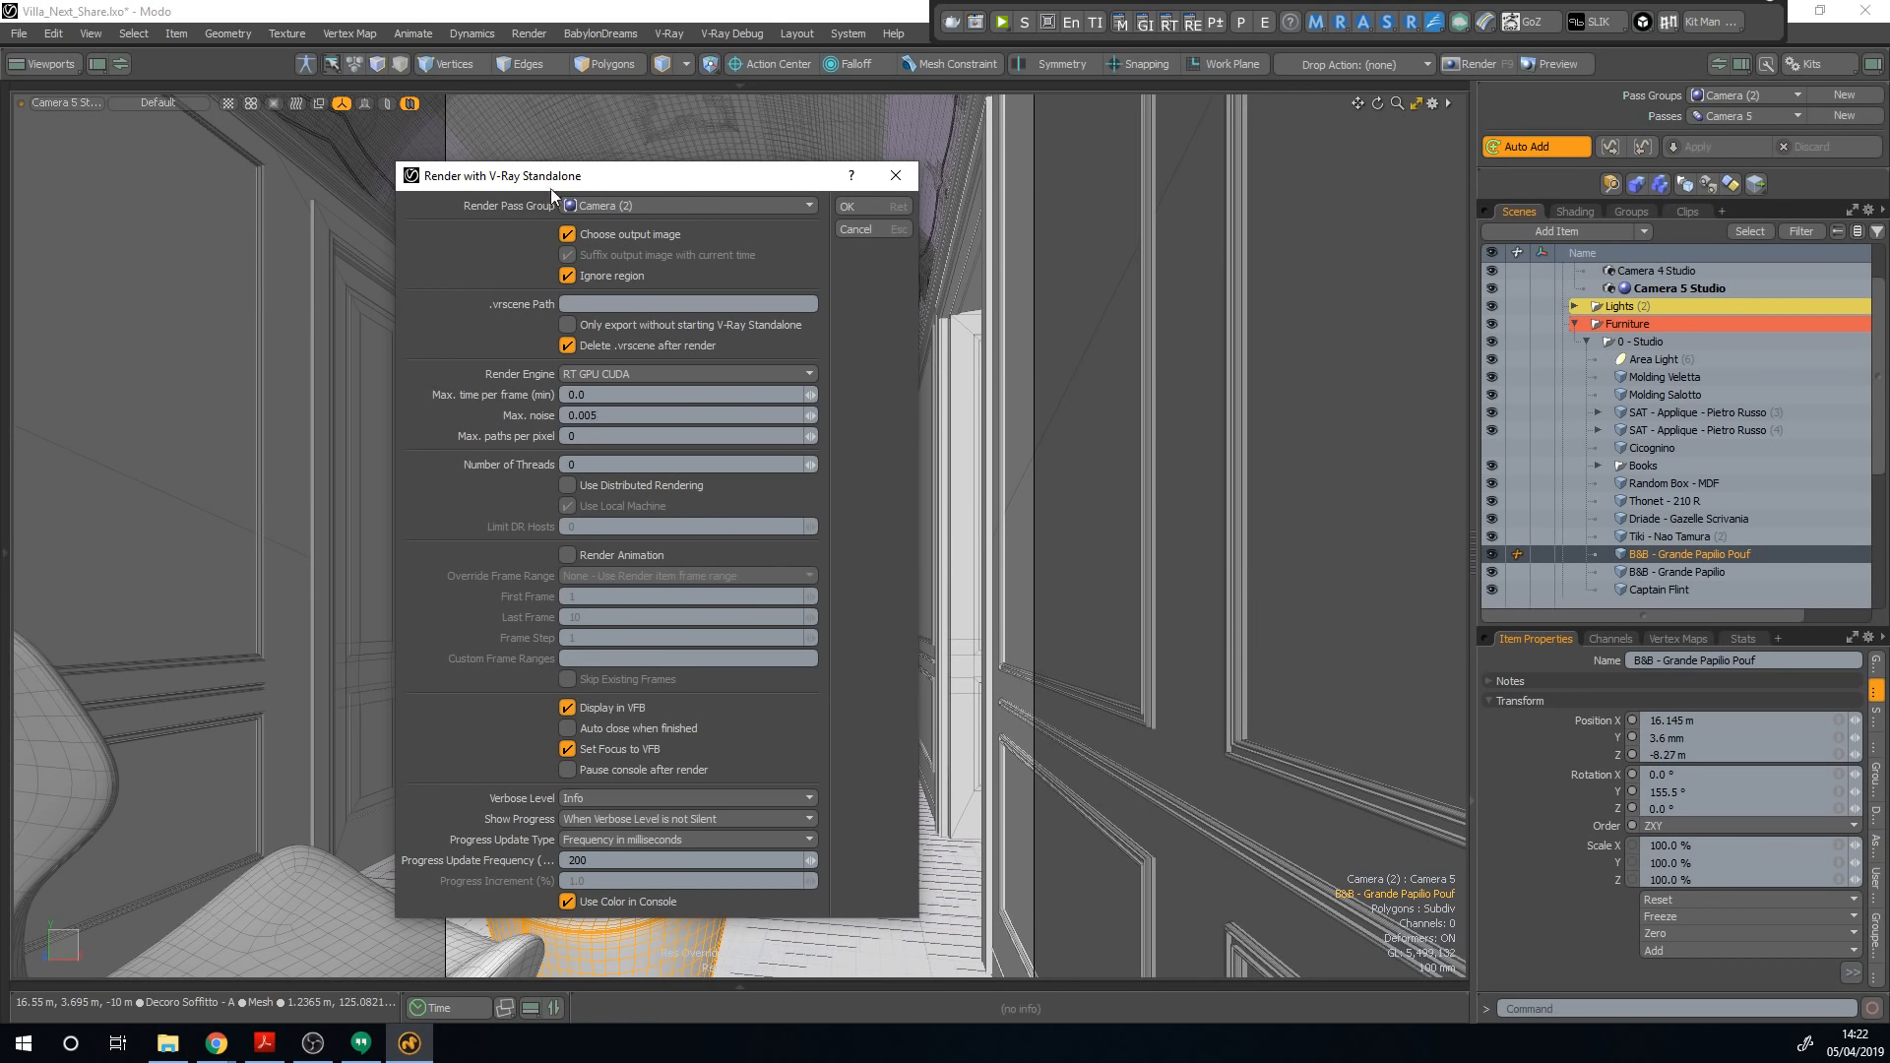
{"action": "left_click_drag", "start_coordinate": [551, 189], "coordinate": [751, 227]}
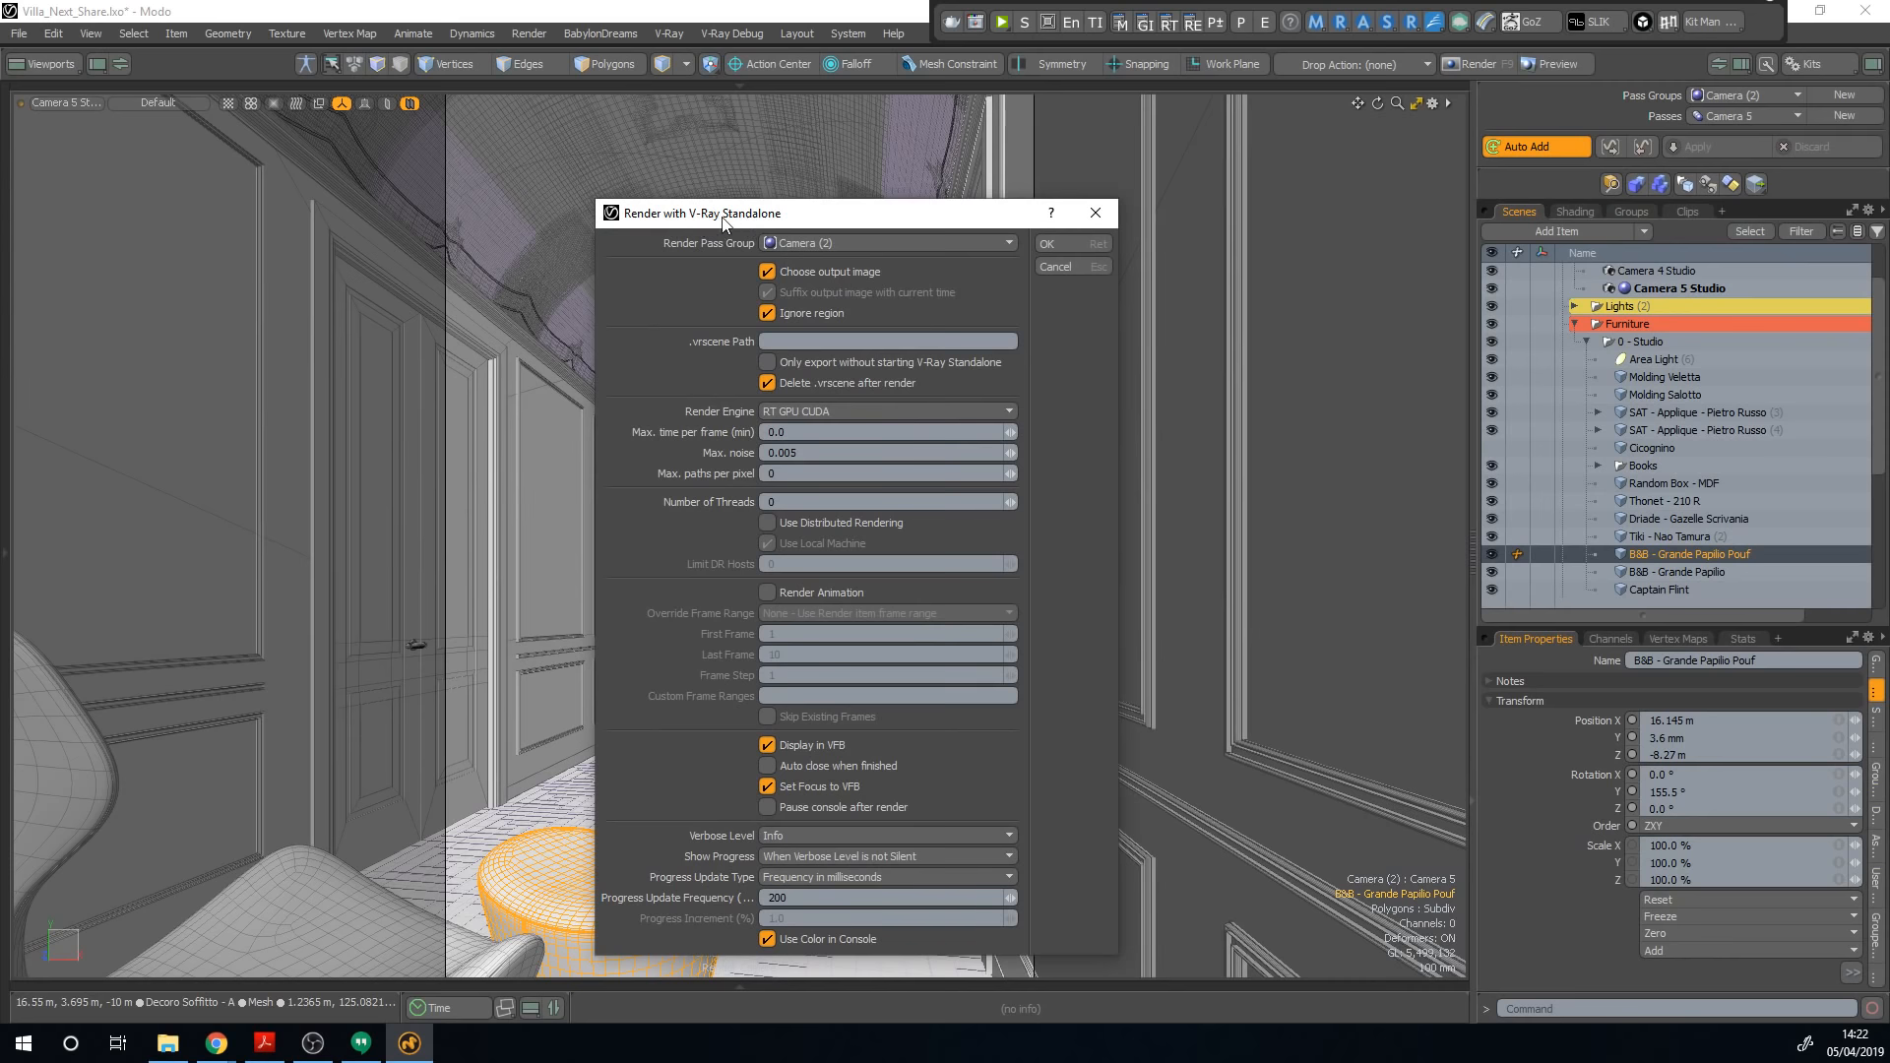
{"action": "left_click_drag", "start_coordinate": [703, 221], "coordinate": [764, 220]}
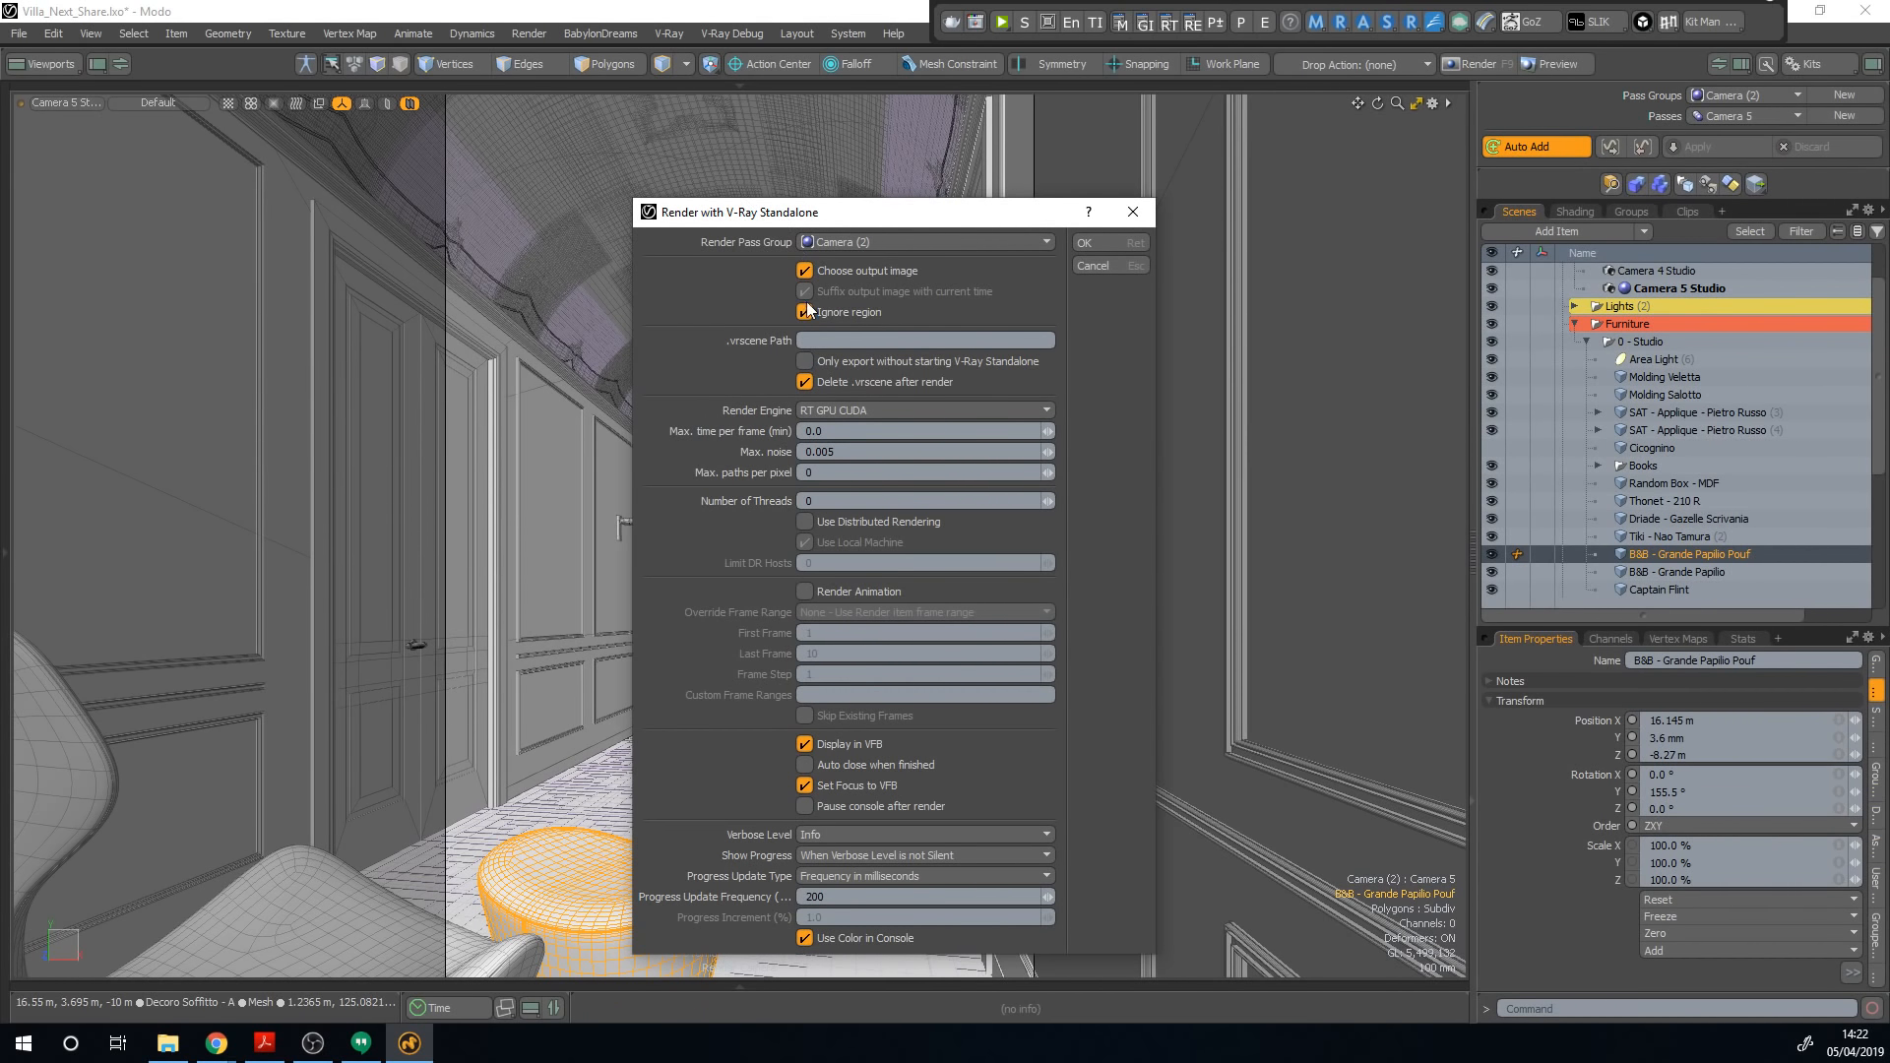
{"action": "left_click", "coordinate": [1101, 267]}
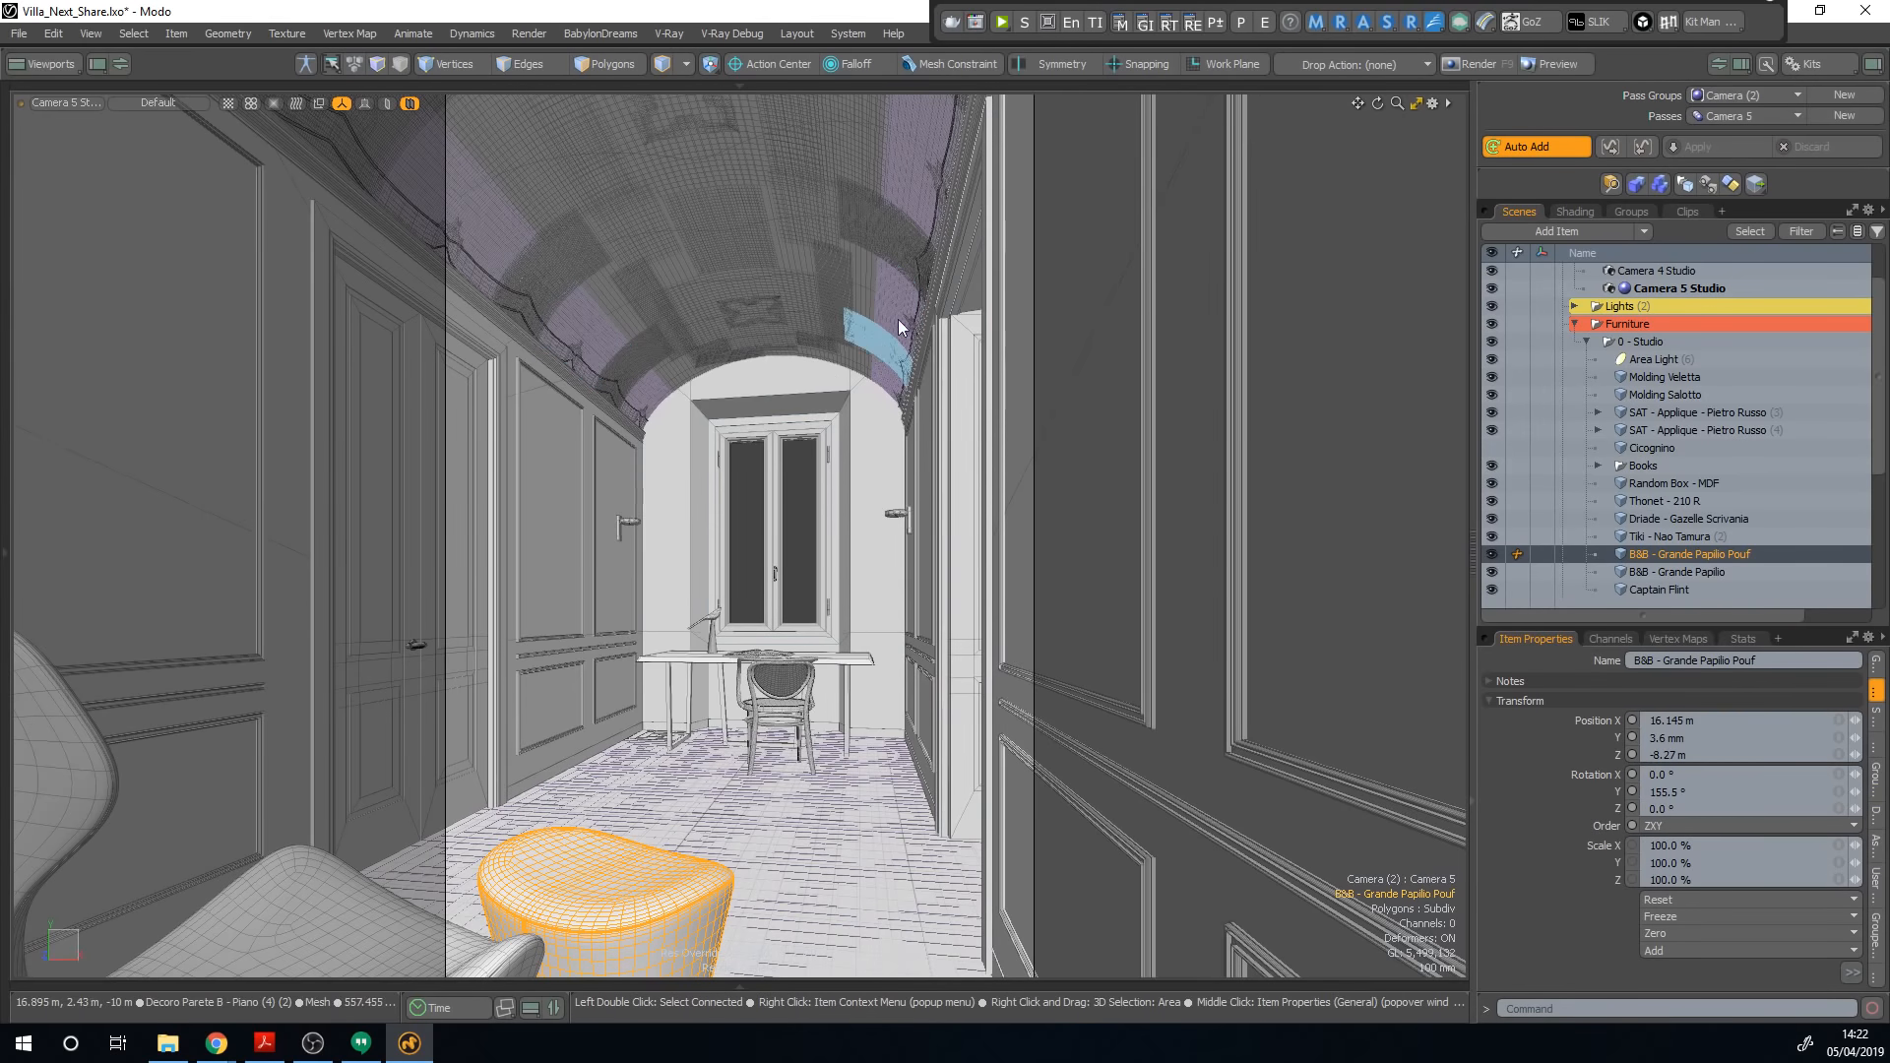
Step: Switch to the workshop PDF in Acrobat Reader and page from the Render Passes slide through the villa renders to the summary
{"action": "left_click", "coordinate": [264, 1043]}
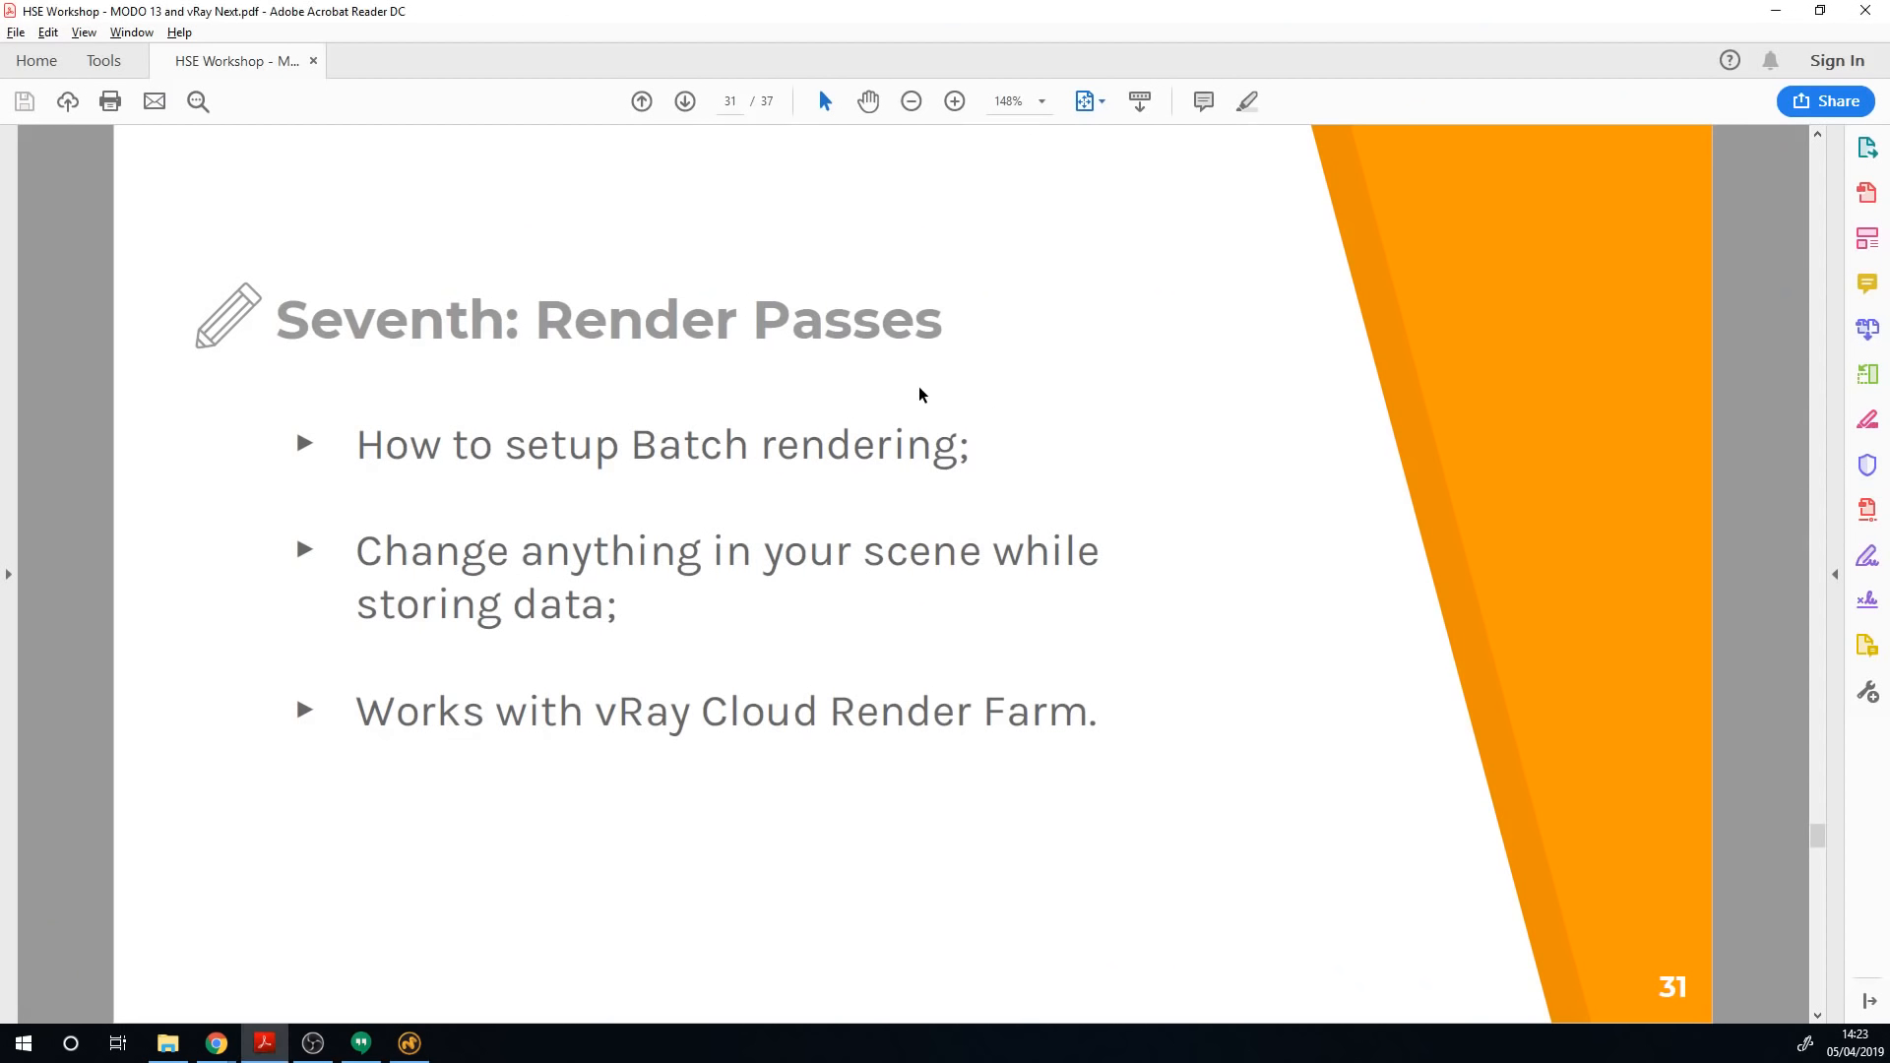
{"action": "scroll", "coordinate": [919, 394], "scroll_direction": "down", "scroll_amount": 3}
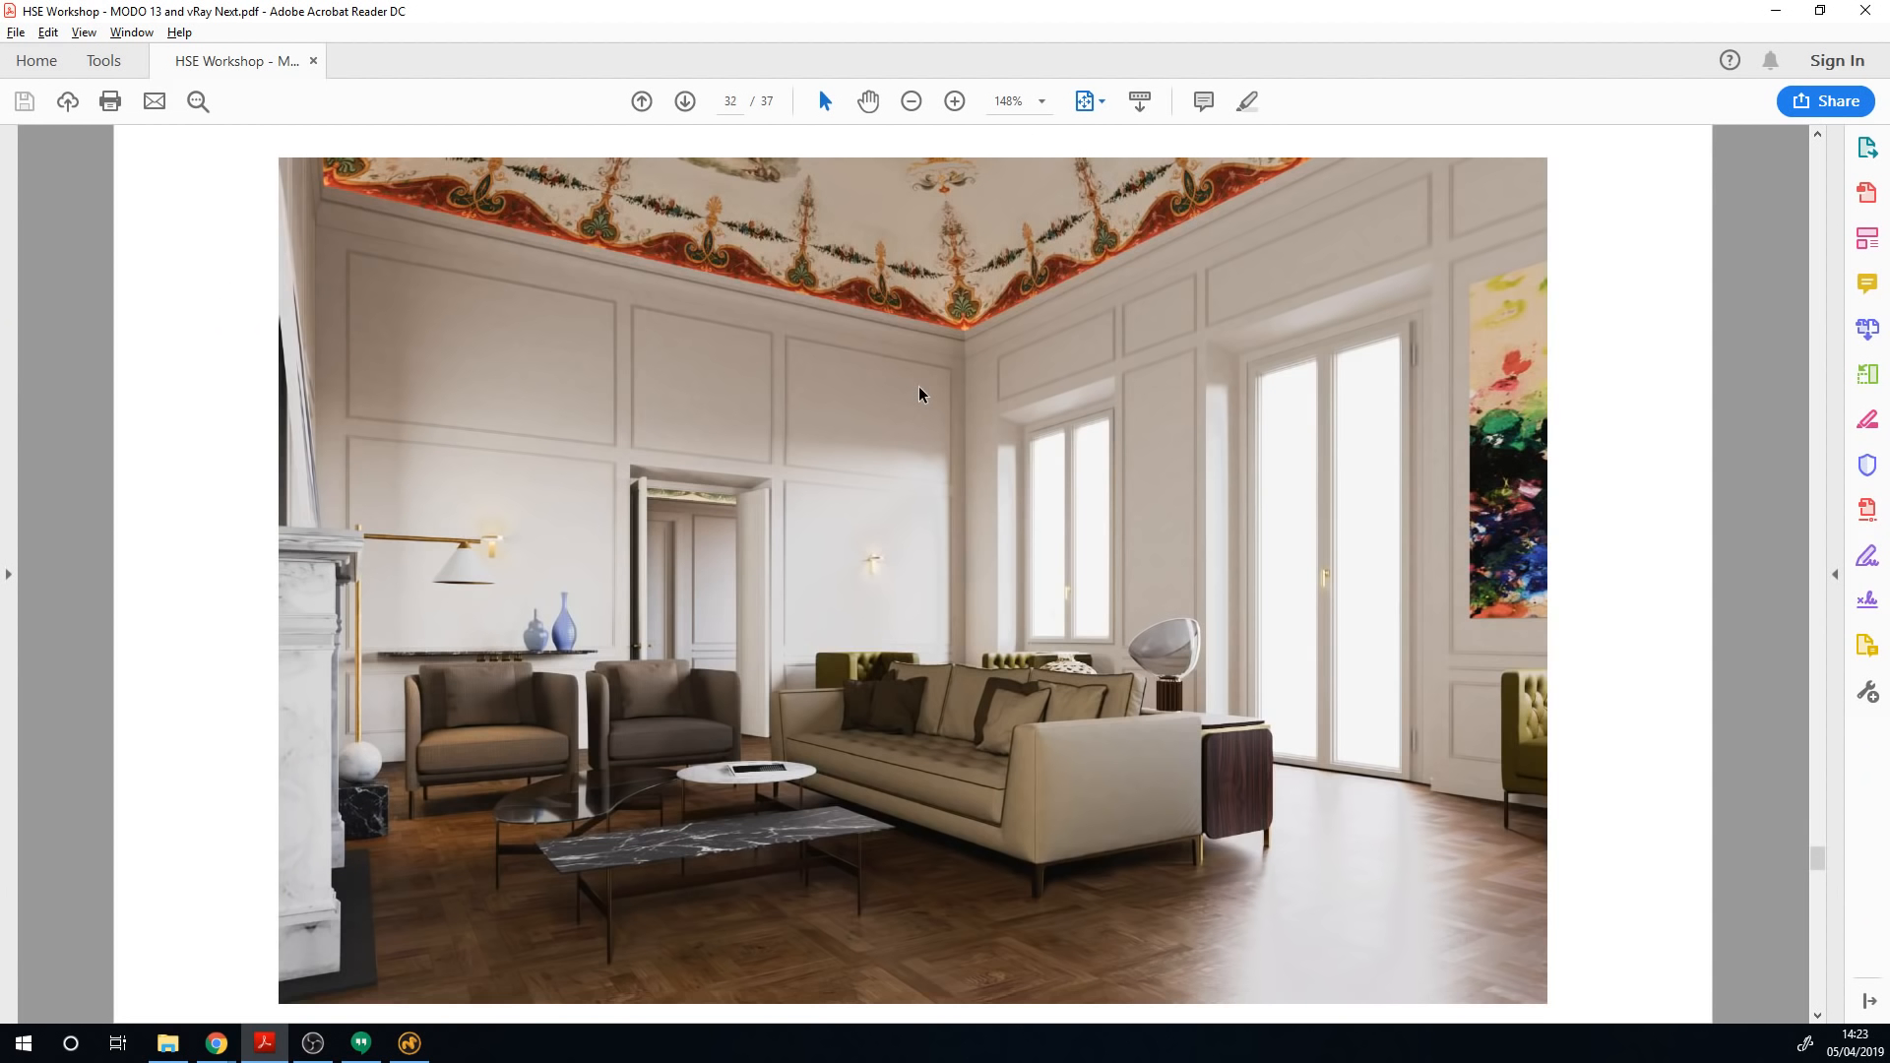
{"action": "scroll", "coordinate": [919, 394], "scroll_direction": "down", "scroll_amount": 5}
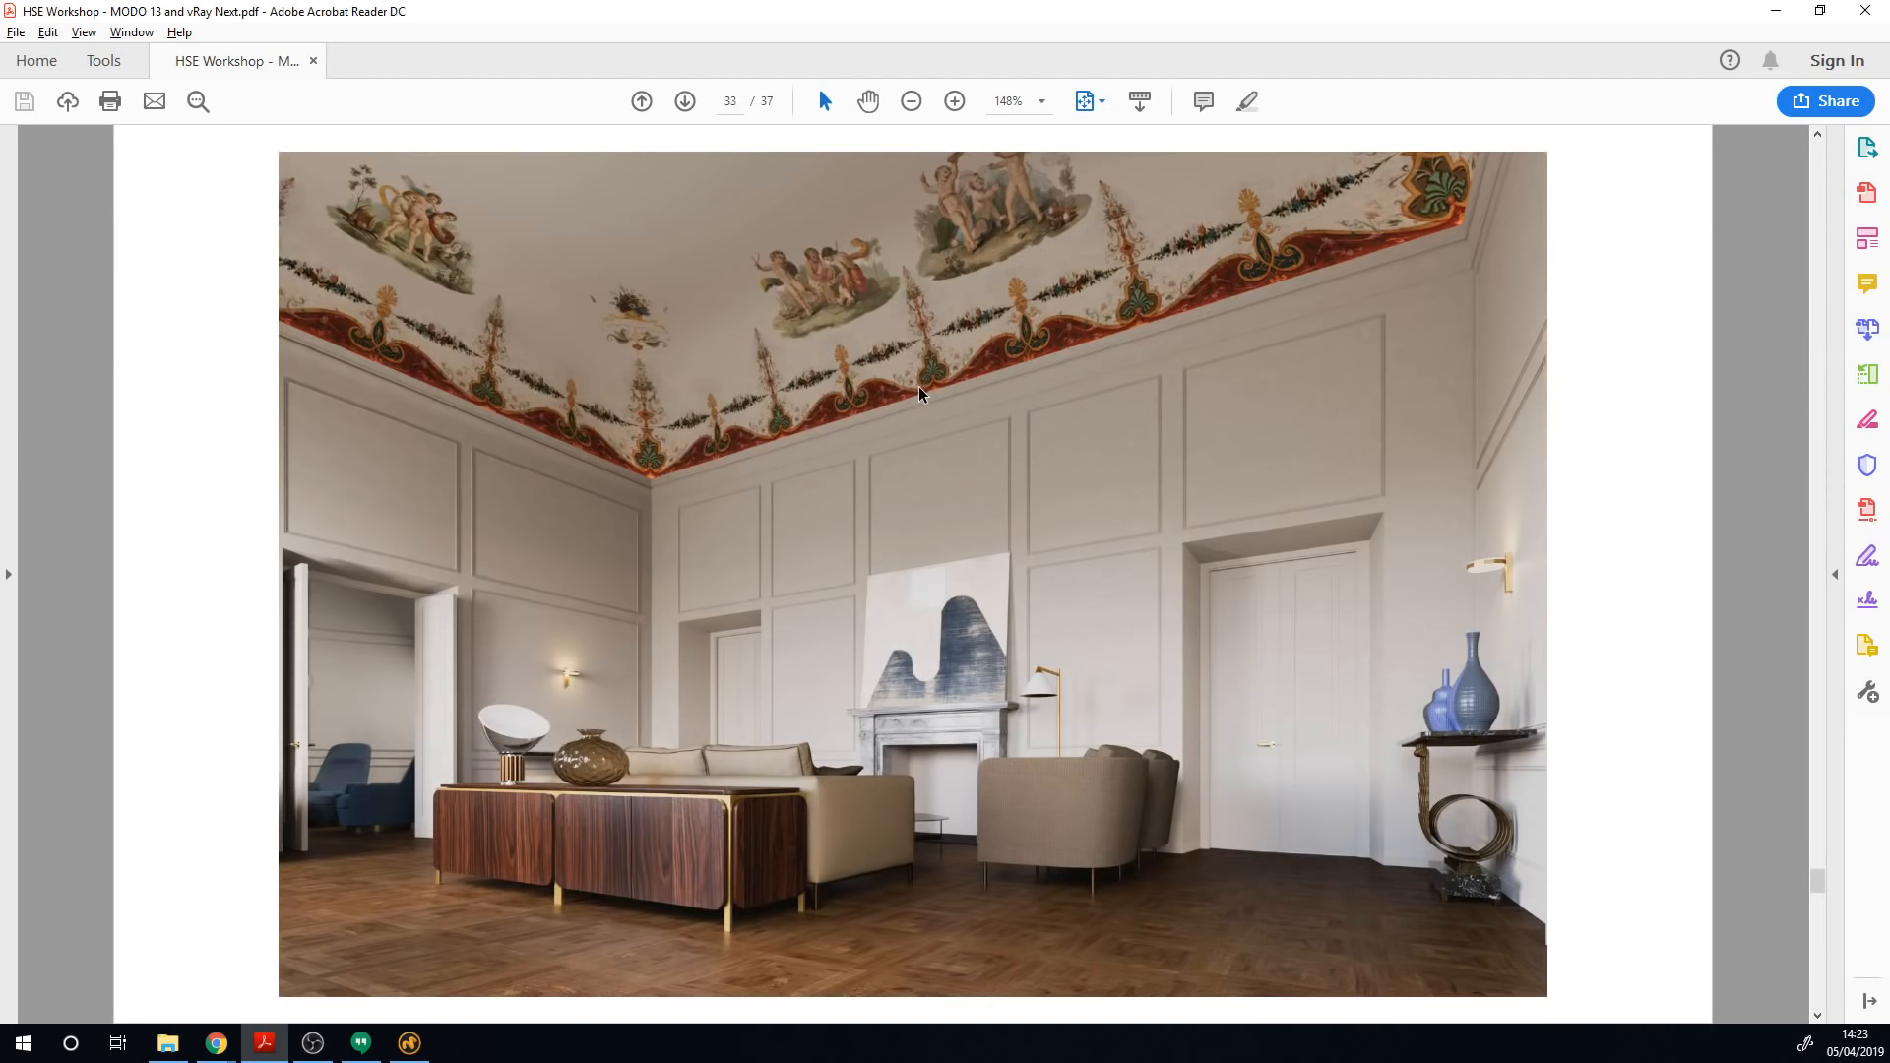
{"action": "scroll", "coordinate": [919, 394], "scroll_direction": "down", "scroll_amount": 5}
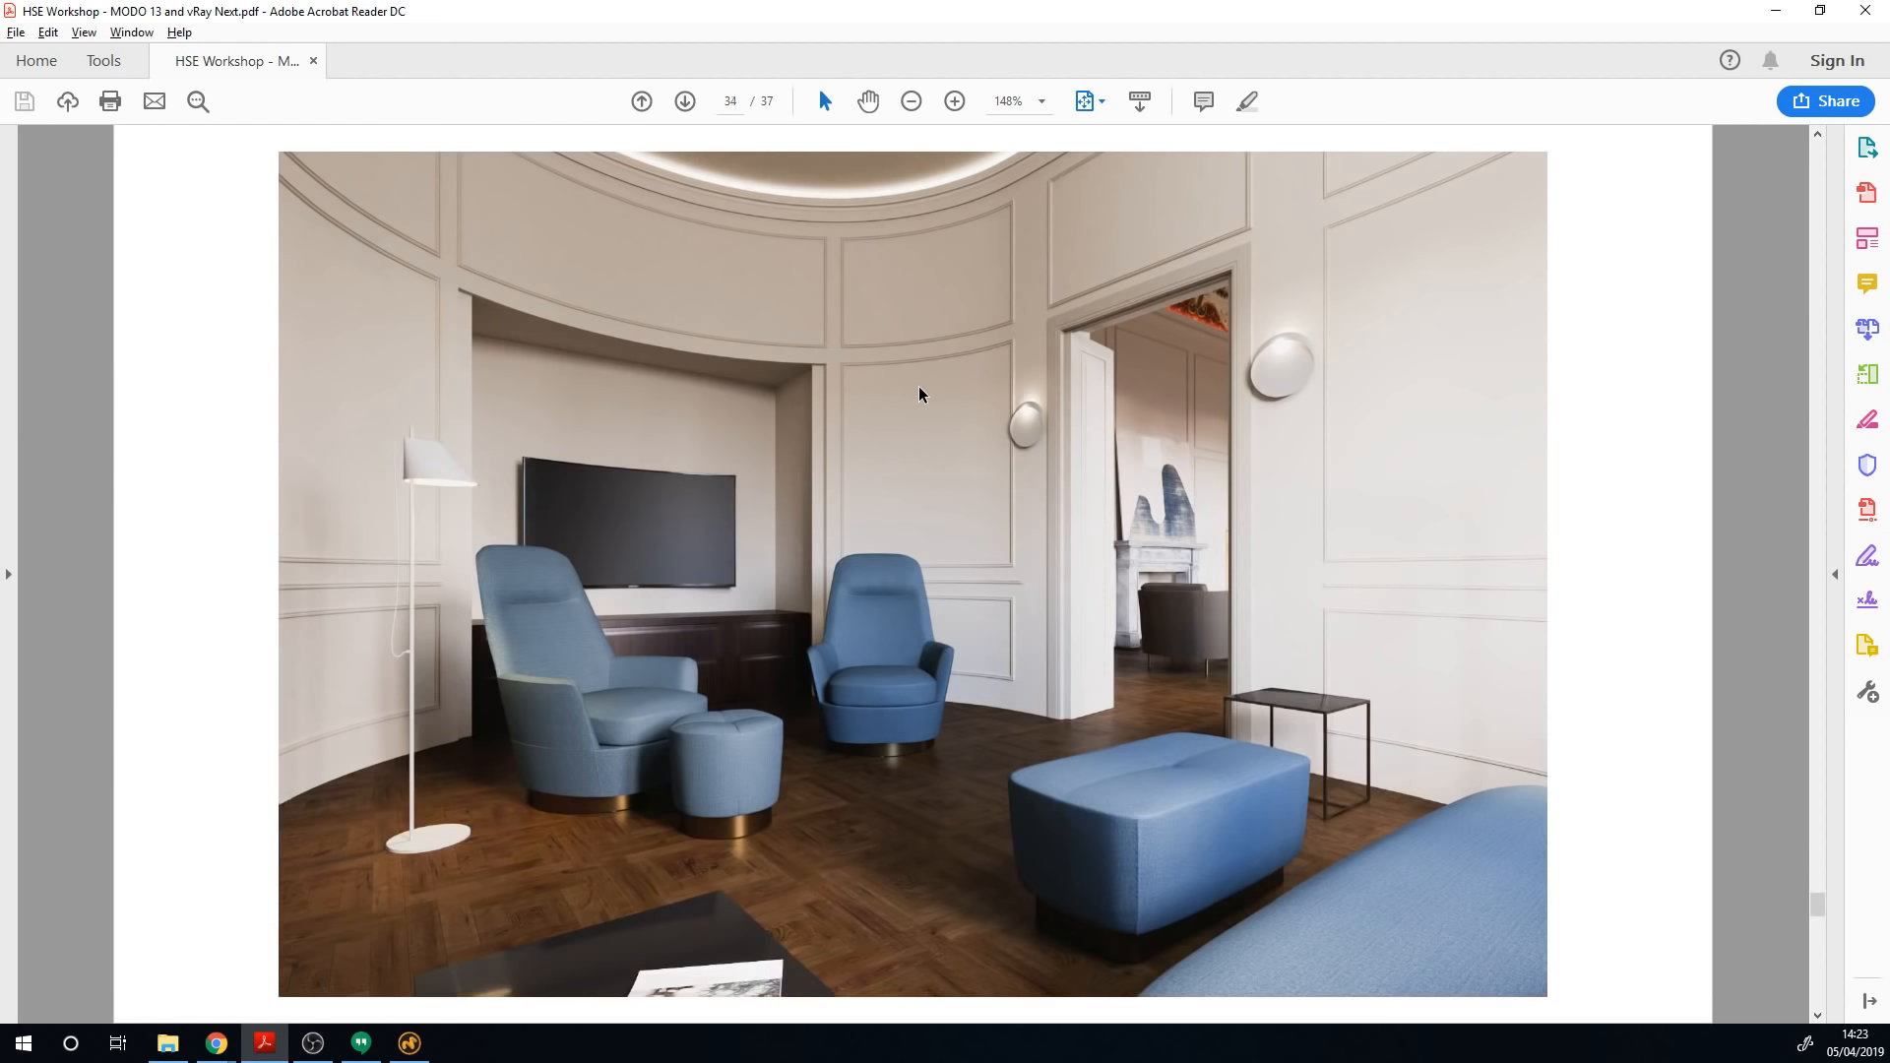
{"action": "scroll", "coordinate": [919, 393], "scroll_direction": "down", "scroll_amount": 5}
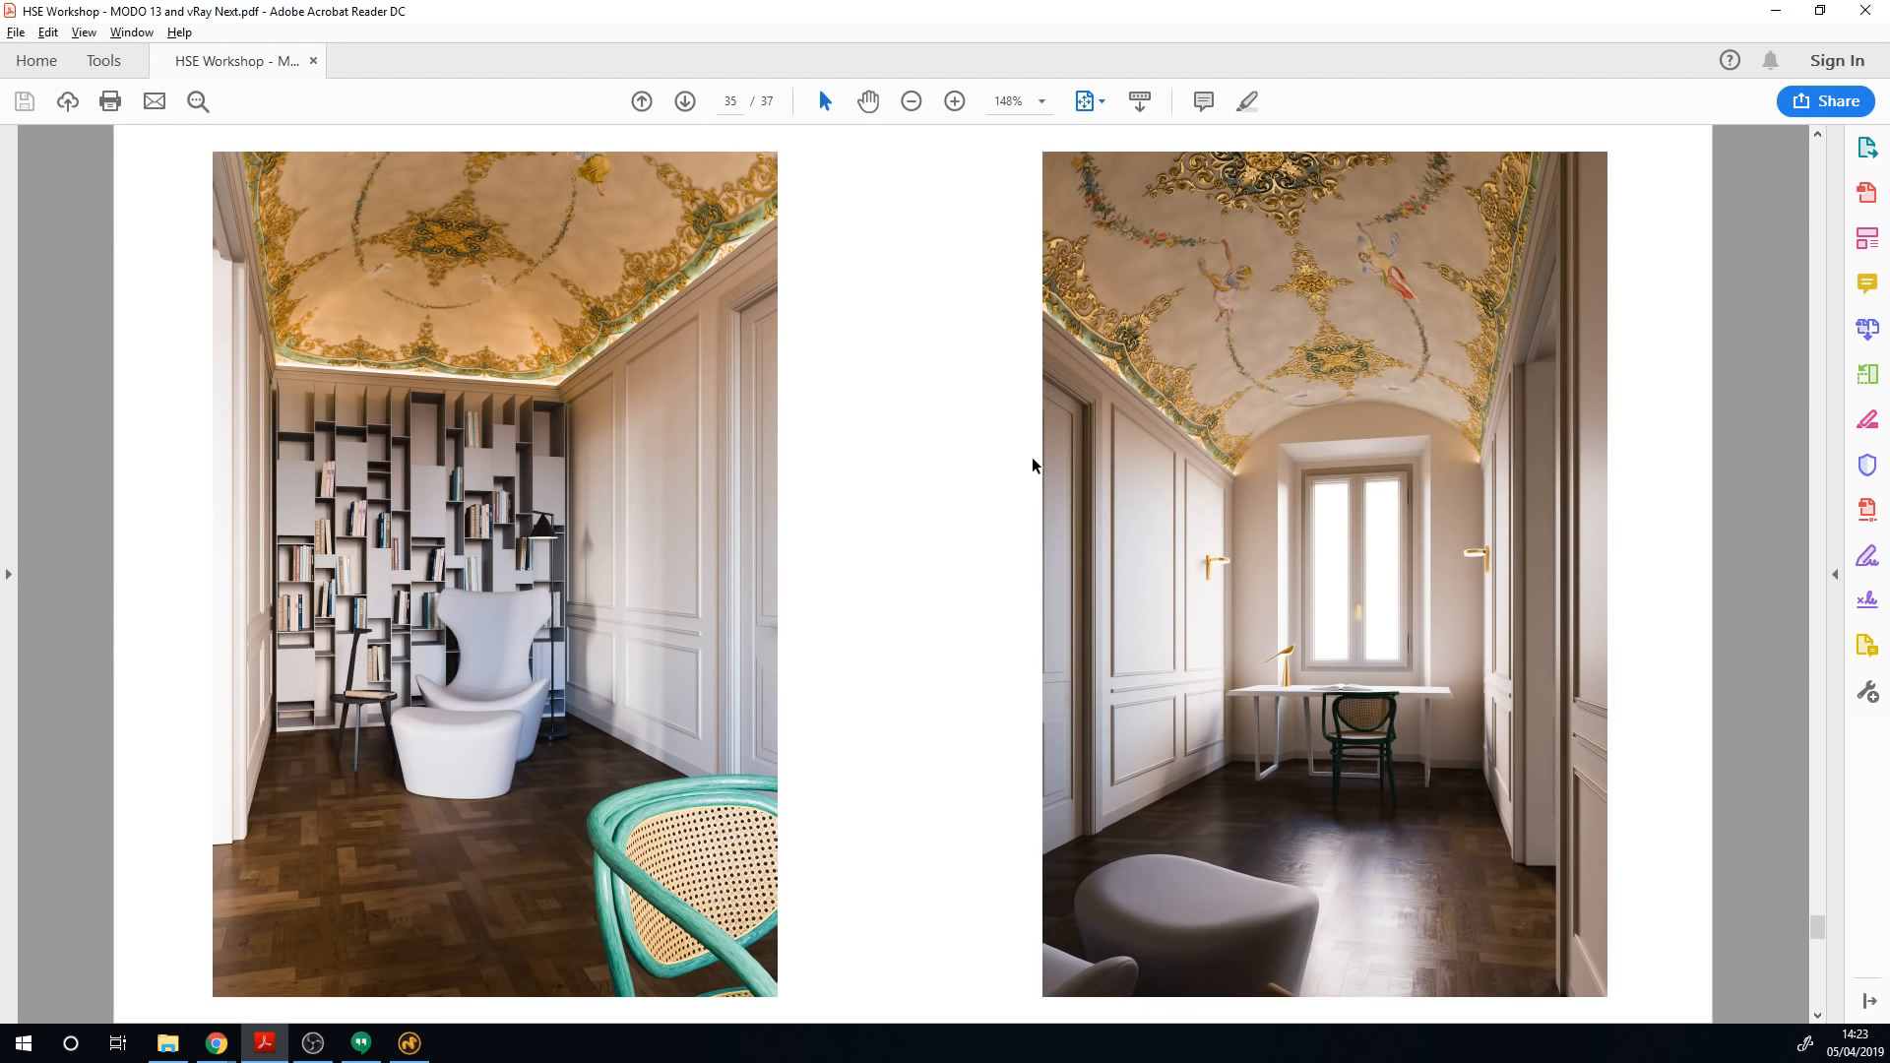
{"action": "scroll", "coordinate": [1015, 461], "scroll_direction": "down", "scroll_amount": 1}
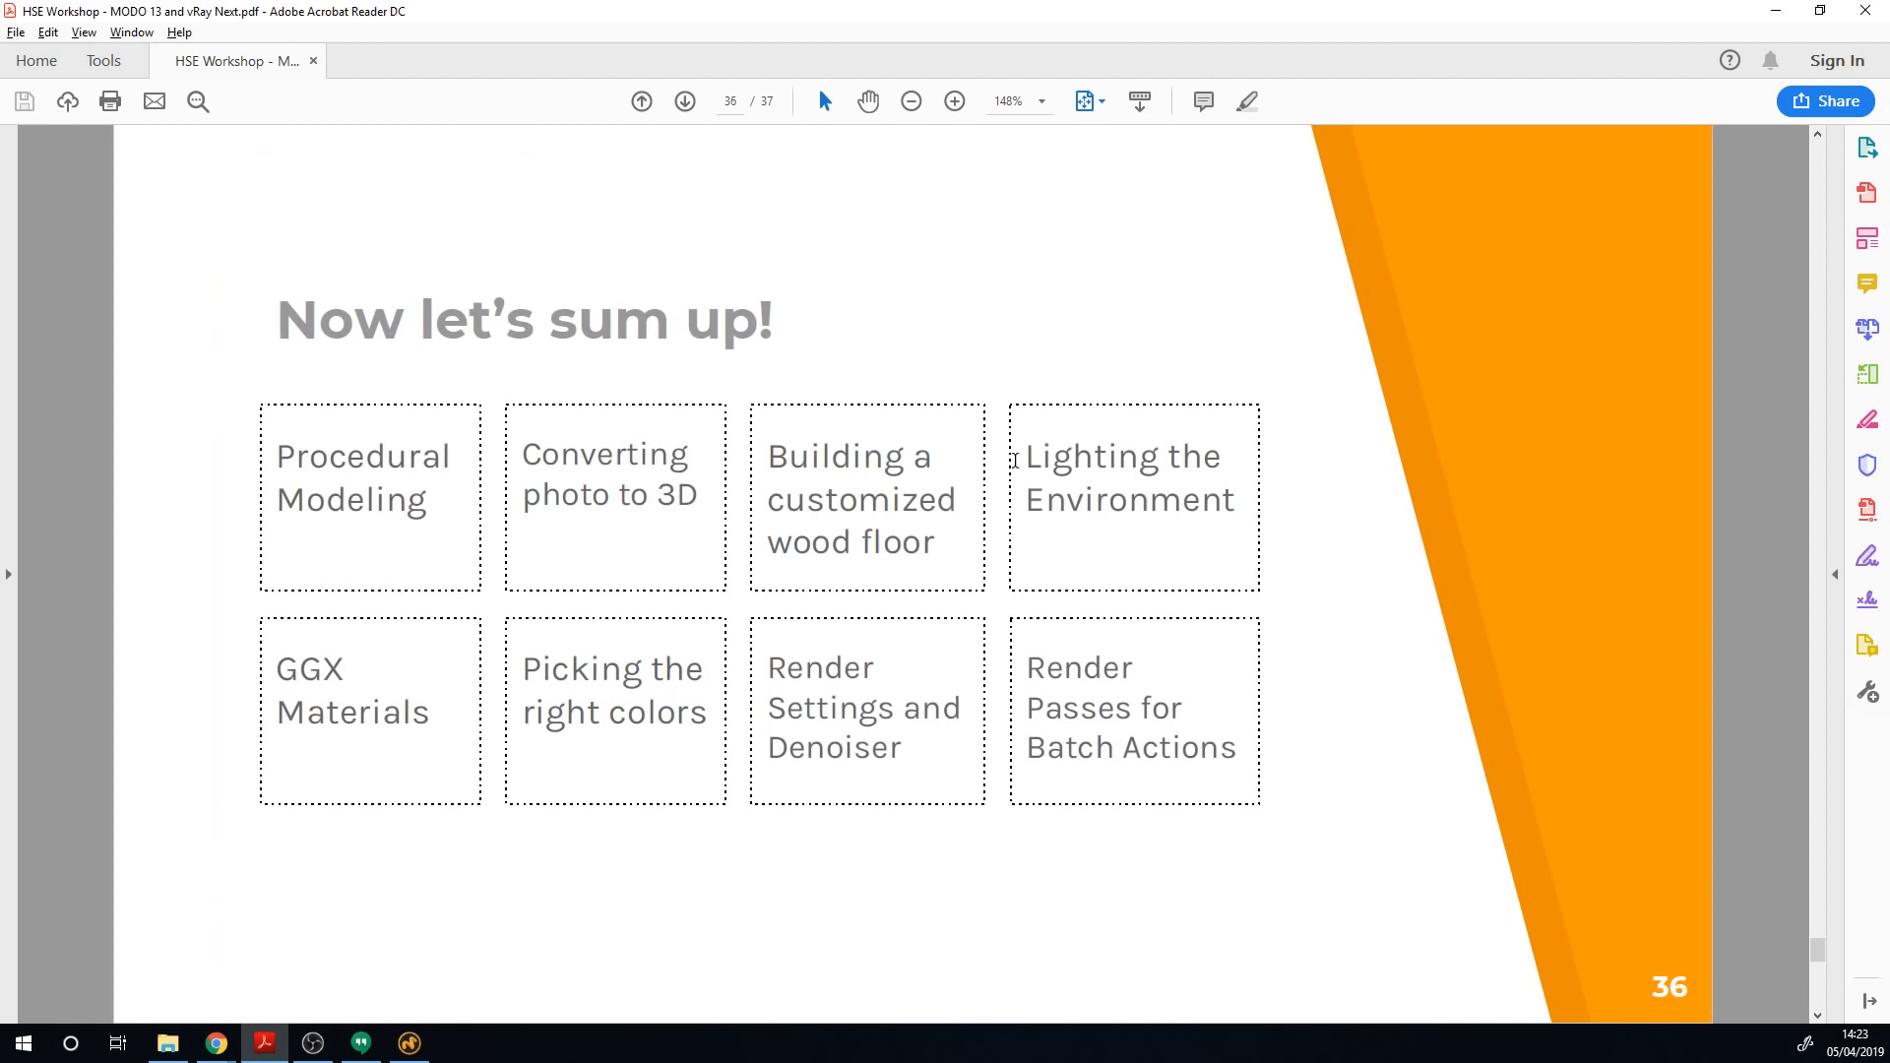
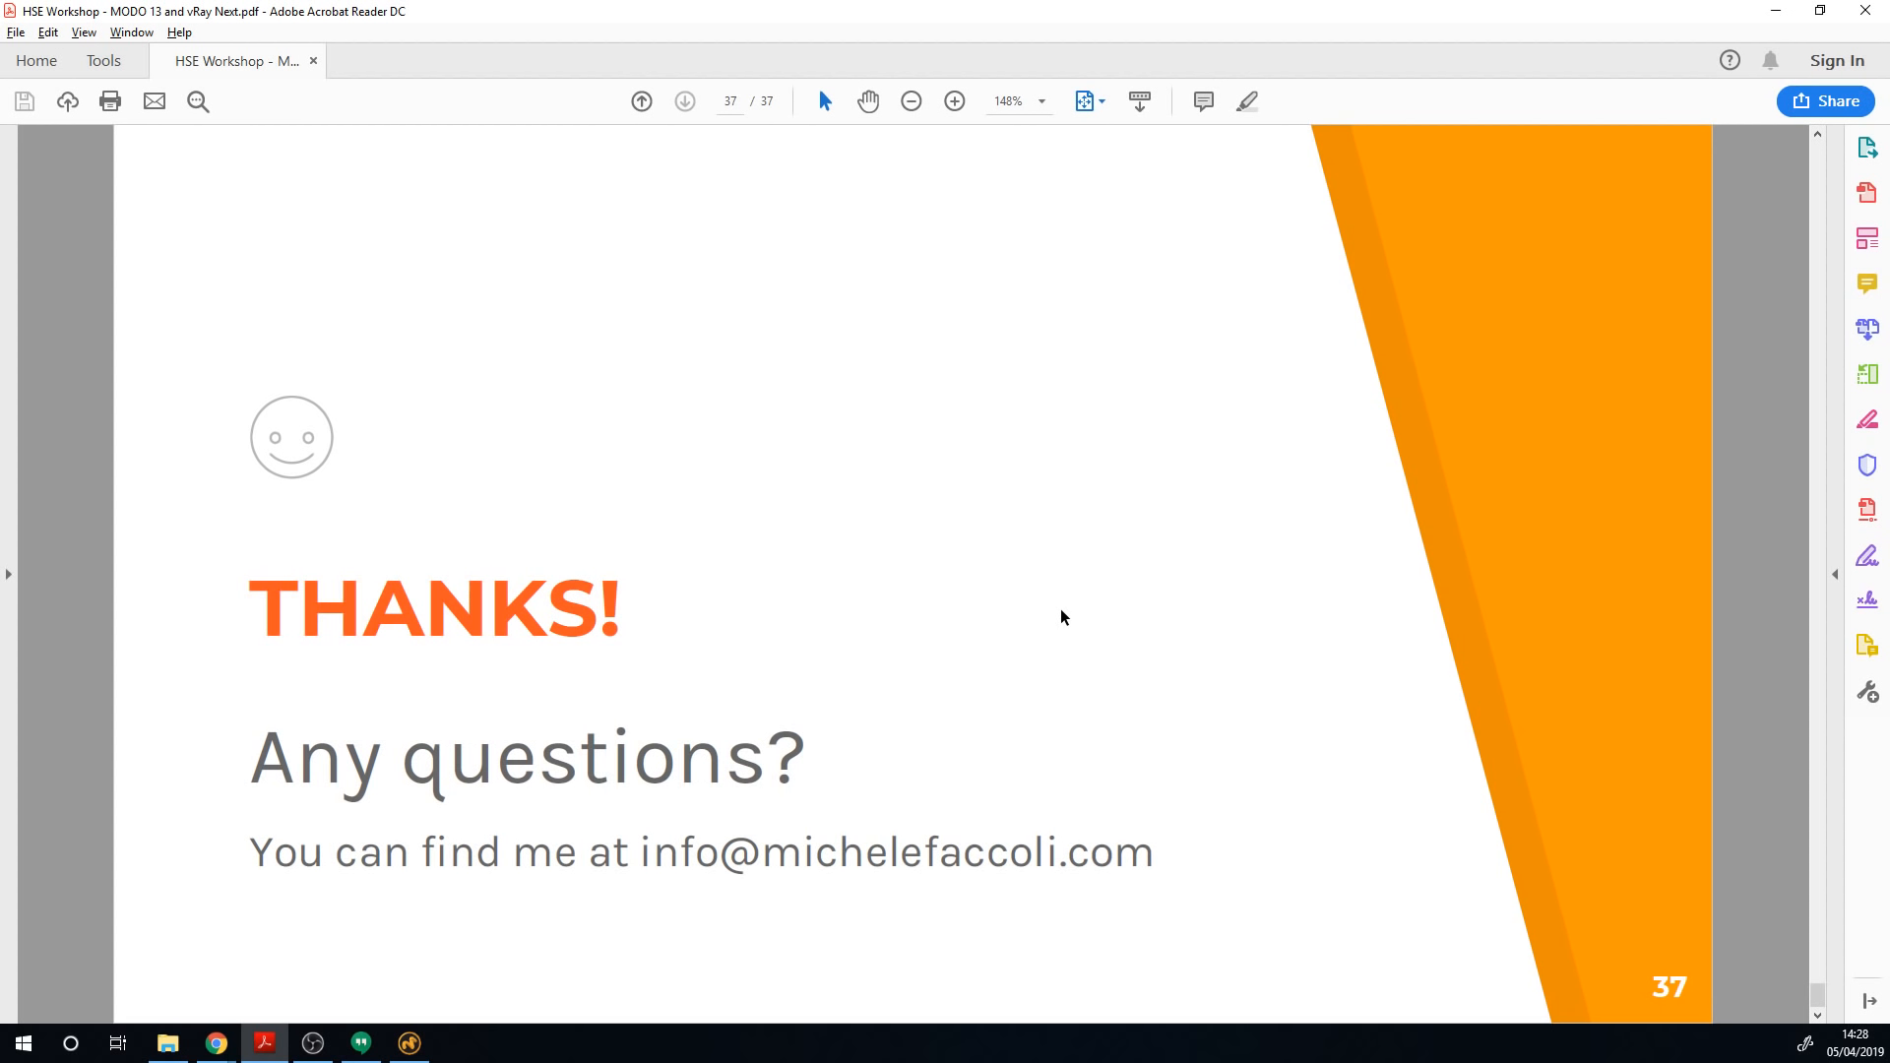
Step: Switch back to Modo, clear the item selection and show the scene's shader tree
{"action": "left_click", "coordinate": [373, 1042]}
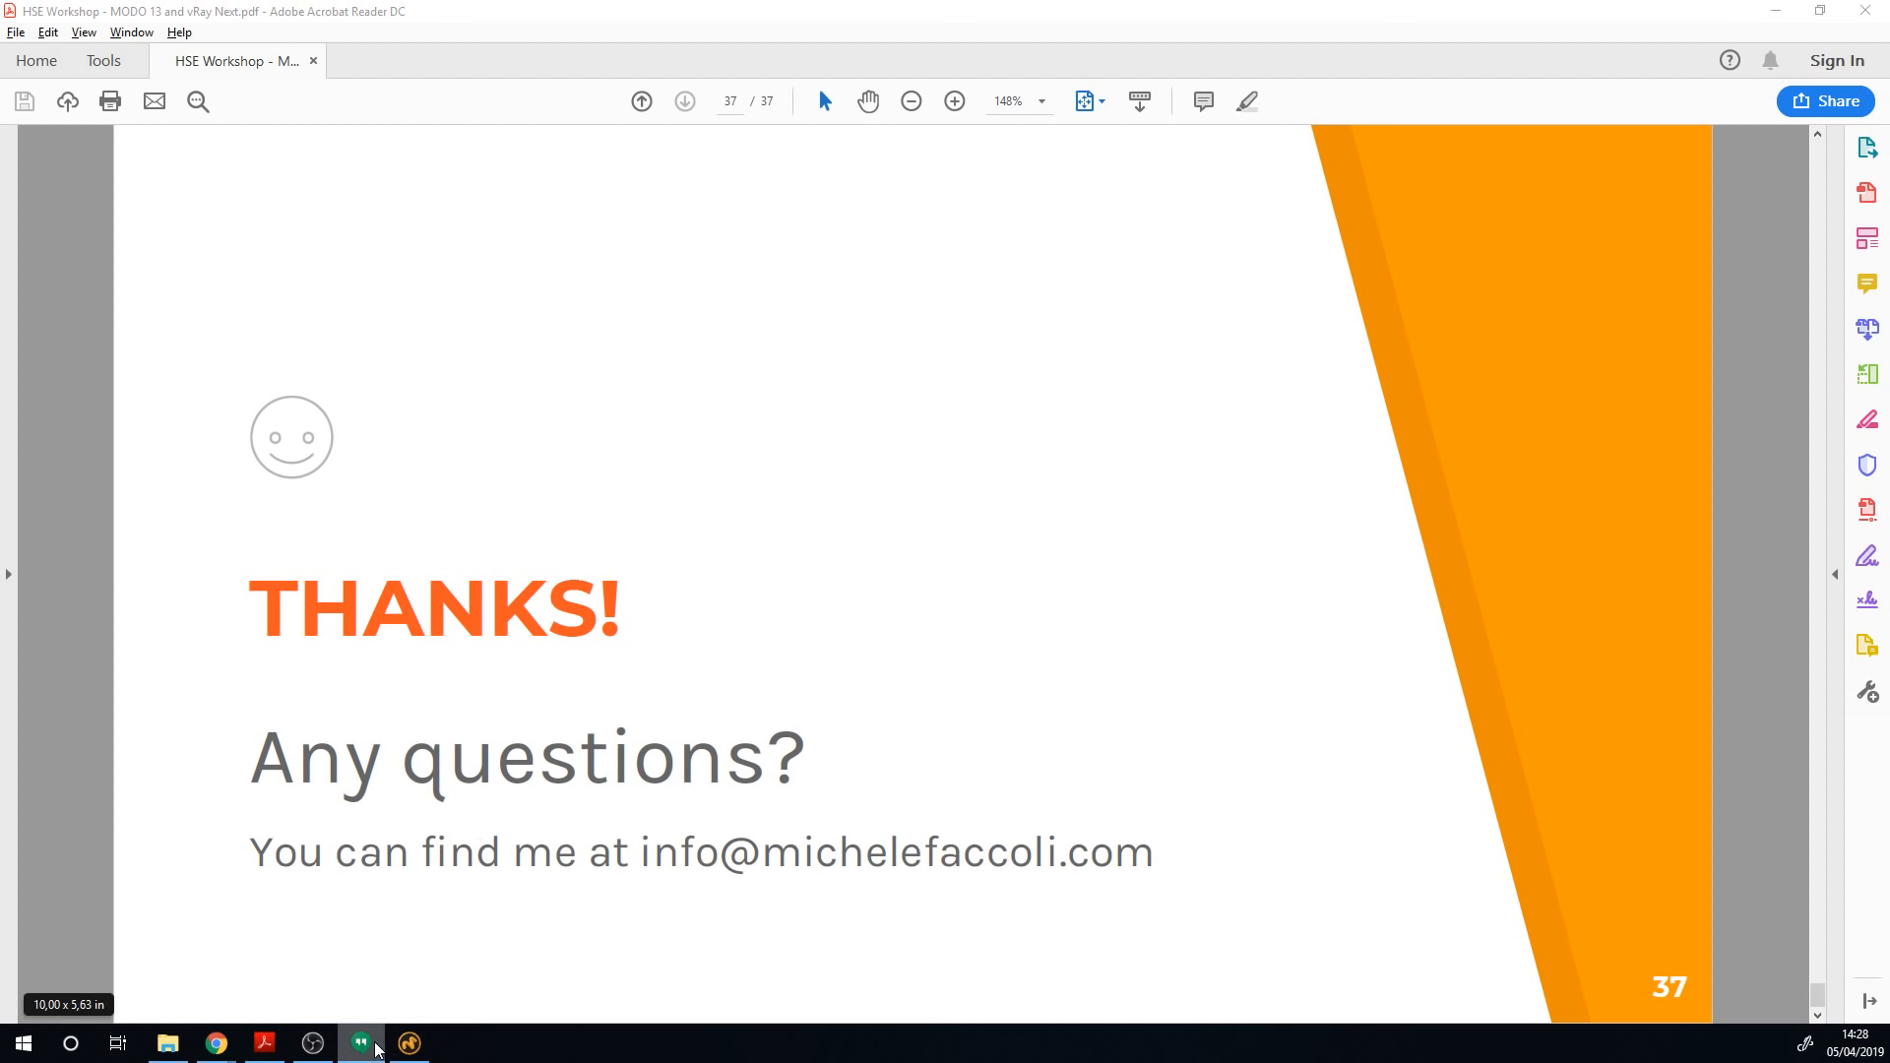
{"action": "left_click", "coordinate": [405, 1046]}
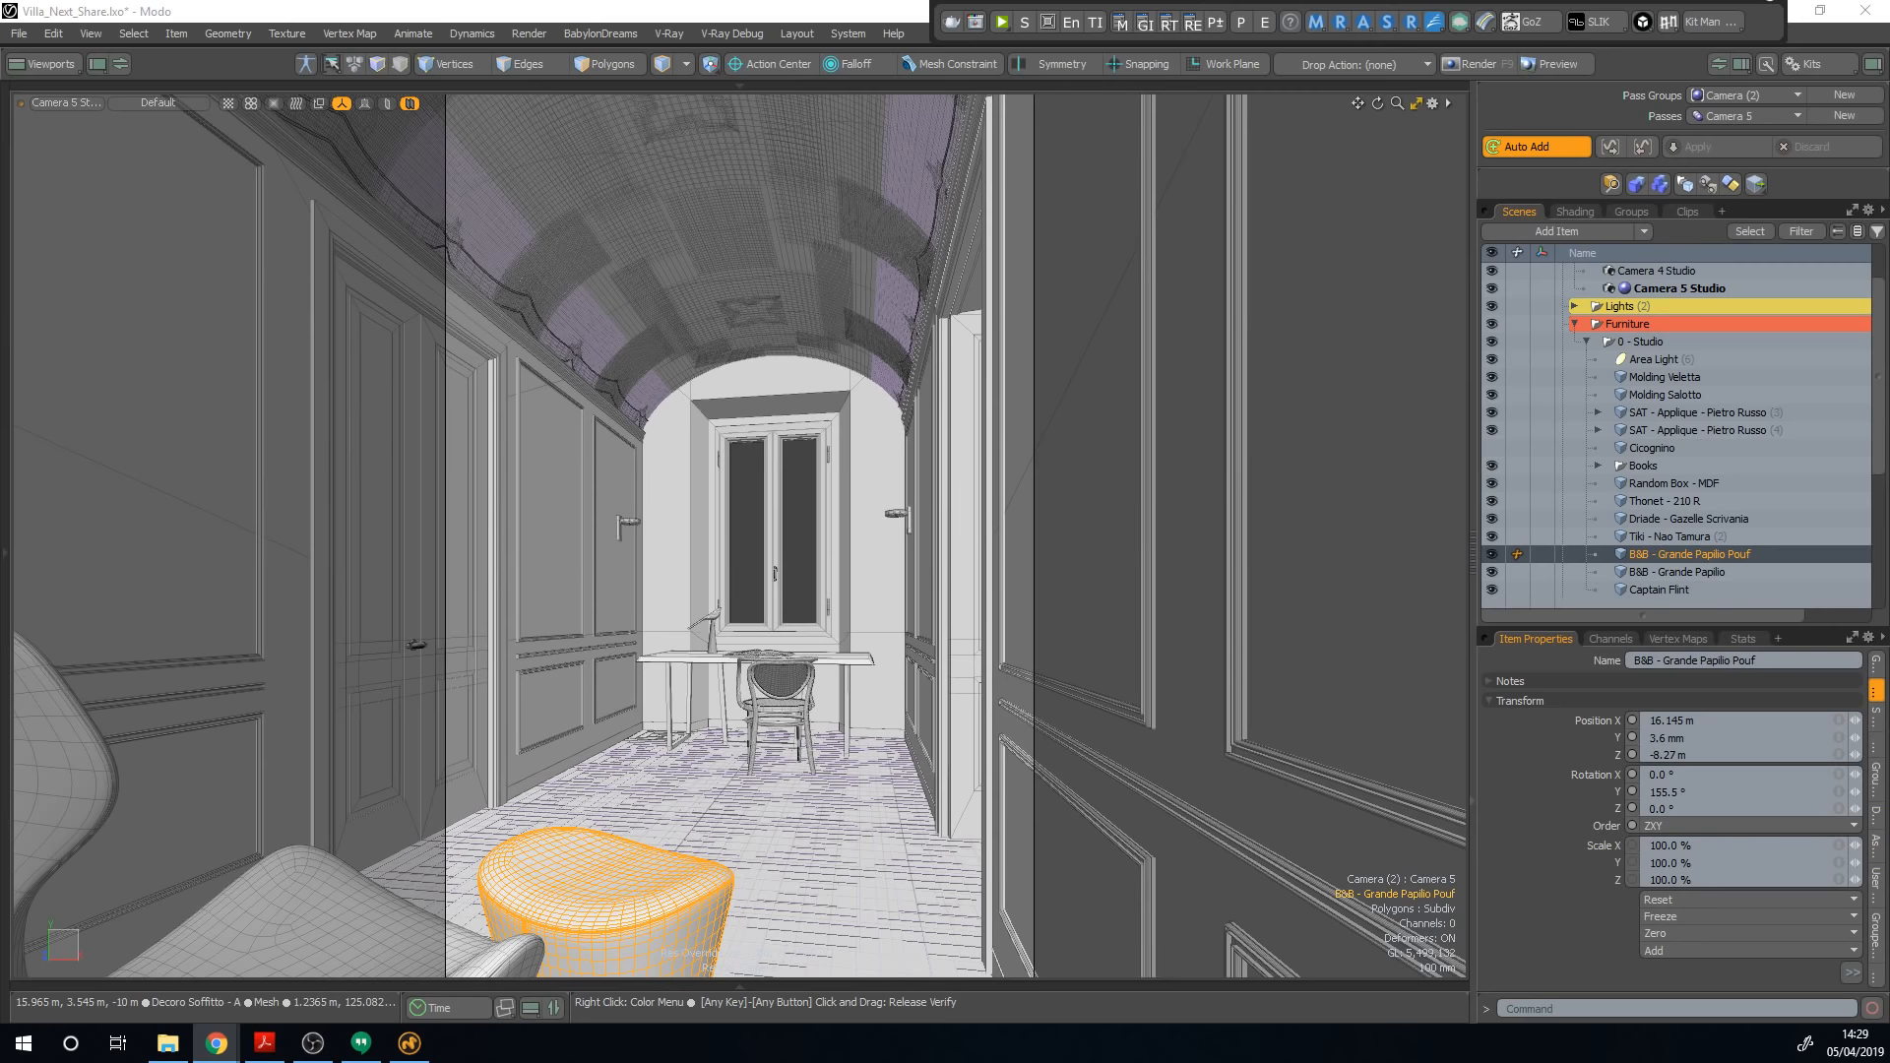
{"action": "left_click", "coordinate": [791, 469]}
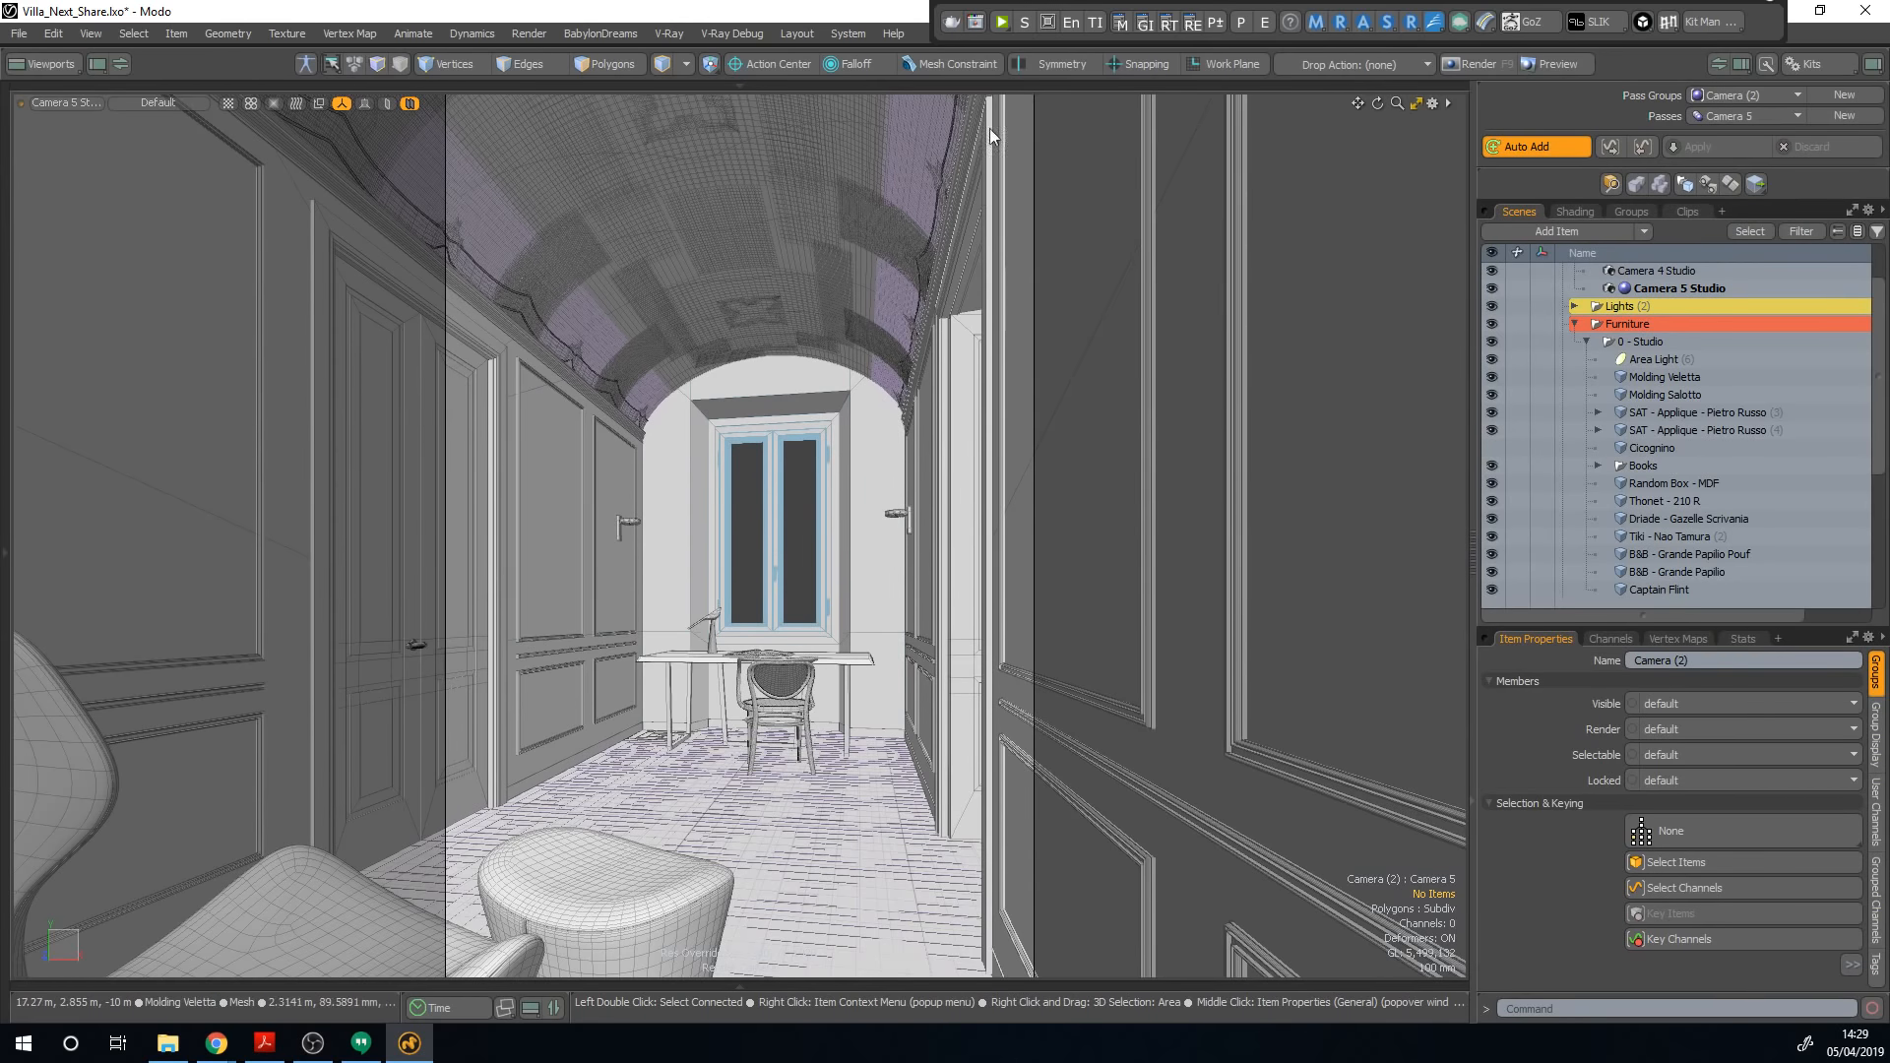
{"action": "left_click", "coordinate": [1575, 212]}
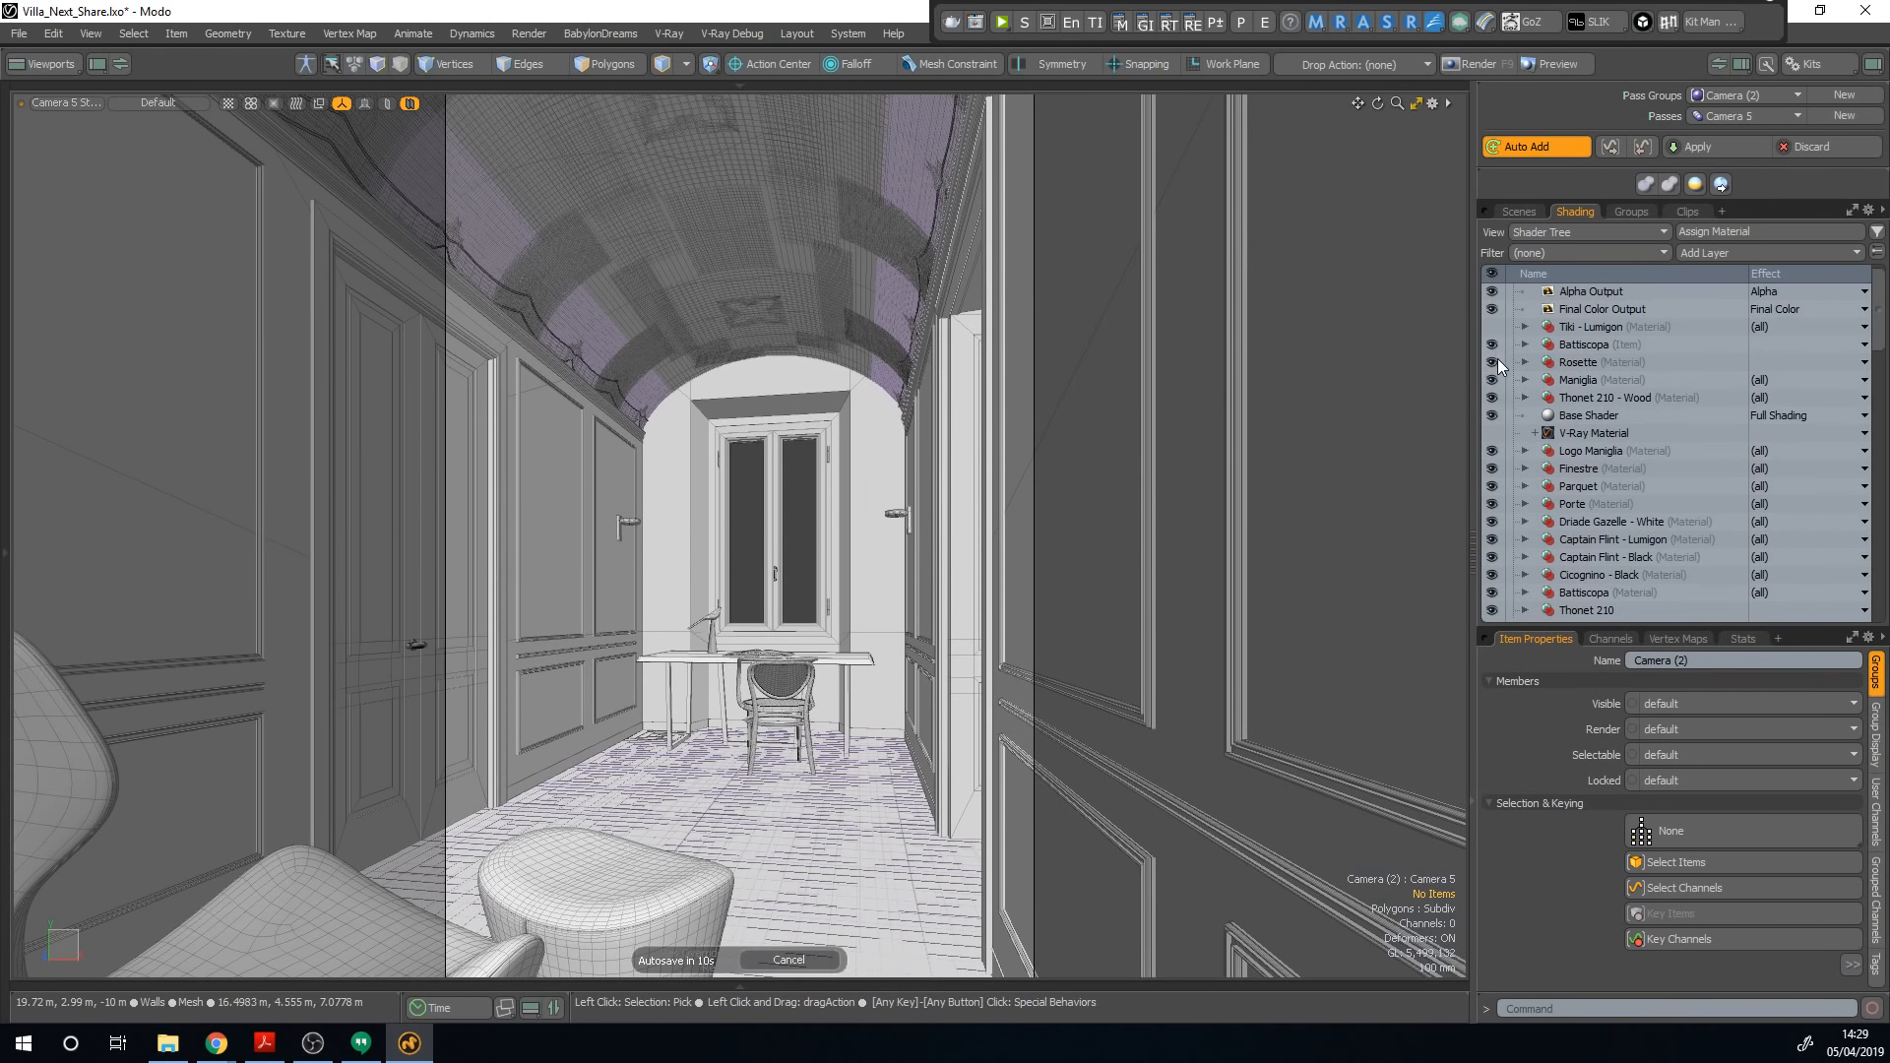
Step: Start an interactive V-Ray RT render of the Camera 5 pass and stop it
{"action": "left_click", "coordinate": [999, 24]}
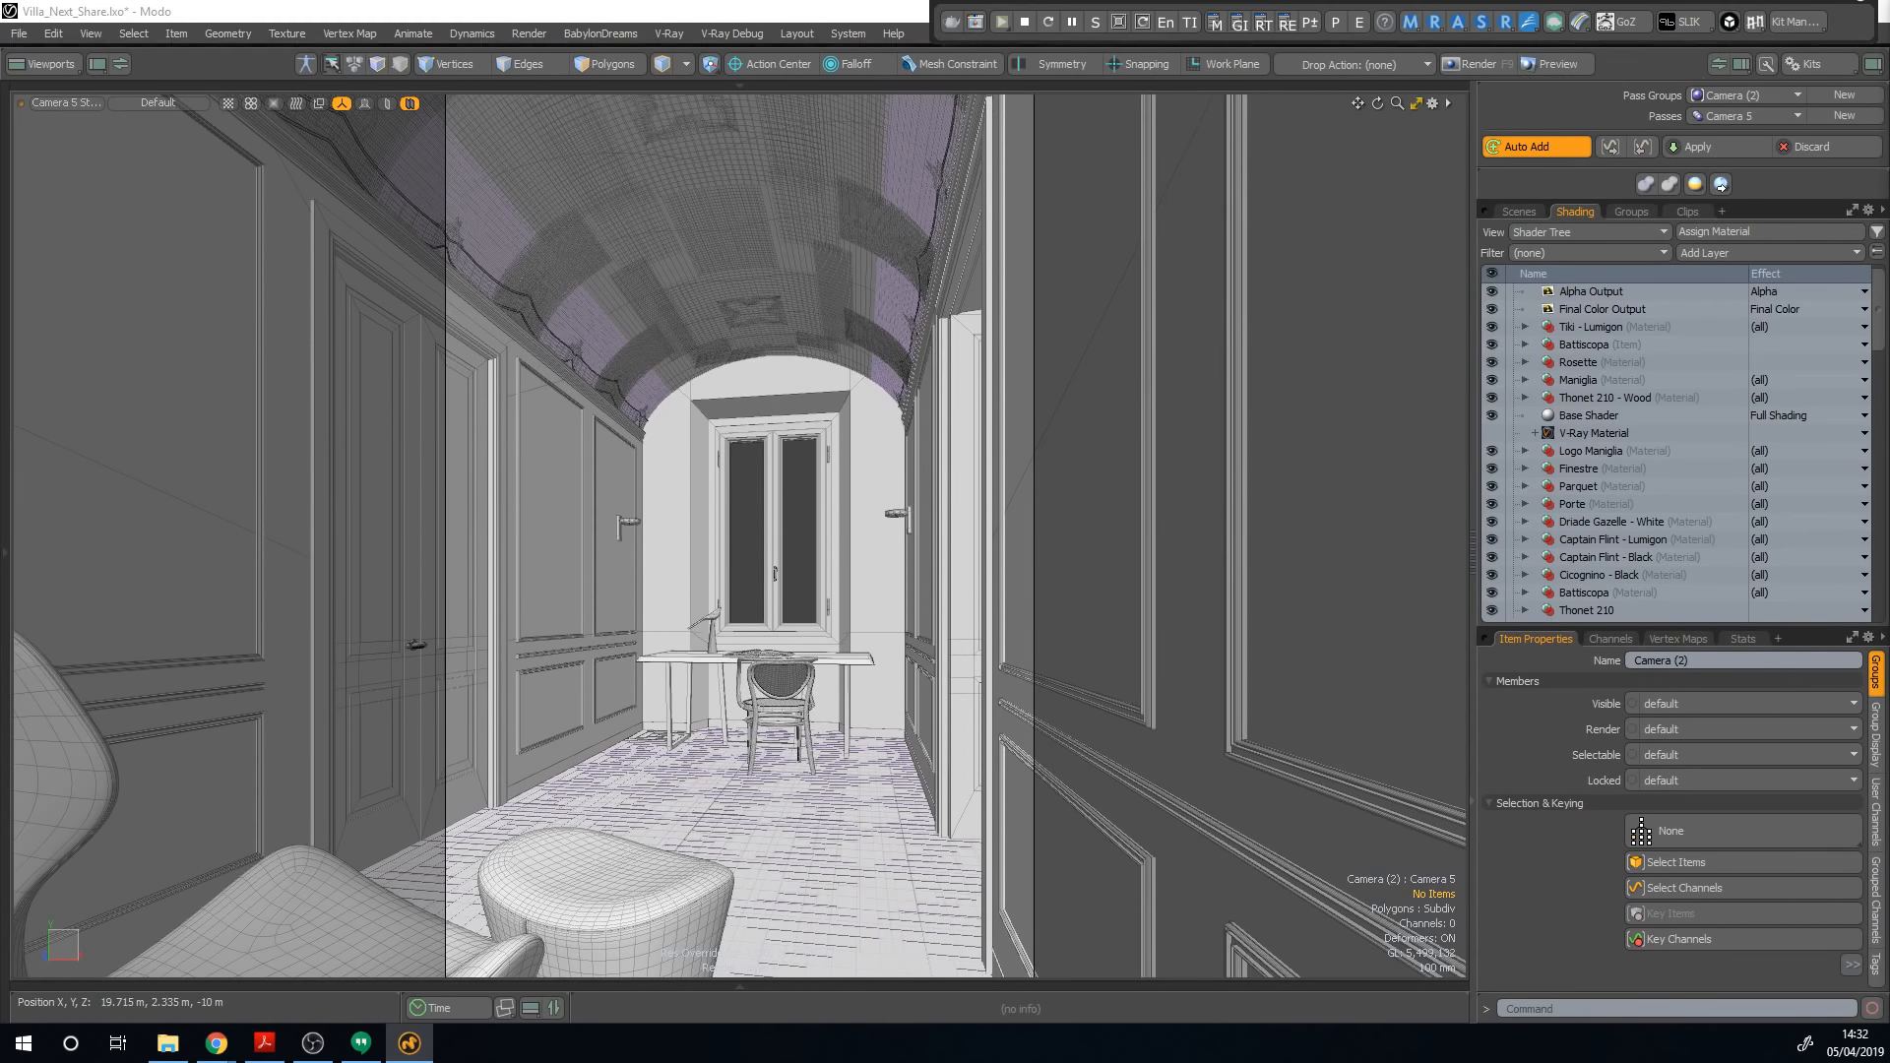
{"action": "left_click", "coordinate": [1025, 22]}
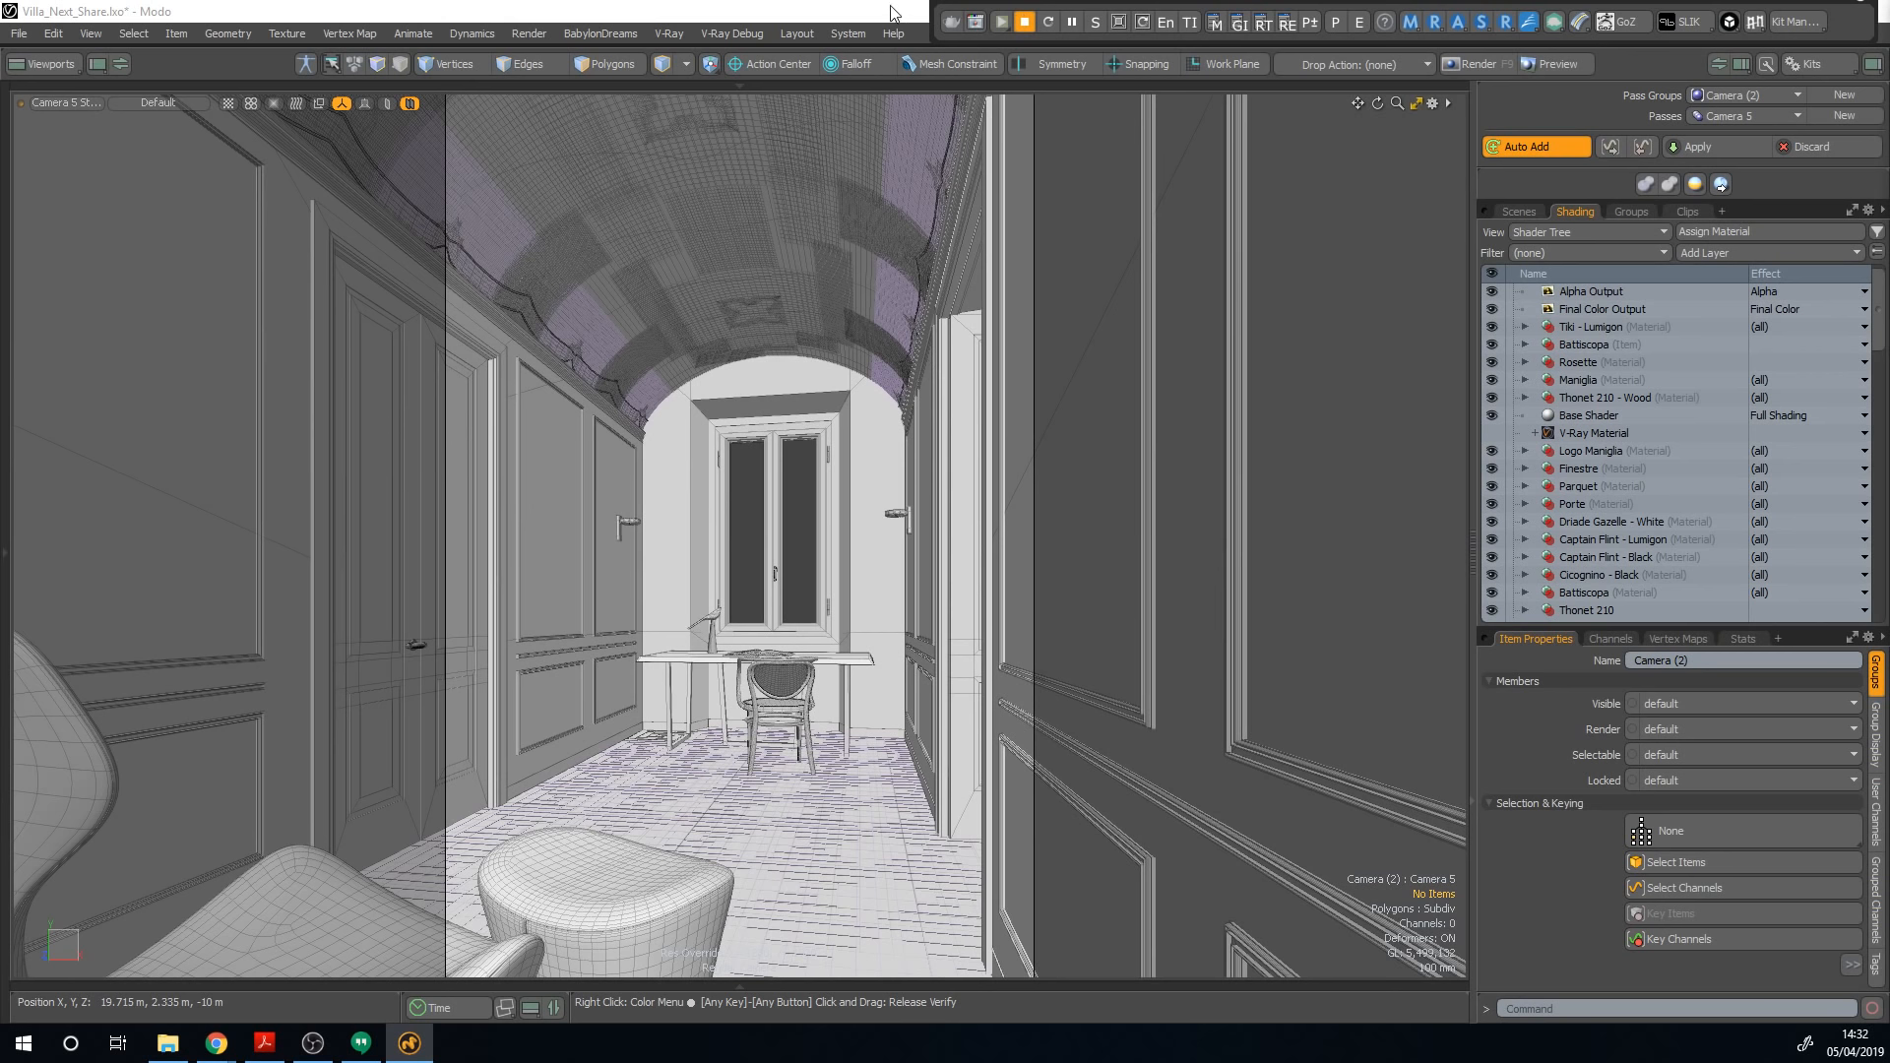